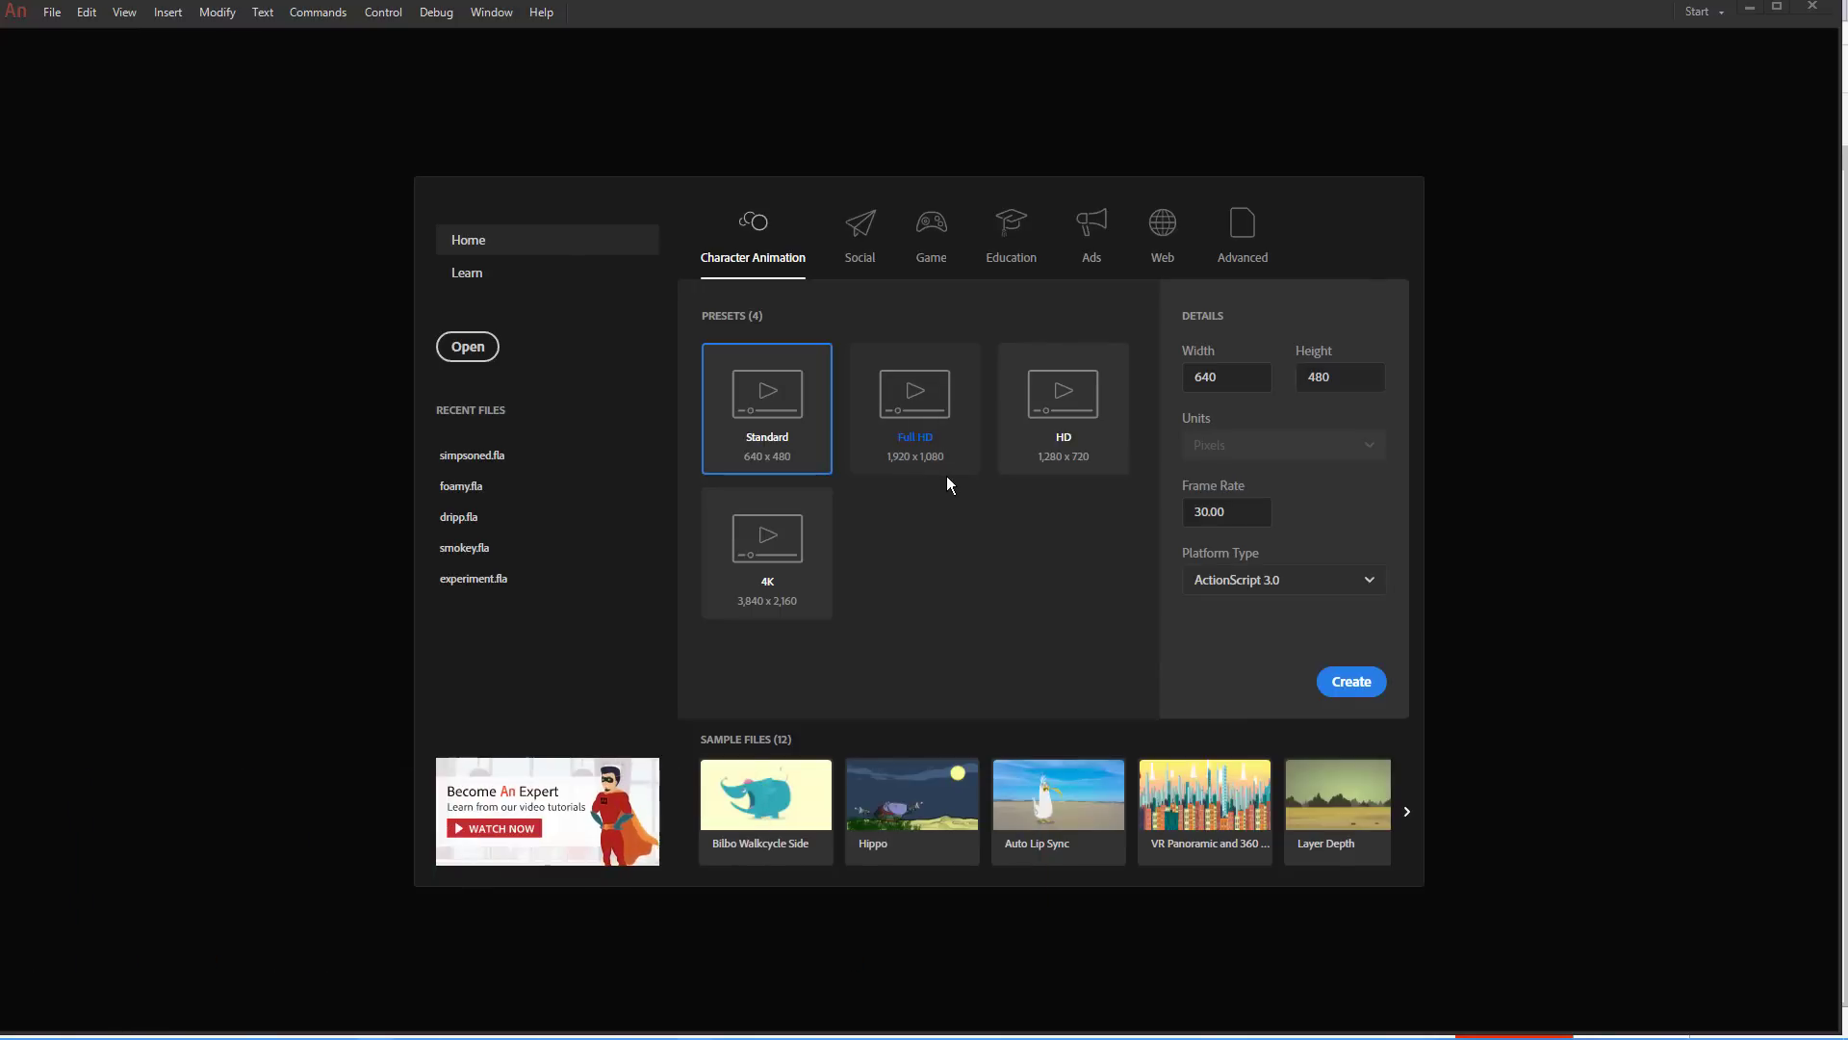
Create a Full HD character animation document and set its stage width to 640 px with width and height linked
{"action": "double_click", "coordinate": [960, 420]}
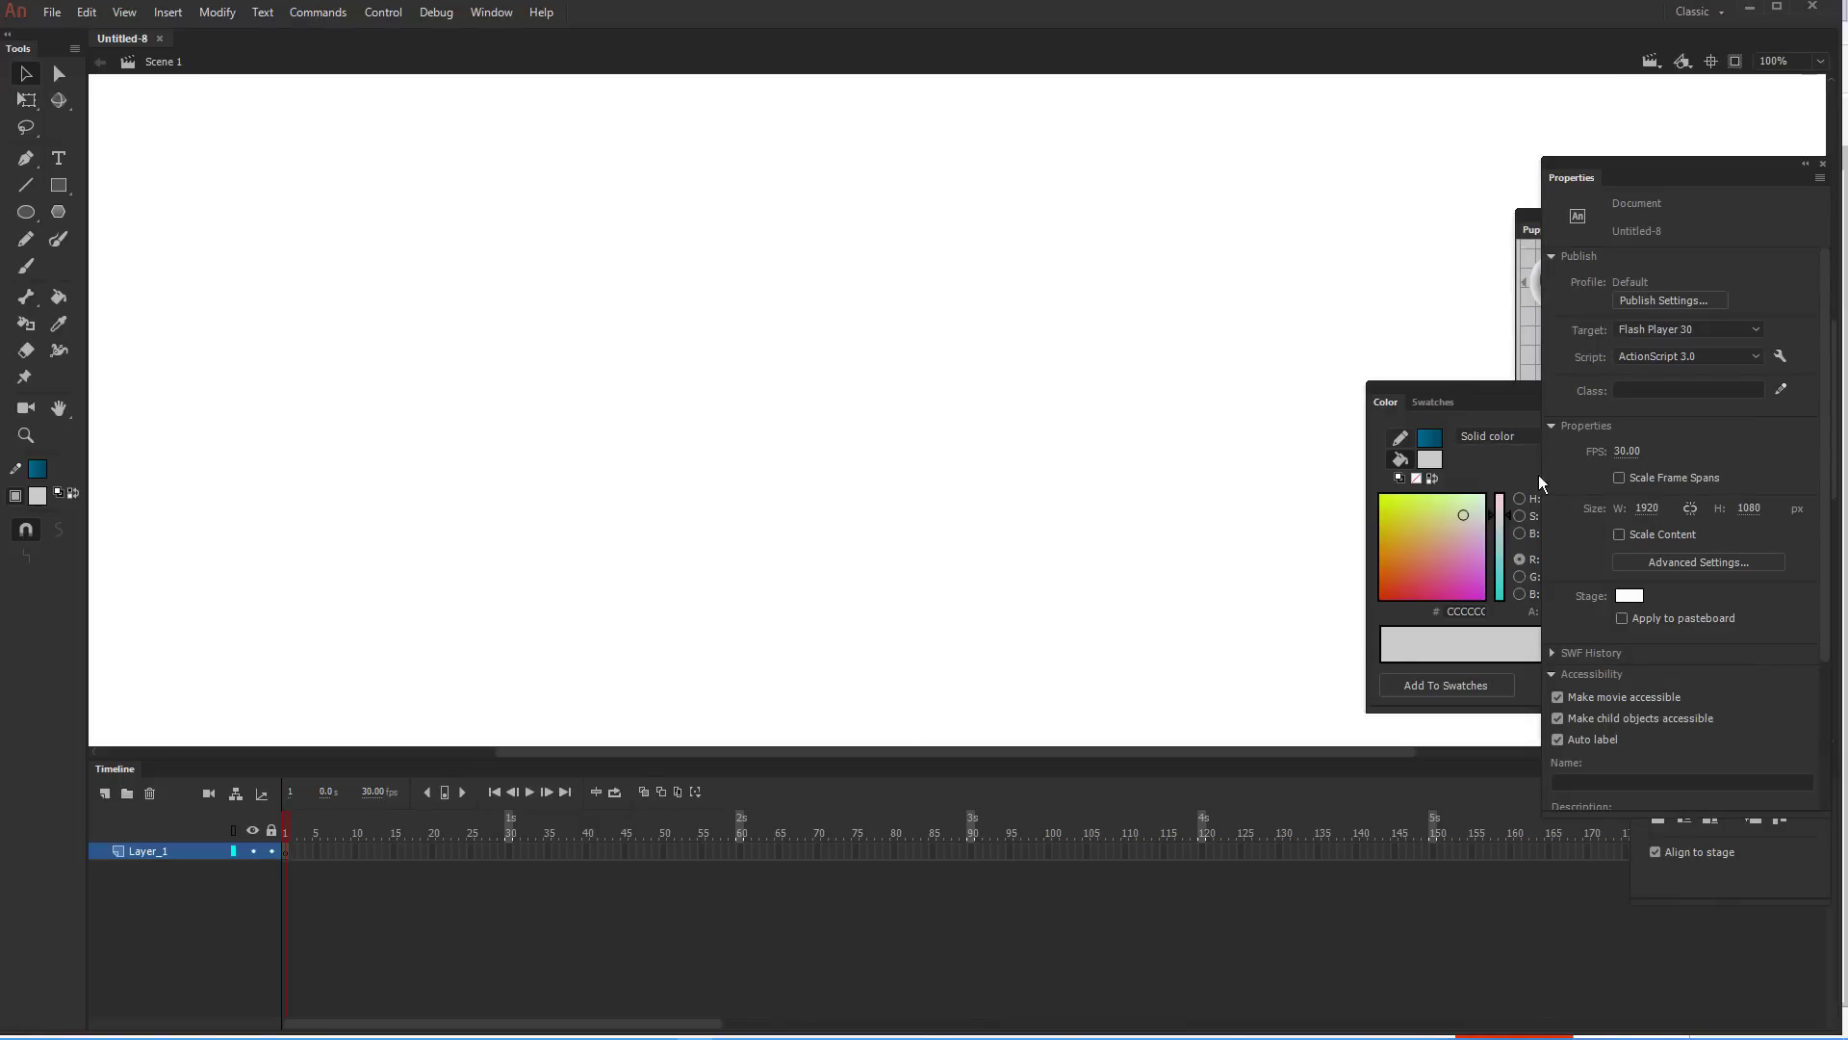
{"action": "left_click_drag", "start_coordinate": [1589, 183], "coordinate": [810, 159]}
{"action": "left_click", "coordinate": [911, 483]}
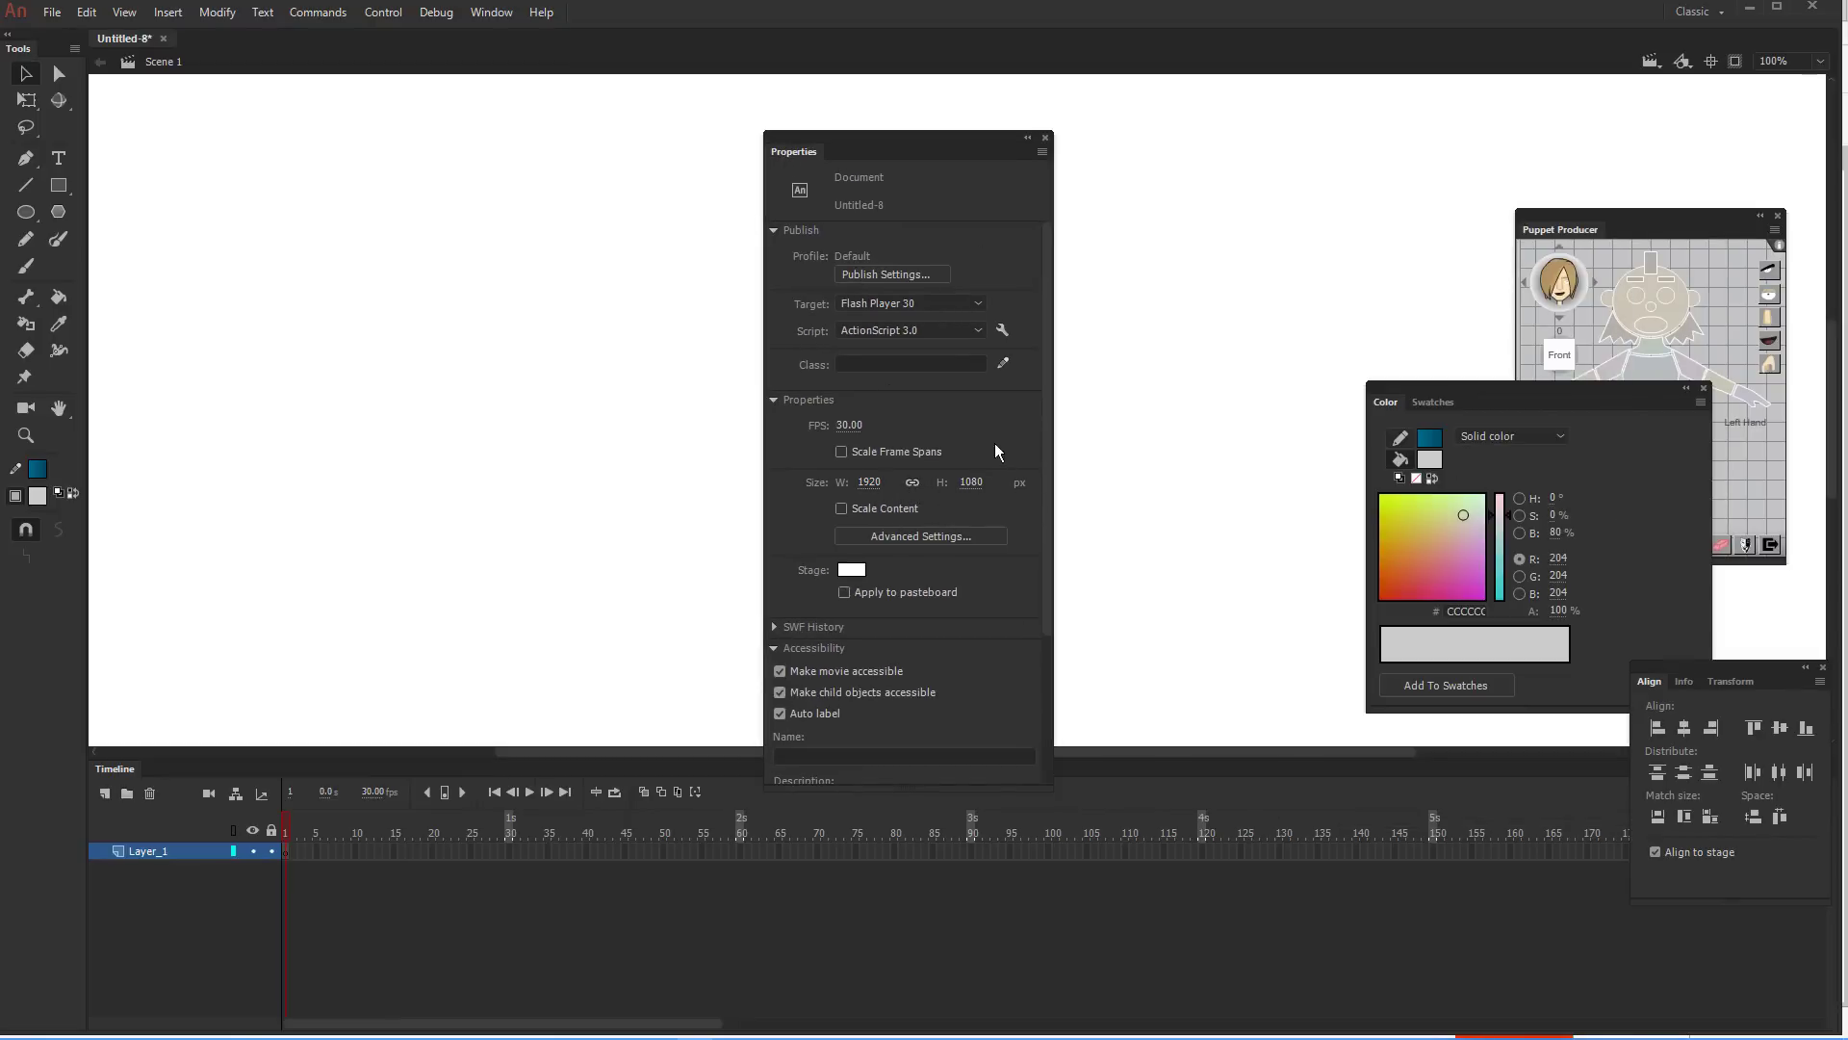
{"action": "left_click_drag", "start_coordinate": [793, 164], "coordinate": [923, 126]}
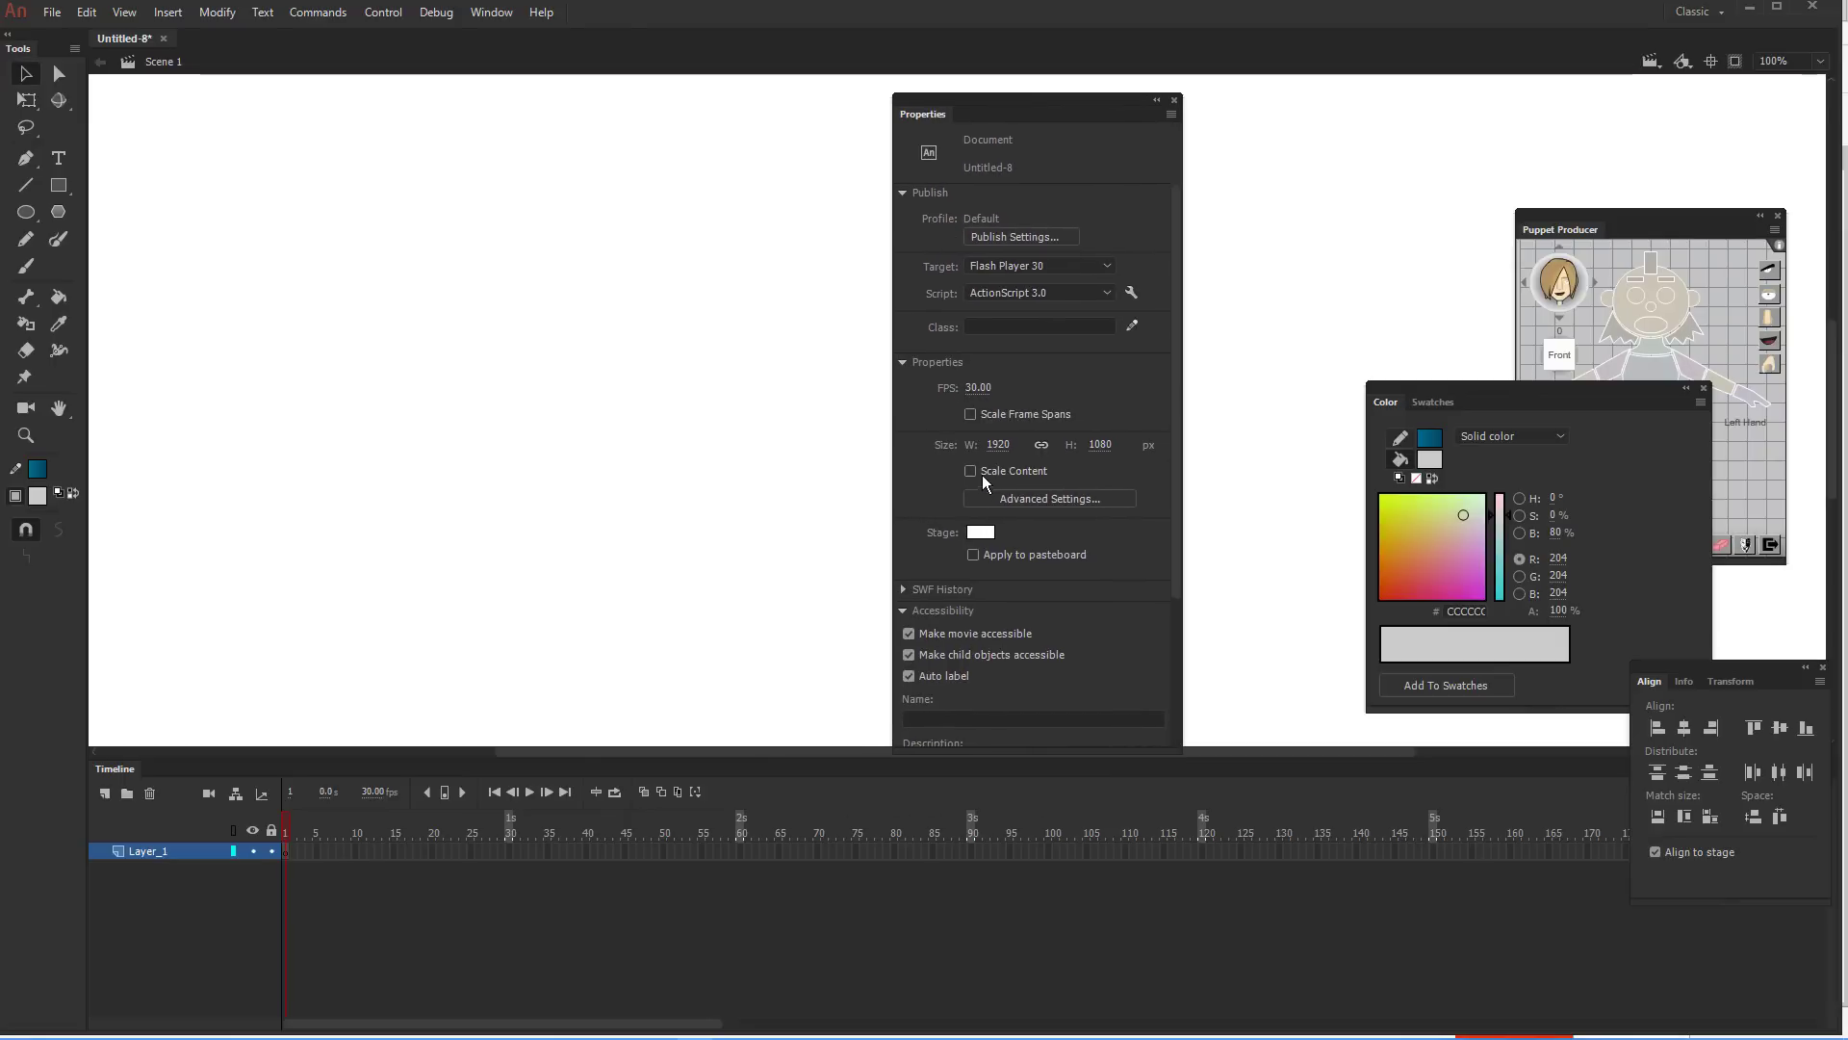
{"action": "left_click", "coordinate": [999, 445]}
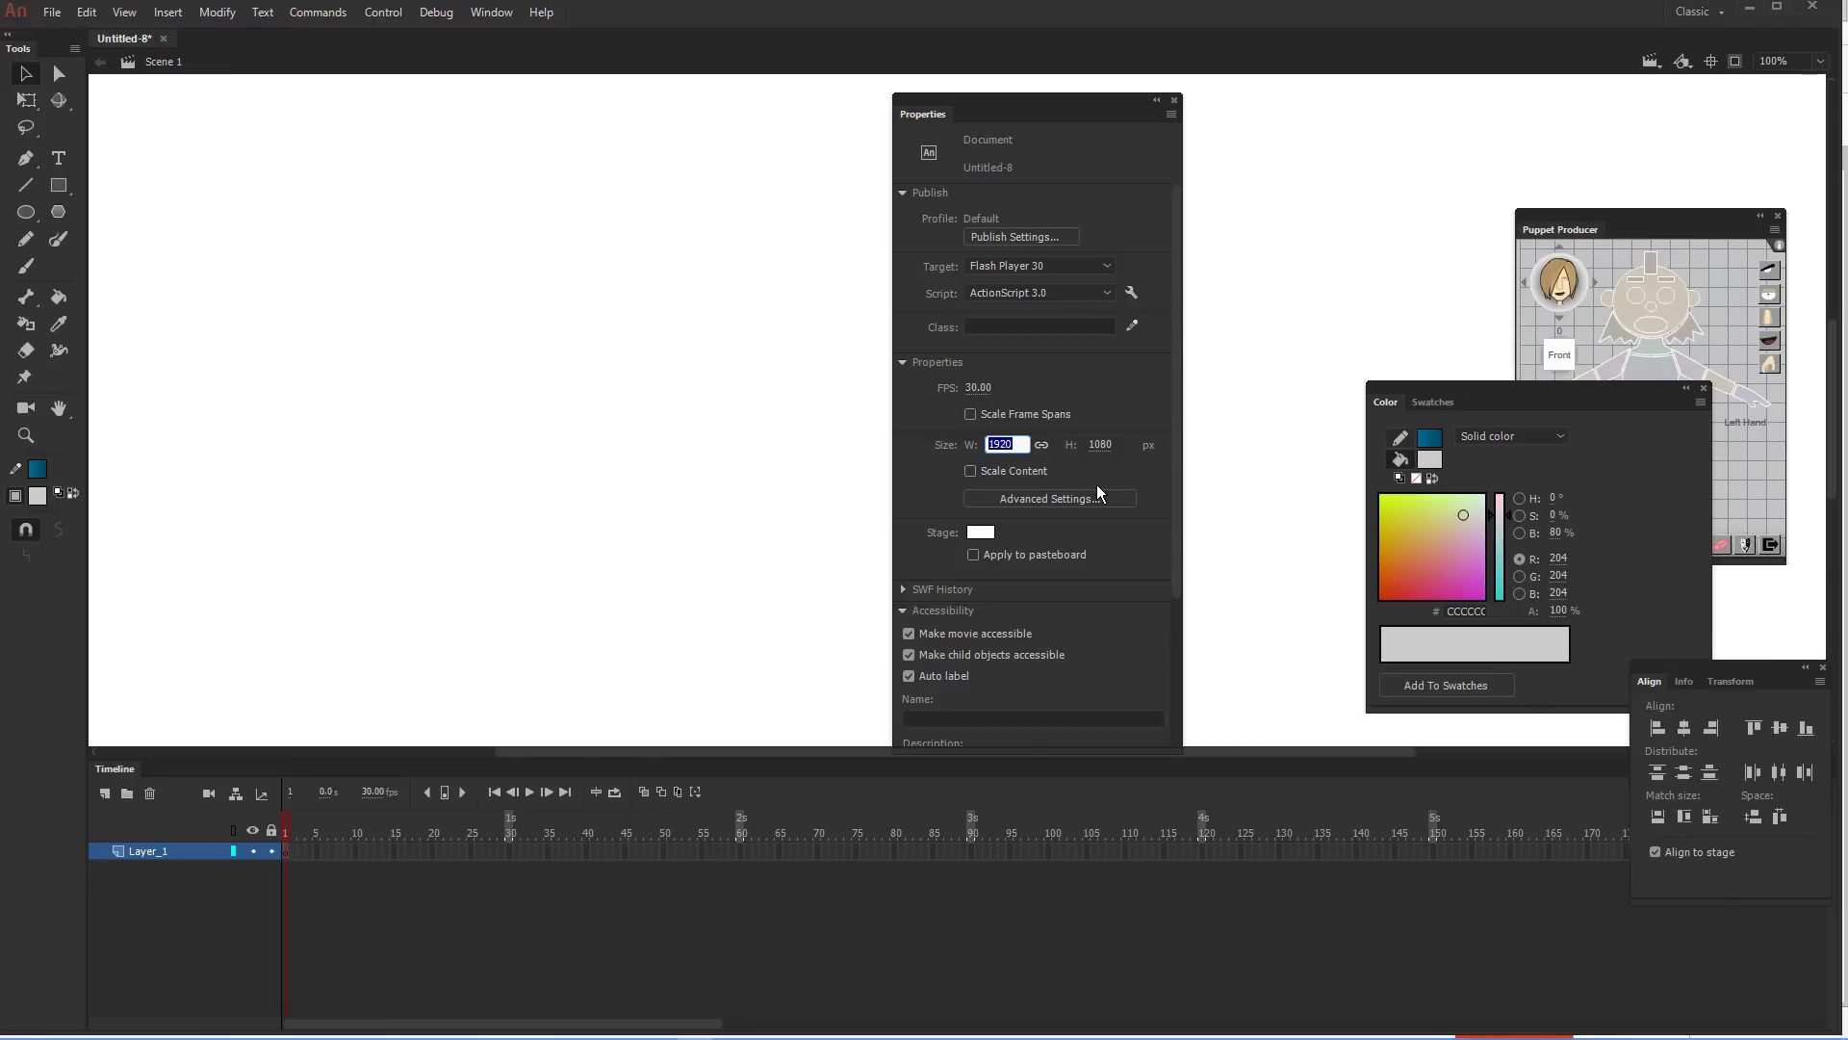
{"action": "type", "text": "640"}
{"action": "key", "text": "Return"}
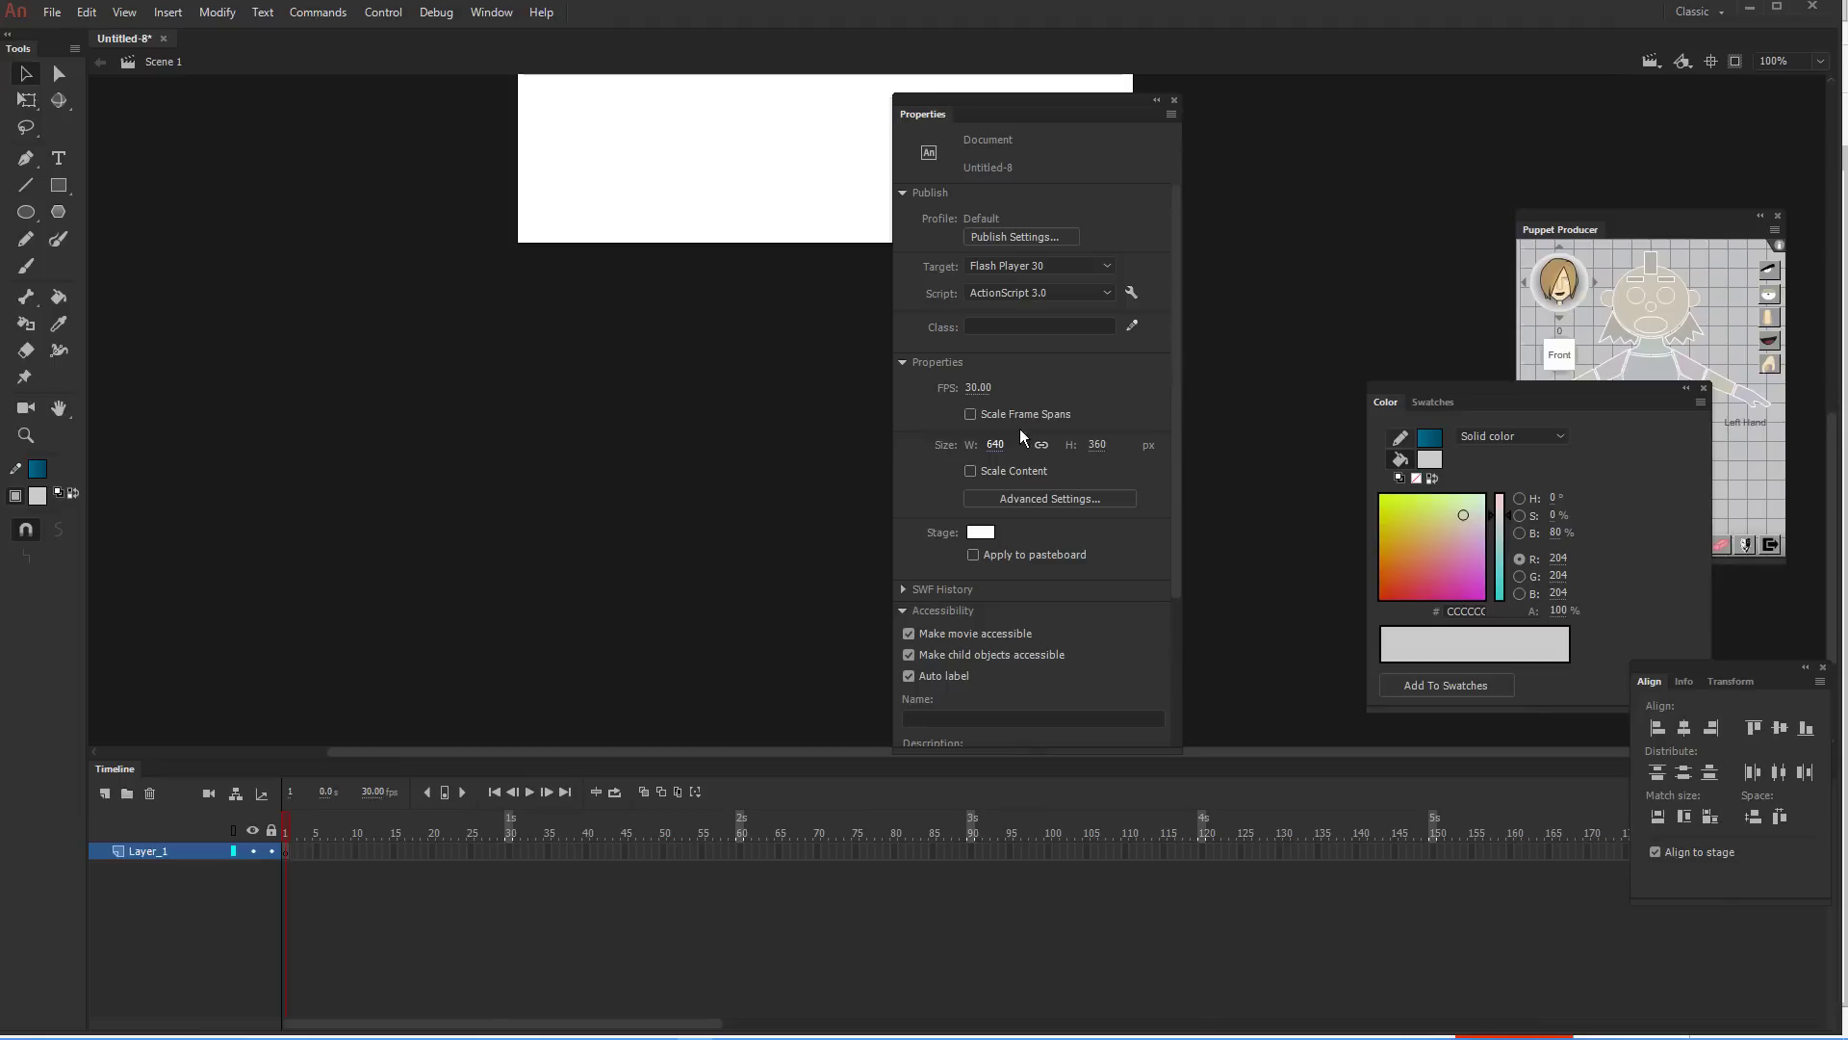
{"action": "left_click", "coordinate": [1173, 100]}
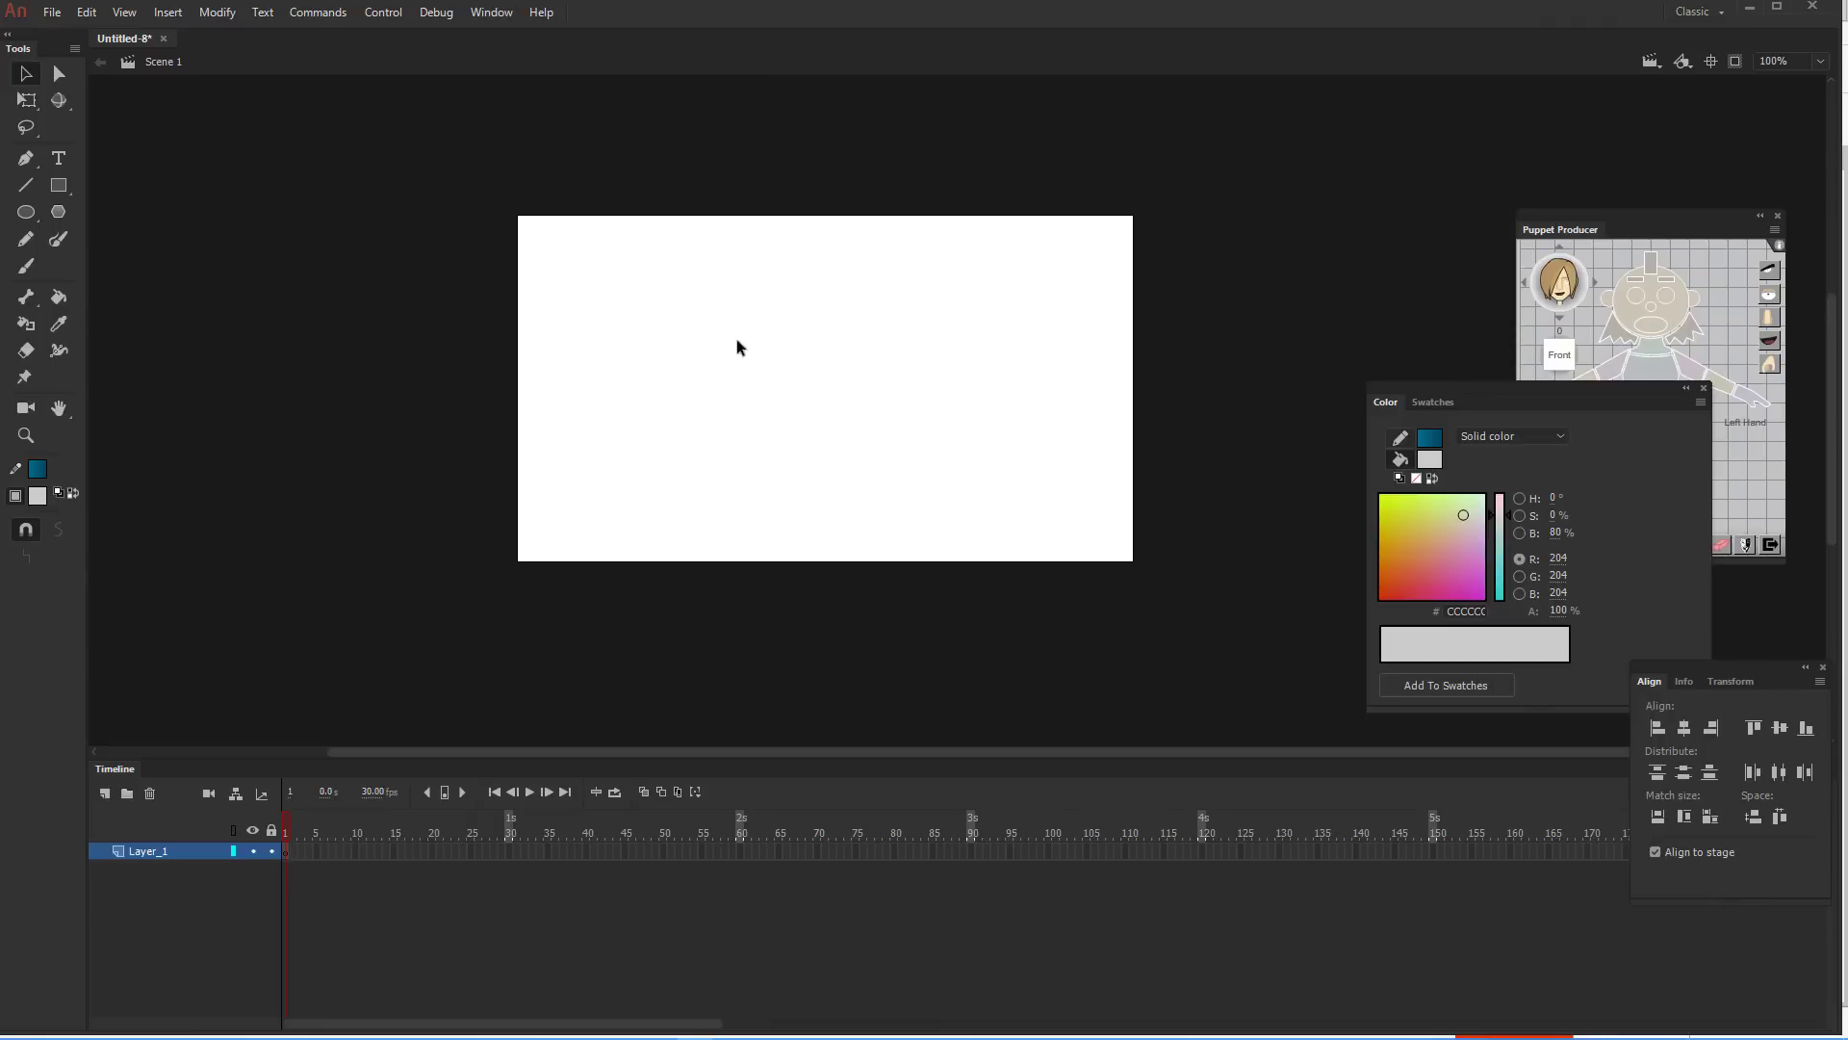
Draw a grey rectangle about 654 by 204 px across the lower part of the stage
{"action": "scroll", "coordinate": [837, 326], "scroll_direction": "up", "scroll_amount": 2}
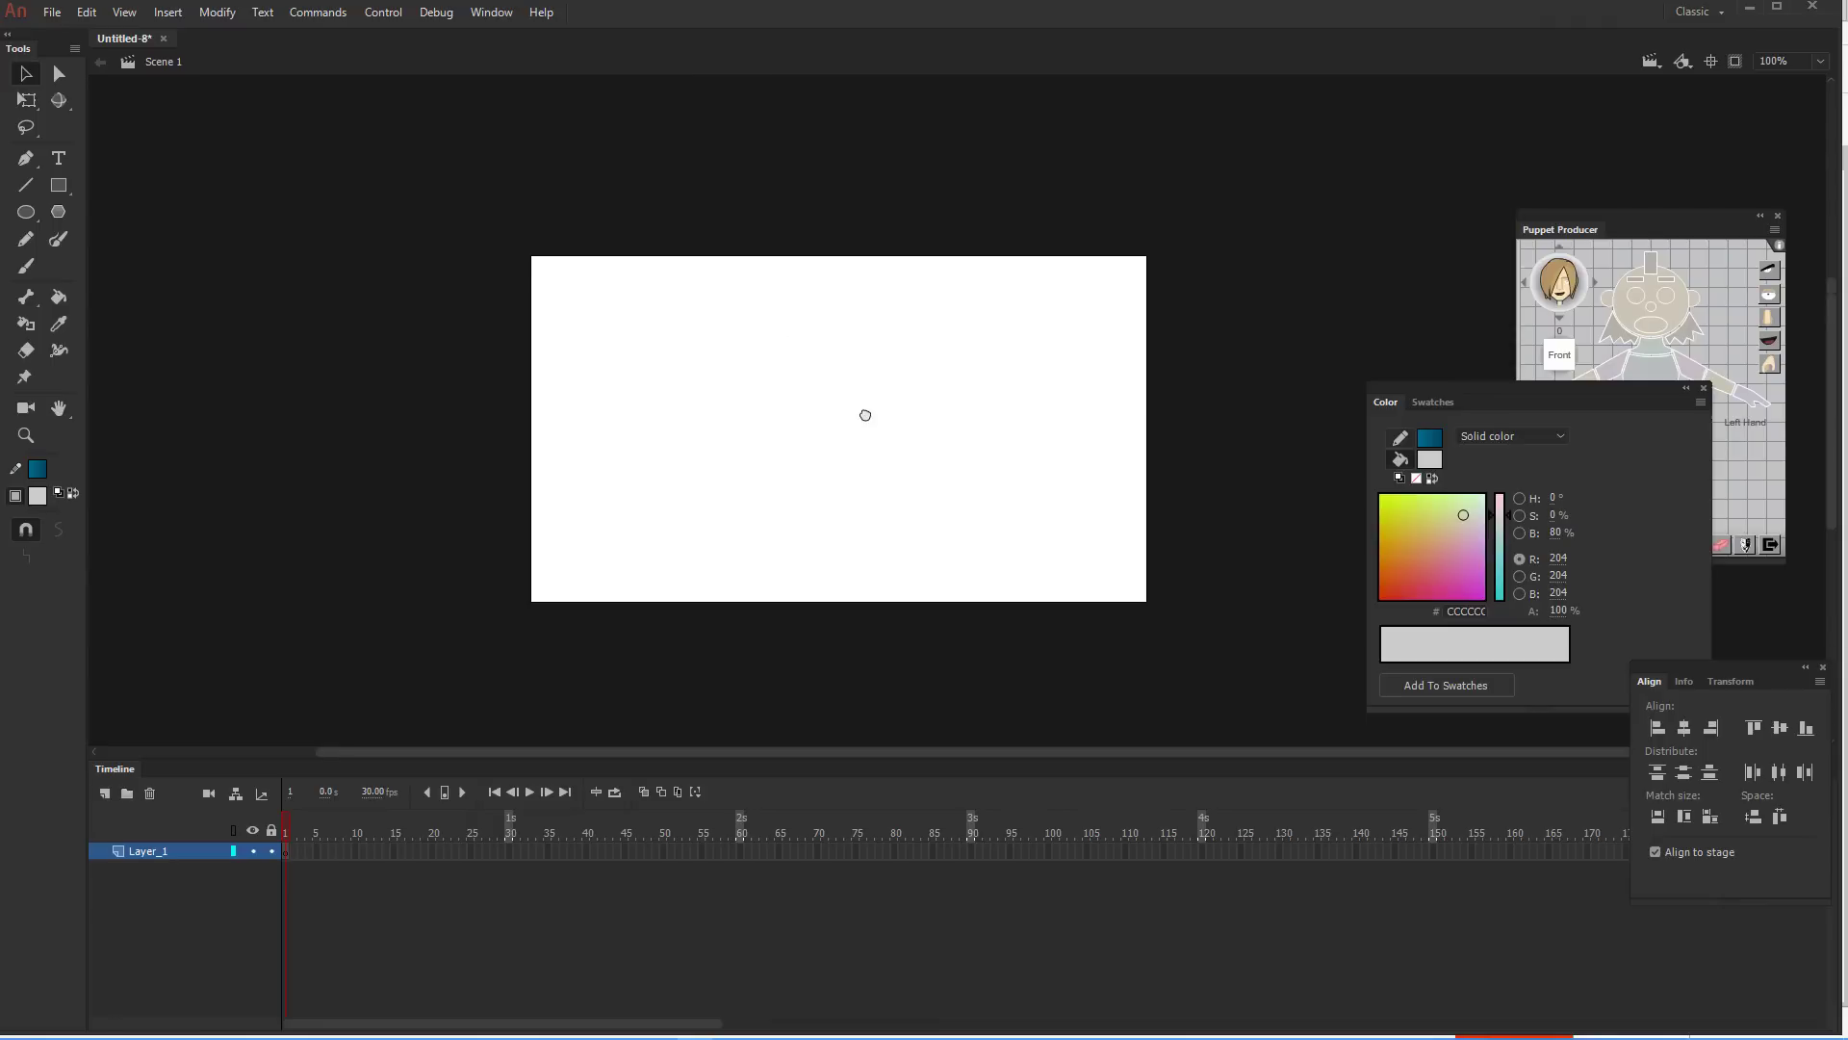
{"action": "scroll", "coordinate": [846, 399], "scroll_direction": "down", "scroll_amount": 1}
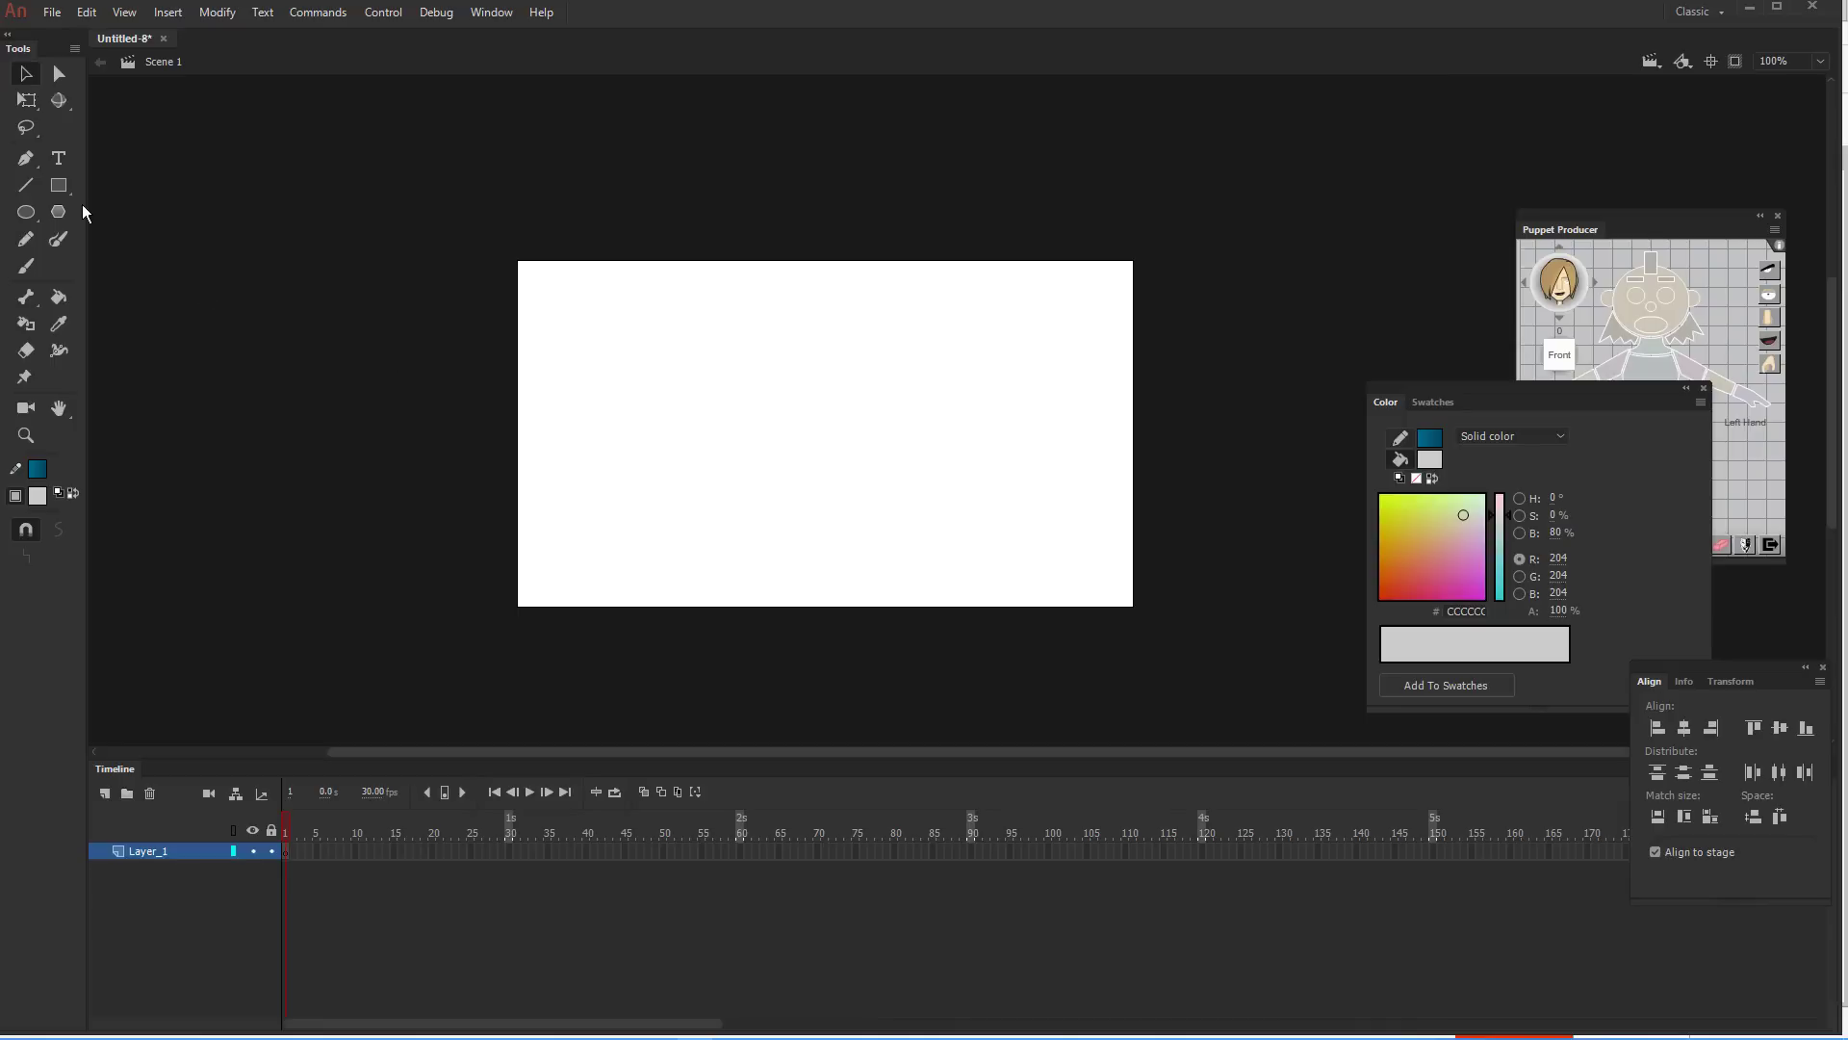
{"action": "left_click", "coordinate": [59, 188]}
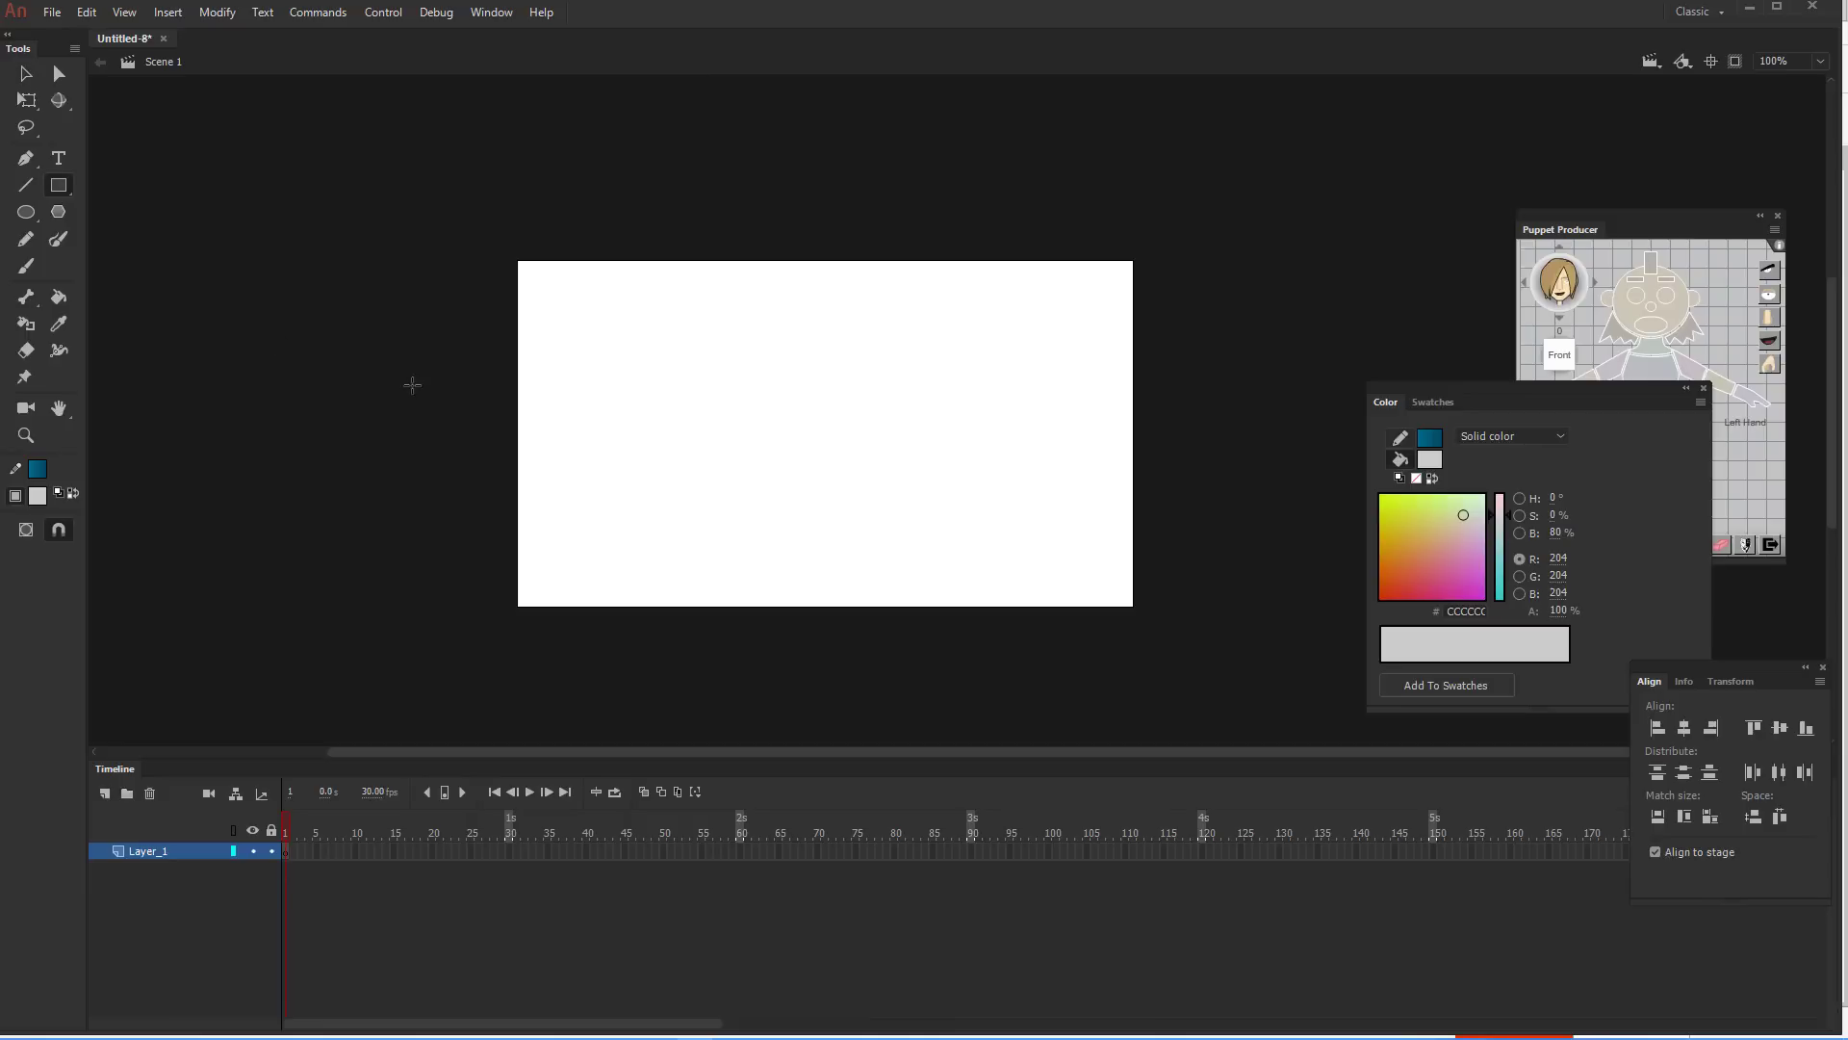
{"action": "left_click_drag", "start_coordinate": [511, 611], "coordinate": [1139, 416]}
Set the width of the grey rectangle's fill to 640 px in its properties
{"action": "left_click", "coordinate": [32, 73]}
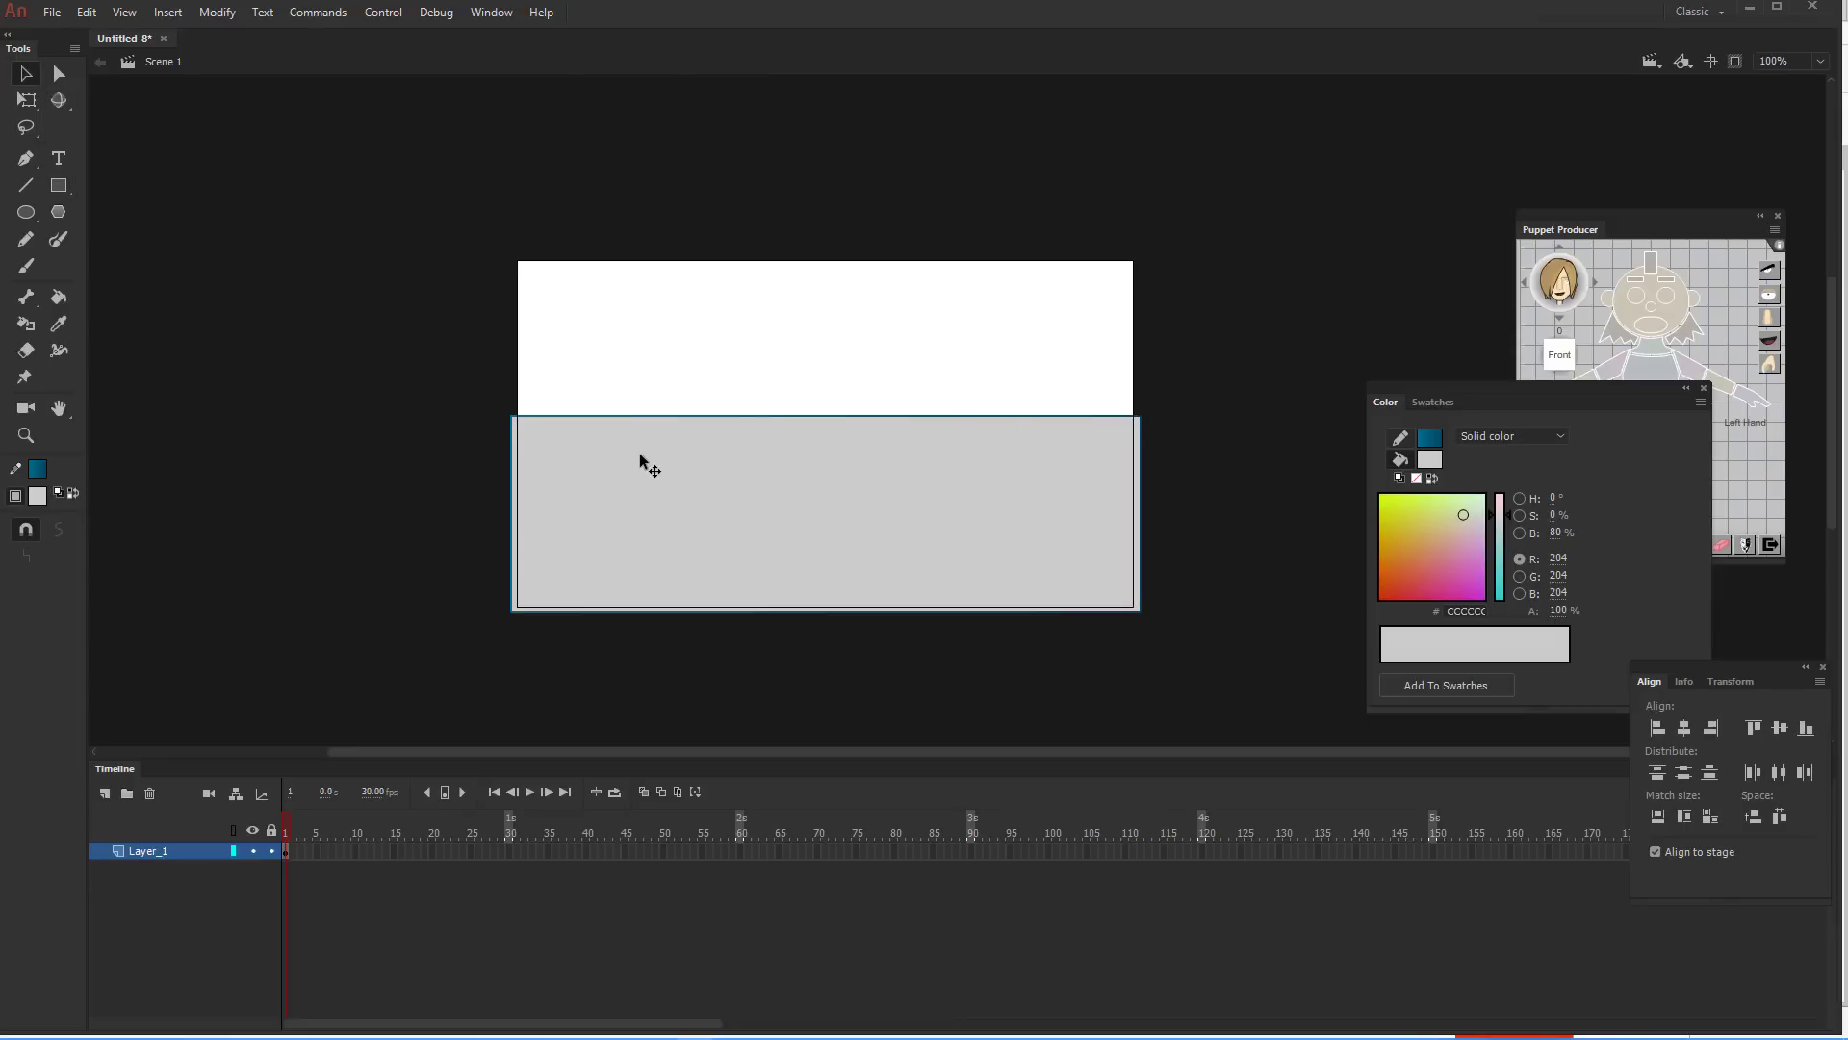
{"action": "left_click", "coordinate": [645, 462]}
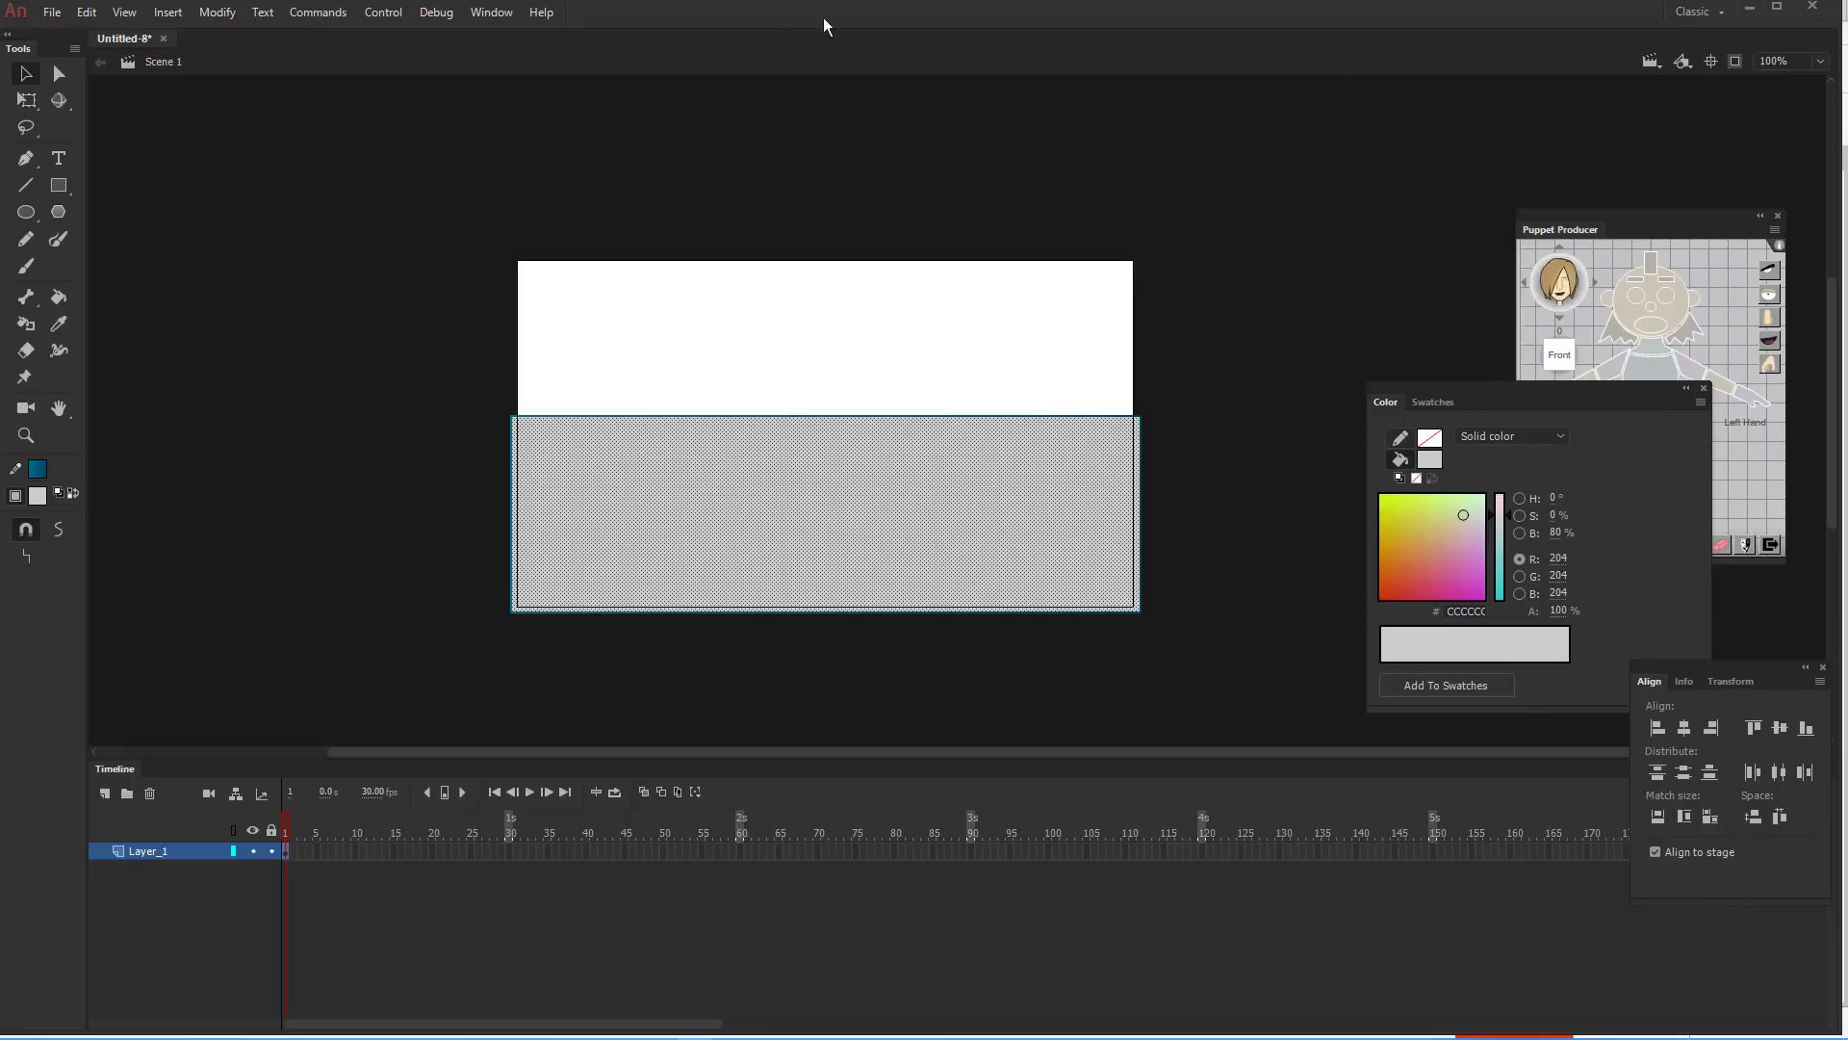
{"action": "left_click", "coordinate": [495, 12]}
{"action": "left_click", "coordinate": [539, 13]}
{"action": "left_click", "coordinate": [500, 13]}
{"action": "left_click", "coordinate": [542, 169]}
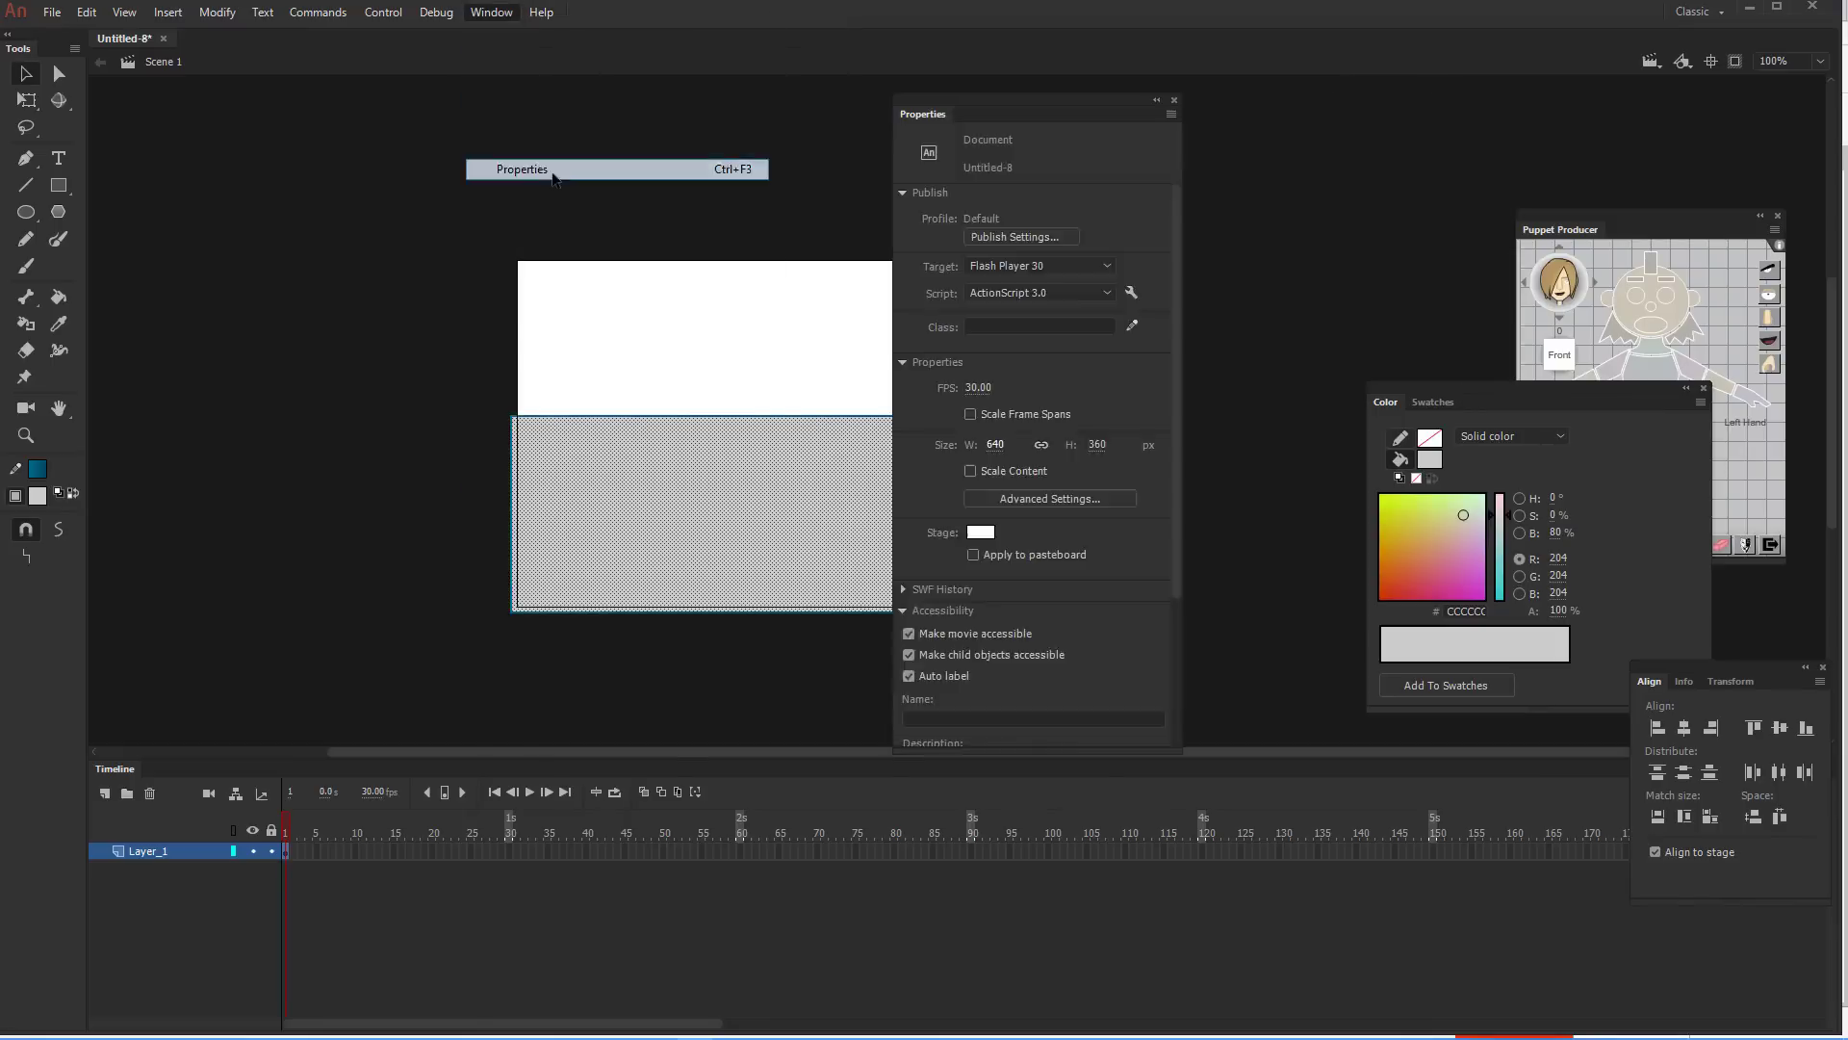
{"action": "left_click_drag", "start_coordinate": [929, 118], "coordinate": [1218, 155]}
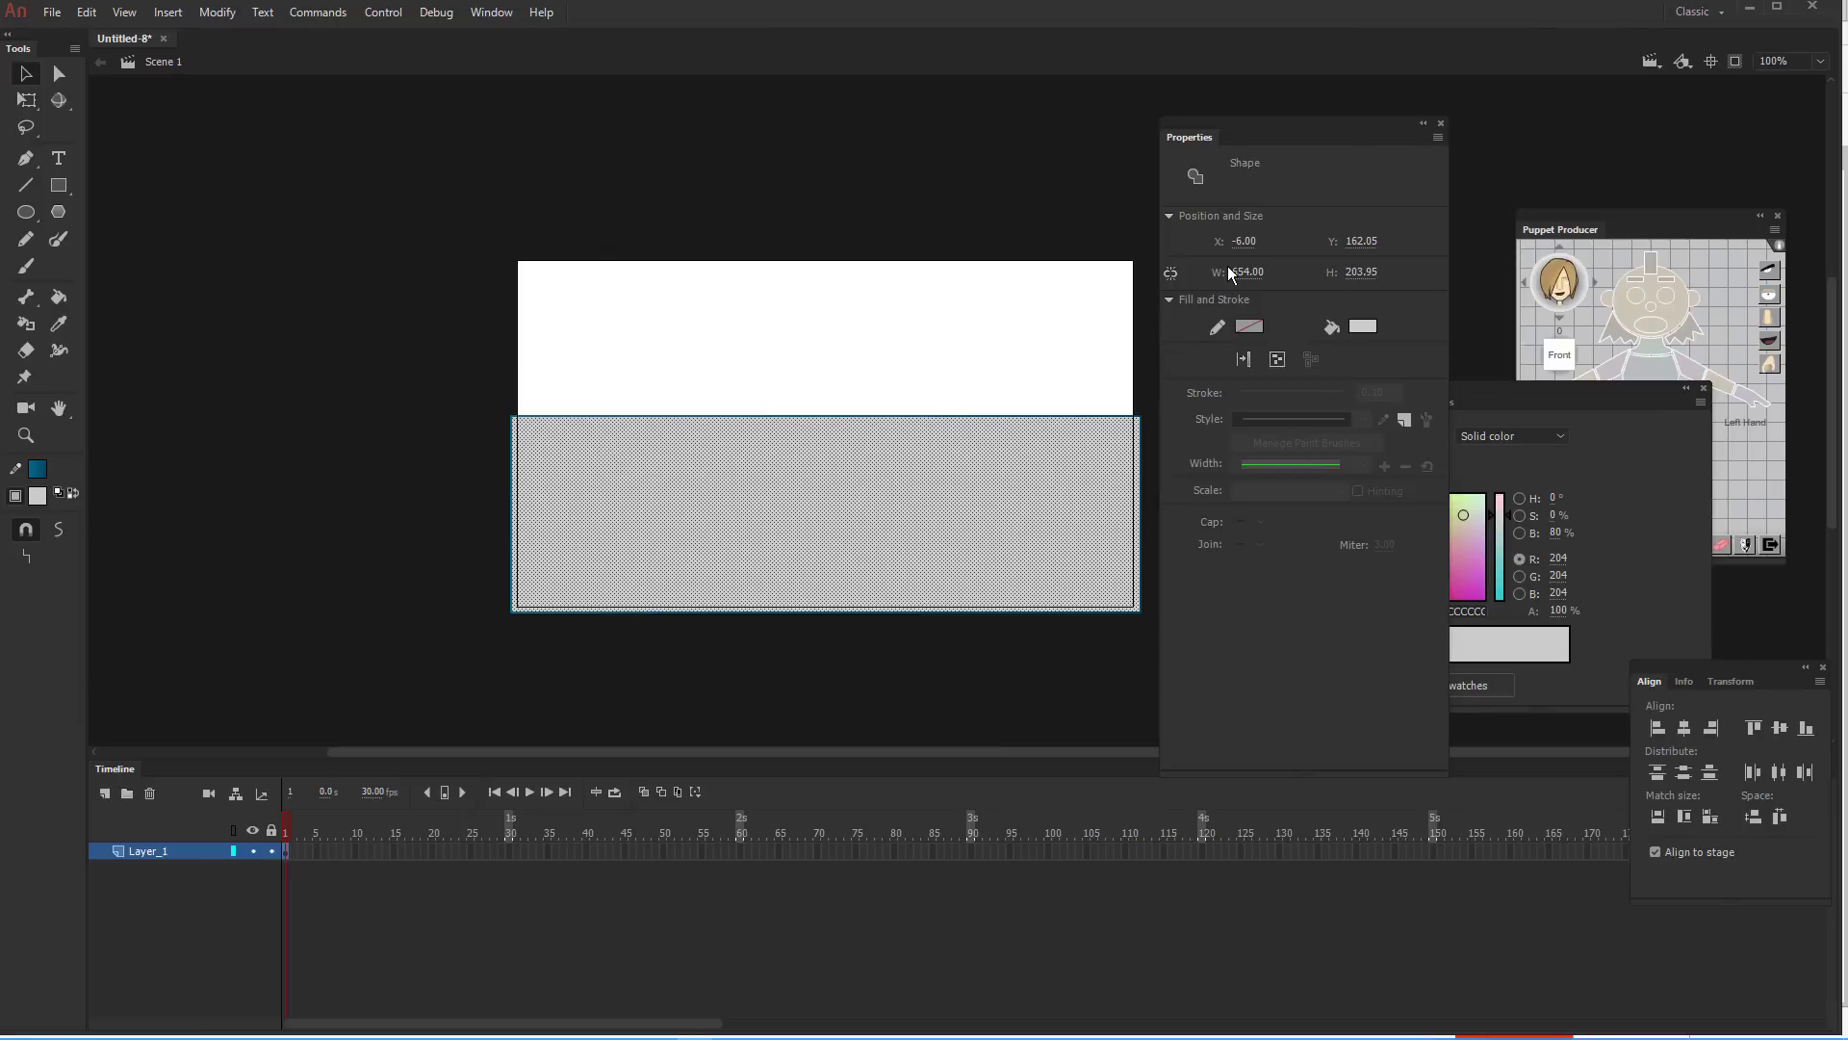
{"action": "left_click", "coordinate": [1258, 275]}
{"action": "type", "text": "6"}
{"action": "key", "text": "Return"}
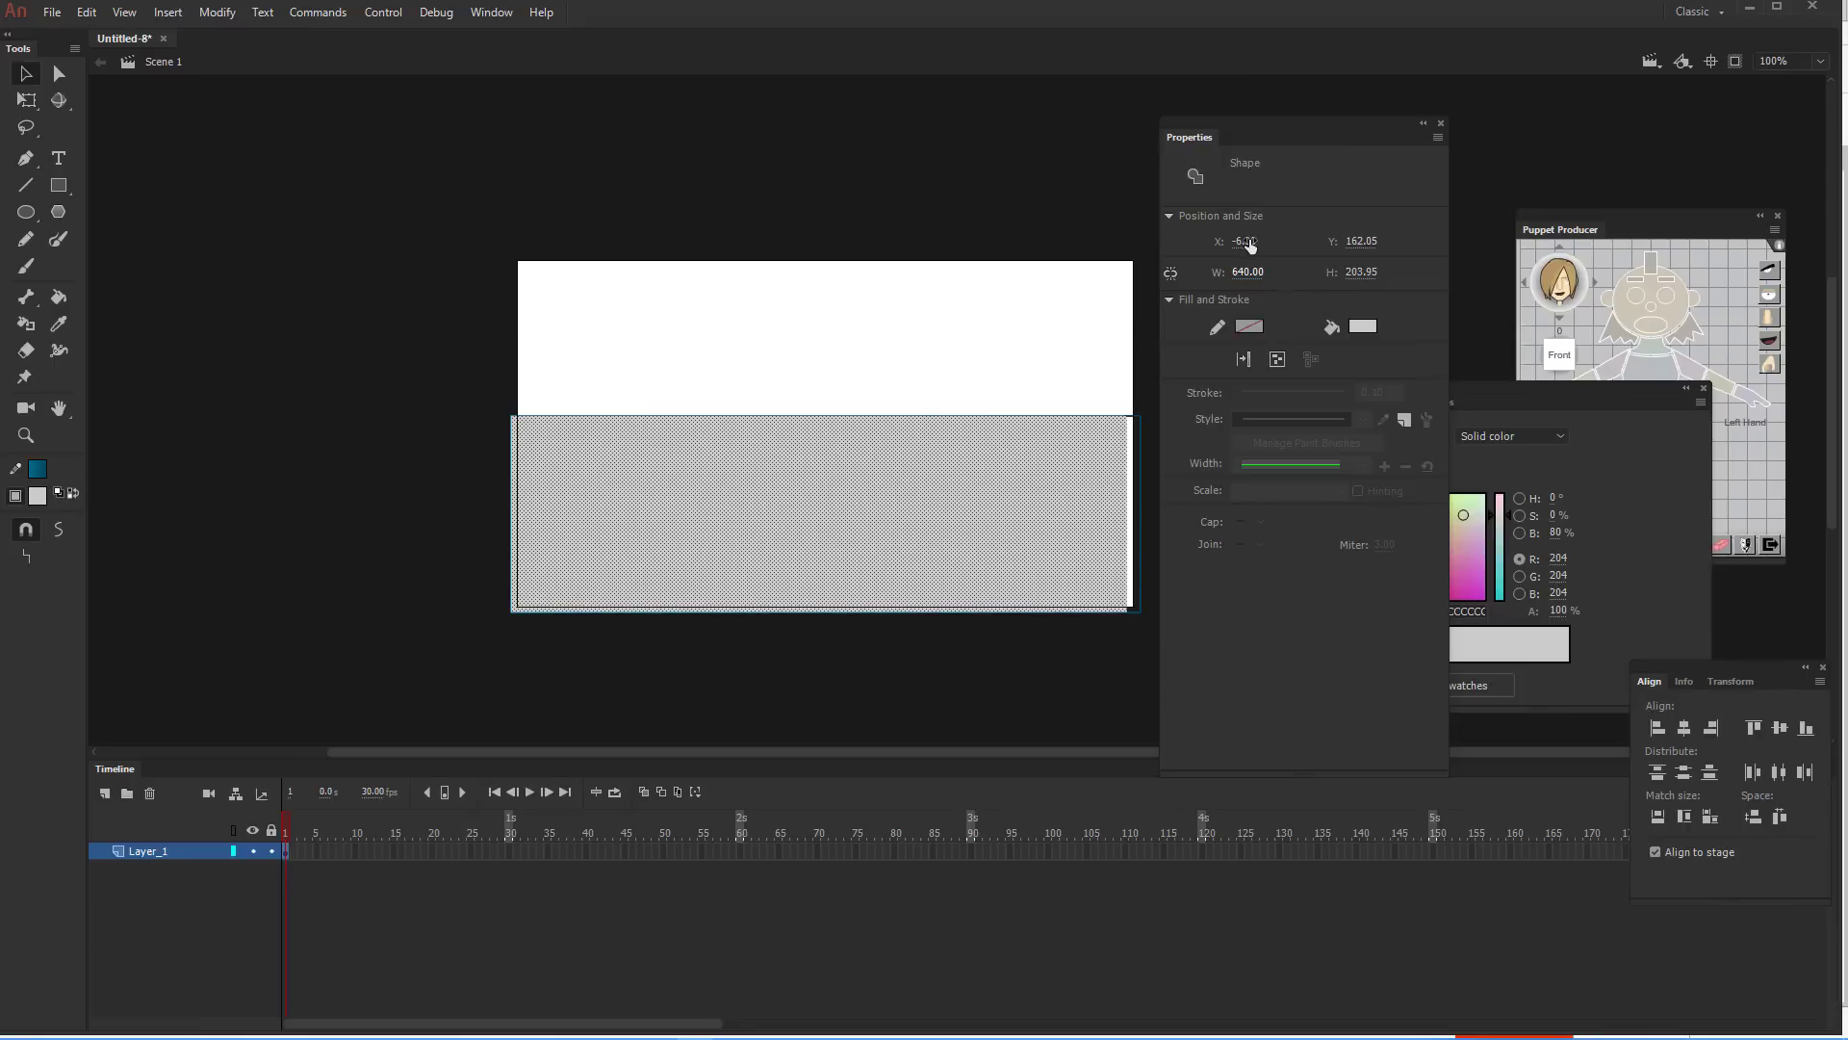
Position the grey fill at X 0 and Y 150
{"action": "left_click", "coordinate": [1253, 242]}
{"action": "type", "text": "0"}
{"action": "key", "text": "Return"}
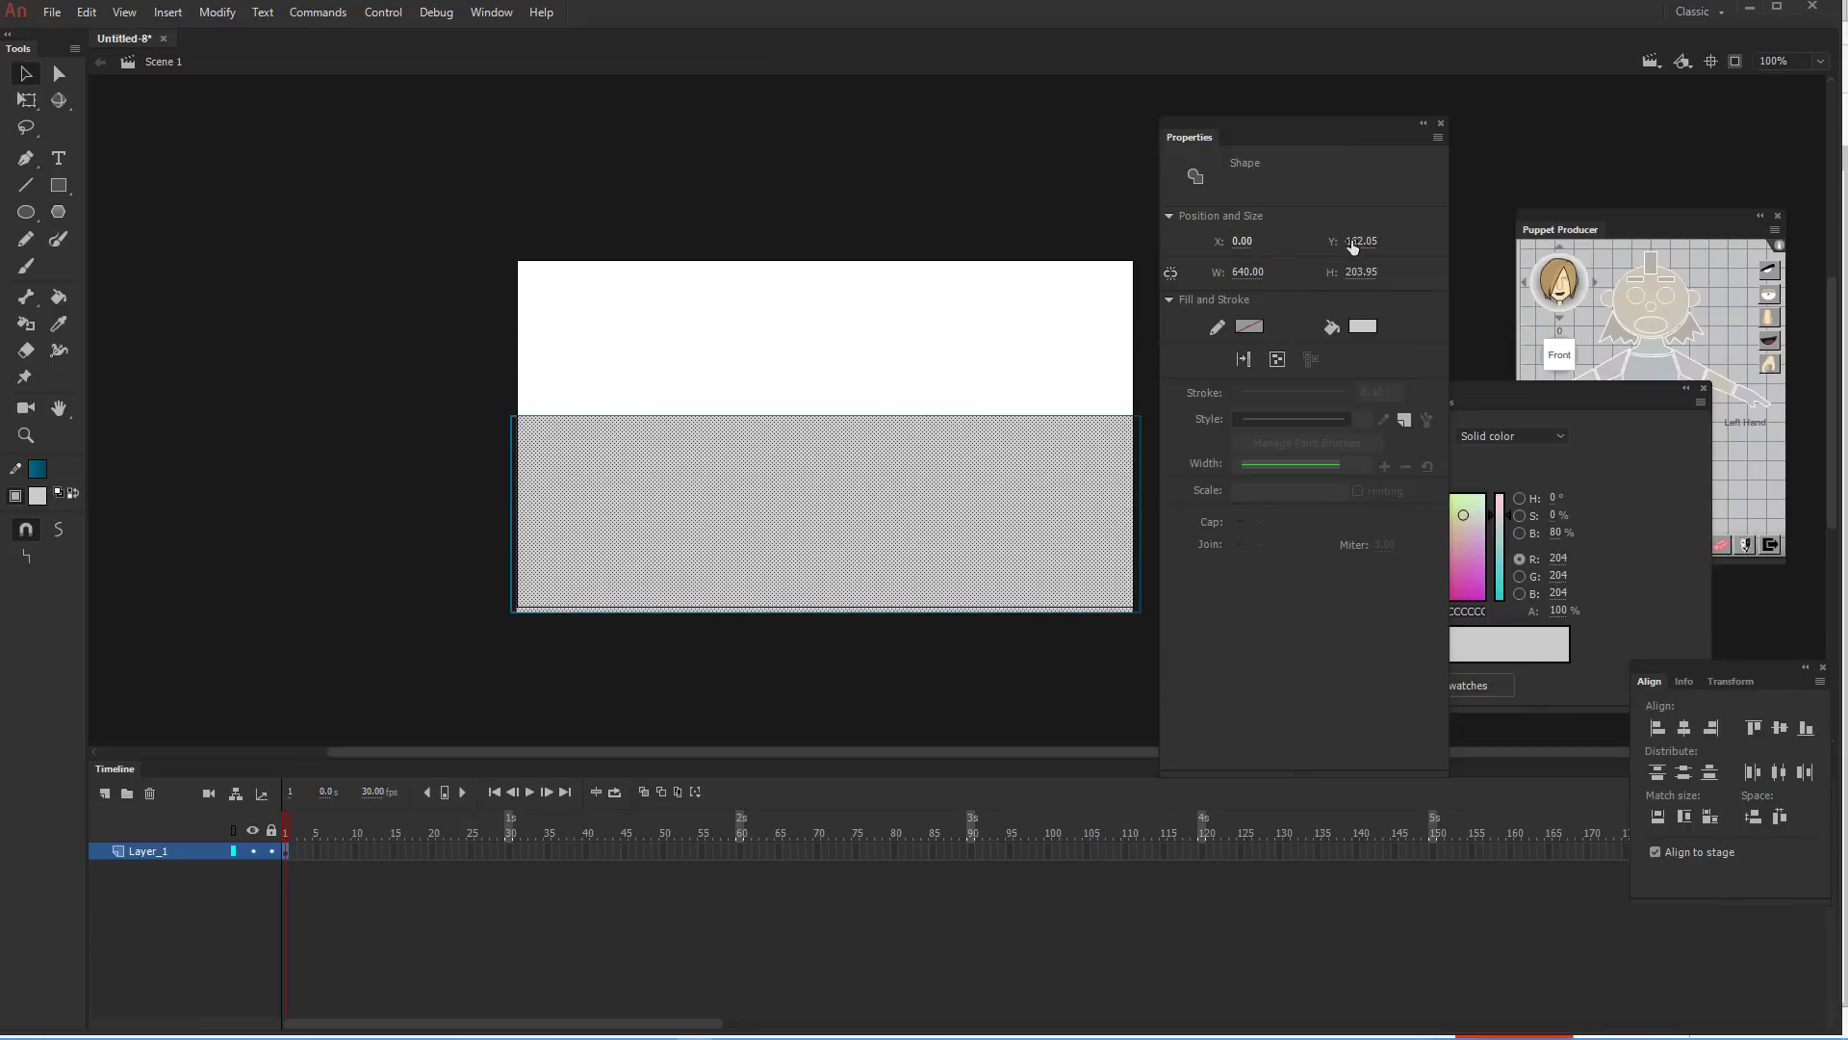
{"action": "left_click", "coordinate": [1362, 244]}
{"action": "type", "text": "150"}
{"action": "key", "text": "Return"}
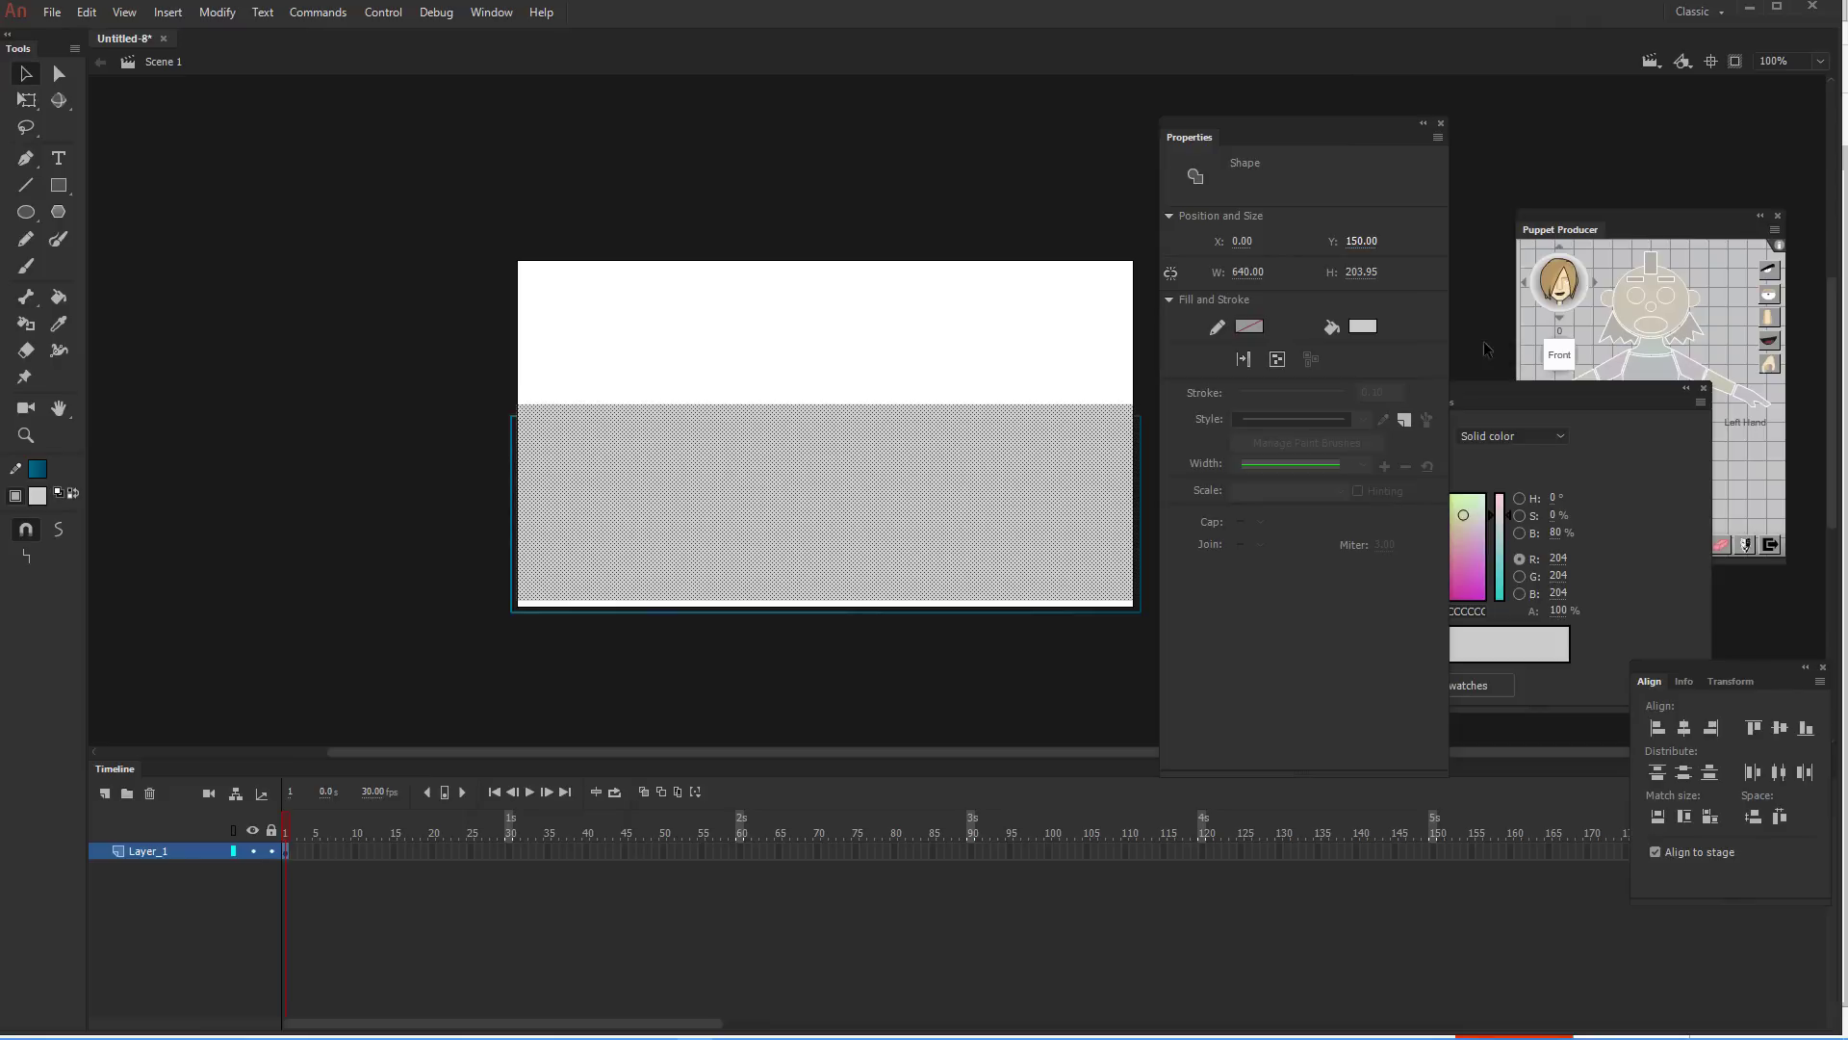
Delete the rectangle's leftover outline and stretch the grey fill down slightly past the stage's bottom edge with Free Transform
{"action": "left_click", "coordinate": [1116, 611]}
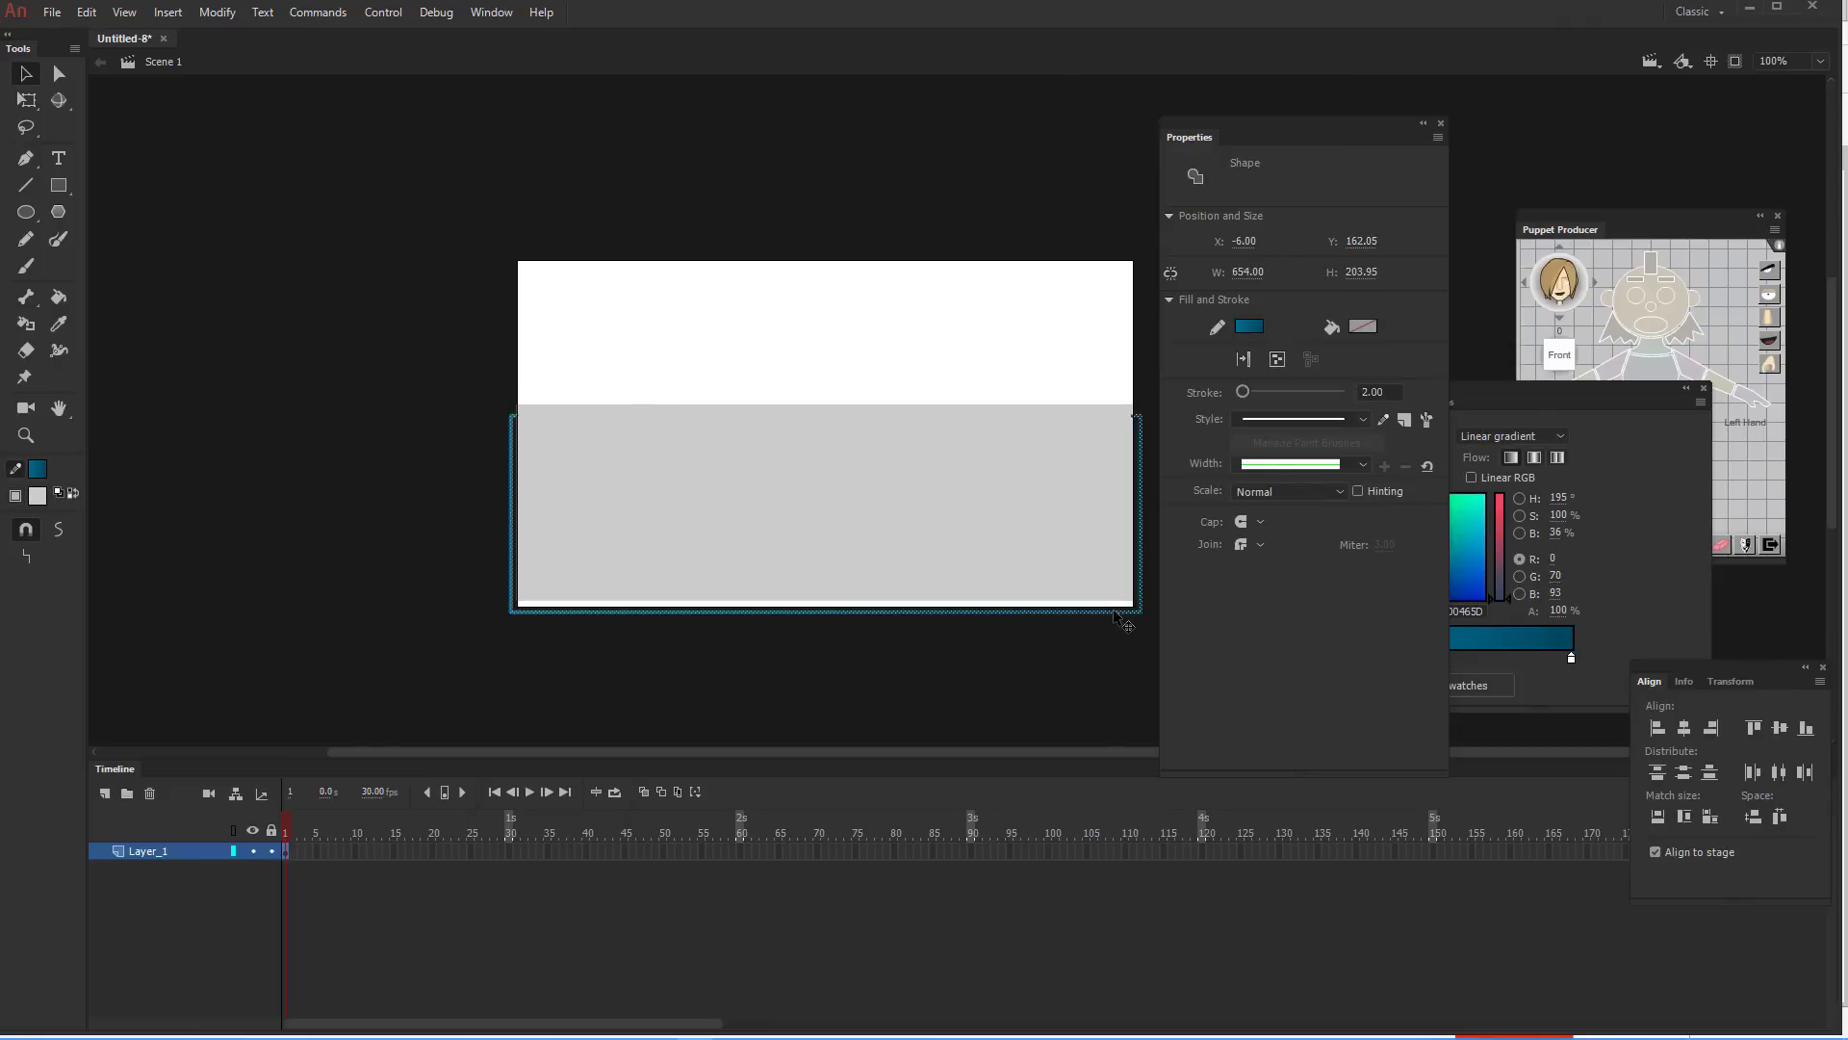
{"action": "left_click", "coordinate": [1119, 621]}
{"action": "left_click", "coordinate": [1062, 572]}
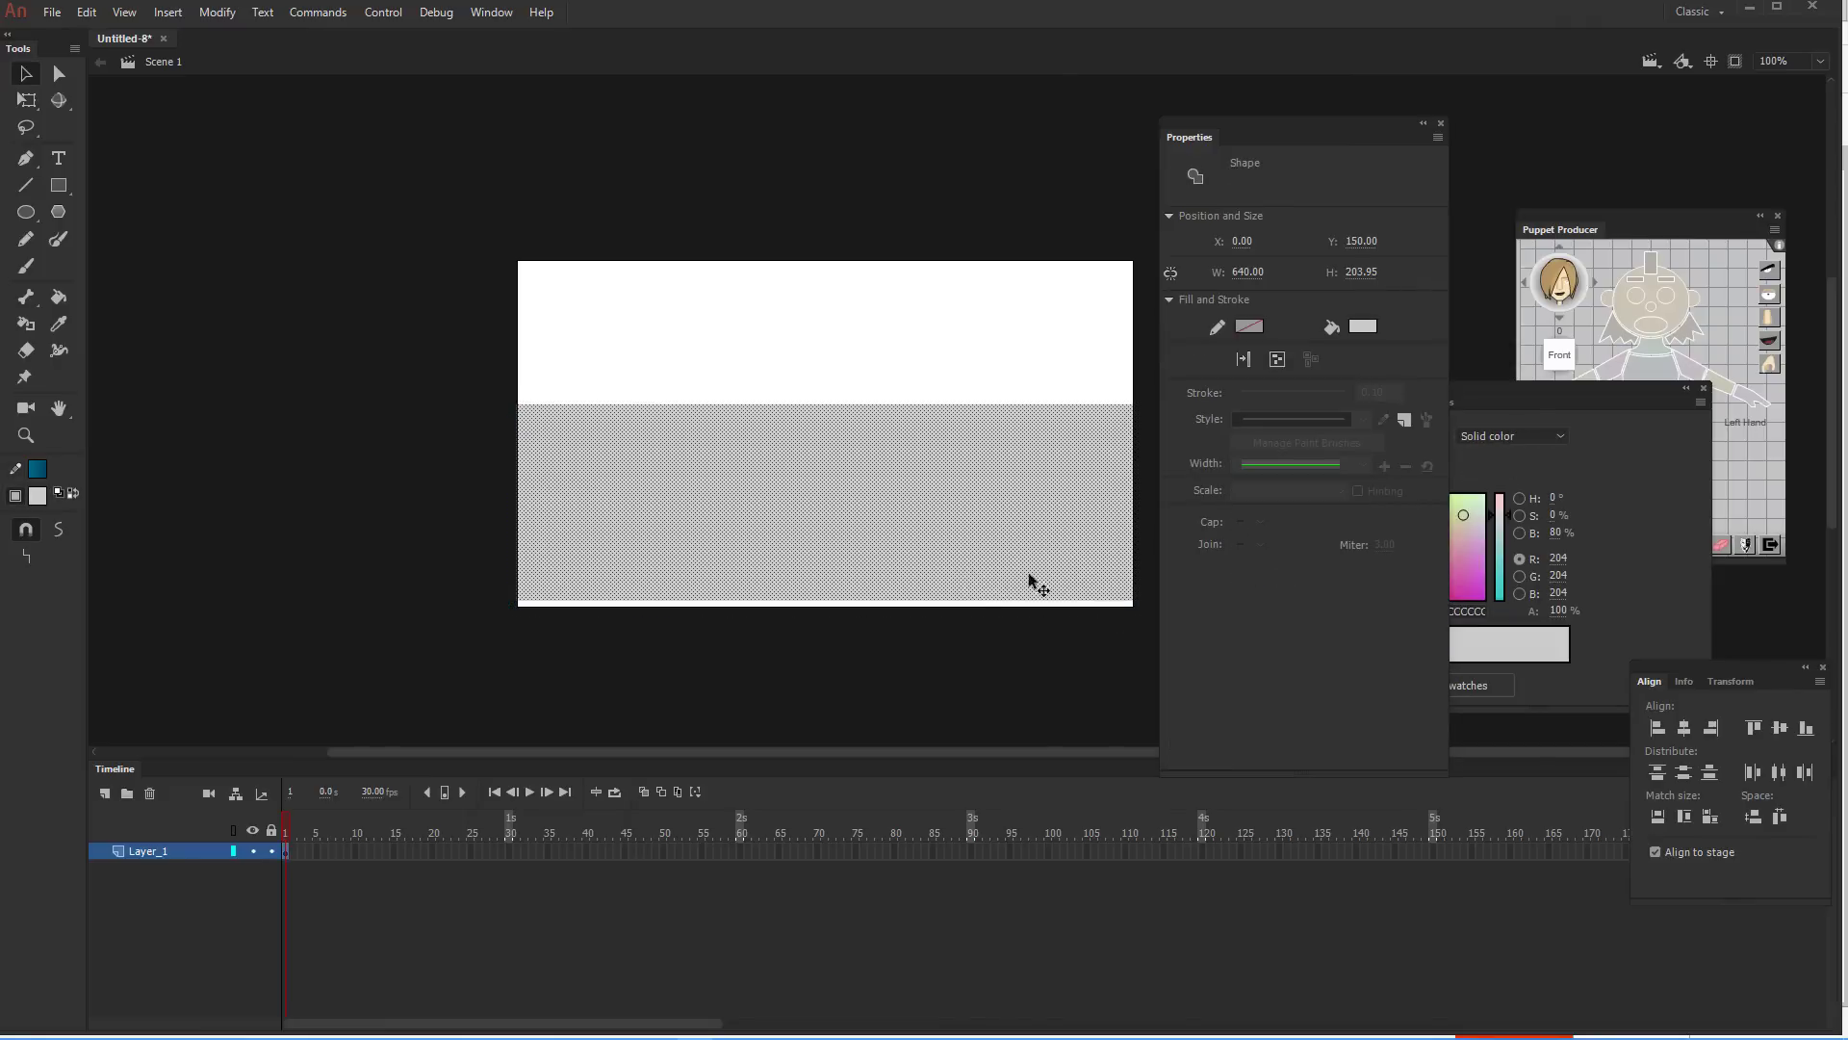
{"action": "key", "text": "q"}
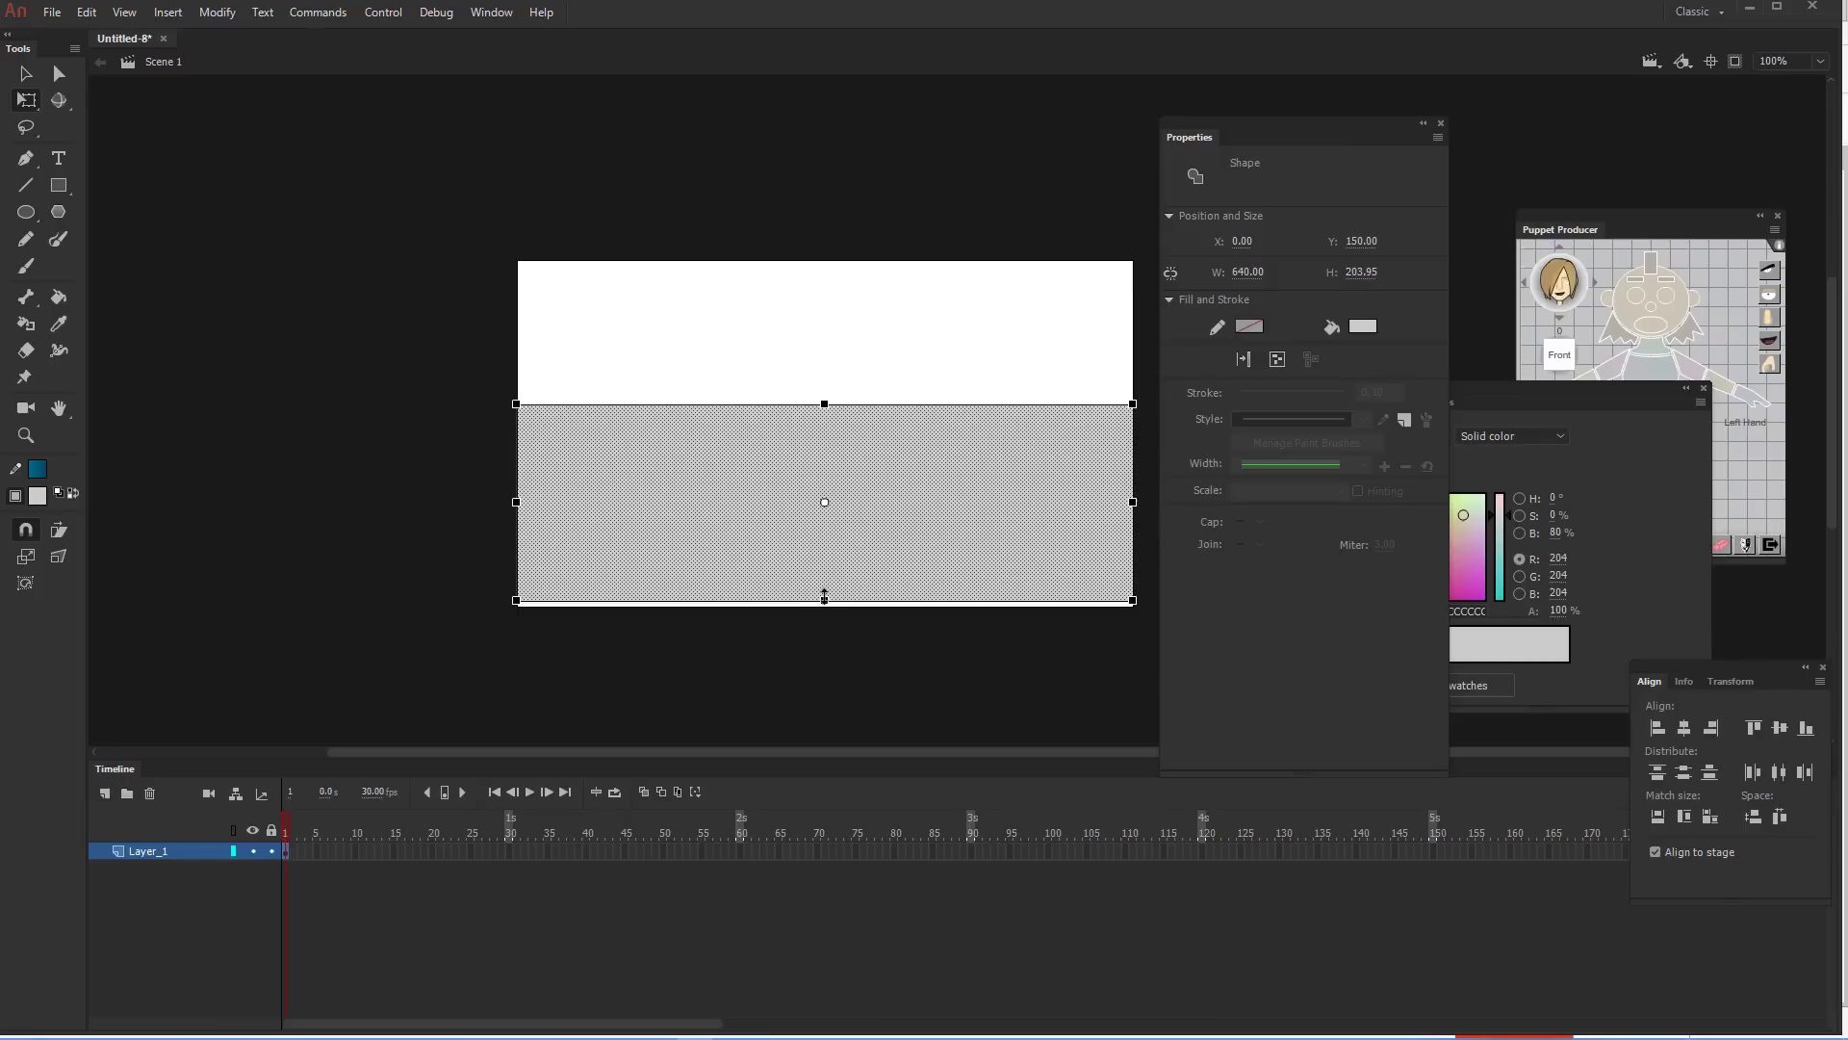
{"action": "left_click_drag", "start_coordinate": [824, 597], "coordinate": [896, 605]}
{"action": "left_click", "coordinate": [957, 678]}
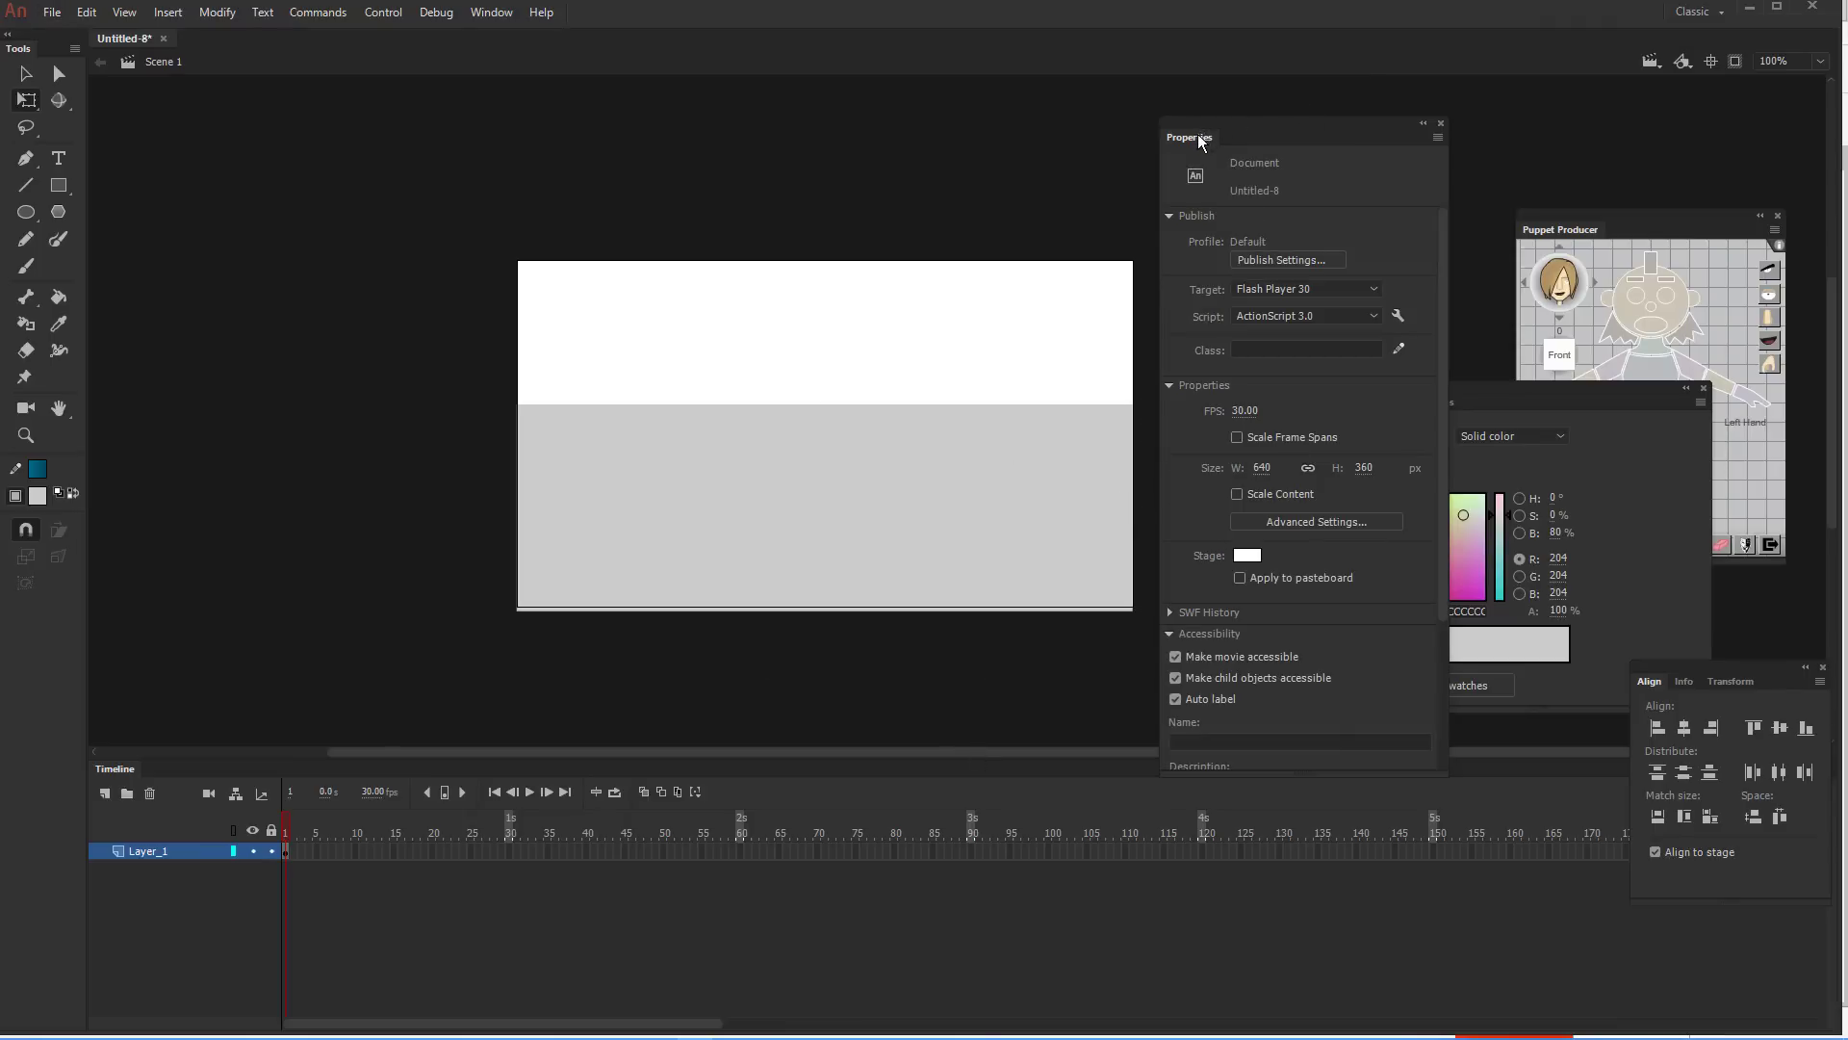
Recolour the grey rectangle bright blue with the Paint Bucket tool
{"action": "left_click_drag", "start_coordinate": [1203, 137], "coordinate": [1319, 143]}
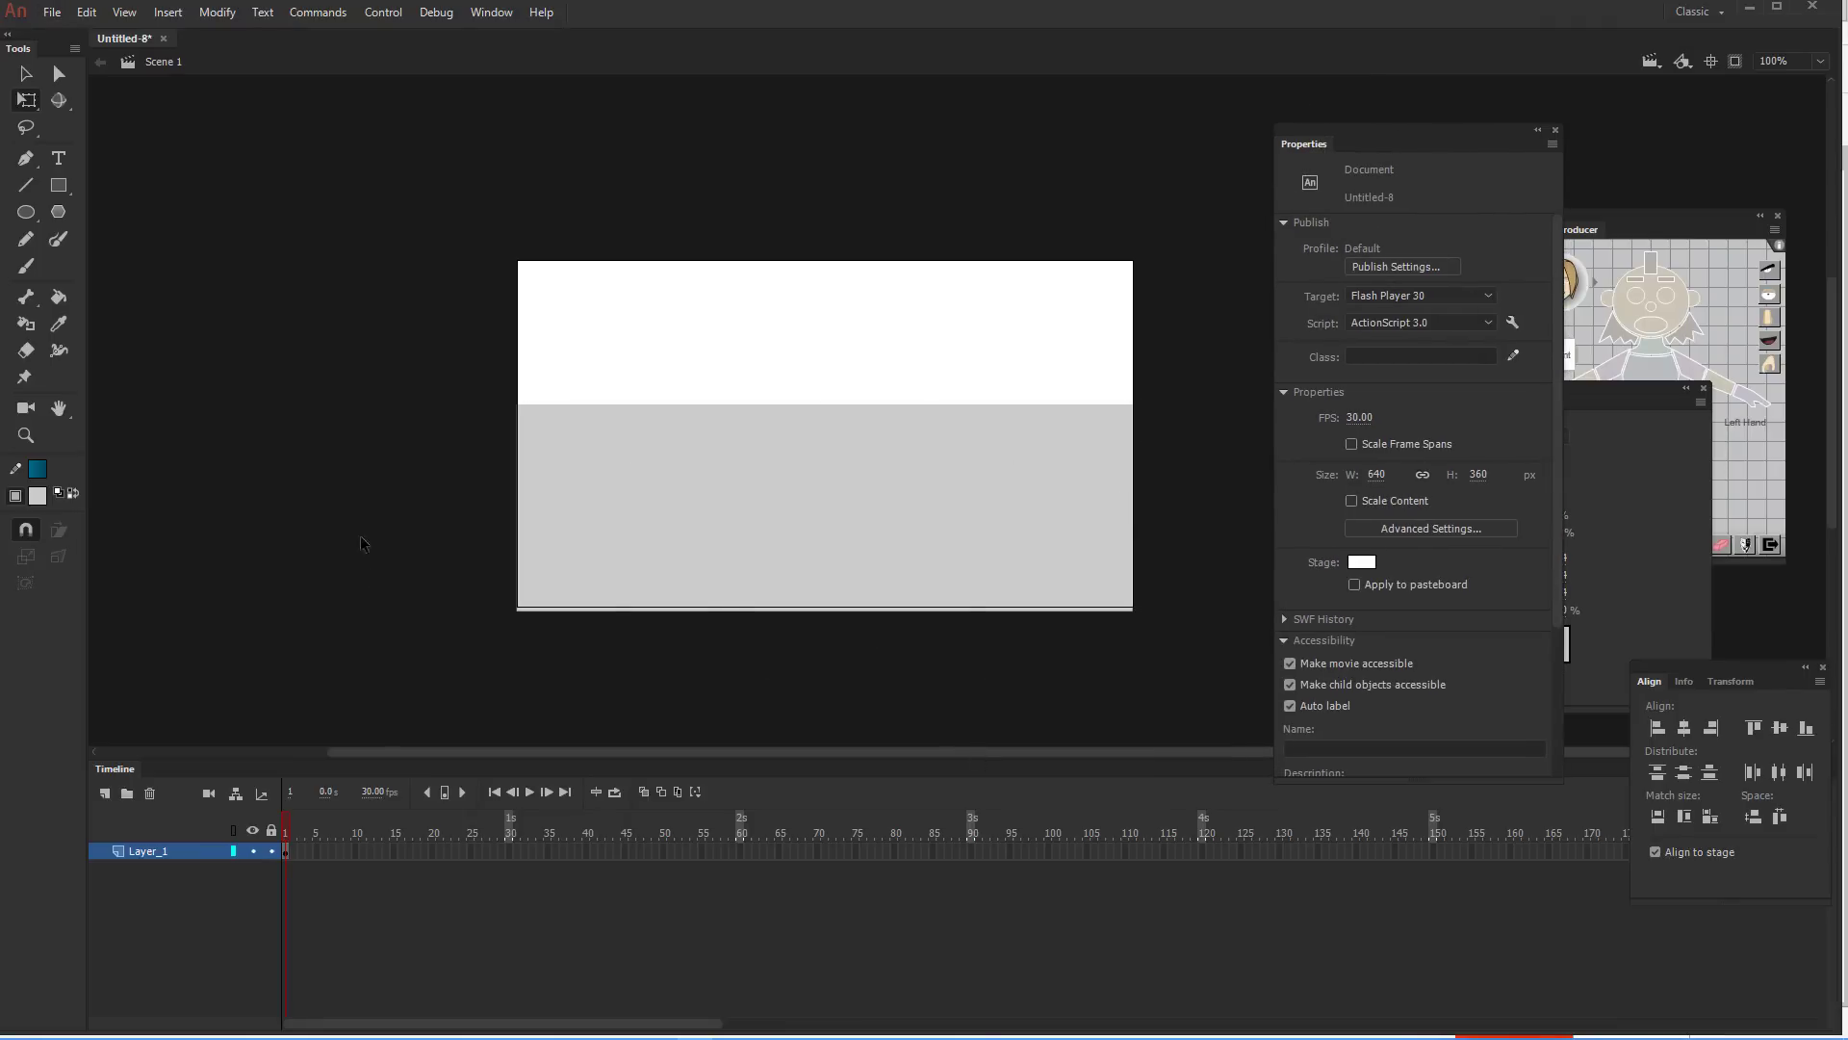
{"action": "left_click", "coordinate": [59, 297]}
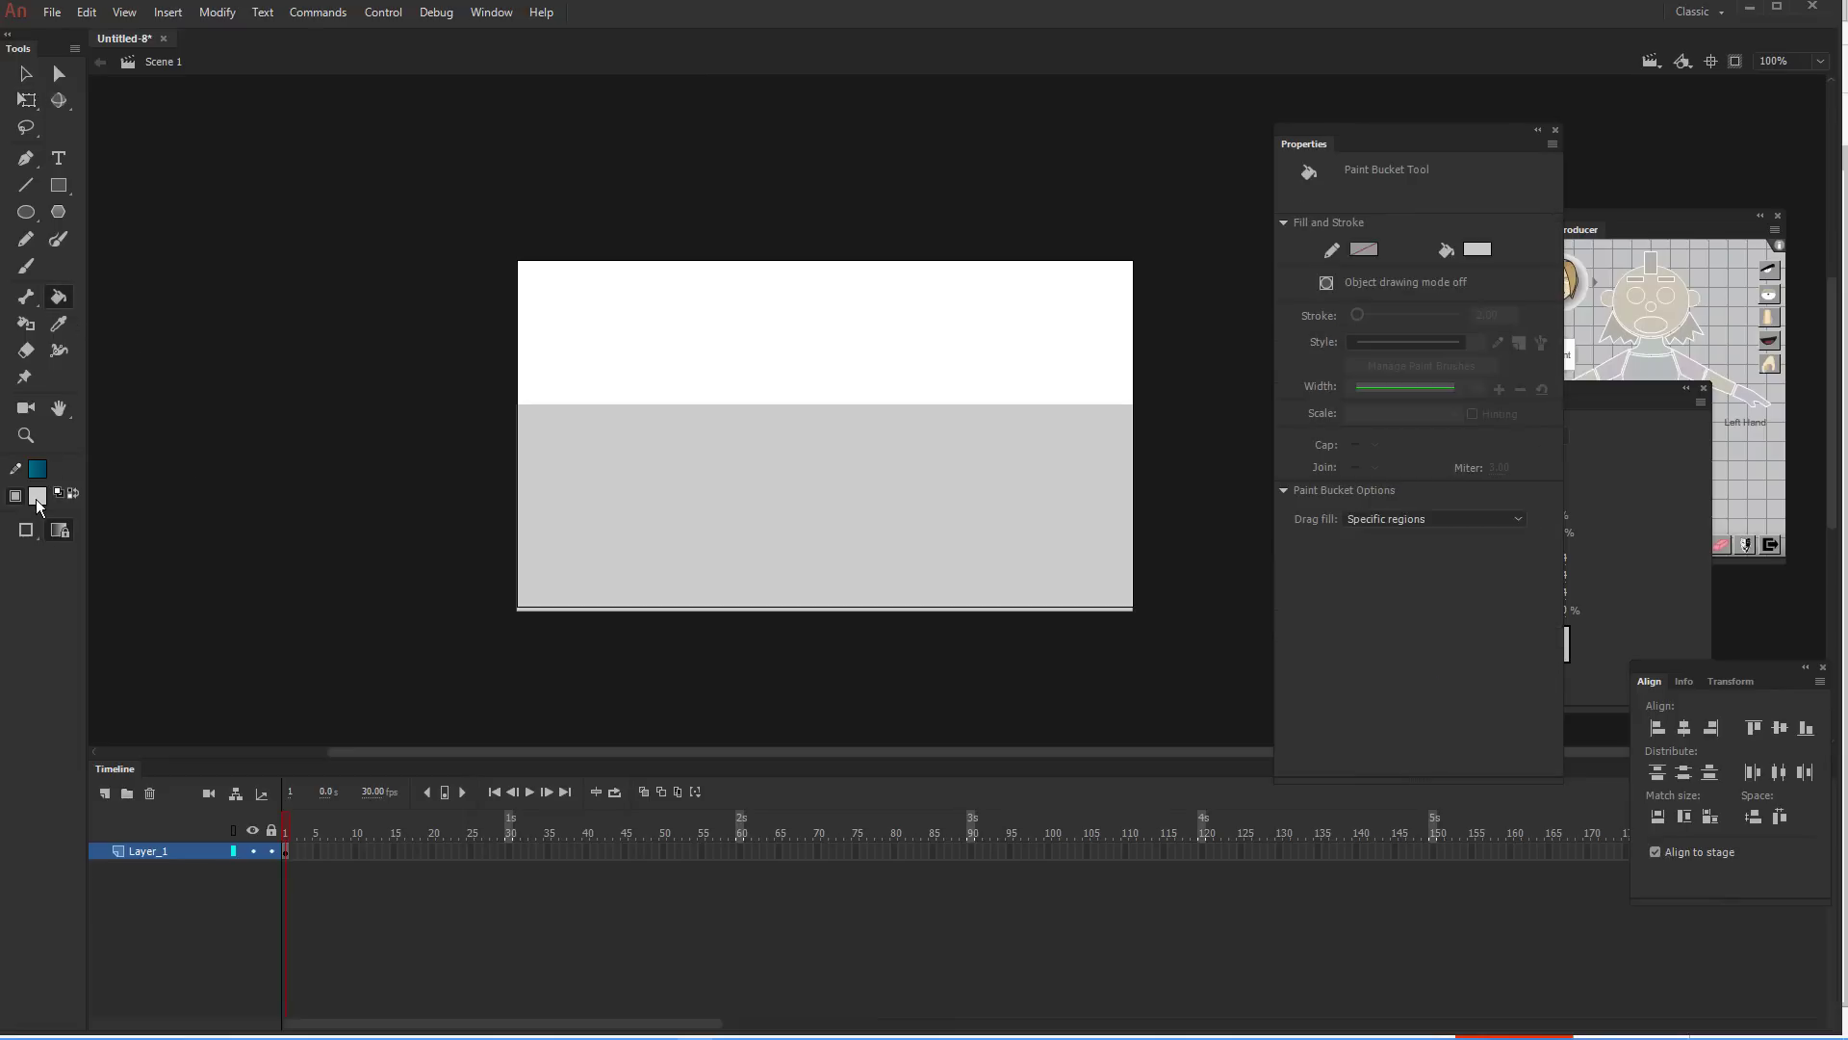
{"action": "left_click", "coordinate": [37, 495]}
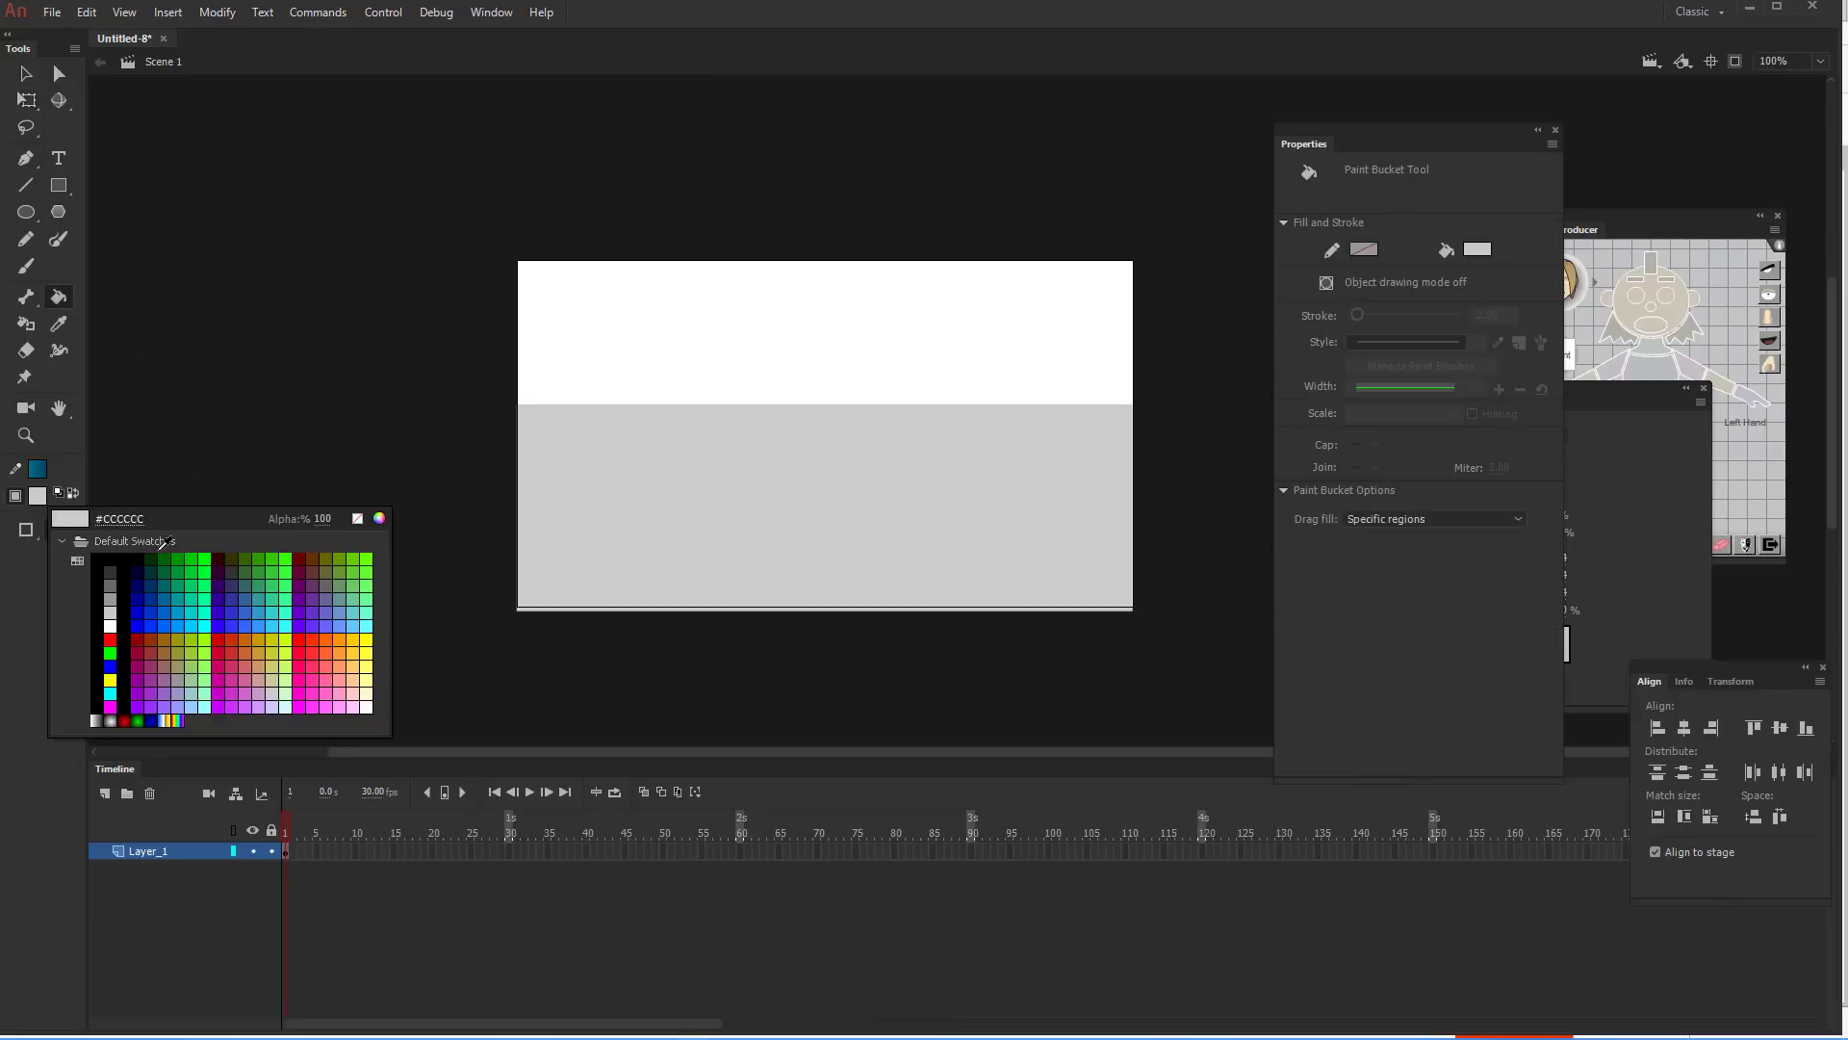
{"action": "left_click", "coordinate": [178, 626]}
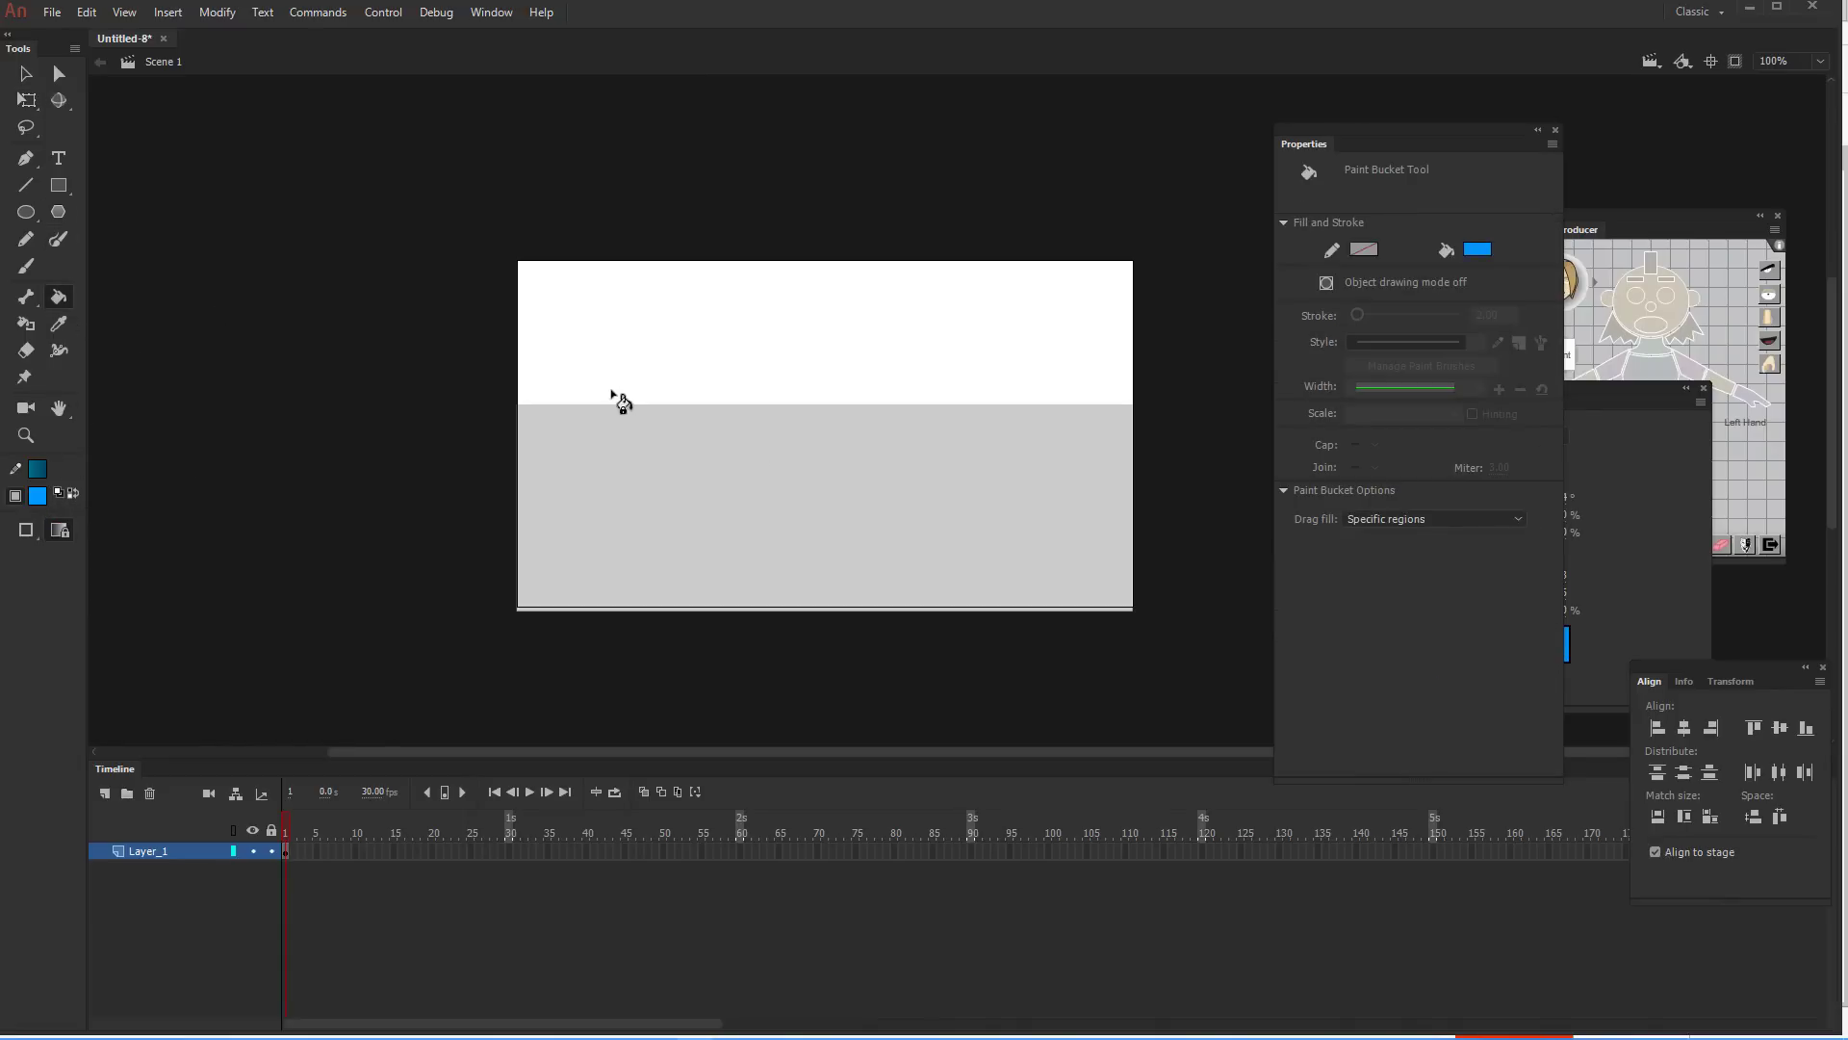
{"action": "left_click", "coordinate": [756, 466]}
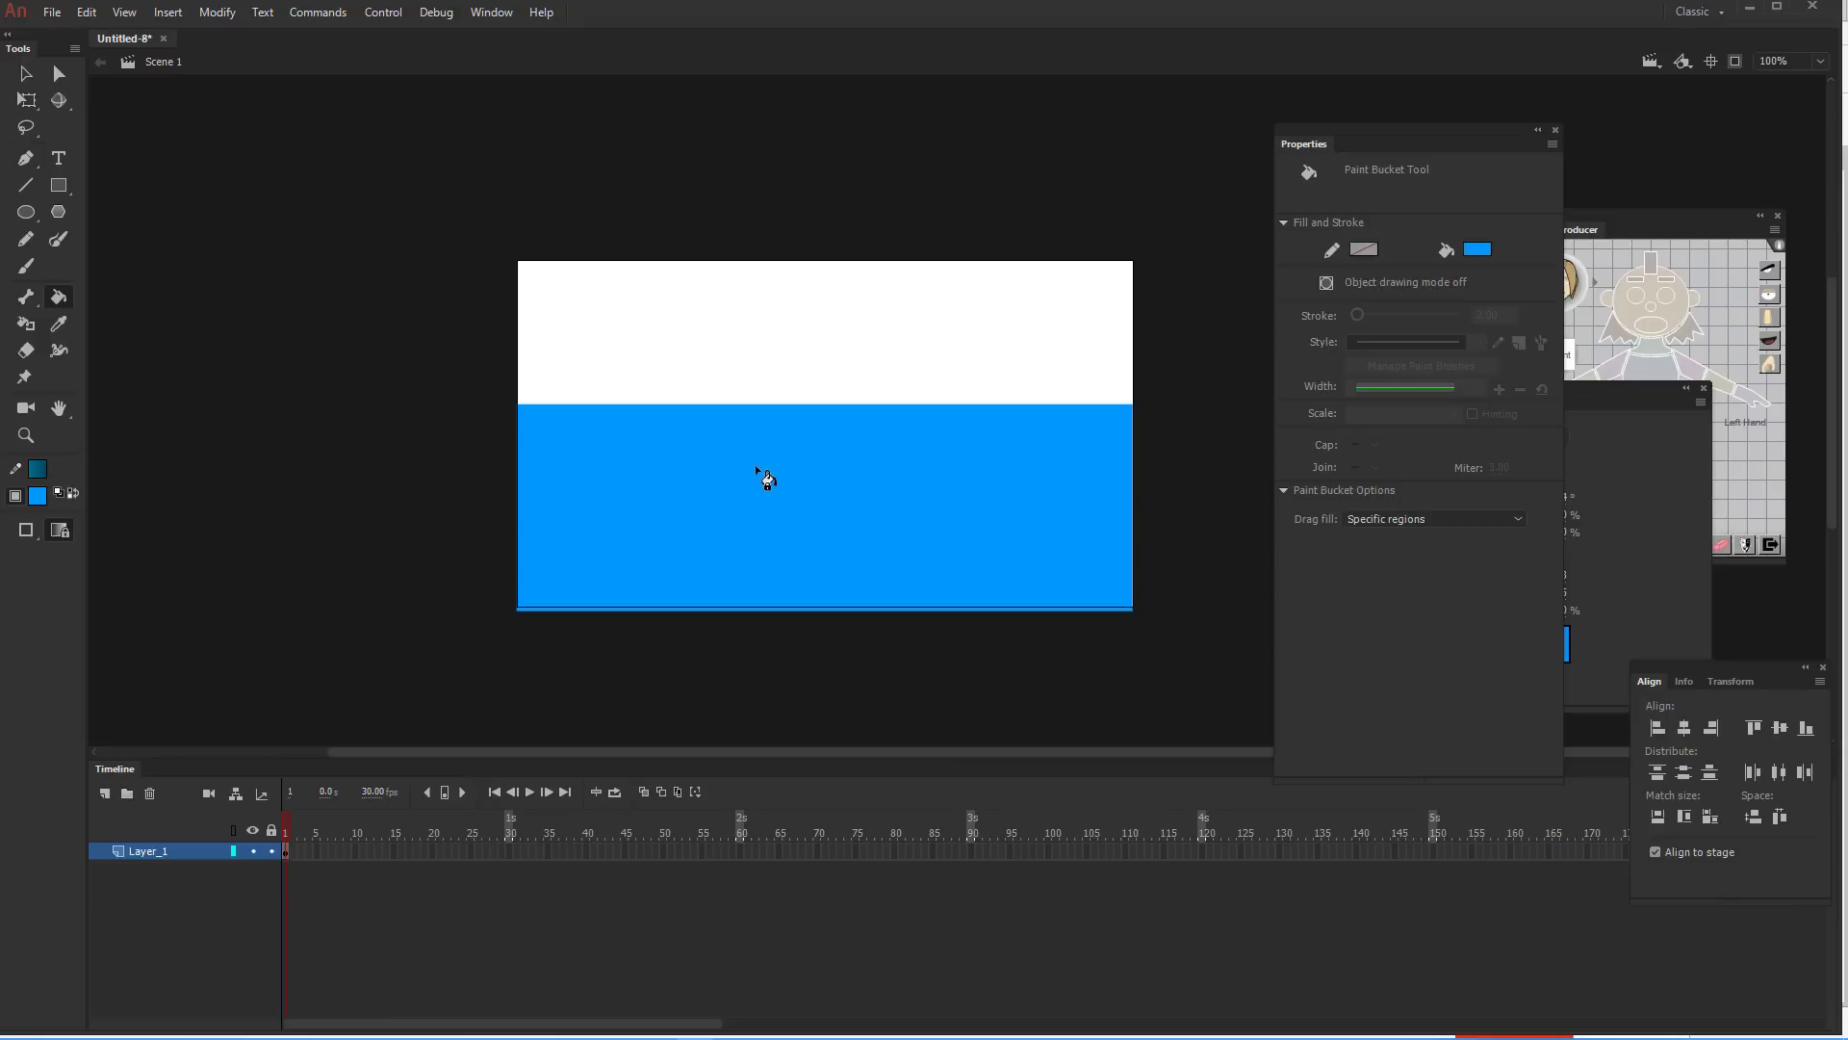
{"action": "left_click", "coordinate": [26, 74]}
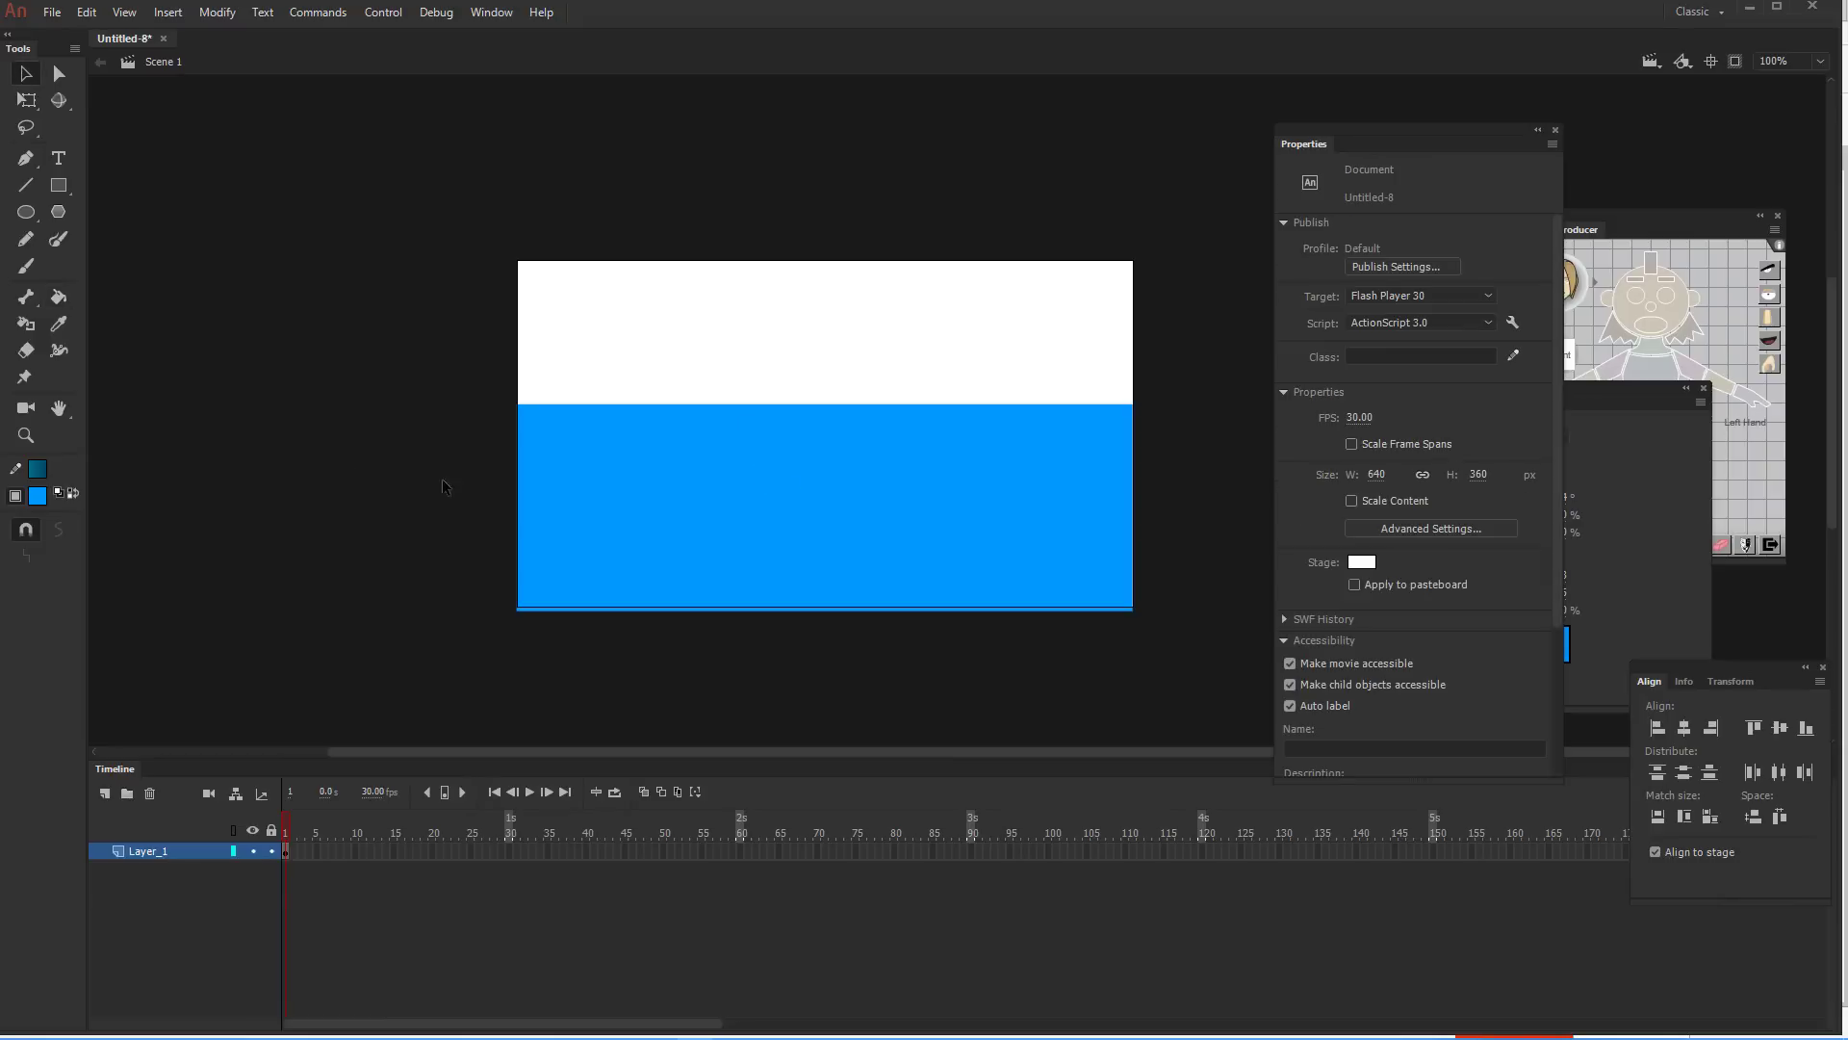
Add a new layer with Layer_1 locked and draw a blue circle about 61 px wide near the stage's upper-left corner
{"action": "left_click", "coordinate": [104, 791]}
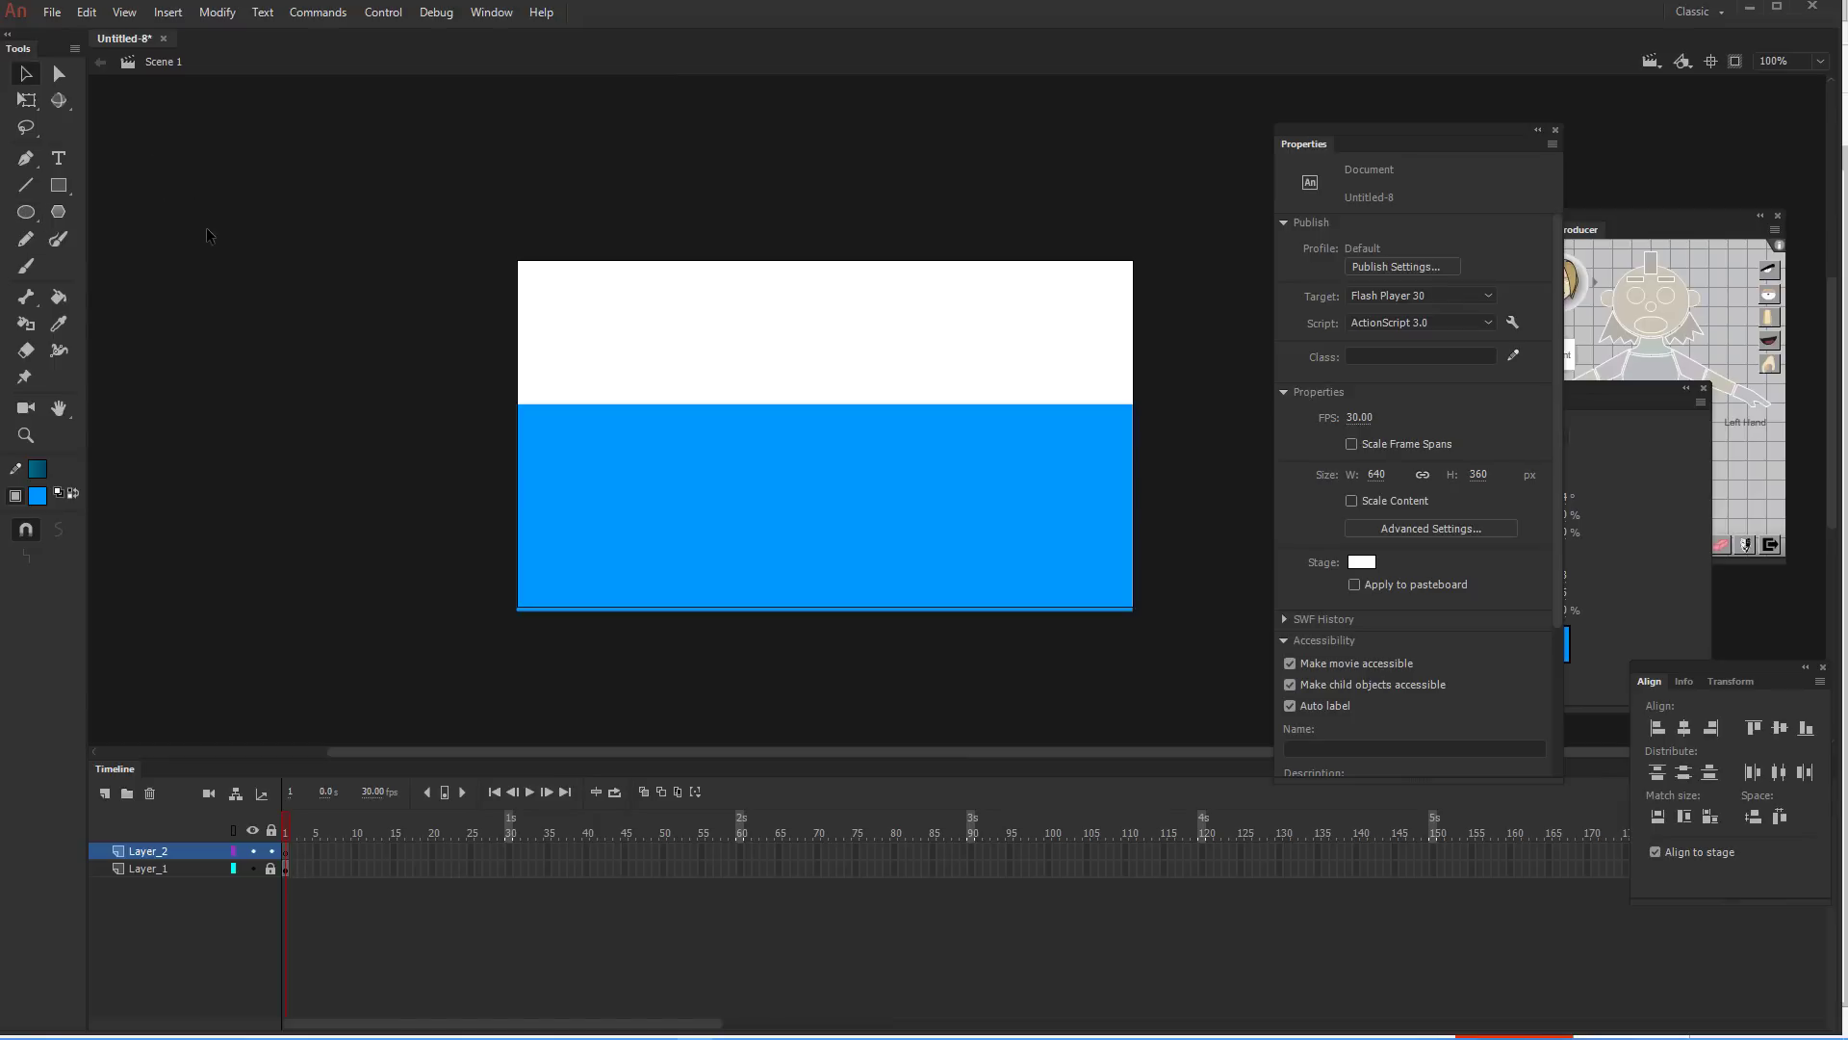
{"action": "left_click", "coordinate": [27, 212]}
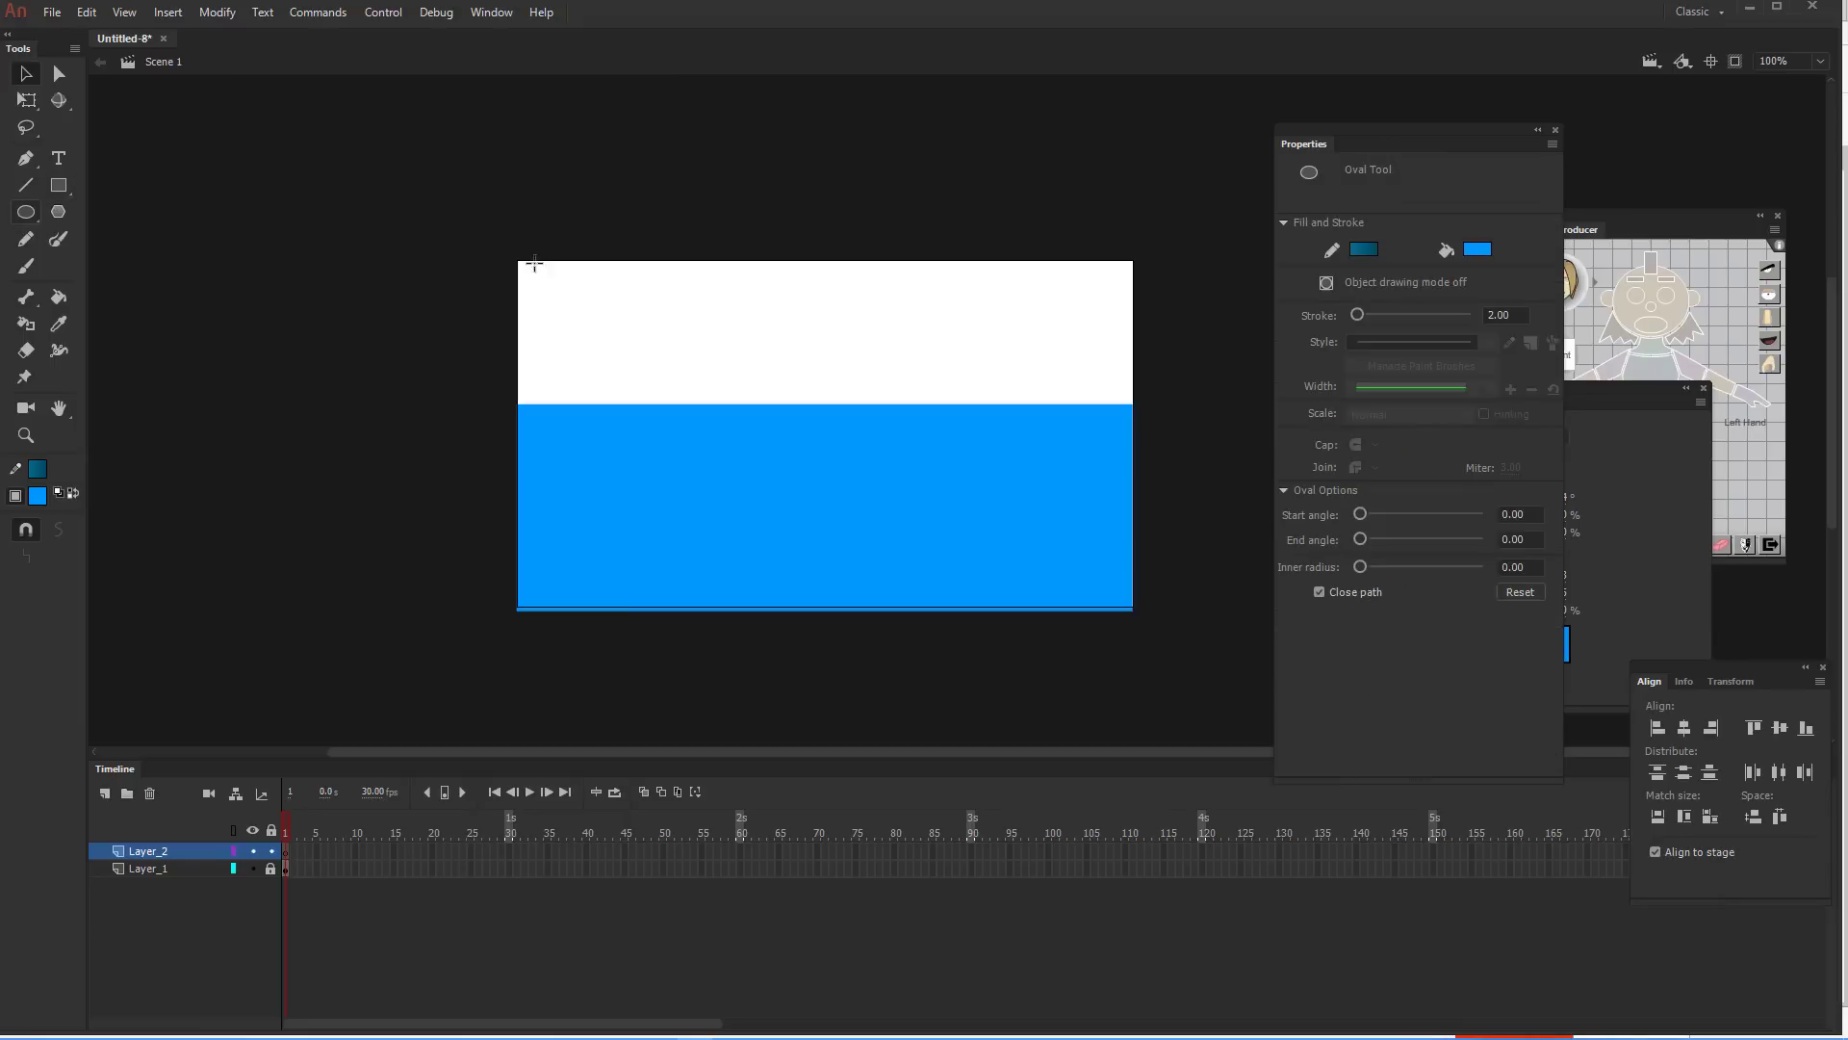
{"action": "left_click_drag", "start_coordinate": [582, 304], "coordinate": [636, 363]}
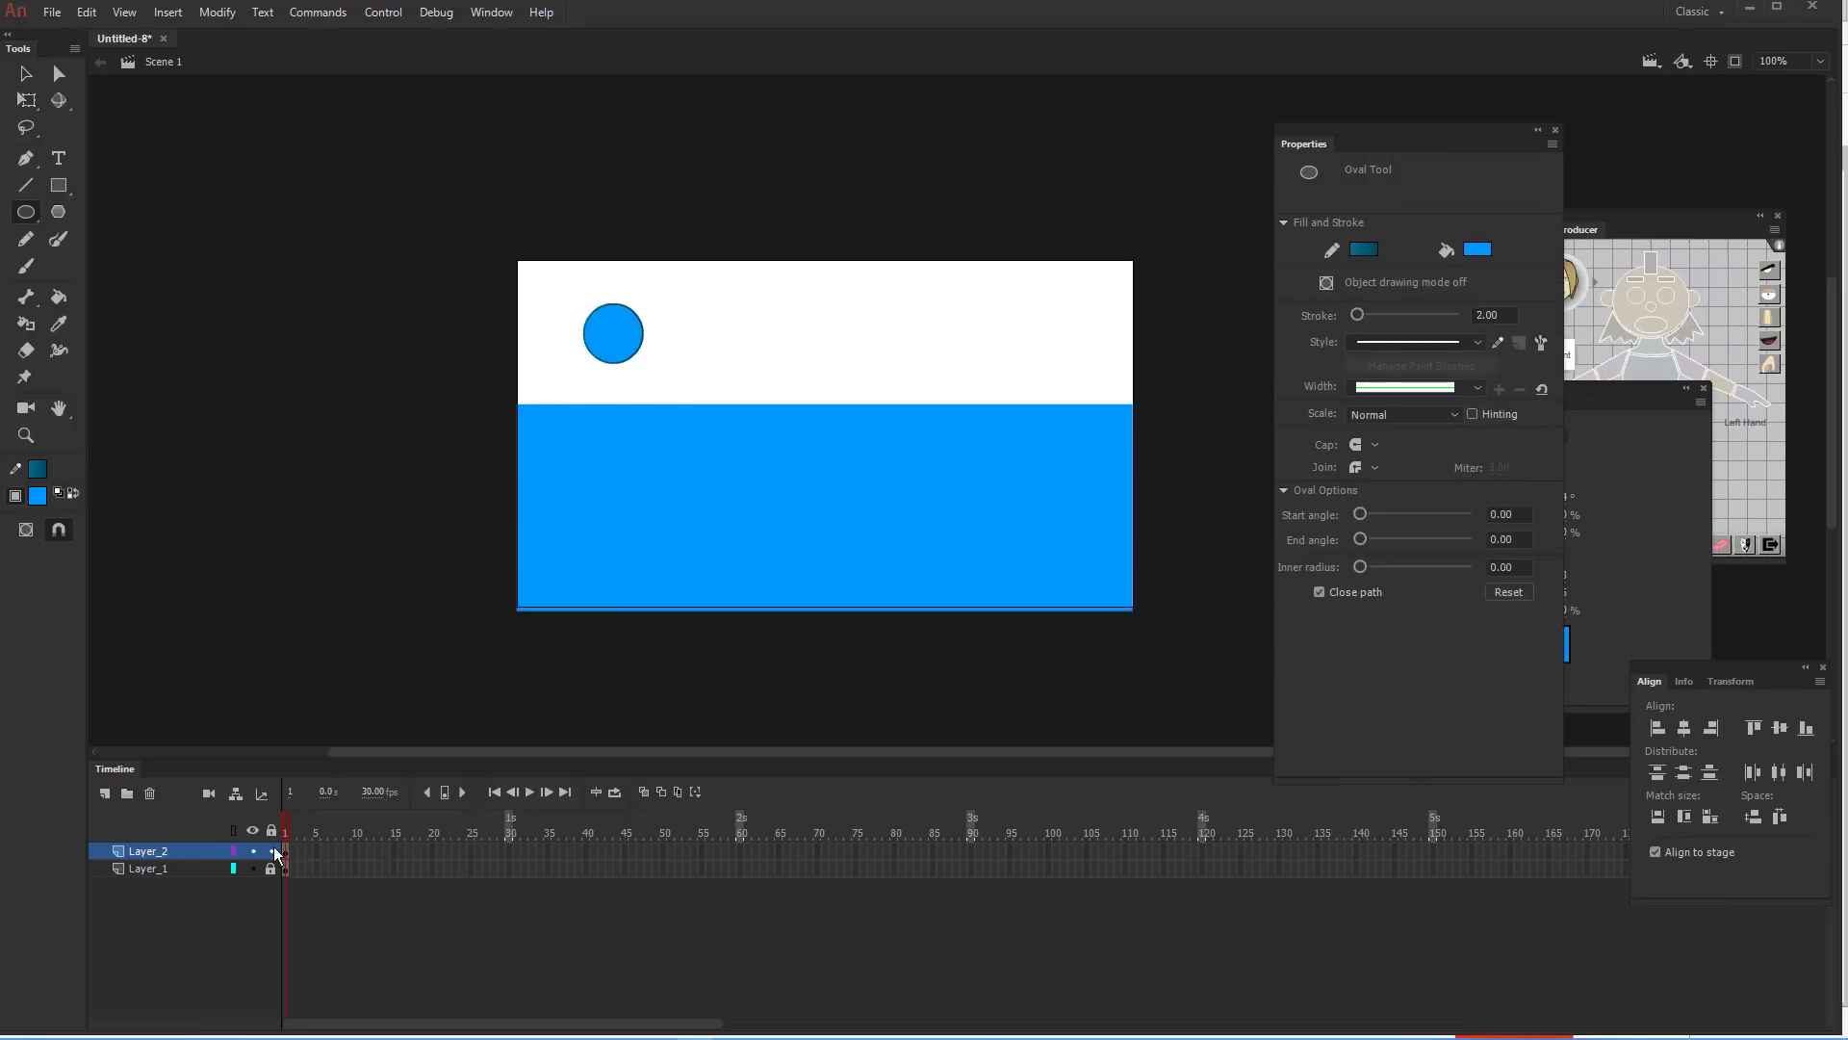
Hide Layer_1 and insert a keyframe at frame 30 of Layer_2
{"action": "left_click", "coordinate": [253, 868]}
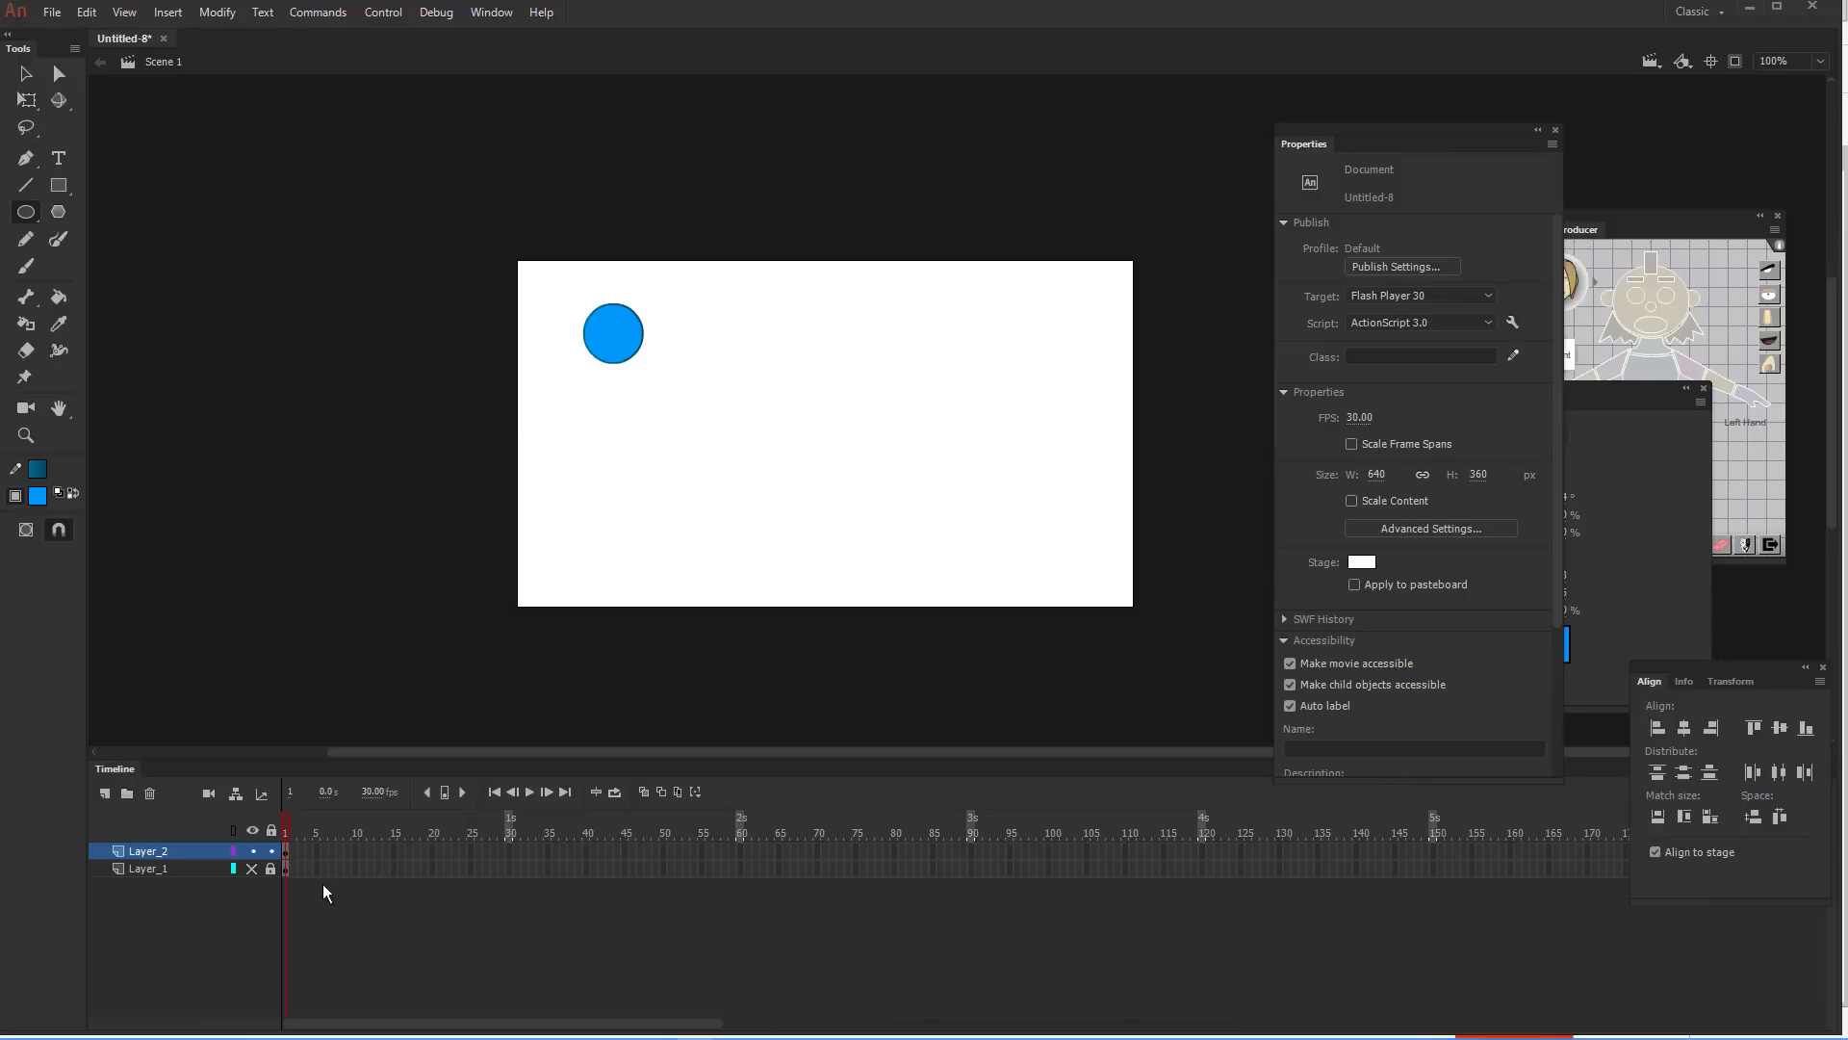
{"action": "right_click", "coordinate": [510, 851]}
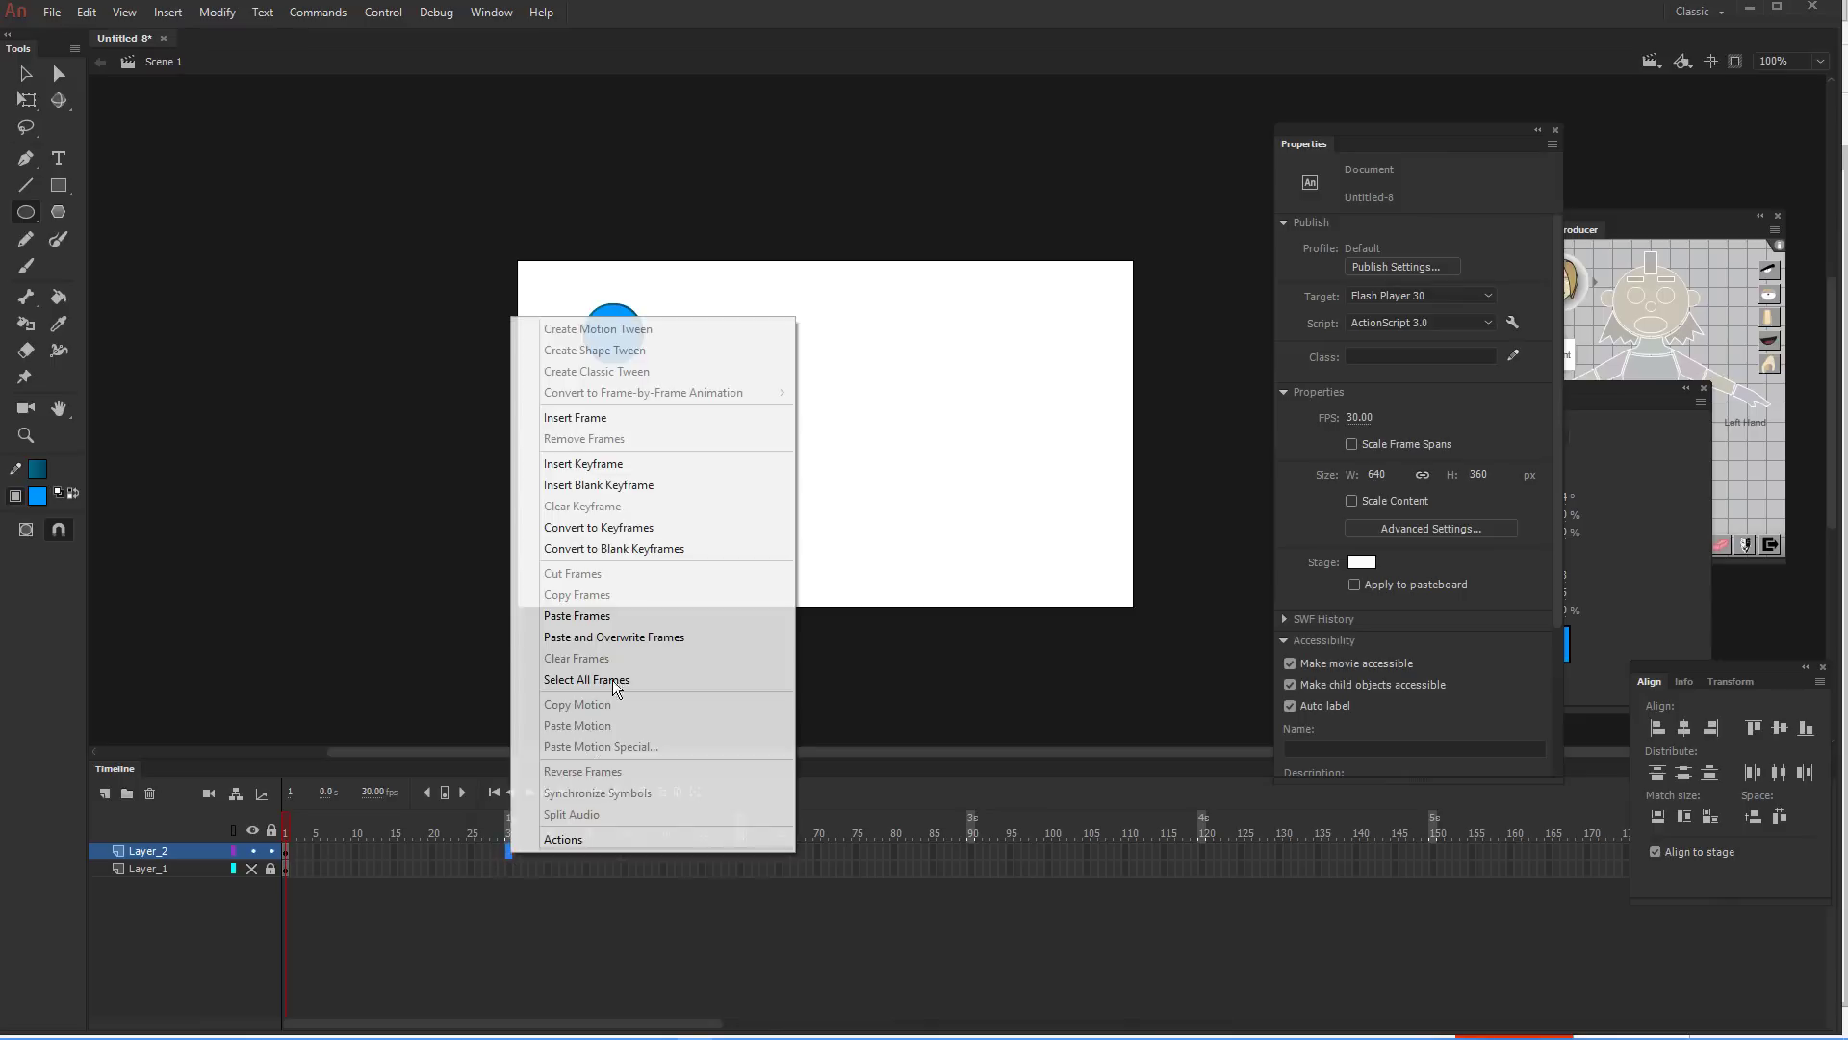
{"action": "left_click", "coordinate": [632, 465]}
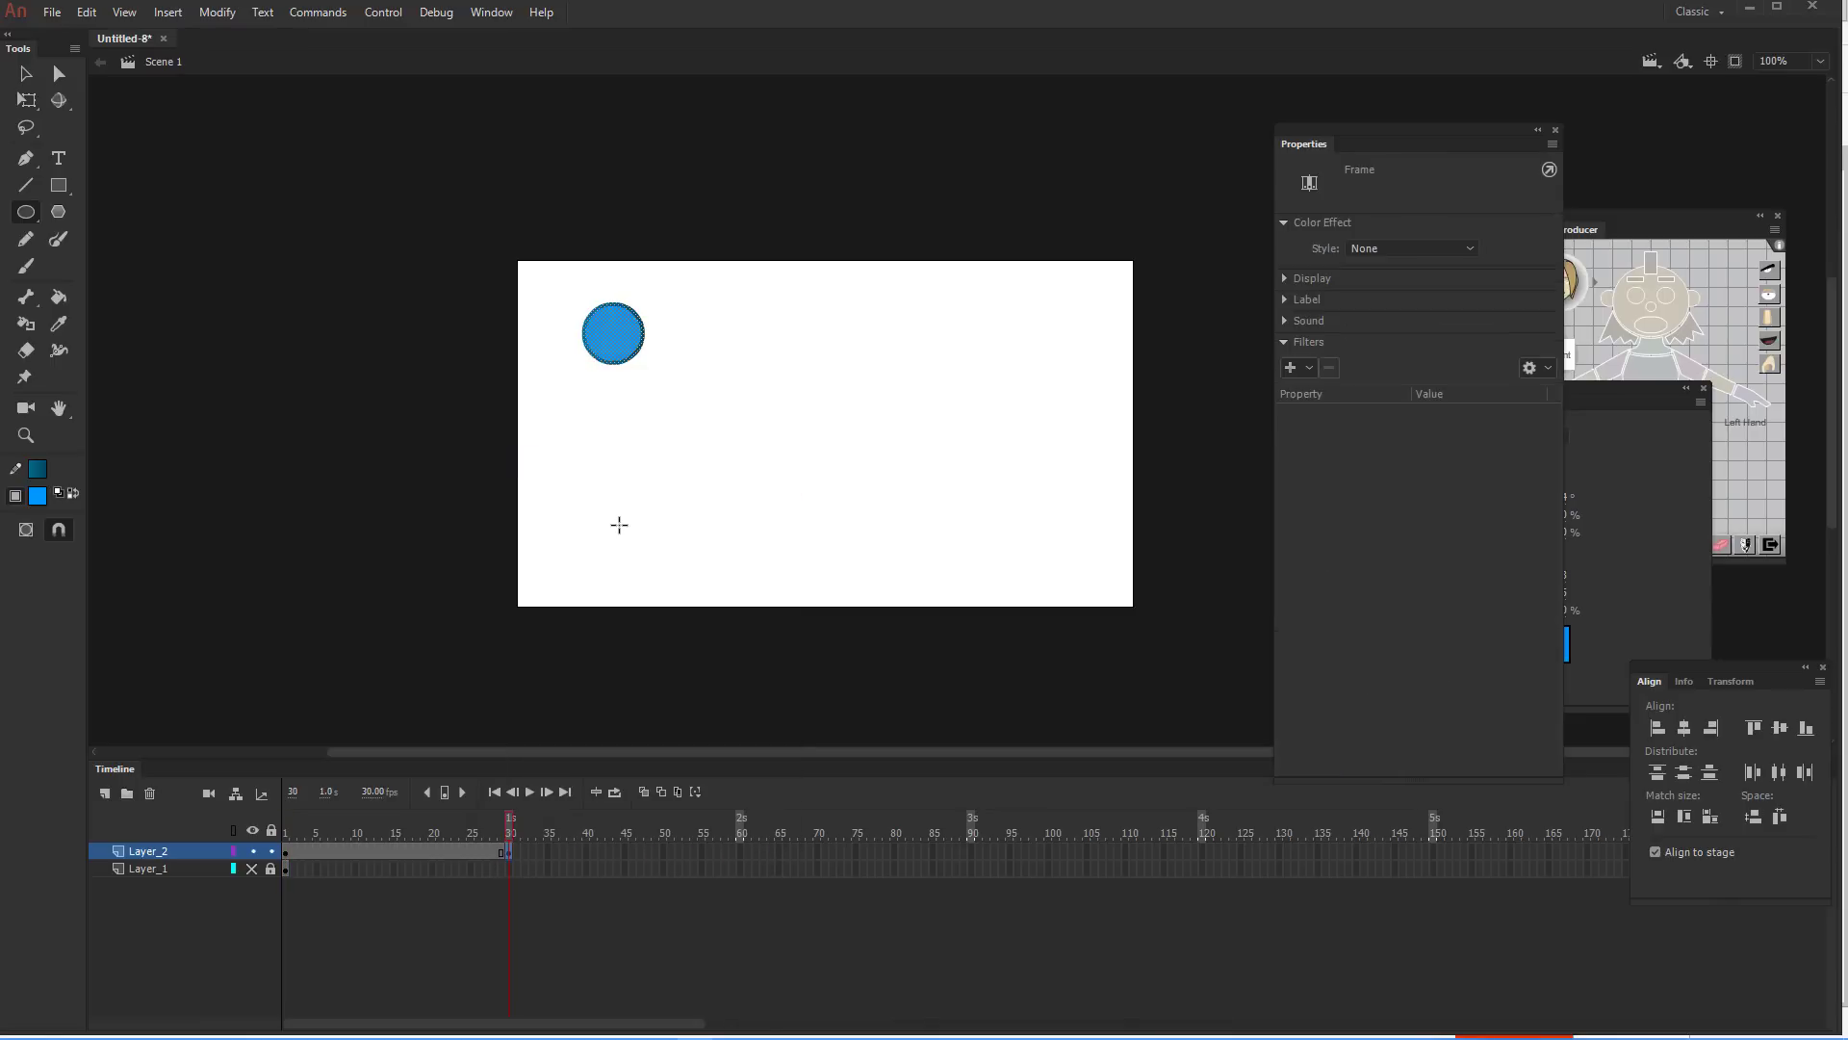
Draw a blue rectangle that completely covers the circle at frame 30 of Layer_2
{"action": "left_click_drag", "start_coordinate": [566, 289], "coordinate": [652, 375]}
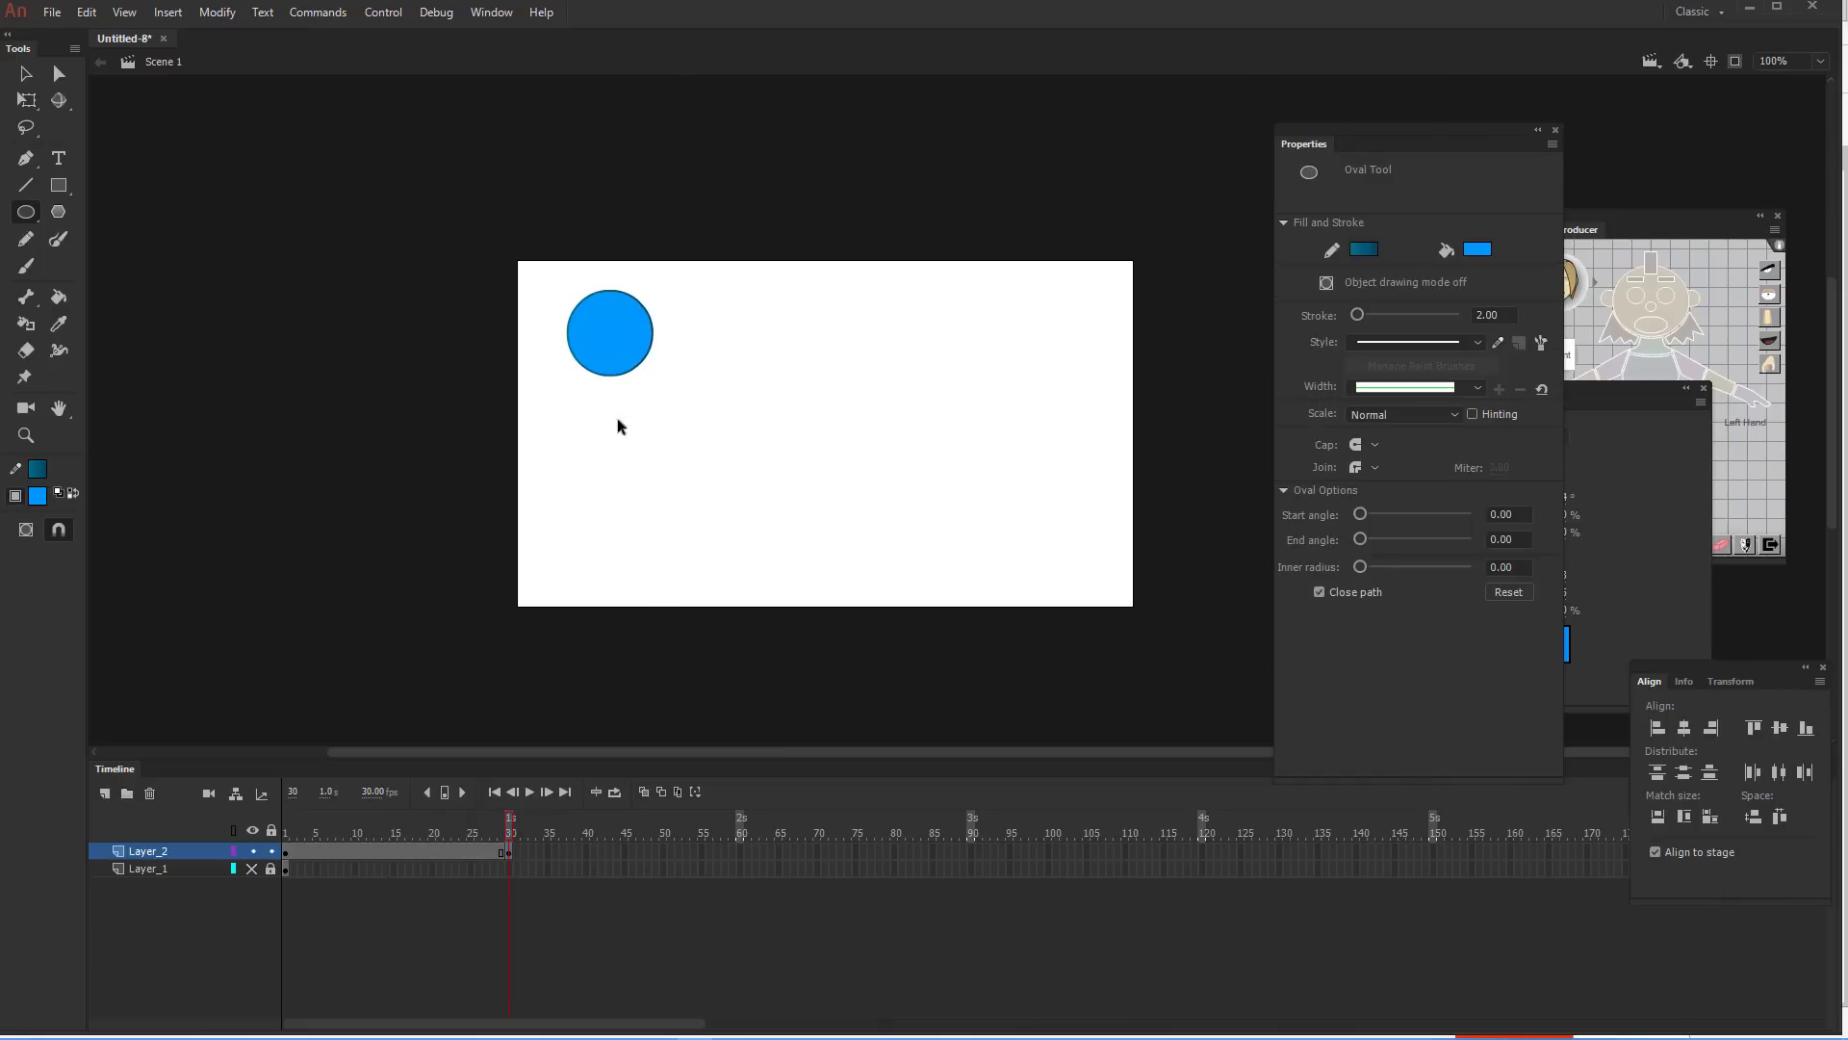
{"action": "key", "text": "ctrl+z"}
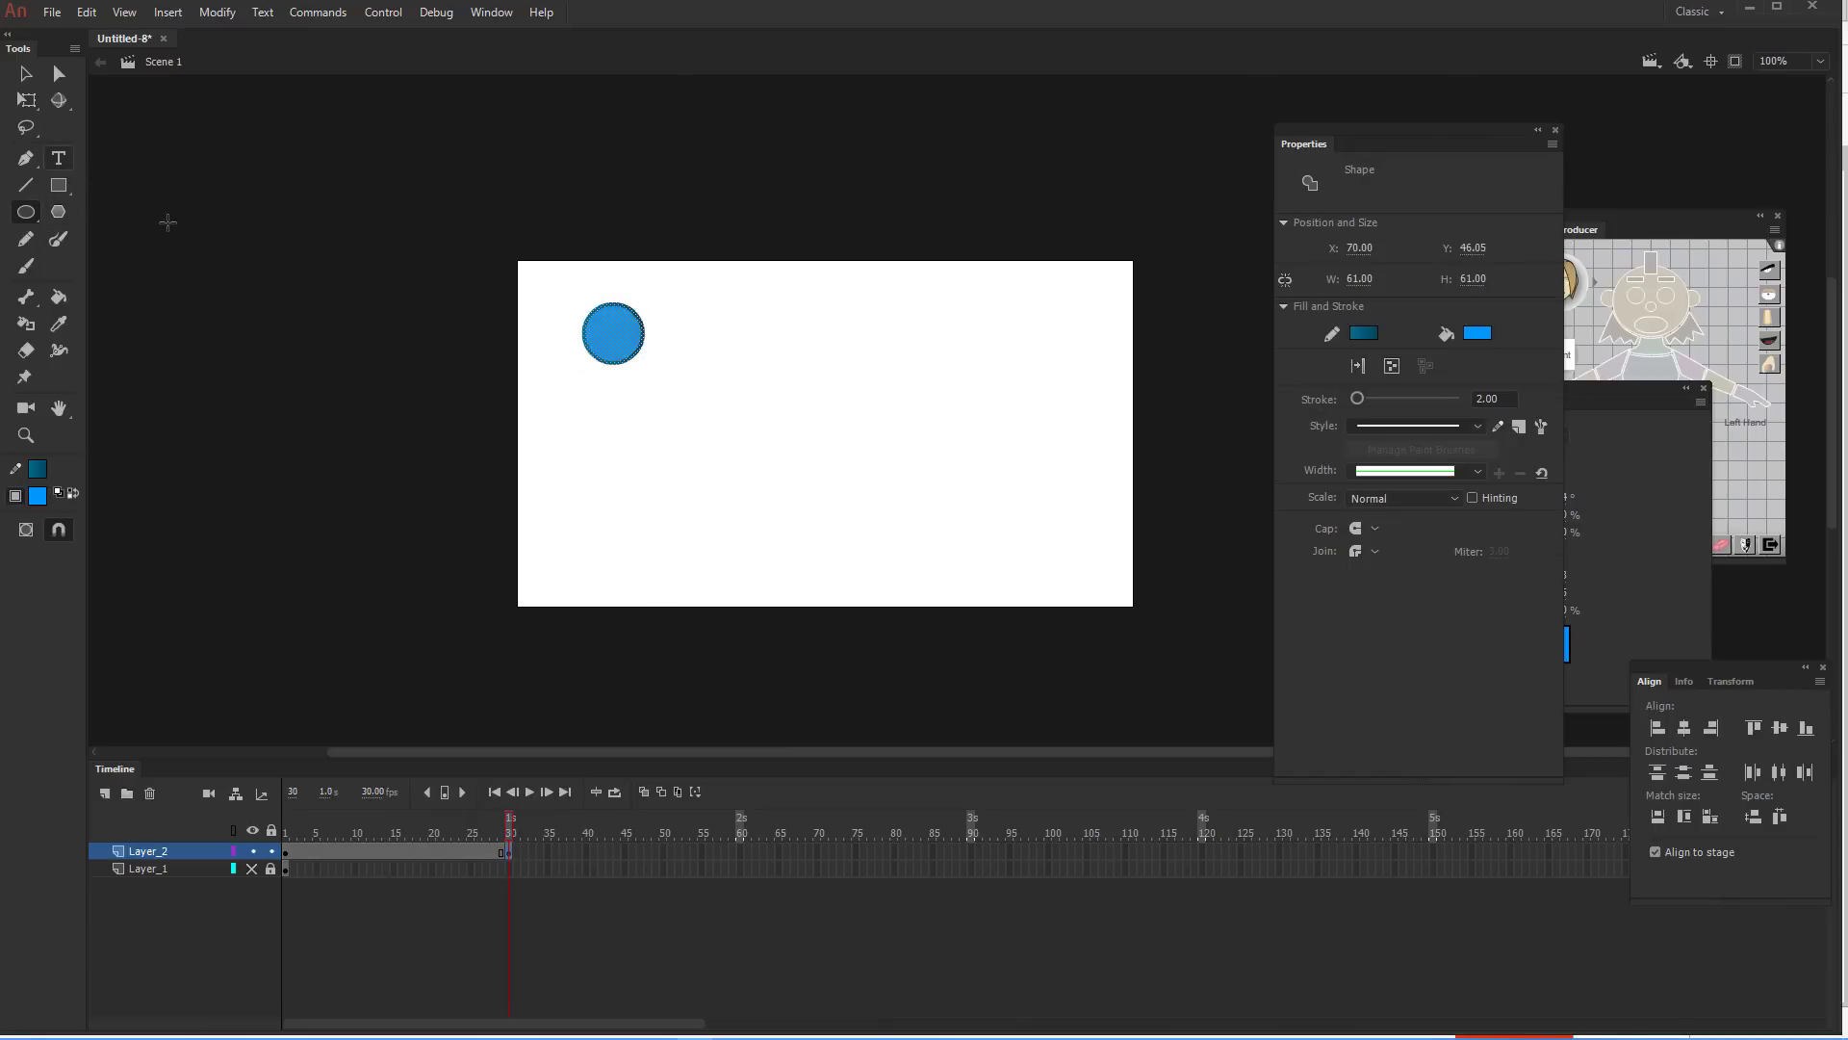
{"action": "left_click", "coordinate": [60, 185]}
{"action": "left_click_drag", "start_coordinate": [567, 293], "coordinate": [661, 373]}
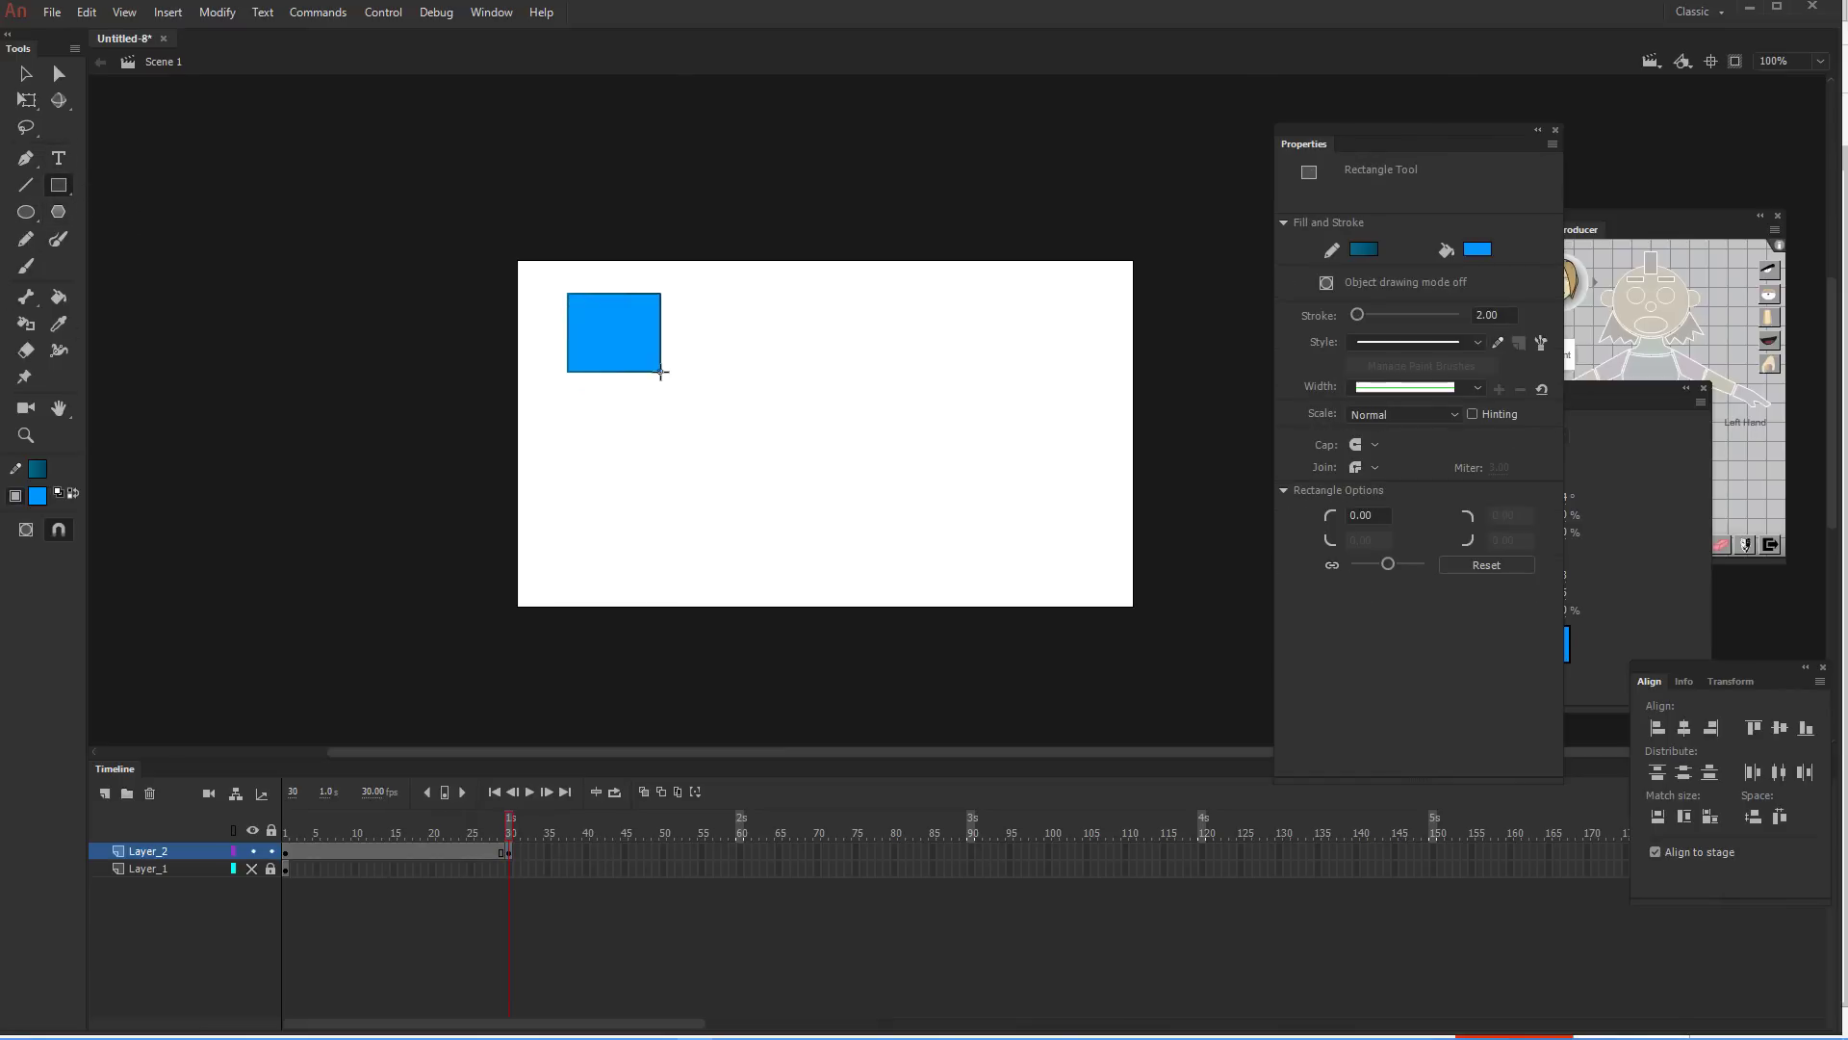
Create a shape tween between frames 1 and 30 of Layer_2 and play back the circle-to-rectangle change
{"action": "right_click", "coordinate": [389, 851]}
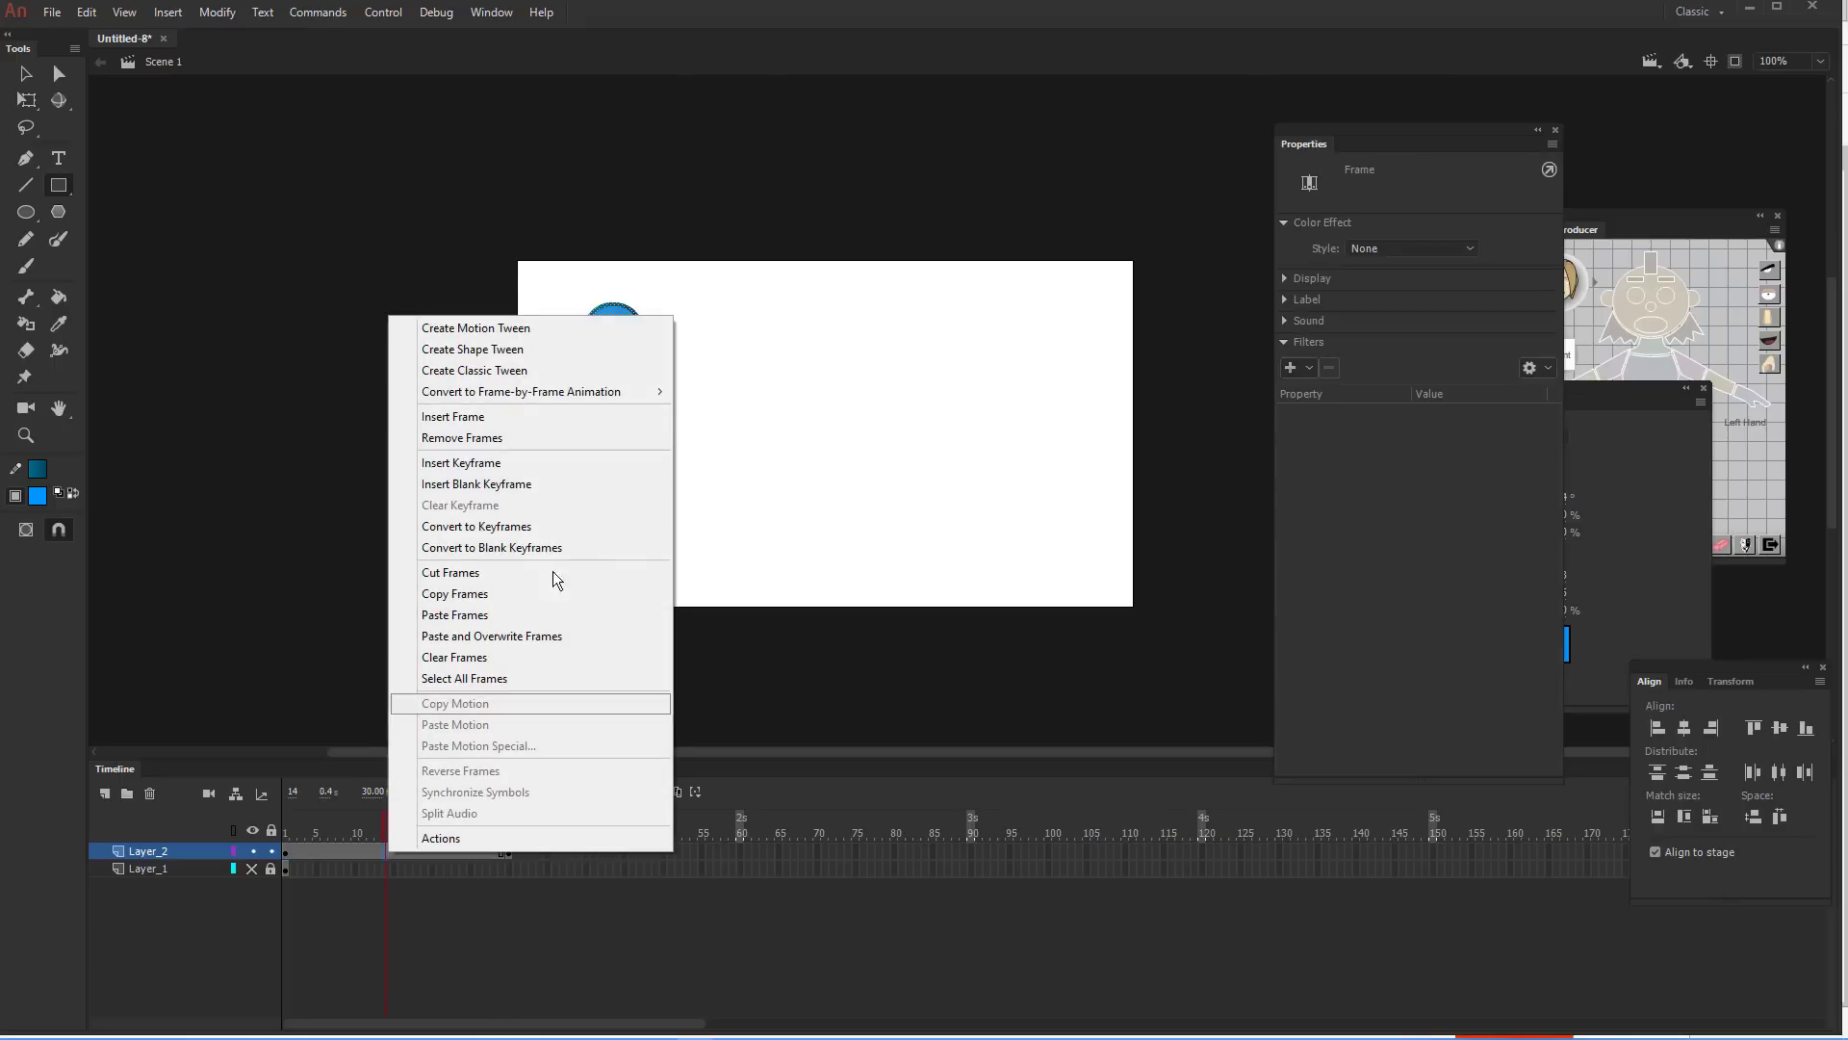
{"action": "left_click", "coordinate": [503, 353]}
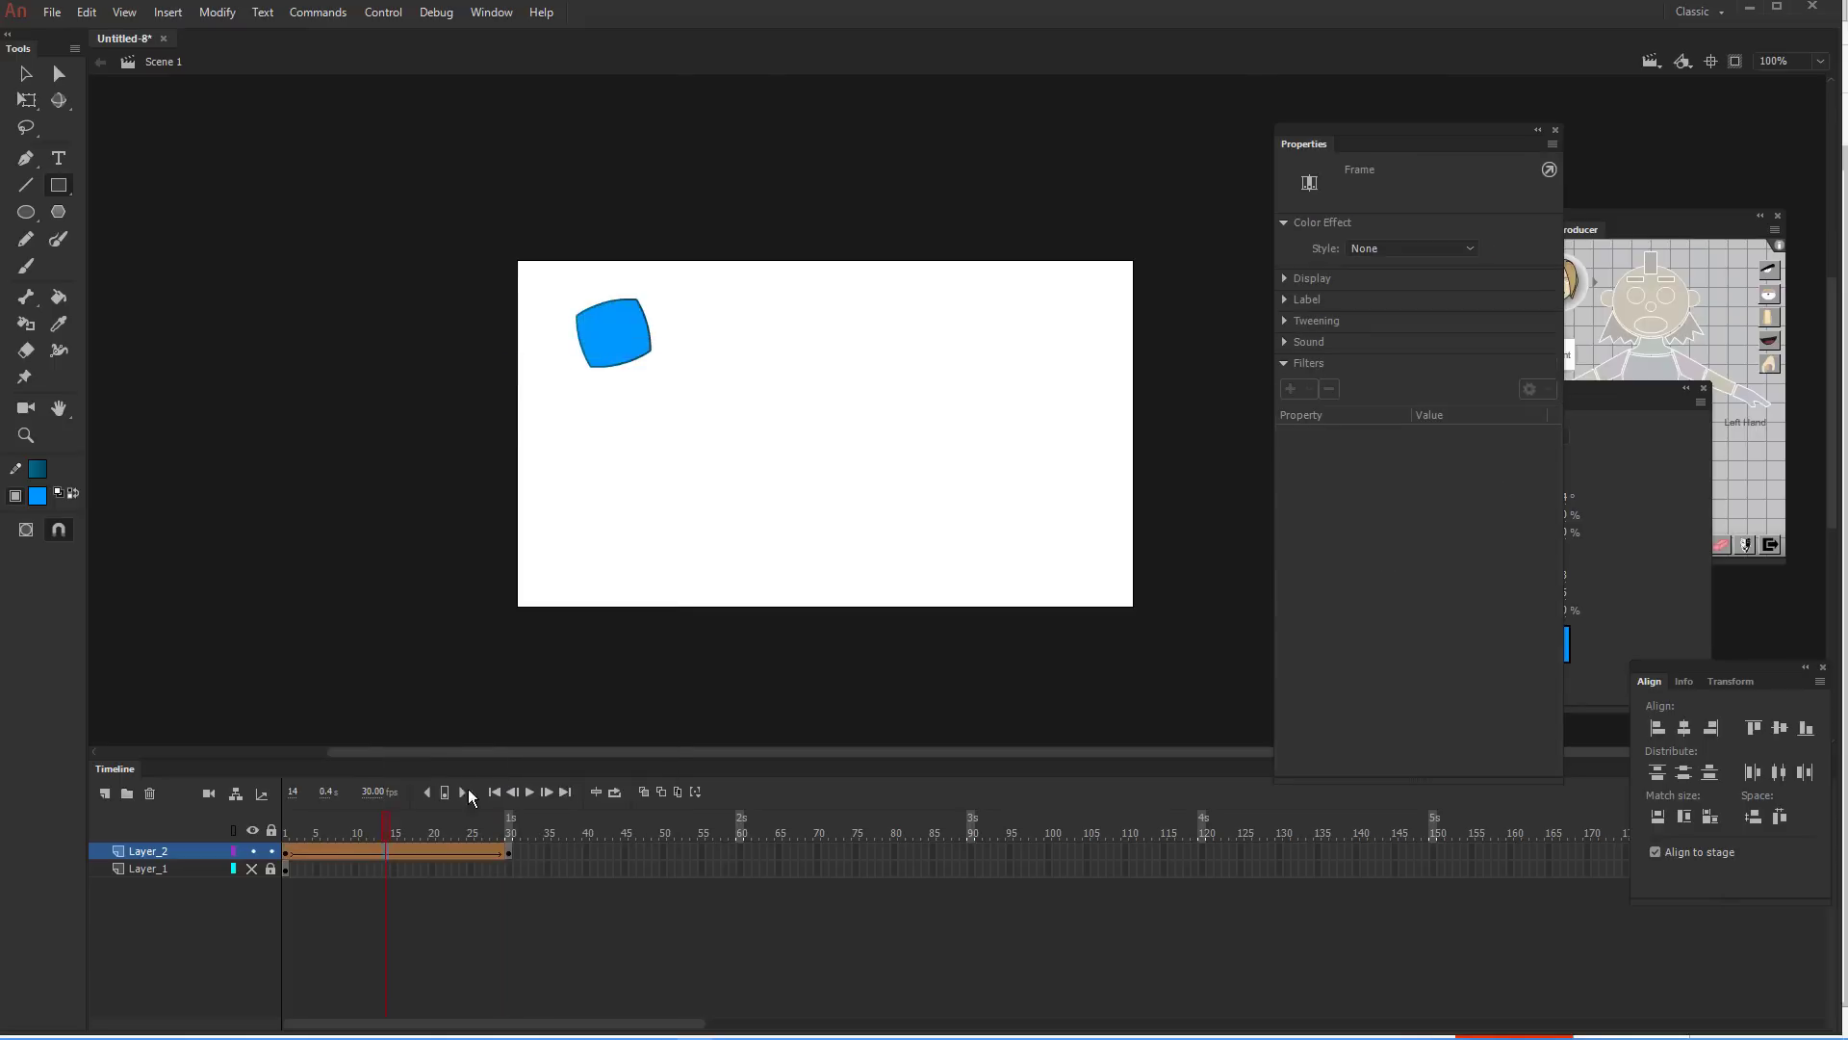
{"action": "mouse_move", "coordinate": [383, 817]}
{"action": "left_mouse_down"}
{"action": "mouse_move", "coordinate": [279, 834]}
{"action": "mouse_move", "coordinate": [515, 791]}
{"action": "mouse_move", "coordinate": [285, 817]}
{"action": "mouse_move", "coordinate": [477, 777]}
{"action": "mouse_move", "coordinate": [501, 789]}
{"action": "mouse_move", "coordinate": [271, 807]}
{"action": "mouse_move", "coordinate": [494, 772]}
{"action": "mouse_move", "coordinate": [372, 793]}
{"action": "mouse_move", "coordinate": [394, 793]}
{"action": "left_mouse_up"}
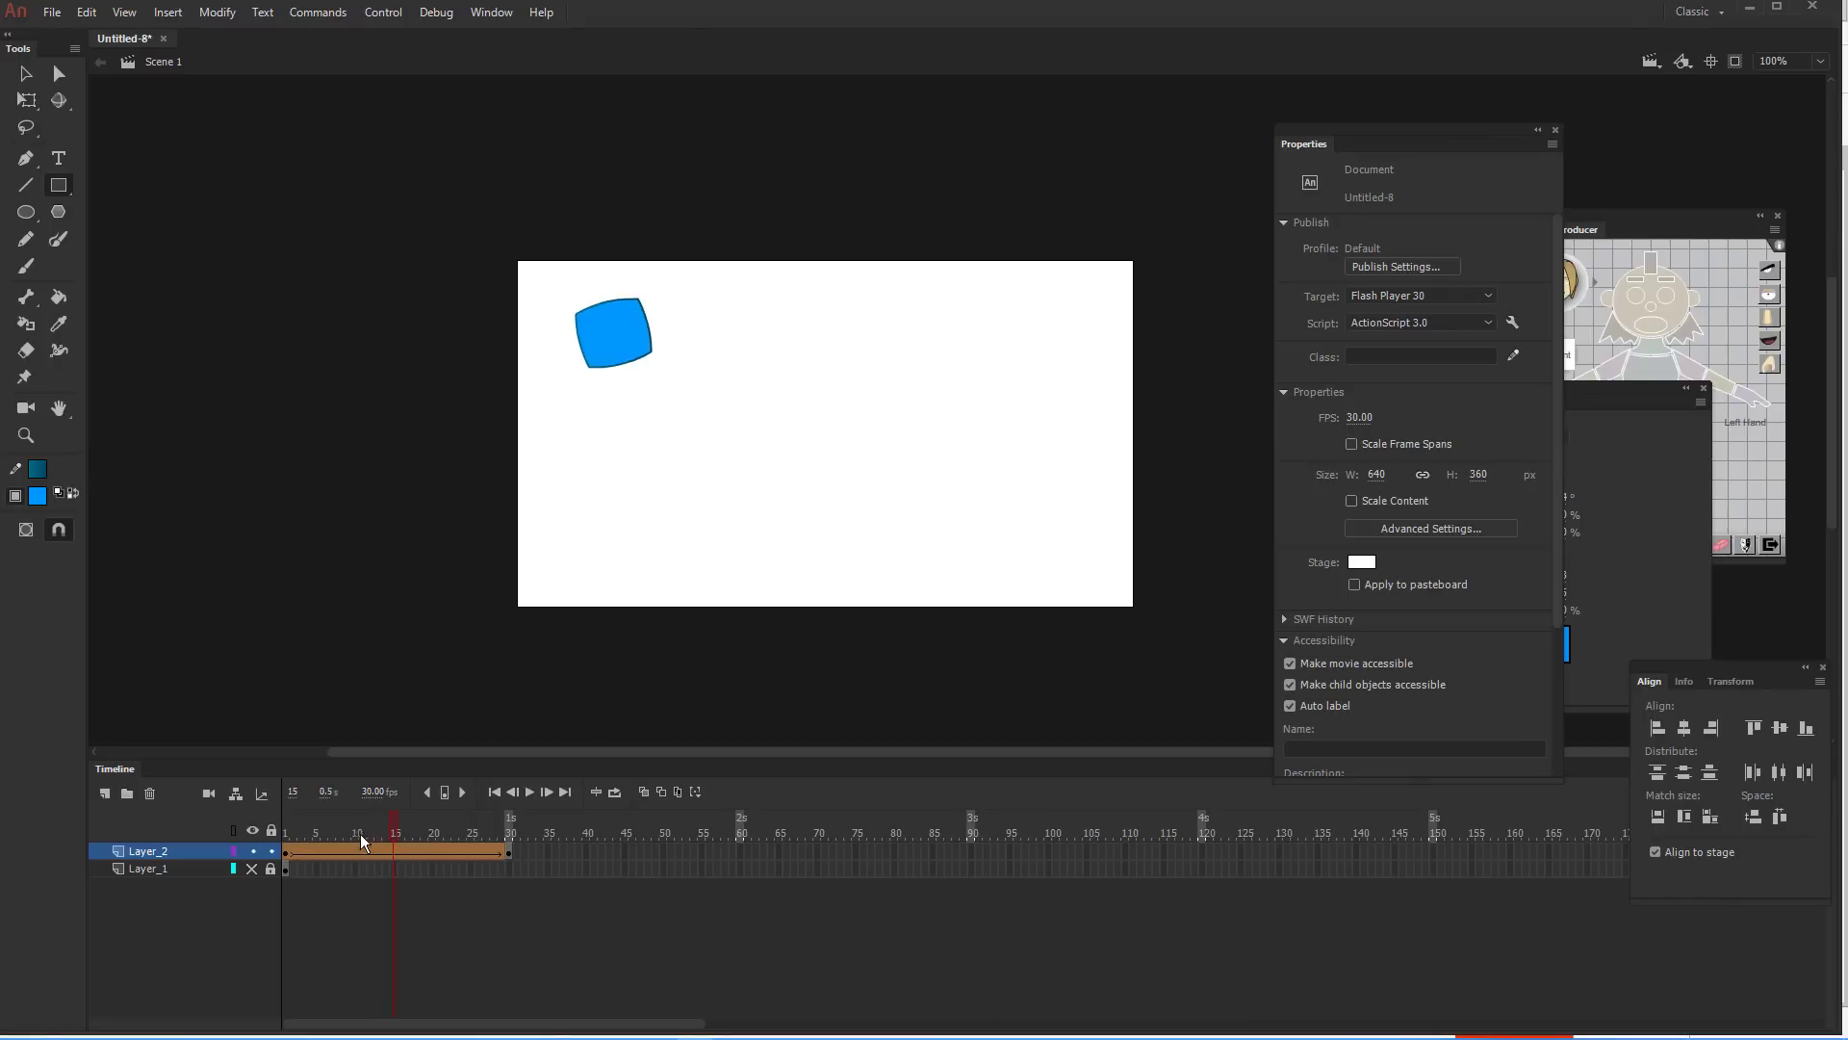
{"action": "key", "text": "Return"}
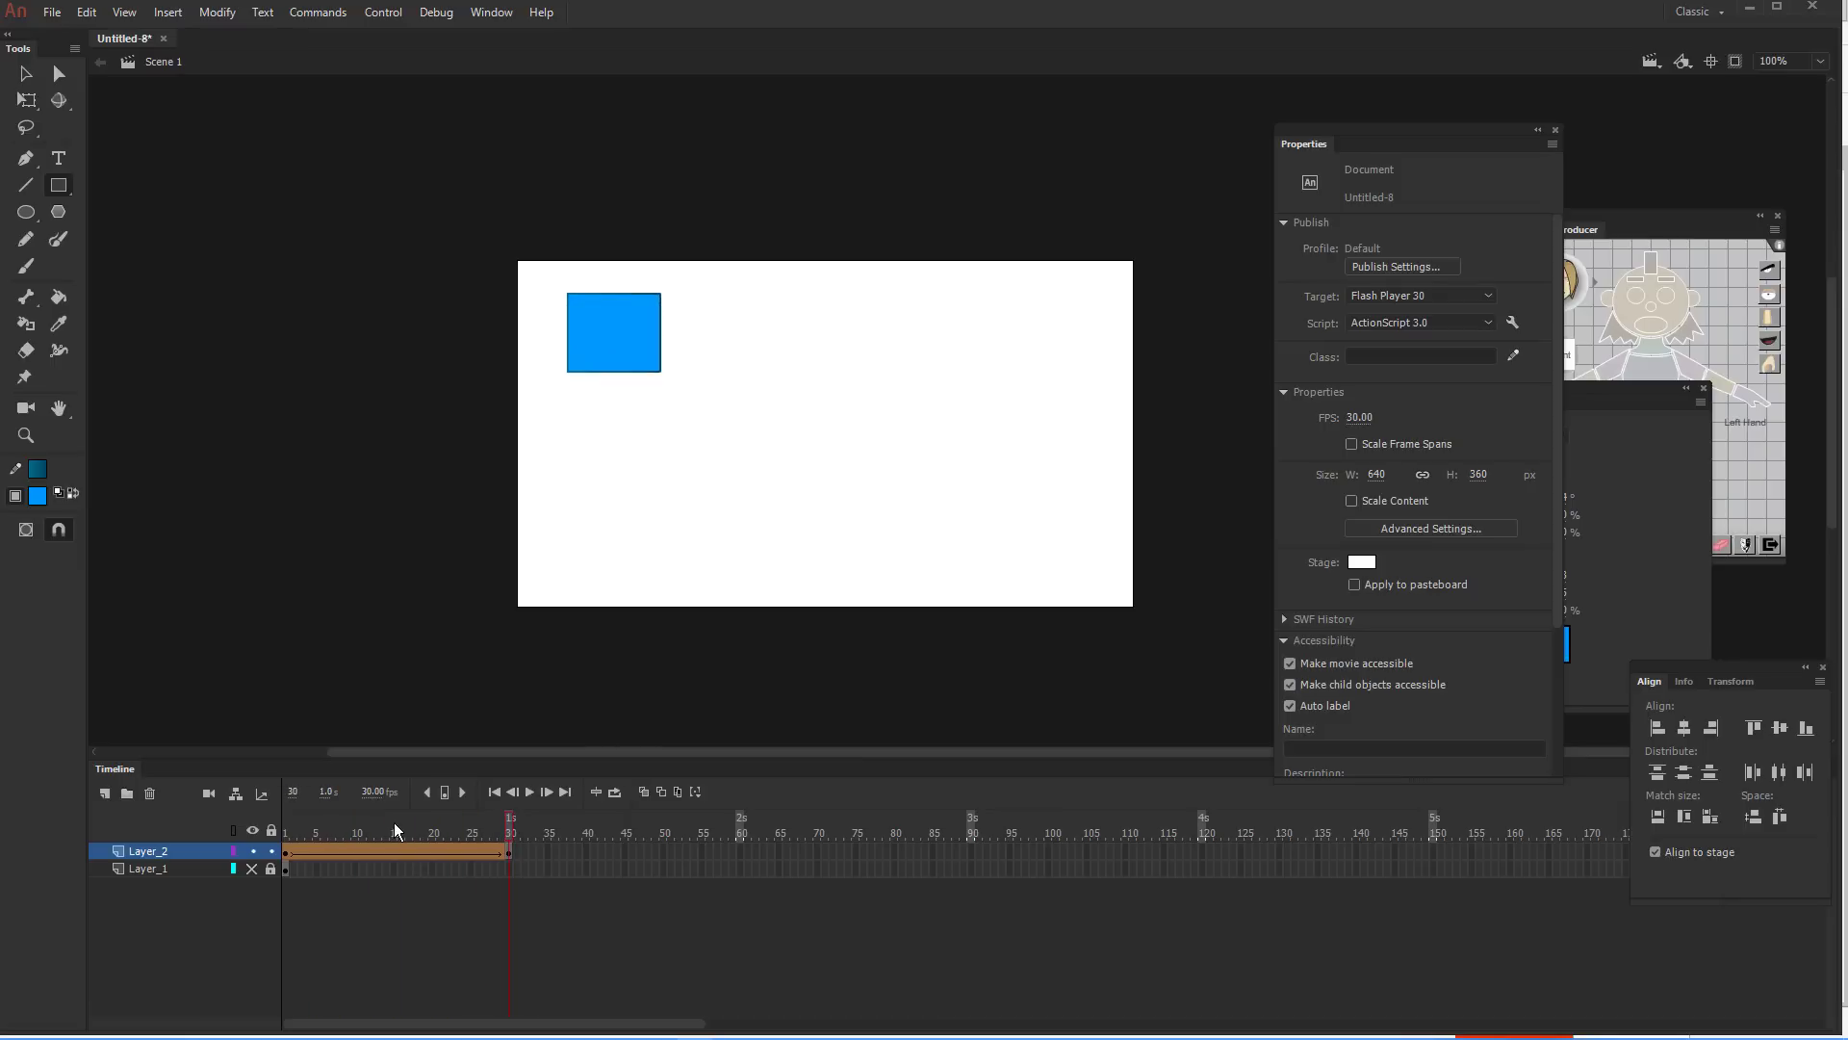
Delete Layer_2 and make Layer_1 visible and unlocked
{"action": "left_click", "coordinate": [151, 794]}
{"action": "left_click", "coordinate": [252, 851]}
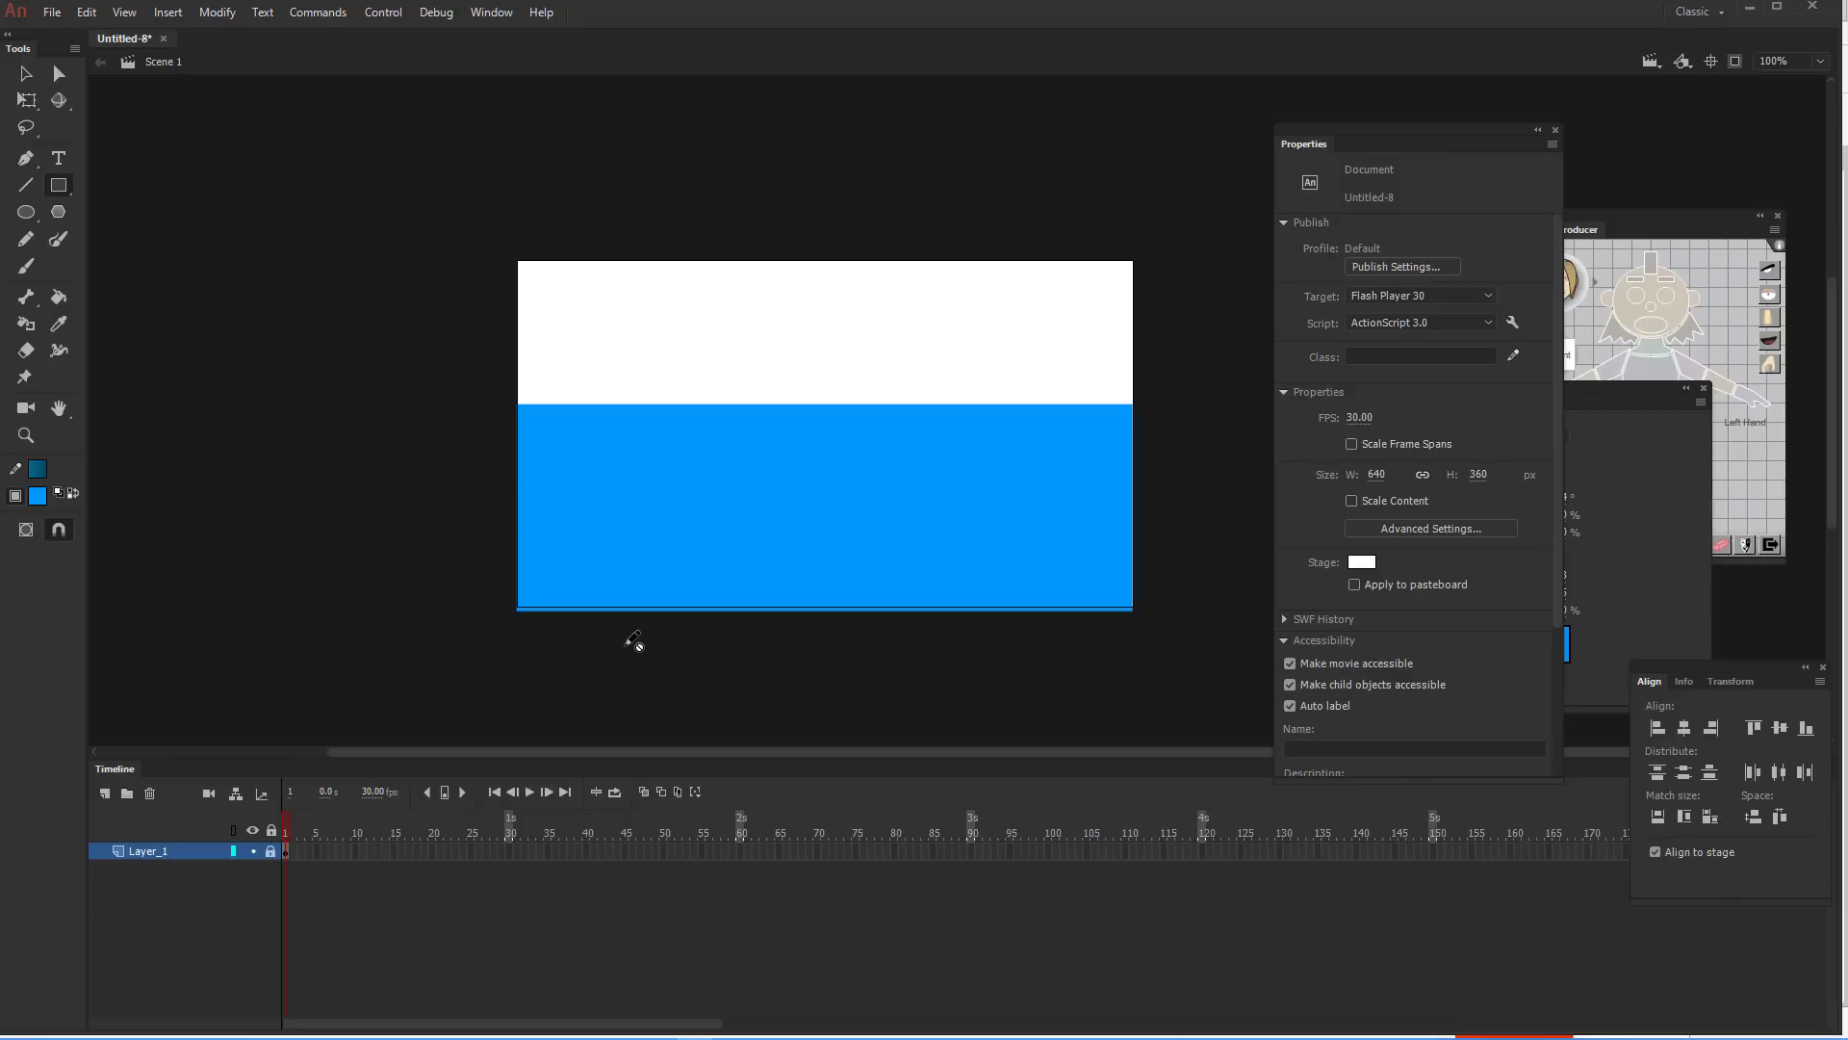
{"action": "left_click", "coordinate": [287, 851]}
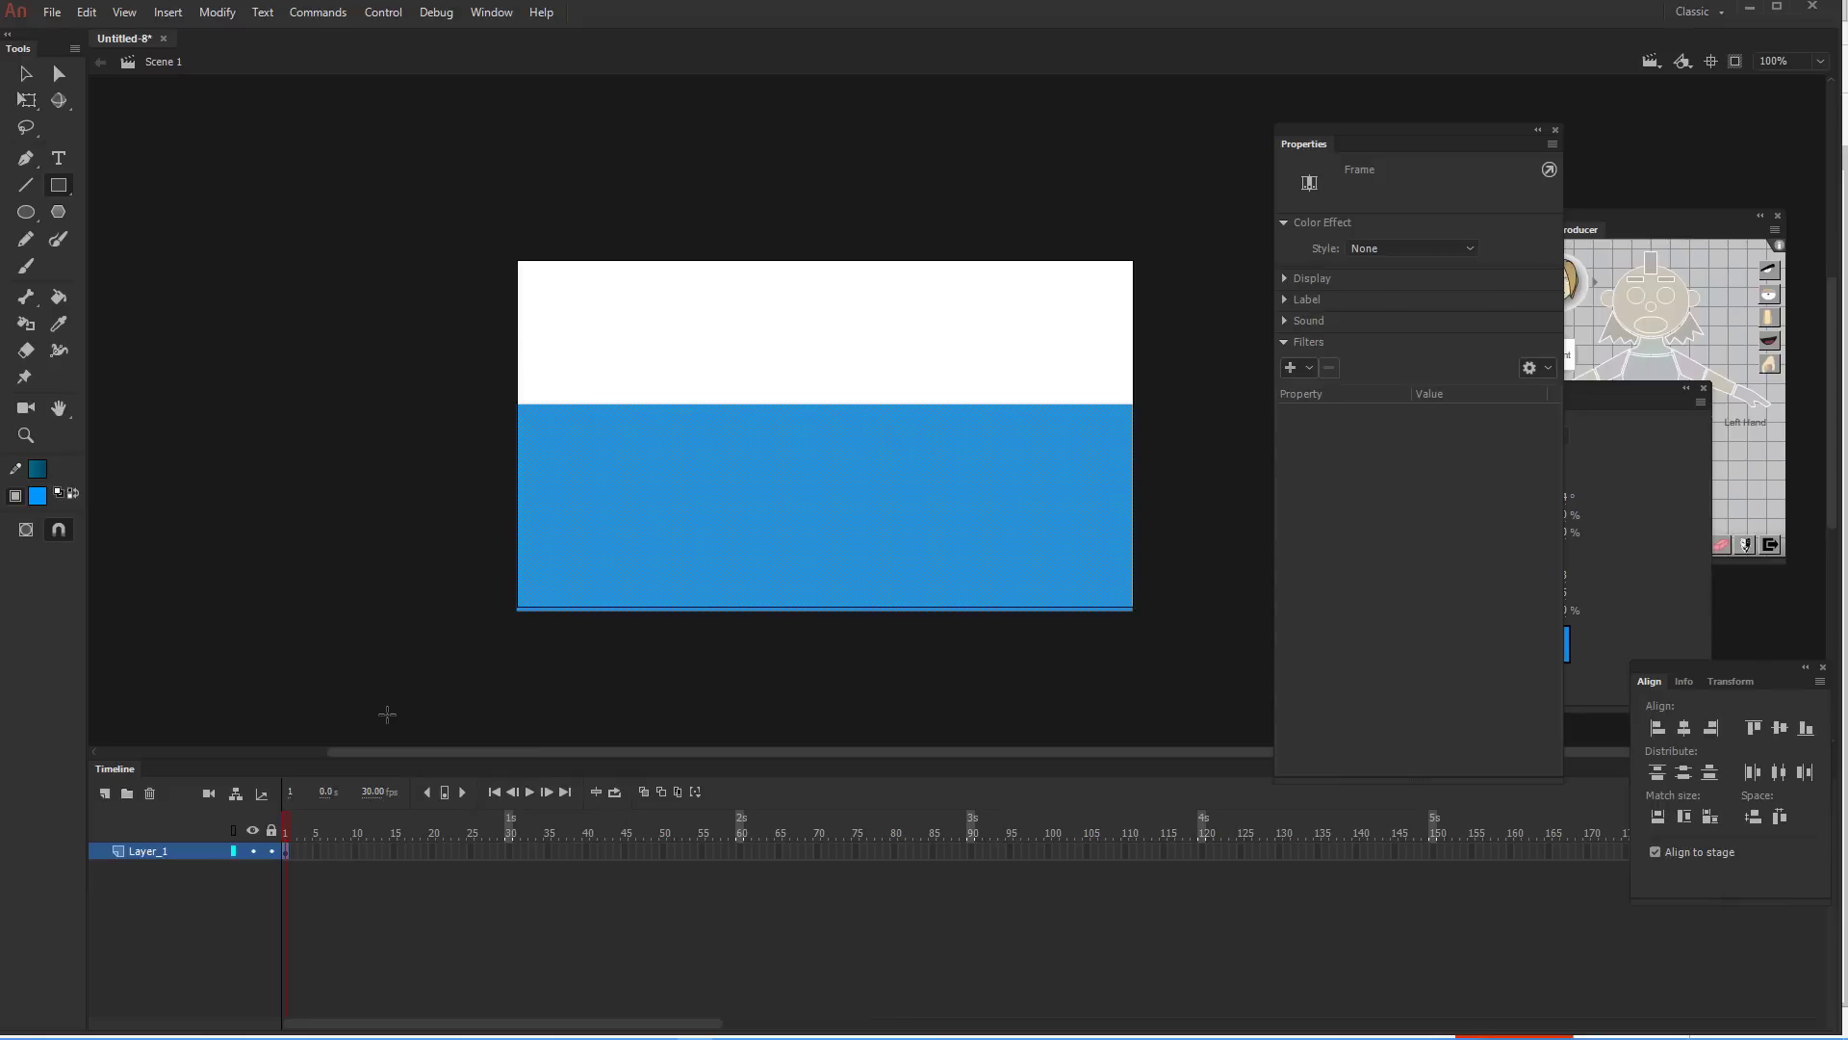
{"action": "left_click", "coordinate": [507, 851]}
{"action": "right_click", "coordinate": [507, 851]}
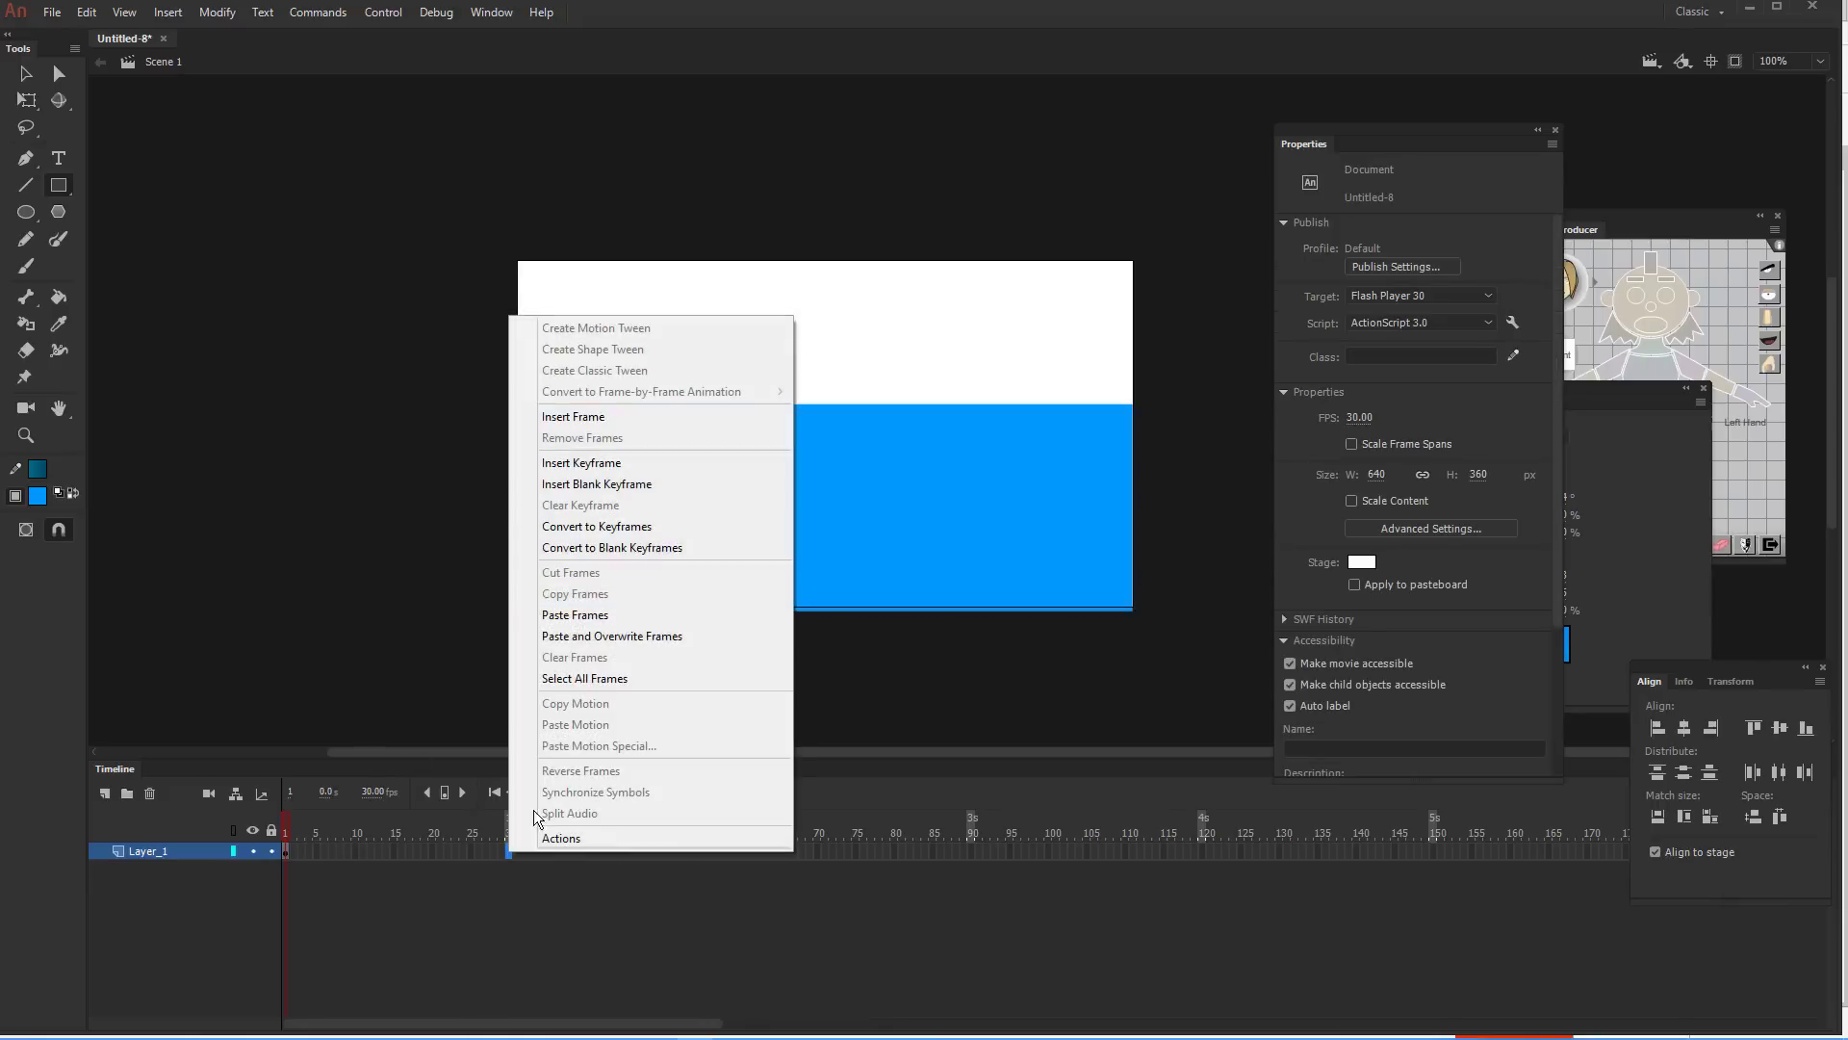
{"action": "left_click", "coordinate": [589, 466]}
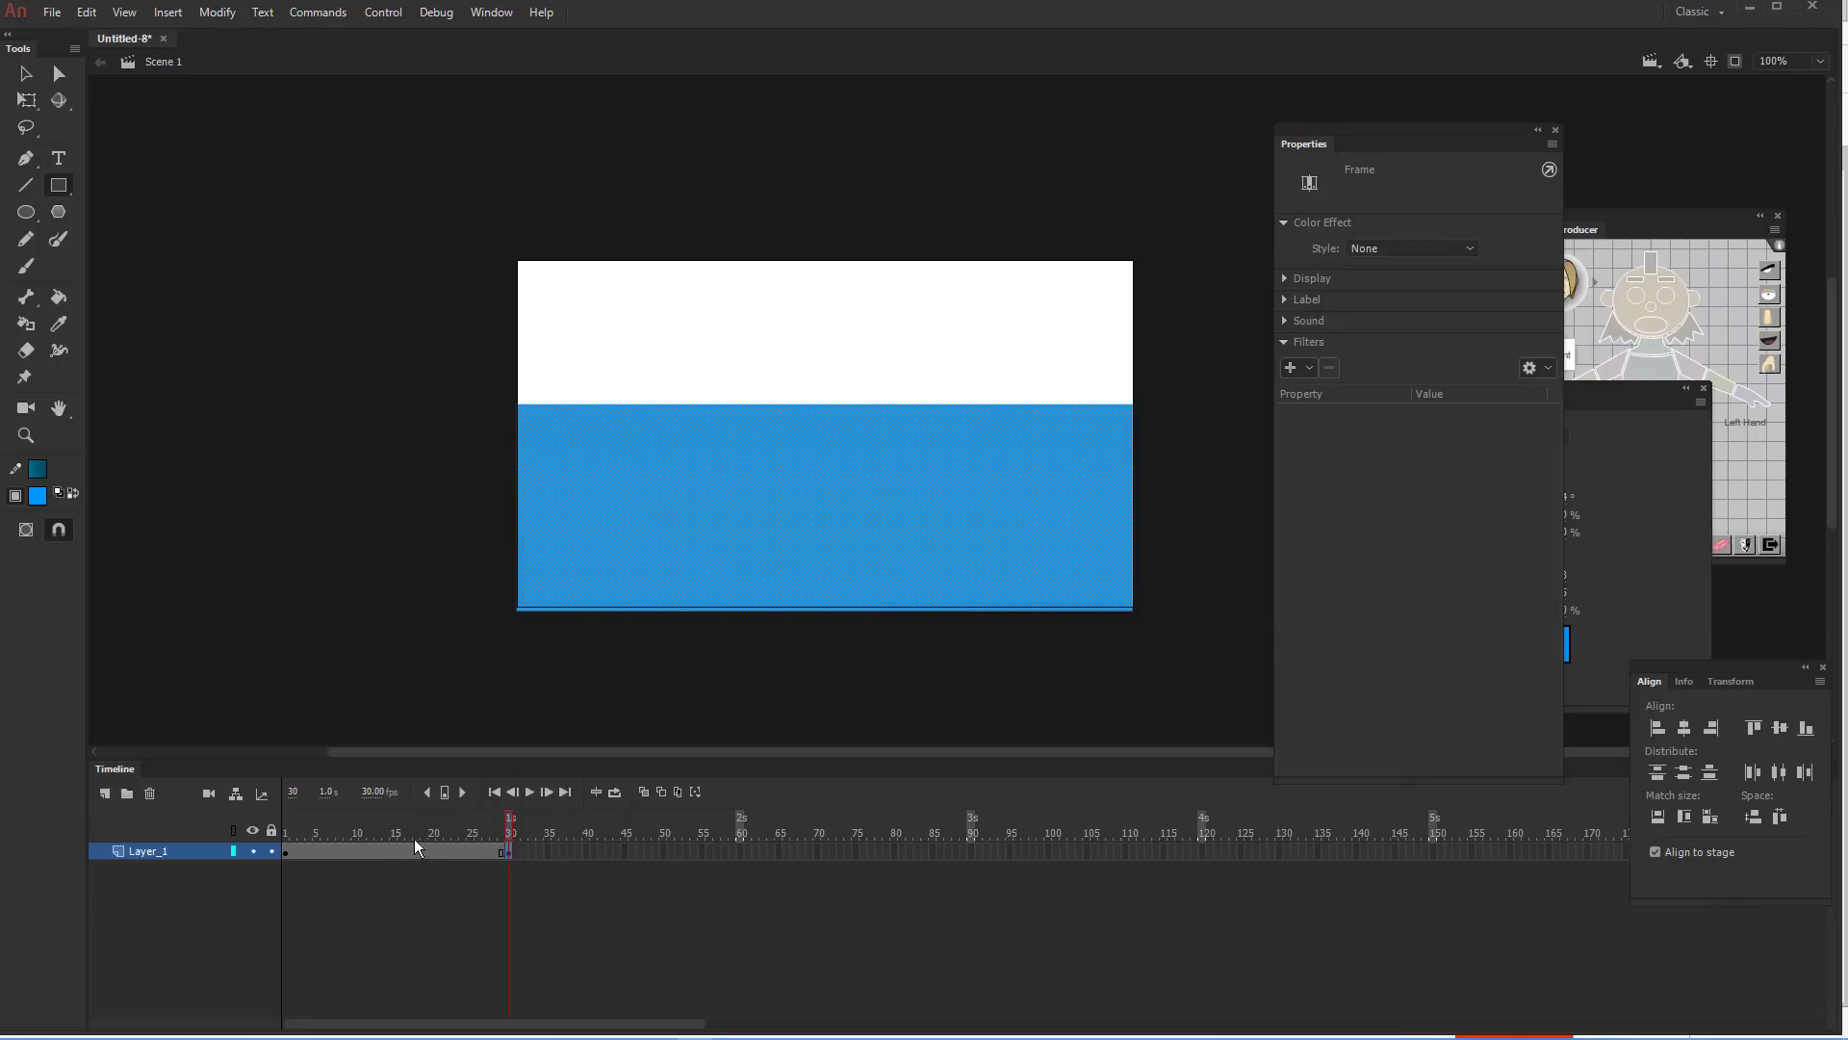
{"action": "left_click", "coordinate": [385, 893]}
{"action": "left_click", "coordinate": [389, 847]}
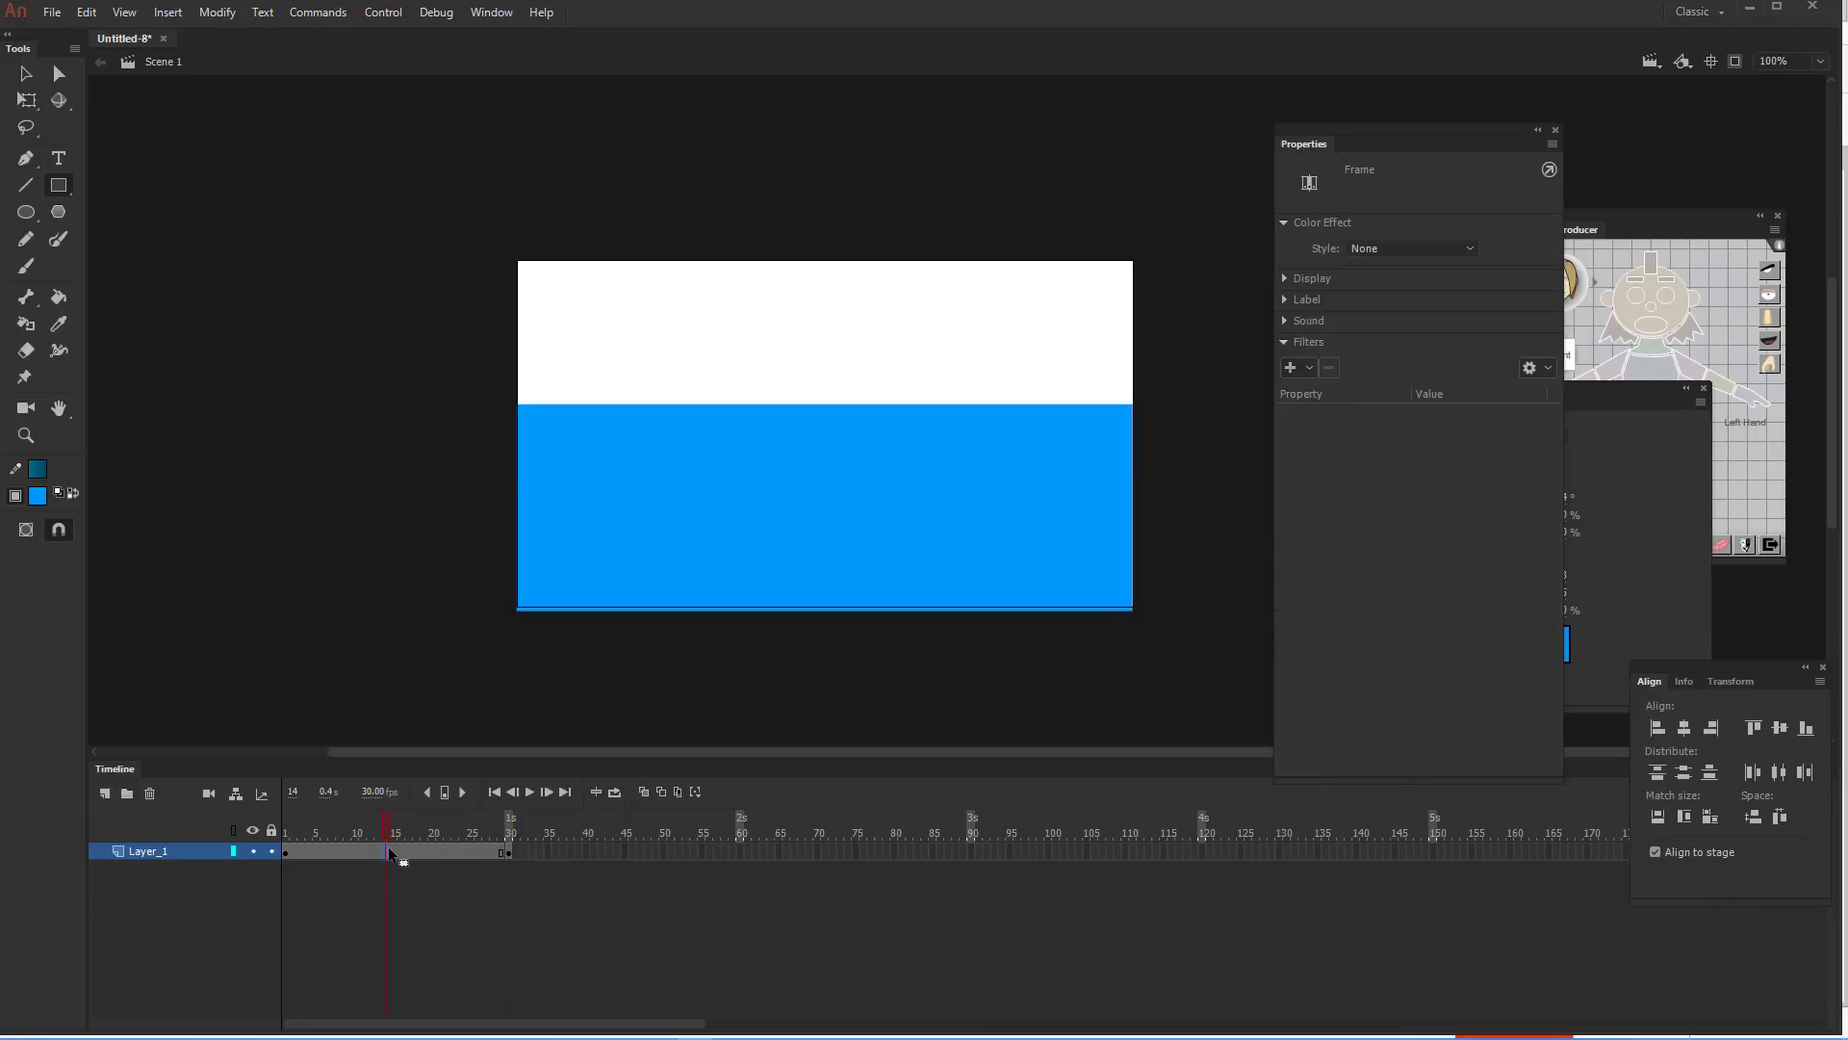
{"action": "left_click", "coordinate": [546, 680]}
{"action": "key", "text": "Return"}
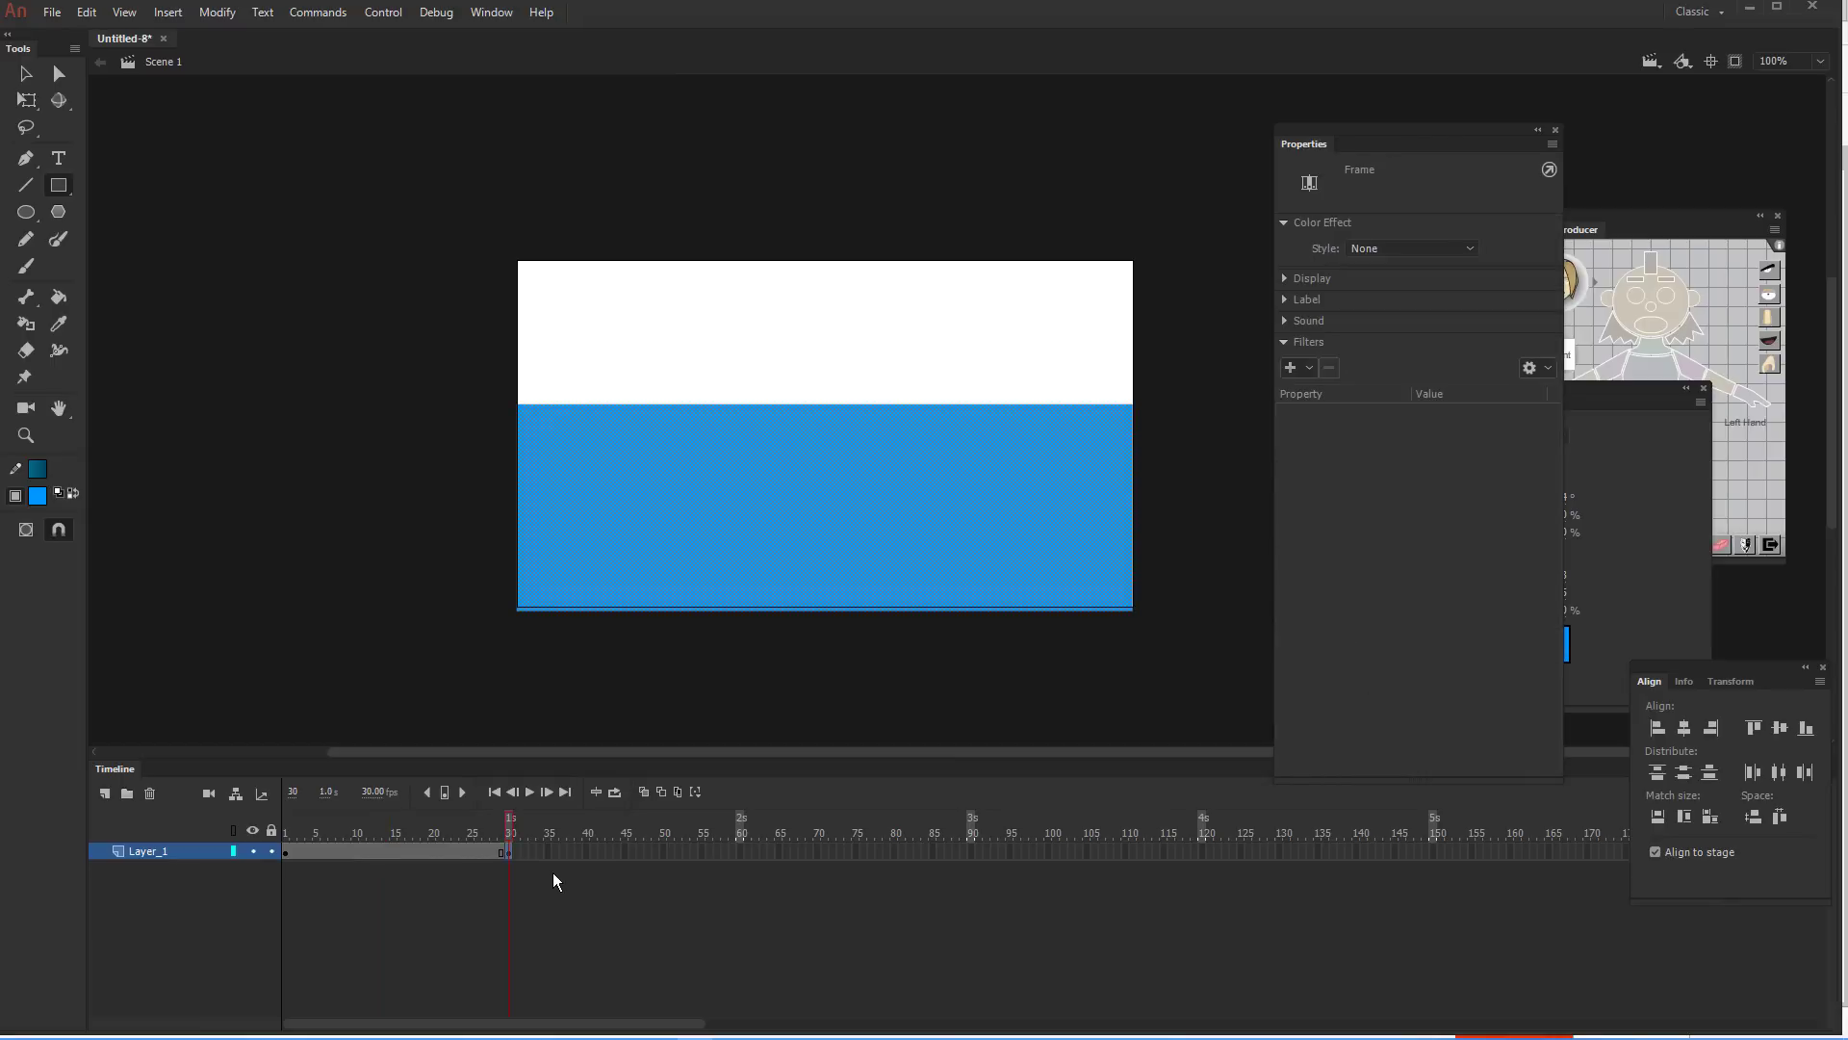
{"action": "left_click", "coordinate": [291, 851]}
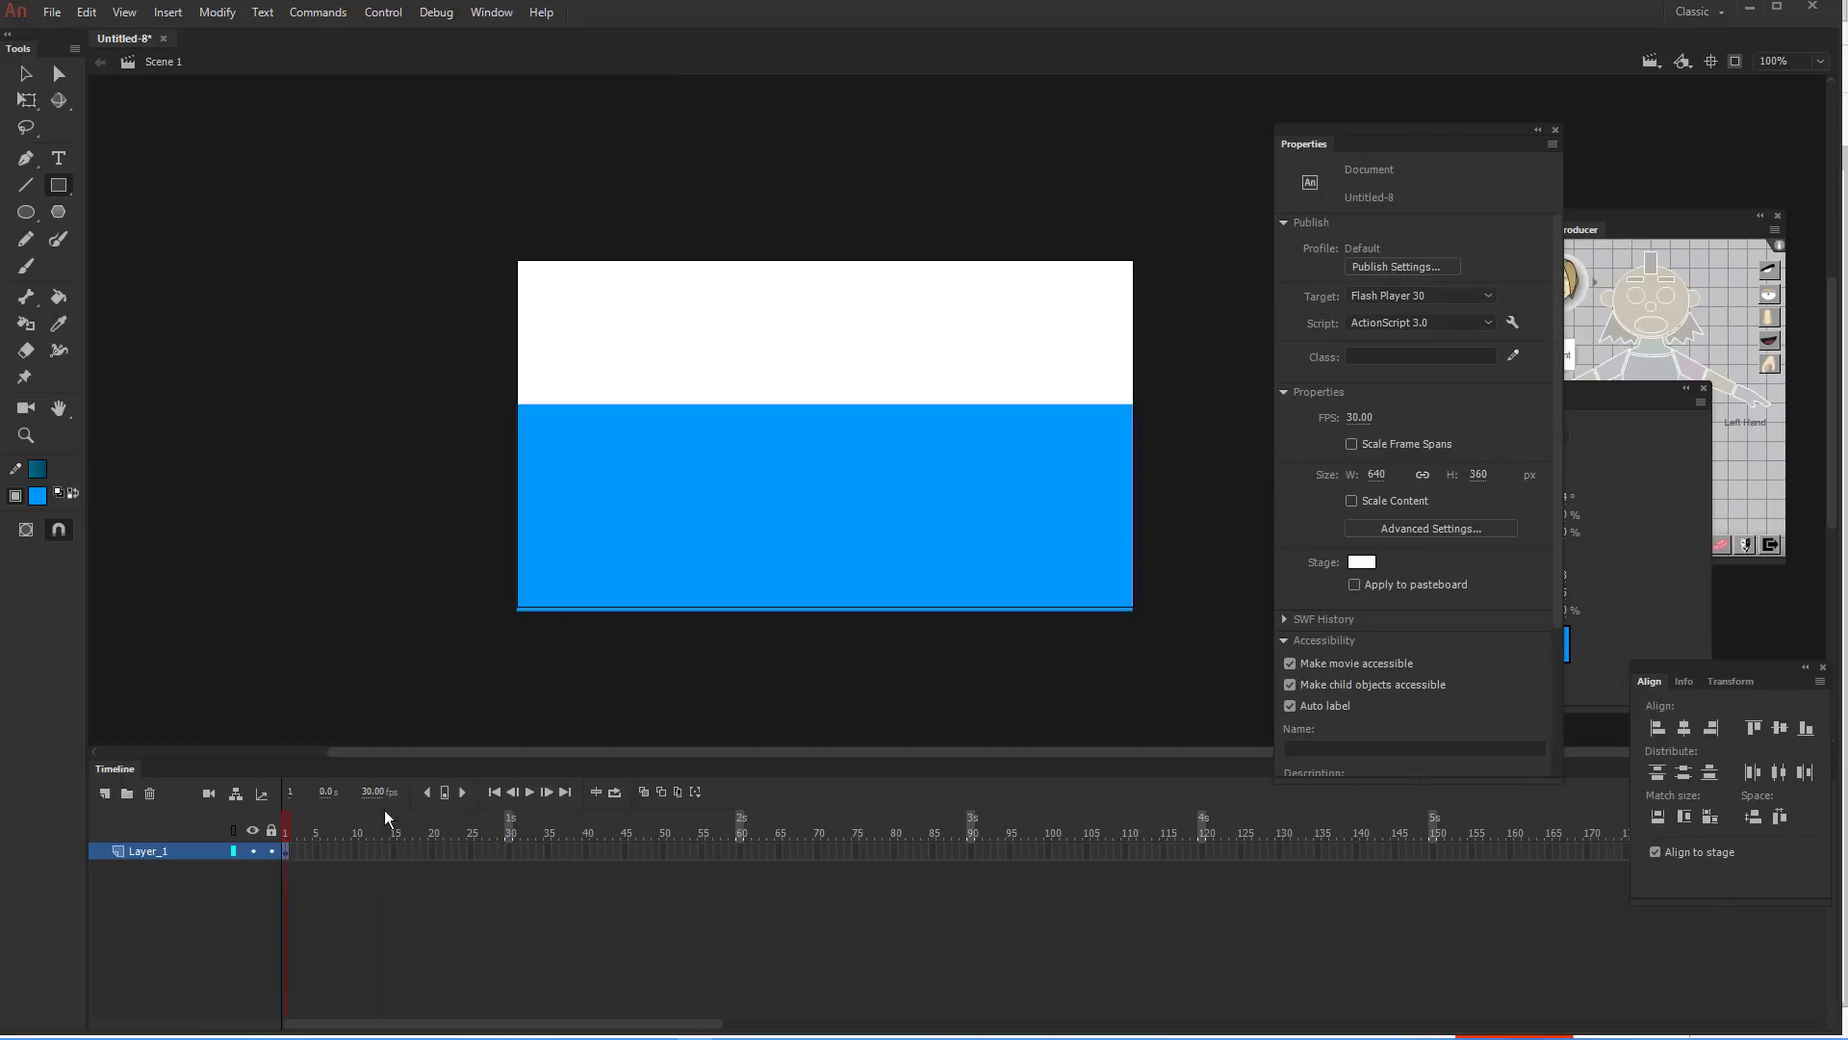
Reshape the blue area's straight top edge into a zigzag of alternating peaks and valleys with the Selection tool
{"action": "left_click", "coordinate": [26, 73]}
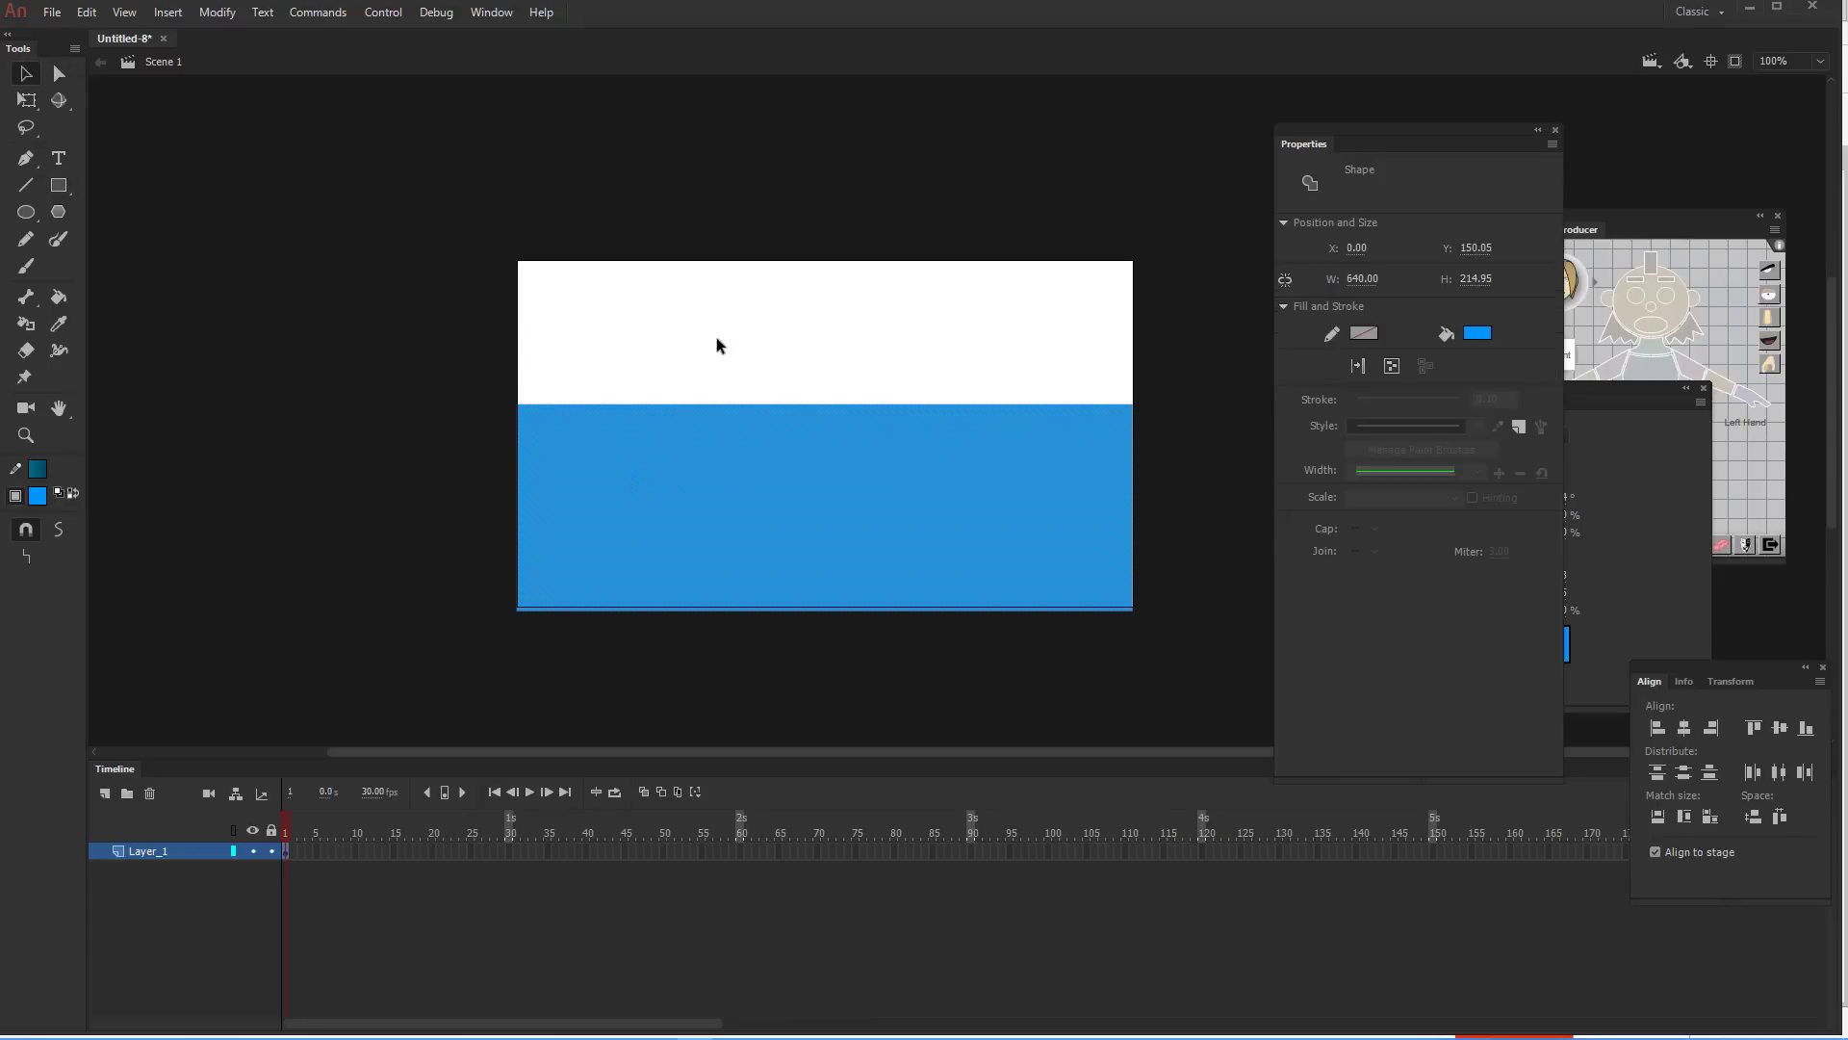
{"action": "left_click", "coordinate": [575, 398]}
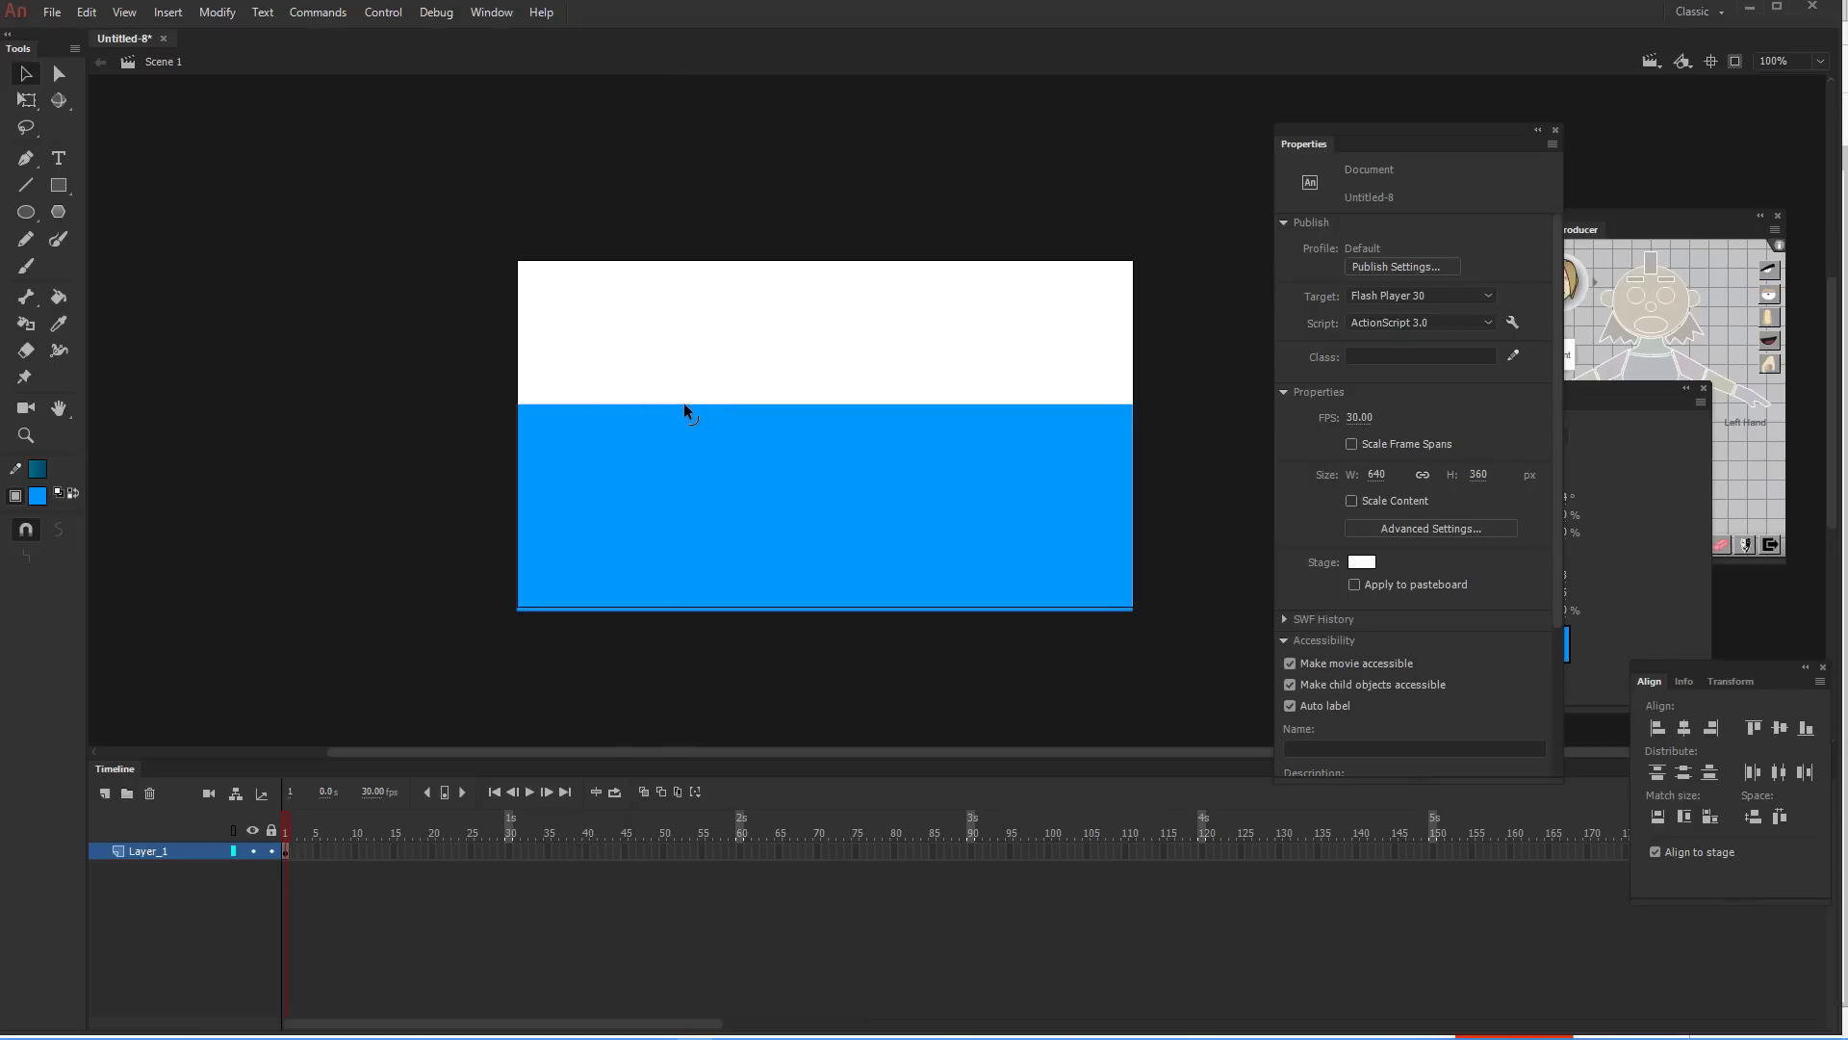
{"action": "left_click_drag", "start_coordinate": [684, 402], "coordinate": [695, 485]}
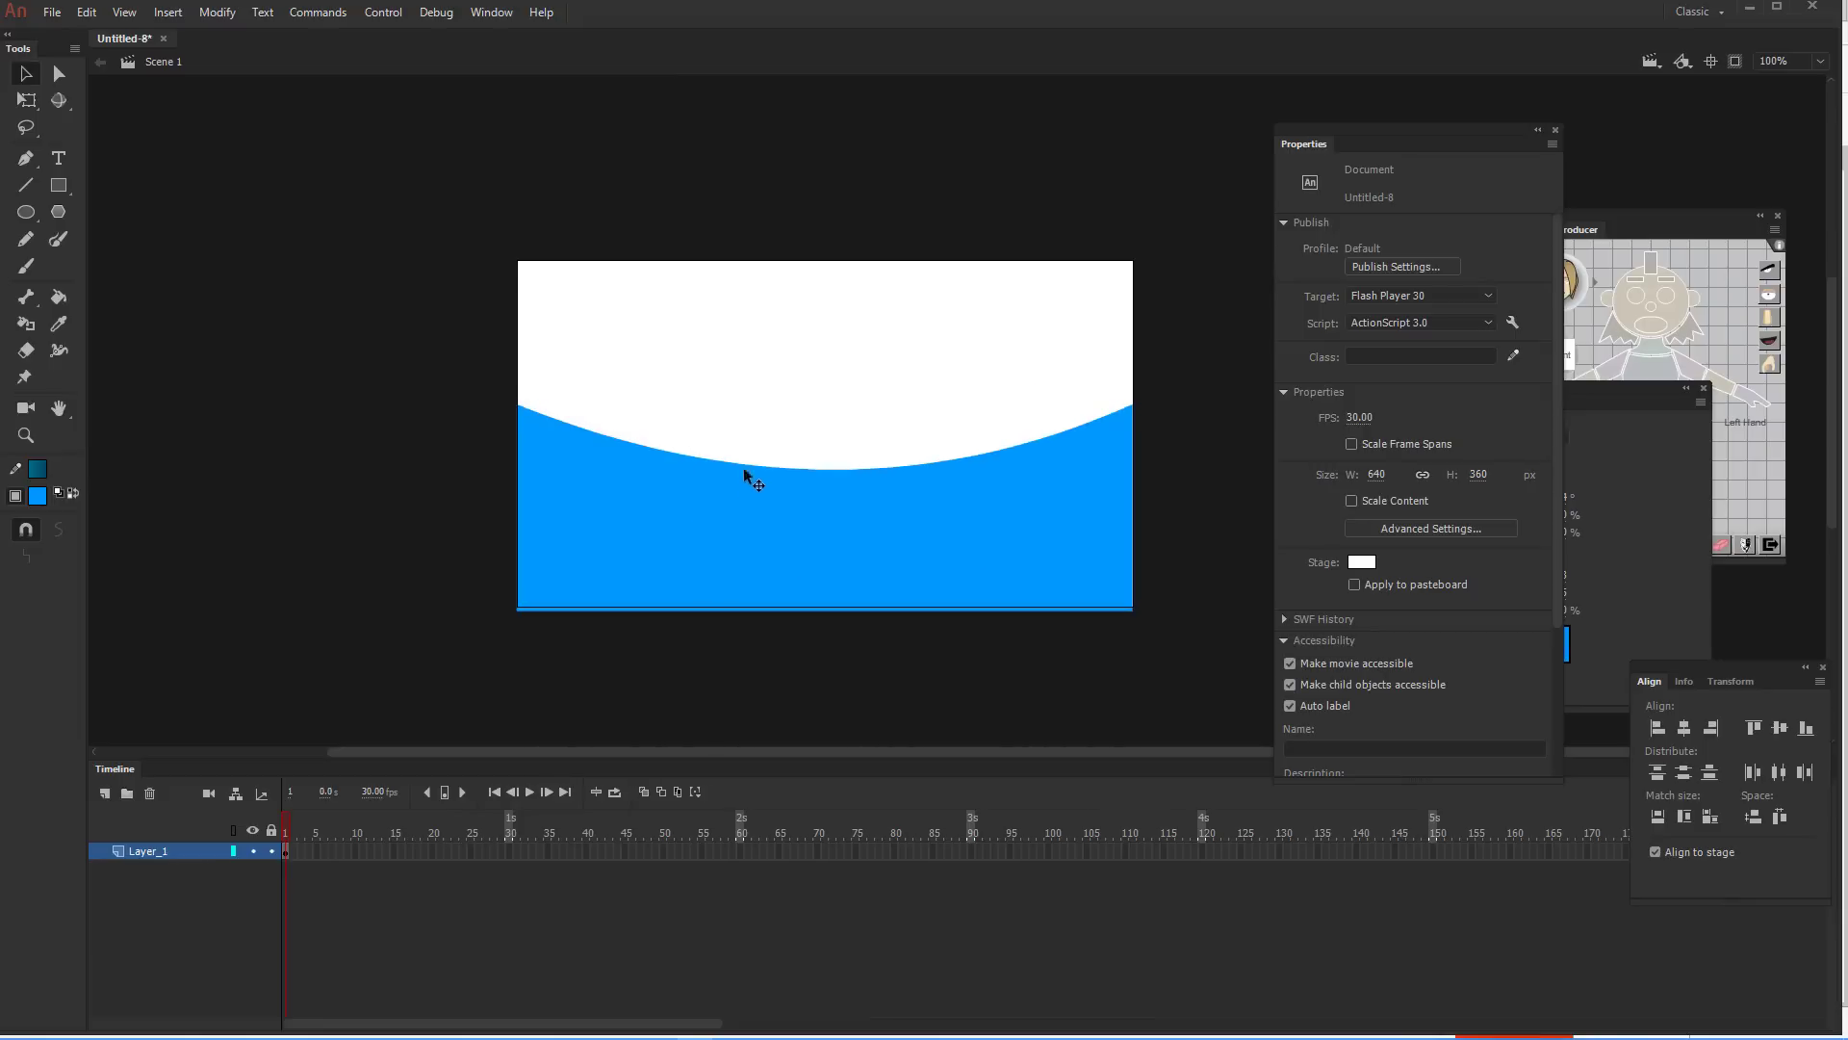
{"action": "key", "text": "ctrl+z"}
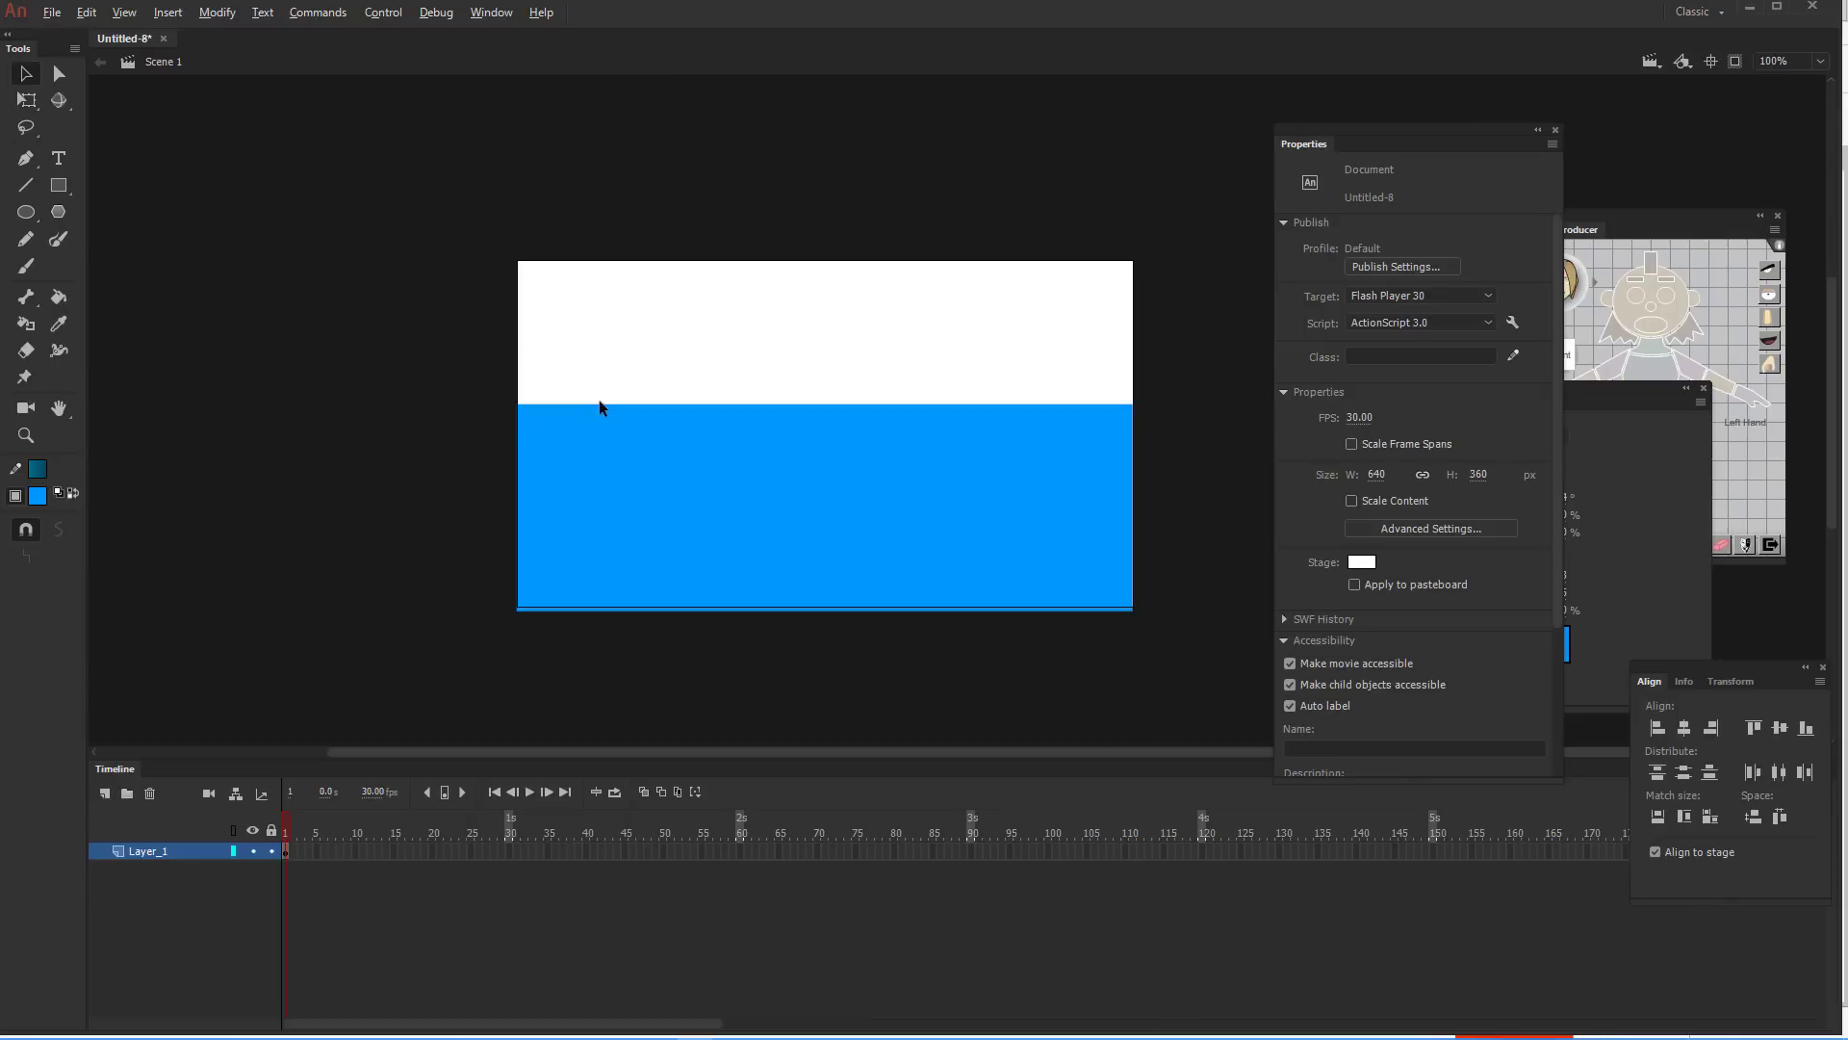
{"action": "left_click_drag", "start_coordinate": [600, 405], "coordinate": [760, 391]}
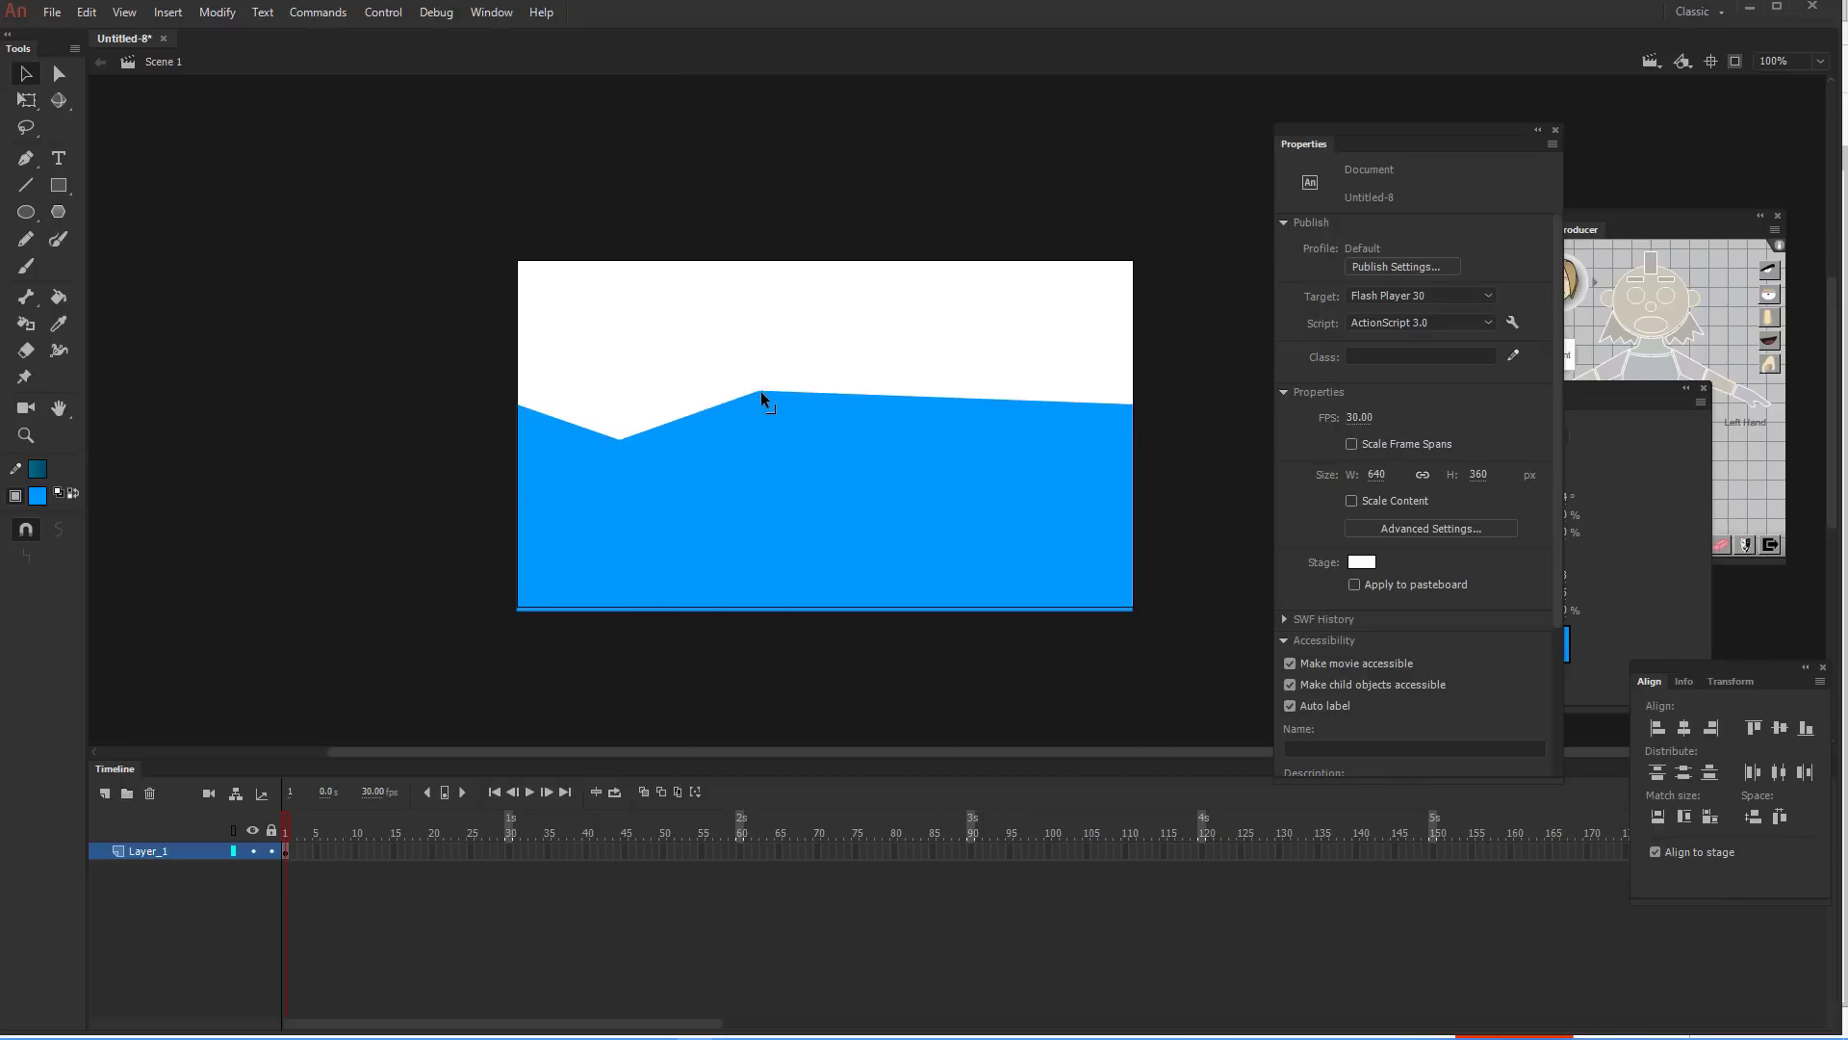
{"action": "left_click_drag", "start_coordinate": [904, 400], "coordinate": [1038, 392]}
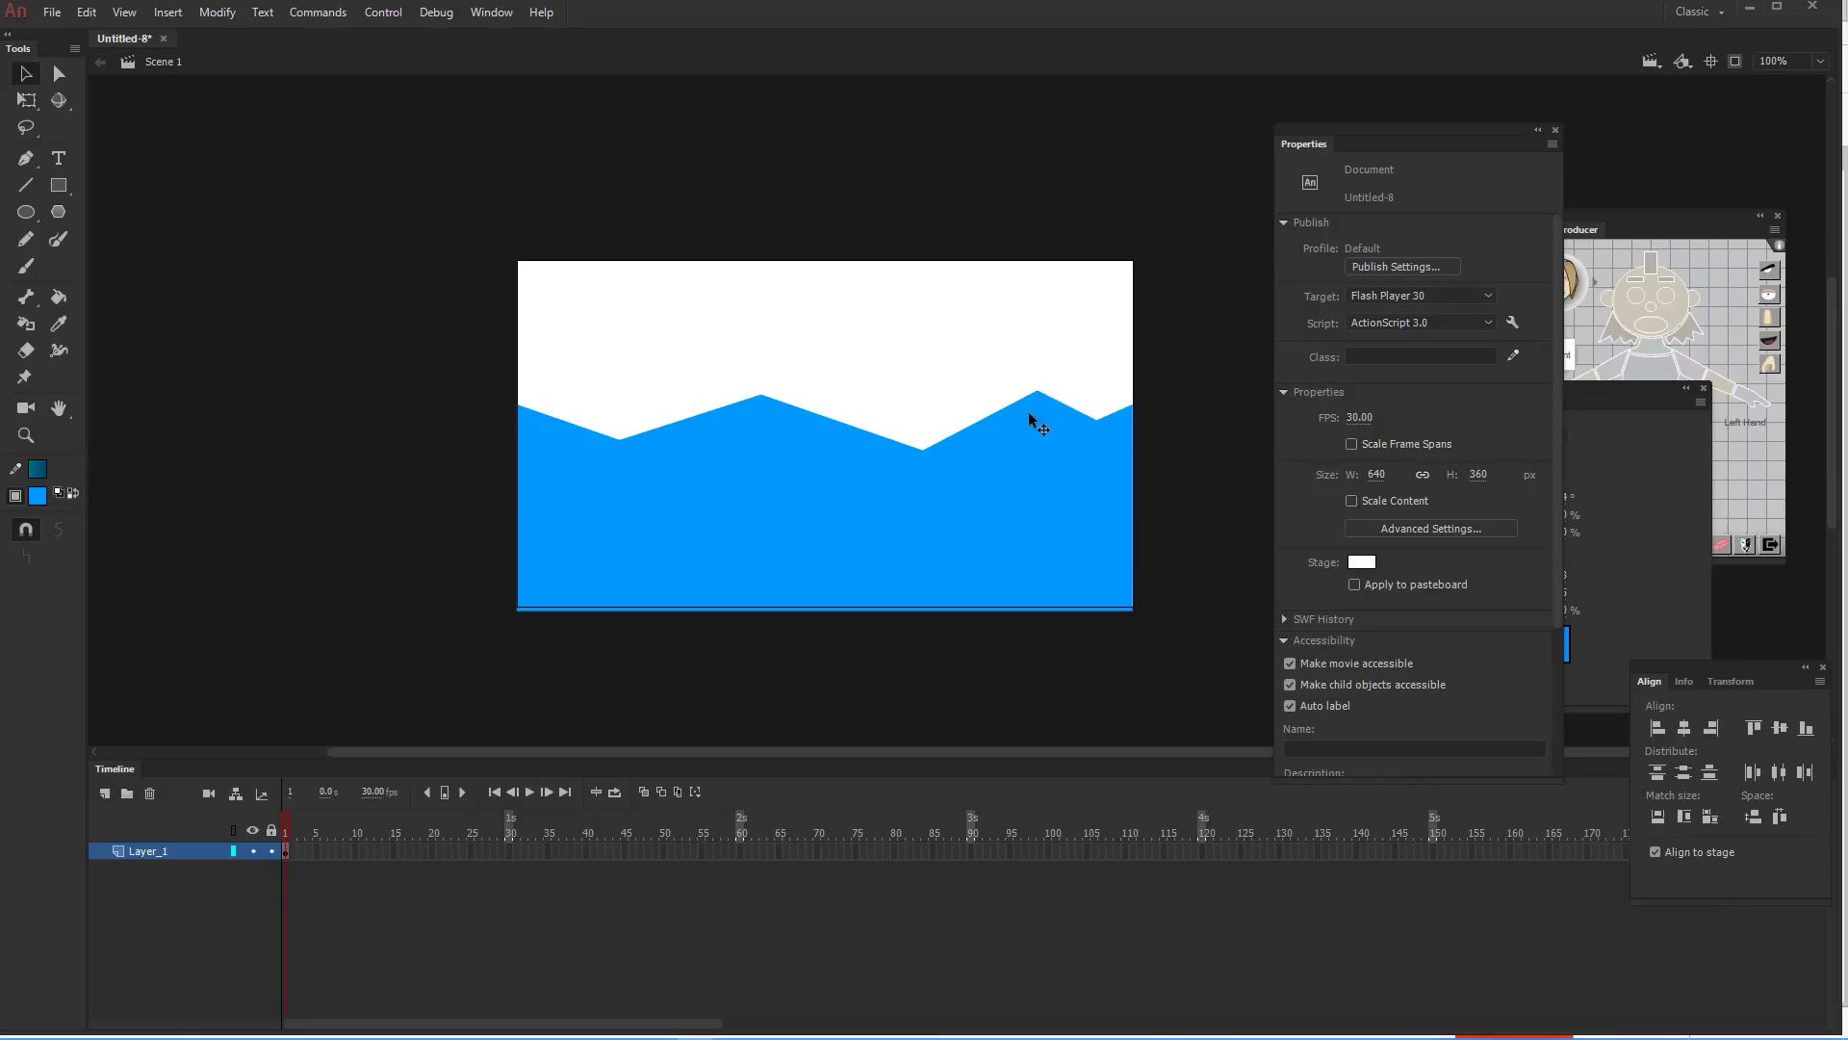
Adjust the zigzag's corner points and bend the segments between them into rounded waves
{"action": "left_click_drag", "start_coordinate": [1015, 400], "coordinate": [1001, 403]}
{"action": "mouse_move", "coordinate": [922, 450]}
{"action": "left_mouse_down"}
{"action": "mouse_move", "coordinate": [885, 440]}
{"action": "mouse_move", "coordinate": [907, 439]}
{"action": "left_mouse_up"}
{"action": "left_click_drag", "start_coordinate": [1009, 401], "coordinate": [1019, 402]}
{"action": "left_click_drag", "start_coordinate": [758, 393], "coordinate": [743, 387]}
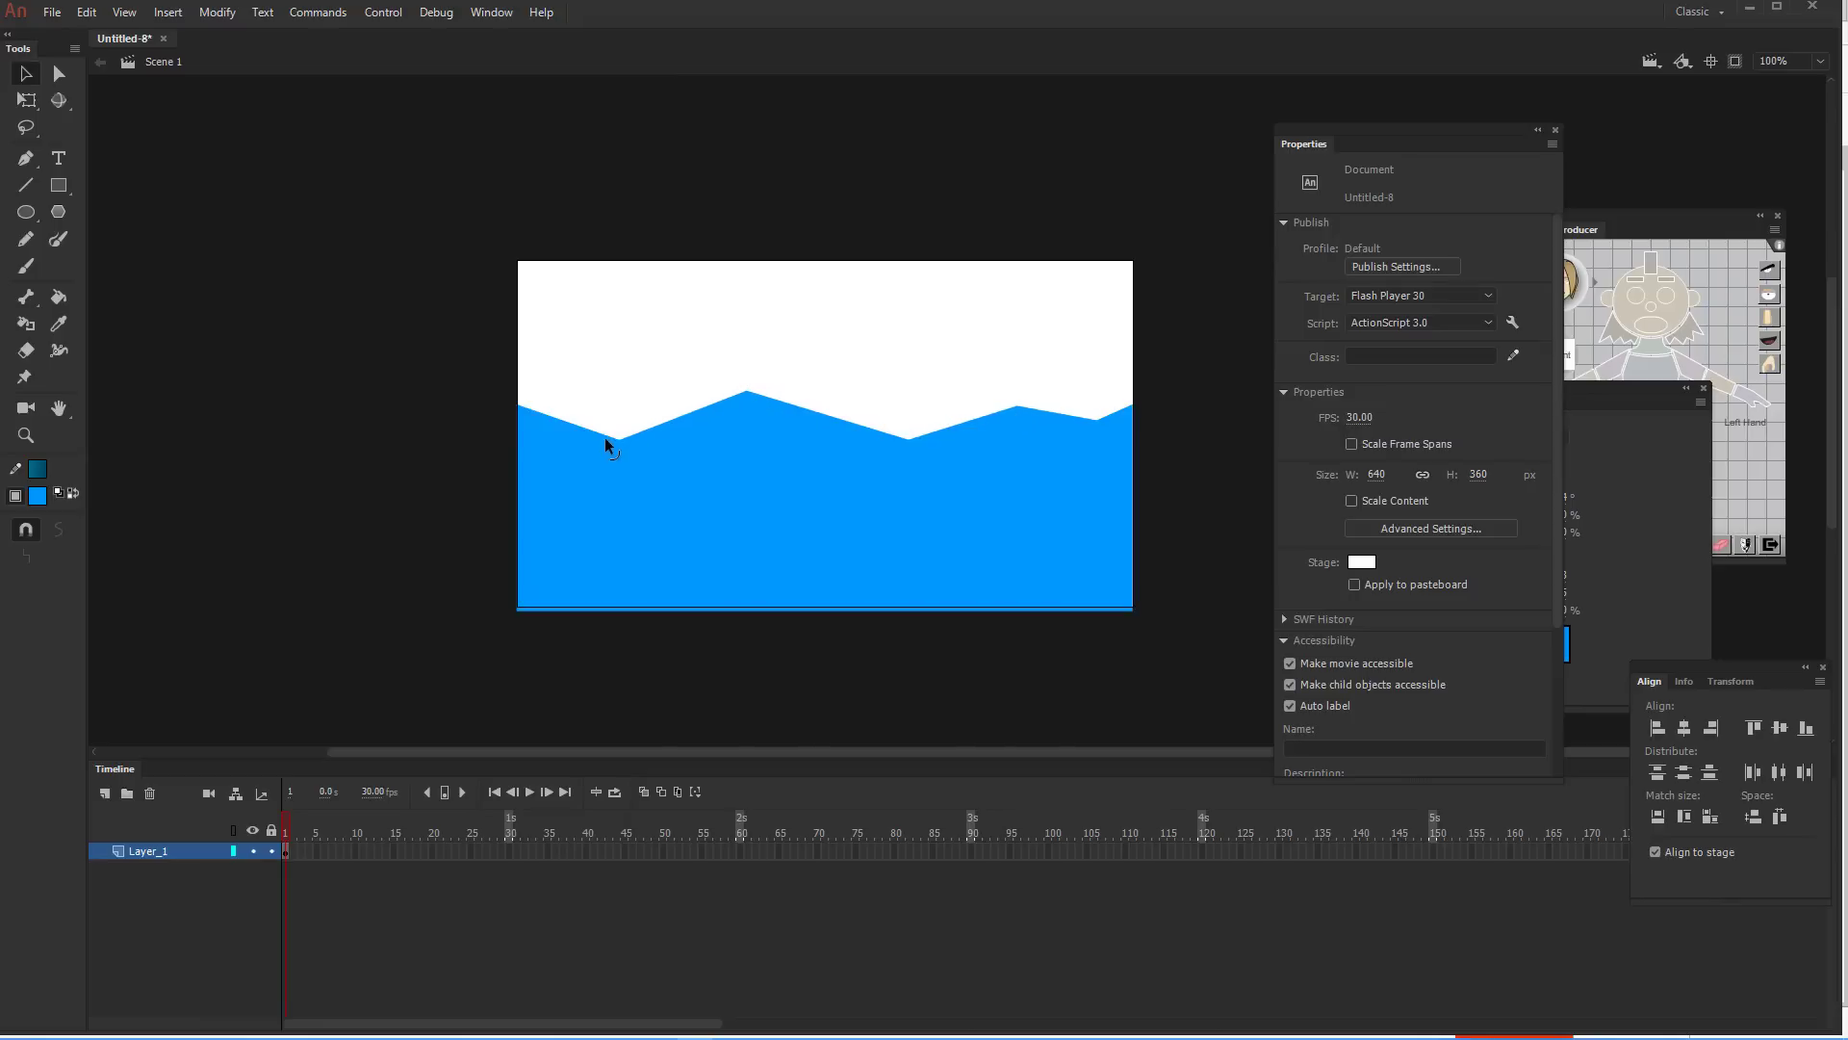
{"action": "left_click_drag", "start_coordinate": [620, 441], "coordinate": [613, 438]}
{"action": "left_click_drag", "start_coordinate": [705, 408], "coordinate": [783, 425]}
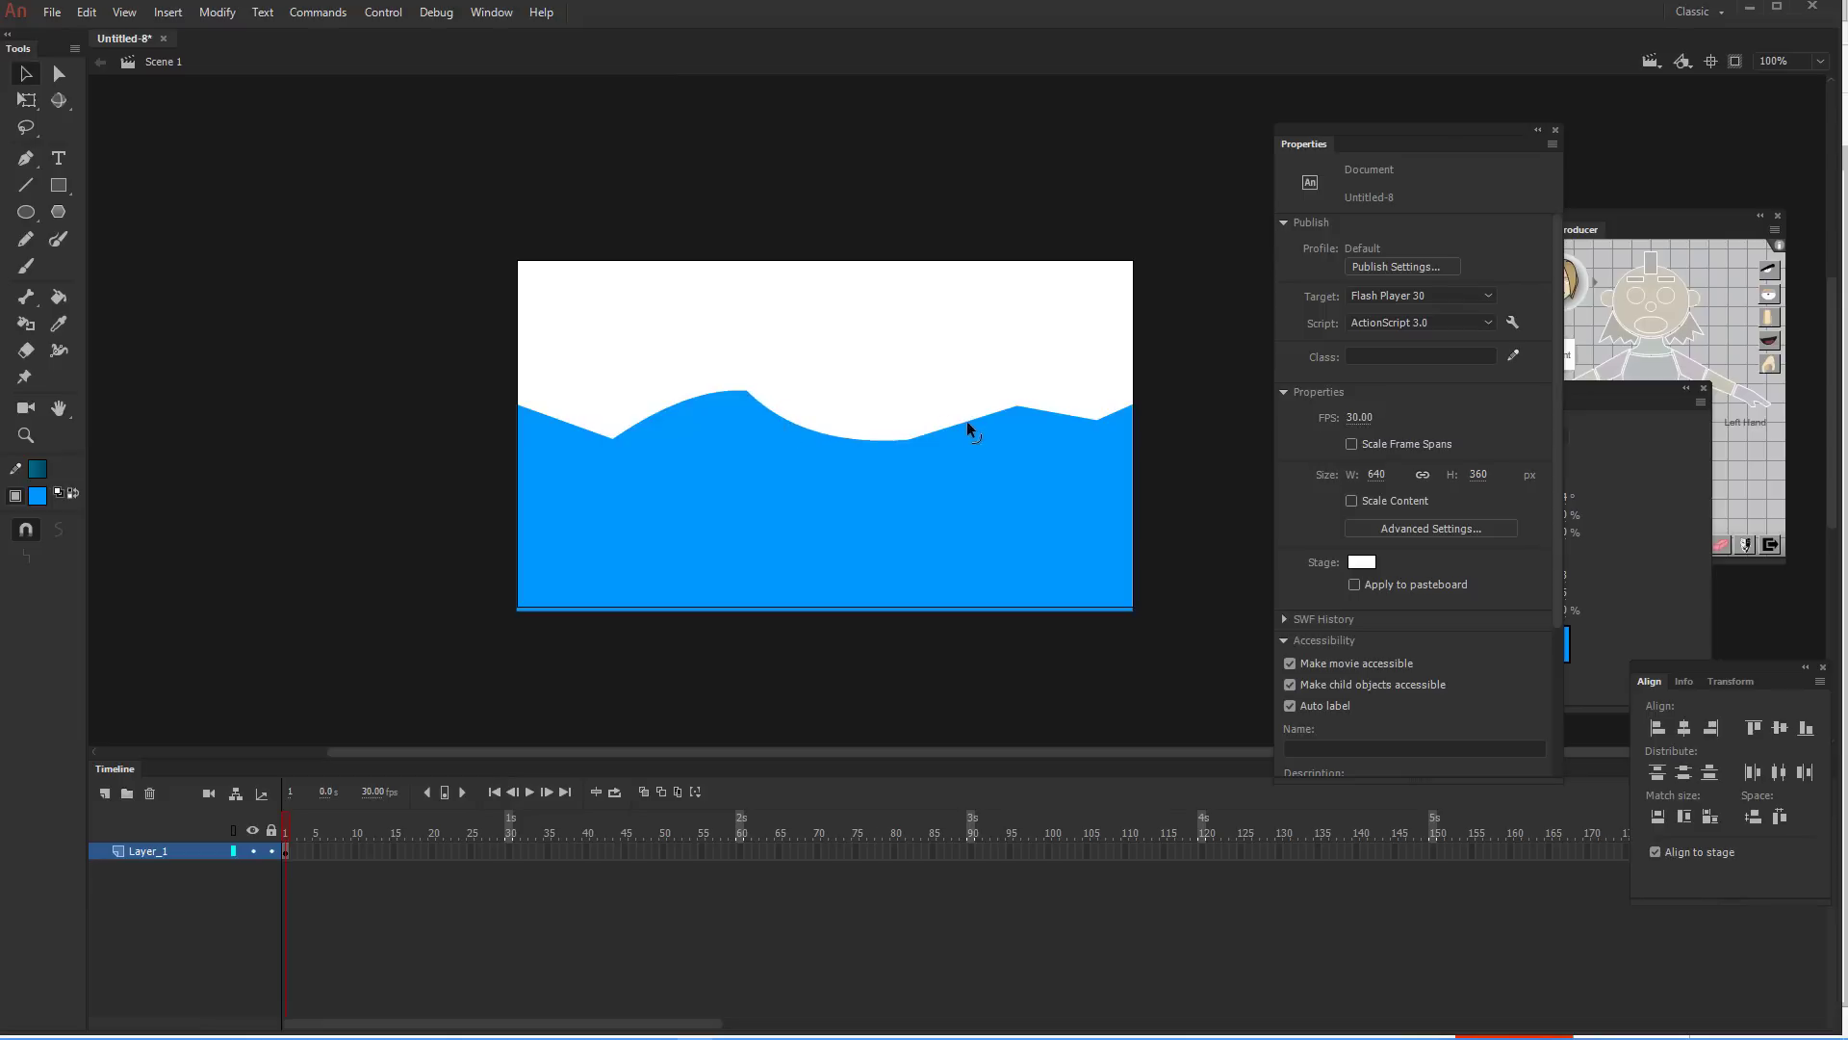
{"action": "left_click_drag", "start_coordinate": [967, 421], "coordinate": [966, 412]}
Insert a keyframe at frame 30 of Layer_1 that holds the same wave shape
{"action": "right_click", "coordinate": [506, 857]}
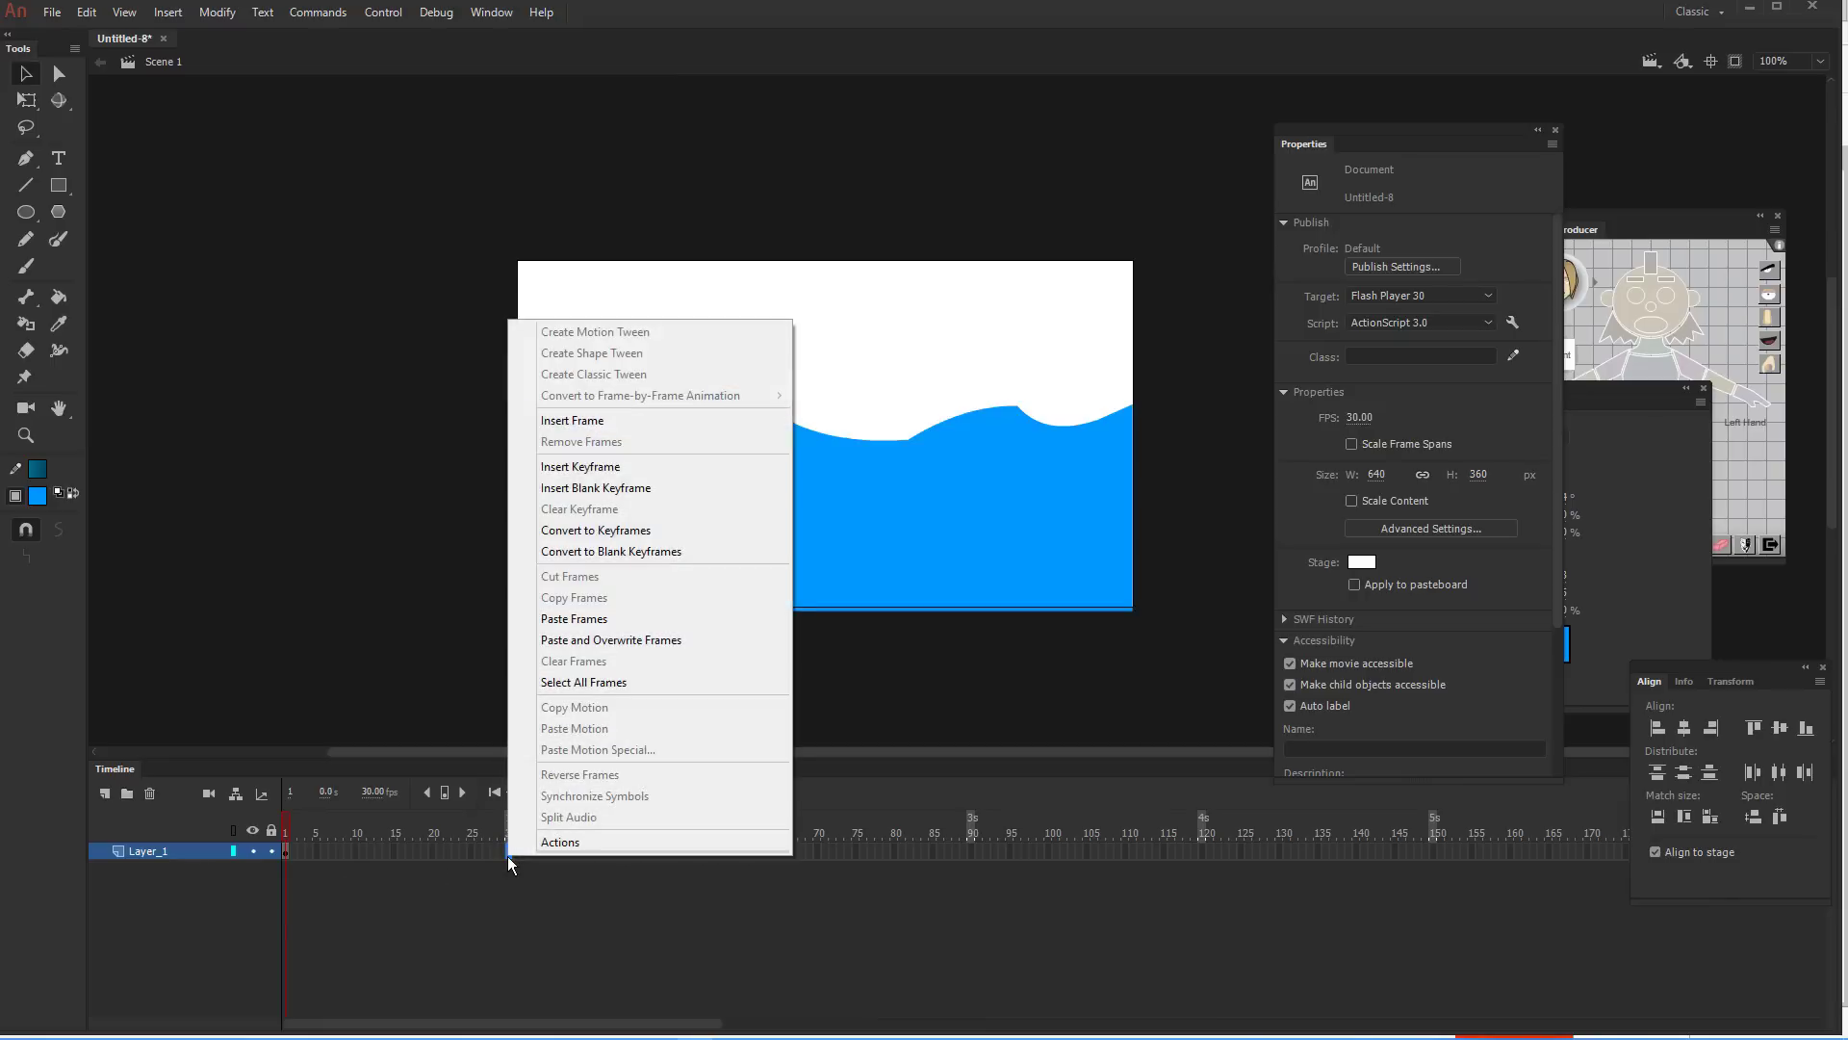
{"action": "left_click", "coordinate": [620, 466]}
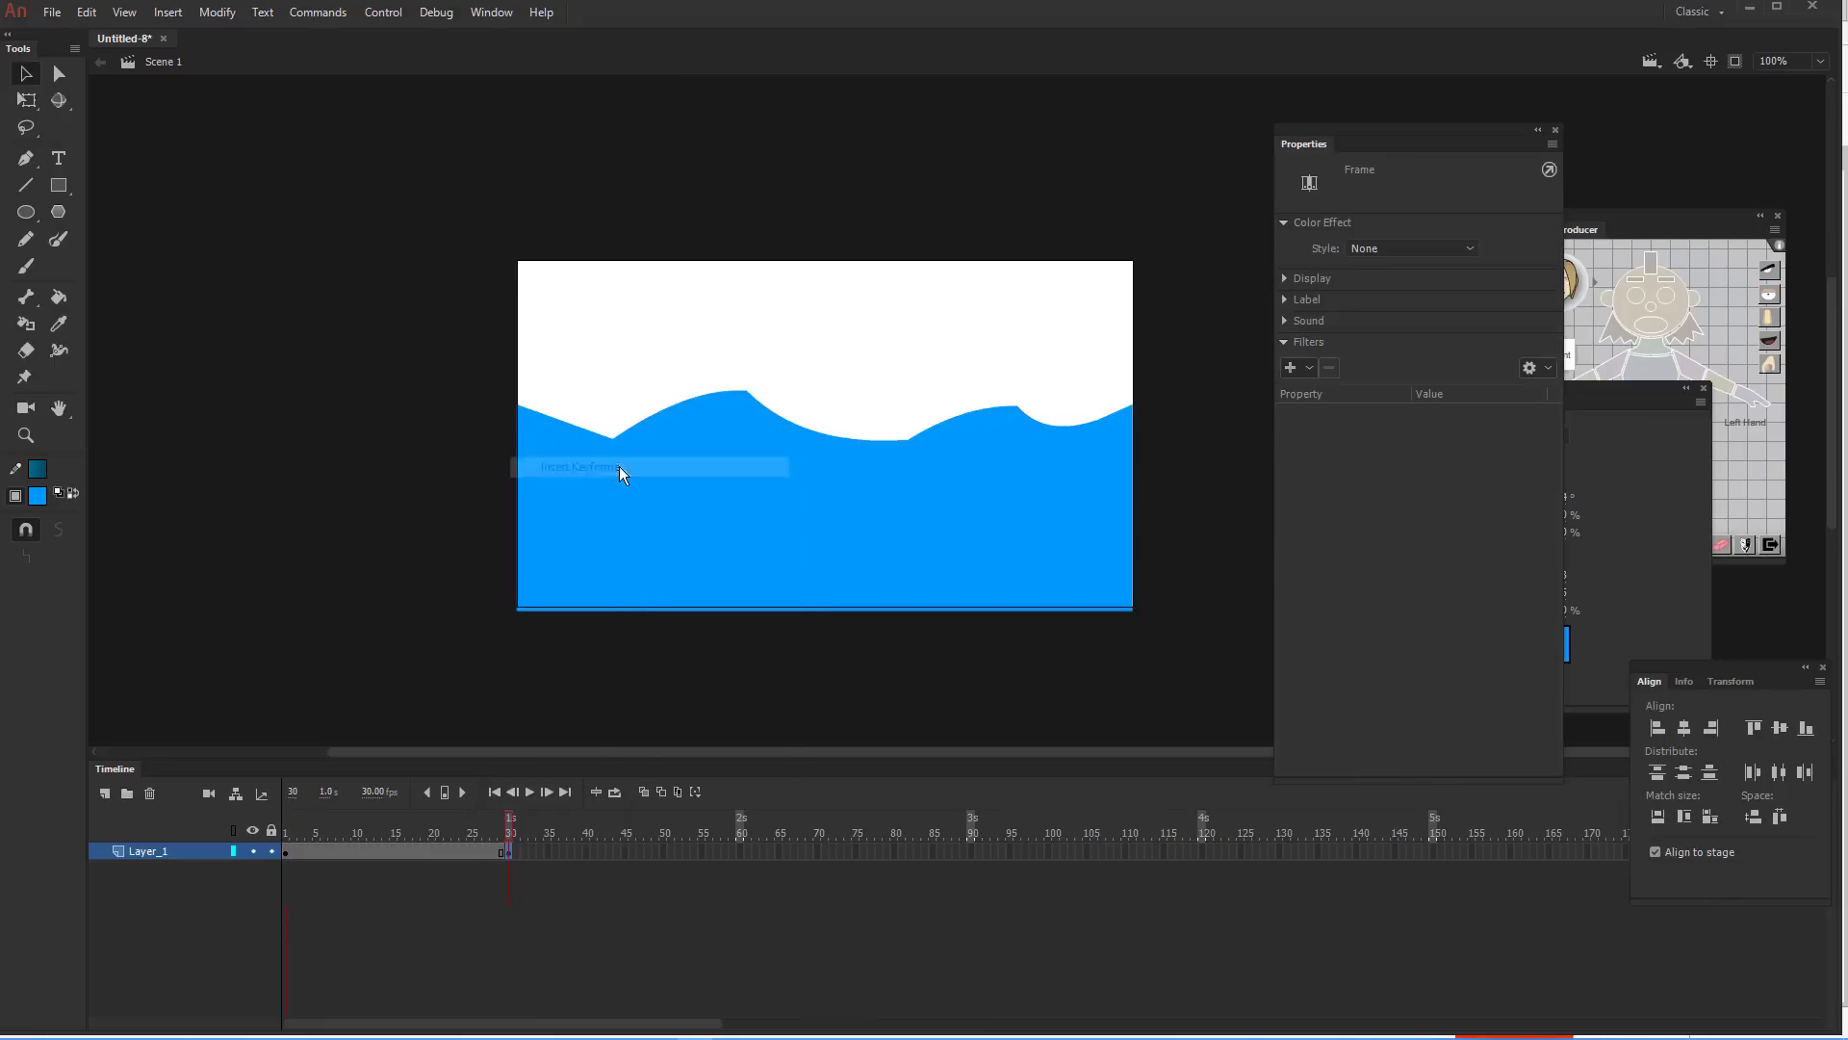
{"action": "left_click", "coordinate": [288, 853]}
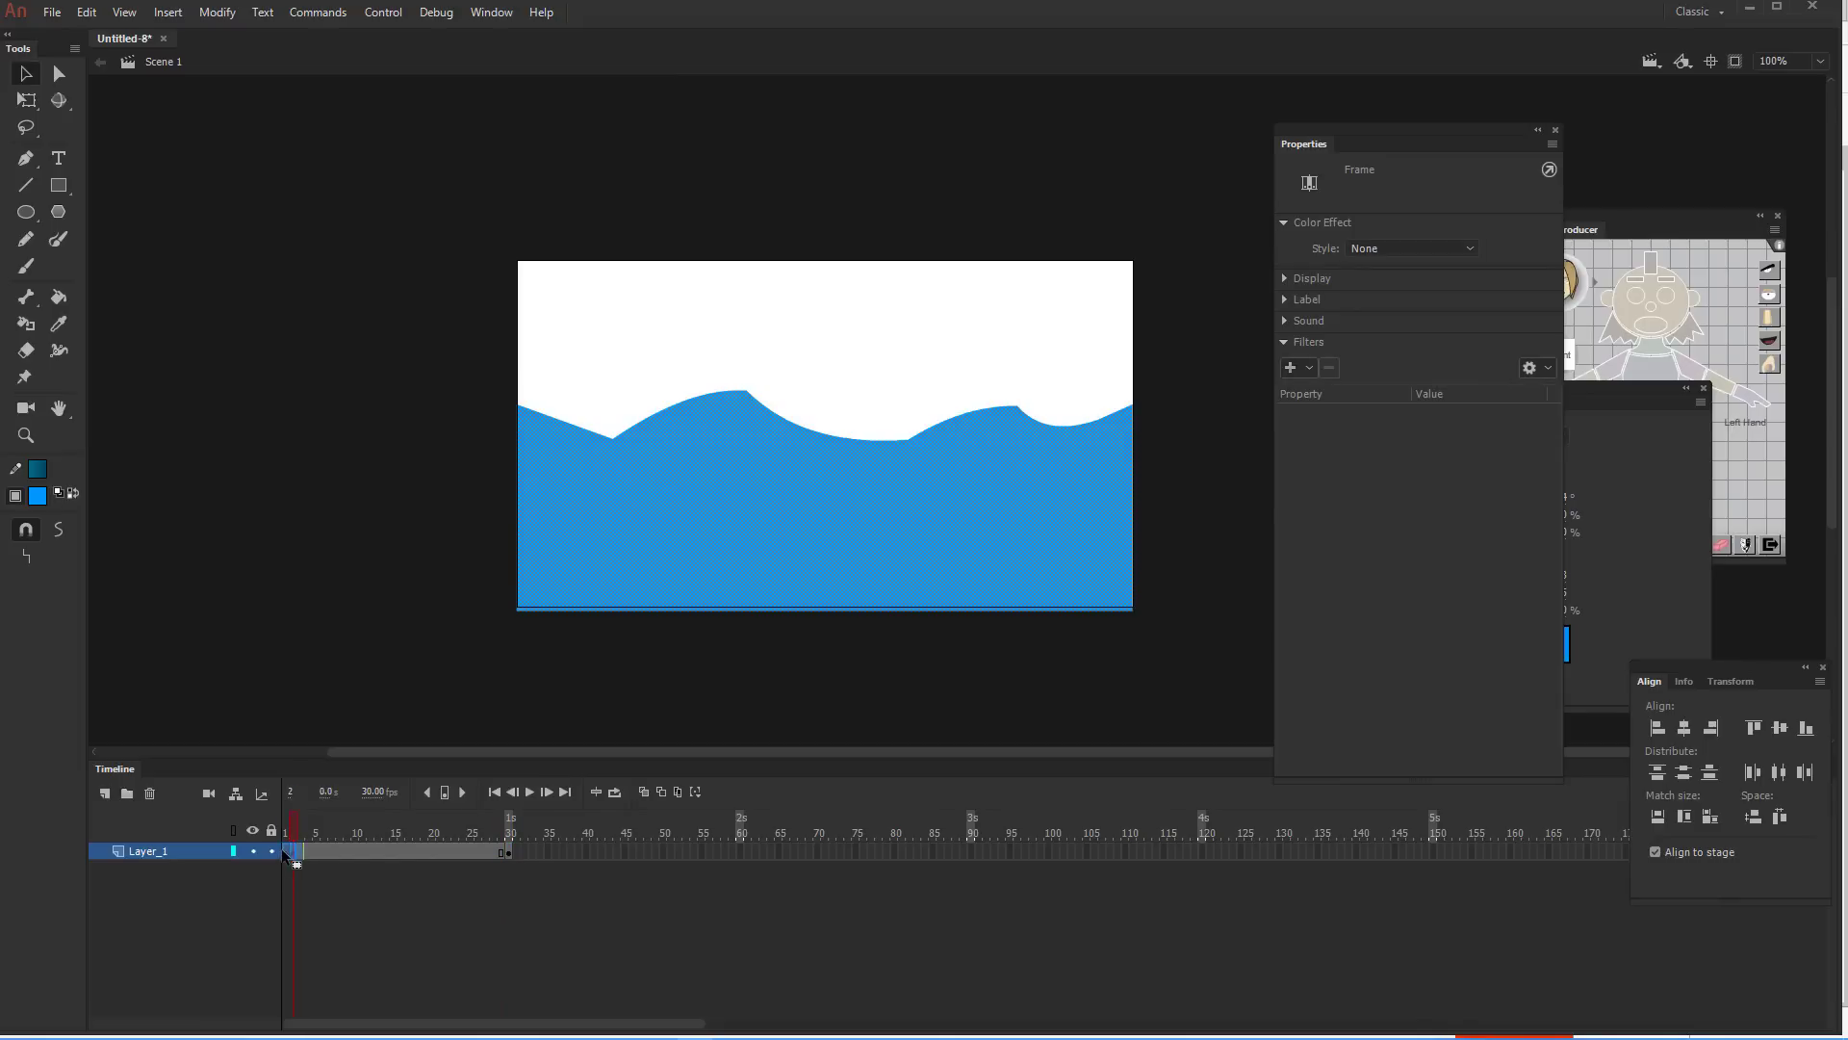
{"action": "left_click", "coordinate": [493, 855]}
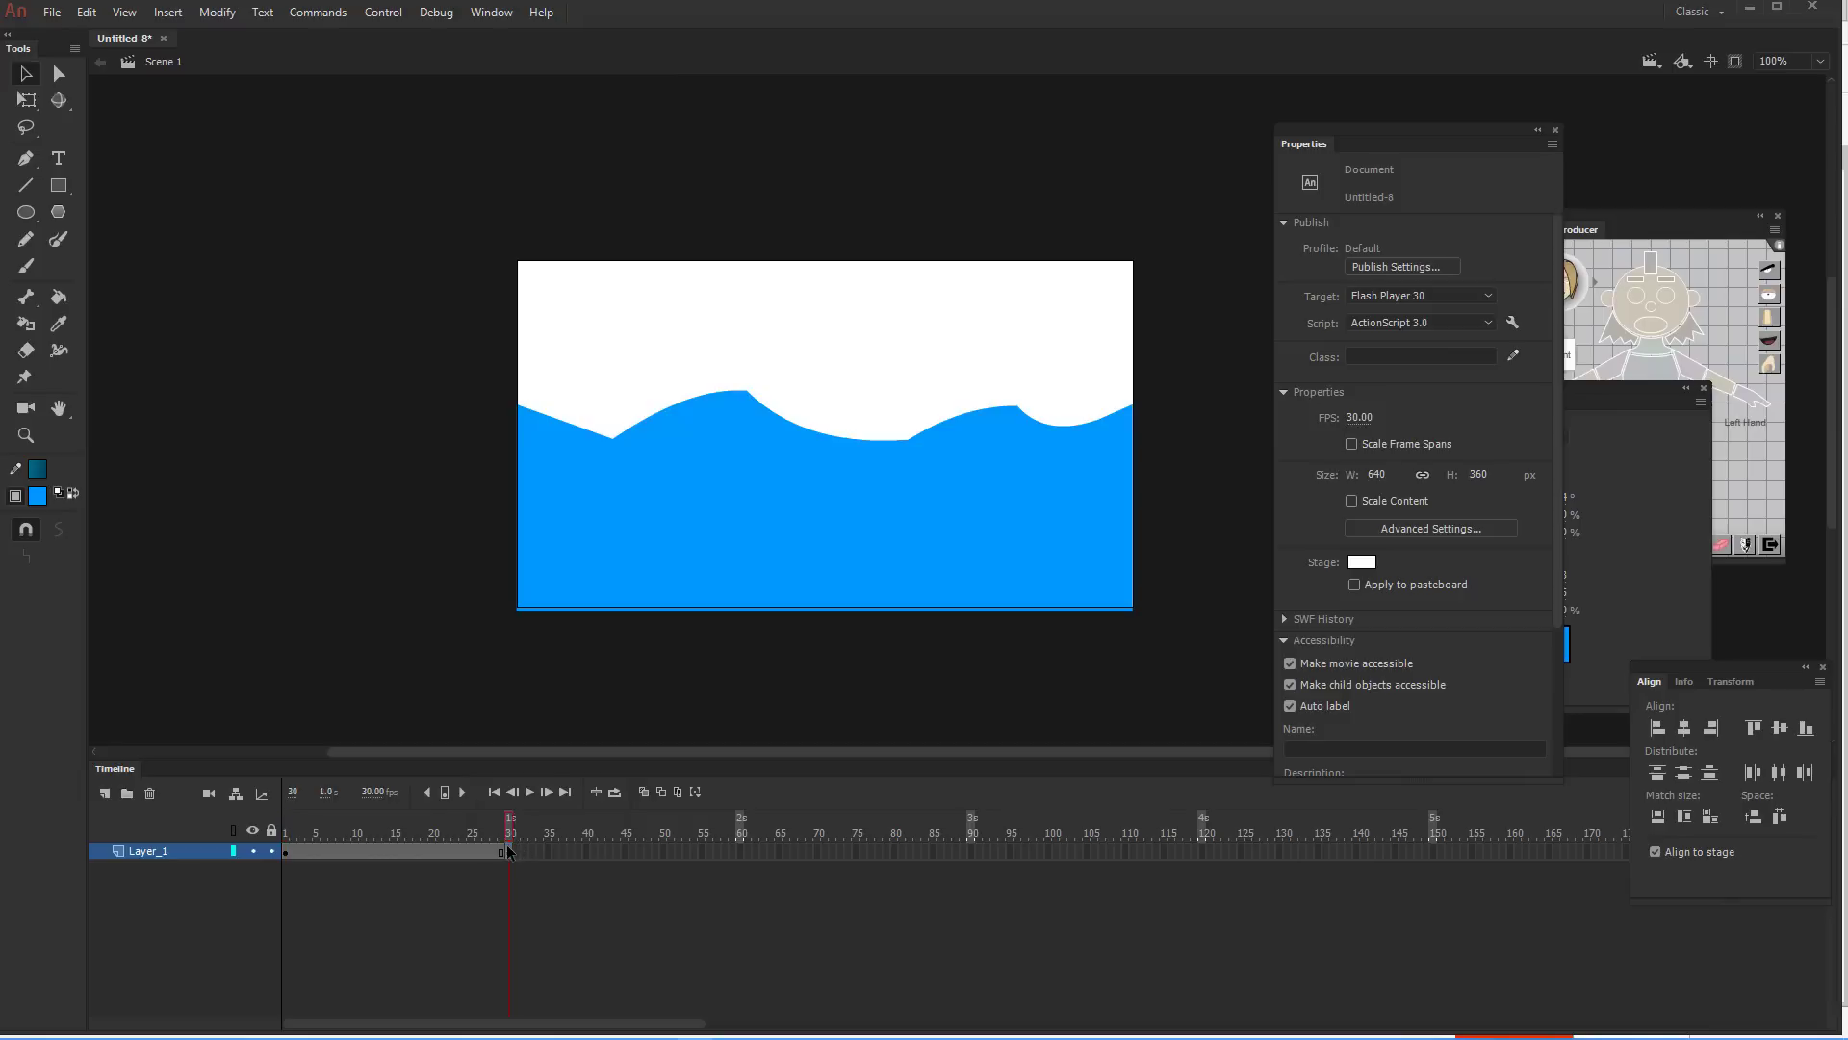
{"action": "left_click", "coordinate": [509, 851]}
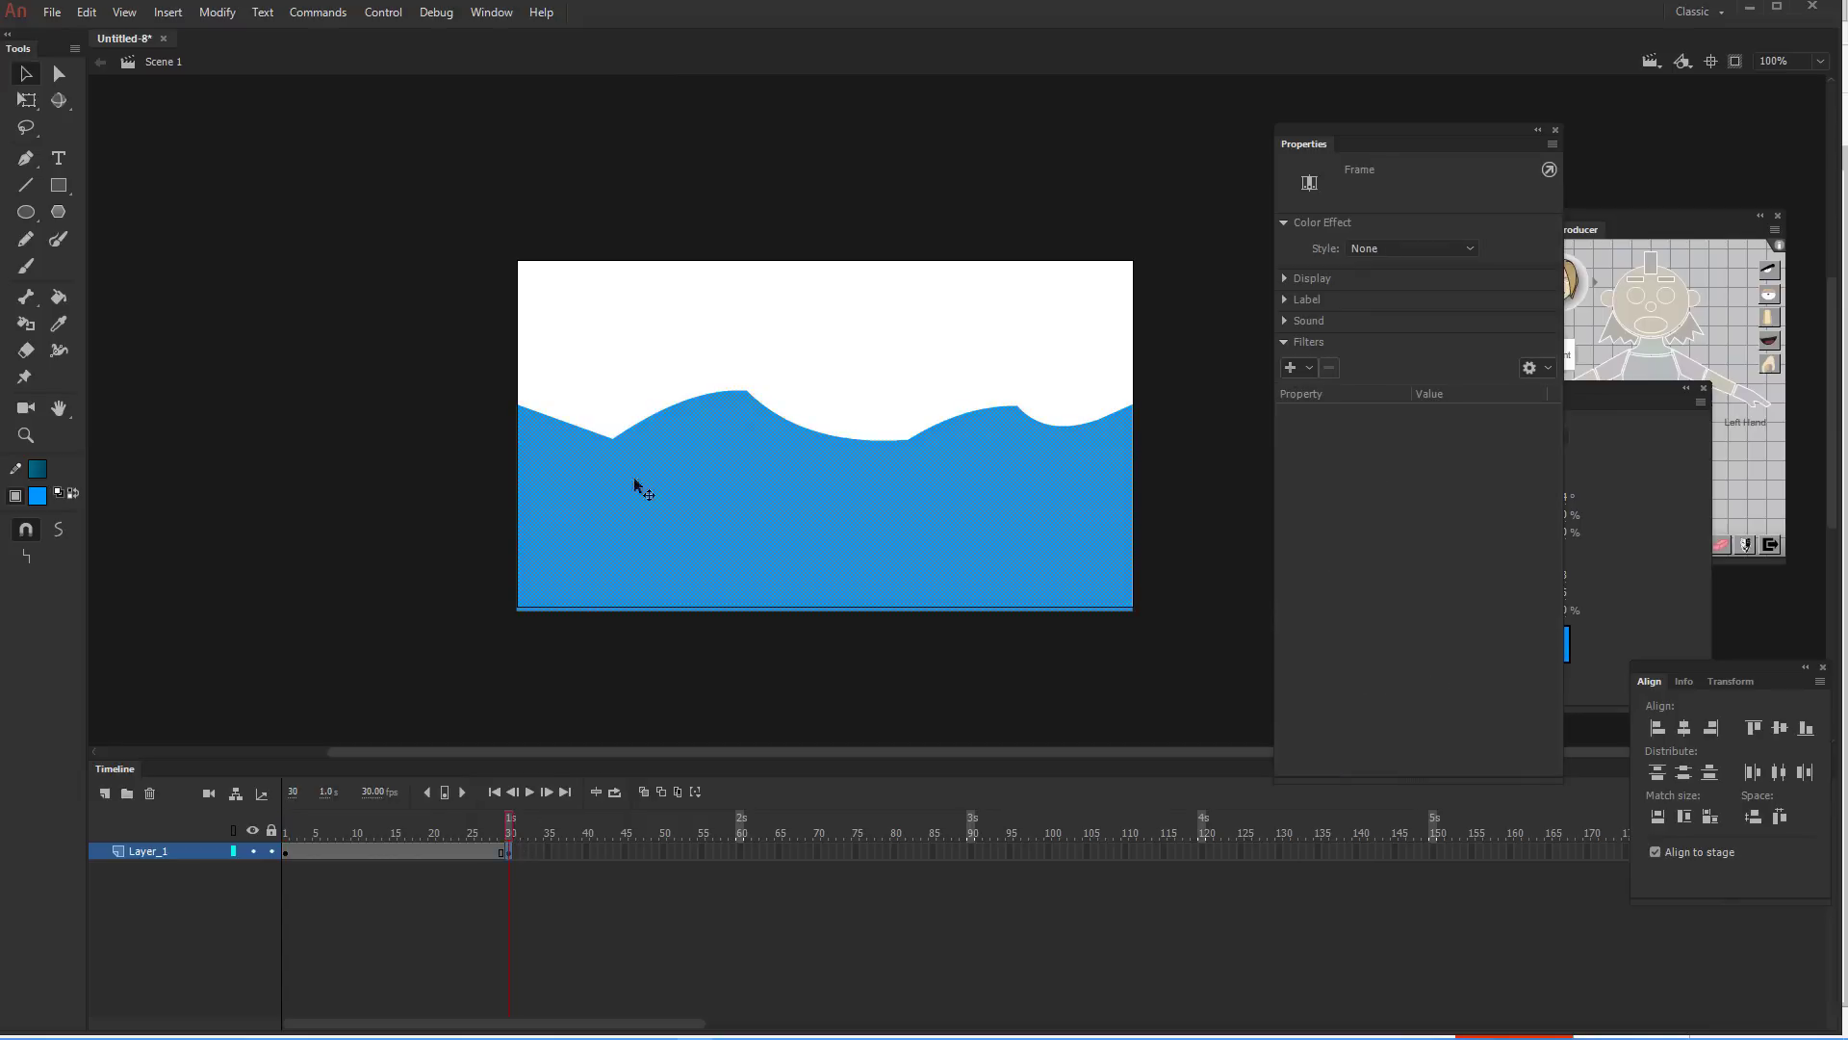
{"action": "left_click", "coordinate": [457, 904]}
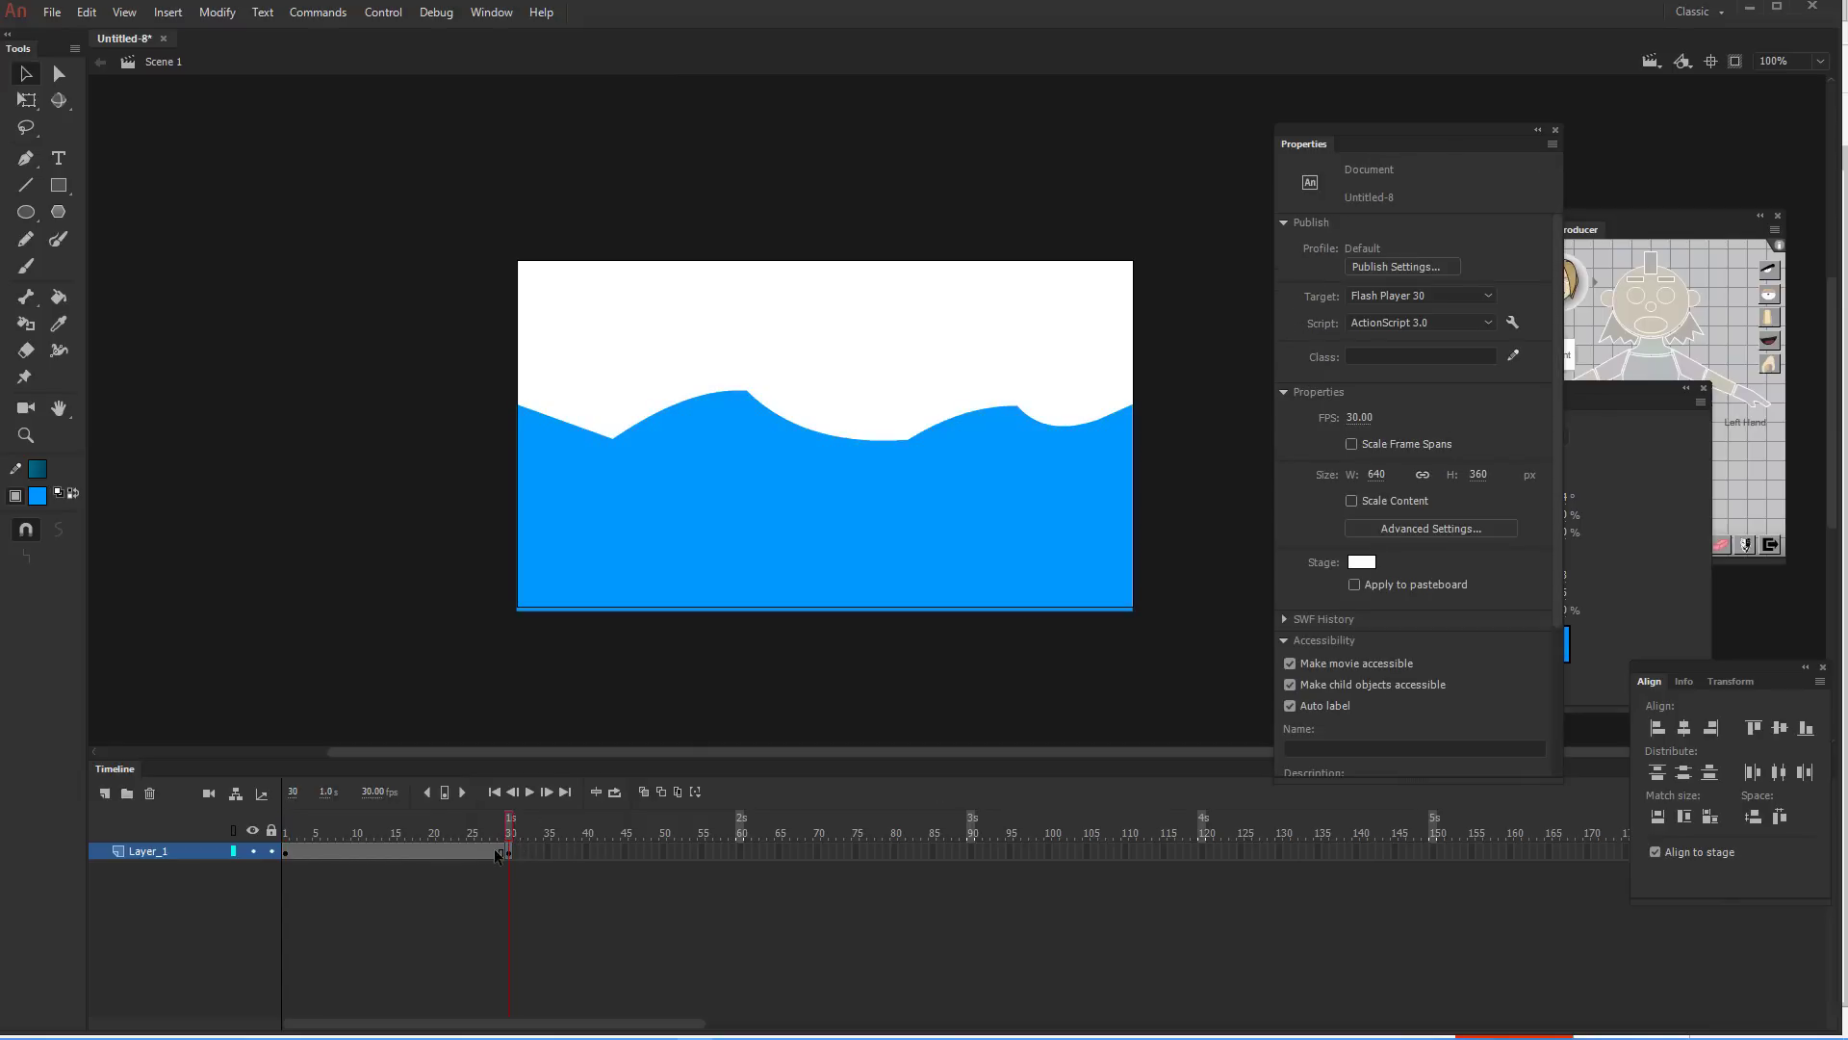
Create a shape tween between frames 1 and 30 of Layer_1 and play it back
{"action": "right_click", "coordinate": [396, 851]}
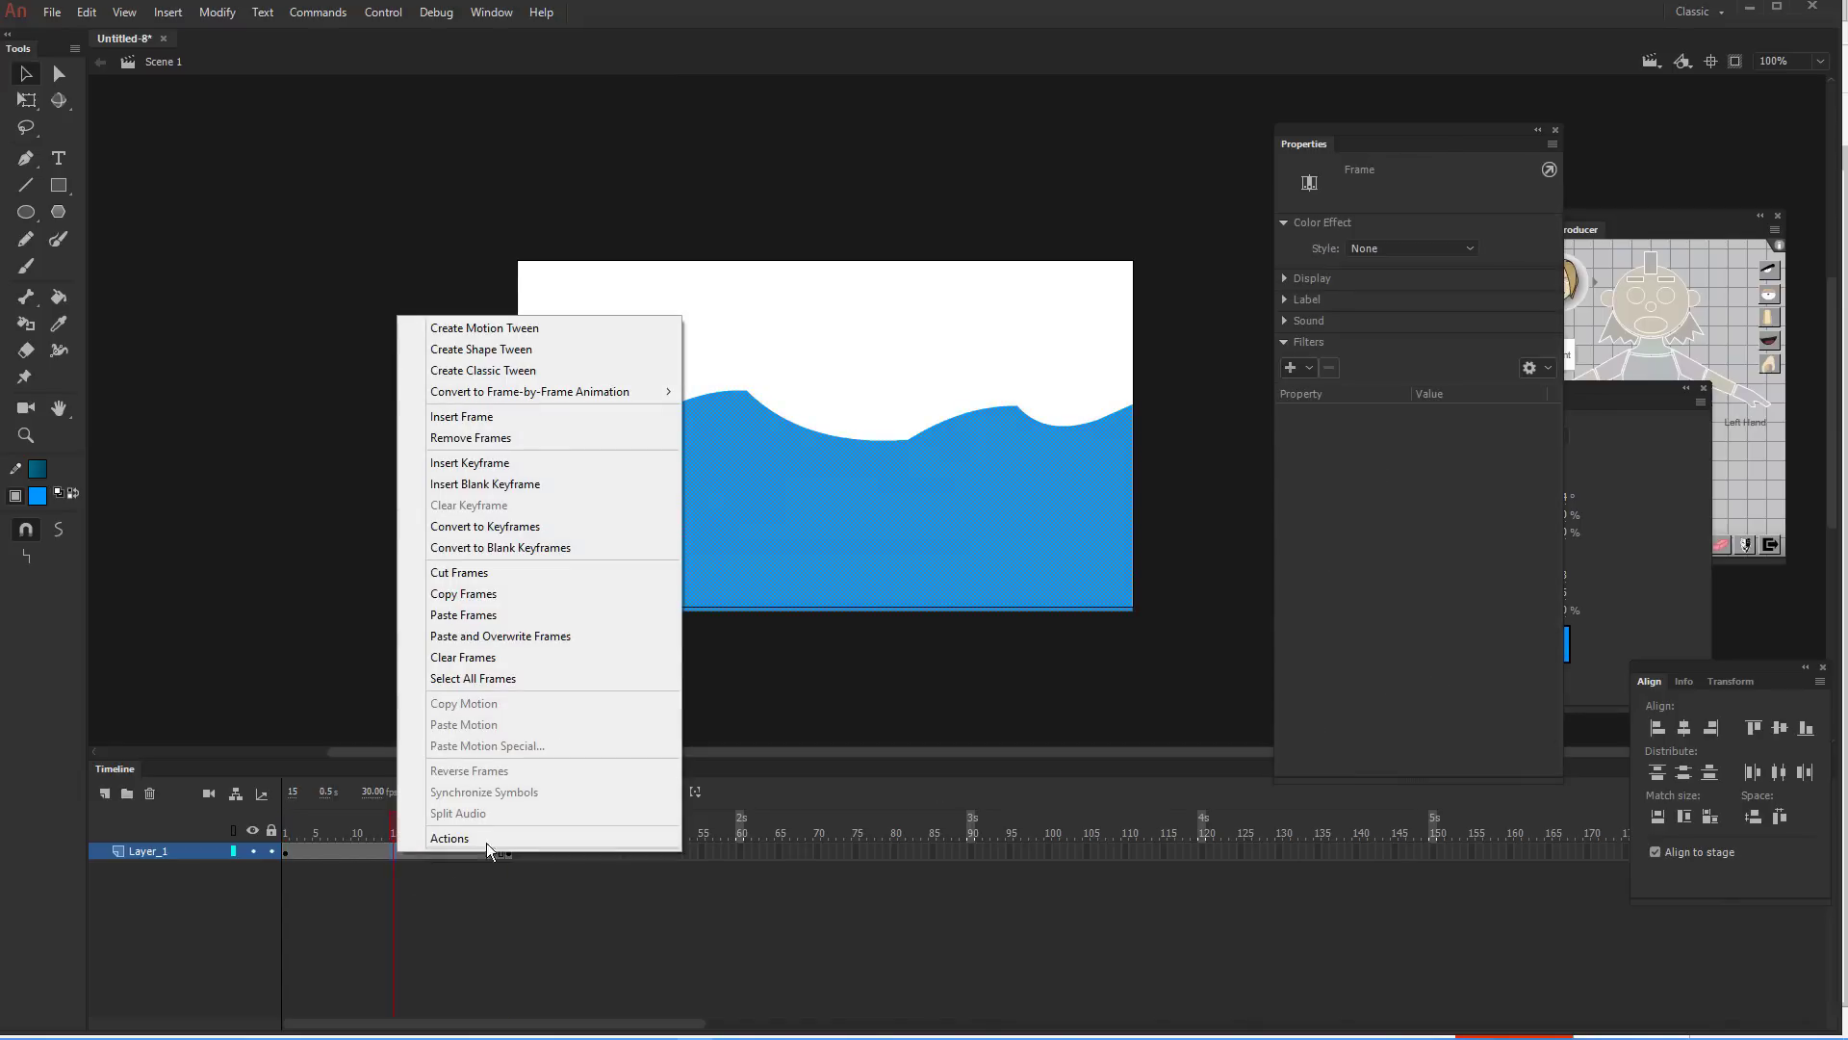
{"action": "left_click", "coordinate": [526, 349]}
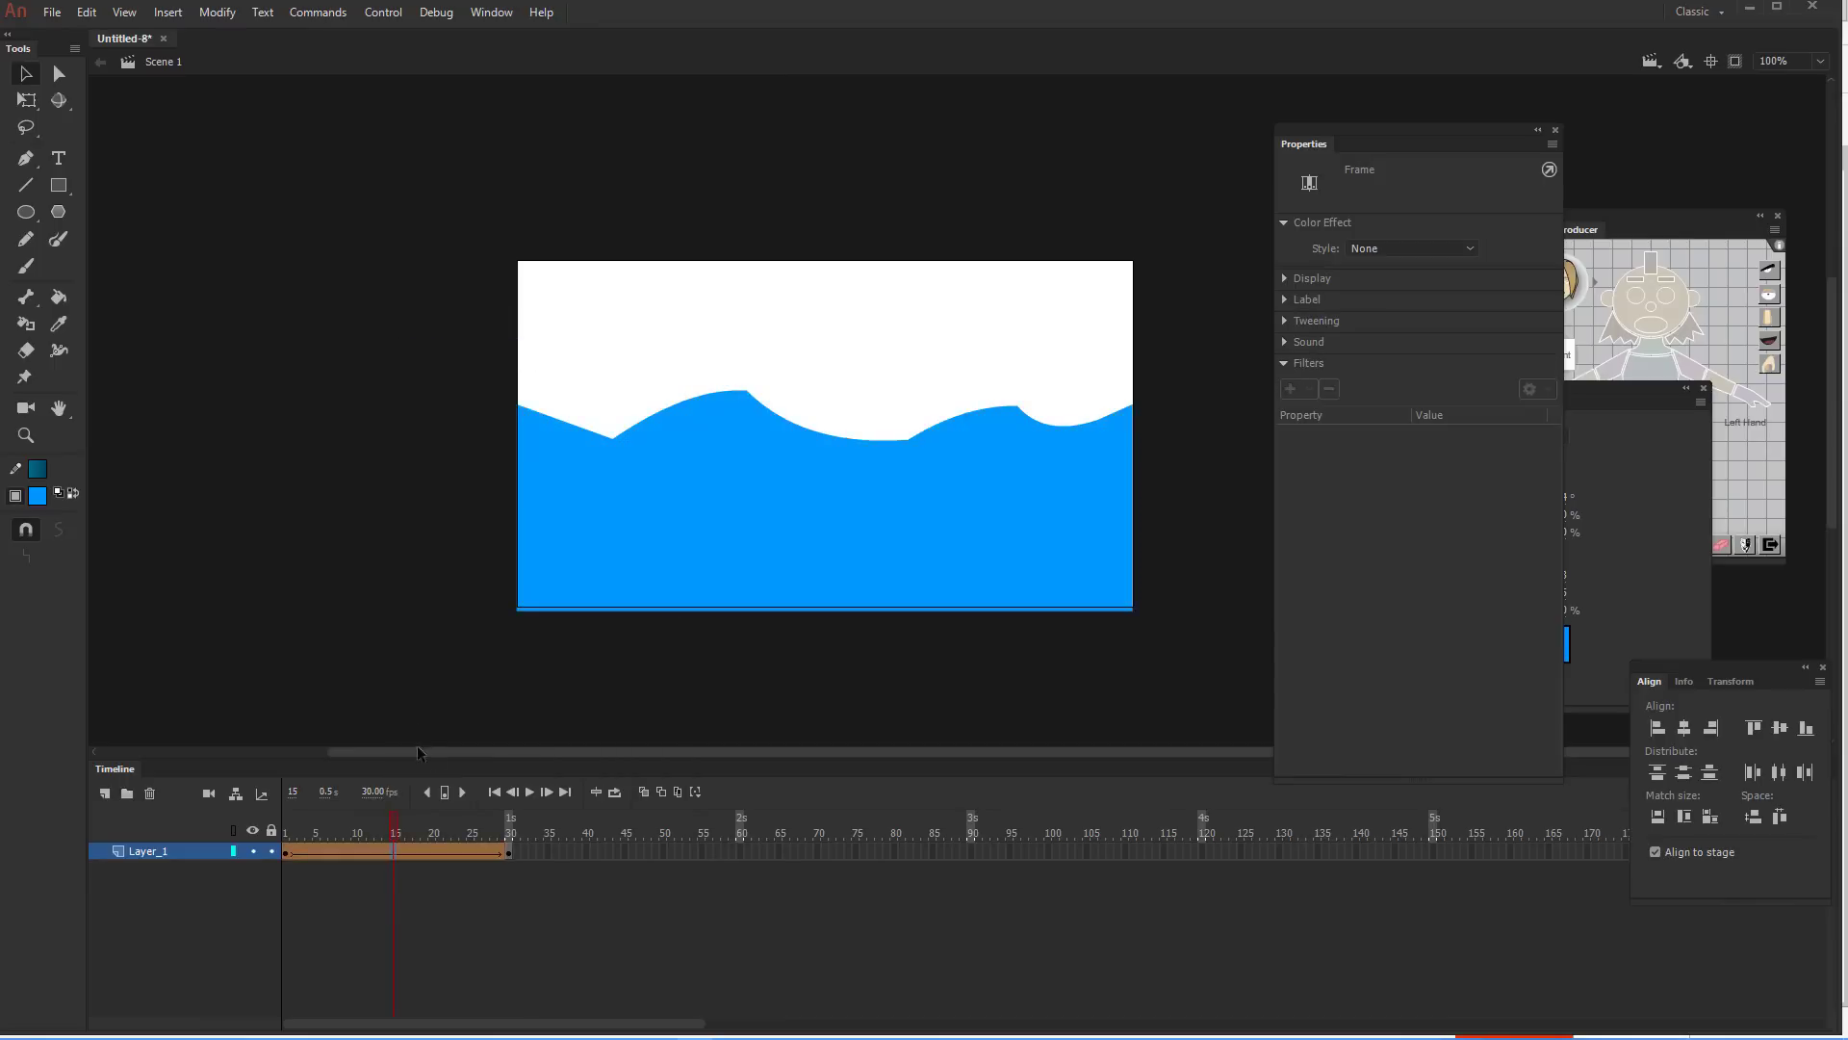
{"action": "left_click", "coordinate": [276, 830]}
{"action": "key", "text": "Return"}
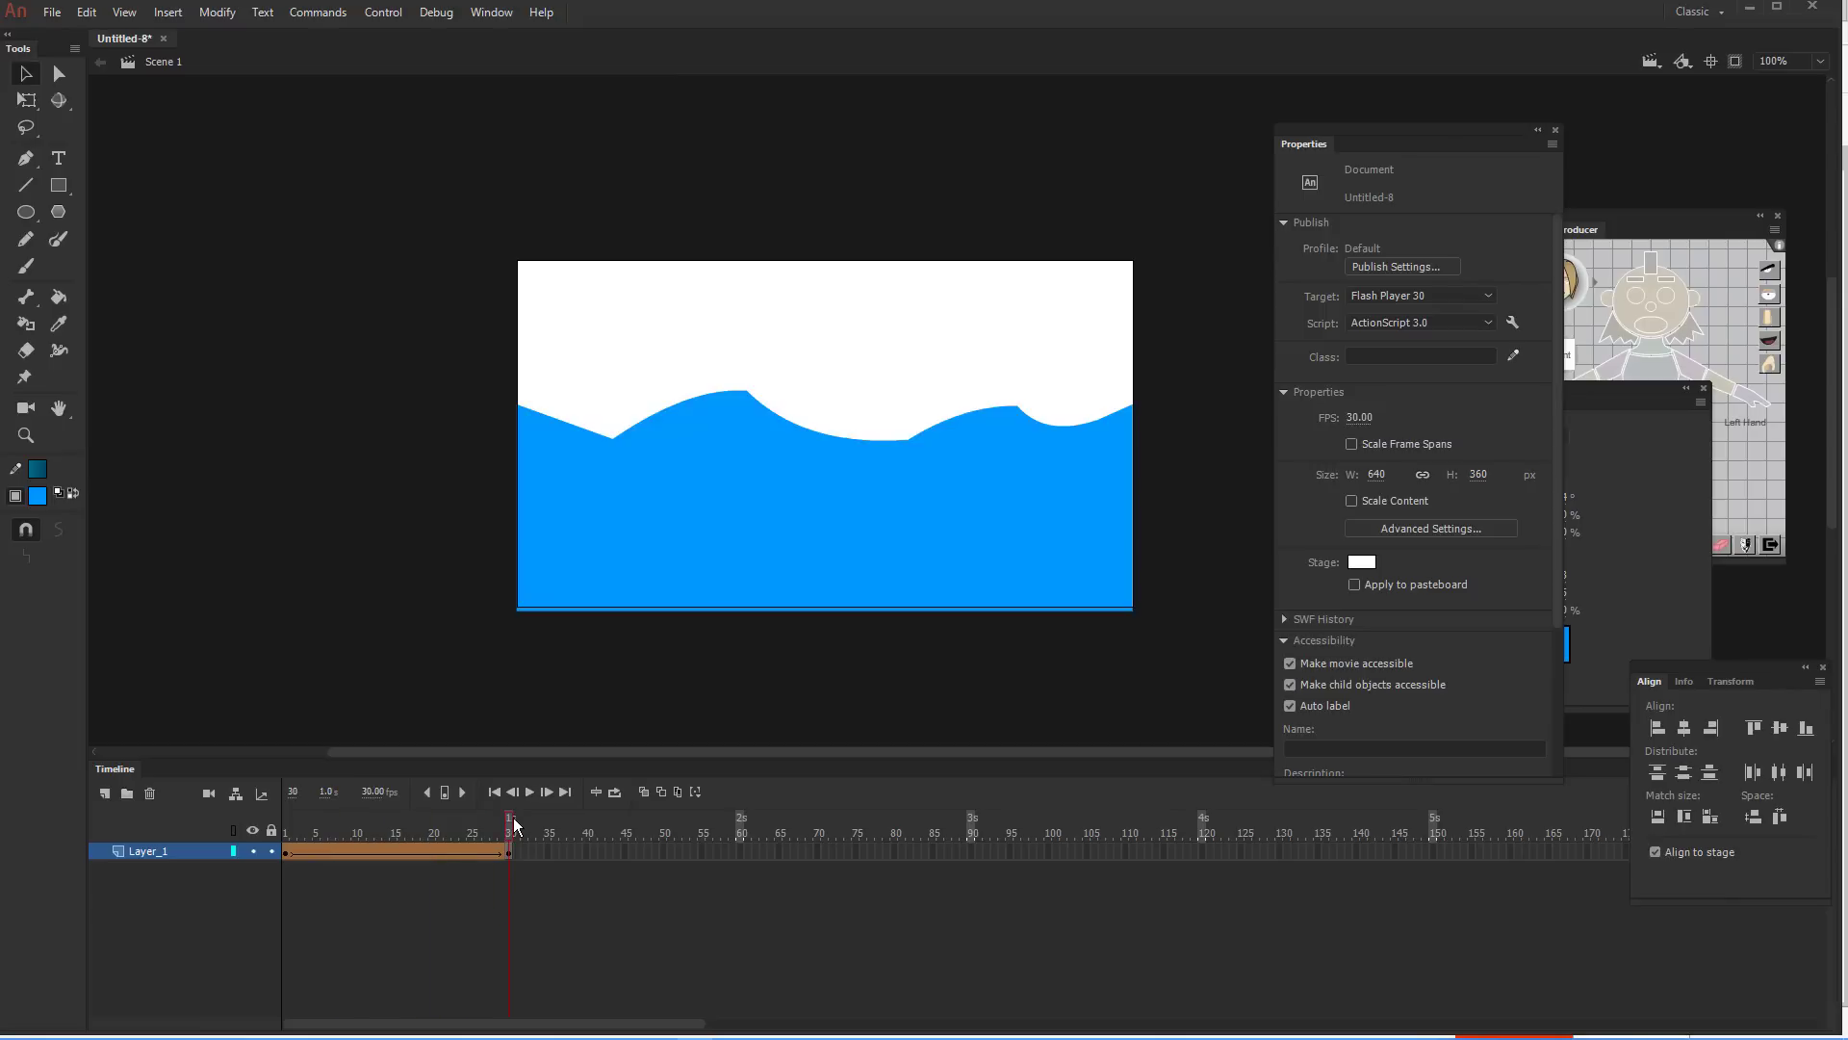
Add four shape hints at frame 1 and place one on each outer corner of the blue wave shape
{"action": "left_click", "coordinate": [283, 829]}
{"action": "left_click", "coordinate": [286, 851]}
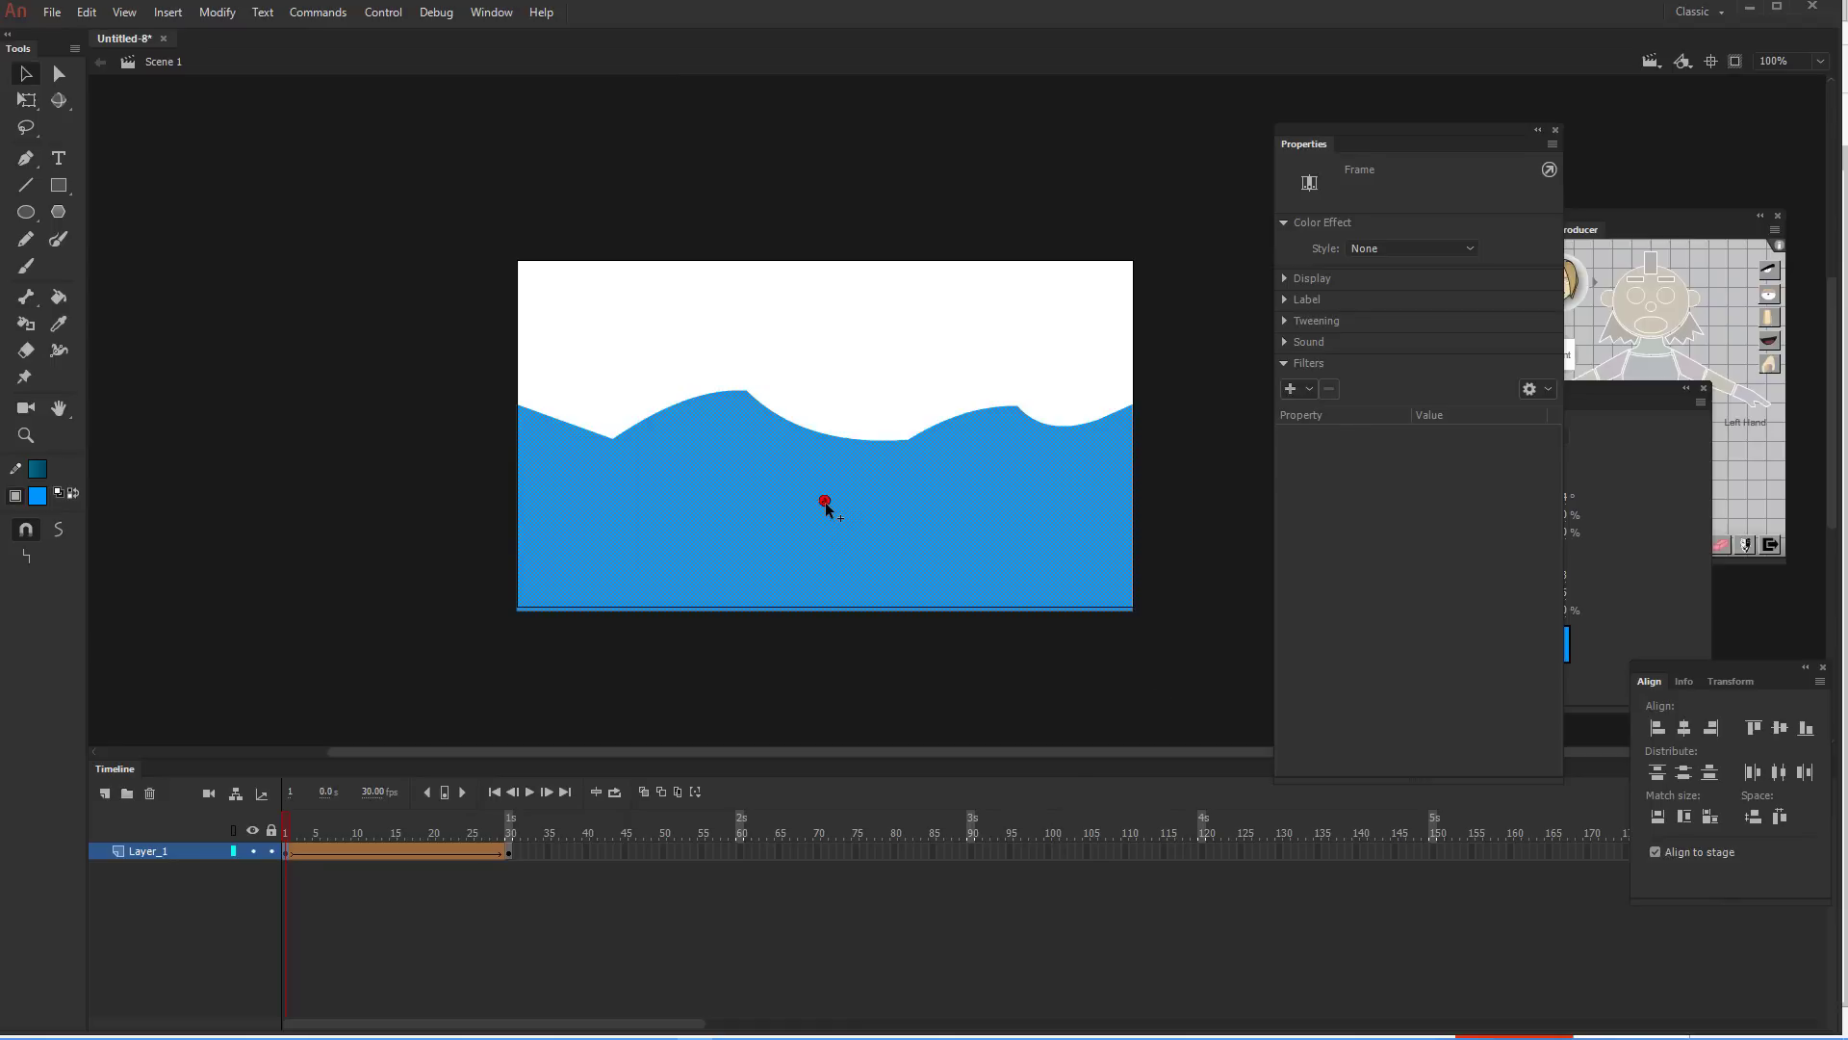
{"action": "left_click_drag", "start_coordinate": [825, 508], "coordinate": [517, 405]}
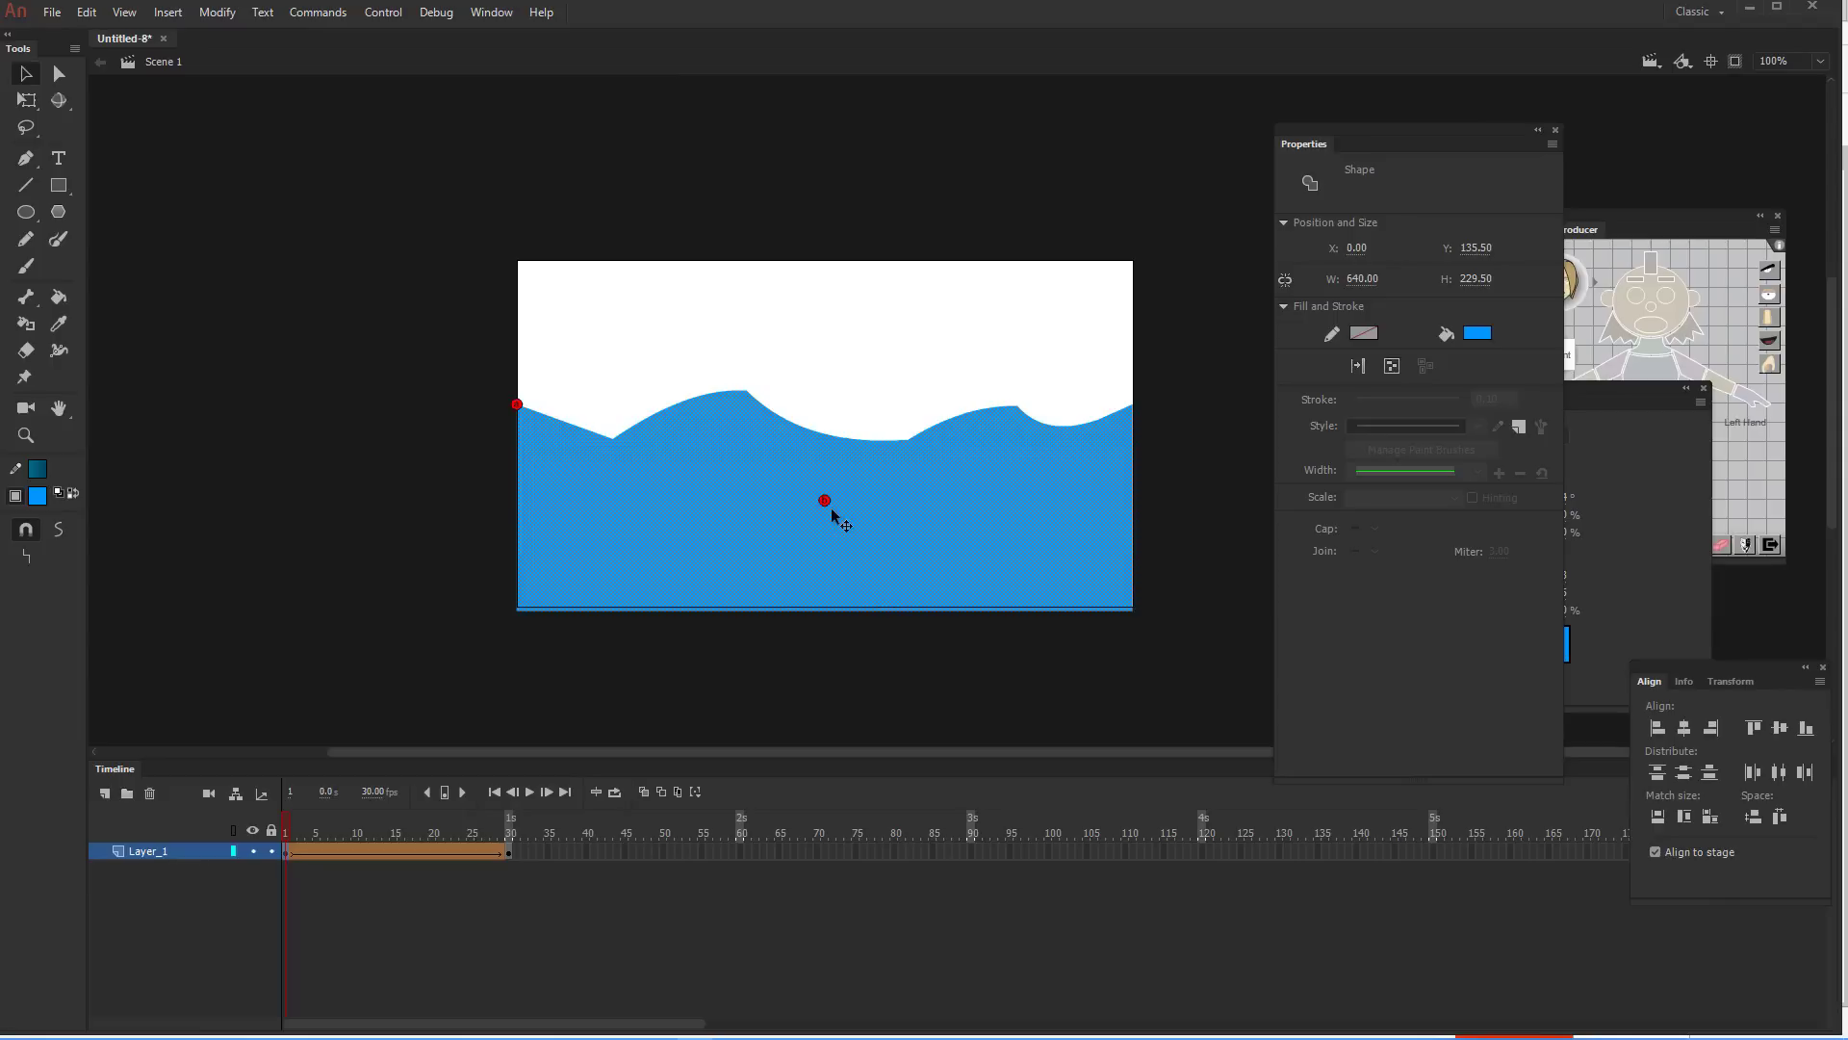
{"action": "left_click_drag", "start_coordinate": [827, 505], "coordinate": [1132, 404]}
{"action": "key", "text": "ctrl+shift+h"}
{"action": "left_click_drag", "start_coordinate": [825, 501], "coordinate": [517, 612]}
{"action": "key", "text": "ctrl+shift+h"}
{"action": "left_click_drag", "start_coordinate": [825, 501], "coordinate": [983, 580]}
{"action": "left_click_drag", "start_coordinate": [1085, 608], "coordinate": [1132, 612]}
{"action": "left_click", "coordinate": [24, 531]}
Move the four shape hints at frame 30 onto the matching corners of the wave shape and play the tween
{"action": "left_click", "coordinate": [511, 835]}
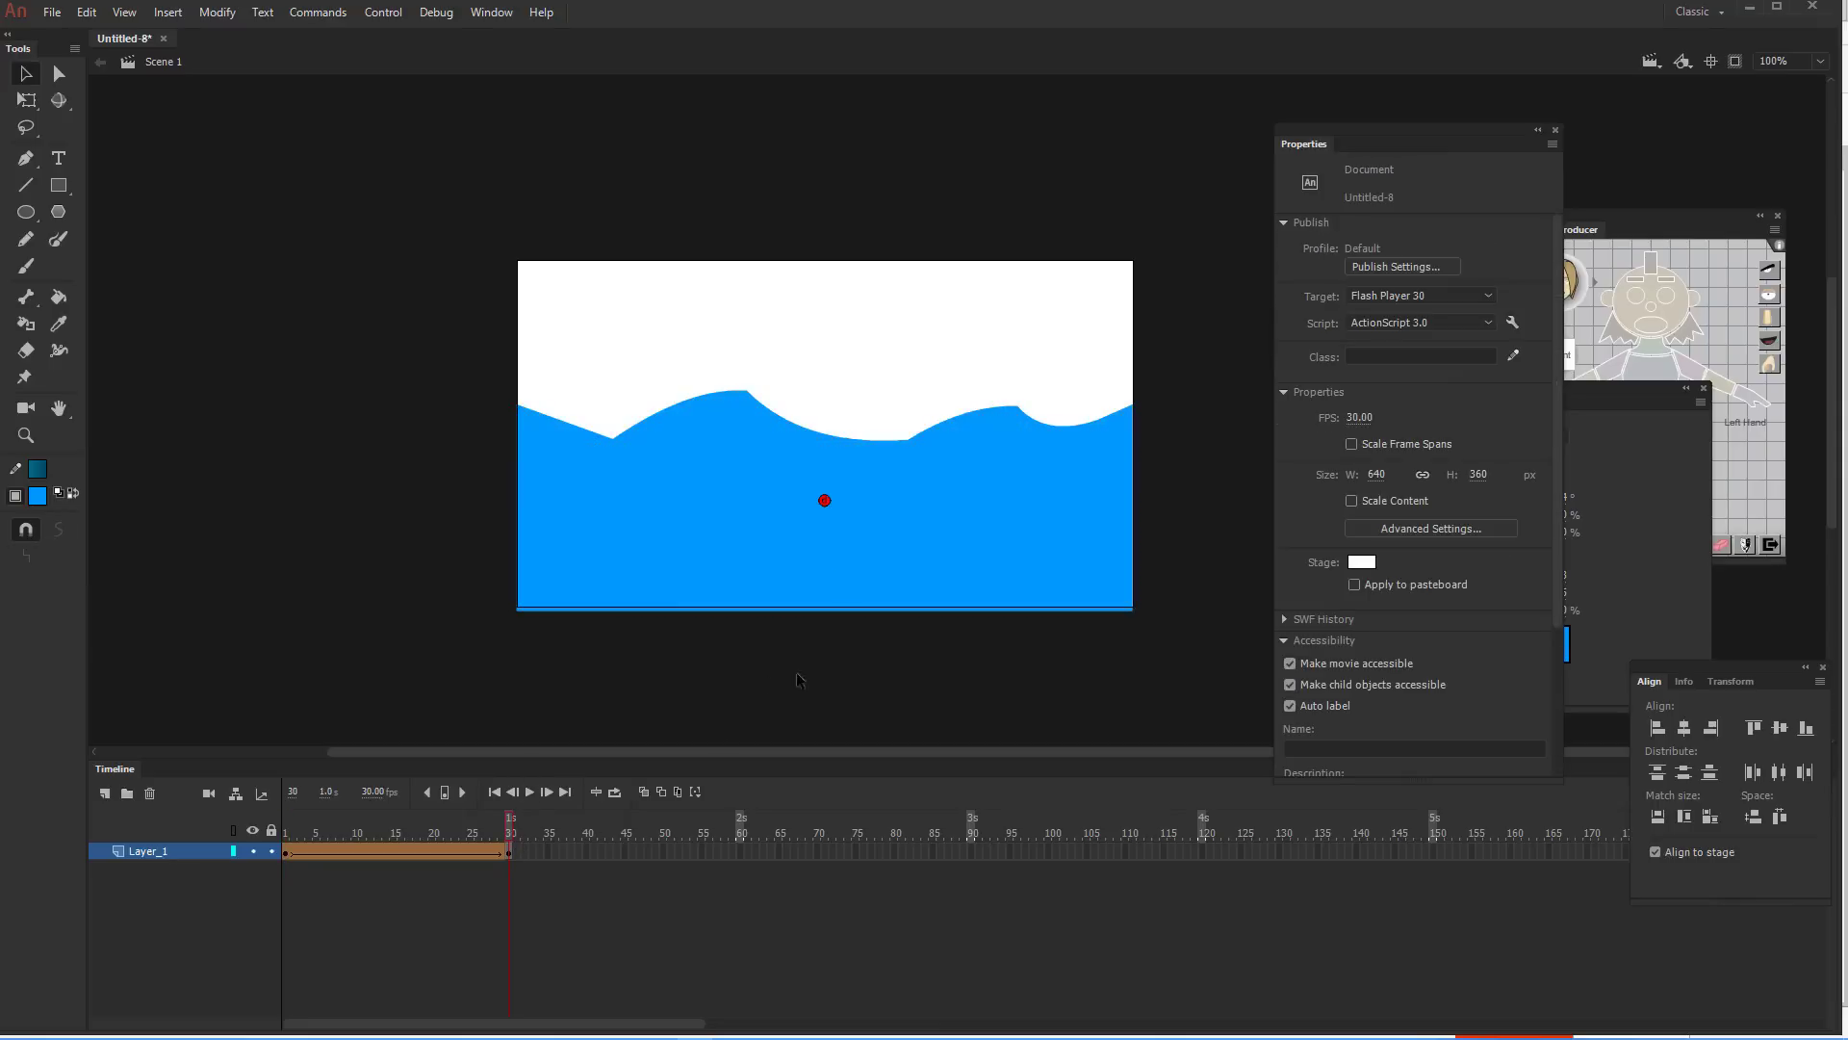
{"action": "left_click_drag", "start_coordinate": [826, 501], "coordinate": [866, 540]}
{"action": "key", "text": "ctrl+z"}
{"action": "left_click_drag", "start_coordinate": [514, 601], "coordinate": [515, 610]}
{"action": "left_click_drag", "start_coordinate": [824, 500], "coordinate": [1132, 404]}
{"action": "left_click_drag", "start_coordinate": [824, 500], "coordinate": [517, 405]}
{"action": "left_click_drag", "start_coordinate": [462, 826], "coordinate": [258, 801]}
{"action": "left_click", "coordinate": [529, 791]}
Add two more shape hints at frame 1 and place them on the wave's first valley and first peak
{"action": "left_click_drag", "start_coordinate": [510, 830], "coordinate": [279, 834]}
{"action": "key", "text": "ctrl+shift+h"}
{"action": "left_click_drag", "start_coordinate": [824, 501], "coordinate": [796, 506]}
{"action": "left_click_drag", "start_coordinate": [758, 434], "coordinate": [743, 392]}
{"action": "left_click_drag", "start_coordinate": [824, 500], "coordinate": [612, 438]}
{"action": "key", "text": "ctrl+shift+h"}
{"action": "left_click_drag", "start_coordinate": [825, 500], "coordinate": [746, 390]}
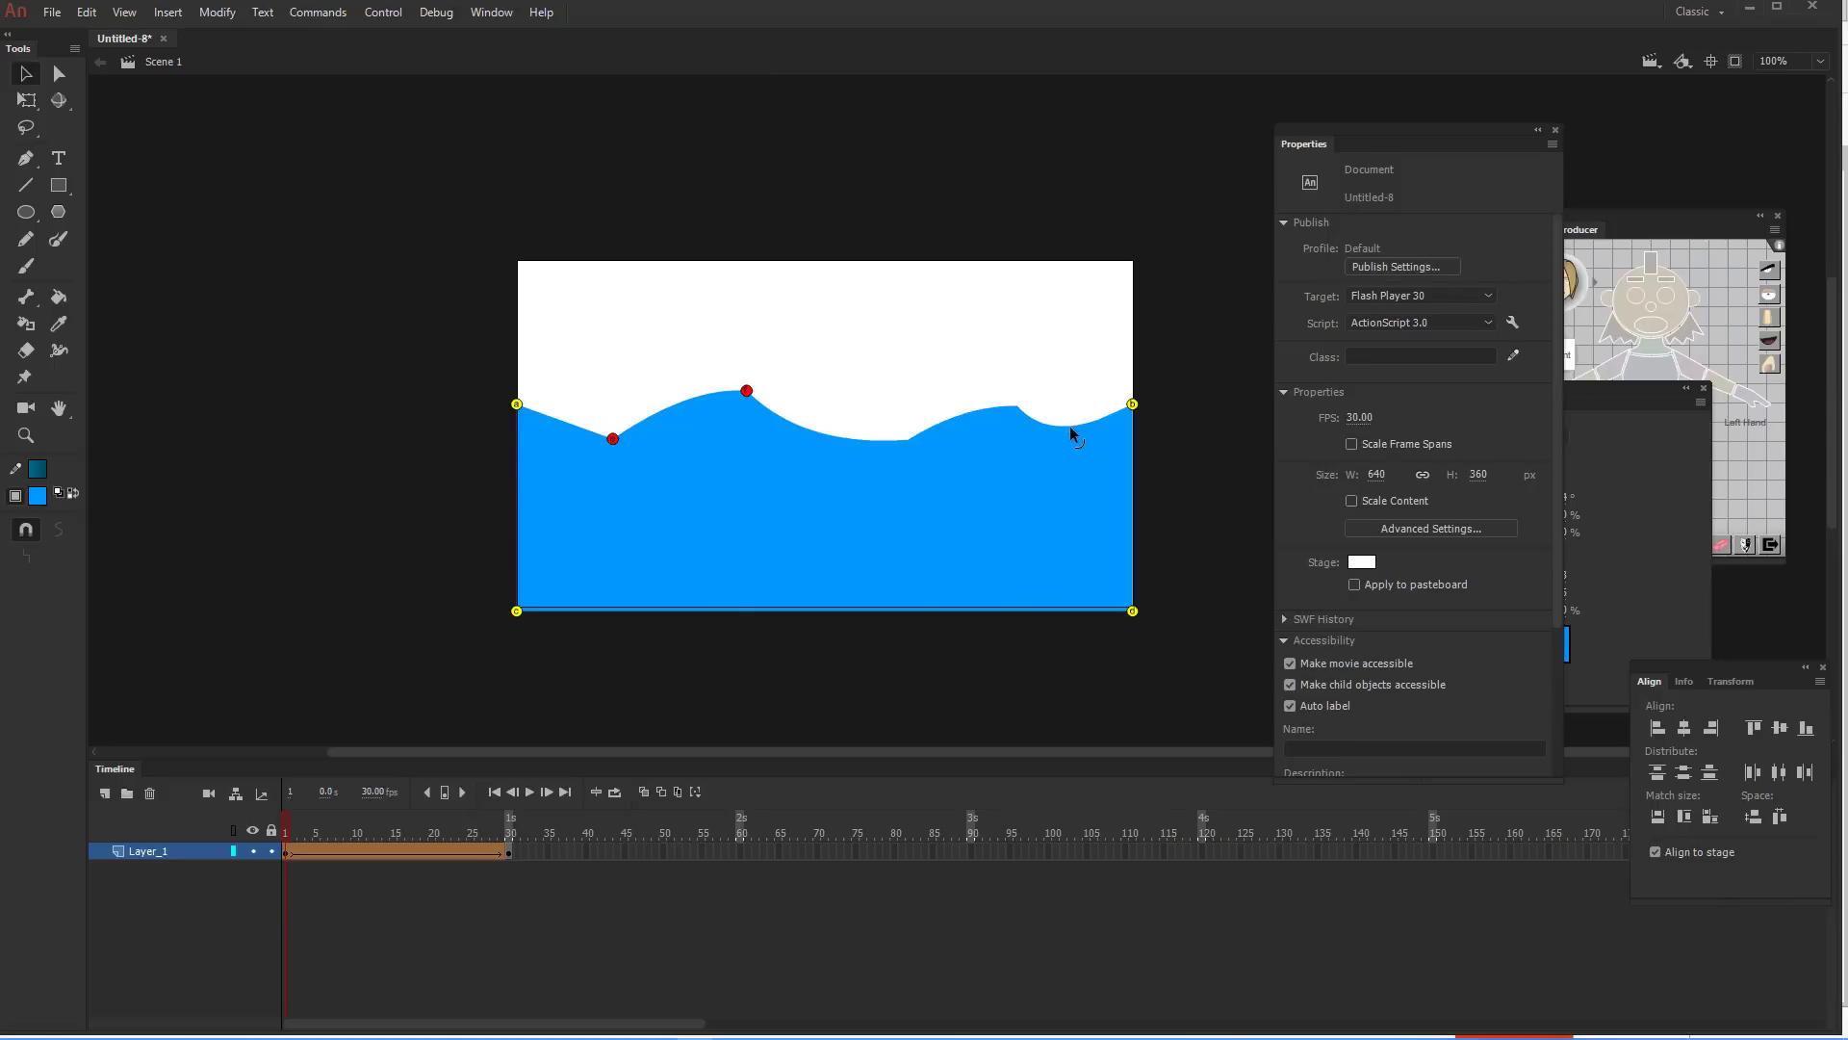
Place the two new shape hints at frame 30 one wave point further along, on the first peak and second valley
{"action": "left_click", "coordinate": [510, 830]}
{"action": "left_click_drag", "start_coordinate": [824, 500], "coordinate": [791, 472]}
{"action": "key", "text": "ctrl+shift+h"}
{"action": "left_click", "coordinate": [286, 830]}
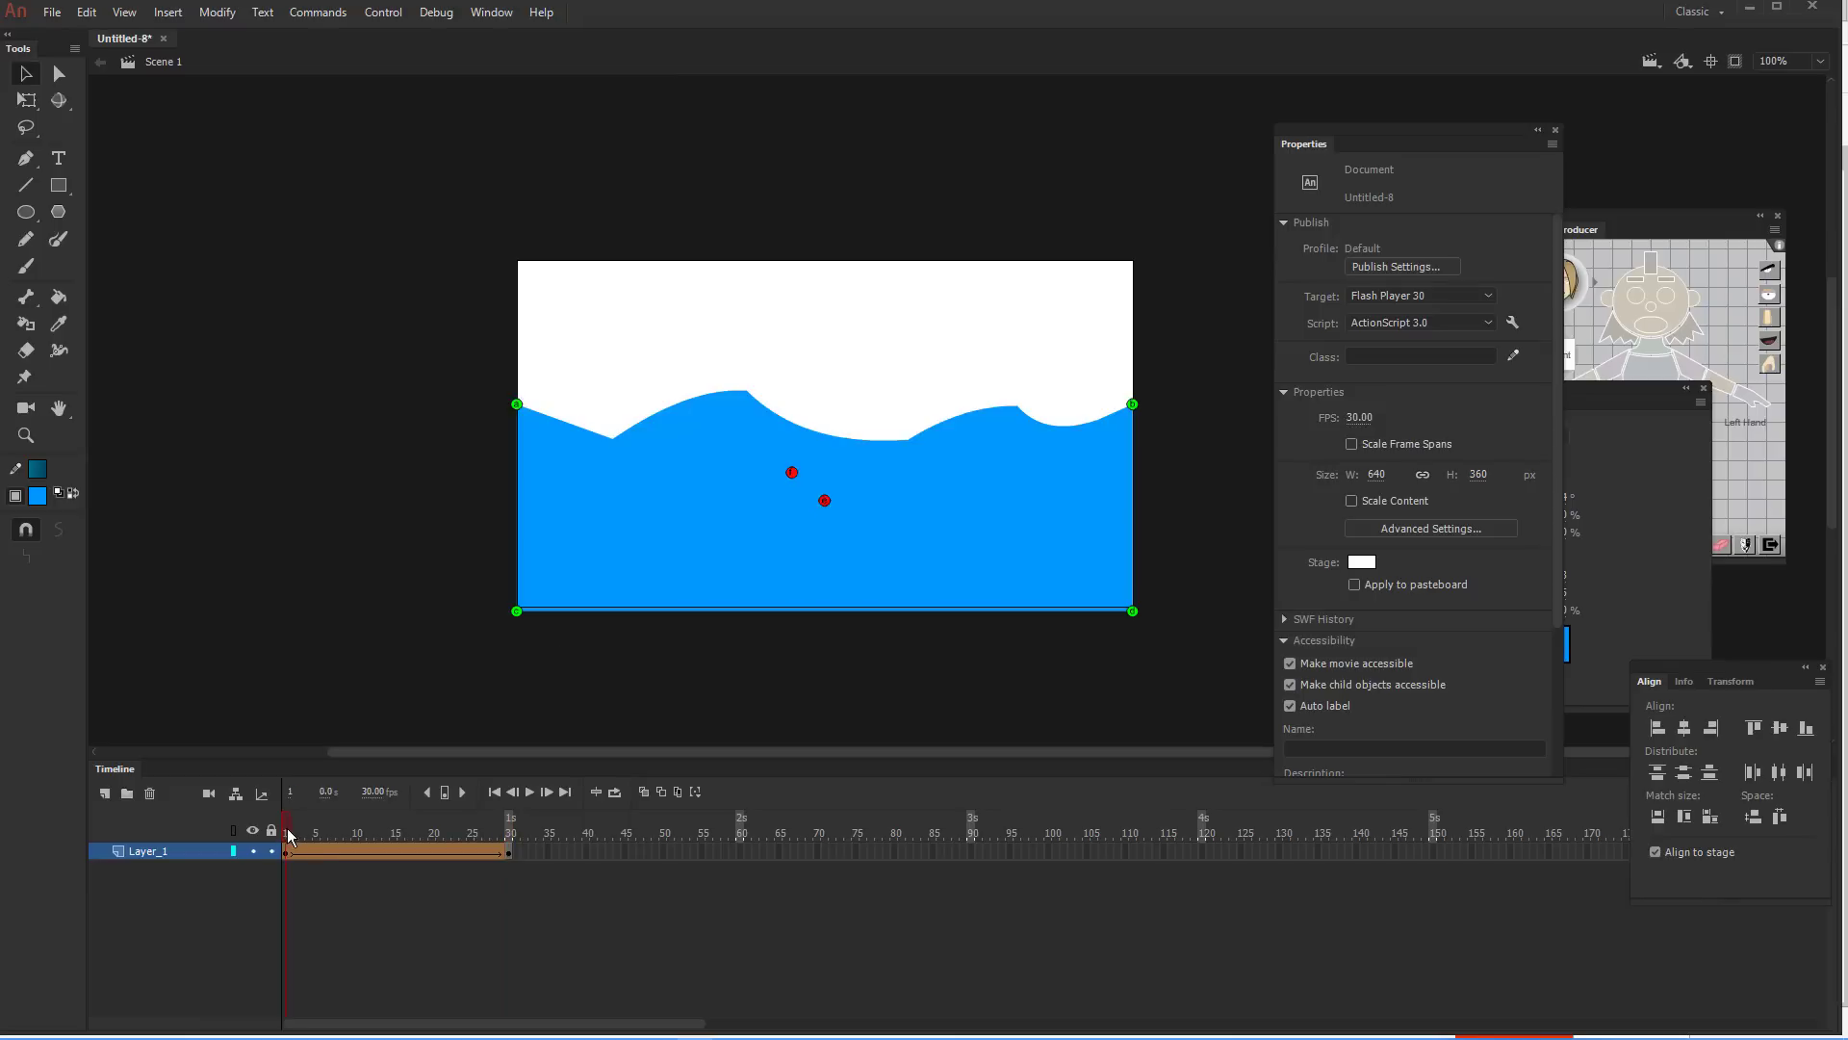
{"action": "left_click", "coordinate": [512, 829]}
{"action": "left_click_drag", "start_coordinate": [824, 501], "coordinate": [746, 390]}
{"action": "left_click_drag", "start_coordinate": [905, 438], "coordinate": [915, 435]}
Place another shape hint on the wave's second valley at frame 1 and on its second peak at frame 30
{"action": "left_click", "coordinate": [286, 828]}
{"action": "mouse_move", "coordinate": [283, 824]}
{"action": "left_mouse_down"}
{"action": "mouse_move", "coordinate": [510, 829]}
{"action": "mouse_move", "coordinate": [273, 824]}
{"action": "mouse_move", "coordinate": [500, 799]}
{"action": "mouse_move", "coordinate": [277, 815]}
{"action": "left_mouse_up"}
{"action": "left_click_drag", "start_coordinate": [824, 500], "coordinate": [912, 450]}
{"action": "left_click", "coordinate": [511, 828]}
{"action": "left_click_drag", "start_coordinate": [824, 499], "coordinate": [1017, 406]}
Scrub and play back the hinted shape tween to check the wave motion
{"action": "left_click_drag", "start_coordinate": [510, 830], "coordinate": [472, 830]}
{"action": "key", "text": "Return"}
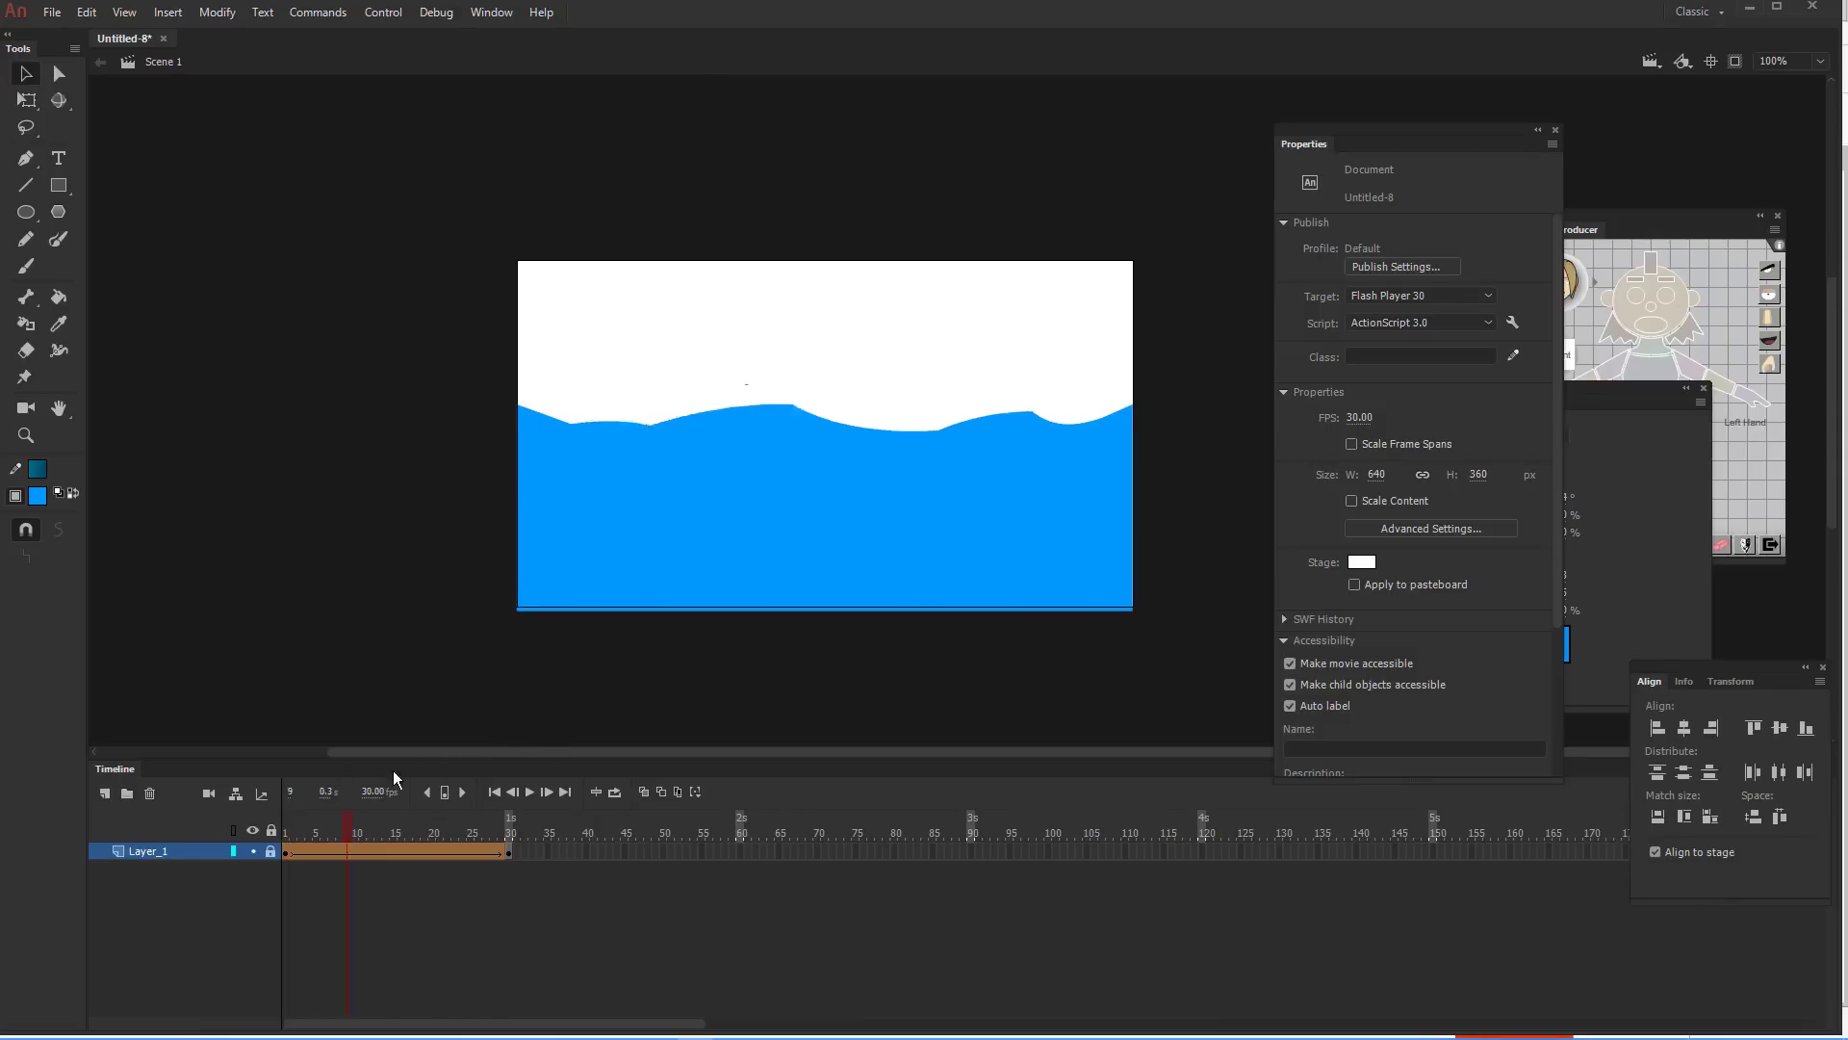
{"action": "key", "text": "Return"}
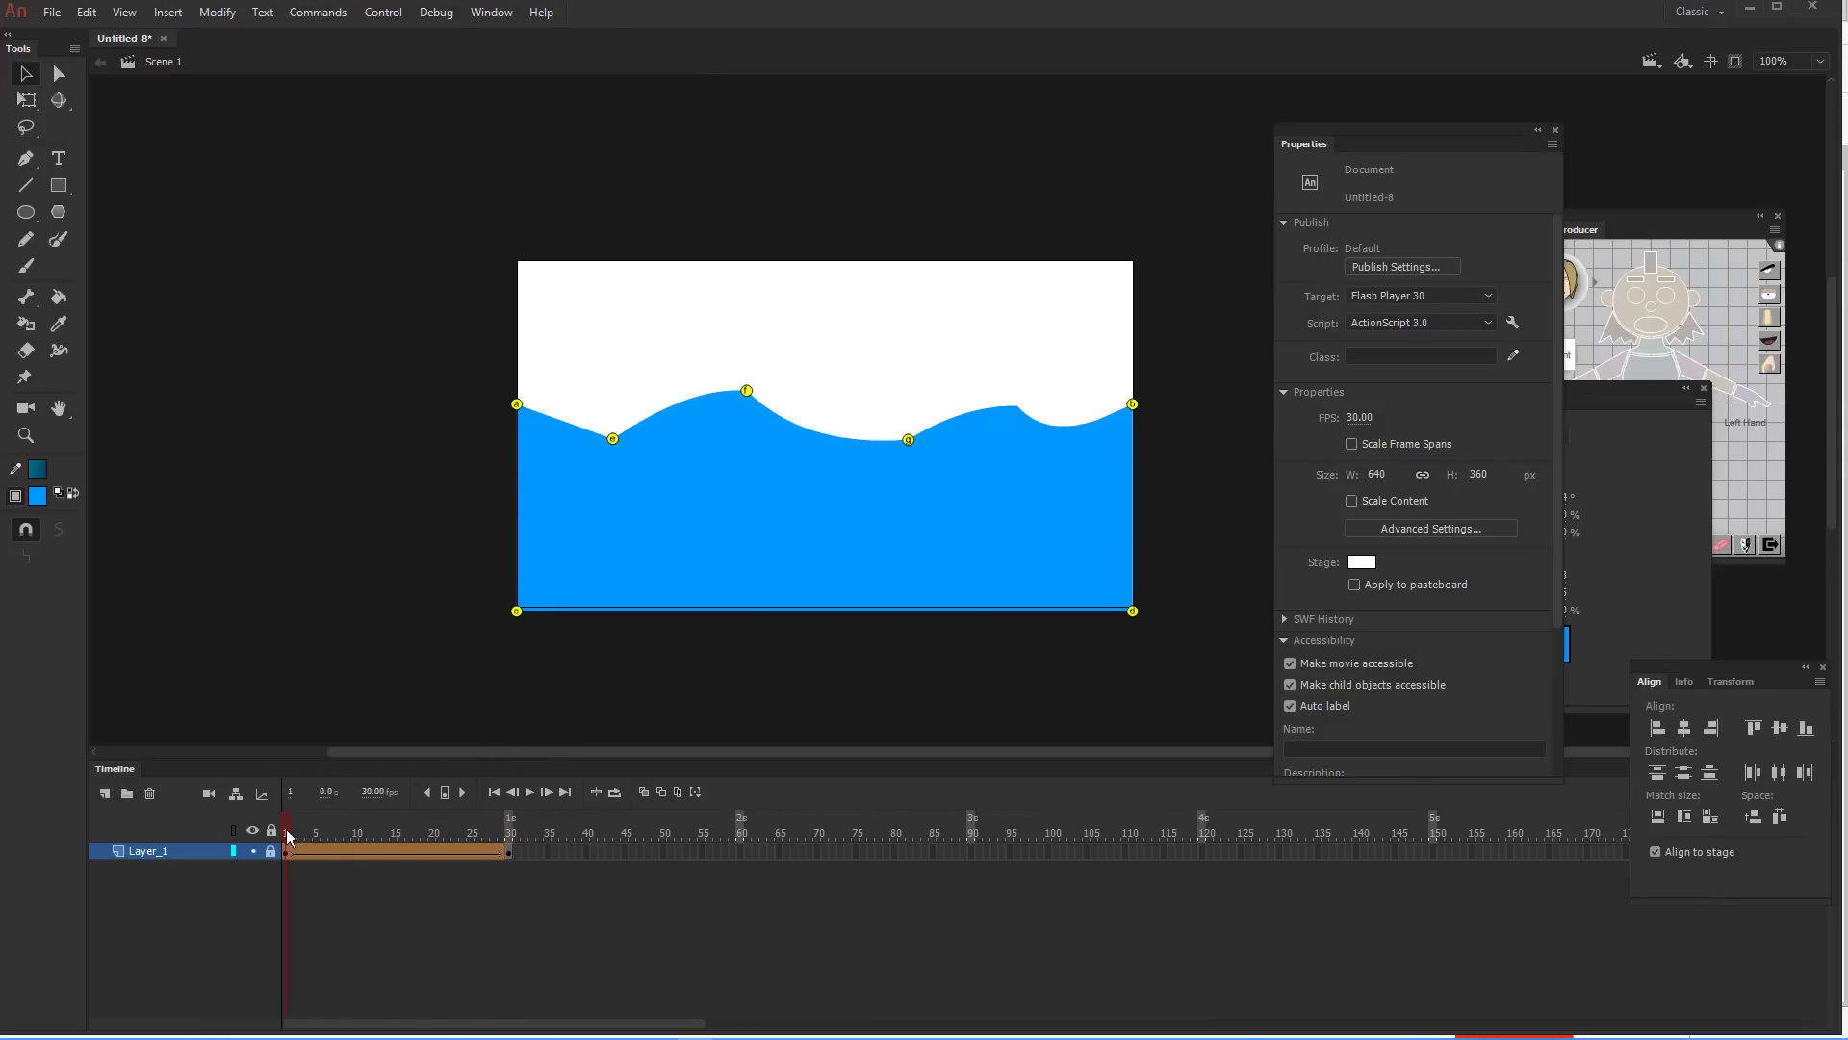
Loop playback over frames 1 to 30 and scrub the shape tween to examine how the wave moves
{"action": "left_click", "coordinate": [510, 826]}
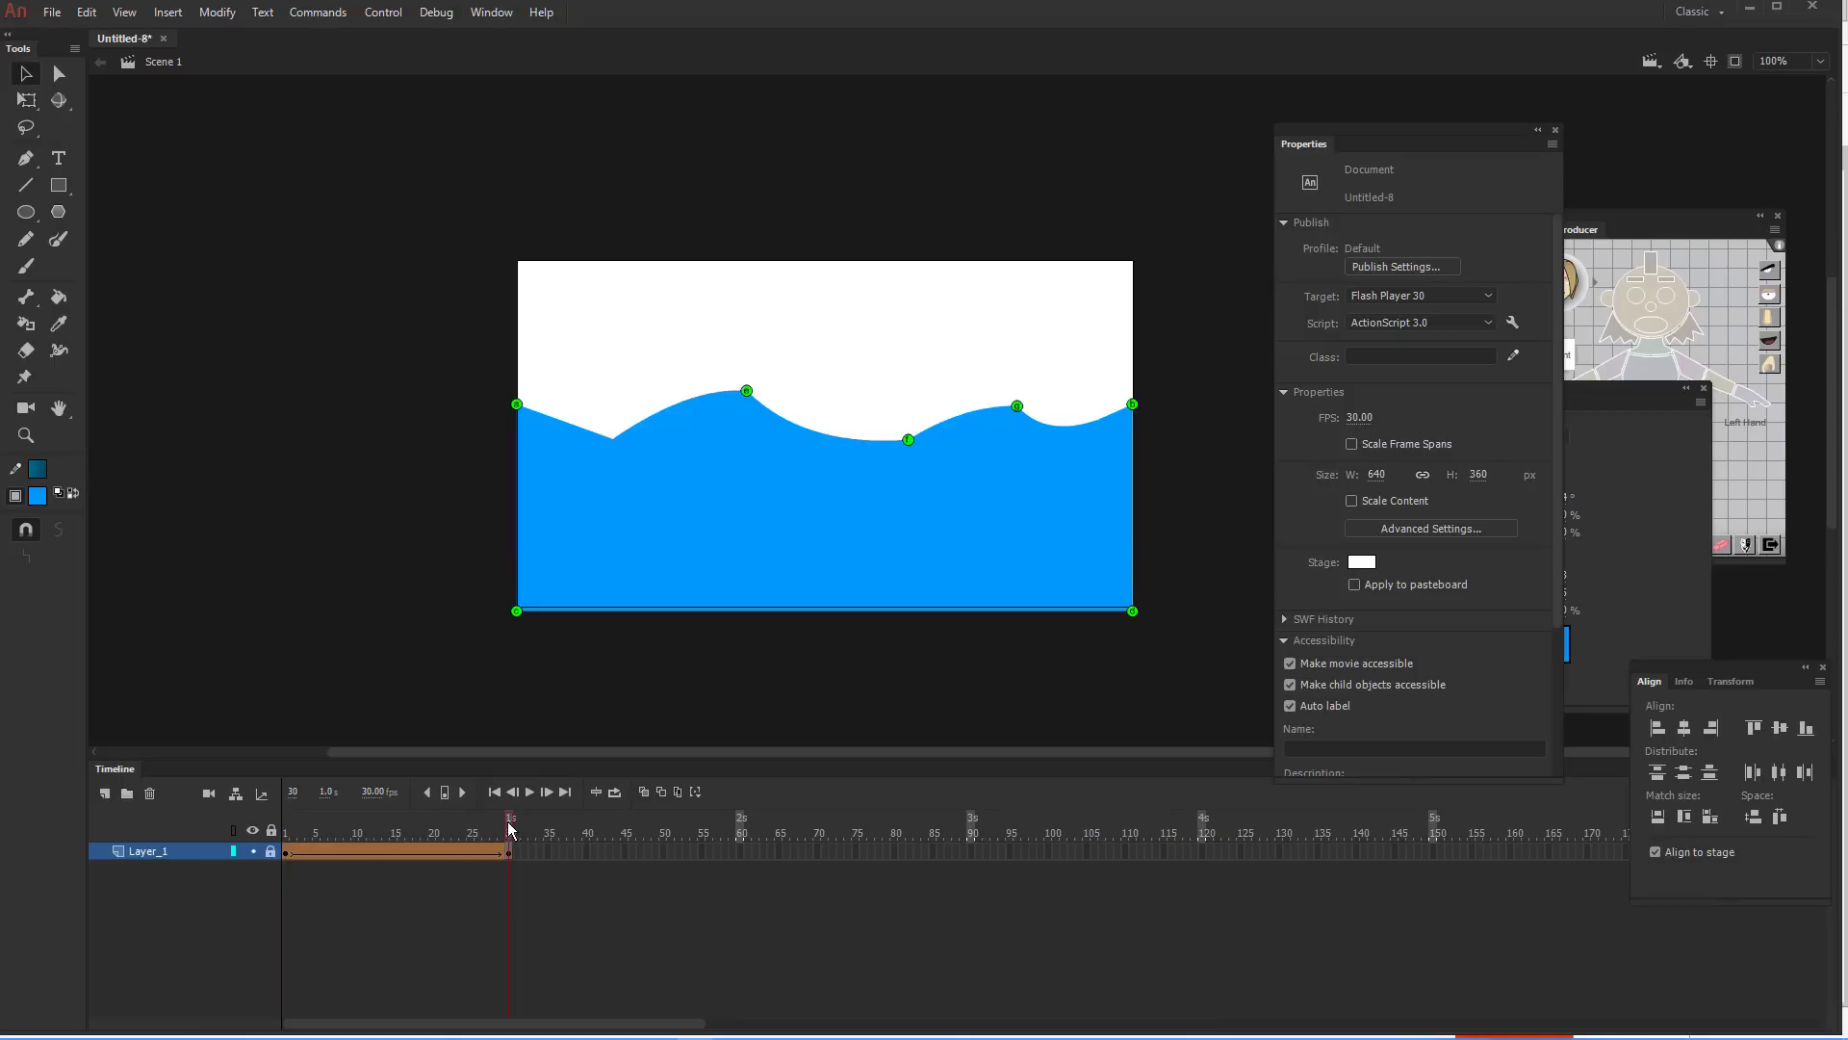
{"action": "left_click", "coordinate": [618, 792]}
{"action": "left_click_drag", "start_coordinate": [452, 830], "coordinate": [285, 830]}
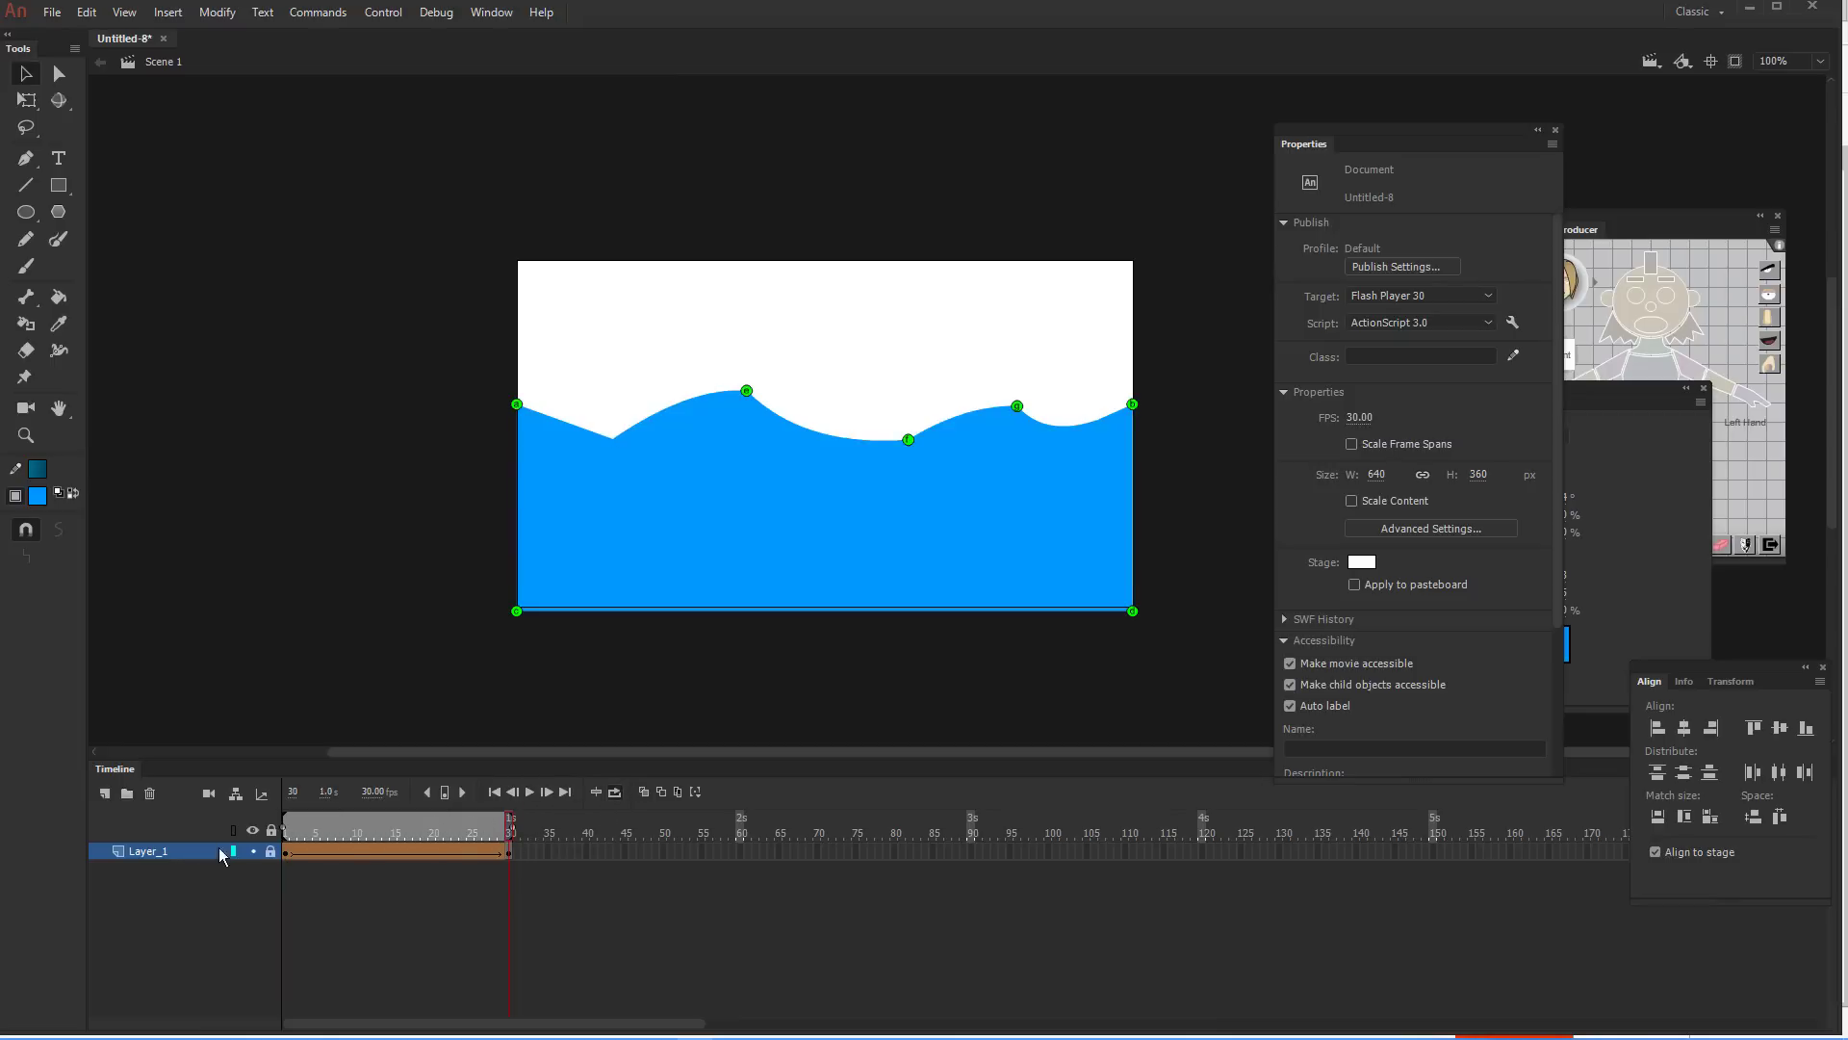
{"action": "left_click", "coordinate": [530, 791]}
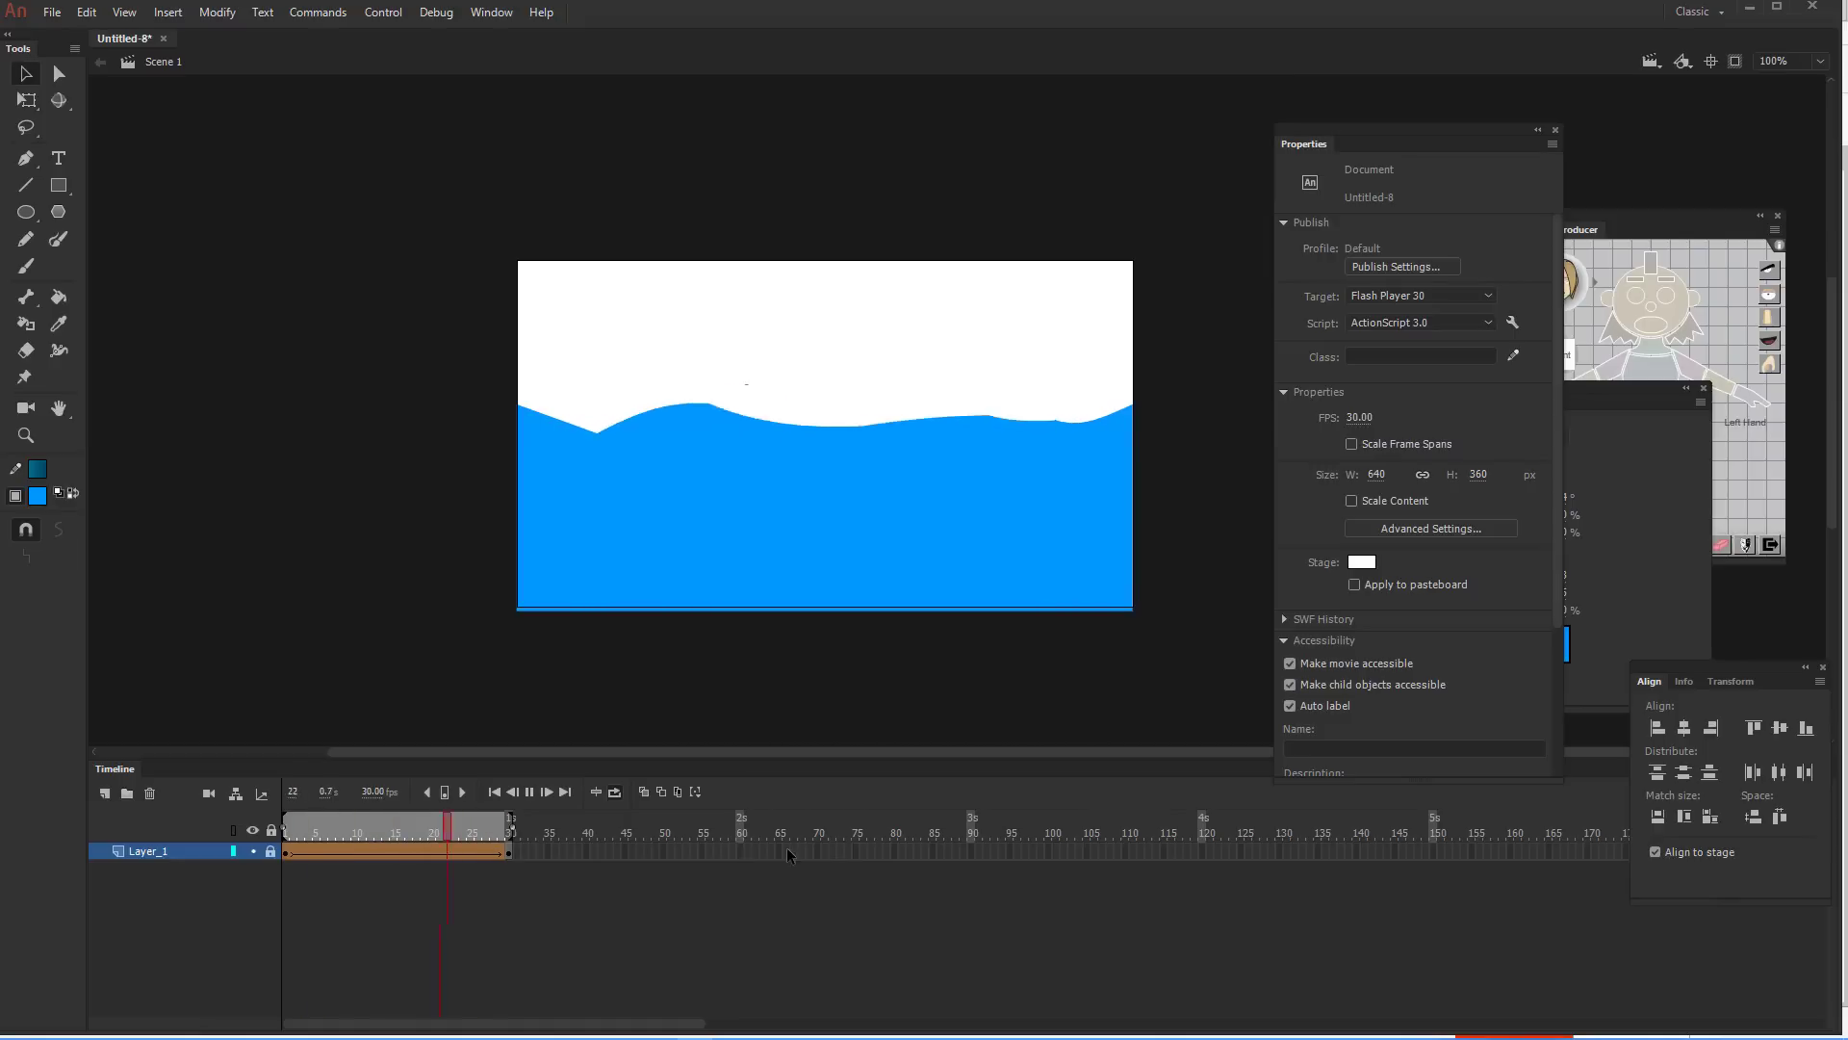
{"action": "left_click", "coordinate": [616, 797]}
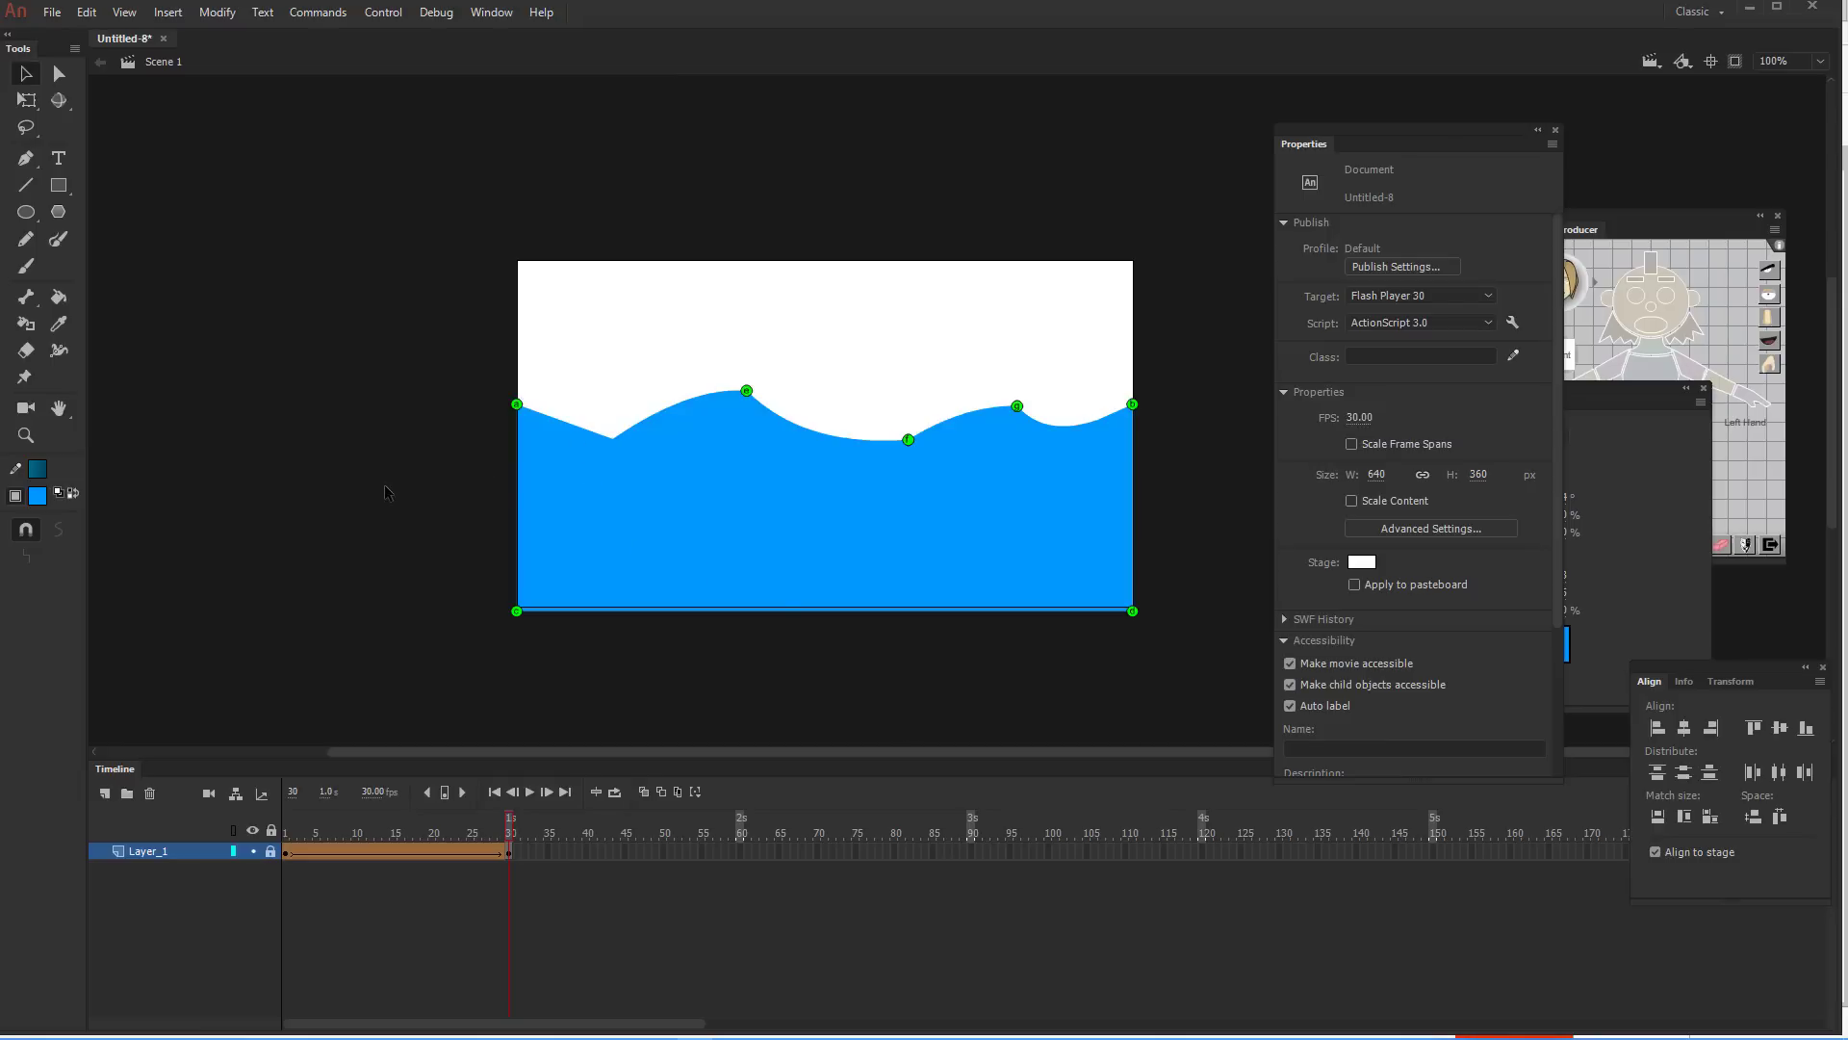
{"action": "key", "text": "Return"}
{"action": "mouse_move", "coordinate": [286, 820]}
{"action": "left_mouse_down"}
{"action": "mouse_move", "coordinate": [478, 810]}
{"action": "mouse_move", "coordinate": [274, 819]}
{"action": "left_mouse_up"}
{"action": "left_click", "coordinate": [493, 821]}
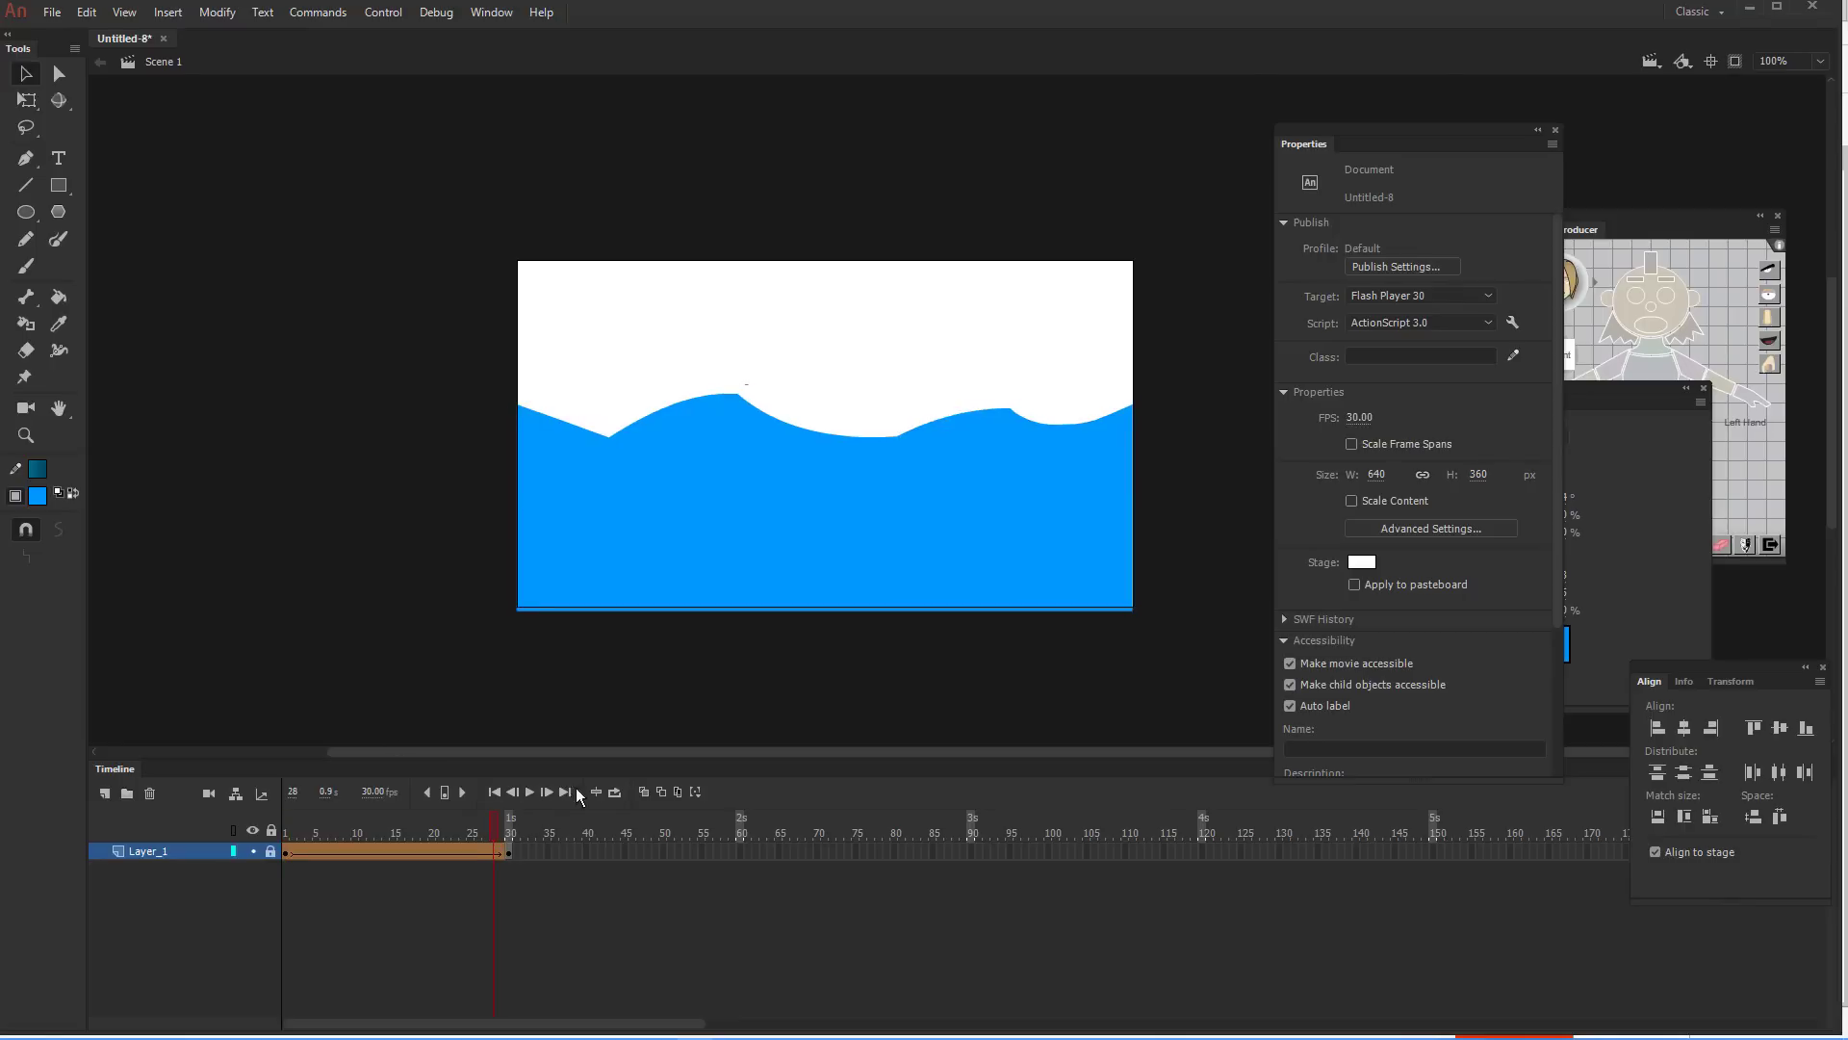
{"action": "left_click_drag", "start_coordinate": [495, 818], "coordinate": [283, 840]}
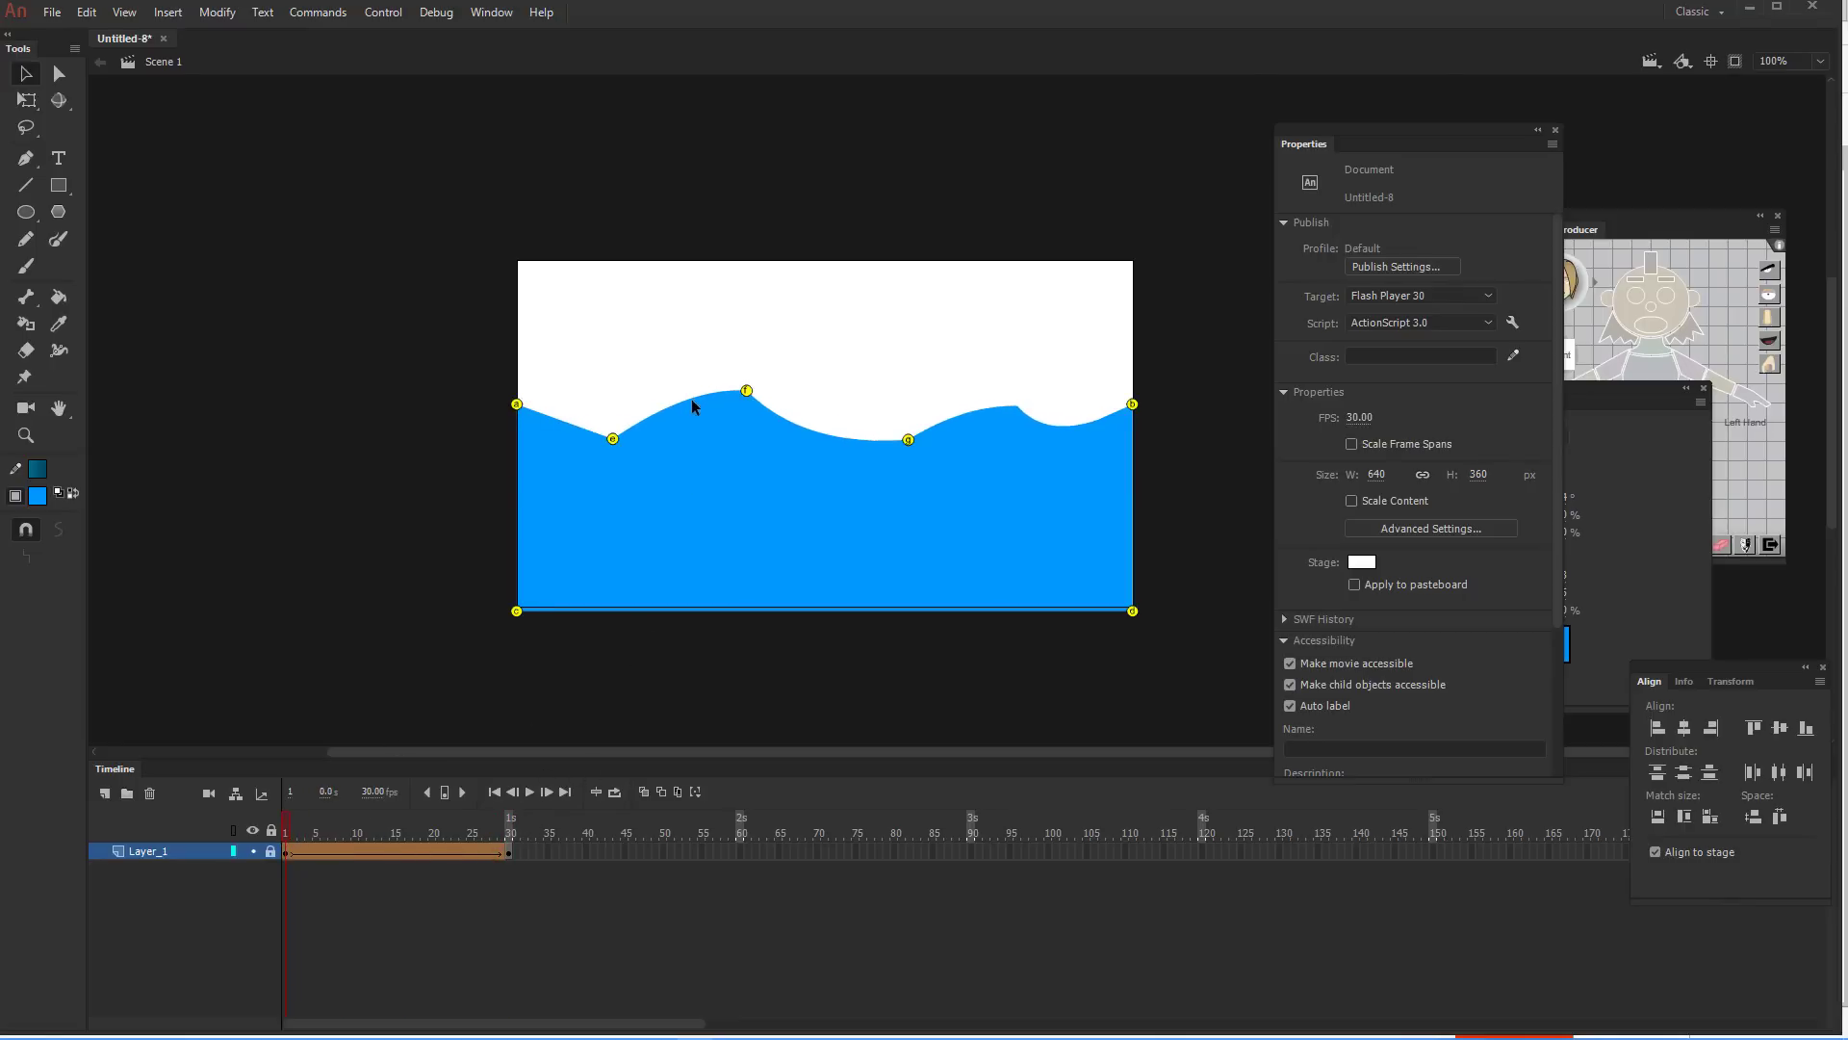
Unlock Layer_1 and reshape the wave's curved top edges at frame 1 into straighter slopes between peaks and valleys
{"action": "left_click", "coordinate": [287, 853]}
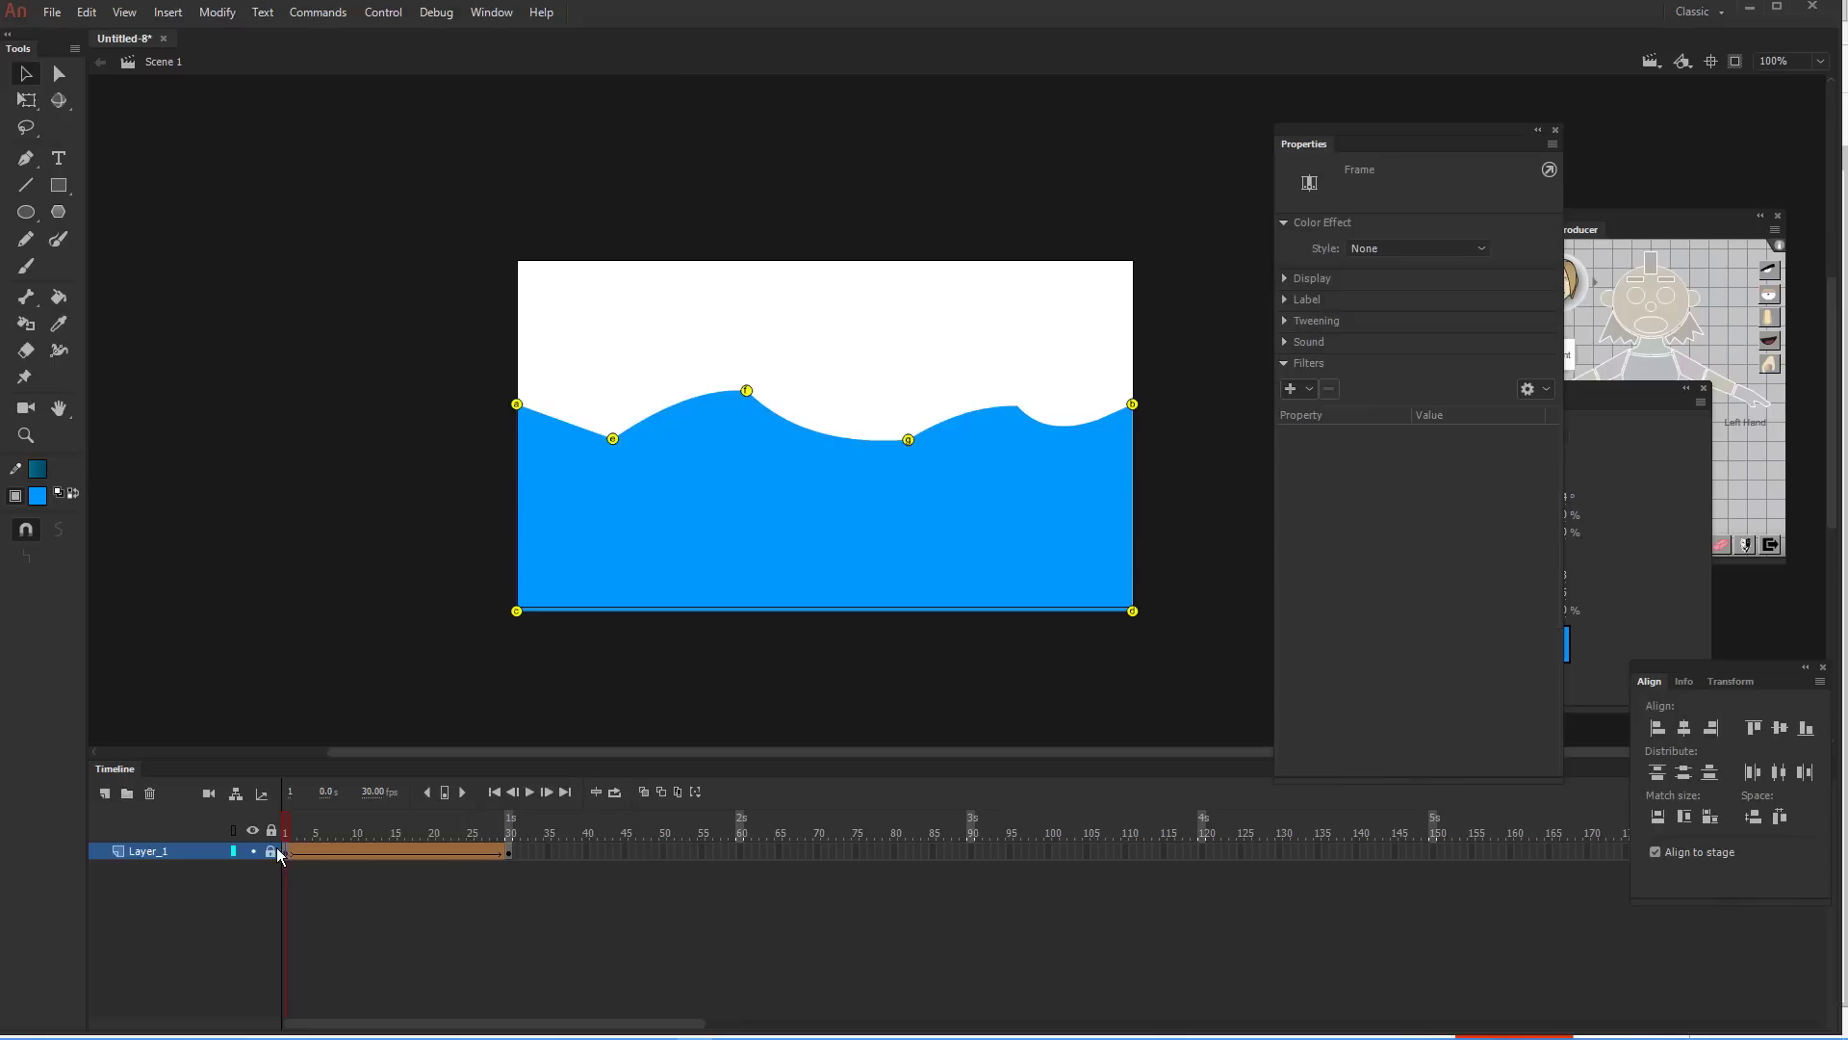
{"action": "left_click", "coordinate": [666, 406]}
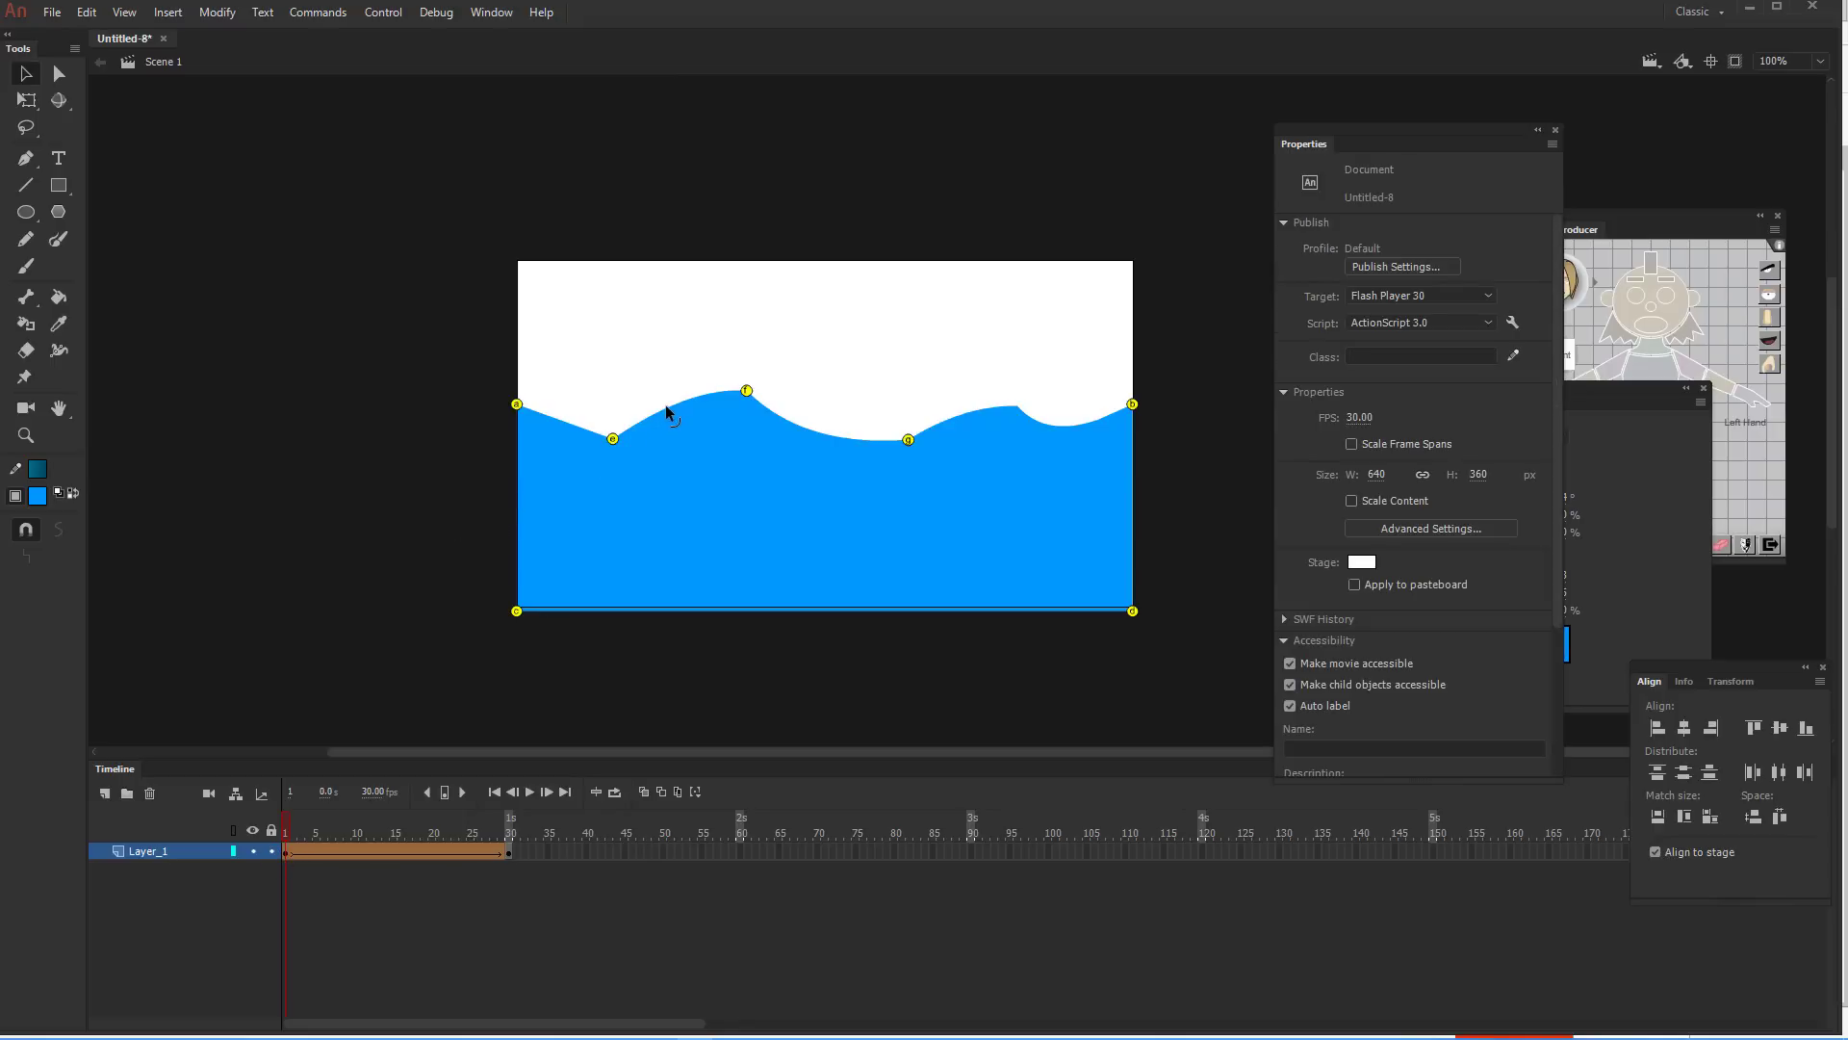
{"action": "left_click_drag", "start_coordinate": [822, 432], "coordinate": [837, 419]}
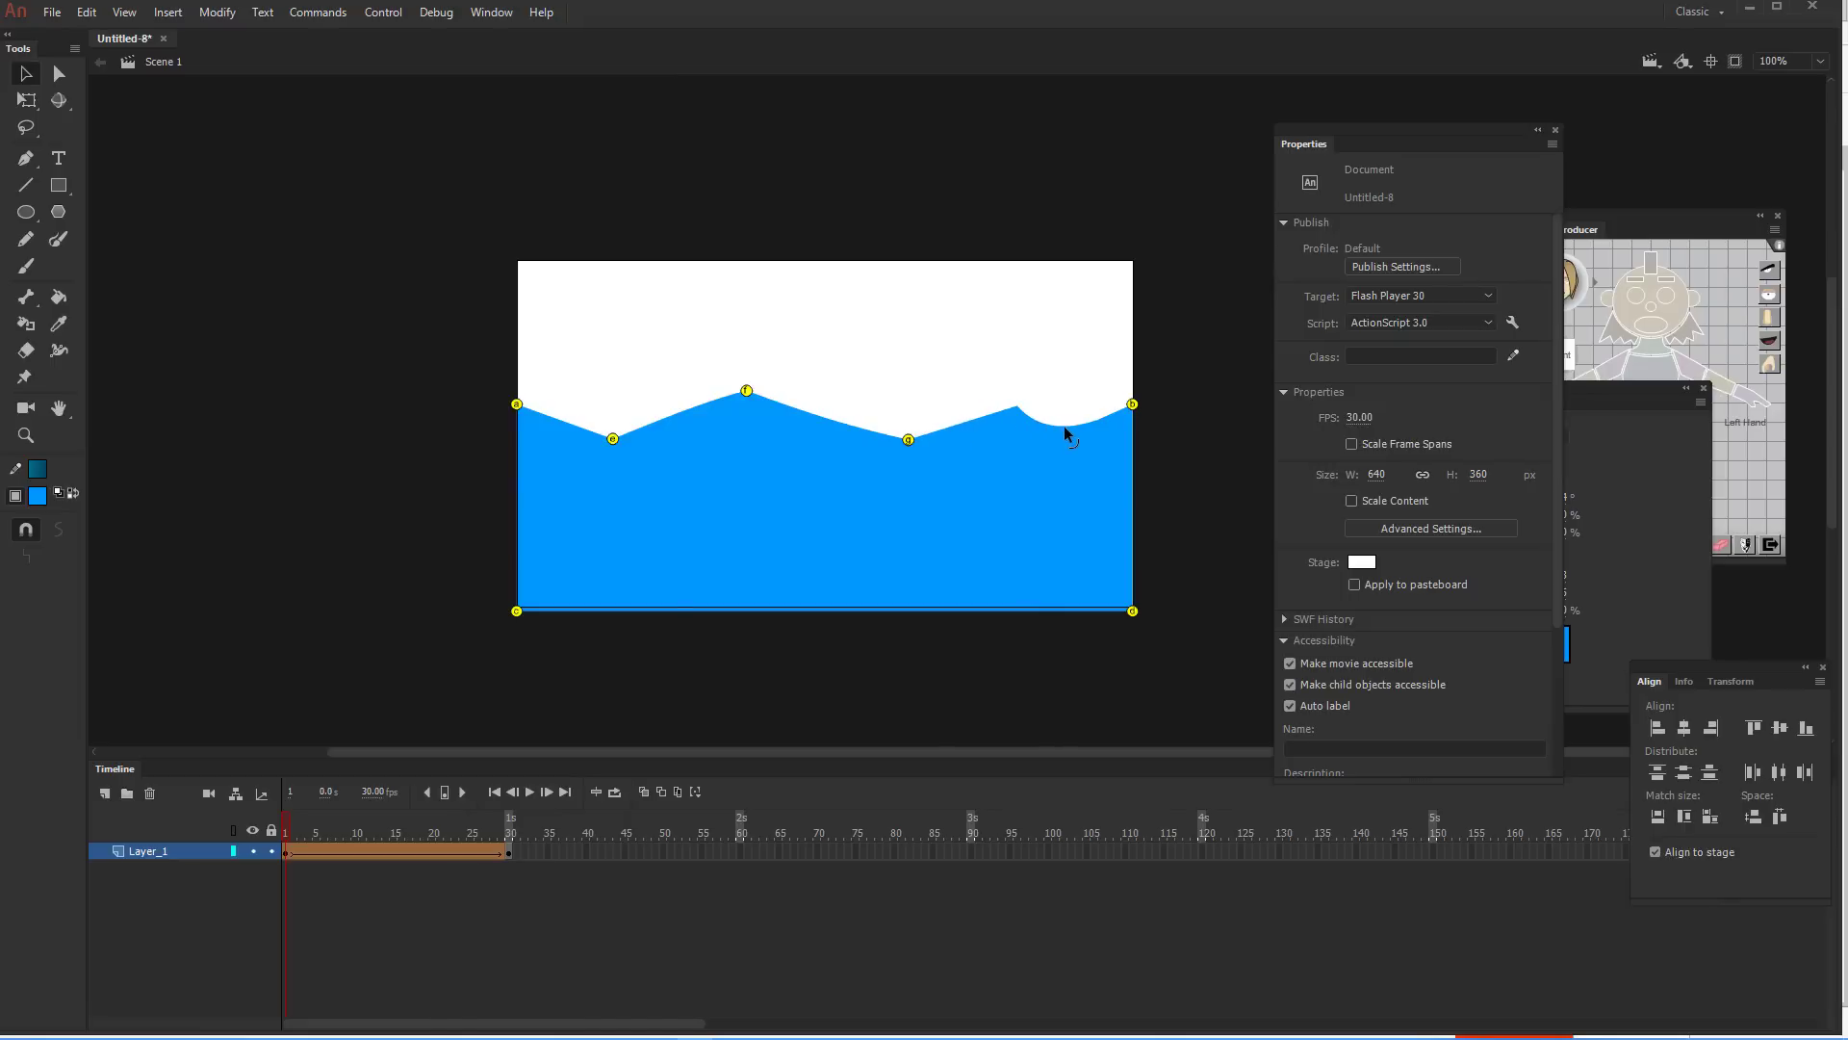
{"action": "mouse_move", "coordinate": [1073, 430]}
{"action": "left_mouse_down"}
{"action": "mouse_move", "coordinate": [1091, 417]}
{"action": "mouse_move", "coordinate": [1070, 426]}
{"action": "left_mouse_up"}
{"action": "left_click_drag", "start_coordinate": [1046, 434], "coordinate": [1003, 408]}
Reshape the wave's top edges at frame 30, bowing the slopes leading up to both peaks inward
{"action": "left_click_drag", "start_coordinate": [290, 822], "coordinate": [537, 743]}
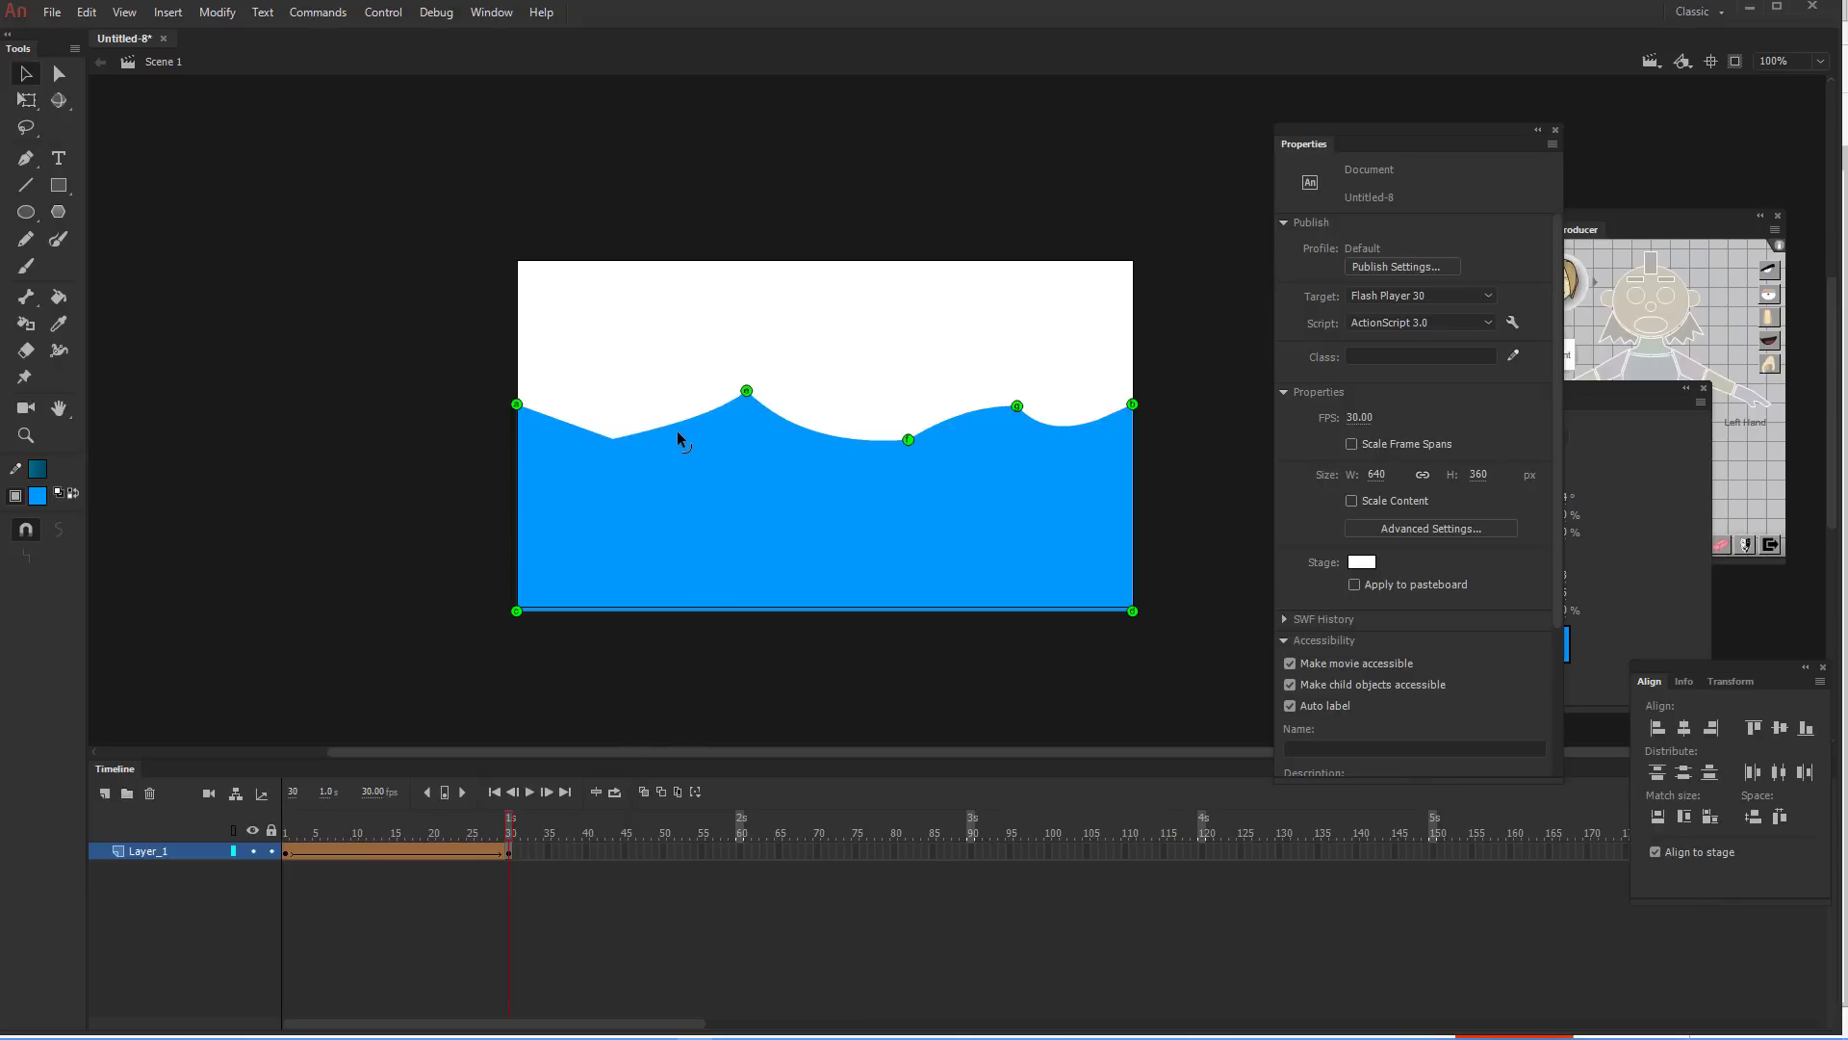
{"action": "left_click_drag", "start_coordinate": [664, 443], "coordinate": [689, 449]}
{"action": "left_click_drag", "start_coordinate": [973, 427], "coordinate": [1060, 412]}
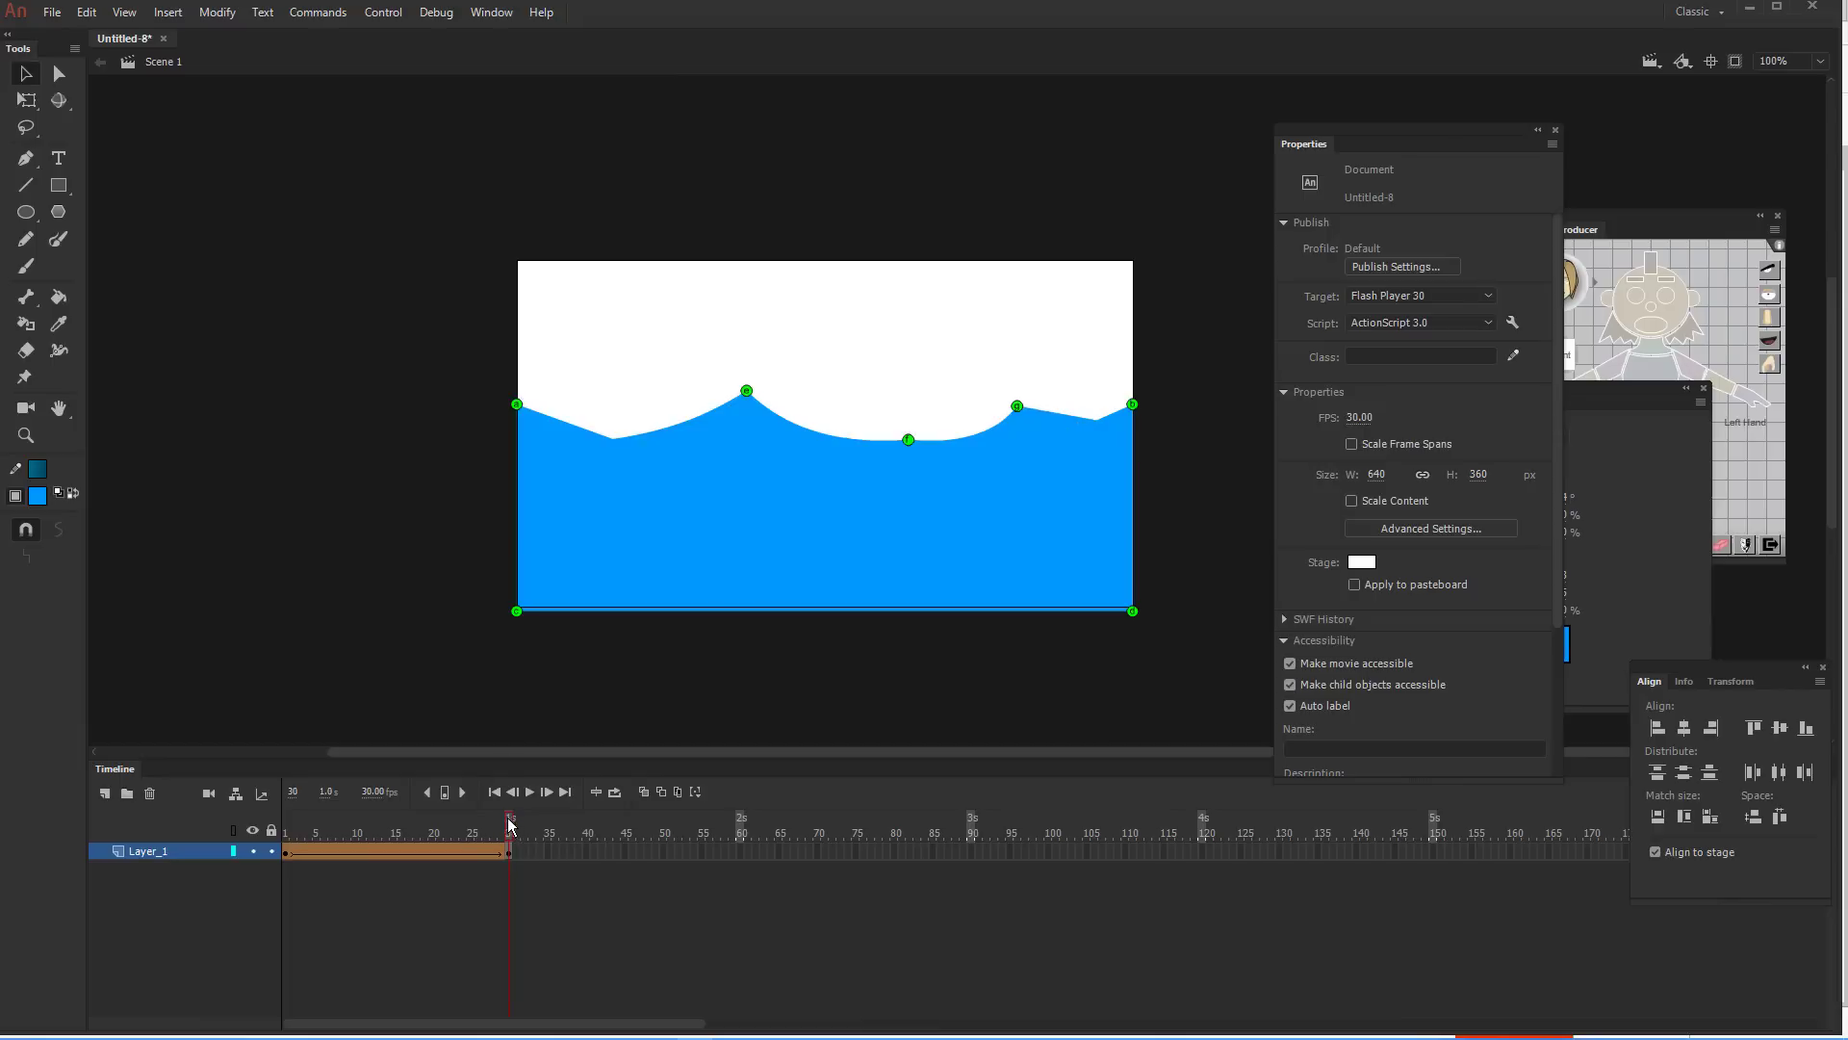
Scrub the tween and play it in a loop to check the motion with the reshaped waves
{"action": "left_click_drag", "start_coordinate": [509, 825], "coordinate": [386, 825]}
{"action": "key", "text": "Return"}
{"action": "left_click", "coordinate": [614, 791]}
{"action": "left_click", "coordinate": [529, 793]}
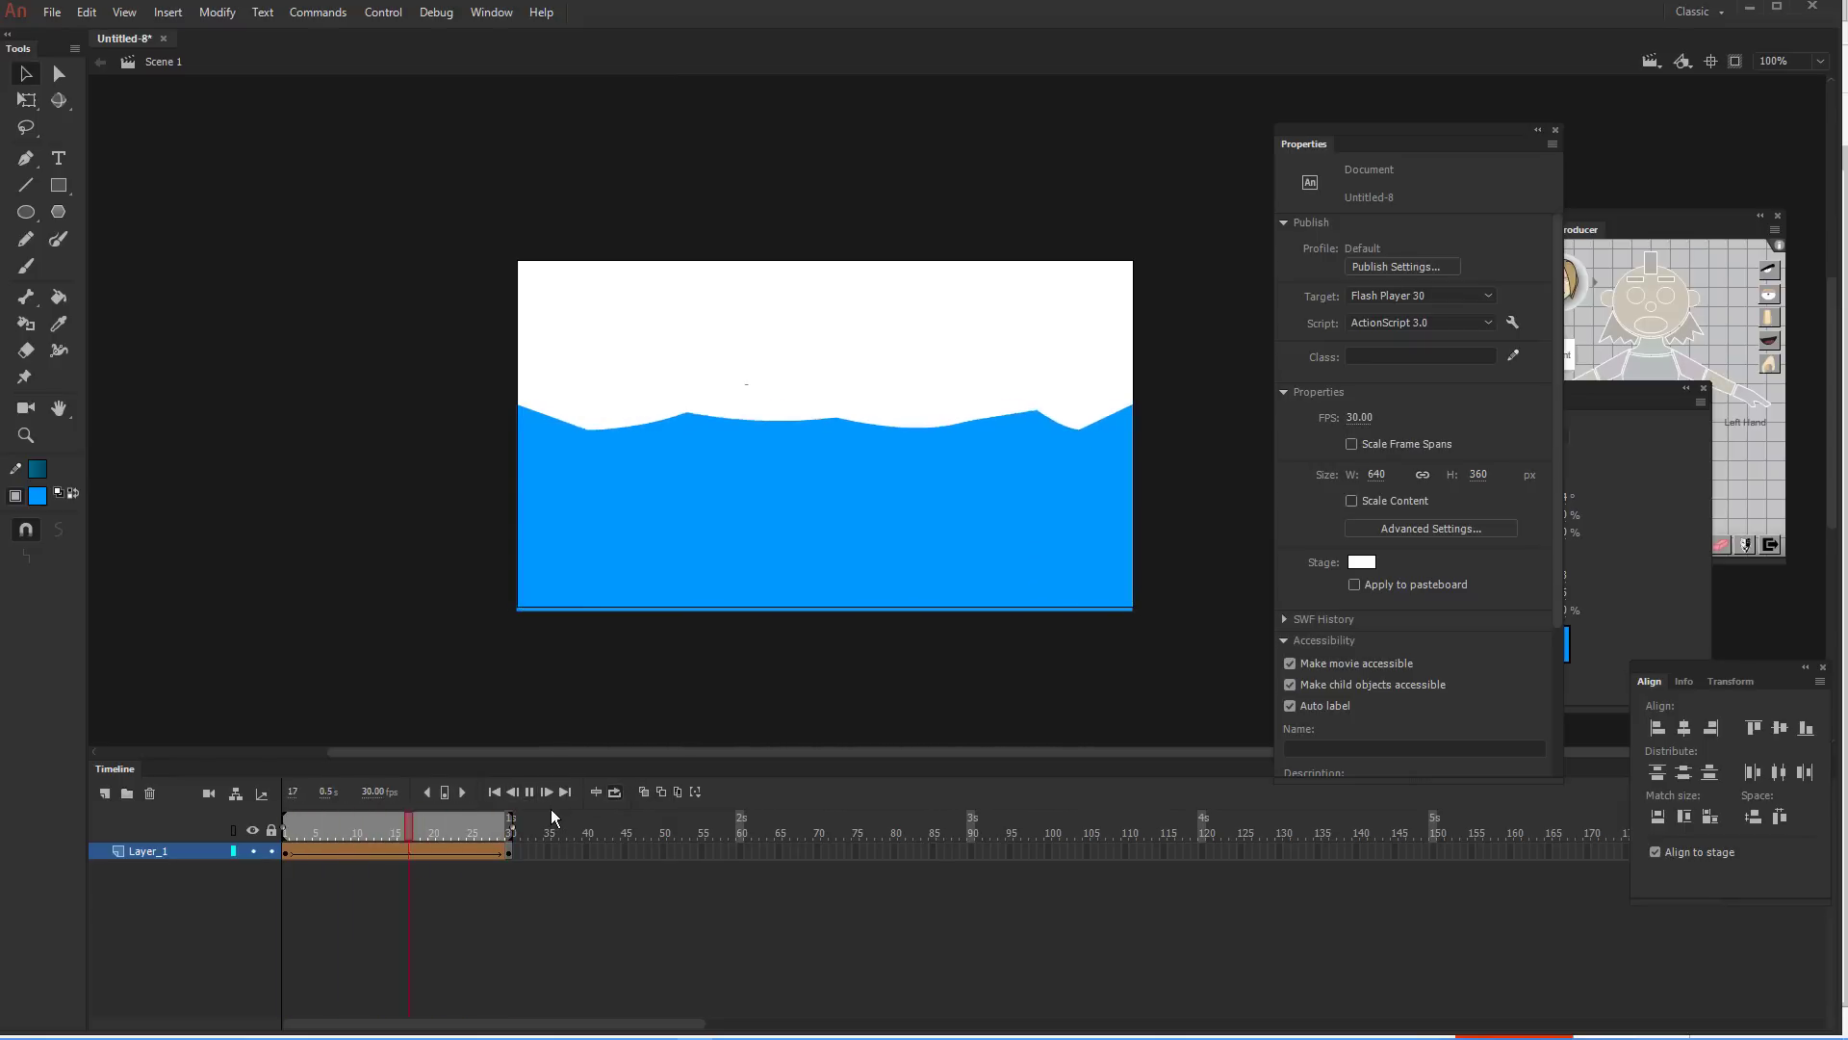
{"action": "left_click", "coordinate": [616, 791]}
Replace the wave at frame 30 with a copy of the frame 1 wave pasted in place, and realign the shape hint to its second peak
{"action": "left_click", "coordinate": [510, 853]}
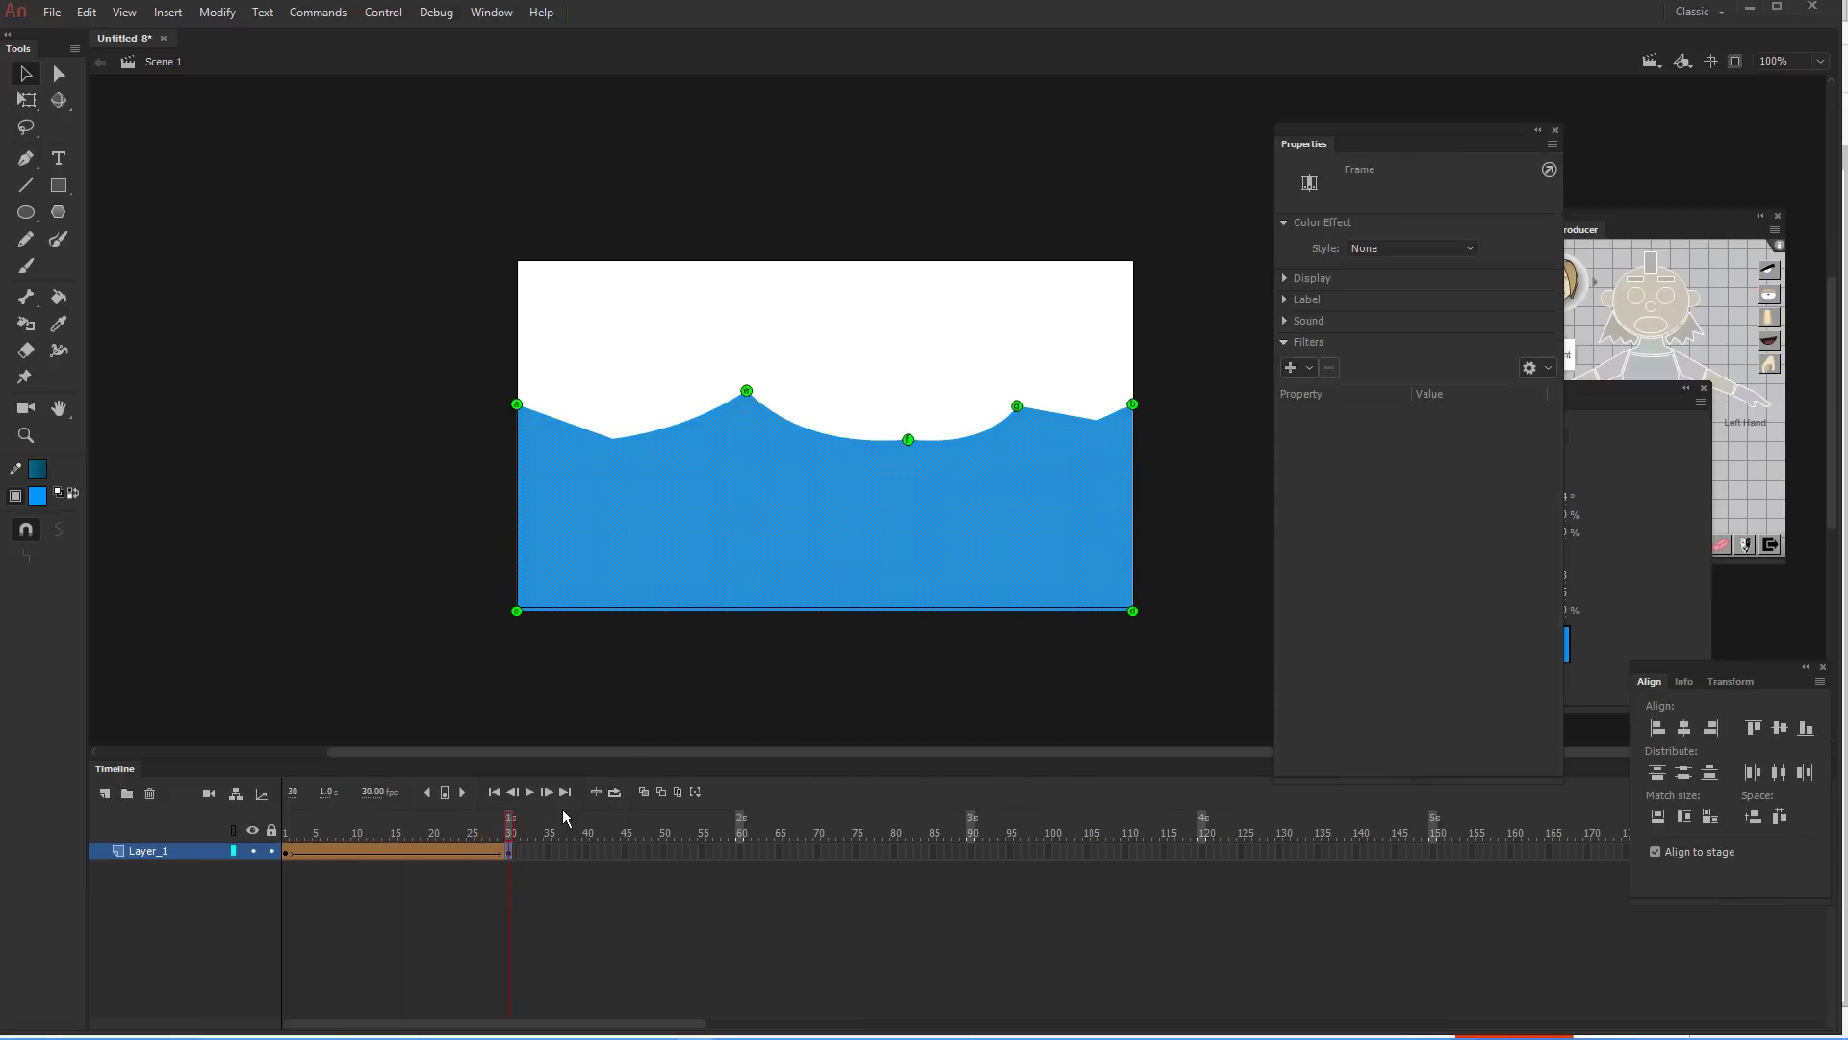
{"action": "left_click", "coordinate": [287, 851]}
{"action": "right_click", "coordinate": [641, 504]}
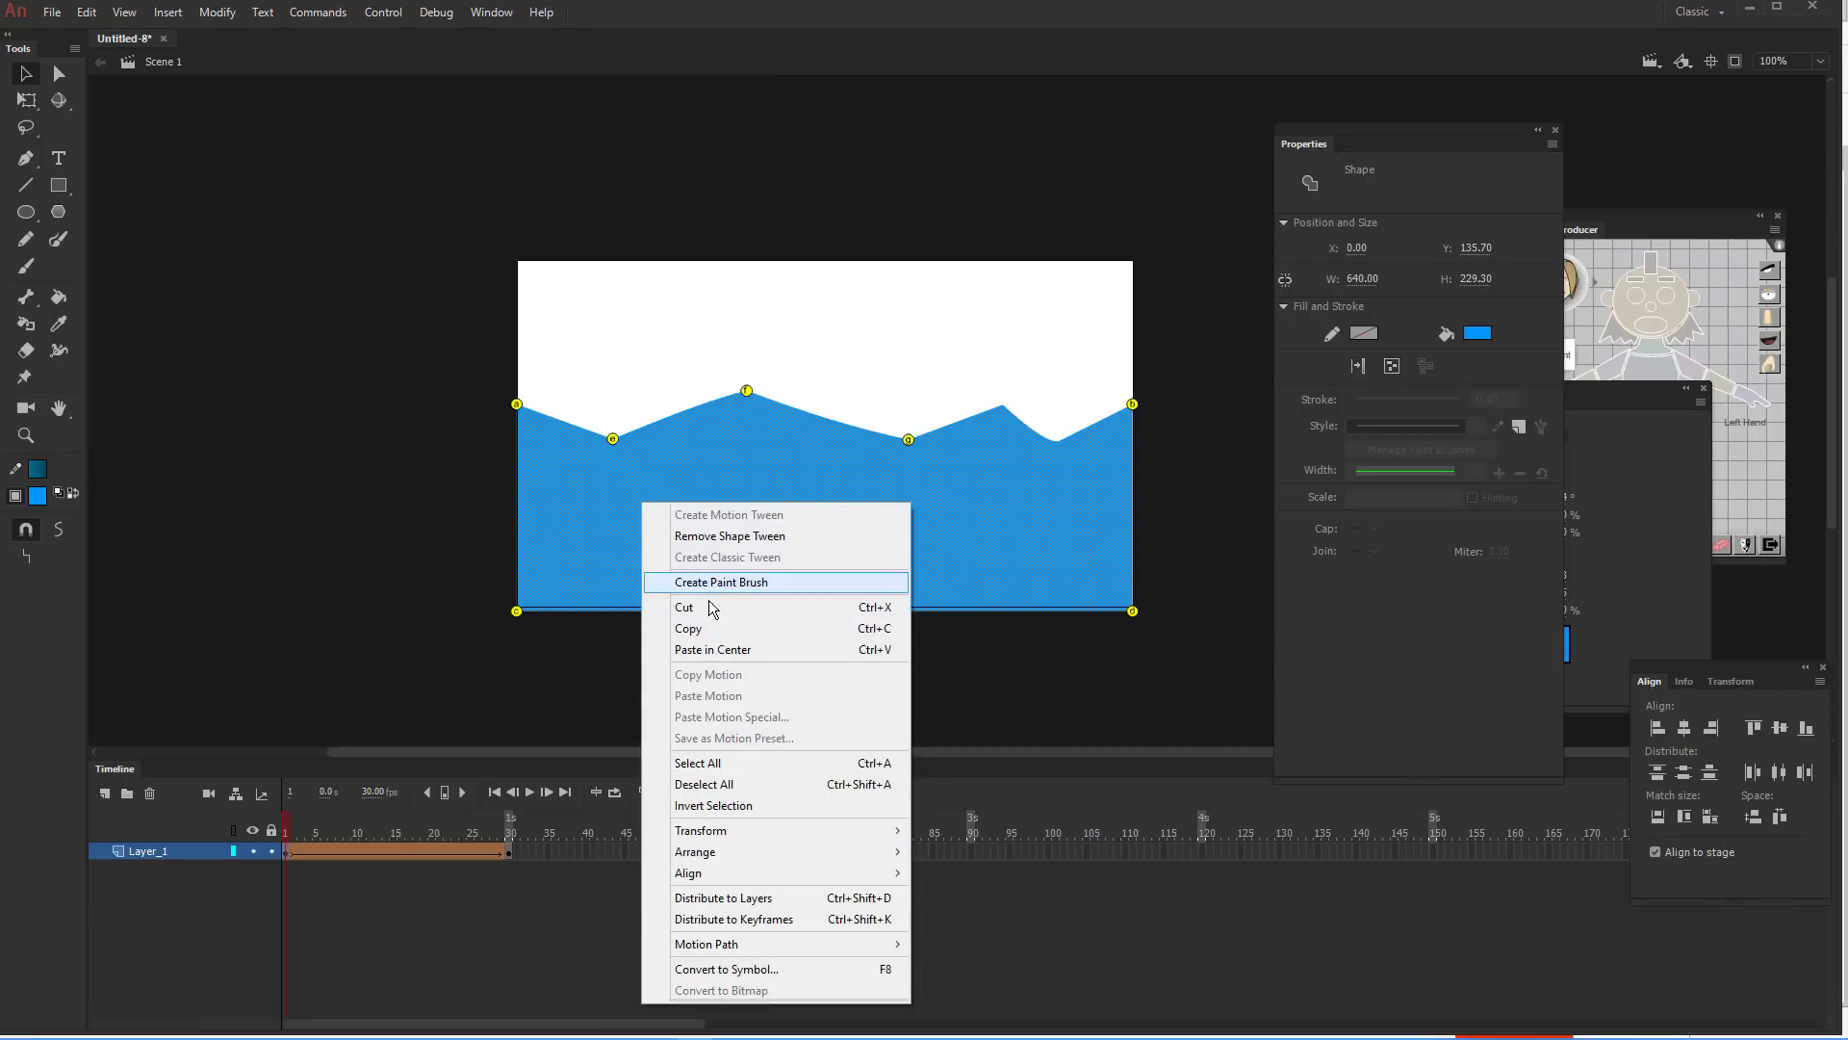
{"action": "left_click", "coordinate": [689, 629]}
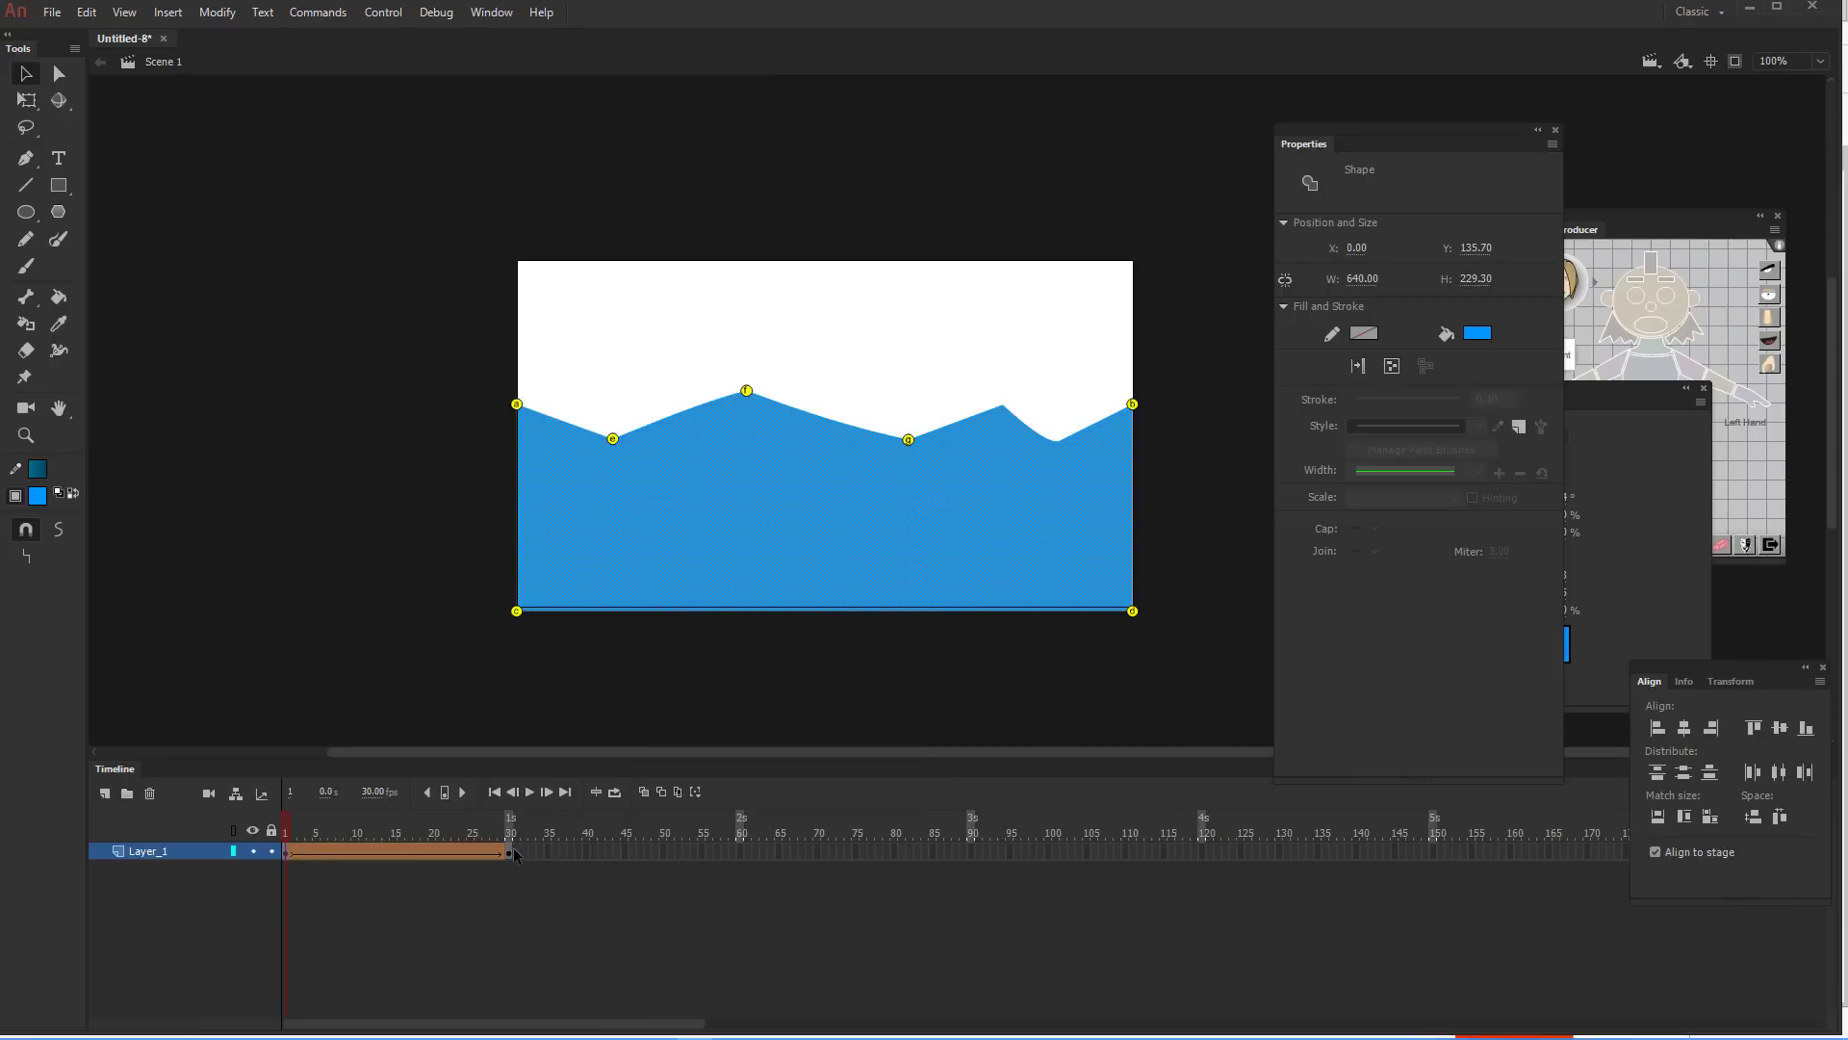
{"action": "left_click", "coordinate": [511, 852]}
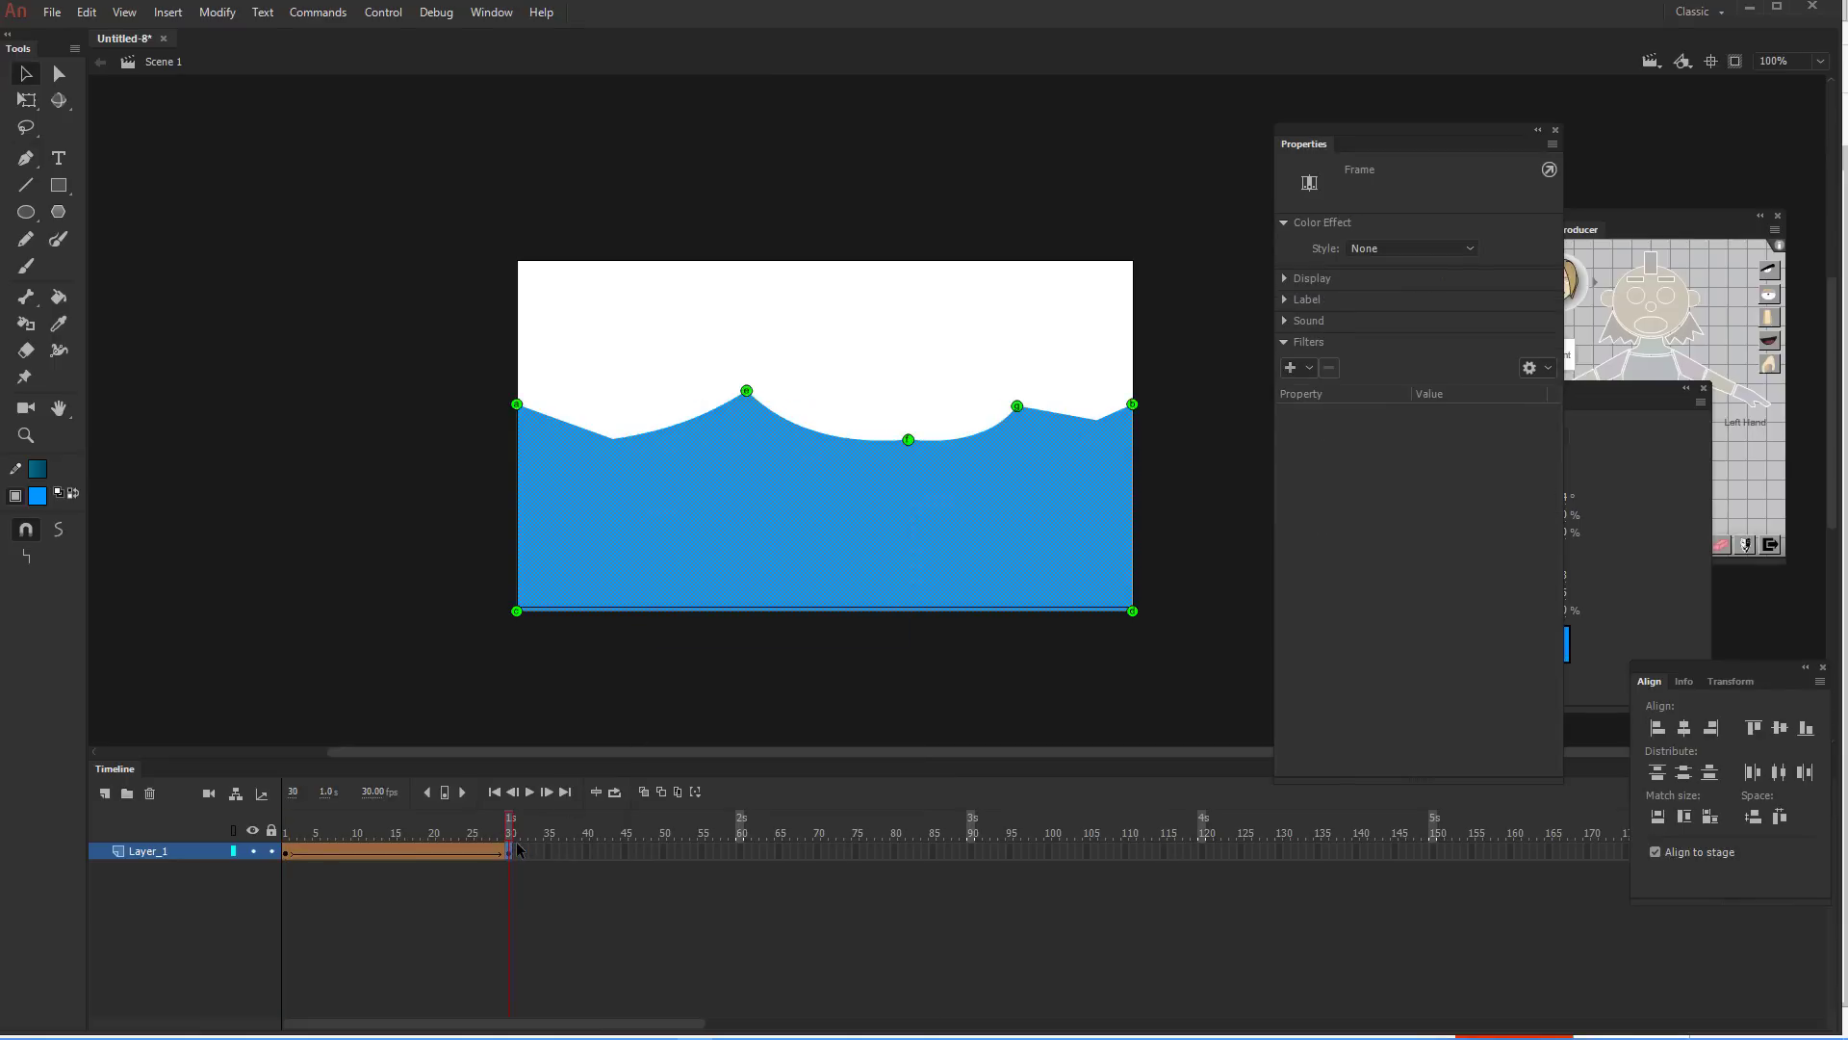
{"action": "key", "text": "Delete"}
{"action": "right_click", "coordinate": [448, 562]}
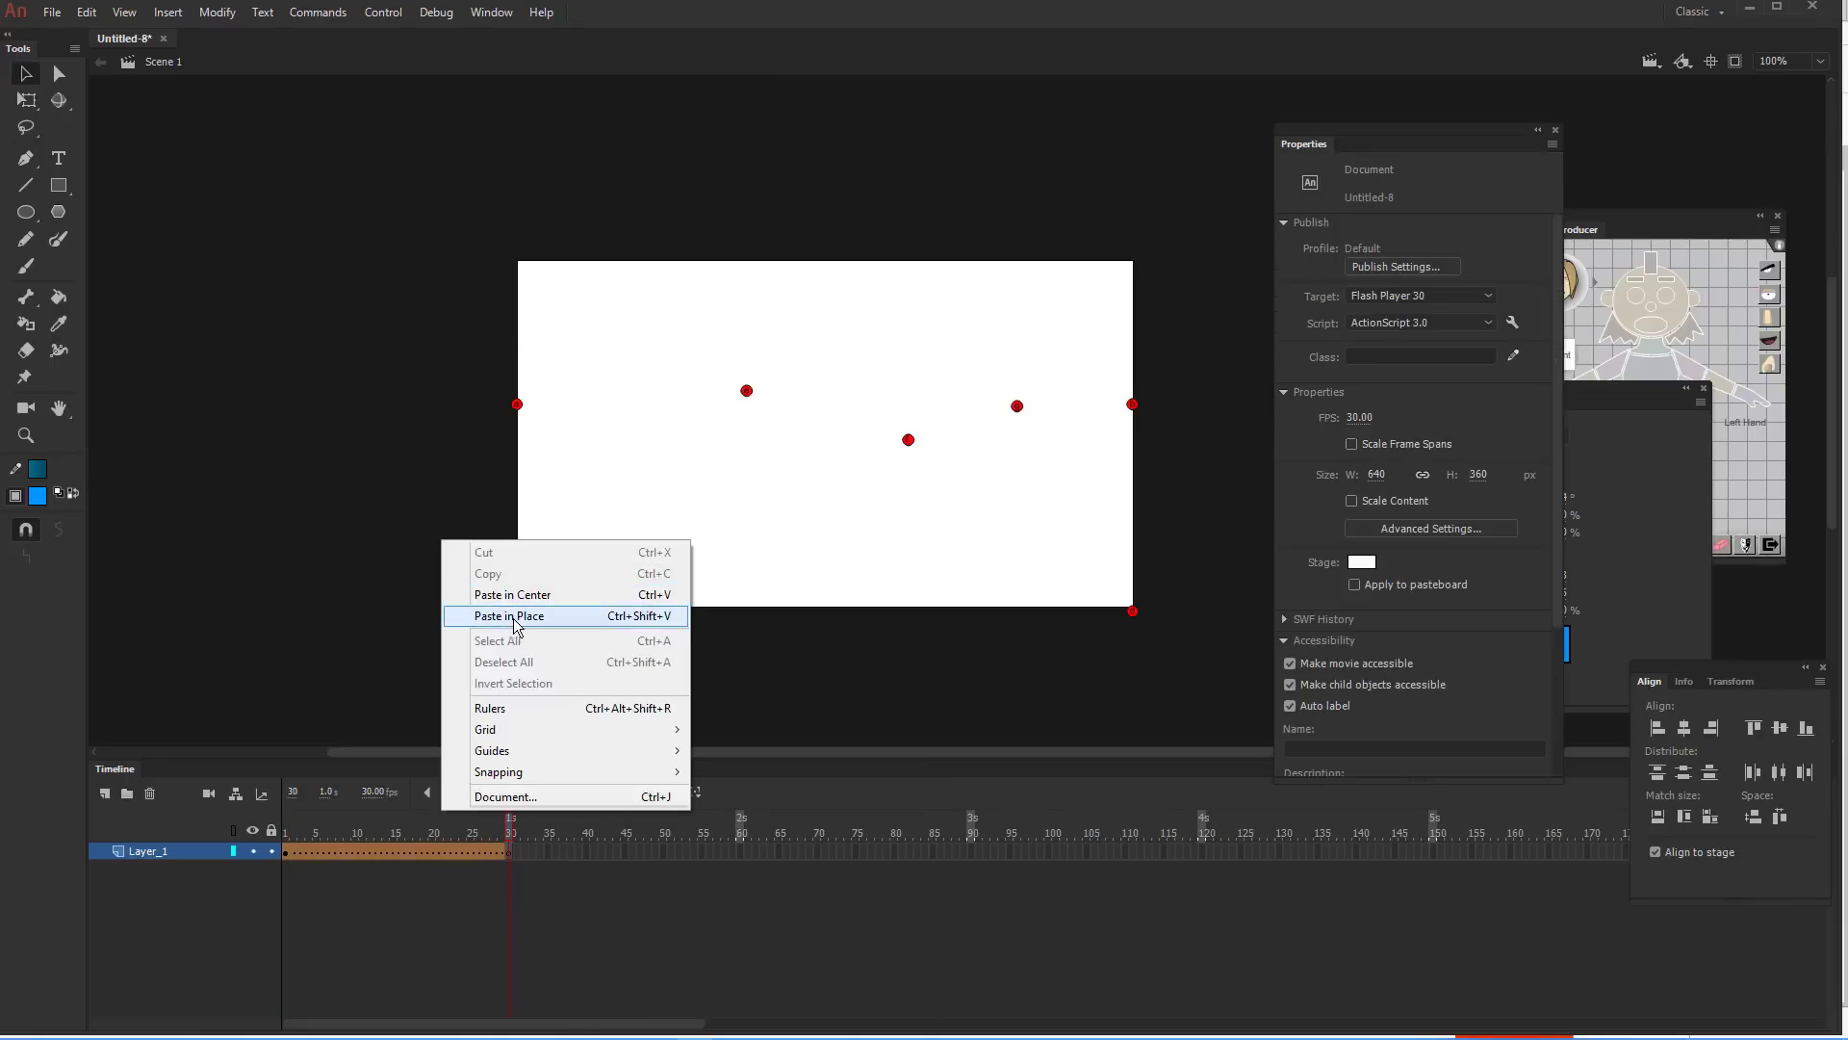
{"action": "left_click", "coordinate": [517, 616]}
{"action": "left_click", "coordinate": [606, 716]}
{"action": "left_click_drag", "start_coordinate": [1017, 404], "coordinate": [1003, 405]}
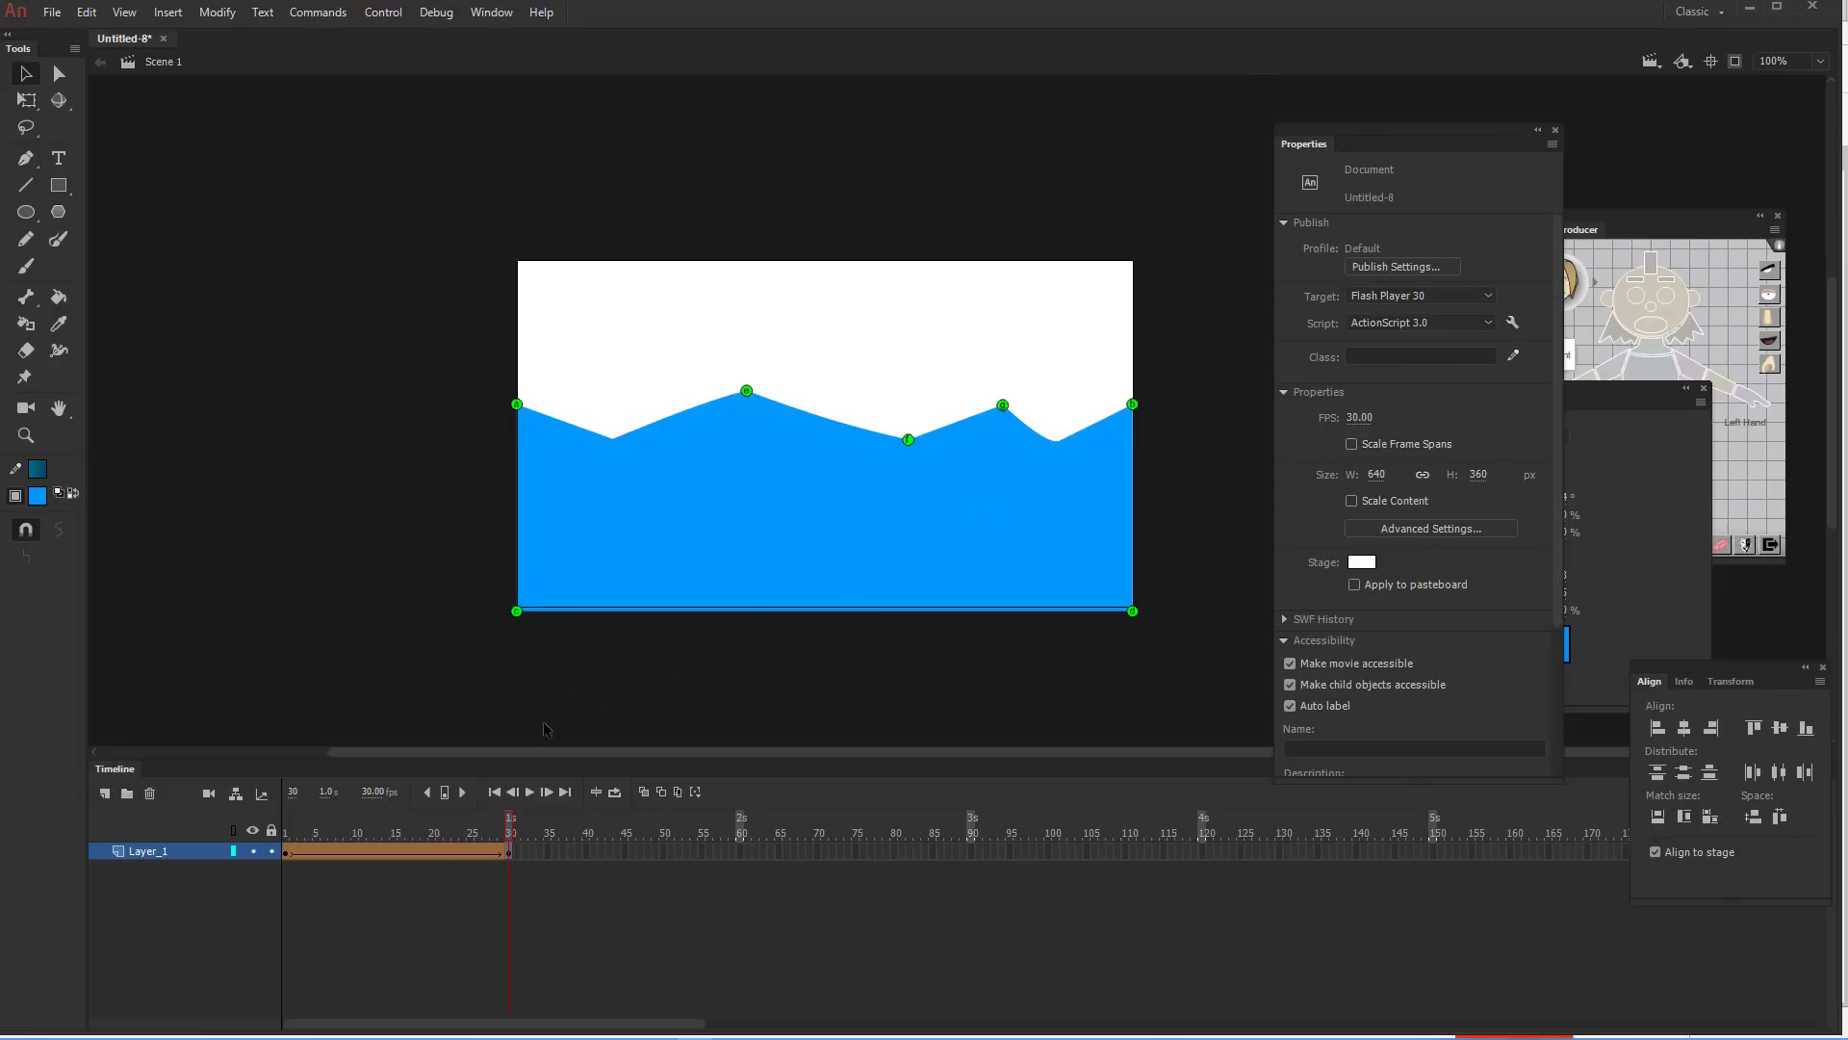
Scrub and play back the tween to check the motion between the matching start and end waves
{"action": "left_click_drag", "start_coordinate": [510, 830], "coordinate": [264, 759]}
{"action": "key", "text": "Return"}
{"action": "left_click_drag", "start_coordinate": [472, 834], "coordinate": [269, 853]}
Save the document to the Desktop as wavy and test the movie, closing the preview when done
{"action": "key", "text": "ctrl+s"}
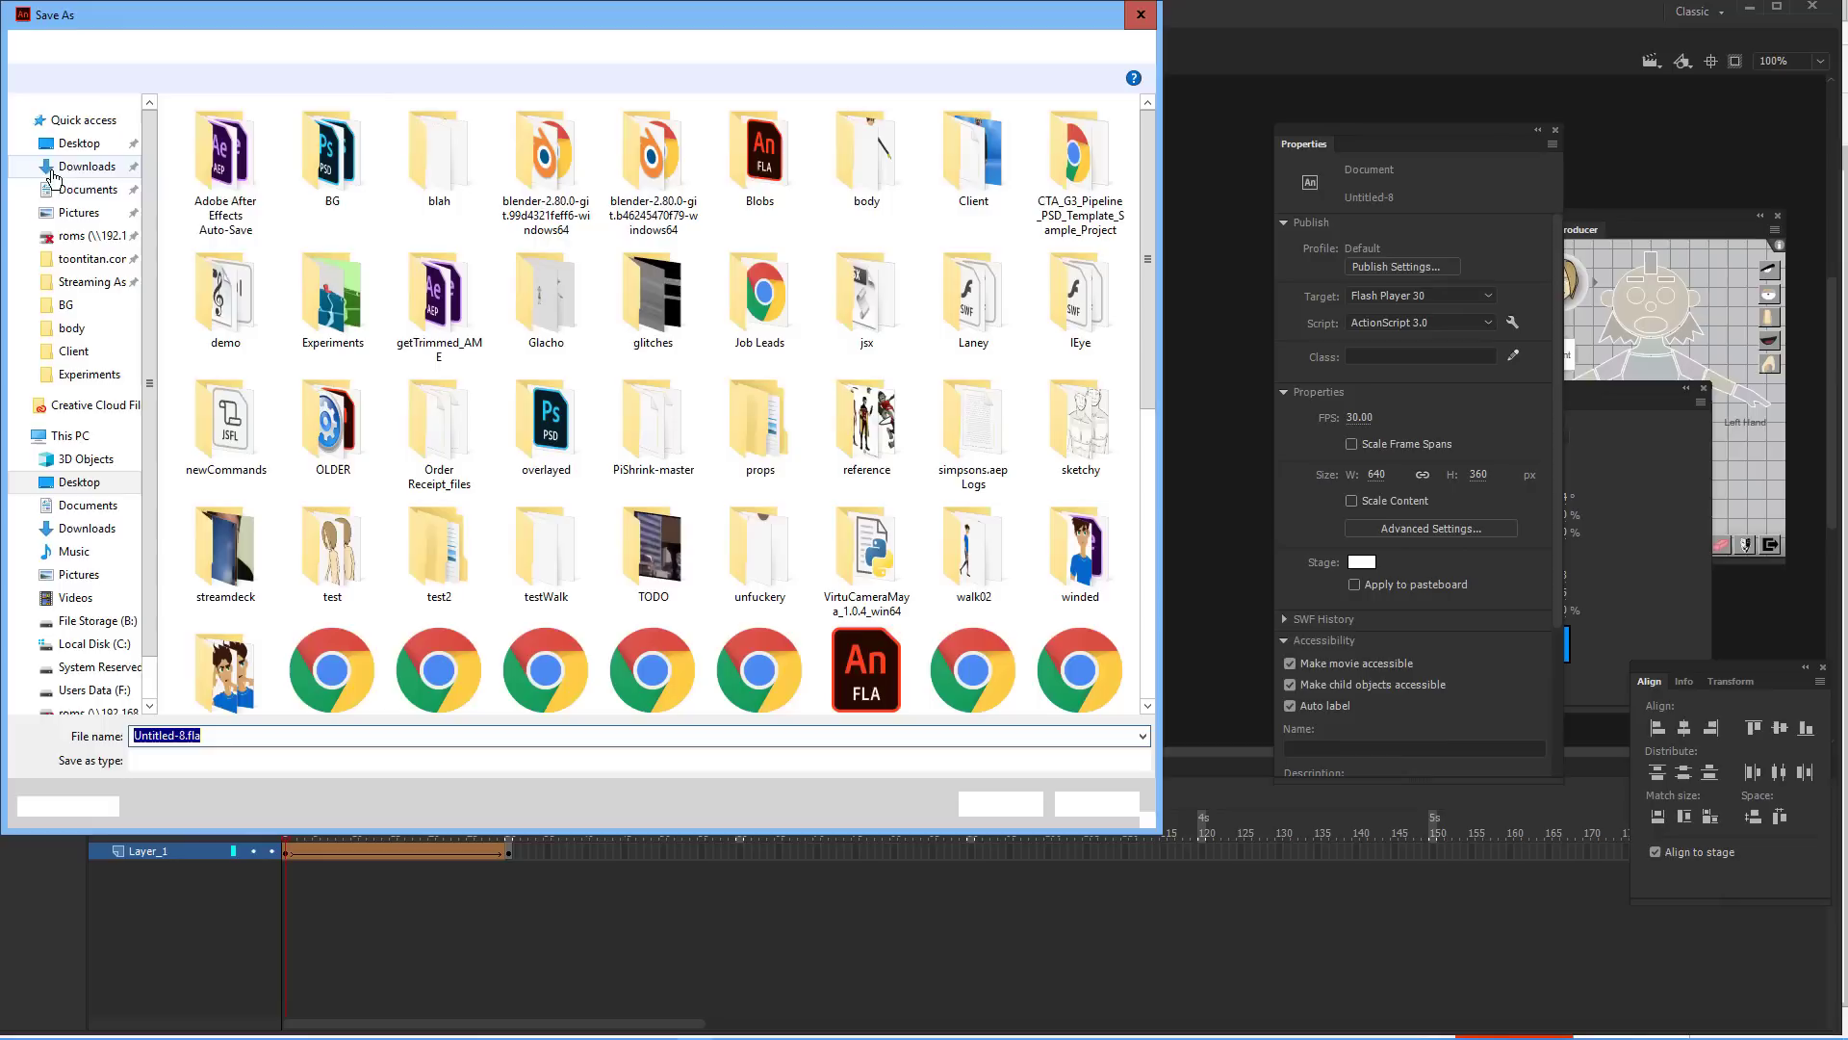
{"action": "left_click", "coordinate": [76, 150]}
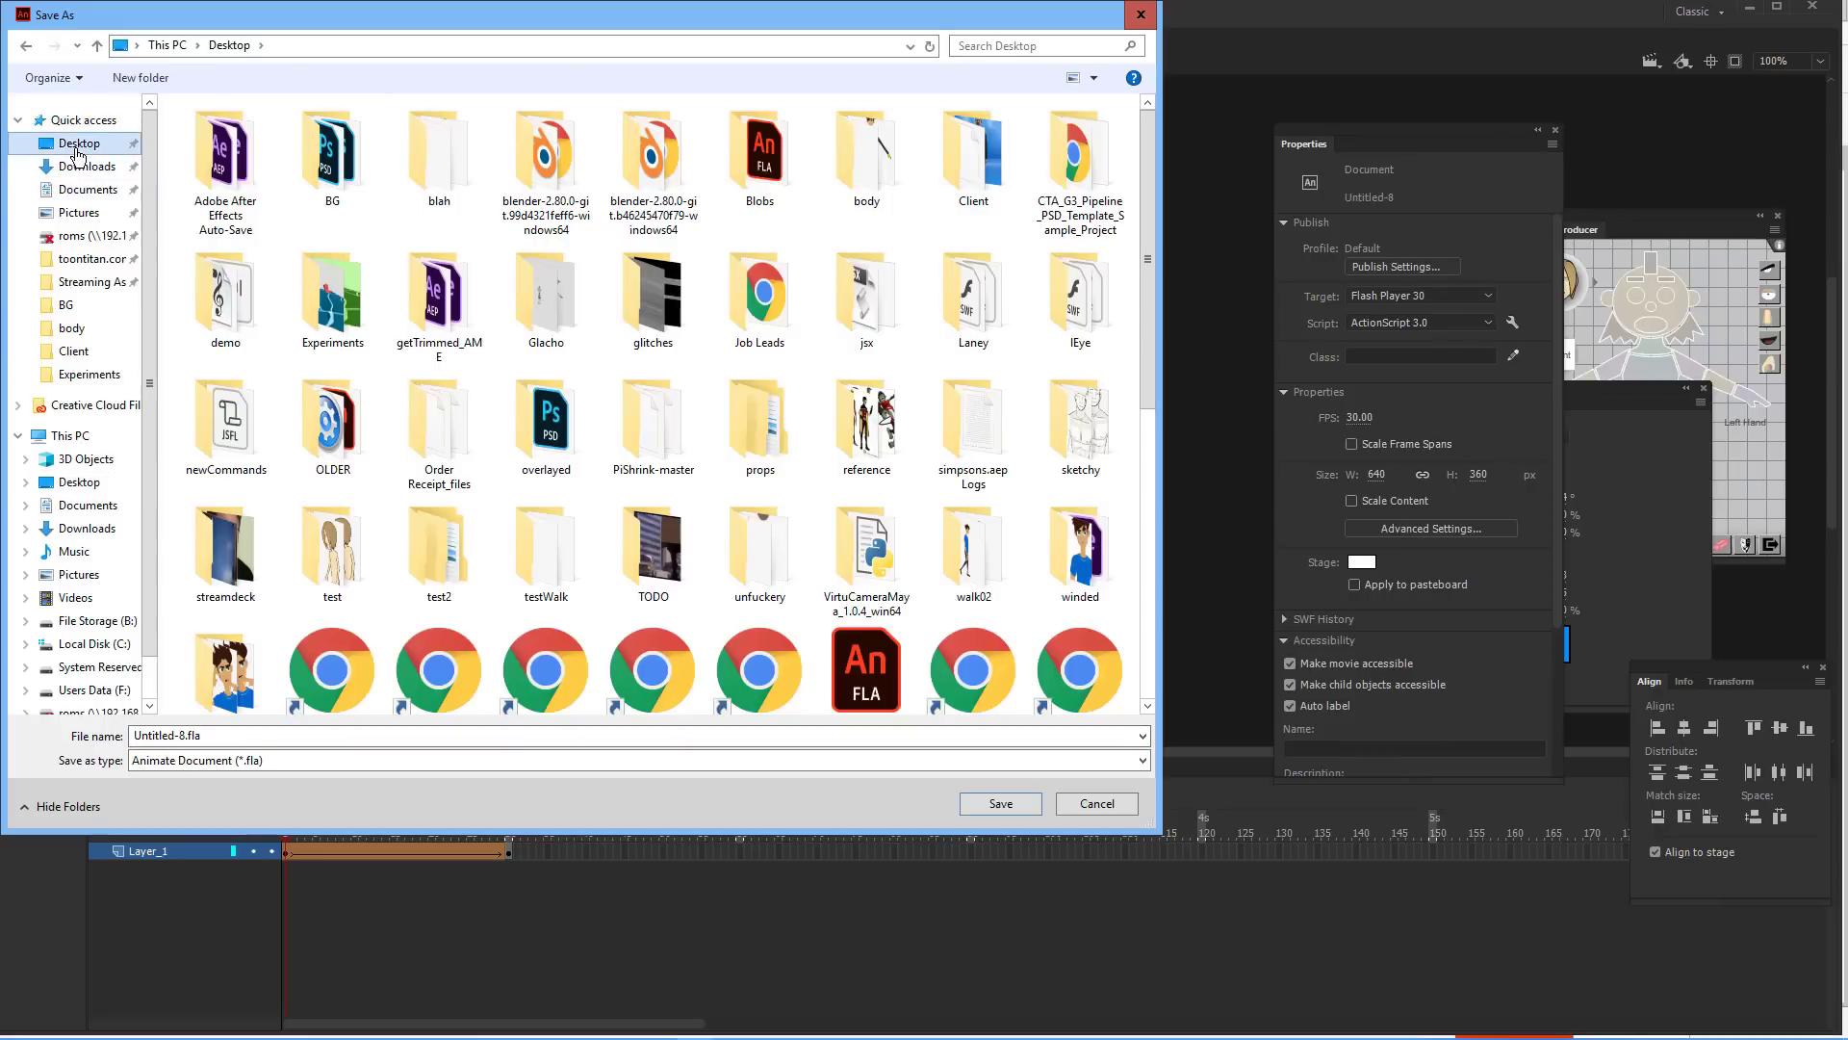
{"action": "double_click", "coordinate": [220, 738]}
{"action": "type", "text": "wavy"}
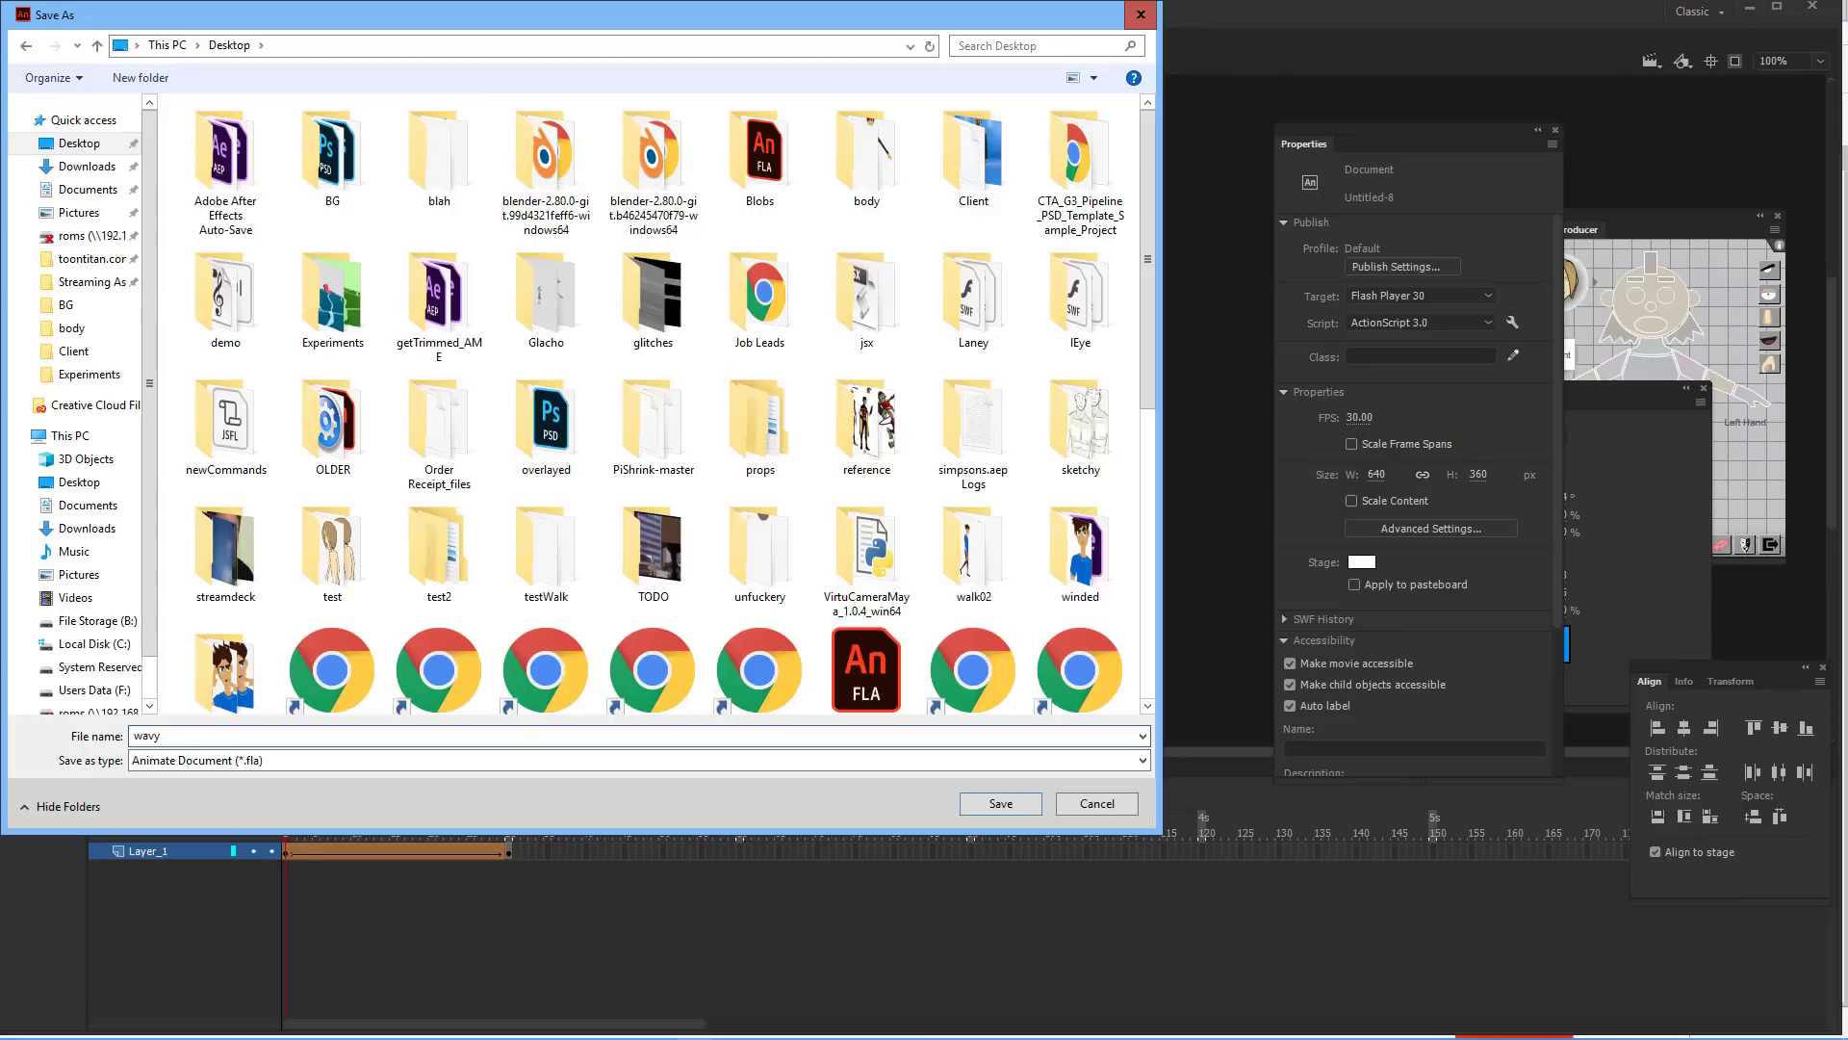
{"action": "key", "text": "Return"}
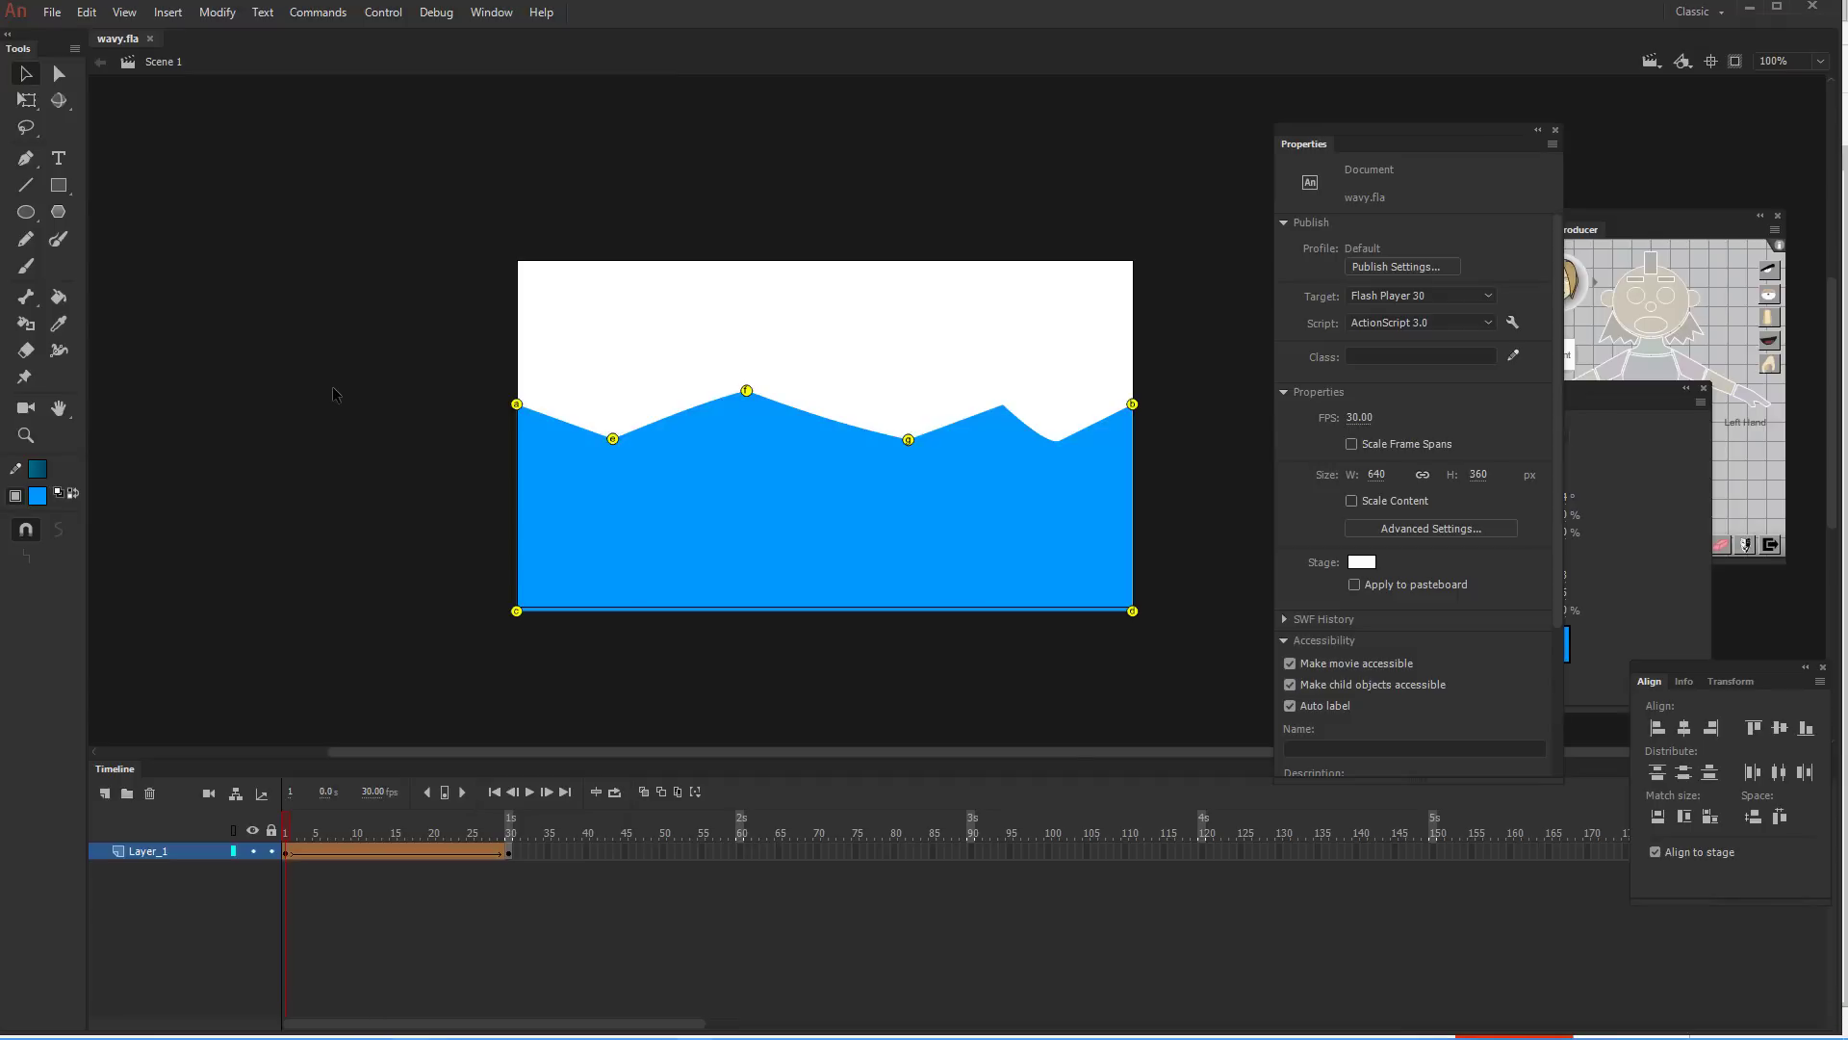
{"action": "key", "text": "ctrl+Return"}
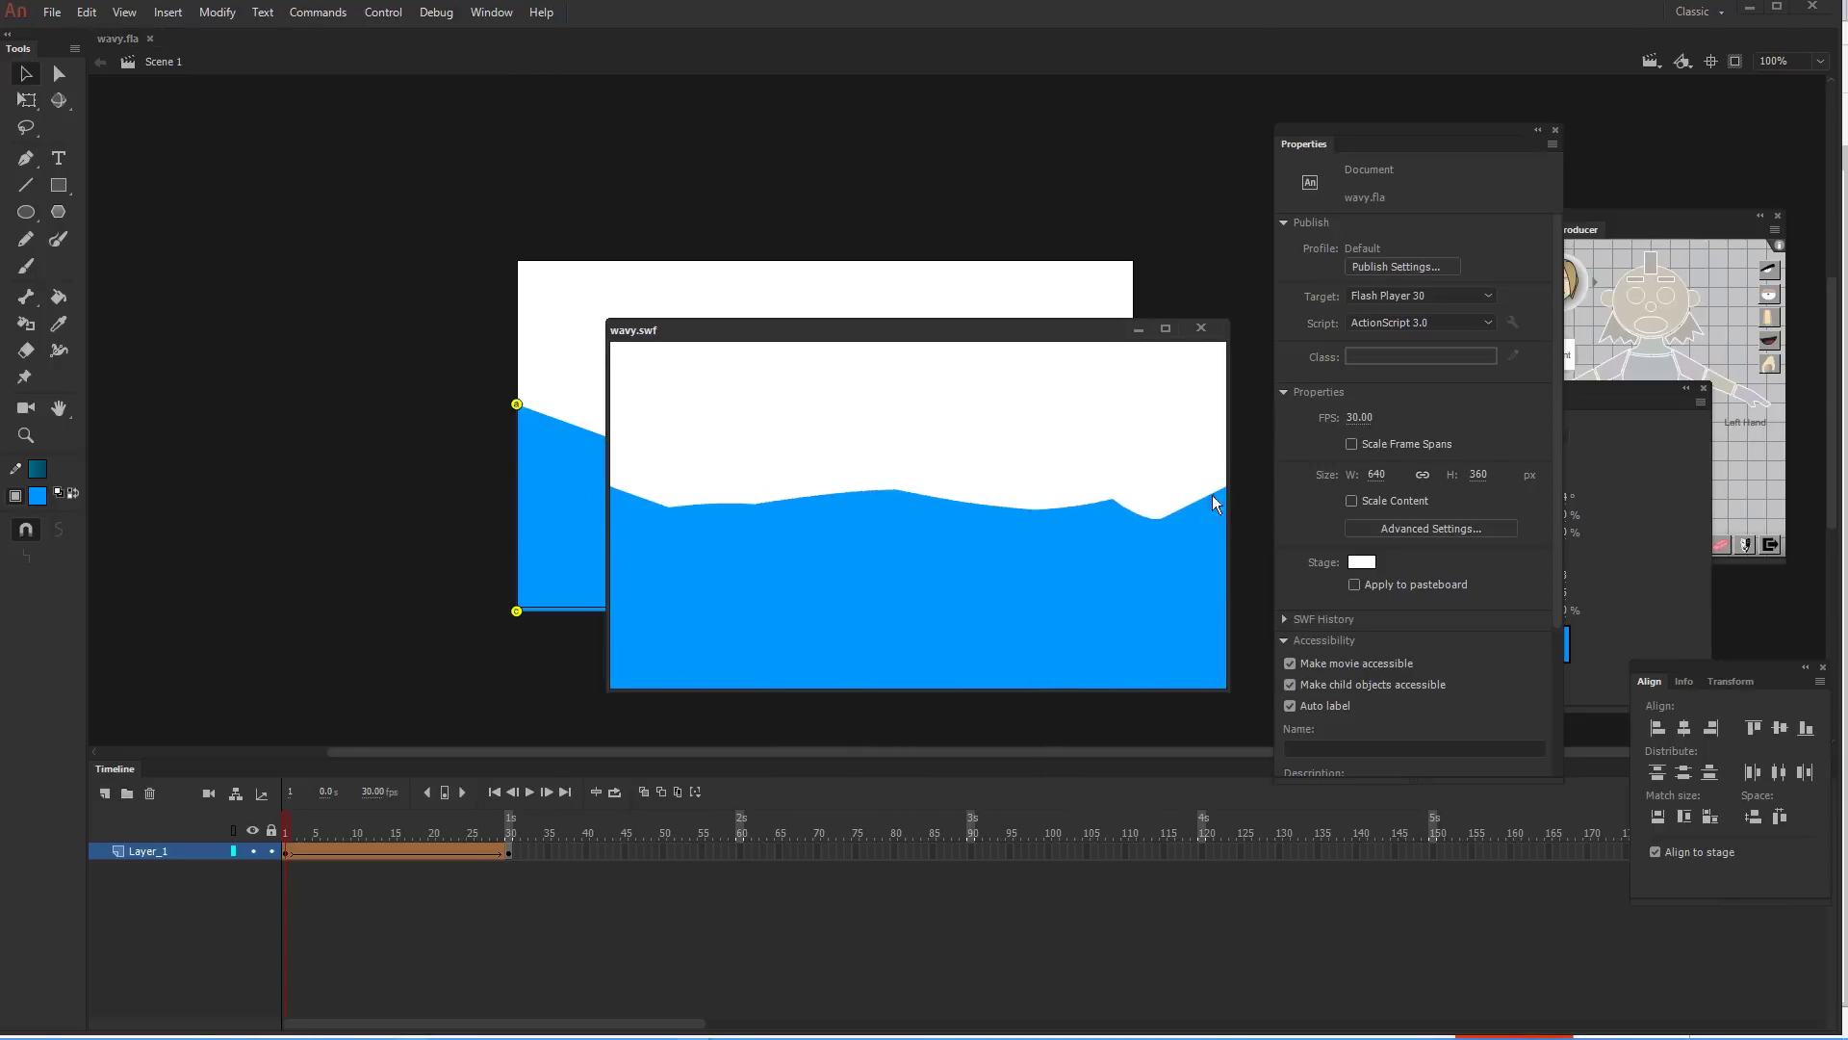
{"action": "left_click", "coordinate": [1202, 328]}
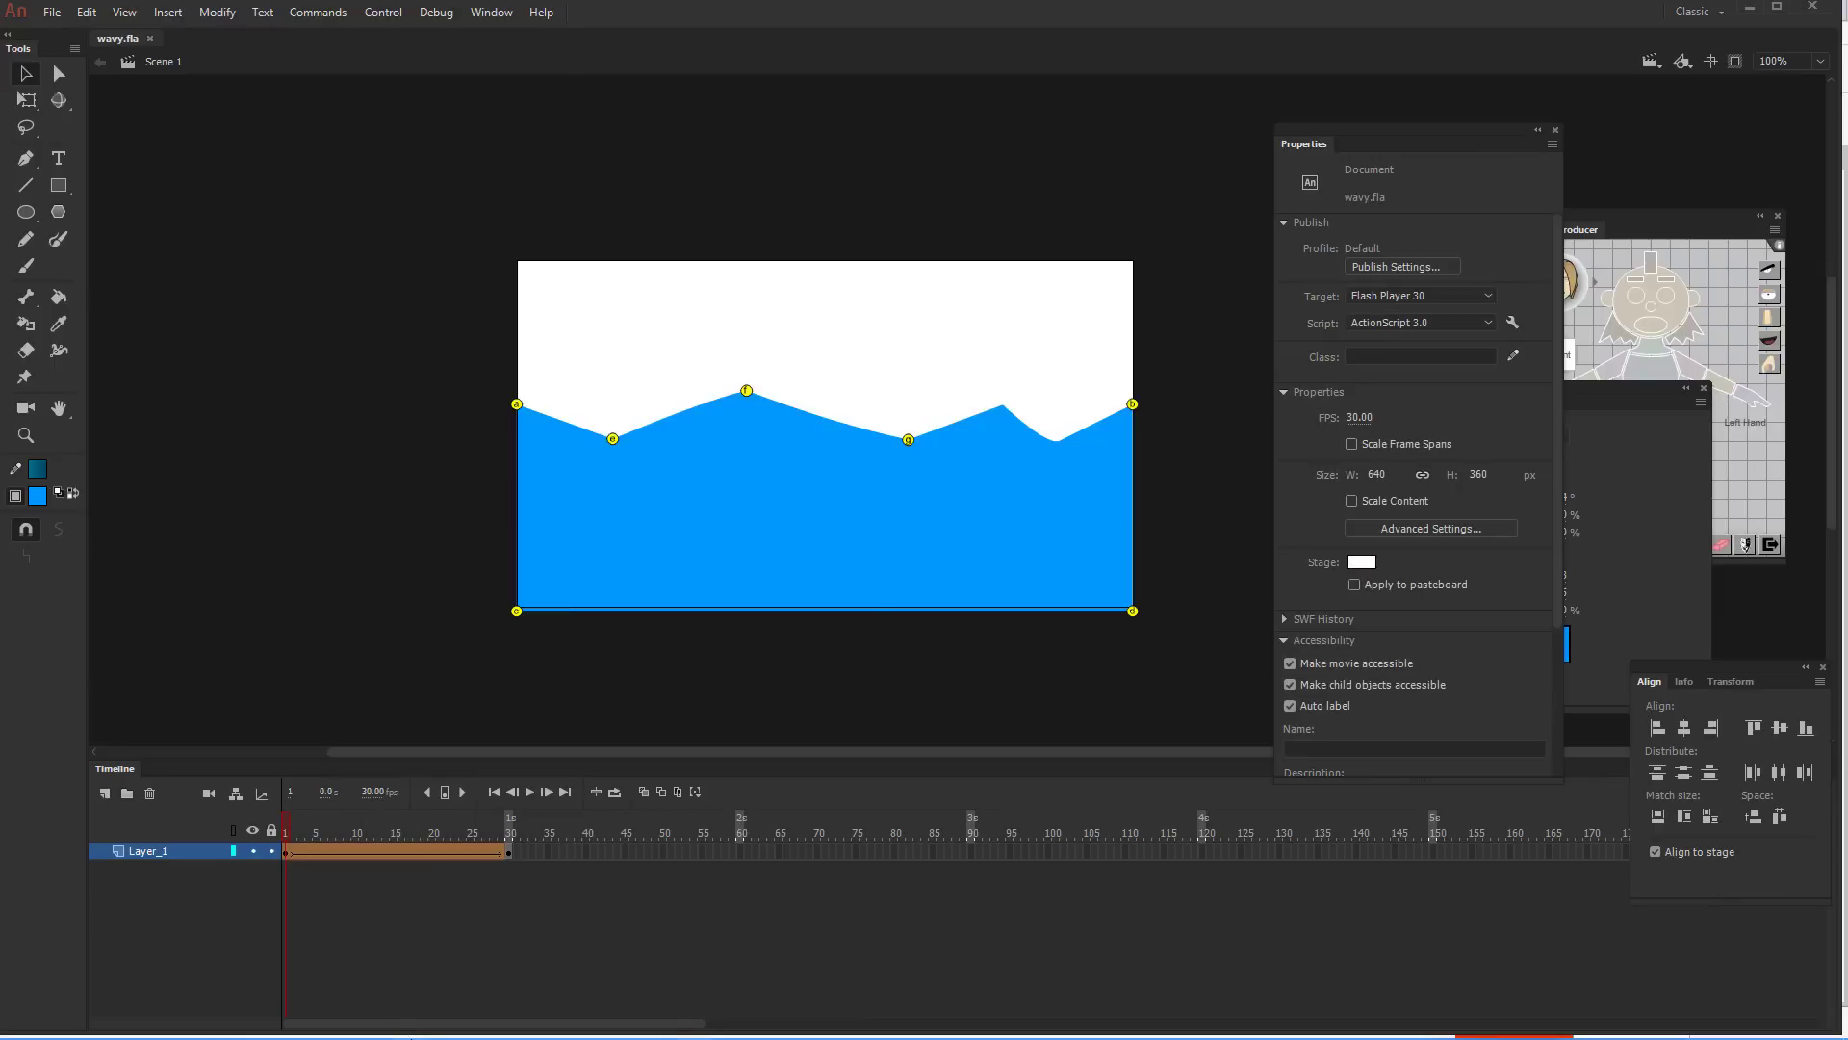
Switch to CrazyTalk Animator 3, bring the exported wave movie into the scene and play it back
{"action": "mouse_move", "coordinate": [411, 1032]}
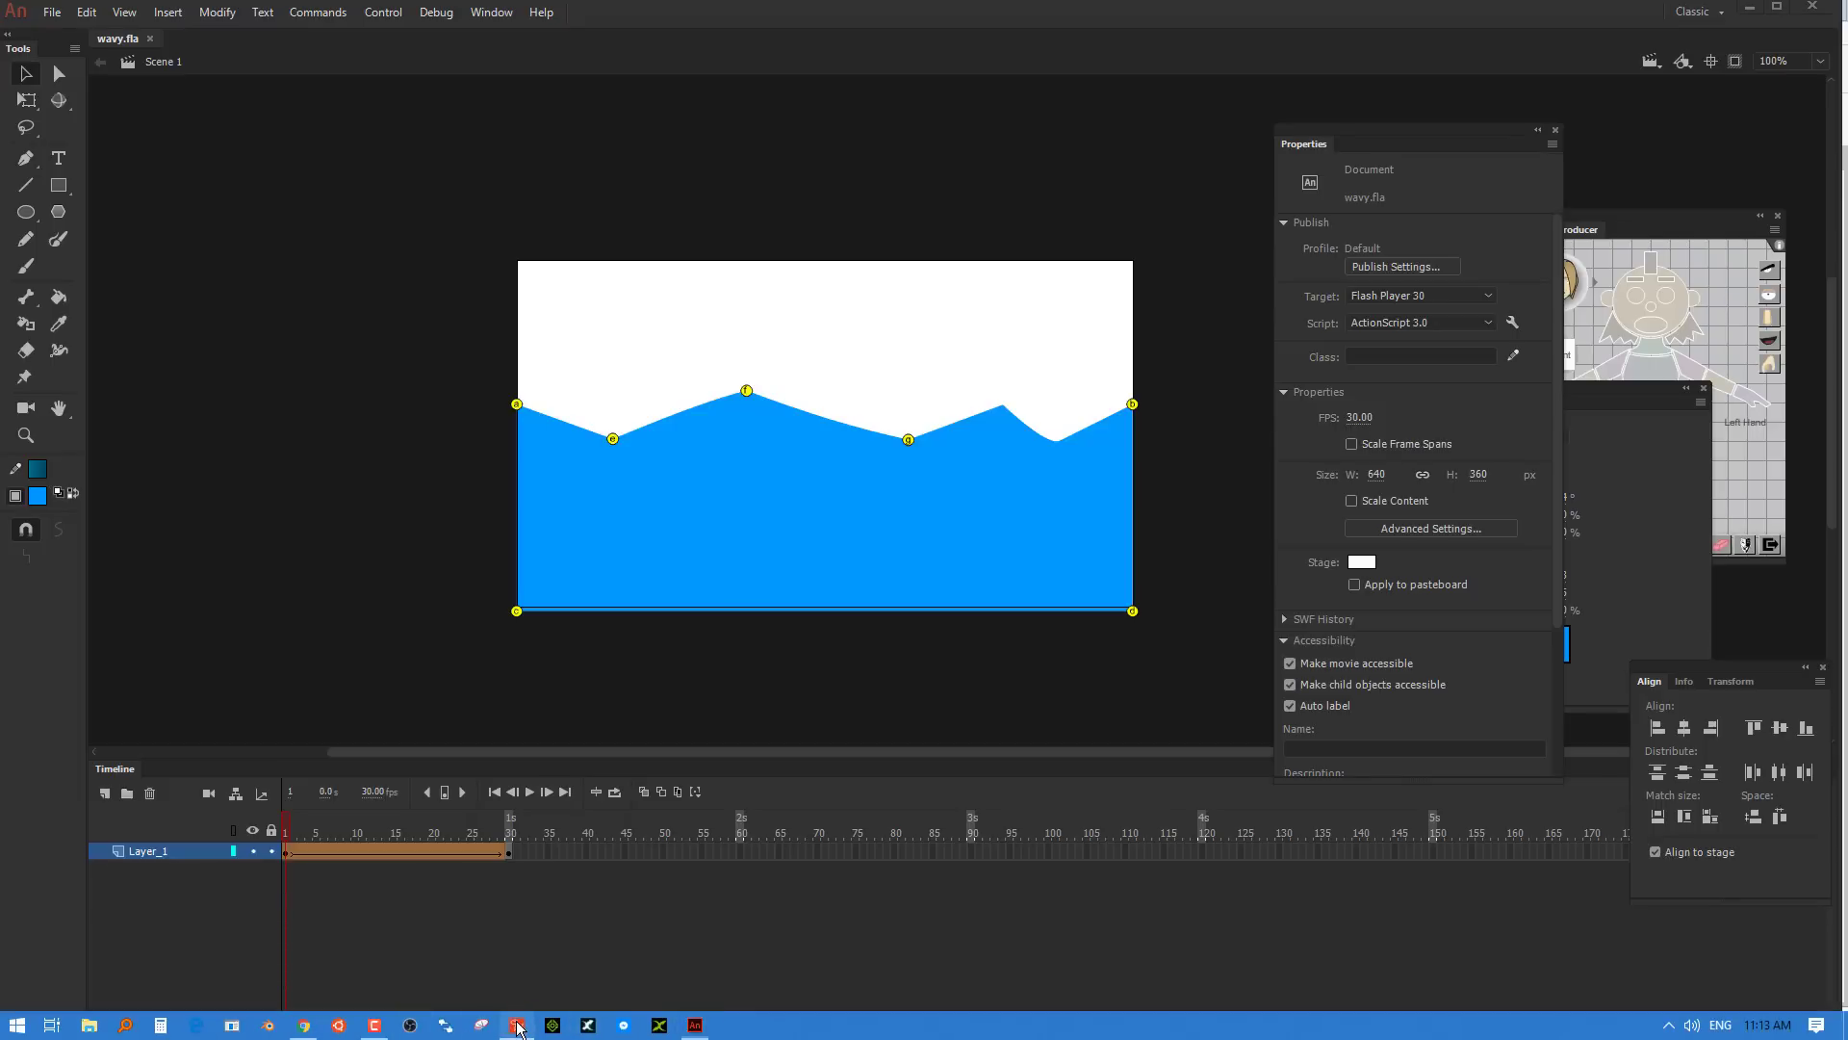
{"action": "left_click", "coordinate": [517, 1025]}
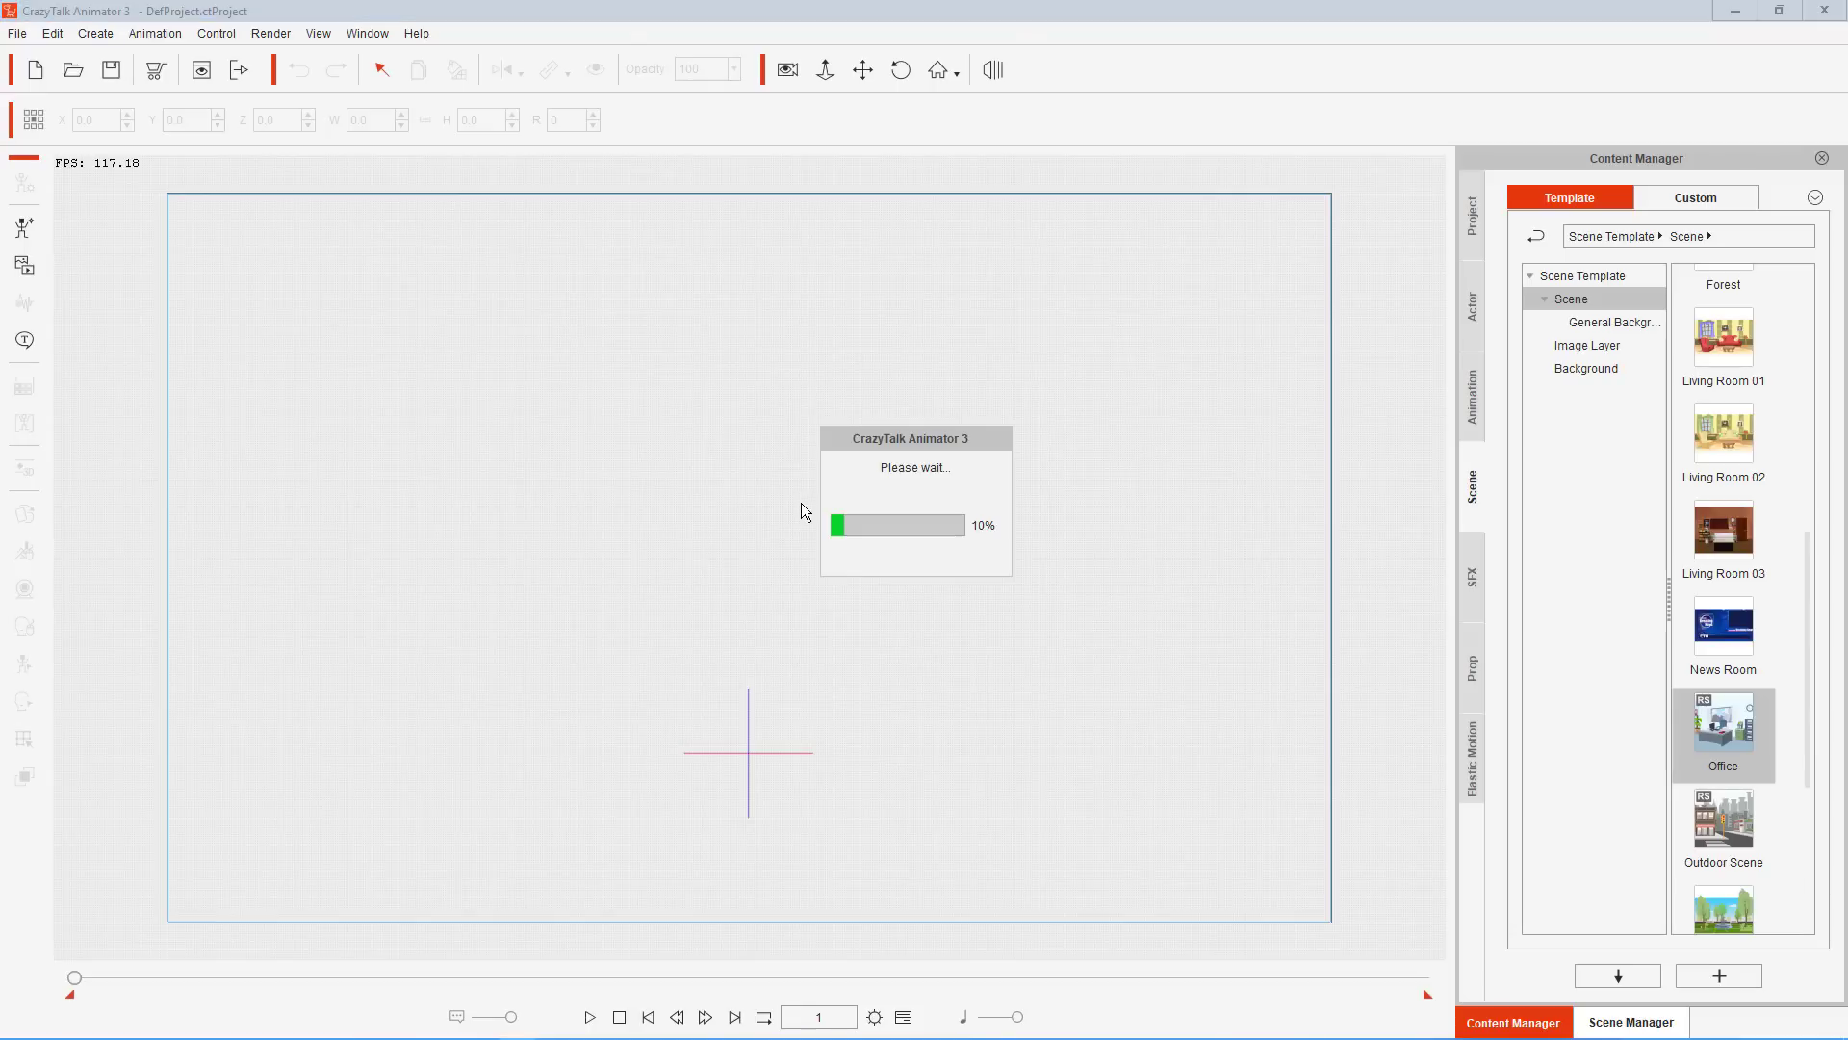
{"action": "left_click_drag", "start_coordinate": [812, 495], "coordinate": [695, 724]}
{"action": "left_click", "coordinate": [582, 1018]}
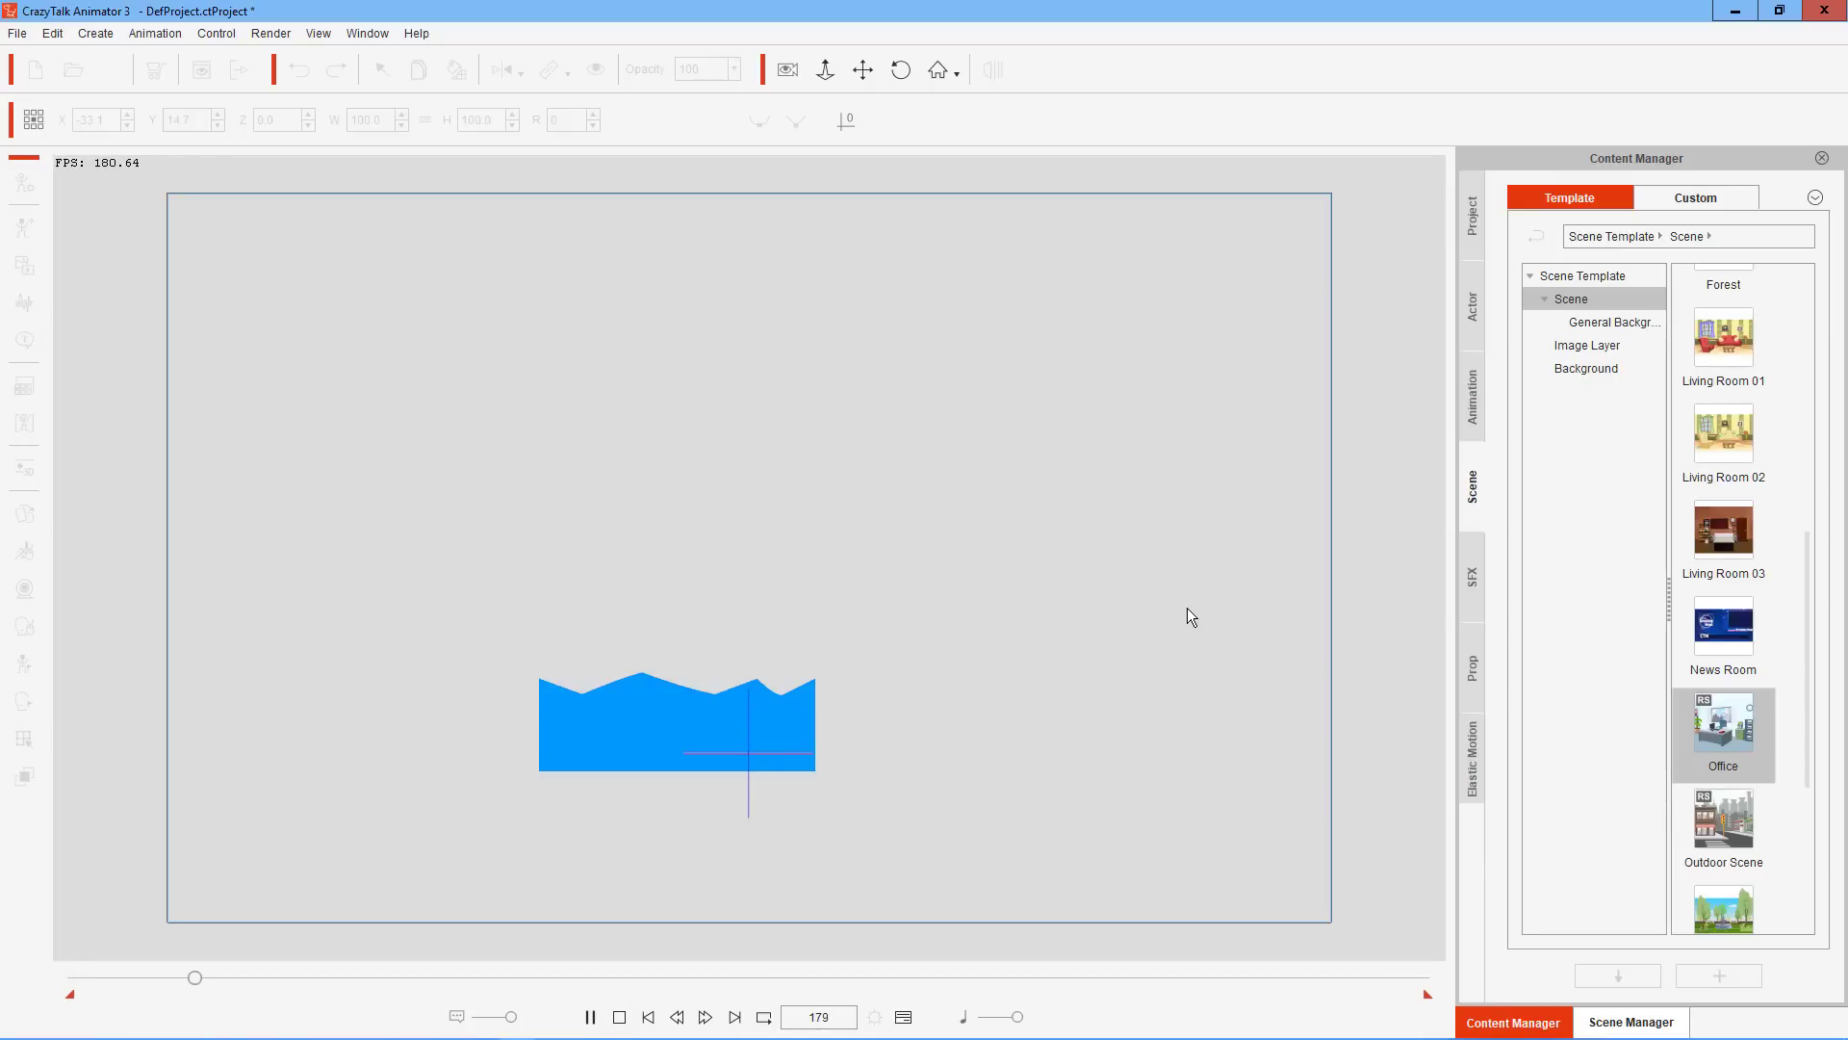
{"action": "left_click", "coordinate": [619, 1017]}
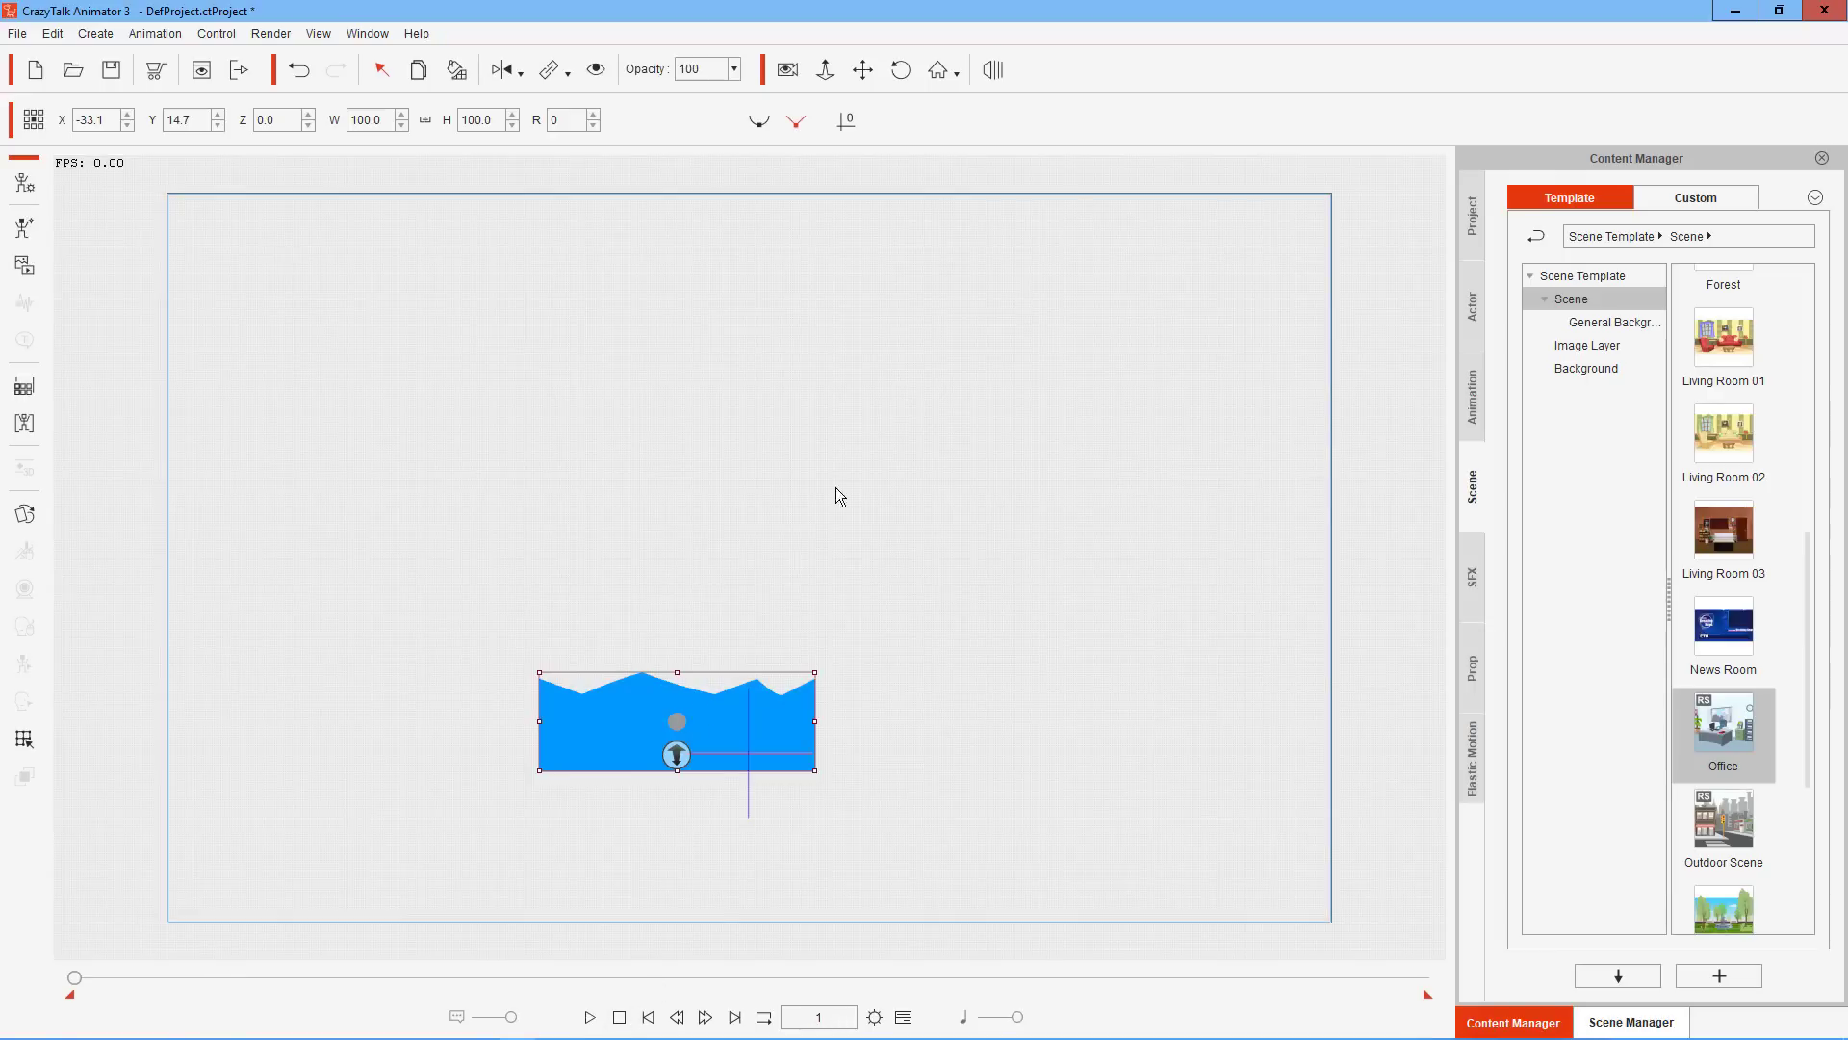
Delete the wave from the CrazyTalk Animator scene and return to Animate
{"action": "key", "text": "Delete"}
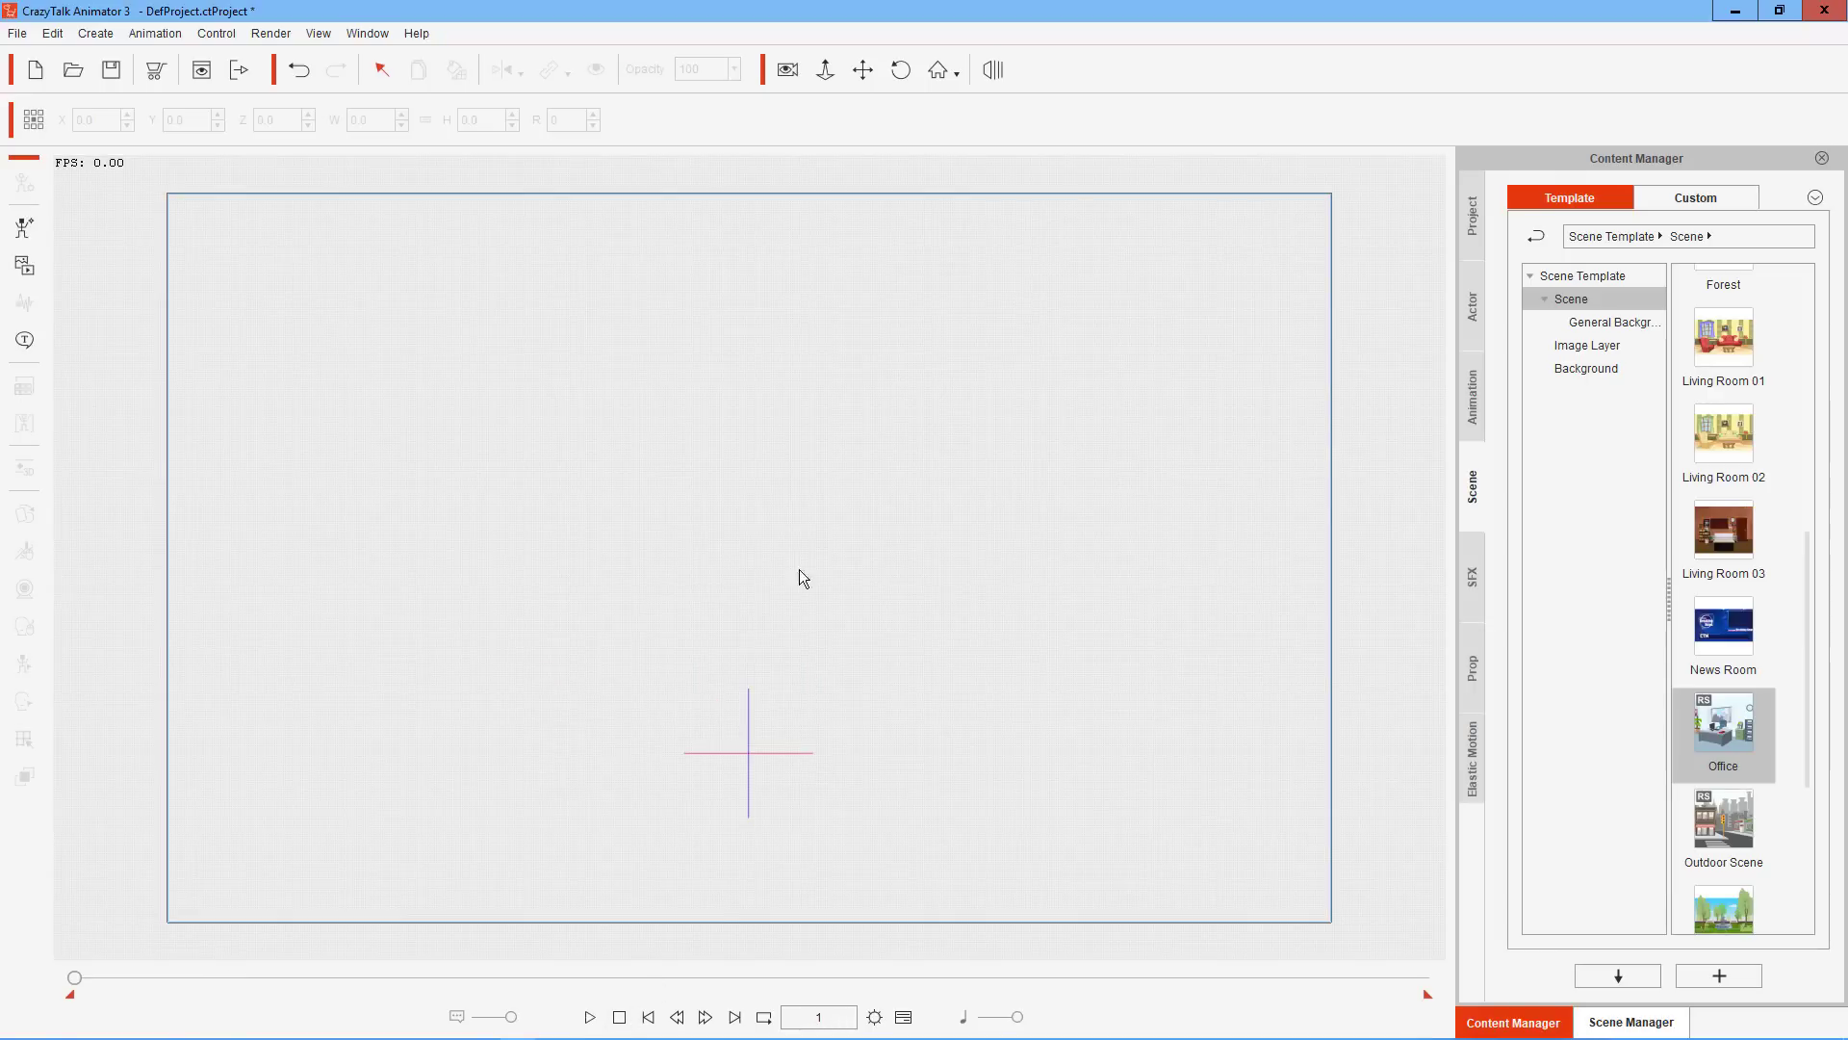
{"action": "left_click", "coordinate": [1735, 11]}
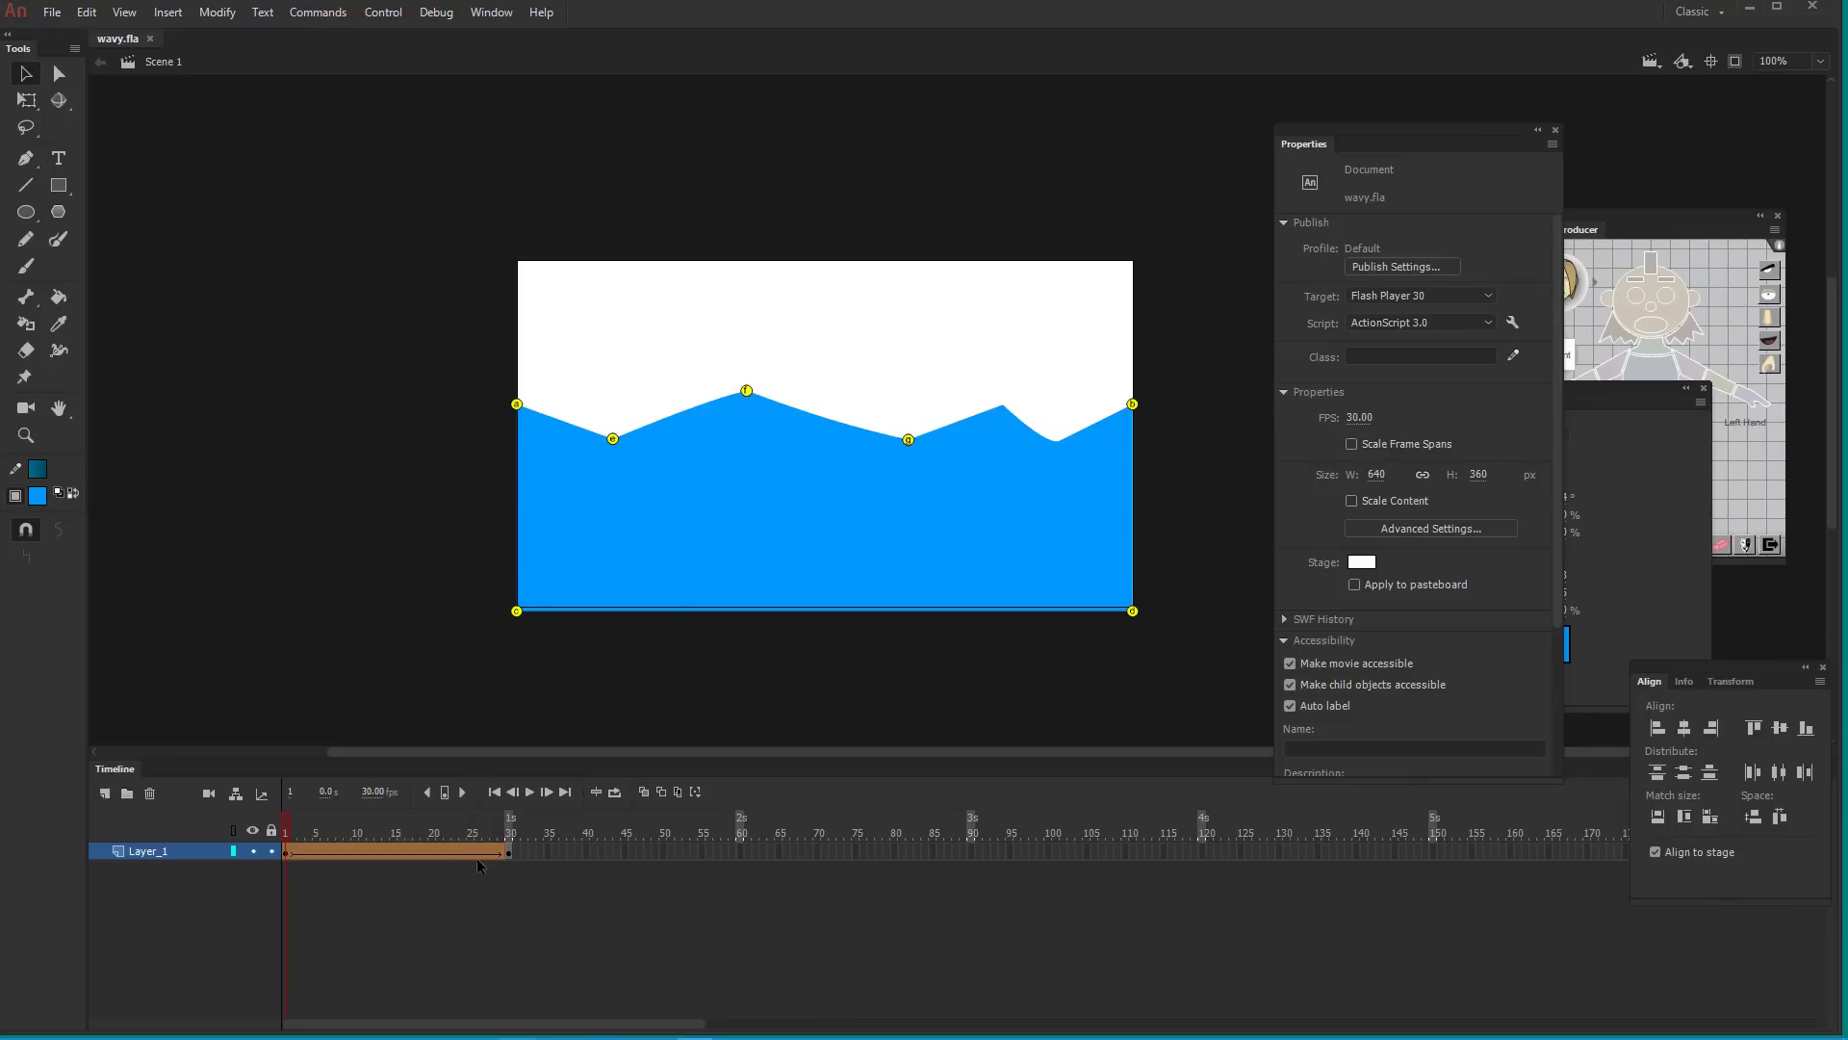
Convert the shape tween across frames 1 to 30 into frame-by-frame animation with a keyframe every other frame
{"action": "left_click", "coordinate": [463, 831]}
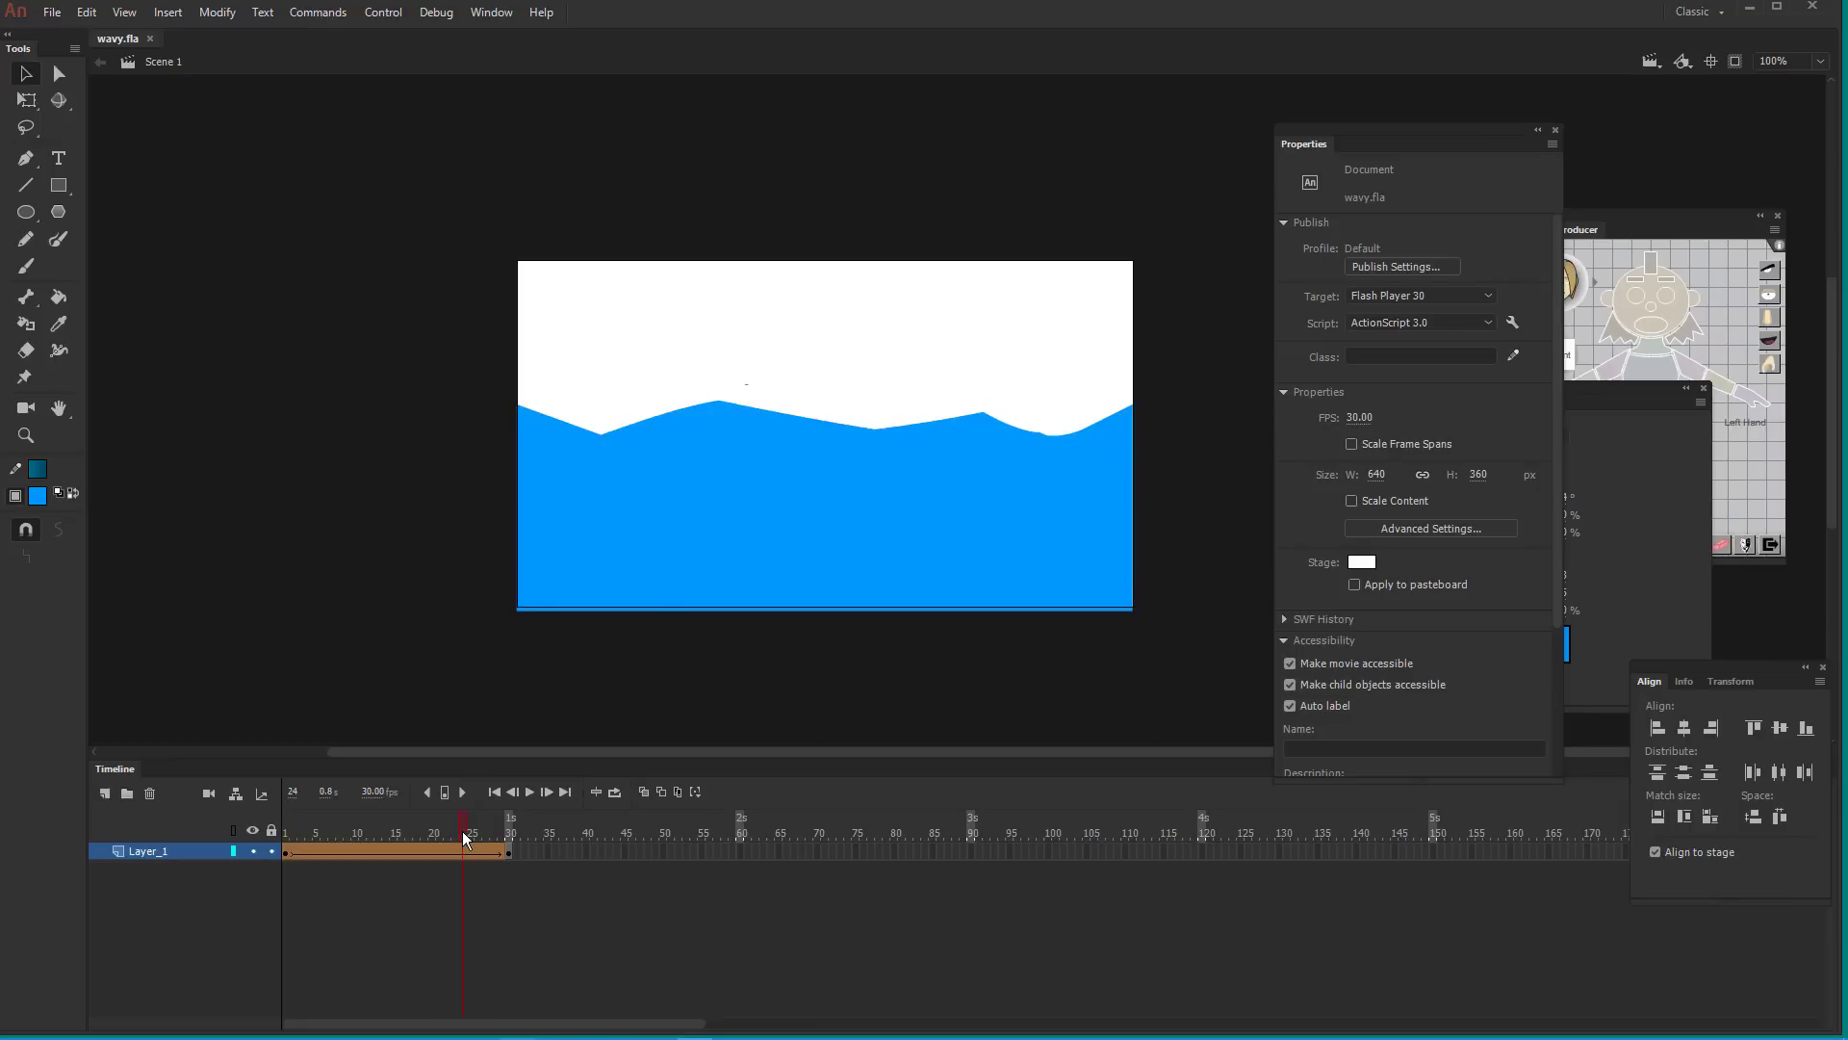
{"action": "left_click", "coordinate": [507, 853]}
{"action": "left_click", "coordinate": [287, 847]}
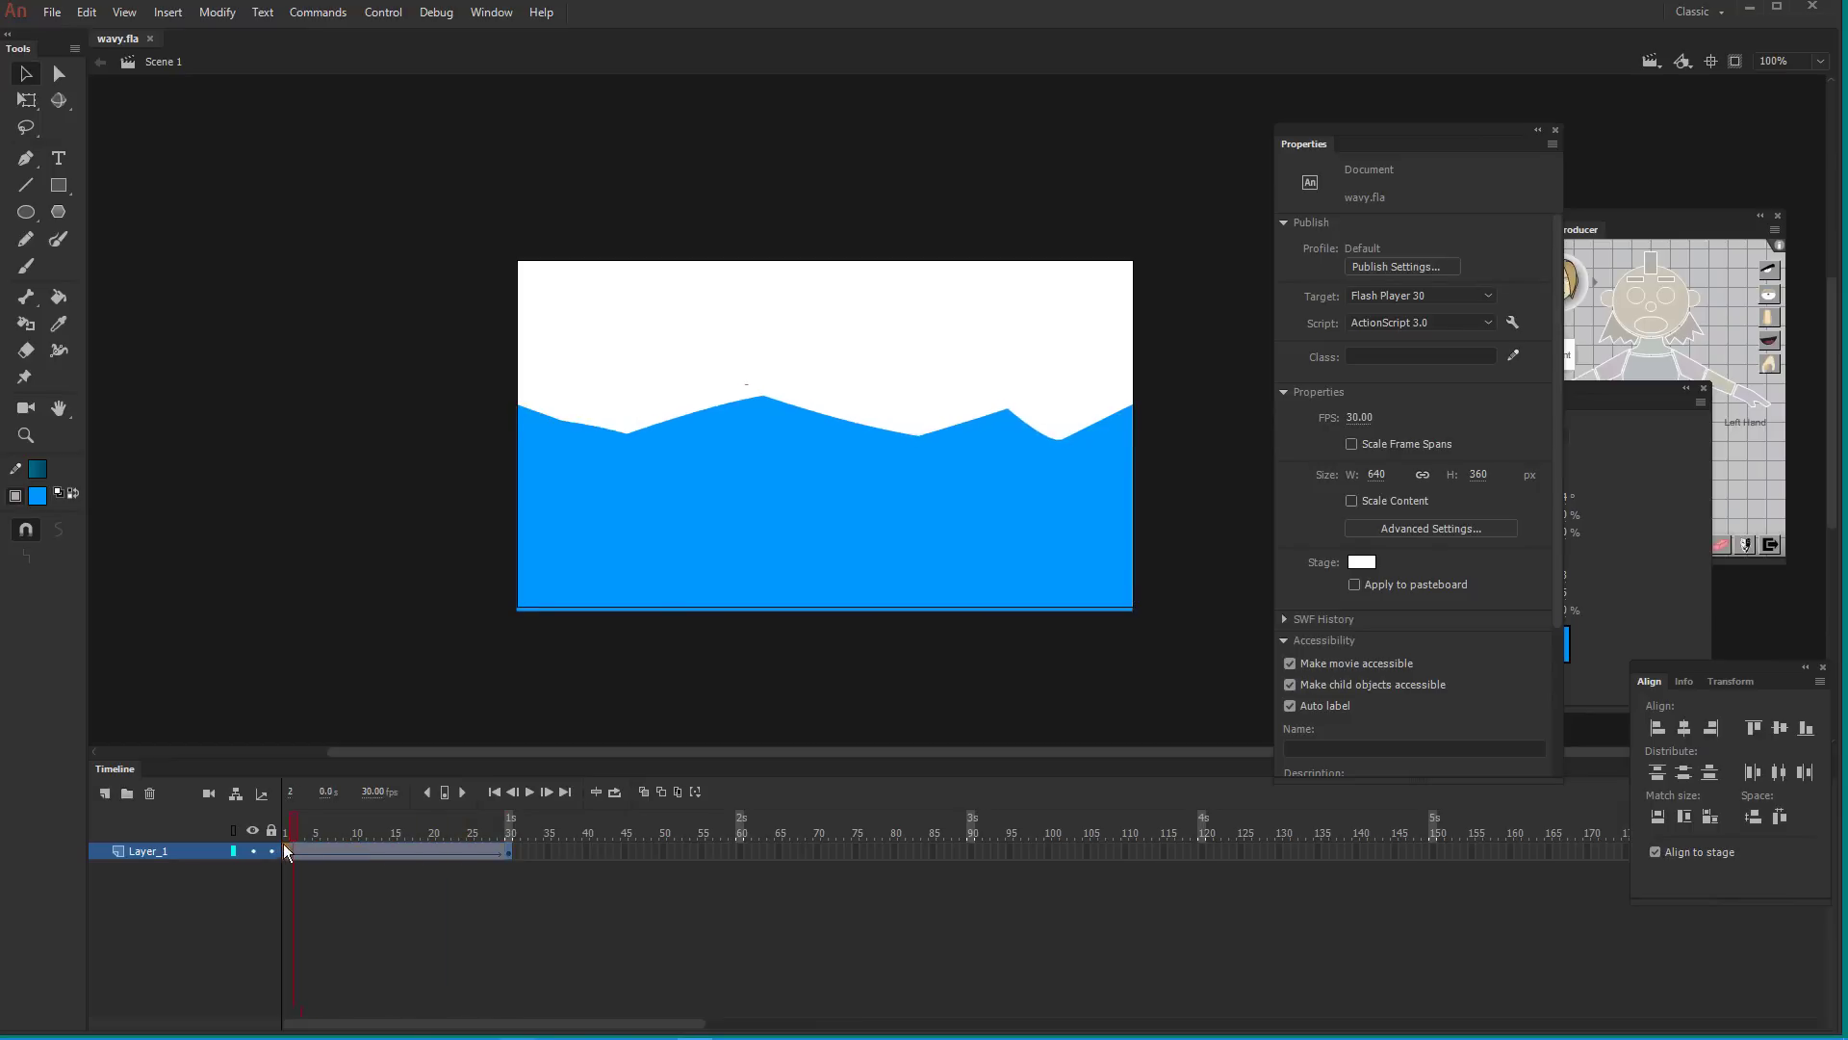
{"action": "right_click", "coordinate": [325, 853]}
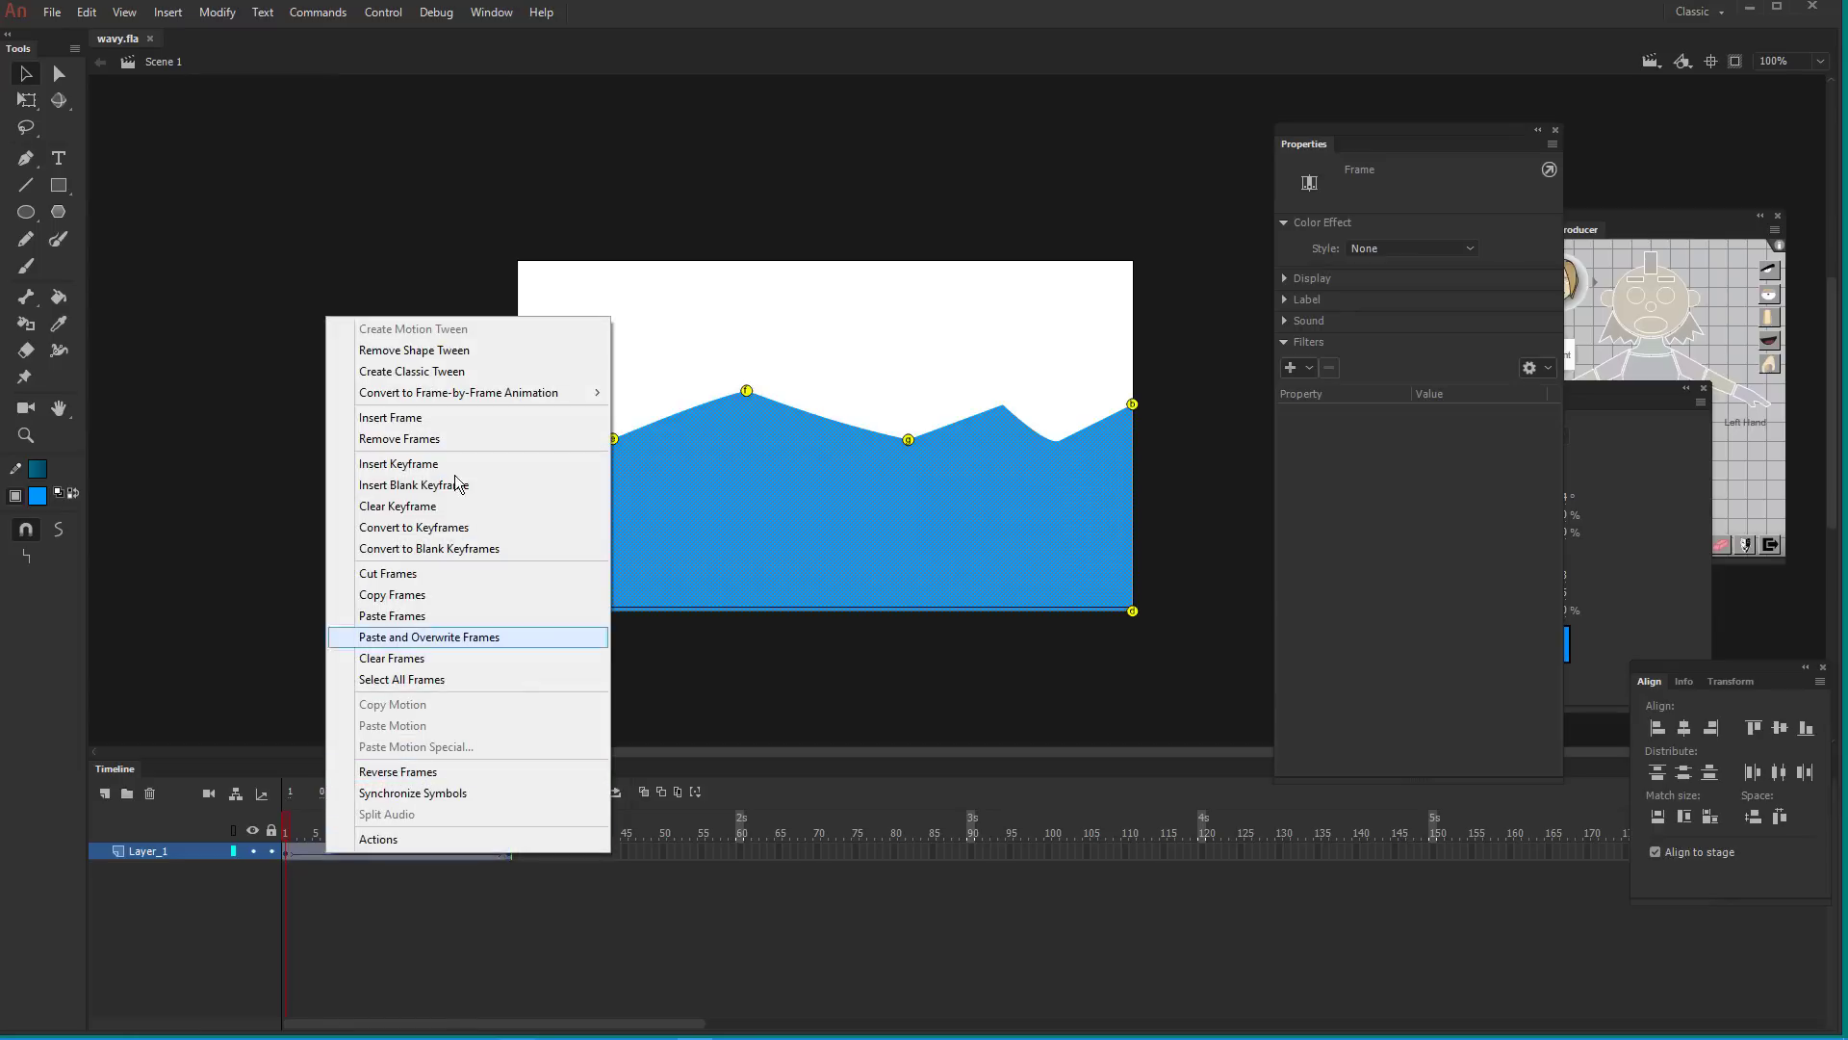
{"action": "mouse_move", "coordinate": [447, 397]}
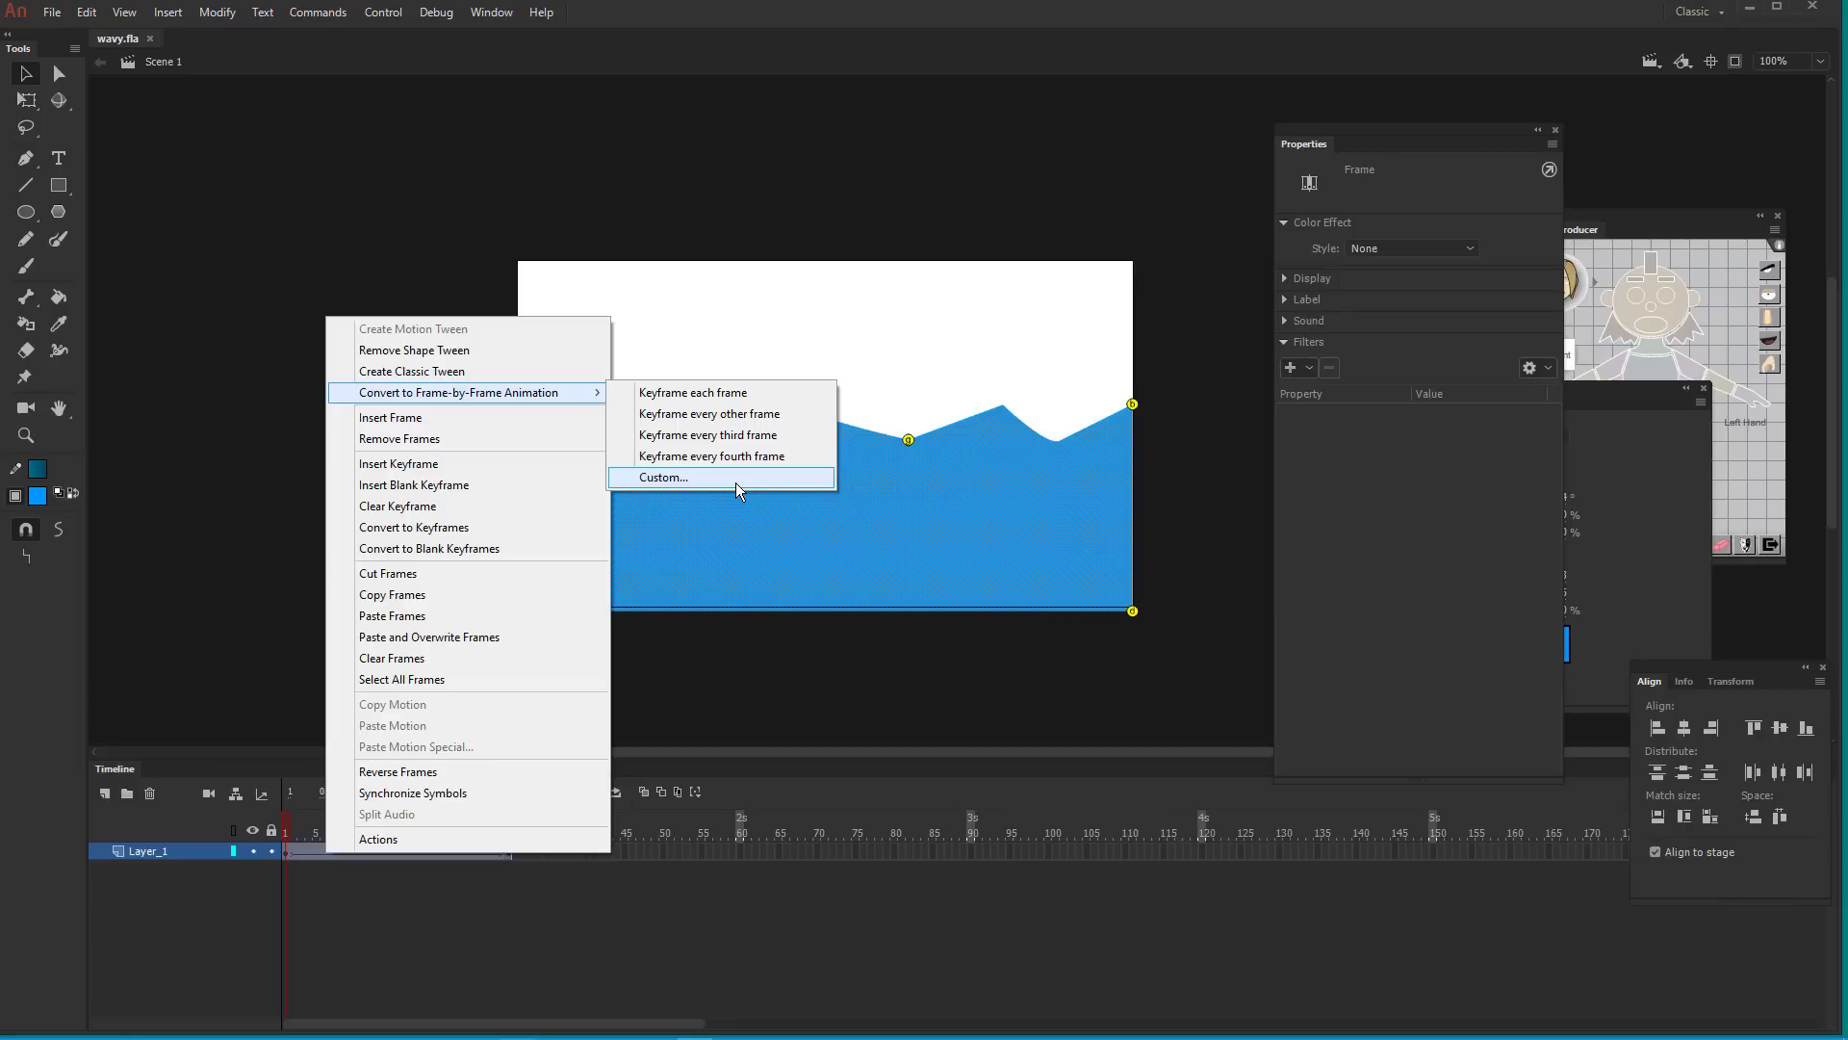
{"action": "left_click", "coordinate": [750, 416]}
{"action": "left_click", "coordinate": [463, 889]}
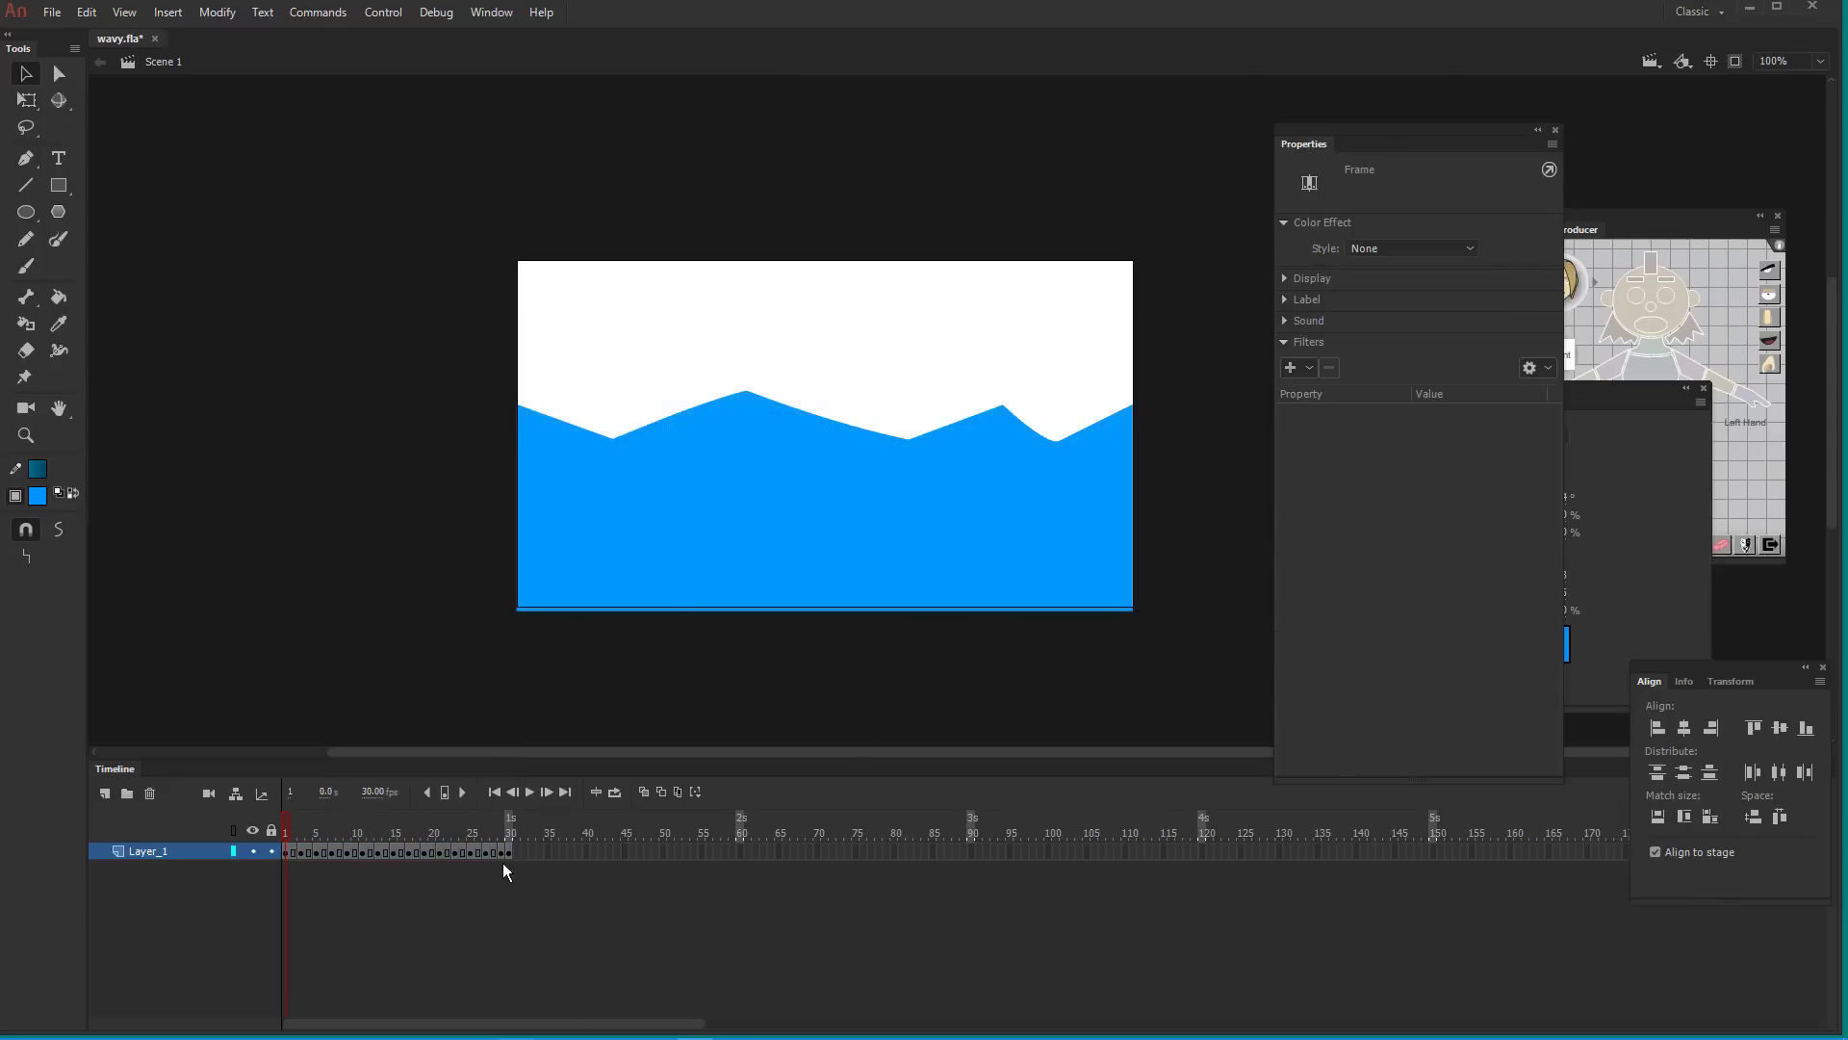
Remove the surplus keyframe at frame 30 and the stray frame after it at the end of Layer_1
{"action": "left_click", "coordinate": [290, 852]}
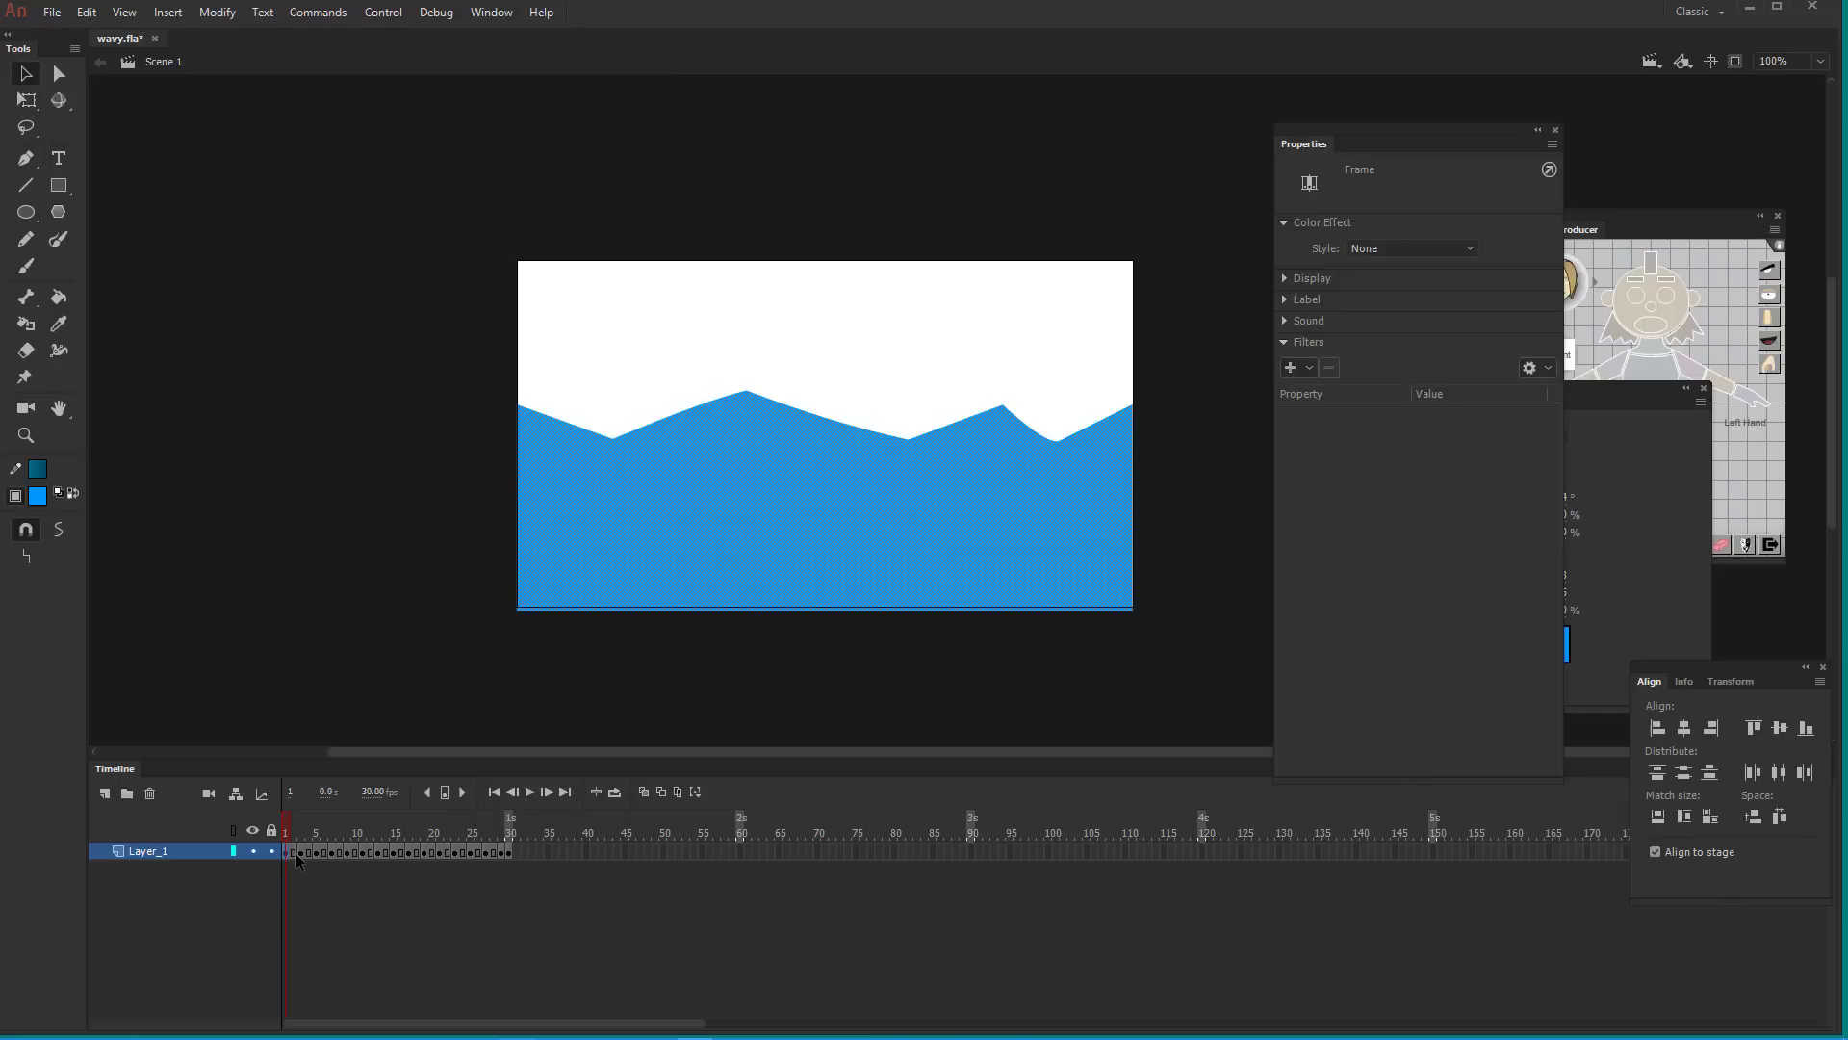
{"action": "left_click", "coordinate": [509, 852]}
{"action": "key", "text": "Delete"}
{"action": "left_click", "coordinate": [503, 853]}
{"action": "right_click", "coordinate": [514, 854]}
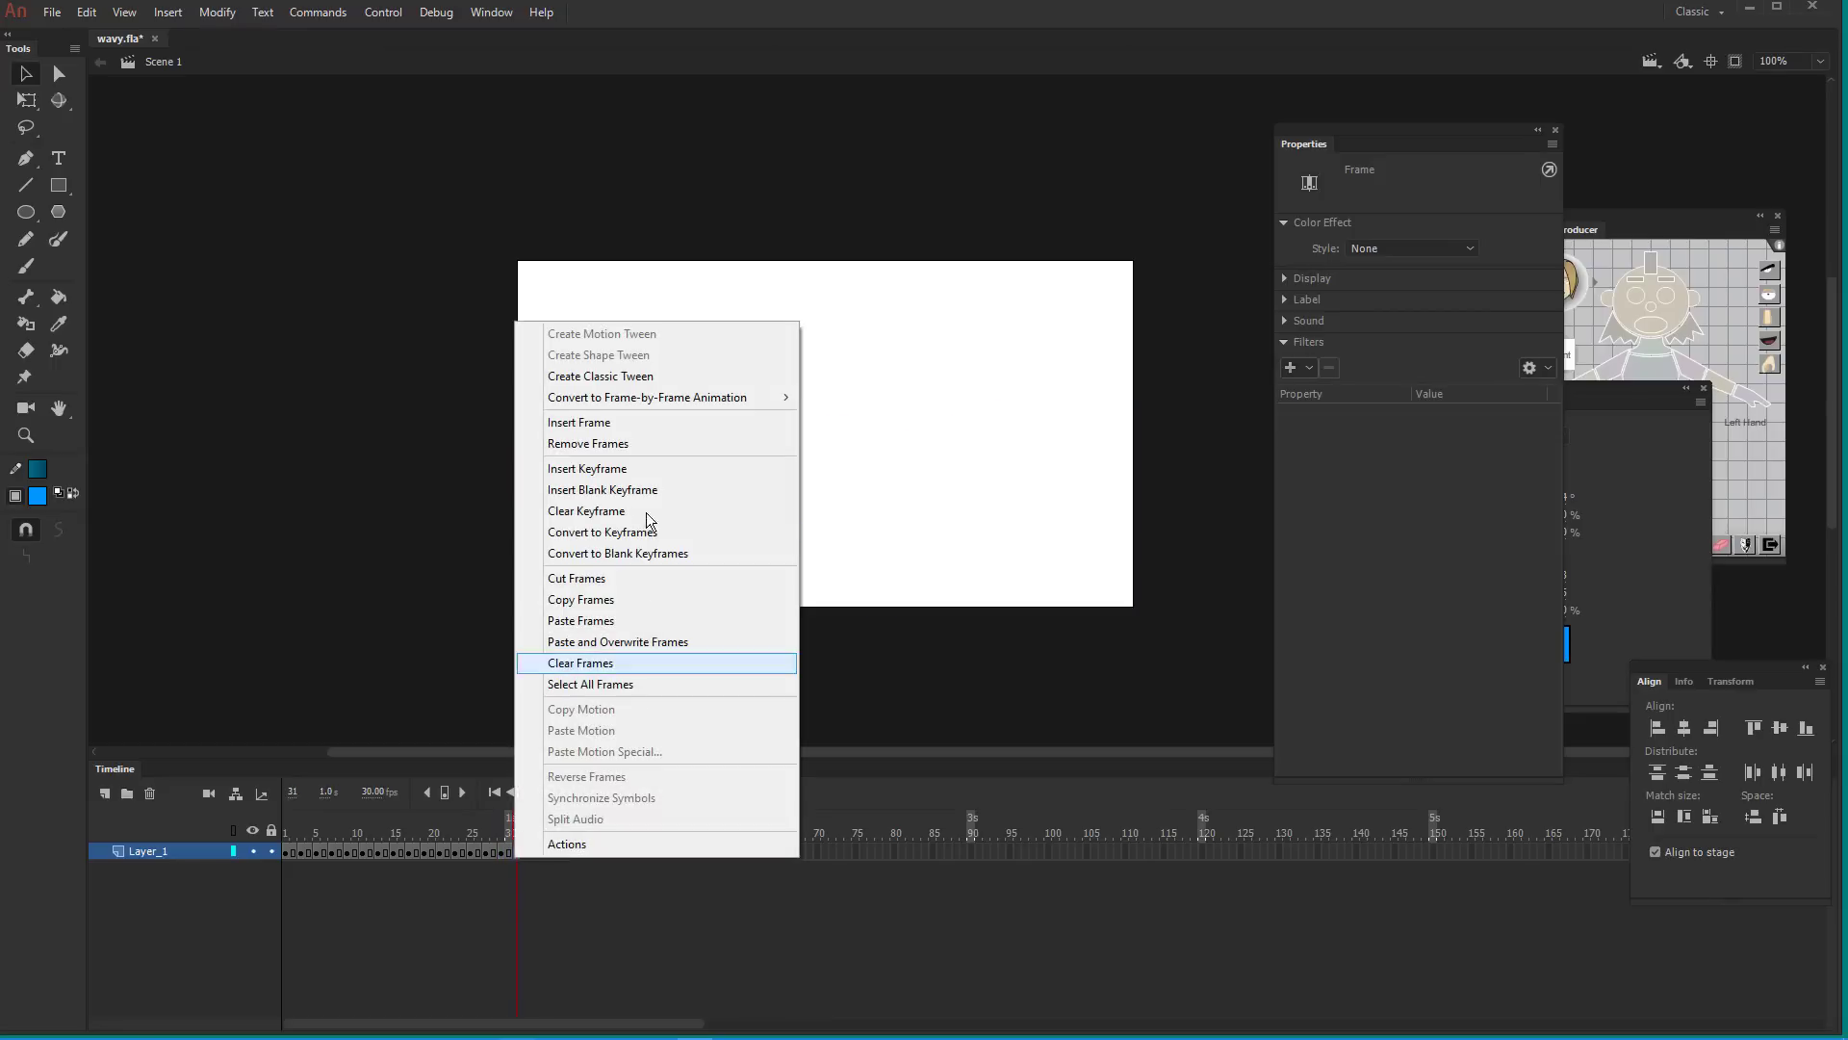
{"action": "left_click", "coordinate": [624, 444]}
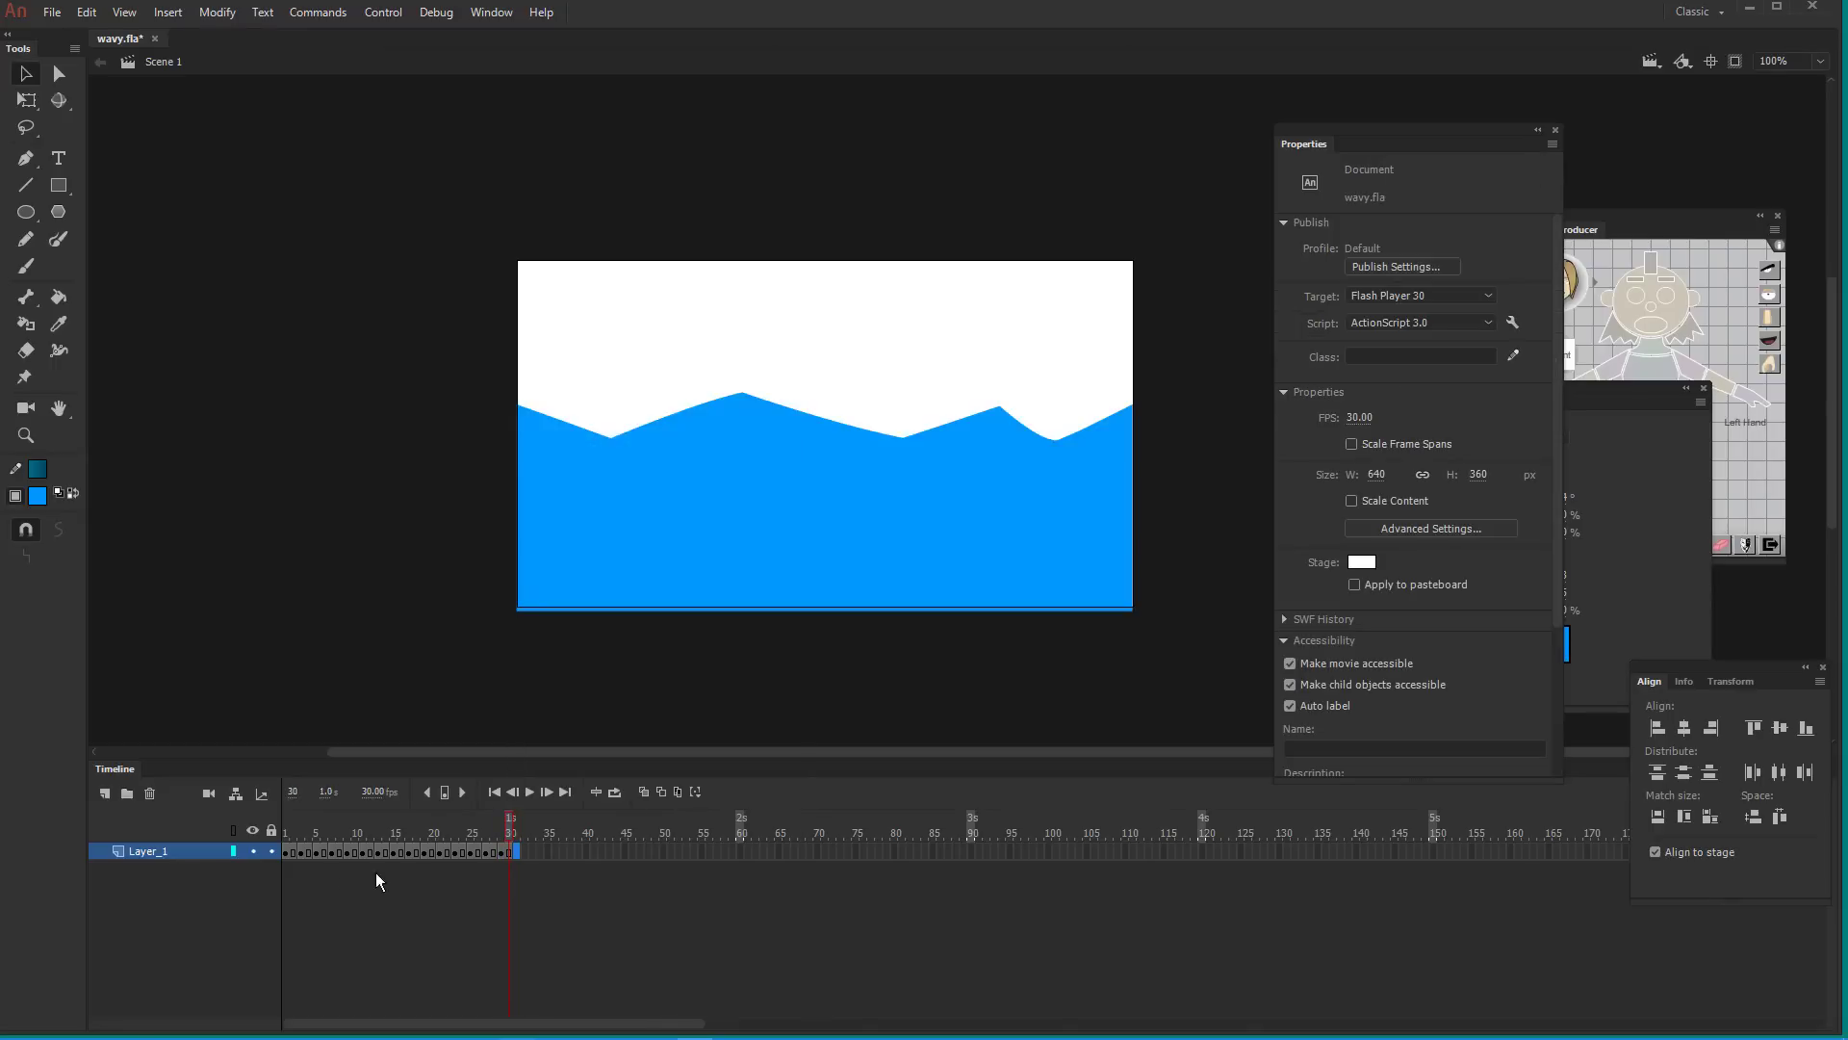
Return to frame 1 and test the movie twice to check the wave loop, closing each preview
{"action": "left_click", "coordinate": [280, 827]}
{"action": "left_click_drag", "start_coordinate": [287, 824], "coordinate": [246, 823]}
{"action": "key", "text": "ctrl+Return"}
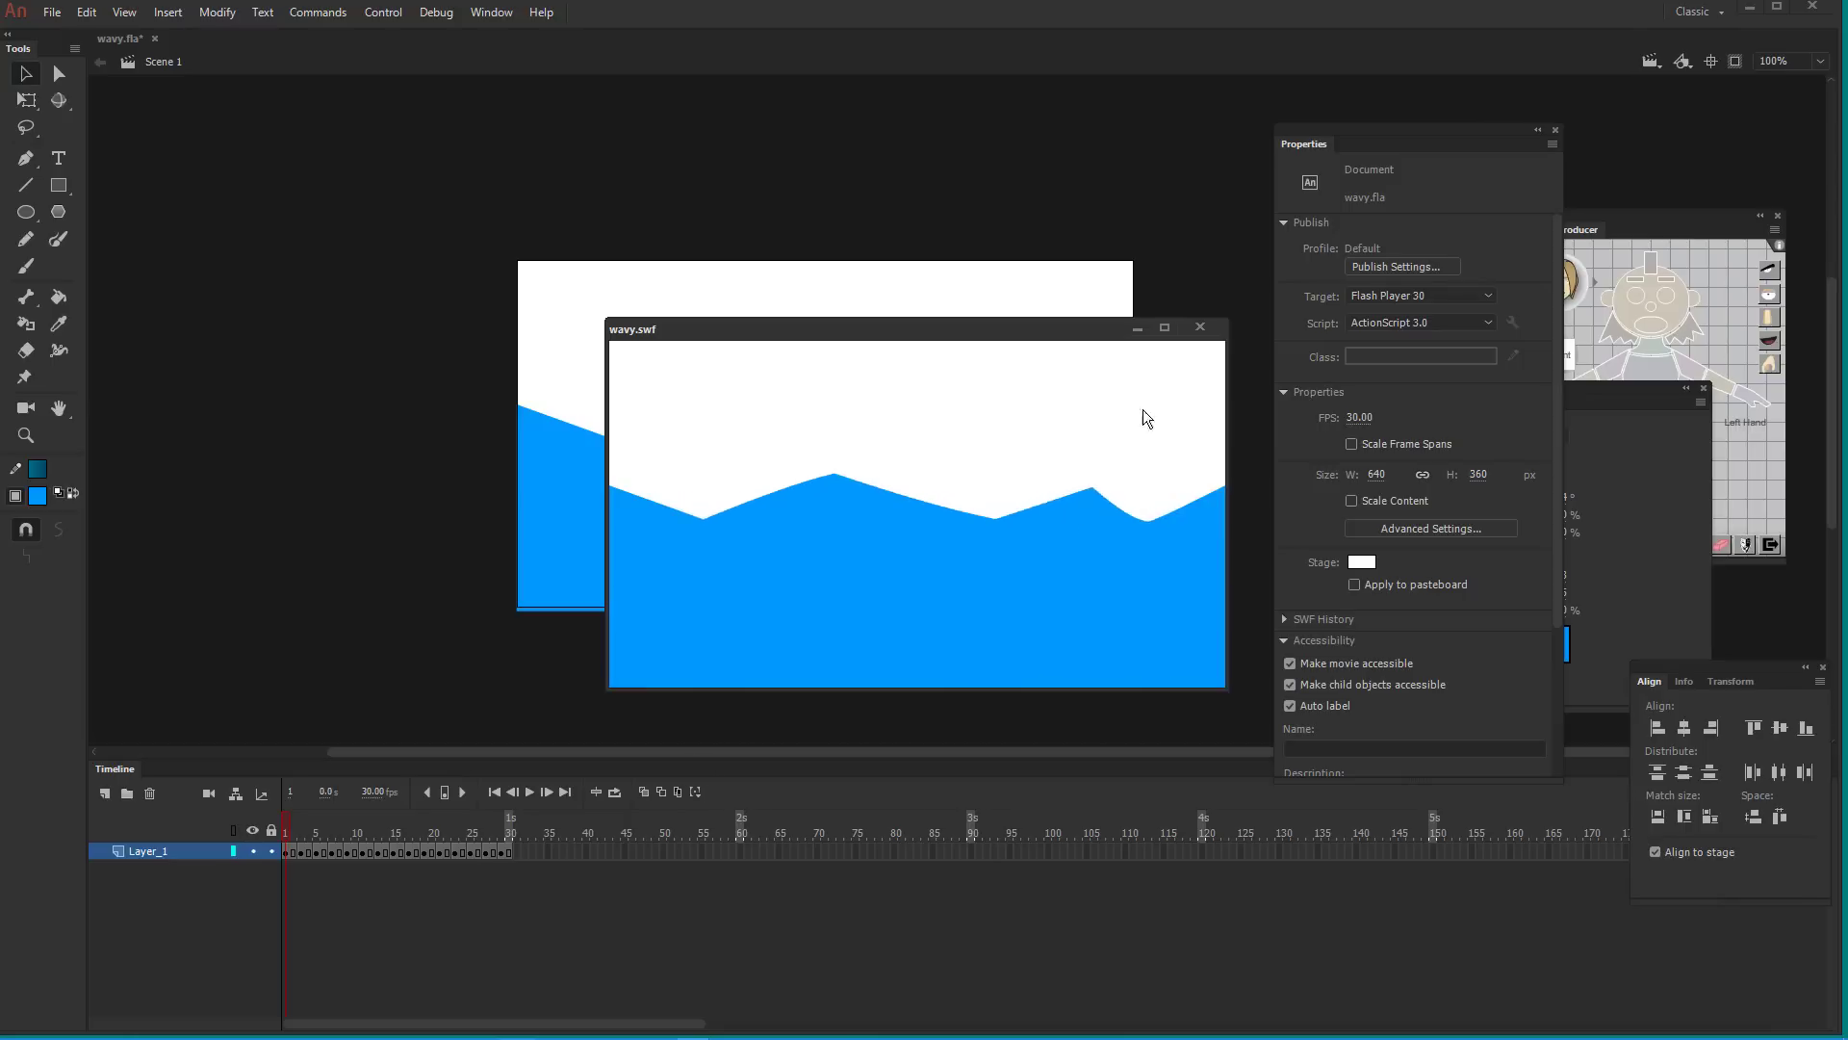
{"action": "left_click", "coordinate": [1199, 330]}
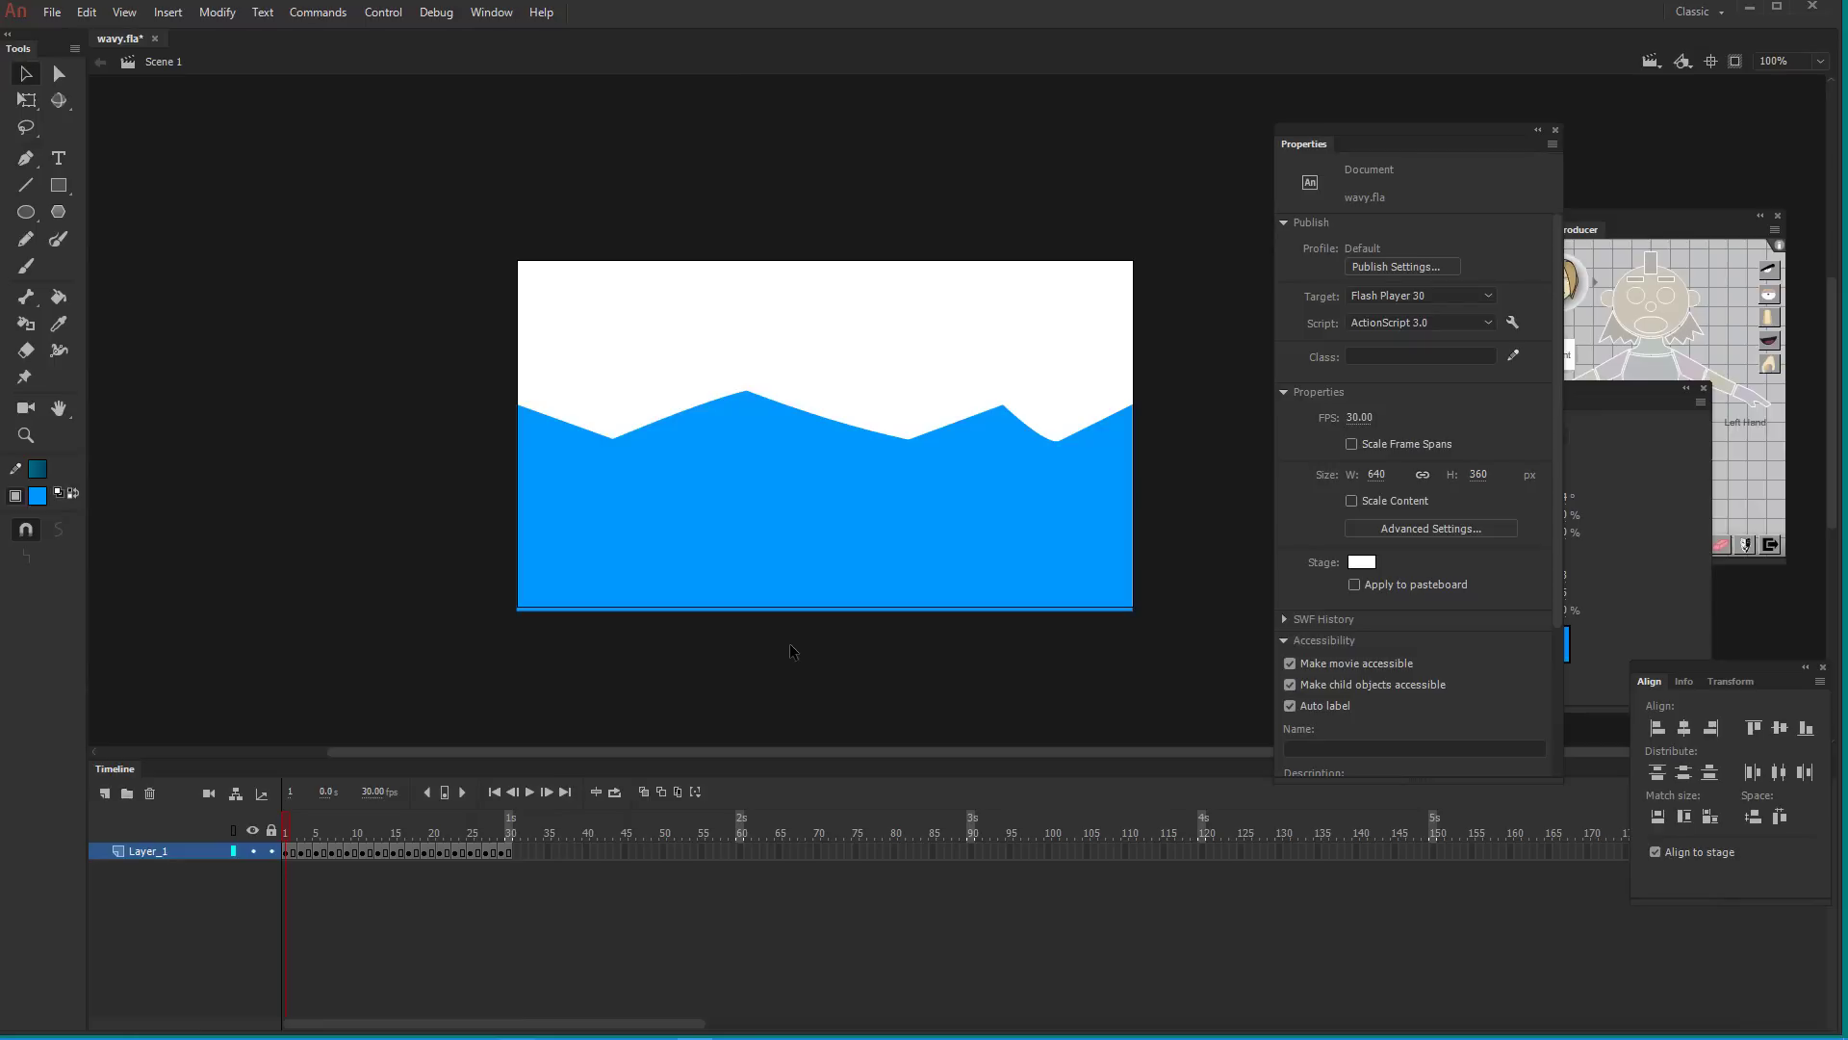
{"action": "key", "text": "ctrl+Return"}
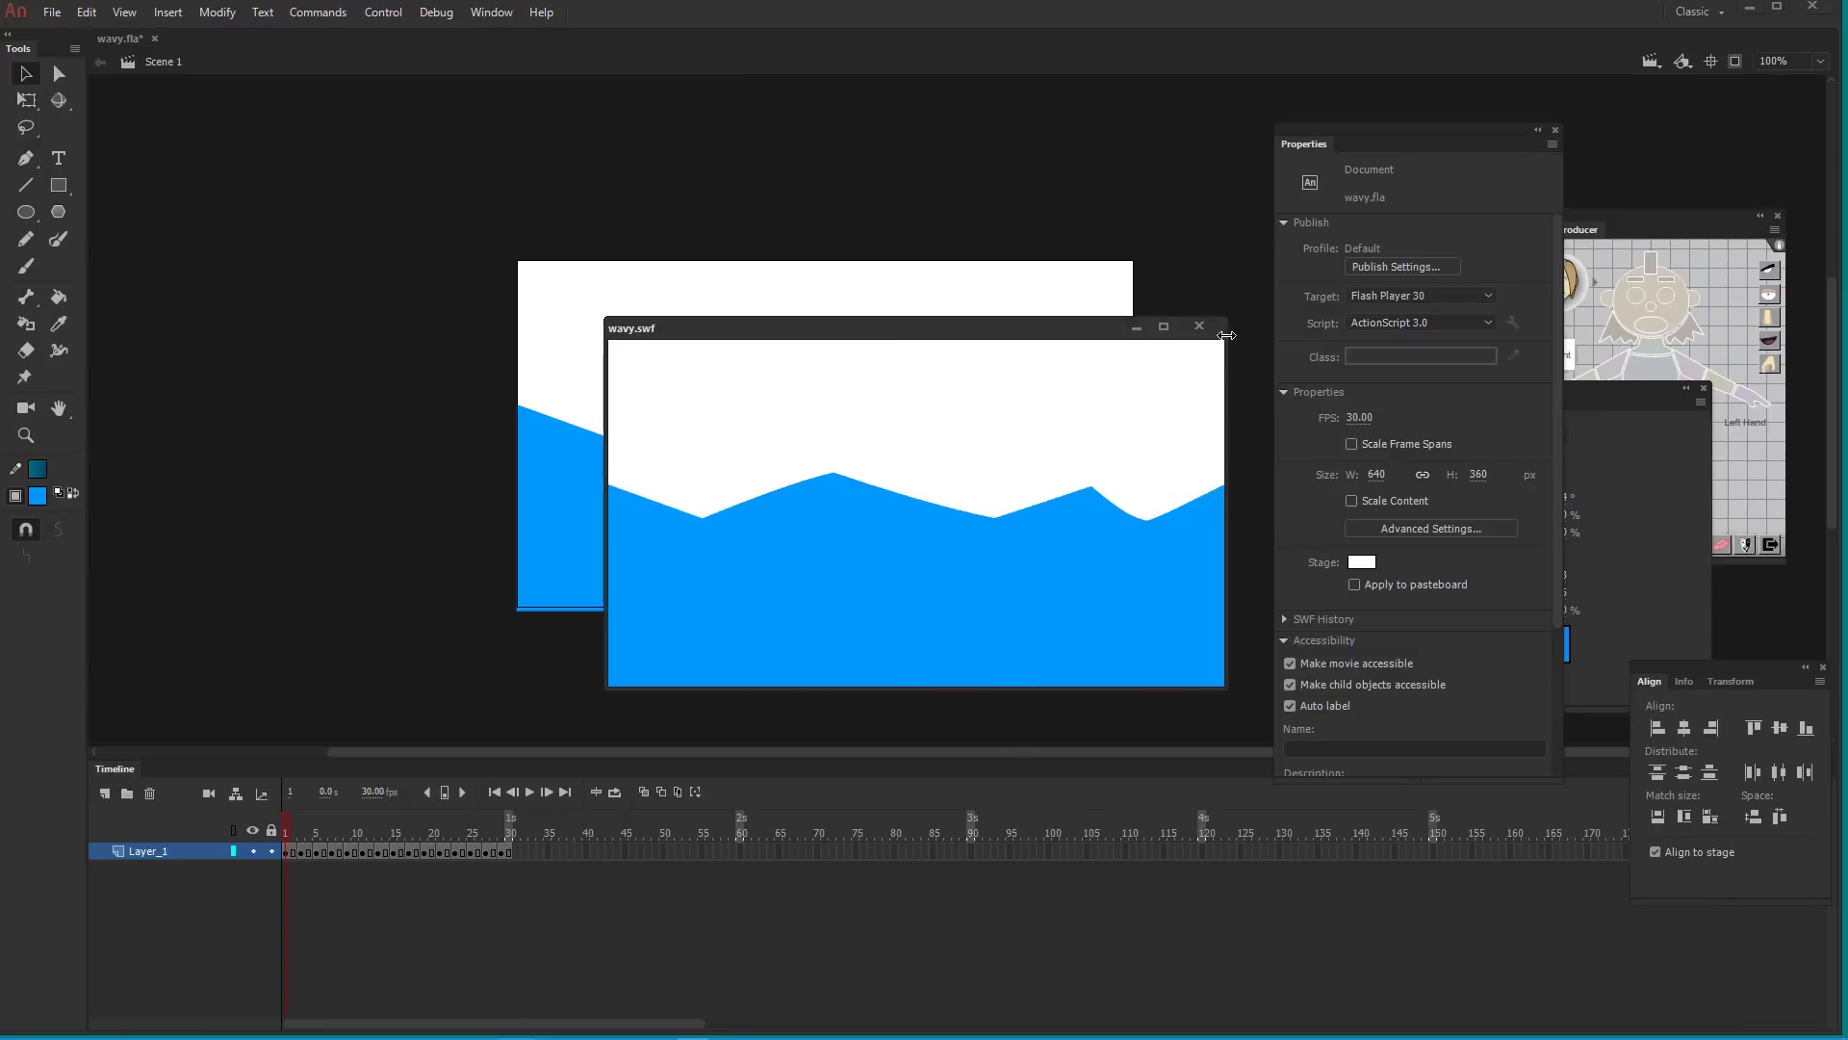
{"action": "left_click", "coordinate": [1207, 328]}
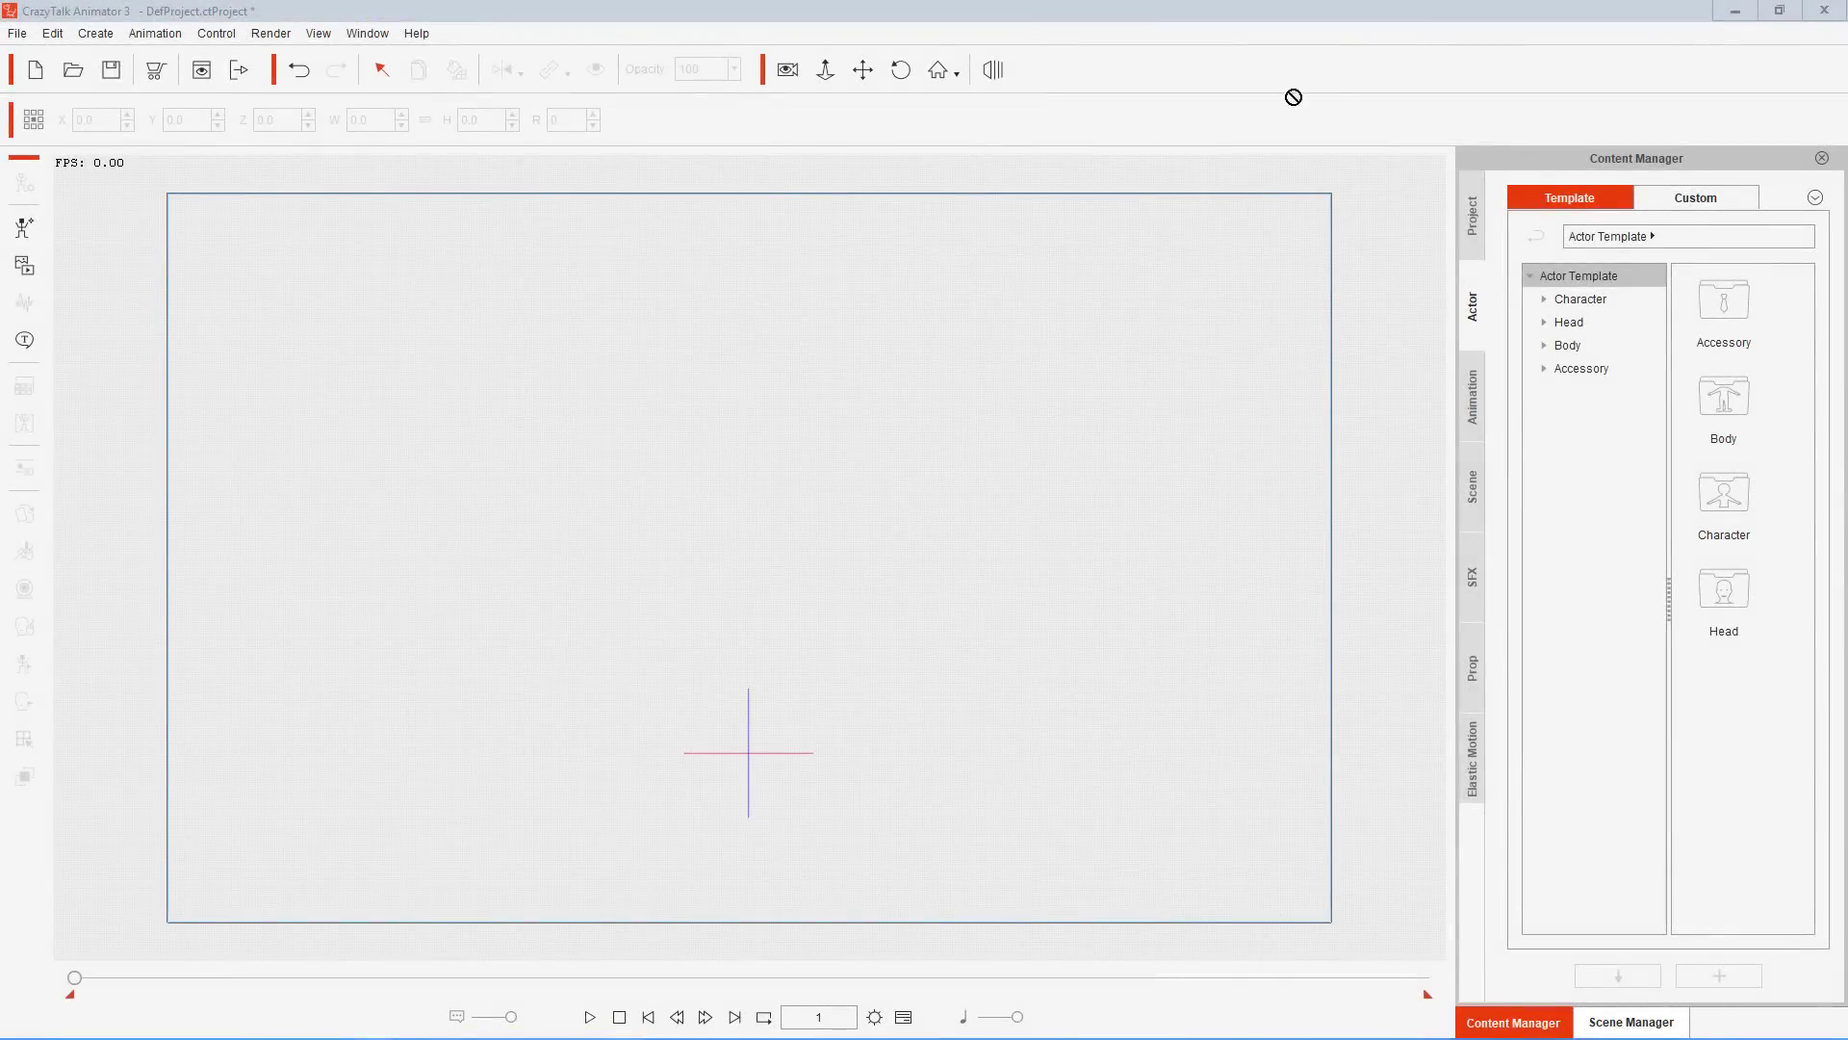
Switch to CrazyTalk Animator 3, bring the exported wavy SWF into the scene, play it back and stop playback
{"action": "mouse_move", "coordinate": [1293, 96]}
{"action": "left_mouse_down"}
{"action": "mouse_move", "coordinate": [1010, 453]}
{"action": "mouse_move", "coordinate": [744, 458]}
{"action": "mouse_move", "coordinate": [866, 451]}
{"action": "left_mouse_up"}
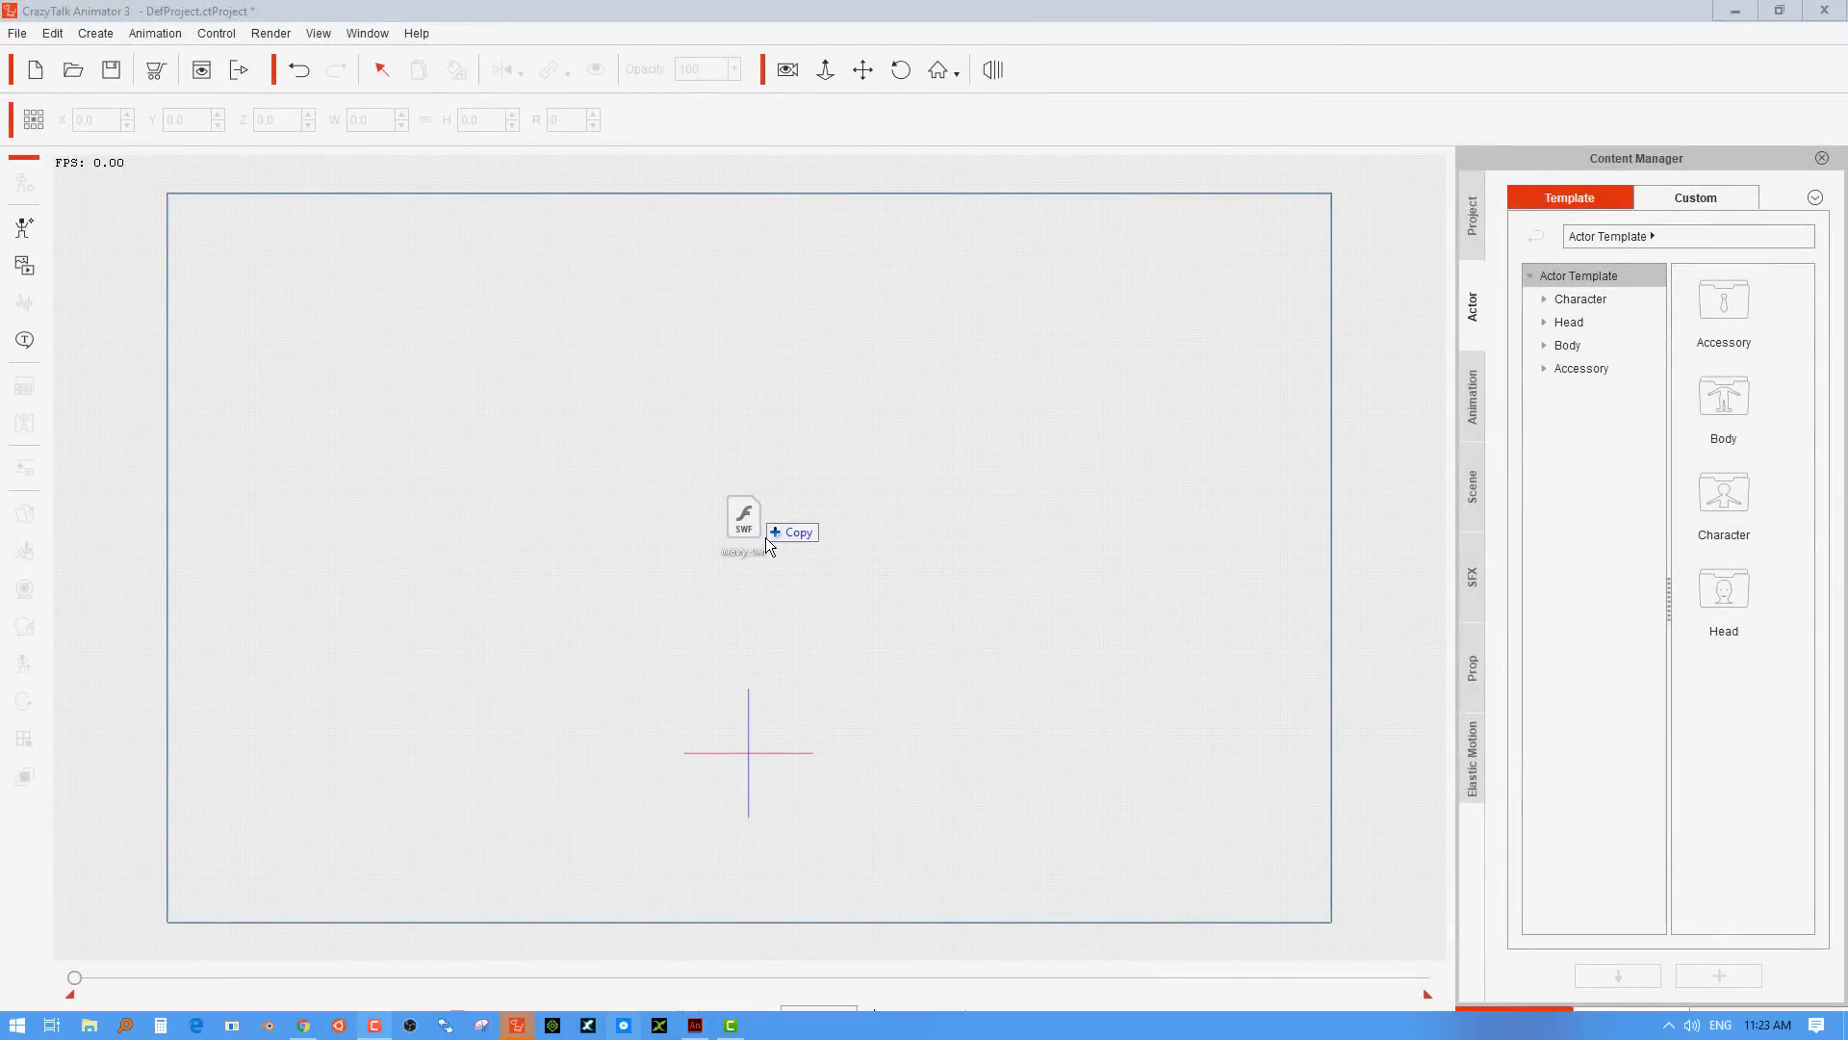
{"action": "mouse_move", "coordinate": [766, 537]}
{"action": "left_mouse_down"}
{"action": "mouse_move", "coordinate": [772, 640]}
{"action": "mouse_move", "coordinate": [804, 709]}
{"action": "left_mouse_up"}
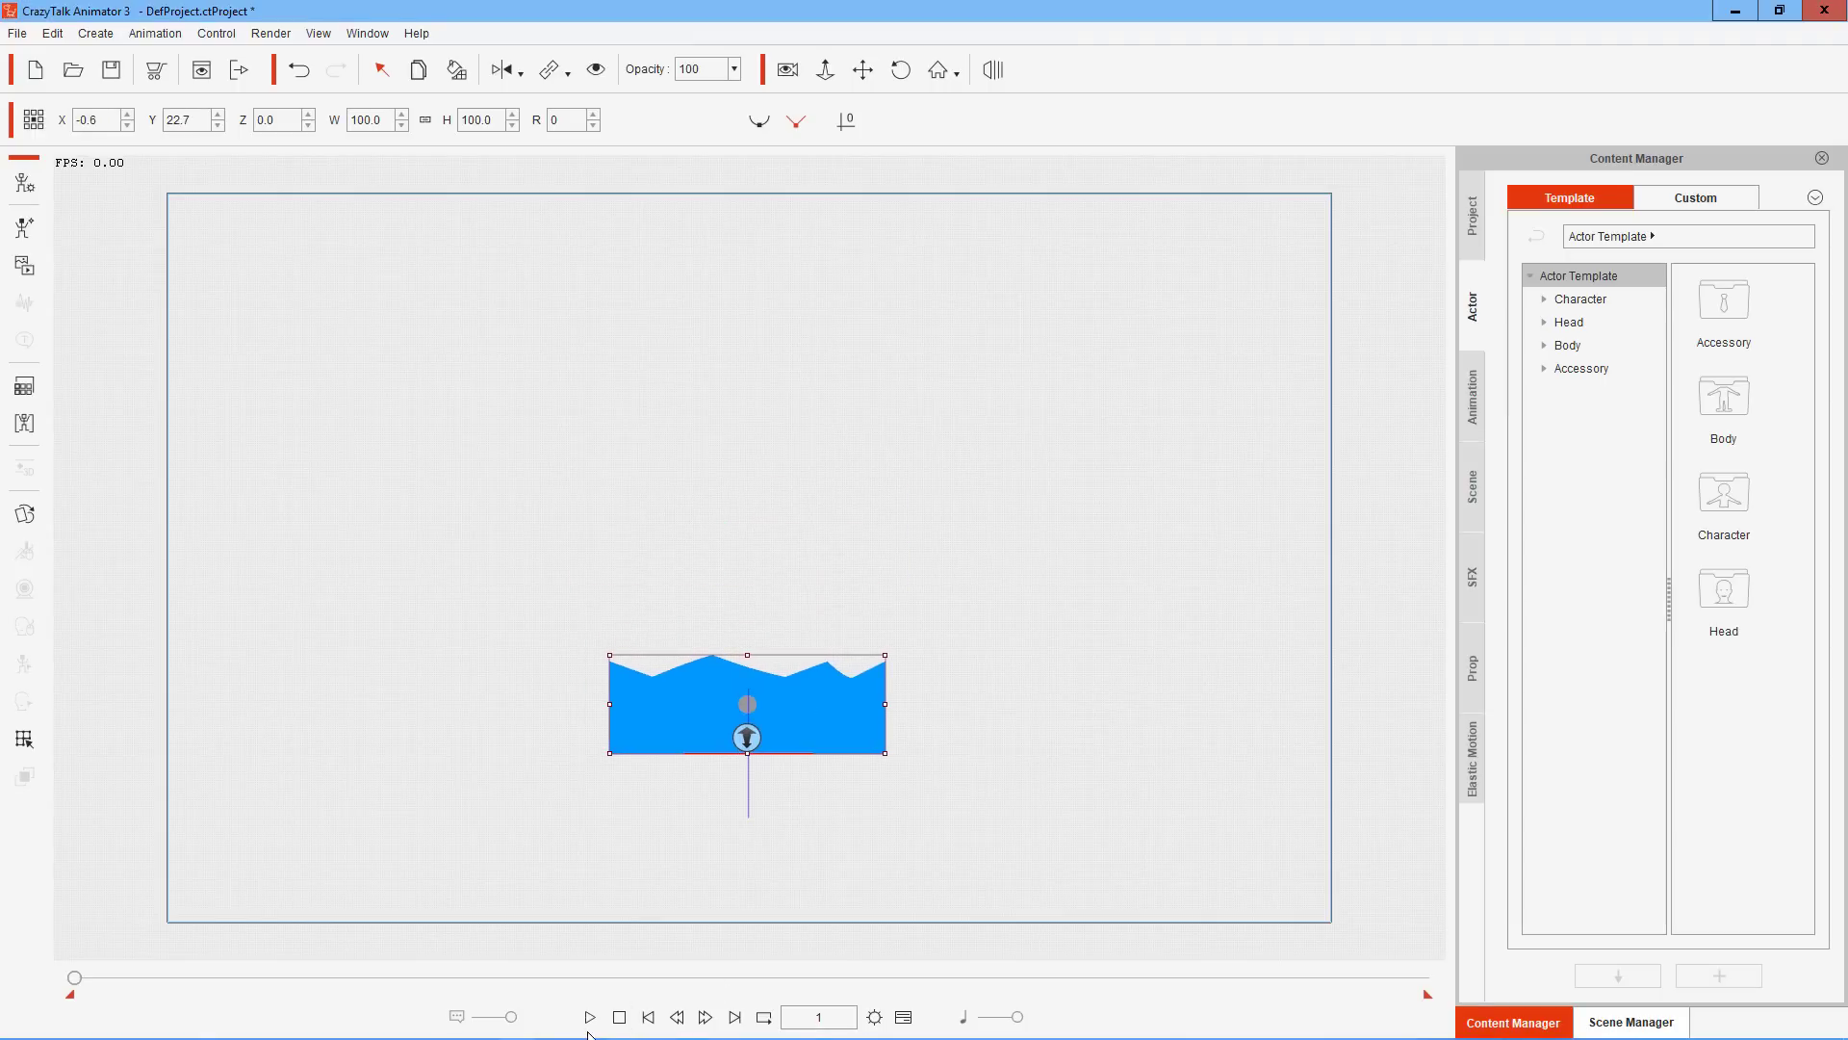
{"action": "mouse_move", "coordinate": [590, 1035]}
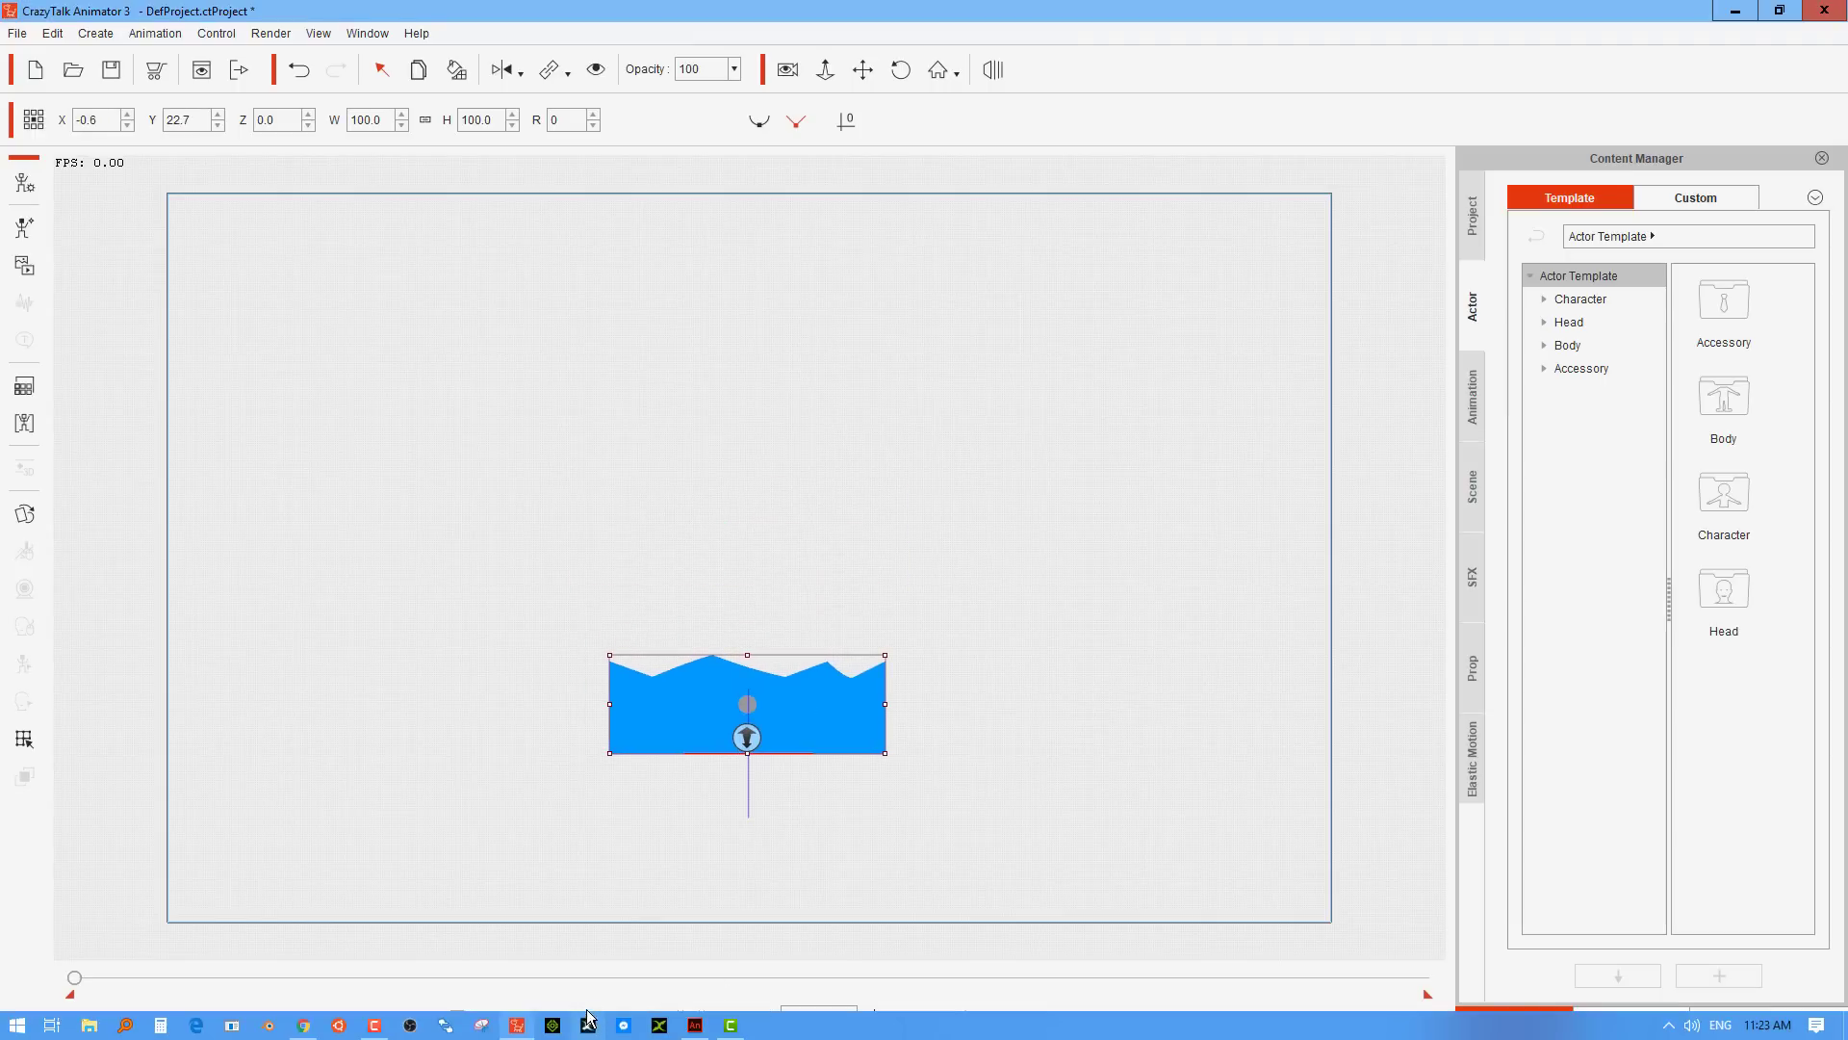
{"action": "left_click", "coordinate": [590, 1017]}
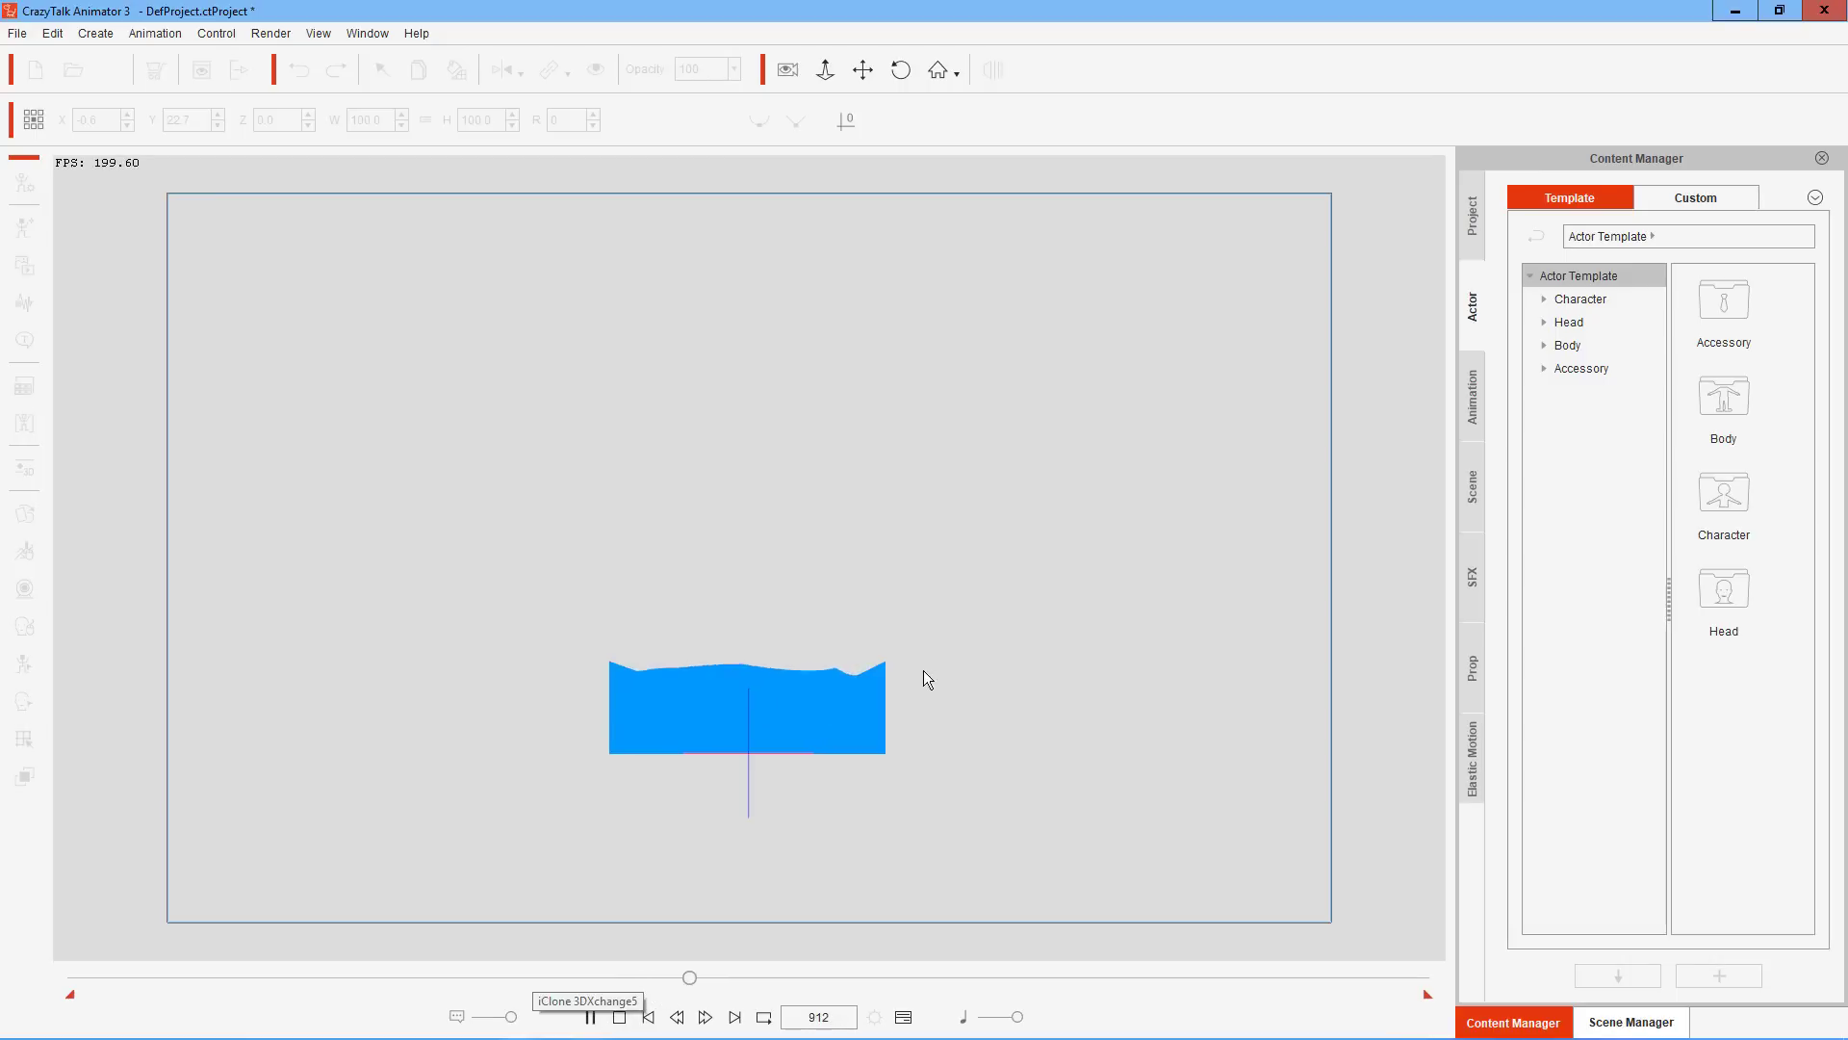
{"action": "left_click", "coordinate": [619, 1017]}
{"action": "left_click_drag", "start_coordinate": [956, 696], "coordinate": [951, 741]}
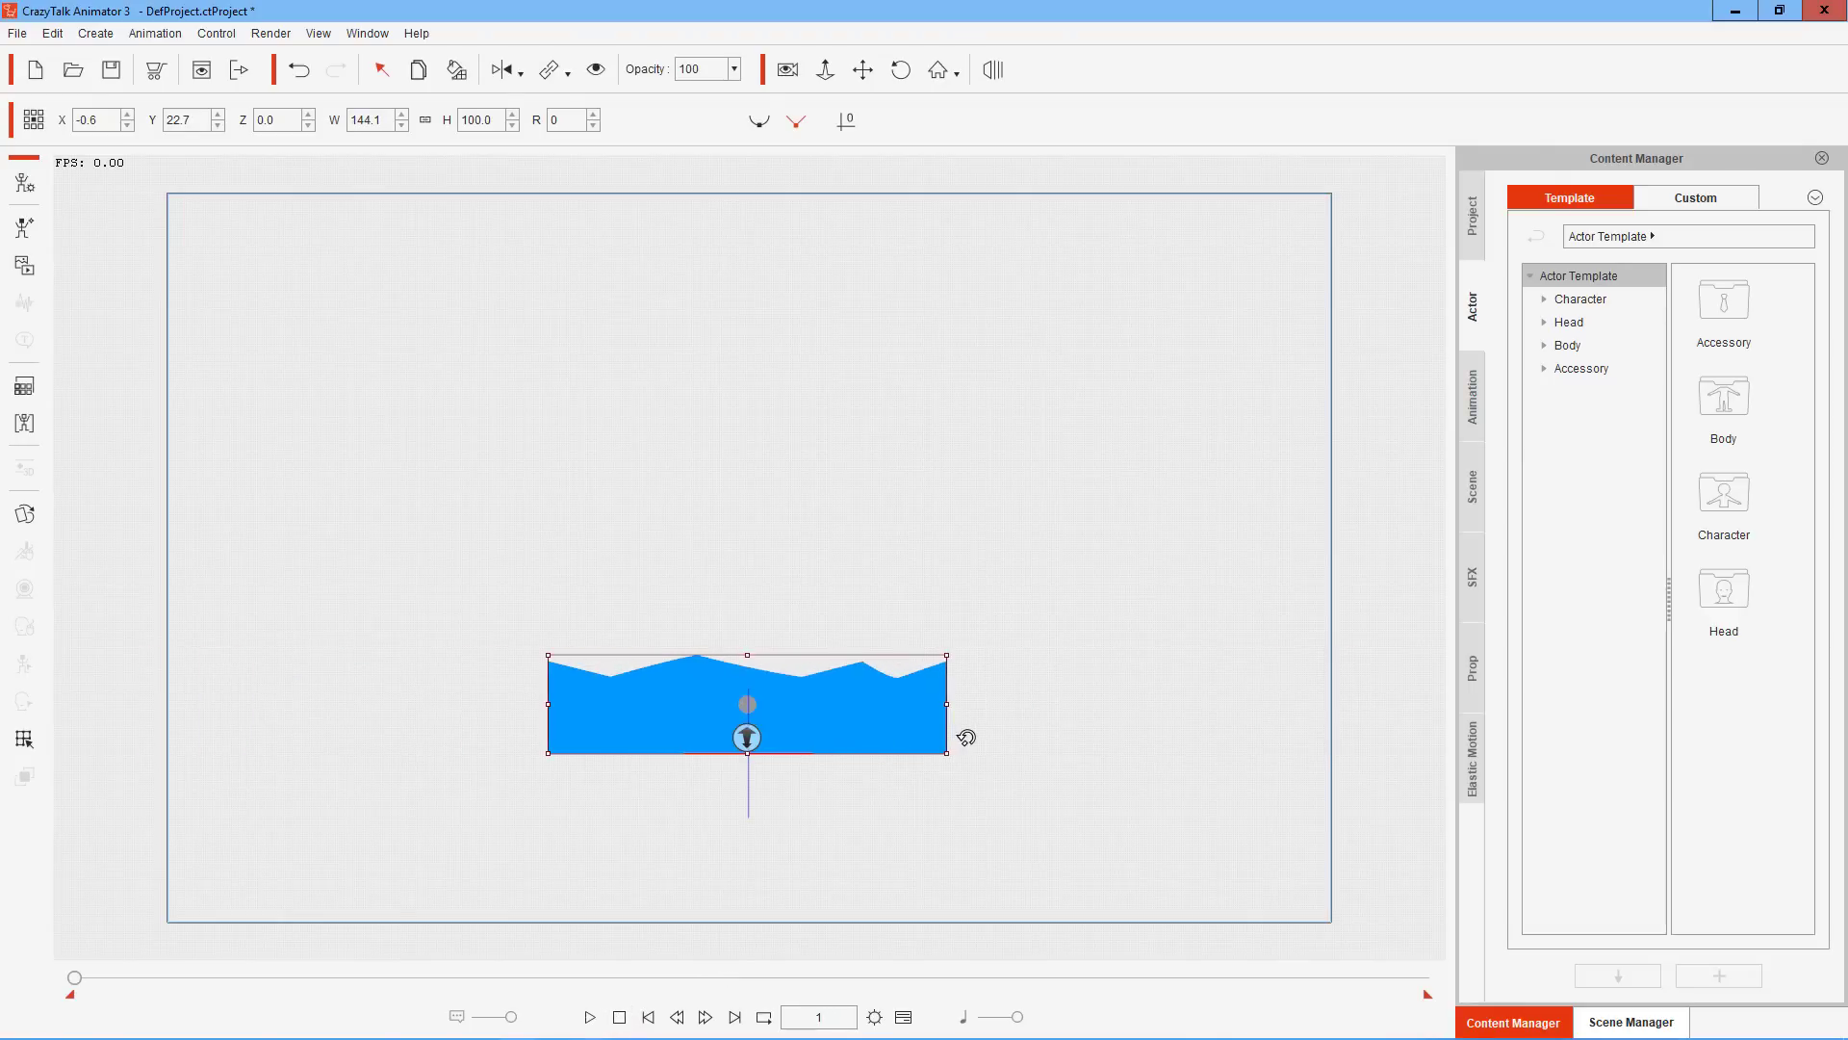
{"action": "key", "text": "ctrl+z"}
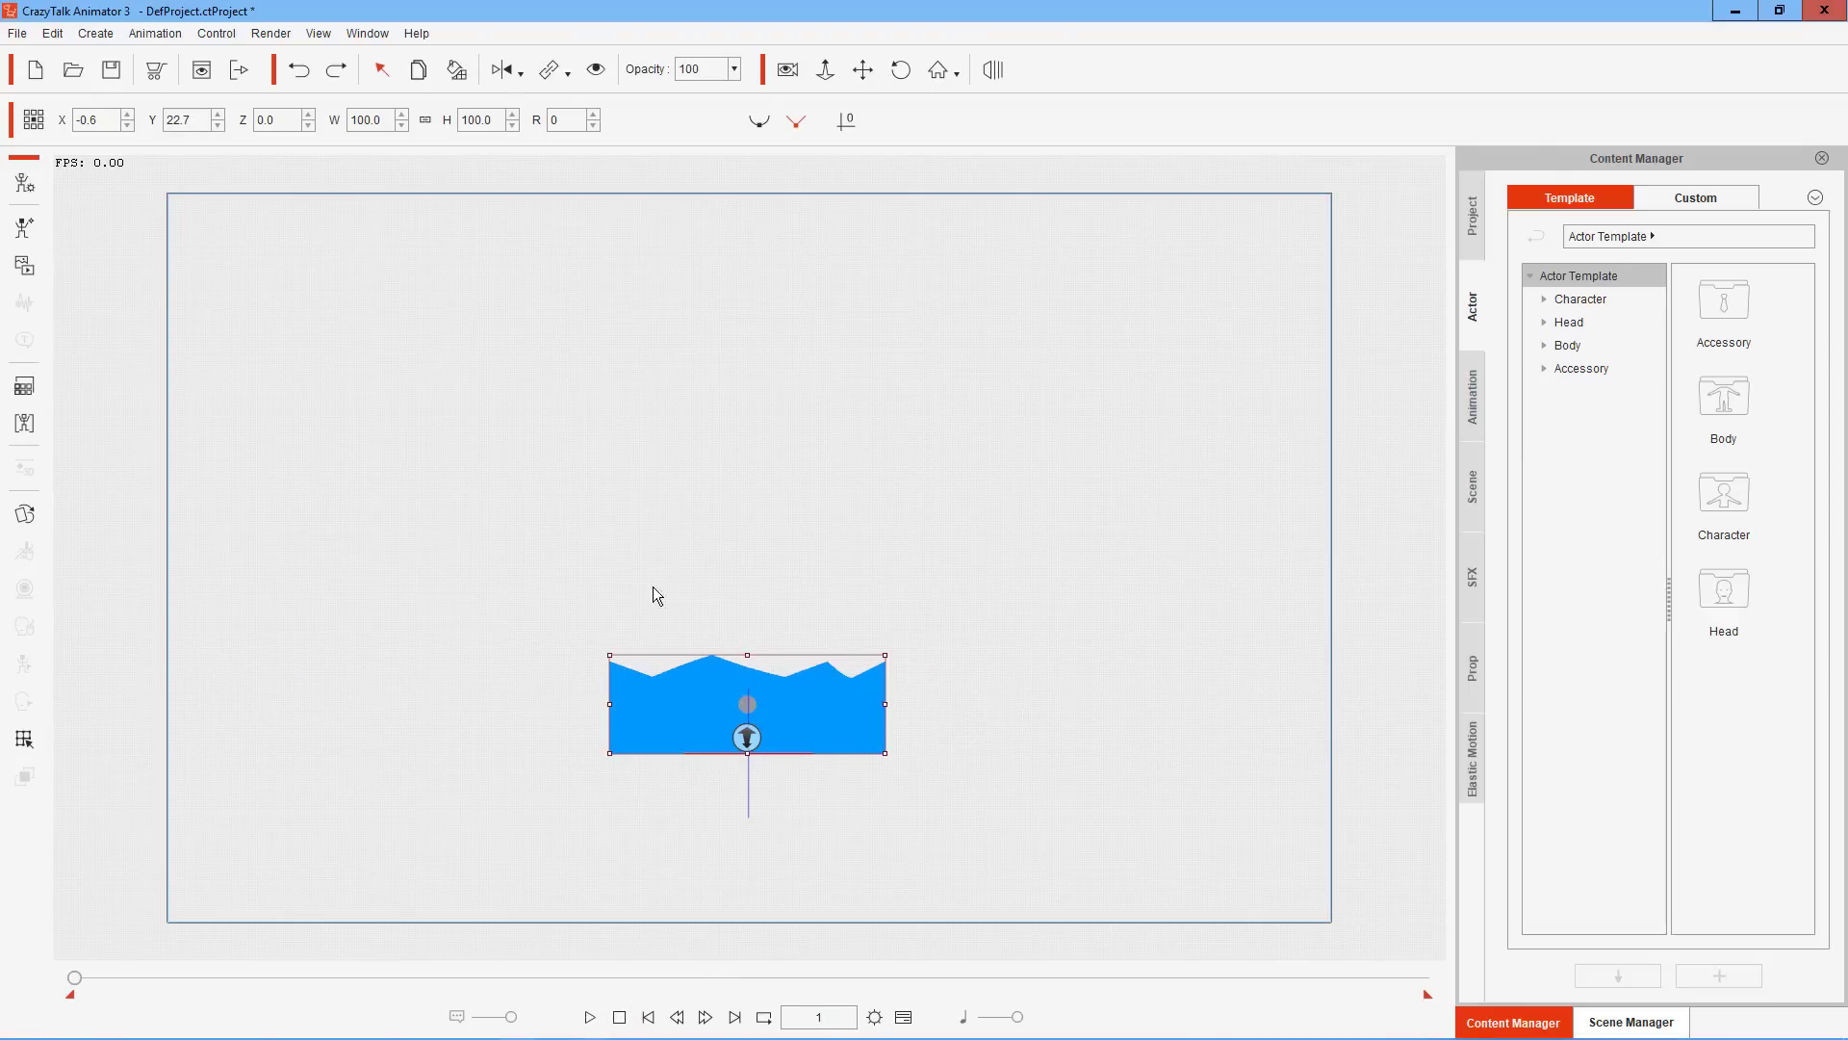
{"action": "left_click", "coordinate": [24, 387]}
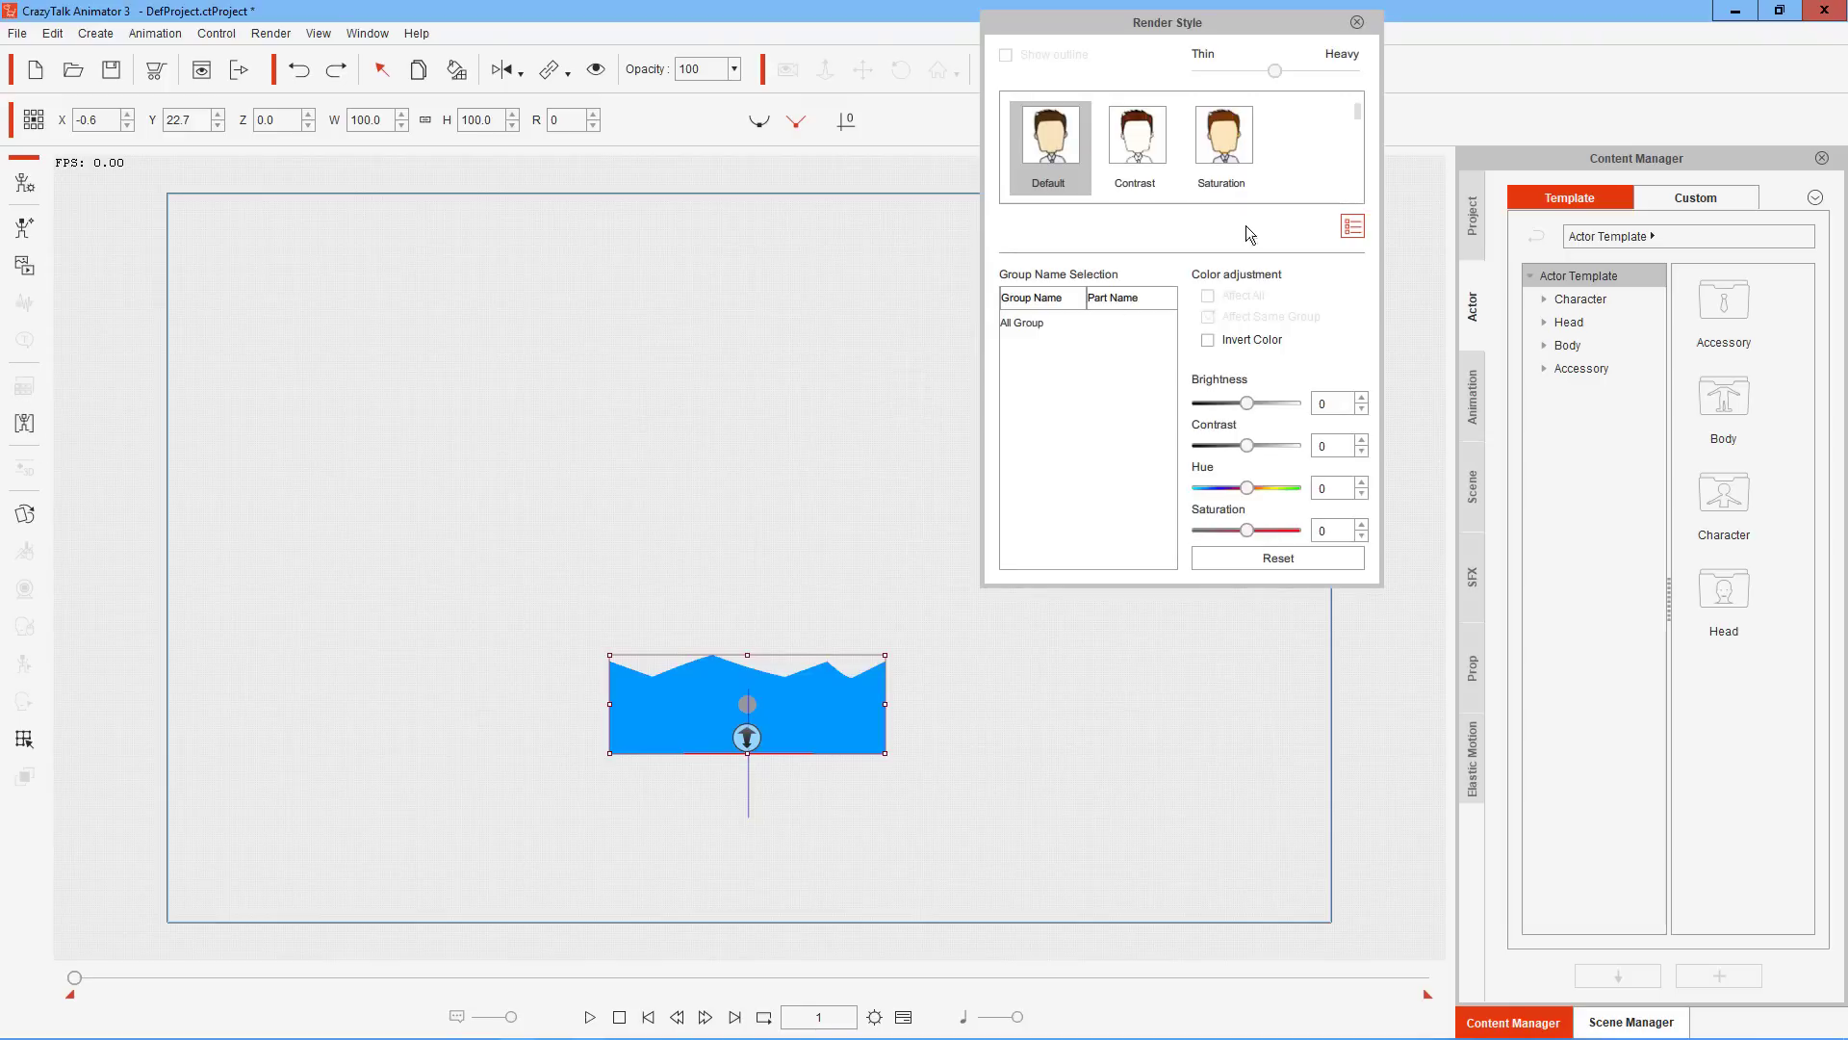
{"action": "left_click", "coordinate": [1356, 22]}
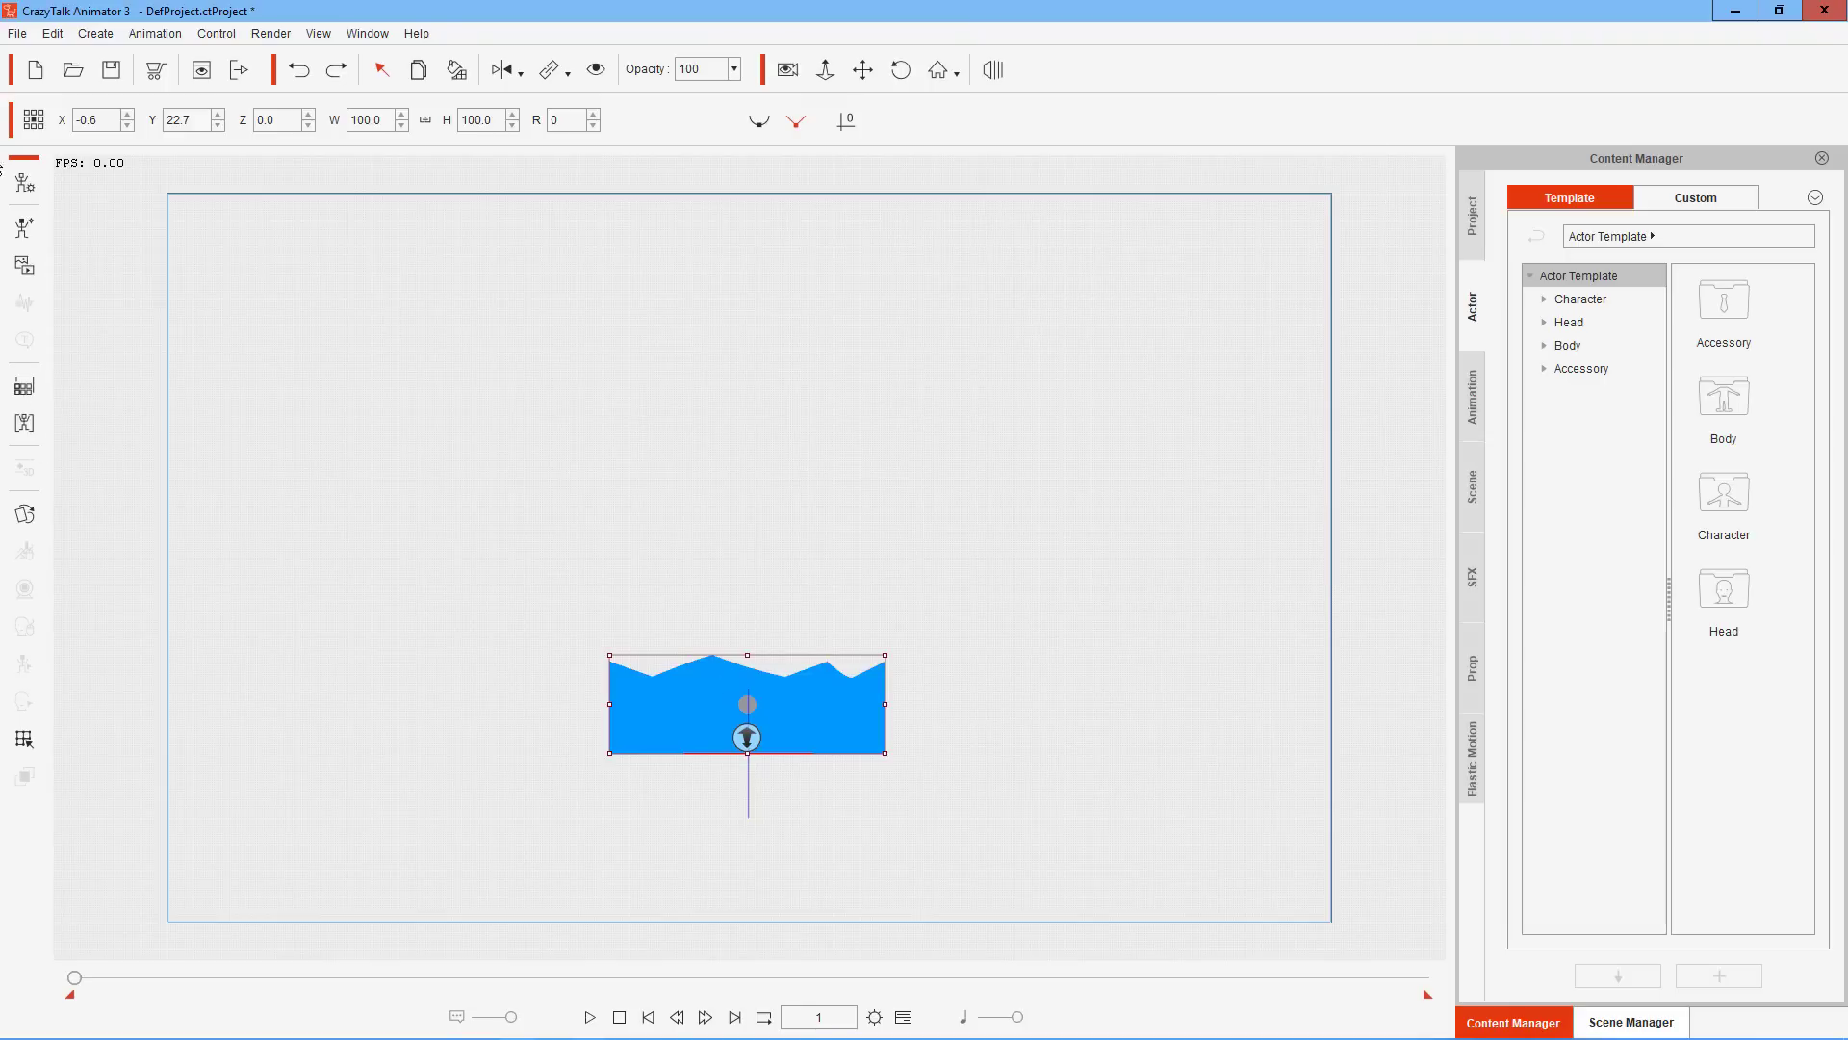
Open the wave in the composer, assign all its wavy vector styles to the Skin01 group, and return to the stage
{"action": "left_click", "coordinate": [24, 183]}
{"action": "left_click", "coordinate": [832, 555]}
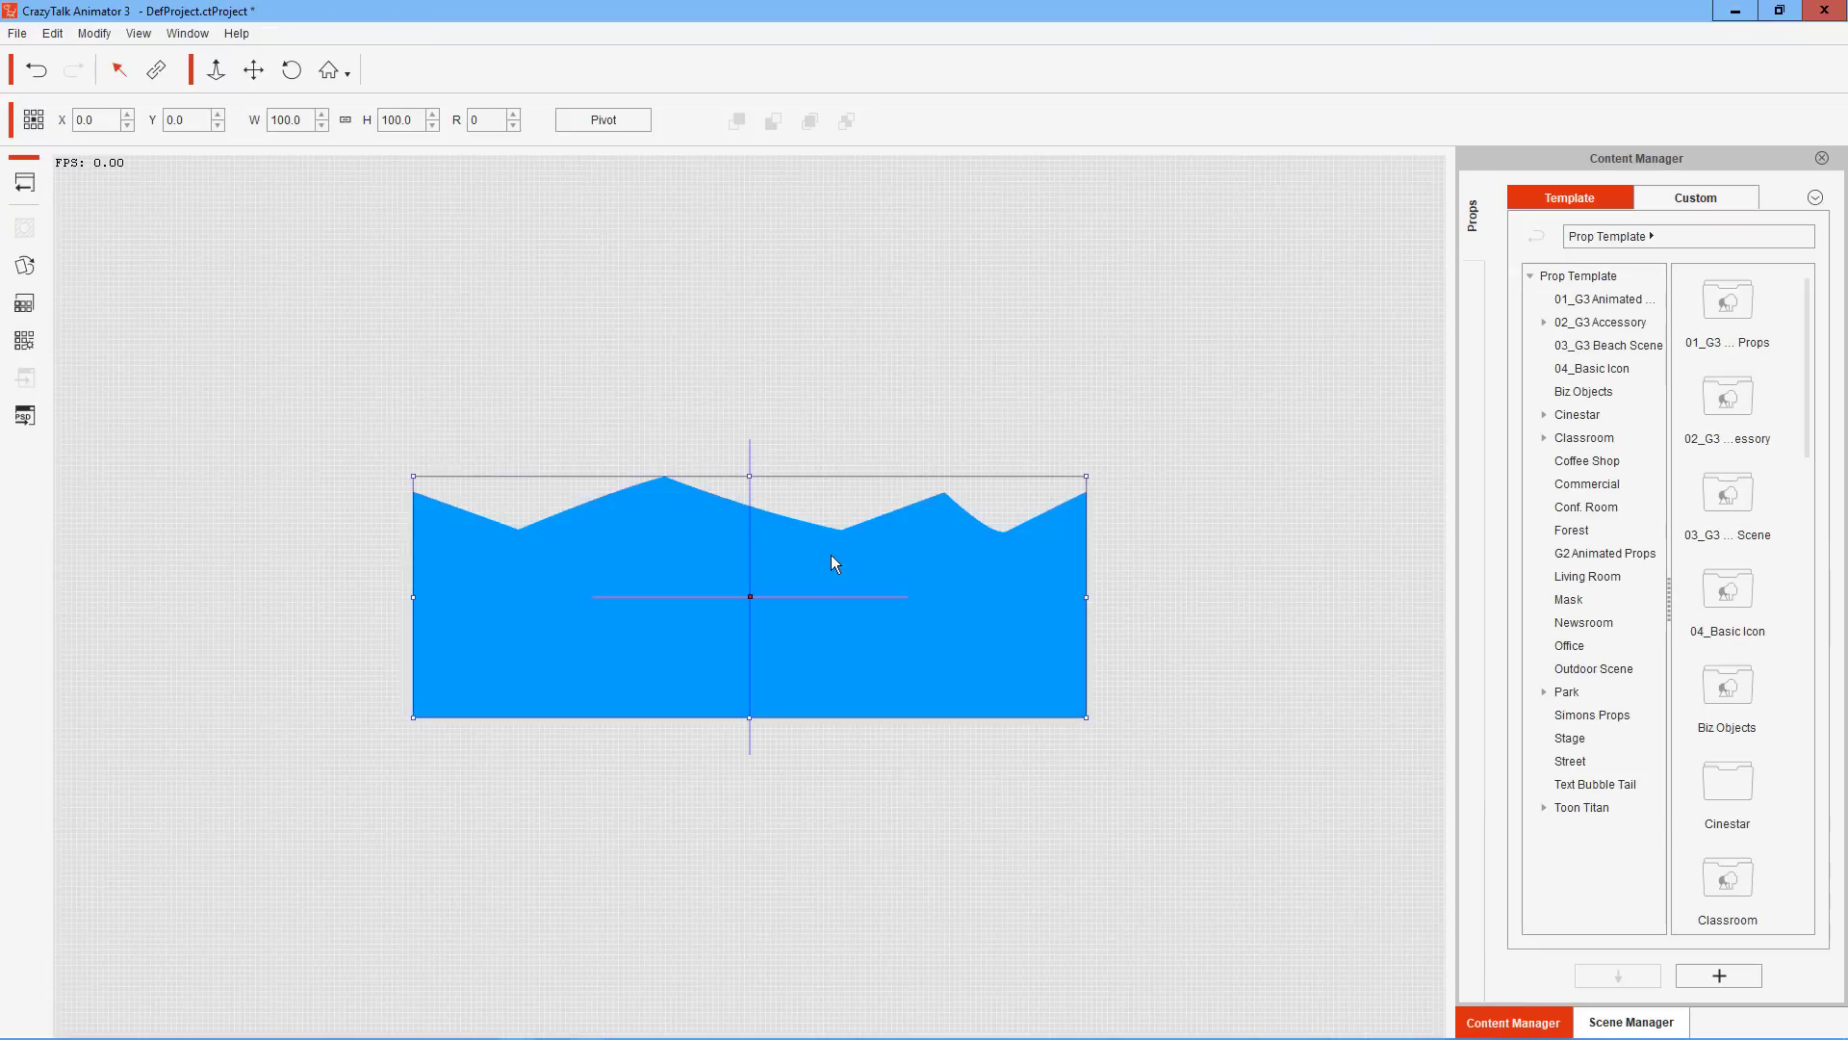
{"action": "left_click", "coordinate": [24, 340]}
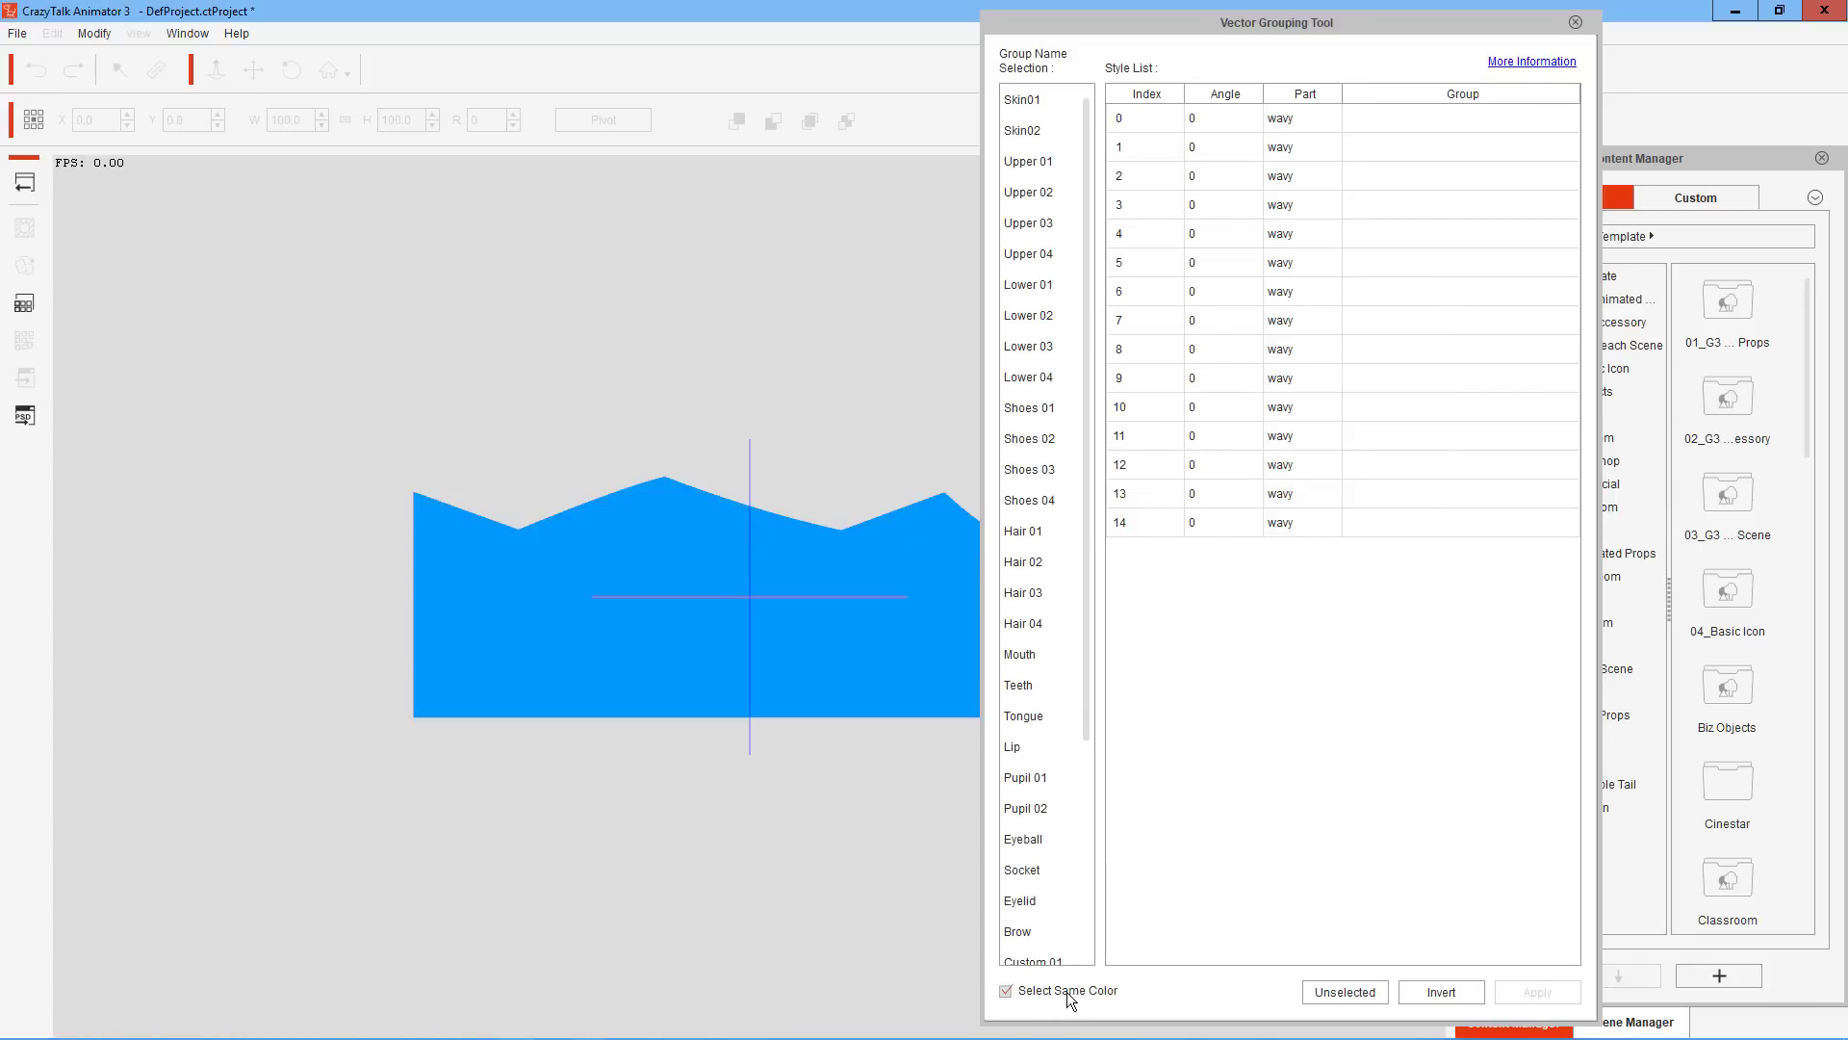
{"action": "left_click", "coordinate": [1284, 120]}
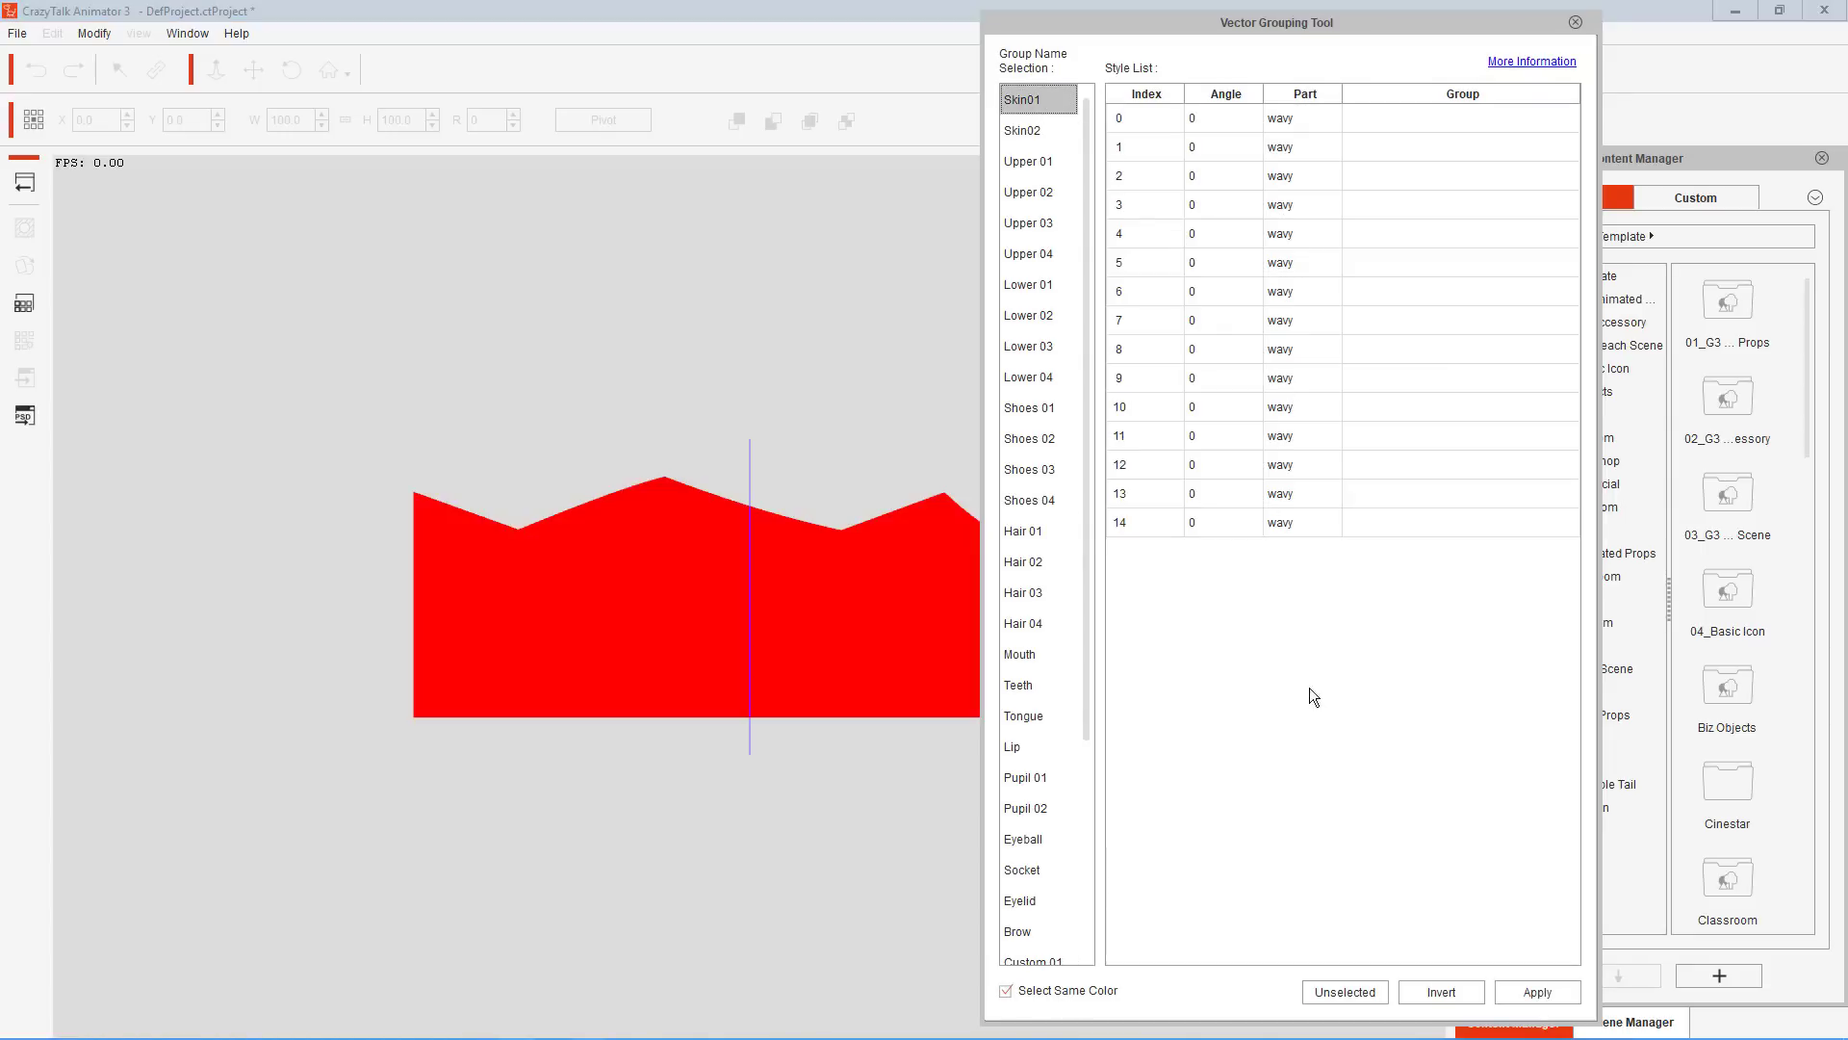
{"action": "left_click", "coordinate": [1534, 991]}
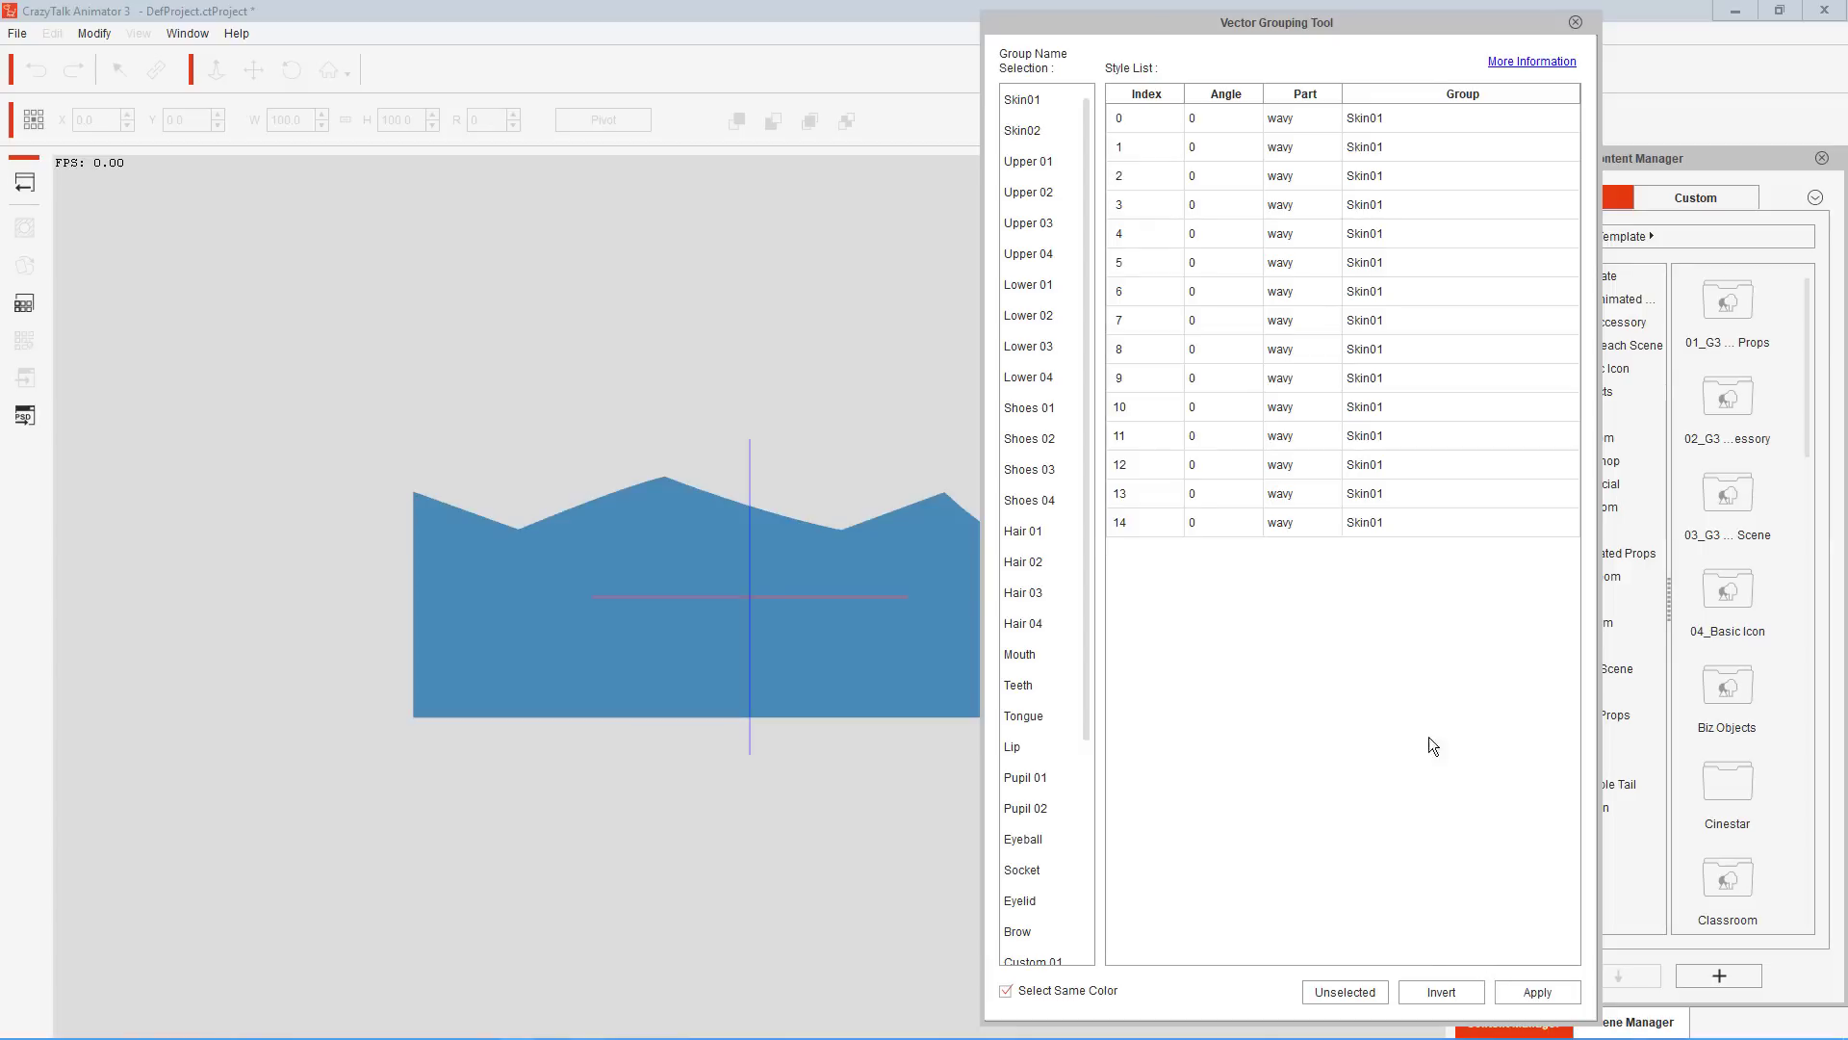
{"action": "left_click", "coordinate": [1574, 22]}
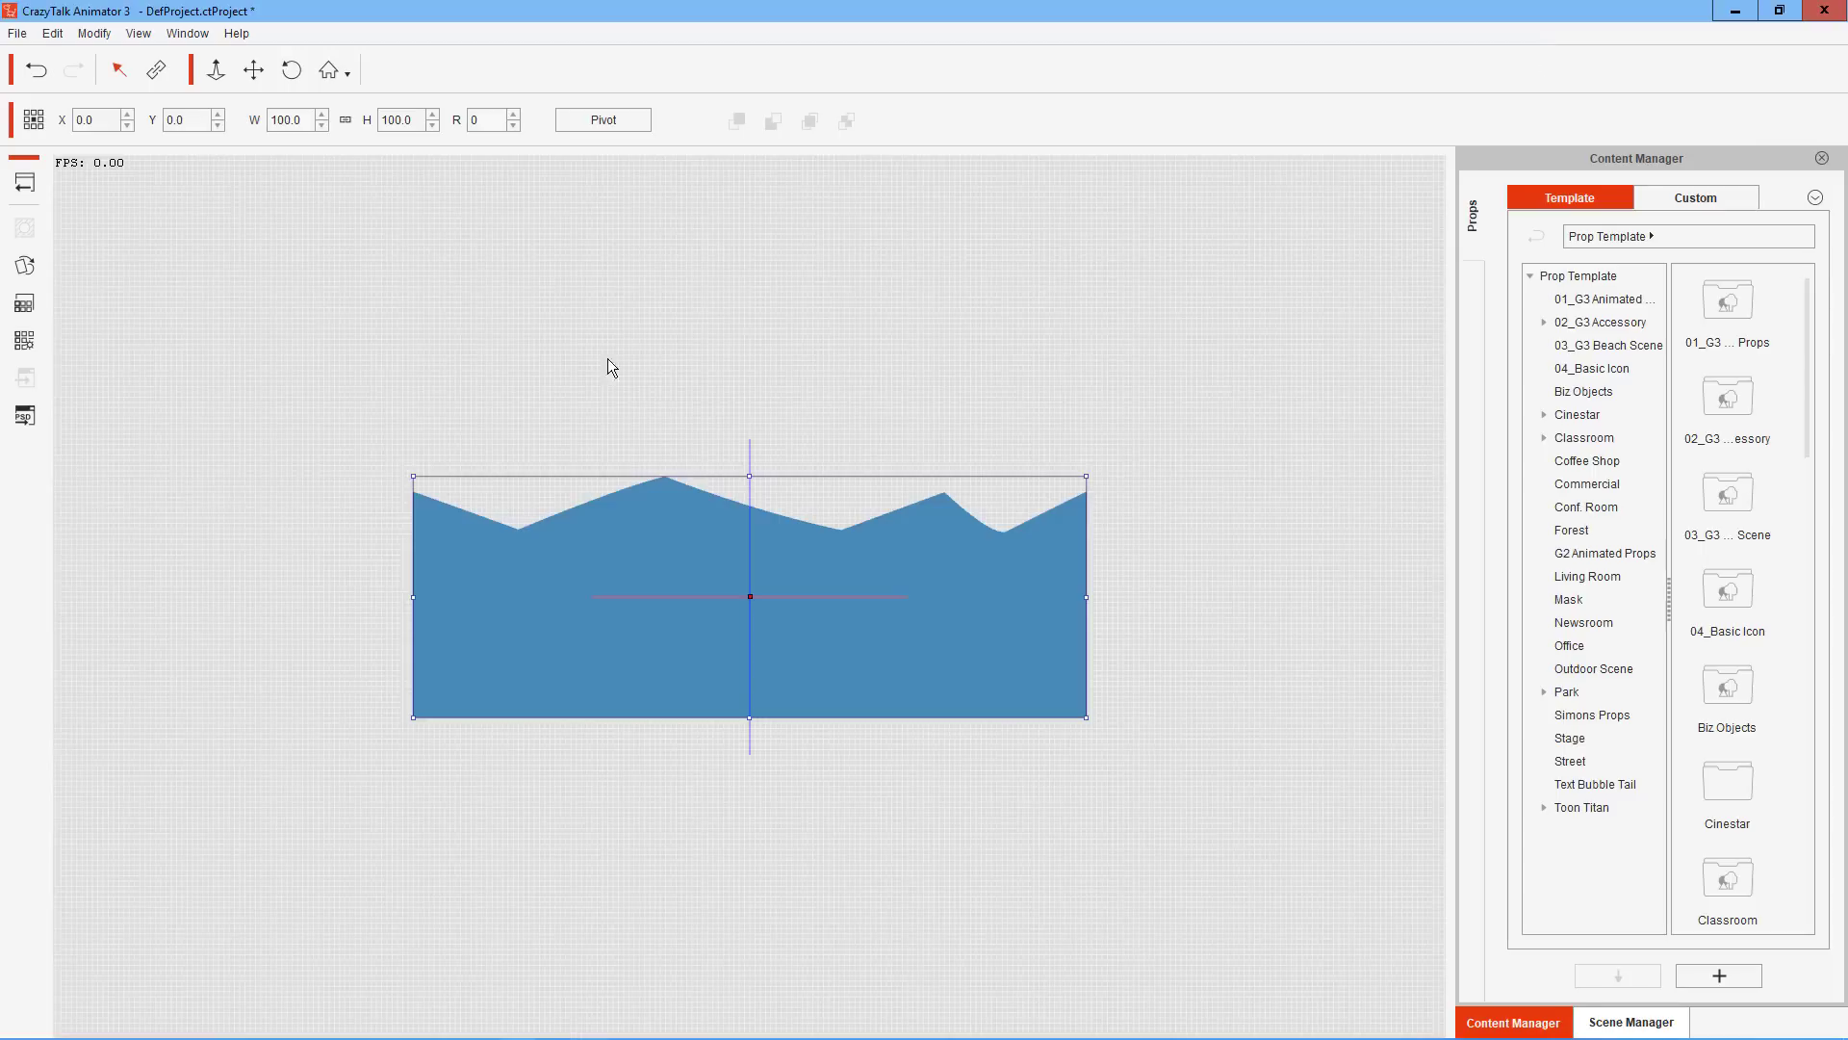
{"action": "left_click", "coordinate": [26, 183]}
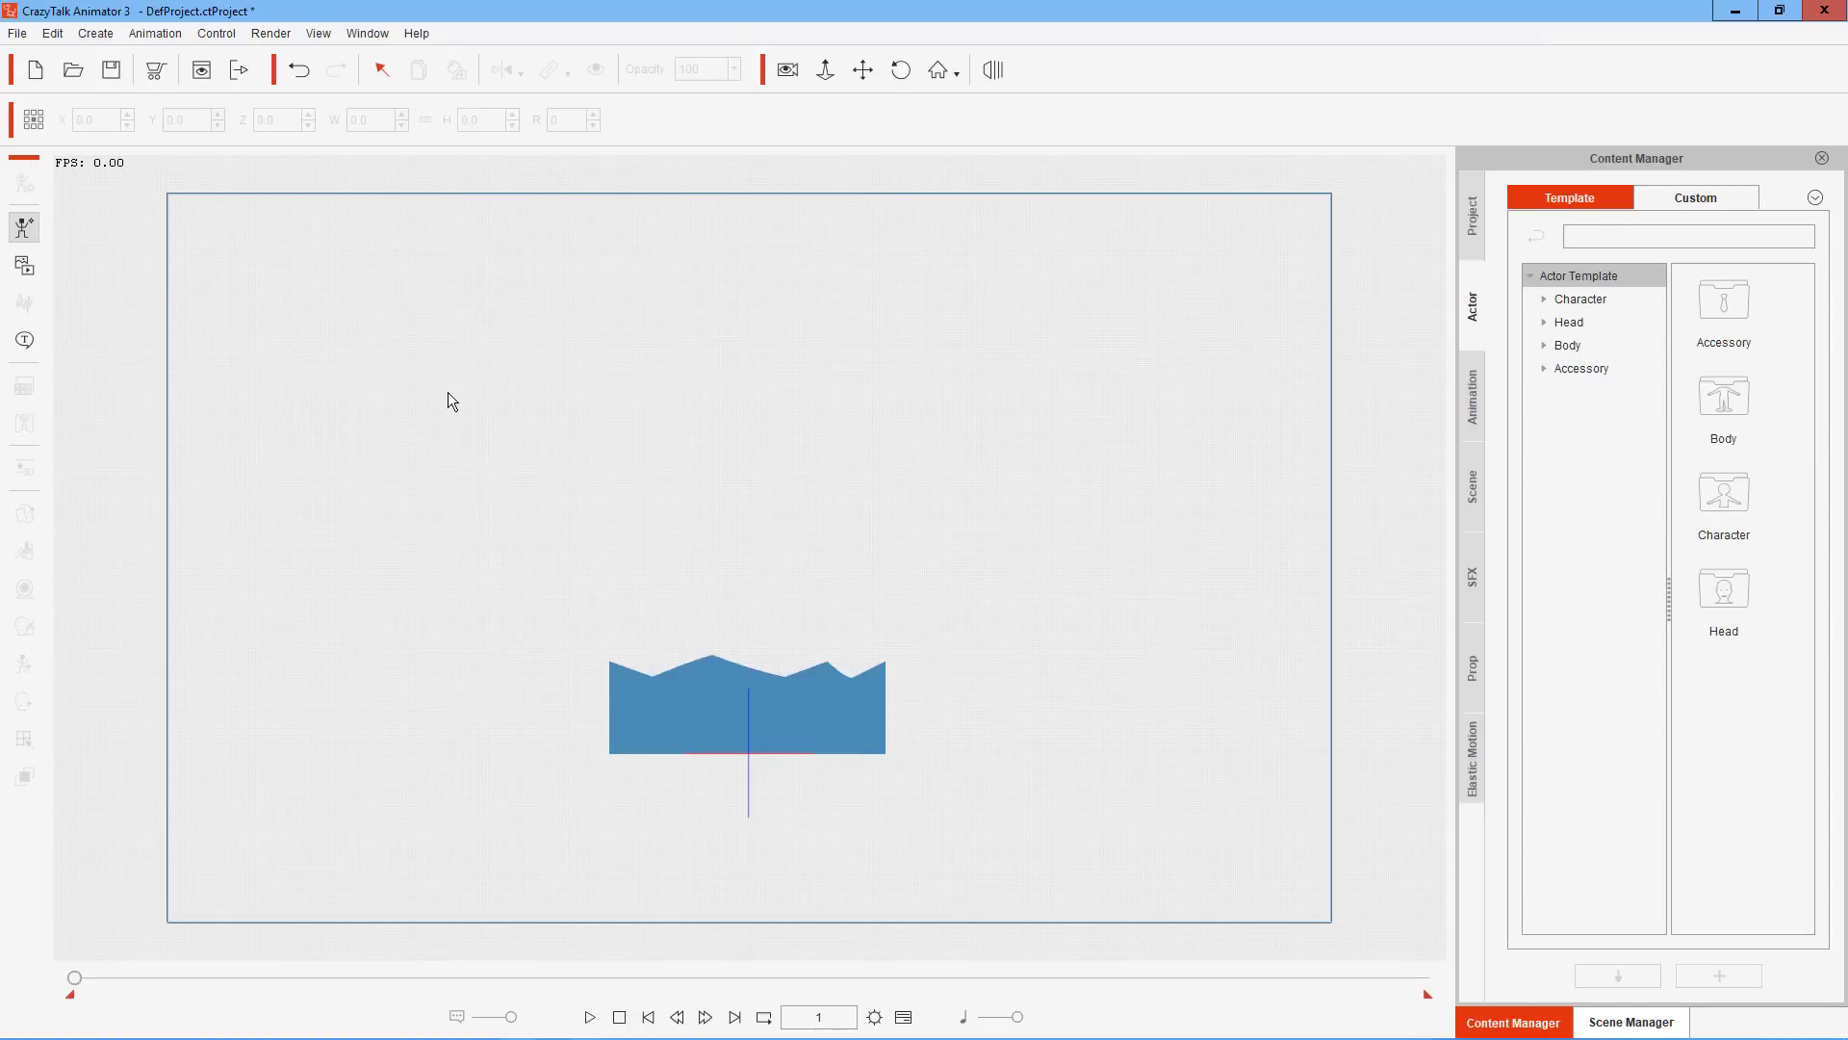
Scale the wave to 459.5 wide and 174.0 high and move it along the bottom edge of the stage frame
{"action": "left_click", "coordinate": [682, 708]}
{"action": "mouse_move", "coordinate": [658, 709]}
{"action": "left_mouse_down"}
{"action": "mouse_move", "coordinate": [607, 712]}
{"action": "mouse_move", "coordinate": [665, 714]}
{"action": "left_mouse_up"}
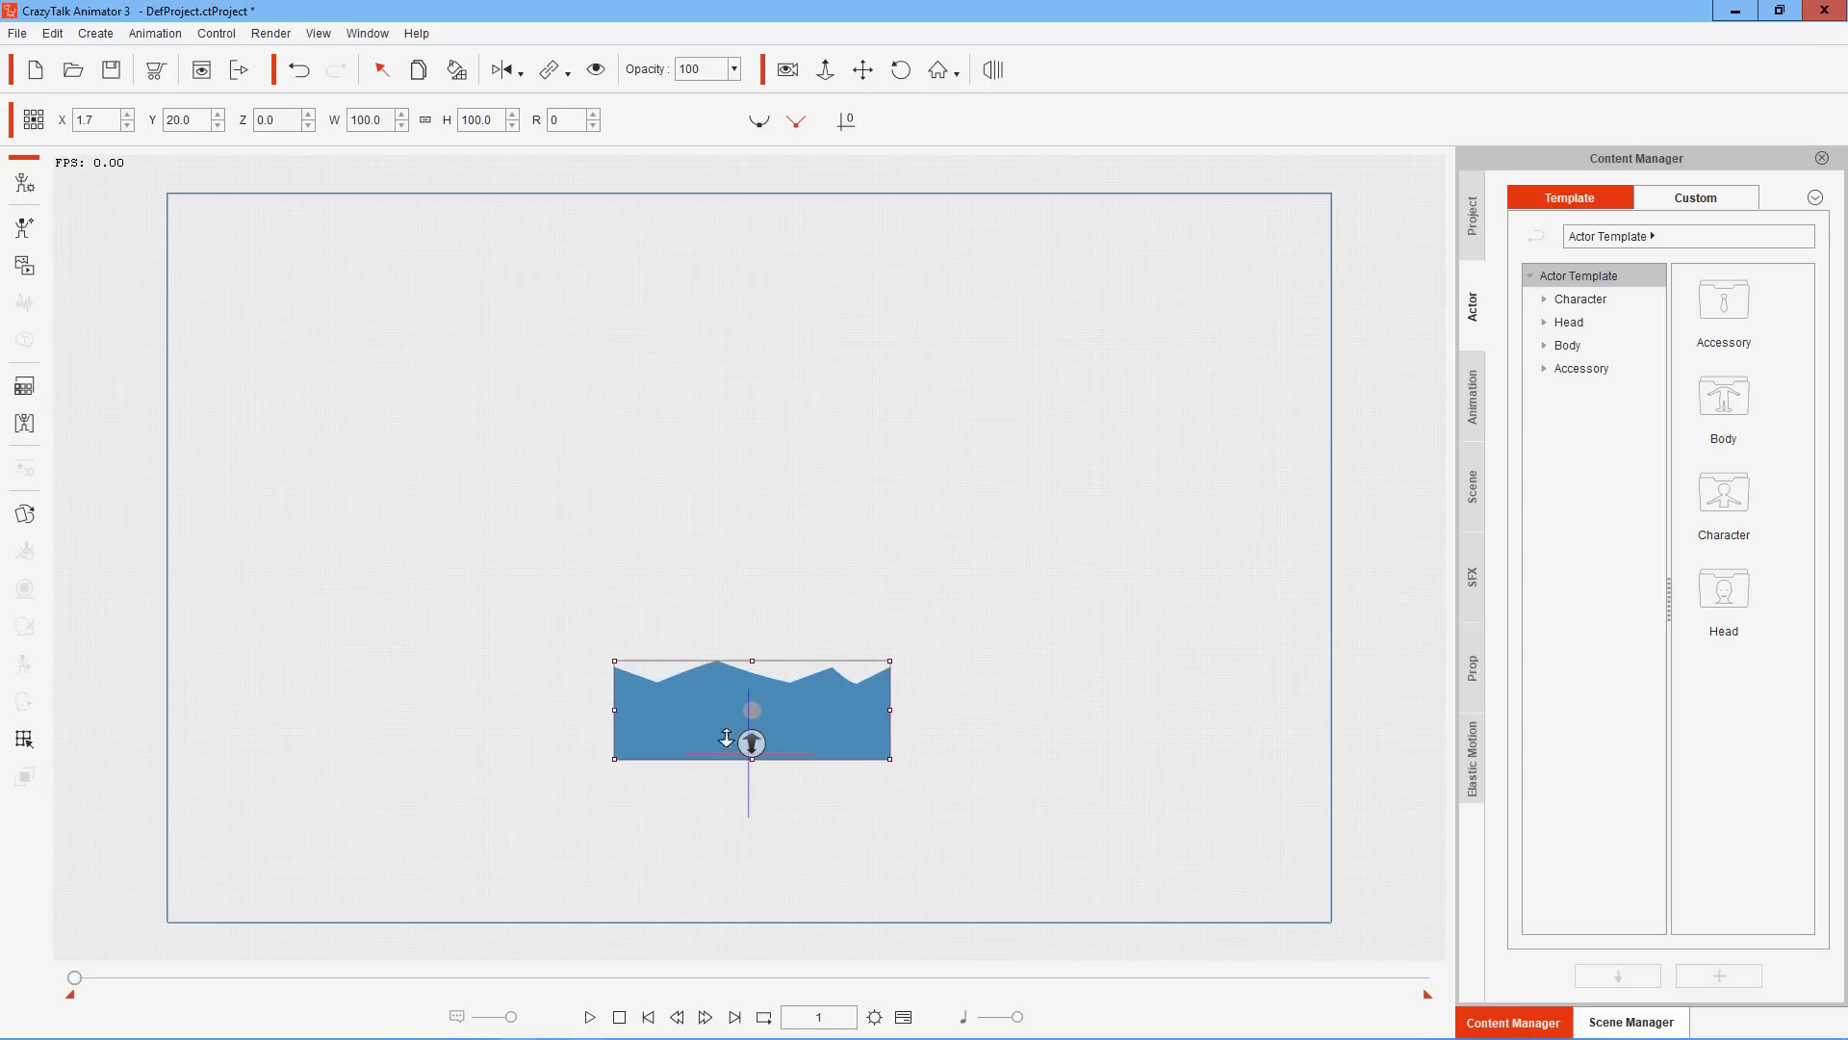
{"action": "left_click_drag", "start_coordinate": [814, 701], "coordinate": [1401, 510]}
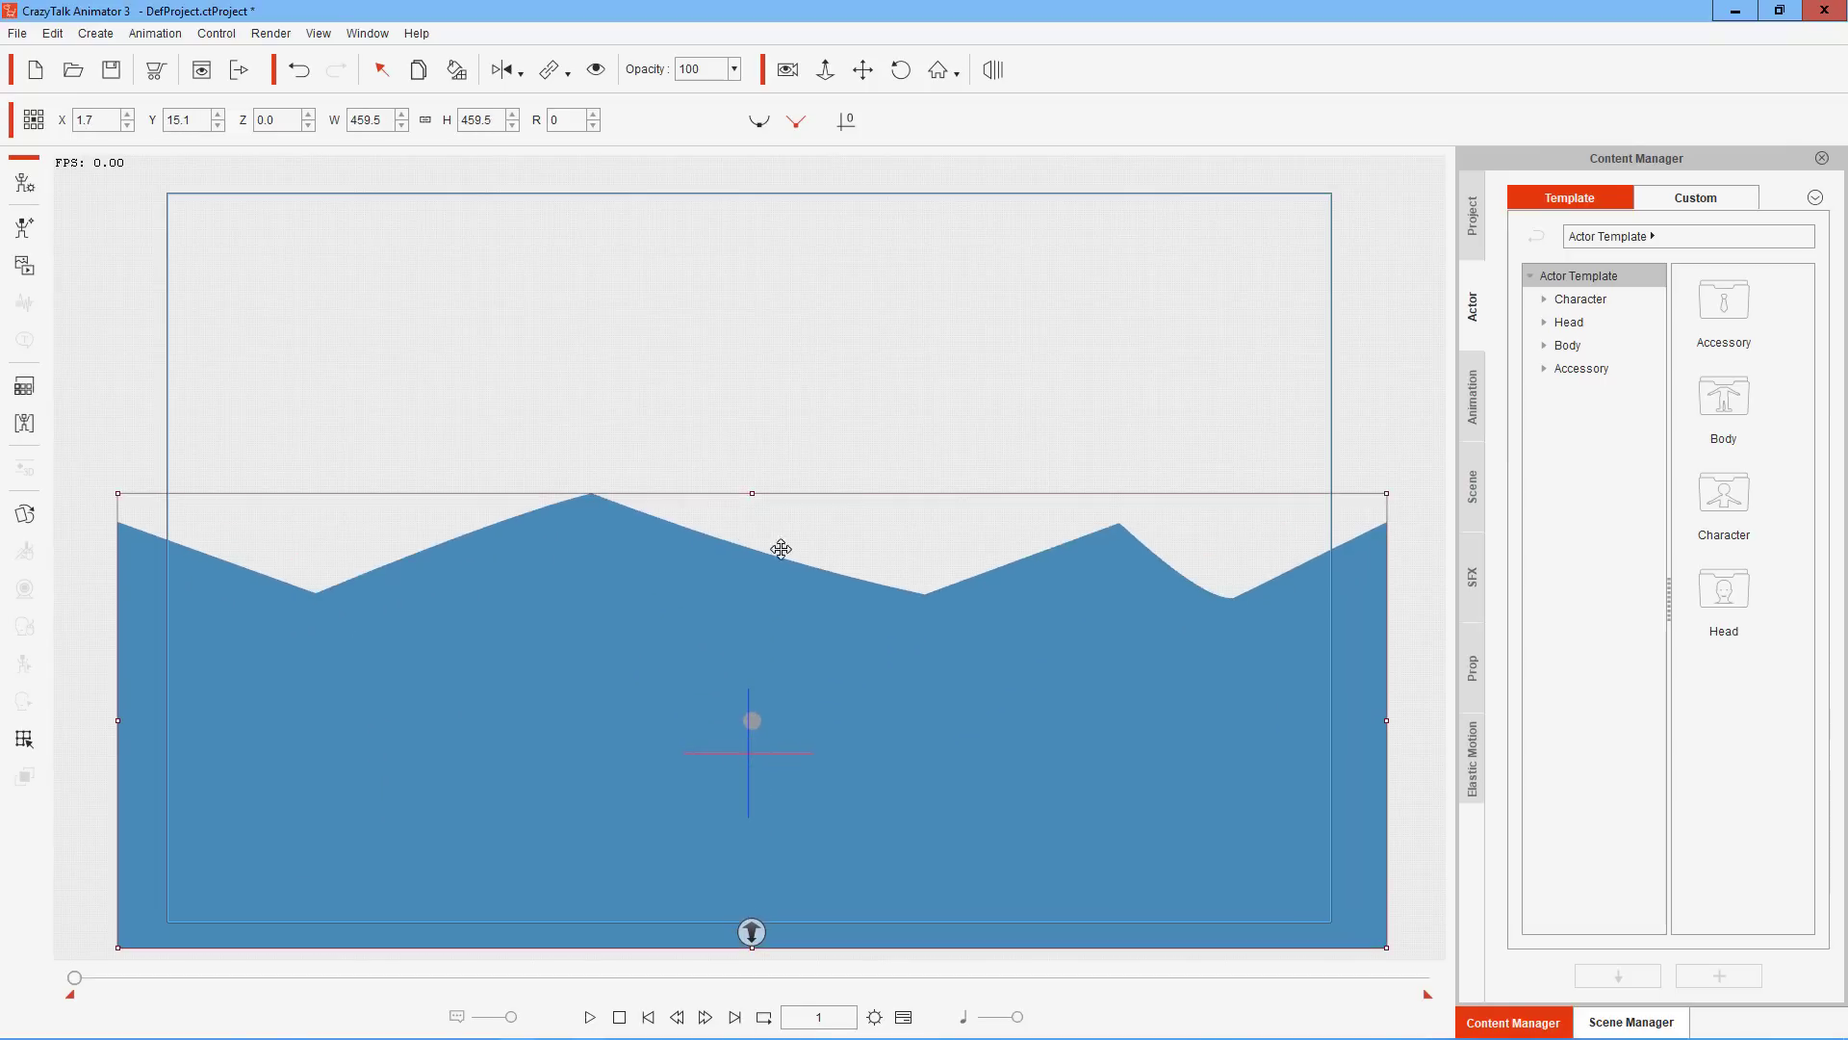
{"action": "left_click_drag", "start_coordinate": [757, 496], "coordinate": [722, 637]}
{"action": "left_click_drag", "start_coordinate": [868, 732], "coordinate": [871, 871]}
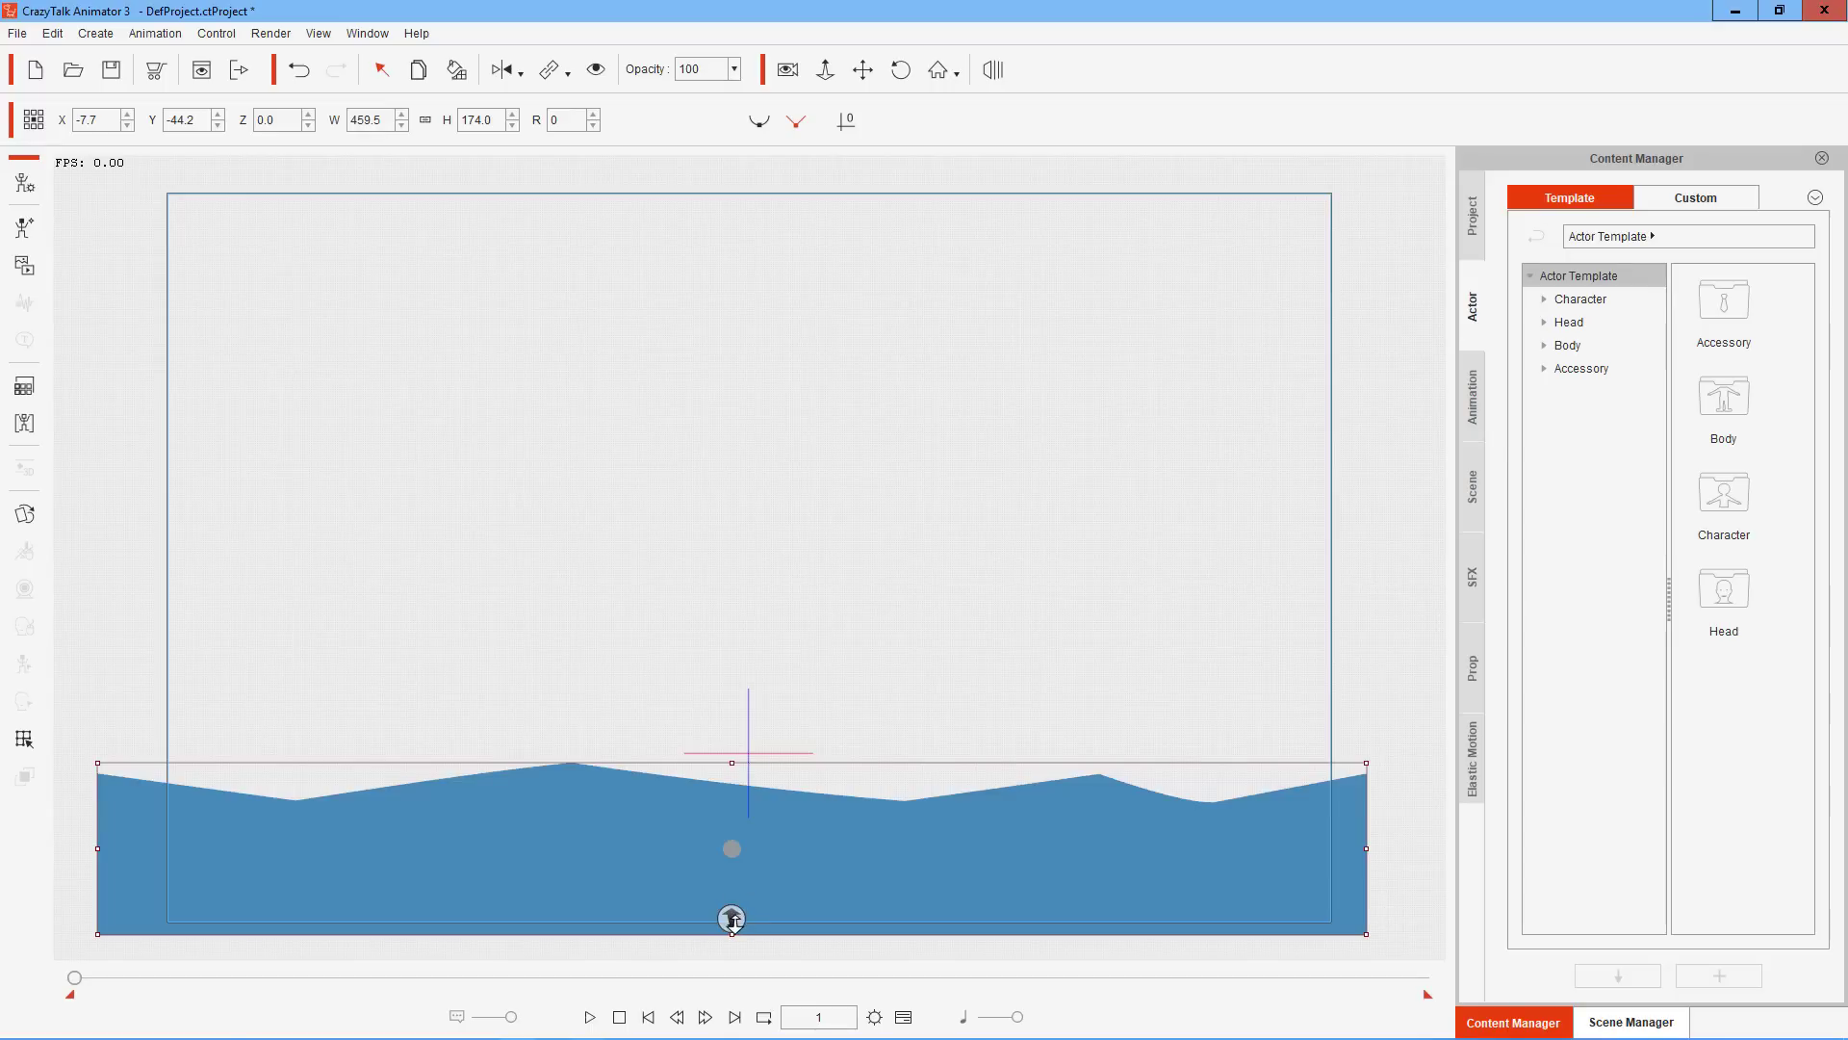
Duplicate the wave backward to depth Z -252.0 and stretch the copy to a width of 558.4
{"action": "left_click_drag", "start_coordinate": [731, 917], "coordinate": [752, 838]}
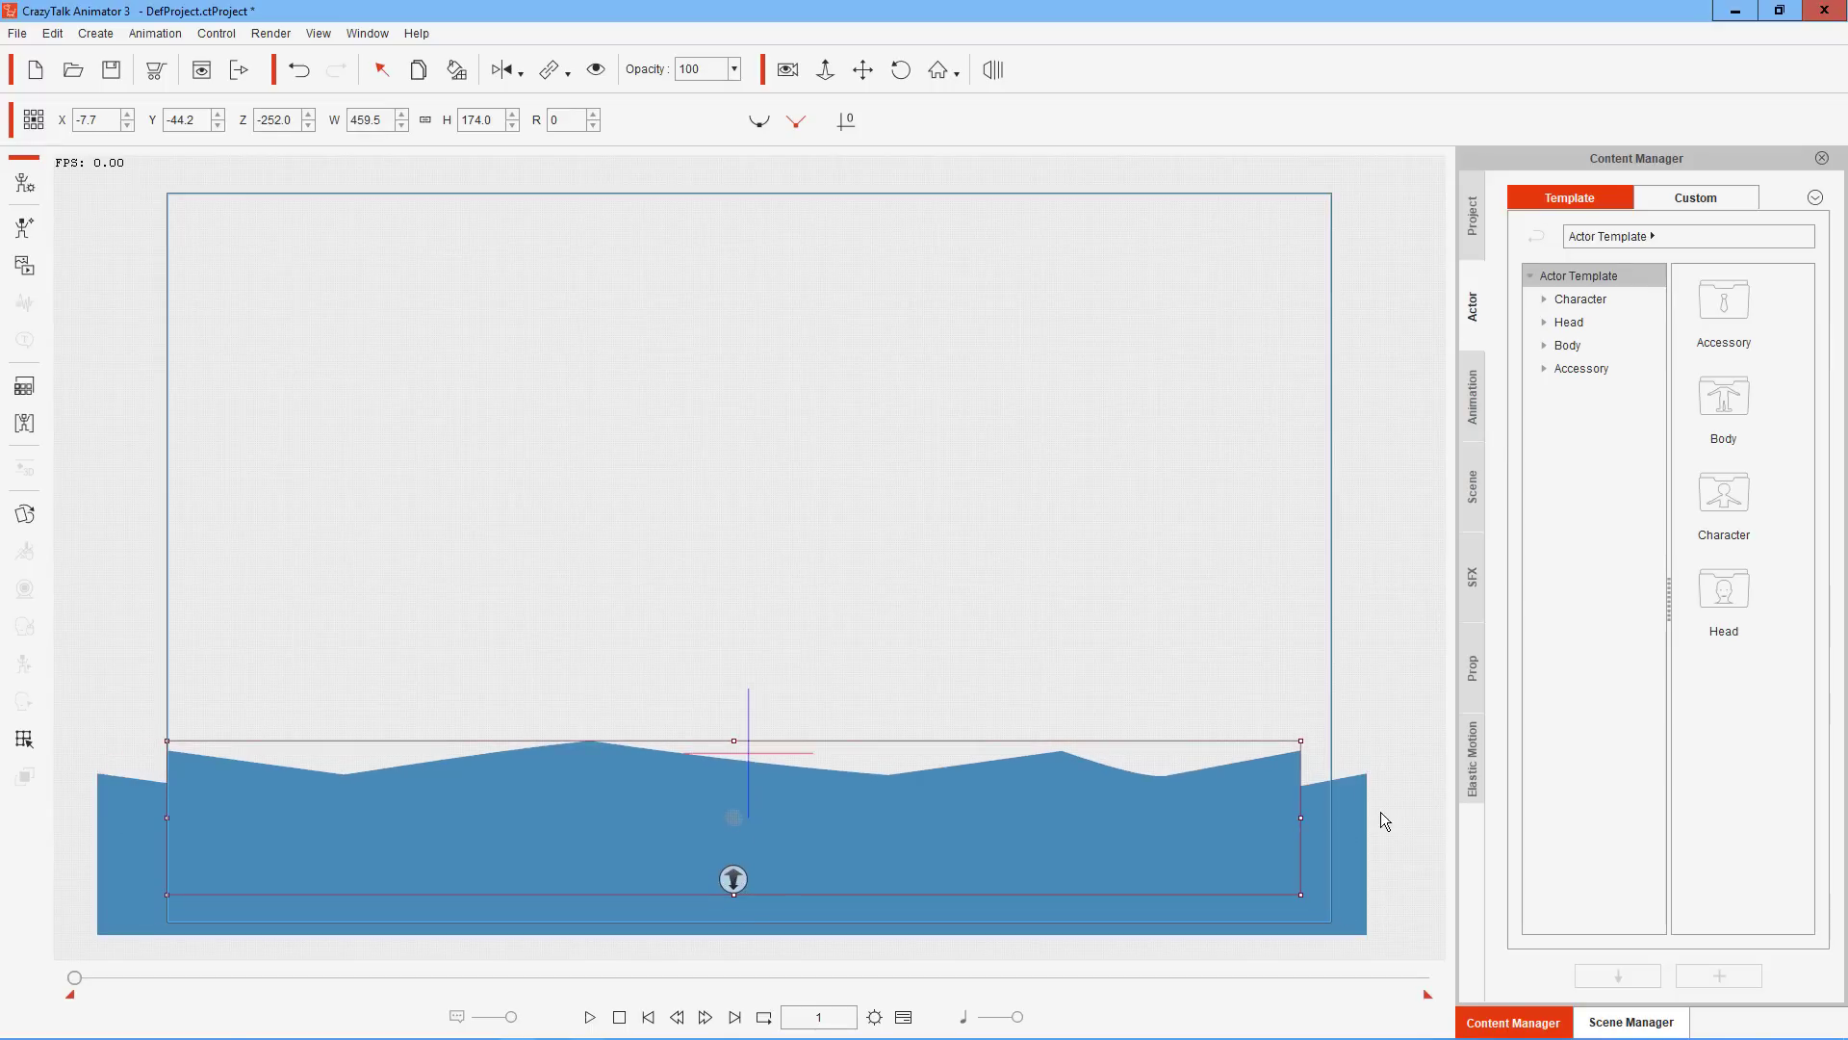
{"action": "left_click_drag", "start_coordinate": [1298, 817], "coordinate": [1423, 822]}
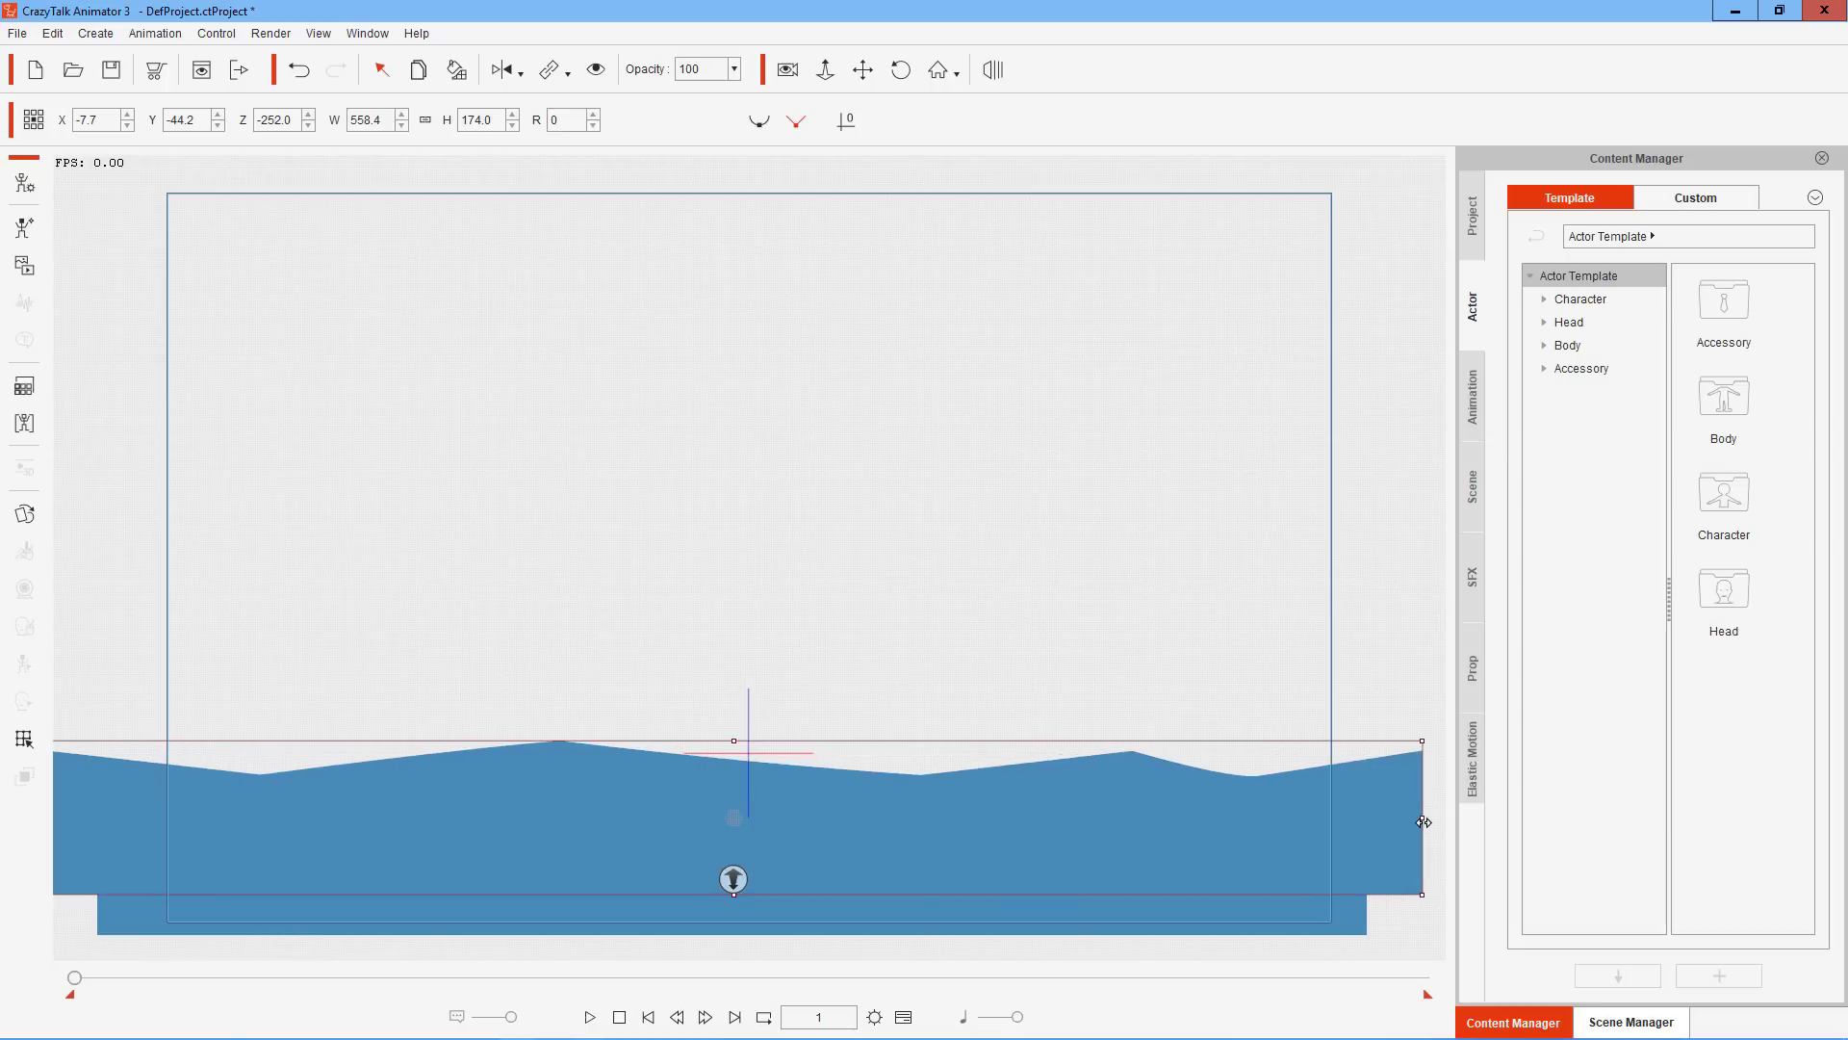
Darken the second wave in Render Style by setting its Skin01 brightness to -4
{"action": "left_click", "coordinate": [24, 386]}
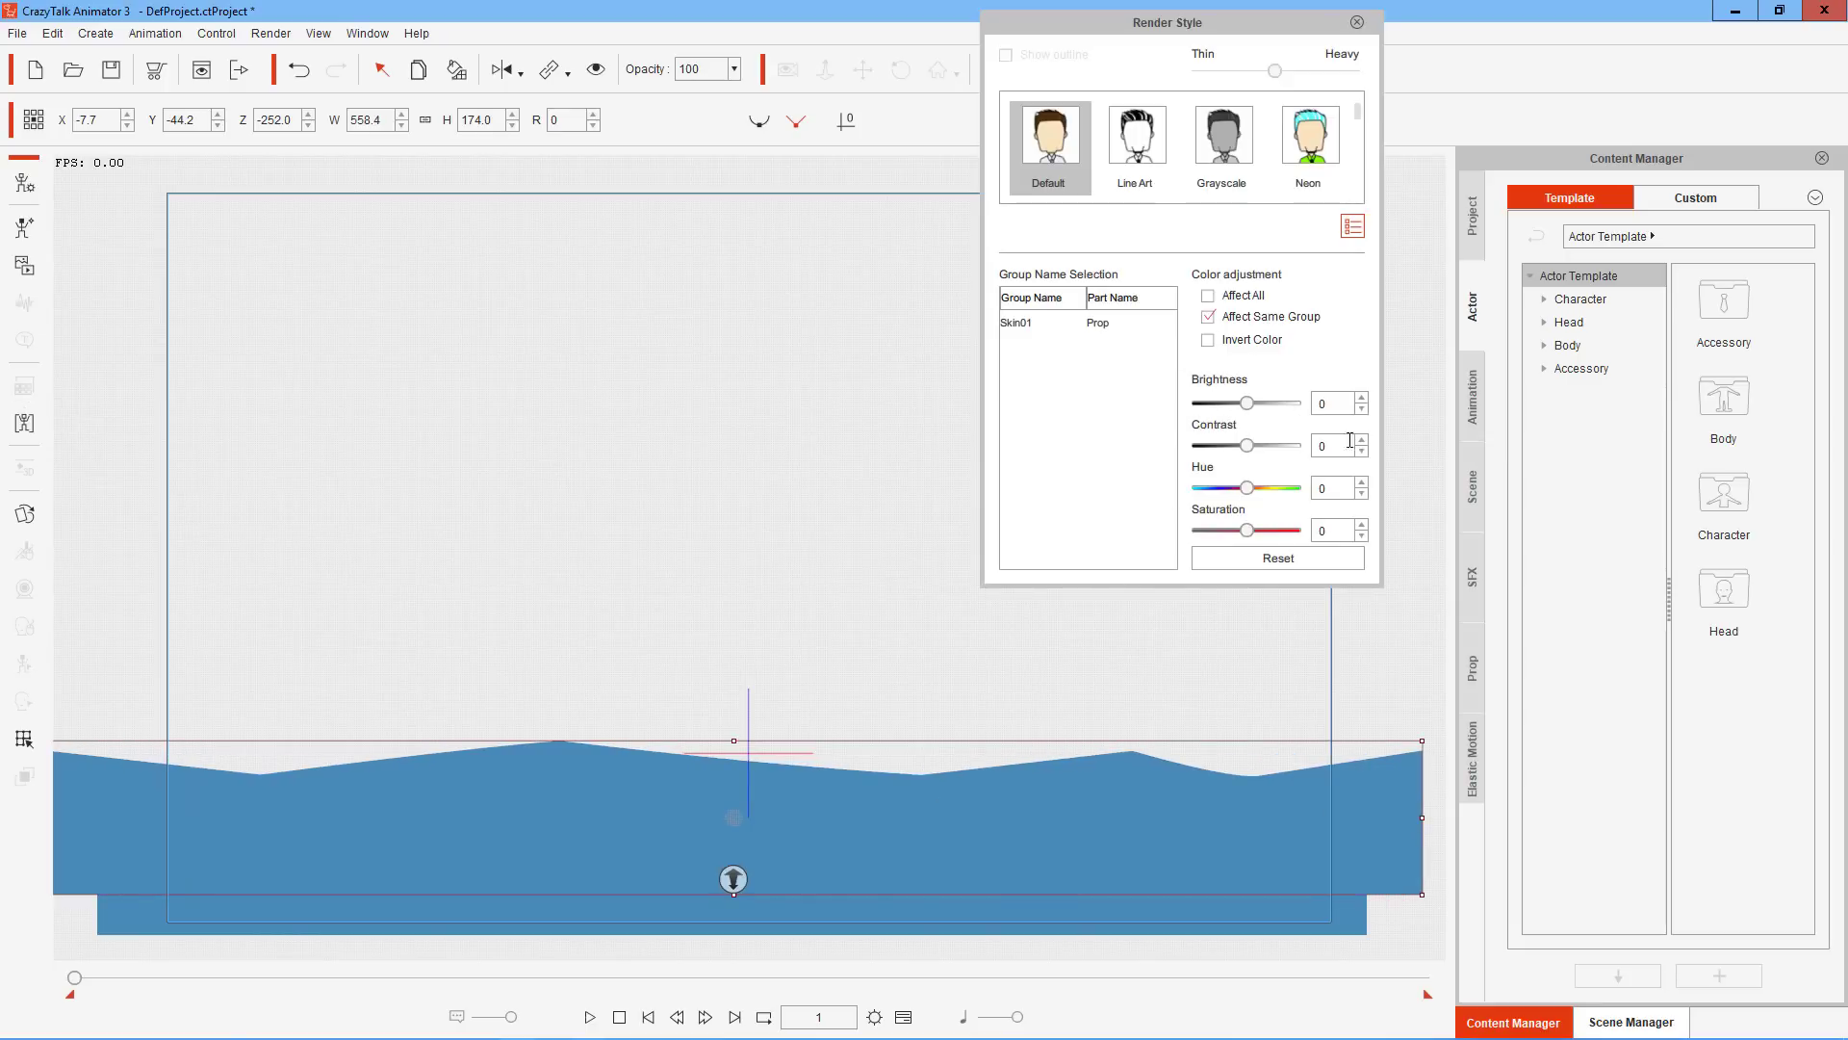
{"action": "left_click", "coordinate": [1361, 408]}
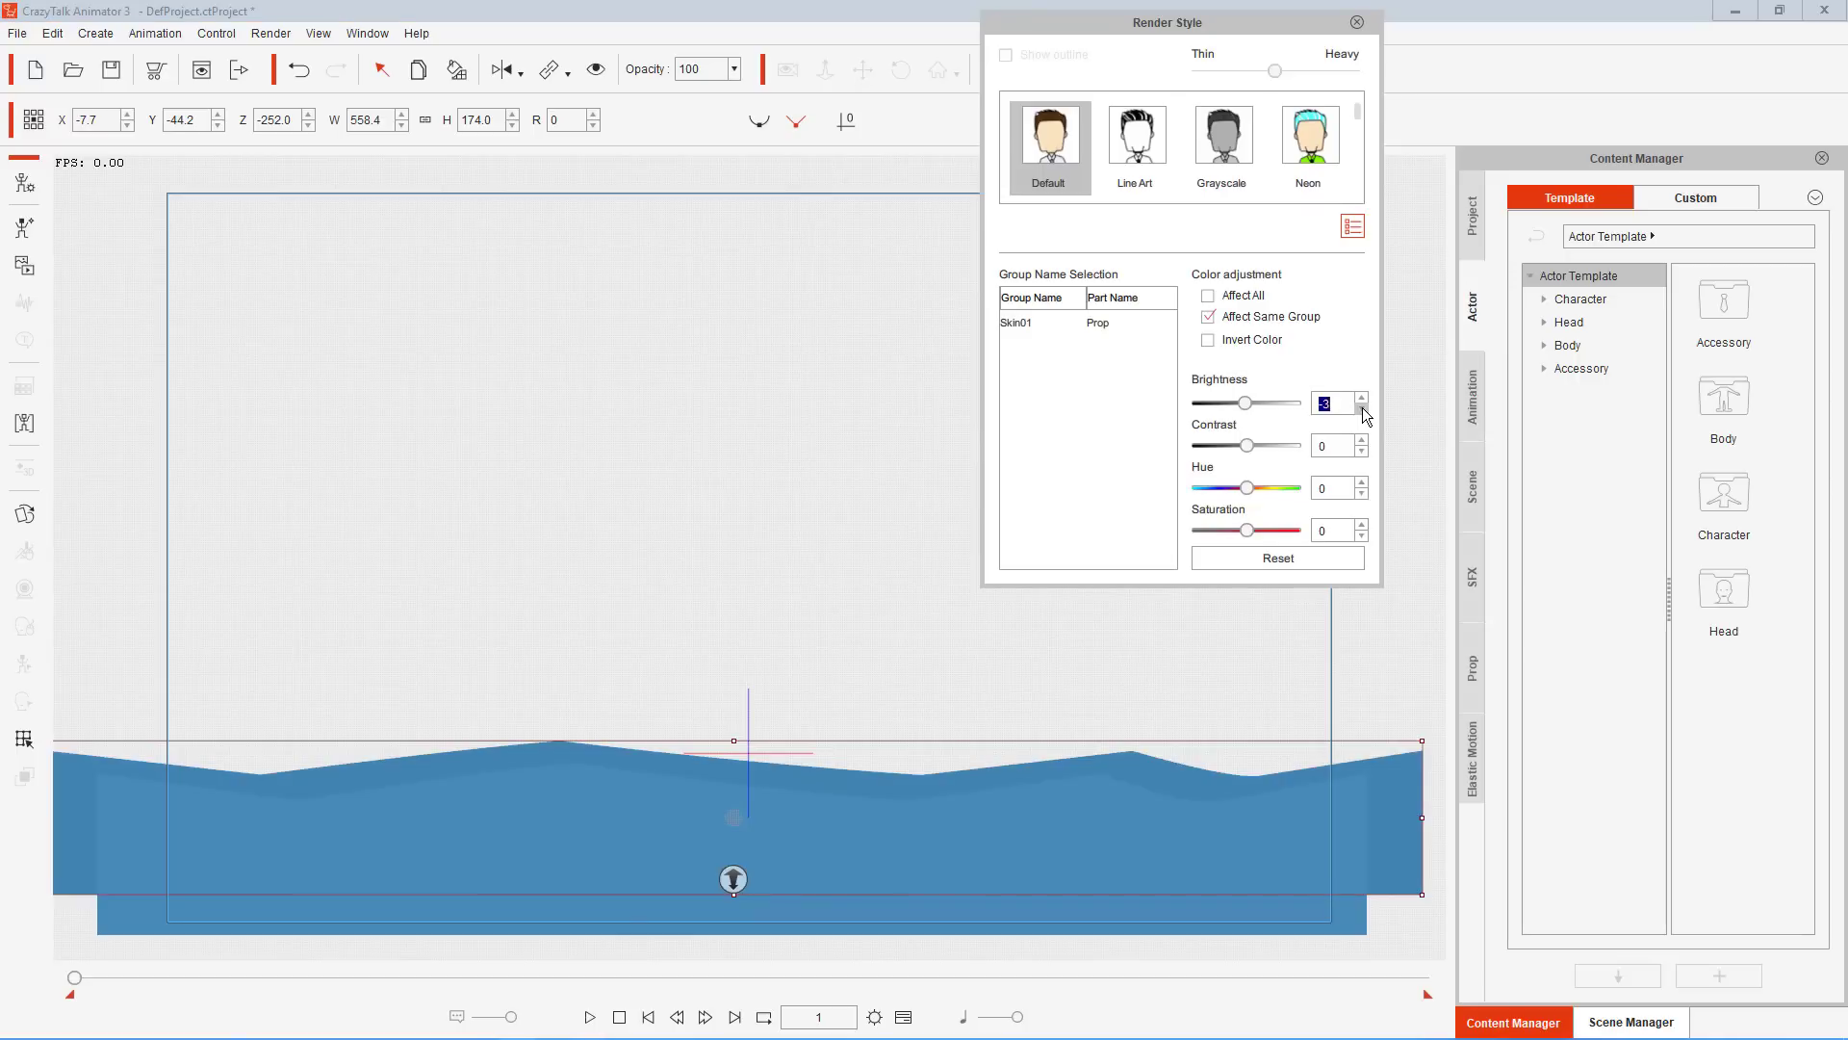
{"action": "left_click", "coordinate": [1362, 397]}
Duplicate the wave further back at depths Z -477.0 and Z -720.0, setting brightness to -11 between the two copies
{"action": "left_click_drag", "start_coordinate": [732, 878], "coordinate": [749, 797]}
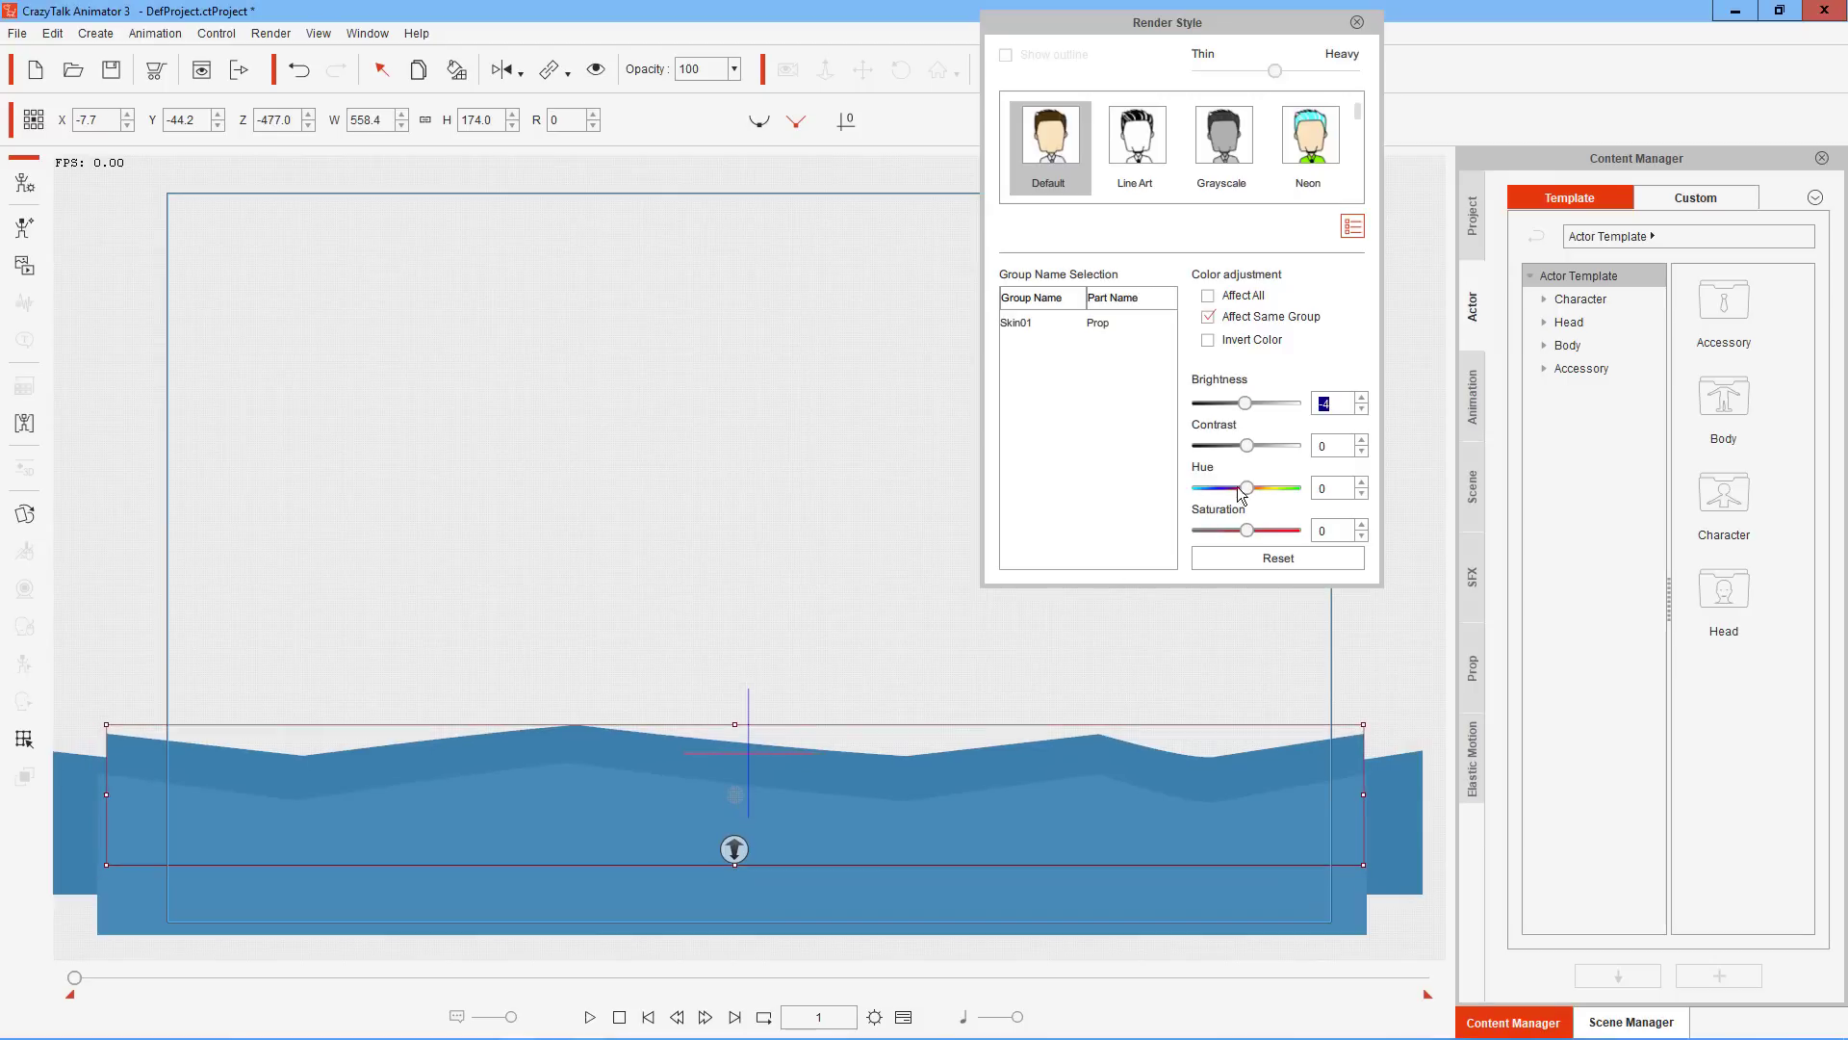
{"action": "left_click", "coordinate": [1363, 408]}
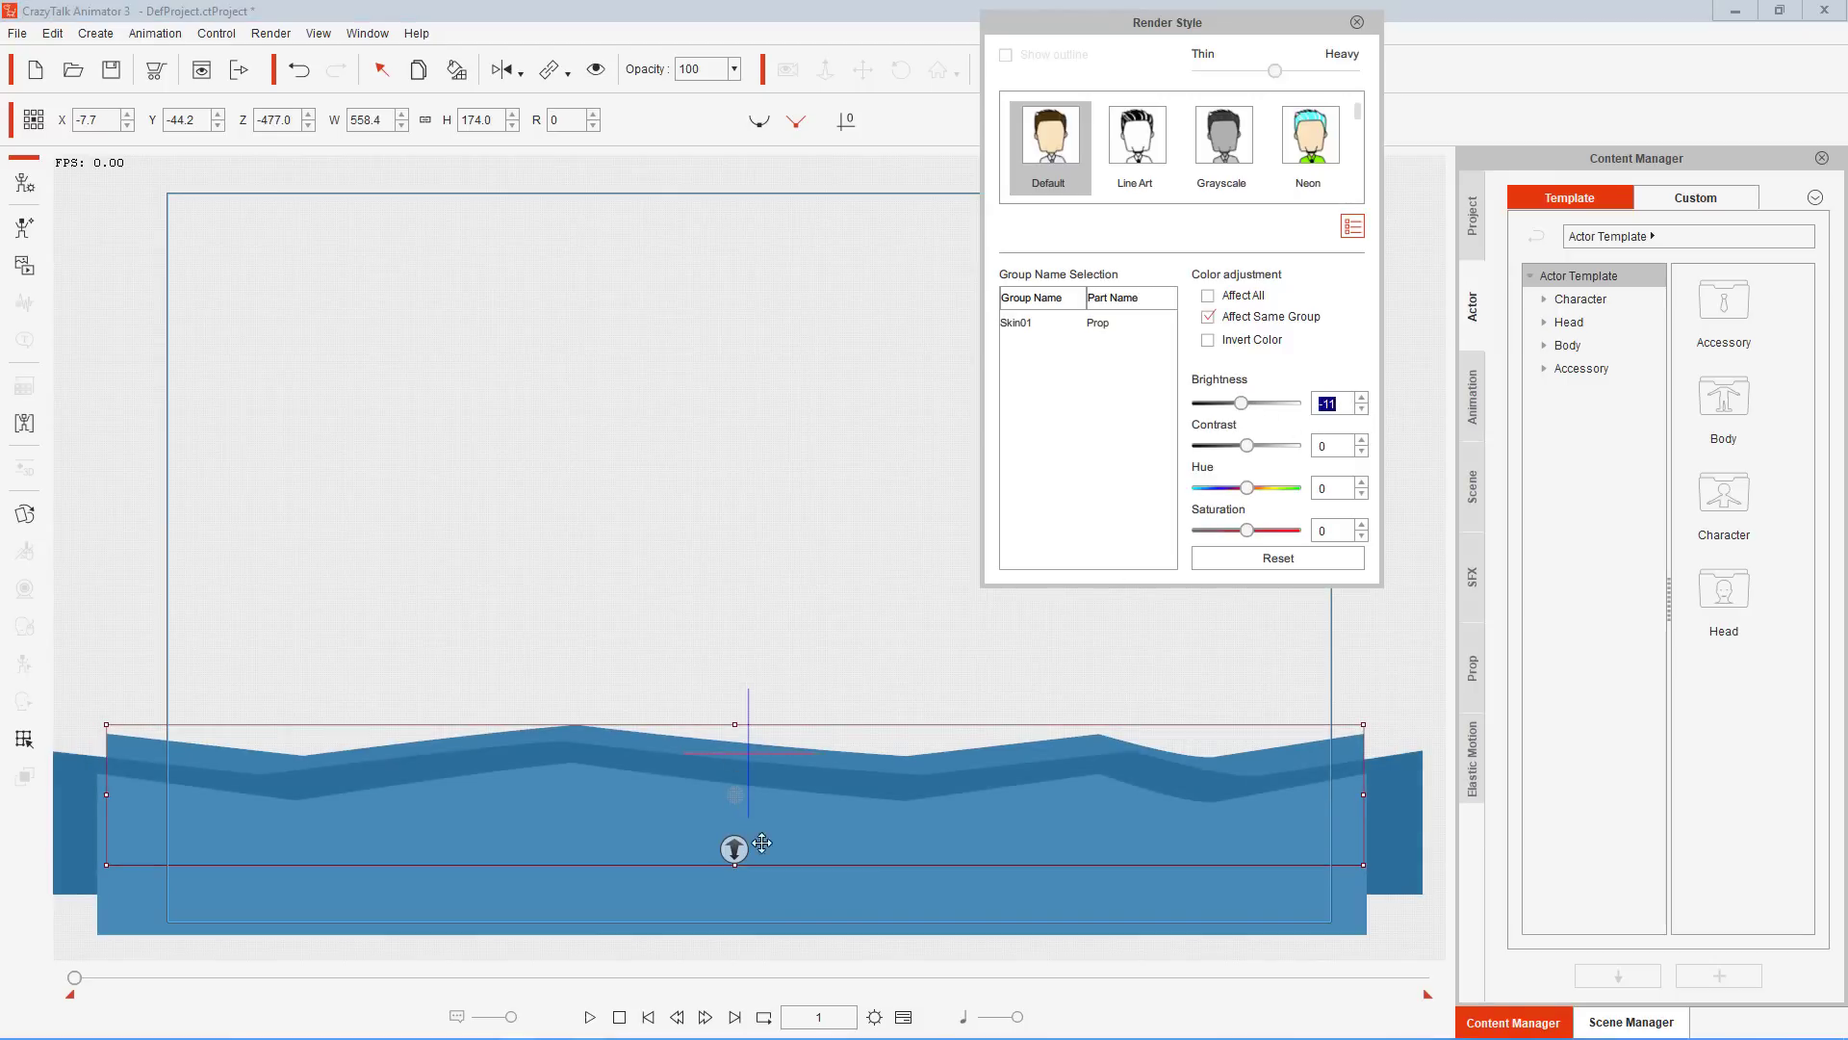
{"action": "left_click_drag", "start_coordinate": [749, 825], "coordinate": [750, 771]}
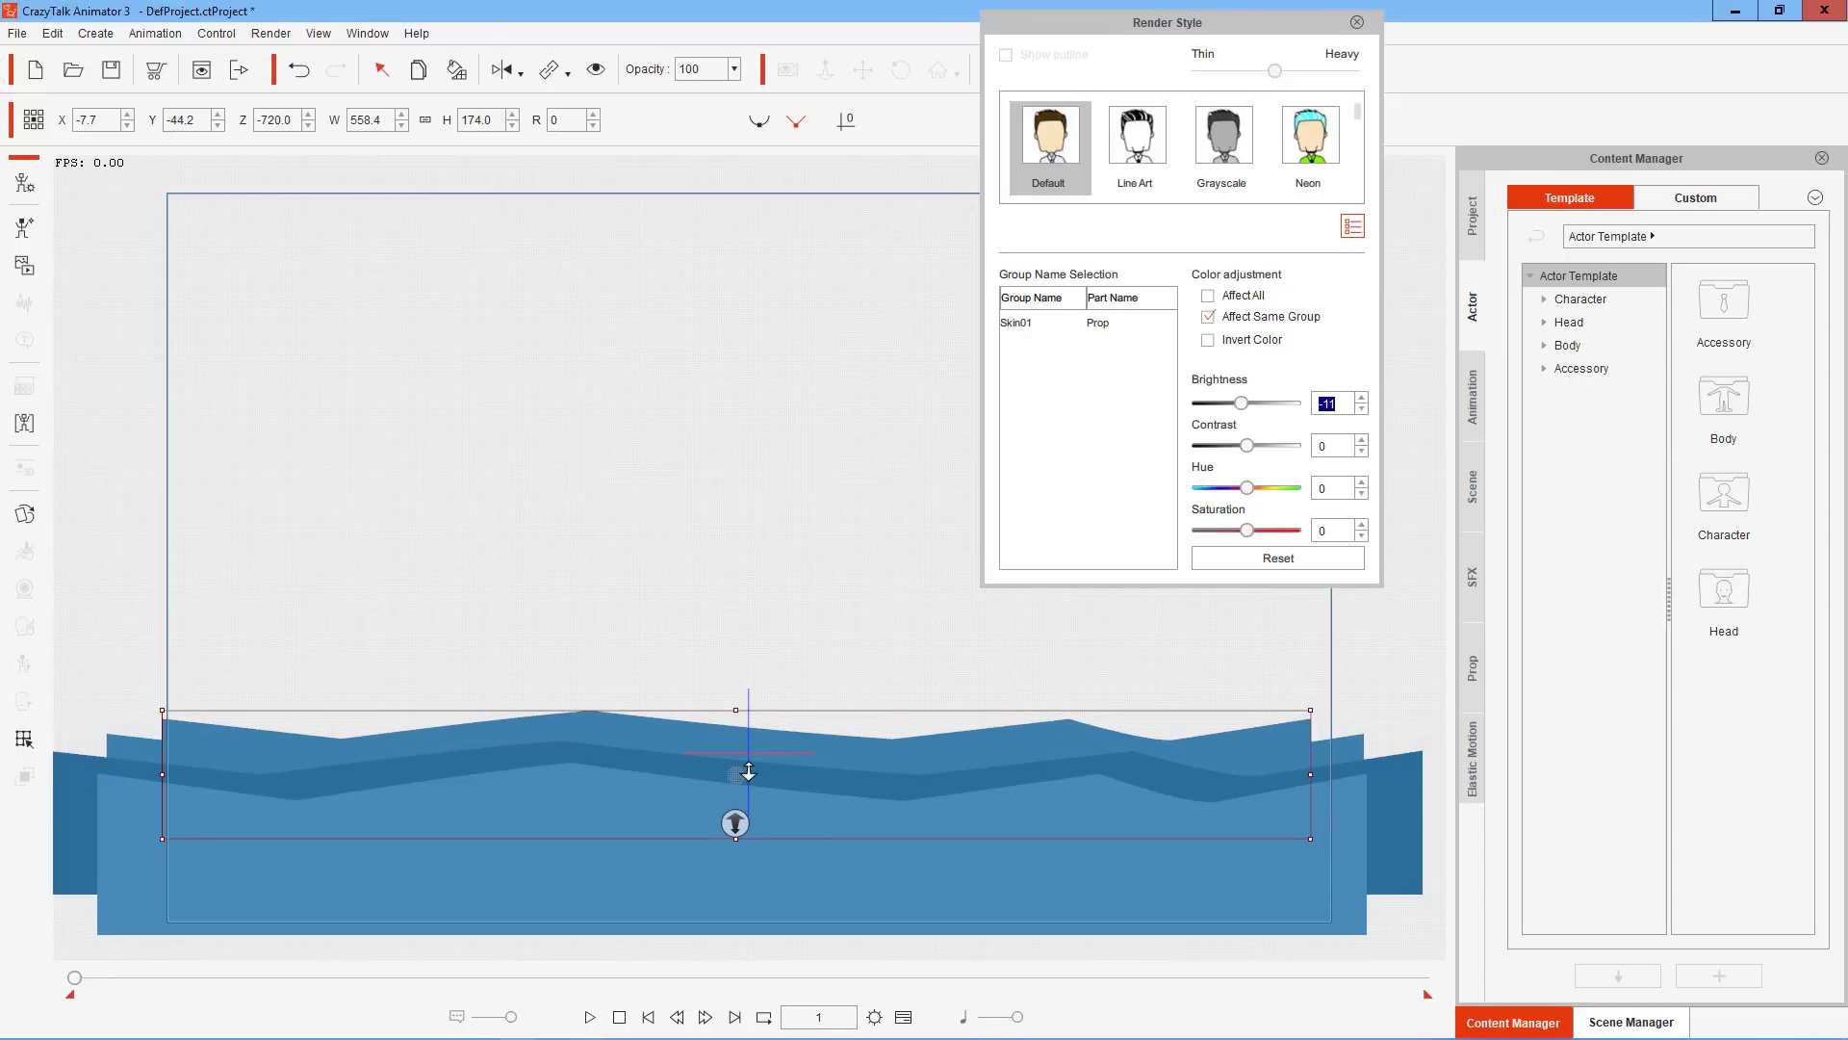
{"action": "left_click", "coordinate": [1361, 408]}
{"action": "left_click", "coordinate": [1361, 408]}
{"action": "left_click", "coordinate": [1361, 408]}
{"action": "left_click", "coordinate": [1361, 408]}
{"action": "left_click", "coordinate": [1361, 408]}
{"action": "left_click", "coordinate": [1361, 408]}
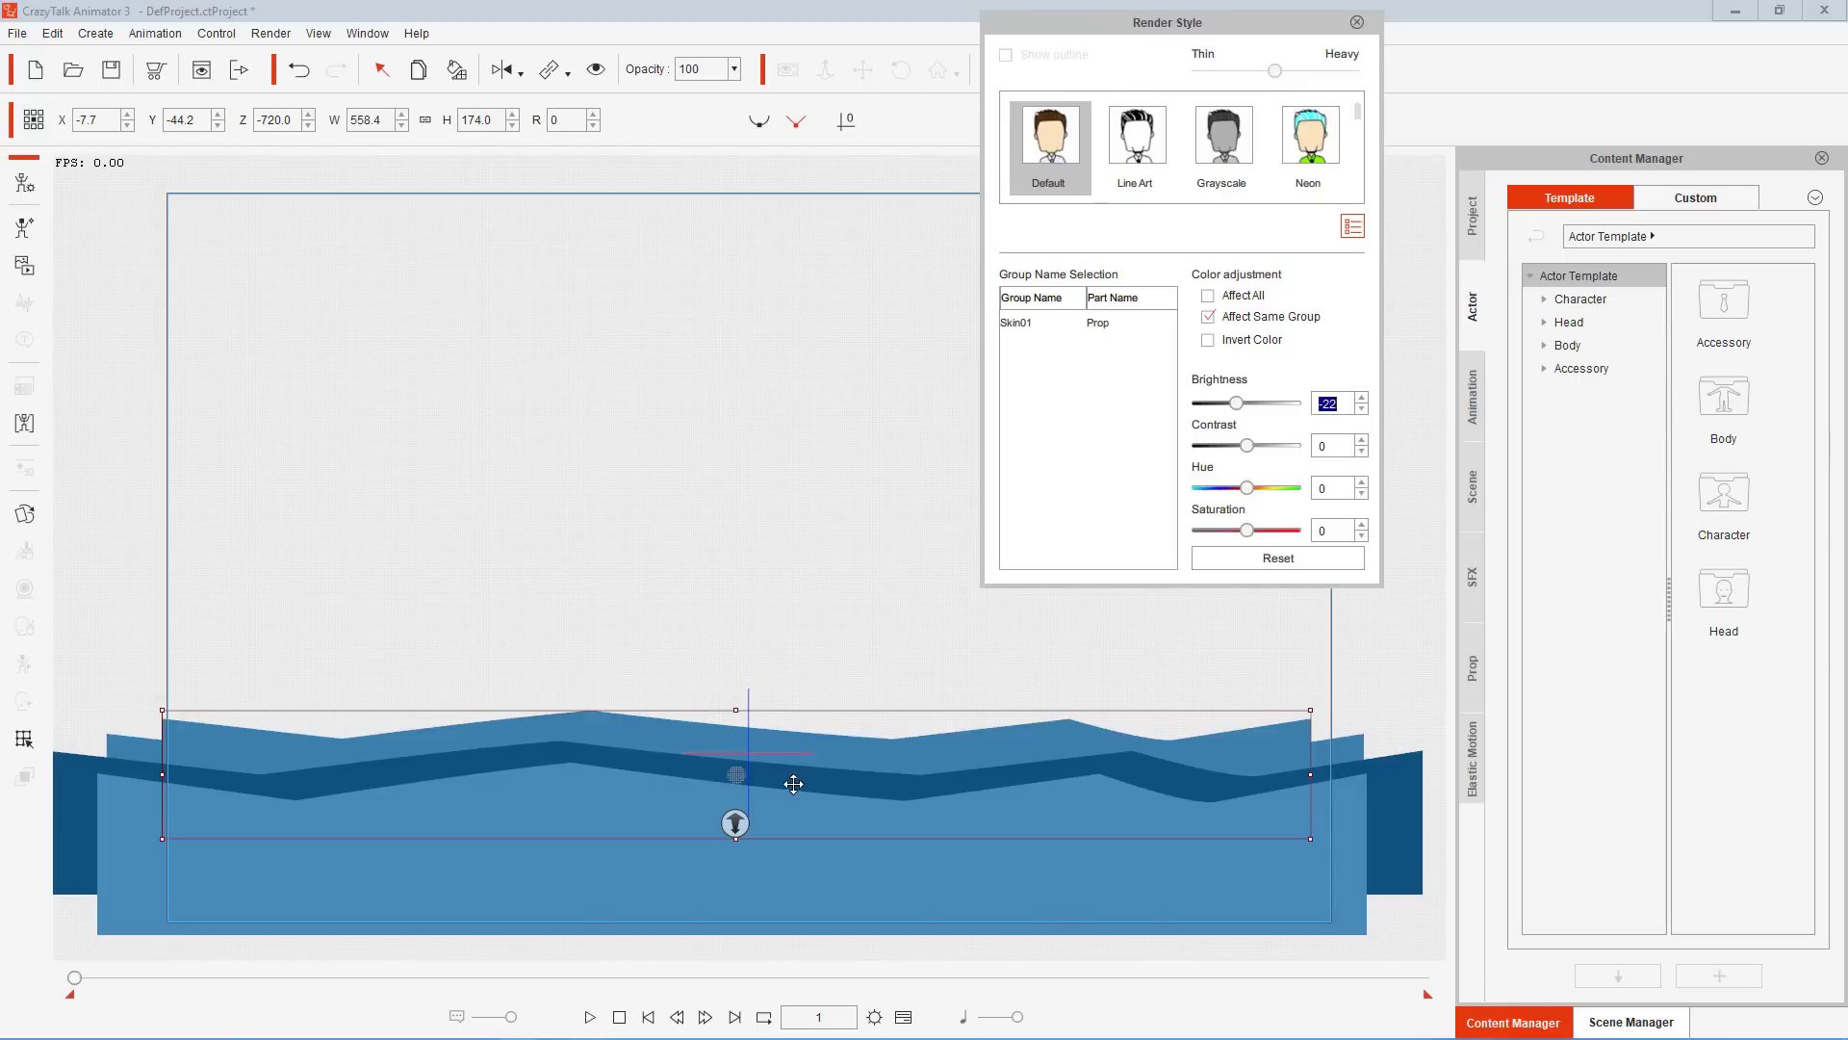
{"action": "left_click", "coordinate": [1274, 556]}
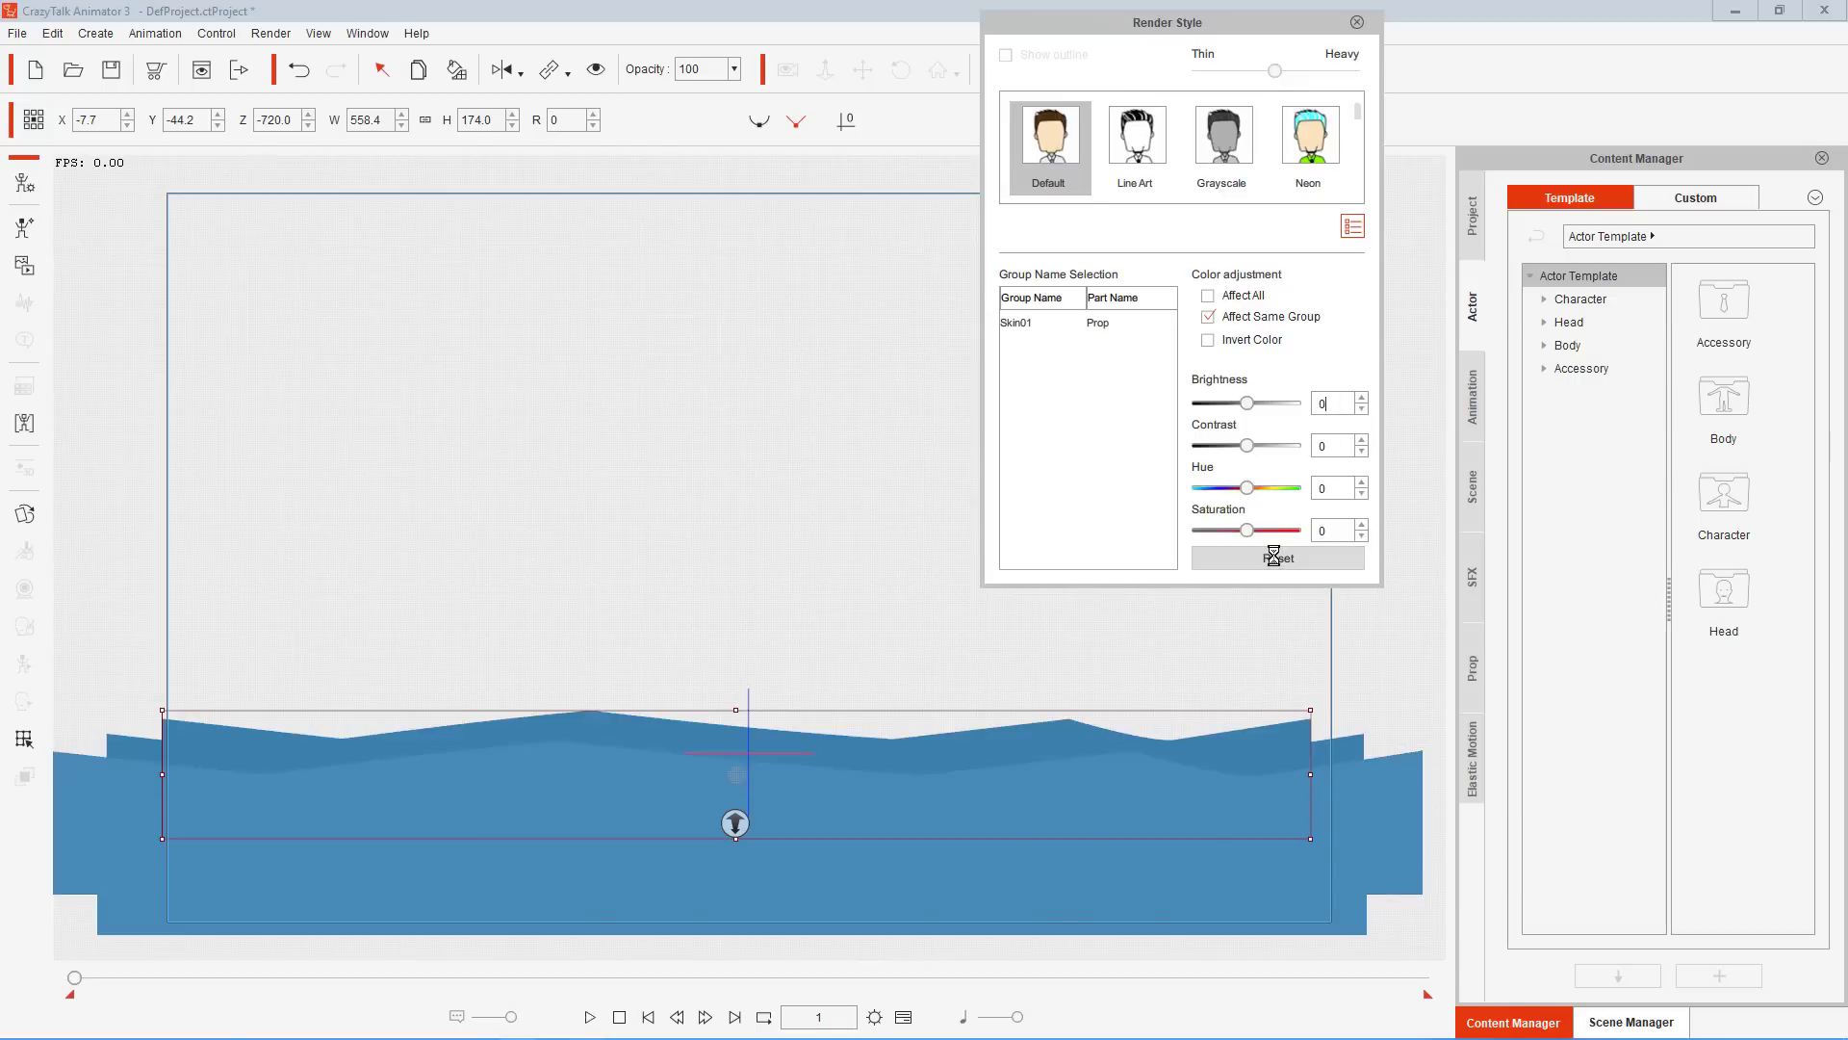
Darken the middle waves by setting brightness to -6 at depth Z -252.0 and to -10 at depth Z -477.0
{"action": "left_click", "coordinate": [1396, 785]}
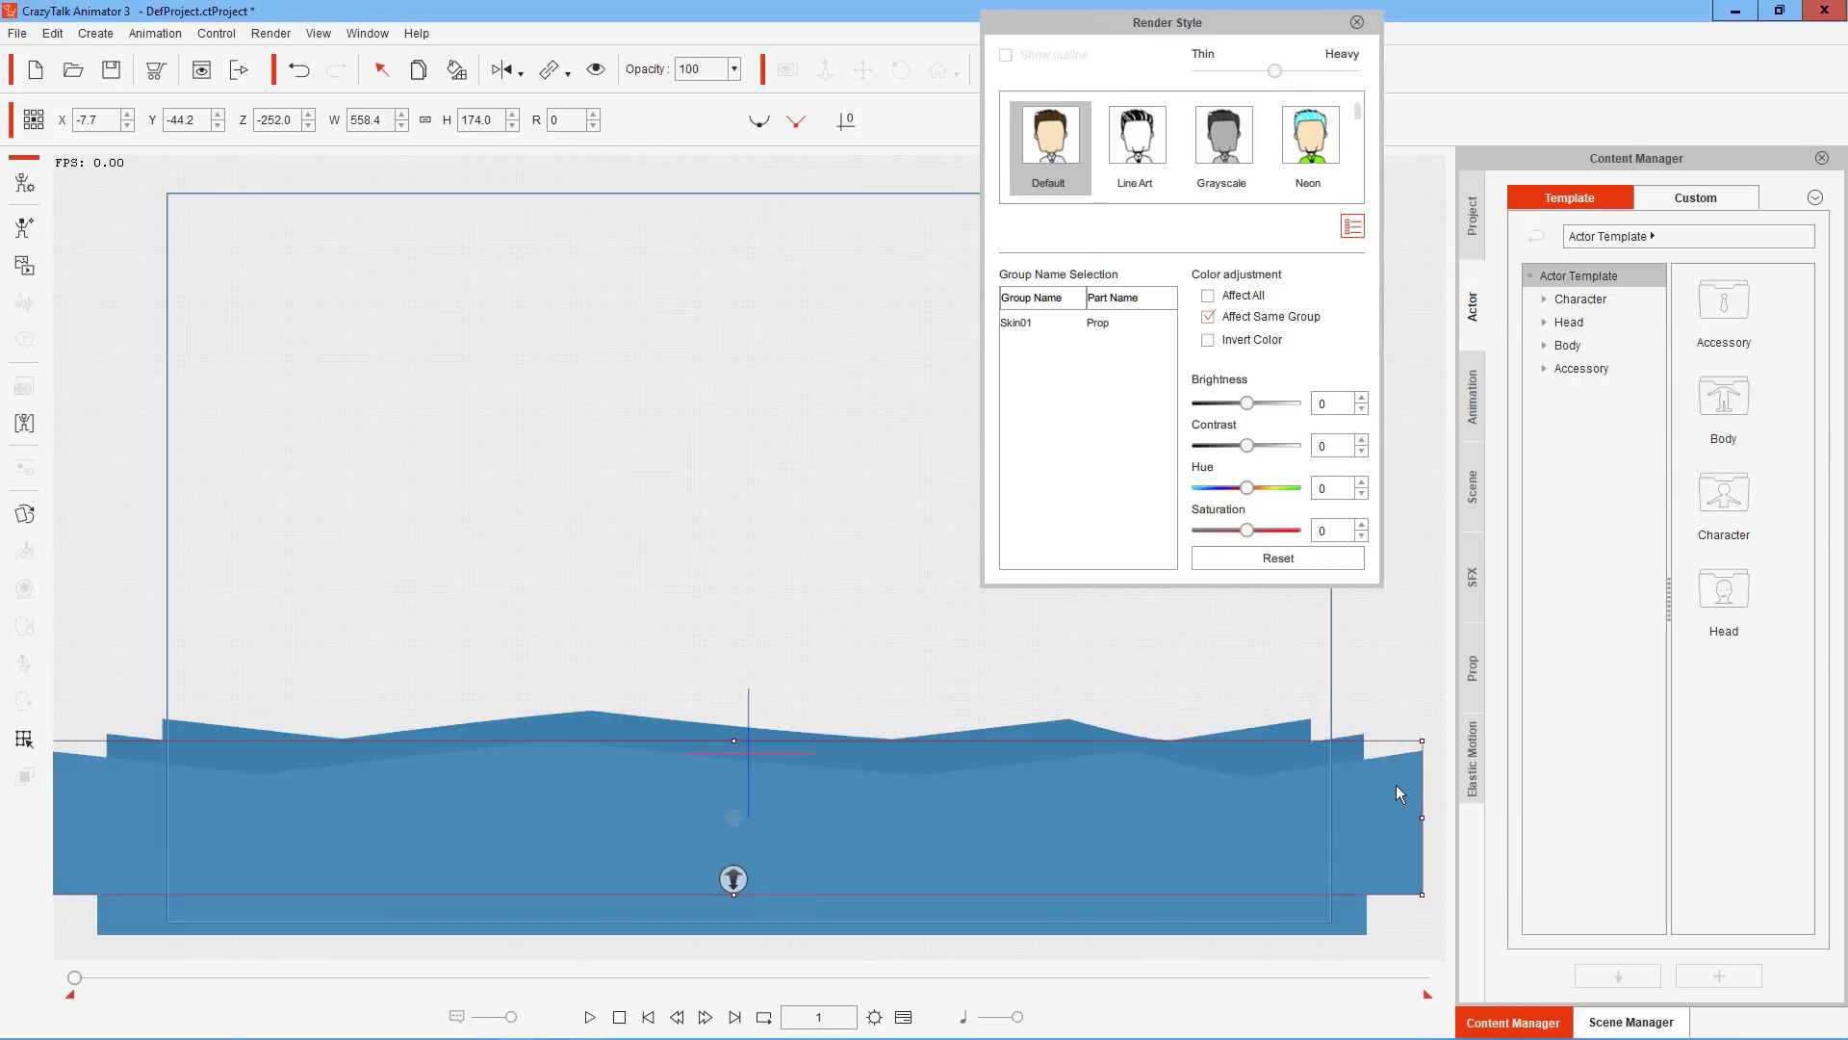
{"action": "left_click", "coordinate": [1361, 410]}
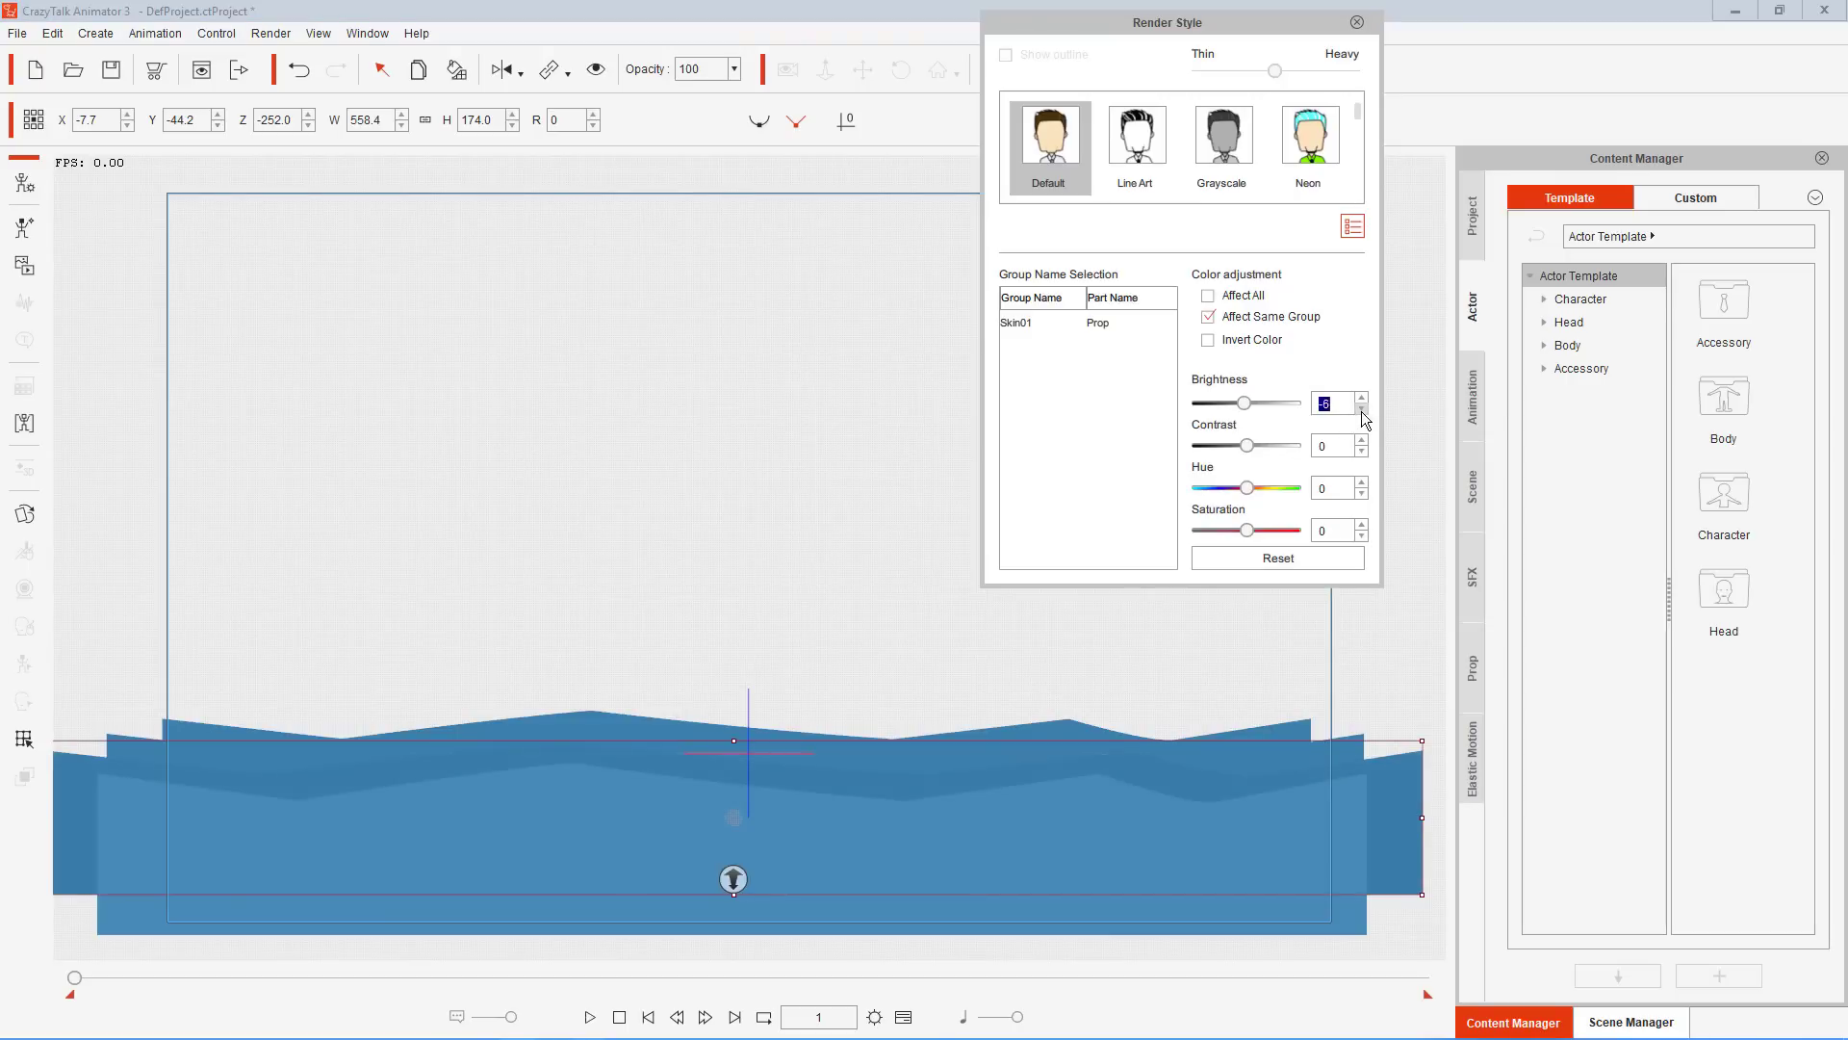
{"action": "left_click", "coordinate": [1361, 398]}
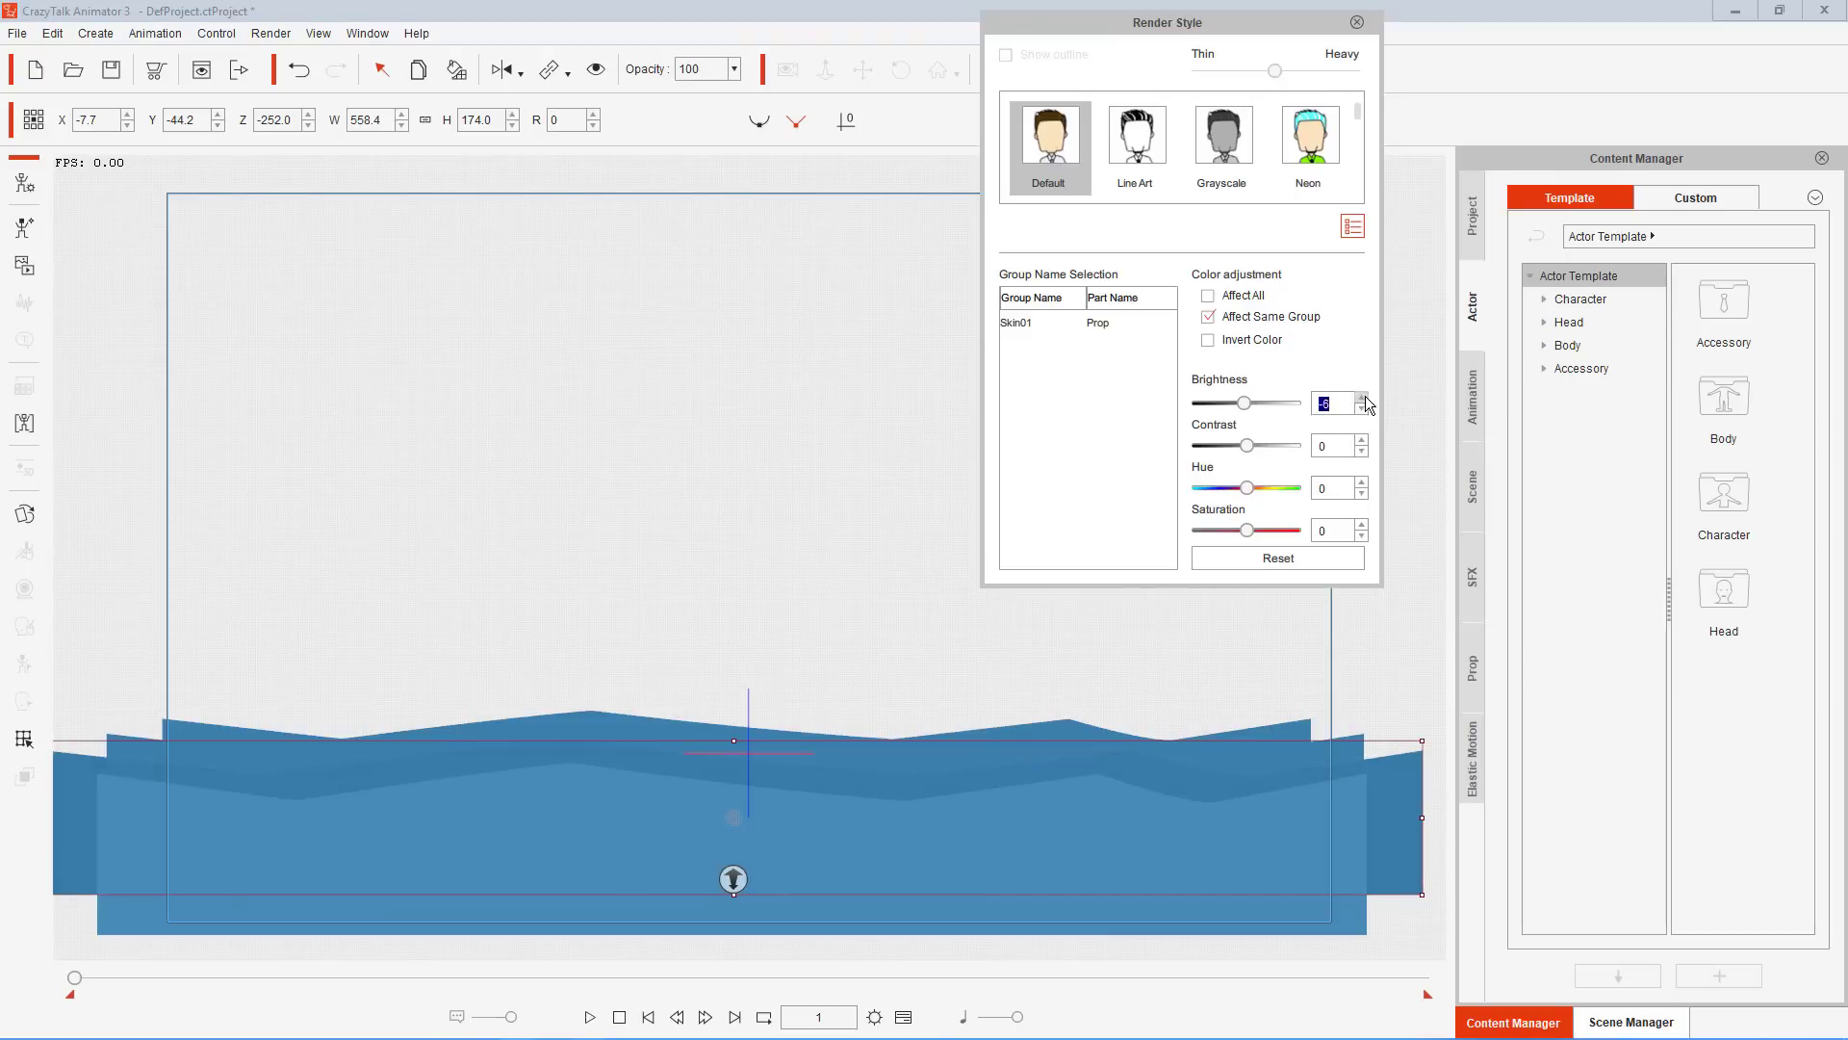
{"action": "left_click", "coordinate": [1356, 738]}
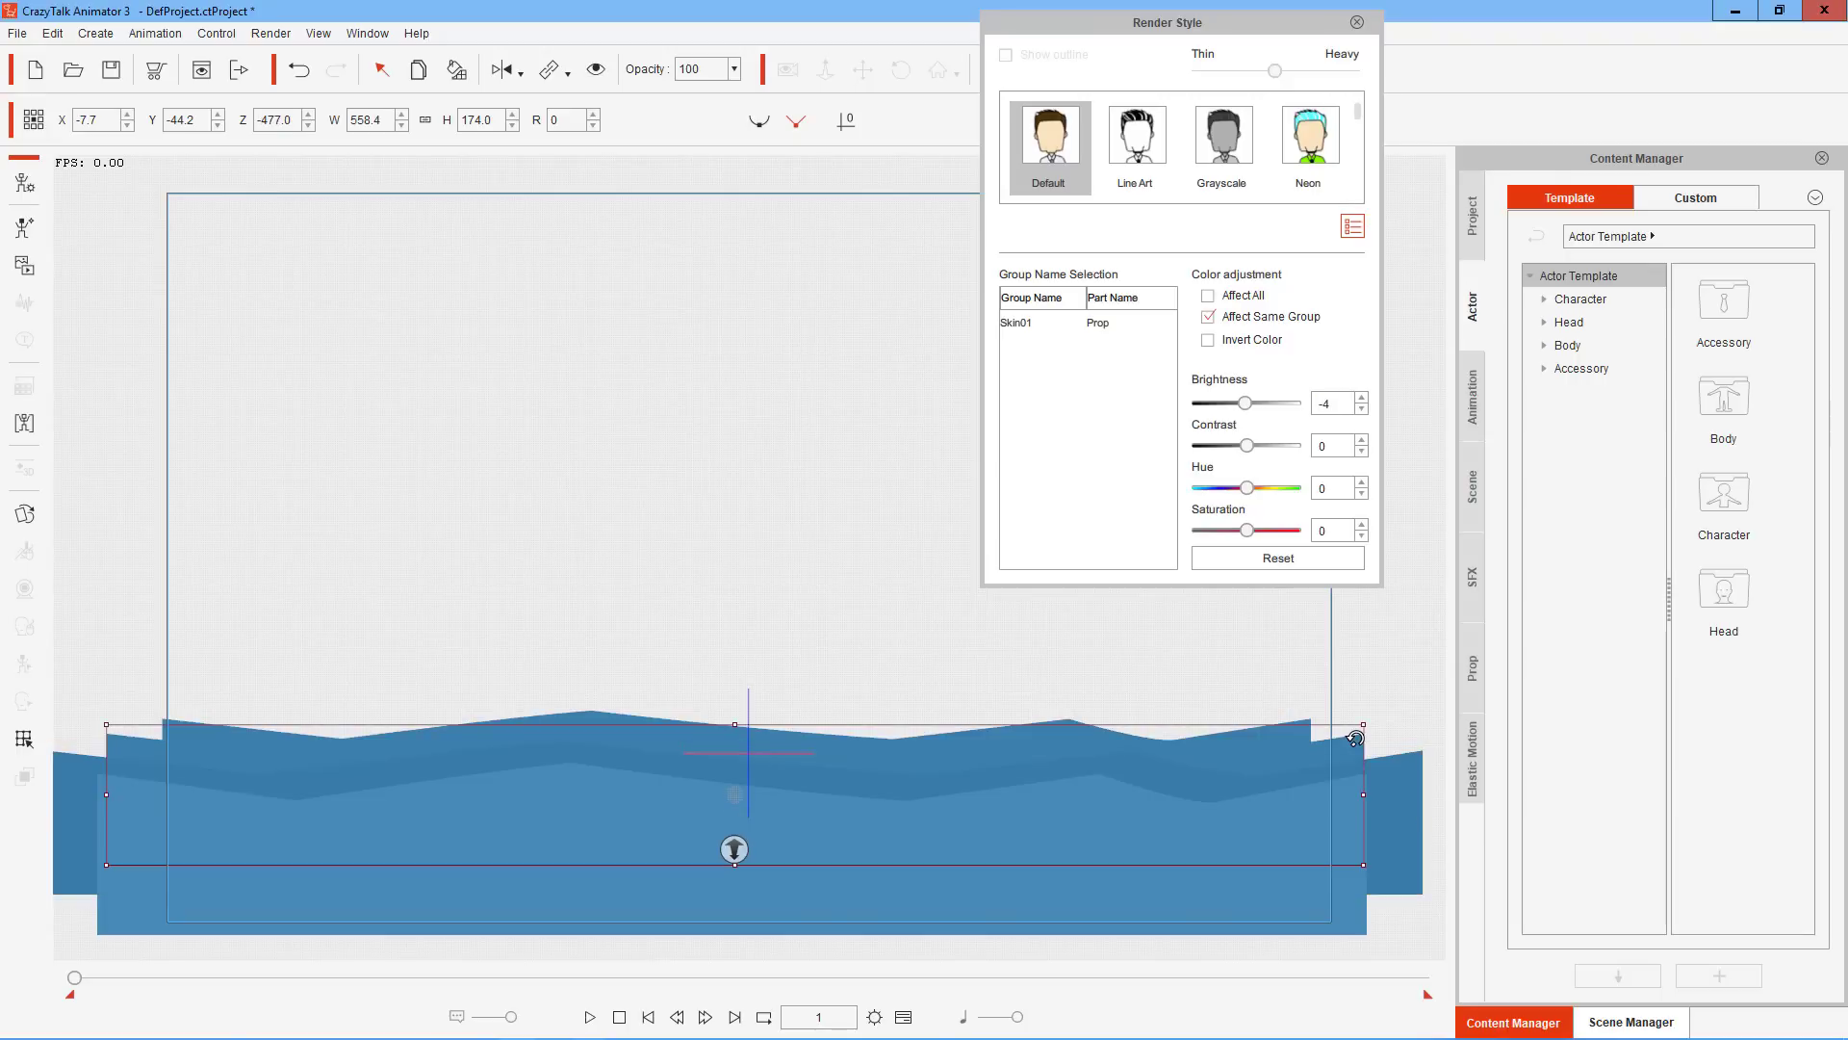
{"action": "left_click", "coordinate": [1363, 408]}
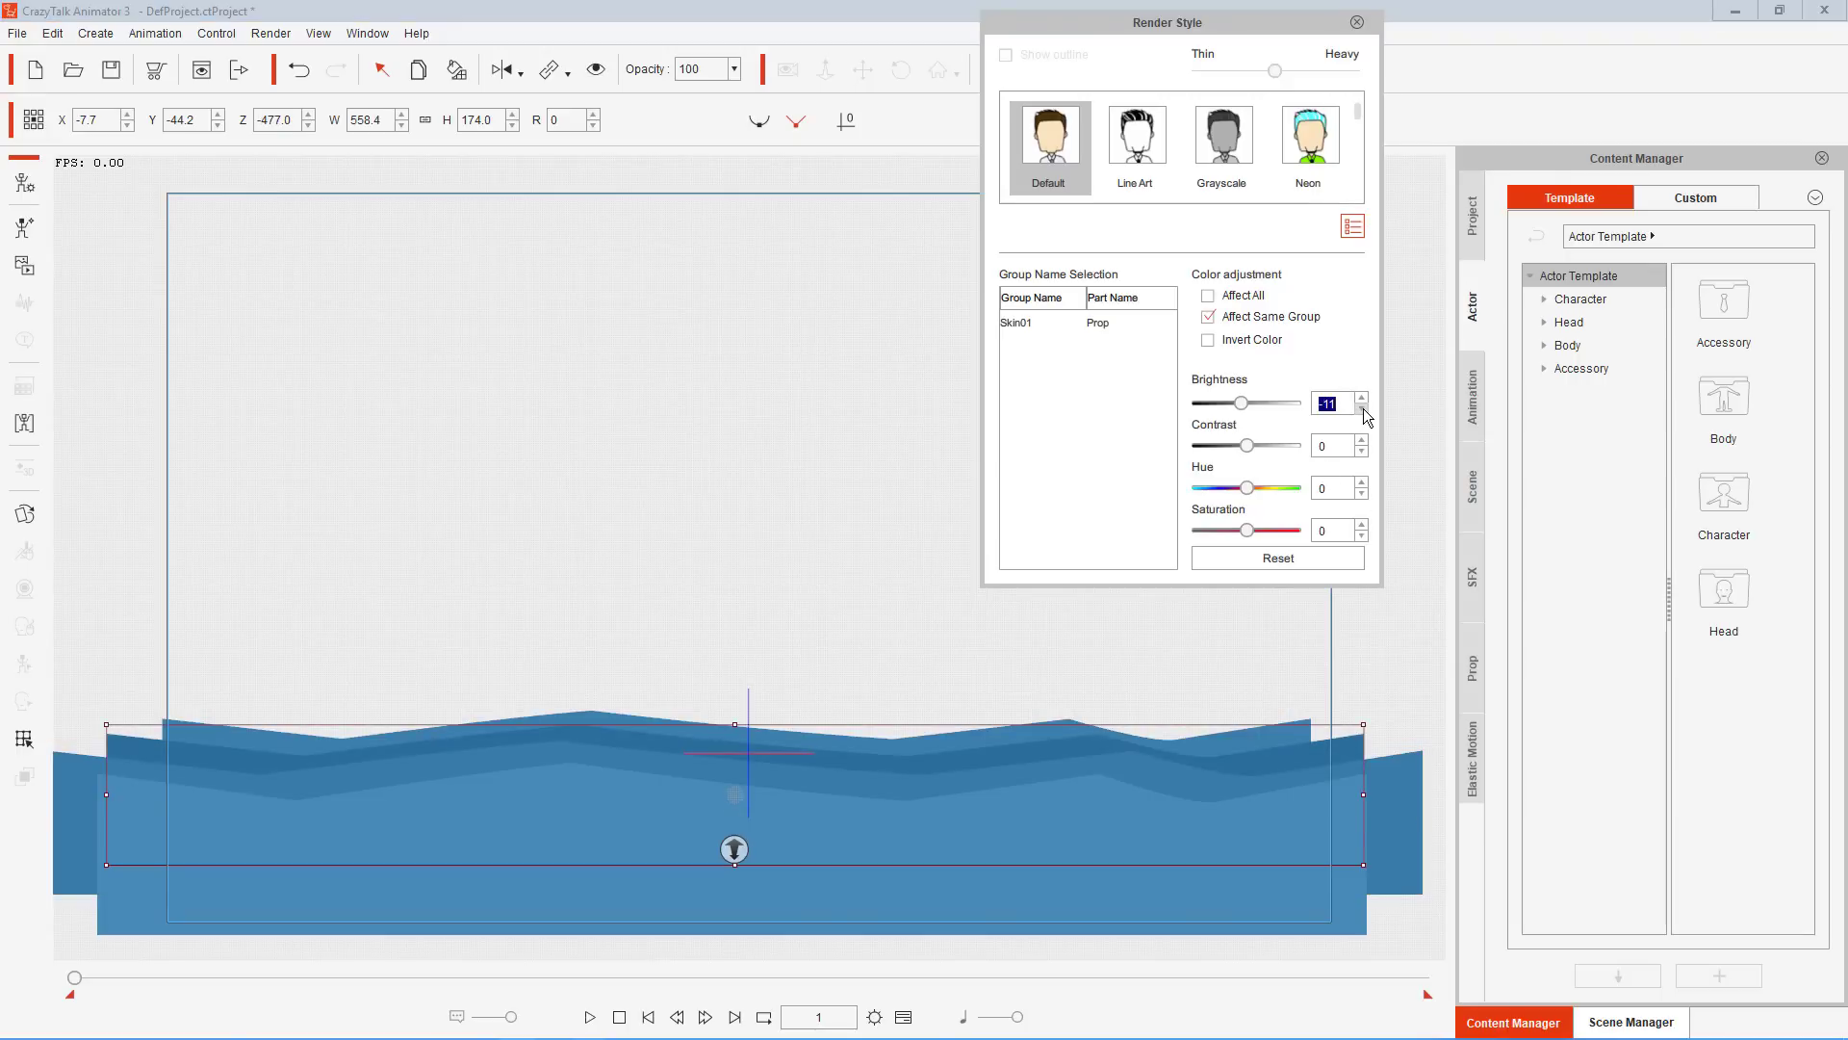
{"action": "left_click", "coordinate": [1361, 397]}
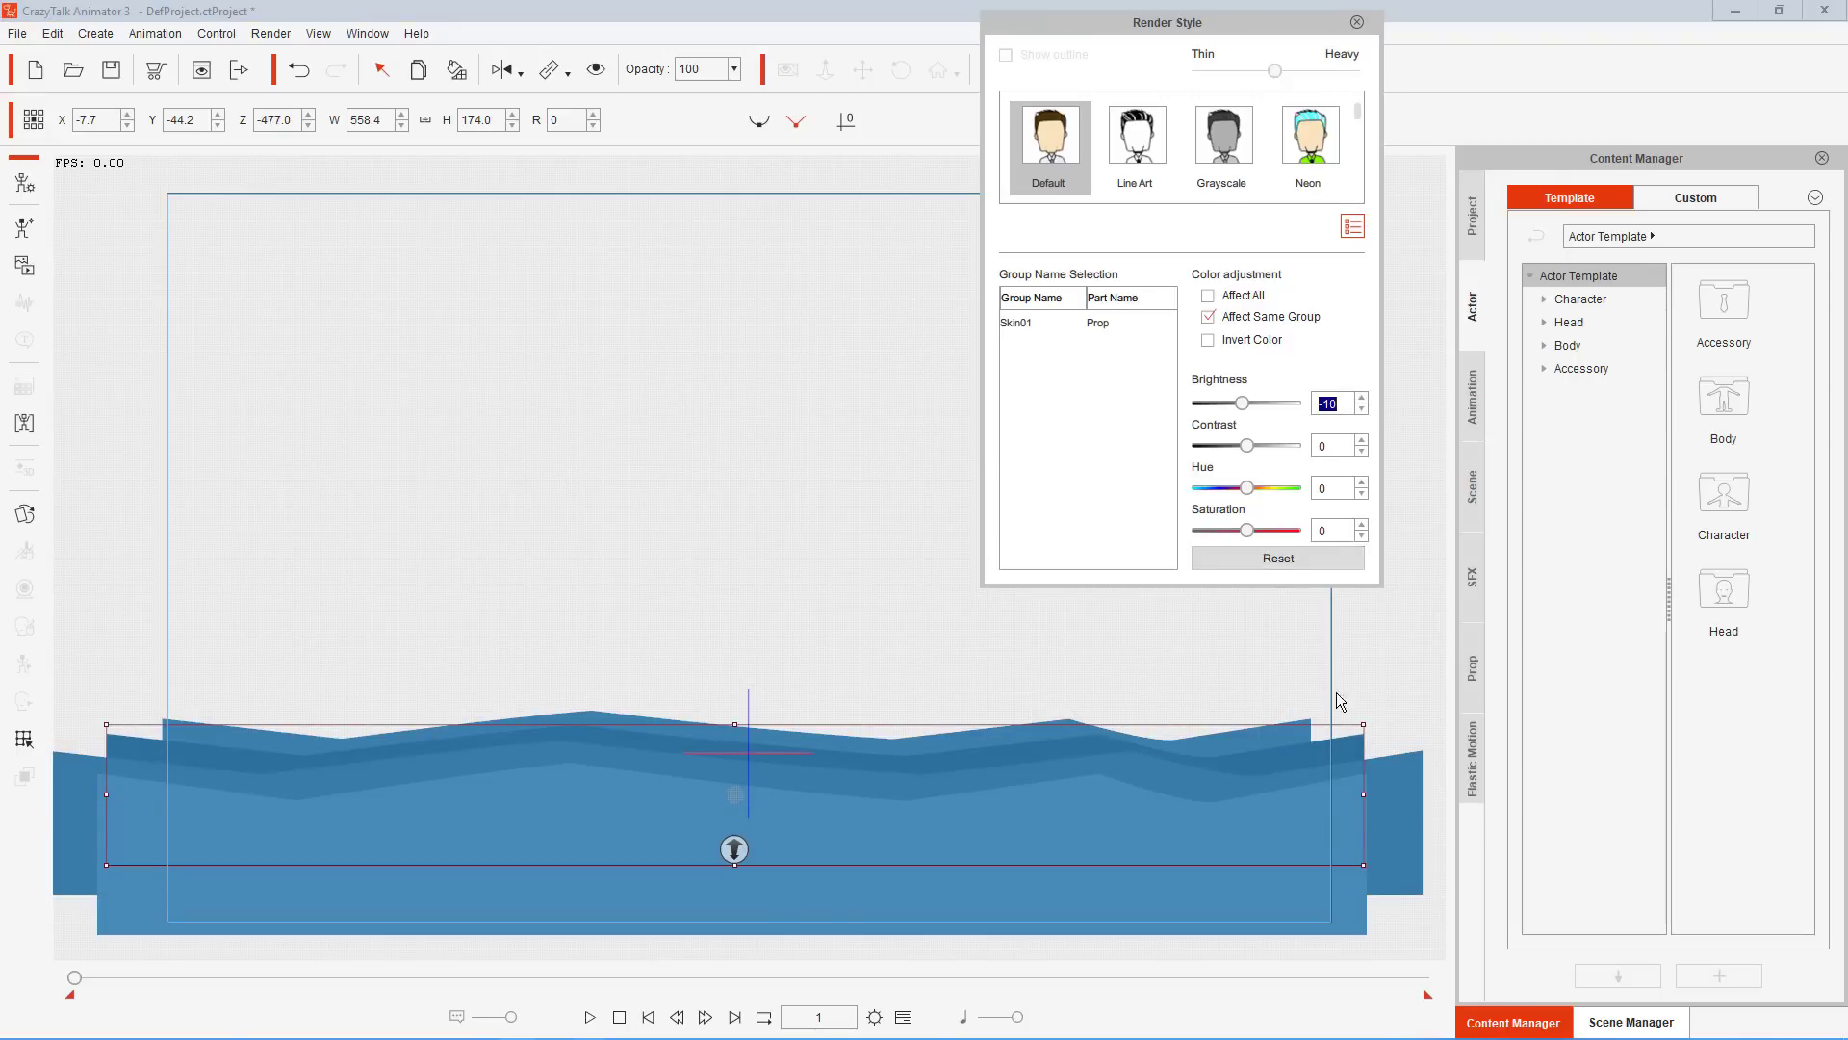
Set the brightness of the rearmost wave at depth Z -720.0 to -16
{"action": "left_click", "coordinate": [1286, 726]}
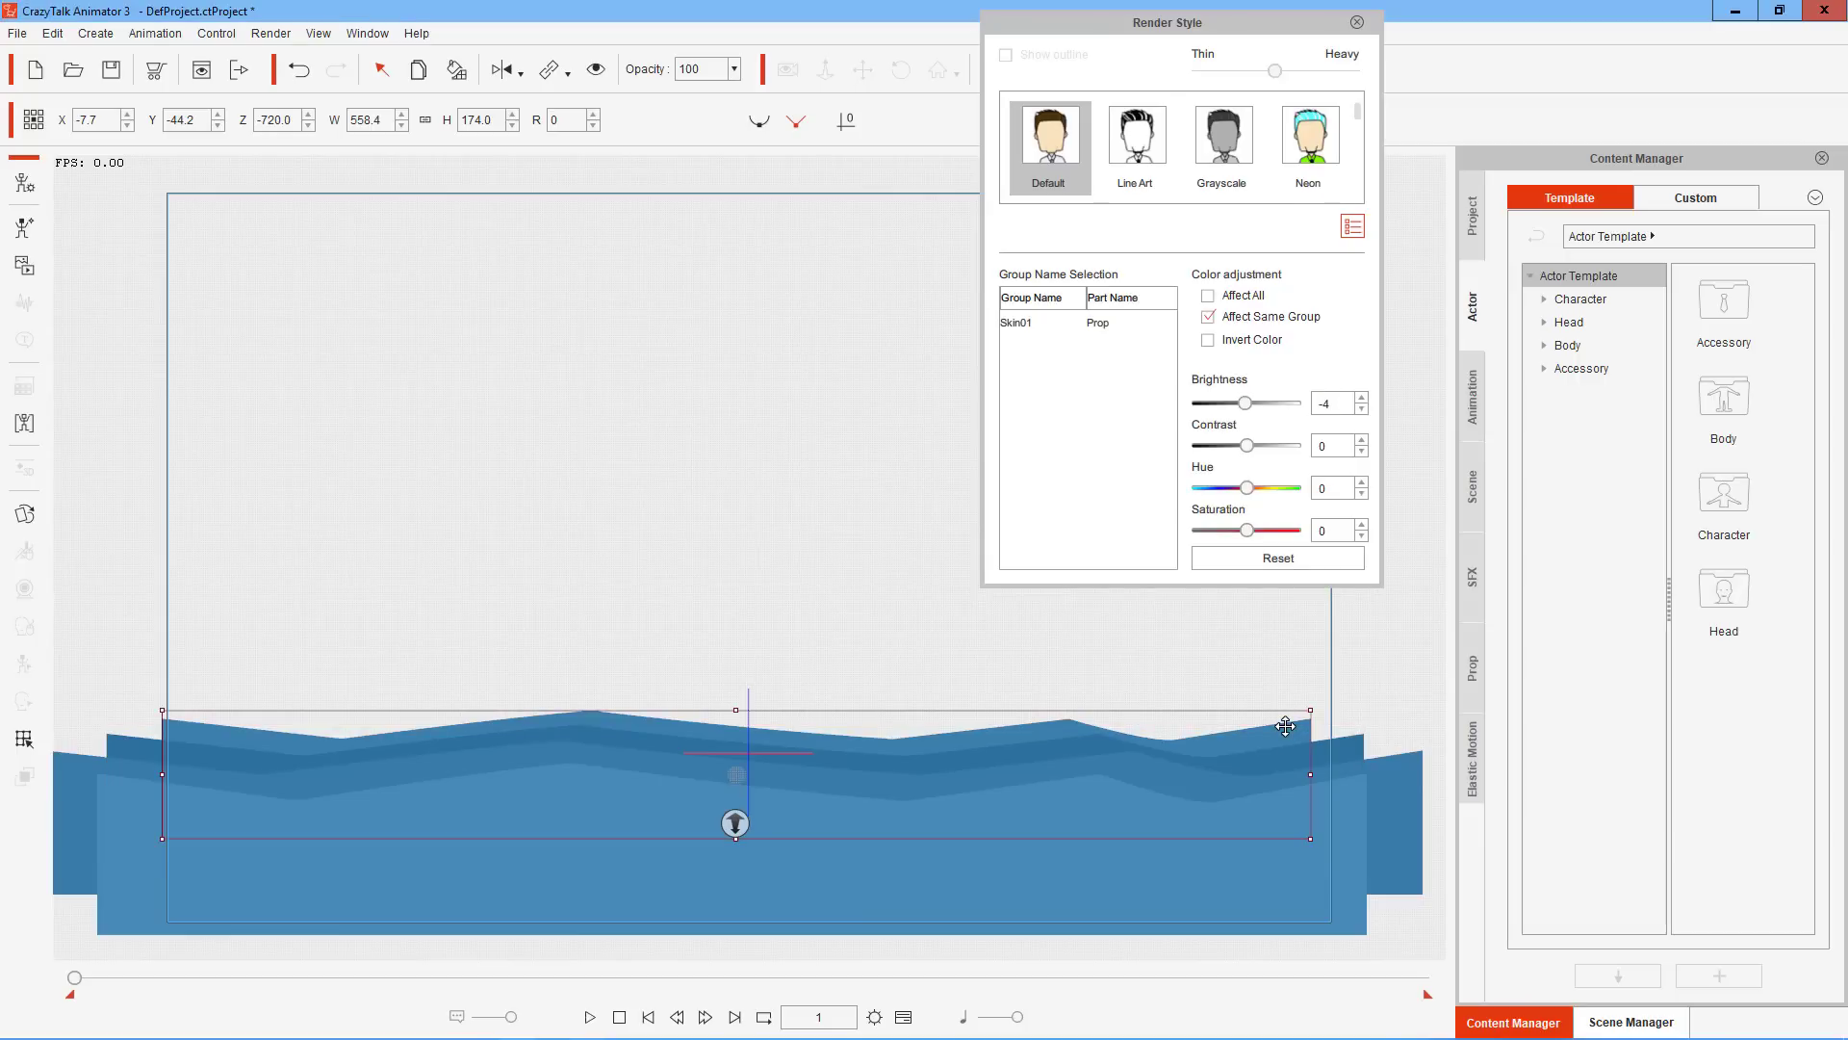
{"action": "left_click", "coordinate": [1366, 408]}
{"action": "left_click", "coordinate": [1366, 408]}
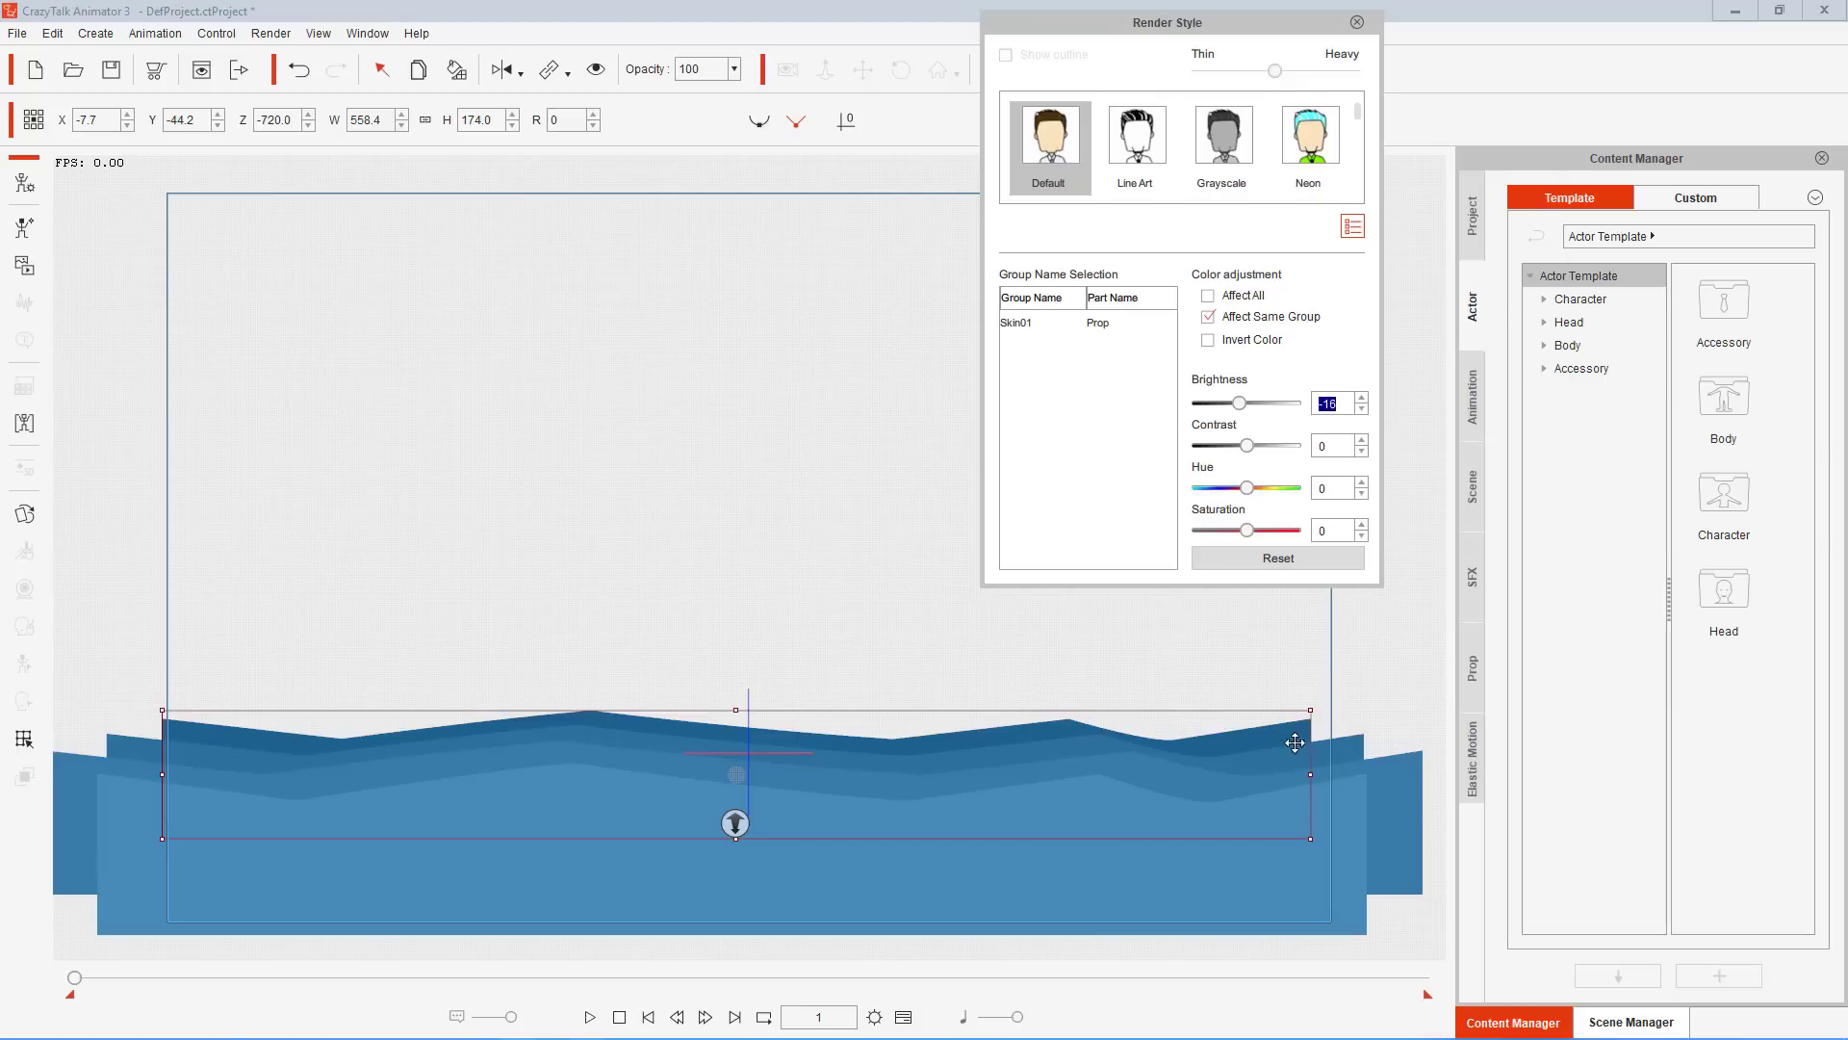
Stretch the rearmost wave to a width of about 690.5, raise it, tilt it slightly clockwise and extend its lower edge downward
{"action": "left_click_drag", "start_coordinate": [1309, 774], "coordinate": [1425, 766]}
{"action": "mouse_move", "coordinate": [1194, 730]}
{"action": "left_mouse_down"}
{"action": "mouse_move", "coordinate": [1199, 710]}
{"action": "mouse_move", "coordinate": [1168, 709]}
{"action": "left_mouse_up"}
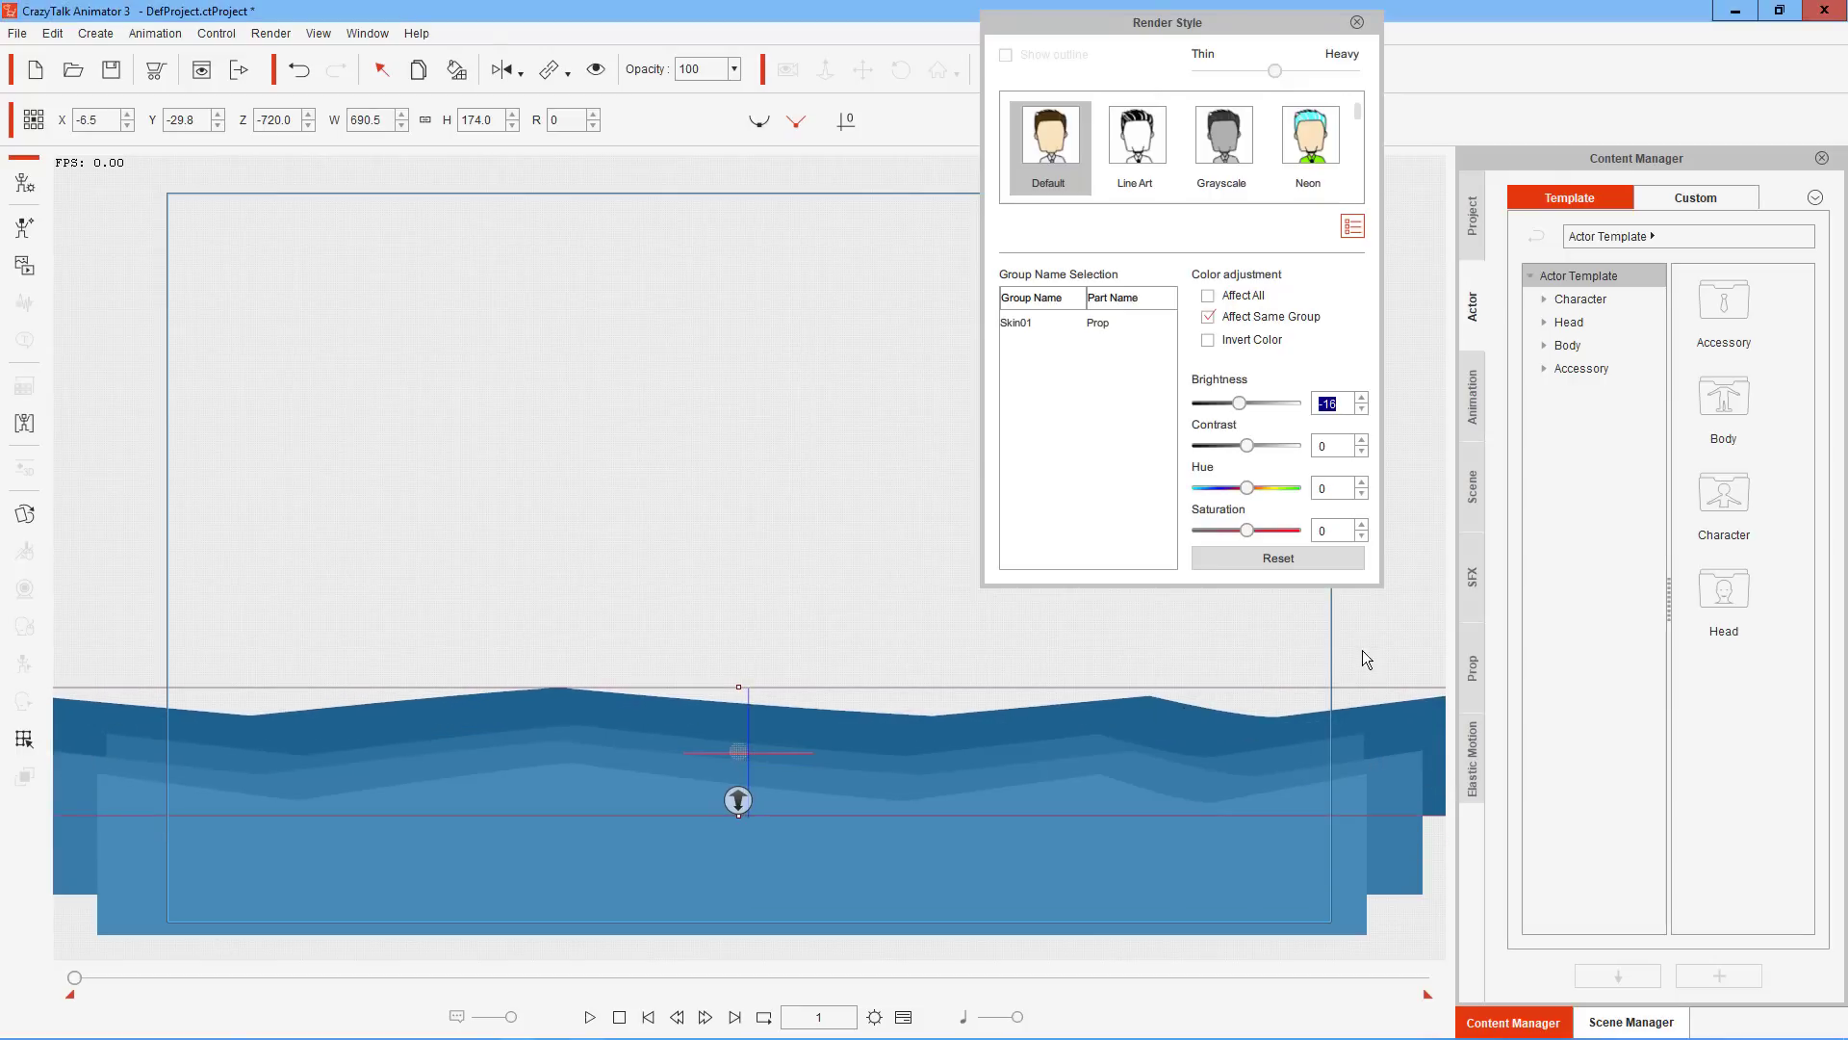
{"action": "left_click_drag", "start_coordinate": [1305, 678], "coordinate": [1329, 706]}
{"action": "left_click_drag", "start_coordinate": [740, 817], "coordinate": [720, 902]}
{"action": "left_click_drag", "start_coordinate": [751, 752], "coordinate": [760, 754]}
Enlarge the wave at depth Z -477.0 to about 689.2 wide and 224.5 high, rotate it to 358 and reposition it
{"action": "left_click", "coordinate": [1085, 737]}
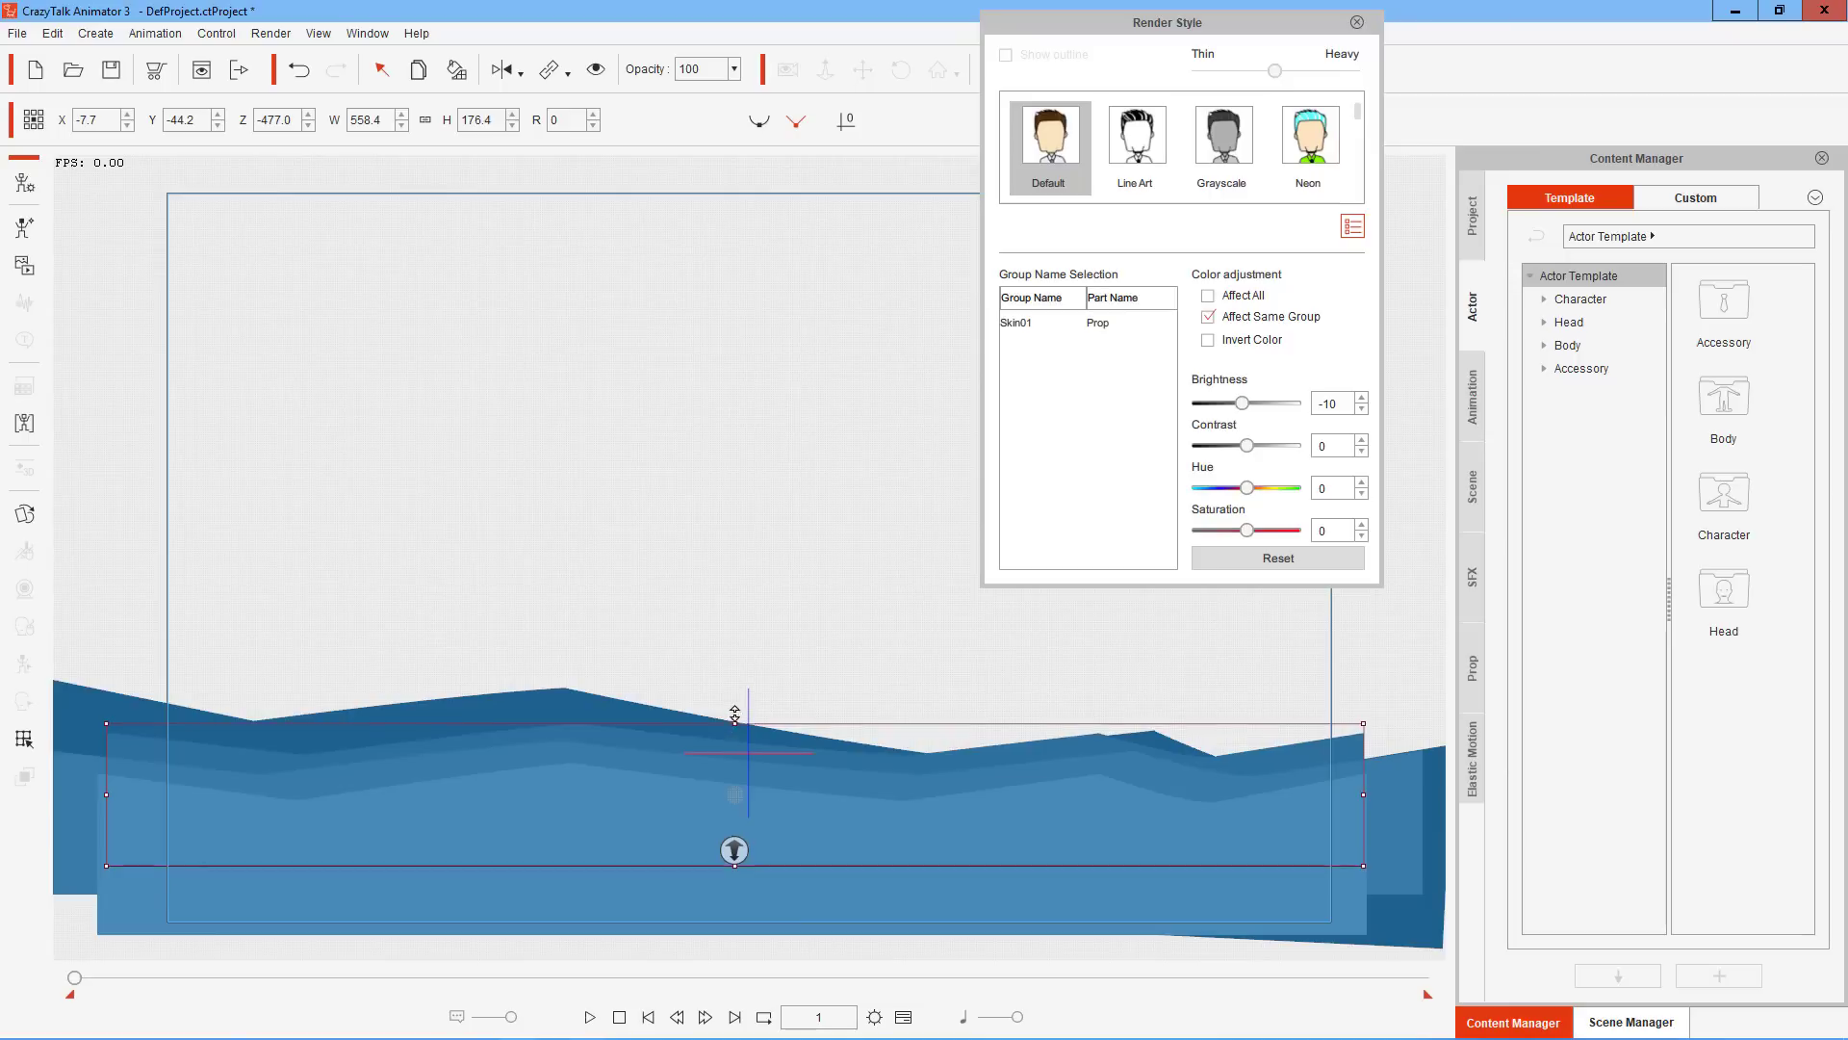
{"action": "left_click_drag", "start_coordinate": [735, 718], "coordinate": [734, 704]}
{"action": "left_click_drag", "start_coordinate": [1375, 700], "coordinate": [1550, 776]}
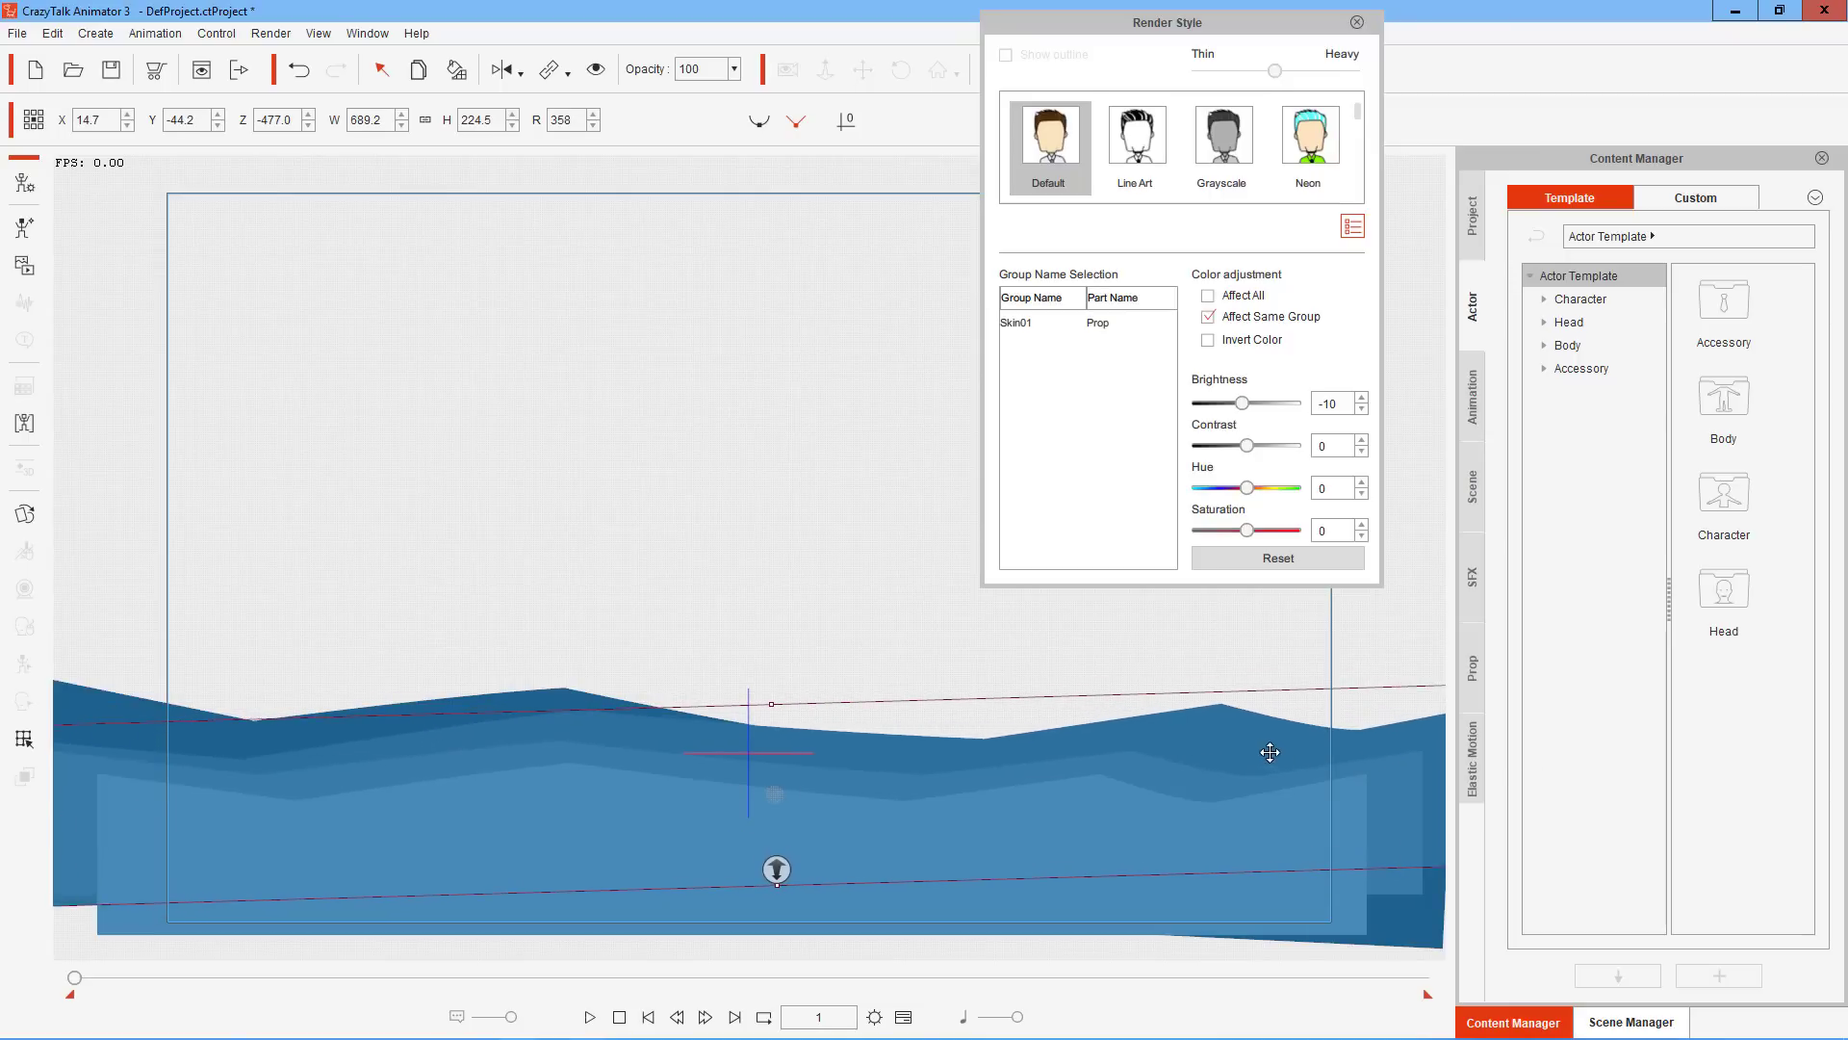
{"action": "mouse_move", "coordinate": [1229, 743]}
{"action": "left_mouse_down"}
{"action": "mouse_move", "coordinate": [1192, 747]}
{"action": "mouse_move", "coordinate": [1217, 771]}
{"action": "mouse_move", "coordinate": [1222, 749]}
{"action": "left_mouse_up"}
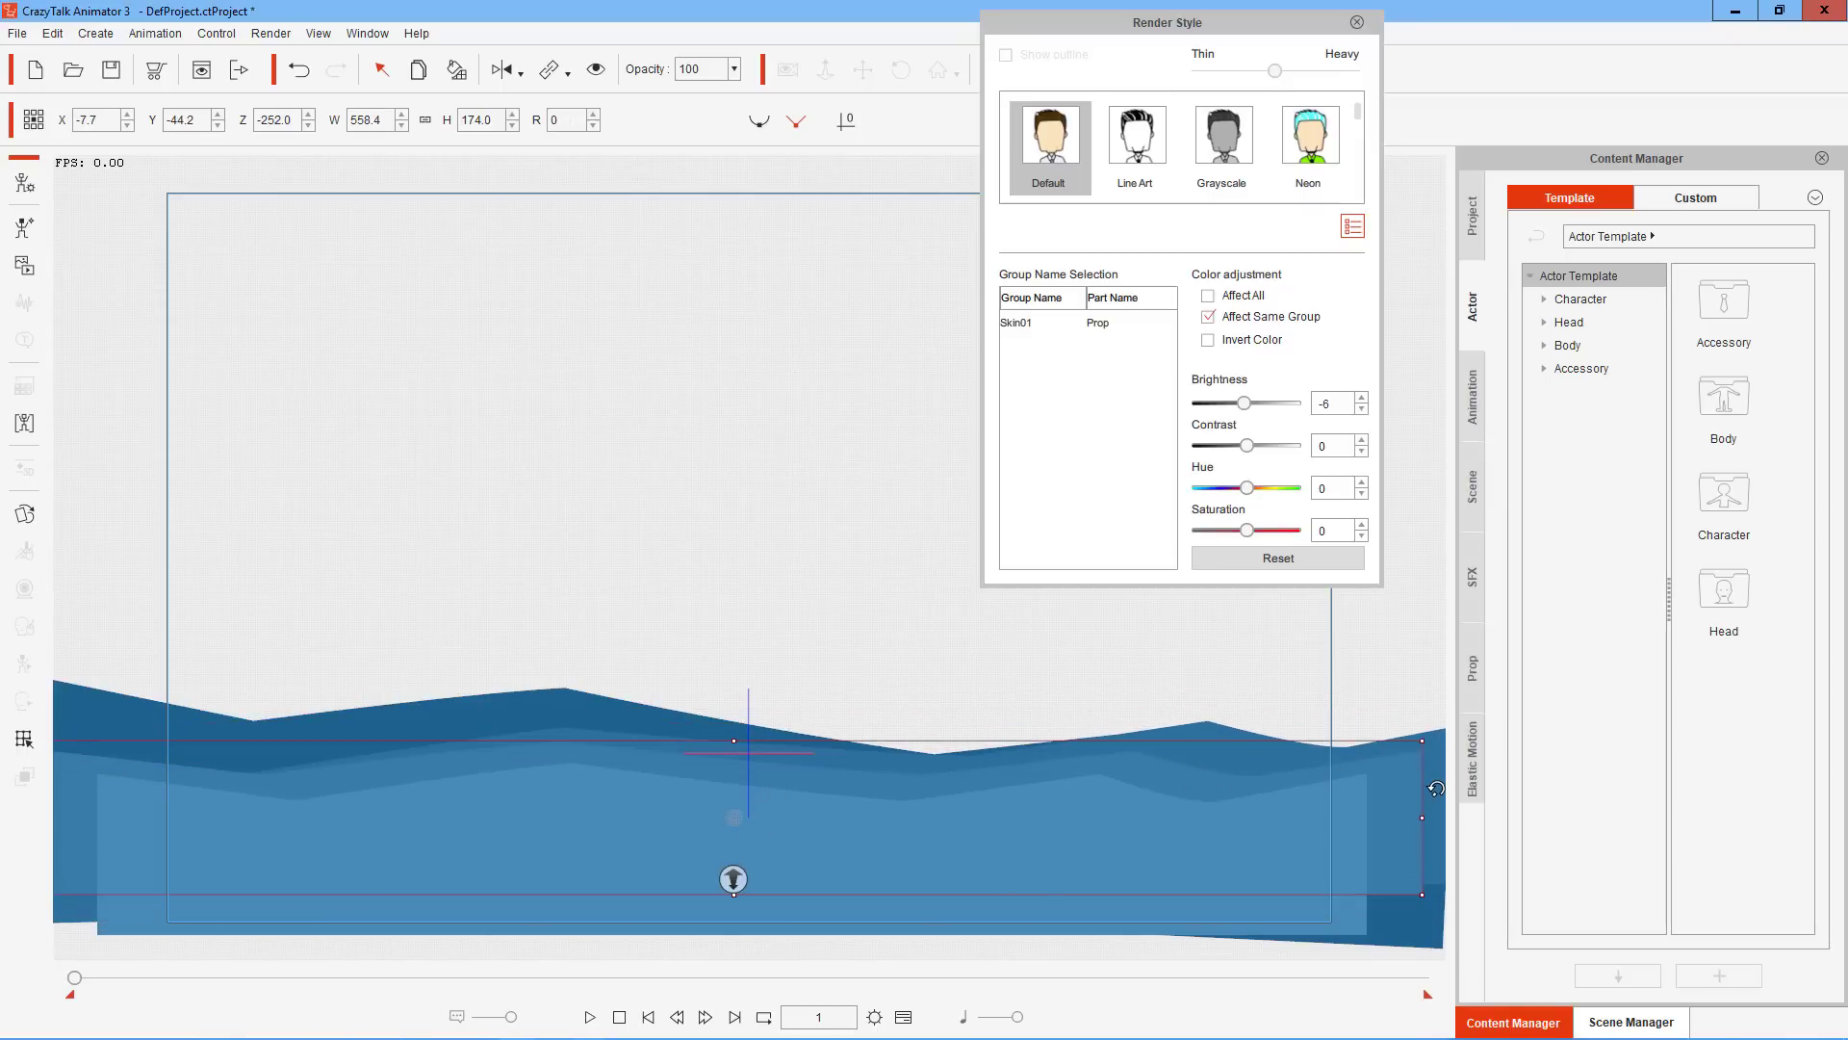
Rotate the wave at depth Z -252.0 to 2 and reposition it between the front and rear waves
{"action": "key", "text": "ctrl+z"}
{"action": "key", "text": "ctrl+z"}
{"action": "key", "text": "ctrl+z"}
{"action": "key", "text": "ctrl+z"}
{"action": "key", "text": "ctrl+z"}
{"action": "key", "text": "ctrl+z"}
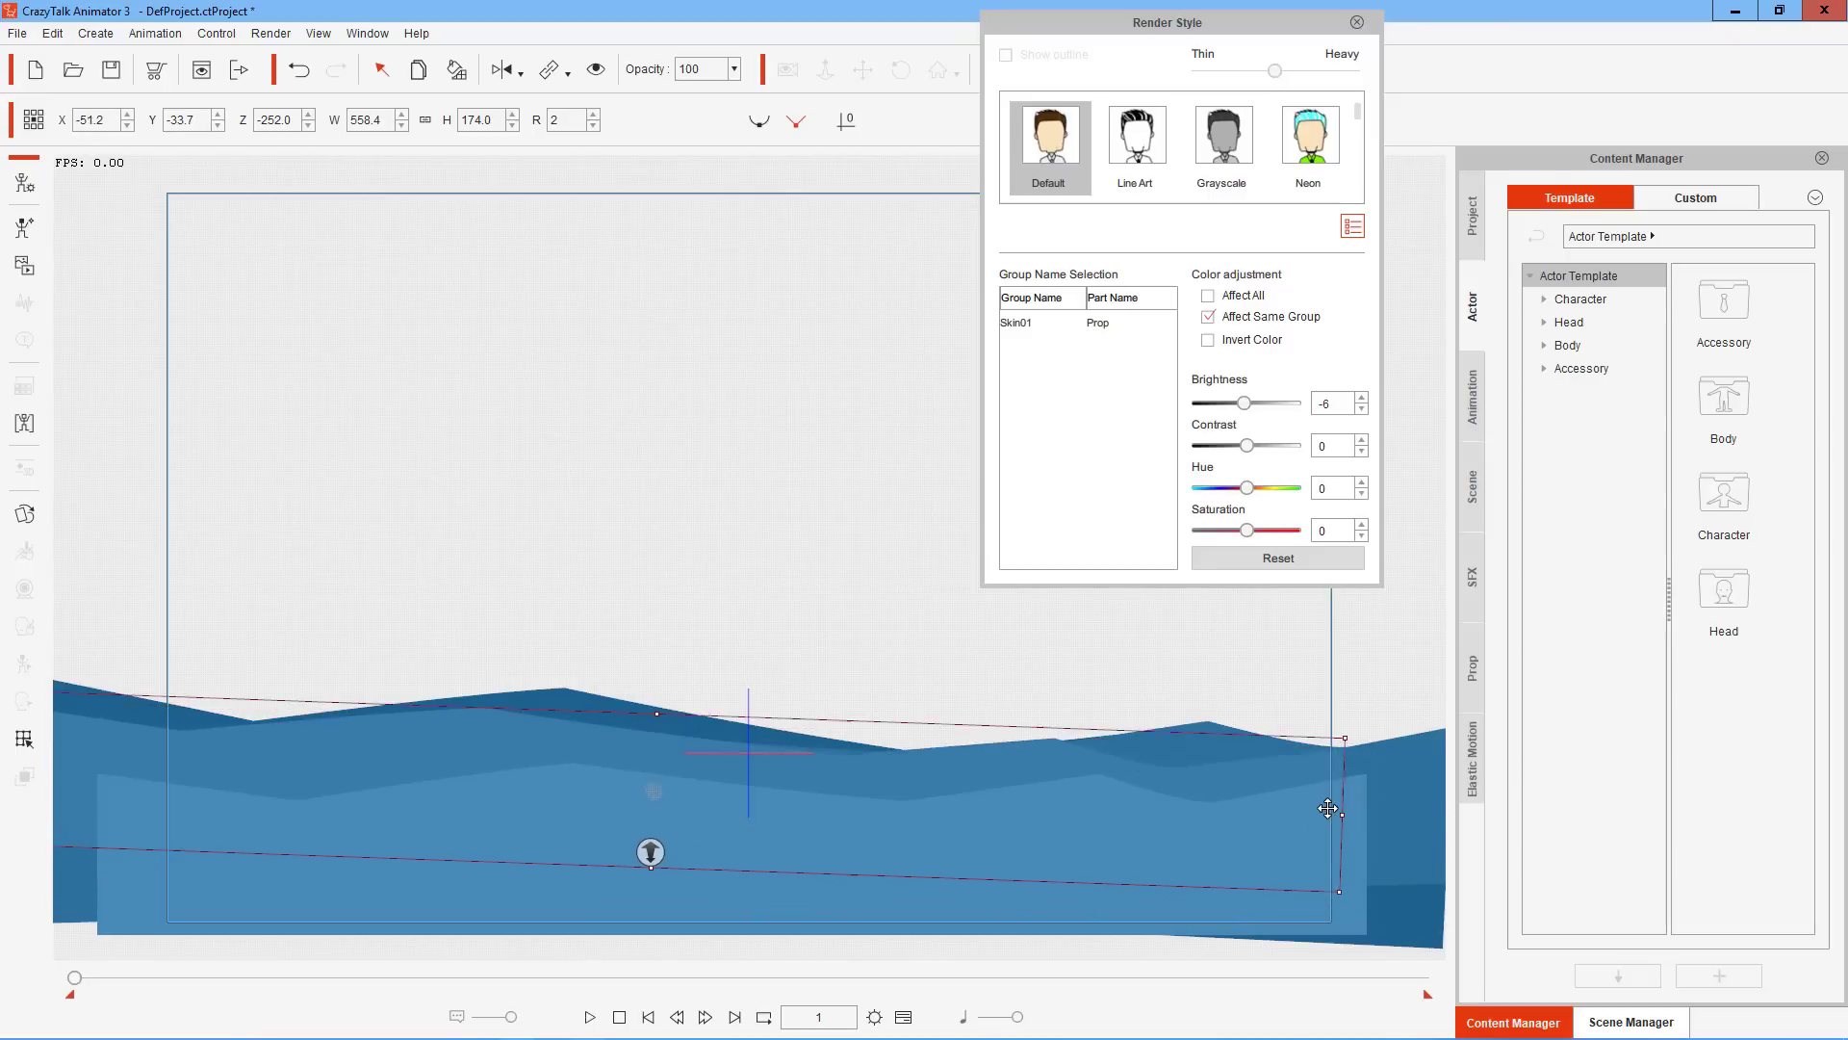
{"action": "left_click_drag", "start_coordinate": [1326, 819], "coordinate": [1373, 854]}
Stretch the front wave to a width of 530.0, rotate it to 1 and move it to X 15.0, Y -45.1
{"action": "key", "text": "ctrl+z"}
{"action": "key", "text": "ctrl+z"}
{"action": "key", "text": "ctrl+z"}
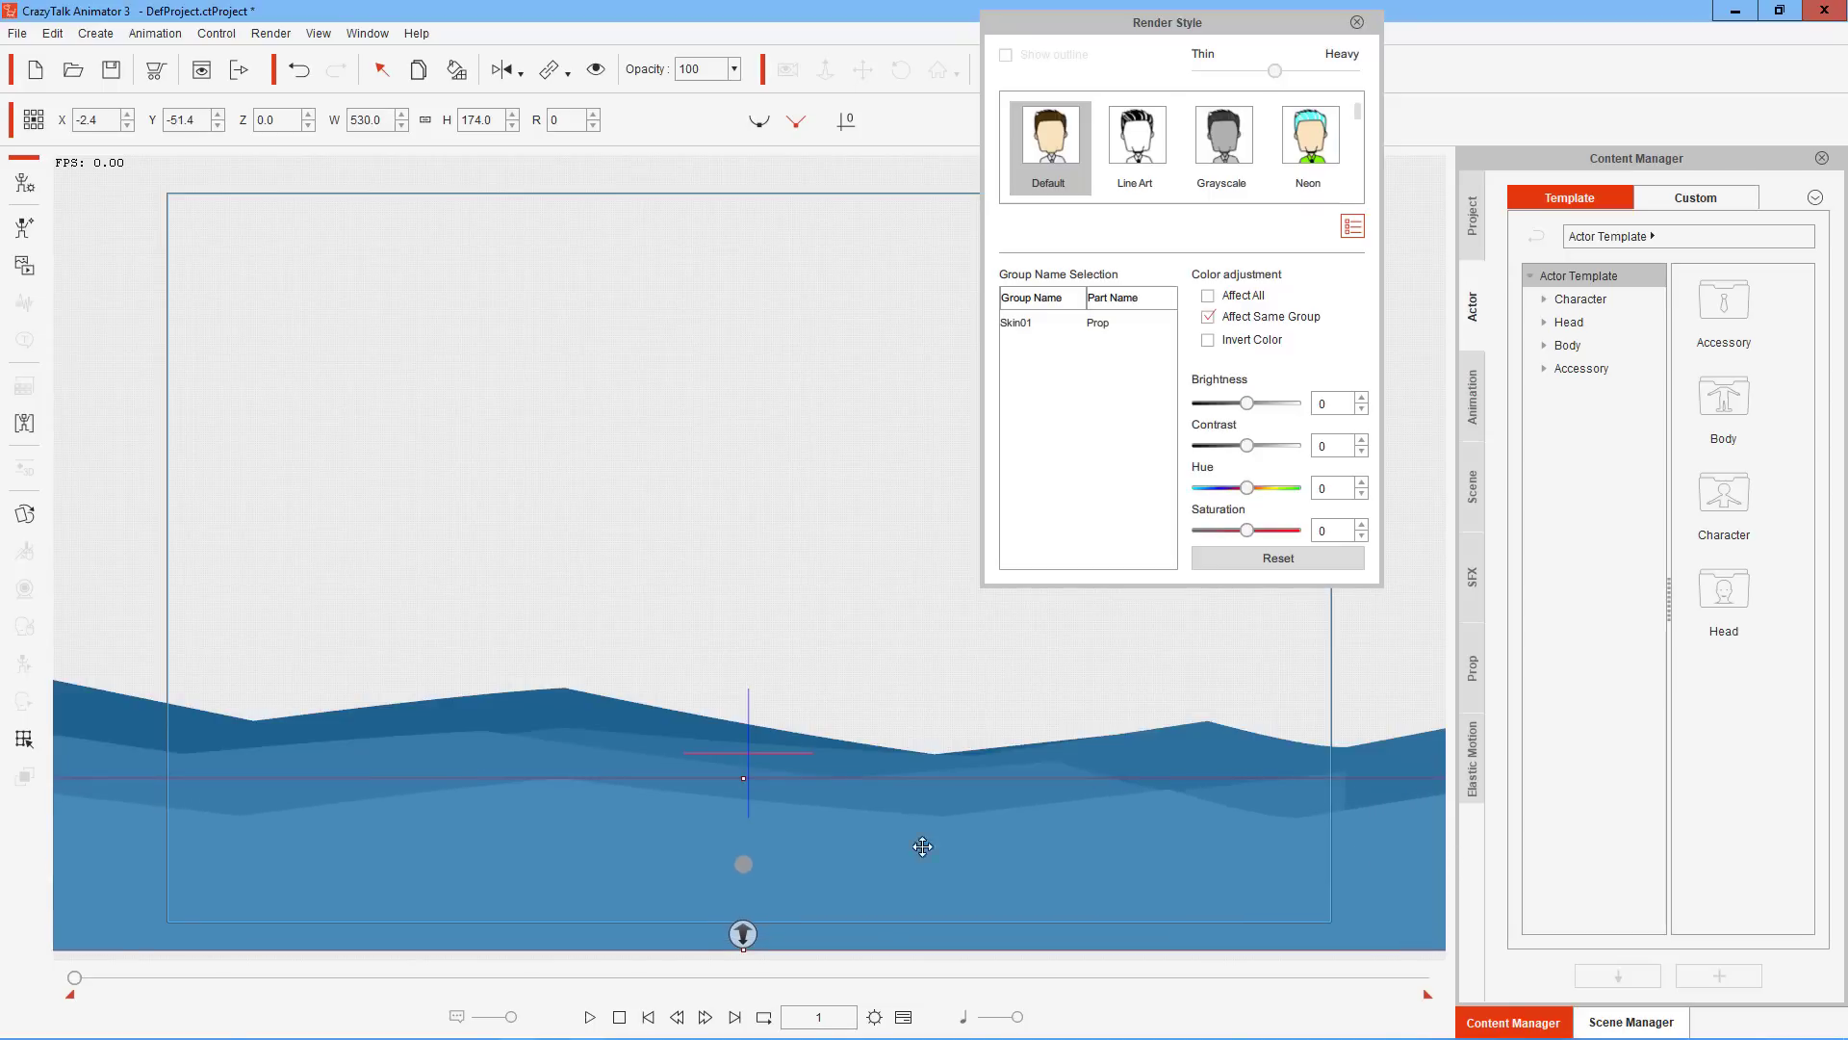
{"action": "left_click_drag", "start_coordinate": [518, 844], "coordinate": [522, 838]}
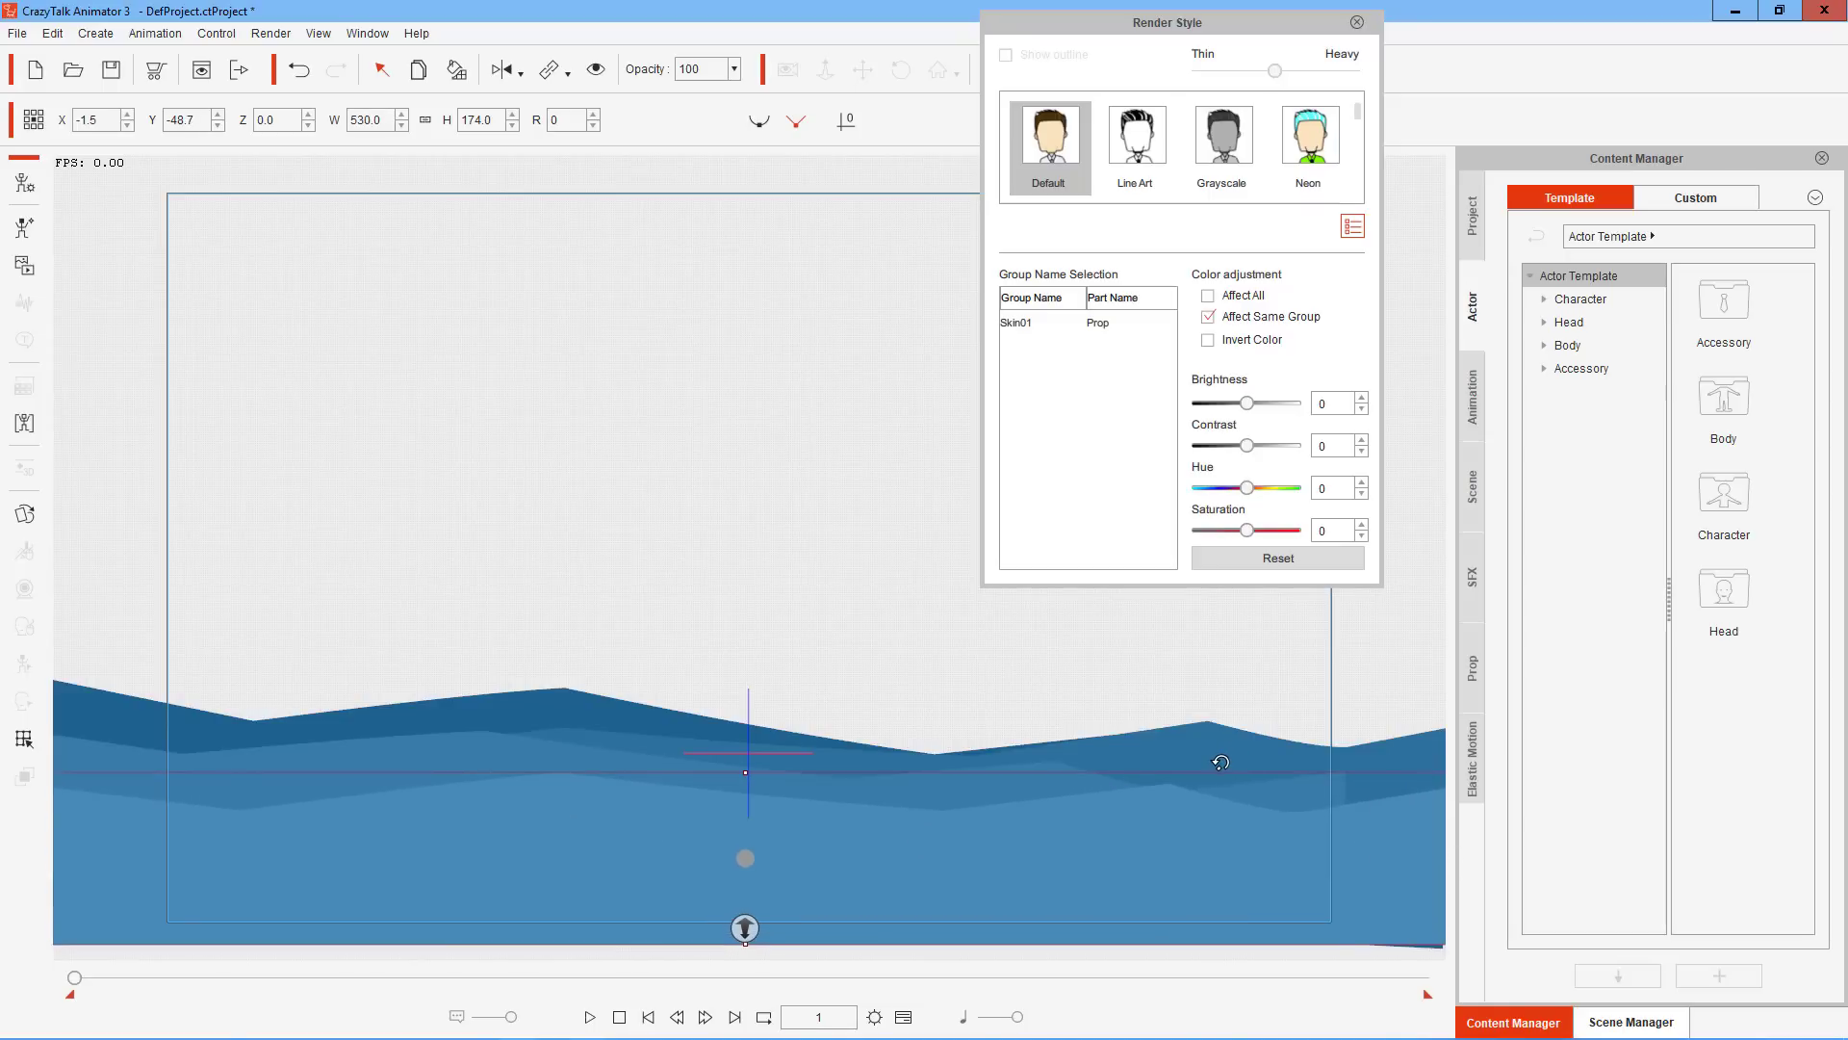
{"action": "left_click_drag", "start_coordinate": [1224, 769], "coordinate": [1228, 771]}
{"action": "left_click_drag", "start_coordinate": [1196, 854], "coordinate": [1232, 845]}
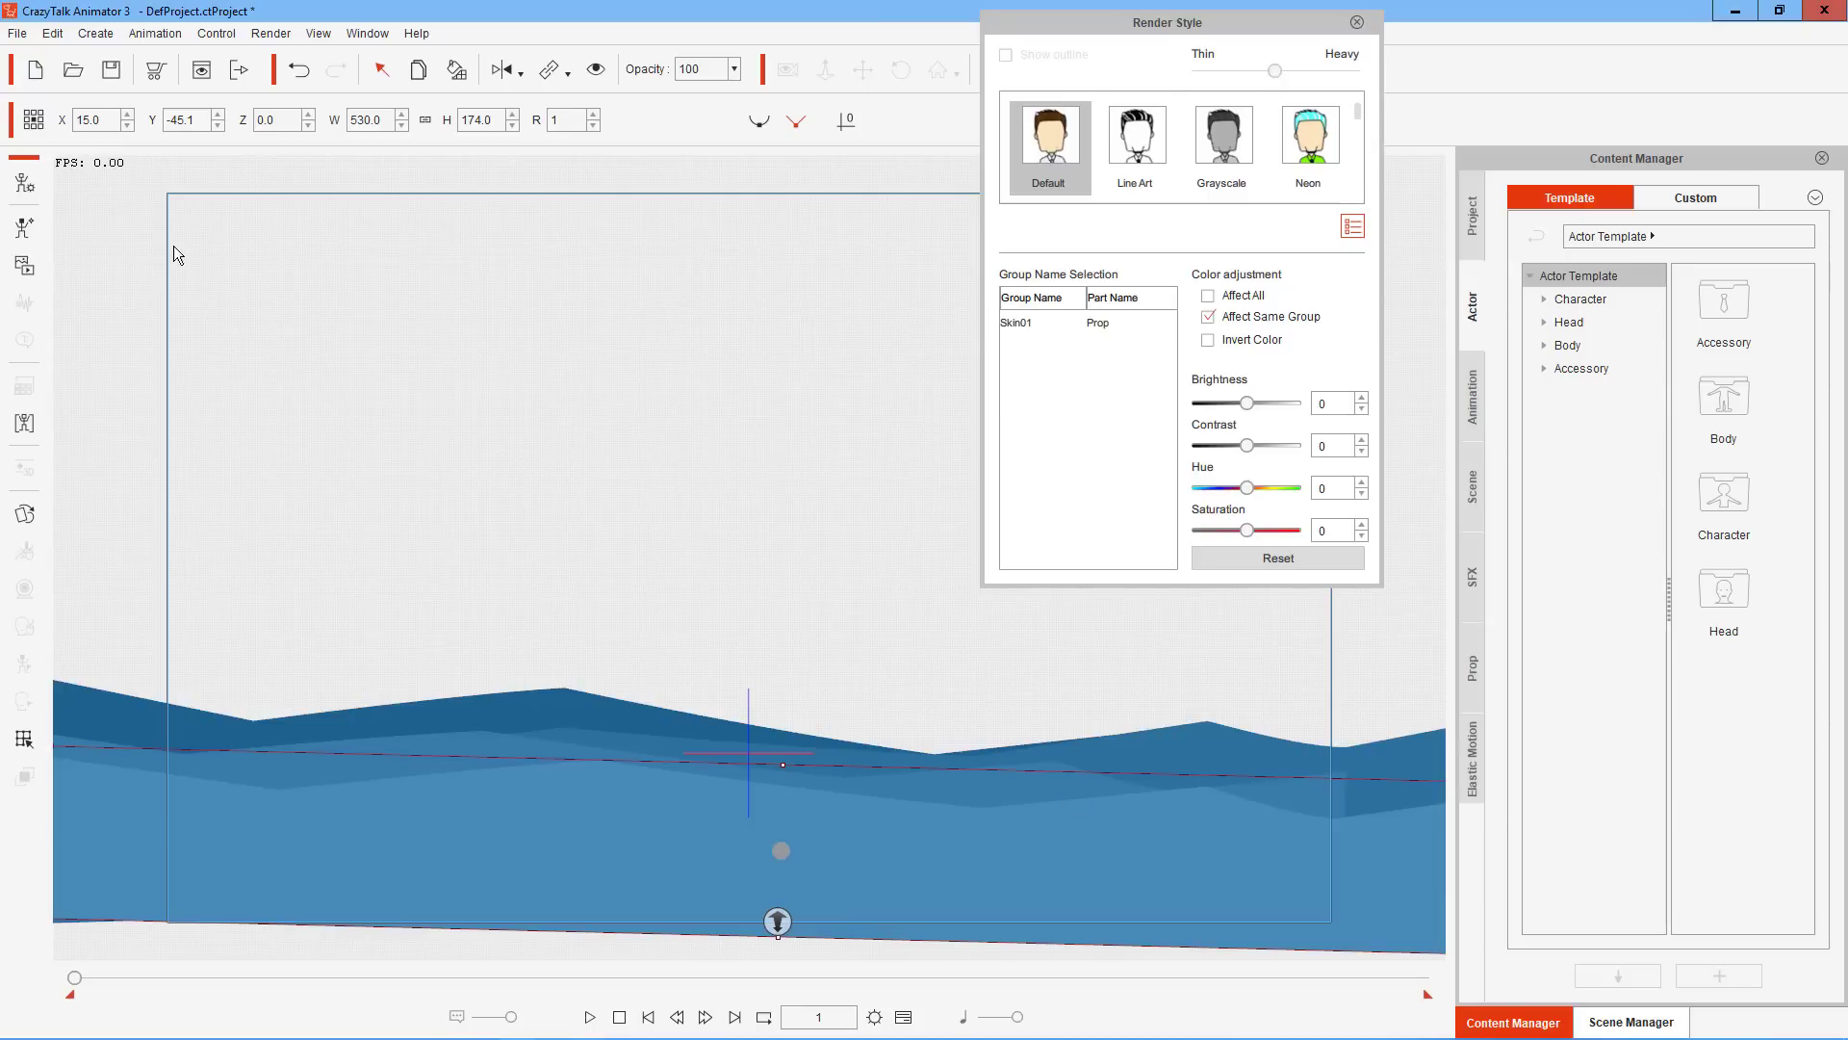
Preview the animation, and widen the wave at depth Z -252.0 to 871.6 and shift it so it spans the frame
{"action": "left_click", "coordinate": [591, 1019]}
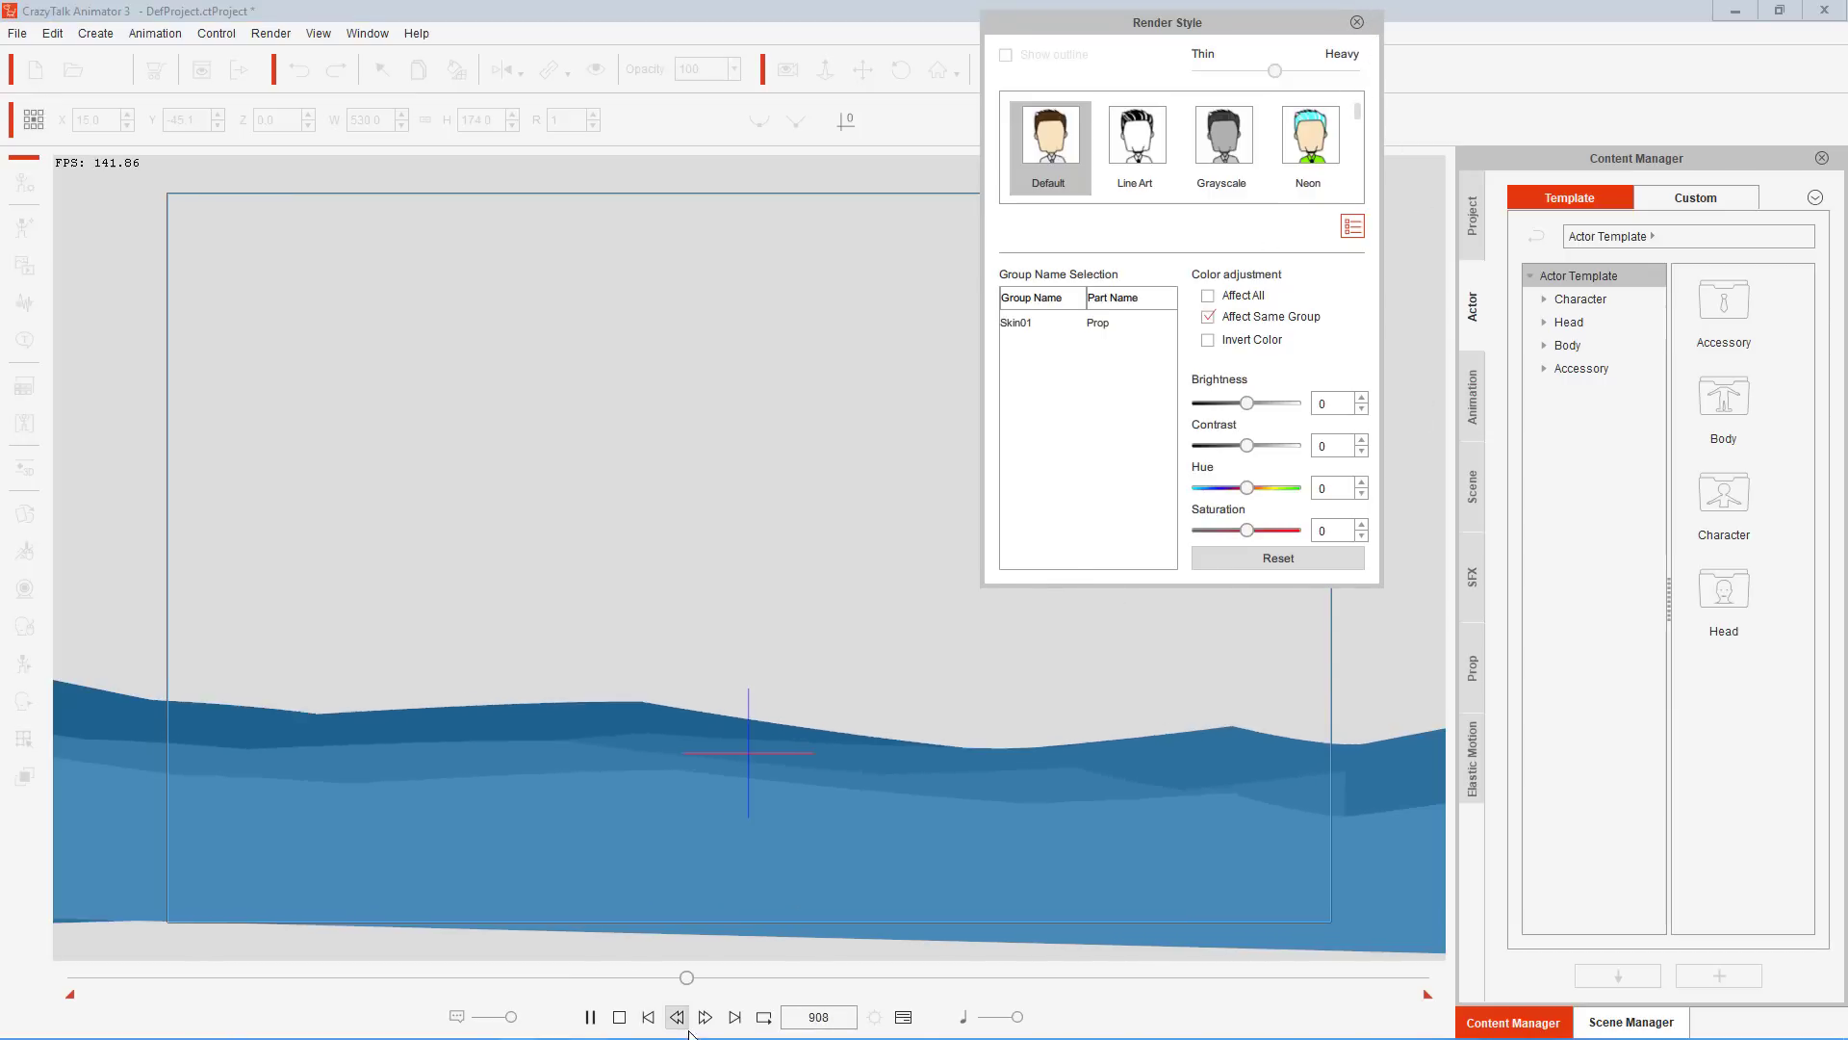
{"action": "left_click", "coordinate": [619, 1017]}
{"action": "left_click", "coordinate": [1325, 786]}
{"action": "left_click_drag", "start_coordinate": [1334, 795], "coordinate": [1098, 772]}
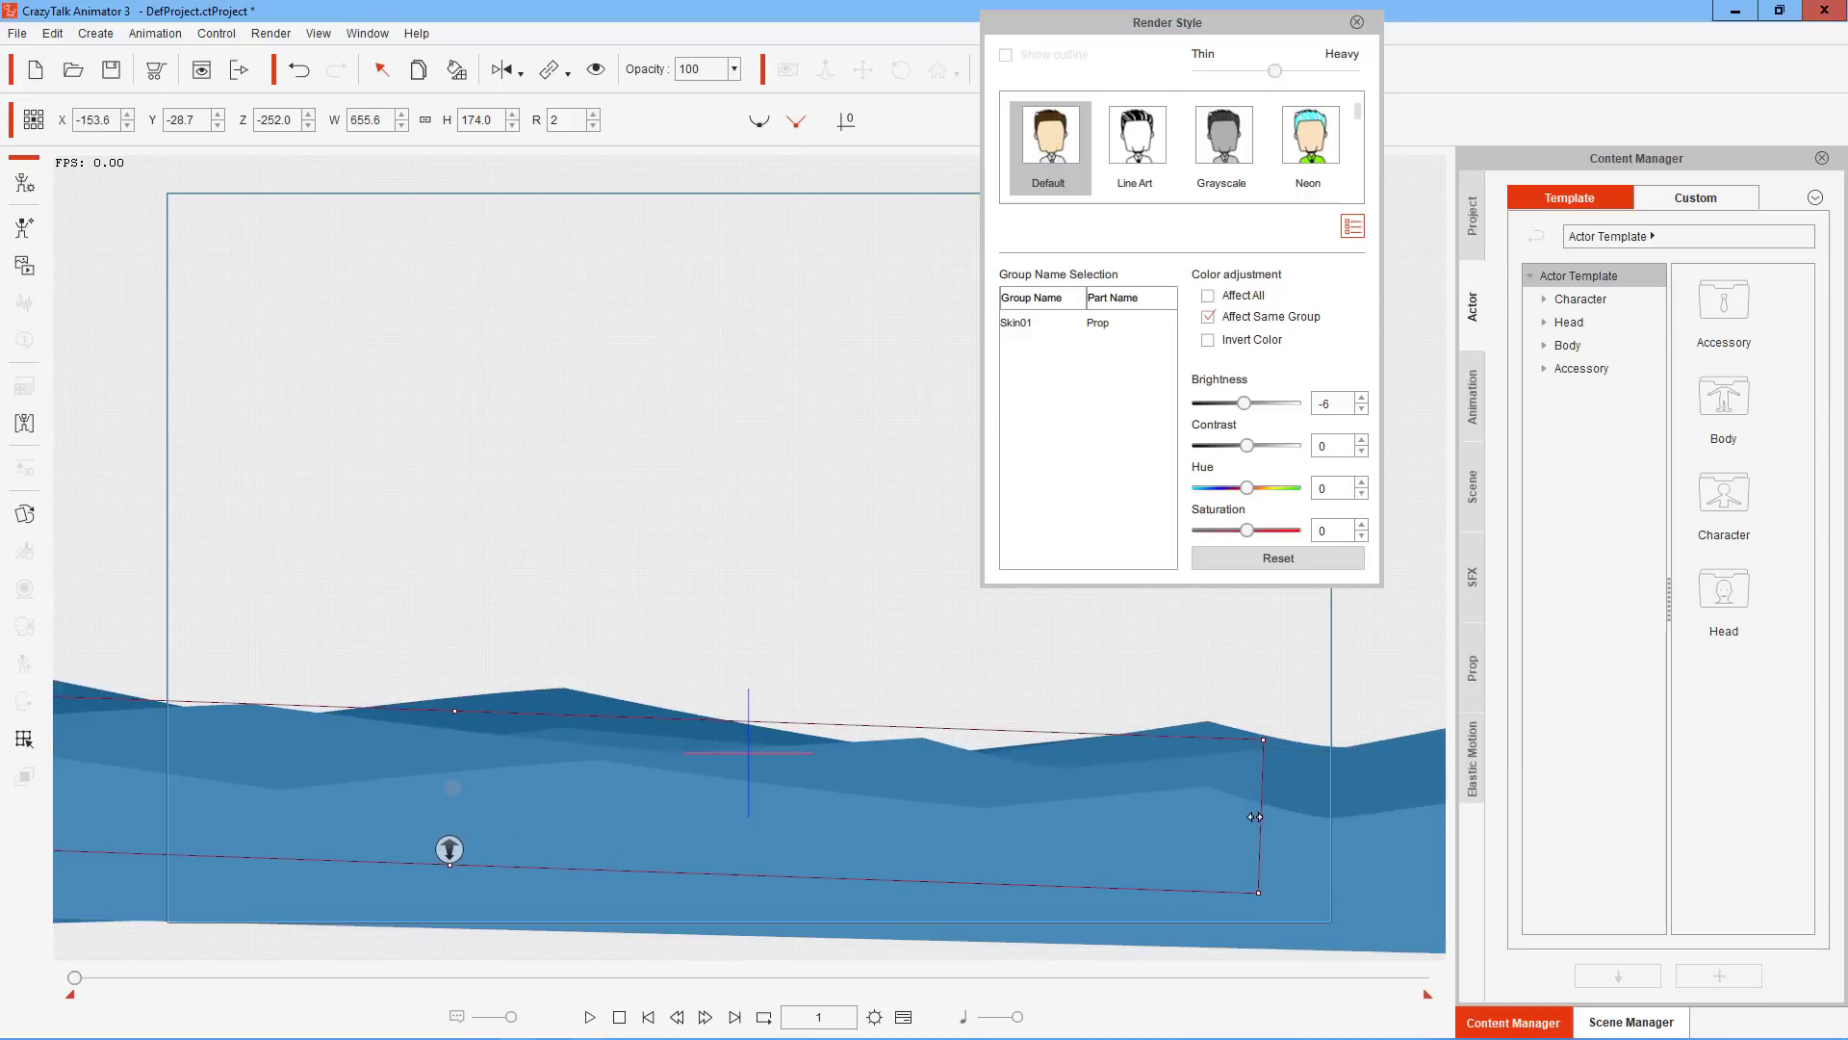
{"action": "left_click_drag", "start_coordinate": [1339, 808], "coordinate": [1529, 793]}
{"action": "left_click_drag", "start_coordinate": [1123, 765], "coordinate": [1187, 780]}
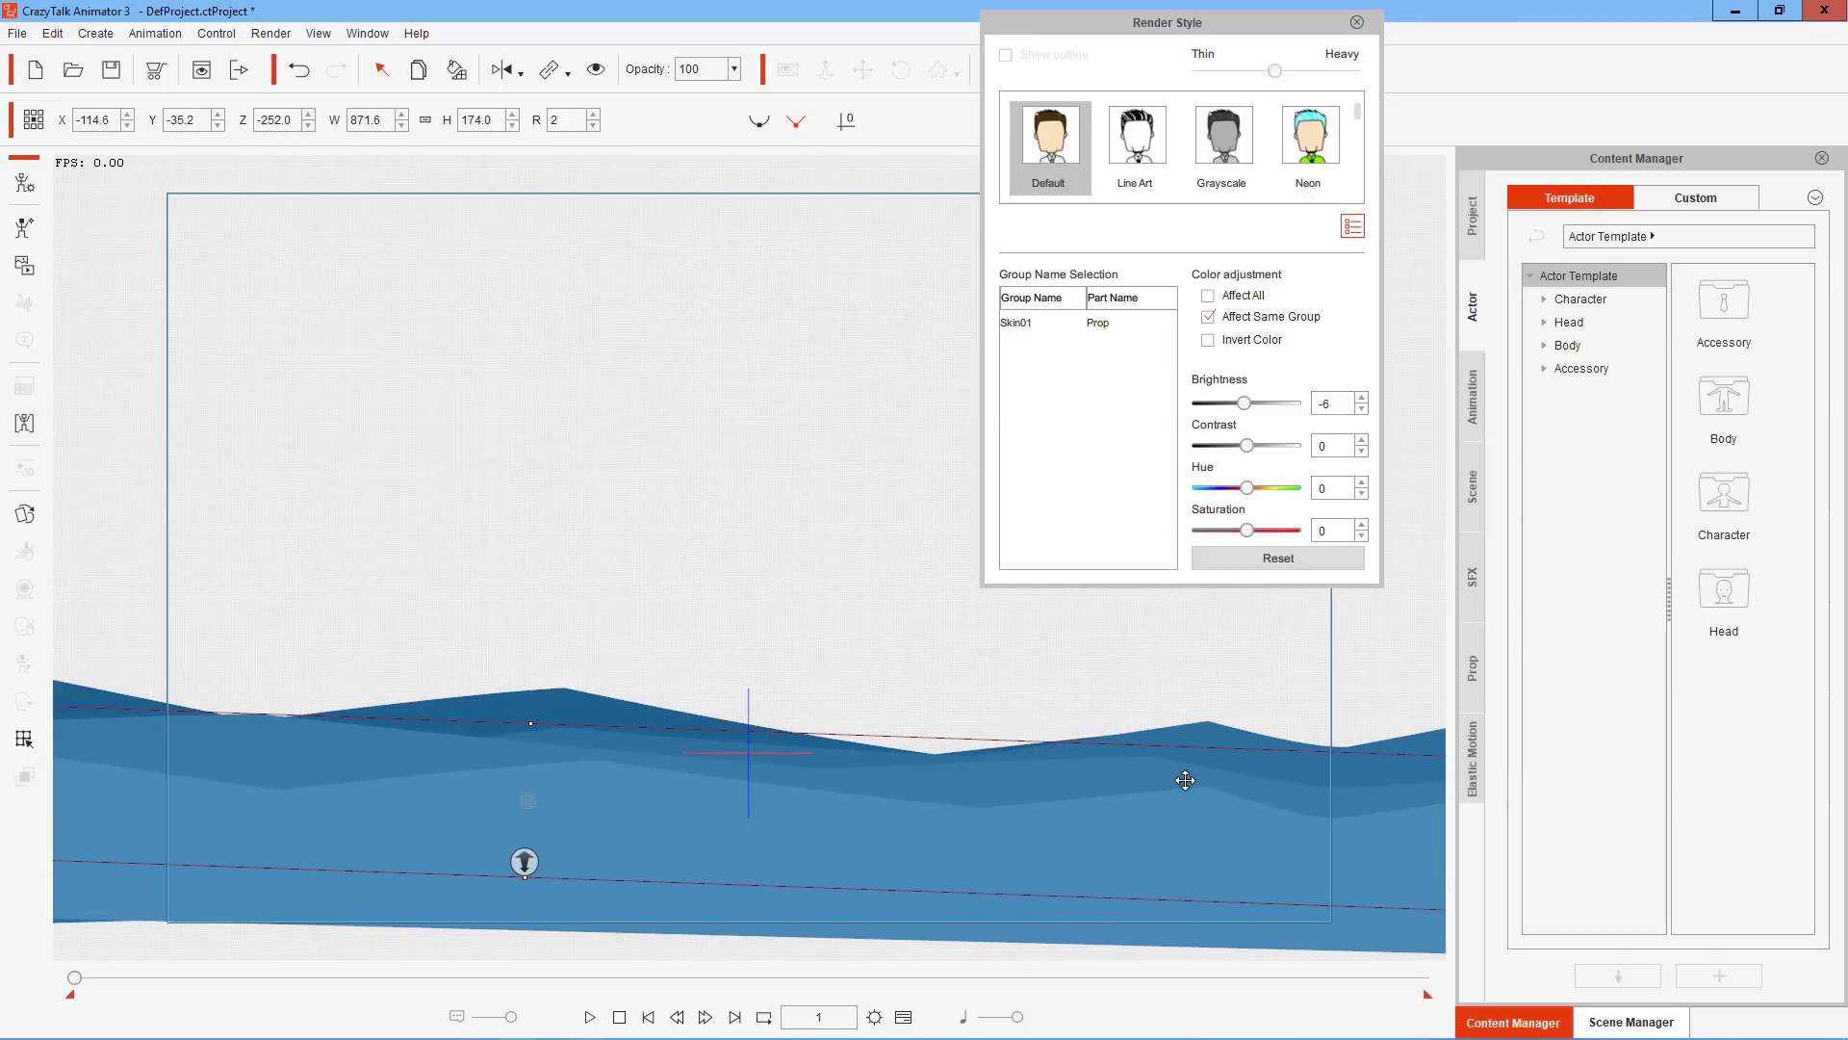
Play back the layered waves to check their motion and coverage, and close the Render Style settings
{"action": "left_click", "coordinate": [590, 1016]}
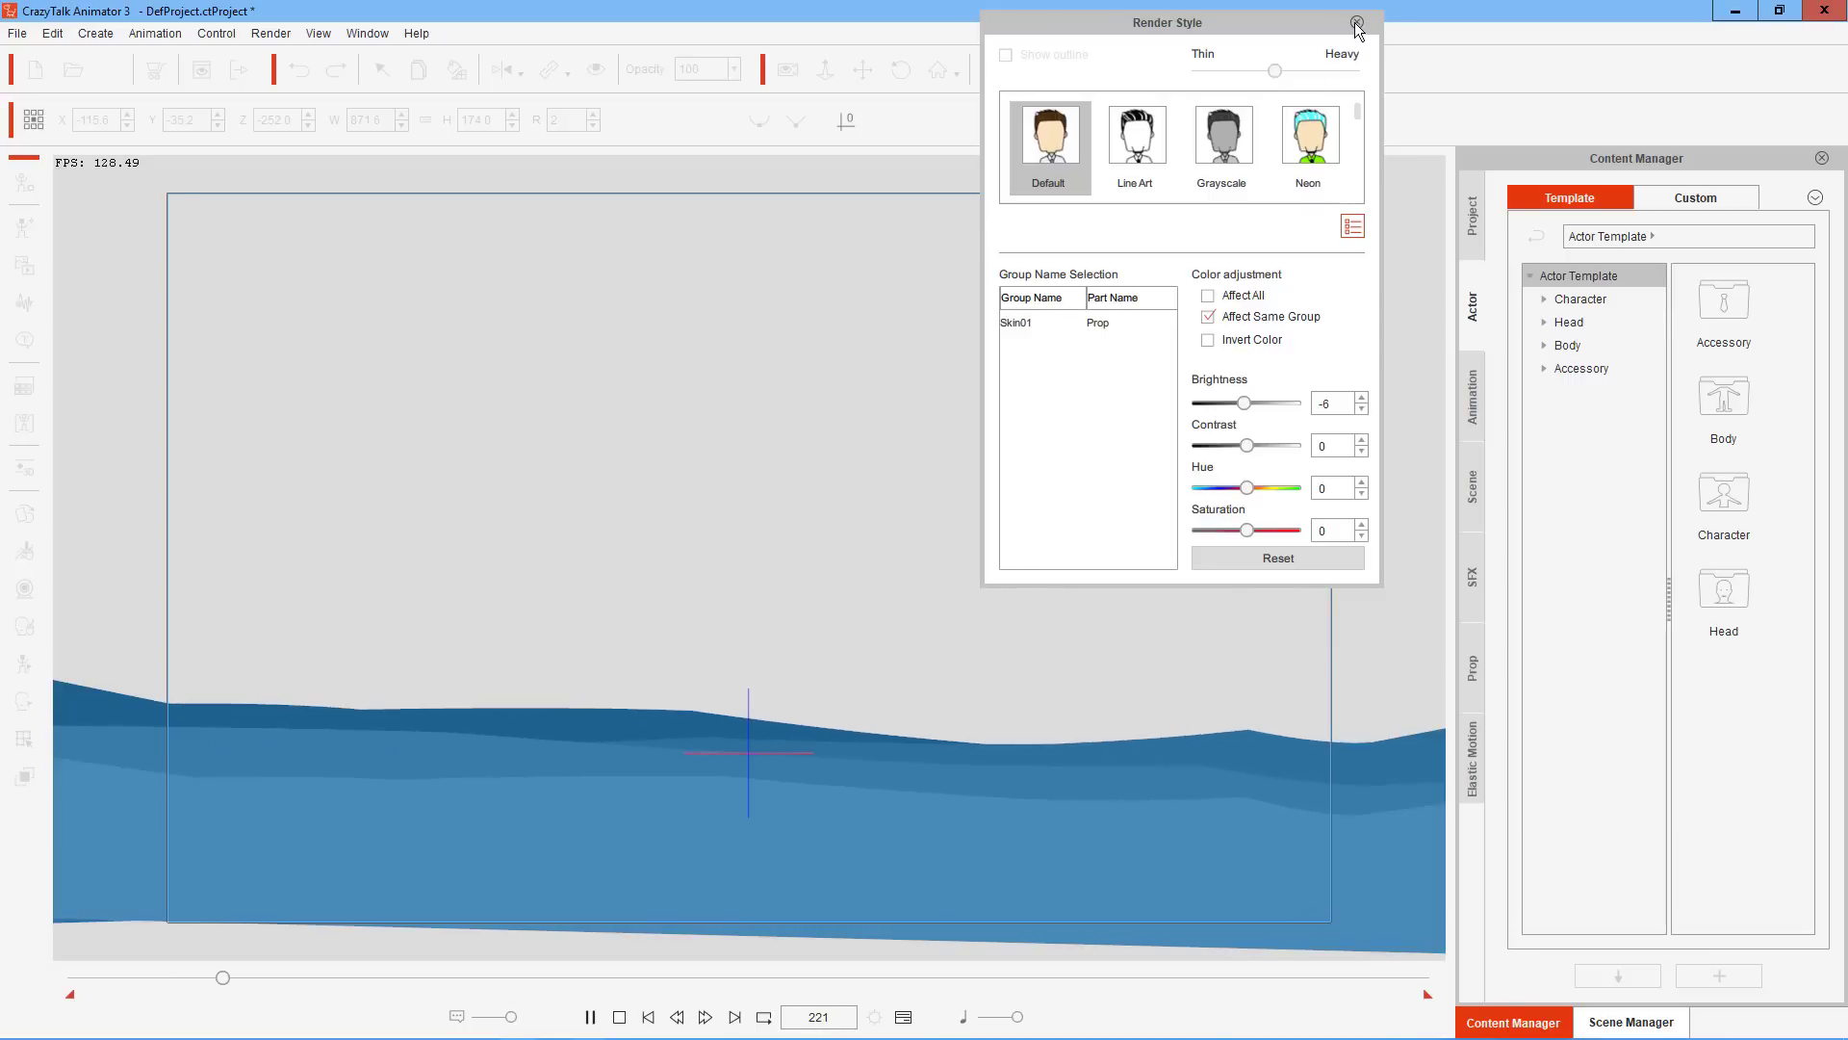
{"action": "left_click", "coordinate": [1298, 306]}
{"action": "left_click", "coordinate": [619, 1016]}
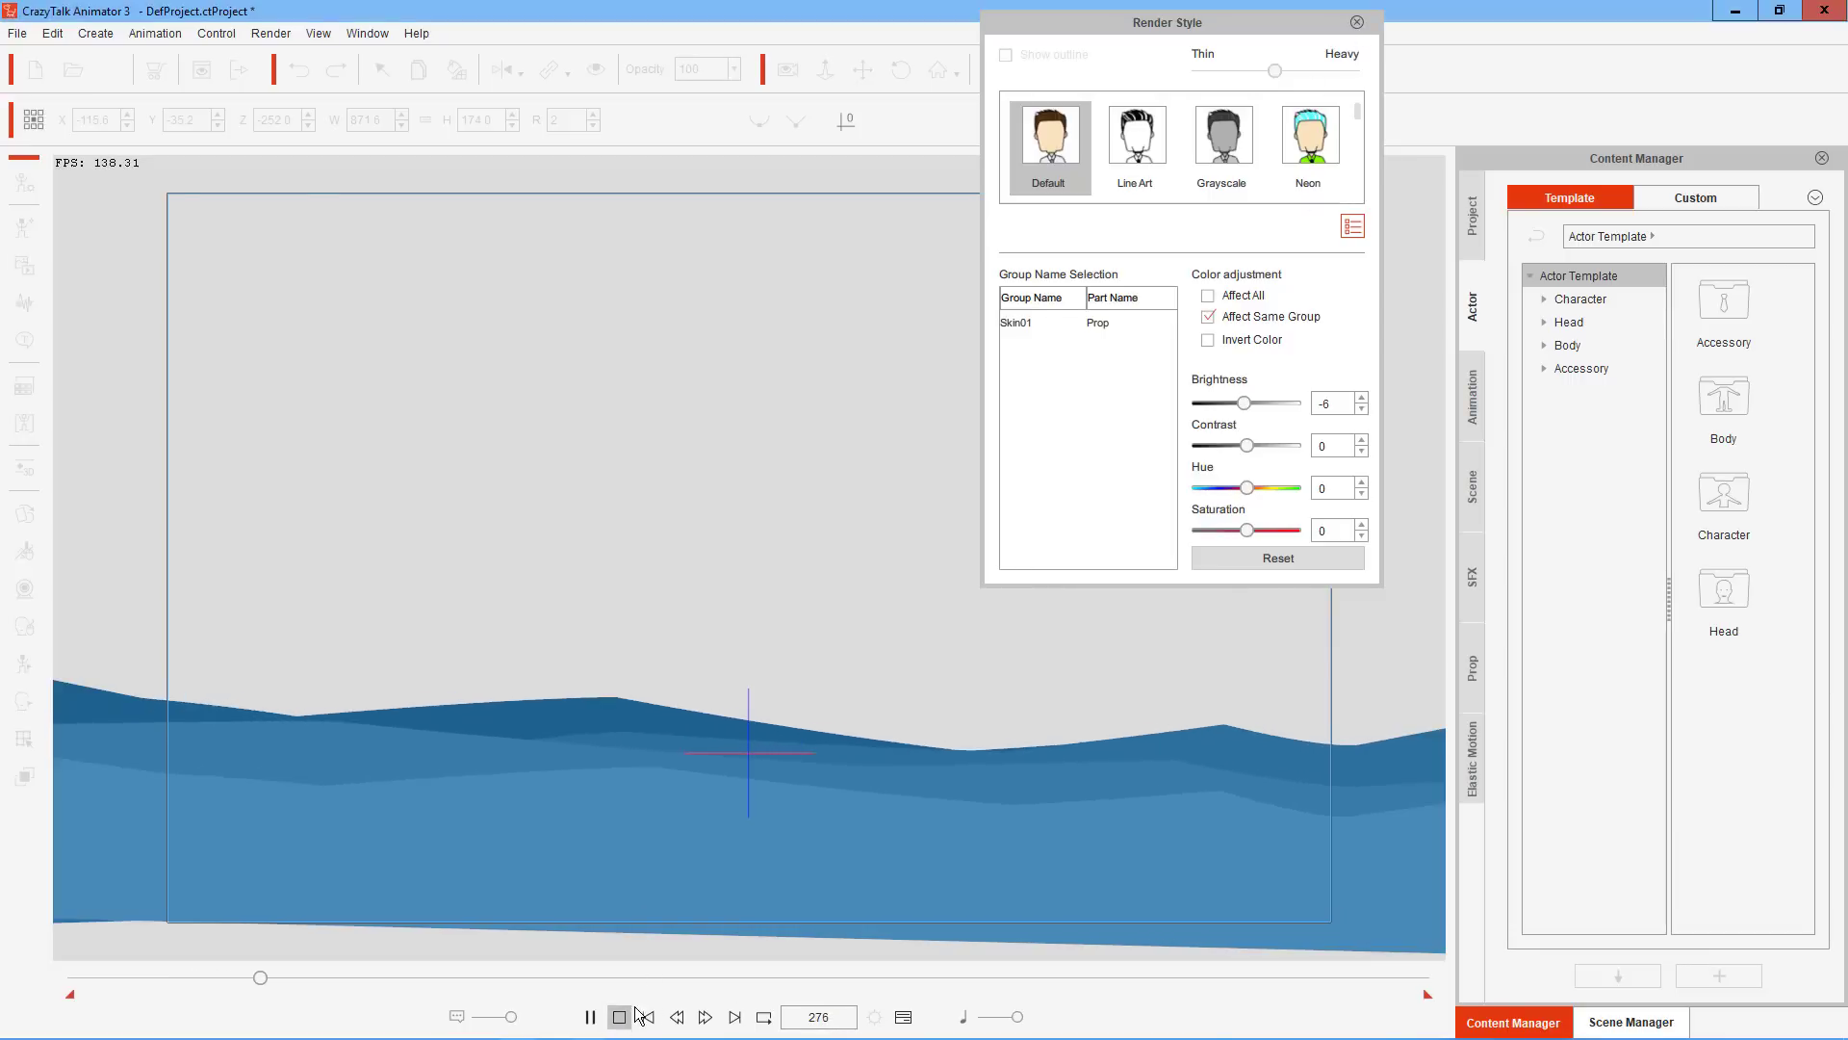
{"action": "left_click", "coordinate": [1356, 24]}
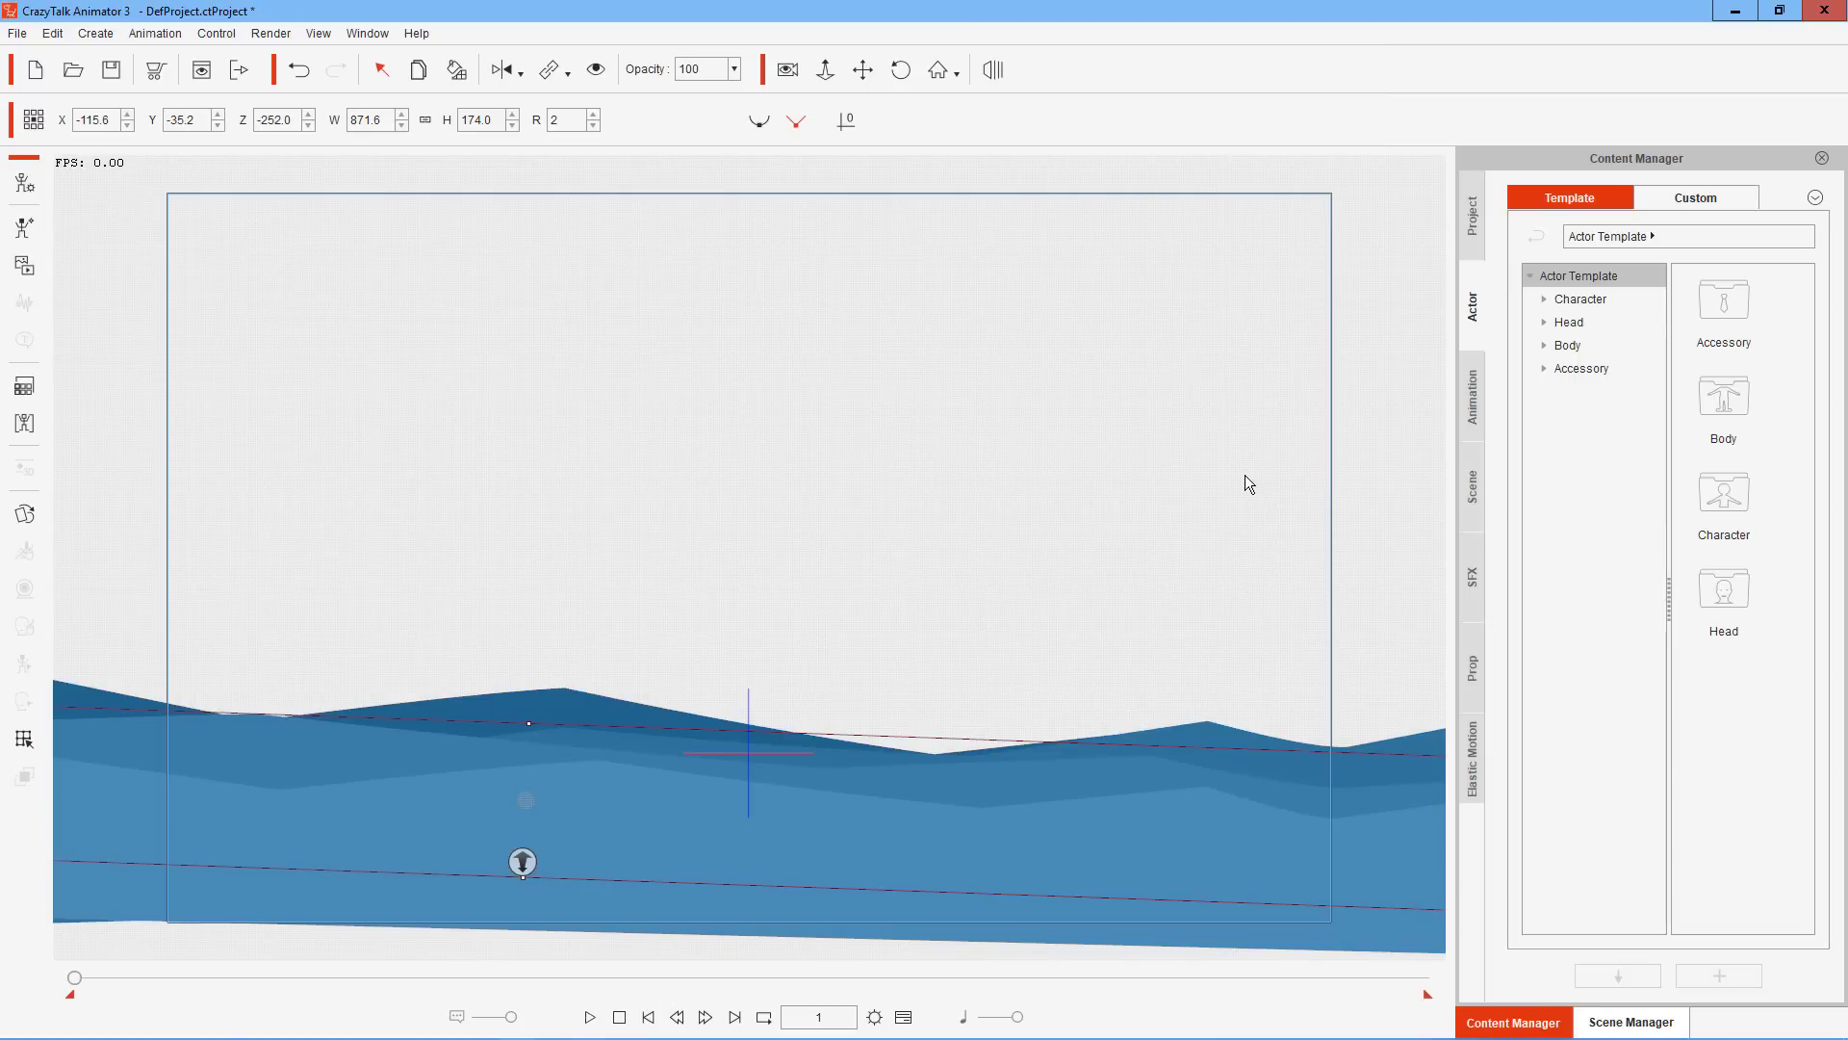
Select all four wave props in the scene list and duplicate them together at an offset depth
{"action": "left_click", "coordinate": [1282, 536]}
{"action": "left_click", "coordinate": [825, 69]}
{"action": "left_click_drag", "start_coordinate": [928, 354], "coordinate": [845, 853]}
{"action": "left_click_drag", "start_coordinate": [1390, 626], "coordinate": [1378, 569]}
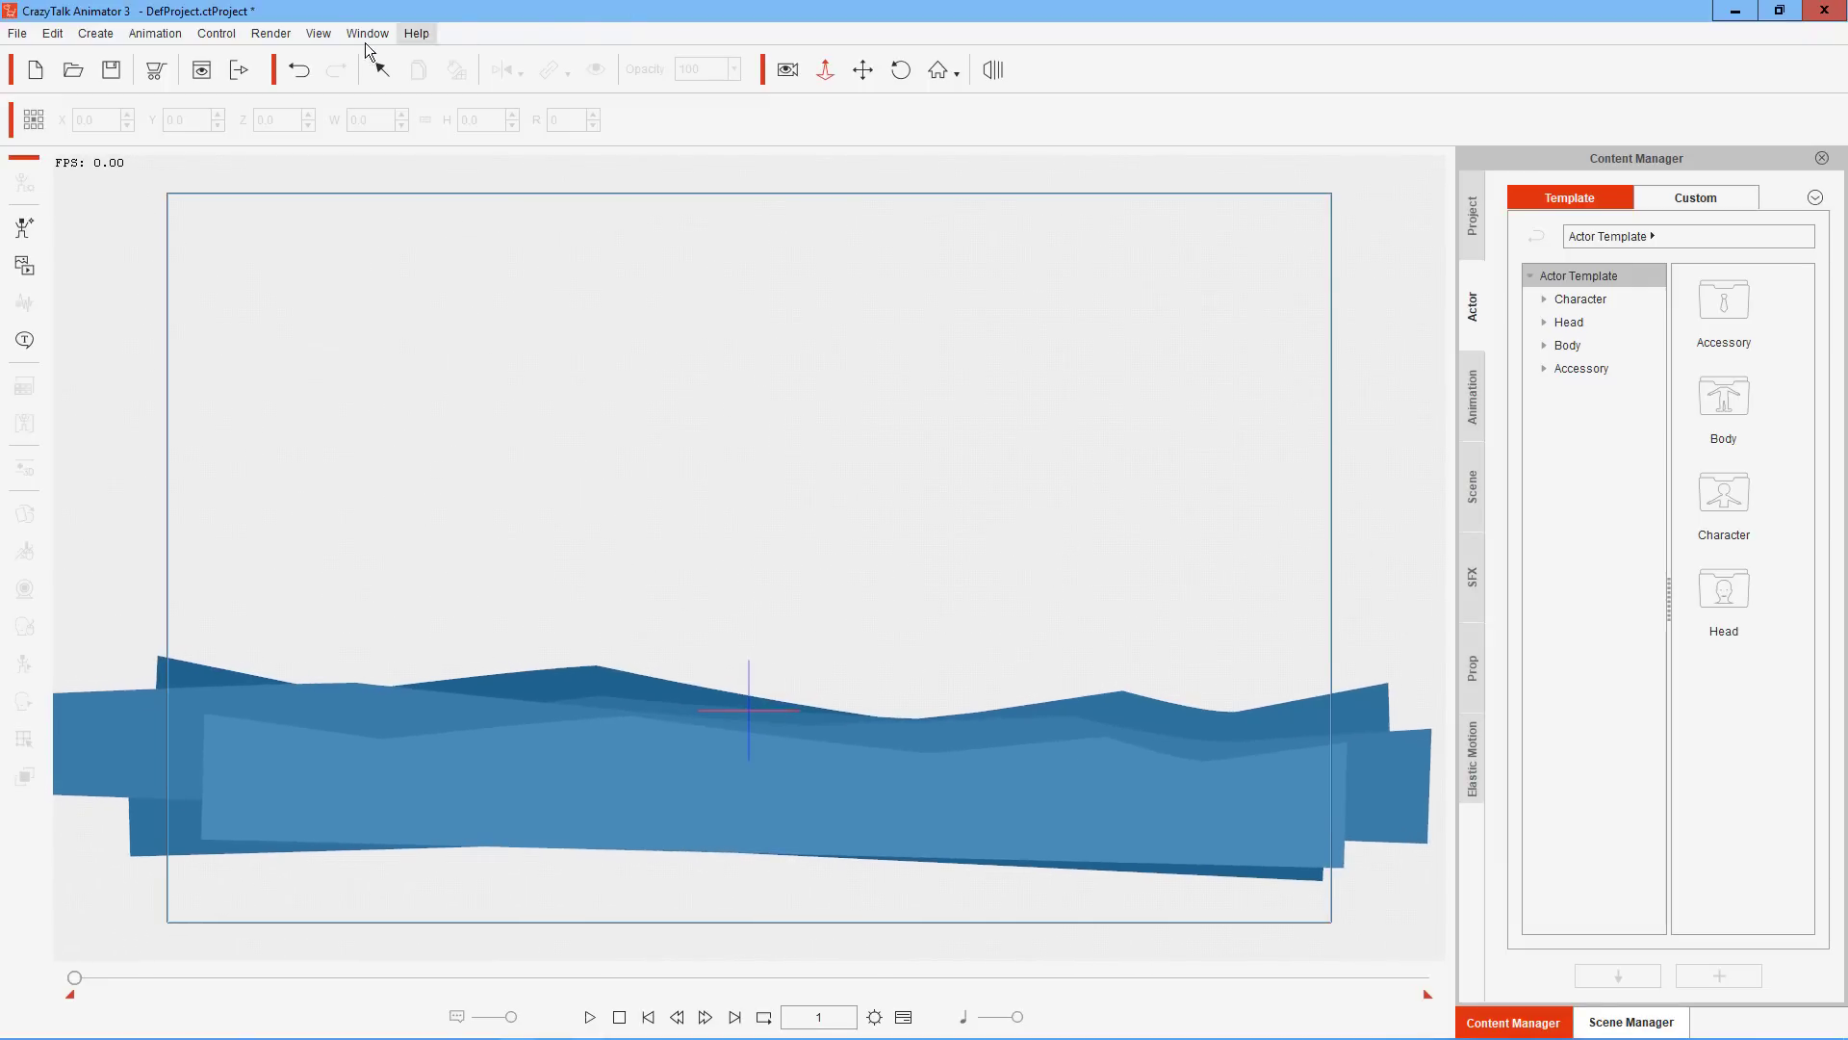
{"action": "left_click", "coordinate": [383, 73]}
{"action": "left_click", "coordinate": [1631, 1021]}
{"action": "left_click", "coordinate": [1621, 285]}
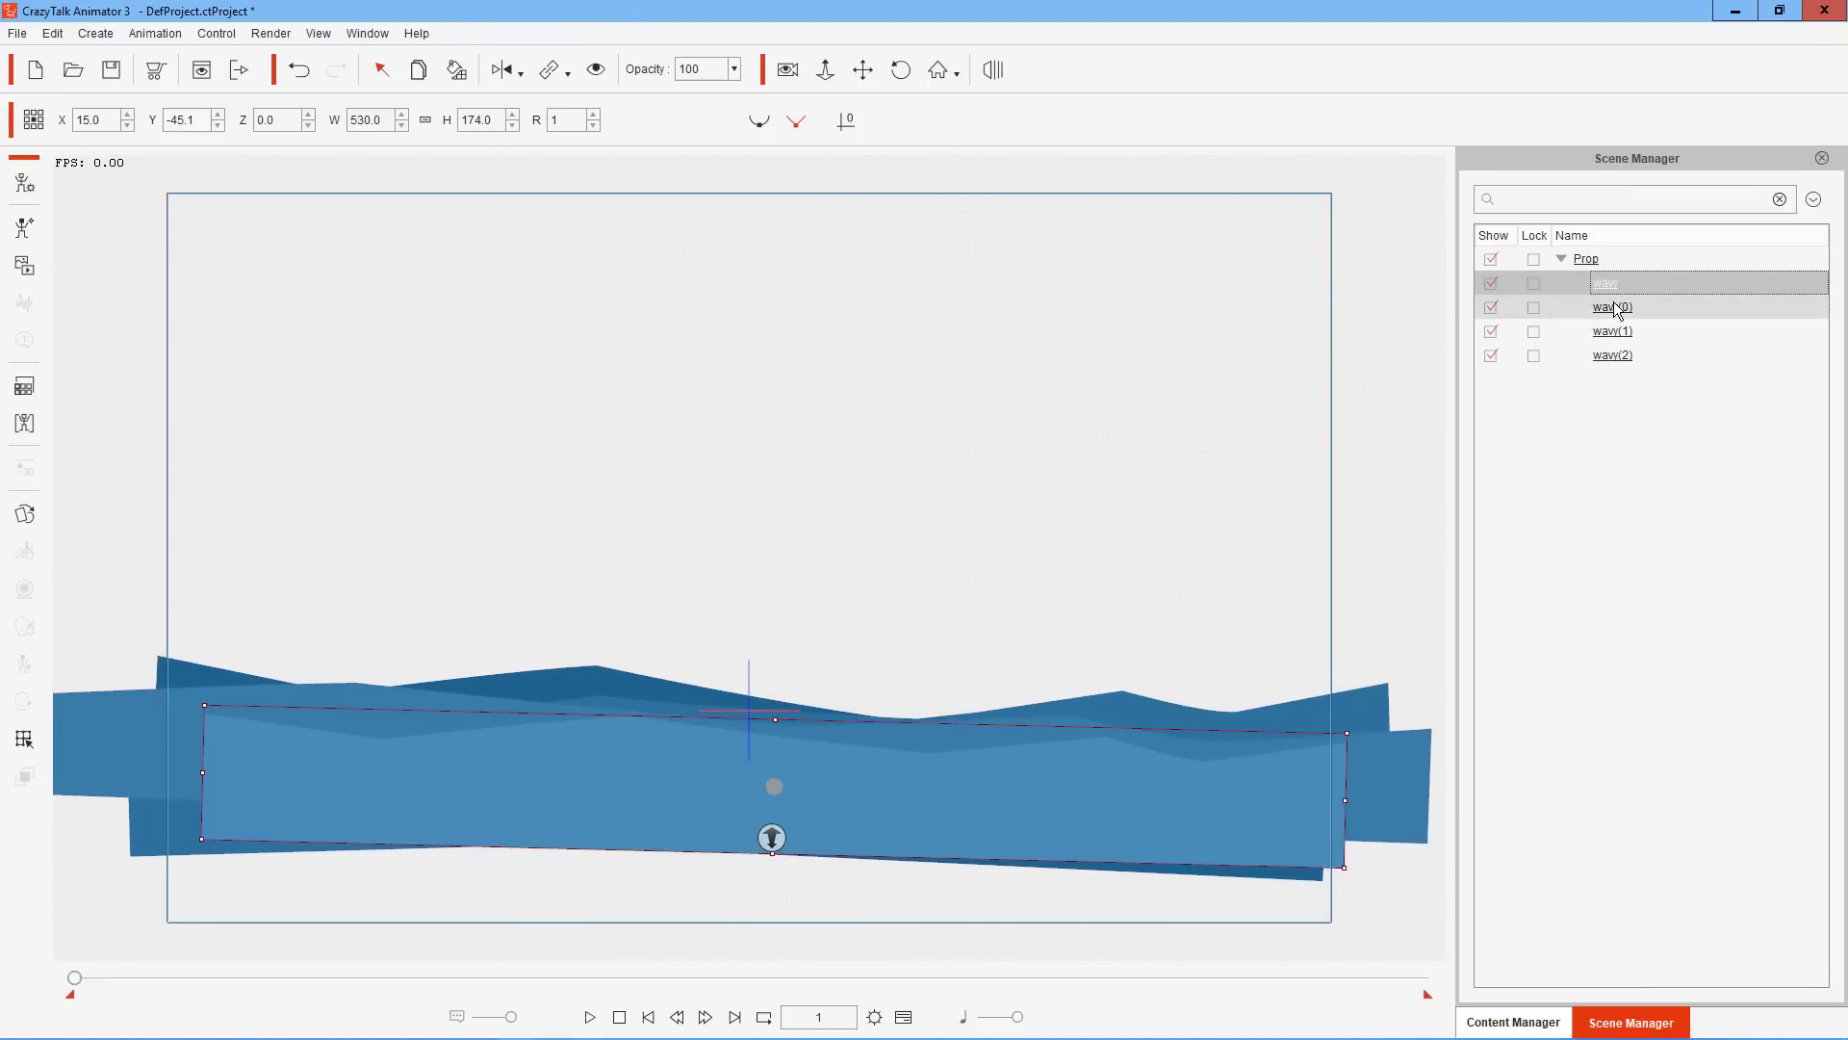
{"action": "left_click", "coordinate": [1607, 356], "text": "shift"}
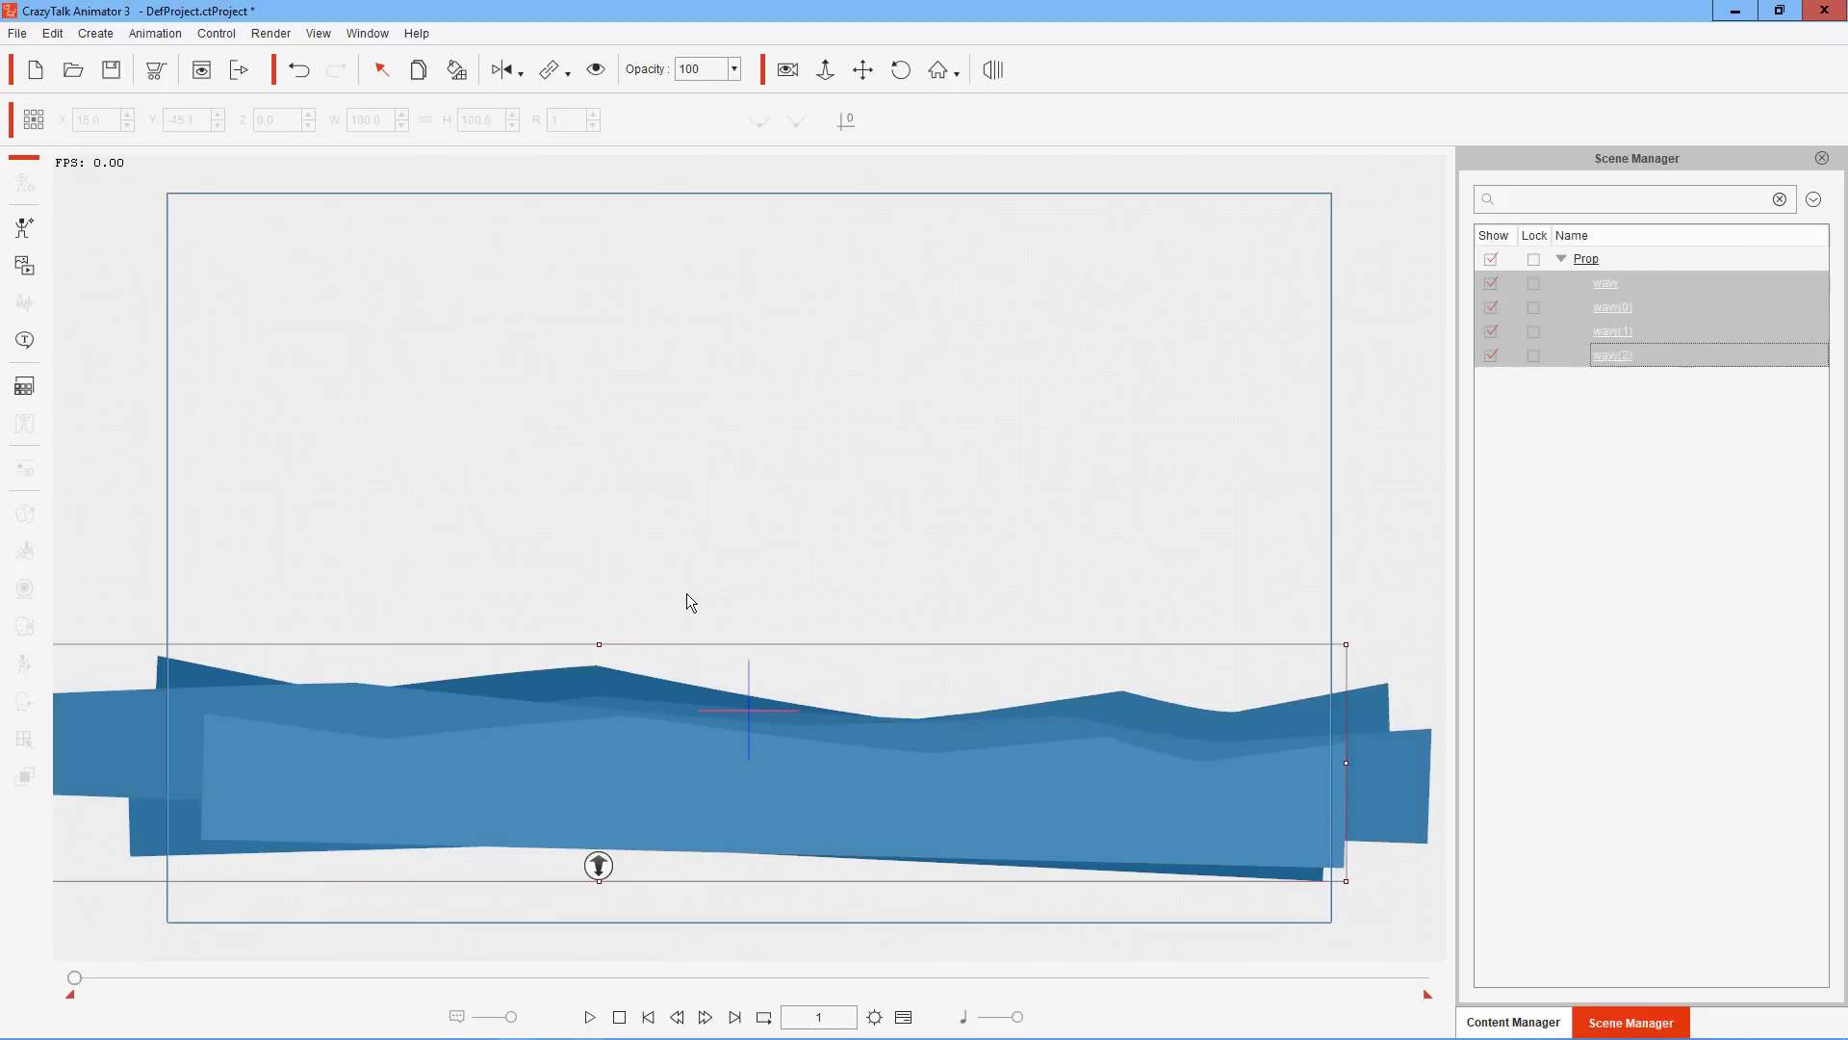
{"action": "left_click_drag", "start_coordinate": [599, 867], "coordinate": [596, 825]}
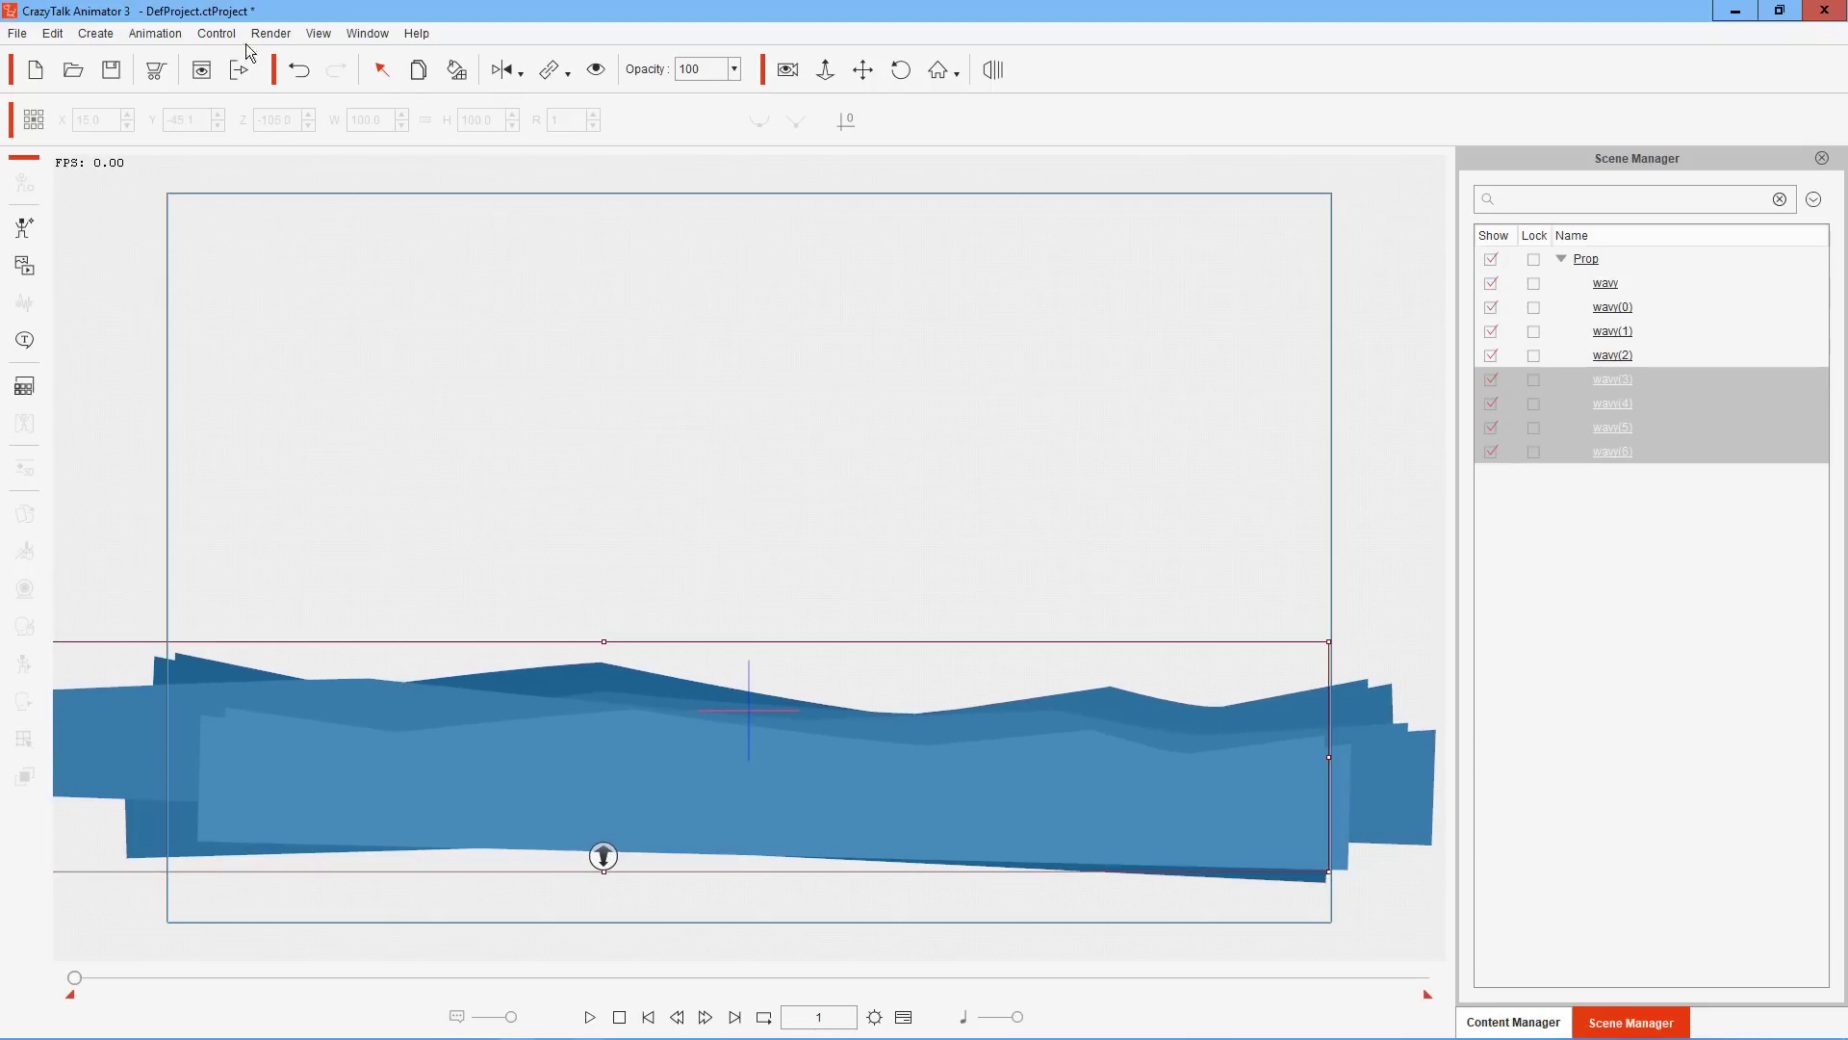
Flip the four duplicated waves horizontally and shift them slightly down among the originals
{"action": "left_click", "coordinate": [501, 70]}
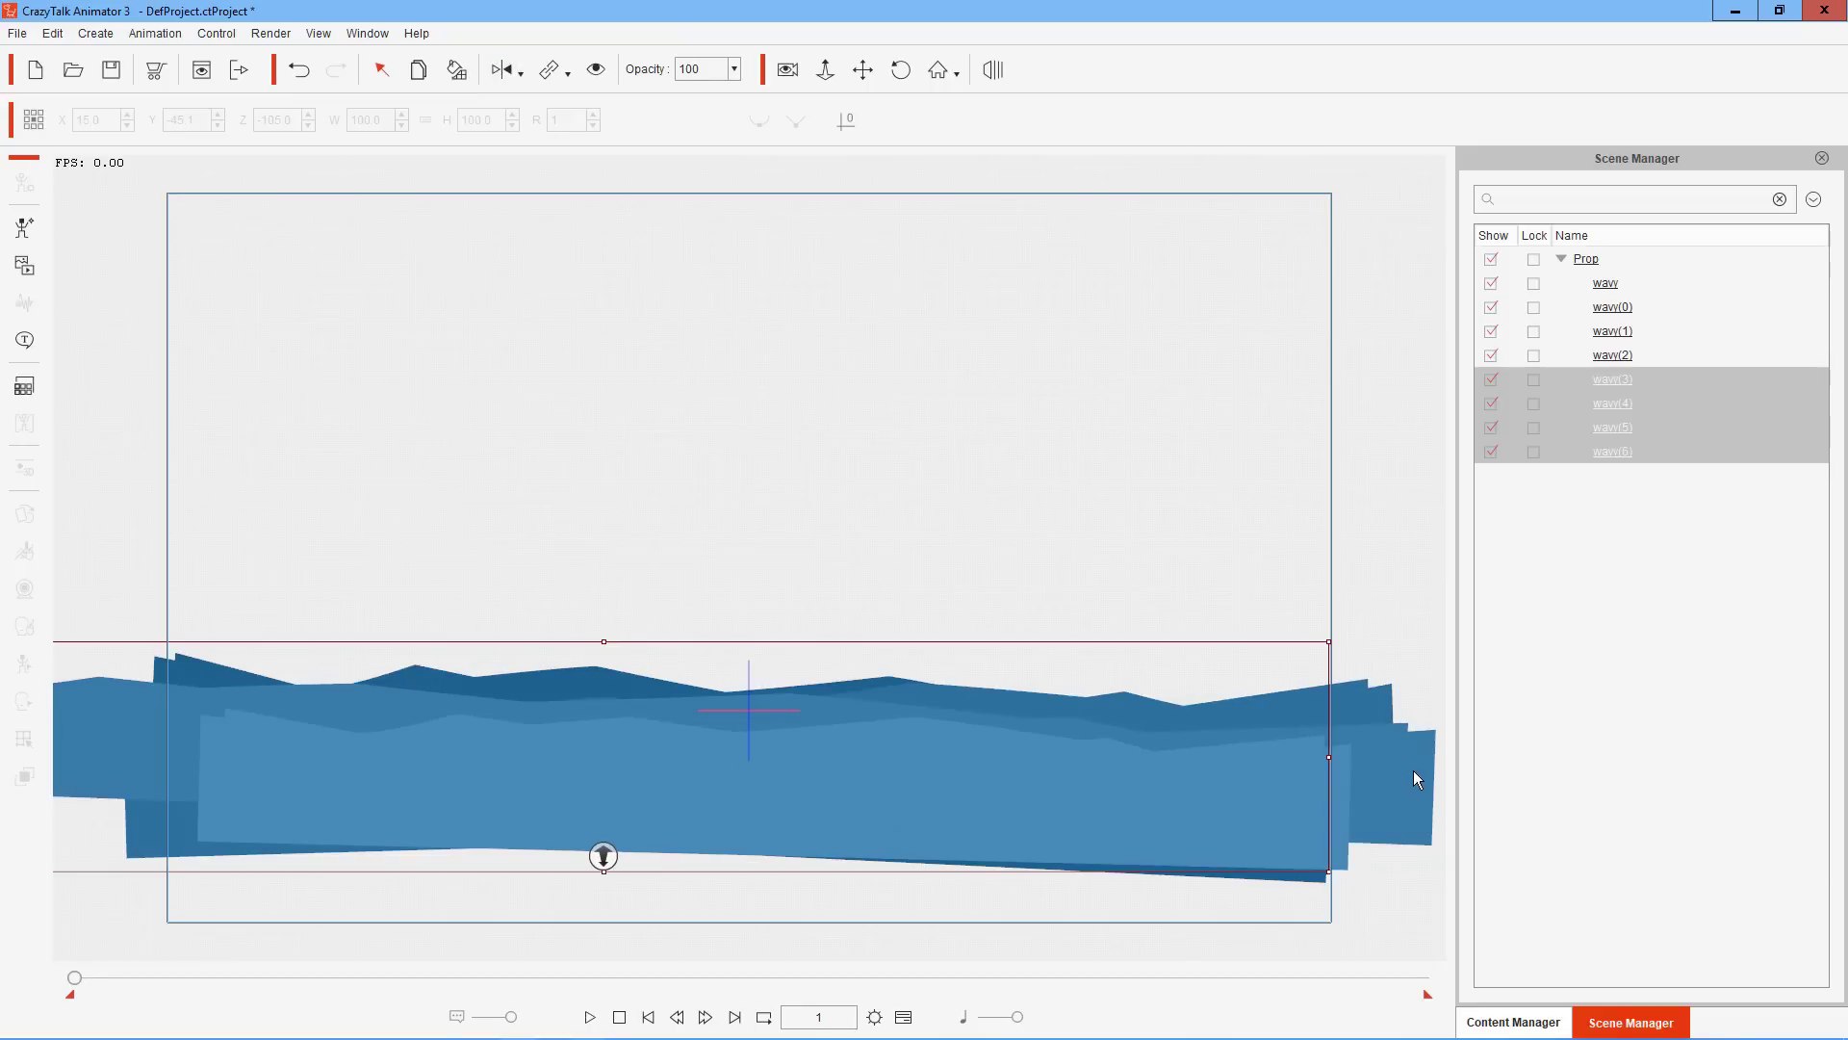
{"action": "left_click_drag", "start_coordinate": [1303, 664], "coordinate": [1297, 686]}
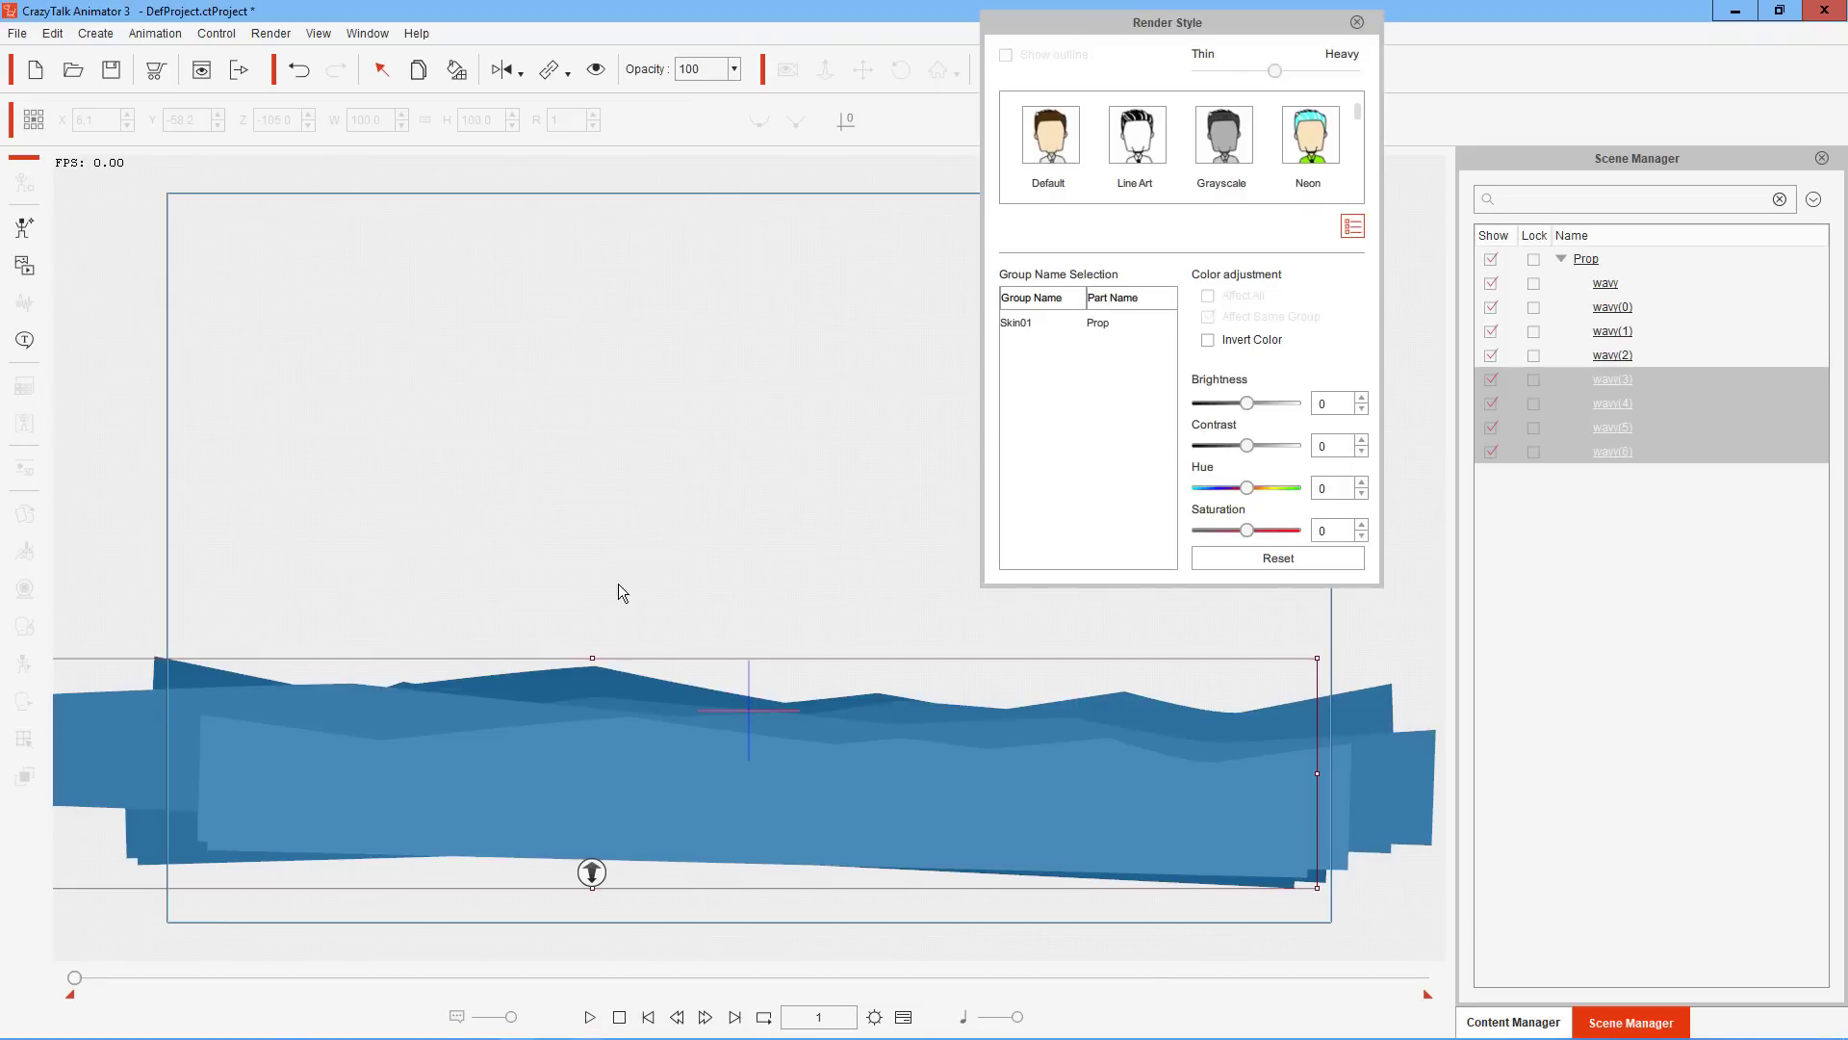
Set the brightness of the four duplicated waves to -11 and preview the animation
{"action": "left_click", "coordinate": [1366, 410]}
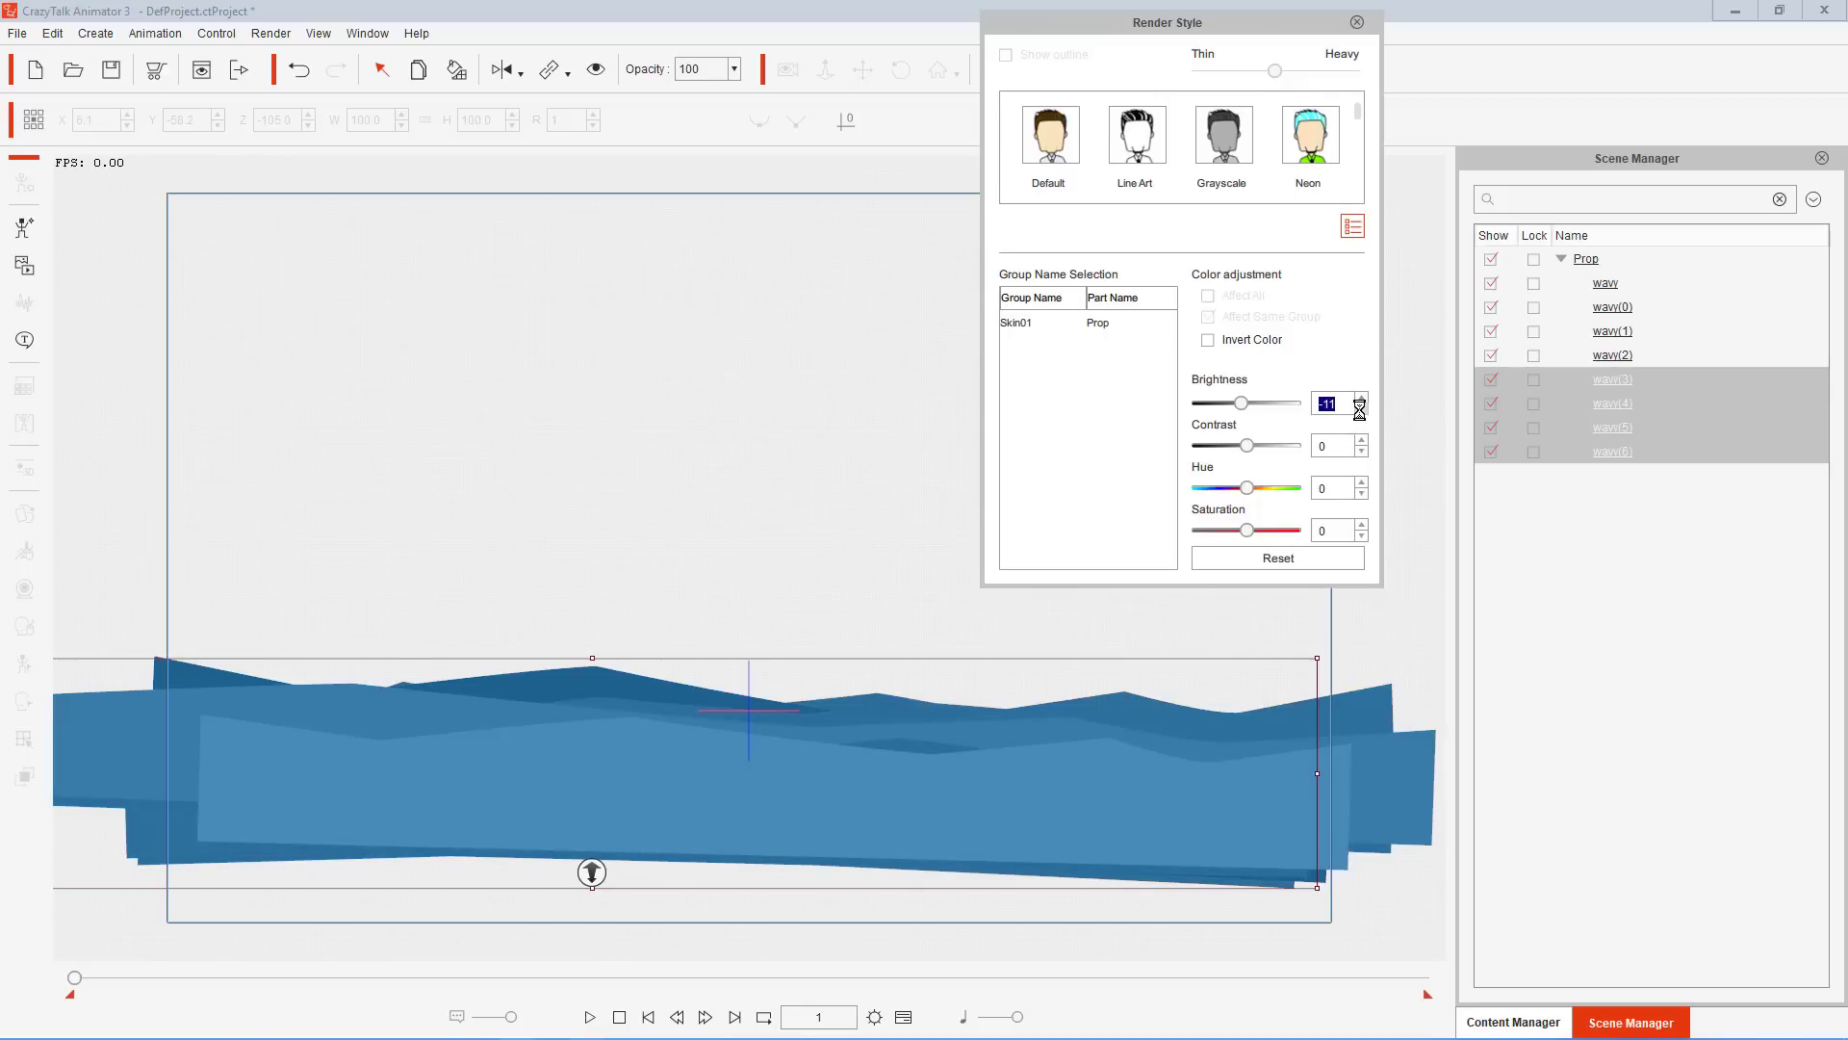
{"action": "left_click", "coordinate": [592, 1015]}
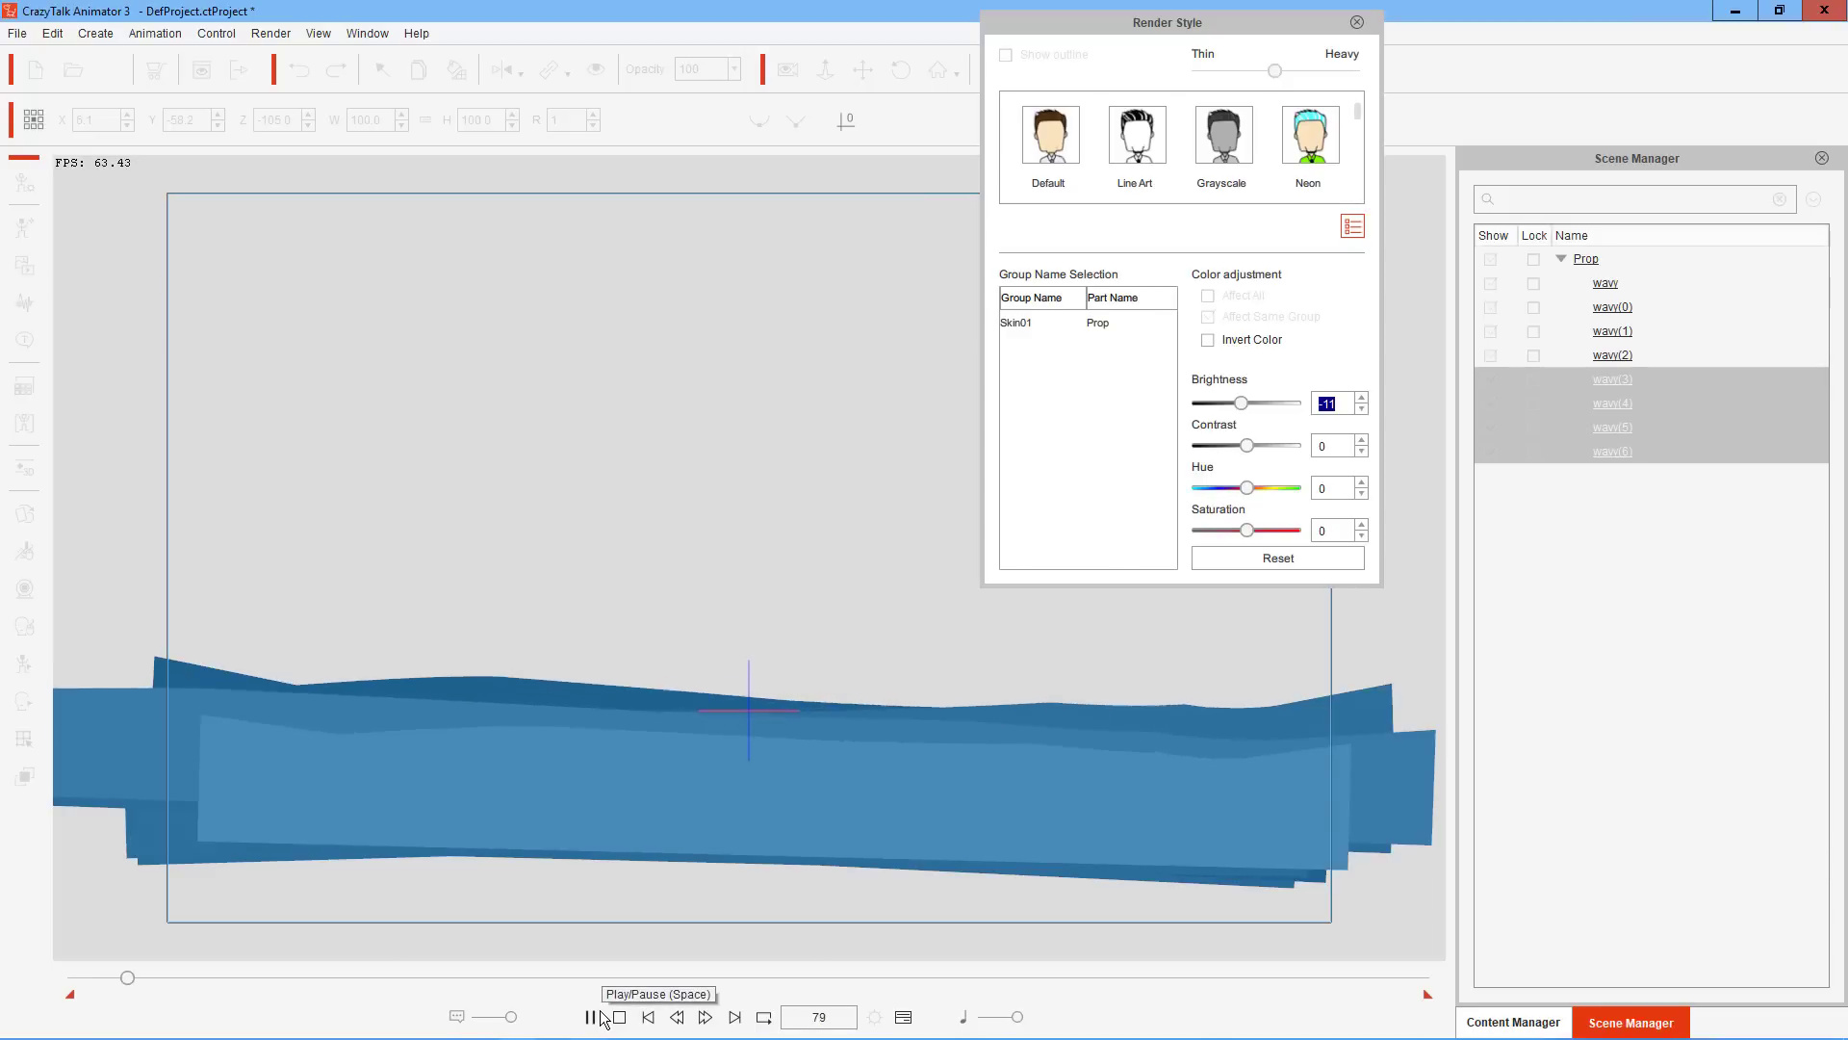
{"action": "left_click", "coordinate": [1359, 27]}
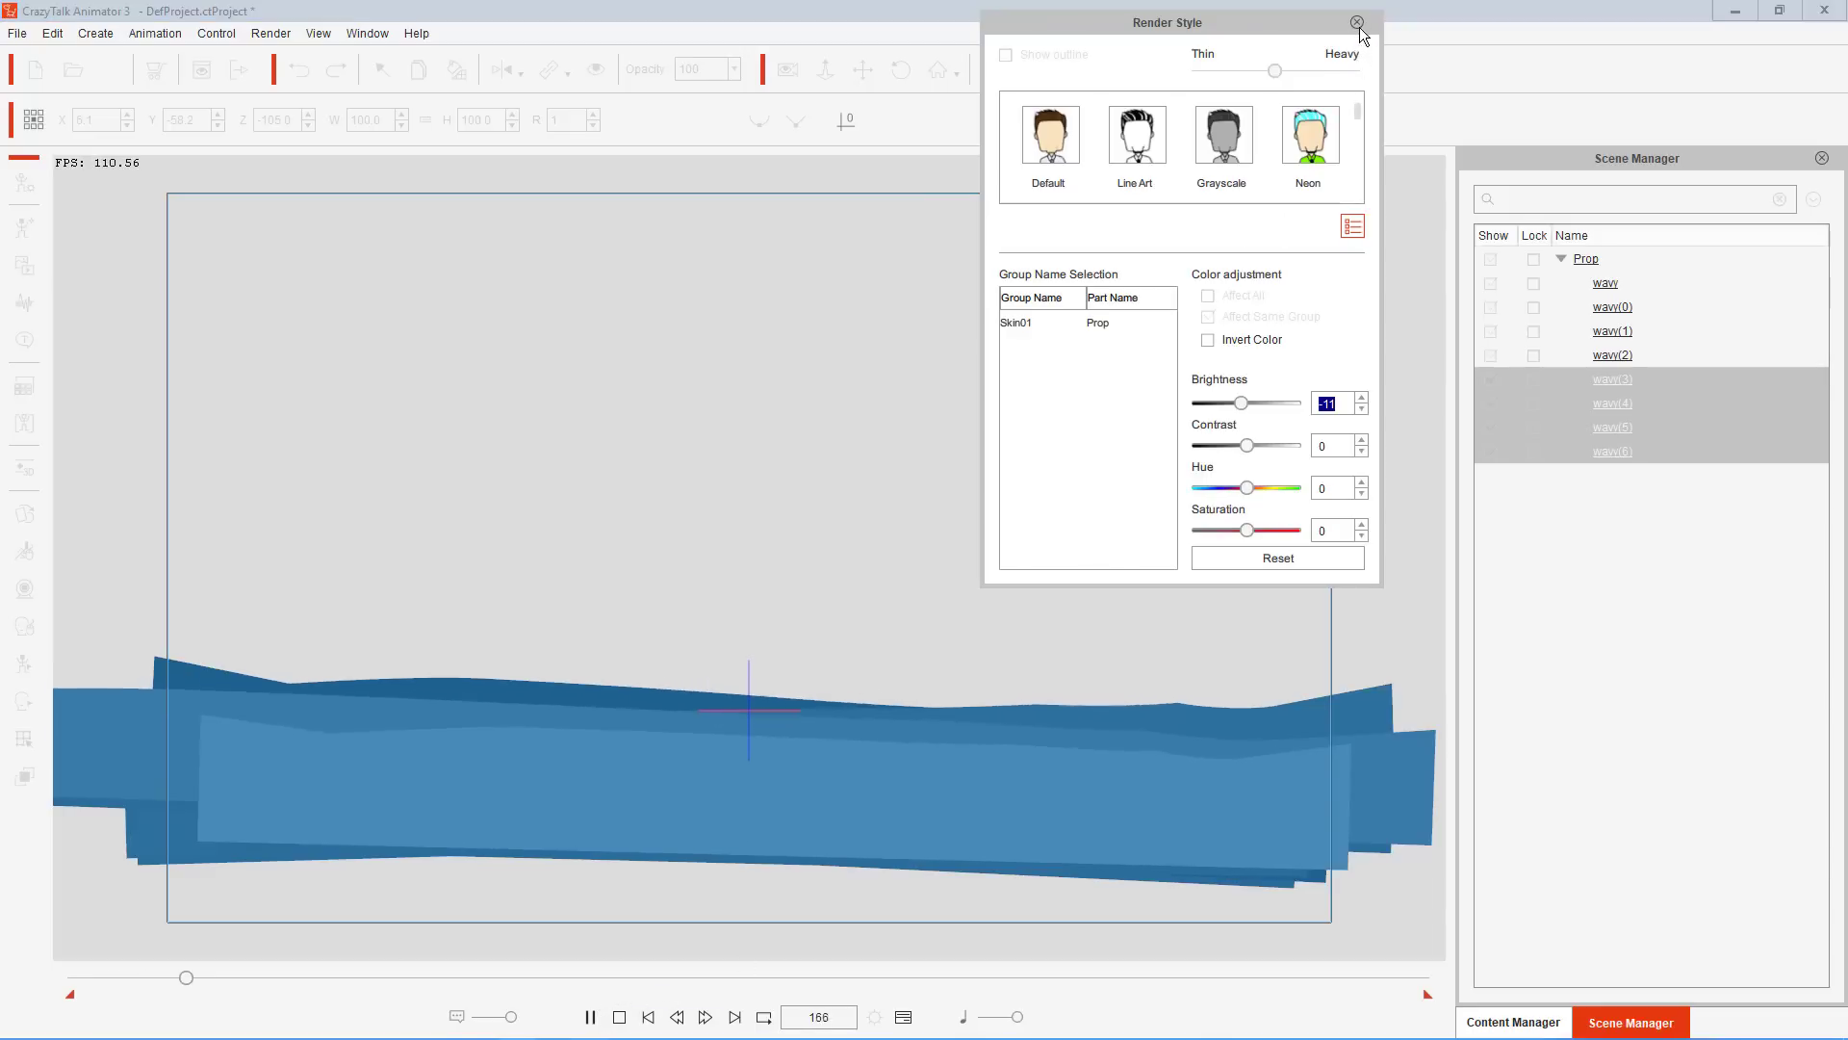
{"action": "left_click", "coordinate": [621, 1020]}
Move the four duplicated waves slightly up and to the right, and play back the combined animation
{"action": "left_click_drag", "start_coordinate": [775, 666], "coordinate": [828, 652]}
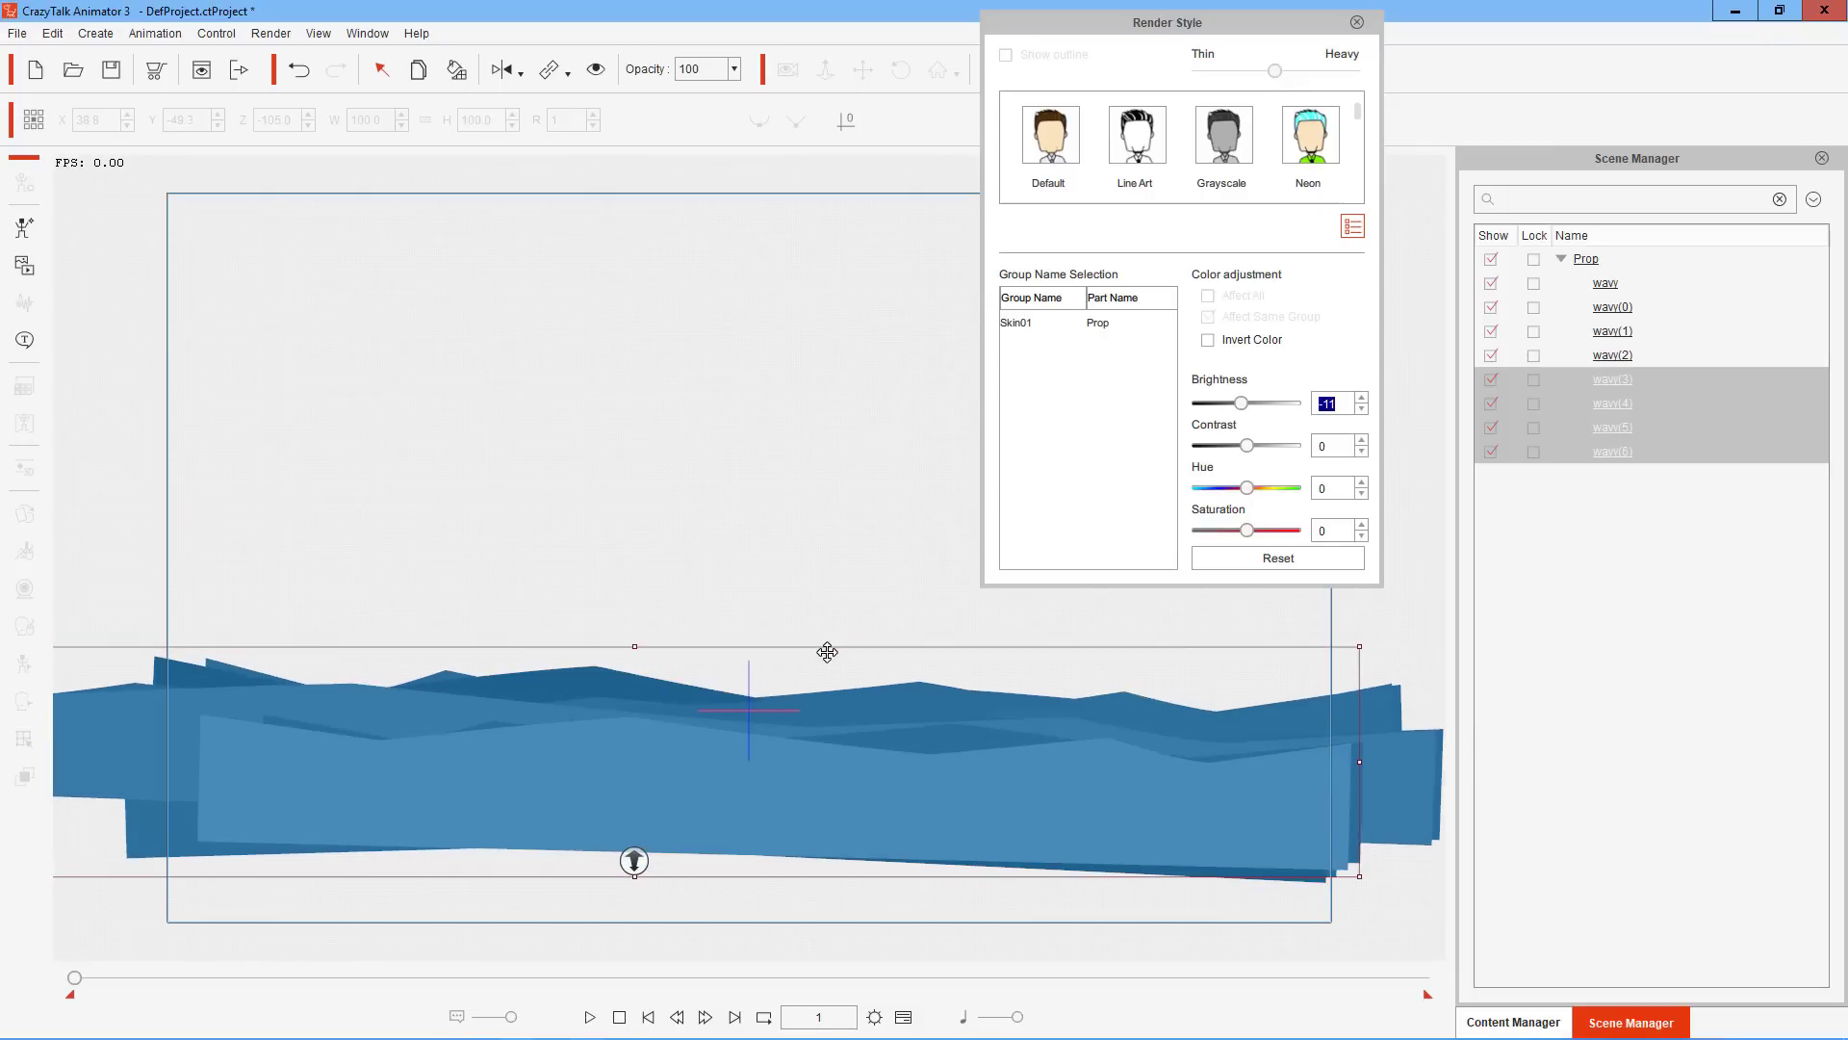
{"action": "left_click", "coordinate": [592, 1018]}
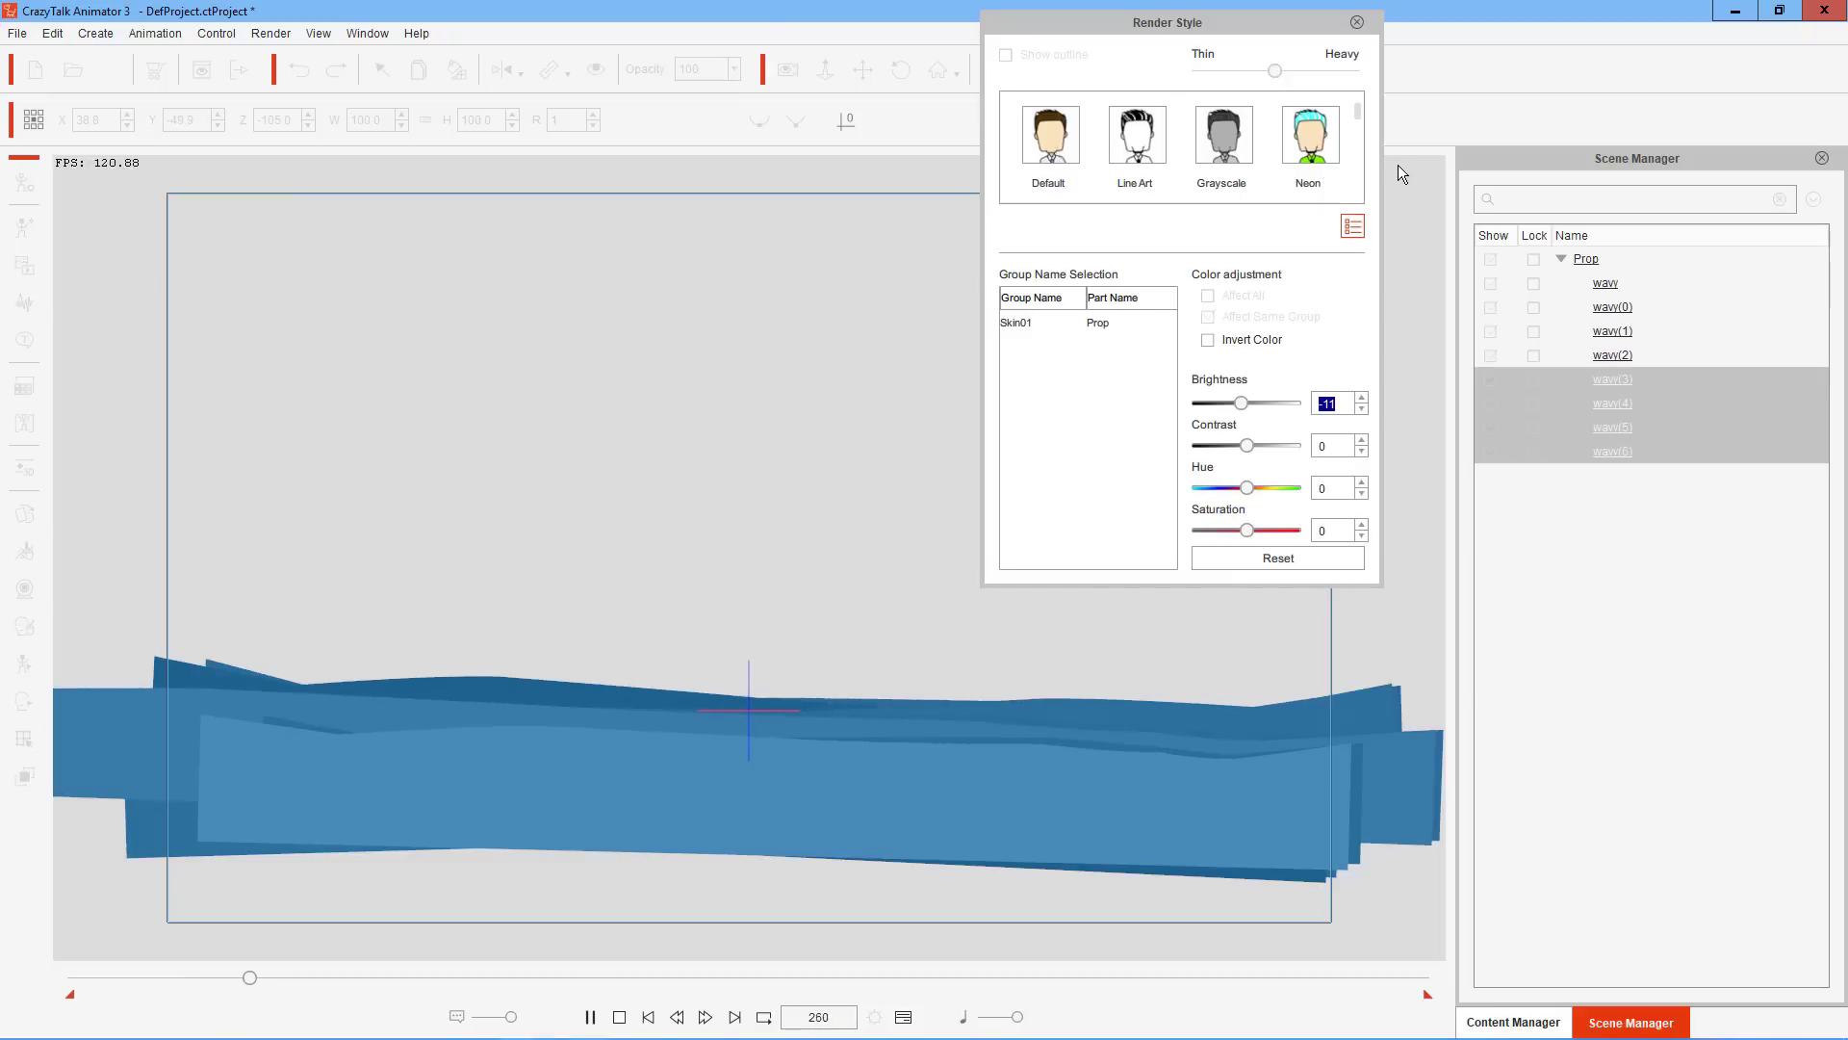
{"action": "left_click", "coordinate": [1358, 23]}
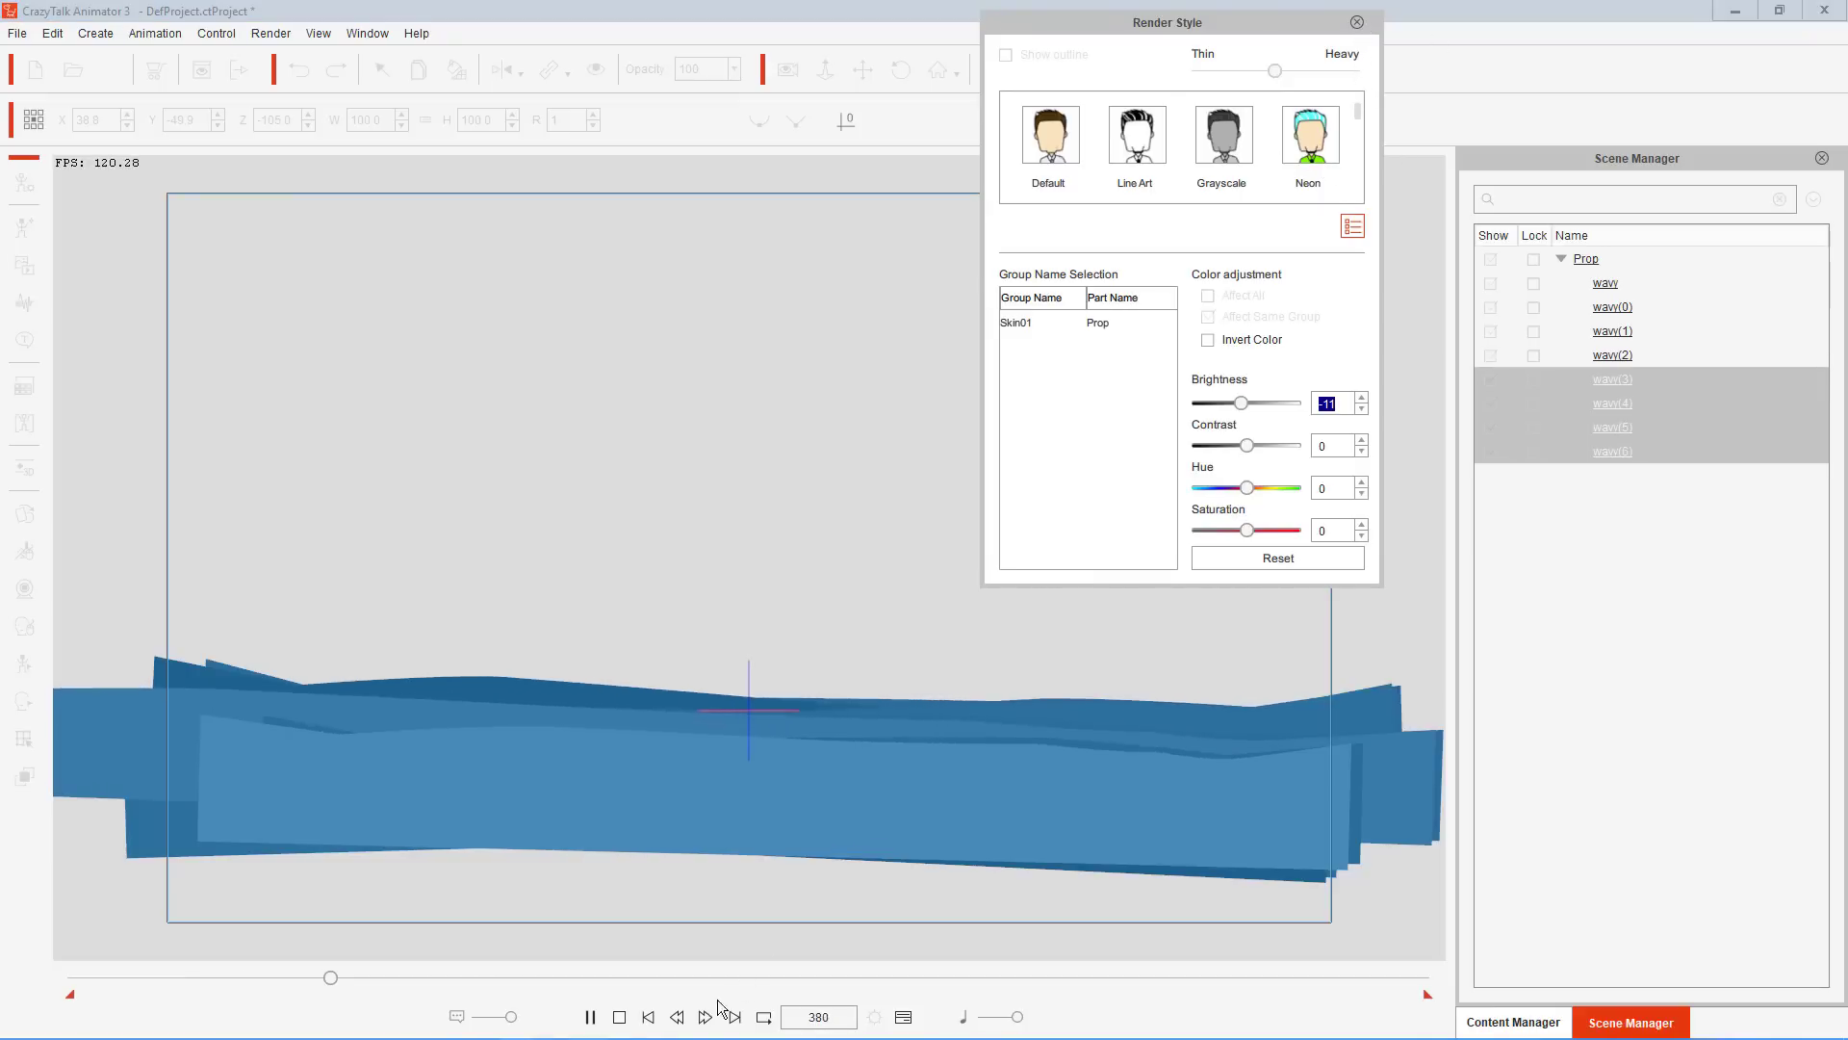
{"action": "left_click", "coordinate": [621, 1018]}
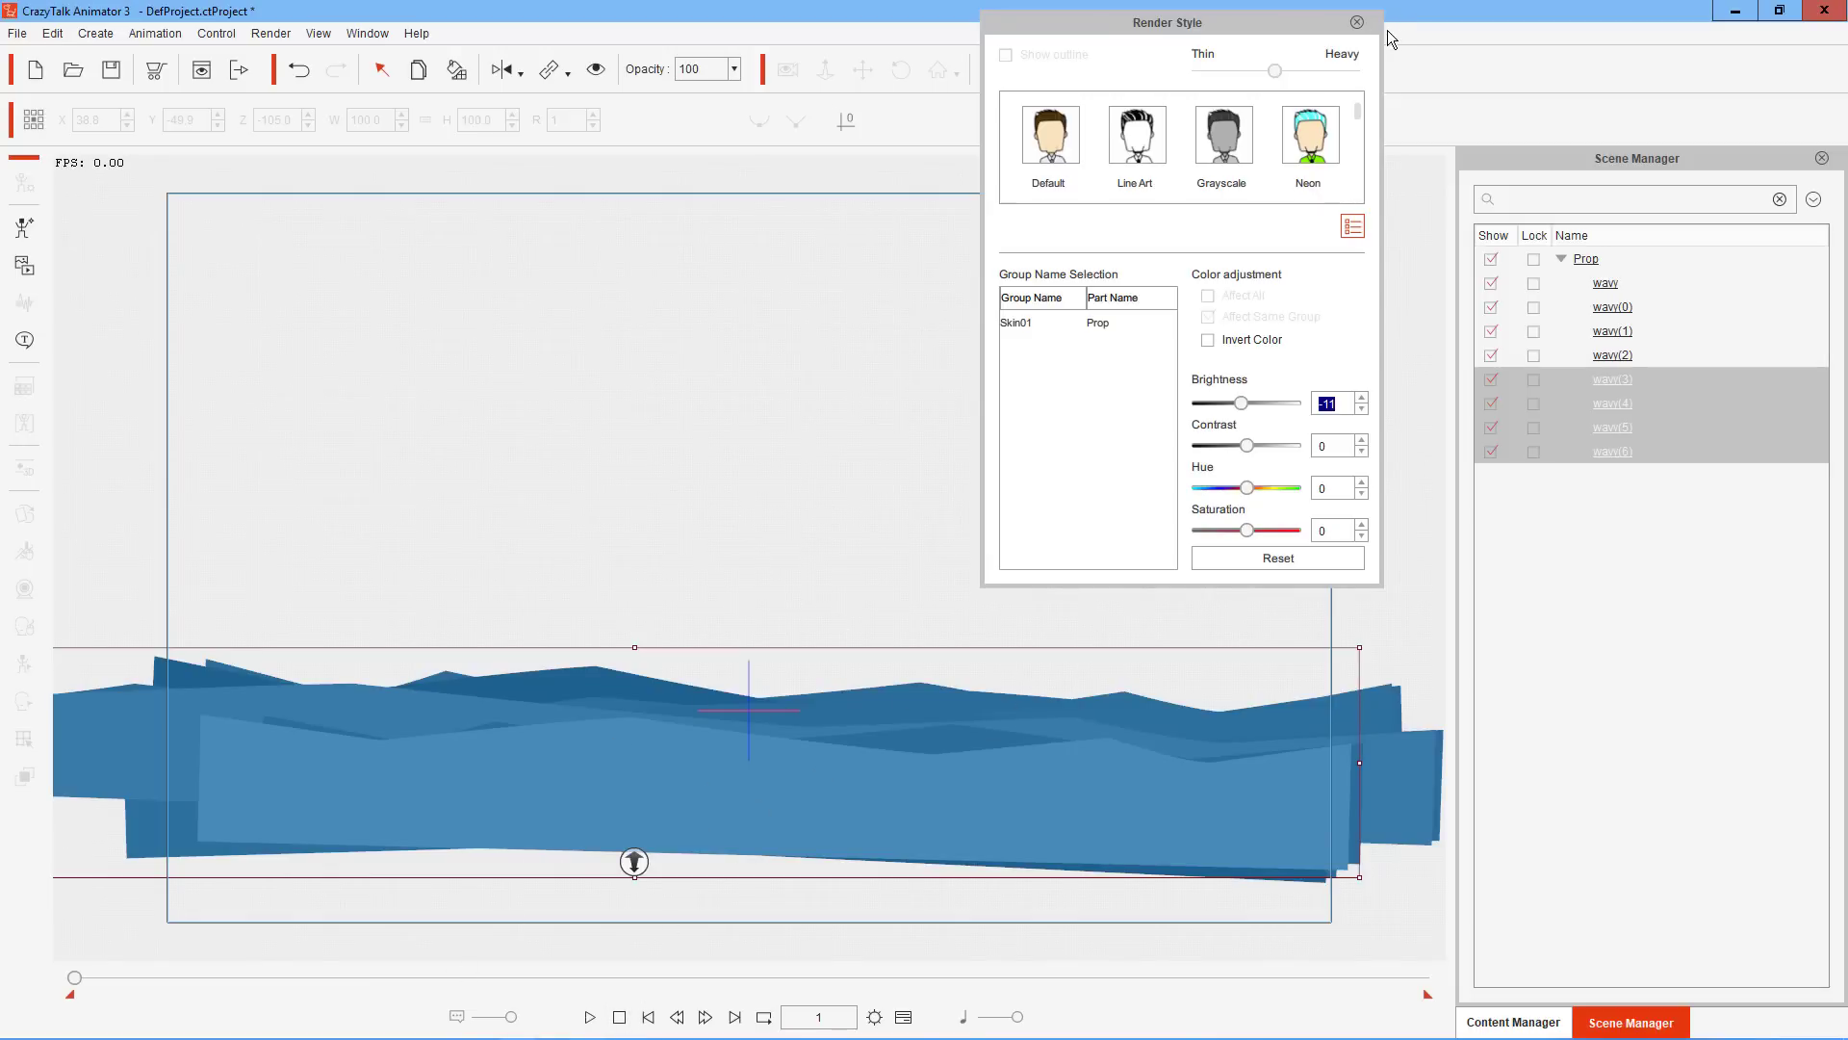
Close the render style settings and inspect the layered waves' depth spacing in 3D view, playing the animation from two orbited angles
{"action": "left_click", "coordinate": [1358, 23]}
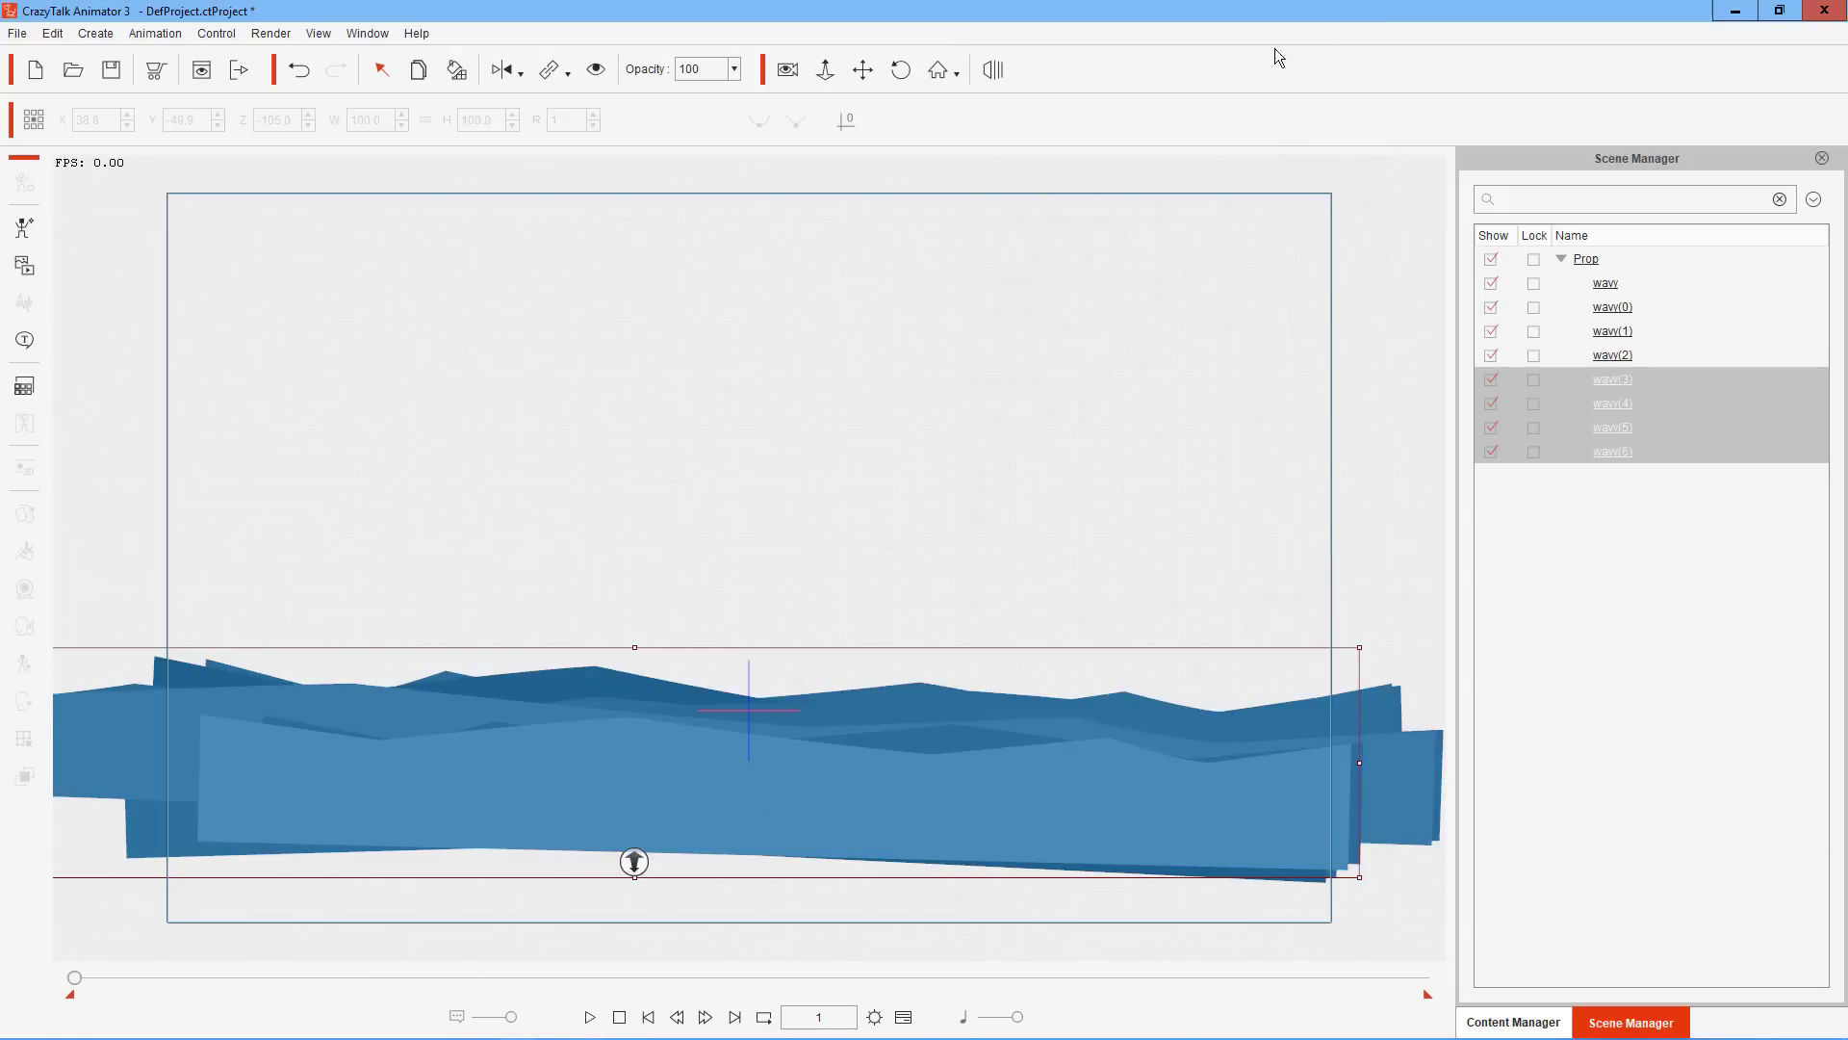
{"action": "left_click", "coordinate": [990, 71]}
{"action": "left_click", "coordinate": [901, 69]}
{"action": "left_click_drag", "start_coordinate": [739, 685], "coordinate": [761, 636]}
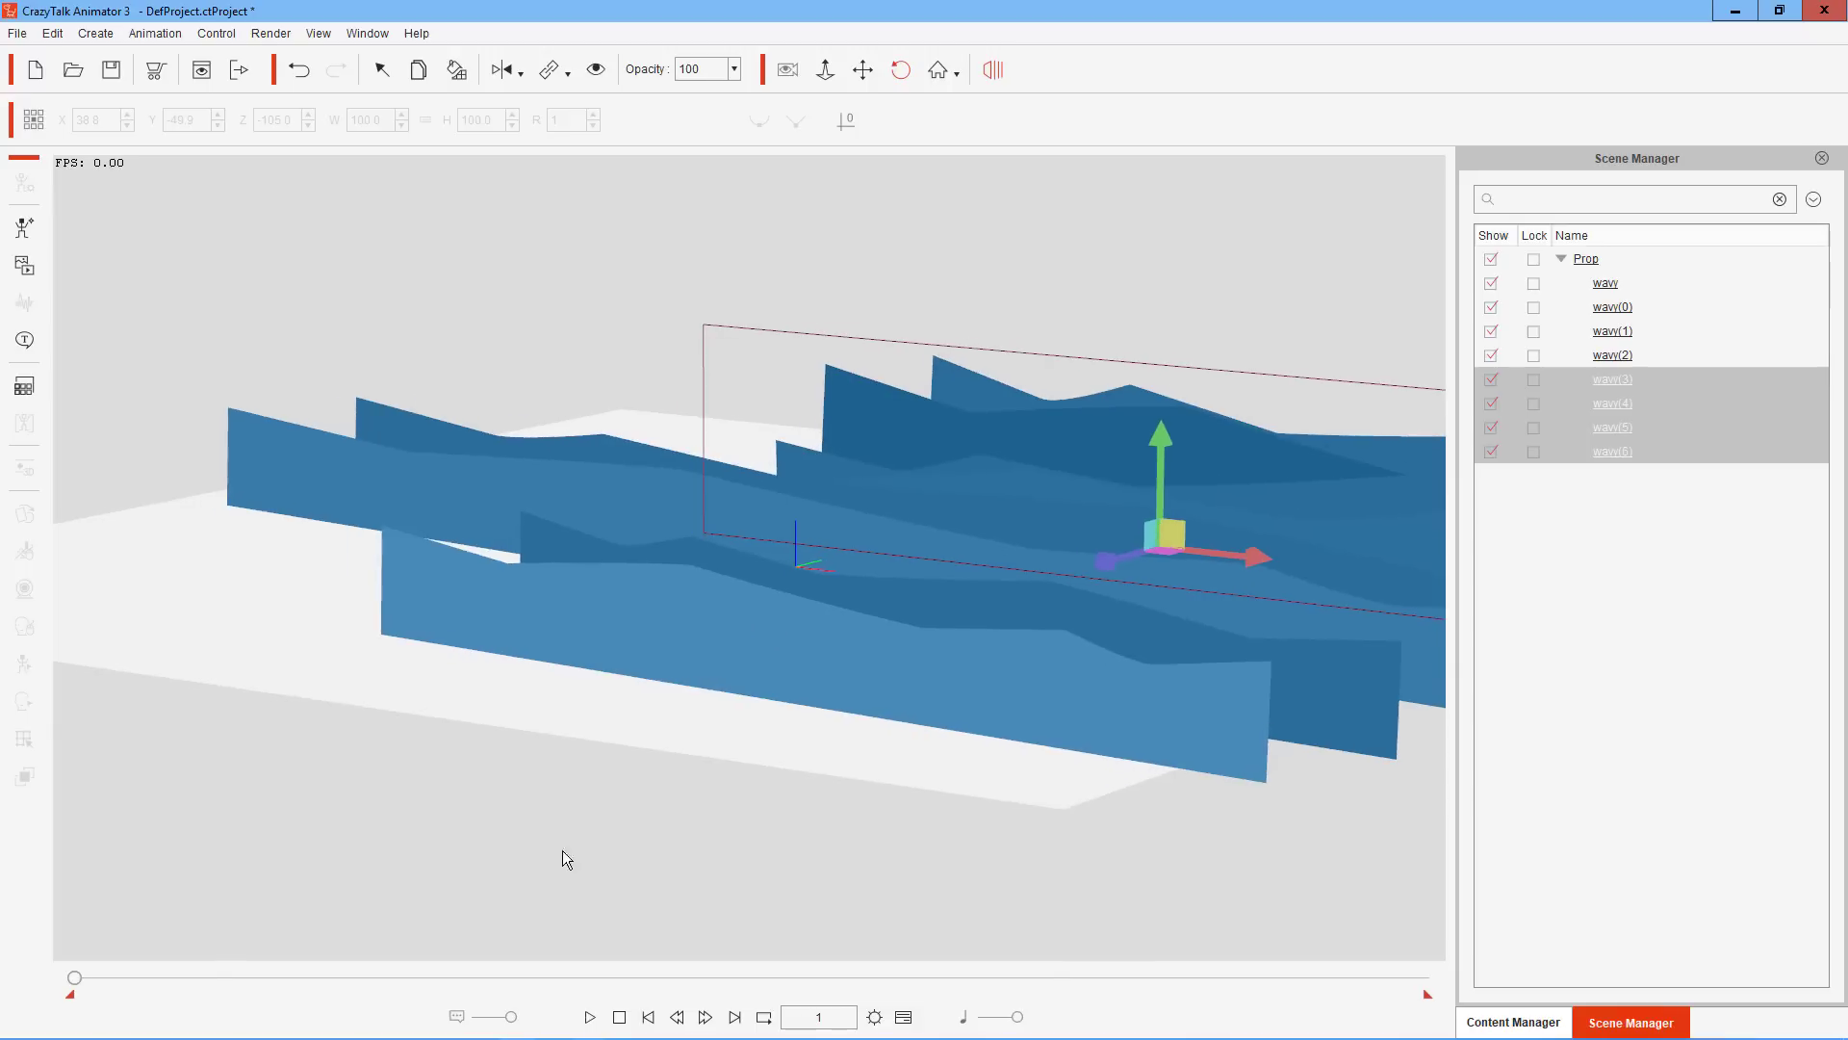
{"action": "left_click", "coordinate": [592, 1016]}
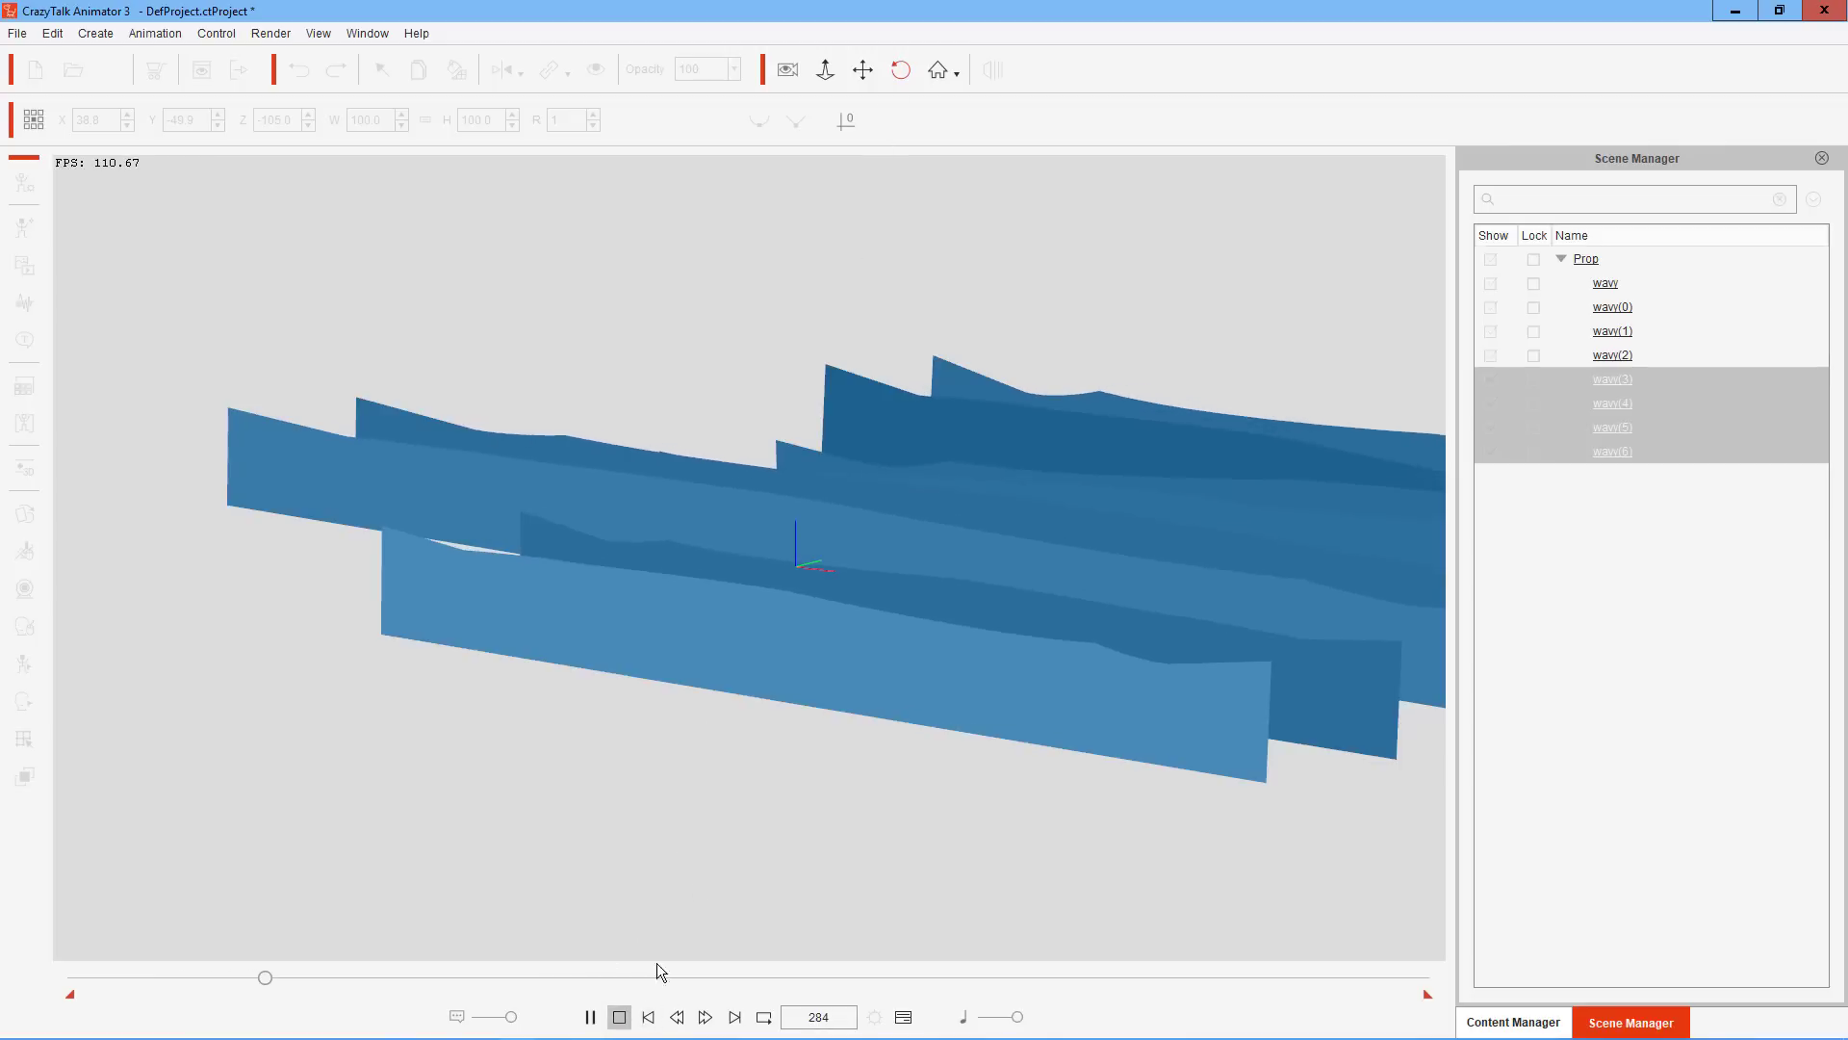
{"action": "left_click", "coordinate": [619, 1016]}
{"action": "left_click_drag", "start_coordinate": [570, 759], "coordinate": [608, 814]}
{"action": "left_click", "coordinate": [590, 1016]}
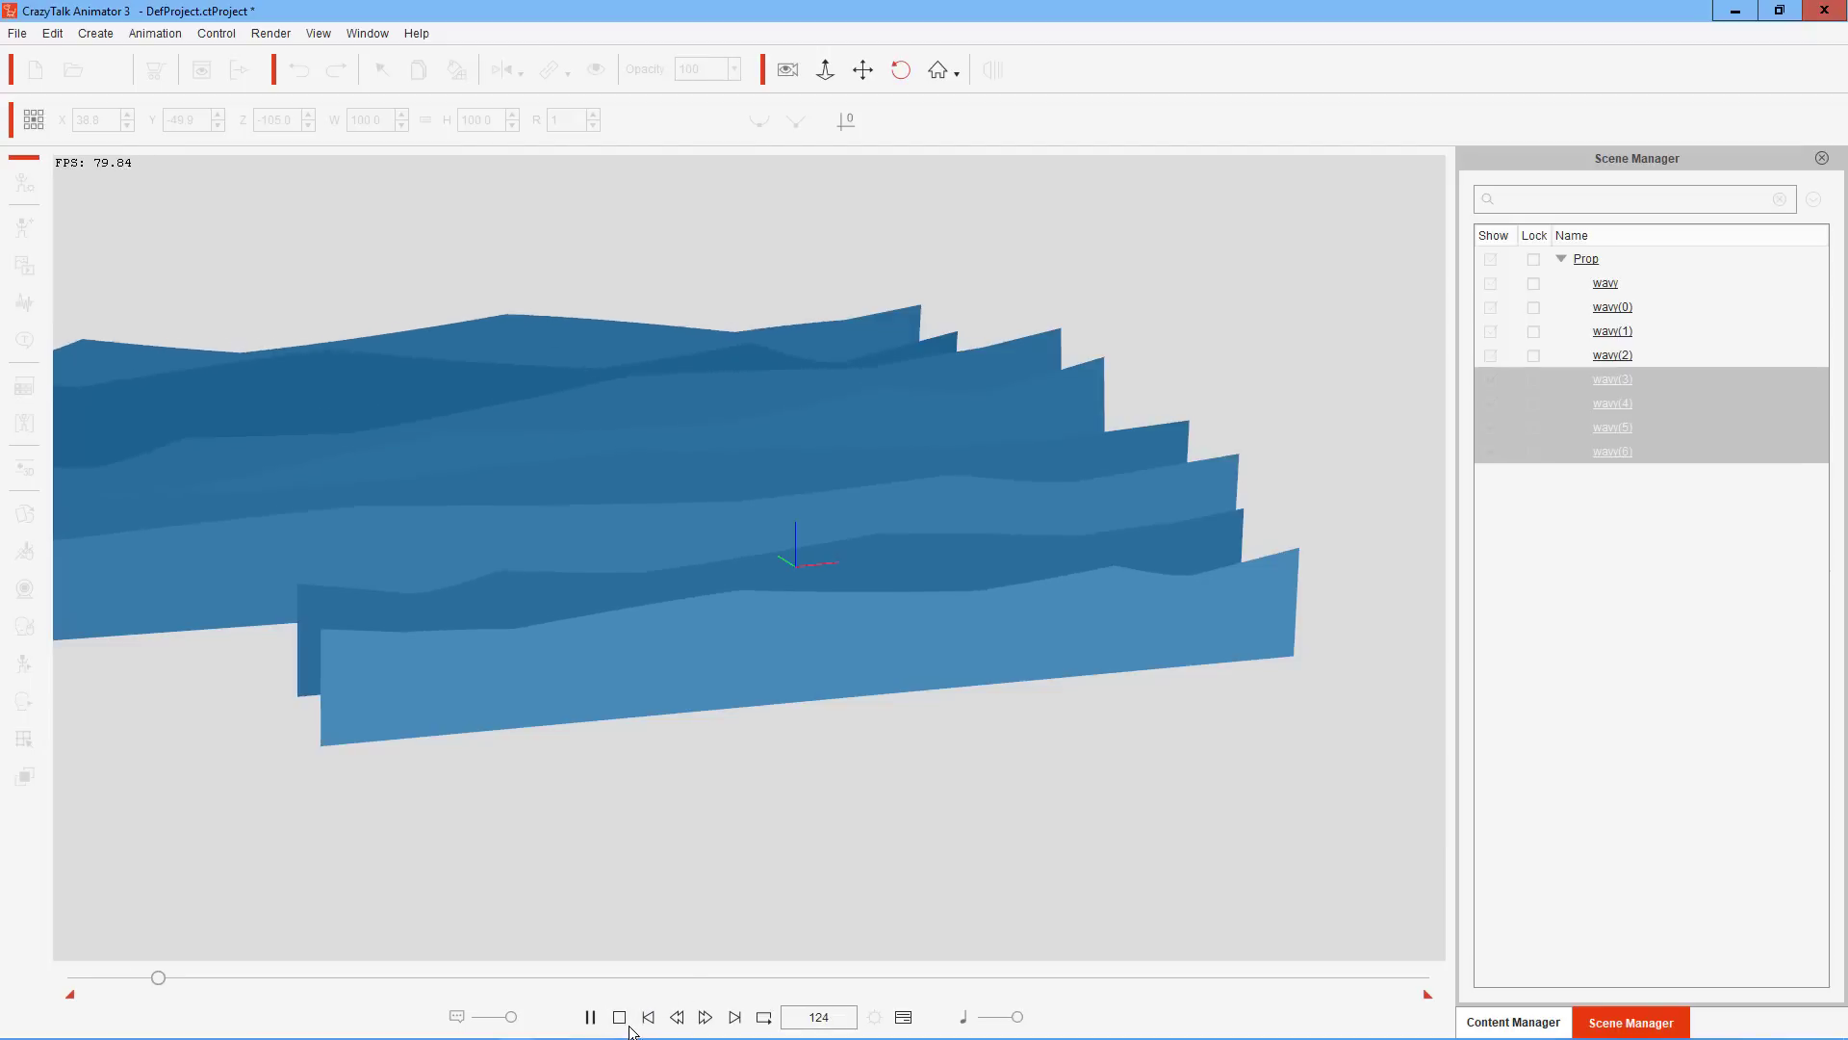
{"action": "left_click", "coordinate": [619, 1018]}
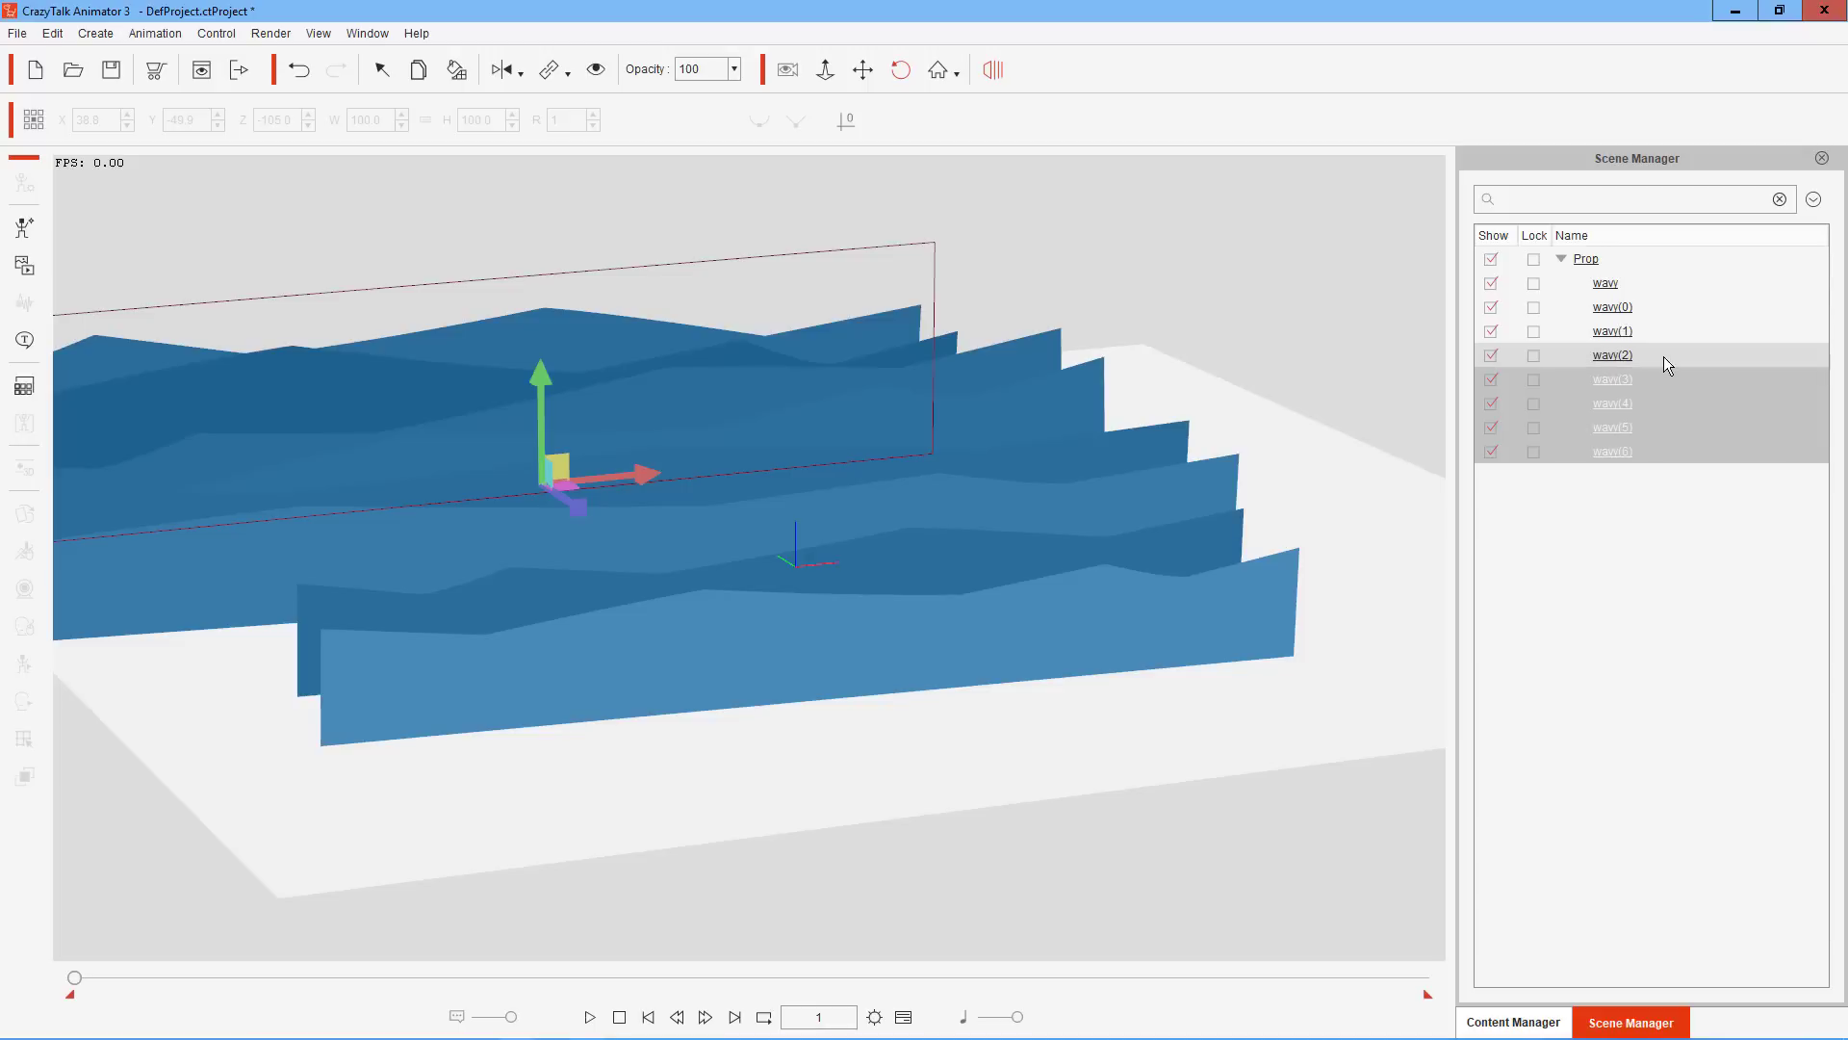
Switch to Adobe Animate and create a new 500 x 500 ActionScript 3.0 document at 30 fps
{"action": "left_click", "coordinate": [1735, 11]}
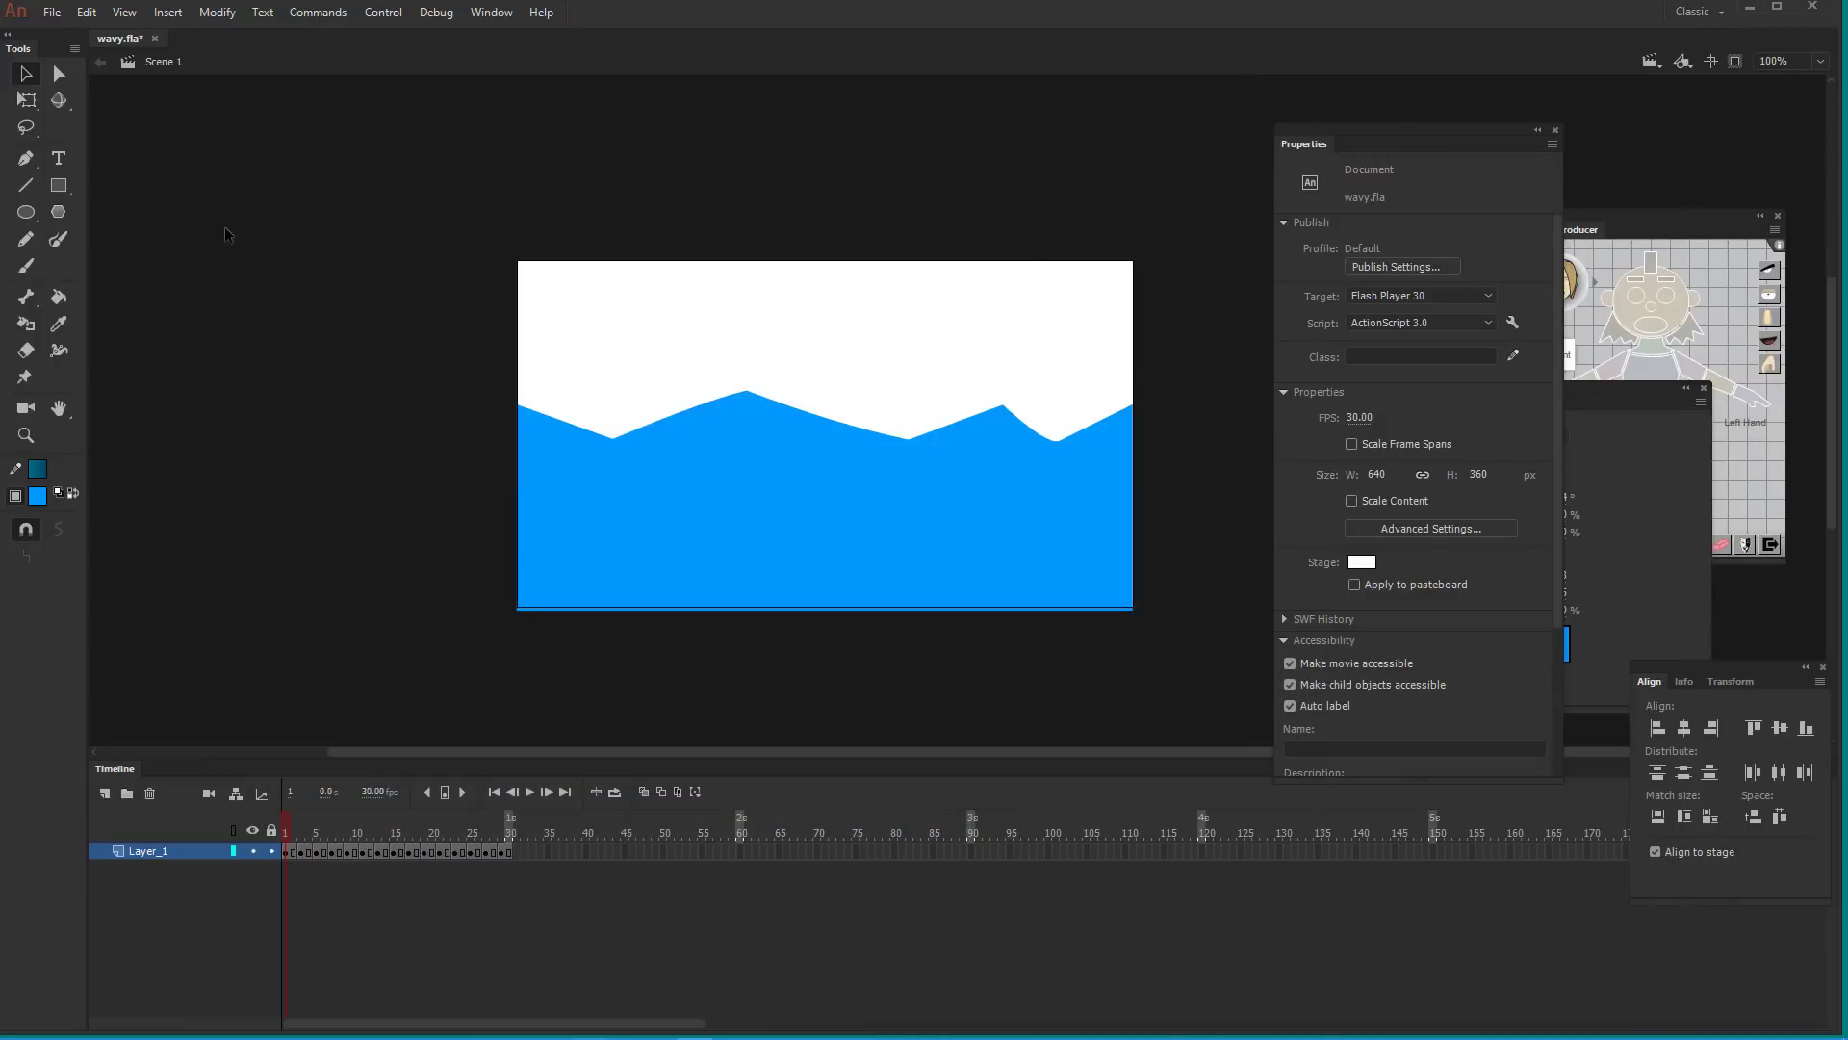
{"action": "left_click", "coordinate": [52, 12]}
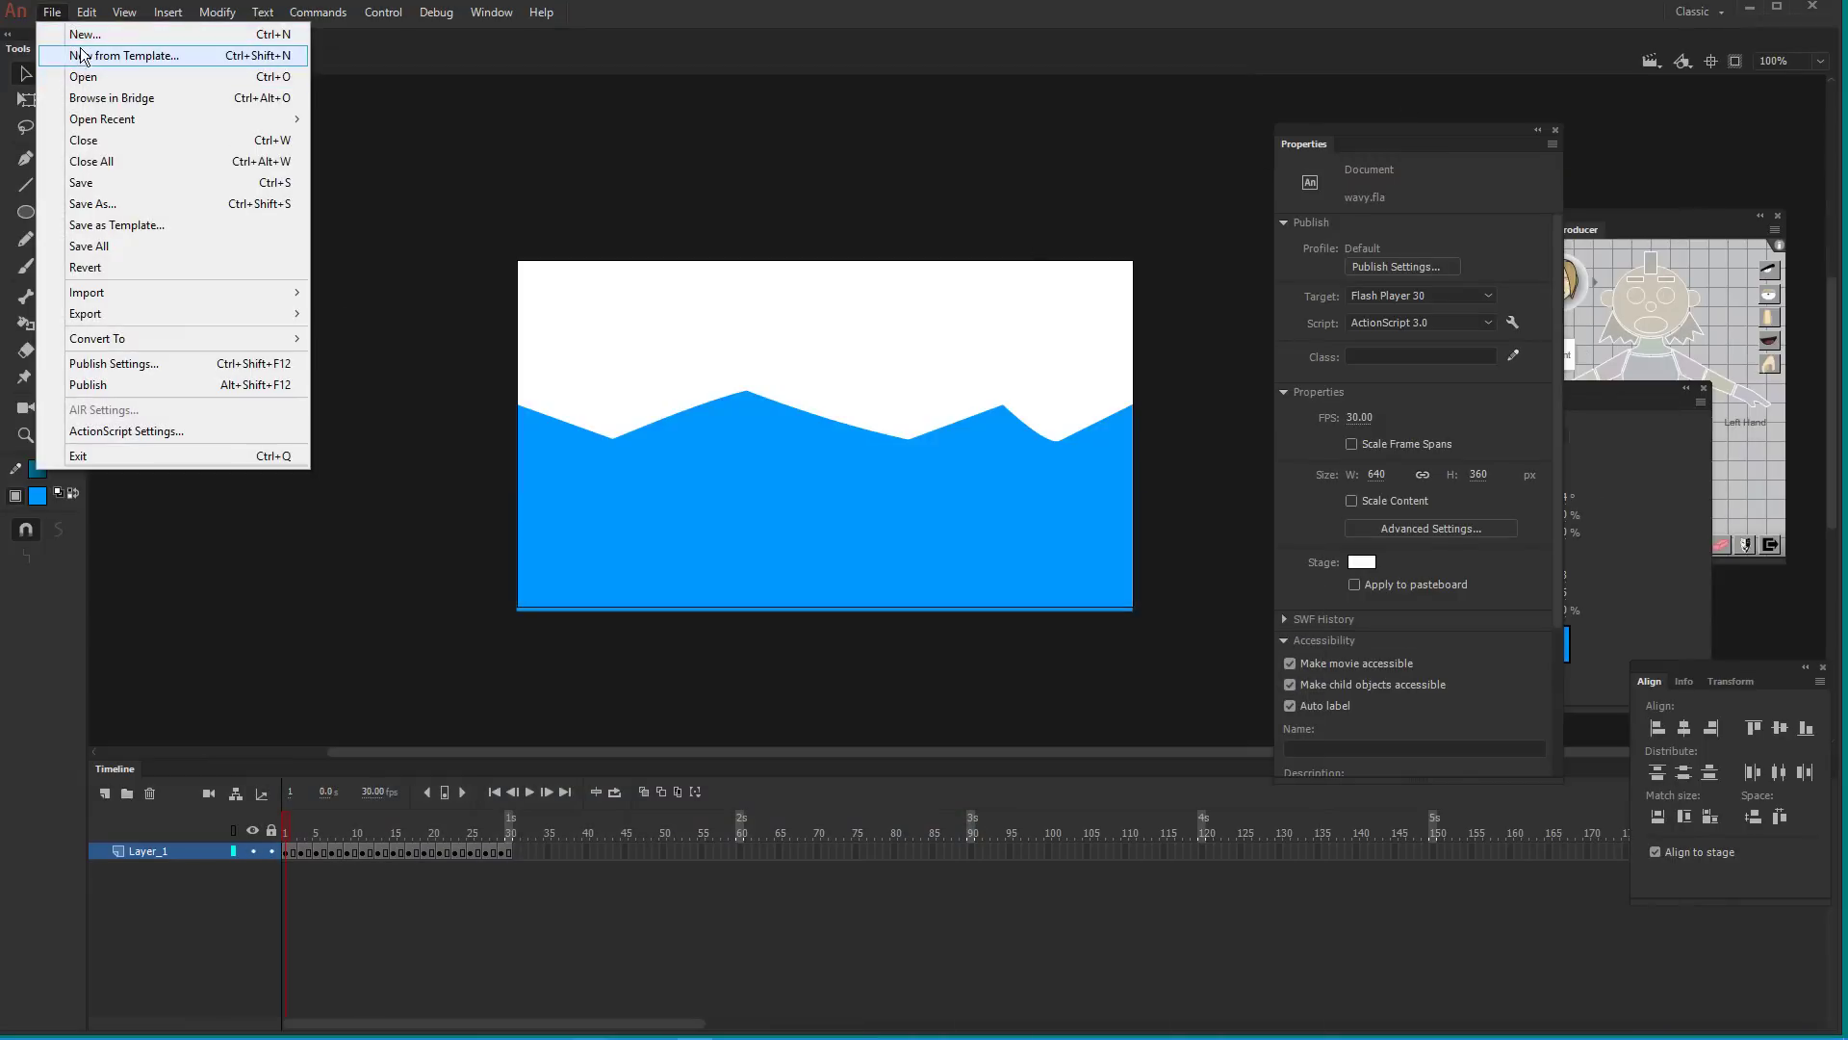
{"action": "left_click", "coordinate": [82, 40]}
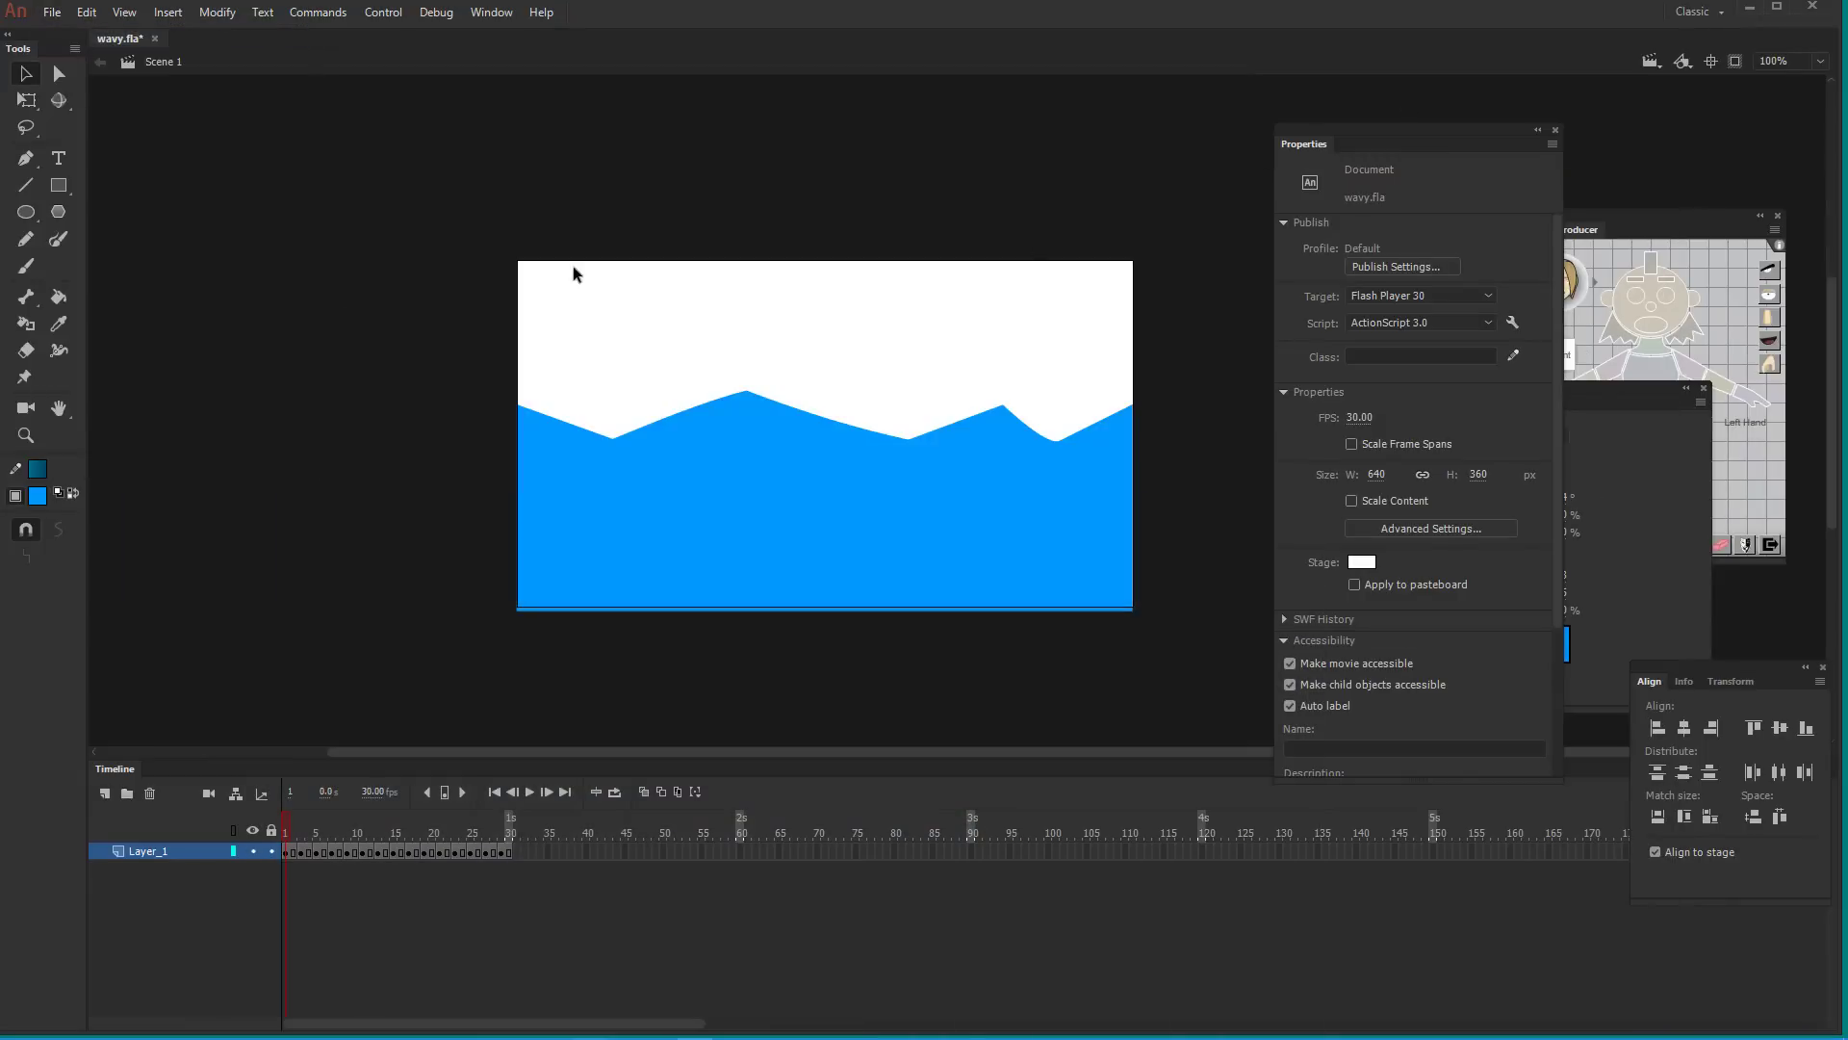
{"action": "key", "text": "ctrl+Return"}
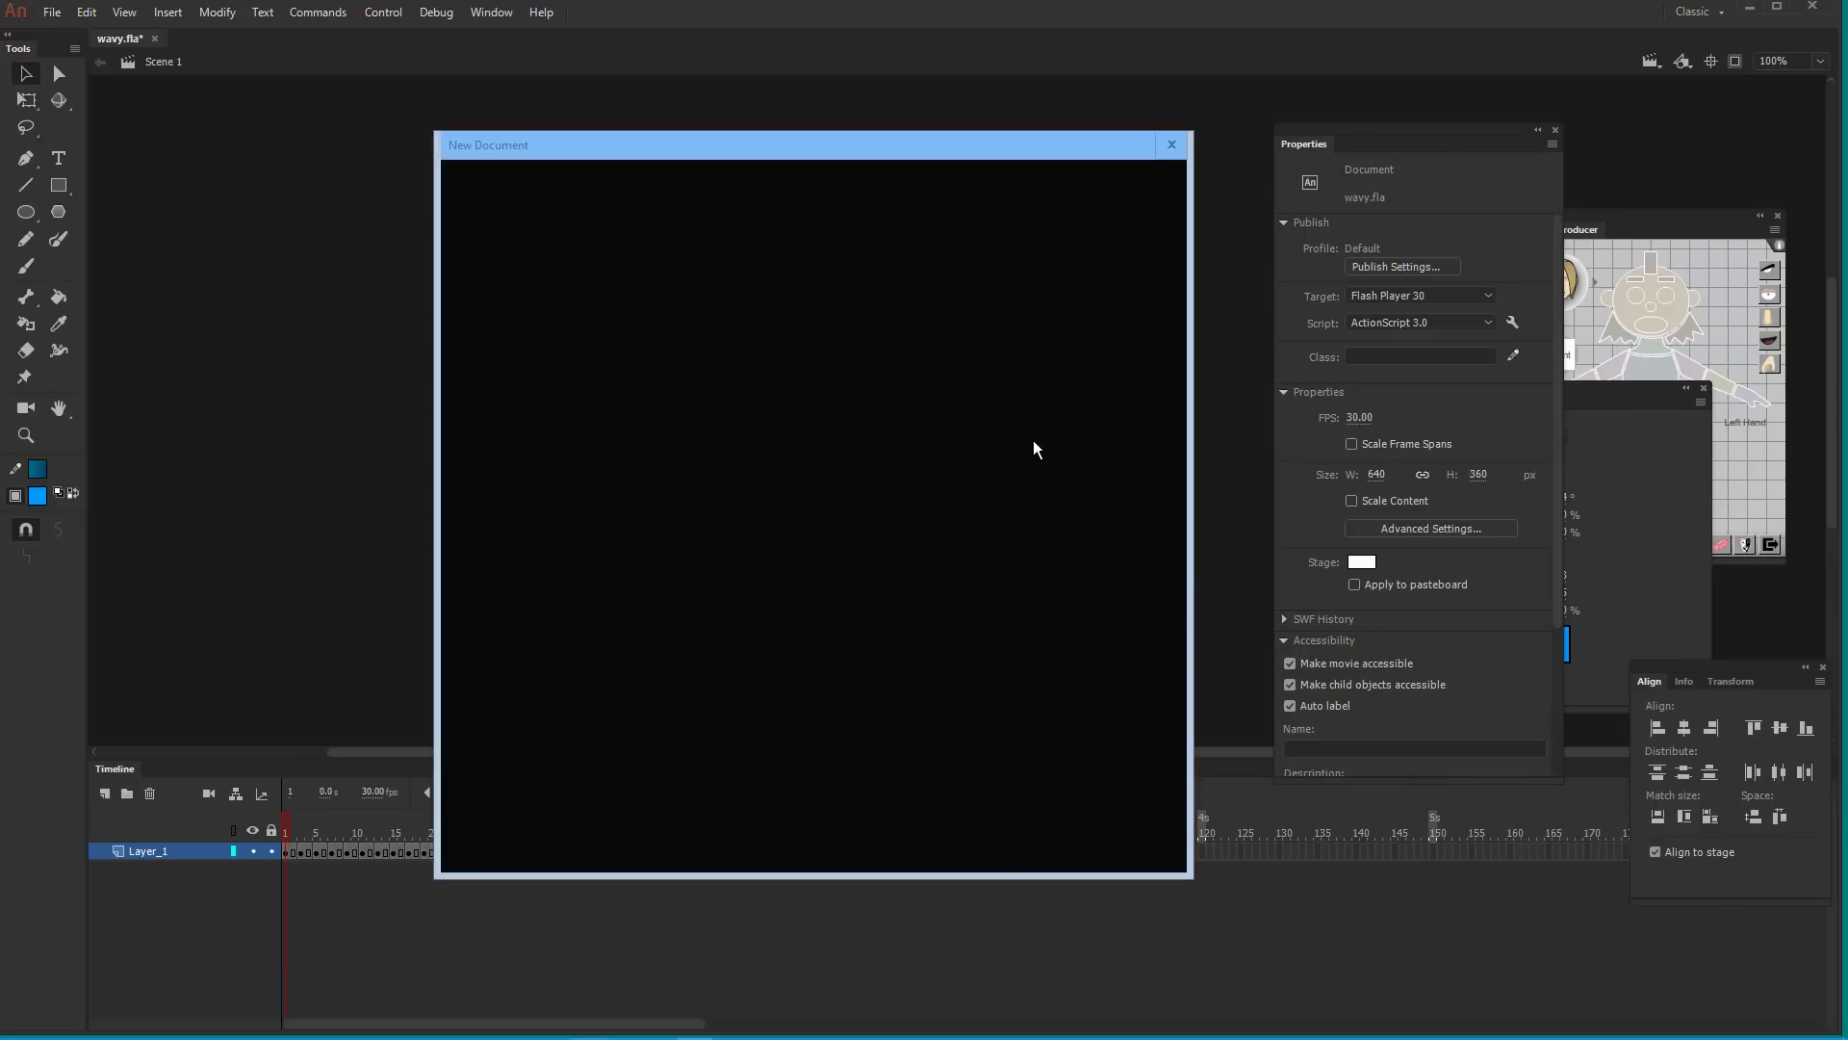
{"action": "left_click", "coordinate": [678, 404]}
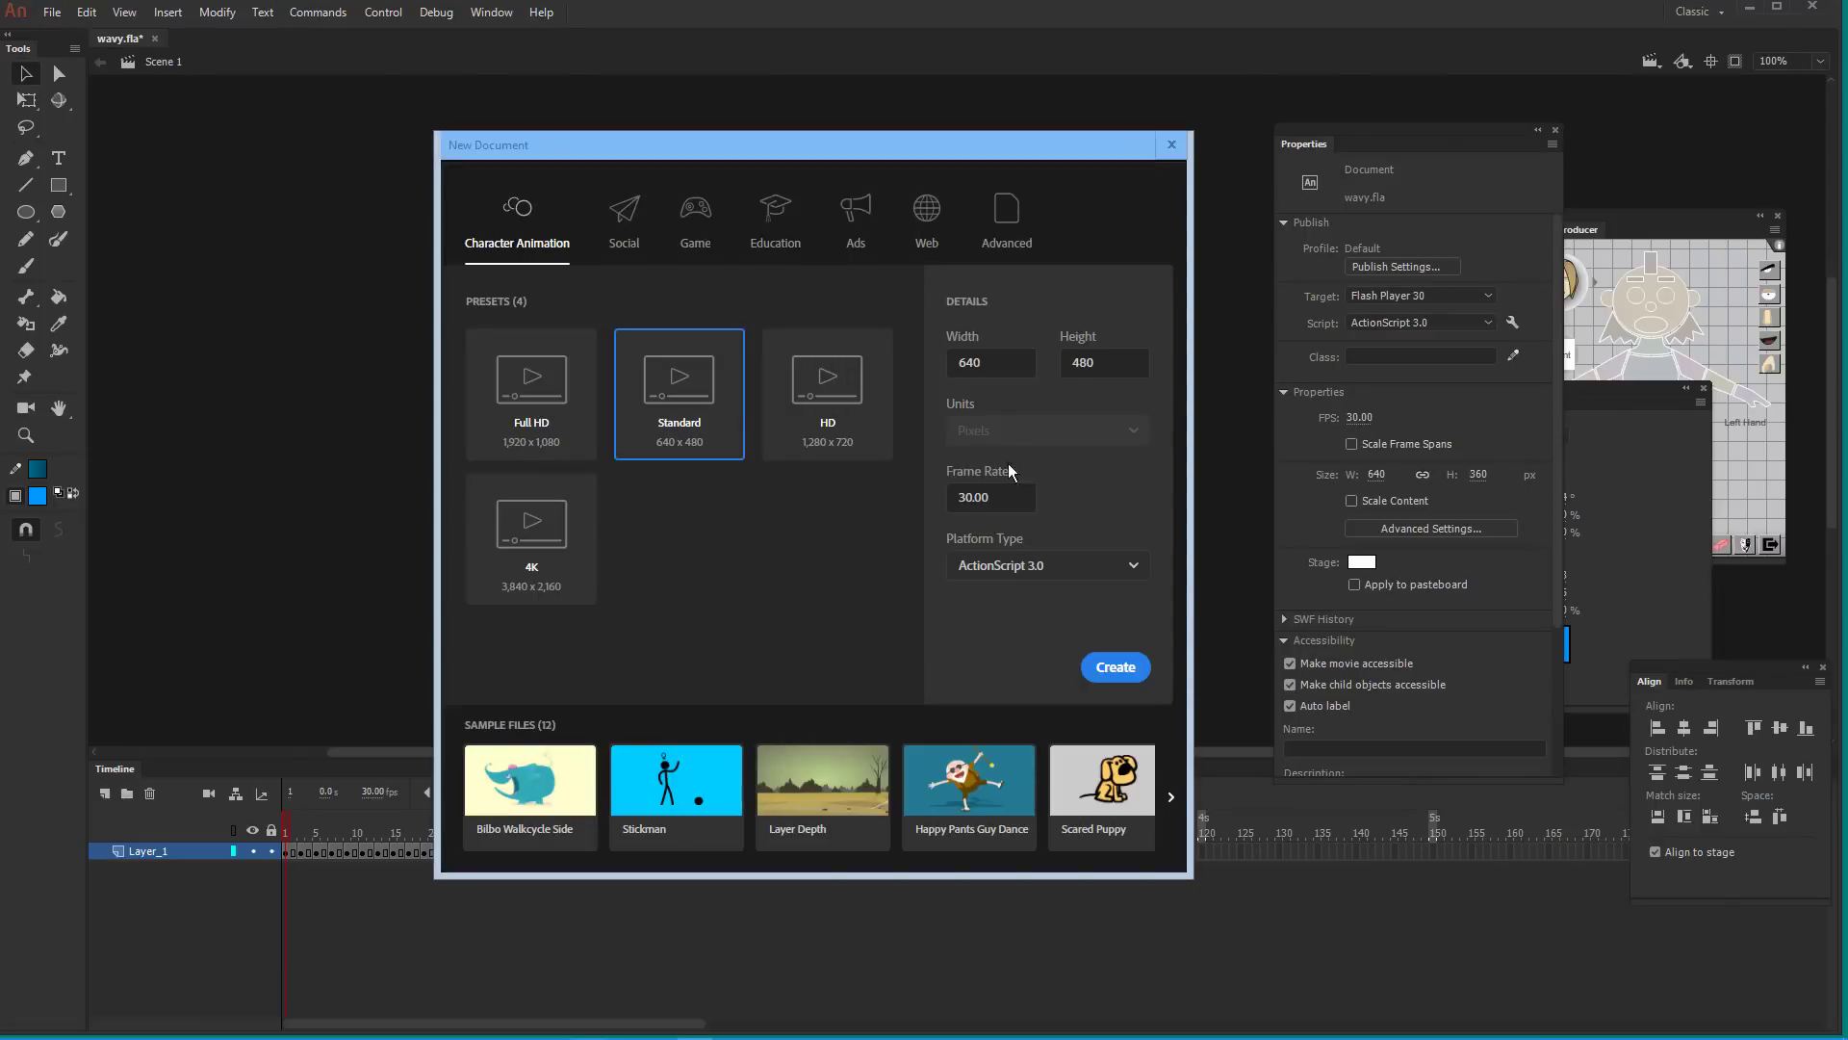
{"action": "key", "text": "Tab"}
{"action": "type", "text": "500"}
{"action": "key", "text": "Tab"}
{"action": "type", "text": "500"}
{"action": "left_click", "coordinate": [1094, 681]}
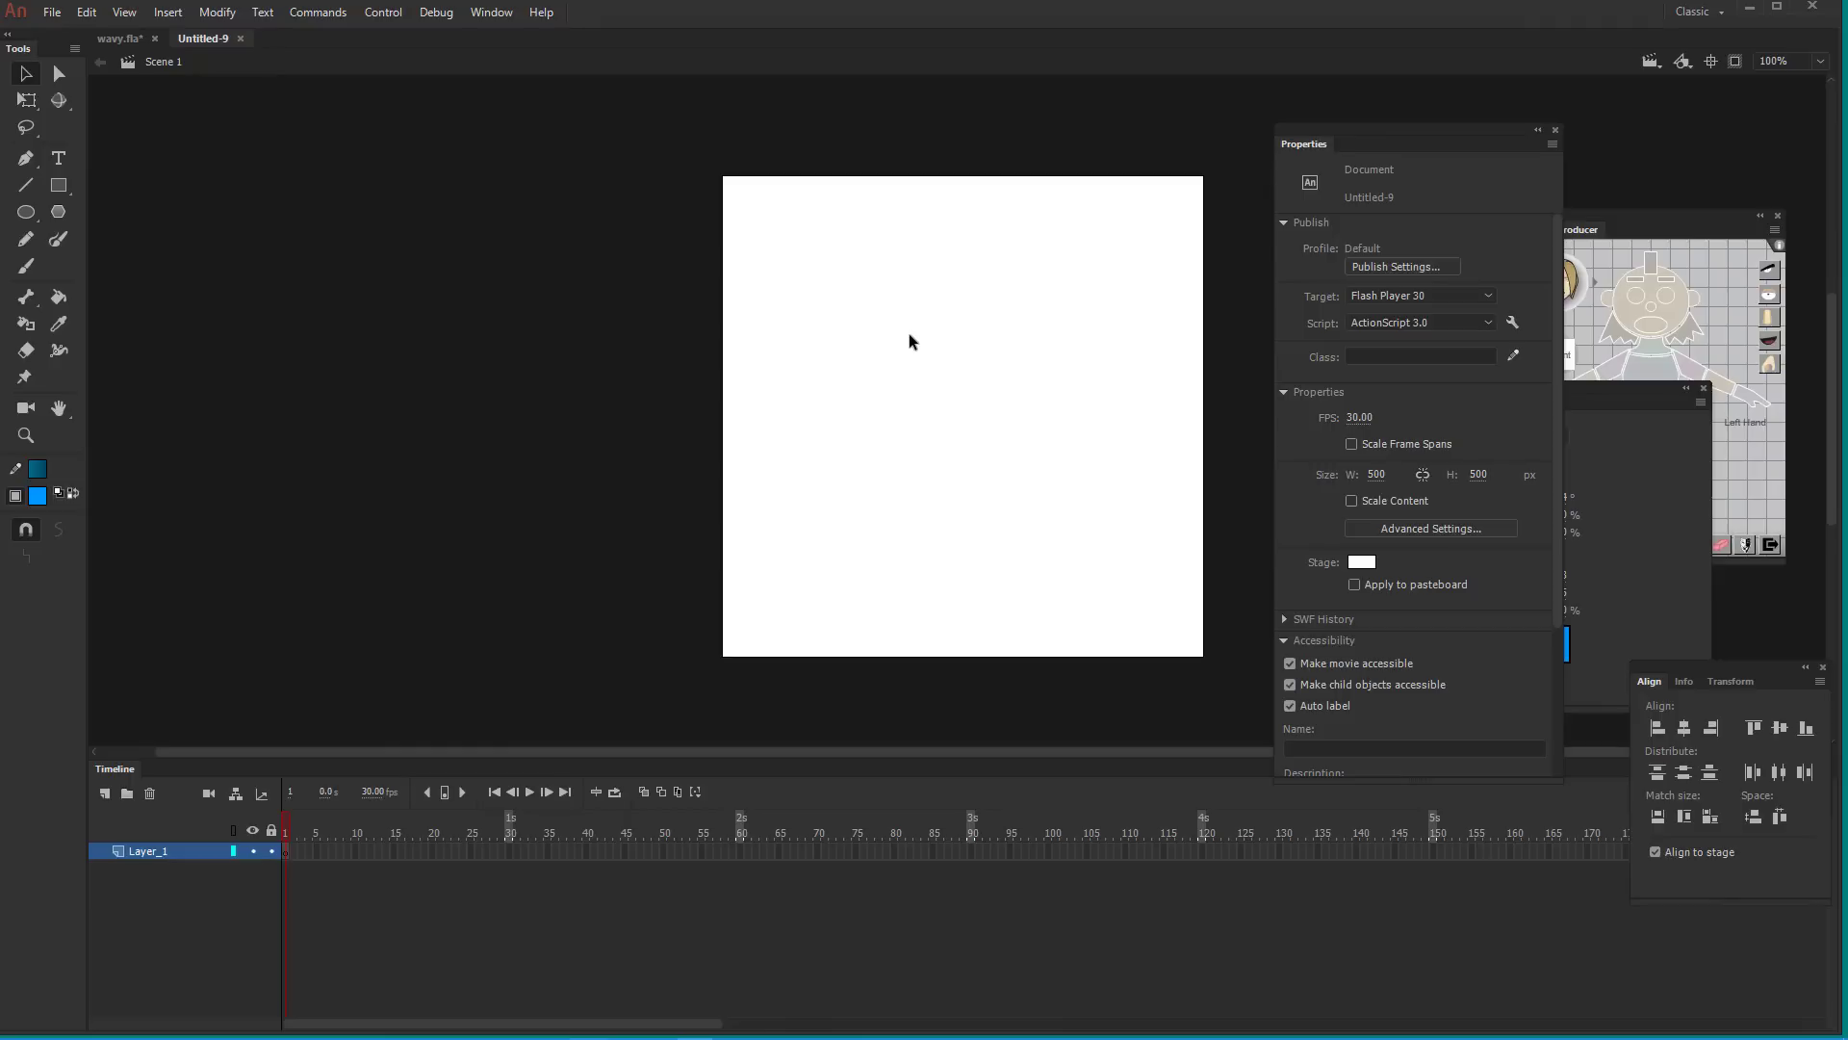
{"action": "scroll", "coordinate": [761, 366], "scroll_direction": "right", "scroll_amount": 2}
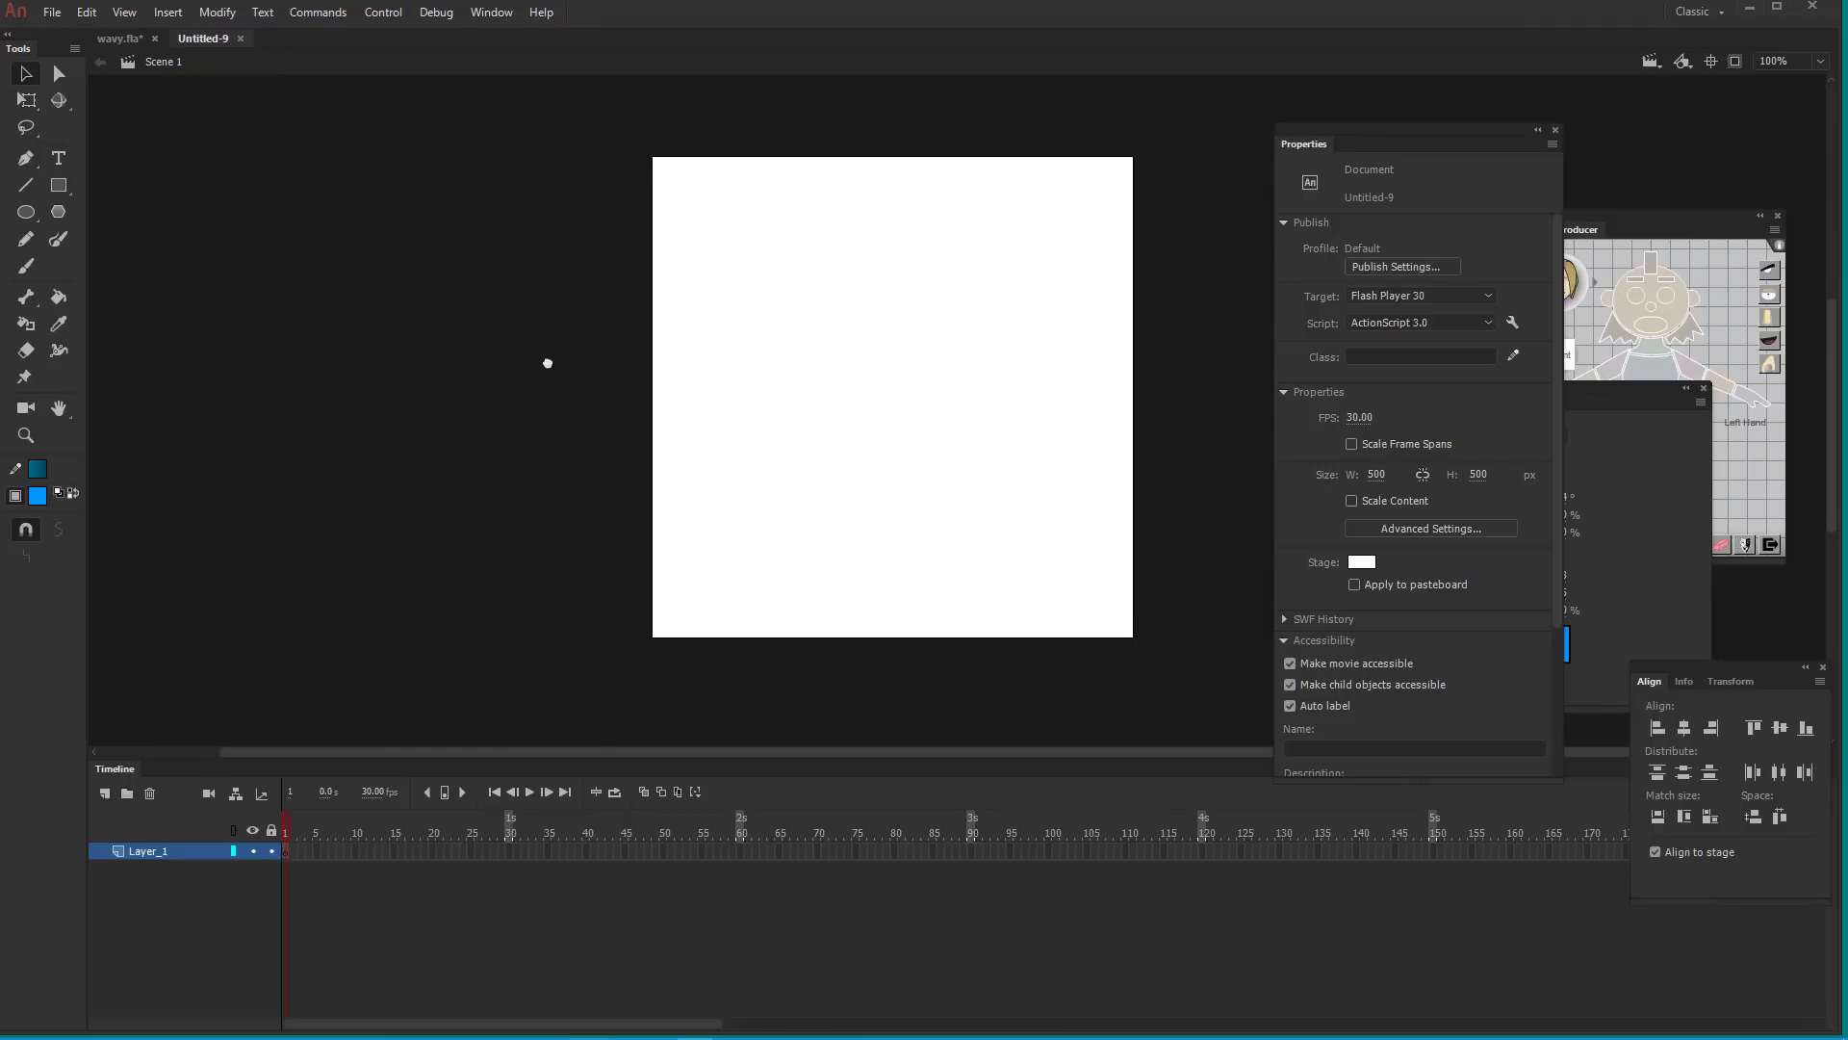
{"action": "scroll", "coordinate": [978, 351], "scroll_direction": "up", "scroll_amount": 4}
{"action": "scroll", "coordinate": [1105, 438], "scroll_direction": "down", "scroll_amount": 5}
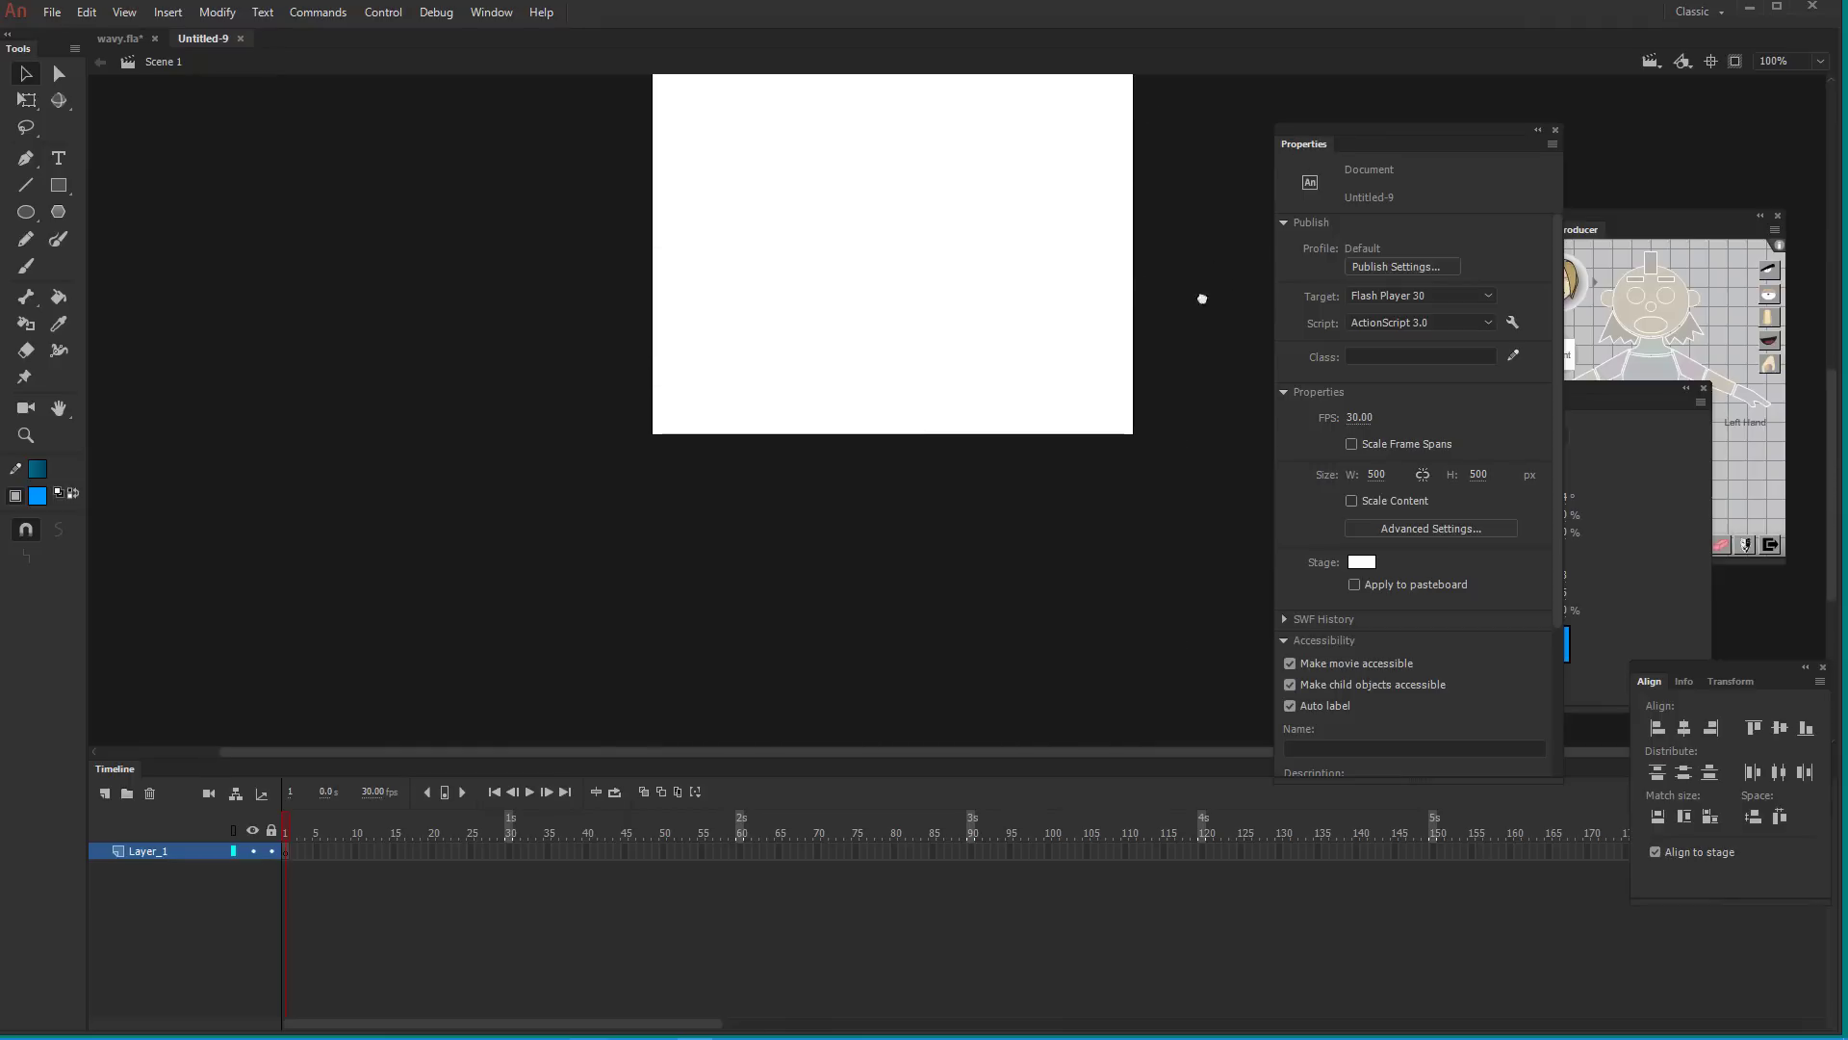
{"action": "scroll", "coordinate": [1204, 284], "scroll_direction": "up", "scroll_amount": 5}
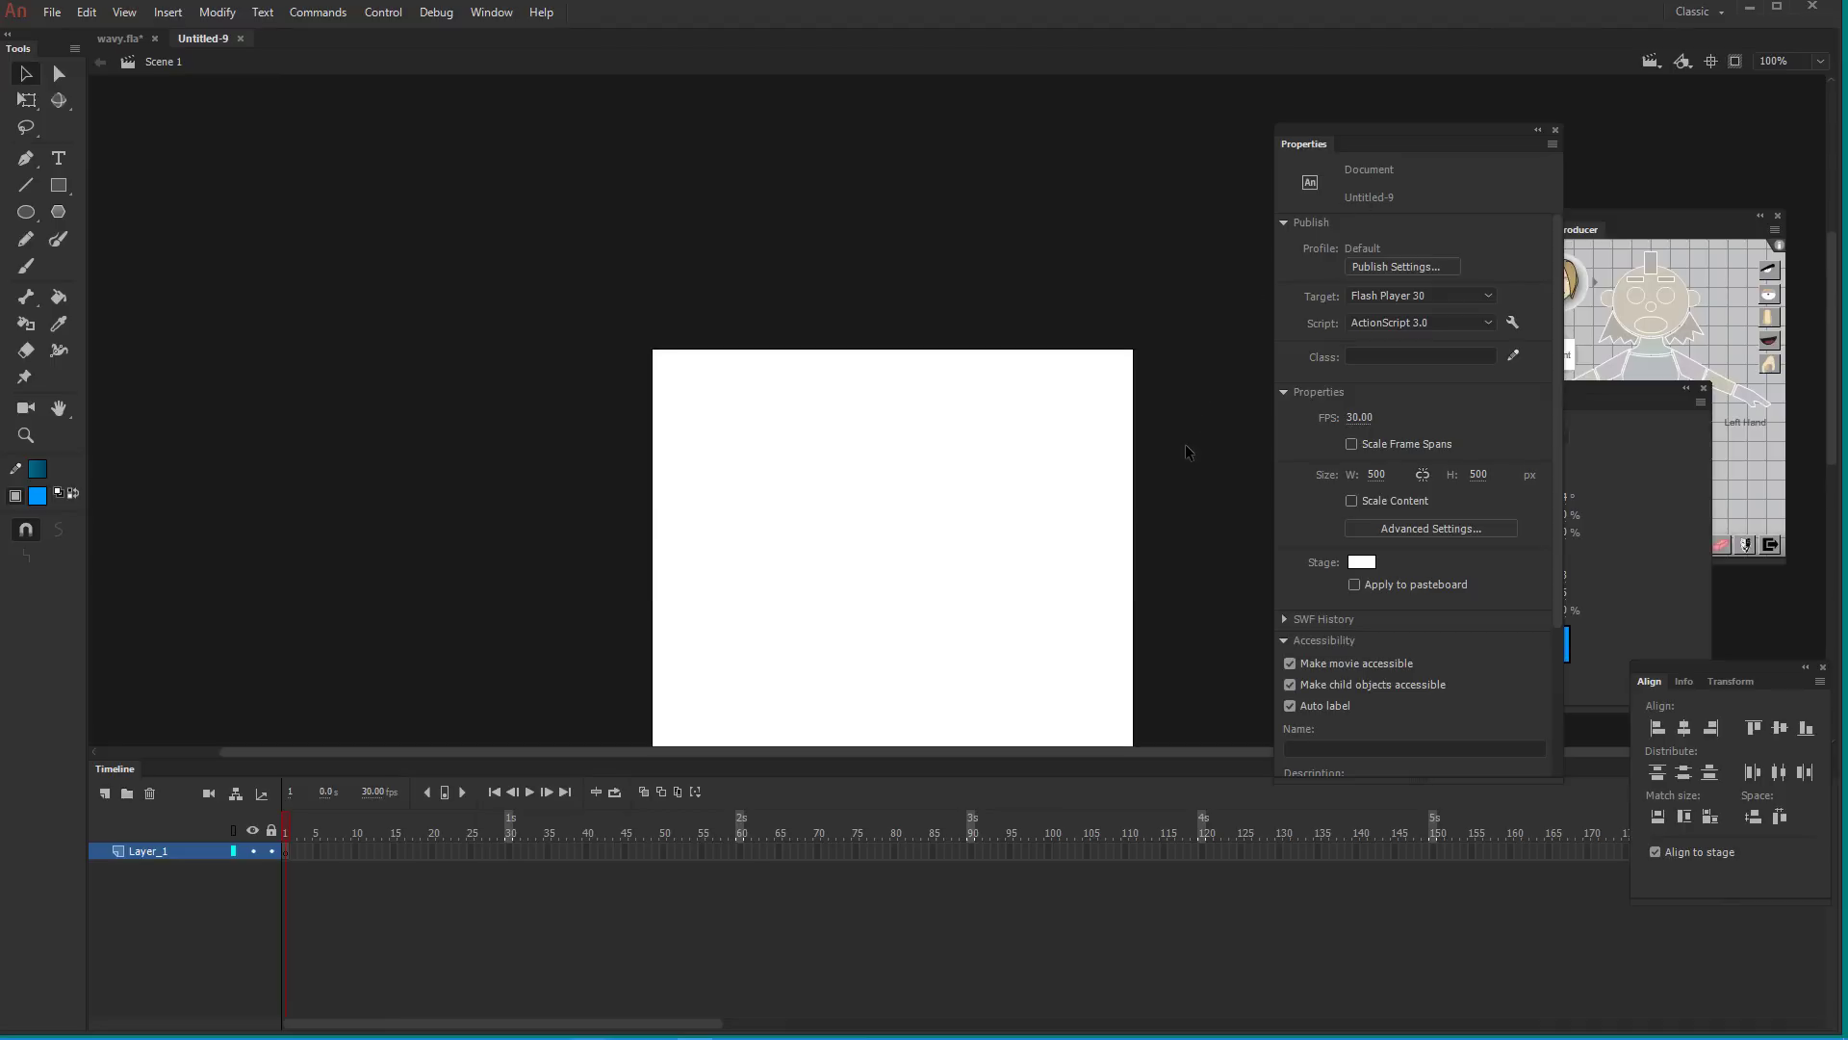
{"action": "scroll", "coordinate": [1186, 442], "scroll_direction": "down", "scroll_amount": 5}
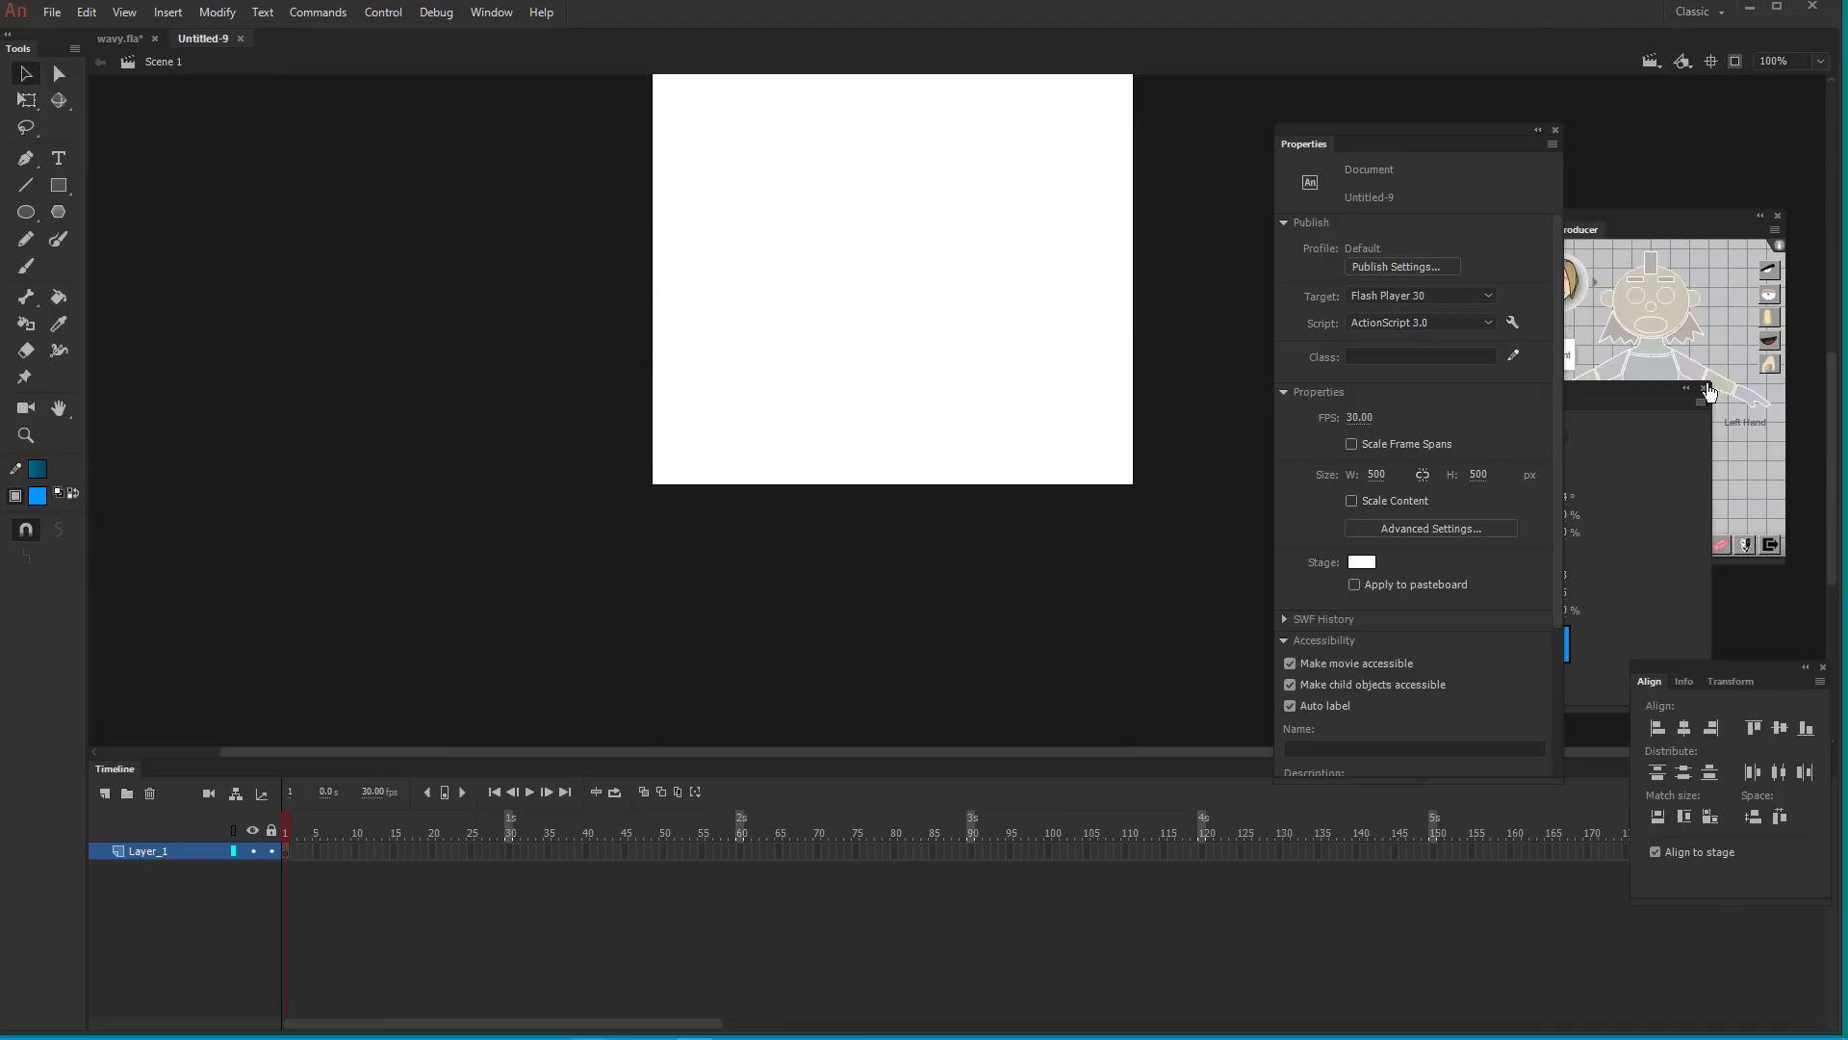
{"action": "scroll", "coordinate": [1822, 378], "scroll_direction": "up", "scroll_amount": 2}
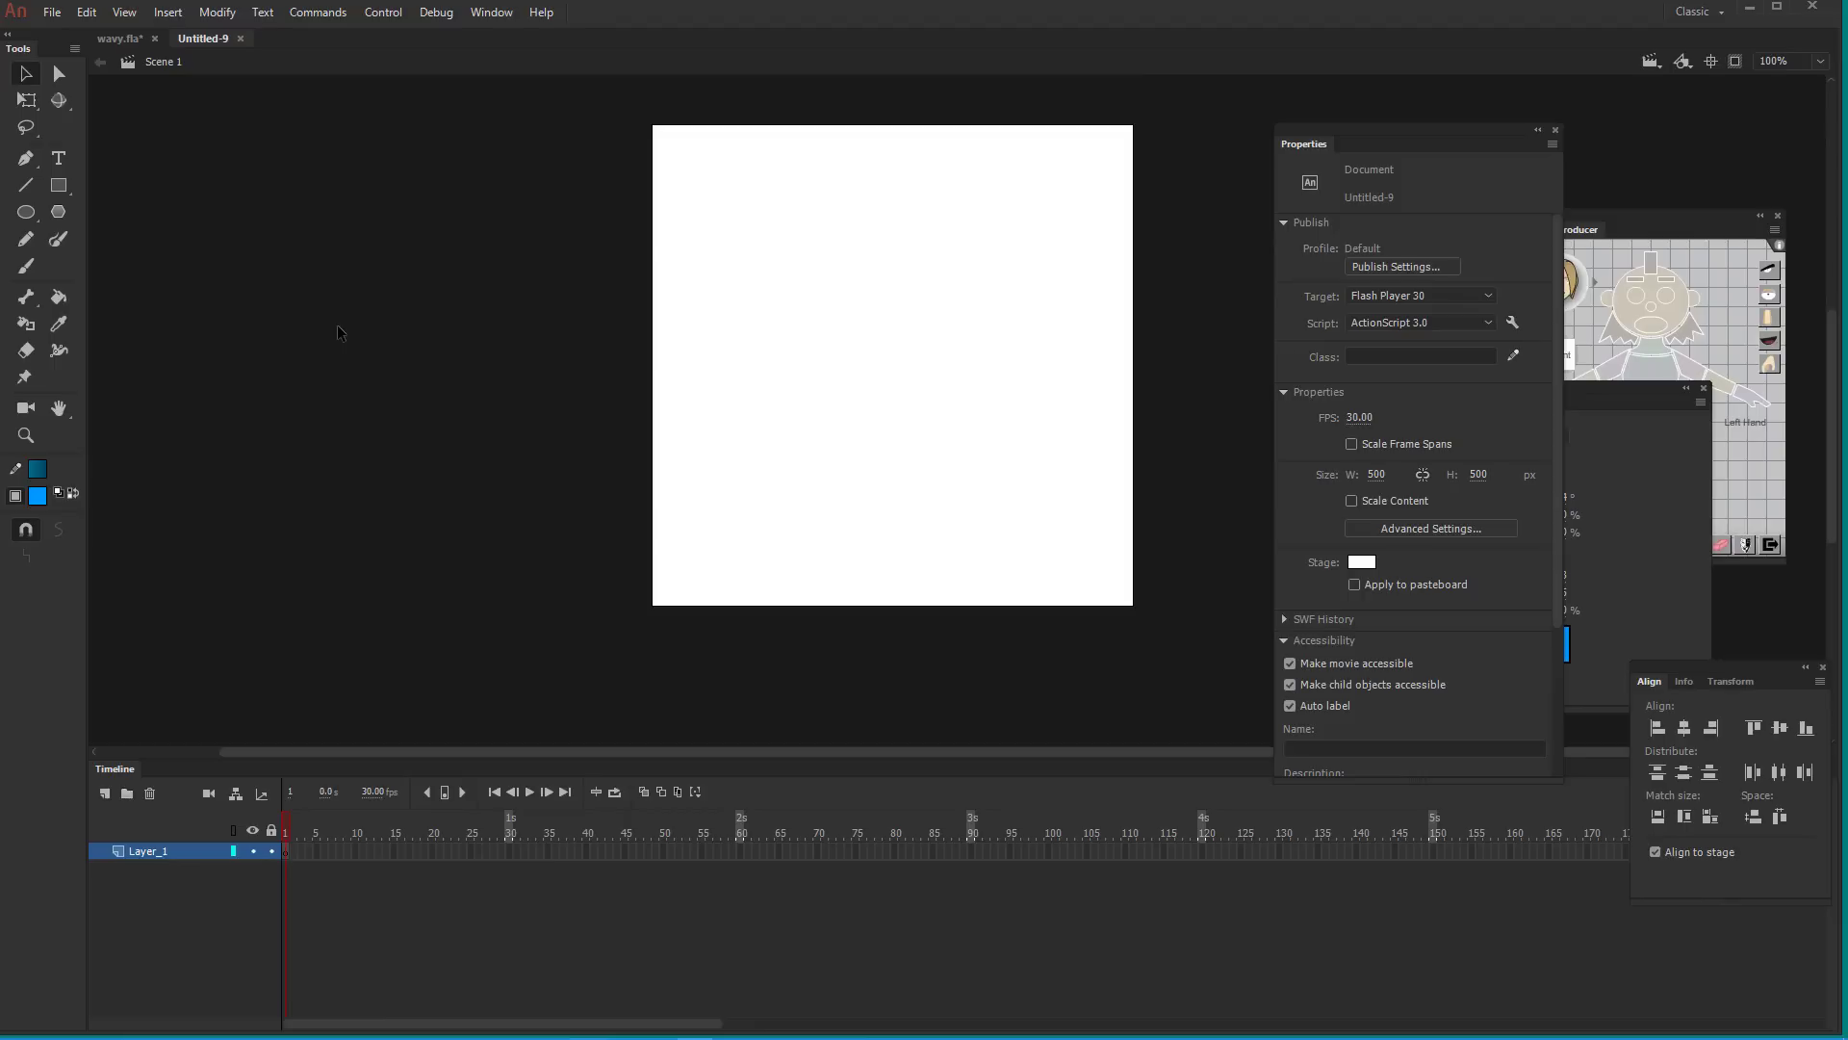
Set the Brush tool's fill colour to pale aqua #B1FFF7, paint a test stroke and undo it
{"action": "left_click", "coordinate": [26, 266]}
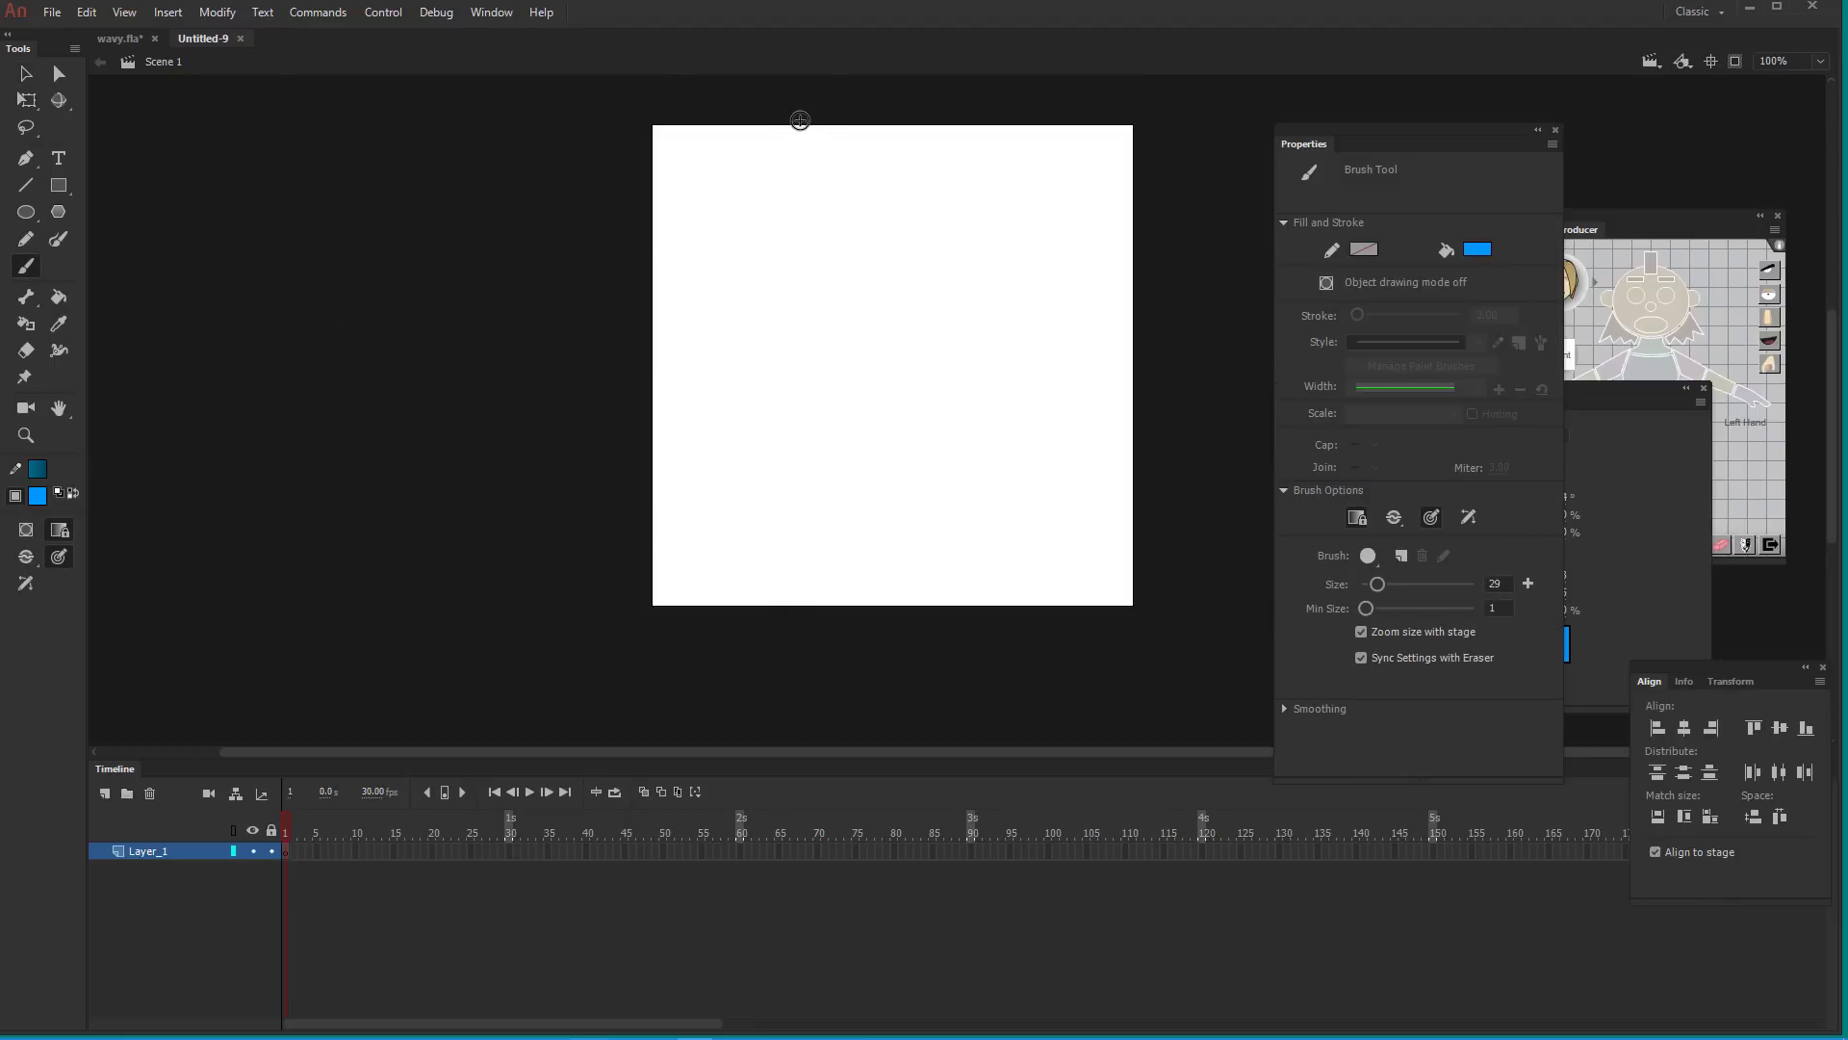
{"action": "left_click", "coordinate": [38, 495]}
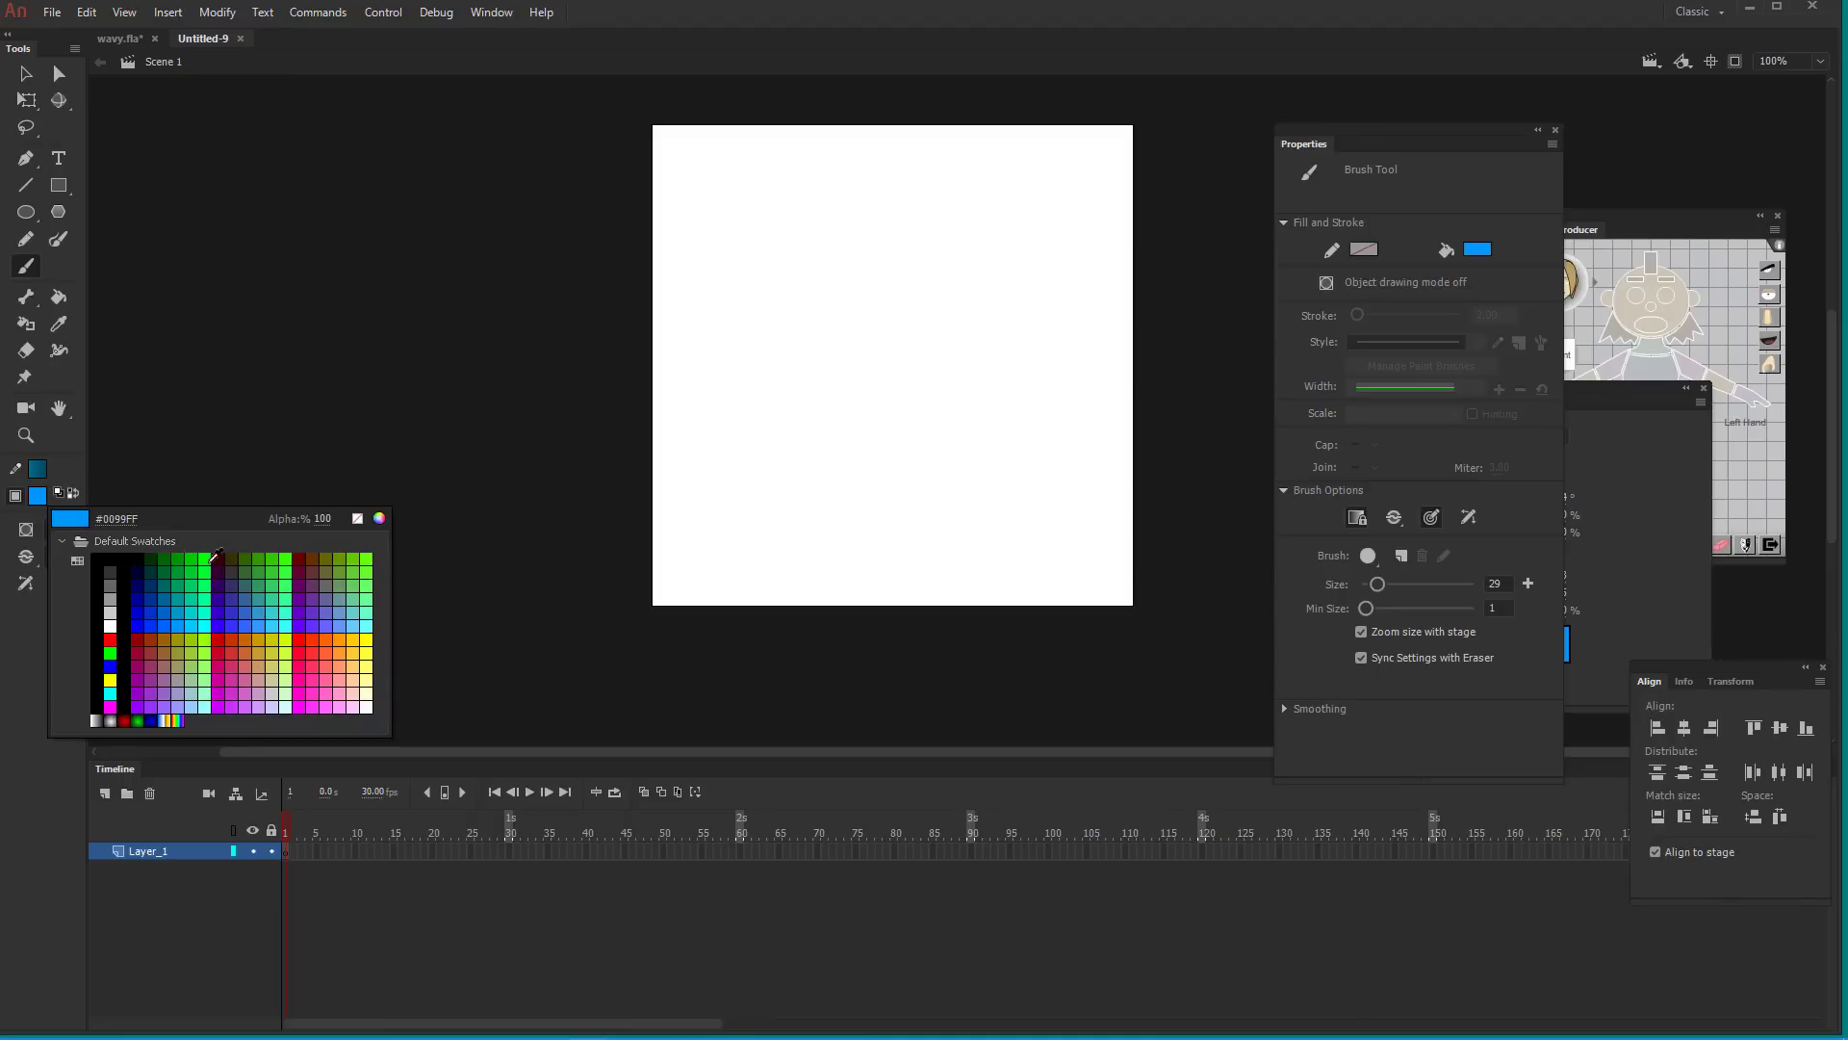
{"action": "left_click", "coordinate": [379, 518]}
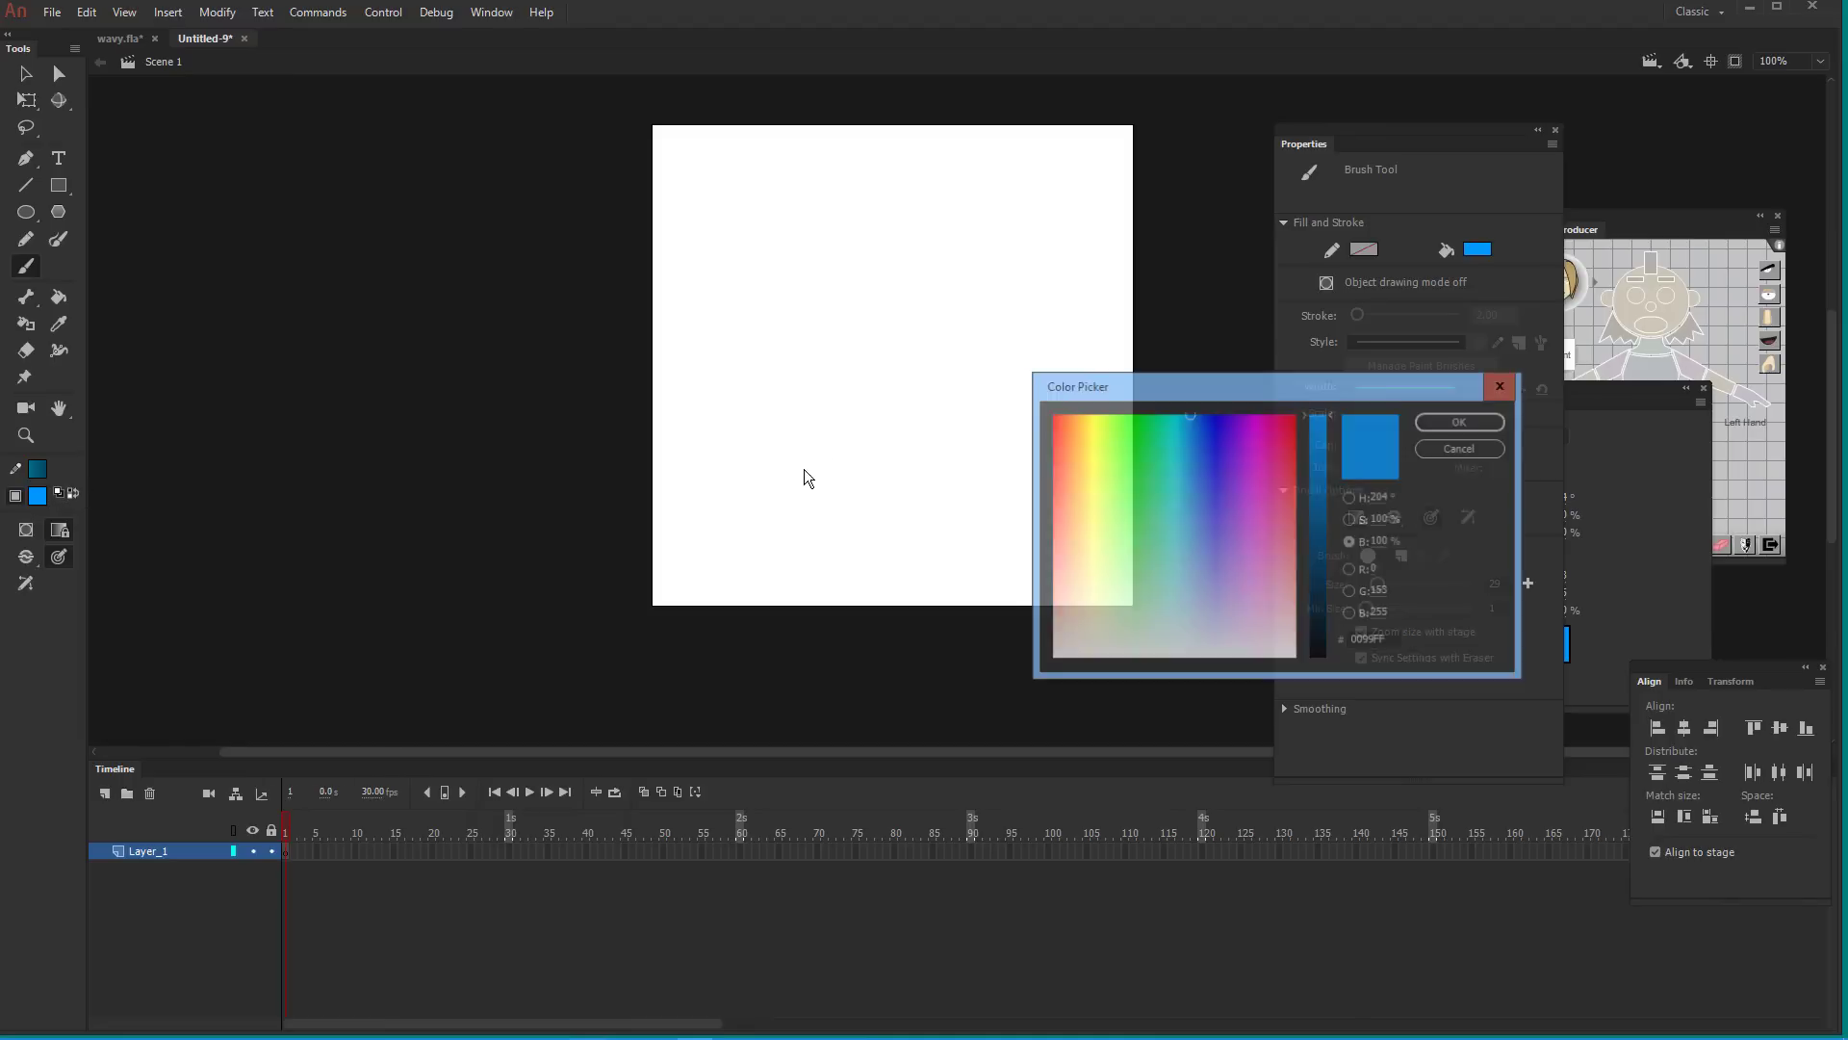
{"action": "left_click_drag", "start_coordinate": [1187, 423], "coordinate": [1169, 583]}
{"action": "left_click", "coordinate": [1431, 426]}
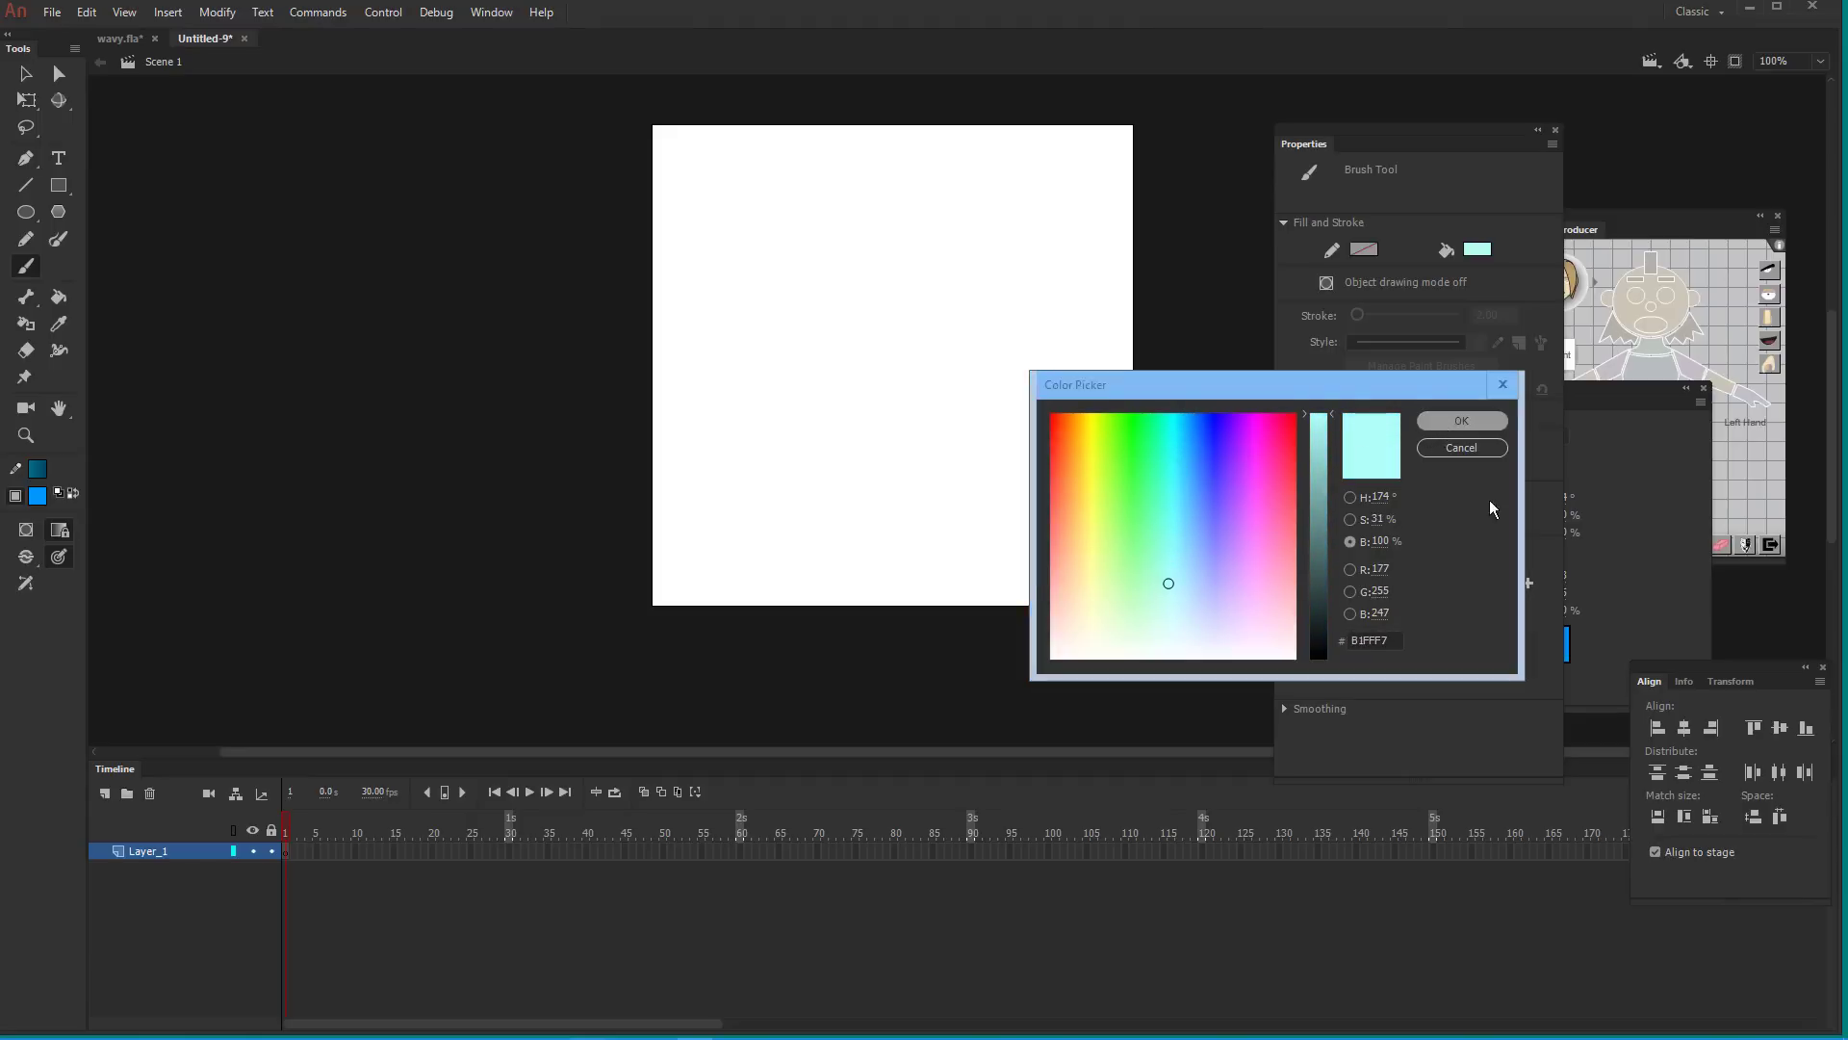
{"action": "left_click_drag", "start_coordinate": [1050, 548], "coordinate": [1166, 376]}
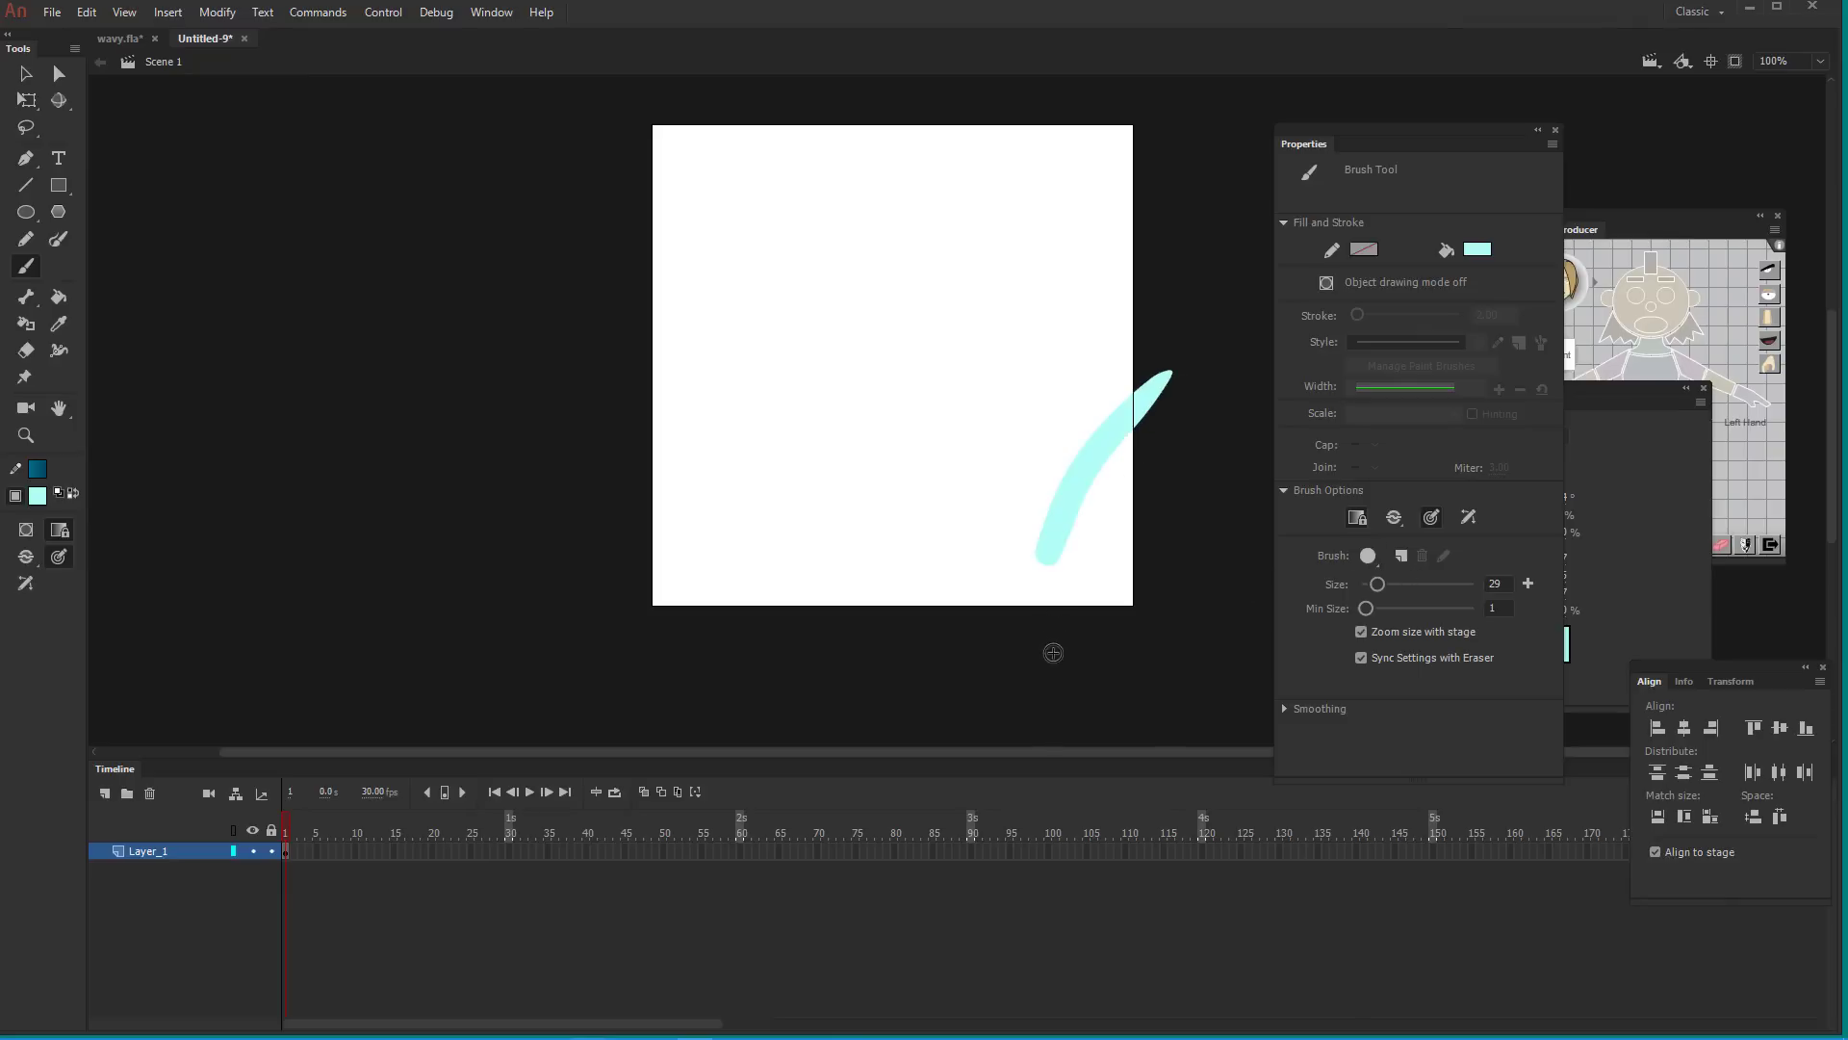
{"action": "key", "text": "ctrl+z"}
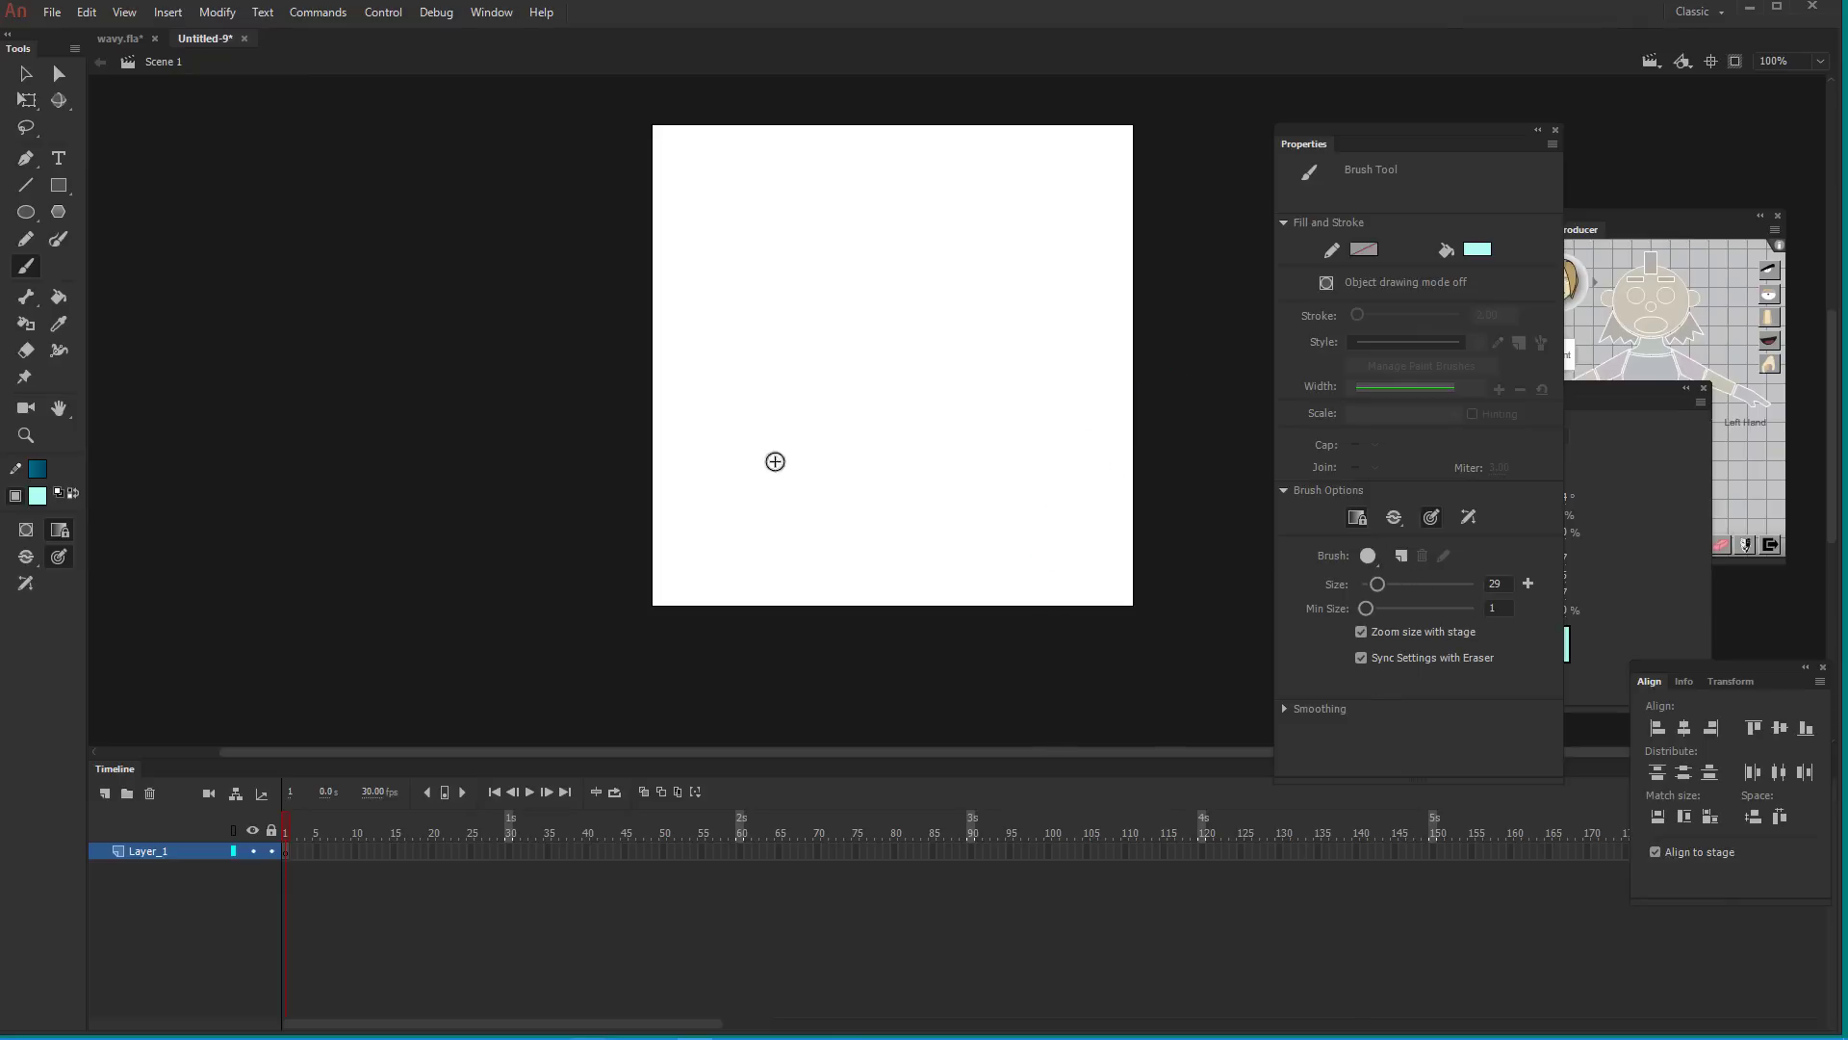
Change the stage background colour to light grey
{"action": "left_click", "coordinate": [26, 74]}
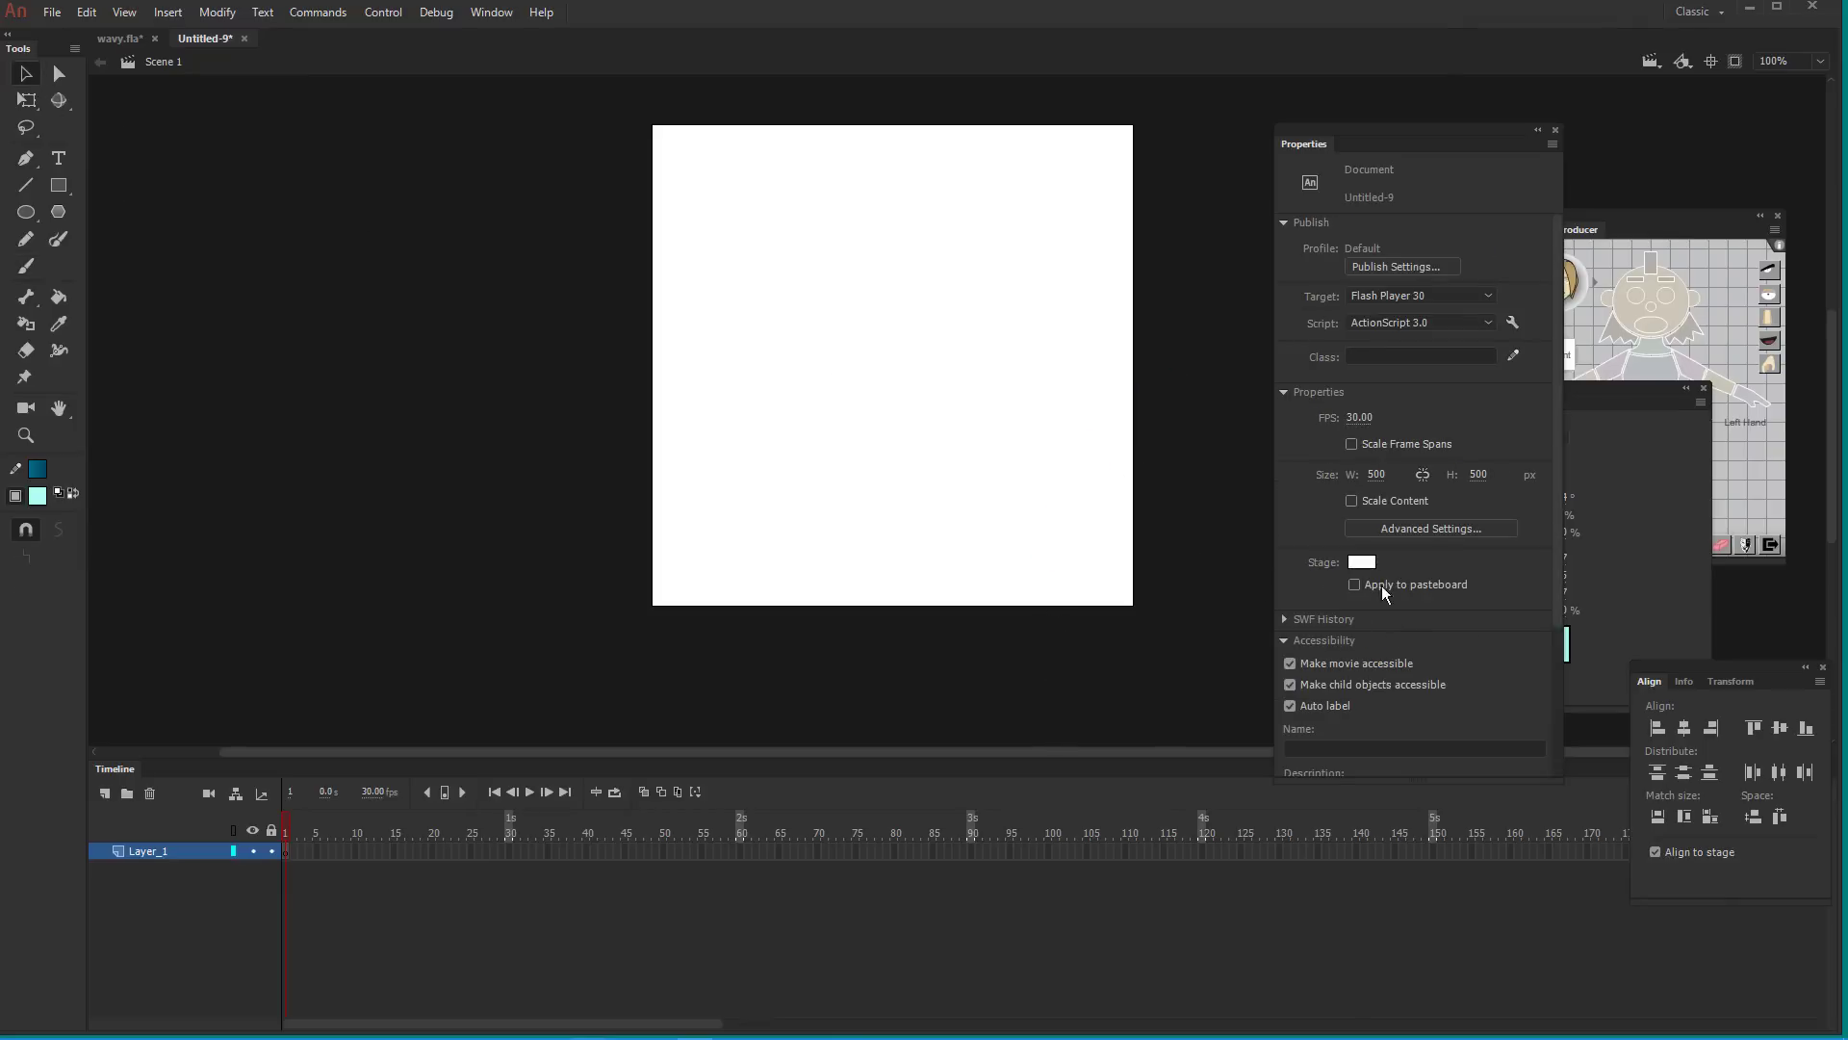
{"action": "left_click", "coordinate": [1362, 562]}
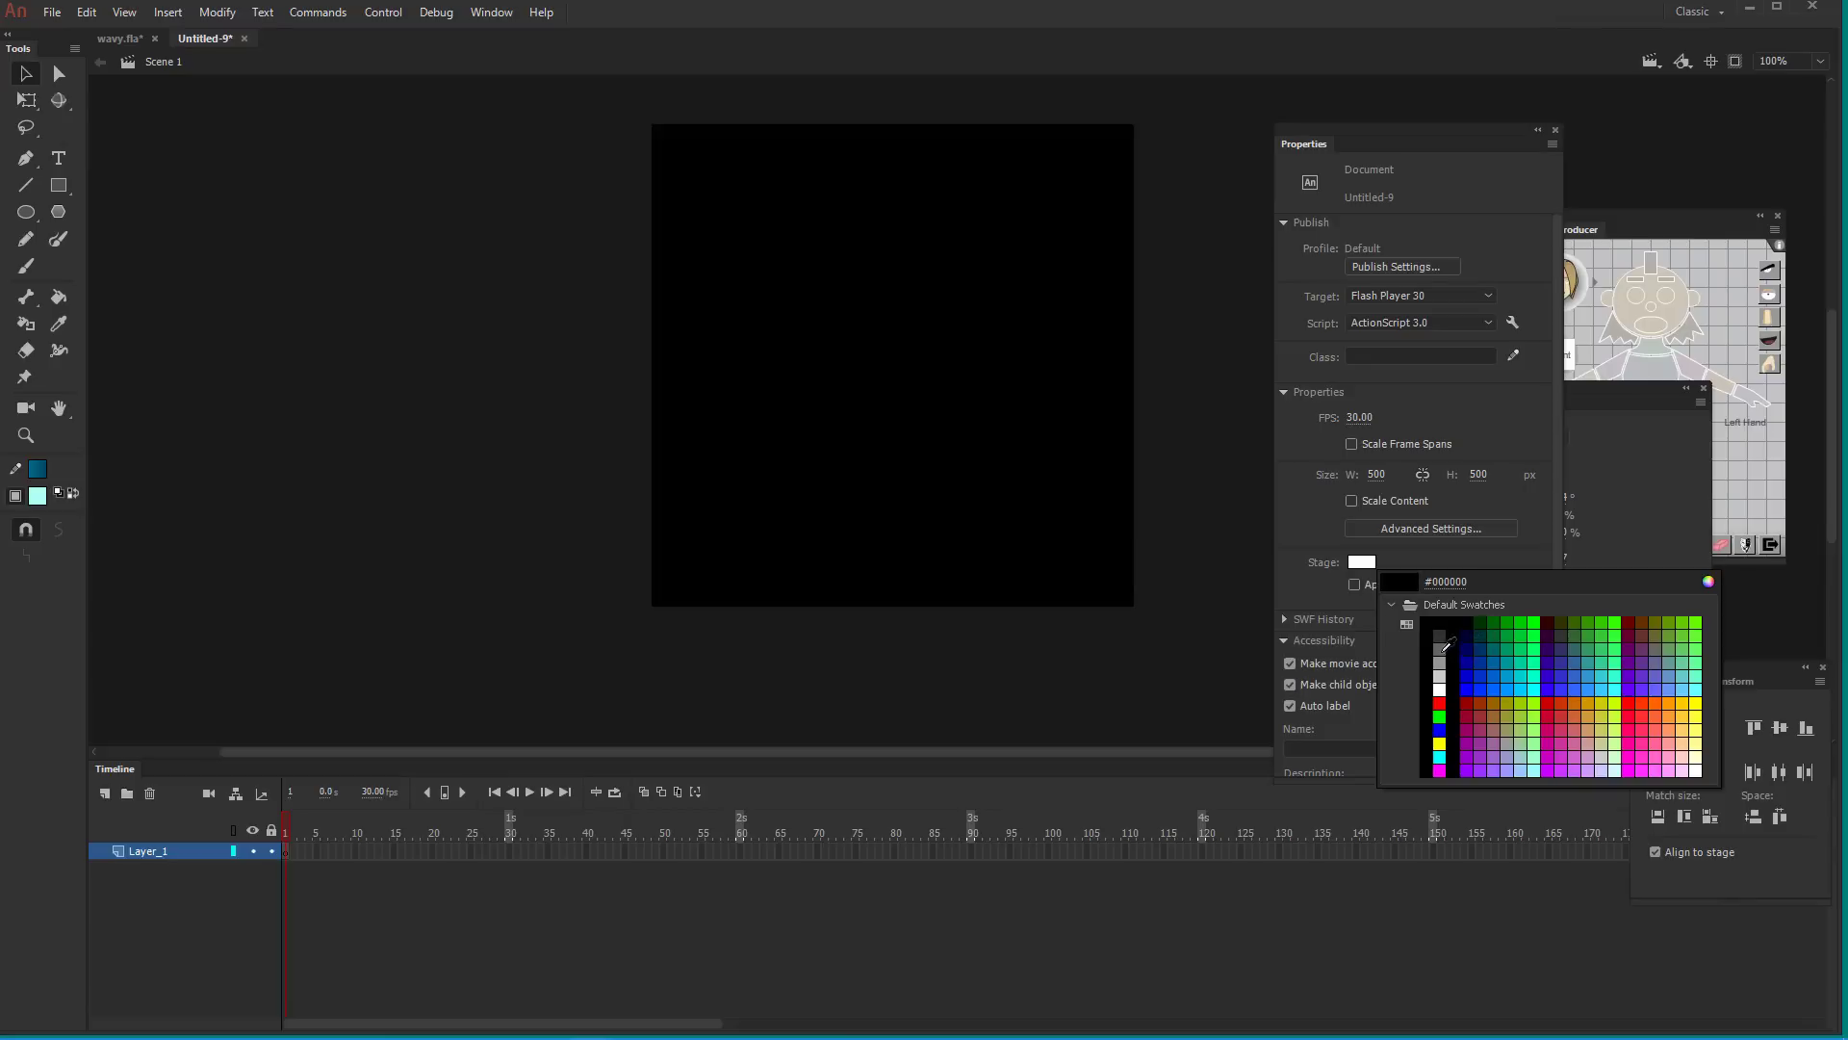
{"action": "left_click", "coordinate": [1442, 663]}
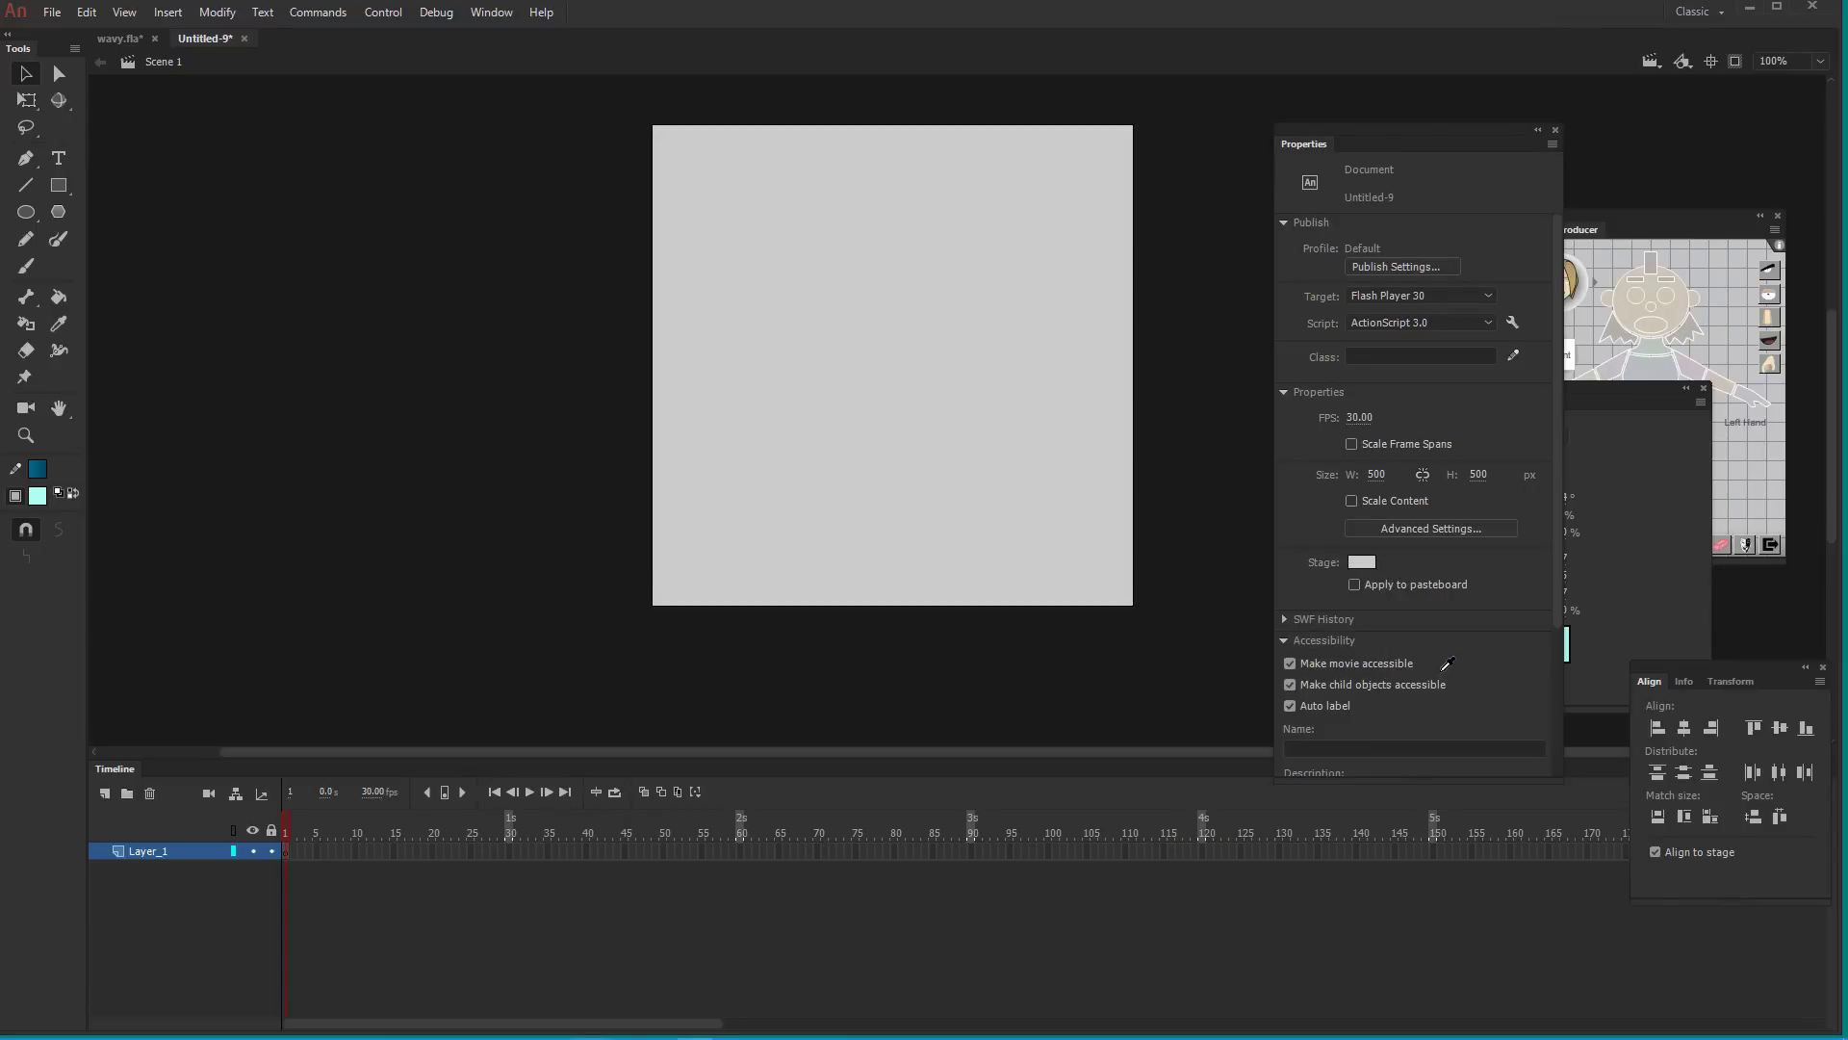
{"action": "left_click", "coordinate": [1363, 562]}
{"action": "key", "text": "Escape"}
{"action": "left_click", "coordinate": [1362, 562]}
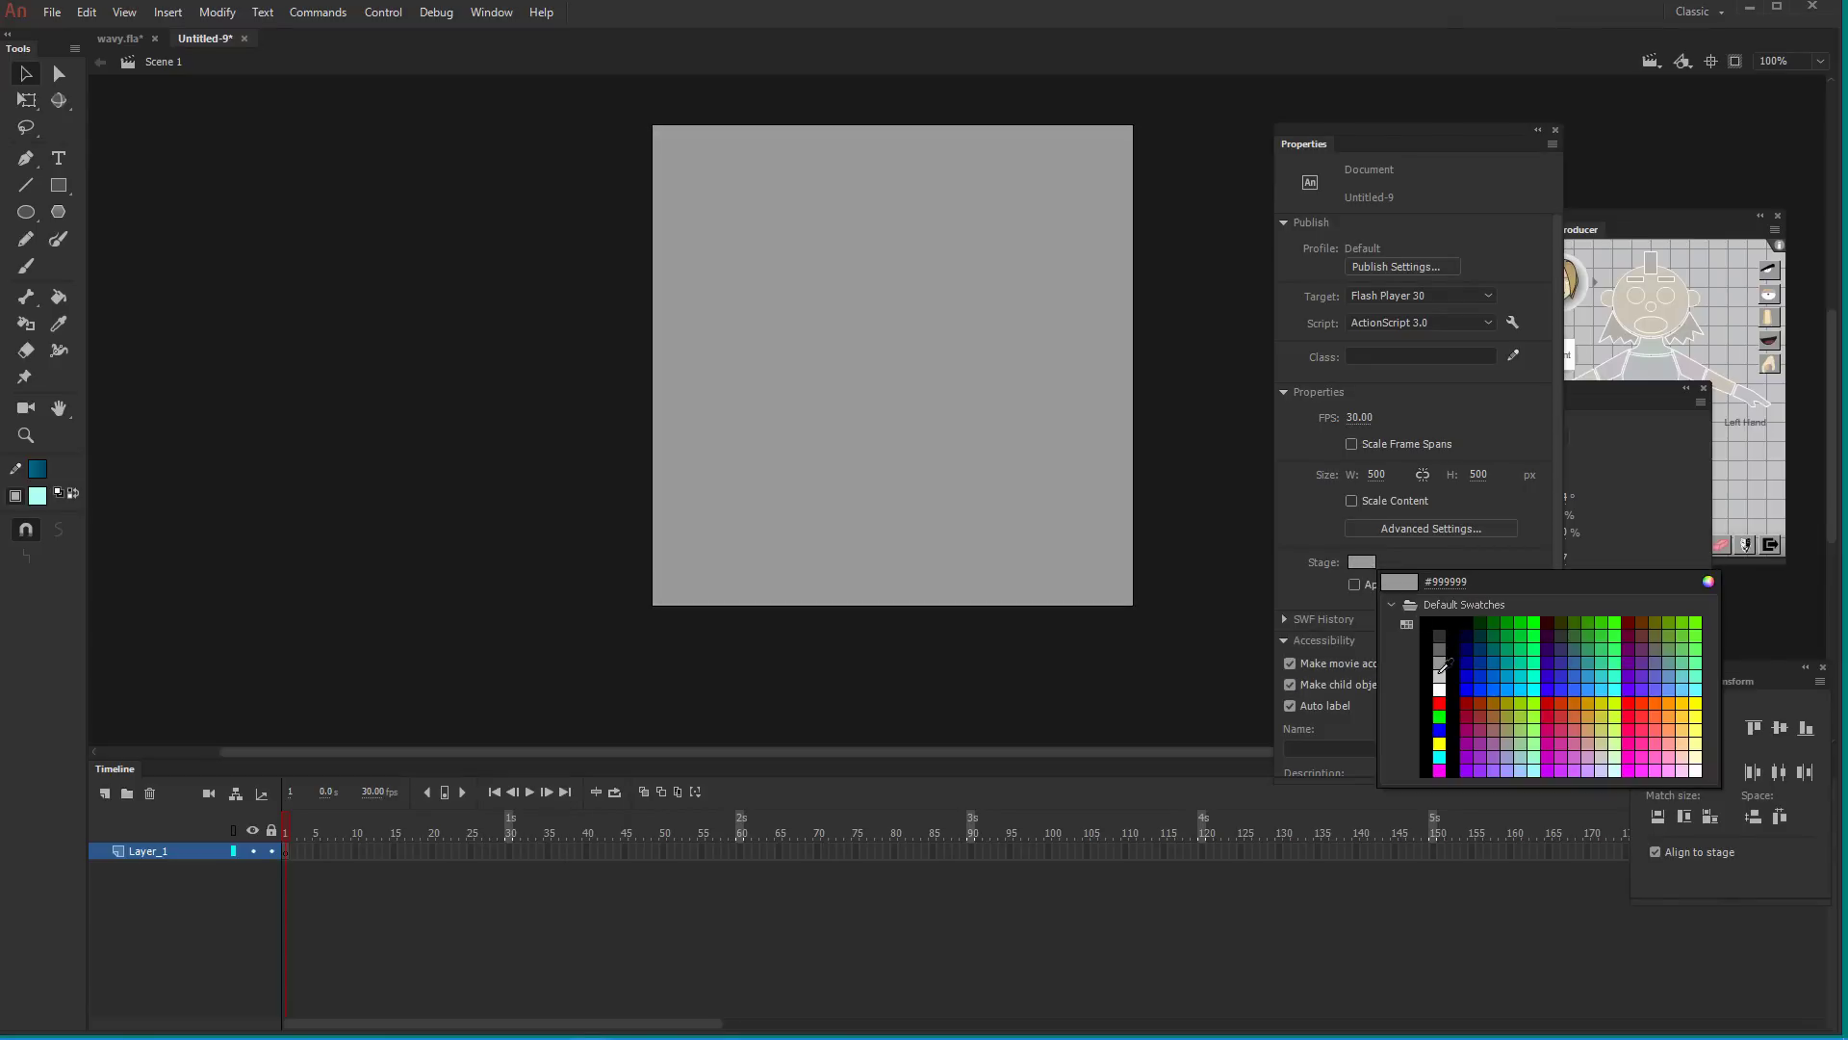
{"action": "left_click", "coordinate": [1415, 650]}
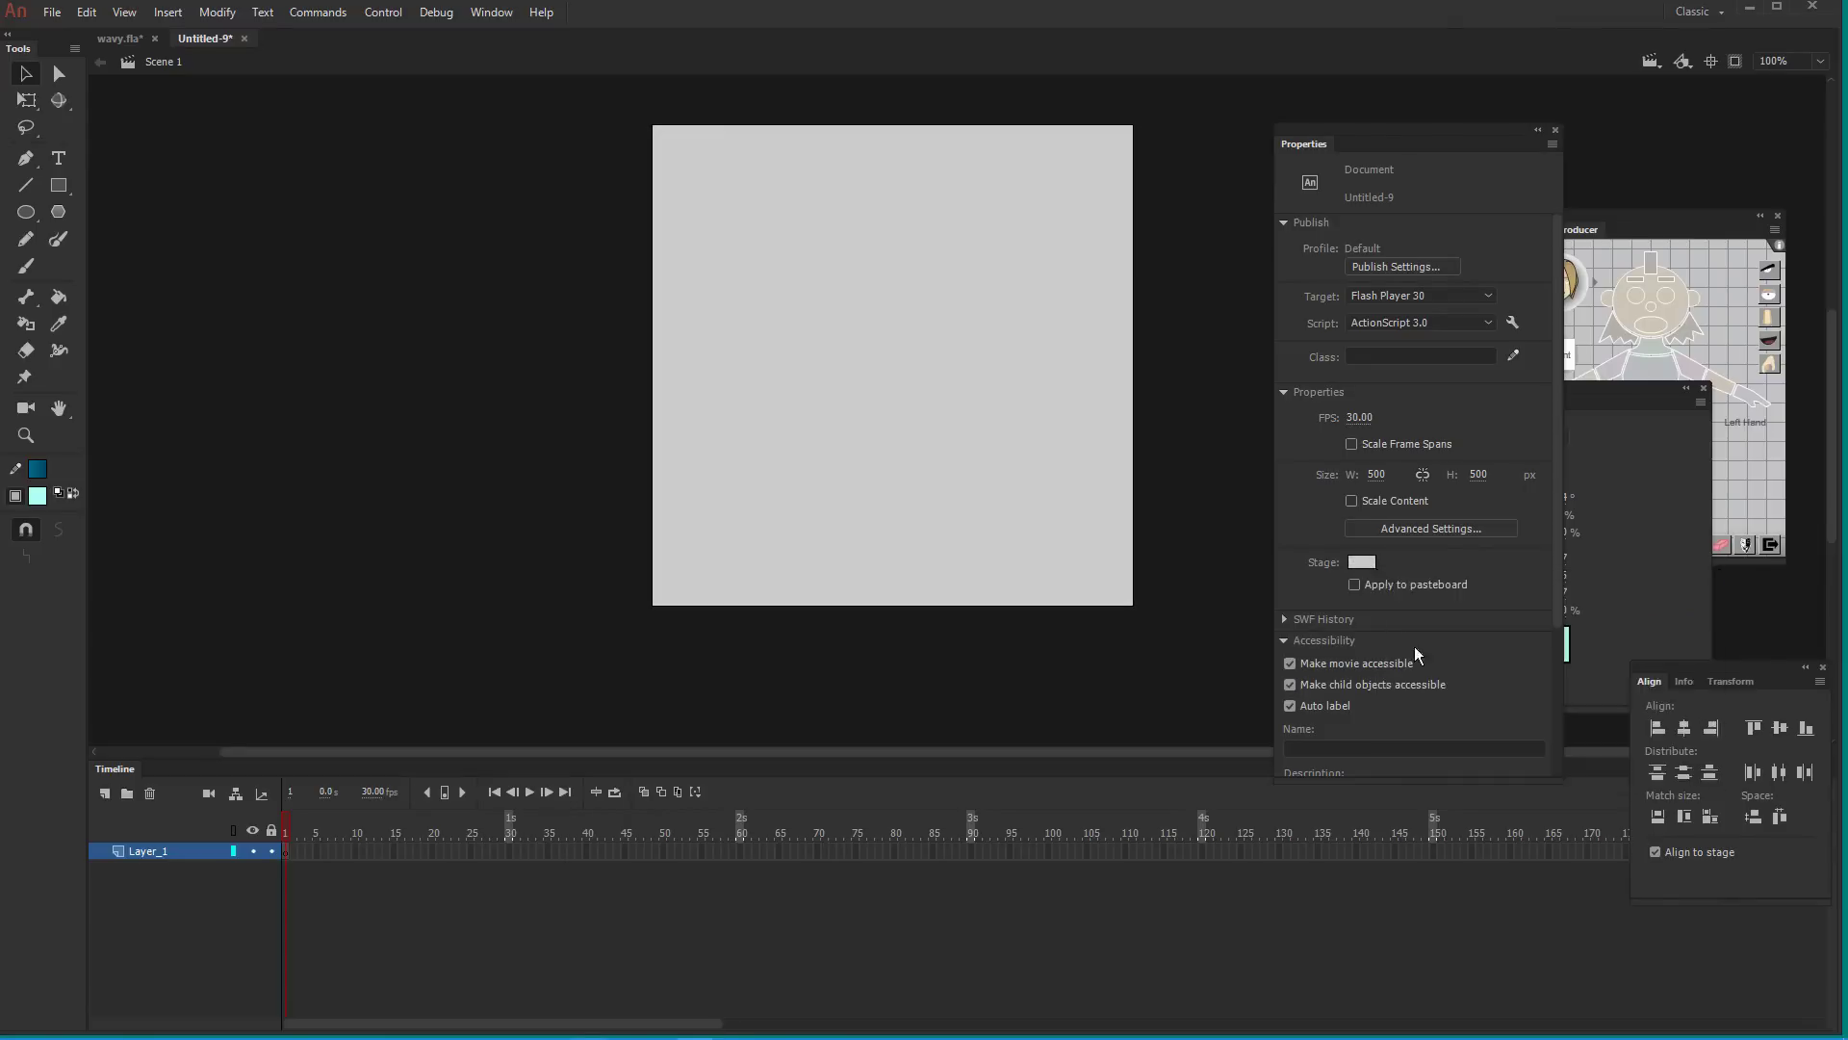
Paint two winding, vertical pale aqua streaks of varying thickness side by side across the stage's full height with the Brush tool
{"action": "left_click", "coordinate": [29, 268]}
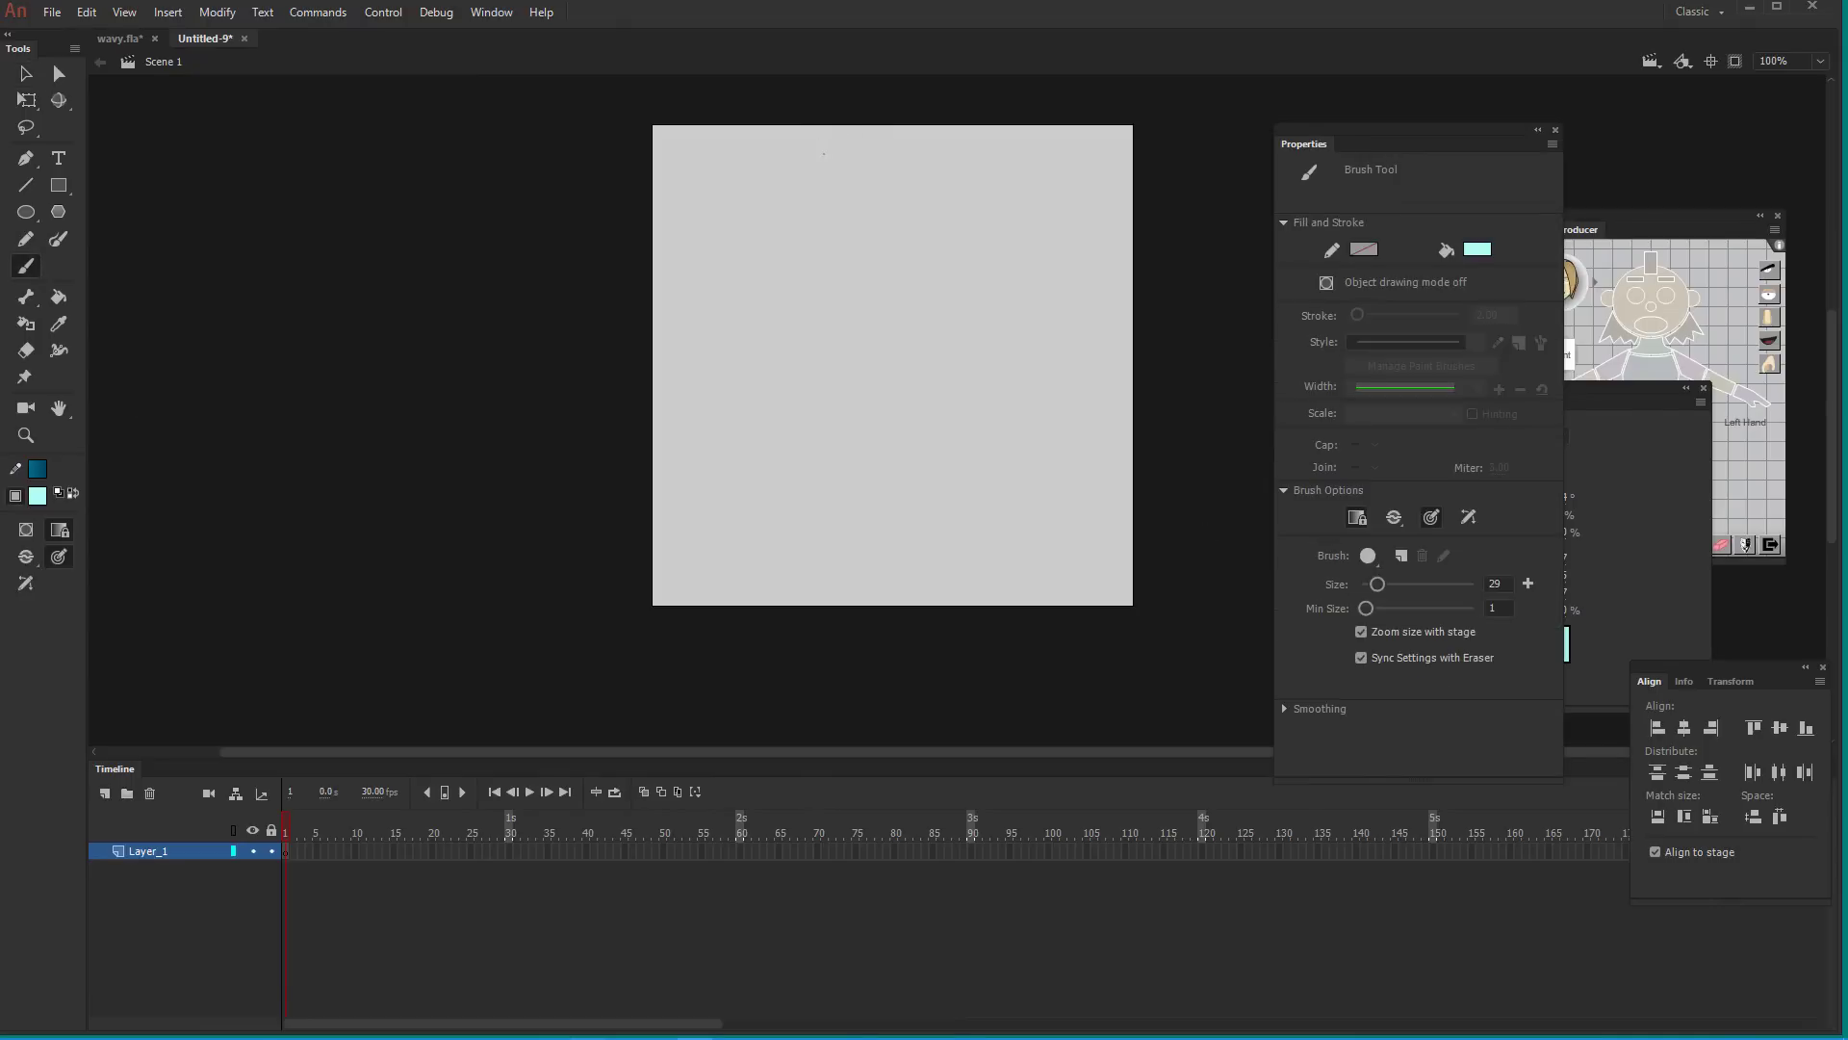
{"action": "mouse_move", "coordinate": [791, 167]}
{"action": "left_mouse_down"}
{"action": "mouse_move", "coordinate": [821, 232]}
{"action": "mouse_move", "coordinate": [803, 280]}
{"action": "mouse_move", "coordinate": [852, 314]}
{"action": "mouse_move", "coordinate": [824, 361]}
{"action": "mouse_move", "coordinate": [846, 401]}
{"action": "mouse_move", "coordinate": [743, 402]}
{"action": "mouse_move", "coordinate": [720, 445]}
{"action": "mouse_move", "coordinate": [760, 472]}
{"action": "mouse_move", "coordinate": [712, 506]}
{"action": "mouse_move", "coordinate": [778, 524]}
{"action": "mouse_move", "coordinate": [826, 497]}
{"action": "mouse_move", "coordinate": [894, 509]}
{"action": "mouse_move", "coordinate": [870, 559]}
{"action": "mouse_move", "coordinate": [909, 587]}
{"action": "left_mouse_up"}
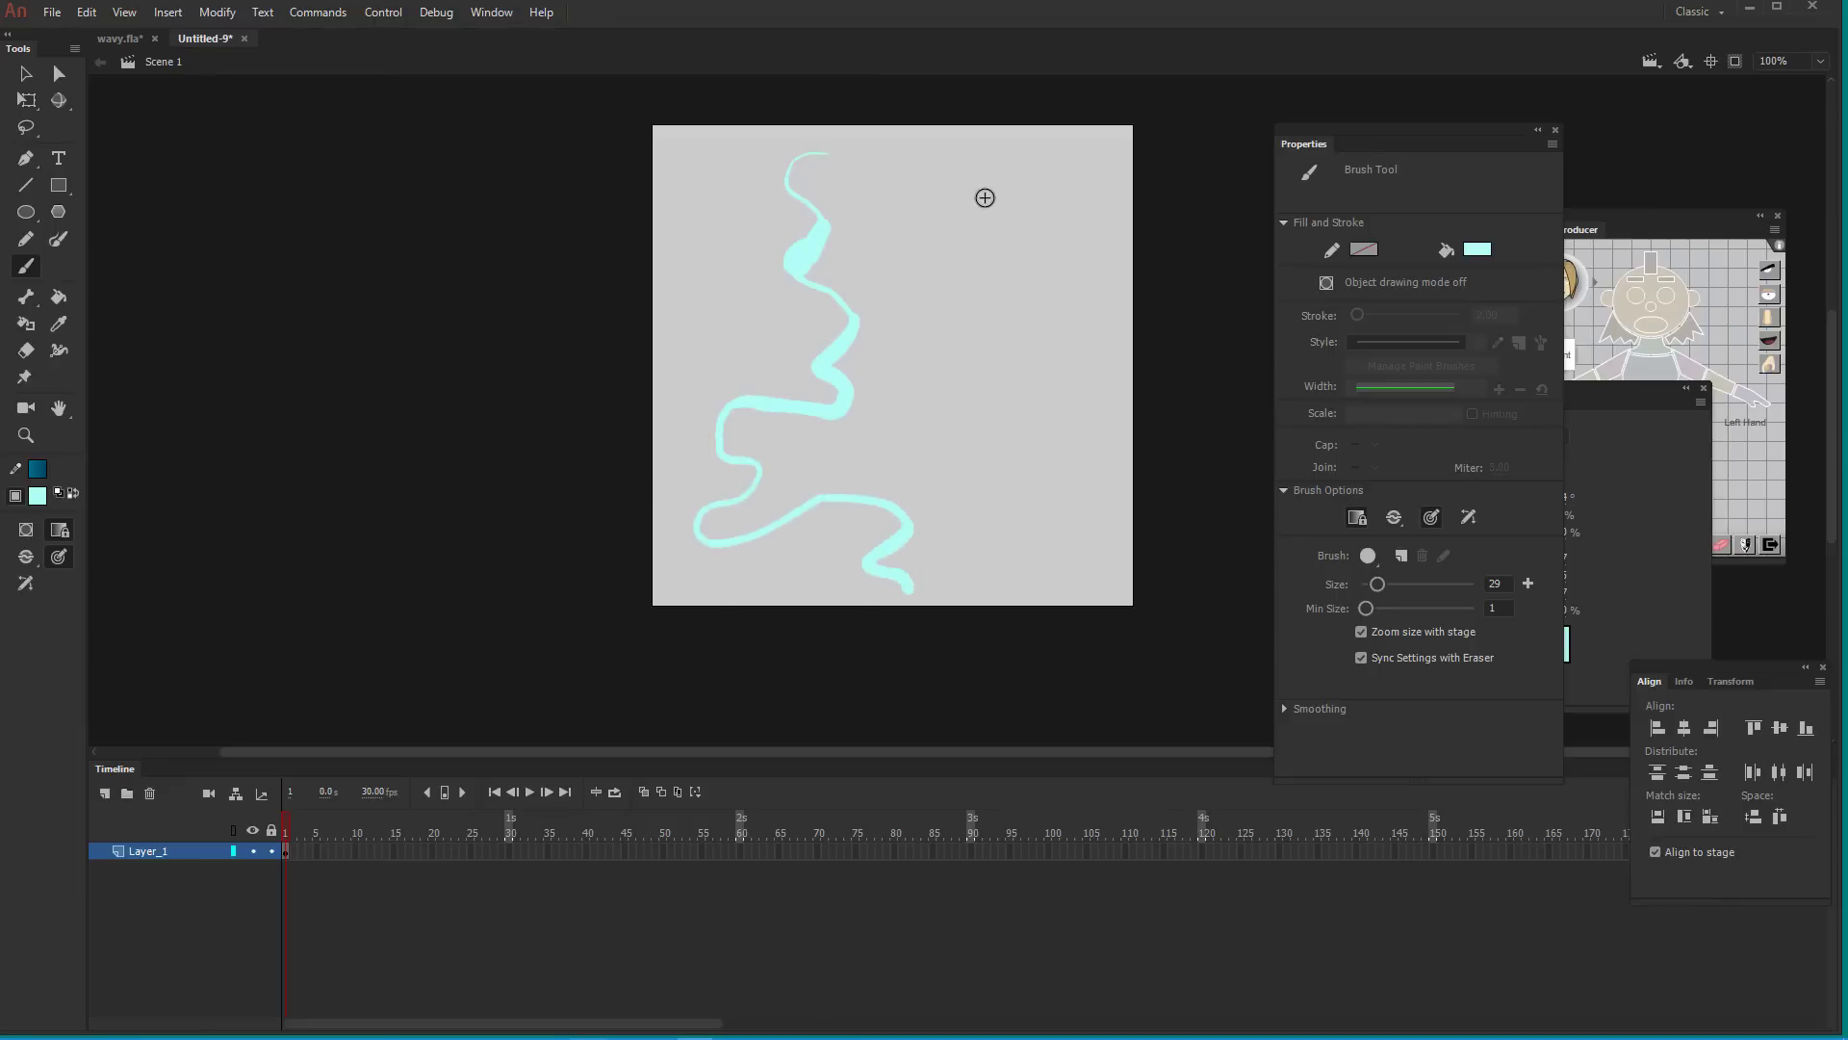
{"action": "mouse_move", "coordinate": [1006, 183]}
{"action": "left_mouse_down"}
{"action": "mouse_move", "coordinate": [995, 252]}
{"action": "mouse_move", "coordinate": [1062, 287]}
{"action": "mouse_move", "coordinate": [889, 367]}
{"action": "mouse_move", "coordinate": [1062, 427]}
{"action": "mouse_move", "coordinate": [1021, 486]}
{"action": "mouse_move", "coordinate": [1093, 518]}
{"action": "mouse_move", "coordinate": [1085, 578]}
{"action": "left_mouse_up"}
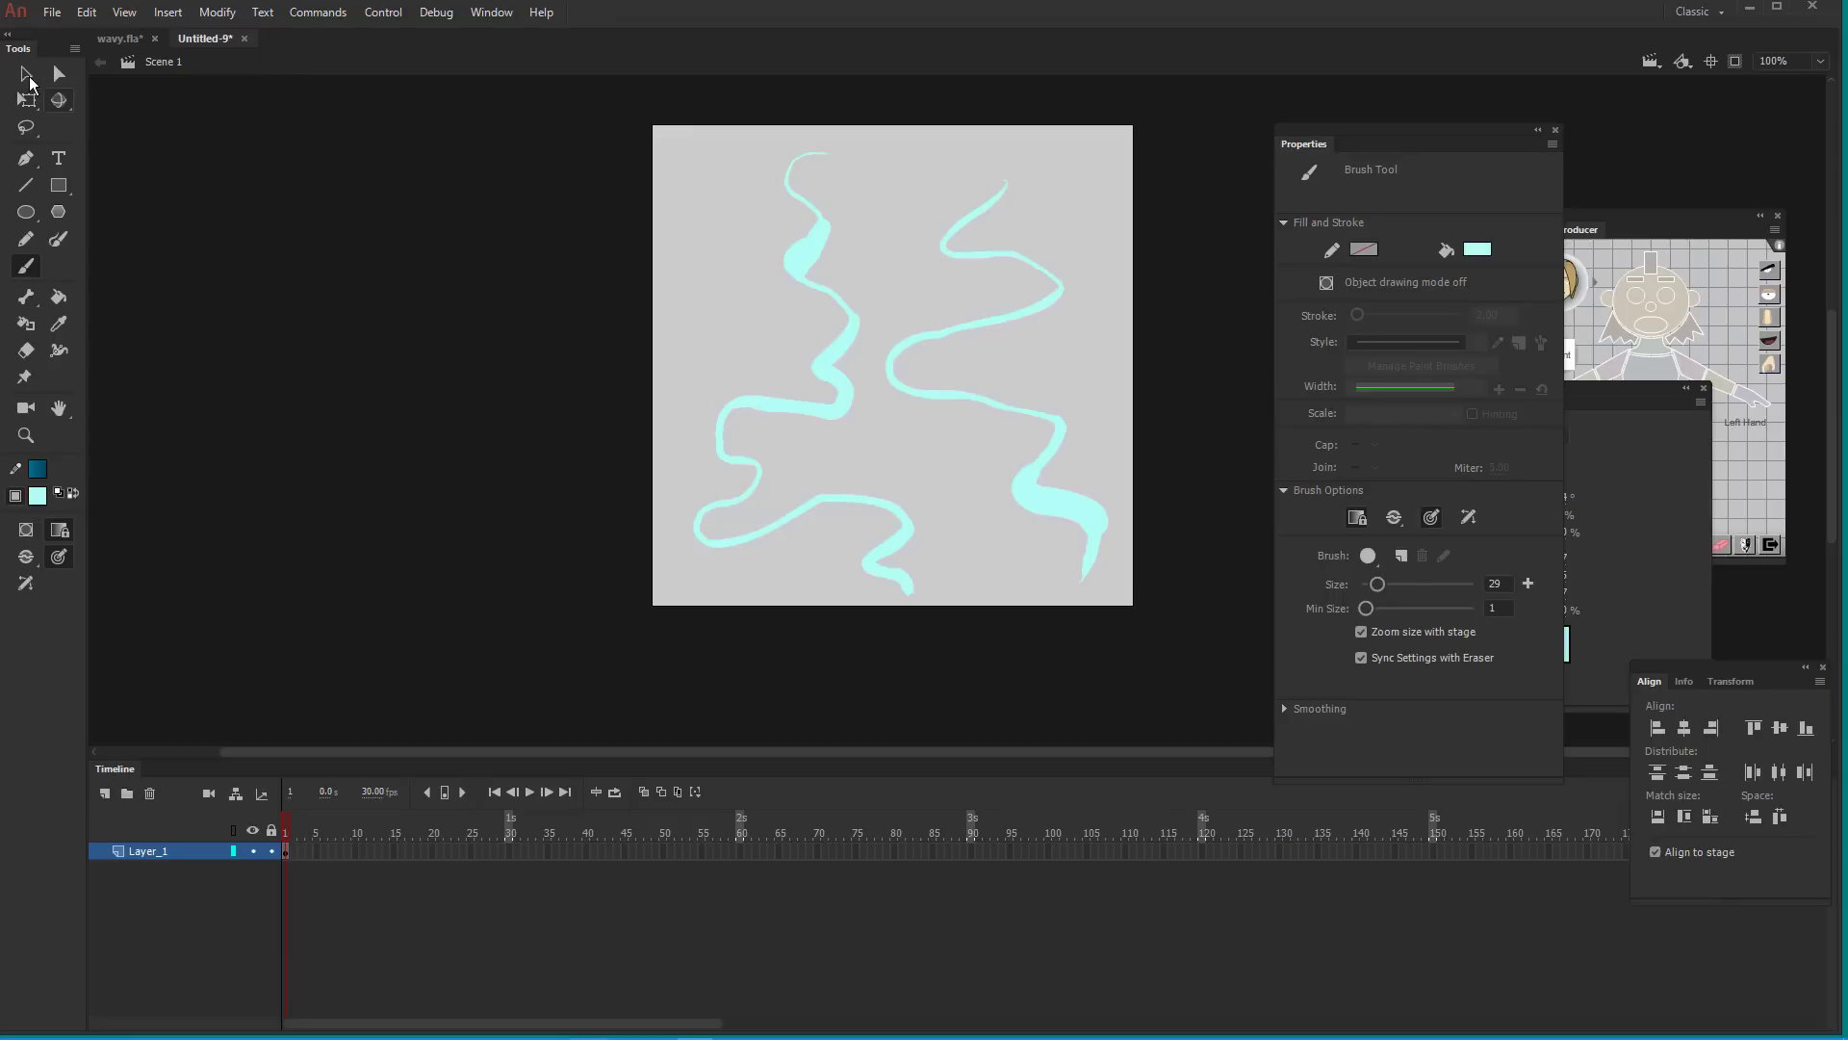
Move the right-hand streak down about 80 px so its lower tip extends past the stage's lower edge
{"action": "key", "text": "v"}
{"action": "left_click", "coordinate": [1089, 523]}
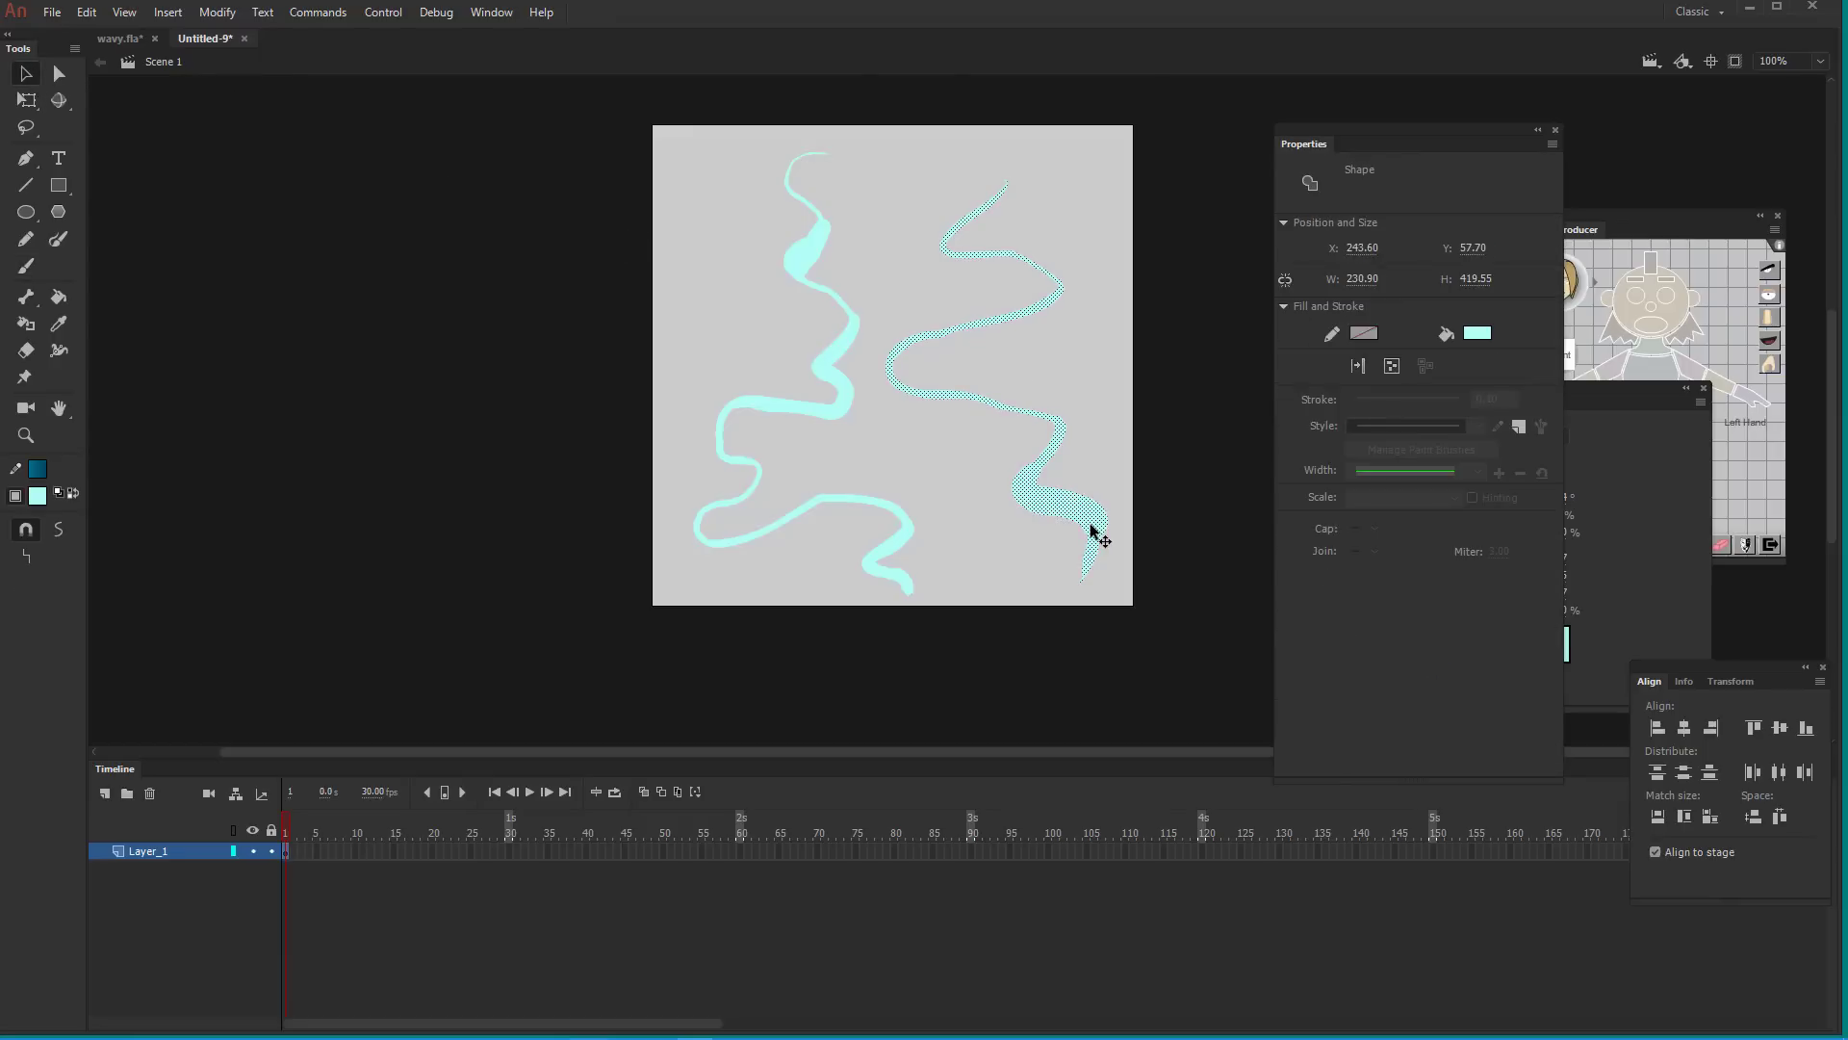
{"action": "key", "text": "shift+Down"}
{"action": "key", "text": "shift+Down"}
{"action": "key", "text": "shift+Down"}
{"action": "key", "text": "shift+Down"}
{"action": "key", "text": "shift+Down"}
{"action": "key", "text": "shift+Down"}
{"action": "key", "text": "shift+Down"}
{"action": "key", "text": "shift+Down"}
{"action": "key", "text": "shift+Down"}
Select both streaks, smooth their outlines, and select both shapes again
{"action": "mouse_move", "coordinate": [1205, 100]}
{"action": "left_mouse_down"}
{"action": "mouse_move", "coordinate": [669, 663]}
{"action": "mouse_move", "coordinate": [671, 712]}
{"action": "left_mouse_up"}
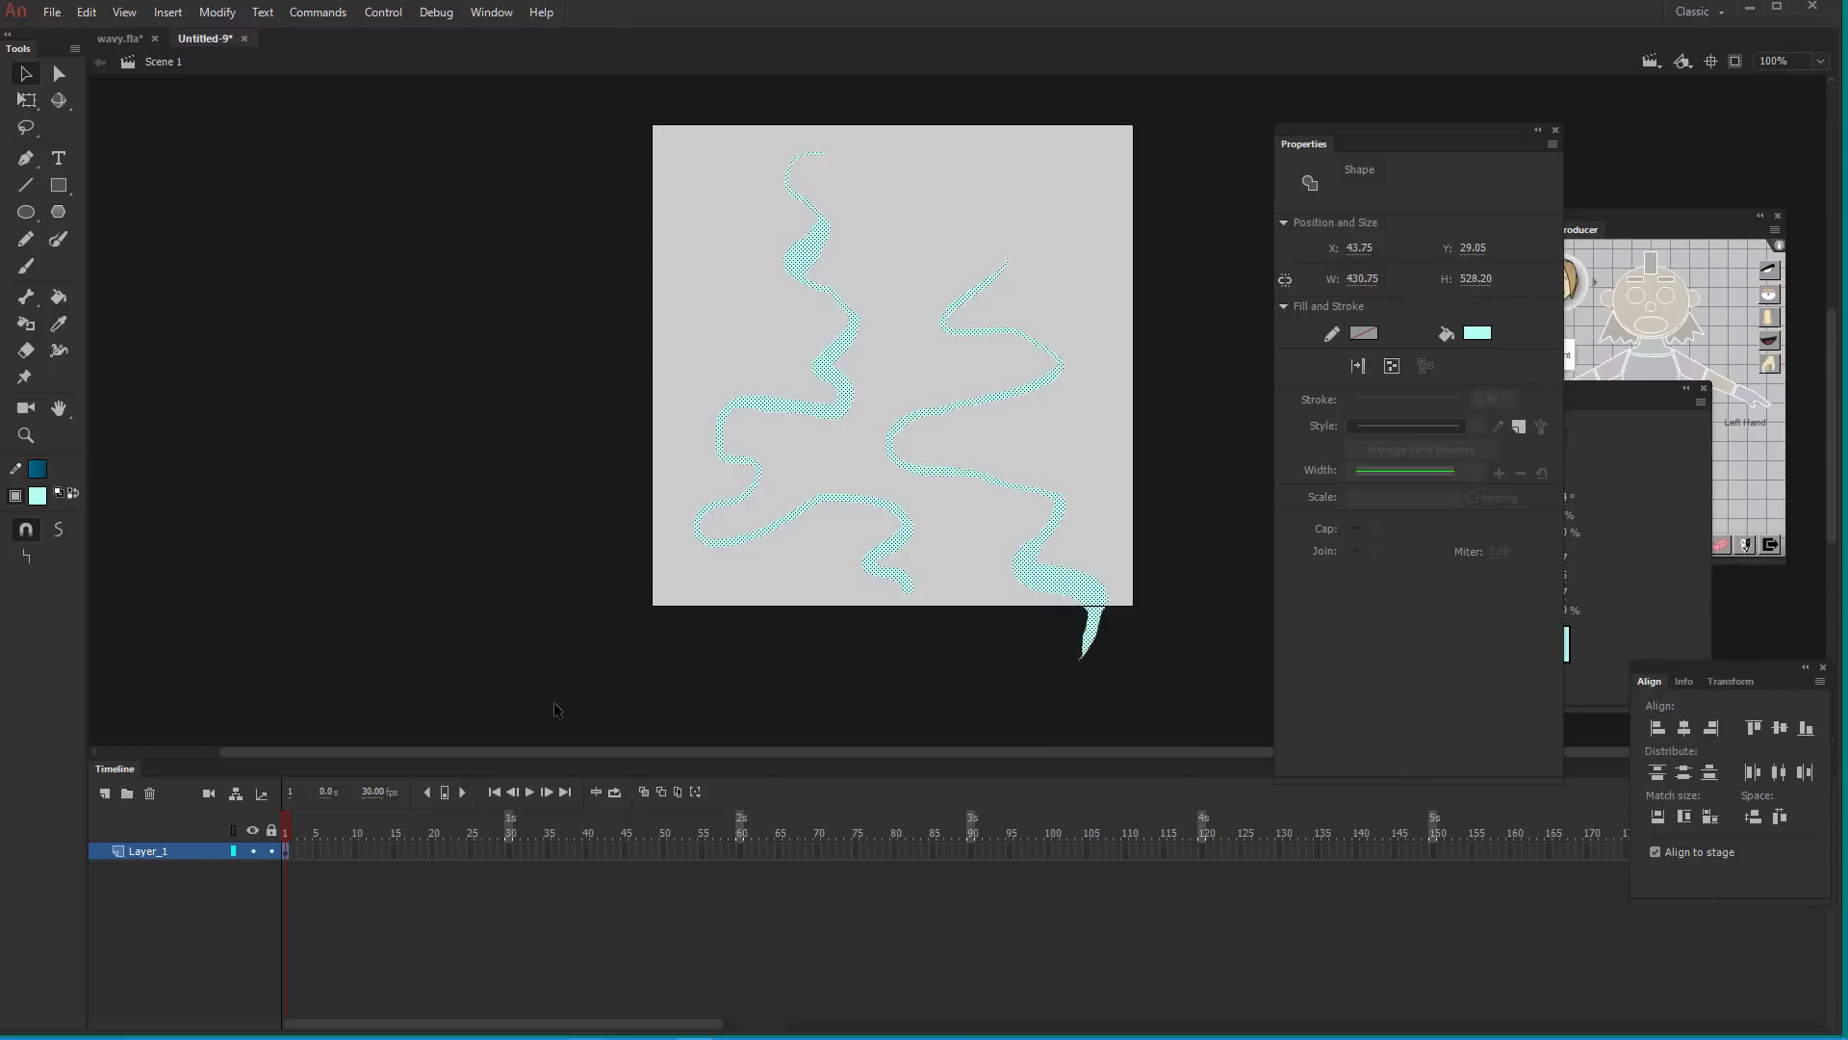
{"action": "left_click", "coordinate": [62, 527]}
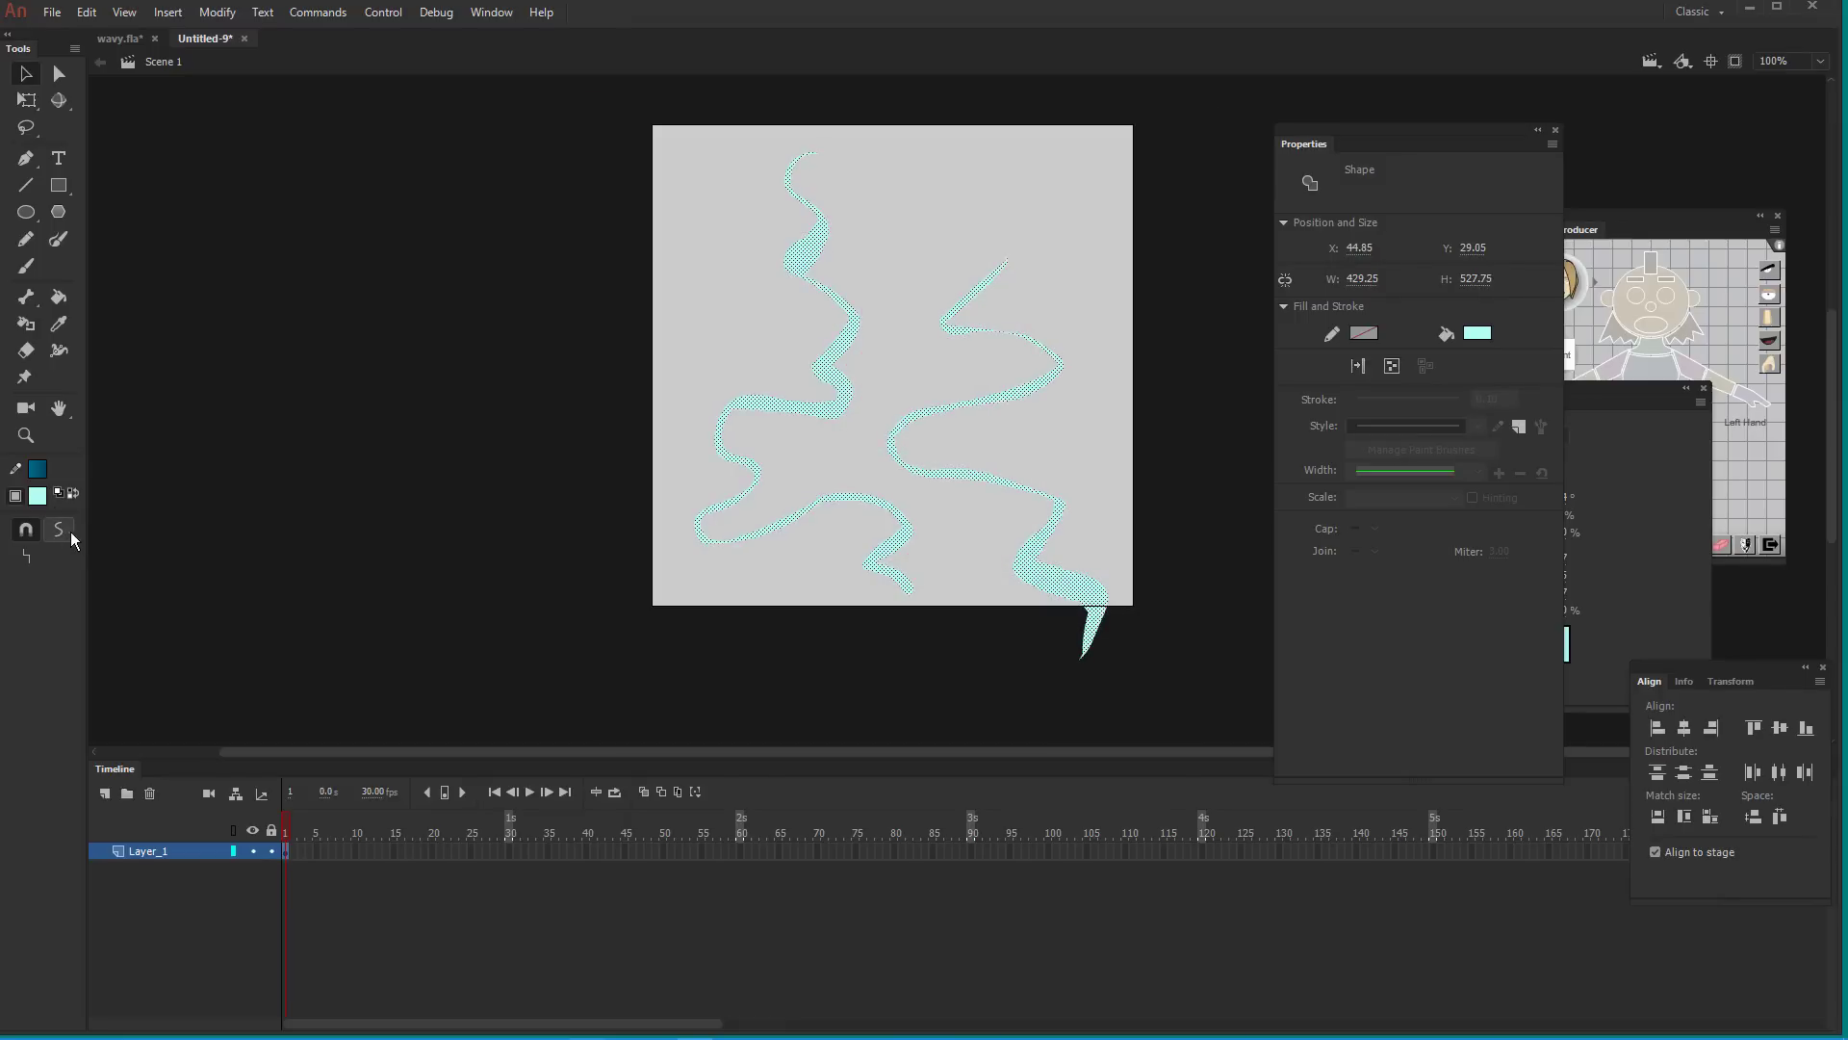
{"action": "left_click", "coordinate": [1106, 526]}
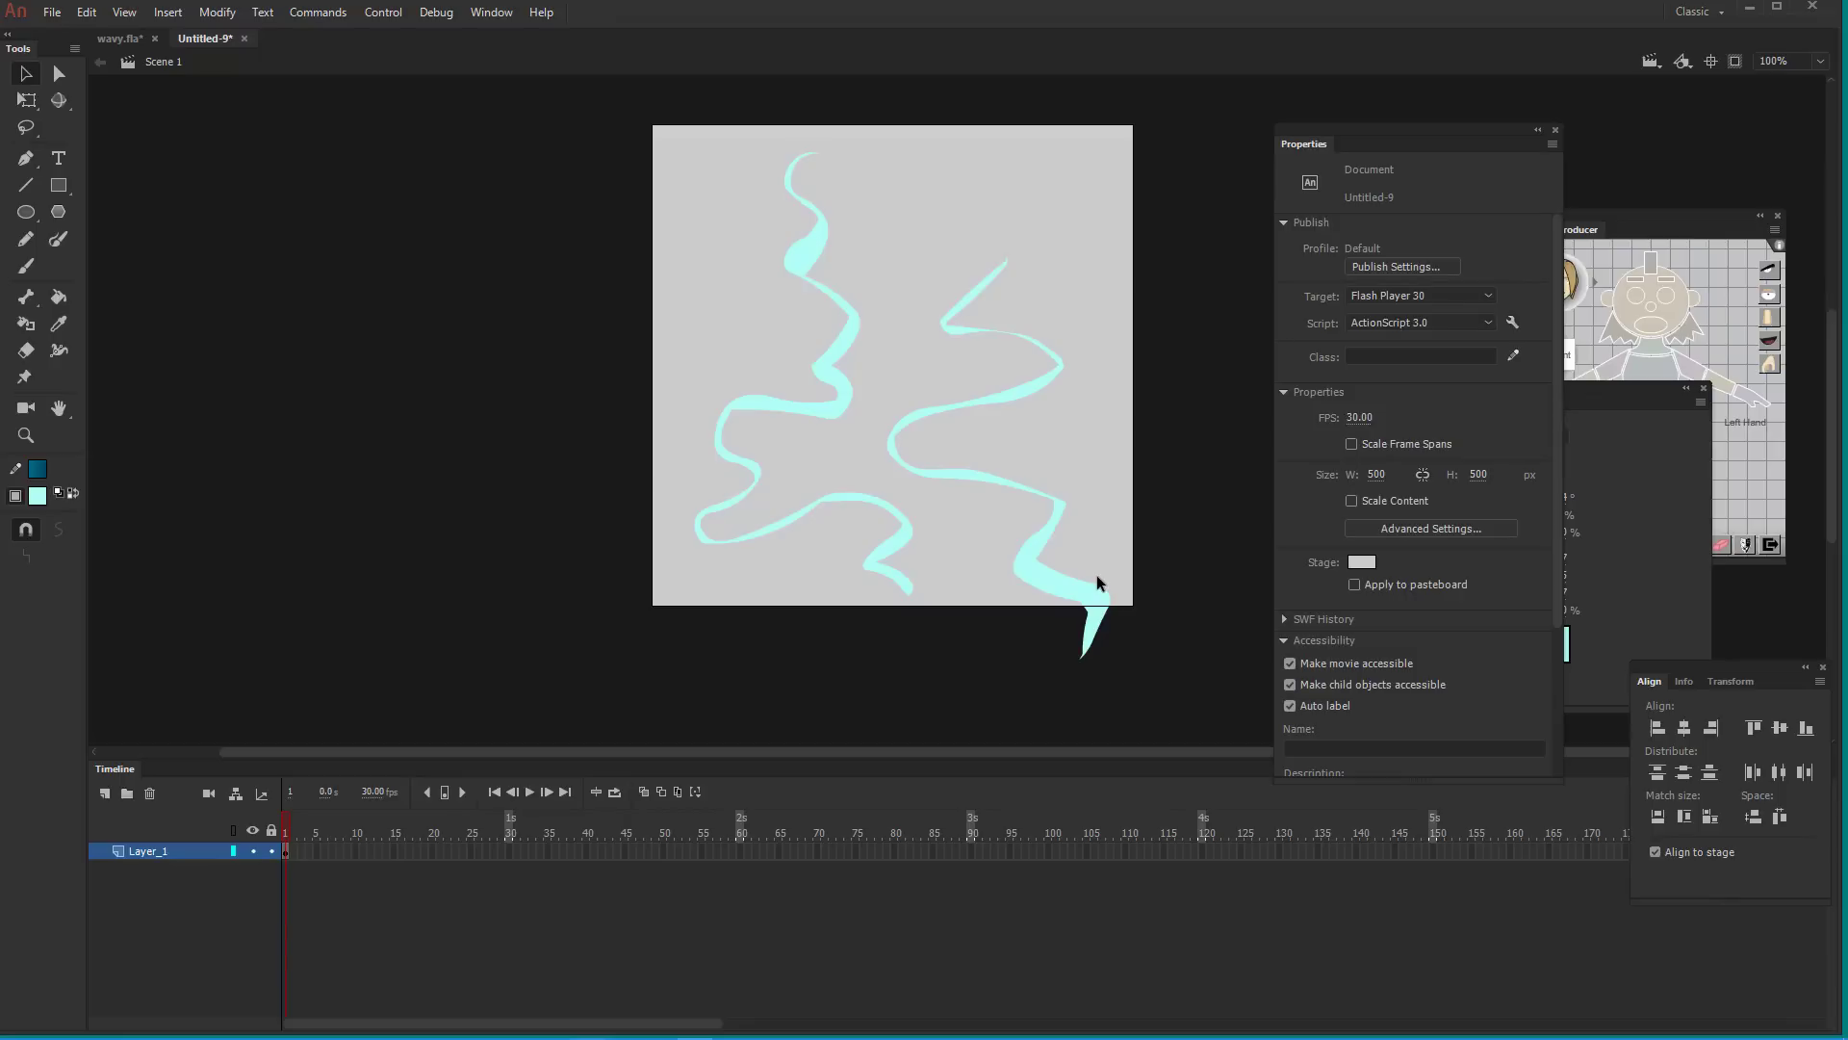
{"action": "mouse_move", "coordinate": [1214, 95]}
{"action": "left_mouse_down"}
{"action": "mouse_move", "coordinate": [820, 589]}
{"action": "mouse_move", "coordinate": [607, 681]}
{"action": "mouse_move", "coordinate": [601, 664]}
{"action": "left_mouse_up"}
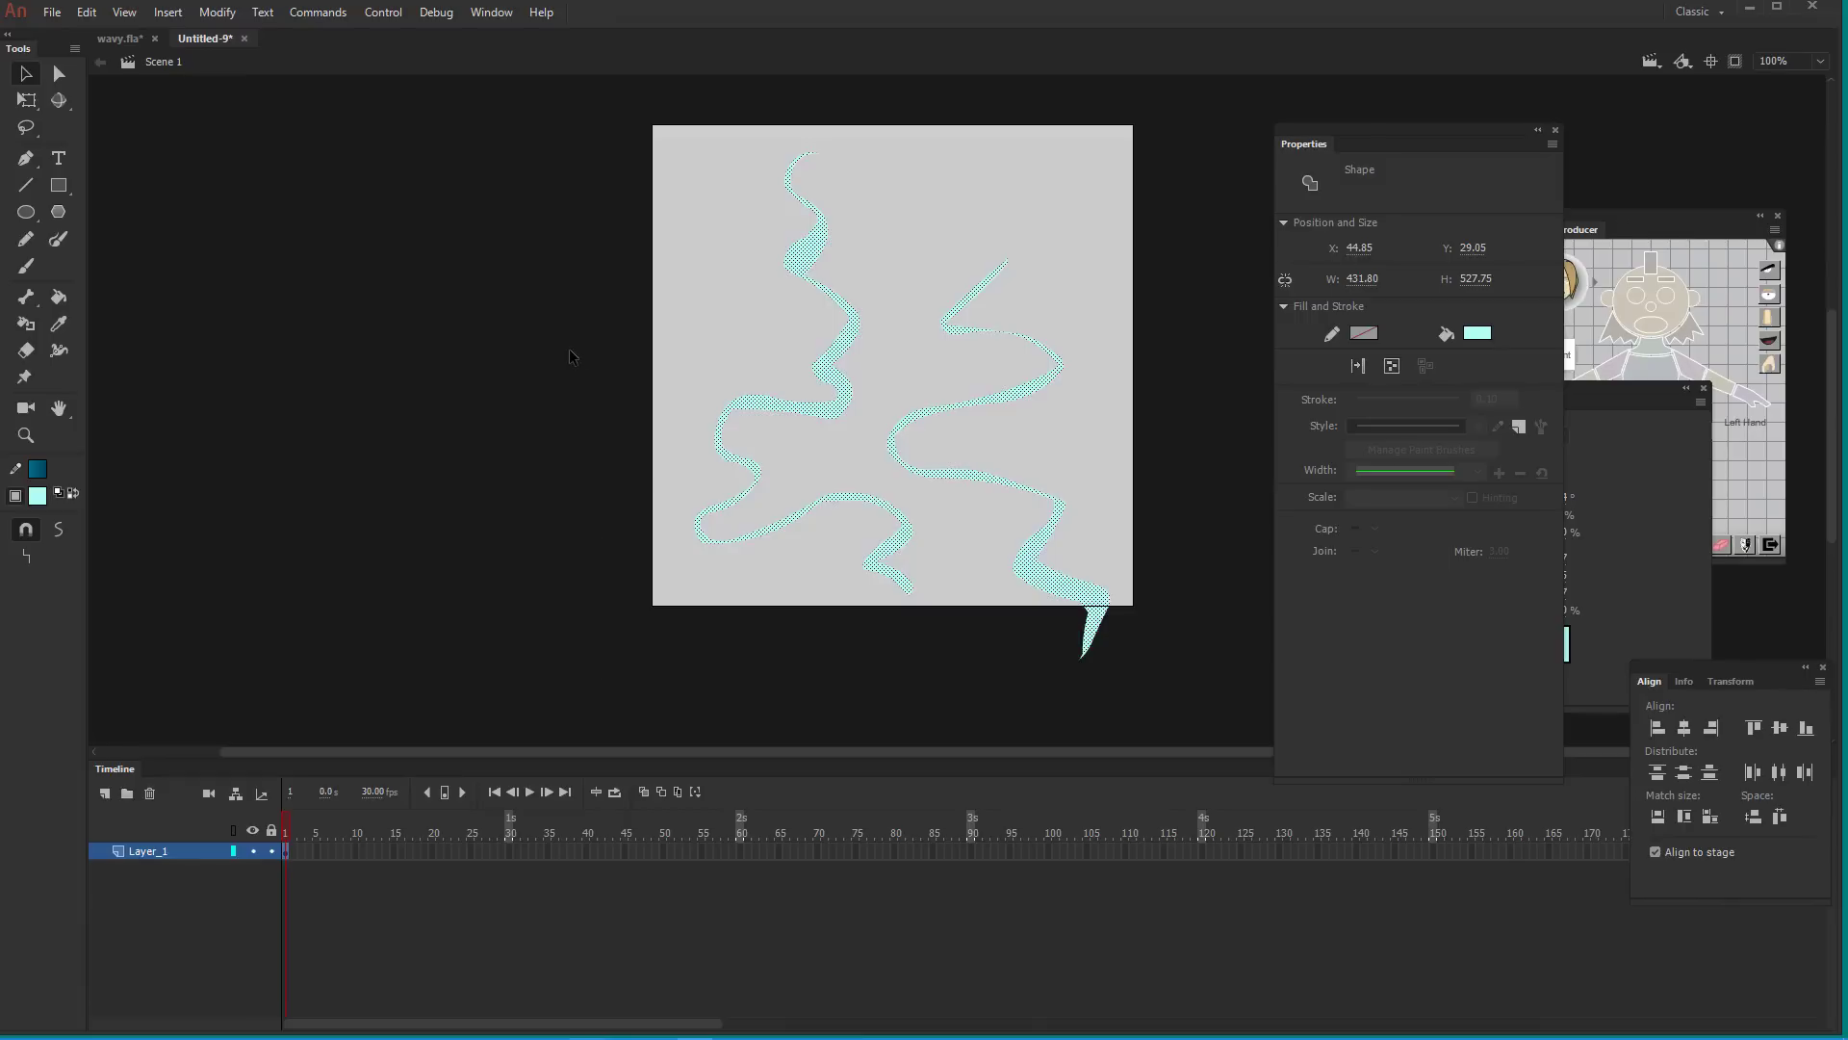
Convert the two selected streaks into a movie clip symbol named foam
{"action": "key", "text": "F8"}
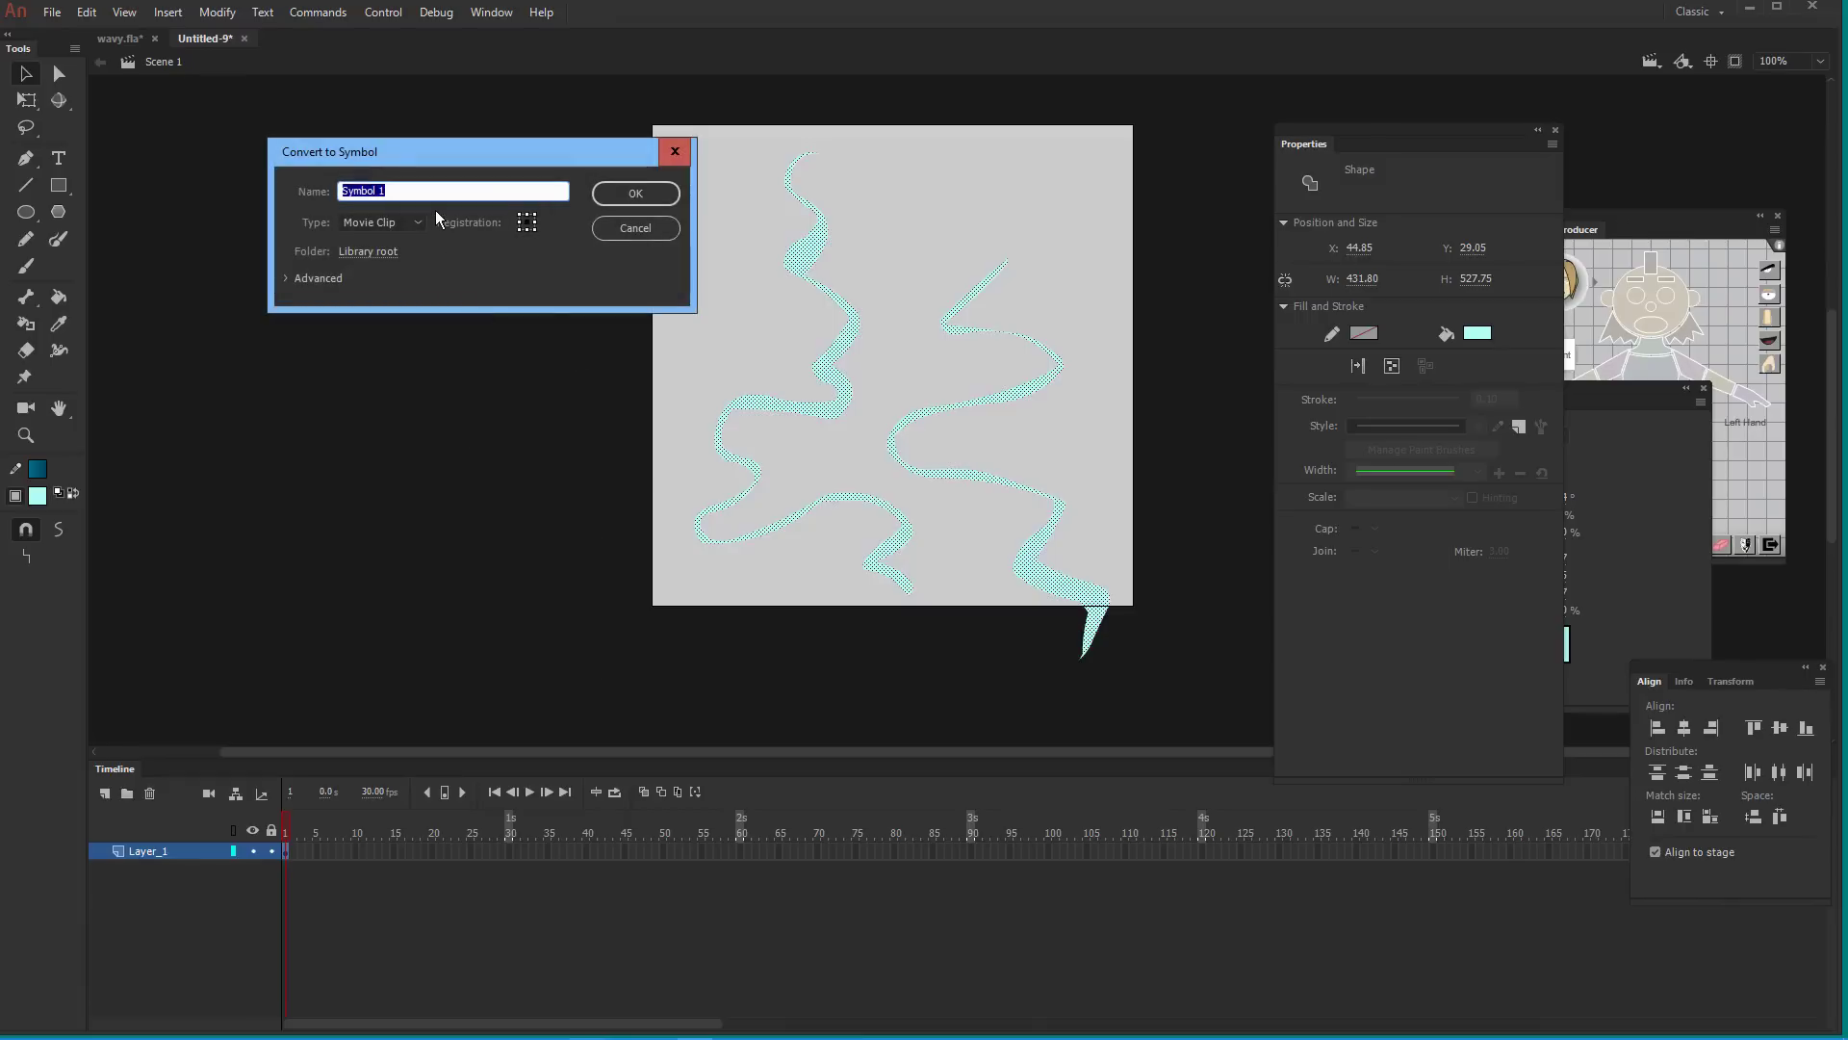
{"action": "type", "text": "foam"}
{"action": "key", "text": "Return"}
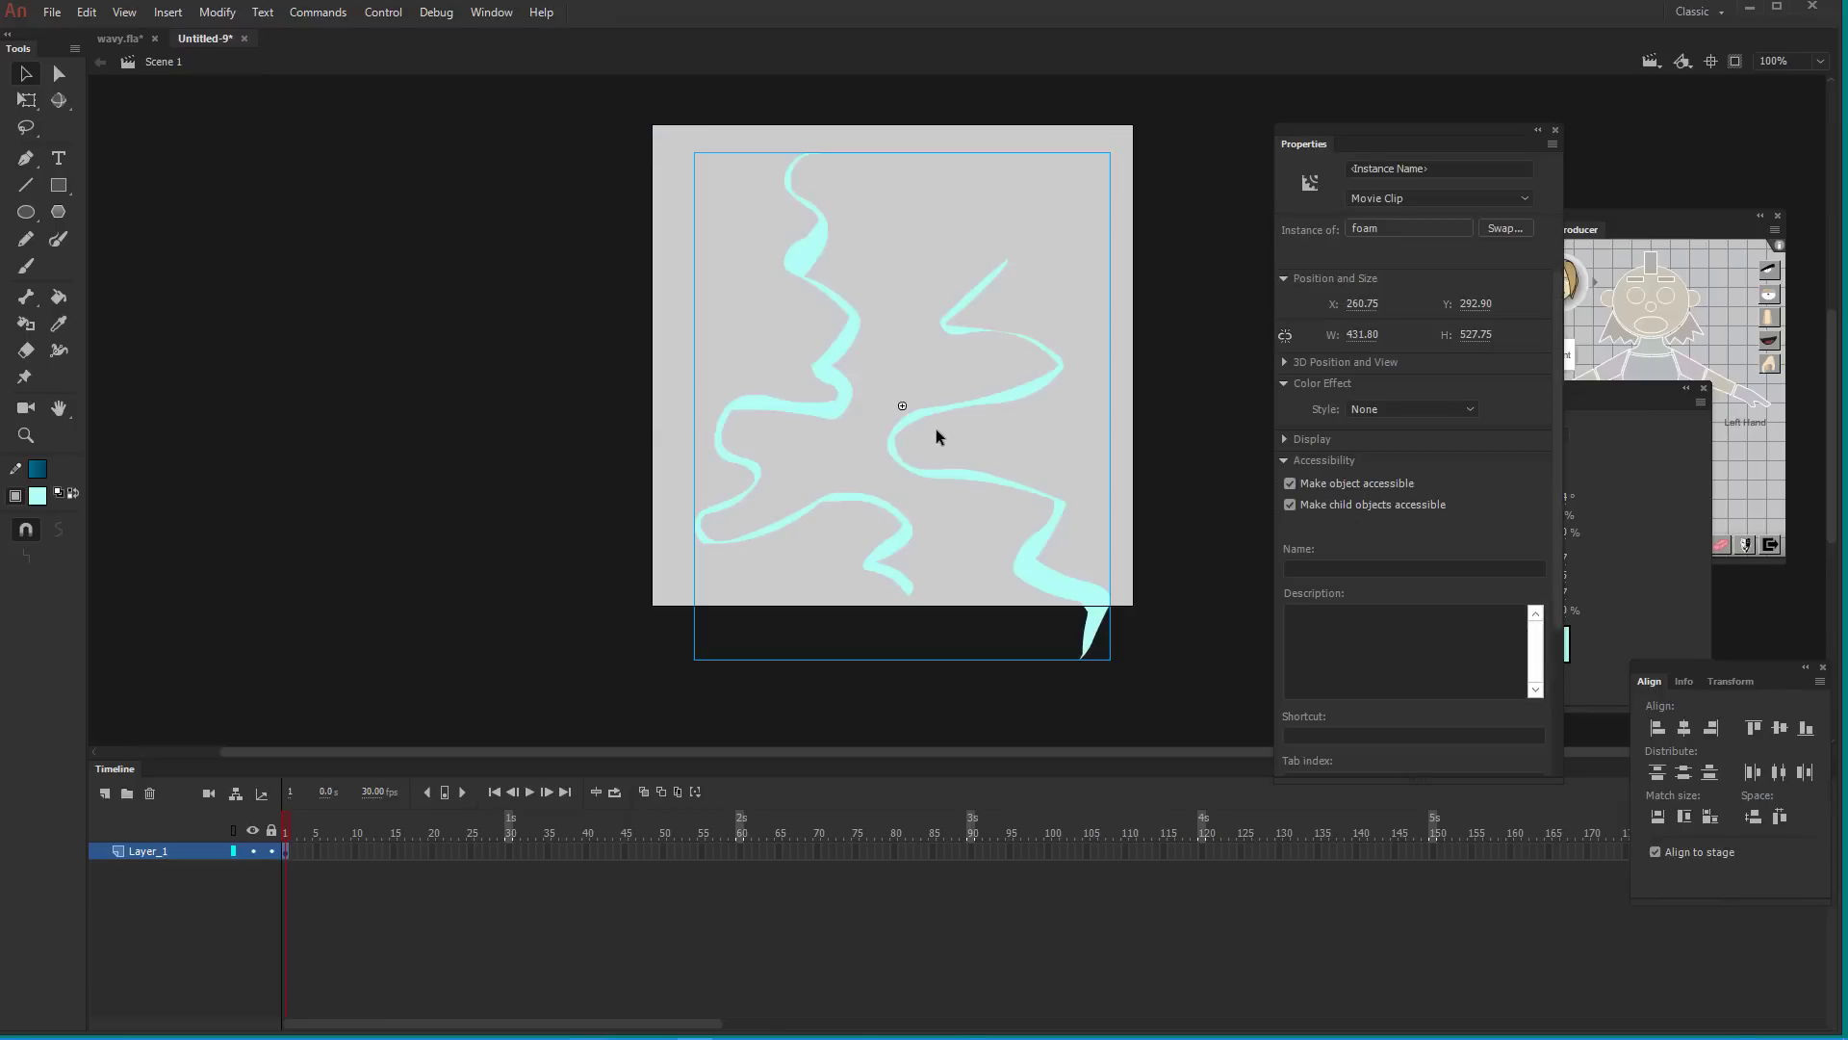
Duplicate the foam instance and move the copy straight below the original to X 260.75, Y 661.90, overlapping the original's lower ends
{"action": "key", "text": "ctrl+d"}
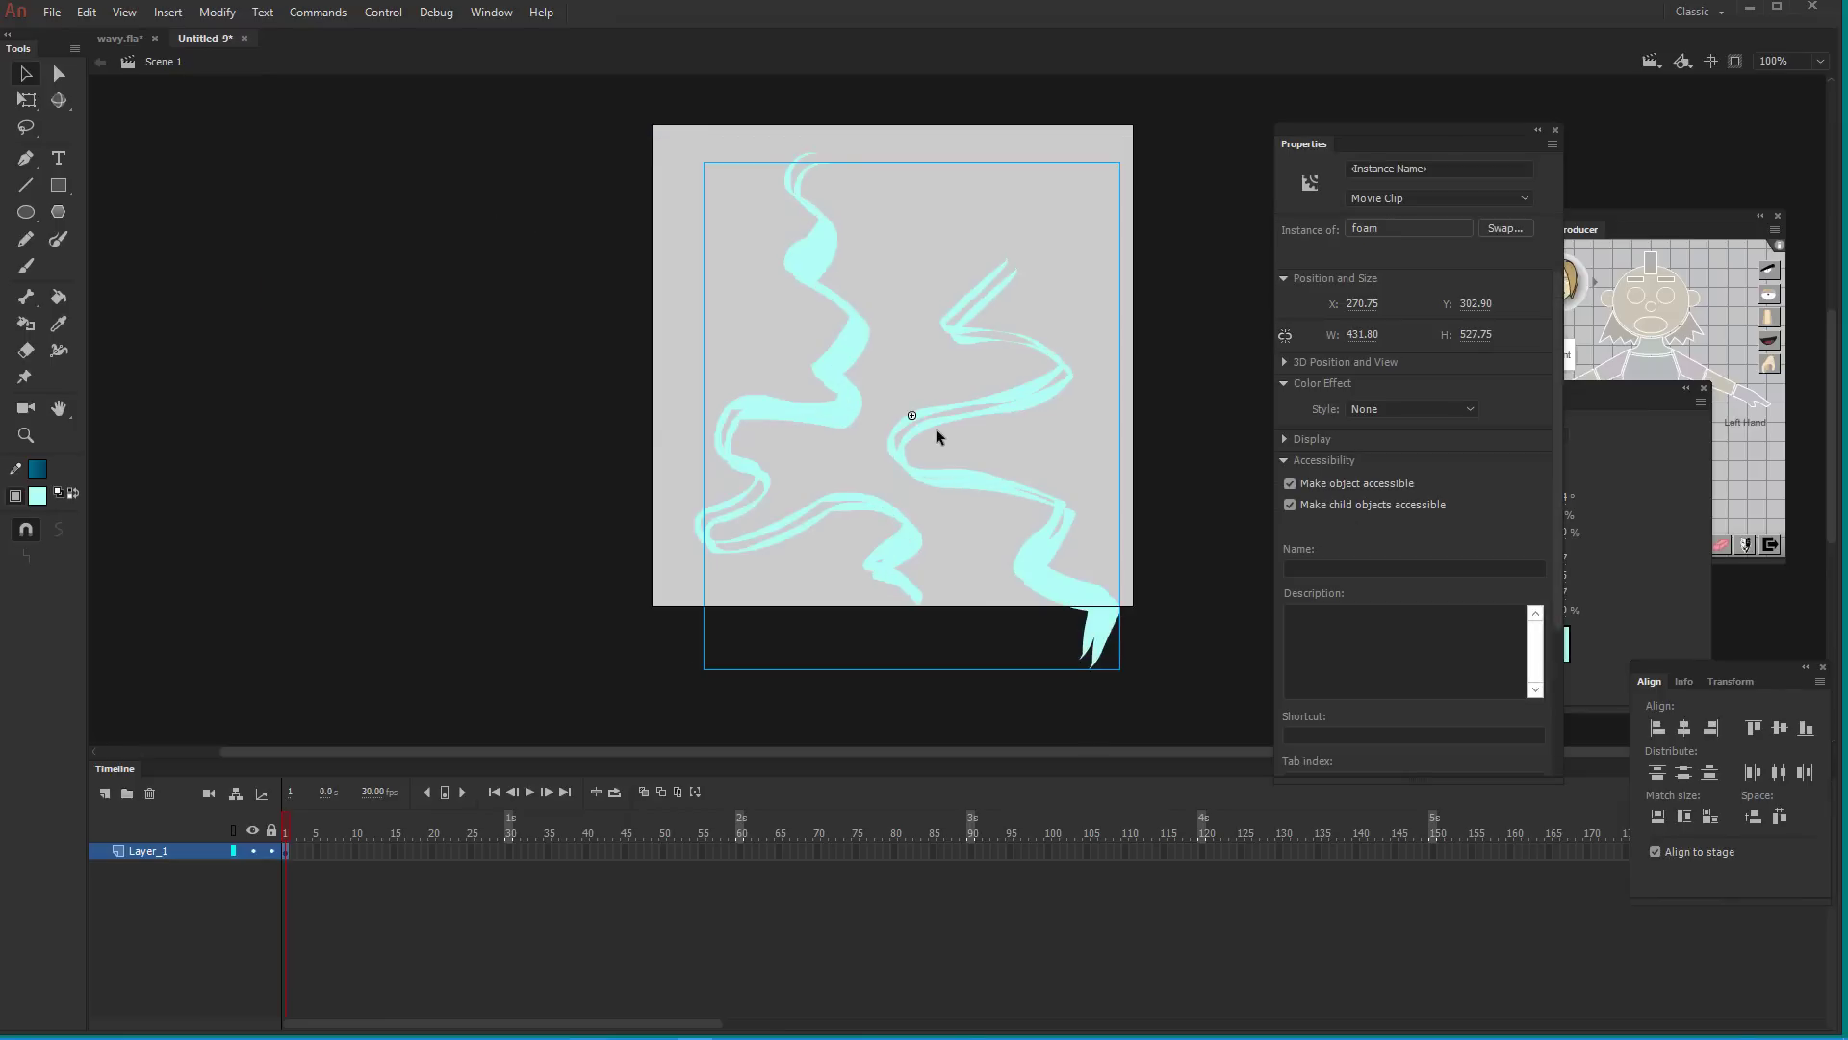
{"action": "key", "text": "shift+Down"}
{"action": "key", "text": "shift+Left"}
{"action": "key", "text": "shift+Down"}
{"action": "key", "text": "shift+Down"}
{"action": "key", "text": "shift+Down"}
{"action": "key", "text": "shift+Down"}
{"action": "key", "text": "shift+Down"}
{"action": "key", "text": "shift+Down"}
{"action": "key", "text": "shift+Down"}
{"action": "key", "text": "shift+Down"}
{"action": "key", "text": "shift+Down"}
{"action": "key", "text": "shift+Down"}
{"action": "key", "text": "shift+Down"}
{"action": "key", "text": "shift+Down"}
{"action": "key", "text": "shift+Down"}
{"action": "key", "text": "shift+Down"}
{"action": "key", "text": "shift+Down"}
{"action": "key", "text": "shift+Down"}
{"action": "key", "text": "shift+Down"}
{"action": "key", "text": "shift+Down"}
{"action": "key", "text": "shift+Down"}
{"action": "key", "text": "shift+Down"}
{"action": "key", "text": "shift+Down"}
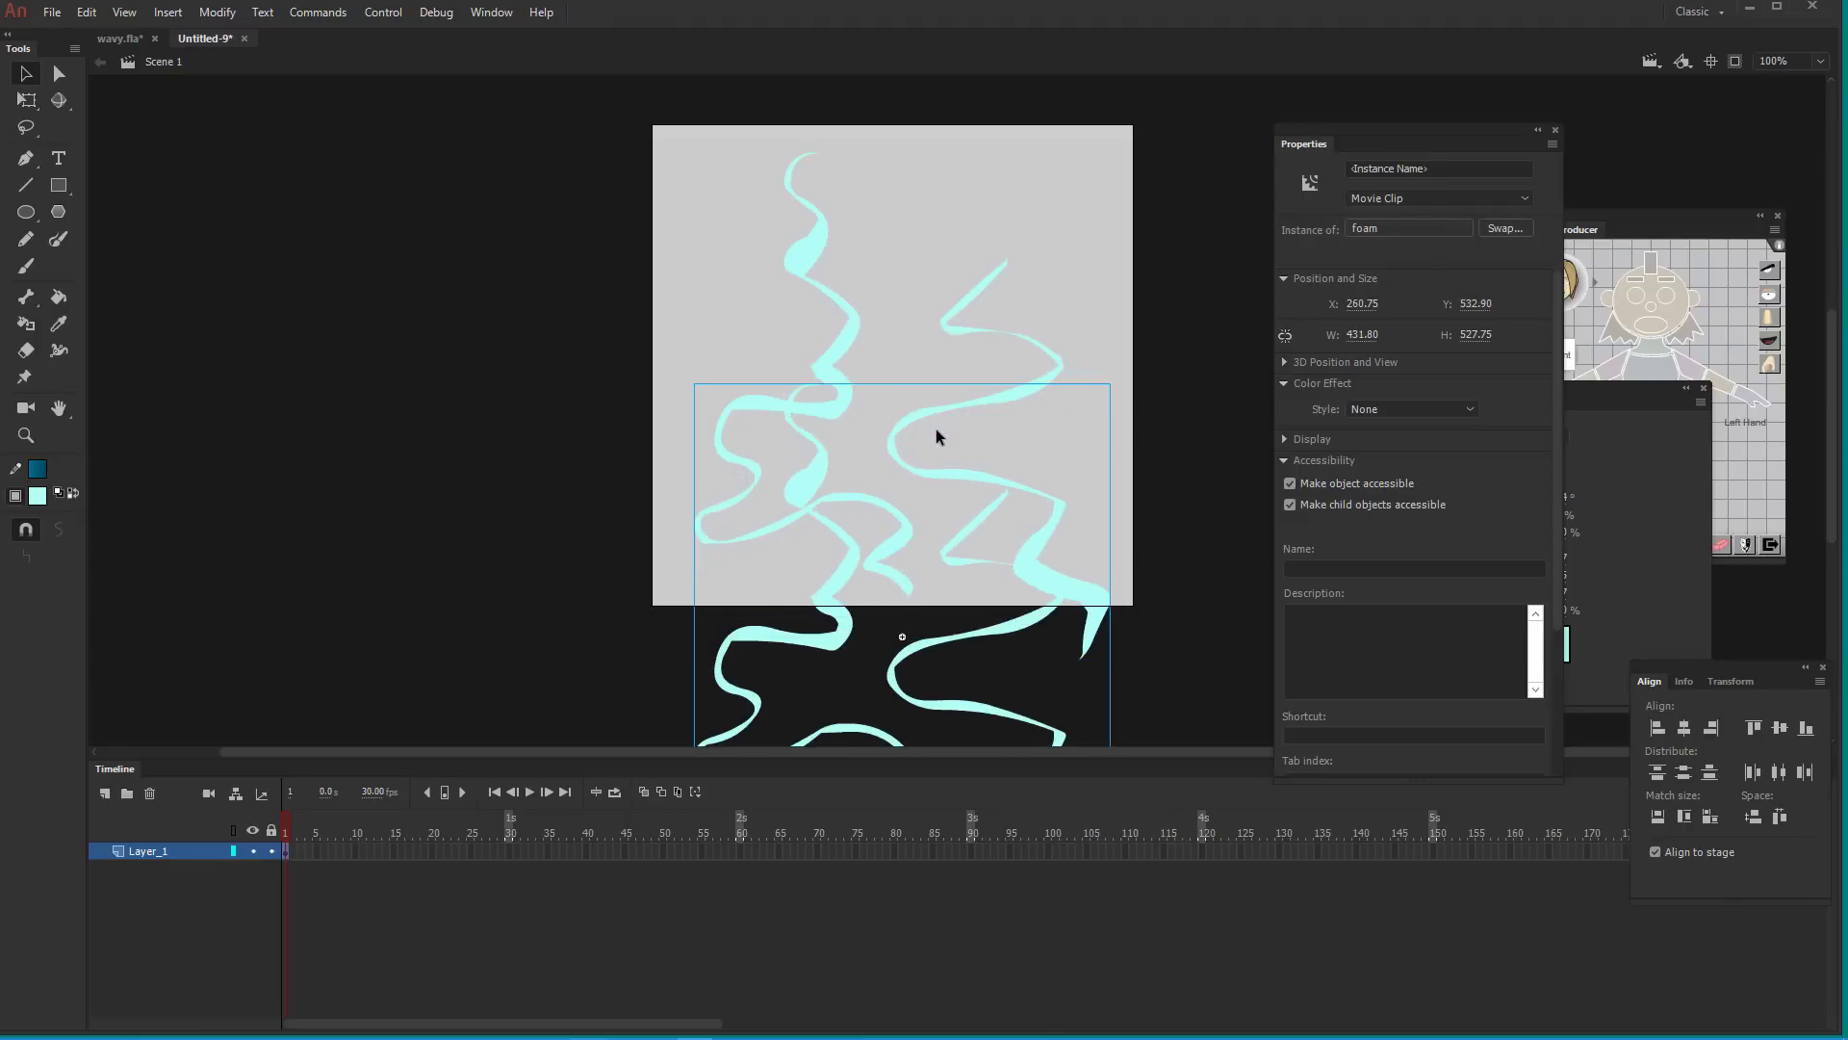
{"action": "key", "text": "shift+Down"}
{"action": "key", "text": "shift+Down"}
{"action": "key", "text": "shift+Down"}
{"action": "key", "text": "shift+Down"}
{"action": "key", "text": "shift+Down"}
{"action": "key", "text": "shift+Down"}
{"action": "key", "text": "shift+Down"}
{"action": "key", "text": "shift+Down"}
{"action": "key", "text": "shift+Down"}
{"action": "key", "text": "shift+Down"}
{"action": "key", "text": "shift+Down"}
{"action": "key", "text": "shift+Down"}
{"action": "key", "text": "shift+Down"}
{"action": "key", "text": "shift+Down"}
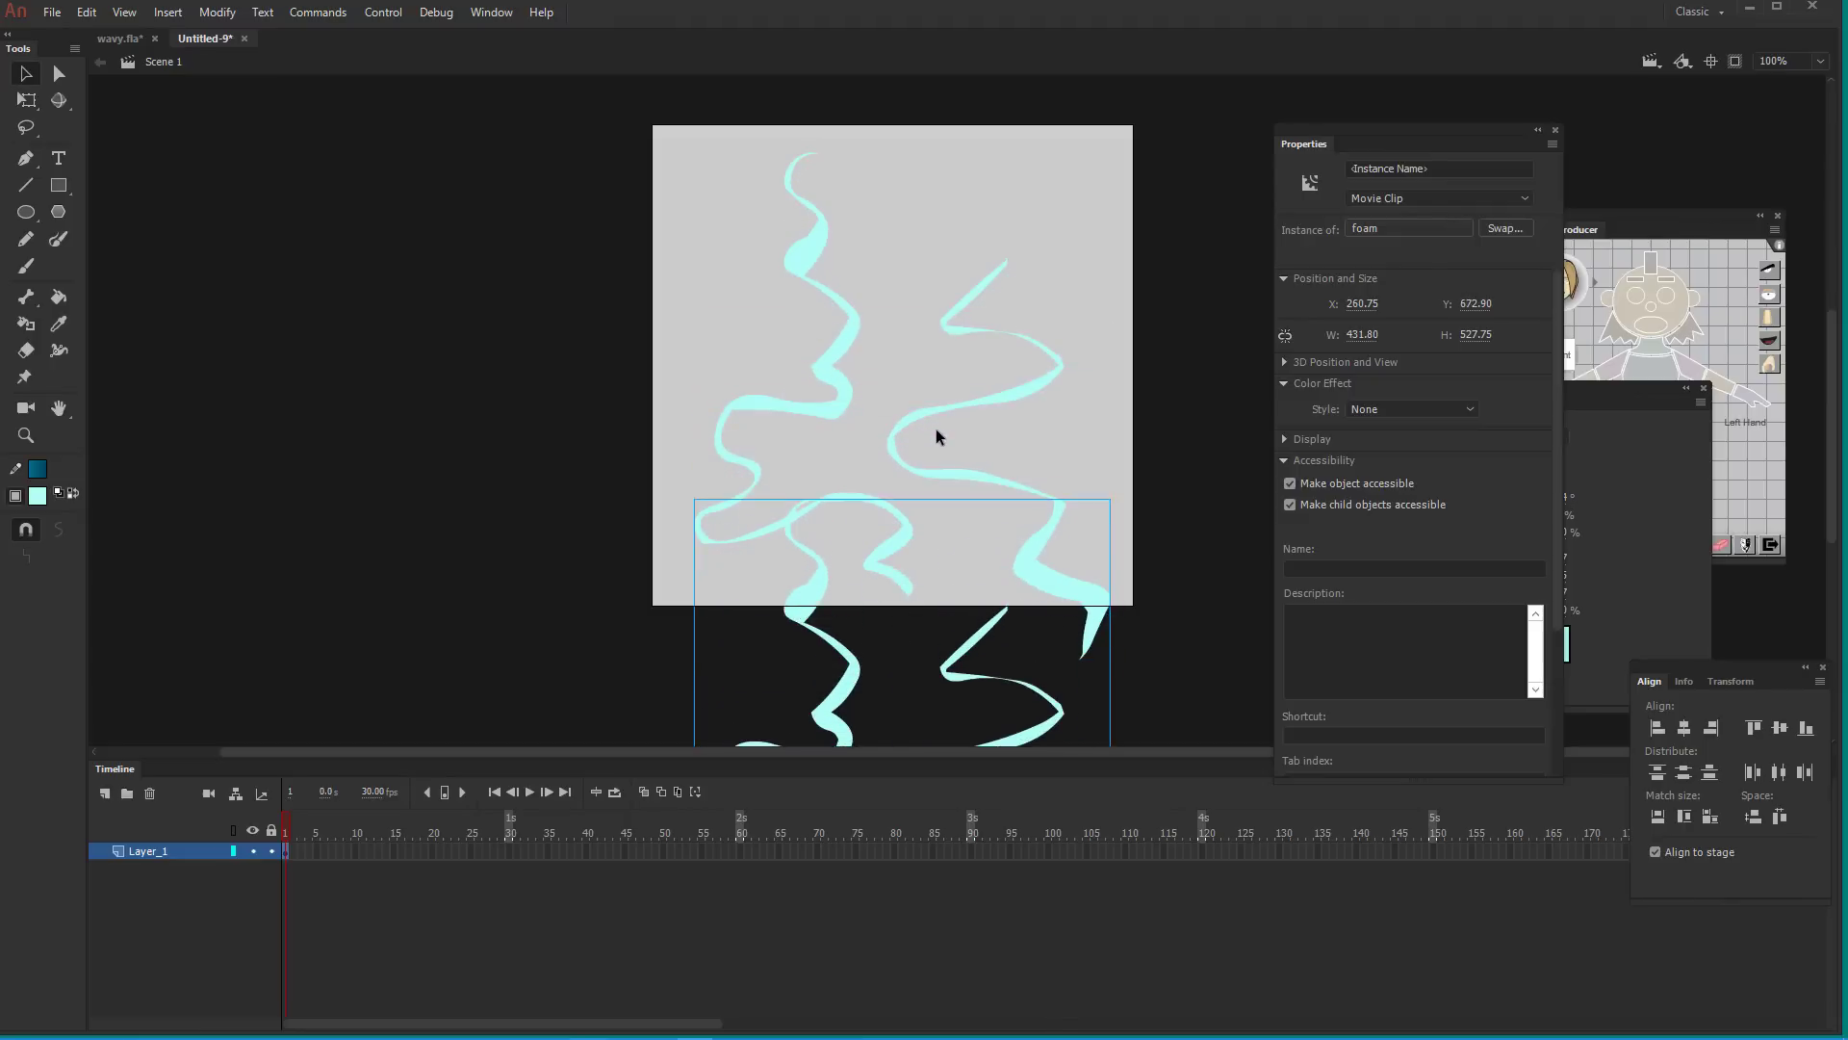
{"action": "key", "text": "shift+Down"}
{"action": "key", "text": "shift+Down"}
{"action": "key", "text": "shift+Down"}
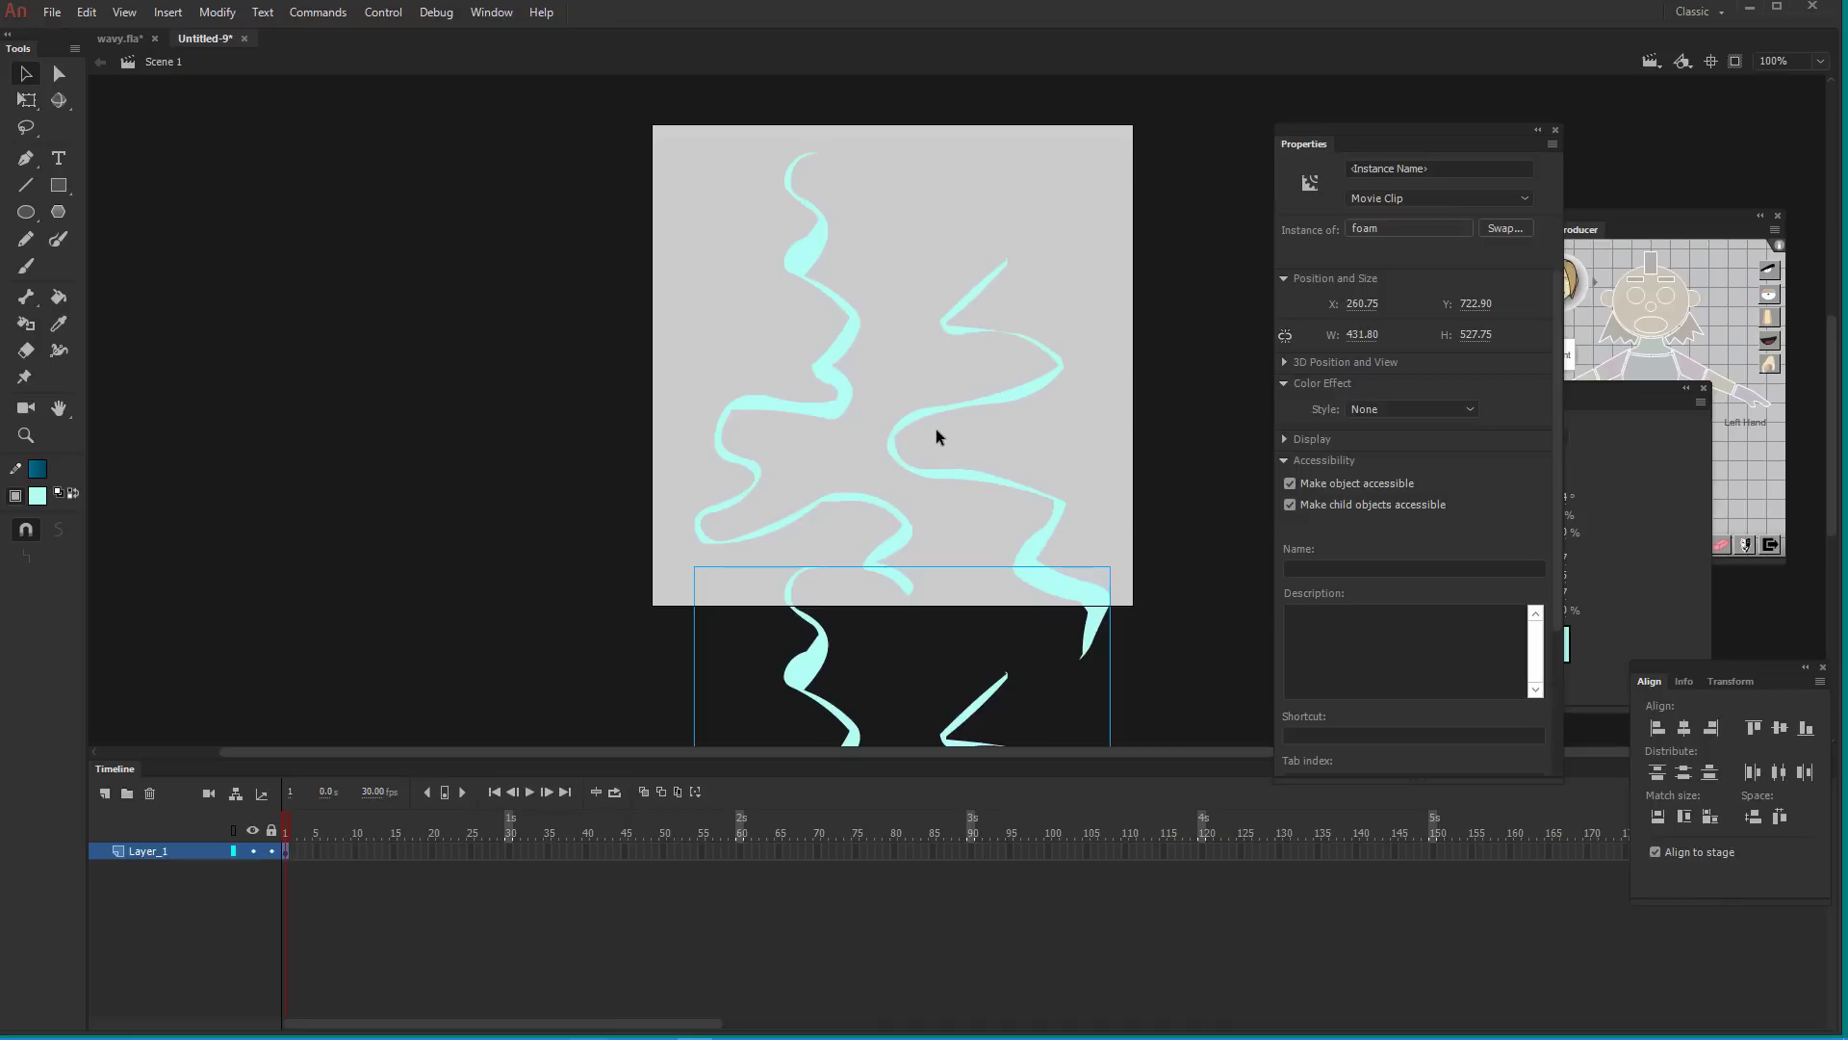
{"action": "key", "text": "shift+Down"}
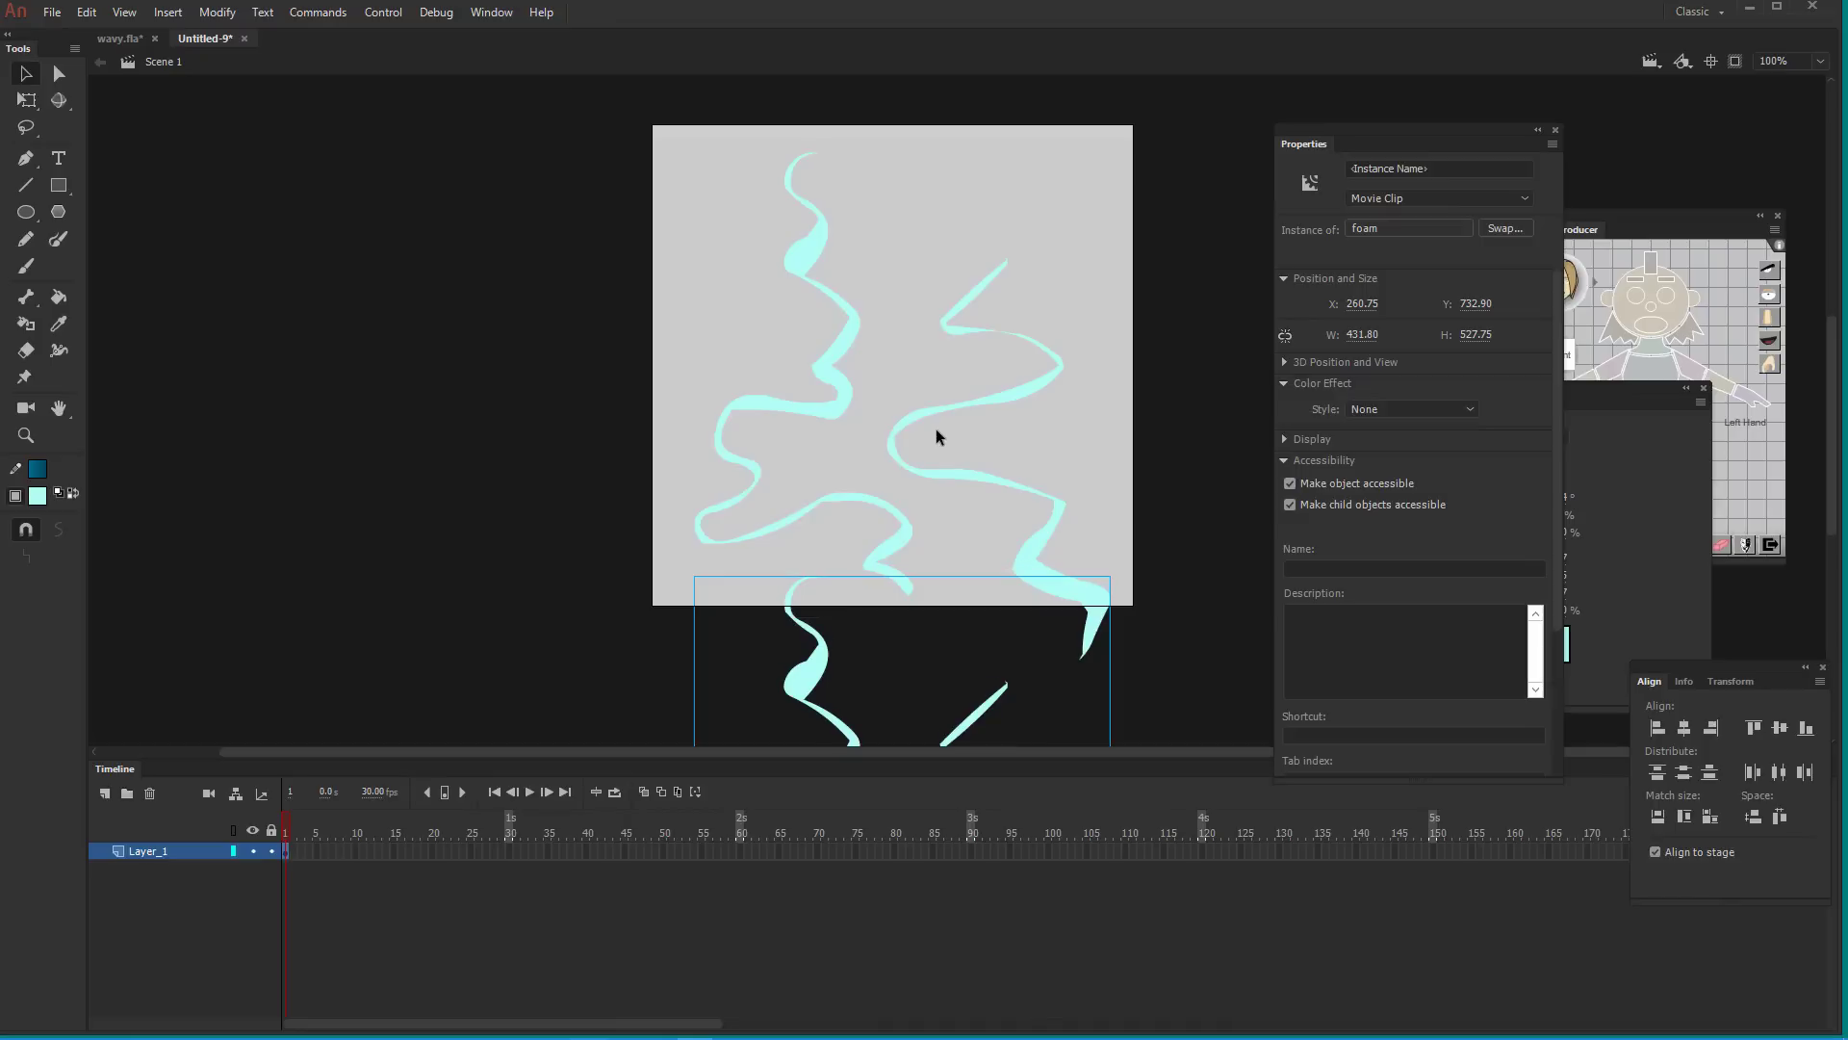
{"action": "key", "text": "shift+Up"}
{"action": "key", "text": "shift+Up"}
{"action": "key", "text": "shift+Up"}
{"action": "key", "text": "shift+Up"}
{"action": "key", "text": "shift+Up"}
{"action": "key", "text": "shift+Up"}
{"action": "key", "text": "shift+Up"}
{"action": "key", "text": "shift+Up"}
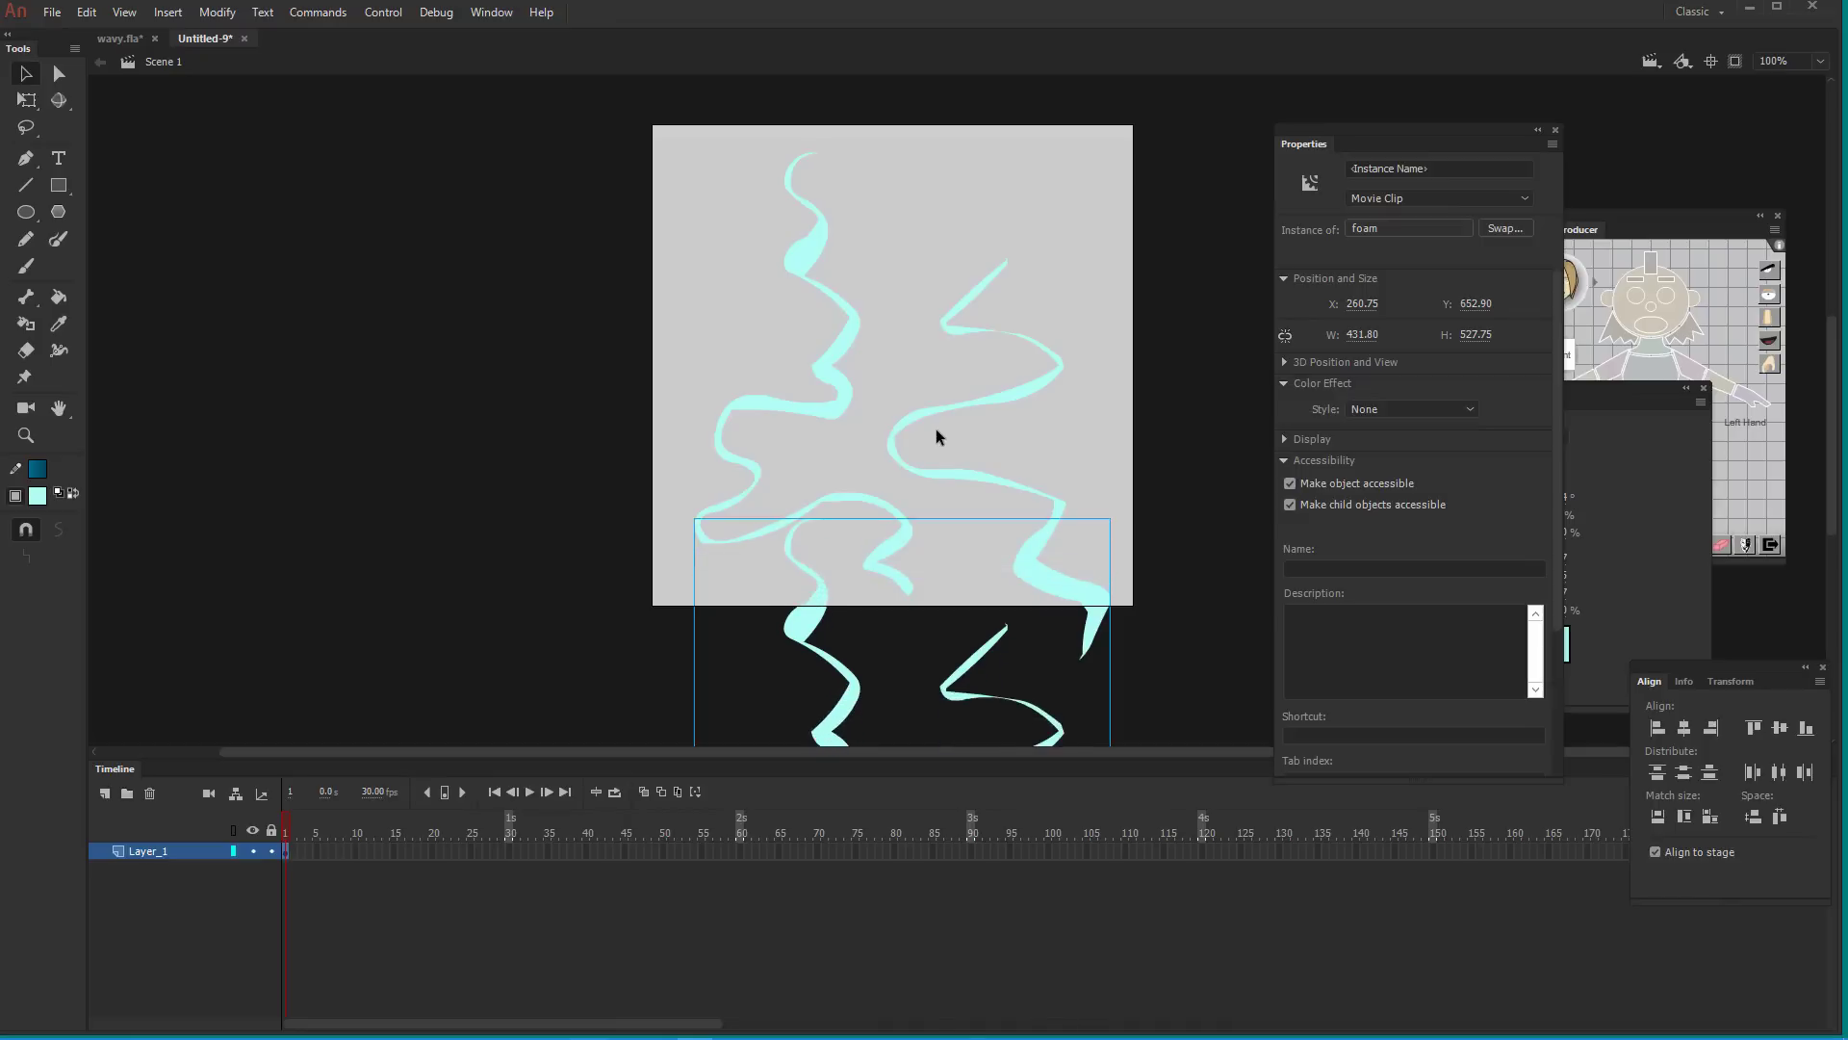
{"action": "key", "text": "shift+Up"}
{"action": "key", "text": "shift+Up"}
{"action": "key", "text": "shift+Up"}
{"action": "key", "text": "shift+Up"}
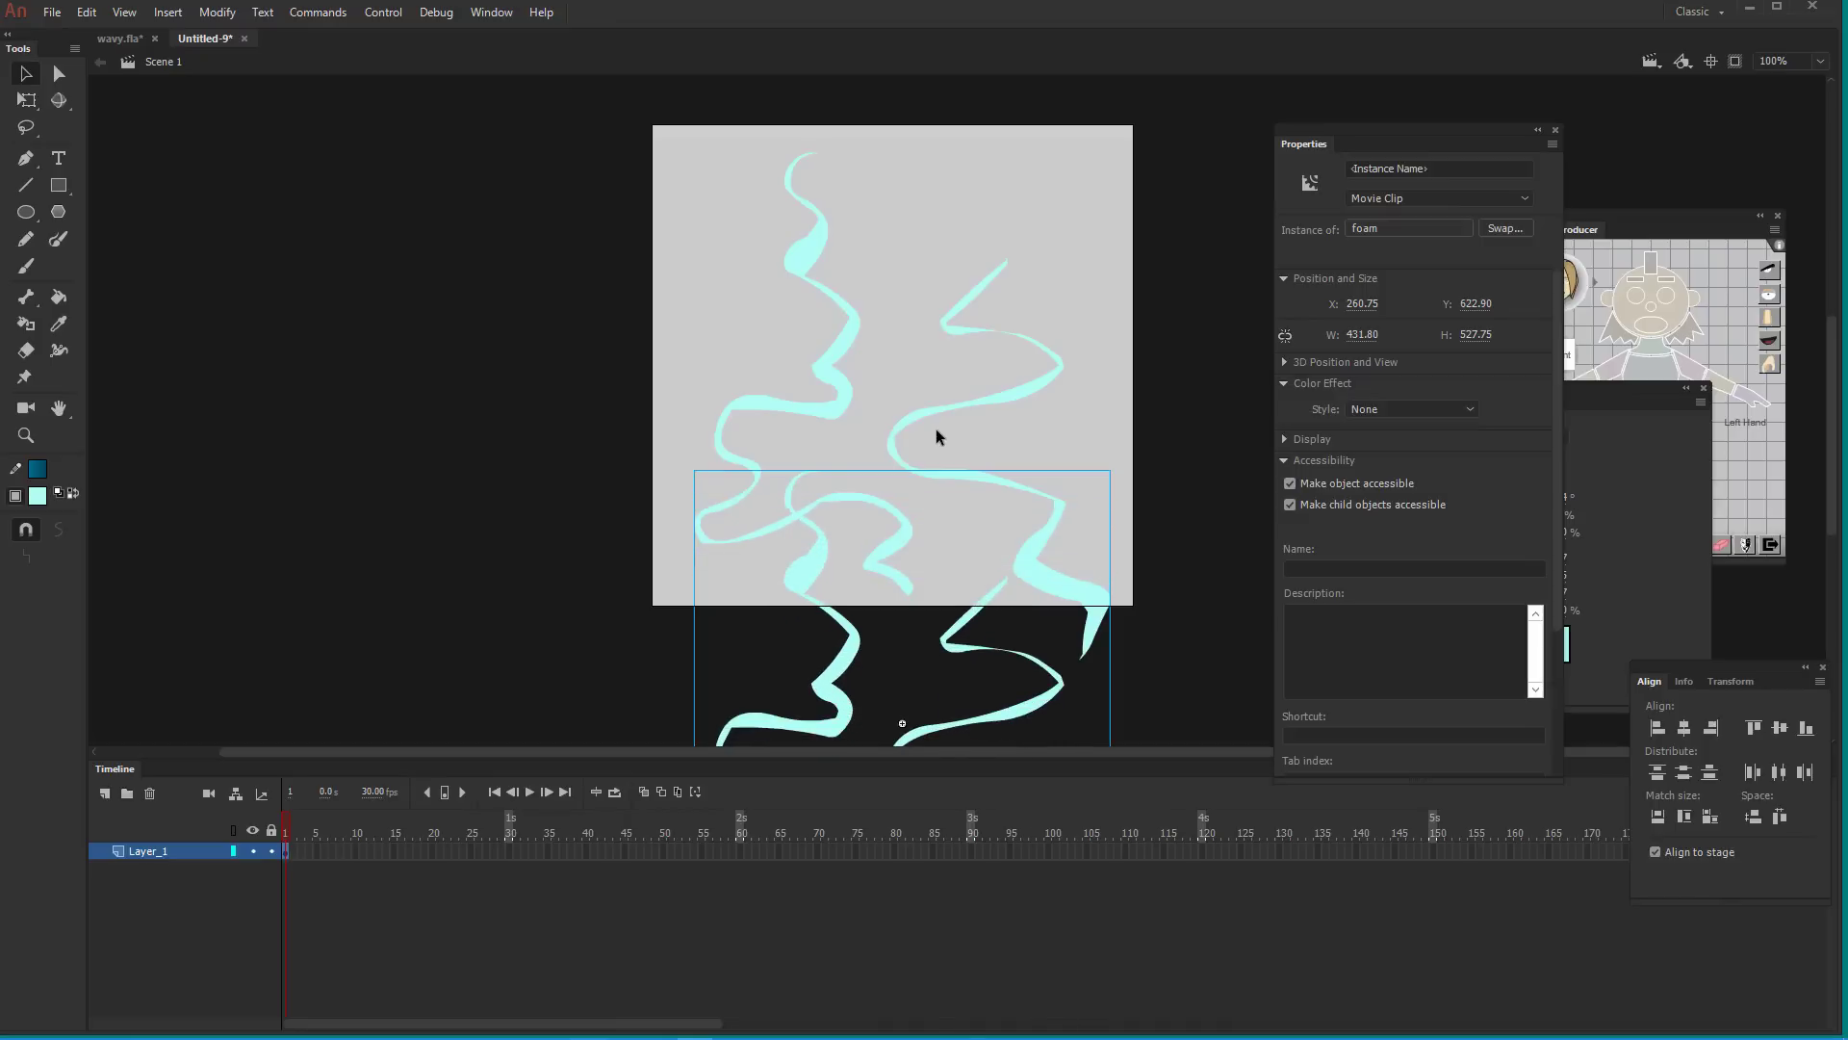
{"action": "key", "text": "shift+Down"}
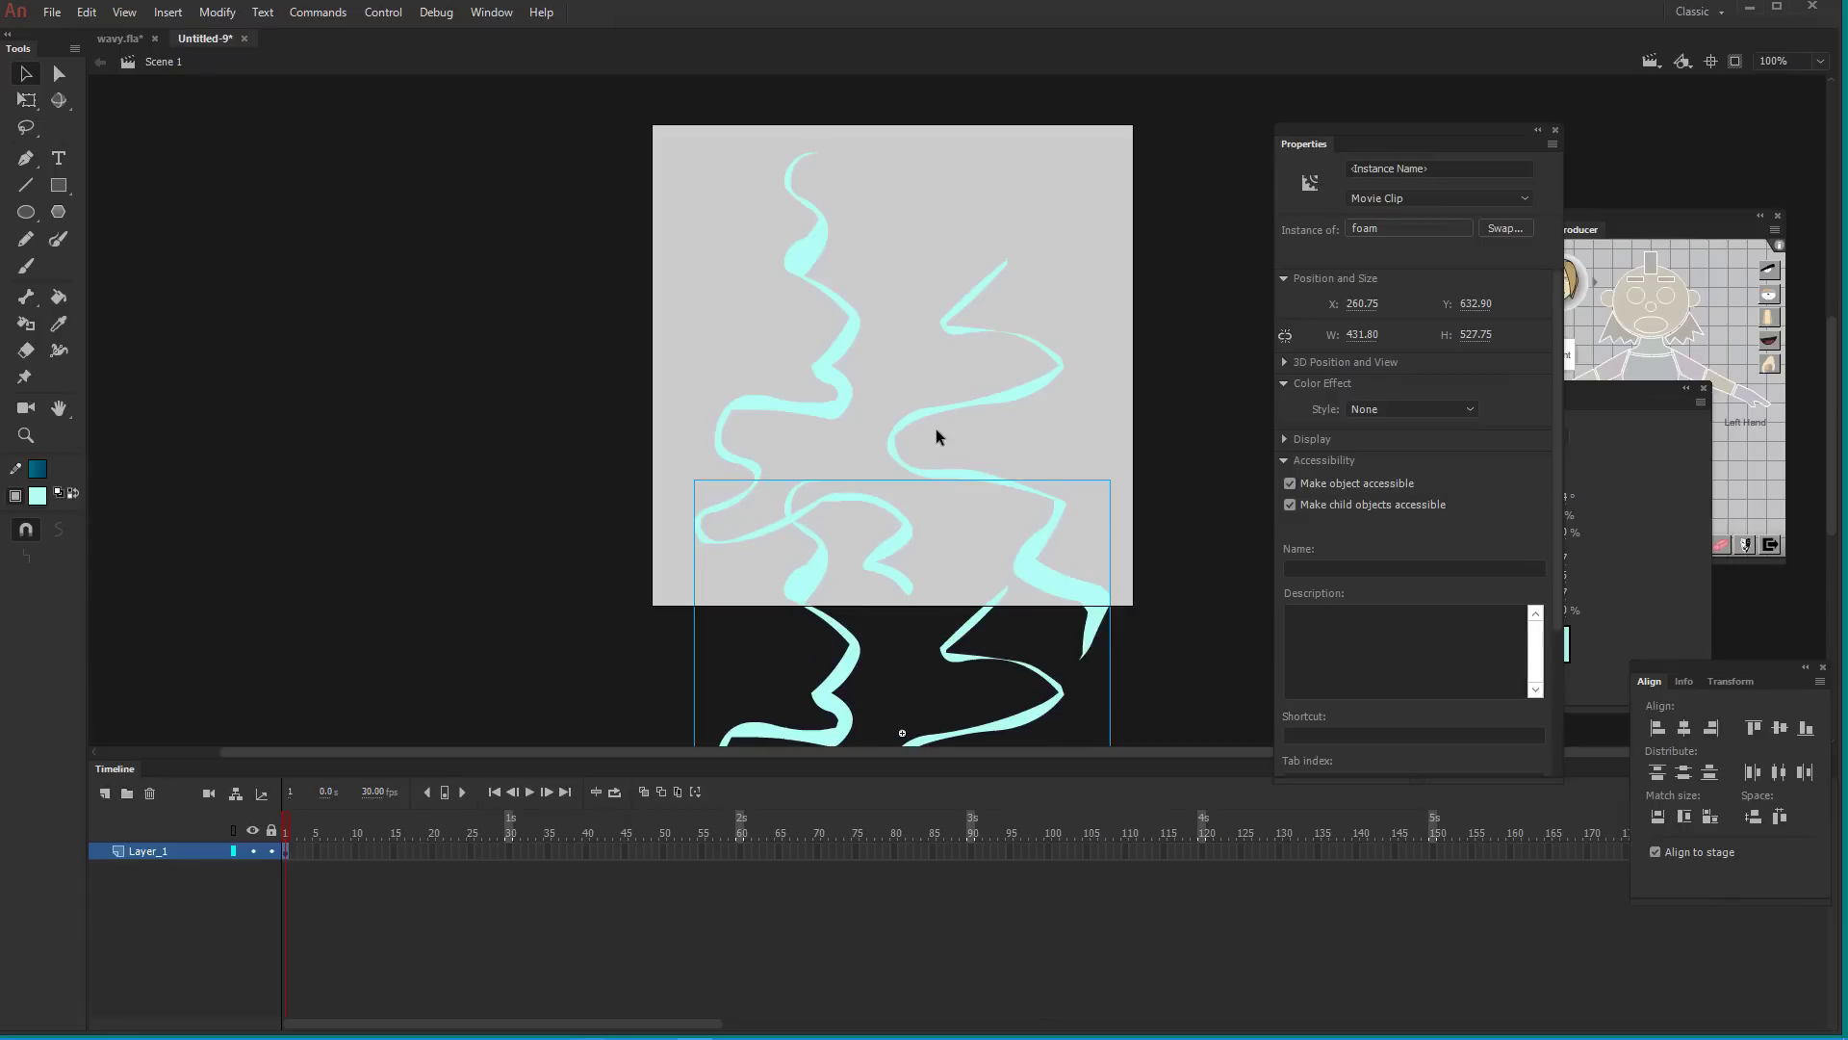
{"action": "key", "text": "shift+Down"}
{"action": "key", "text": "shift+Down"}
{"action": "key", "text": "shift+Down"}
{"action": "key", "text": "Up"}
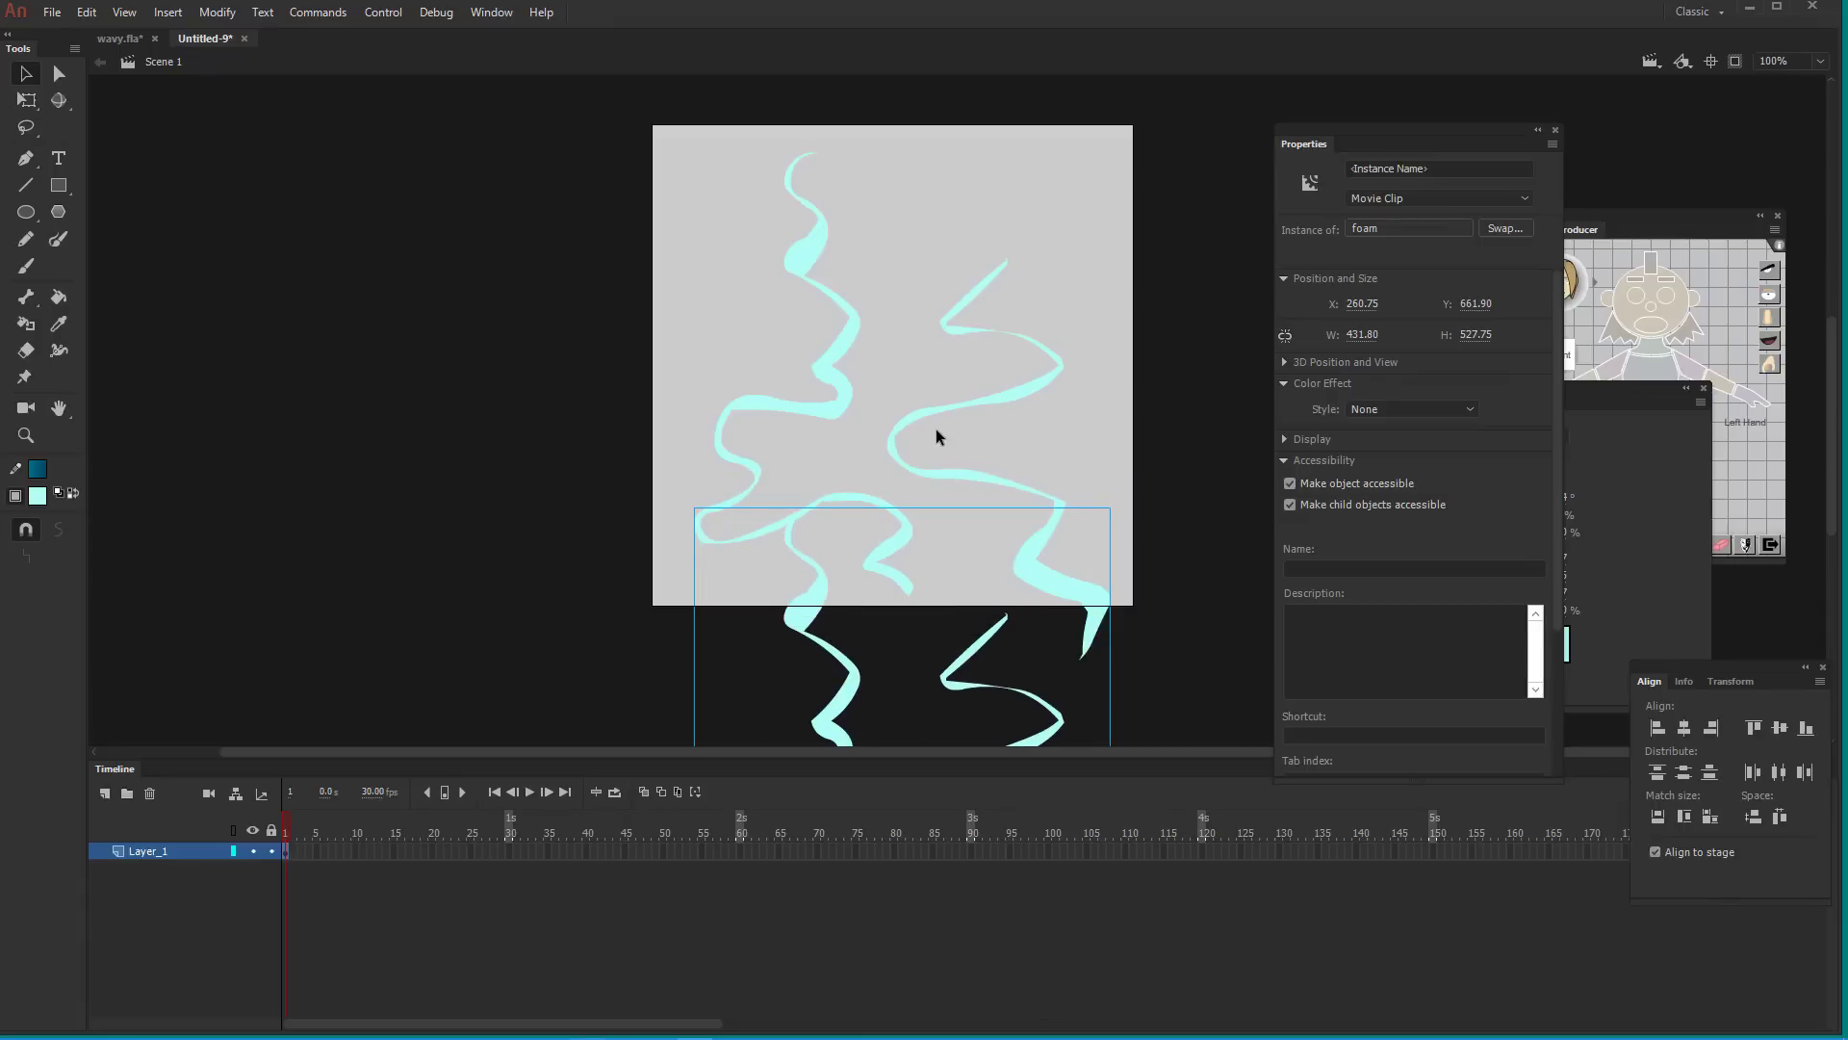
Inside the foam symbol, trim the left-hand streak's upper tip and stretch the right-hand streak's upper tip to meet the neighbouring instance
{"action": "double_click", "coordinate": [790, 542]}
{"action": "left_click_drag", "start_coordinate": [825, 502], "coordinate": [814, 525]}
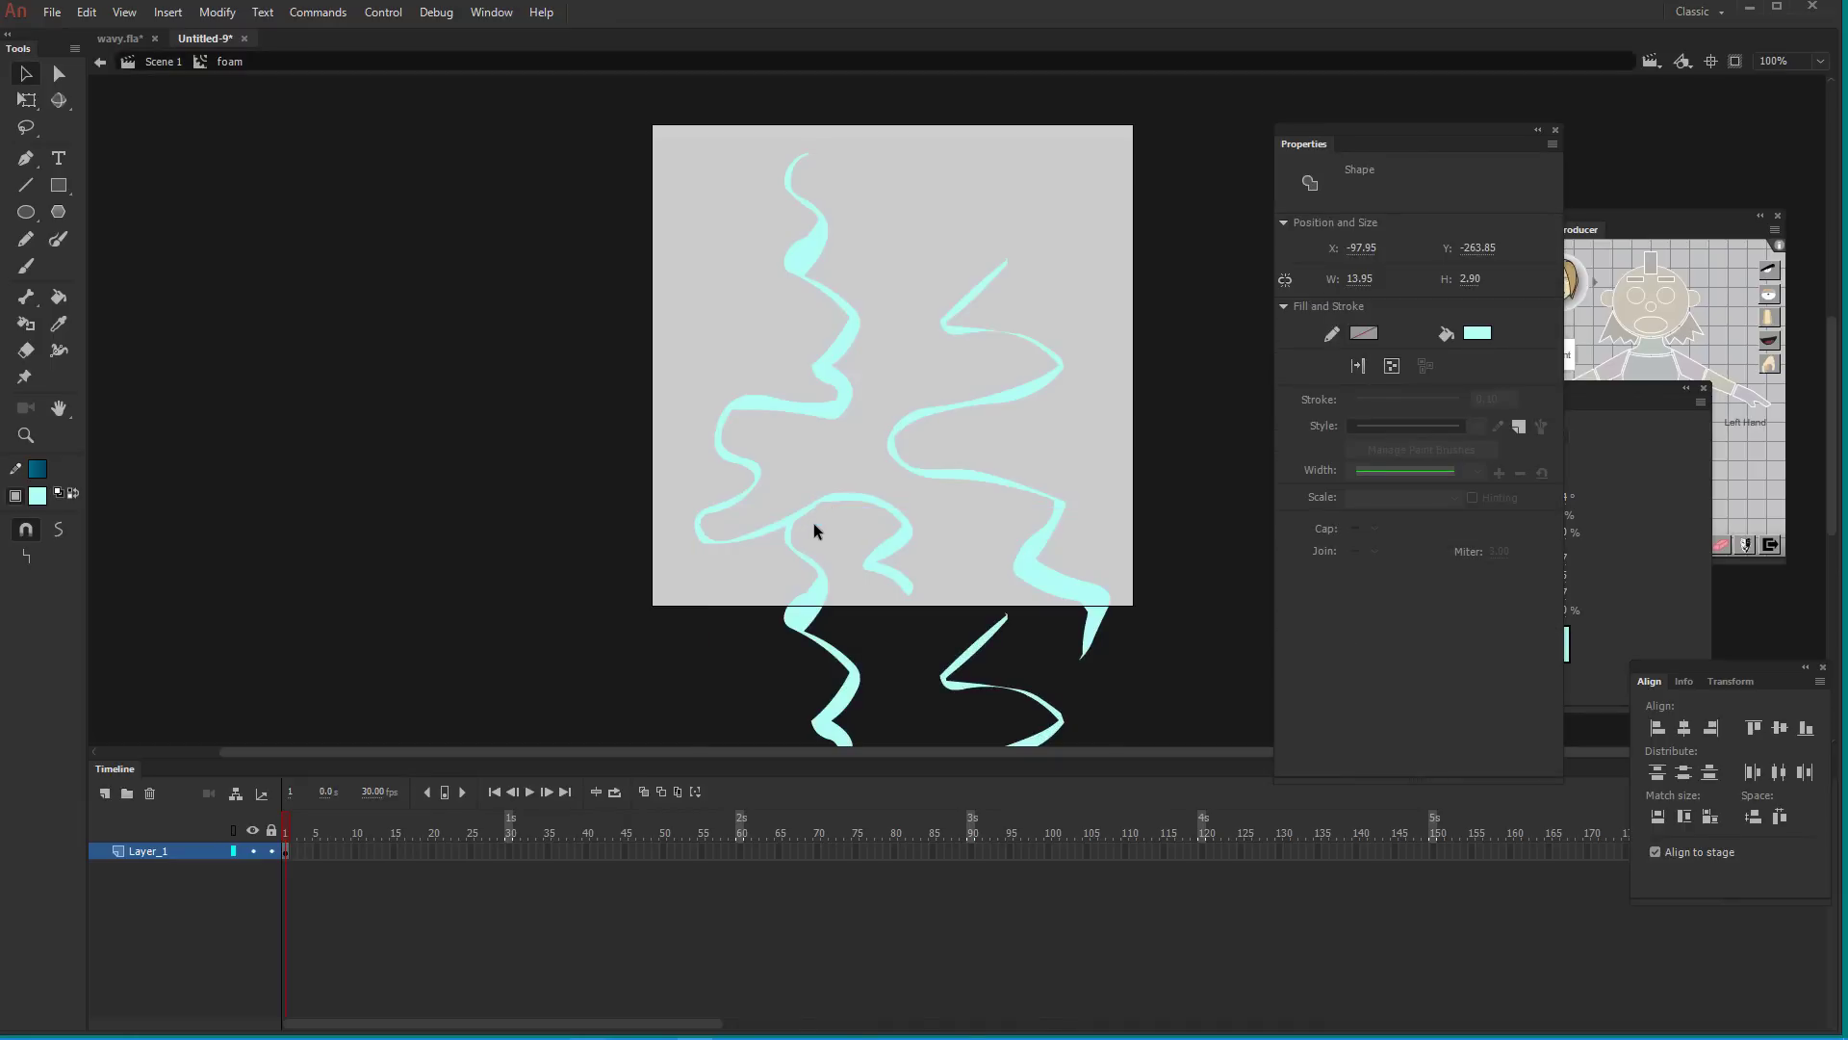
{"action": "left_click", "coordinate": [814, 524]}
{"action": "mouse_move", "coordinate": [1018, 604]}
{"action": "left_mouse_down"}
{"action": "mouse_move", "coordinate": [993, 632]}
{"action": "mouse_move", "coordinate": [1058, 592]}
{"action": "mouse_move", "coordinate": [1023, 603]}
{"action": "mouse_move", "coordinate": [1027, 589]}
{"action": "mouse_move", "coordinate": [1021, 640]}
{"action": "mouse_move", "coordinate": [984, 636]}
{"action": "mouse_move", "coordinate": [1032, 589]}
{"action": "left_mouse_up"}
{"action": "left_click", "coordinate": [1007, 628]}
{"action": "key", "text": "ctrl+z"}
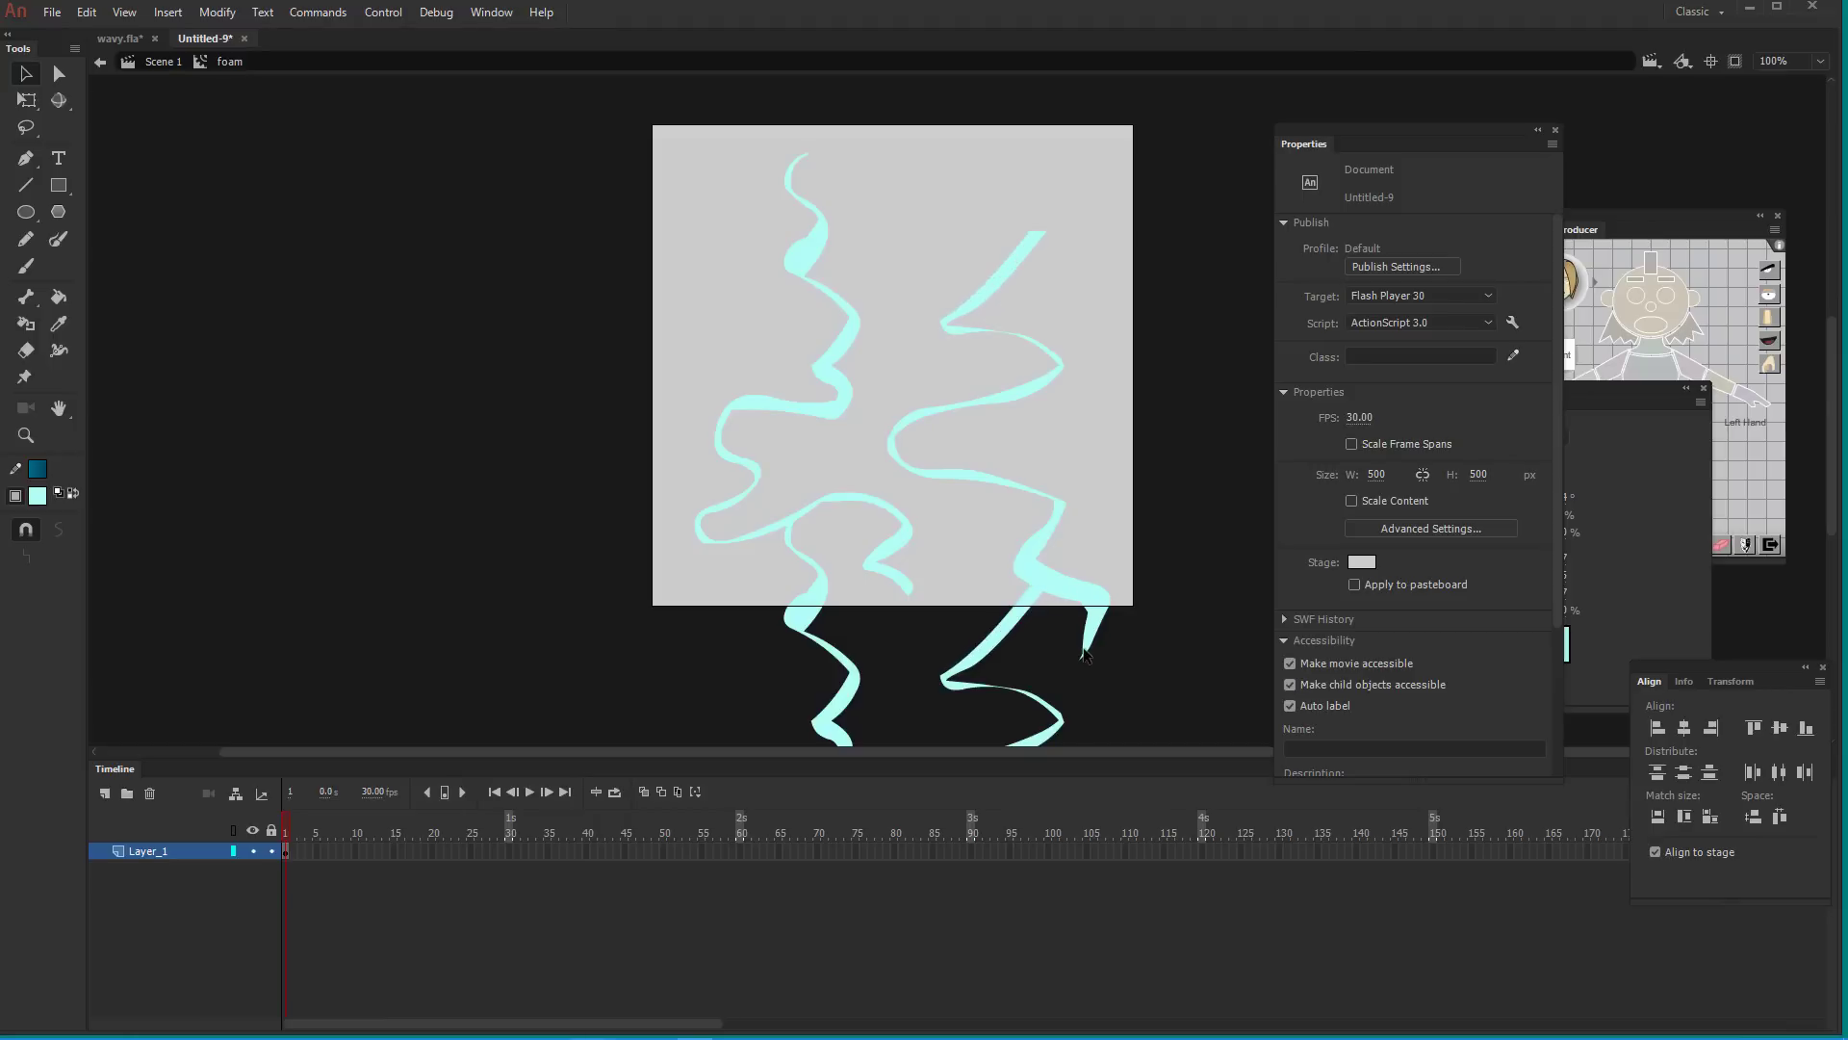
Stretch the lower tip of the right-hand streak inside the foam symbol down to meet the curve of the copy below
{"action": "mouse_move", "coordinate": [1081, 658]}
{"action": "left_mouse_down"}
{"action": "mouse_move", "coordinate": [1052, 687]}
{"action": "mouse_move", "coordinate": [1104, 686]}
{"action": "left_mouse_up"}
{"action": "left_click", "coordinate": [1102, 625]}
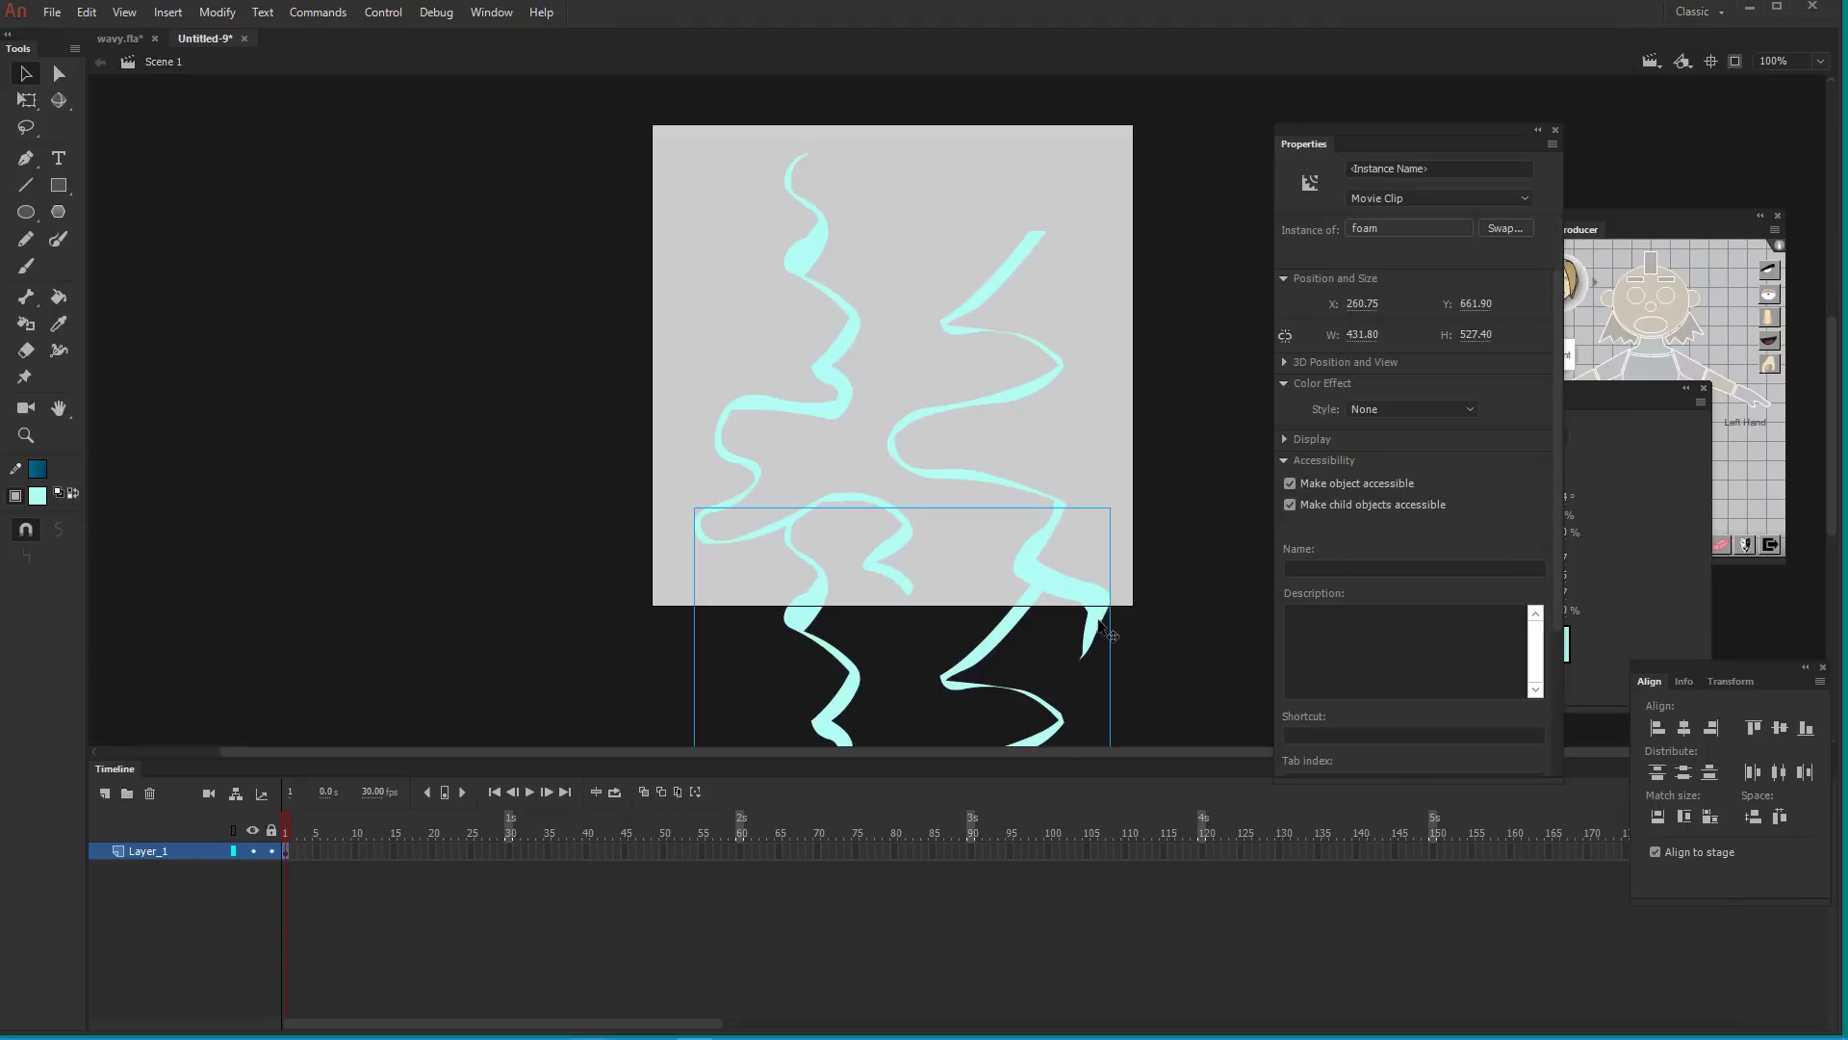
{"action": "left_click", "coordinate": [1102, 605]}
{"action": "left_click", "coordinate": [1100, 602]}
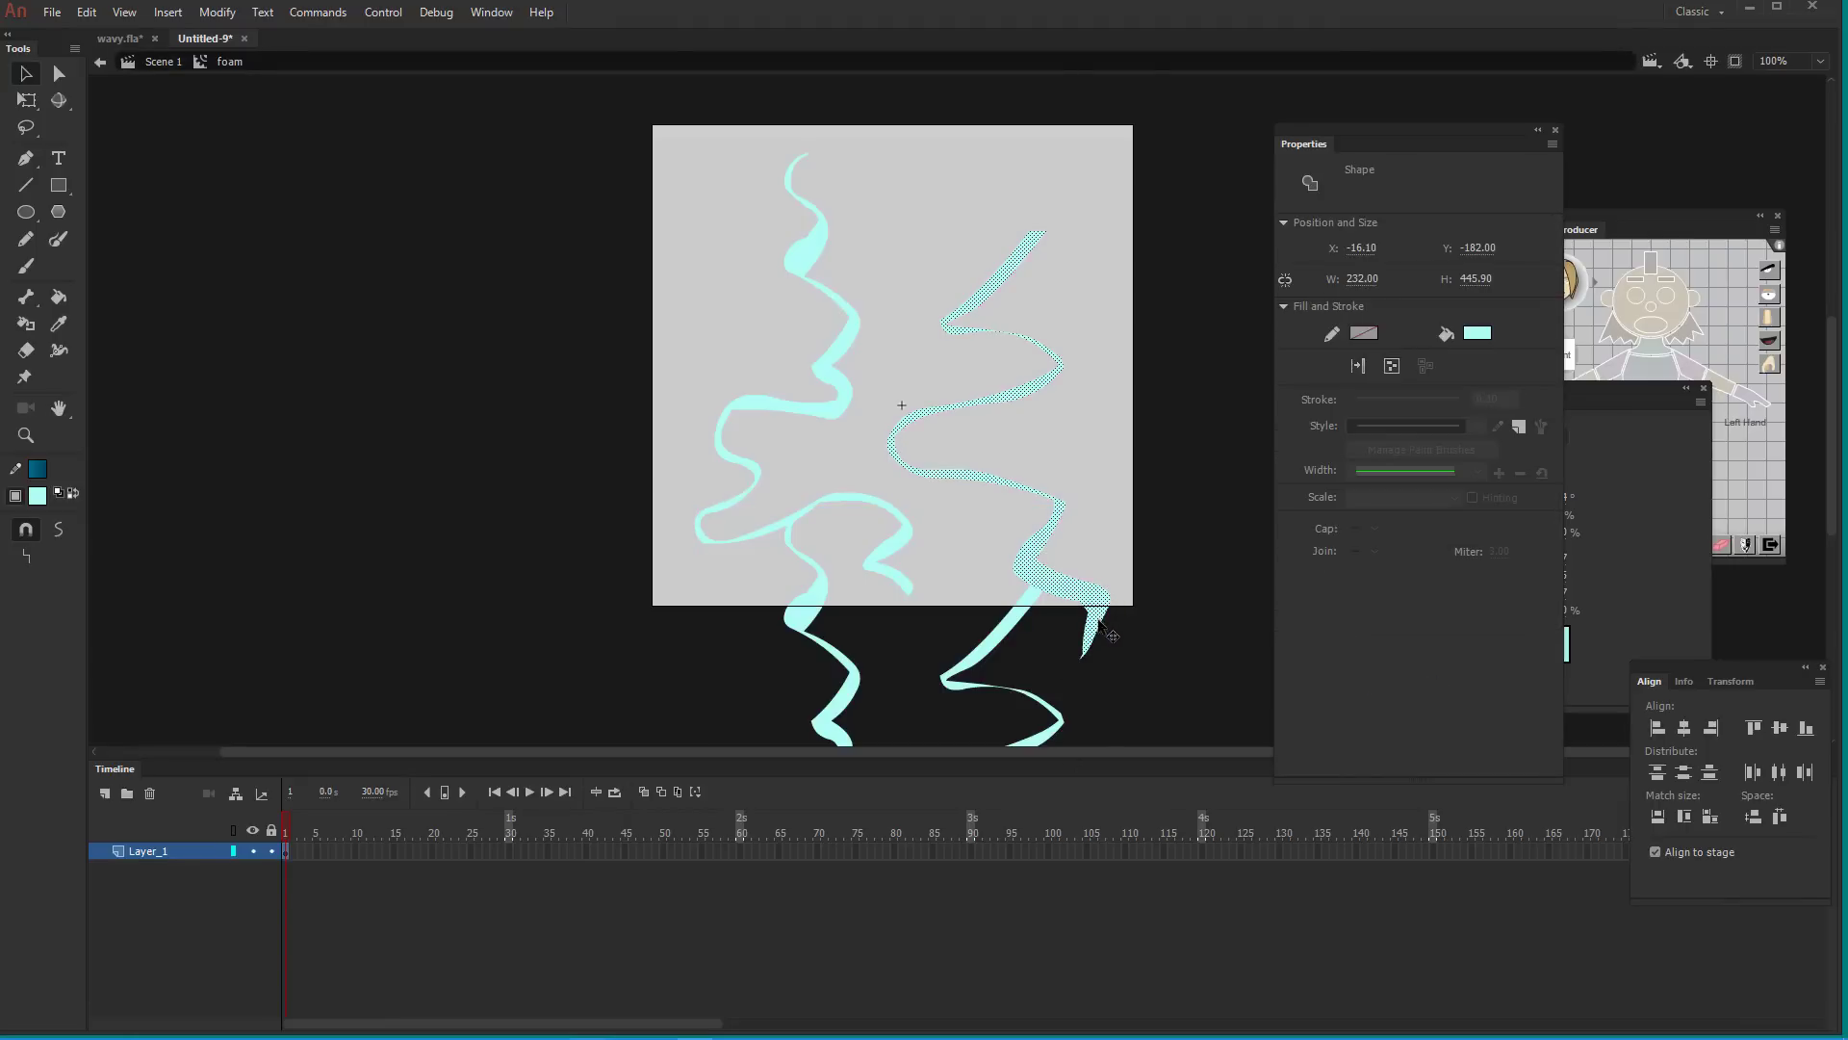
{"action": "left_click", "coordinate": [1078, 650]}
{"action": "left_click", "coordinate": [1078, 650]}
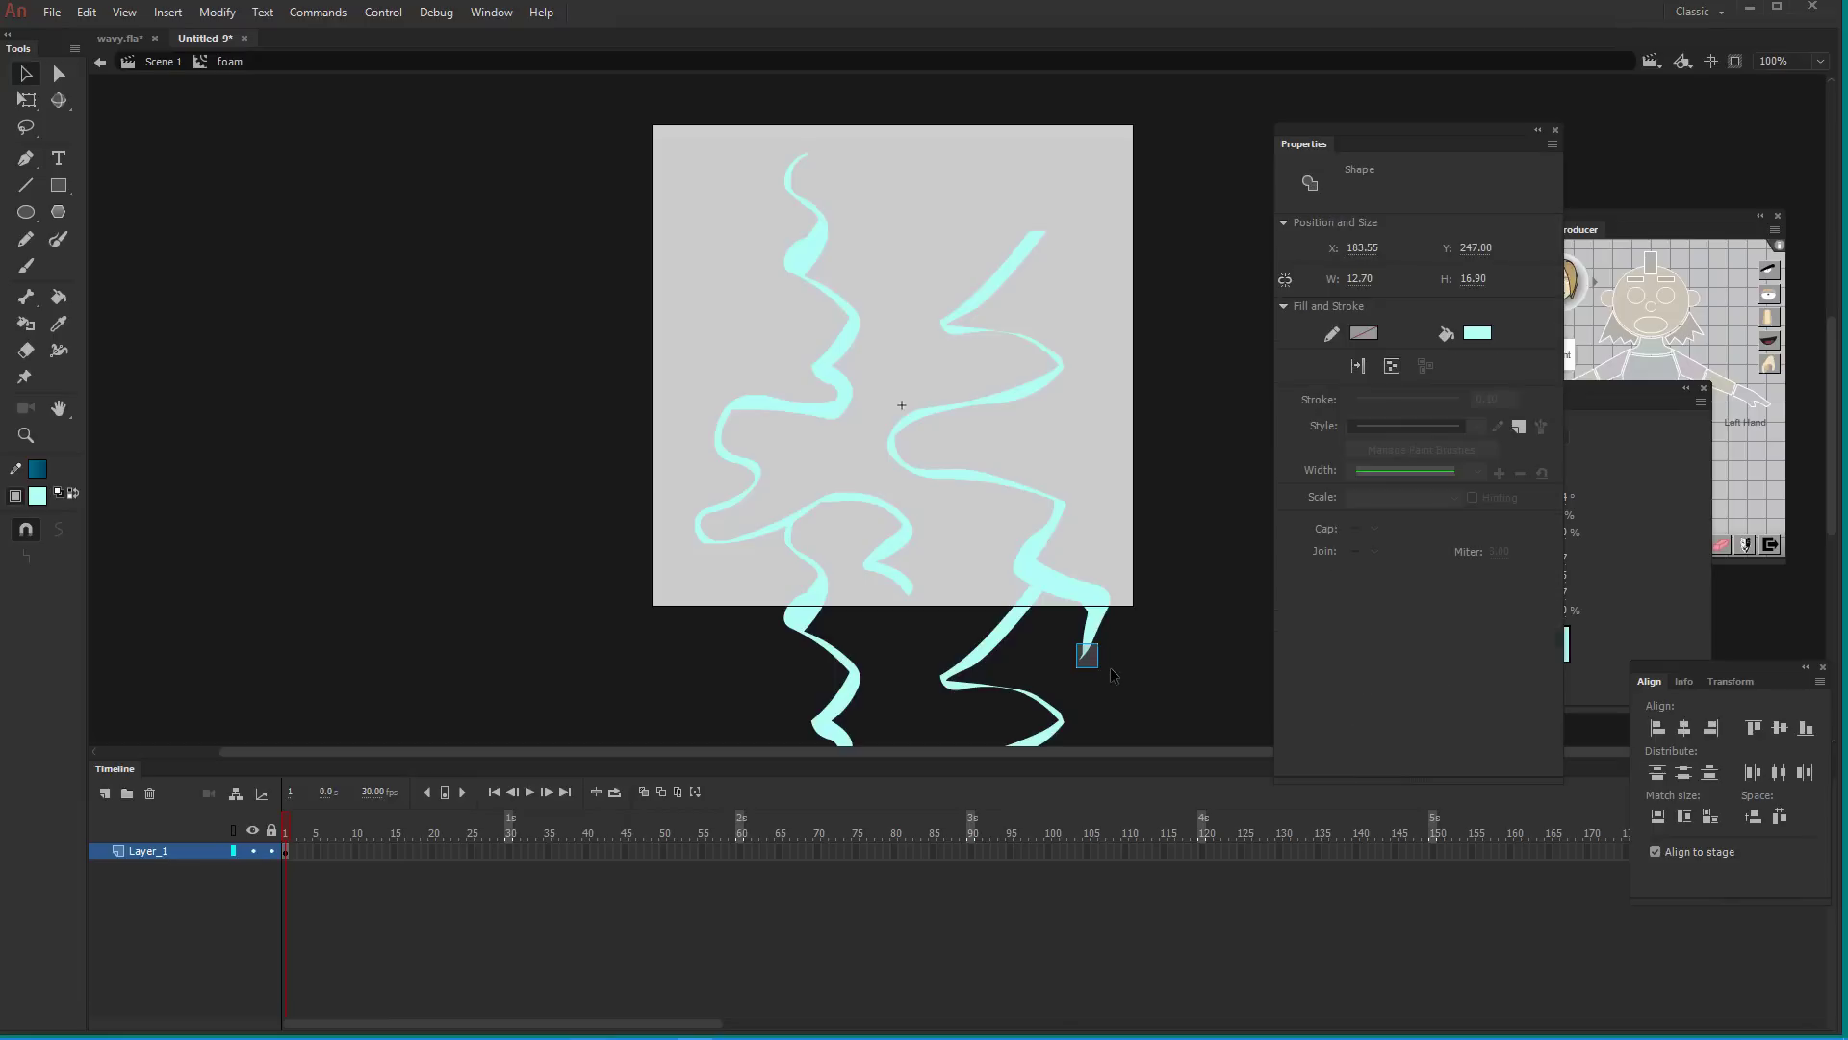
{"action": "left_click", "coordinate": [1112, 674]}
{"action": "left_click_drag", "start_coordinate": [1086, 657], "coordinate": [1054, 717]}
{"action": "left_click_drag", "start_coordinate": [1085, 652], "coordinate": [1063, 717]}
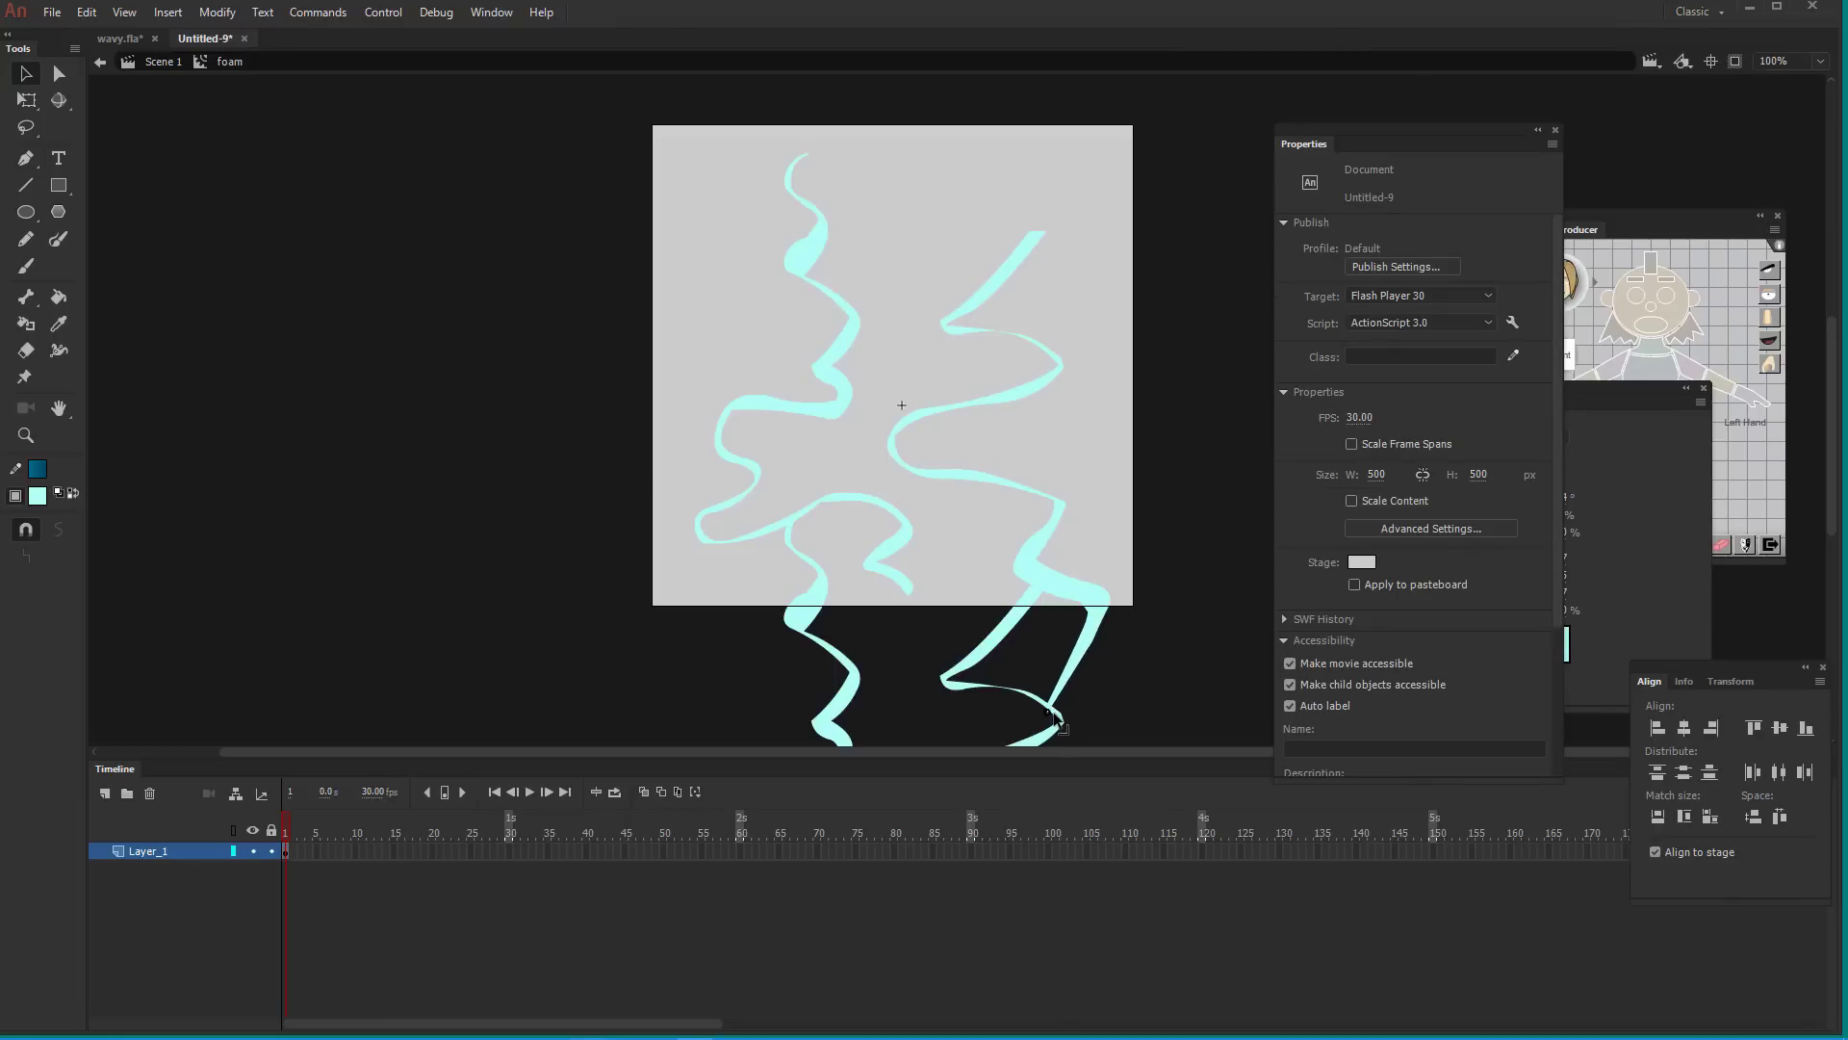
Turn off object snapping, stretch the left-hand streak's lower tip down to join the copy below, and return to the main scene
{"action": "left_click", "coordinate": [29, 530]}
{"action": "left_click_drag", "start_coordinate": [1054, 704], "coordinate": [1055, 711]}
{"action": "left_click_drag", "start_coordinate": [902, 602], "coordinate": [852, 685]}
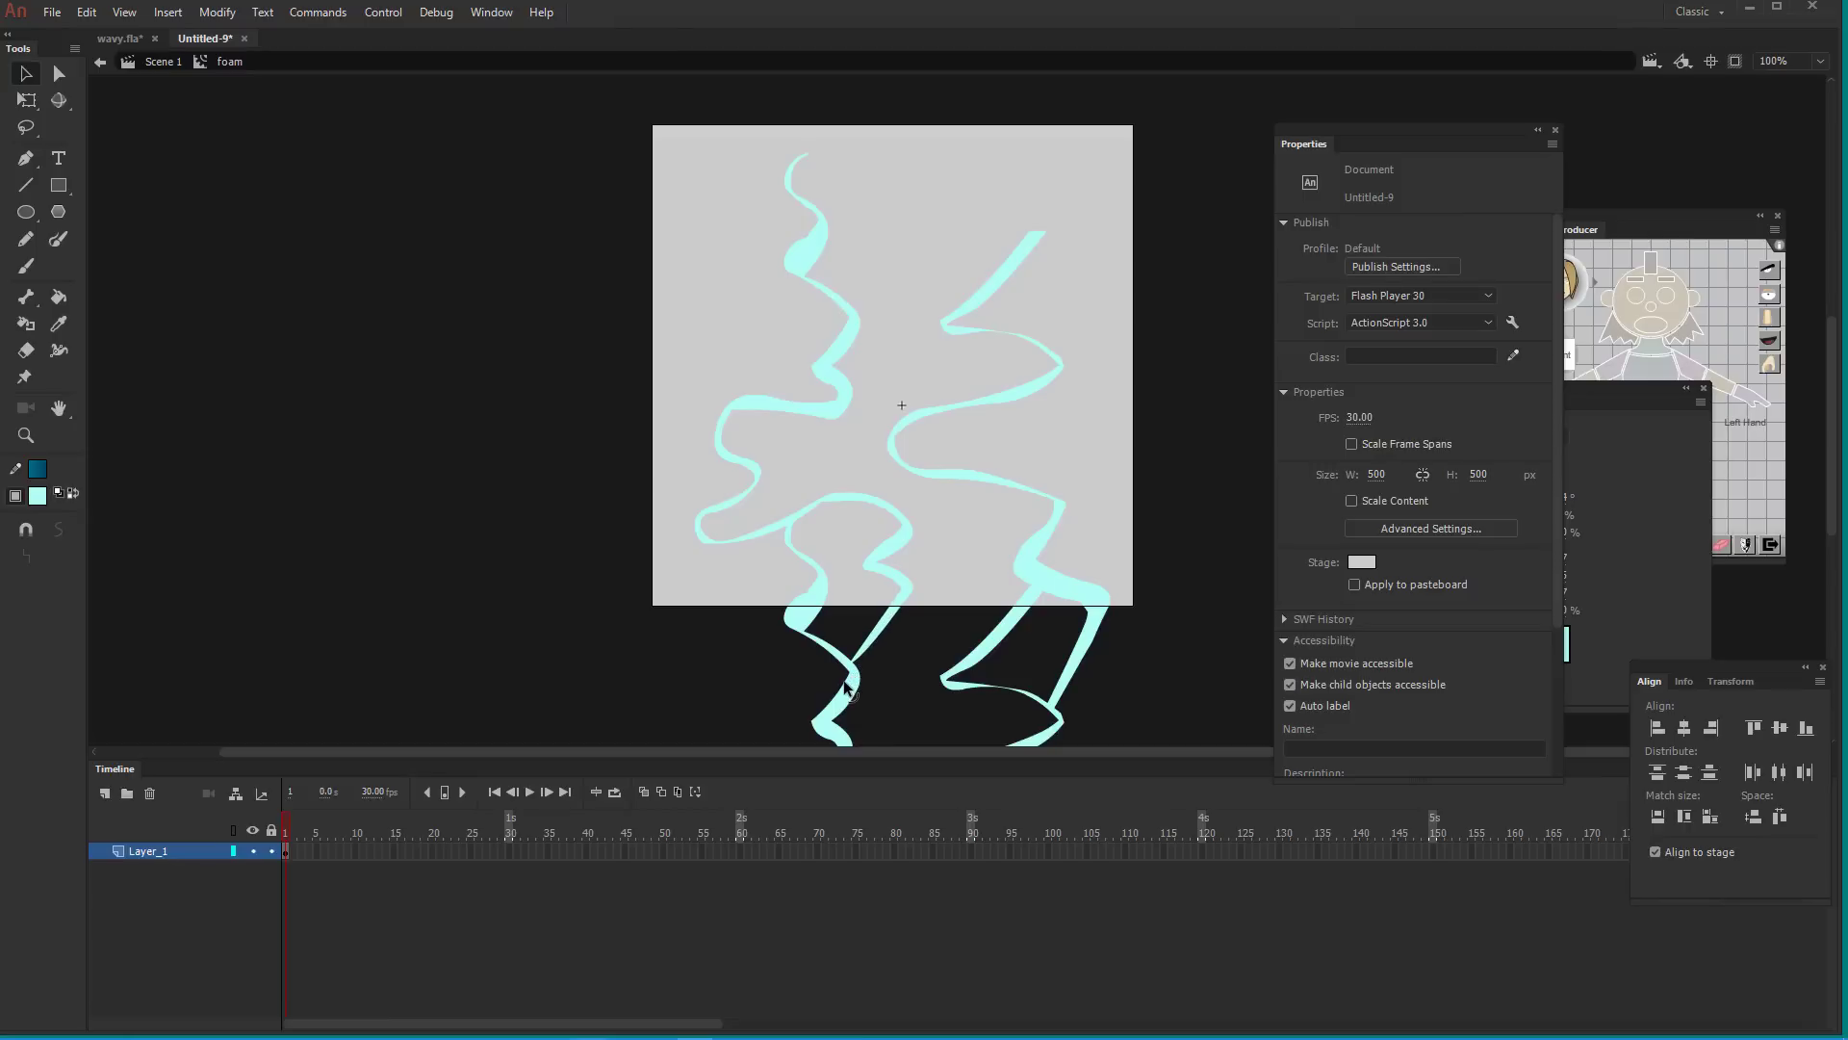
{"action": "double_click", "coordinate": [1172, 568]}
Select both foam instances in their aligned positions and convert them into one movie clip symbol named foam02
{"action": "left_click_drag", "start_coordinate": [1051, 565], "coordinate": [1114, 391]}
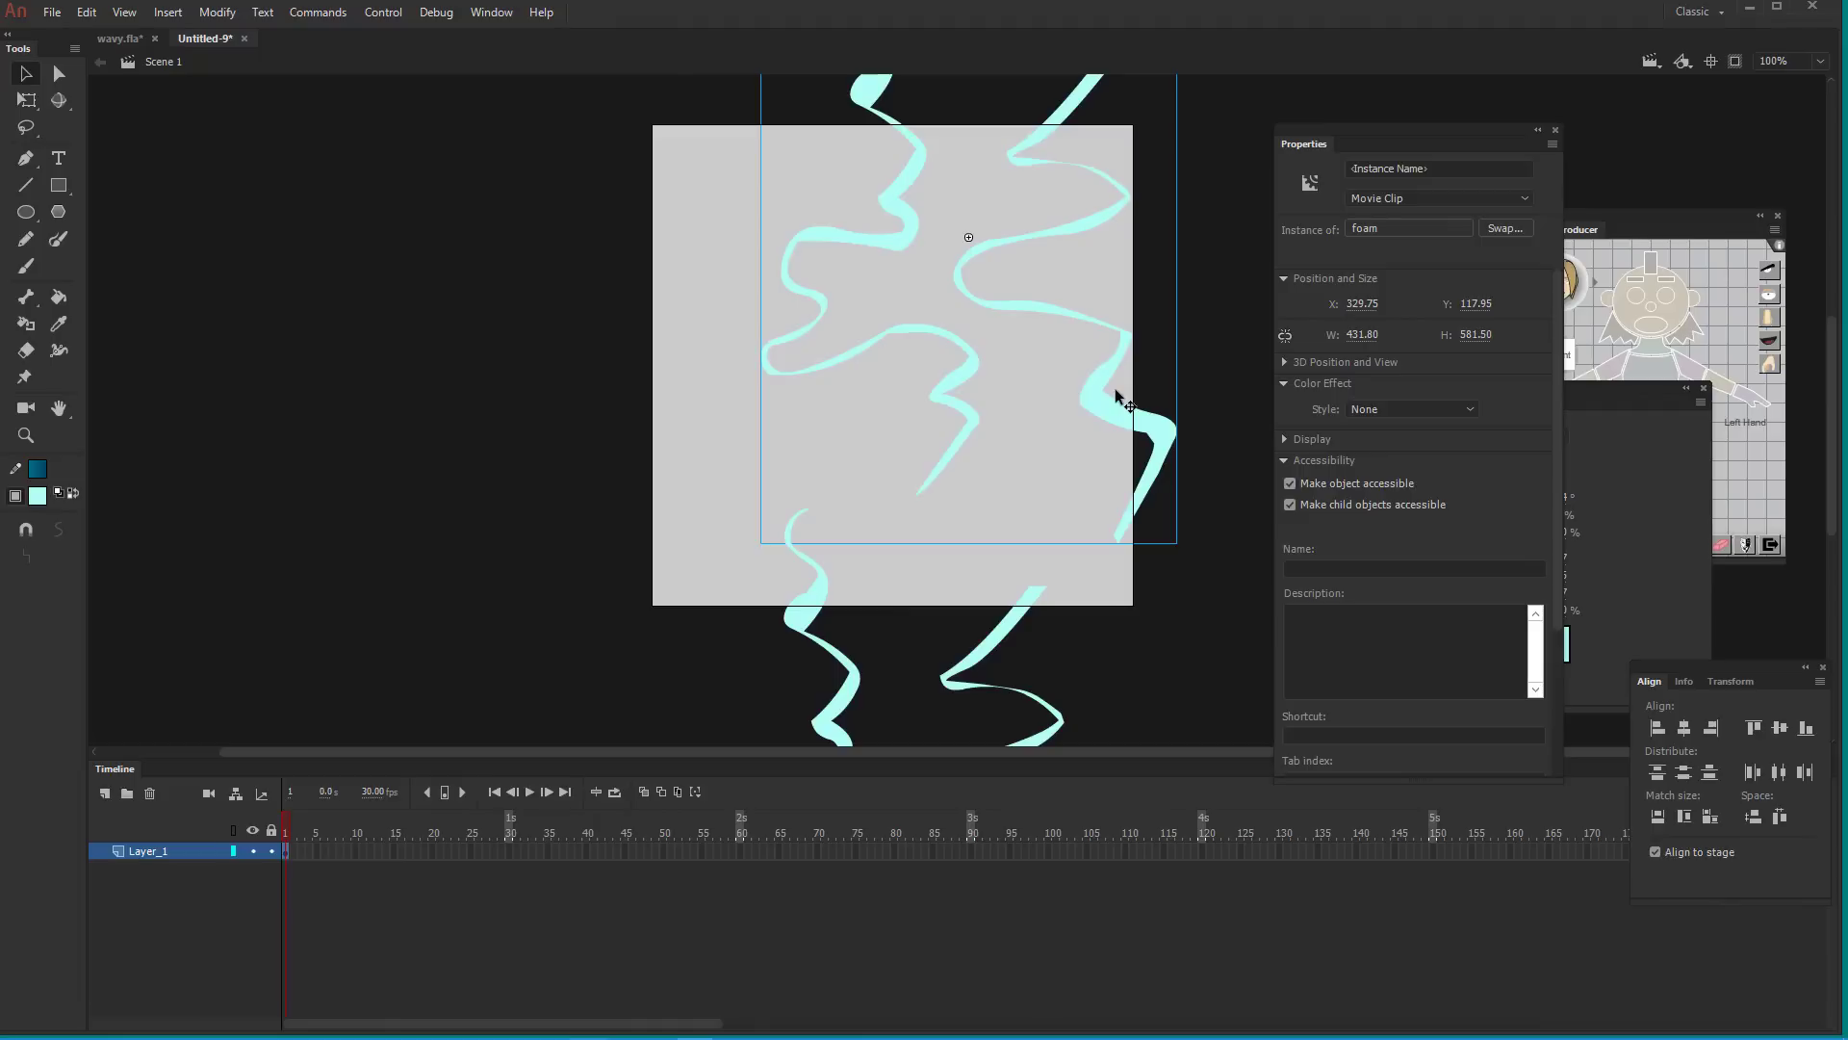
{"action": "key", "text": "ctrl+z"}
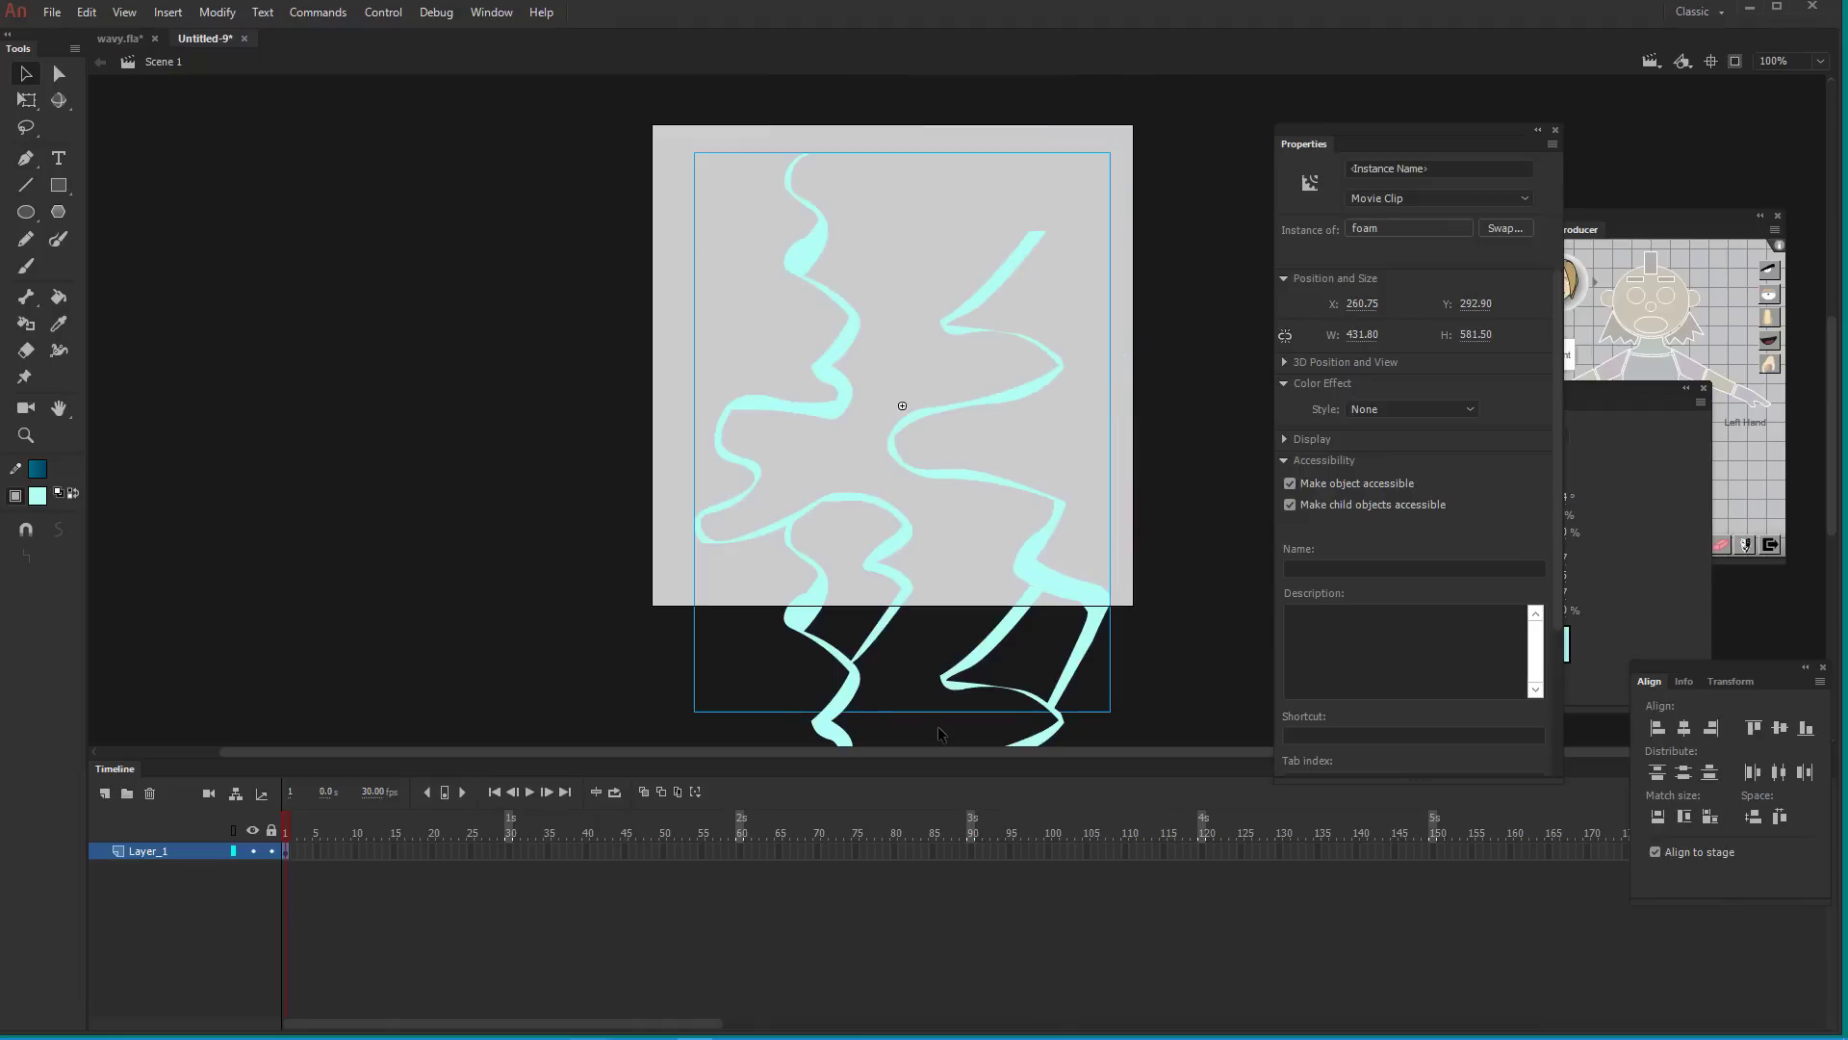
{"action": "scroll", "coordinate": [1170, 481], "scroll_direction": "down", "scroll_amount": 3}
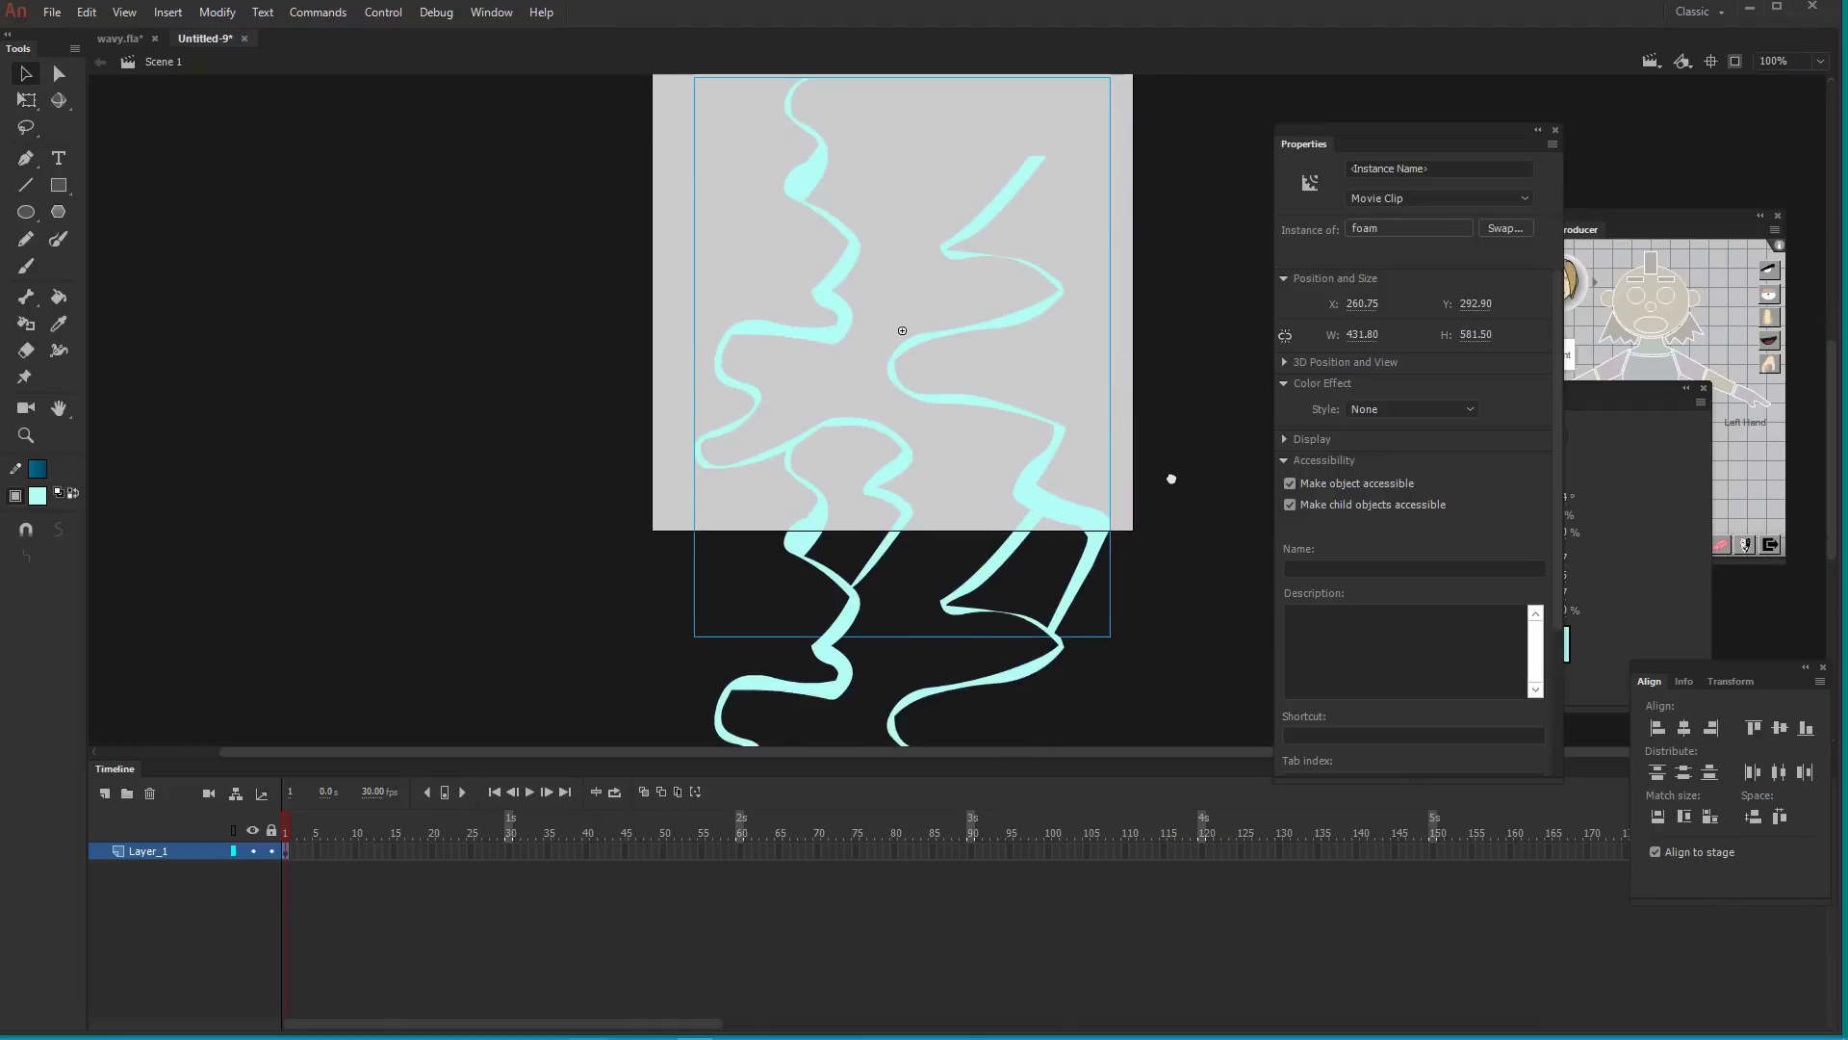
{"action": "scroll", "coordinate": [1170, 478], "scroll_direction": "up", "scroll_amount": 1}
{"action": "left_click_drag", "start_coordinate": [1191, 460], "coordinate": [740, 747]}
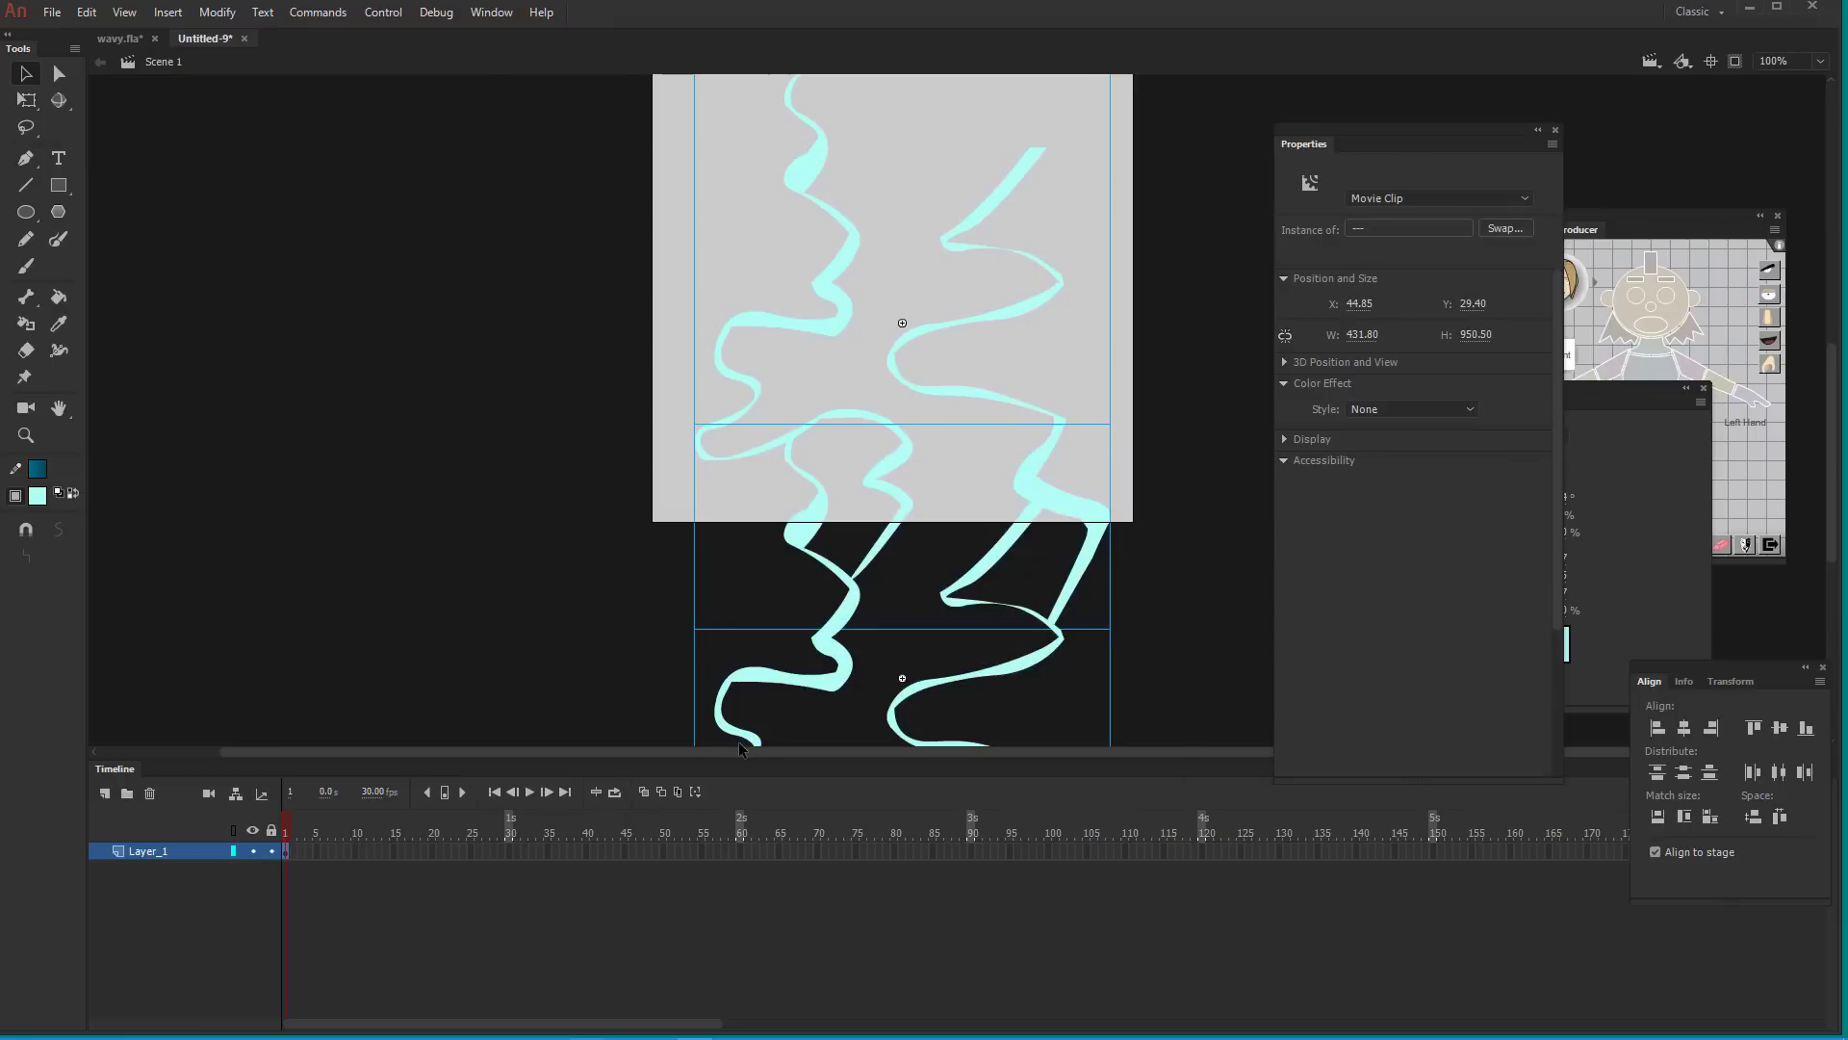
{"action": "key", "text": "F8"}
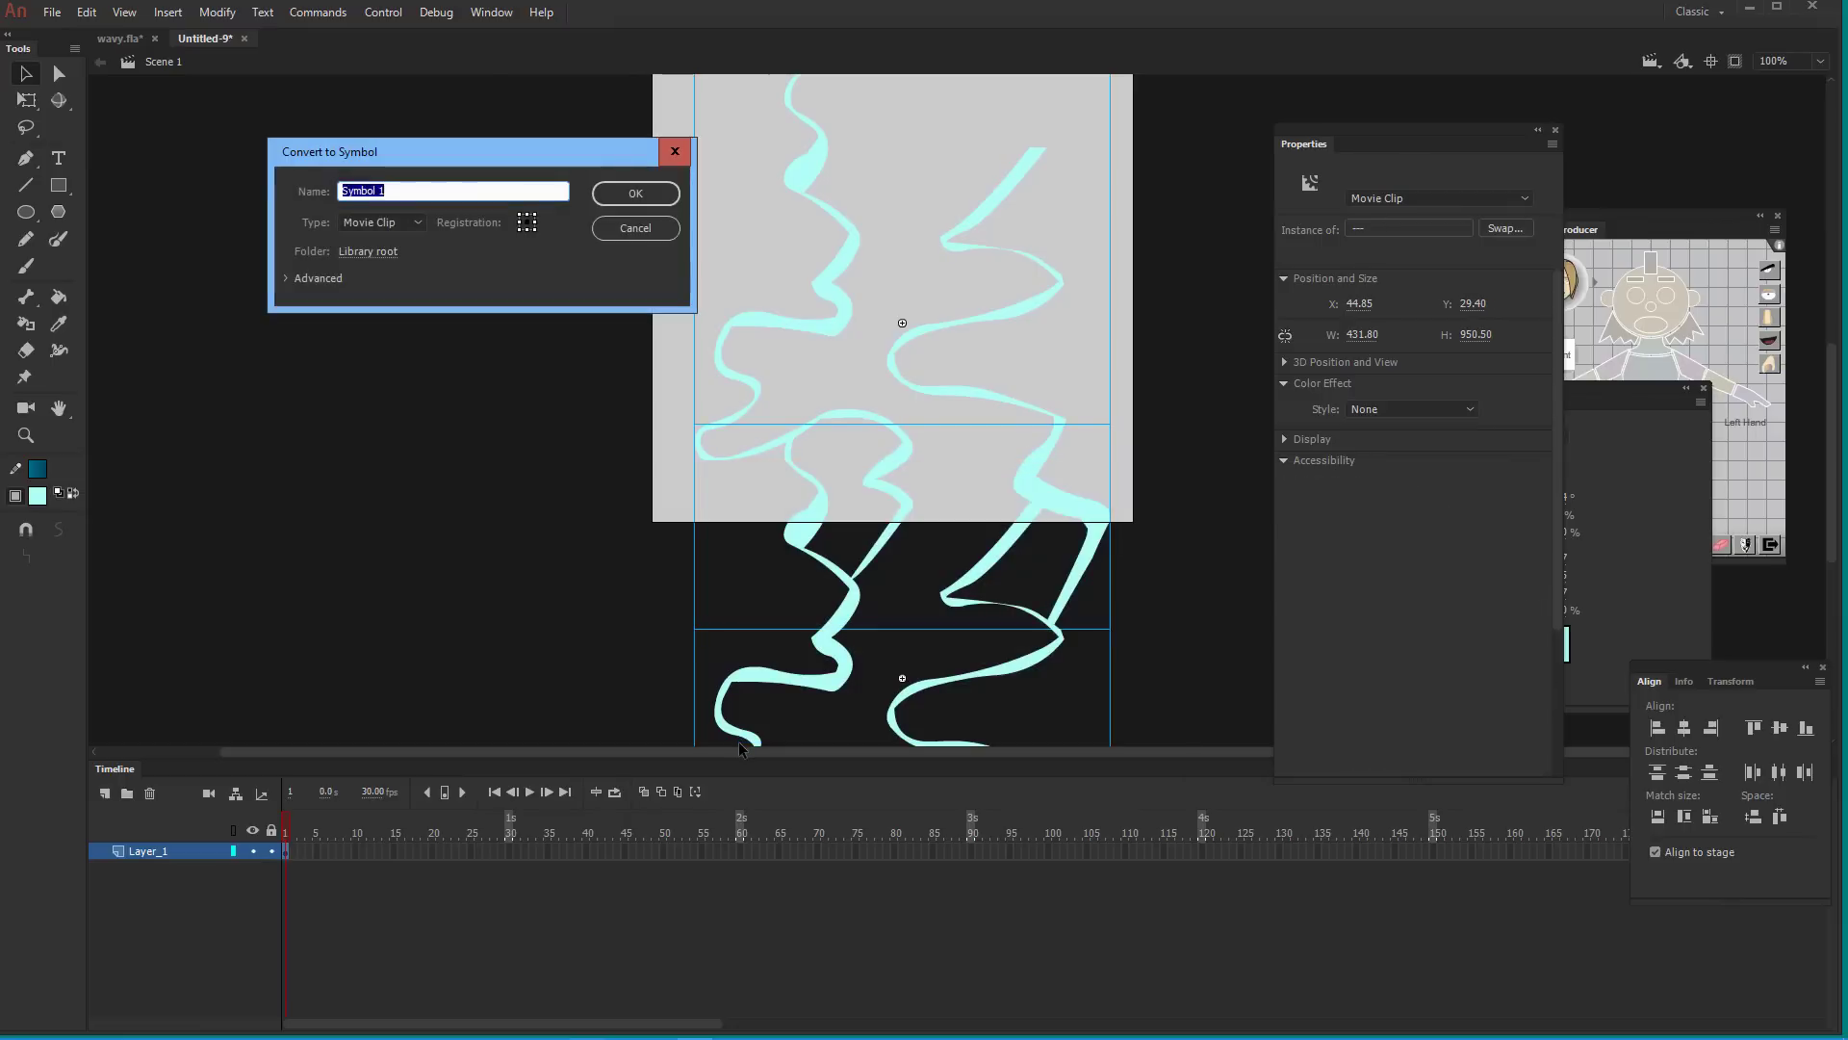
{"action": "type", "text": "foam"}
{"action": "left_click", "coordinate": [1026, 402]}
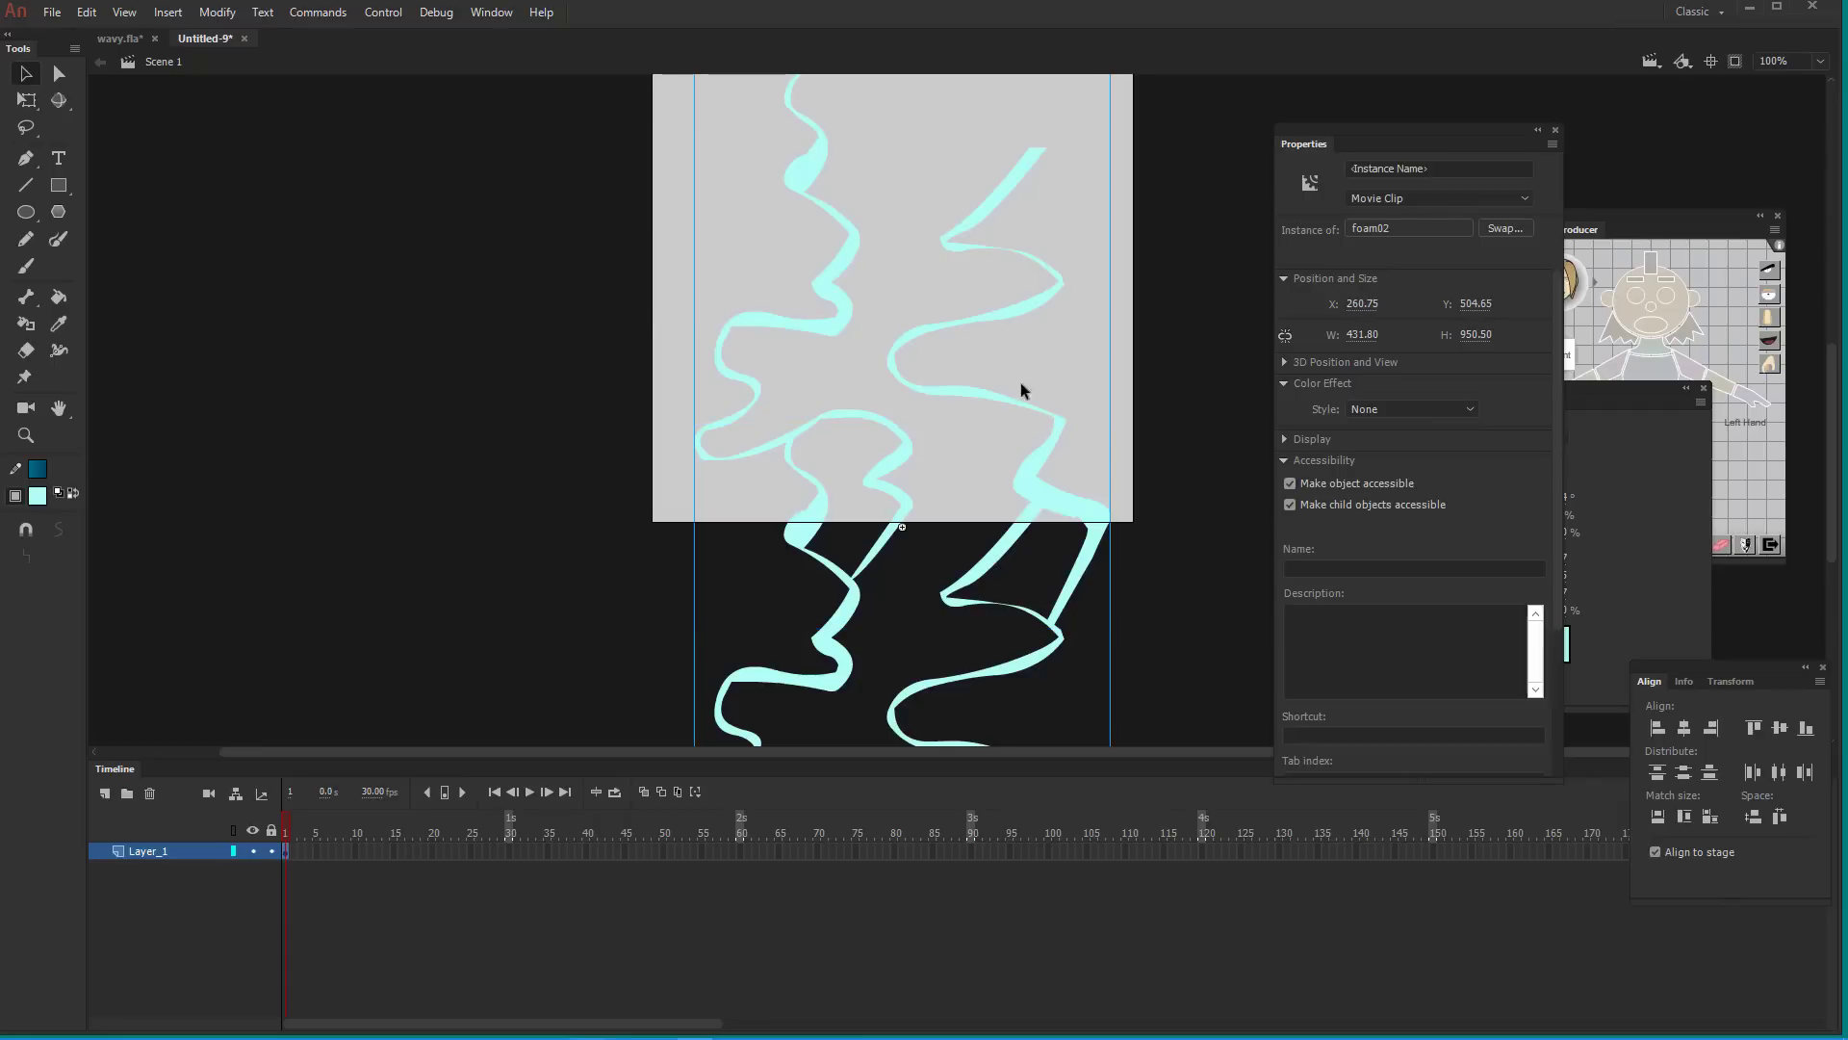
Position foam02 over the stage at about X 267, Y 393, with its streaks running past the upper and lower edges
{"action": "left_click_drag", "start_coordinate": [996, 329], "coordinate": [584, 298]}
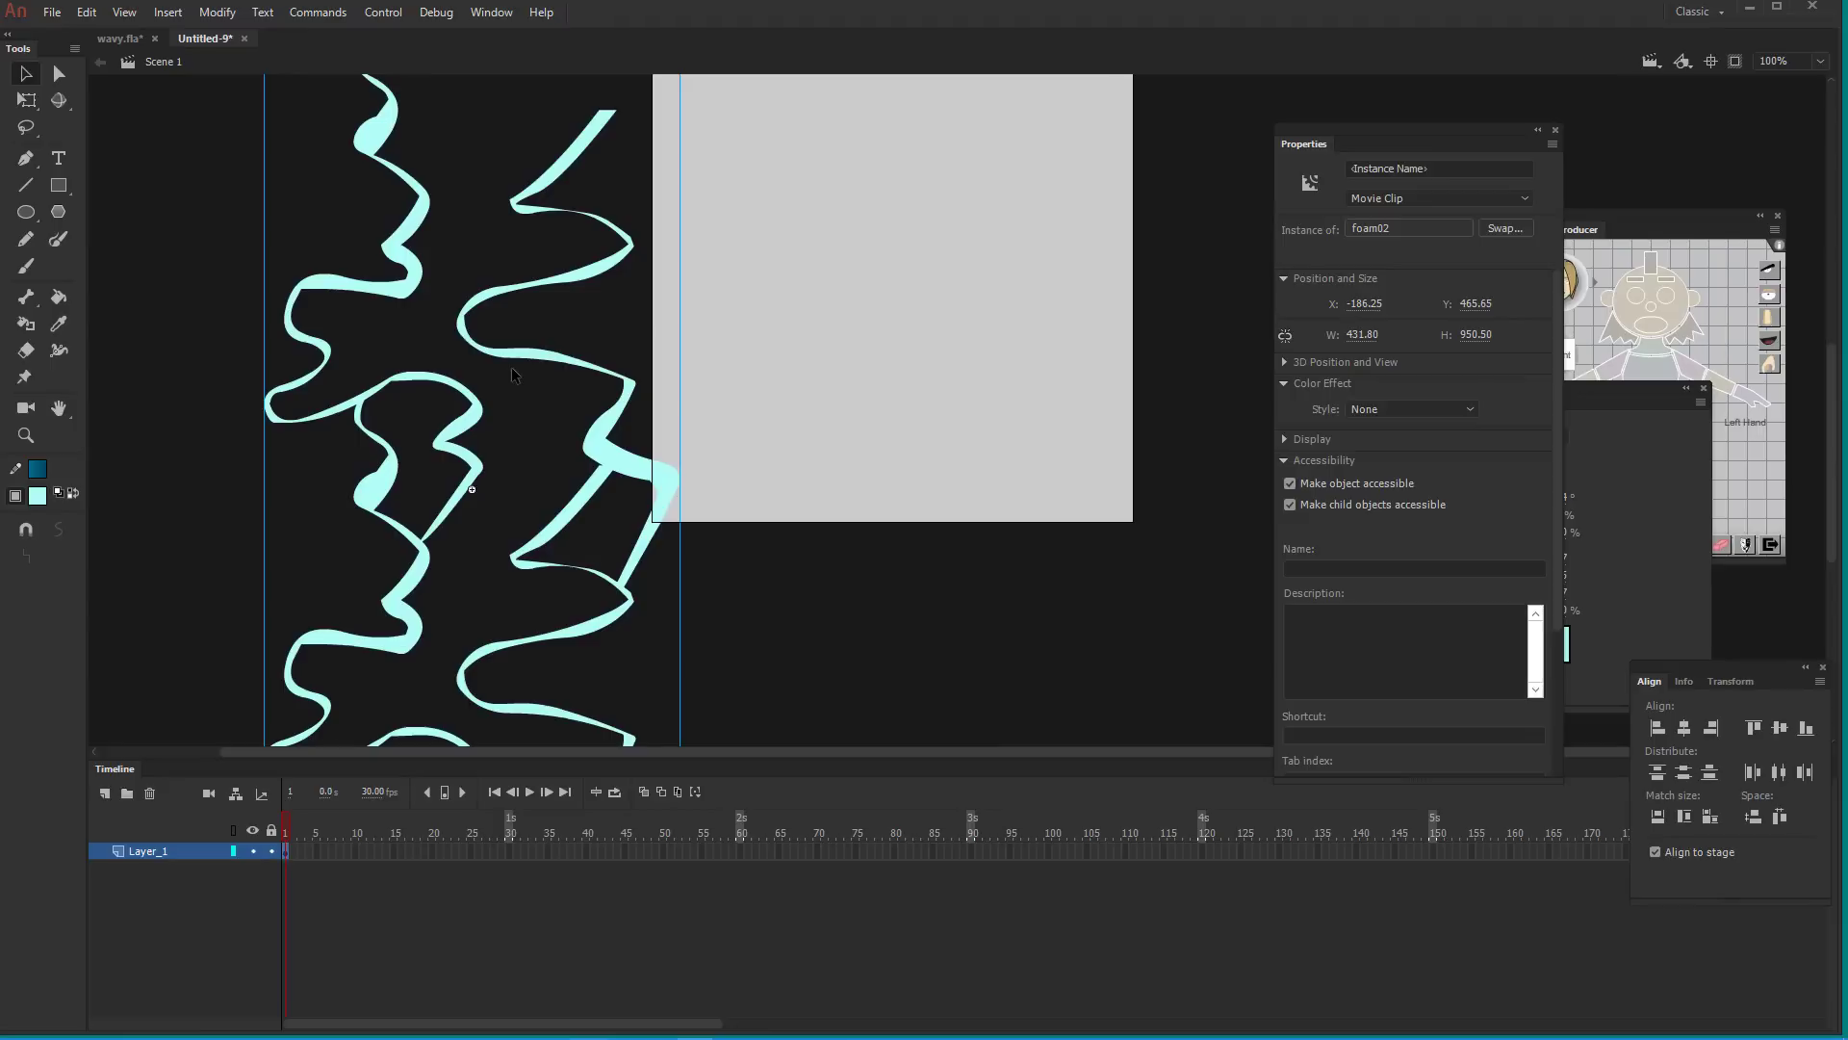
{"action": "left_click_drag", "start_coordinate": [587, 266], "coordinate": [1009, 256]}
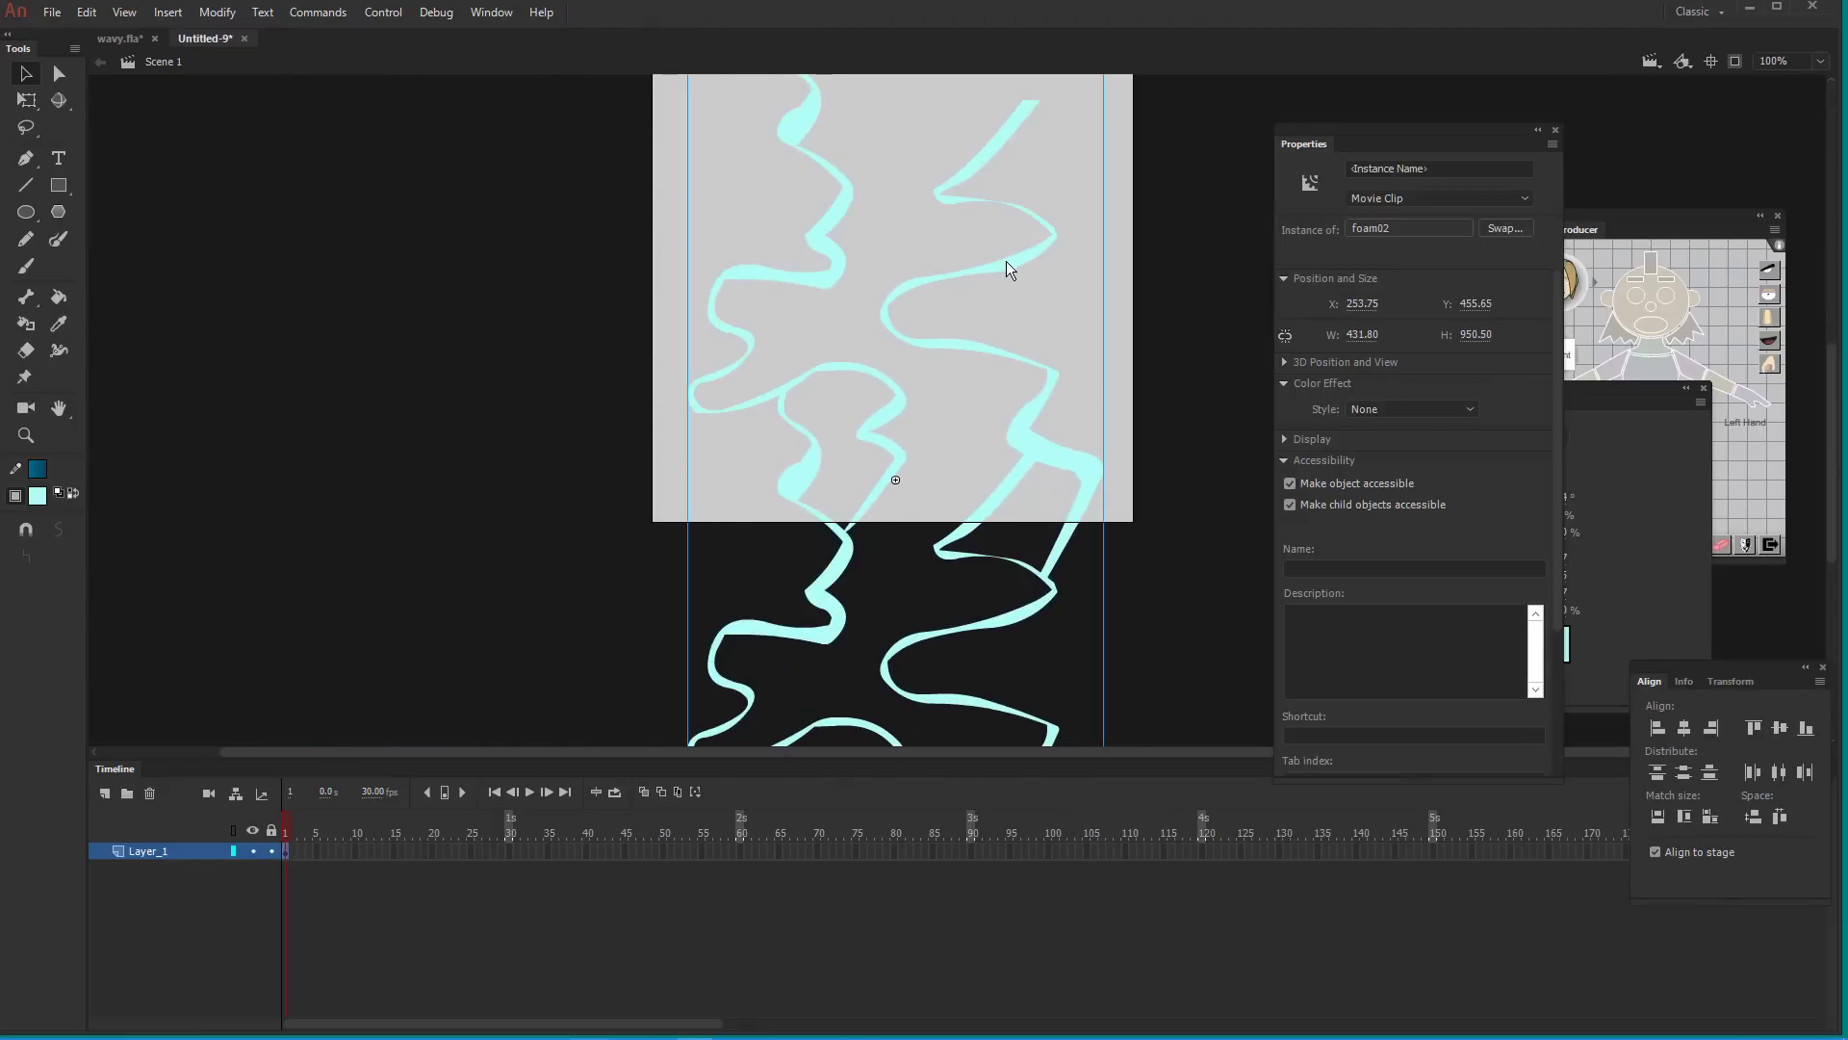
{"action": "right_click", "coordinate": [1006, 261]}
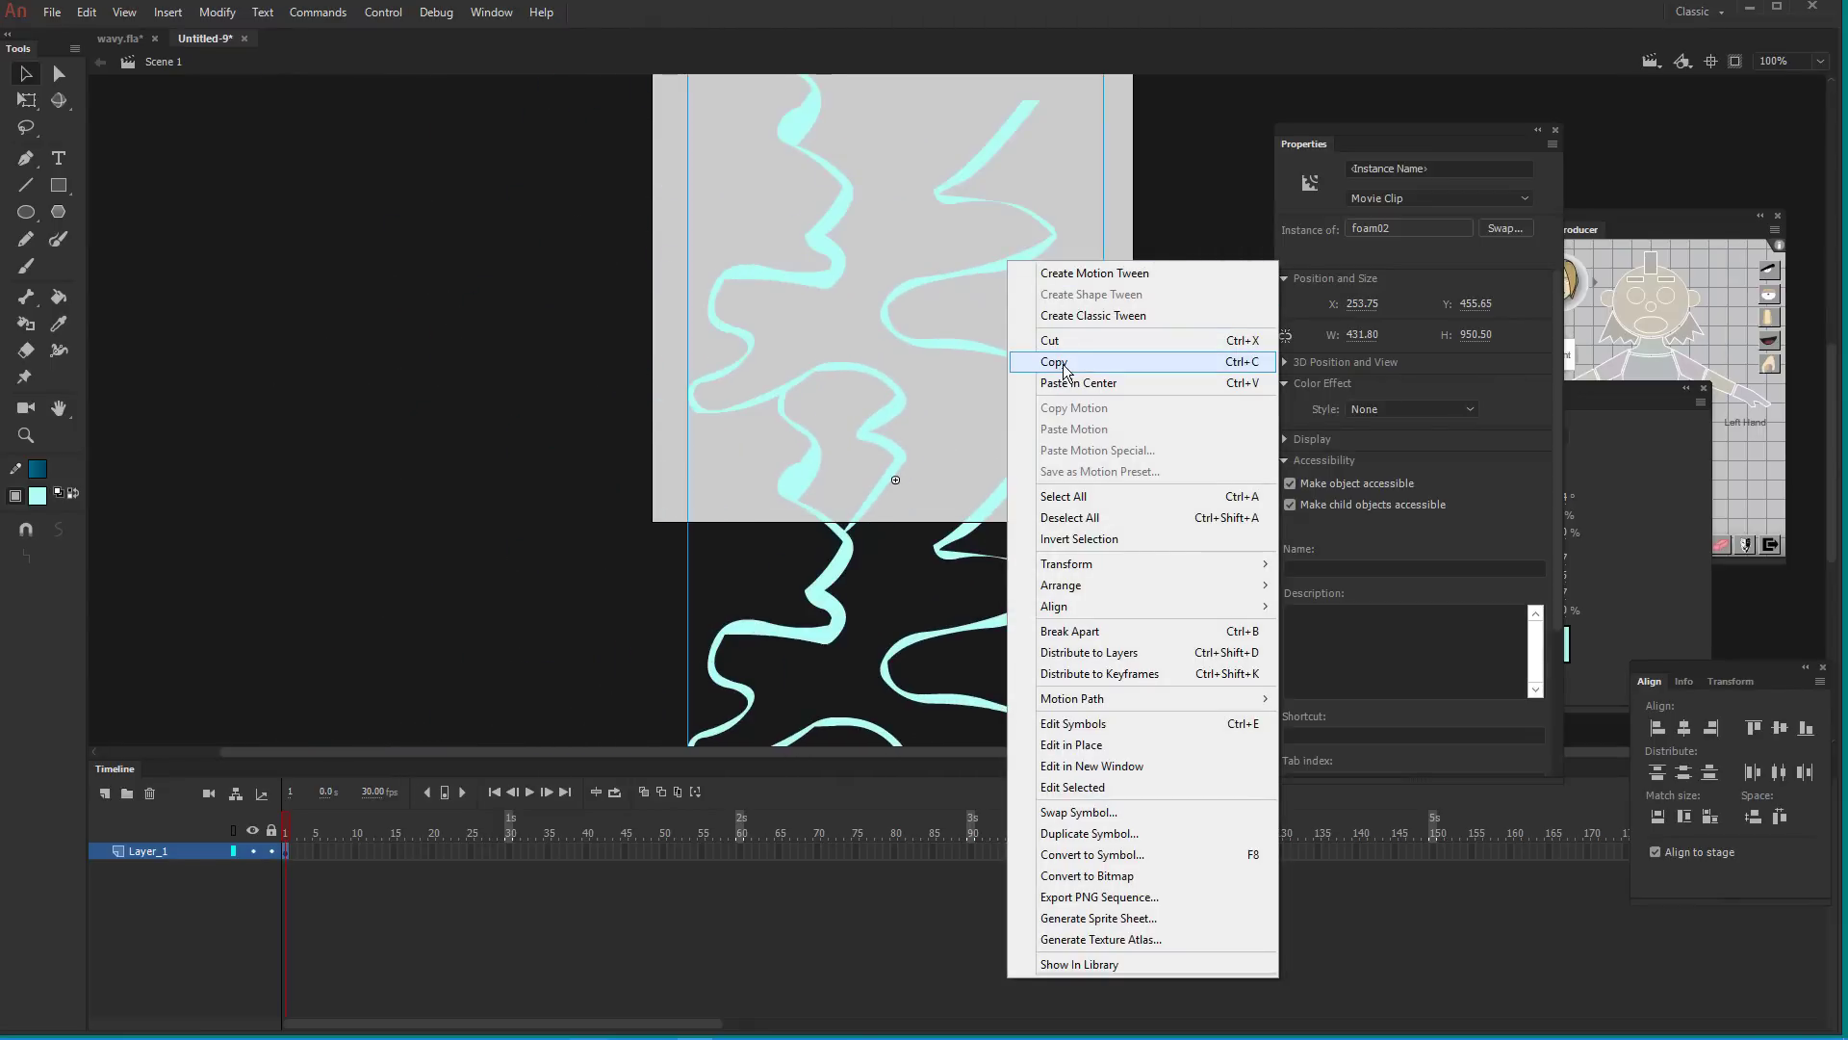
{"action": "left_click", "coordinate": [942, 358]}
{"action": "mouse_move", "coordinate": [941, 355]}
{"action": "left_mouse_down"}
{"action": "mouse_move", "coordinate": [998, 454]}
{"action": "mouse_move", "coordinate": [944, 385]}
{"action": "left_mouse_up"}
{"action": "scroll", "coordinate": [1160, 434], "scroll_direction": "up", "scroll_amount": 5}
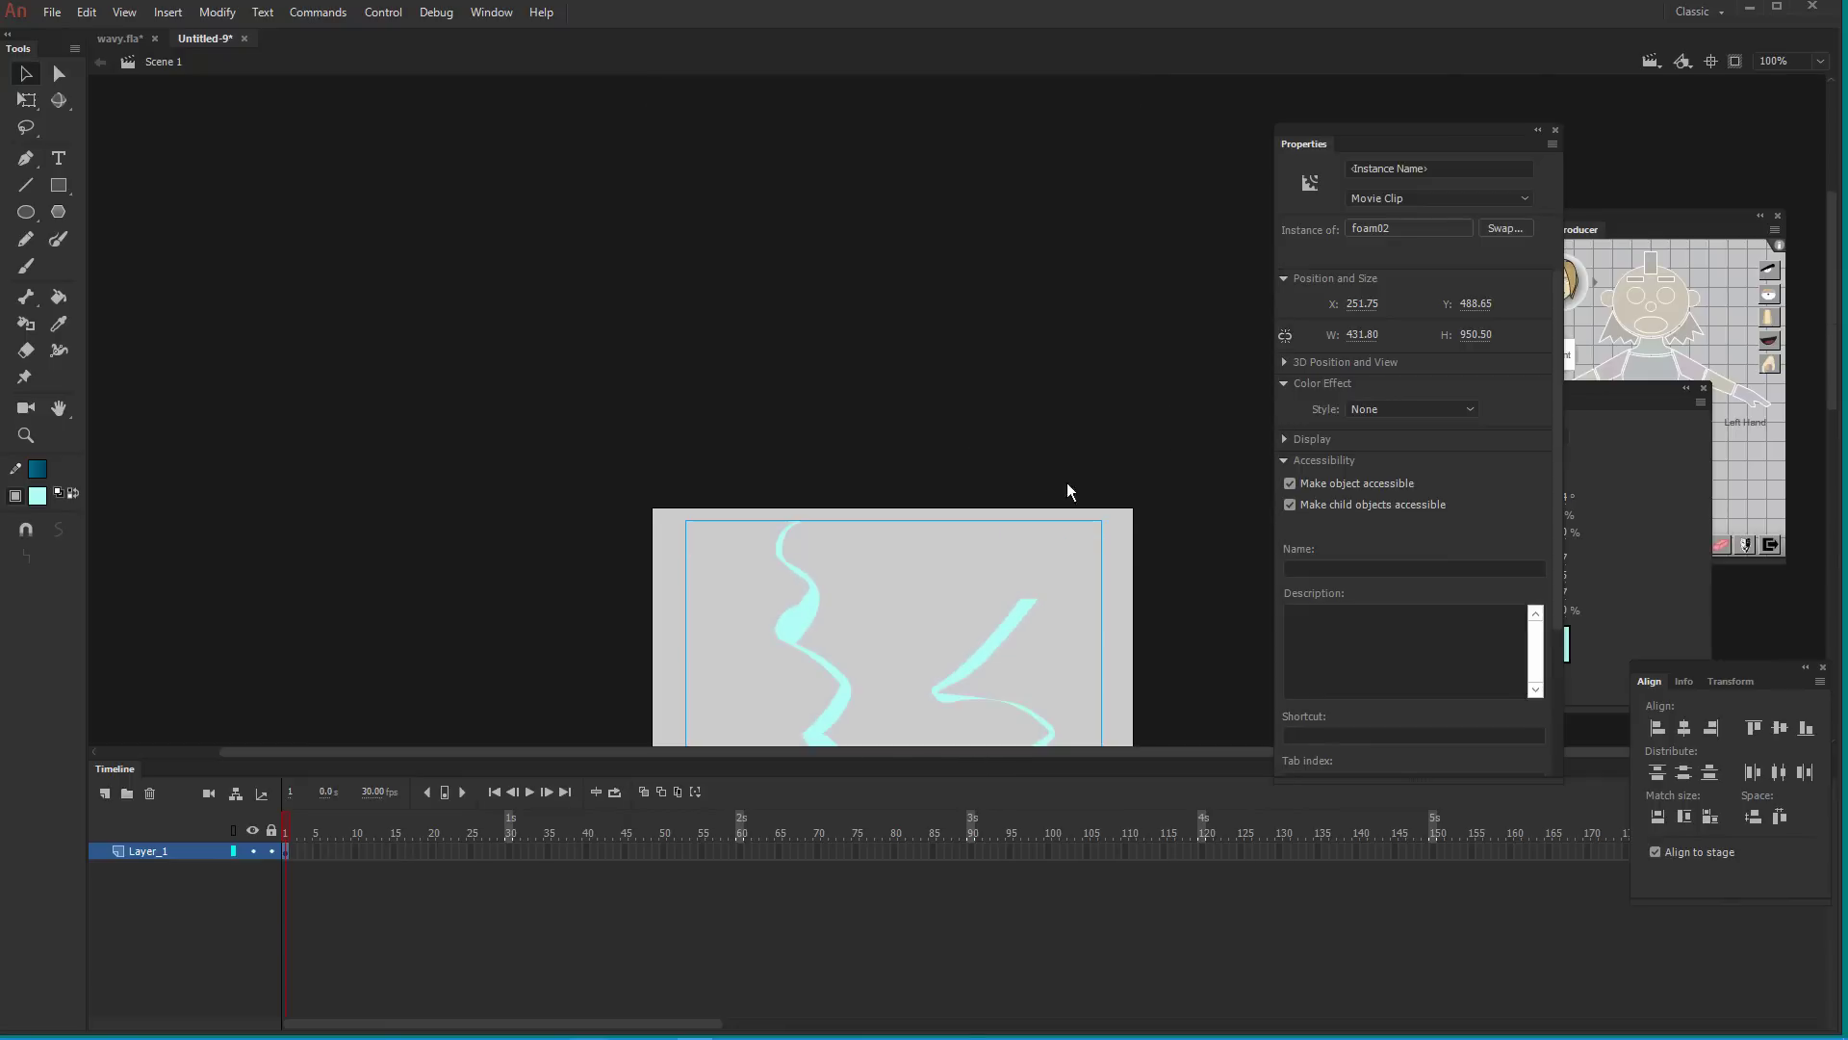
{"action": "scroll", "coordinate": [1061, 487], "scroll_direction": "down", "scroll_amount": 2}
{"action": "scroll", "coordinate": [1184, 439], "scroll_direction": "up", "scroll_amount": 2}
{"action": "scroll", "coordinate": [1176, 481], "scroll_direction": "down", "scroll_amount": 4}
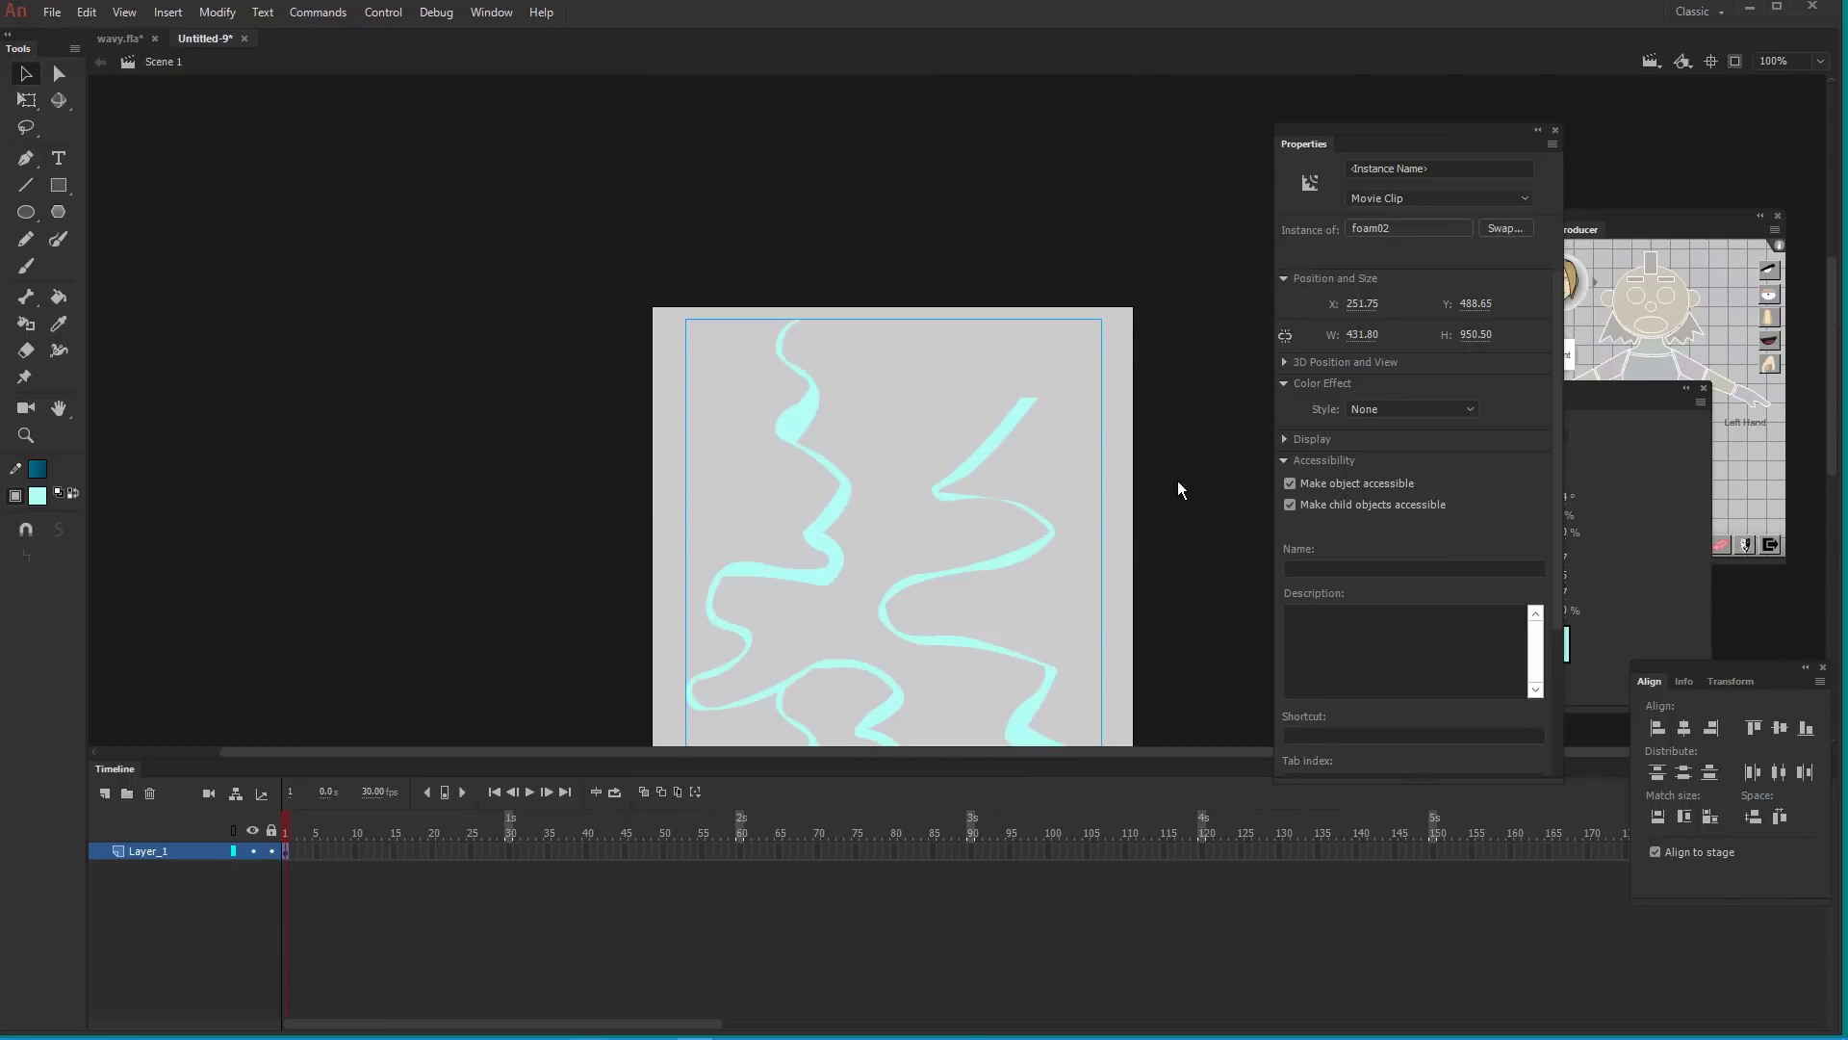
{"action": "left_click_drag", "start_coordinate": [978, 247], "coordinate": [986, 175]}
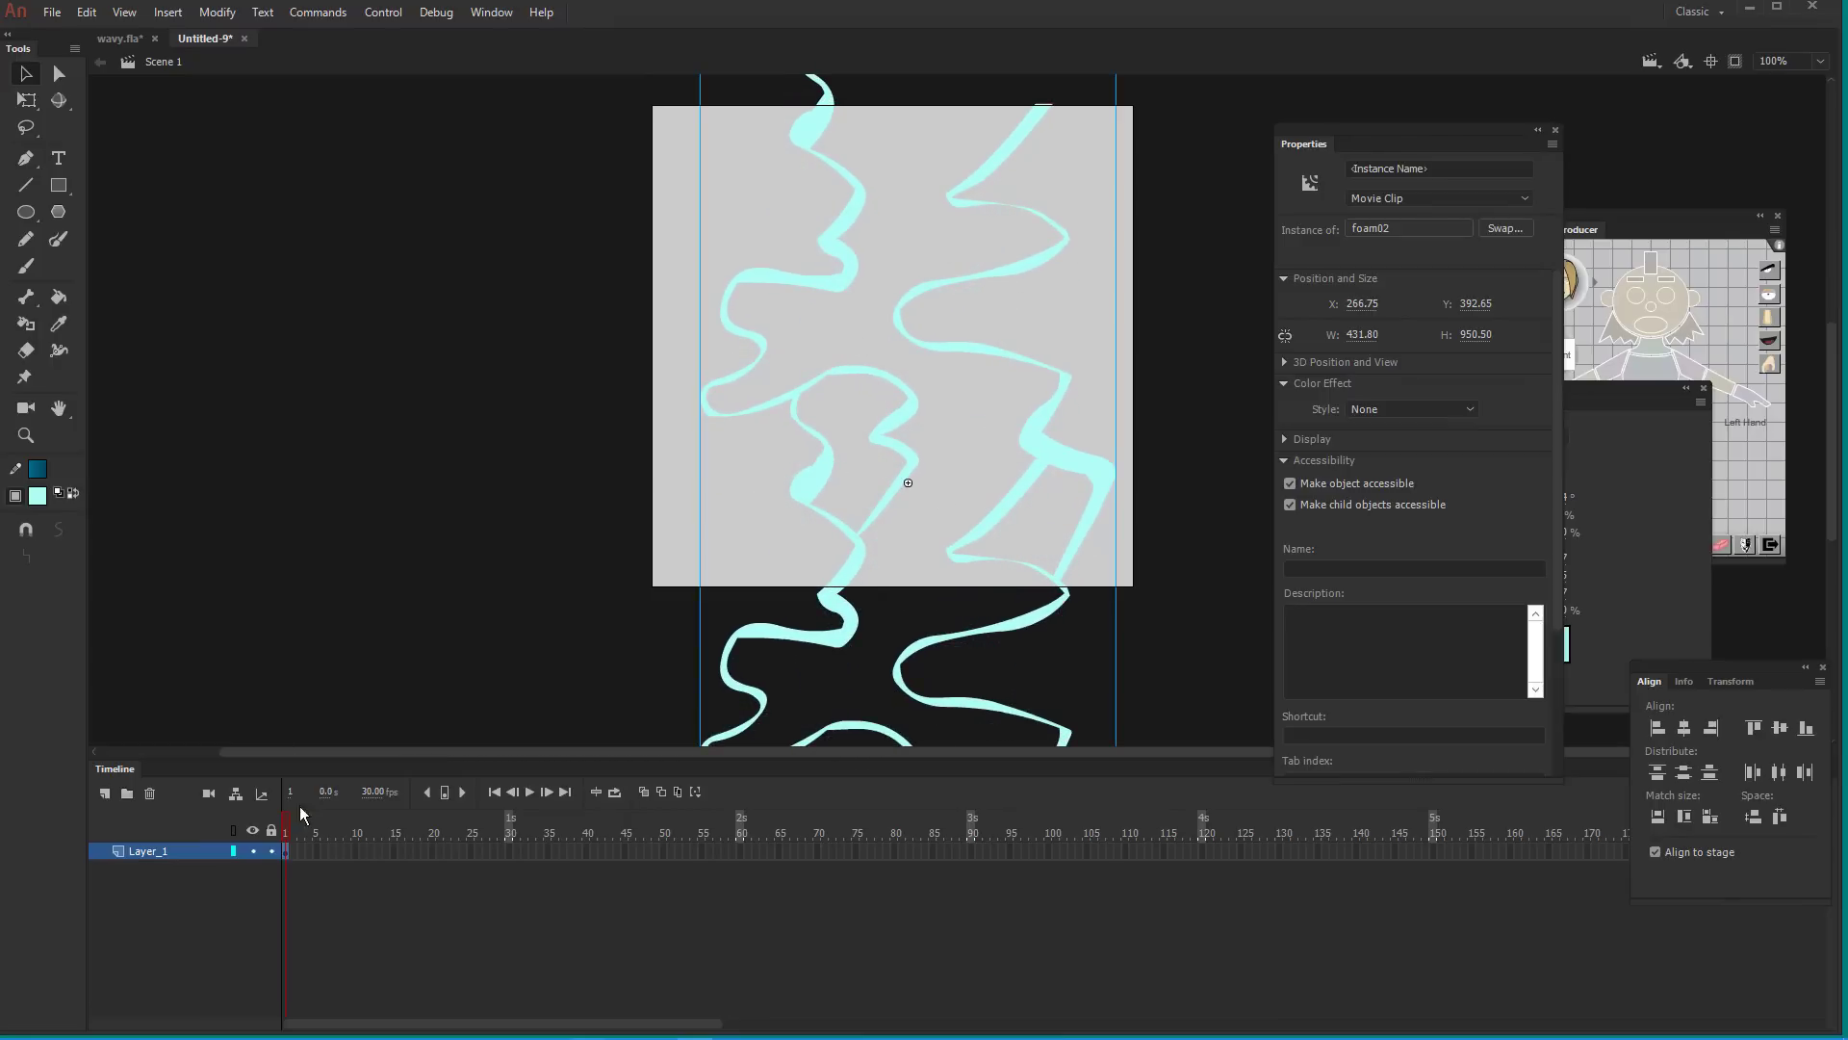
Insert a keyframe at frame 30 of Layer_1 and turn on onion skinning to show the preceding frames
{"action": "right_click", "coordinate": [510, 851]}
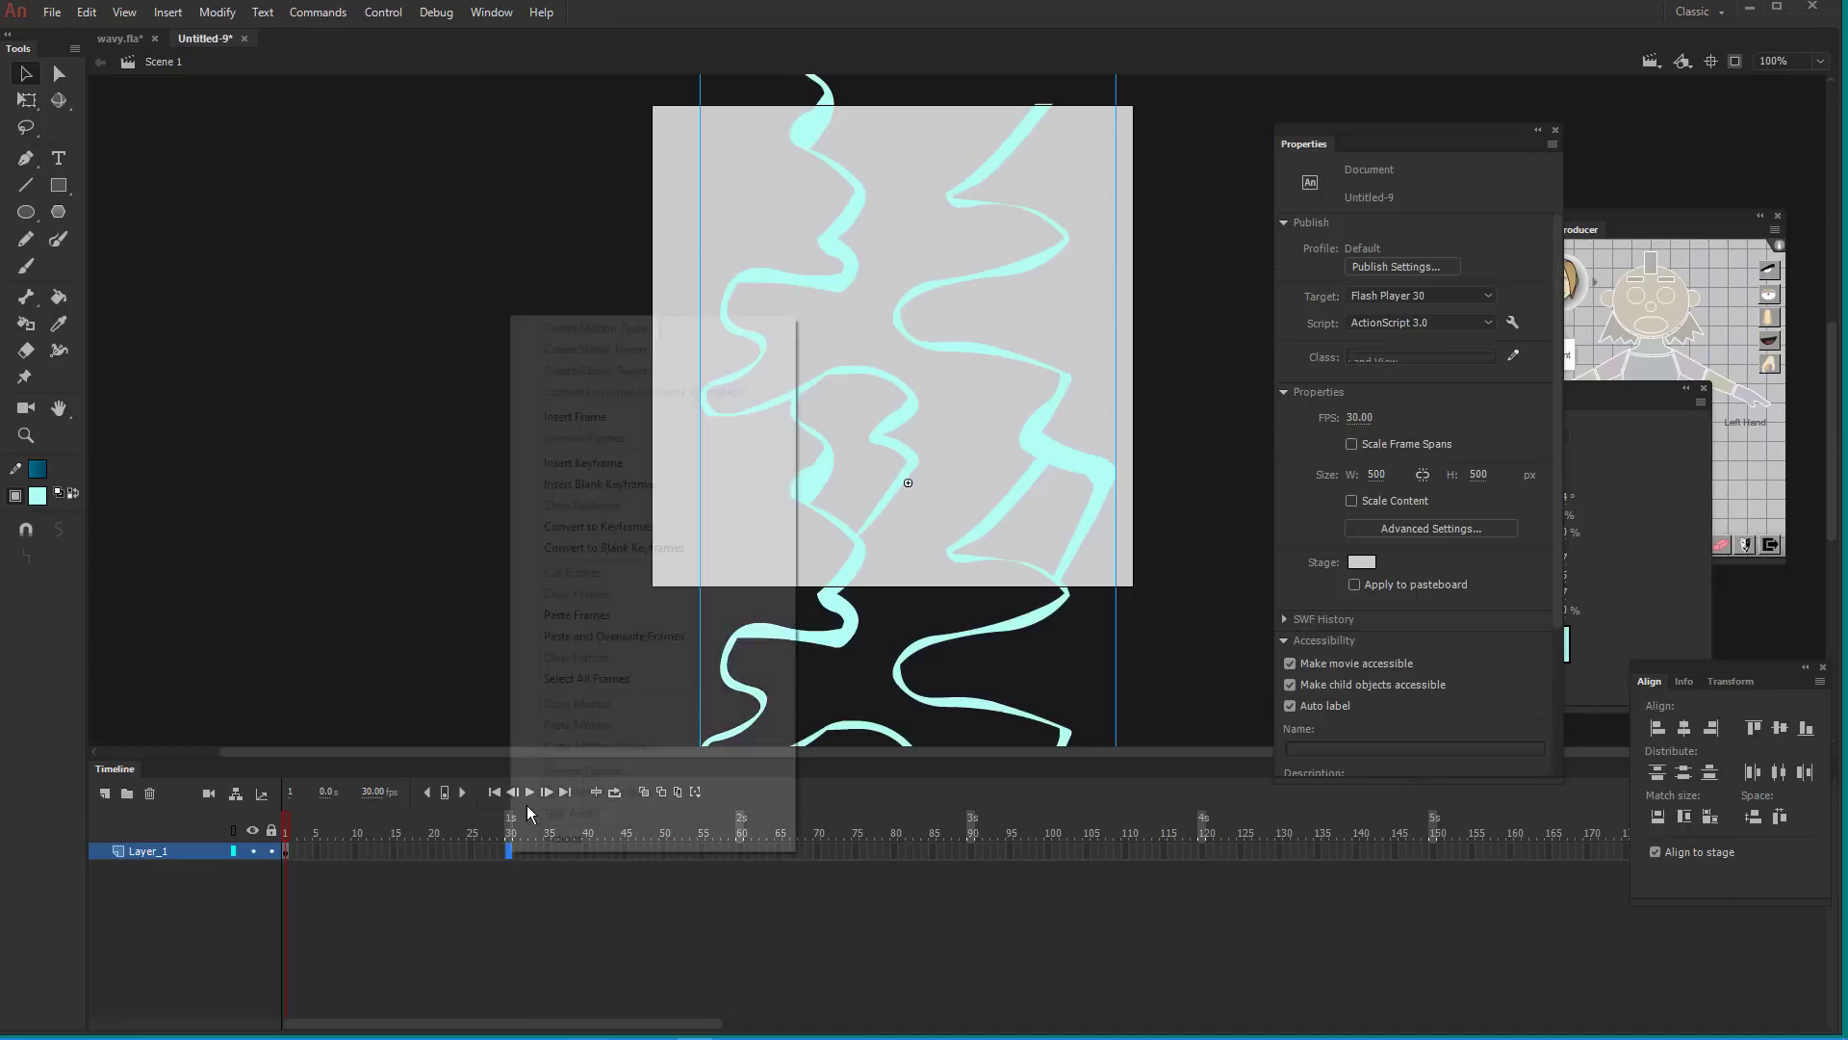
{"action": "left_click", "coordinate": [628, 464]}
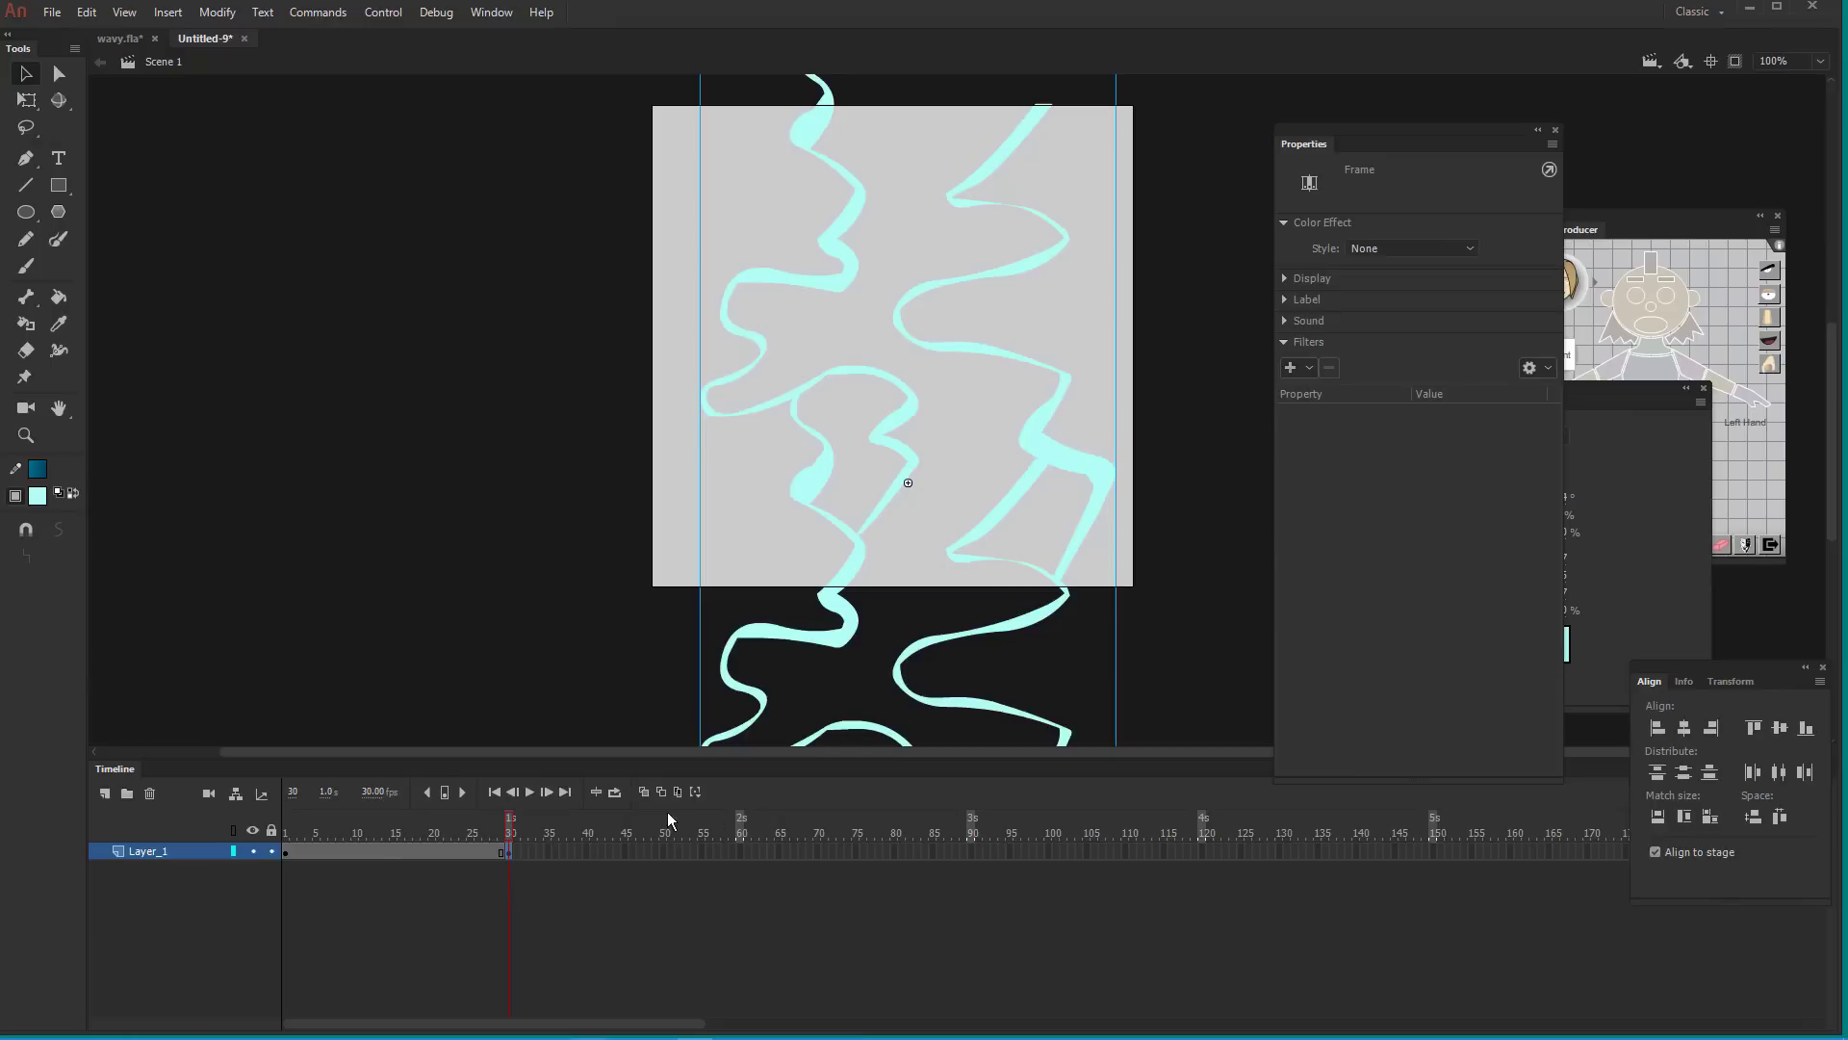
{"action": "left_click", "coordinate": [645, 793]}
{"action": "left_click_drag", "start_coordinate": [497, 832], "coordinate": [494, 832]}
At frame 30, move foam02 straight up to Y 23.70, matching the onion-skinned streaks, and turn off onion skinning
{"action": "mouse_move", "coordinate": [856, 631]}
{"action": "left_mouse_down"}
{"action": "mouse_move", "coordinate": [867, 403]}
{"action": "mouse_move", "coordinate": [915, 279]}
{"action": "mouse_move", "coordinate": [916, 360]}
{"action": "left_mouse_up"}
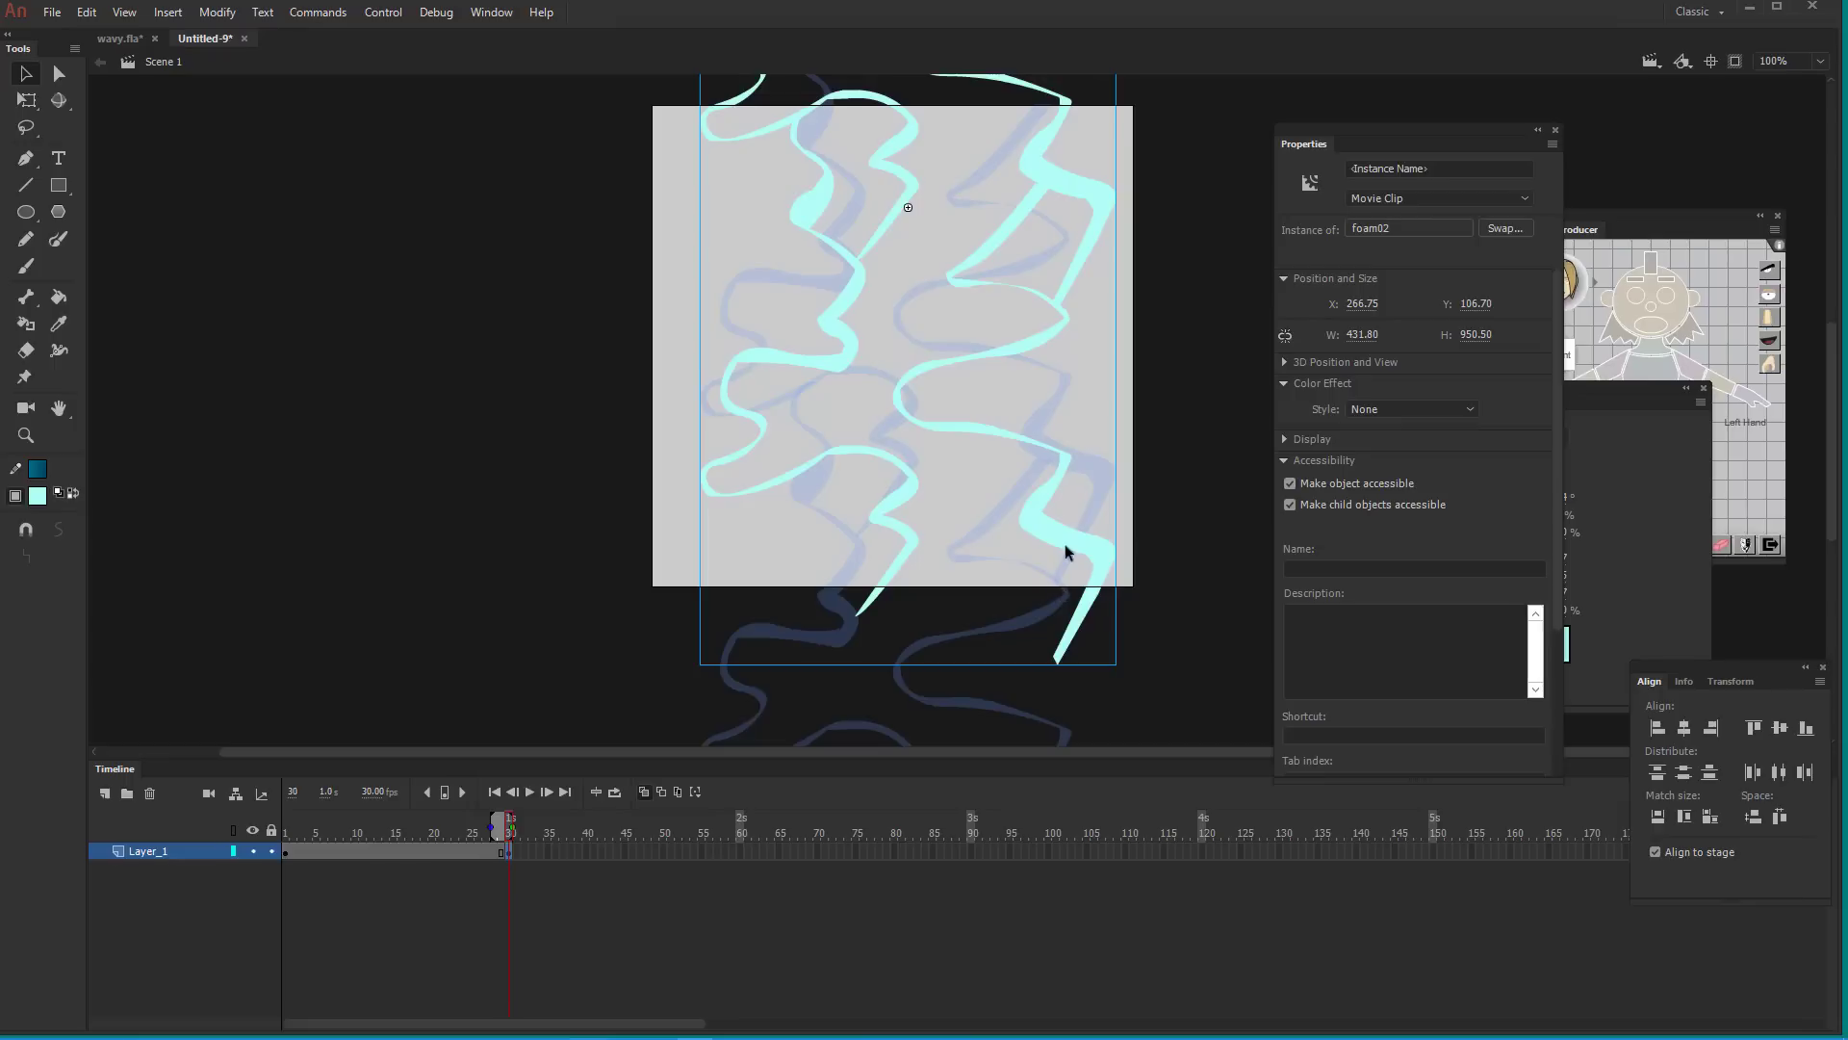
{"action": "left_click_drag", "start_coordinate": [1062, 658], "coordinate": [1086, 572]}
{"action": "key", "text": "Down"}
{"action": "key", "text": "Down"}
{"action": "key", "text": "Down"}
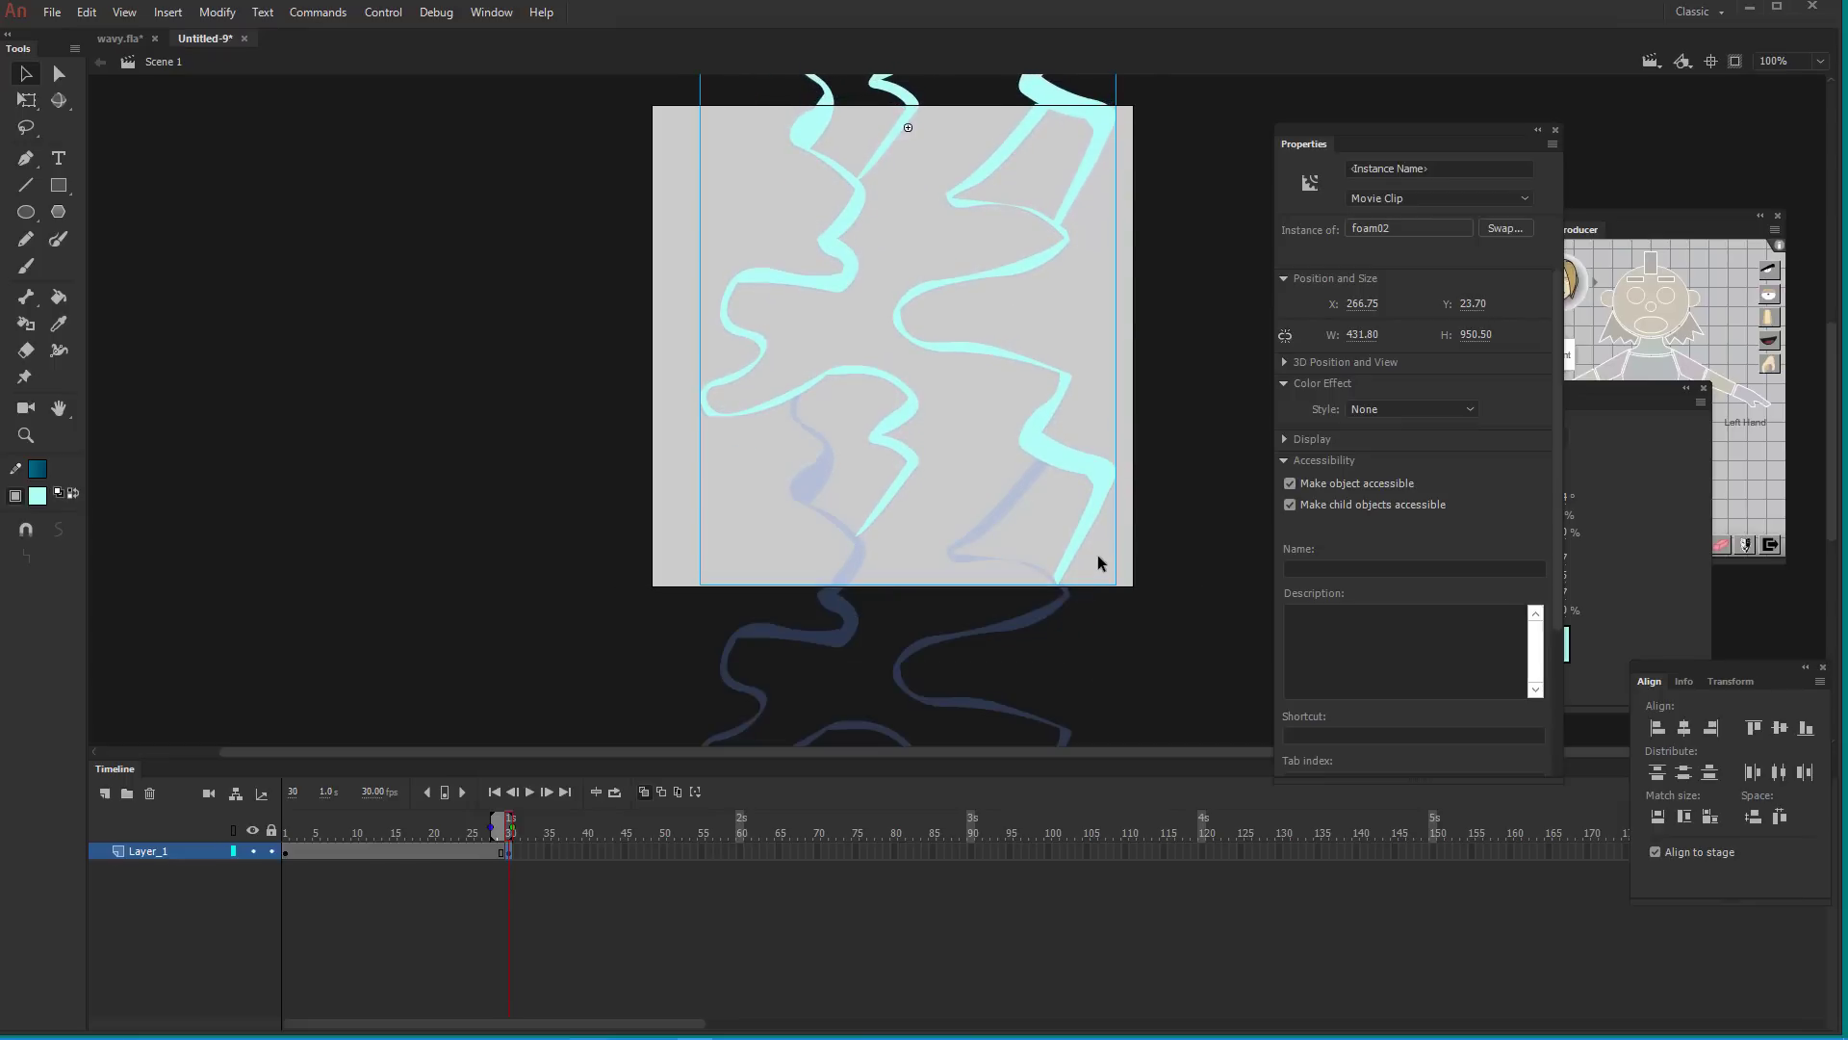
{"action": "left_click", "coordinate": [646, 791]}
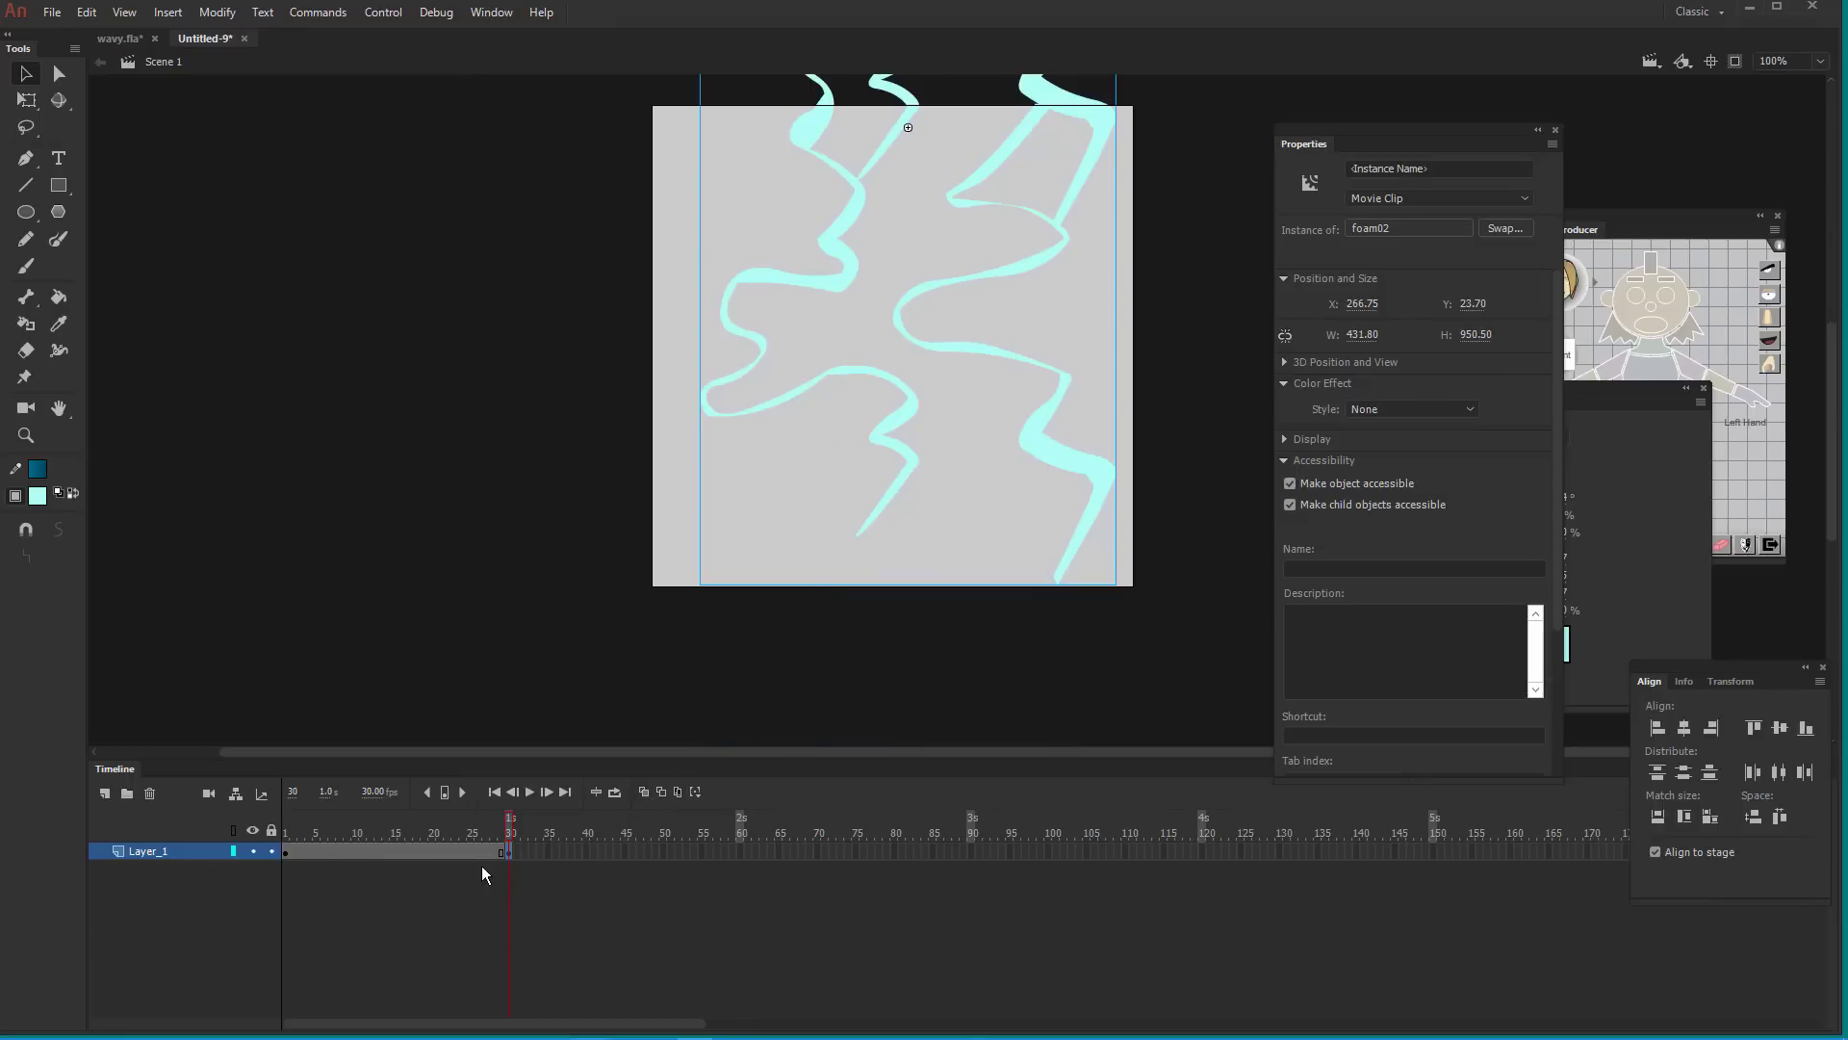
Create a classic tween on Layer_1 between the foam02 keyframes at frames 1 and 30
{"action": "left_click", "coordinate": [286, 822]}
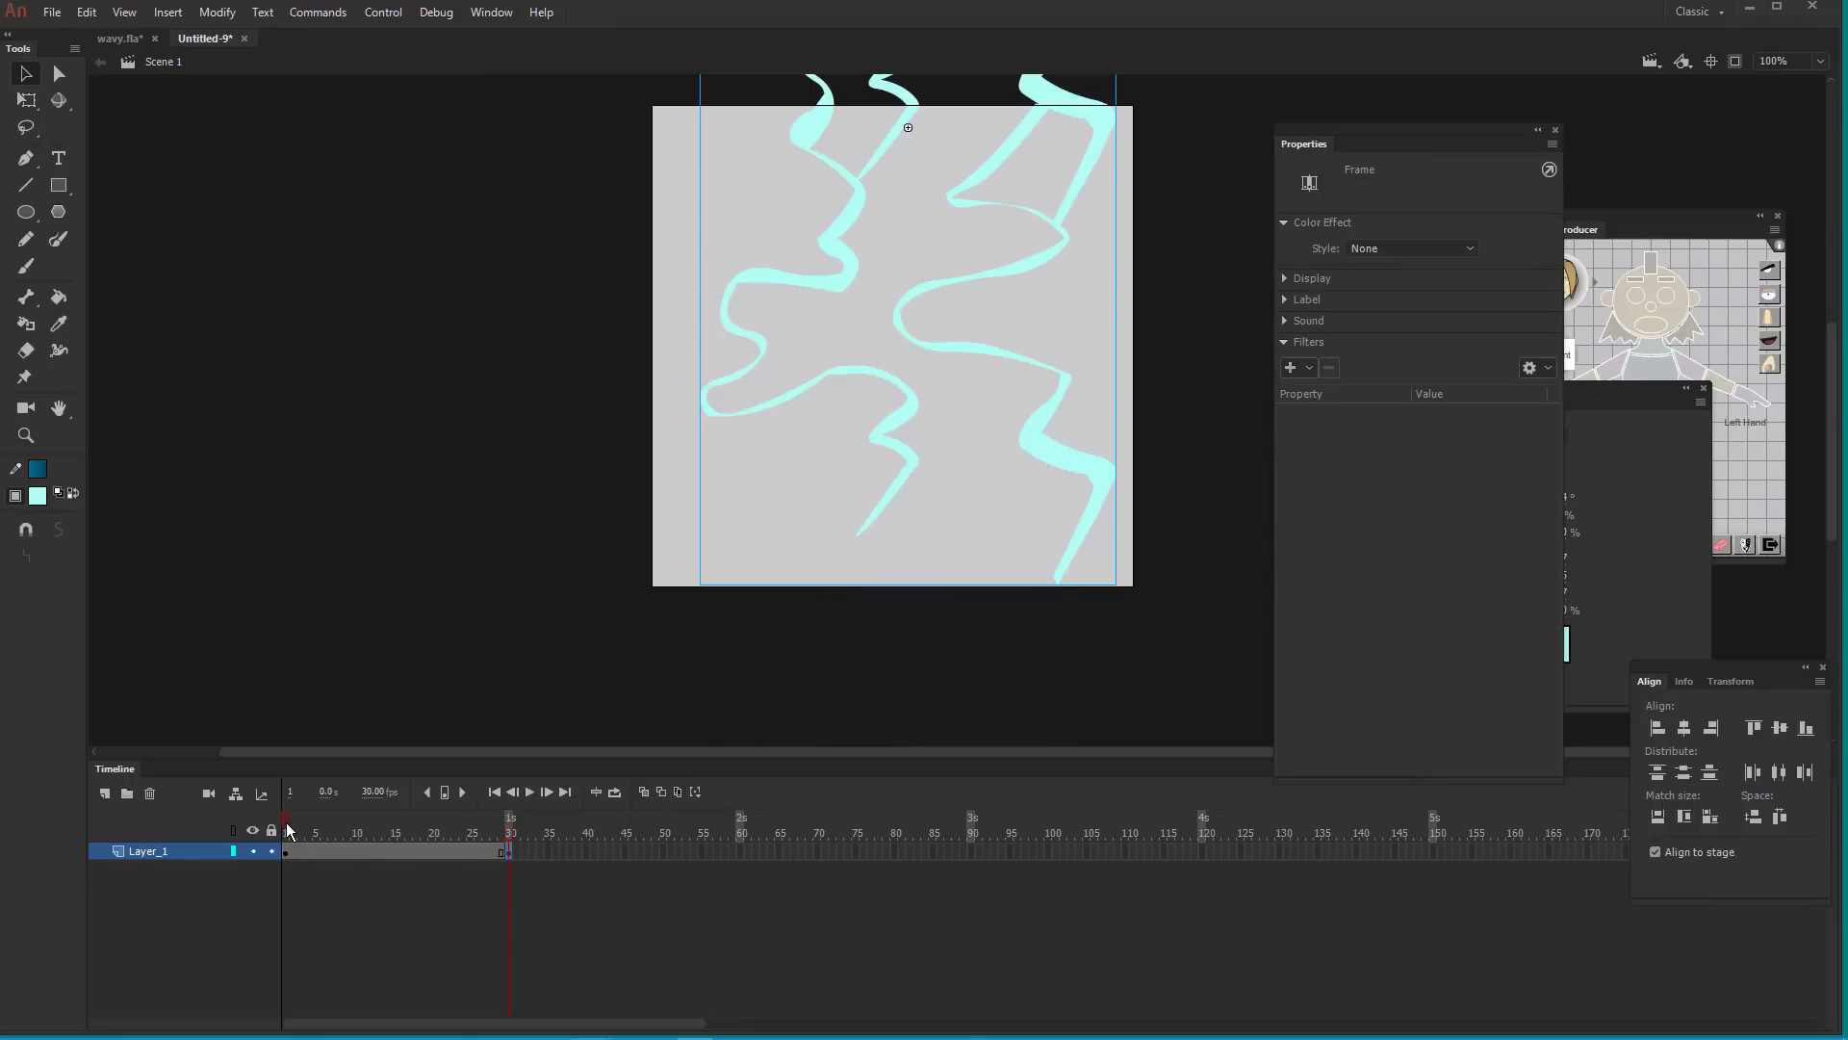
{"action": "left_click", "coordinate": [510, 822]}
{"action": "right_click", "coordinate": [375, 851]}
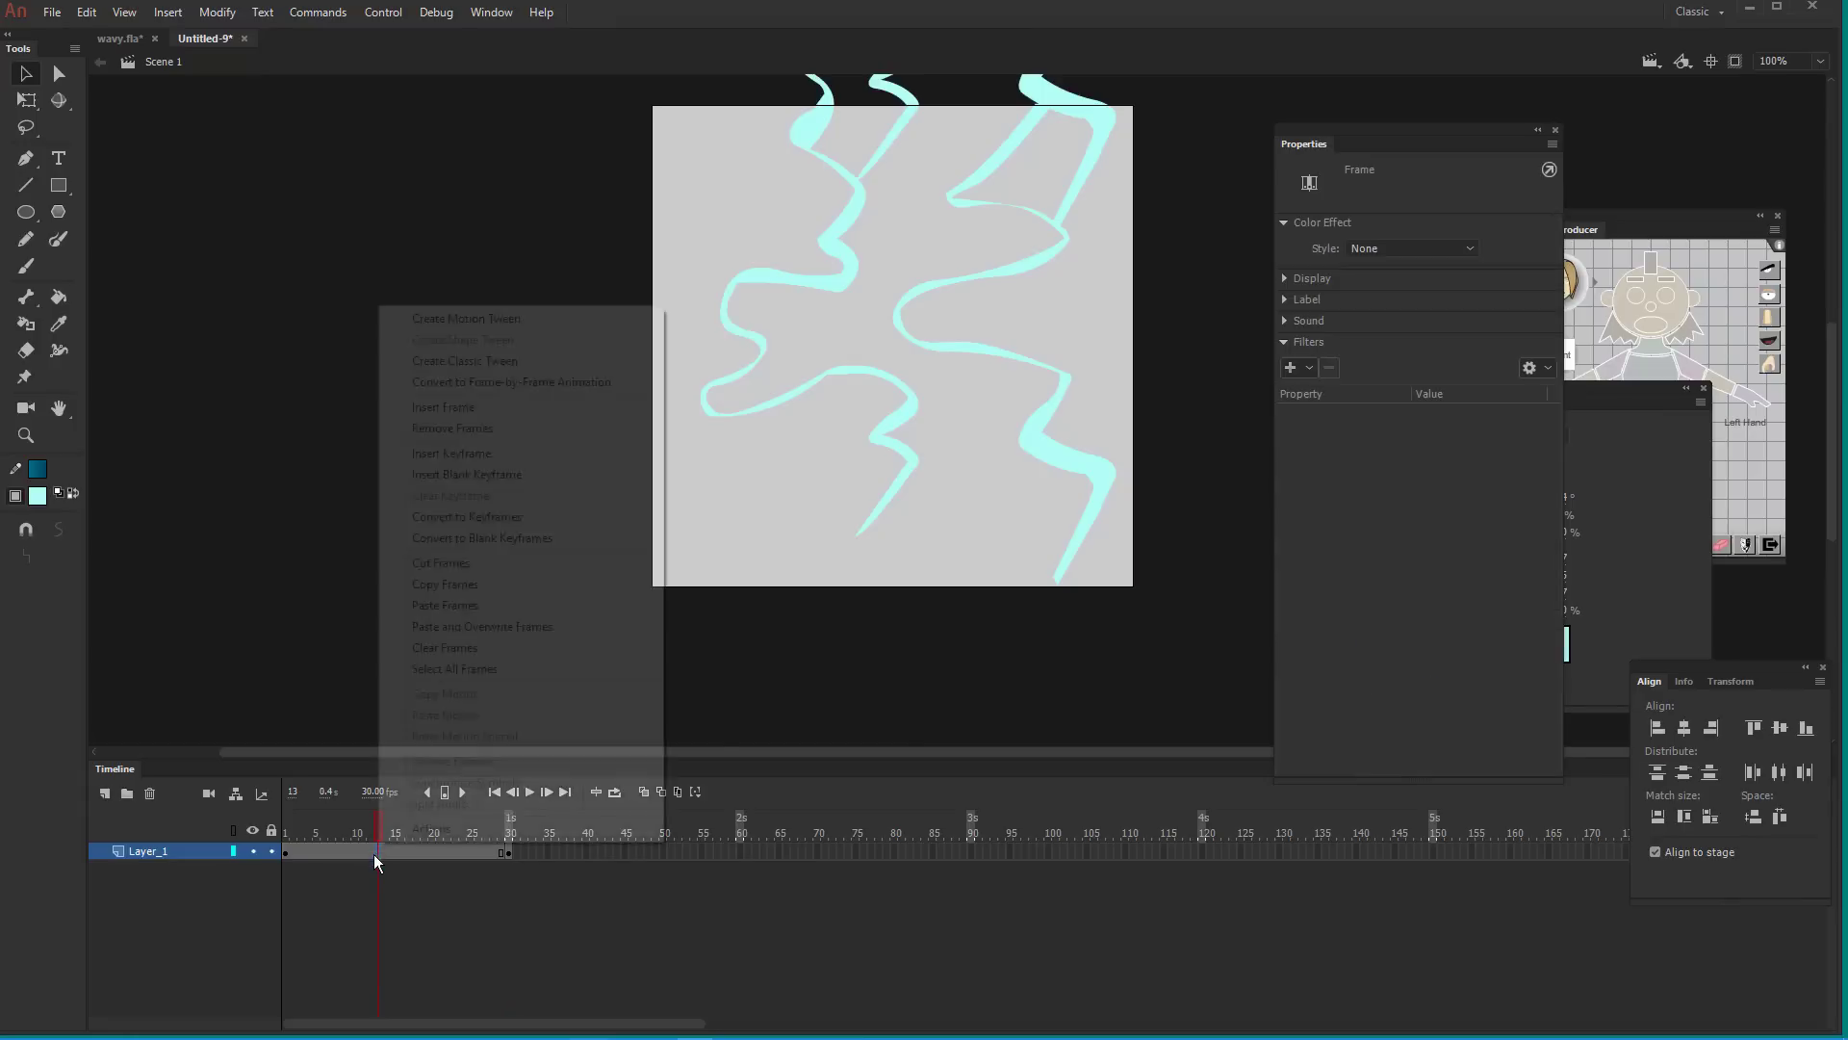
{"action": "left_click", "coordinate": [465, 361]}
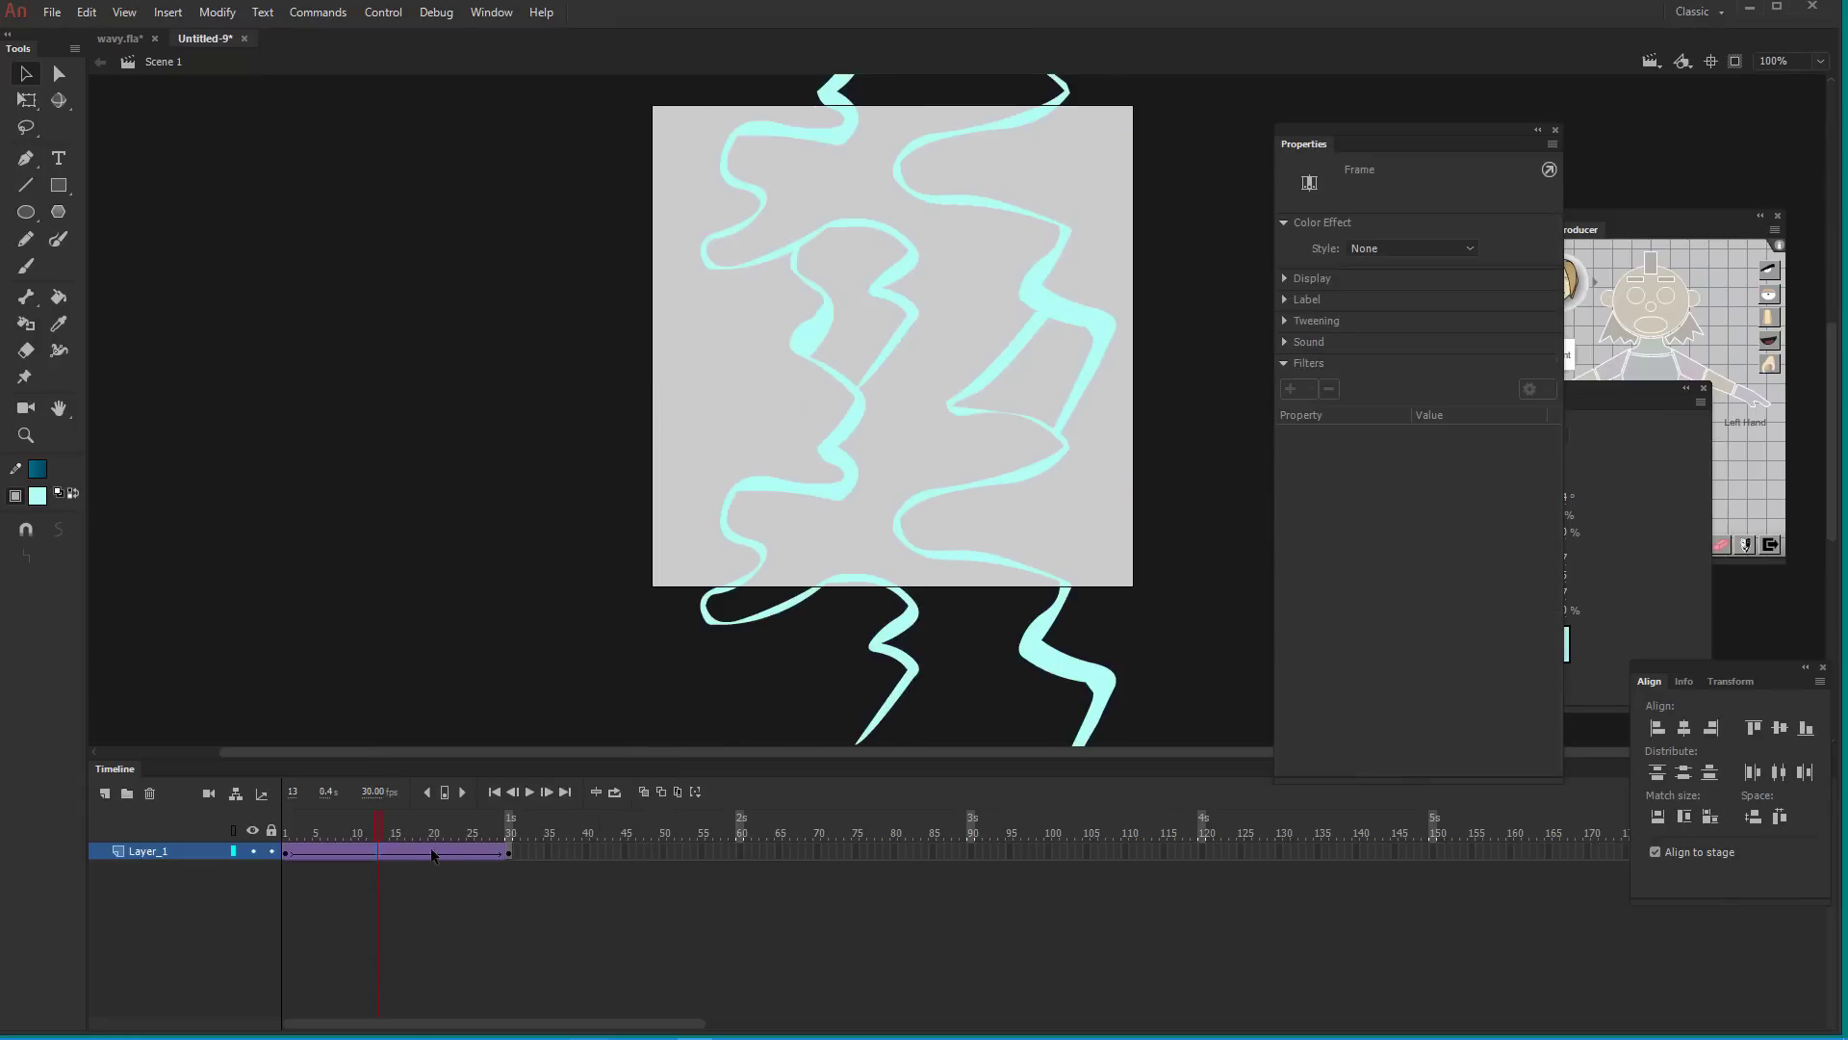
Scrub through frames 1 to 30 in both directions to compare the start and end positions of the foam streaks
{"action": "left_click_drag", "start_coordinate": [379, 822], "coordinate": [514, 797]}
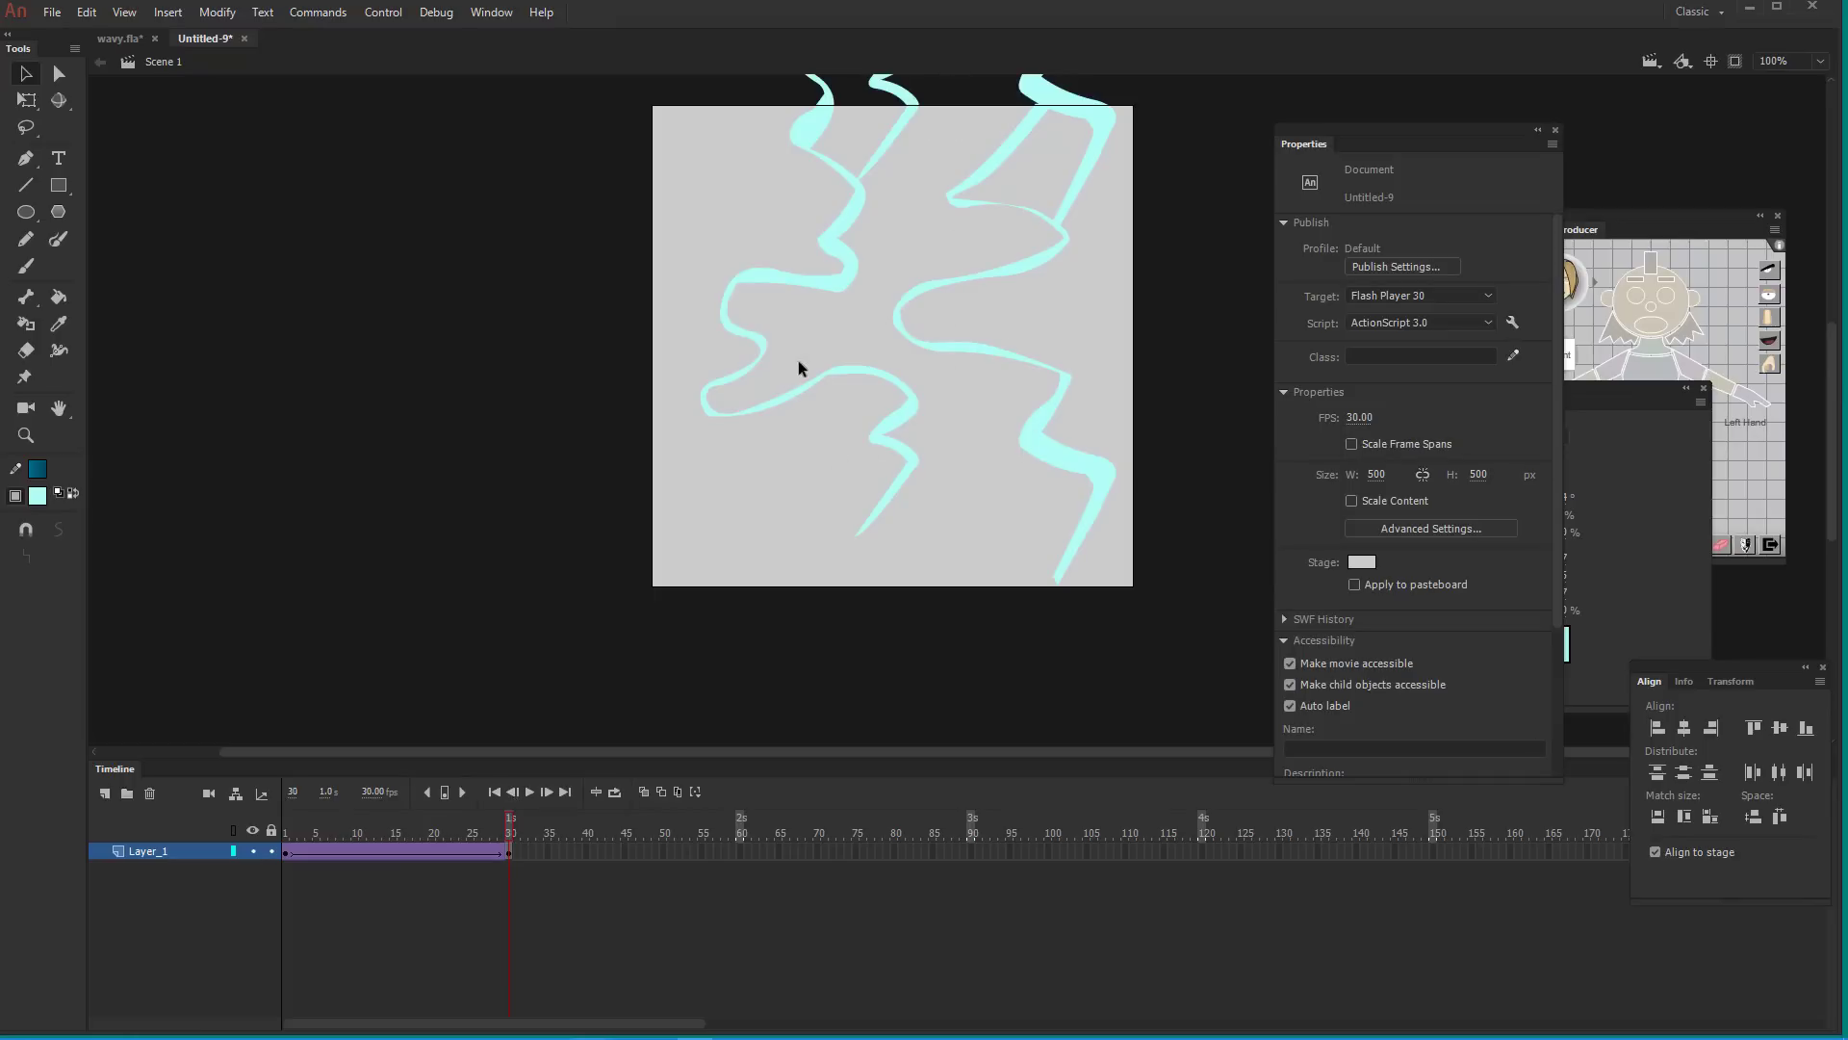
{"action": "left_click_drag", "start_coordinate": [512, 820], "coordinate": [286, 832]}
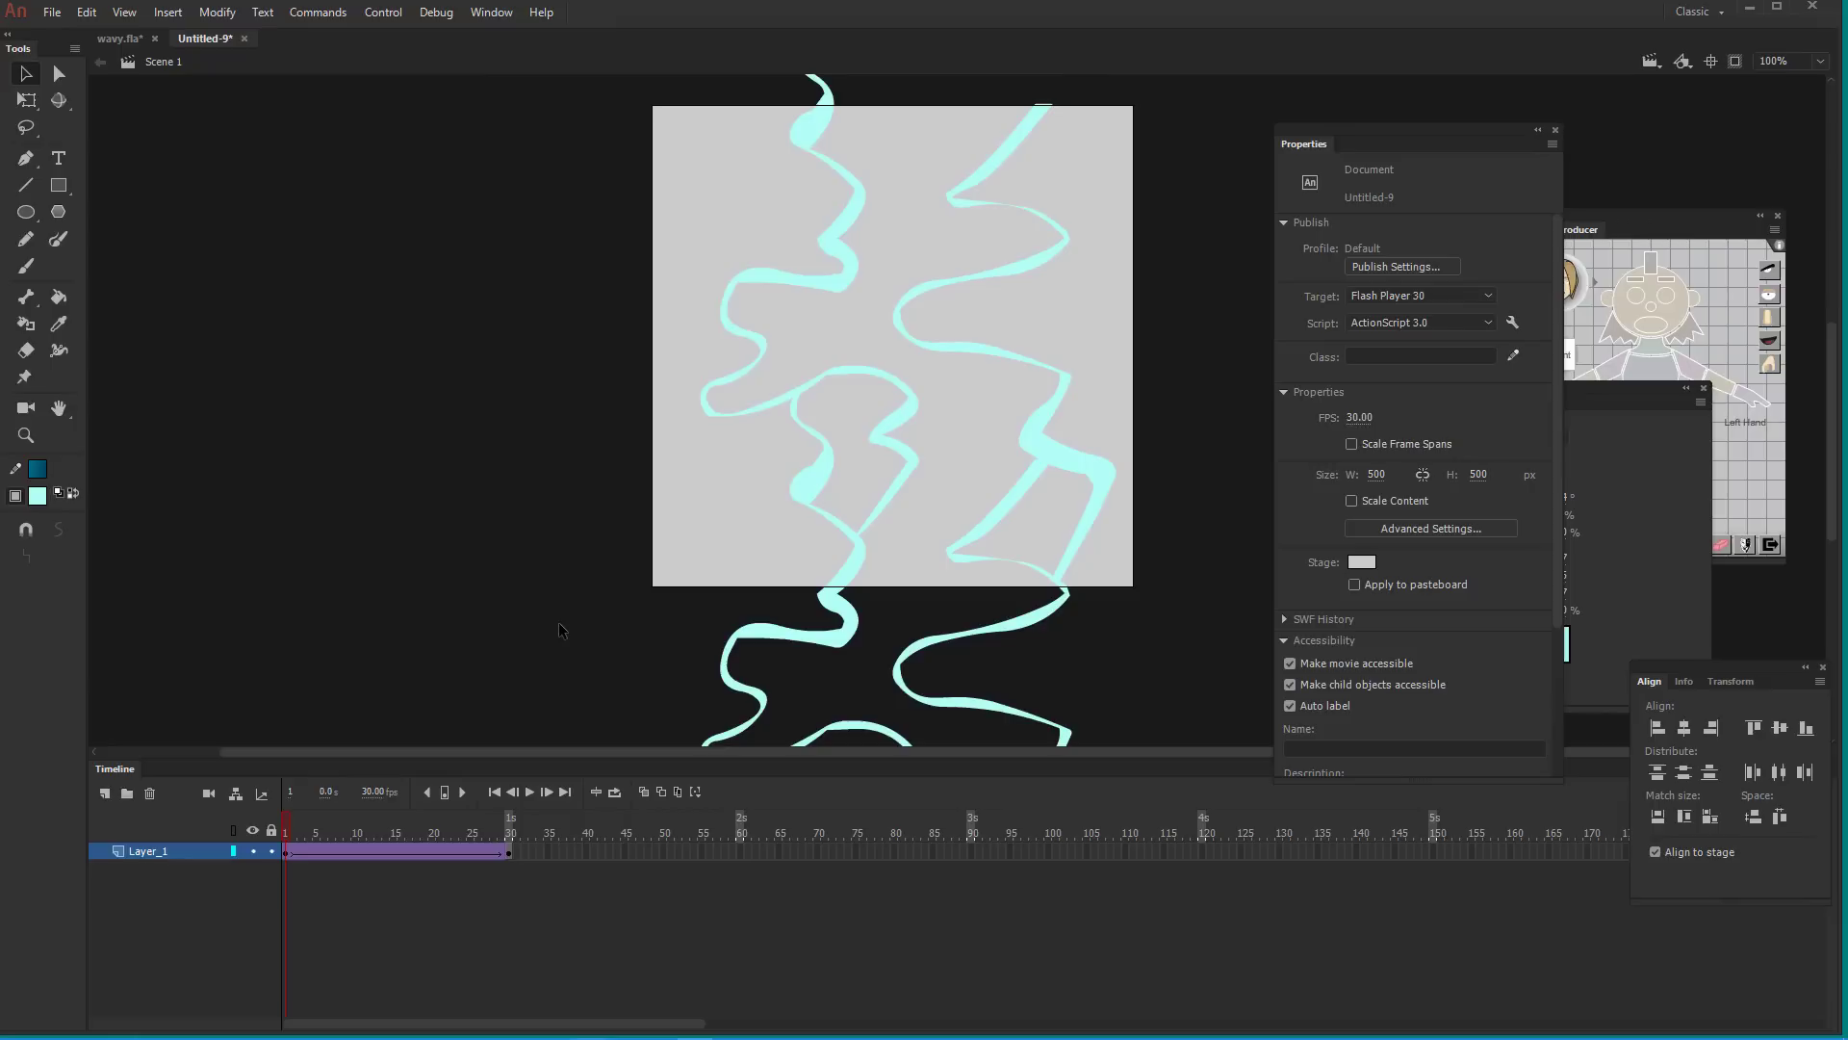
{"action": "key", "text": "ctrl+minus"}
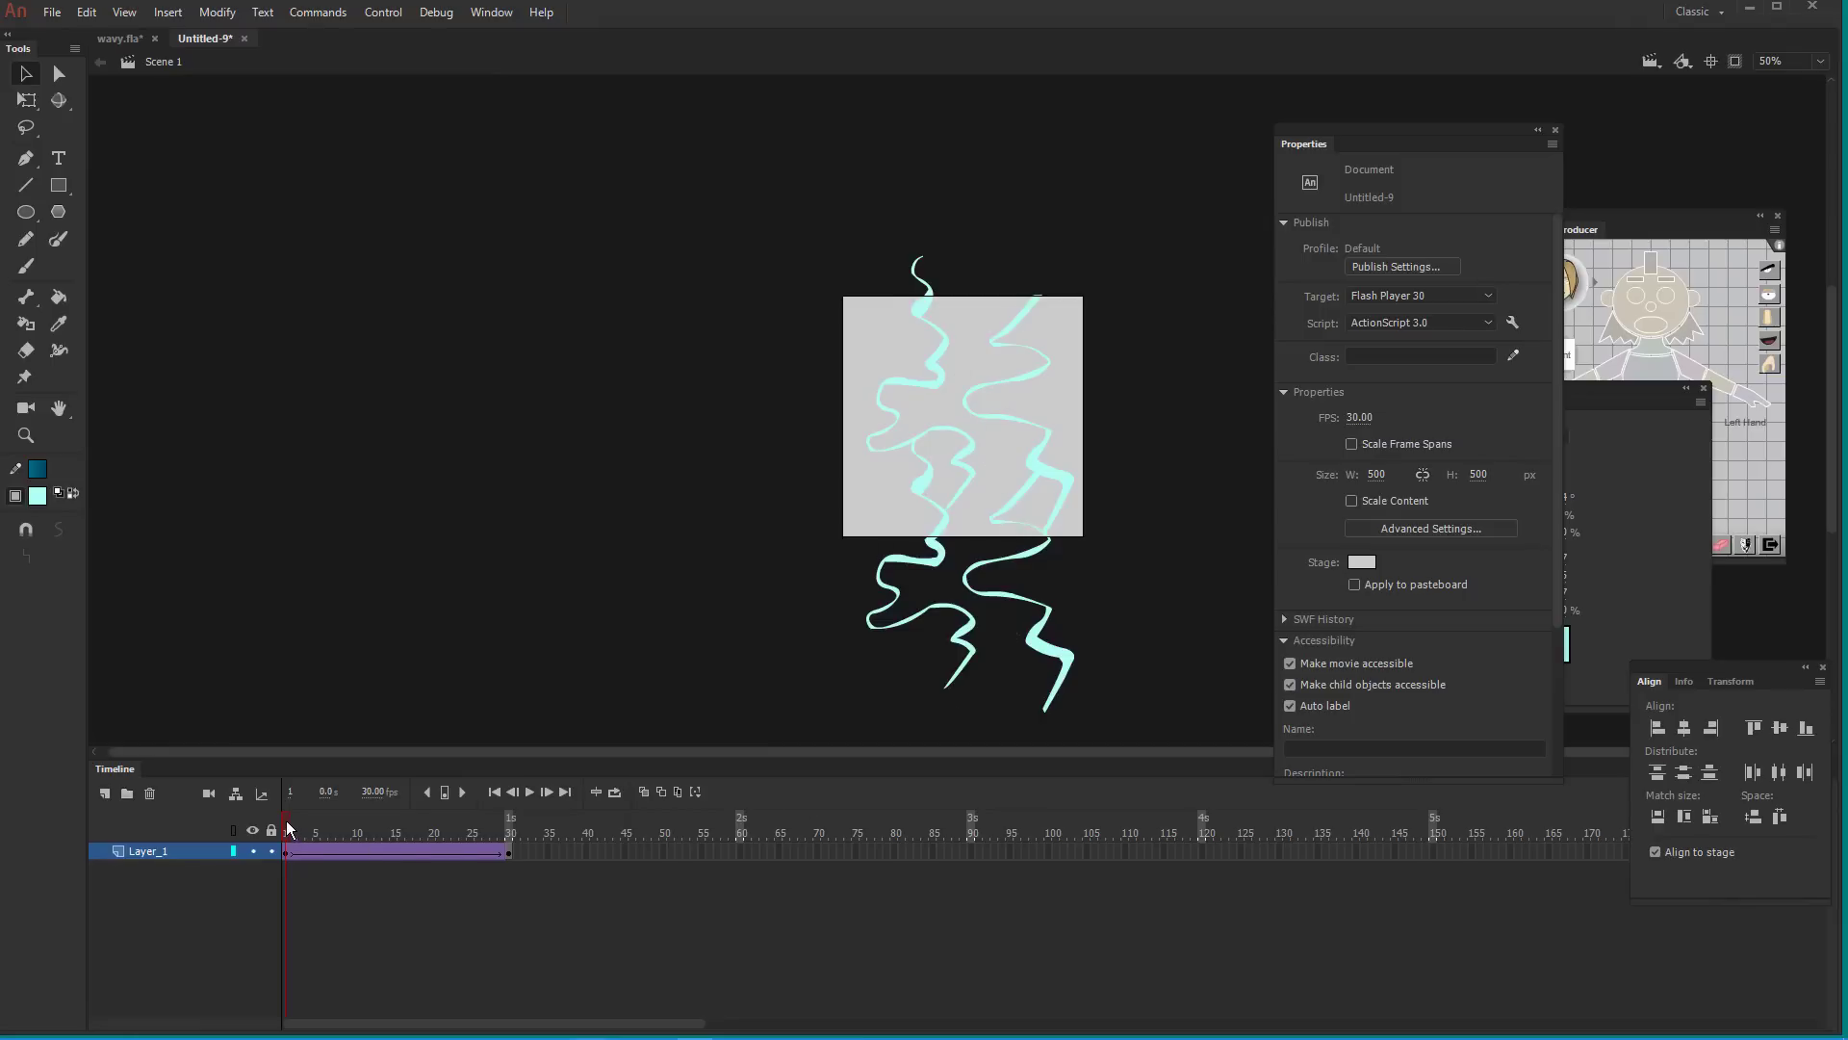
{"action": "left_click_drag", "start_coordinate": [289, 822], "coordinate": [513, 823]}
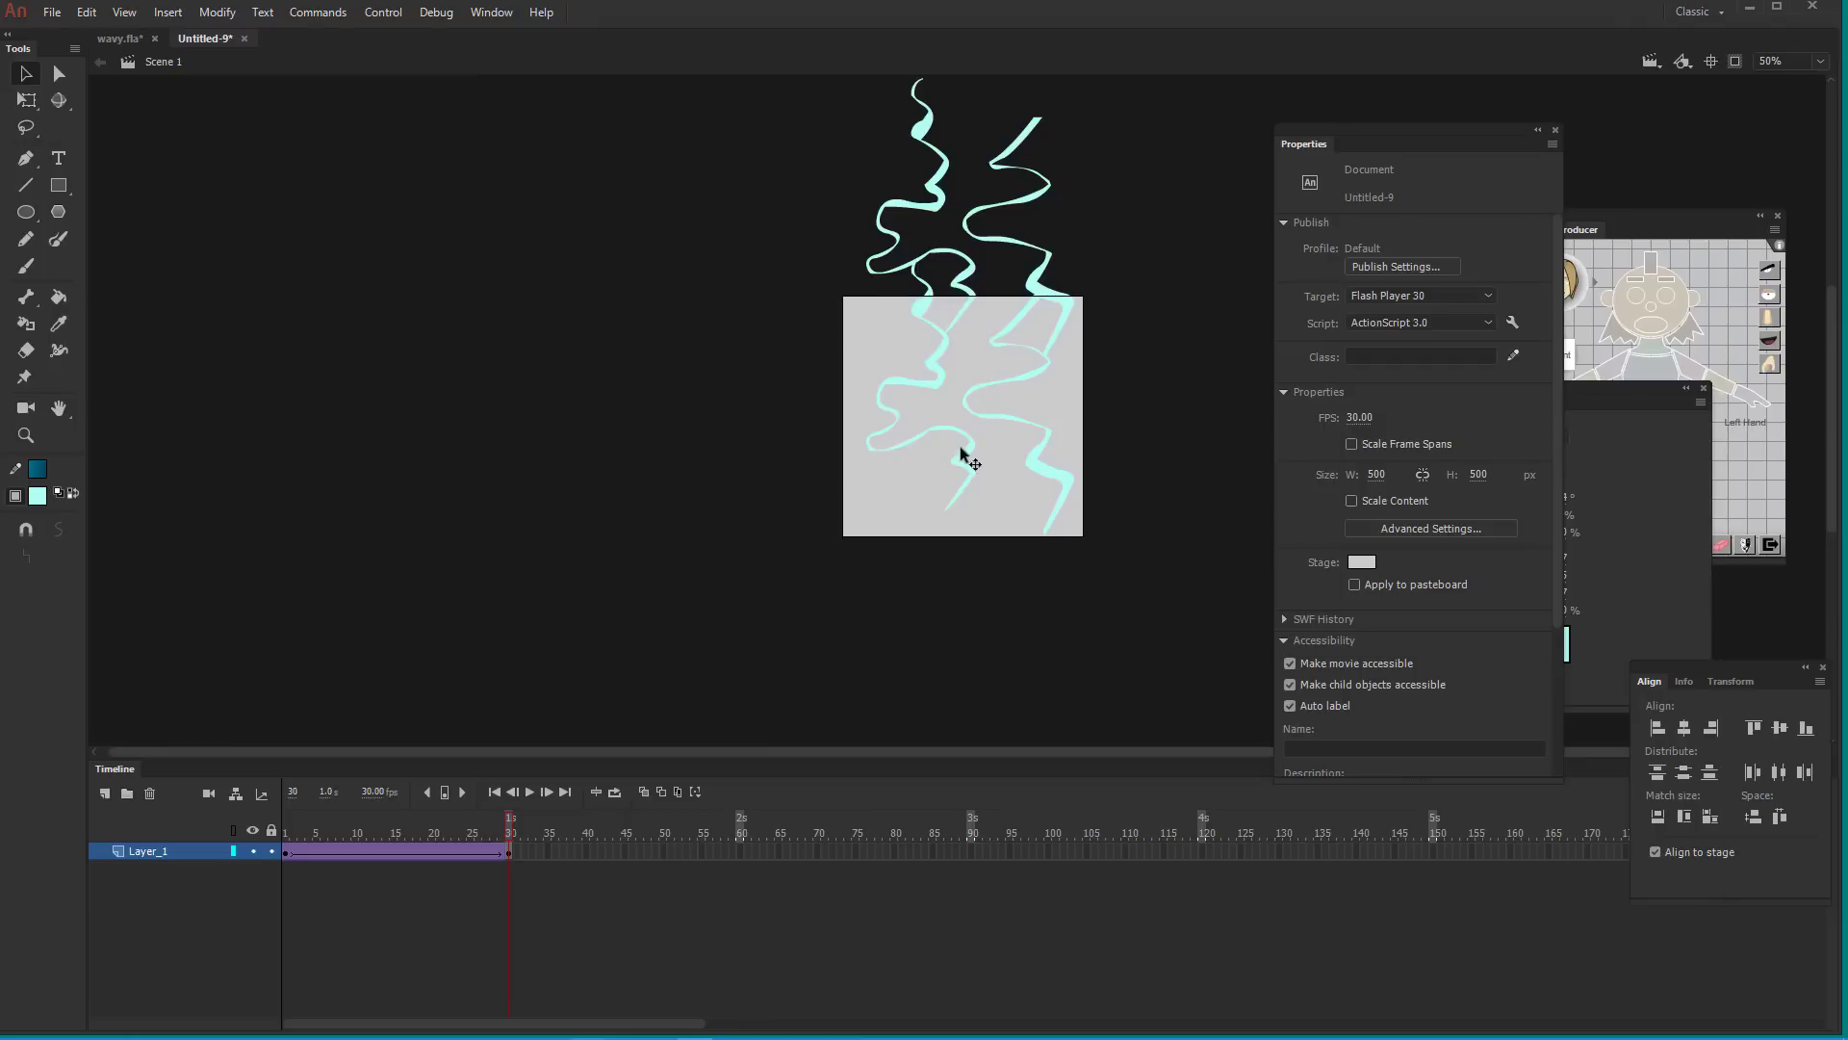
Play frames 1 to 30 as a loop to check the foam motion, and turn looping off
{"action": "left_click", "coordinate": [614, 792]}
{"action": "left_click_drag", "start_coordinate": [464, 824], "coordinate": [285, 826]}
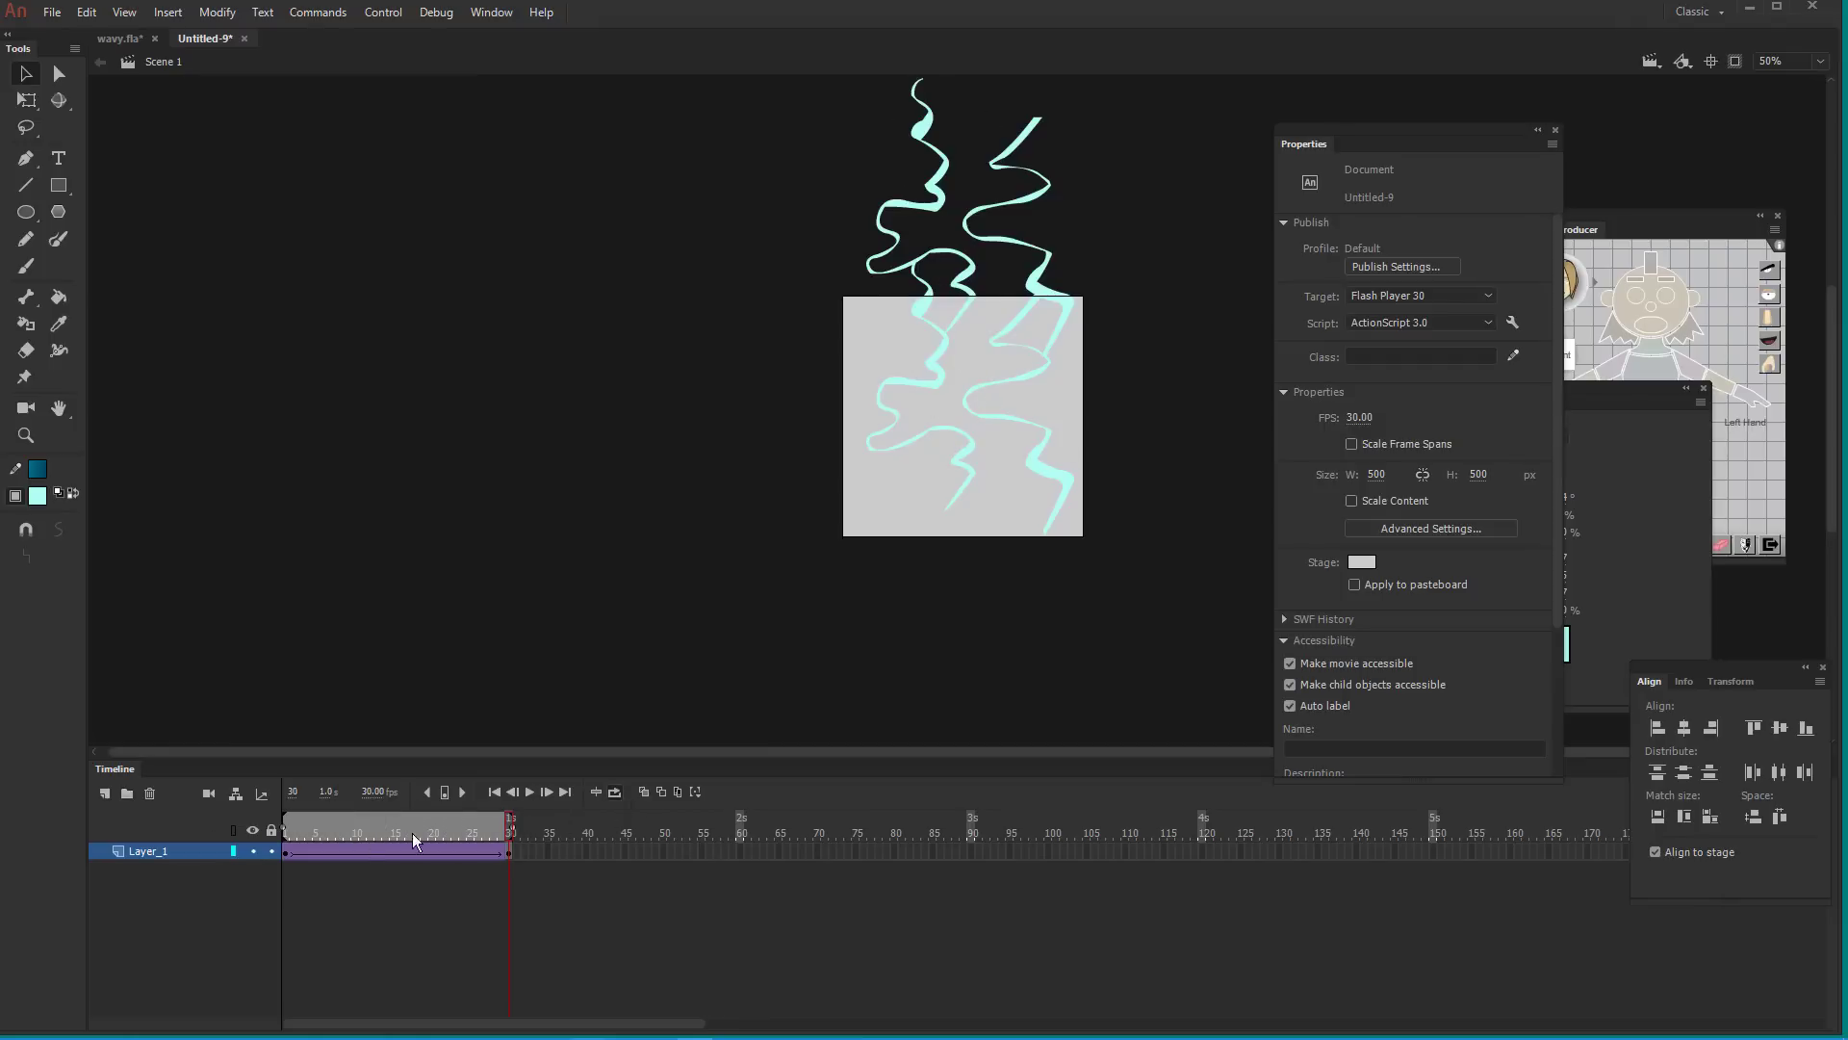
{"action": "left_click", "coordinate": [529, 793]}
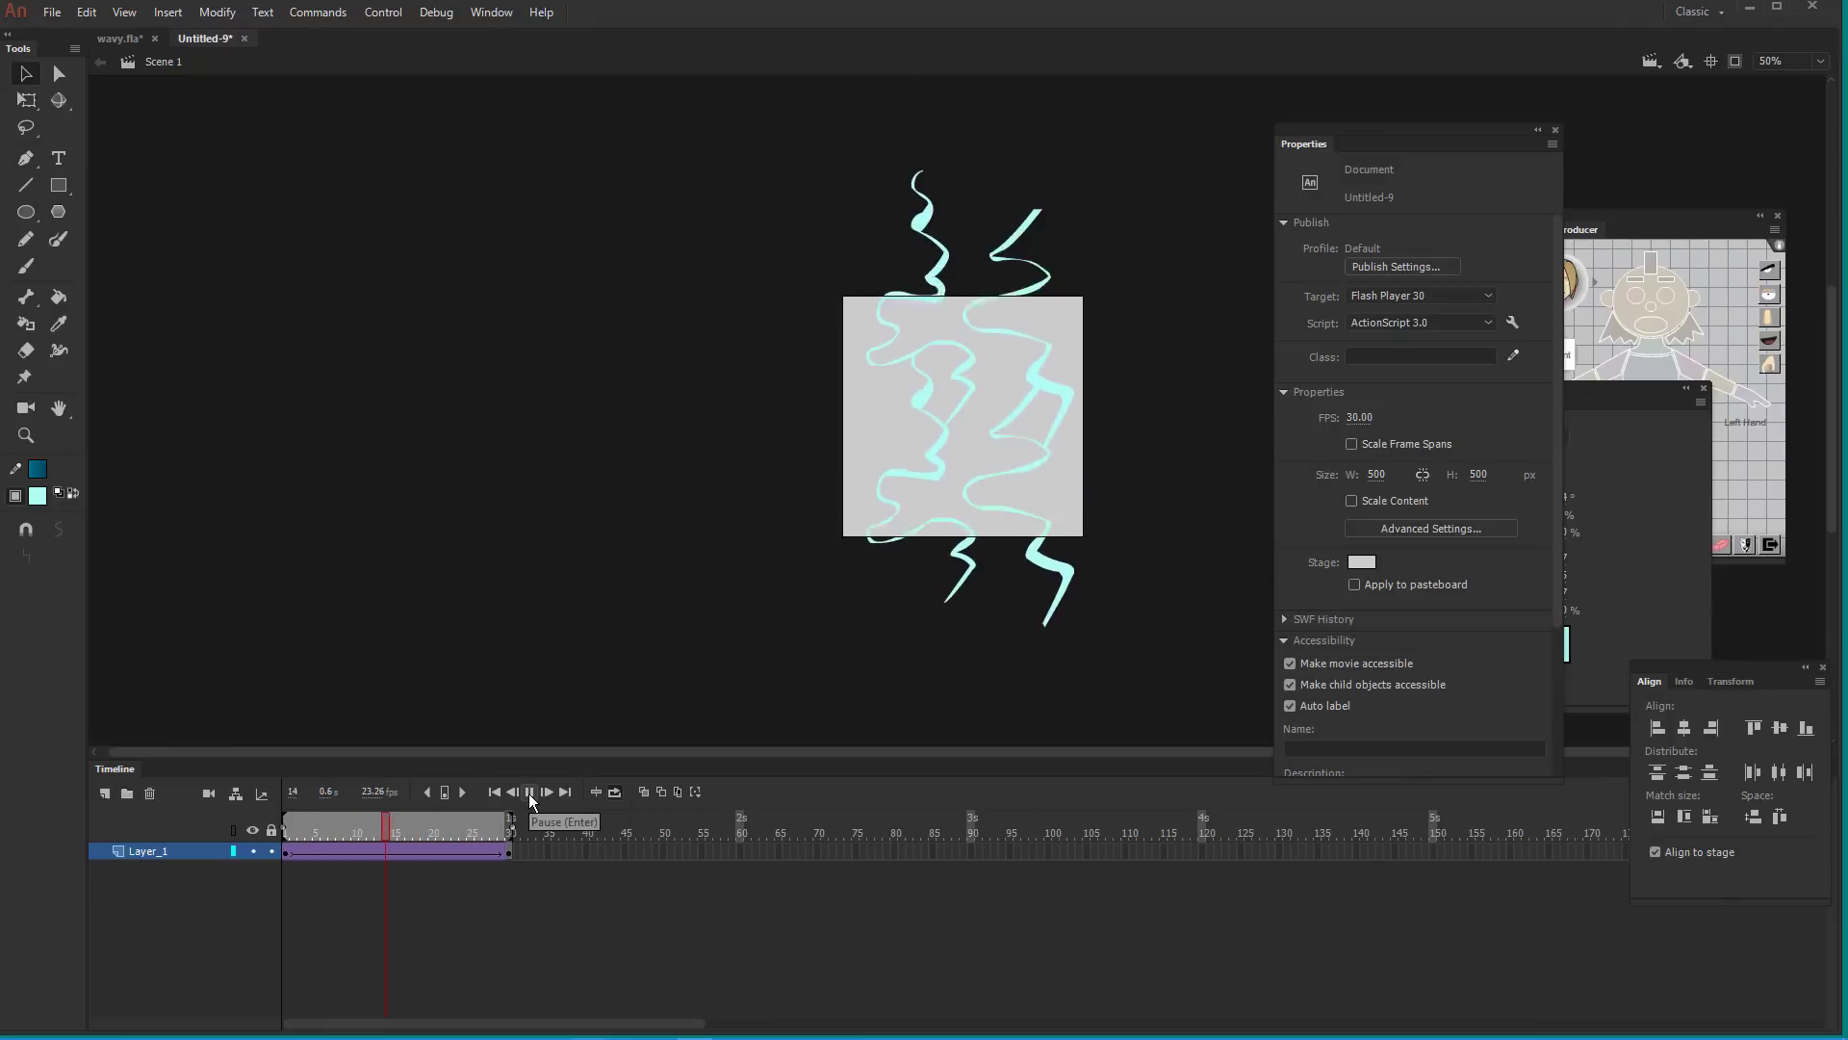
{"action": "left_click", "coordinate": [614, 792]}
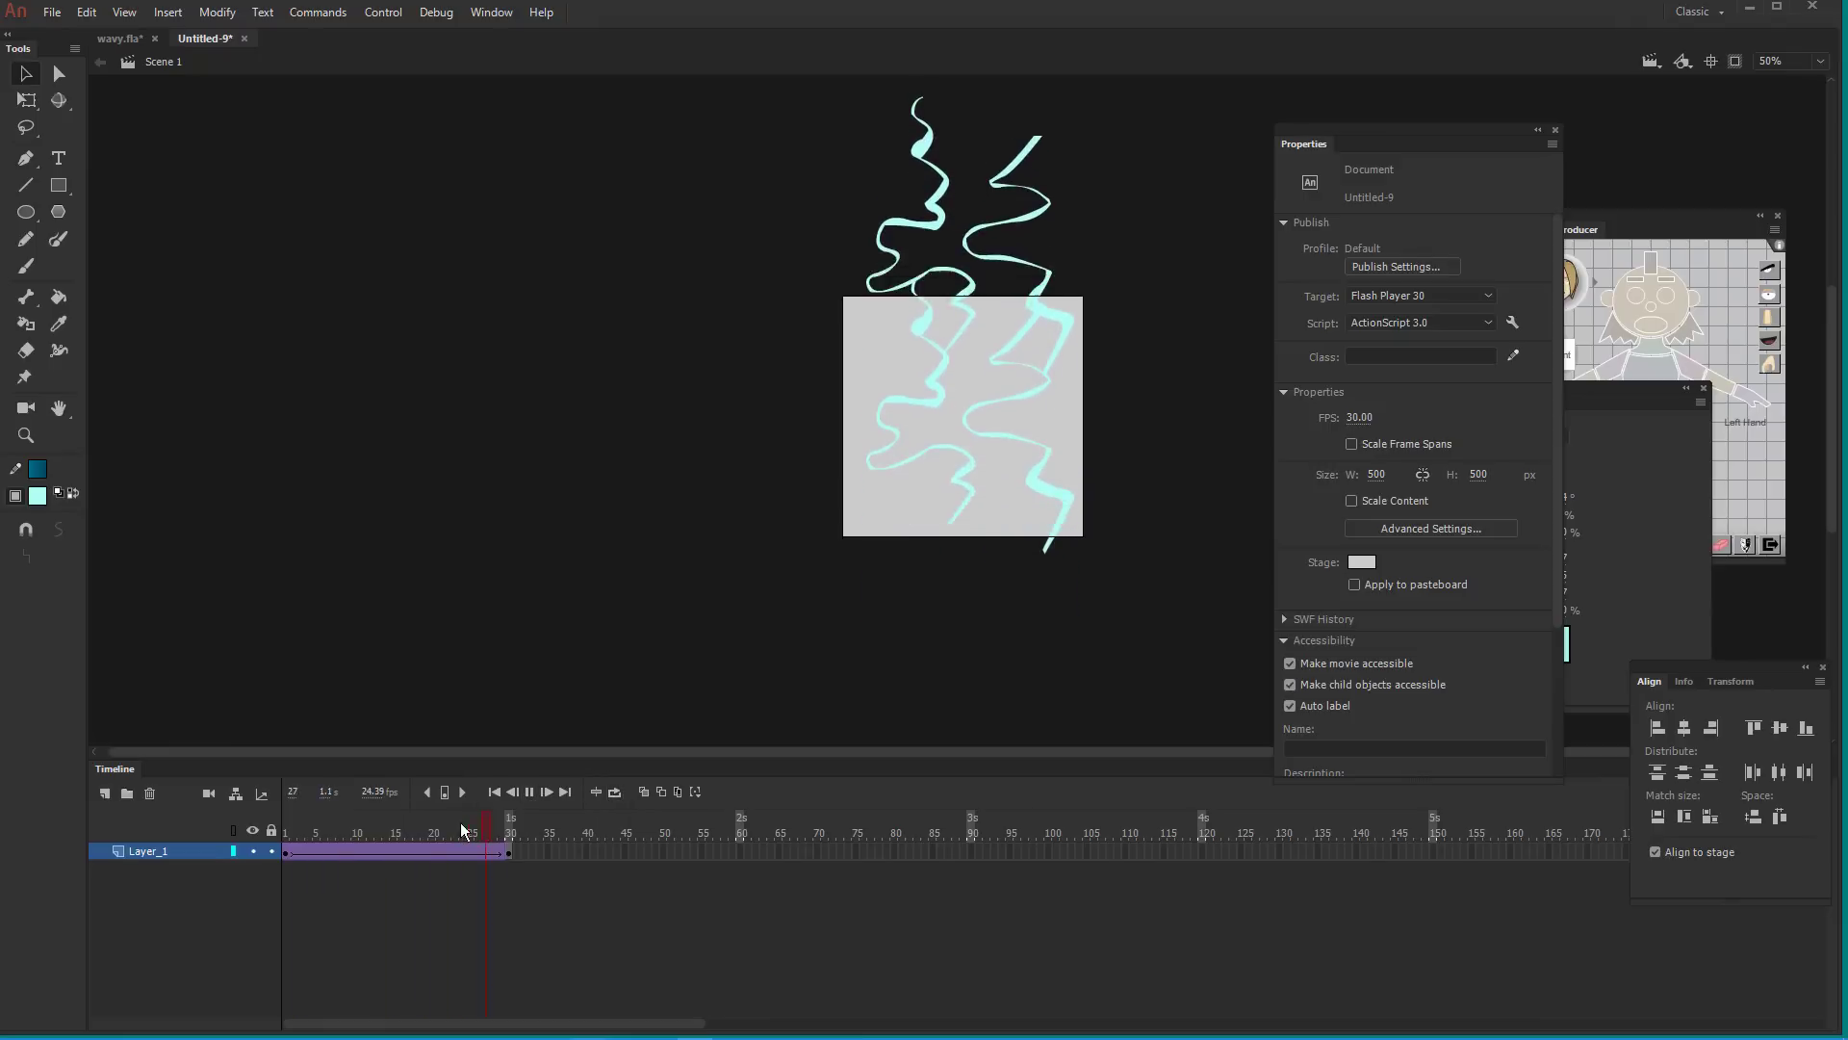
Add a new layer above Layer_1 and replay frames 1 to 30 in a loop to review the foam streaks
{"action": "left_click", "coordinate": [62, 189]}
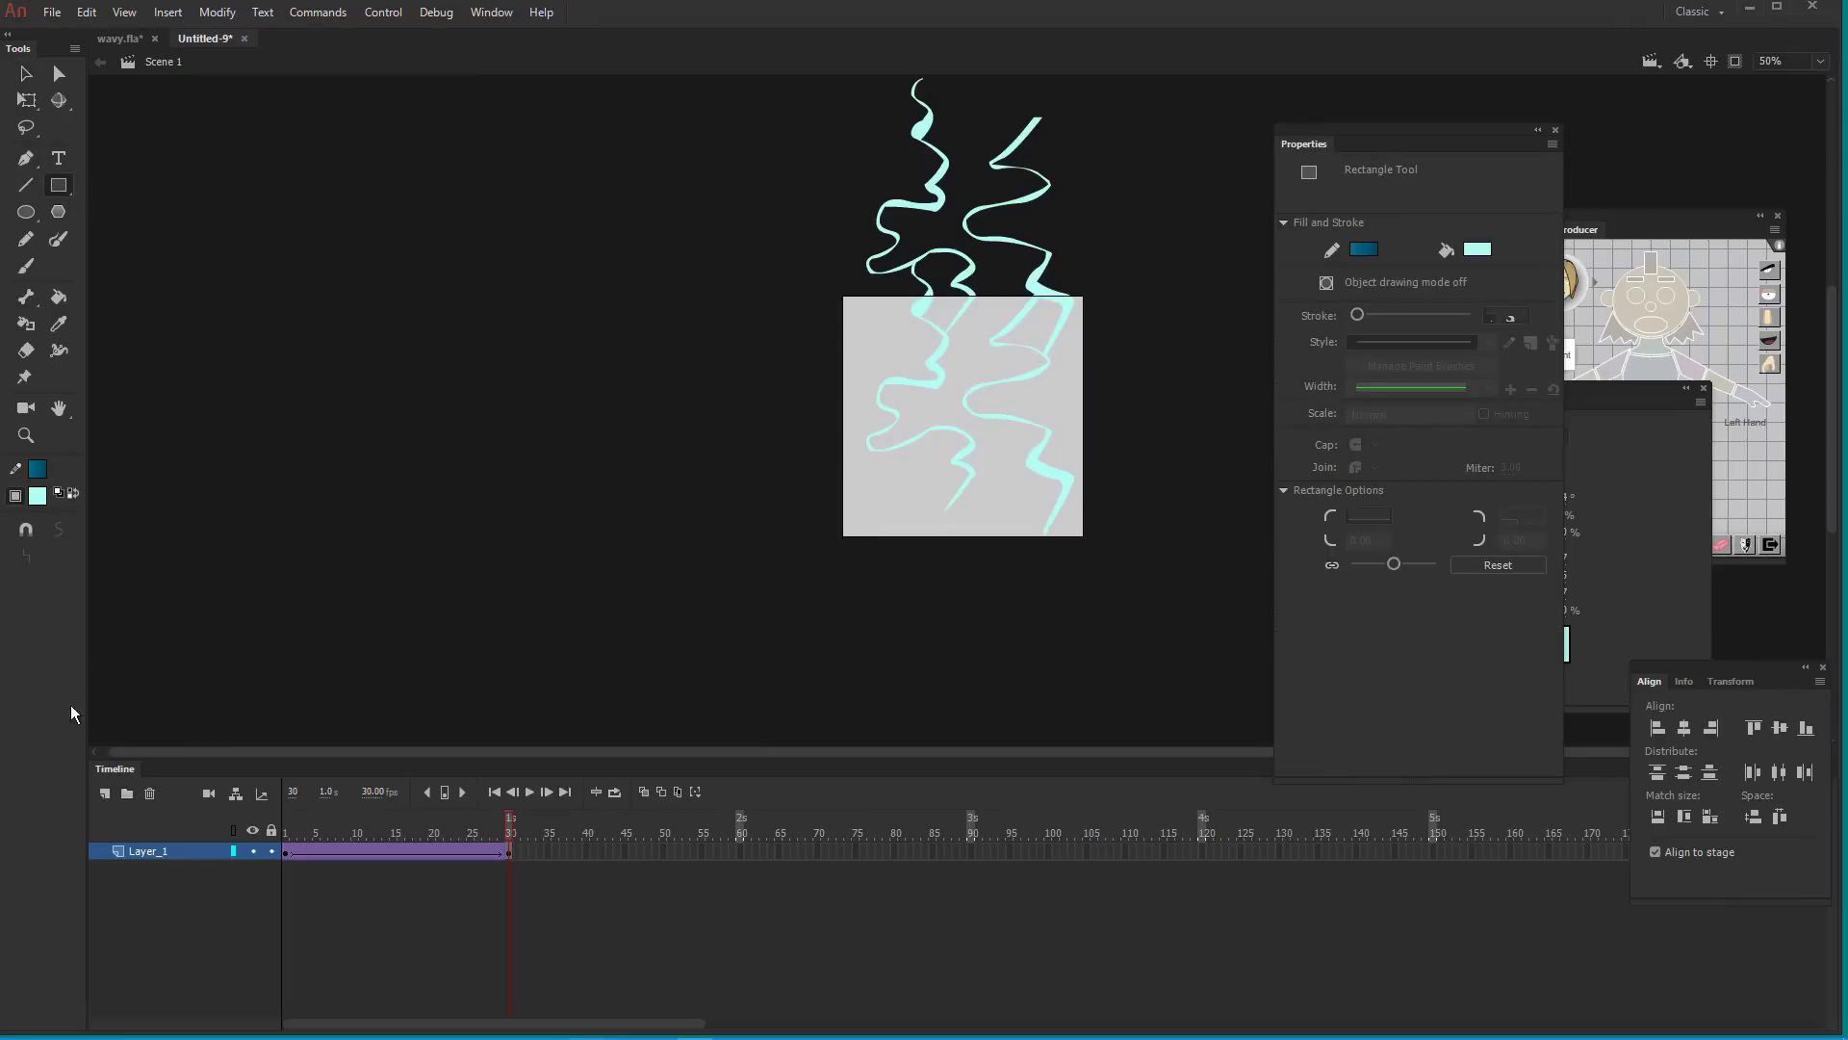
{"action": "left_click", "coordinate": [103, 790]}
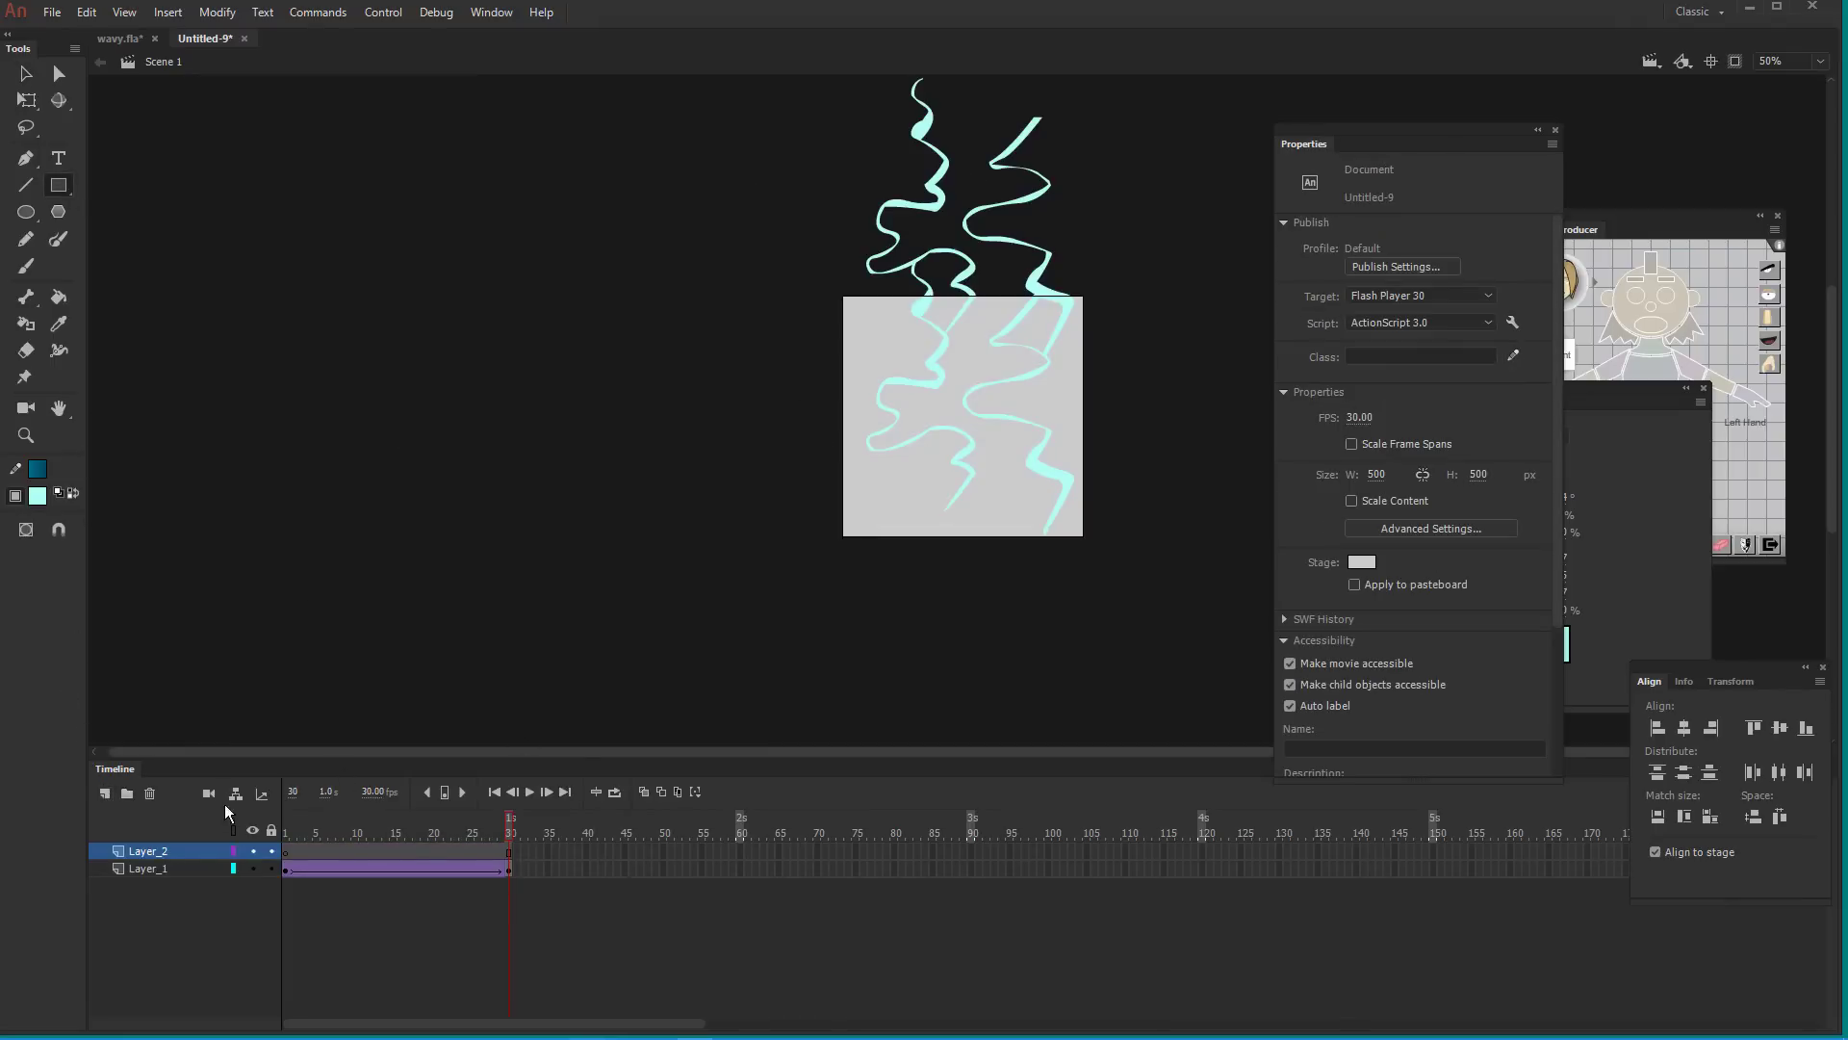
{"action": "left_click", "coordinate": [516, 791]}
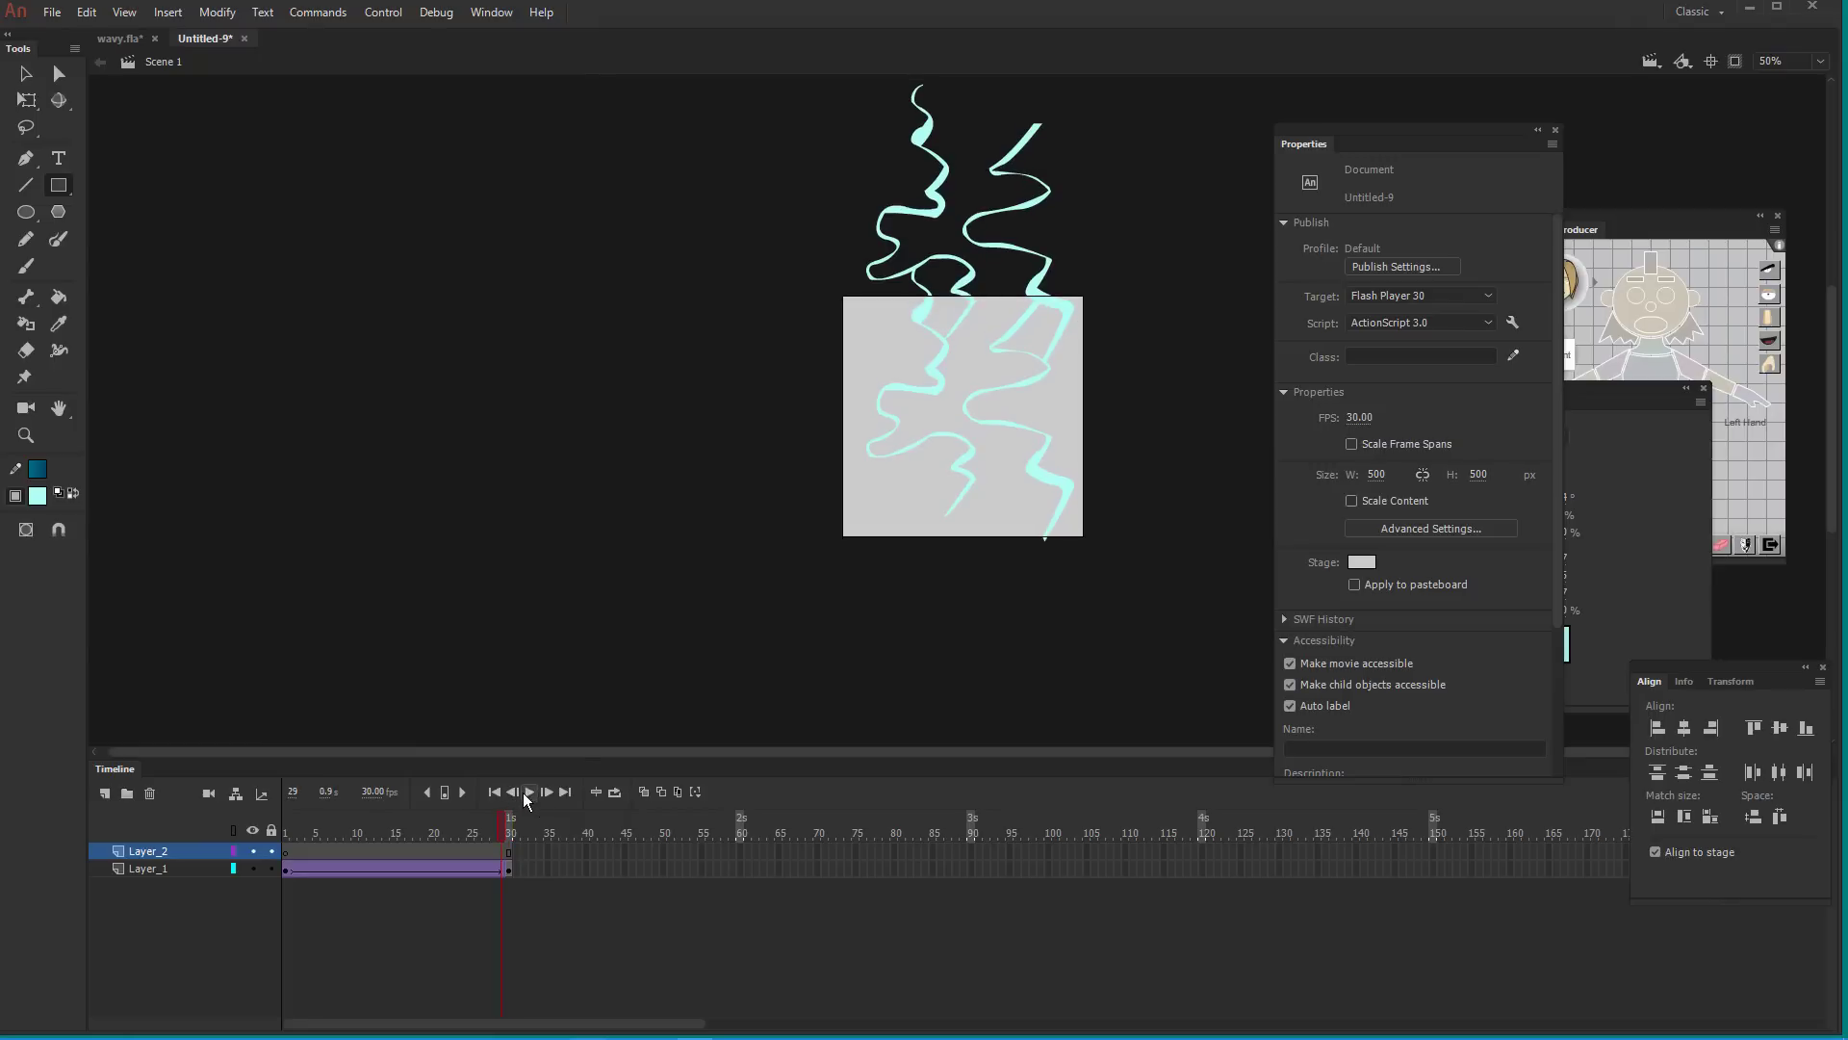
{"action": "left_click", "coordinate": [530, 793]}
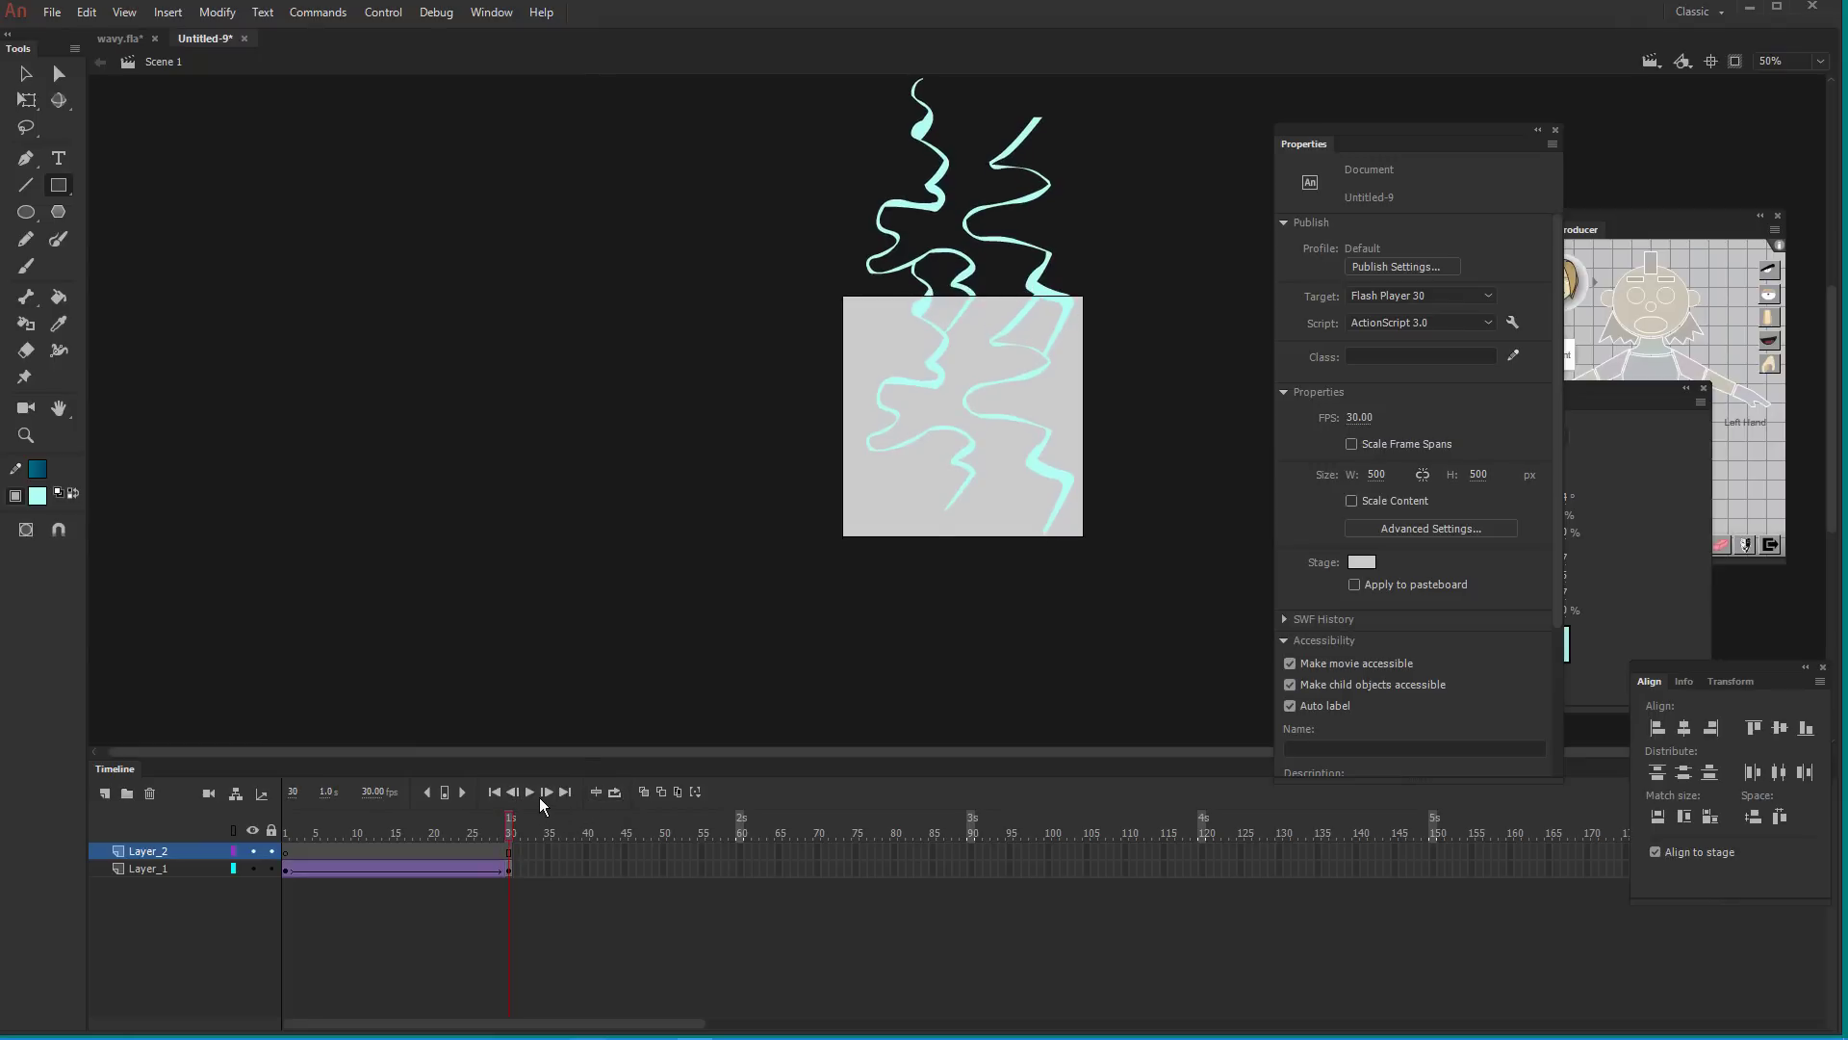
{"action": "left_click", "coordinate": [596, 791]}
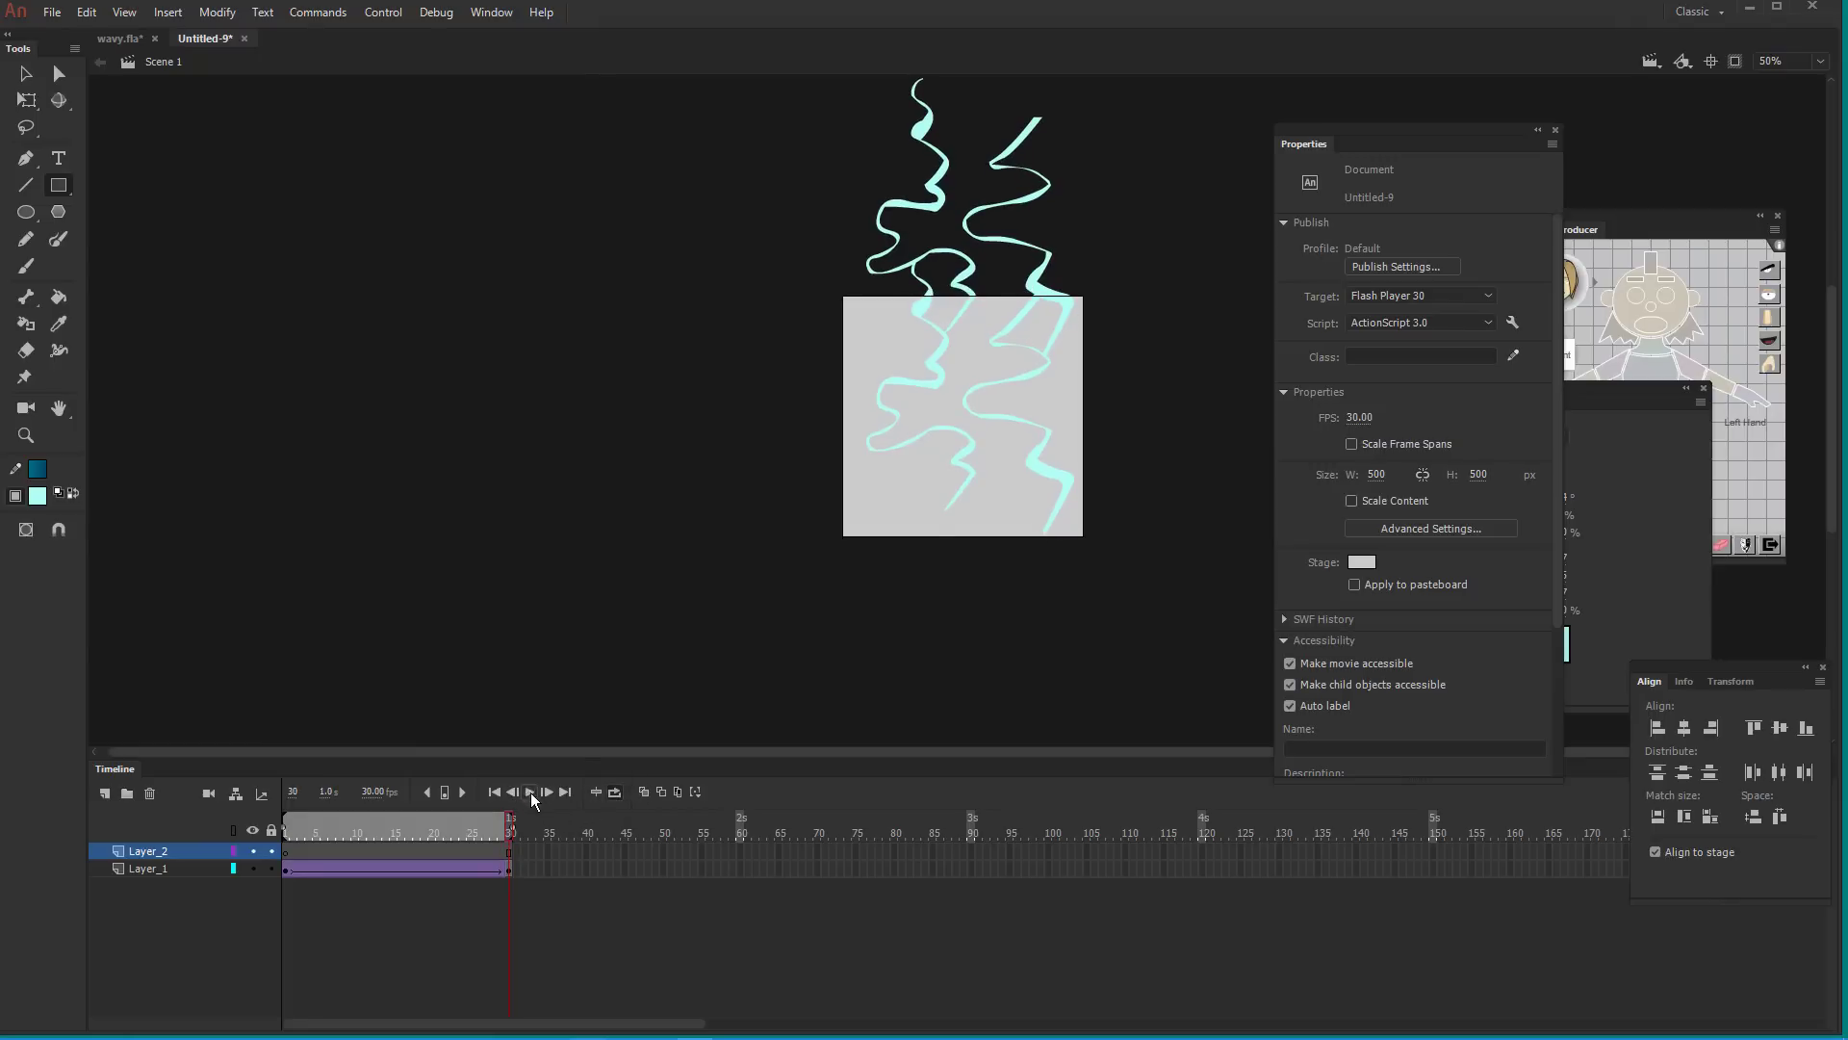
{"action": "left_click", "coordinate": [528, 791]}
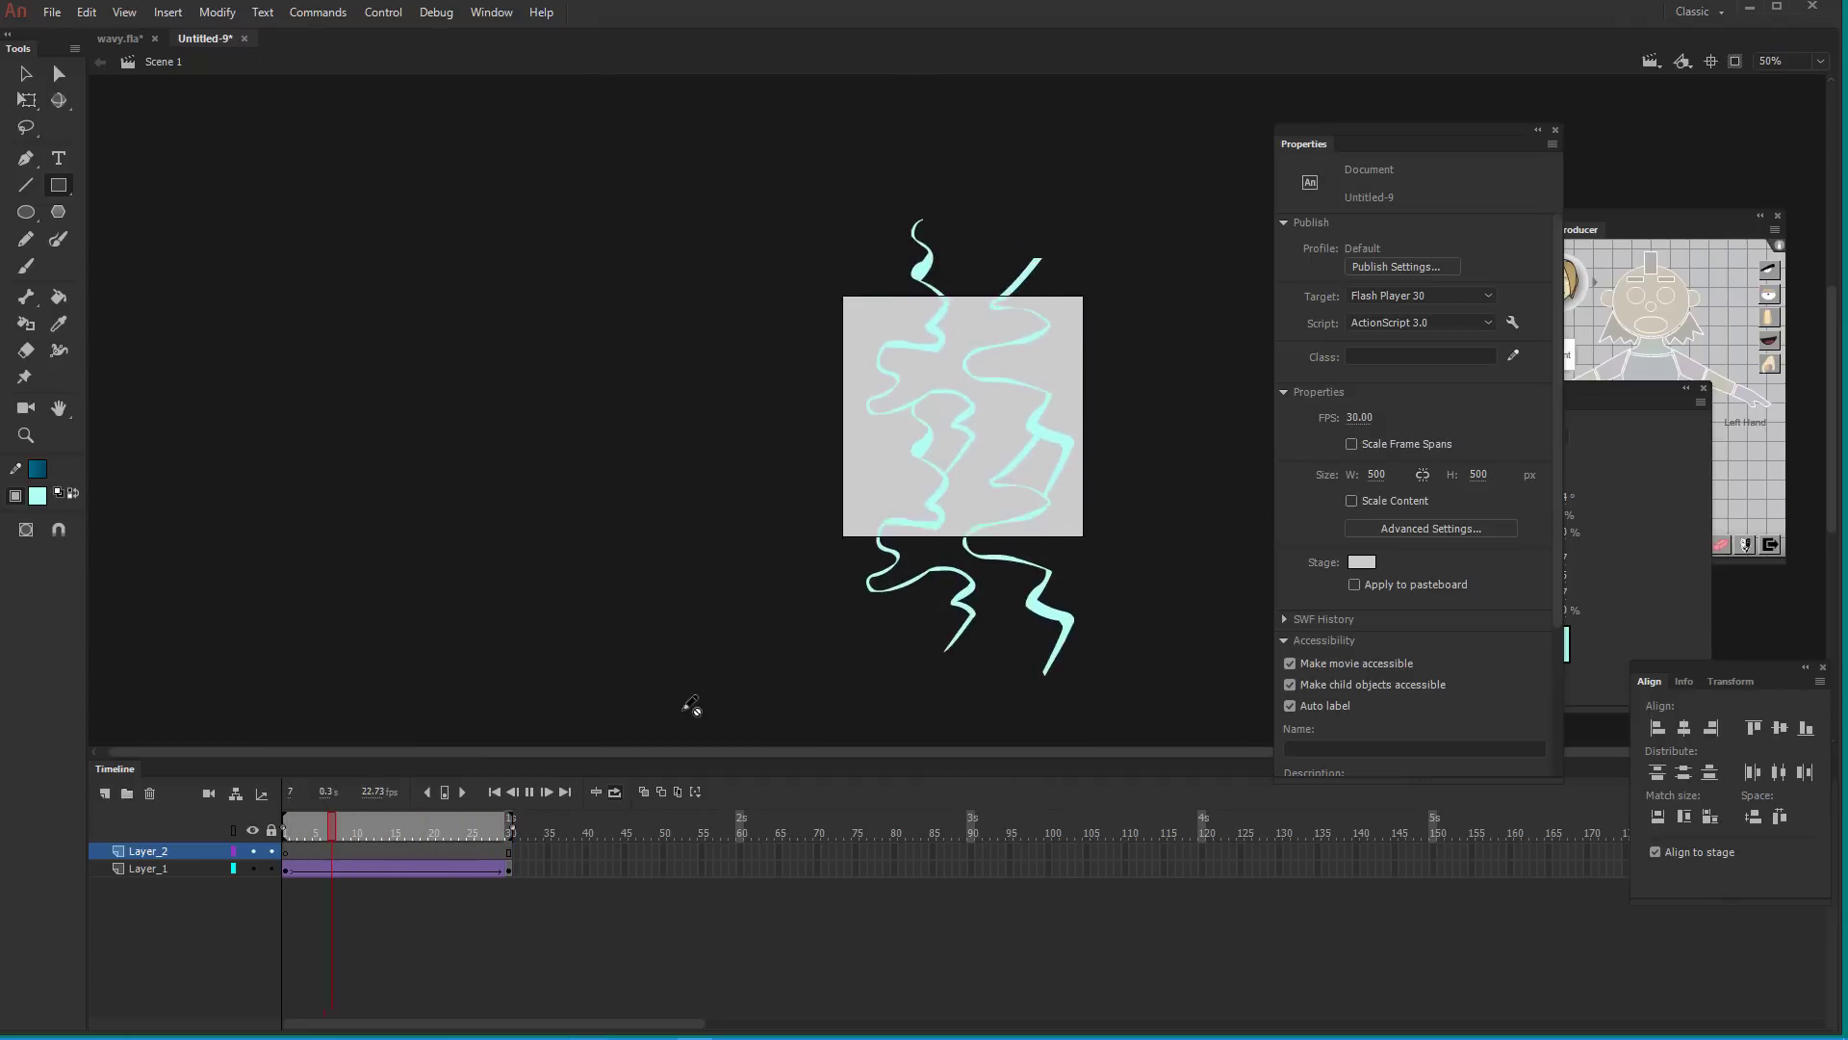
{"action": "left_click", "coordinate": [612, 791]}
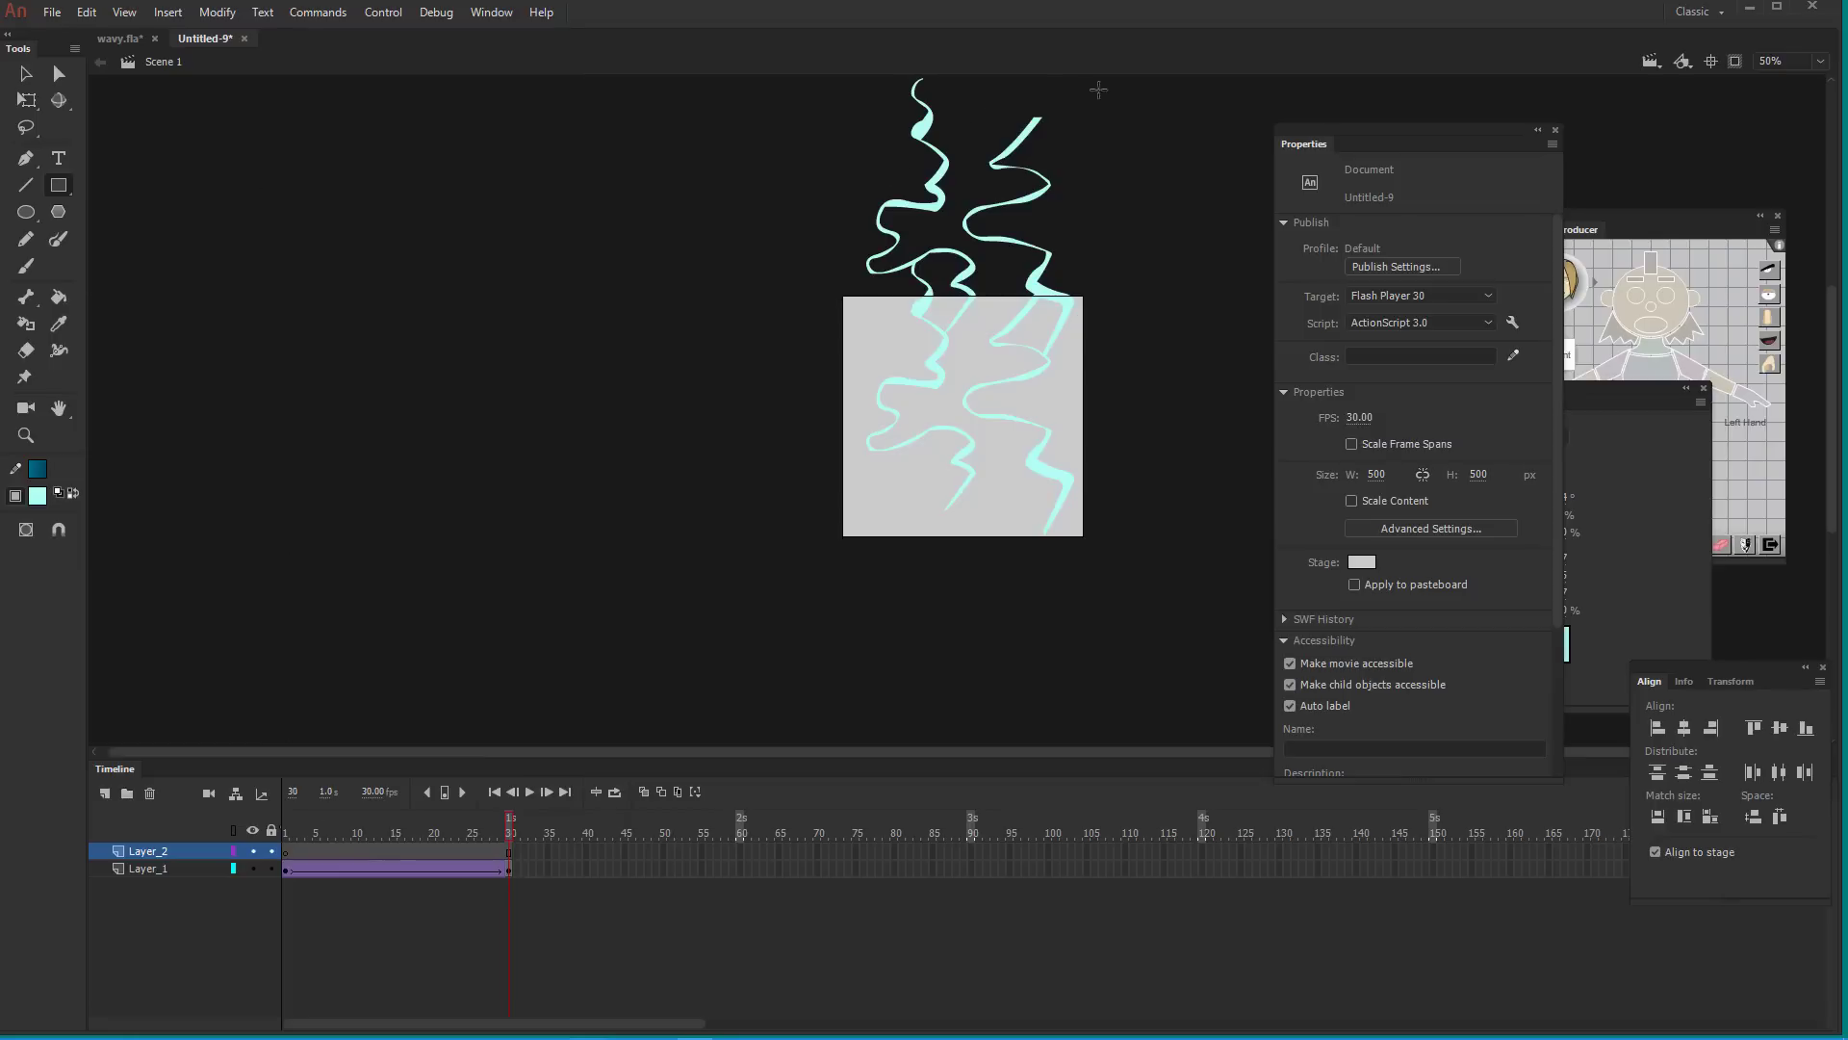
On Layer_2, cover the stage's upper and lower parts with two pale aqua rectangles and stretch the lower one's bottom edge downward
{"action": "mouse_move", "coordinate": [1159, 336]}
{"action": "left_mouse_down"}
{"action": "mouse_move", "coordinate": [813, 271]}
{"action": "mouse_move", "coordinate": [635, 54]}
{"action": "mouse_move", "coordinate": [637, 74]}
{"action": "left_mouse_up"}
{"action": "mouse_move", "coordinate": [1121, 662]}
{"action": "left_mouse_down"}
{"action": "mouse_move", "coordinate": [800, 602]}
{"action": "mouse_move", "coordinate": [706, 540]}
{"action": "mouse_move", "coordinate": [713, 501]}
{"action": "left_mouse_up"}
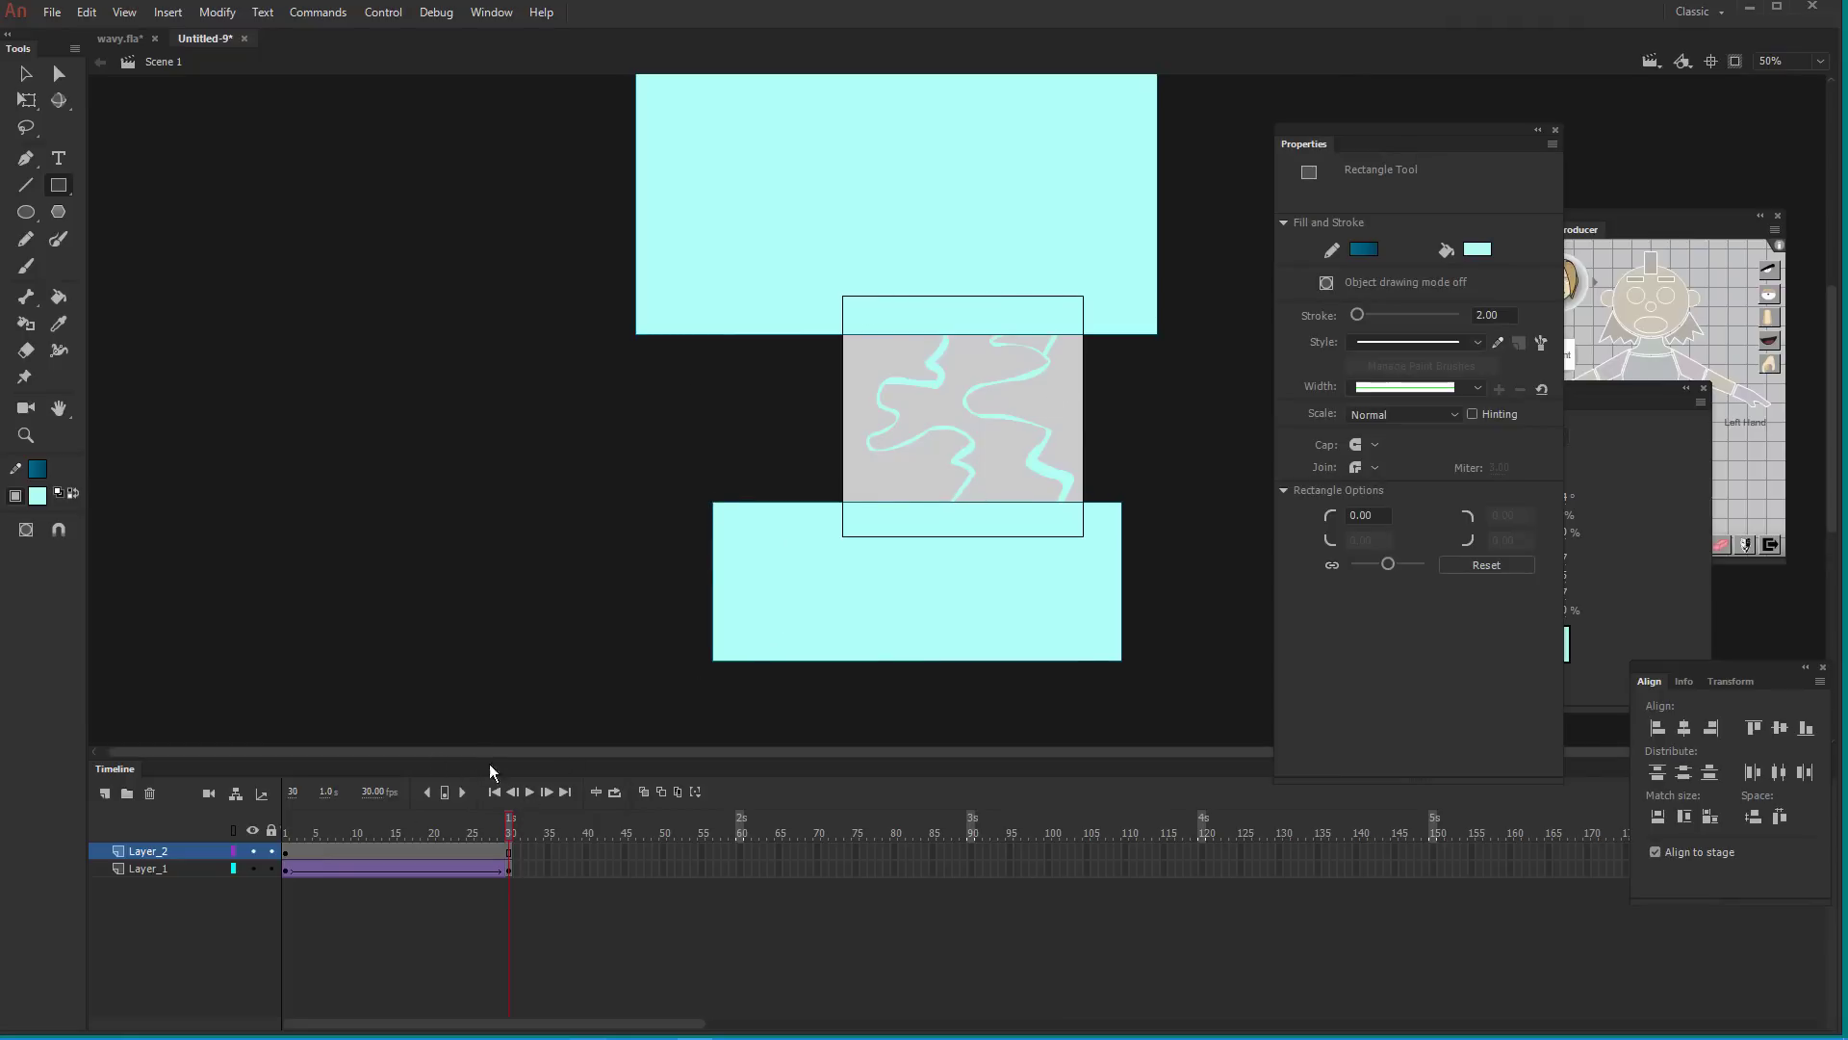
{"action": "left_click", "coordinate": [530, 793]}
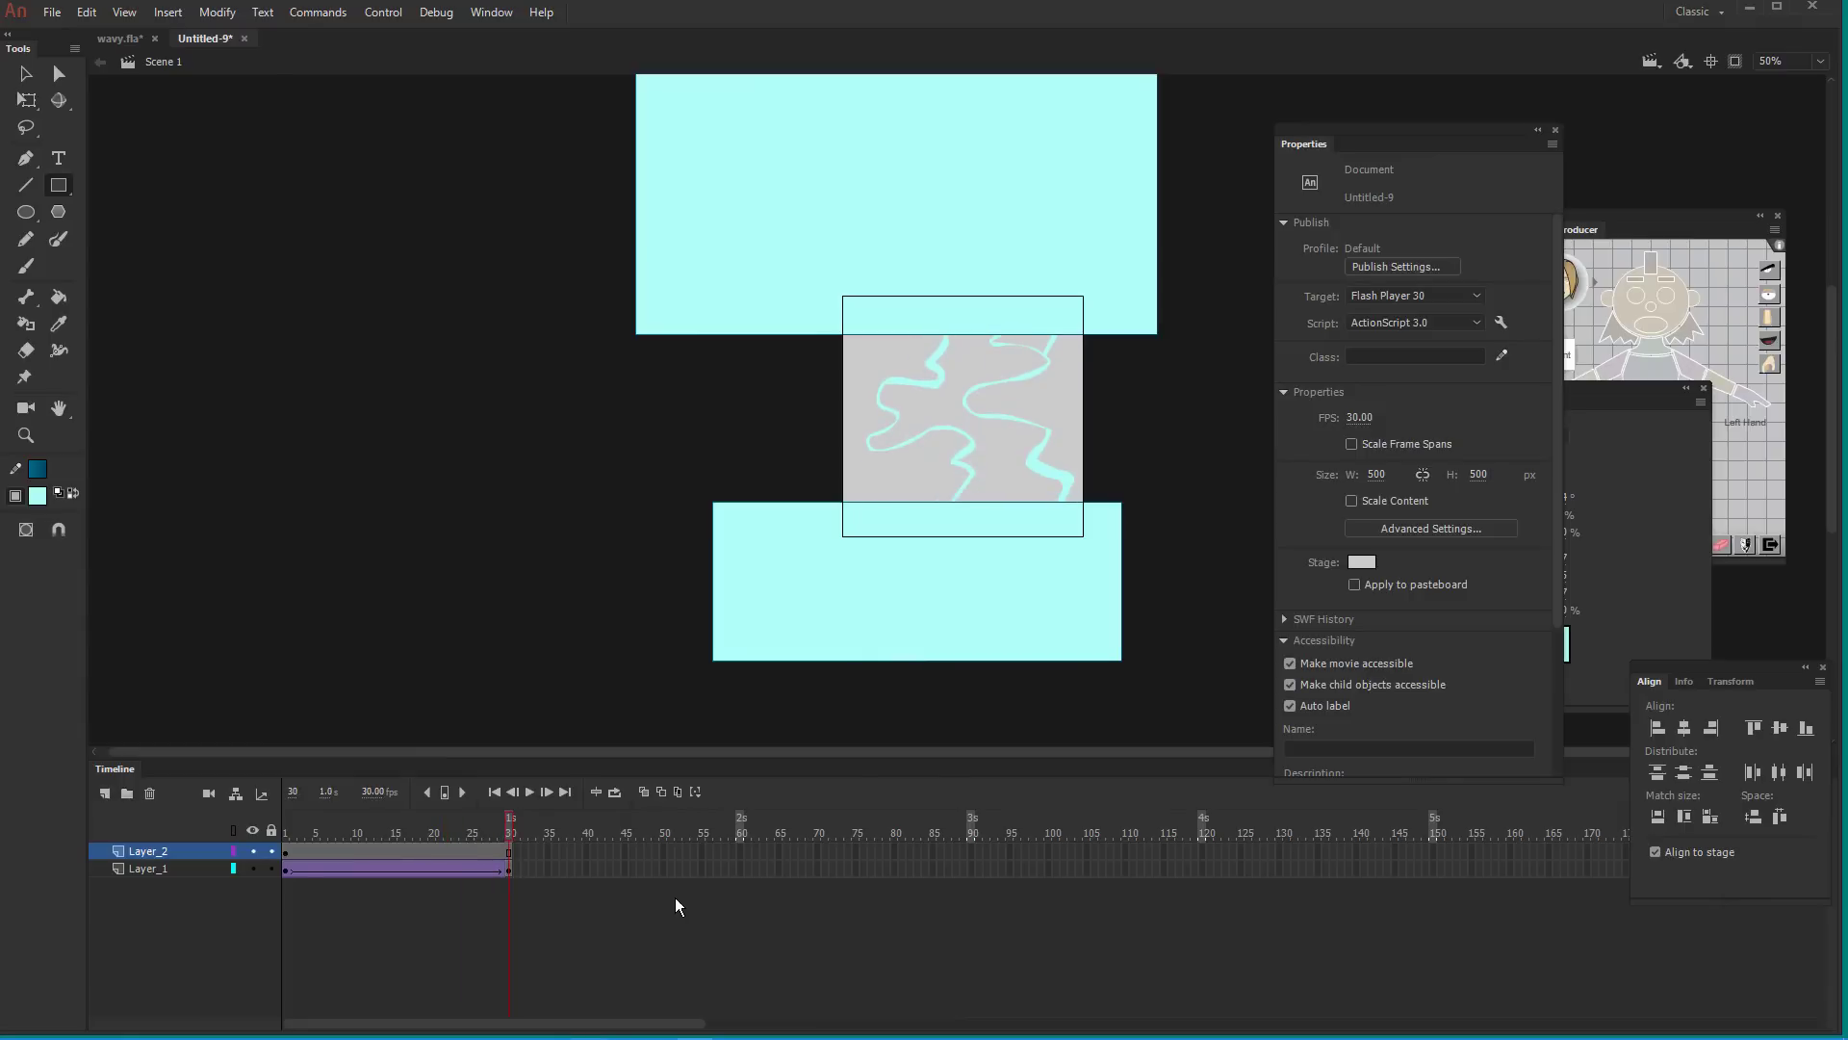
{"action": "left_click", "coordinate": [614, 792]}
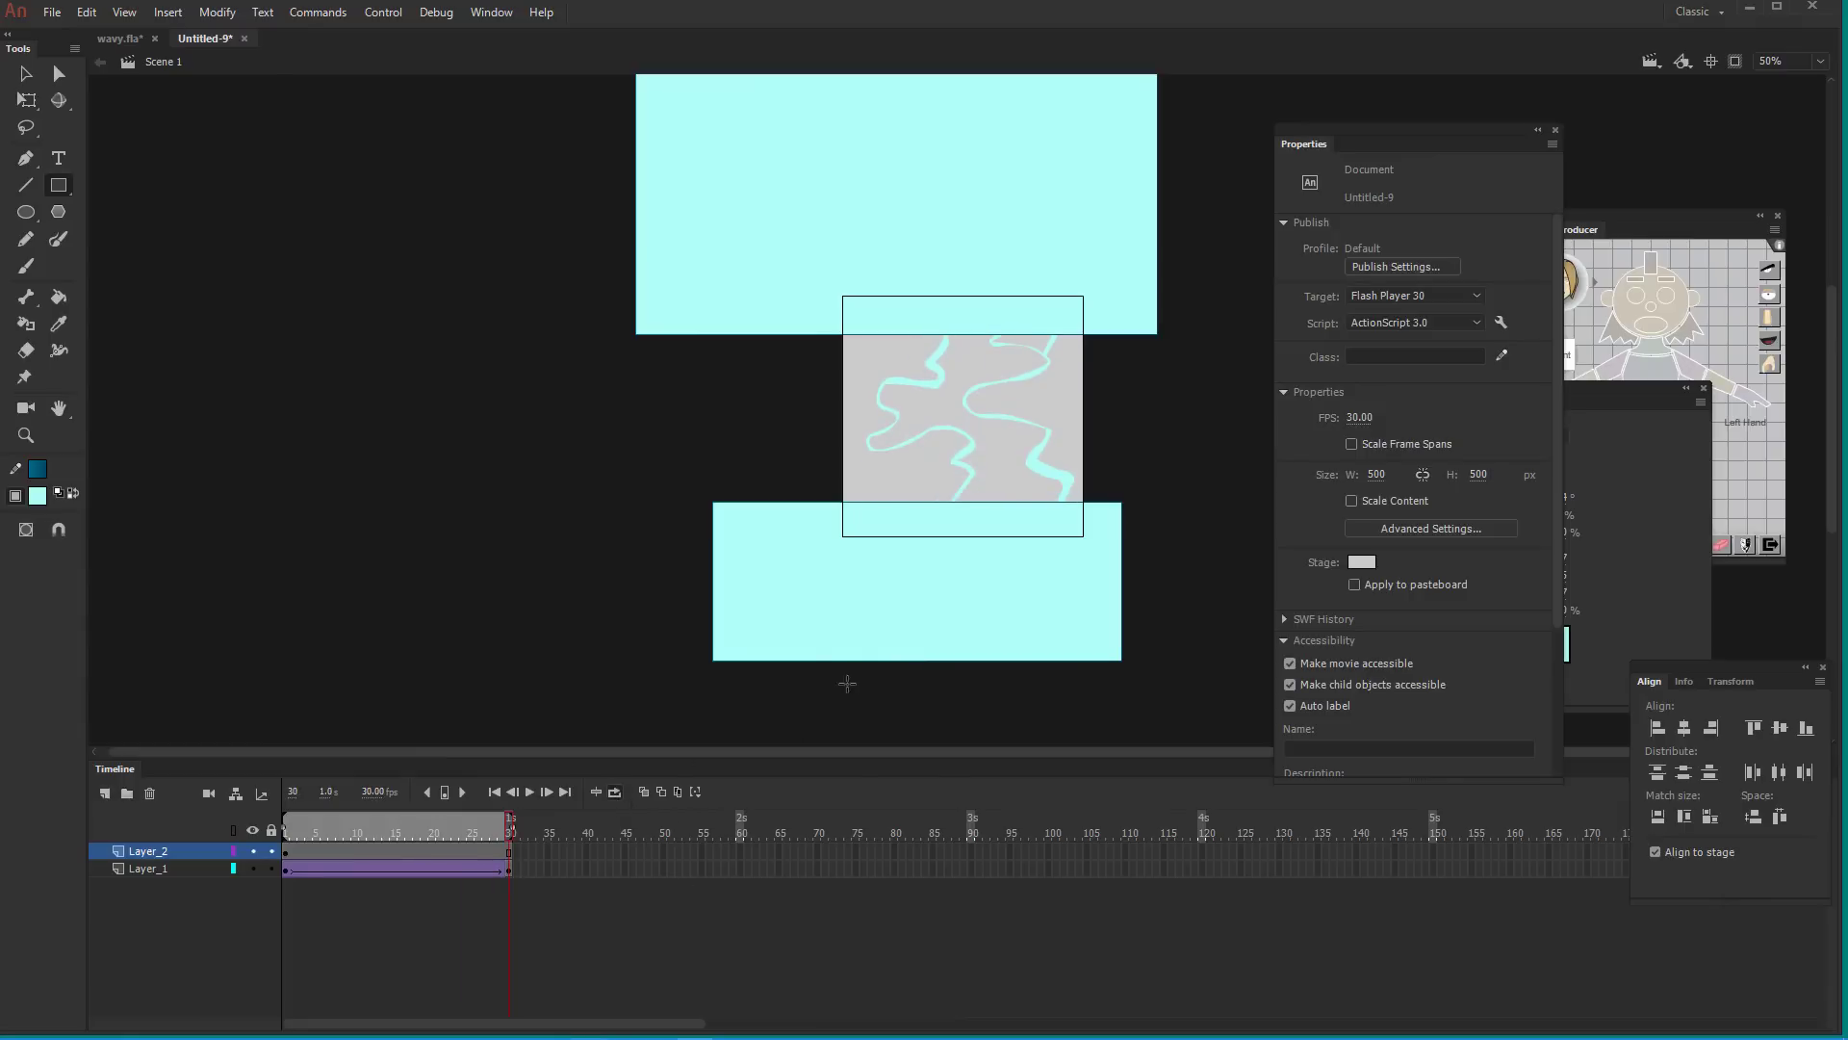
{"action": "key", "text": "v"}
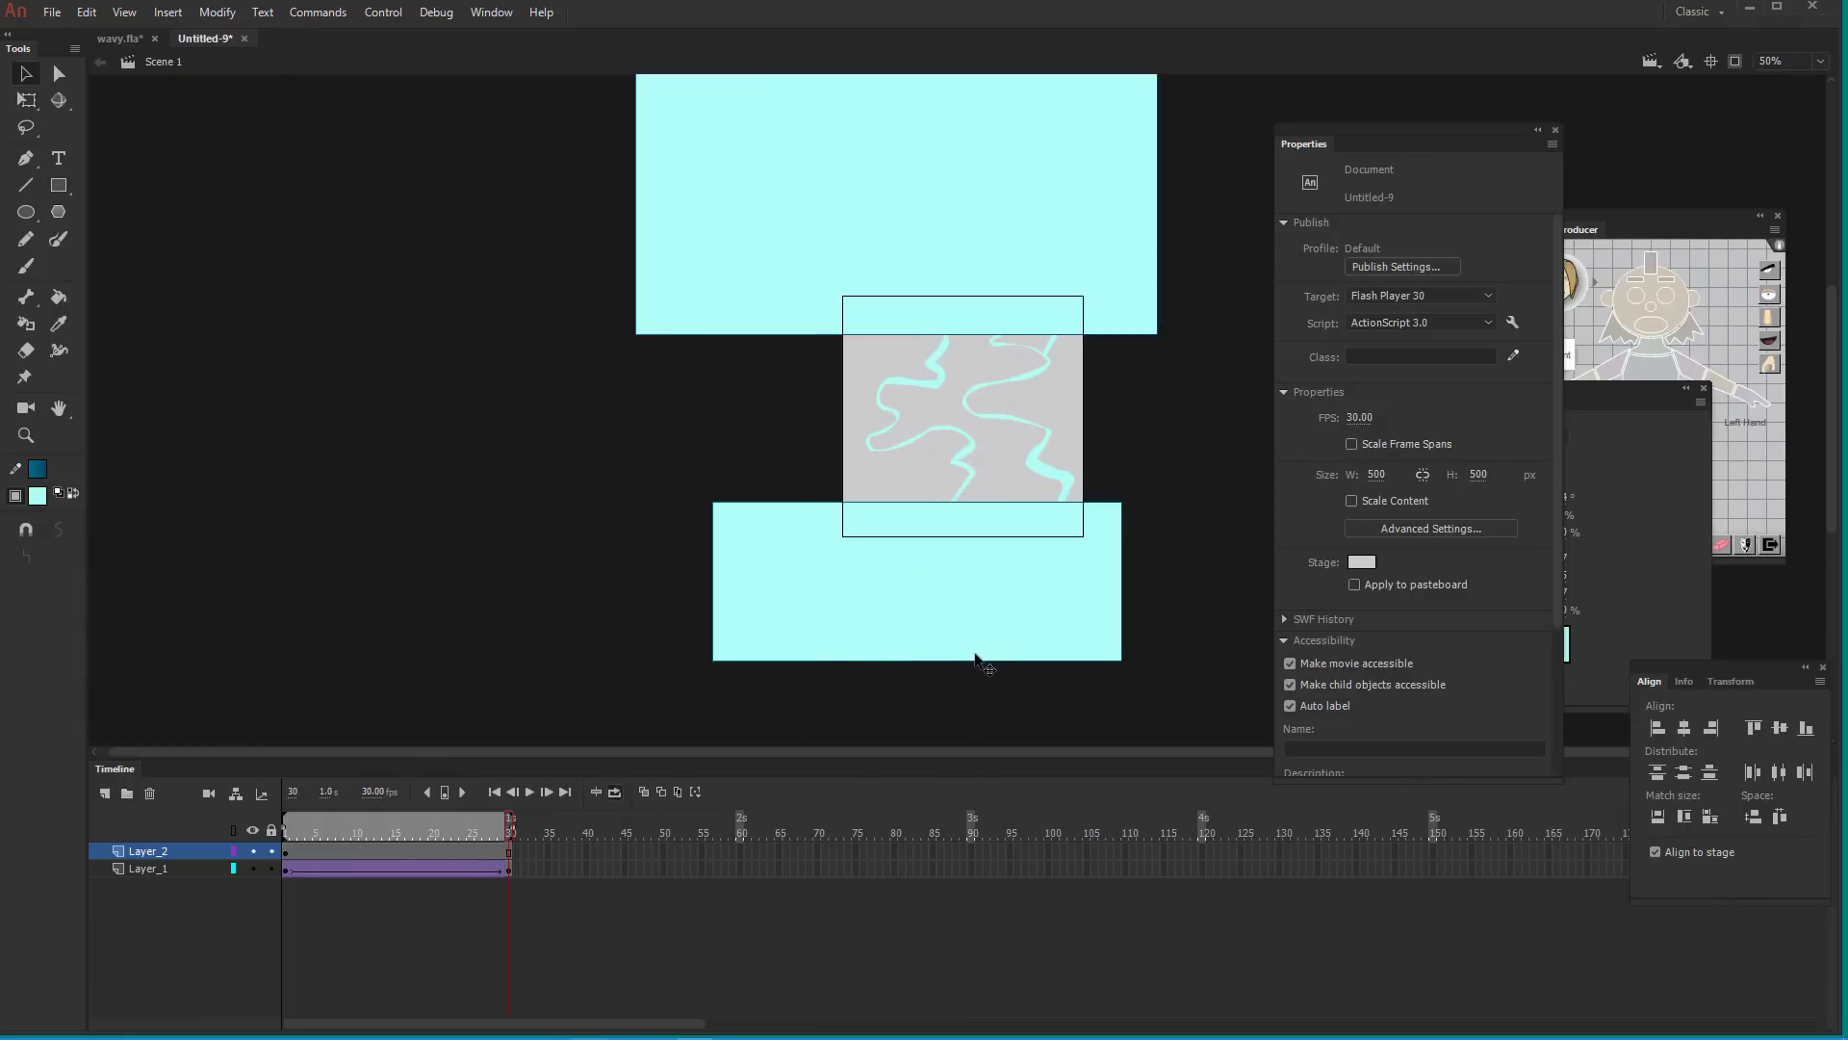
{"action": "left_click_drag", "start_coordinate": [978, 660], "coordinate": [882, 865]}
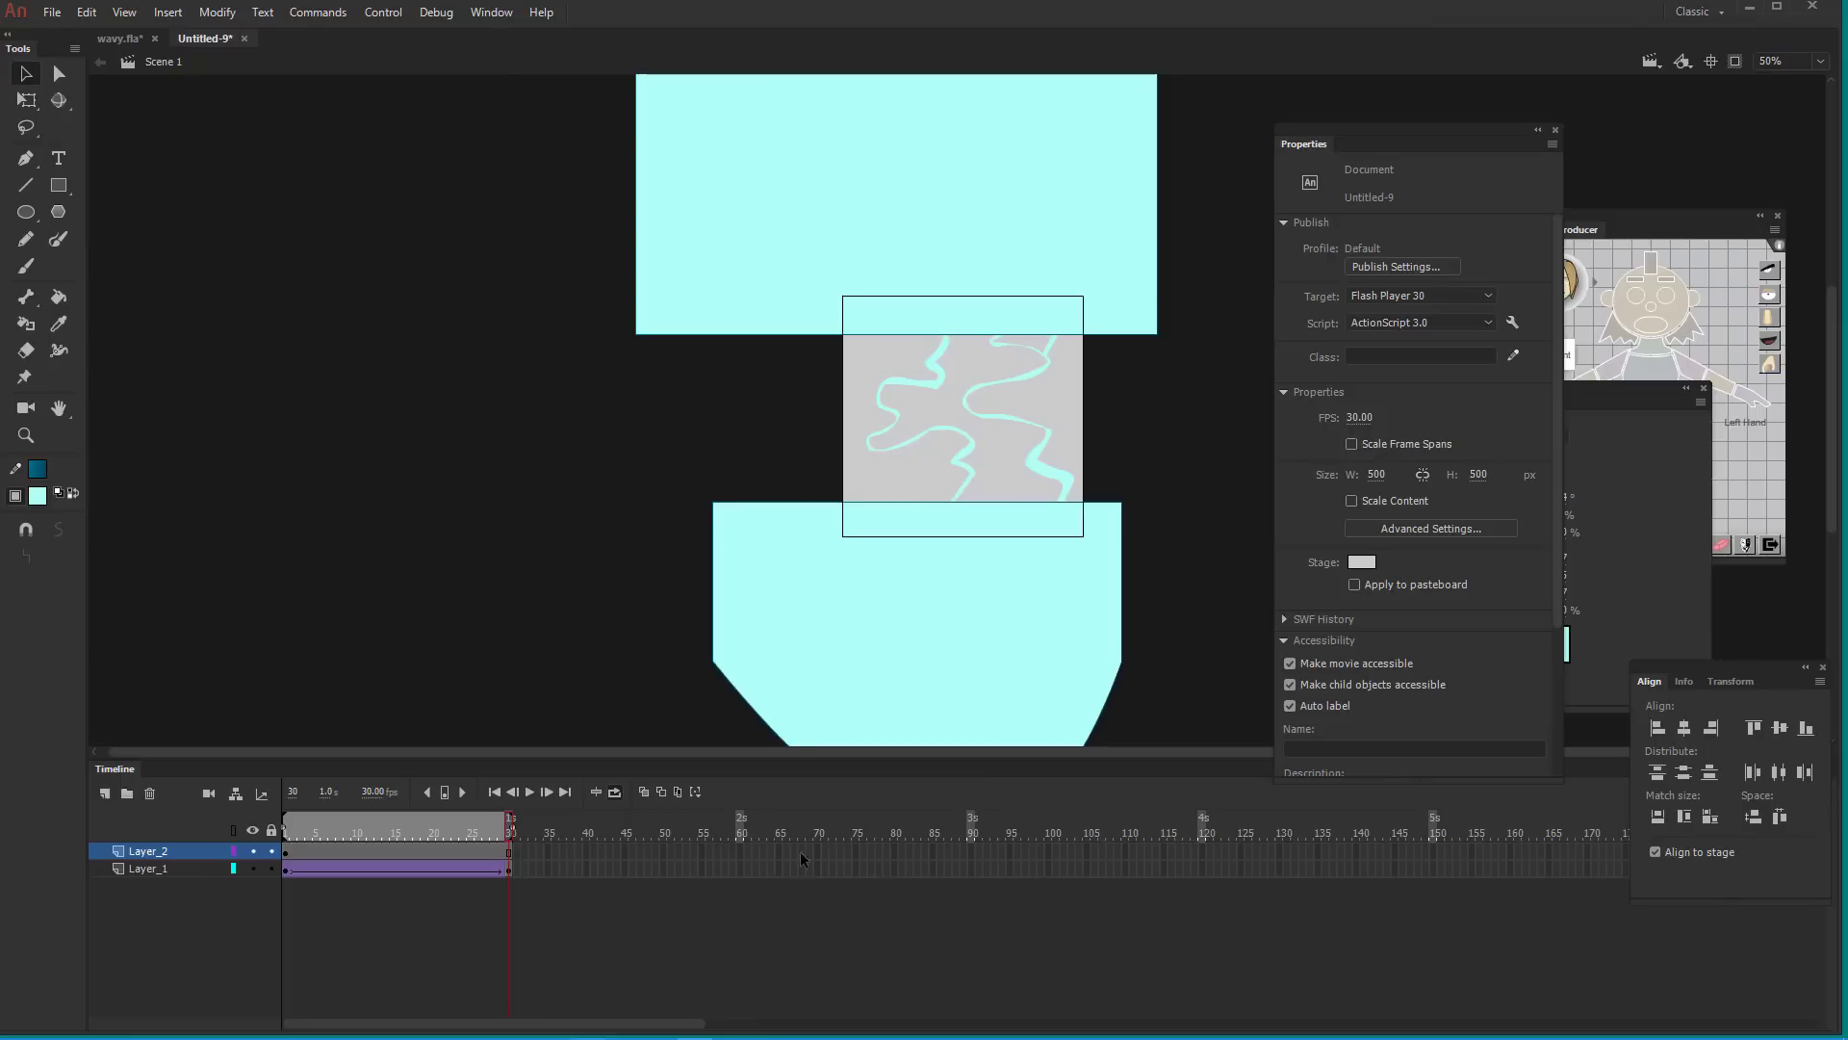
Play the loop between the covering rectangles and stop at the end of the range to inspect the seam
{"action": "left_click", "coordinate": [530, 798]}
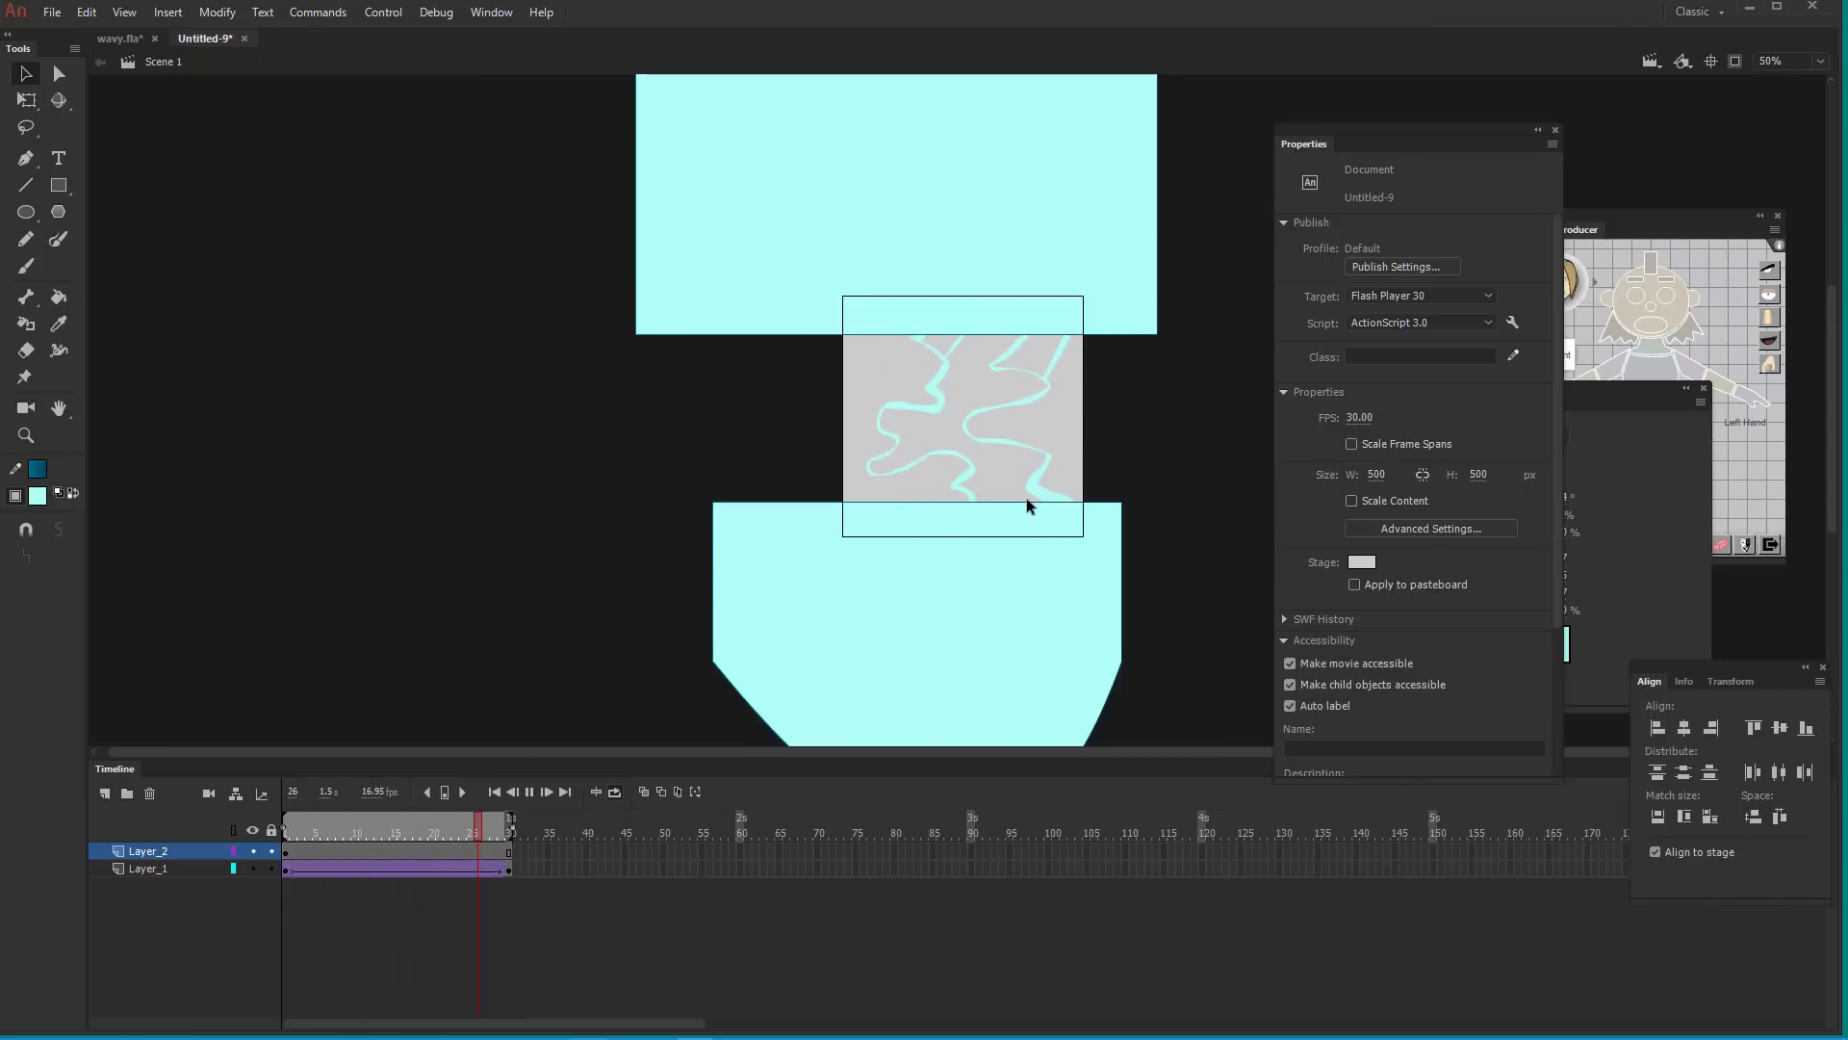
{"action": "left_click", "coordinate": [511, 829]}
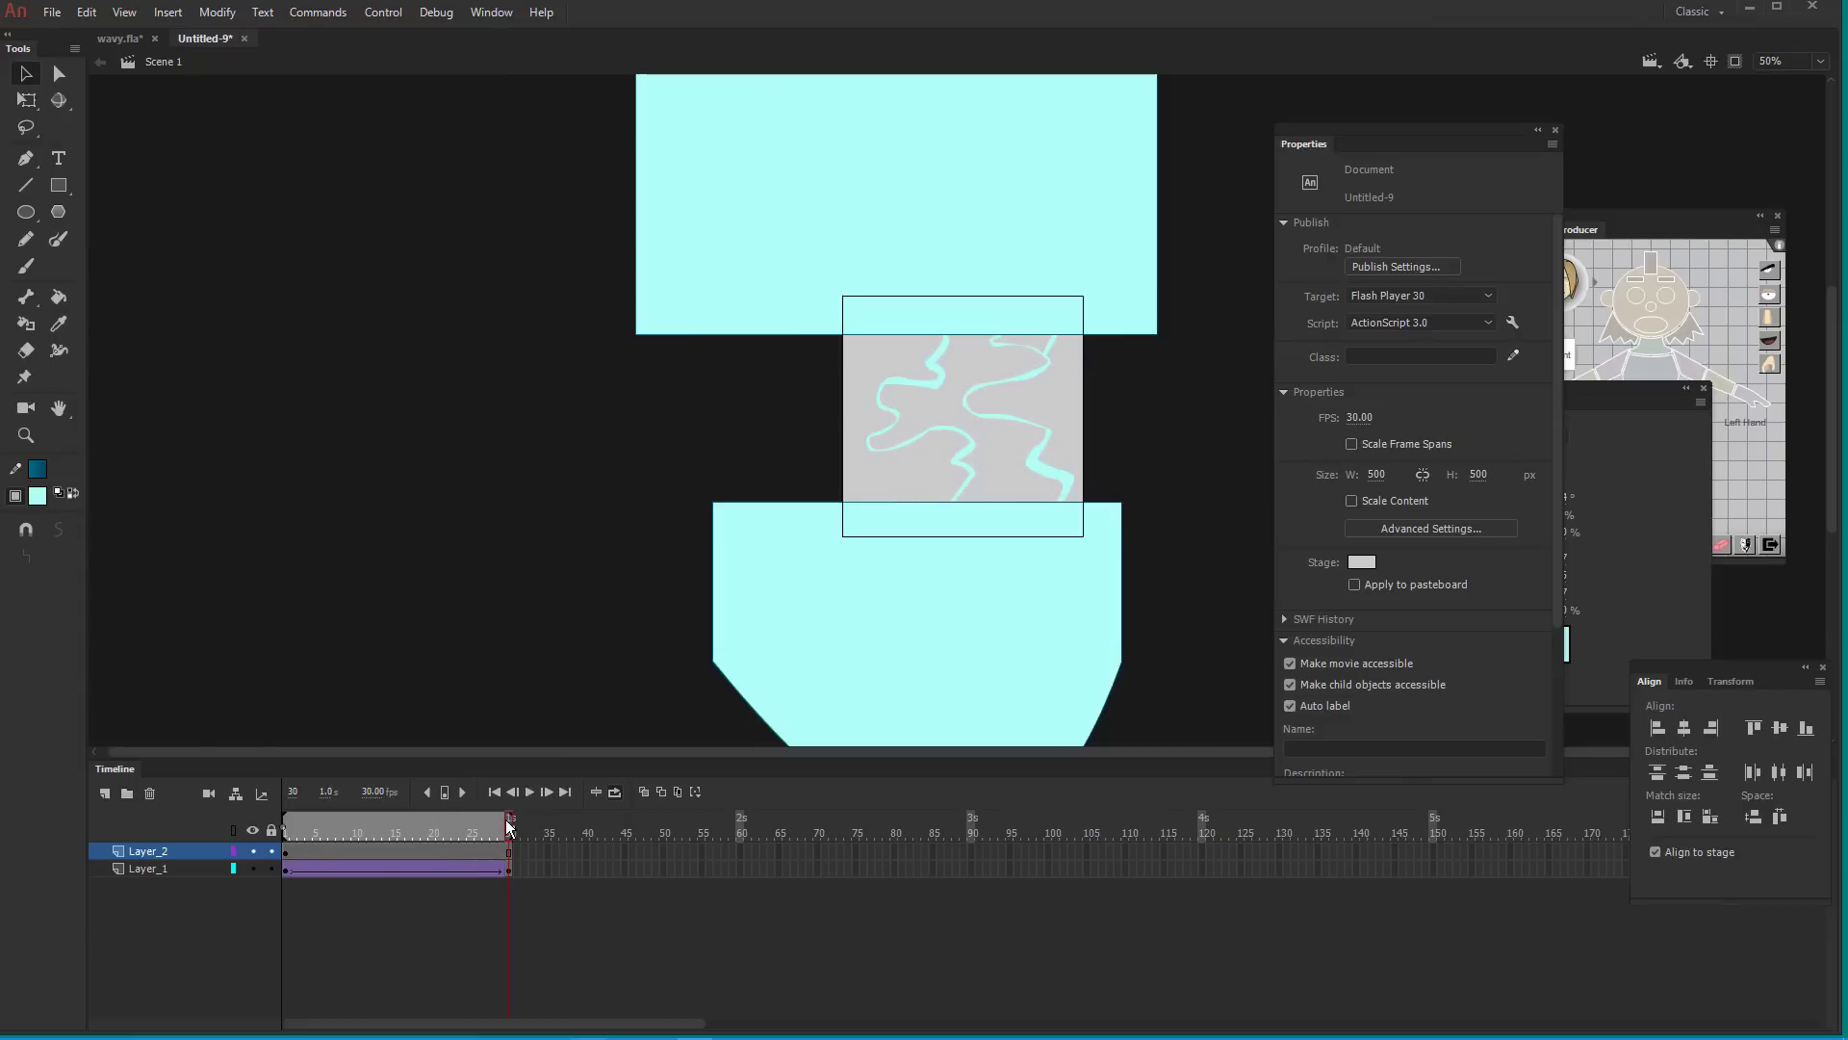
{"action": "mouse_move", "coordinate": [499, 818]}
{"action": "left_mouse_down"}
{"action": "mouse_move", "coordinate": [254, 891]}
{"action": "mouse_move", "coordinate": [525, 799]}
{"action": "left_mouse_up"}
Compare the foam streaks at frames 1, 30 and 29 of Layer_1 to examine the loop point
{"action": "left_click", "coordinate": [287, 873]}
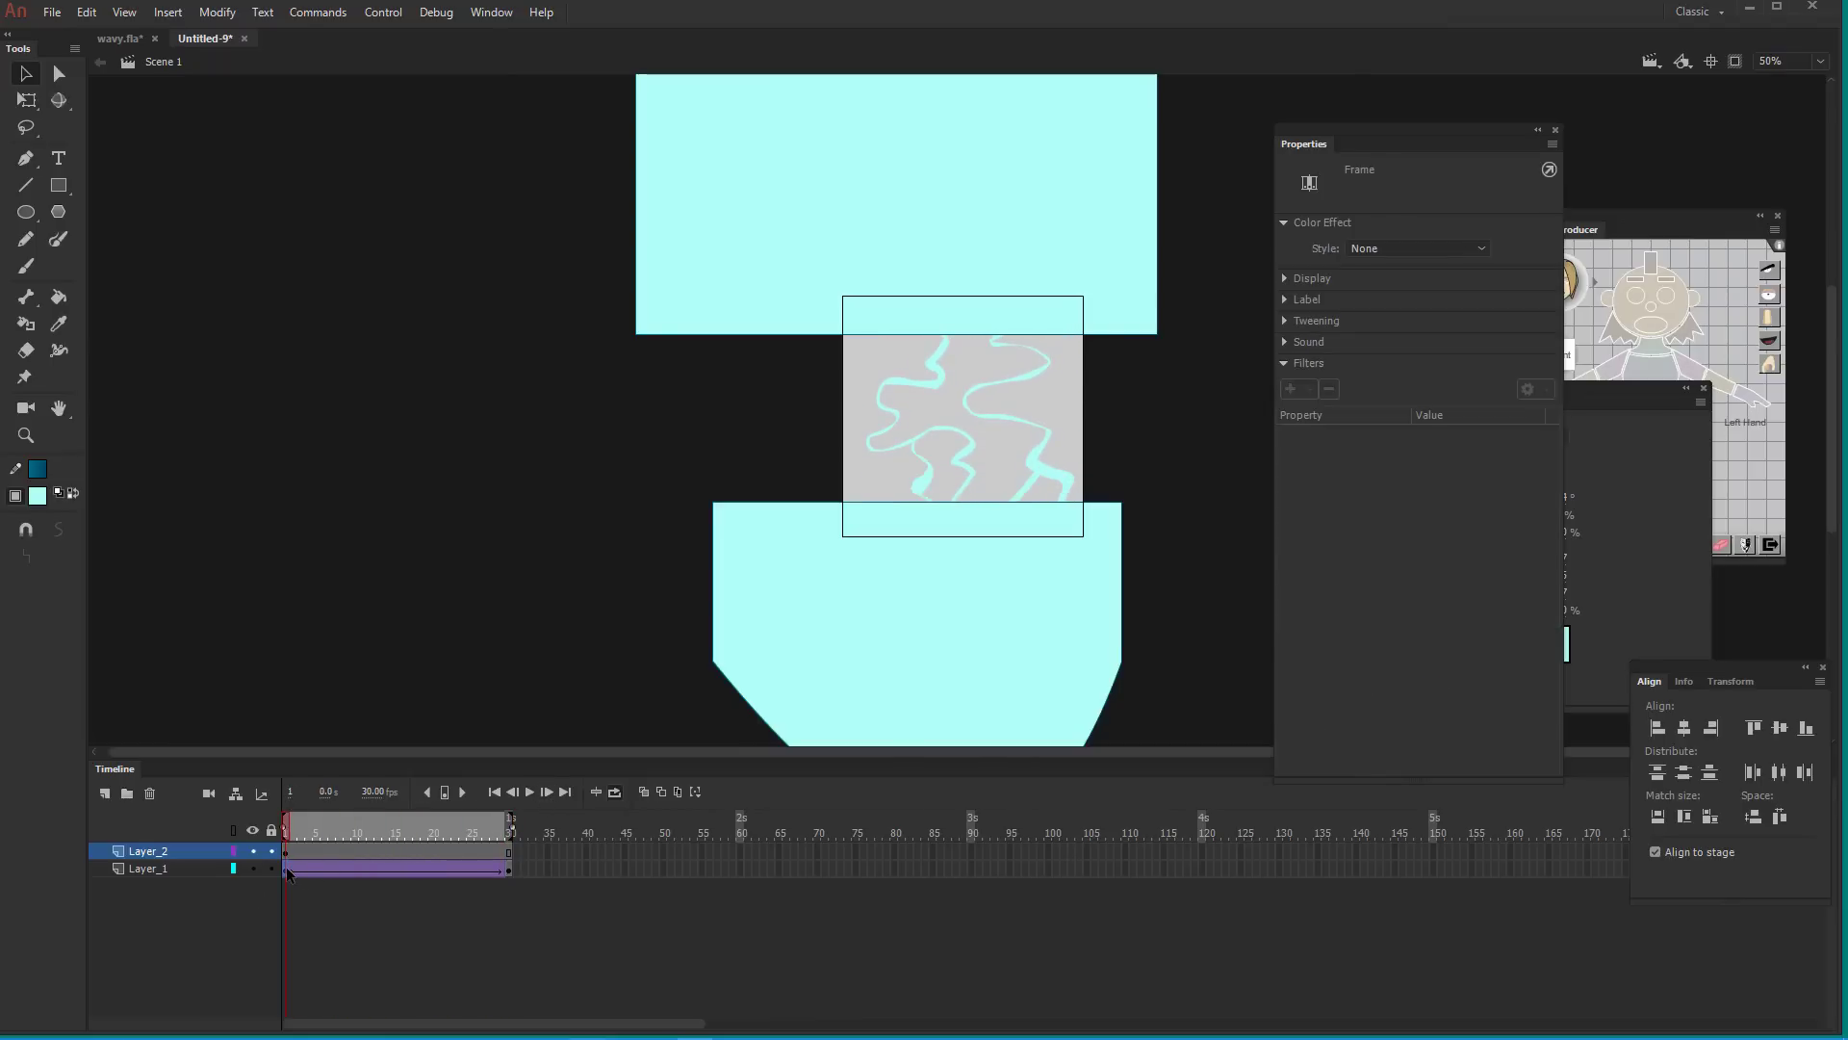
{"action": "left_click", "coordinate": [508, 869]}
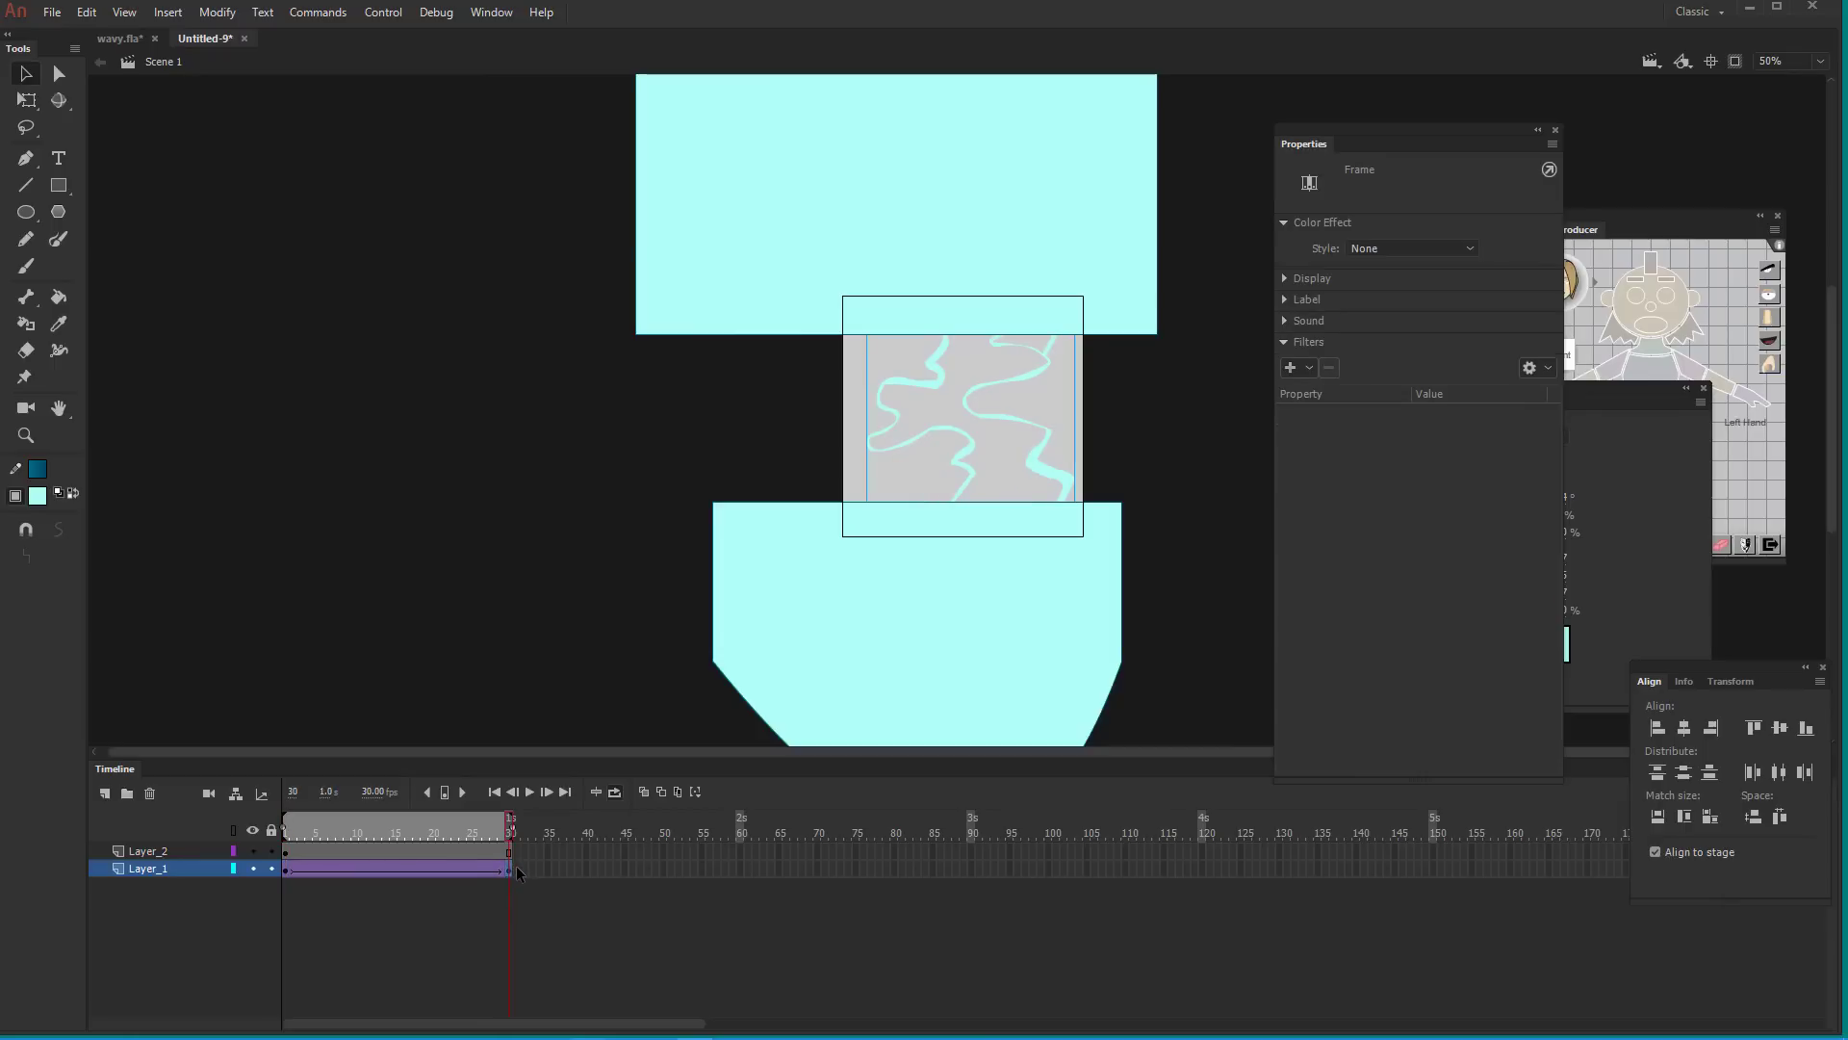
{"action": "left_click", "coordinate": [500, 868]}
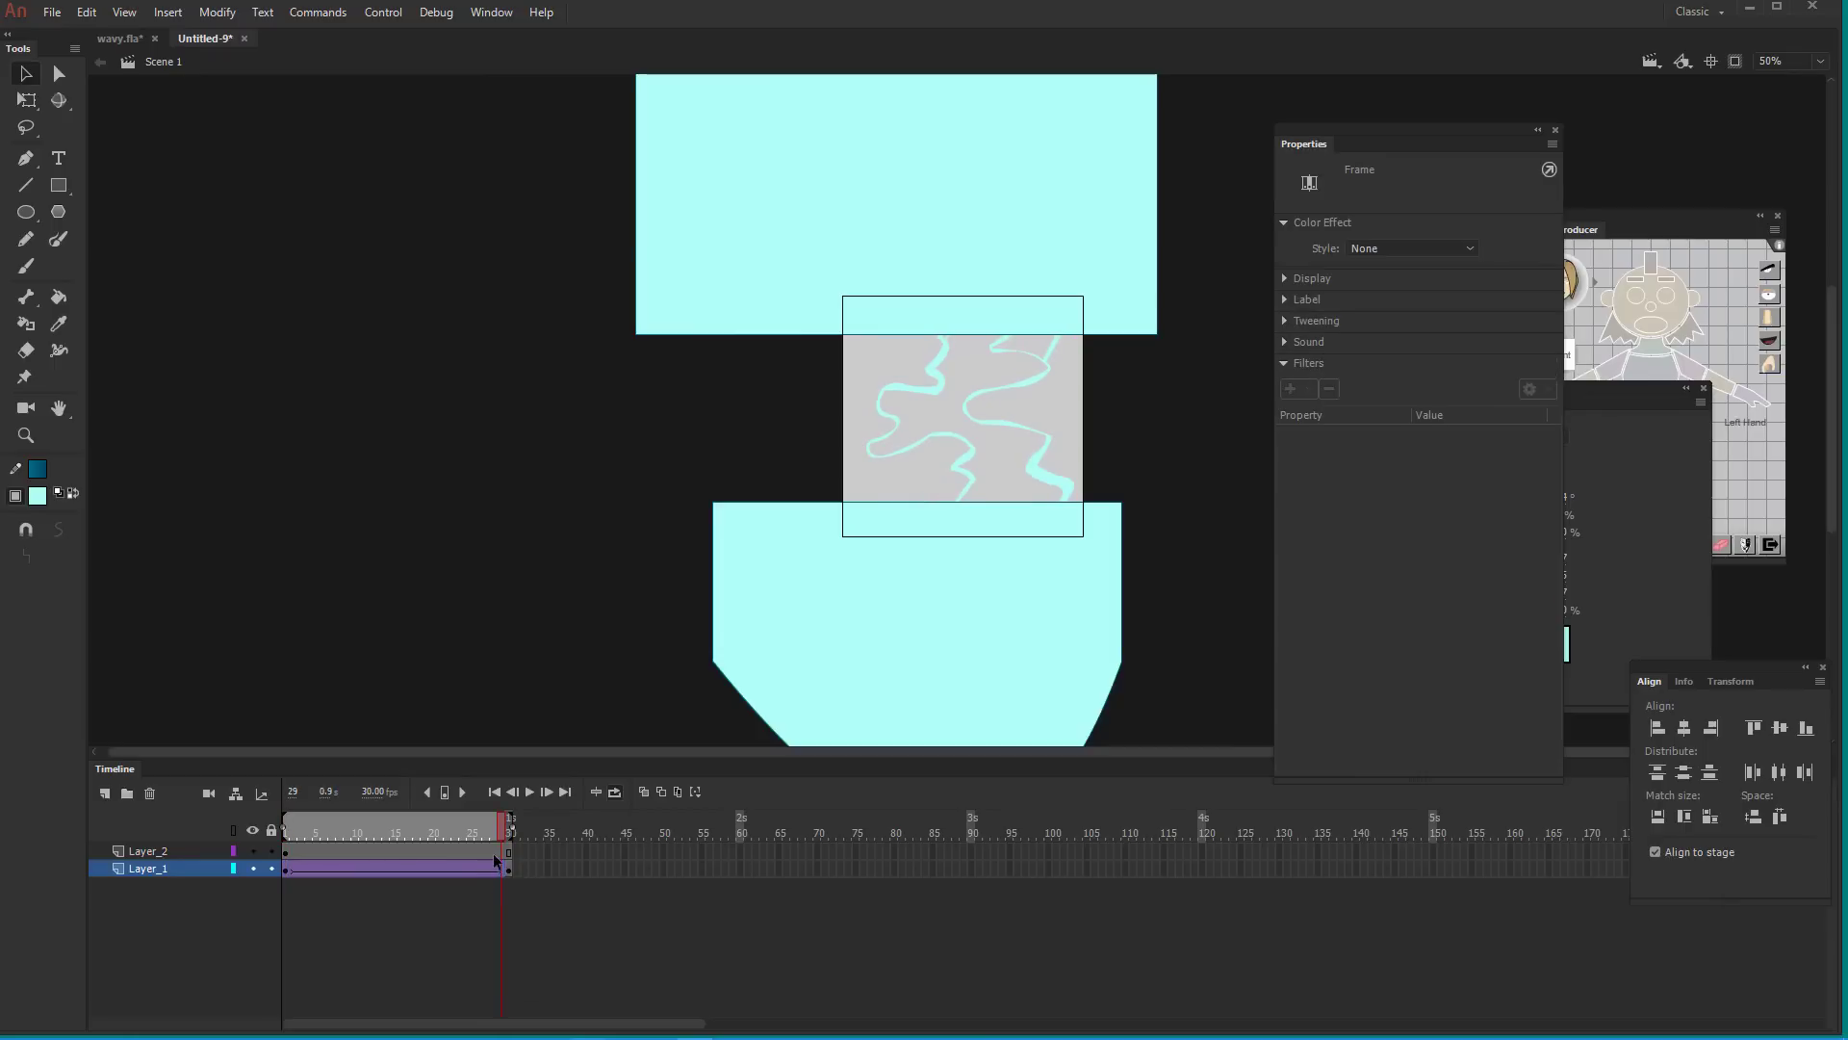
{"action": "left_click", "coordinate": [507, 853]}
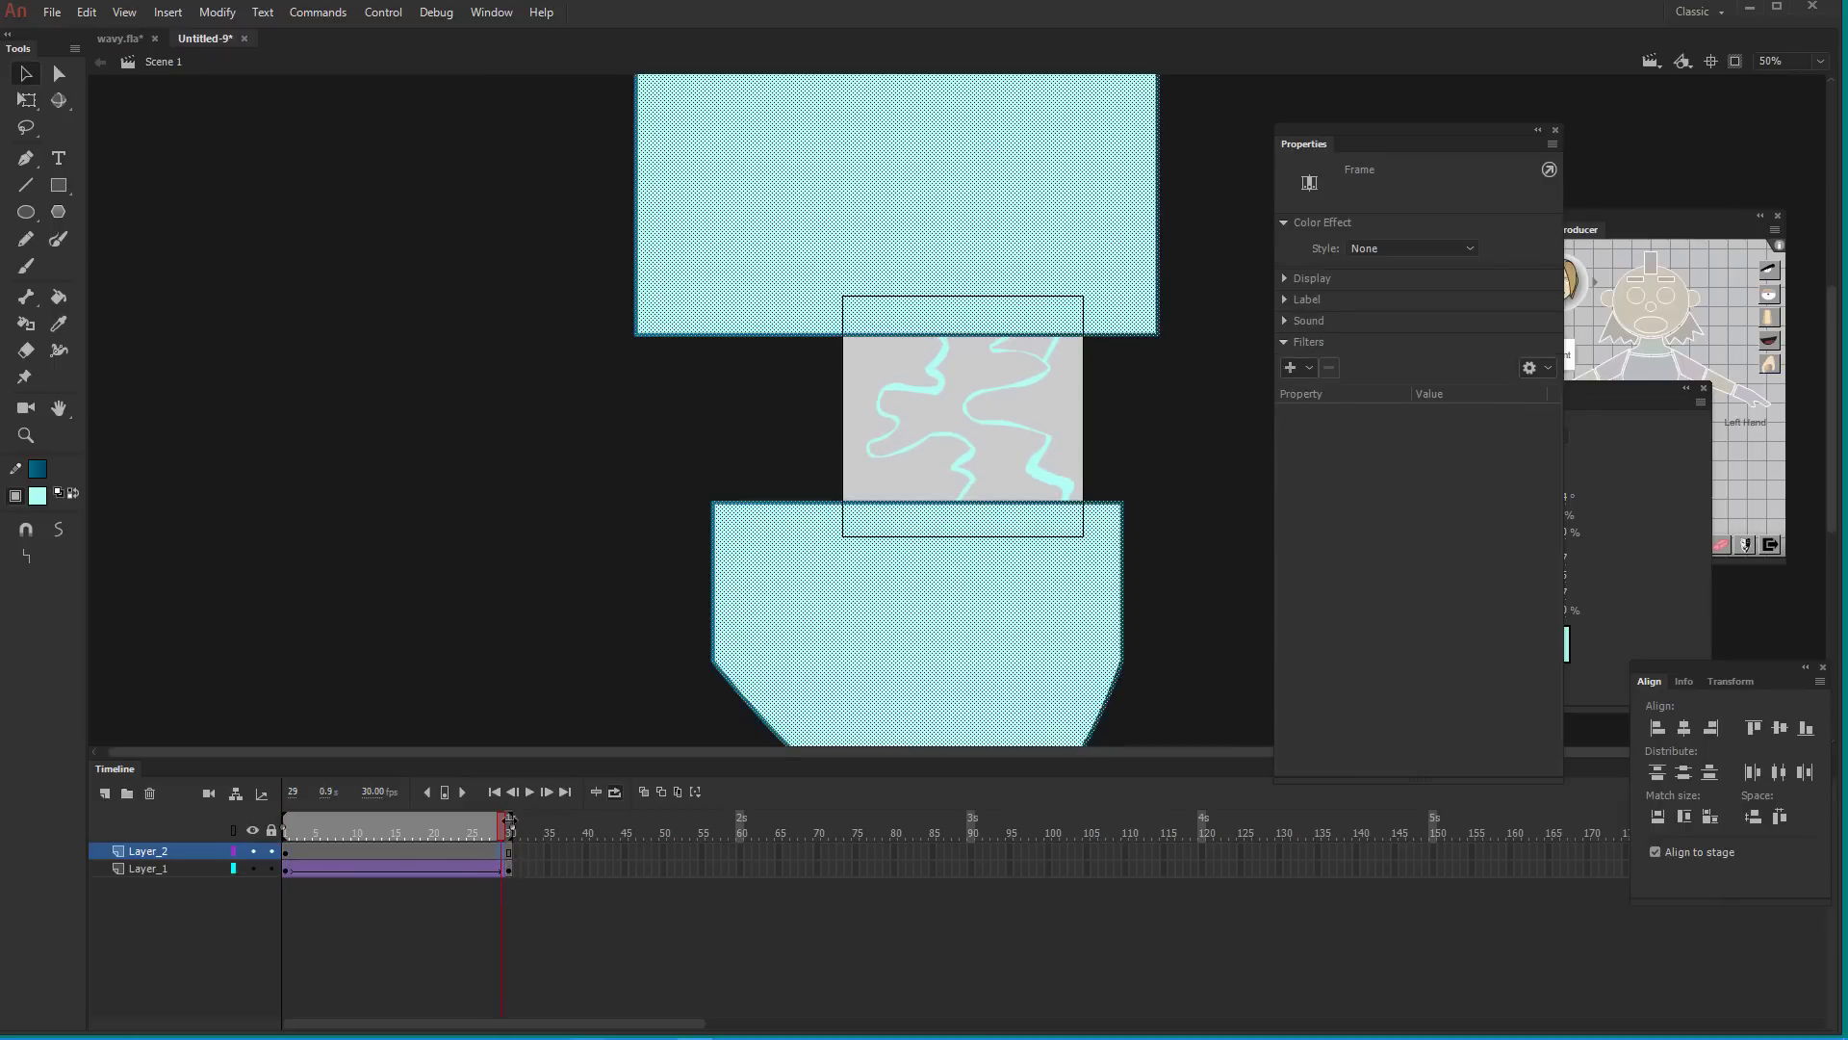
{"action": "left_click", "coordinate": [511, 920]}
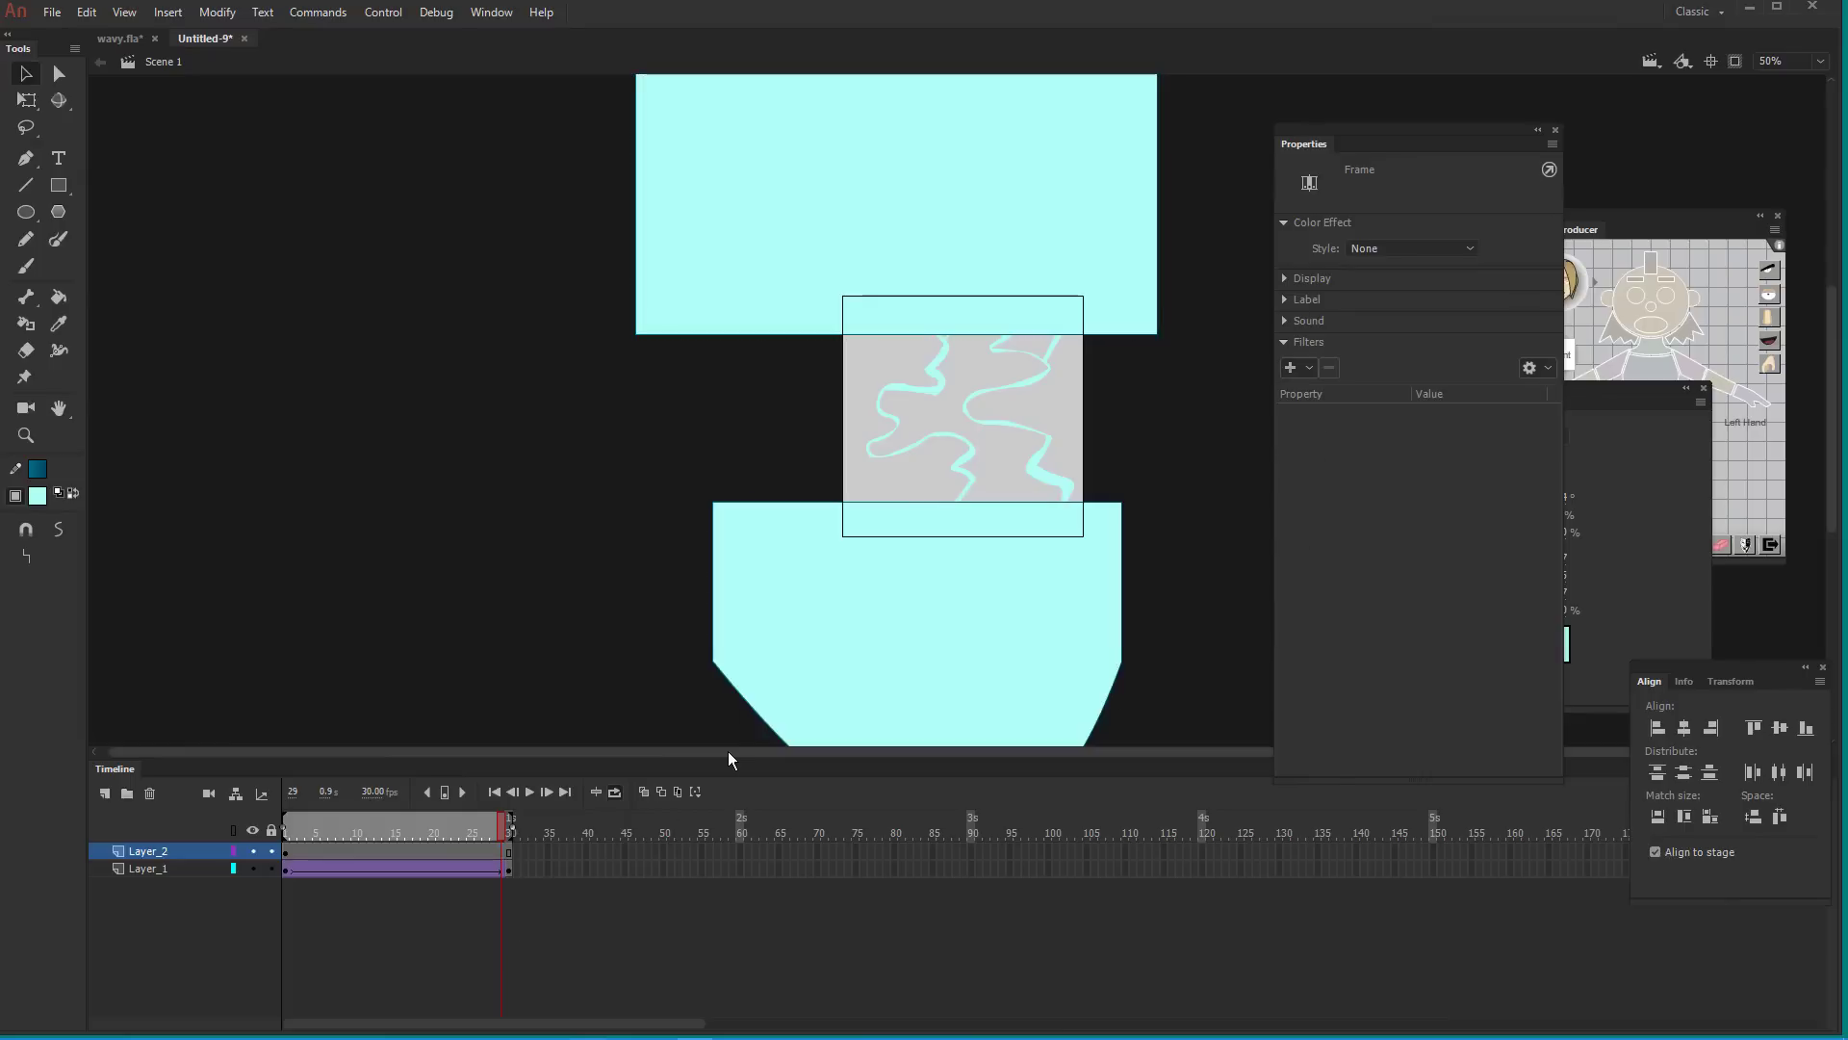
Open the foam02 movie clip to inspect its contents and return to Scene 1
{"action": "double_click", "coordinate": [965, 461]}
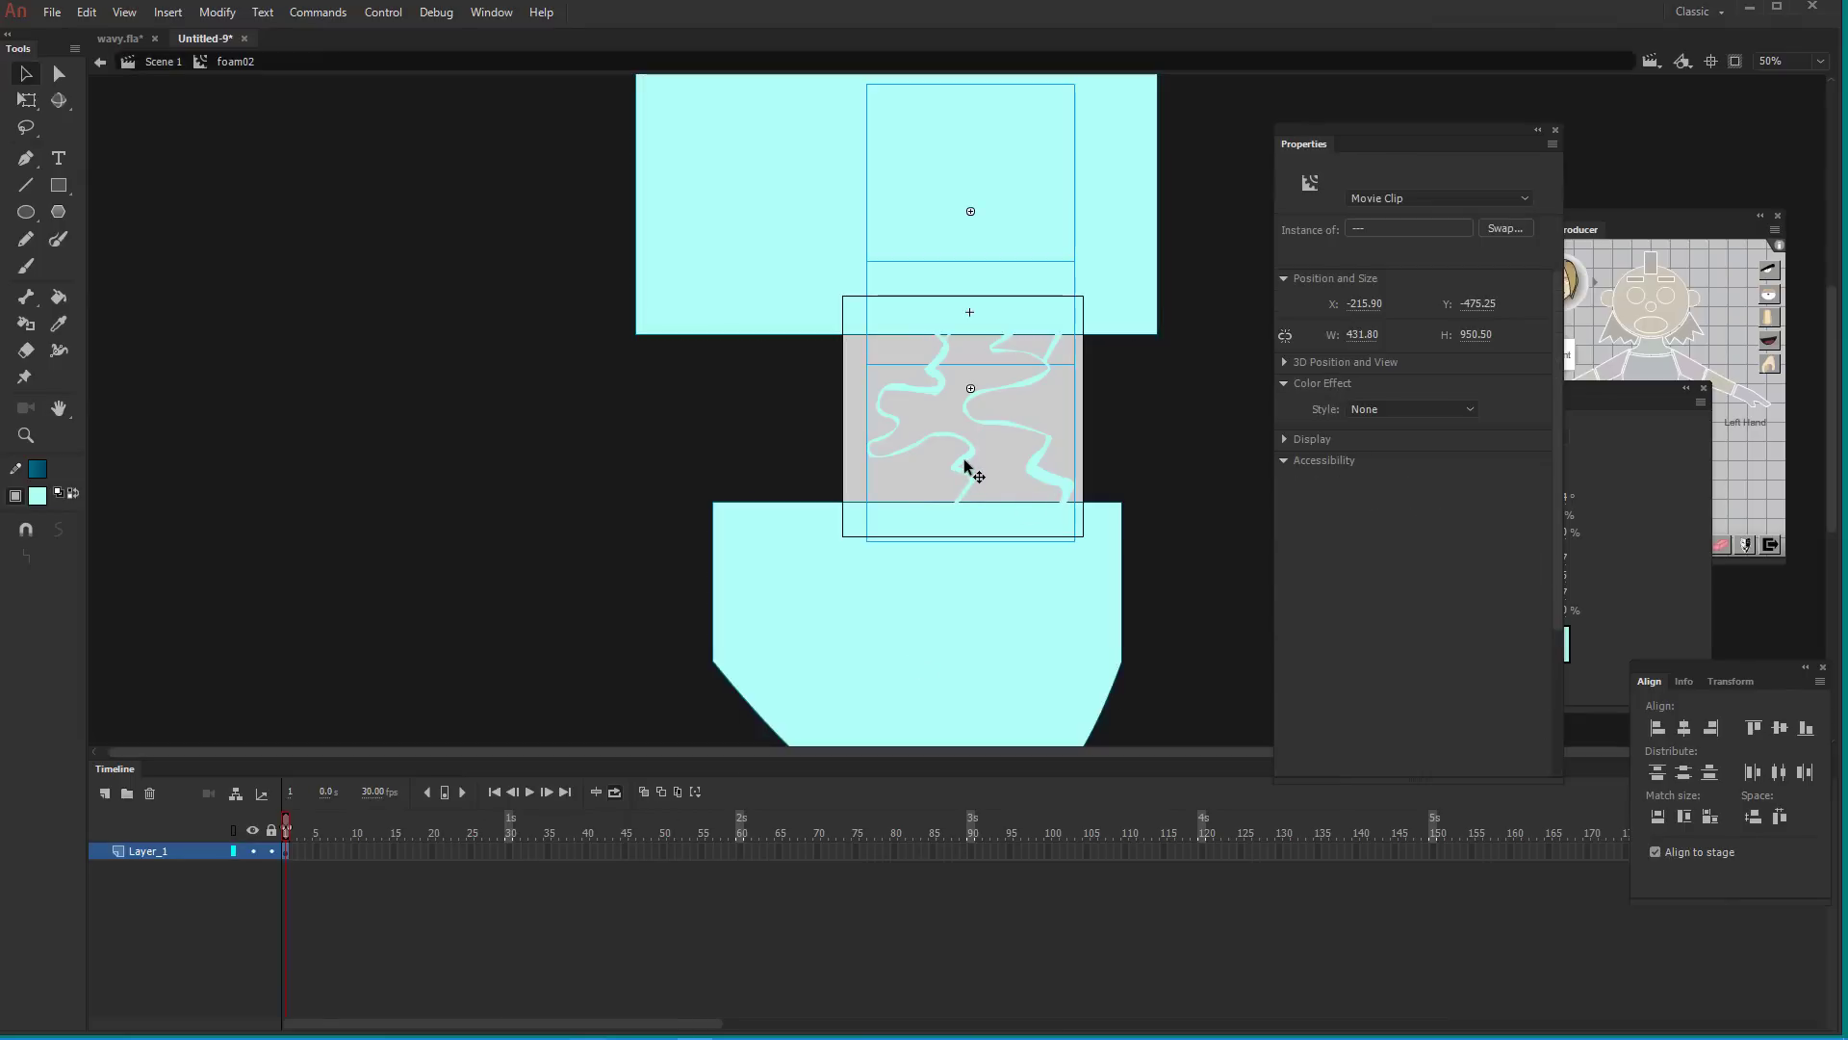
{"action": "left_click", "coordinate": [978, 466]}
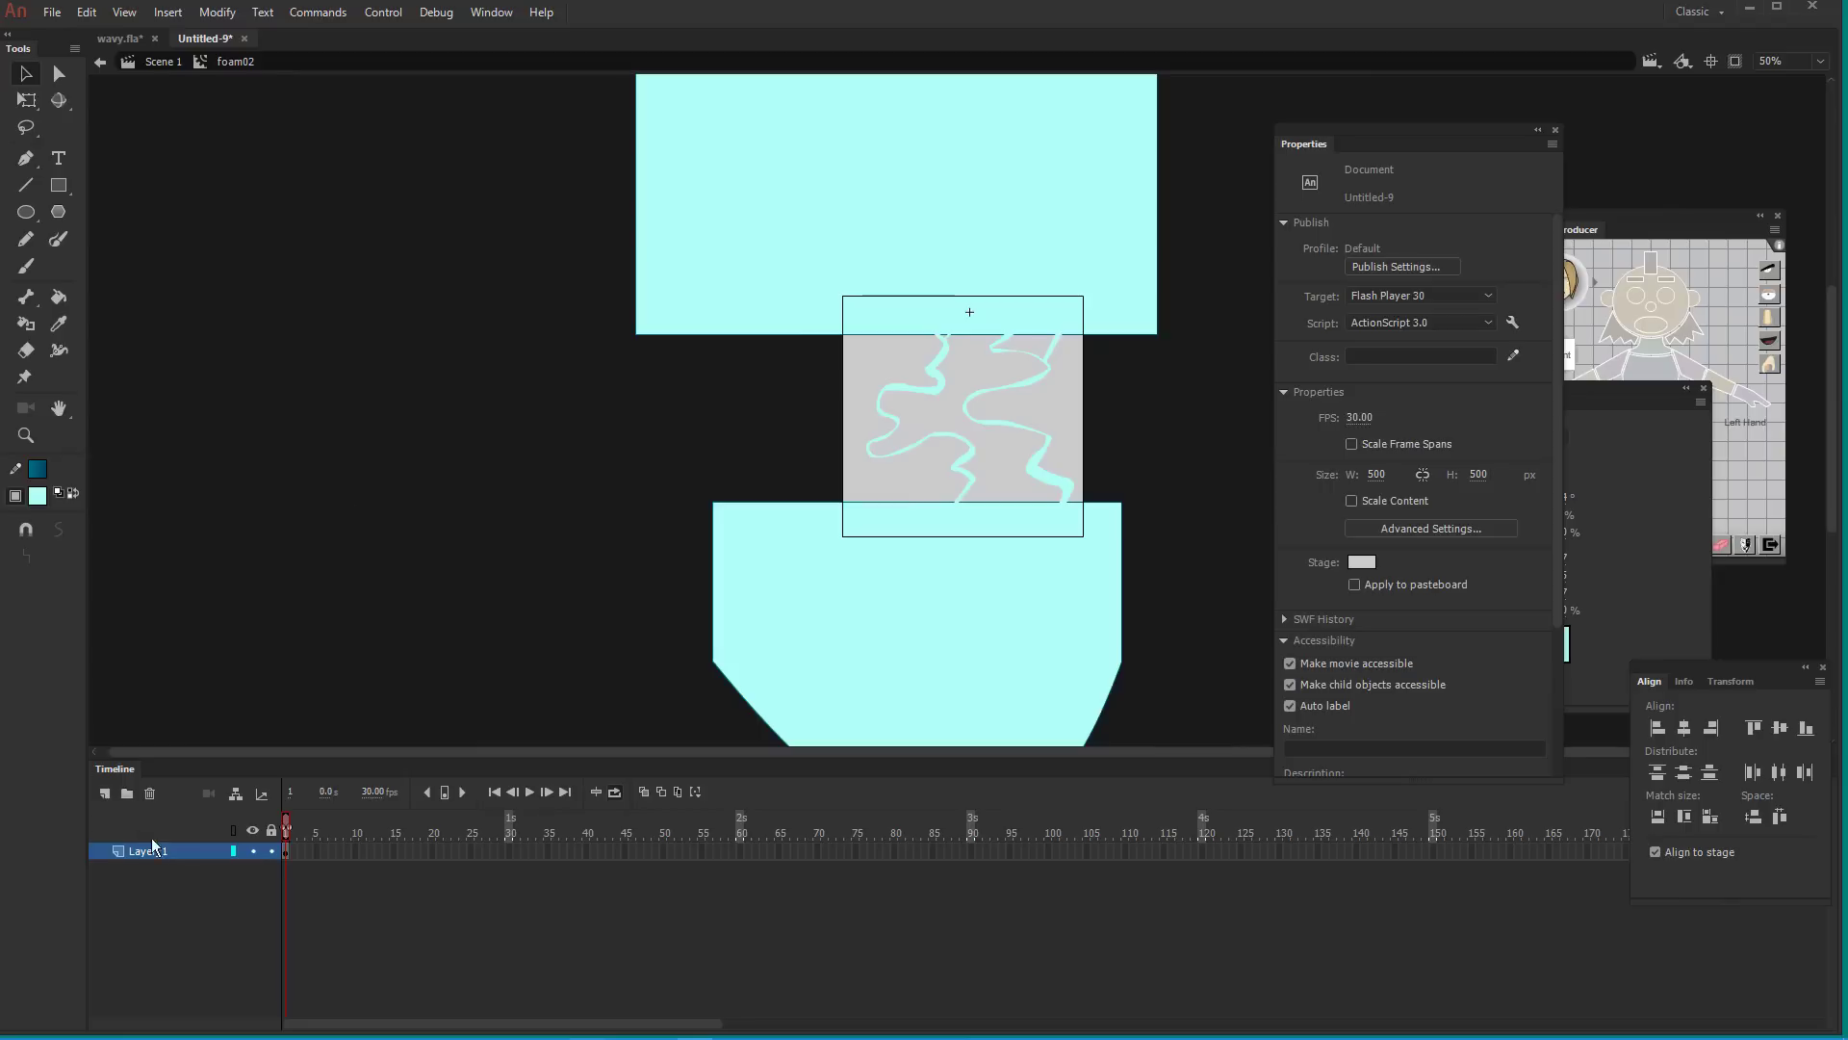
{"action": "double_click", "coordinate": [614, 570]}
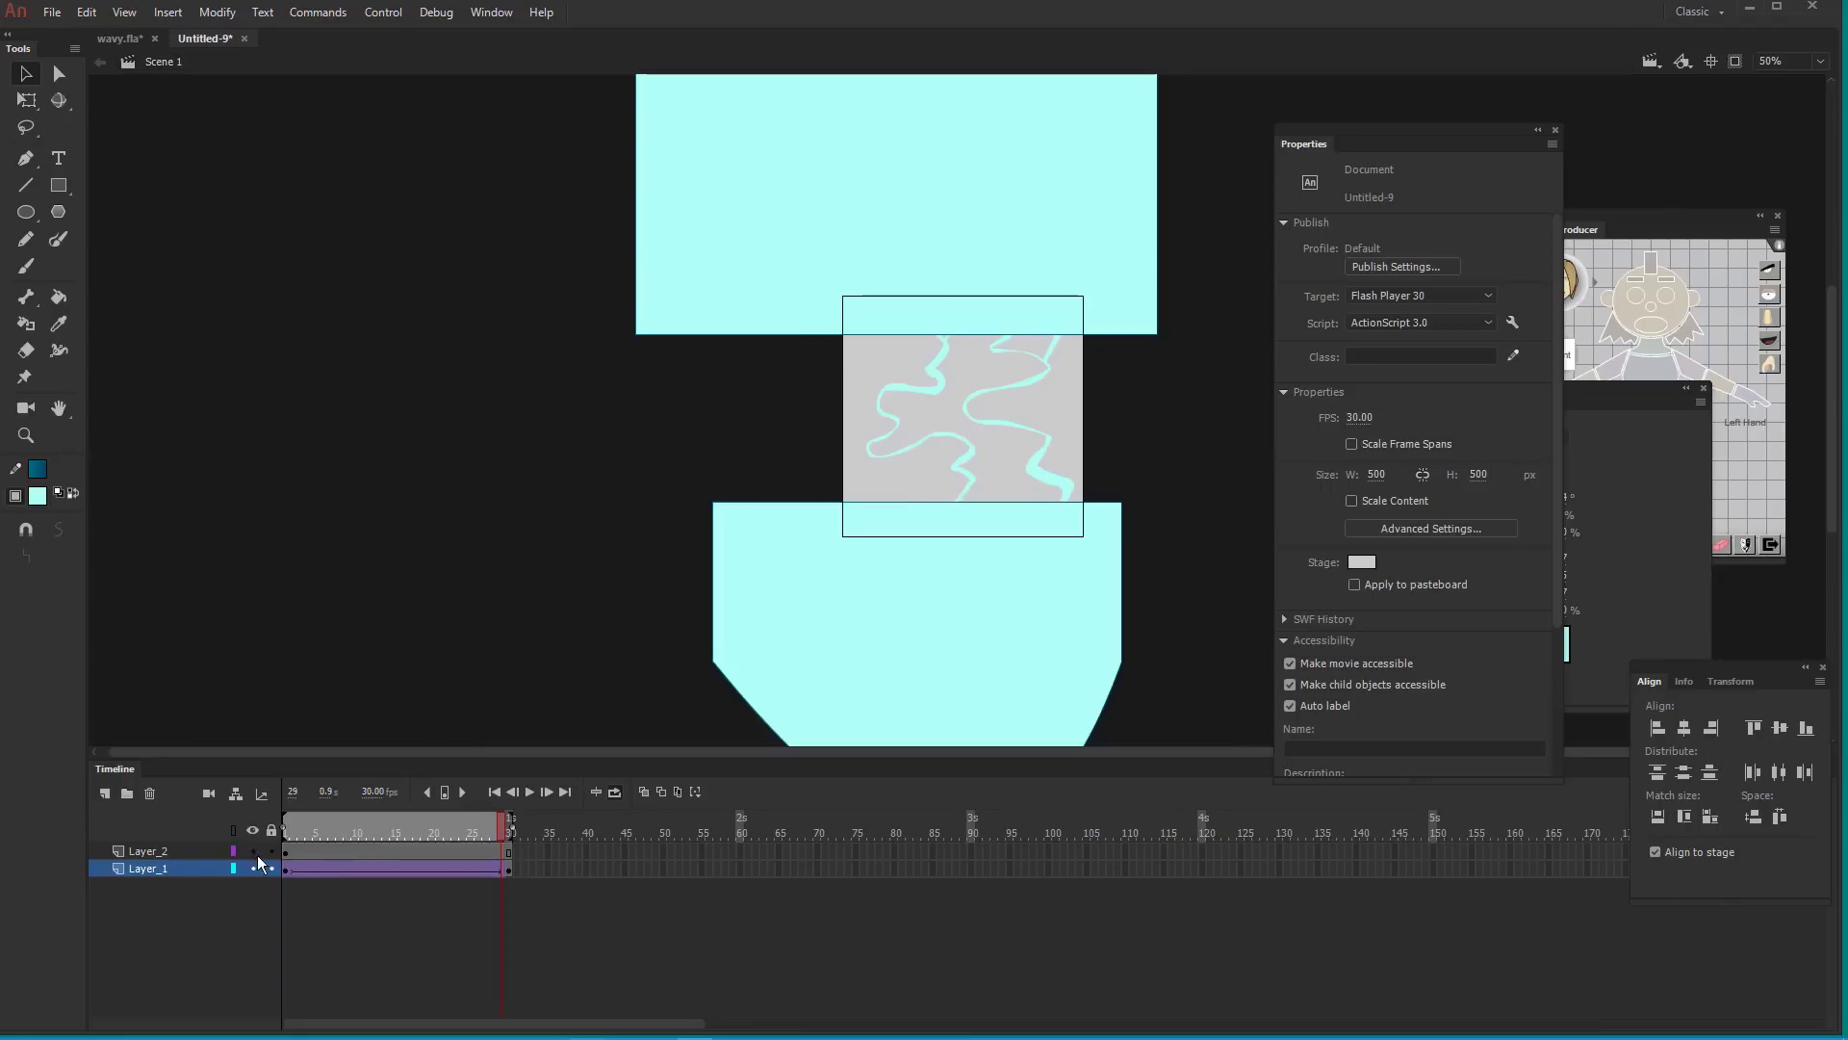
Delete Layer_2 with its covering rectangles and open the foam02 movie clip for editing
{"action": "left_click", "coordinate": [190, 850]}
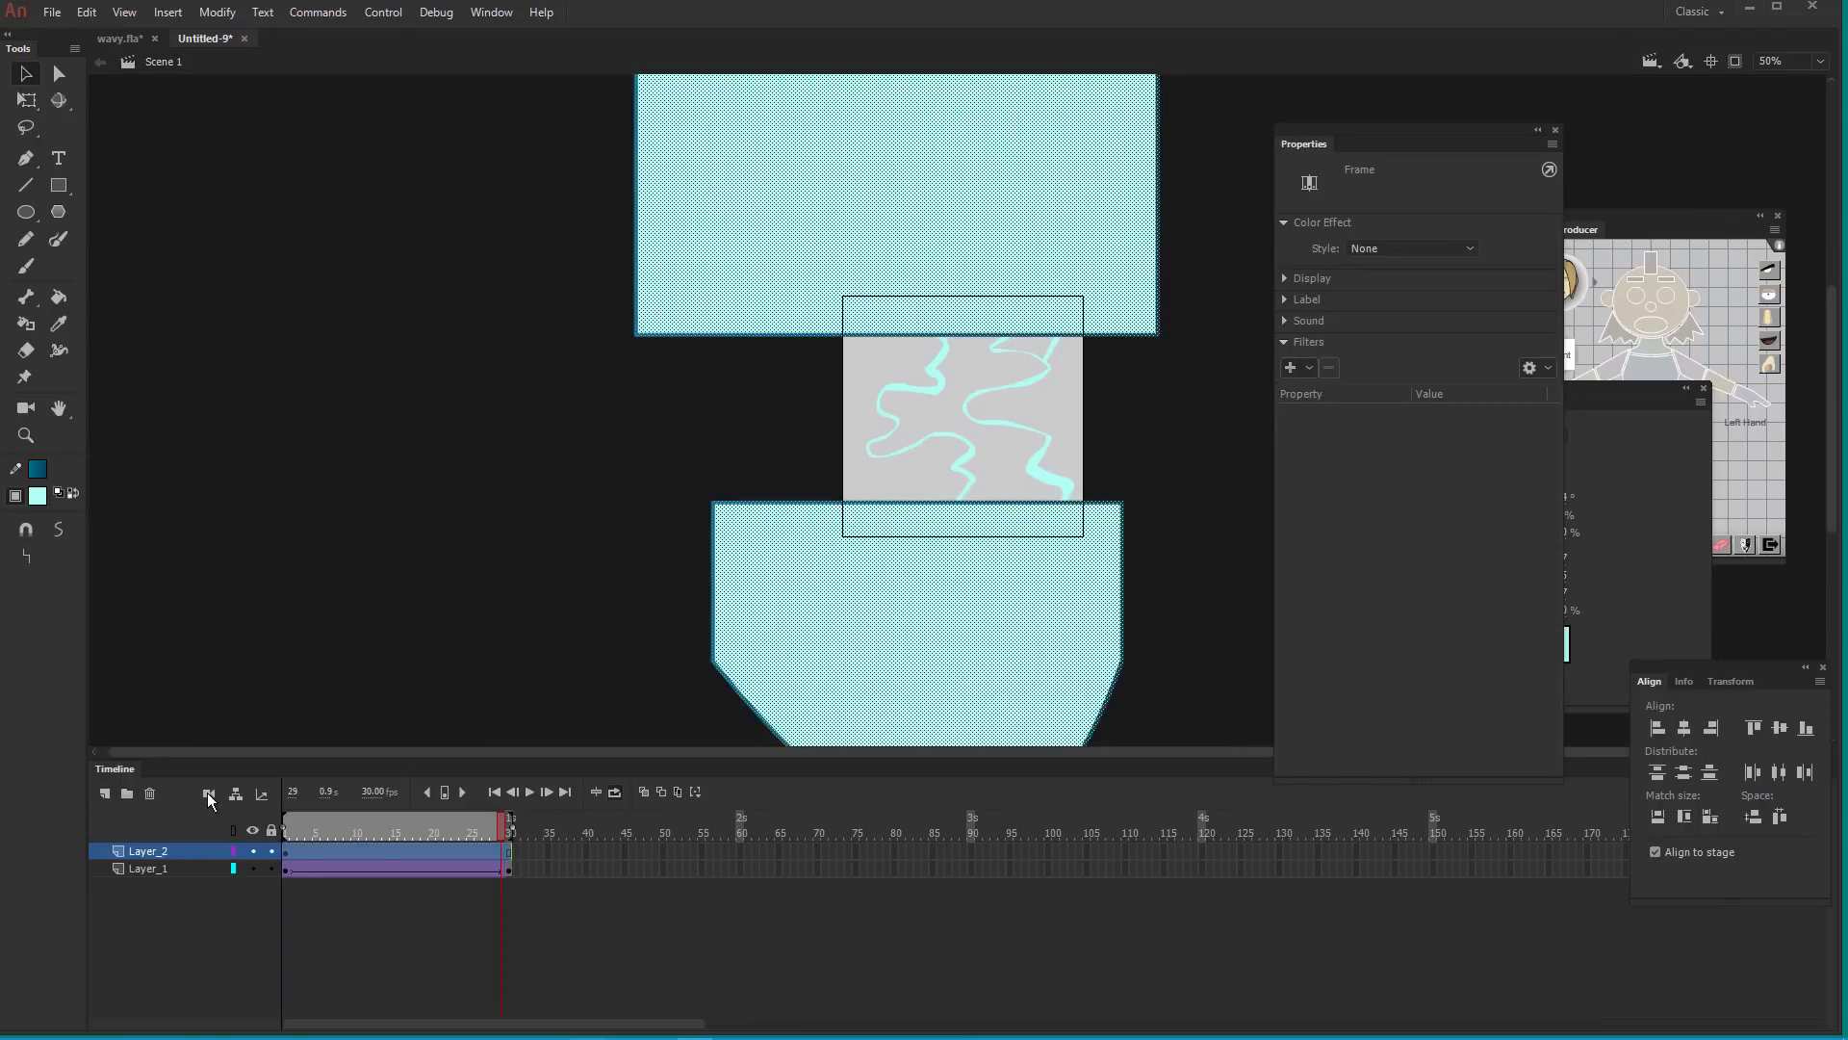
{"action": "left_click", "coordinate": [151, 793]}
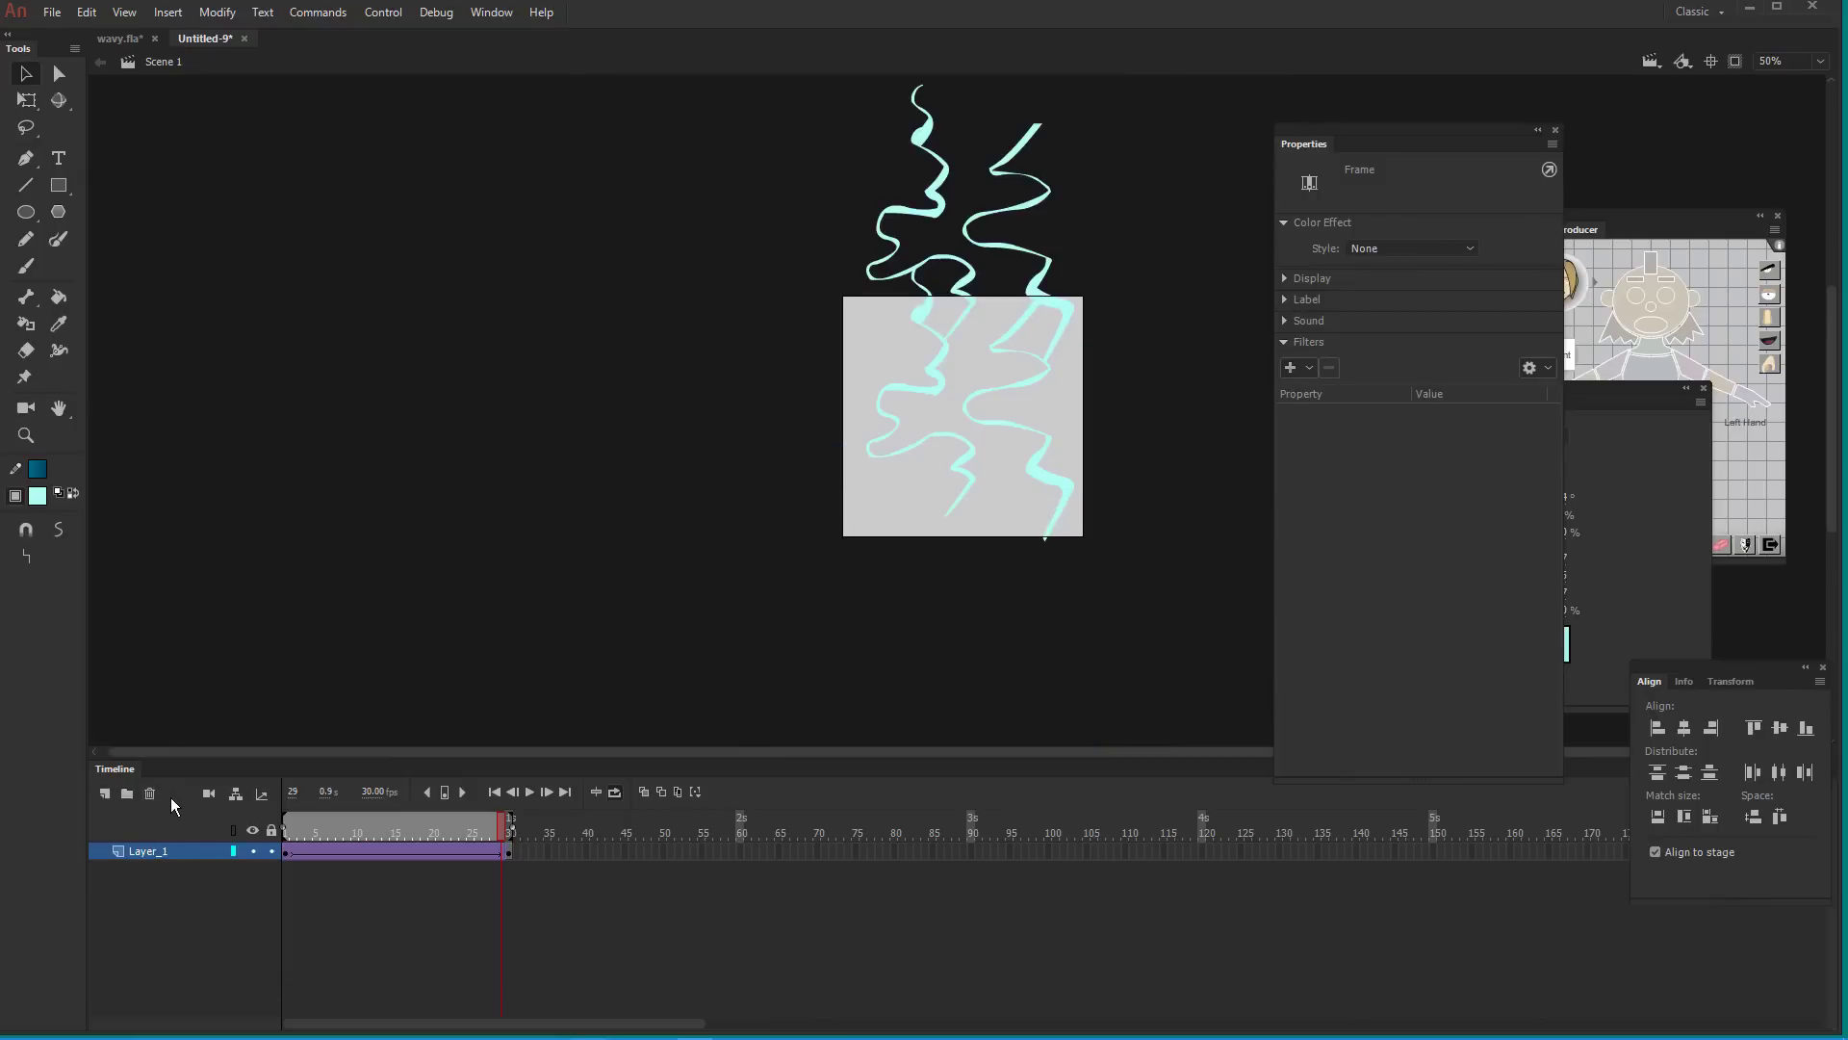
{"action": "double_click", "coordinate": [967, 481]}
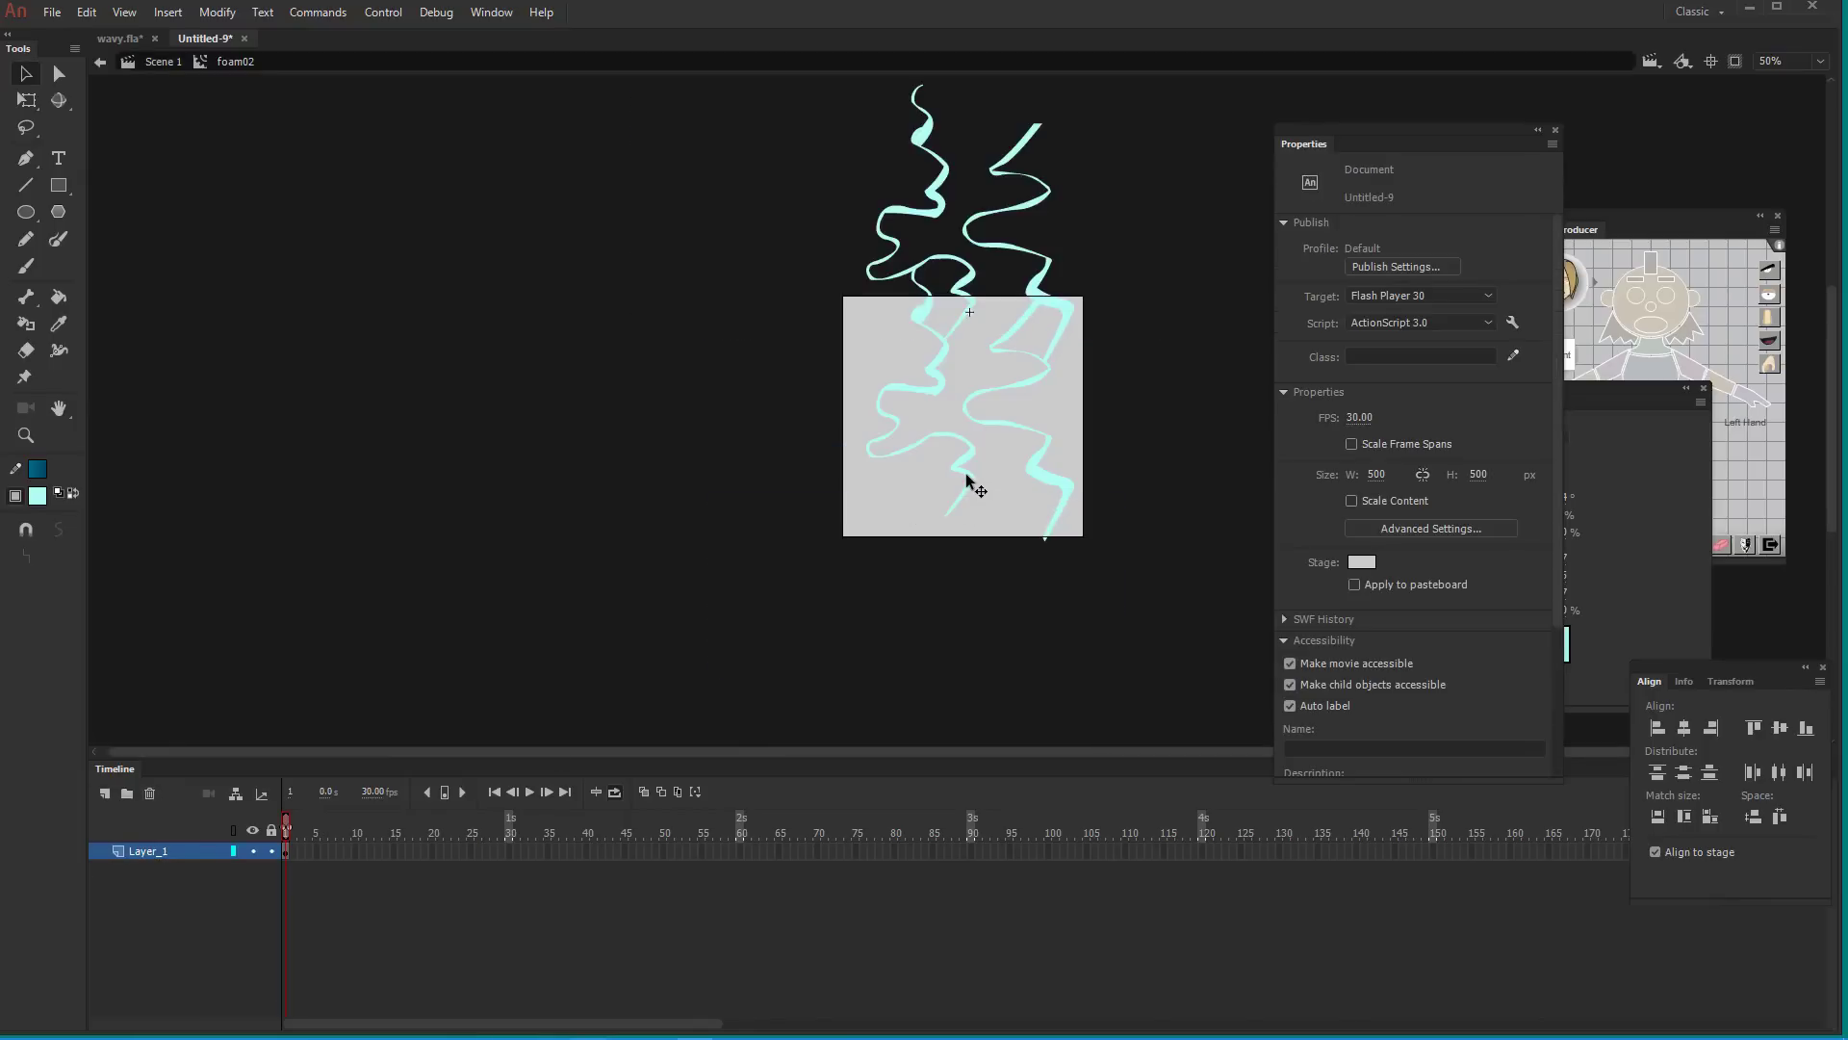
Duplicate the upper foam instance inside the foam02 movie clip
{"action": "double_click", "coordinate": [955, 486]}
{"action": "double_click", "coordinate": [915, 462]}
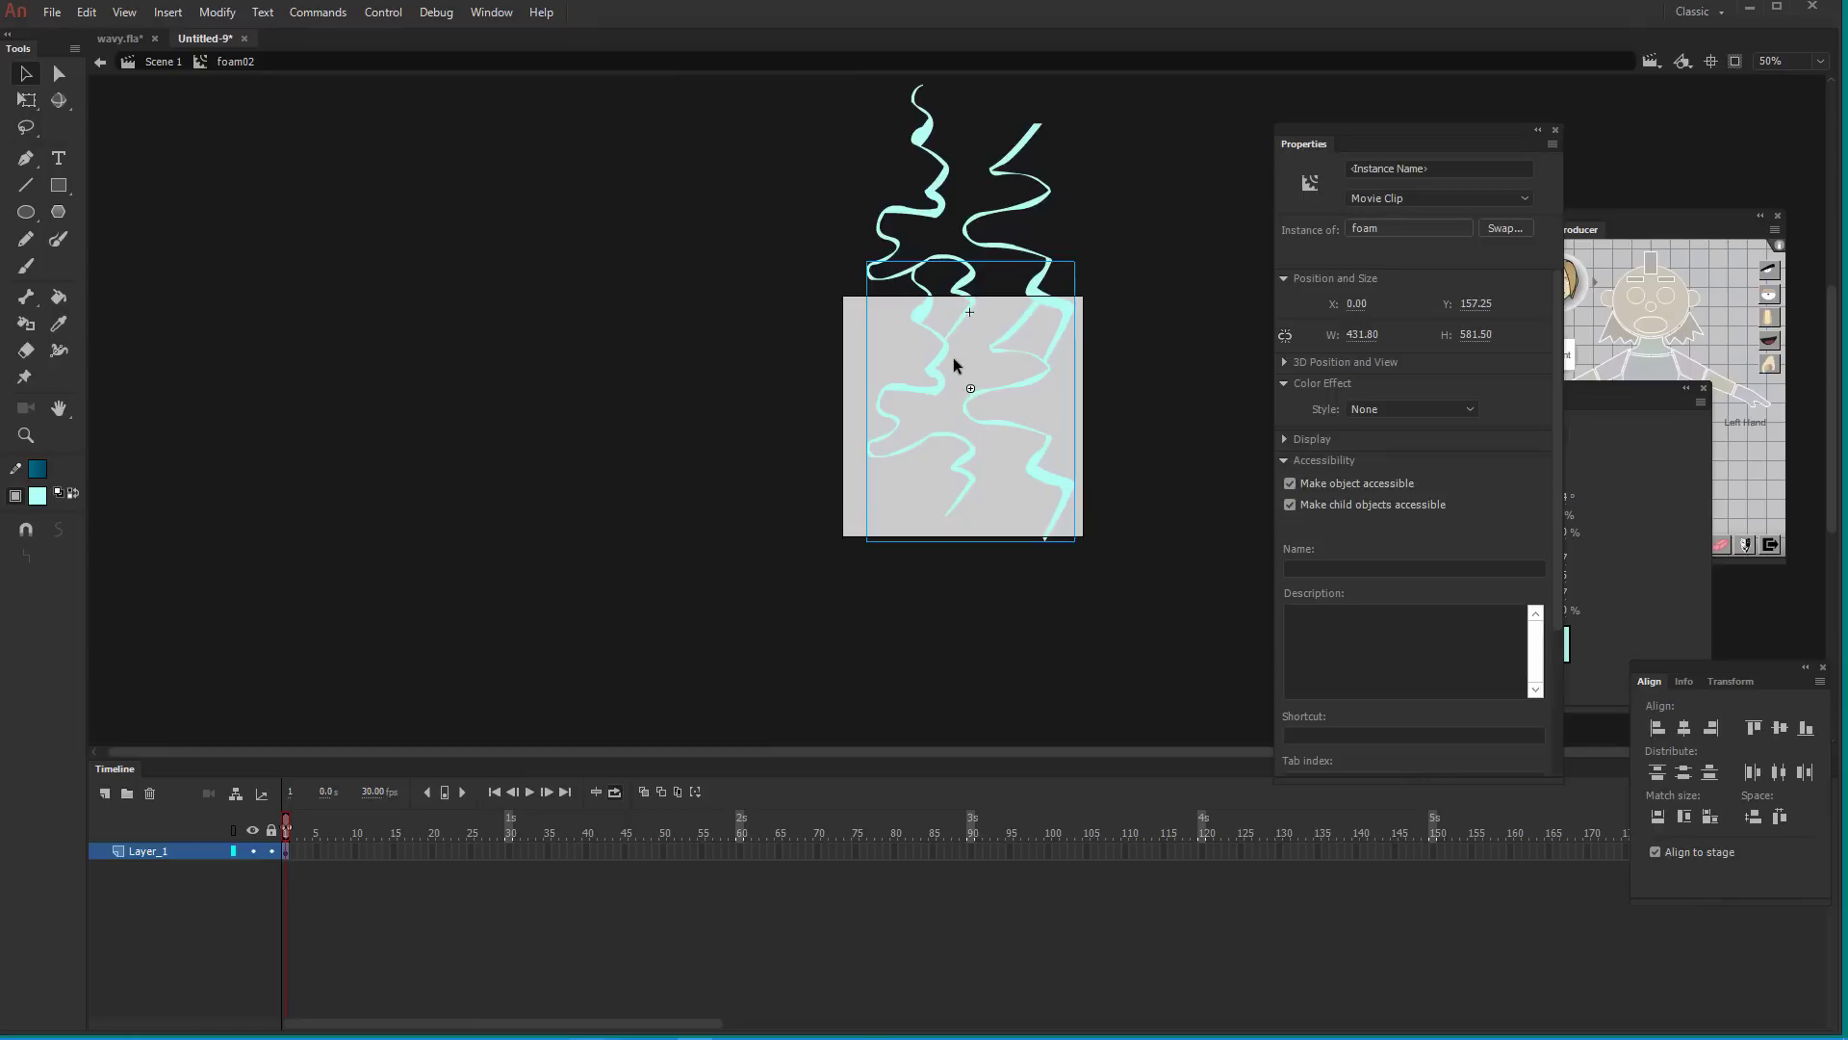
{"action": "left_click_drag", "start_coordinate": [953, 356], "coordinate": [935, 213]}
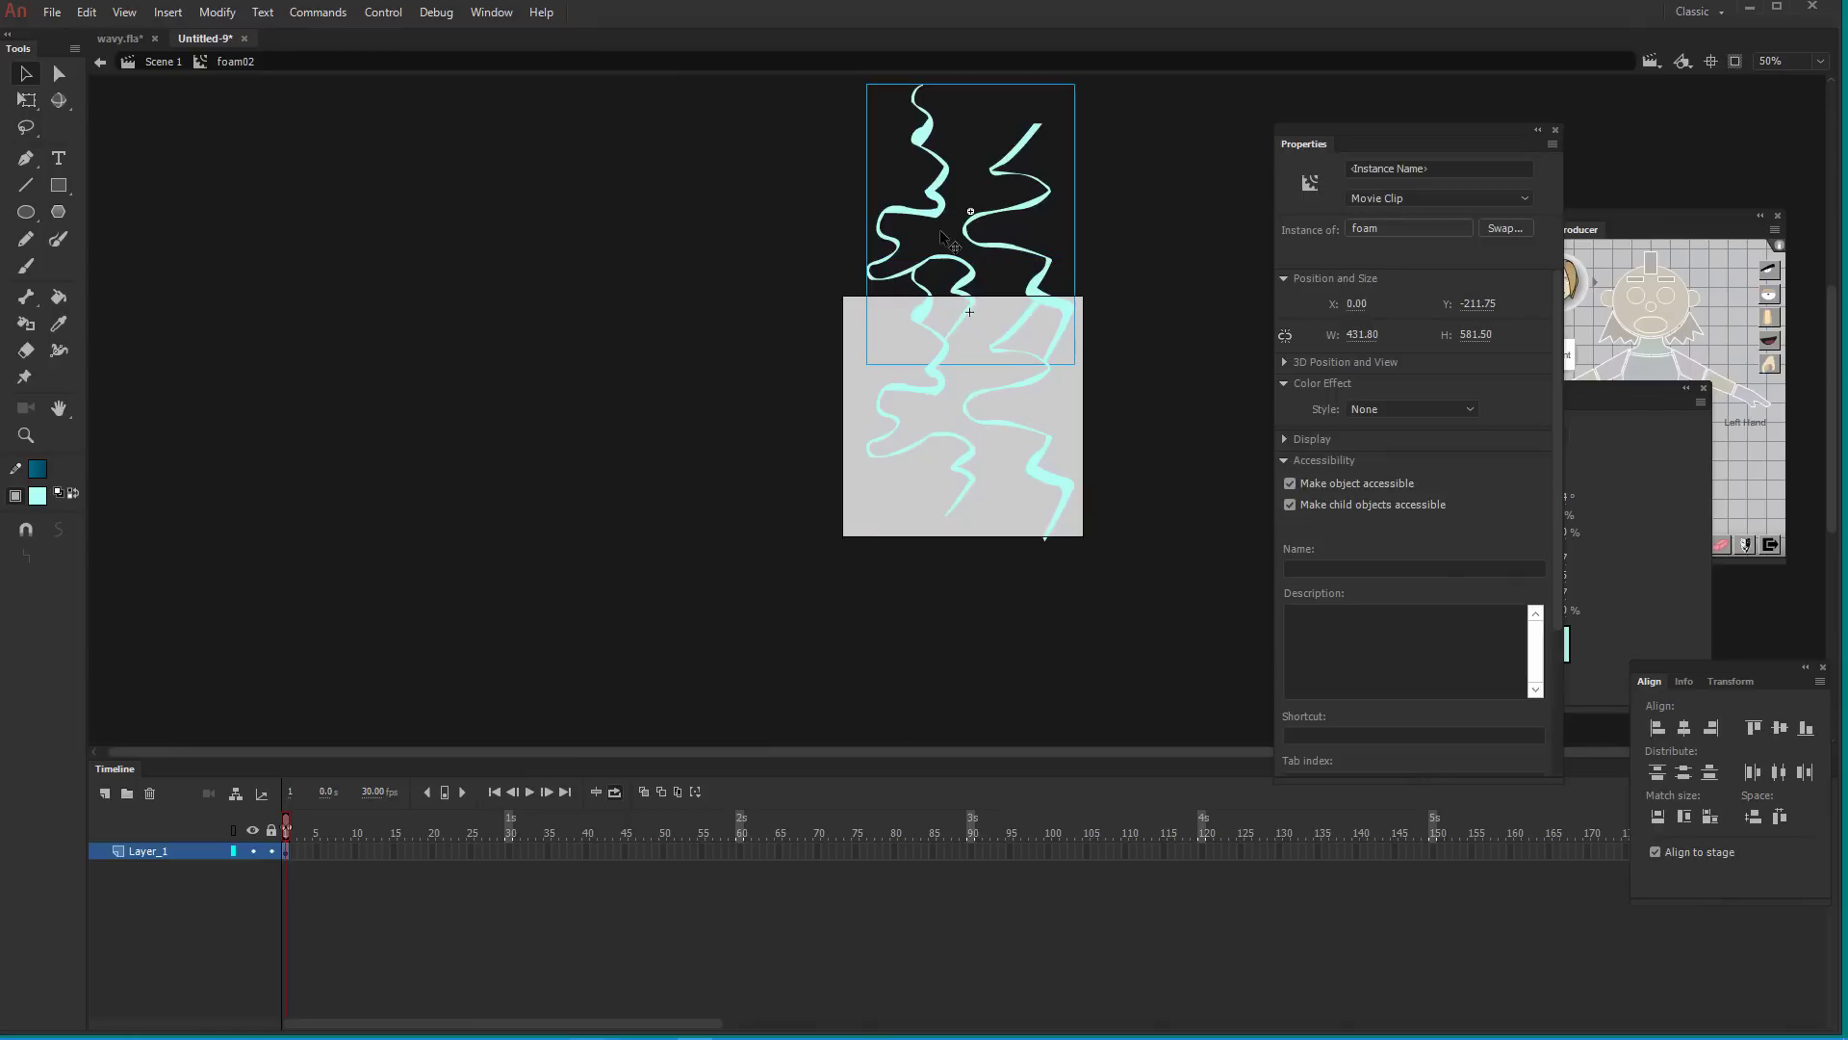
{"action": "key", "text": "ctrl+d"}
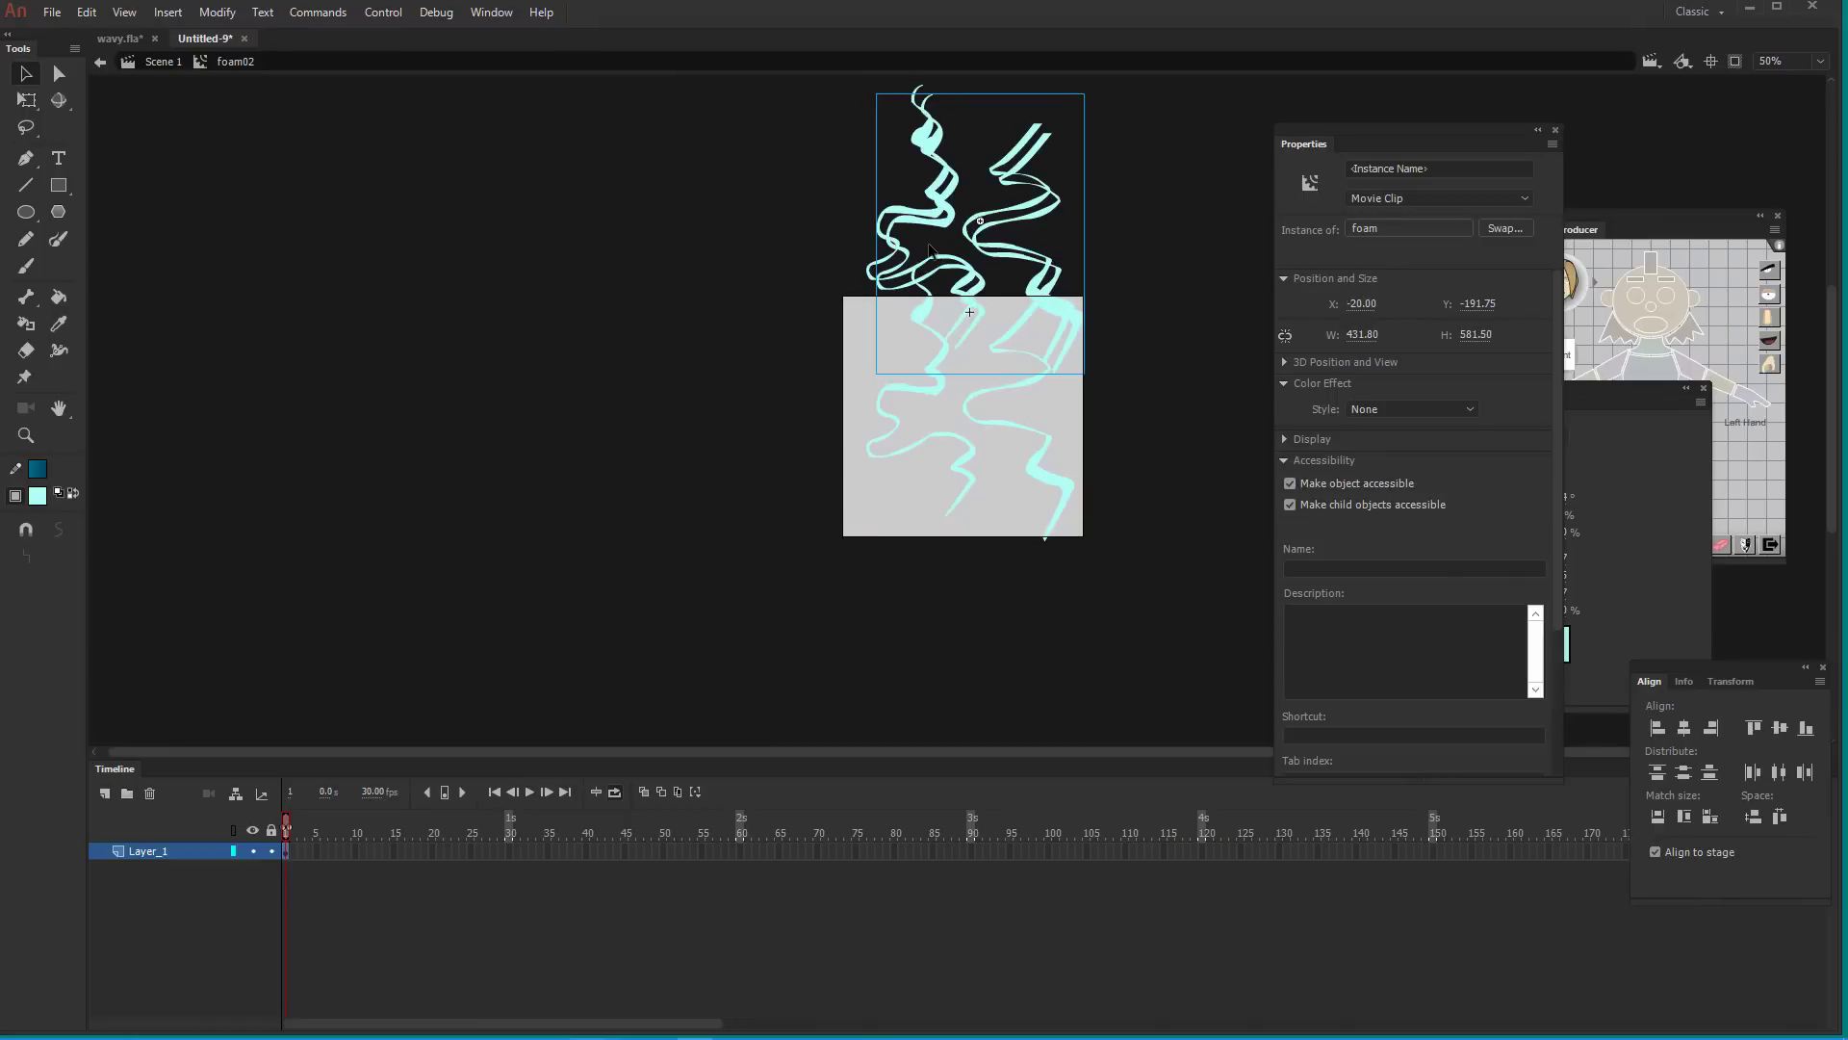
Move the duplicated foam instance straight down to X 0, Y 526.25 so its streaks continue from the lower copy
{"action": "key", "text": "shift+Down"}
{"action": "key", "text": "shift+Down"}
{"action": "key", "text": "shift+Down"}
{"action": "key", "text": "shift+Down"}
{"action": "key", "text": "shift+Down"}
{"action": "key", "text": "shift+Down"}
{"action": "key", "text": "shift+Down"}
{"action": "key", "text": "shift+Down"}
{"action": "key", "text": "shift+Down"}
{"action": "key", "text": "shift+Down"}
{"action": "key", "text": "shift+Down"}
{"action": "key", "text": "shift+Down"}
{"action": "key", "text": "shift+Down"}
{"action": "key", "text": "shift+Down"}
{"action": "key", "text": "shift+Down"}
{"action": "key", "text": "shift+Down"}
{"action": "key", "text": "shift+Down"}
{"action": "key", "text": "shift+Down"}
{"action": "key", "text": "shift+Down"}
{"action": "key", "text": "shift+Down"}
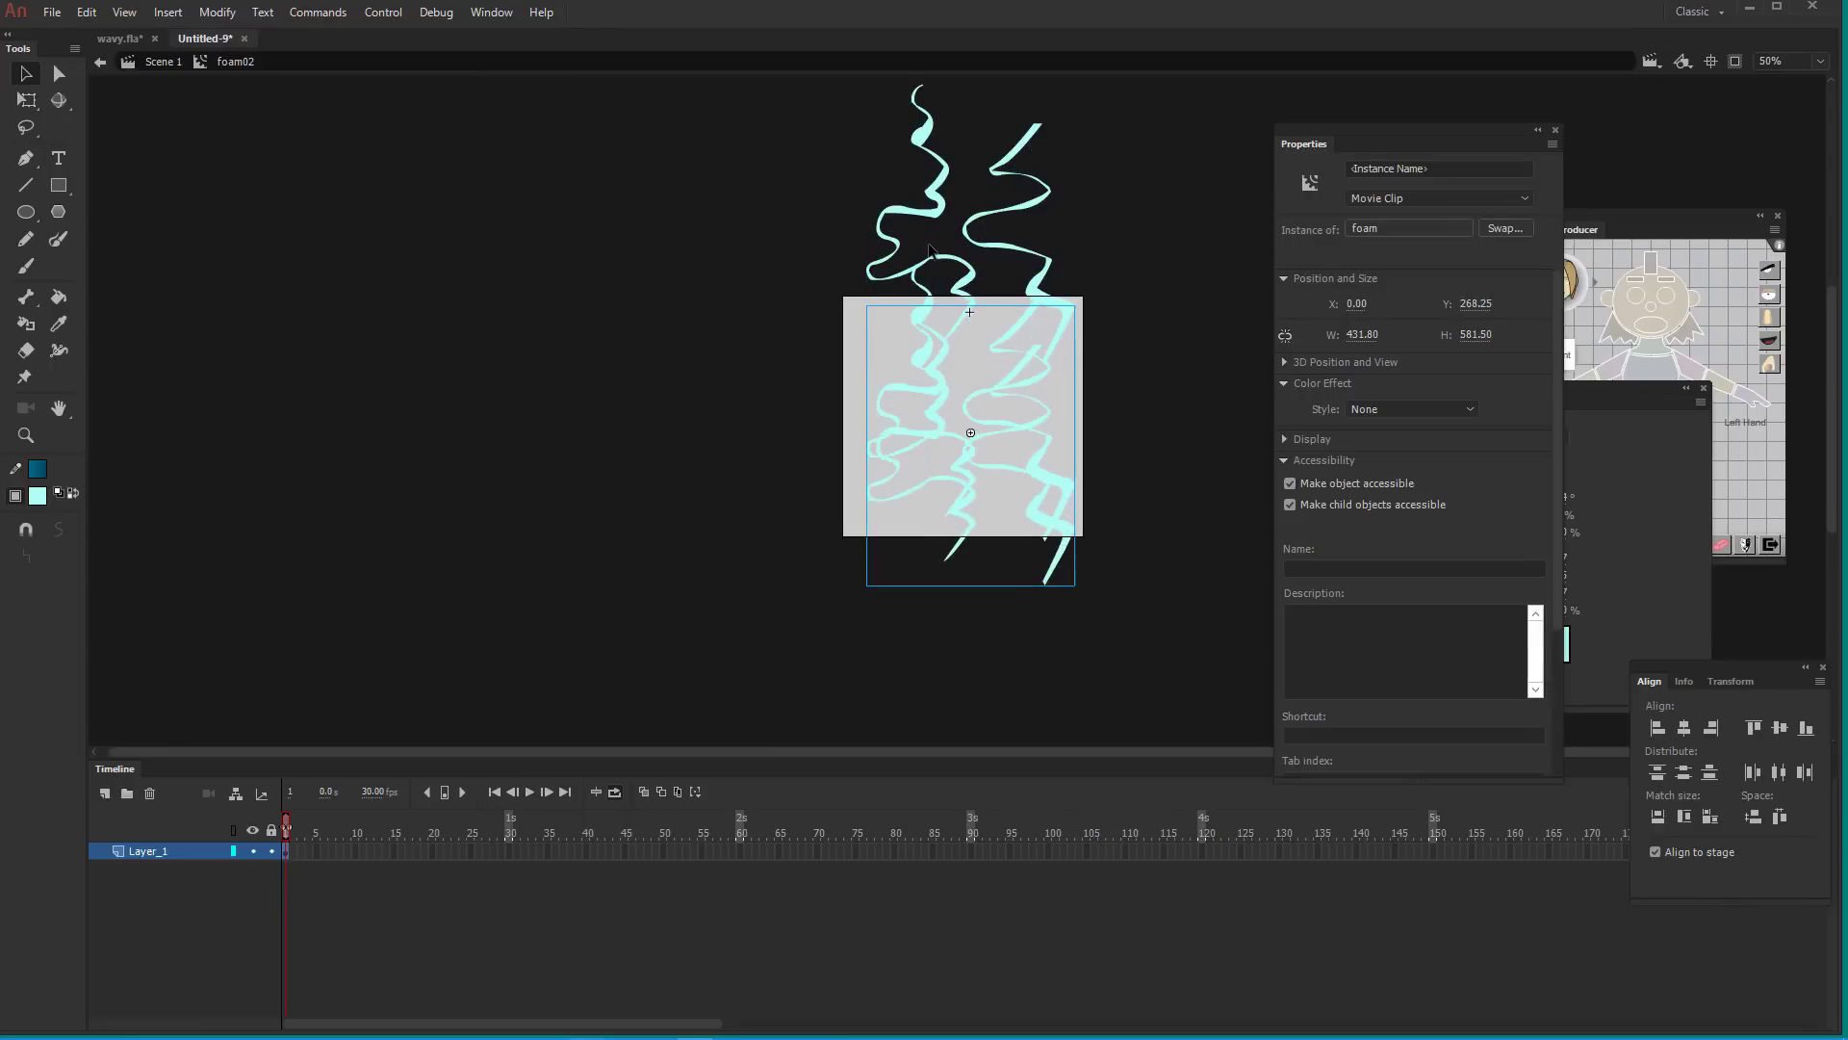
{"action": "key", "text": "shift+Down"}
{"action": "key", "text": "shift+Down"}
{"action": "key", "text": "shift+Down"}
{"action": "key", "text": "shift+Down"}
{"action": "key", "text": "shift+Down"}
{"action": "key", "text": "shift+Down"}
{"action": "key", "text": "shift+Down"}
{"action": "key", "text": "shift+Down"}
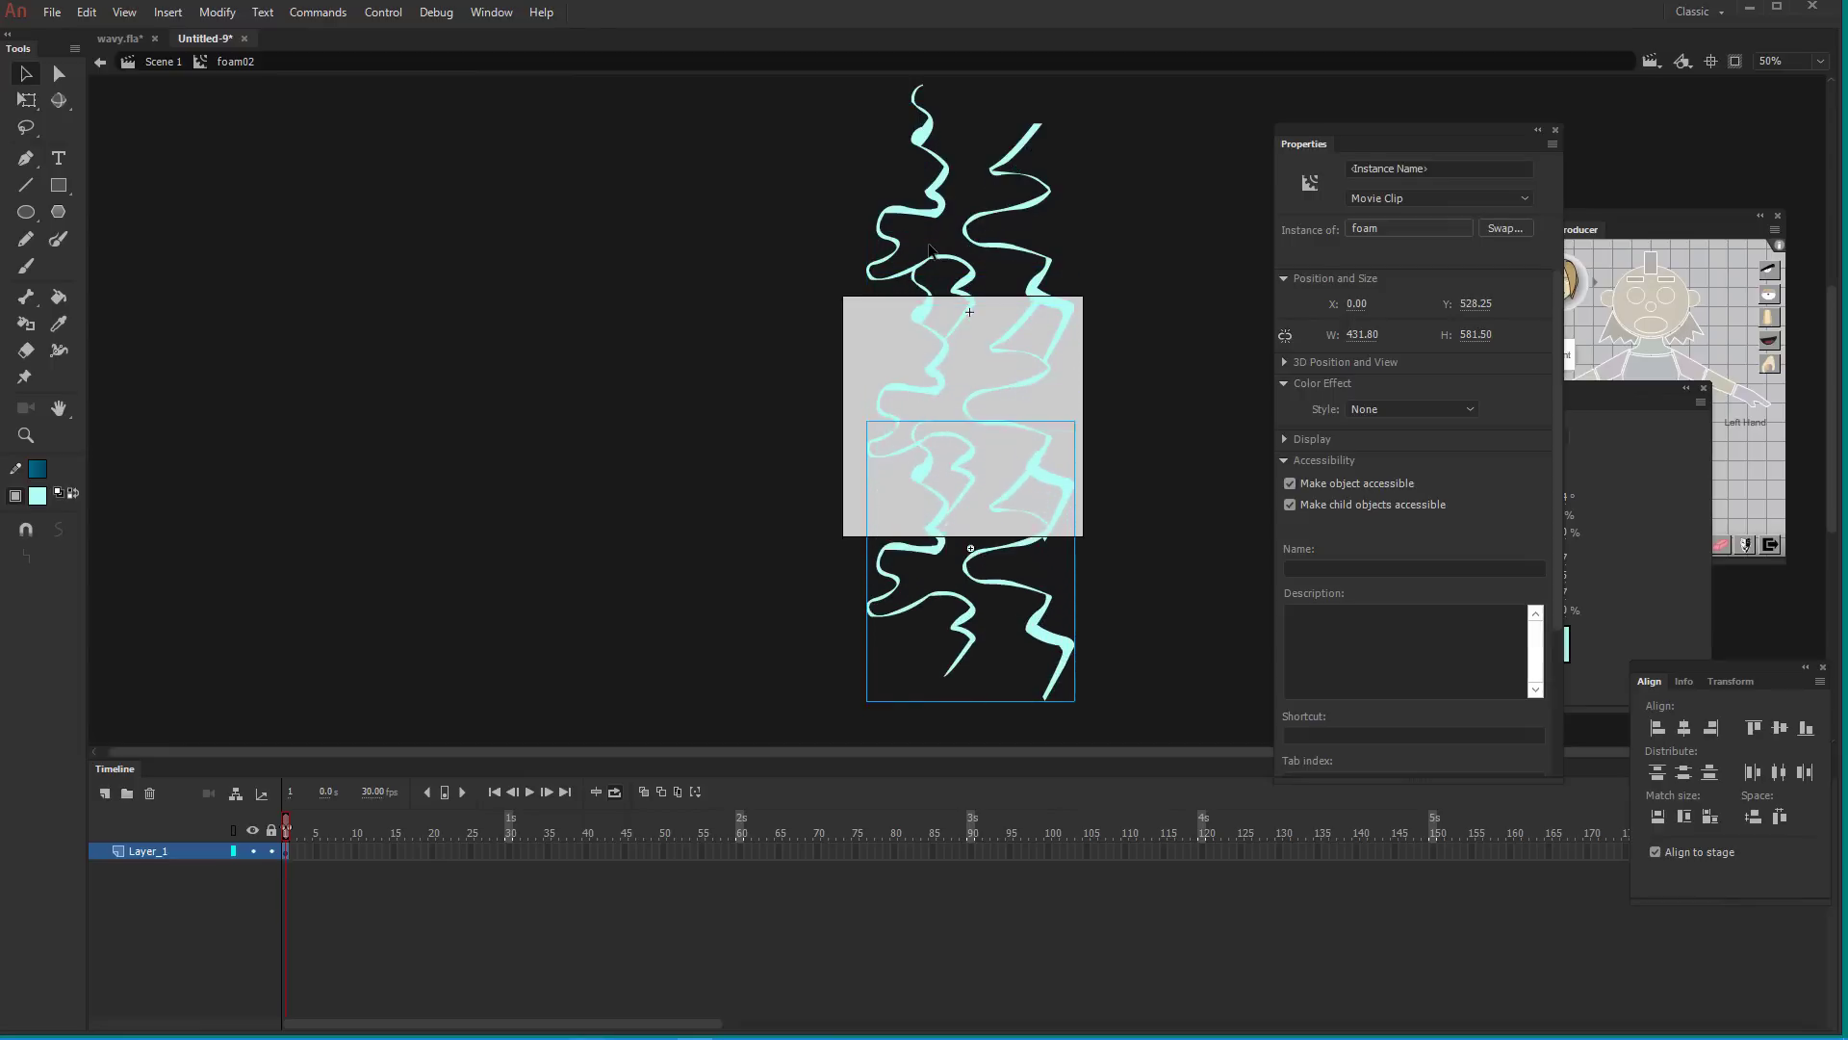
{"action": "key", "text": "Up"}
{"action": "key", "text": "Up"}
{"action": "key", "text": "Up"}
{"action": "key", "text": "Up"}
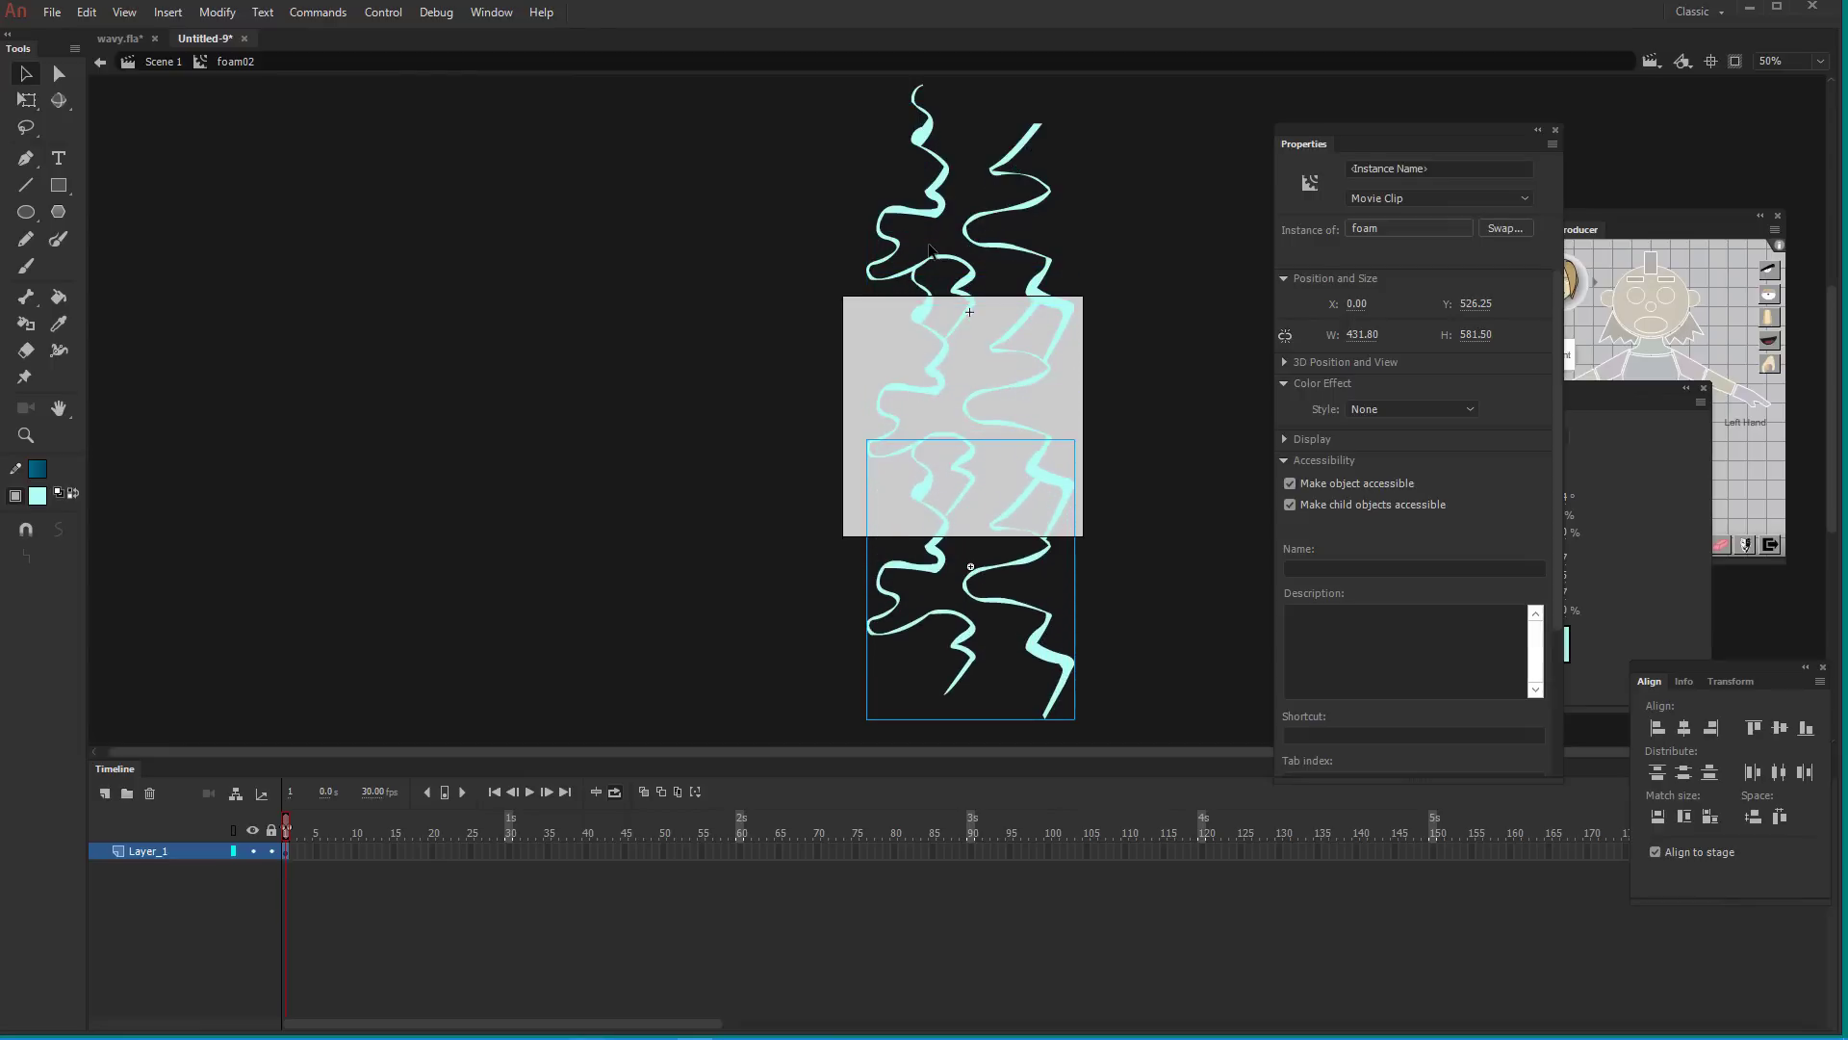
Return to Scene 1, play the animation with the extended foam streaks and stop it
{"action": "double_click", "coordinate": [454, 510]}
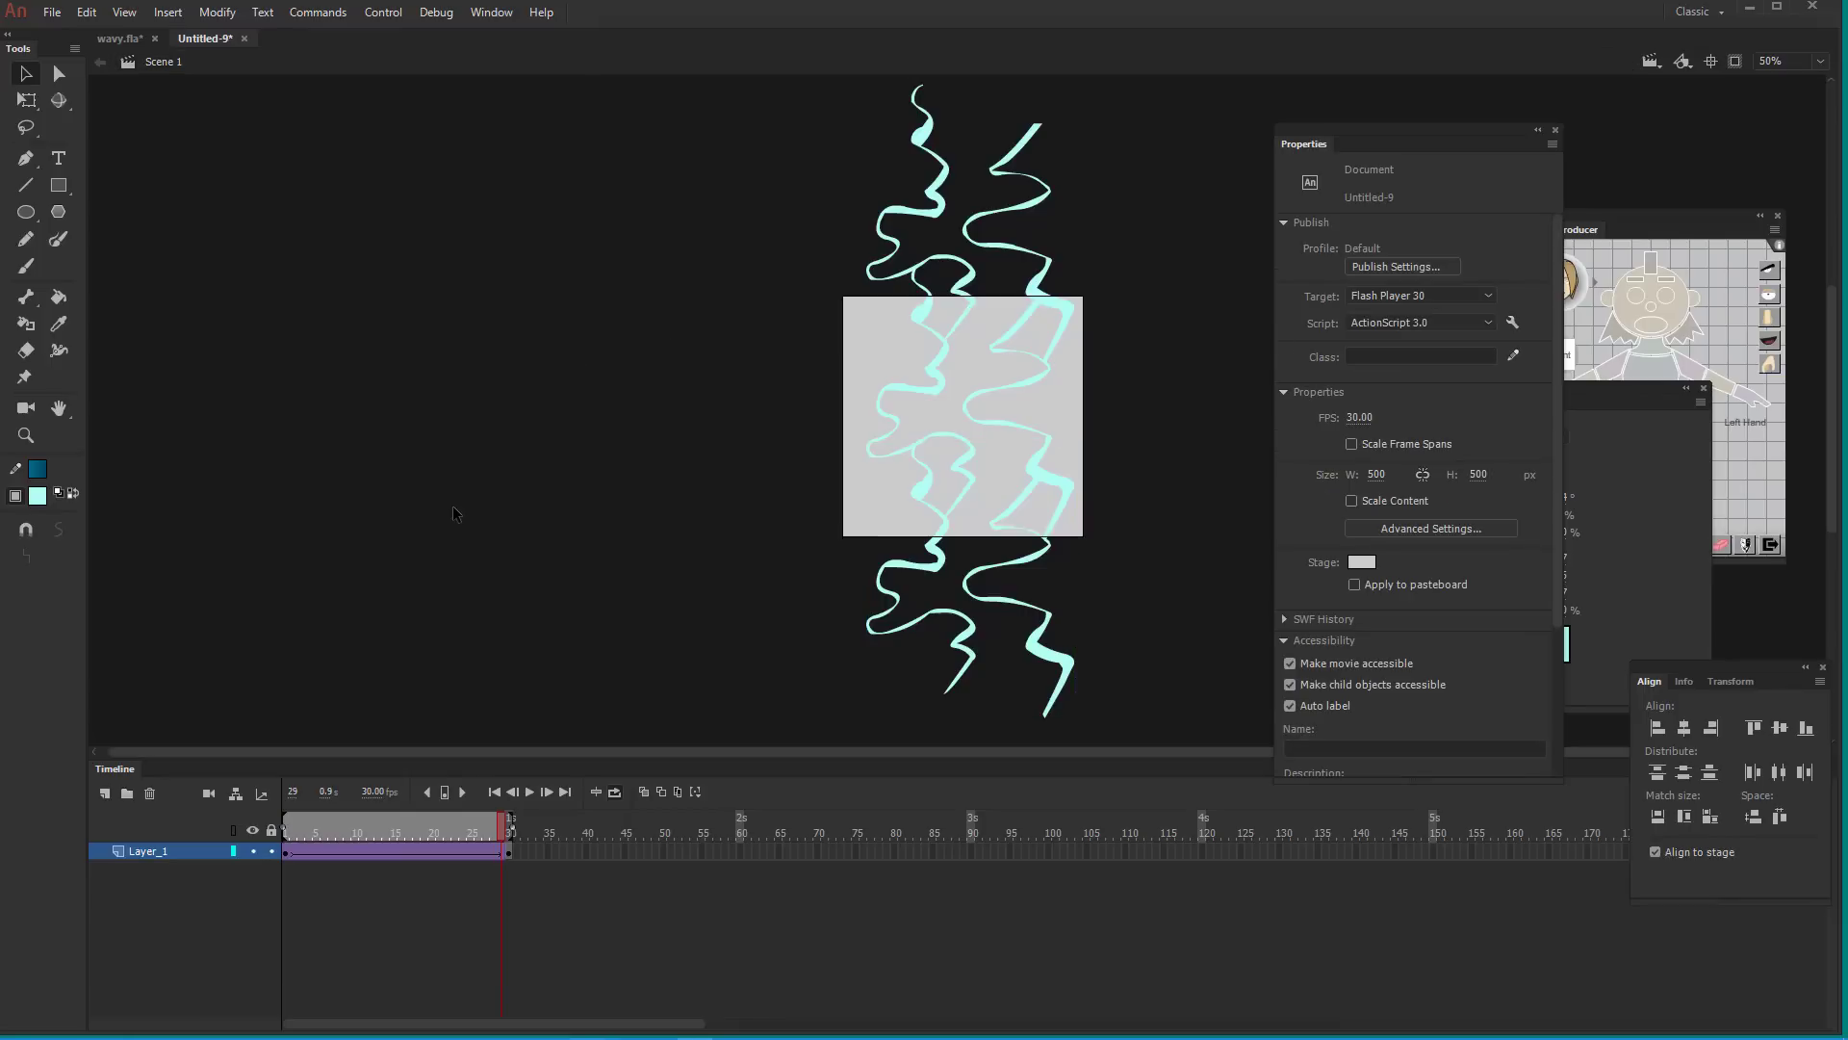
{"action": "left_click", "coordinate": [530, 794]}
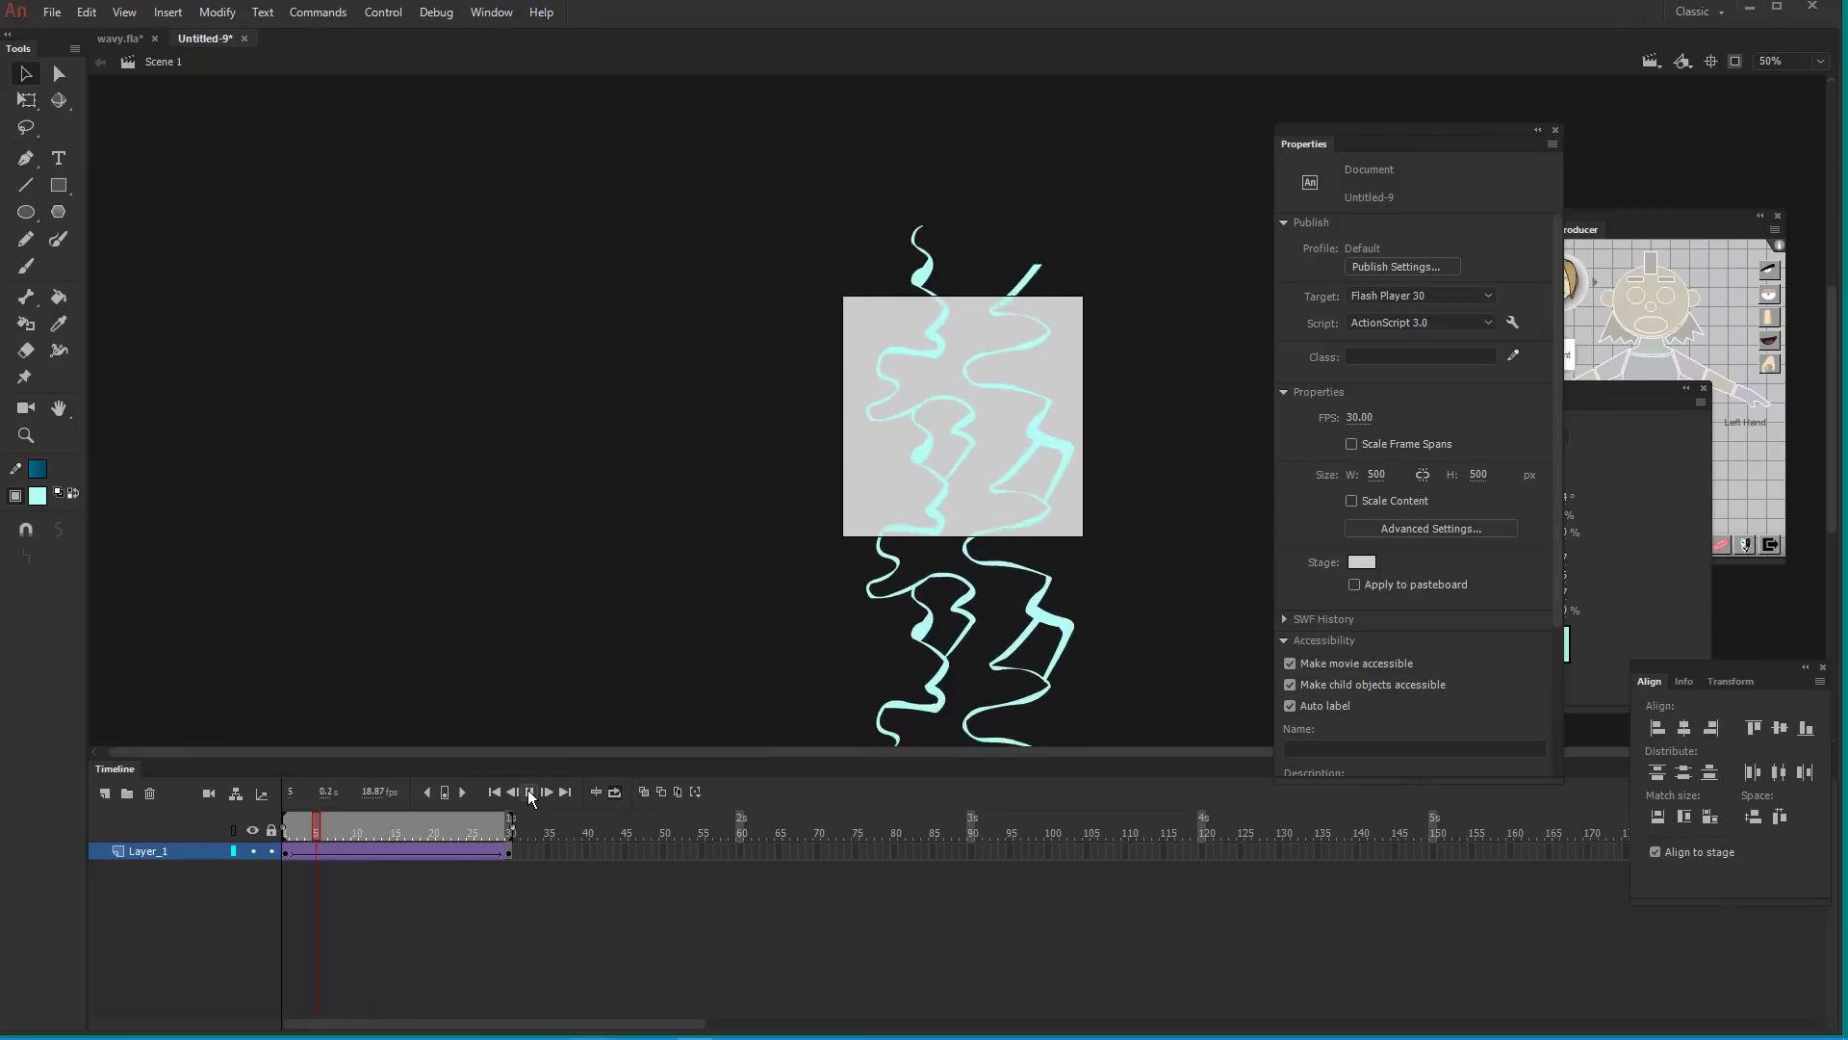
{"action": "left_click", "coordinate": [530, 791]}
Draw two black-filled rectangles on a new layer, covering the foam streaks above and below the middle of the stage
{"action": "left_click", "coordinate": [58, 185]}
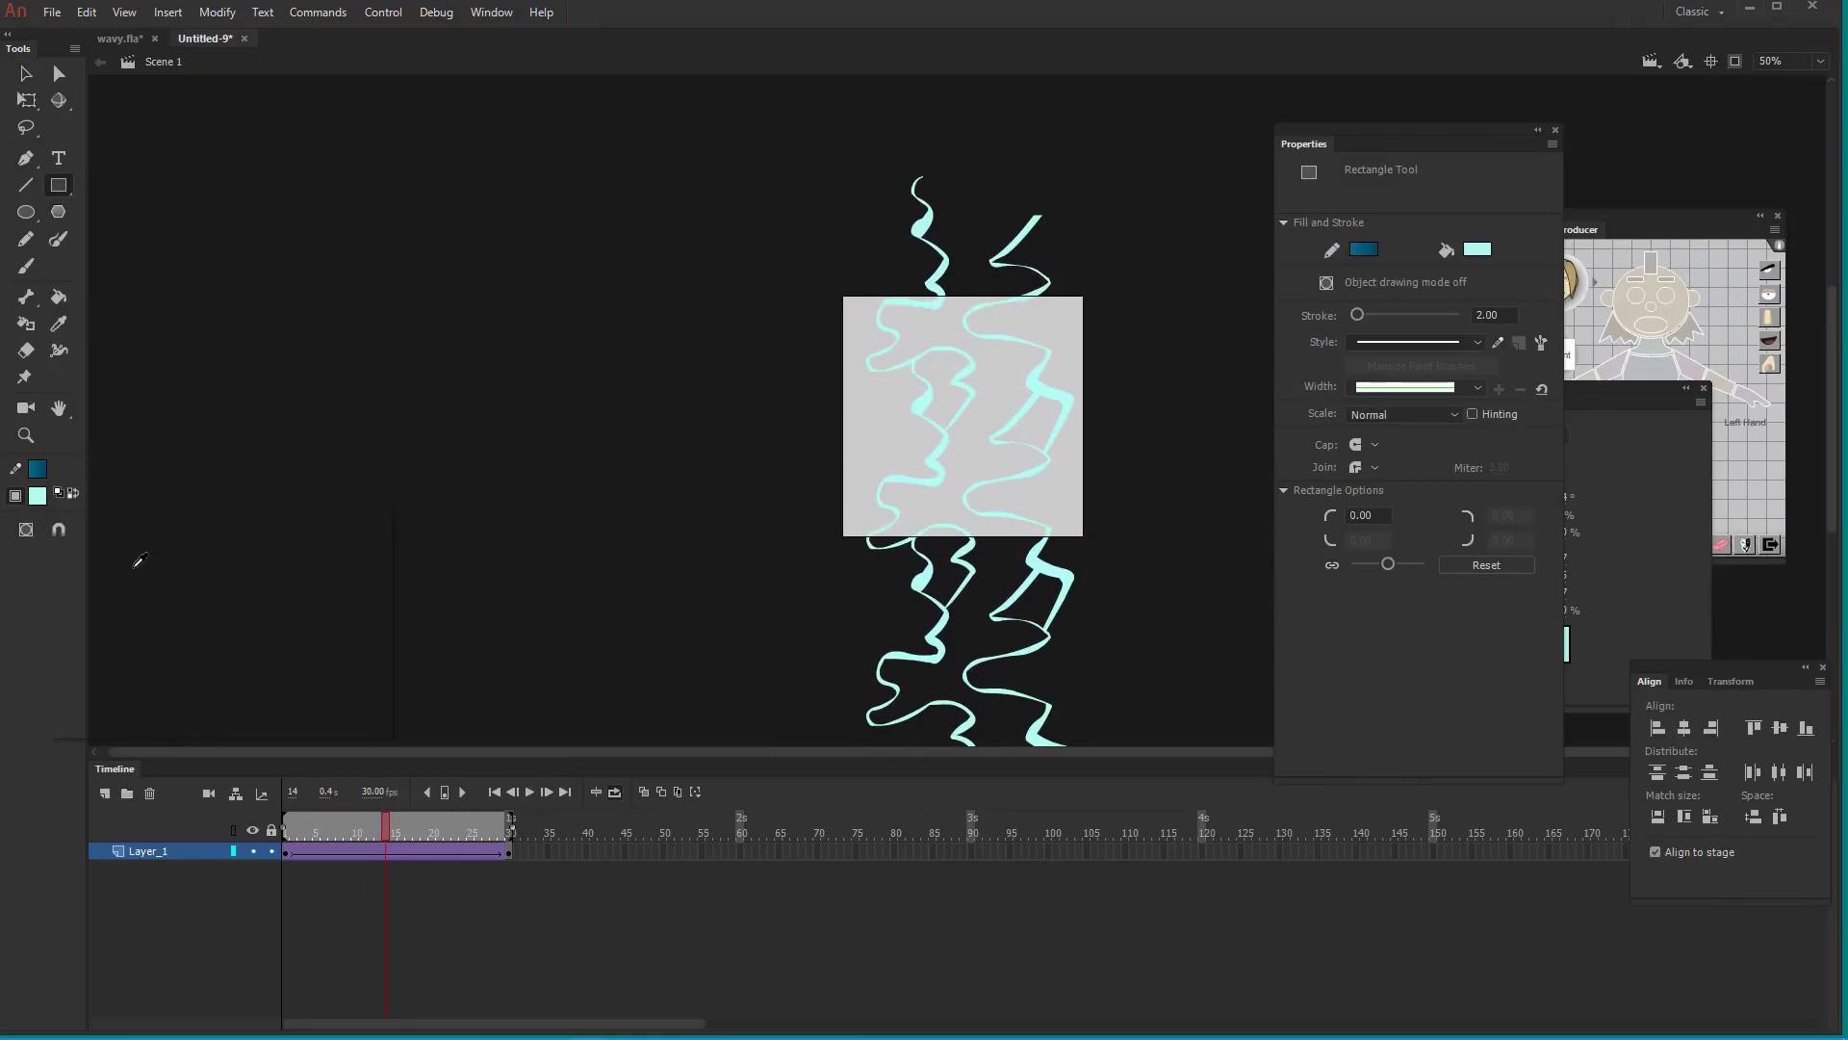
{"action": "left_click", "coordinate": [38, 496]}
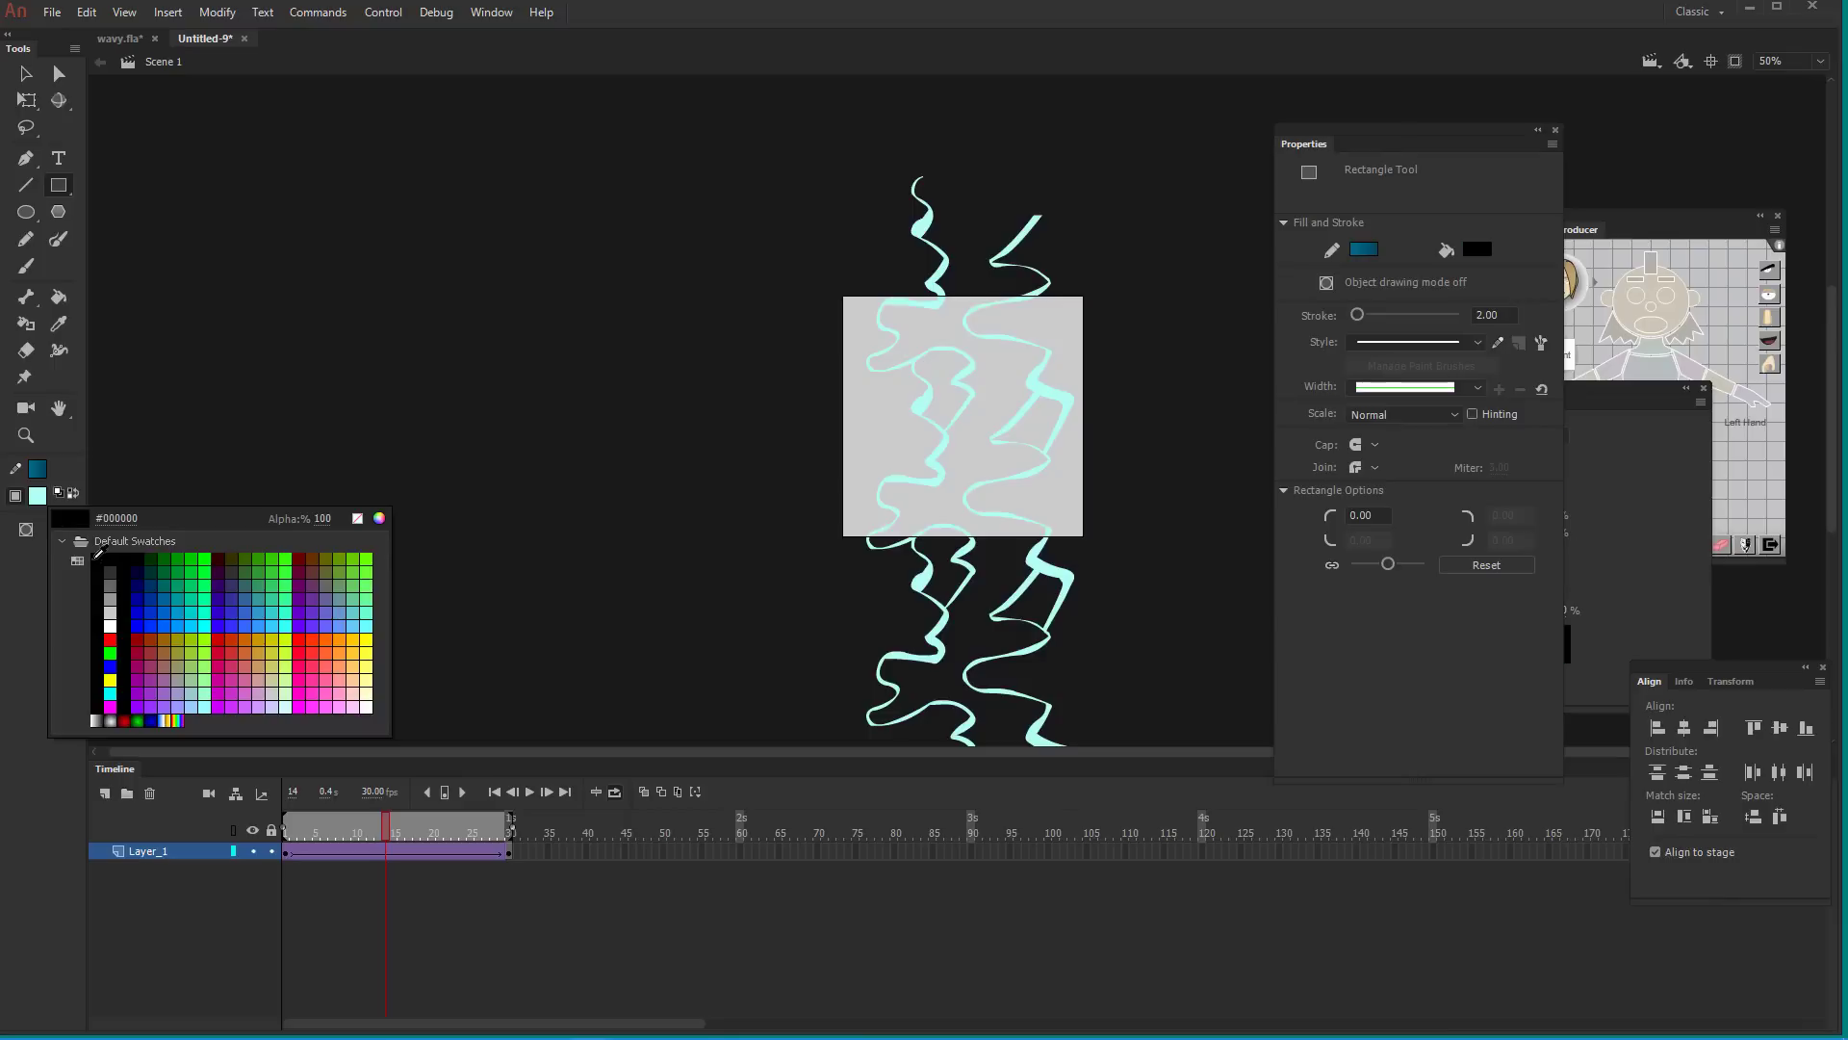
{"action": "left_click", "coordinate": [102, 555]}
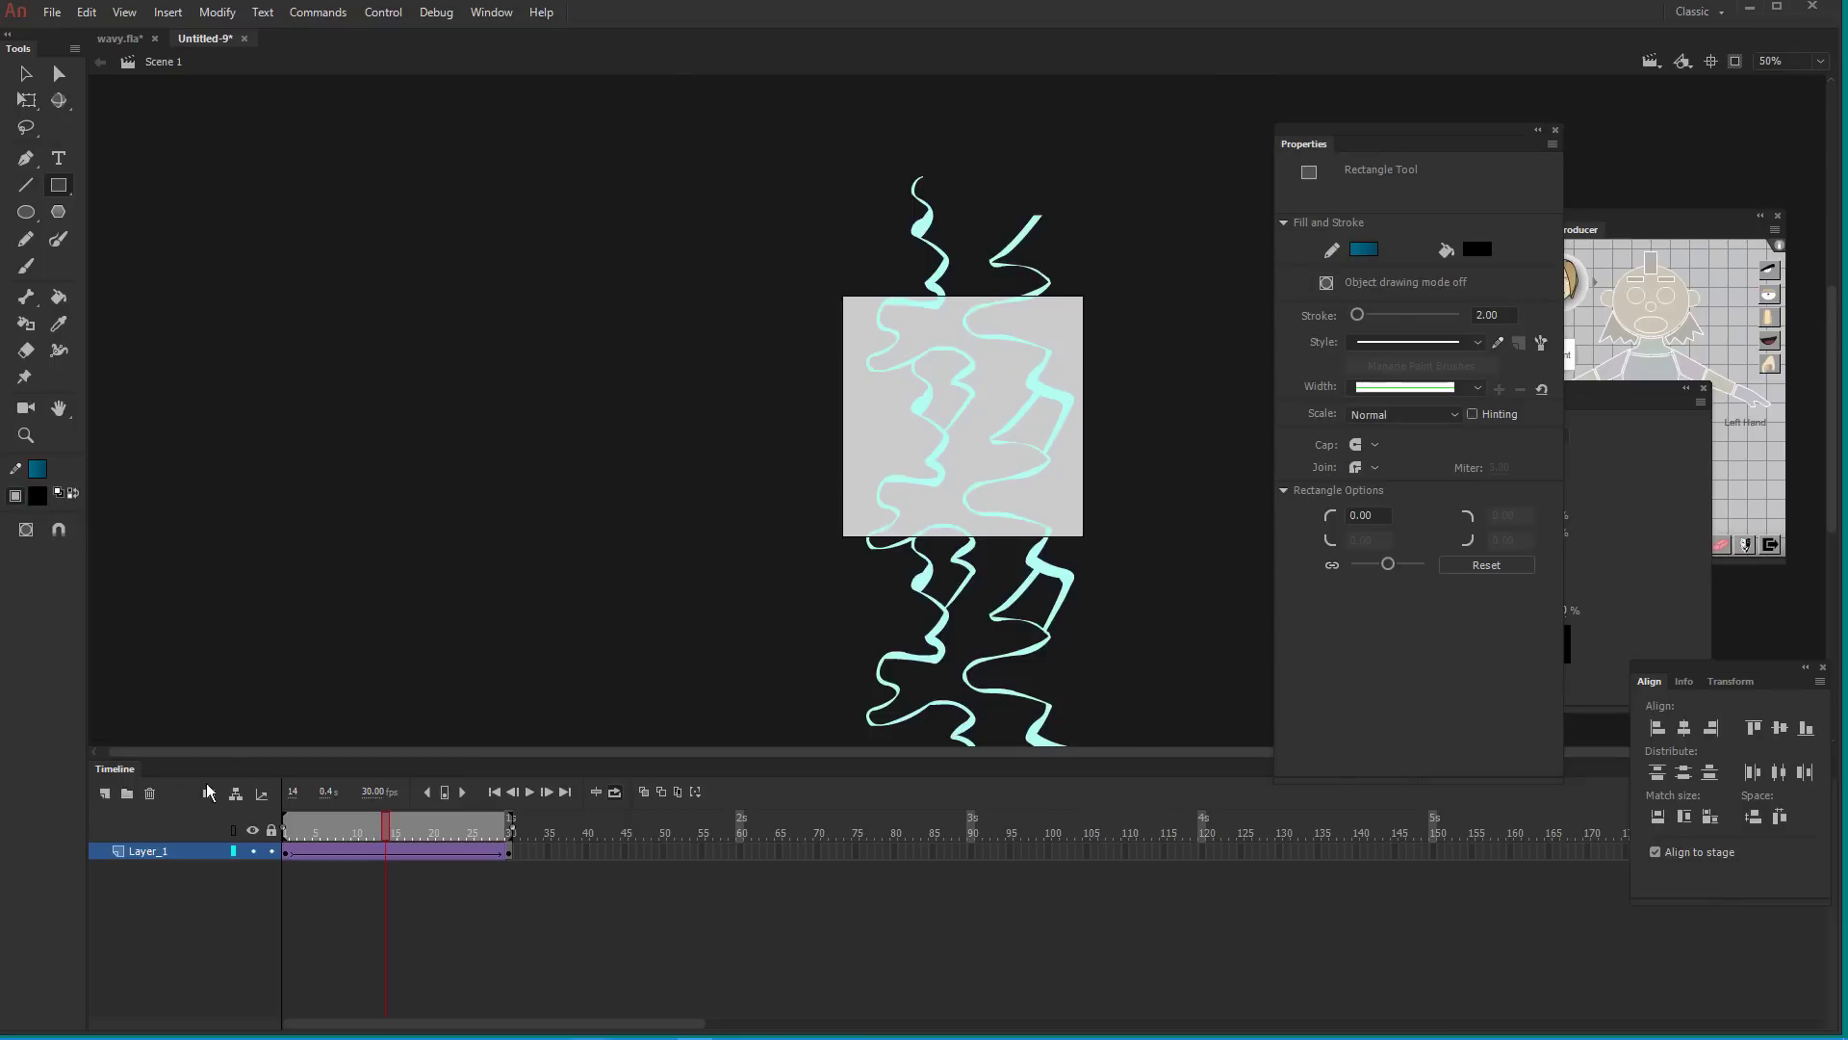
{"action": "left_click", "coordinate": [105, 793]}
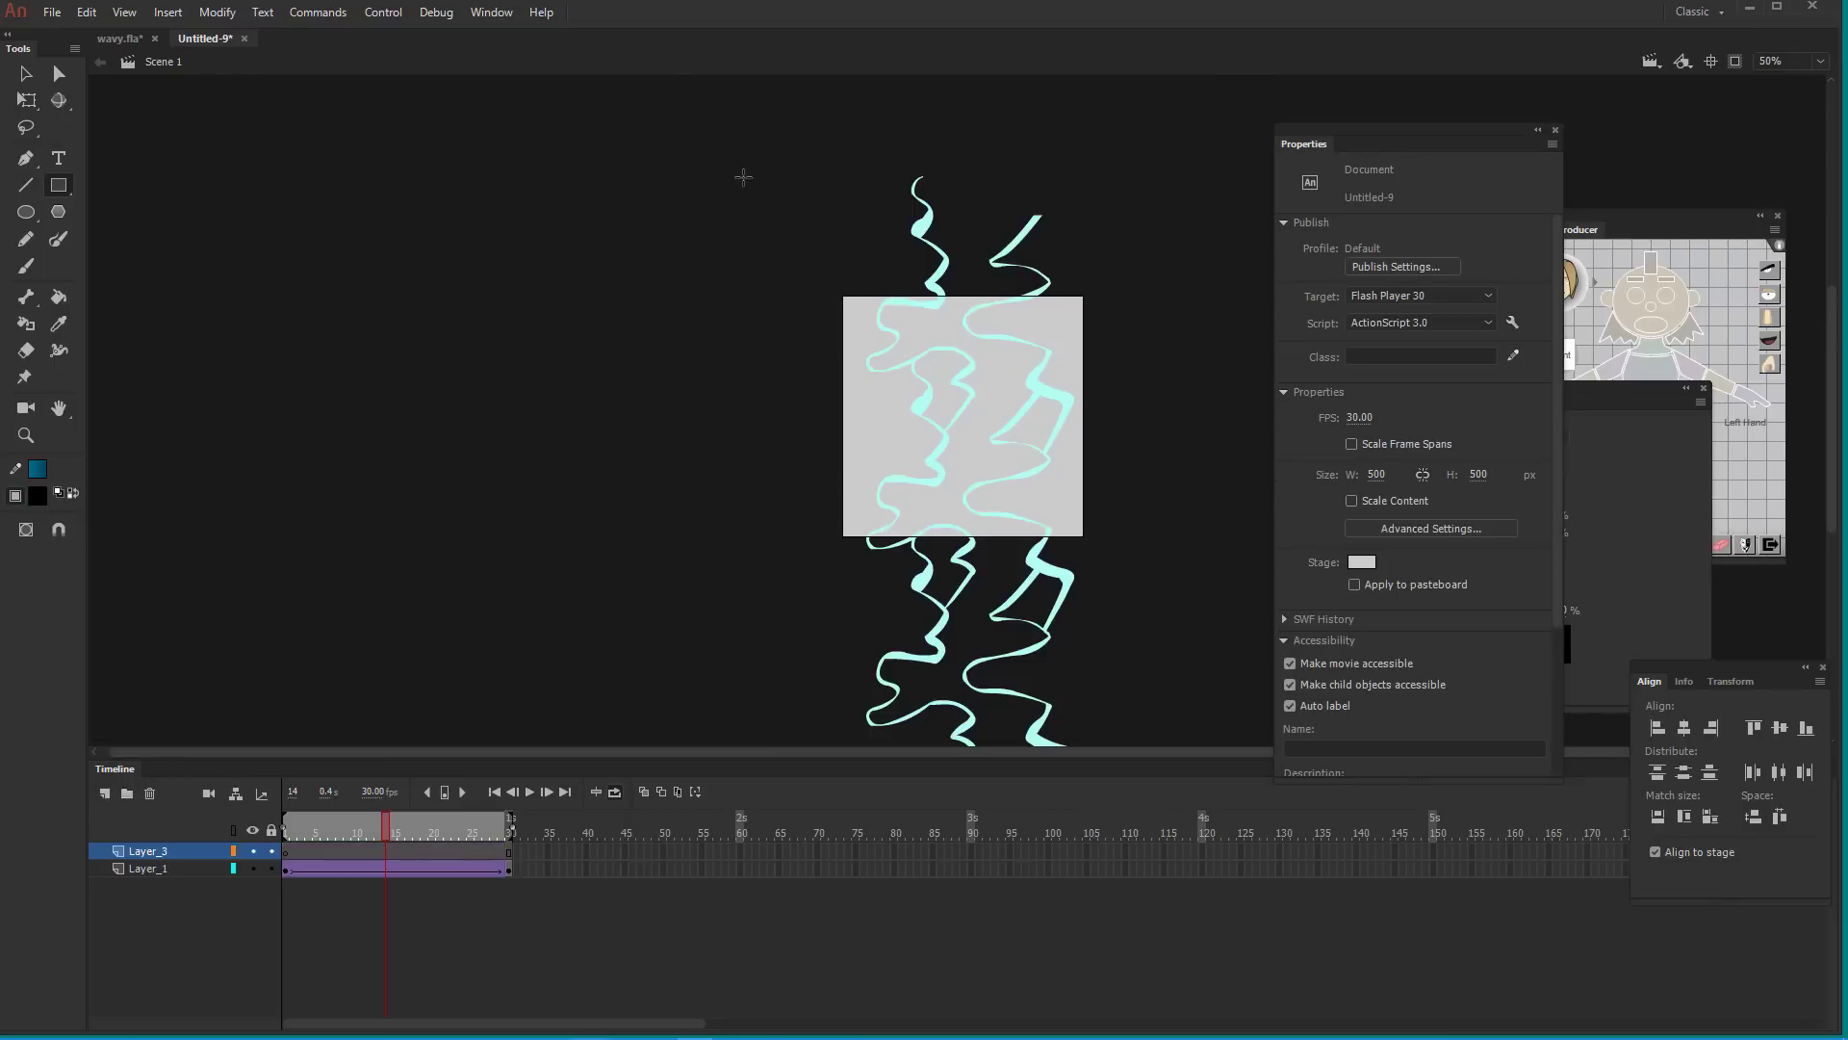
{"action": "mouse_move", "coordinate": [628, 132]}
{"action": "left_mouse_down"}
{"action": "mouse_move", "coordinate": [755, 223]}
{"action": "mouse_move", "coordinate": [1216, 318]}
{"action": "left_mouse_up"}
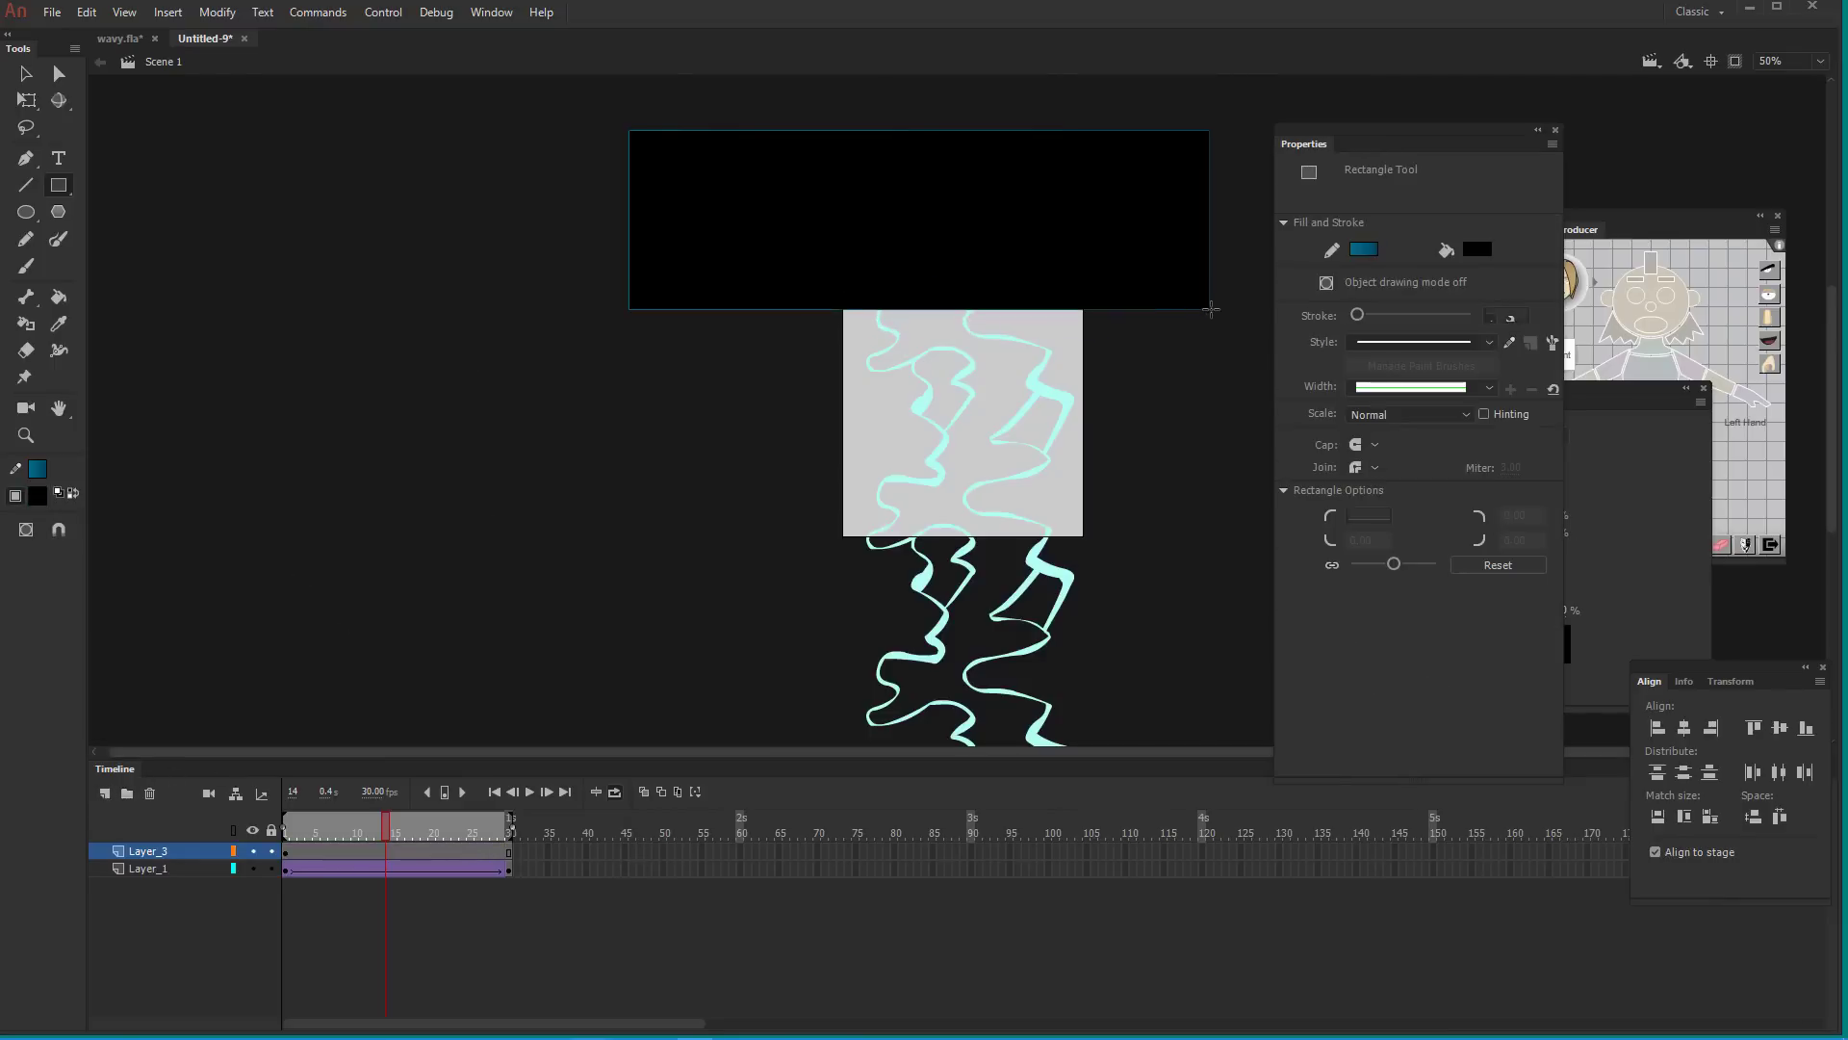
{"action": "mouse_move", "coordinate": [808, 515]}
{"action": "left_mouse_down"}
{"action": "mouse_move", "coordinate": [1035, 660]}
{"action": "mouse_move", "coordinate": [1225, 941]}
{"action": "left_mouse_up"}
Play the foam loop between the black rectangles, turn off looped playback and check the foam02 instance at frame 30
{"action": "left_click", "coordinate": [530, 794]}
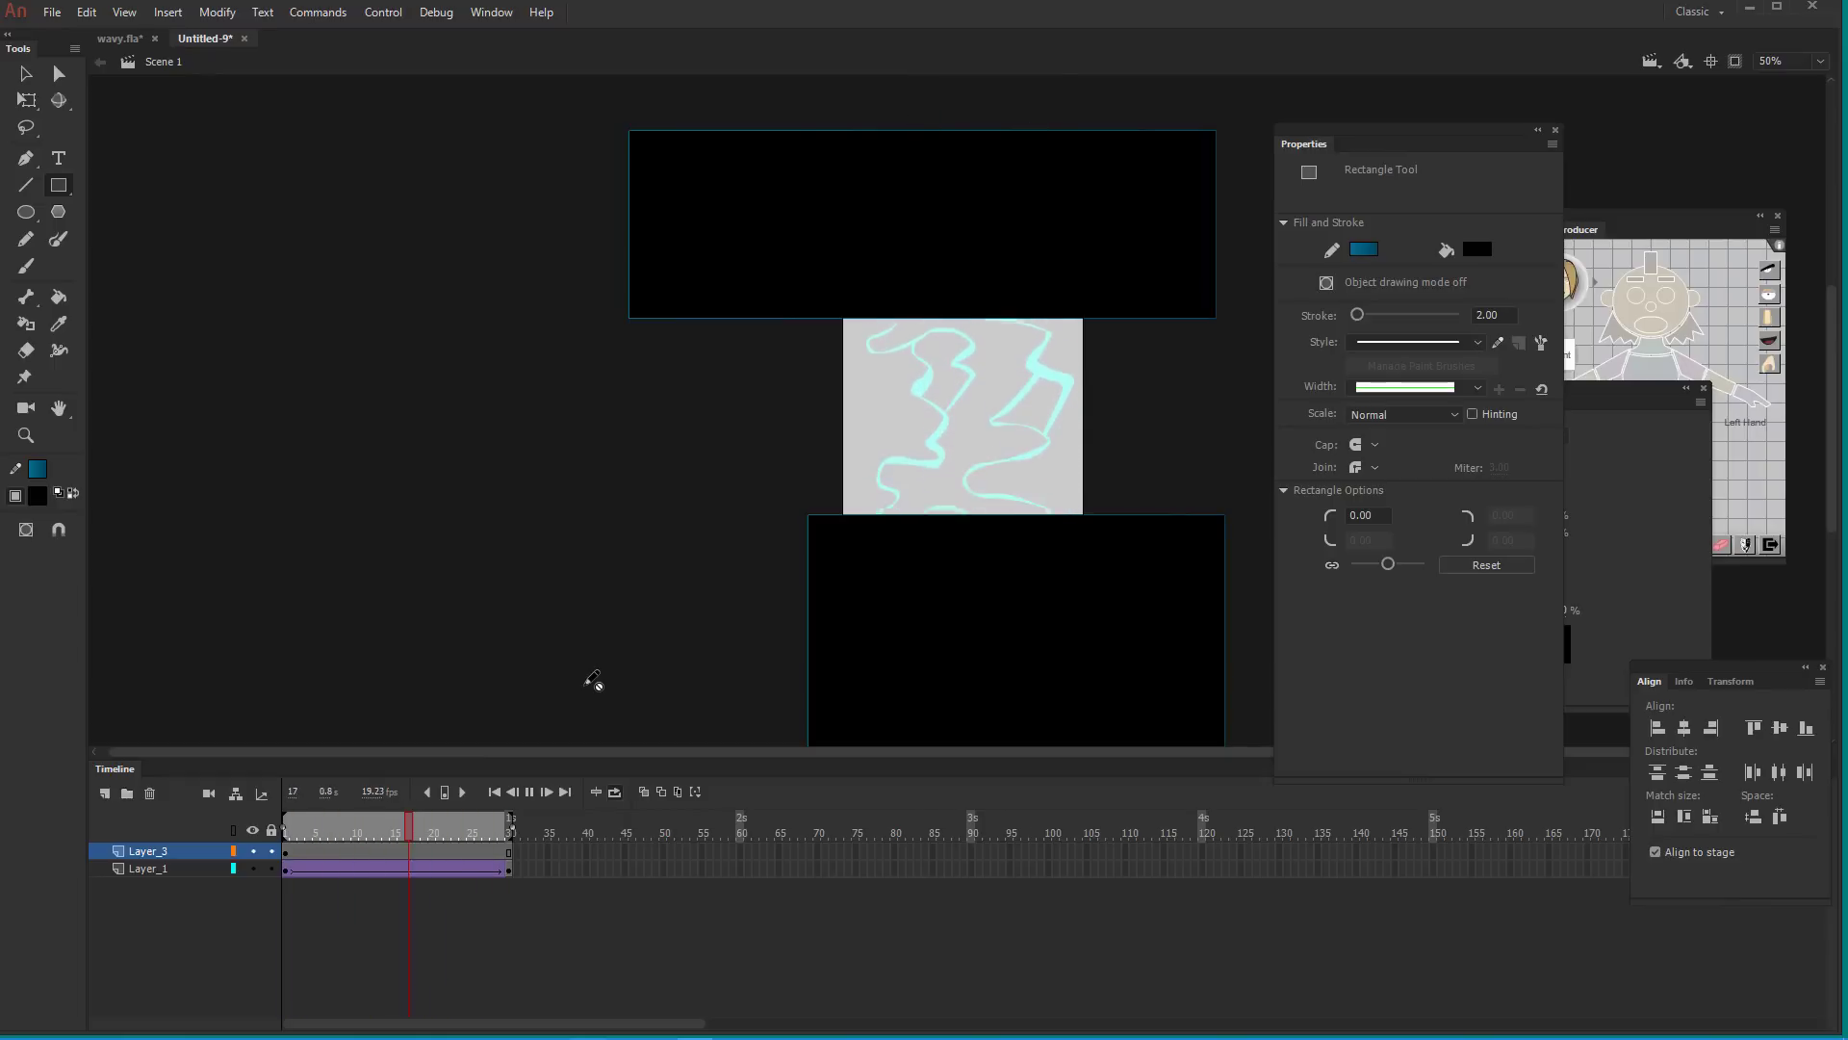
{"action": "left_click", "coordinate": [614, 792]}
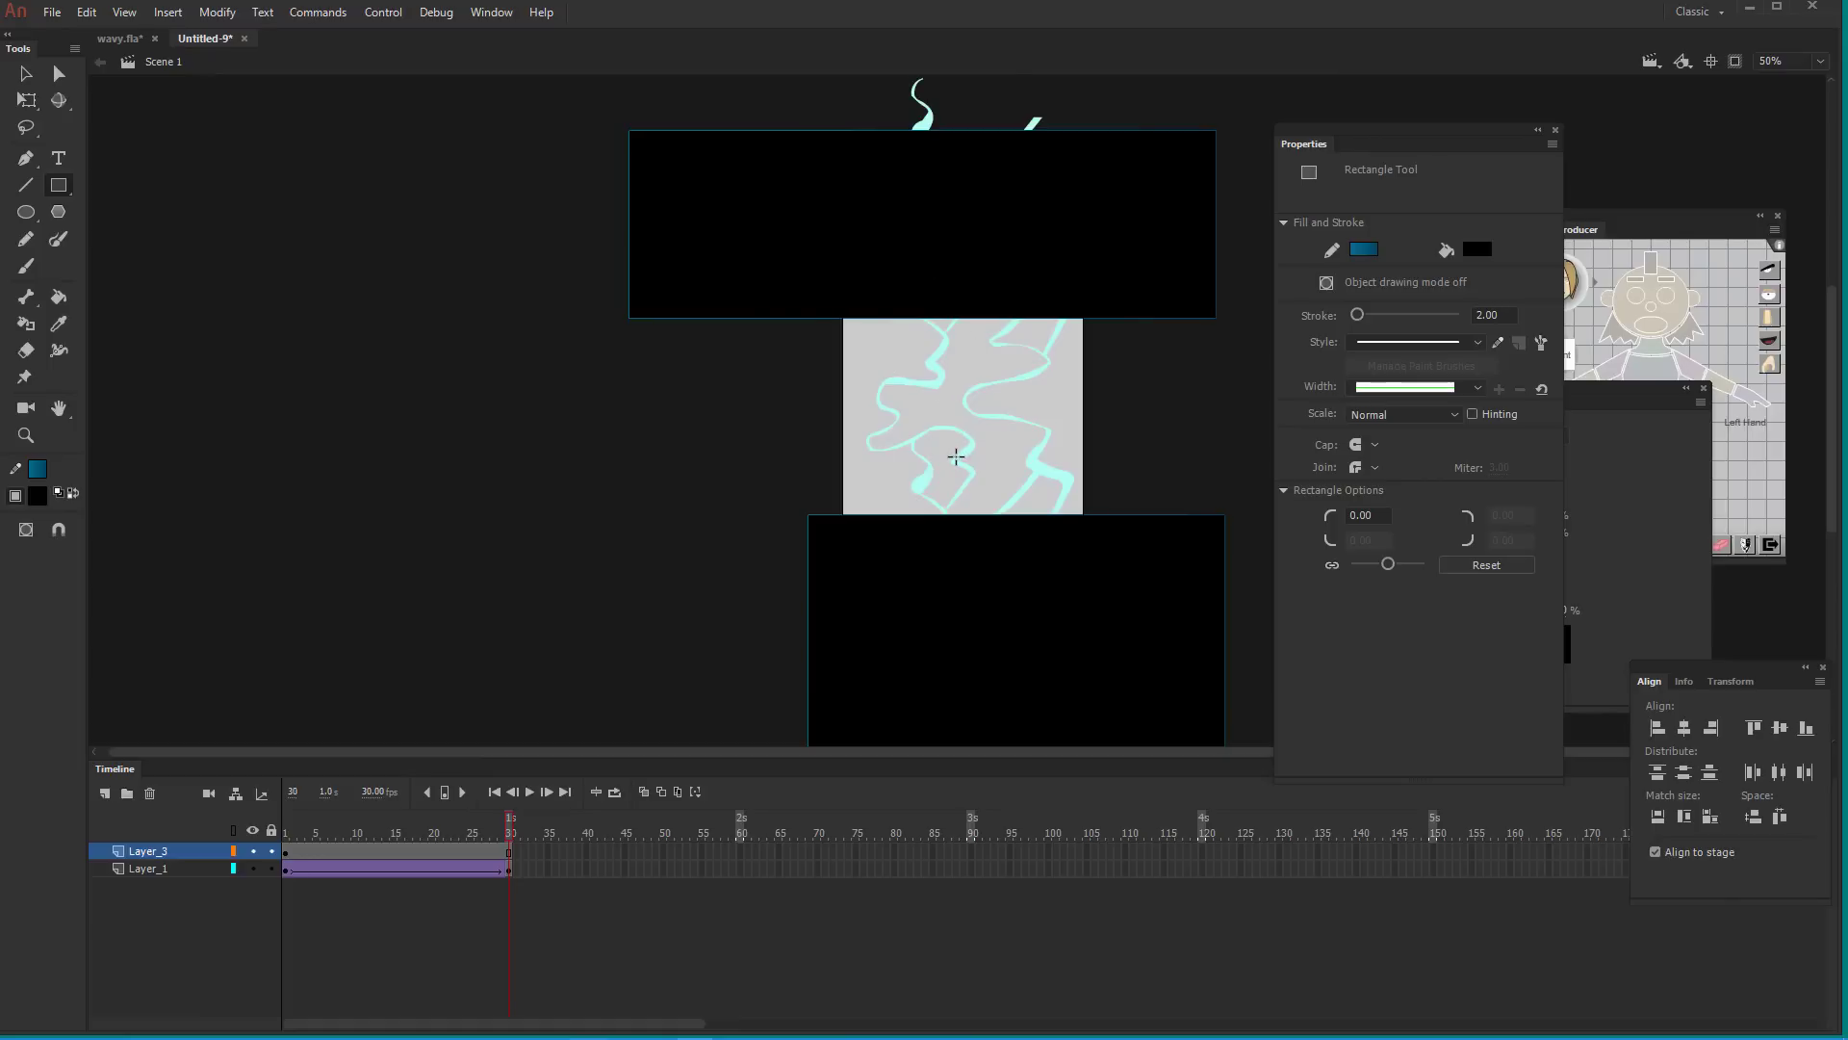
{"action": "left_click", "coordinate": [26, 74]}
{"action": "left_click", "coordinate": [932, 378]}
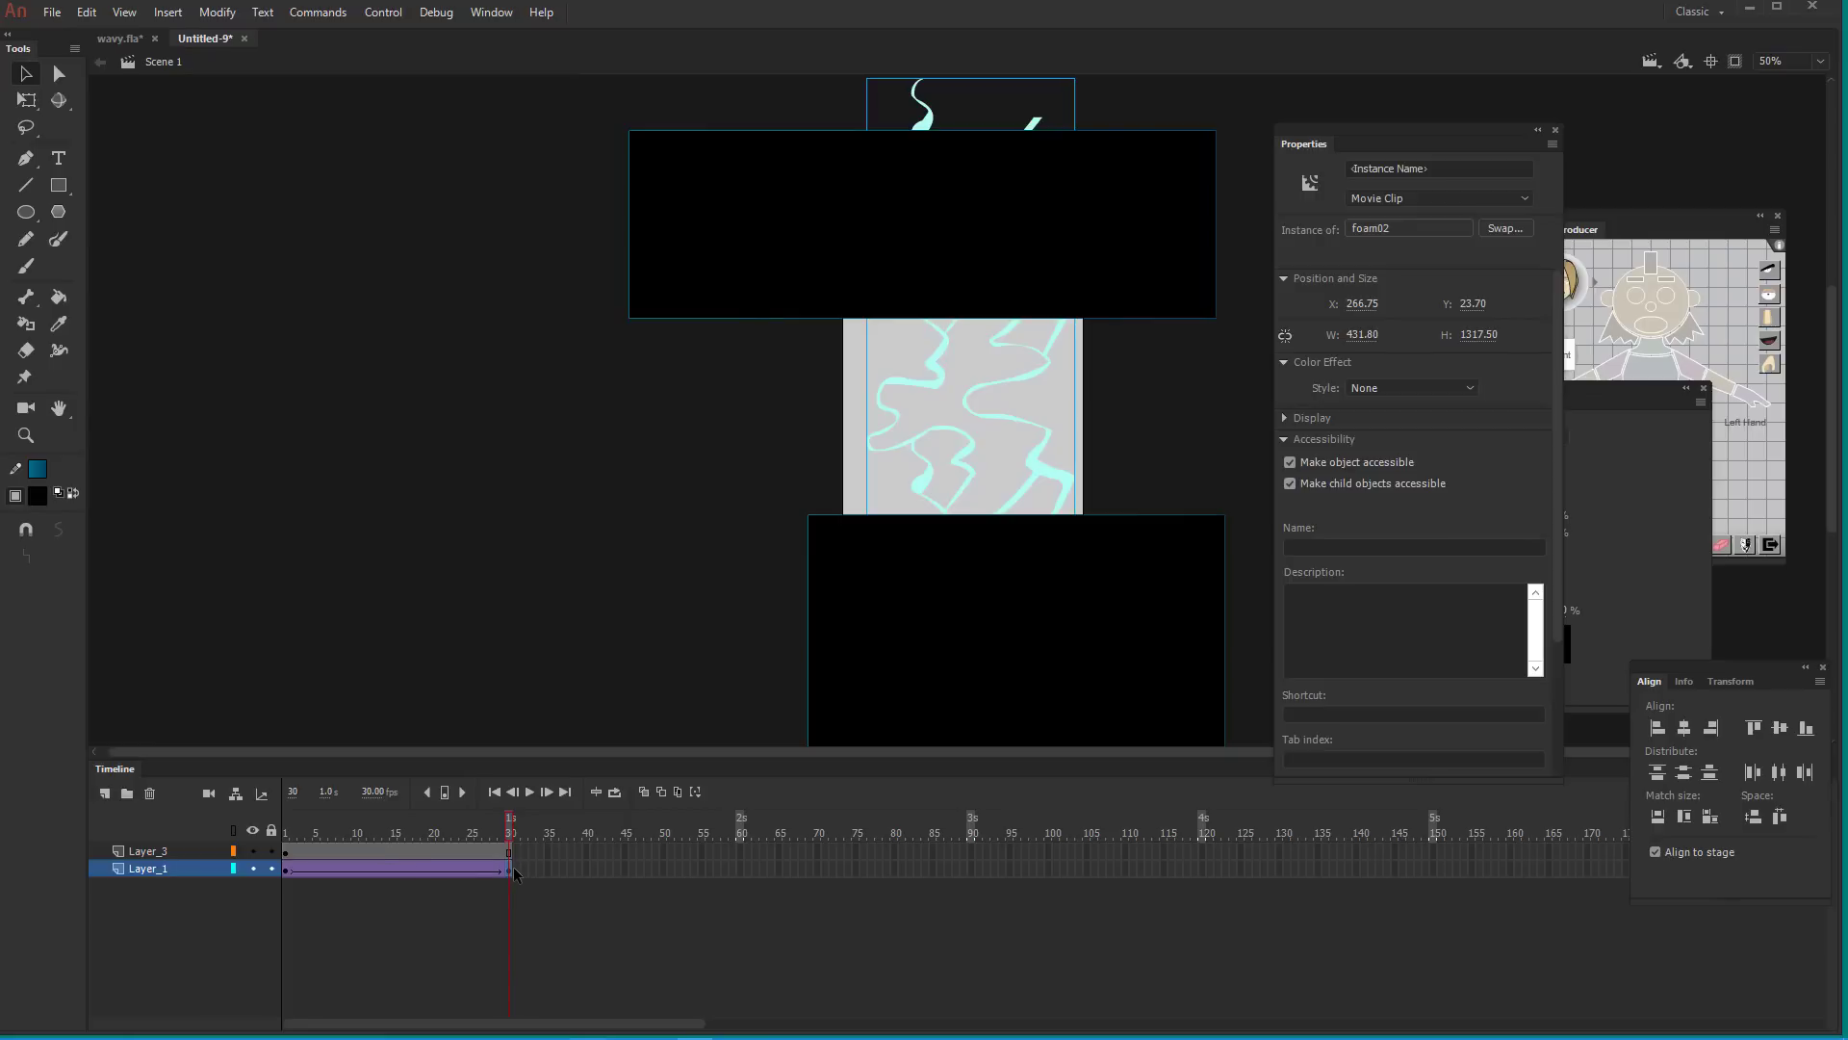
{"action": "left_click", "coordinate": [520, 693]}
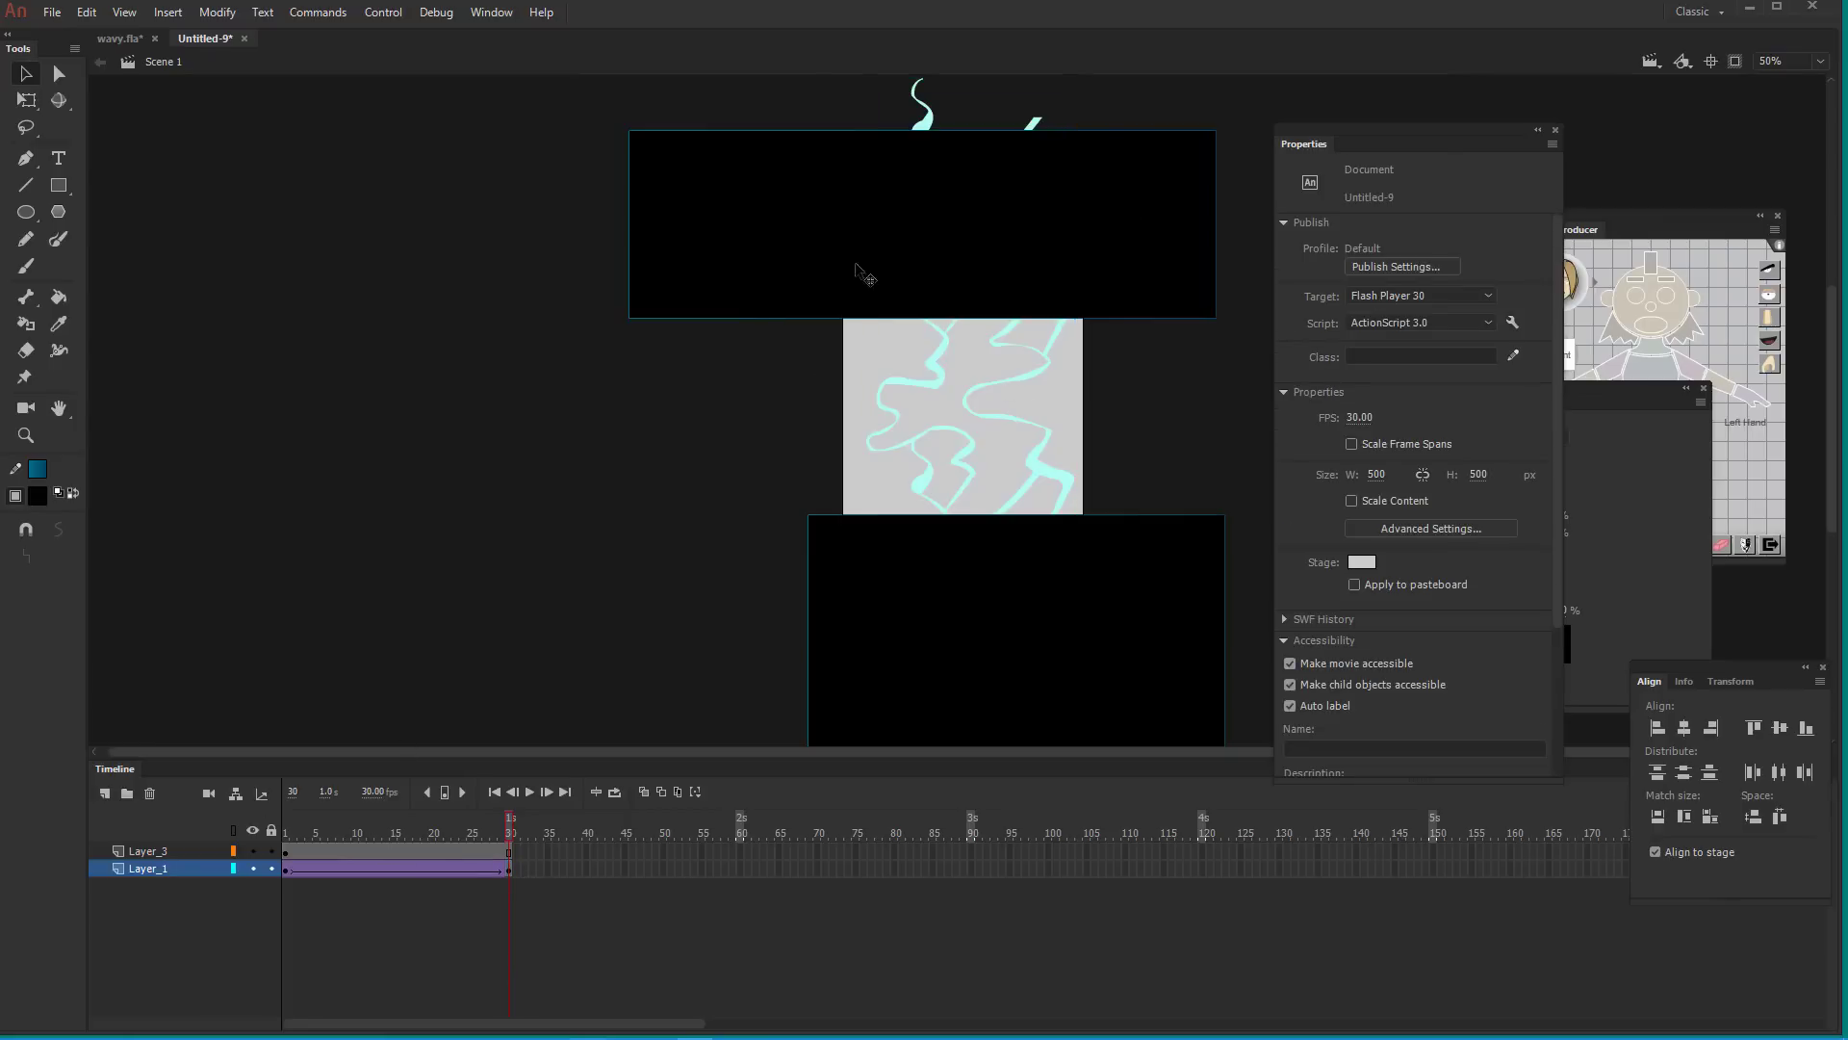
Cut the foam02 instance at frame 30 and switch to the wavy.fla document
{"action": "left_click", "coordinate": [926, 385]}
{"action": "right_click", "coordinate": [926, 385]}
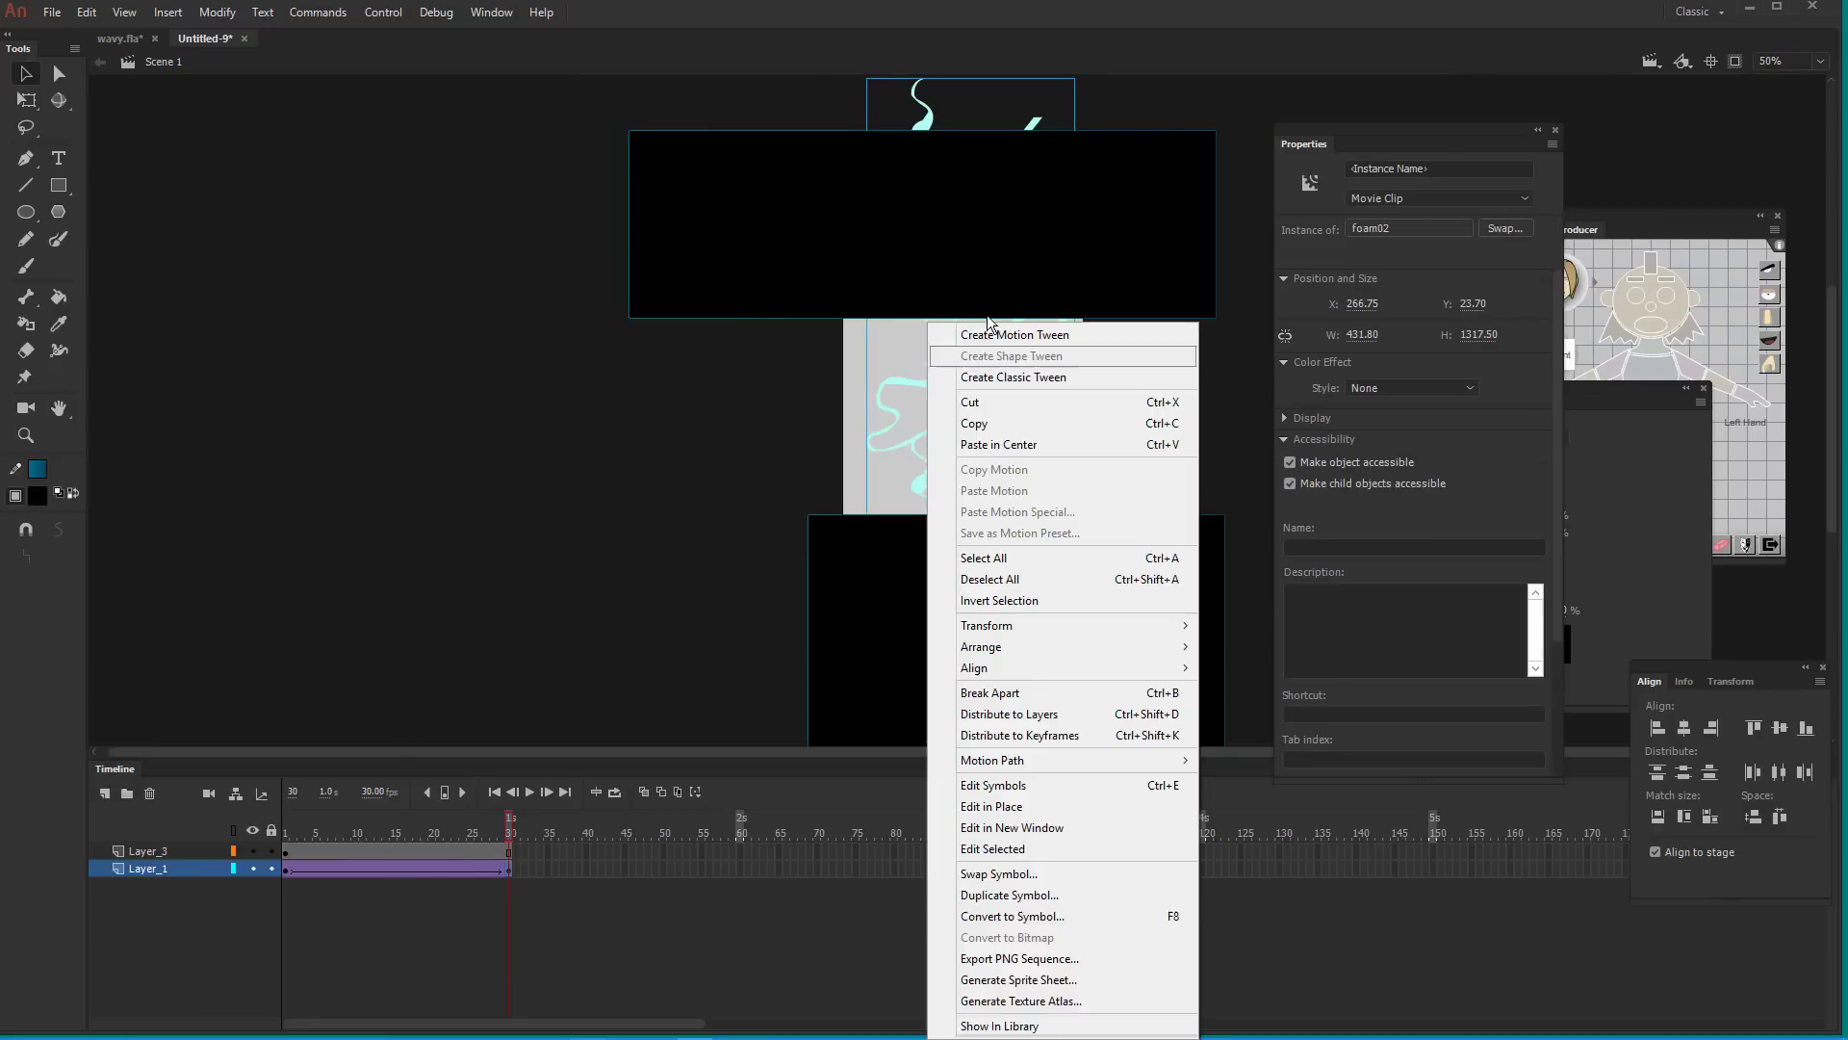
{"action": "left_click", "coordinate": [970, 402]}
{"action": "left_click", "coordinate": [142, 42]}
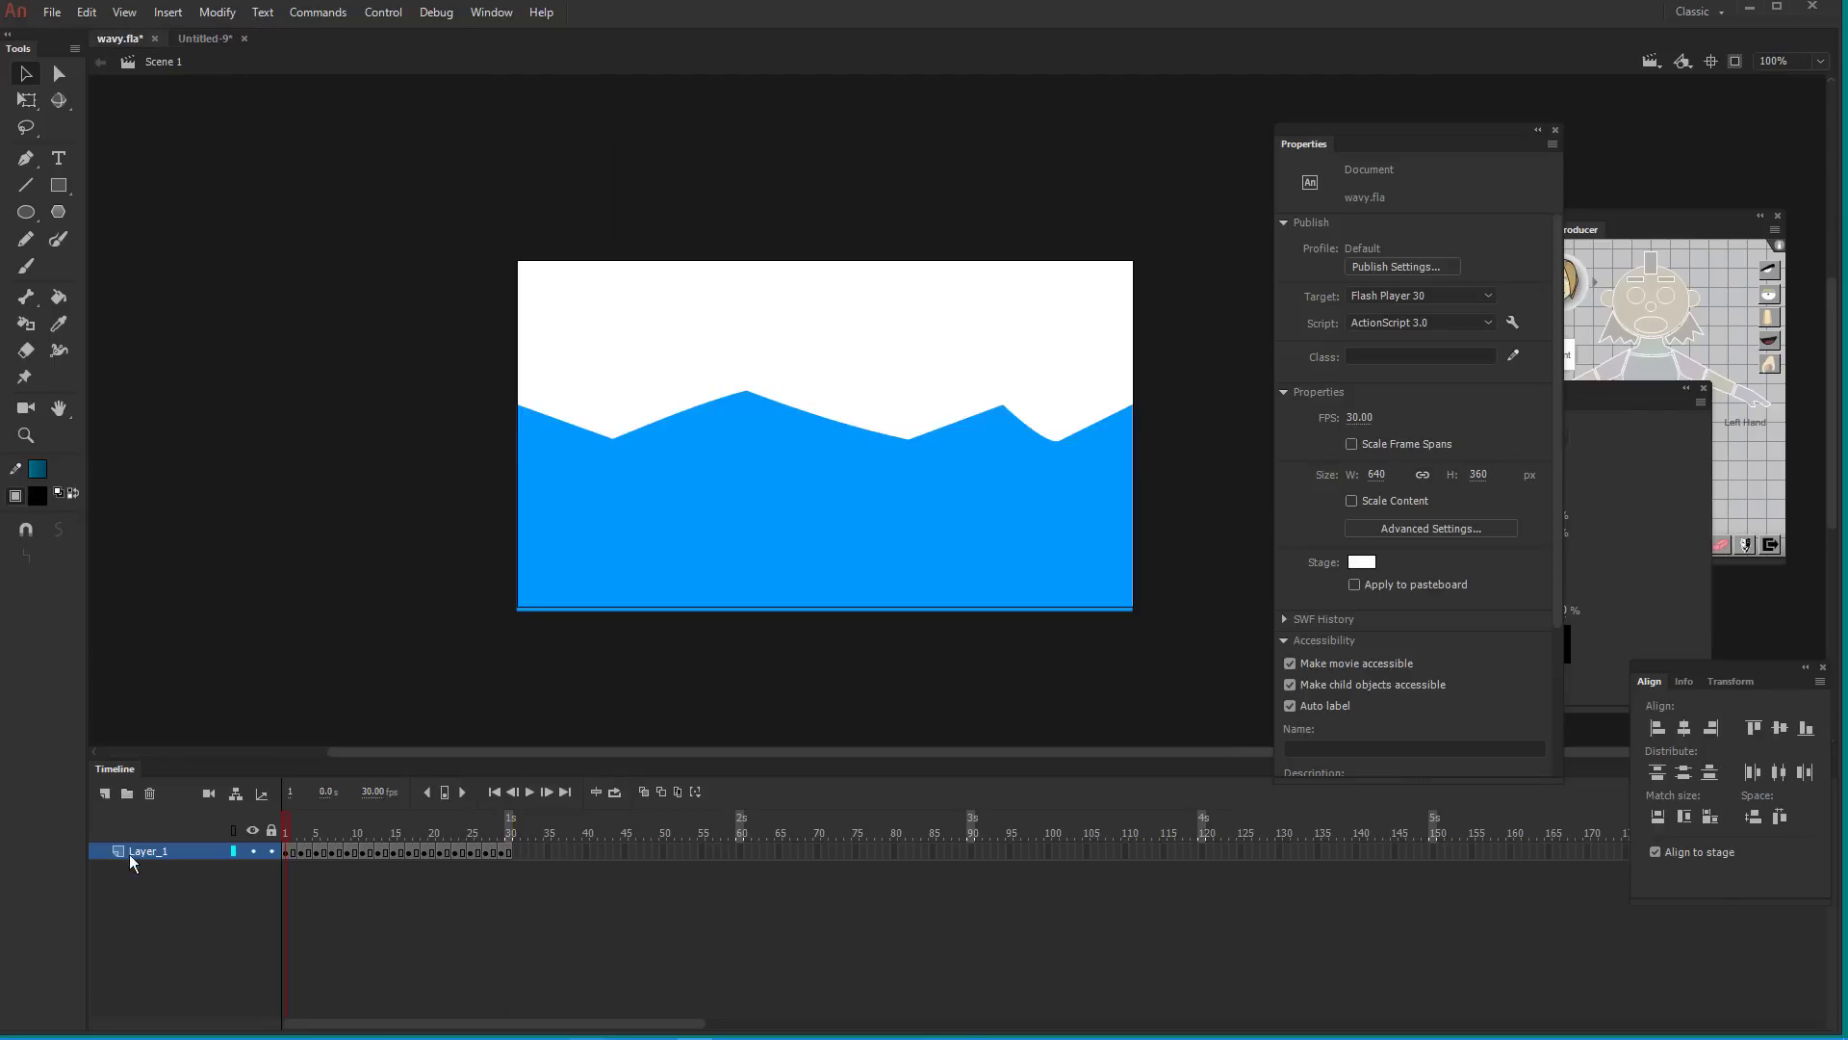
Draw a small black placeholder circle, about 34.5 px wide, on a new layer above the waves and convert it to a movie clip
{"action": "left_click", "coordinate": [105, 793]}
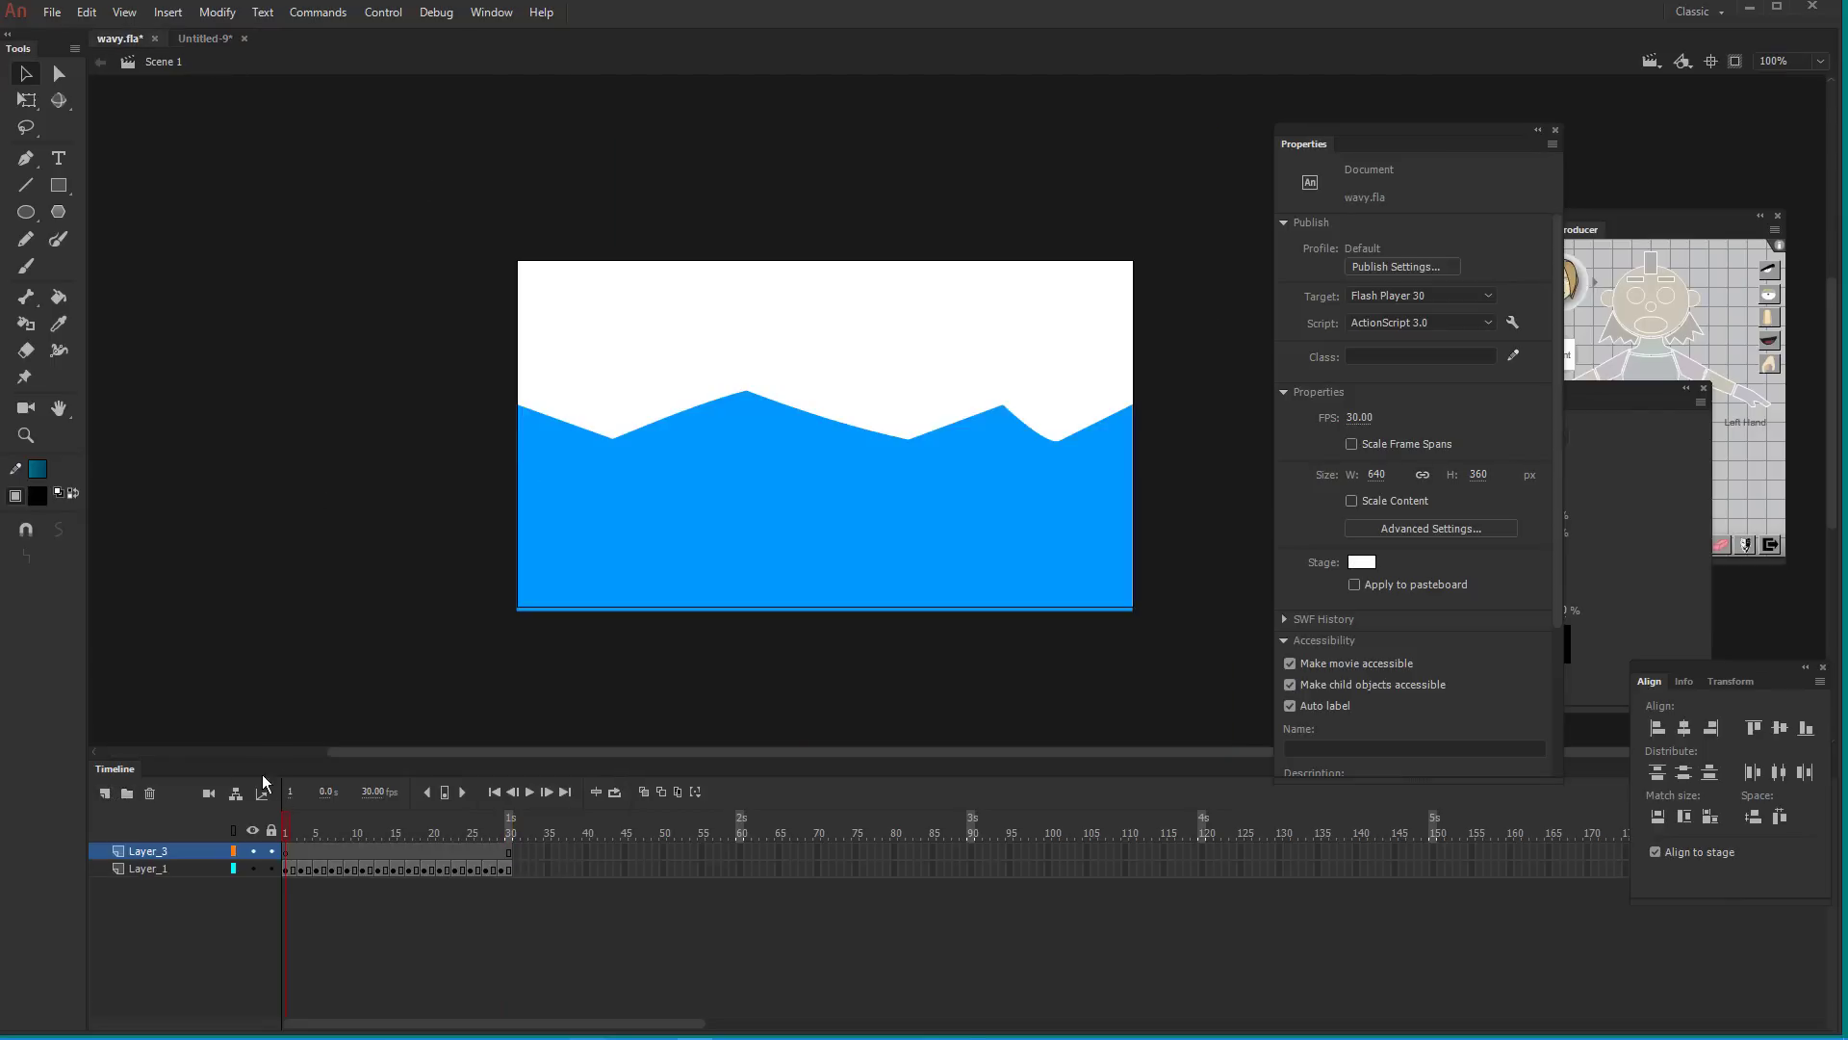
{"action": "left_click", "coordinate": [27, 214]}
{"action": "left_click_drag", "start_coordinate": [668, 301], "coordinate": [703, 337]}
{"action": "key", "text": "v"}
{"action": "left_click_drag", "start_coordinate": [735, 271], "coordinate": [621, 370]}
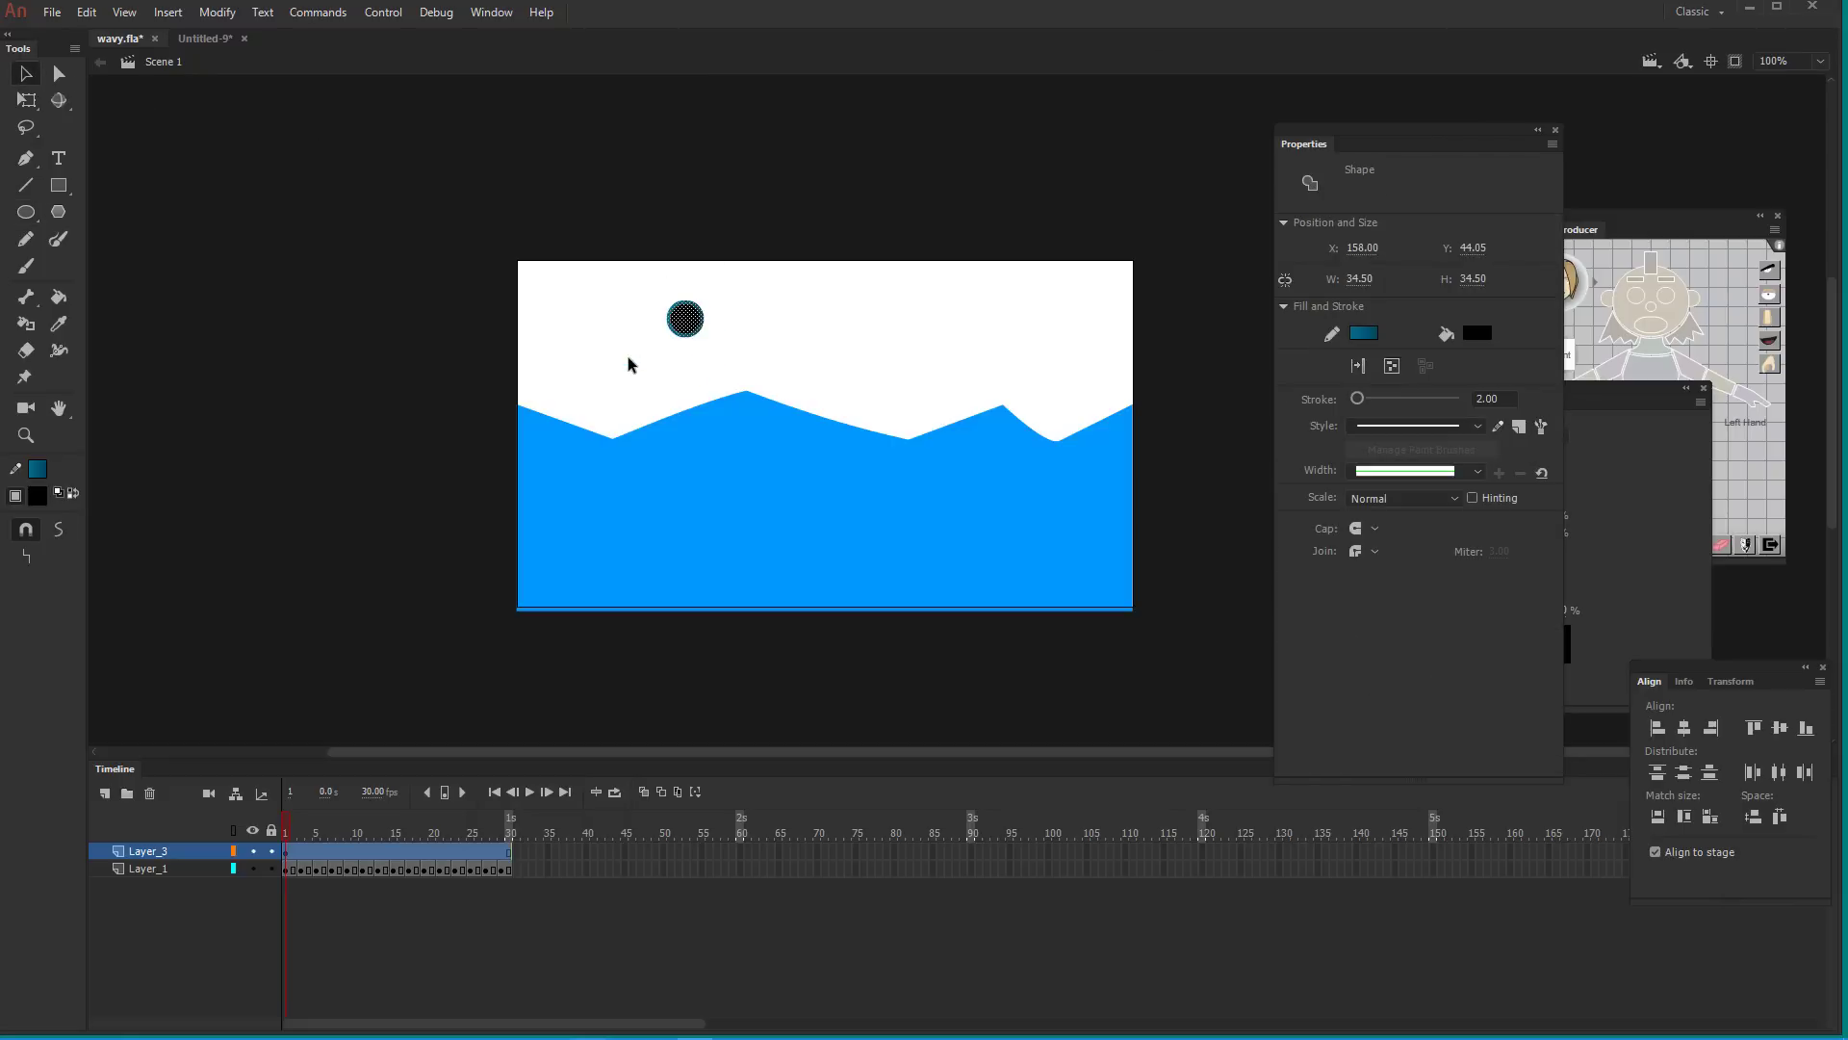
{"action": "key", "text": "F8"}
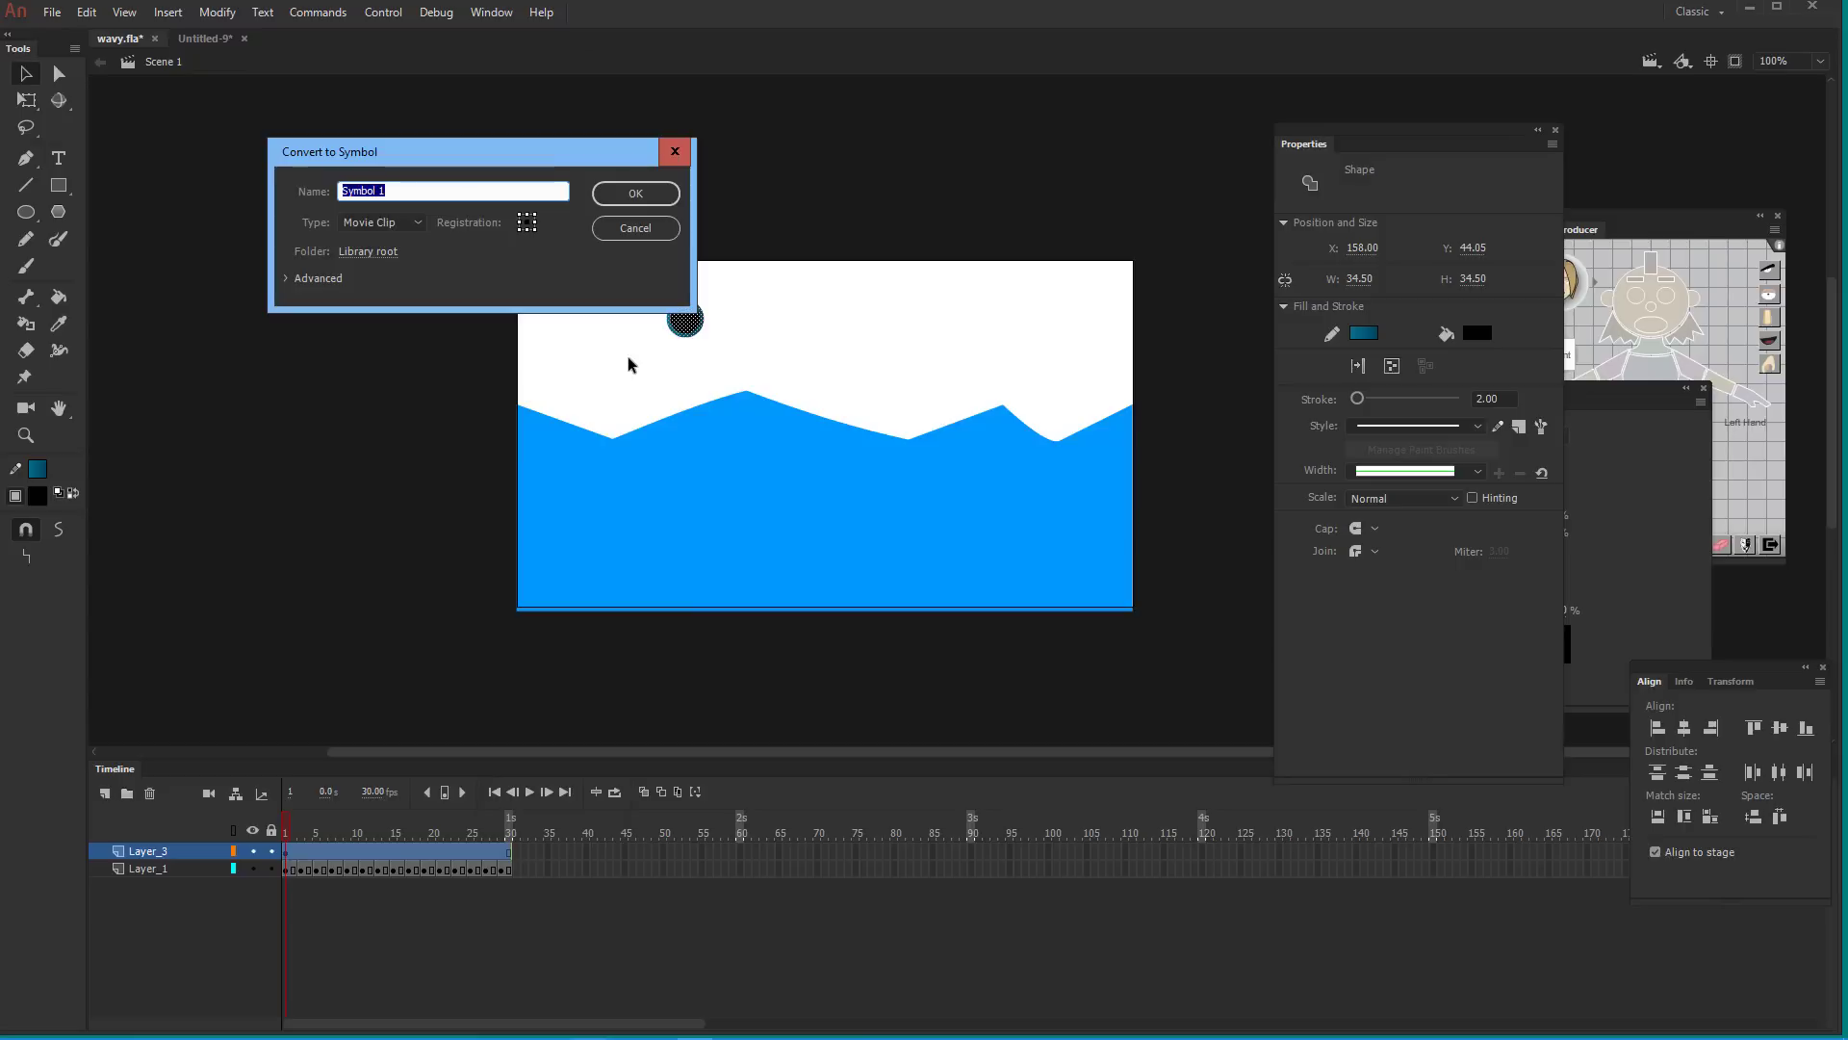
{"action": "key", "text": "Return"}
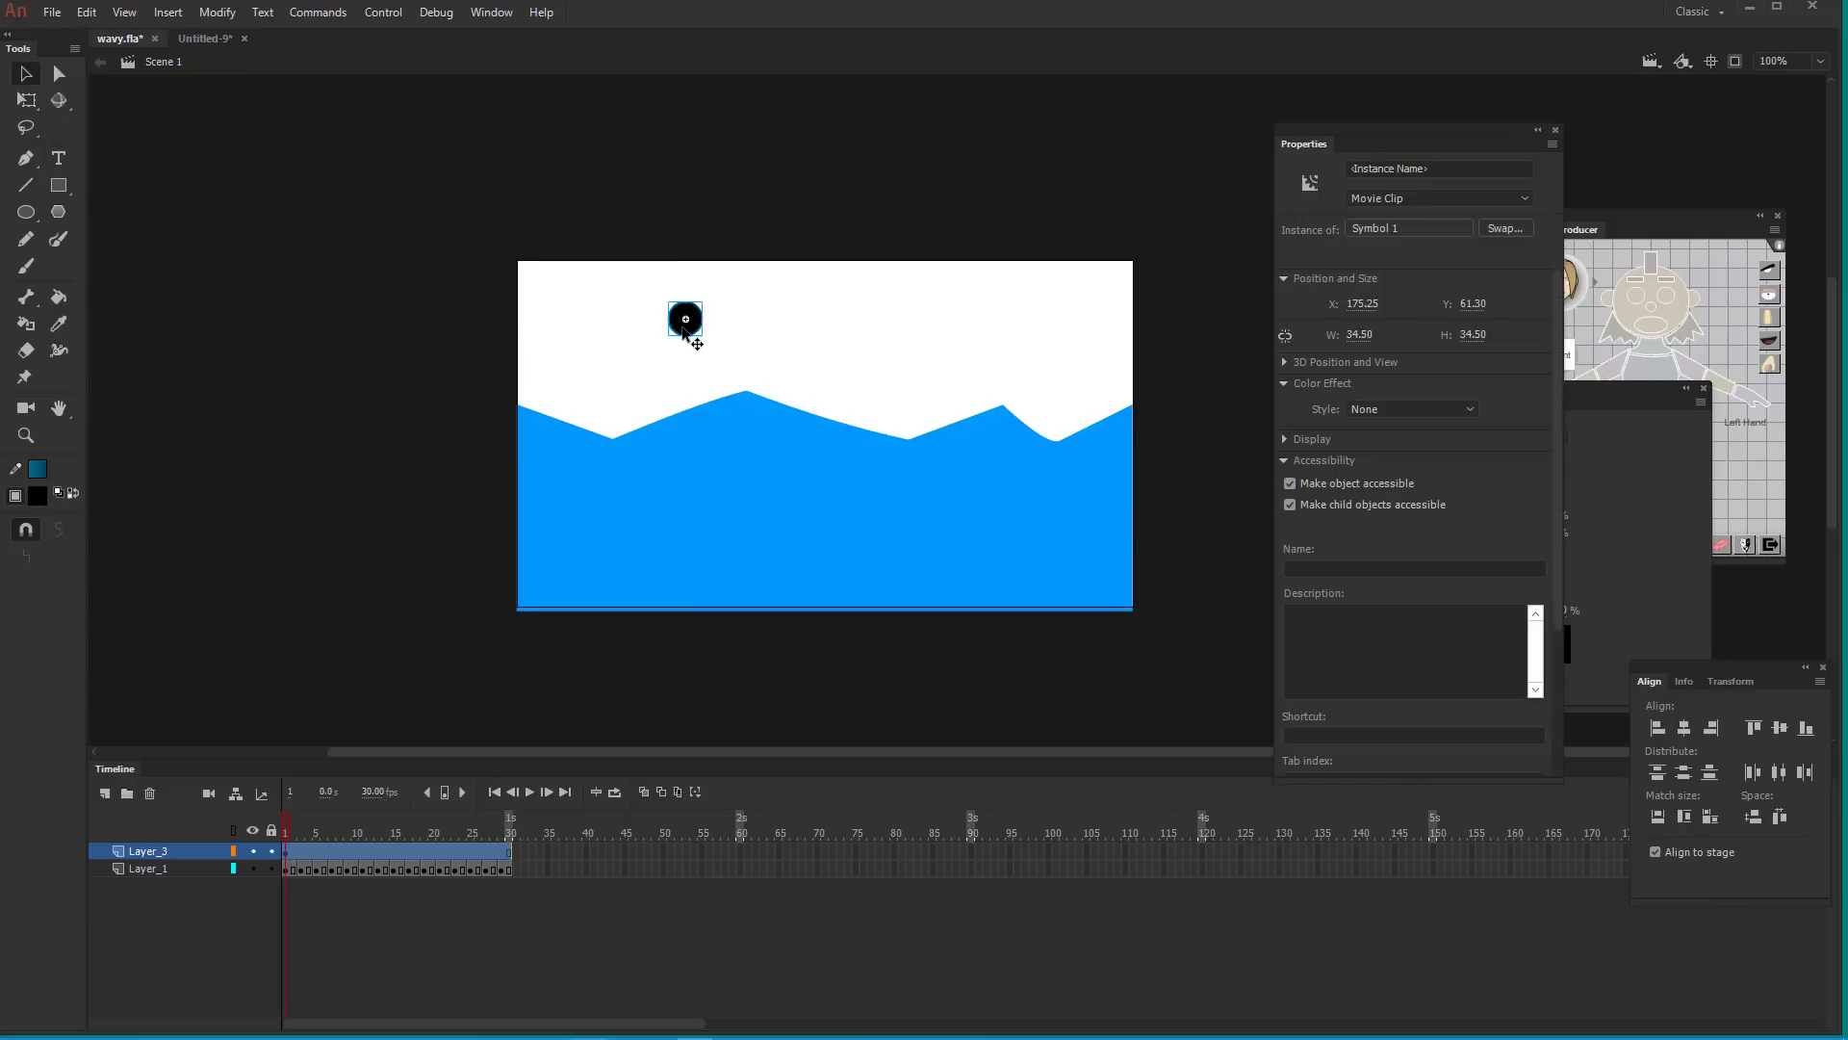
Replace the circle inside the new movie clip with the pasted foam02 instance, positioned at about X -15.25, Y 328.65
{"action": "double_click", "coordinate": [686, 328]}
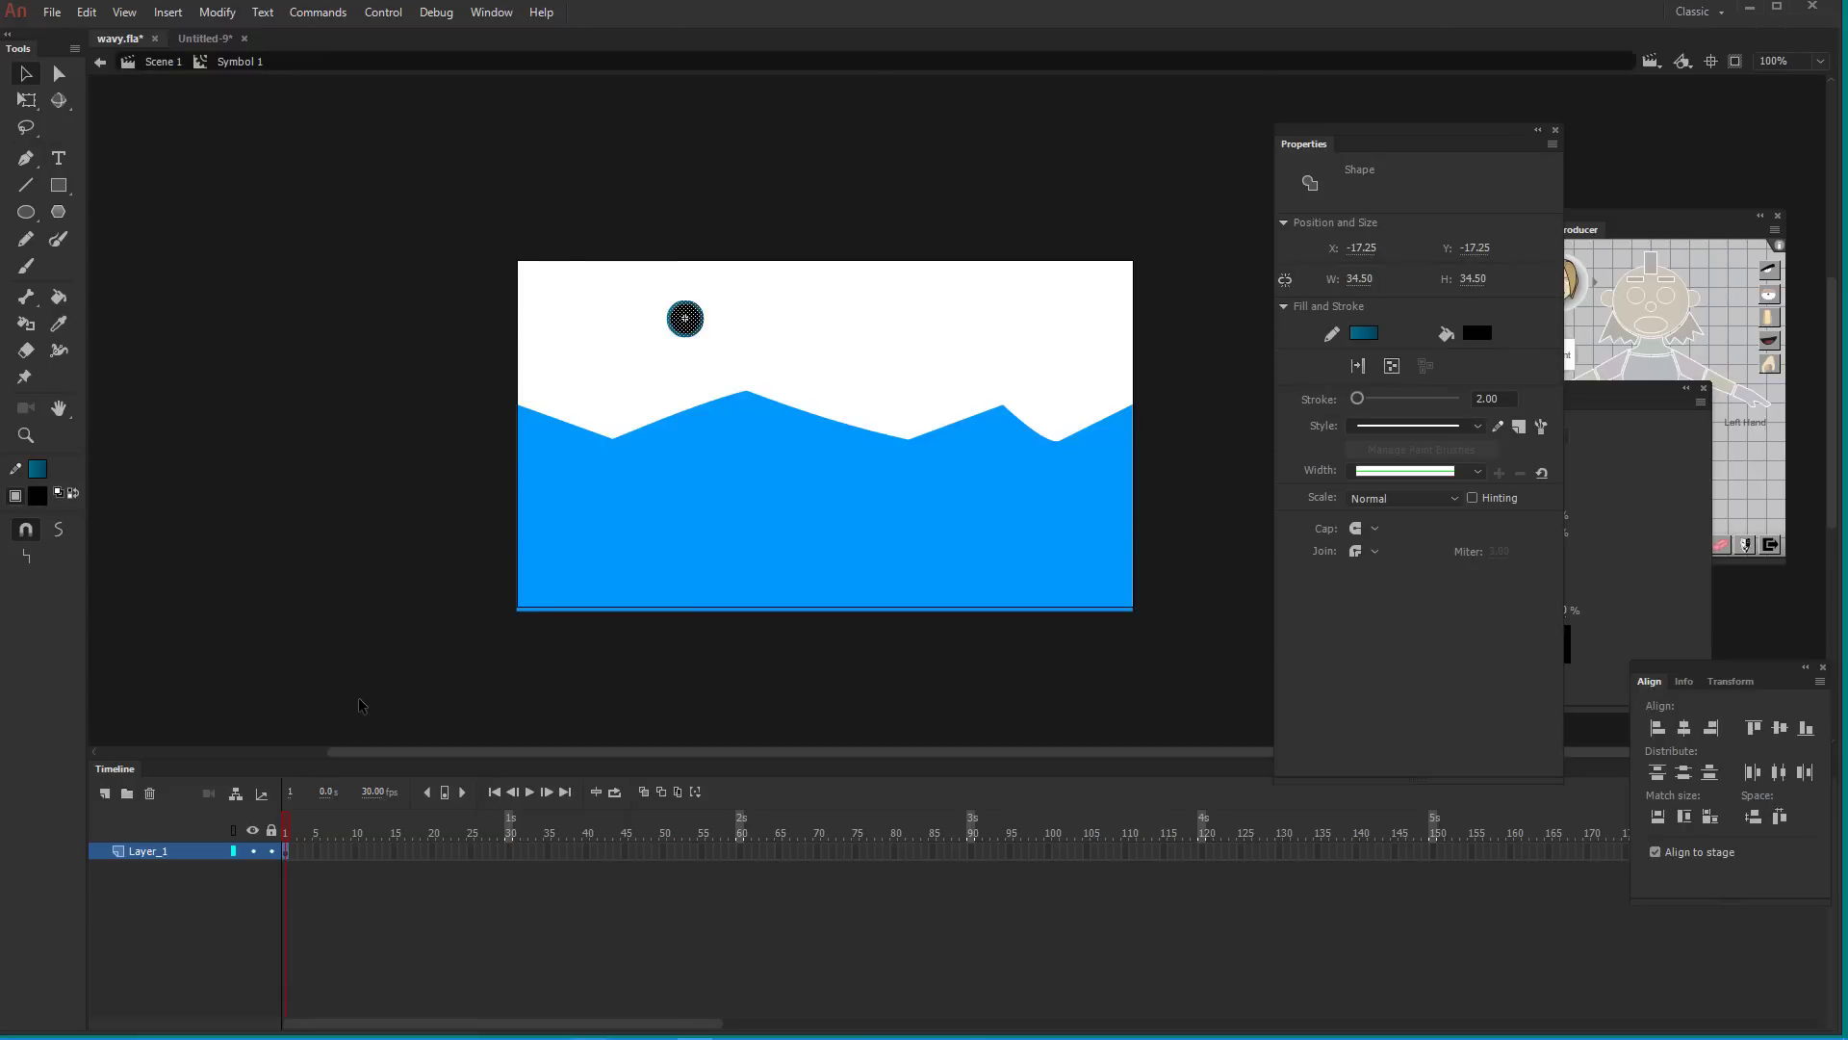
{"action": "key", "text": "Delete"}
{"action": "right_click", "coordinate": [412, 415]}
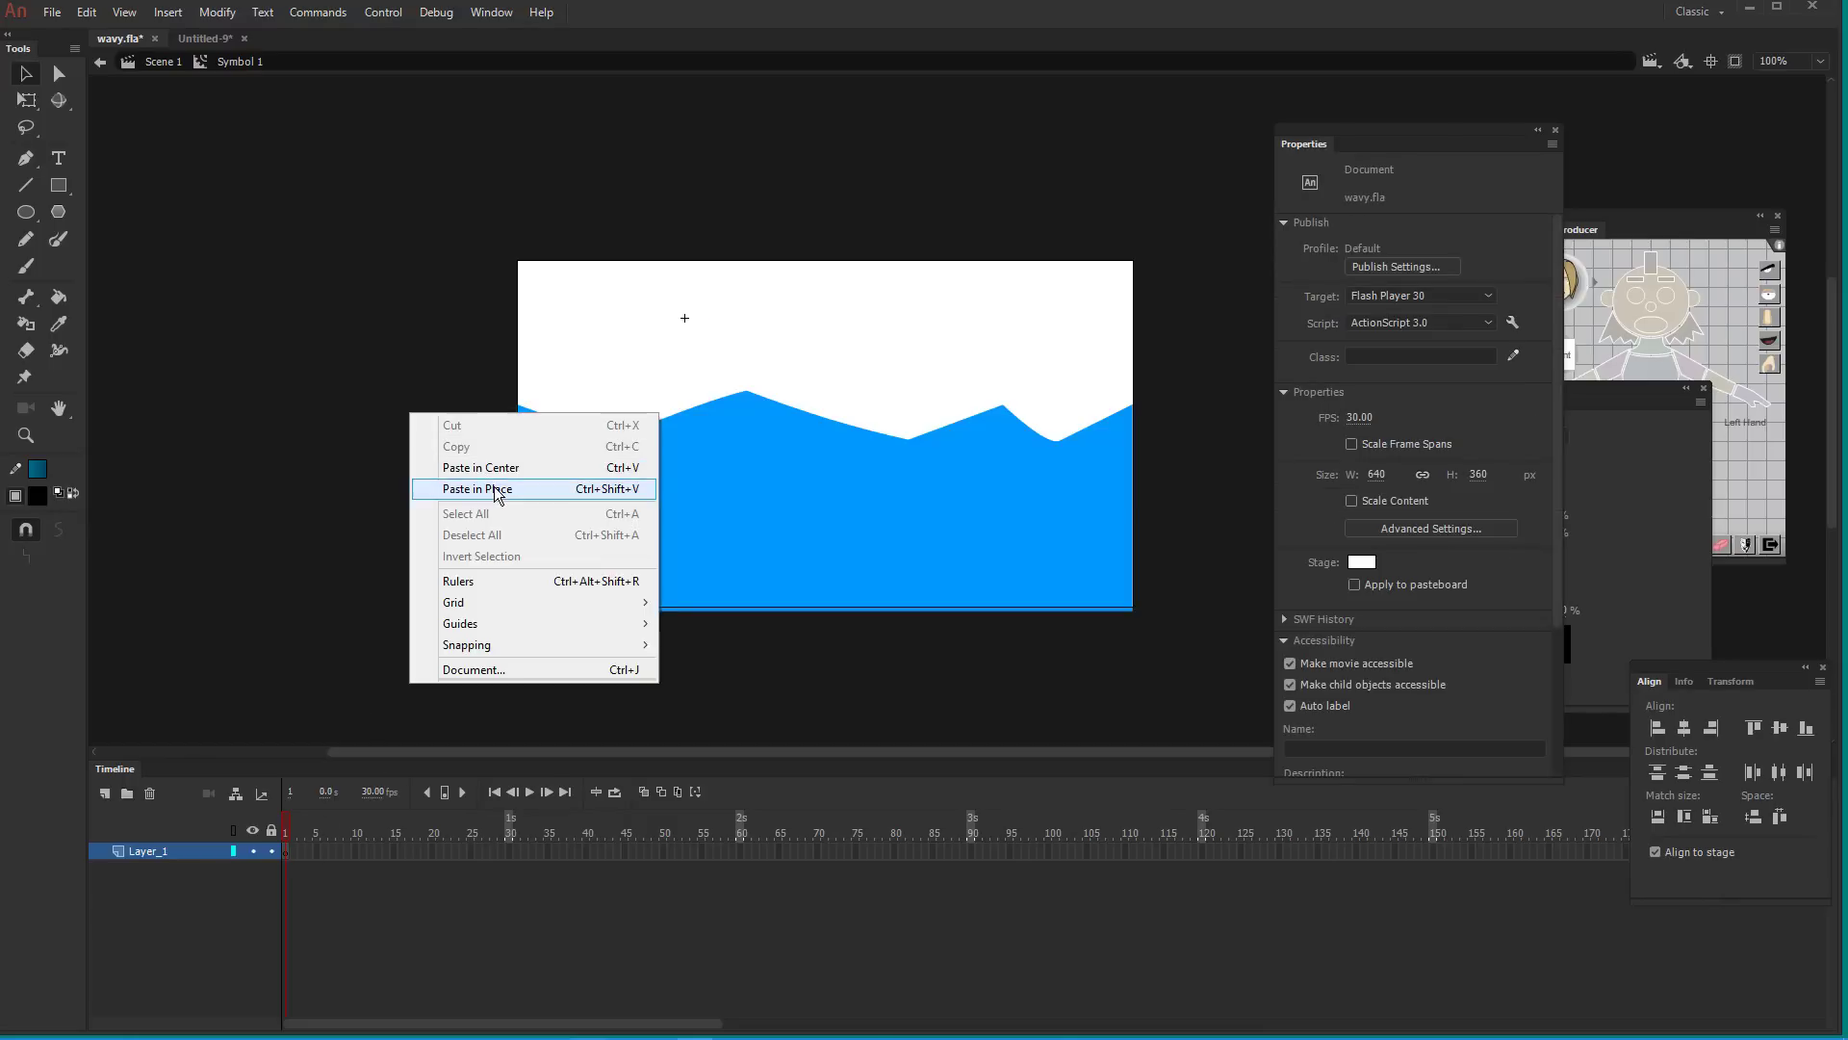
{"action": "left_click", "coordinate": [493, 491]}
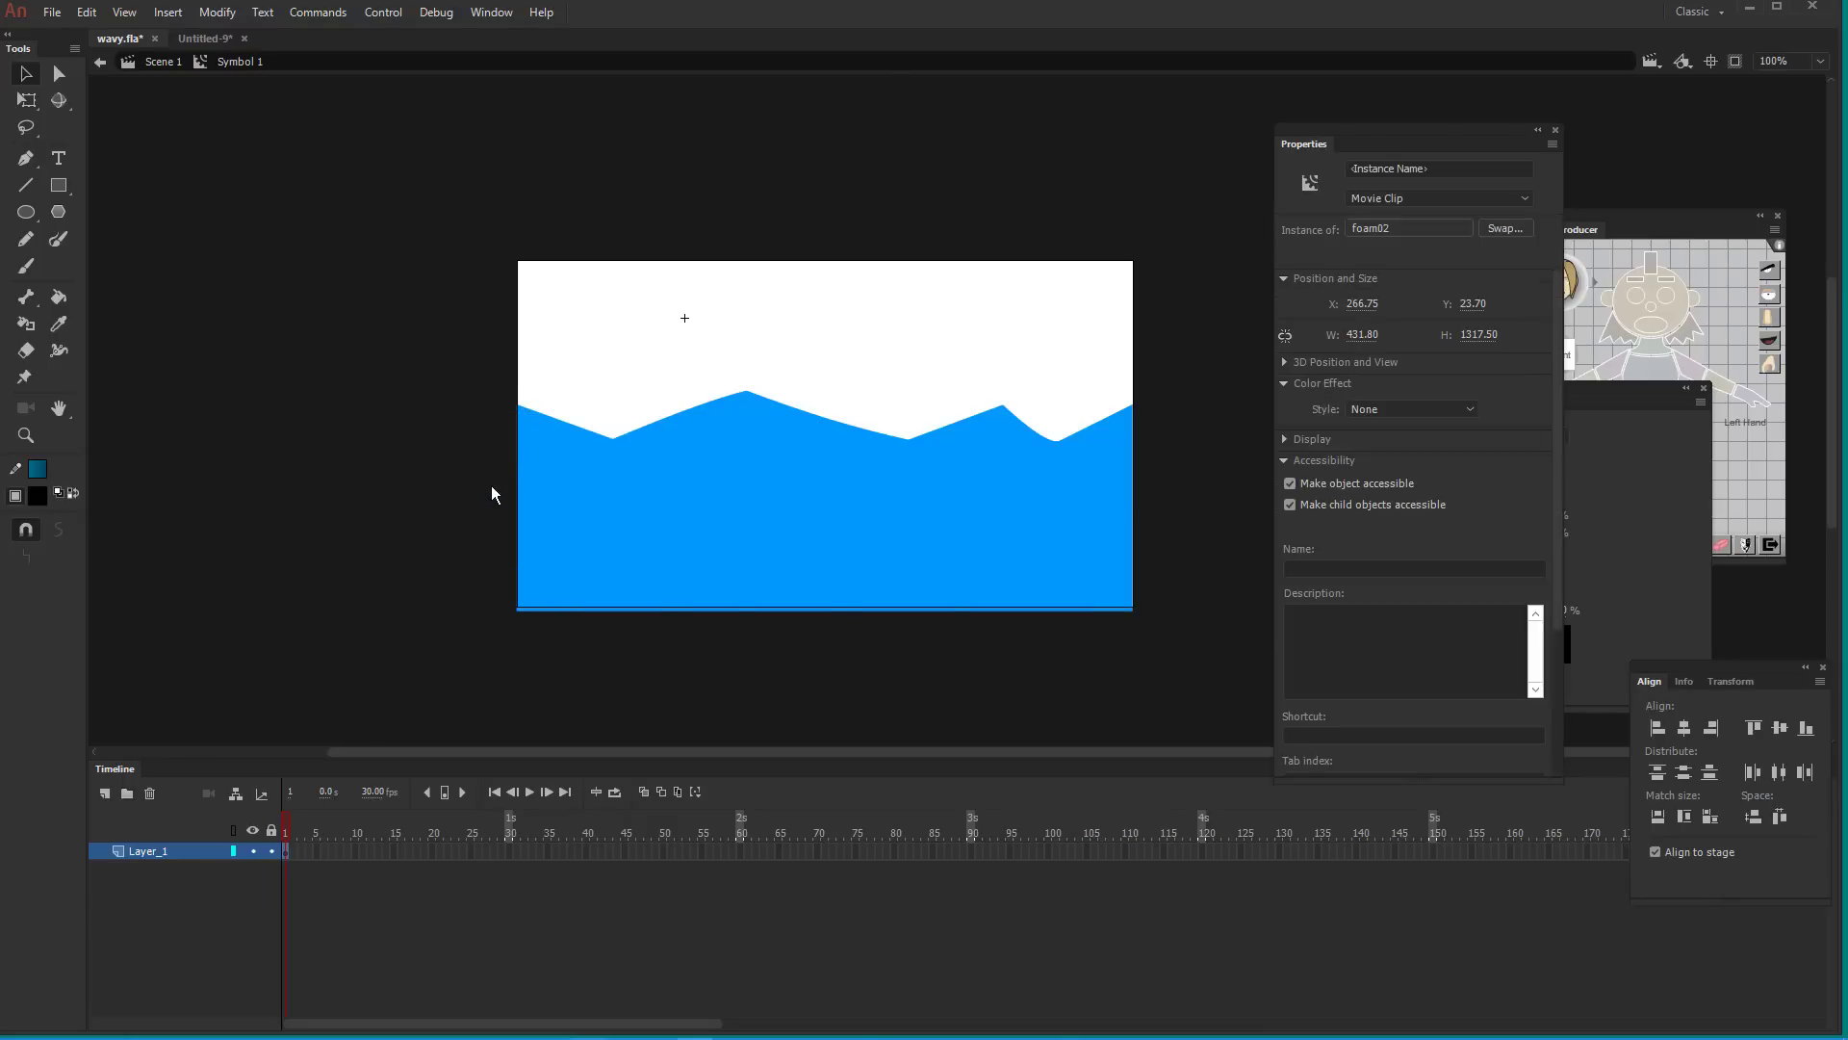
{"action": "left_click_drag", "start_coordinate": [932, 349], "coordinate": [664, 633]}
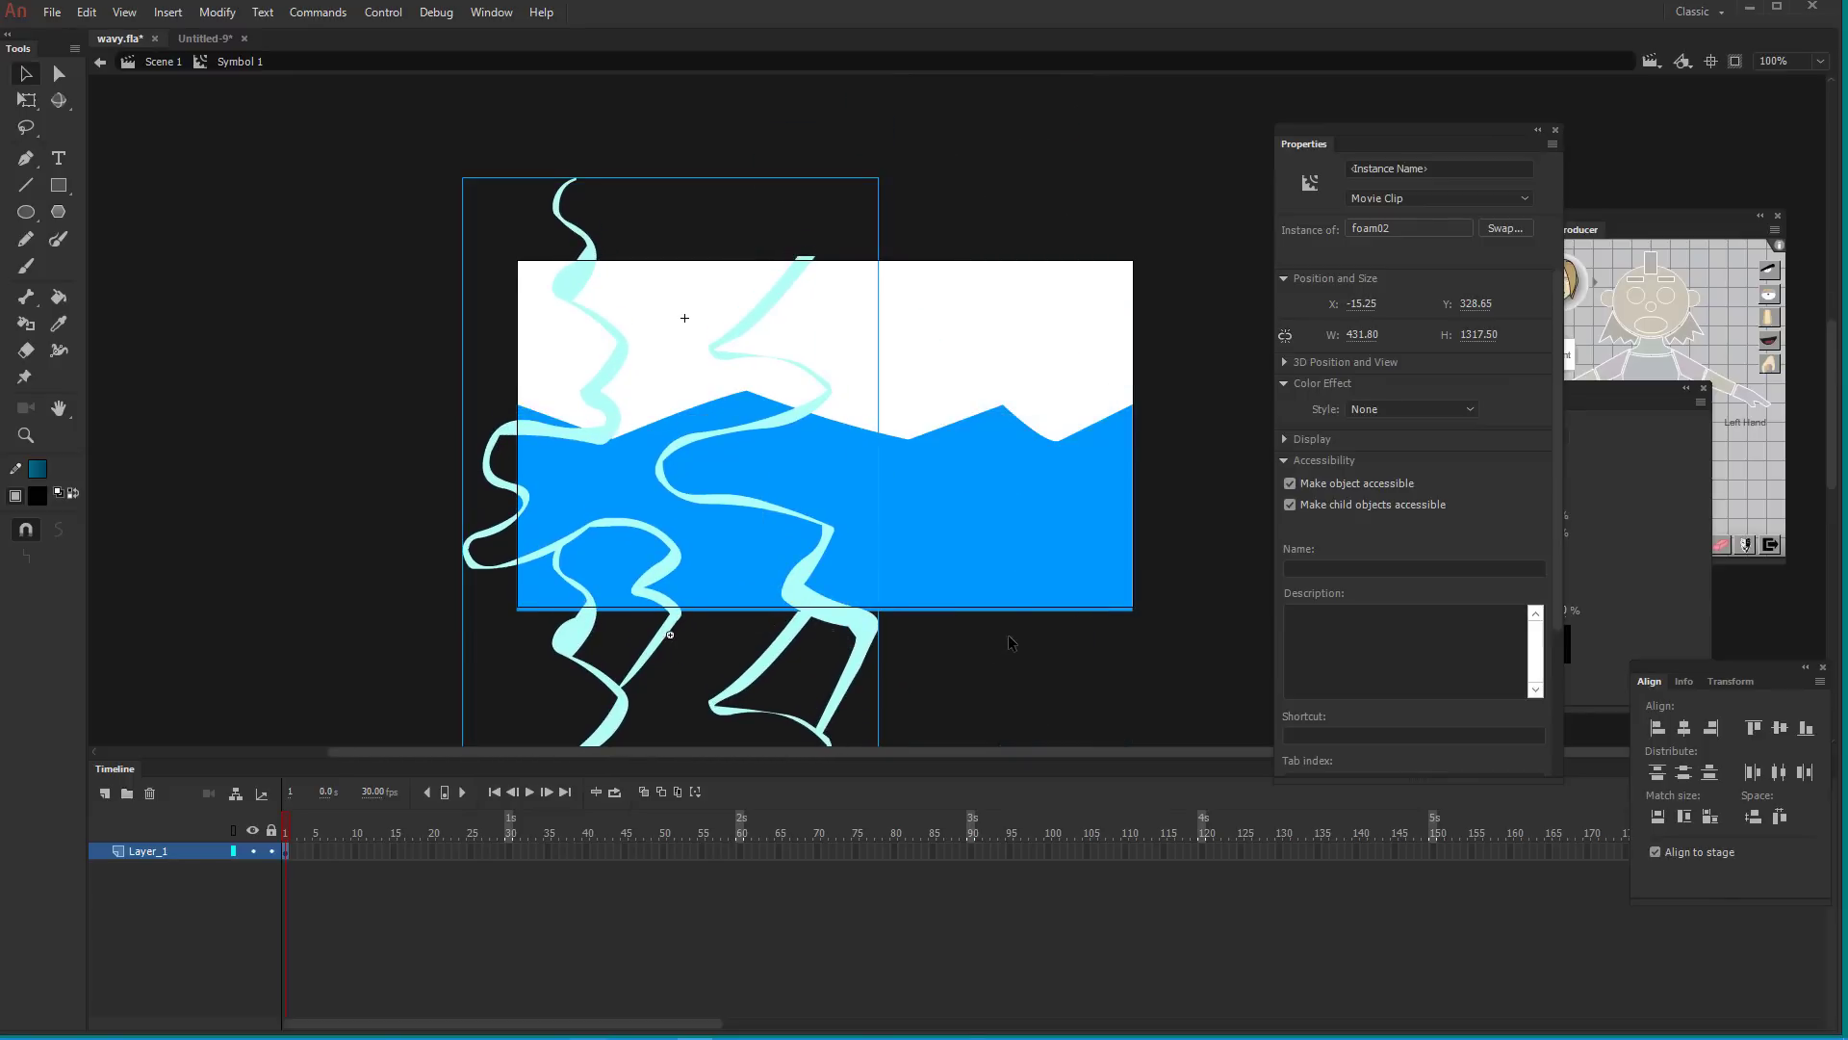
Insert a keyframe at frame 60 of the foam layer inside Symbol 1
{"action": "scroll", "coordinate": [1065, 511], "scroll_direction": "down", "scroll_amount": 3}
{"action": "scroll", "coordinate": [1065, 511], "scroll_direction": "left", "scroll_amount": 2}
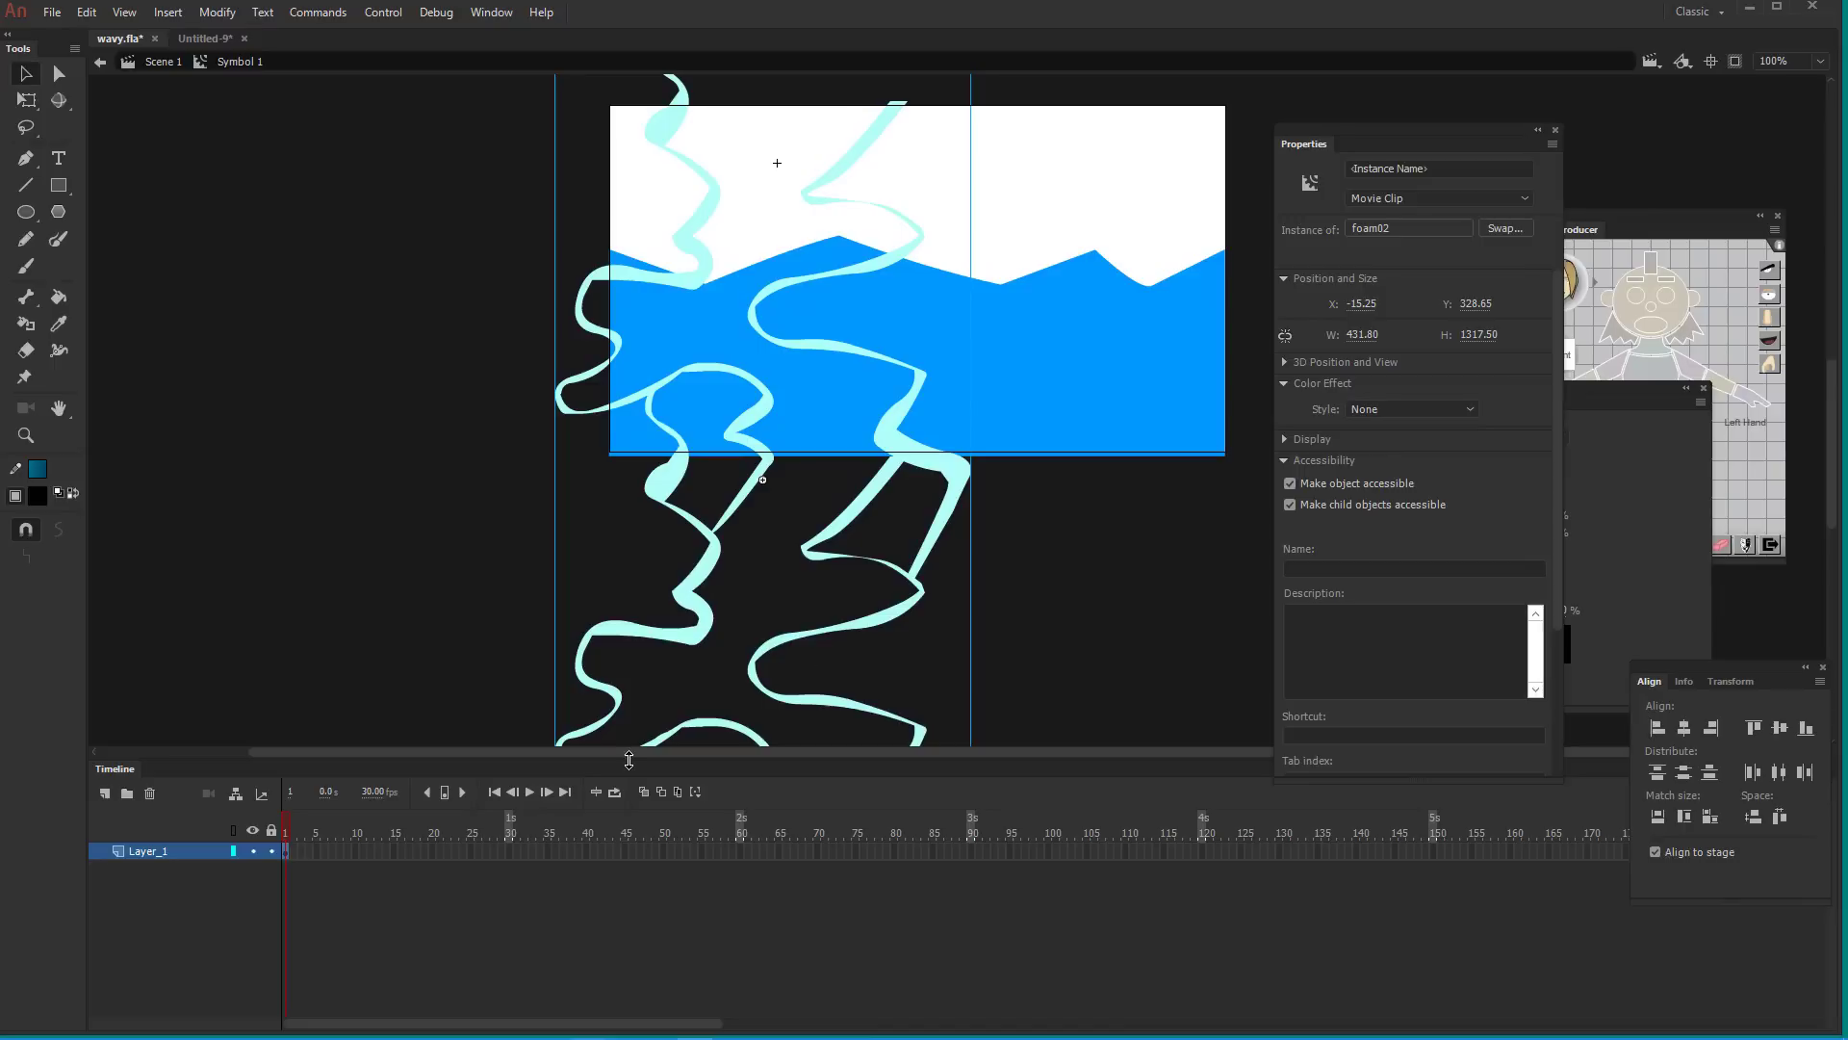
{"action": "right_click", "coordinate": [741, 849]}
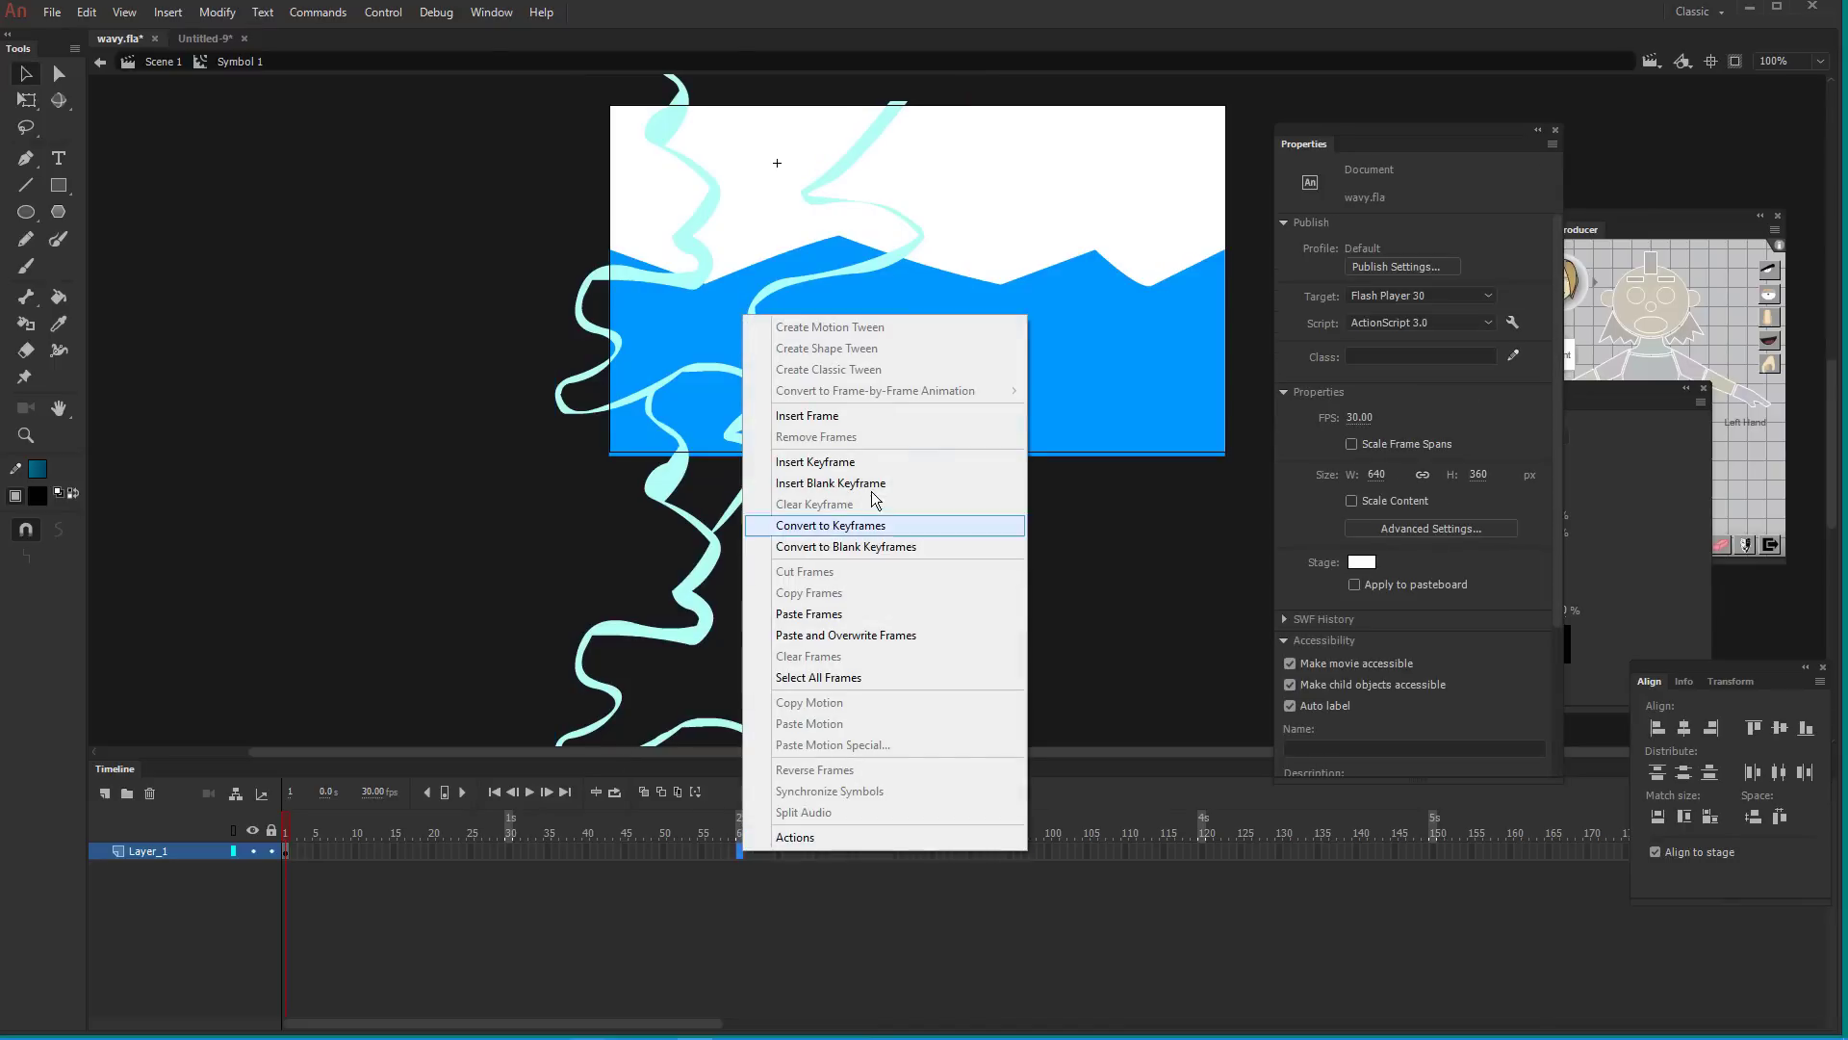
{"action": "left_click", "coordinate": [846, 461]}
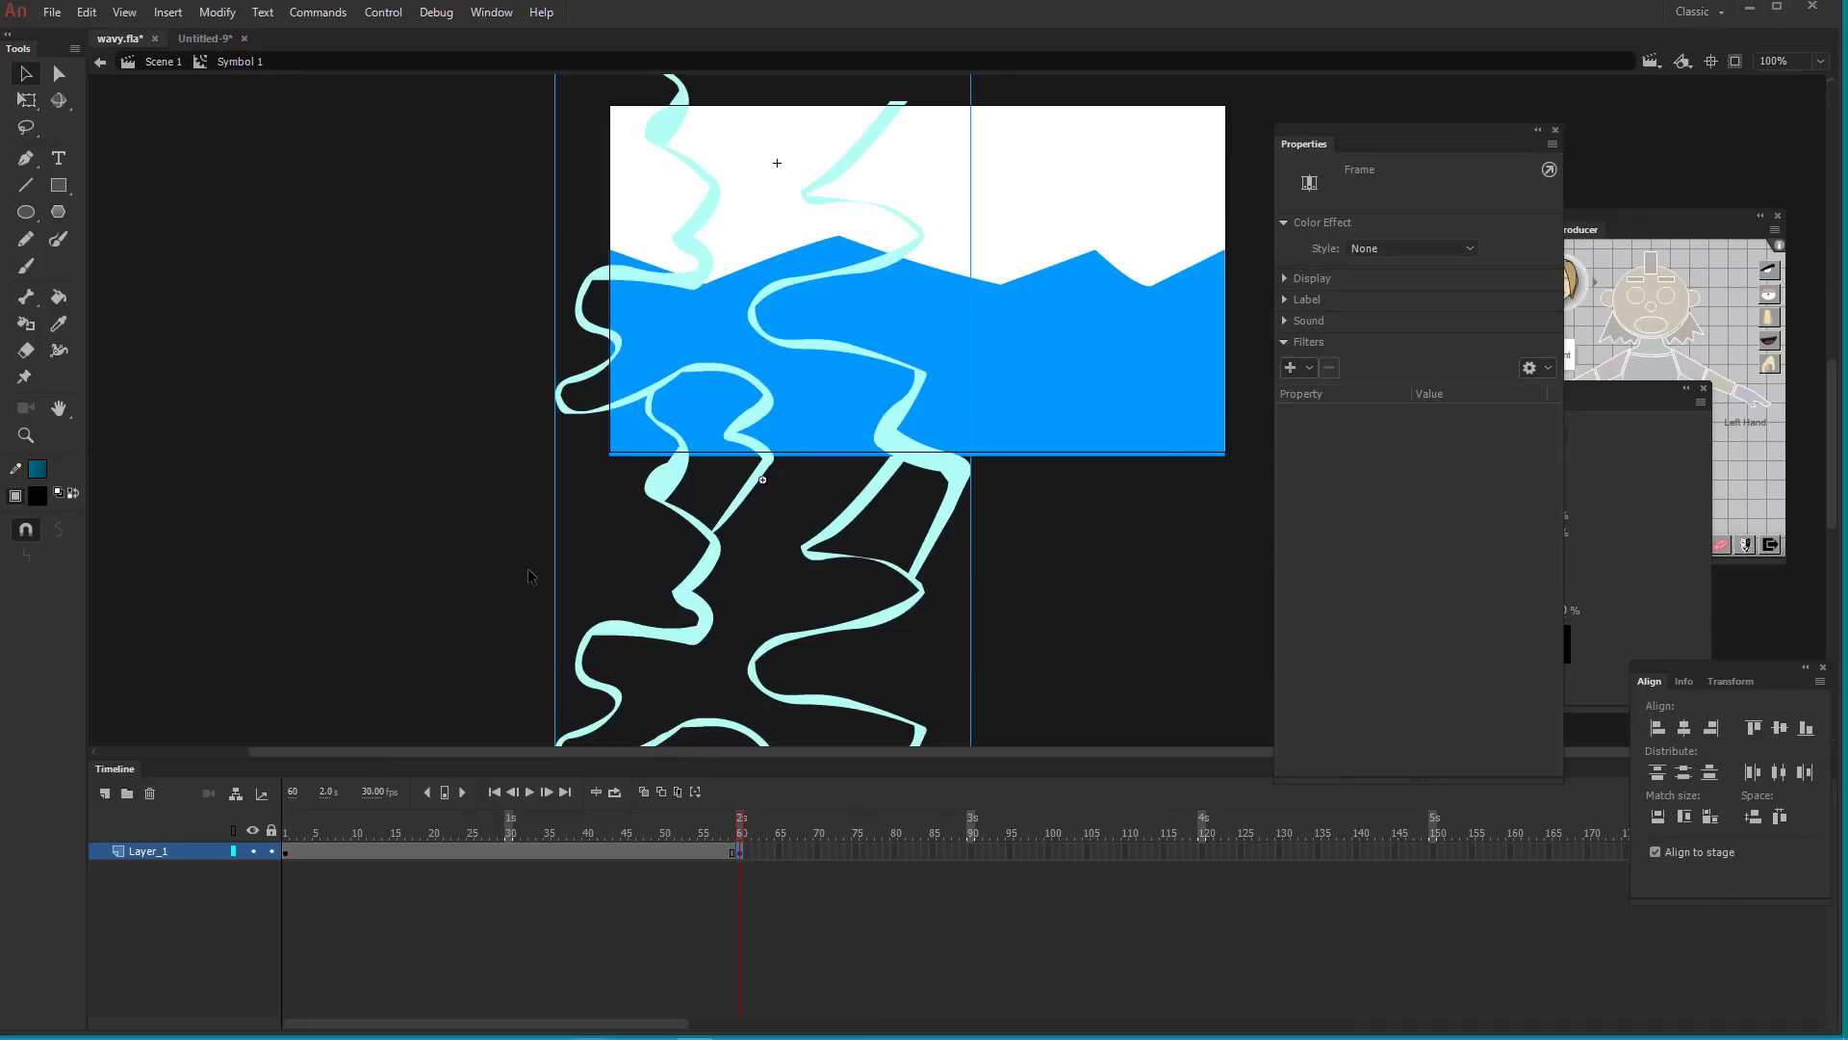
With onion skinning on, move the foam up at frame 60 until its repeating streaks line up with the preceding frame's
{"action": "left_click", "coordinate": [645, 792]}
{"action": "key", "text": "Up"}
{"action": "key", "text": "Up"}
{"action": "key", "text": "Up"}
{"action": "key", "text": "Up"}
{"action": "key", "text": "Up"}
{"action": "key", "text": "Up"}
{"action": "key", "text": "Up"}
{"action": "key", "text": "Up"}
{"action": "key", "text": "Up"}
{"action": "key", "text": "Up"}
{"action": "key", "text": "Up"}
{"action": "key", "text": "Up"}
{"action": "key", "text": "Up"}
{"action": "key", "text": "Up"}
{"action": "key", "text": "Up"}
{"action": "key", "text": "Up"}
{"action": "key", "text": "Up"}
{"action": "key", "text": "Up"}
{"action": "key", "text": "Up"}
{"action": "key", "text": "Up"}
{"action": "key", "text": "shift+Up"}
{"action": "key", "text": "shift+Up"}
{"action": "key", "text": "shift+Up"}
{"action": "key", "text": "shift+Up"}
{"action": "key", "text": "shift+Up"}
{"action": "key", "text": "shift+Up"}
{"action": "key", "text": "shift+Up"}
{"action": "key", "text": "shift+Up"}
{"action": "key", "text": "shift+Up"}
{"action": "key", "text": "shift+Up"}
{"action": "key", "text": "shift+Up"}
{"action": "key", "text": "shift+Up"}
{"action": "key", "text": "shift+Up"}
{"action": "key", "text": "shift+Up"}
{"action": "key", "text": "shift+Up"}
{"action": "key", "text": "shift+Up"}
{"action": "key", "text": "shift+Up"}
{"action": "key", "text": "shift+Up"}
{"action": "key", "text": "shift+Up"}
{"action": "key", "text": "shift+Up"}
{"action": "key", "text": "shift+Up"}
{"action": "key", "text": "shift+Up"}
{"action": "key", "text": "shift+Up"}
{"action": "key", "text": "shift+Up"}
{"action": "key", "text": "shift+Up"}
{"action": "key", "text": "shift+Up"}
{"action": "key", "text": "shift+Up"}
{"action": "key", "text": "Up"}
{"action": "key", "text": "Up"}
{"action": "key", "text": "Up"}
{"action": "key", "text": "Up"}
{"action": "key", "text": "Down"}
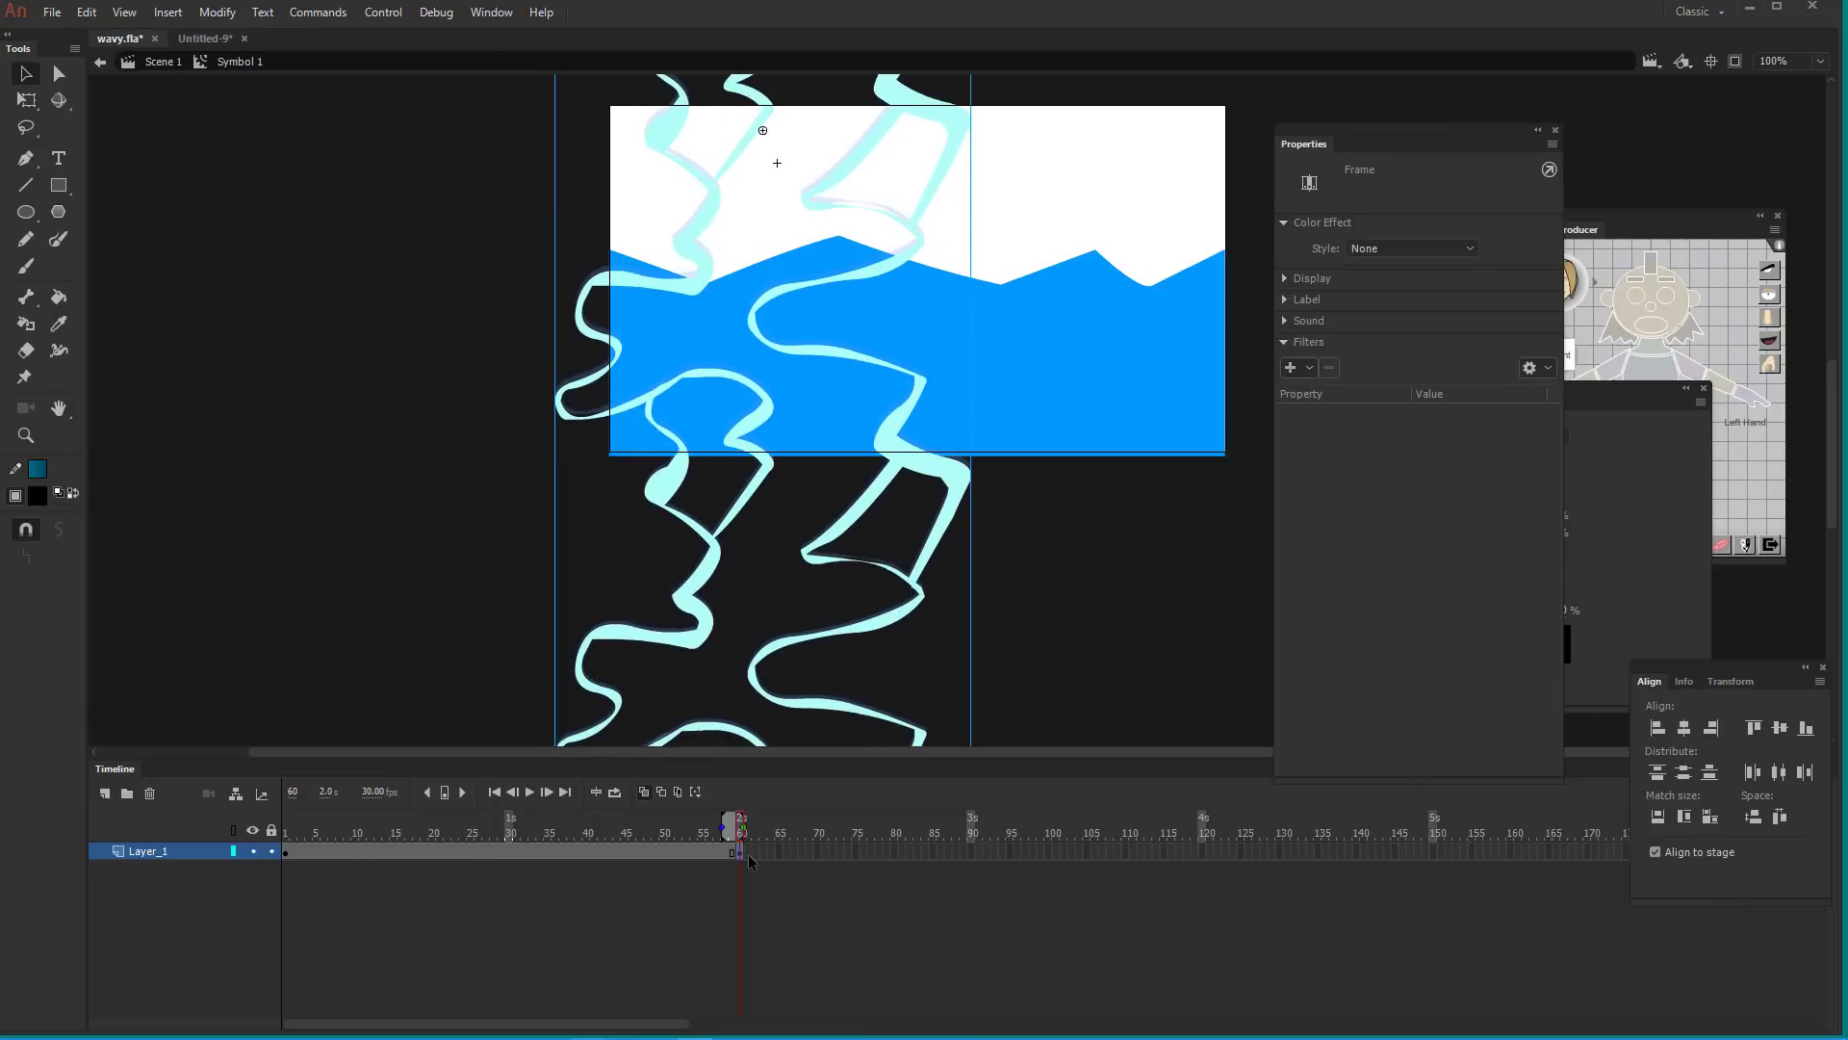
Create a classic tween between the foam keyframes at frames 1 and 60 and play it from frame 1
{"action": "left_click", "coordinate": [699, 851]}
{"action": "right_click", "coordinate": [699, 853]}
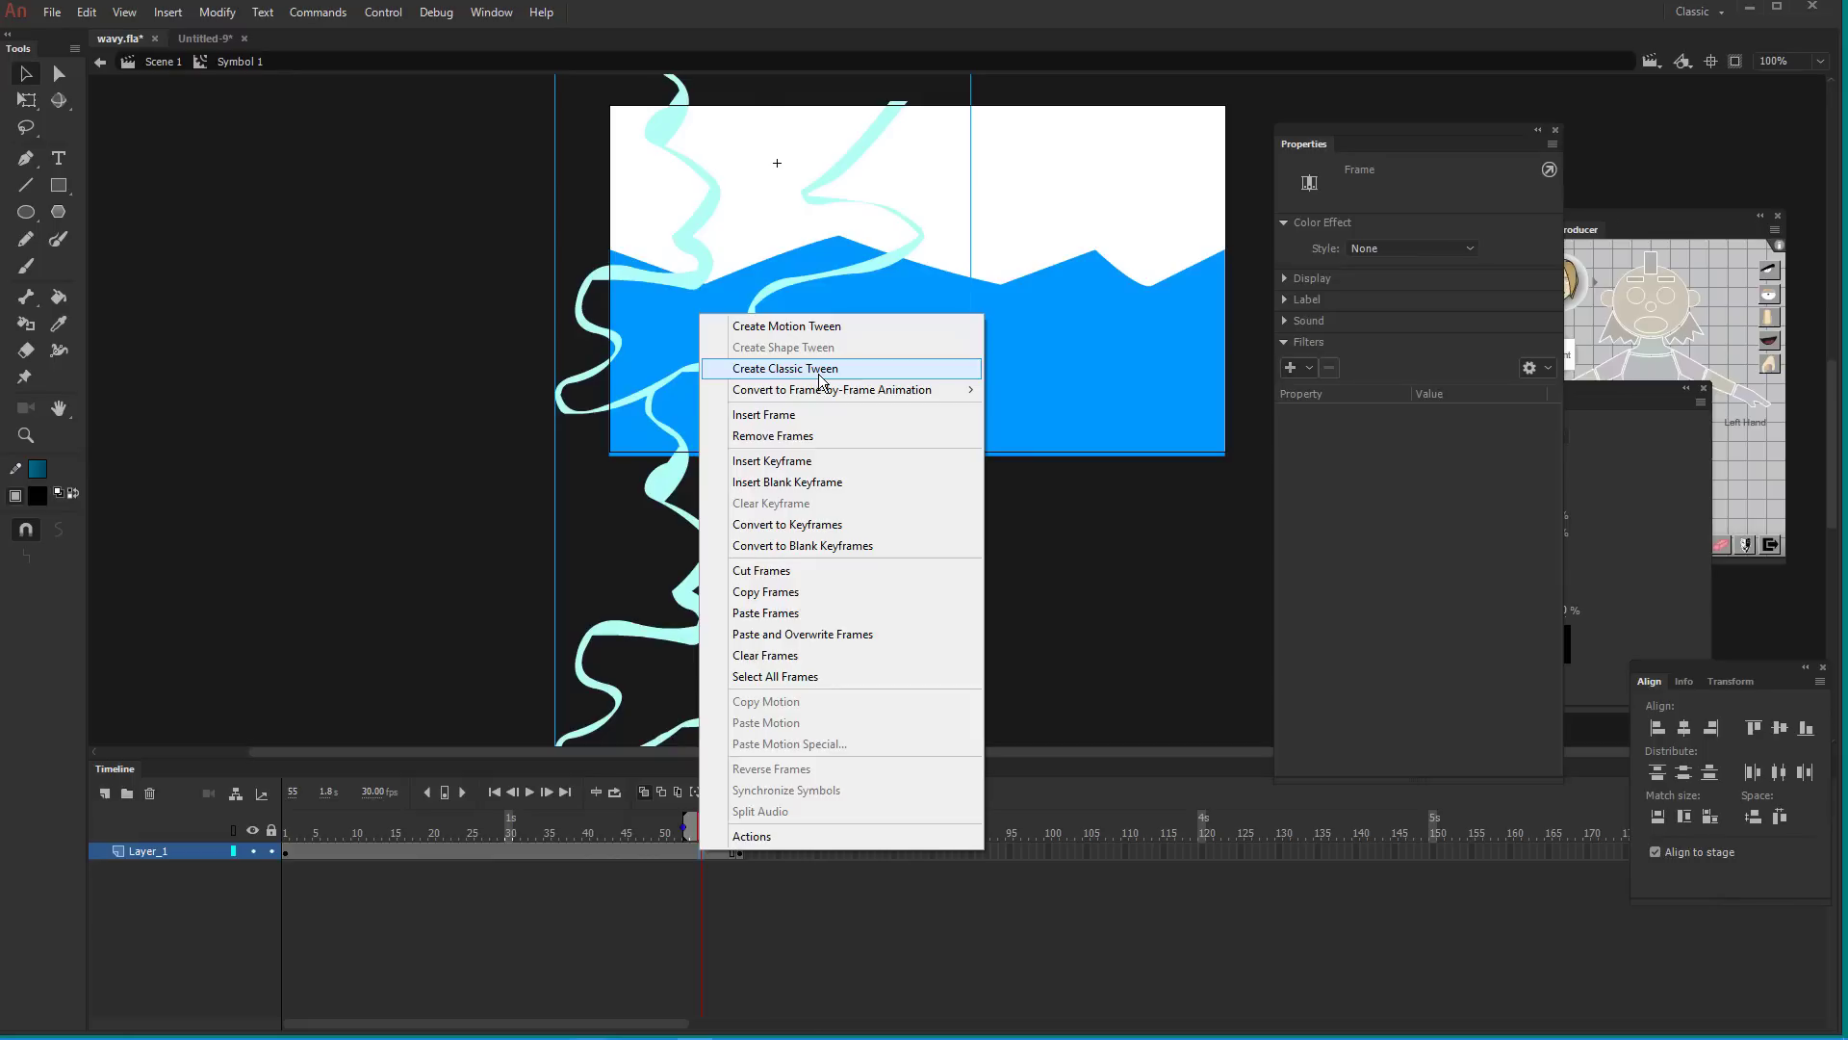
{"action": "left_click", "coordinate": [819, 376]}
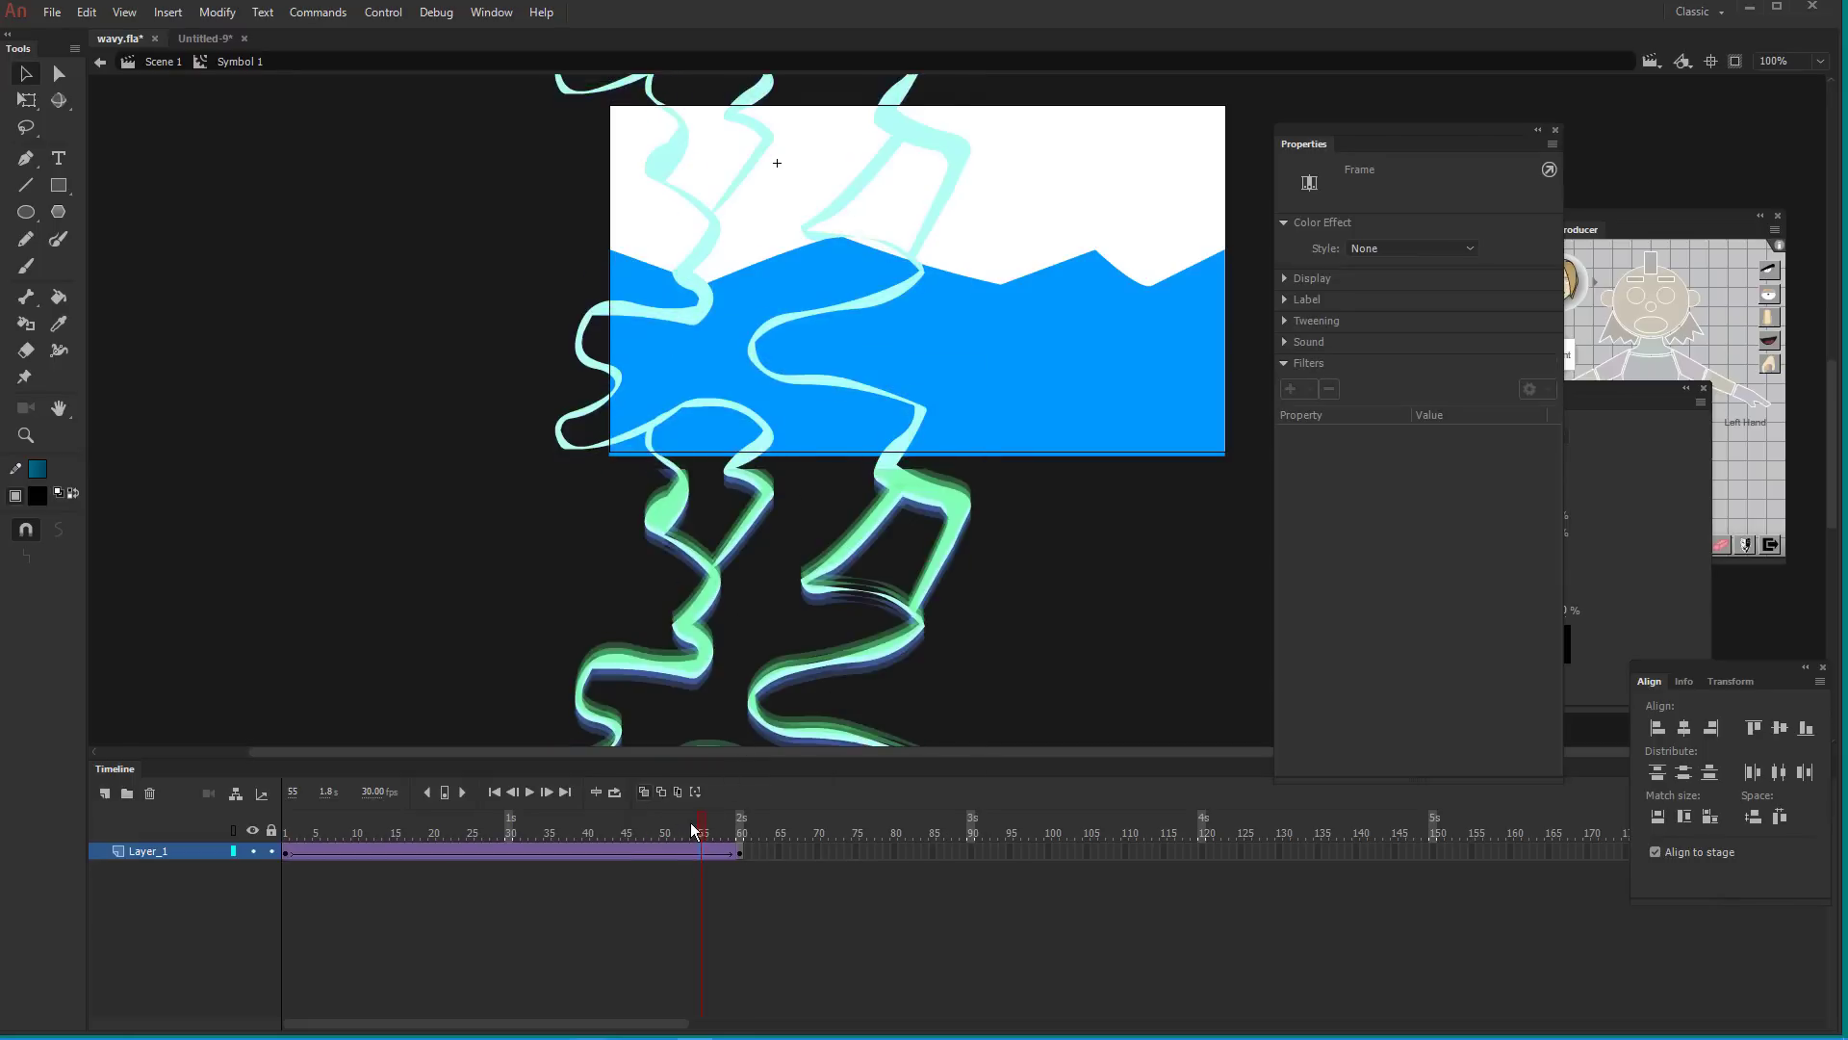
{"action": "left_click", "coordinate": [285, 832]}
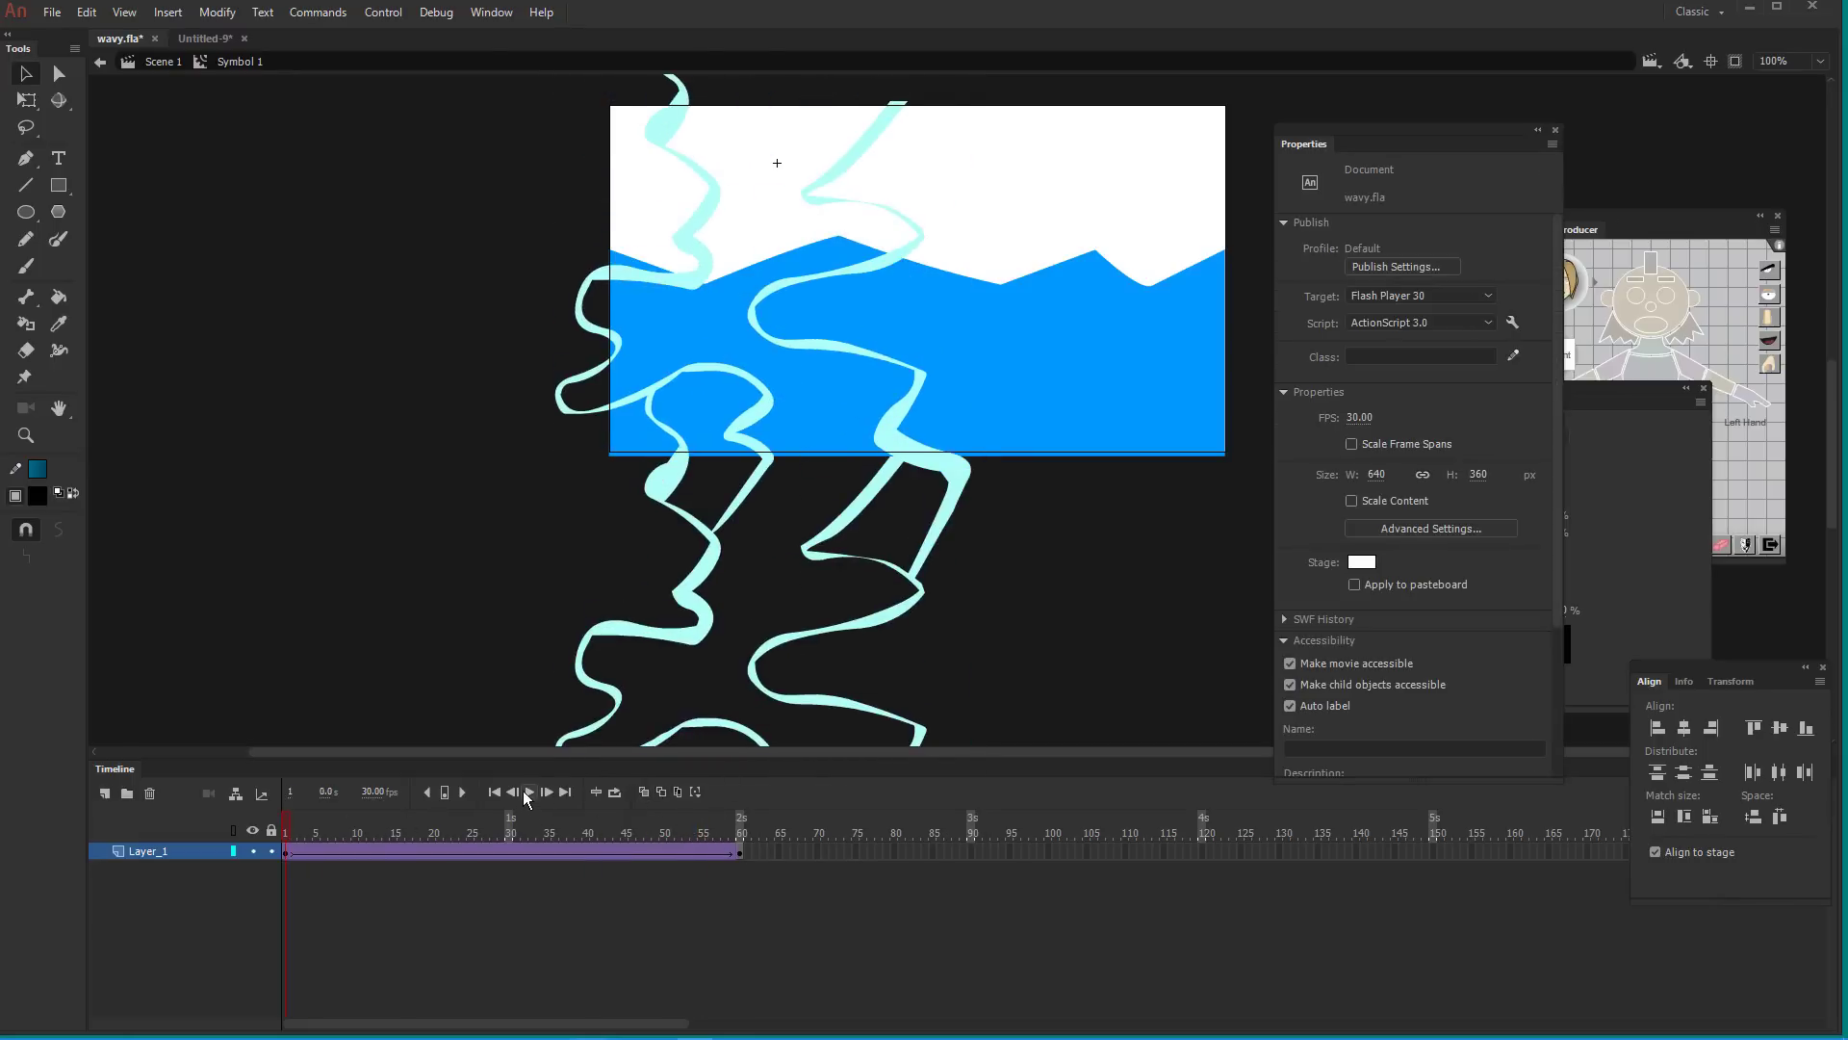
{"action": "left_click", "coordinate": [528, 792]}
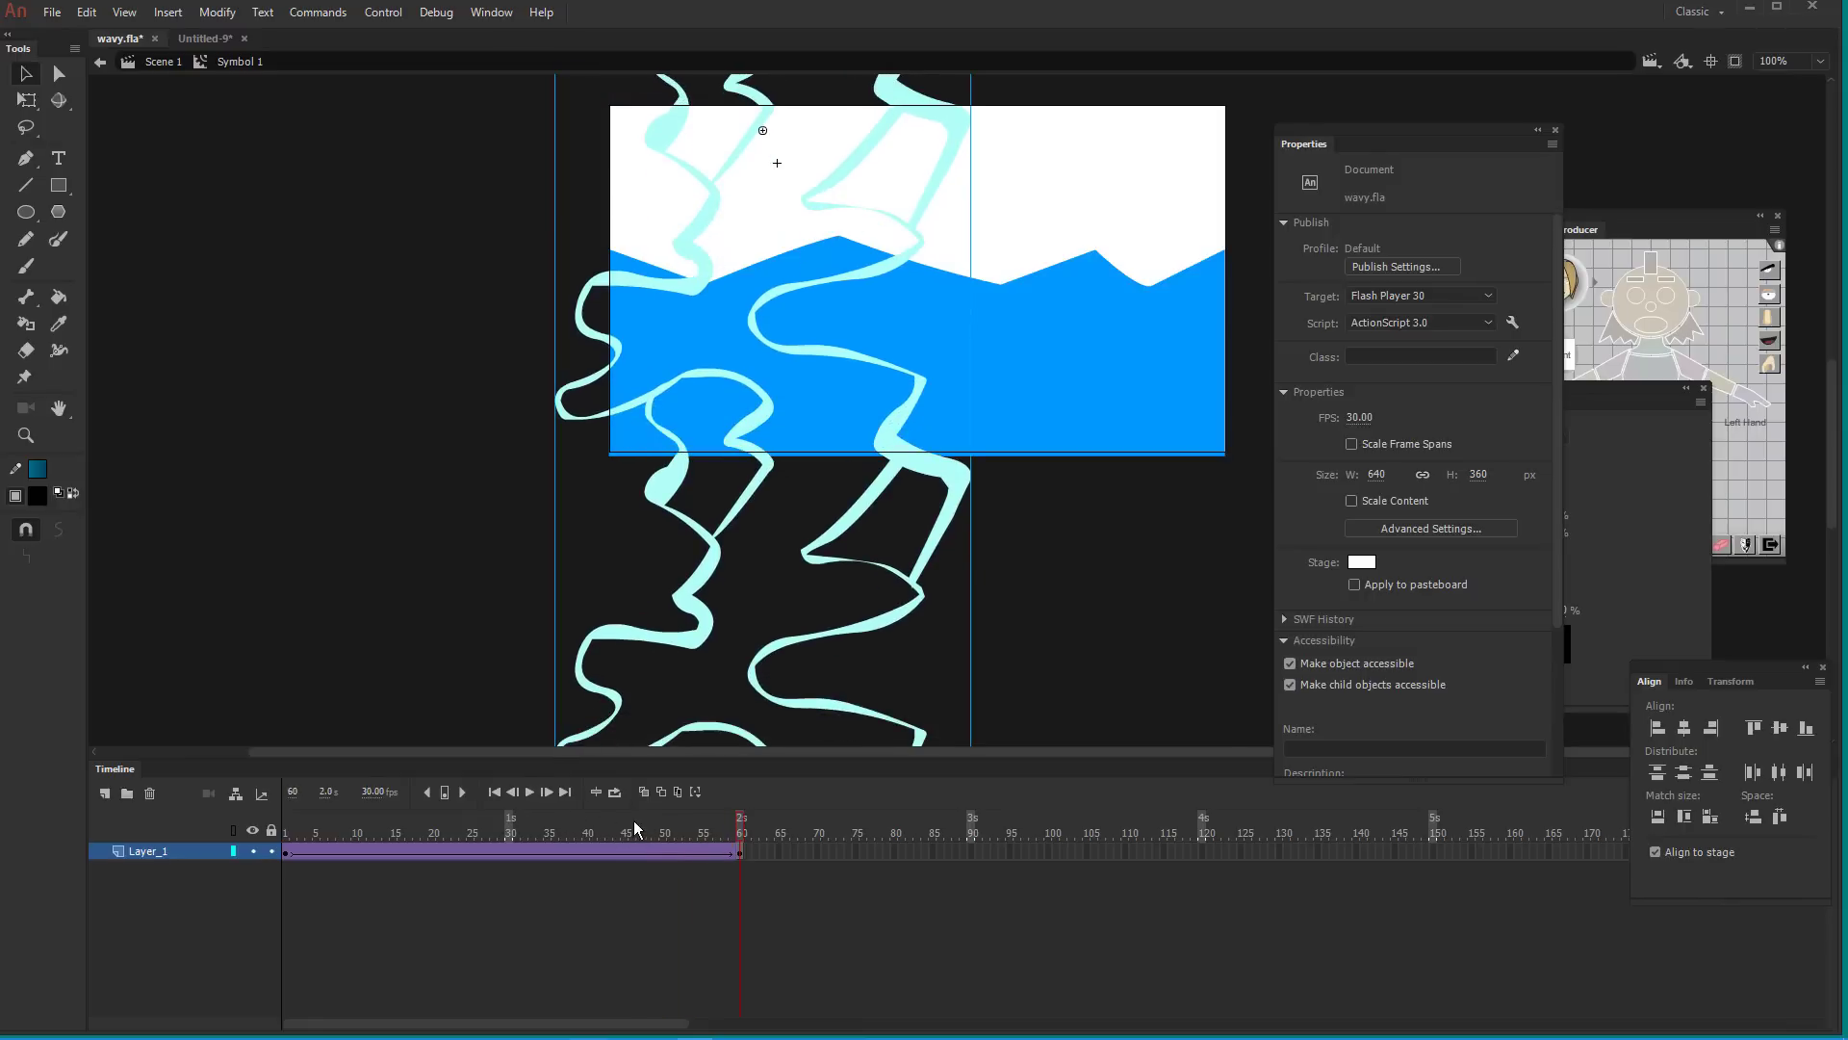
Return to Scene 1 and move the Symbol 1 foam instance across the water to about X 350.25, Y 50.30
{"action": "mouse_move", "coordinate": [746, 855]}
{"action": "left_mouse_down"}
{"action": "mouse_move", "coordinate": [511, 846]}
{"action": "mouse_move", "coordinate": [726, 857]}
{"action": "left_mouse_up"}
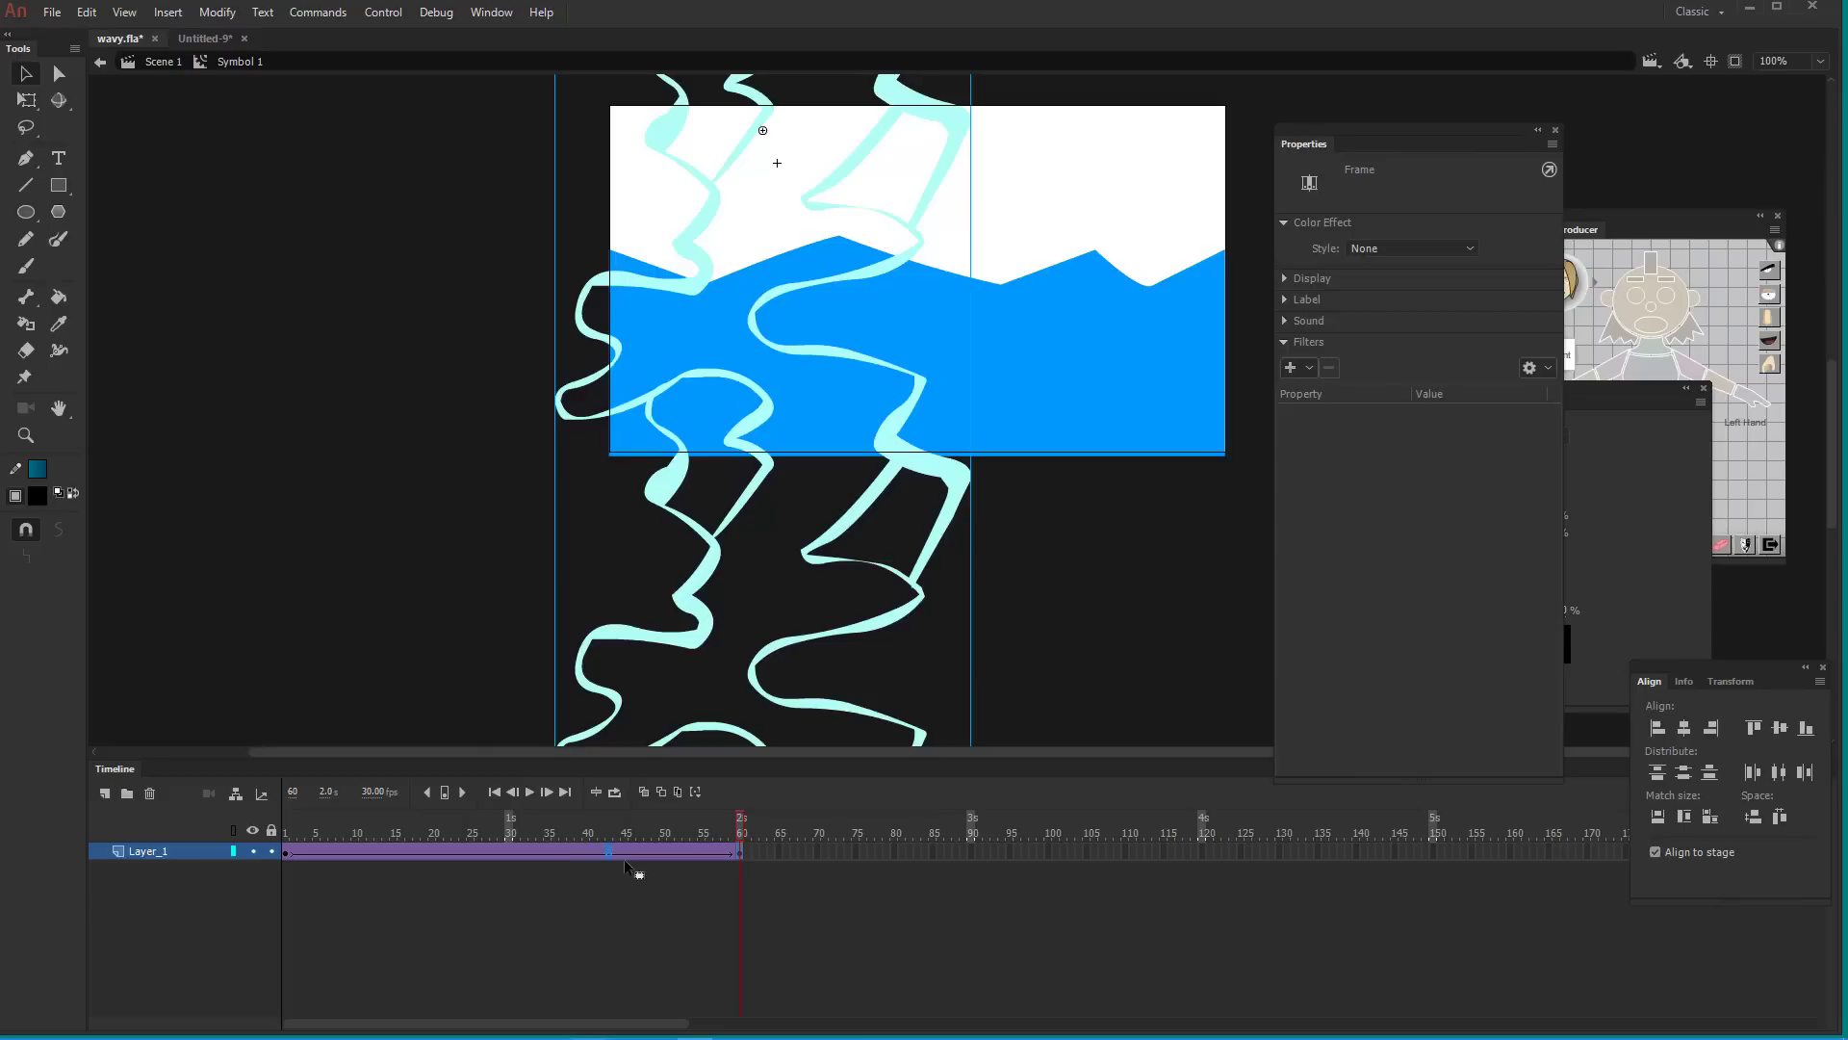
{"action": "left_click", "coordinate": [723, 899]}
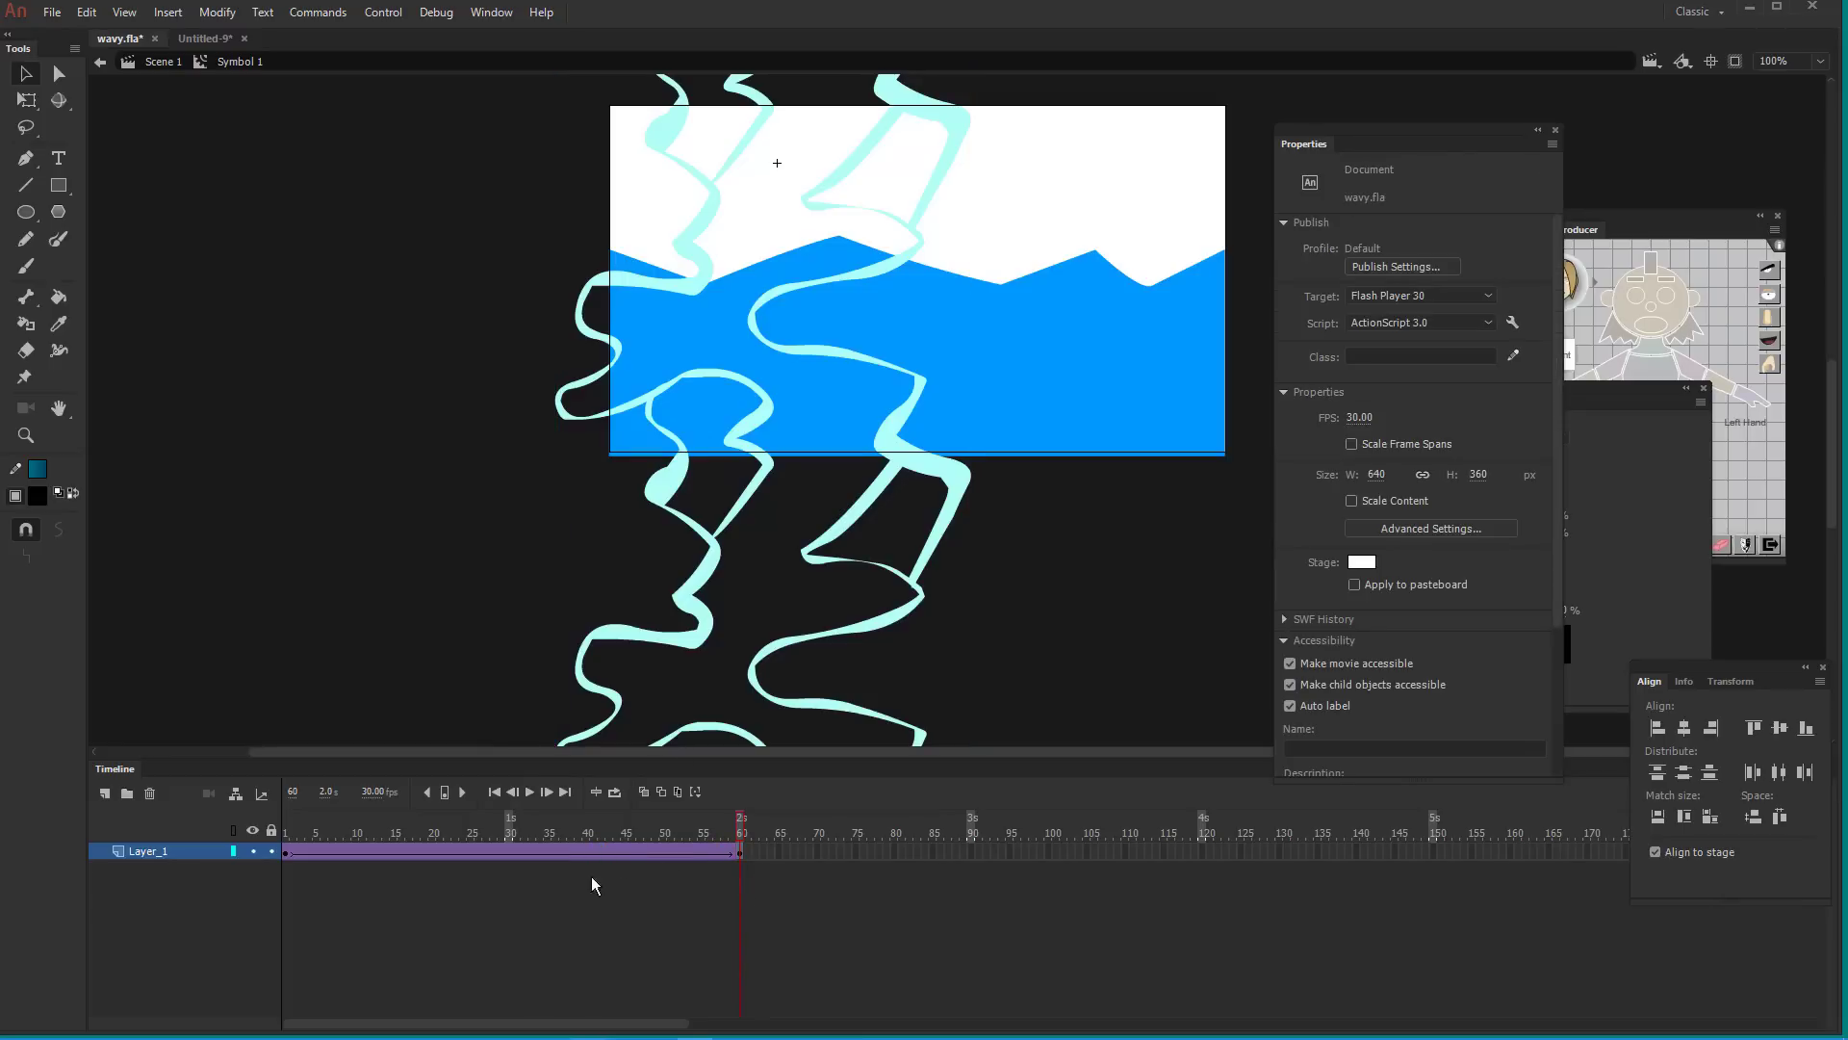
{"action": "double_click", "coordinate": [324, 601]}
{"action": "left_click", "coordinate": [907, 517]}
{"action": "left_click", "coordinate": [965, 503]}
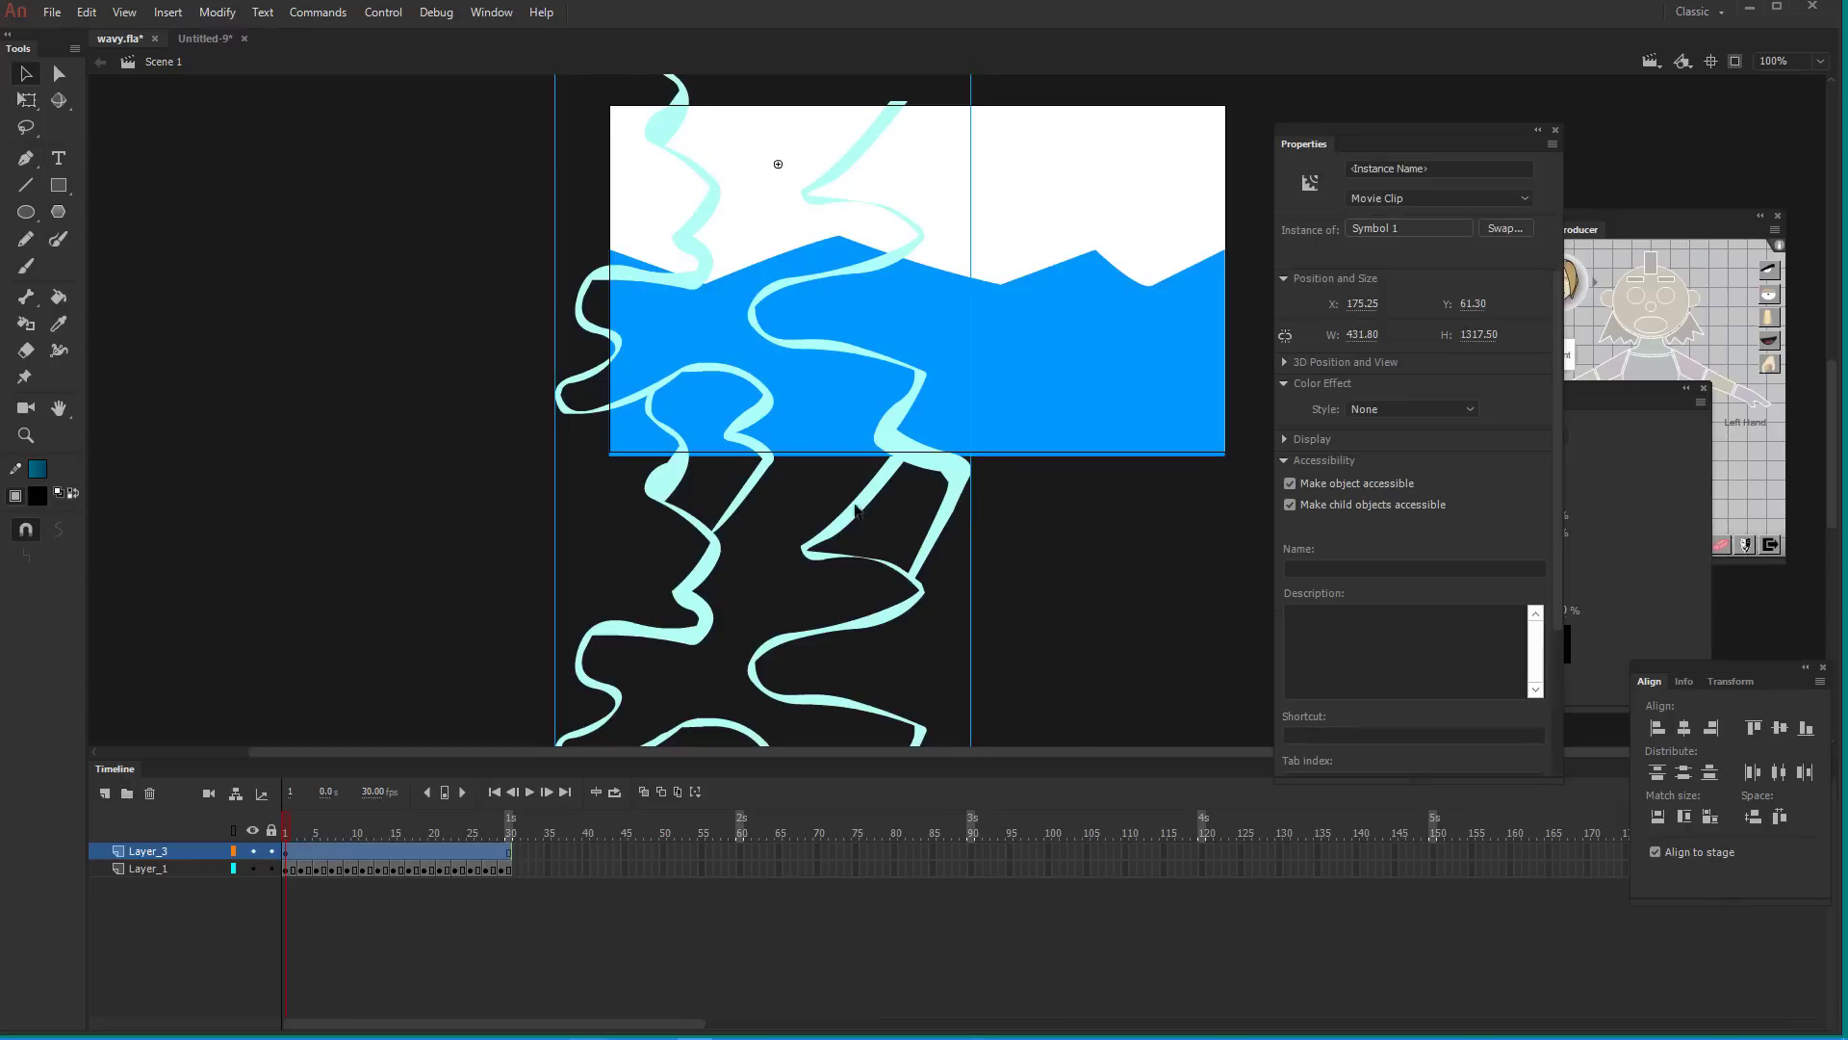
{"action": "left_click_drag", "start_coordinate": [955, 499], "coordinate": [1169, 479]}
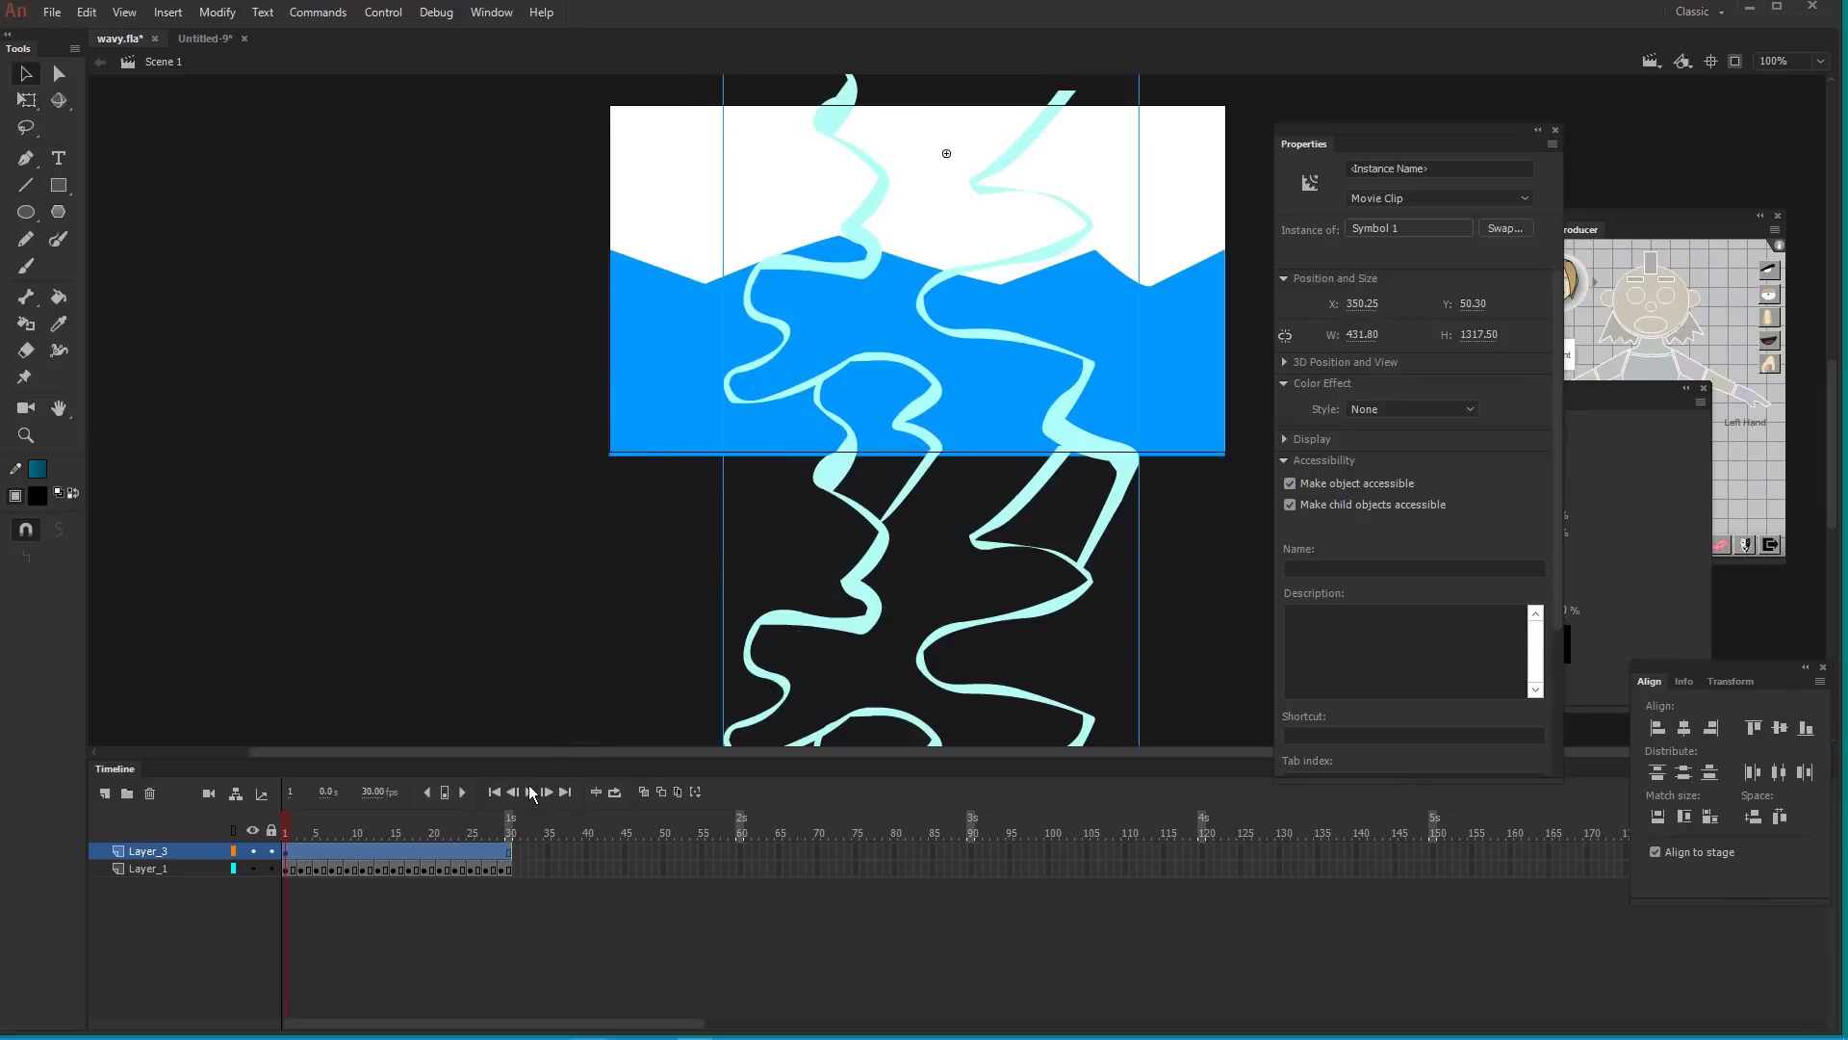
Play the Scene 1 timeline several times to check whether the foam instance animates over the waves
{"action": "left_click", "coordinate": [532, 791]}
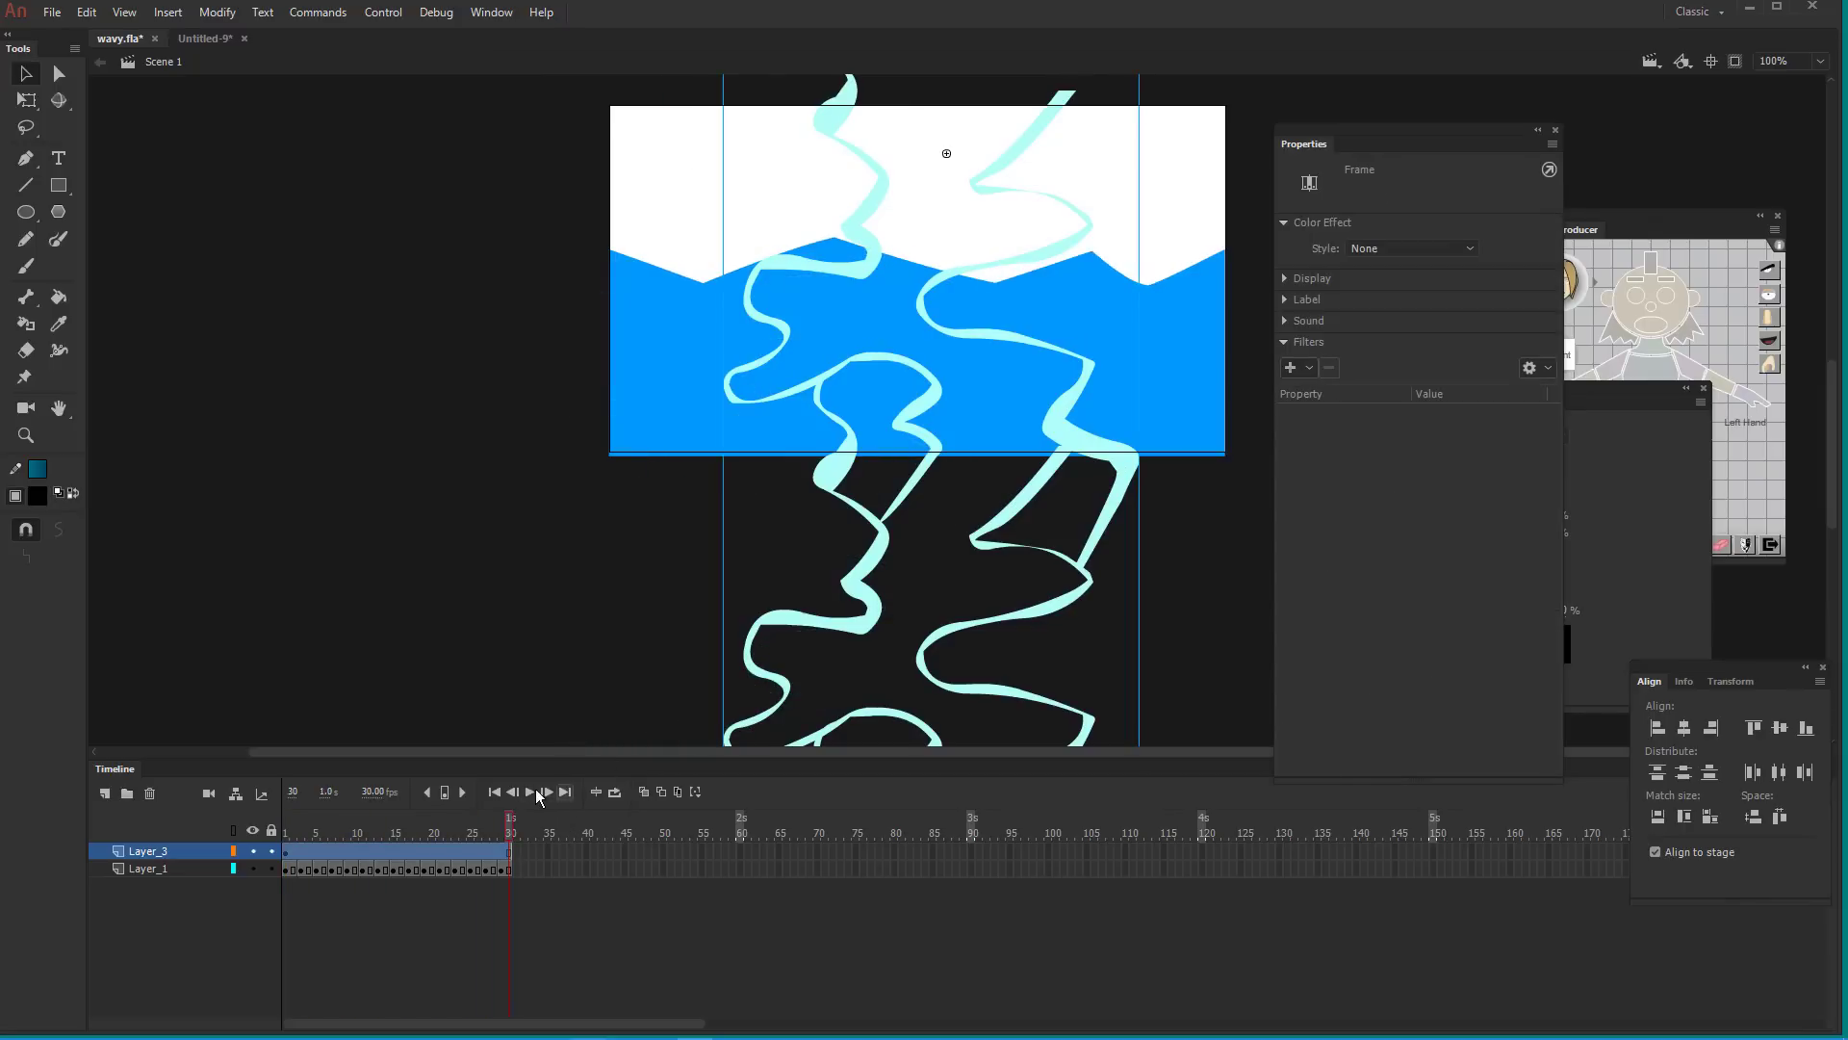
{"action": "left_click", "coordinate": [530, 791]}
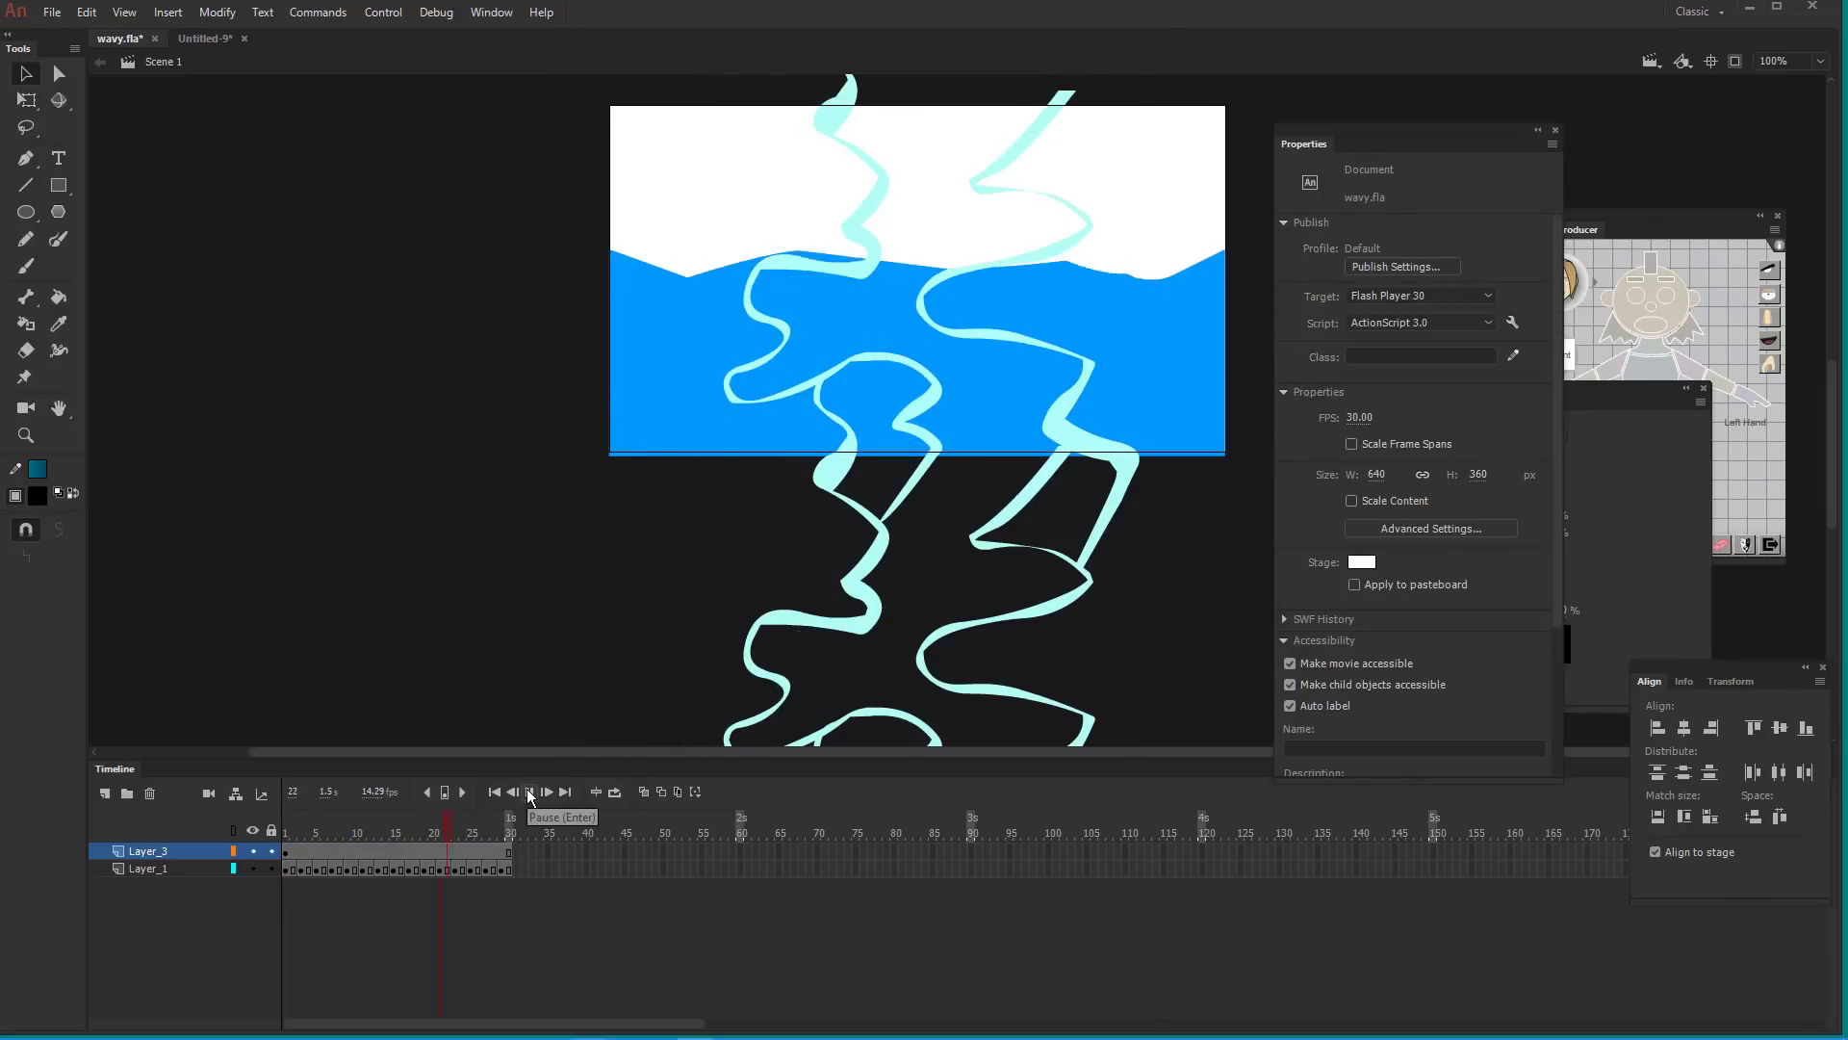
{"action": "left_click", "coordinate": [530, 791]}
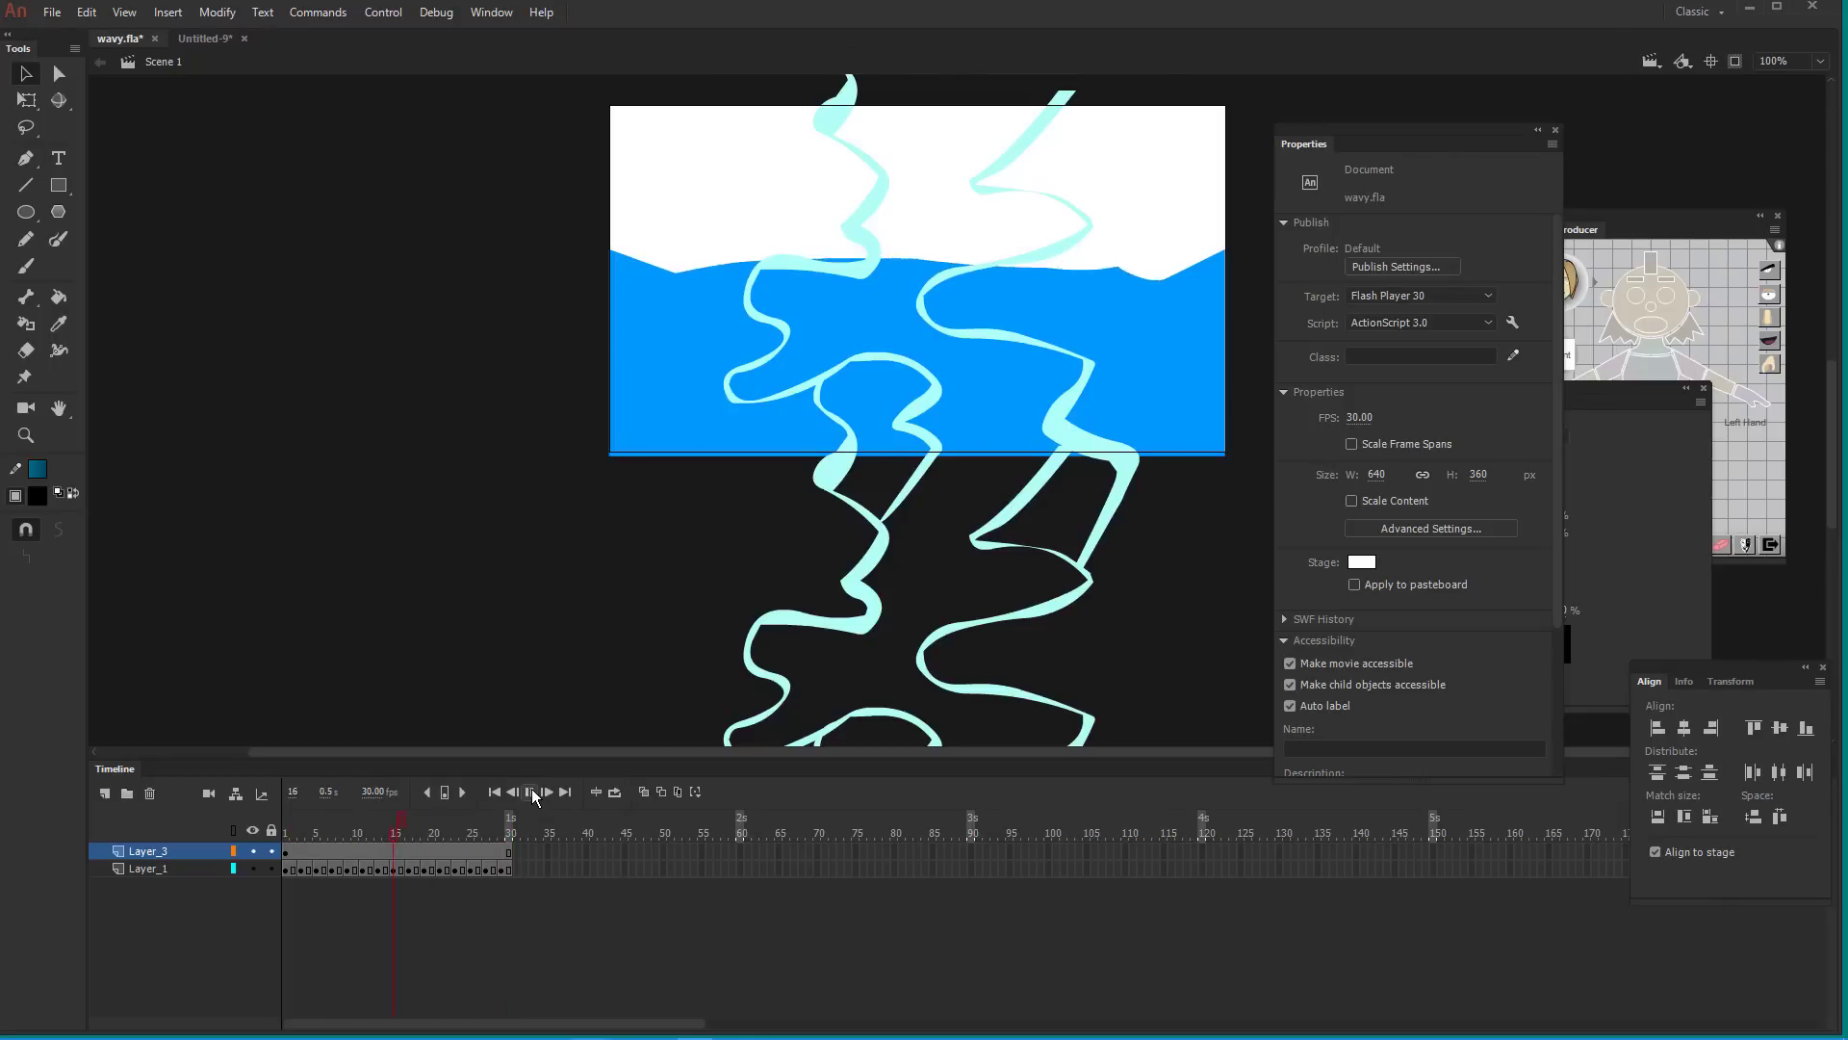
{"action": "left_click", "coordinate": [535, 795]}
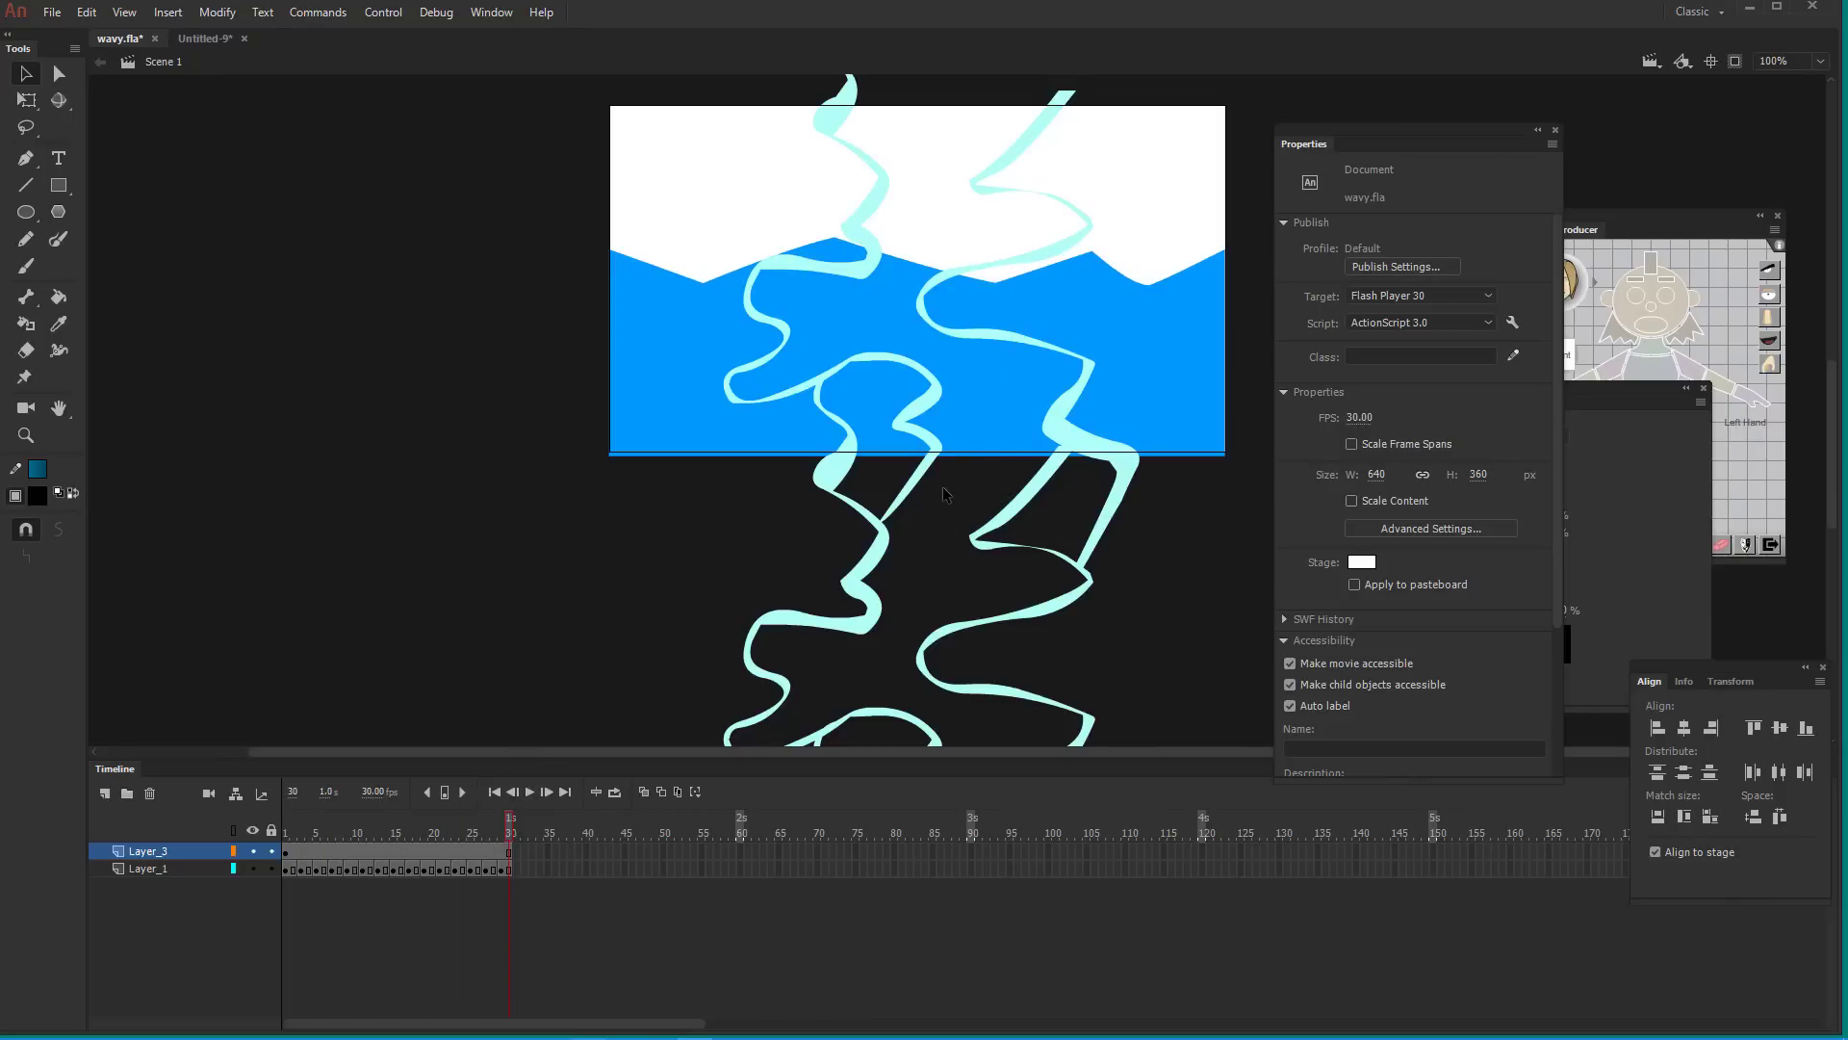
Test the movie with the foam instance selected, check the foam's motion in the wavy.swf preview, and close it
{"action": "left_click", "coordinate": [887, 539]}
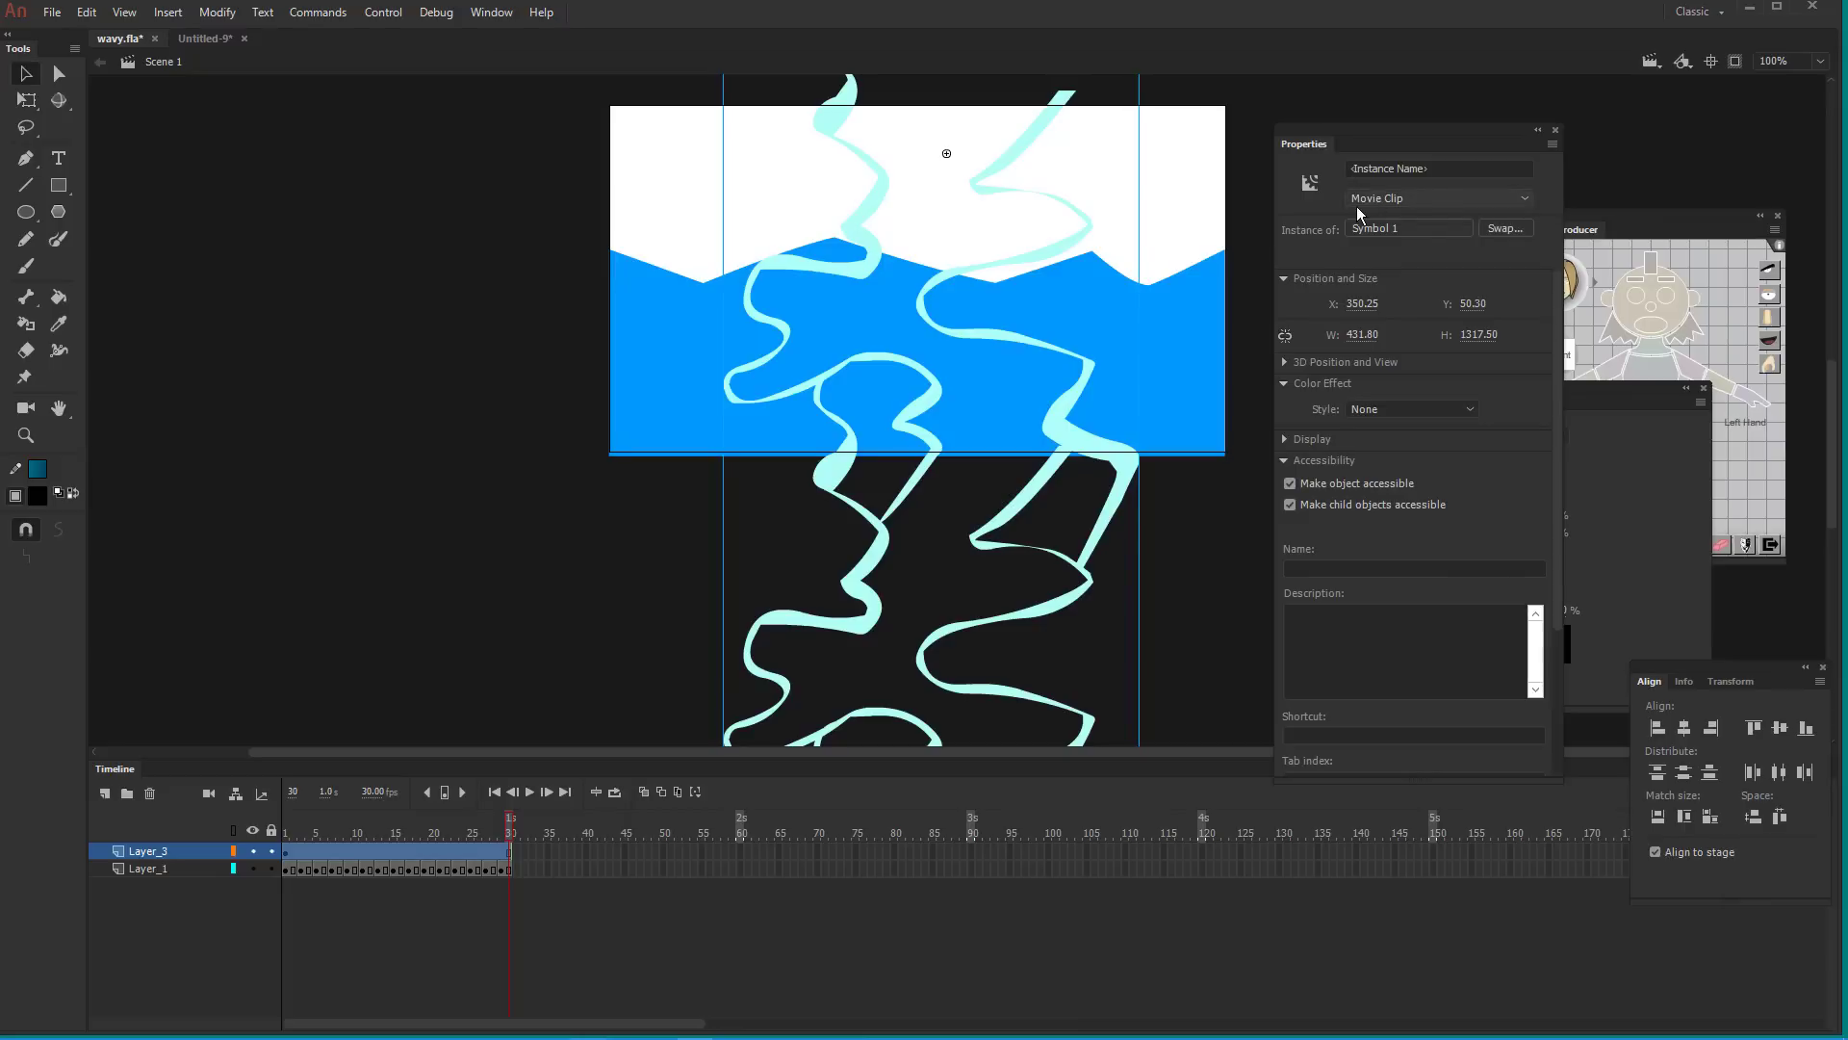
{"action": "key", "text": "ctrl+Return"}
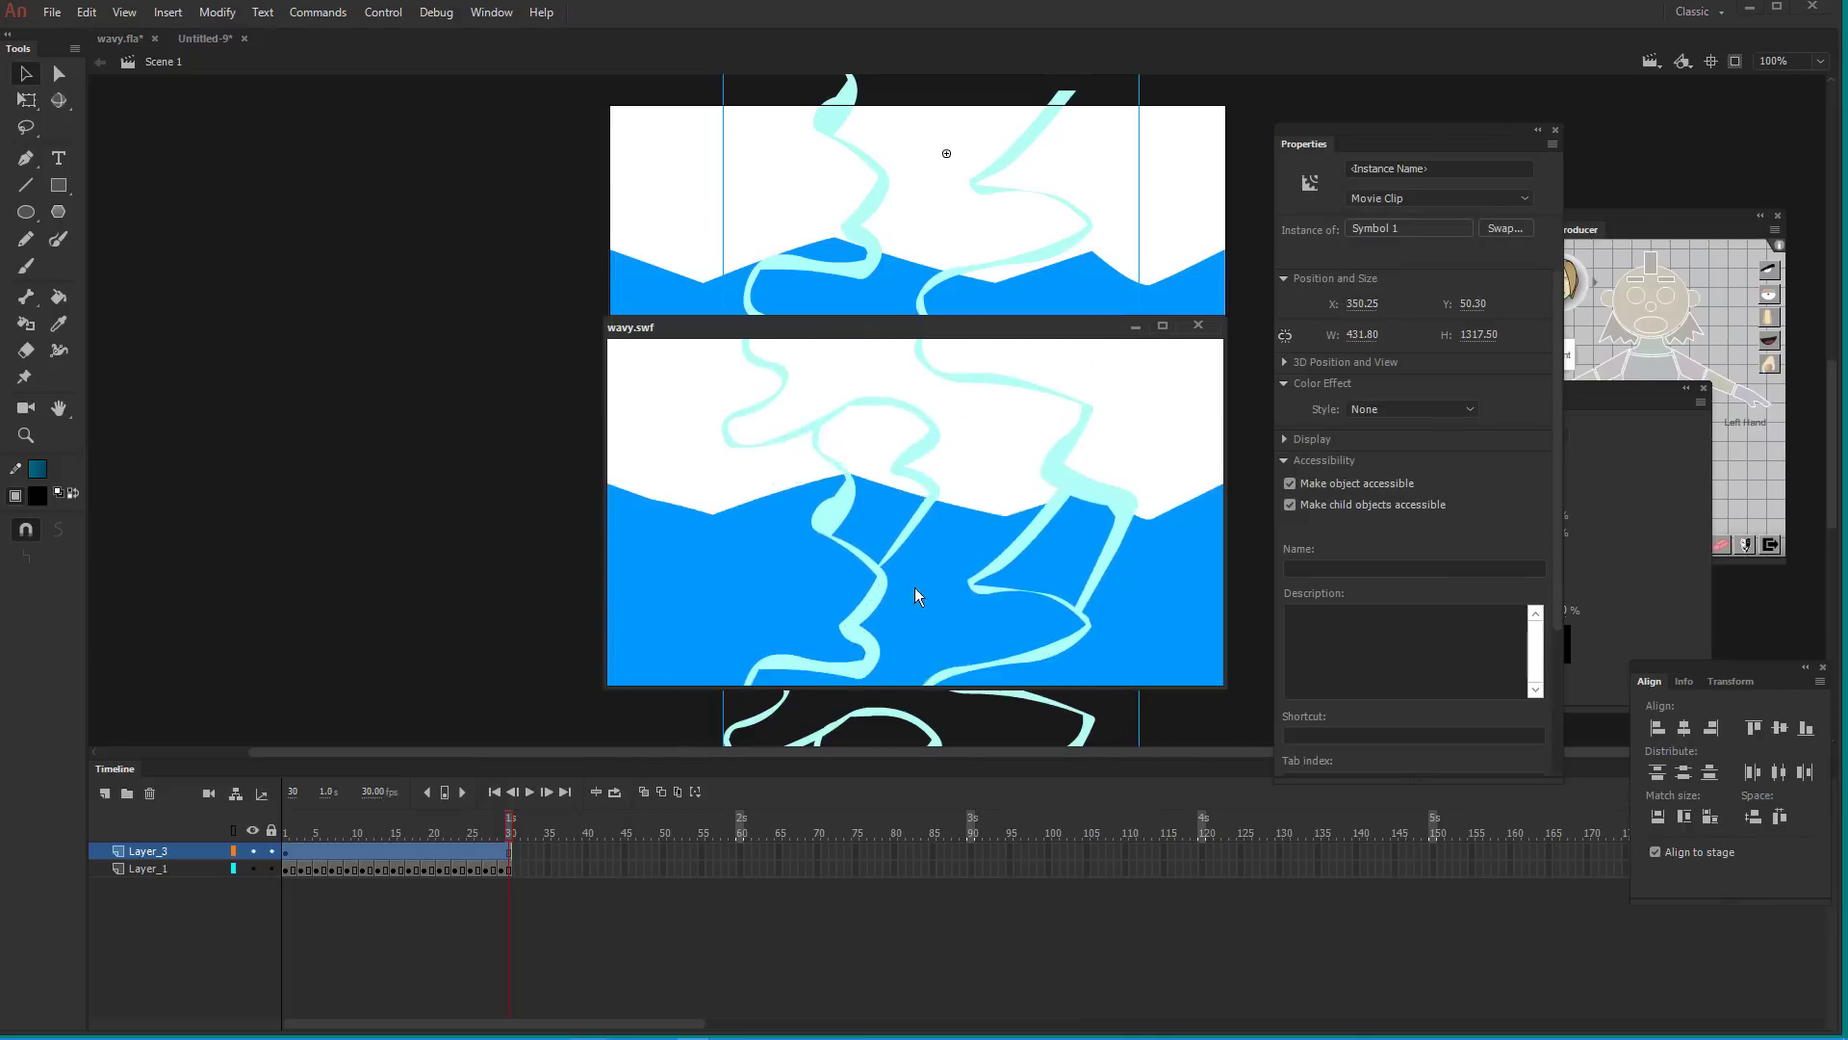
{"action": "left_click", "coordinate": [1210, 326]}
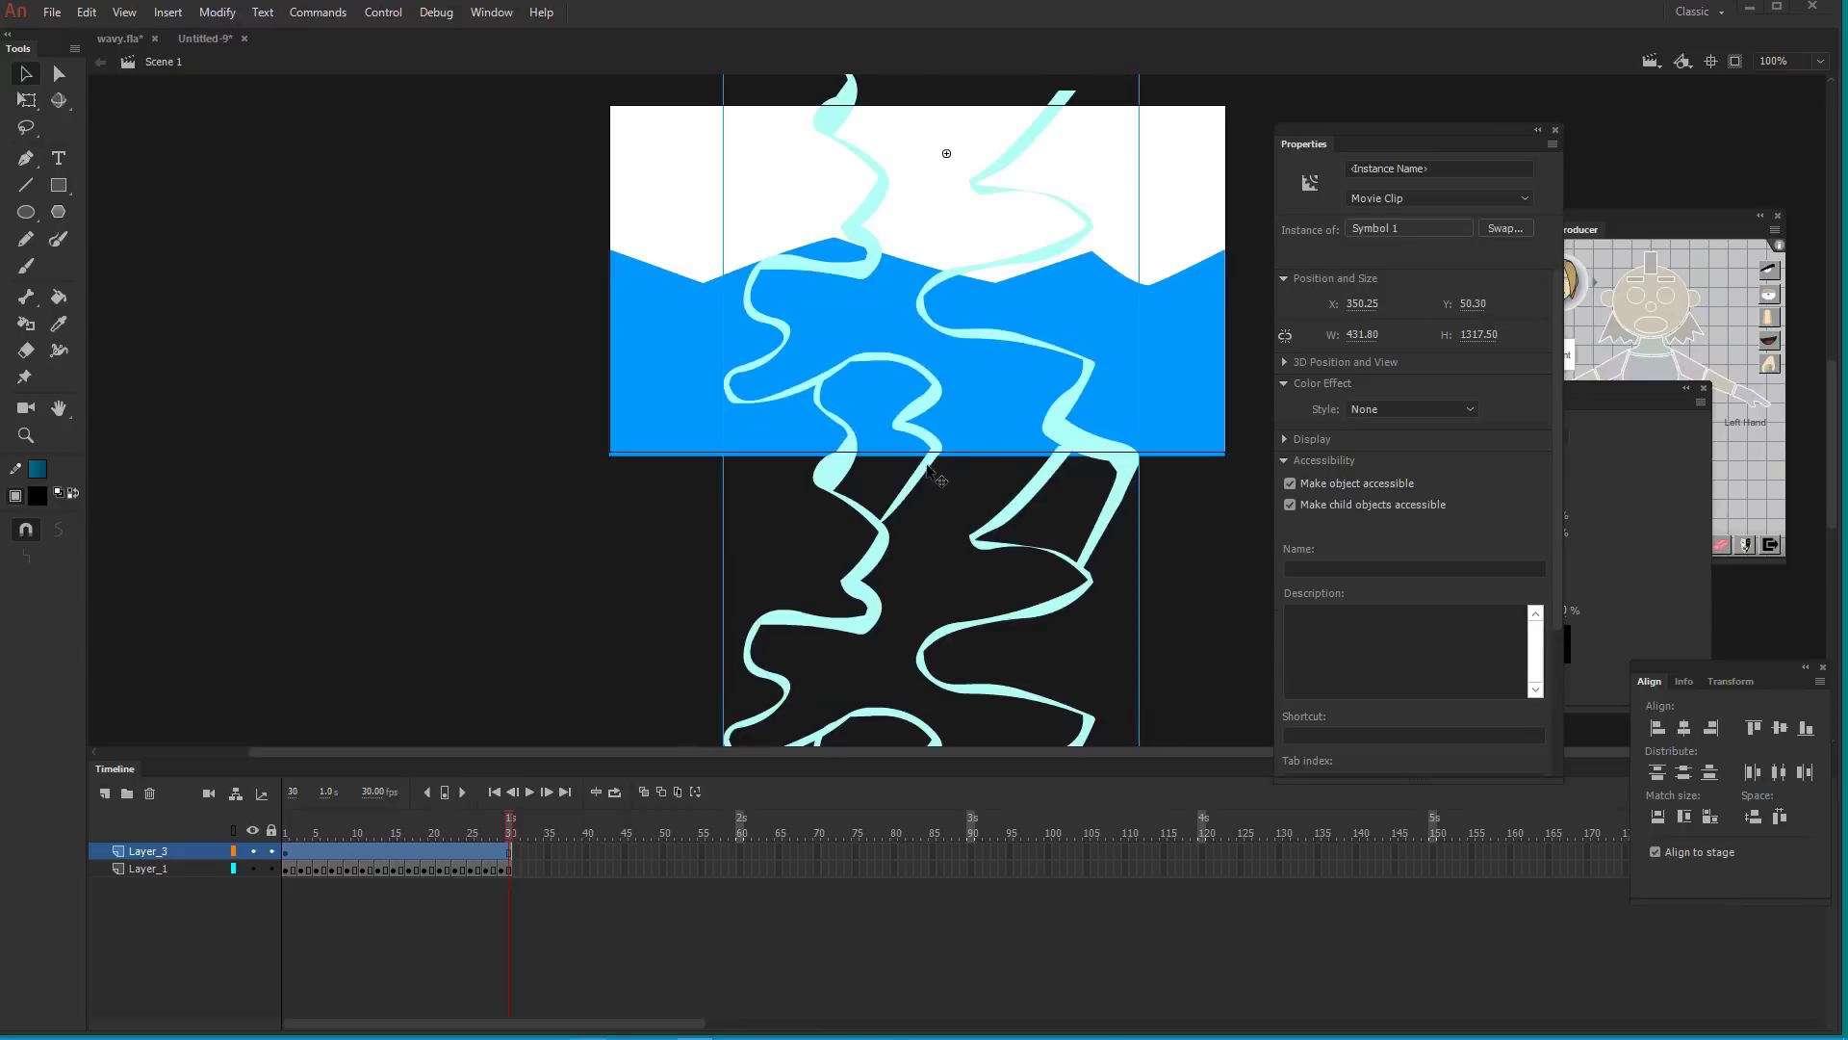
Change the foam instance's symbol behavior to Graphic and replay Scene 1 from frame 1 to check its motion
{"action": "left_click", "coordinate": [1382, 198]}
{"action": "left_click", "coordinate": [1390, 260]}
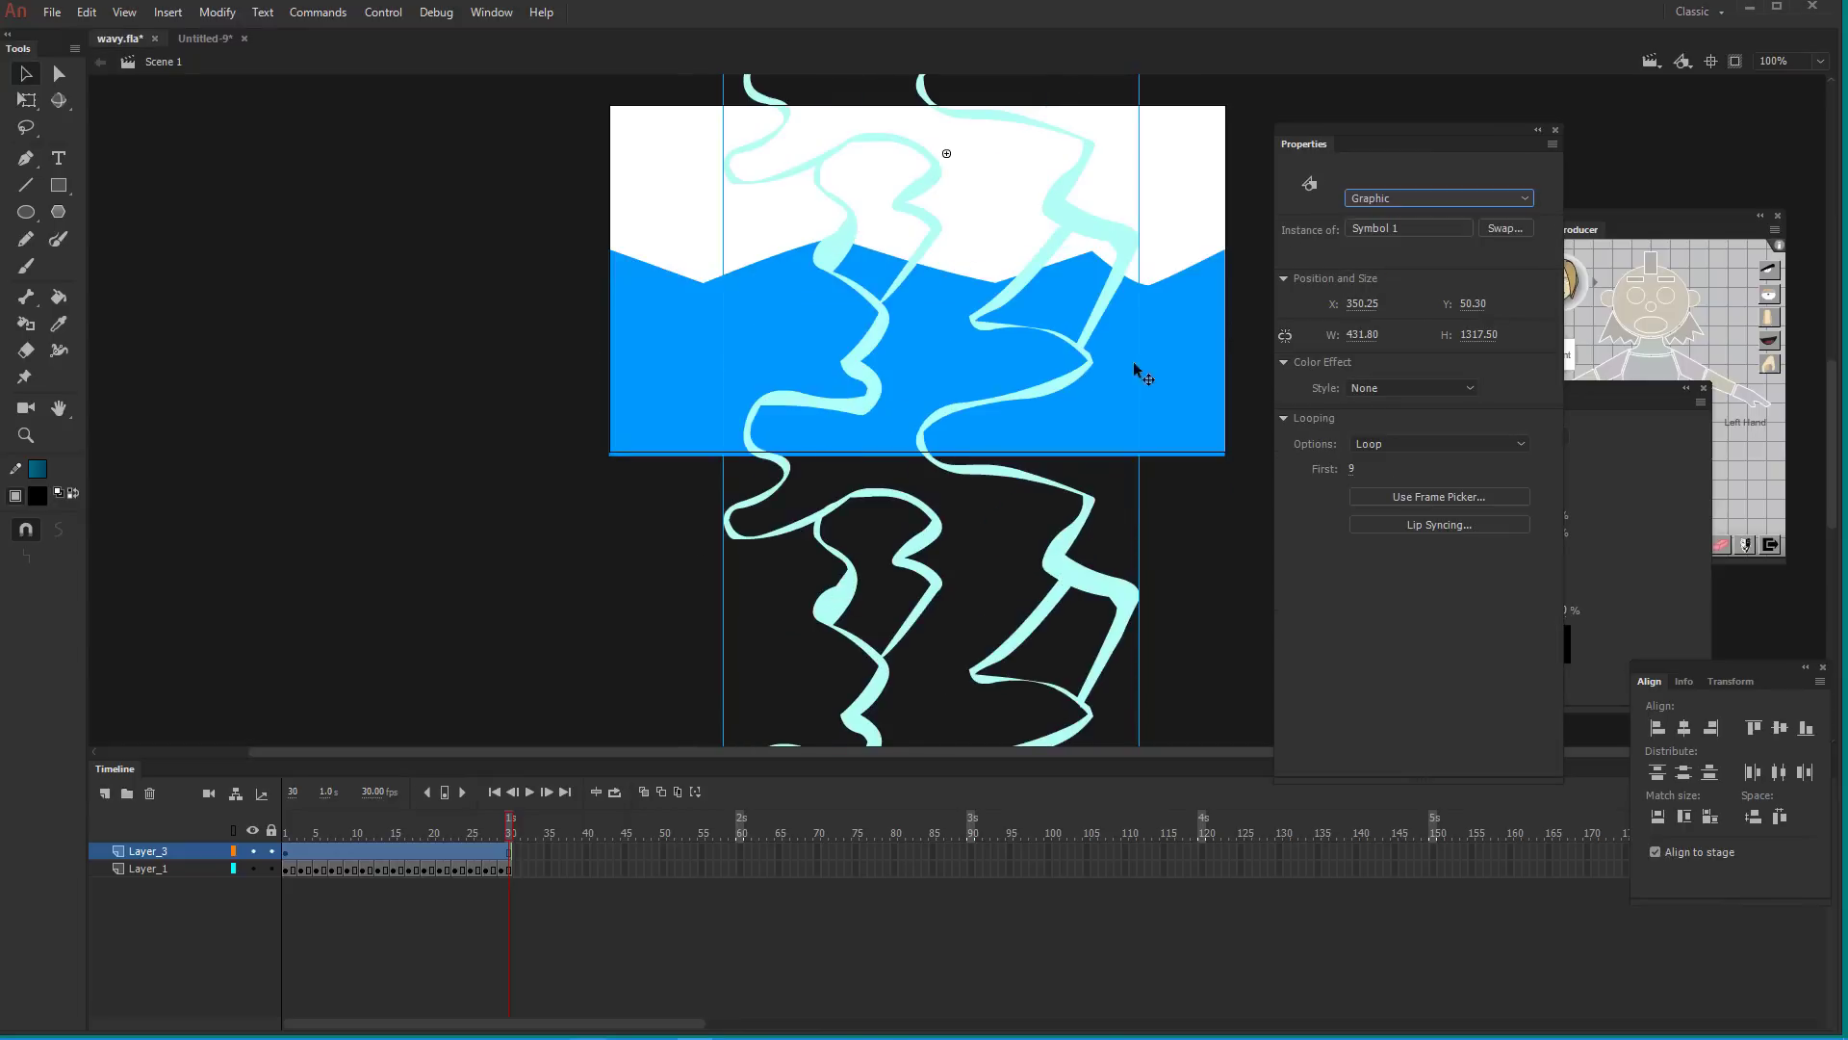
{"action": "left_click", "coordinate": [289, 833]}
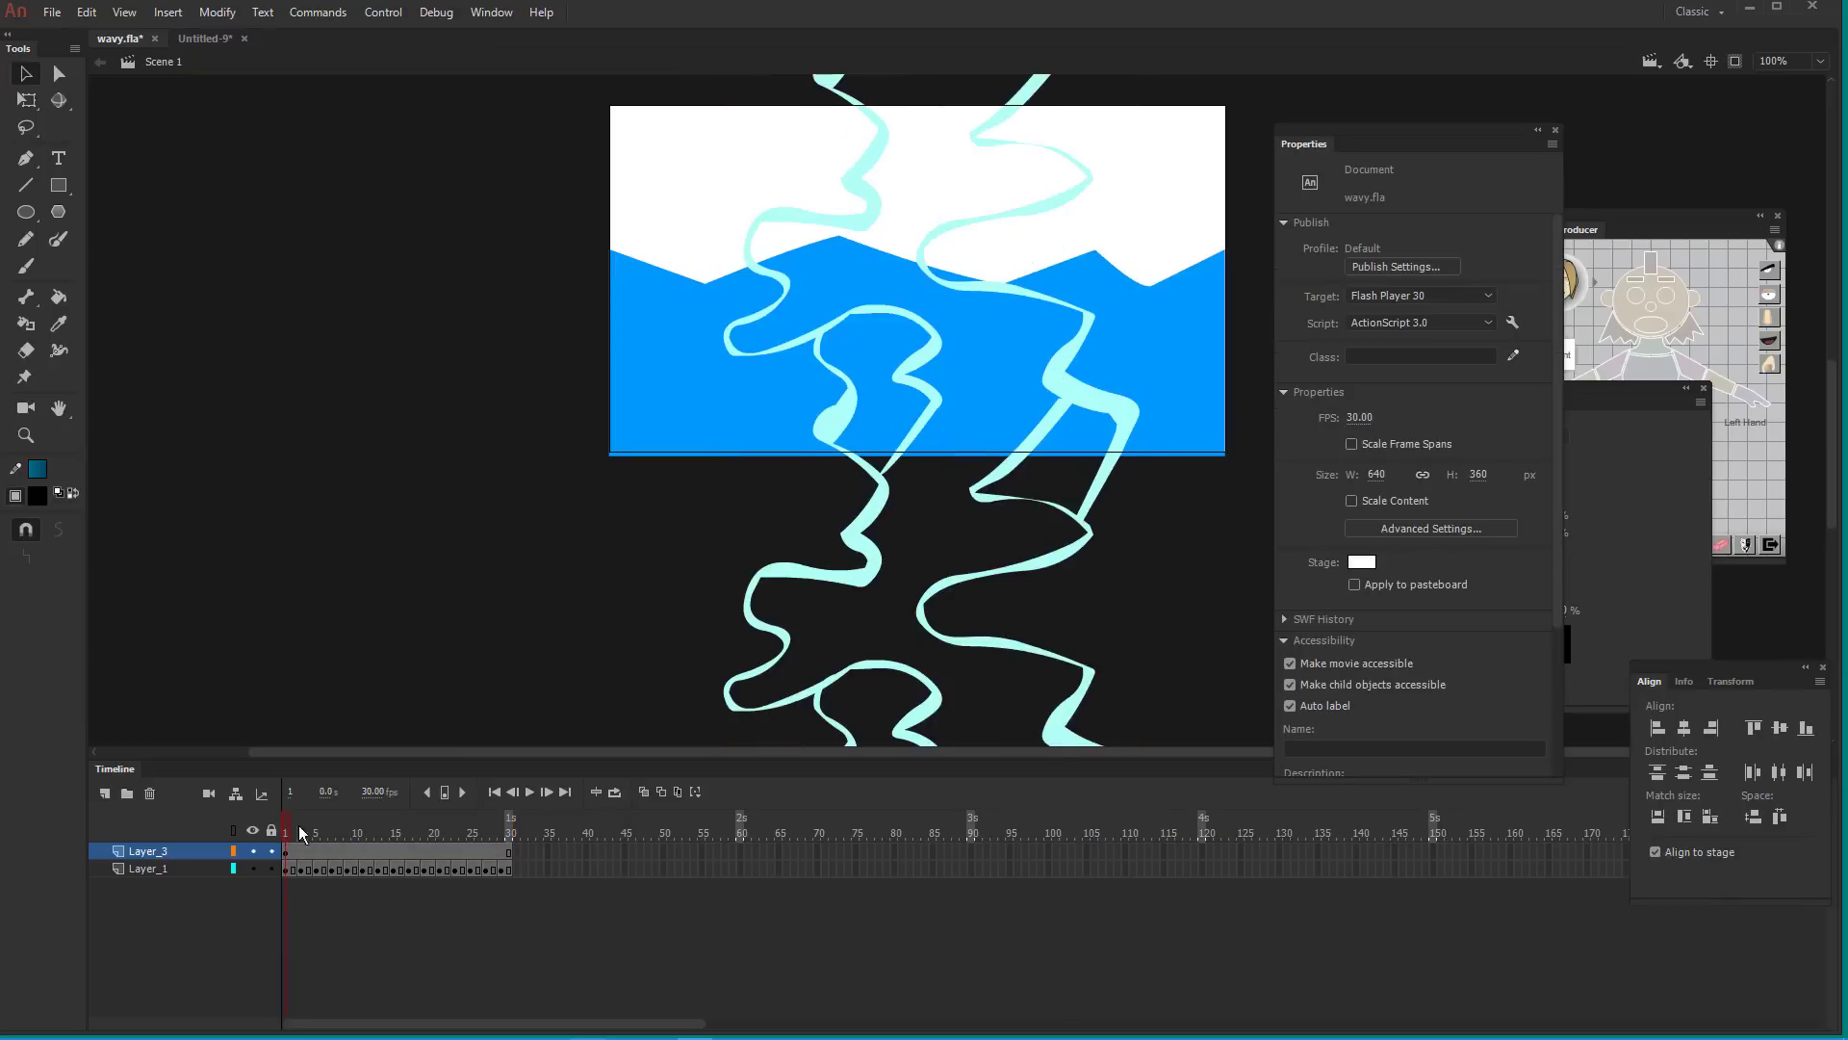
{"action": "key", "text": "Return"}
{"action": "left_click_drag", "start_coordinate": [402, 834], "coordinate": [262, 830]}
{"action": "key", "text": "Return"}
{"action": "left_click_drag", "start_coordinate": [394, 814], "coordinate": [262, 801]}
{"action": "key", "text": "Return"}
{"action": "left_click_drag", "start_coordinate": [447, 813], "coordinate": [279, 794]}
{"action": "key", "text": "Return"}
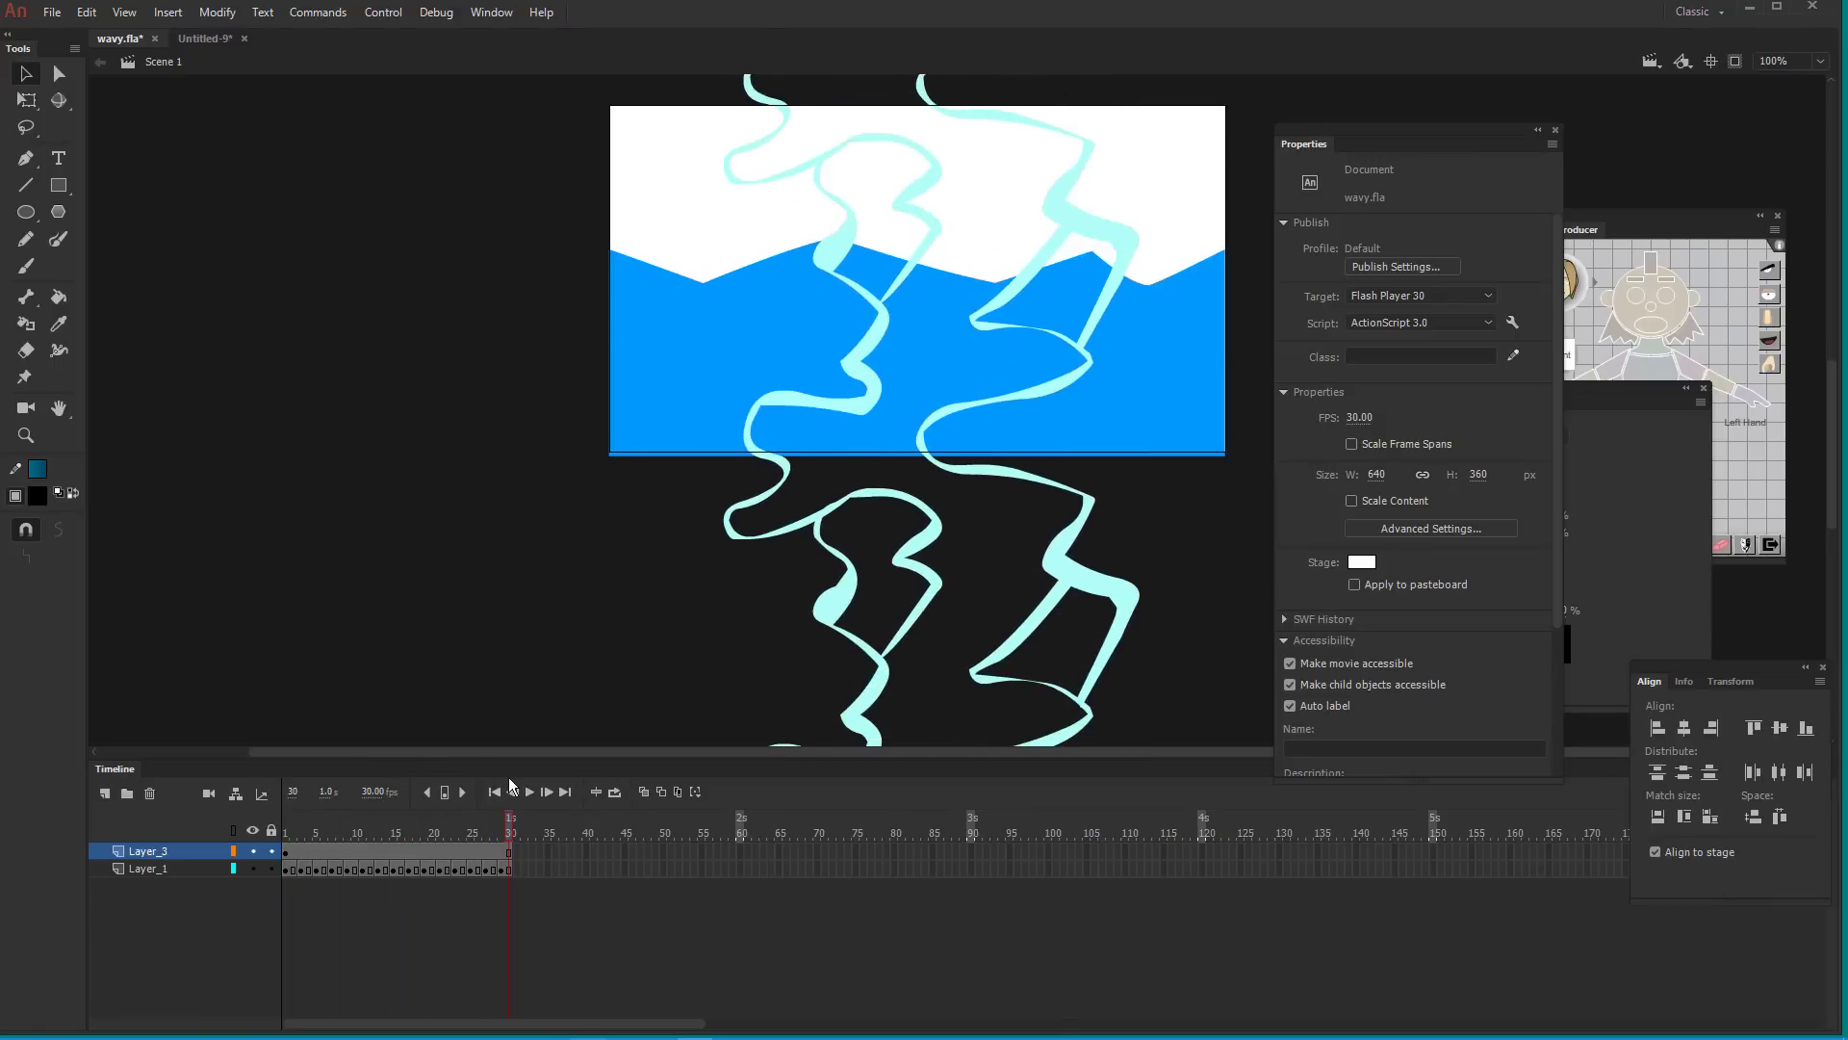
Open the Symbol 1 foam instance for editing in place
{"action": "left_click", "coordinate": [911, 556]}
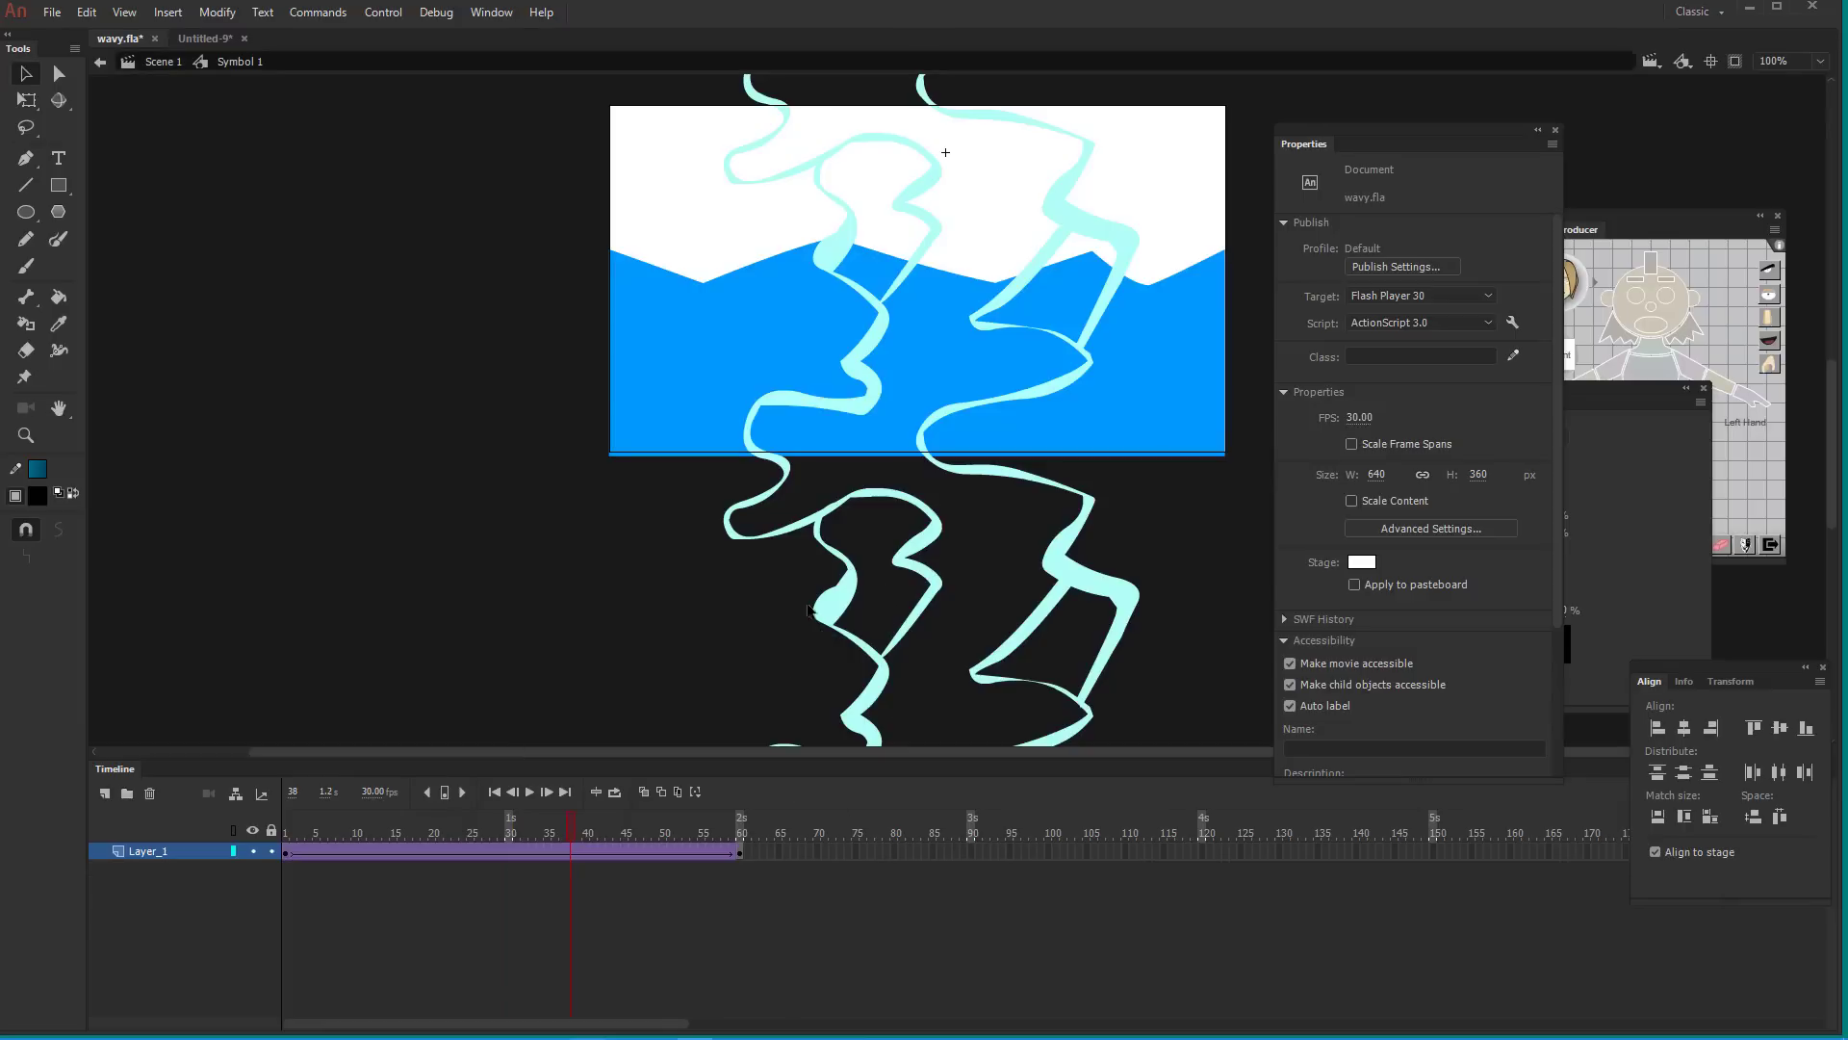
Return from the line symbol to Scene 1 and extend Layer_3 to frame 60
{"action": "double_click", "coordinate": [685, 603]}
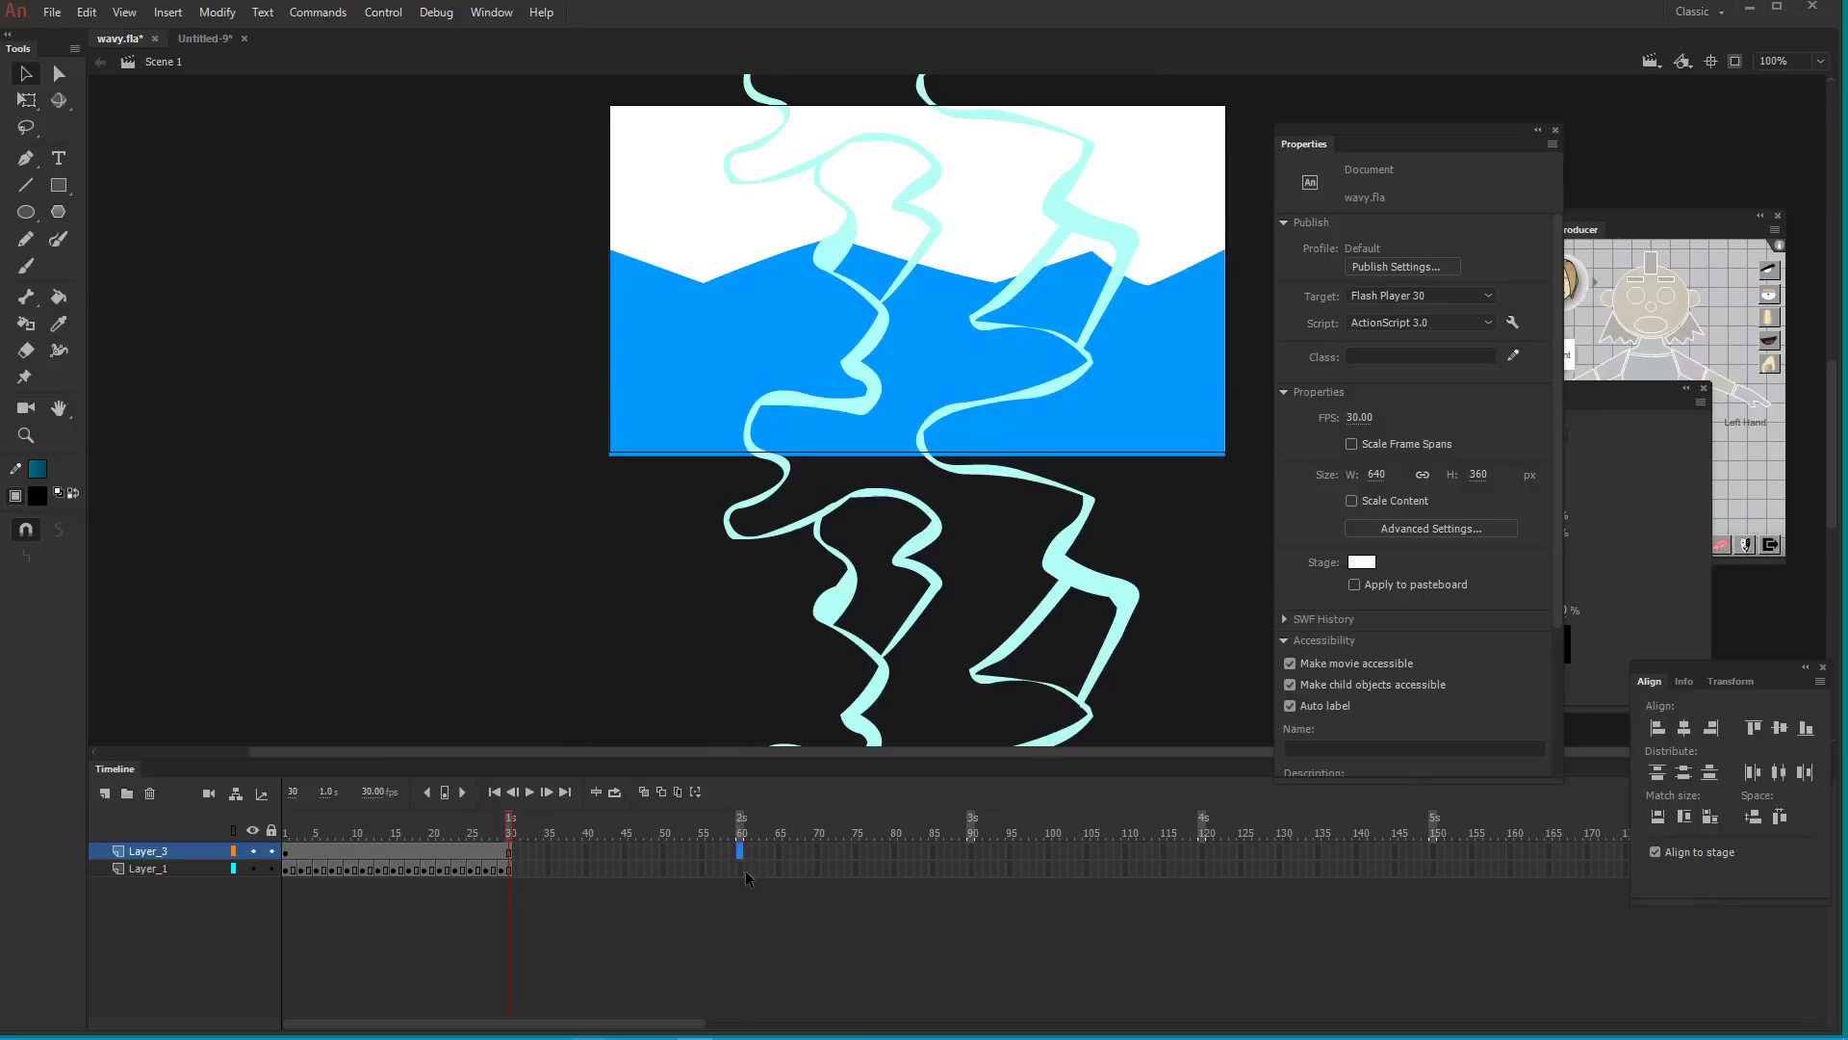
{"action": "key", "text": "F5"}
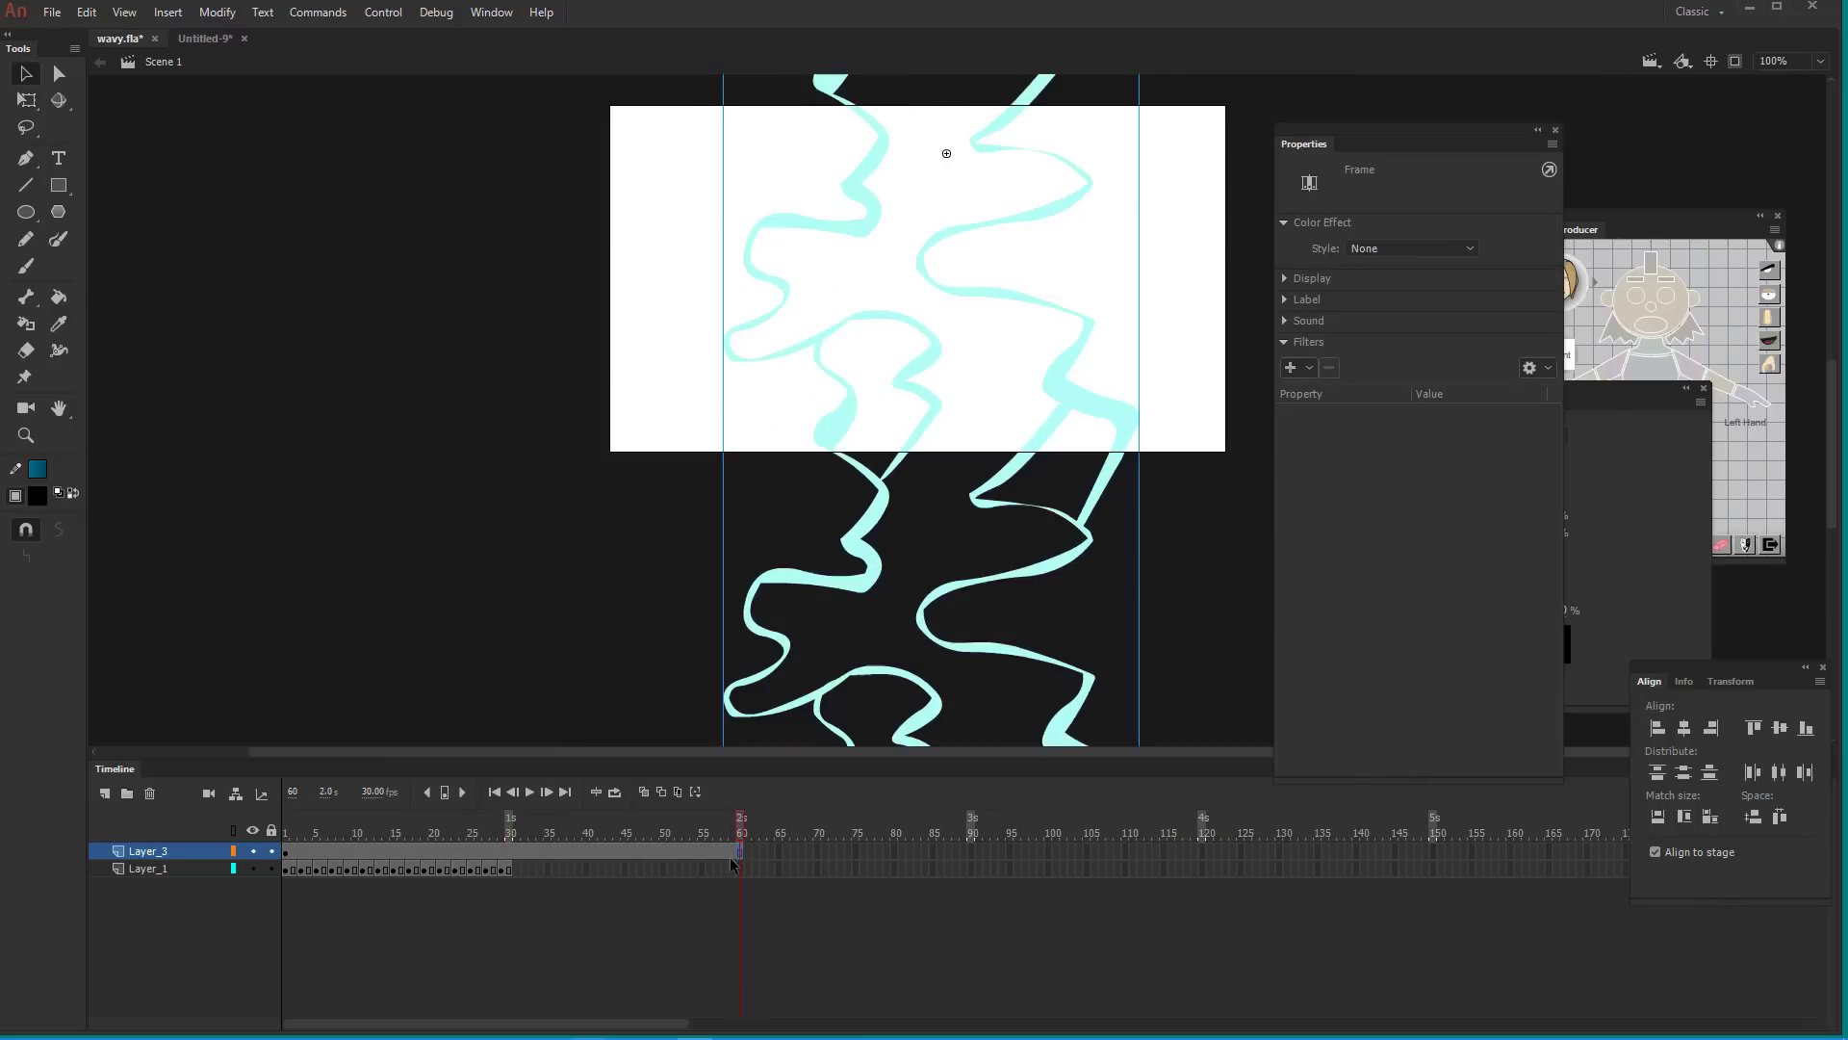
{"action": "key", "text": "Return"}
Copy frames 1 to 30 of Layer_1 and paste them starting at frame 31 of the same layer
{"action": "mouse_move", "coordinate": [288, 832]}
{"action": "left_mouse_down"}
{"action": "mouse_move", "coordinate": [747, 834]}
{"action": "mouse_move", "coordinate": [286, 834]}
{"action": "left_mouse_up"}
{"action": "left_click_drag", "start_coordinate": [510, 878], "coordinate": [282, 886]}
{"action": "right_click", "coordinate": [339, 871]}
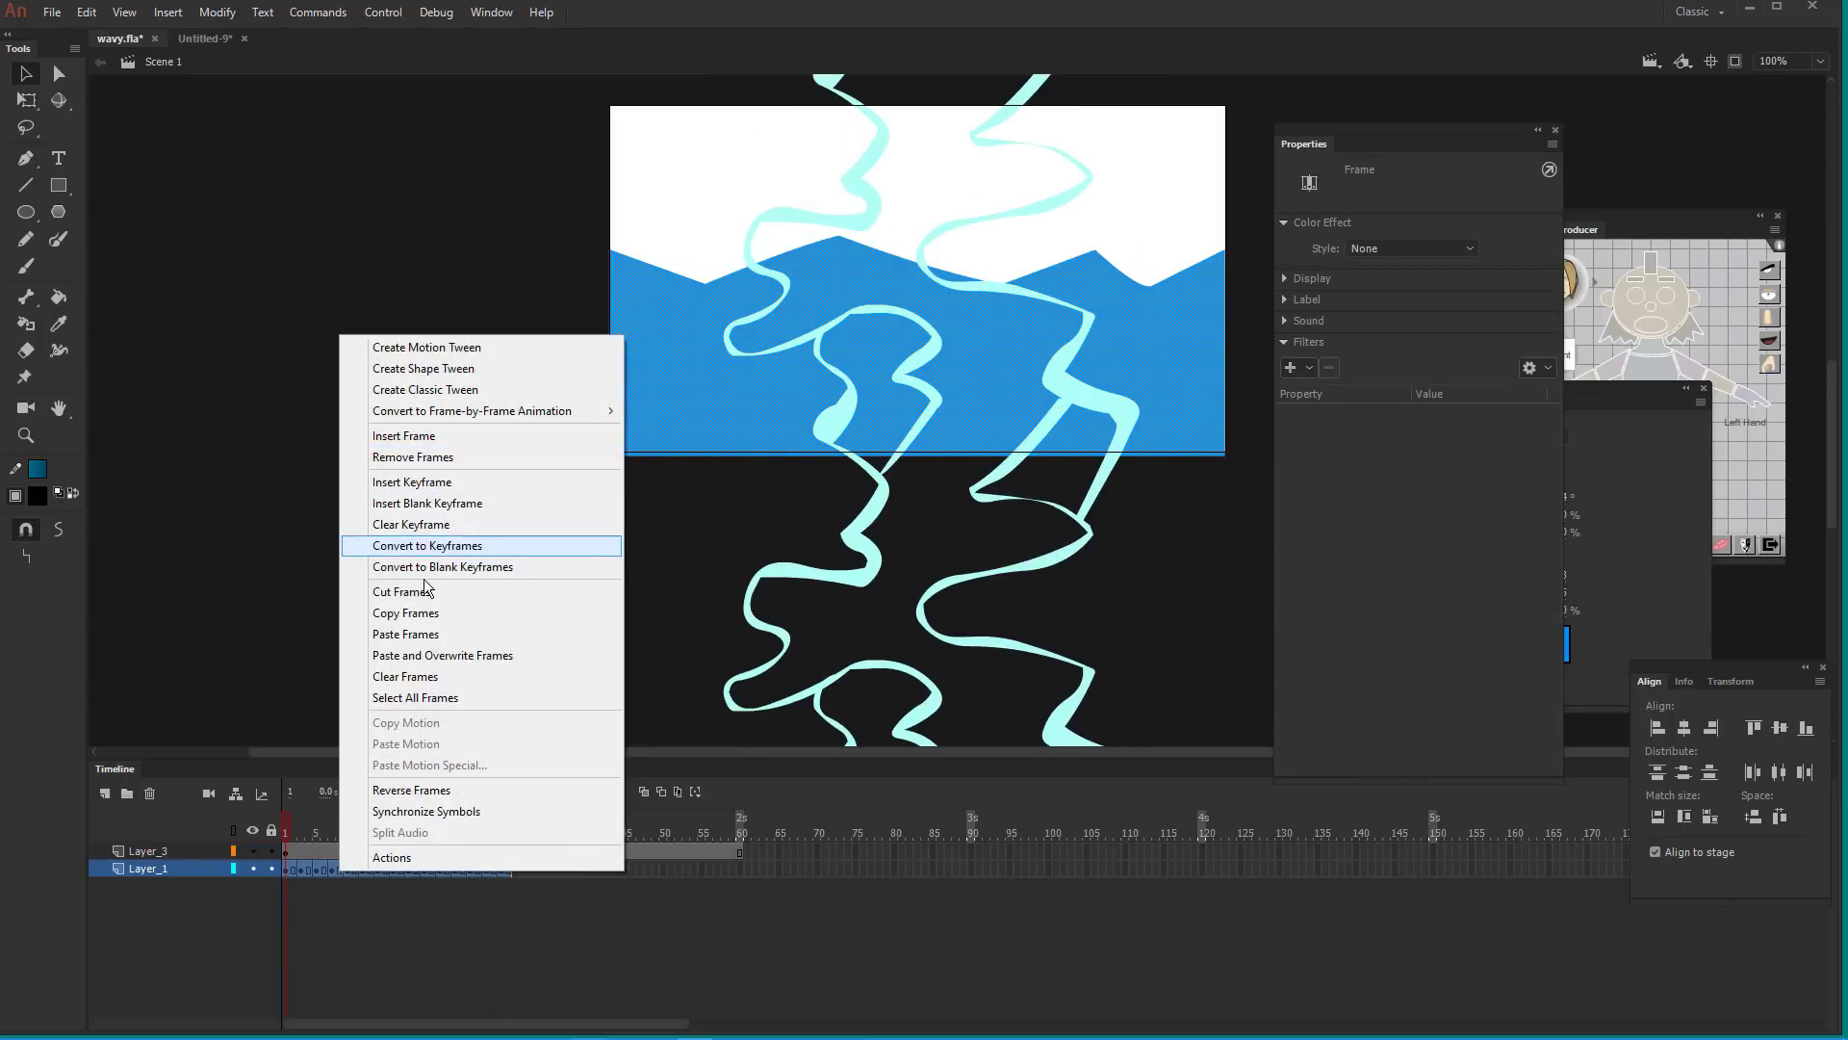
{"action": "left_click", "coordinate": [411, 619]}
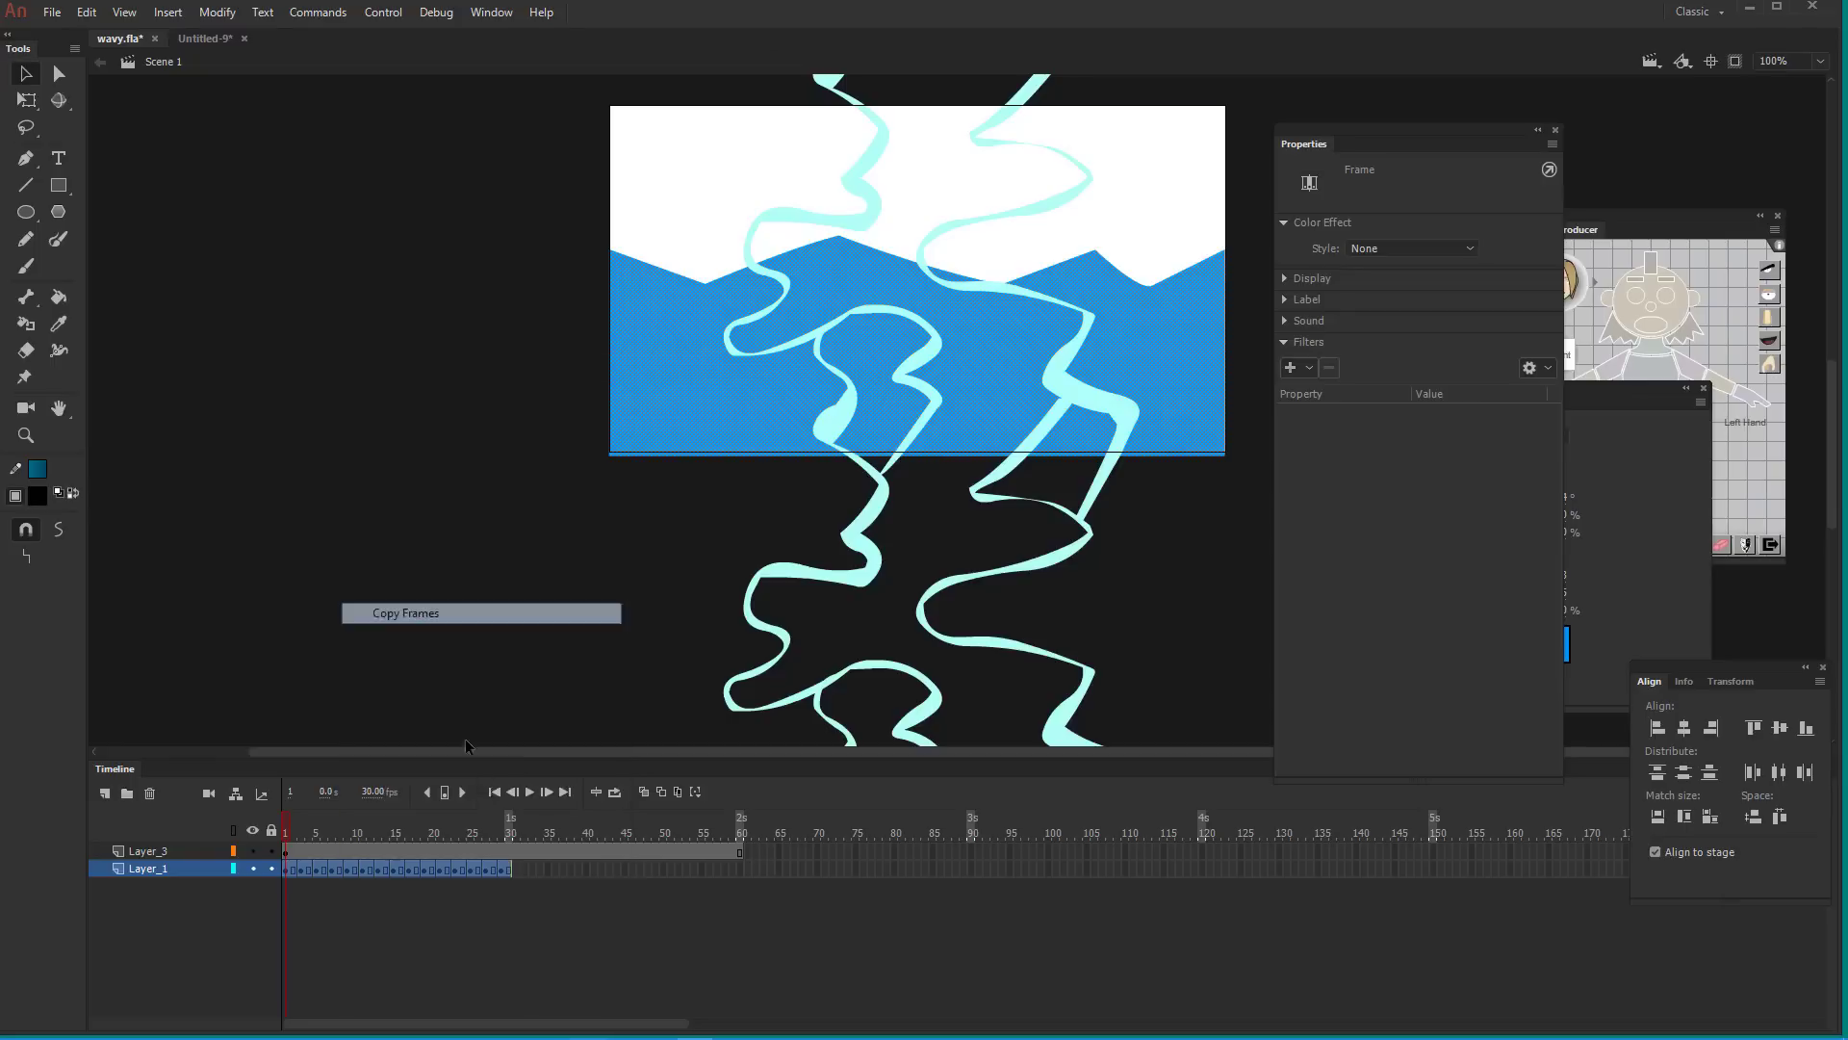
{"action": "left_click", "coordinate": [516, 869]}
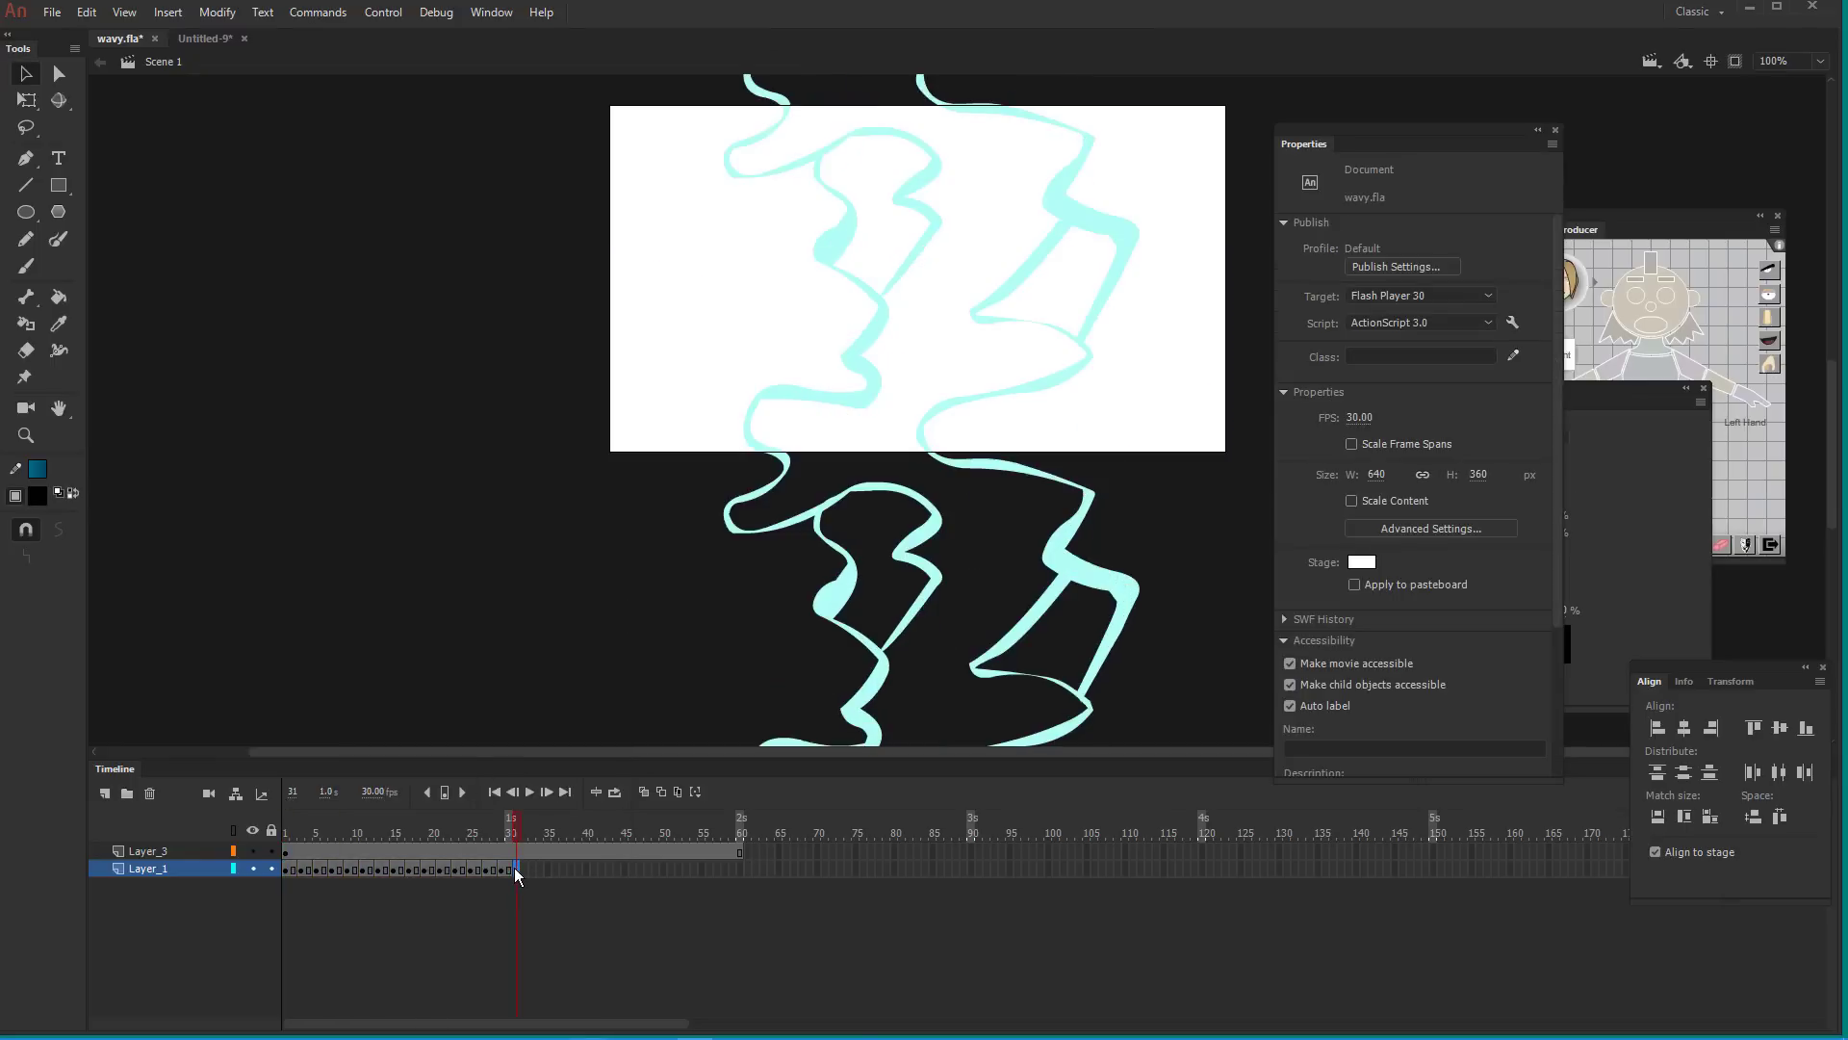
{"action": "right_click", "coordinate": [517, 869]}
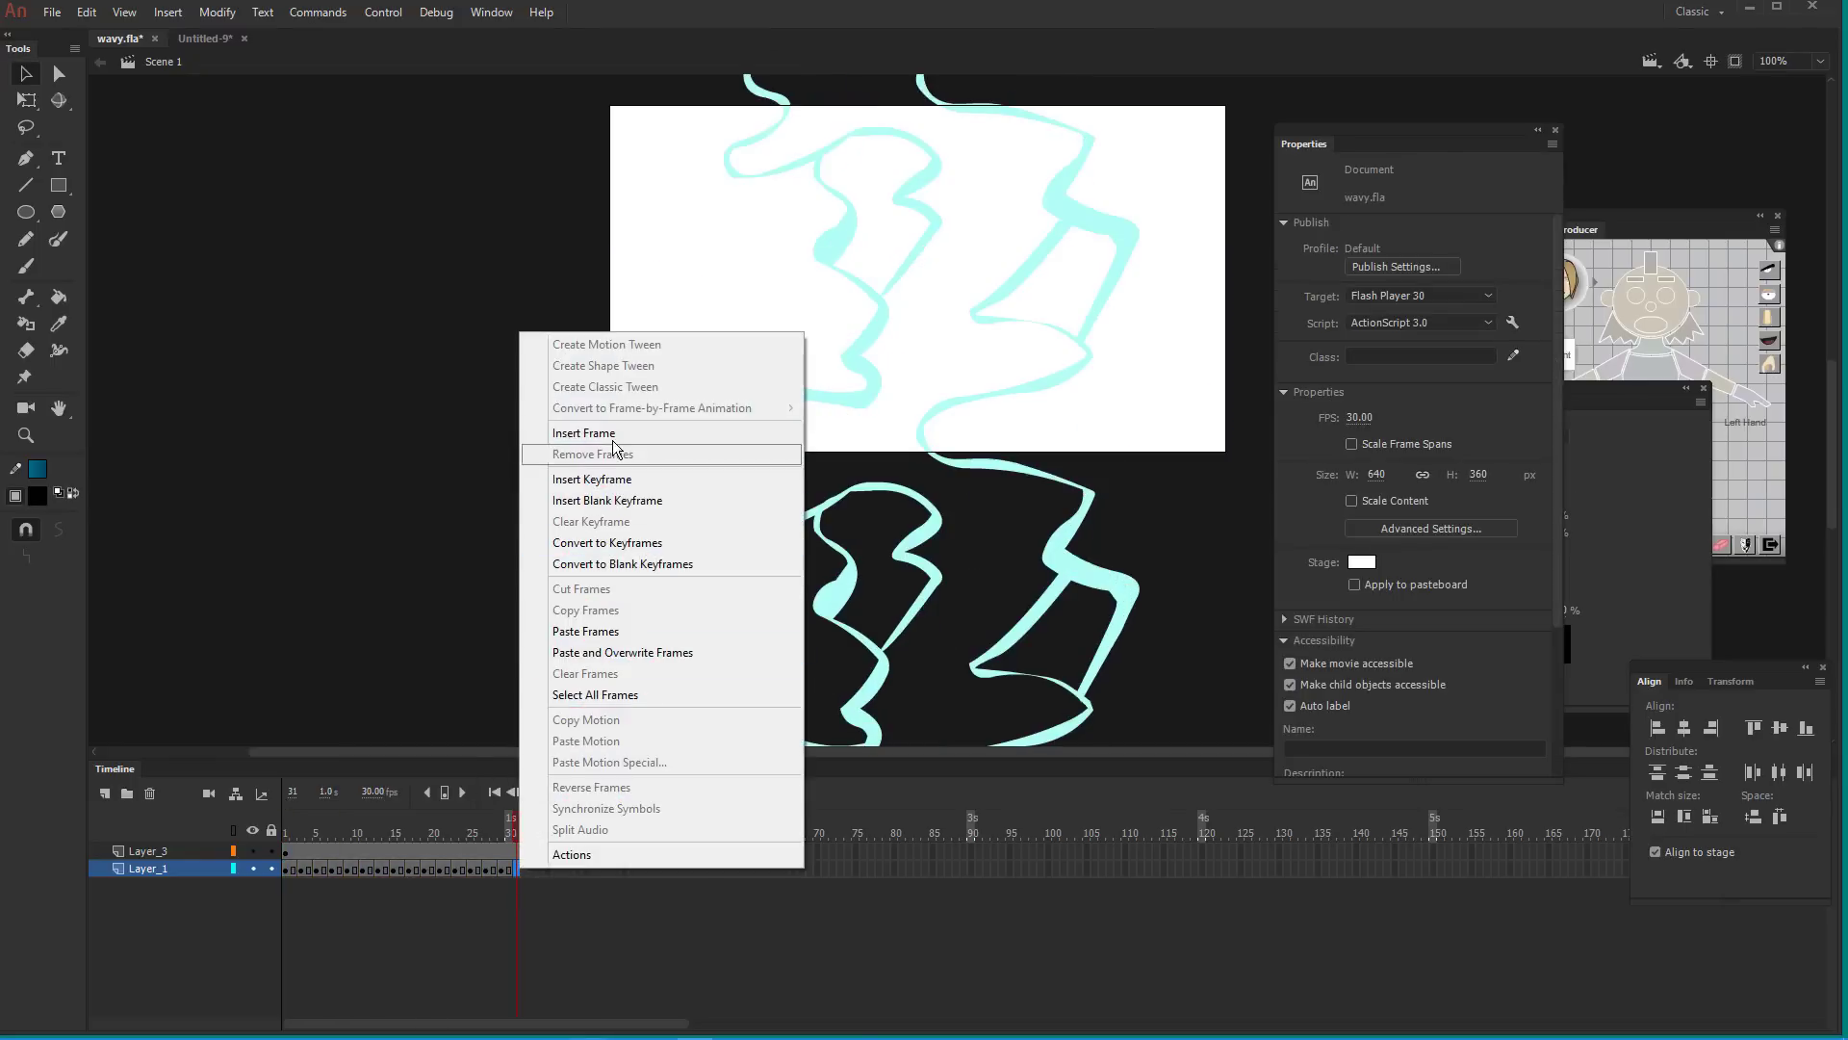
{"action": "left_click", "coordinate": [610, 631]}
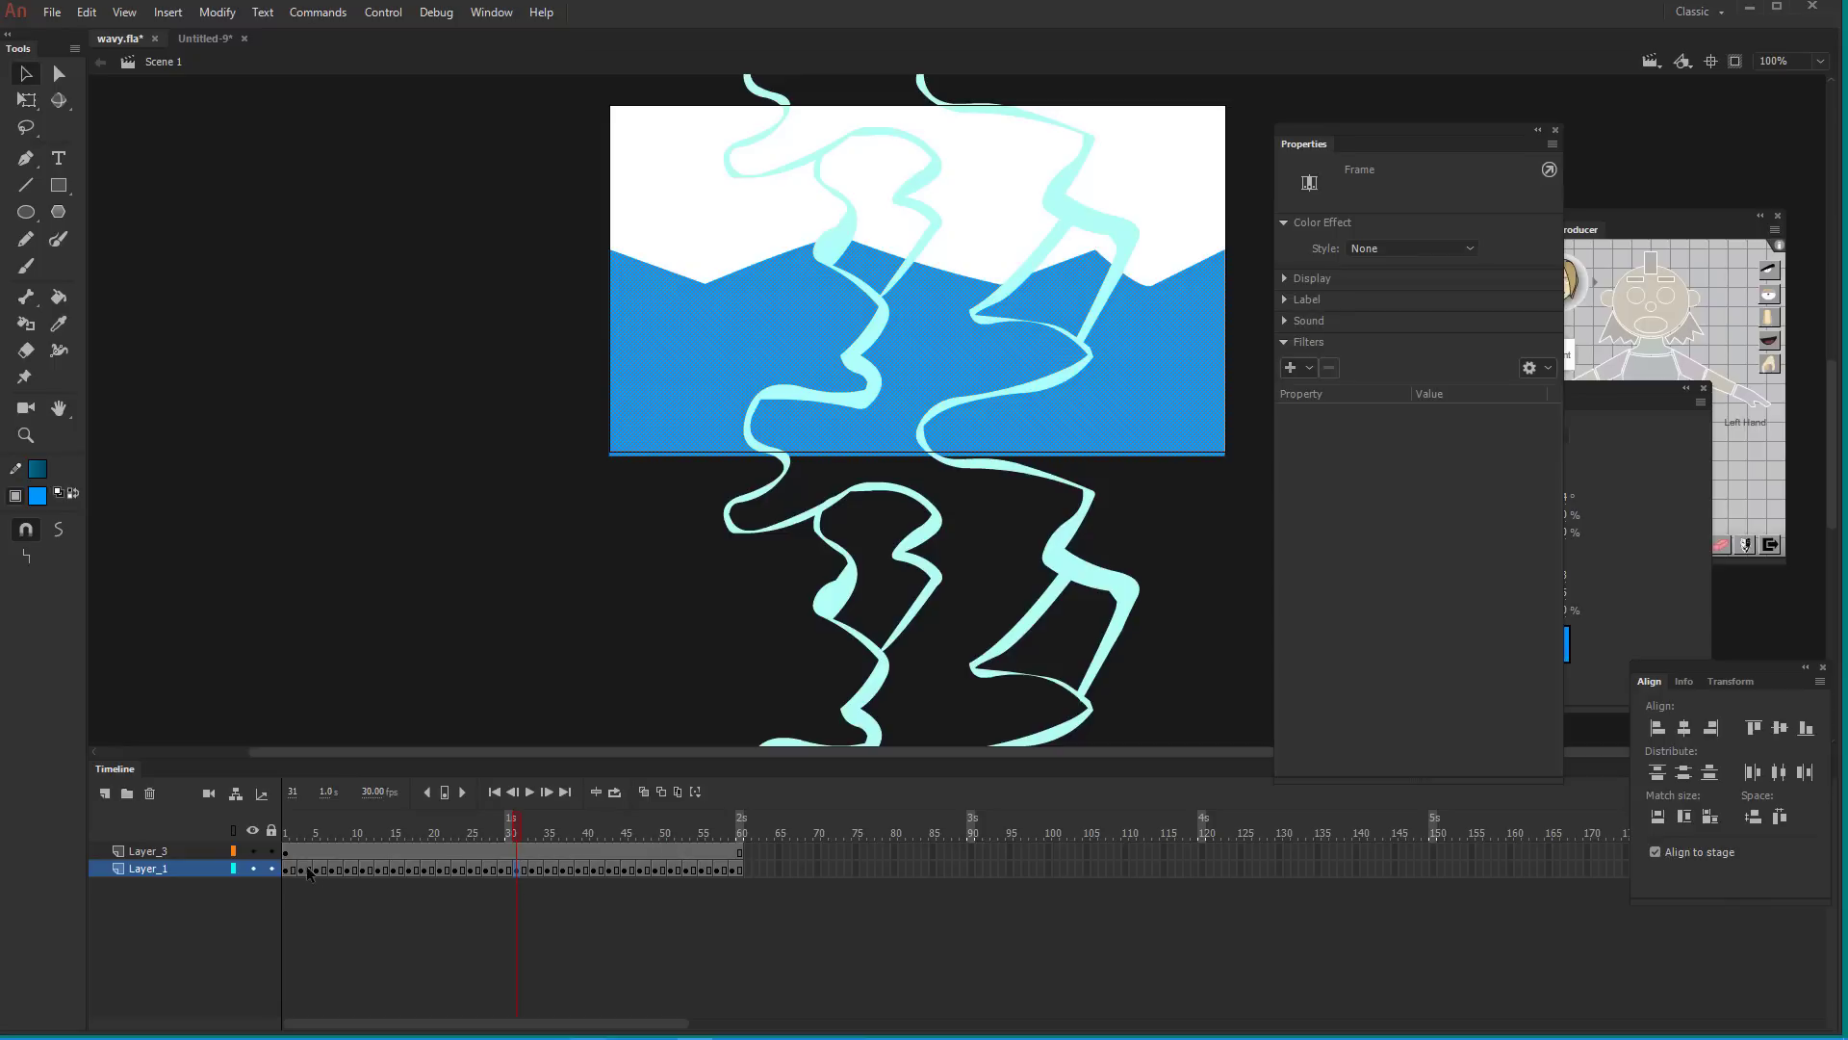
Move Layer_1 above Layer_3 and turn it into a mask for Layer_3
{"action": "mouse_move", "coordinate": [293, 833]}
{"action": "left_mouse_down"}
{"action": "mouse_move", "coordinate": [751, 823]}
{"action": "mouse_move", "coordinate": [717, 840]}
{"action": "mouse_move", "coordinate": [283, 834]}
{"action": "left_mouse_up"}
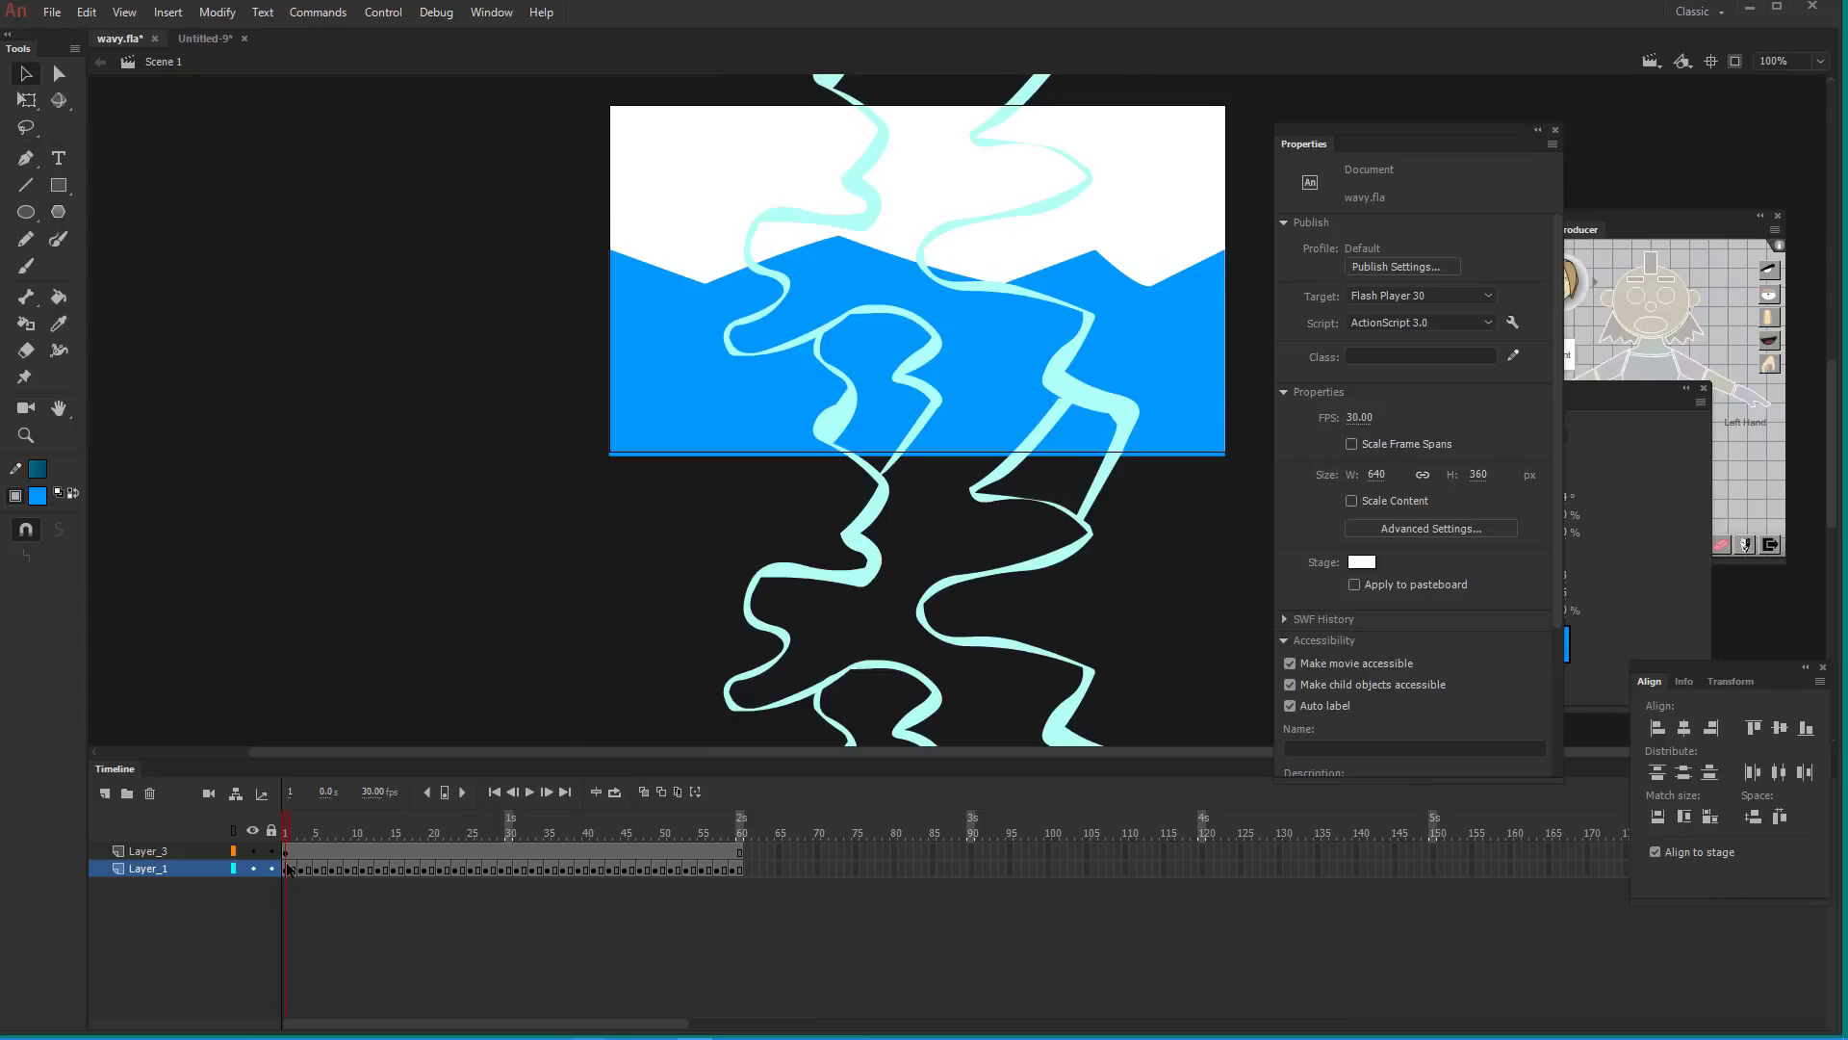
{"action": "left_click", "coordinate": [183, 869]}
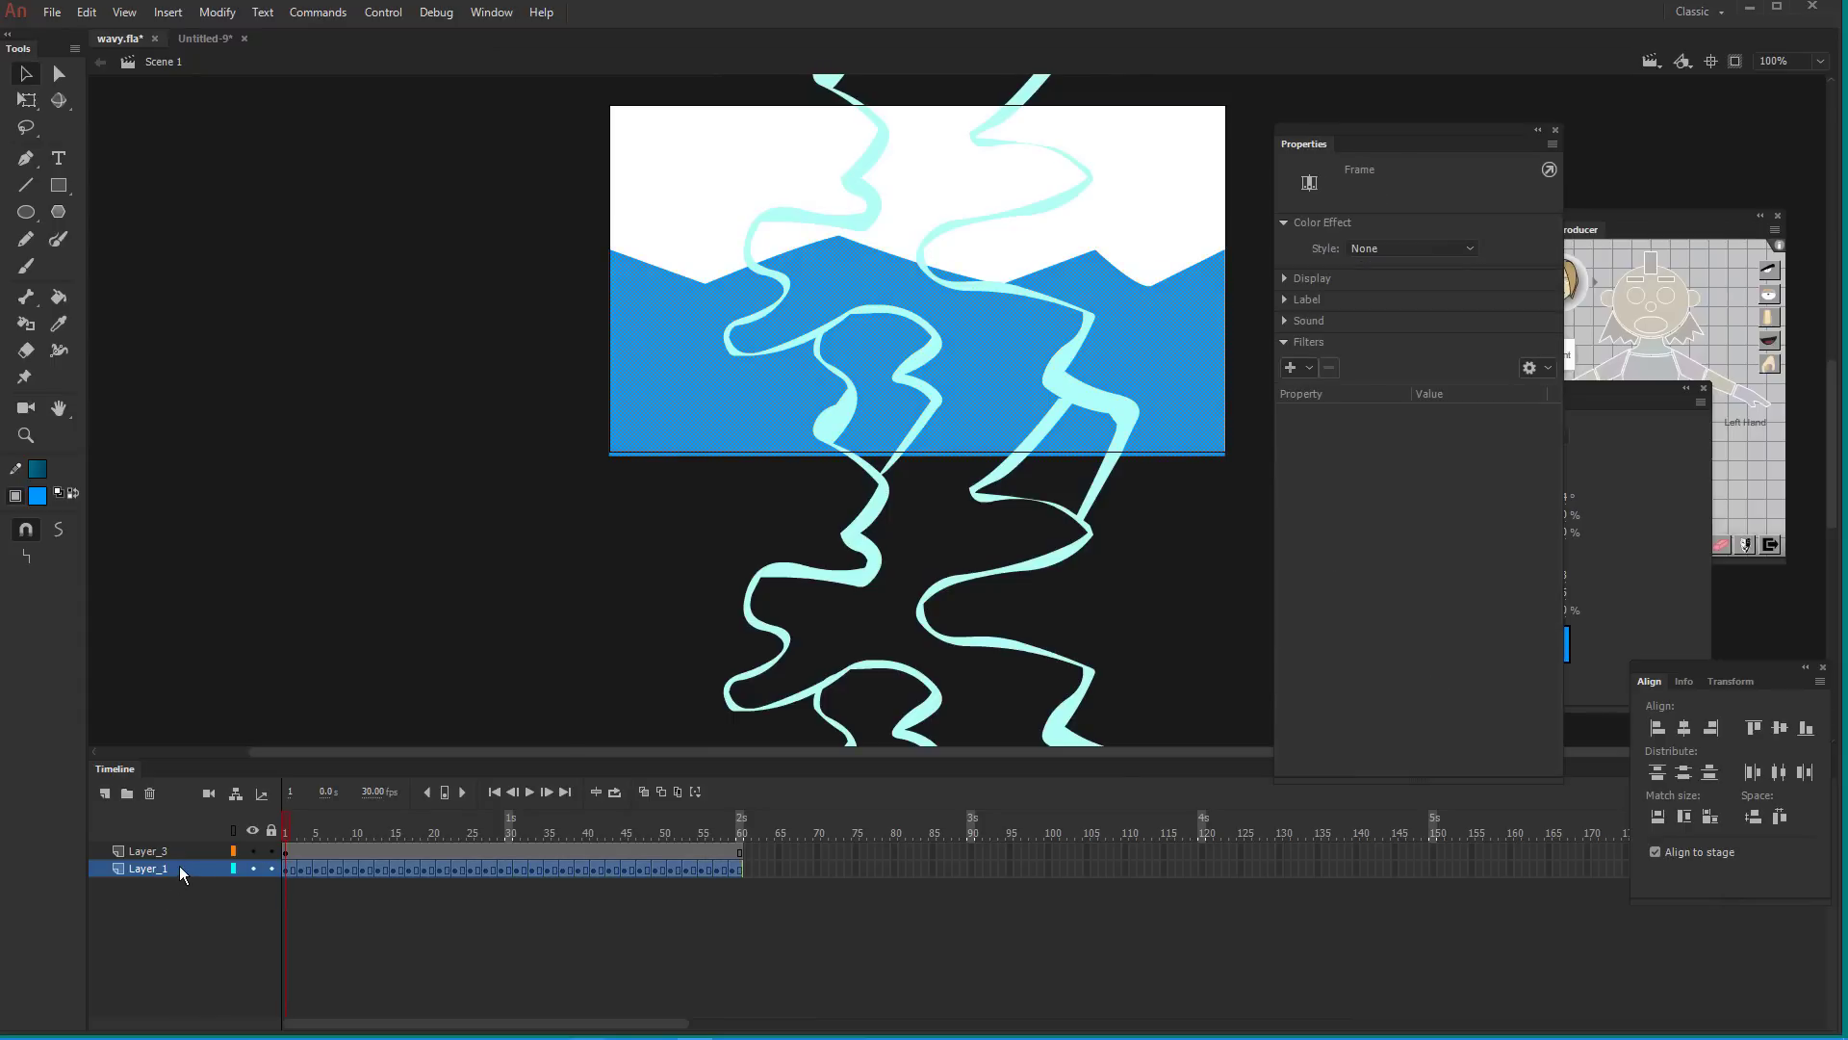
{"action": "left_click_drag", "start_coordinate": [184, 841], "coordinate": [186, 843]}
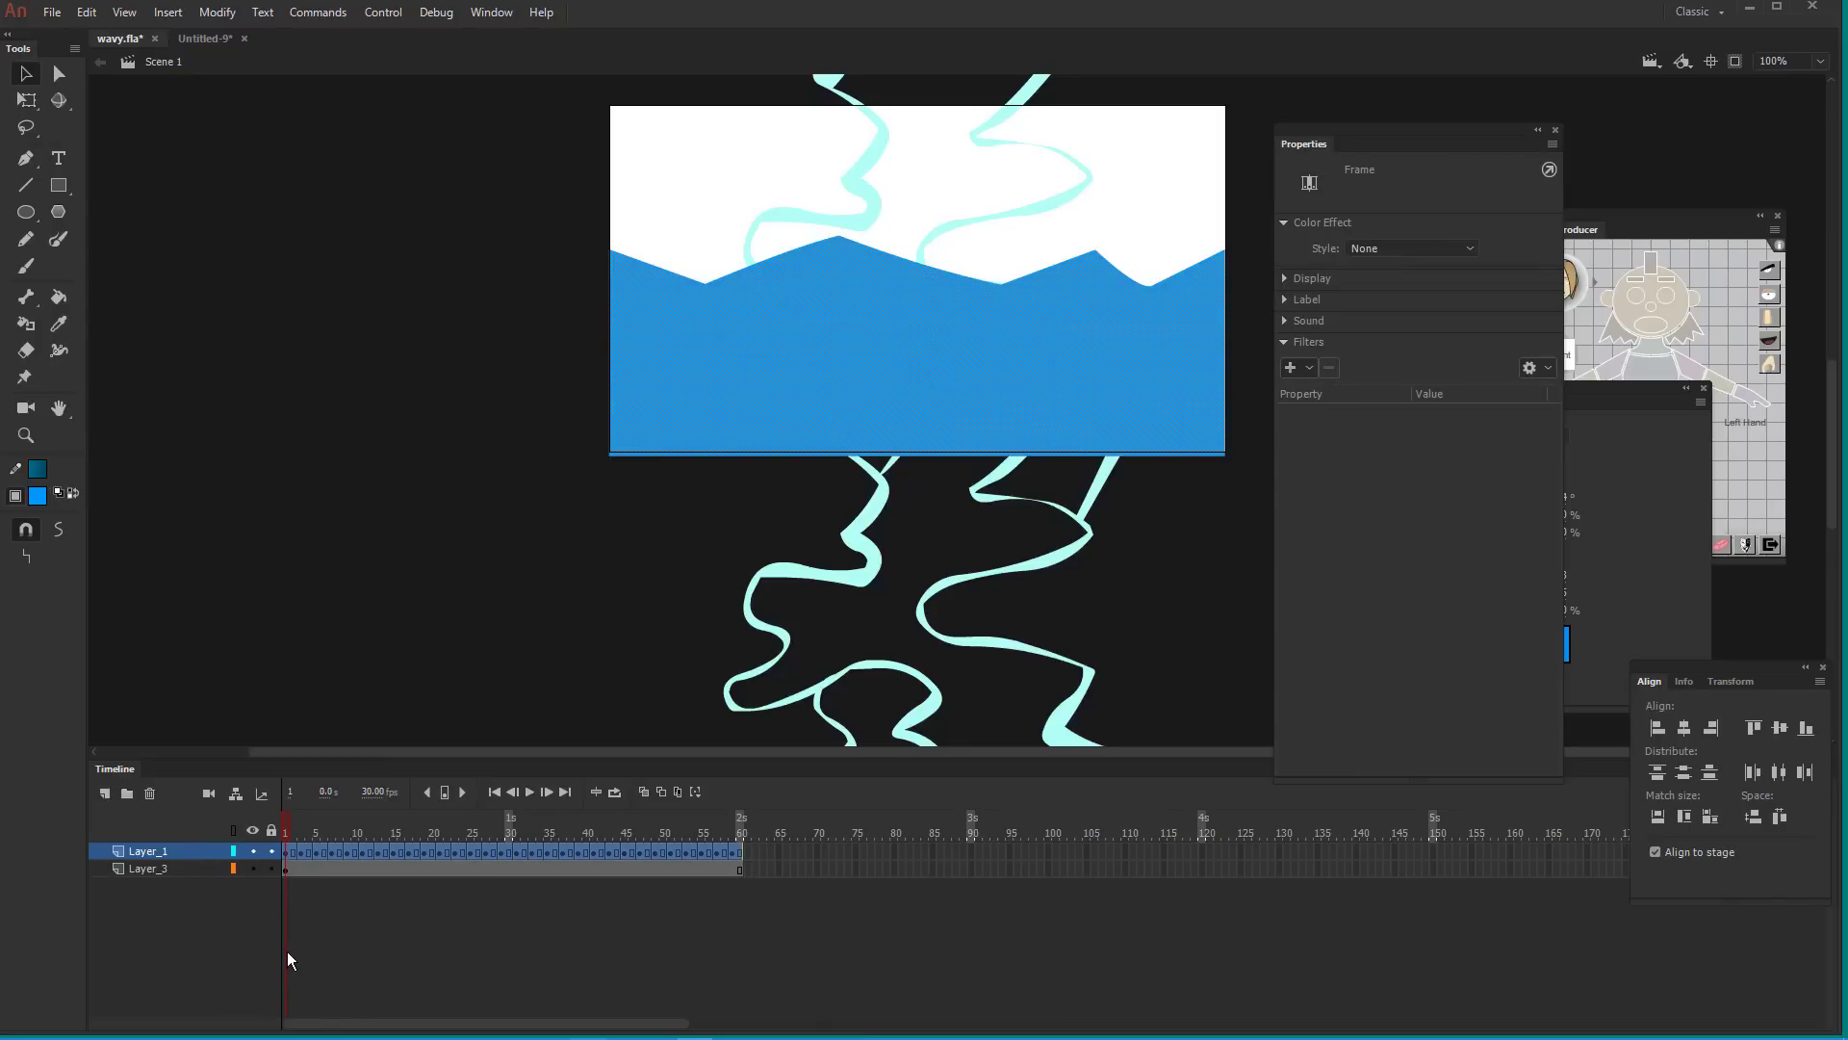
{"action": "right_click", "coordinate": [177, 846]}
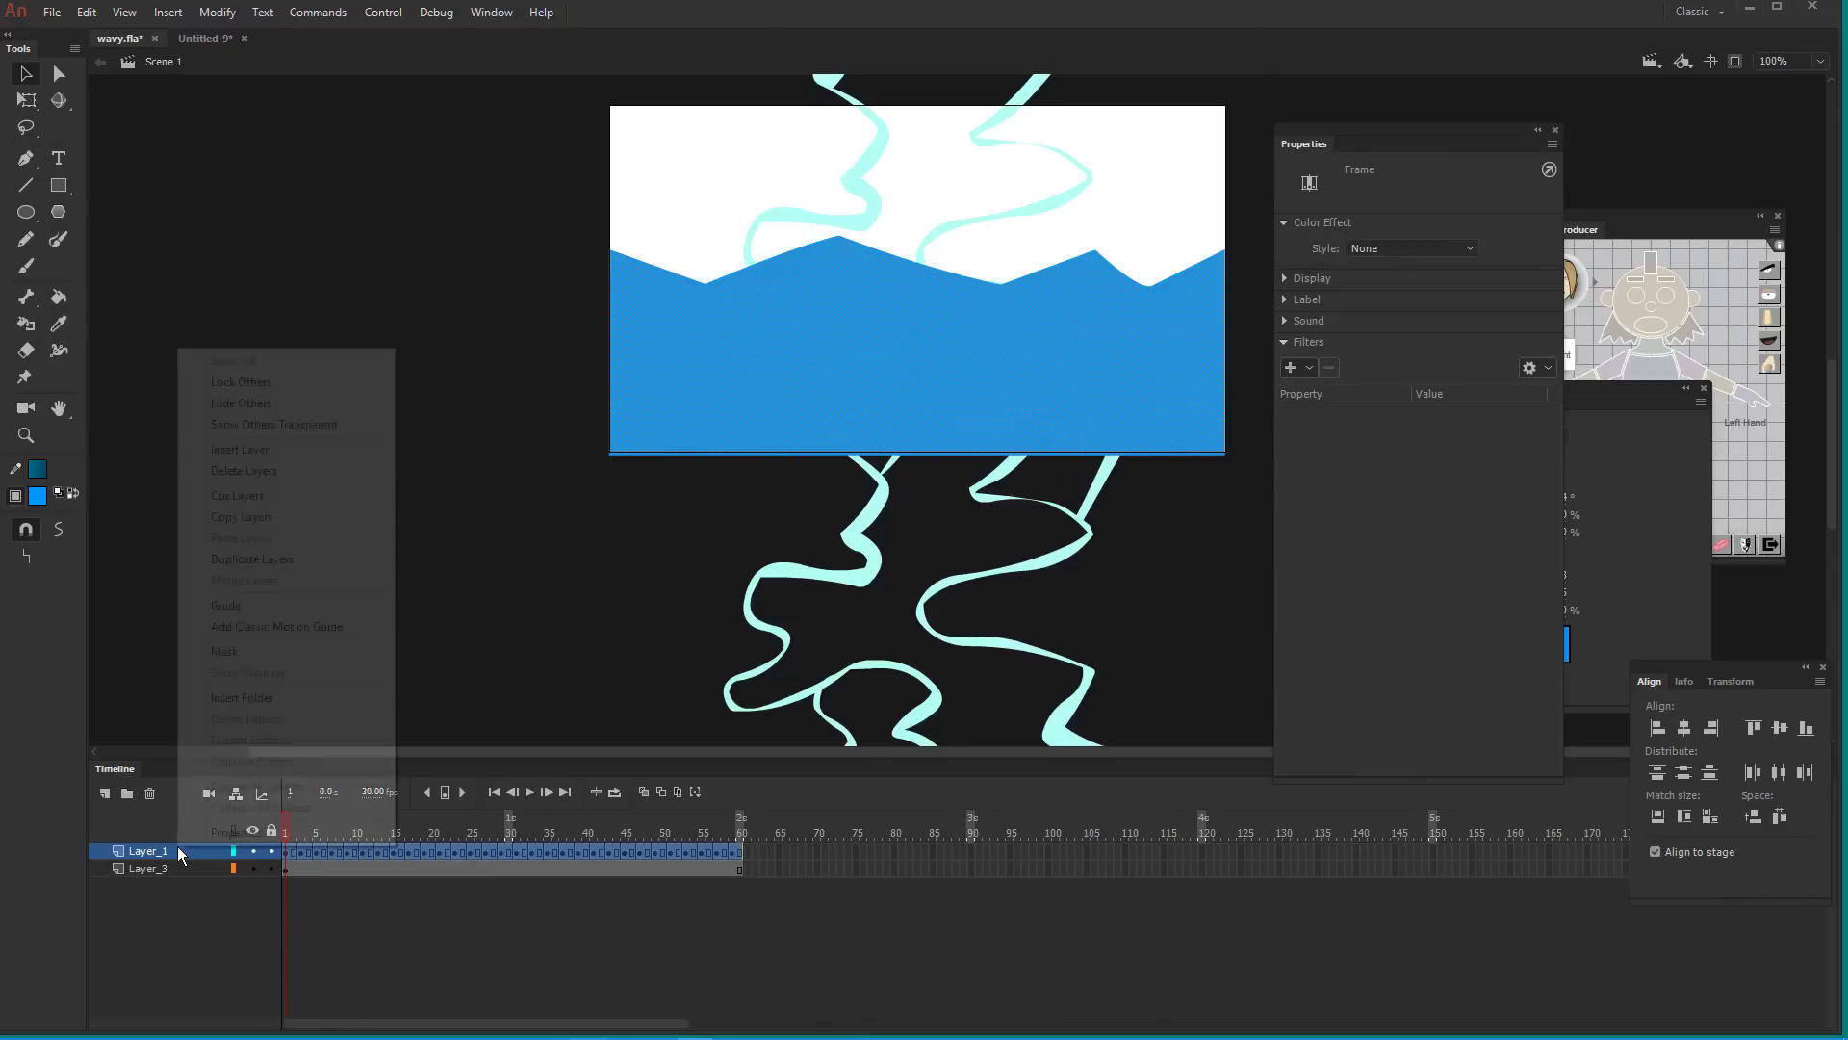
{"action": "left_click", "coordinate": [231, 654]}
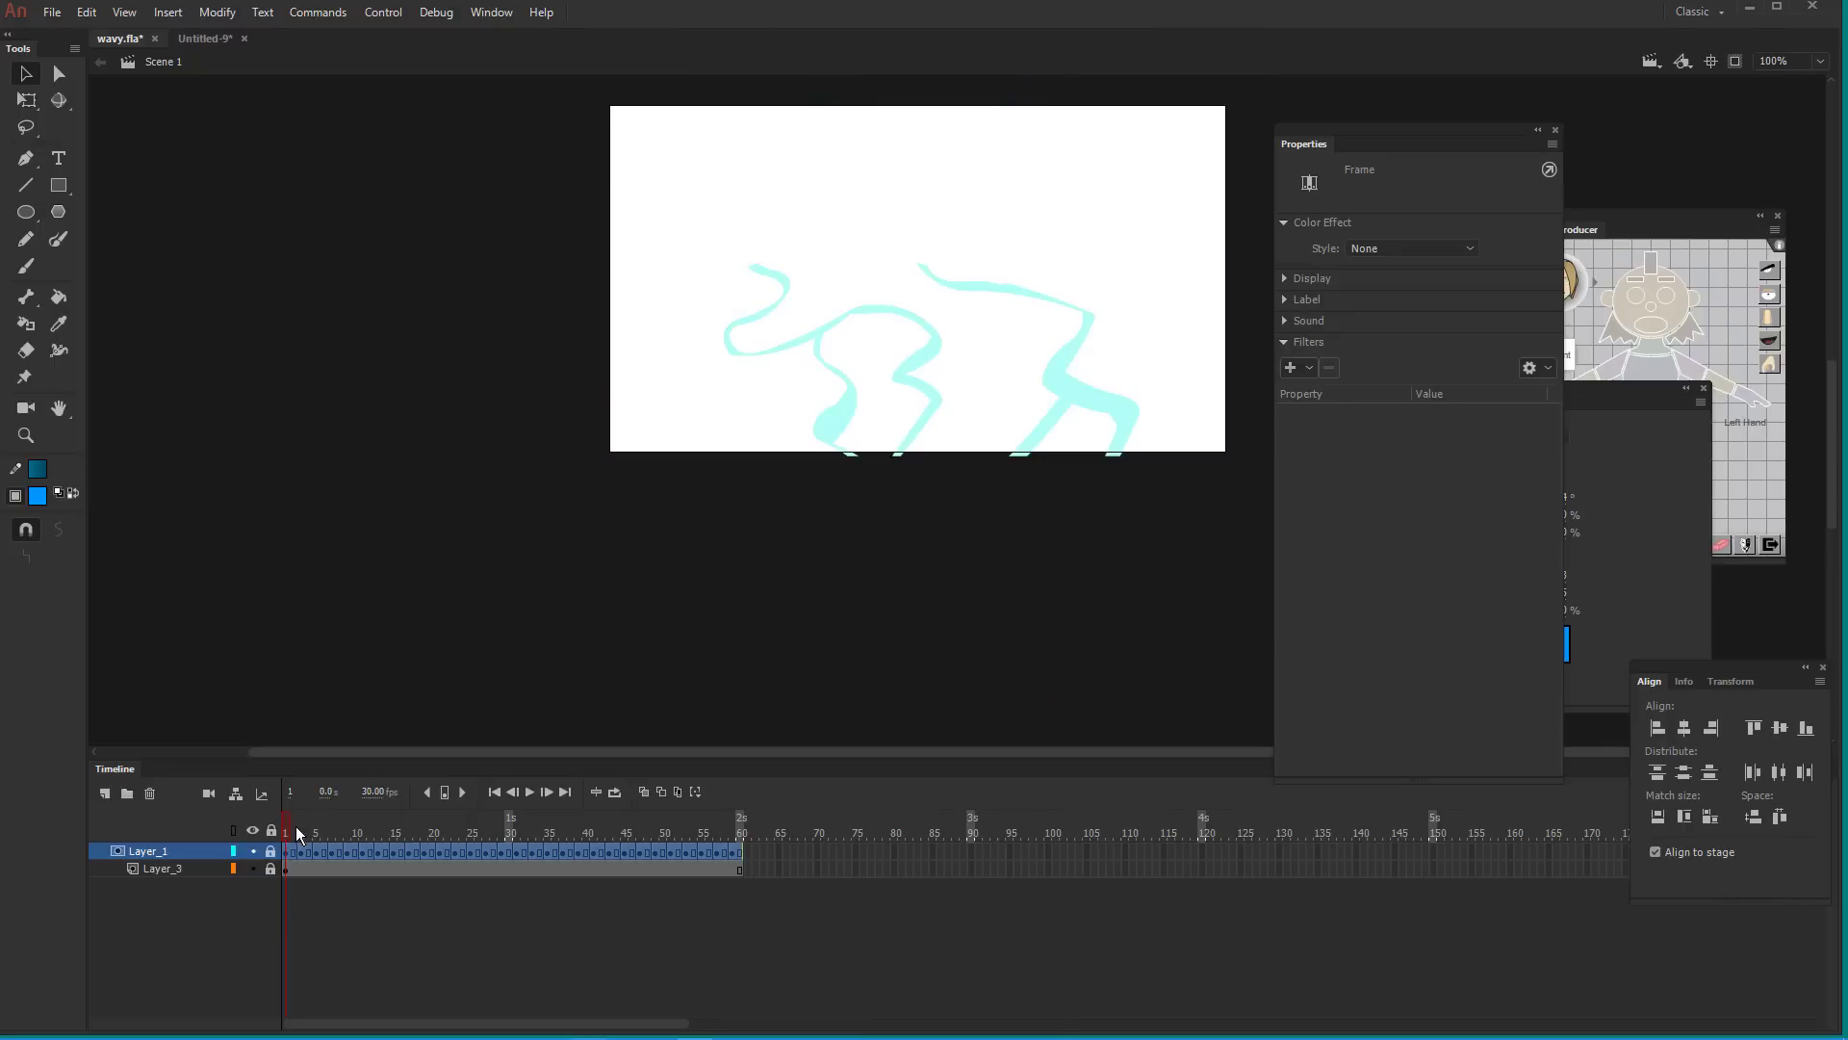
Unlock Layer_1 briefly to inspect the wave mask shape, lock it again and play the masked animation
{"action": "left_click", "coordinate": [272, 852]}
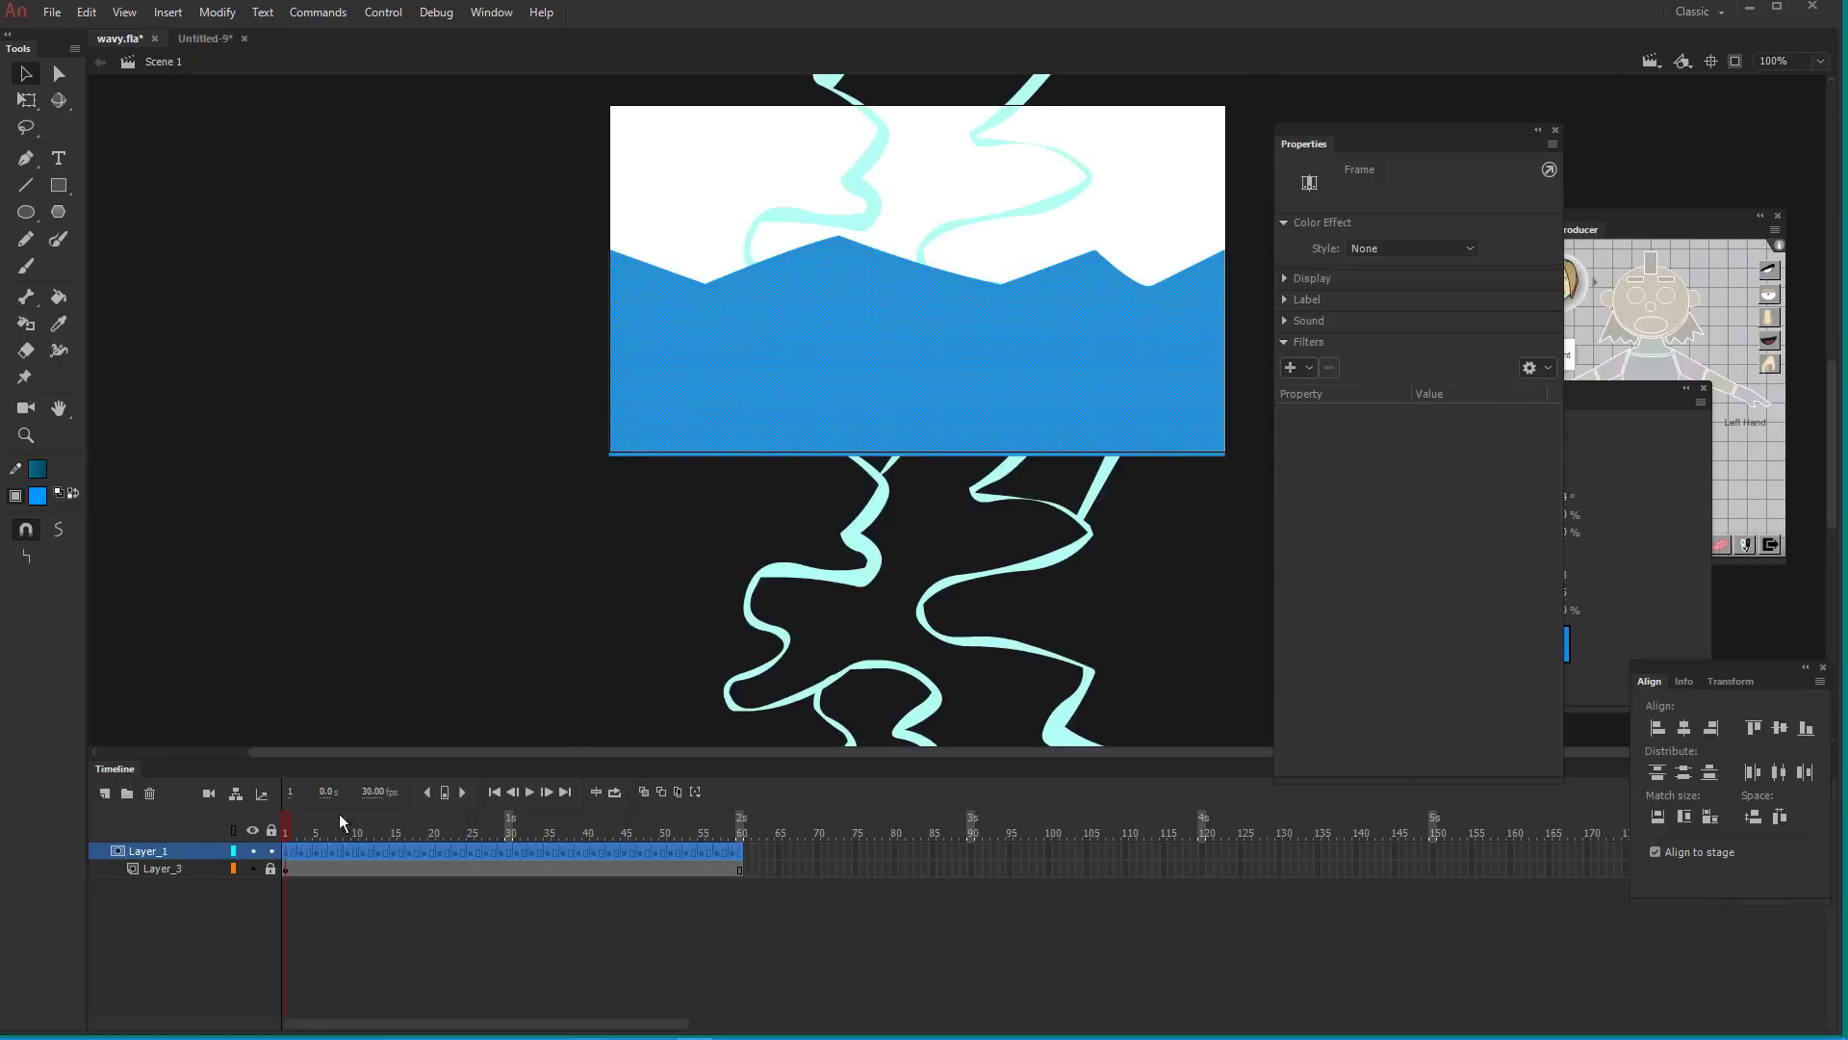
{"action": "left_click", "coordinate": [828, 514]}
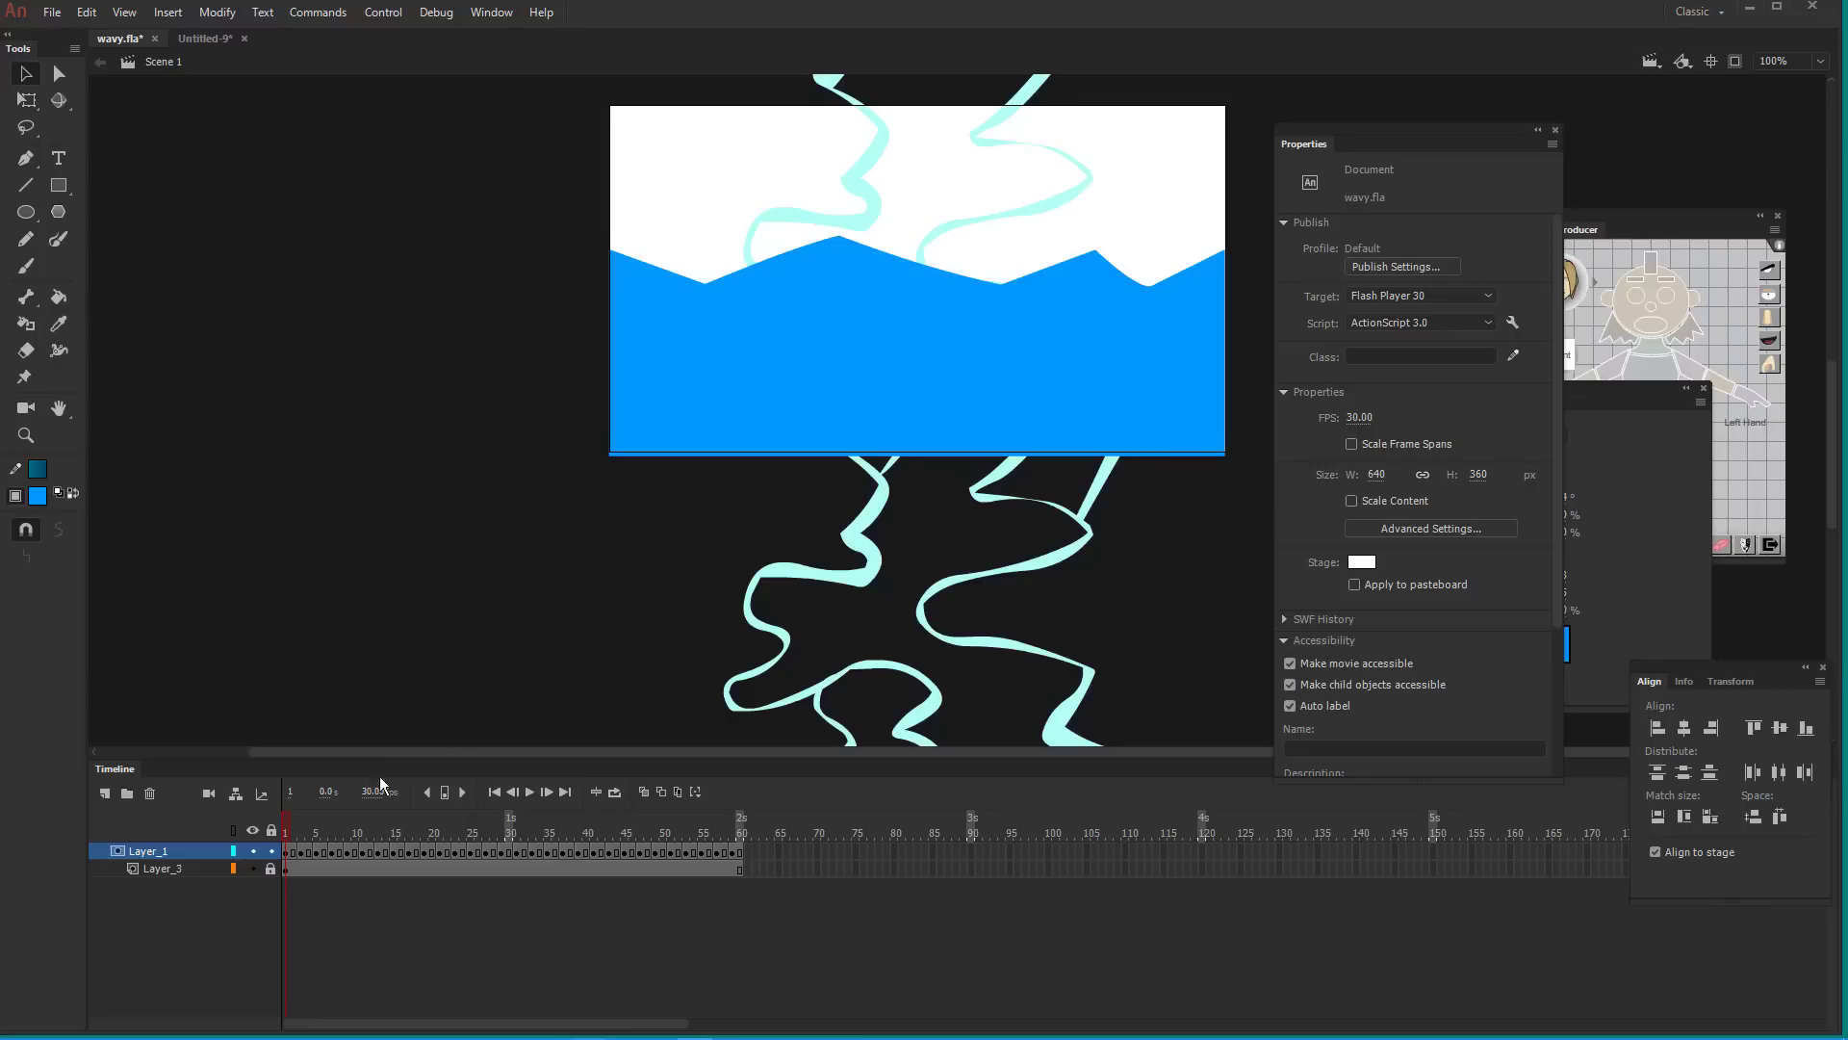
{"action": "left_click", "coordinate": [272, 852]}
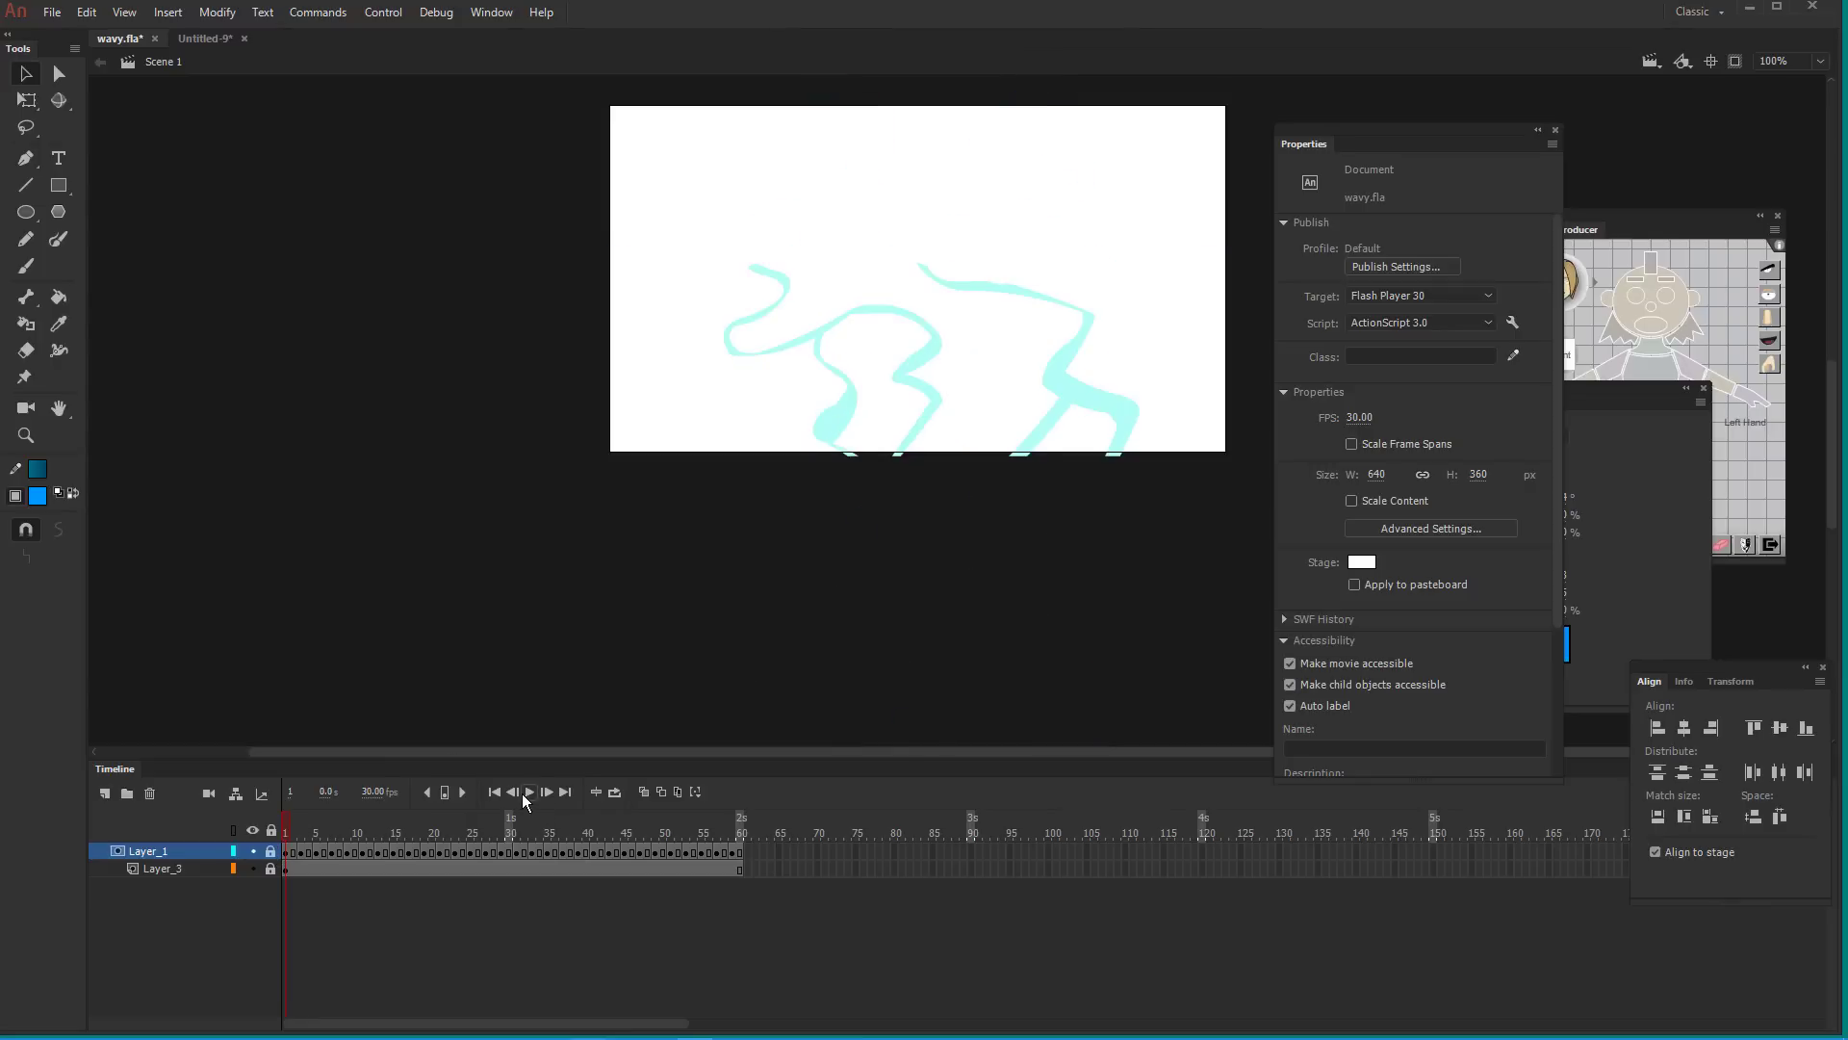
{"action": "left_click", "coordinate": [529, 792]}
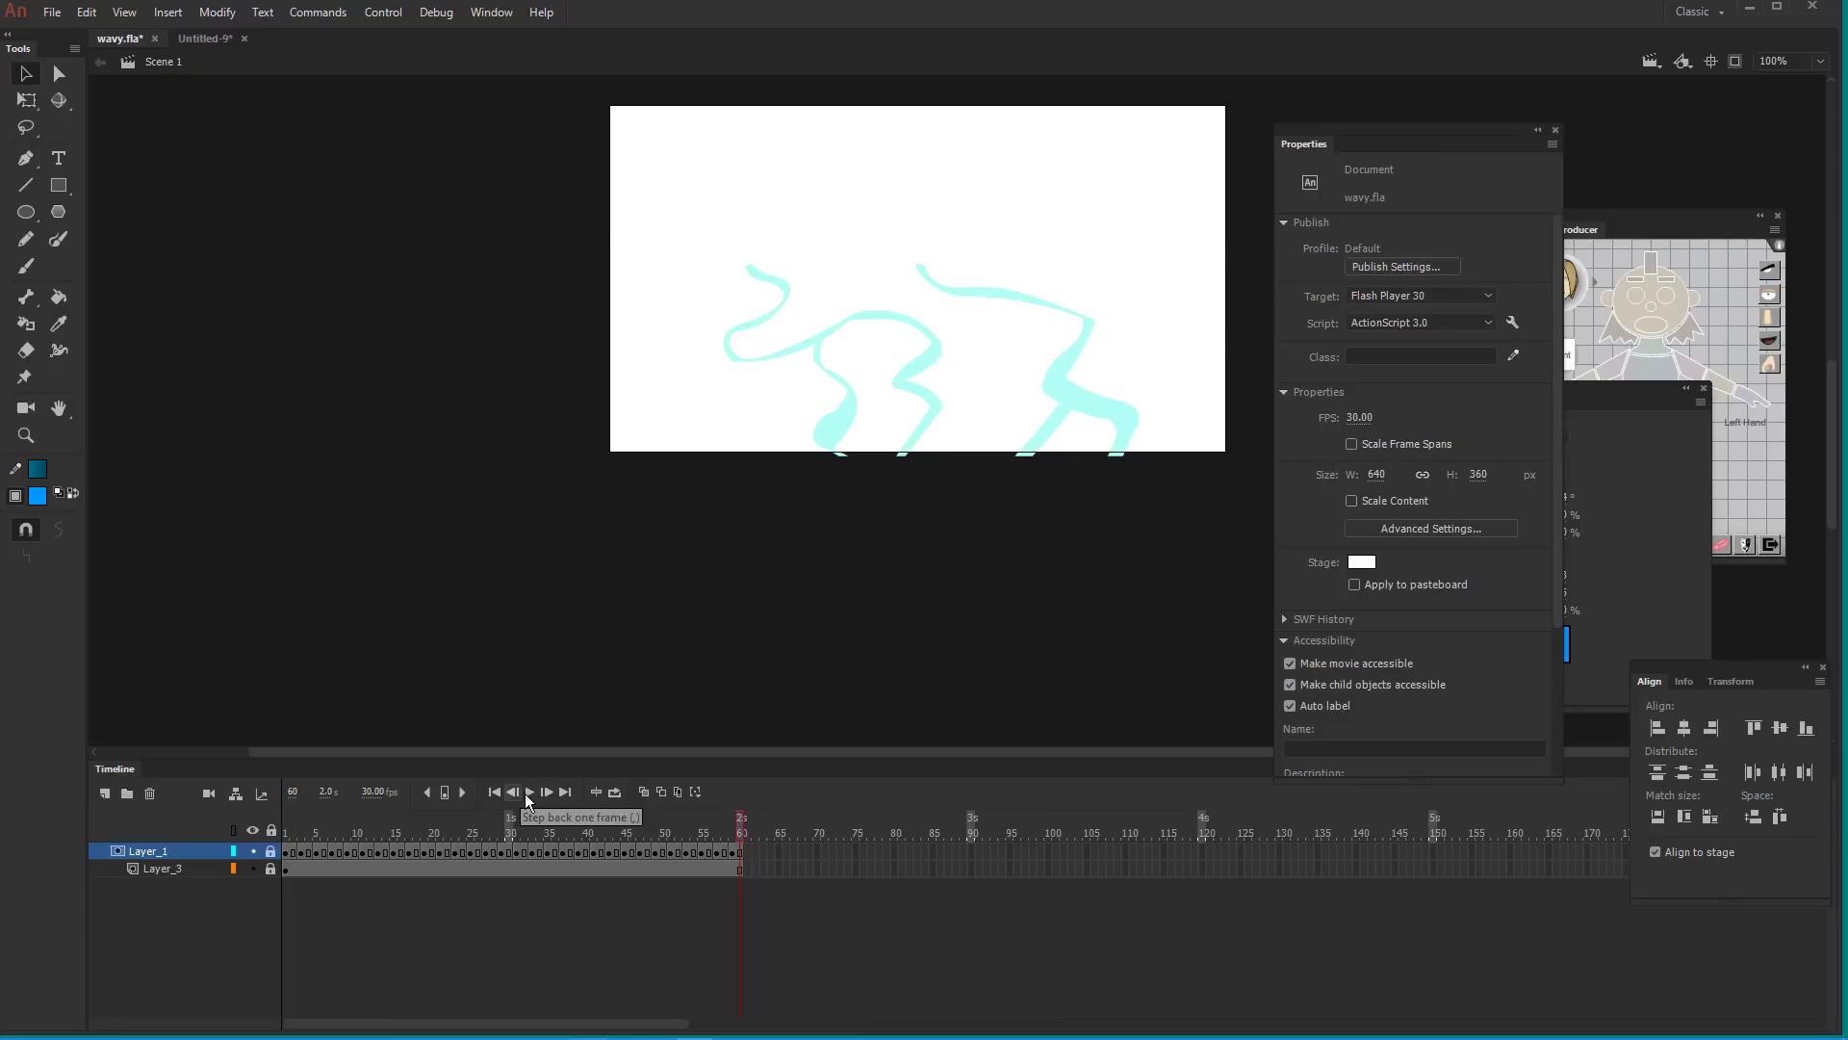
Add a new layer beneath the masked layers and draw a large dark grey rectangle behind the lines
{"action": "left_click", "coordinate": [45, 494]}
{"action": "left_click", "coordinate": [177, 944]}
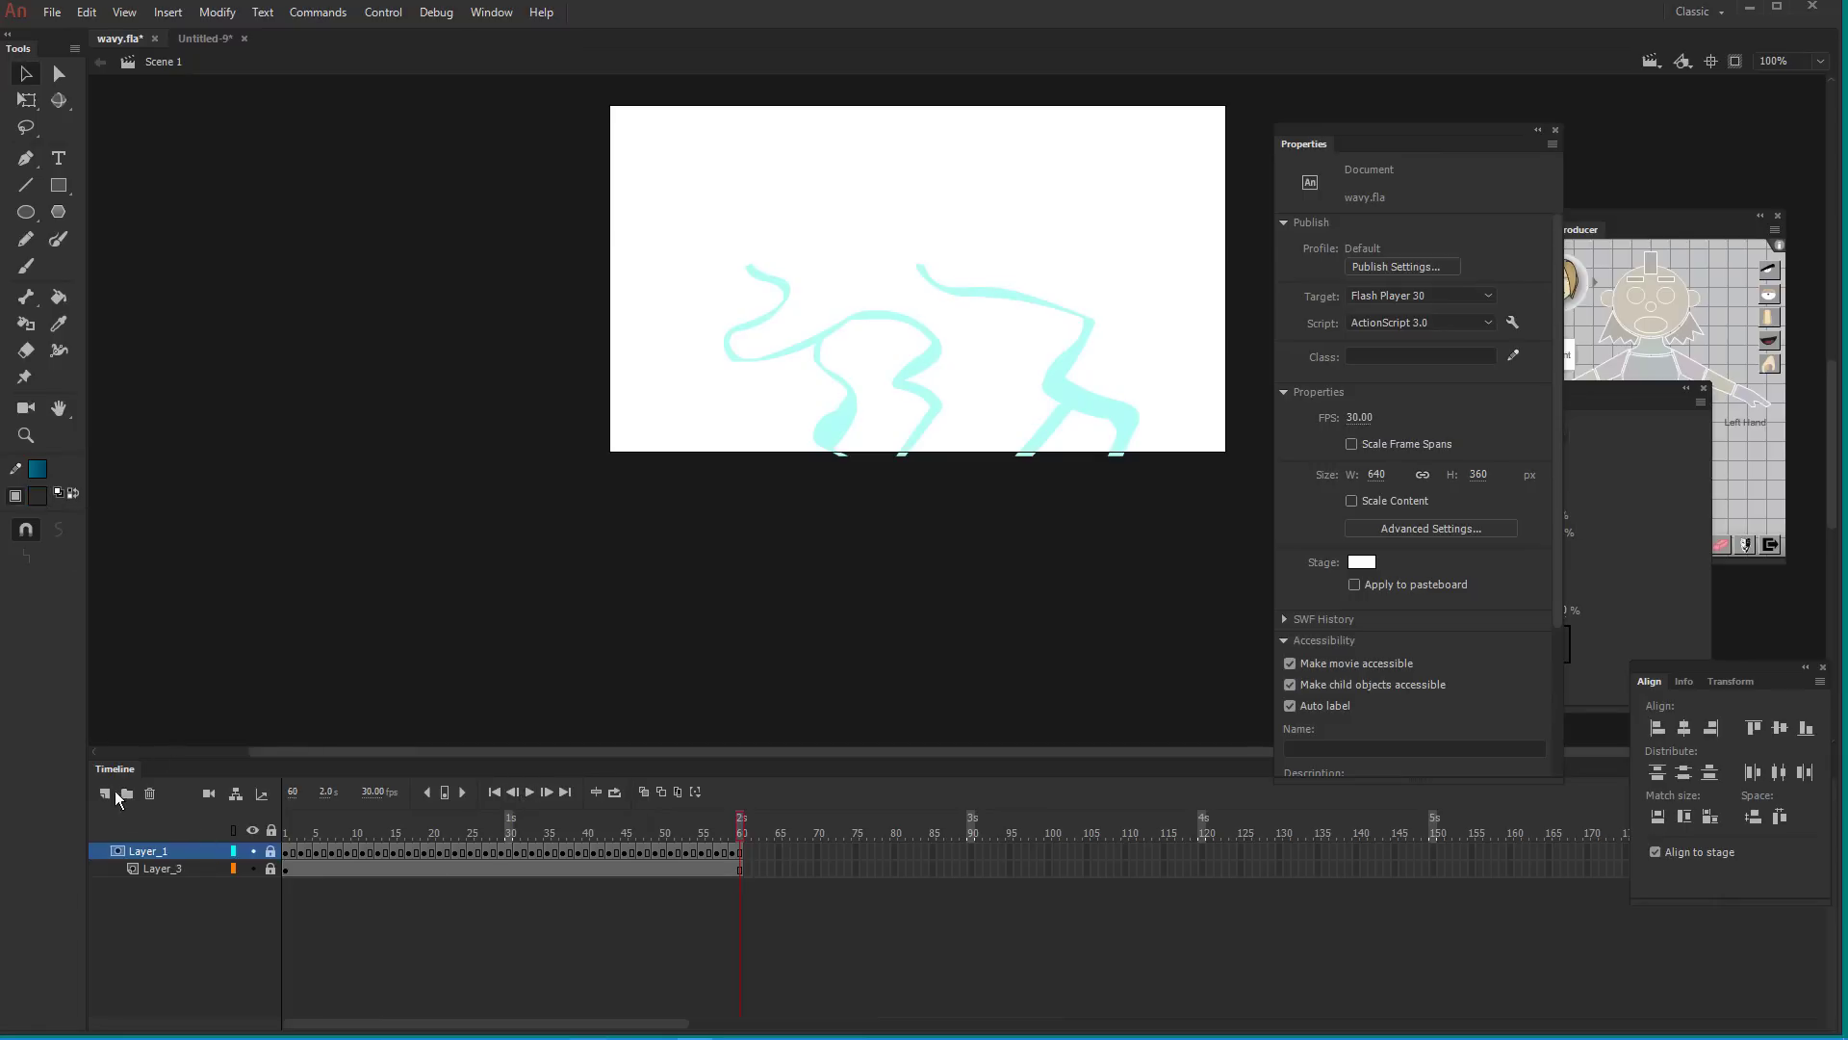
{"action": "left_click", "coordinate": [105, 793]}
{"action": "mouse_move", "coordinate": [129, 911]}
{"action": "left_mouse_down"}
{"action": "mouse_move", "coordinate": [66, 901]}
{"action": "mouse_move", "coordinate": [142, 888]}
{"action": "mouse_move", "coordinate": [90, 893]}
{"action": "left_mouse_up"}
{"action": "left_click", "coordinate": [304, 890]}
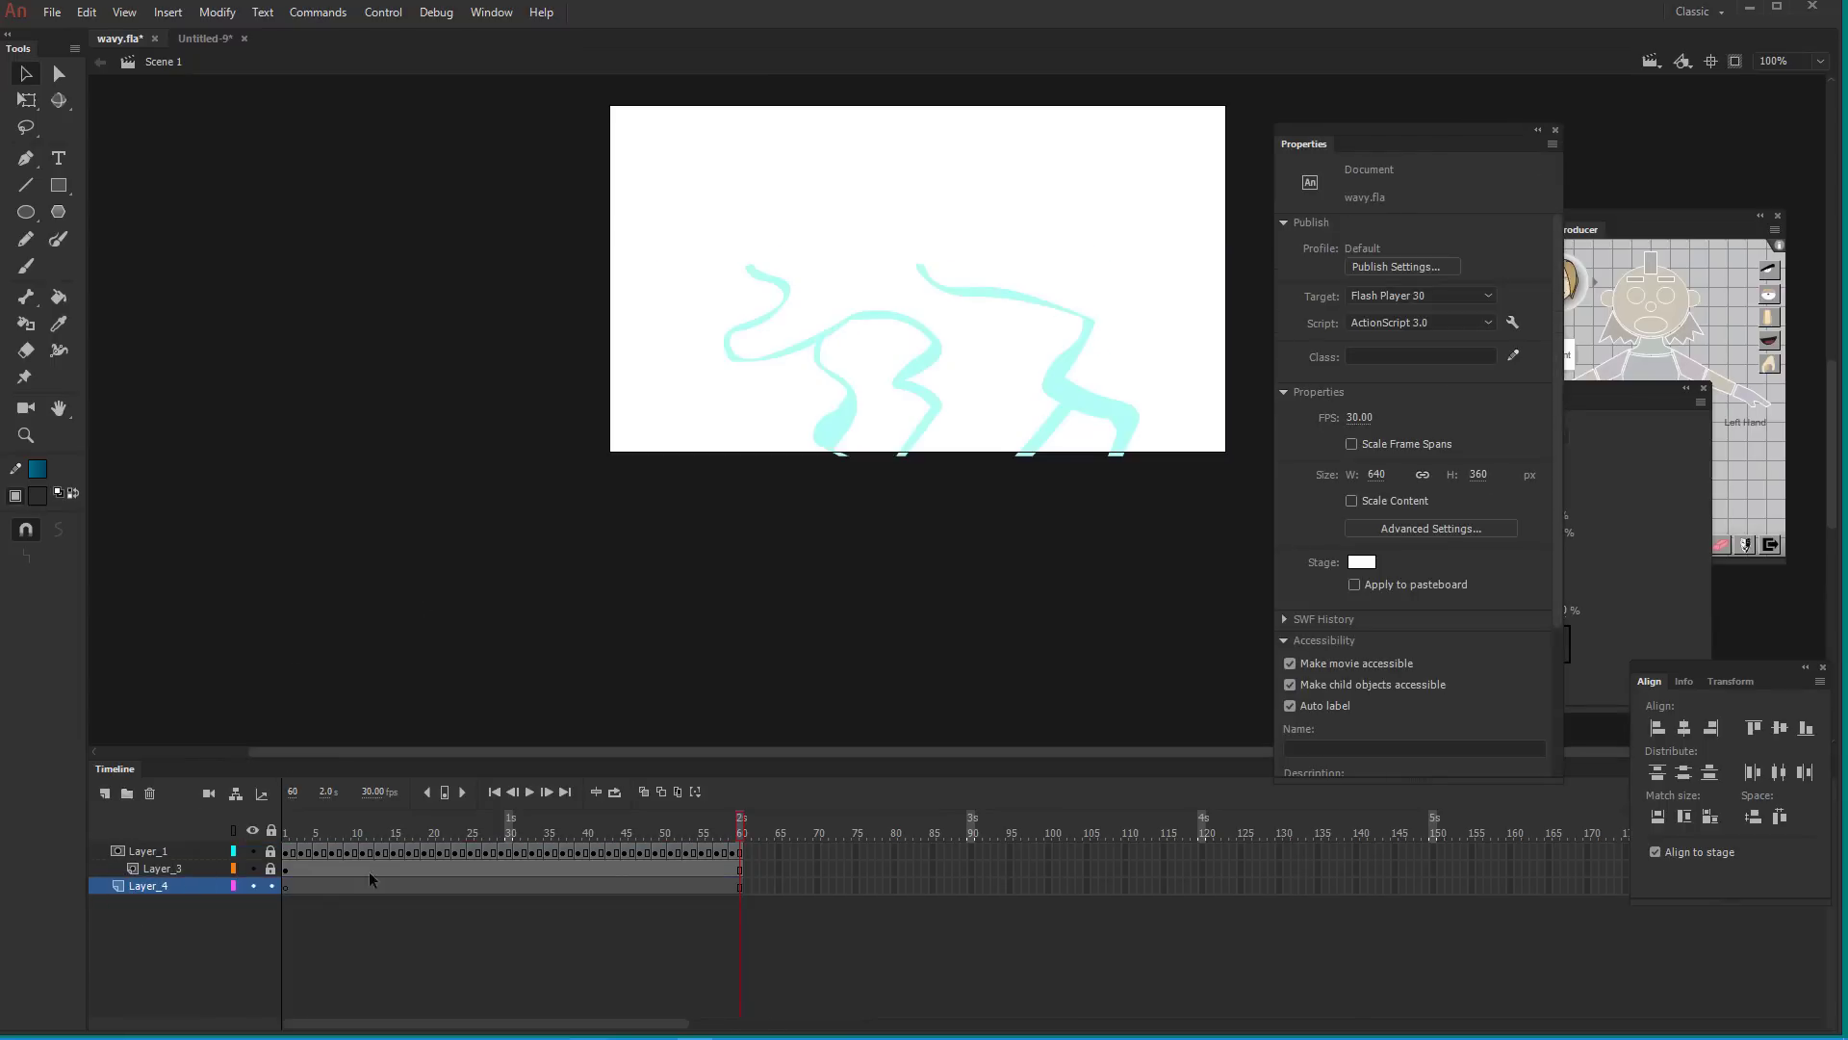
{"action": "left_click", "coordinate": [59, 185]}
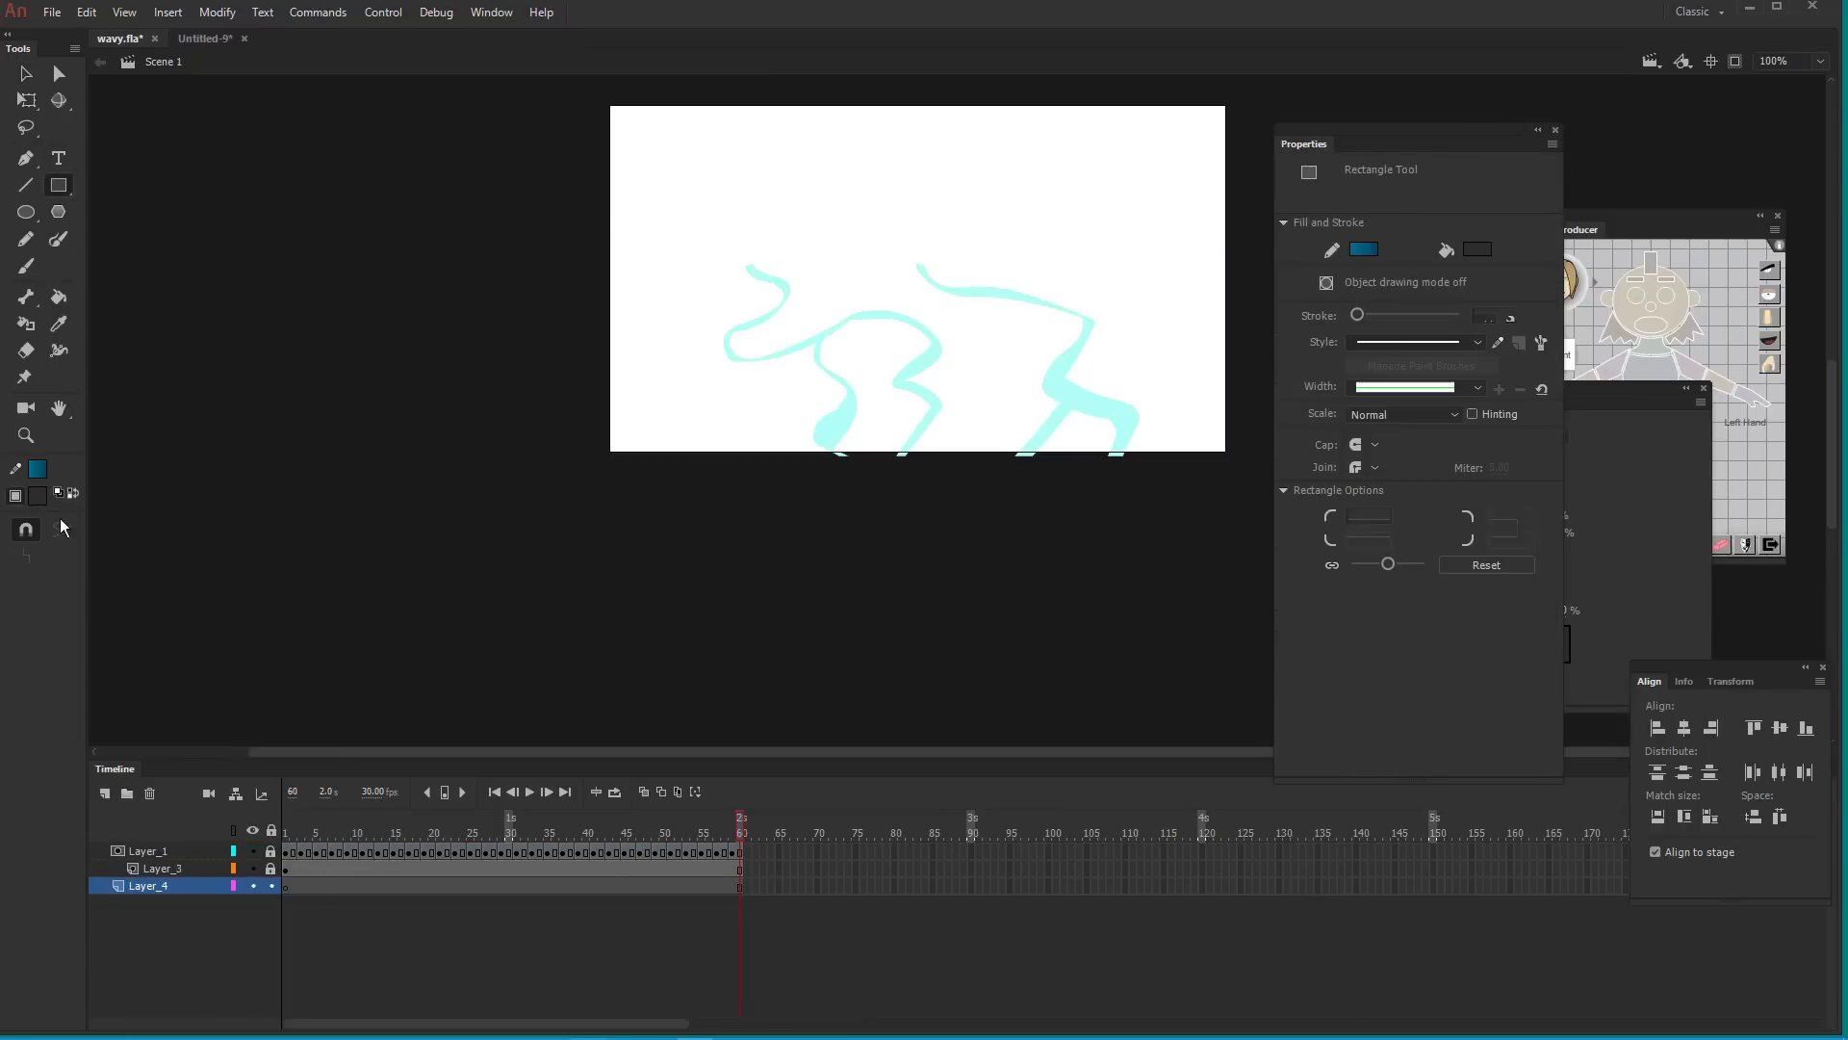
{"action": "mouse_move", "coordinate": [549, 188]}
{"action": "left_mouse_down"}
{"action": "mouse_move", "coordinate": [1127, 482]}
{"action": "mouse_move", "coordinate": [1239, 502]}
{"action": "left_mouse_up"}
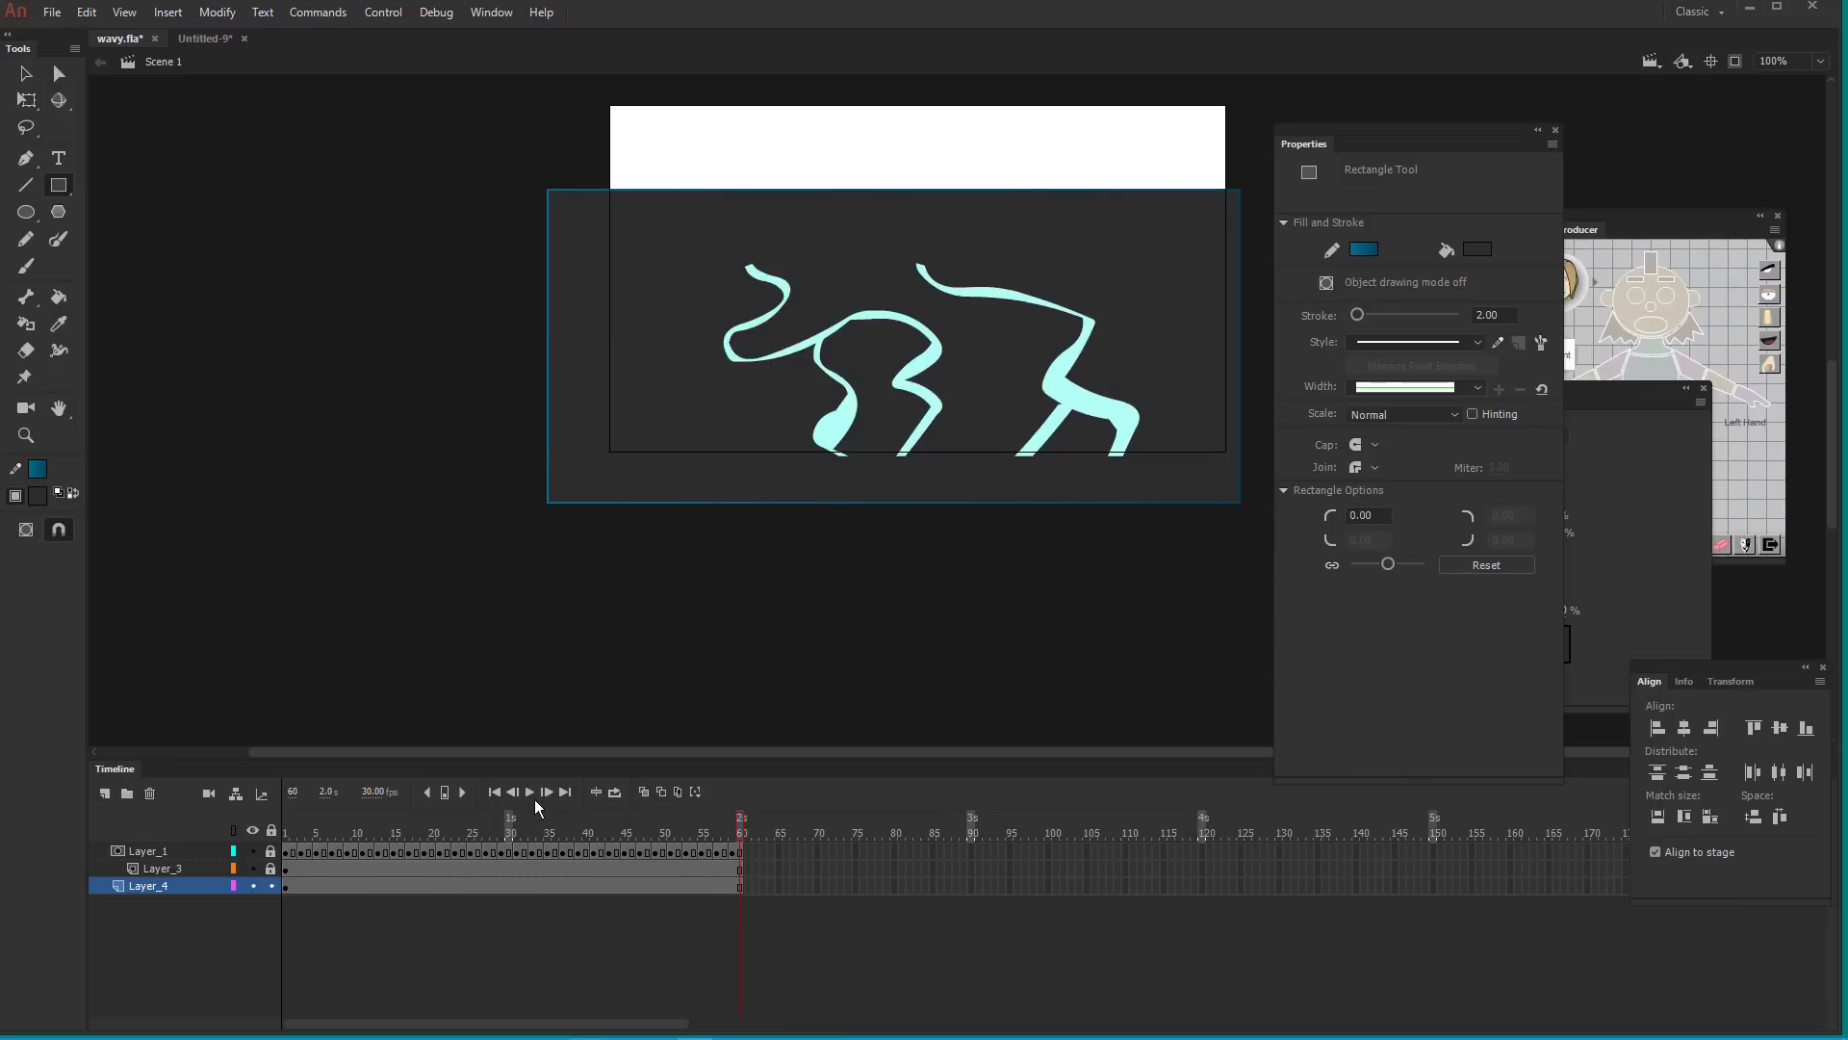
Loop playback over frames 1 to 60 to review the masked lines on the dark background, and turn looping off
{"action": "left_click", "coordinate": [616, 793]}
{"action": "left_click_drag", "start_coordinate": [510, 823], "coordinate": [747, 825]}
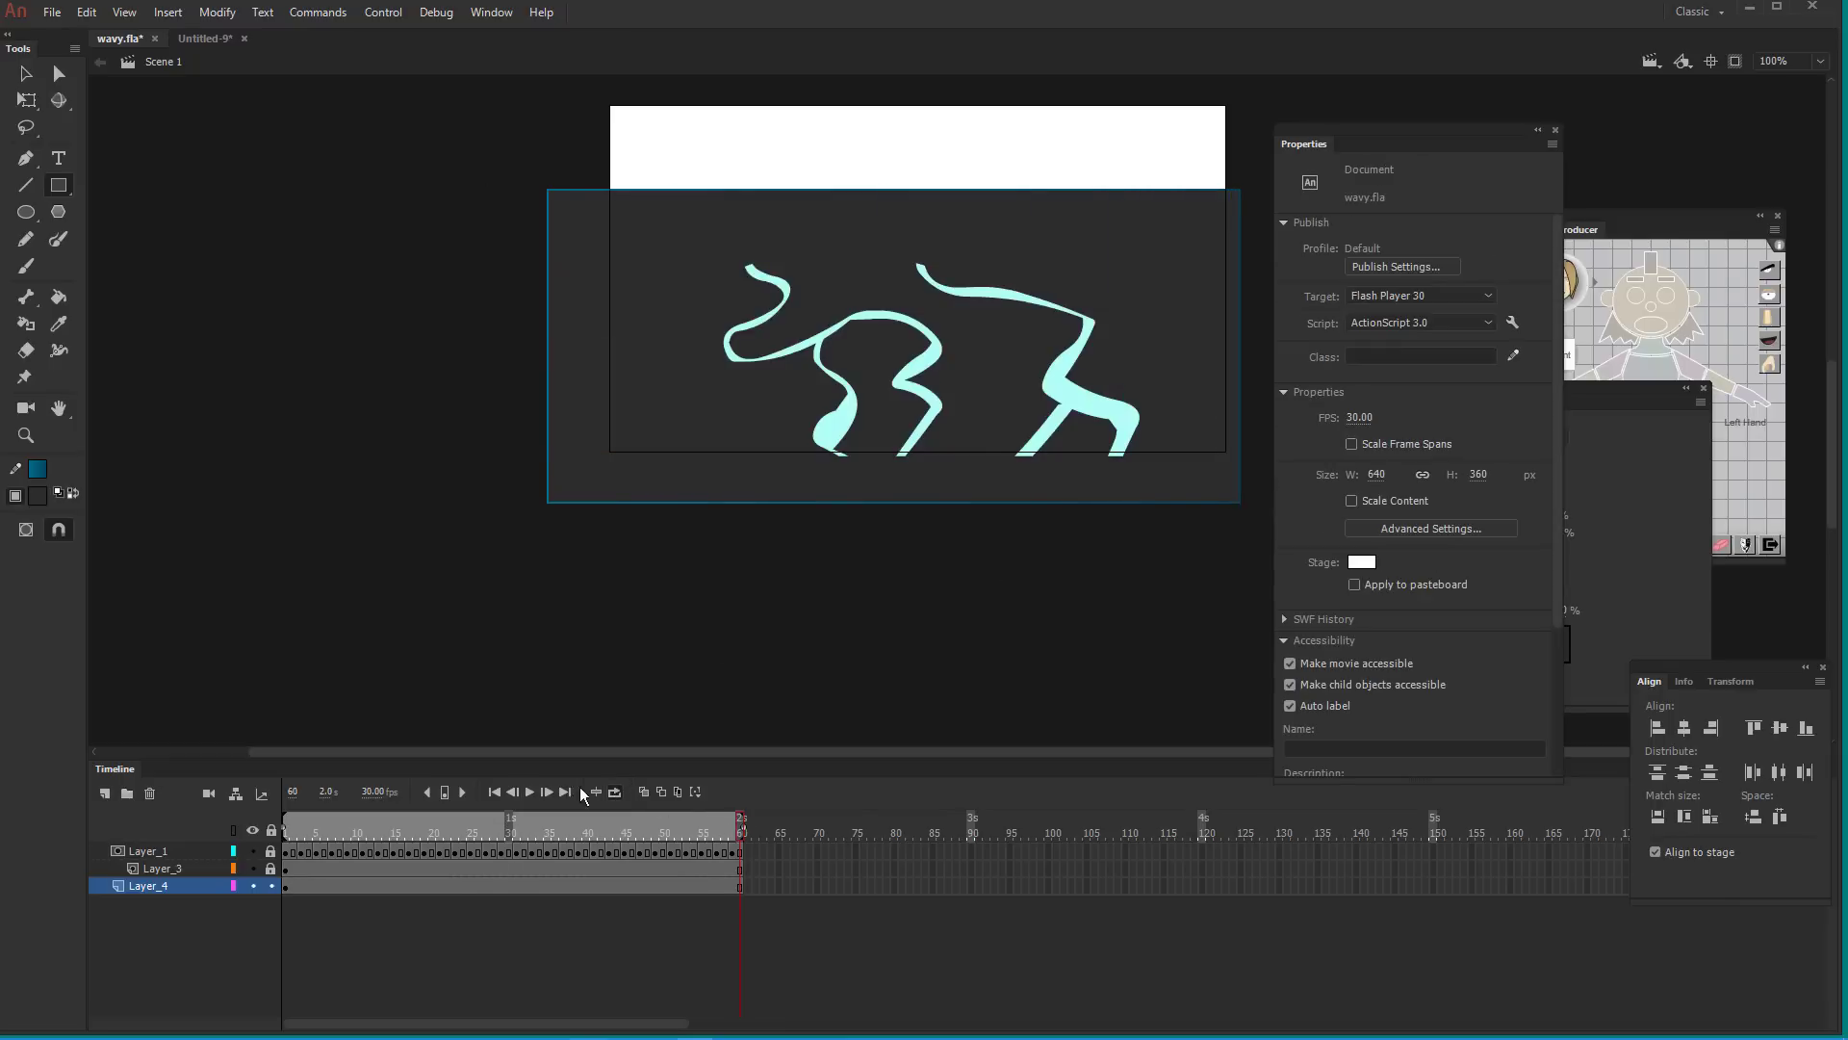
{"action": "left_click", "coordinate": [530, 791]}
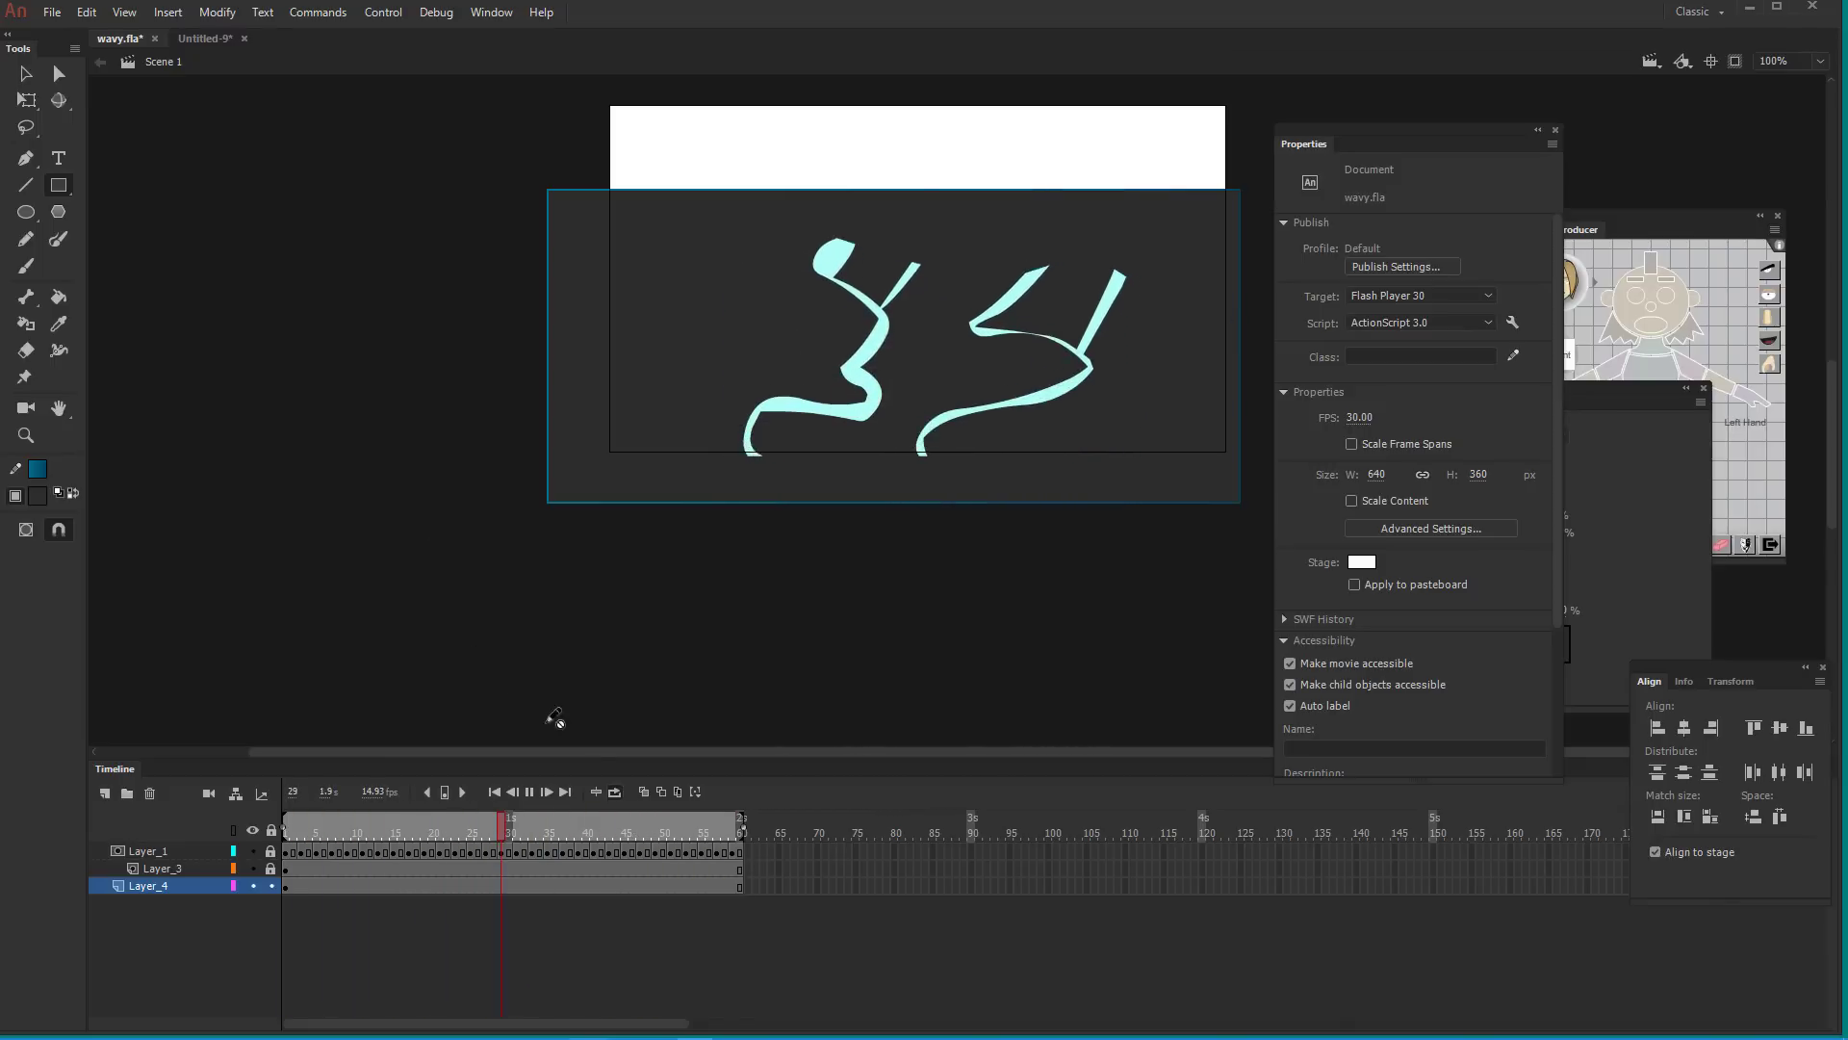
{"action": "left_click", "coordinate": [614, 792]}
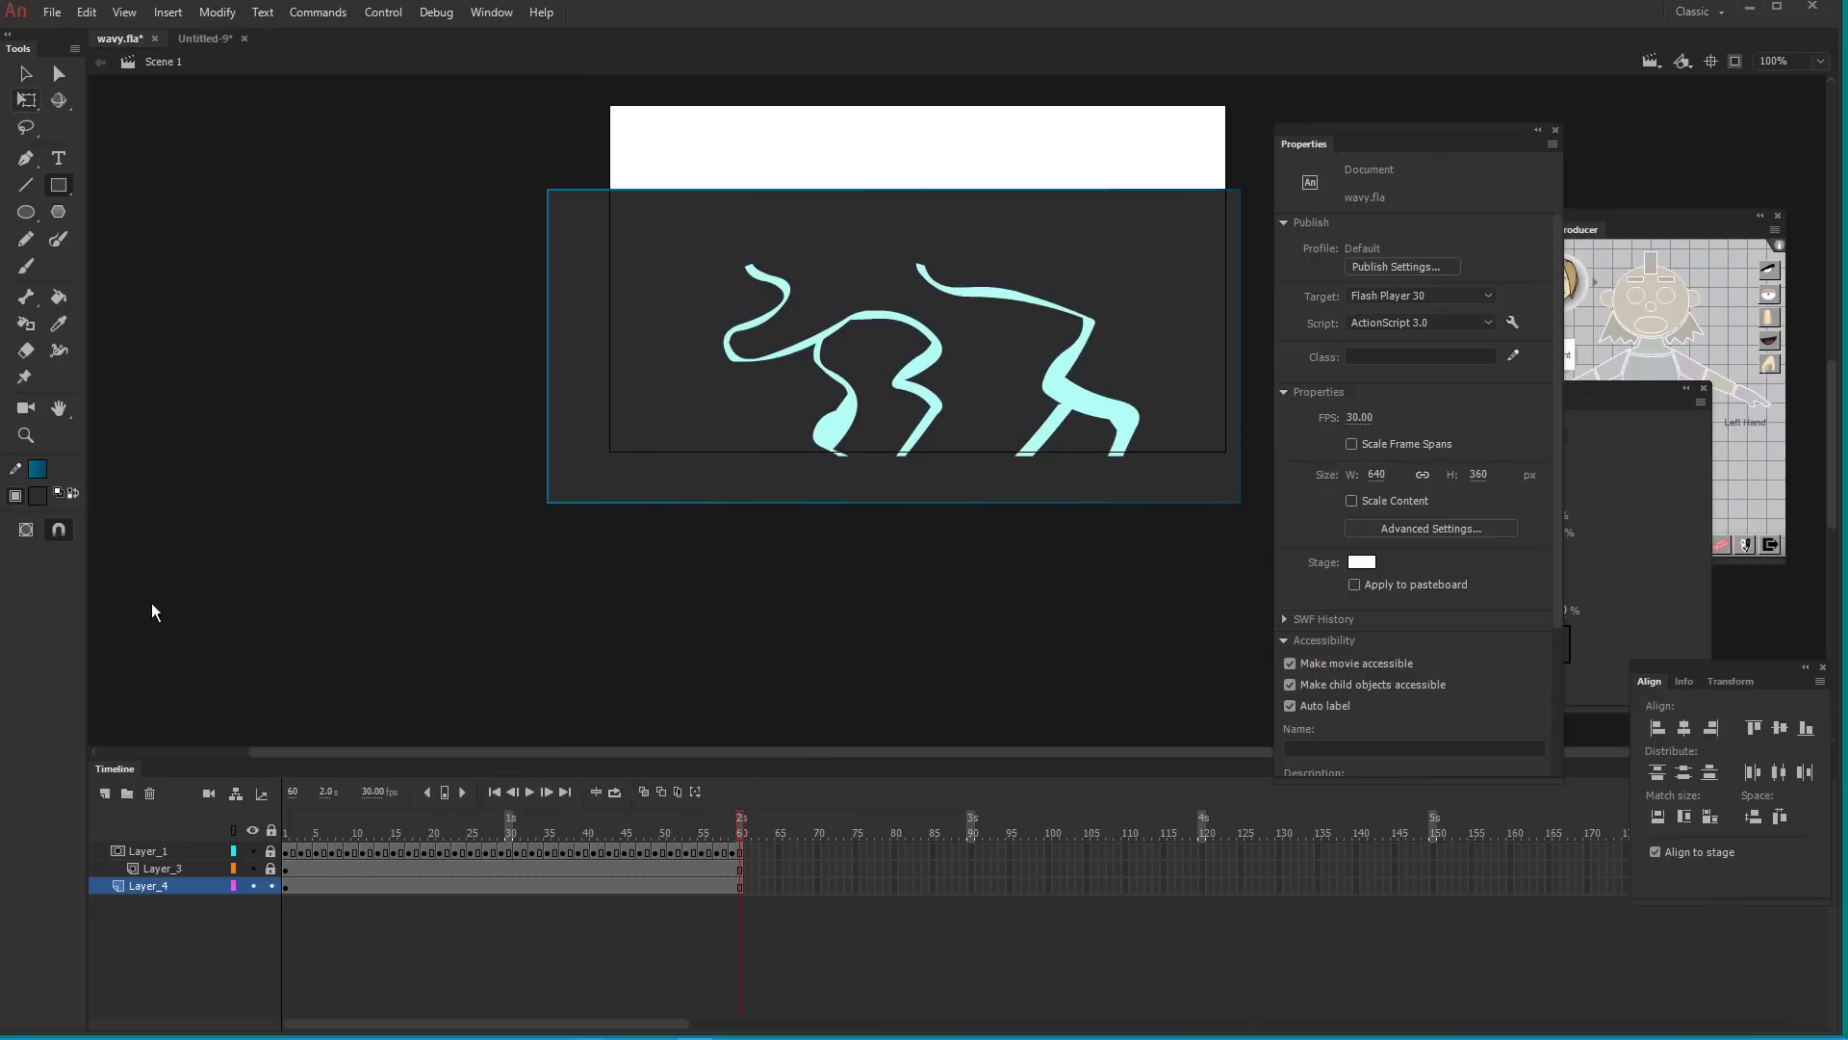
Duplicate Layer_1 below Layer_3 as an unmasked wave layer, hide Layer_4, and play the result
{"action": "right_click", "coordinate": [159, 855]}
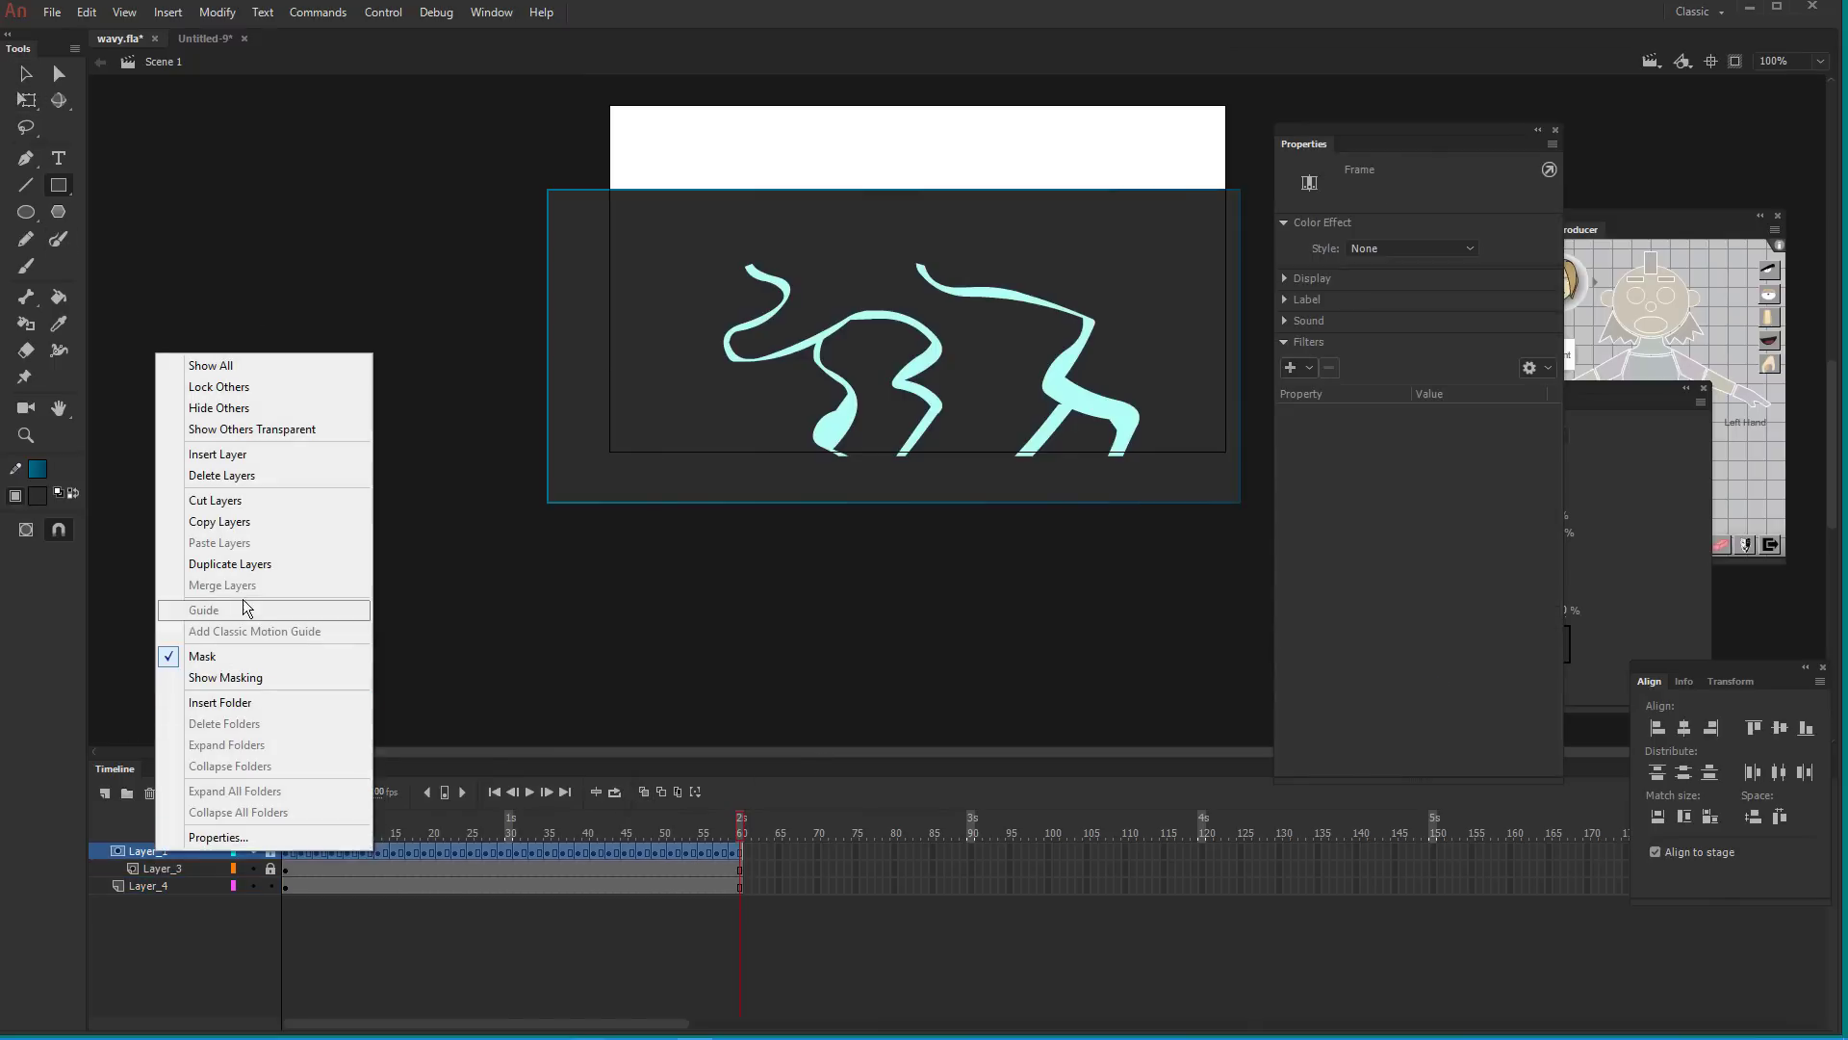
{"action": "left_click", "coordinate": [241, 564]}
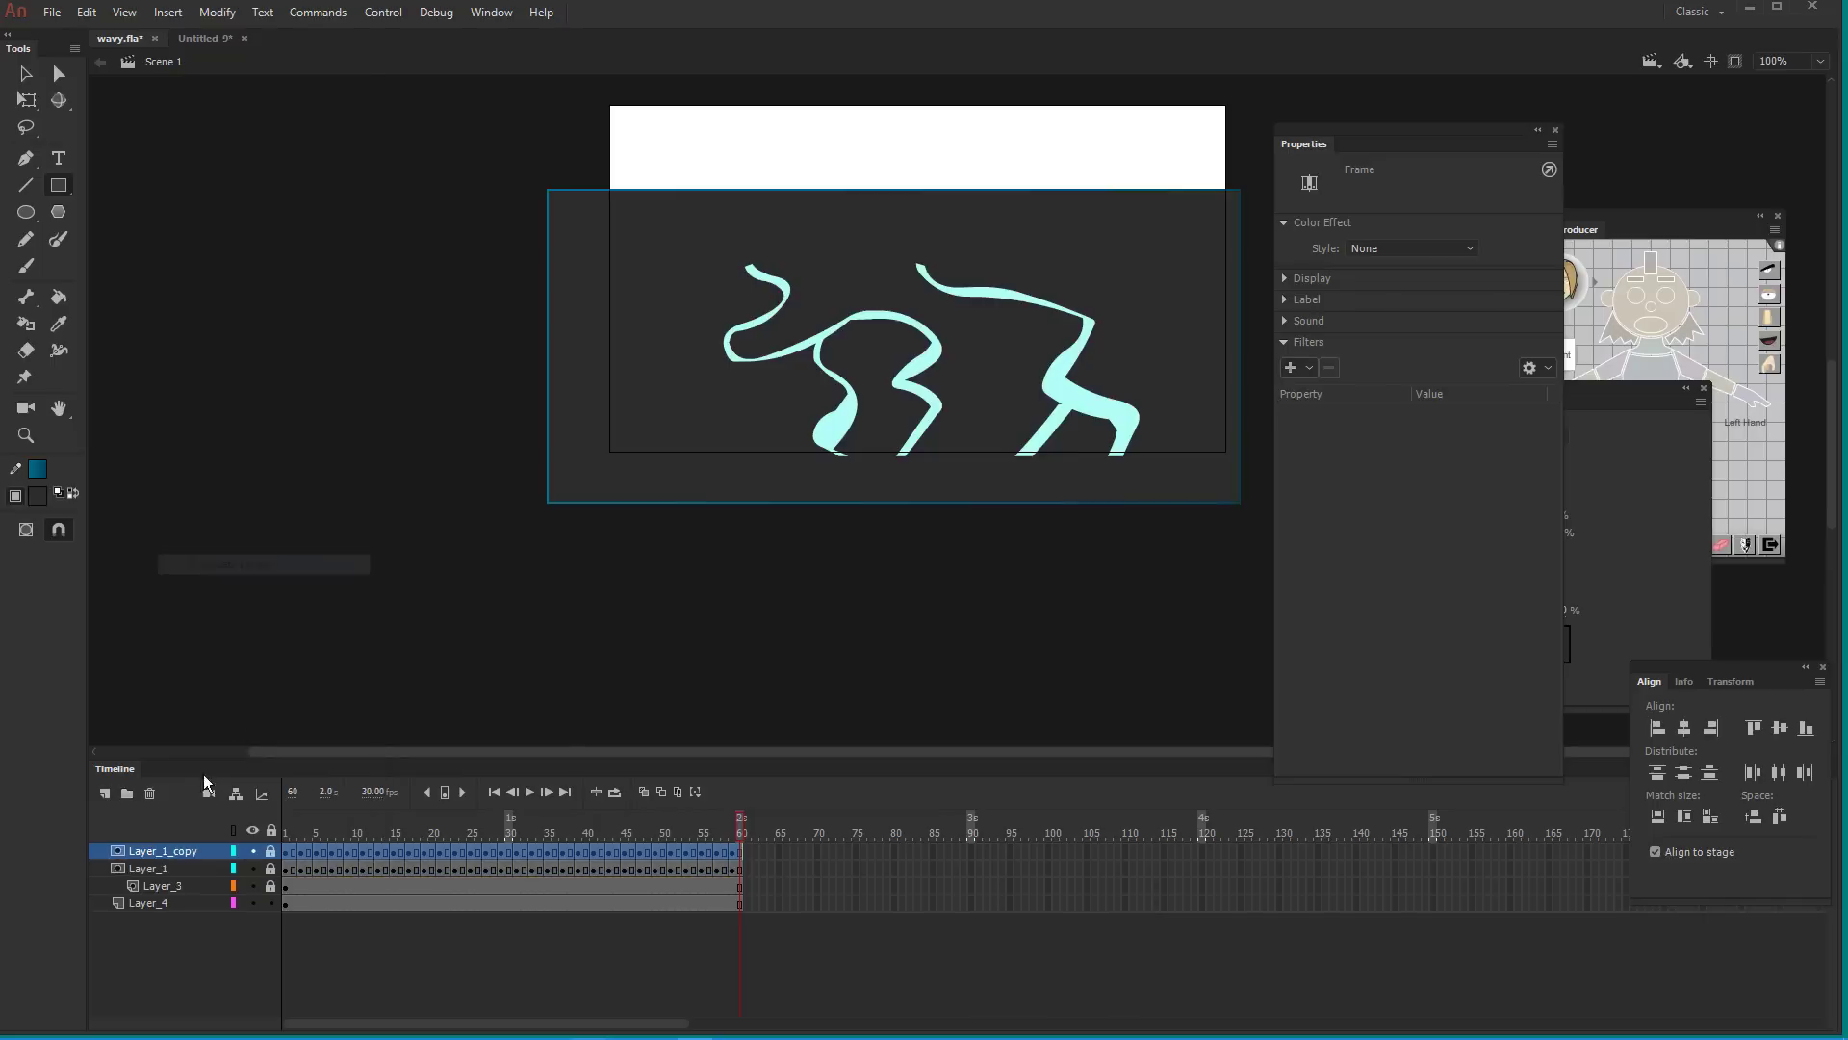
{"action": "left_click_drag", "start_coordinate": [147, 895], "coordinate": [118, 897]}
{"action": "left_click", "coordinate": [254, 904]}
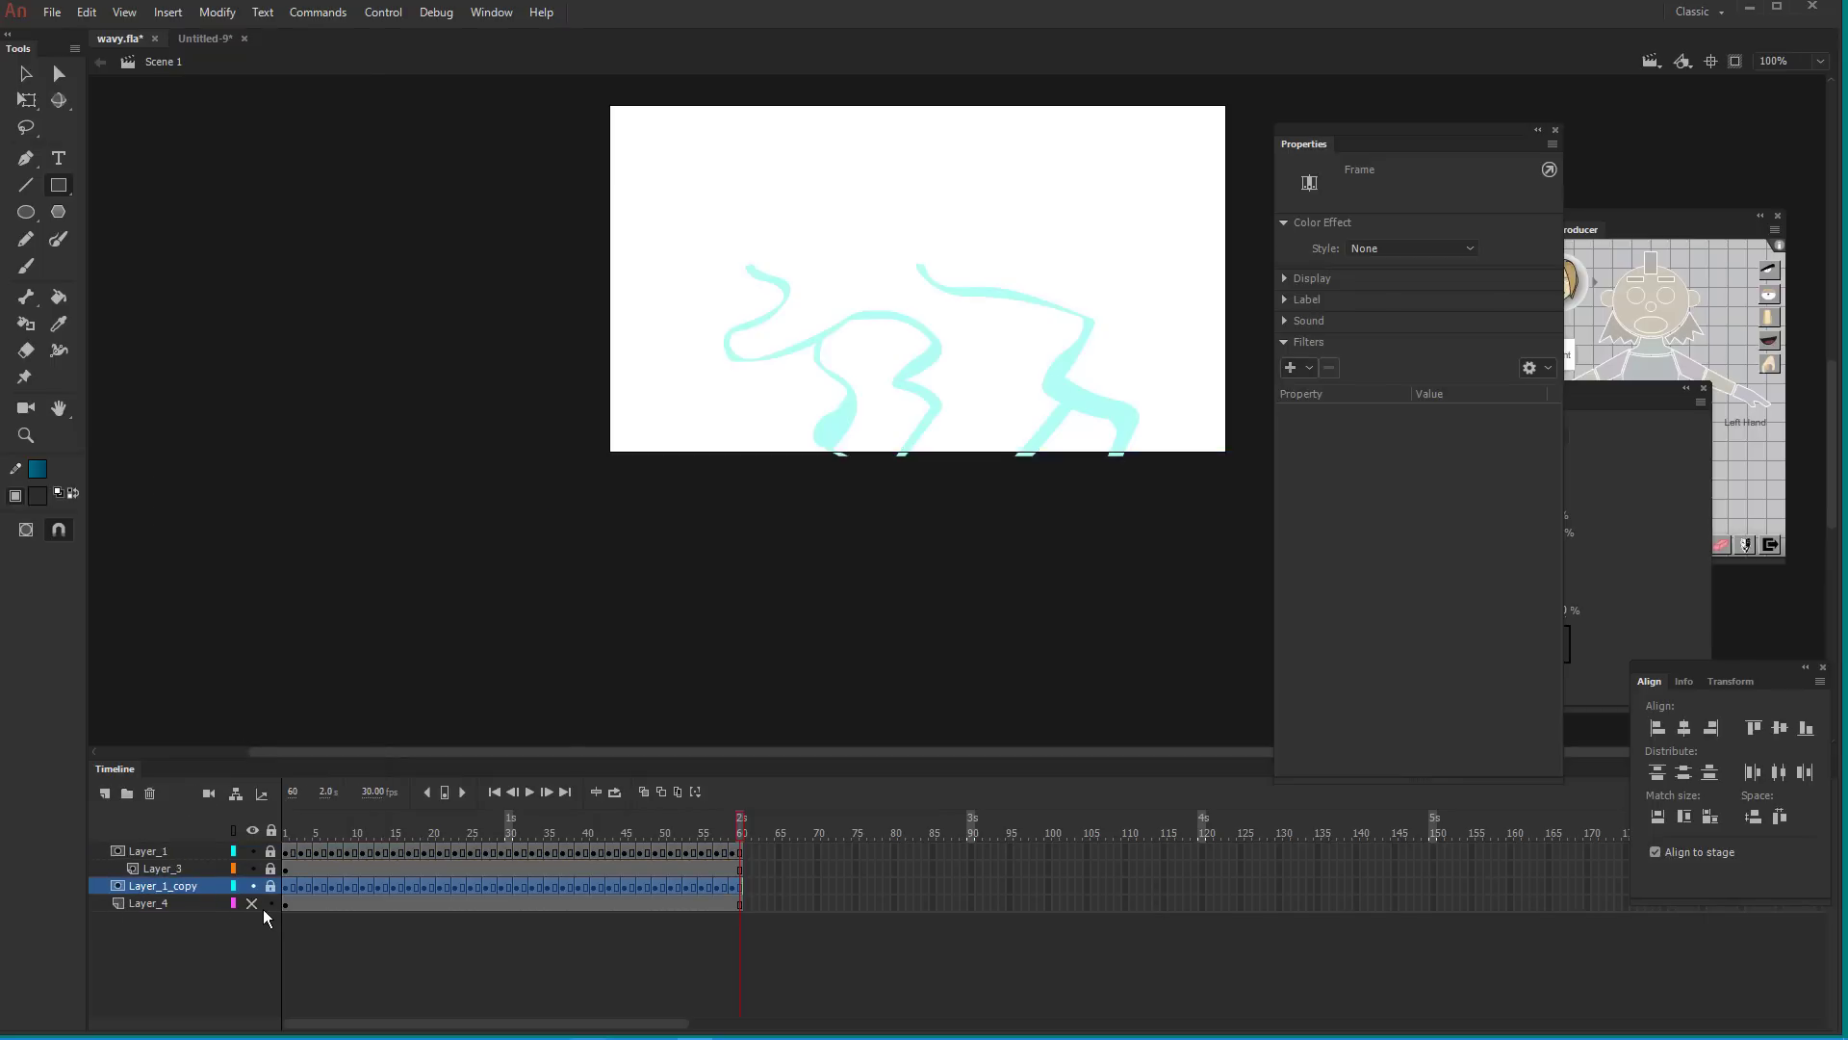
{"action": "right_click", "coordinate": [208, 894]}
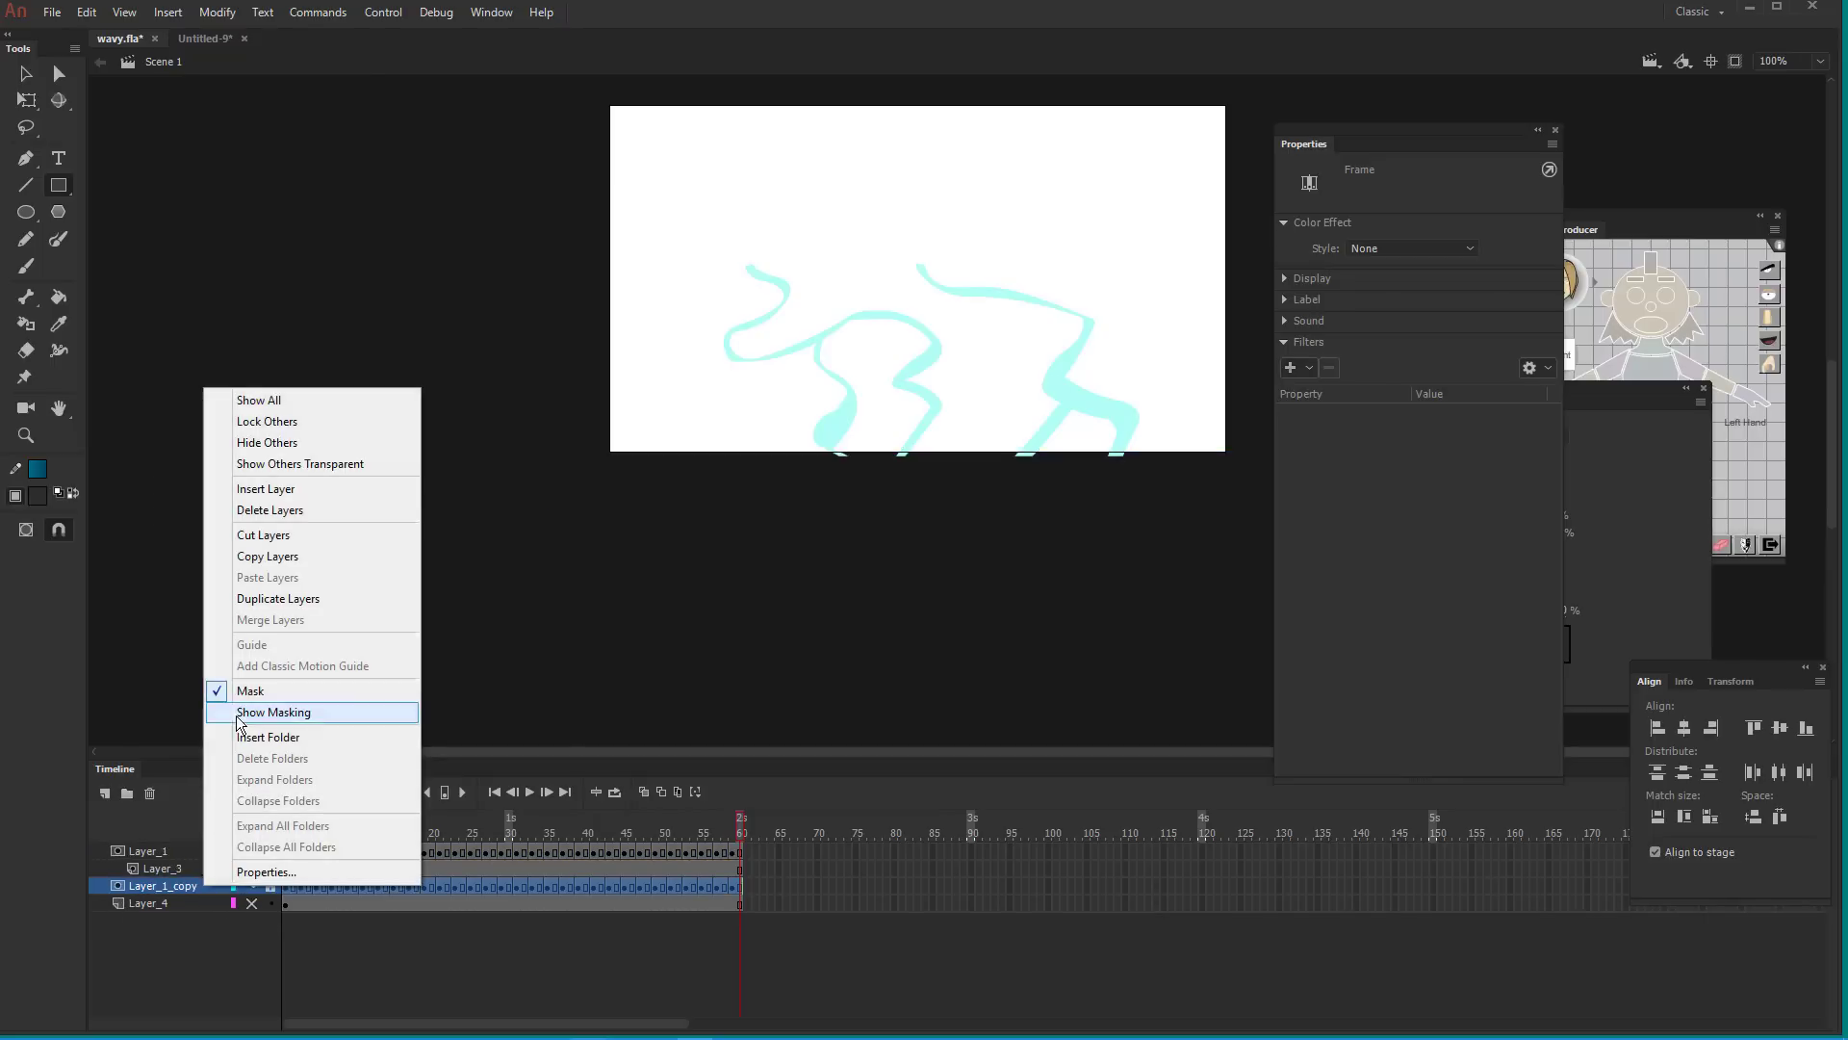
{"action": "left_click", "coordinate": [224, 693]}
{"action": "left_click", "coordinate": [533, 791]}
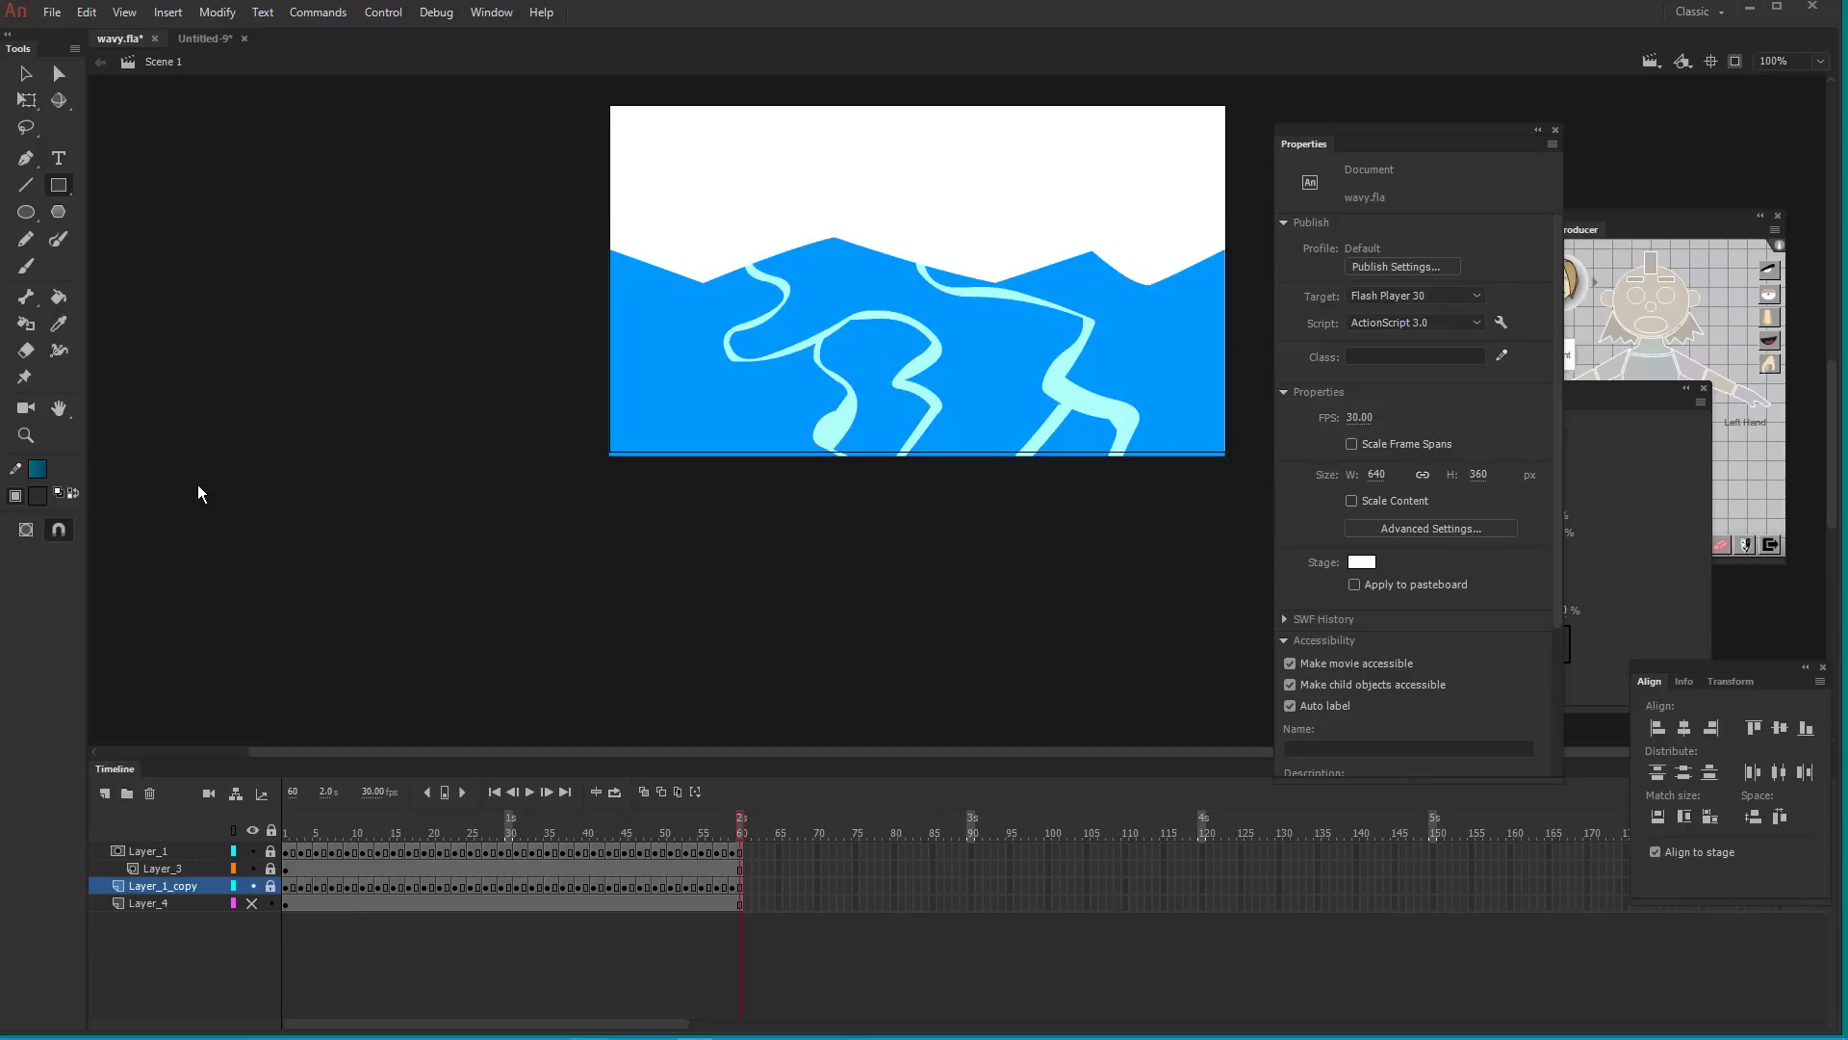
Sample the blue of the waves (#0099FF) as the fill colour
{"action": "left_click", "coordinate": [37, 495]}
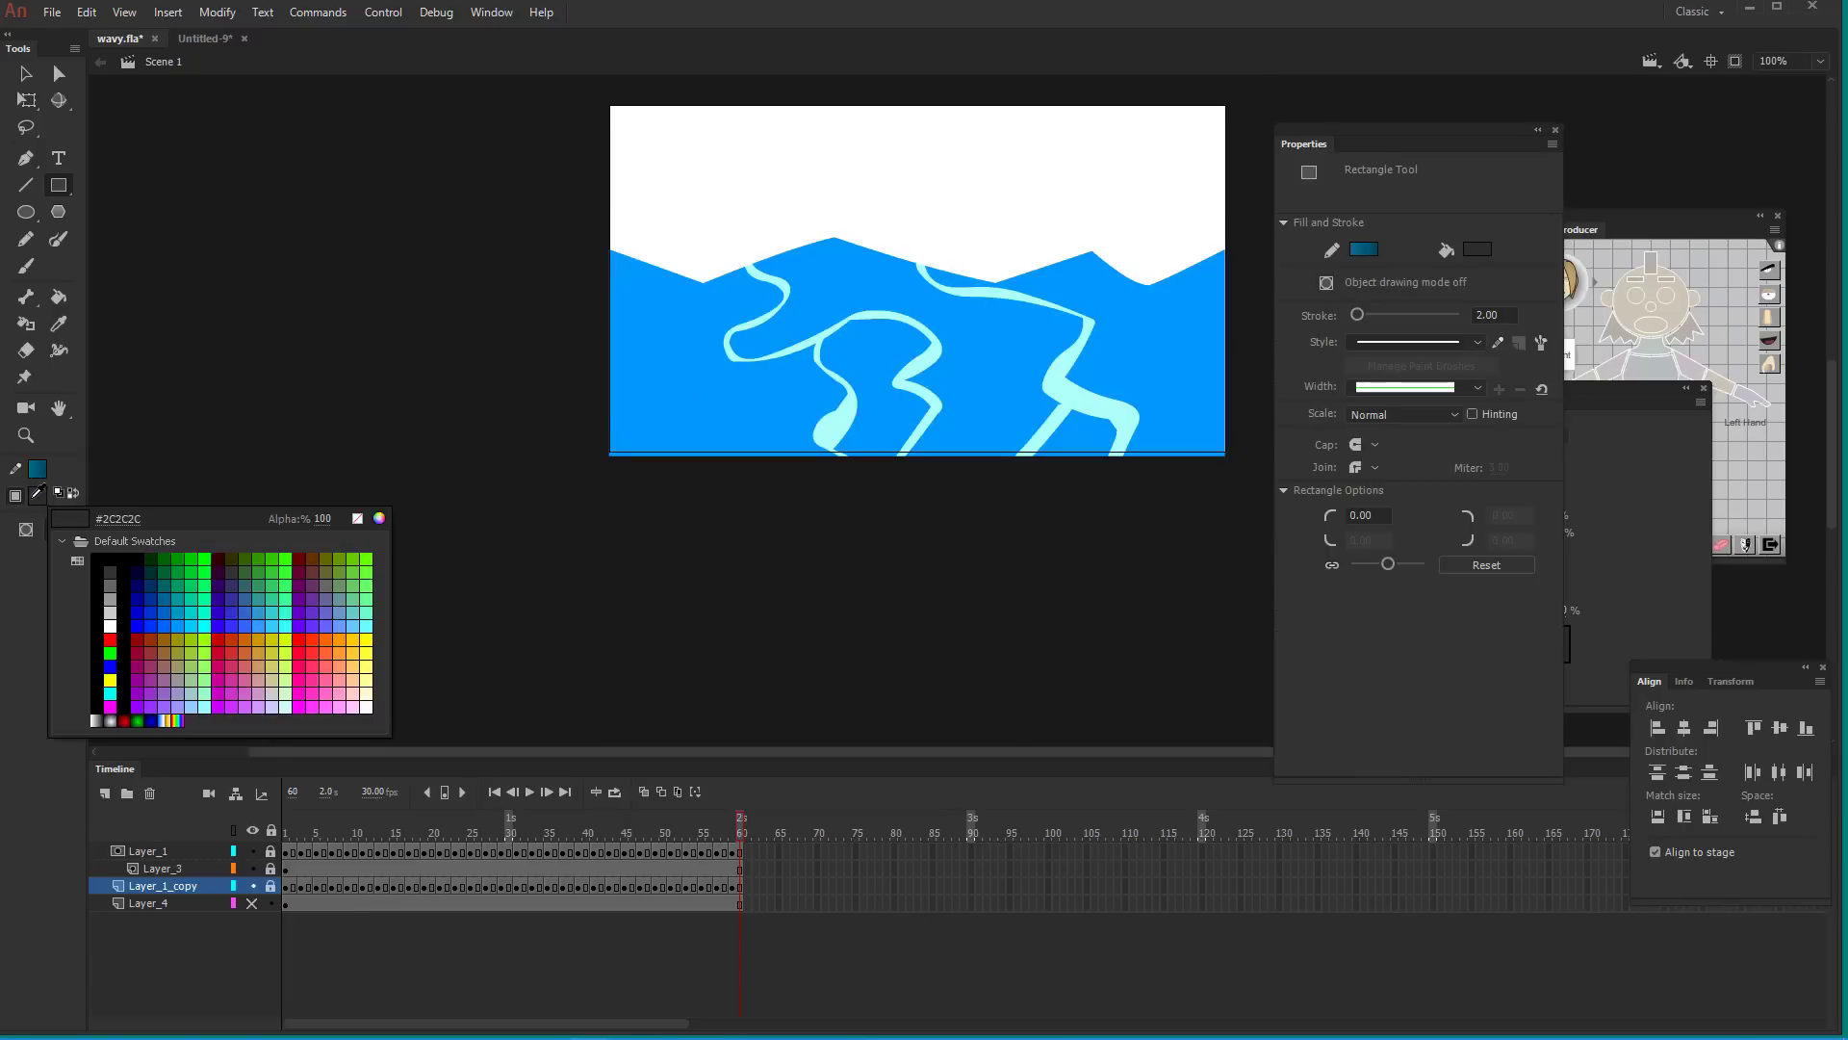
{"action": "left_click", "coordinate": [36, 498]}
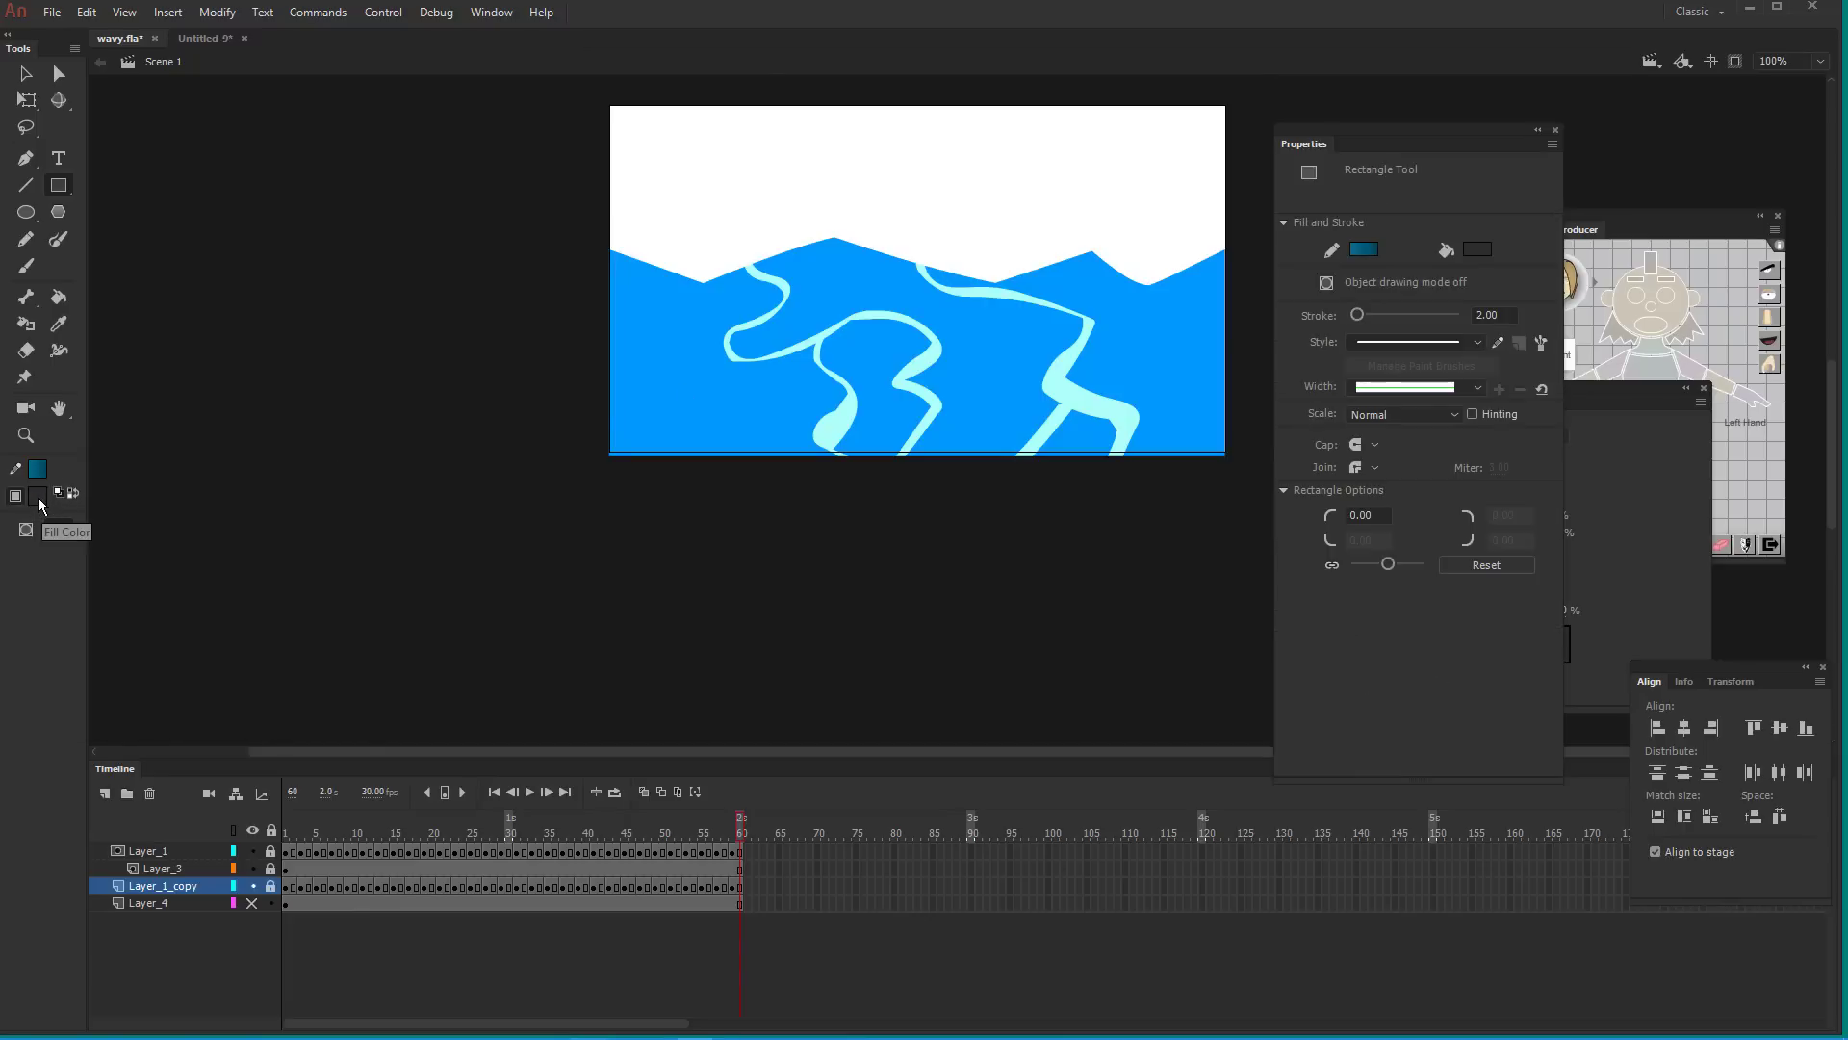
{"action": "left_click", "coordinate": [48, 500]}
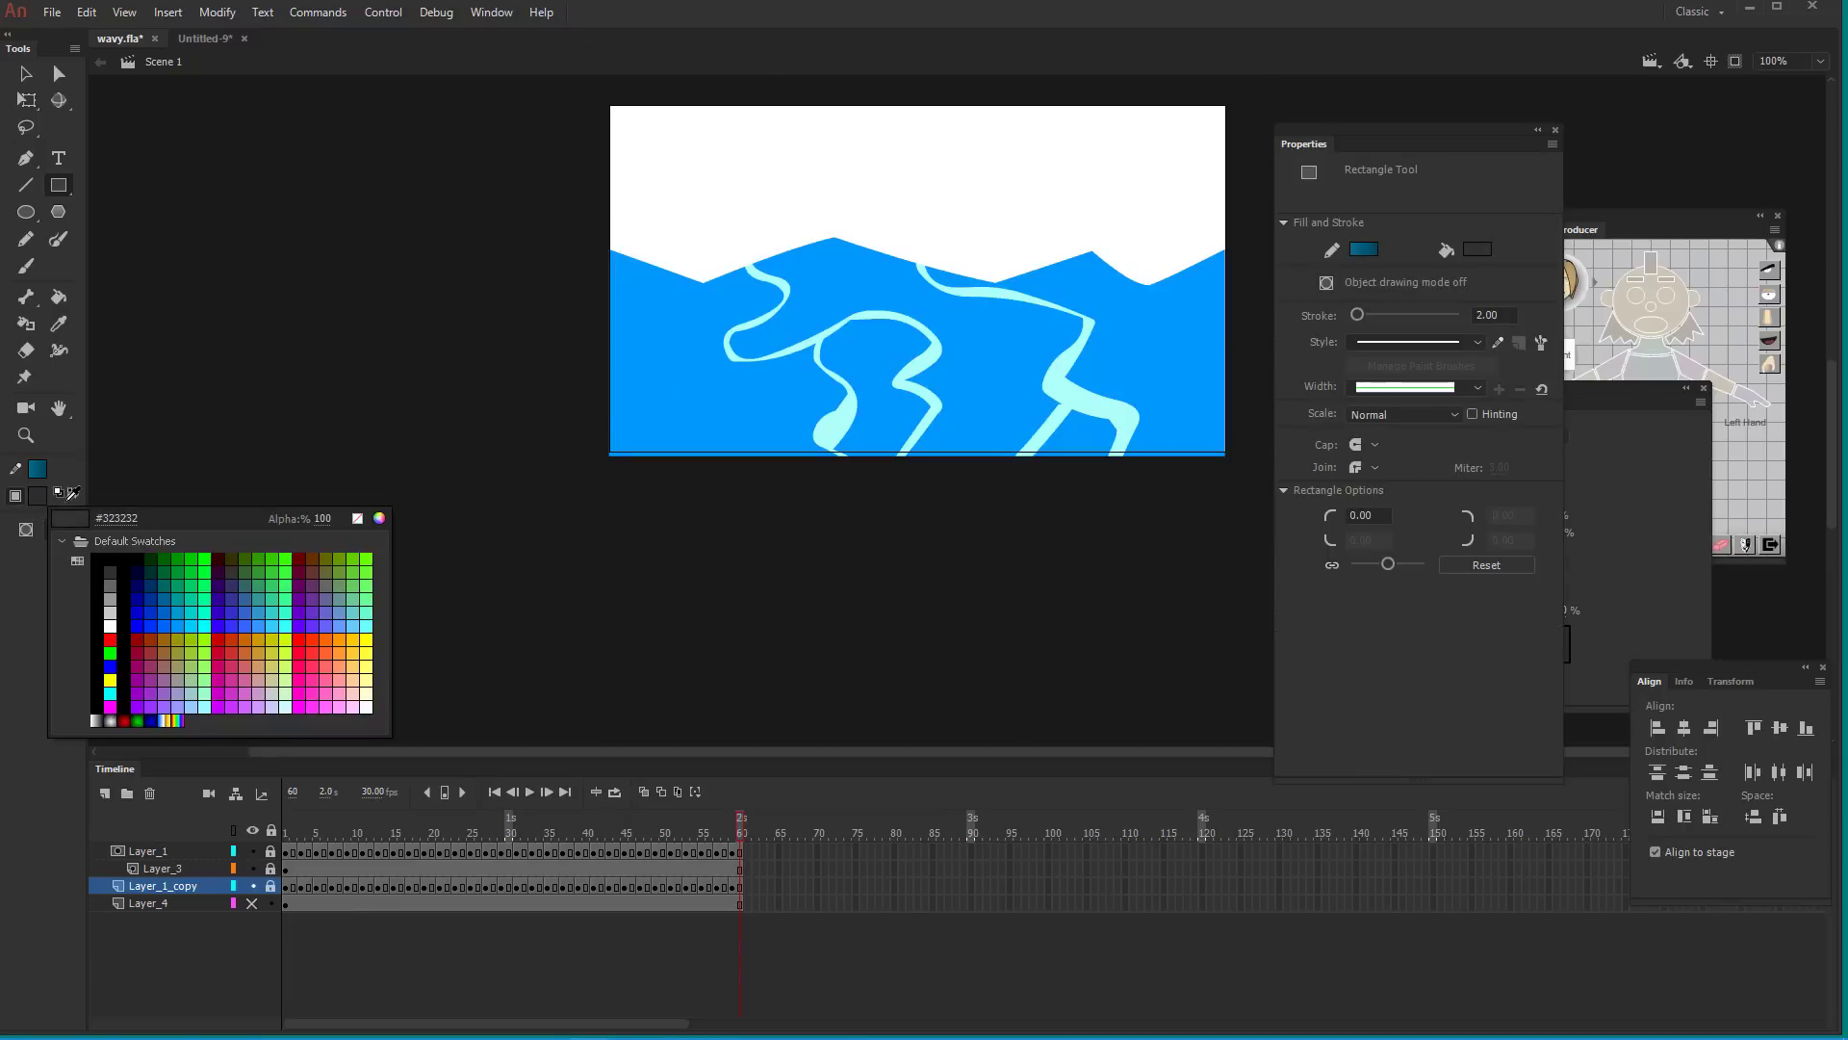
{"action": "left_click", "coordinate": [685, 329]}
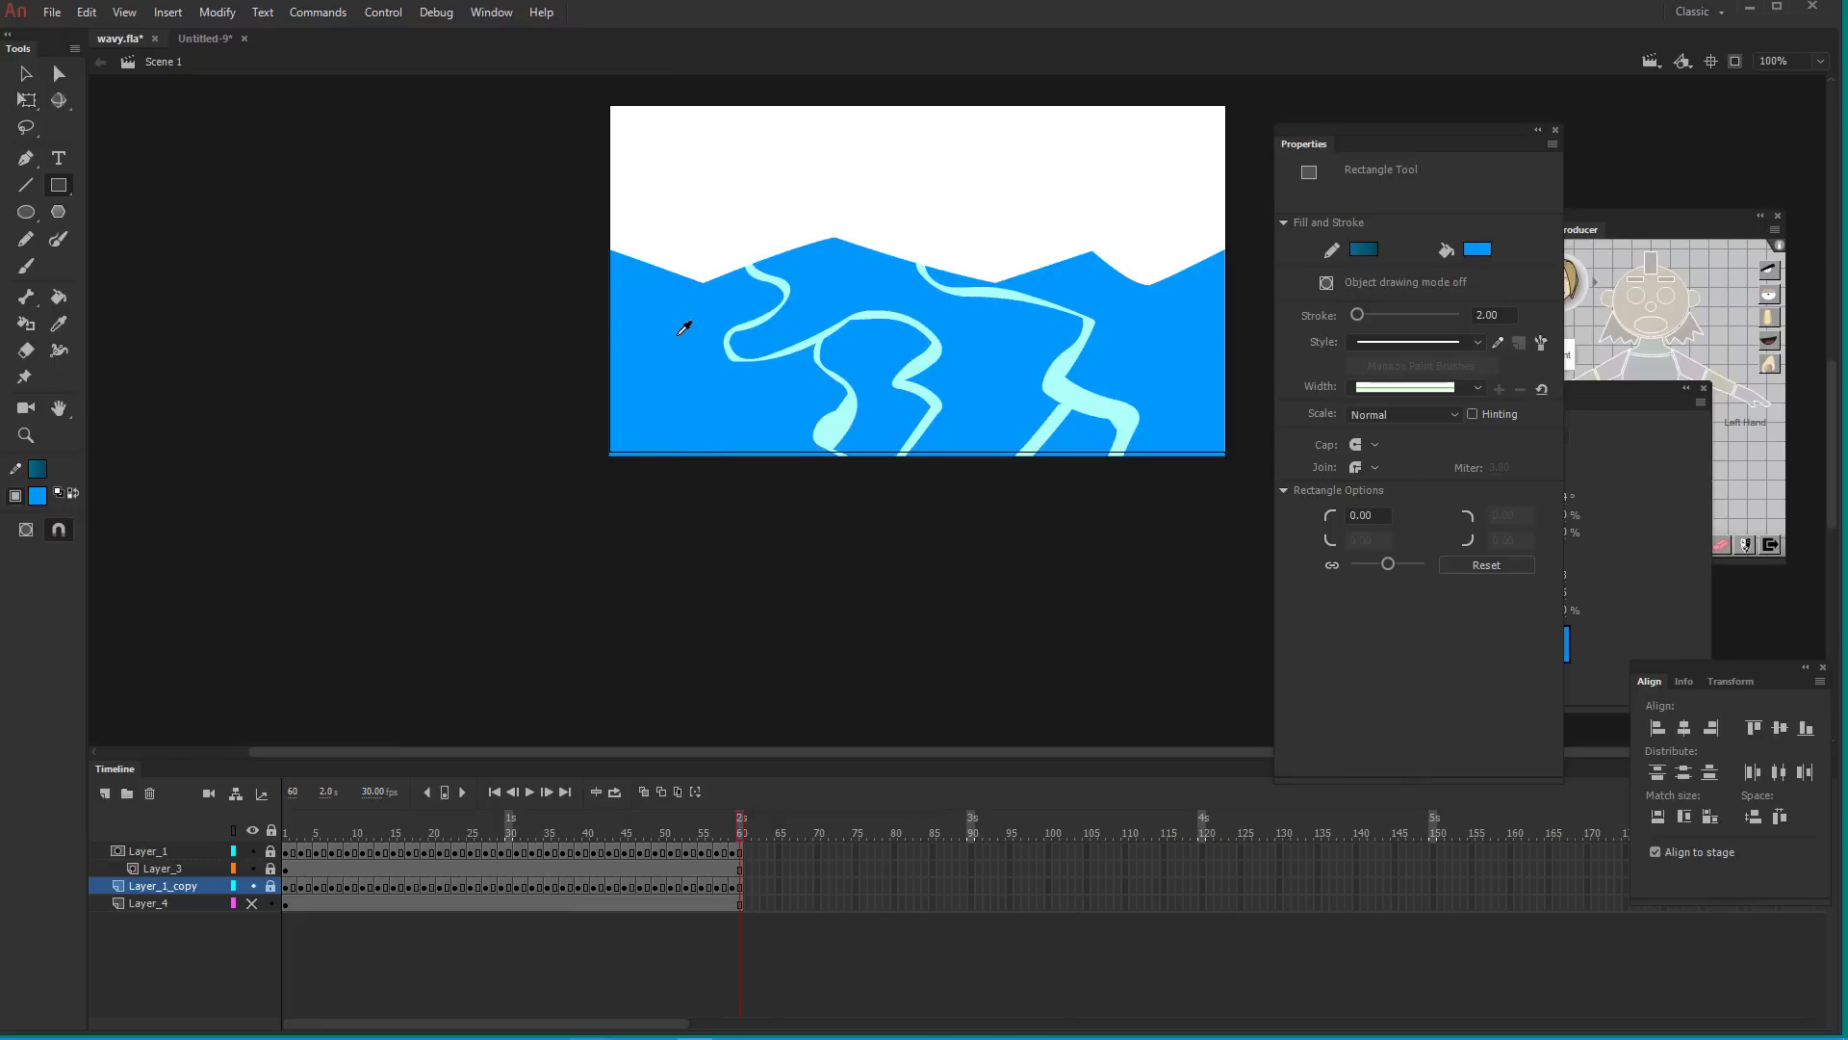
Switch the fill to a linear gradient and set both of its colour stops to the wave blue #0099FF
{"action": "left_click", "coordinate": [493, 12]}
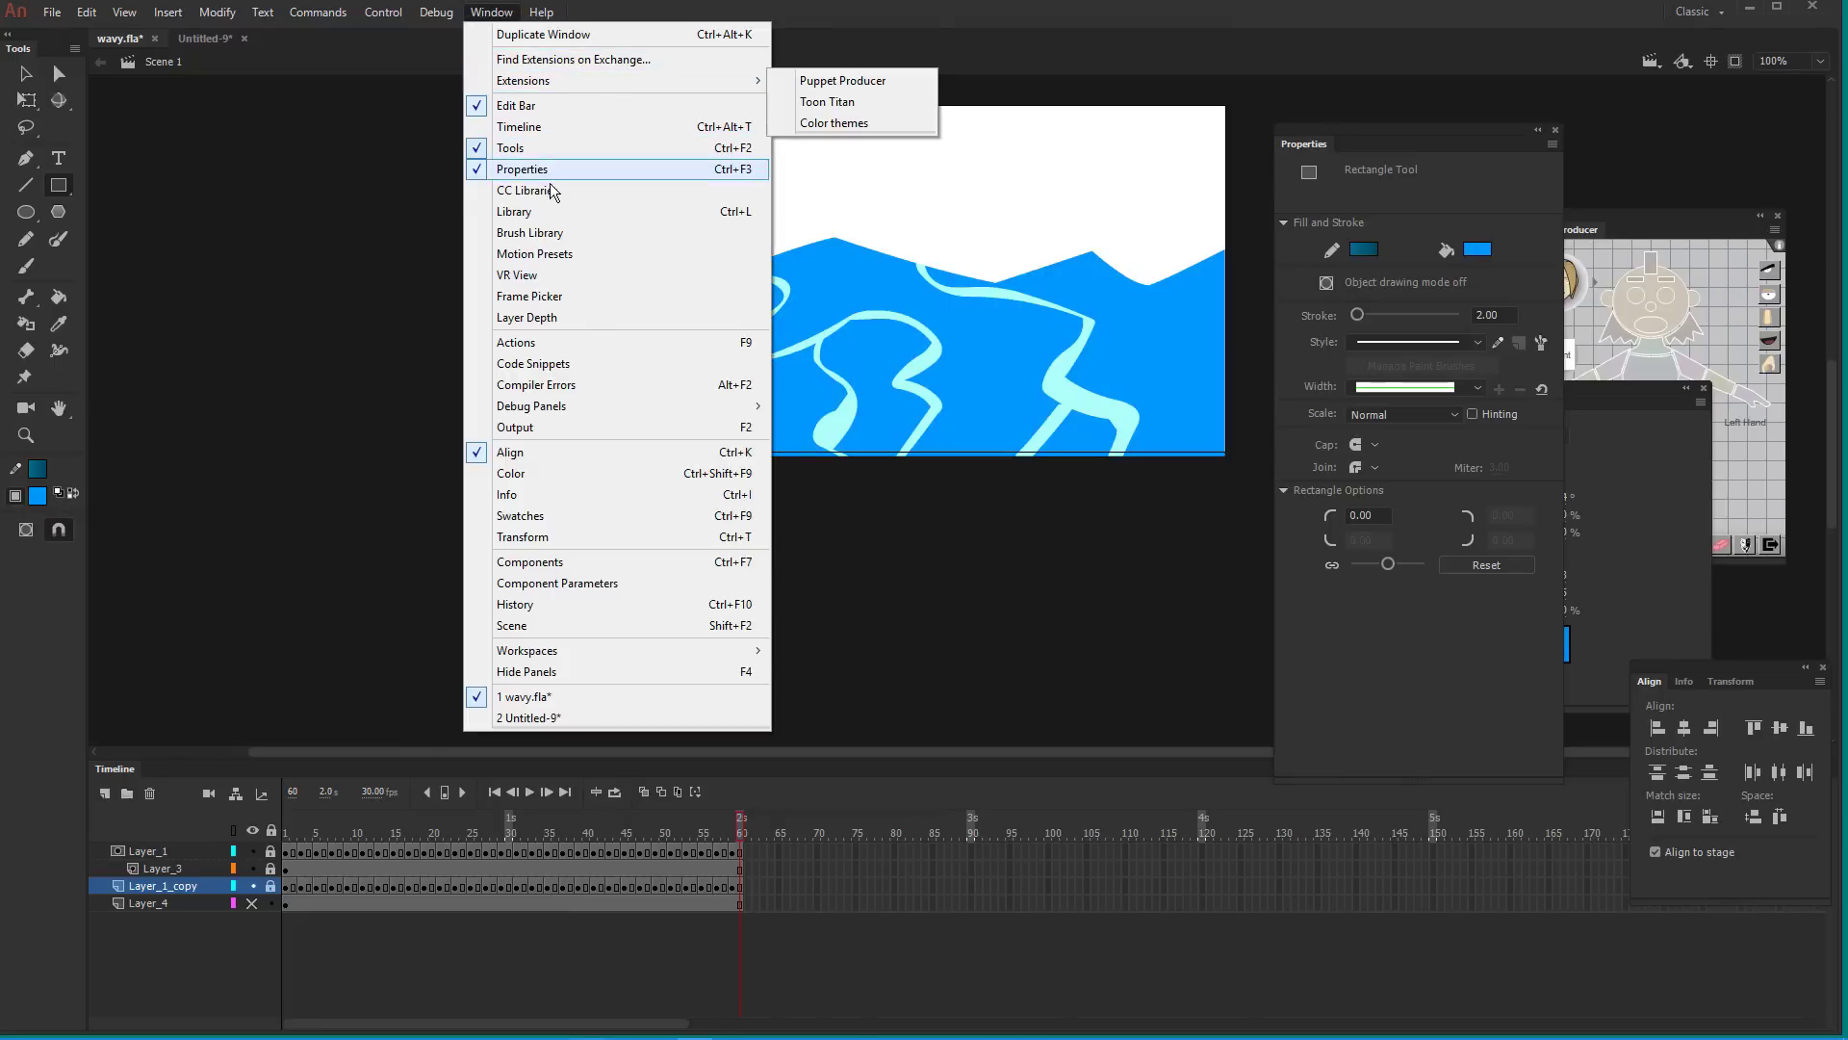
{"action": "left_click", "coordinate": [512, 474]}
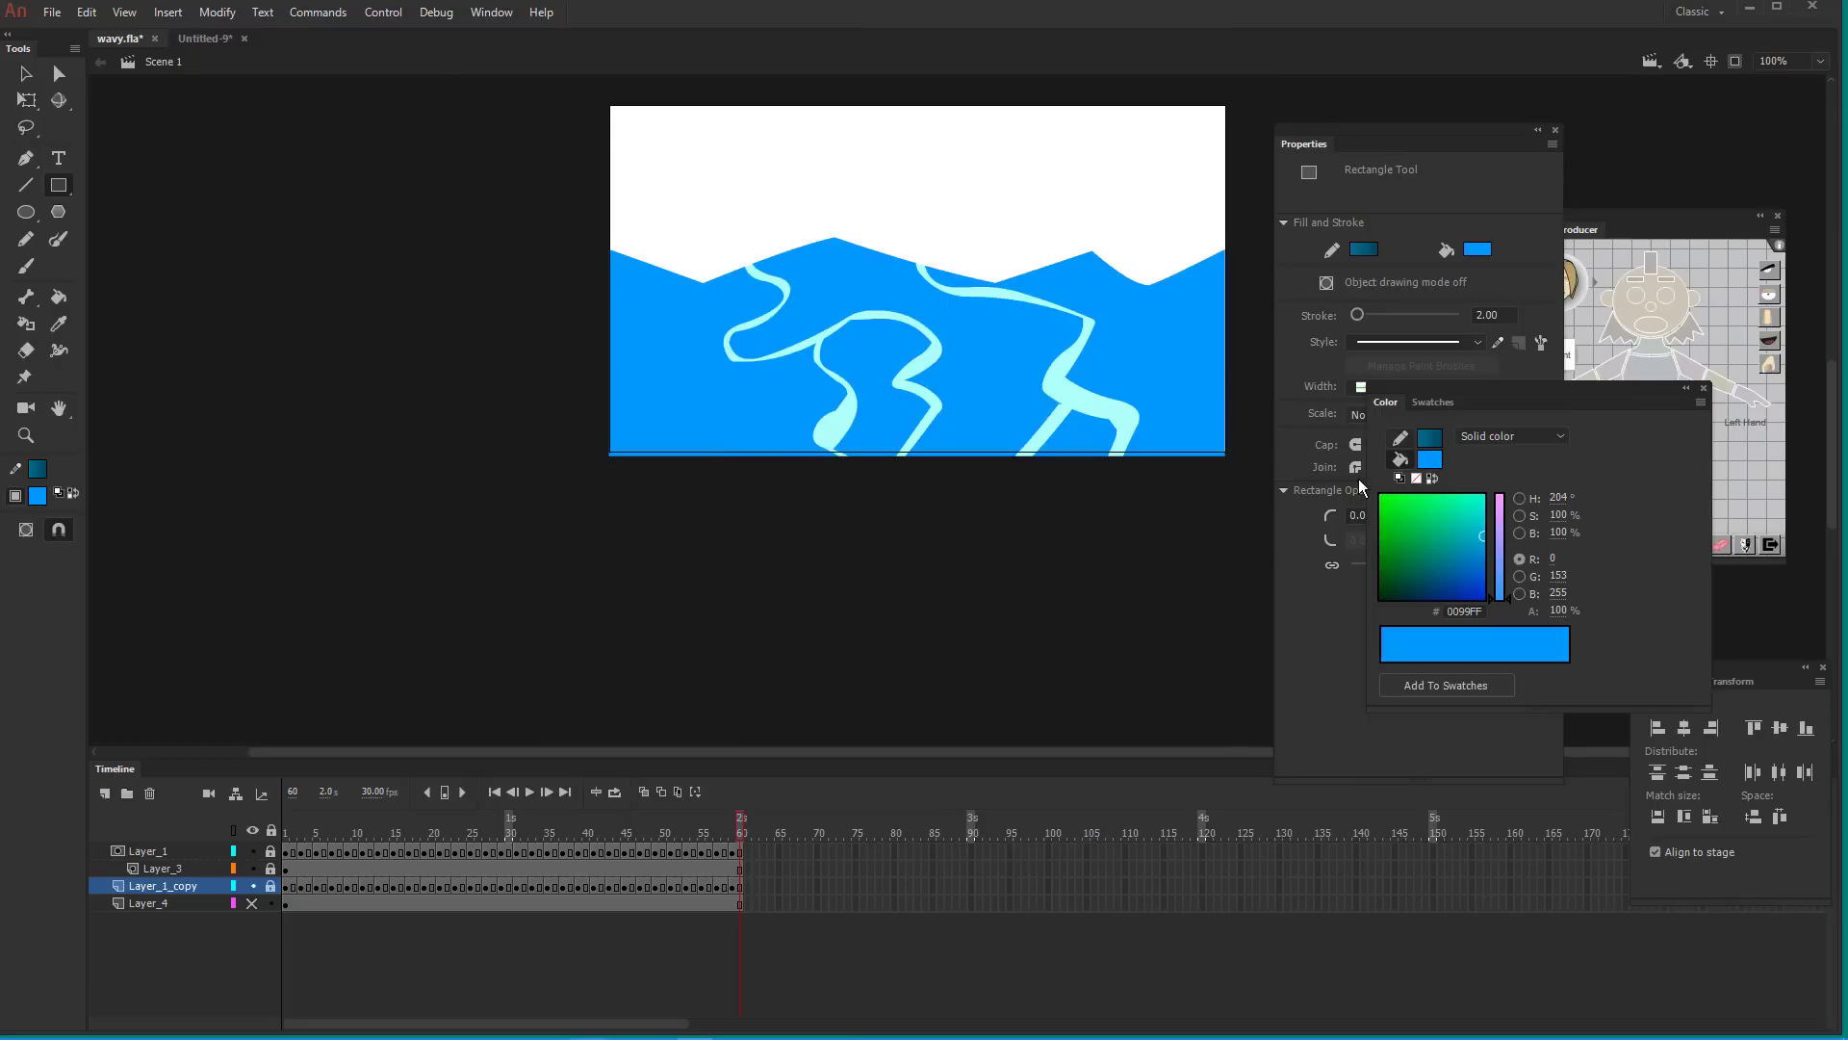
{"action": "left_click", "coordinate": [1509, 437]}
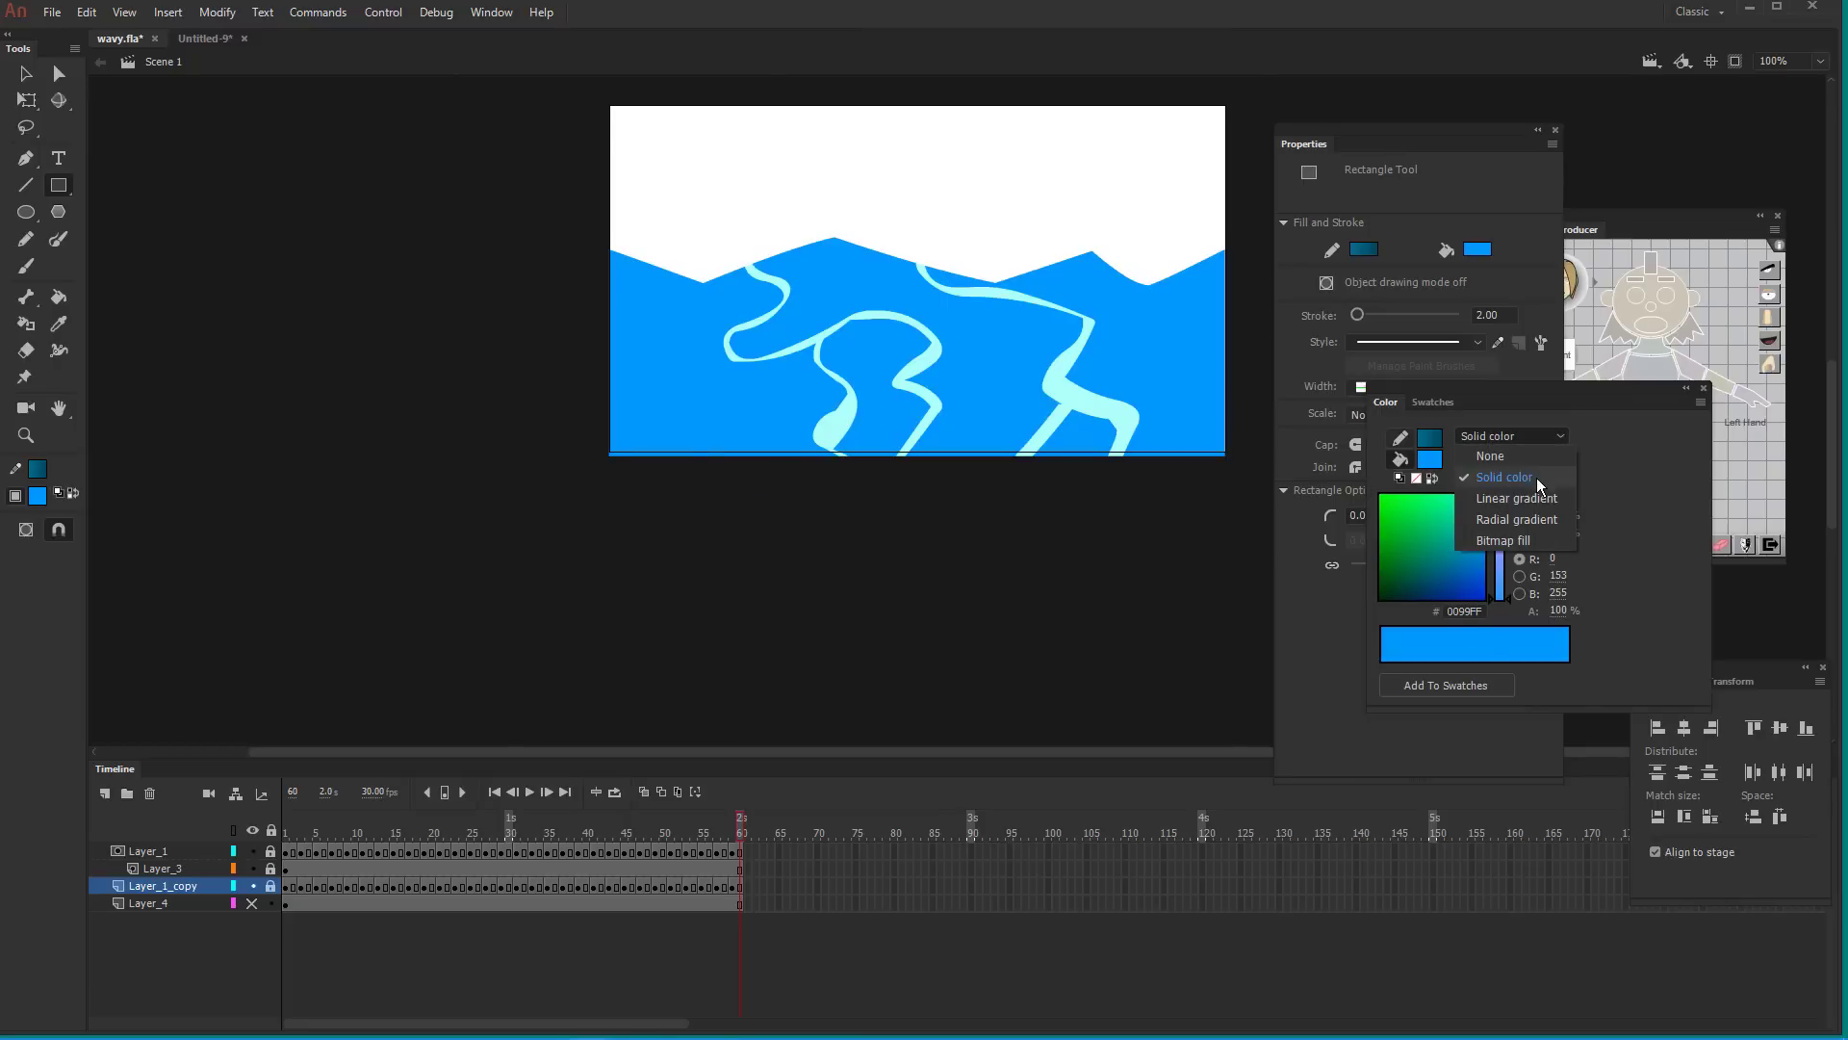
{"action": "left_click", "coordinate": [1511, 499]}
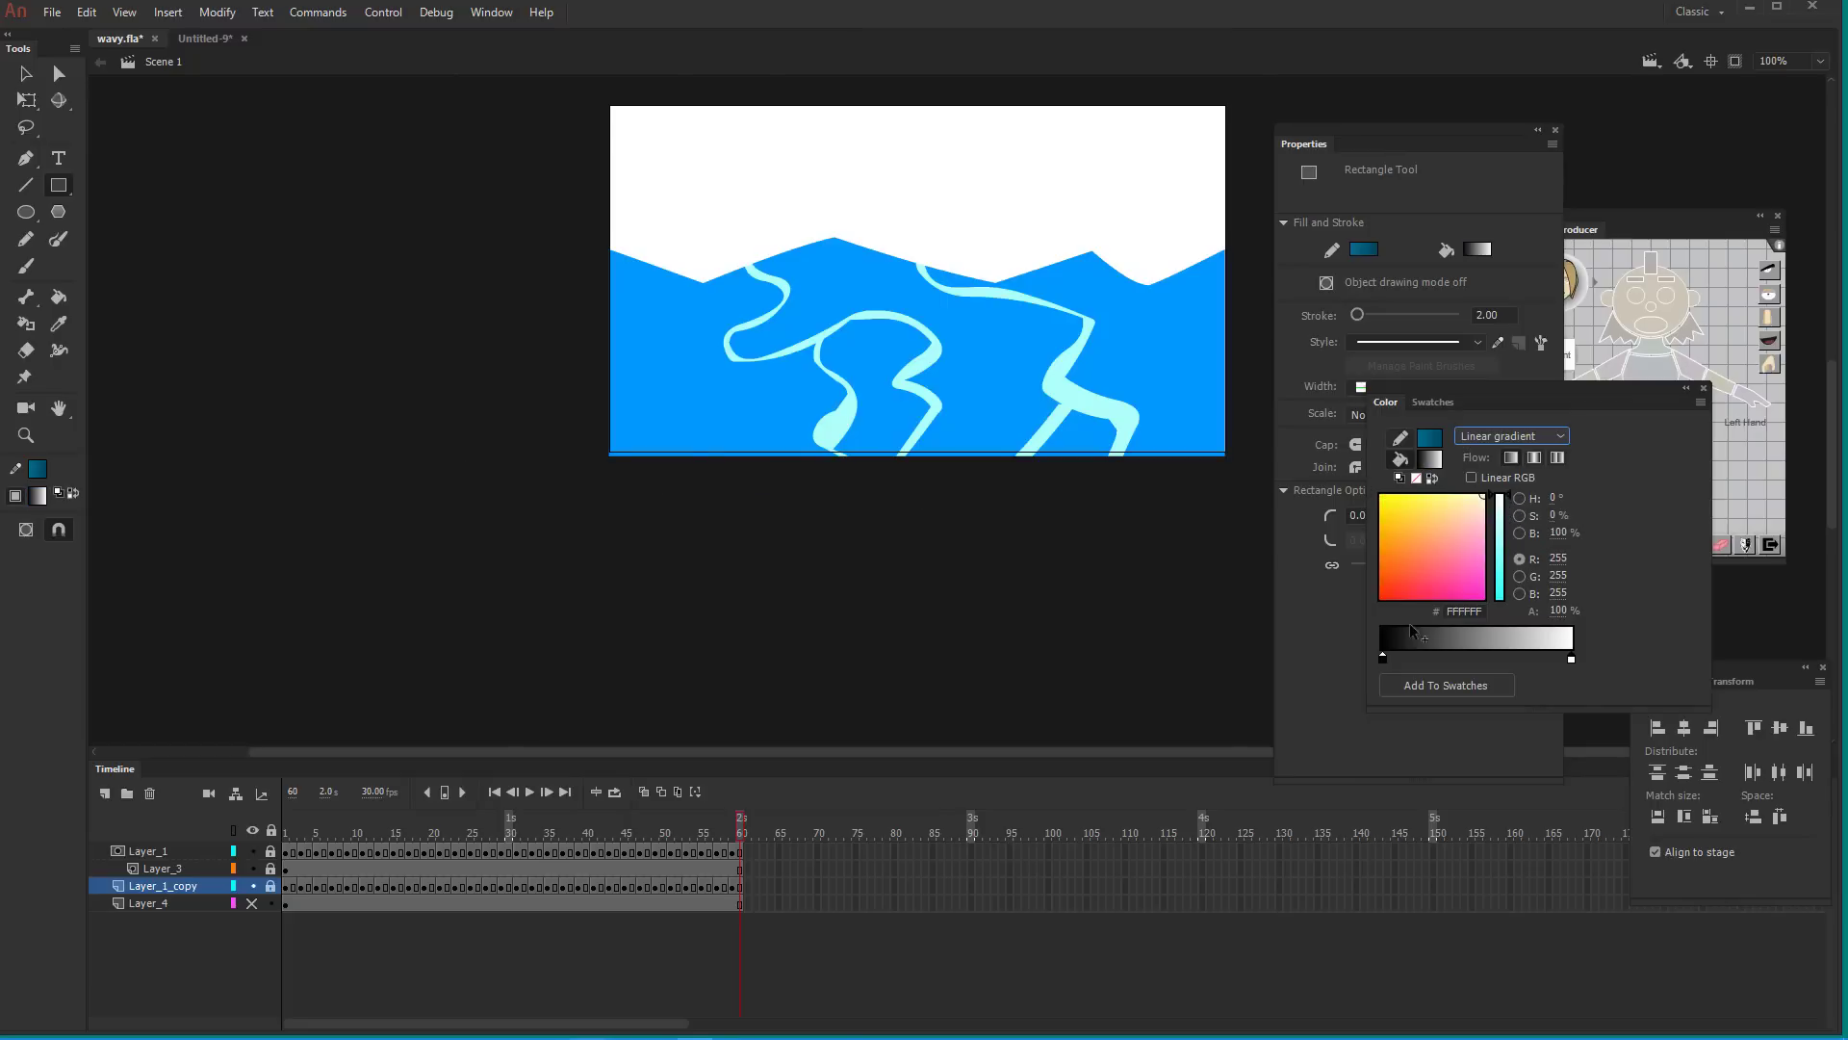
{"action": "left_click", "coordinate": [1383, 659]}
{"action": "double_click", "coordinate": [1383, 658]}
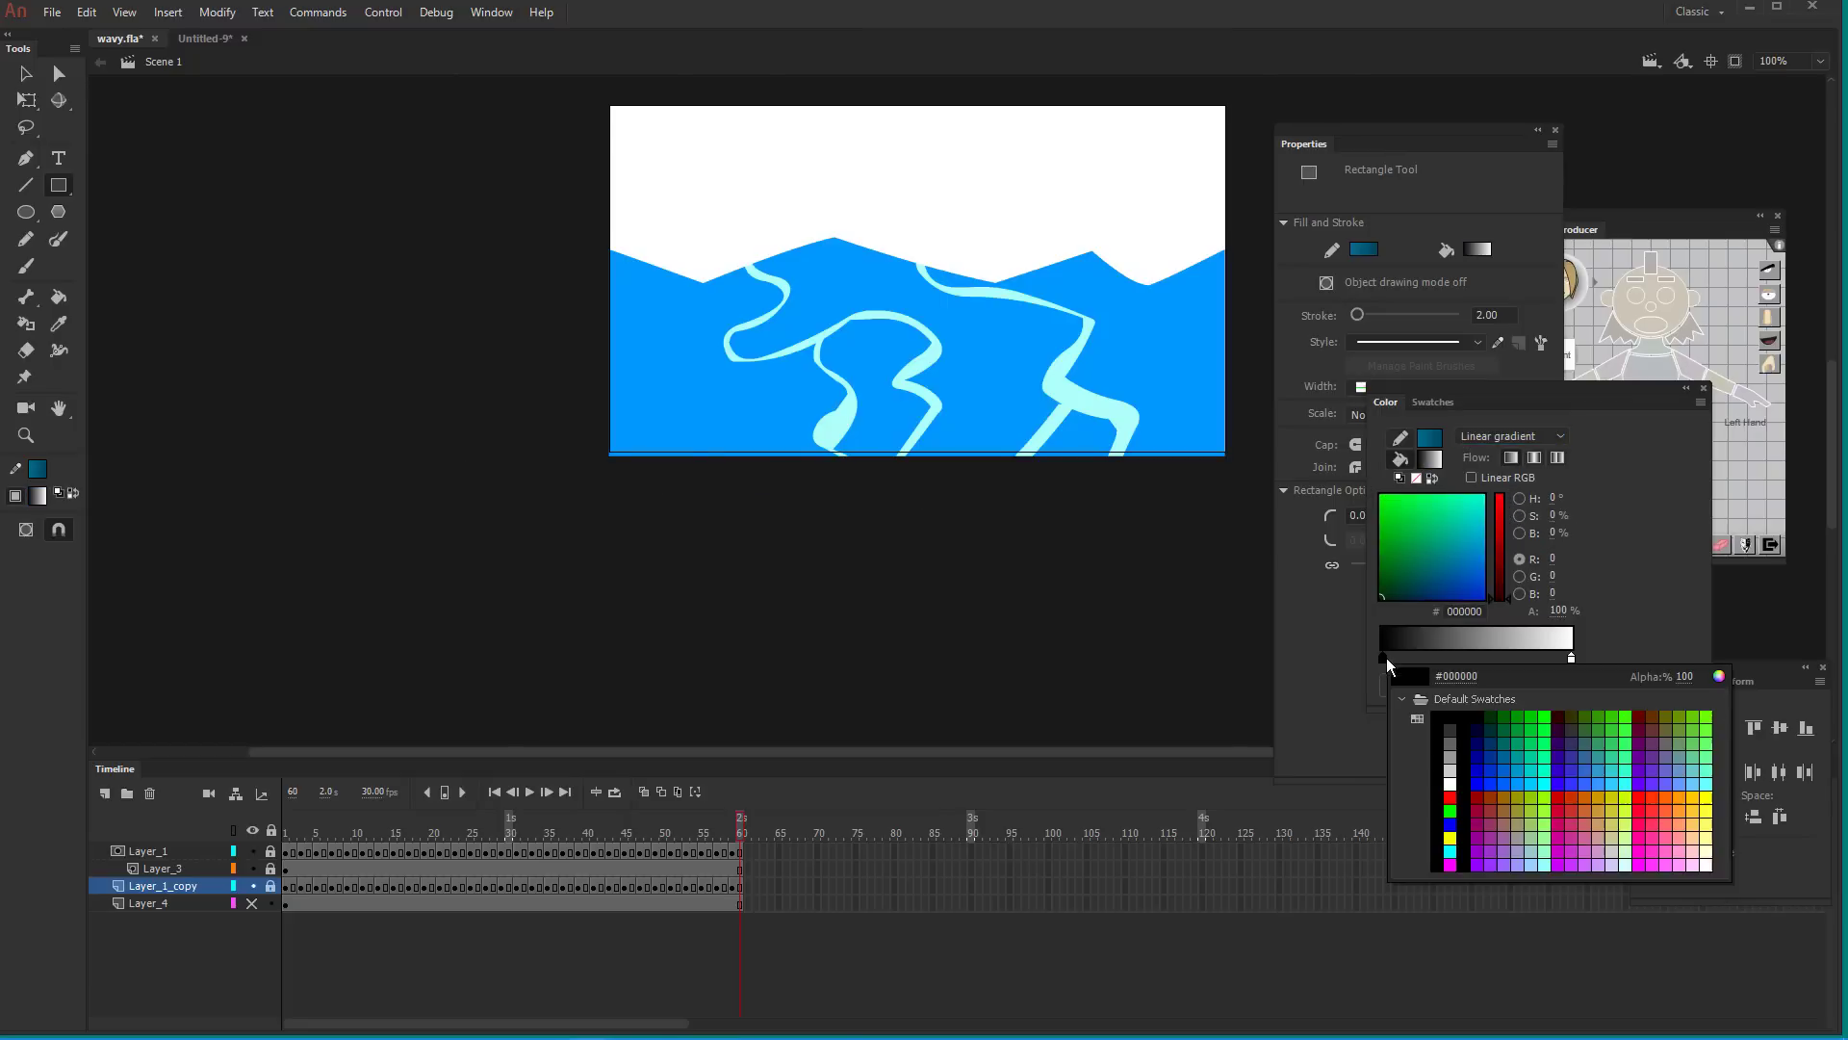
{"action": "left_click", "coordinate": [746, 409]}
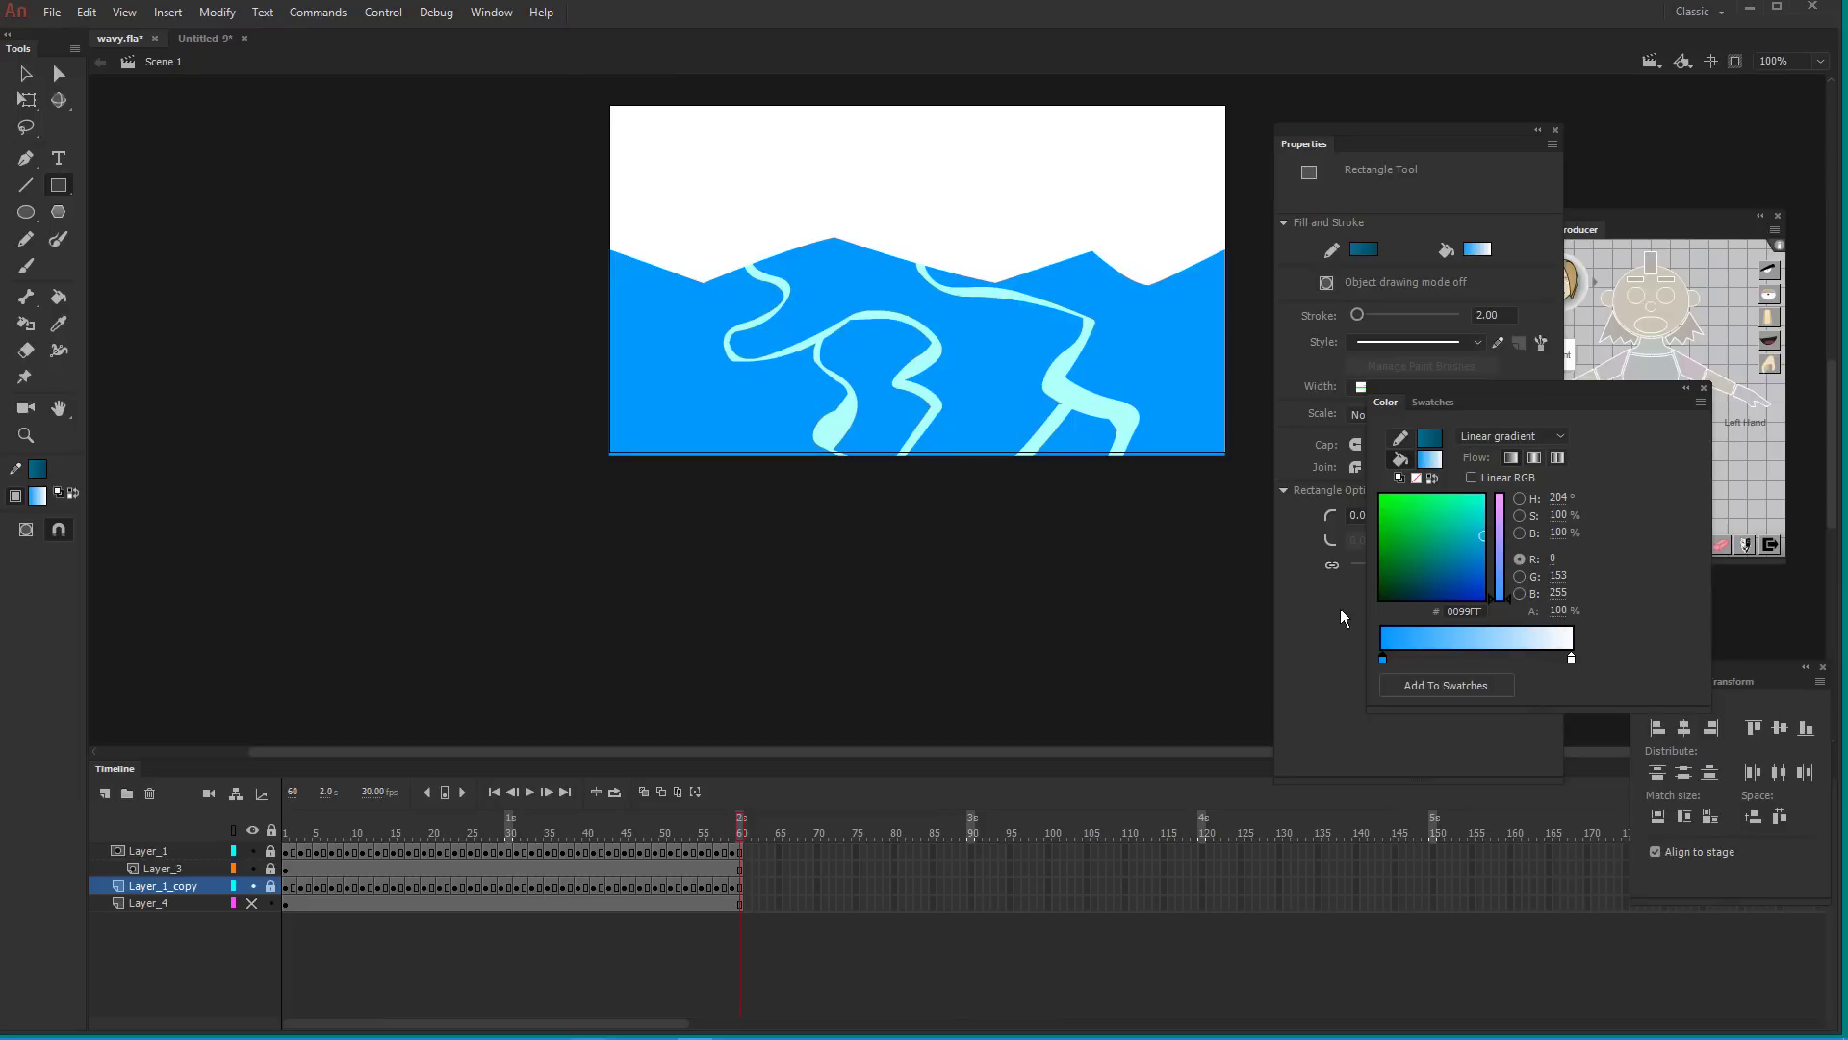
{"action": "left_click", "coordinate": [1573, 660]}
{"action": "double_click", "coordinate": [1573, 660]}
{"action": "left_click", "coordinate": [1190, 385]}
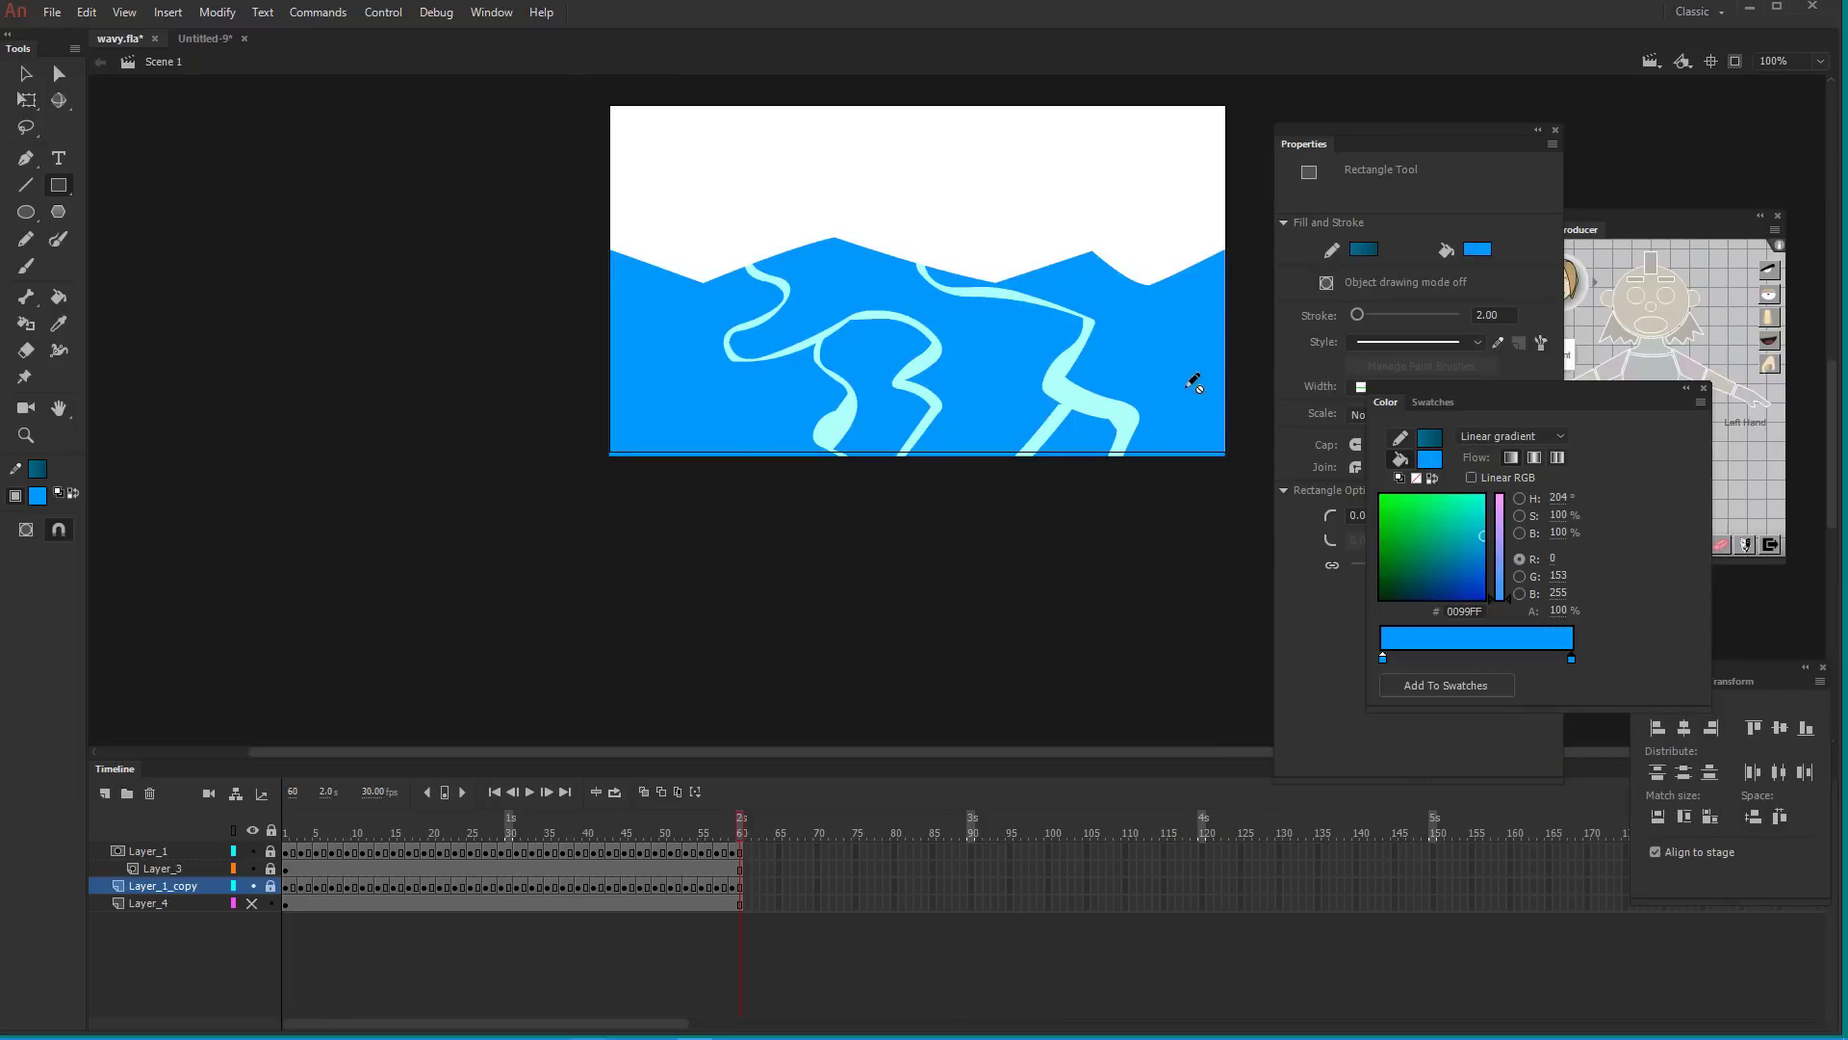
Darken the gradient's starting stop to 64% brightness and set its end stop to bright cyan #20D2FF
{"action": "double_click", "coordinate": [1383, 662]}
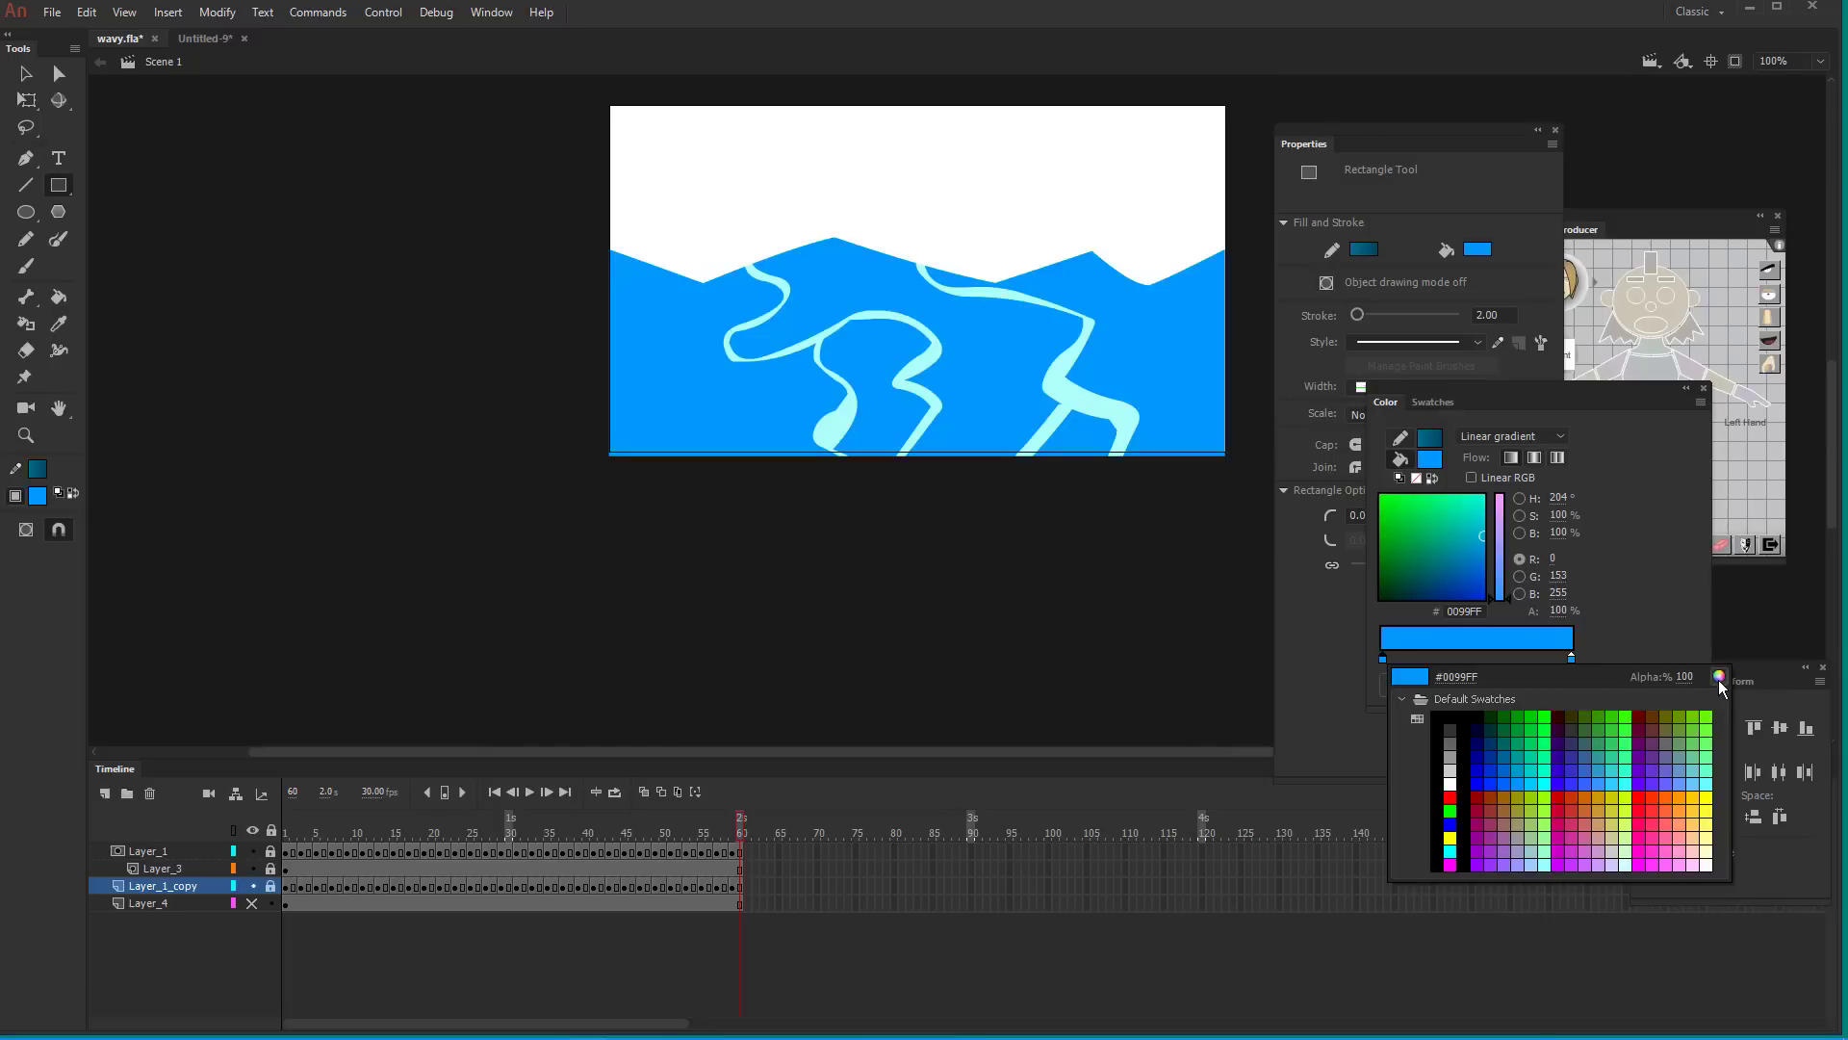
{"action": "left_click", "coordinate": [1385, 658]}
{"action": "left_click_drag", "start_coordinate": [1576, 530], "coordinate": [1532, 539]}
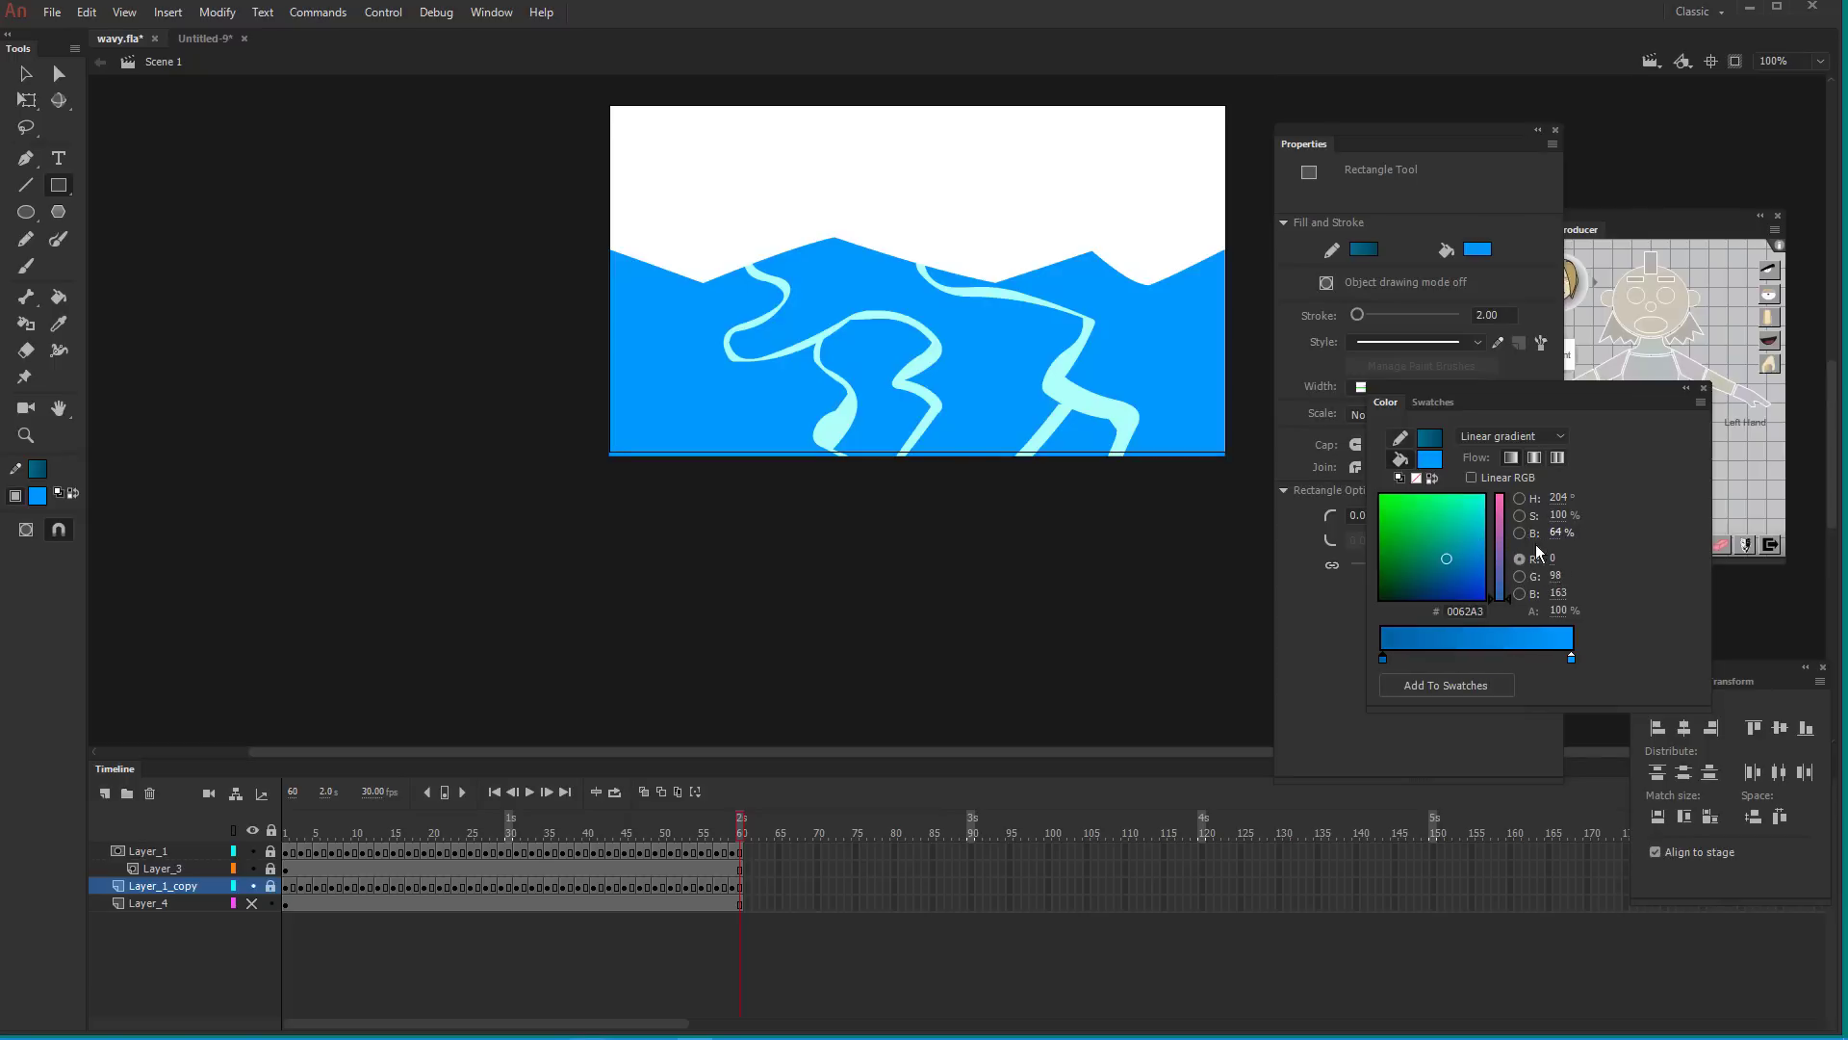
{"action": "left_click", "coordinate": [1571, 657]}
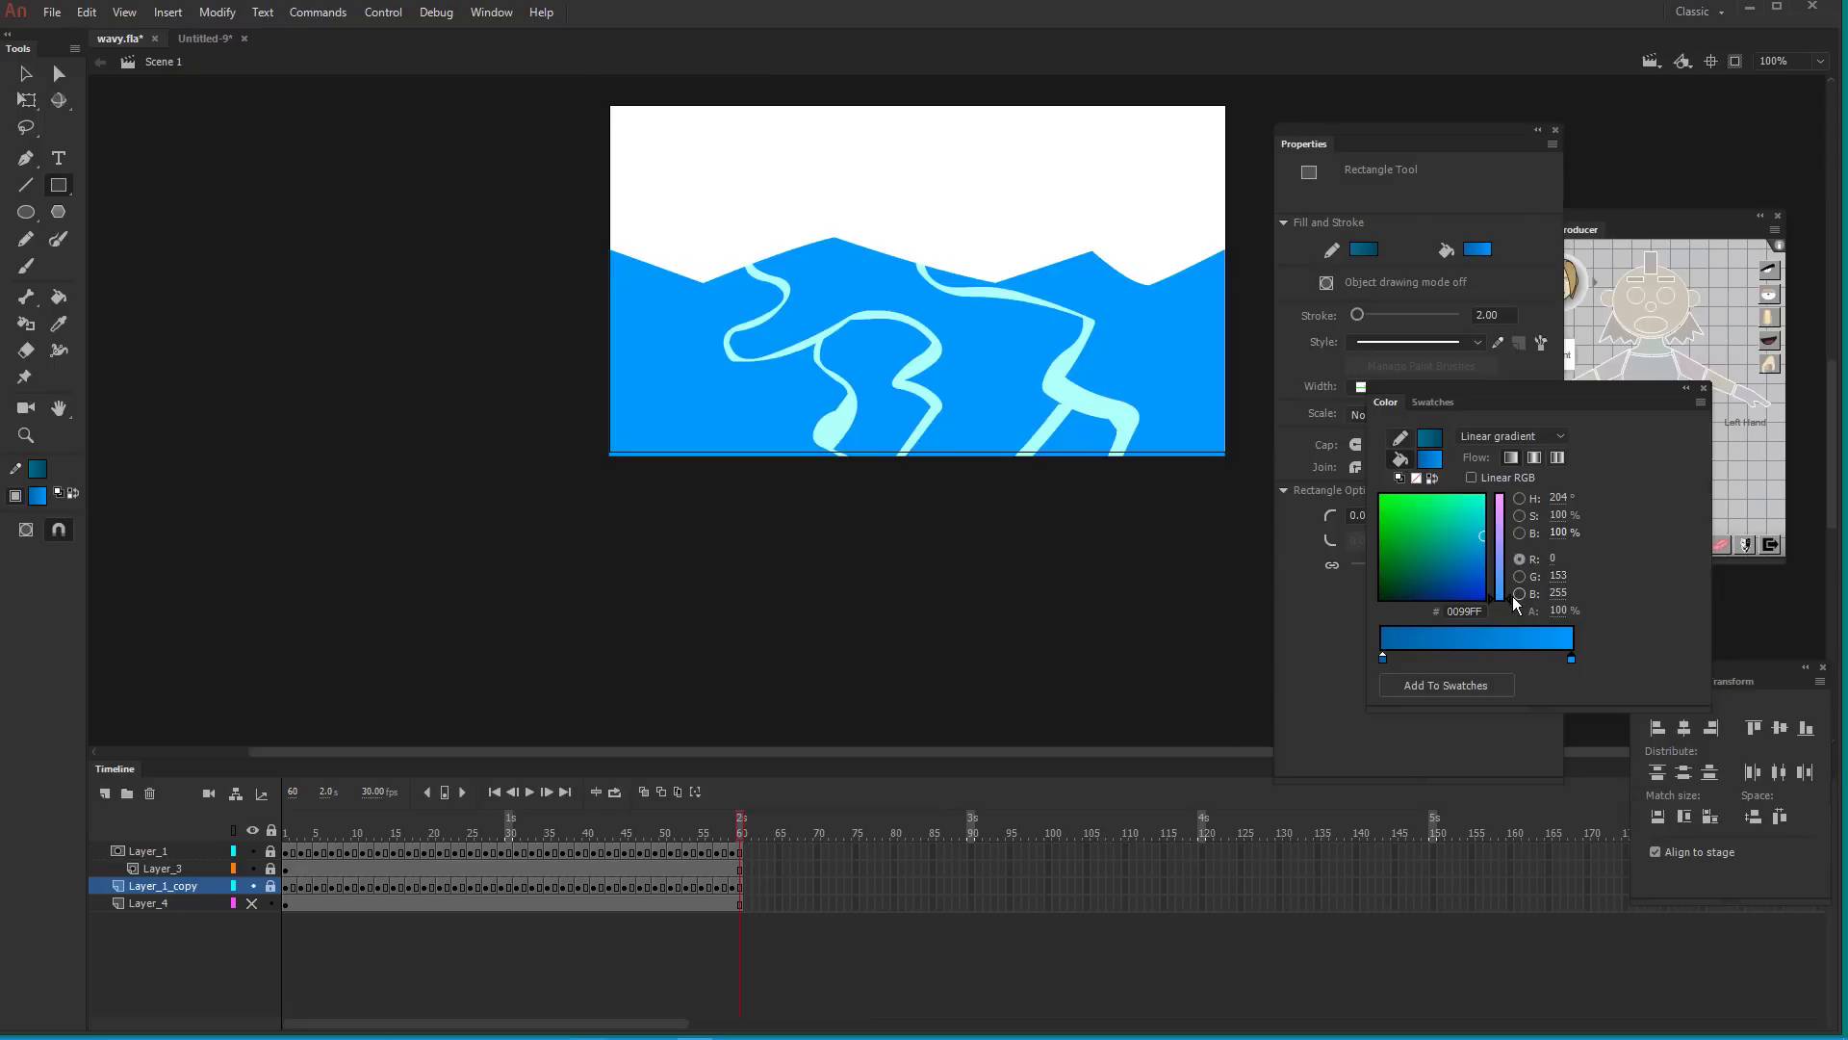
{"action": "left_click", "coordinate": [1571, 658]}
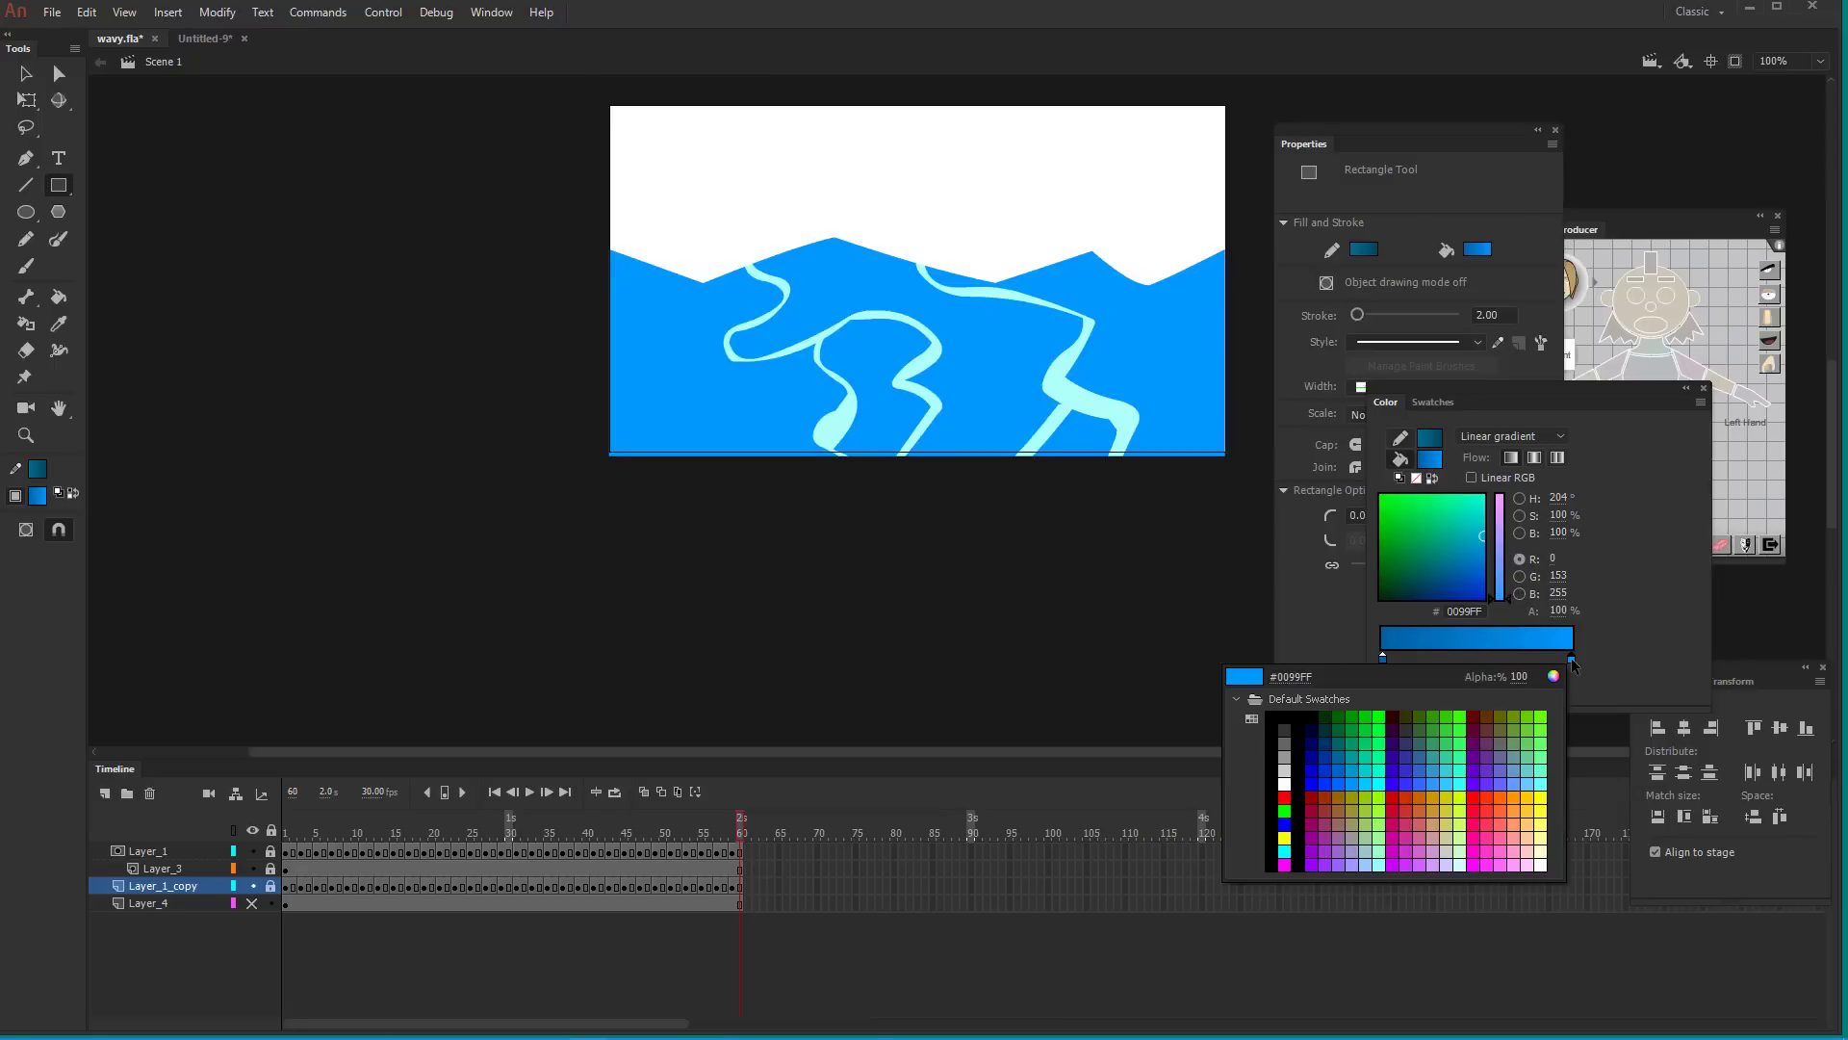
{"action": "left_click", "coordinate": [1552, 676]}
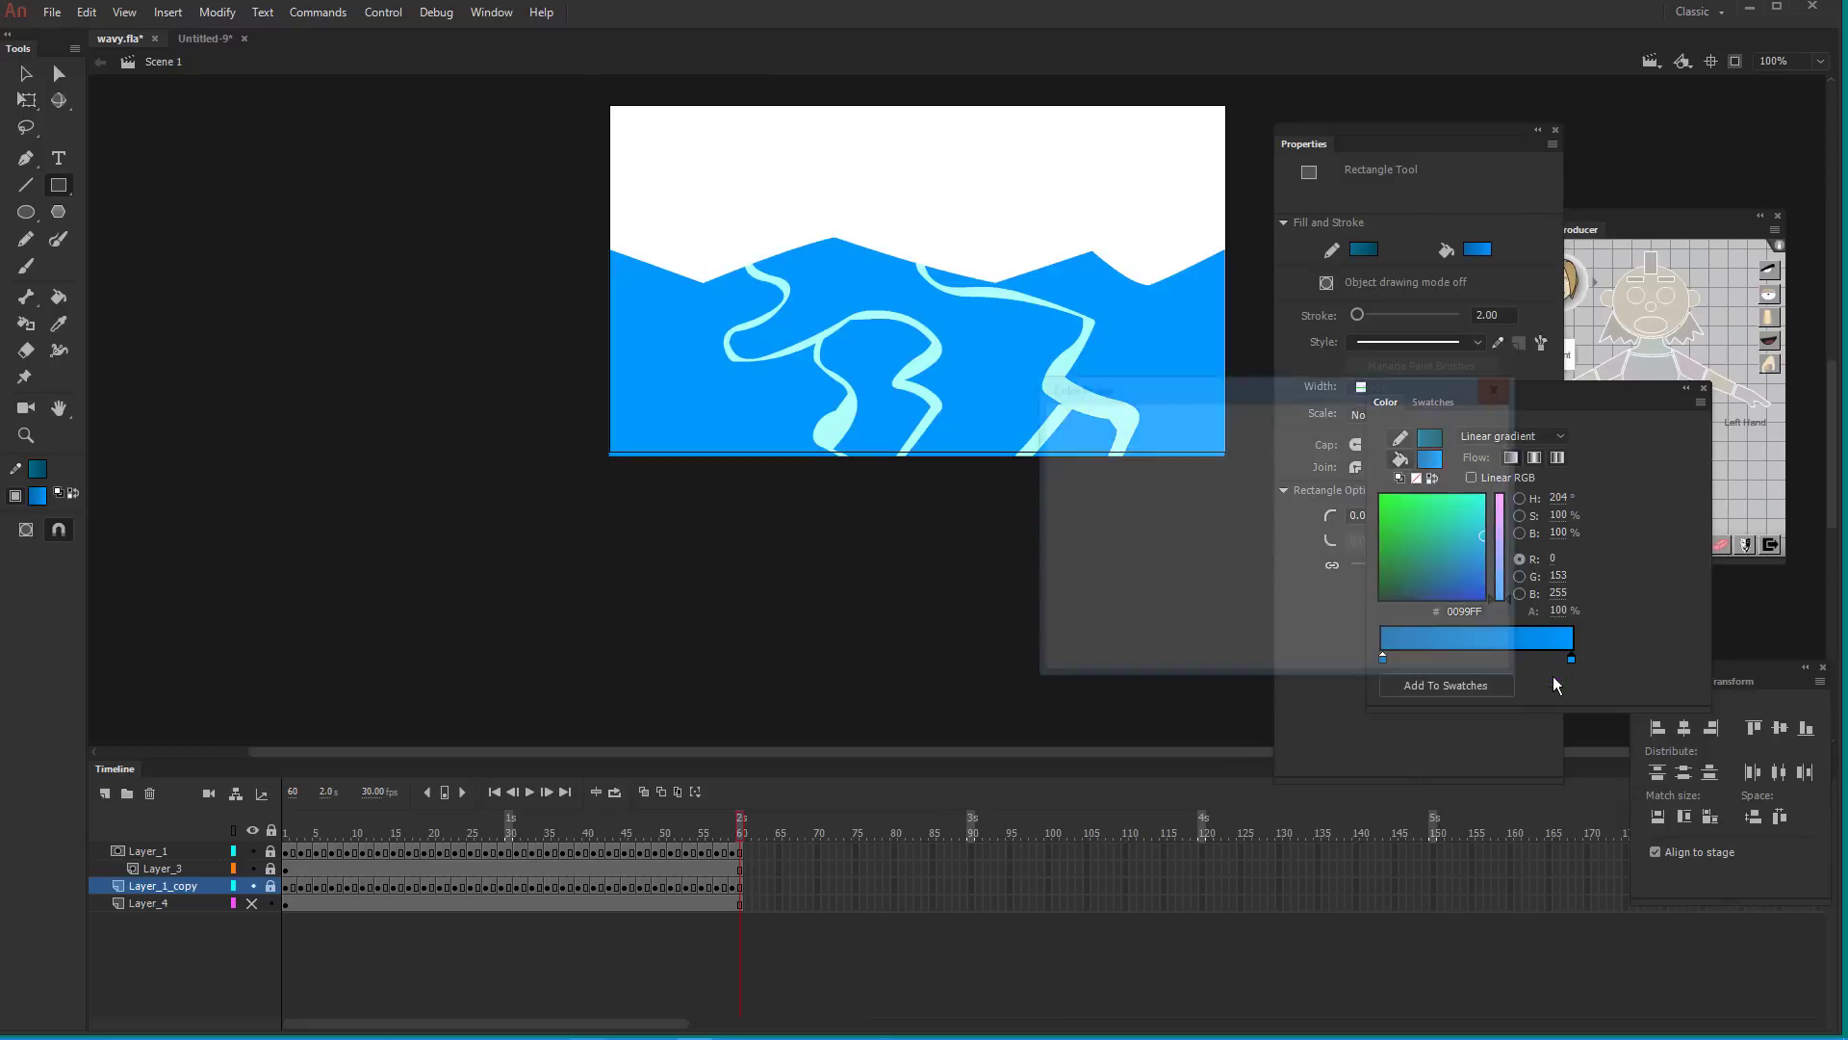
{"action": "left_click", "coordinate": [1185, 434]}
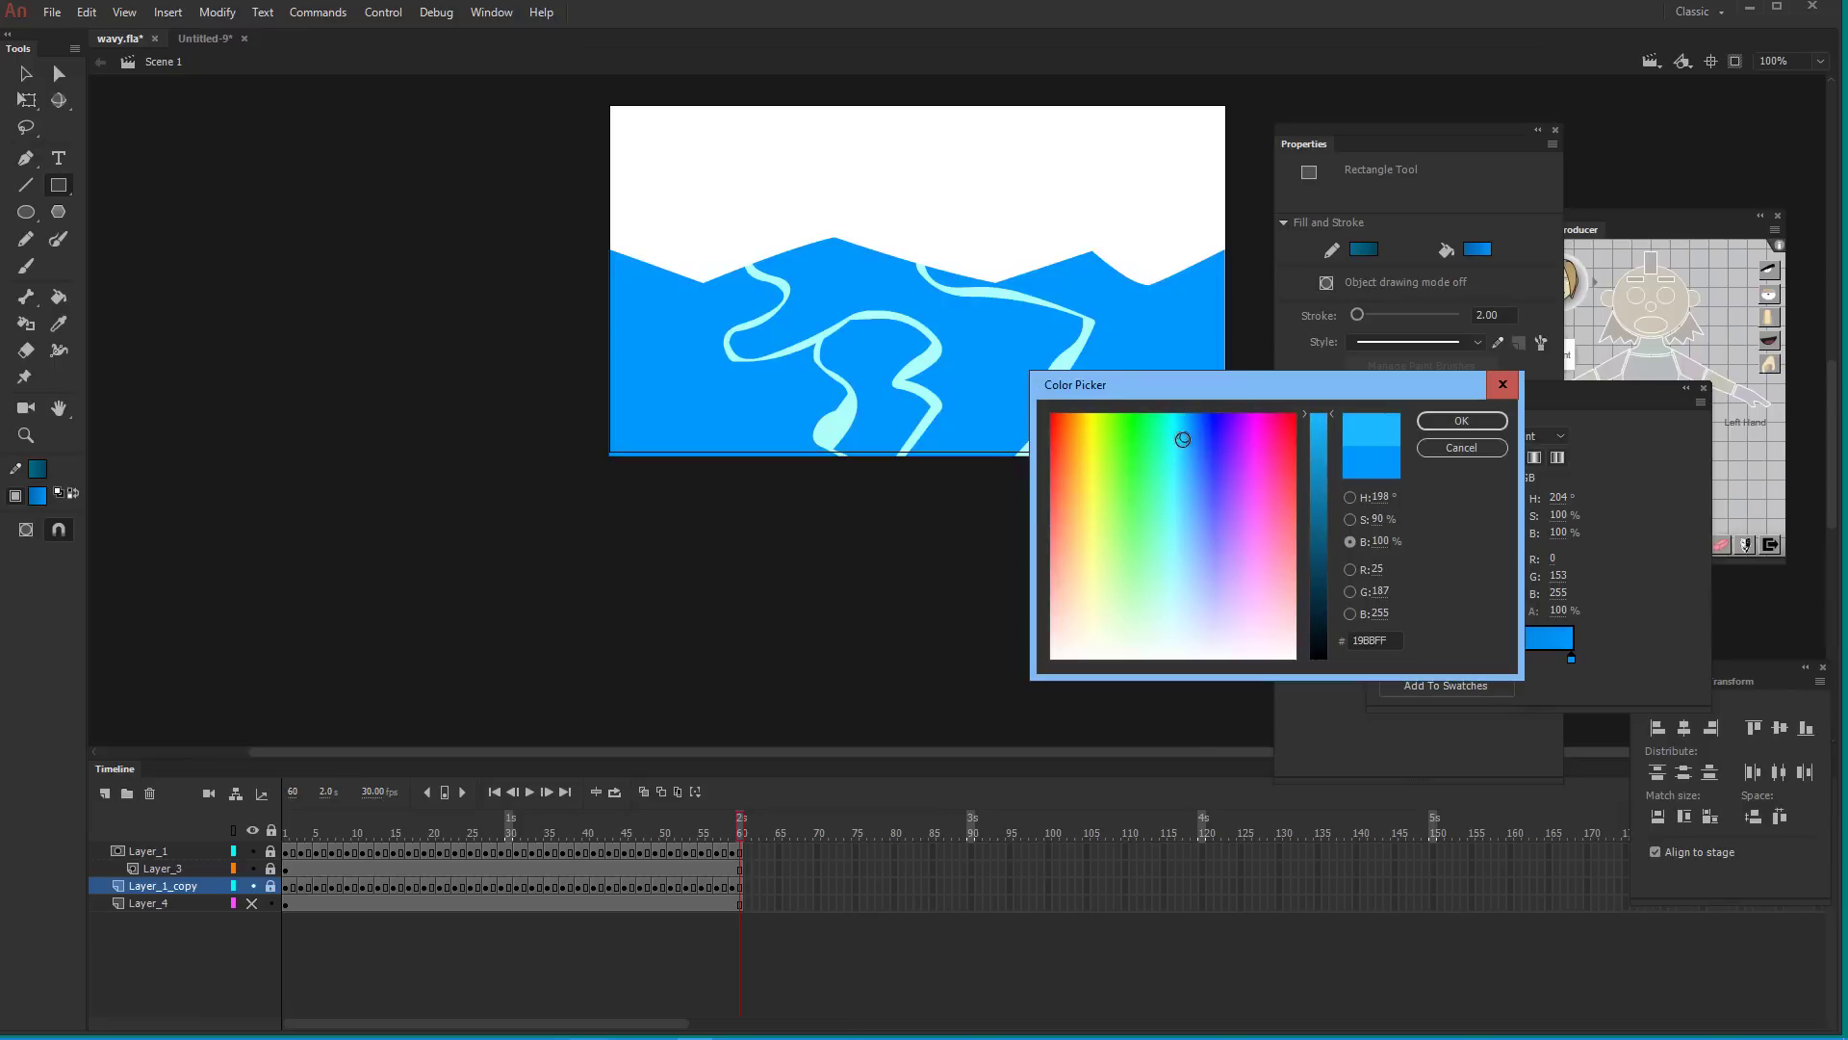
{"action": "left_click", "coordinate": [1182, 452]}
{"action": "left_click", "coordinate": [1183, 448]}
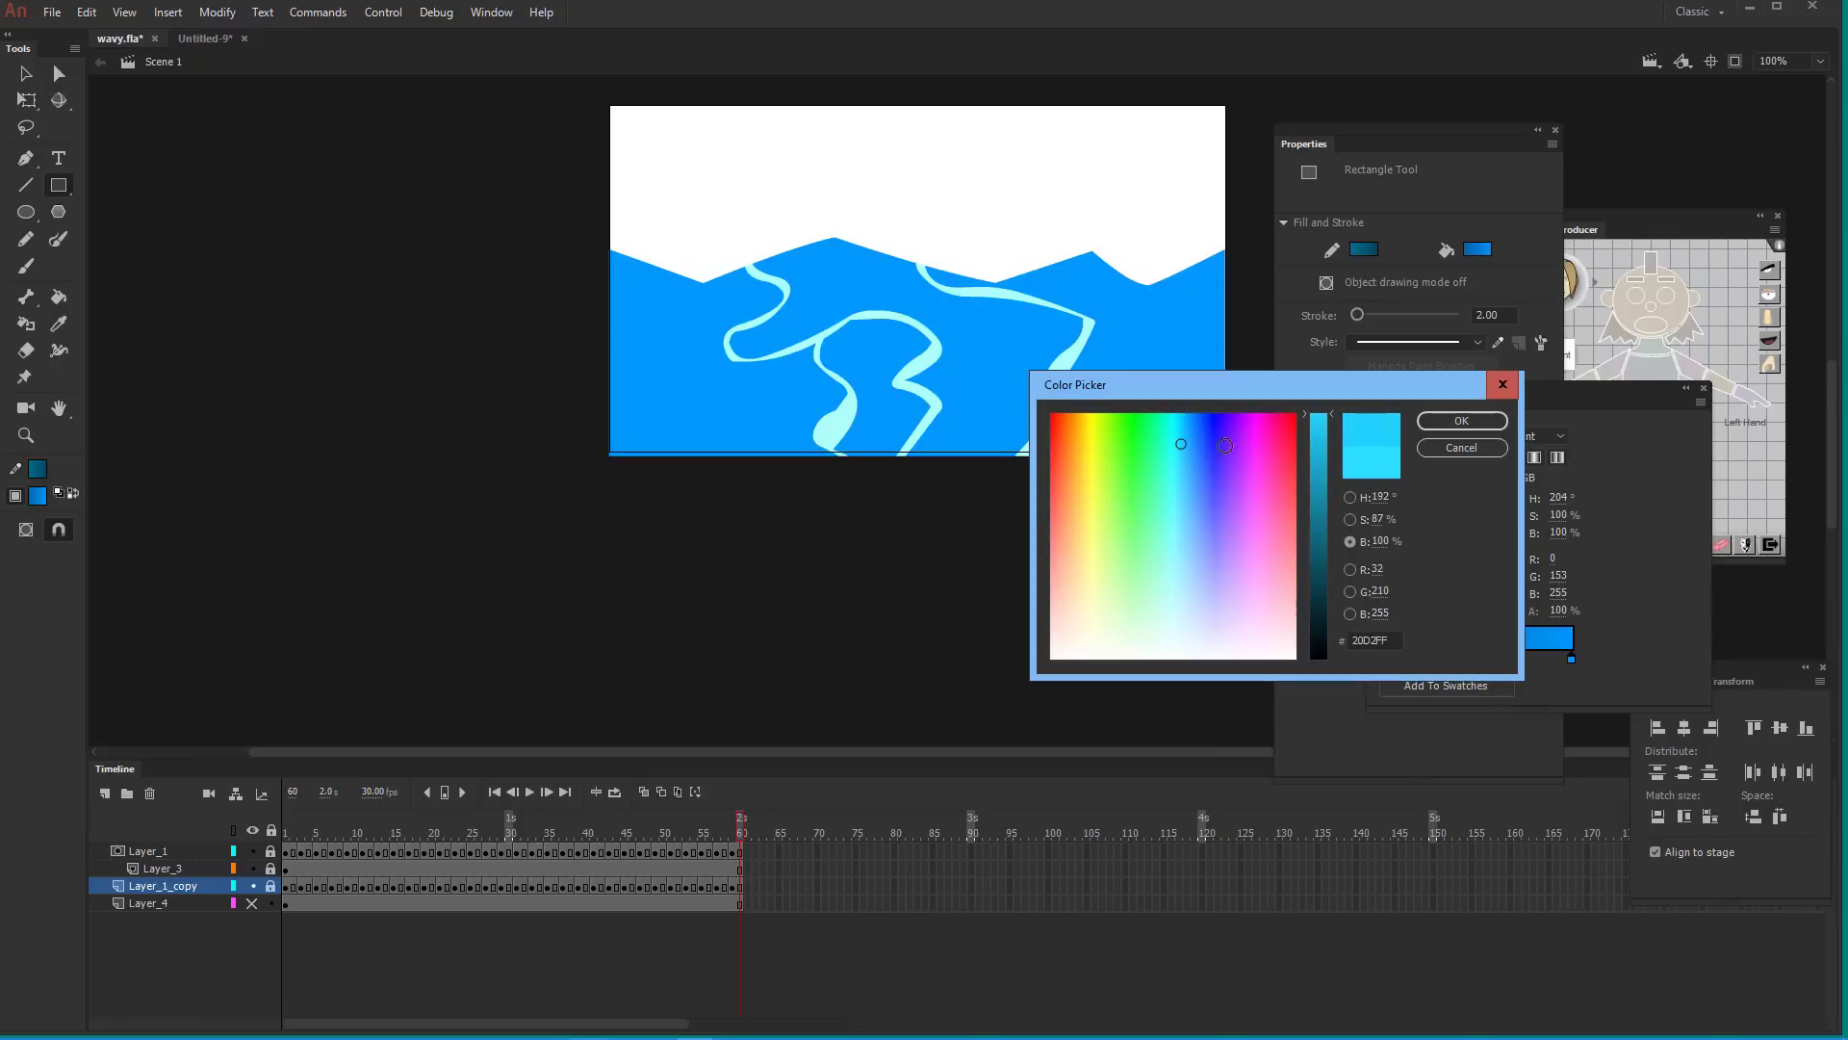
{"action": "left_click", "coordinate": [1432, 423]}
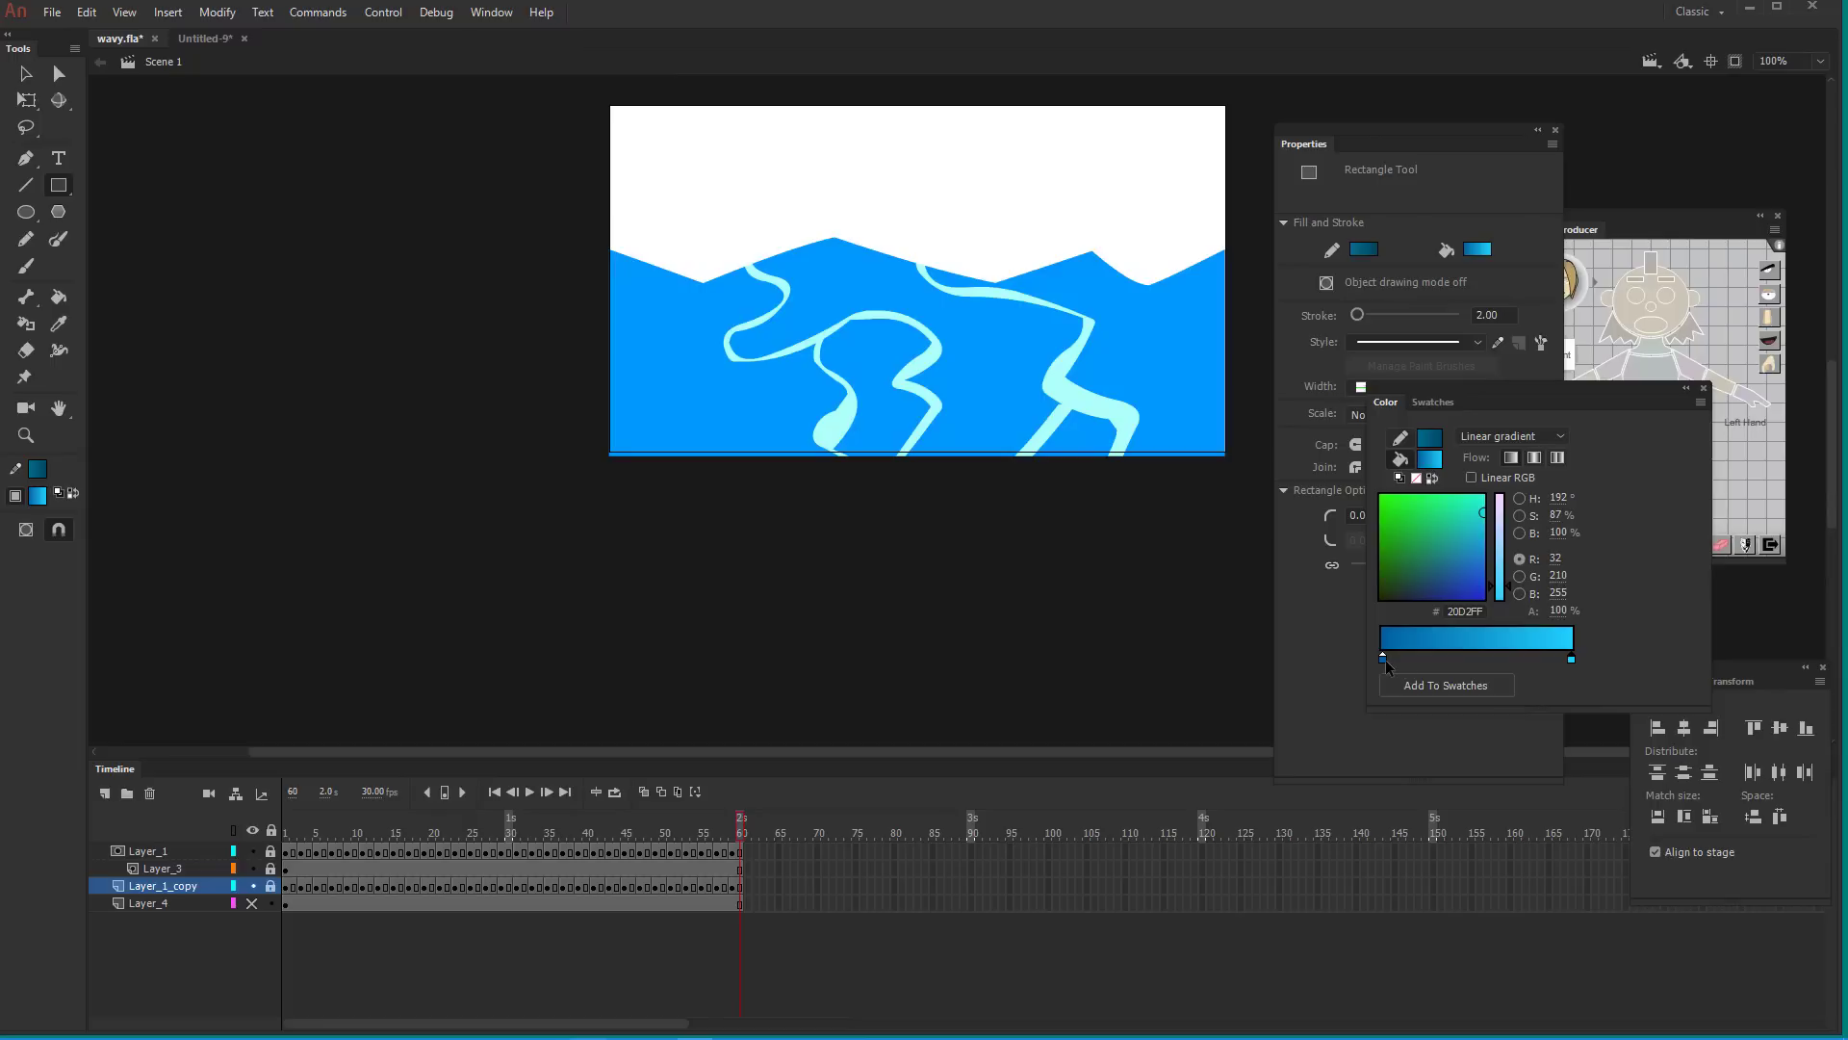
Darken the gradient's starting stop further and add a third colour stop about 70% of the way along
{"action": "left_click", "coordinate": [1383, 658]}
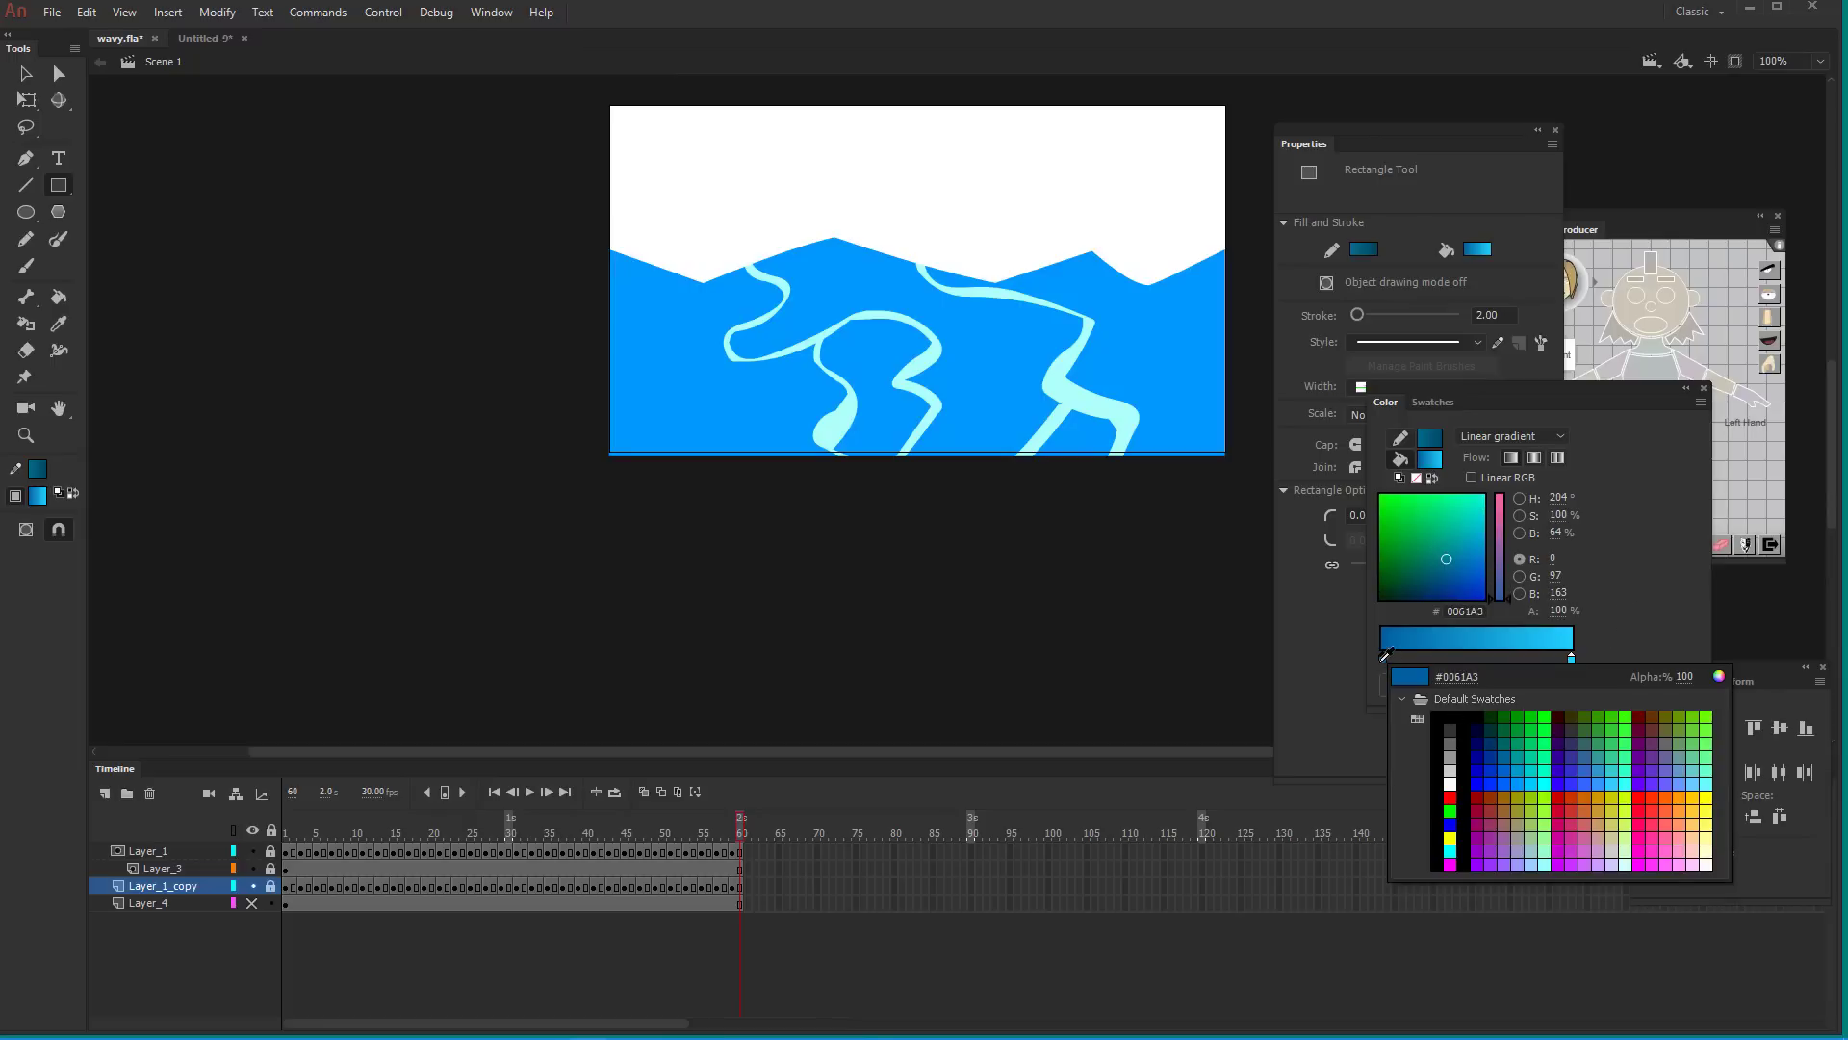
{"action": "left_click", "coordinate": [1384, 655]}
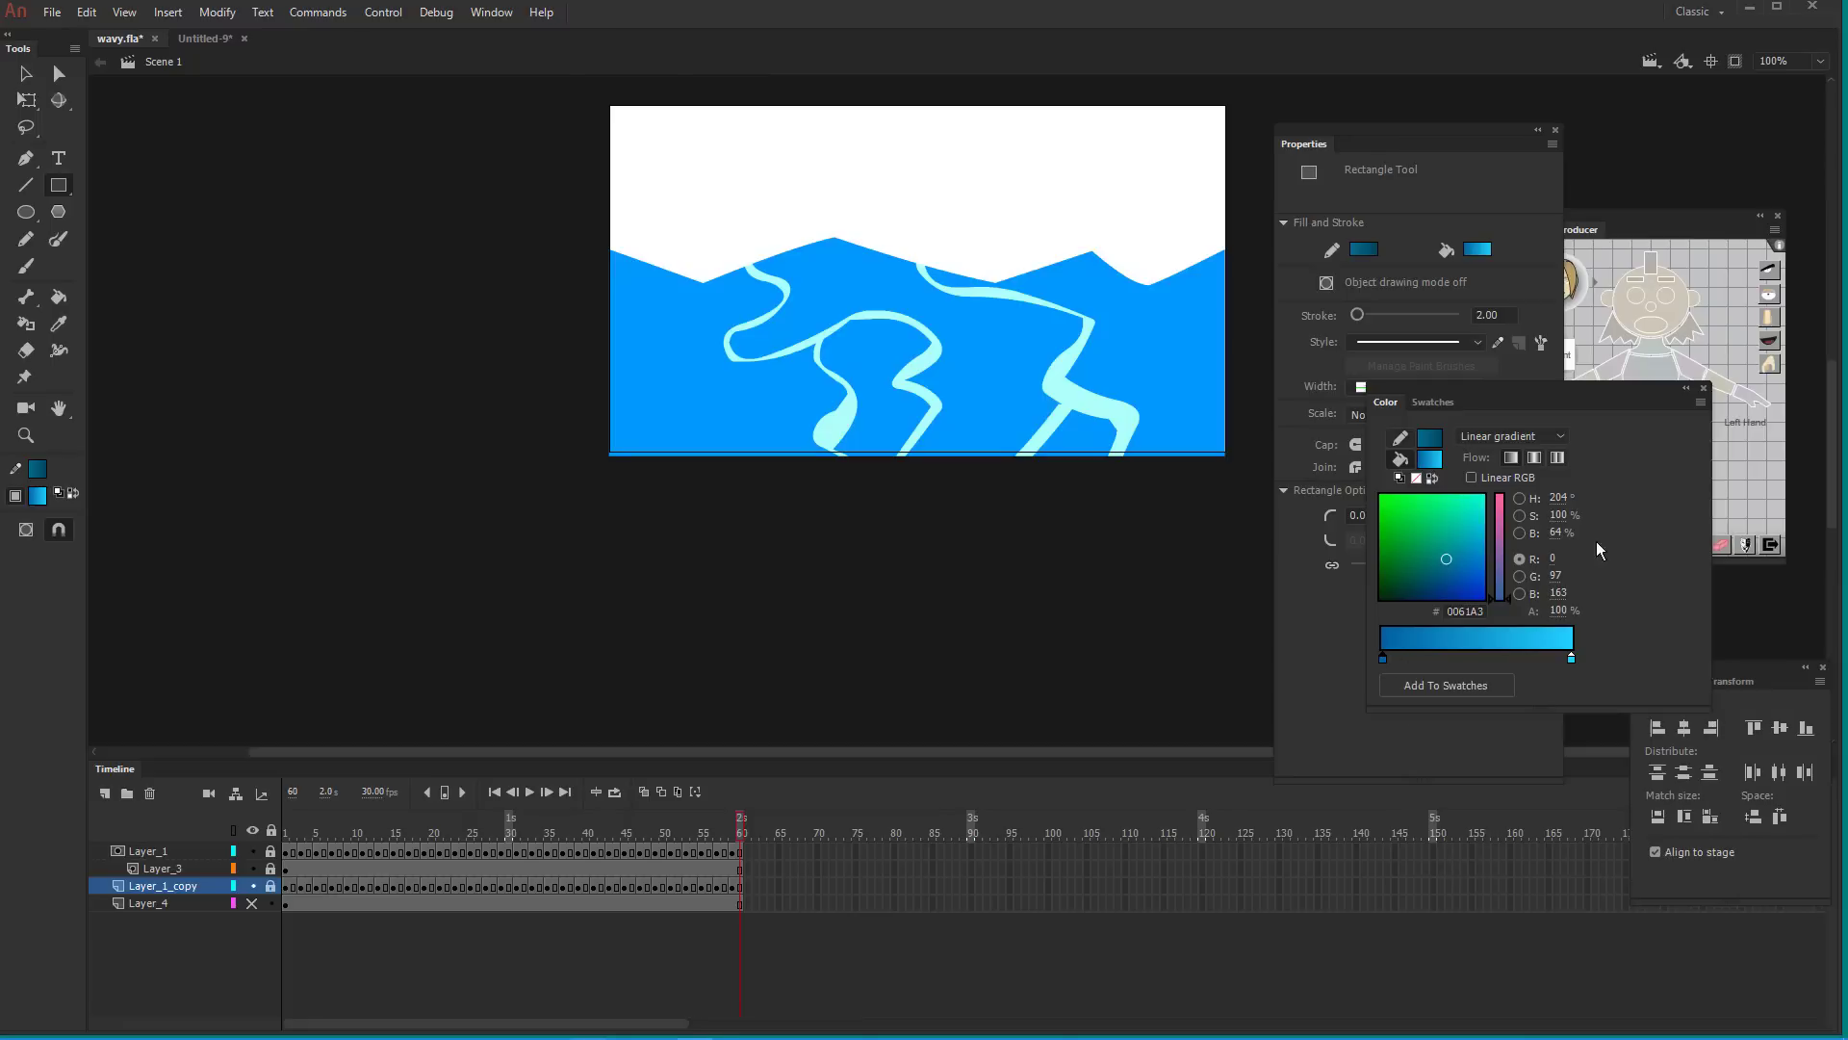
{"action": "left_click_drag", "start_coordinate": [1558, 535], "coordinate": [1541, 541]}
{"action": "left_click", "coordinate": [1486, 658]}
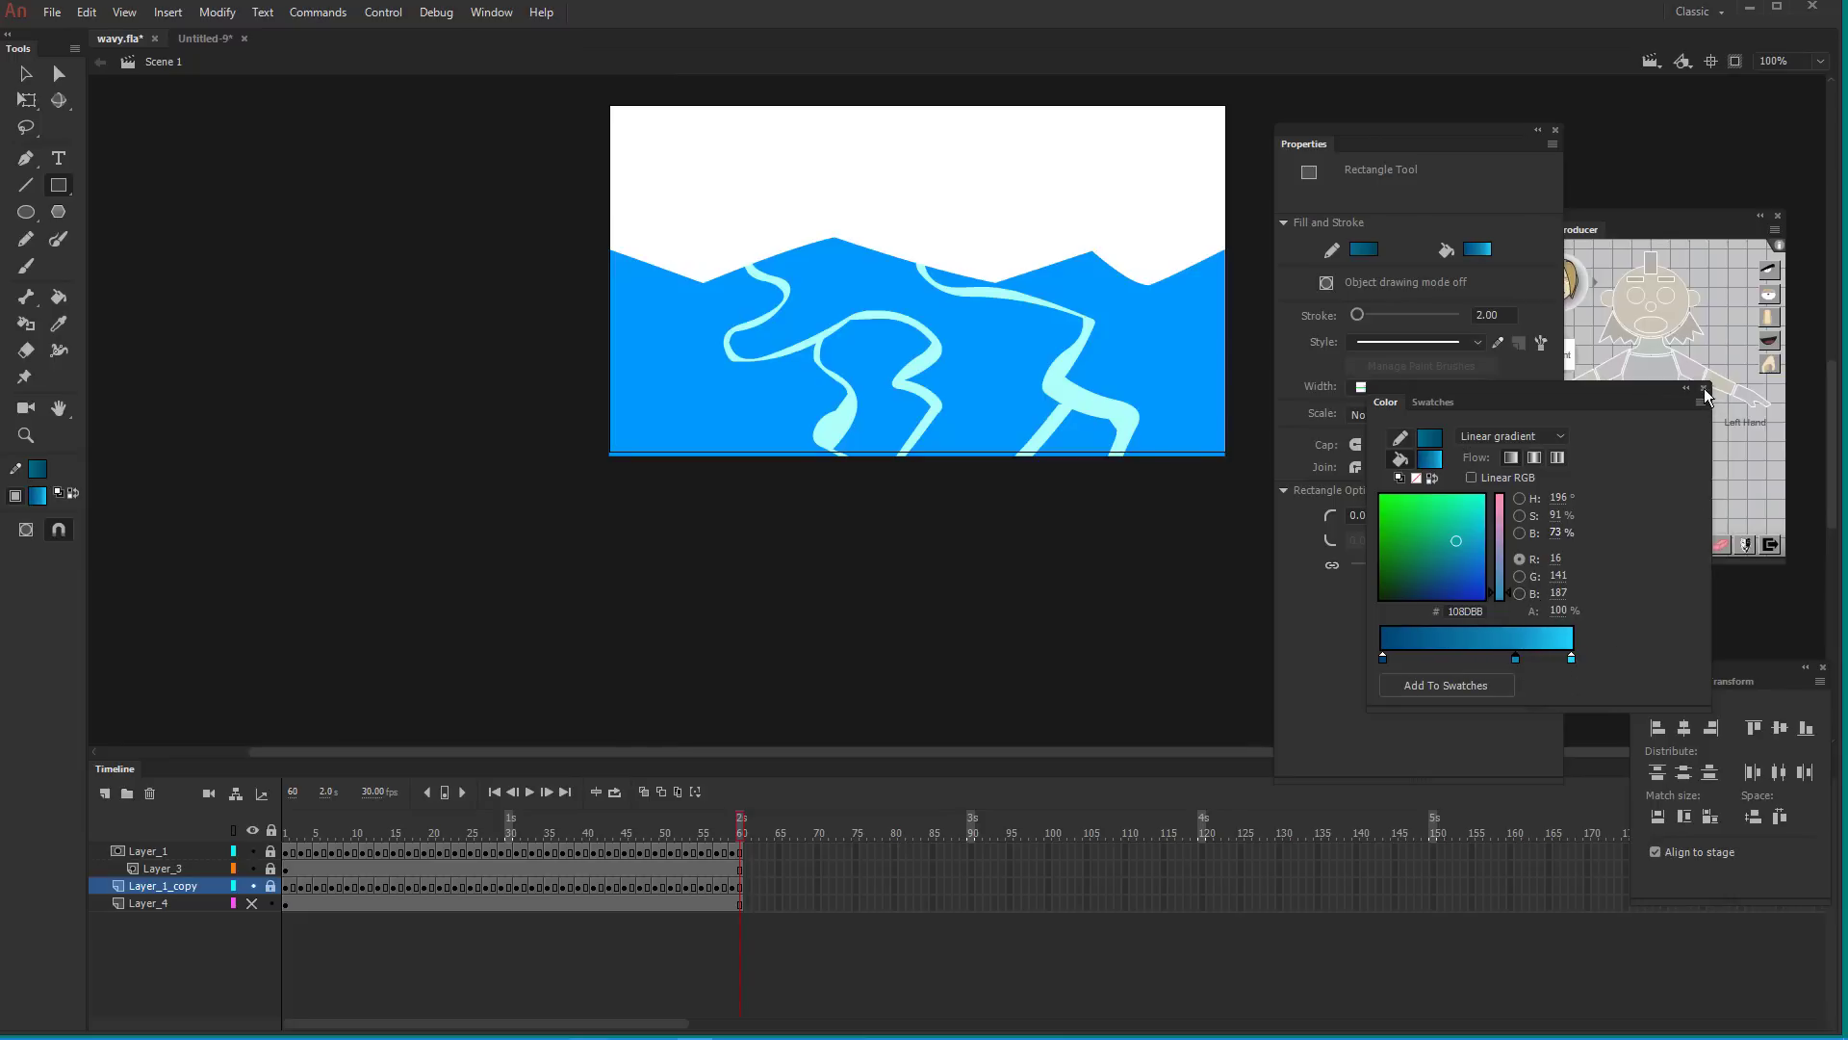
Delete Layer_1_copy and make Layer_4 with the background rectangle visible again
{"action": "left_click", "coordinate": [58, 296]}
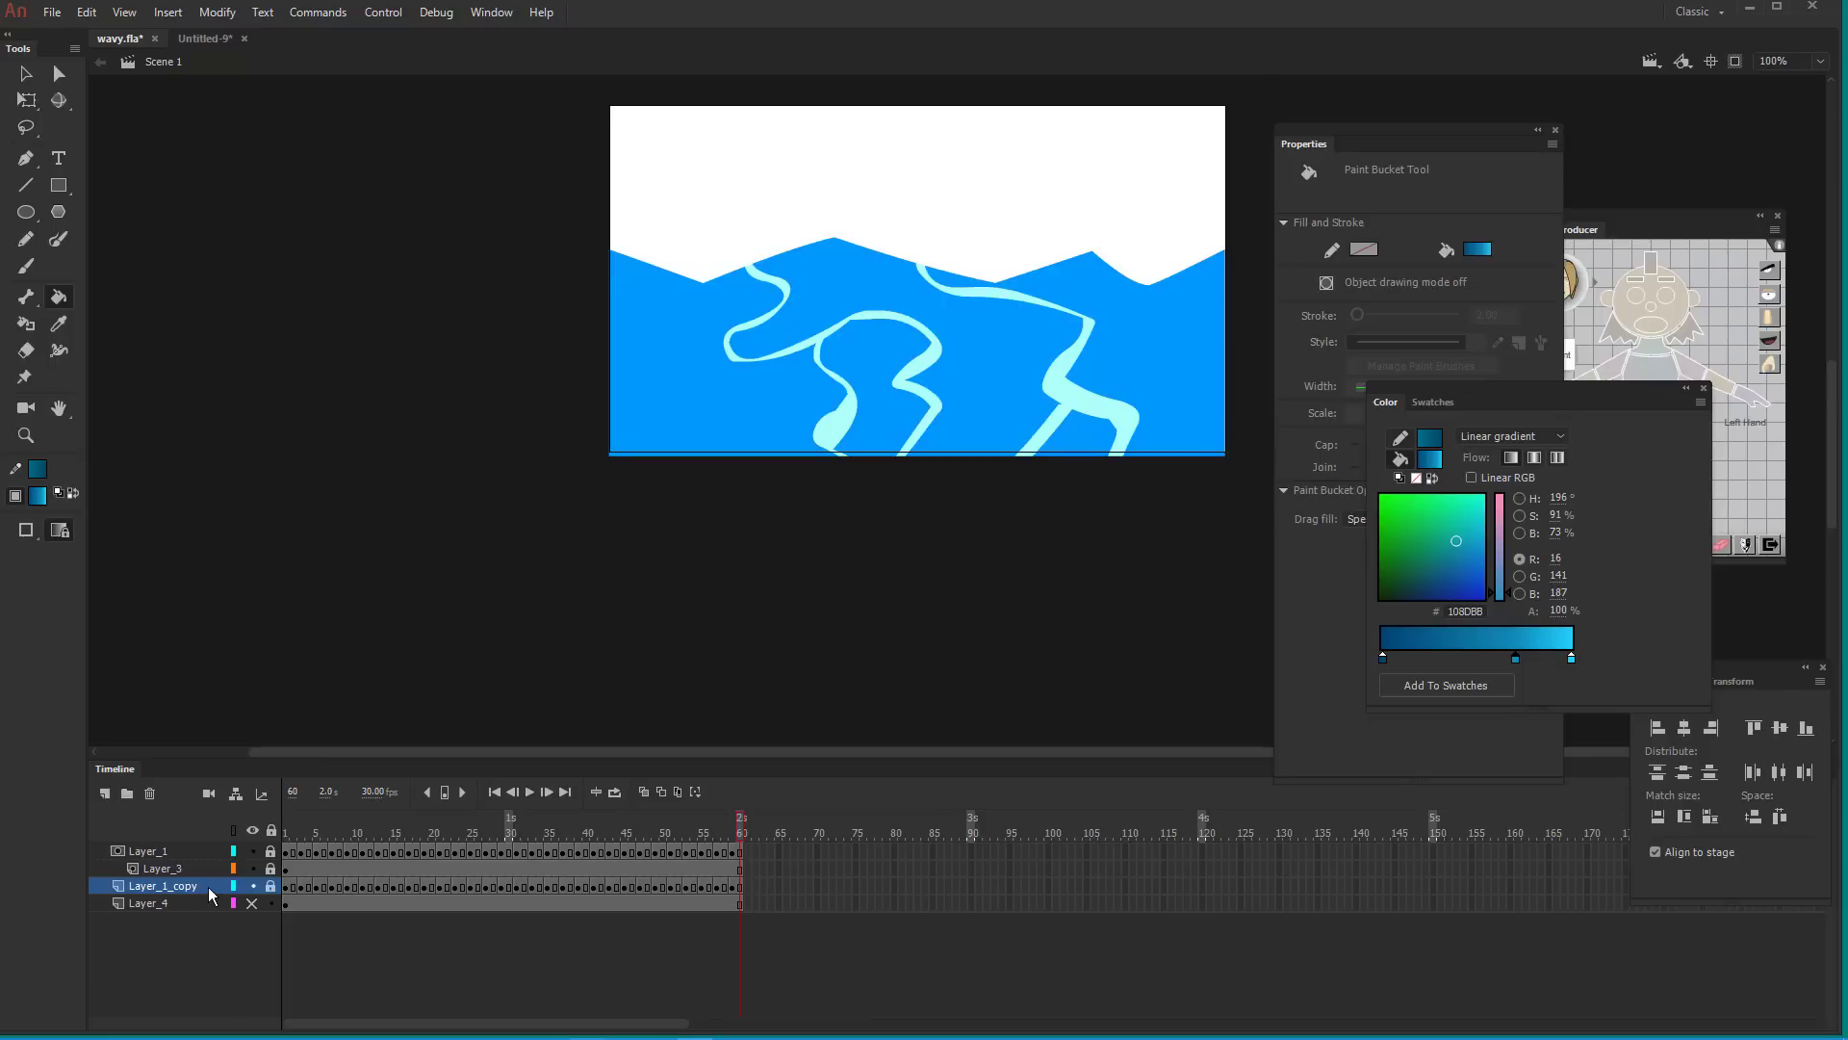
{"action": "left_click", "coordinate": [150, 793]}
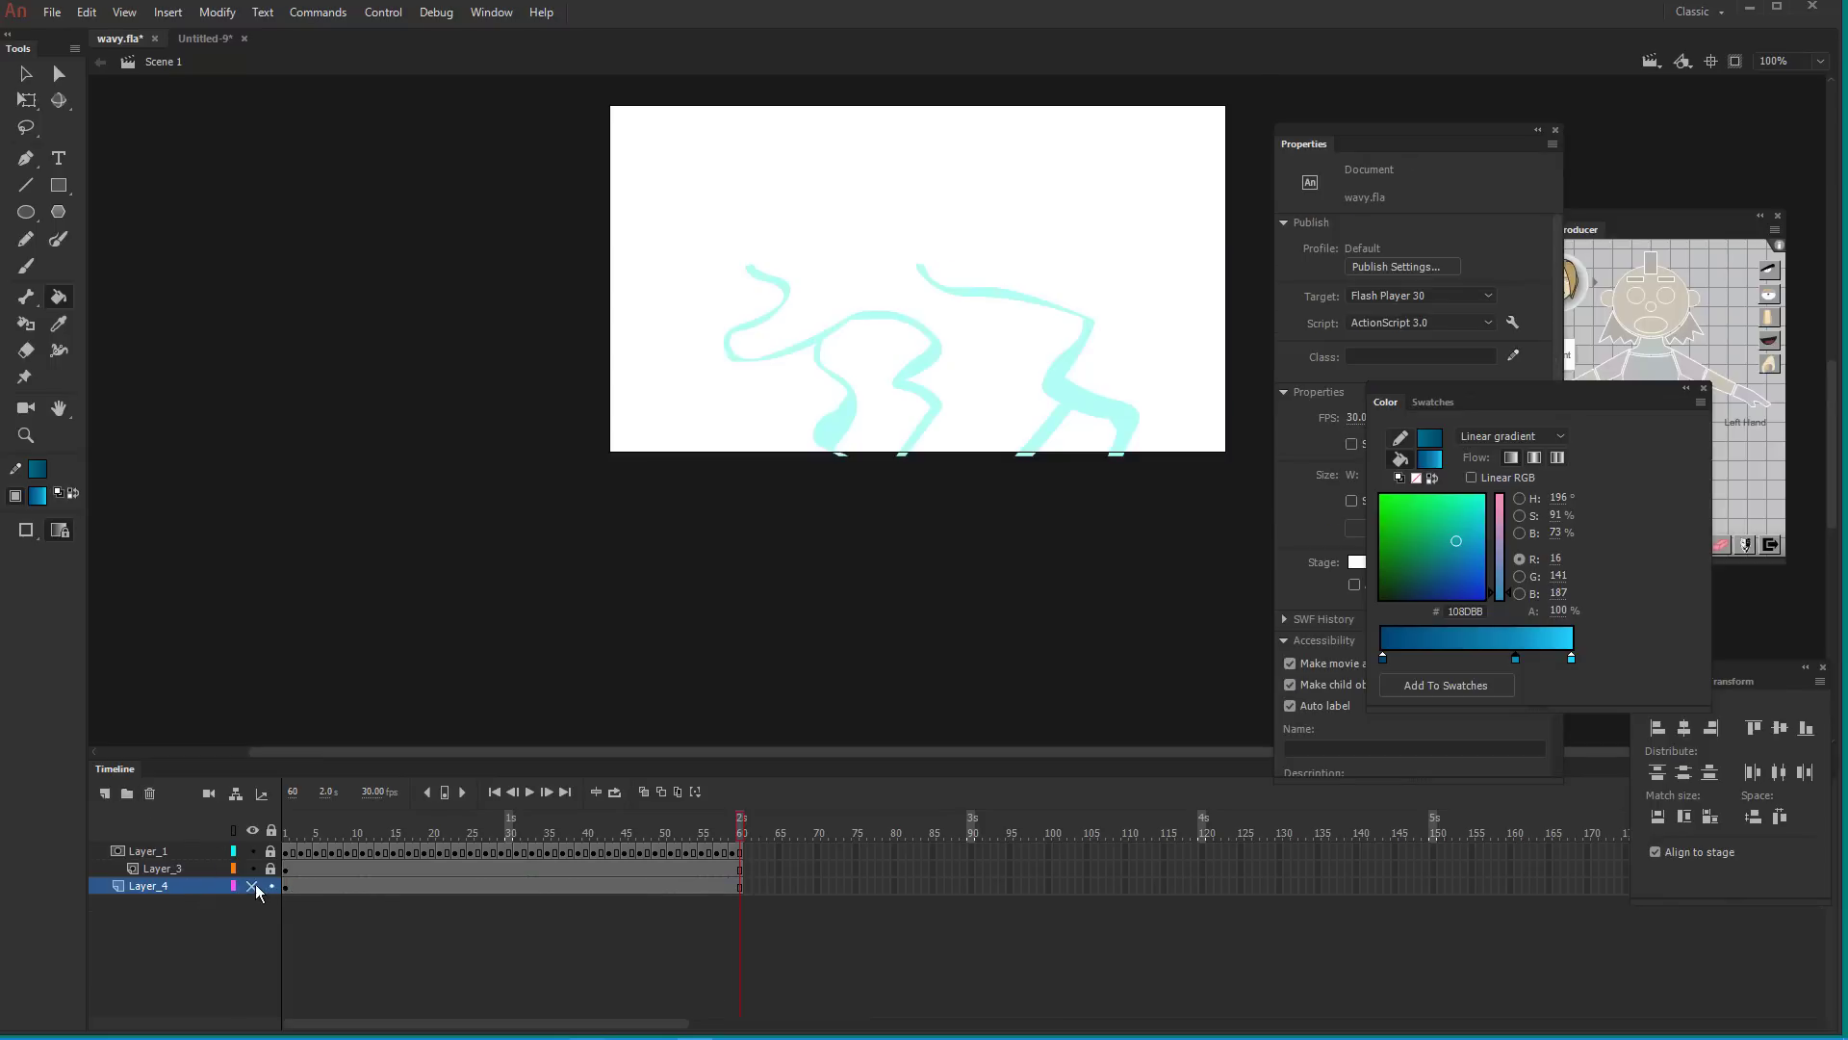
{"action": "left_click", "coordinate": [256, 885]}
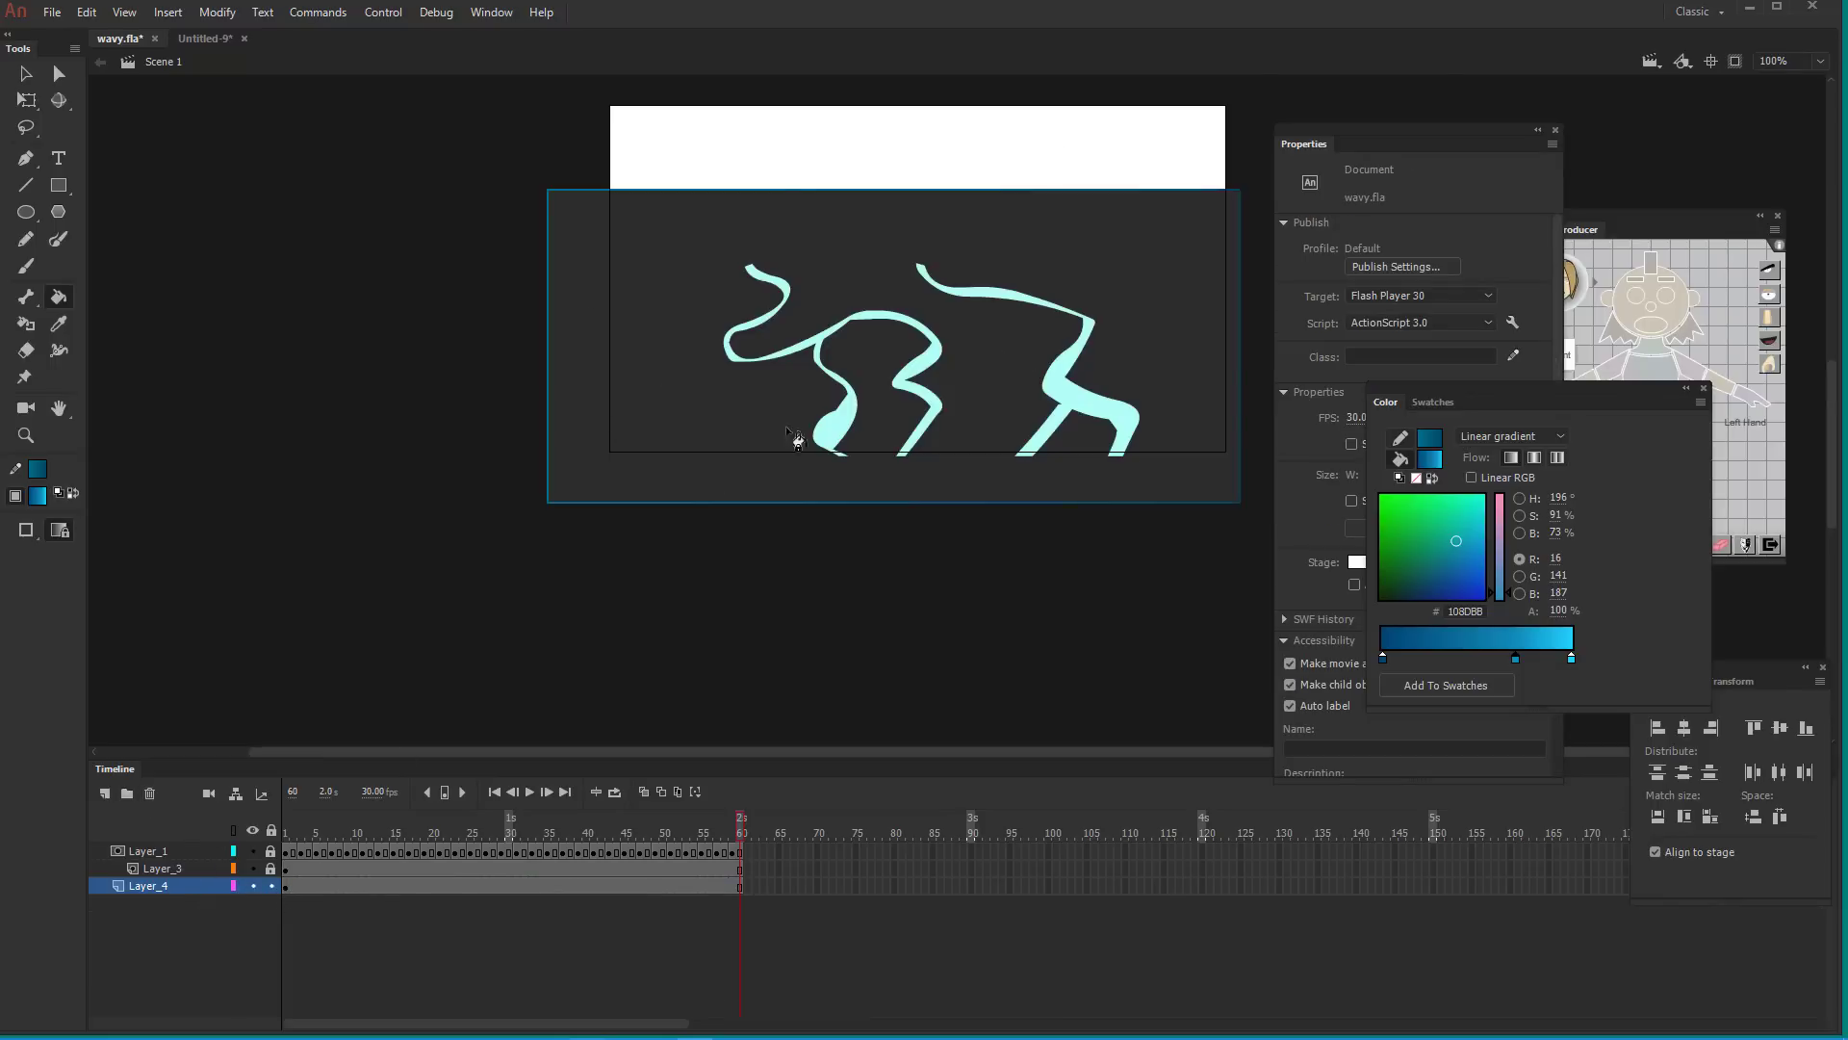
Fill the dark grey rectangle on frame 1 of Layer_4 with the blue linear gradient using the Paint Bucket
{"action": "left_click", "coordinate": [288, 888]}
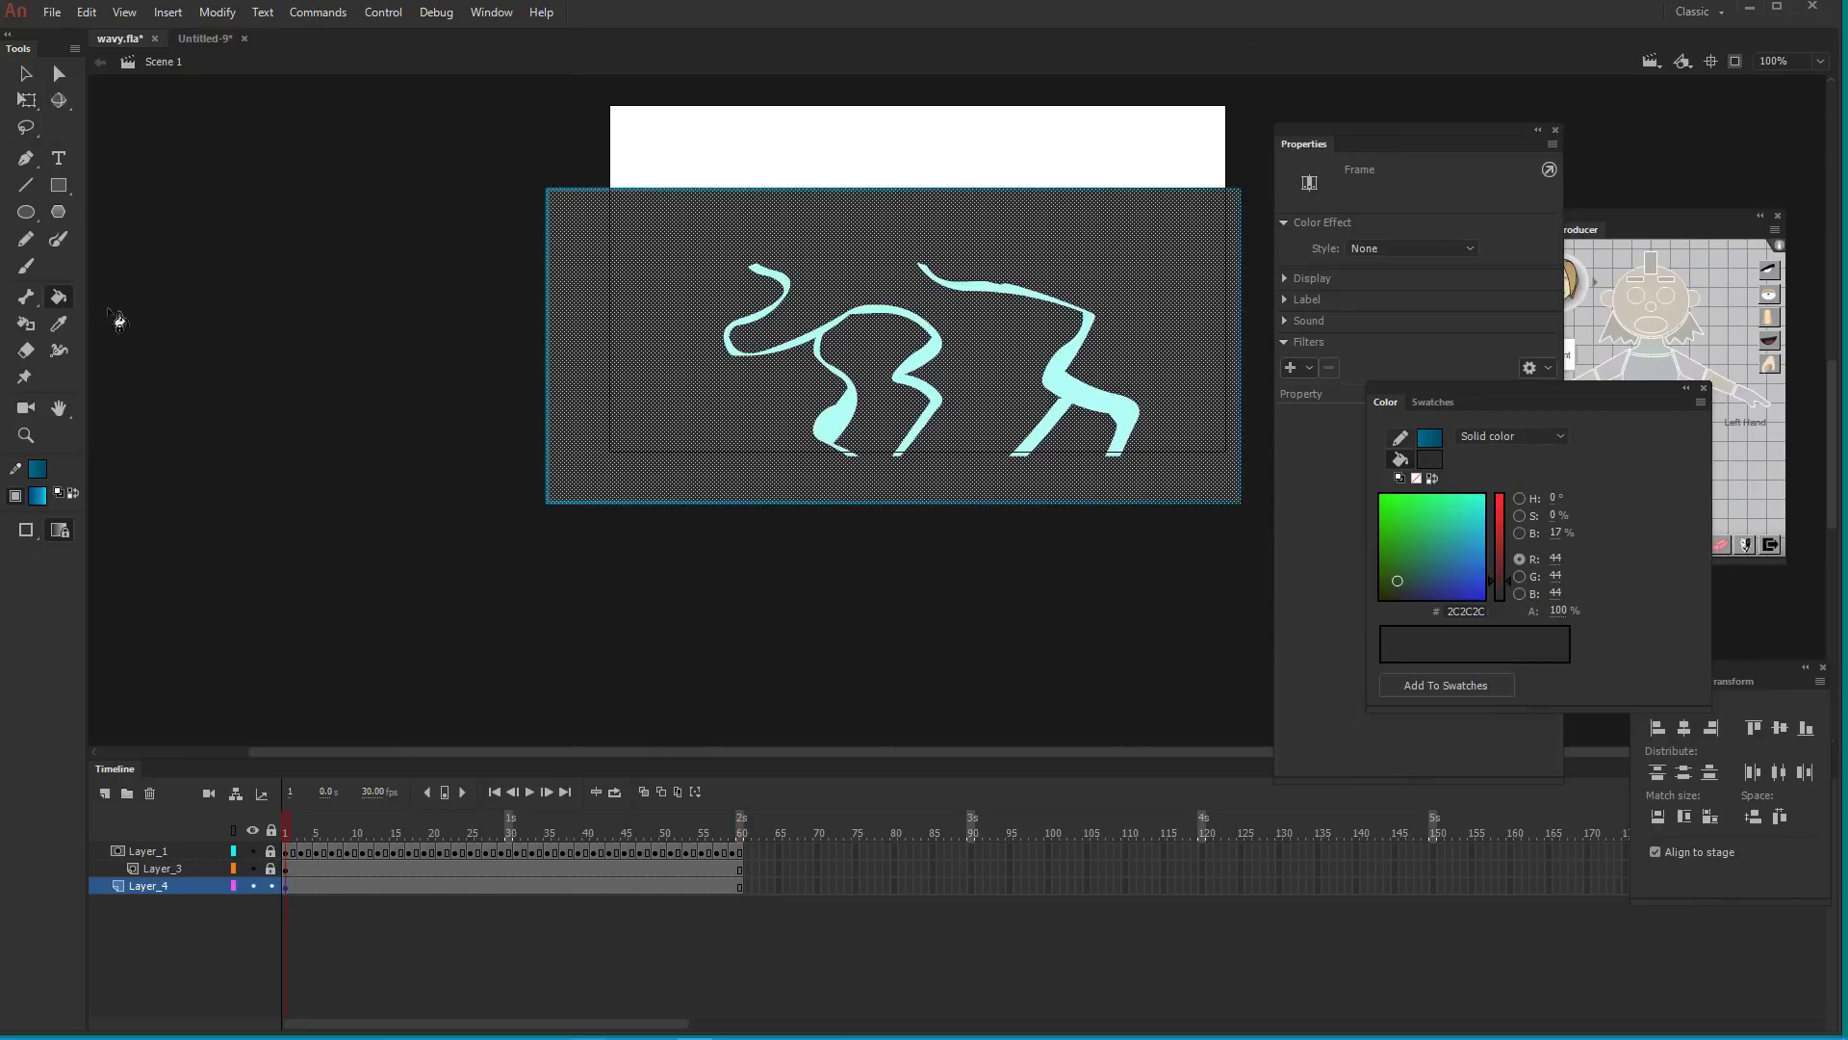
{"action": "left_click", "coordinate": [36, 621]}
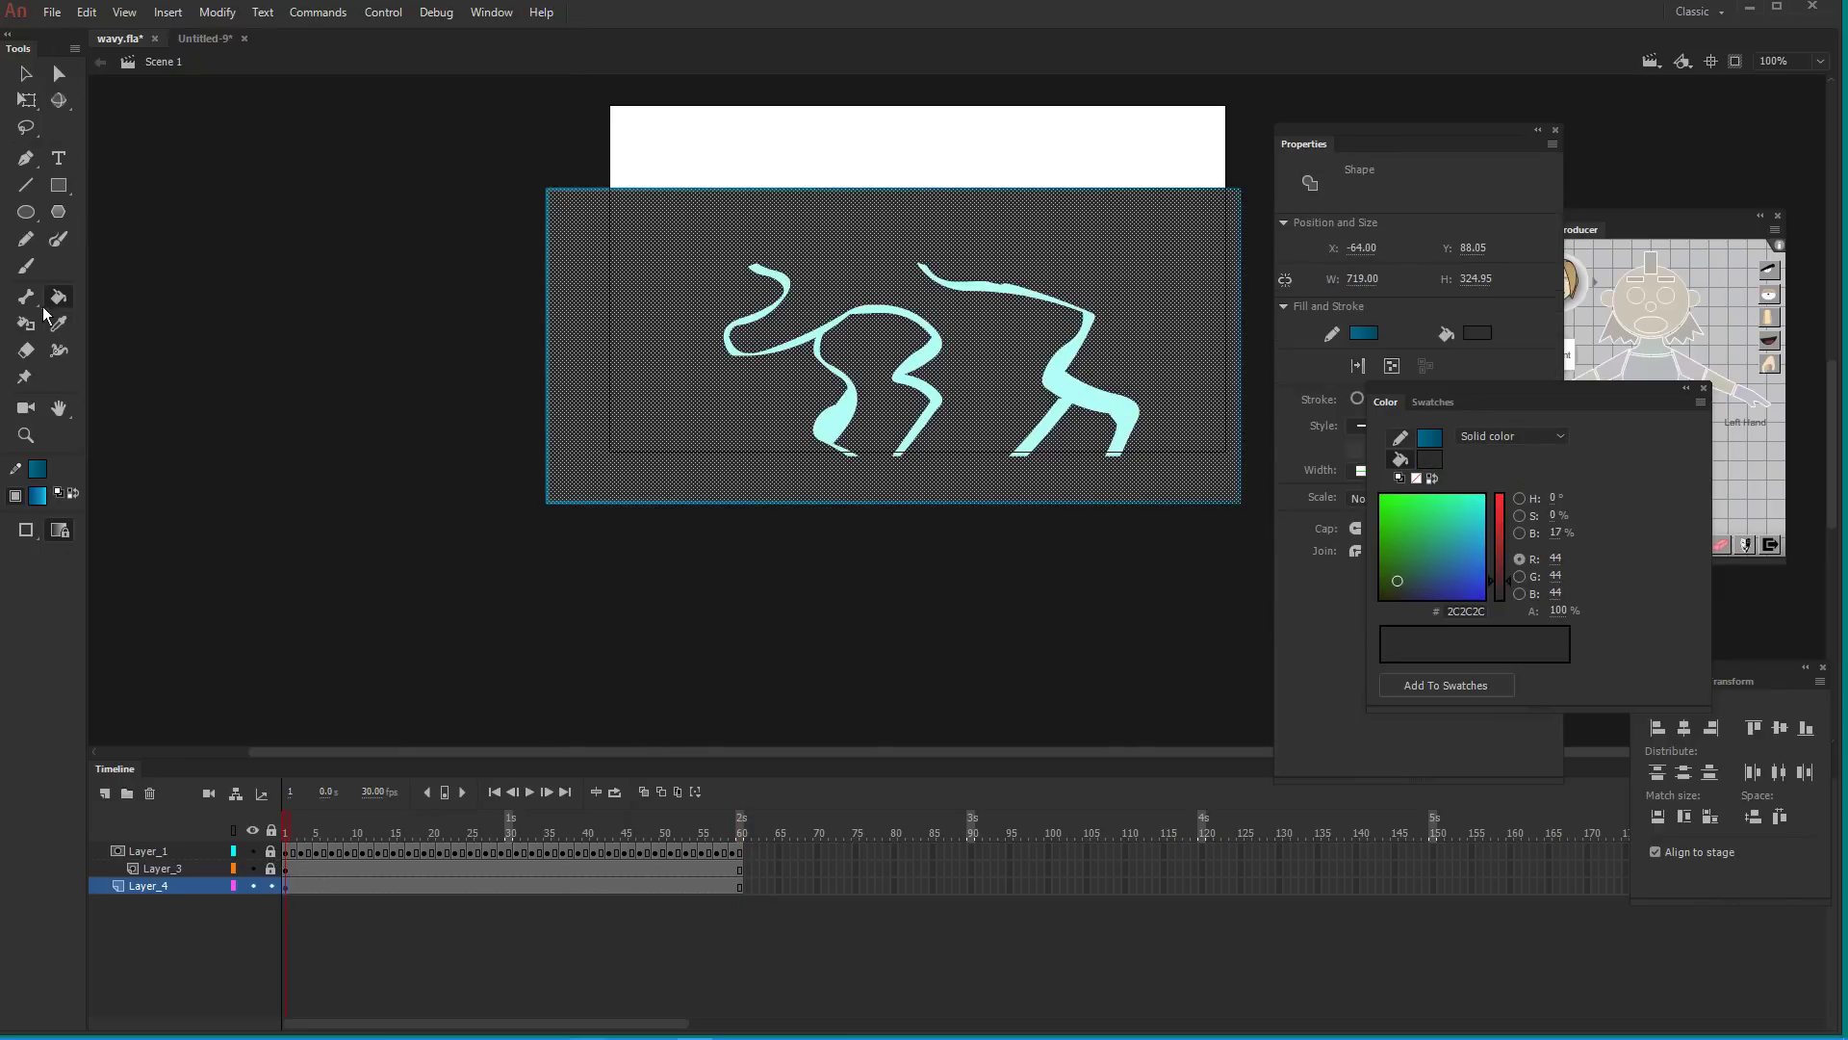
{"action": "left_click", "coordinate": [632, 396]}
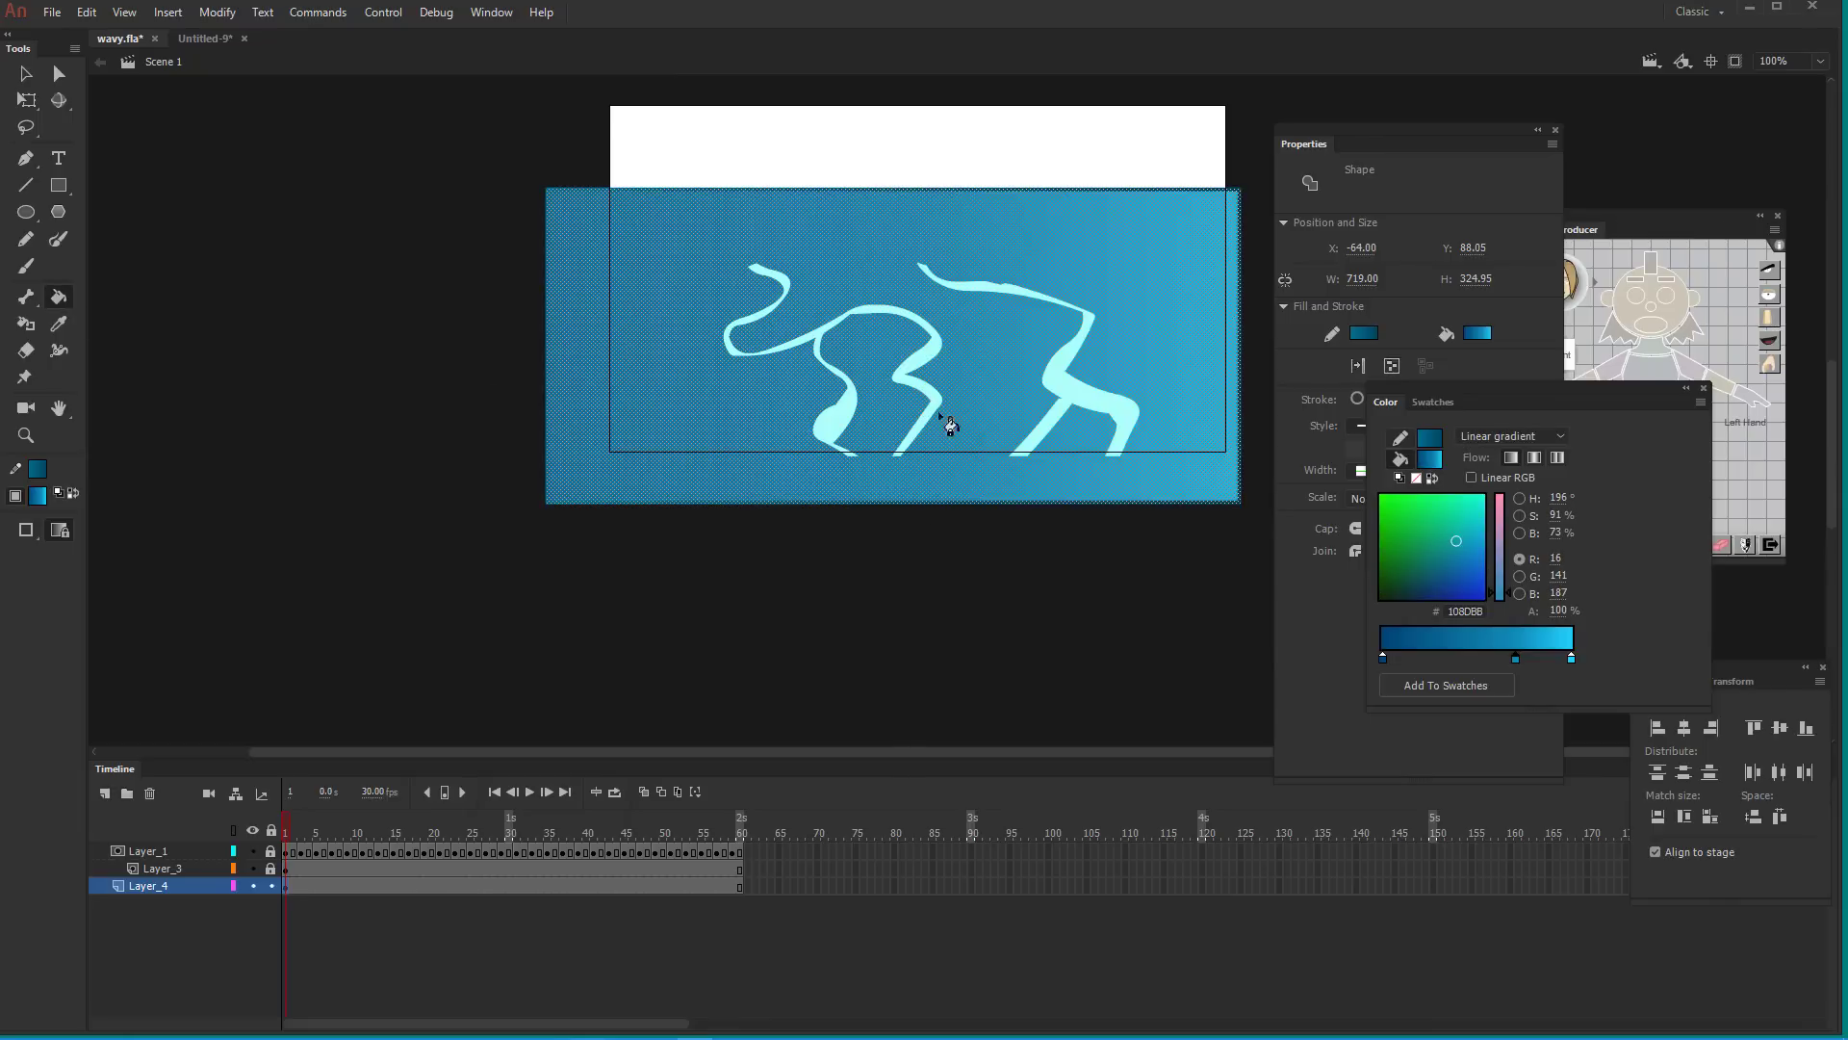
Compress the rectangle's gradient horizontally with the Gradient Transform tool to roughly a third of its width
{"action": "left_click", "coordinate": [27, 100]}
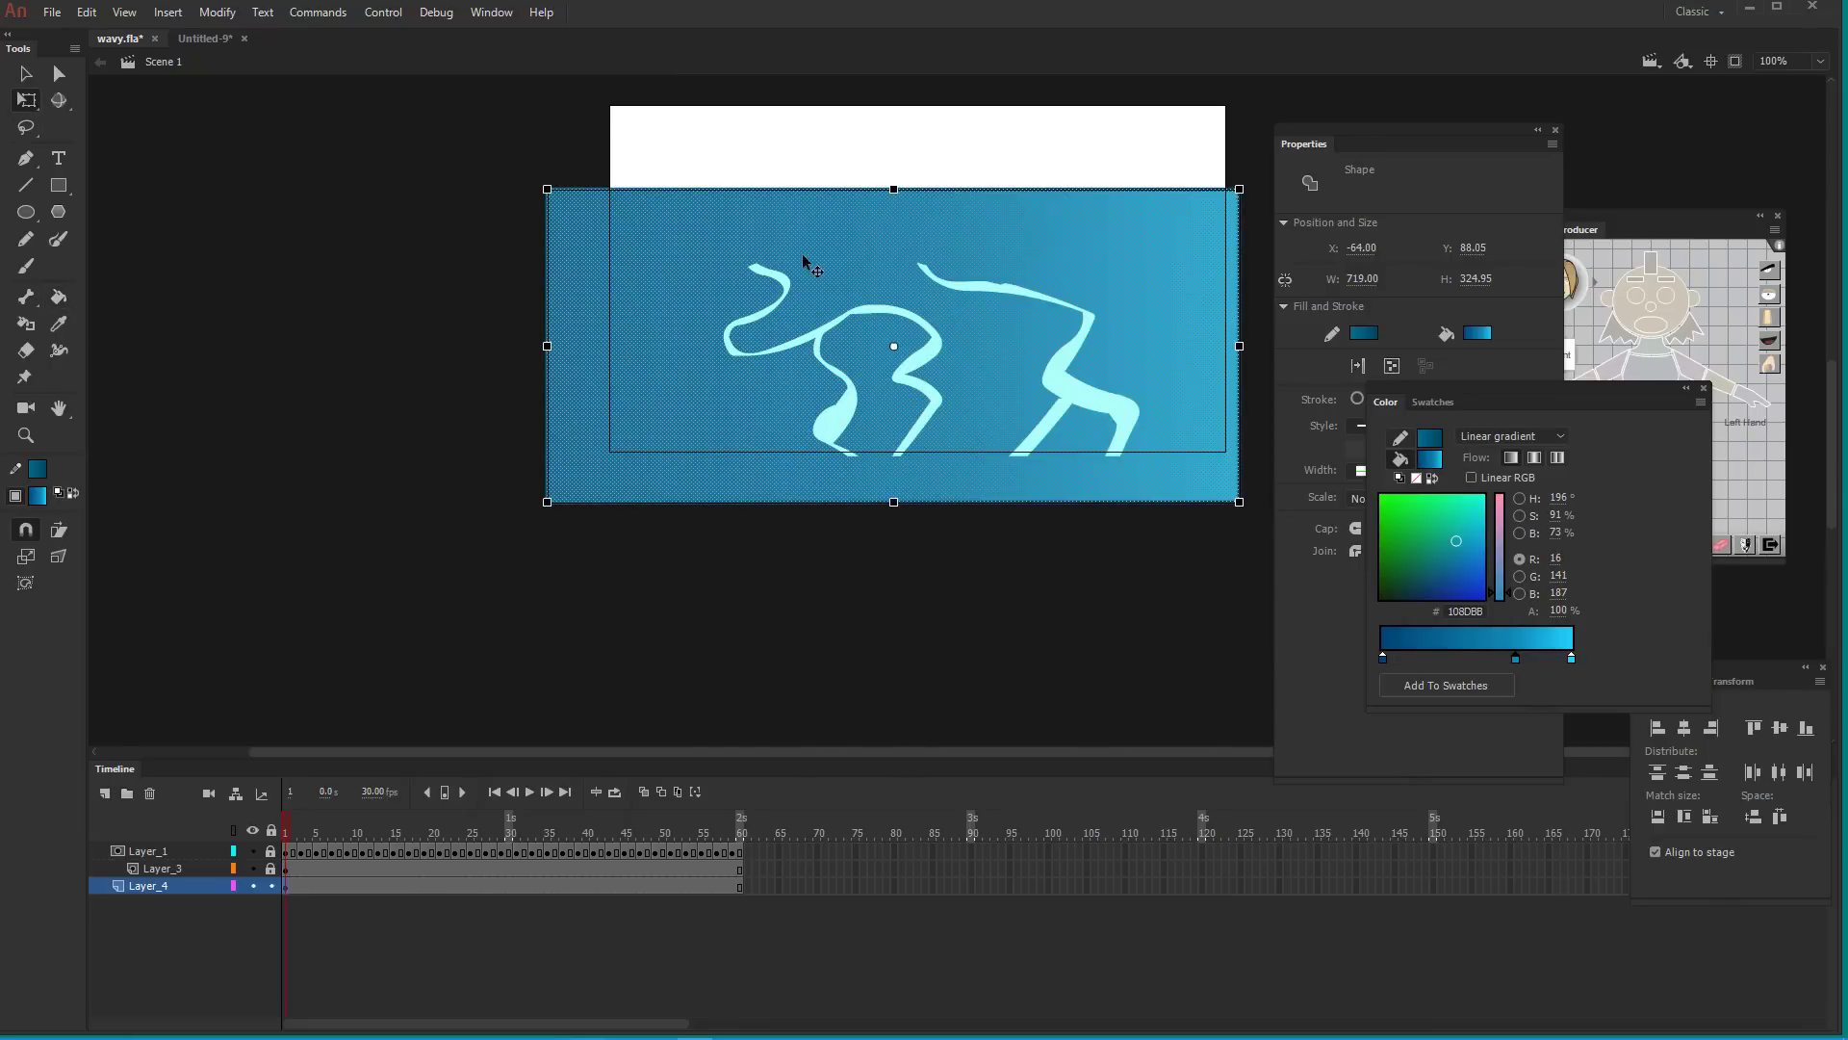
{"action": "left_click", "coordinate": [19, 108]}
{"action": "left_click", "coordinate": [137, 123]}
{"action": "left_click", "coordinate": [292, 171]}
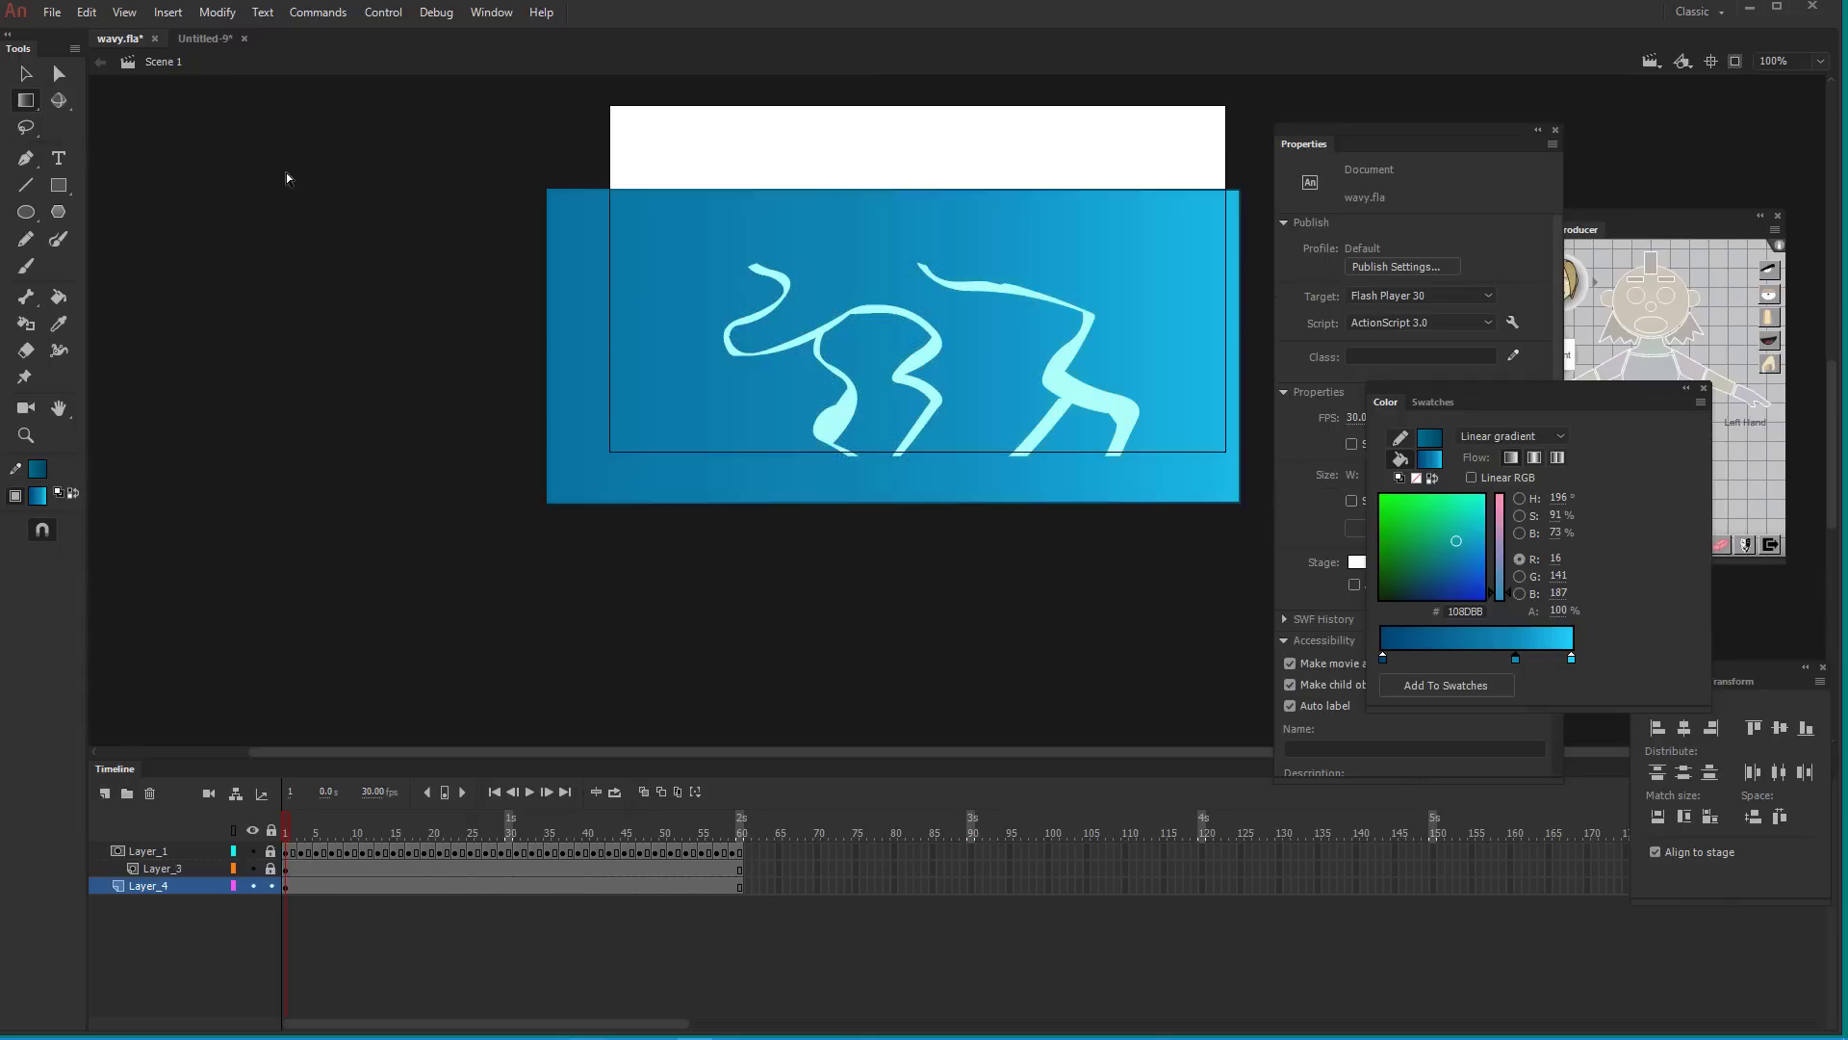
{"action": "left_click", "coordinate": [701, 273]}
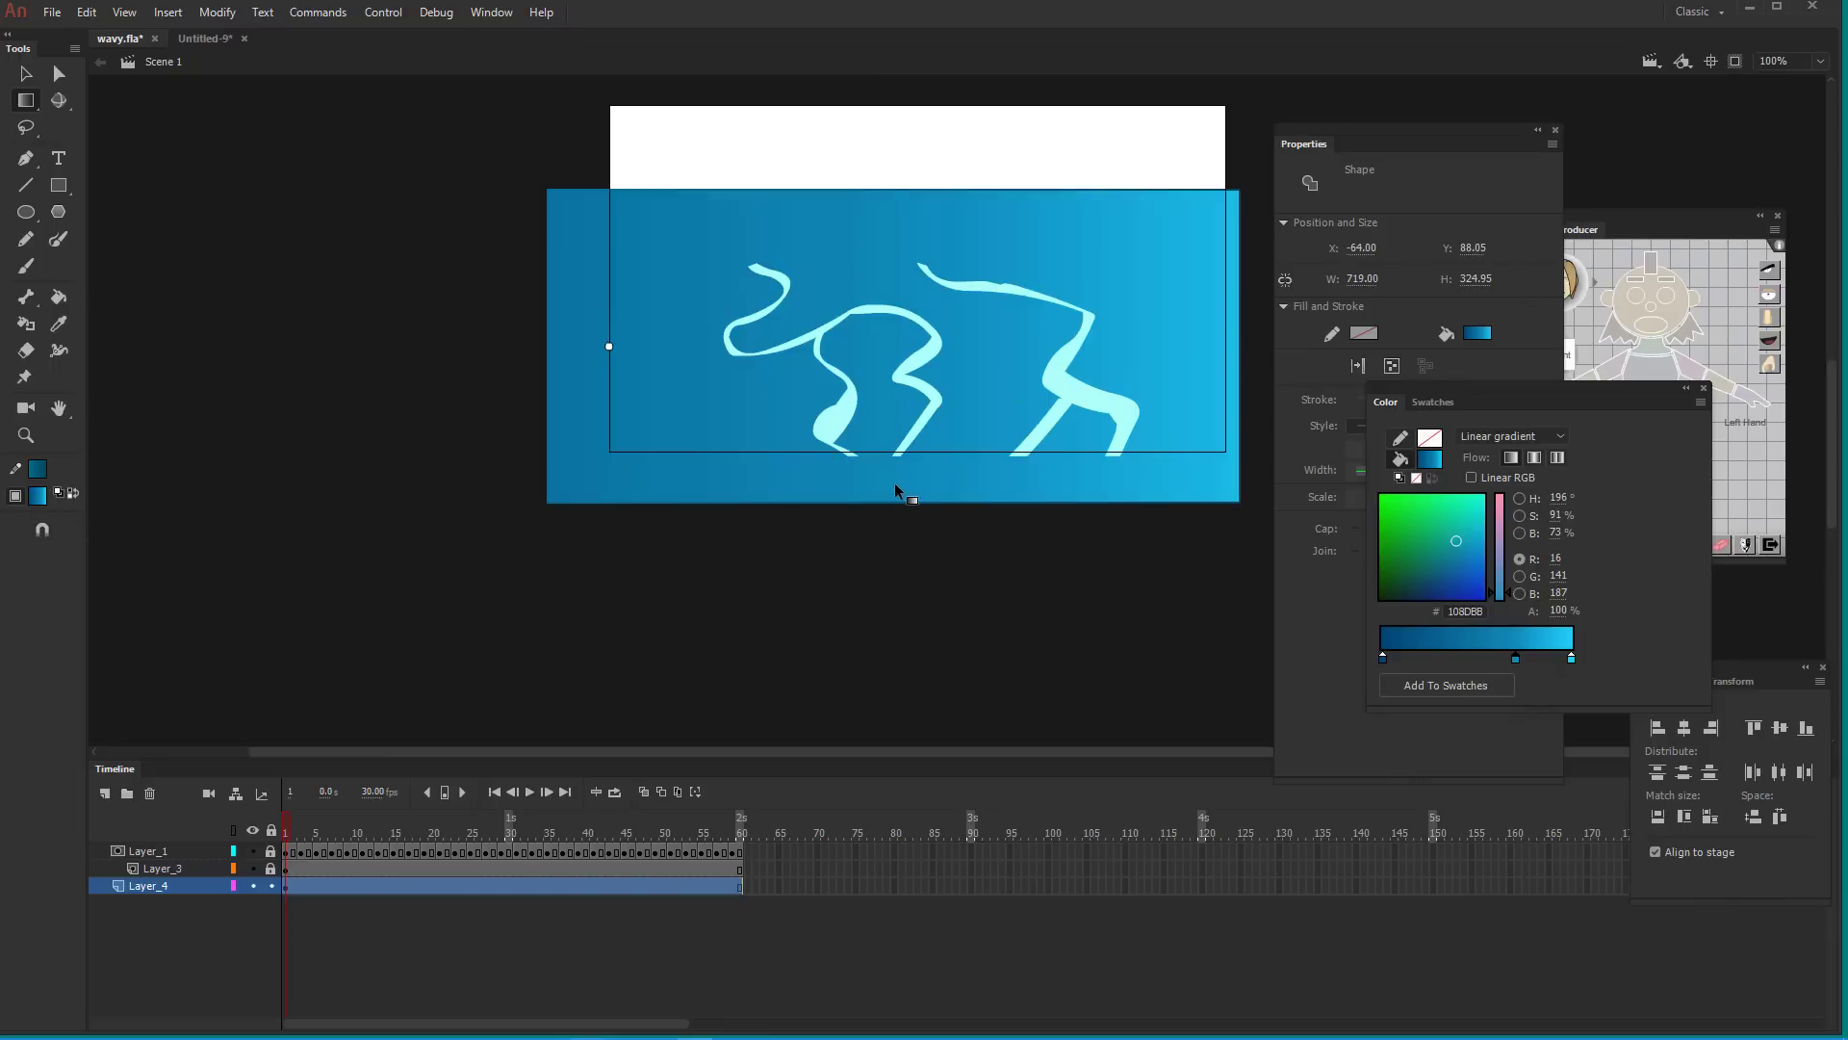
{"action": "key", "text": "ctrl+minus"}
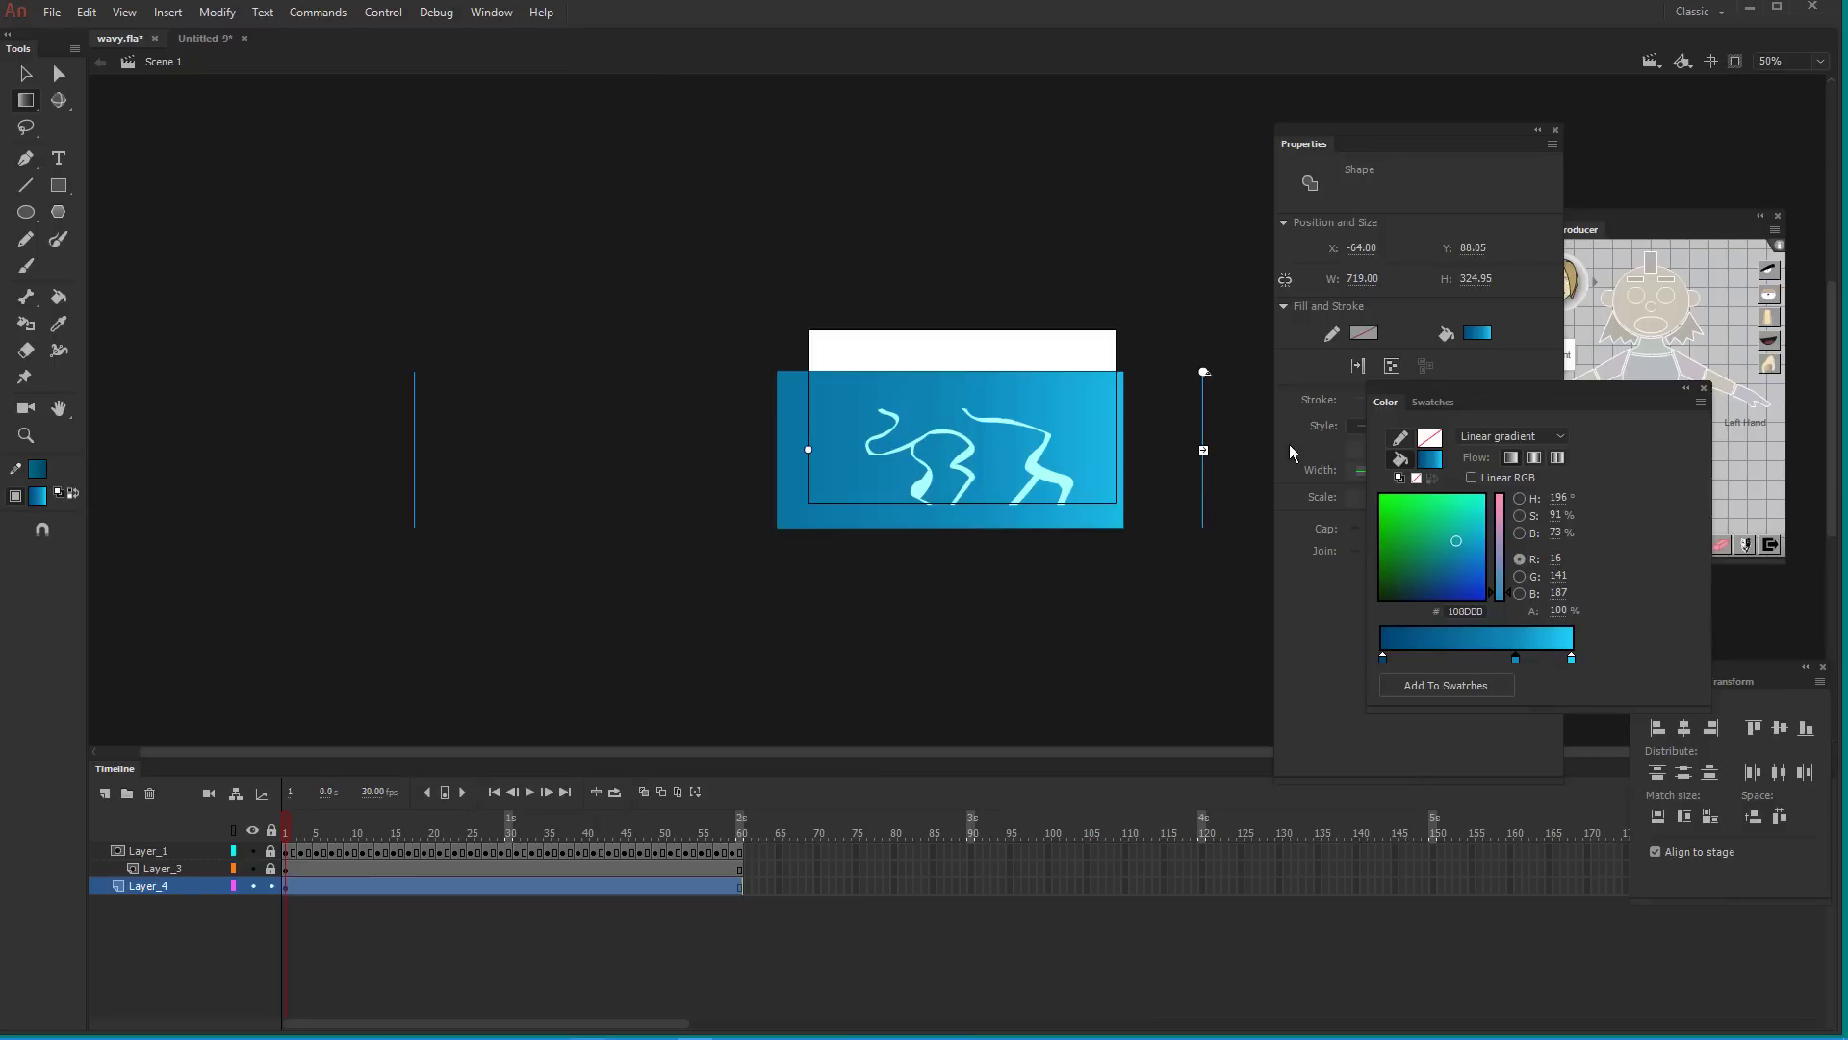
{"action": "left_click_drag", "start_coordinate": [1204, 449], "coordinate": [927, 460]}
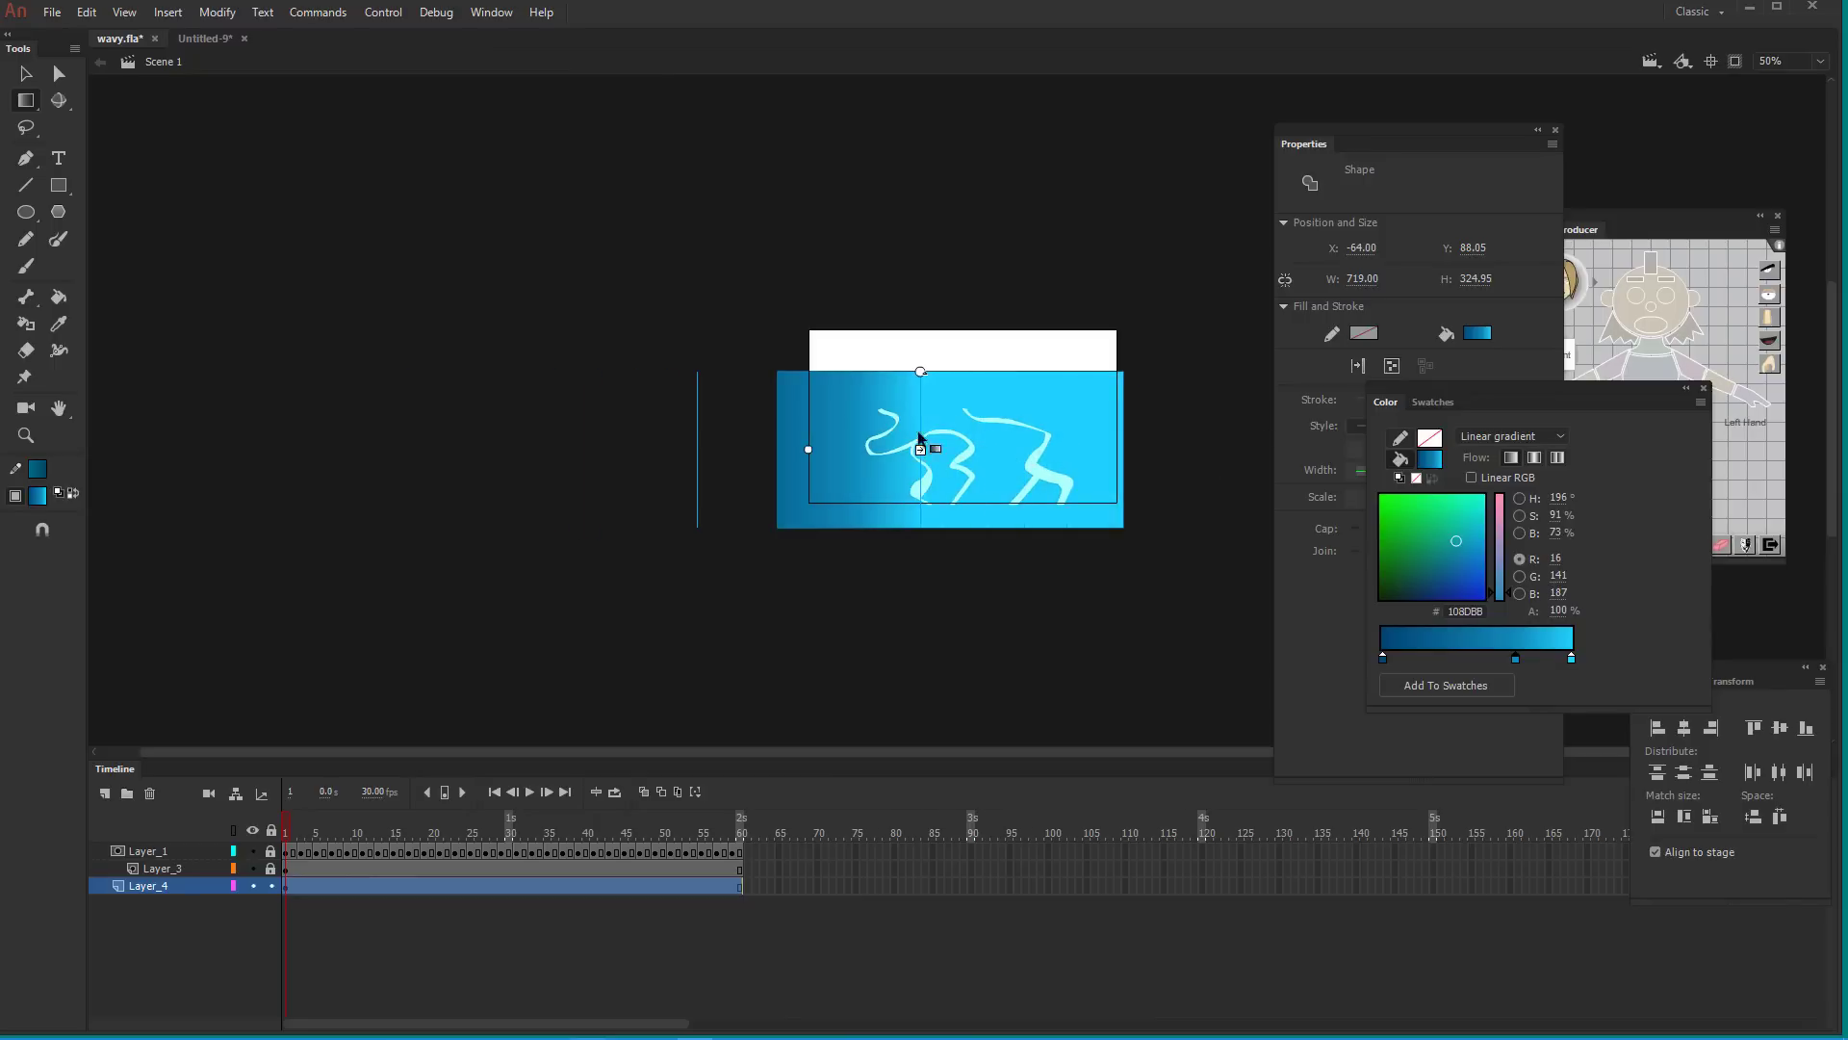
Rotate the gradient to run vertically with light blue at the top, and centre and shorten it within the rectangle
{"action": "left_click_drag", "start_coordinate": [922, 372], "coordinate": [761, 381]}
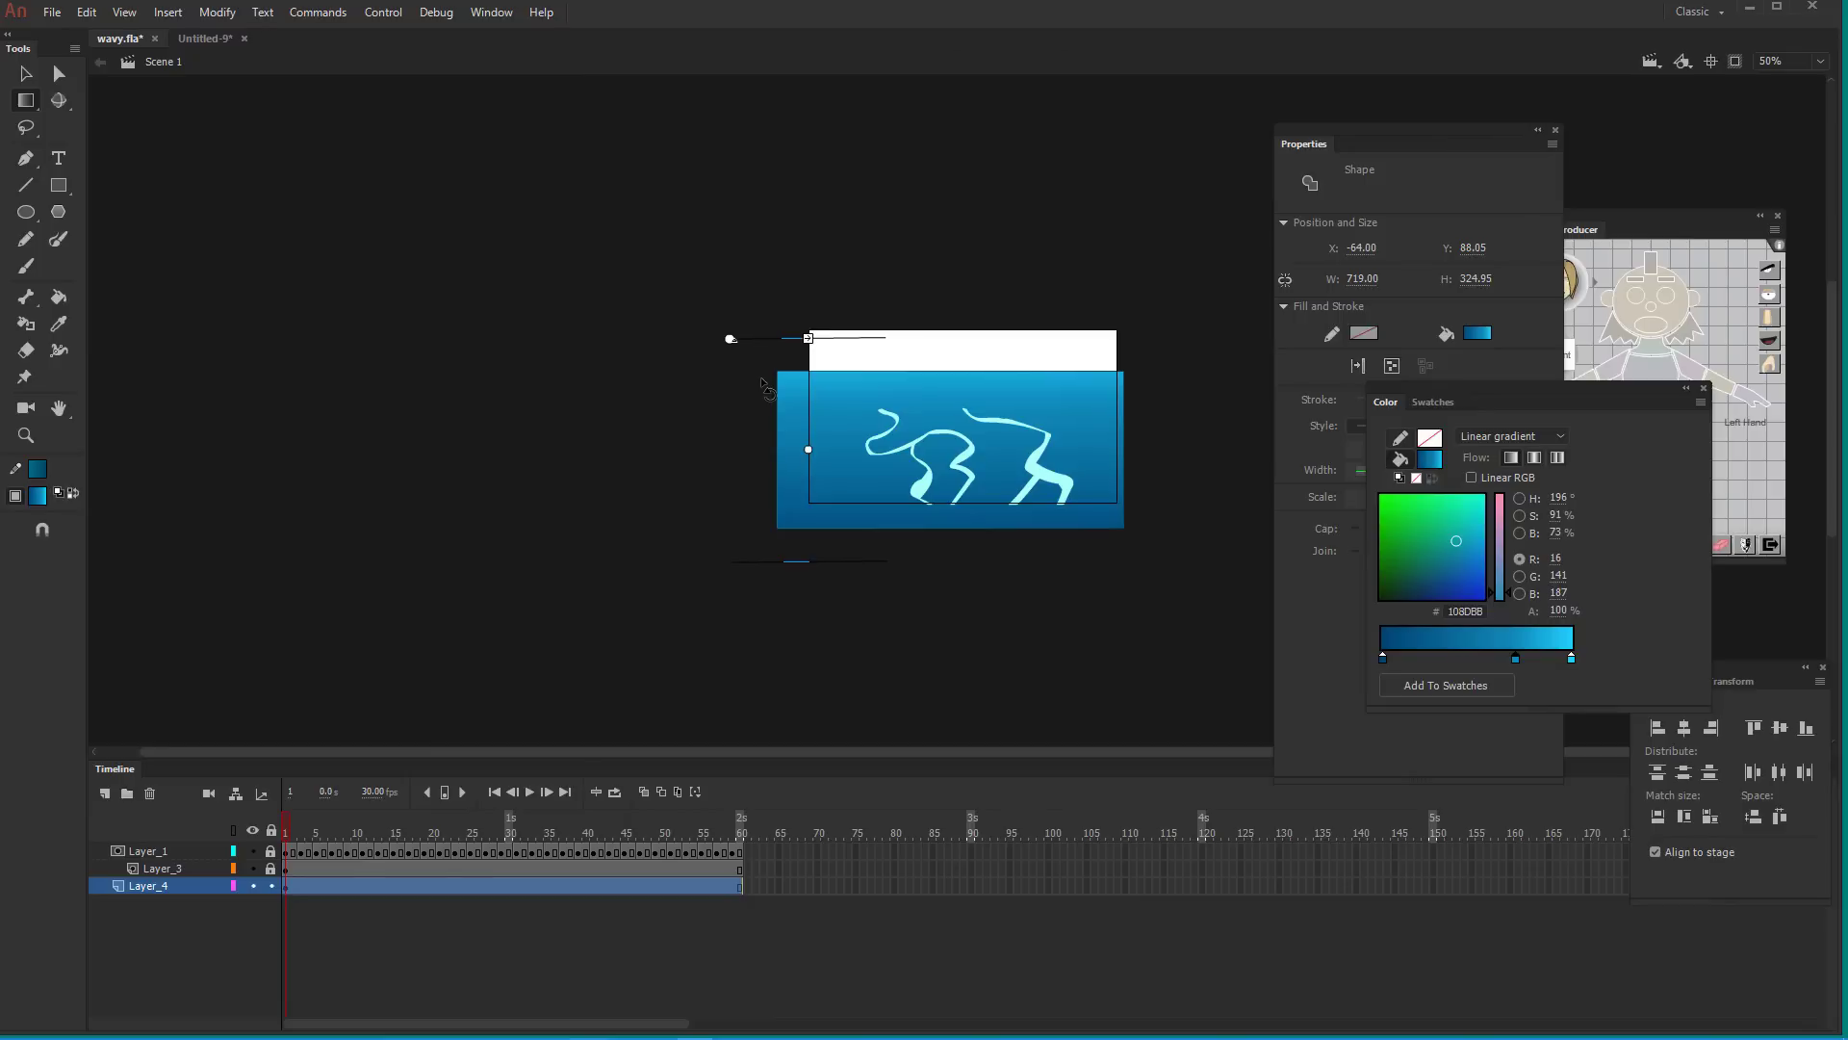
{"action": "left_click_drag", "start_coordinate": [763, 383], "coordinate": [756, 385]}
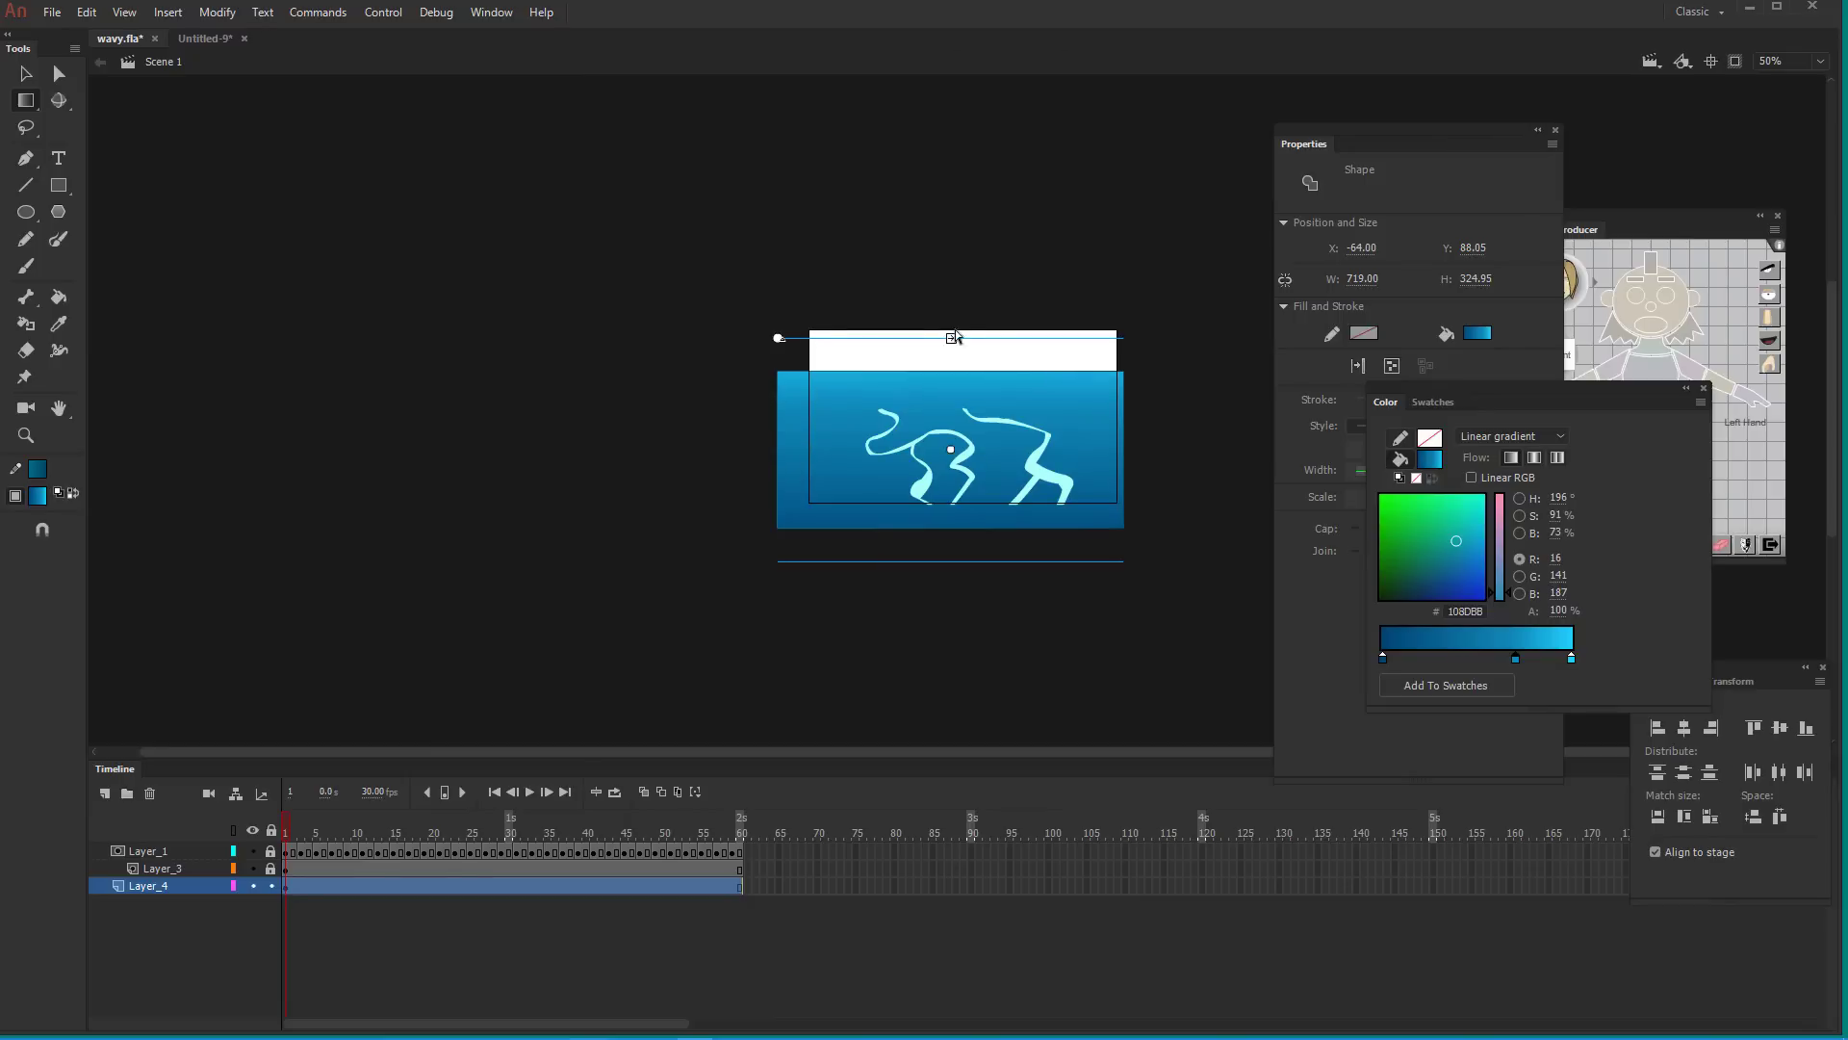
{"action": "left_click_drag", "start_coordinate": [951, 338], "coordinate": [953, 396]}
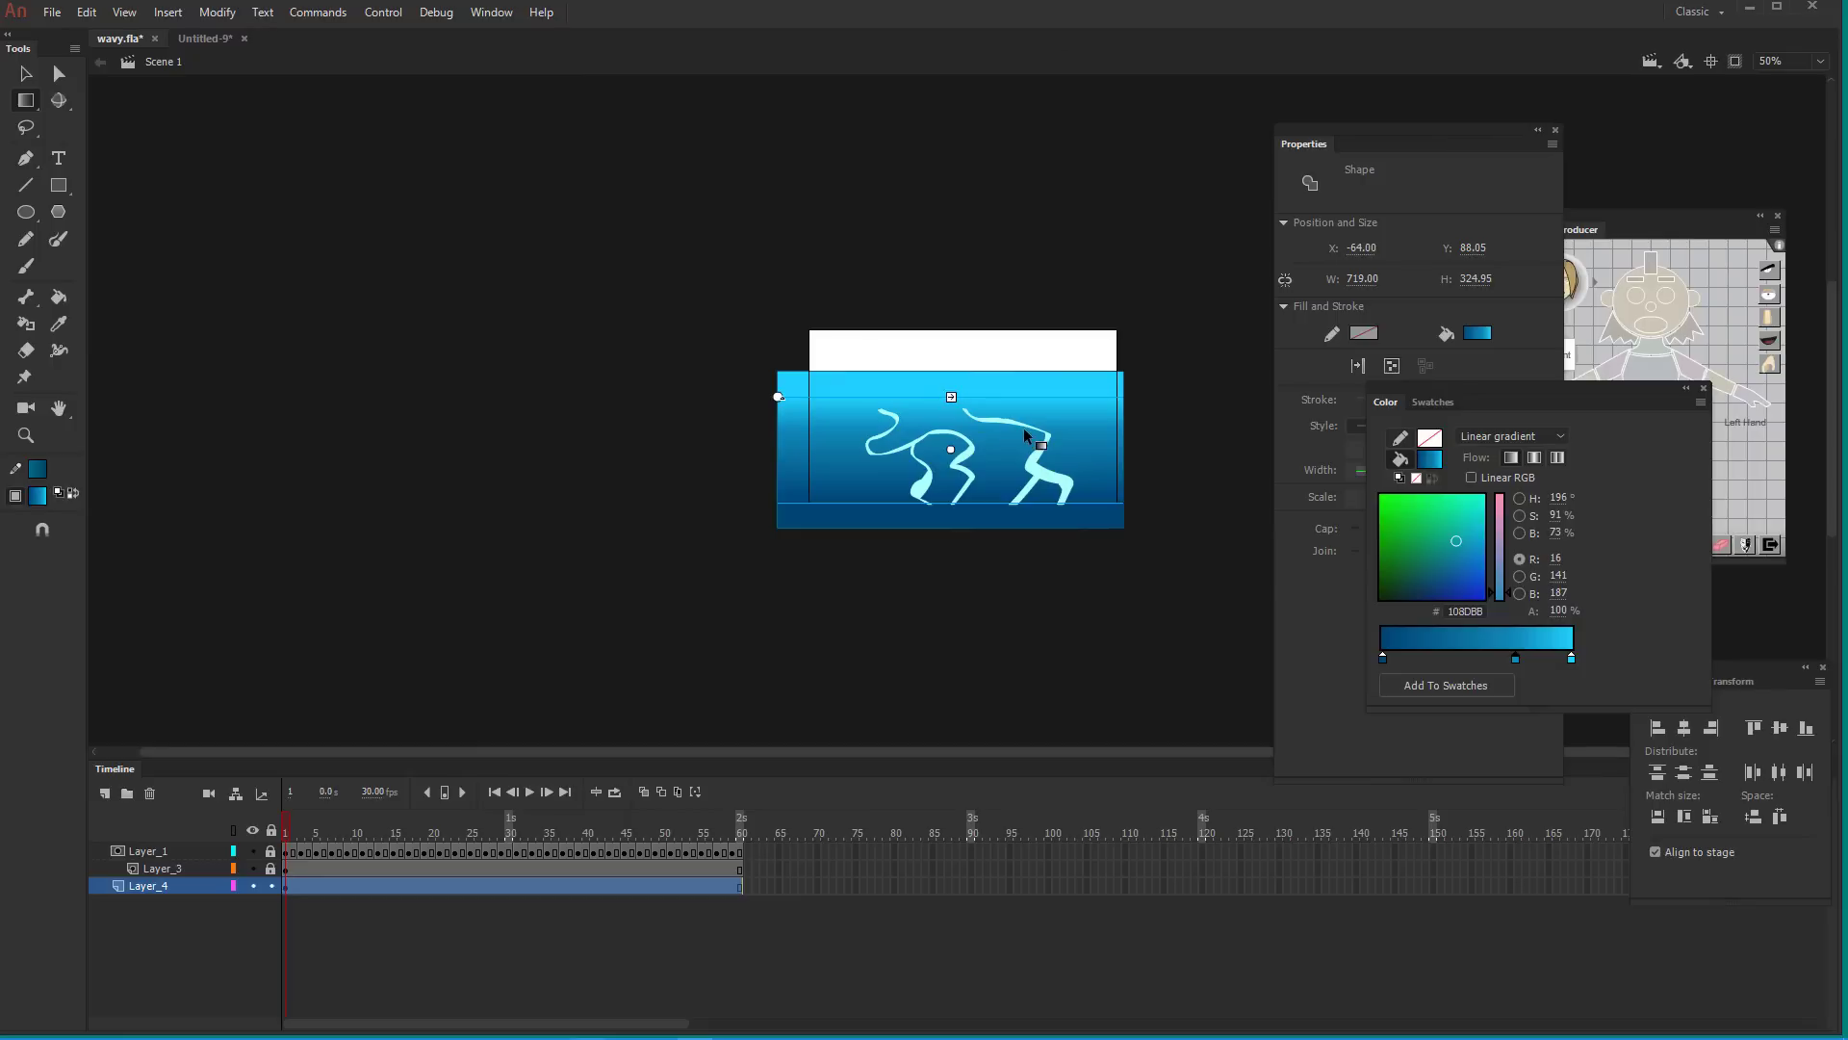
Nudge the gradient rectangle down to Y 130.05 and deselect it
{"action": "key", "text": "Down"}
{"action": "key", "text": "Down"}
{"action": "key", "text": "Down"}
{"action": "key", "text": "Down"}
{"action": "key", "text": "Down"}
{"action": "key", "text": "Down"}
{"action": "key", "text": "Down"}
{"action": "key", "text": "Down"}
{"action": "key", "text": "Down"}
{"action": "key", "text": "Down"}
{"action": "key", "text": "Down"}
{"action": "key", "text": "Down"}
{"action": "key", "text": "Down"}
{"action": "key", "text": "Down"}
{"action": "key", "text": "Down"}
{"action": "key", "text": "Down"}
{"action": "key", "text": "Down"}
{"action": "key", "text": "Down"}
{"action": "key", "text": "Down"}
{"action": "key", "text": "Down"}
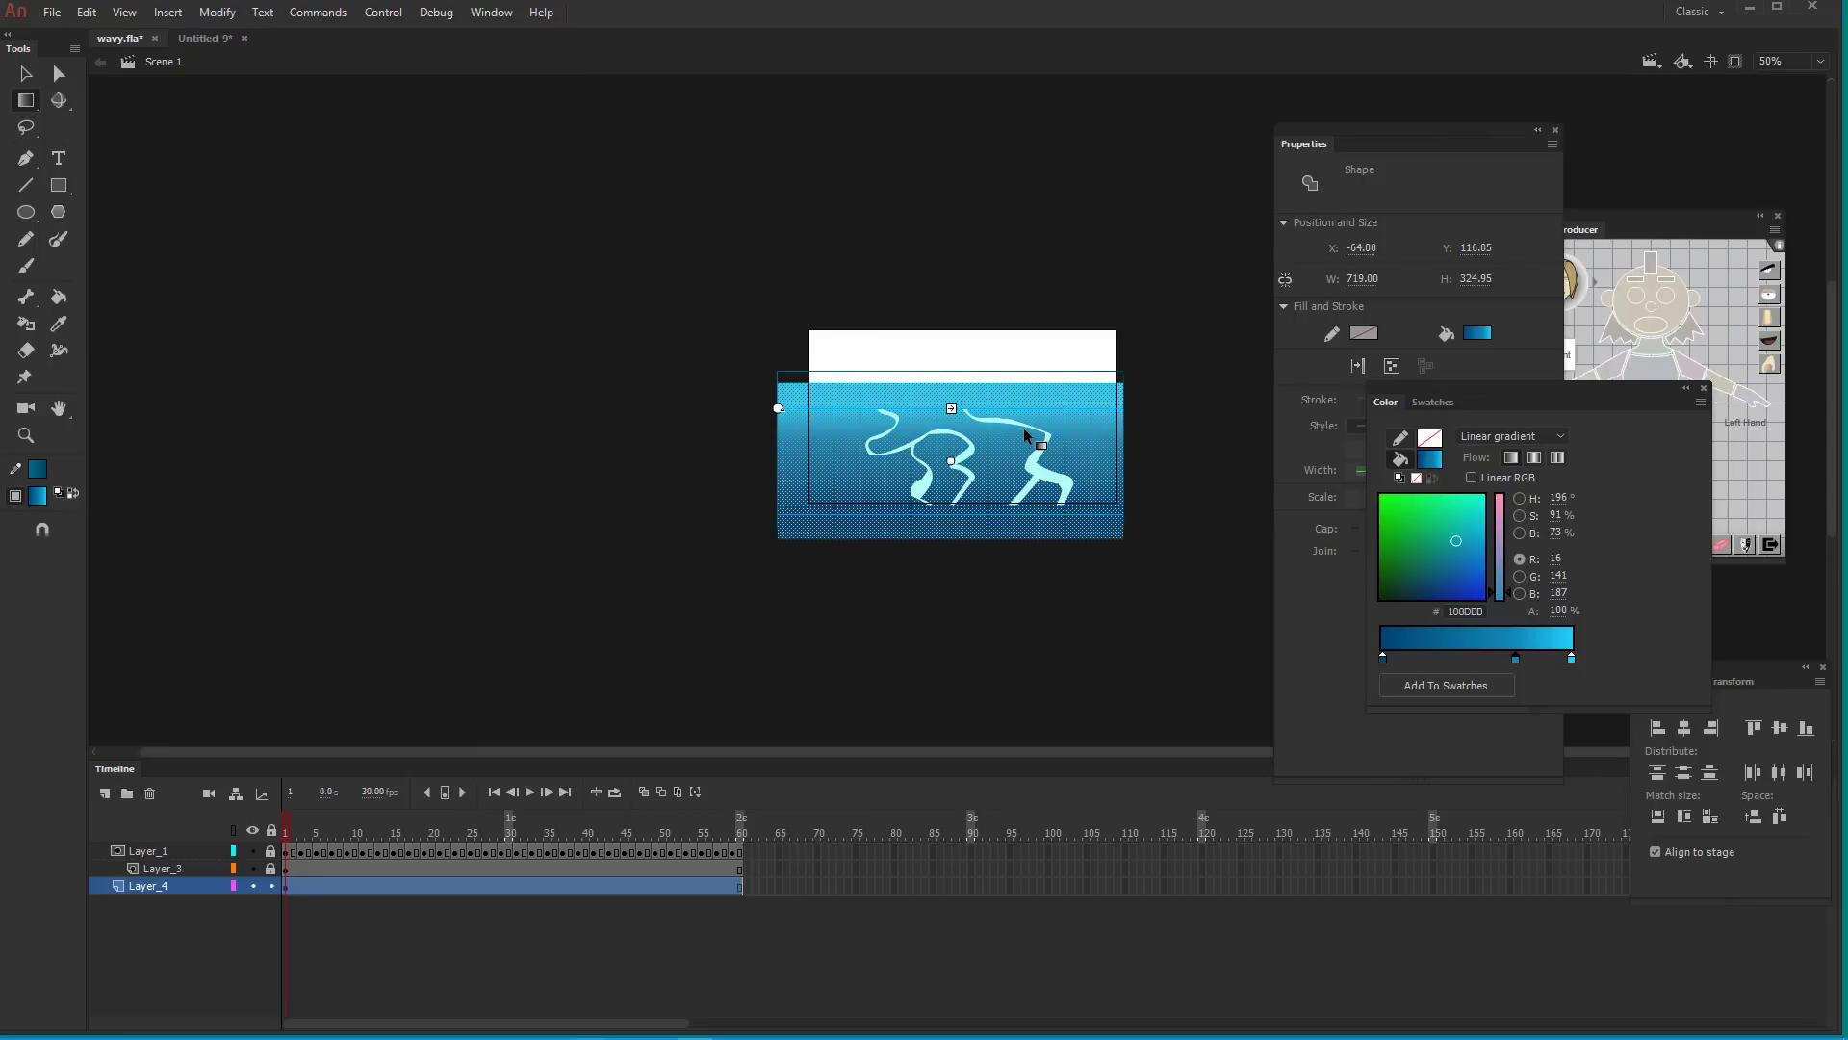
{"action": "key", "text": "Up"}
{"action": "key", "text": "Up"}
{"action": "key", "text": "Up"}
{"action": "key", "text": "Up"}
{"action": "key", "text": "Up"}
{"action": "key", "text": "Up"}
{"action": "key", "text": "Up"}
{"action": "key", "text": "Up"}
{"action": "key", "text": "Down"}
{"action": "key", "text": "Down"}
{"action": "key", "text": "Down"}
{"action": "key", "text": "Down"}
{"action": "key", "text": "Down"}
{"action": "key", "text": "Down"}
{"action": "key", "text": "Down"}
{"action": "key", "text": "Down"}
{"action": "key", "text": "Down"}
{"action": "key", "text": "Down"}
{"action": "key", "text": "Down"}
{"action": "key", "text": "Down"}
{"action": "key", "text": "Down"}
{"action": "key", "text": "Down"}
{"action": "key", "text": "Down"}
{"action": "key", "text": "Down"}
{"action": "key", "text": "Down"}
{"action": "key", "text": "Down"}
{"action": "key", "text": "Down"}
{"action": "key", "text": "Down"}
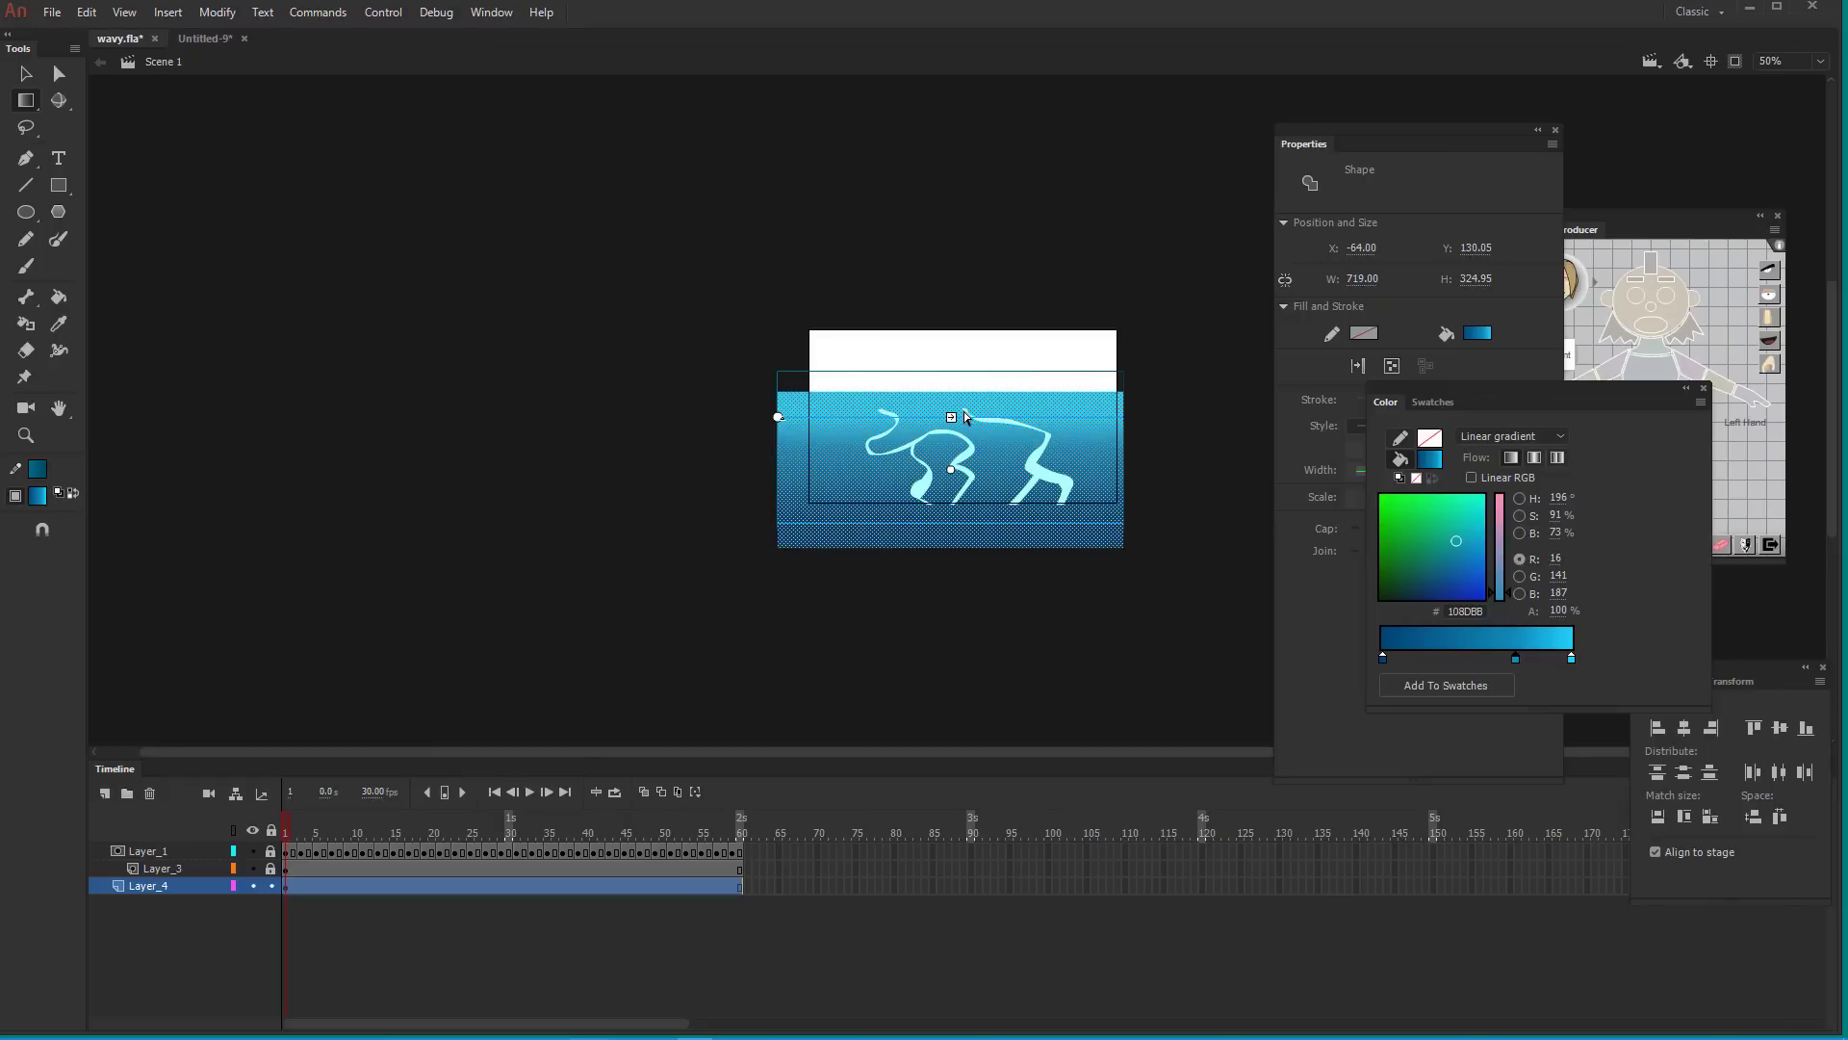
{"action": "left_click_drag", "start_coordinate": [951, 417], "coordinate": [962, 416]}
{"action": "left_click", "coordinate": [1238, 455]}
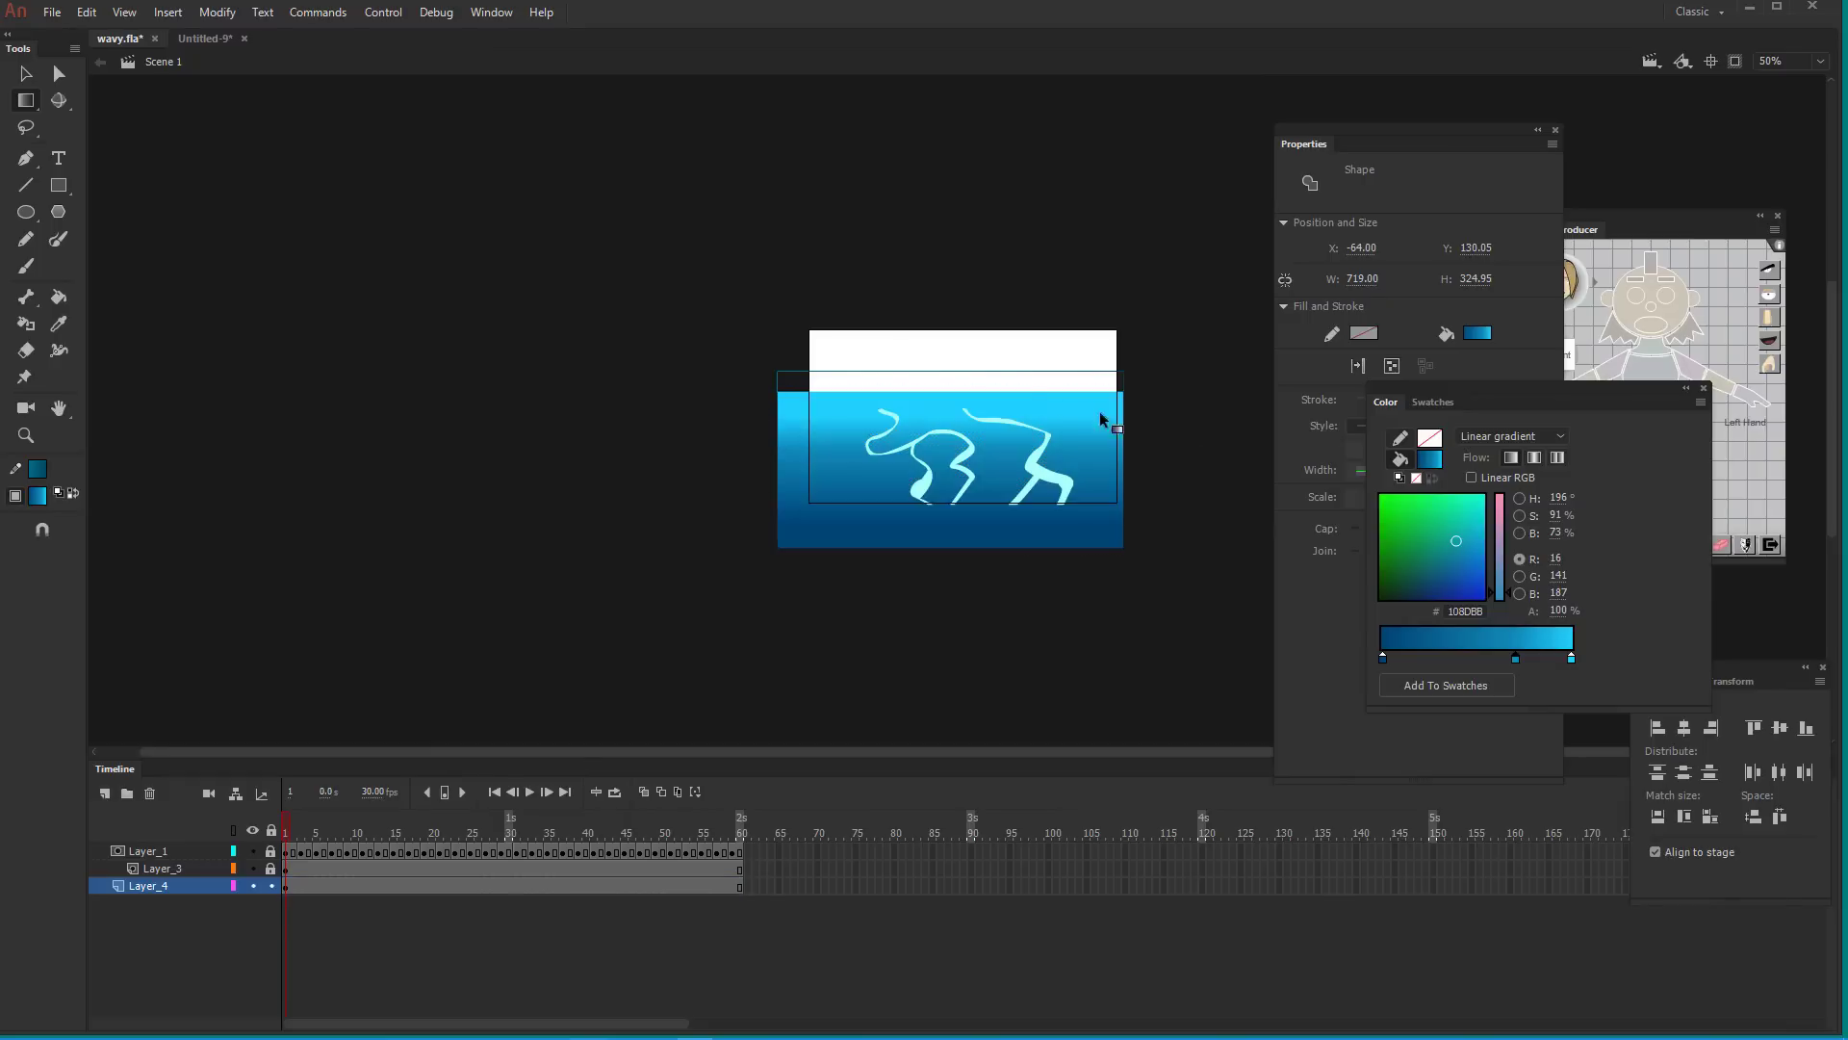
Delete the leftover rectangular outline above the gradient water rectangle on Layer_4 and play the animation
{"action": "left_click", "coordinate": [26, 74]}
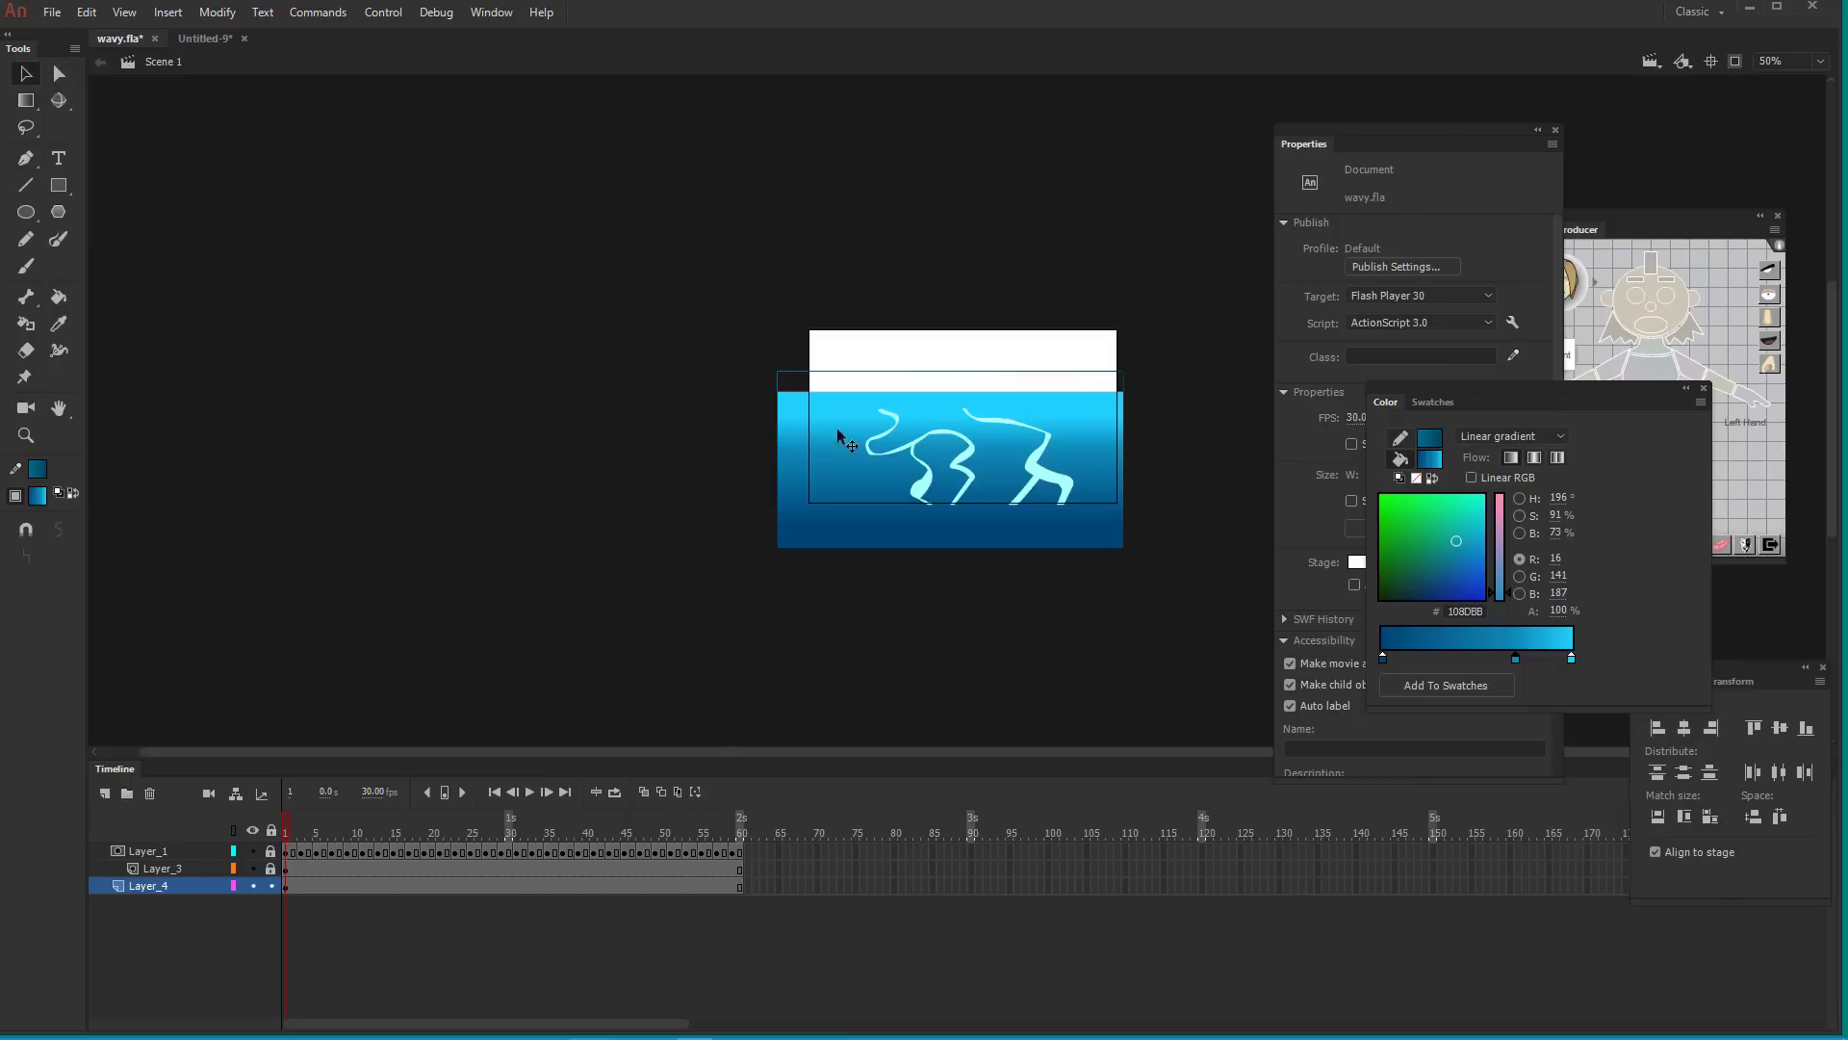
{"action": "left_click", "coordinate": [884, 371]}
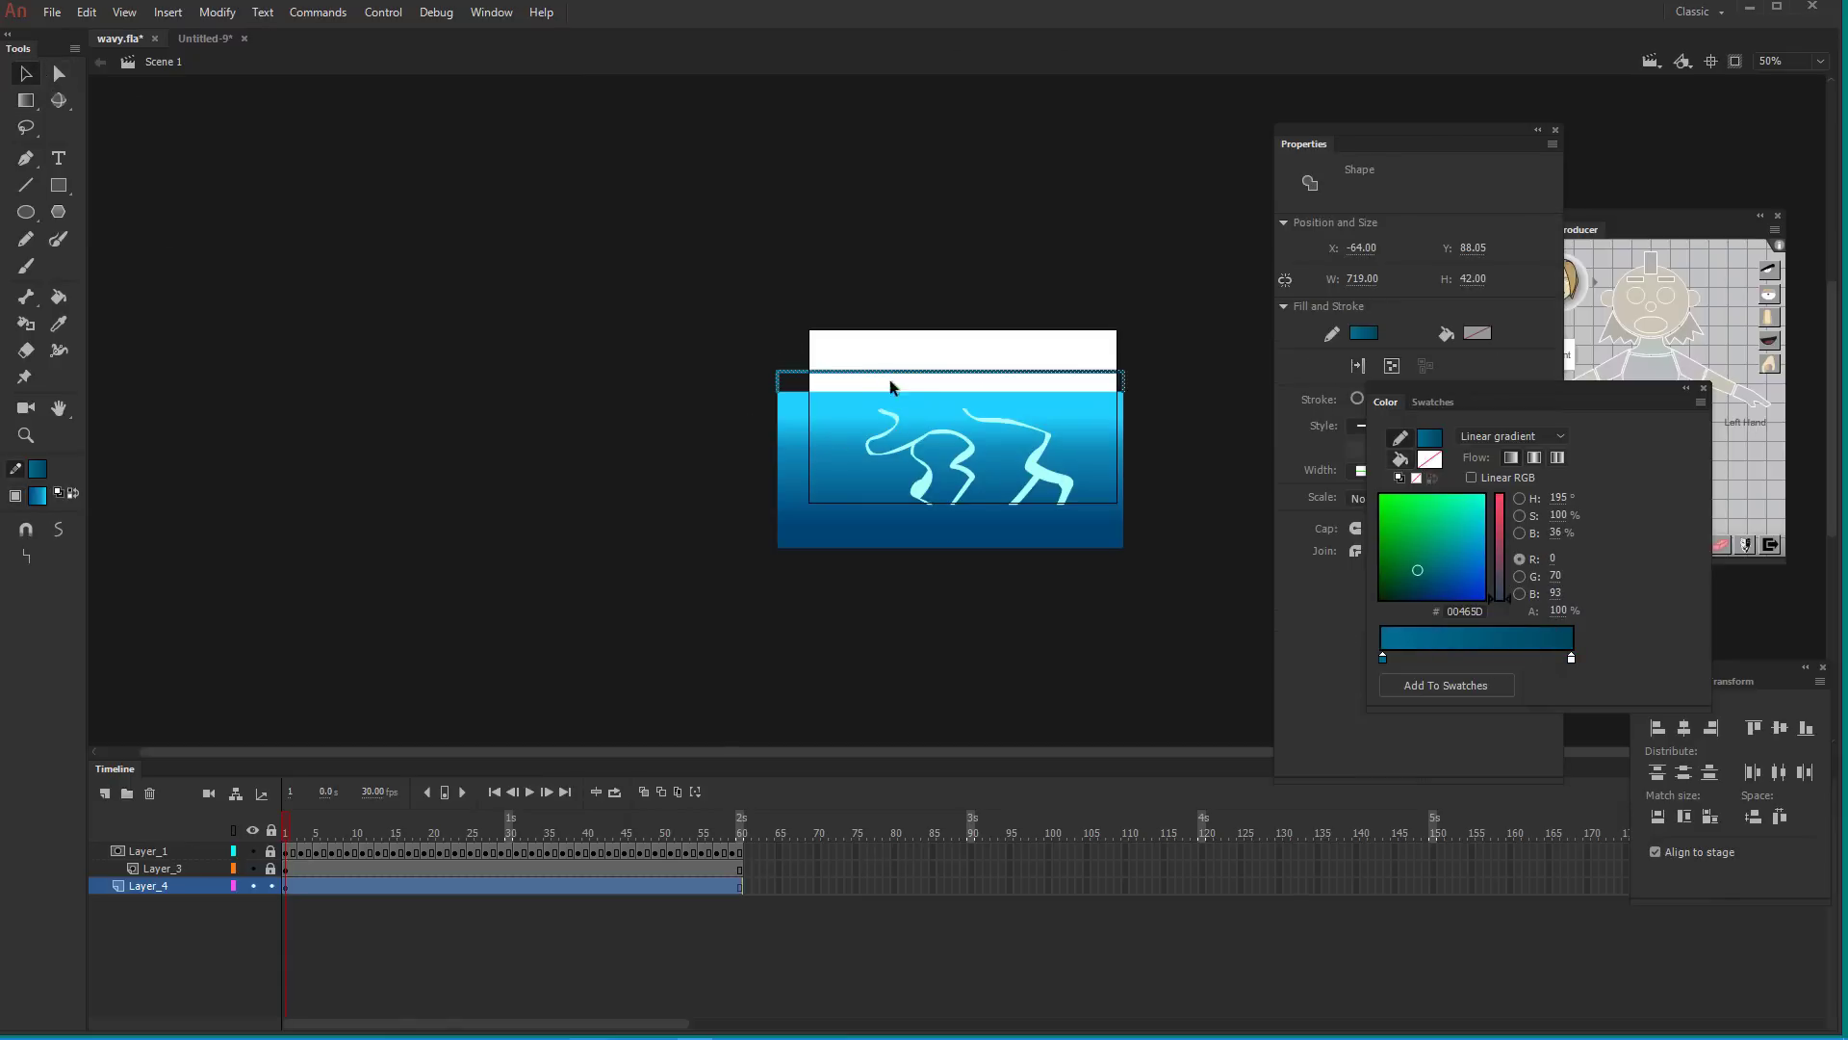
{"action": "left_click", "coordinate": [884, 409]}
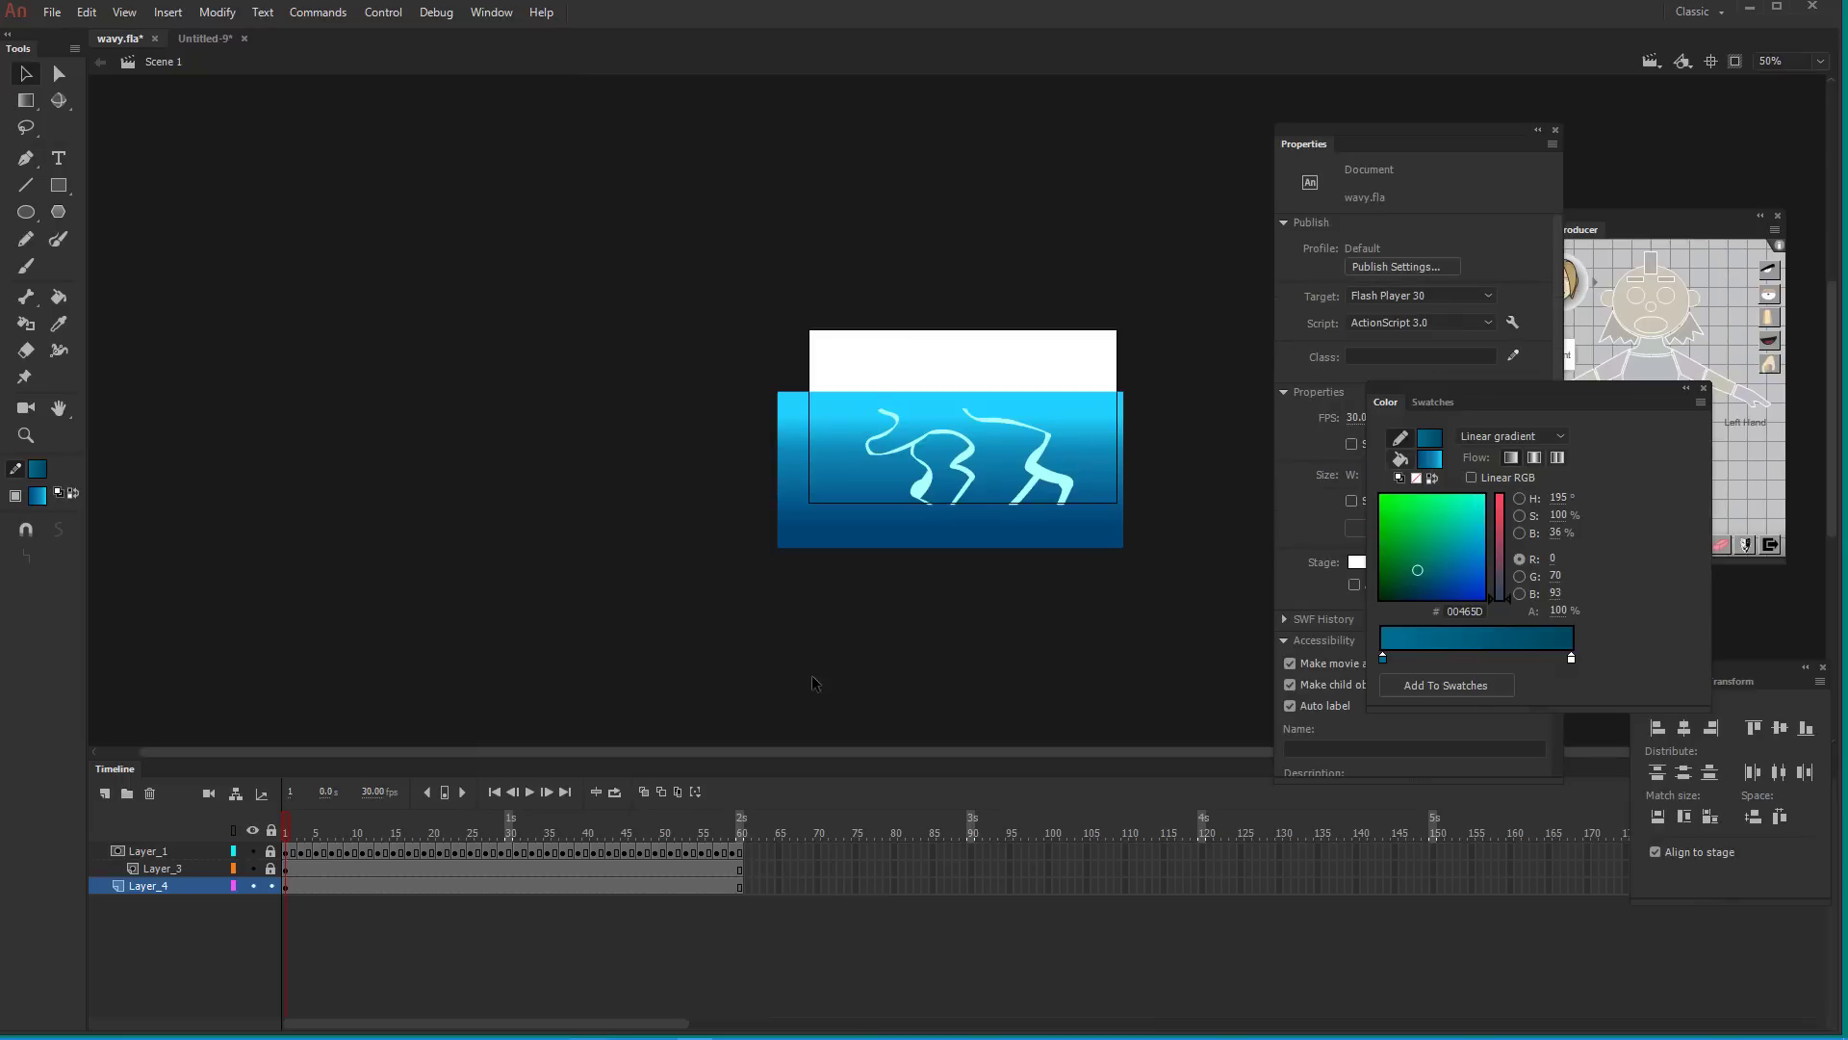
{"action": "left_click", "coordinate": [528, 791]}
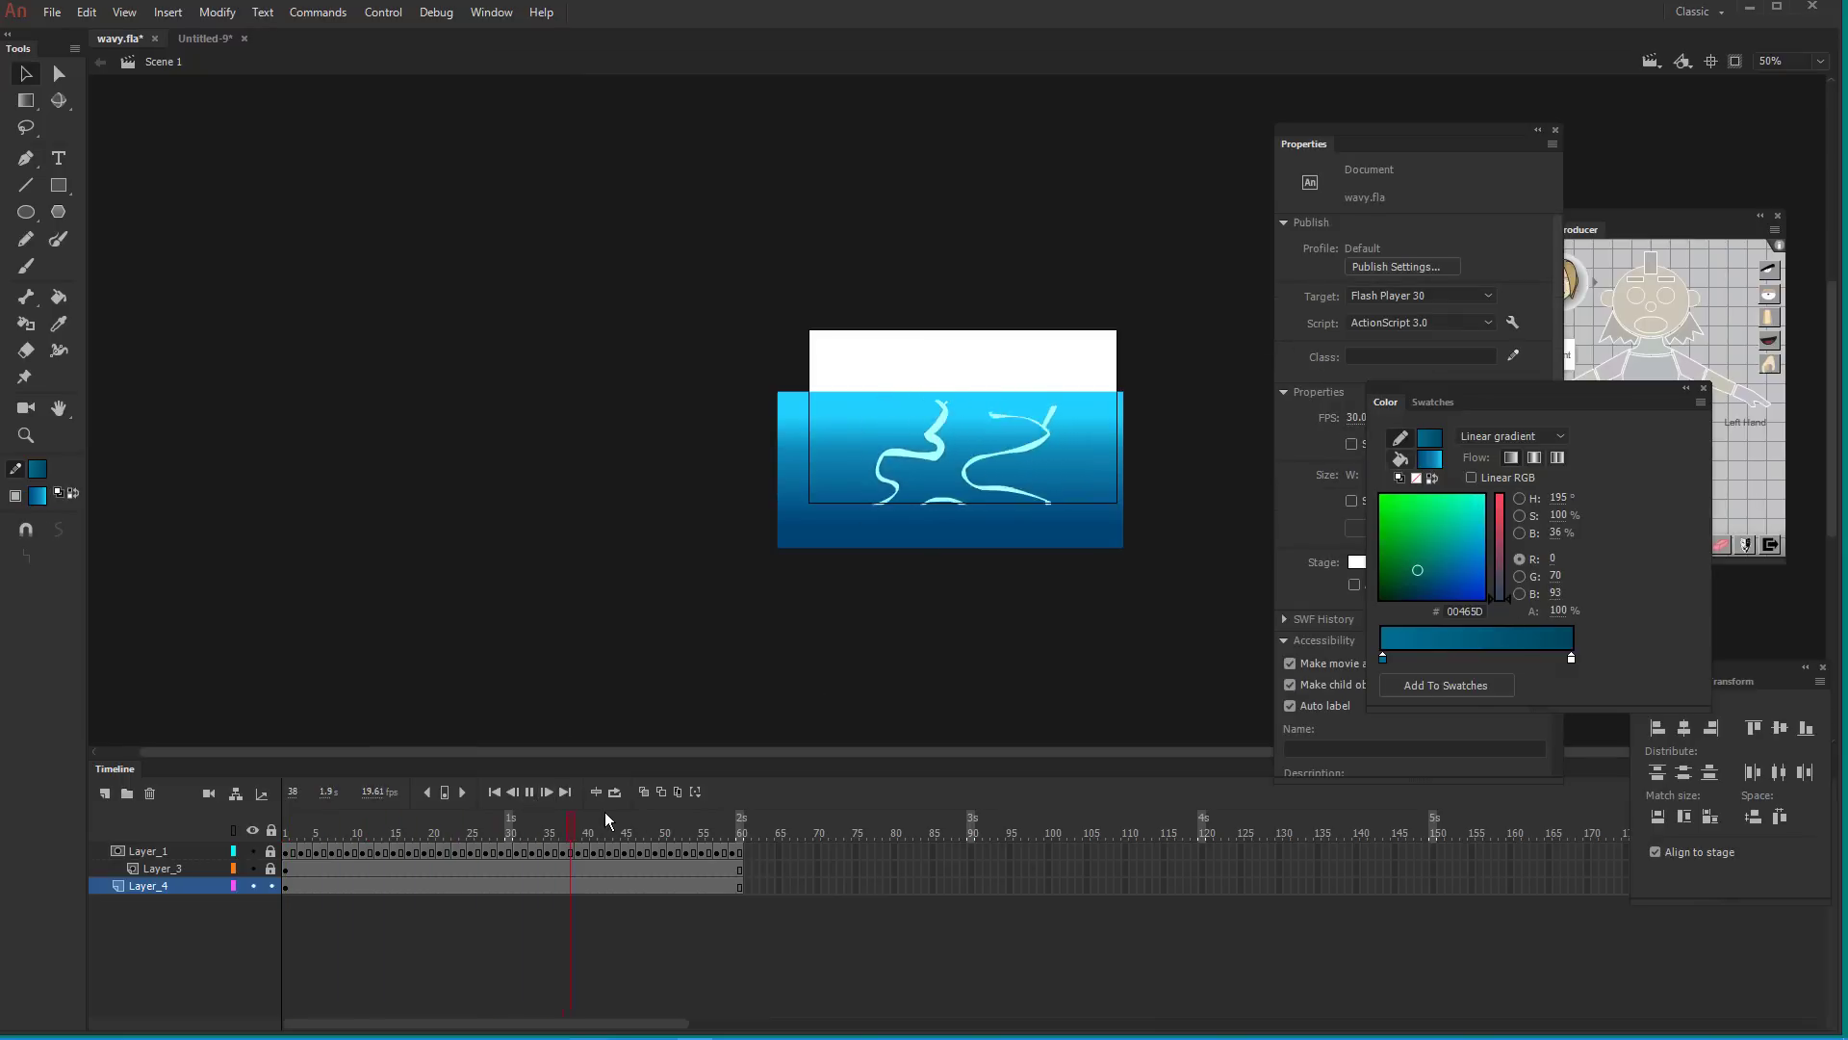
Move Layer_4 under the Layer_1 mask and lock it so the wave shape masks the gradient
{"action": "left_click", "coordinate": [194, 885]}
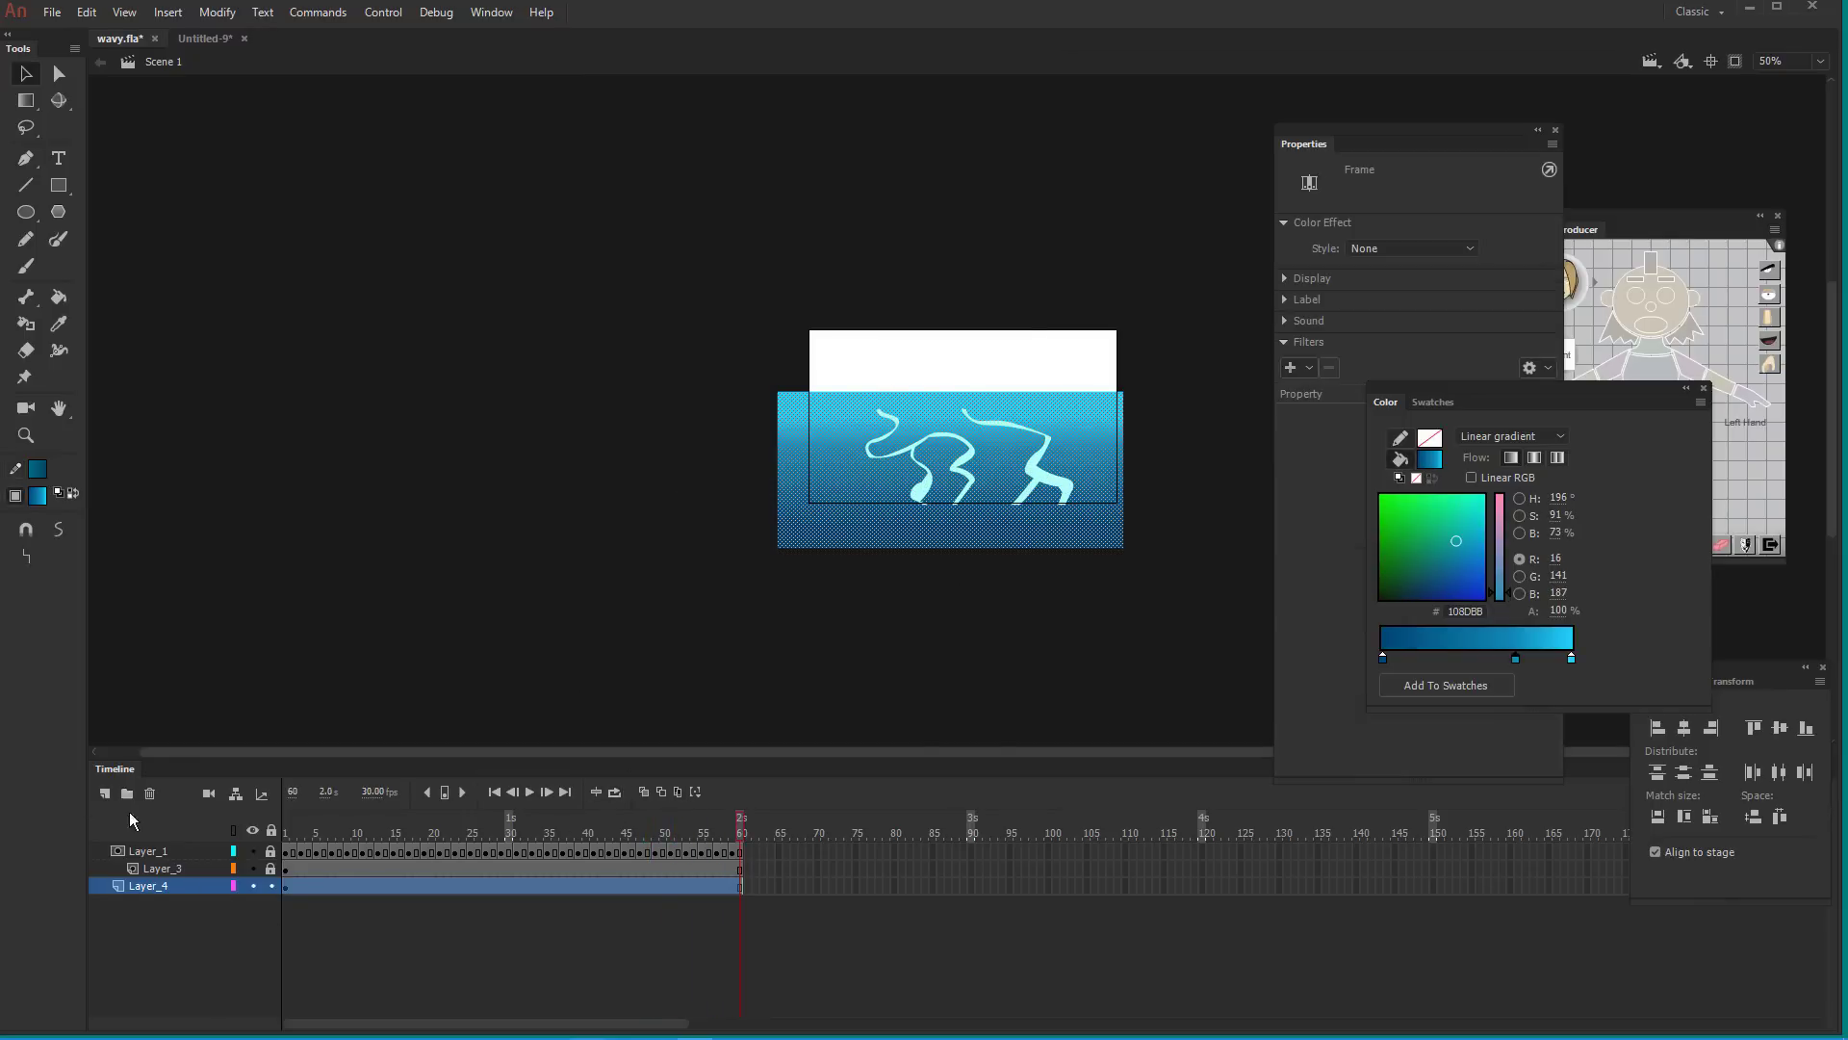
{"action": "left_click_drag", "start_coordinate": [178, 886], "coordinate": [170, 878]}
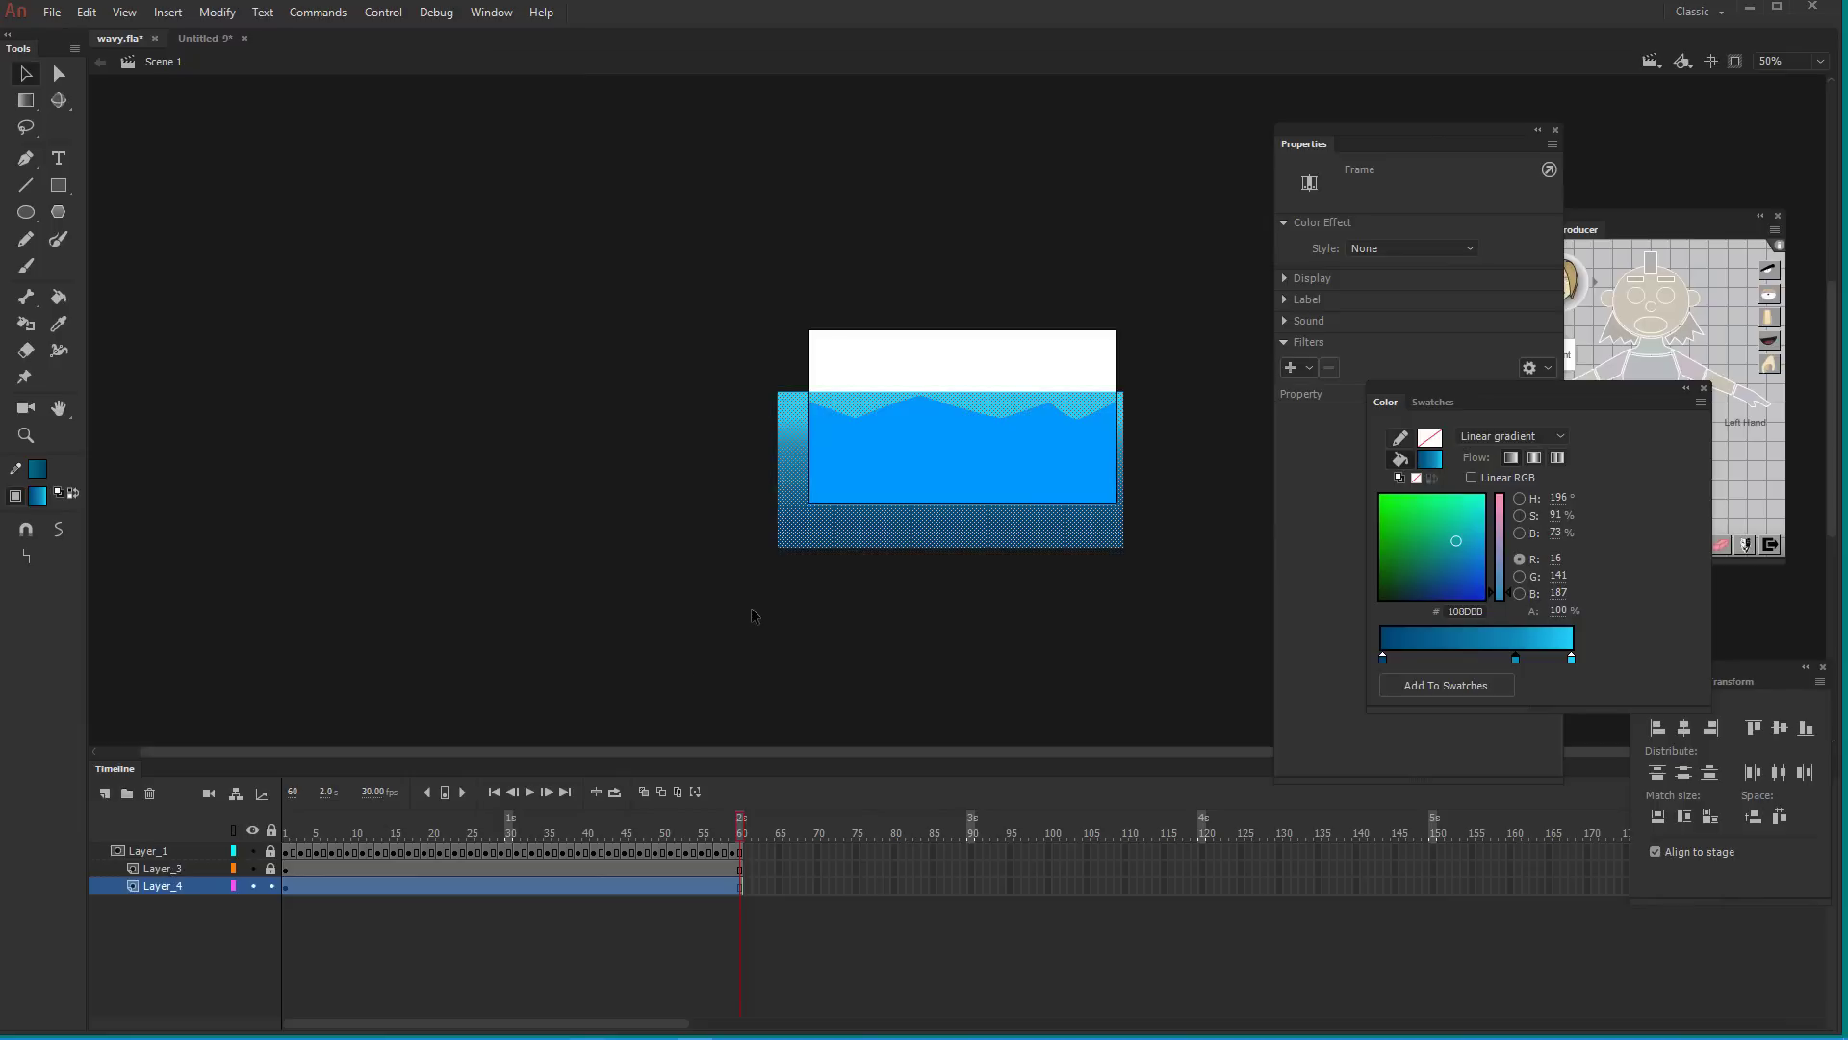
{"action": "left_click", "coordinate": [662, 632]}
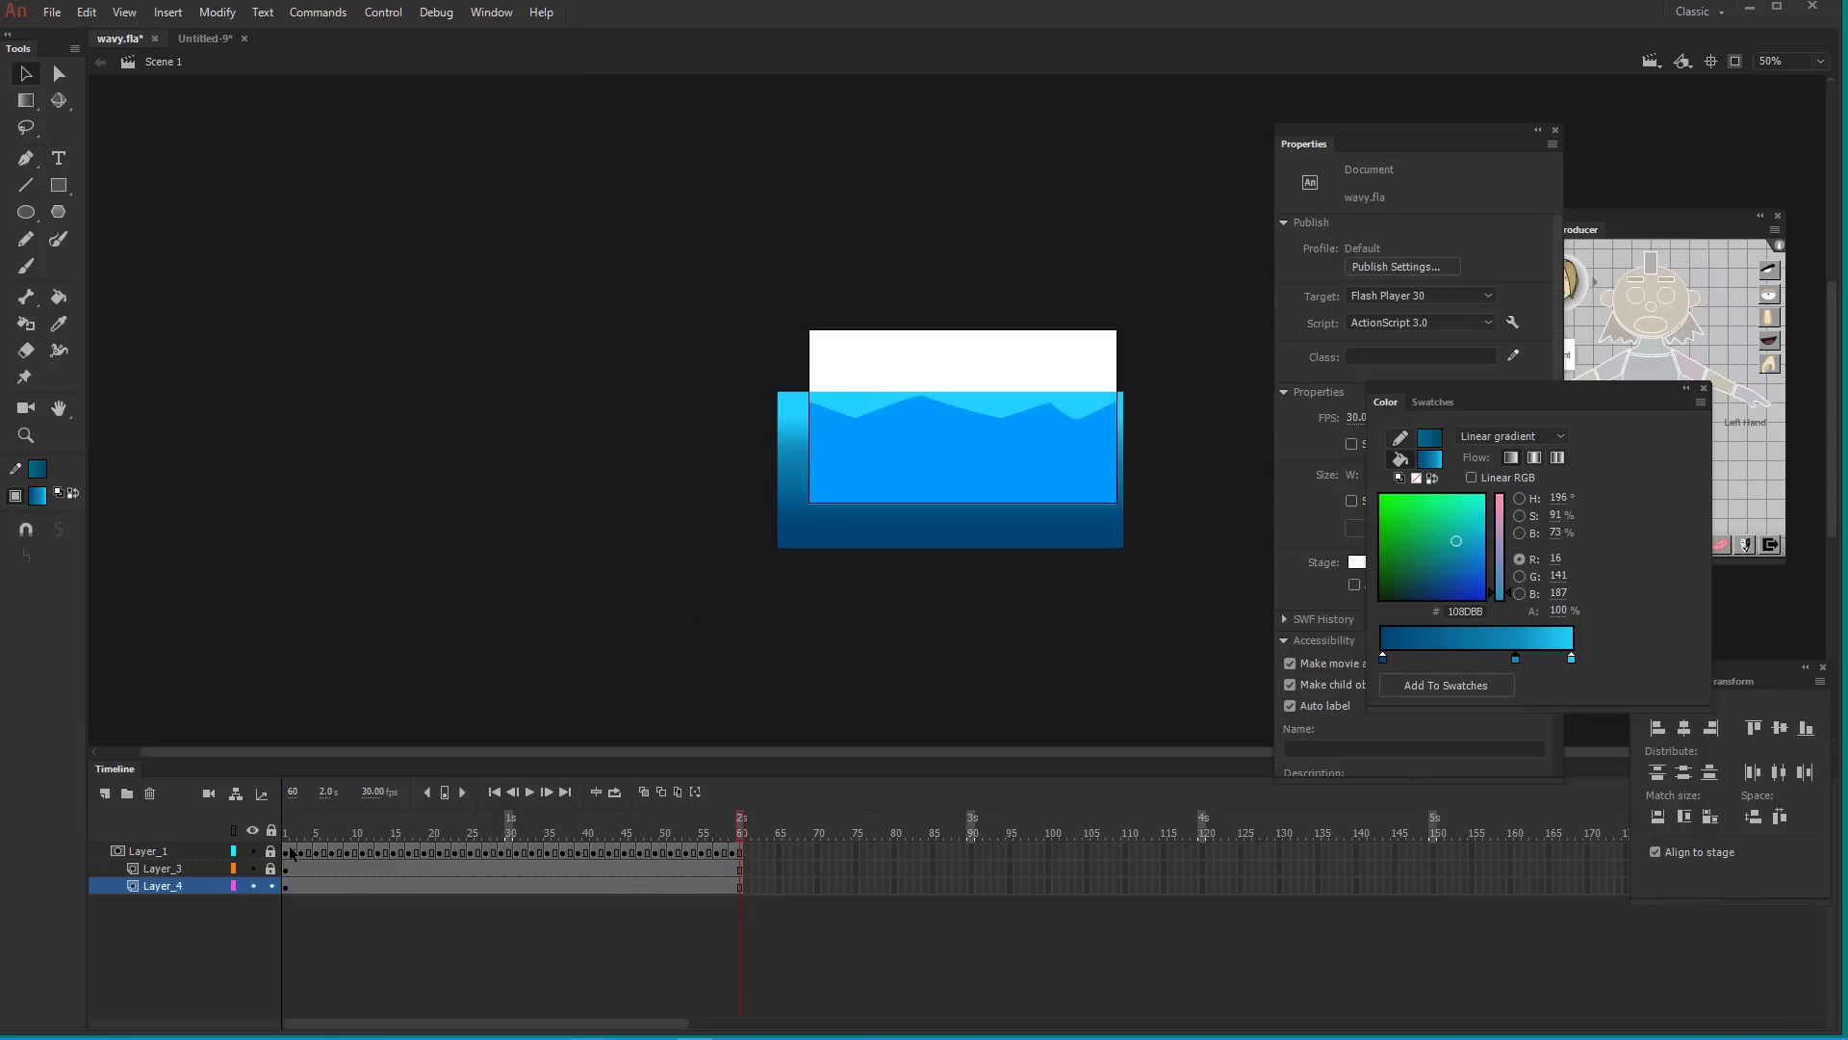
{"action": "left_click", "coordinate": [272, 885]}
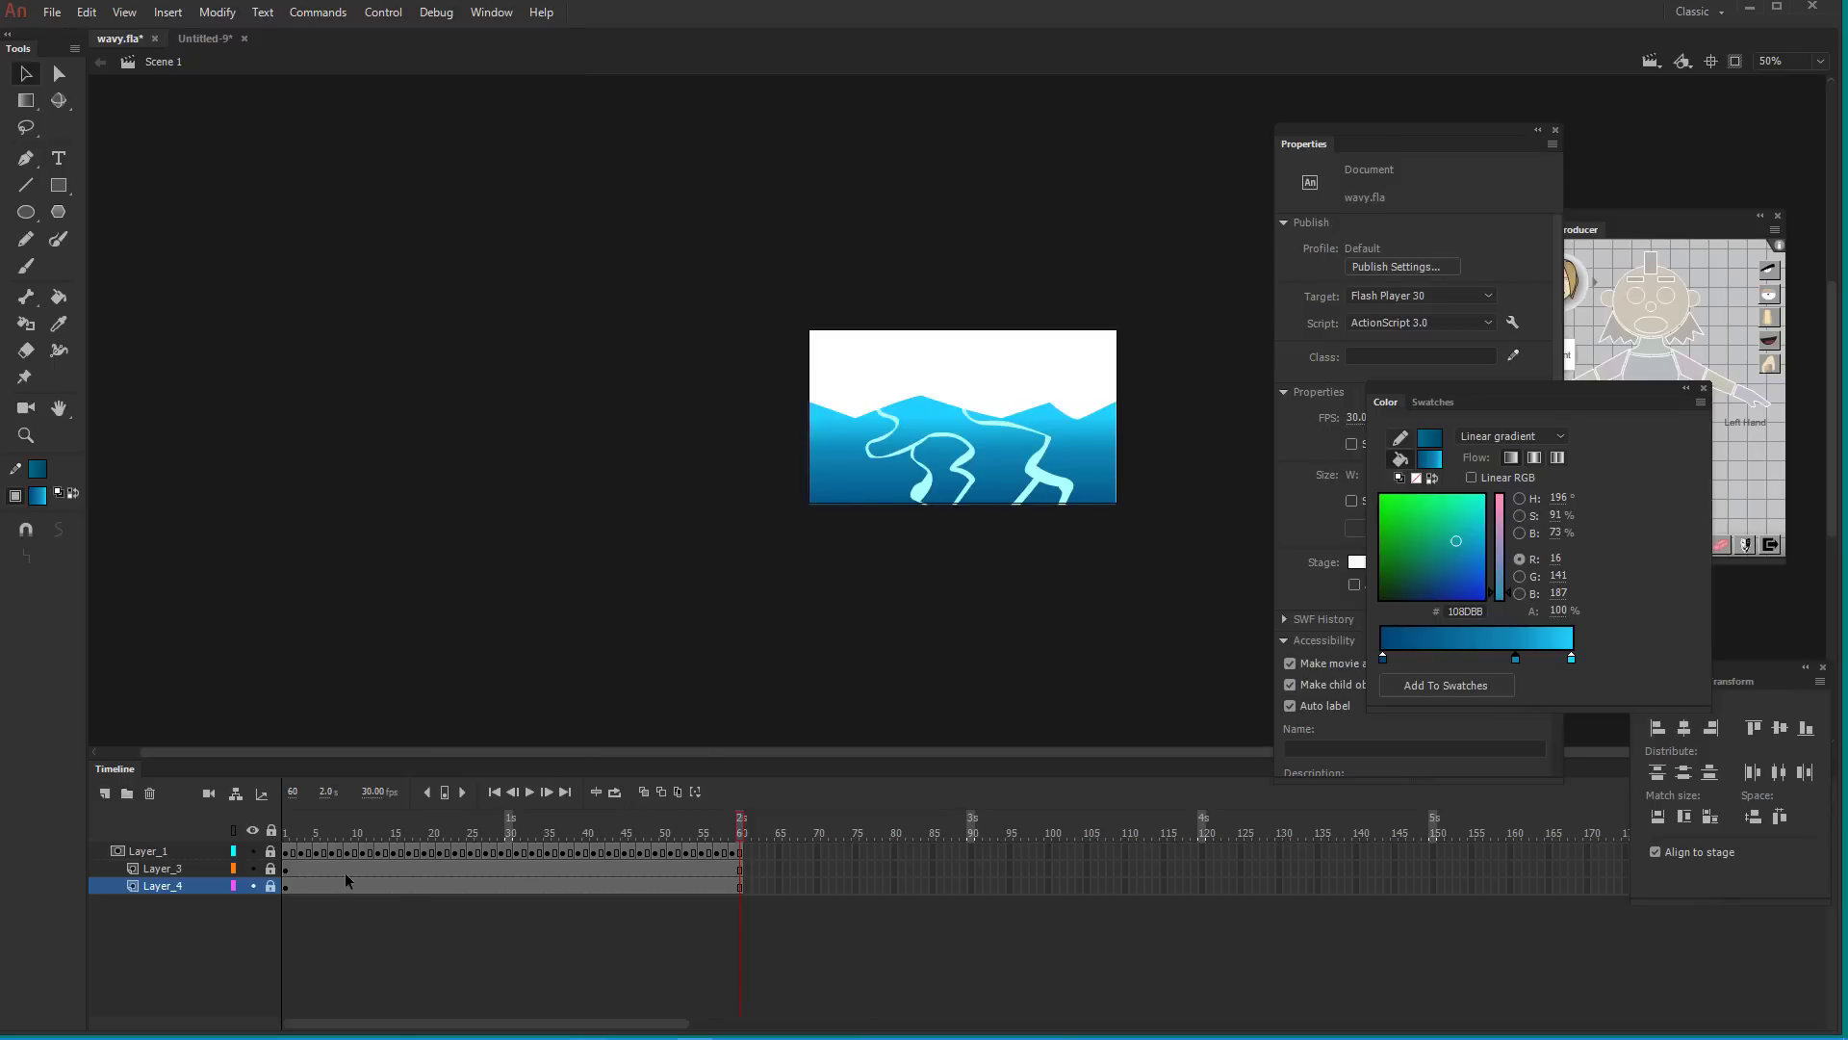
Play the masked animation from frame 1 with looping across all 60 frames
{"action": "left_click", "coordinate": [287, 886]}
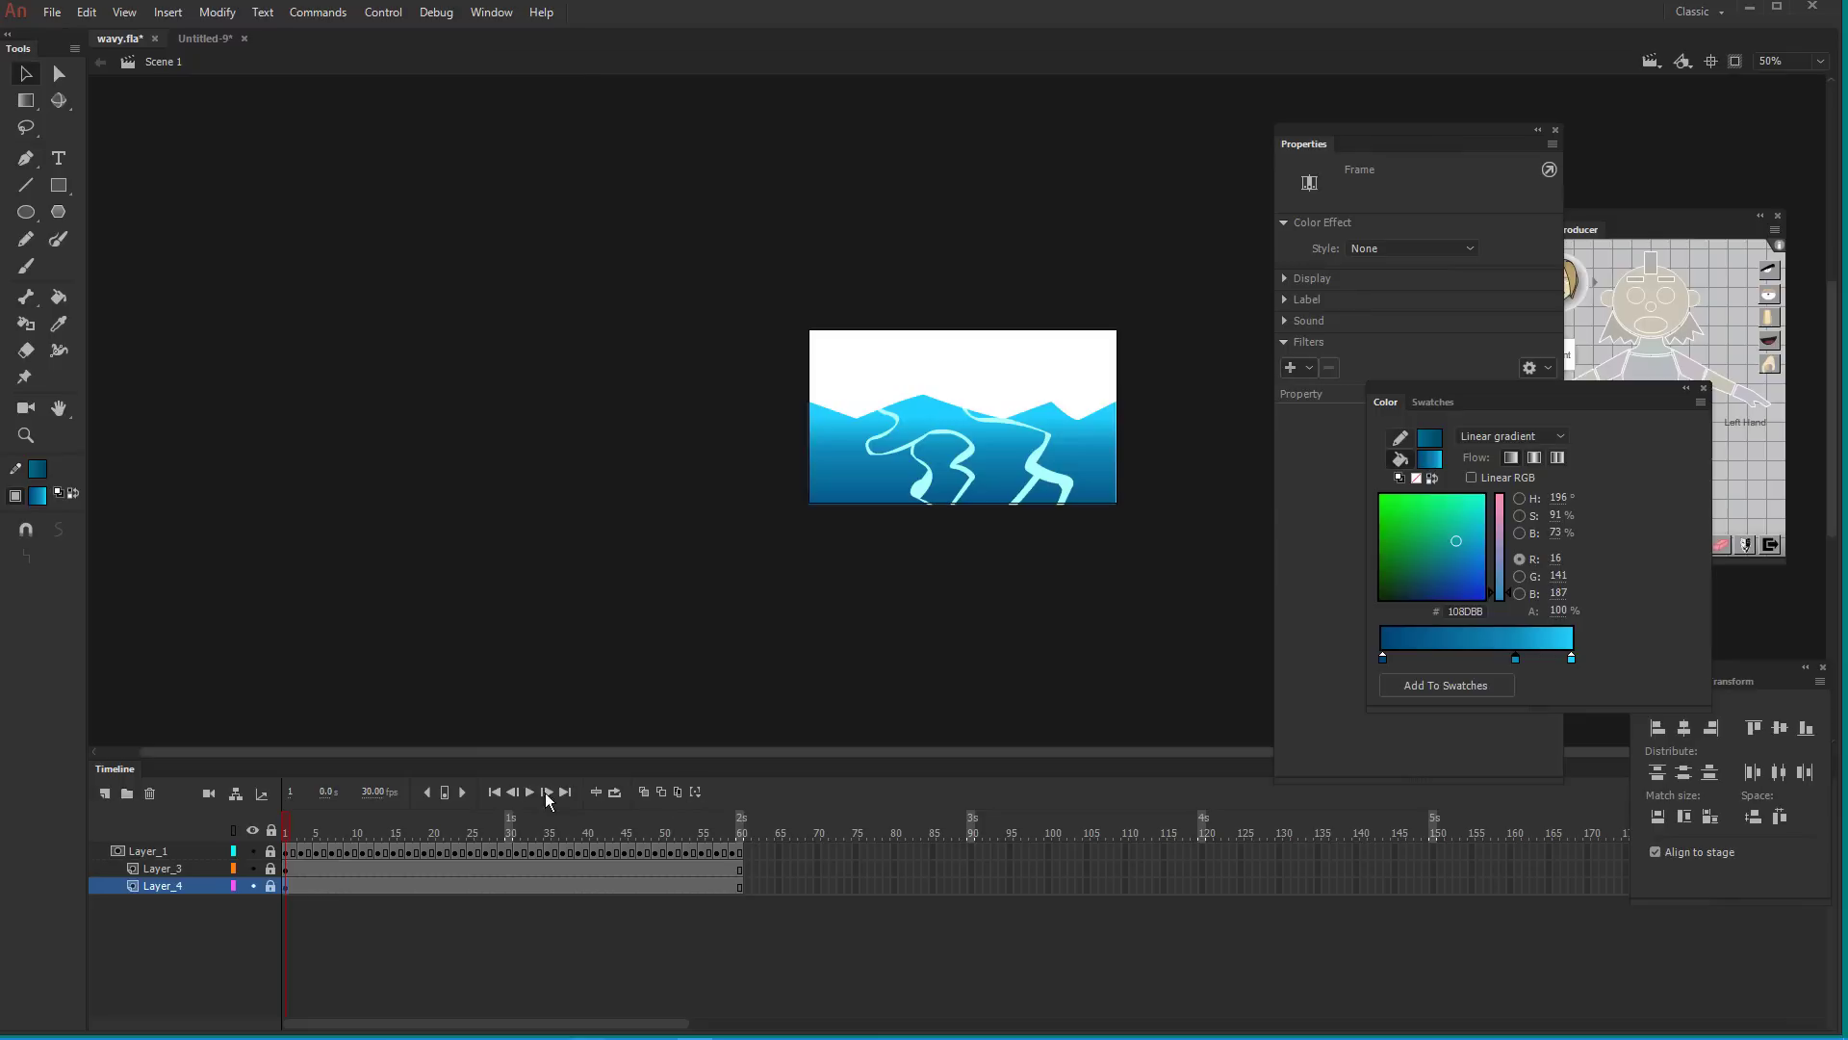
{"action": "left_click", "coordinate": [616, 792]}
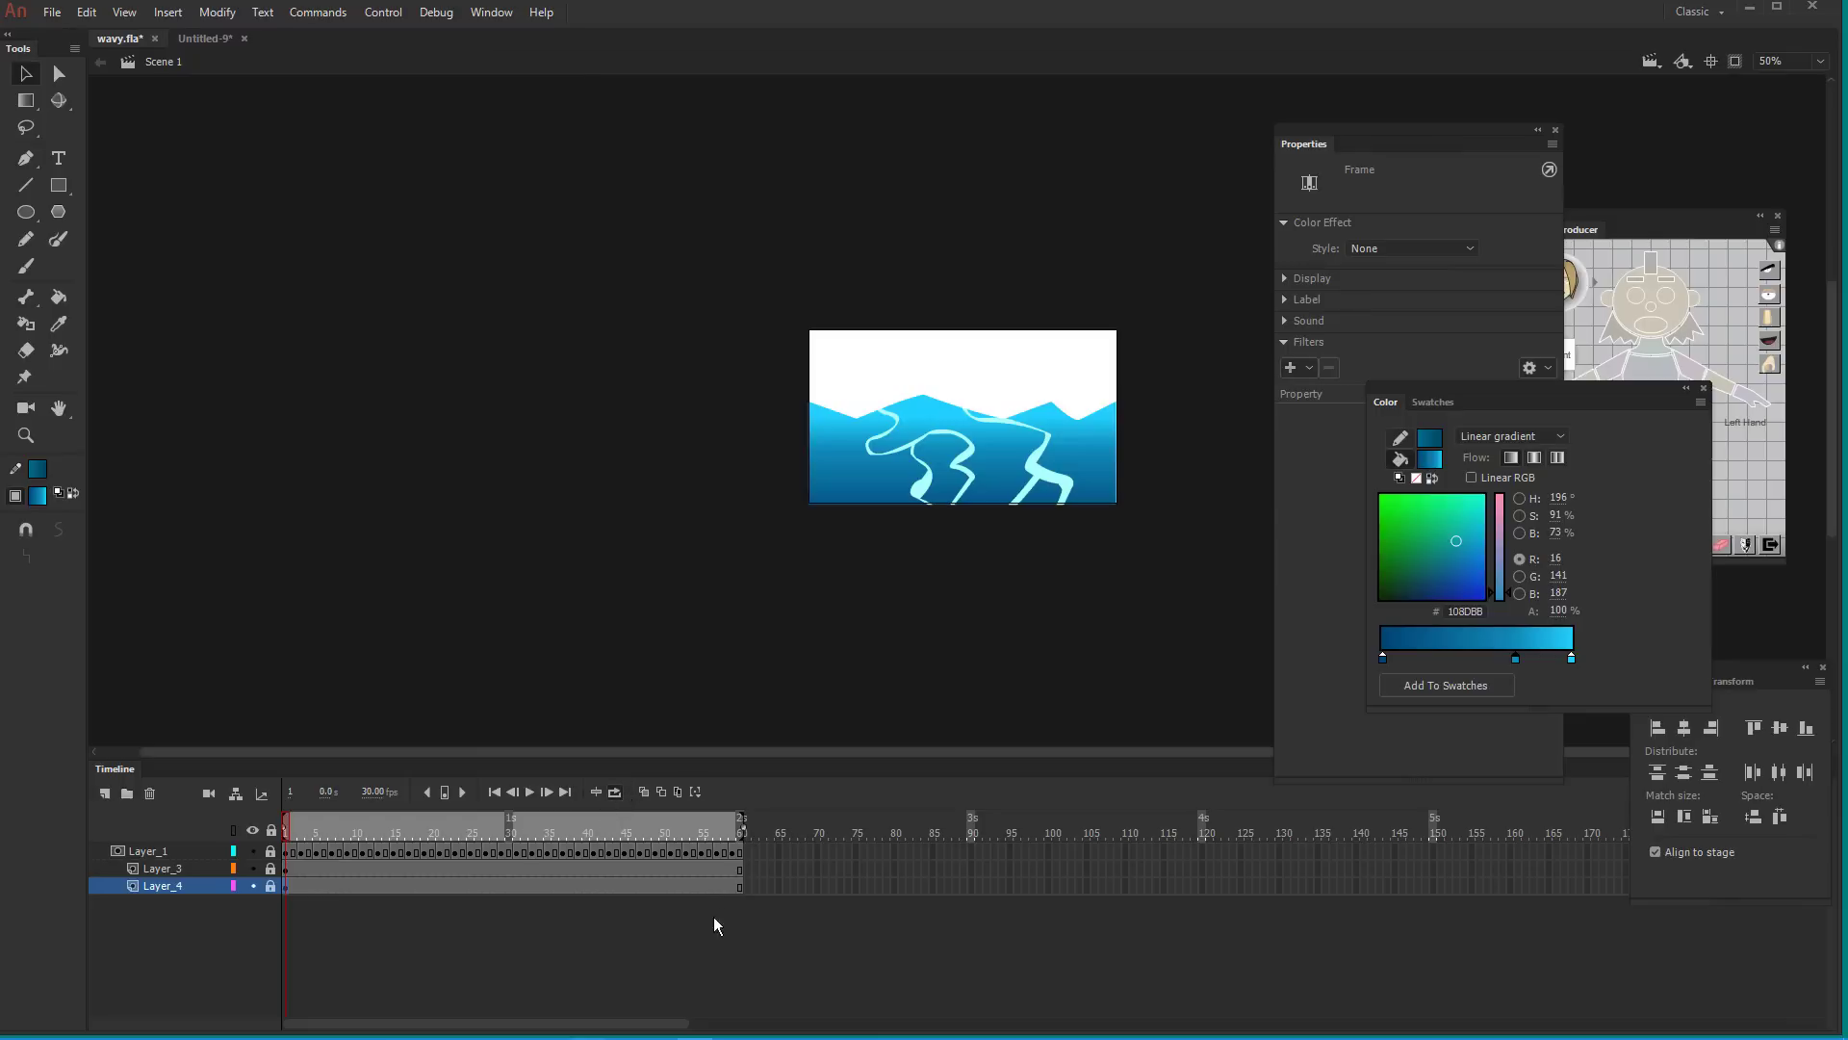
{"action": "left_click", "coordinate": [529, 792]}
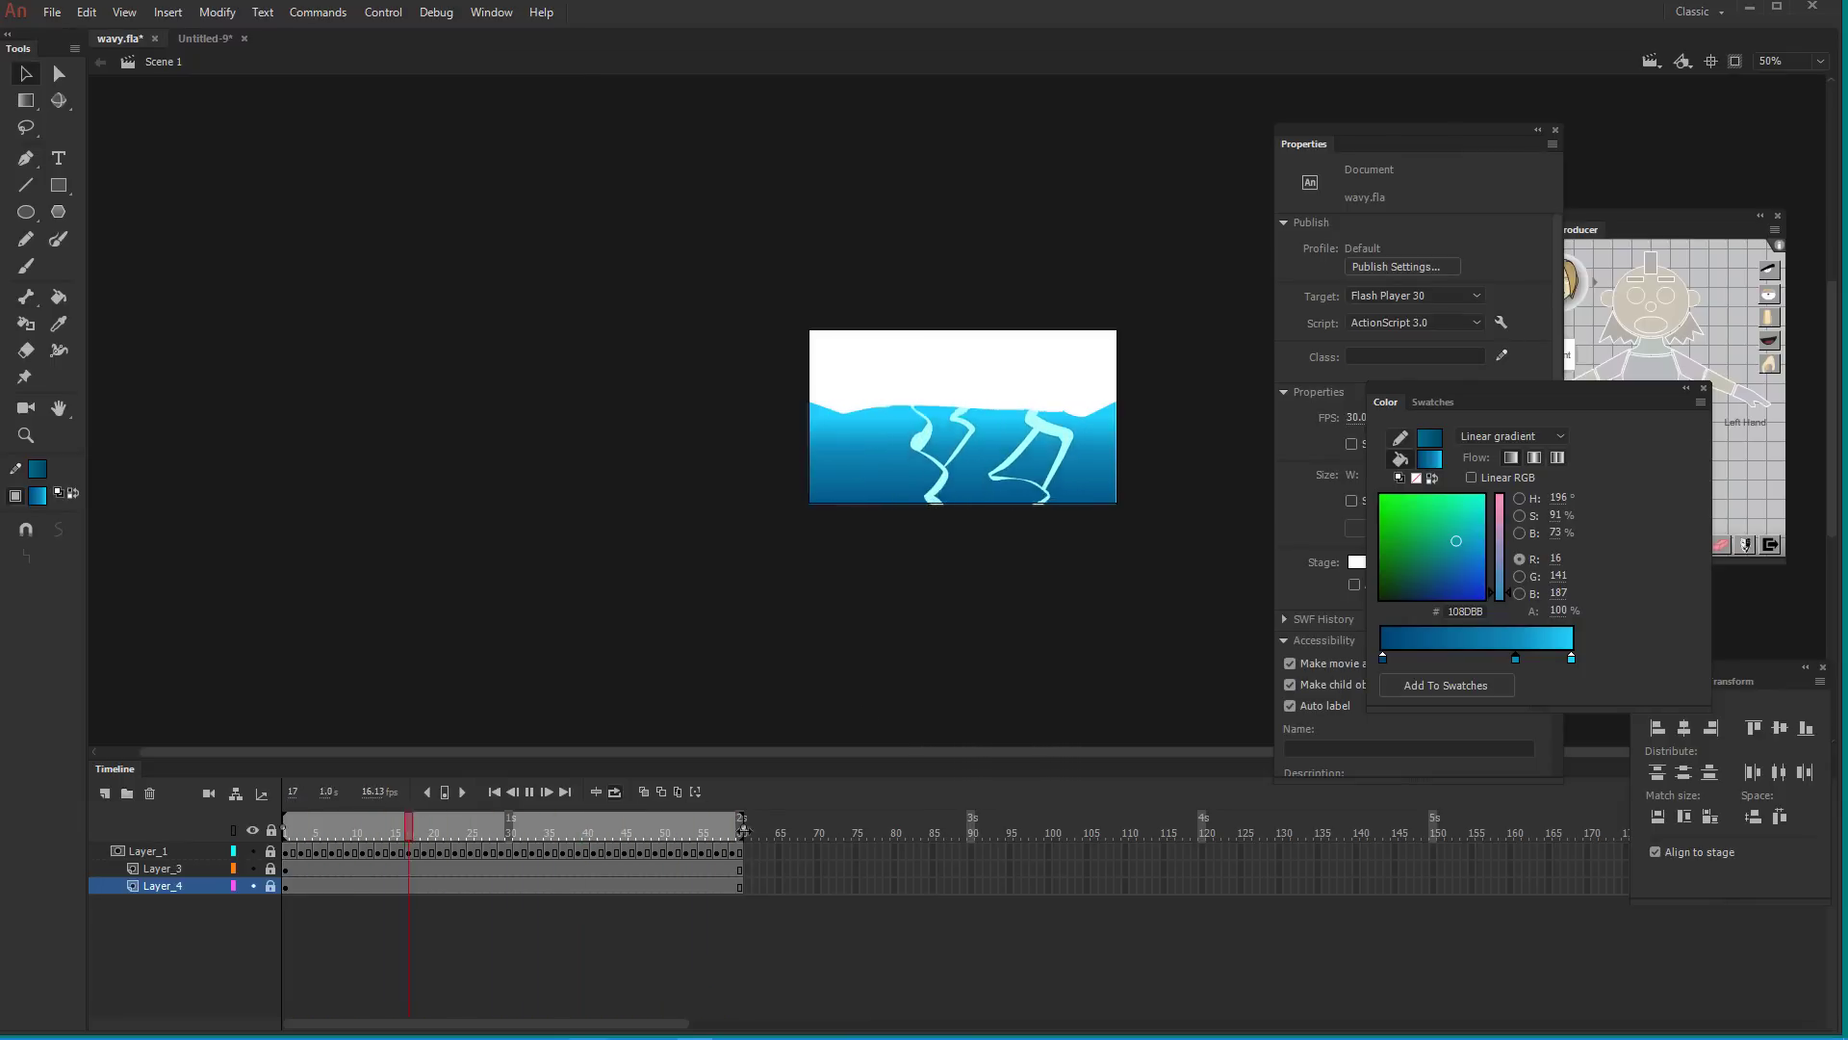
Unlock Layer_3 and use Free Transform to slant and vertically compress the light-line symbol to about 770 by 591 px
{"action": "left_click", "coordinate": [270, 869]}
{"action": "left_click", "coordinate": [284, 869]}
{"action": "left_click", "coordinate": [285, 866]}
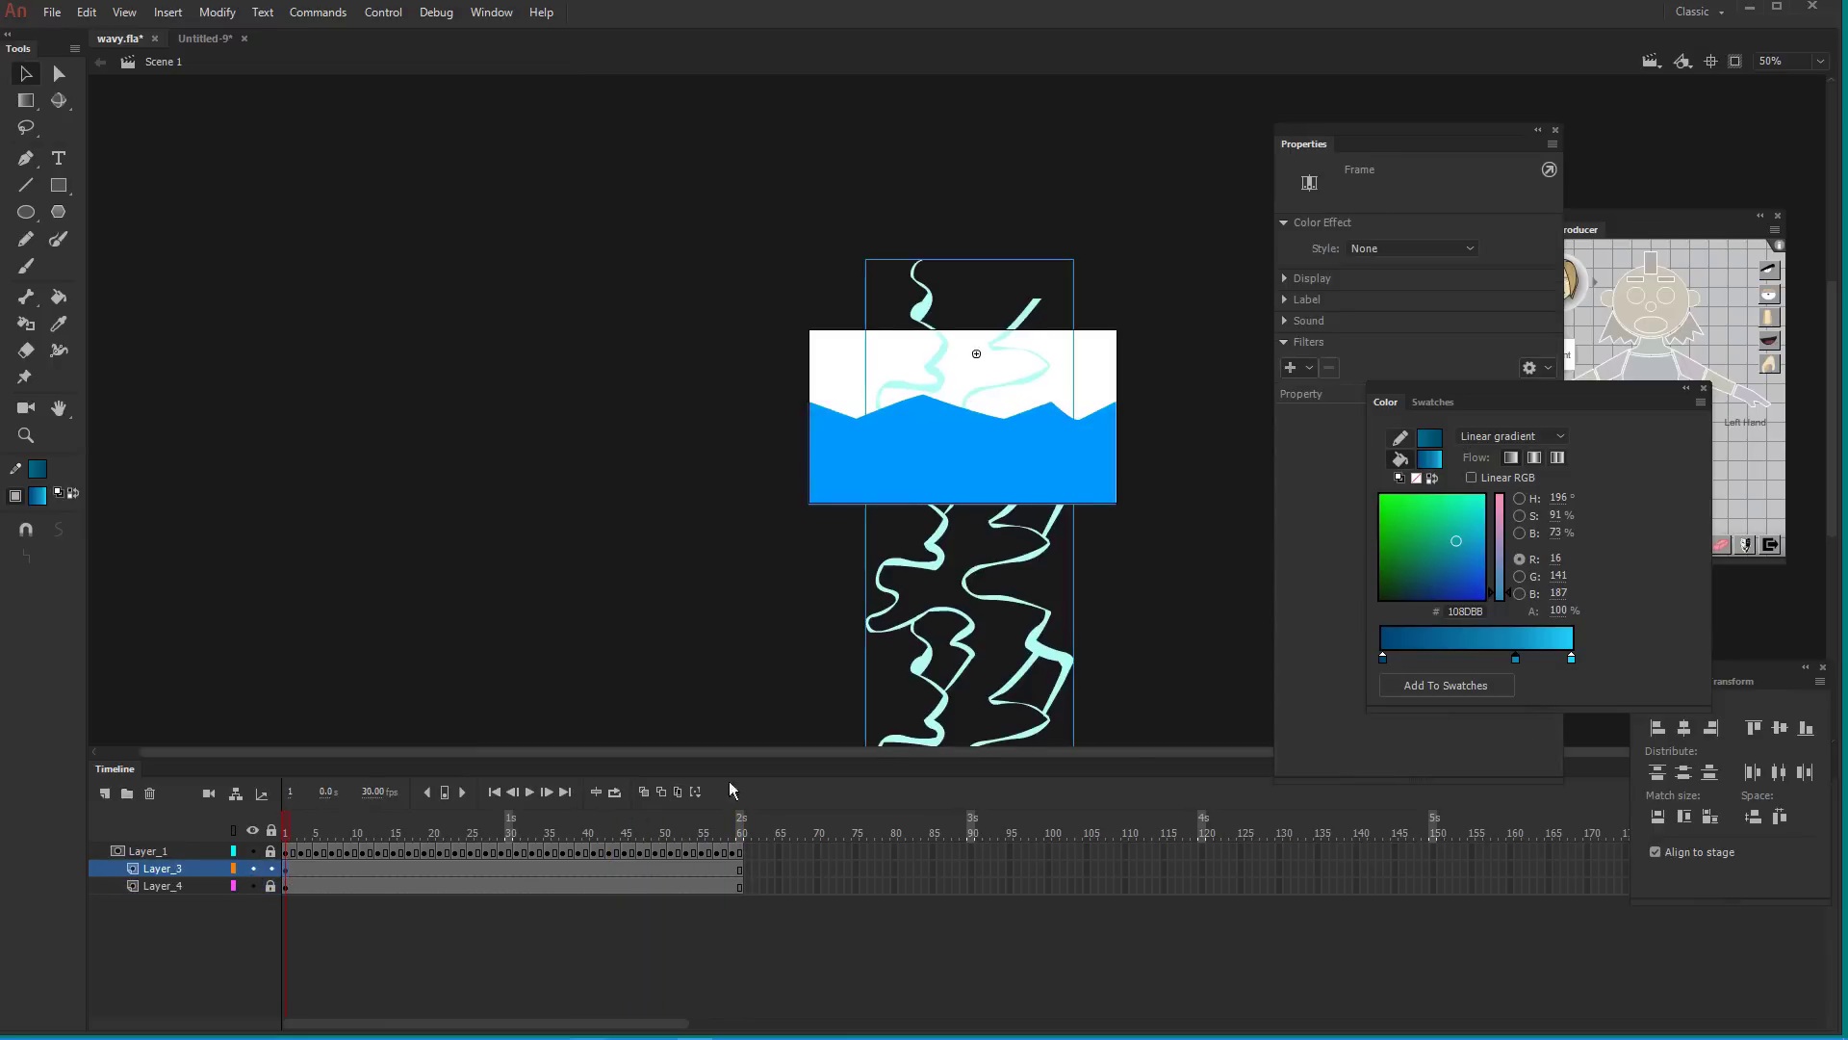
{"action": "left_click", "coordinate": [28, 102]}
{"action": "left_click", "coordinate": [129, 106]}
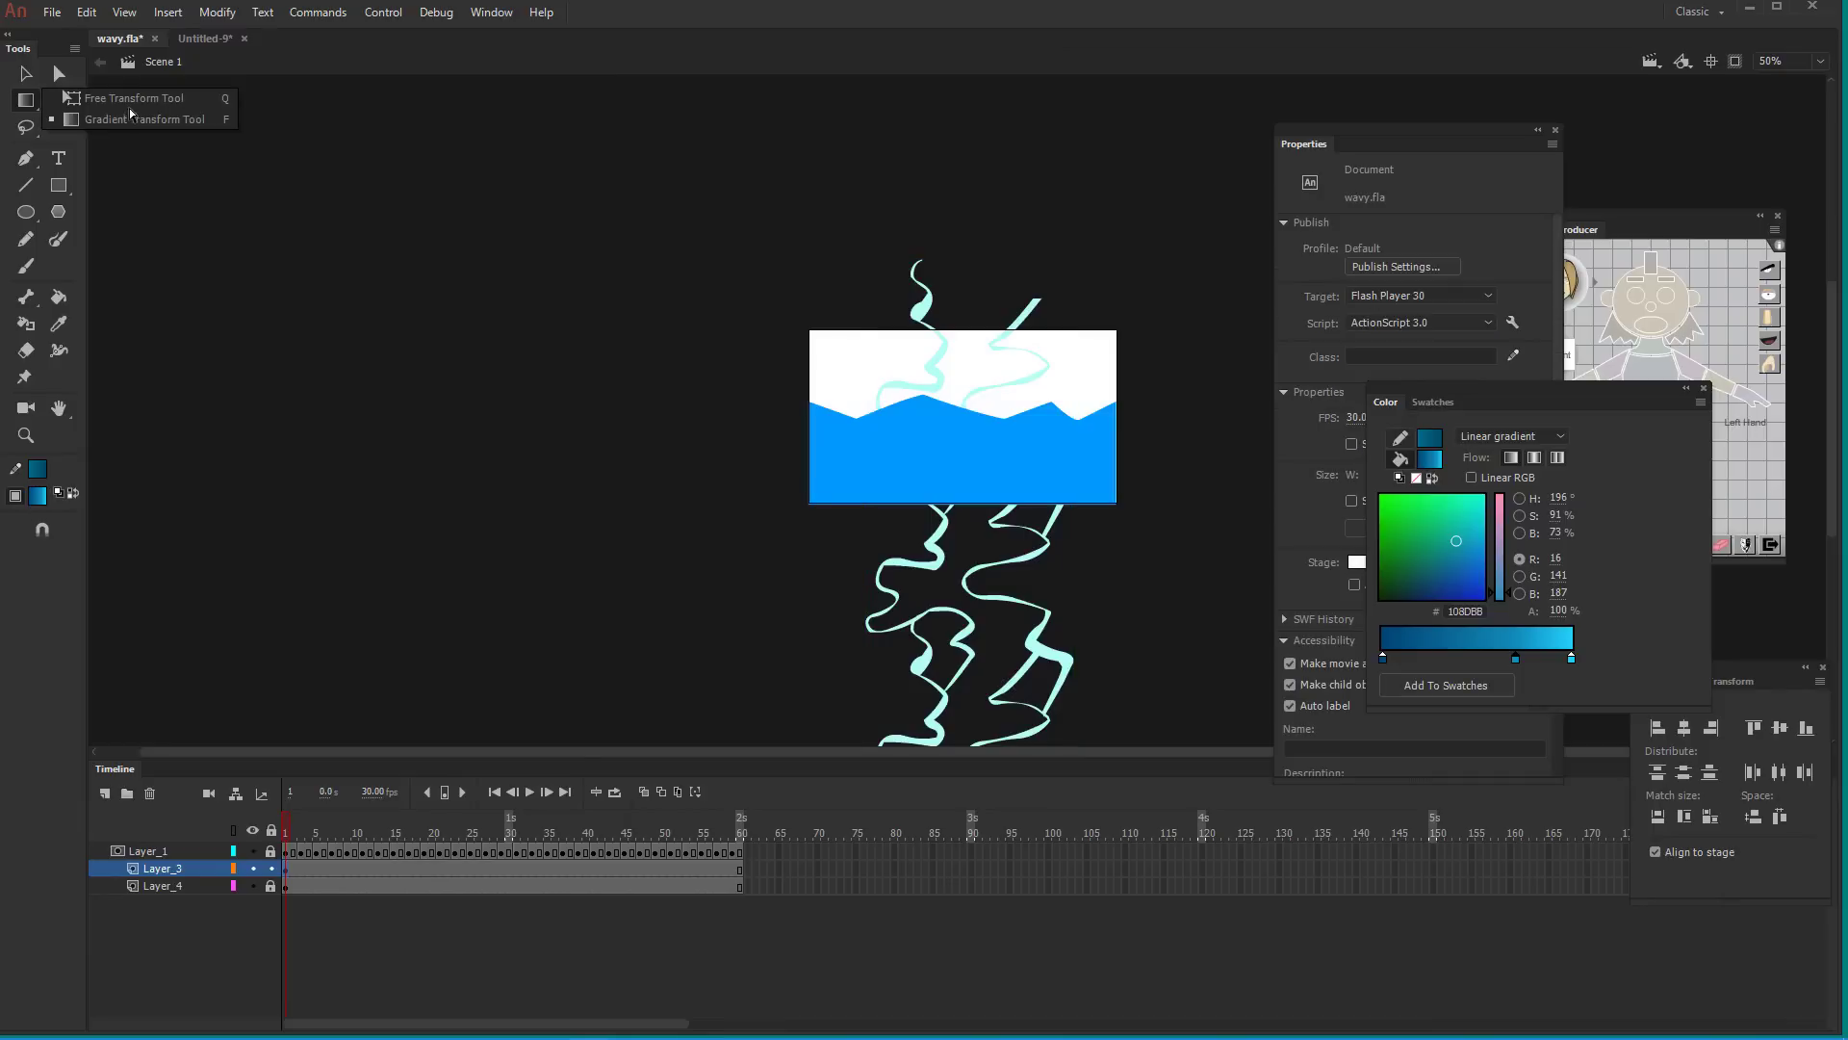
{"action": "key", "text": "q"}
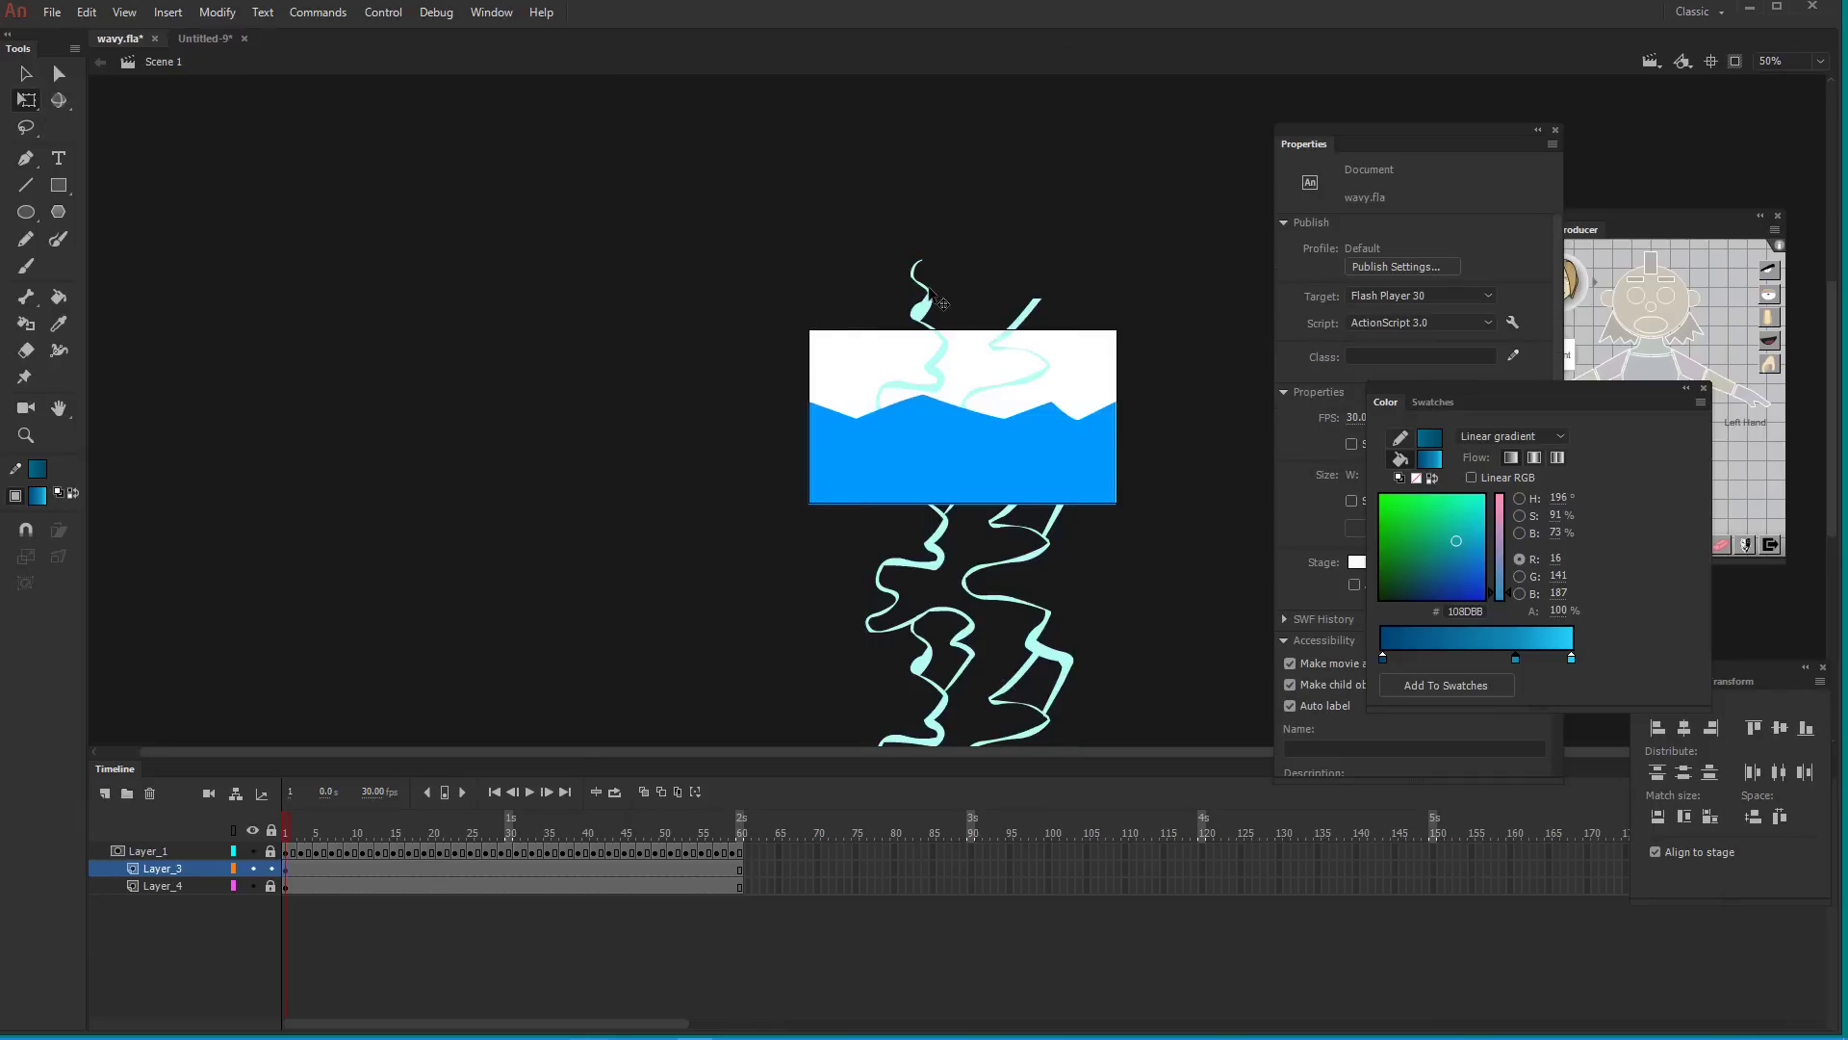
{"action": "left_click", "coordinate": [939, 314]}
{"action": "left_click_drag", "start_coordinate": [998, 258], "coordinate": [1006, 313]}
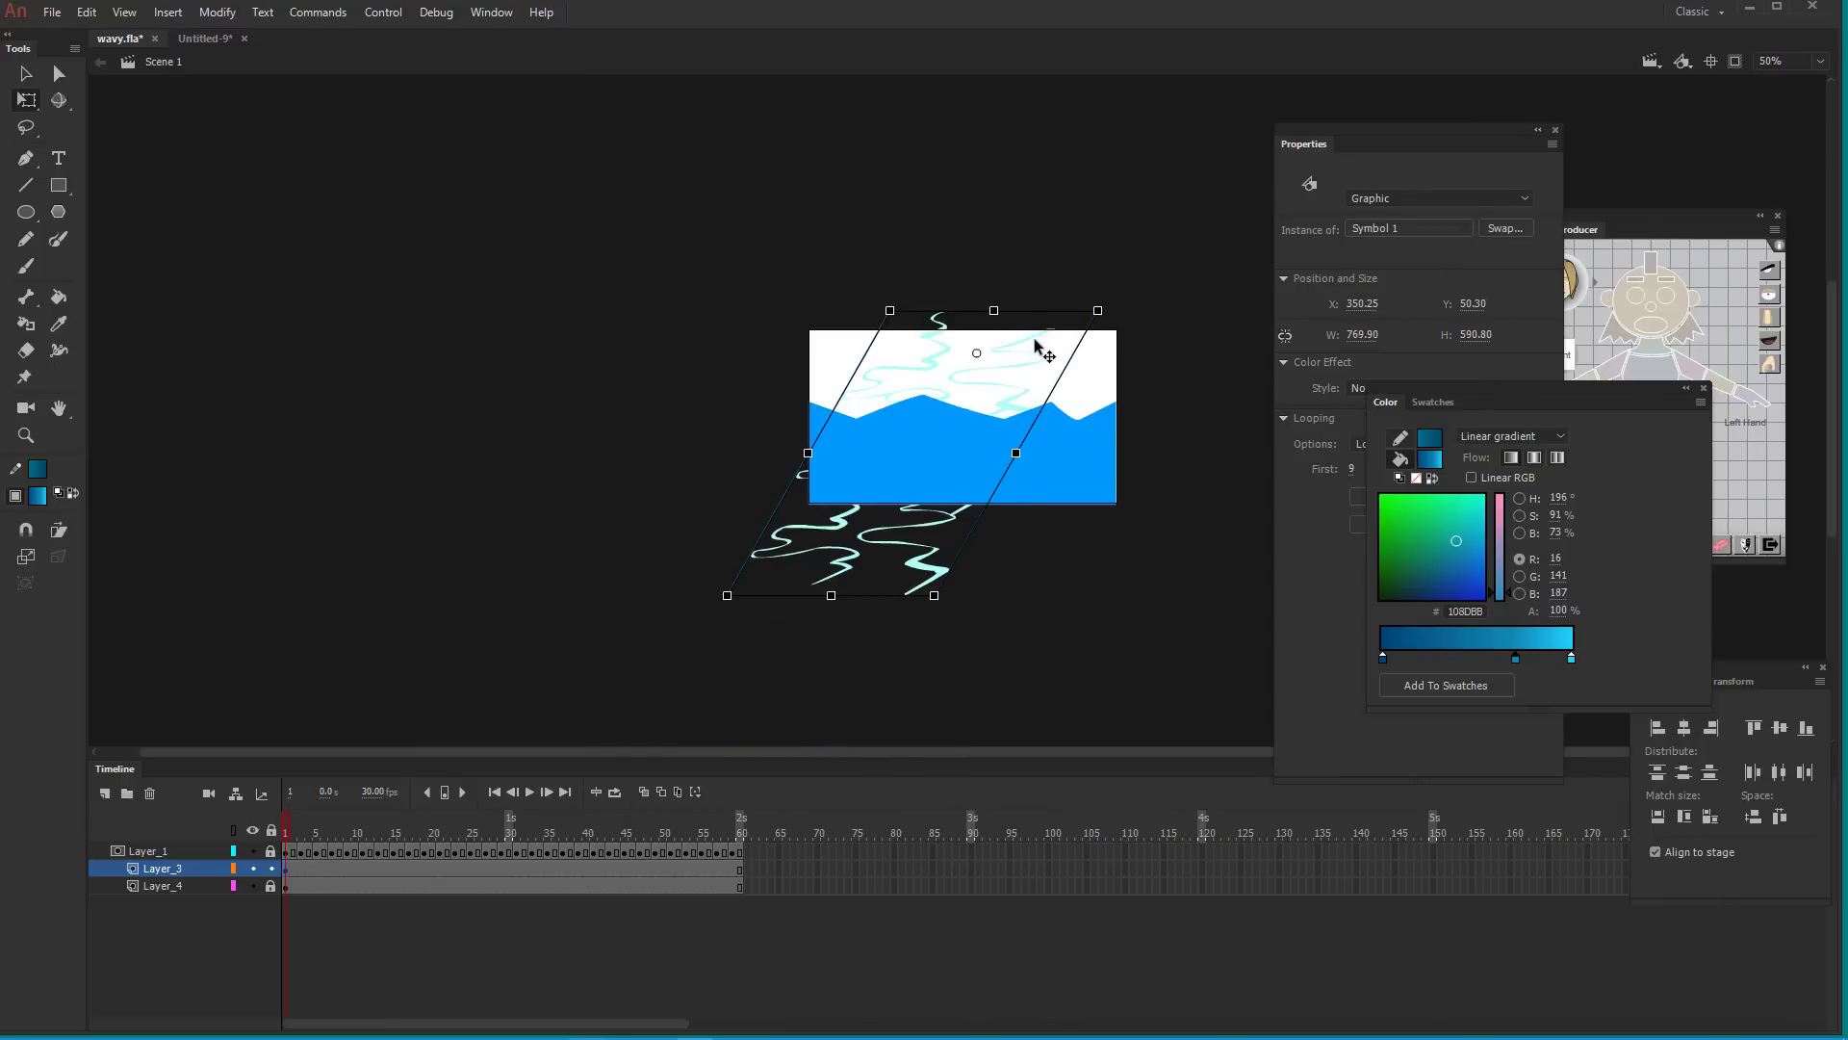
Duplicate the slanted light-line symbol on Layer_3 and shift the copy to X 670.25, Y 10.30
{"action": "key", "text": "shift+Right"}
{"action": "key", "text": "shift+Right"}
{"action": "key", "text": "shift+Down"}
{"action": "key", "text": "shift+Down"}
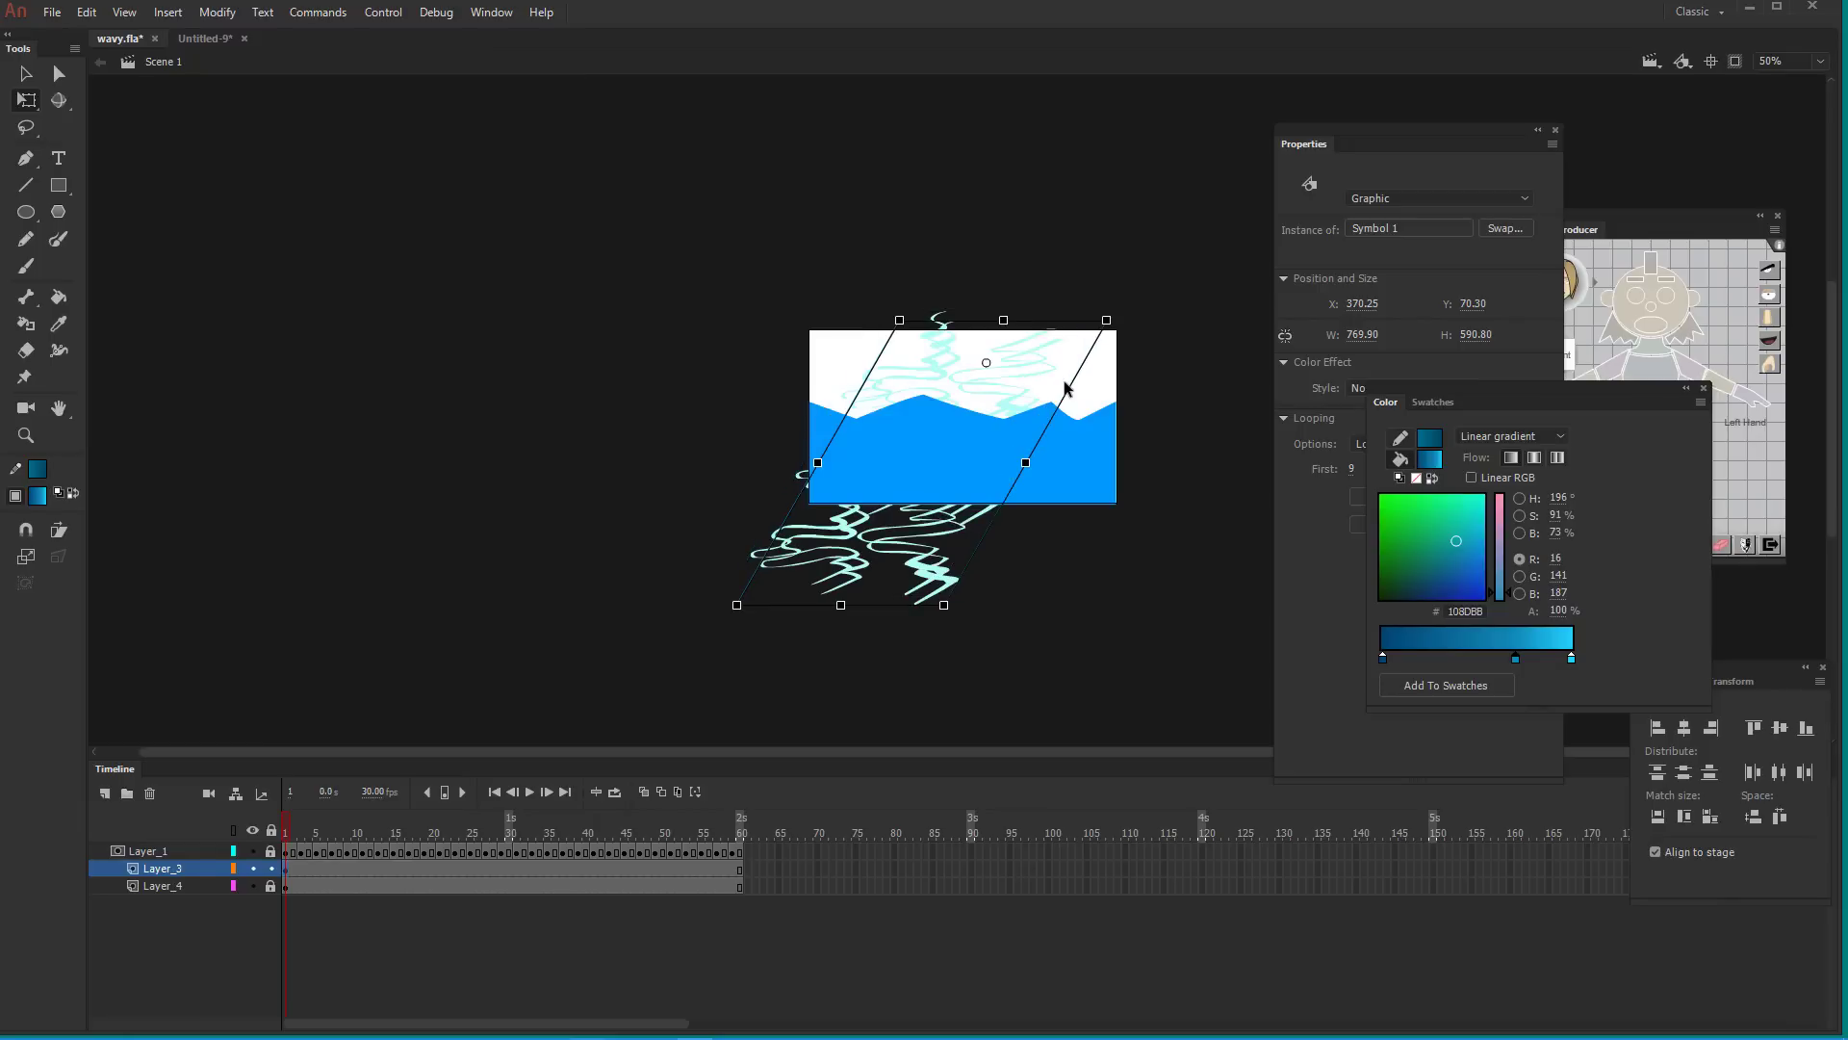
{"action": "key", "text": "shift+Right"}
{"action": "key", "text": "shift+Right"}
{"action": "key", "text": "shift+Right"}
{"action": "key", "text": "shift+Right"}
{"action": "key", "text": "shift+Right"}
{"action": "key", "text": "shift+Right"}
{"action": "key", "text": "shift+Right"}
{"action": "key", "text": "shift+Right"}
{"action": "key", "text": "shift+Right"}
{"action": "key", "text": "shift+Right"}
{"action": "key", "text": "shift+Right"}
{"action": "key", "text": "shift+Right"}
{"action": "key", "text": "shift+Right"}
{"action": "key", "text": "shift+Right"}
{"action": "key", "text": "shift+Right"}
{"action": "key", "text": "shift+Right"}
{"action": "key", "text": "shift+Right"}
{"action": "key", "text": "shift+Right"}
{"action": "key", "text": "shift+Right"}
{"action": "key", "text": "shift+Right"}
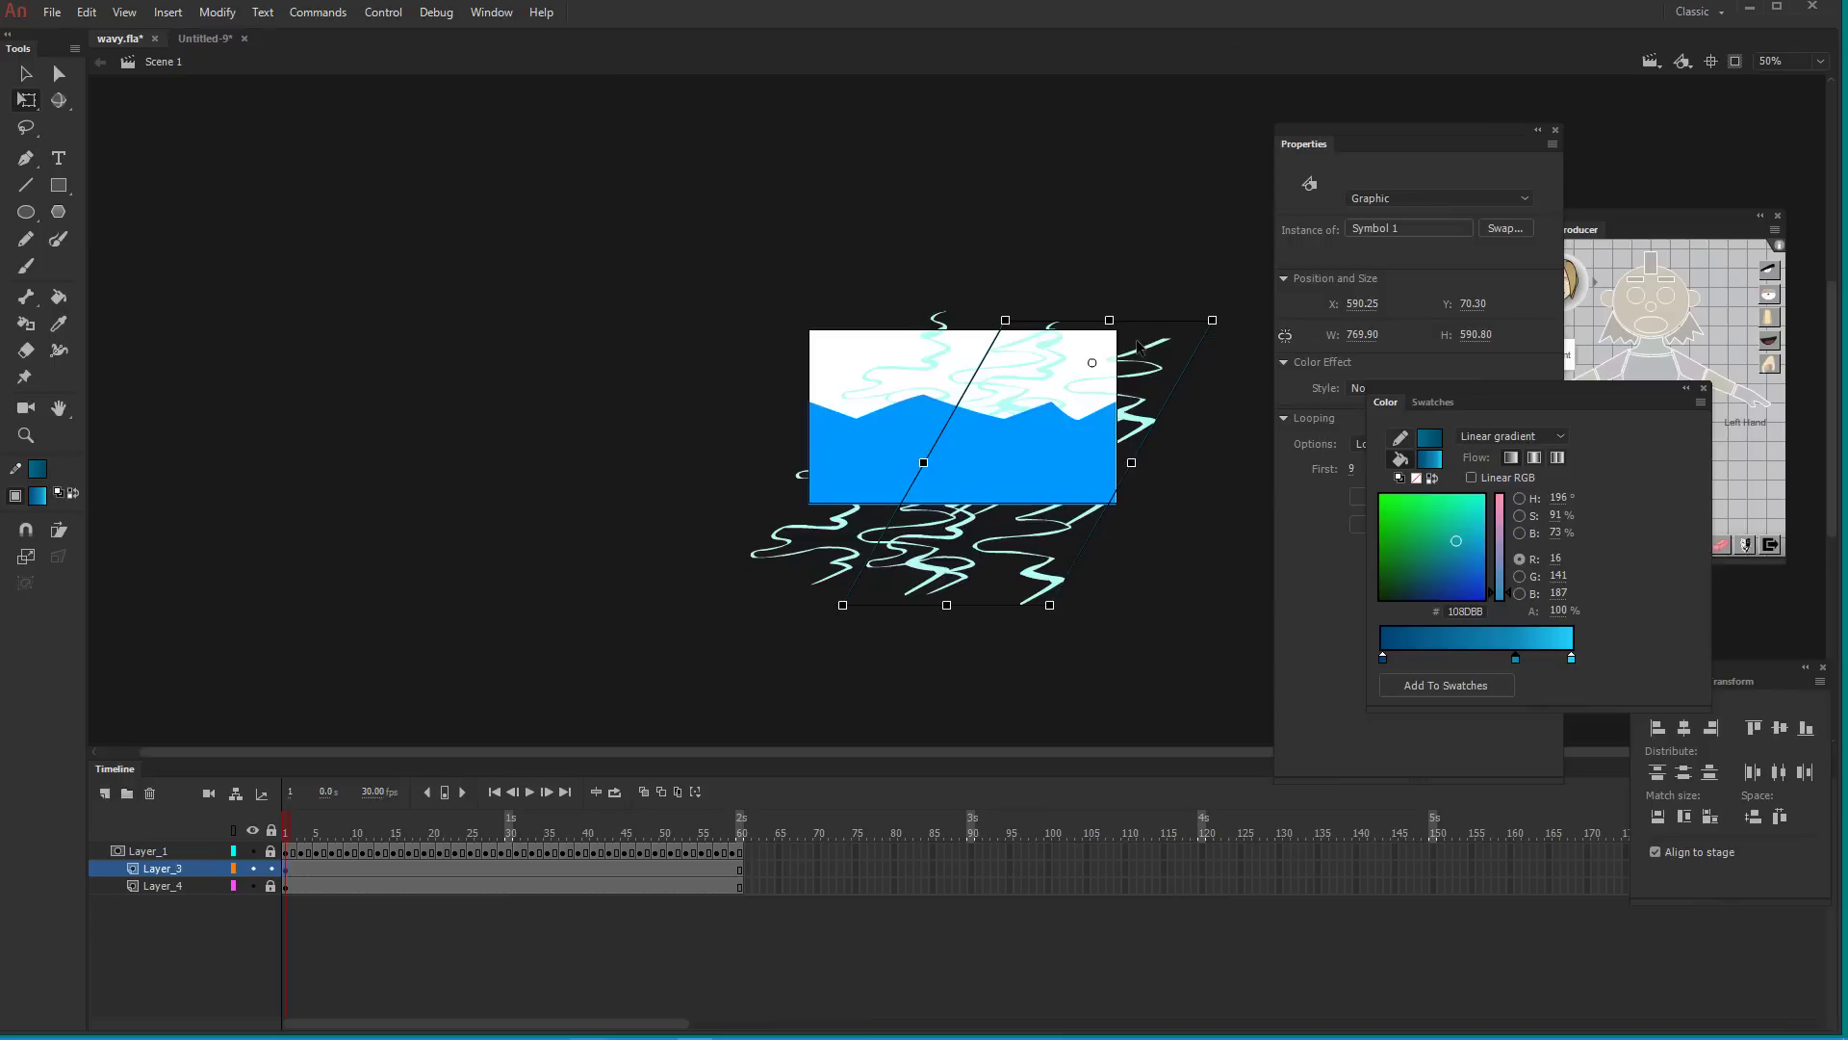
{"action": "key", "text": "shift+Up"}
{"action": "key", "text": "shift+Up"}
{"action": "key", "text": "shift+Up"}
{"action": "key", "text": "shift+Up"}
{"action": "key", "text": "shift+Up"}
{"action": "key", "text": "shift+Up"}
{"action": "key", "text": "shift+Right"}
{"action": "key", "text": "shift+Right"}
{"action": "key", "text": "shift+Right"}
{"action": "key", "text": "shift+Right"}
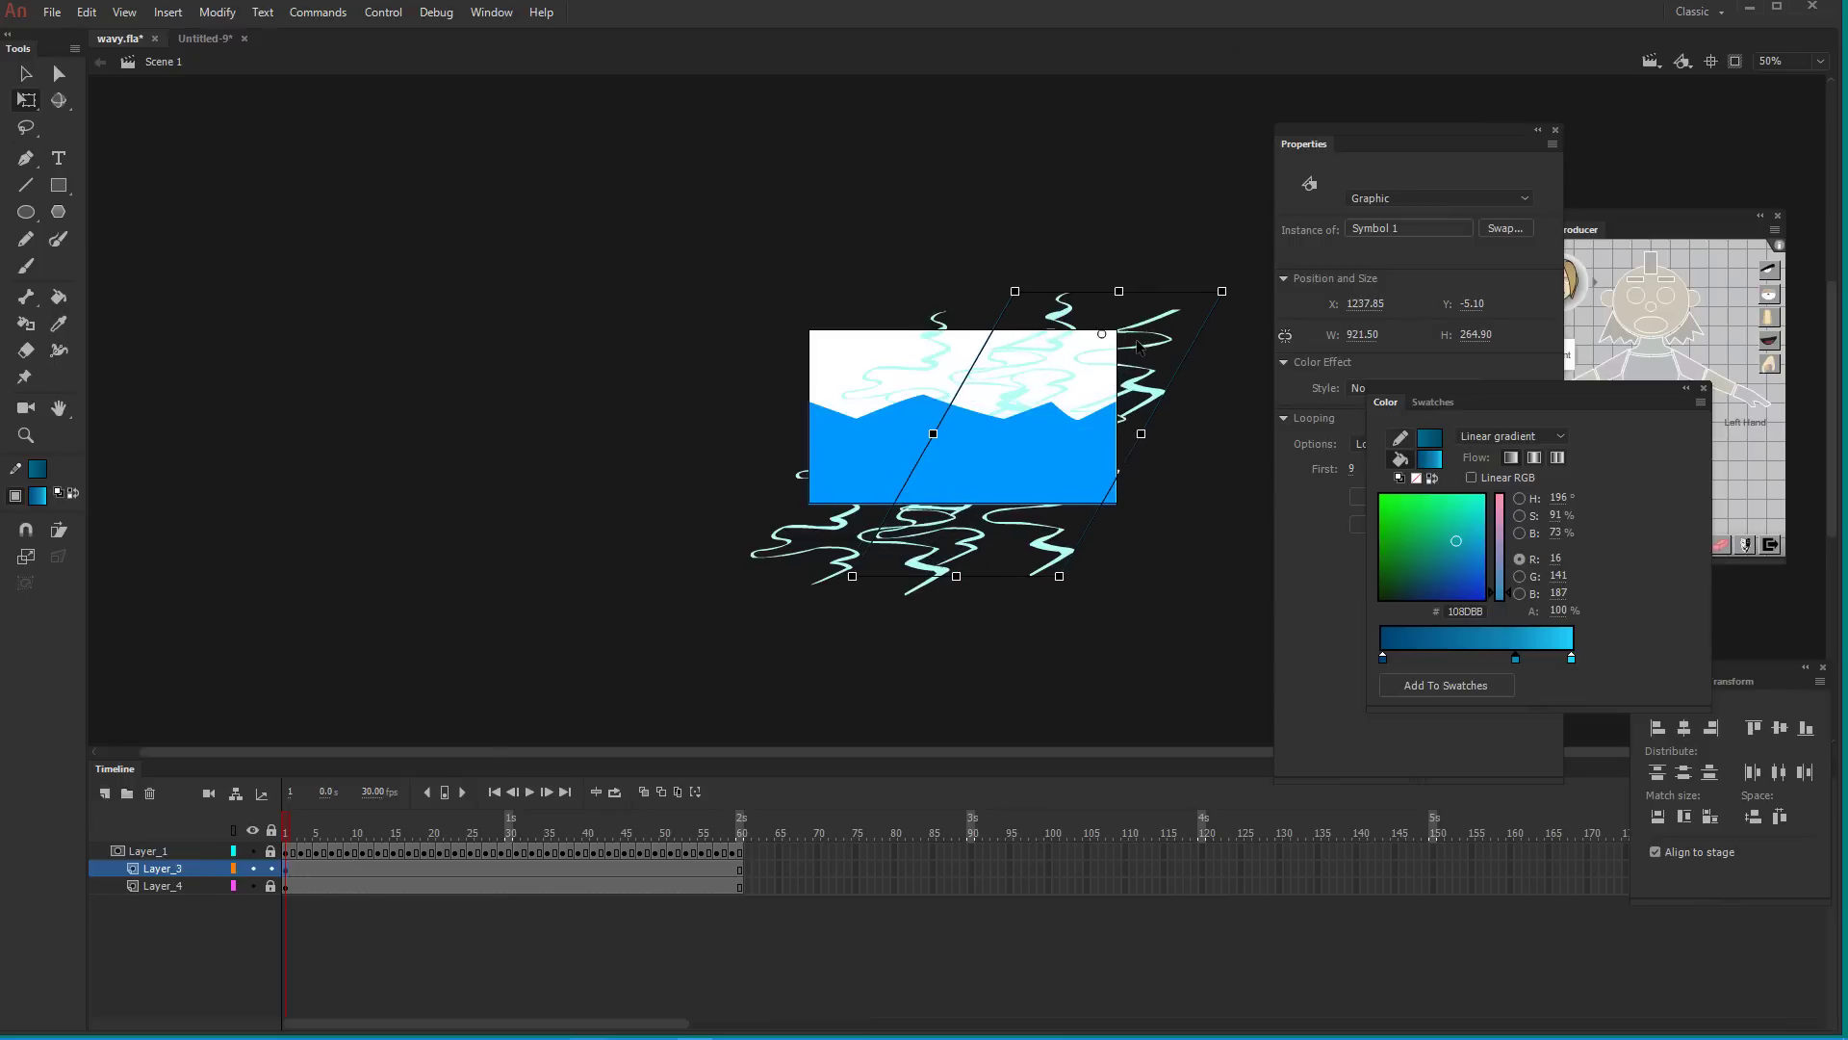
{"action": "key", "text": "shift+Right"}
{"action": "key", "text": "shift+Right"}
{"action": "key", "text": "shift+Right"}
{"action": "key", "text": "shift+Right"}
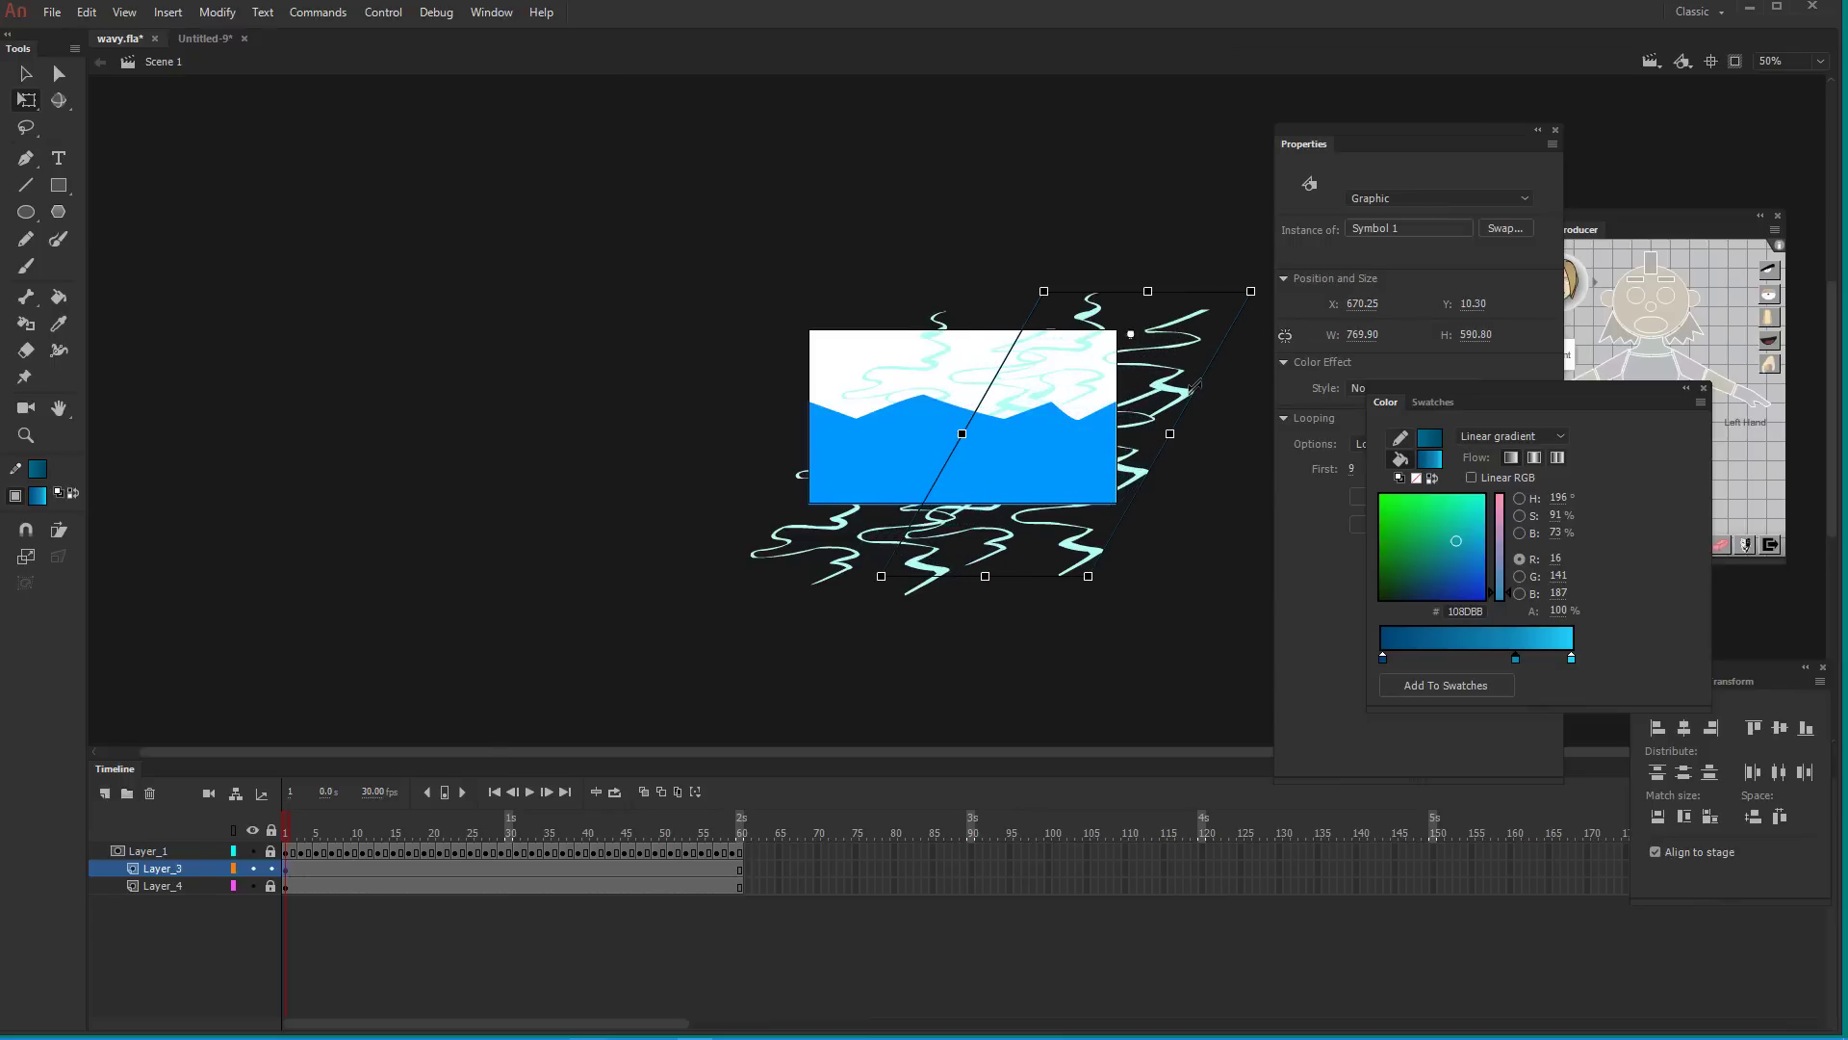
Set the first loop frame of the duplicated light-line symbol to 38
{"action": "left_click", "coordinate": [1333, 590]}
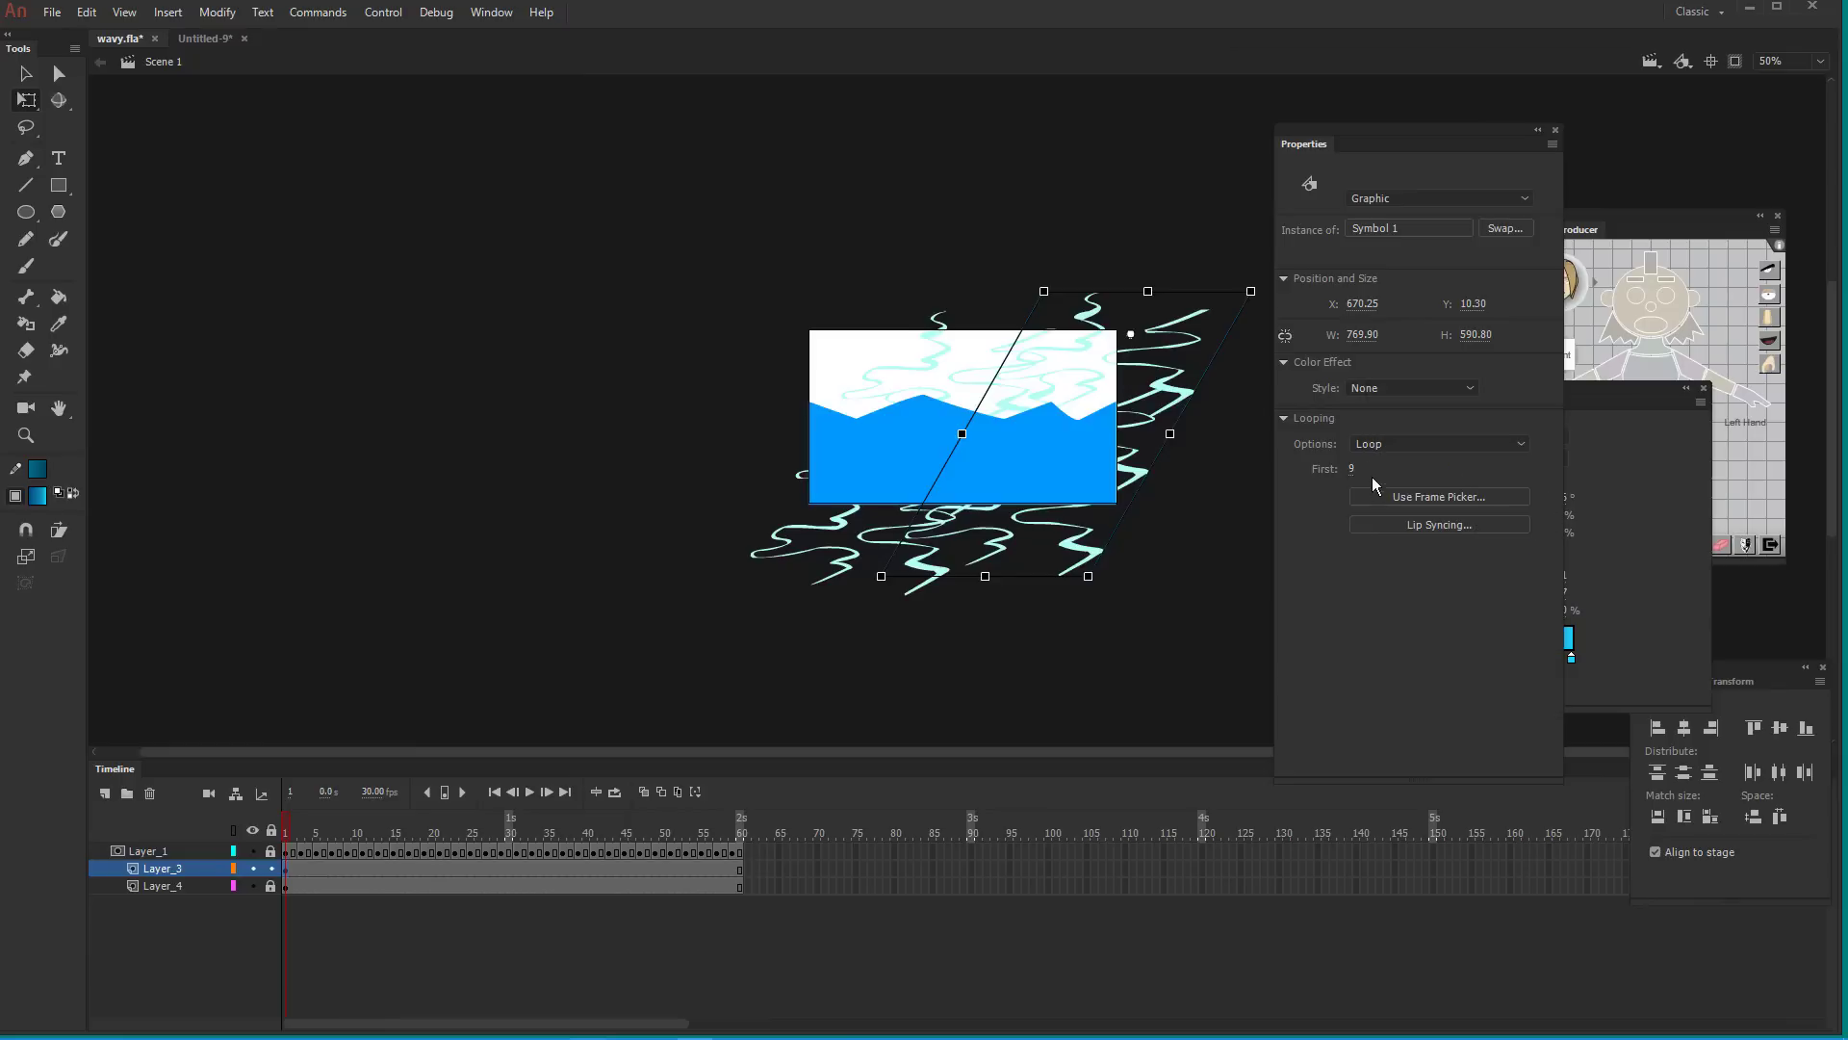
{"action": "left_click", "coordinate": [289, 871]}
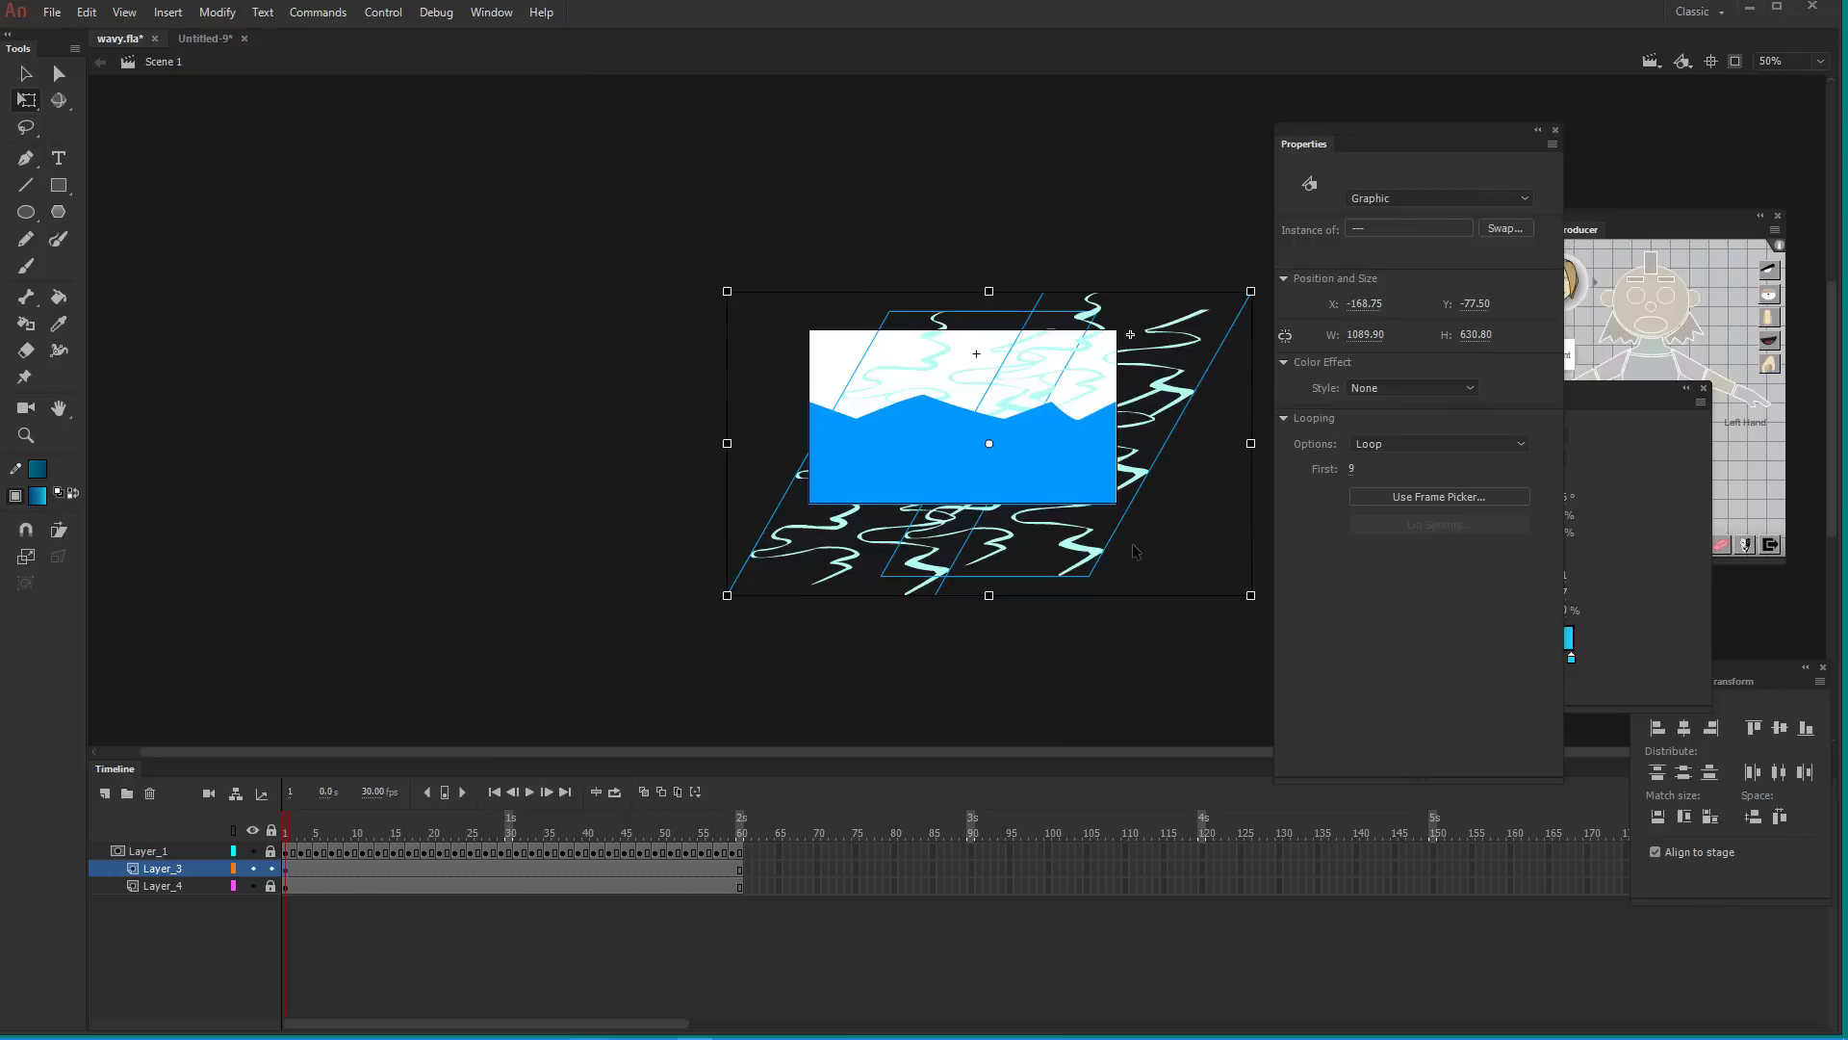
{"action": "left_click", "coordinate": [1148, 593]}
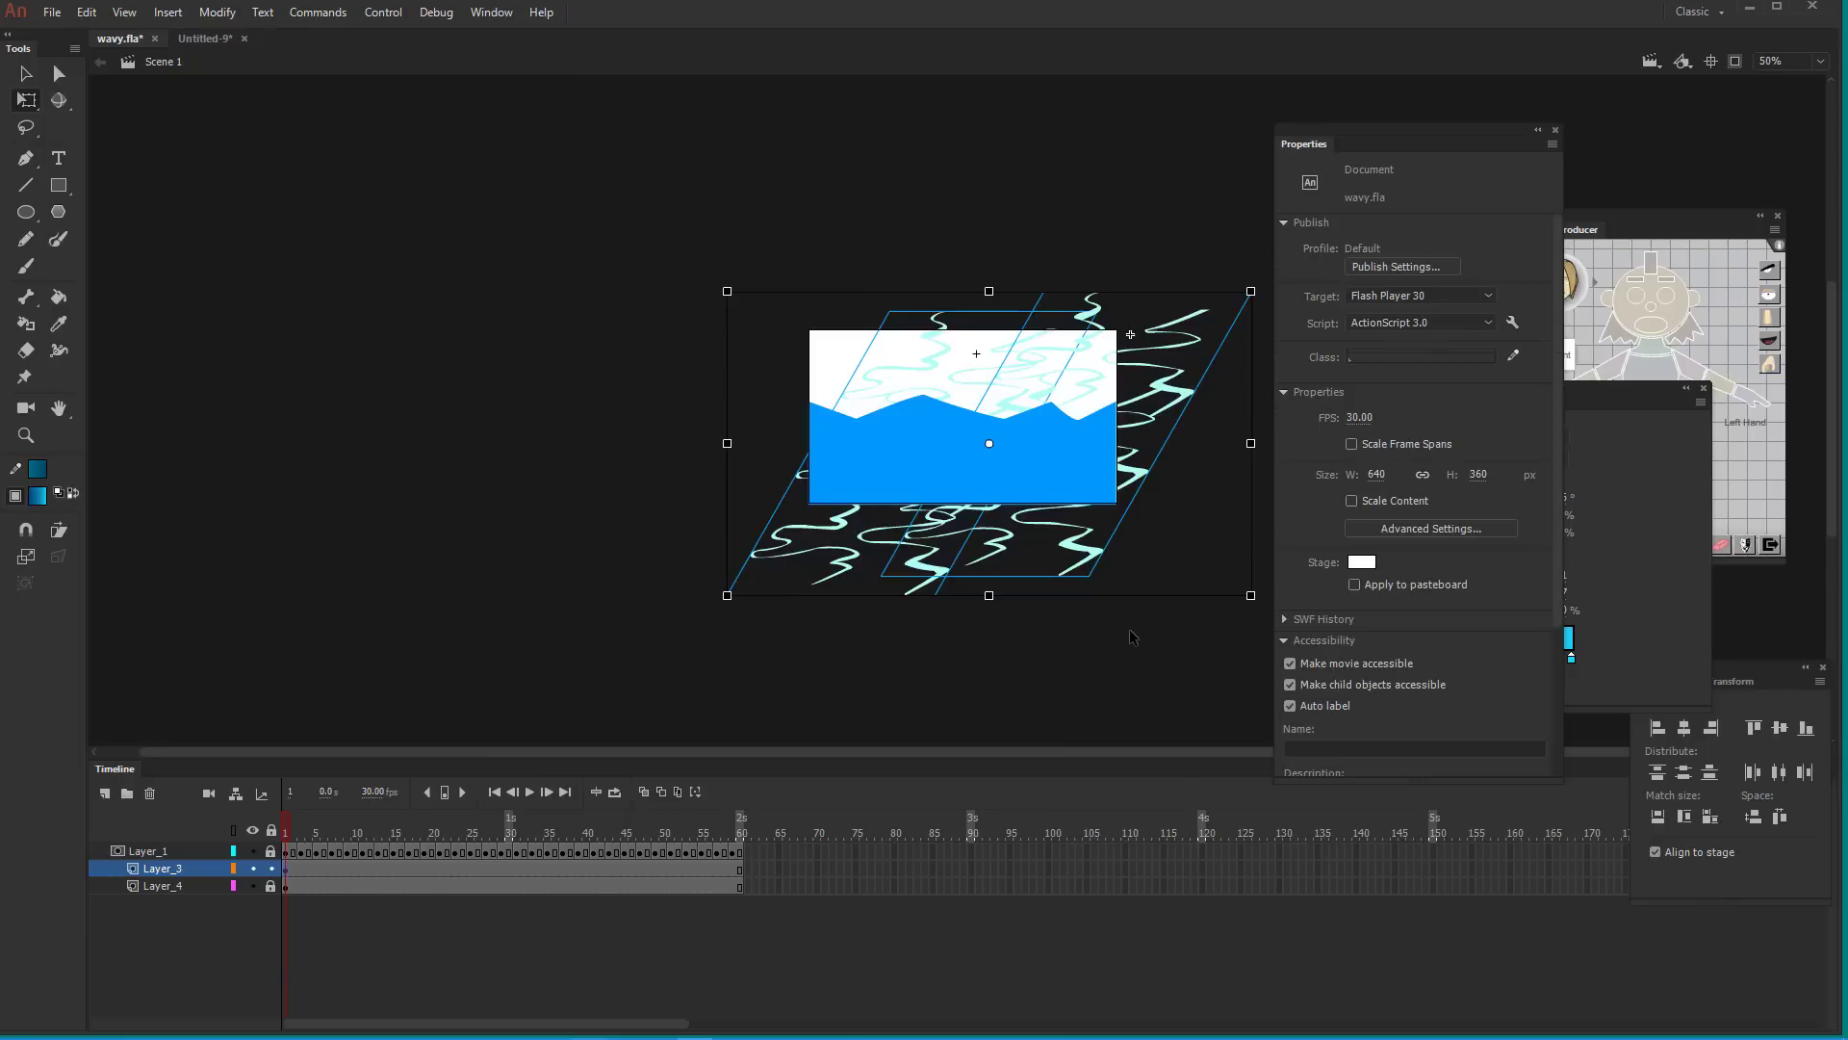
{"action": "left_click", "coordinate": [1192, 401]}
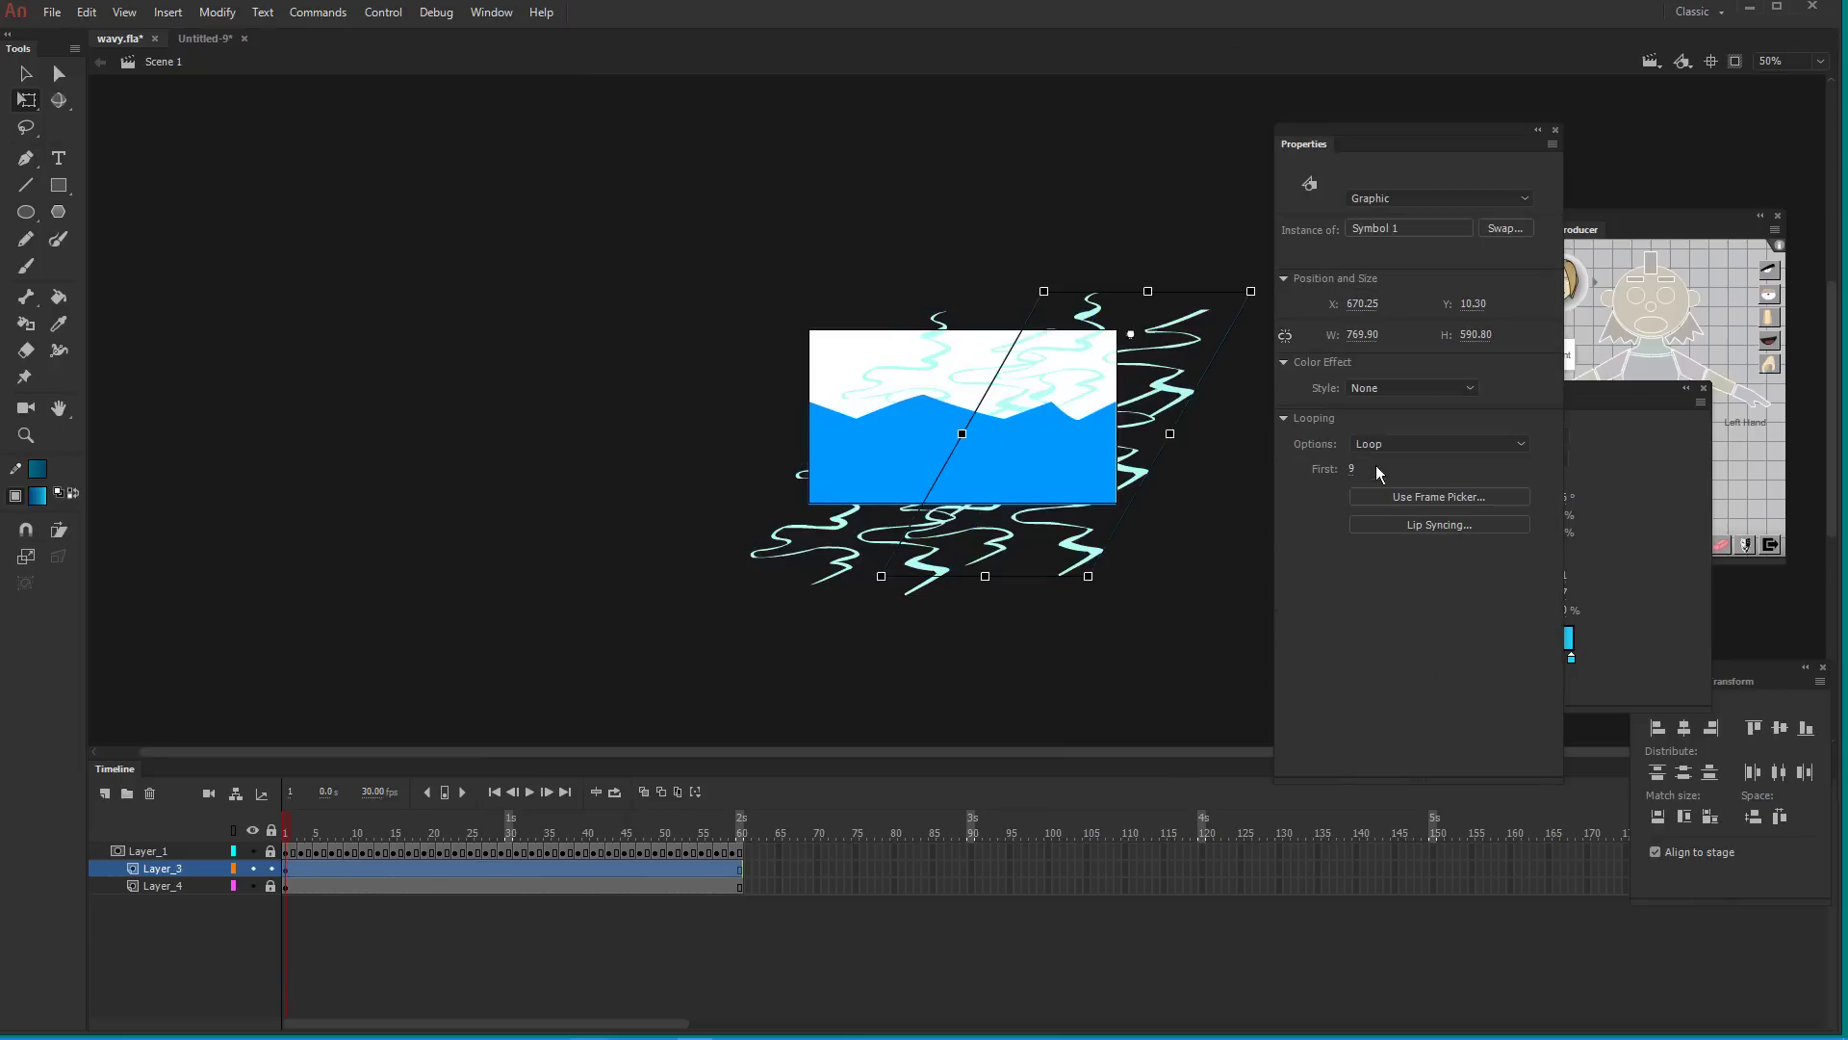
{"action": "mouse_move", "coordinate": [1352, 469]}
{"action": "left_mouse_down"}
{"action": "mouse_move", "coordinate": [1390, 473]}
{"action": "mouse_move", "coordinate": [1326, 488]}
{"action": "left_mouse_up"}
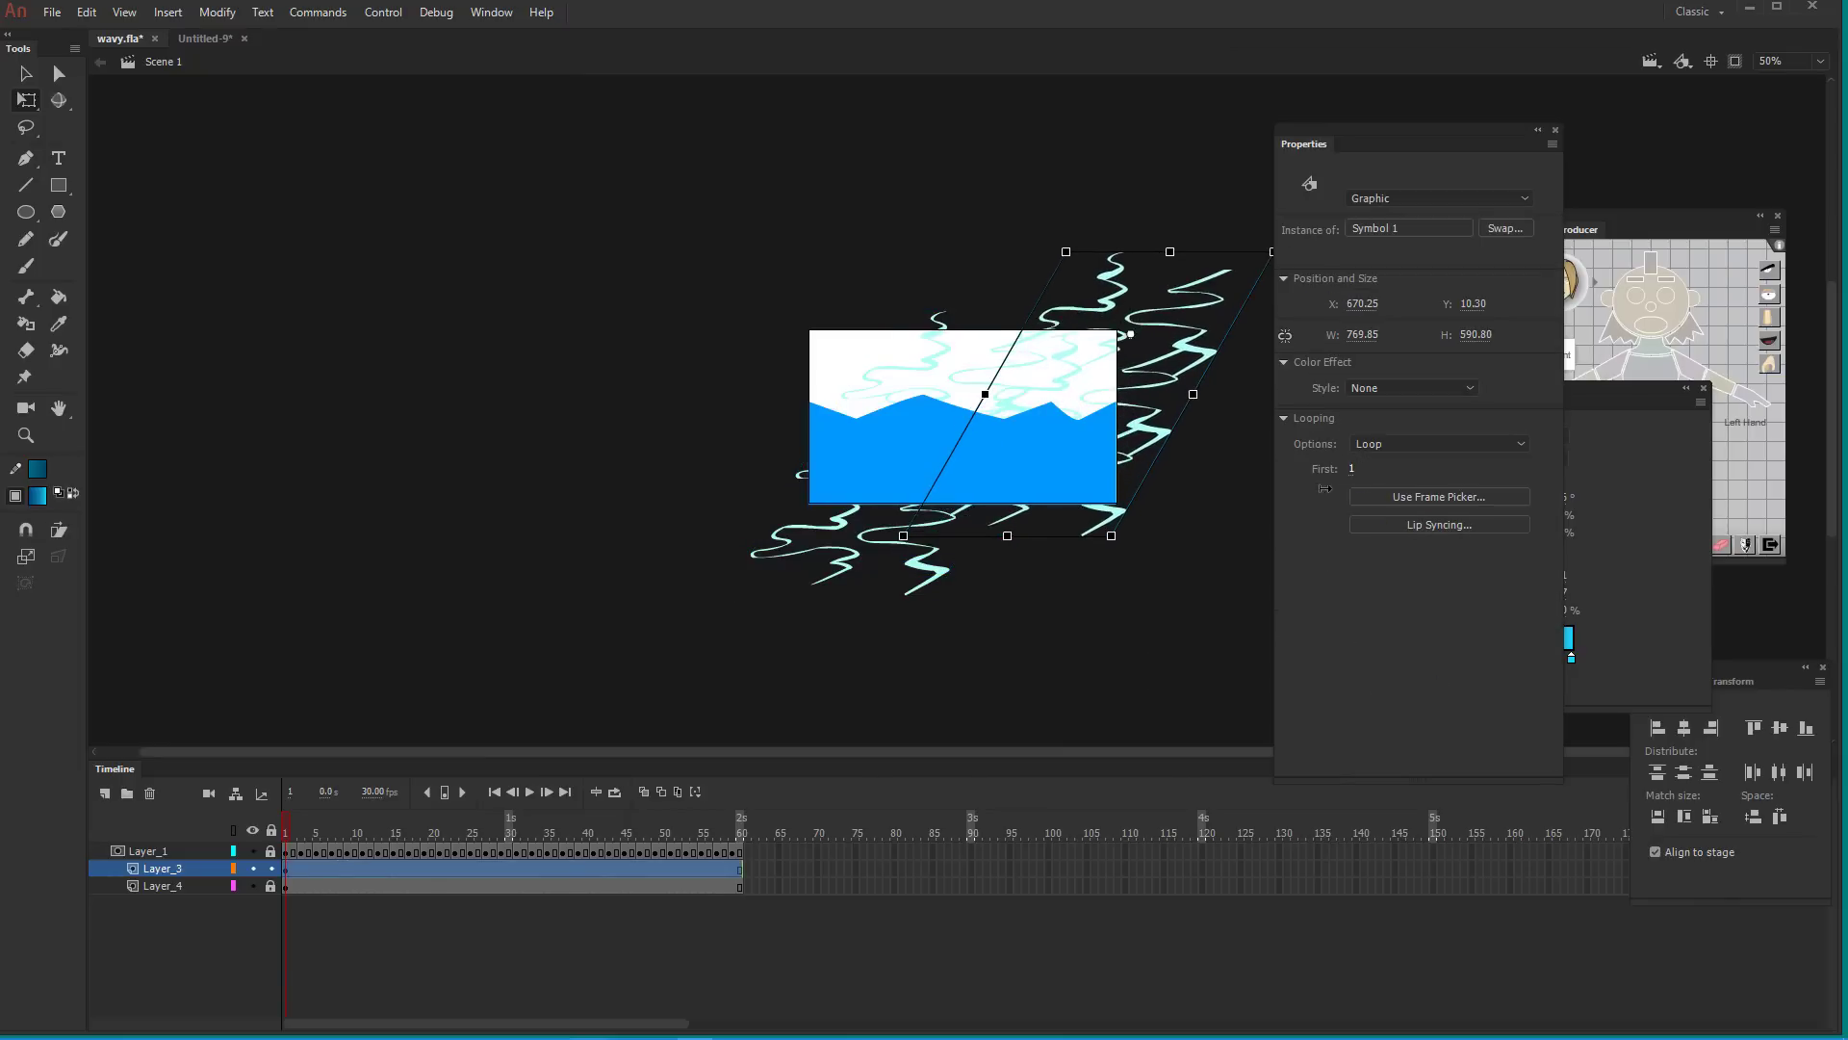
{"action": "left_click_drag", "start_coordinate": [1206, 494], "coordinate": [1239, 482]}
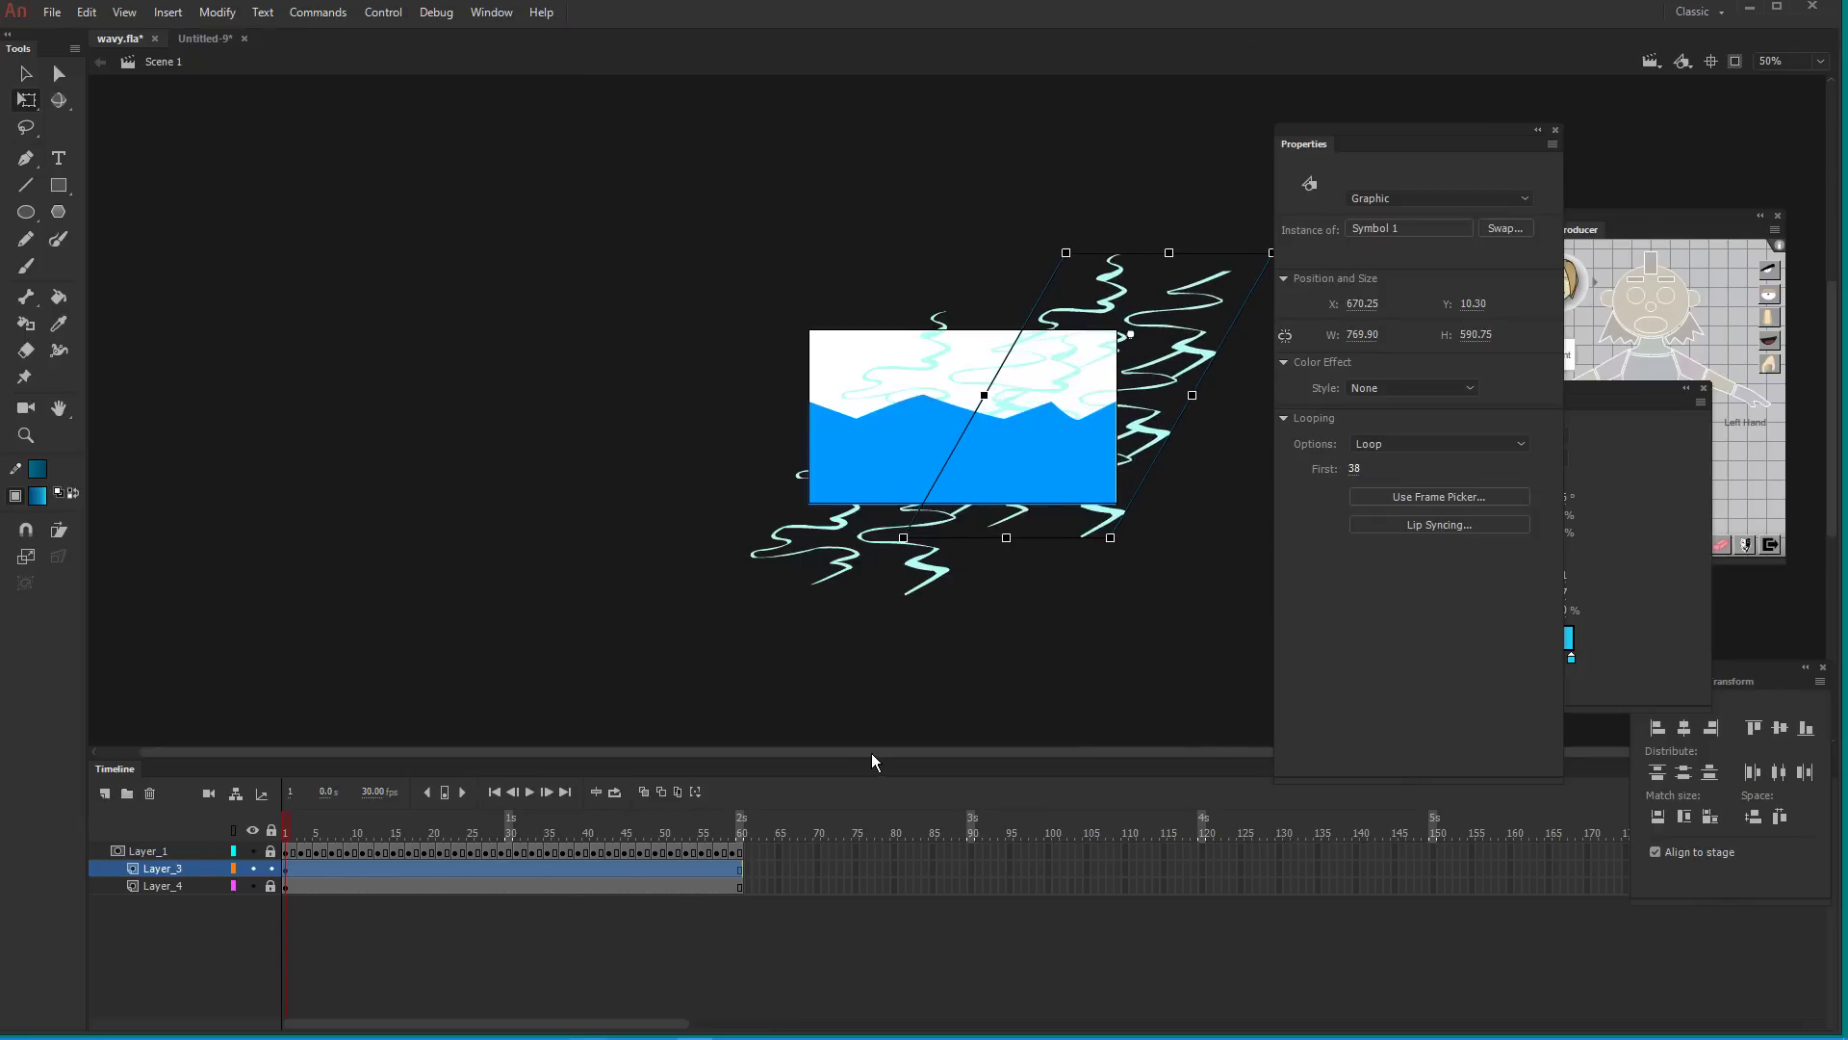
Lock Layer_3 and preview the animation with looped timeline playback and as a test movie
{"action": "left_click", "coordinate": [270, 886]}
{"action": "left_click", "coordinate": [271, 869]}
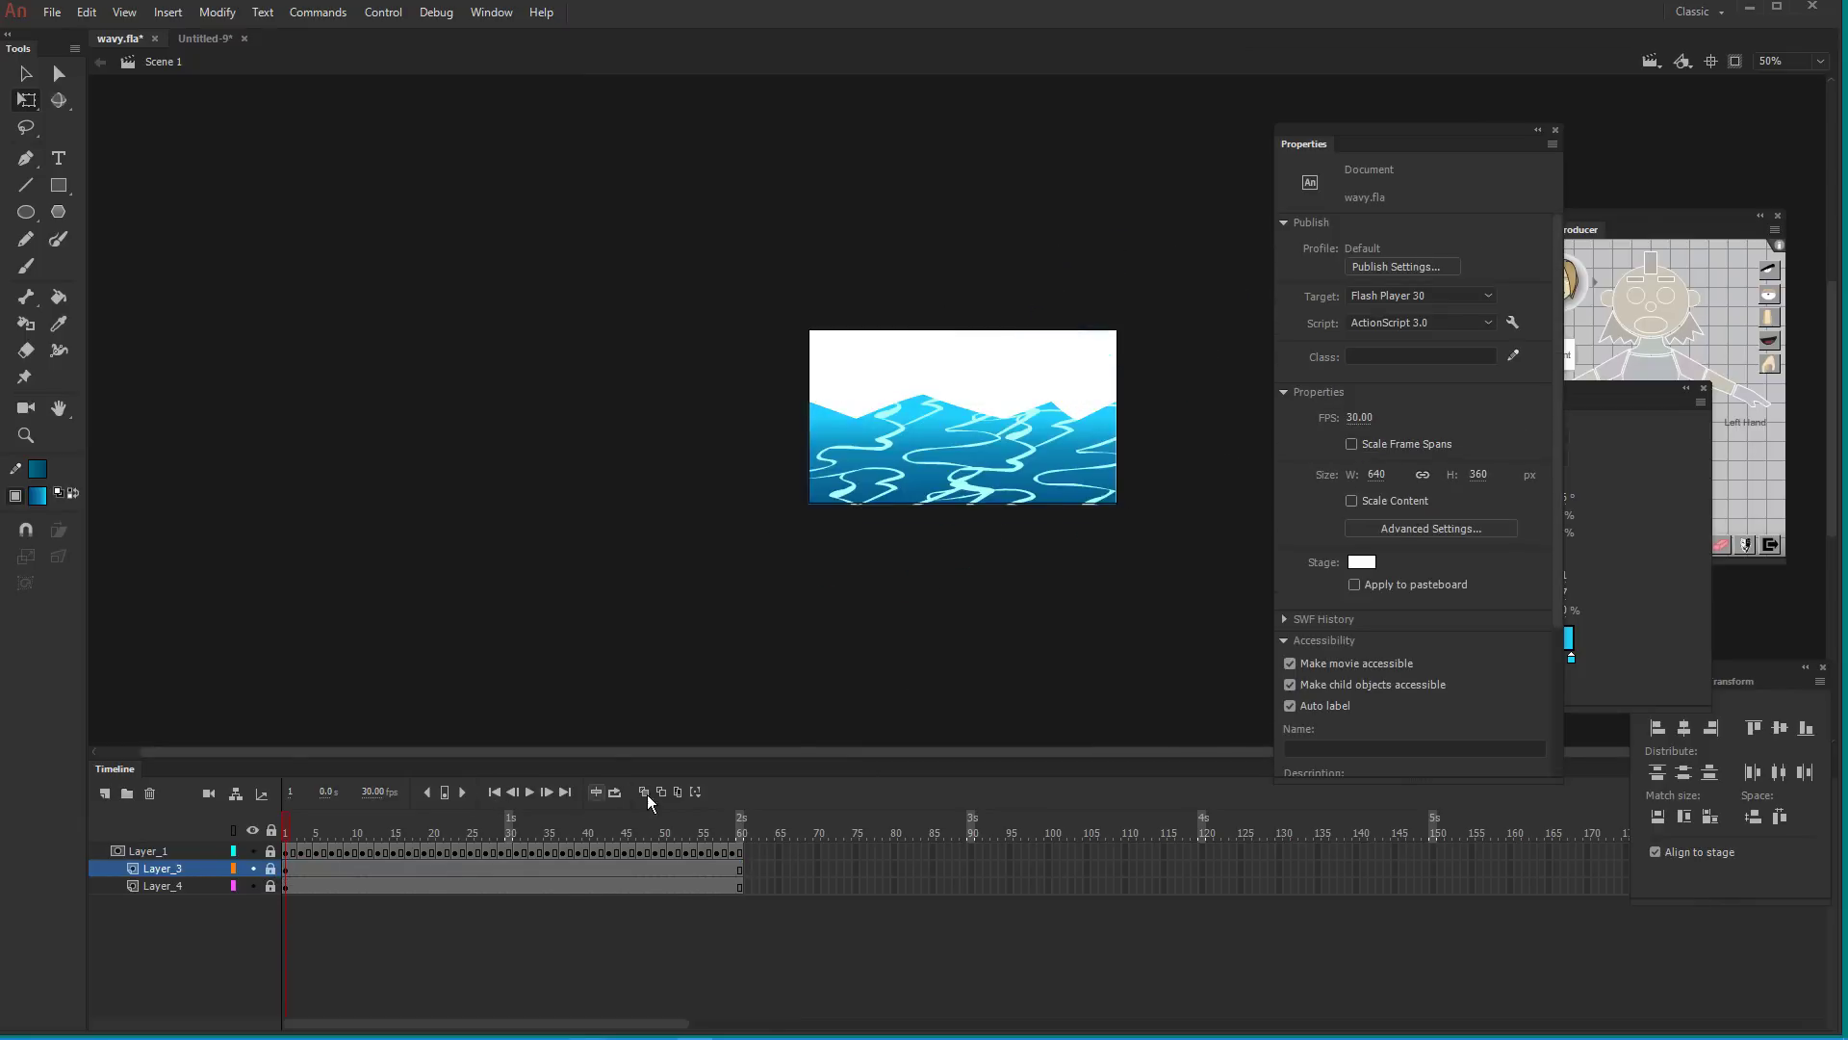
{"action": "left_click", "coordinate": [614, 791]}
{"action": "left_click", "coordinate": [528, 792]}
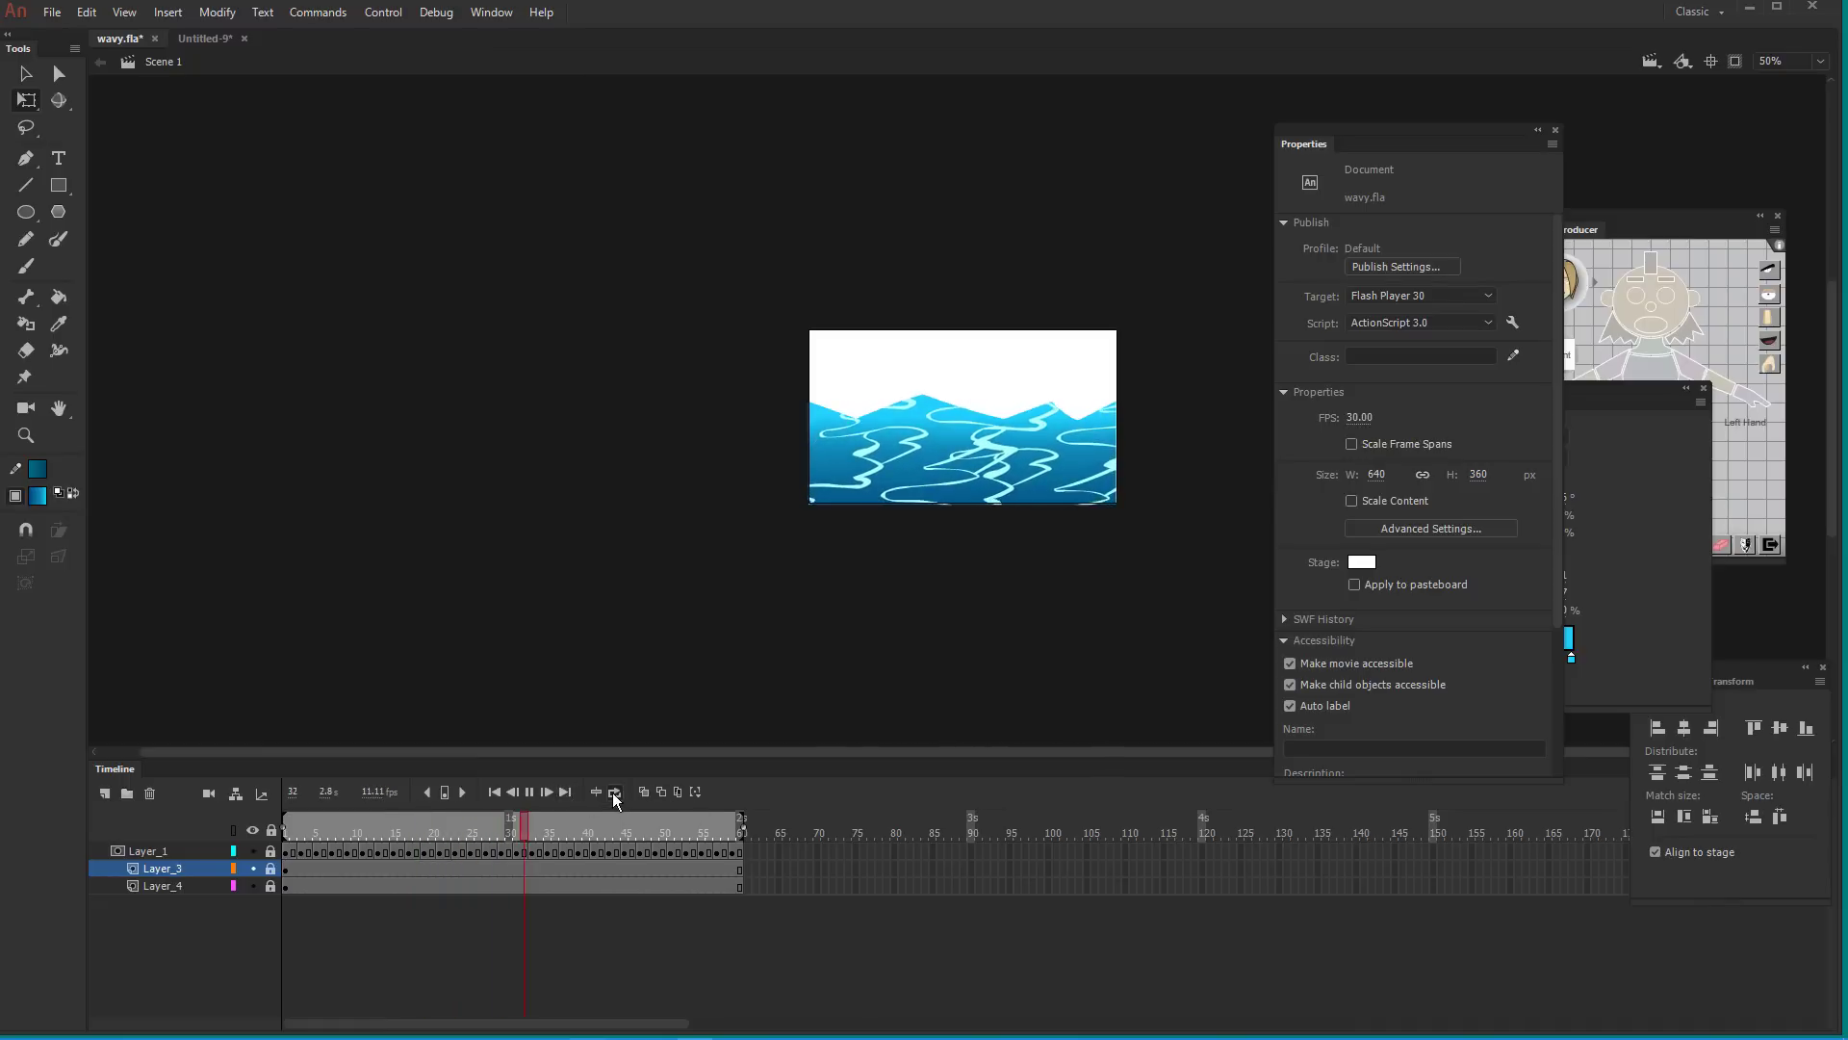
{"action": "key", "text": "Return"}
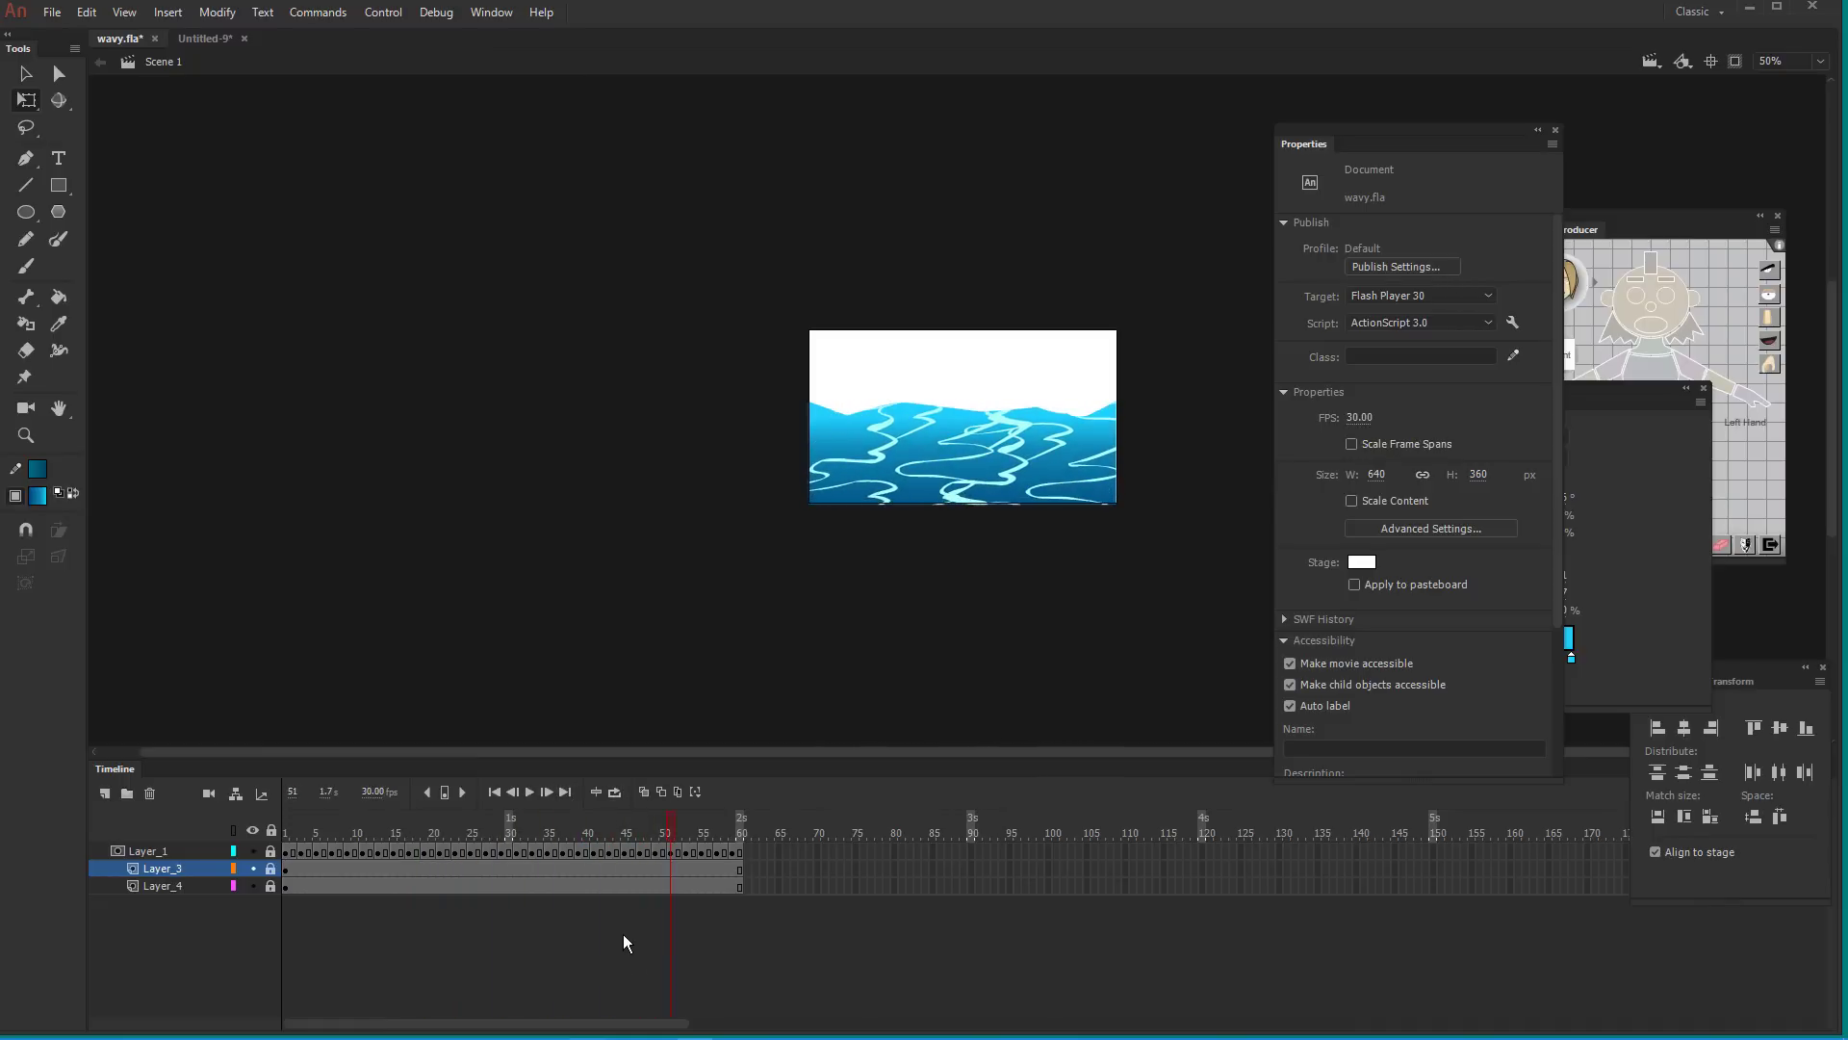
{"action": "key", "text": "ctrl+Return"}
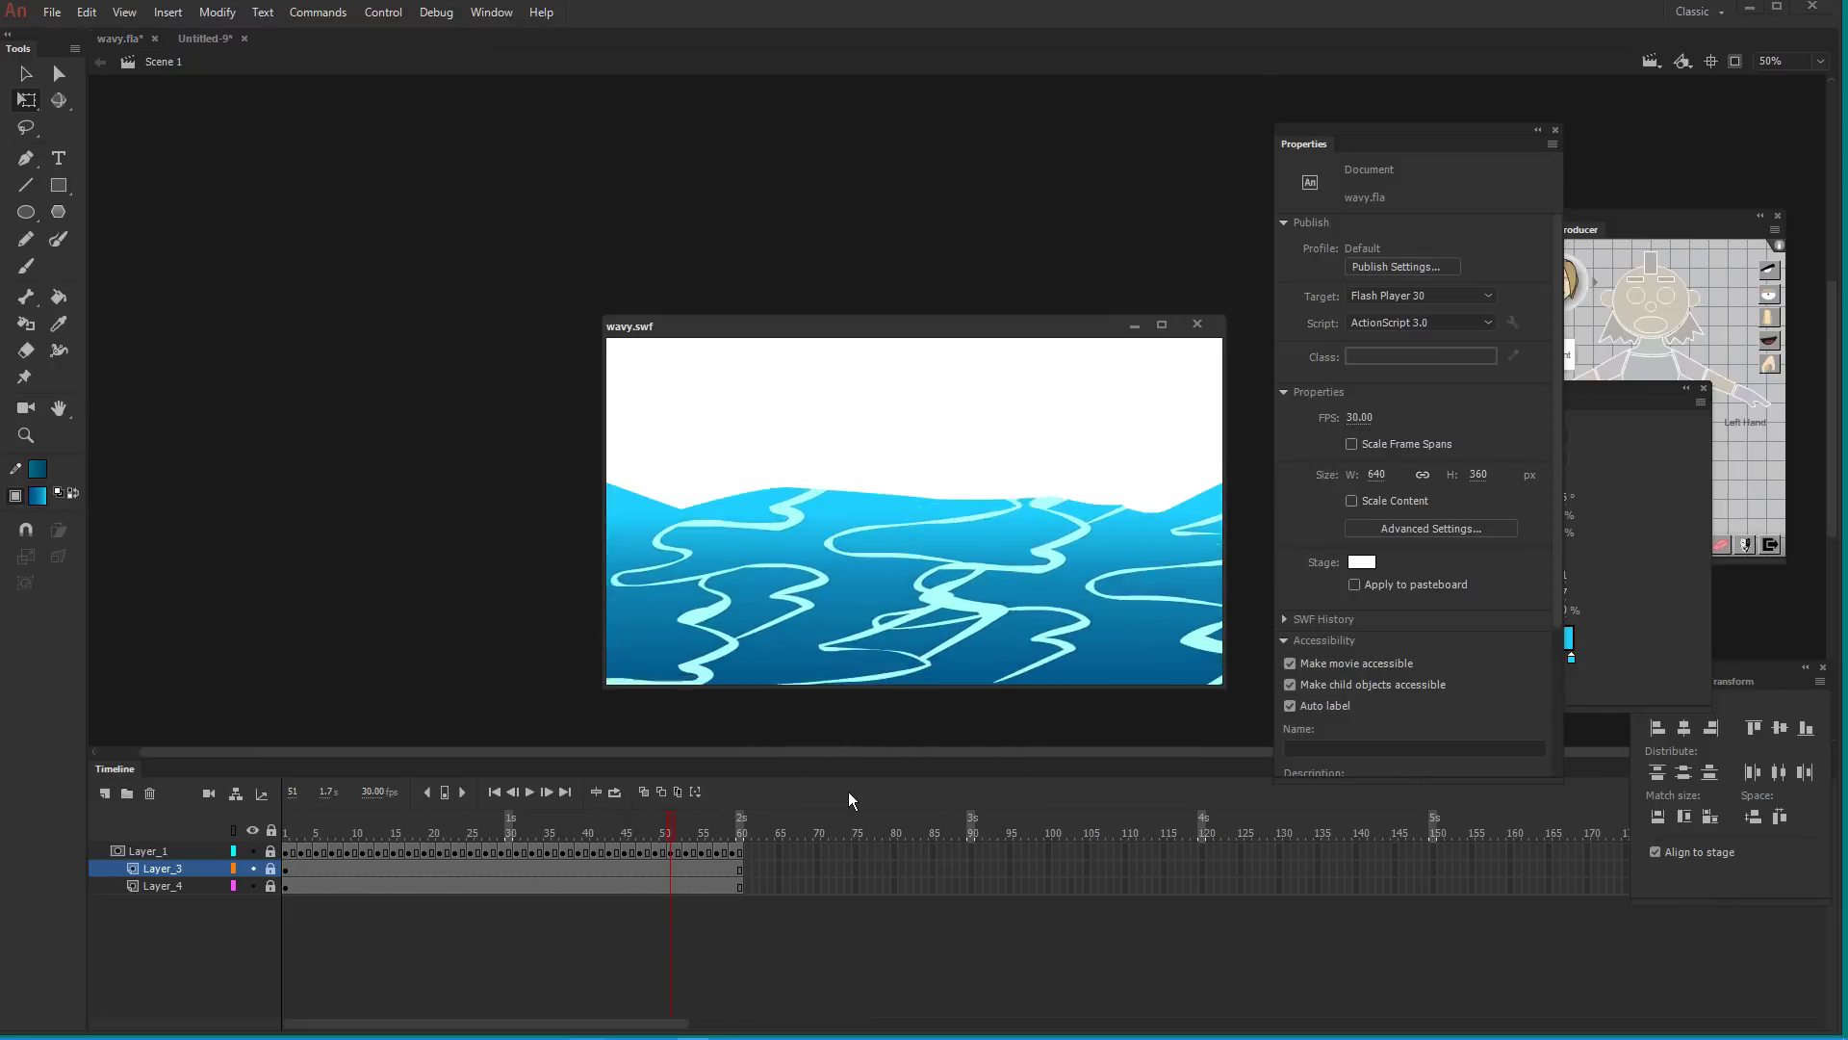
{"action": "left_click", "coordinate": [1197, 324]}
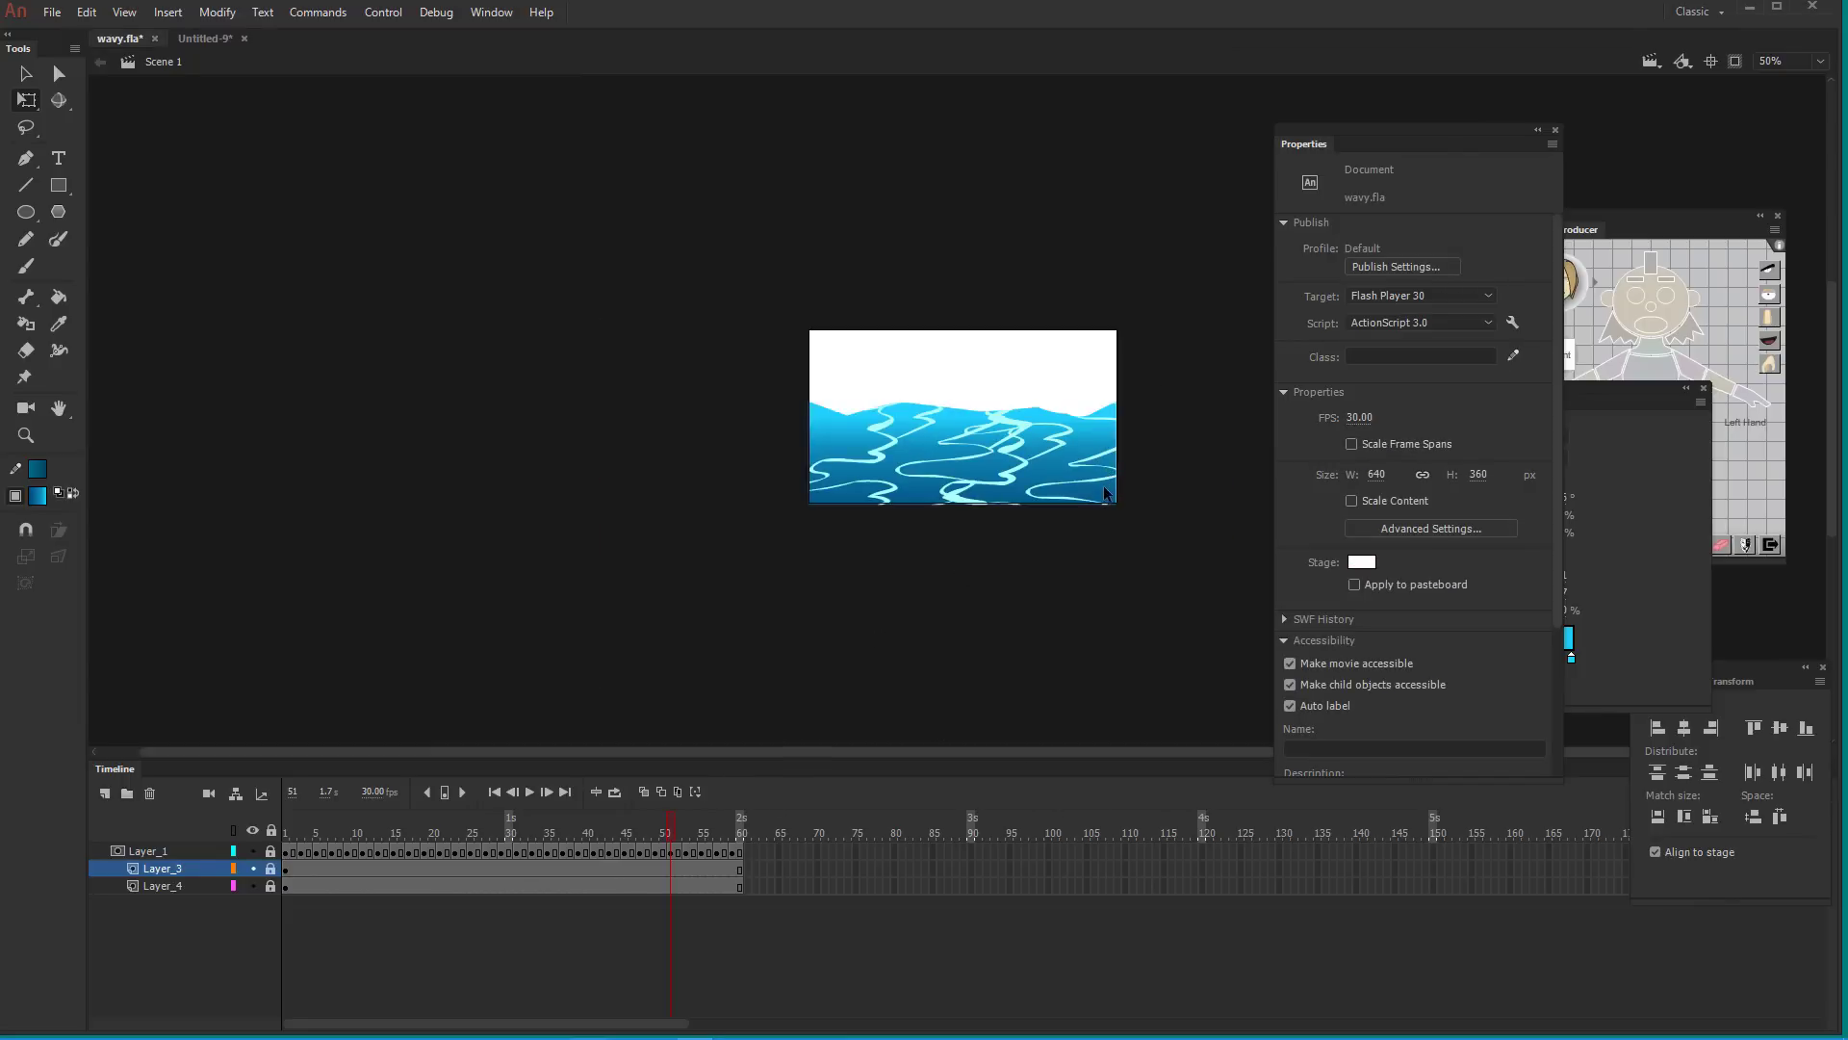
Unlock Layer_3 and reposition the duplicated light-line symbol to X 590.25, Y 140.20
{"action": "left_click", "coordinate": [271, 869]}
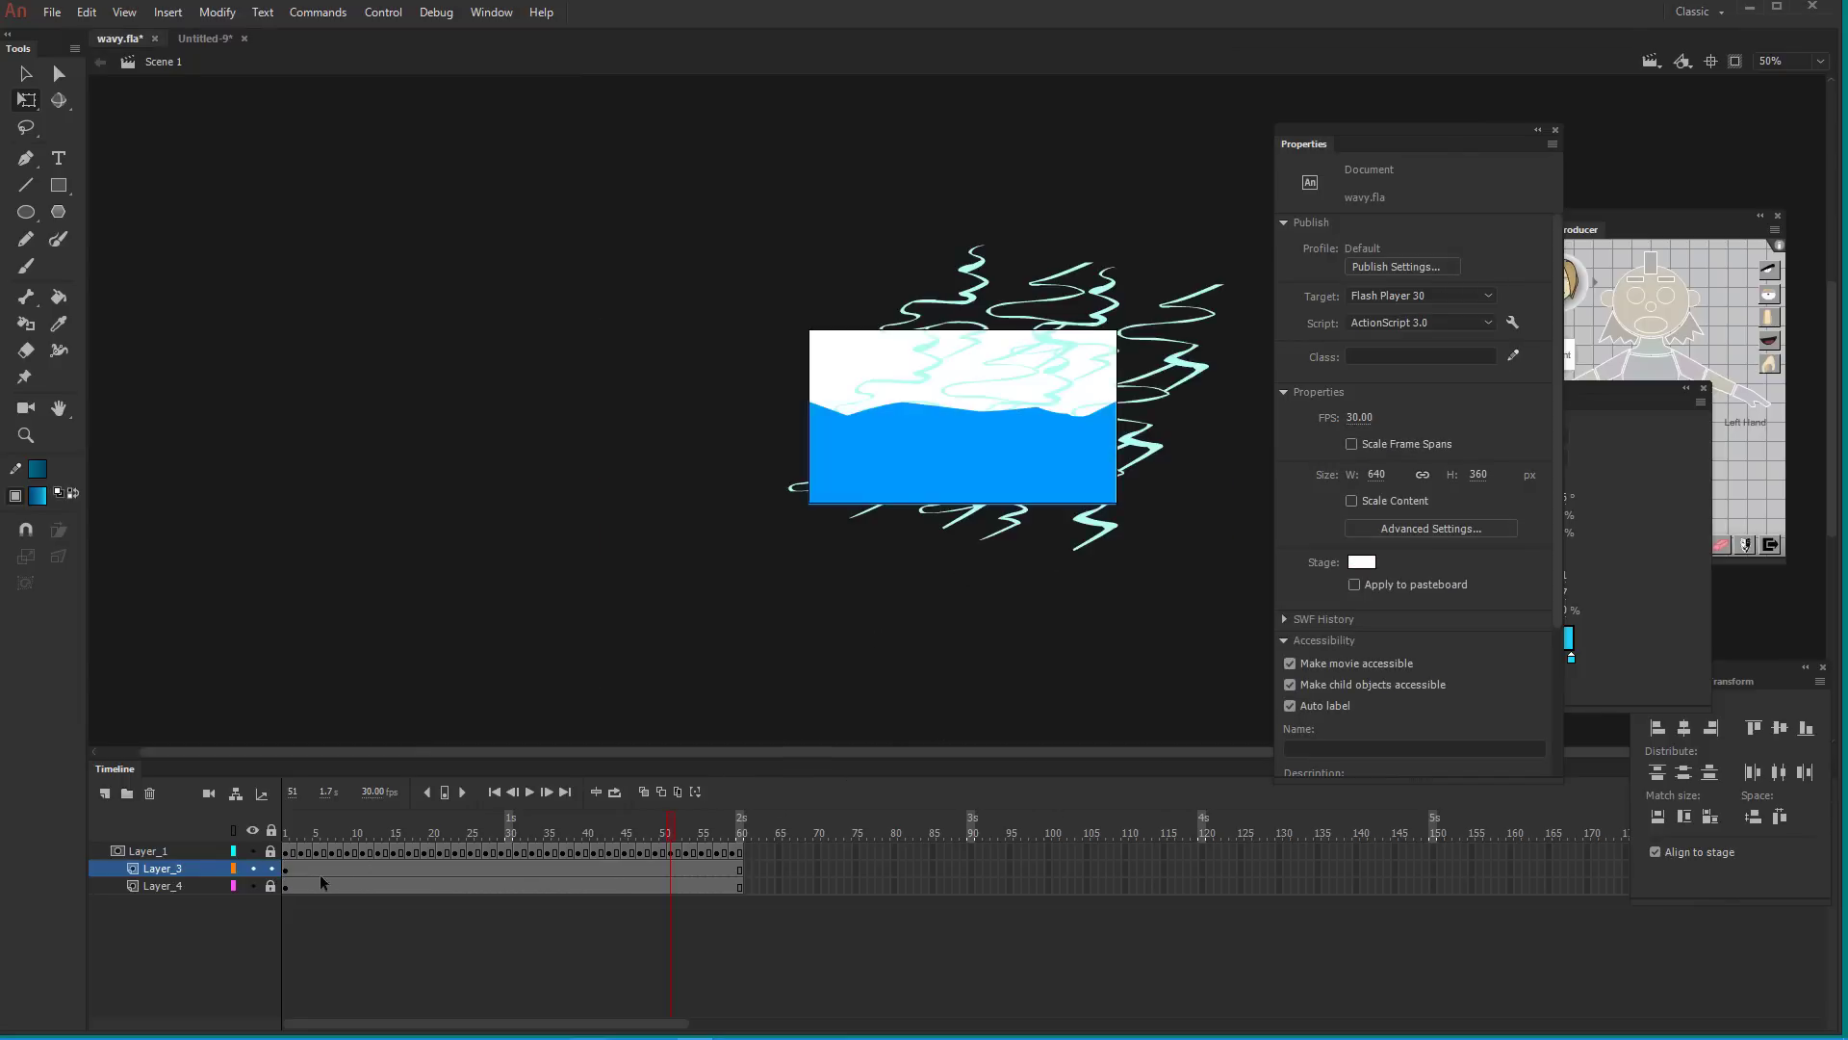
{"action": "left_click", "coordinate": [1108, 532]}
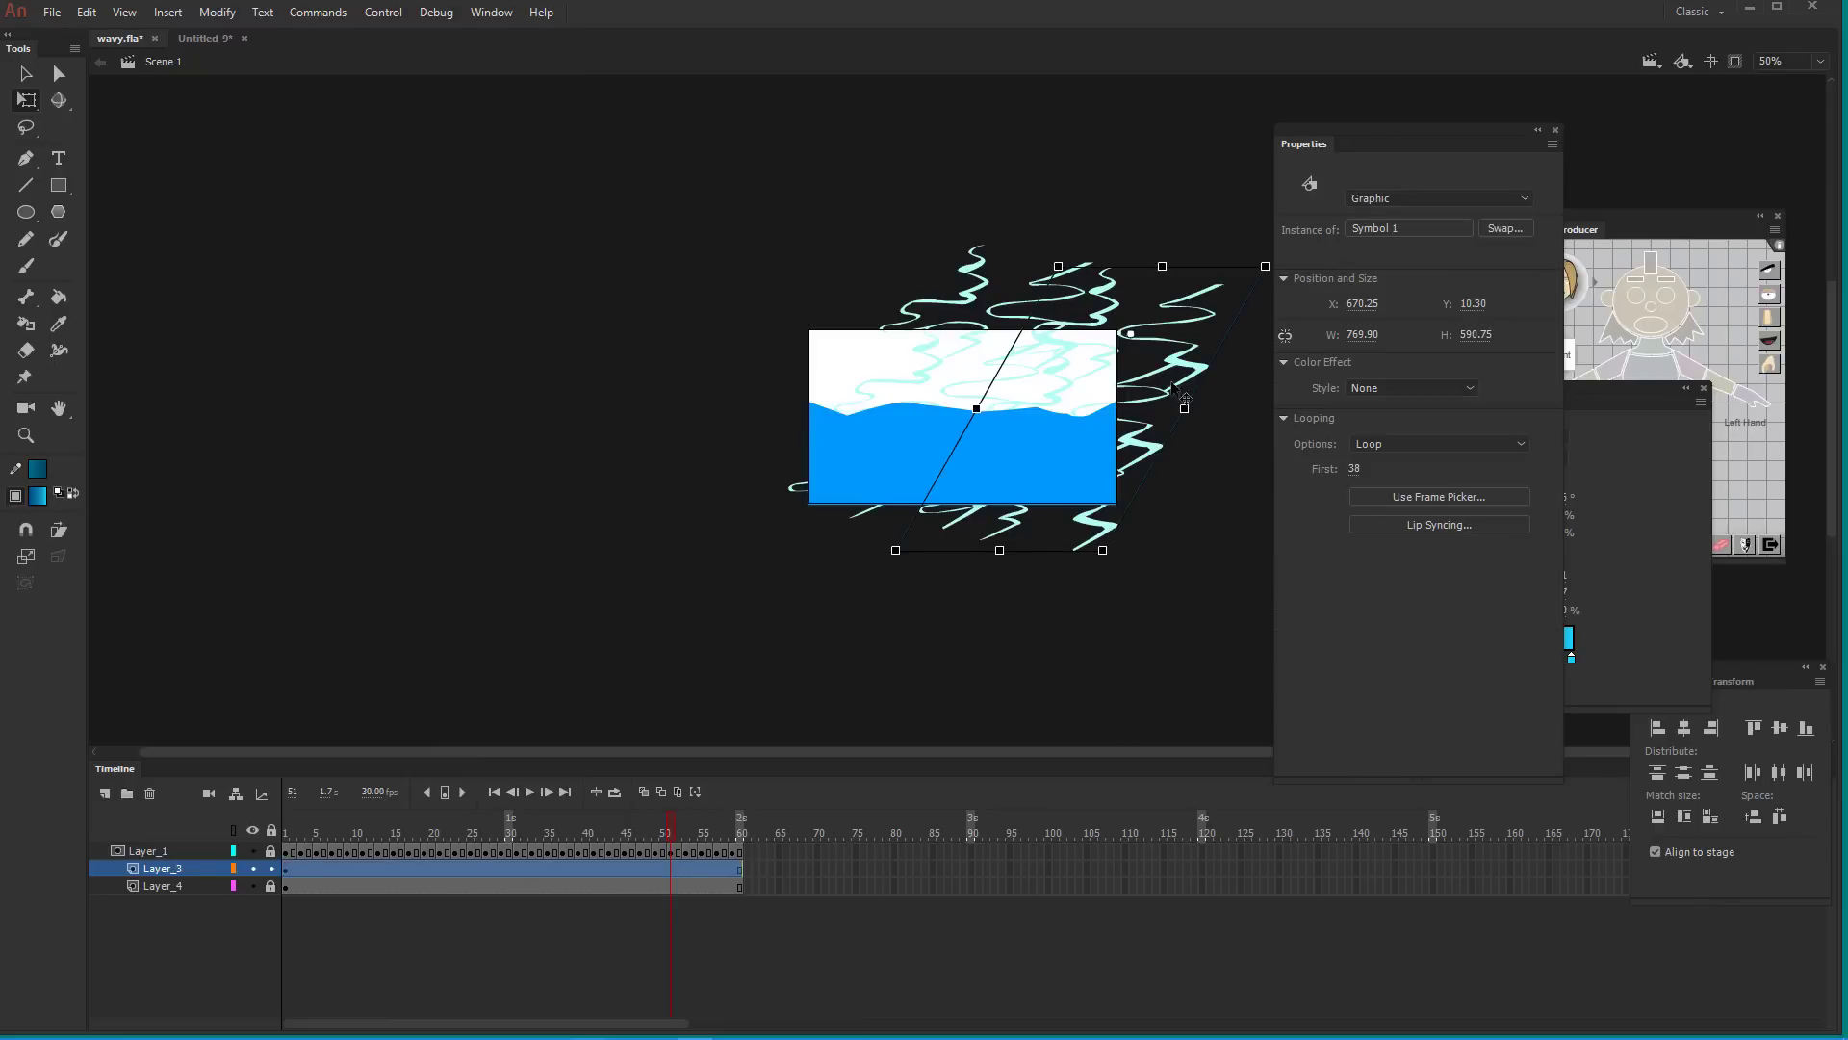
{"action": "left_click_drag", "start_coordinate": [1201, 393], "coordinate": [1156, 482]}
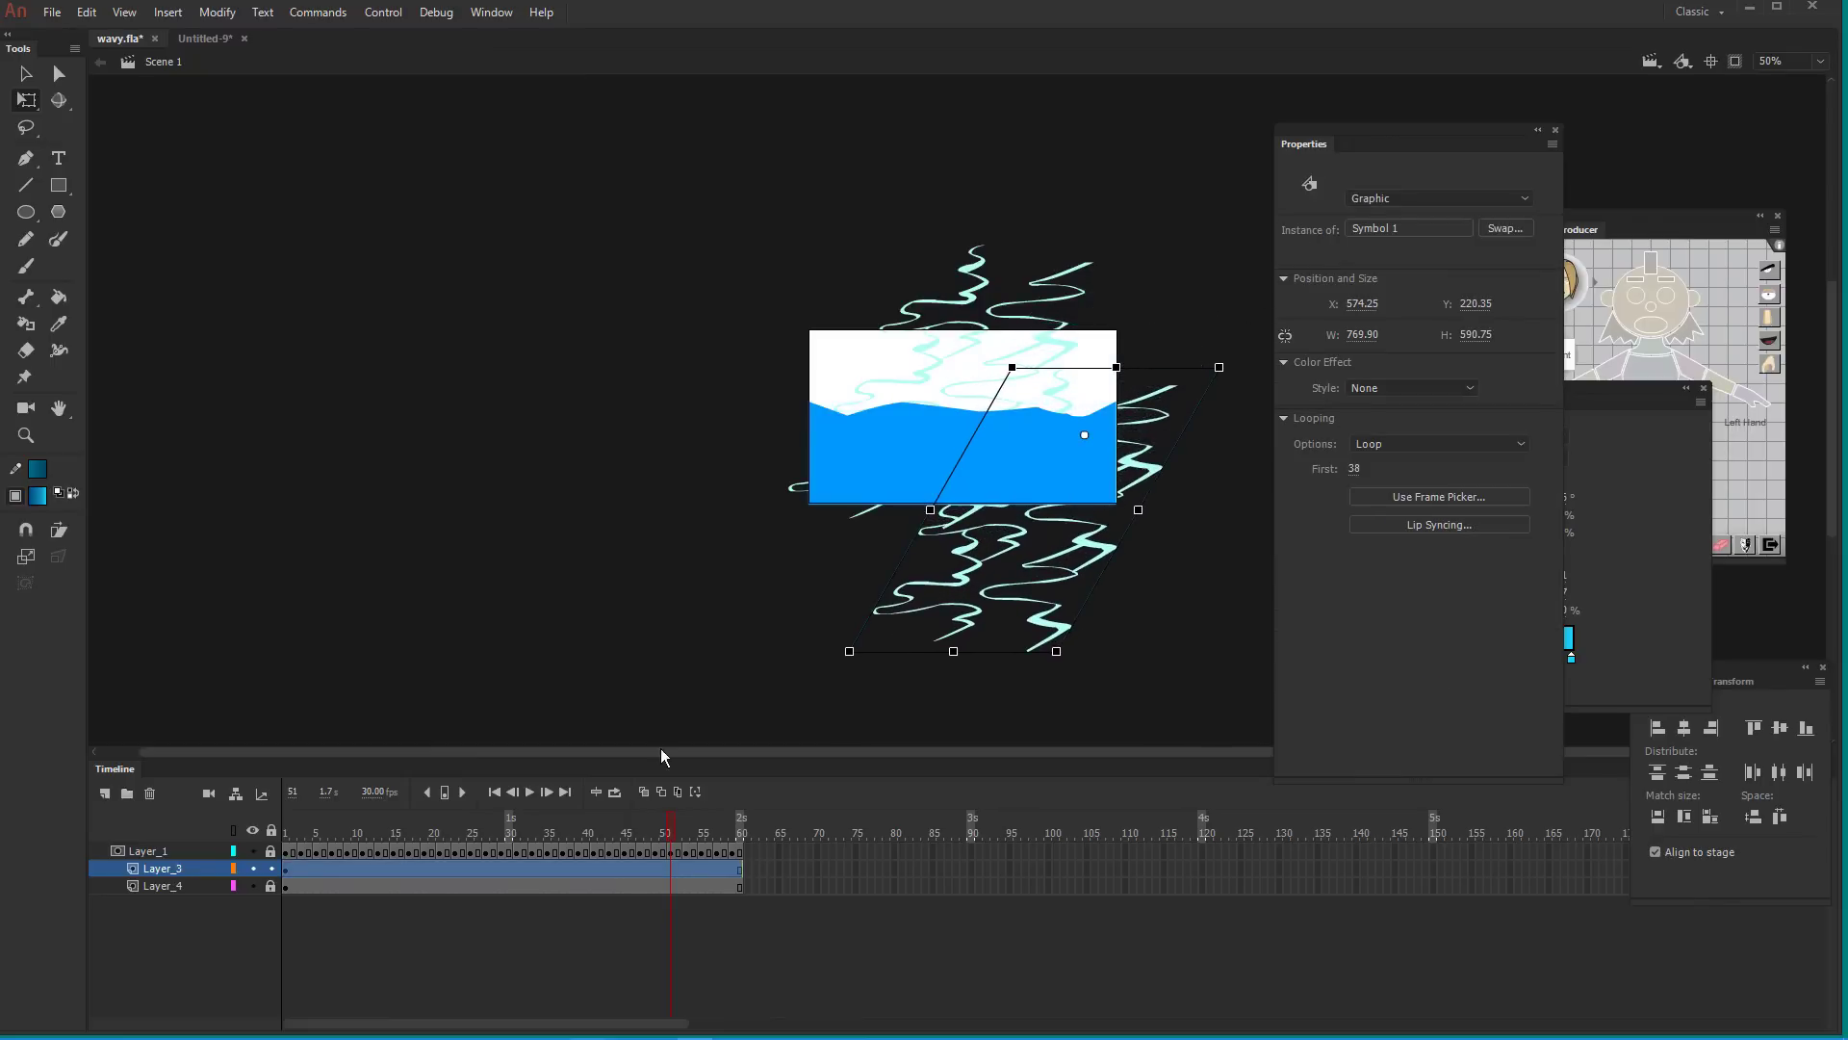
{"action": "left_click_drag", "start_coordinate": [1051, 624], "coordinate": [1063, 599]}
{"action": "key", "text": "Left"}
{"action": "key", "text": "Left"}
{"action": "key", "text": "Left"}
{"action": "key", "text": "Left"}
Test the movie, close it, and move the duplicated light-line symbol to X 668.30, Y 116.20
{"action": "key", "text": "ctrl+Return"}
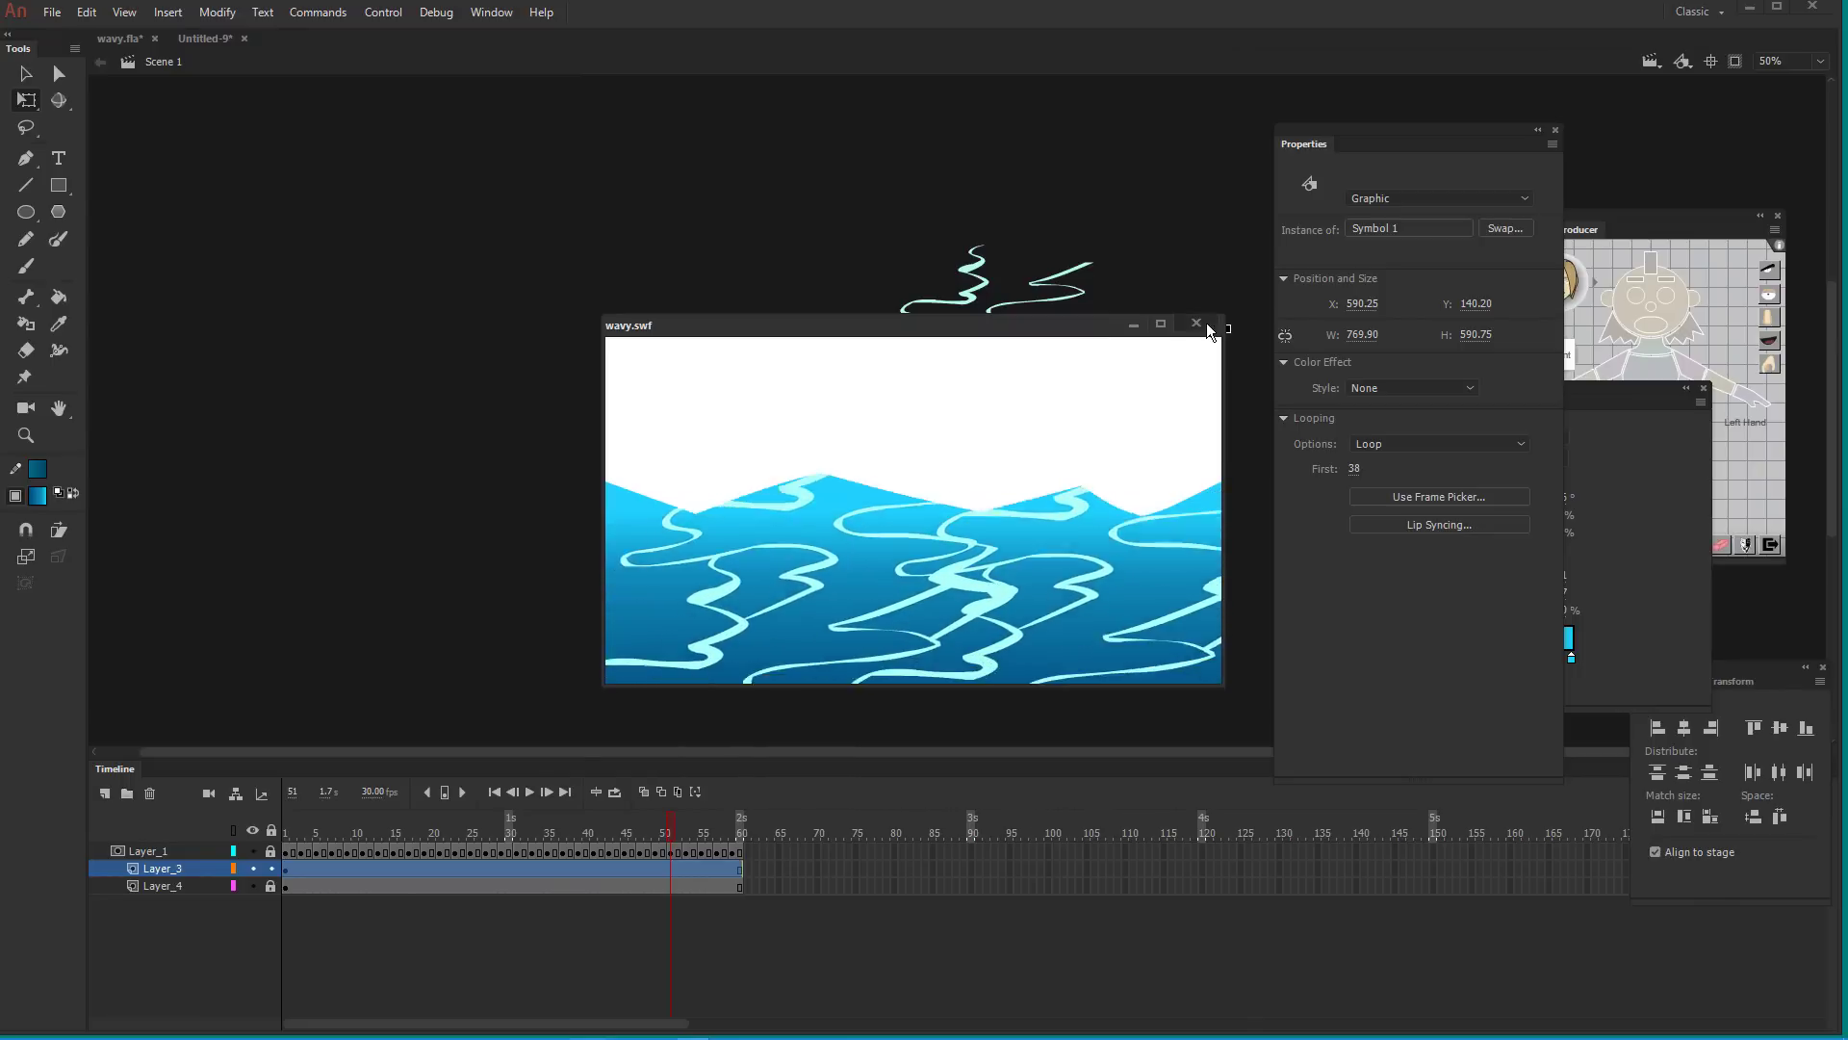
{"action": "key", "text": "ctrl+w"}
{"action": "left_click", "coordinate": [1075, 555]}
{"action": "left_click_drag", "start_coordinate": [1113, 524], "coordinate": [1157, 520]}
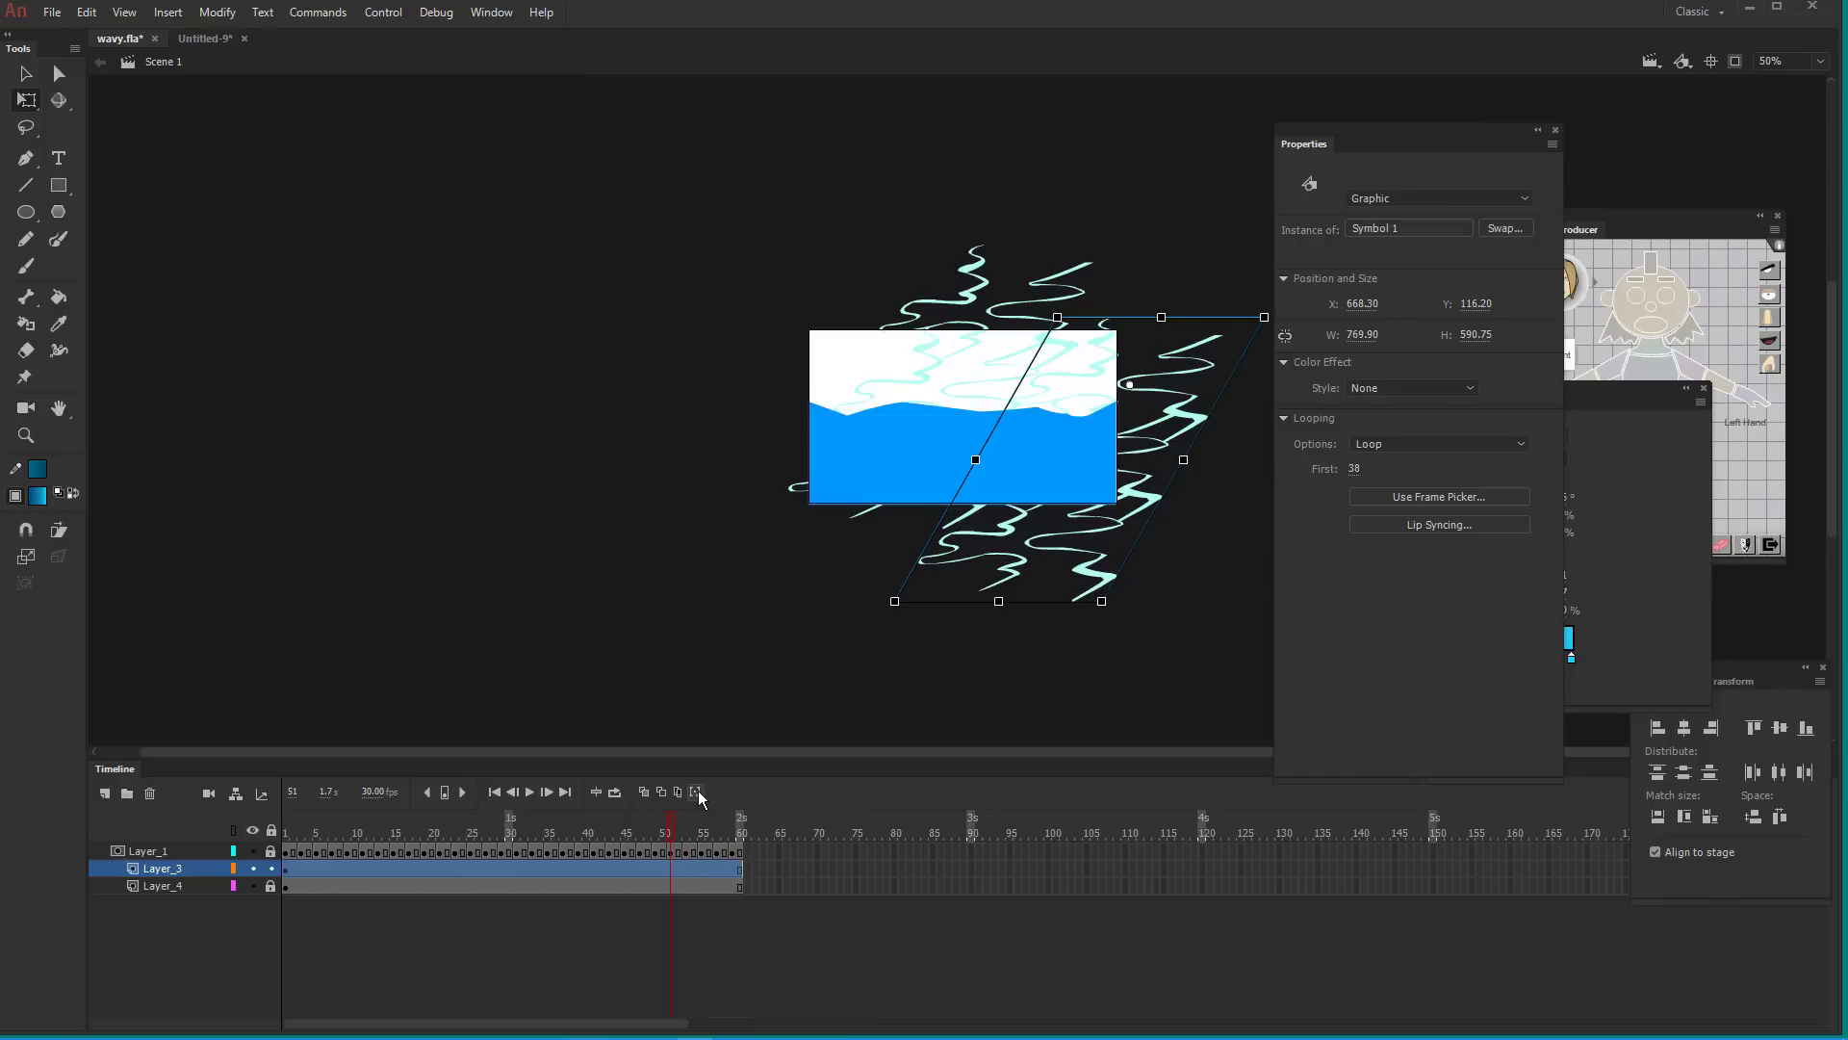
Test the movie, close it, and distribute the two light-line symbols to separate layers
{"action": "key", "text": "ctrl+Return"}
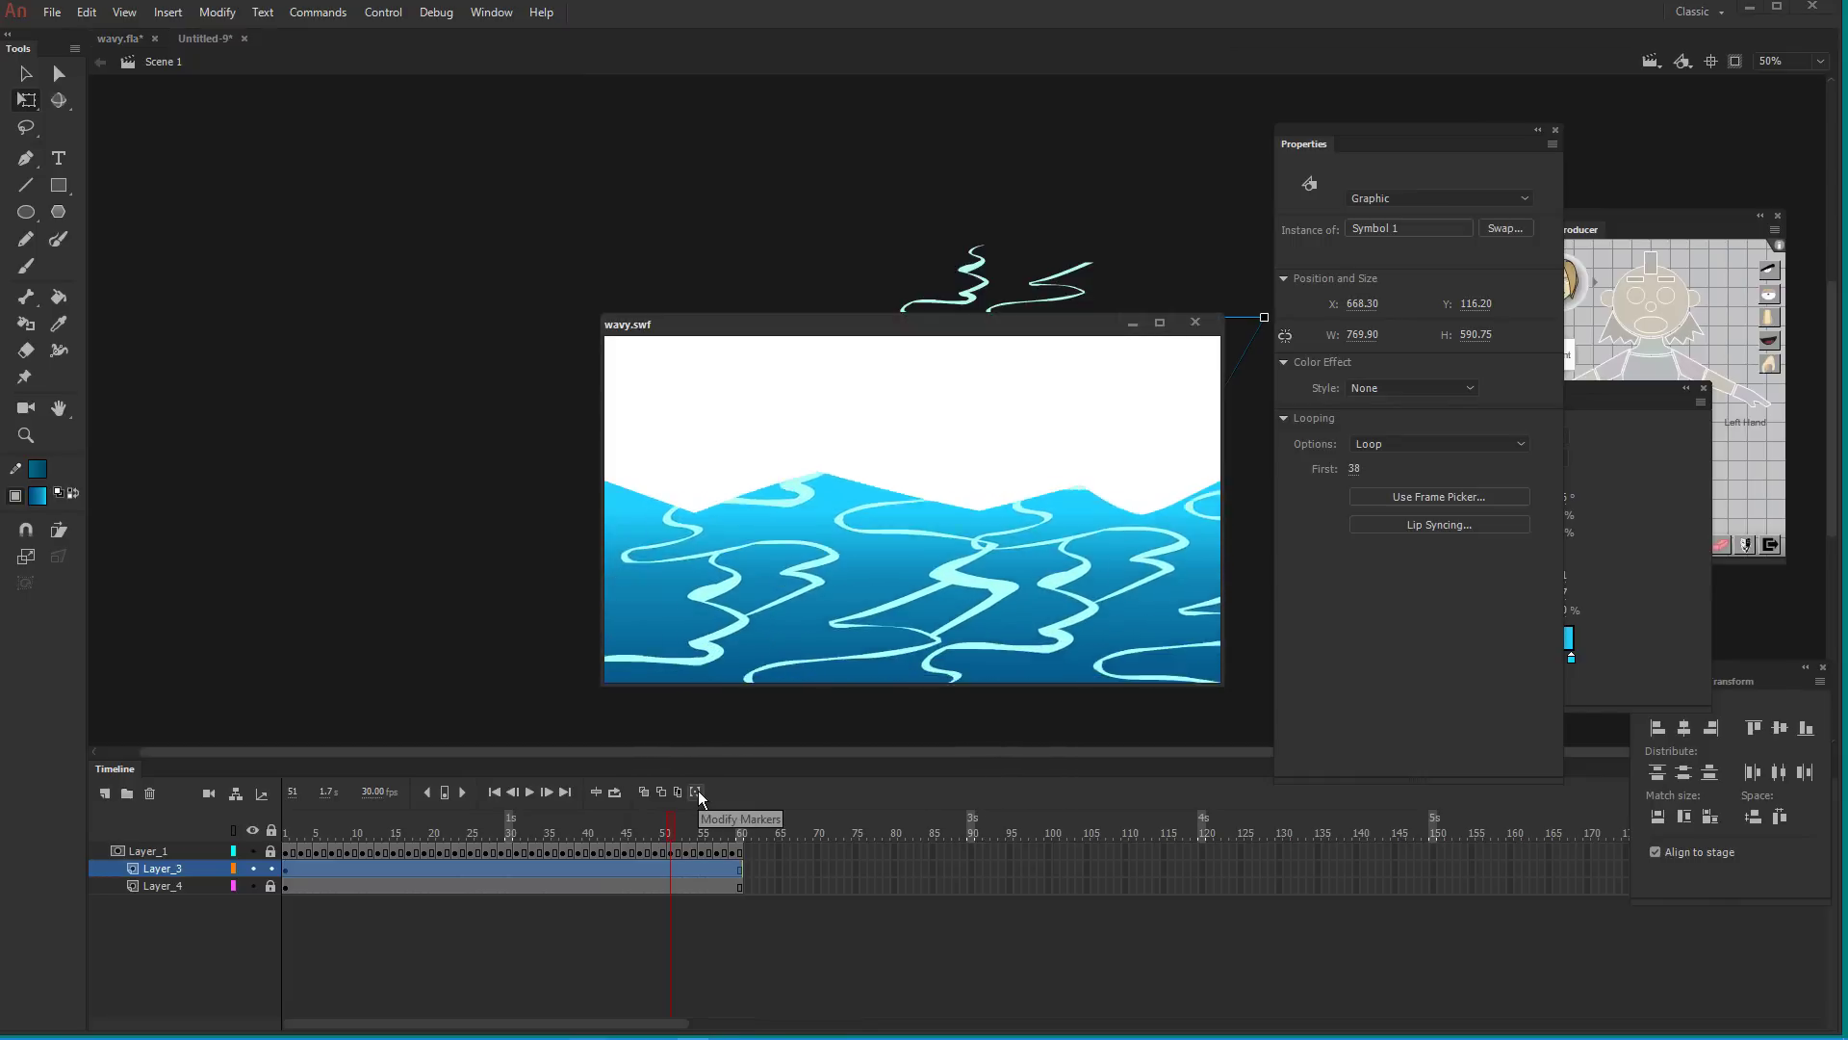
{"action": "left_click", "coordinate": [1205, 324]}
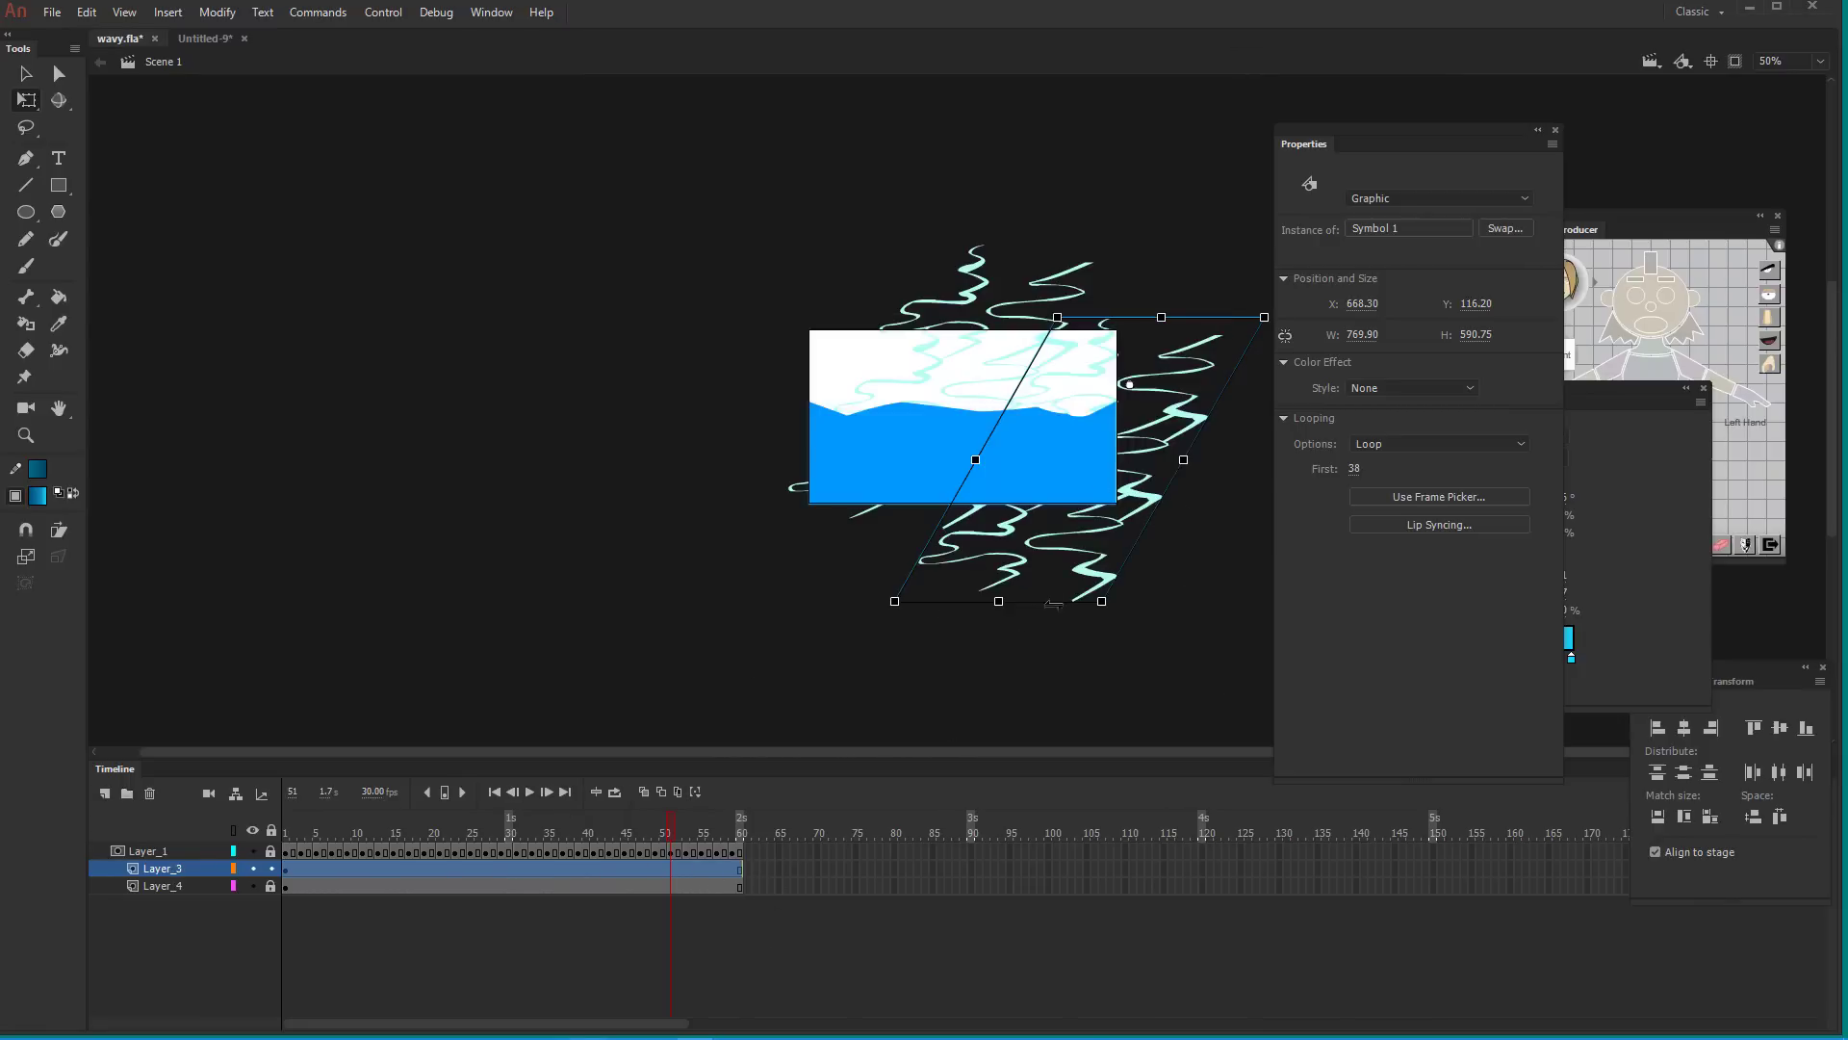
{"action": "left_click_drag", "start_coordinate": [893, 243], "coordinate": [1170, 344]}
{"action": "right_click", "coordinate": [1075, 290]}
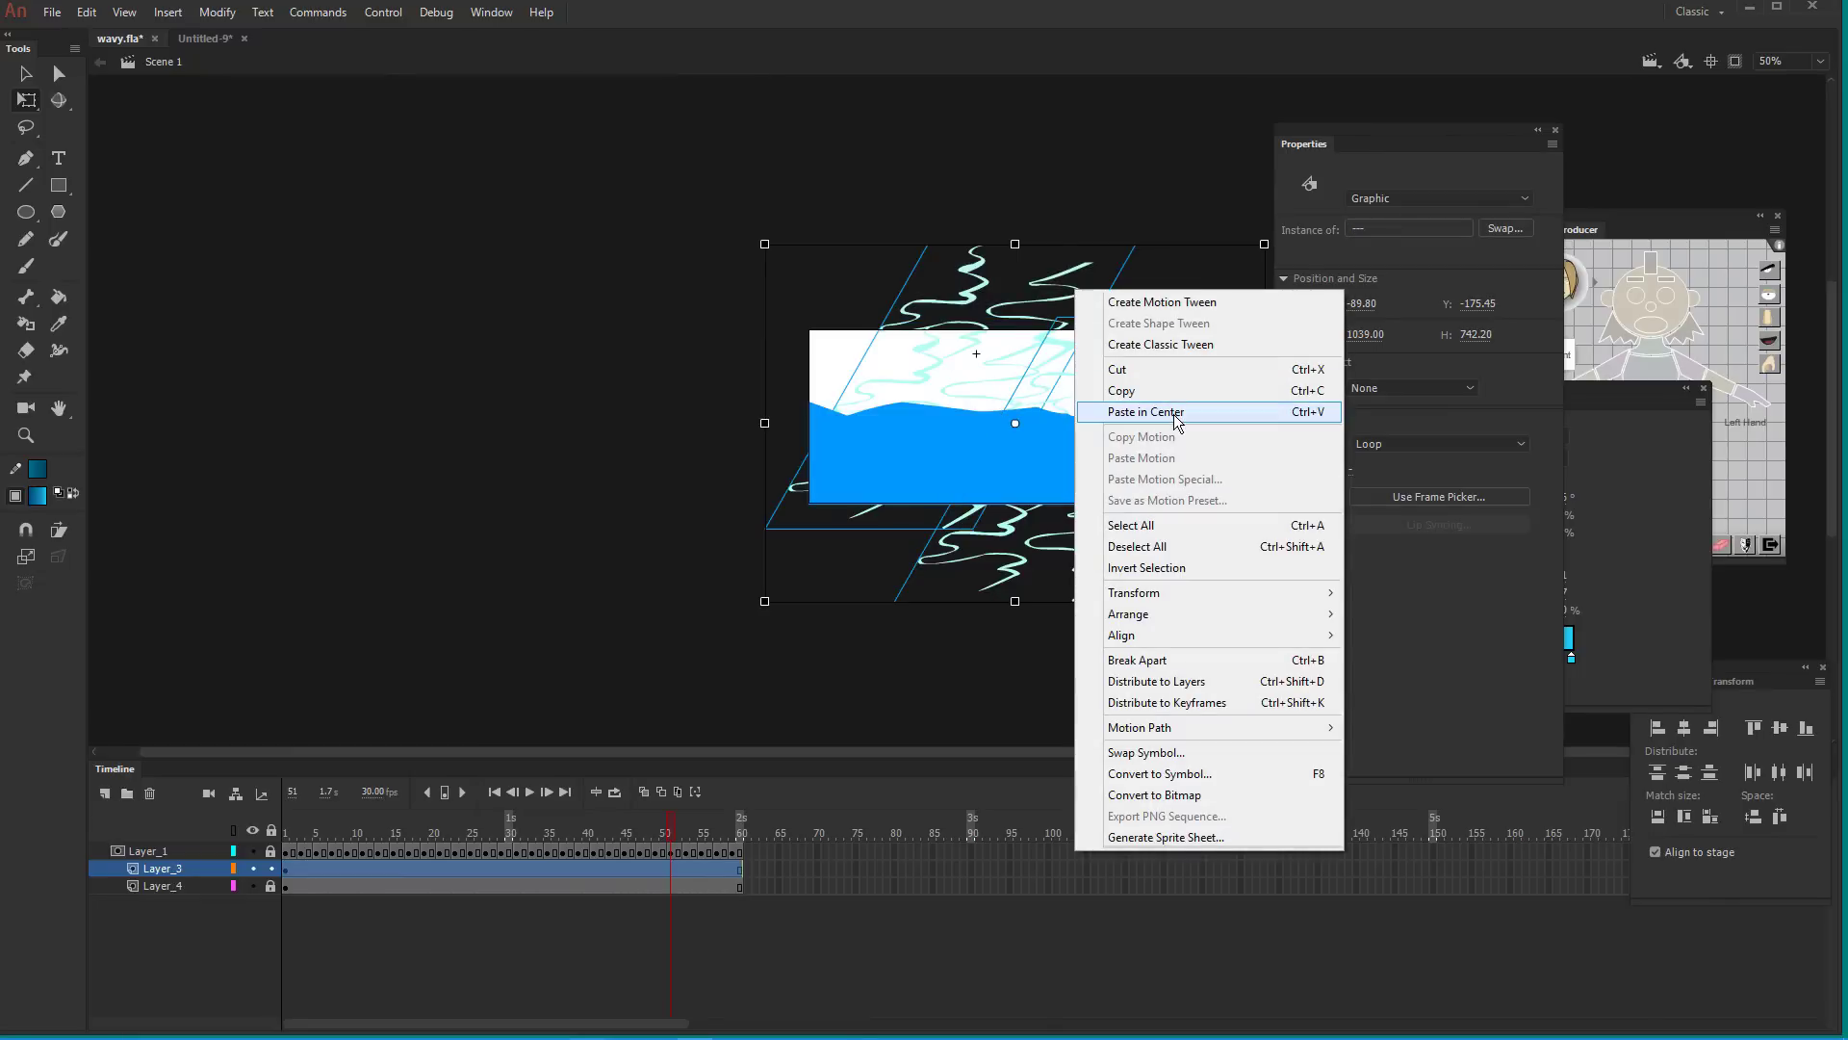
{"action": "left_click", "coordinate": [1159, 682]}
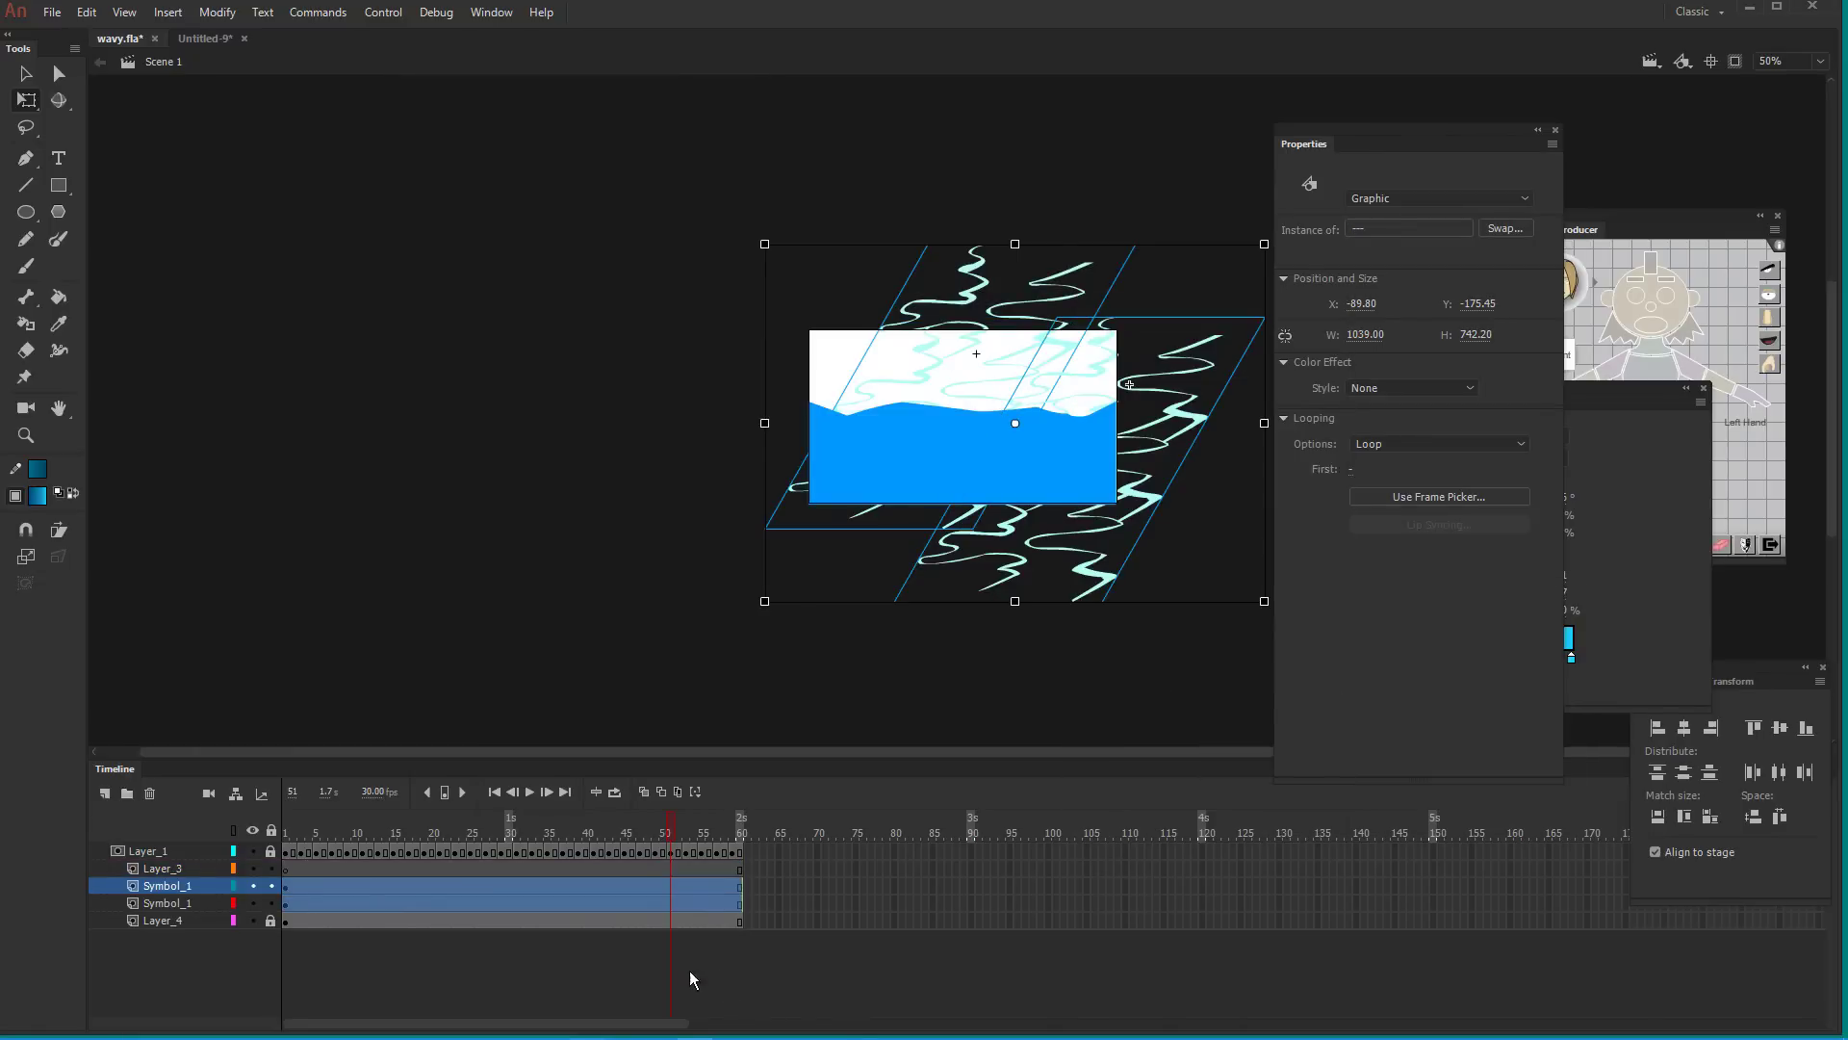
Insert keyframes at frames 60, 30 and 15 on both Symbol_1 layers
{"action": "left_click", "coordinate": [742, 888]}
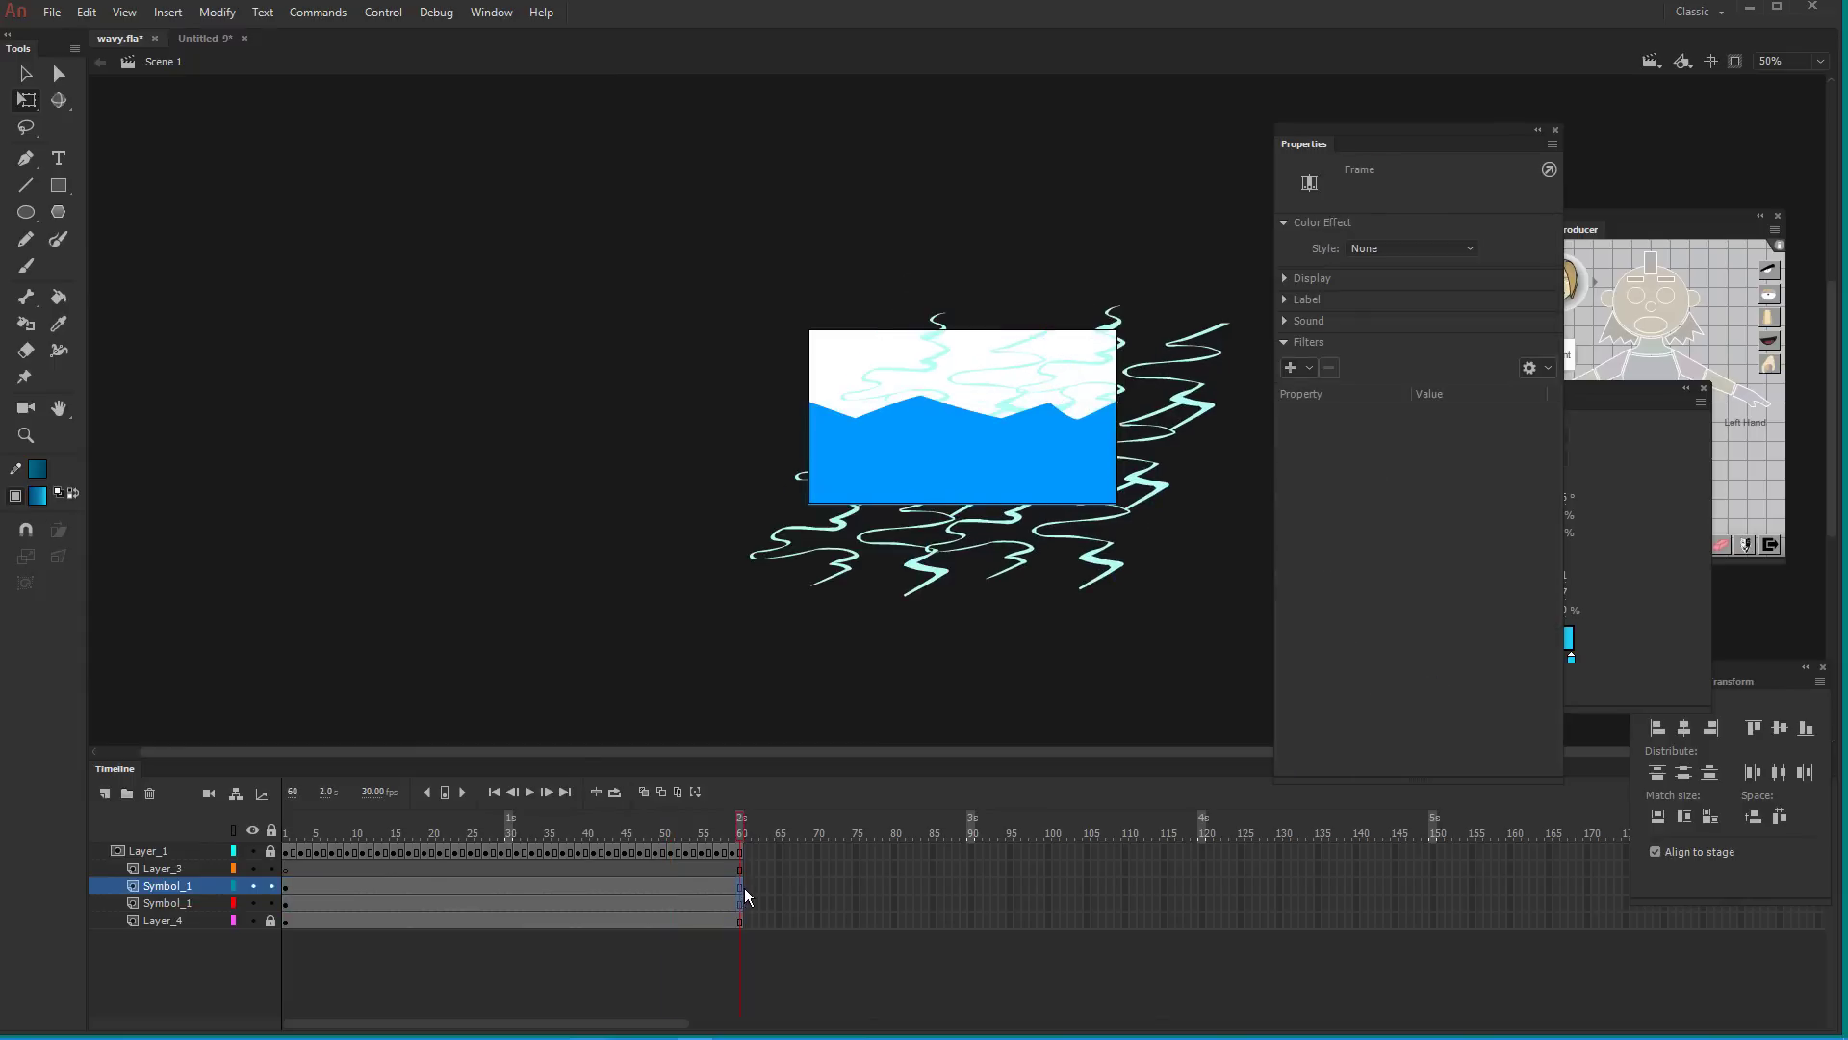
{"action": "left_click", "coordinate": [746, 897]}
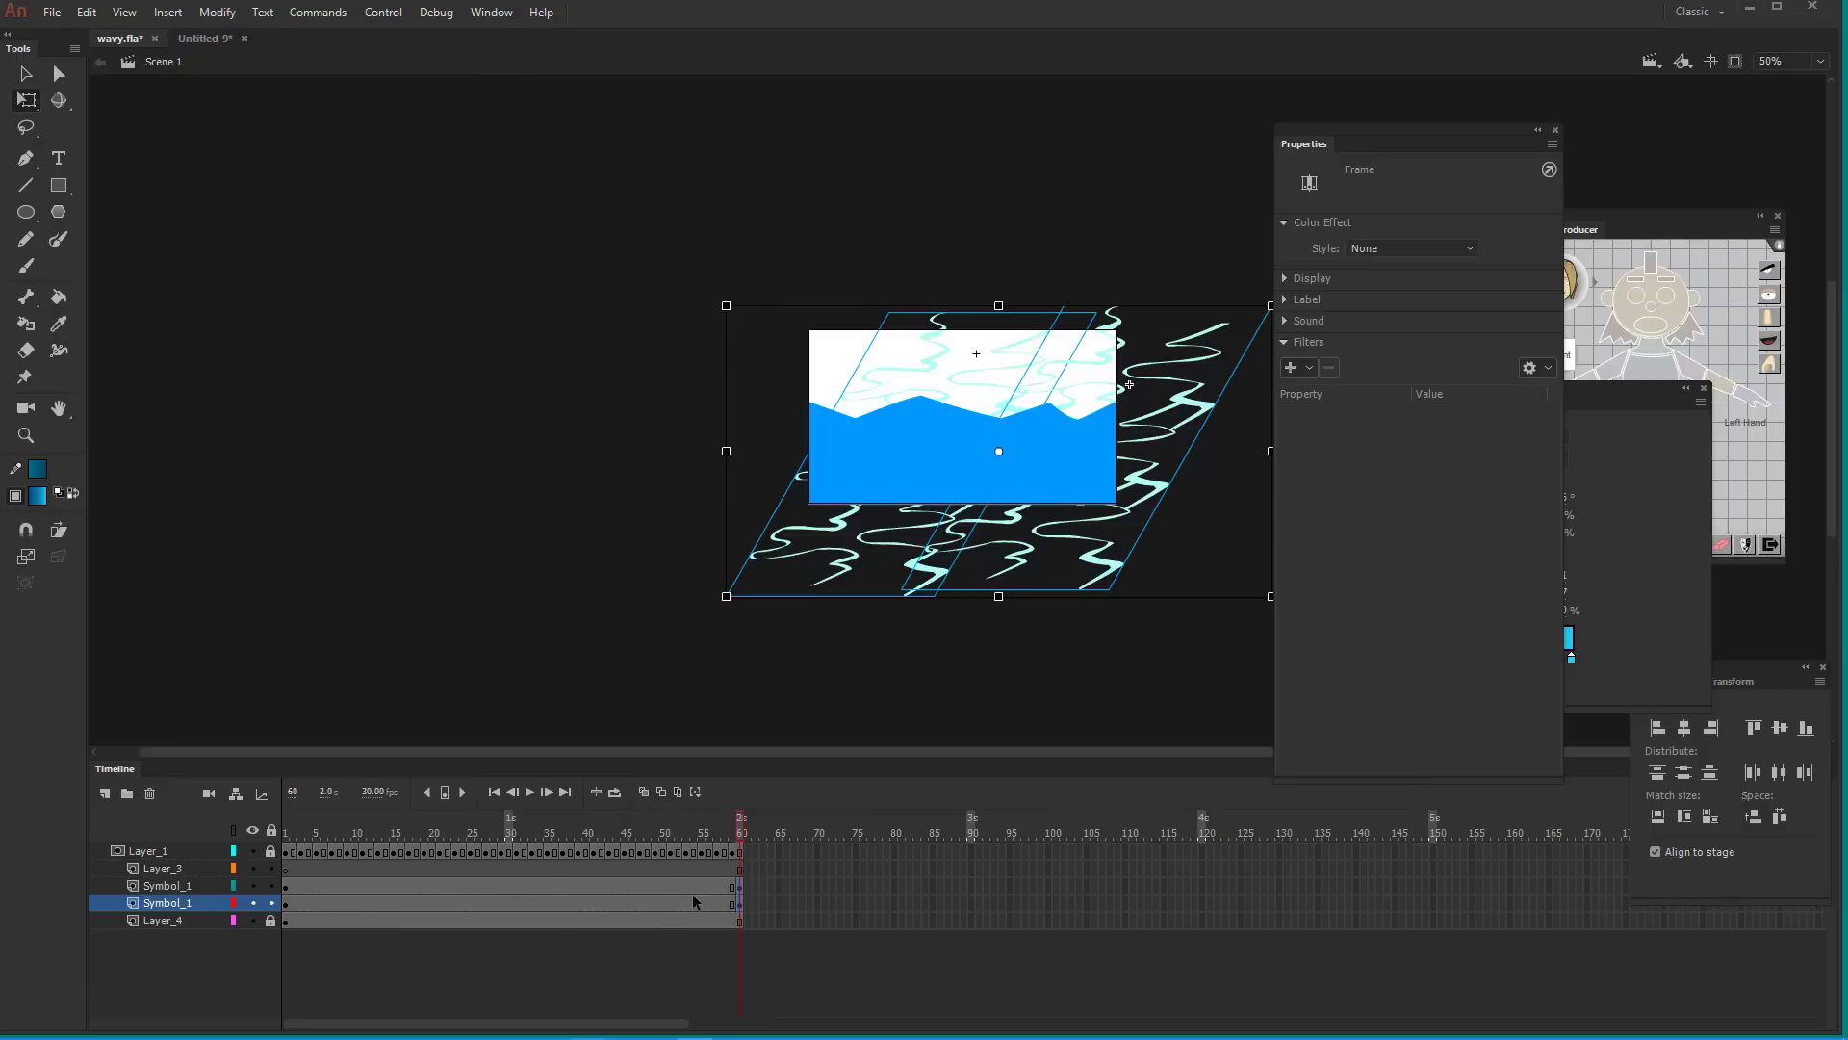
{"action": "left_click", "coordinate": [510, 904]}
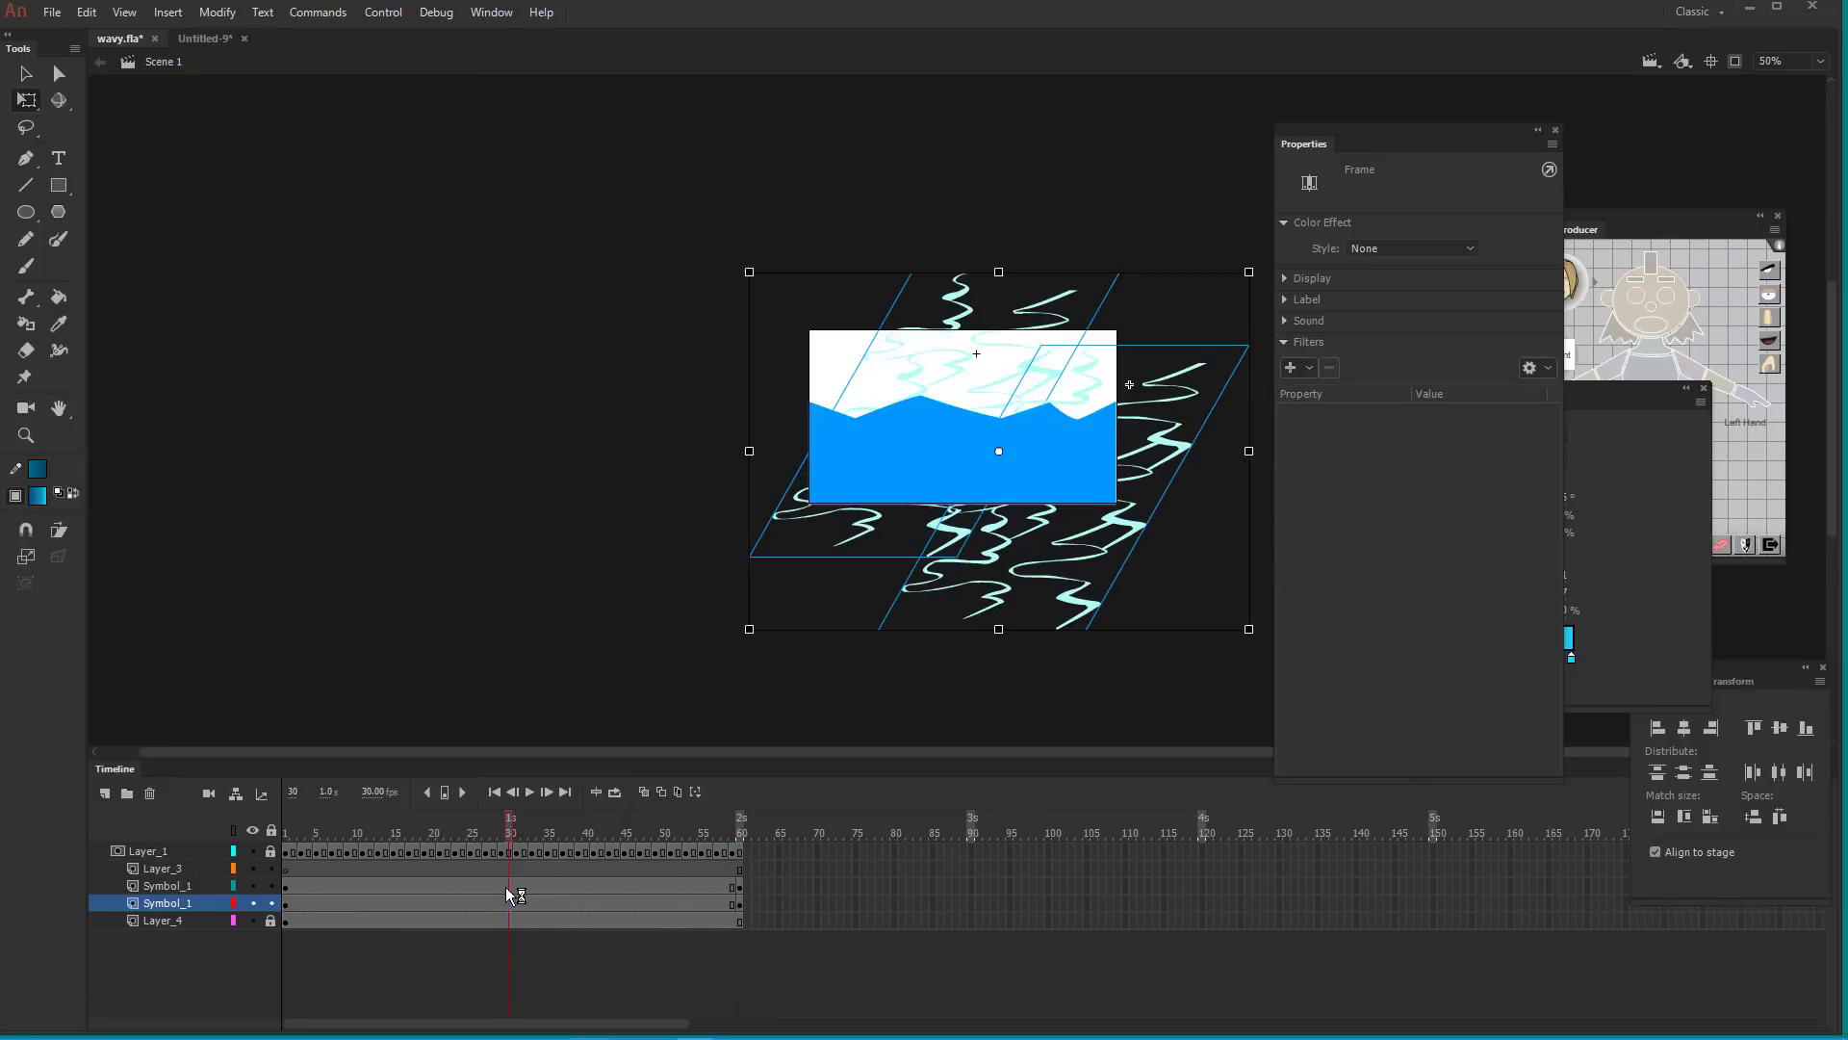
{"action": "left_click", "coordinate": [508, 885]}
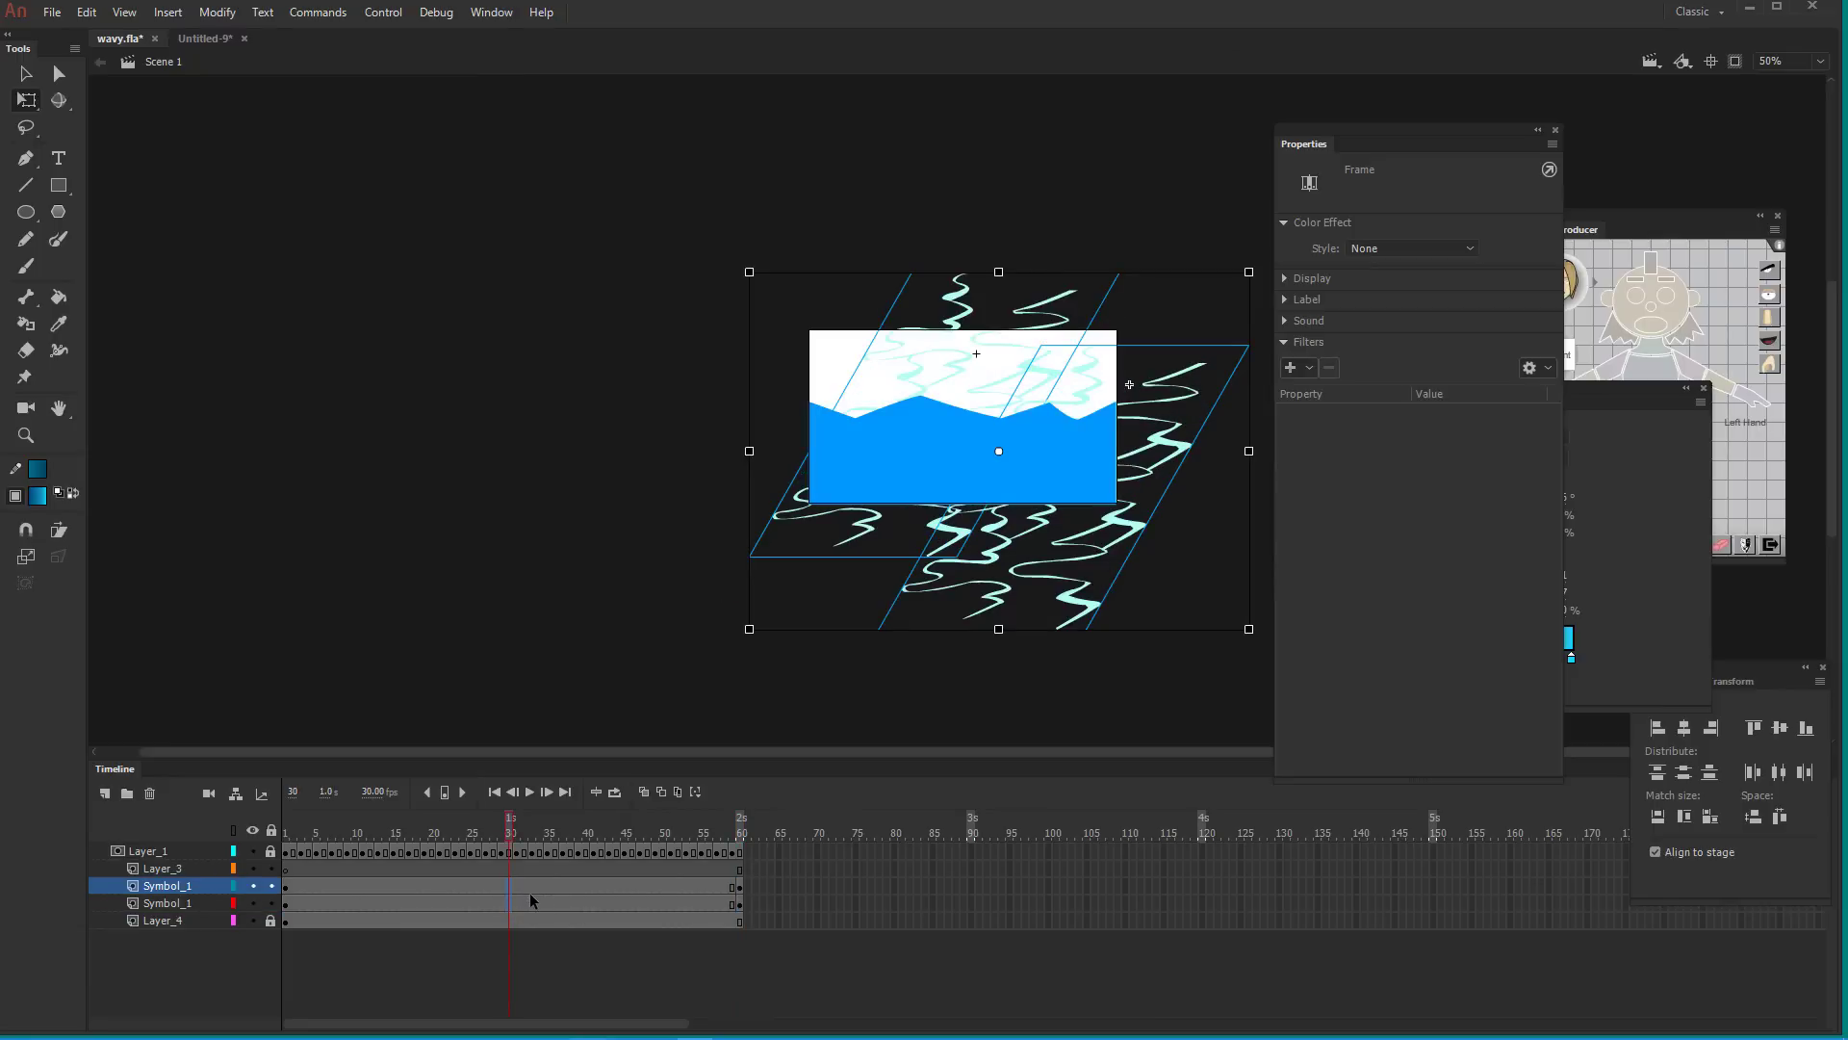
{"action": "key", "text": "F8"}
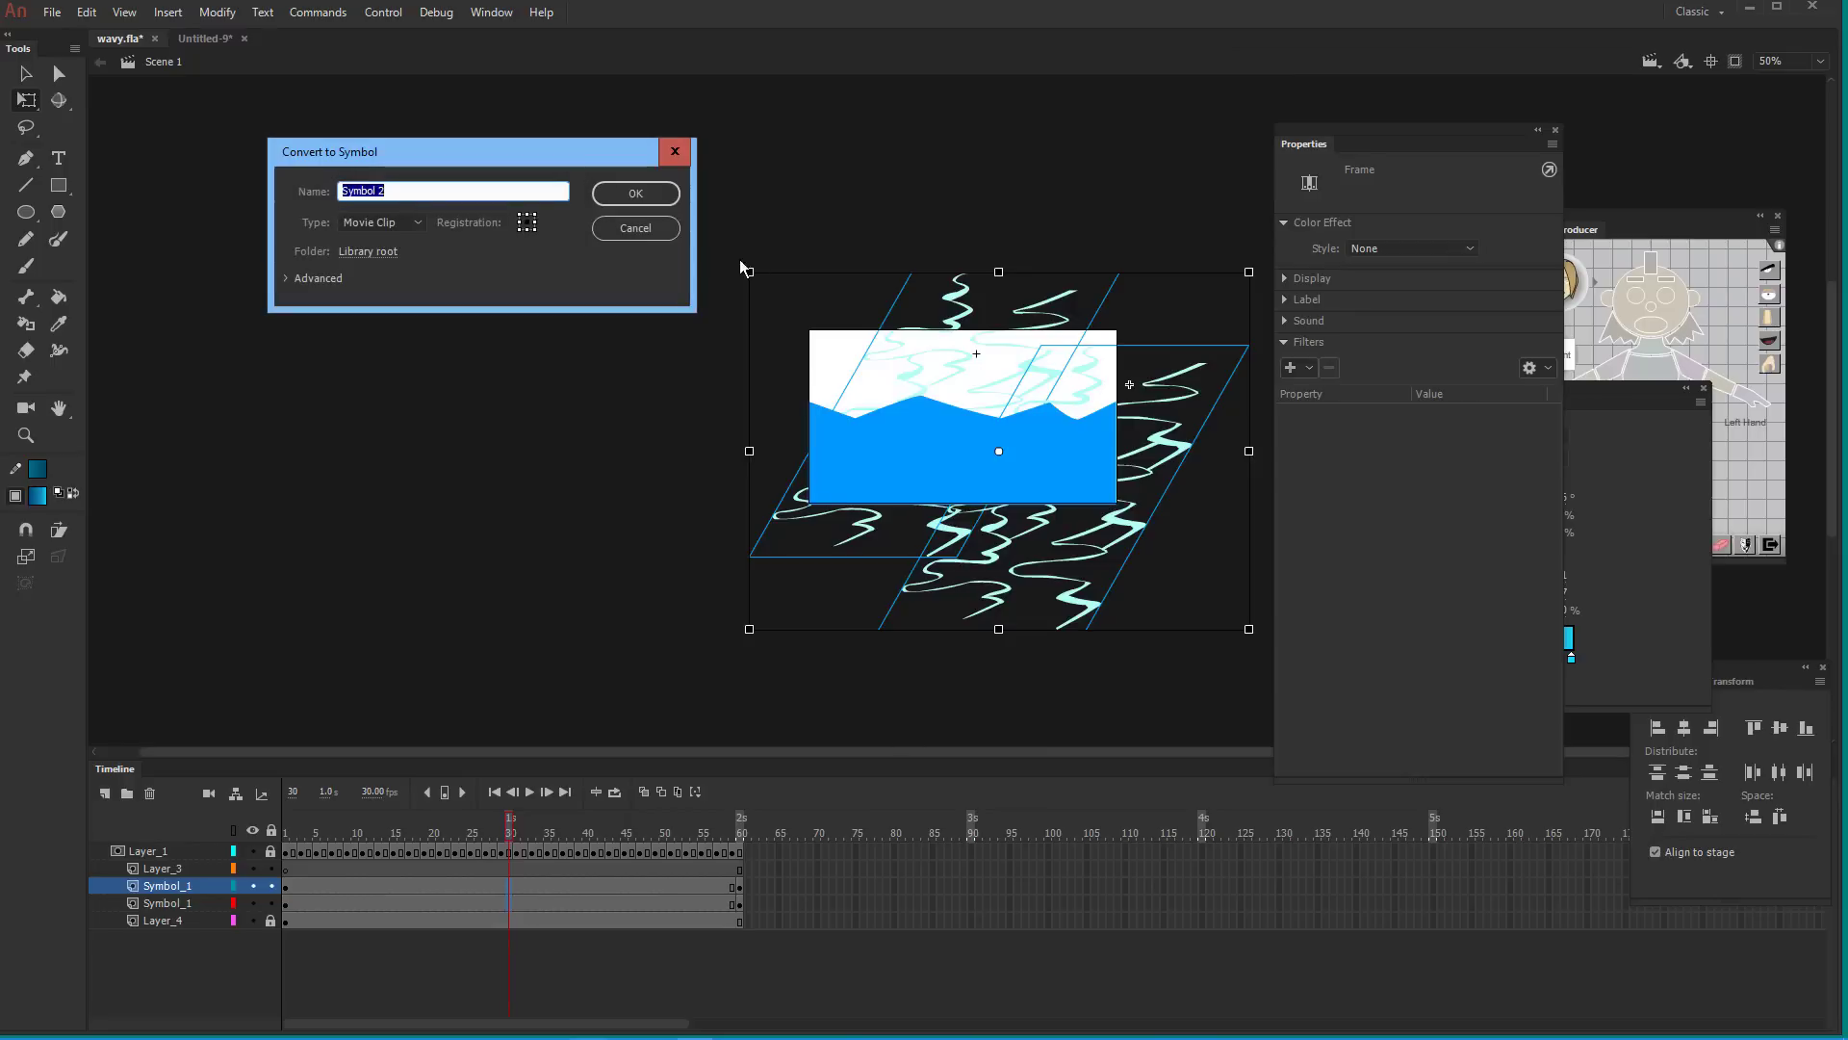
{"action": "left_click", "coordinate": [670, 231]}
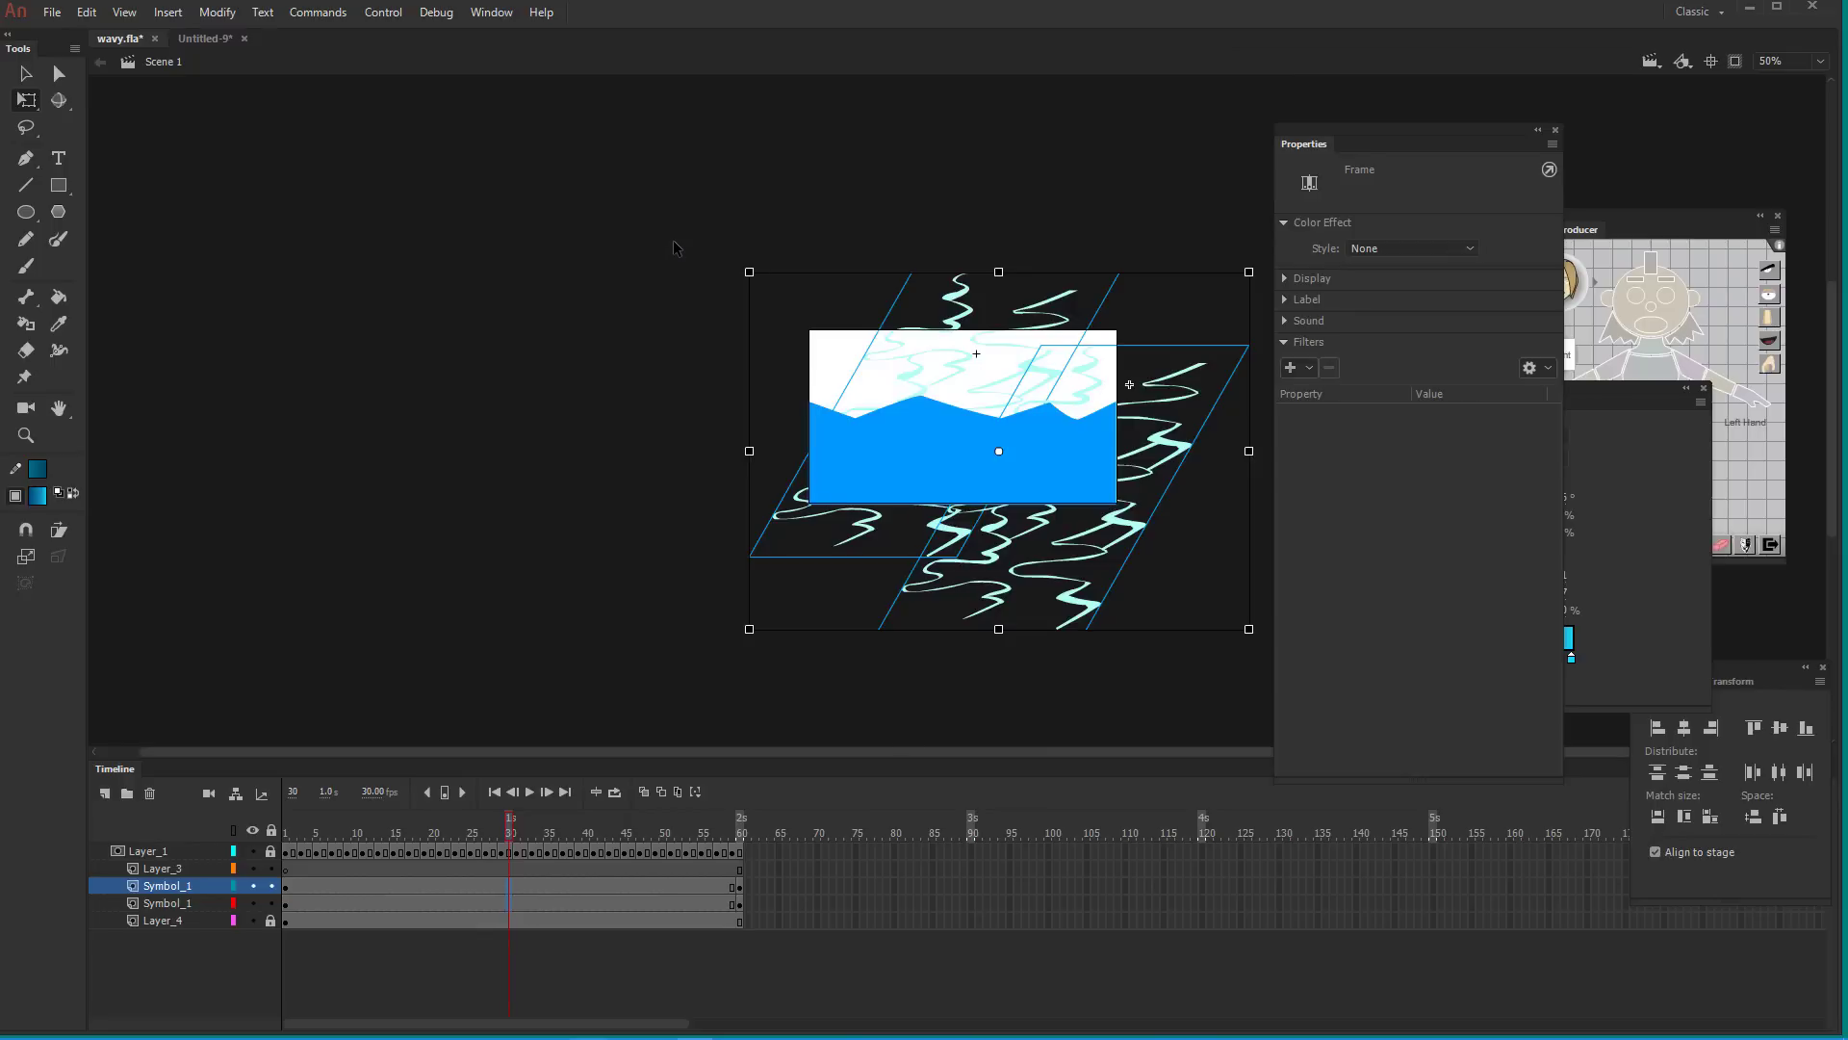
{"action": "key", "text": "F6"}
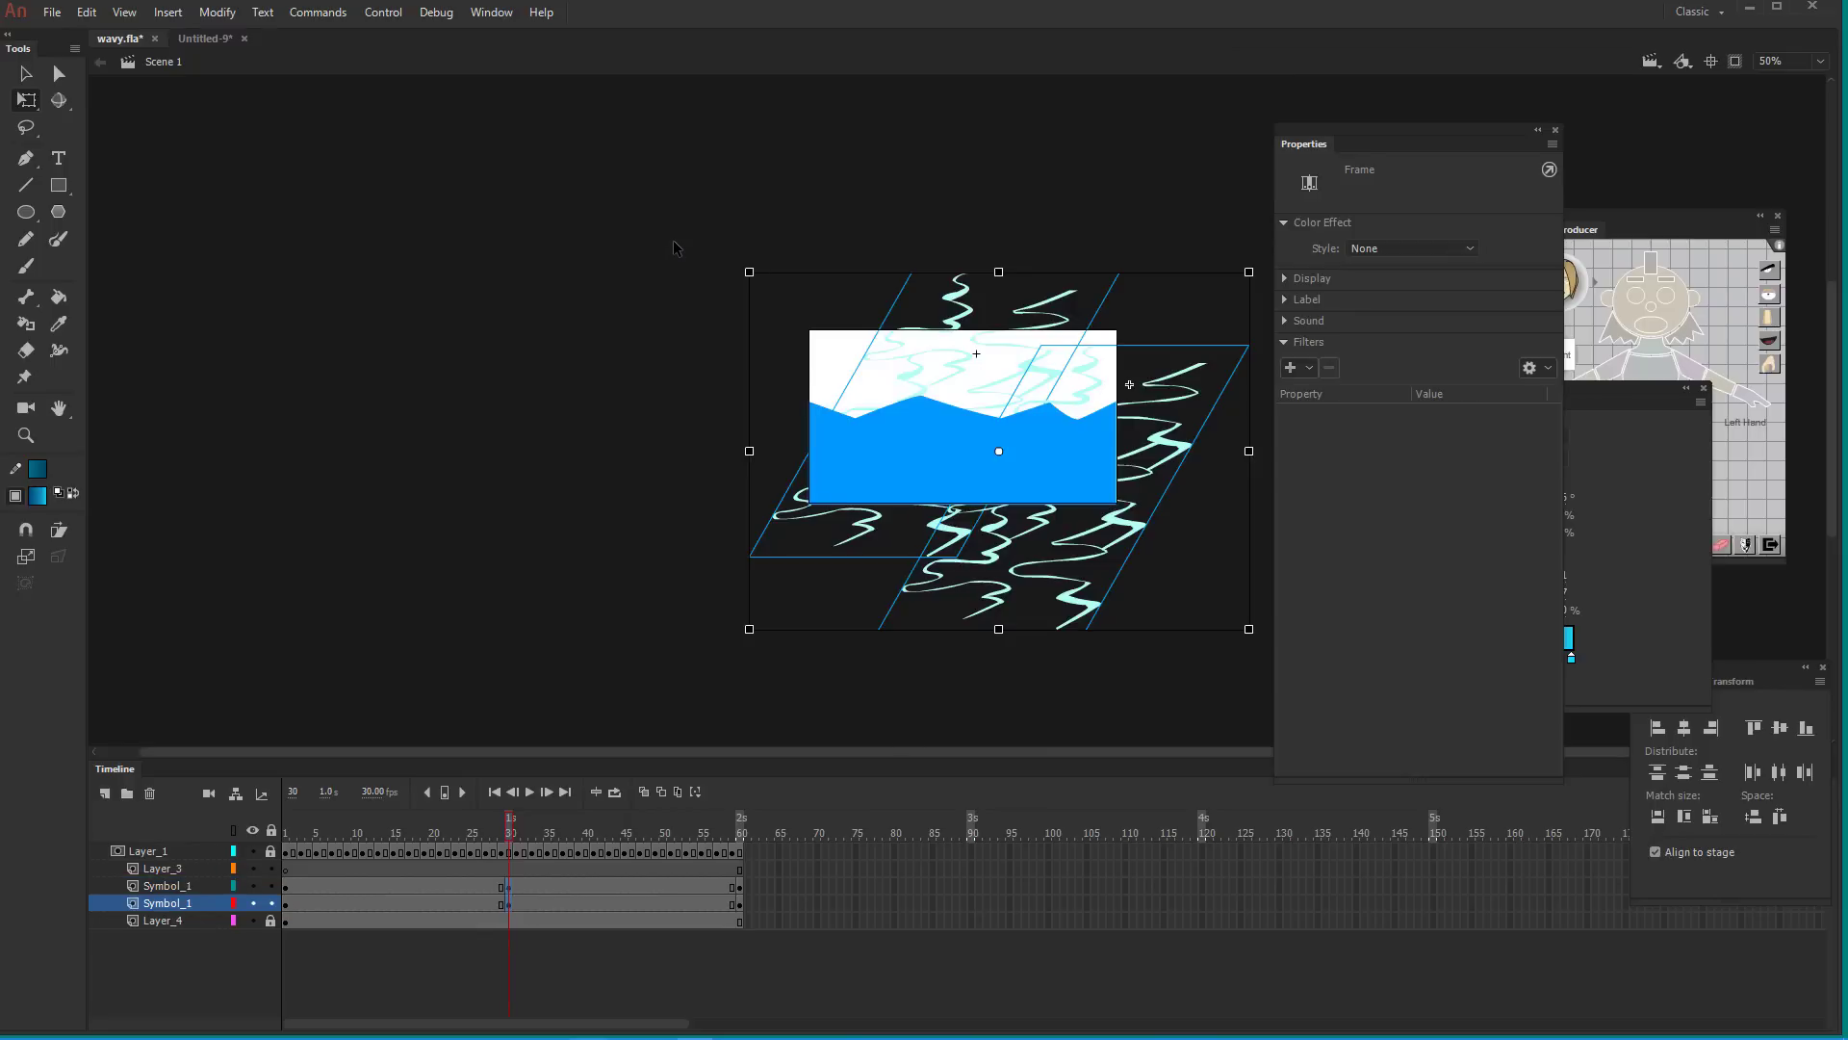
{"action": "left_click", "coordinate": [395, 901]}
{"action": "left_click", "coordinate": [395, 892]}
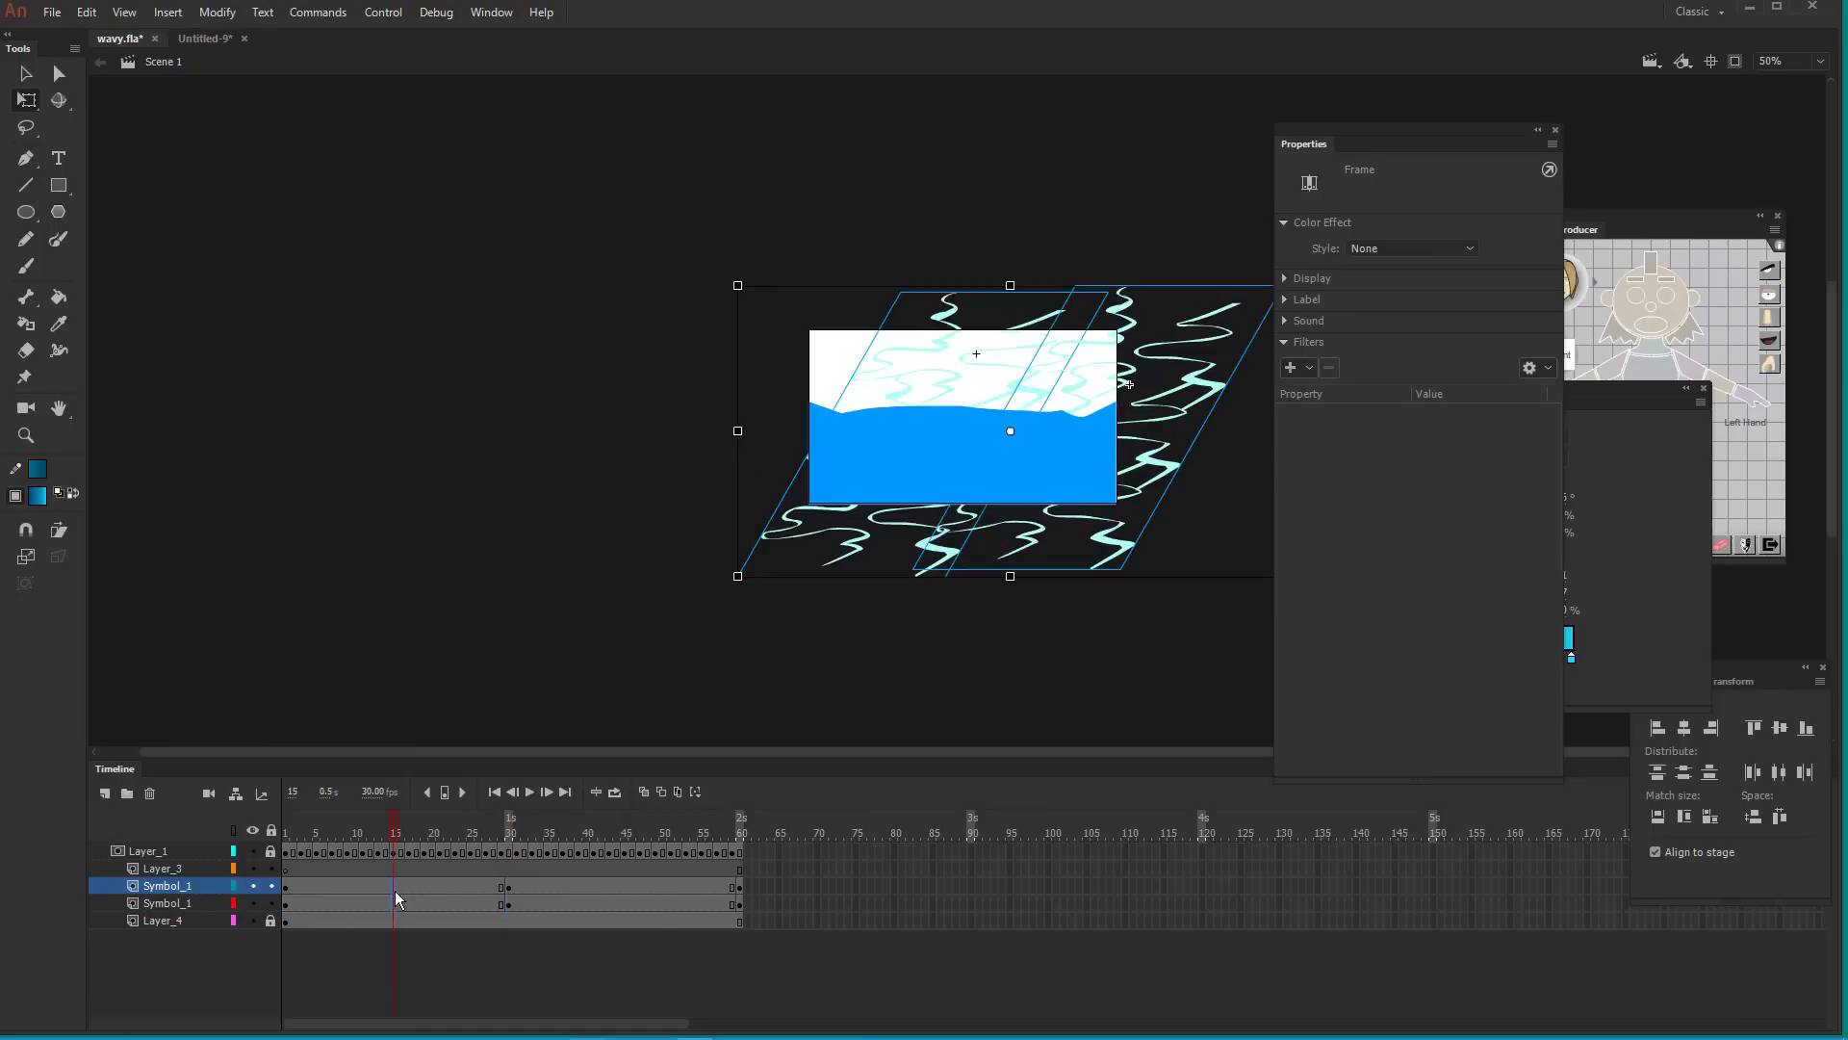
{"action": "key", "text": "F6"}
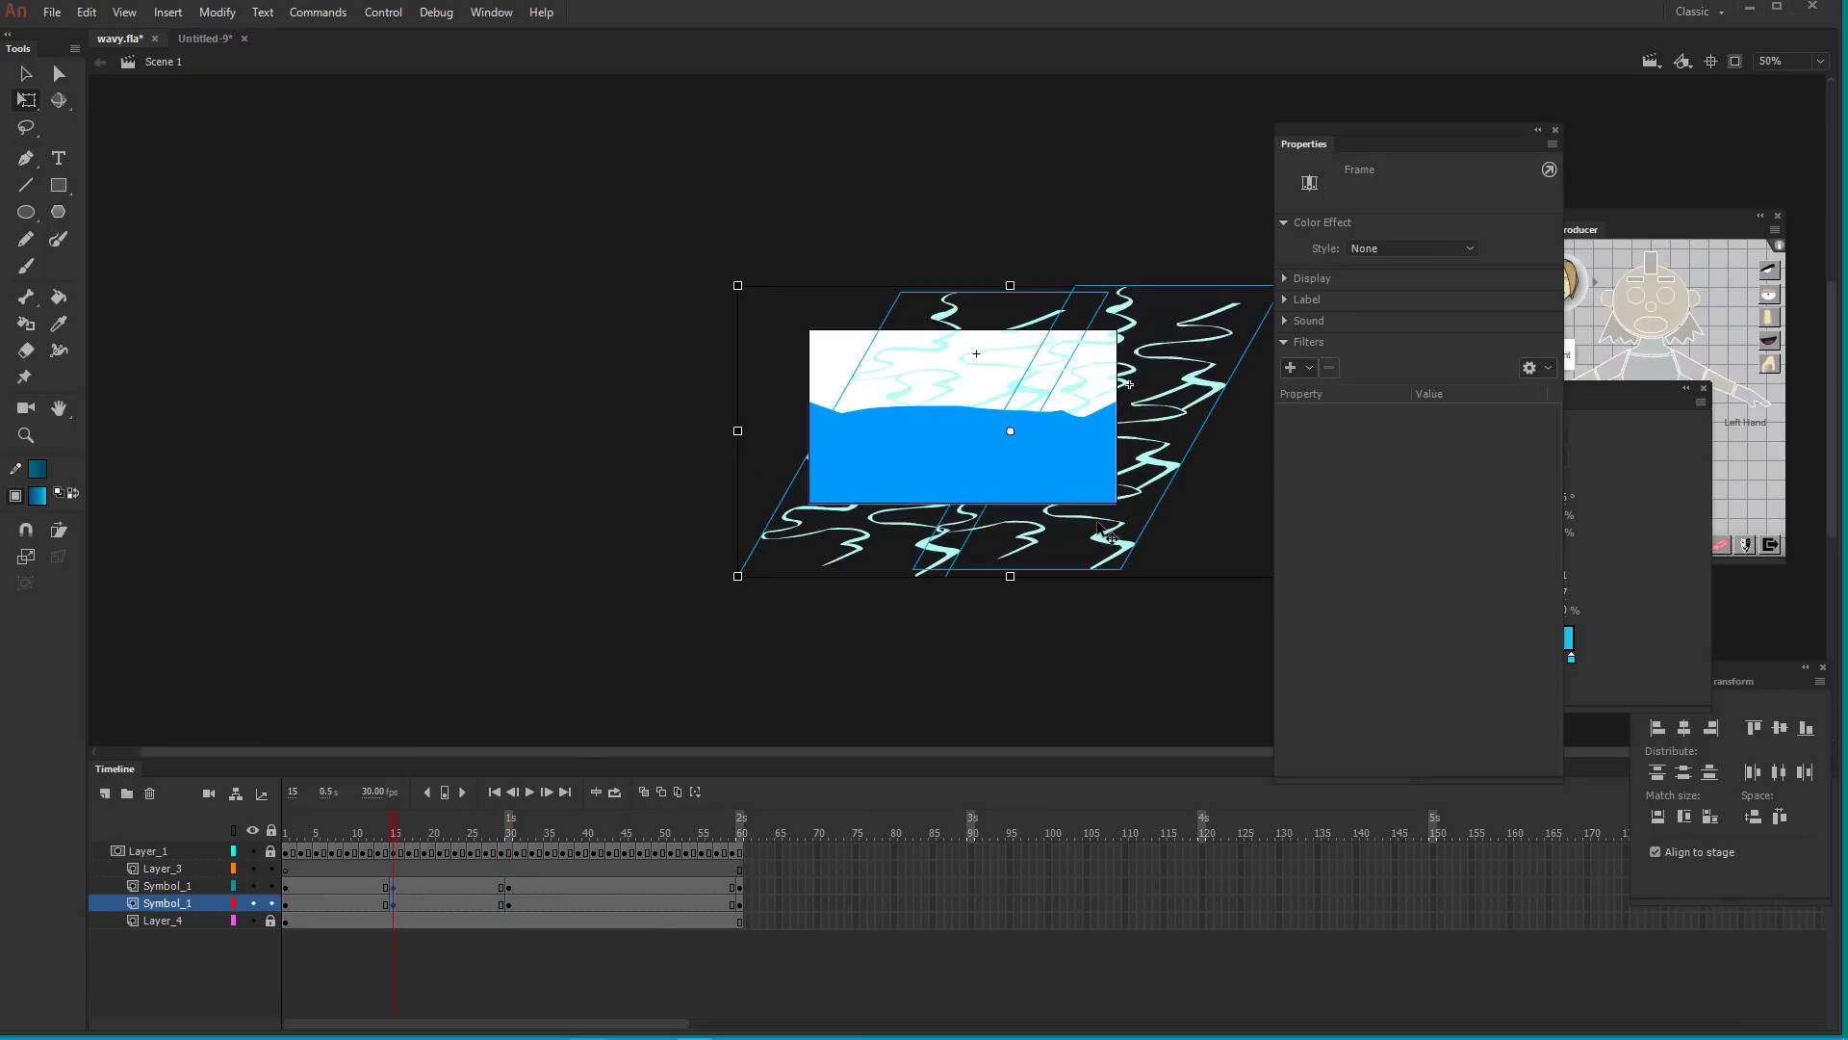
At frame 15, shift both light-line symbols left together and nudge the left symbol further left
{"action": "key", "text": "shift+Left"}
{"action": "key", "text": "shift+Left"}
{"action": "key", "text": "shift+Left"}
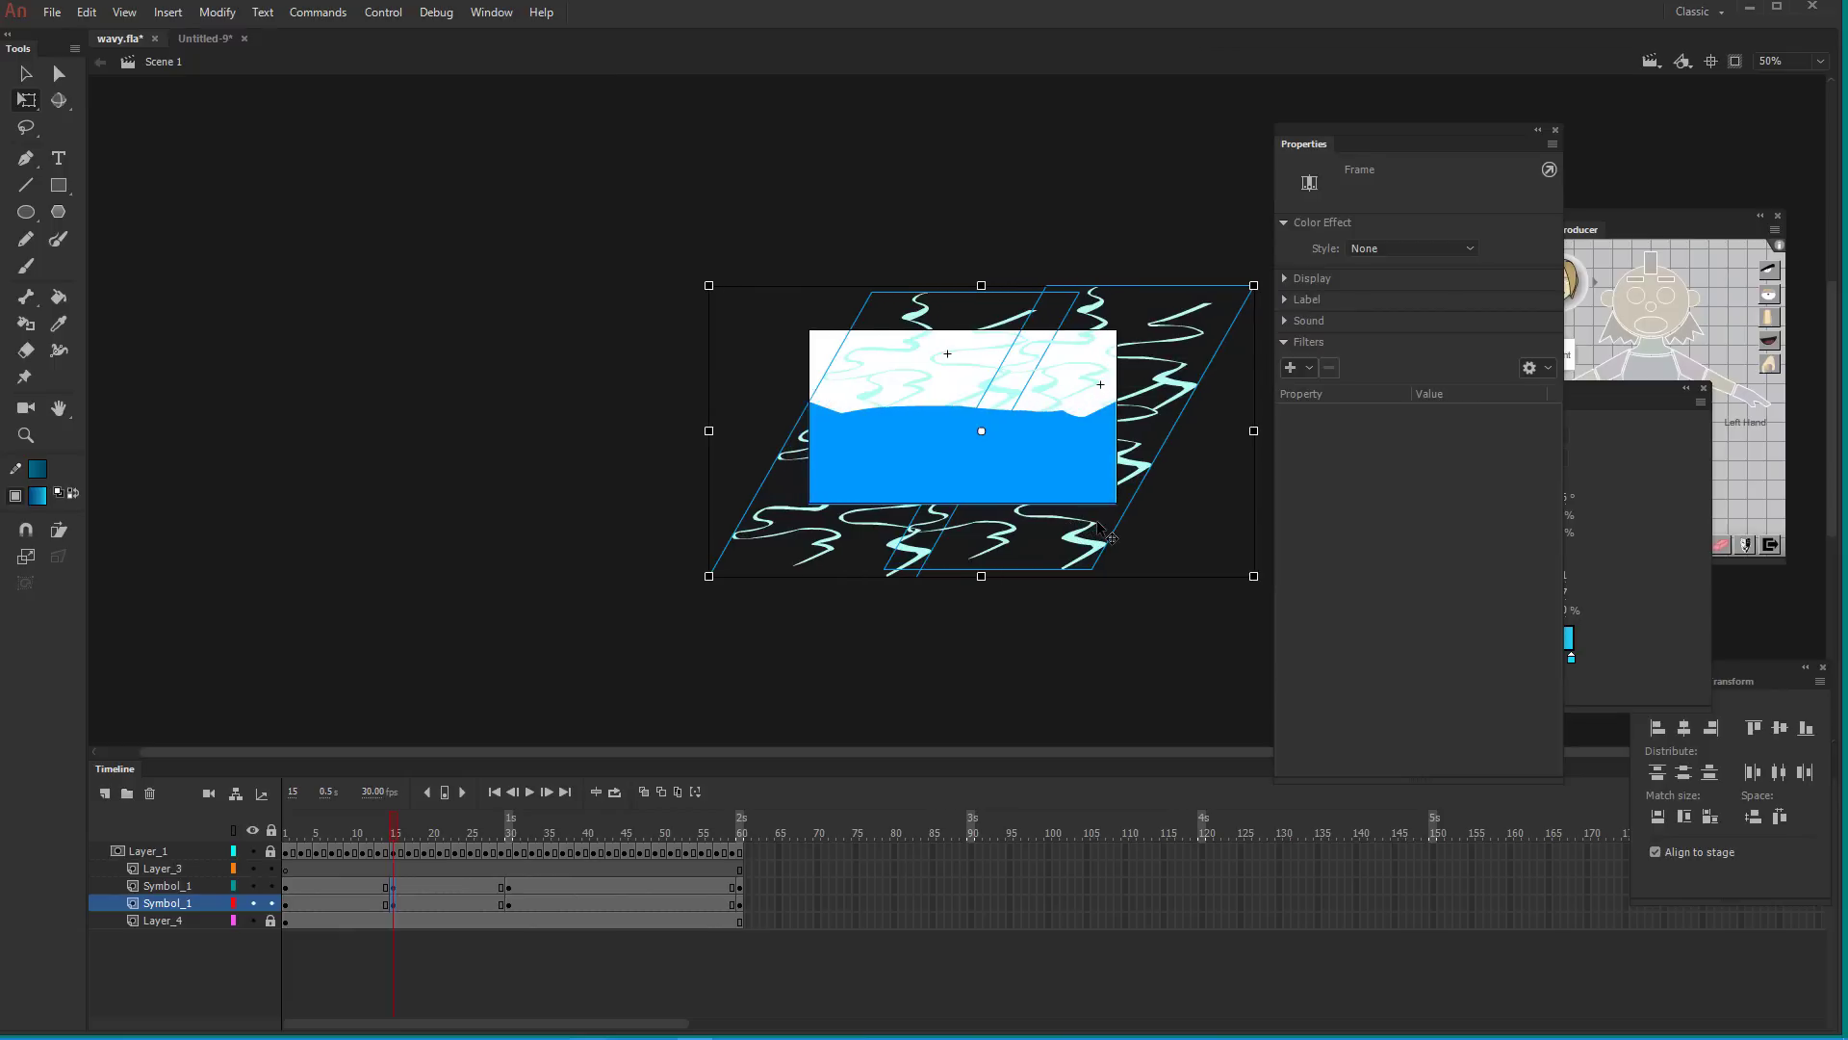
{"action": "left_click", "coordinate": [1095, 545]}
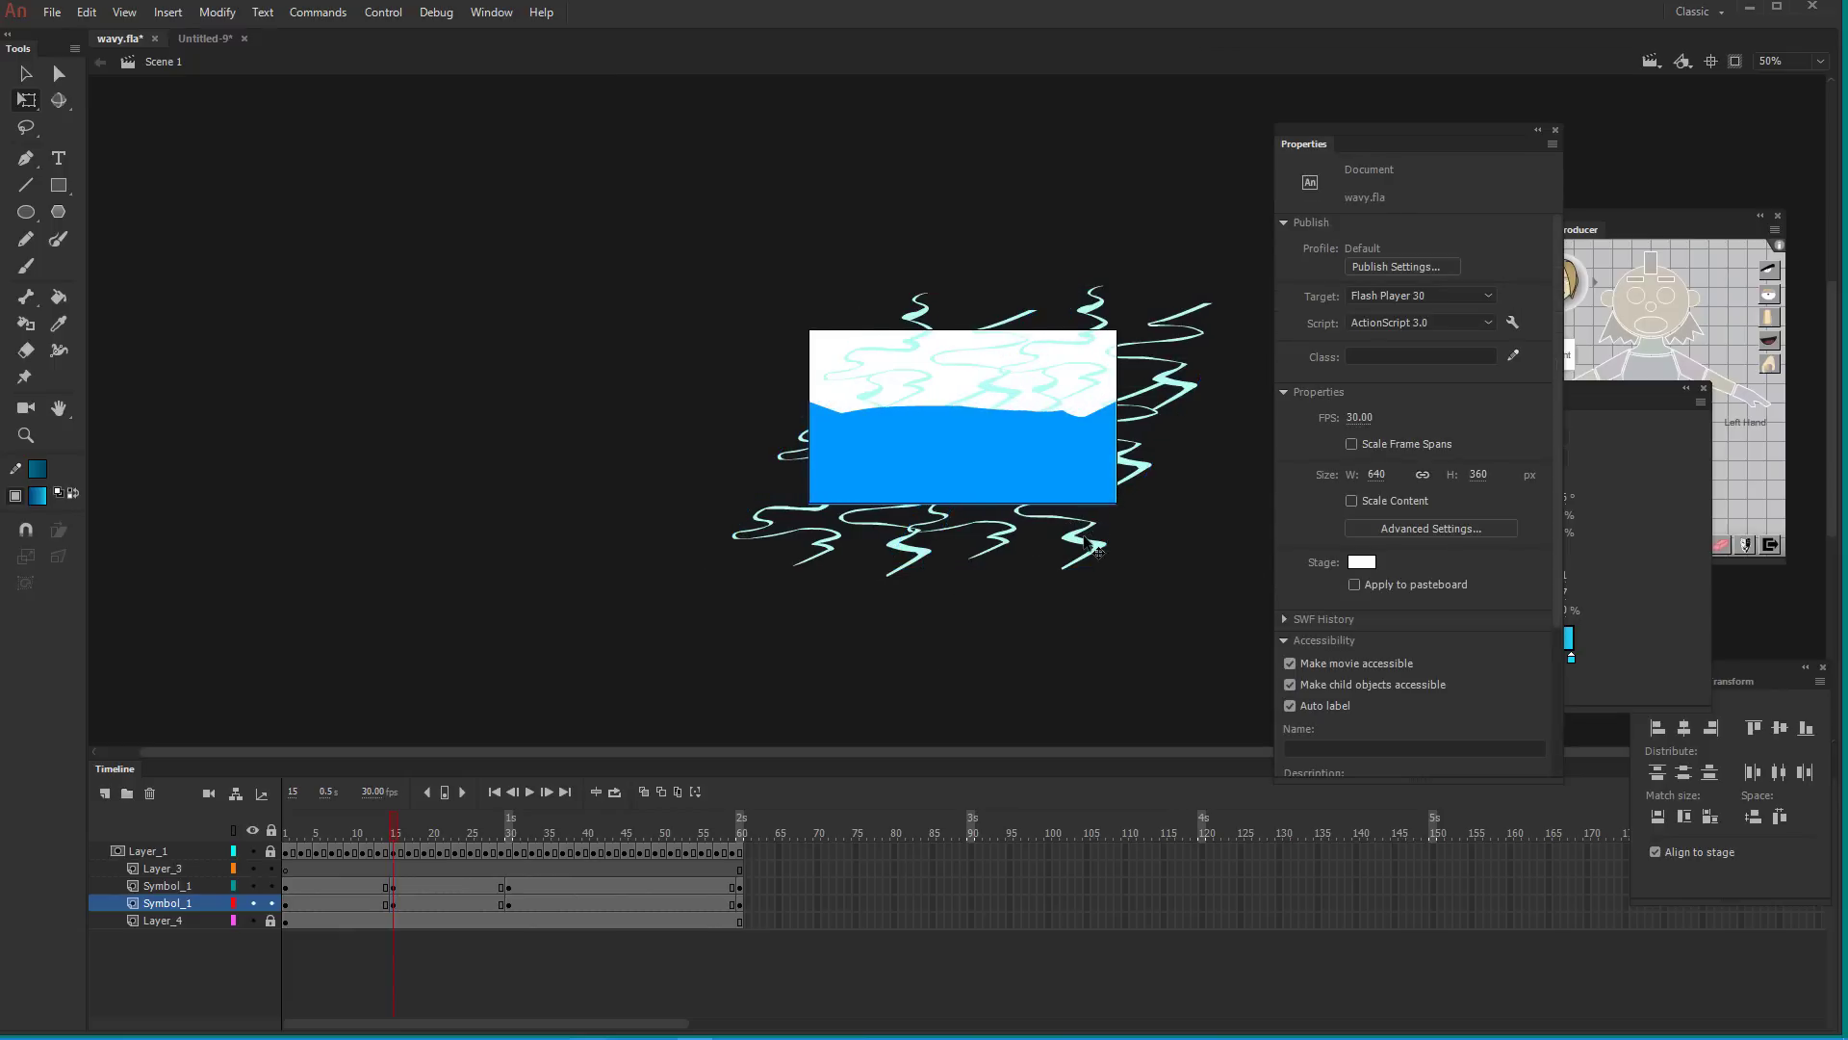
{"action": "left_click", "coordinate": [792, 515]}
{"action": "key", "text": "shift+Left"}
{"action": "key", "text": "shift+Left"}
{"action": "key", "text": "shift+Left"}
{"action": "key", "text": "shift+Left"}
{"action": "key", "text": "shift+Left"}
{"action": "key", "text": "shift+Left"}
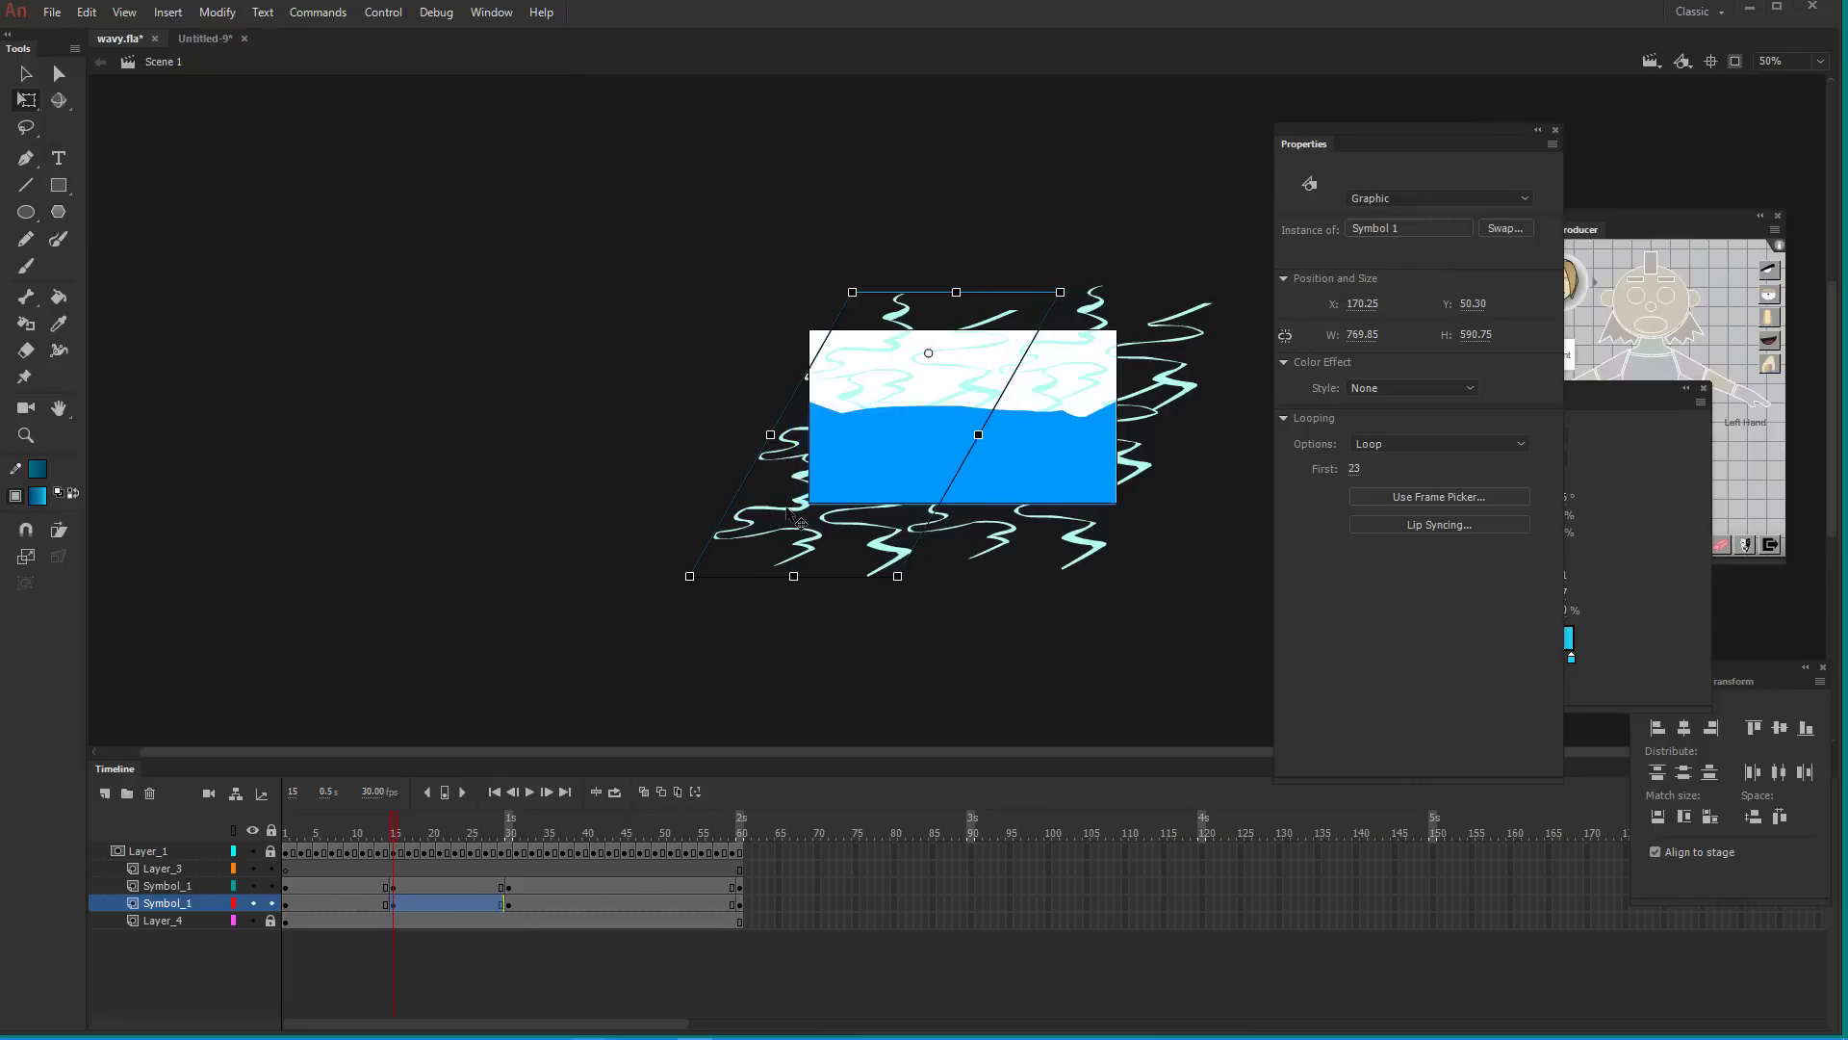
At frame 15, nudge the right light-line symbol to X 628.30
{"action": "left_click", "coordinate": [1103, 545]}
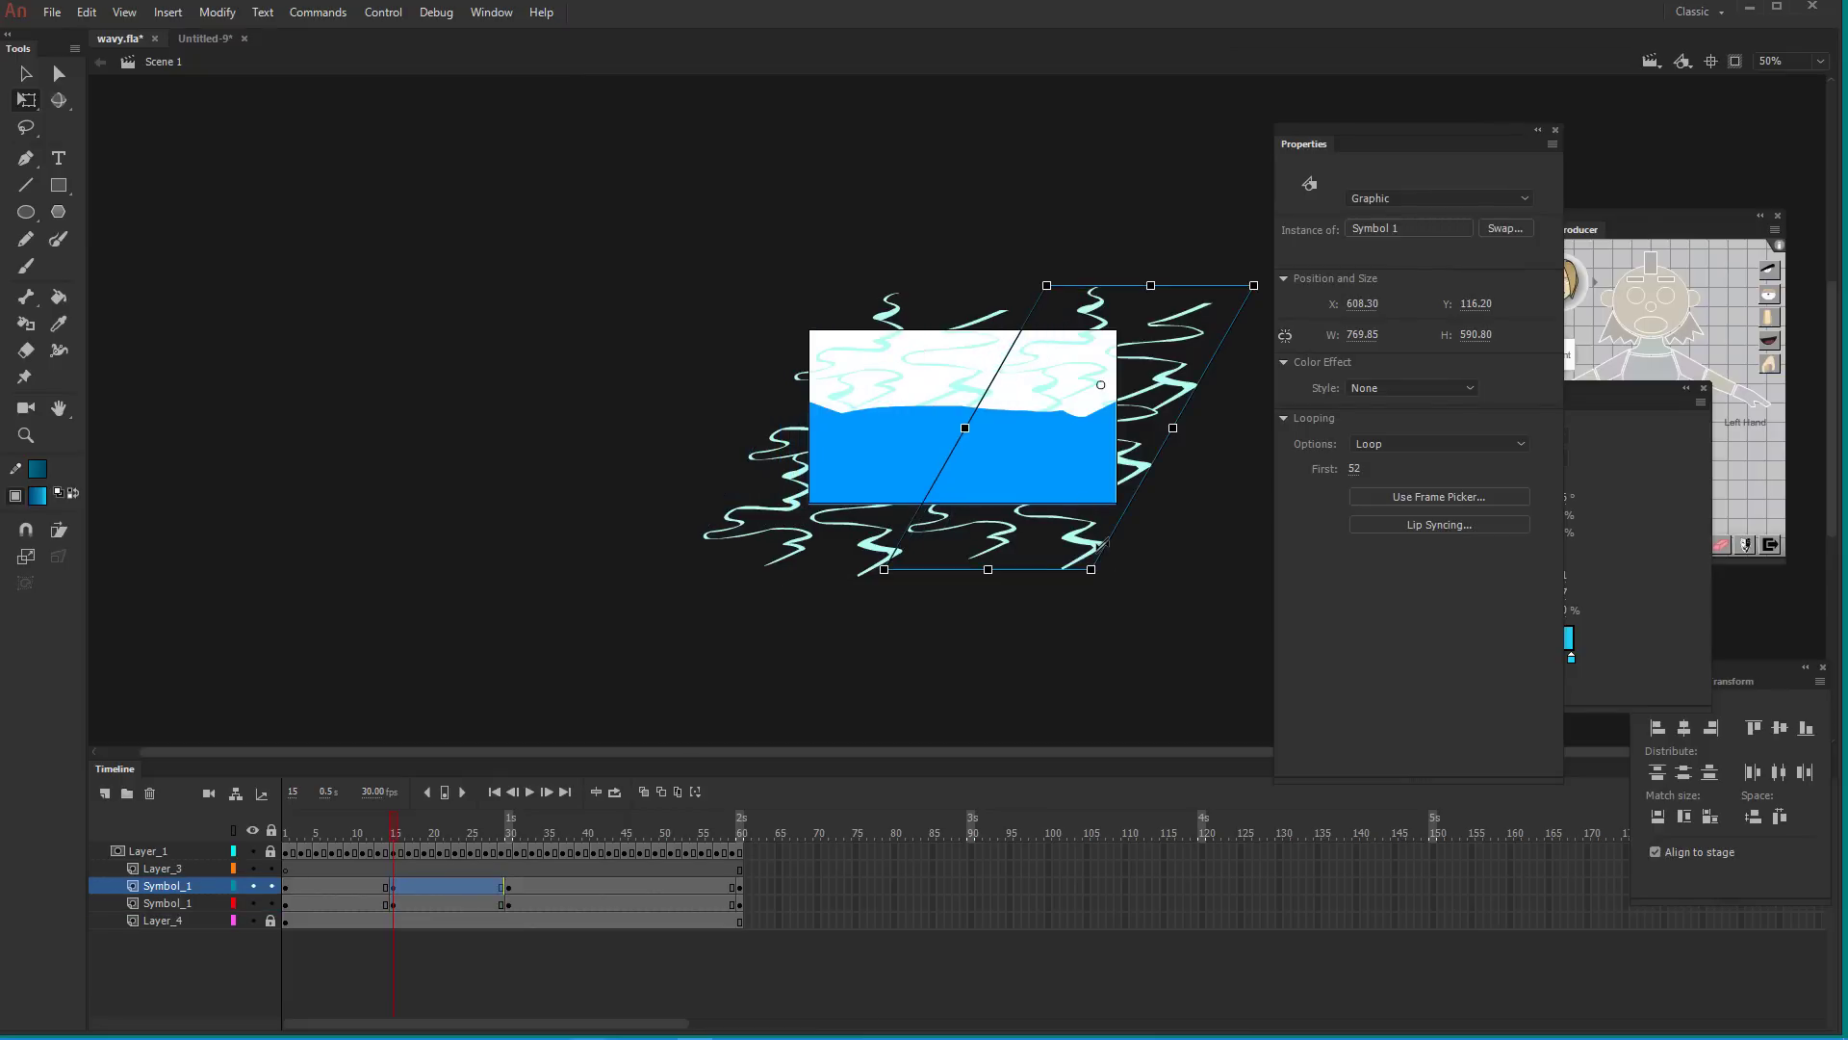
{"action": "key", "text": "shift+Right"}
{"action": "key", "text": "shift+Right"}
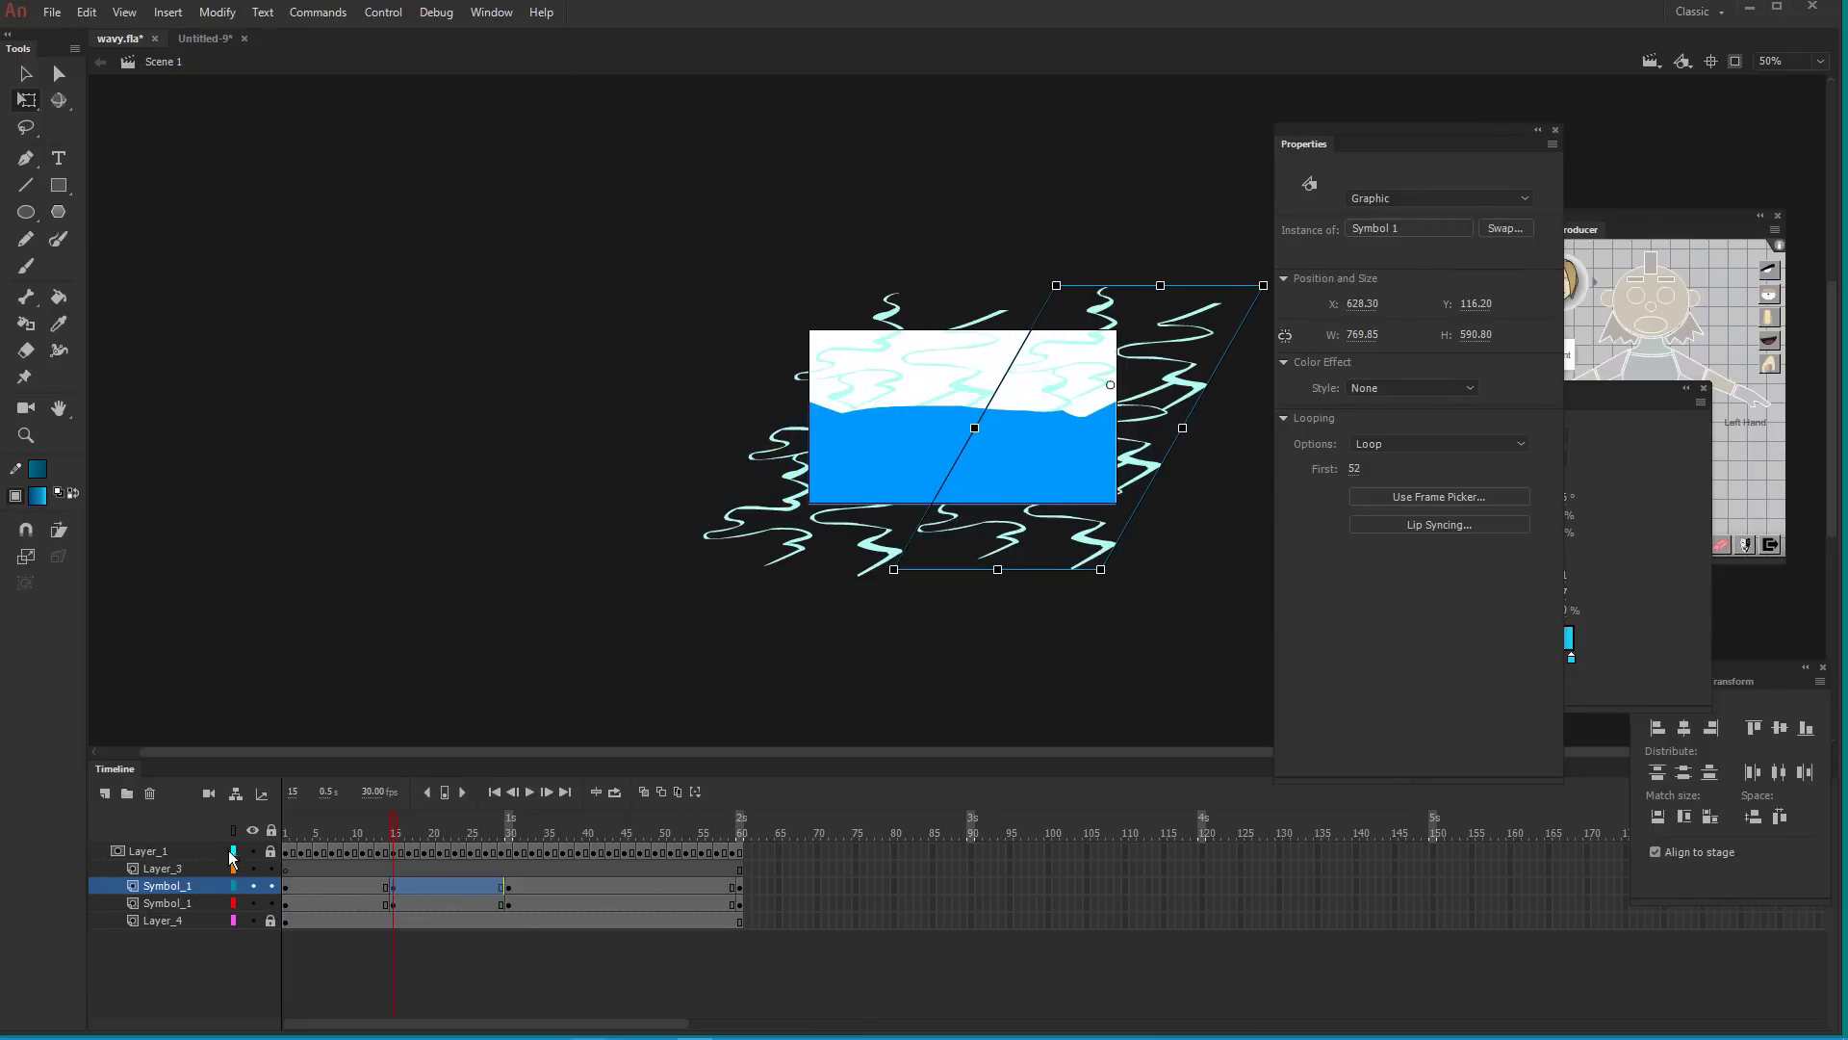
Hide the Layer_1 mask and insert keyframes at frame 43 on both Symbol_1 layers
{"action": "left_click", "coordinate": [255, 869]}
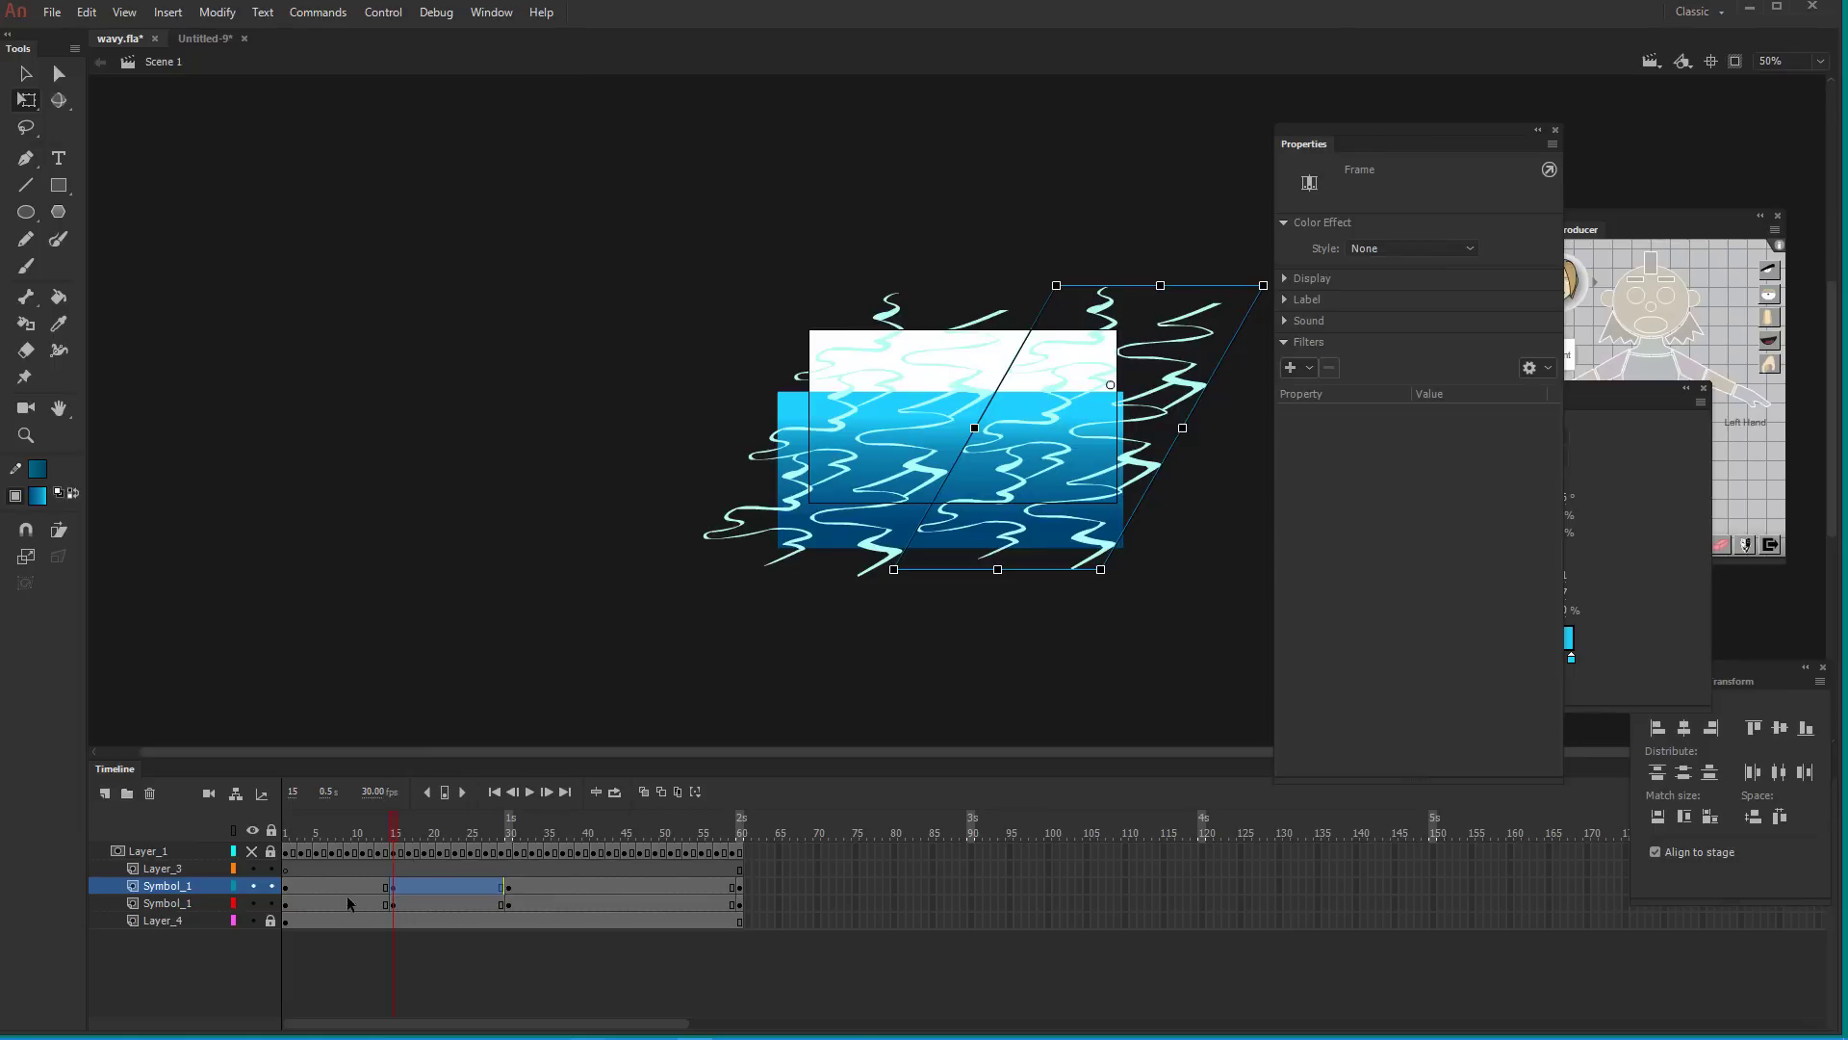
{"action": "left_click_drag", "start_coordinate": [293, 830], "coordinate": [513, 825]}
{"action": "left_click_drag", "start_coordinate": [611, 888], "coordinate": [611, 905]}
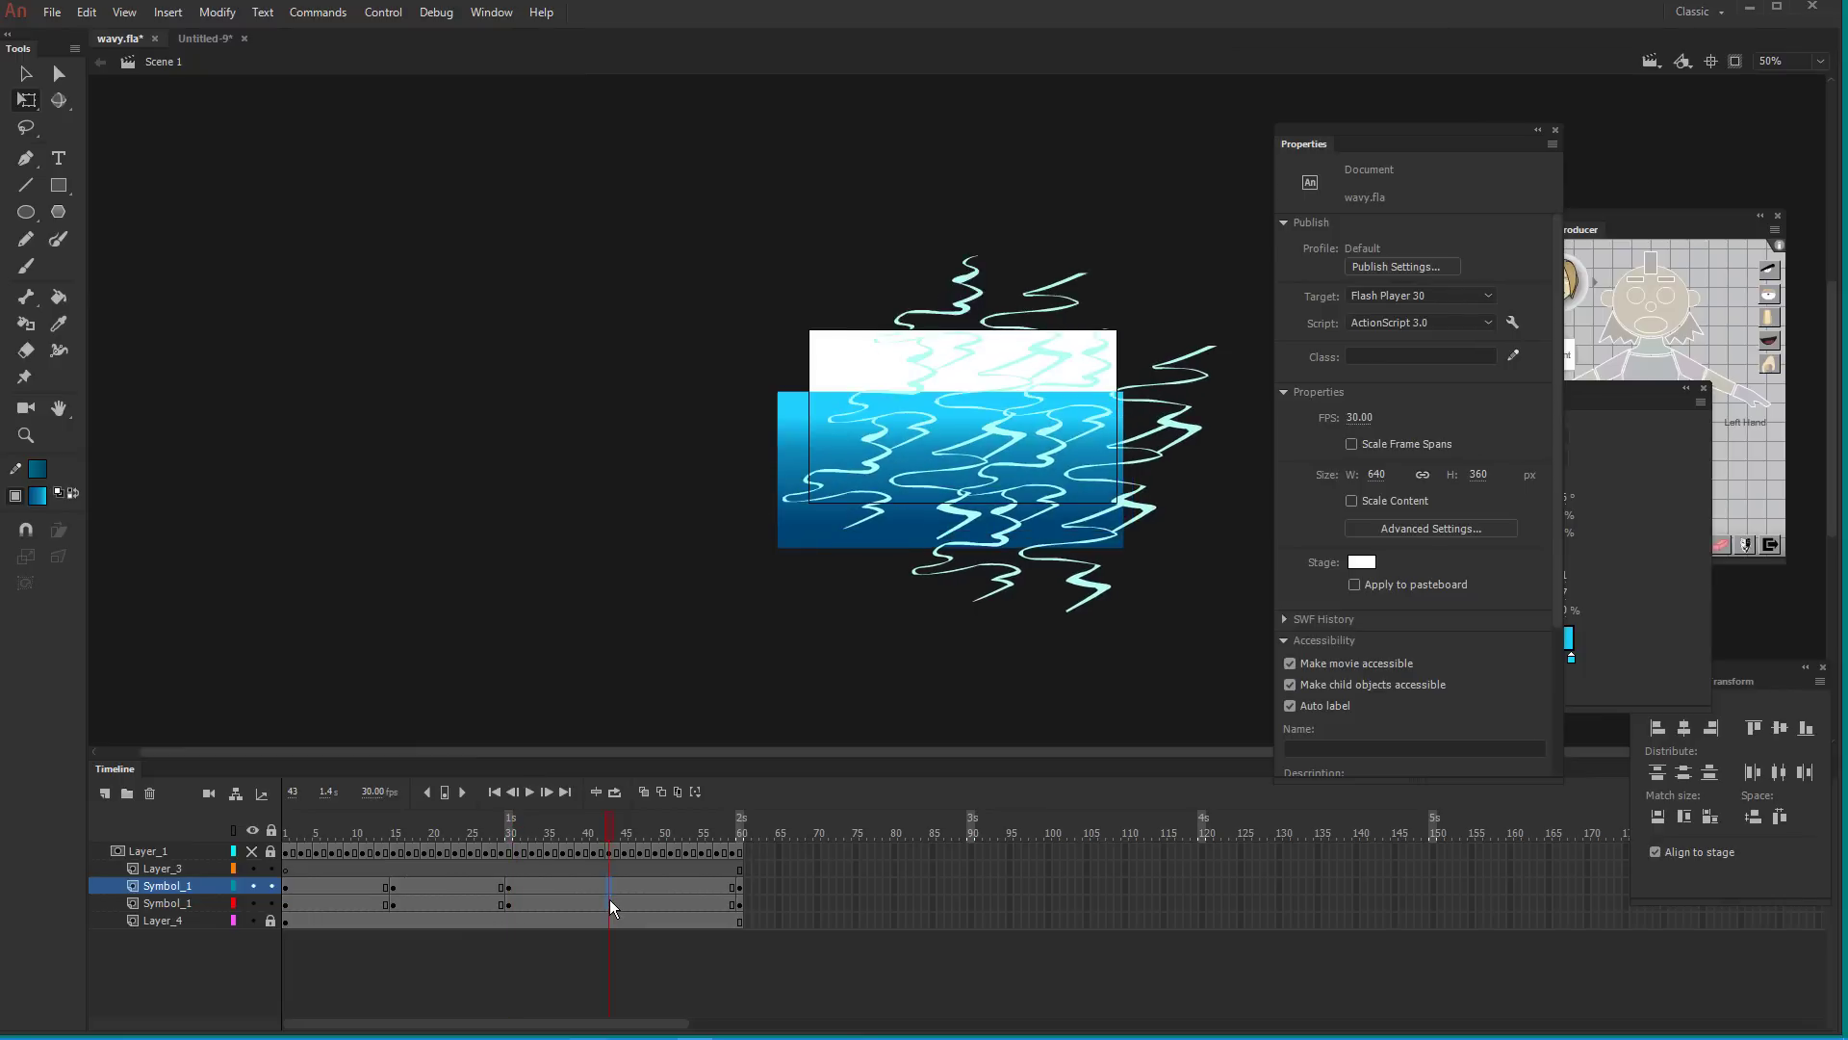
{"action": "left_click", "coordinate": [610, 904]}
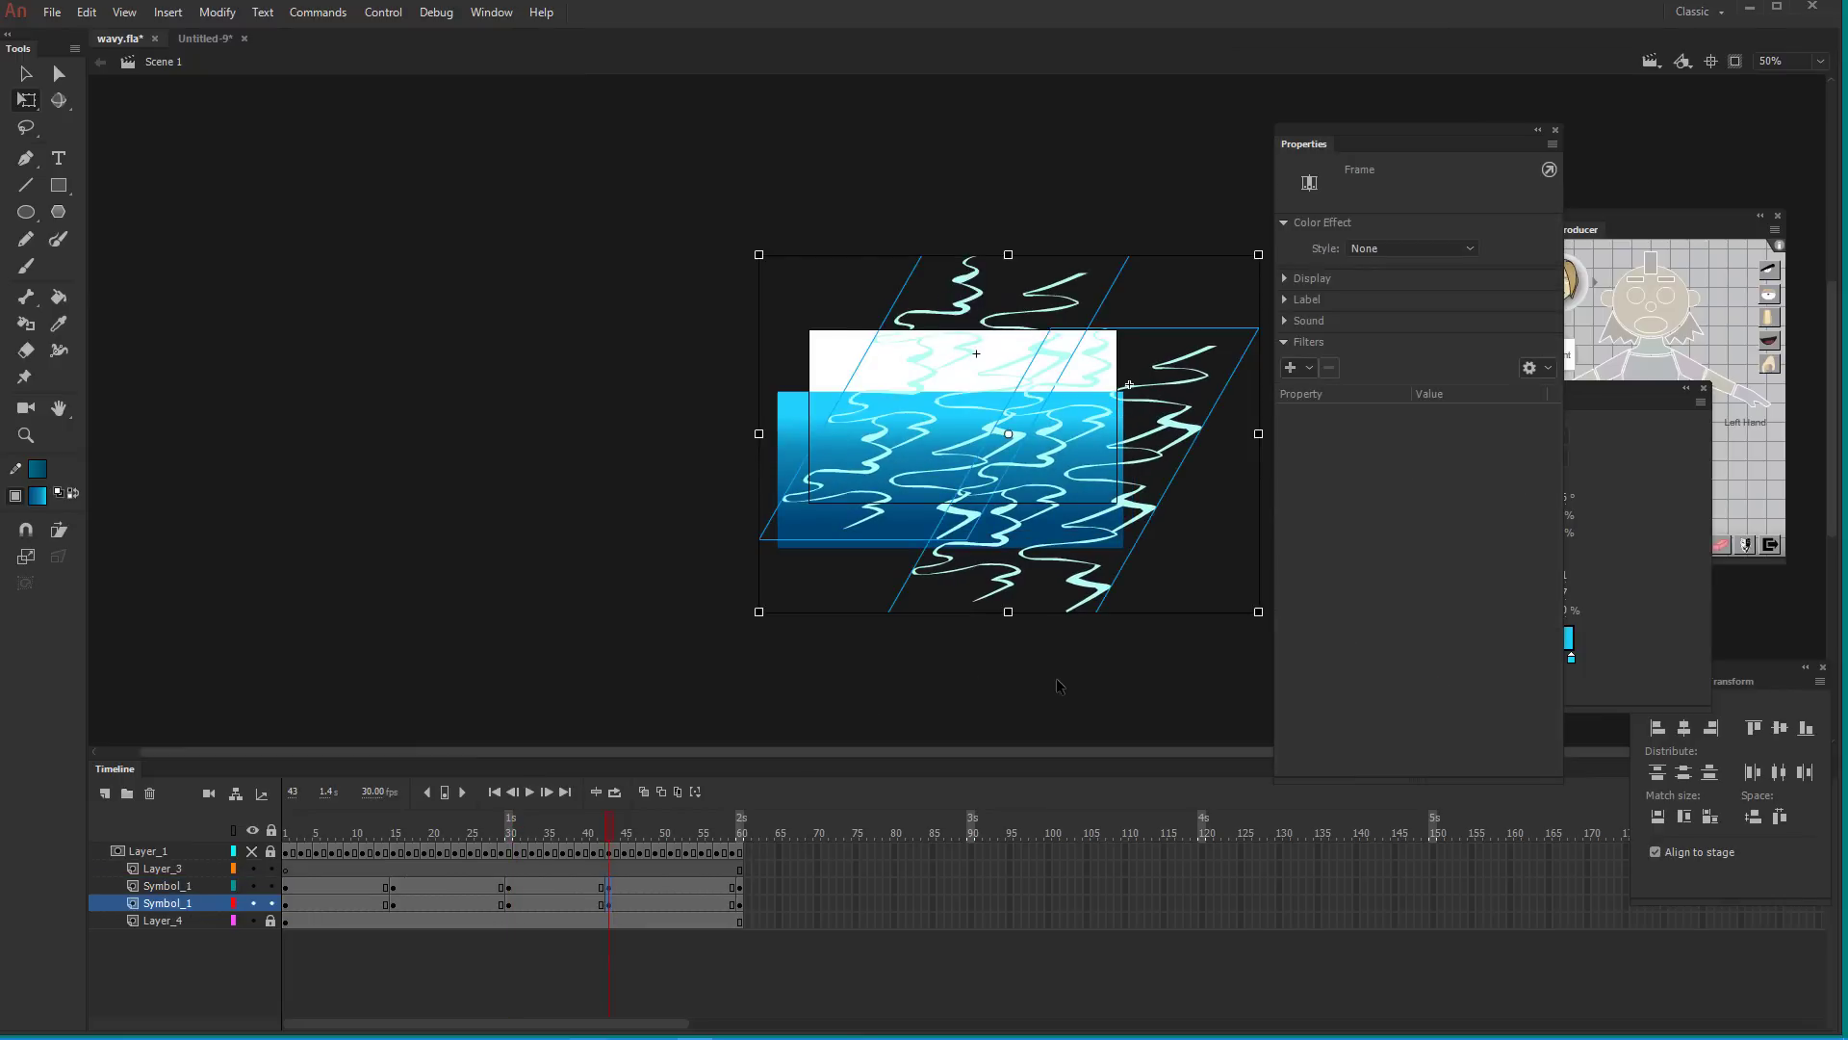
At frame 43, move the right light-line symbol to X 804.30, Y 172.20 and the left one to X 412.25, Y 147.40
{"action": "left_click", "coordinate": [1098, 614]}
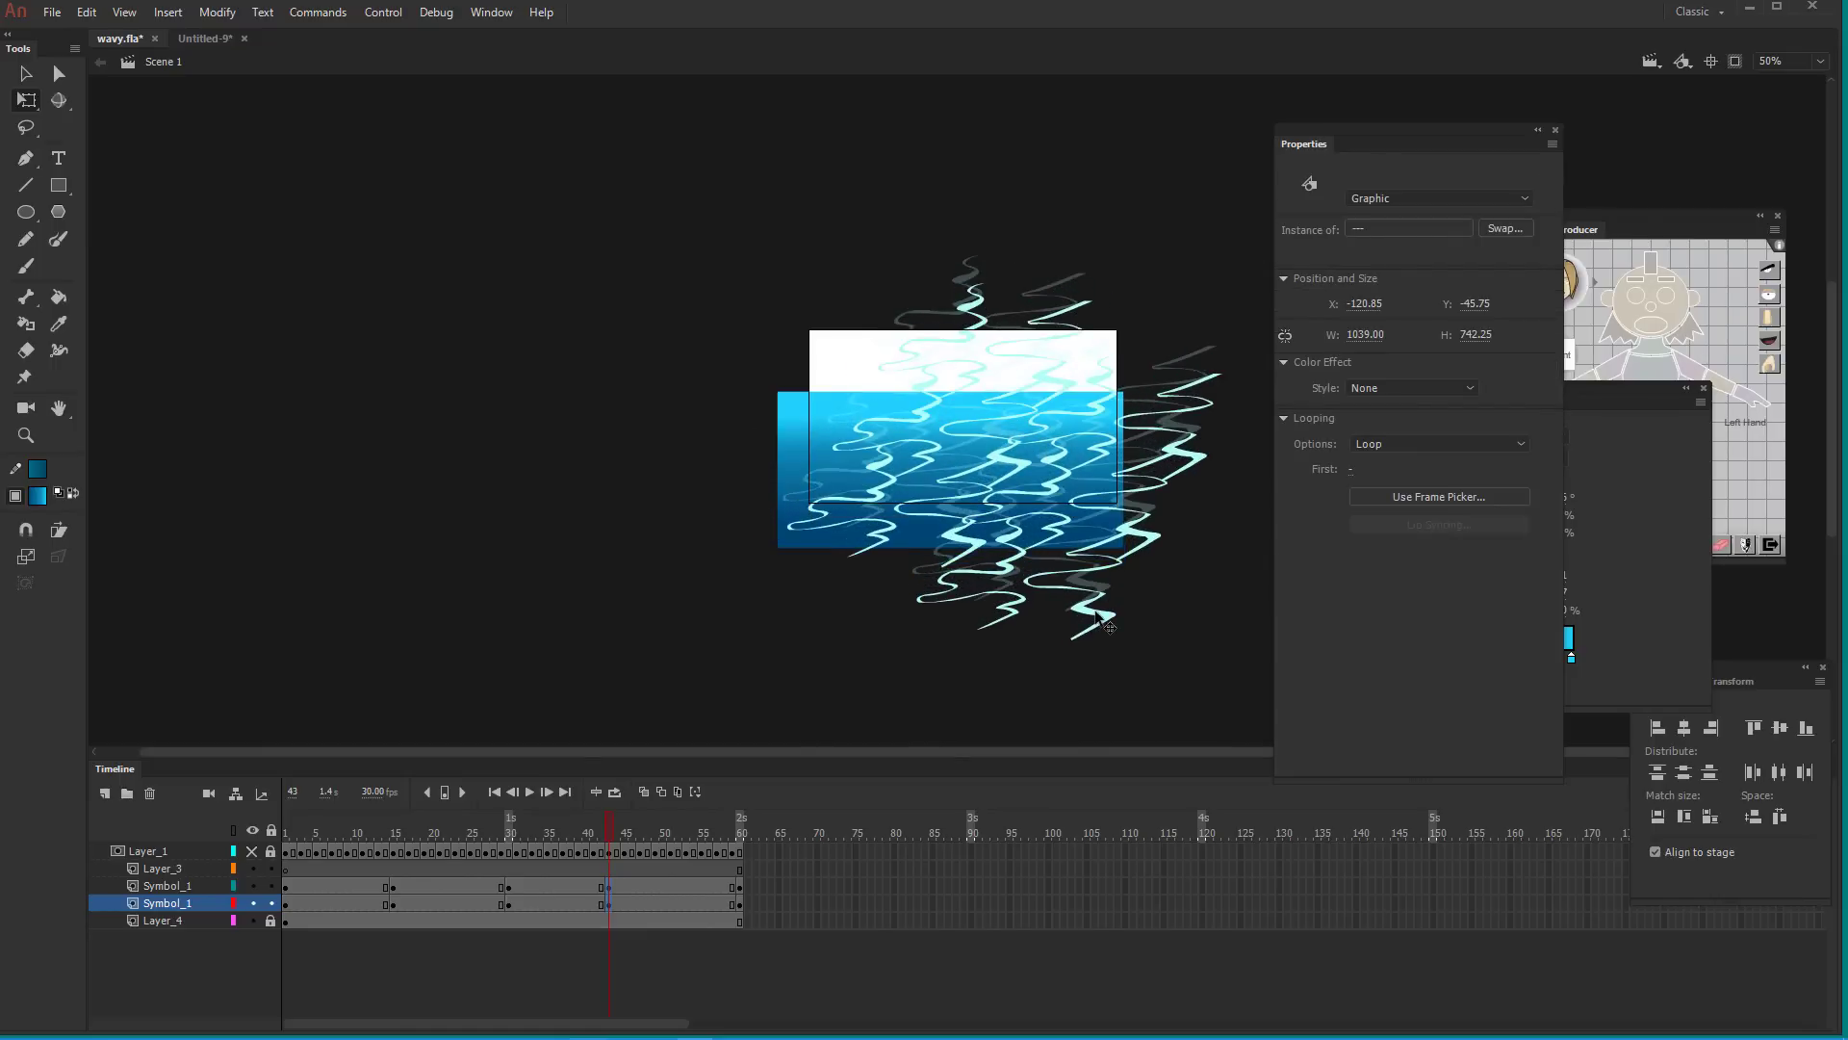
{"action": "left_click", "coordinate": [1155, 568]}
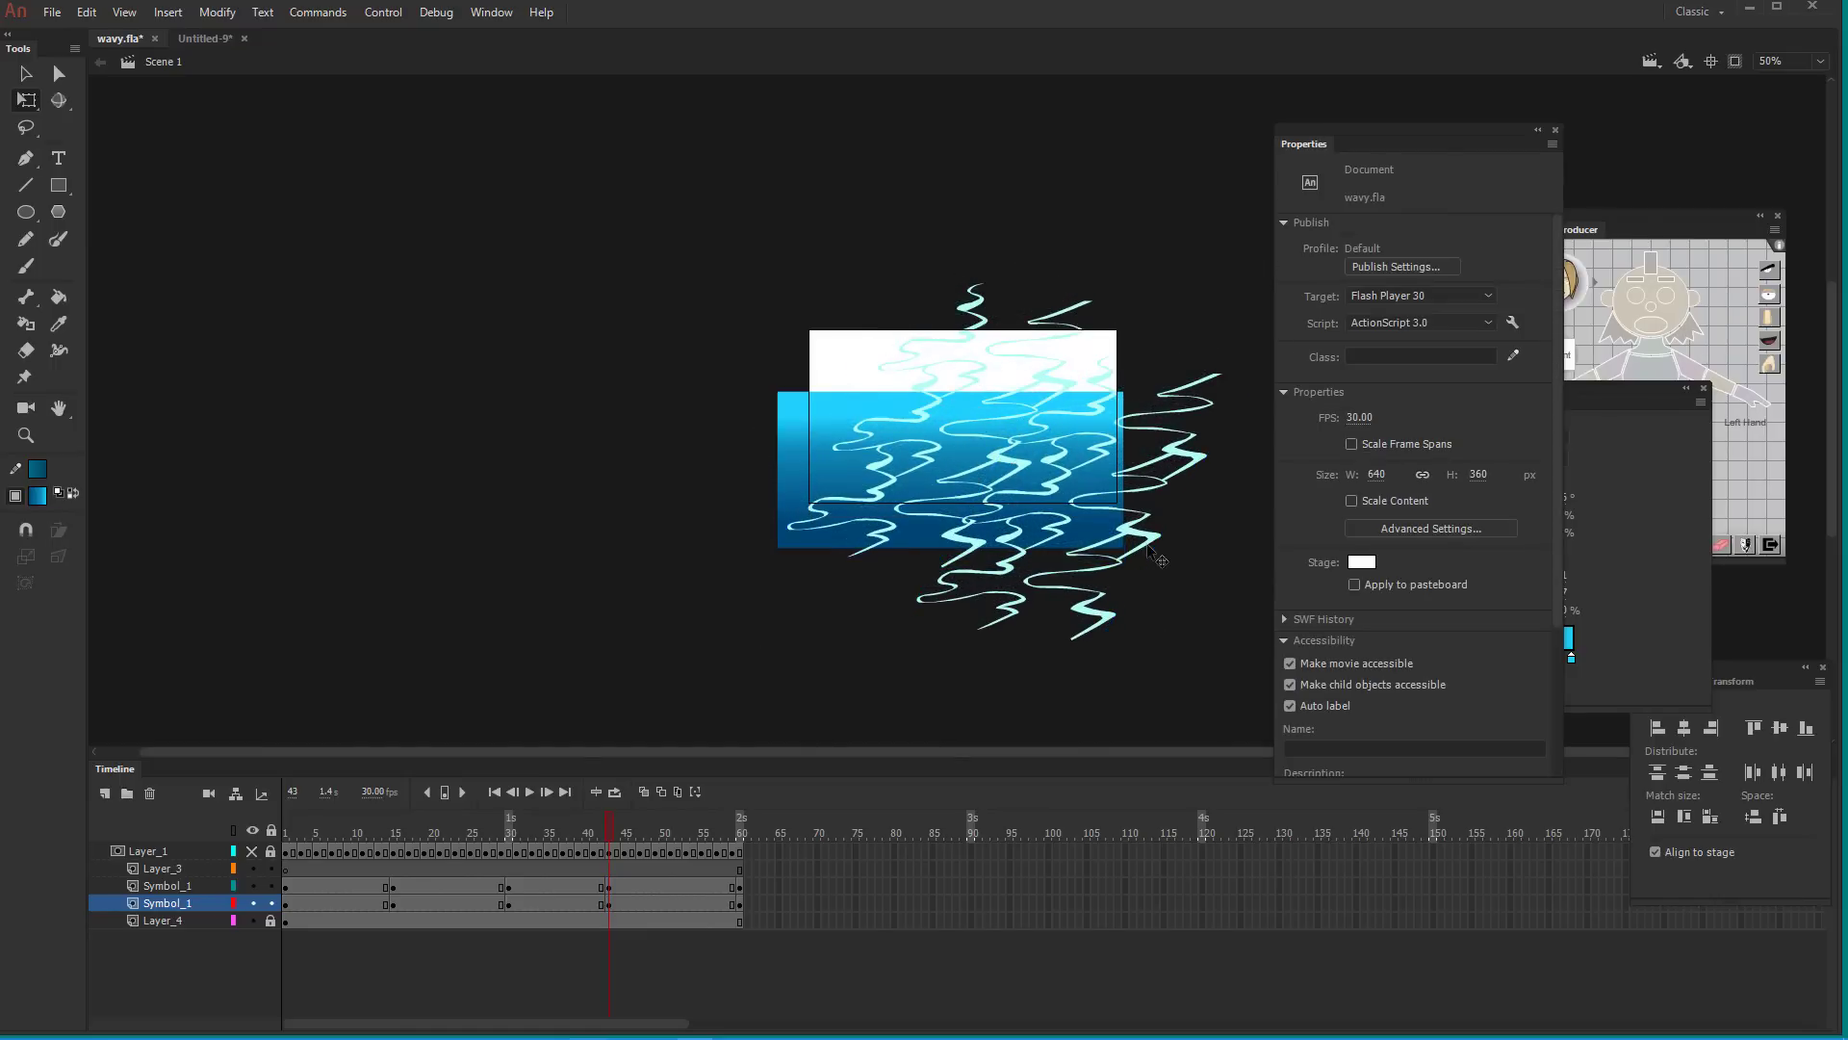
{"action": "left_click", "coordinate": [1194, 550]}
{"action": "left_click_drag", "start_coordinate": [1209, 545], "coordinate": [1232, 544]}
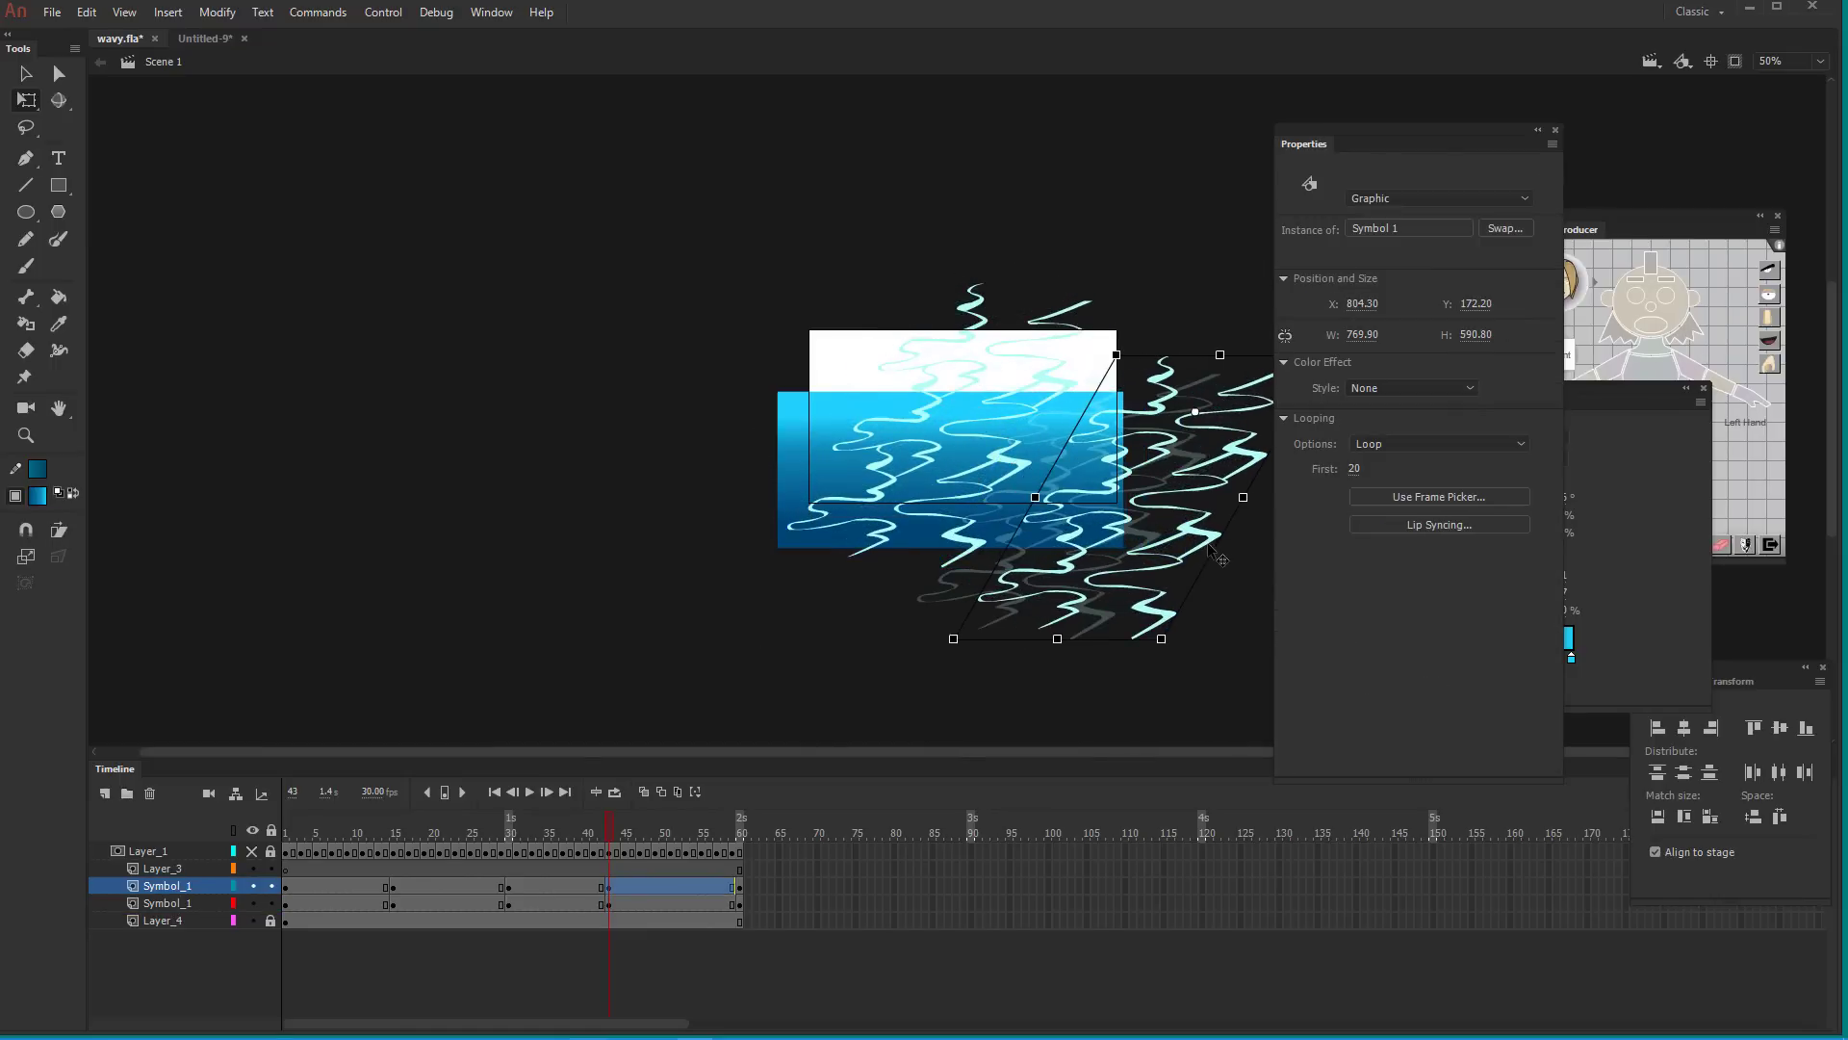
{"action": "left_click_drag", "start_coordinate": [966, 564], "coordinate": [999, 583]}
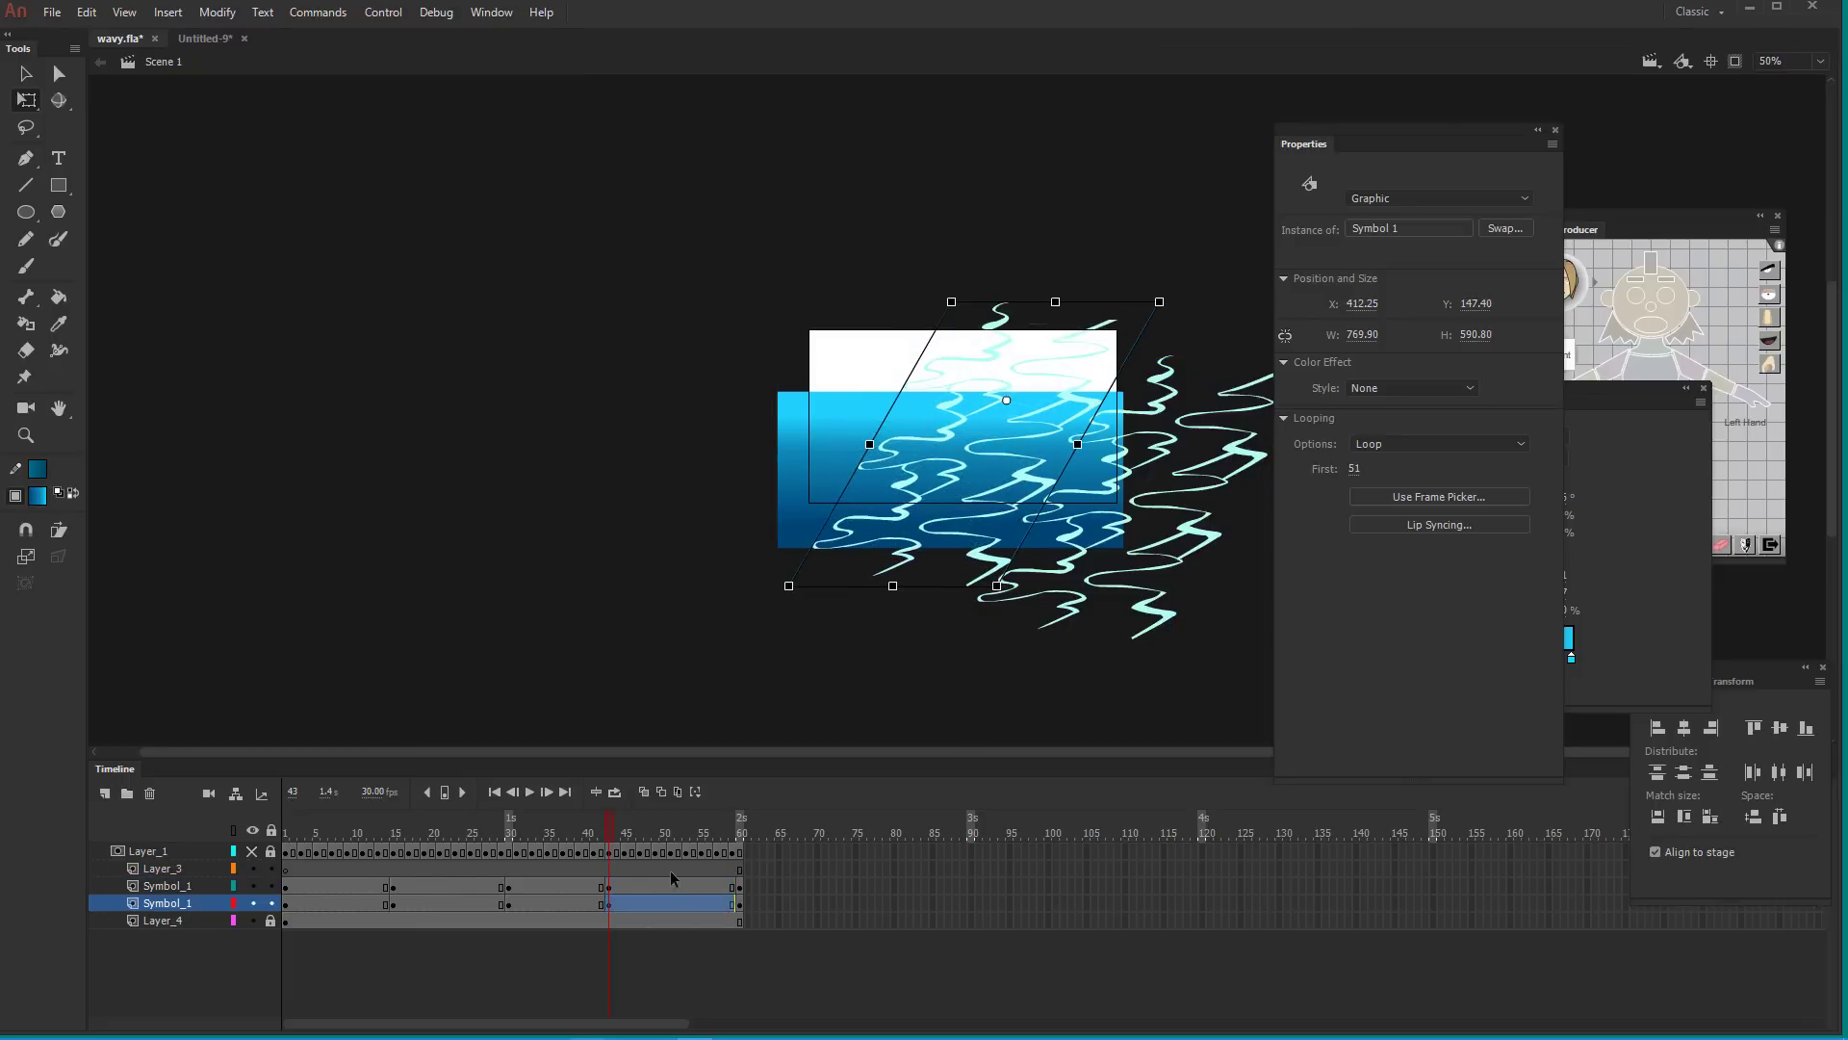
Create classic tweens between all keyframes on both Symbol_1 layers
{"action": "left_click_drag", "start_coordinate": [648, 887], "coordinate": [376, 897]}
{"action": "right_click", "coordinate": [377, 897]}
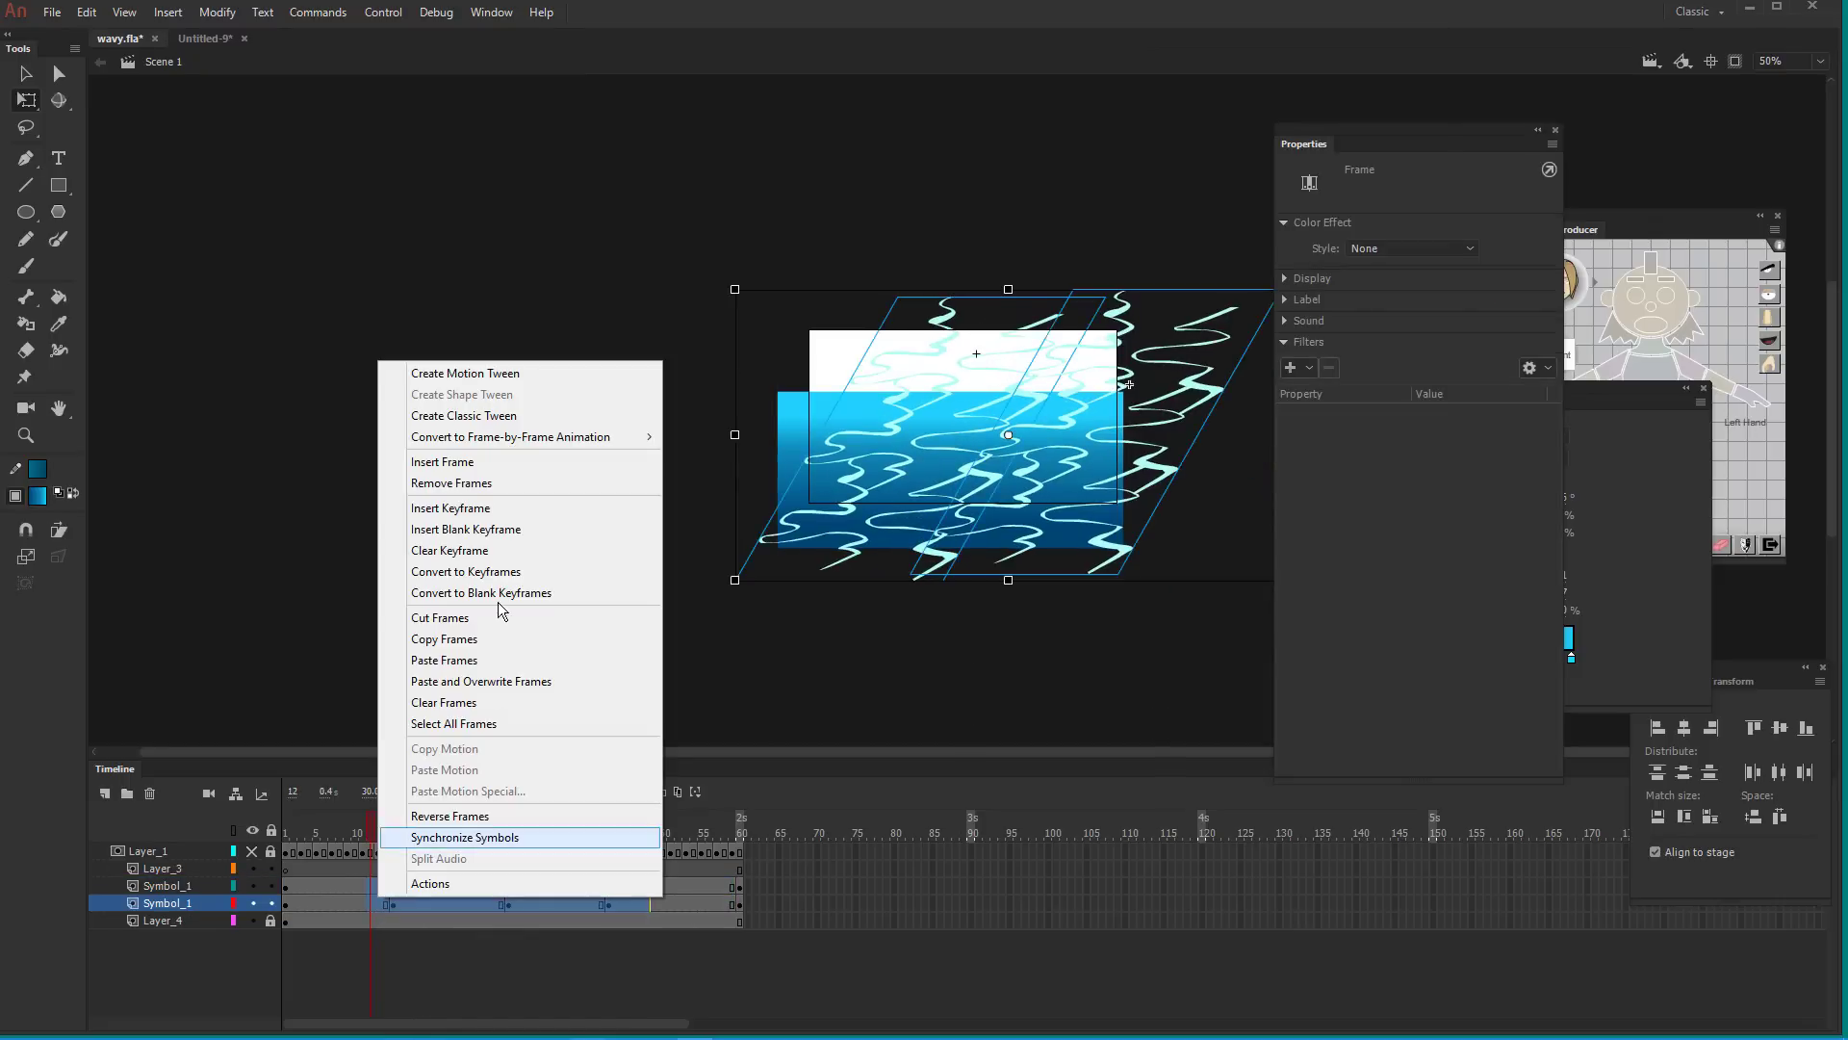
{"action": "left_click", "coordinate": [463, 416]}
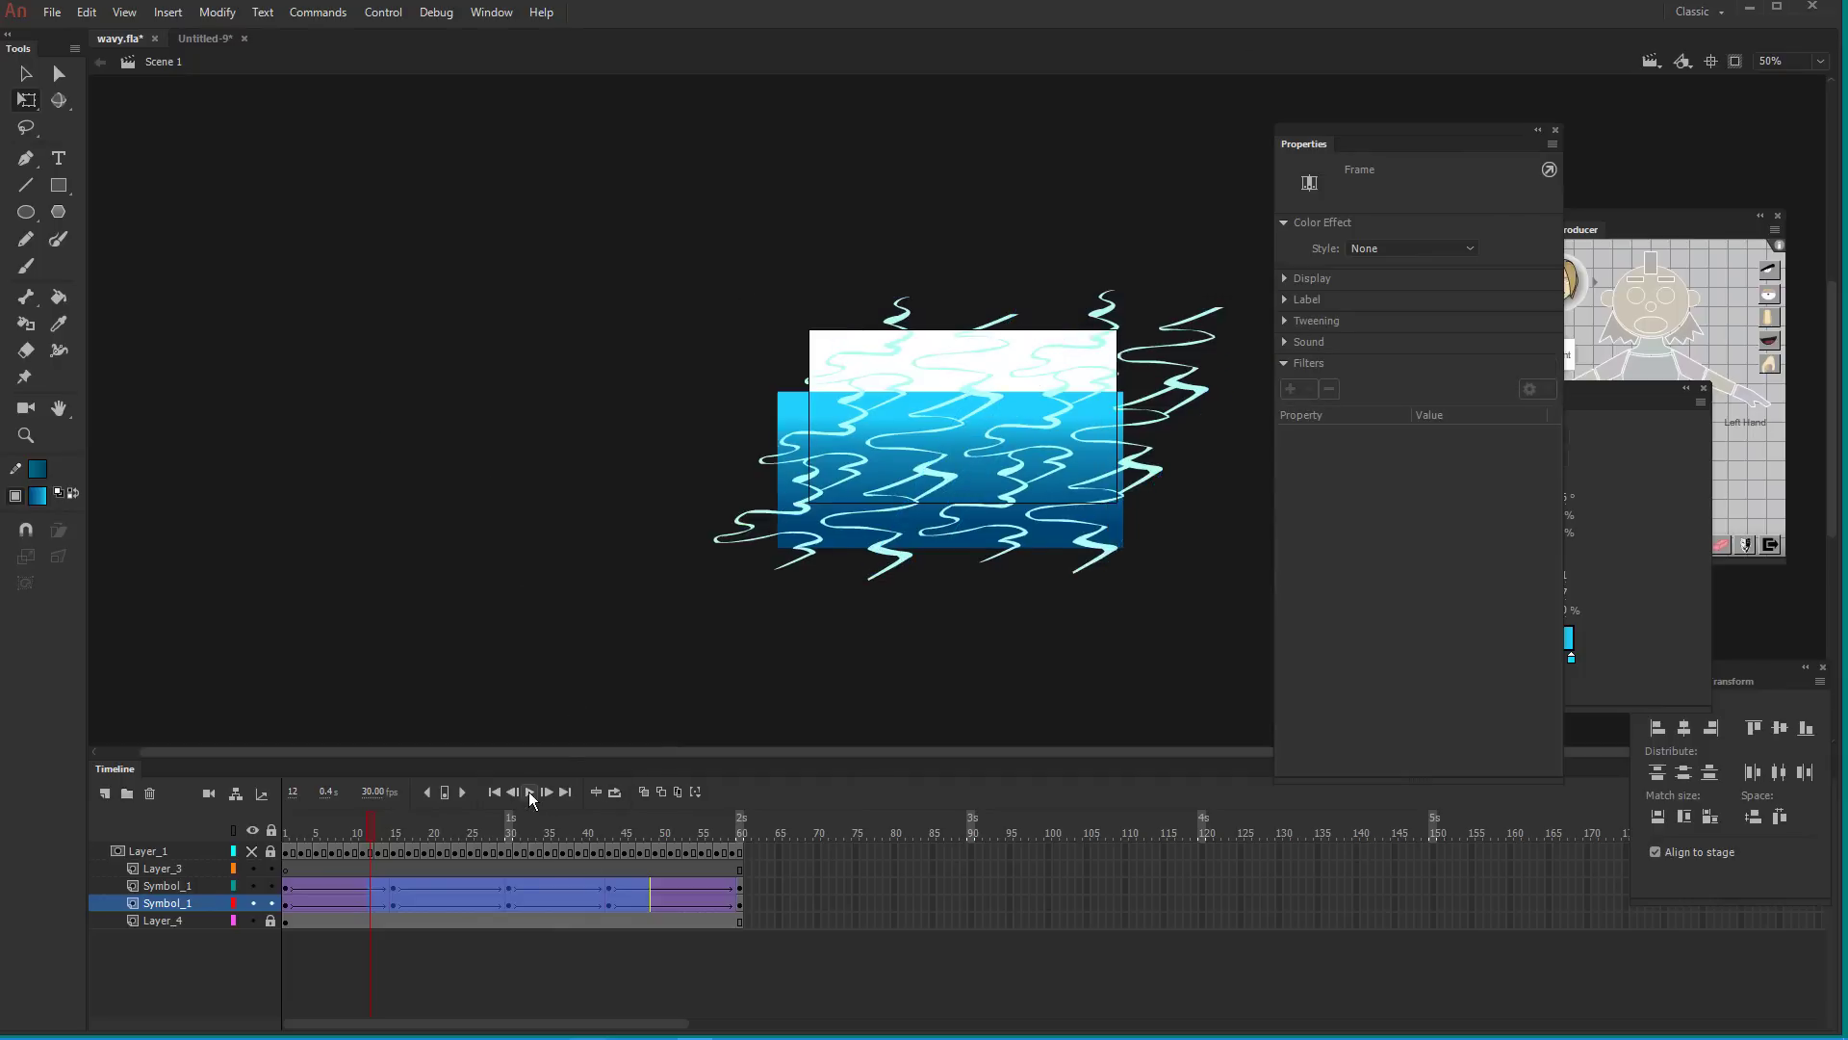
Preview the tweened light lines with looped timeline playback and as a test movie, and close the test window
{"action": "left_click", "coordinate": [530, 791]}
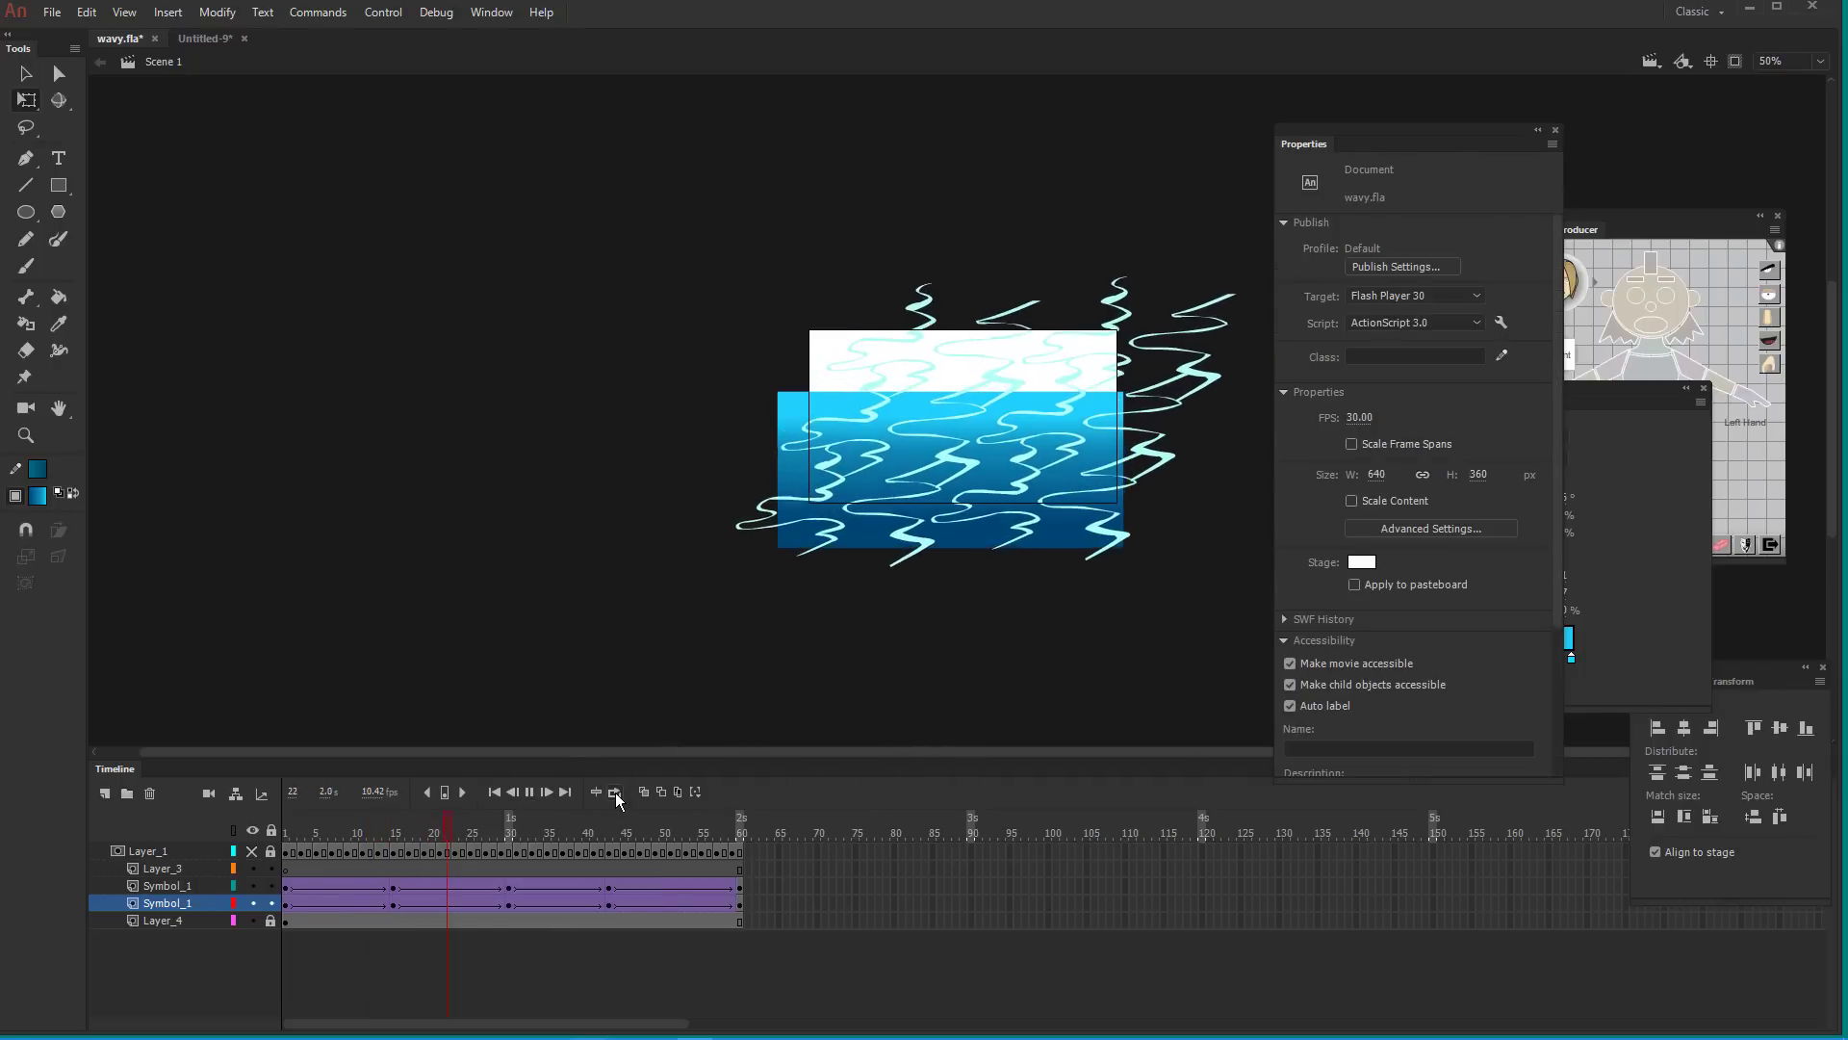
{"action": "left_click", "coordinate": [615, 795]}
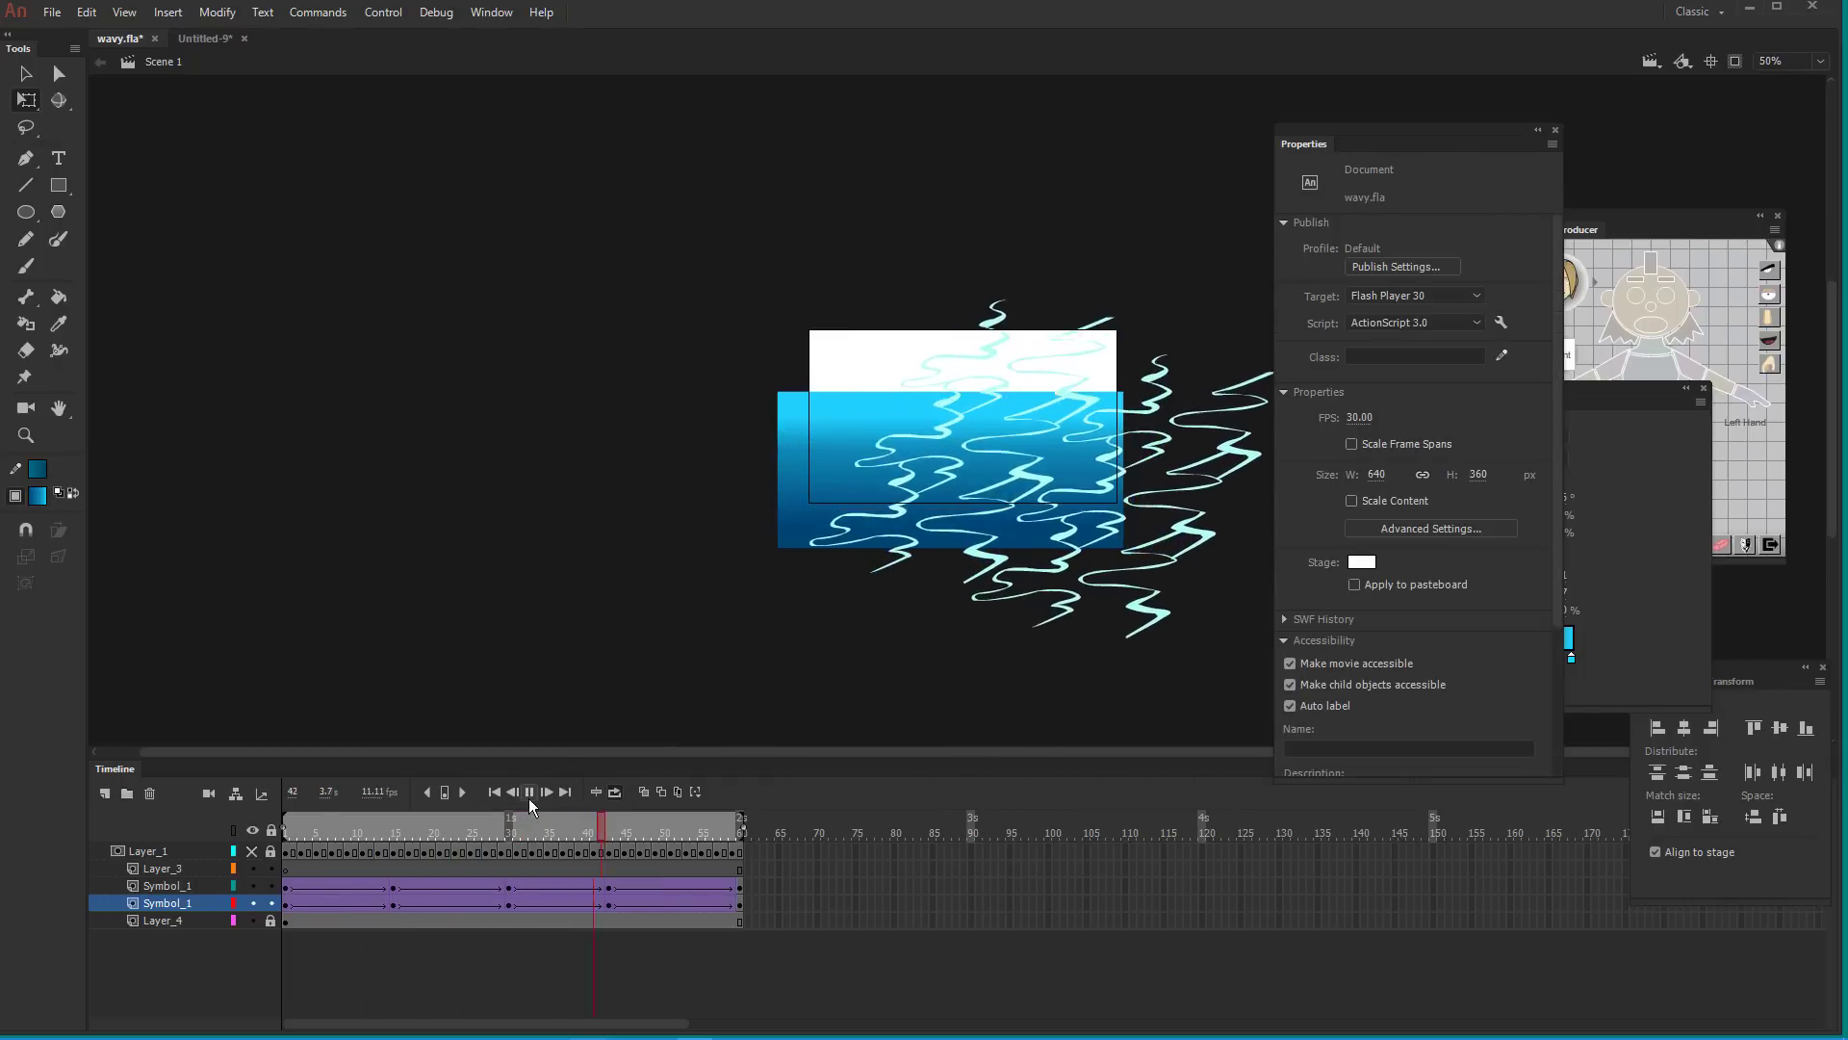
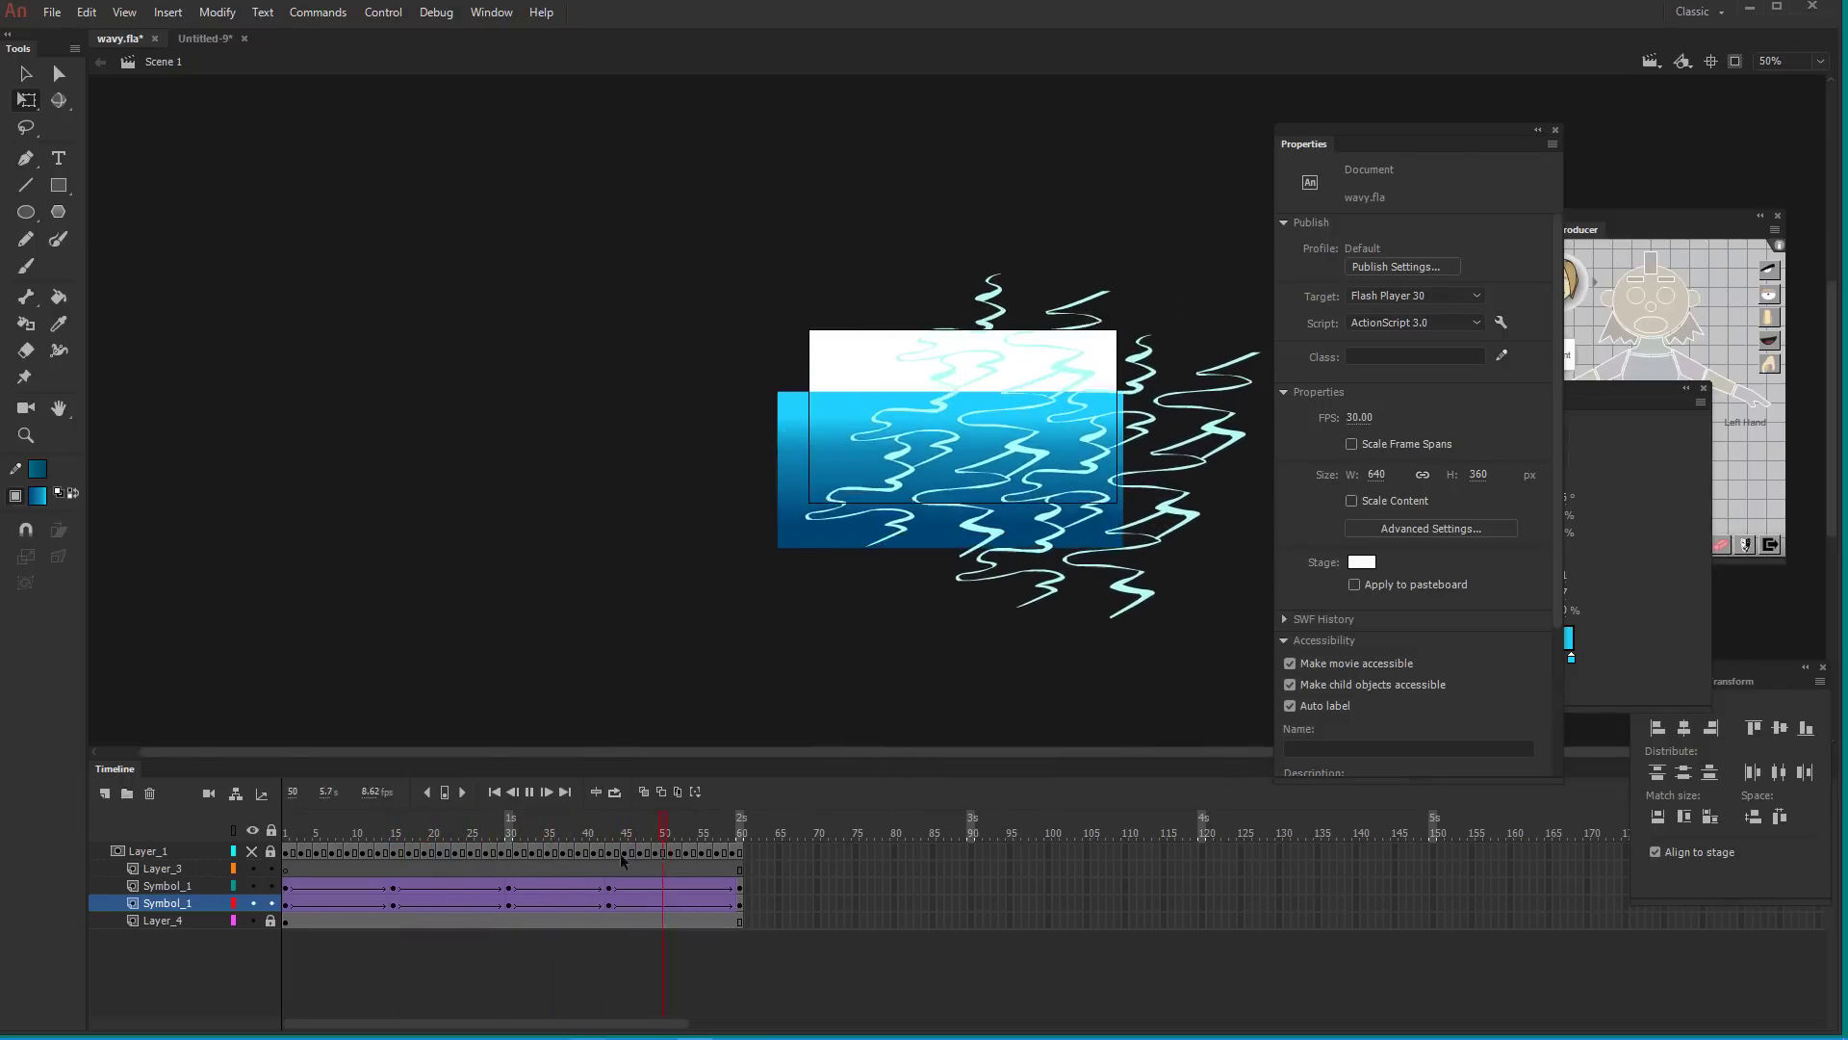
{"action": "left_click", "coordinate": [609, 795]}
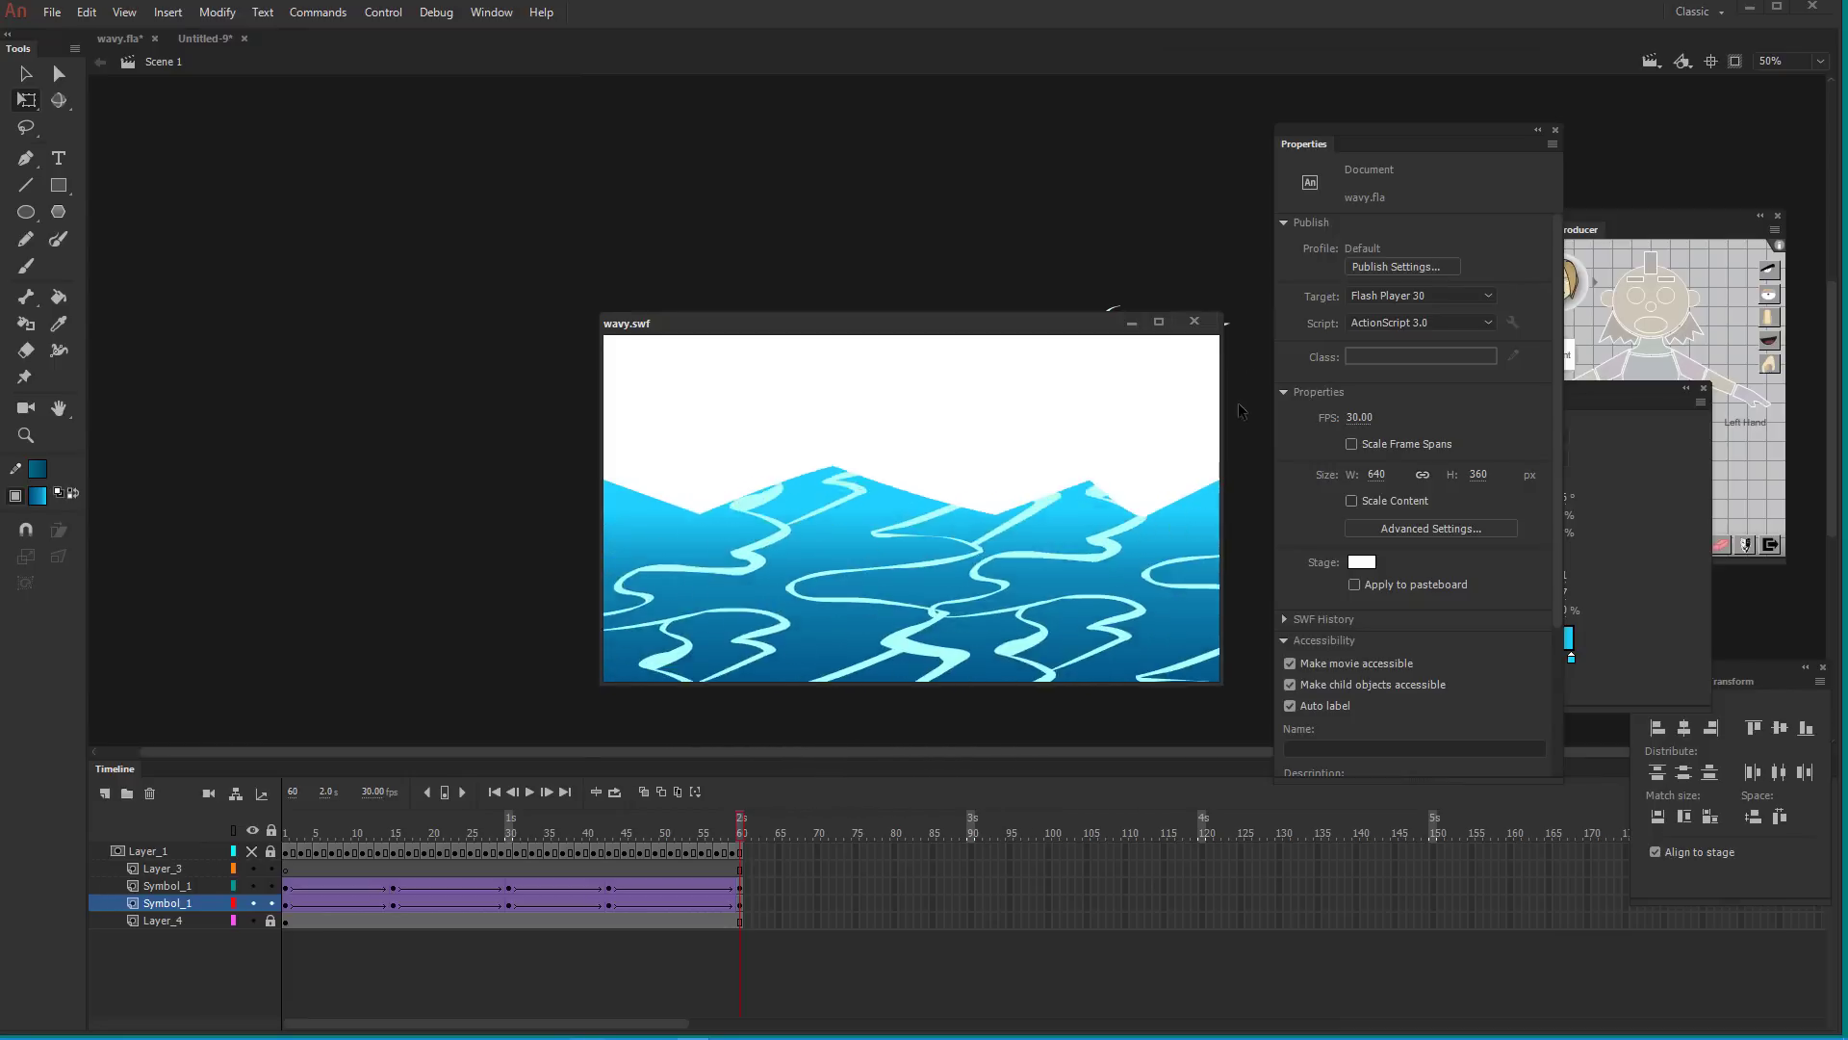
{"action": "left_click", "coordinate": [1195, 328]}
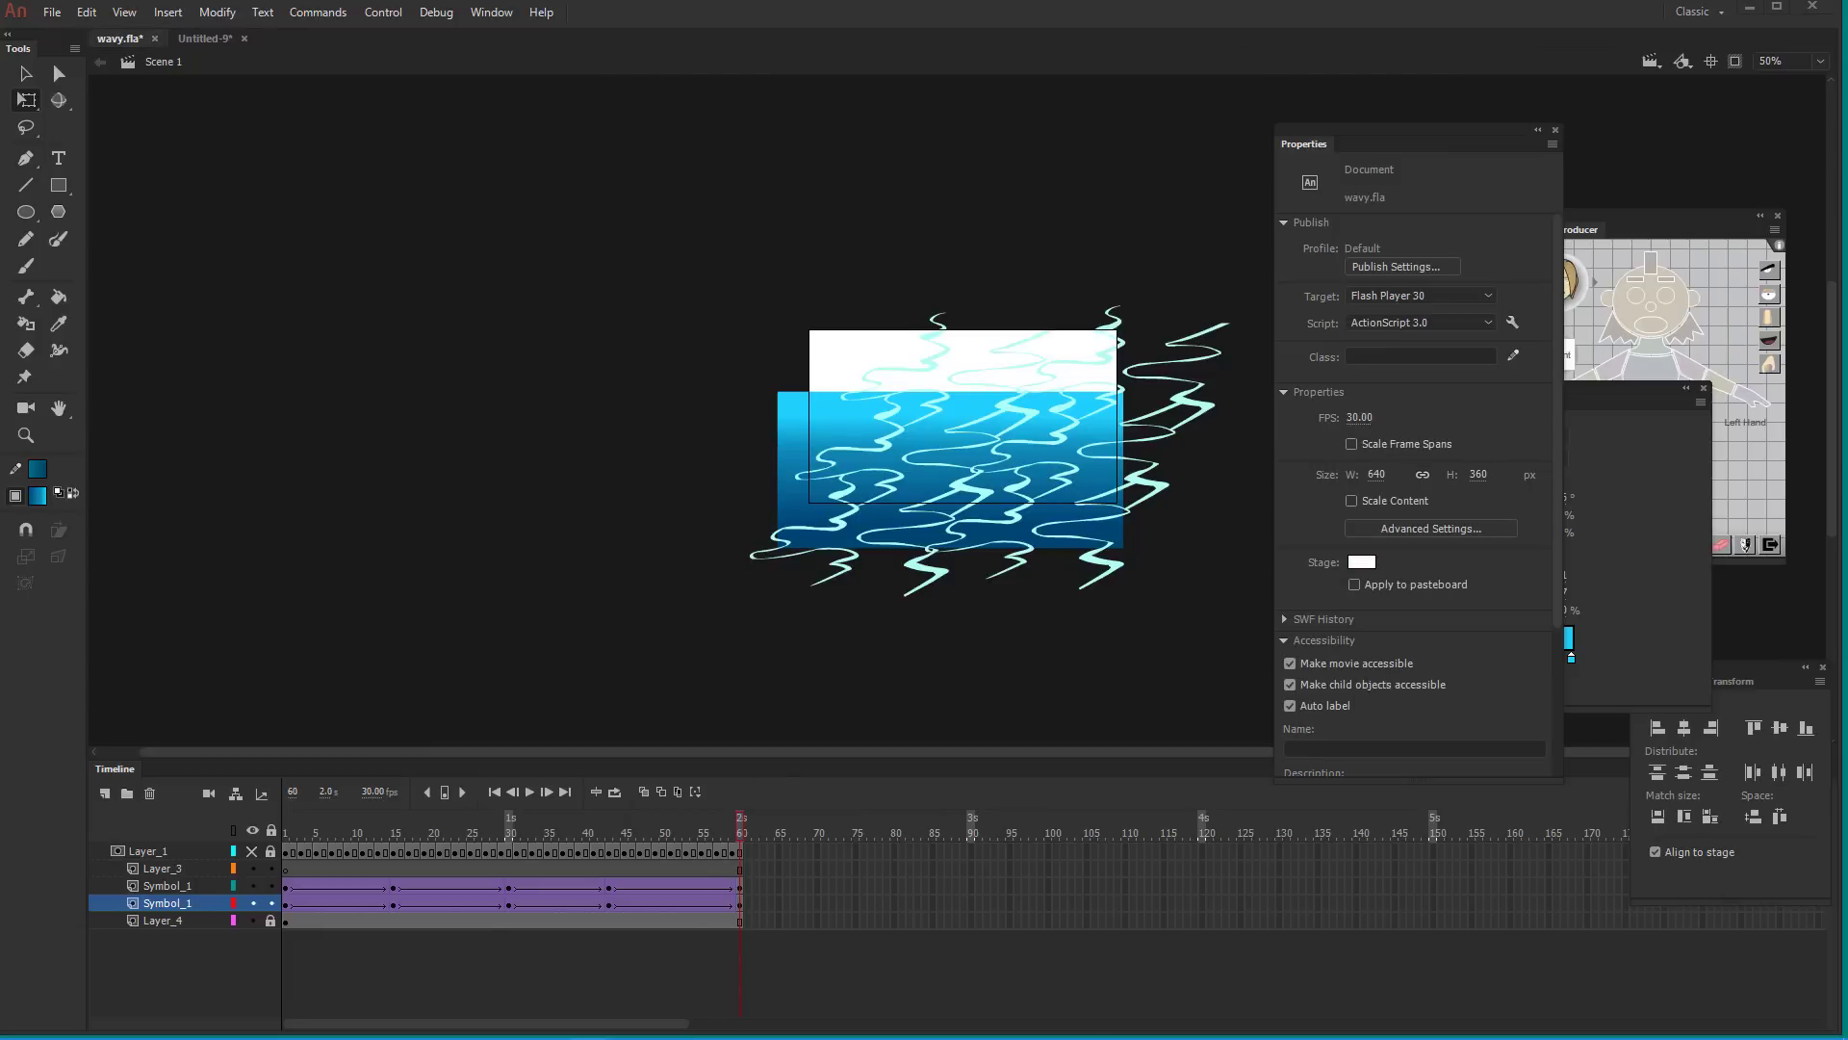
Switch to CrazyTalk Animator 3 and return the wave scene from the 3D view to the front camera view
{"action": "mouse_move", "coordinate": [699, 1034]}
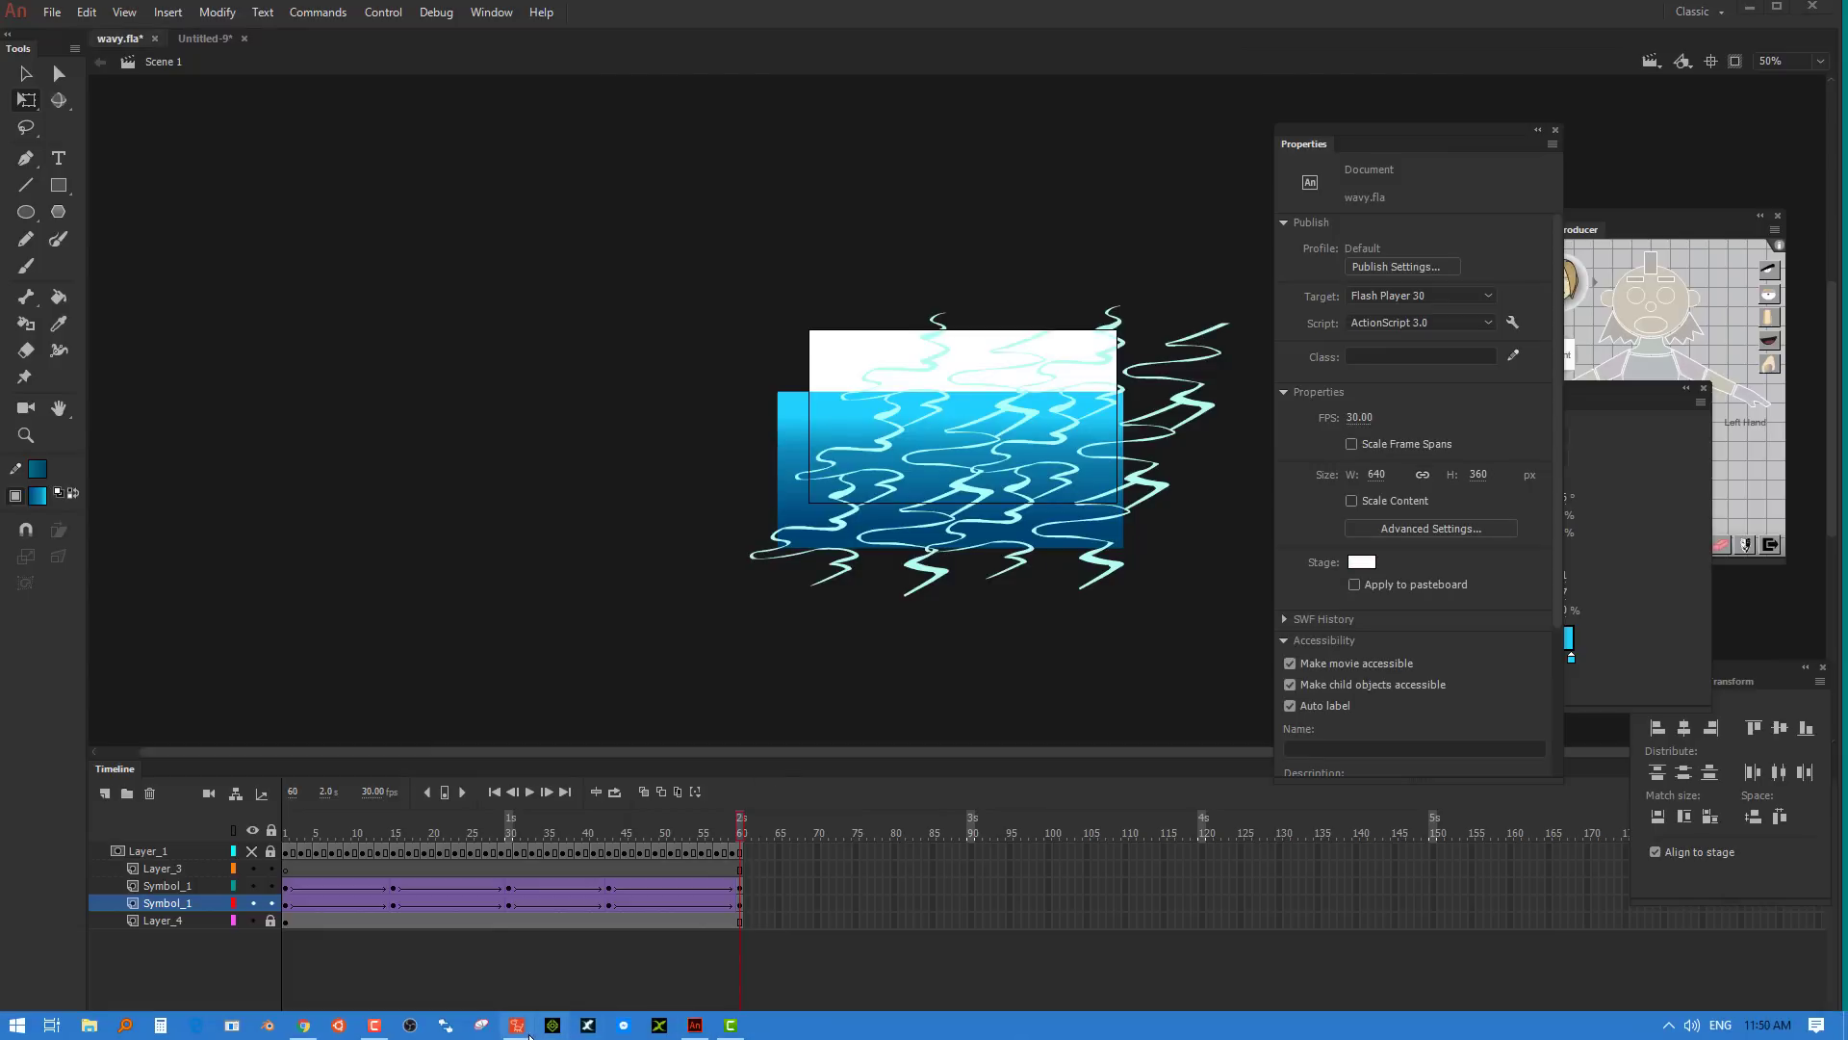
{"action": "left_click", "coordinate": [517, 1024]}
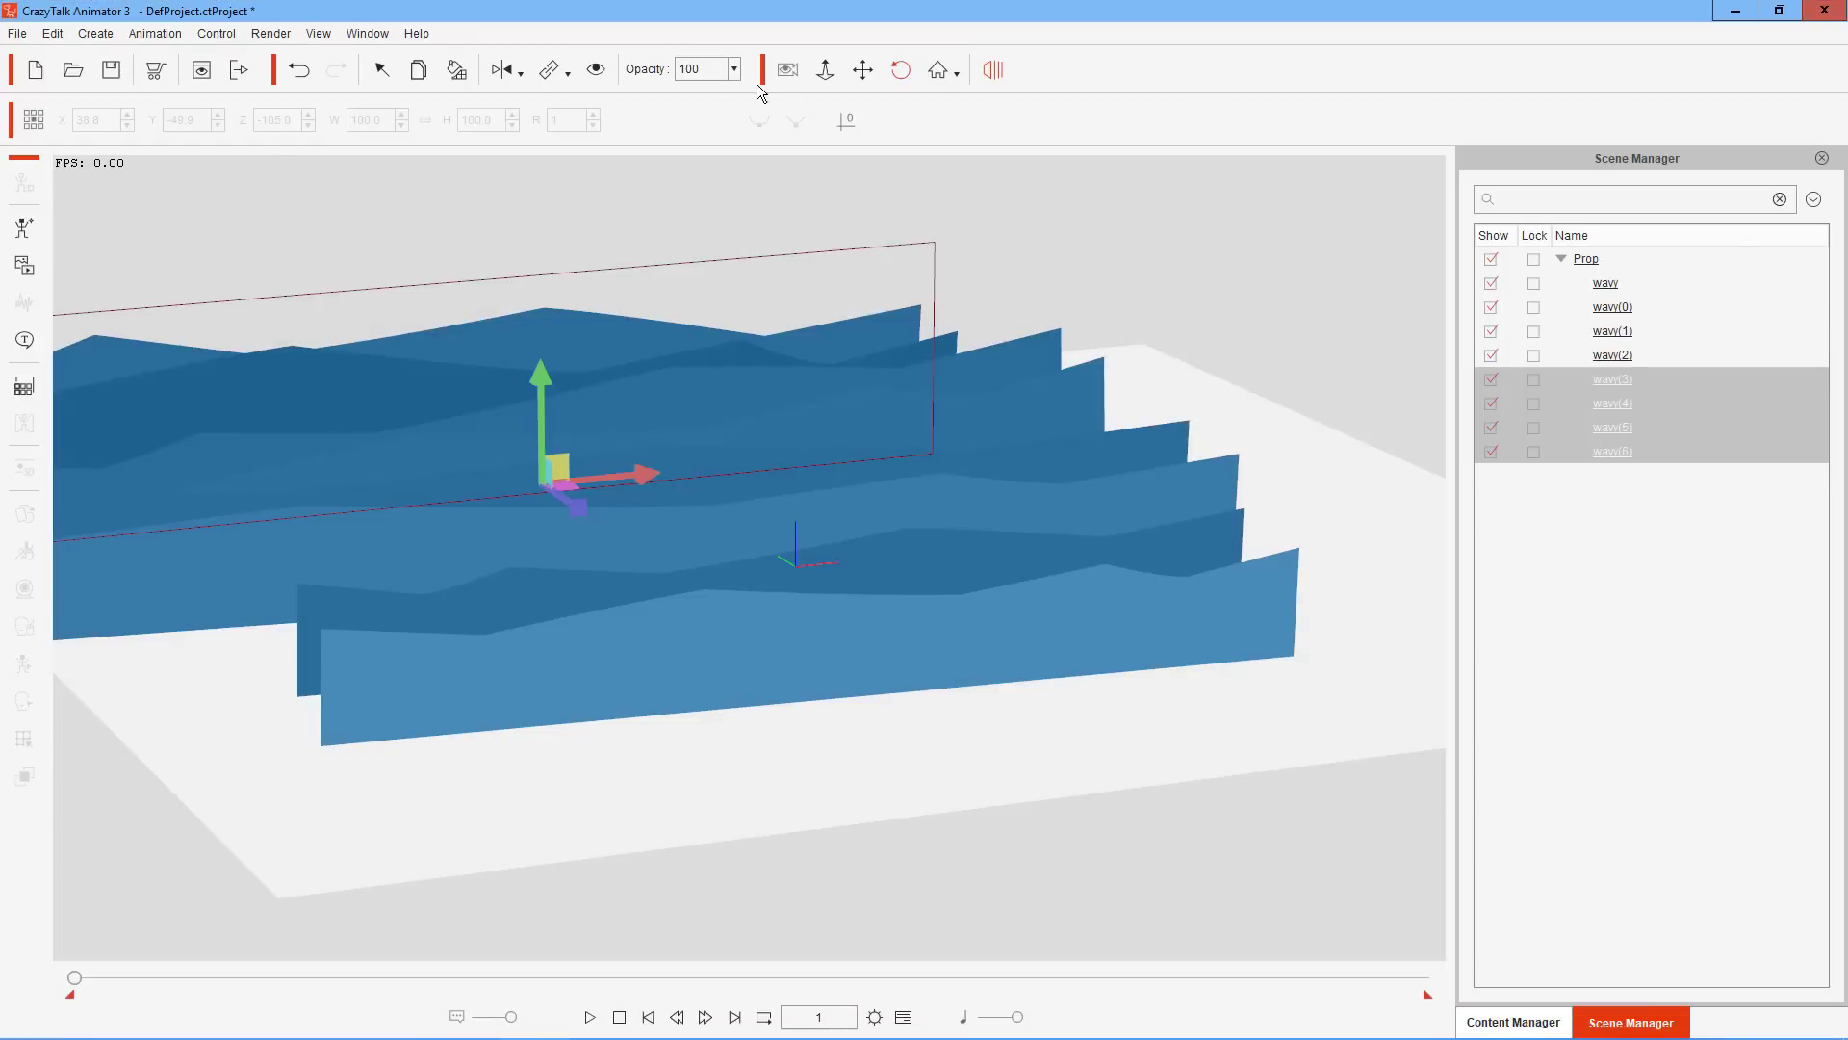
{"action": "left_click", "coordinate": [380, 70]}
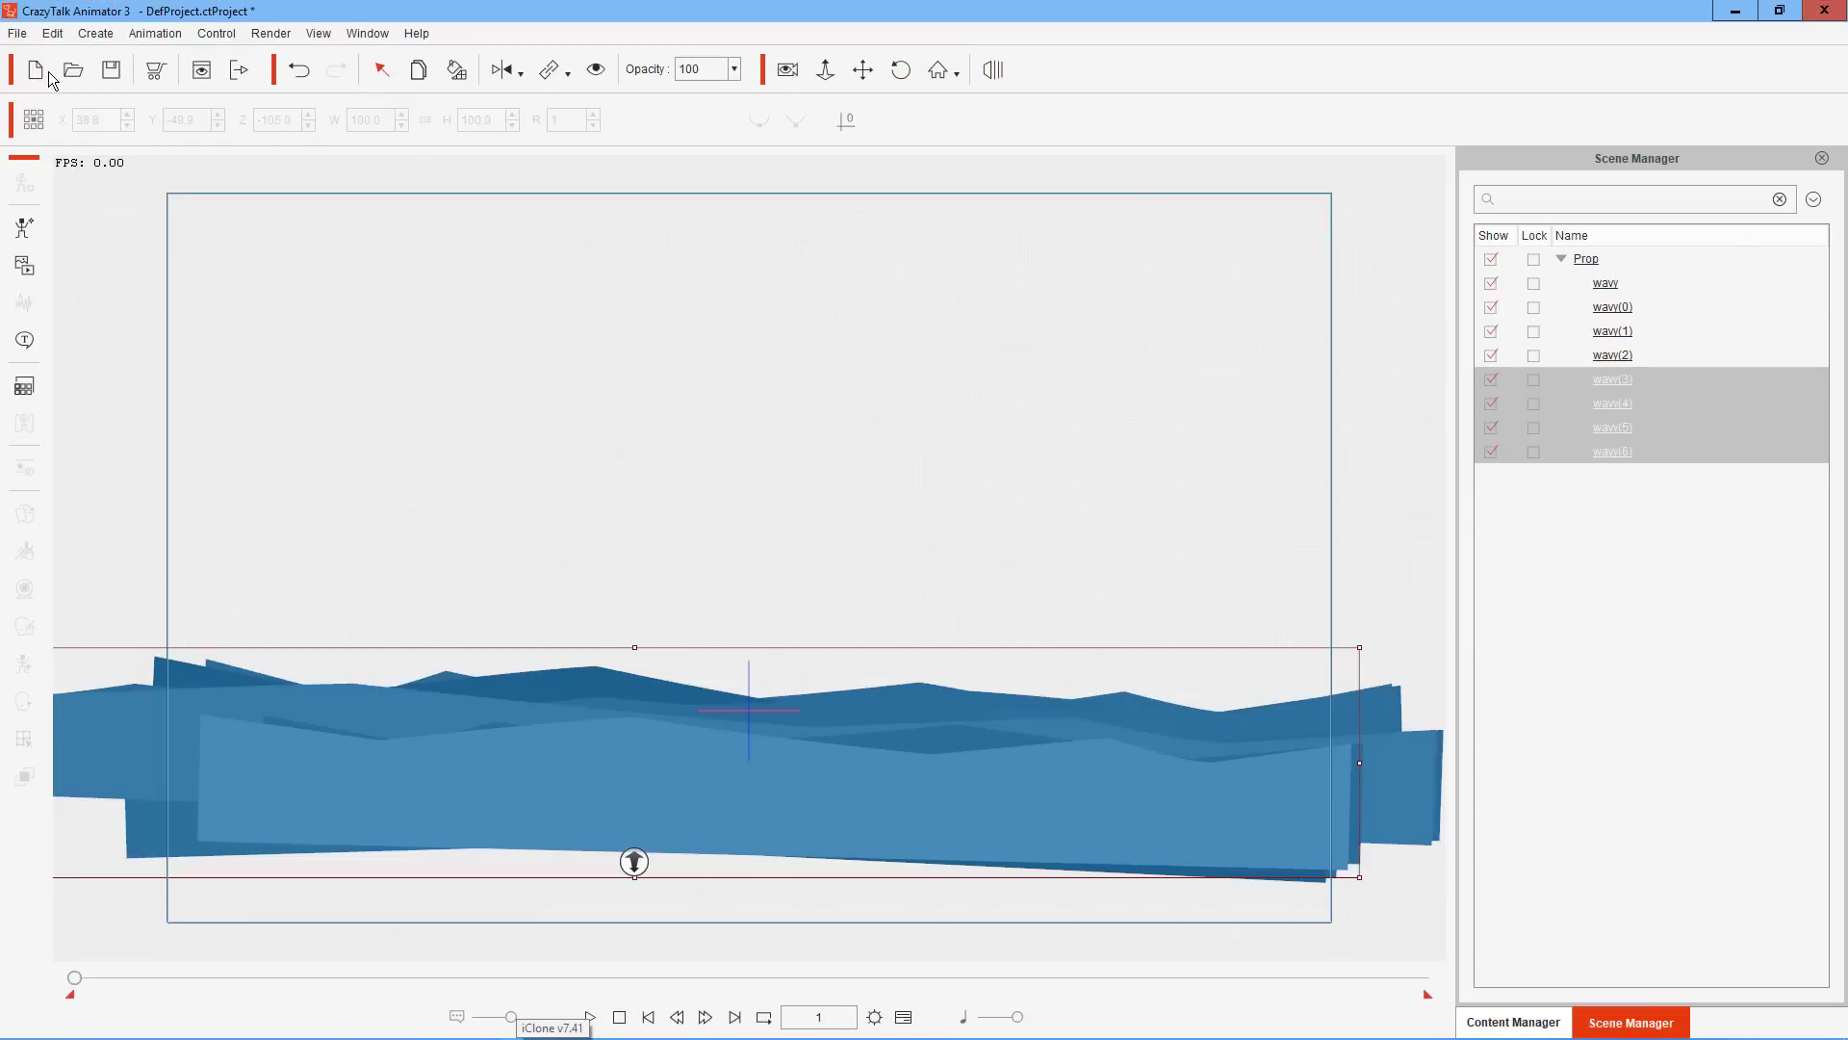
Delete all existing wave props, from wavy through wavy(6), from the scene
{"action": "left_click", "coordinate": [1605, 283]}
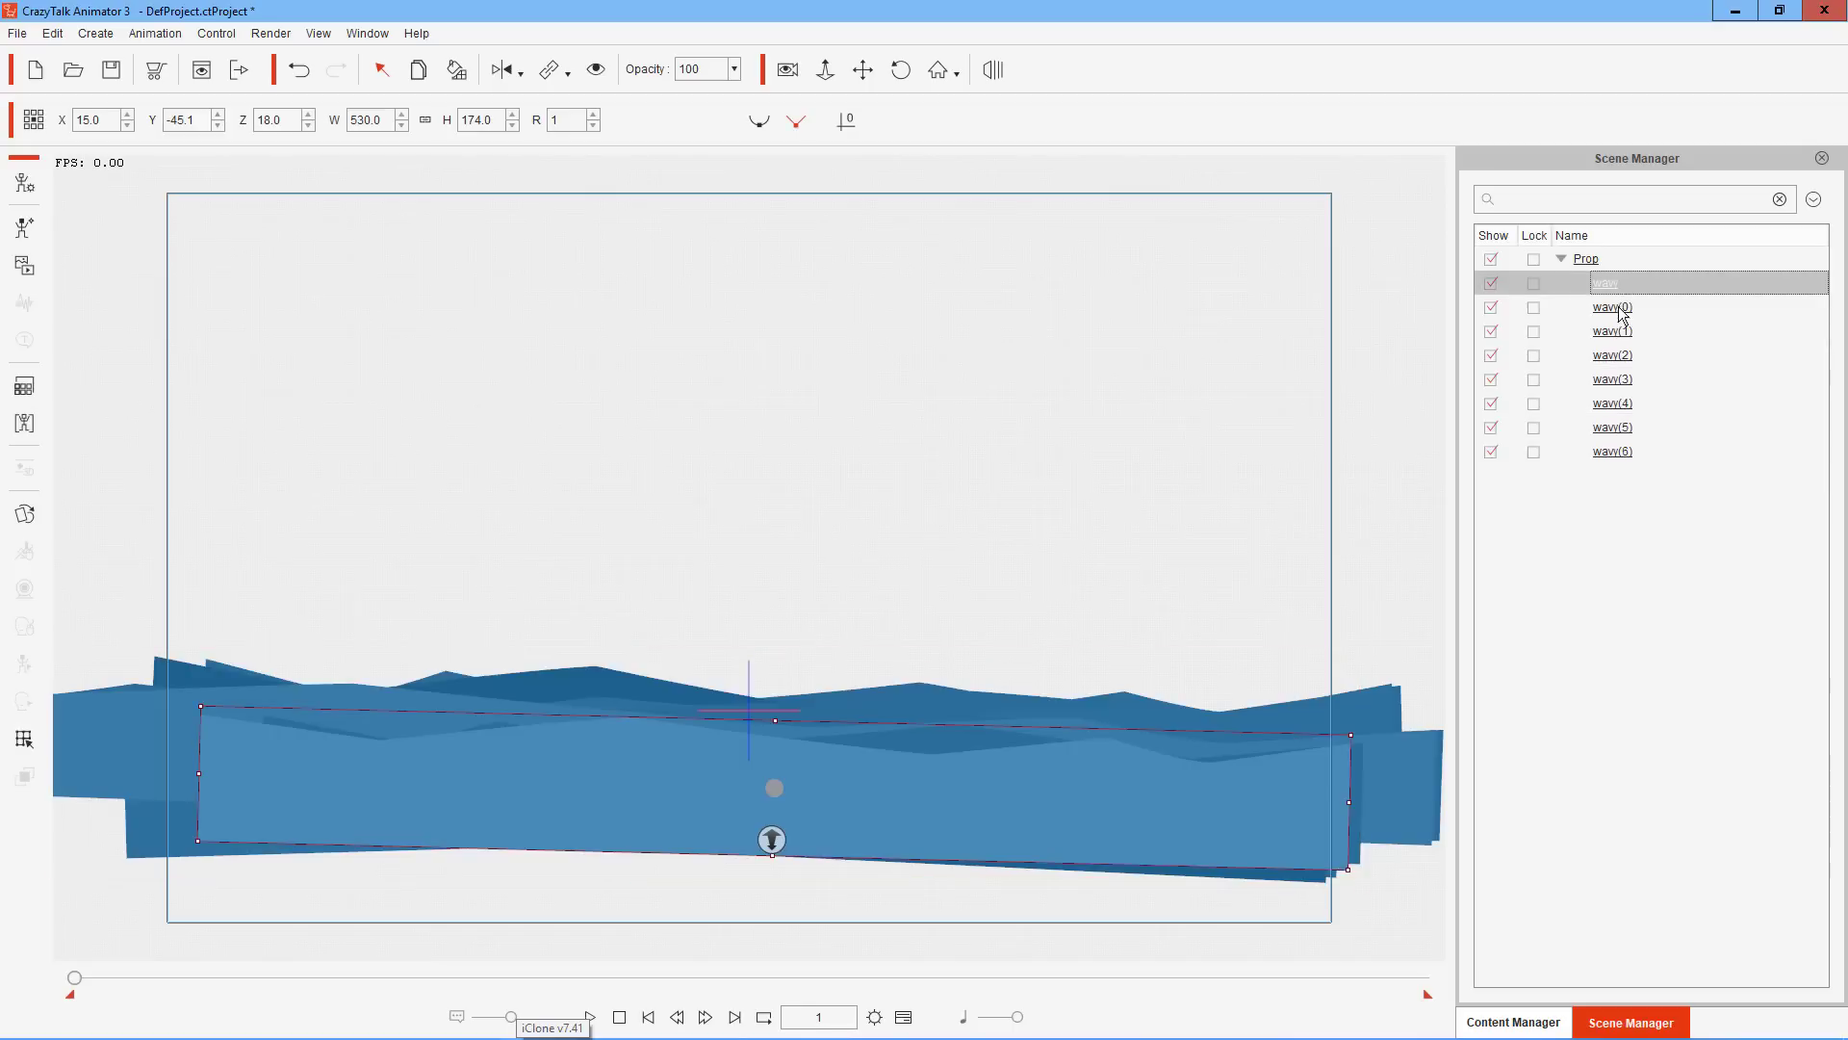
{"action": "left_click", "coordinate": [1619, 458], "text": "shift"}
{"action": "key", "text": "Delete"}
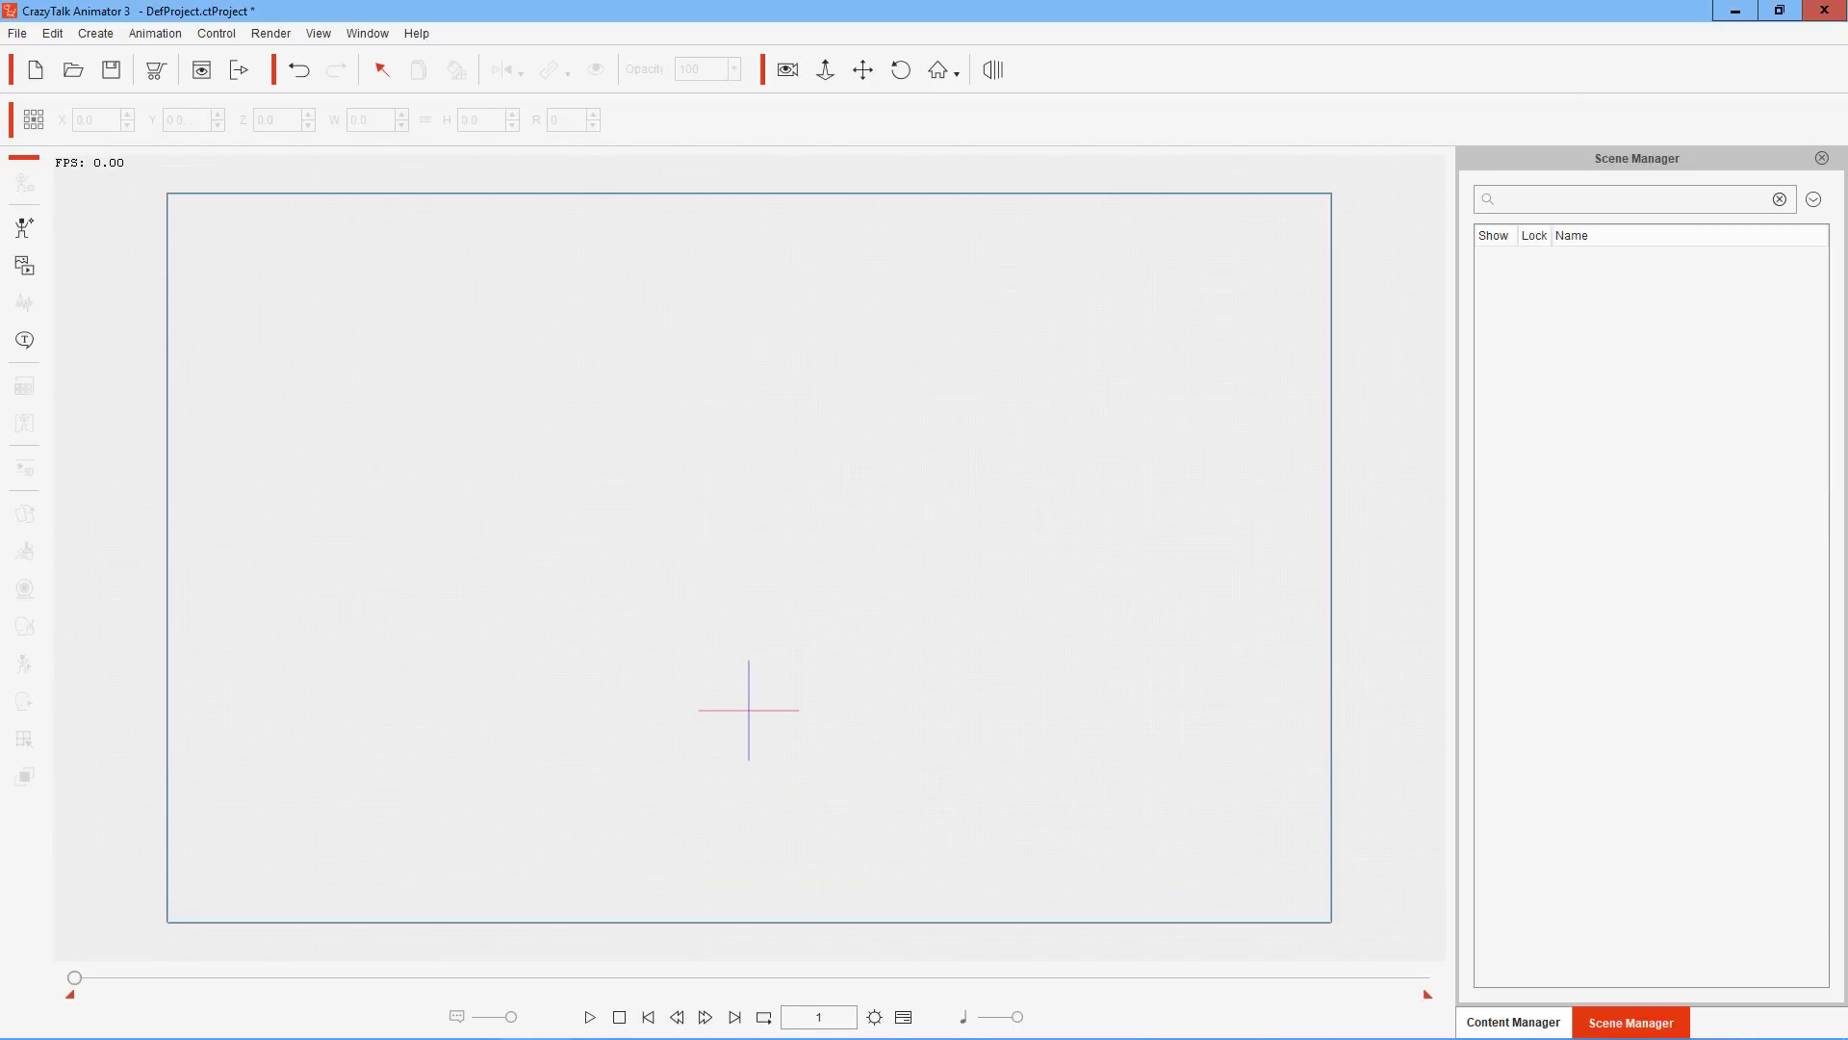
Add the new blue water prop with light lines to the stage and enlarge it to W 512.2, H 240.1
{"action": "left_click_drag", "start_coordinate": [995, 298], "coordinate": [870, 319]}
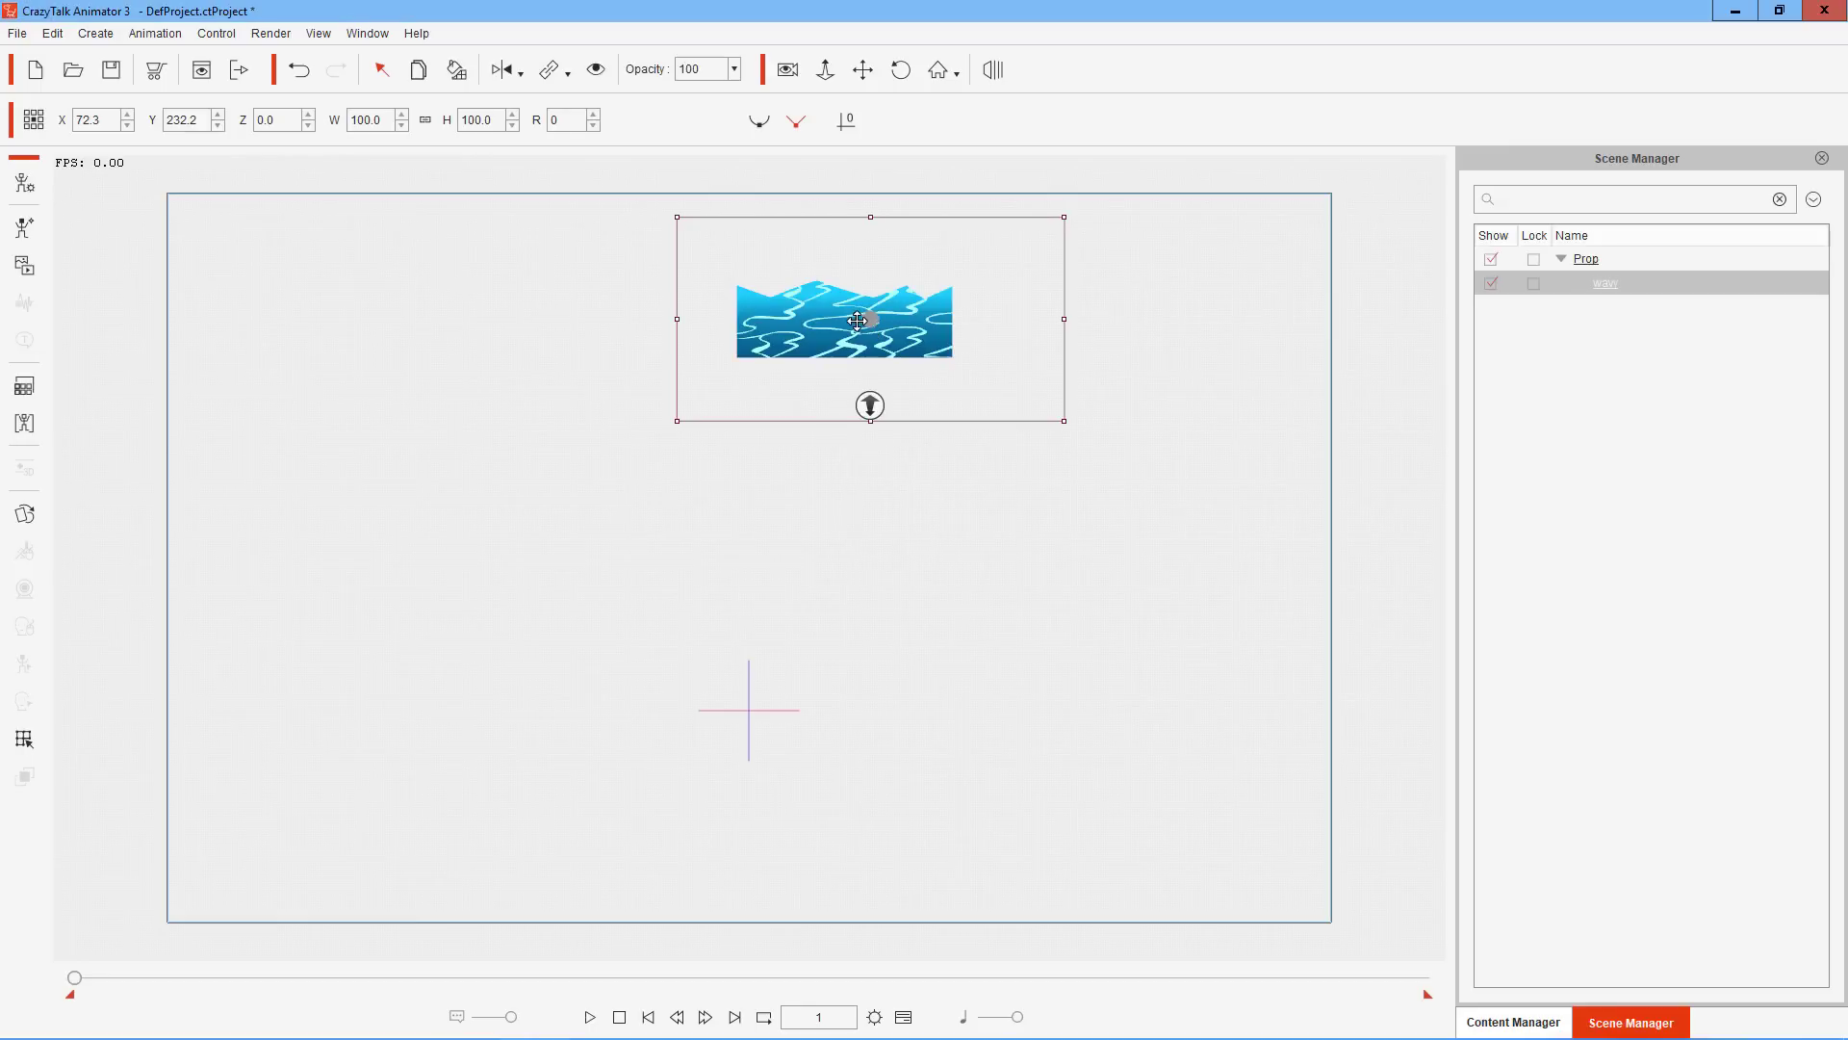
{"action": "mouse_move", "coordinate": [919, 351]}
{"action": "left_mouse_down"}
{"action": "mouse_move", "coordinate": [680, 556]}
{"action": "mouse_move", "coordinate": [609, 648]}
{"action": "left_mouse_up"}
{"action": "mouse_move", "coordinate": [758, 619]}
{"action": "left_mouse_down"}
{"action": "mouse_move", "coordinate": [944, 581]}
{"action": "mouse_move", "coordinate": [1287, 578]}
{"action": "left_mouse_up"}
{"action": "left_click_drag", "start_coordinate": [562, 517], "coordinate": [590, 442]}
{"action": "left_click_drag", "start_coordinate": [647, 578], "coordinate": [695, 772]}
{"action": "left_click_drag", "start_coordinate": [1330, 617], "coordinate": [791, 628]}
{"action": "left_click_drag", "start_coordinate": [311, 780], "coordinate": [788, 691]}
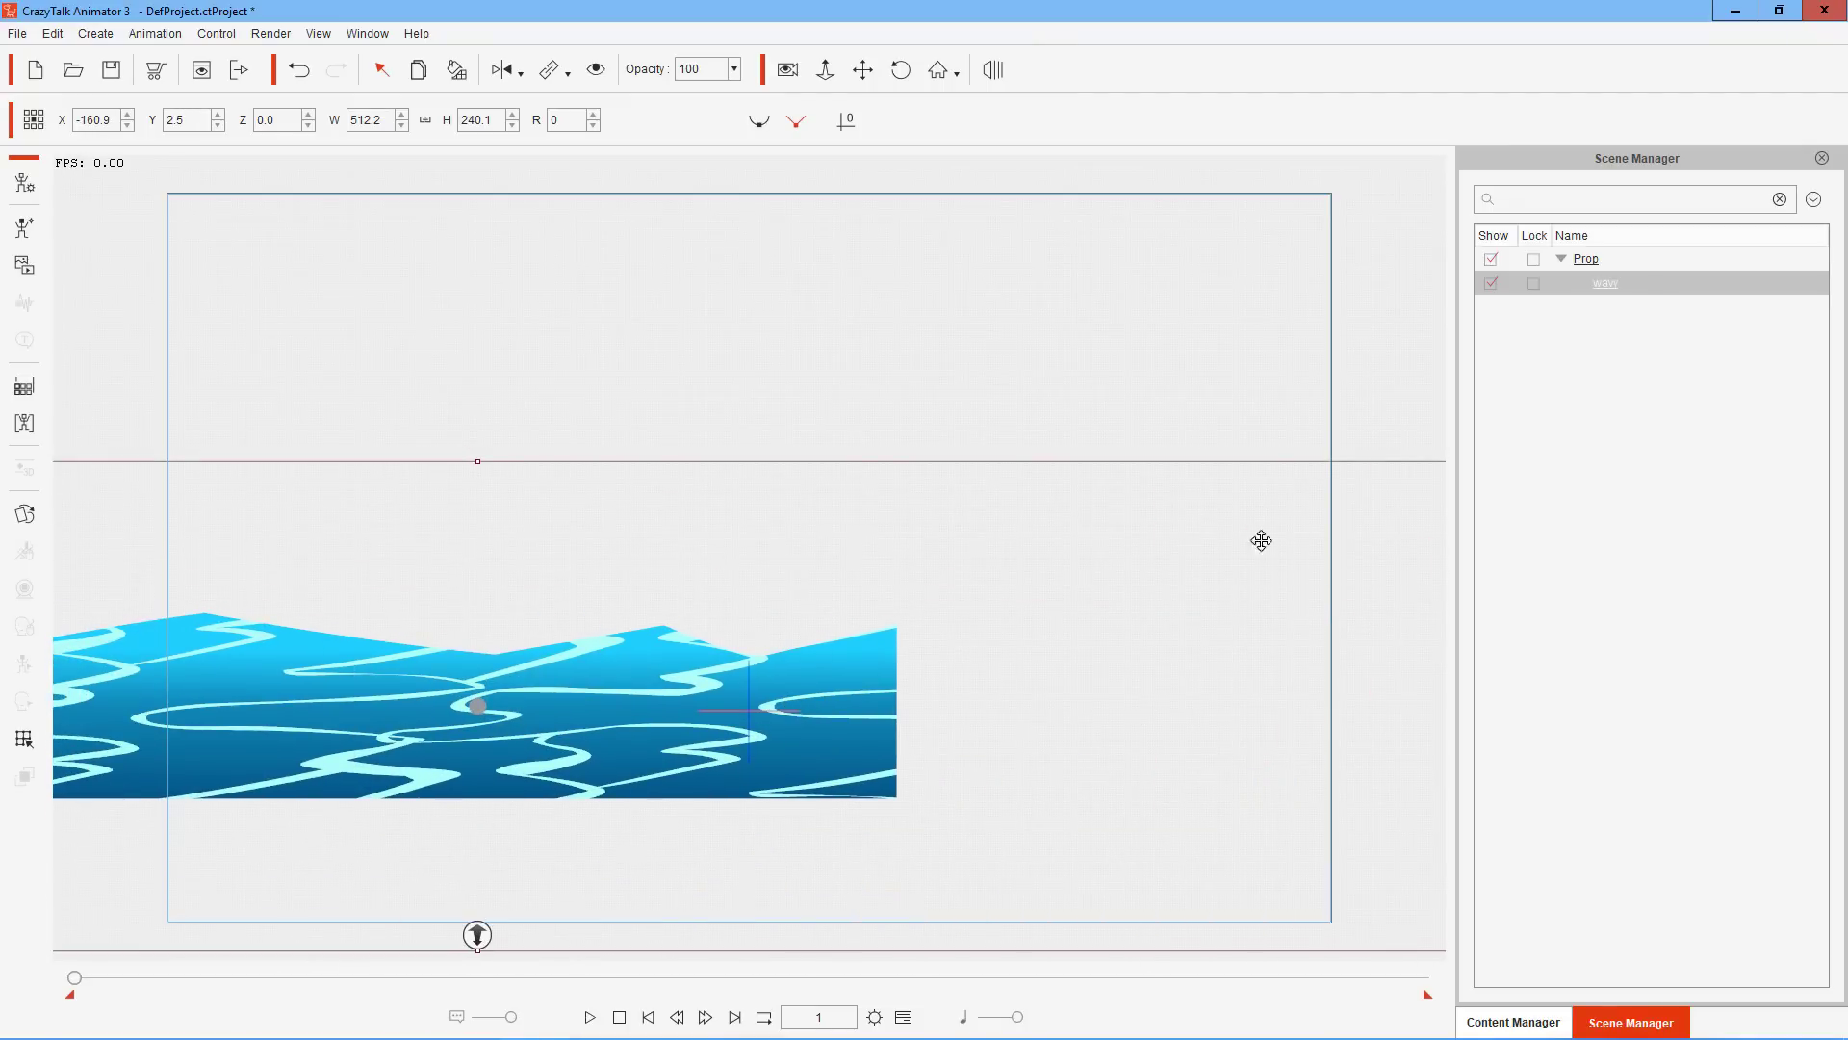
Scale the water prop up to W 700.2, H 328.3 and place it at X 68.8, Y -51.7 across the frame's lower part
{"action": "left_click_drag", "start_coordinate": [846, 706], "coordinate": [508, 722]}
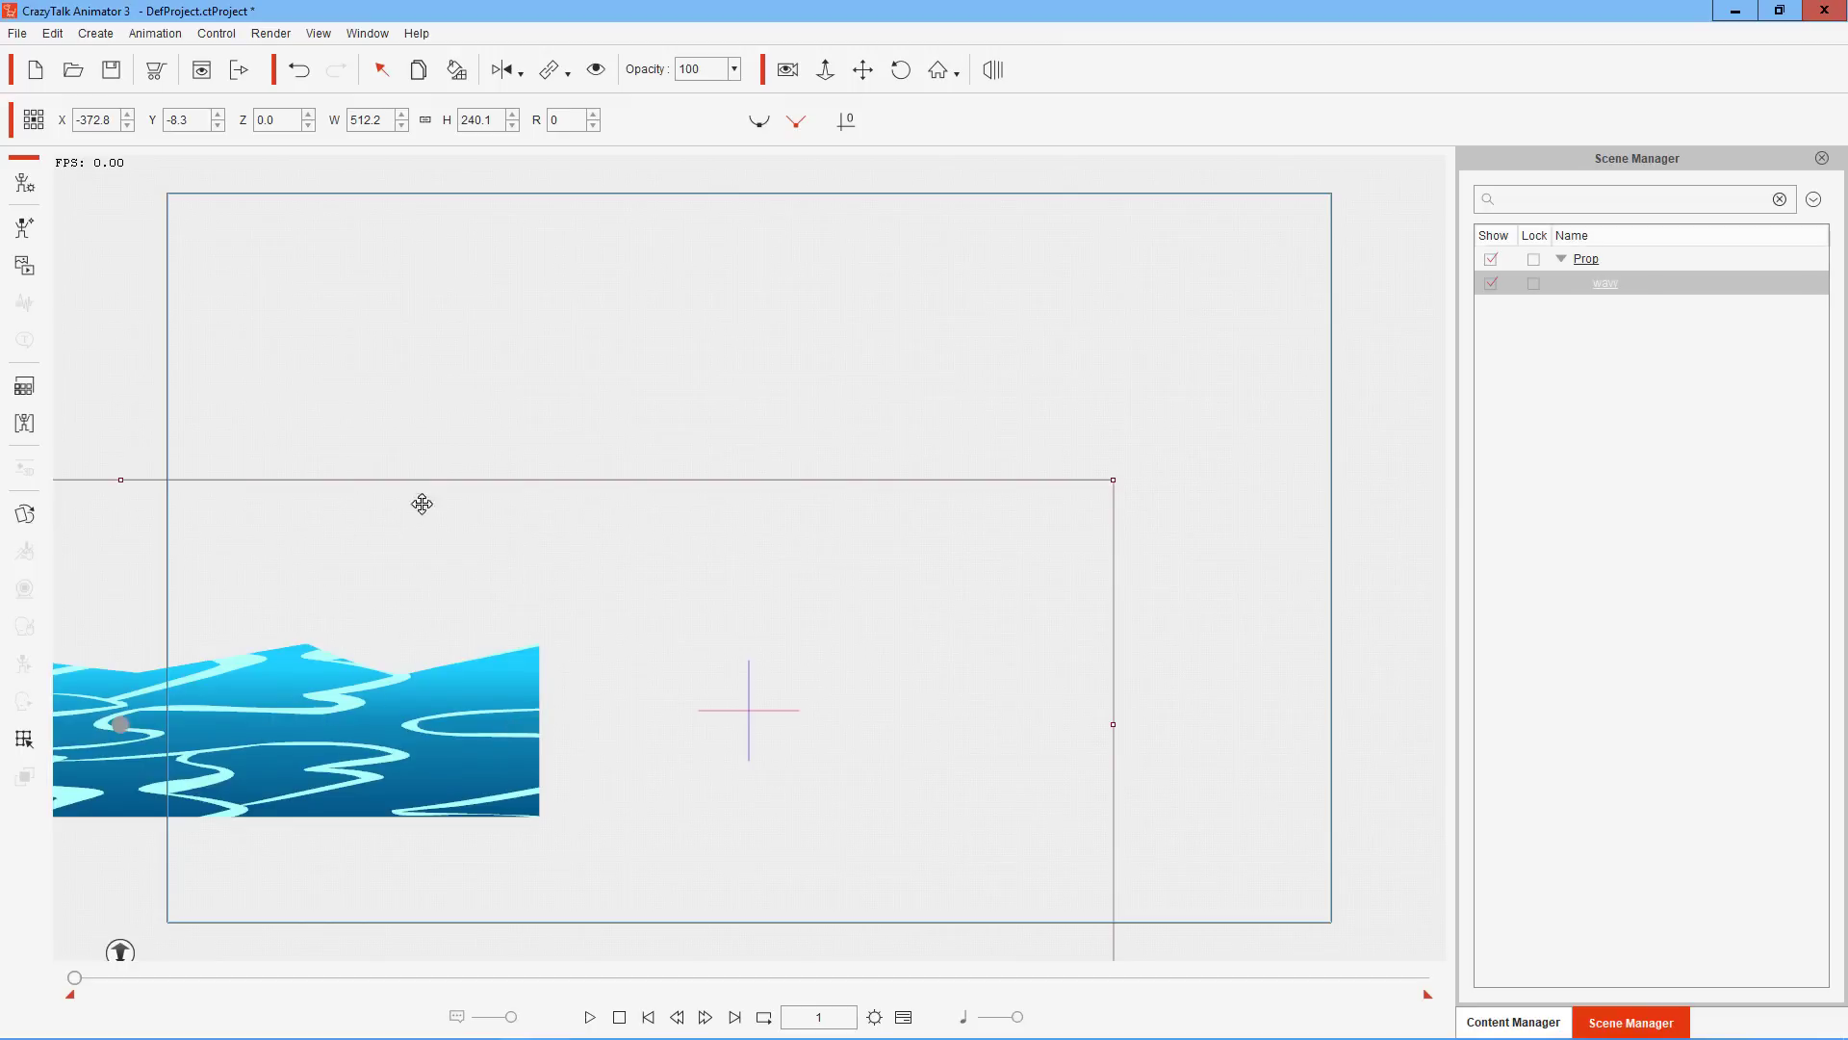
{"action": "left_click_drag", "start_coordinate": [968, 636], "coordinate": [951, 611]}
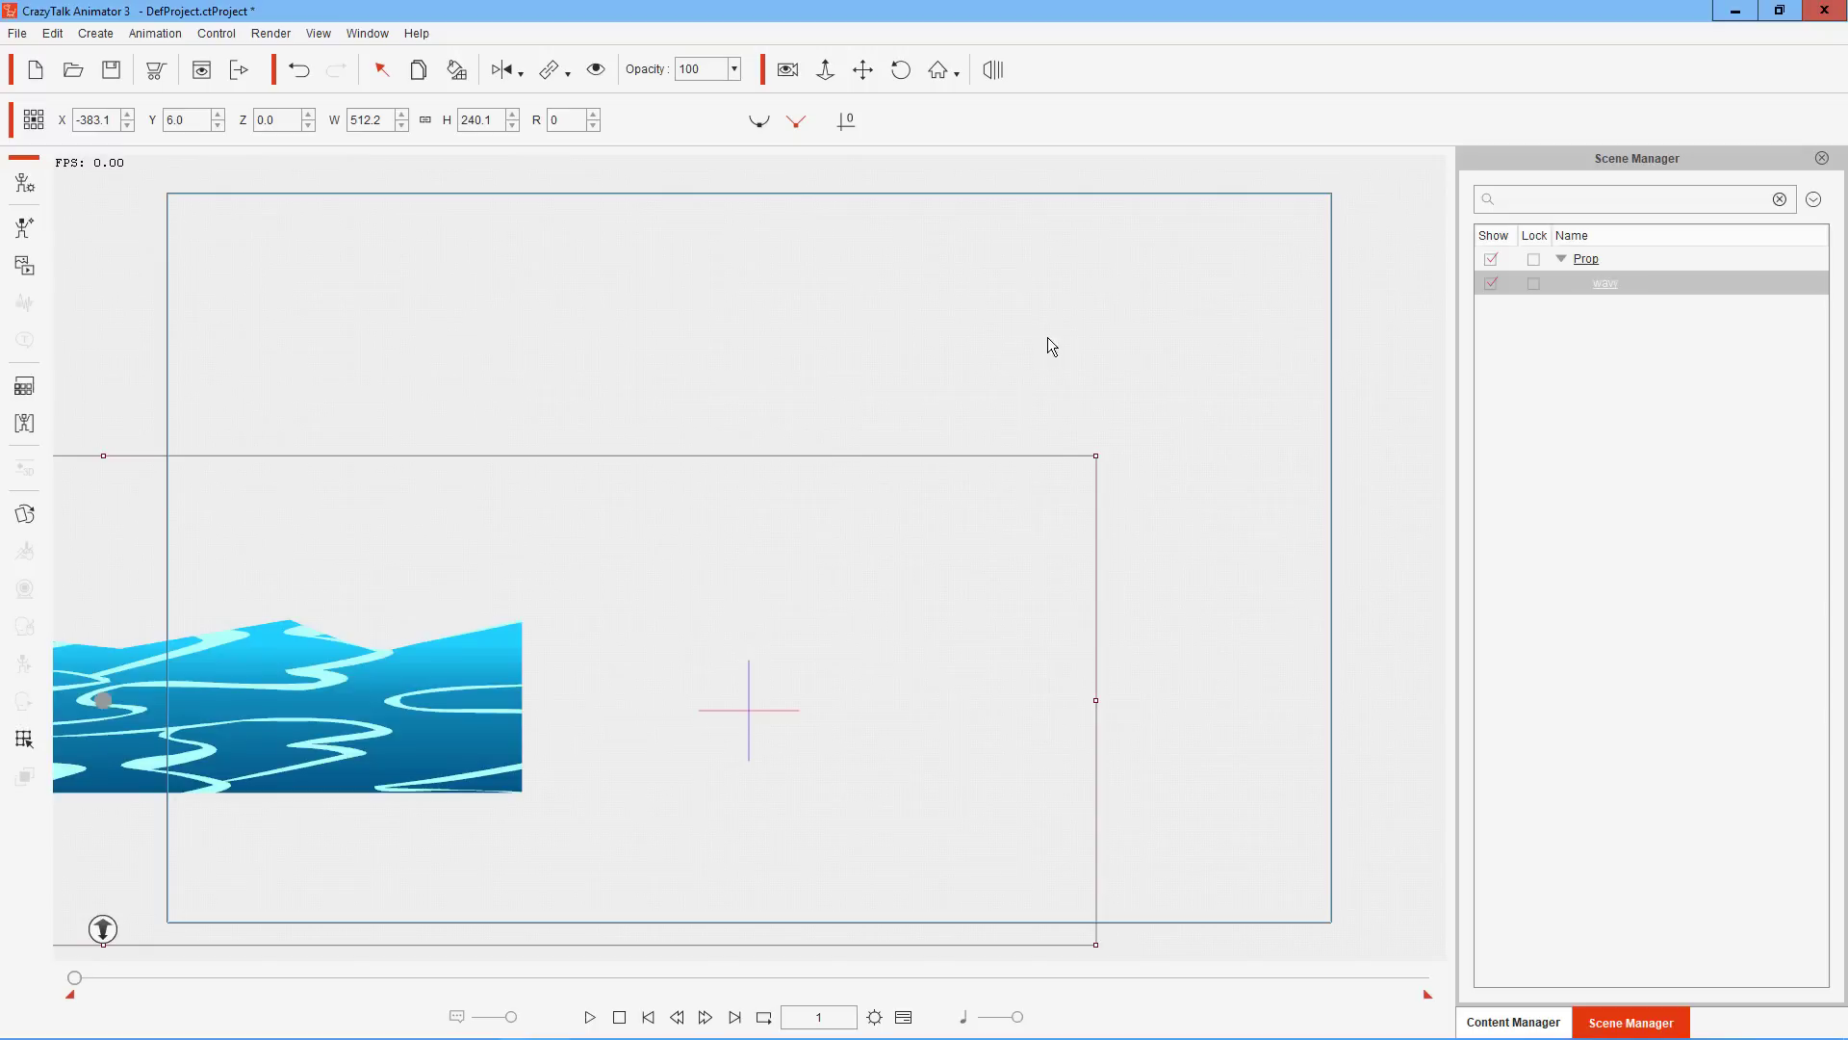
{"action": "left_click_drag", "start_coordinate": [1077, 549], "coordinate": [1276, 500]}
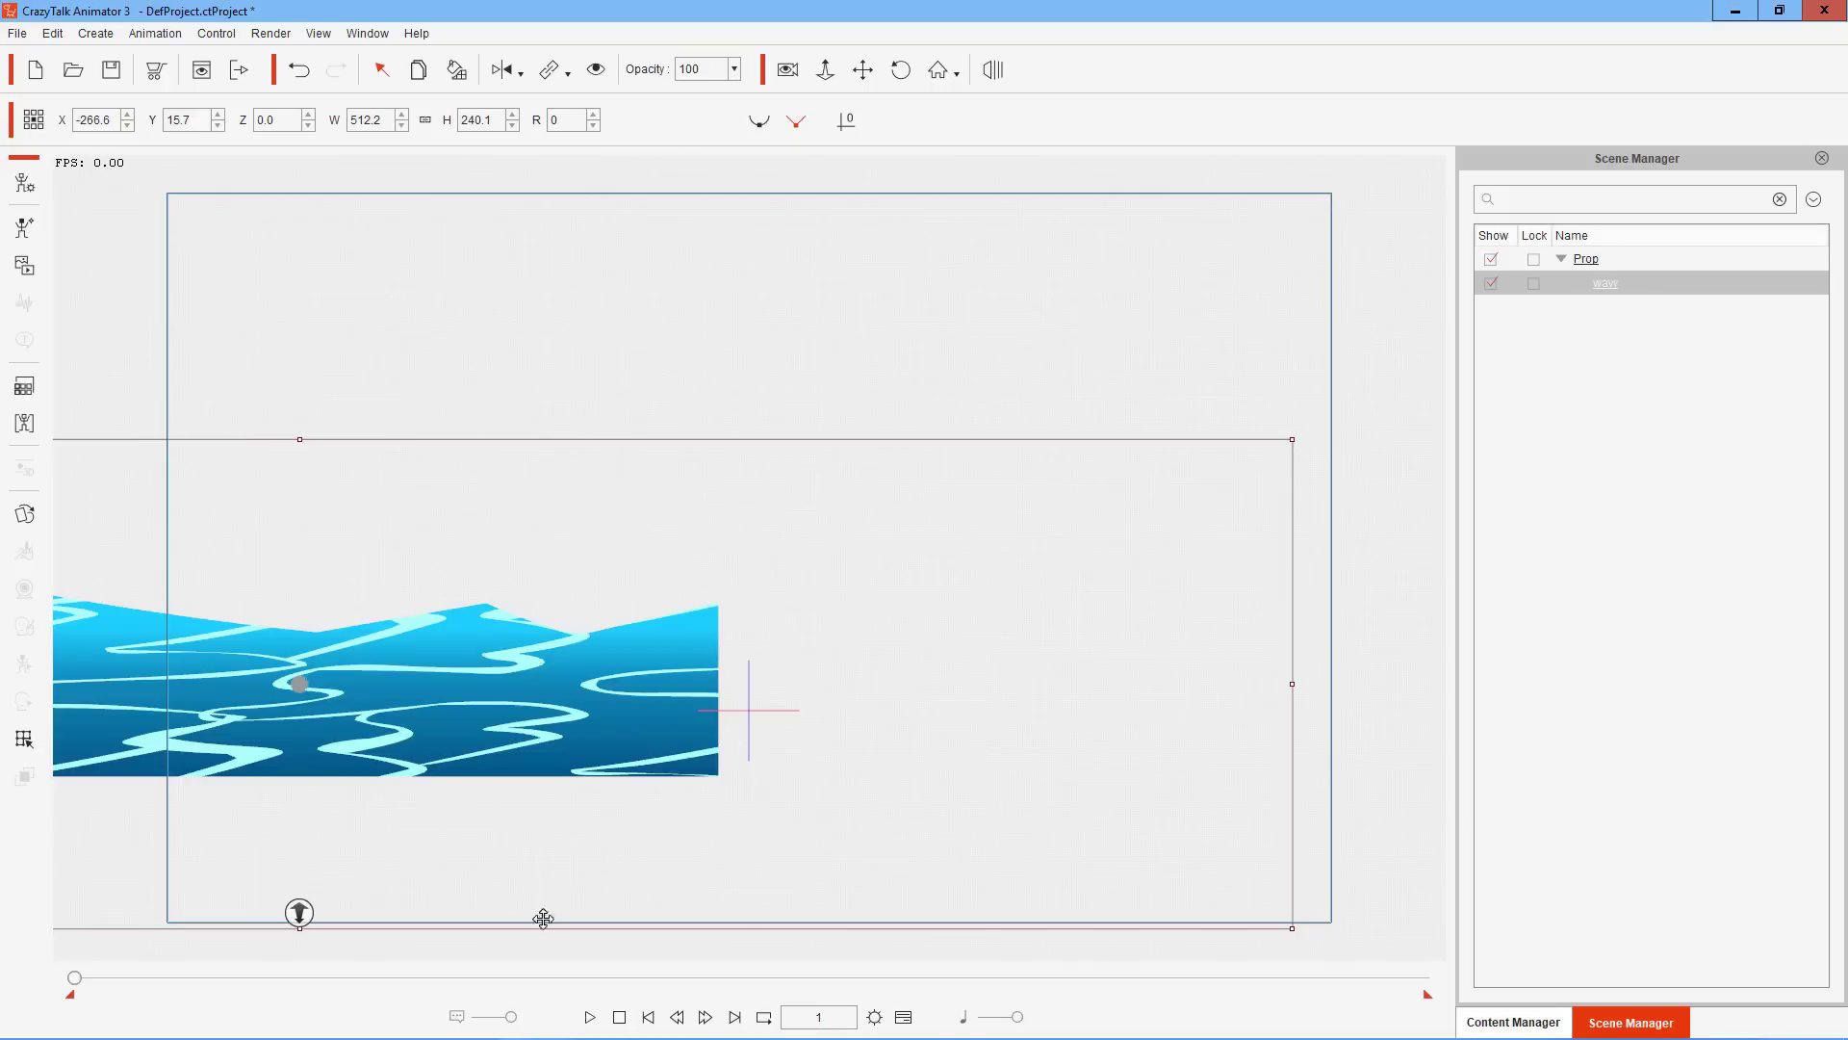
{"action": "left_click_drag", "start_coordinate": [1250, 610], "coordinate": [1480, 302]}
{"action": "left_click_drag", "start_coordinate": [647, 760], "coordinate": [1365, 772]}
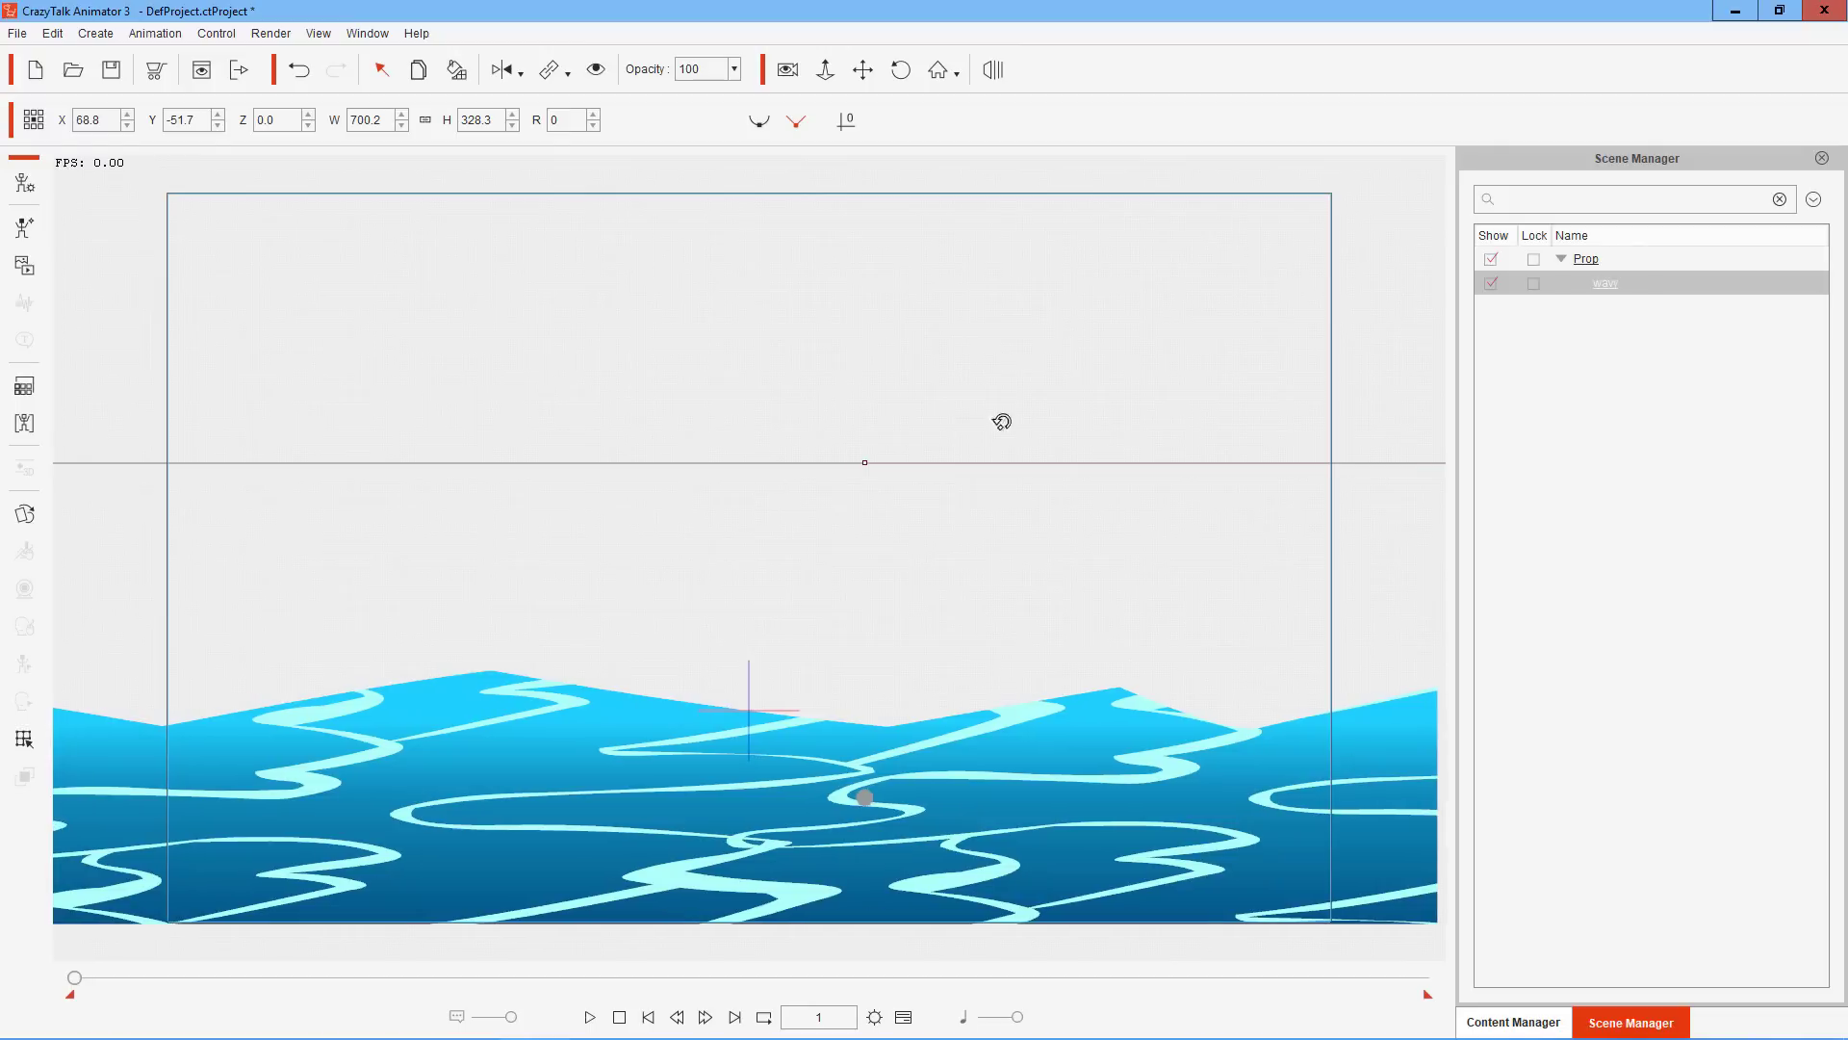
Rotate the water prop to 359 degrees and preview its animation from the start
{"action": "left_click_drag", "start_coordinate": [942, 442], "coordinate": [916, 410]}
{"action": "left_click", "coordinate": [590, 1017]}
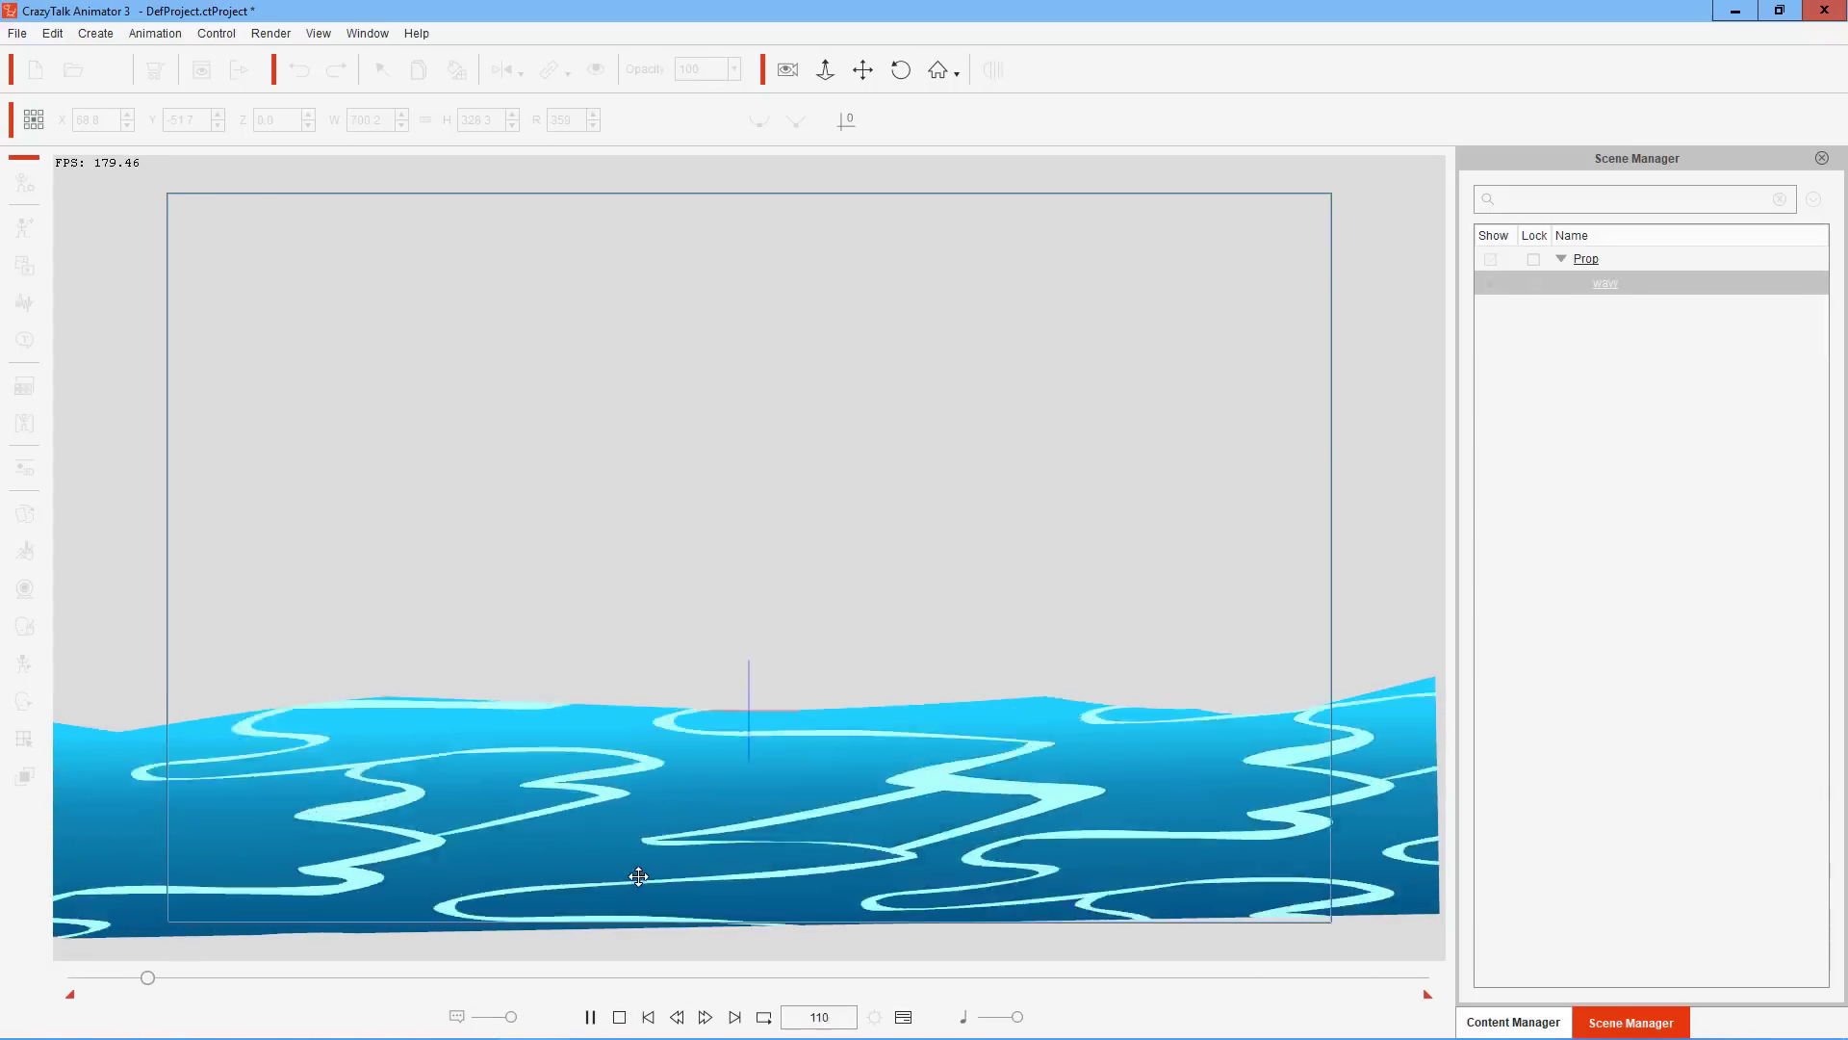
{"action": "left_click", "coordinate": [619, 1016]}
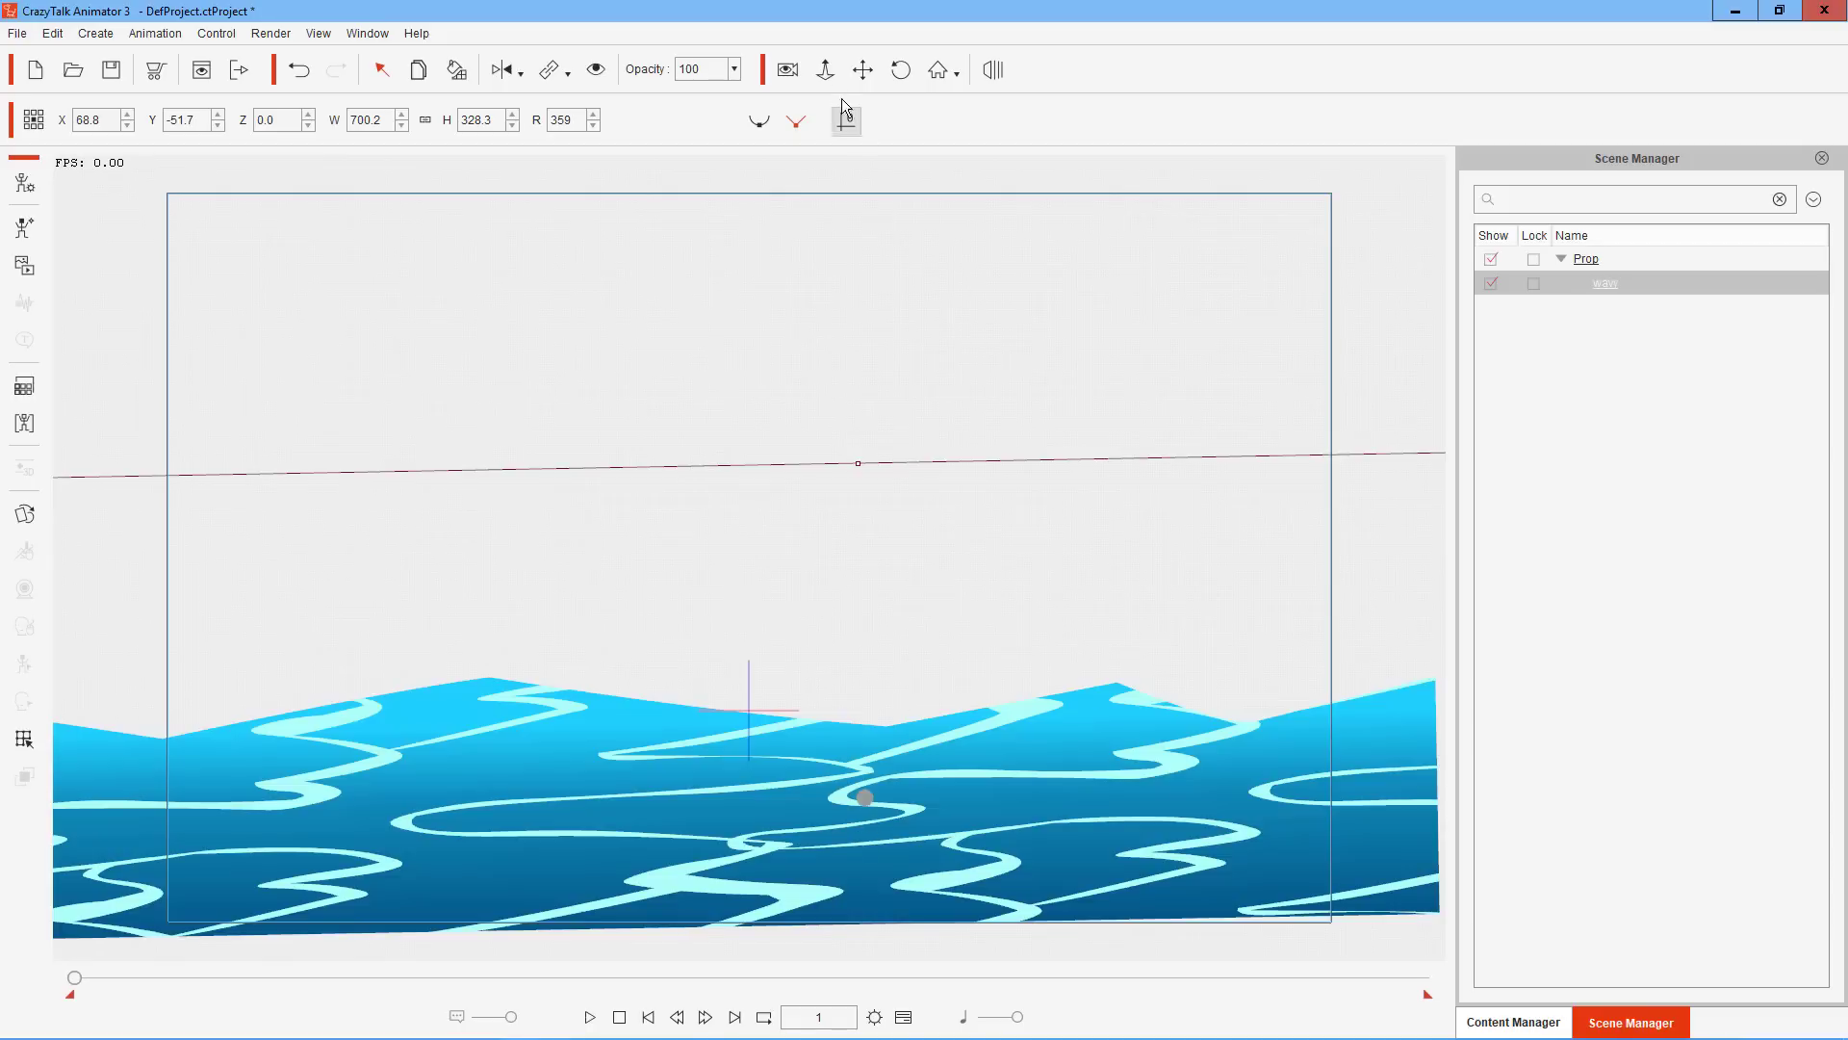
Move the water prop in depth to Z 171.7 using the 3D view and return to the front camera view
{"action": "left_click", "coordinate": [863, 70]}
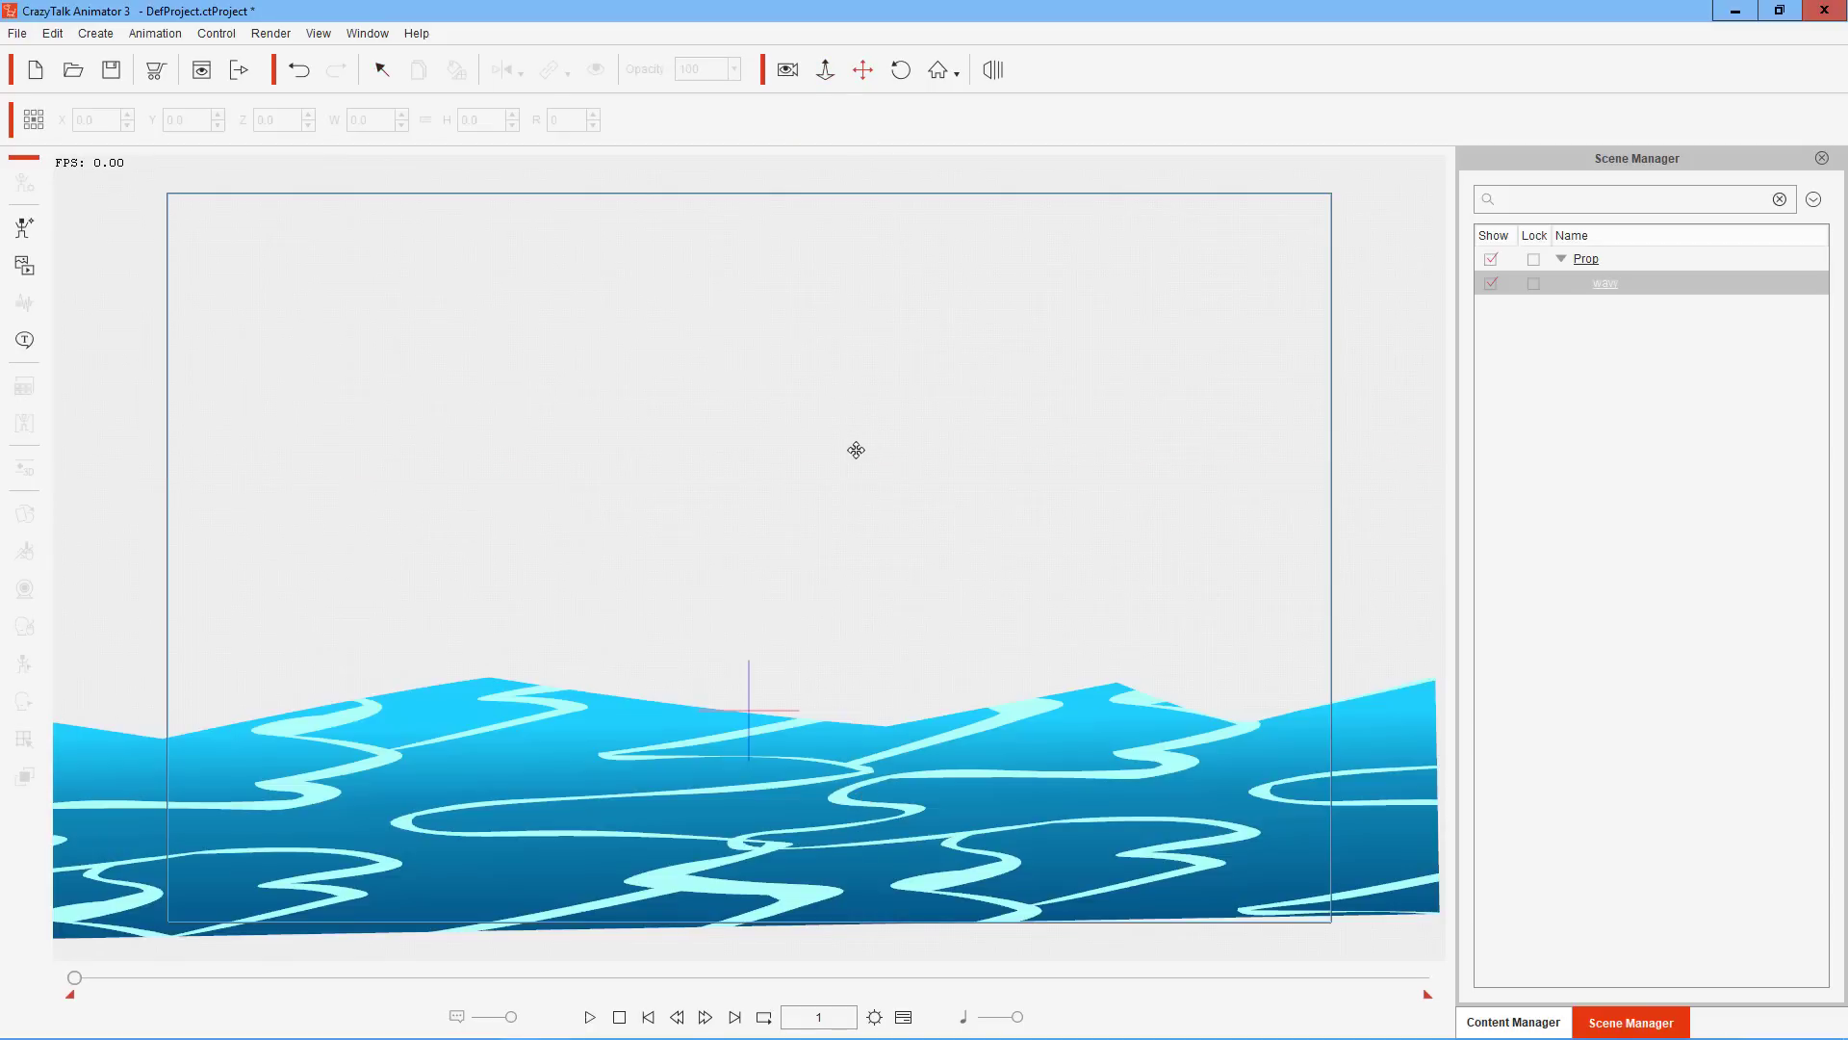
{"action": "mouse_move", "coordinate": [846, 566]}
{"action": "left_mouse_down"}
{"action": "mouse_move", "coordinate": [858, 437]}
{"action": "mouse_move", "coordinate": [850, 603]}
{"action": "mouse_move", "coordinate": [868, 586]}
{"action": "left_mouse_up"}
{"action": "left_click", "coordinate": [824, 69]}
{"action": "left_click_drag", "start_coordinate": [872, 303], "coordinate": [804, 951]}
{"action": "left_click_drag", "start_coordinate": [852, 583], "coordinate": [711, 768]}
{"action": "key", "text": "q"}
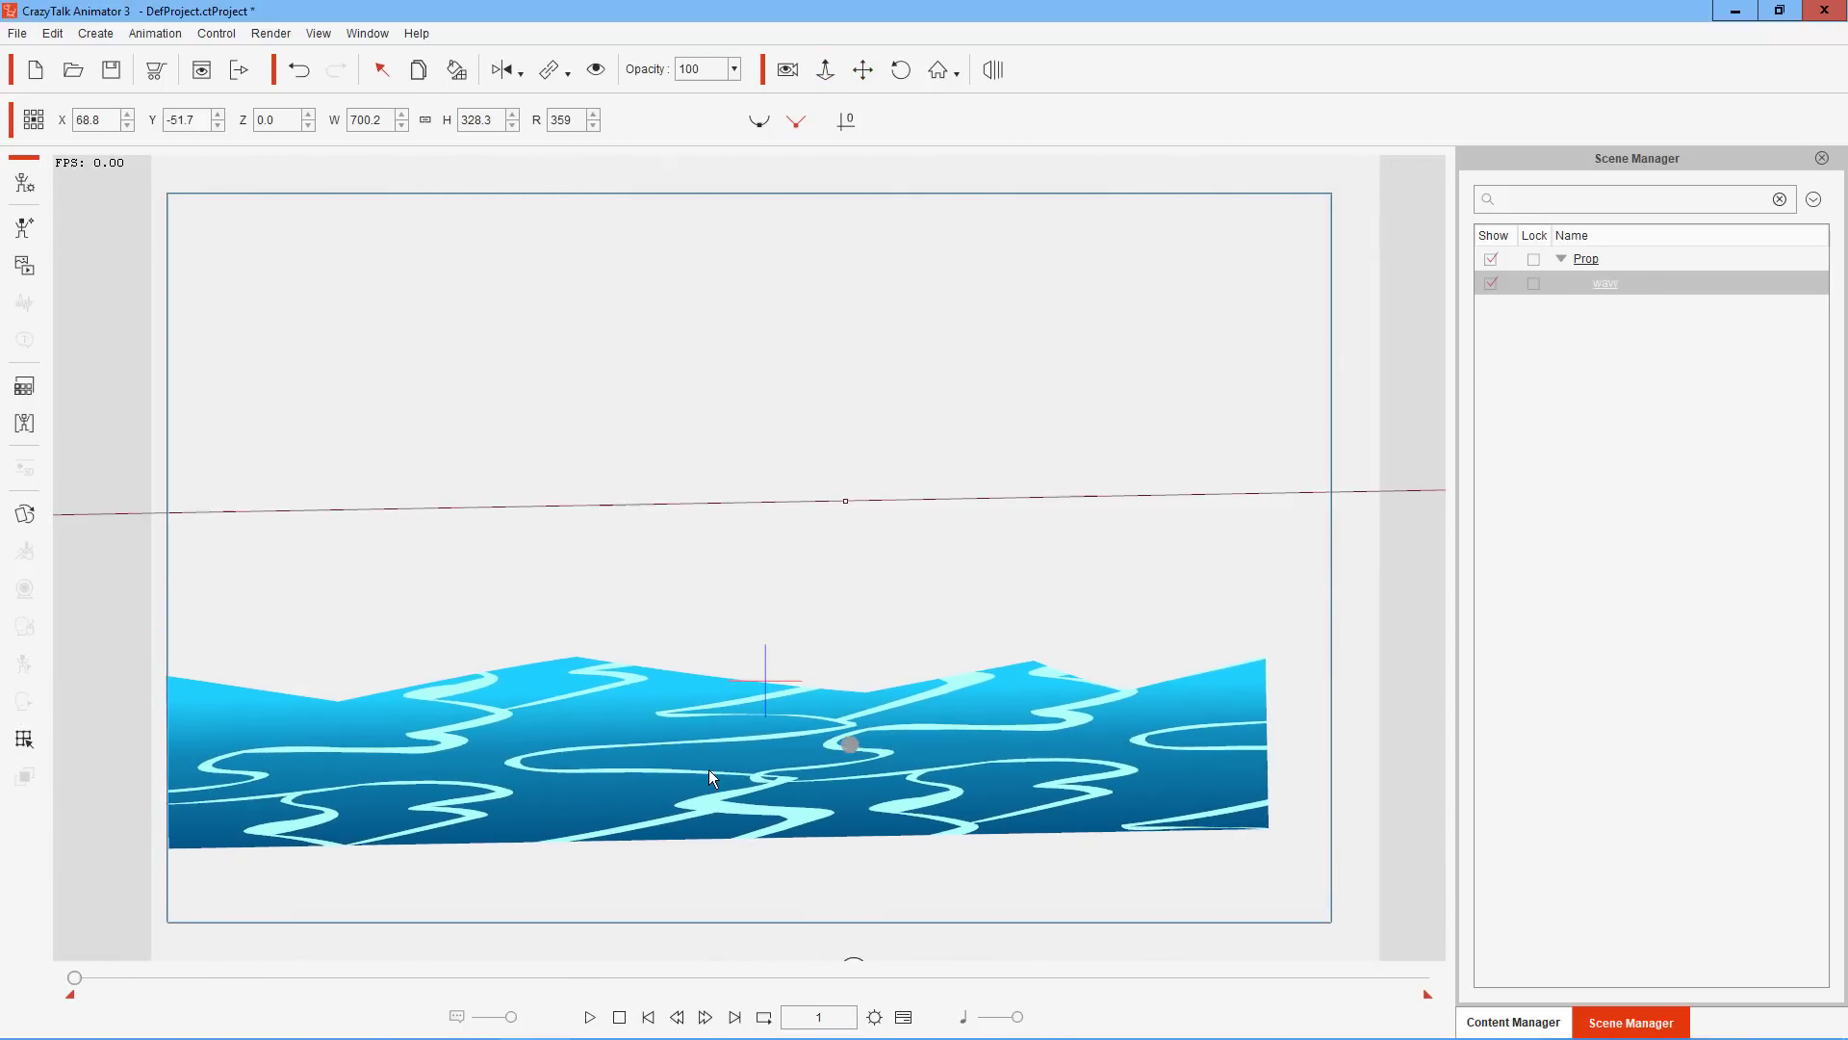
{"action": "left_click", "coordinate": [992, 73]}
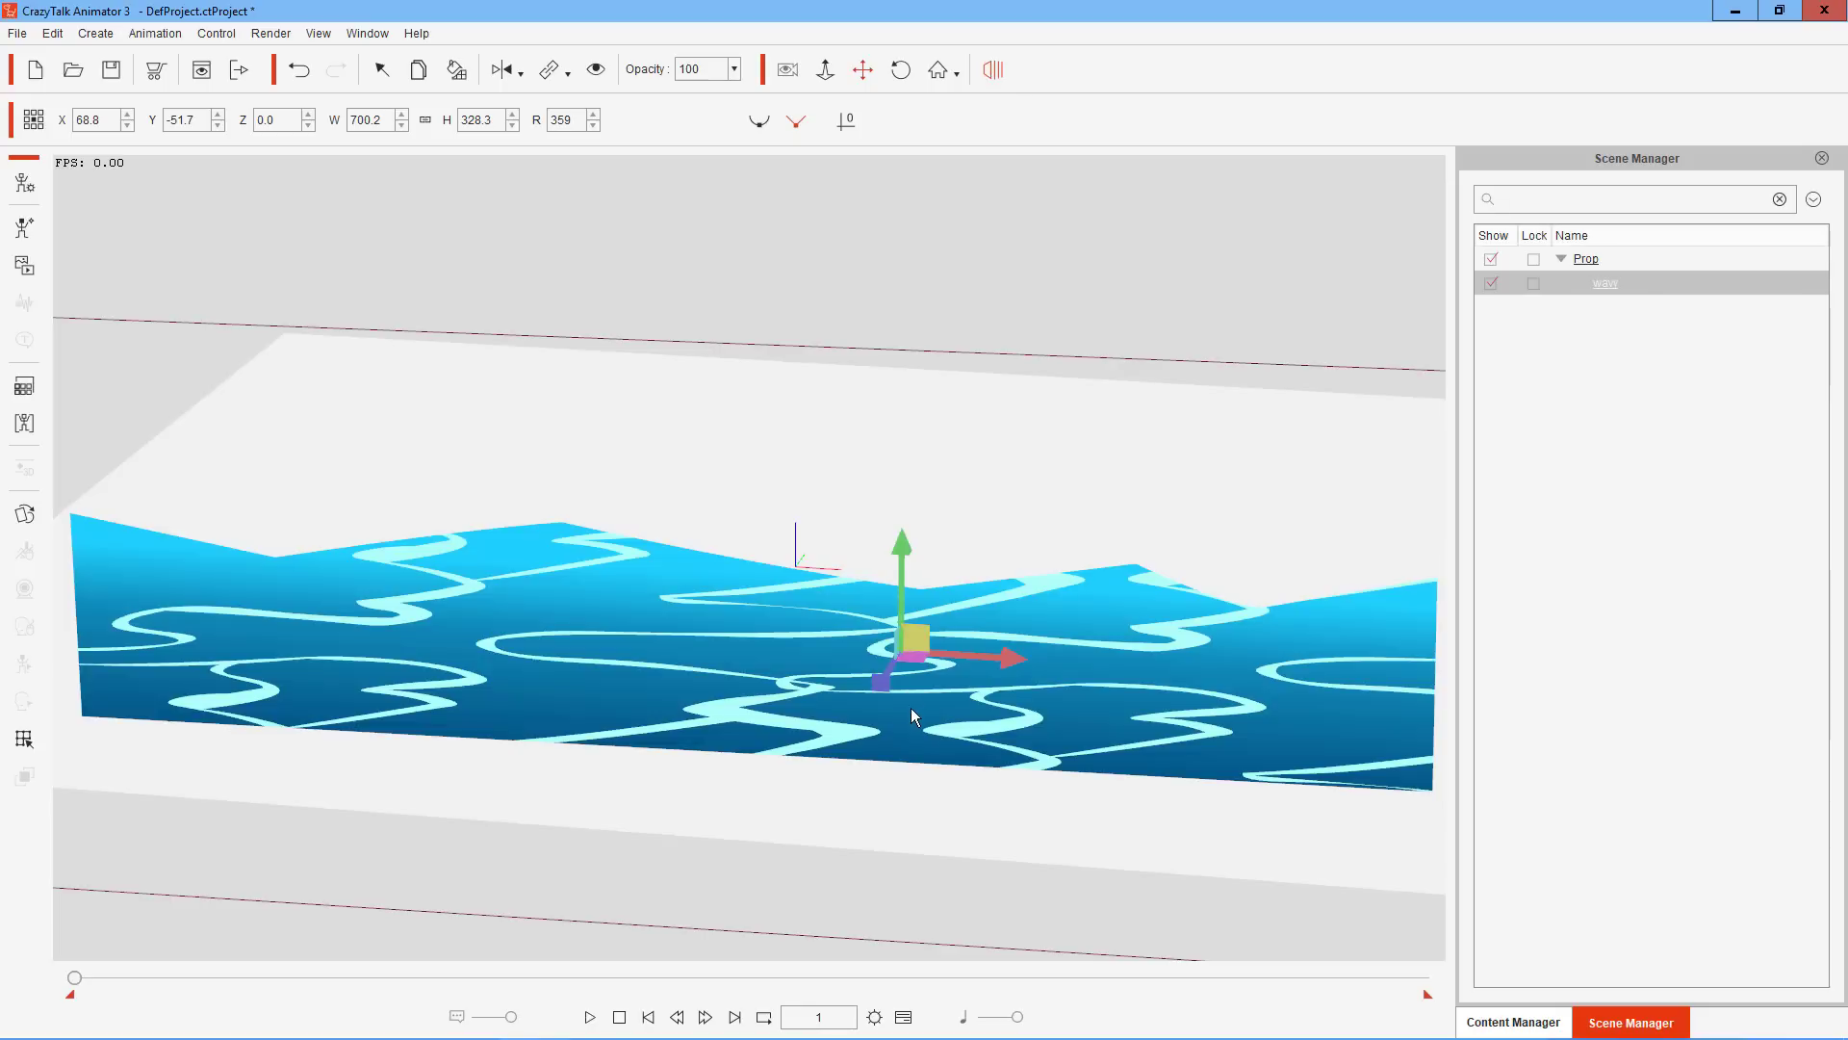
{"action": "left_click_drag", "start_coordinate": [893, 682], "coordinate": [868, 509]}
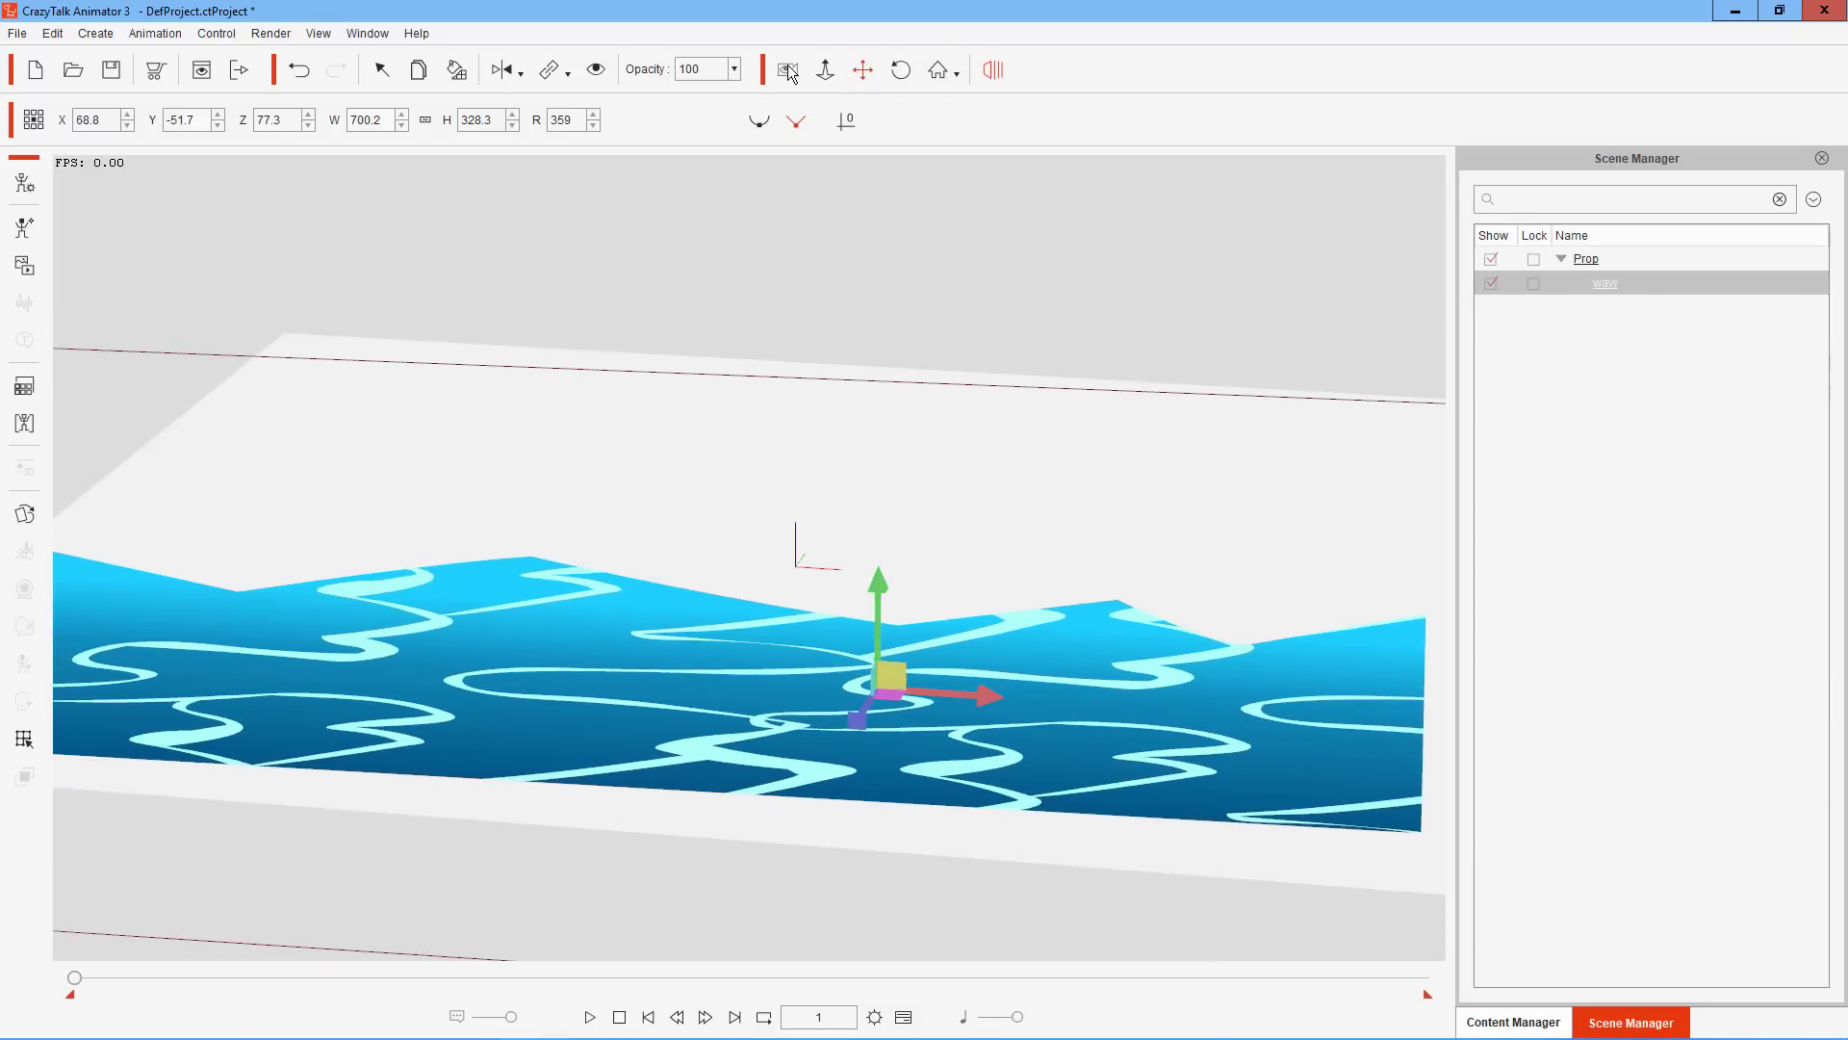
{"action": "left_click_drag", "start_coordinate": [856, 721], "coordinate": [908, 277]}
{"action": "left_click", "coordinate": [1000, 71]}
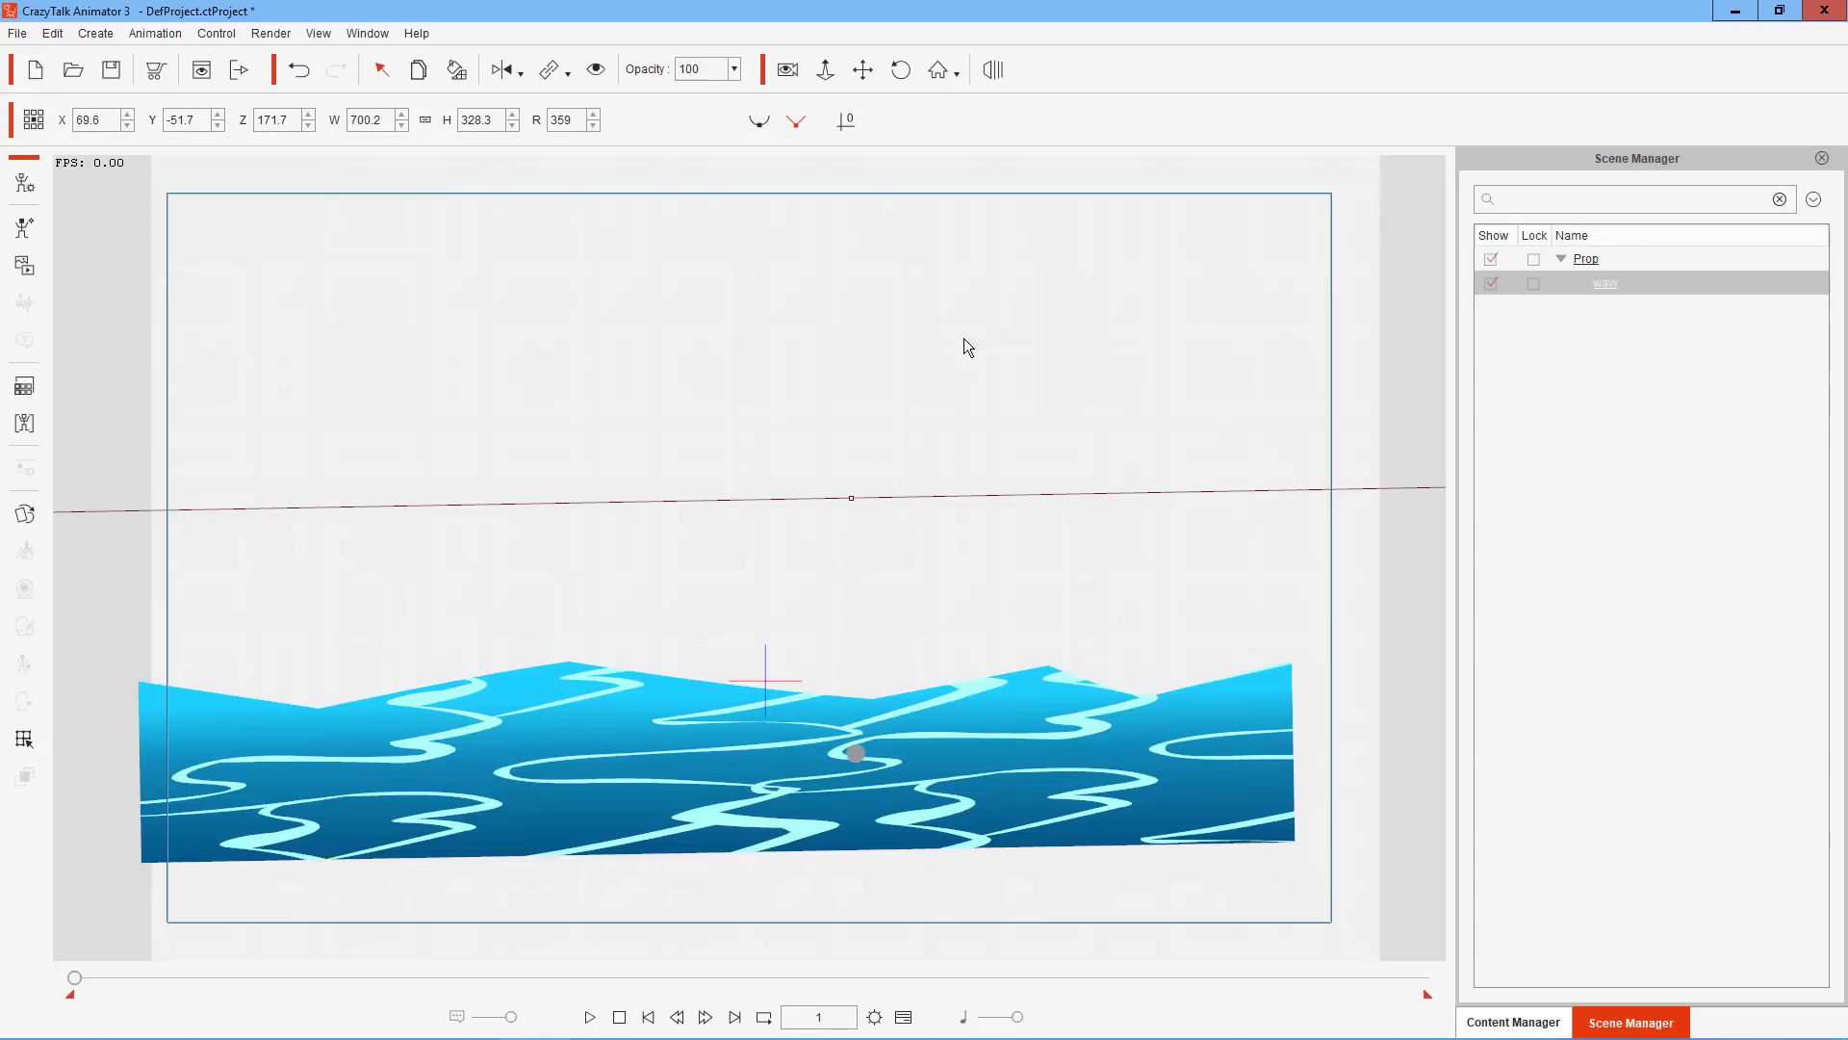
Duplicate the water prop behind the original at Z -752.3, widen the copy to W 867.2, and offset it to X 116.0, Y -50.2
{"action": "left_click", "coordinate": [824, 71]}
{"action": "left_click_drag", "start_coordinate": [833, 240], "coordinate": [780, 734]}
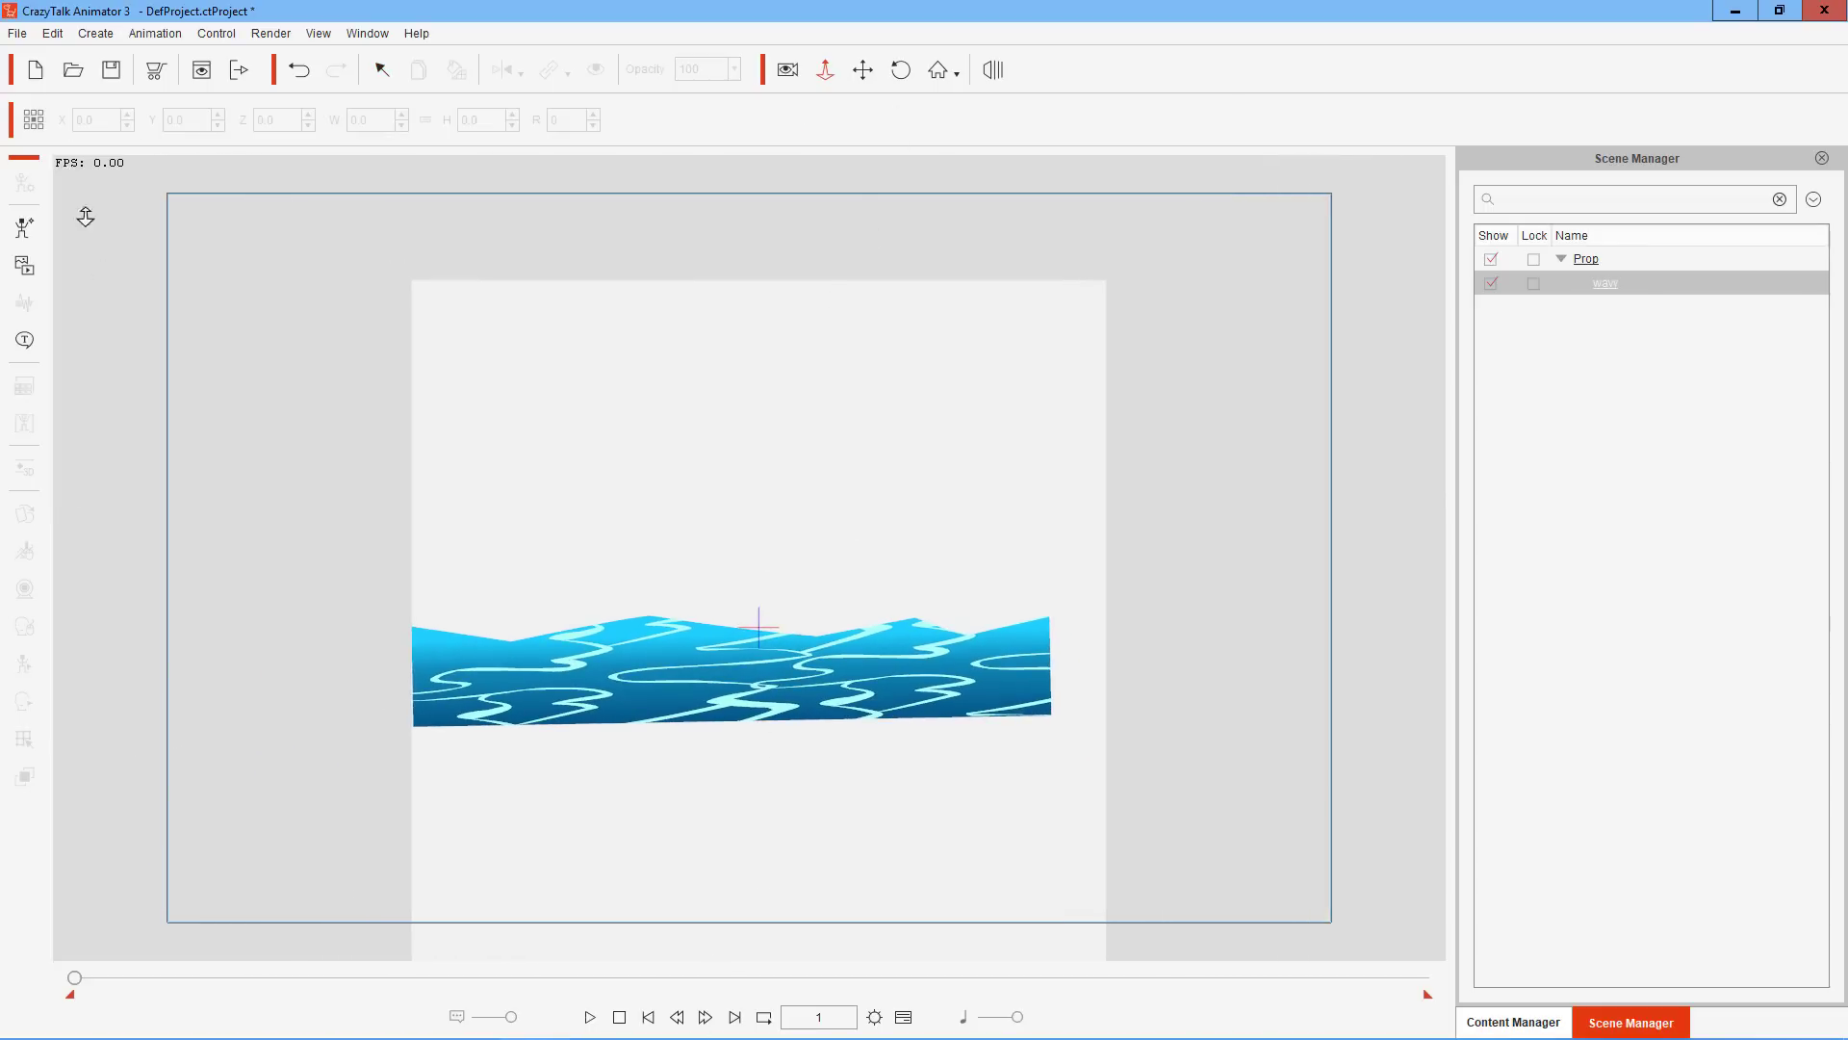
{"action": "left_click", "coordinate": [812, 657]}
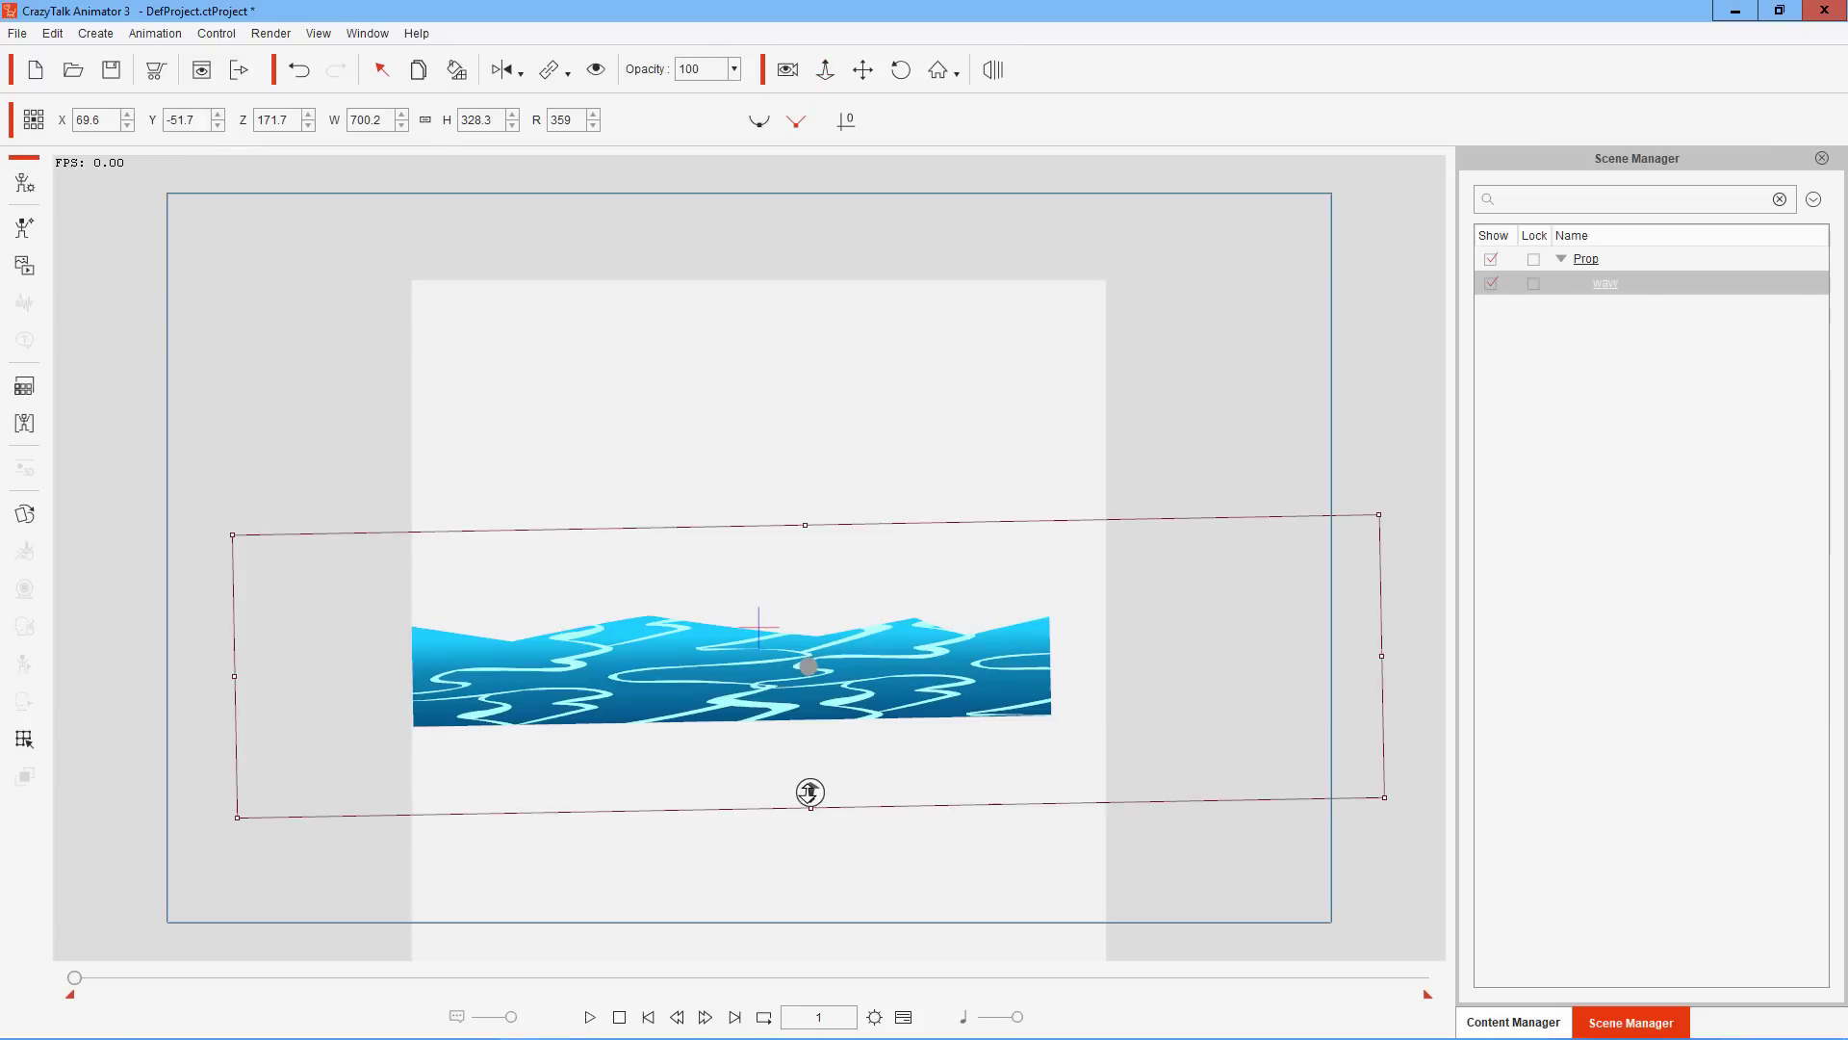
{"action": "left_click_drag", "start_coordinate": [811, 791], "coordinate": [771, 500]}
{"action": "left_click_drag", "start_coordinate": [1304, 639], "coordinate": [1421, 640]}
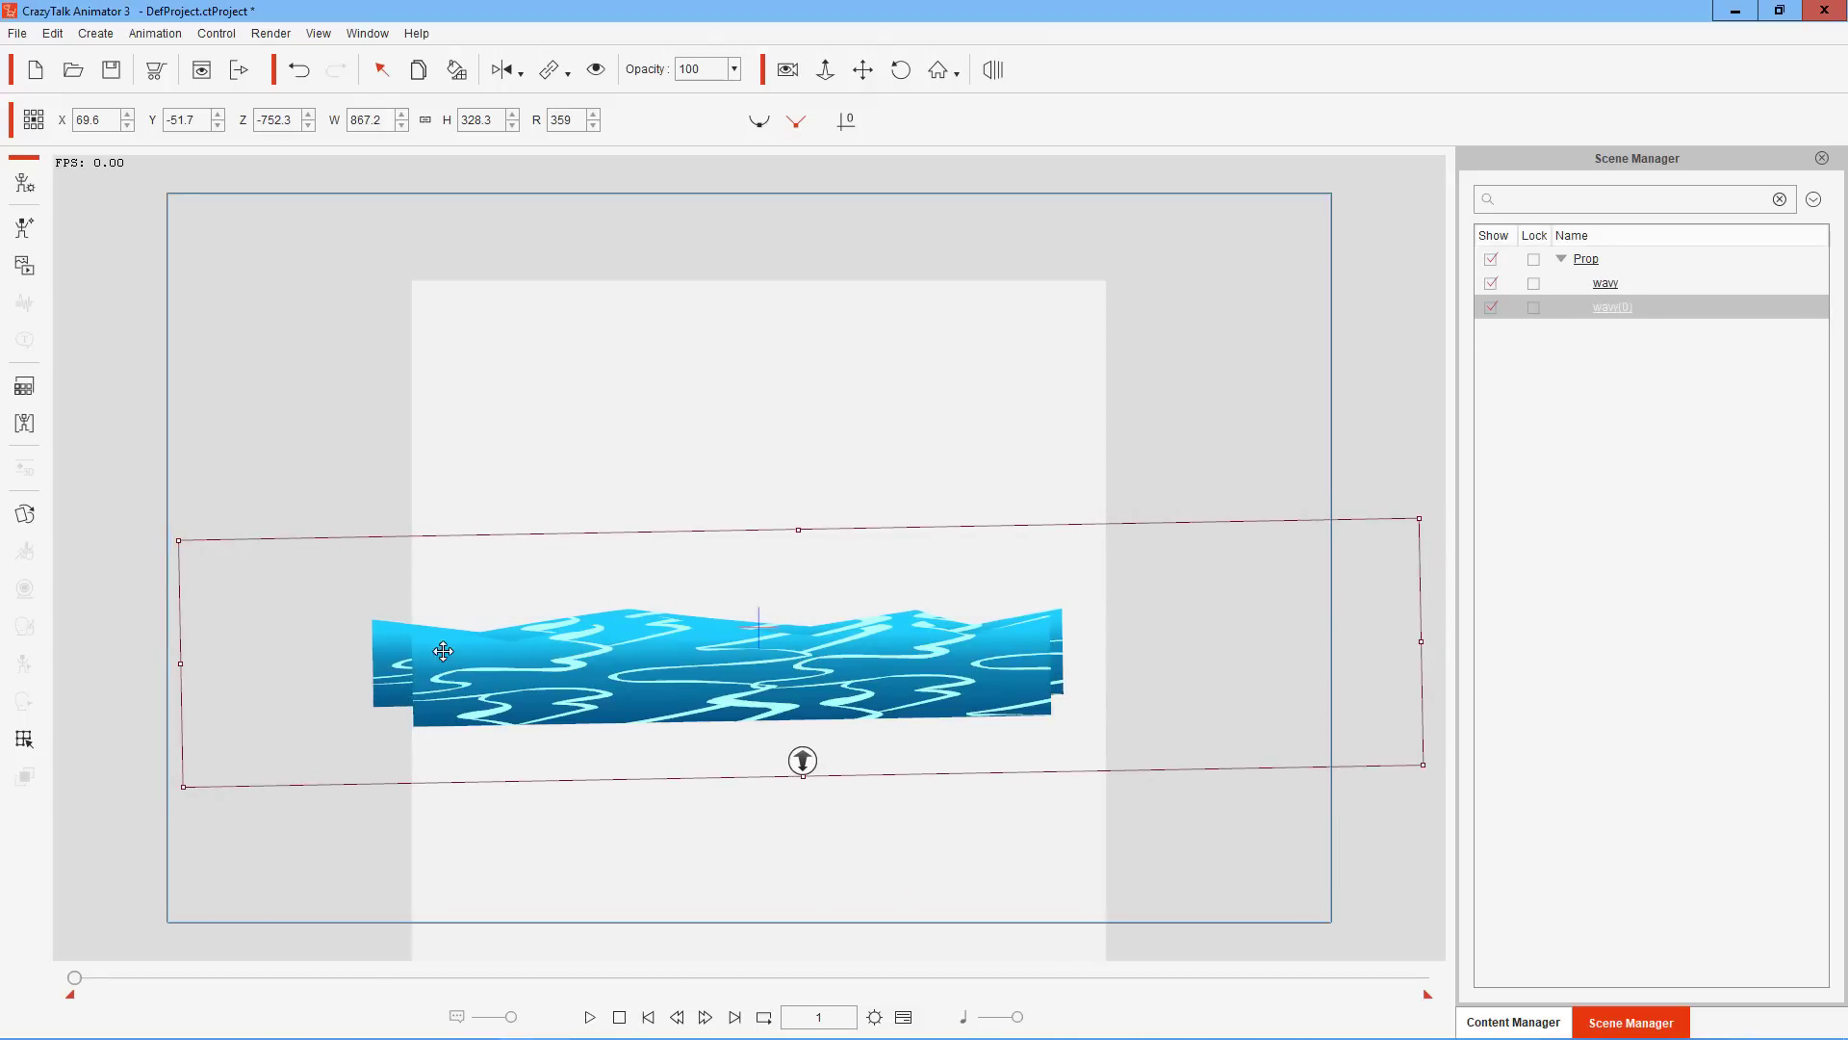
{"action": "mouse_move", "coordinate": [384, 647]}
{"action": "left_mouse_down"}
{"action": "mouse_move", "coordinate": [438, 648]}
{"action": "mouse_move", "coordinate": [356, 651]}
{"action": "mouse_move", "coordinate": [418, 652]}
{"action": "left_mouse_up"}
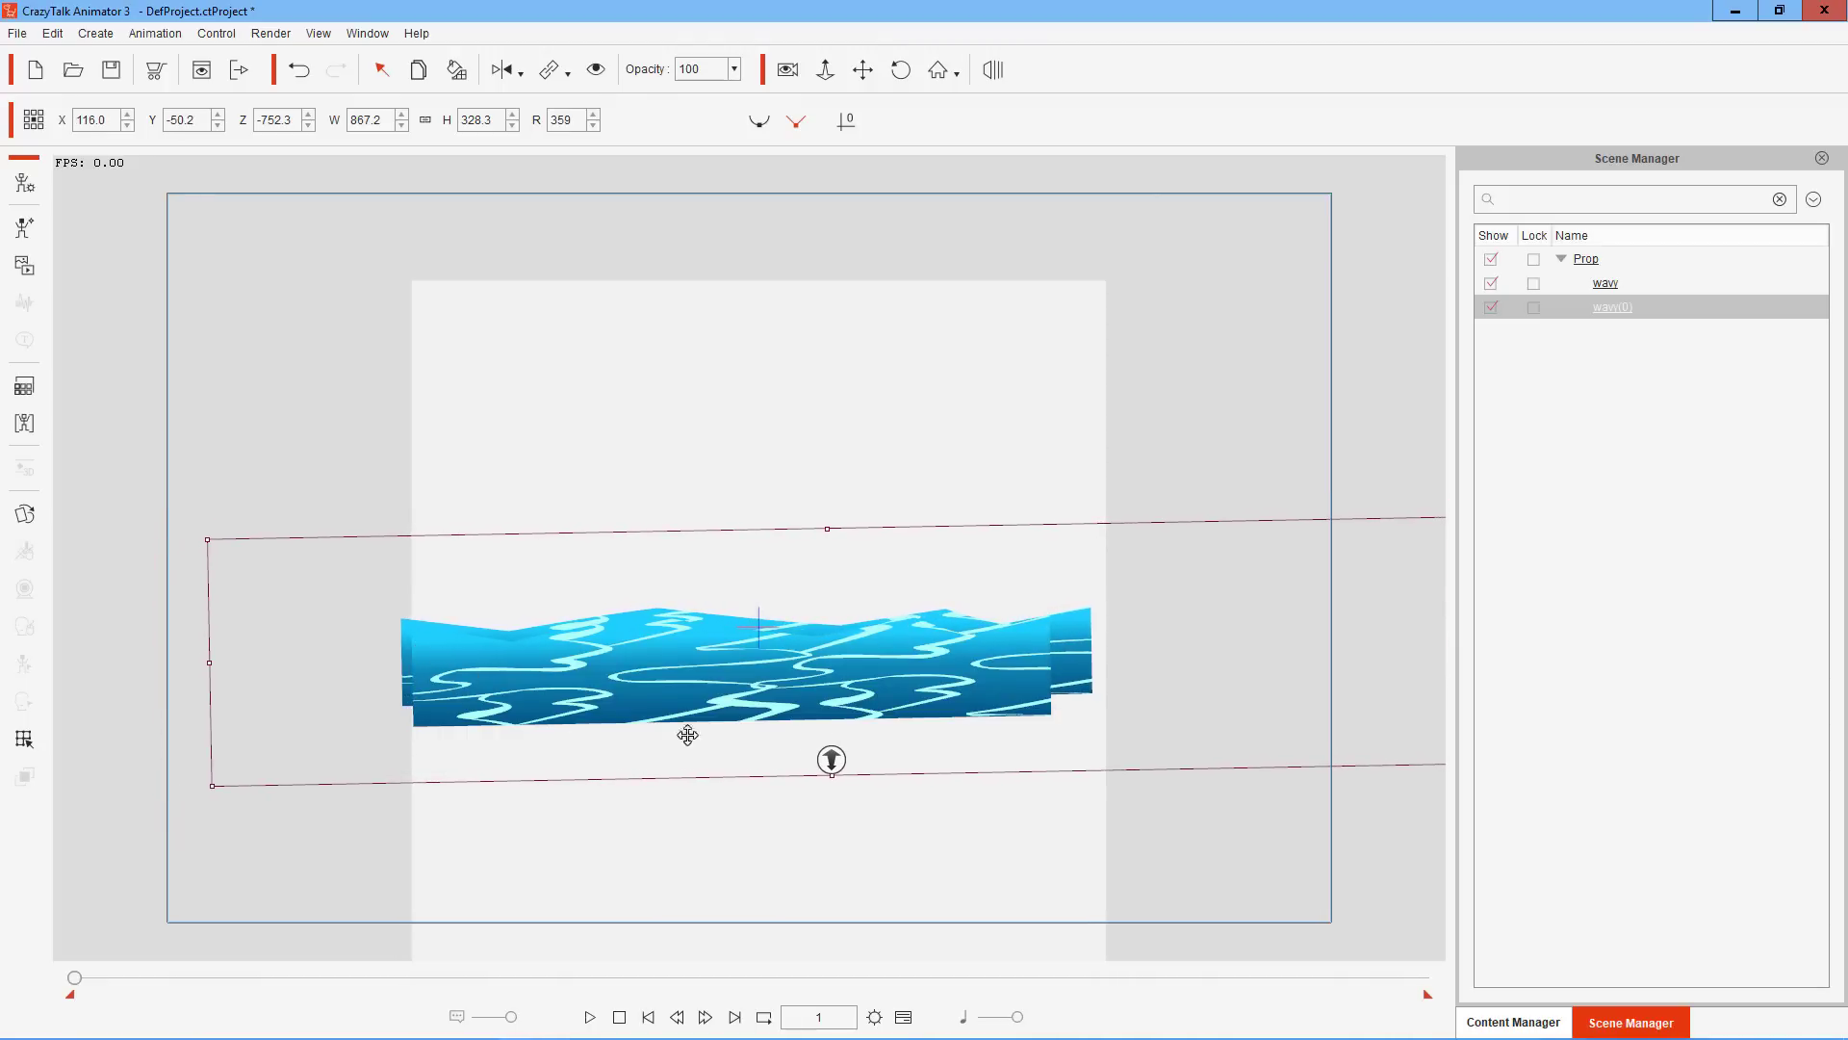
Duplicate the rear wave further back at Z -1679.3, scale the copy to W 1008.6, H 381.8, and rotate it to 0 degrees
{"action": "mouse_move", "coordinate": [832, 760]}
{"action": "left_mouse_down"}
{"action": "mouse_move", "coordinate": [742, 537]}
{"action": "mouse_move", "coordinate": [687, 491]}
{"action": "left_mouse_up"}
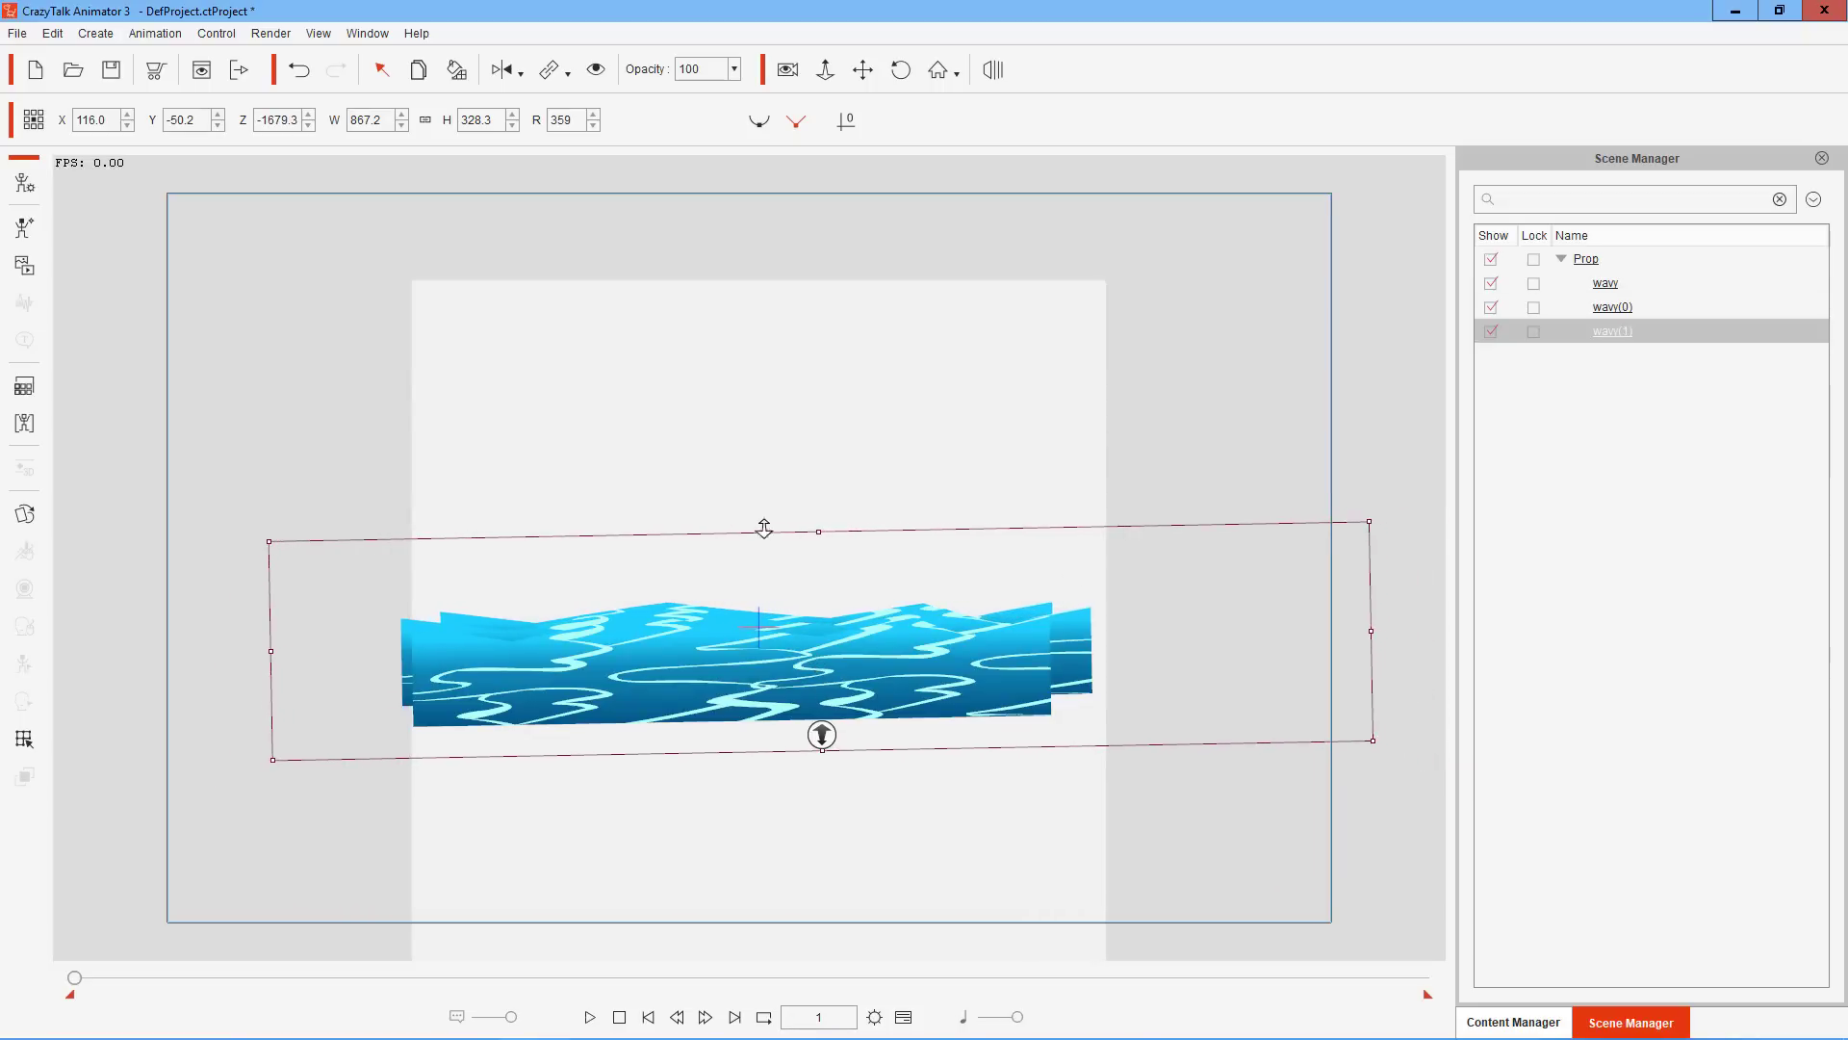
{"action": "left_click_drag", "start_coordinate": [1369, 520], "coordinate": [1448, 461]}
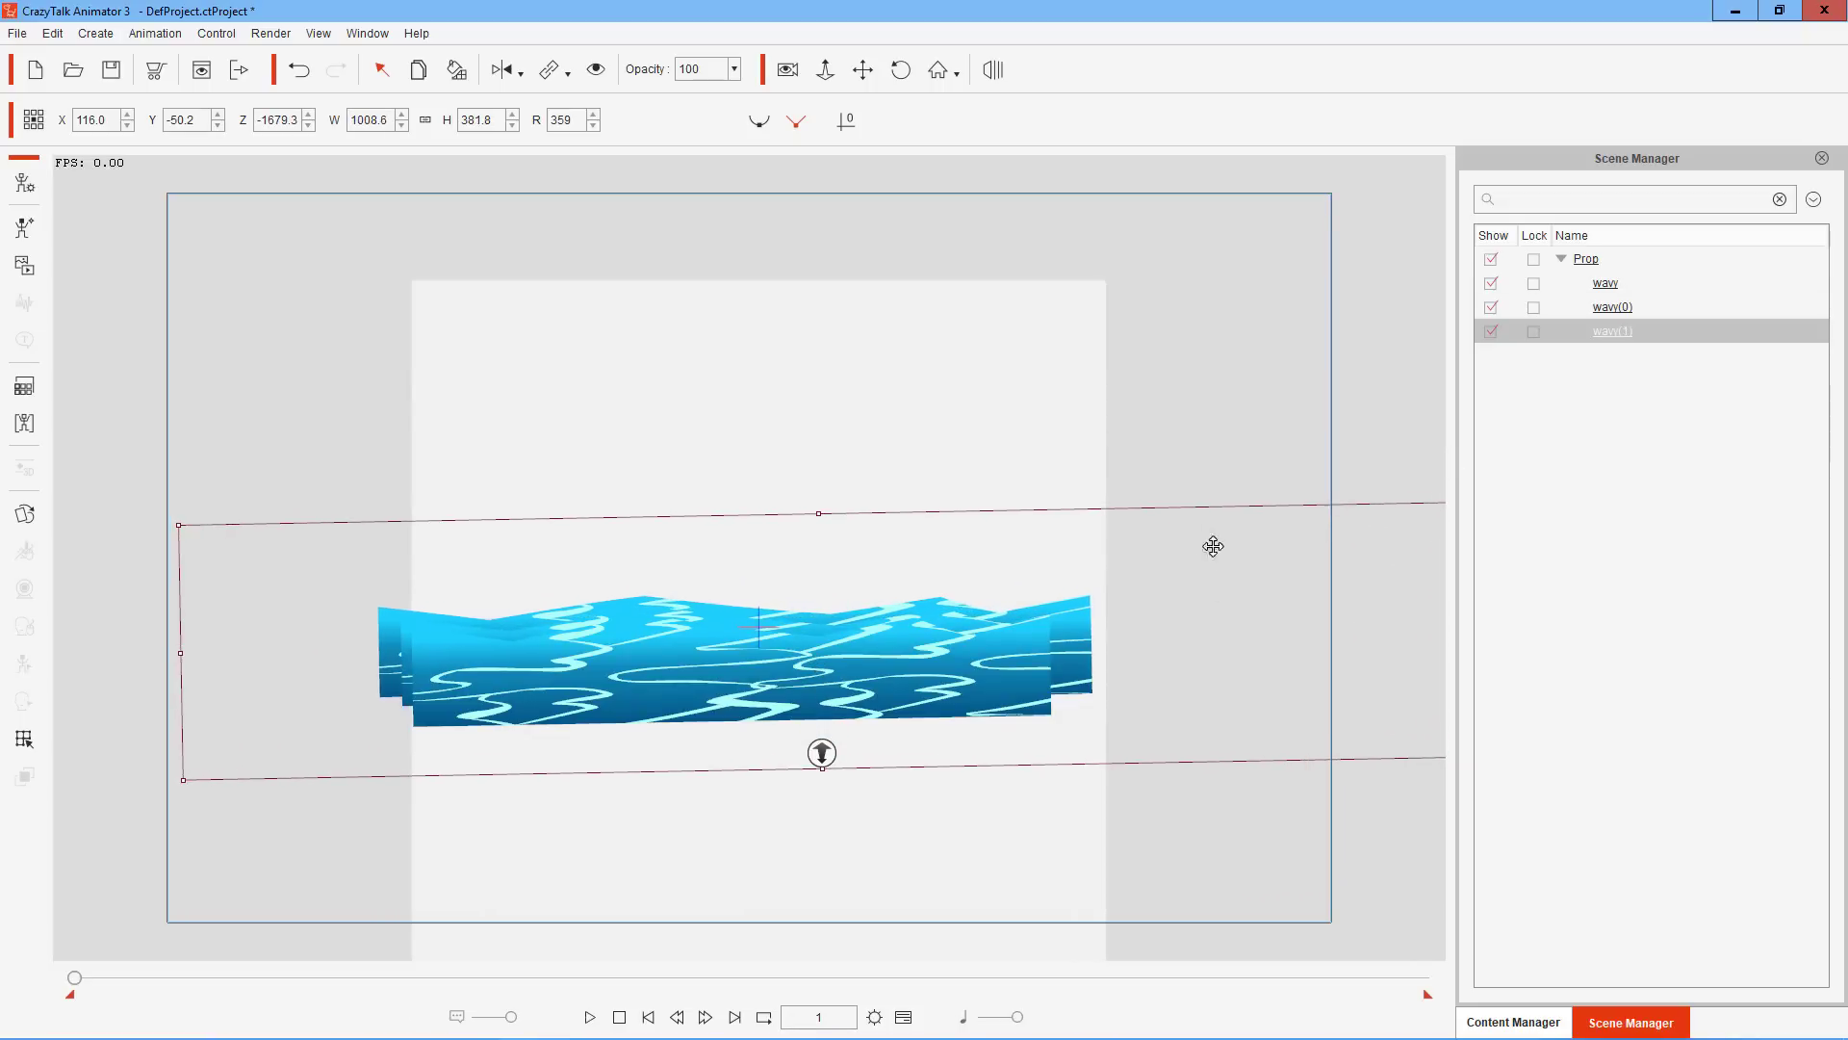
{"action": "left_click_drag", "start_coordinate": [688, 491], "coordinate": [685, 479]}
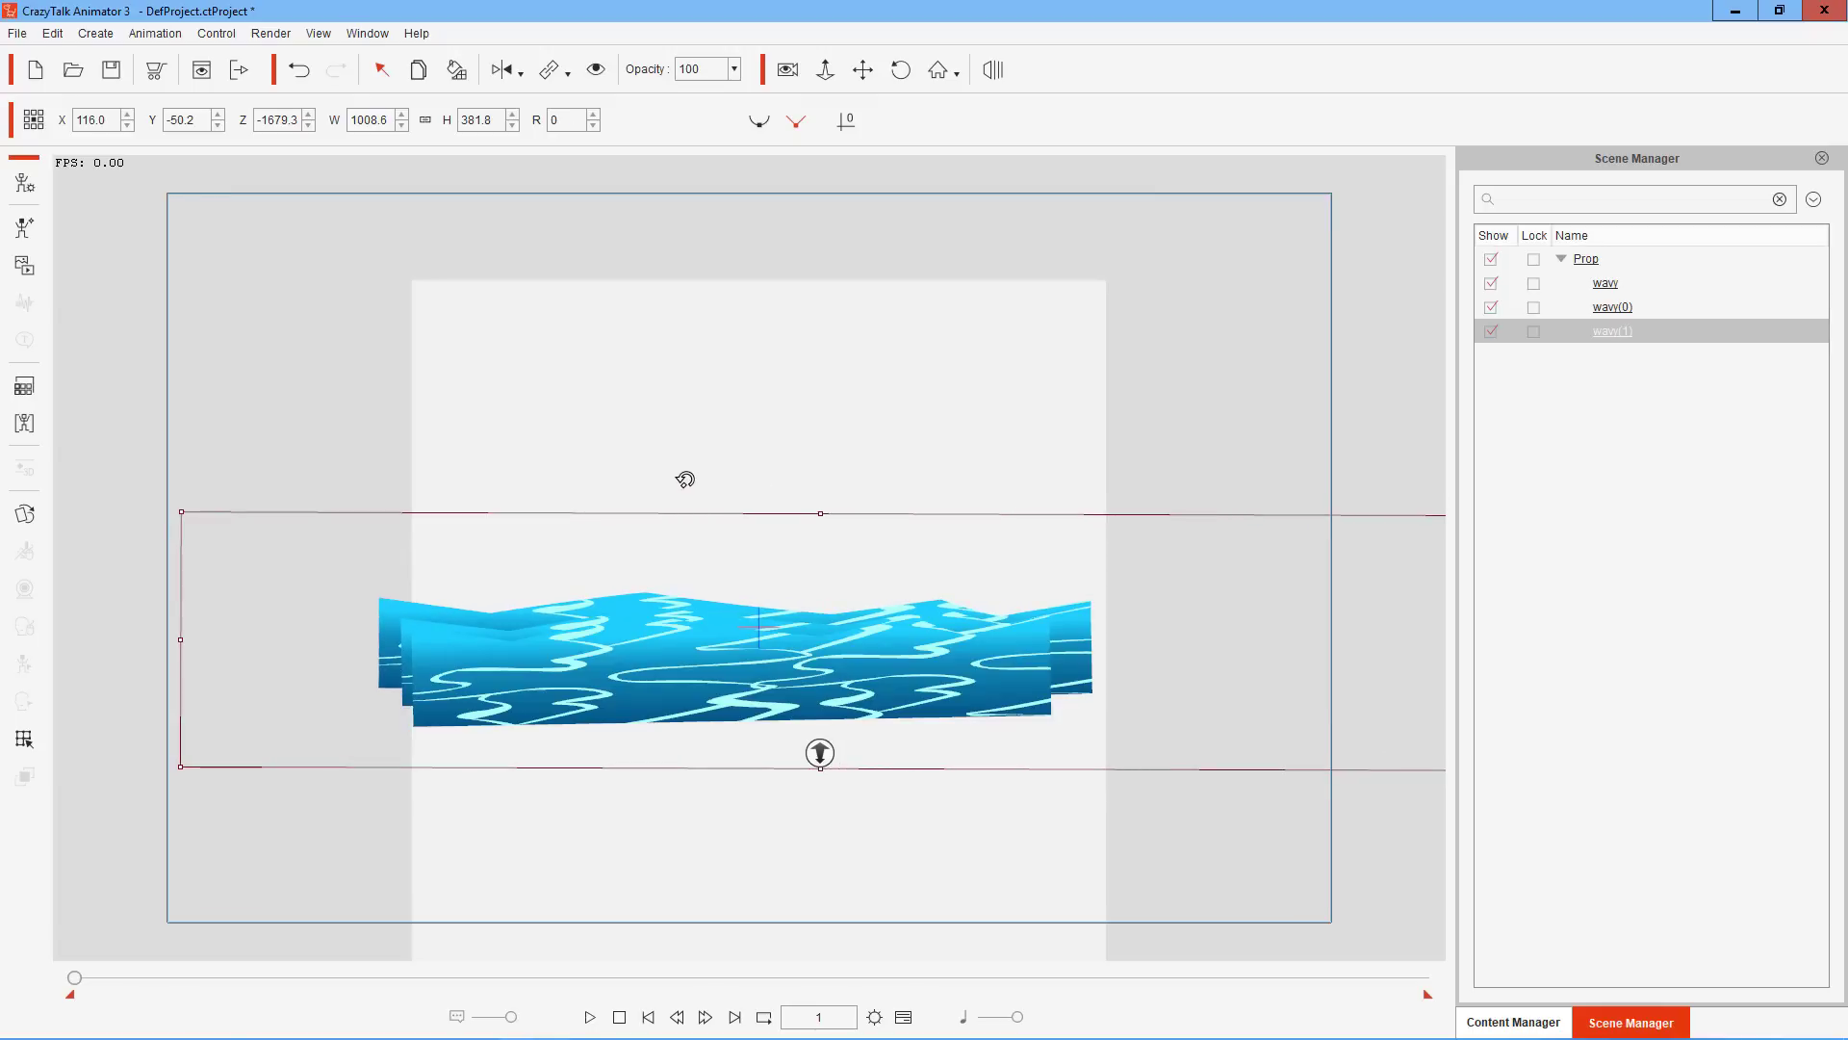
Rotate the middle wave copy, wavy(0), slightly to vary its tilt
{"action": "left_click", "coordinate": [406, 702]}
{"action": "left_click", "coordinate": [1627, 308]}
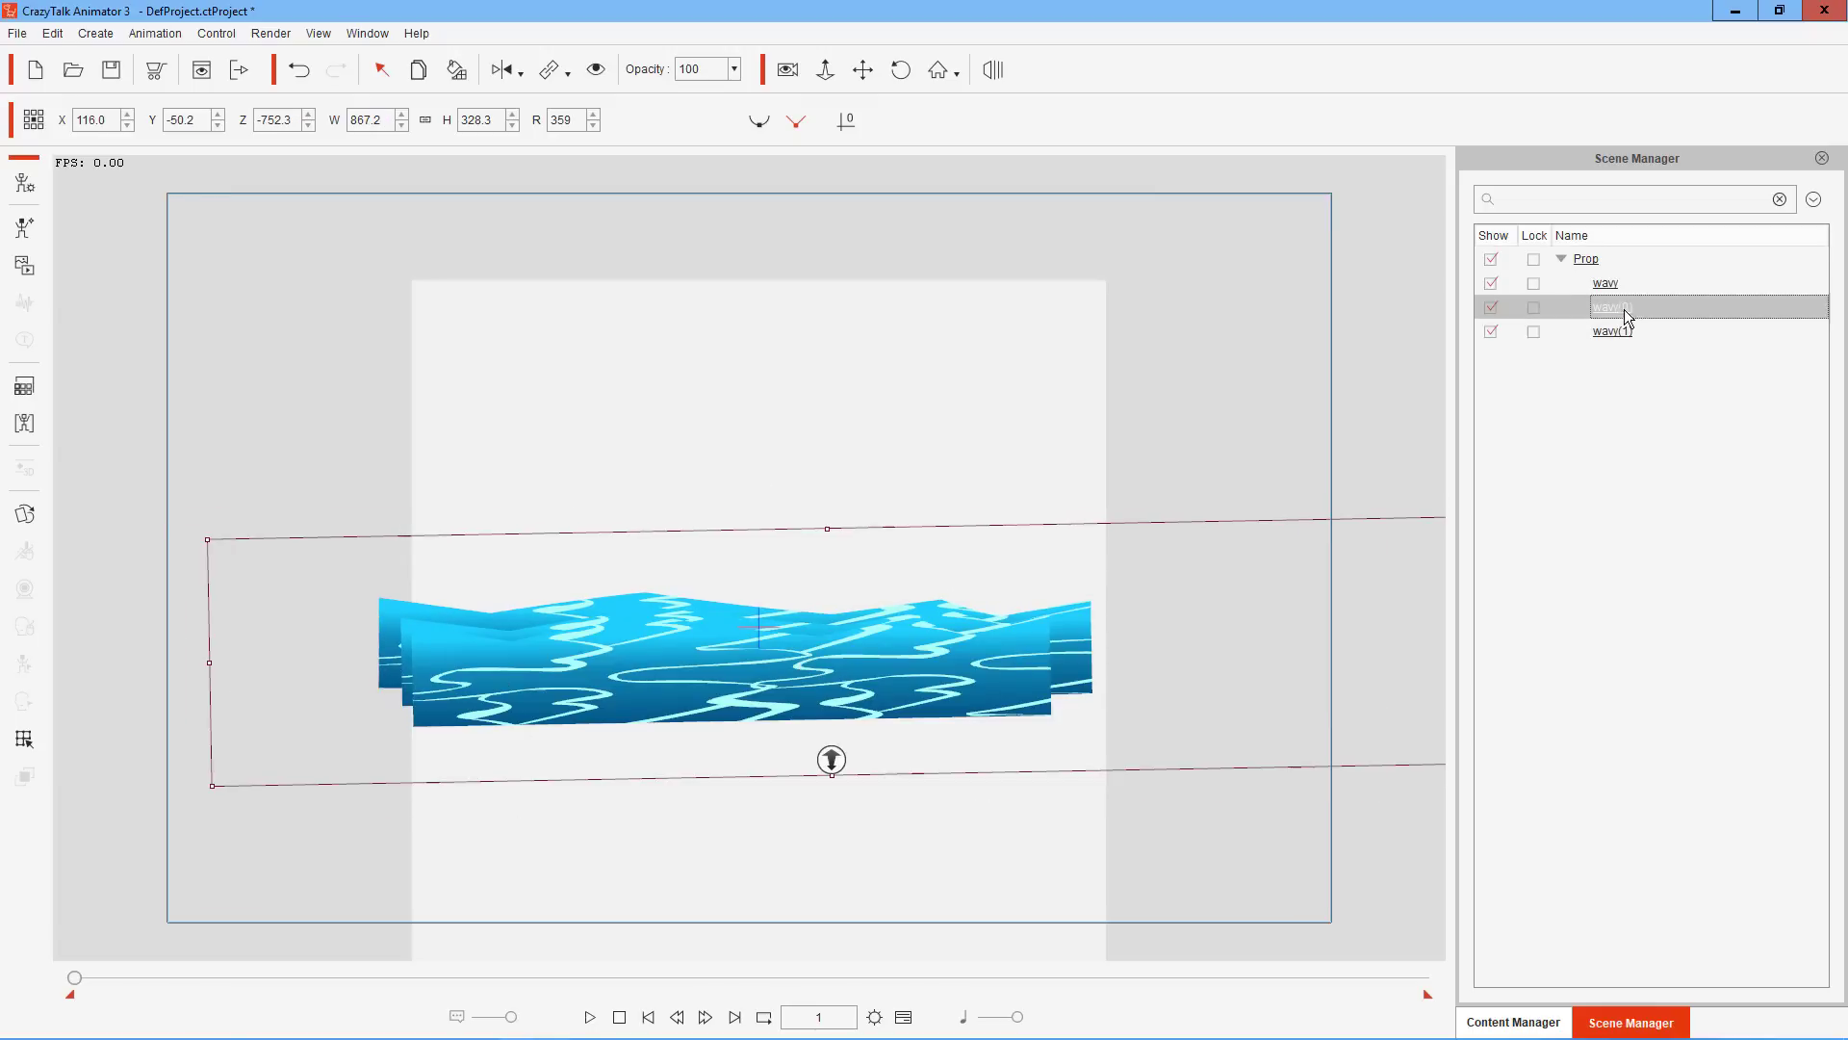
{"action": "left_click", "coordinate": [185, 673]}
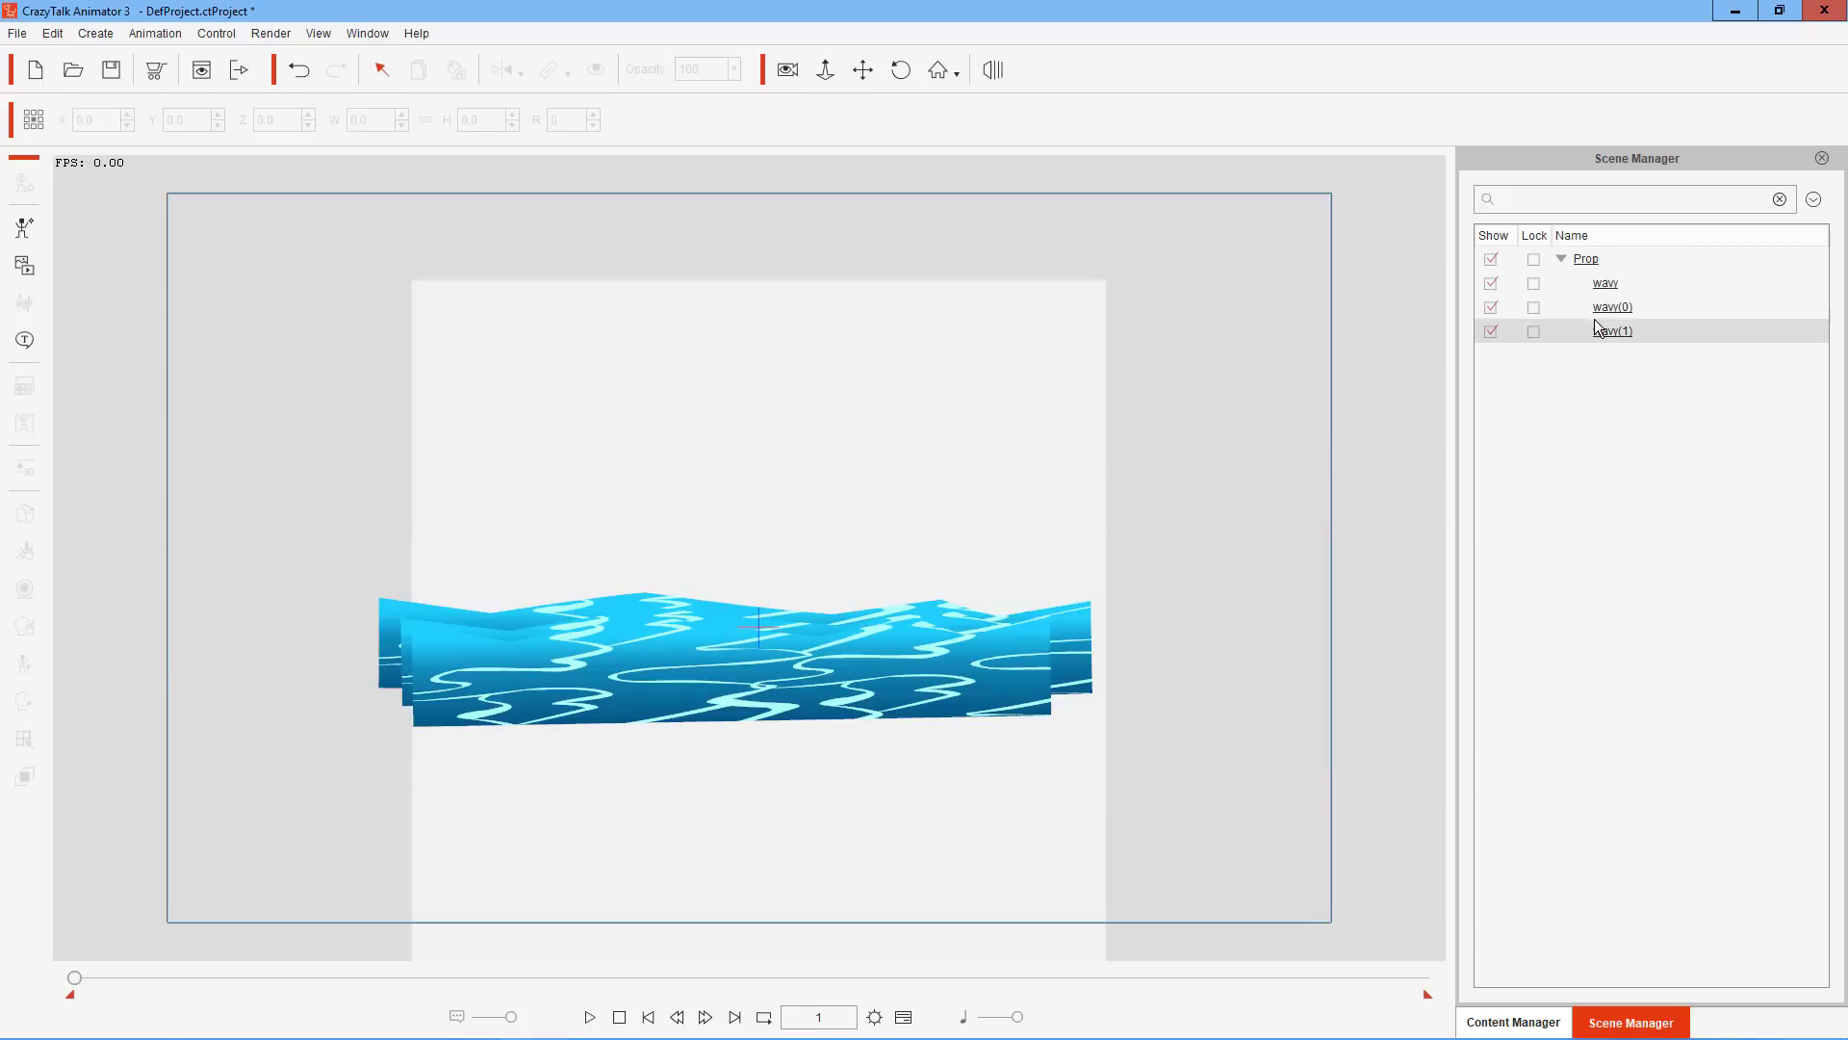
{"action": "left_click", "coordinate": [1521, 307]}
{"action": "mouse_move", "coordinate": [180, 665]}
{"action": "left_mouse_down"}
{"action": "mouse_move", "coordinate": [175, 647]}
{"action": "mouse_move", "coordinate": [178, 662]}
{"action": "left_mouse_up"}
Rotate the front wave to 2 degrees, widen it to W 875.0, and place it at X 70.9, Y -78.8
{"action": "left_click", "coordinate": [1605, 333]}
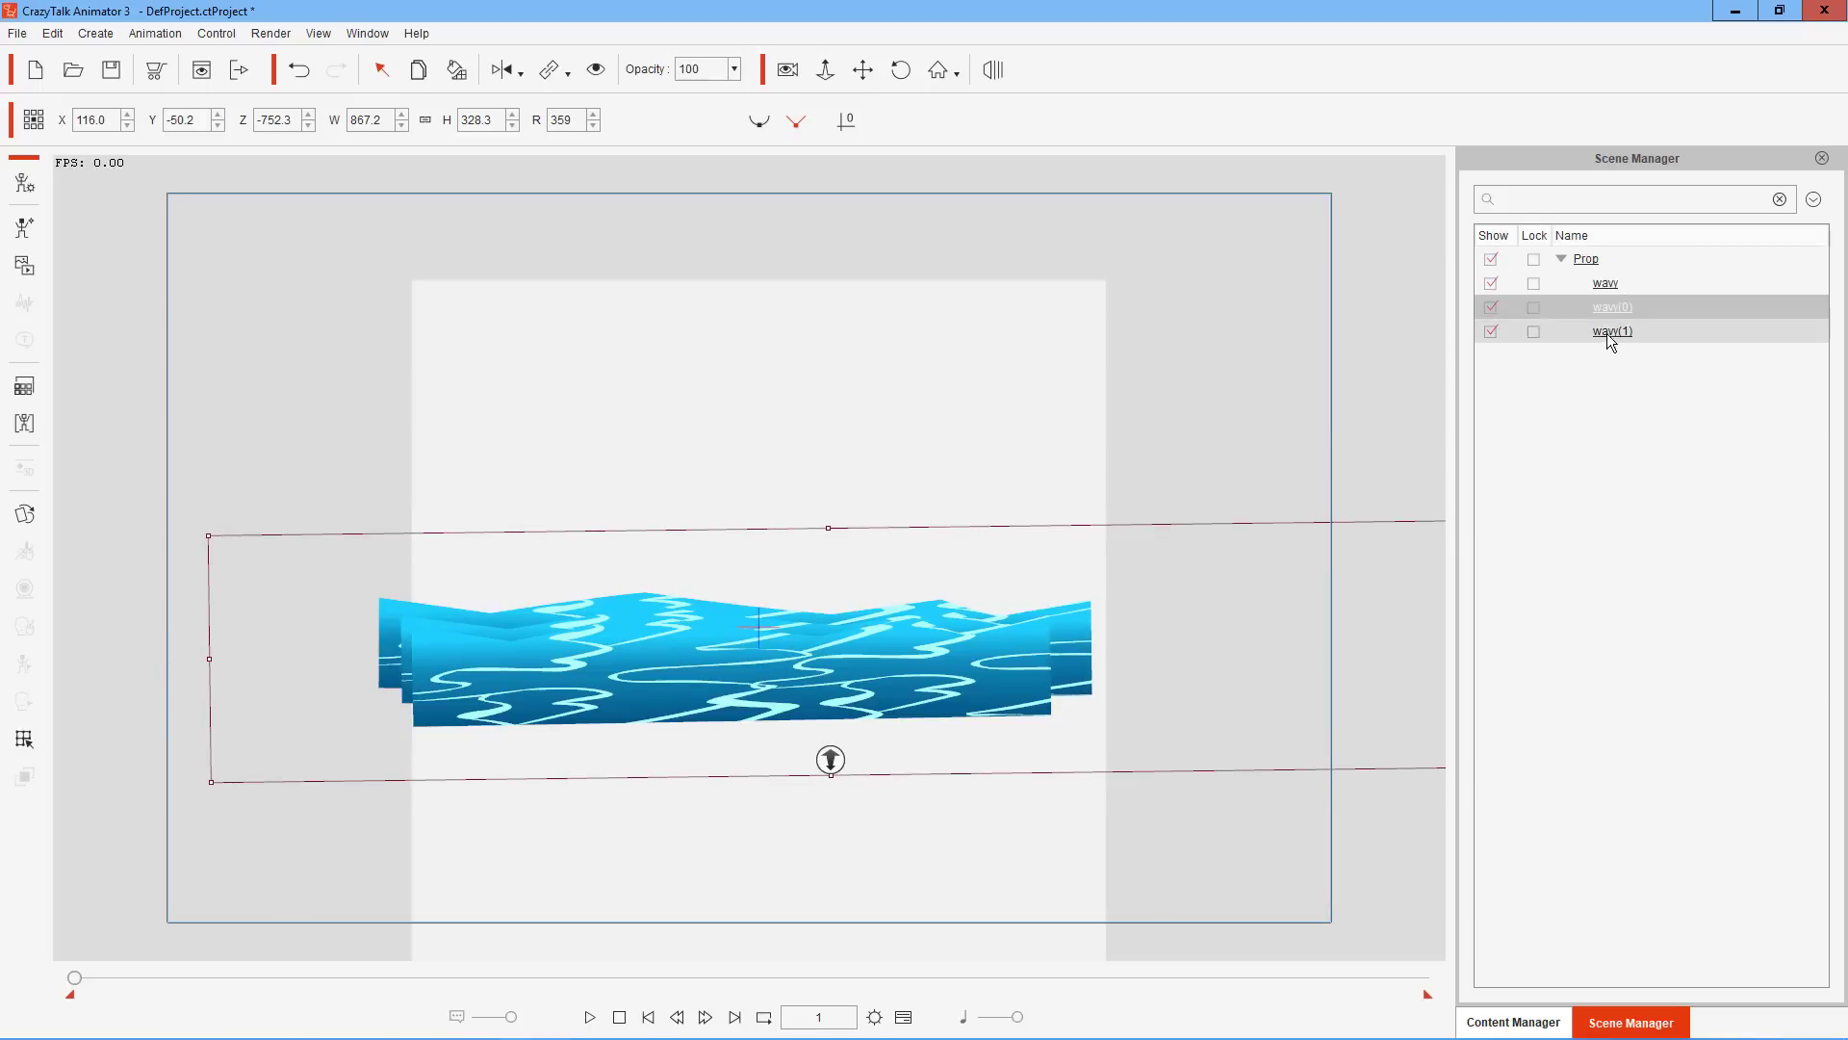
{"action": "left_click", "coordinate": [1578, 287]}
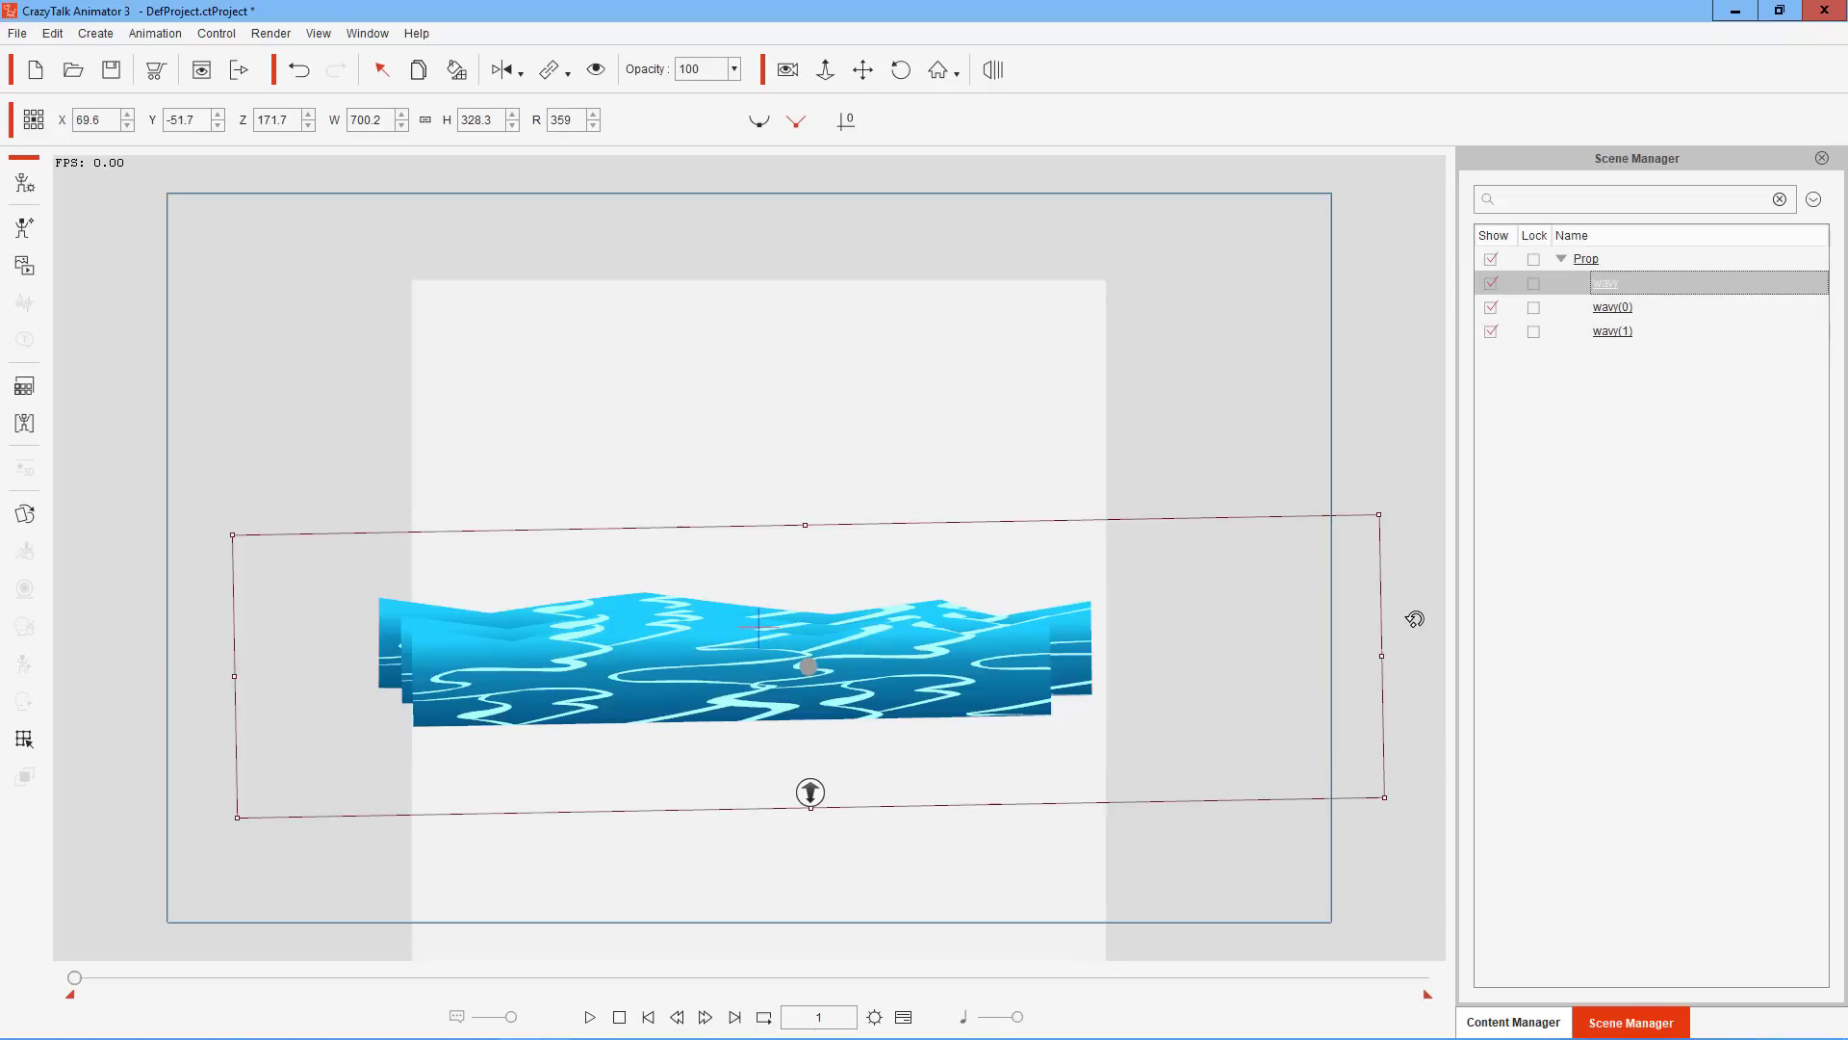
{"action": "left_click_drag", "start_coordinate": [1419, 631], "coordinate": [1424, 649]}
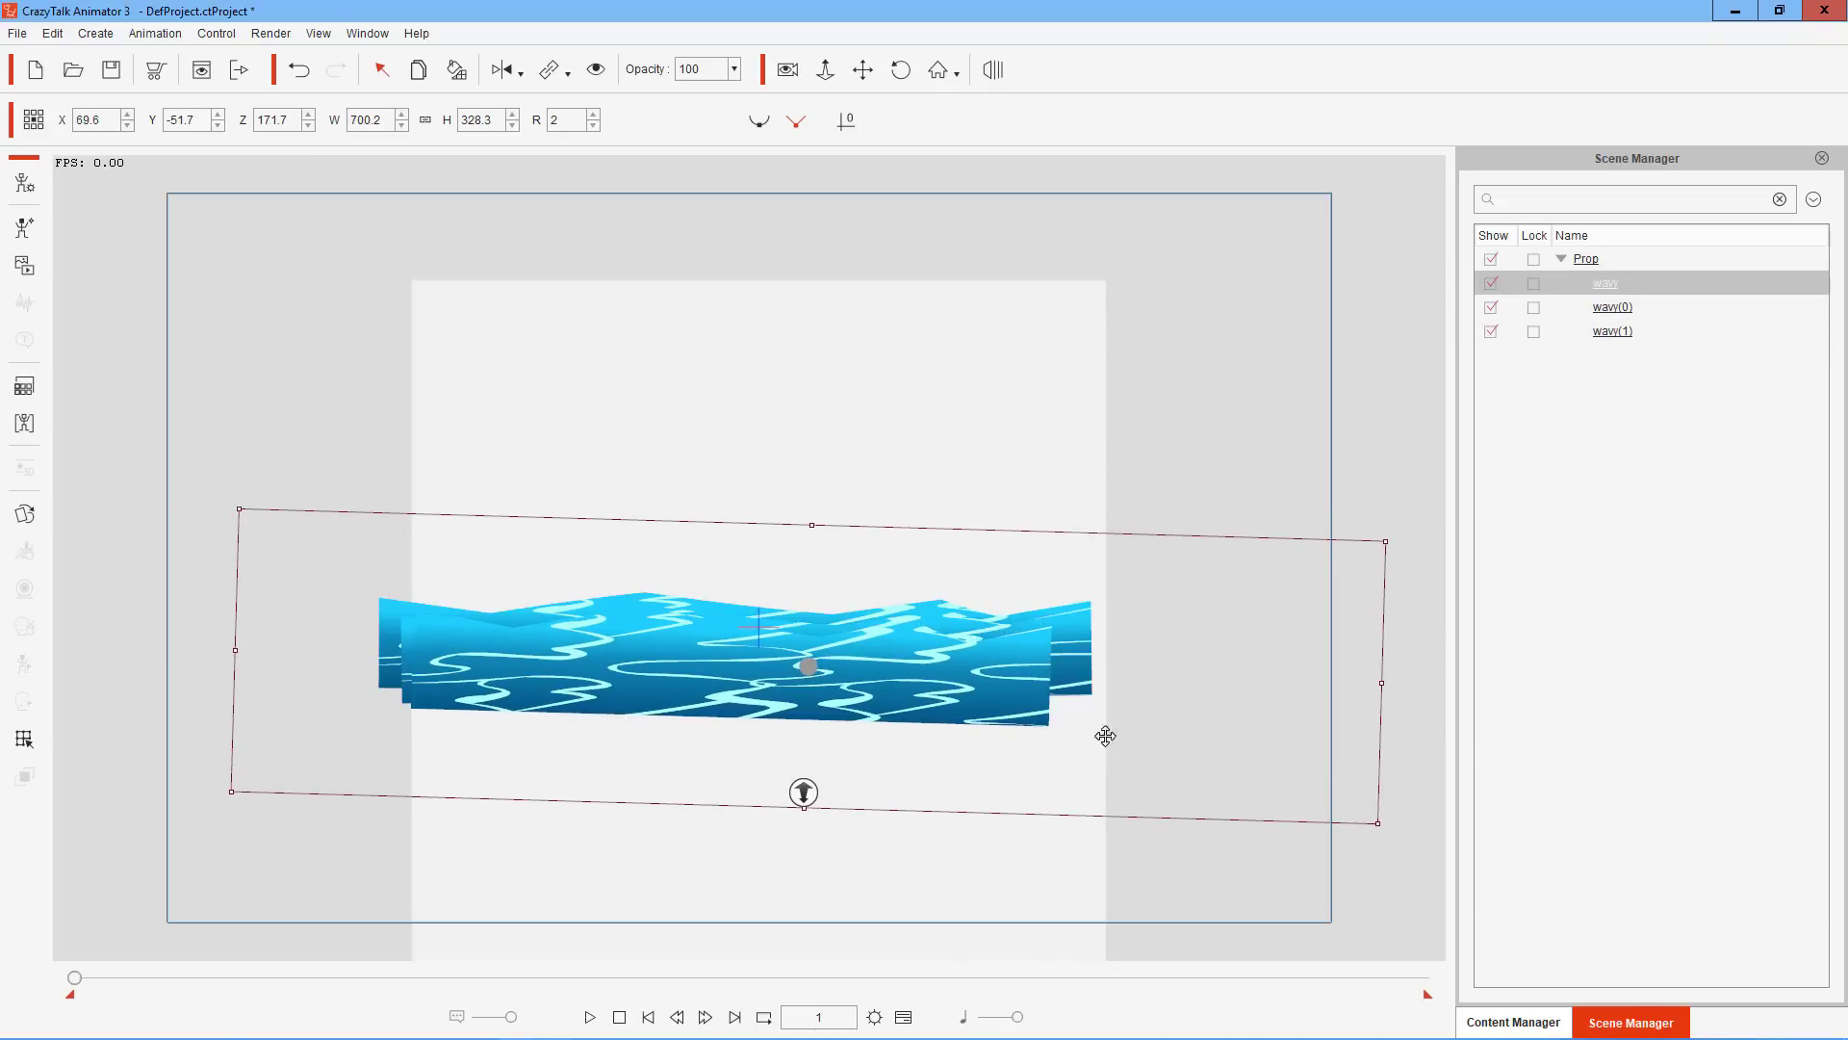
{"action": "mouse_move", "coordinate": [1030, 726]}
{"action": "left_mouse_down"}
{"action": "mouse_move", "coordinate": [1048, 755]}
{"action": "mouse_move", "coordinate": [978, 743]}
{"action": "mouse_move", "coordinate": [1039, 739]}
{"action": "left_mouse_up"}
{"action": "left_click_drag", "start_coordinate": [1380, 701], "coordinate": [1529, 670]}
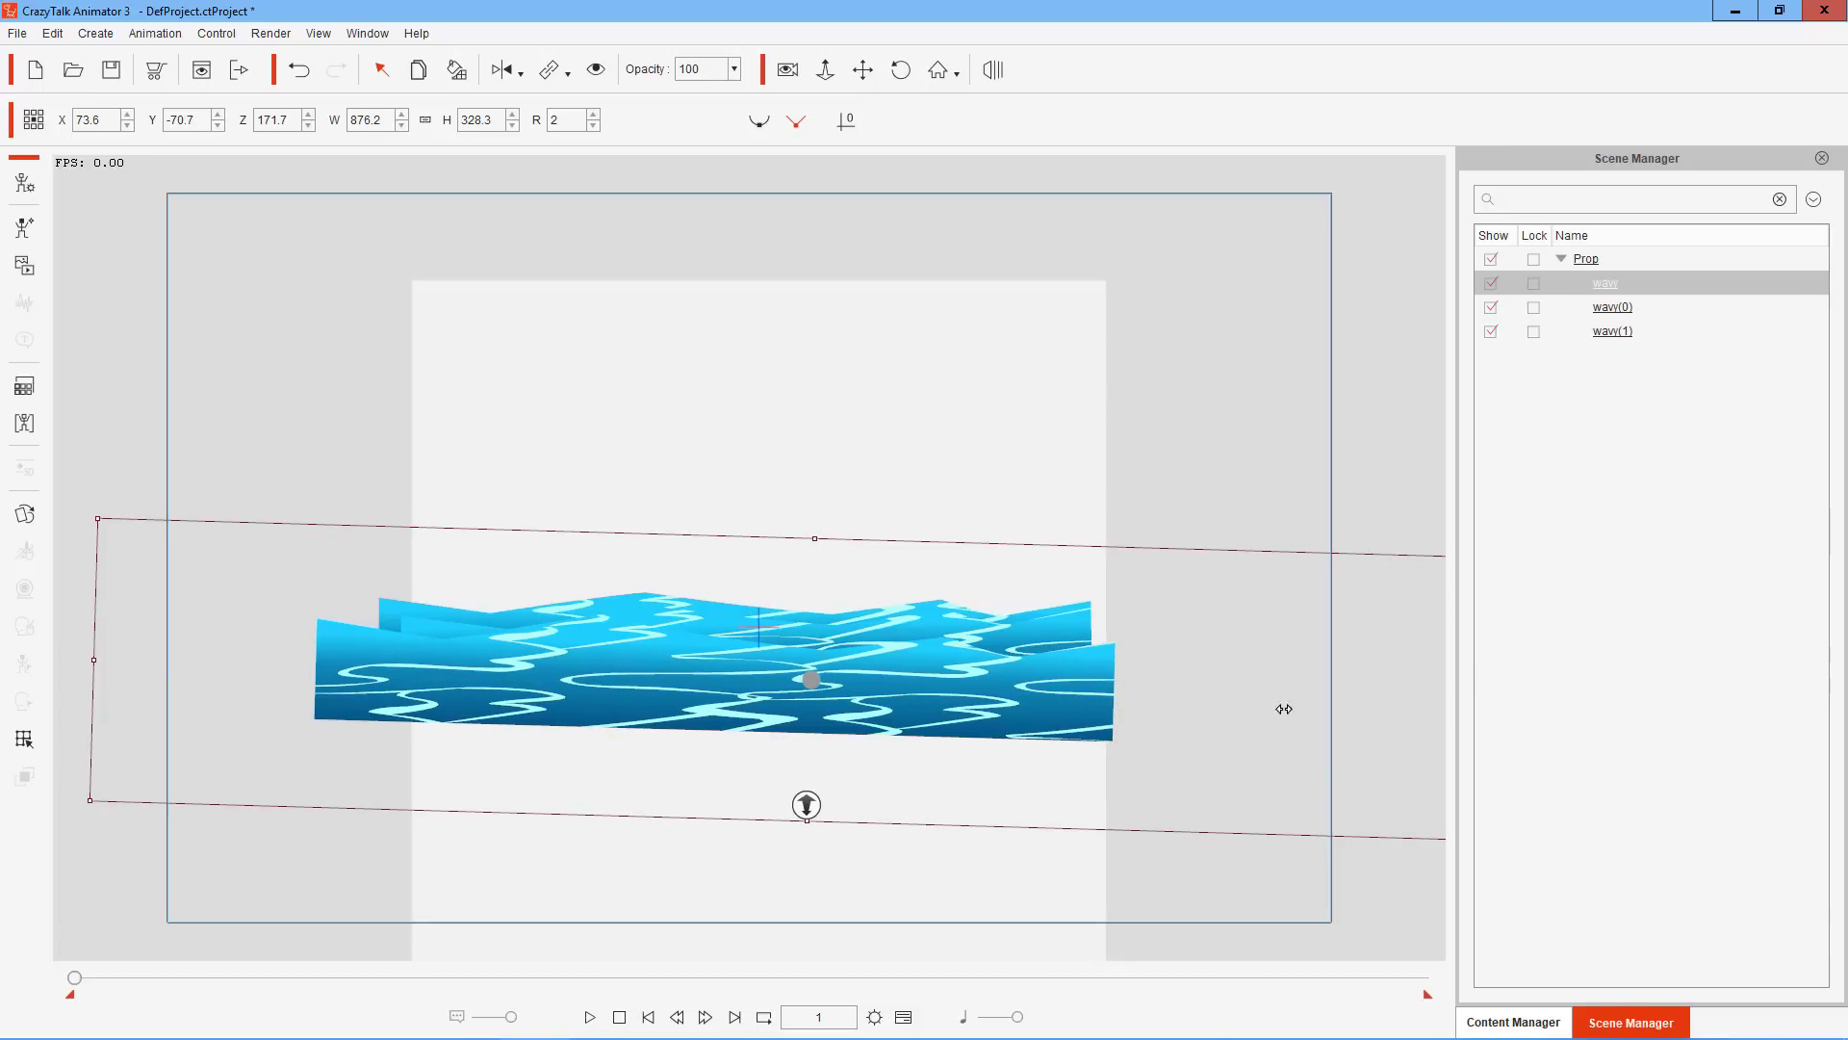
{"action": "mouse_move", "coordinate": [1073, 716]}
{"action": "left_mouse_down"}
{"action": "mouse_move", "coordinate": [1115, 720]}
{"action": "mouse_move", "coordinate": [1070, 722]}
{"action": "left_mouse_up"}
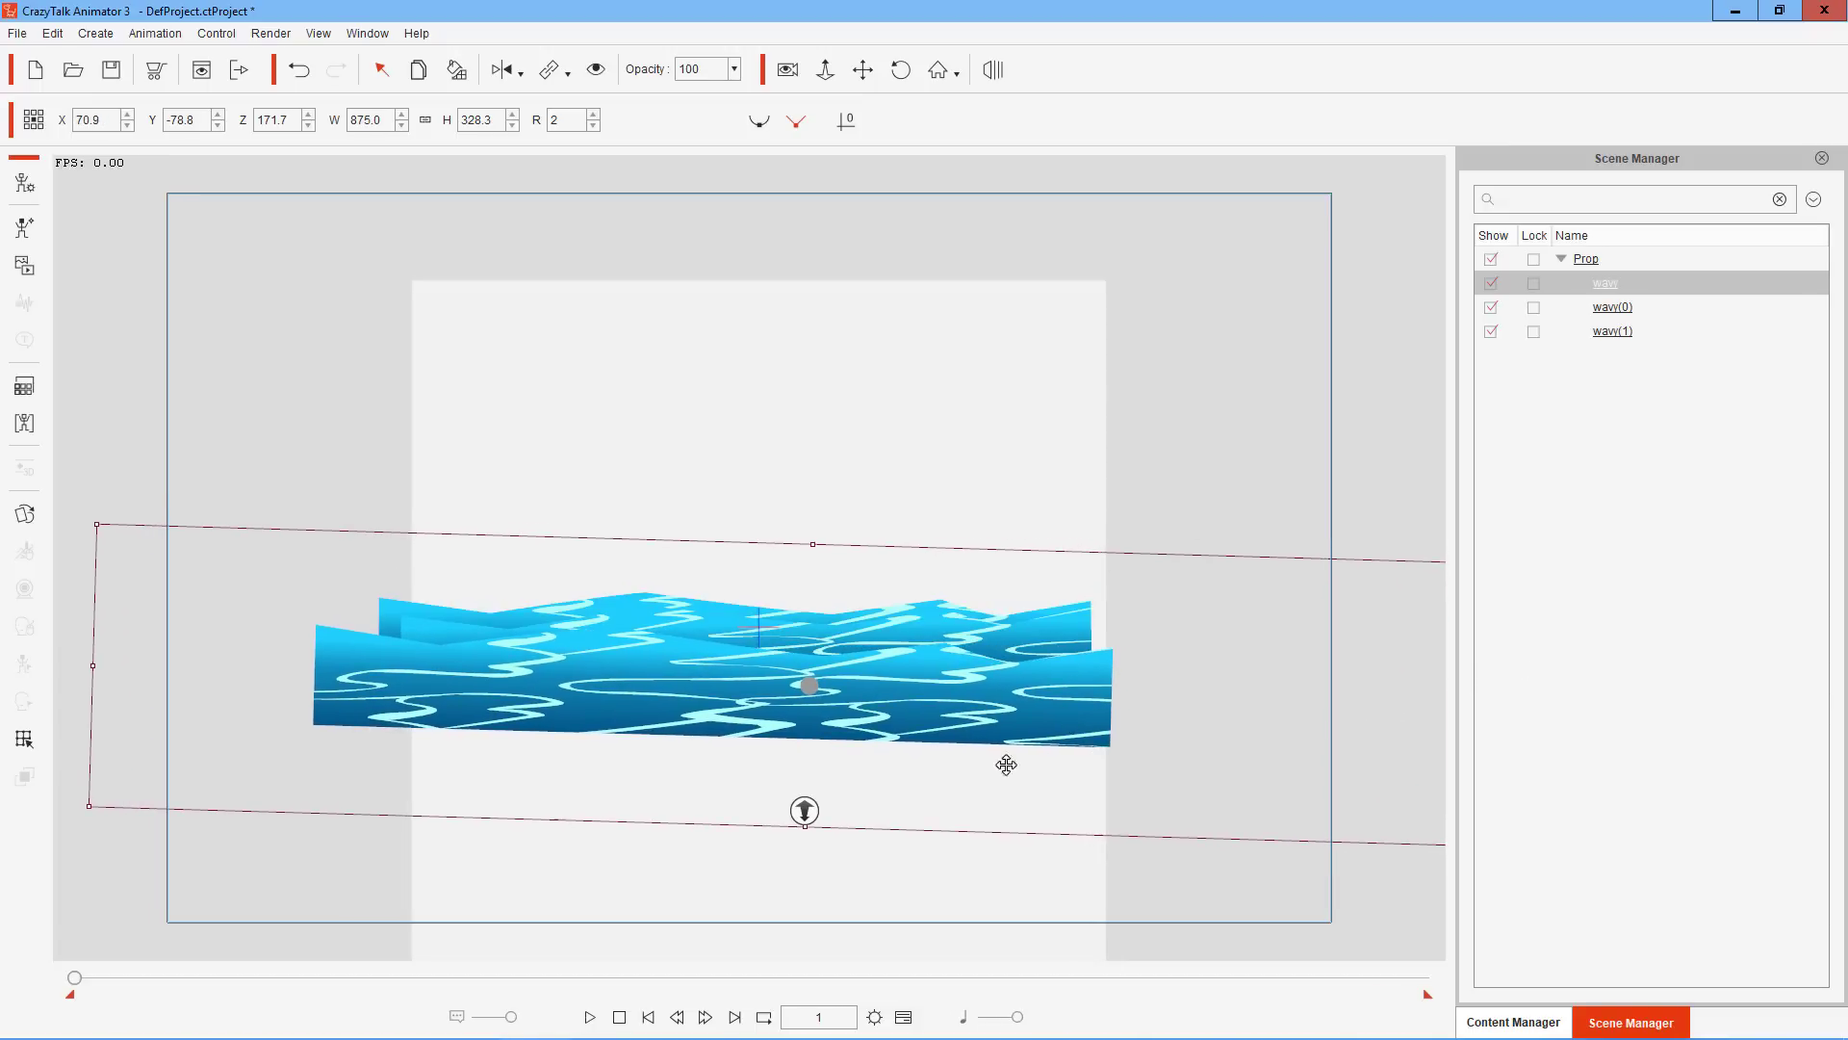
Duplicate the front wave to the far back at Z -2951.3, widen the copy to W 1375.4, and adjust its tilt and position
{"action": "left_click_drag", "start_coordinate": [805, 810], "coordinate": [787, 724]}
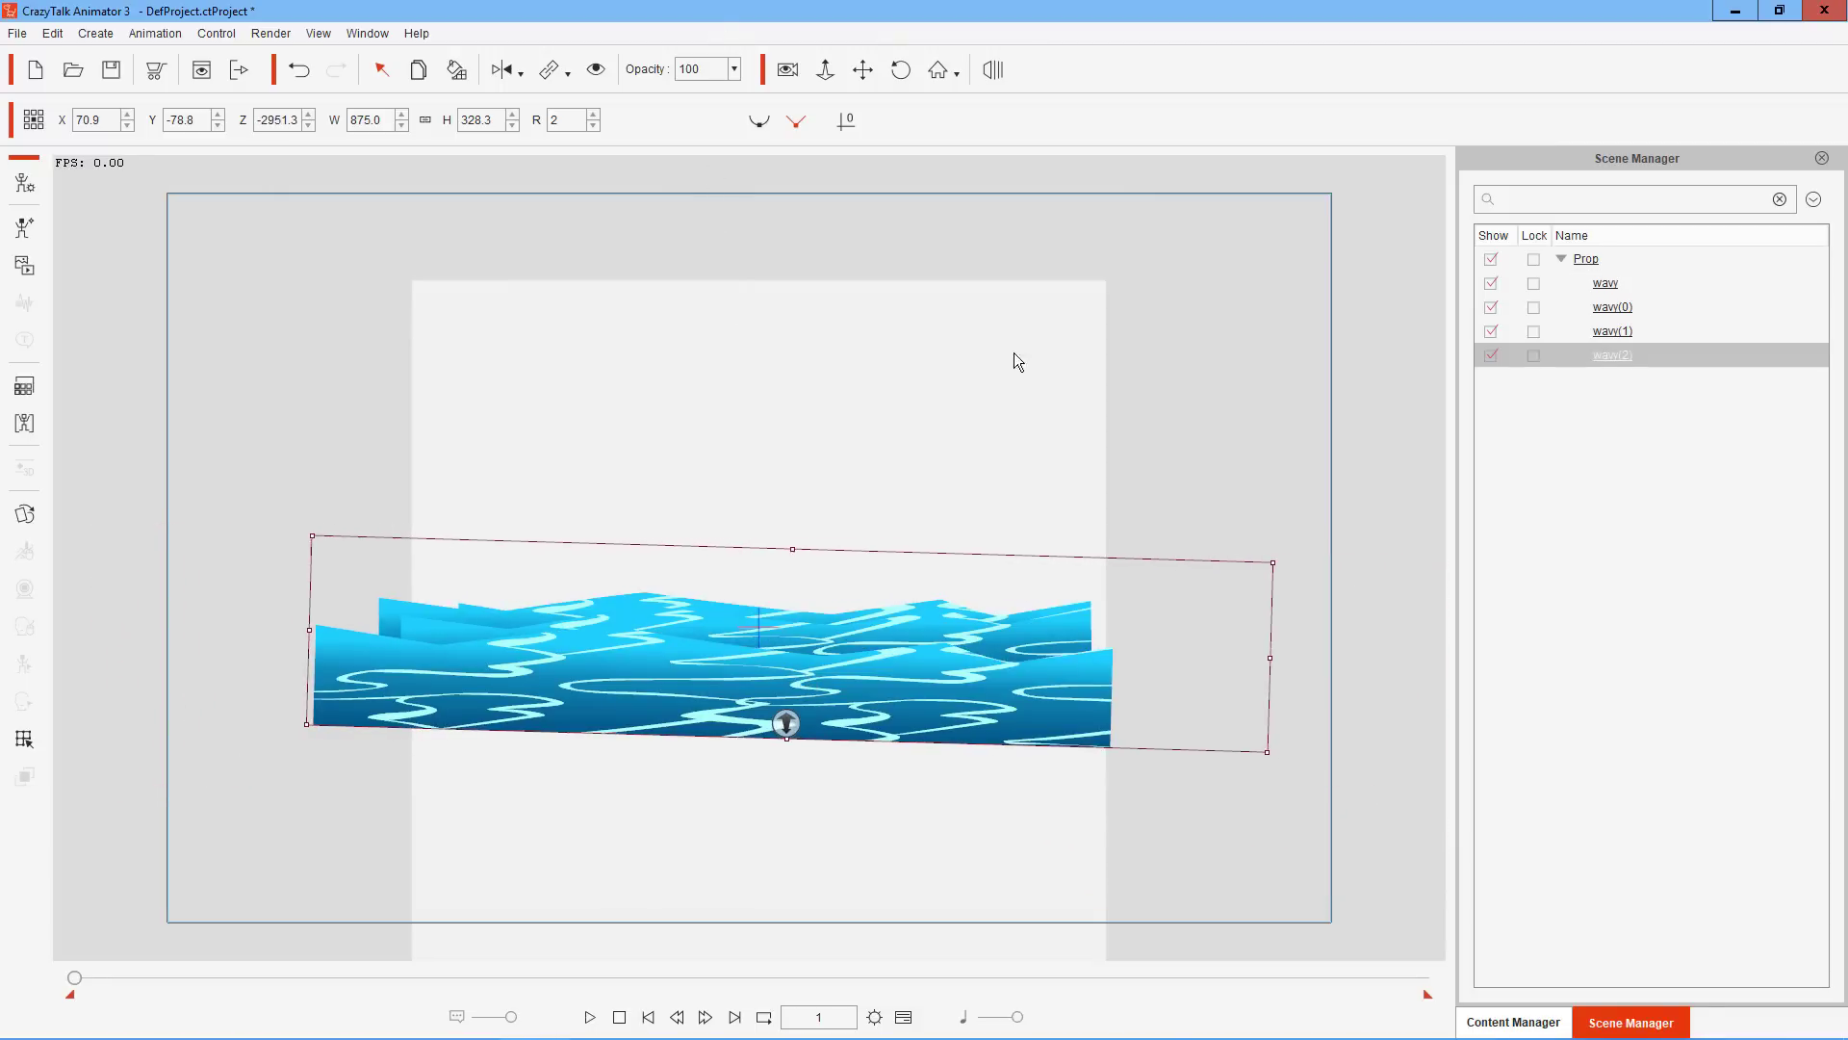
{"action": "left_click_drag", "start_coordinate": [1265, 655], "coordinate": [1531, 637]}
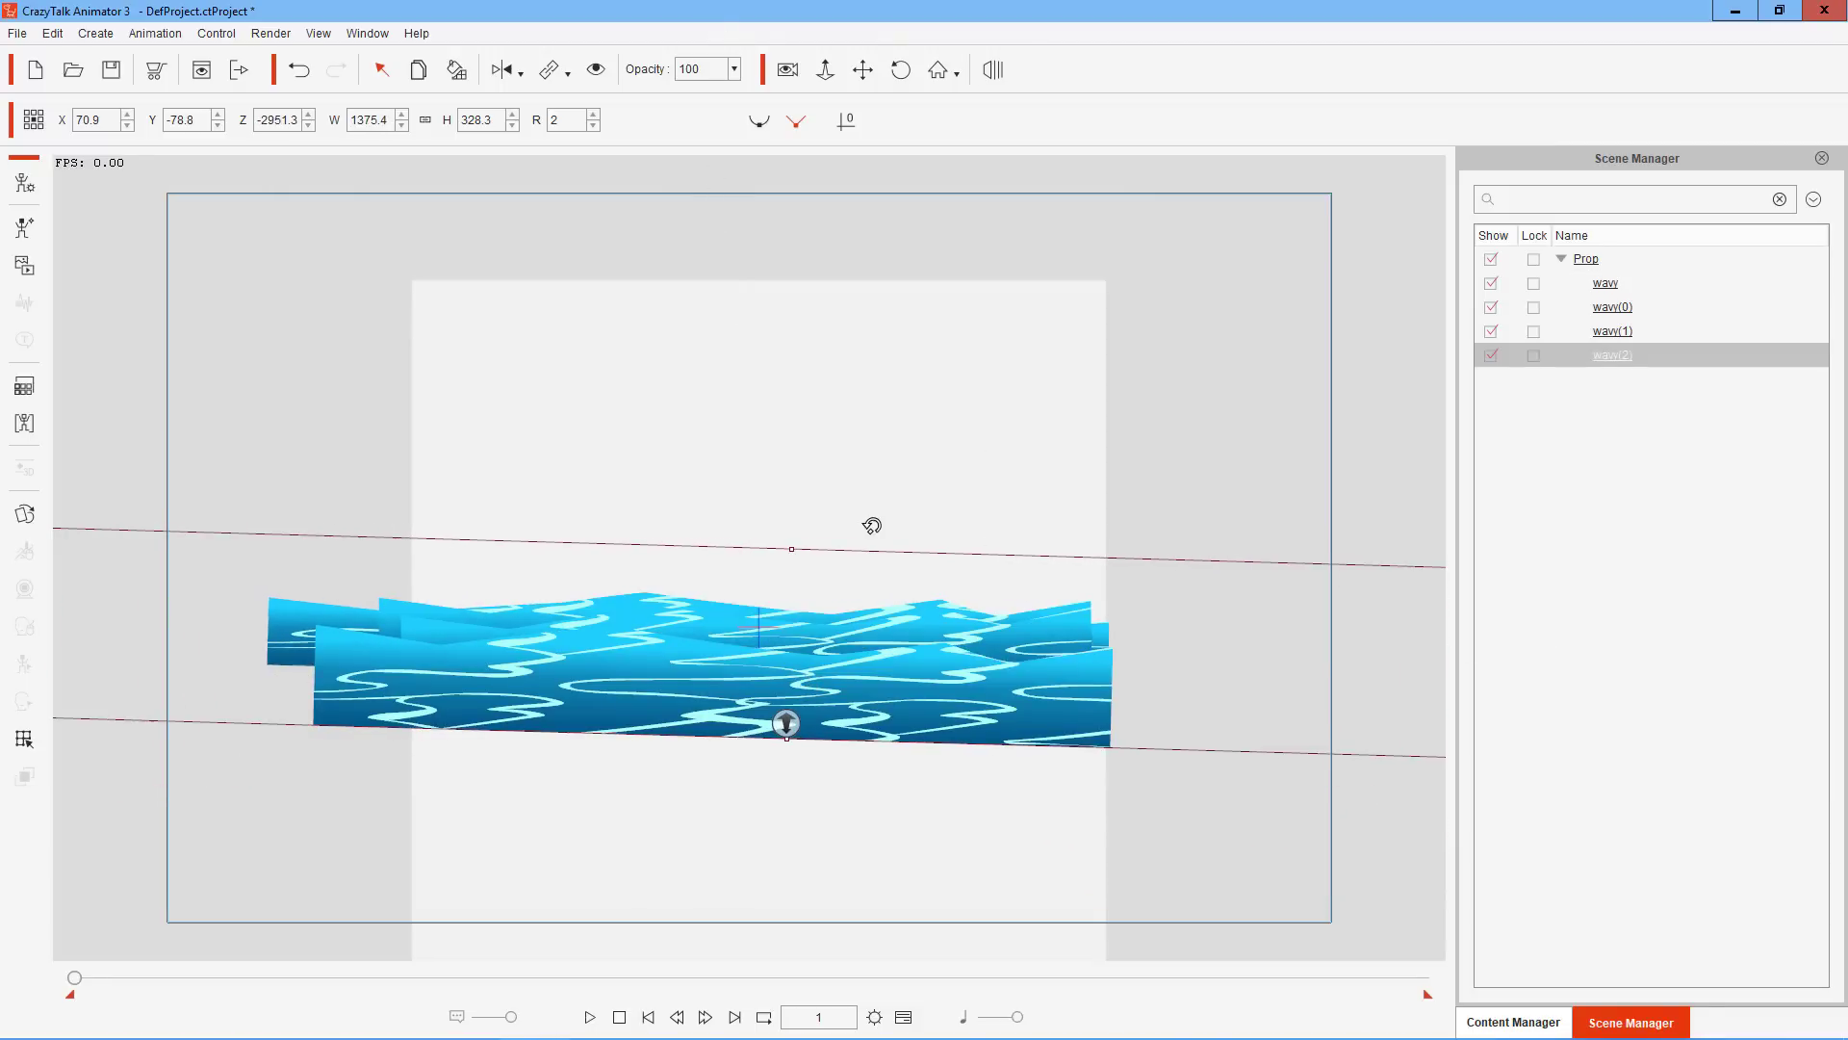
{"action": "left_click_drag", "start_coordinate": [837, 529], "coordinate": [763, 487]}
{"action": "mouse_move", "coordinate": [279, 605]}
{"action": "left_mouse_down"}
{"action": "mouse_move", "coordinate": [263, 598]}
{"action": "mouse_move", "coordinate": [281, 594]}
{"action": "left_mouse_up"}
Play back the layered water animation in a closer camera framing and stop the playback
{"action": "left_click", "coordinate": [824, 70]}
{"action": "left_click_drag", "start_coordinate": [748, 343], "coordinate": [732, 380]}
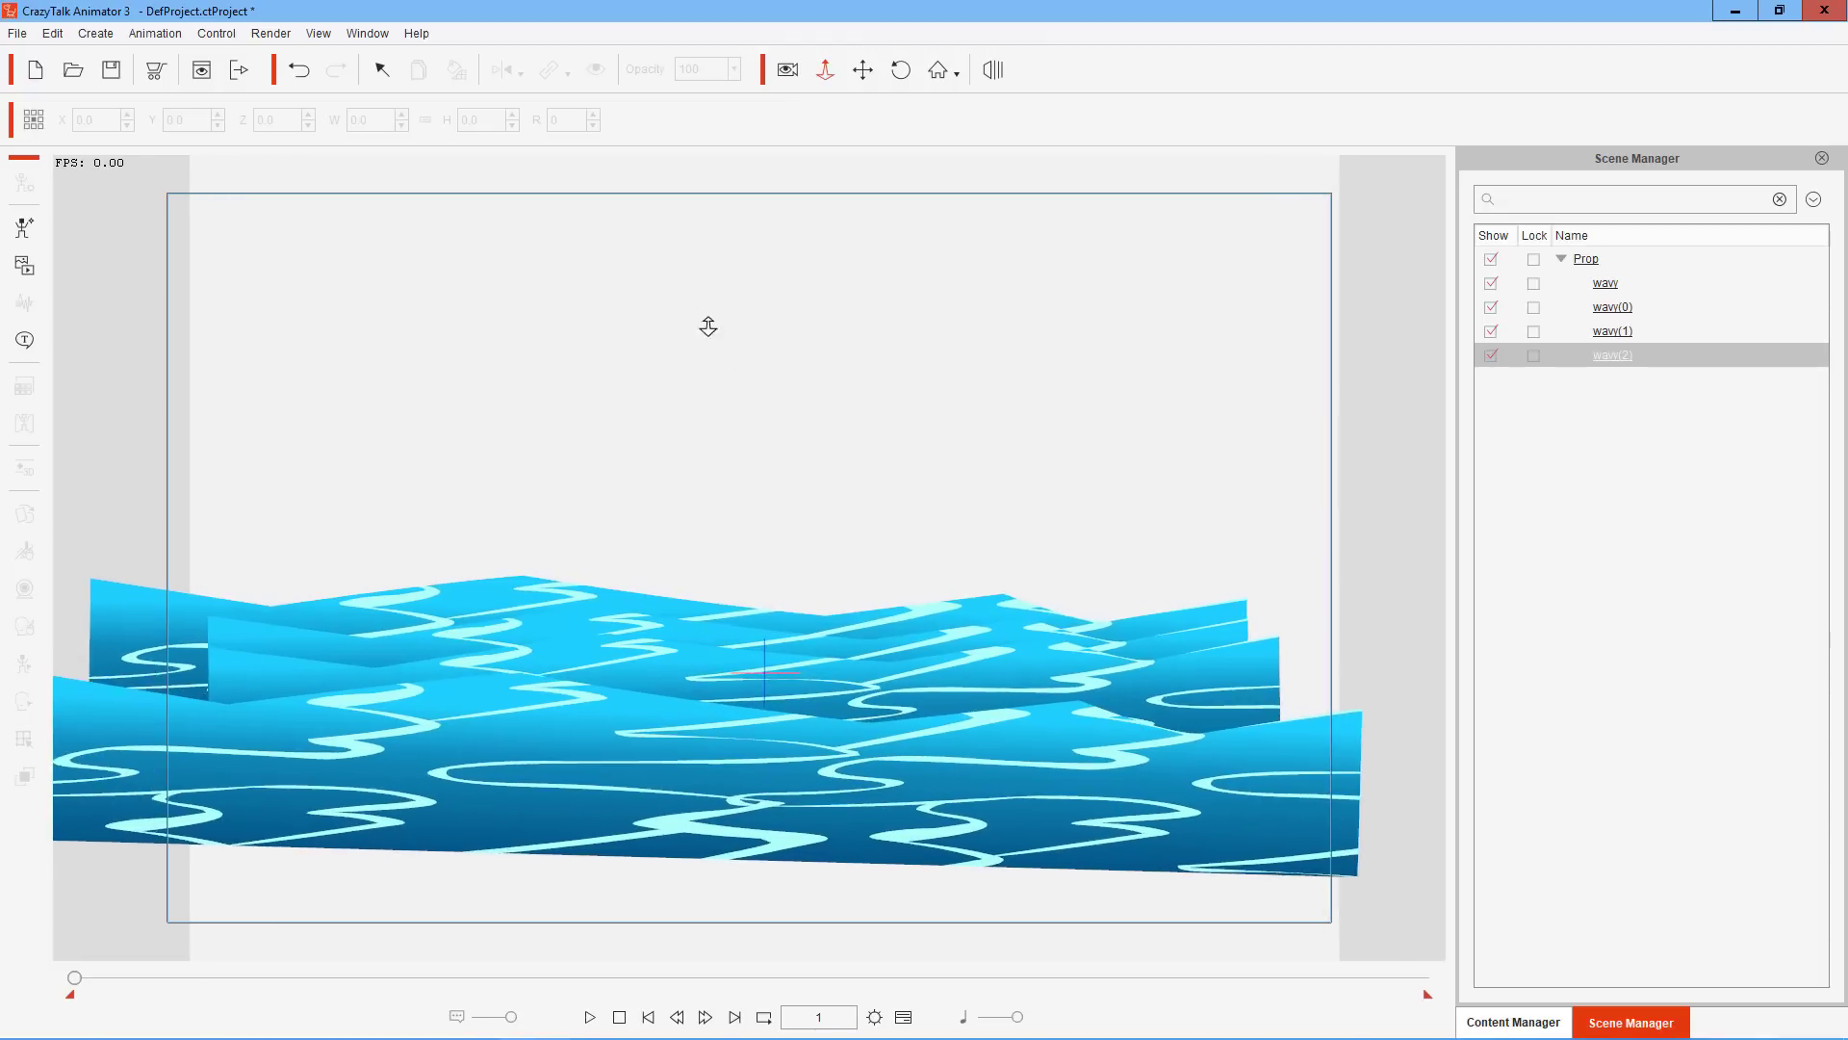
{"action": "left_click_drag", "start_coordinate": [708, 326], "coordinate": [777, 357]}
{"action": "mouse_move", "coordinate": [911, 453]}
{"action": "left_mouse_down"}
{"action": "mouse_move", "coordinate": [879, 302]}
{"action": "mouse_move", "coordinate": [878, 580]}
{"action": "left_mouse_up"}
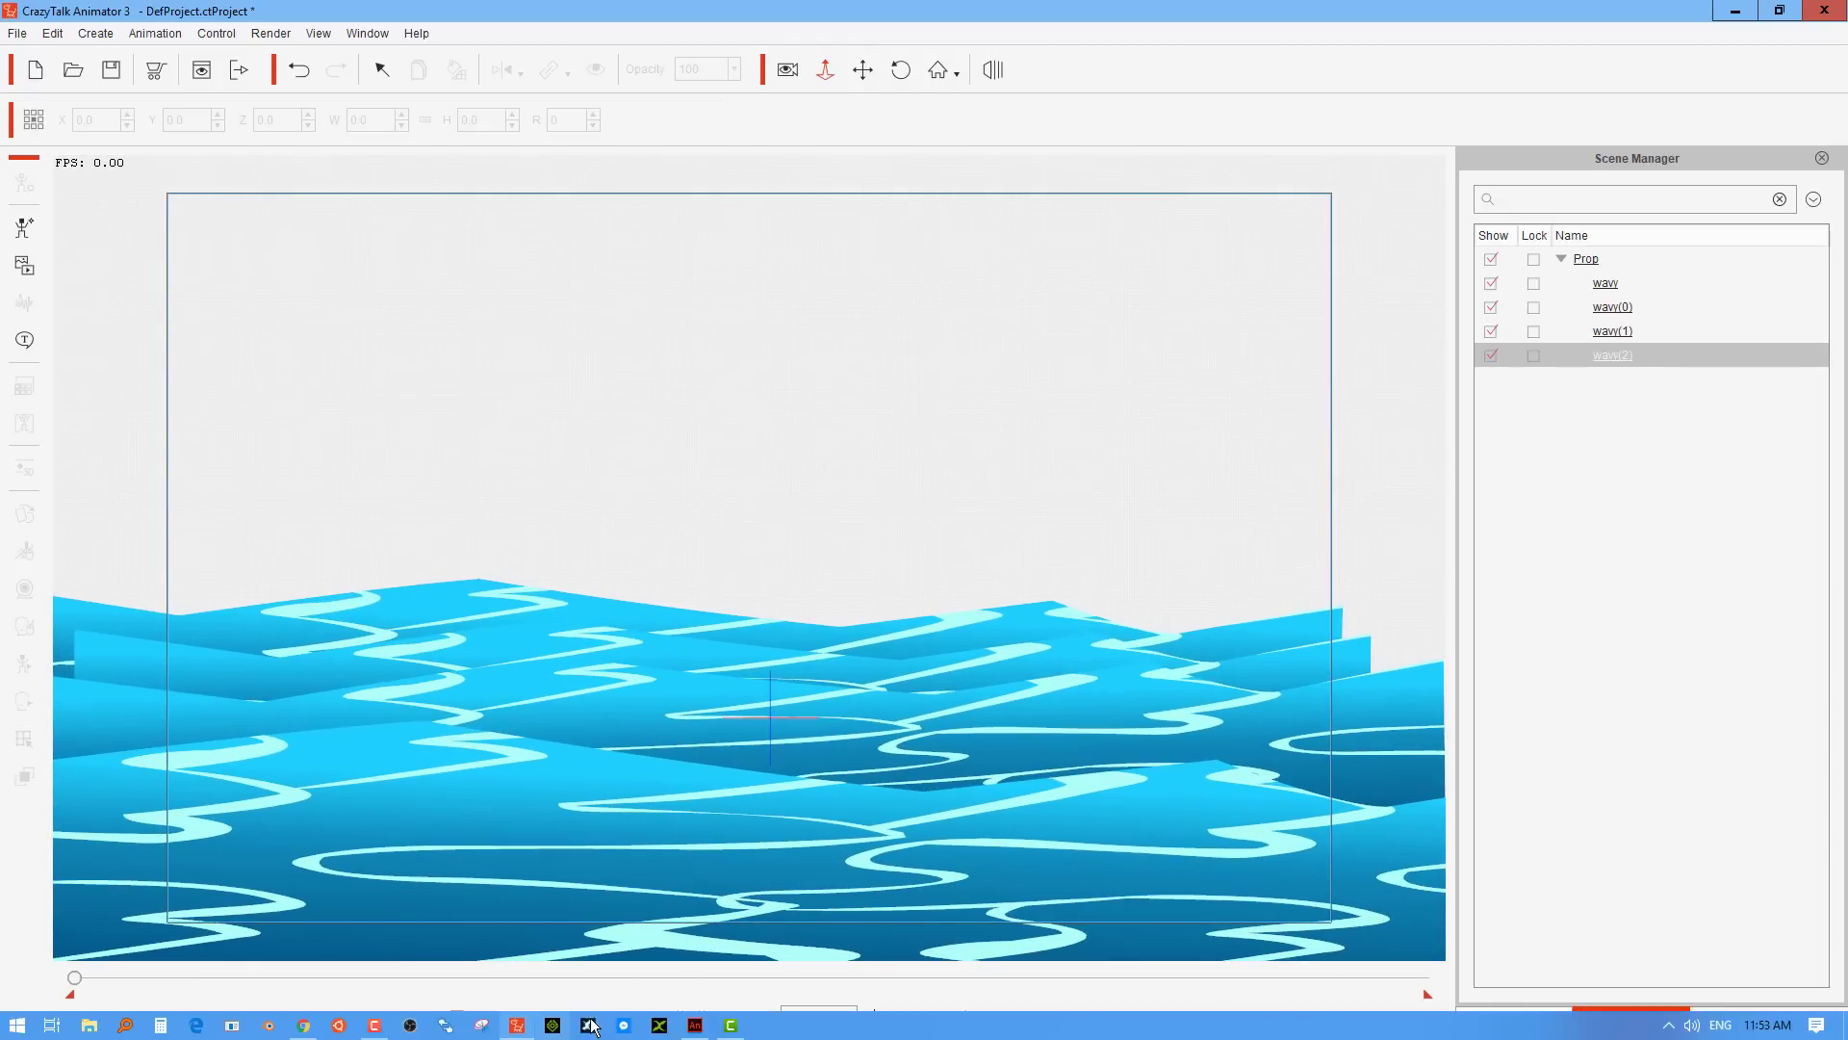
{"action": "left_click", "coordinate": [591, 1017]}
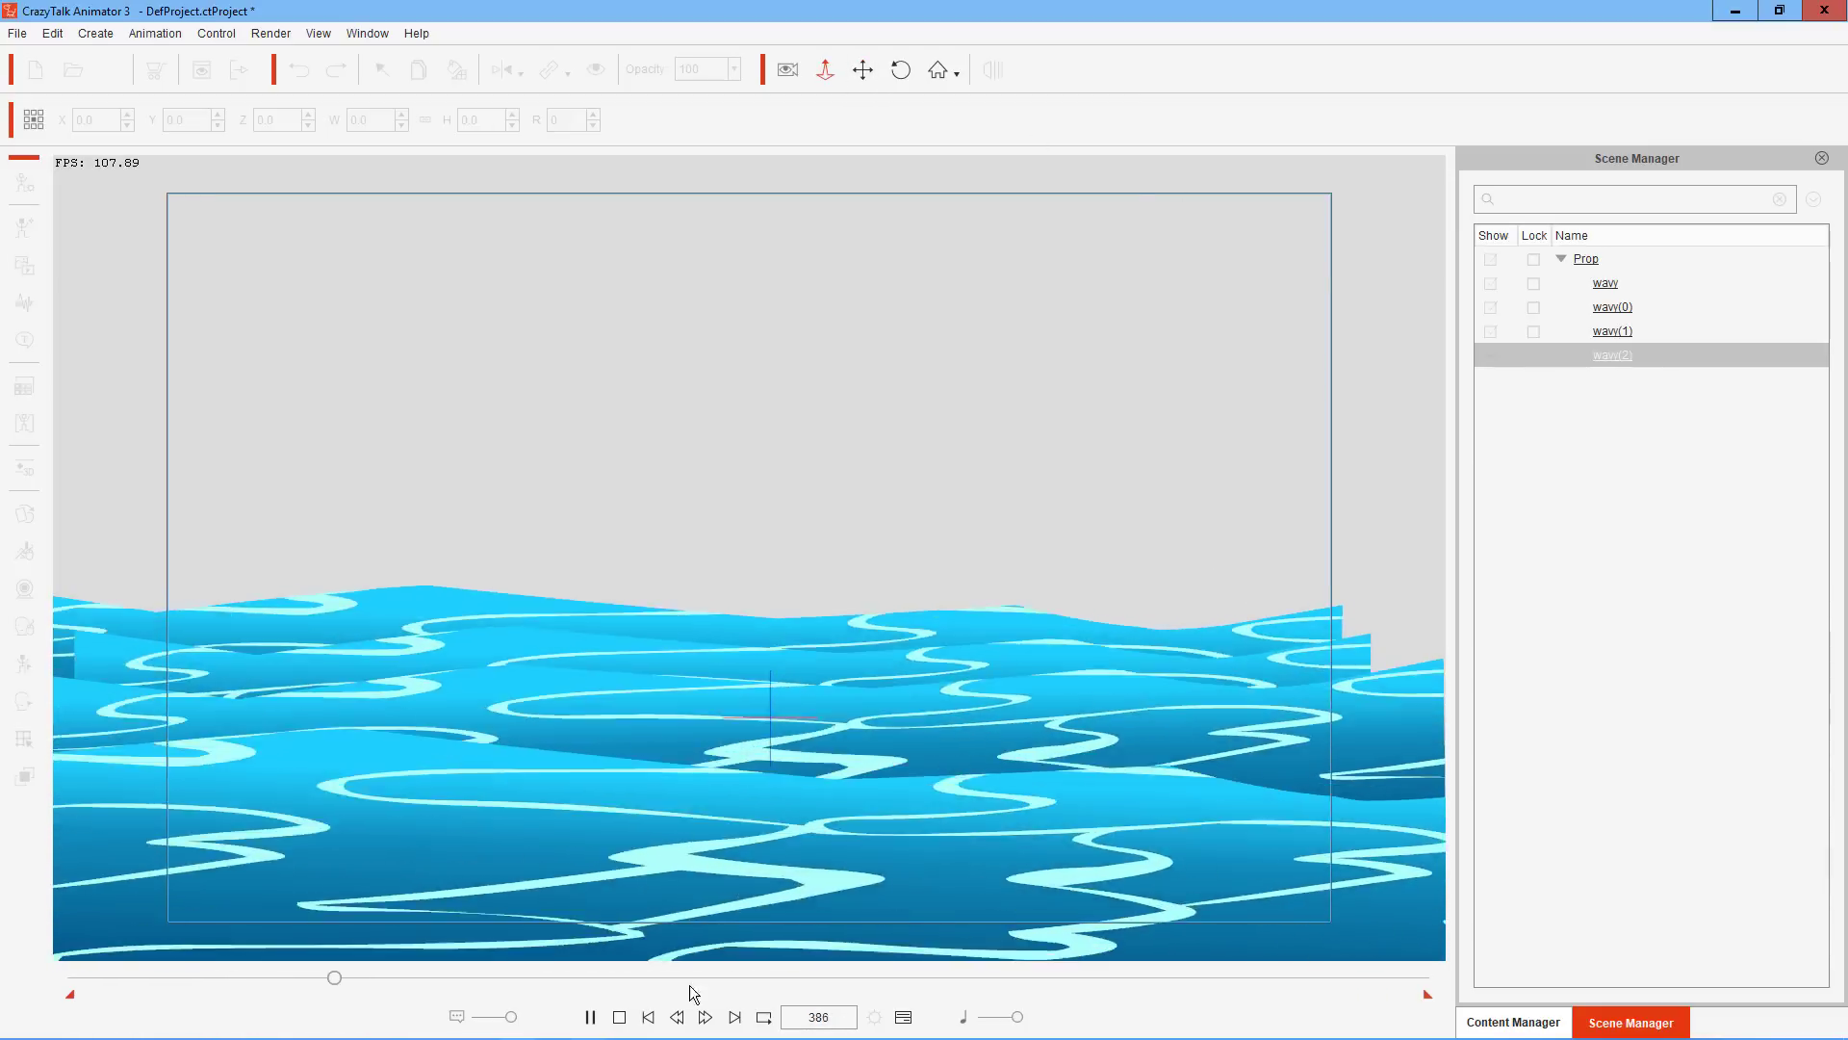
{"action": "left_click", "coordinate": [619, 1018]}
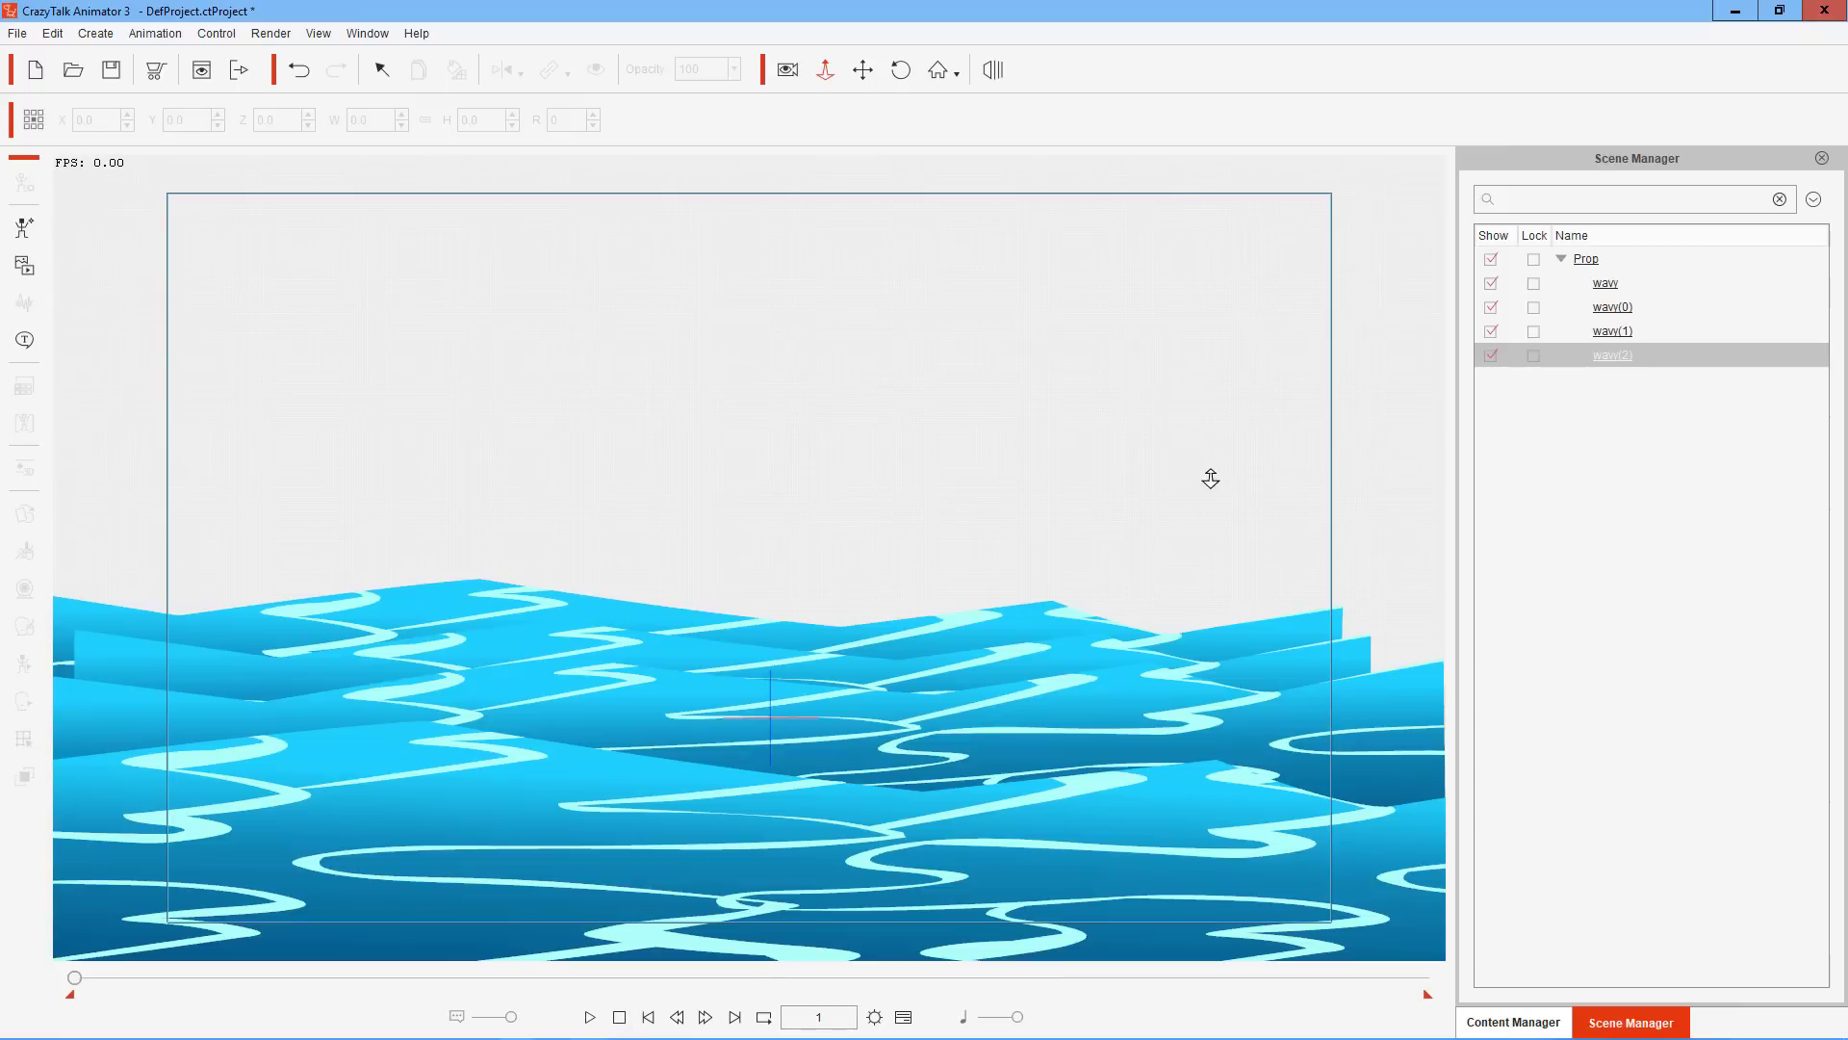
Play back the layered wave animation and stop it at the first frame
{"action": "left_click", "coordinate": [592, 1017]}
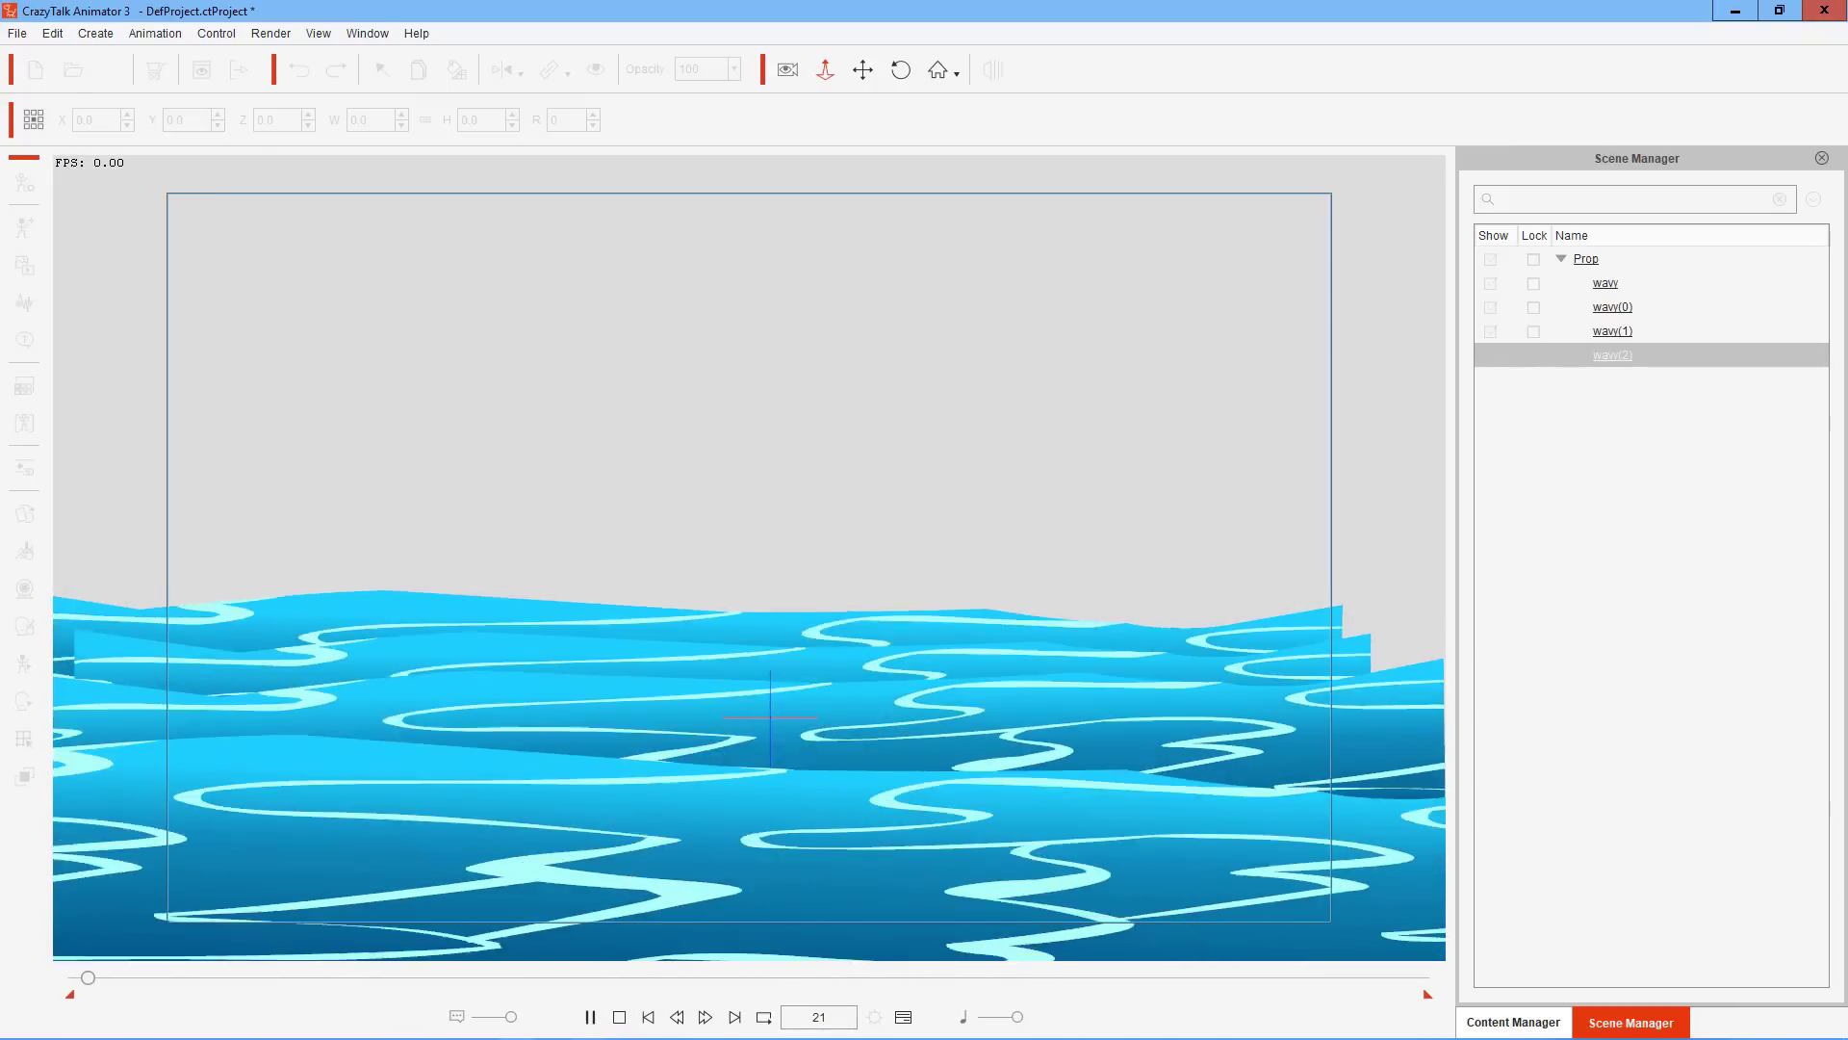
{"action": "left_click", "coordinate": [619, 1018]}
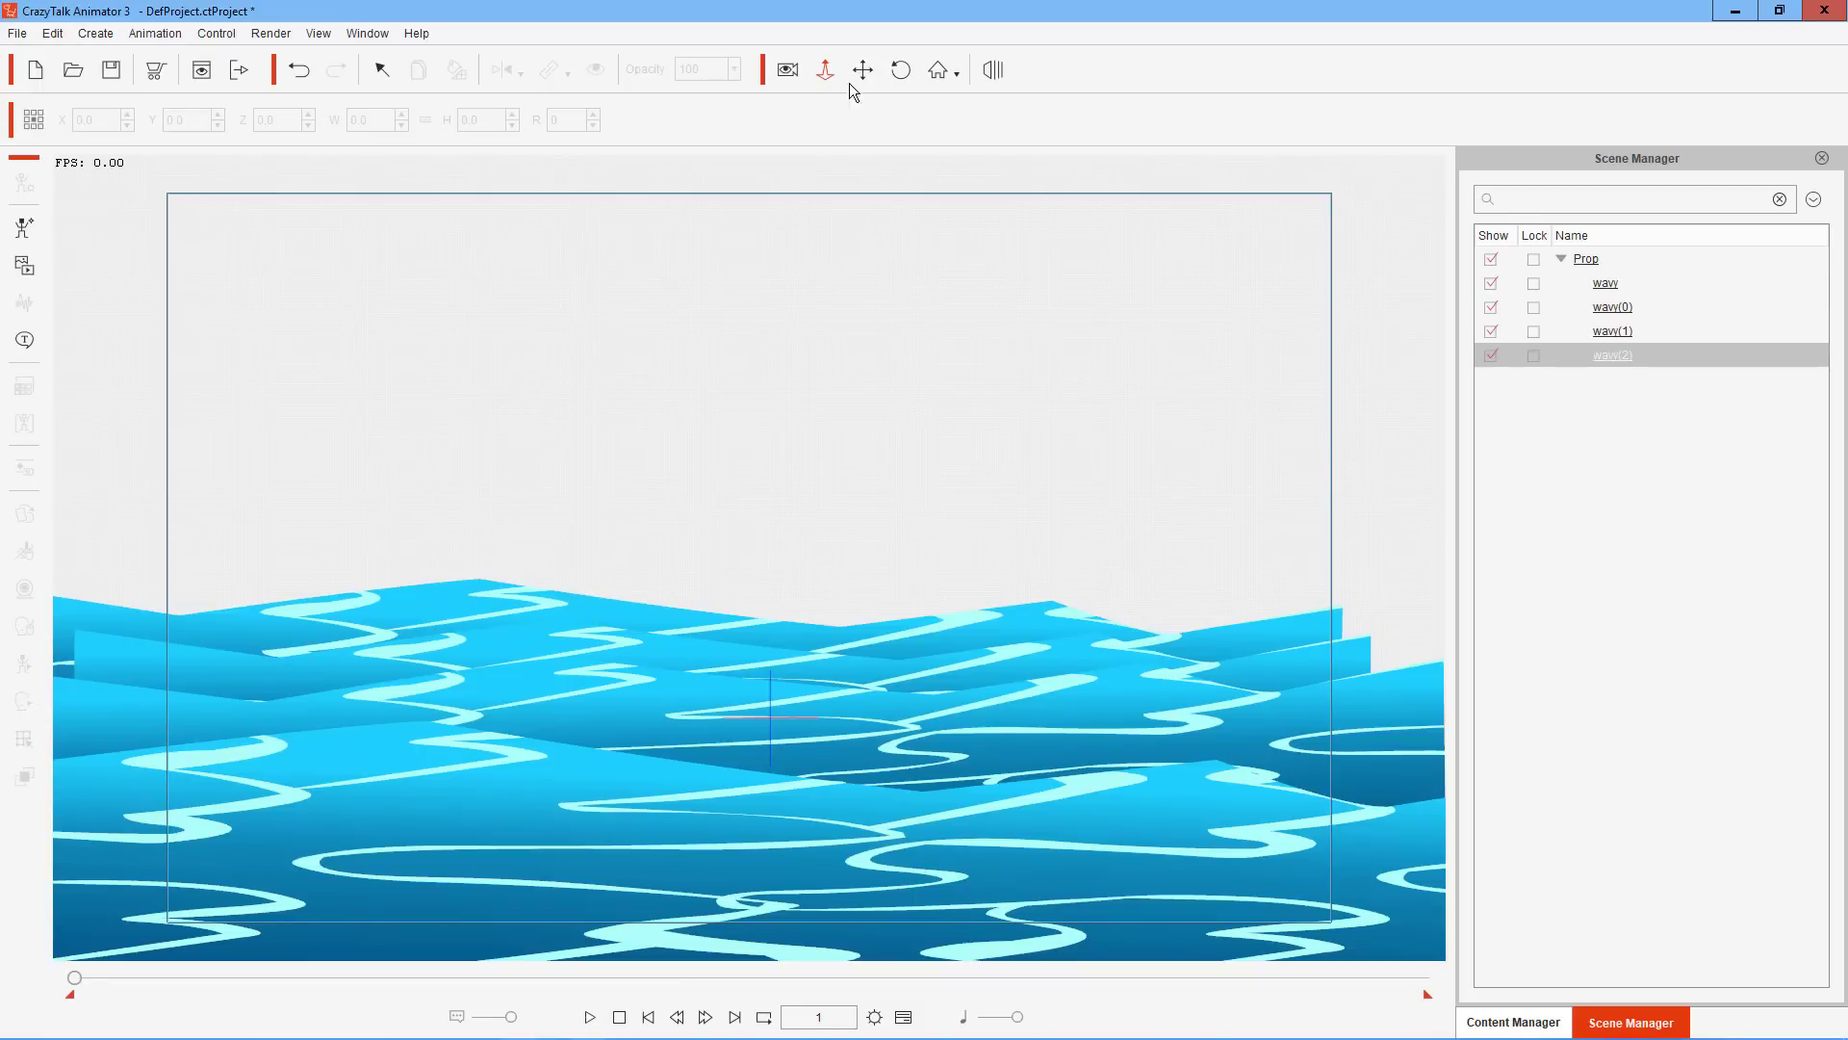
{"action": "left_click_drag", "start_coordinate": [922, 212], "coordinate": [1088, 525]}
Lower the brightness of the middle wave copy, wavy(0), to -7 in its render style
{"action": "left_click", "coordinate": [1405, 857]}
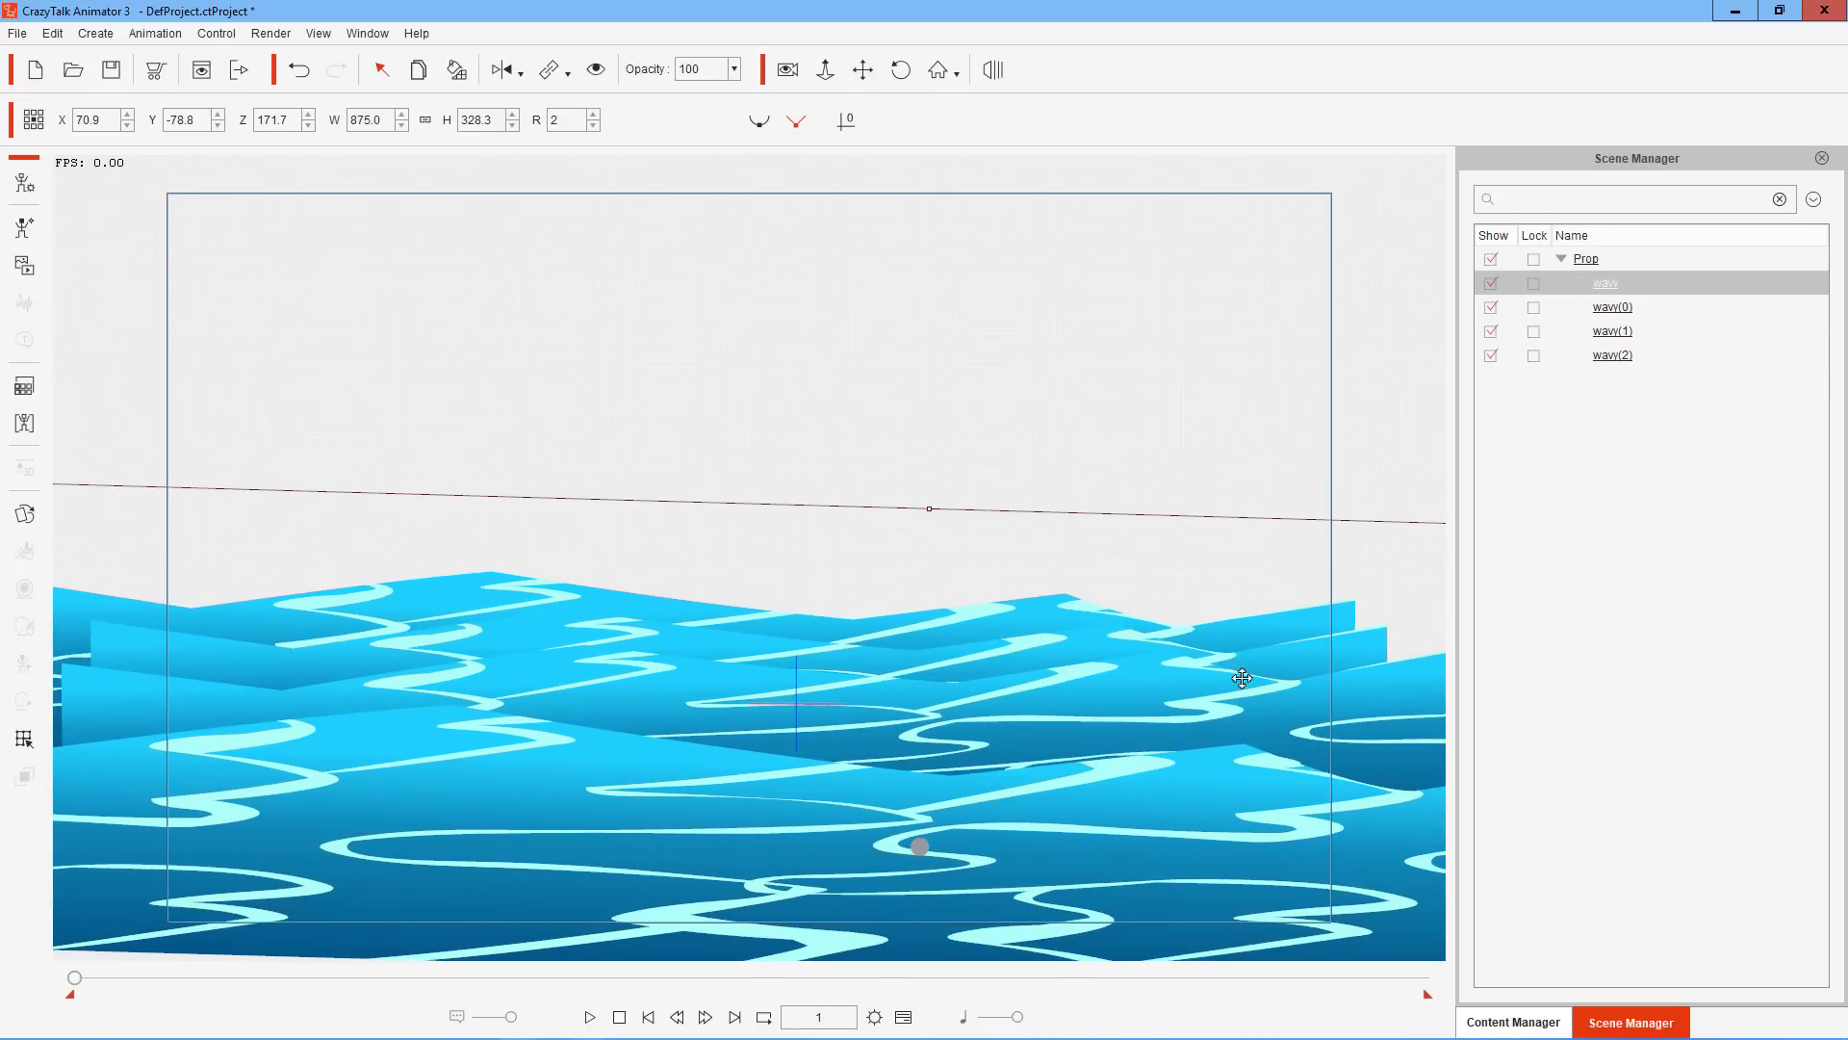
{"action": "left_click", "coordinate": [1613, 307]}
{"action": "left_click", "coordinate": [27, 386]}
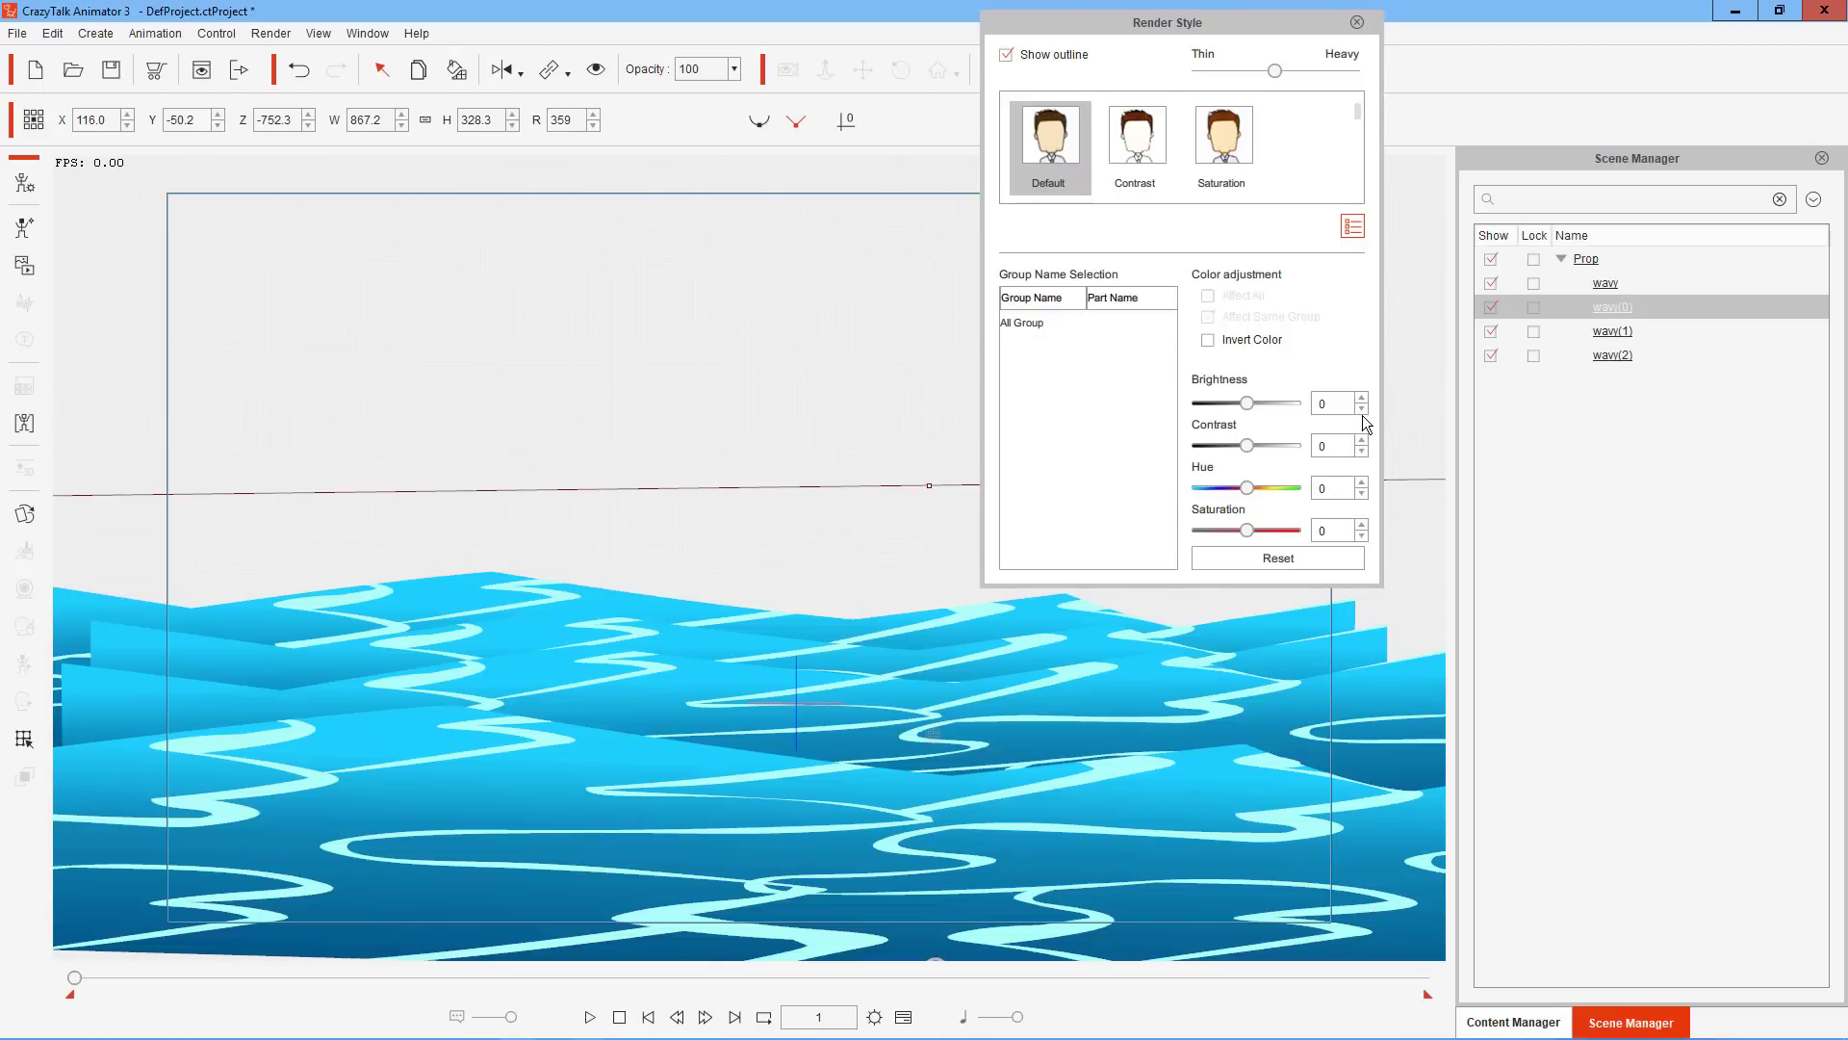
{"action": "left_click", "coordinate": [1362, 410]}
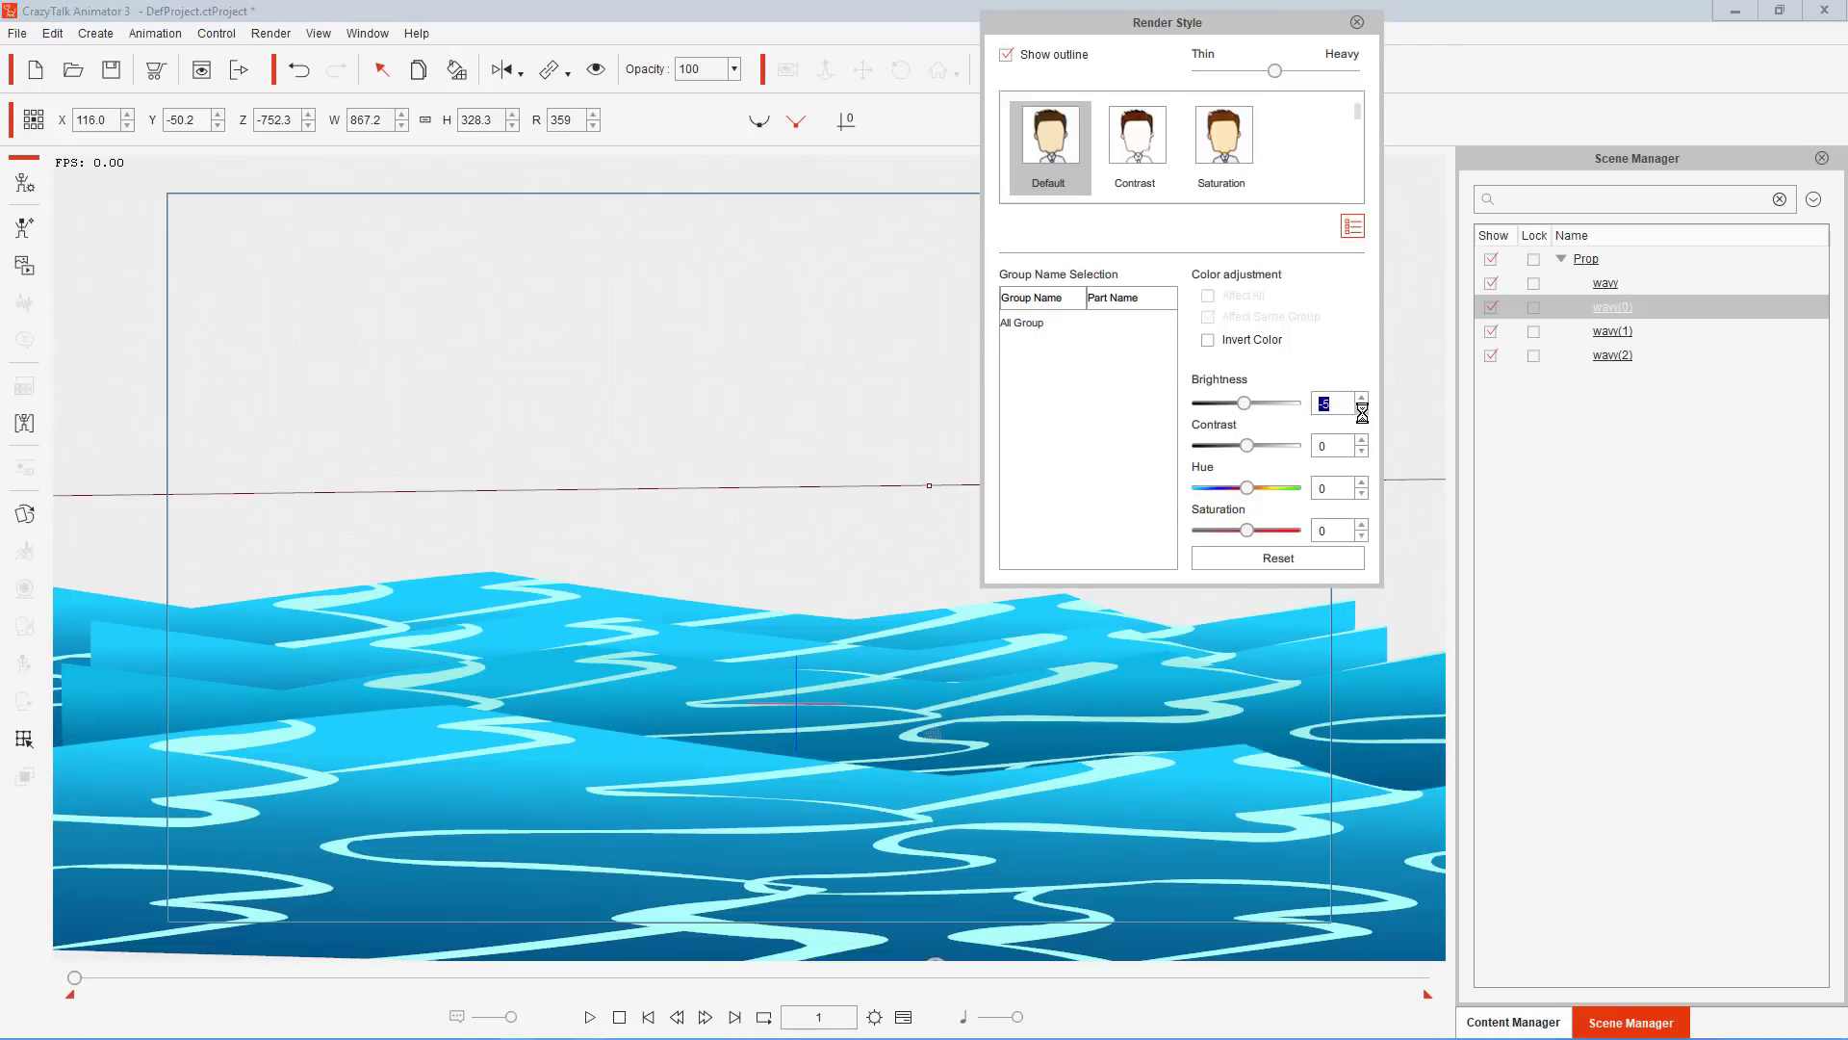
Set the brightness of wavy(1) to -10 and darken the farthest wave, wavy(2), in their render styles
{"action": "left_click", "coordinate": [1583, 335]}
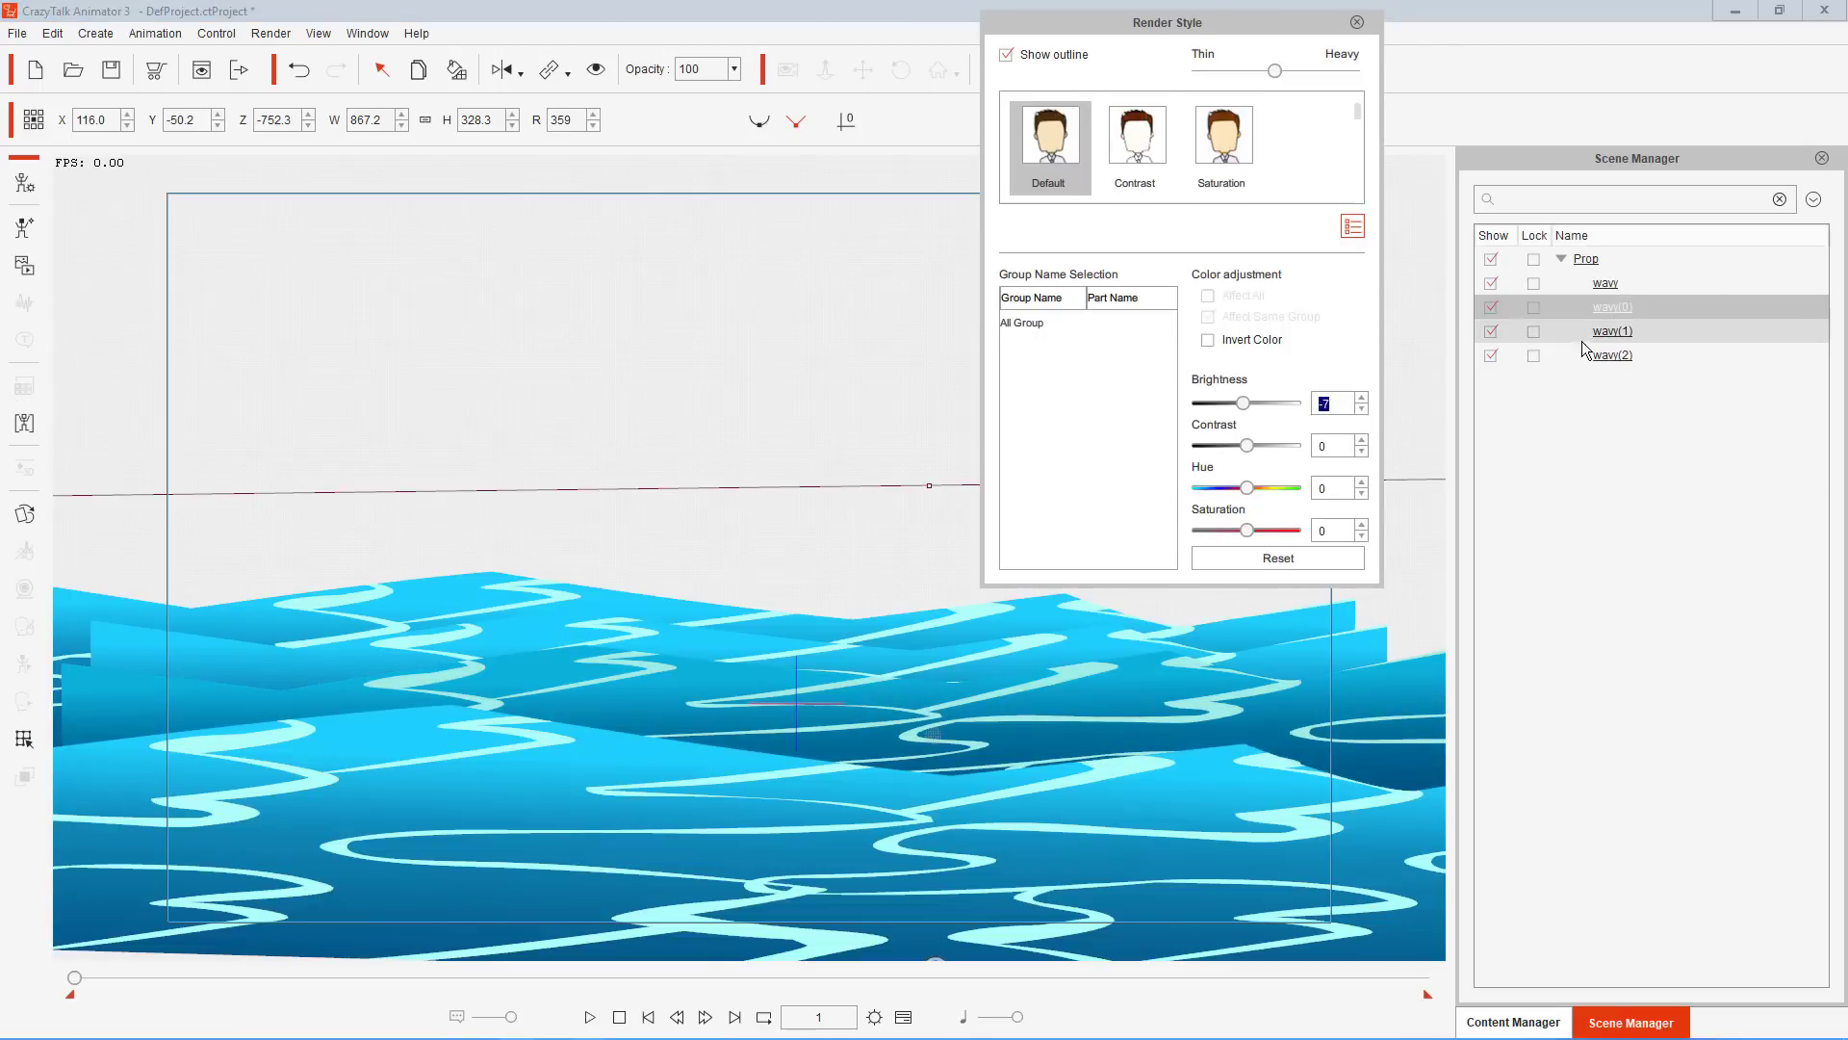
{"action": "double_click", "coordinate": [1363, 412]}
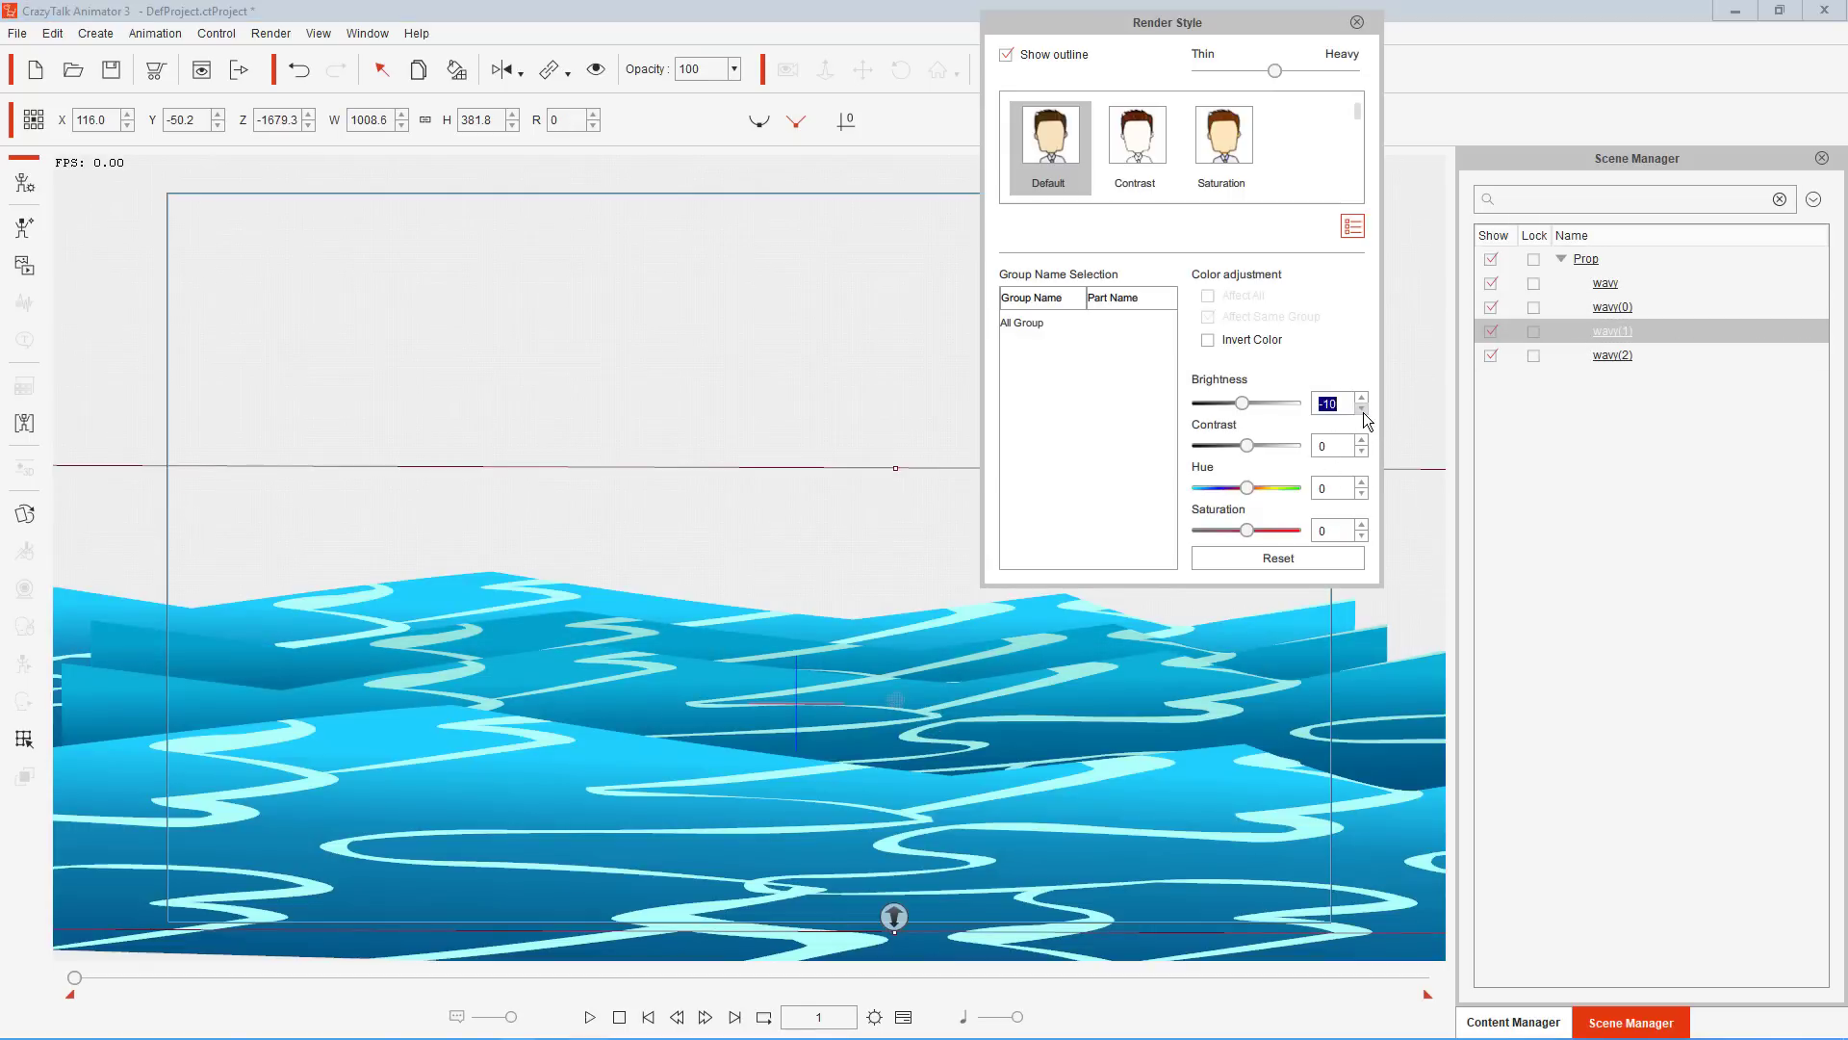
{"action": "left_click", "coordinate": [1606, 359]}
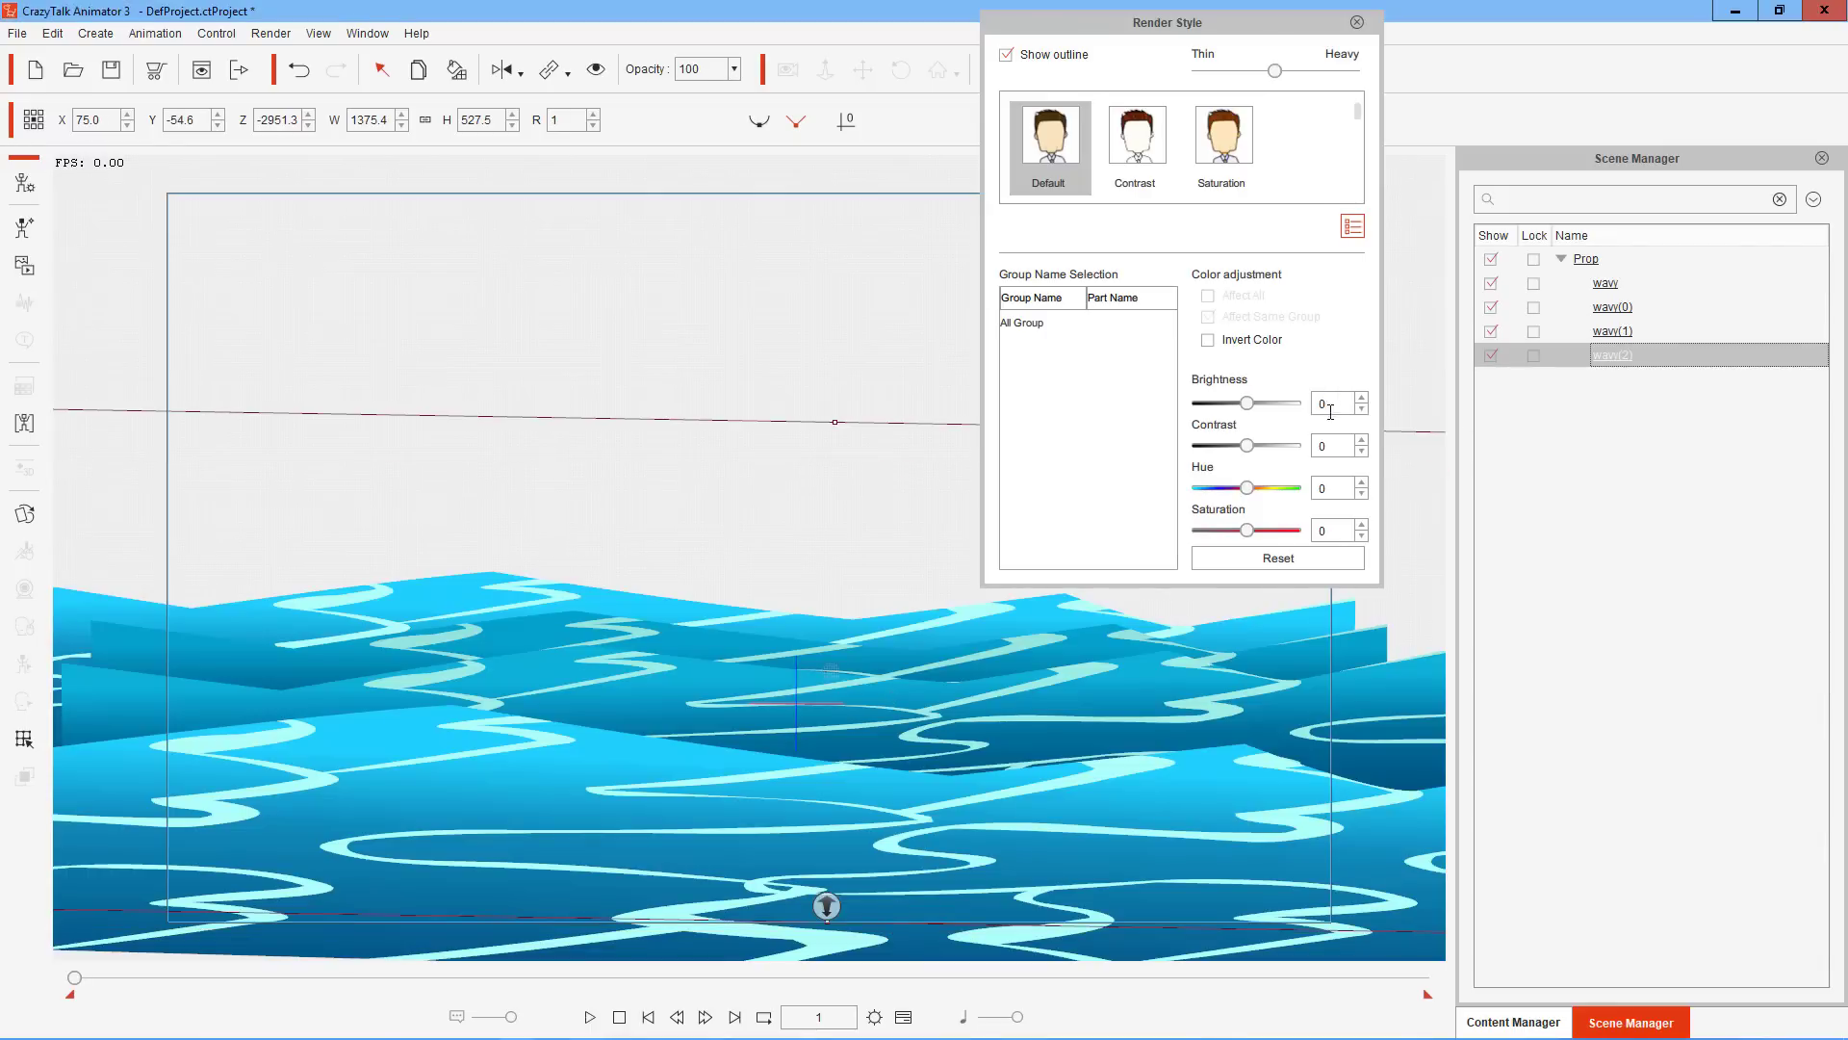
{"action": "double_click", "coordinate": [1362, 412]}
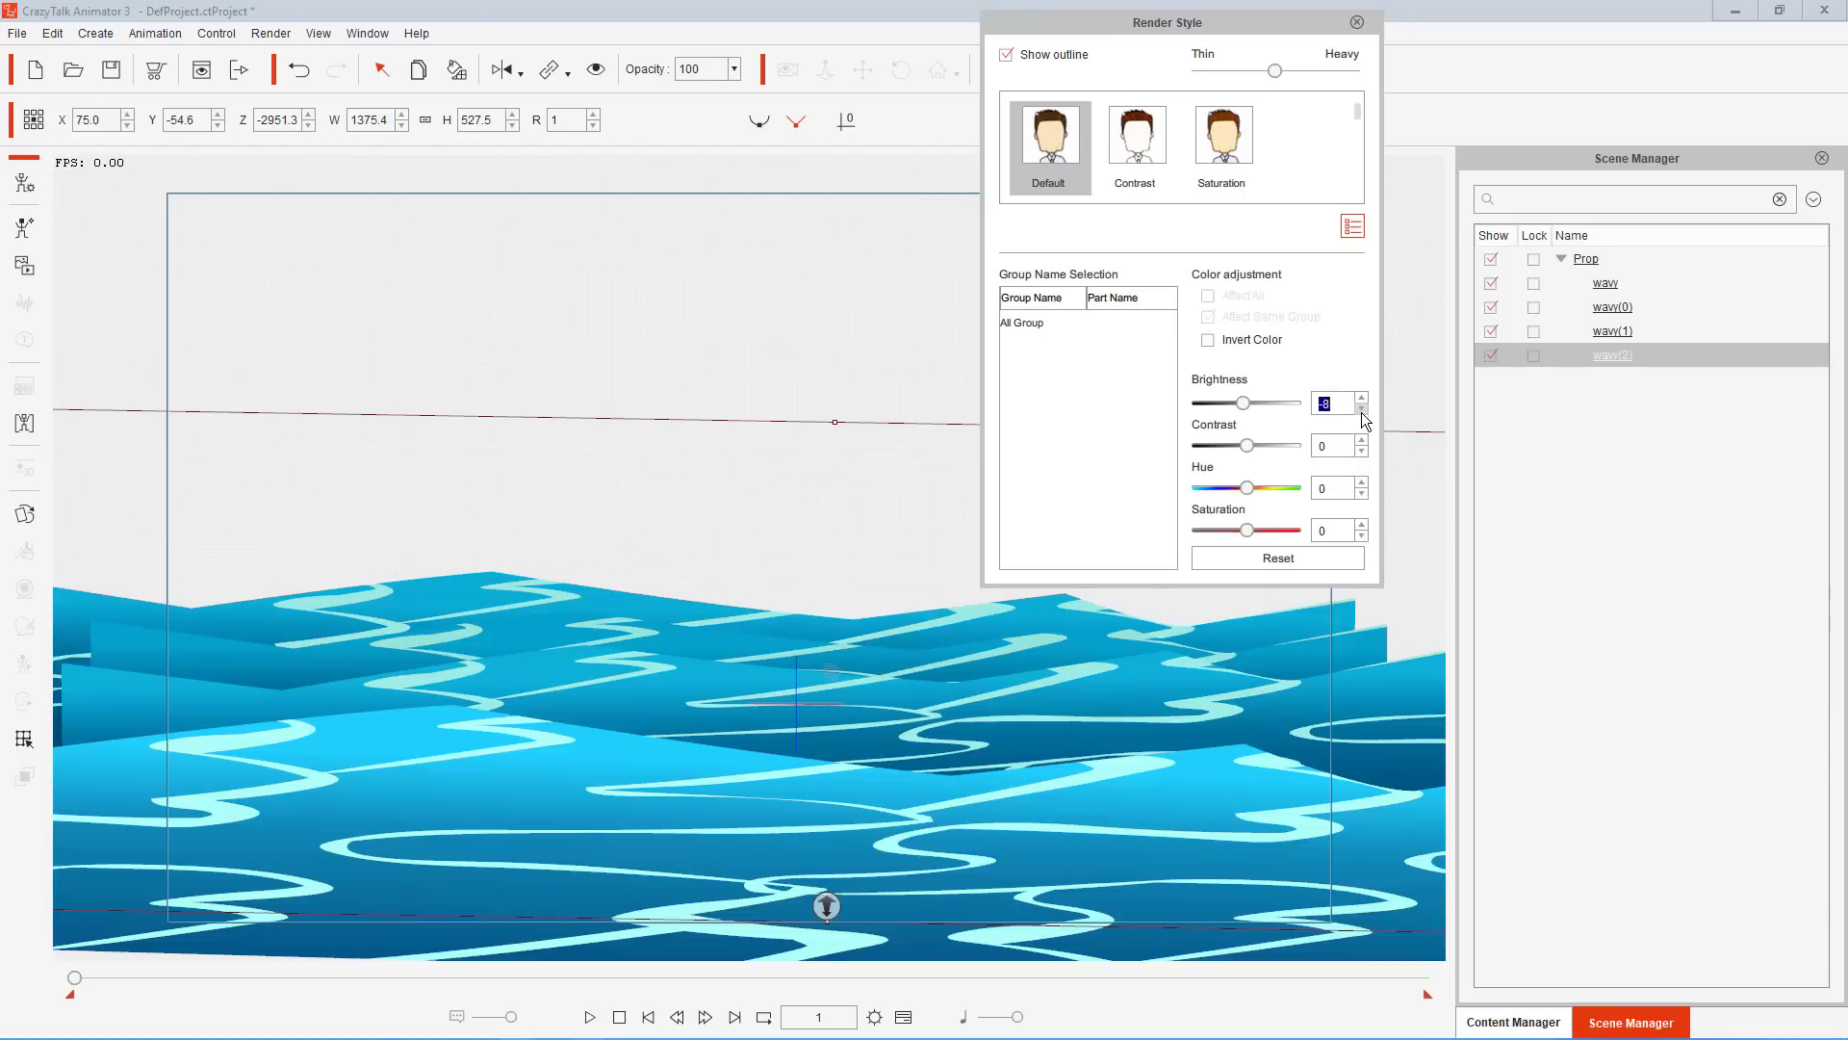
{"action": "left_click", "coordinate": [1361, 412]}
{"action": "left_click", "coordinate": [1357, 22]}
Play back the animation with the darkened rear waves and stop it
{"action": "left_click", "coordinate": [590, 1017]}
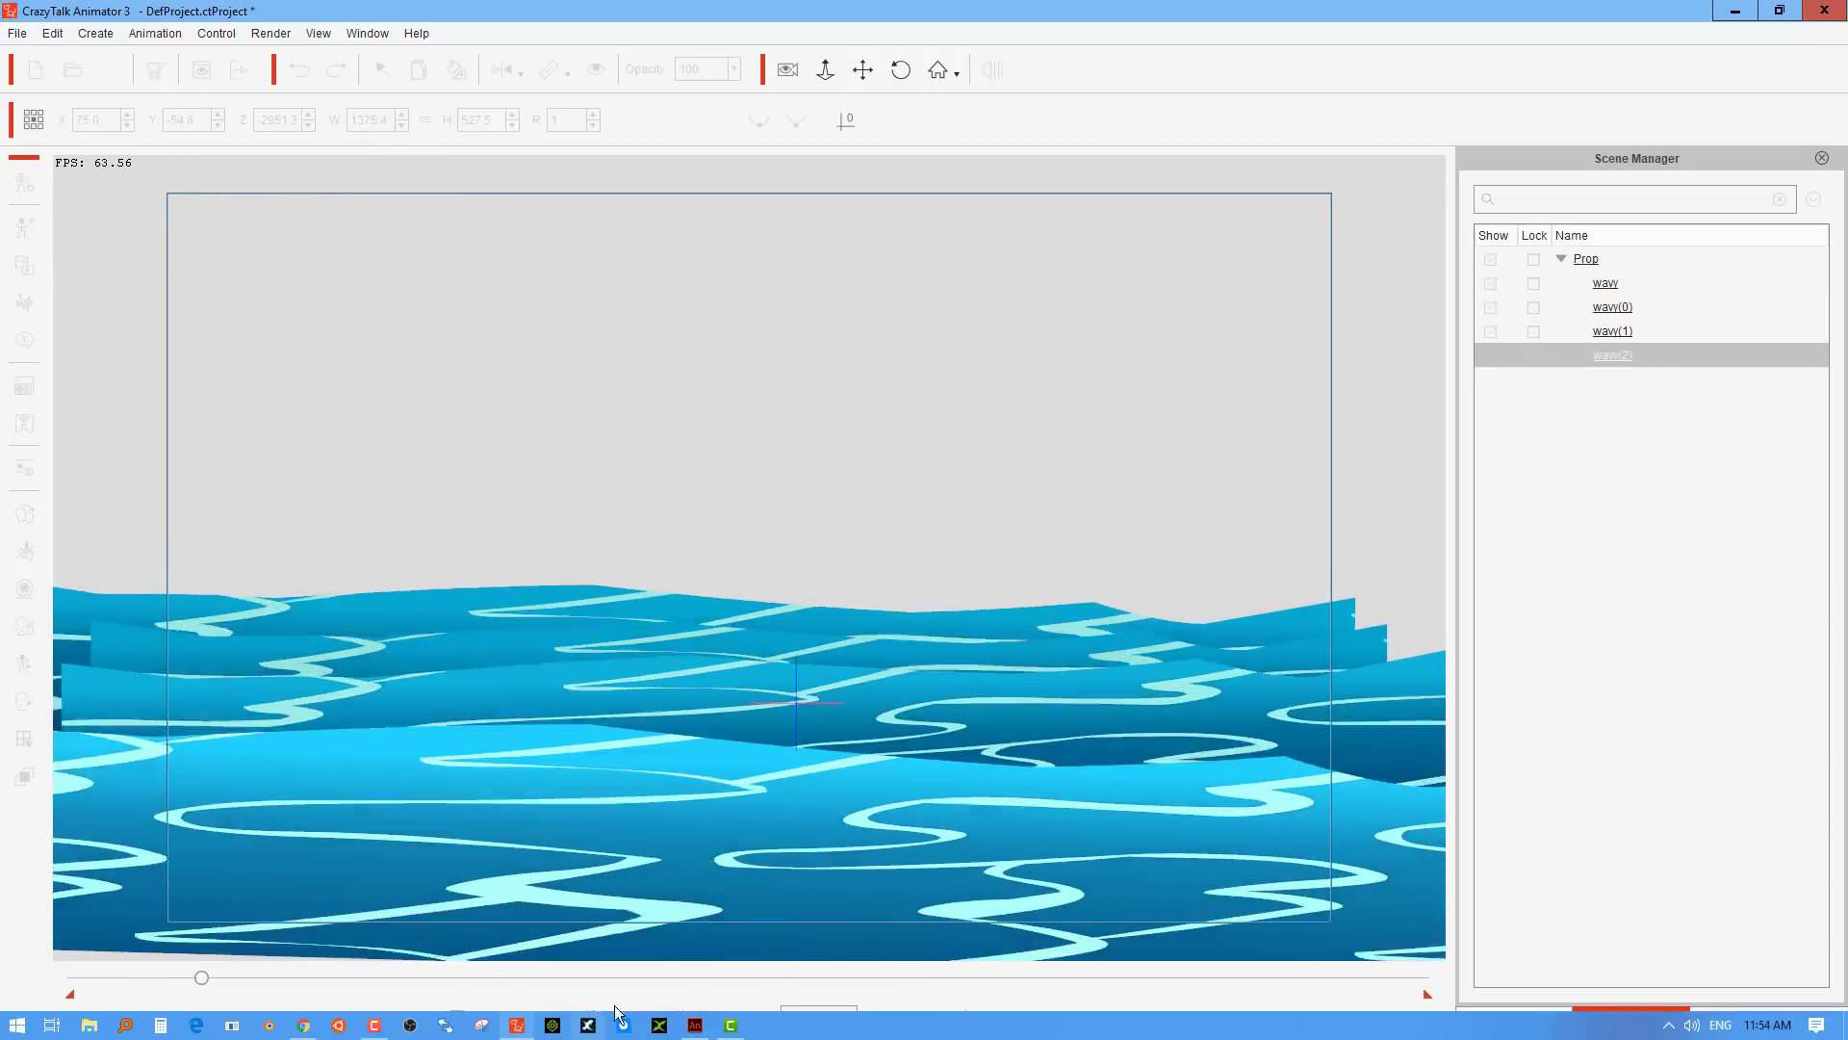
{"action": "left_click", "coordinate": [619, 1012]}
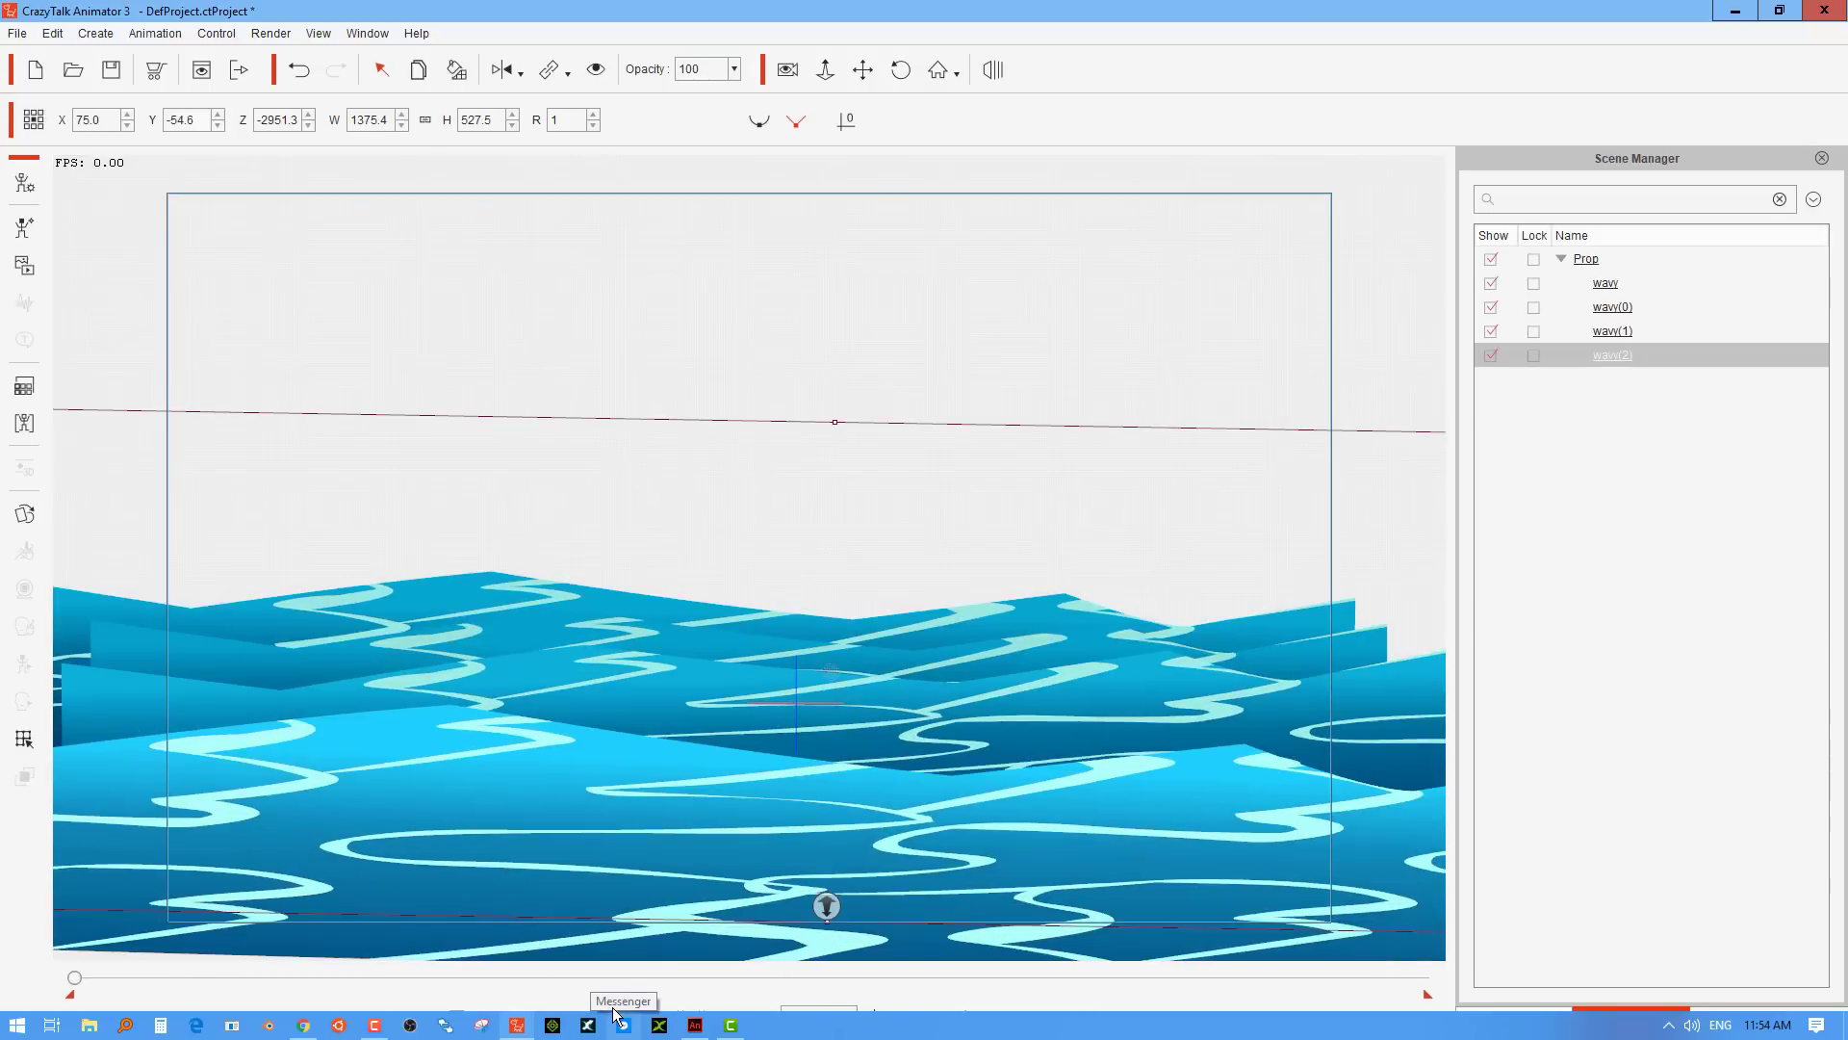
Reduce the farthest wave, wavy(2), to H 438.5, rotate it to 354 degrees, and move it to X 220.0, Y 36.4
{"action": "left_click_drag", "start_coordinate": [838, 422], "coordinate": [835, 464]}
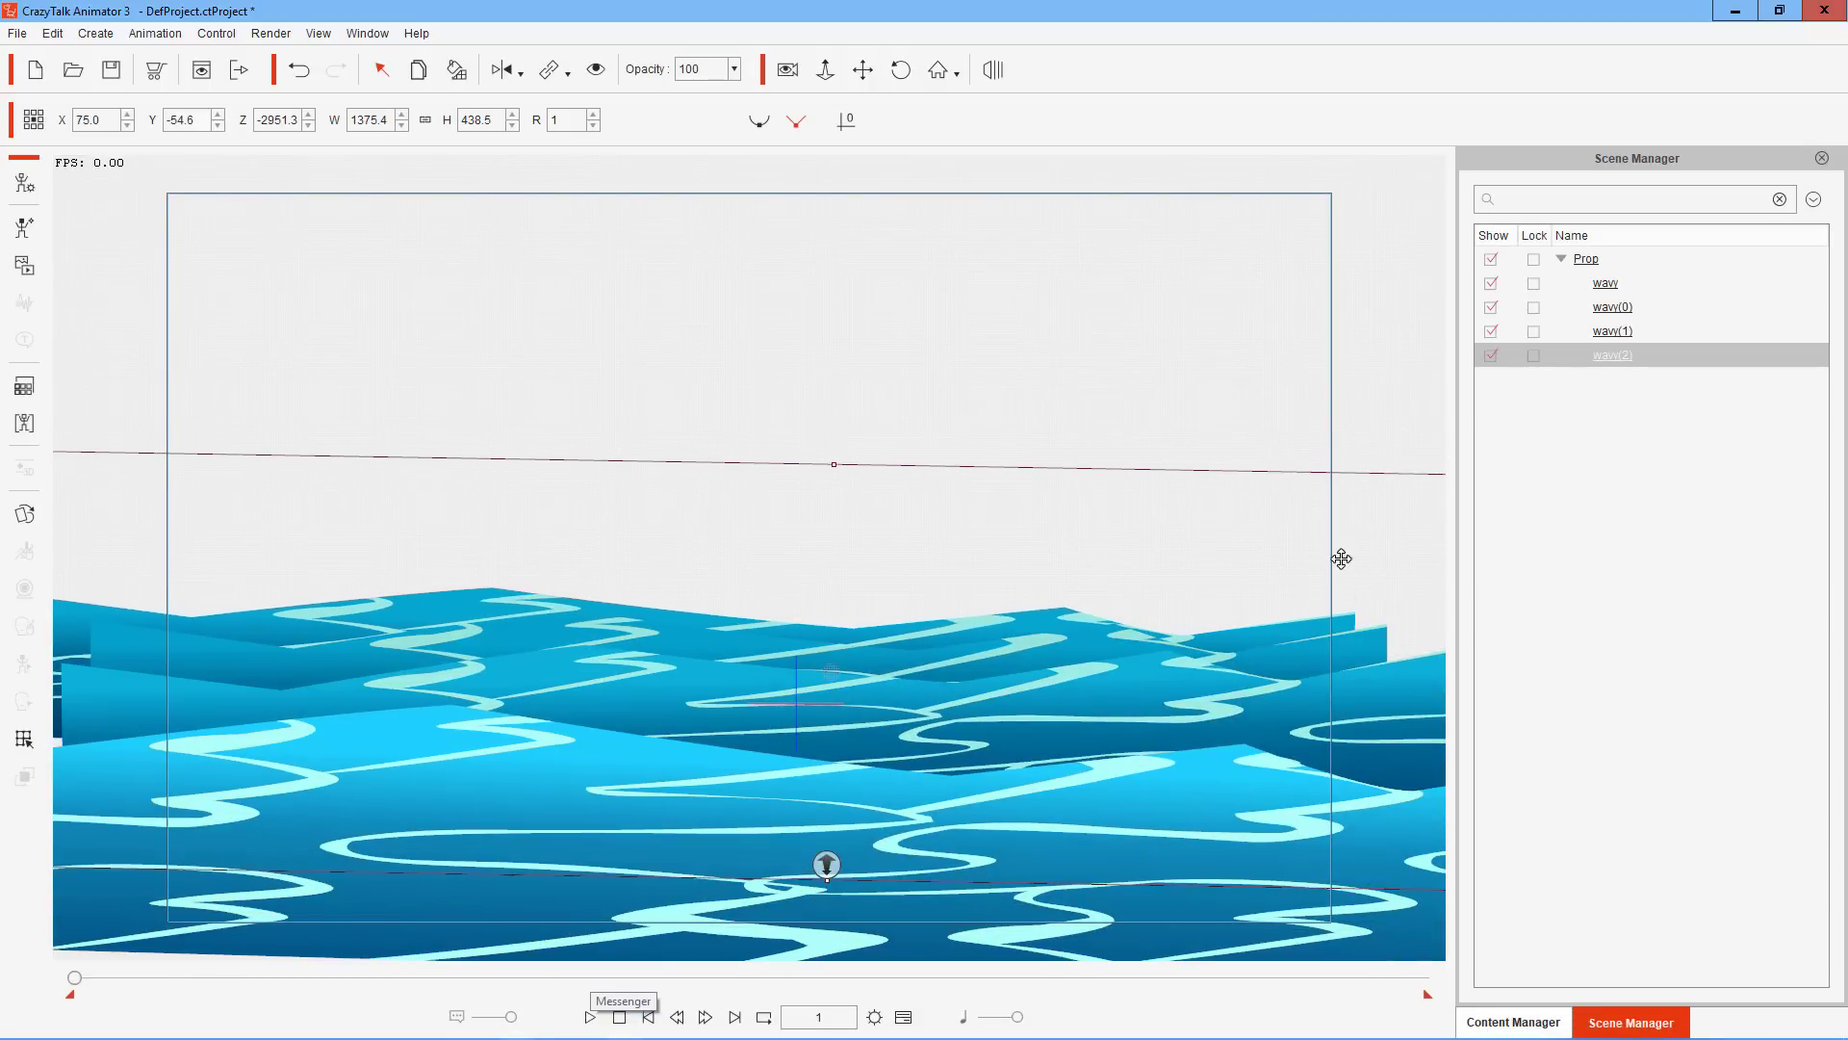
{"action": "left_click_drag", "start_coordinate": [1378, 452], "coordinate": [1345, 388]}
{"action": "left_click_drag", "start_coordinate": [1296, 586], "coordinate": [1400, 523]}
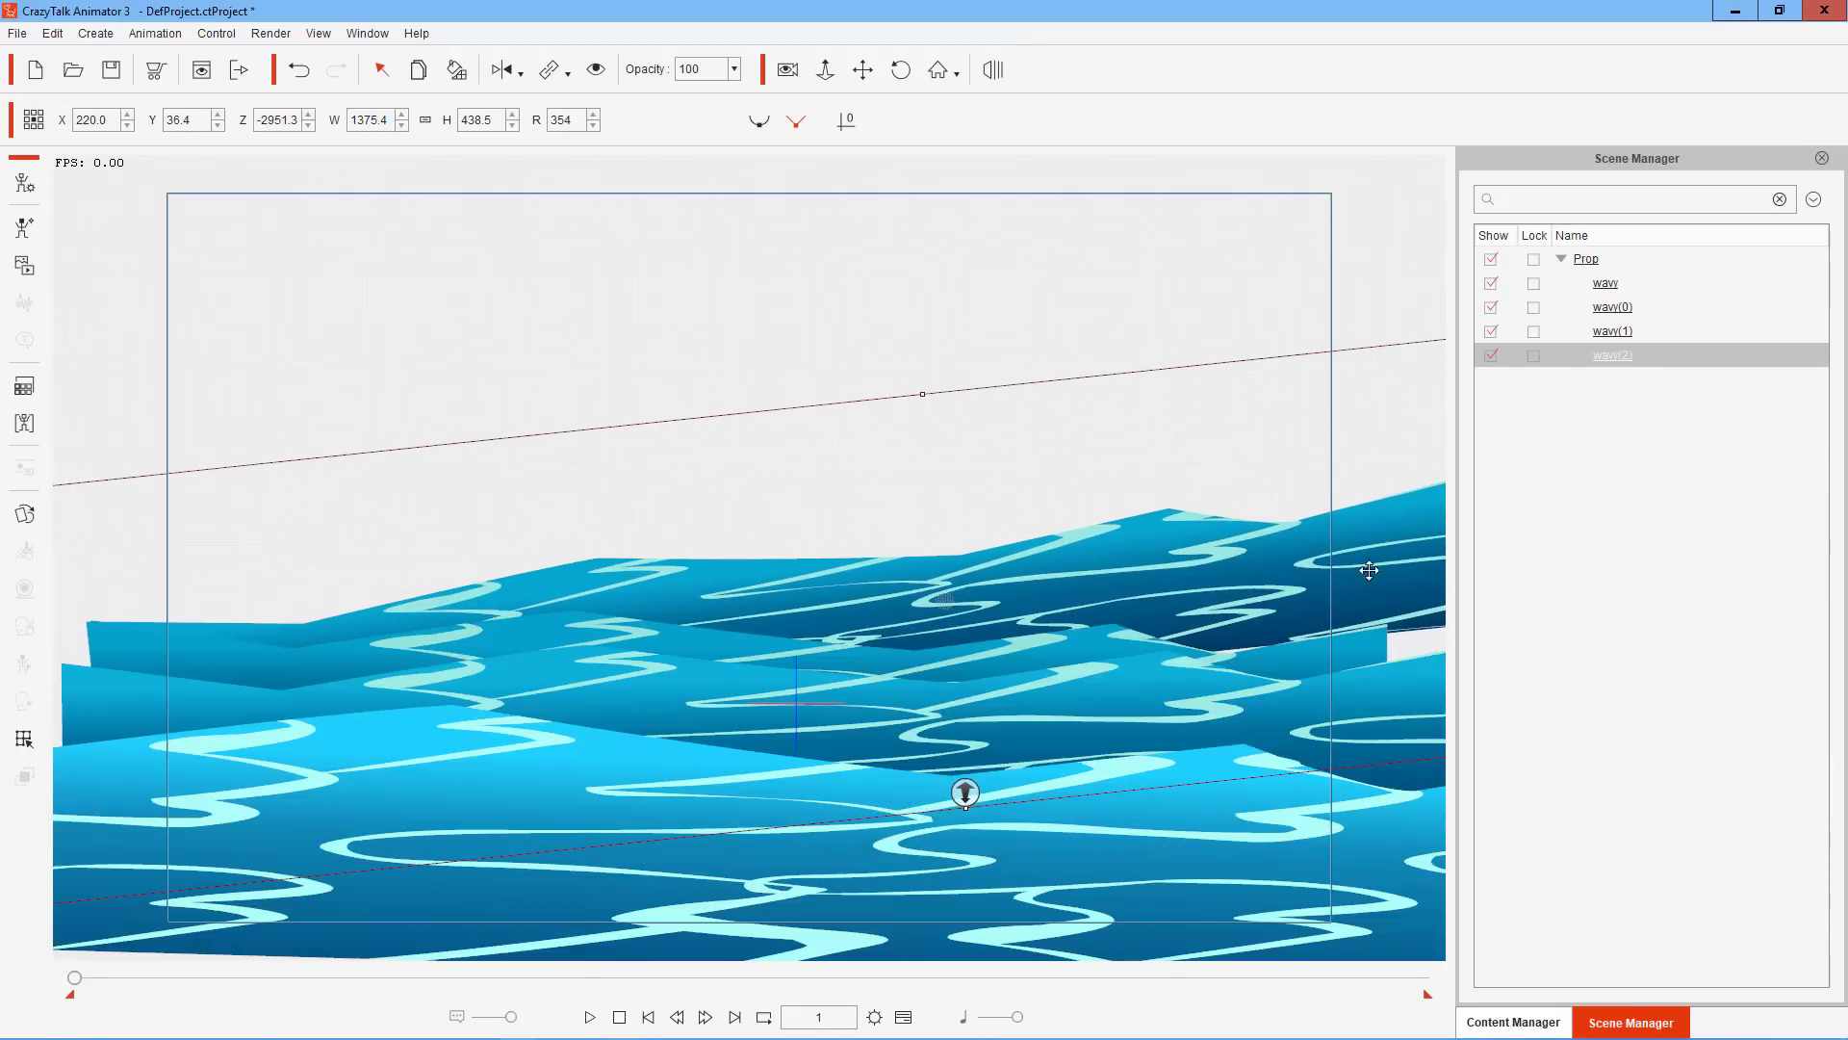
Rotate wavy(1) to 3 degrees and move it to X 135.2, Y -40.6
{"action": "left_click", "coordinate": [1632, 331]}
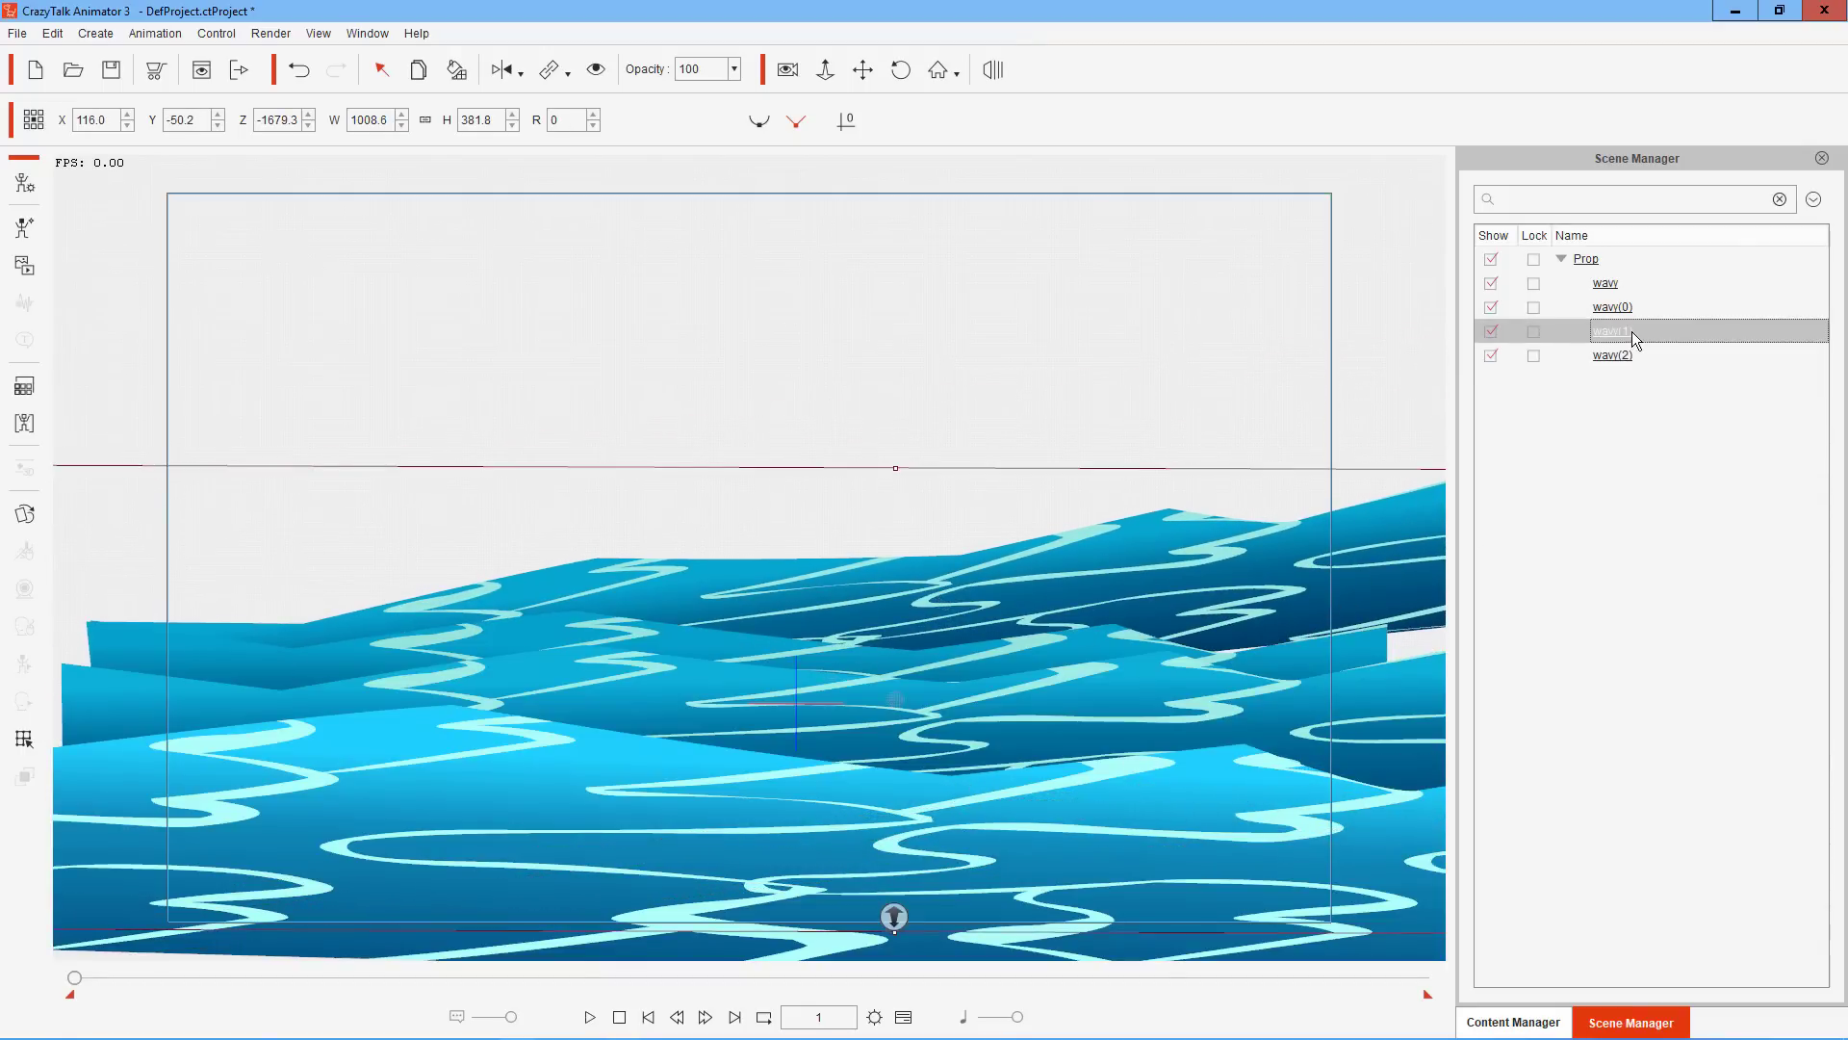
{"action": "mouse_move", "coordinate": [1292, 443]}
{"action": "left_mouse_down"}
{"action": "mouse_move", "coordinate": [1336, 458]}
{"action": "mouse_move", "coordinate": [1322, 468]}
{"action": "left_mouse_up"}
{"action": "mouse_move", "coordinate": [370, 538]}
{"action": "left_mouse_down"}
{"action": "mouse_move", "coordinate": [292, 491]}
{"action": "mouse_move", "coordinate": [289, 458]}
{"action": "mouse_move", "coordinate": [301, 471]}
{"action": "mouse_move", "coordinate": [285, 475]}
{"action": "left_mouse_up"}
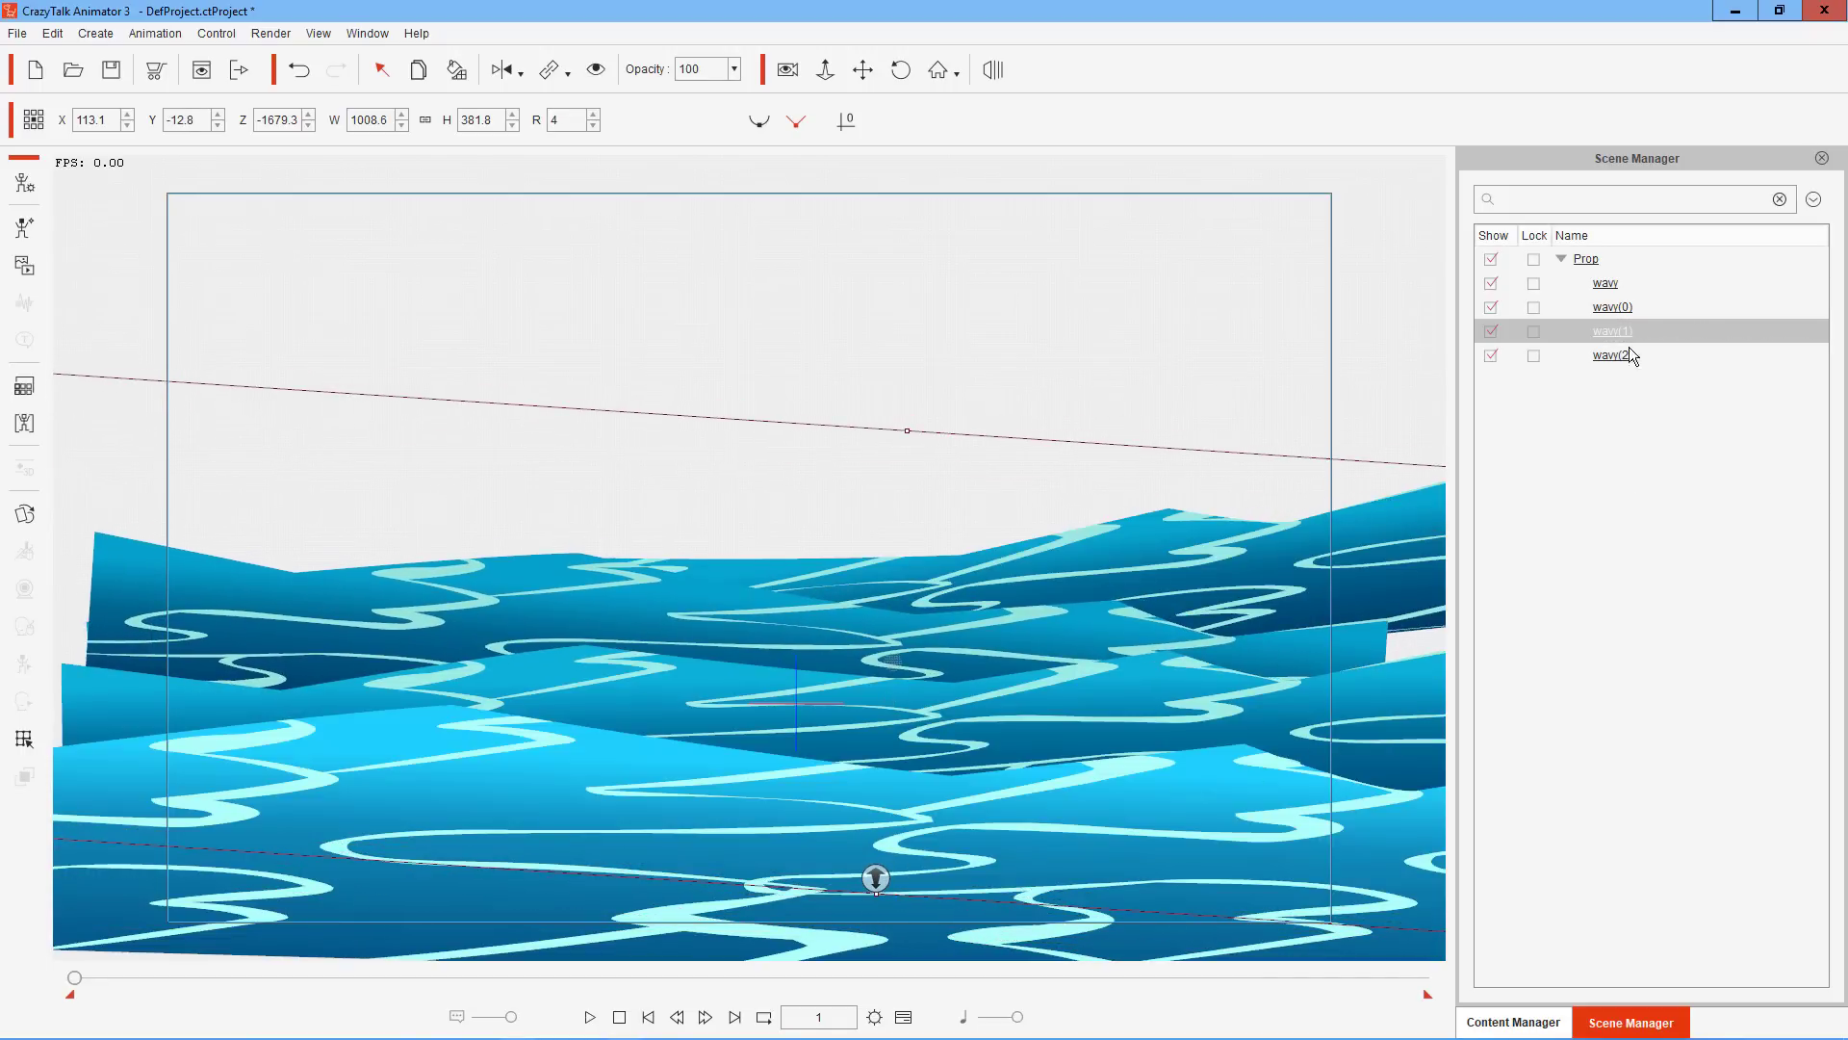
{"action": "left_click", "coordinate": [1621, 306]}
{"action": "left_click", "coordinate": [1637, 331]}
{"action": "mouse_move", "coordinate": [1374, 442]}
{"action": "left_mouse_down"}
{"action": "mouse_move", "coordinate": [1357, 430]}
{"action": "mouse_move", "coordinate": [1377, 479]}
{"action": "left_mouse_up"}
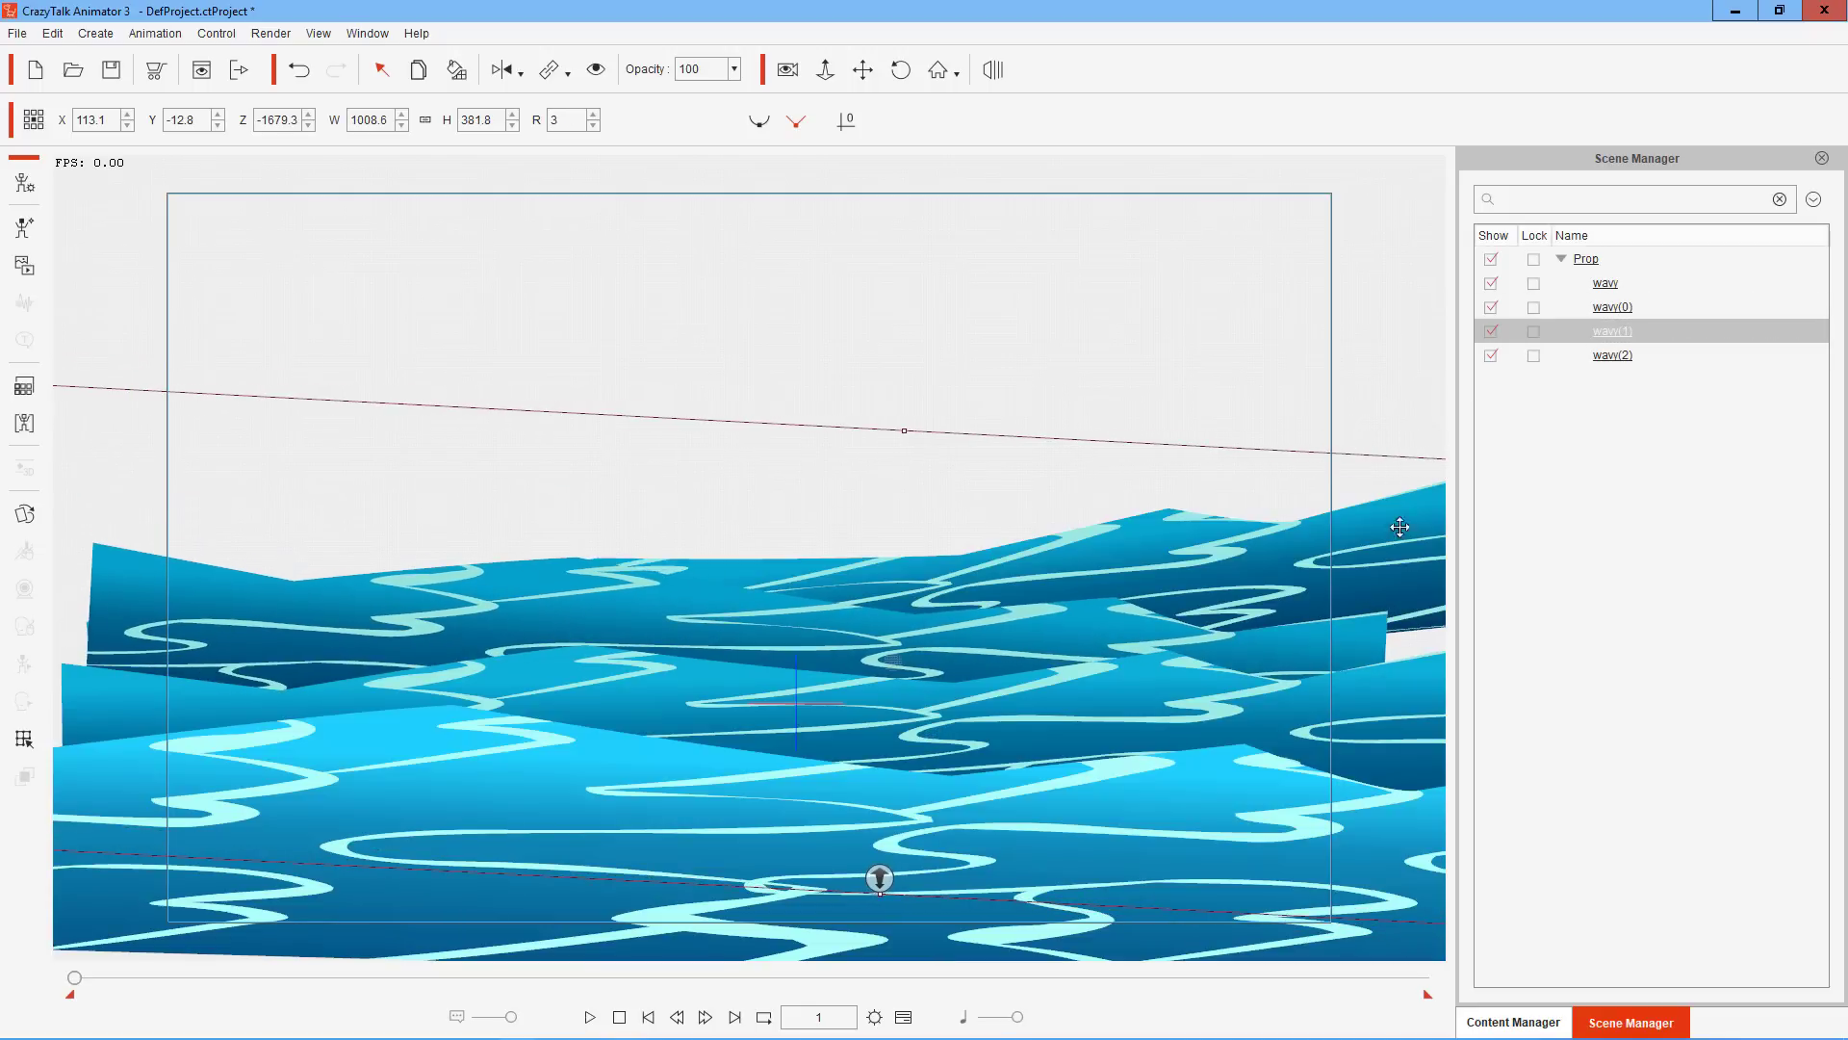
{"action": "mouse_move", "coordinate": [1383, 627]}
{"action": "left_mouse_down"}
{"action": "mouse_move", "coordinate": [1415, 636]}
{"action": "mouse_move", "coordinate": [1405, 655]}
{"action": "left_mouse_up"}
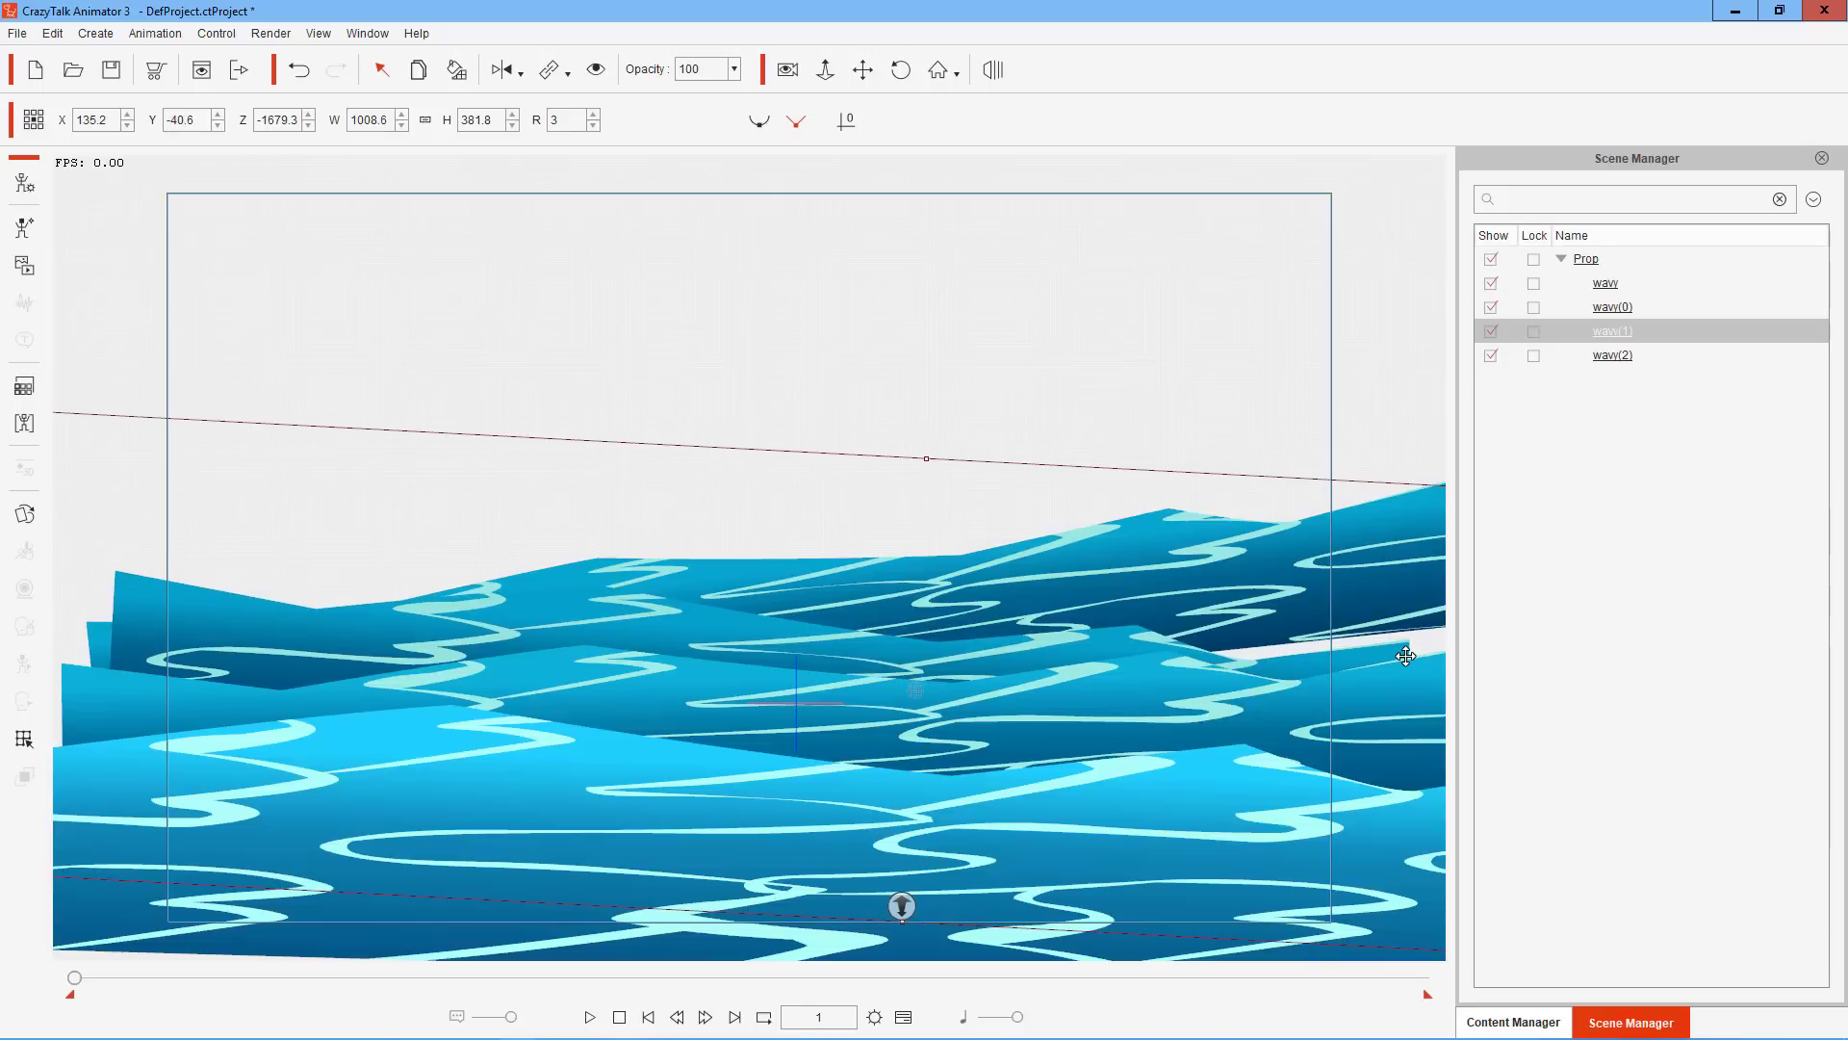
Widen the farthest wave, wavy(2), to W 2880.2, rotate it to 359 degrees, and place it at X -221.2, Y -34.9
{"action": "left_click", "coordinate": [1596, 355]}
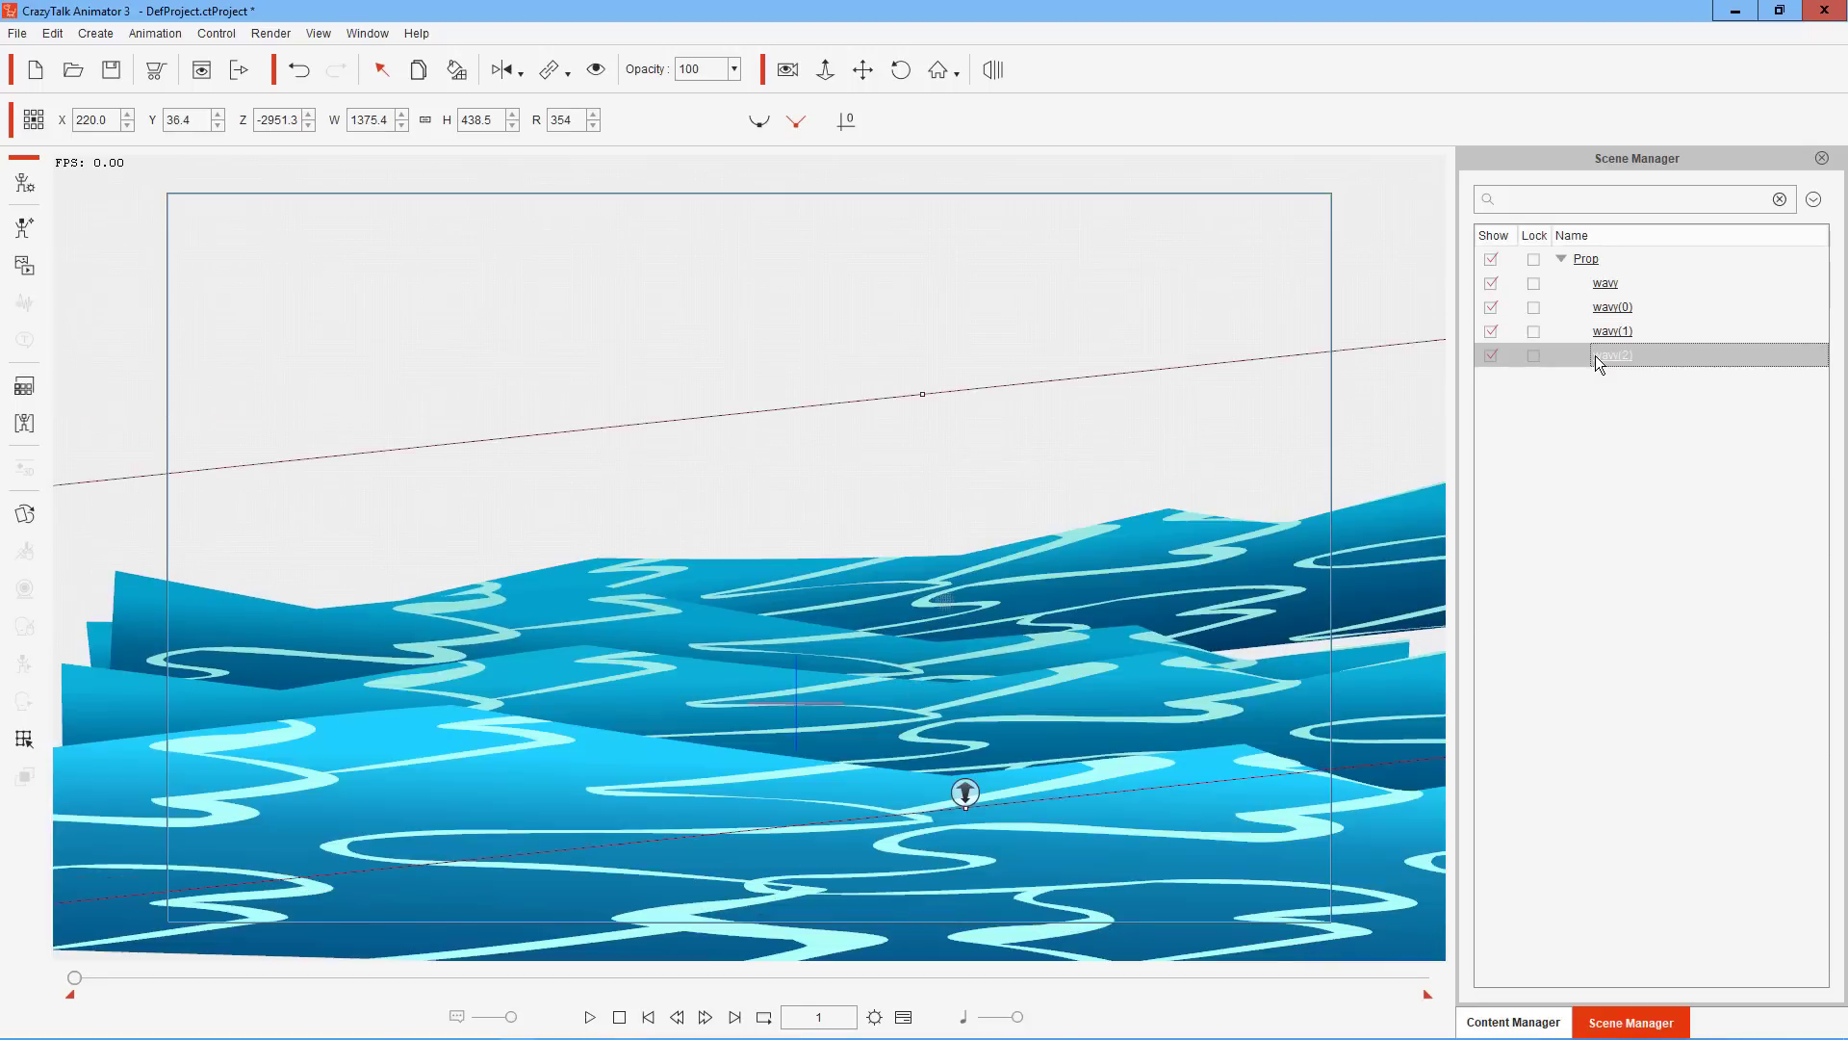
{"action": "left_click", "coordinate": [1350, 319]}
{"action": "left_click", "coordinate": [1596, 355]}
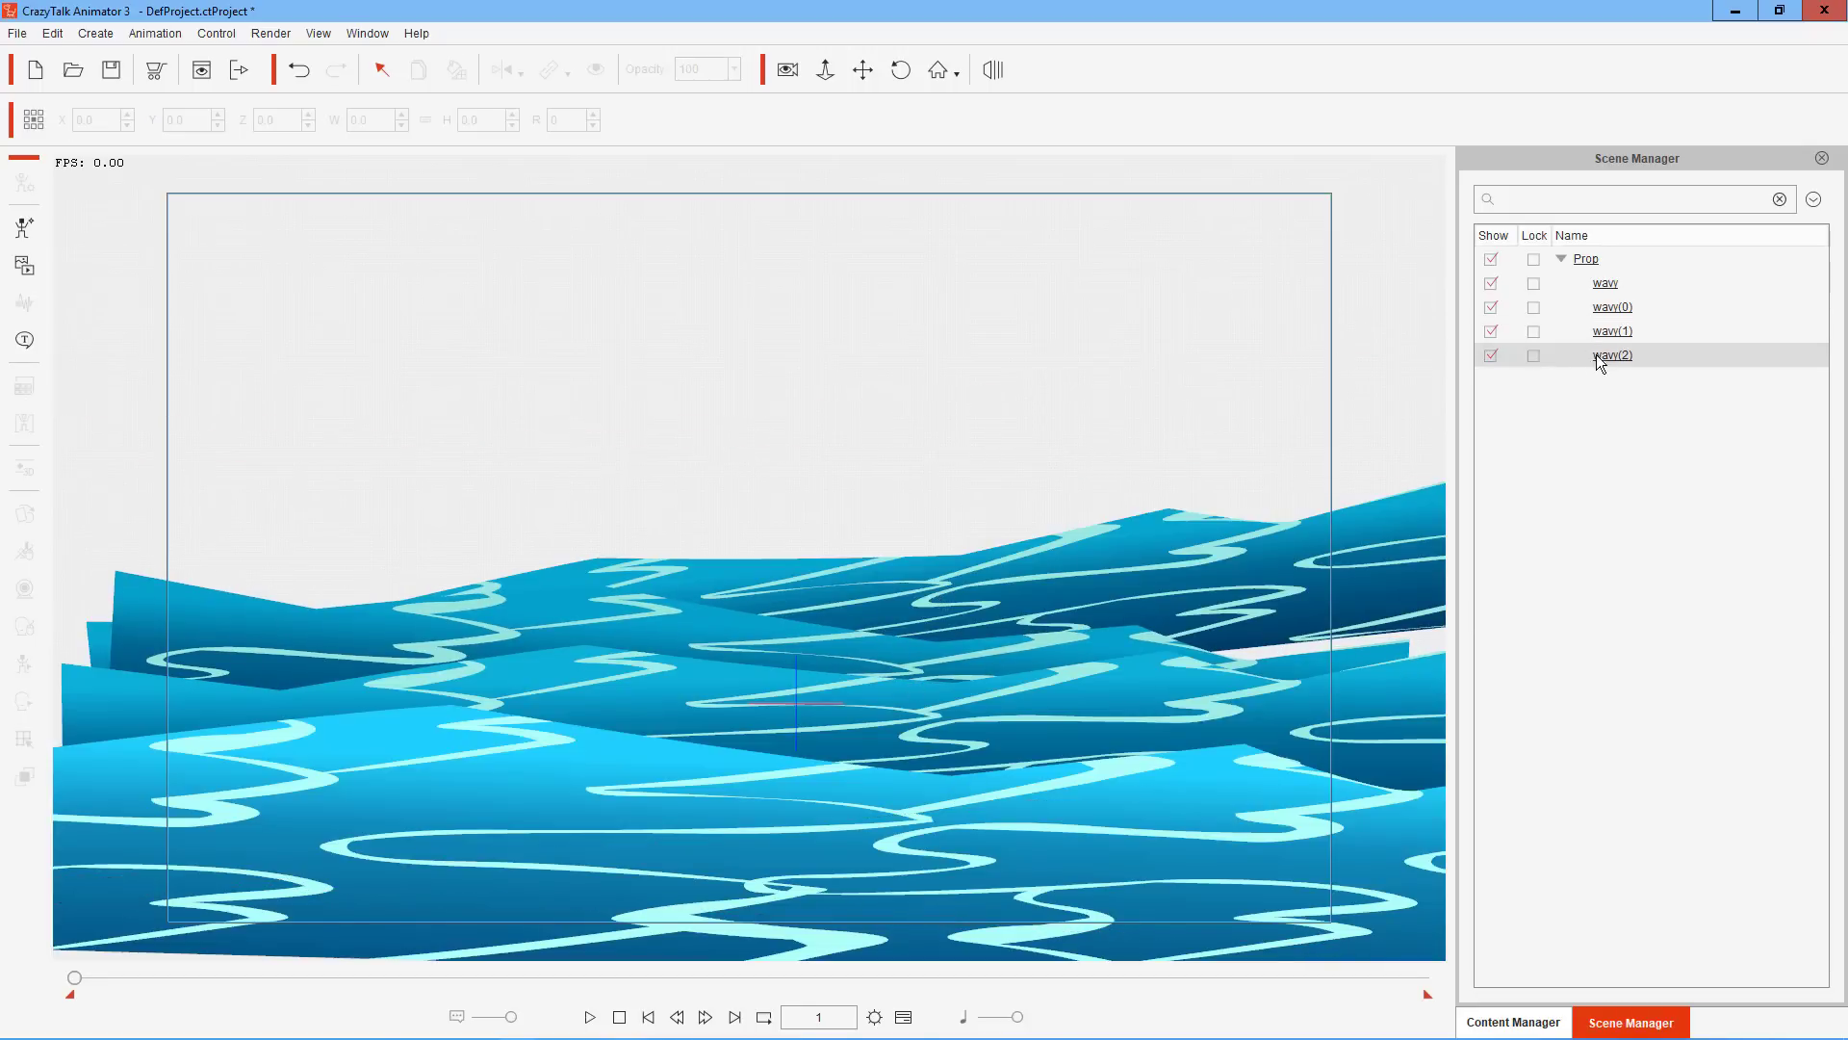
{"action": "left_click_drag", "start_coordinate": [1309, 338], "coordinate": [1324, 339]}
{"action": "left_click_drag", "start_coordinate": [1420, 566], "coordinate": [1019, 613]}
{"action": "left_click_drag", "start_coordinate": [1239, 564], "coordinate": [1502, 566]}
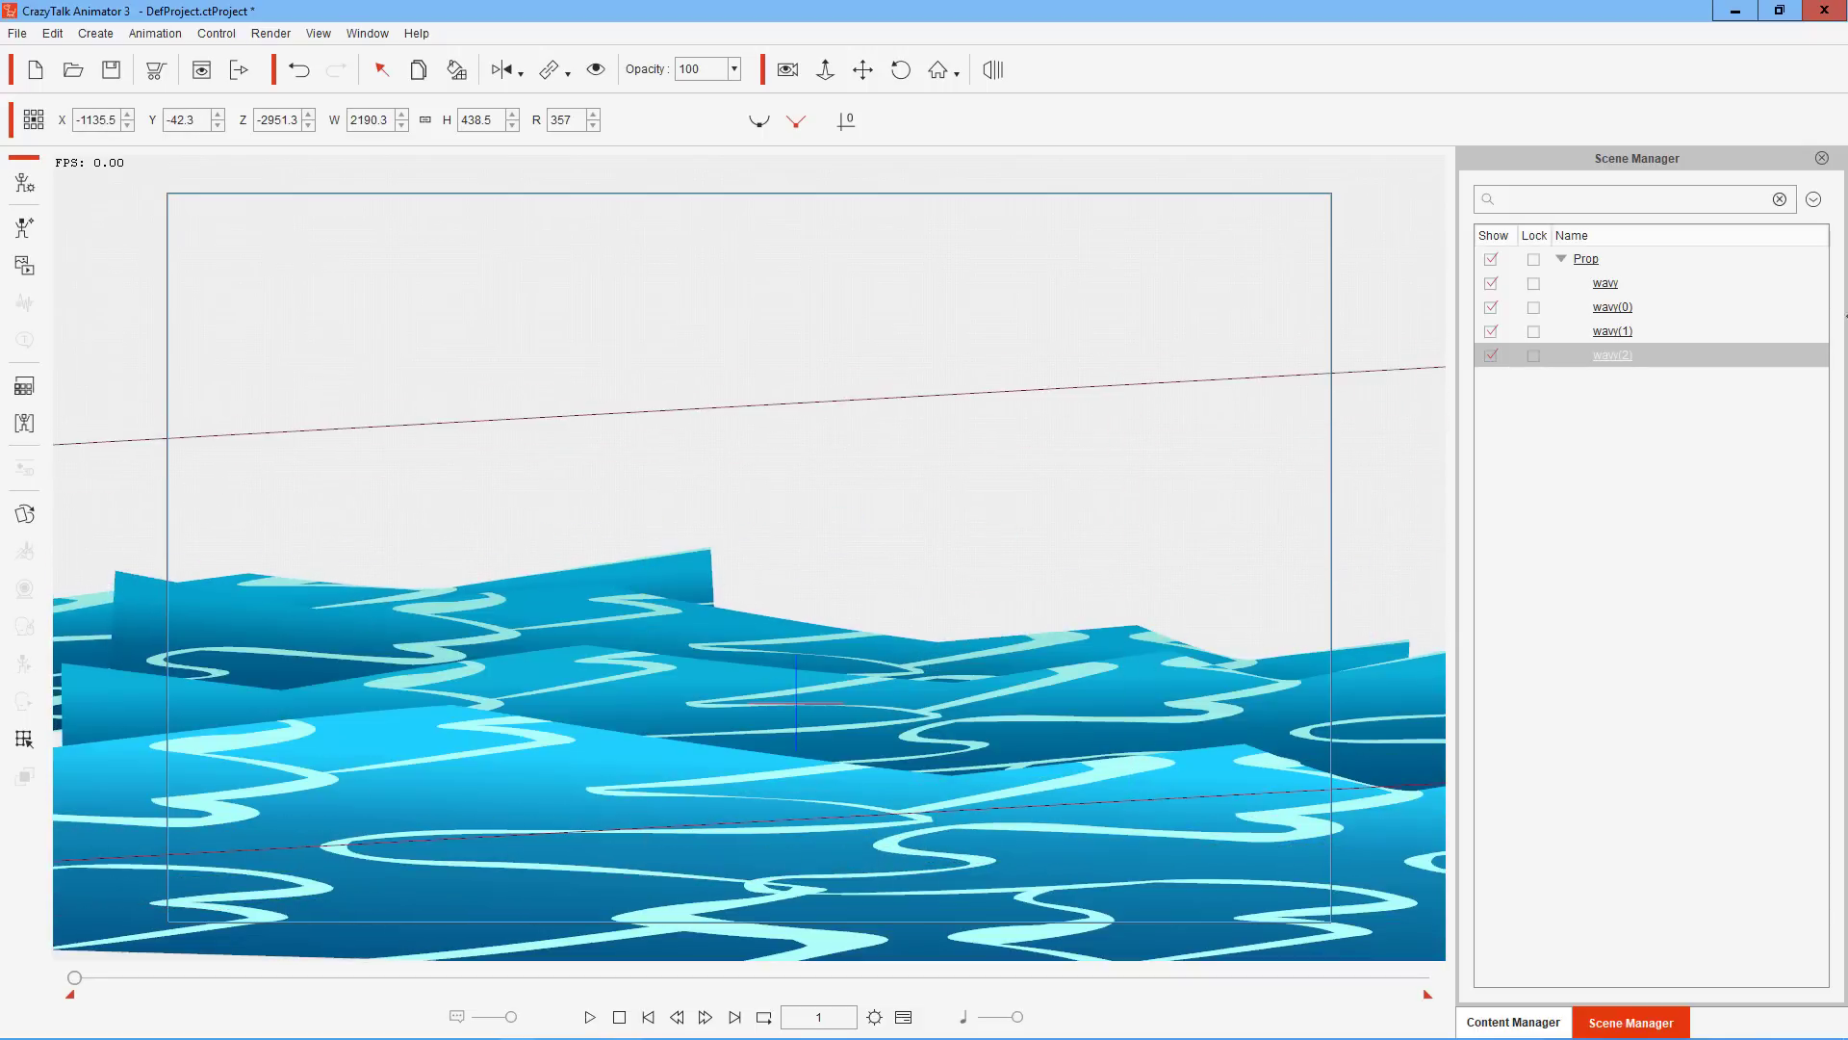
{"action": "left_click_drag", "start_coordinate": [984, 431], "coordinate": [1118, 564]}
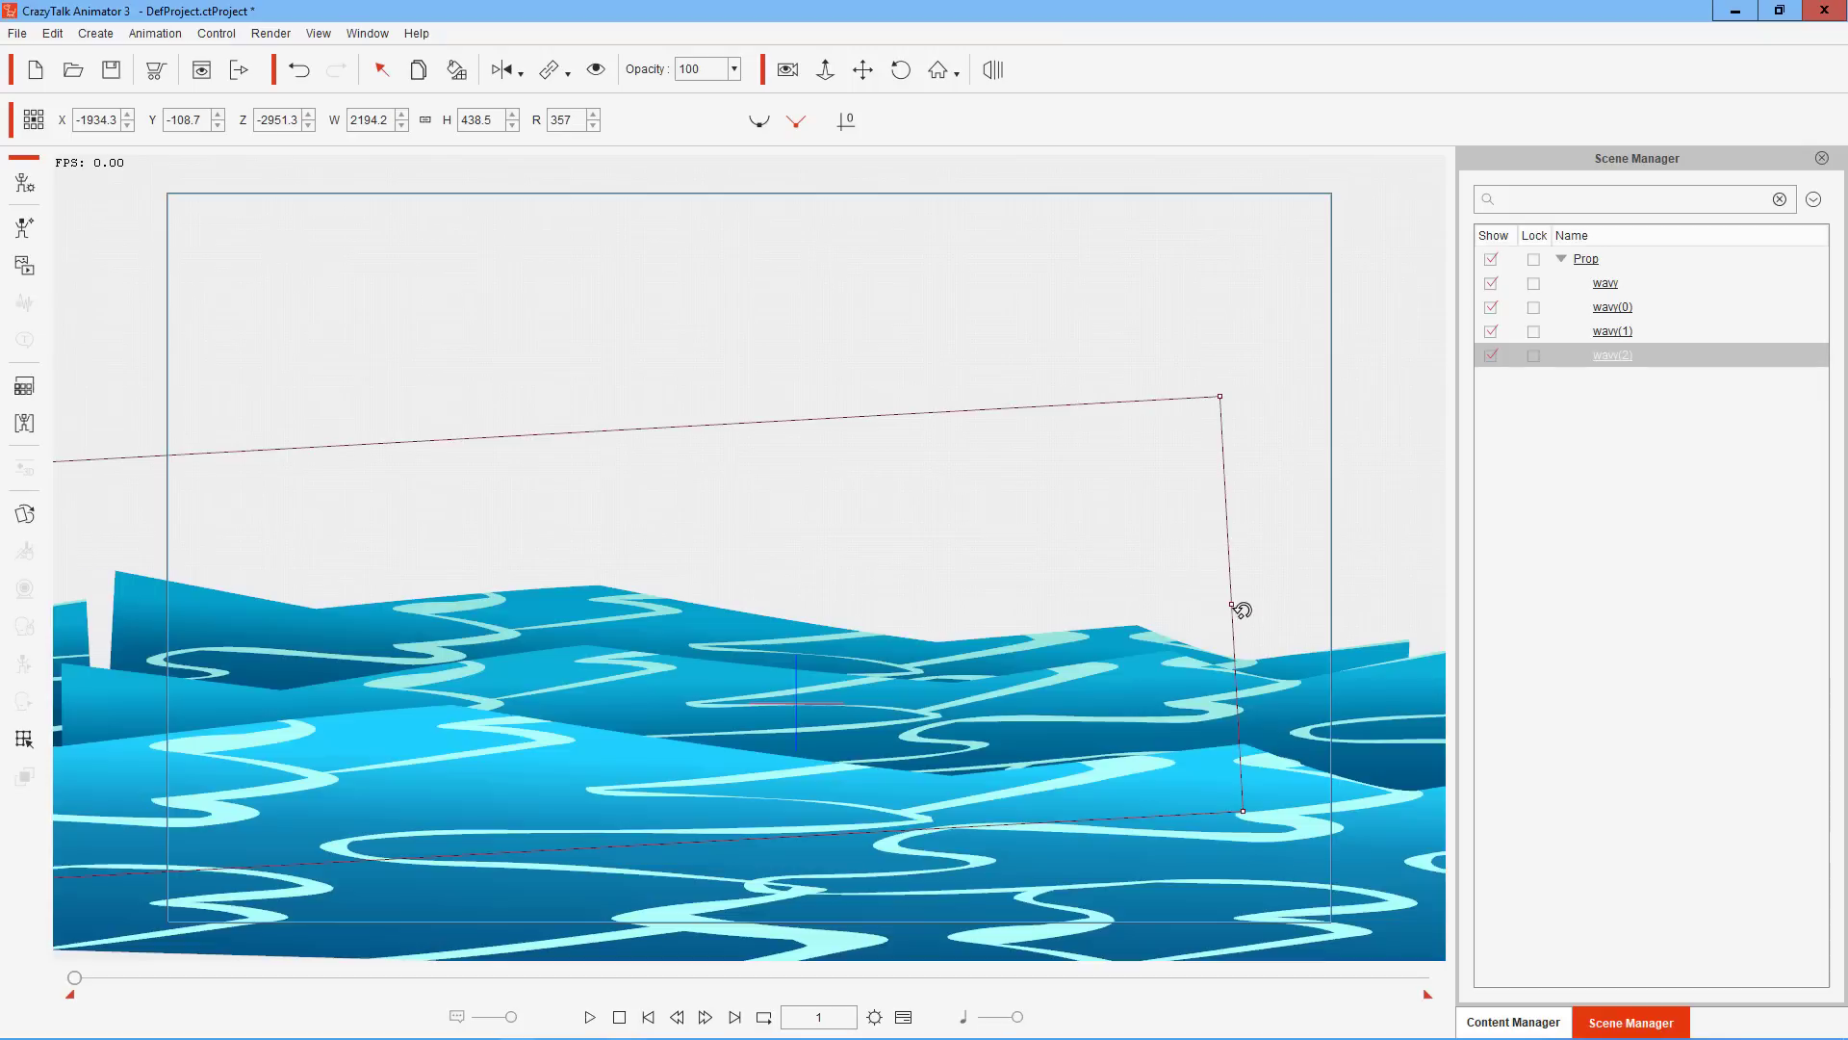
{"action": "left_click_drag", "start_coordinate": [1233, 601], "coordinate": [1444, 601]}
{"action": "left_click_drag", "start_coordinate": [590, 495], "coordinate": [1276, 471]}
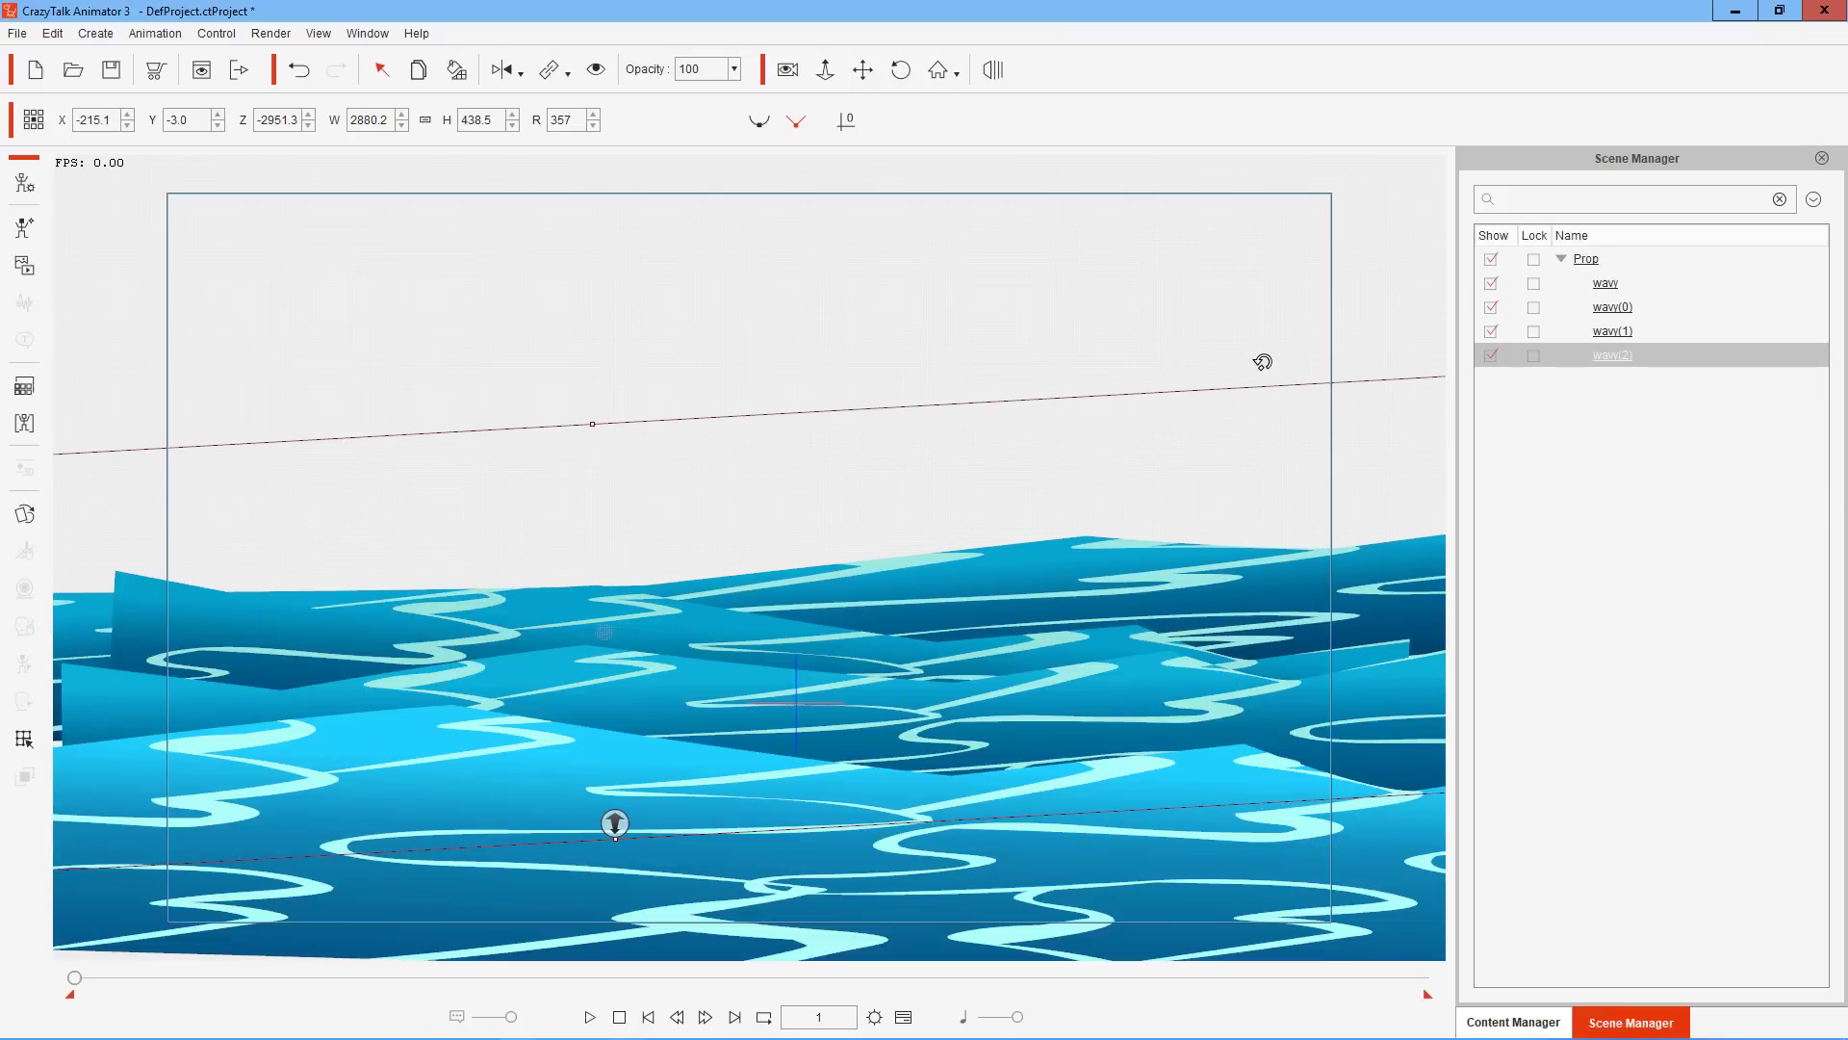
{"action": "left_click_drag", "start_coordinate": [1262, 362], "coordinate": [1279, 379]}
{"action": "left_click_drag", "start_coordinate": [1113, 574], "coordinate": [1109, 599]}
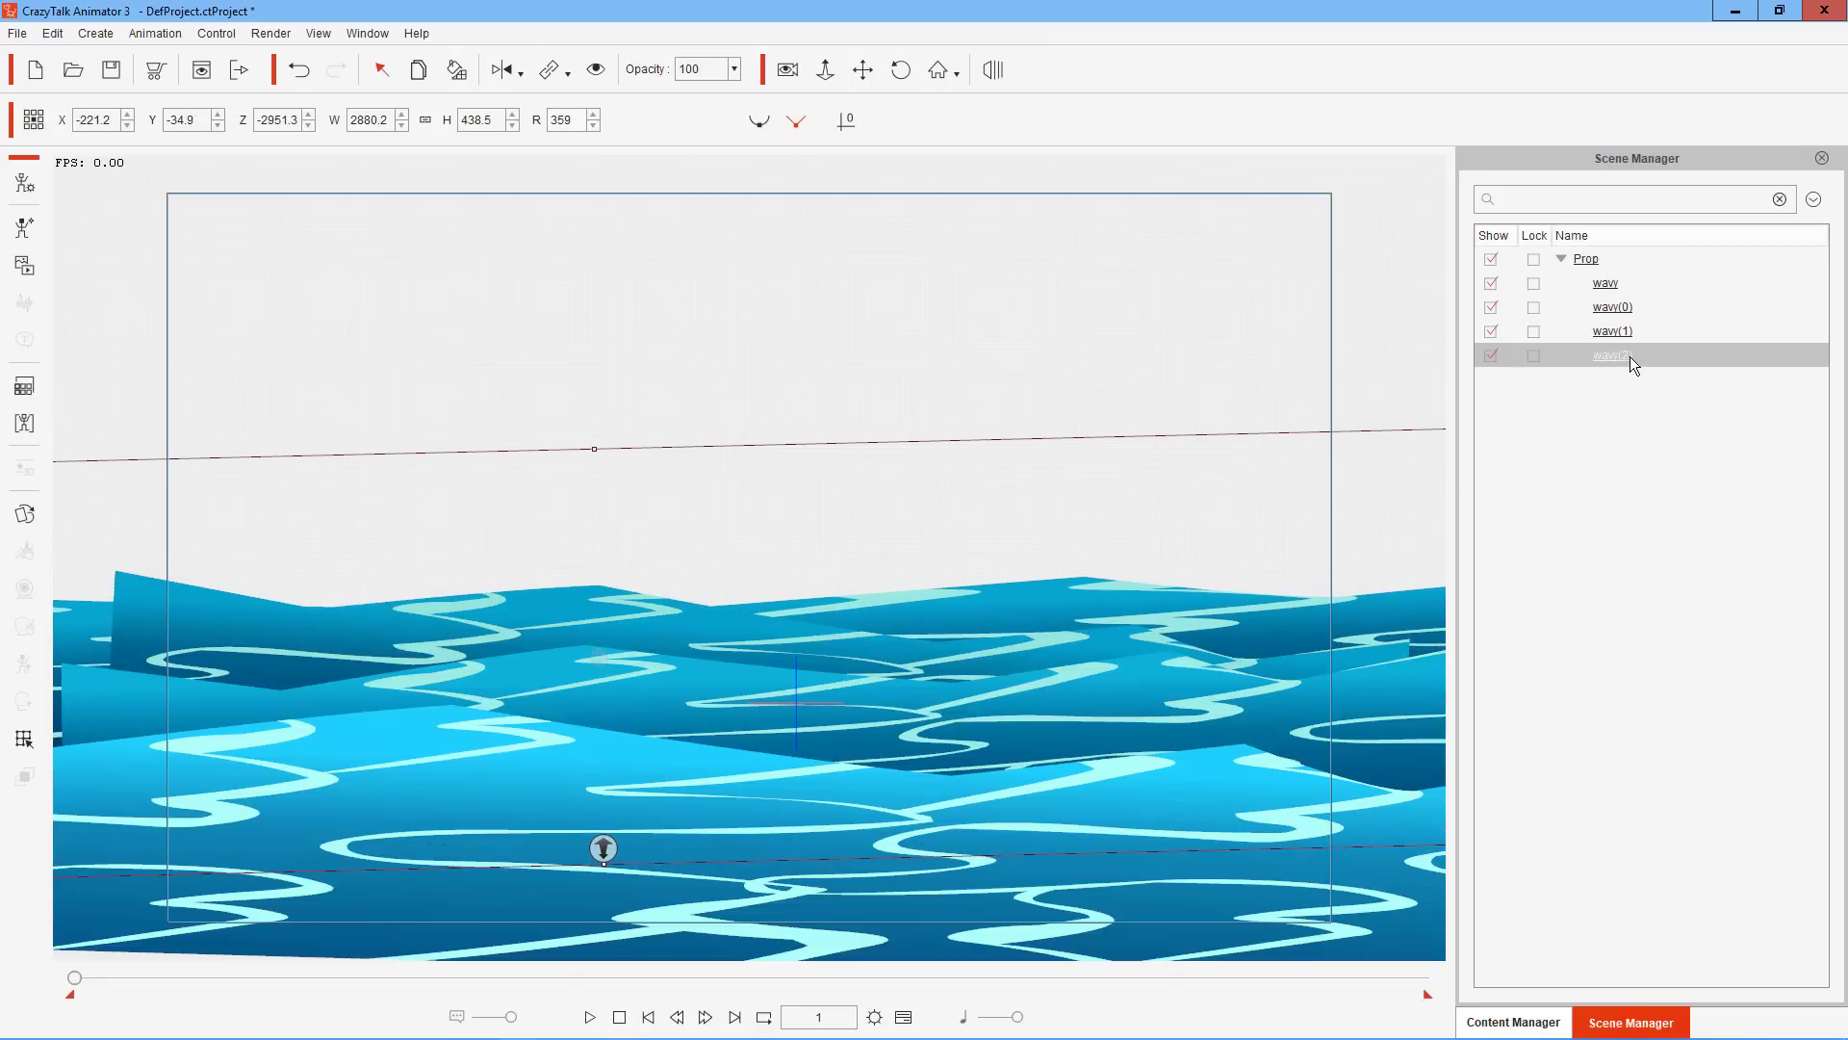
Resize wavy(1) to H 294.5 and W 1891.1, and position it at X 489.9, Y -44.4
{"action": "left_click", "coordinate": [1625, 331]}
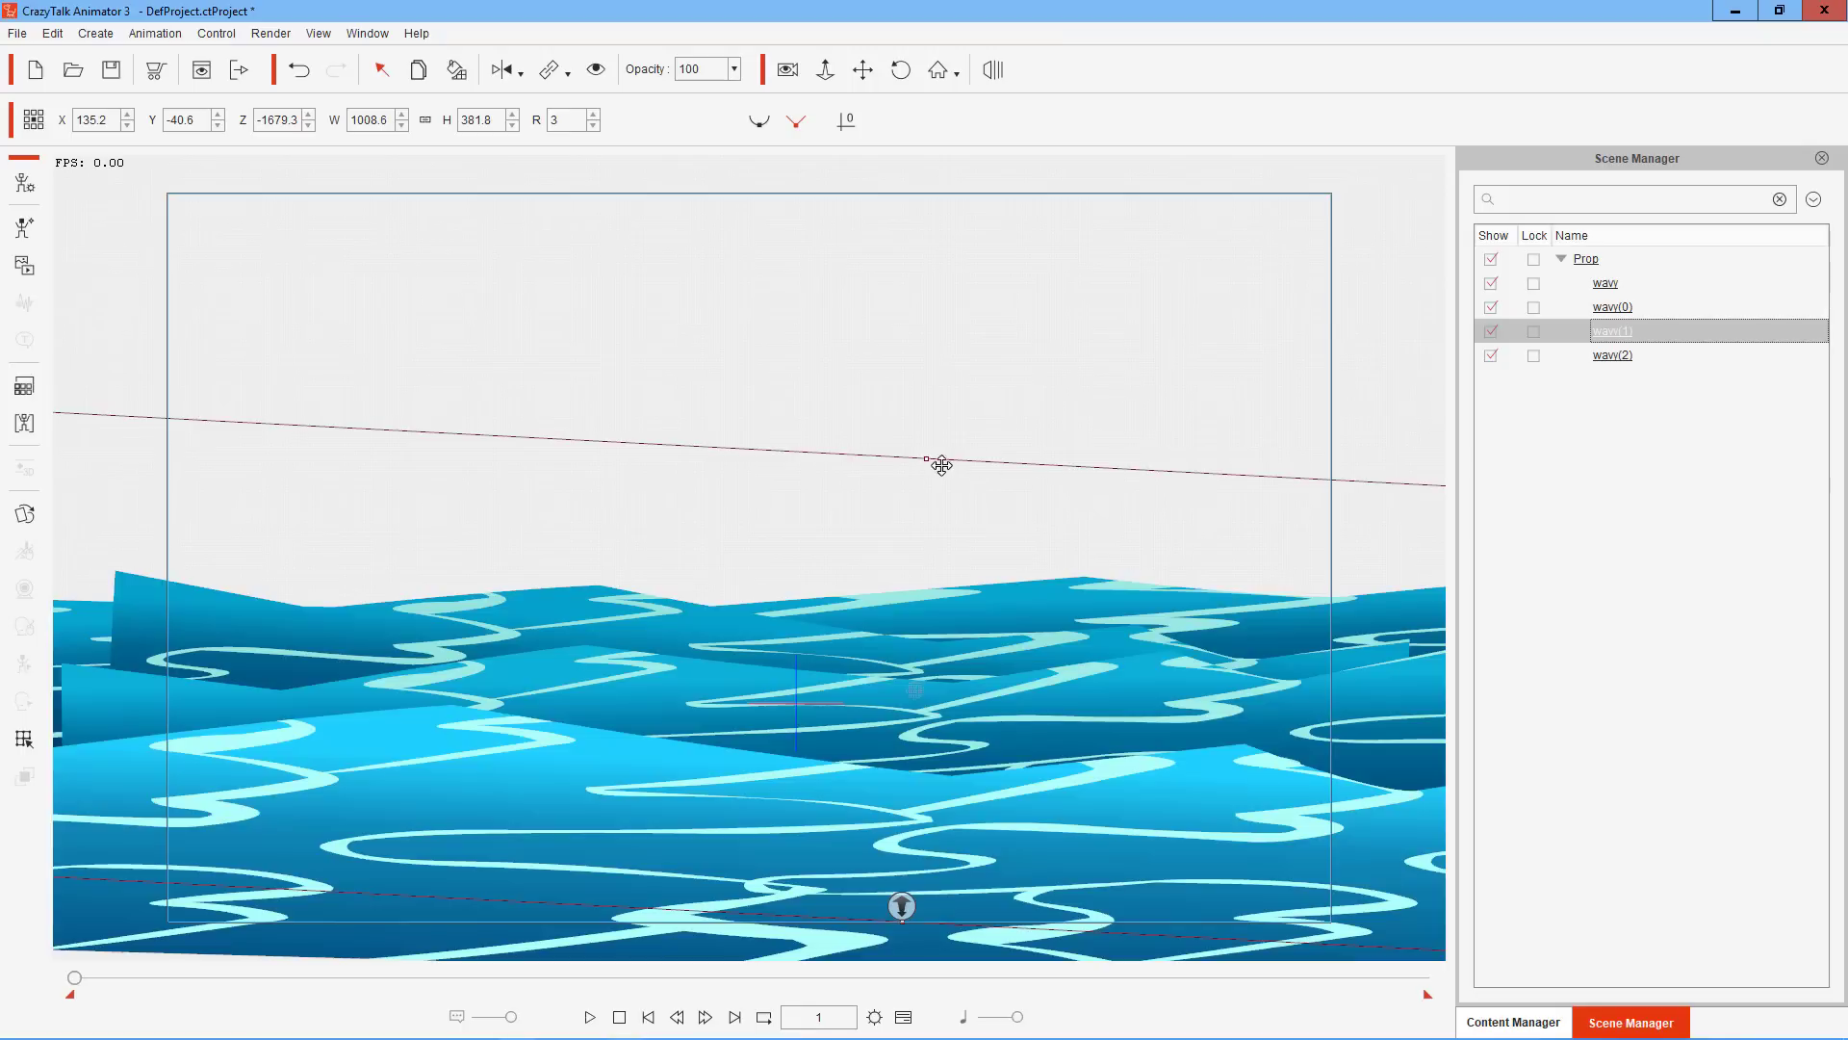
{"action": "left_click_drag", "start_coordinate": [927, 459], "coordinate": [891, 508]}
{"action": "mouse_move", "coordinate": [719, 535]}
{"action": "left_mouse_down"}
{"action": "mouse_move", "coordinate": [641, 513]}
{"action": "mouse_move", "coordinate": [631, 528]}
{"action": "left_mouse_up"}
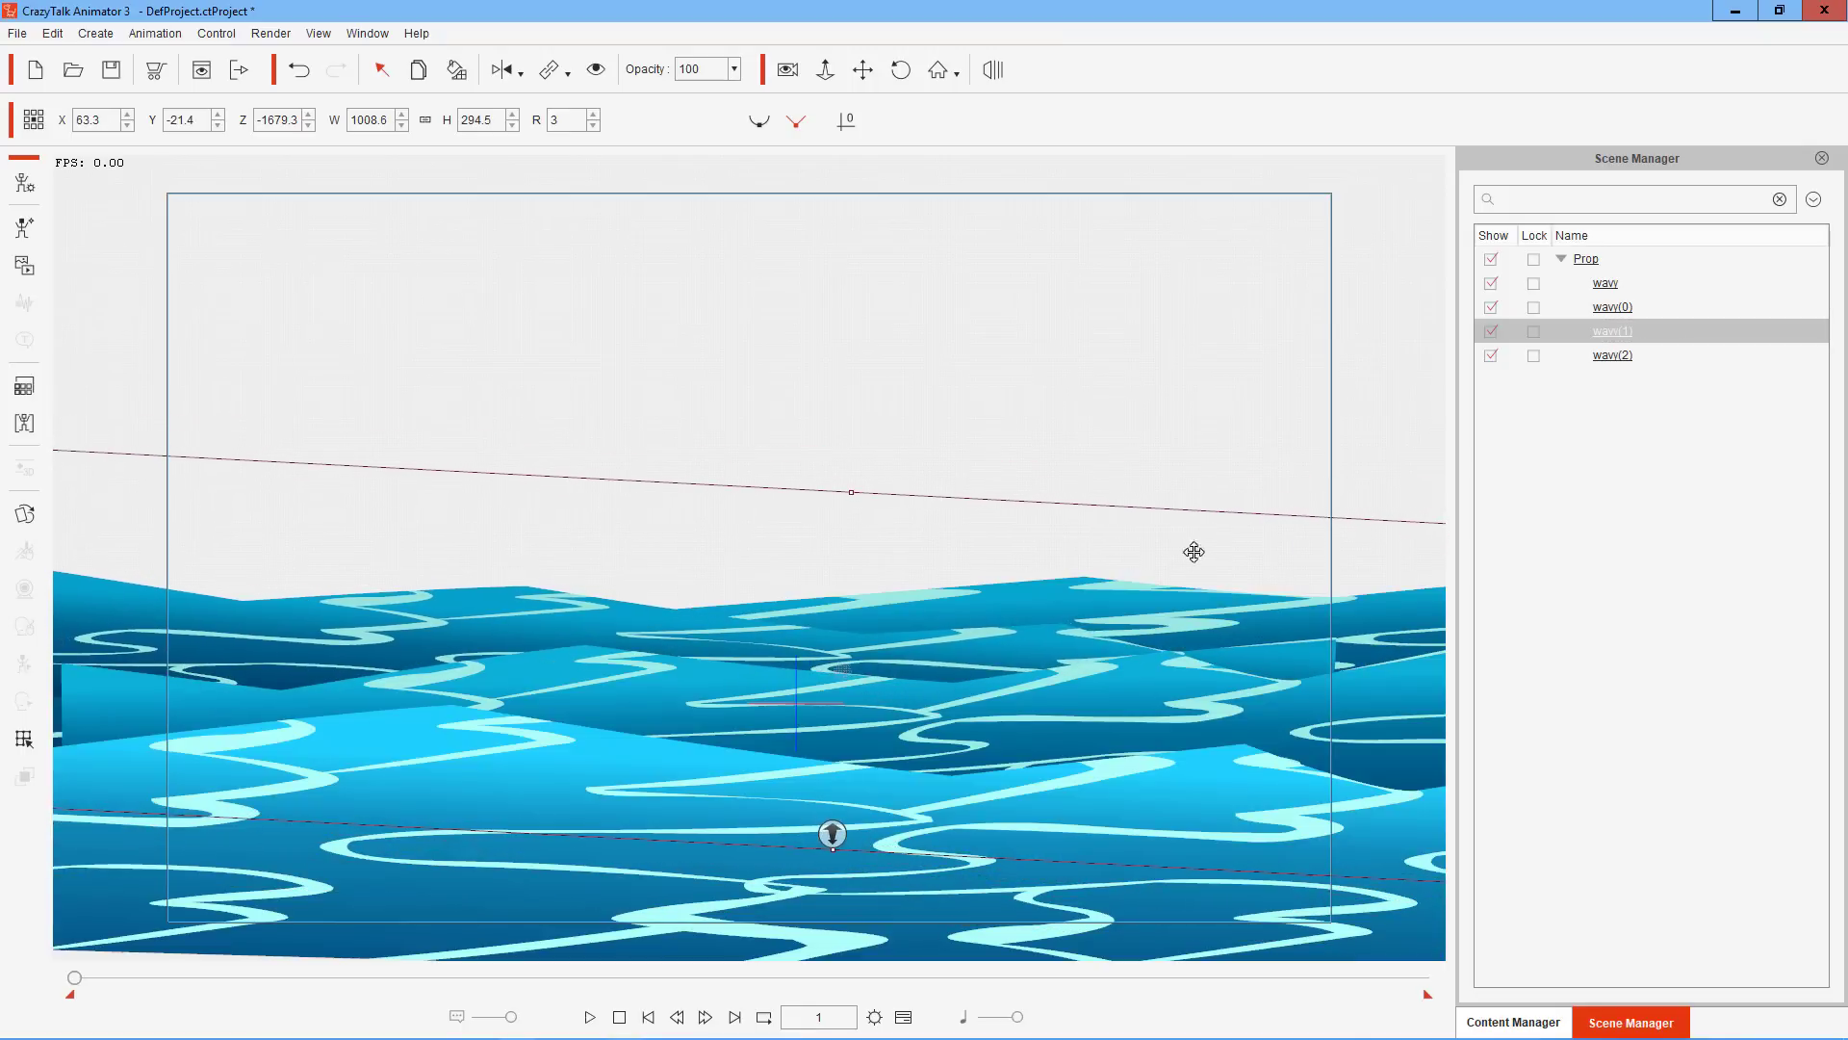
{"action": "left_click_drag", "start_coordinate": [475, 624], "coordinate": [185, 613]}
{"action": "left_click_drag", "start_coordinate": [685, 513], "coordinate": [258, 482]}
{"action": "left_click_drag", "start_coordinate": [1353, 695], "coordinate": [1840, 649]}
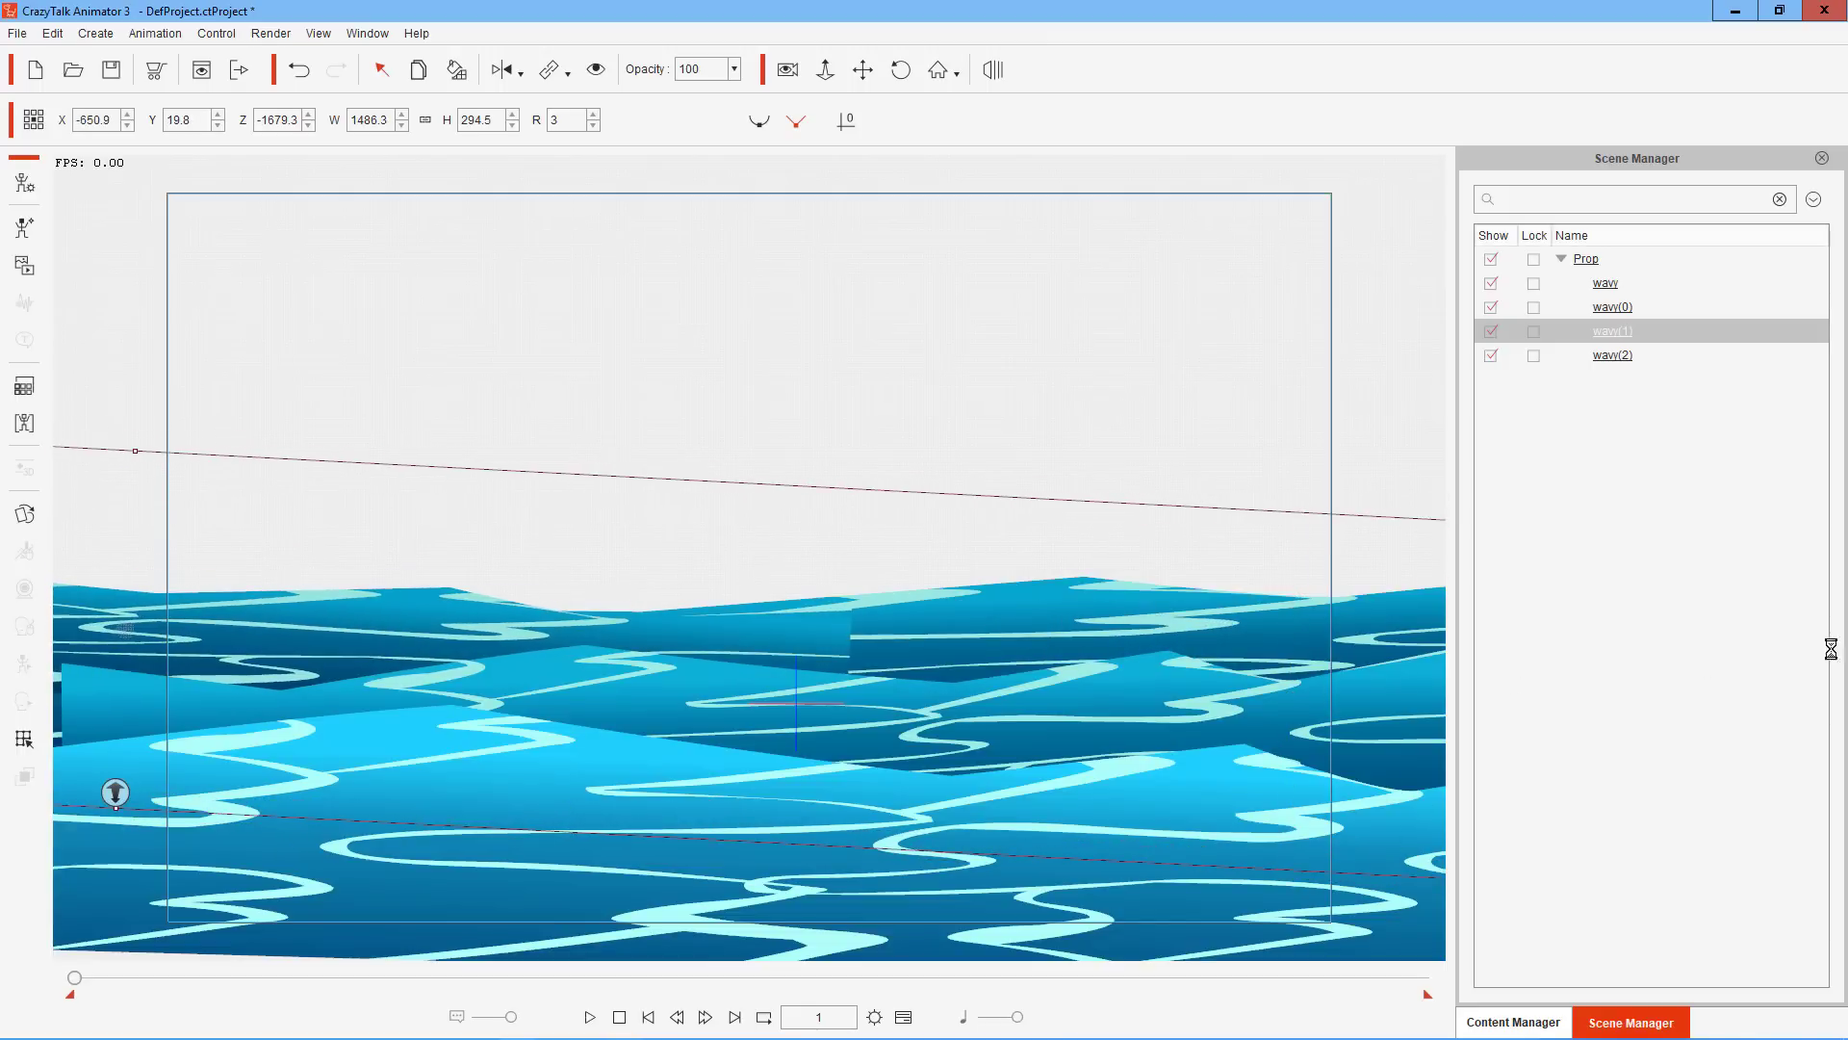
{"action": "mouse_move", "coordinate": [1022, 602]}
{"action": "left_mouse_down"}
{"action": "mouse_move", "coordinate": [750, 487]}
{"action": "mouse_move", "coordinate": [674, 482]}
{"action": "left_mouse_up"}
{"action": "left_click_drag", "start_coordinate": [1199, 534], "coordinate": [885, 492]}
{"action": "left_click_drag", "start_coordinate": [1151, 601], "coordinate": [1580, 619]}
{"action": "left_click_drag", "start_coordinate": [504, 536], "coordinate": [1727, 753]}
{"action": "left_click_drag", "start_coordinate": [419, 645], "coordinate": [621, 546]}
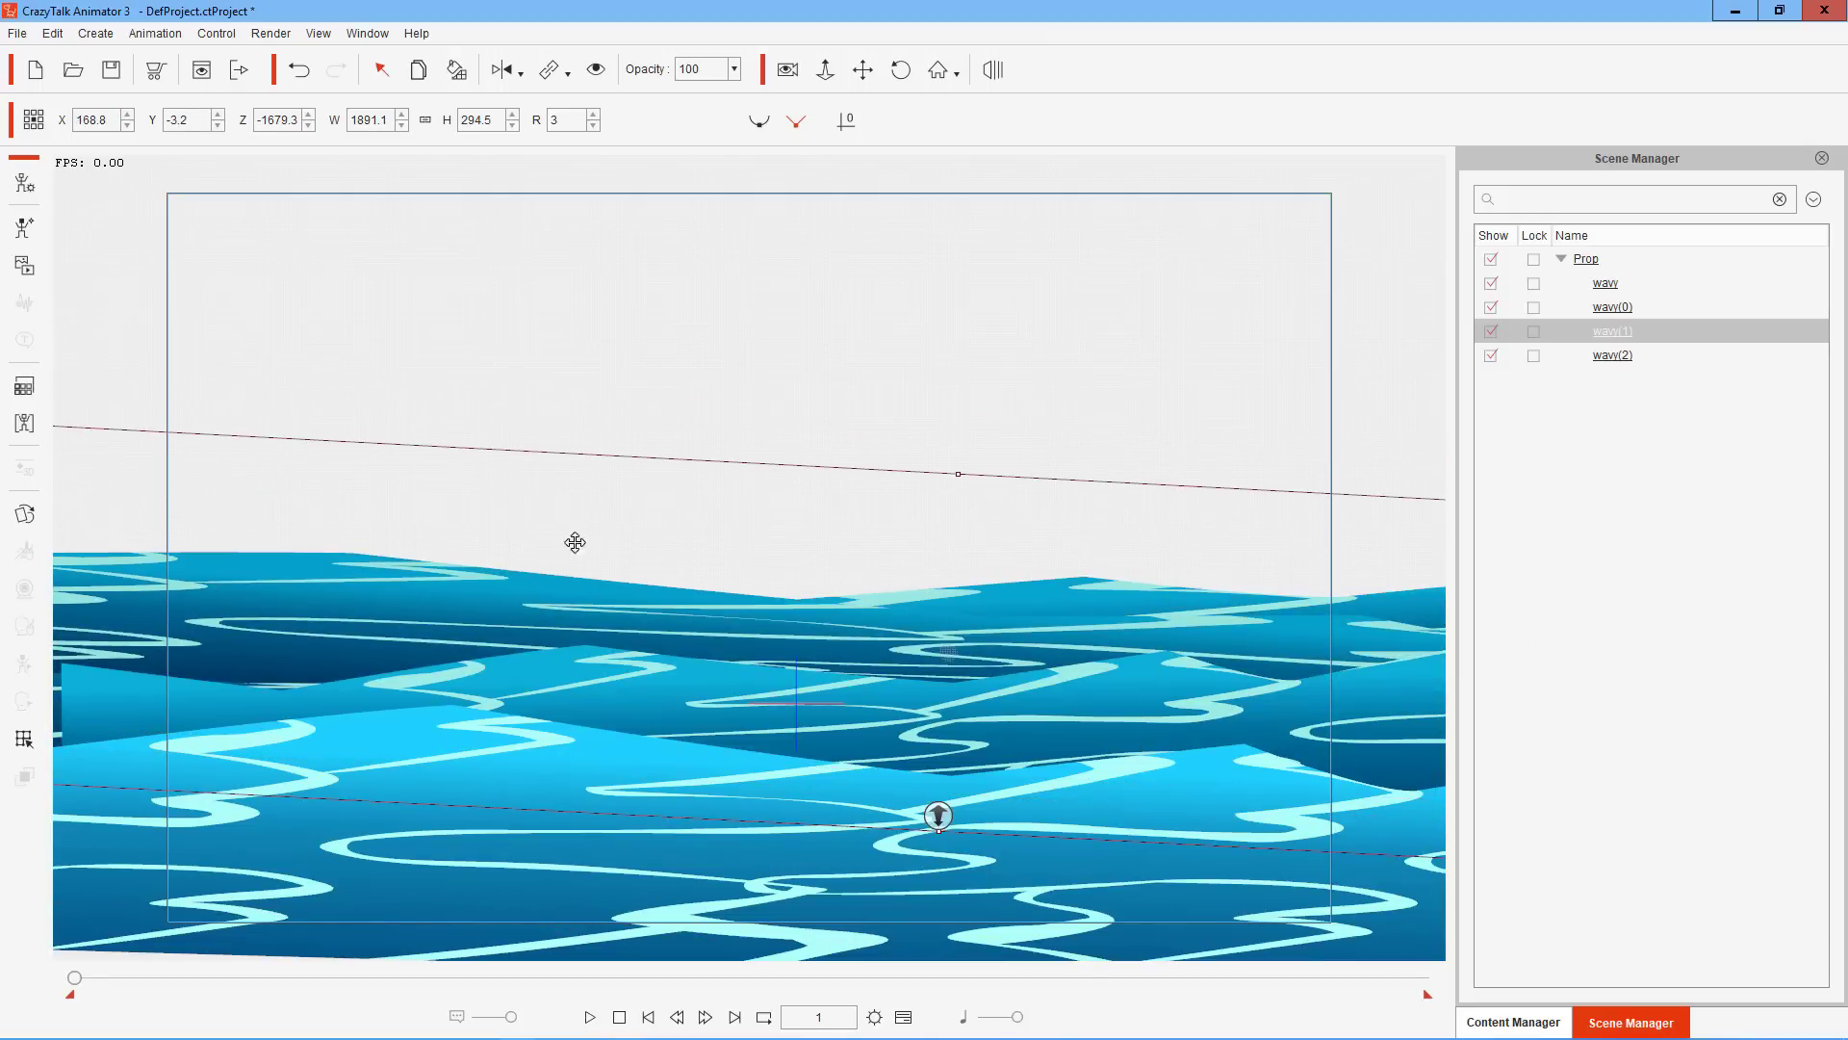
{"action": "left_click_drag", "start_coordinate": [490, 619], "coordinate": [751, 646]}
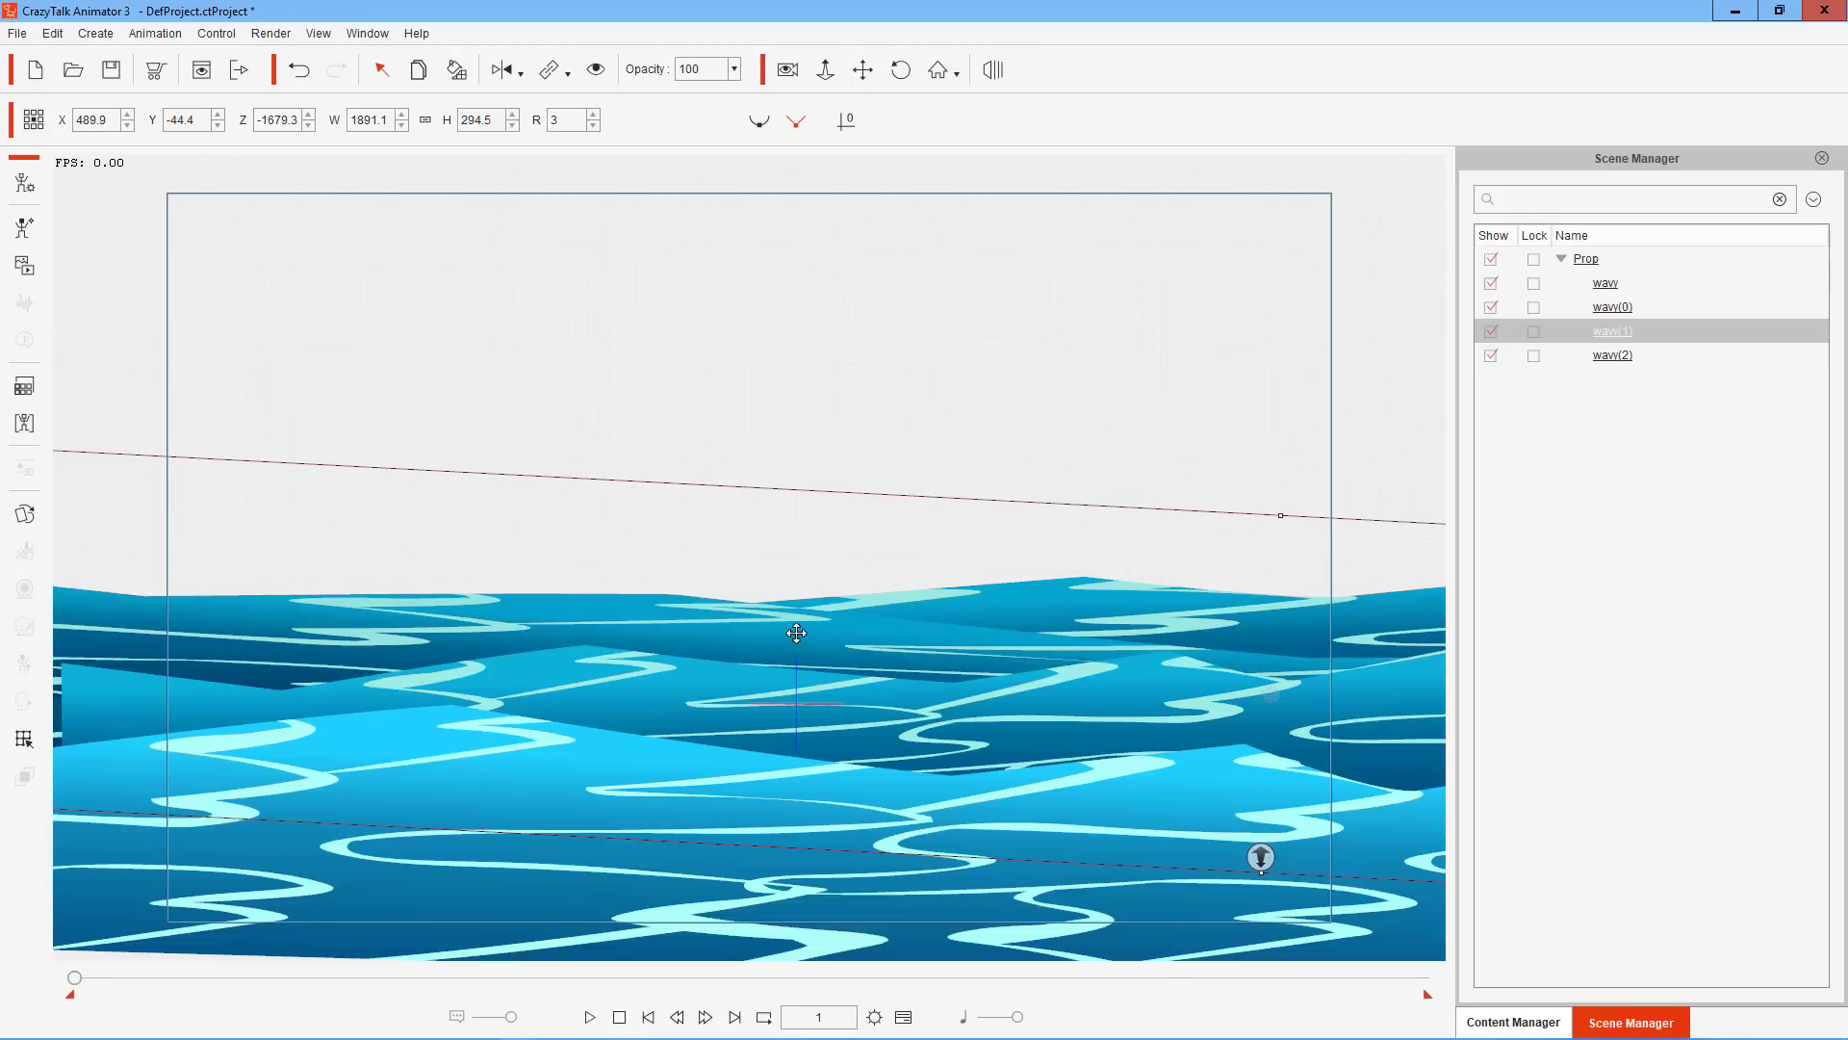
Widen the middle wave, wavy(0), to W 2555.7 and reposition it to span the full frame behind the front wave
{"action": "left_click", "coordinate": [1617, 308]}
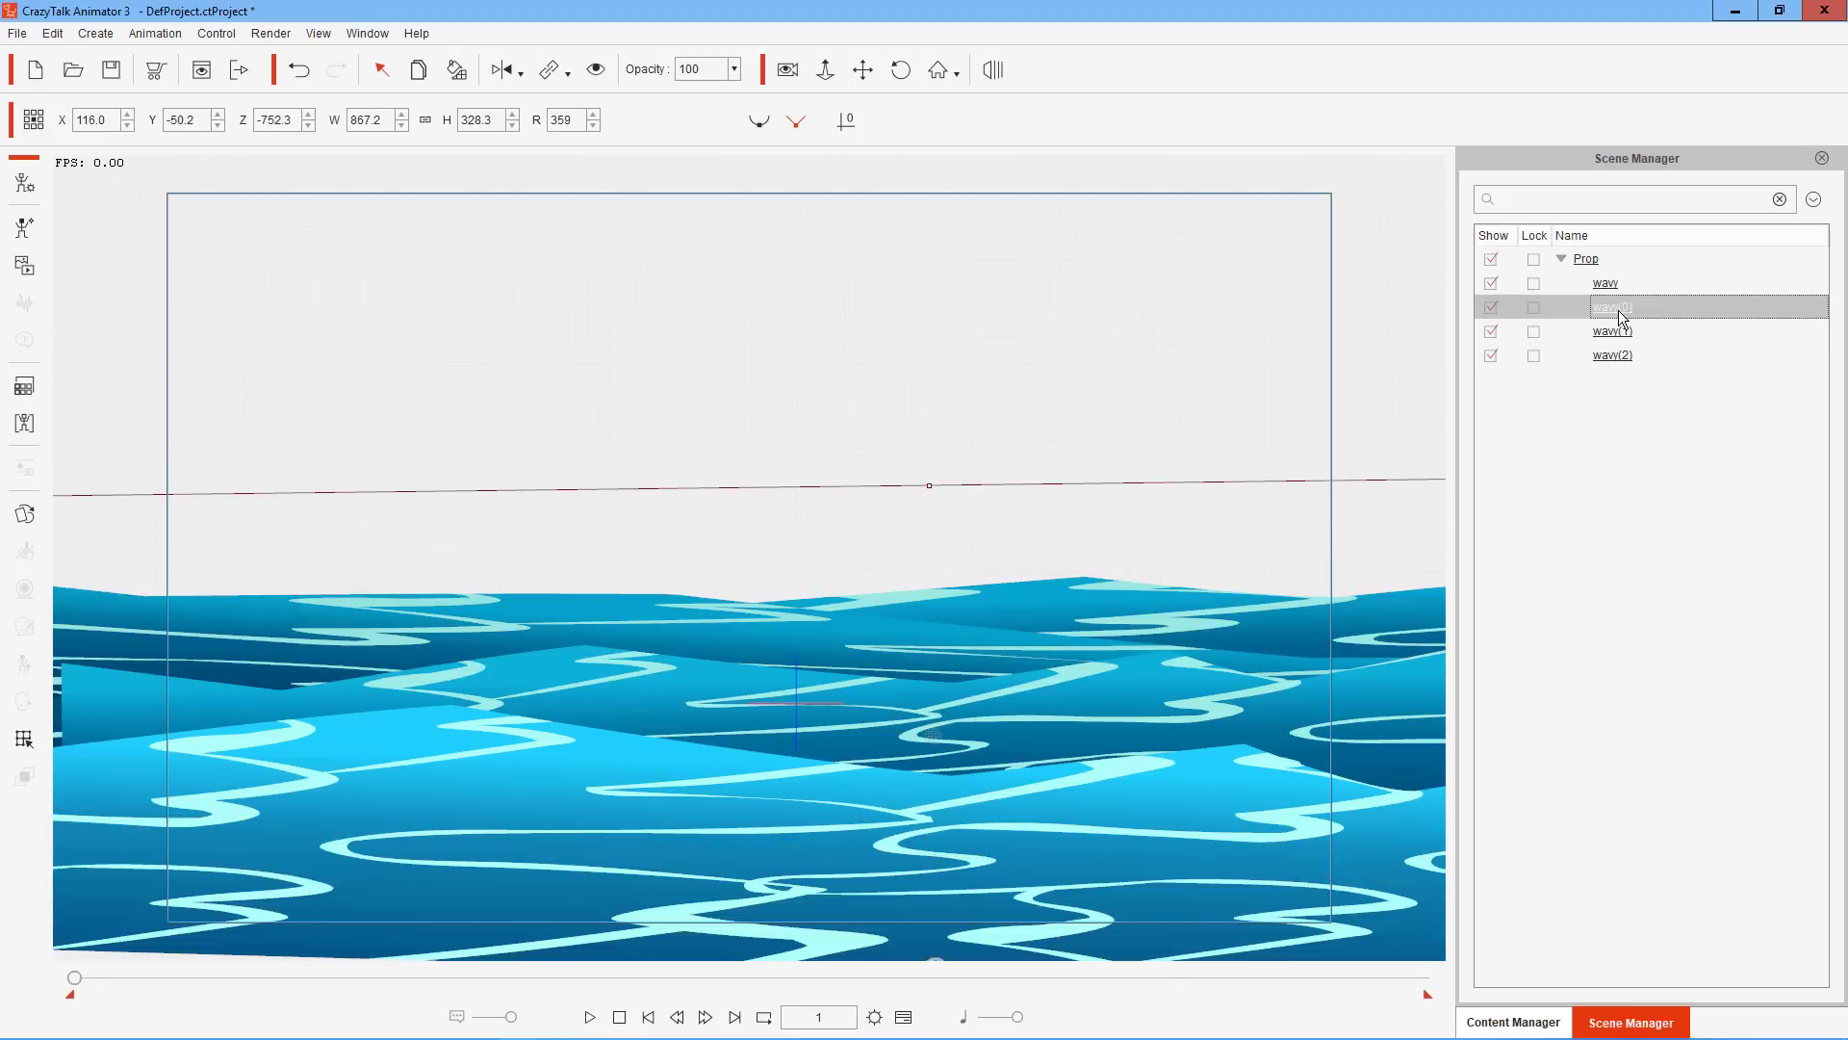
{"action": "mouse_move", "coordinate": [961, 451]}
{"action": "left_mouse_down"}
{"action": "mouse_move", "coordinate": [949, 434]}
{"action": "mouse_move", "coordinate": [961, 457]}
{"action": "left_mouse_up"}
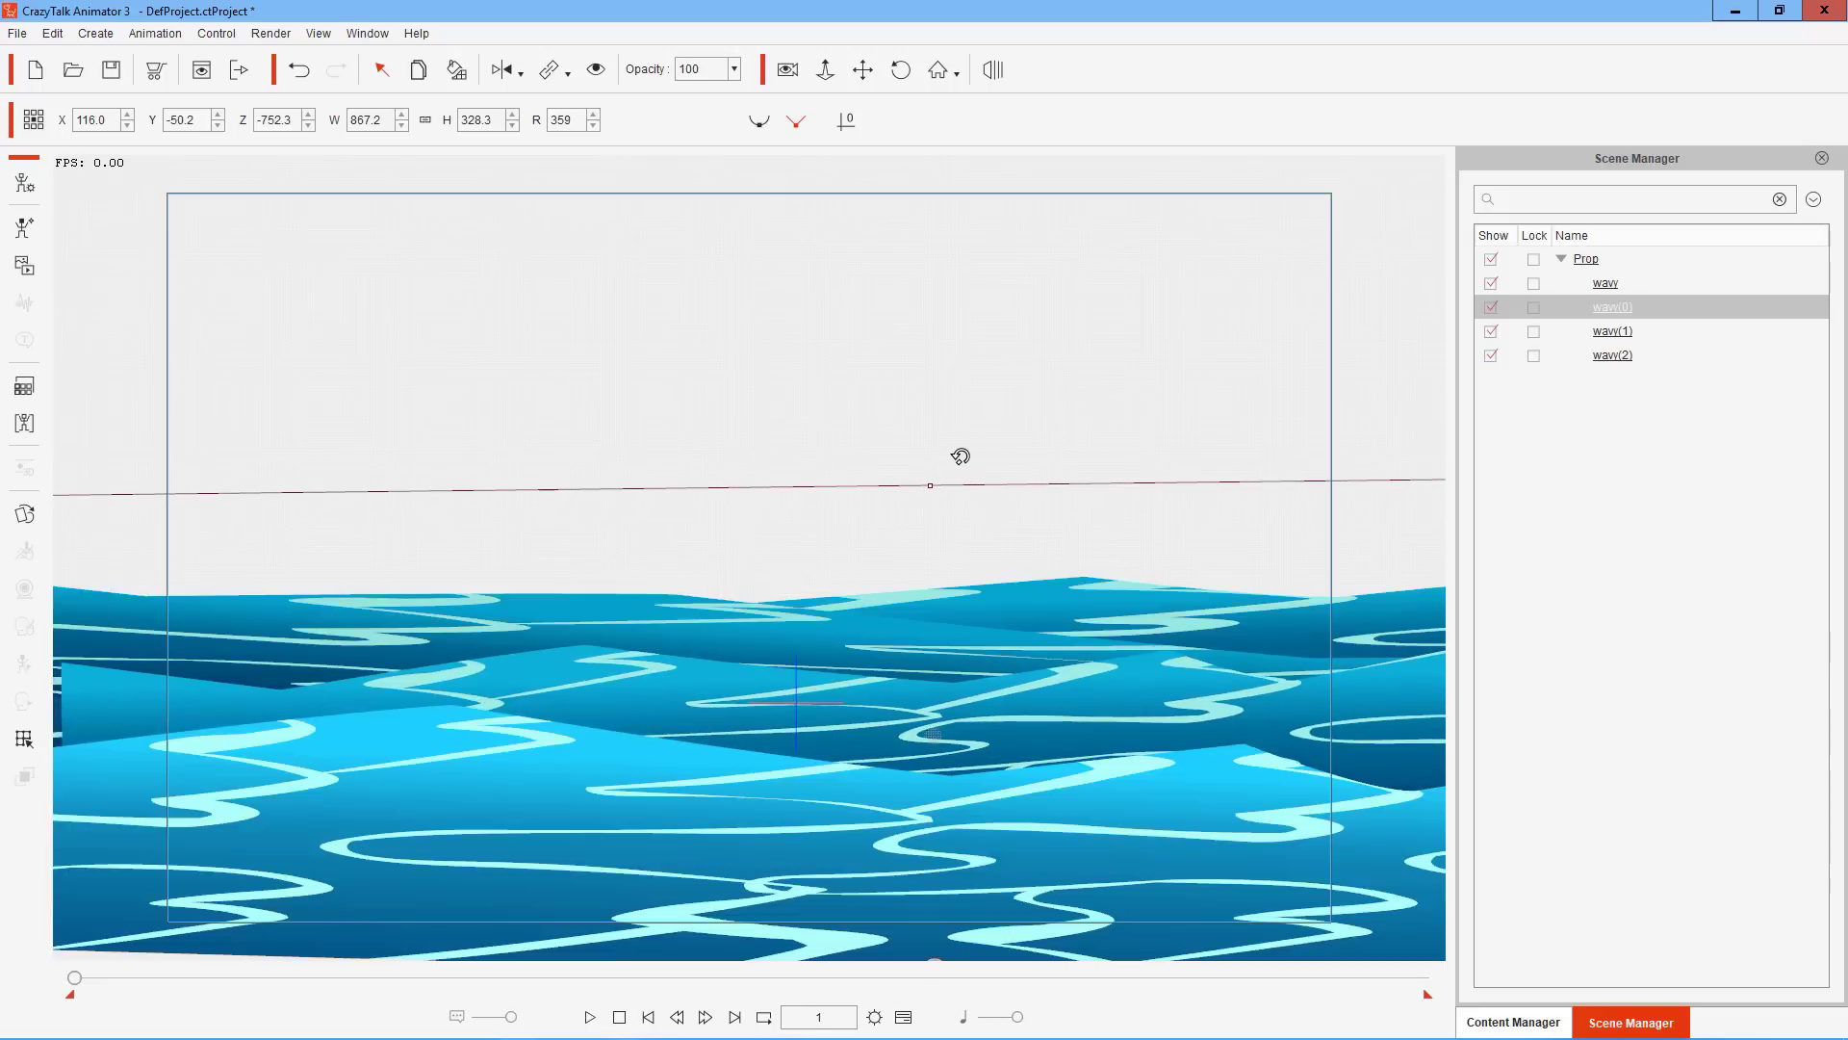
{"action": "mouse_move", "coordinate": [1380, 704]}
{"action": "left_mouse_down"}
{"action": "mouse_move", "coordinate": [1063, 598]}
{"action": "mouse_move", "coordinate": [975, 603]}
{"action": "mouse_move", "coordinate": [1843, 568]}
{"action": "left_mouse_up"}
{"action": "left_click_drag", "start_coordinate": [676, 569], "coordinate": [234, 603]}
{"action": "left_click_drag", "start_coordinate": [1399, 620], "coordinate": [1841, 604]}
{"action": "mouse_move", "coordinate": [367, 605]}
{"action": "left_mouse_down"}
{"action": "mouse_move", "coordinate": [251, 595]}
{"action": "mouse_move", "coordinate": [2, 638]}
{"action": "left_mouse_up"}
{"action": "left_click_drag", "start_coordinate": [1080, 508], "coordinate": [449, 515]}
{"action": "left_click_drag", "start_coordinate": [617, 601], "coordinate": [1839, 563]}
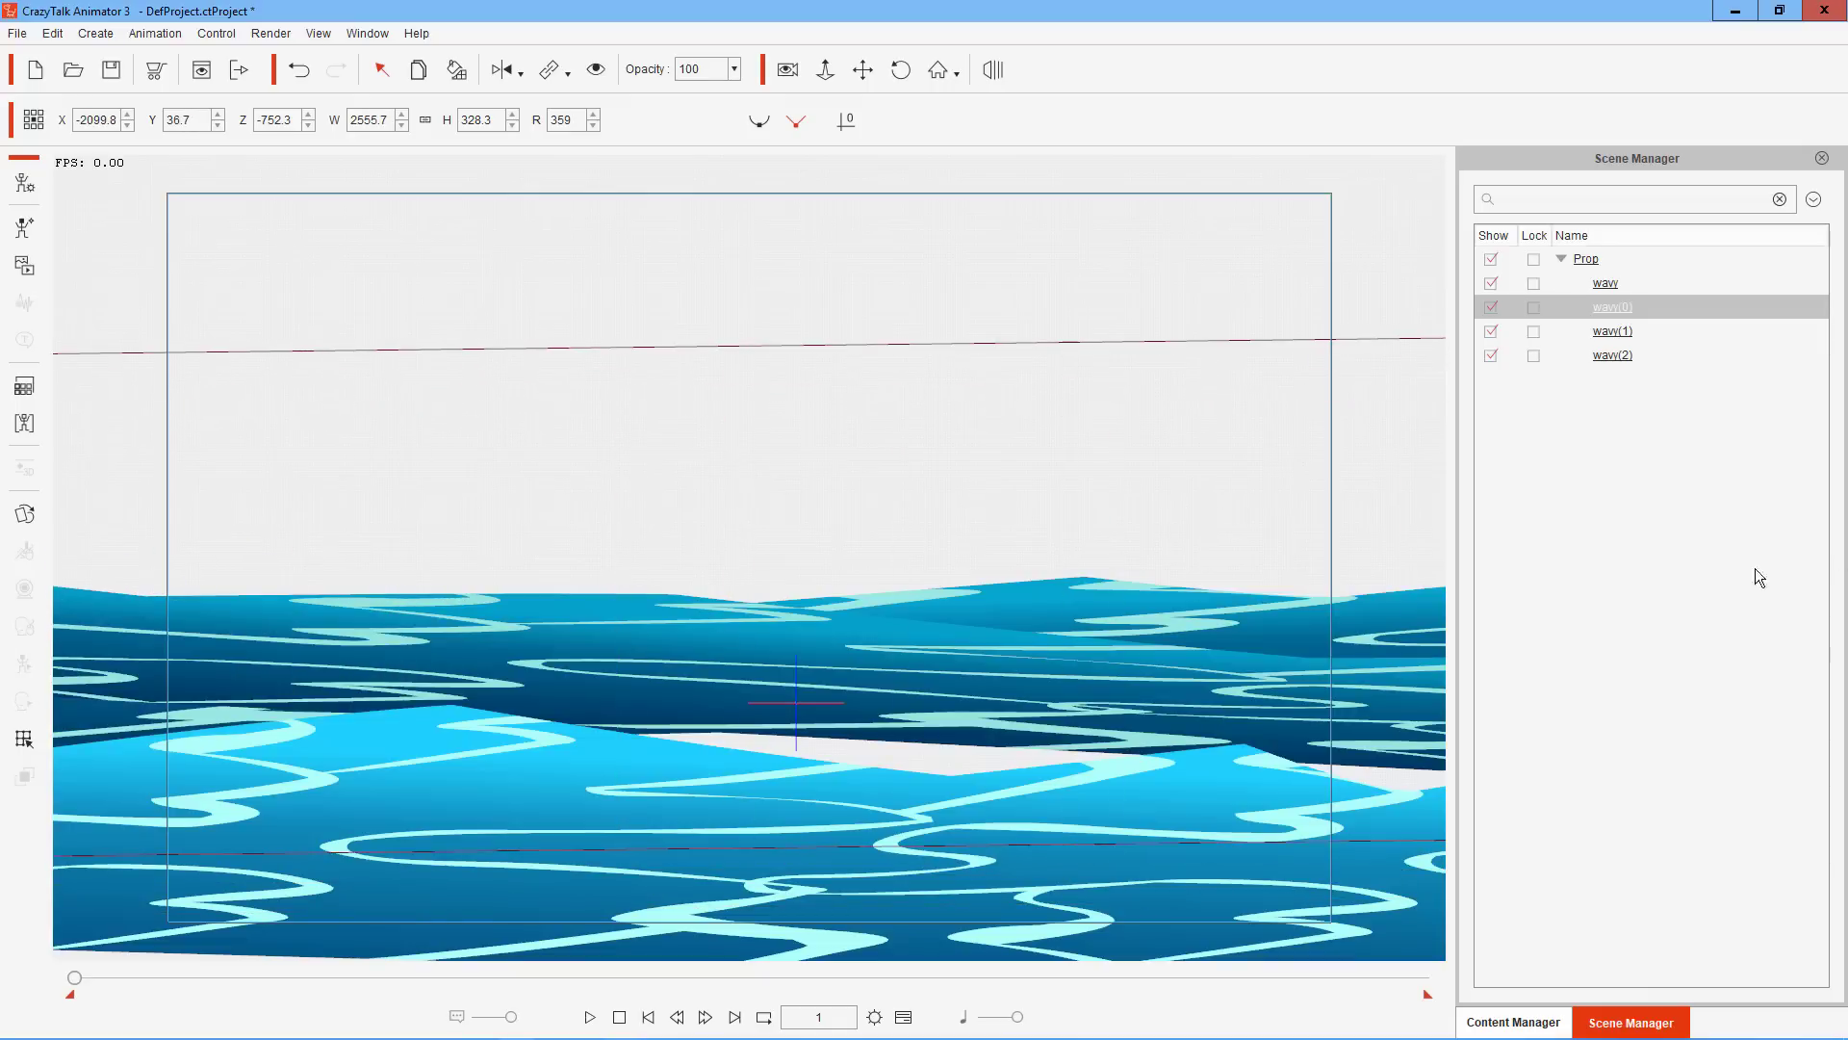
{"action": "mouse_move", "coordinate": [410, 532]}
{"action": "left_mouse_down"}
{"action": "mouse_move", "coordinate": [1765, 639]}
{"action": "mouse_move", "coordinate": [632, 578]}
{"action": "mouse_move", "coordinate": [1457, 540]}
{"action": "mouse_move", "coordinate": [919, 682]}
{"action": "mouse_move", "coordinate": [1176, 681]}
{"action": "mouse_move", "coordinate": [1303, 722]}
{"action": "mouse_move", "coordinate": [1344, 712]}
{"action": "left_mouse_up"}
Widen the front wave to W 2564.7, move it back across the full frame, and deselect it
{"action": "left_click", "coordinate": [1171, 861]}
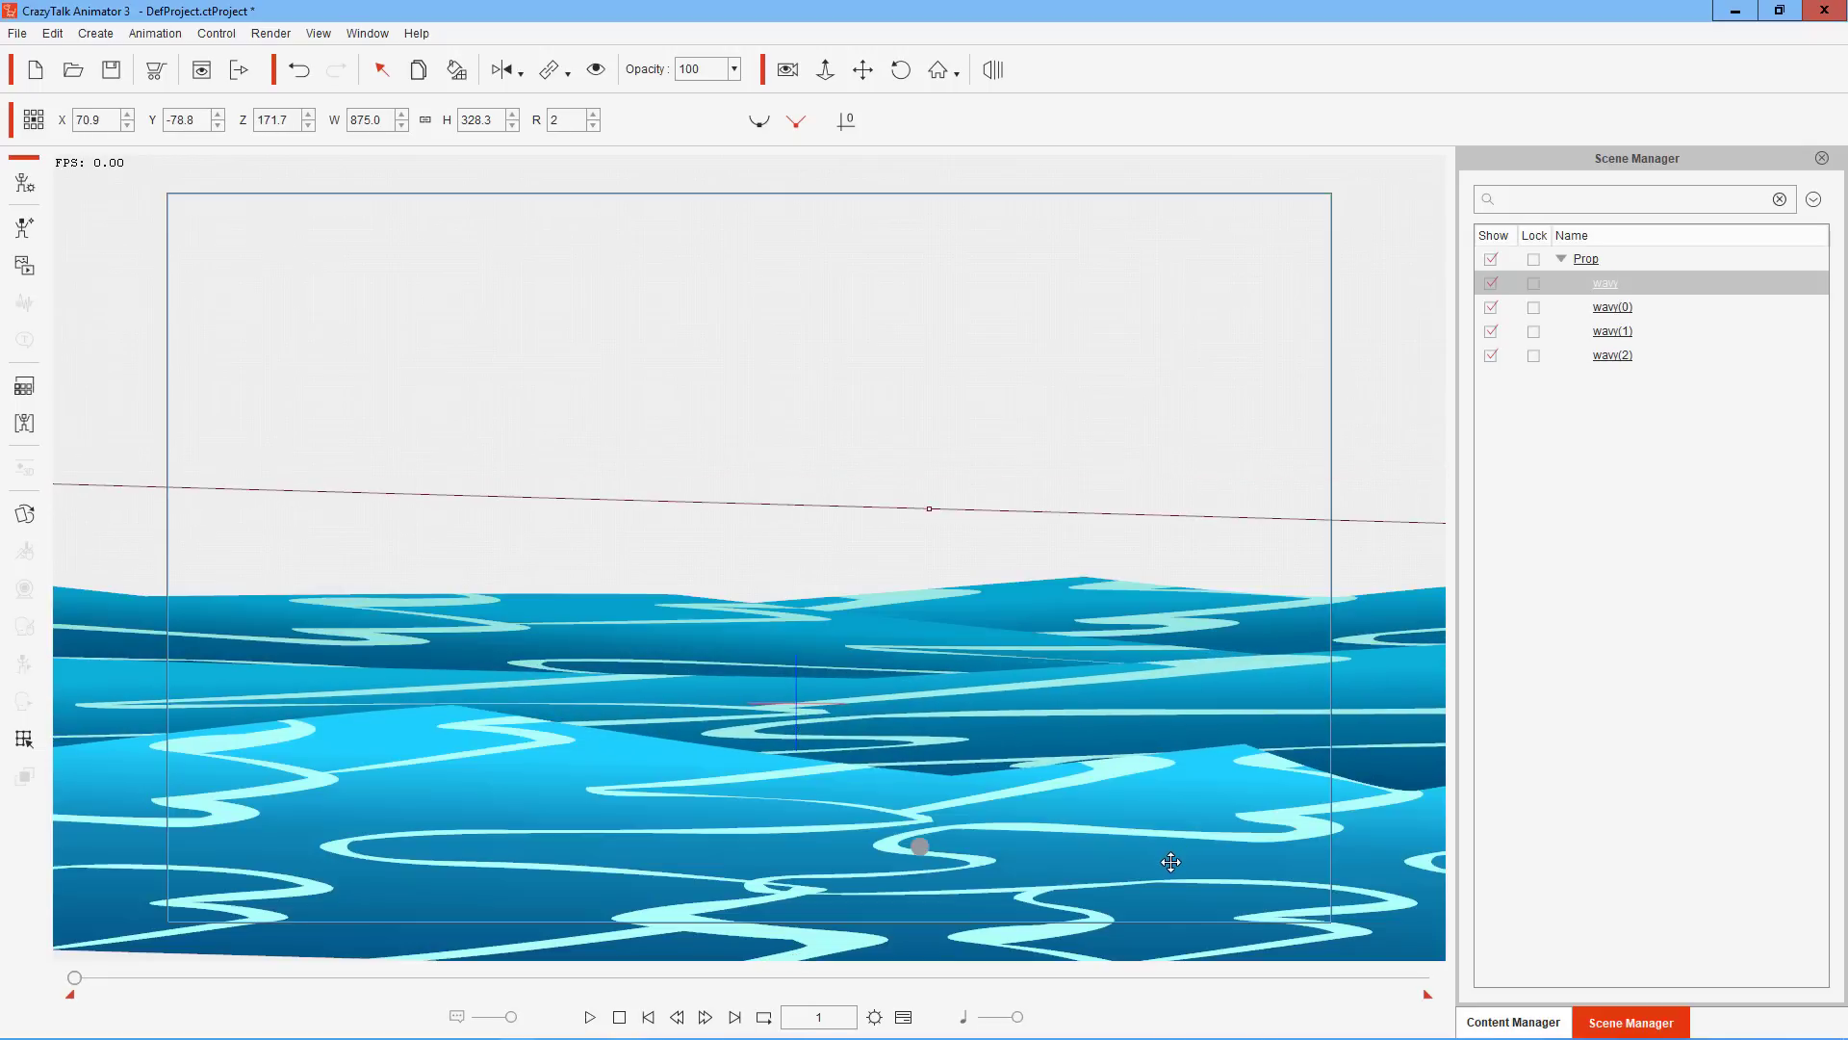
{"action": "left_click", "coordinate": [825, 72]}
{"action": "mouse_move", "coordinate": [895, 276]}
{"action": "left_mouse_down"}
{"action": "mouse_move", "coordinate": [734, 874]}
{"action": "mouse_move", "coordinate": [858, 433]}
{"action": "mouse_move", "coordinate": [846, 363]}
{"action": "mouse_move", "coordinate": [972, 741]}
{"action": "mouse_move", "coordinate": [446, 702]}
{"action": "mouse_move", "coordinate": [50, 702]}
{"action": "left_mouse_up"}
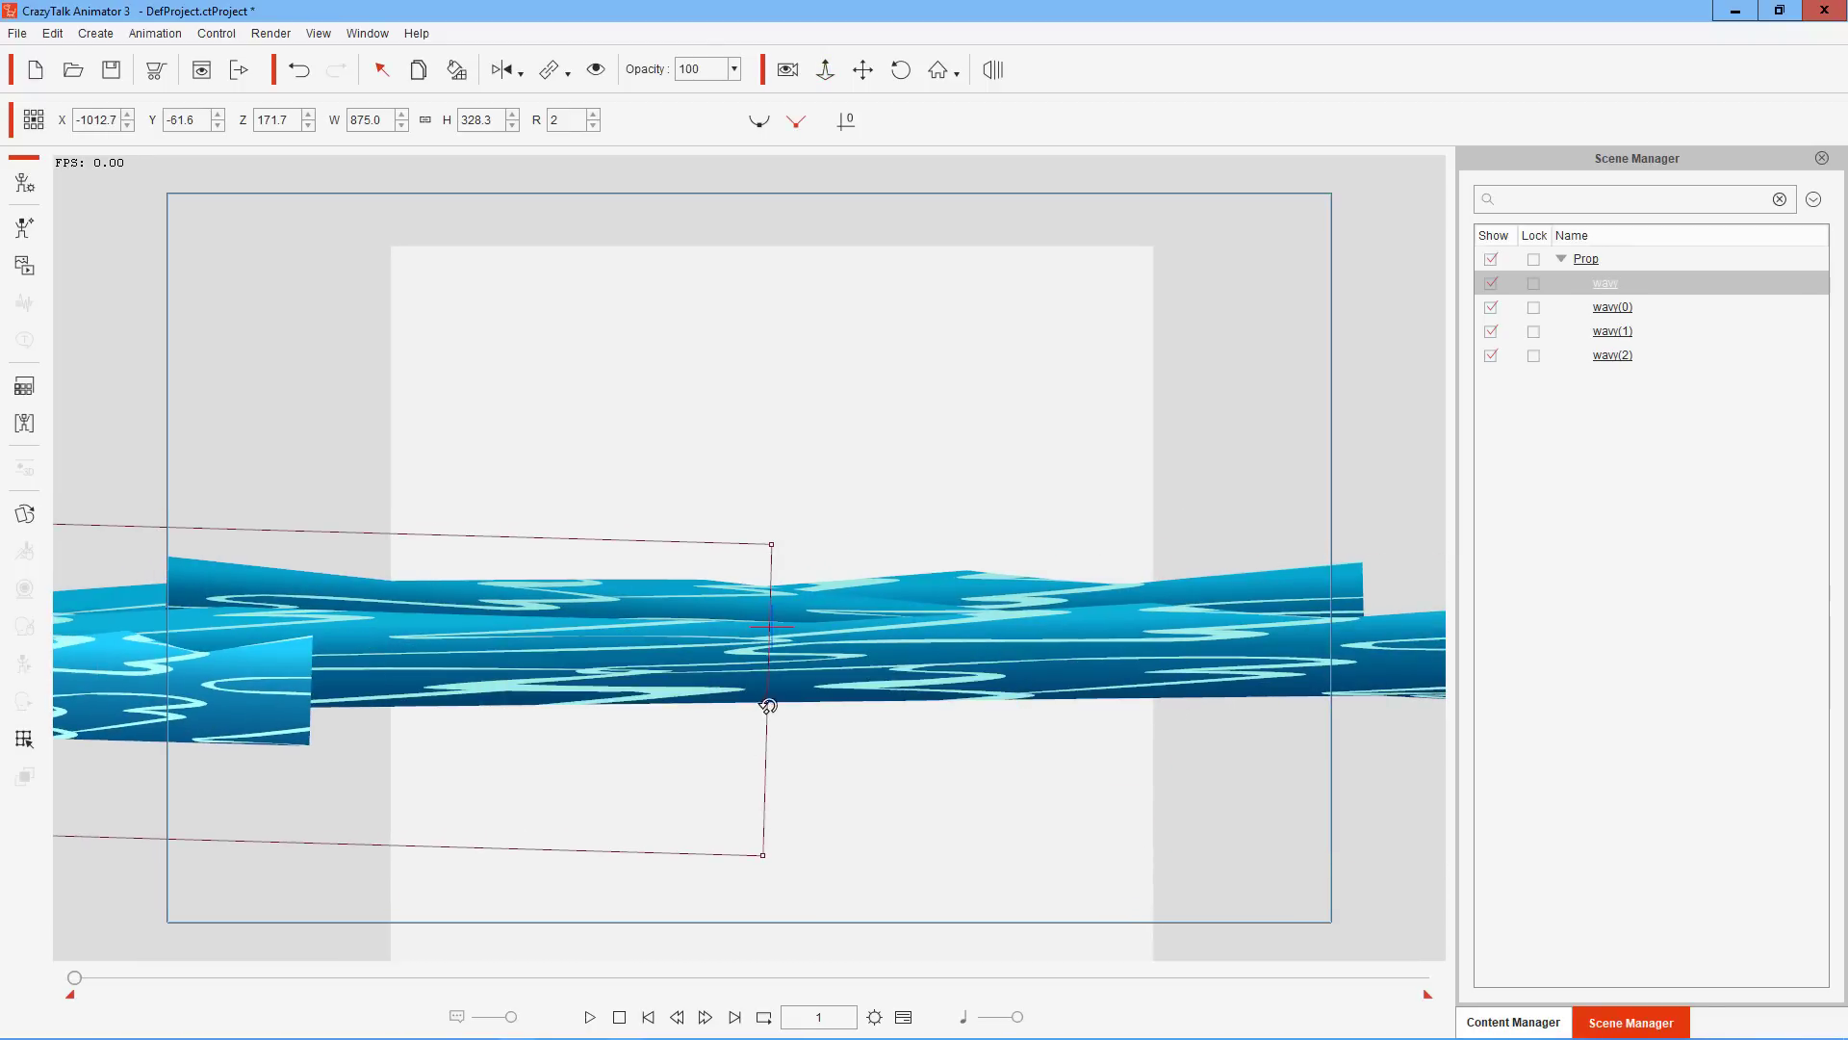
{"action": "left_click_drag", "start_coordinate": [851, 702], "coordinate": [1801, 681]}
{"action": "left_click_drag", "start_coordinate": [680, 728], "coordinate": [362, 699]}
{"action": "left_click_drag", "start_coordinate": [1162, 683], "coordinate": [1801, 625]}
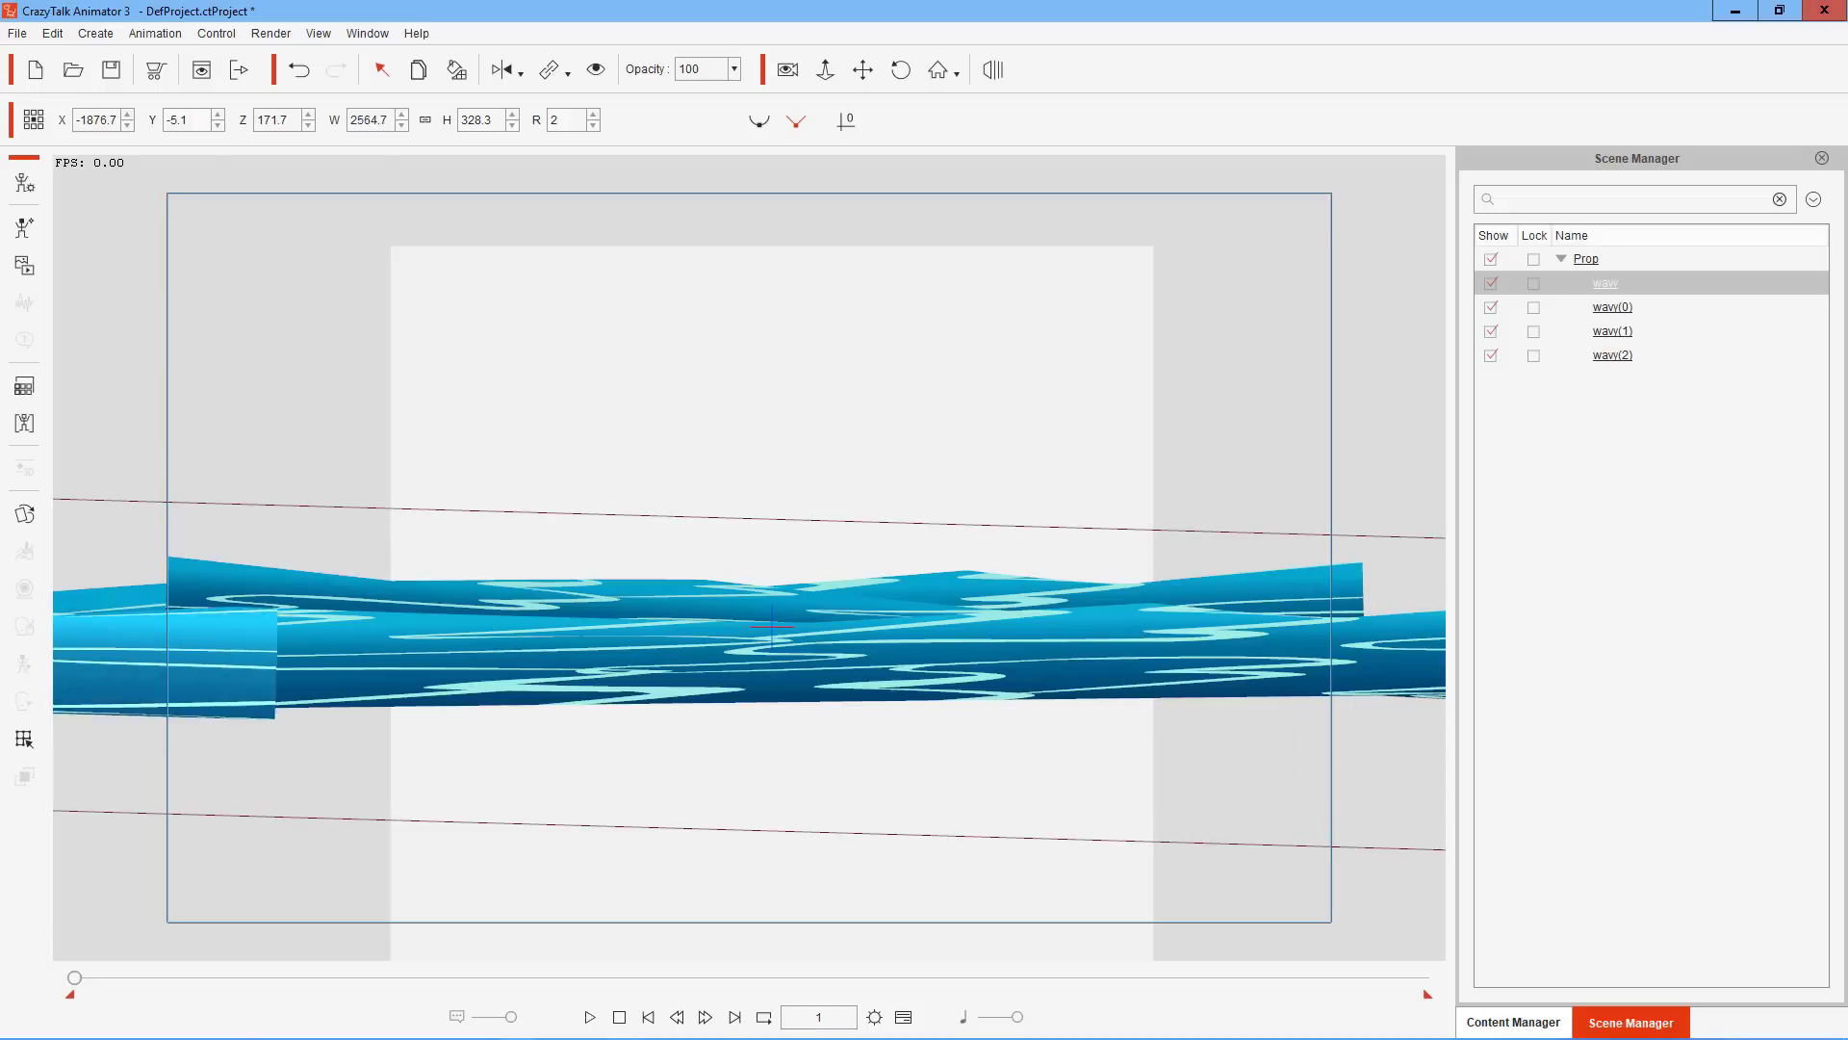
{"action": "left_click_drag", "start_coordinate": [520, 619], "coordinate": [1357, 715]}
{"action": "left_click", "coordinate": [1080, 408]}
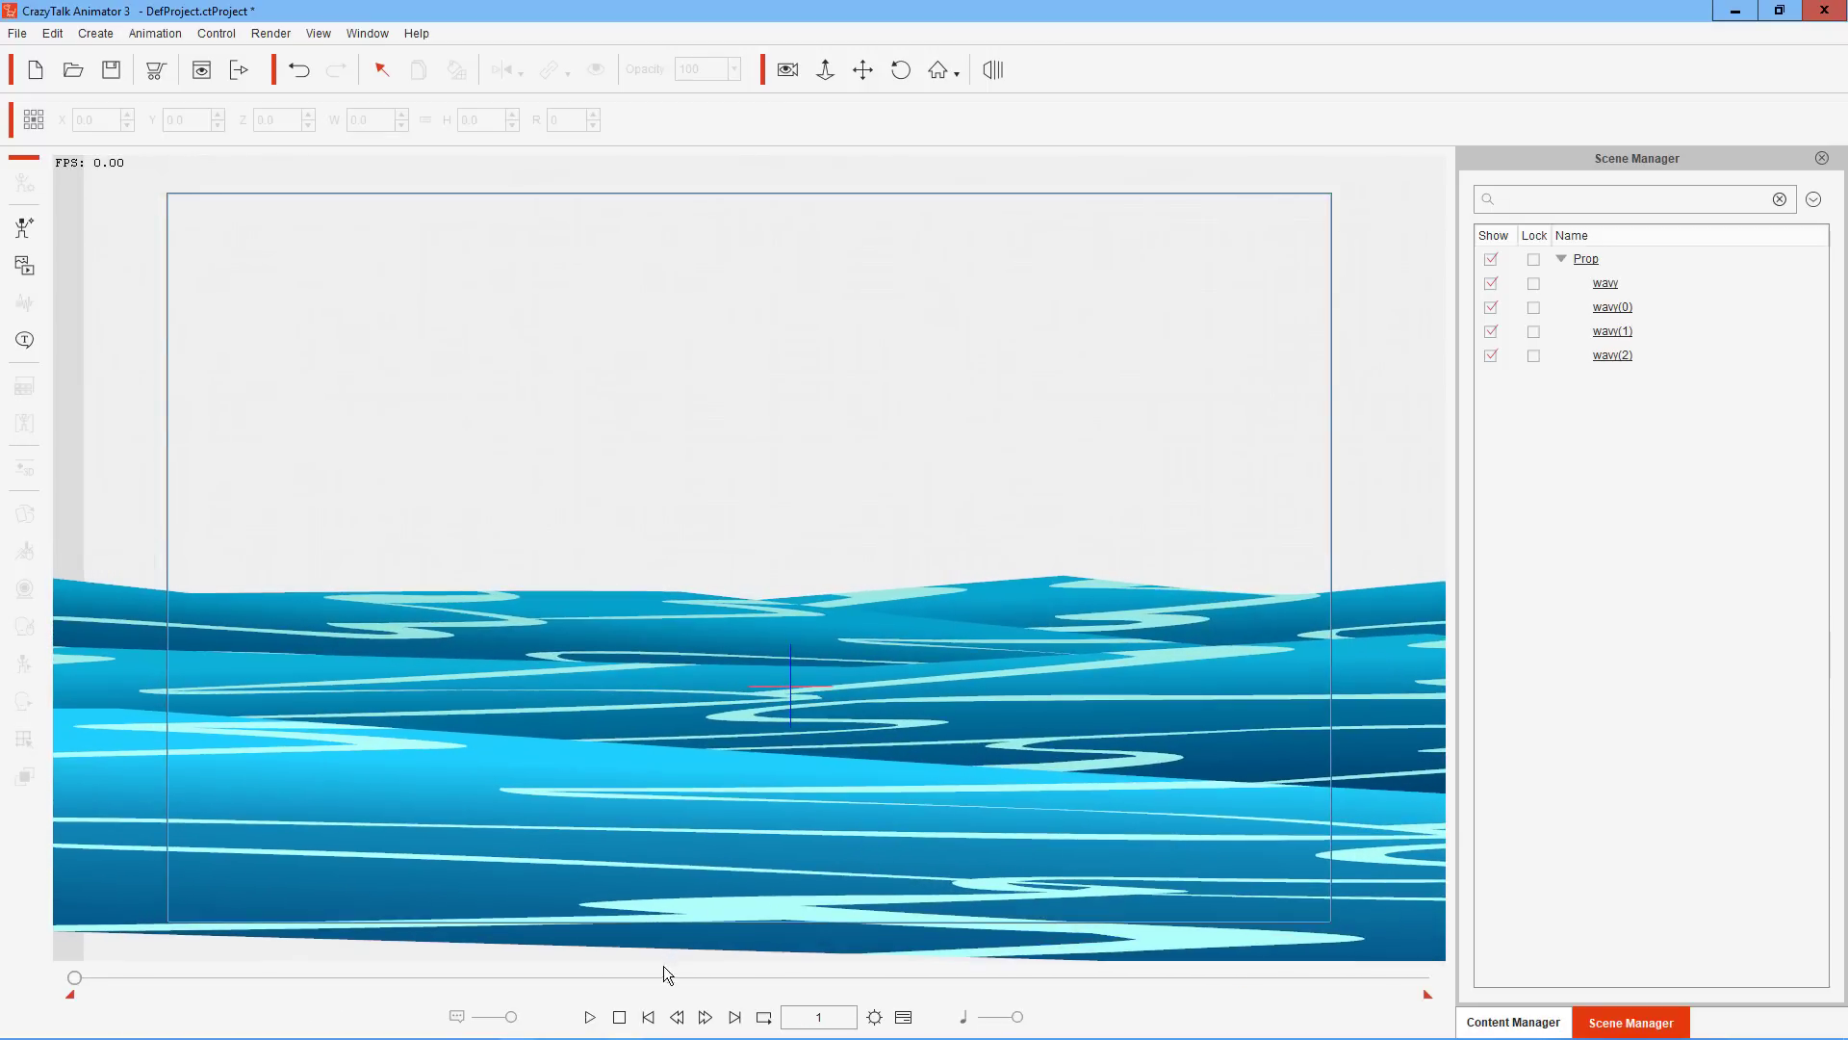
Play back the layered wave animation to check its motion, stop it, and scrub the timeline to frame 604
{"action": "left_click", "coordinate": [589, 1018]}
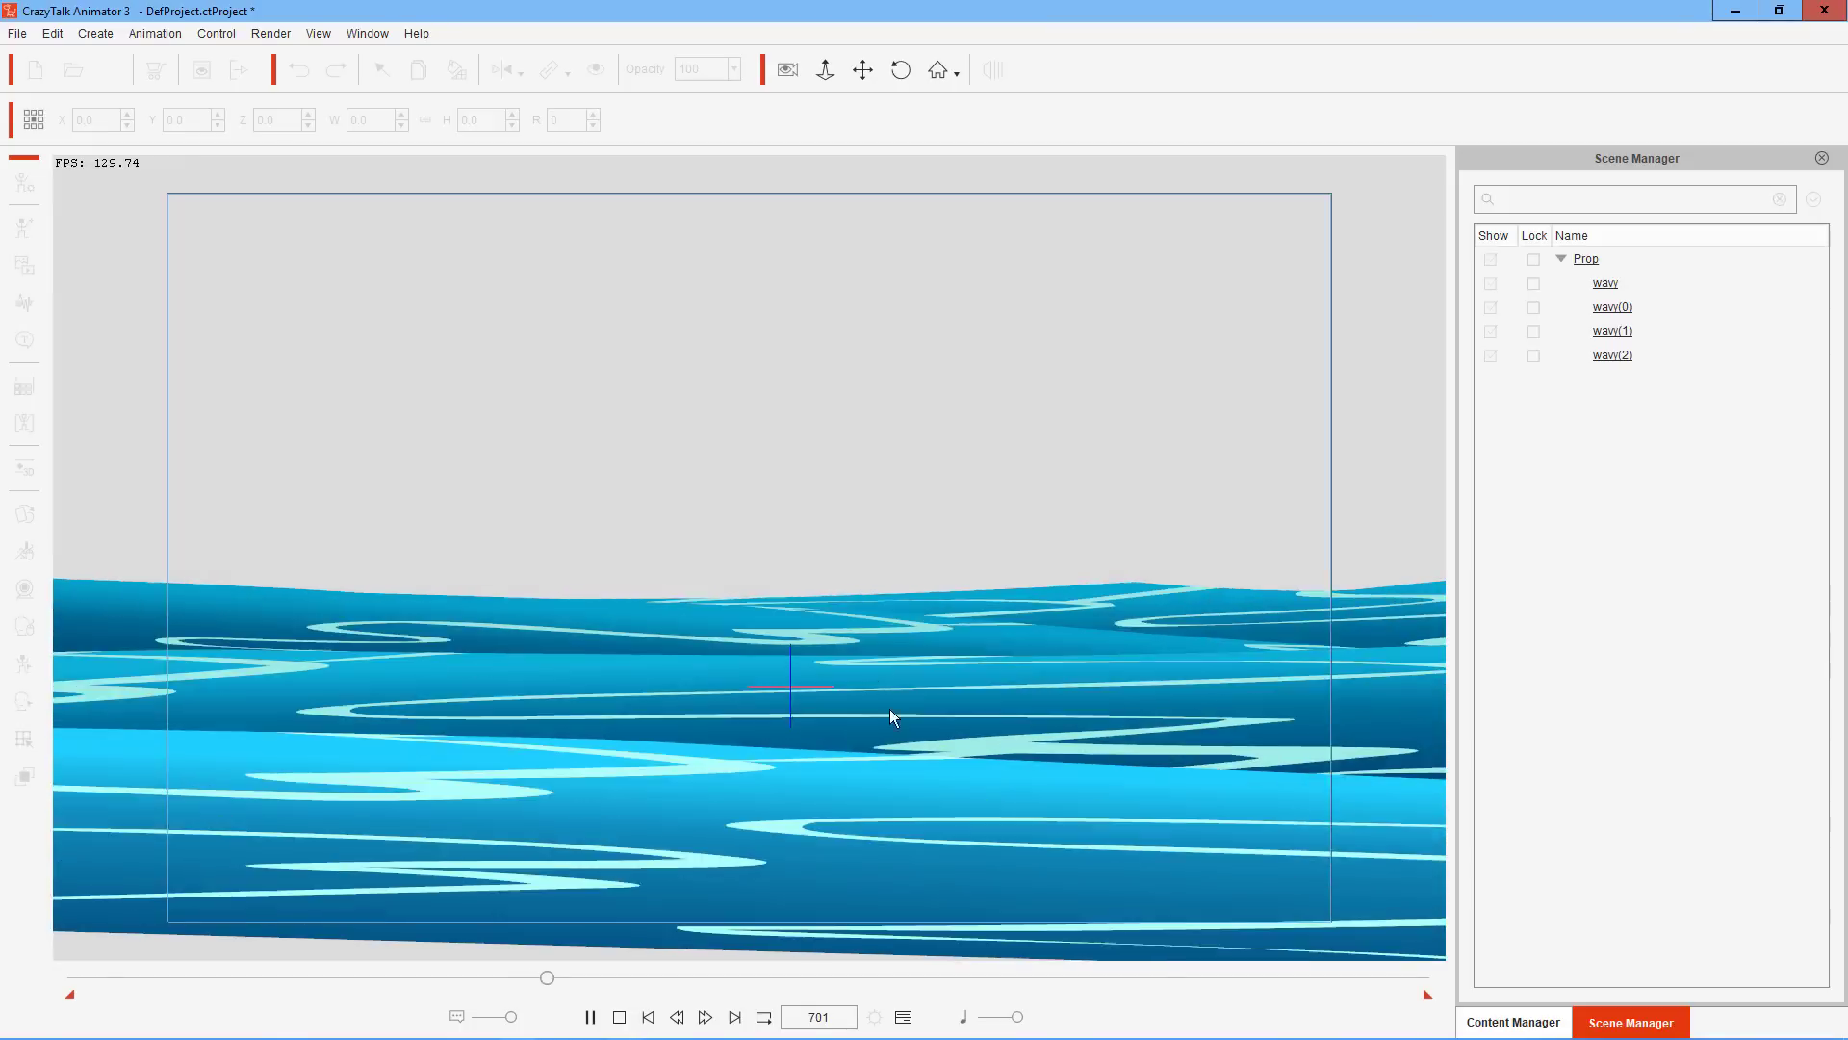
{"action": "left_click", "coordinate": [619, 1016]}
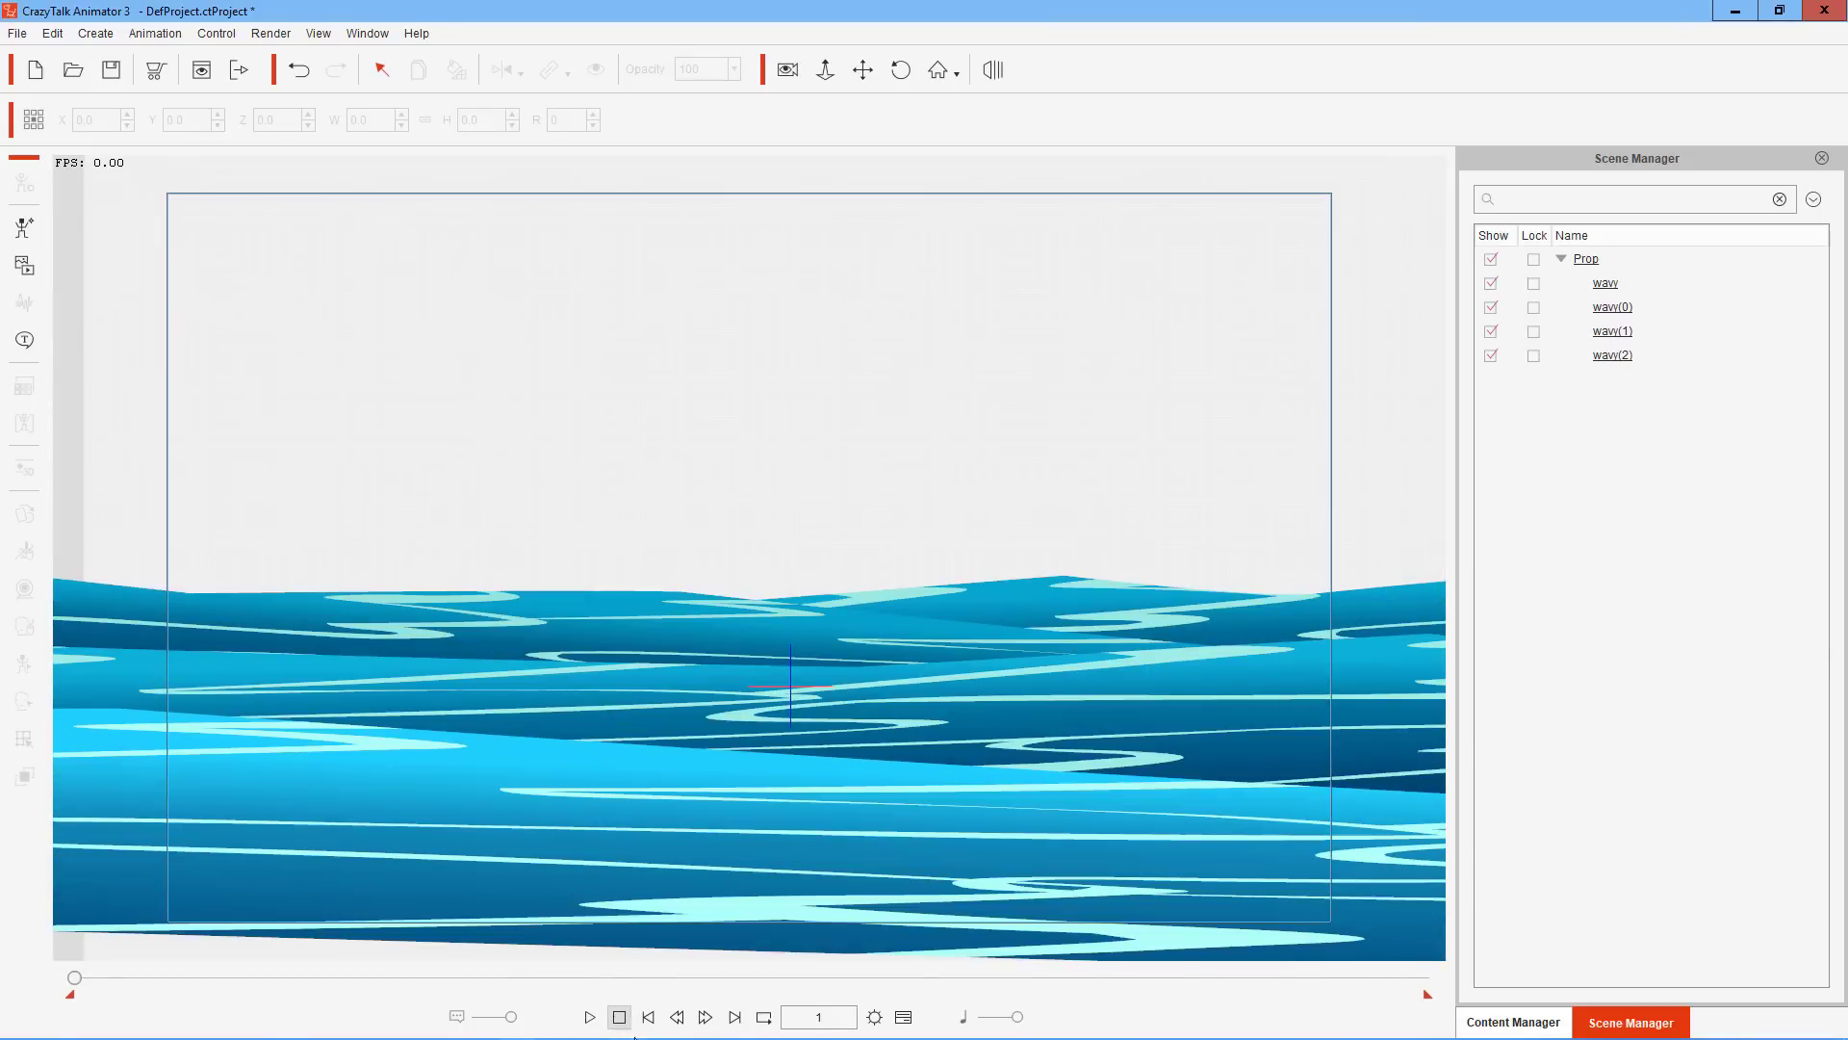
{"action": "left_click_drag", "start_coordinate": [321, 970], "coordinate": [479, 1007]}
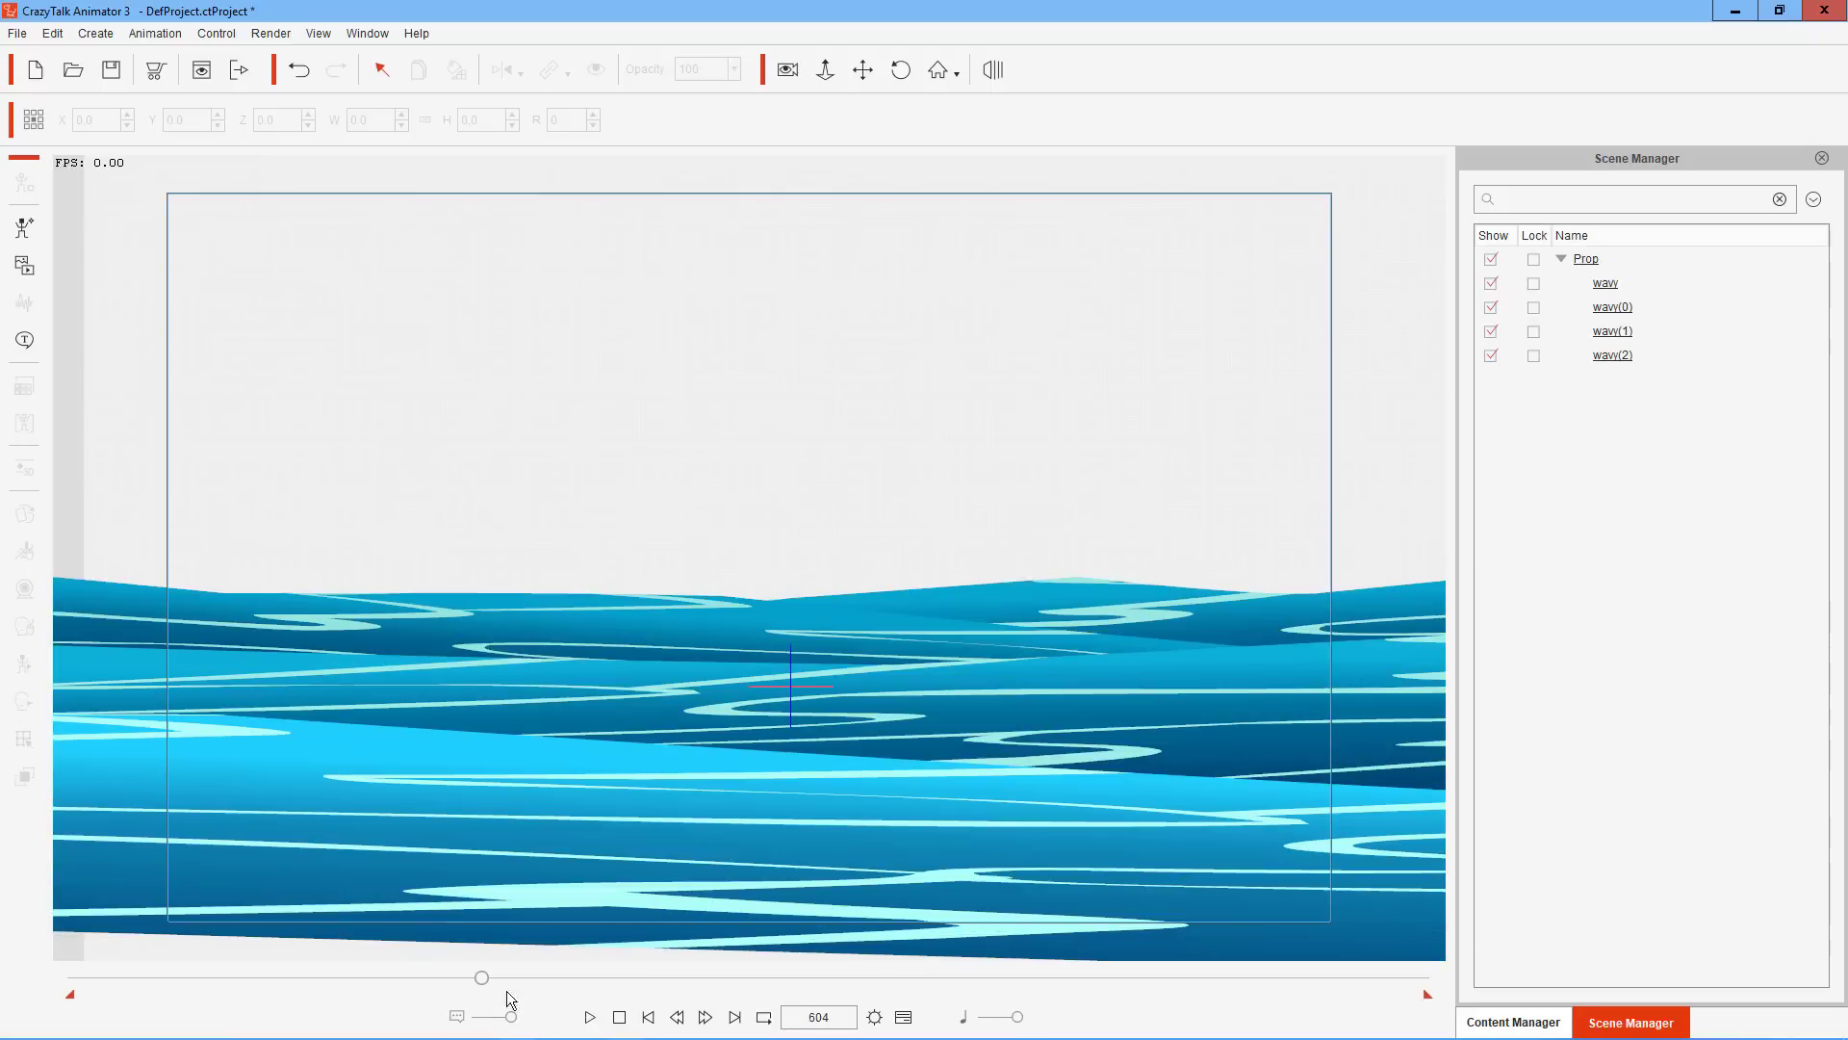
Duplicate all four waves together at frame 604, offsetting the copies slightly from the originals
{"action": "left_click", "coordinate": [1608, 283]}
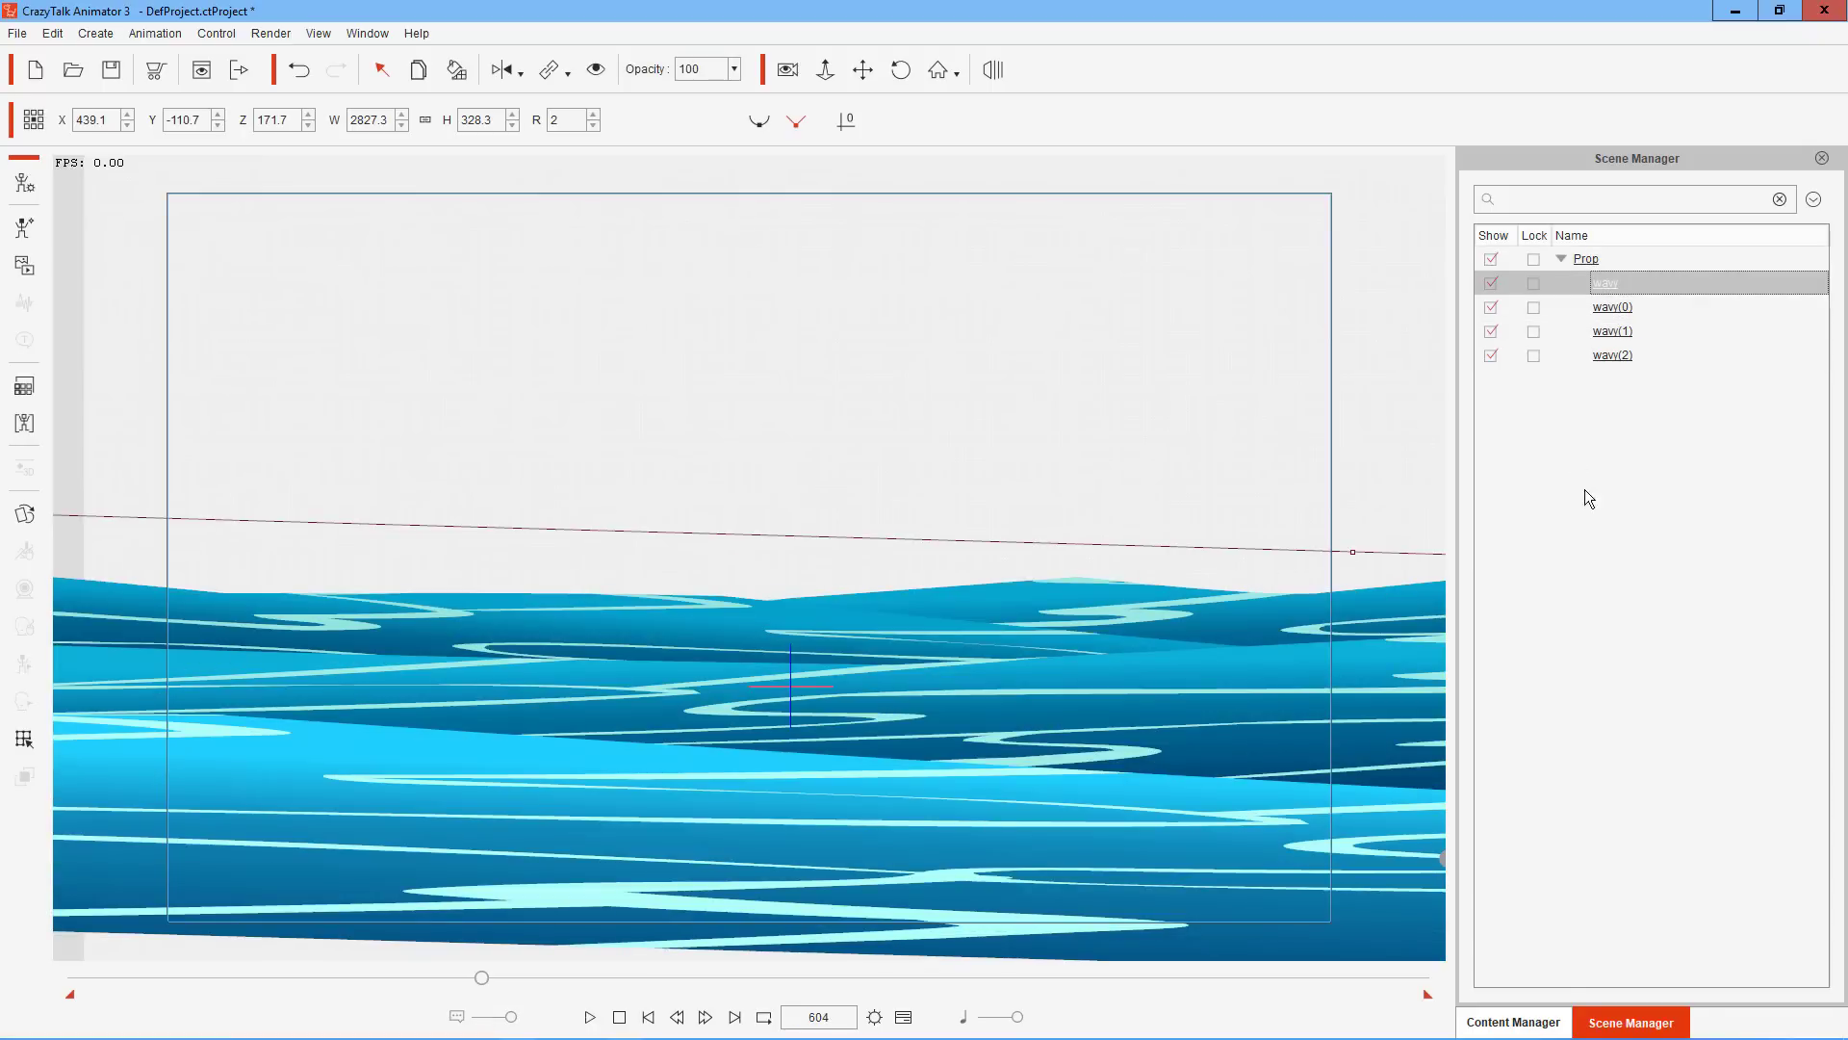
{"action": "left_click", "coordinate": [1613, 358], "text": "shift"}
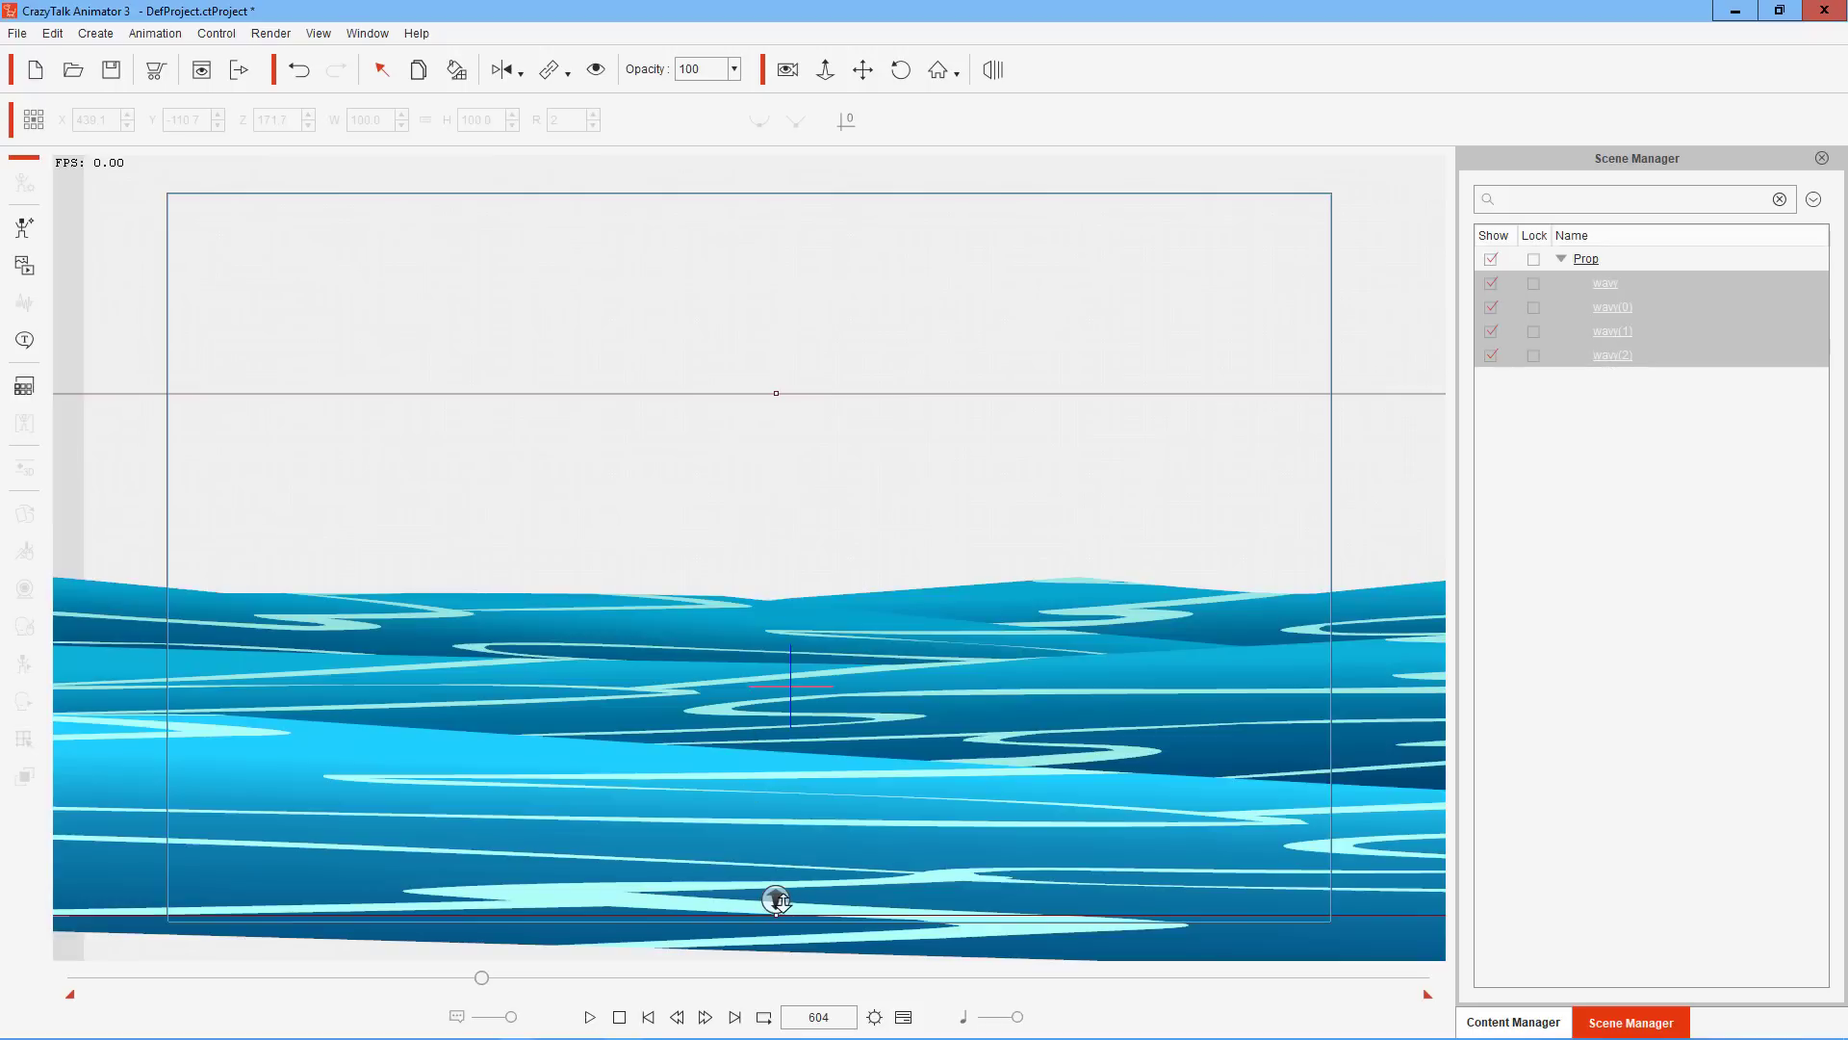
{"action": "mouse_move", "coordinate": [777, 900]}
{"action": "left_mouse_down"}
{"action": "mouse_move", "coordinate": [777, 813]}
{"action": "mouse_move", "coordinate": [781, 945]}
{"action": "mouse_move", "coordinate": [774, 872]}
{"action": "left_mouse_up"}
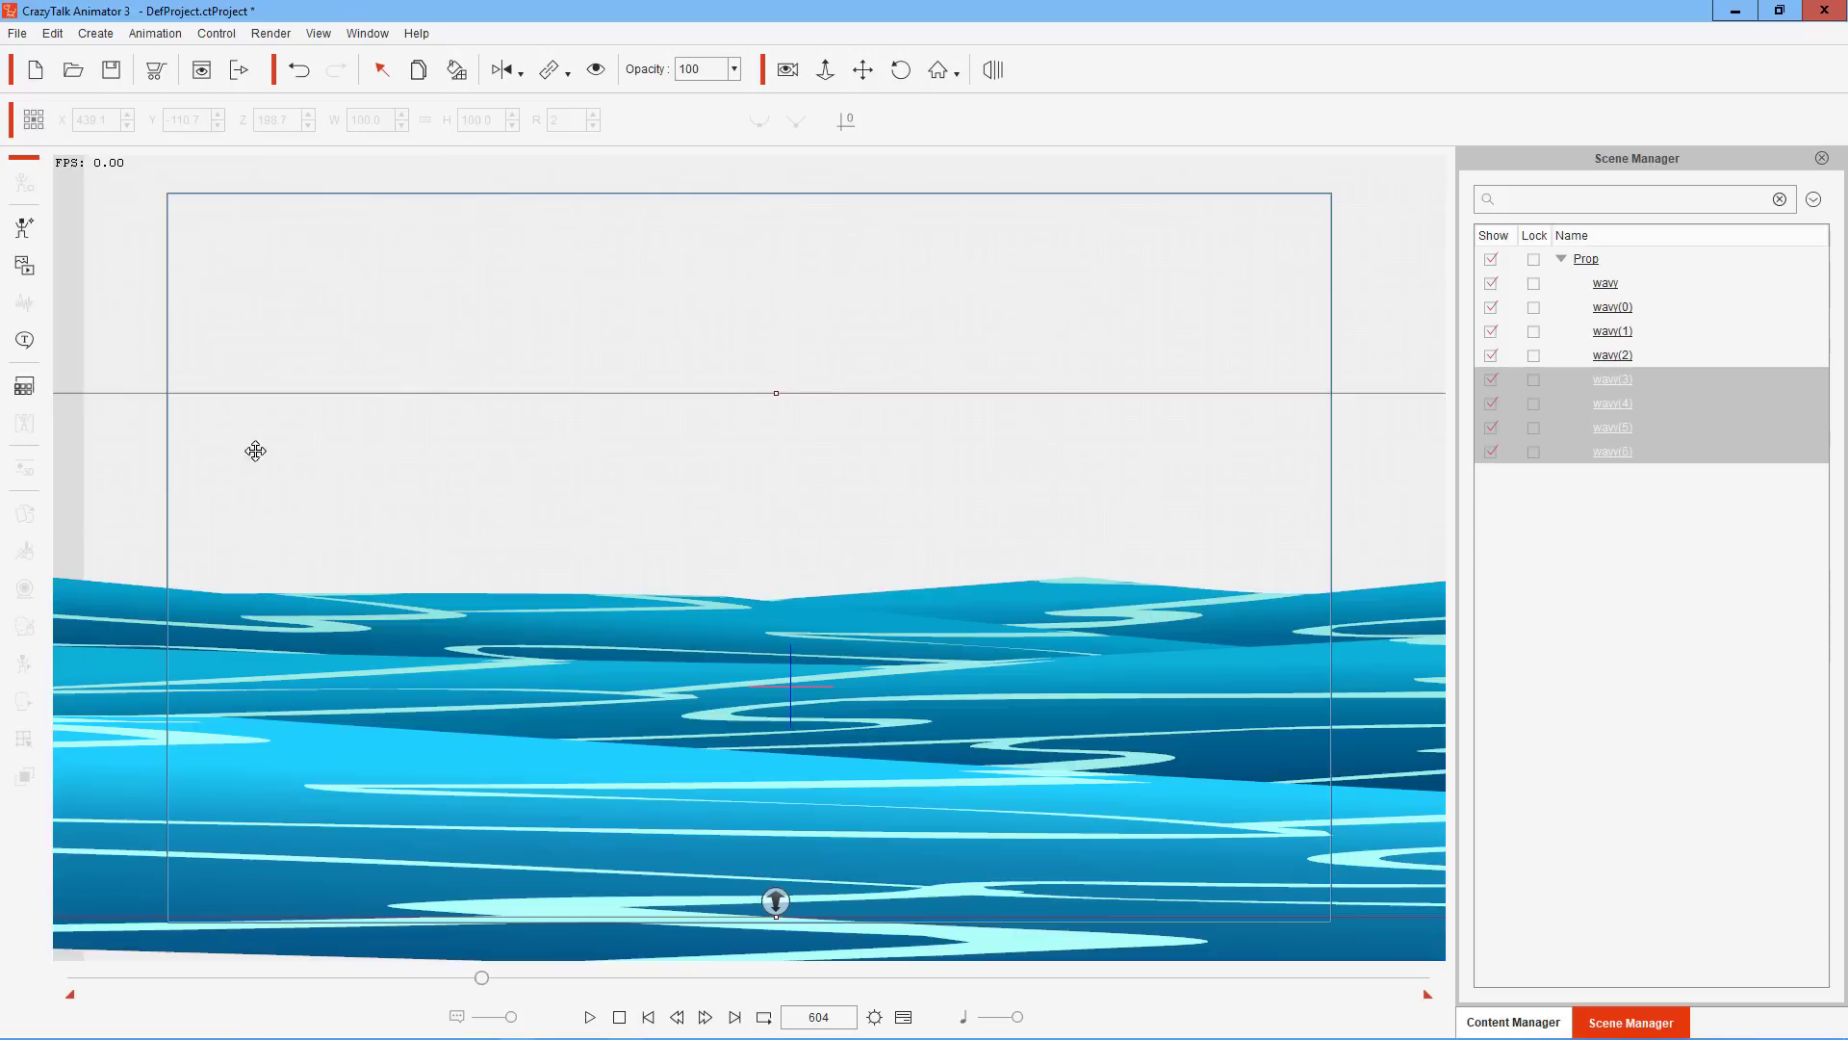
Raise the brightness of the four wave copies to 15 in their render style at frame 604
{"action": "left_click", "coordinate": [23, 387]}
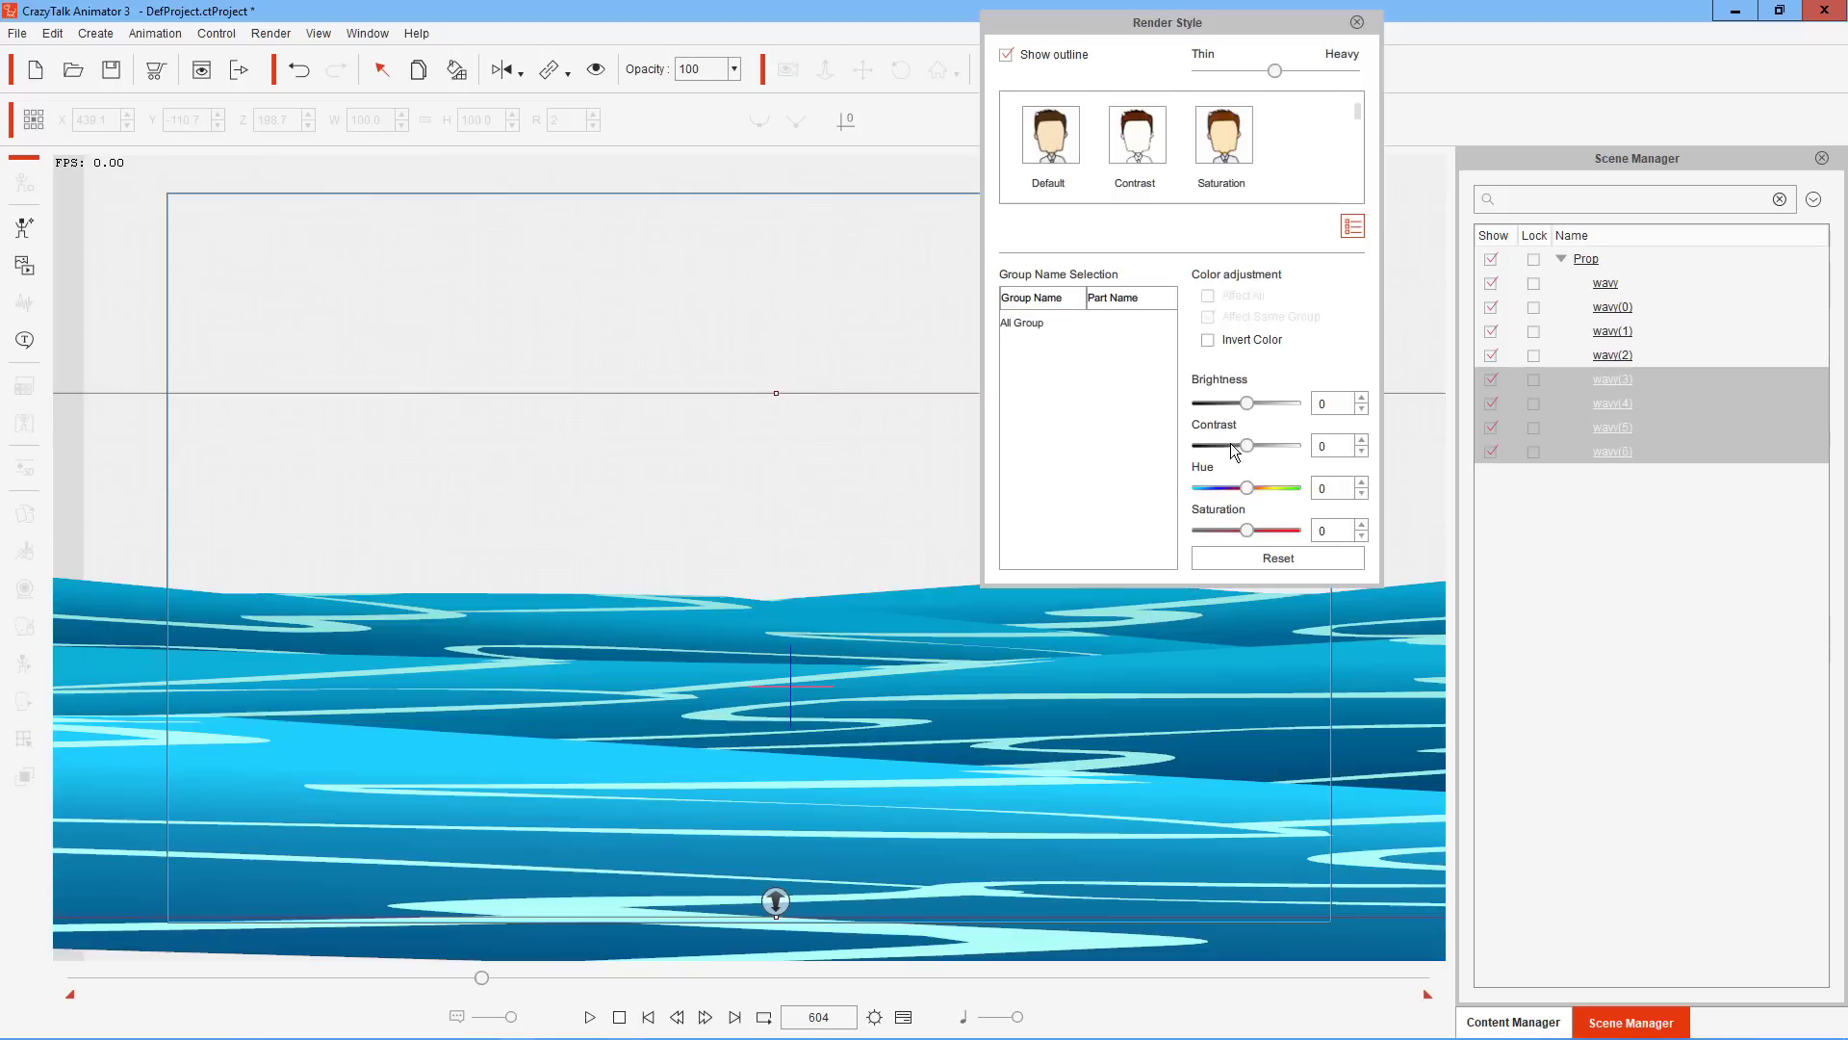
{"action": "left_click", "coordinate": [1362, 398]}
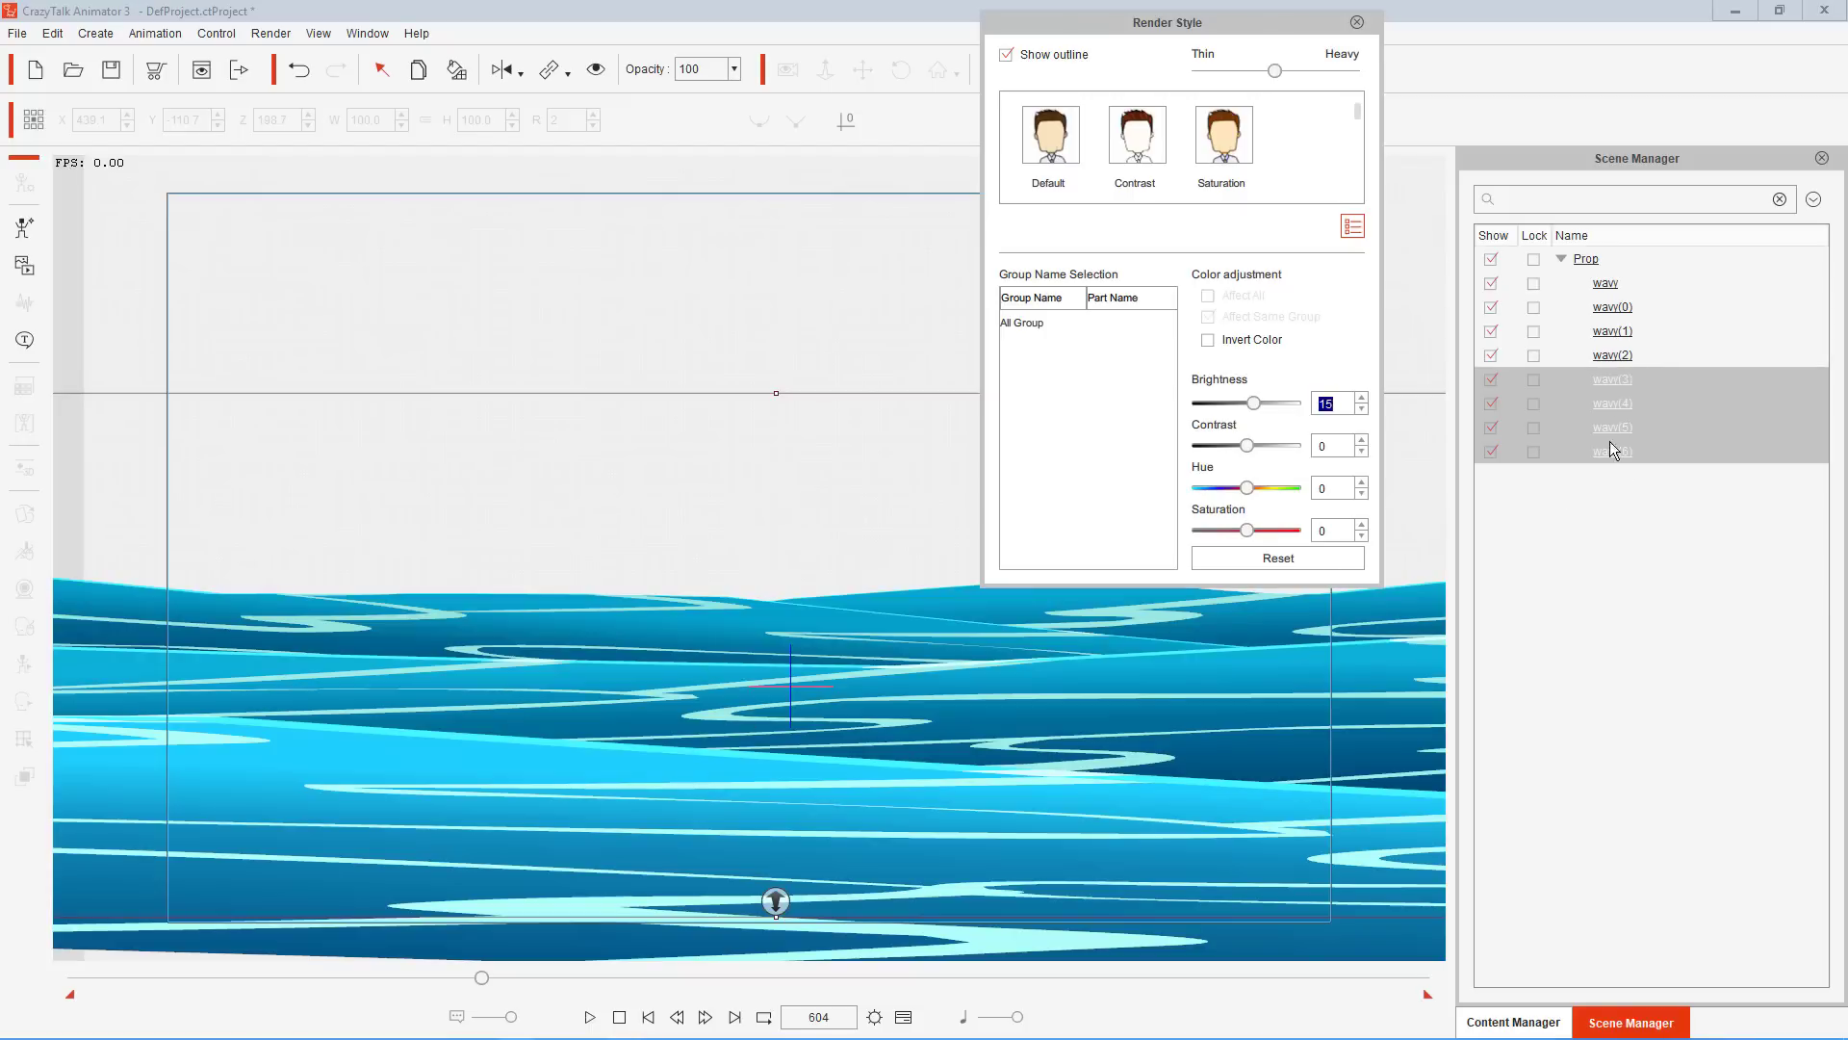
{"action": "left_click", "coordinate": [1362, 396]}
{"action": "left_click", "coordinate": [1357, 22]}
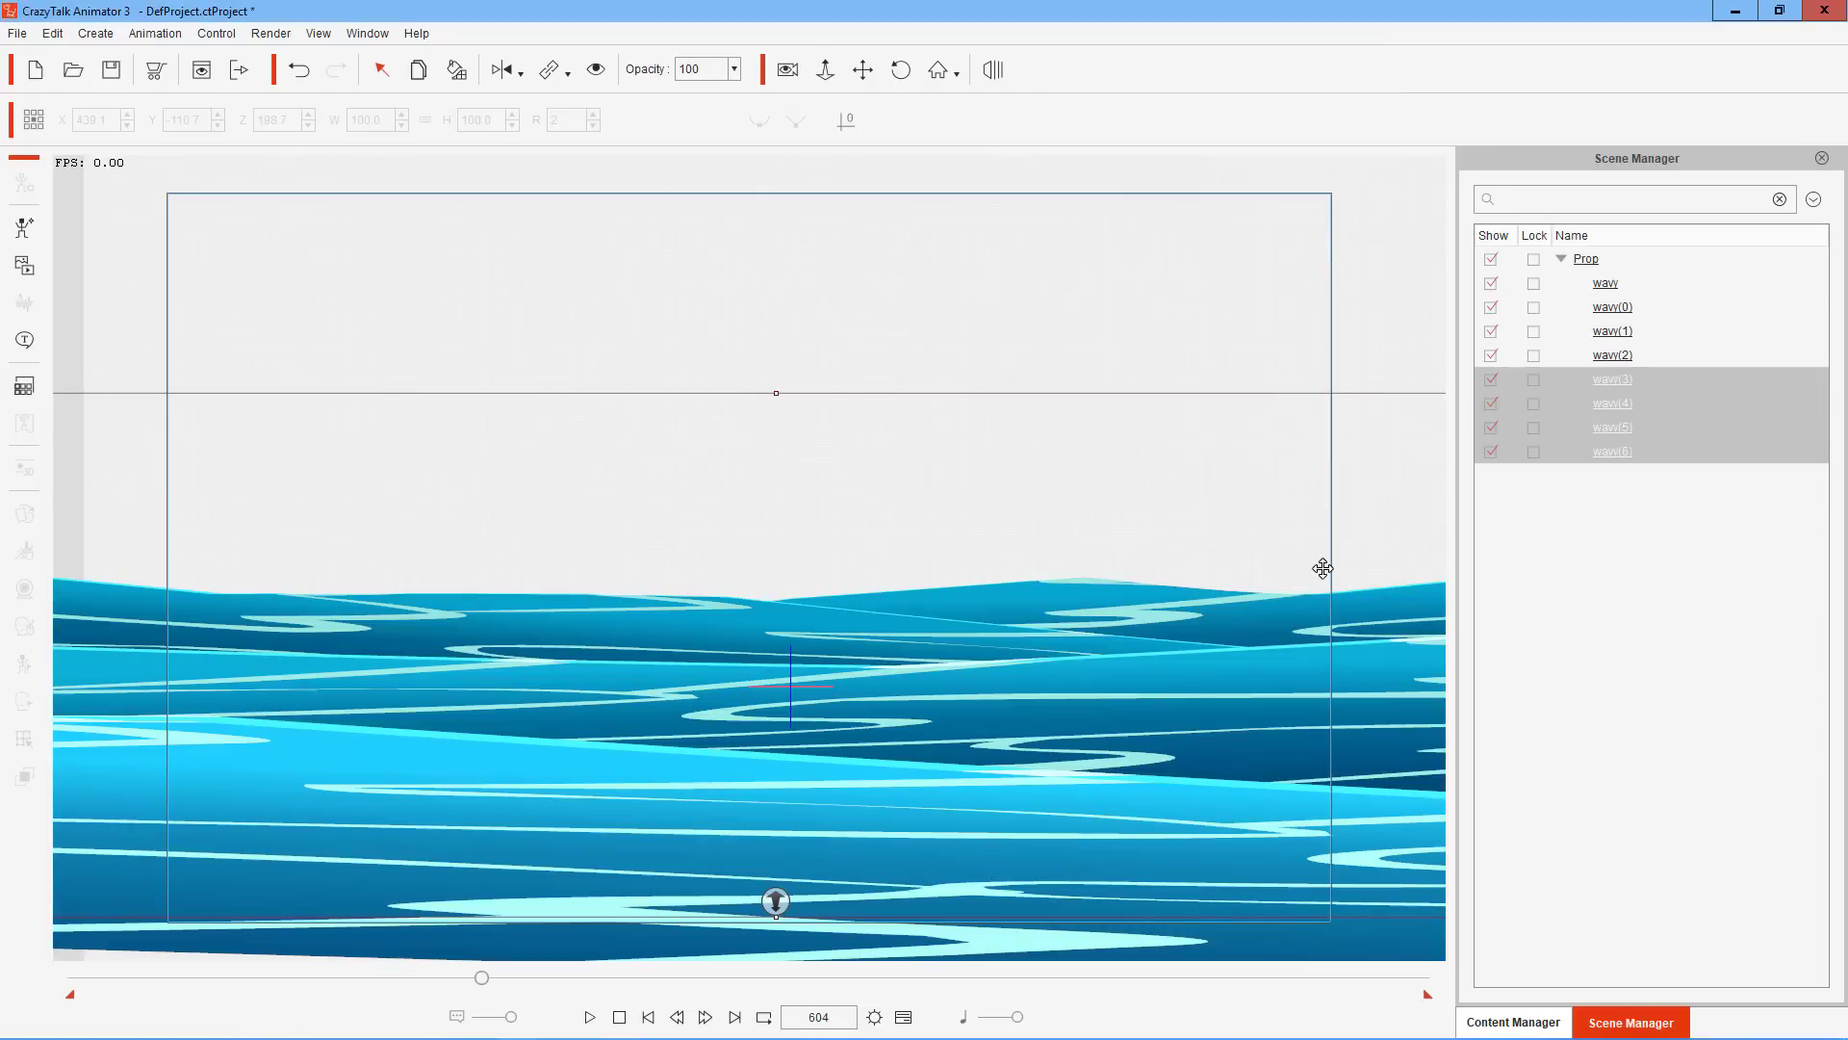
Return to the first frame and play the animation to check the brightened wave copies
{"action": "left_click", "coordinate": [617, 1017]}
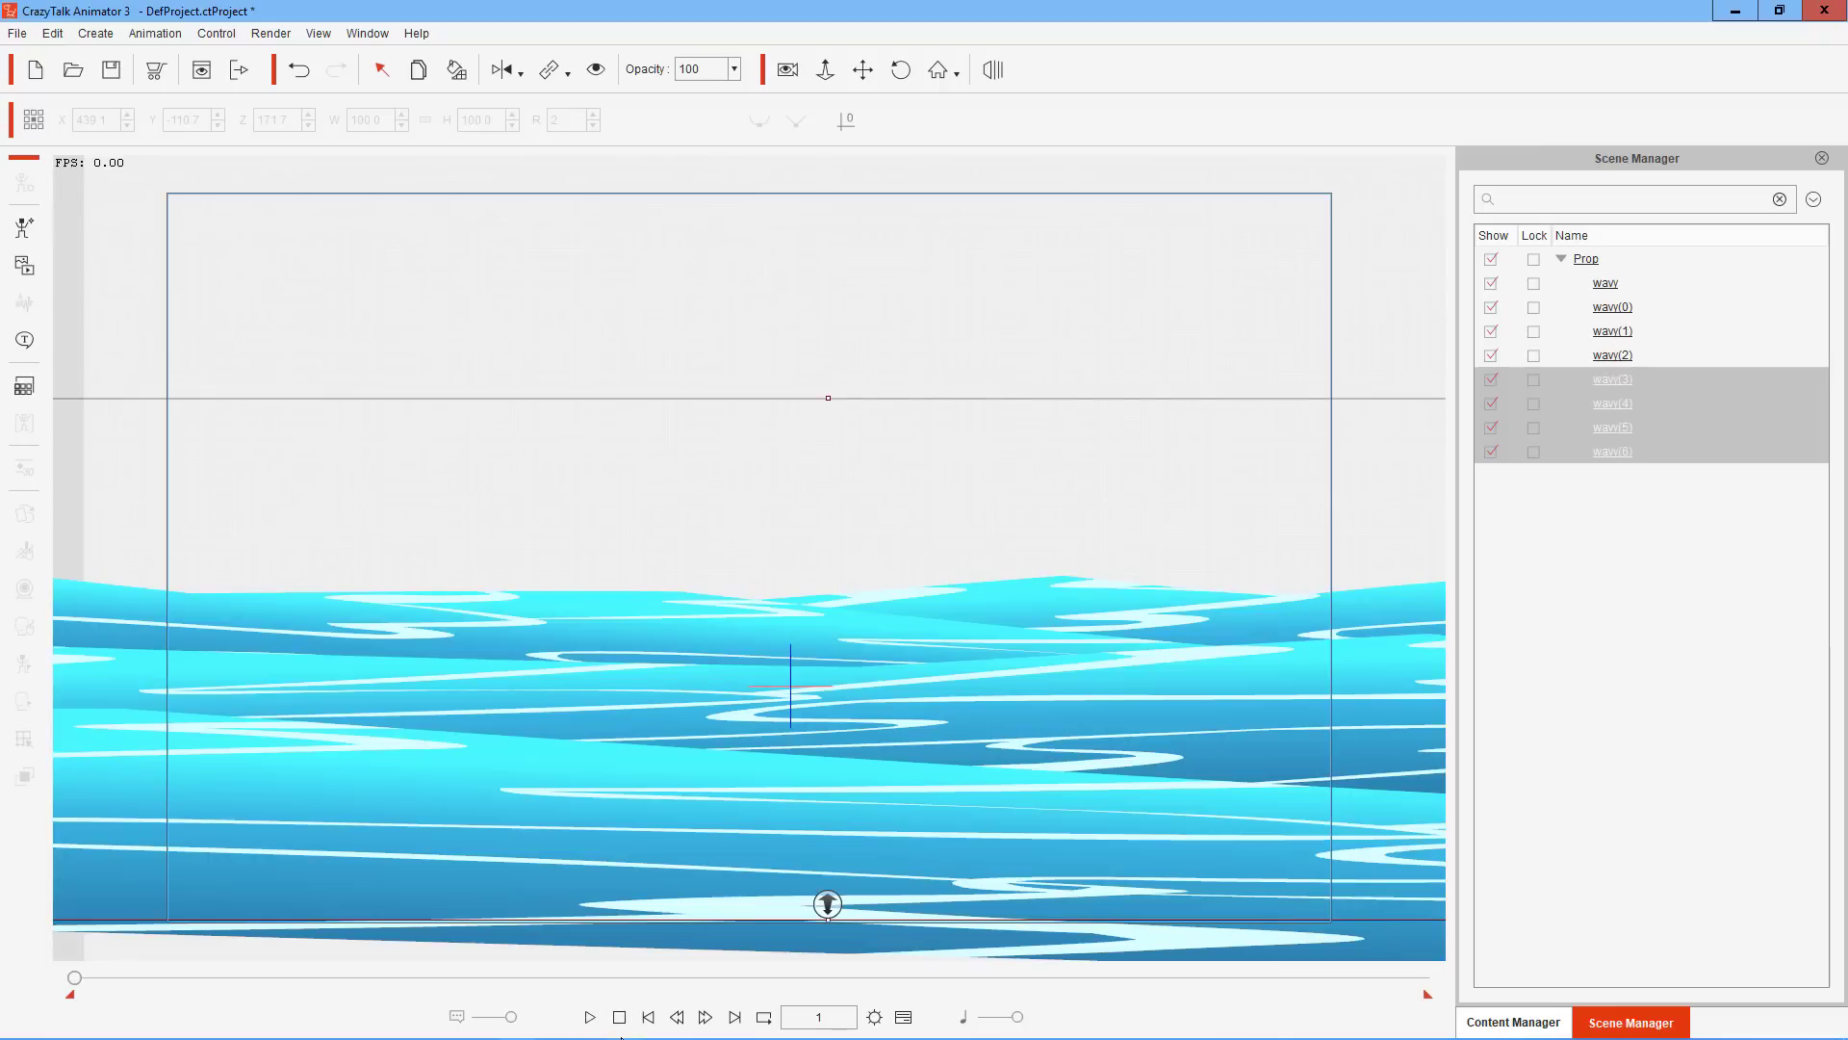
{"action": "left_click", "coordinate": [590, 1018]}
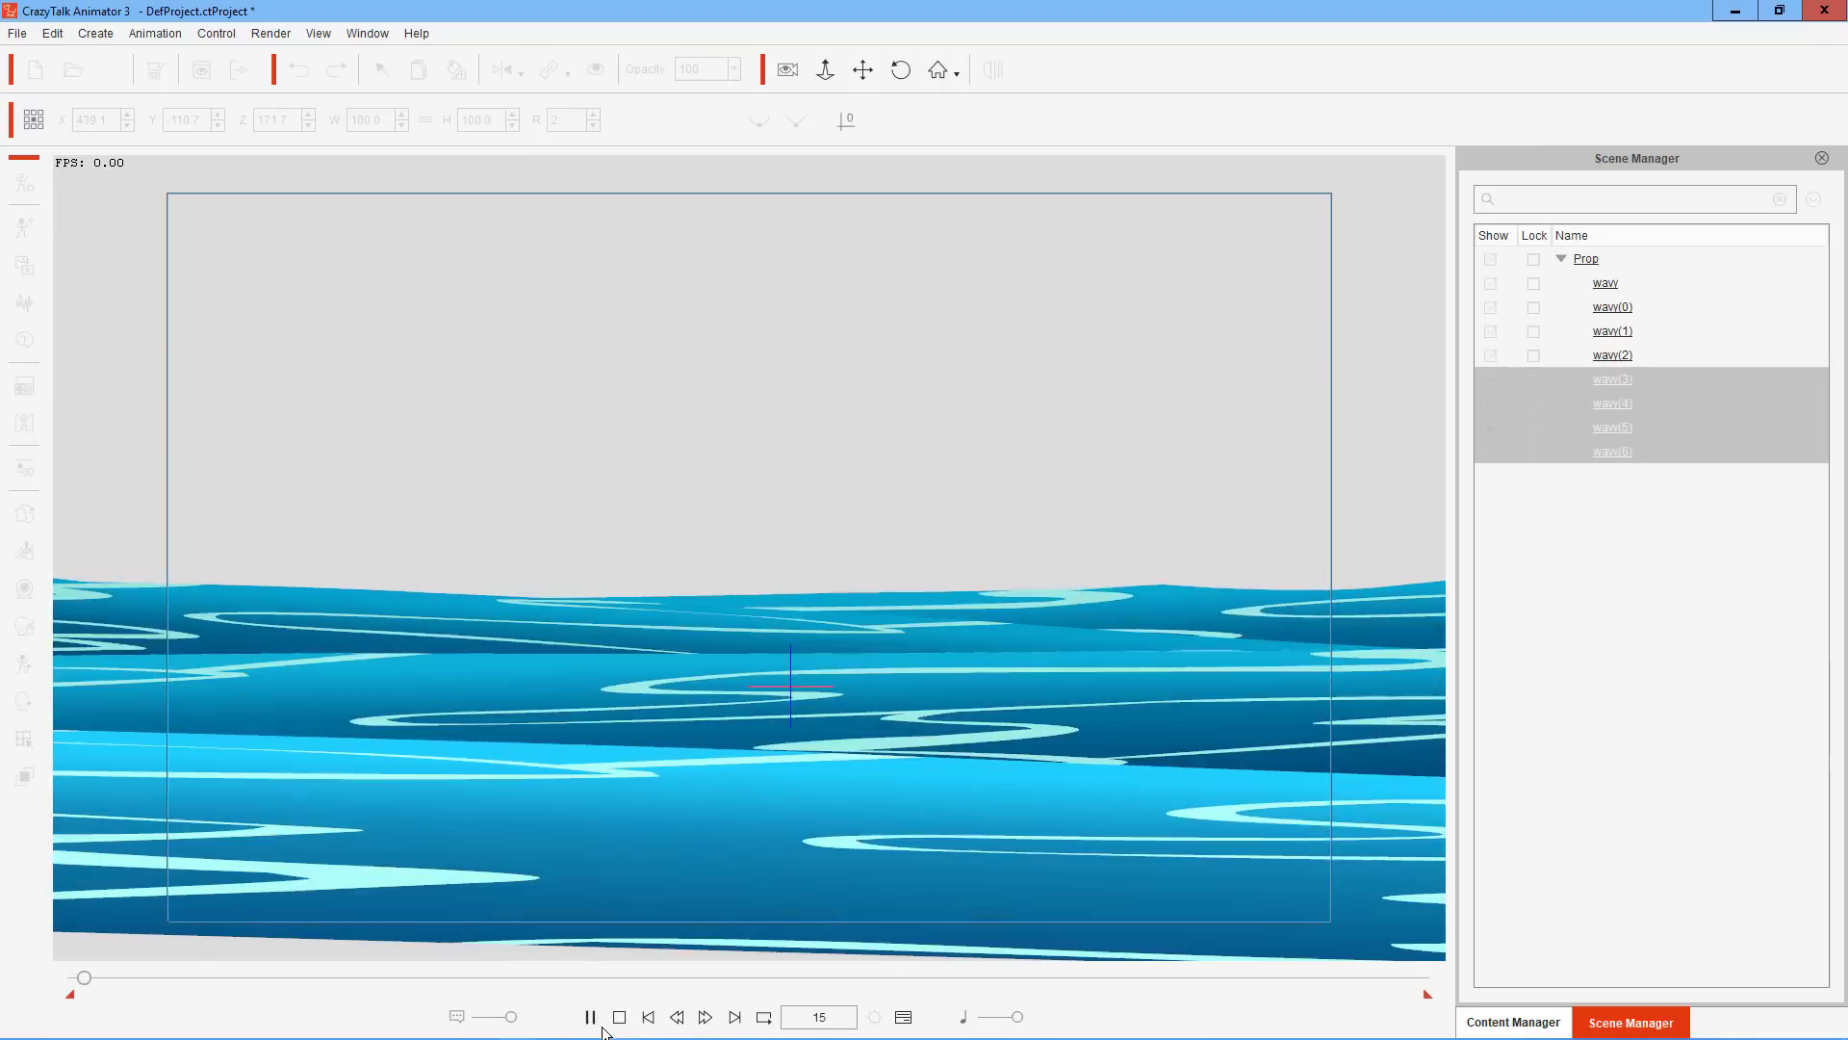
{"action": "mouse_move", "coordinate": [633, 1036]}
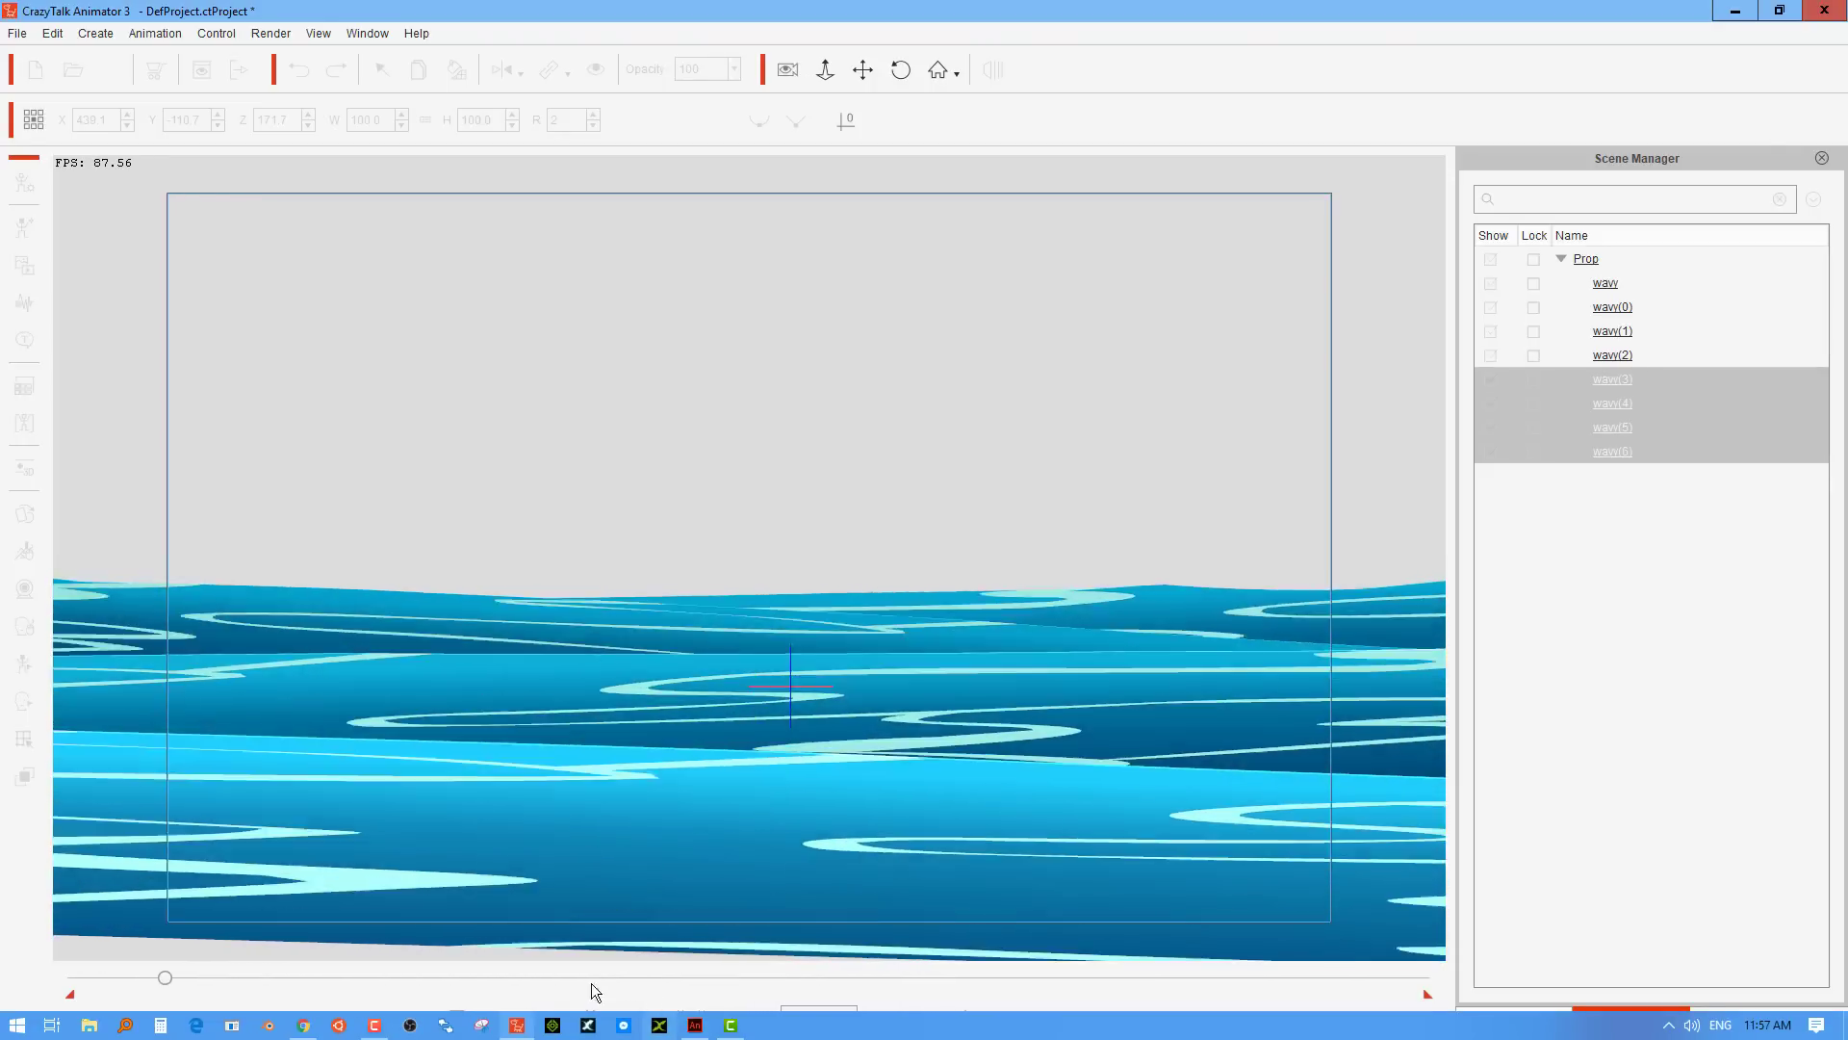
{"action": "left_click", "coordinate": [618, 1018]}
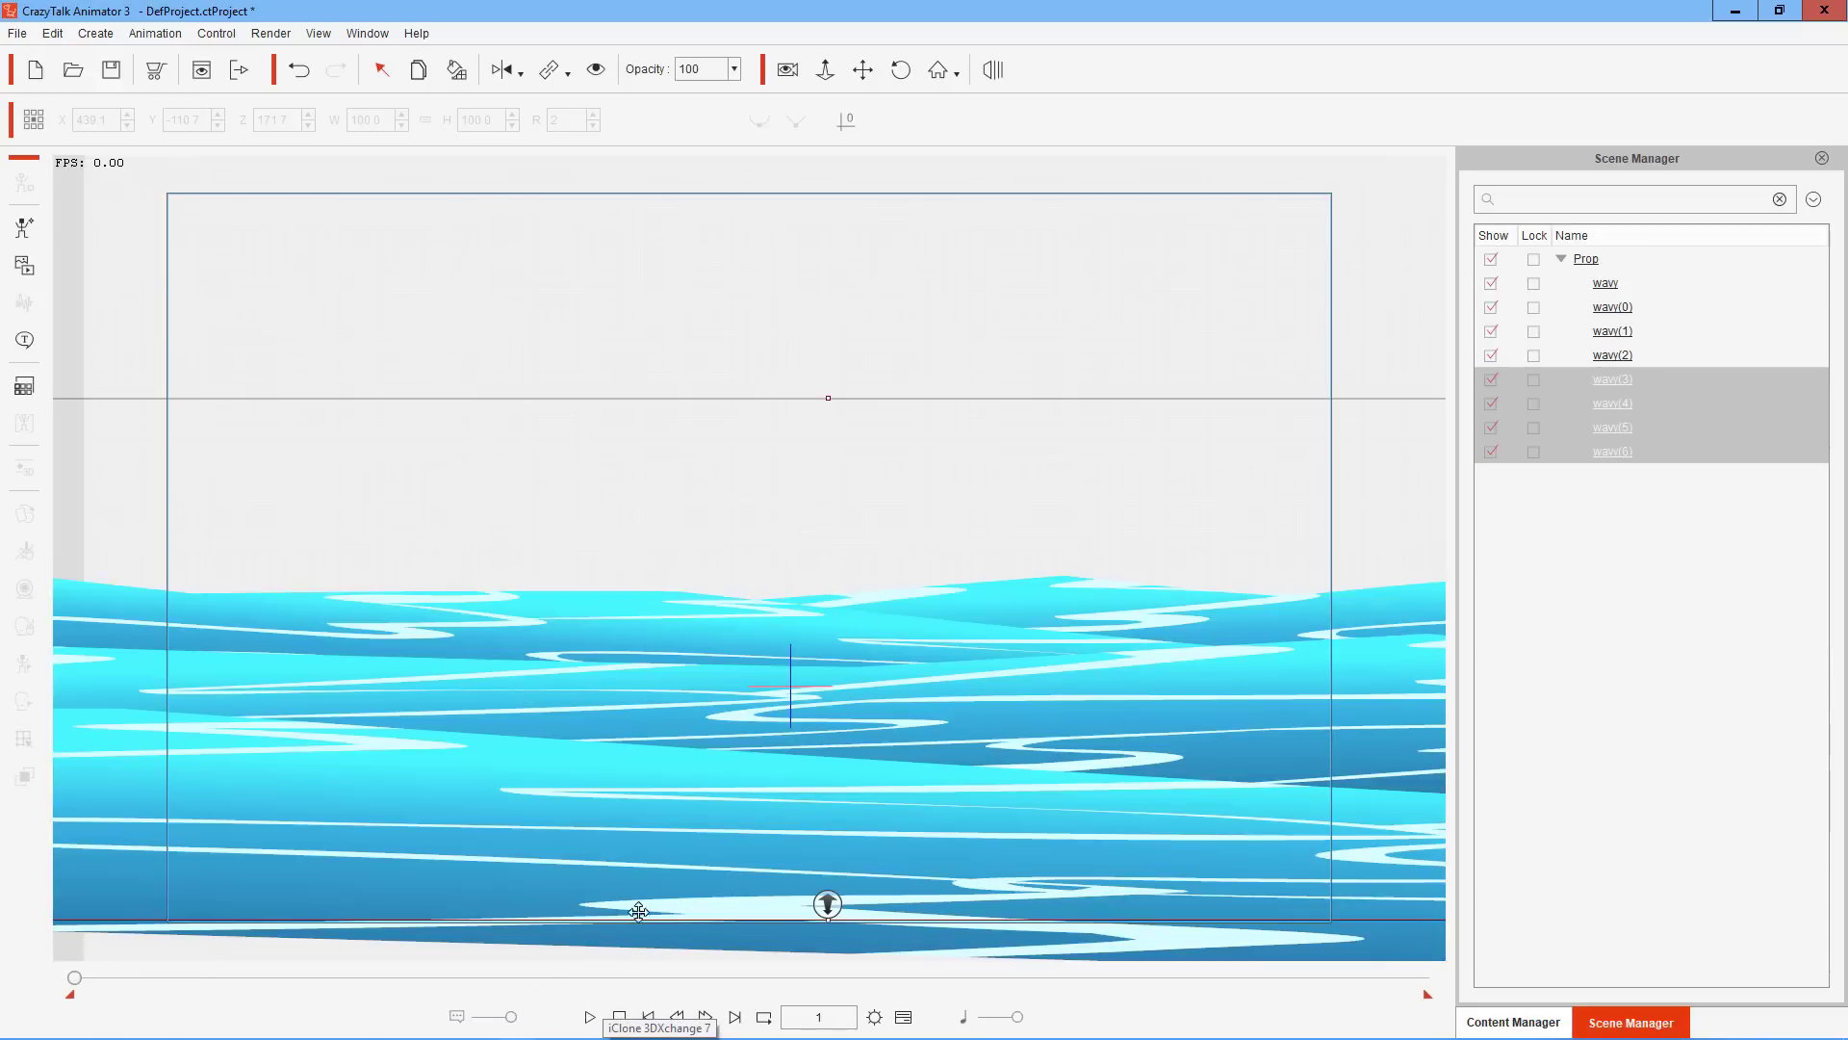
Delete the four duplicated waves, wavy(3) through wavy(6)
{"action": "left_click", "coordinate": [1641, 454]}
{"action": "left_click", "coordinate": [1642, 377]}
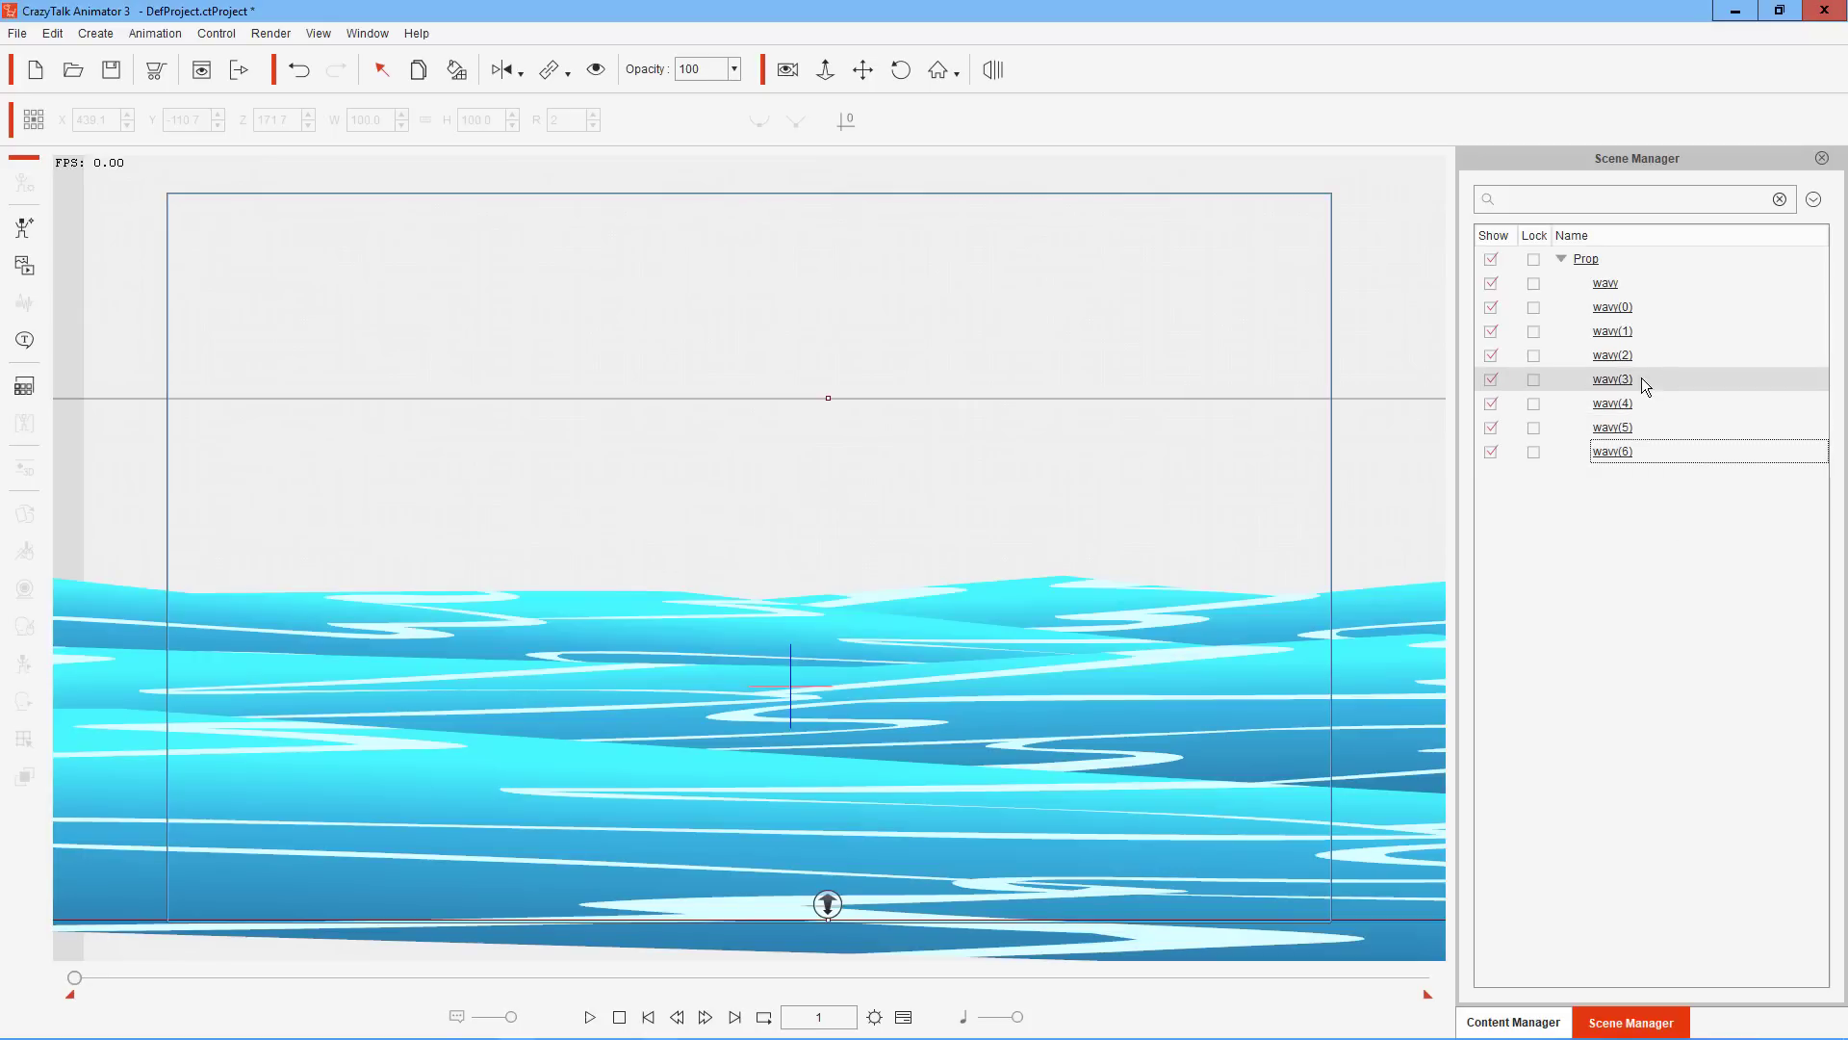
{"action": "left_click", "coordinate": [1636, 453], "text": "shift"}
{"action": "key", "text": "Delete"}
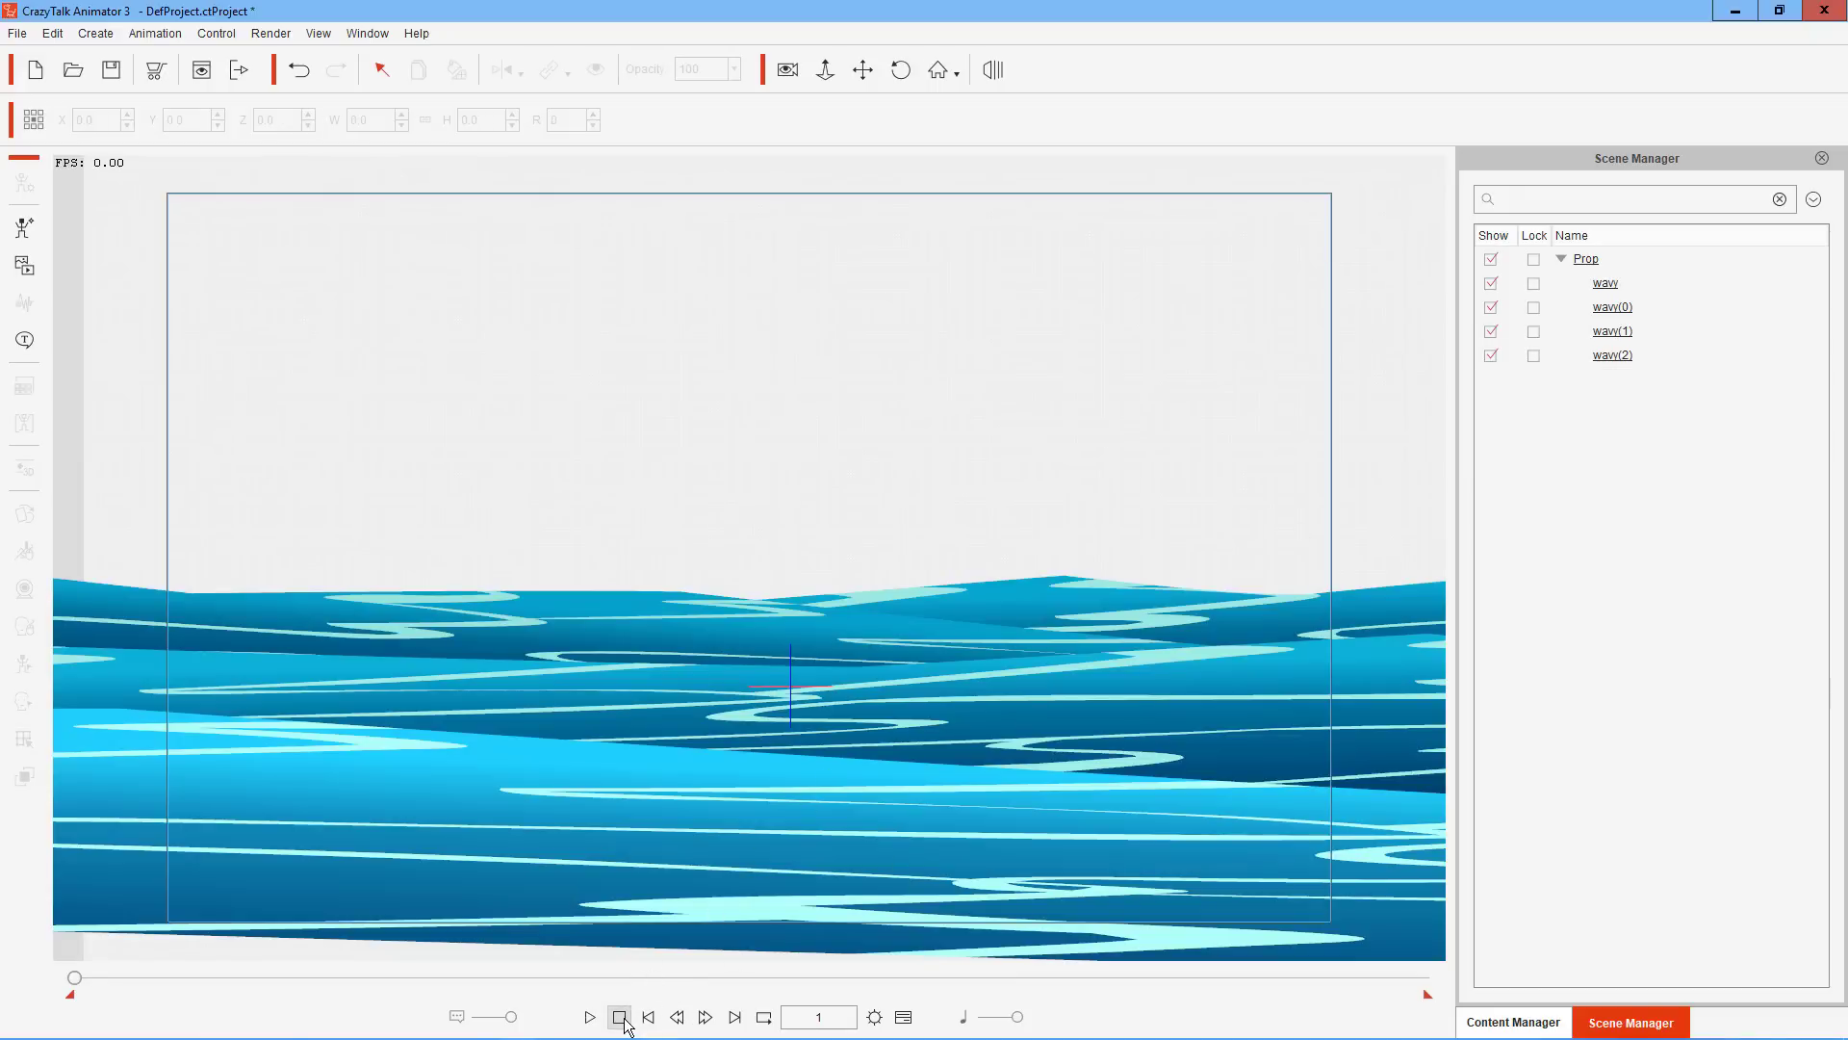
{"action": "left_click", "coordinate": [1605, 282]}
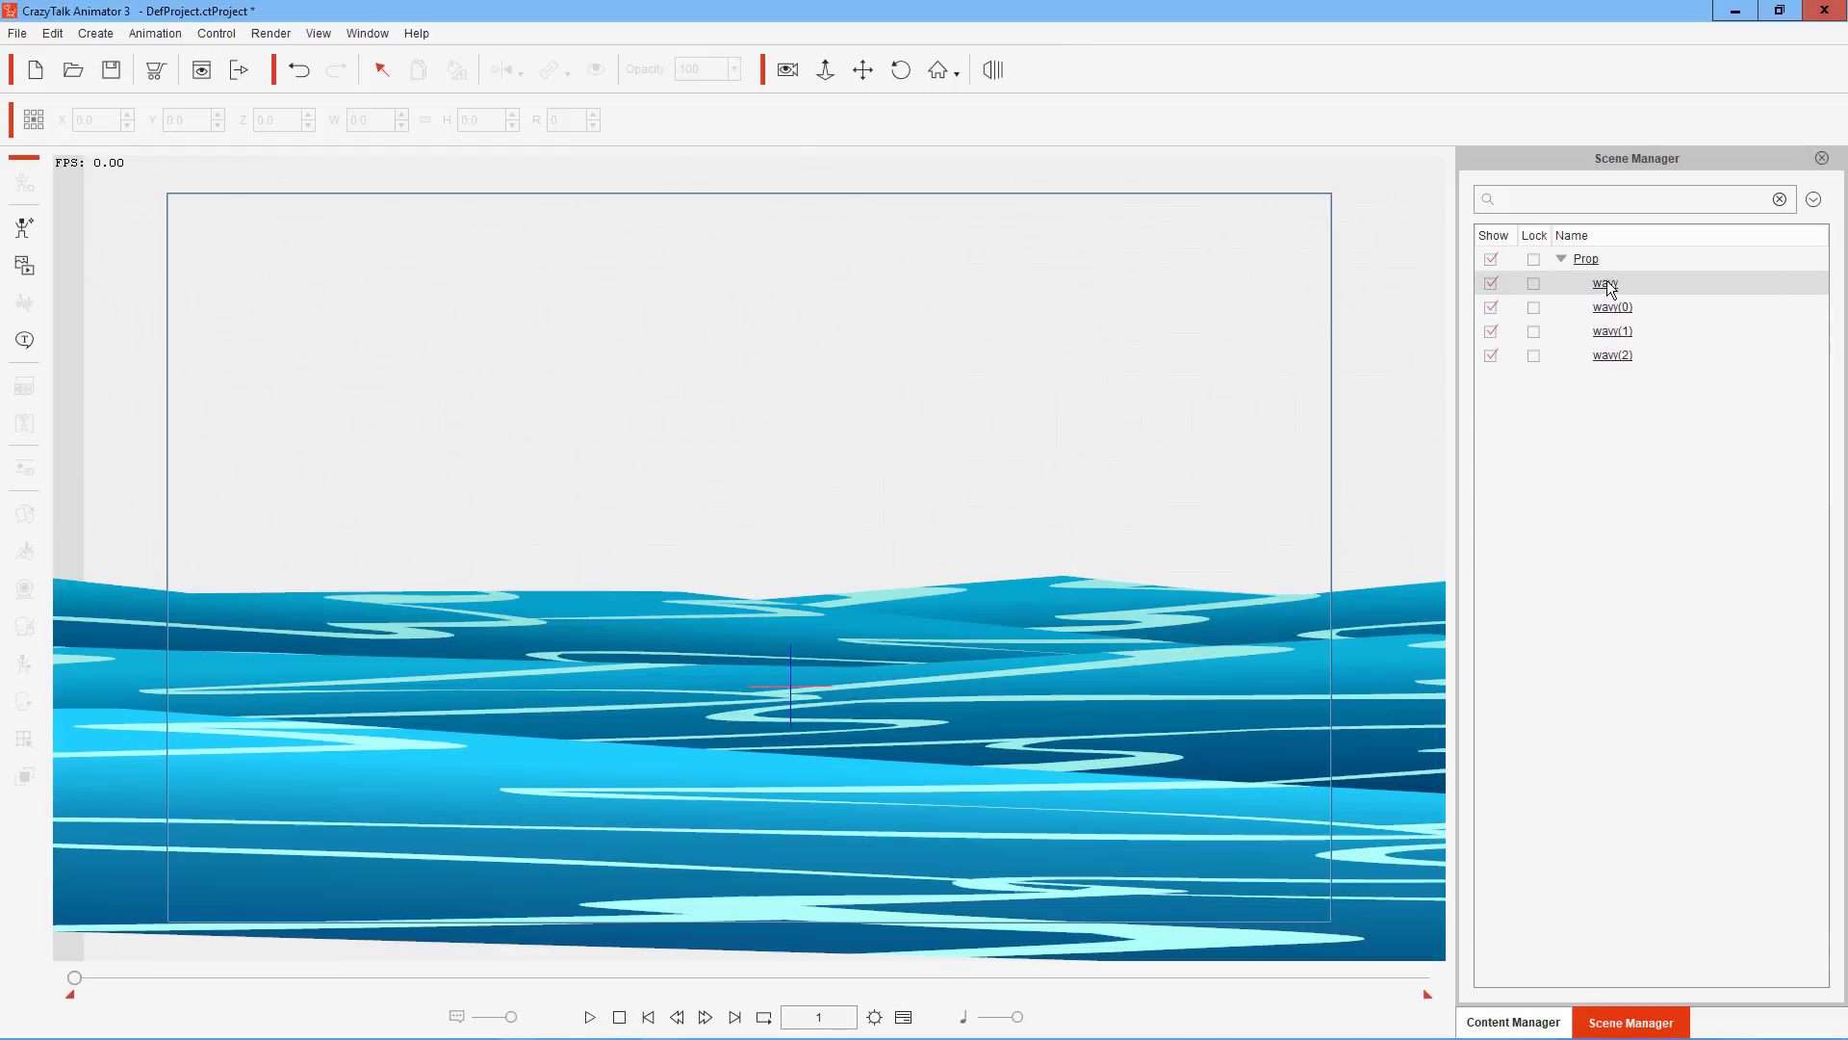
{"action": "left_click", "coordinate": [1610, 355], "text": "shift"}
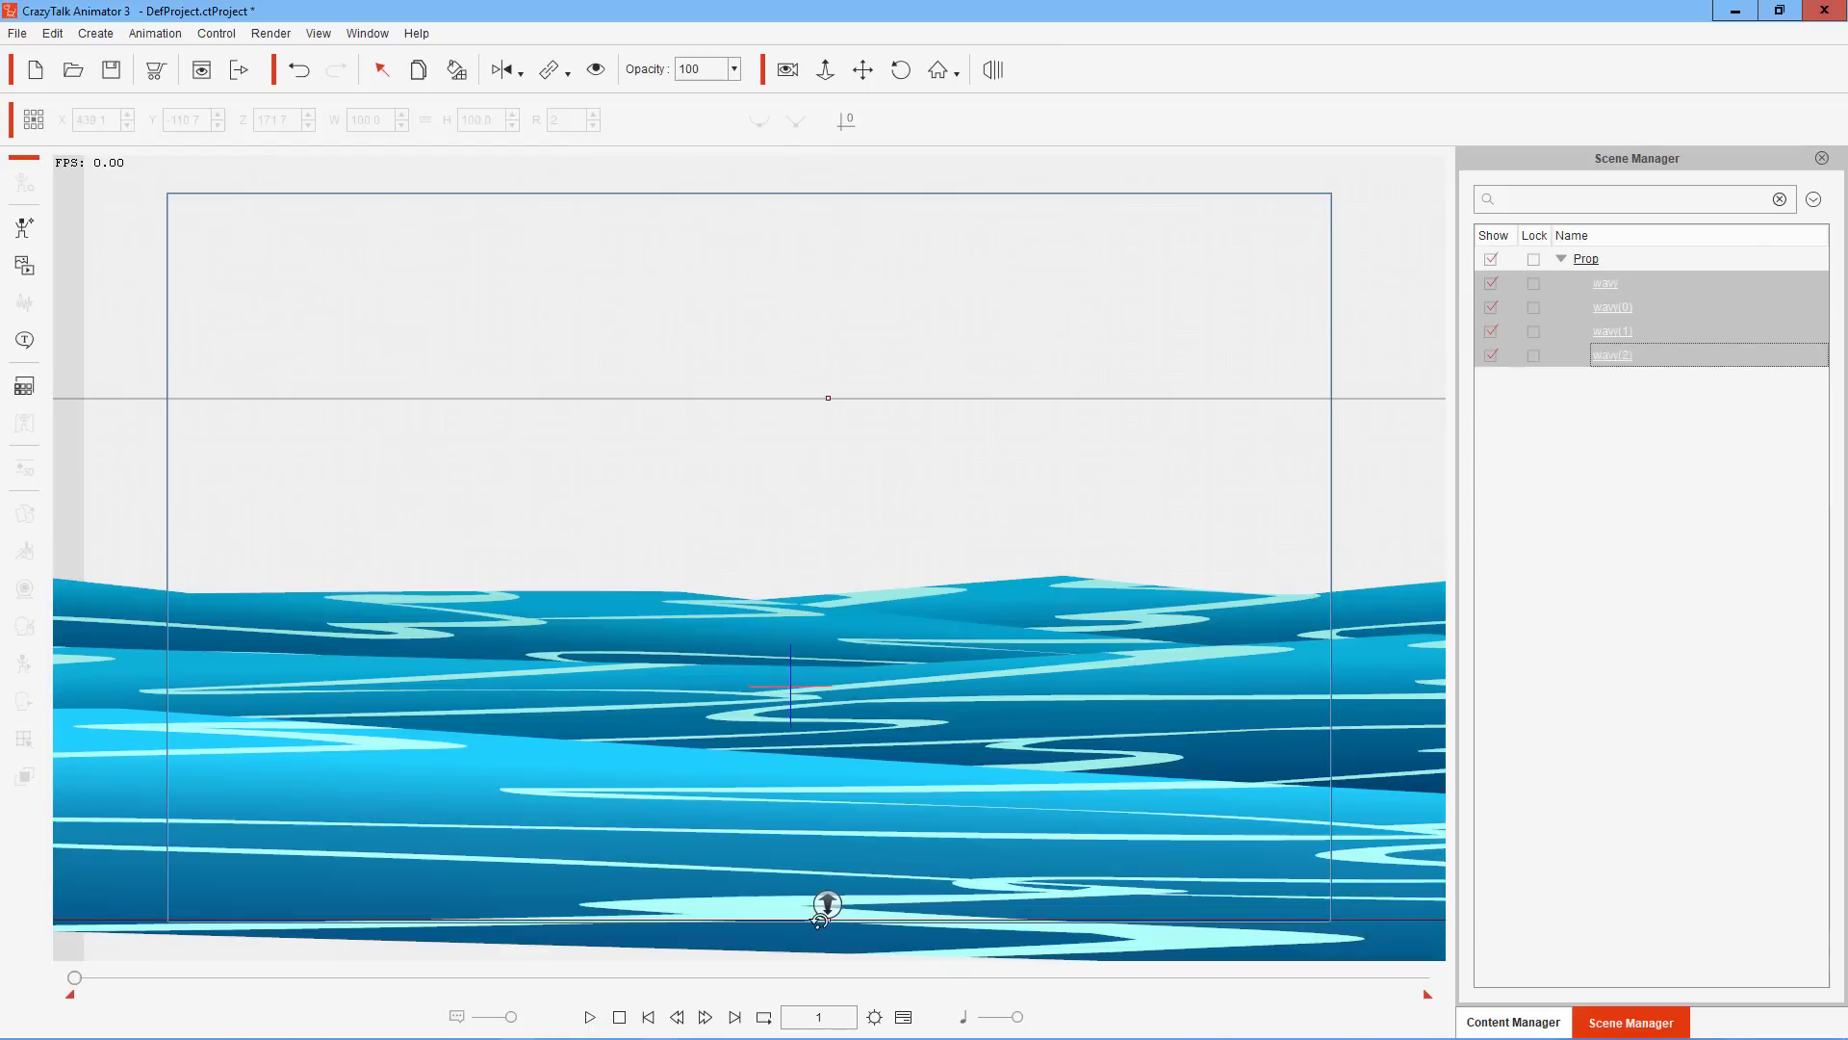
{"action": "left_click", "coordinate": [831, 905]}
{"action": "mouse_move", "coordinate": [828, 905]}
{"action": "left_mouse_down"}
{"action": "mouse_move", "coordinate": [815, 759]}
{"action": "mouse_move", "coordinate": [834, 922]}
{"action": "mouse_move", "coordinate": [826, 891]}
{"action": "mouse_move", "coordinate": [844, 899]}
{"action": "left_mouse_up"}
{"action": "key", "text": "ctrl+z"}
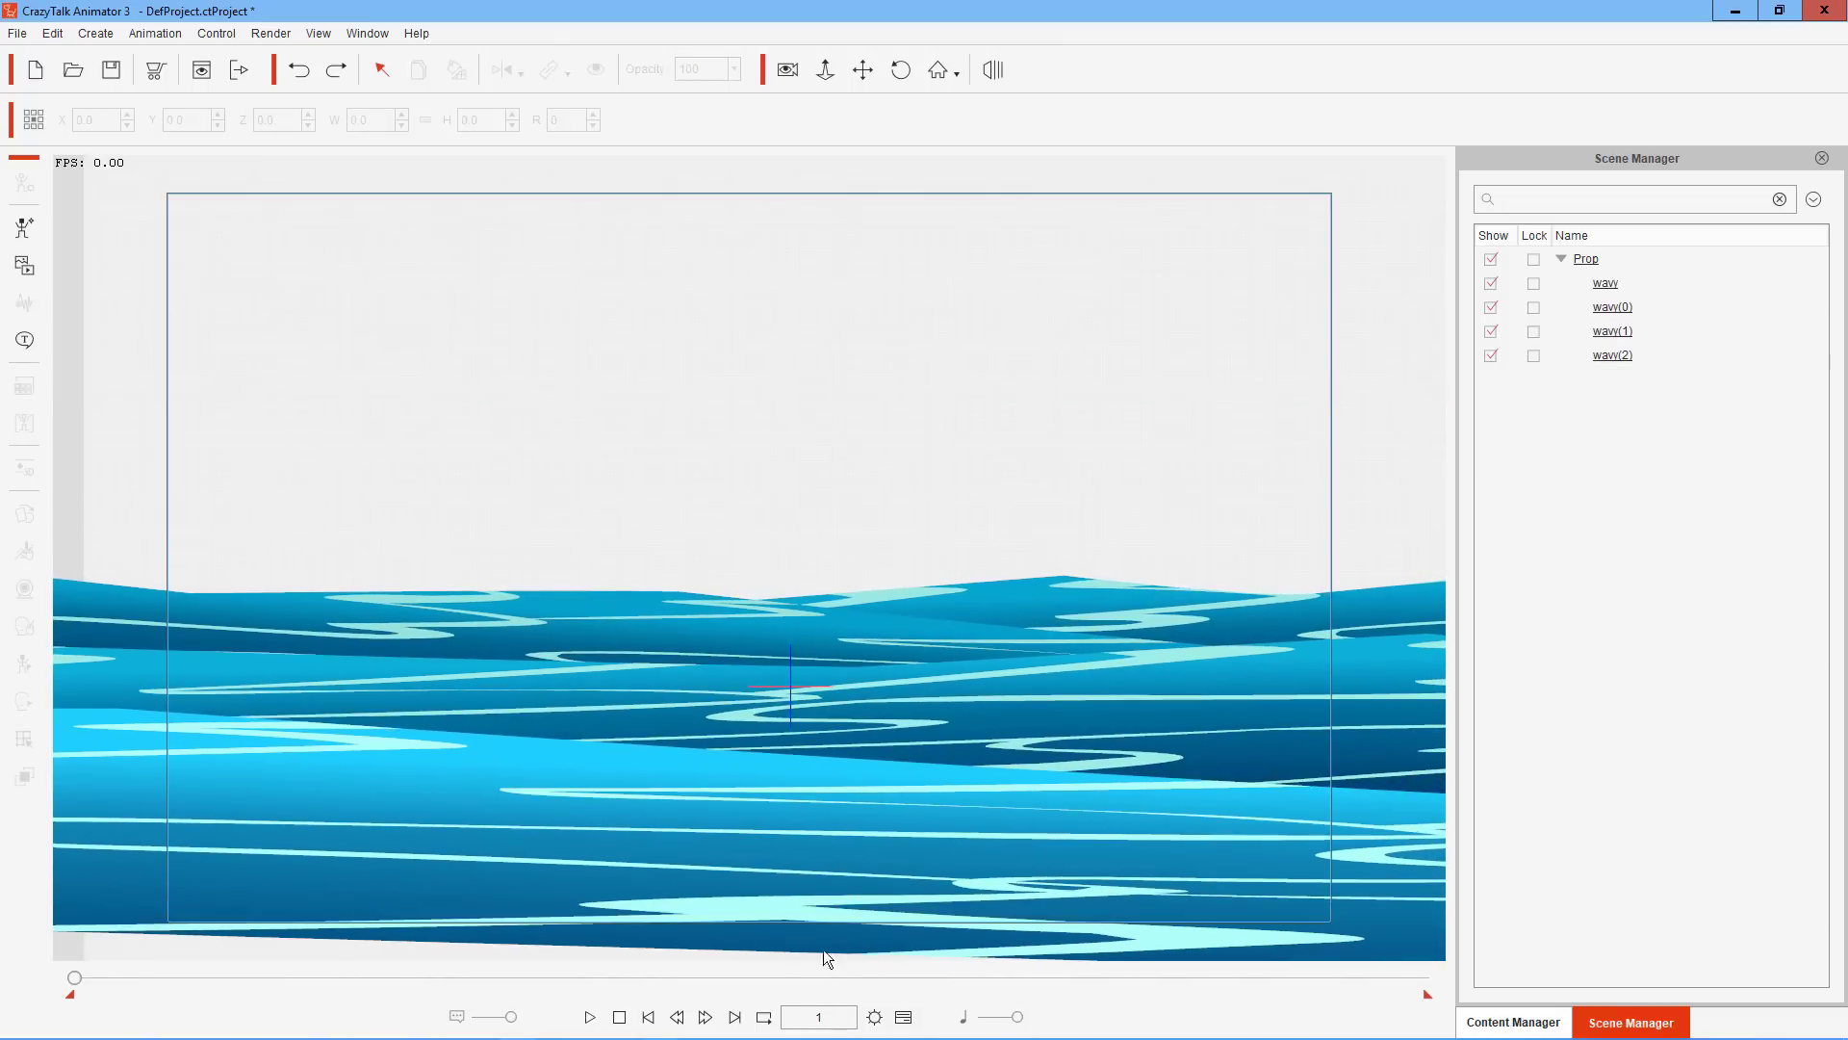
Duplicate all four original waves together at frame 1 and adjust the copies so they sit slightly higher than the originals
{"action": "left_click_drag", "start_coordinate": [1615, 366], "coordinate": [1532, 405]}
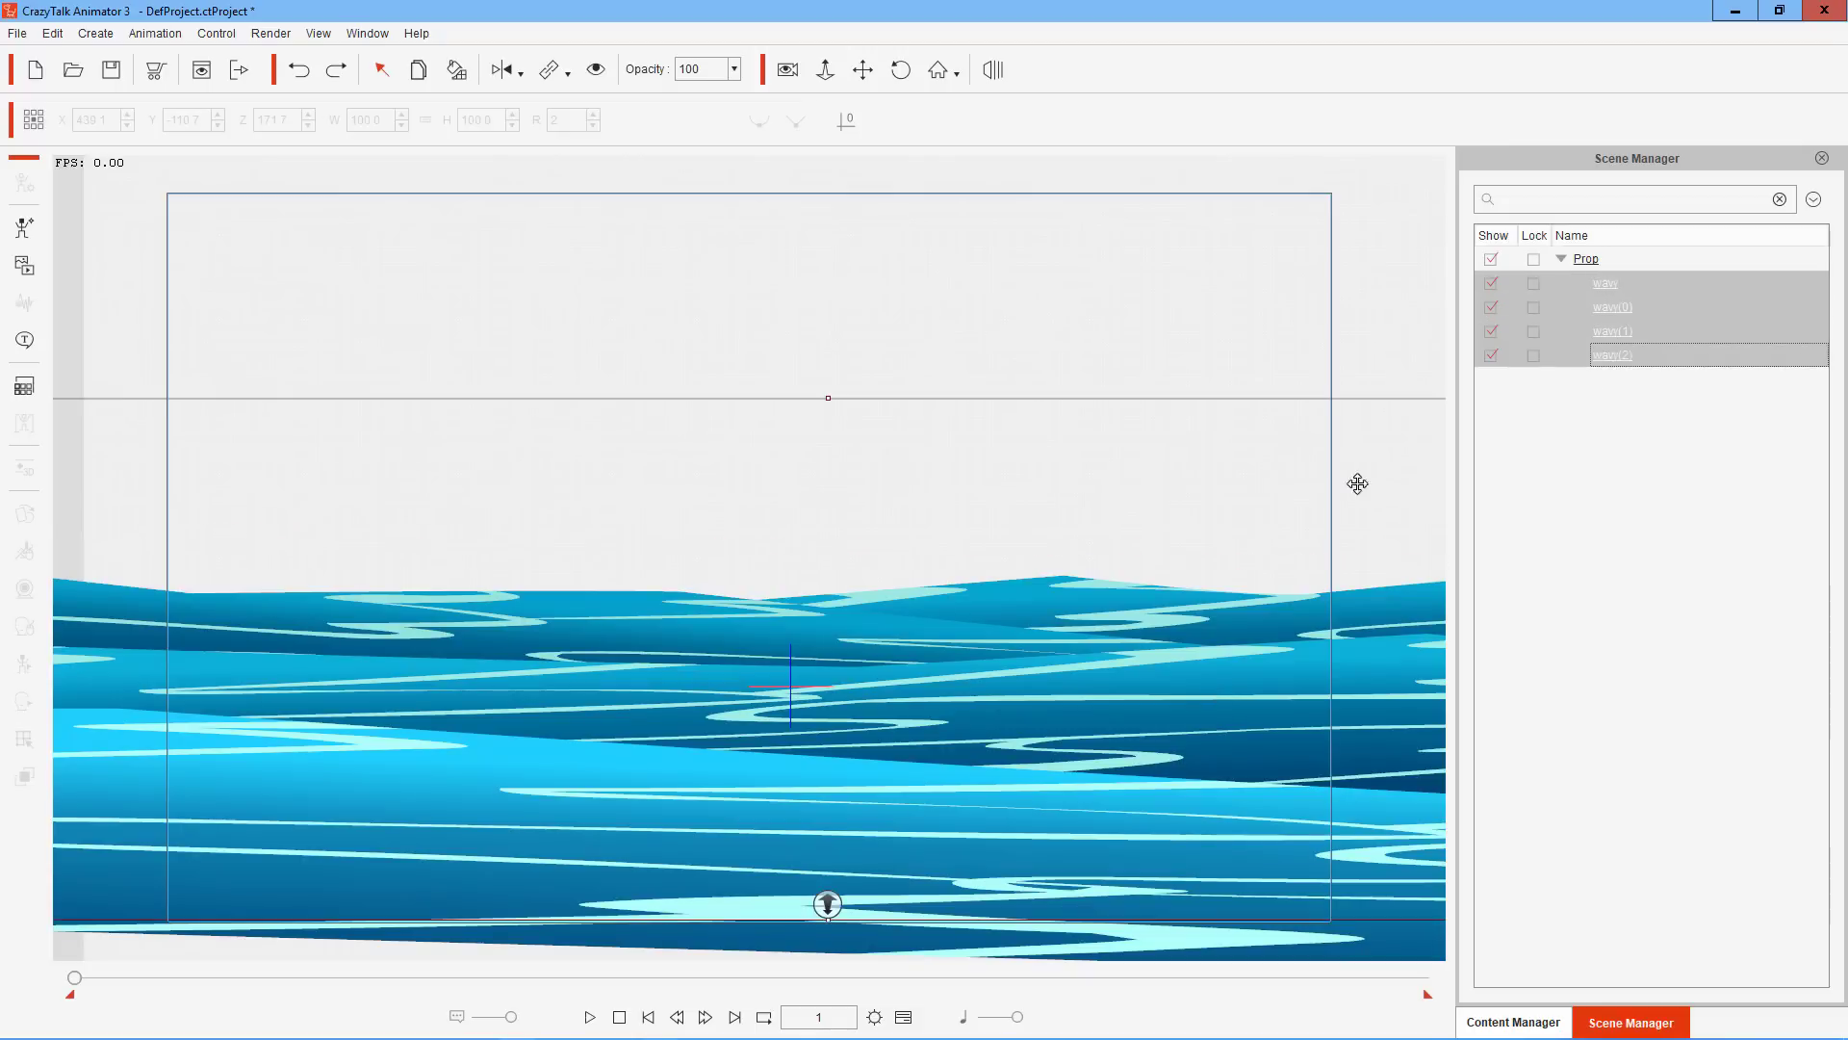
{"action": "left_click_drag", "start_coordinate": [827, 905], "coordinate": [826, 900]}
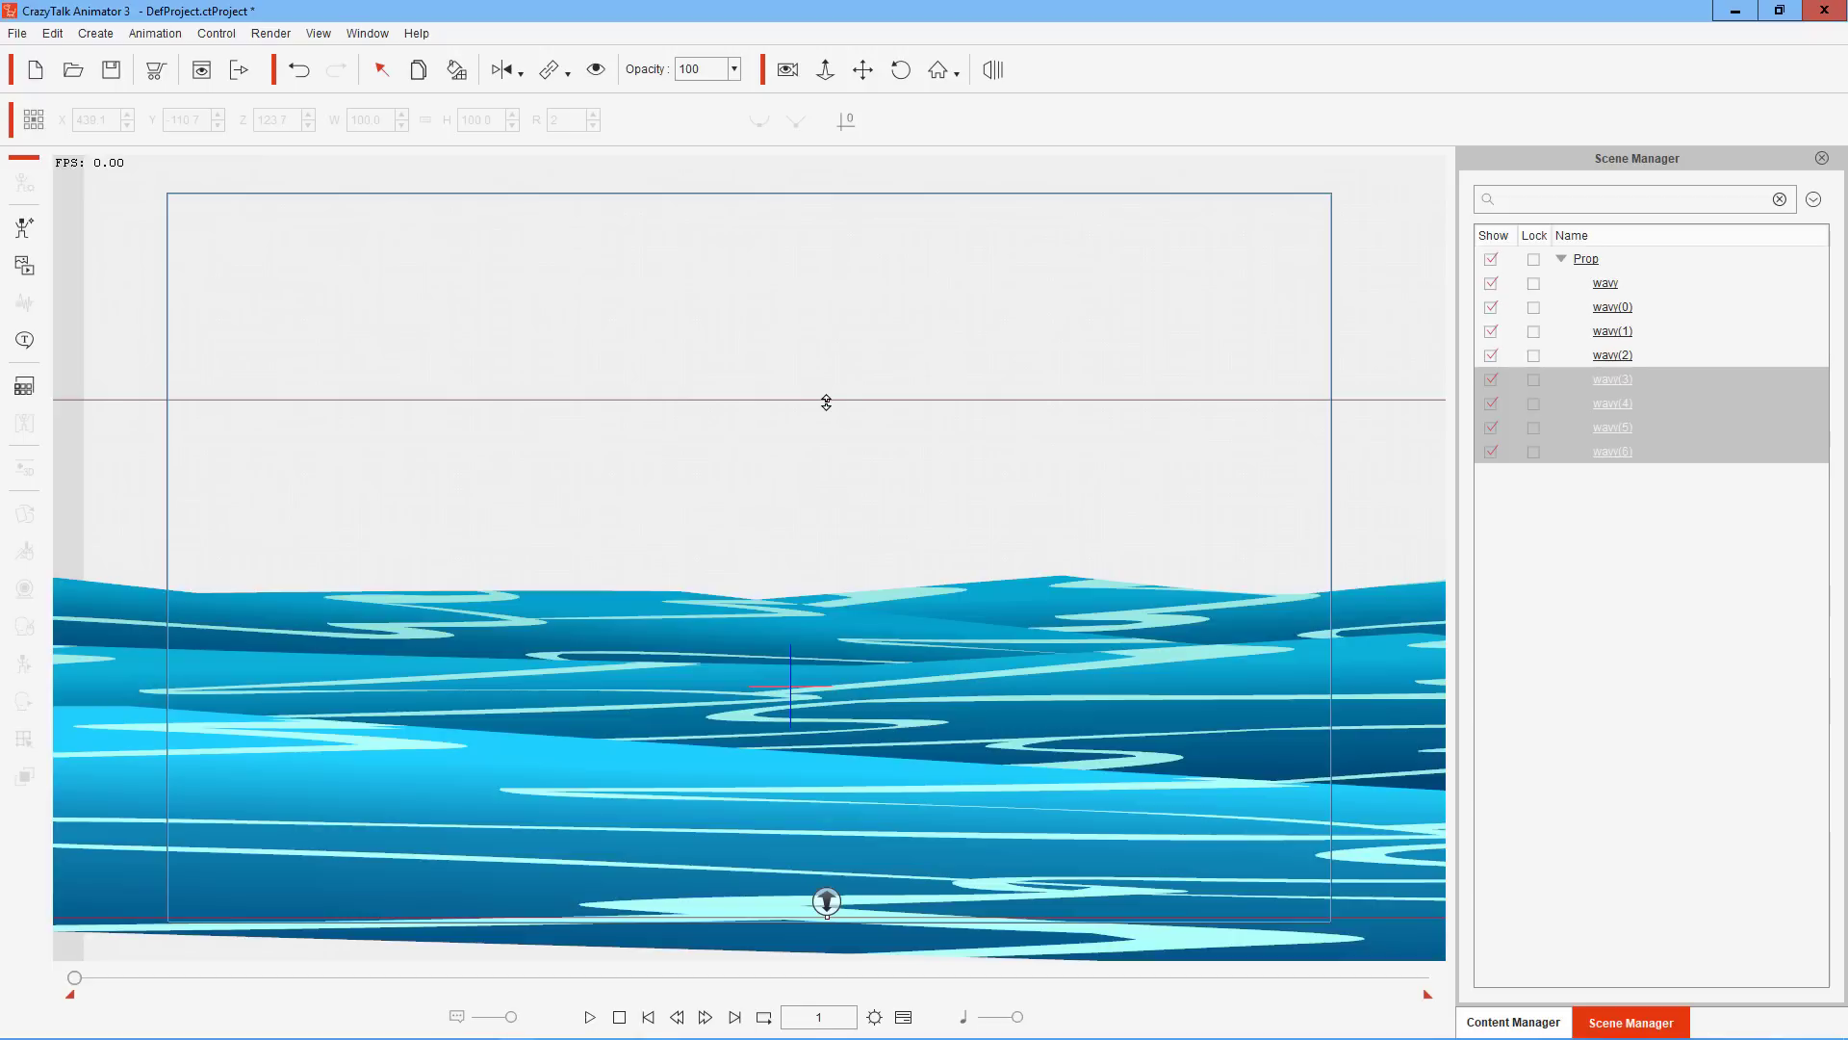
{"action": "mouse_move", "coordinate": [826, 403]}
{"action": "left_mouse_down"}
{"action": "mouse_move", "coordinate": [824, 379]}
{"action": "mouse_move", "coordinate": [835, 401]}
{"action": "left_mouse_up"}
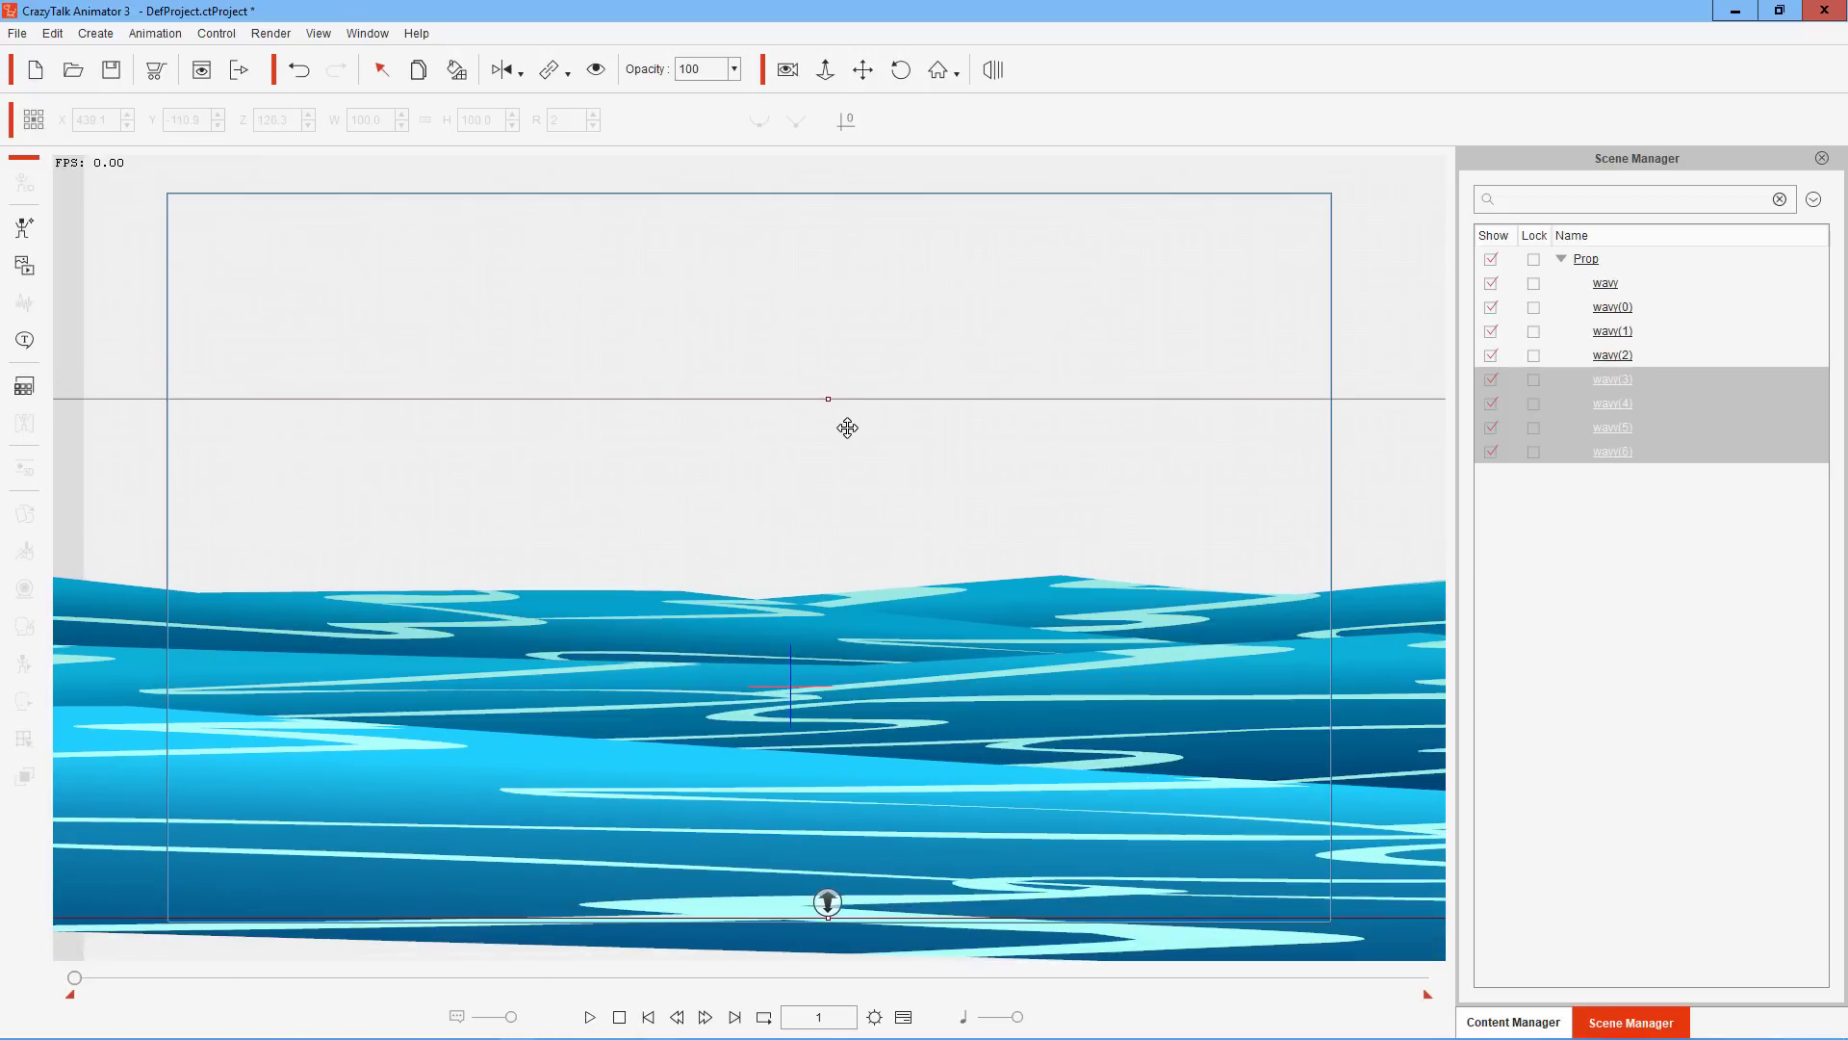
{"action": "key", "text": "Up"}
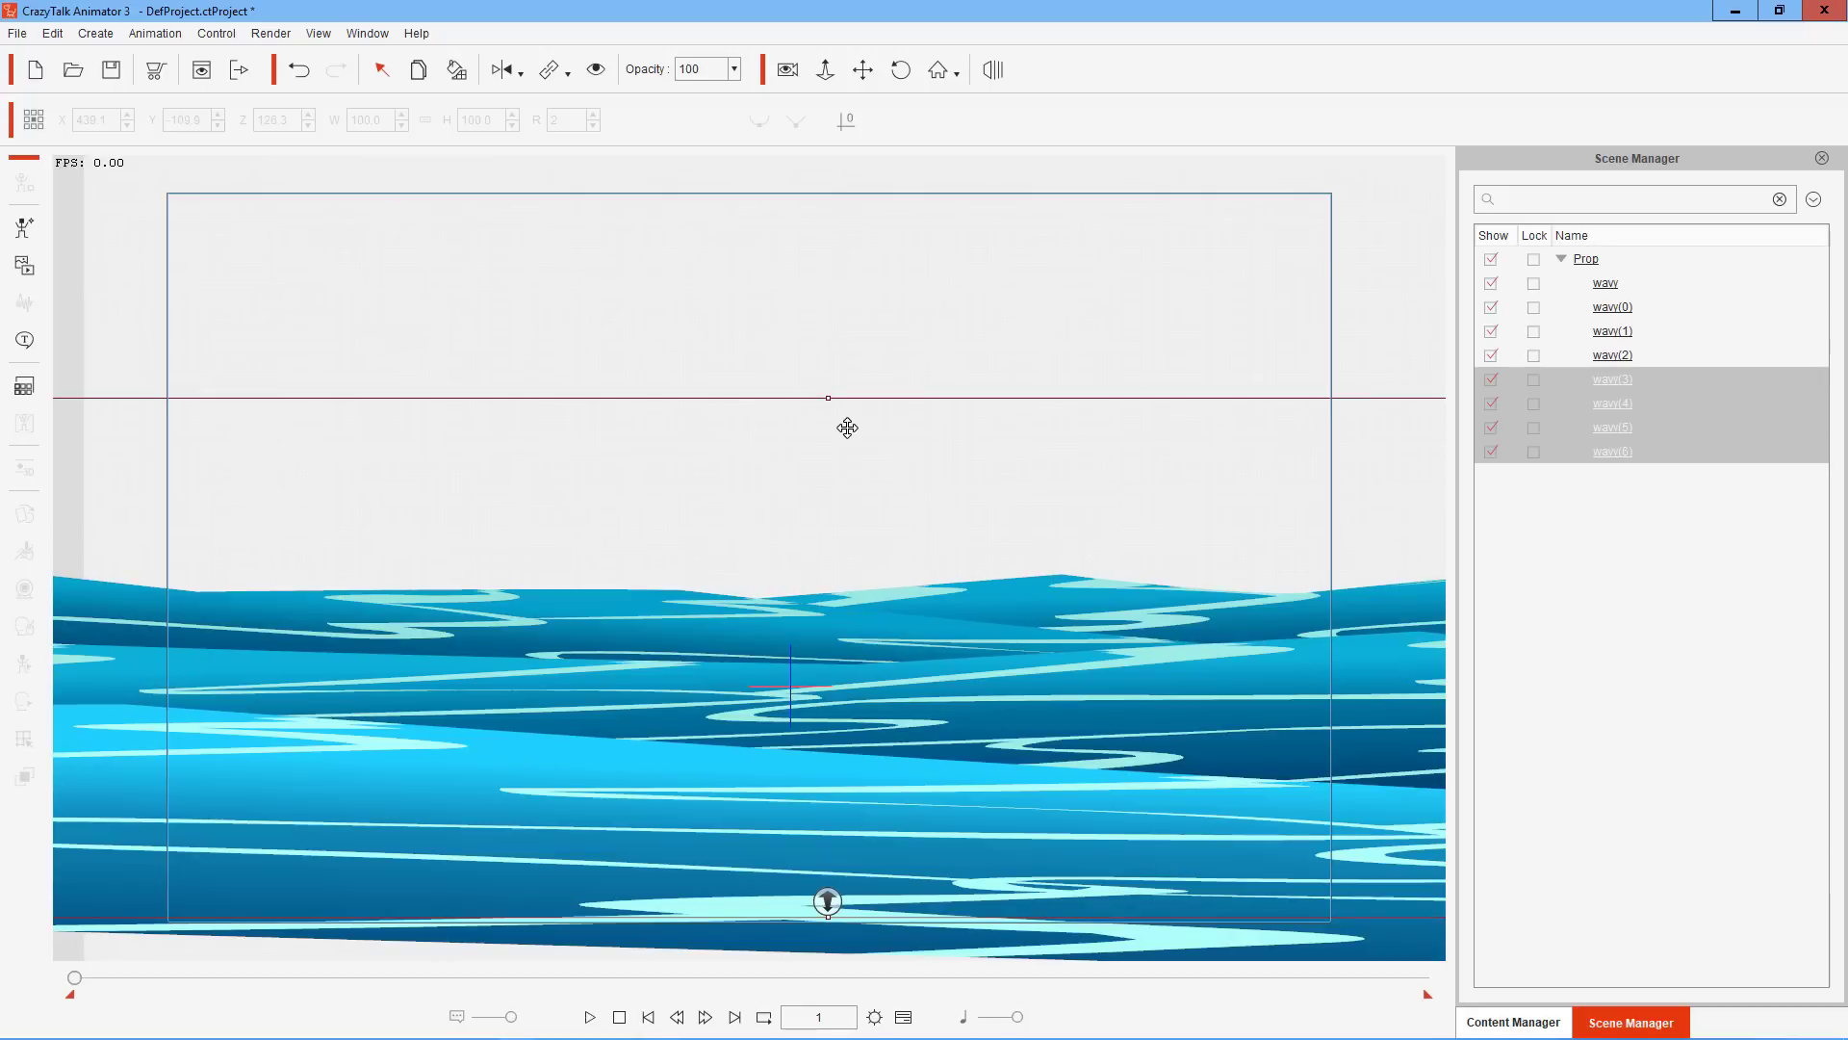
{"action": "key", "text": "Down"}
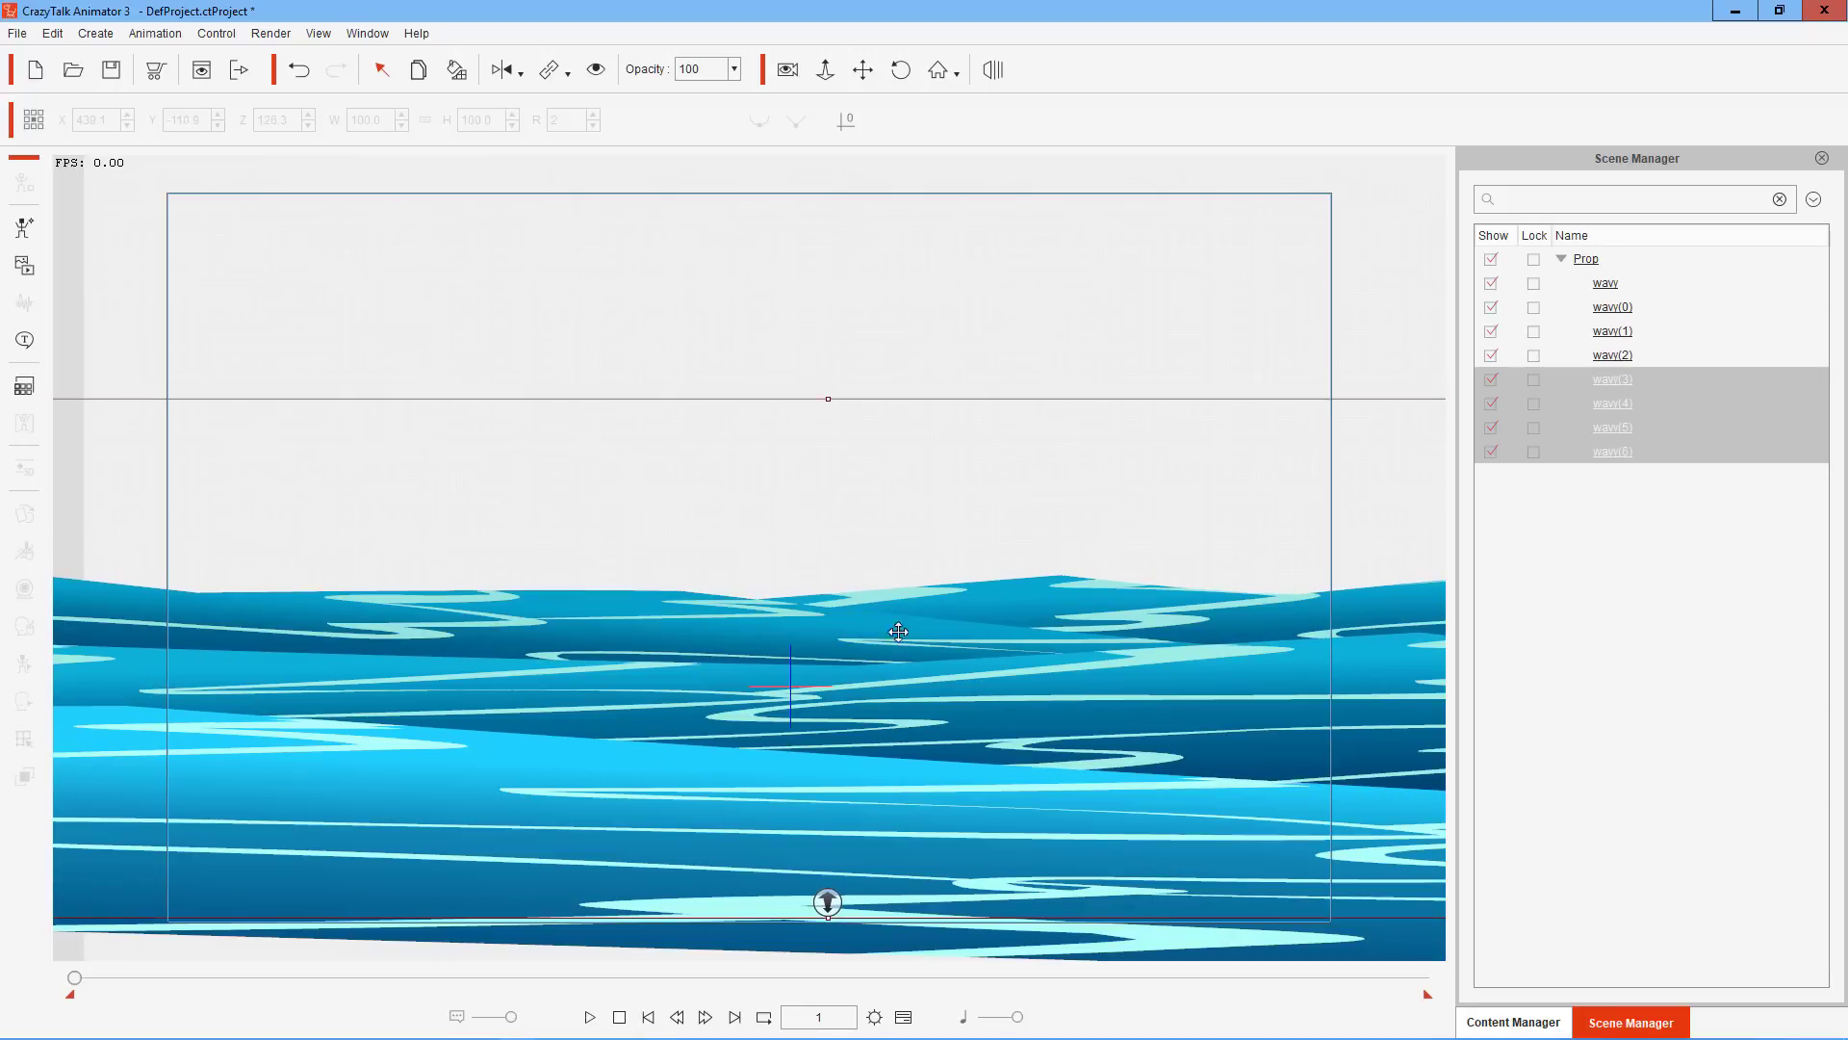
Set the brightness of the four copied waves to 3 in their render style and play the animation to check their crests
{"action": "left_click", "coordinate": [24, 386]}
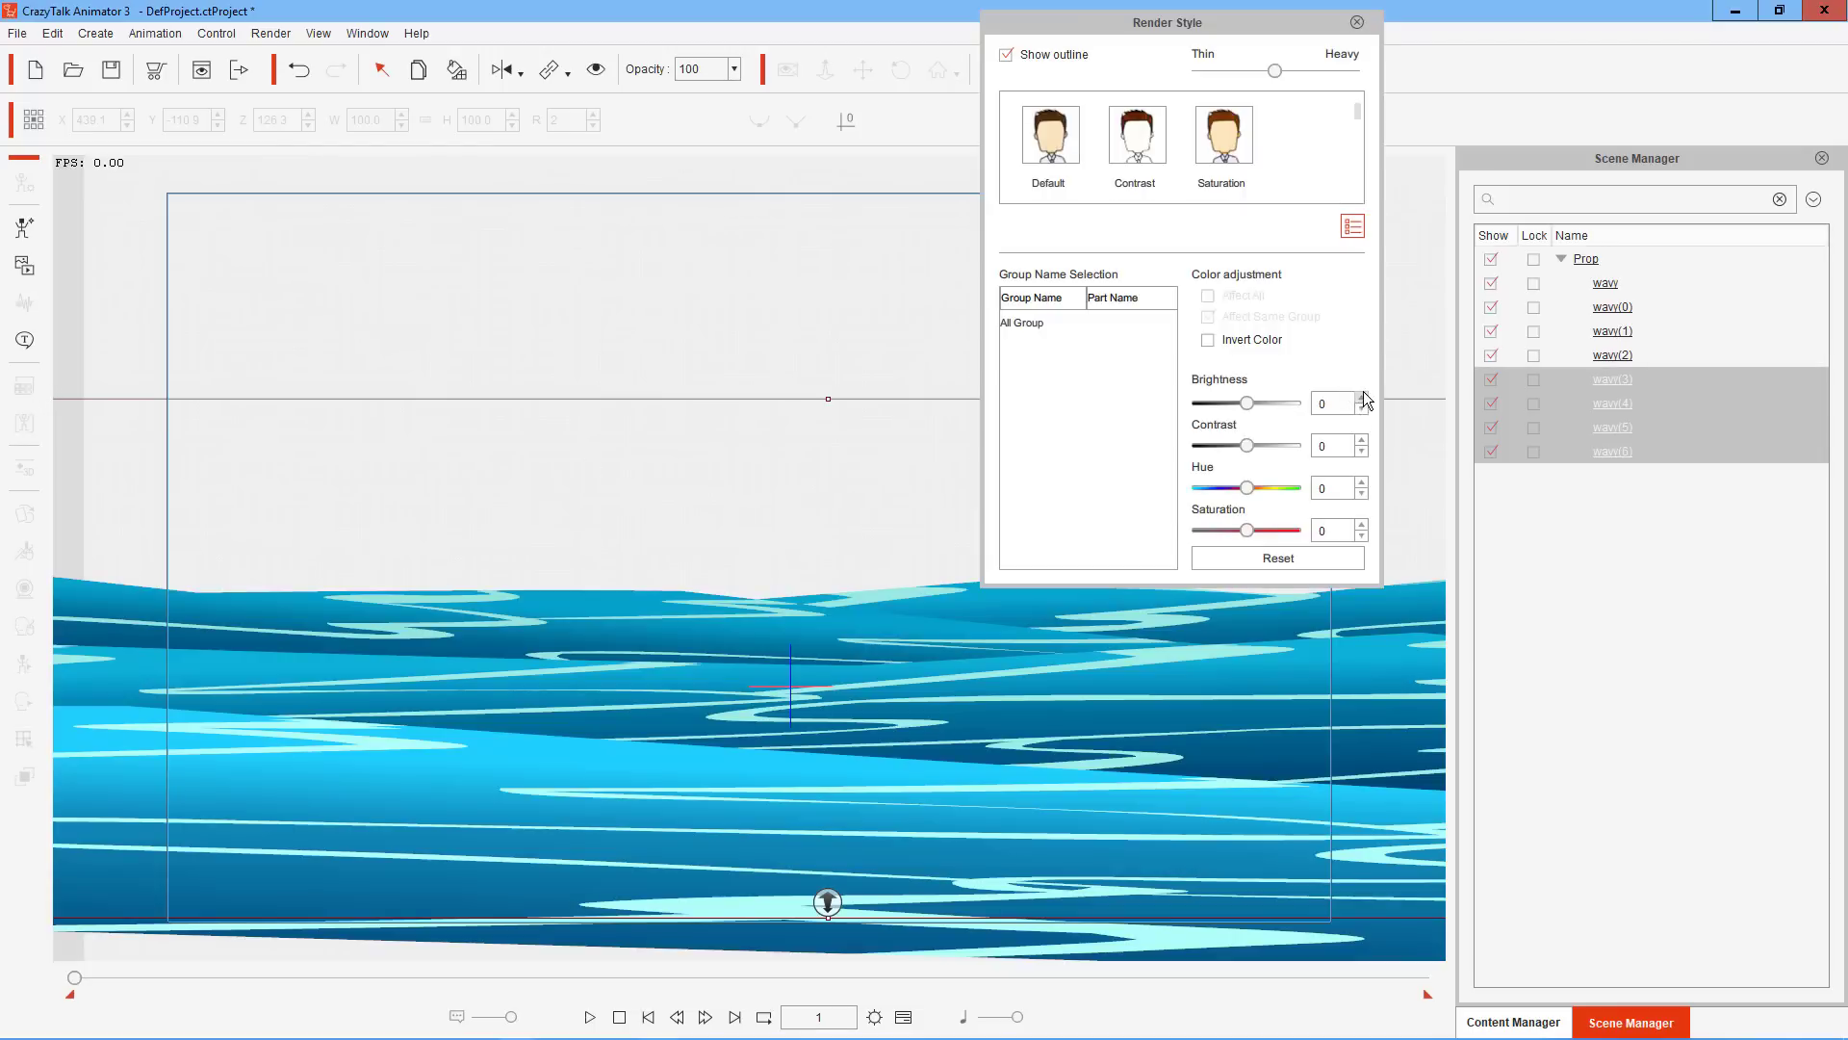
{"action": "left_click", "coordinate": [1365, 399]}
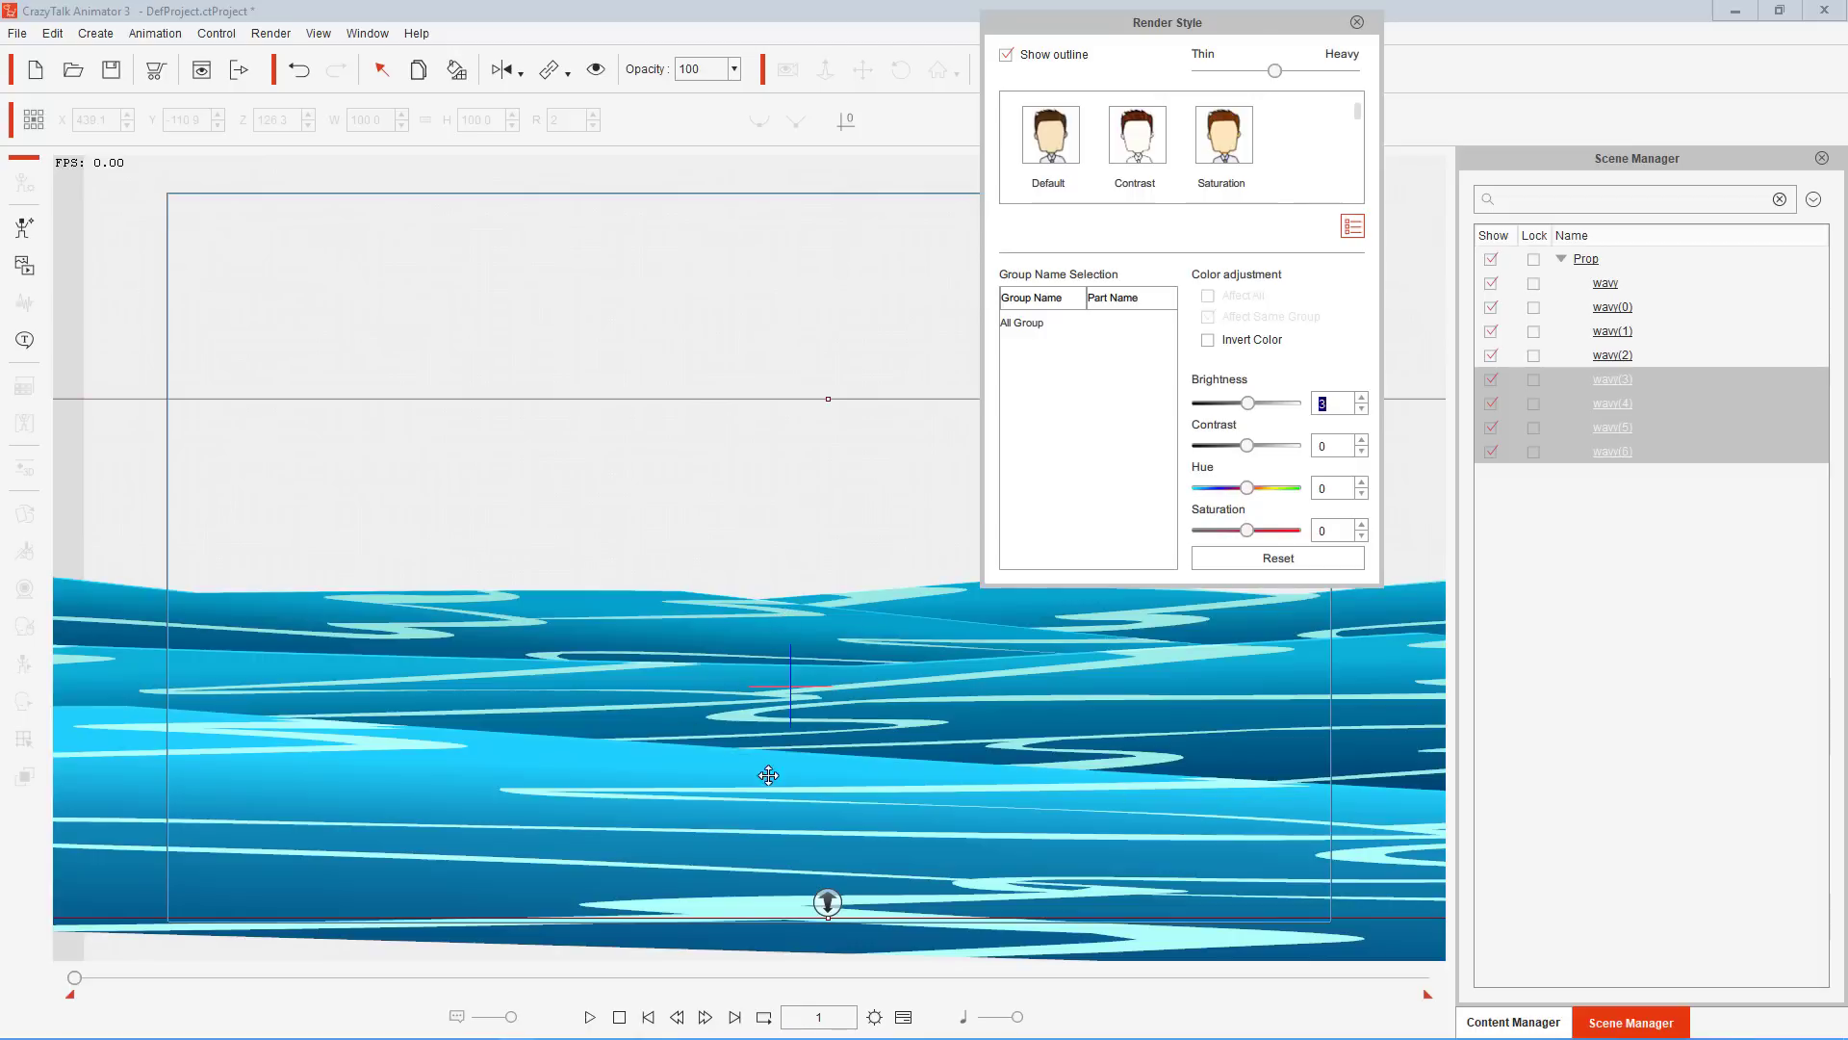
{"action": "left_click", "coordinate": [1357, 22]}
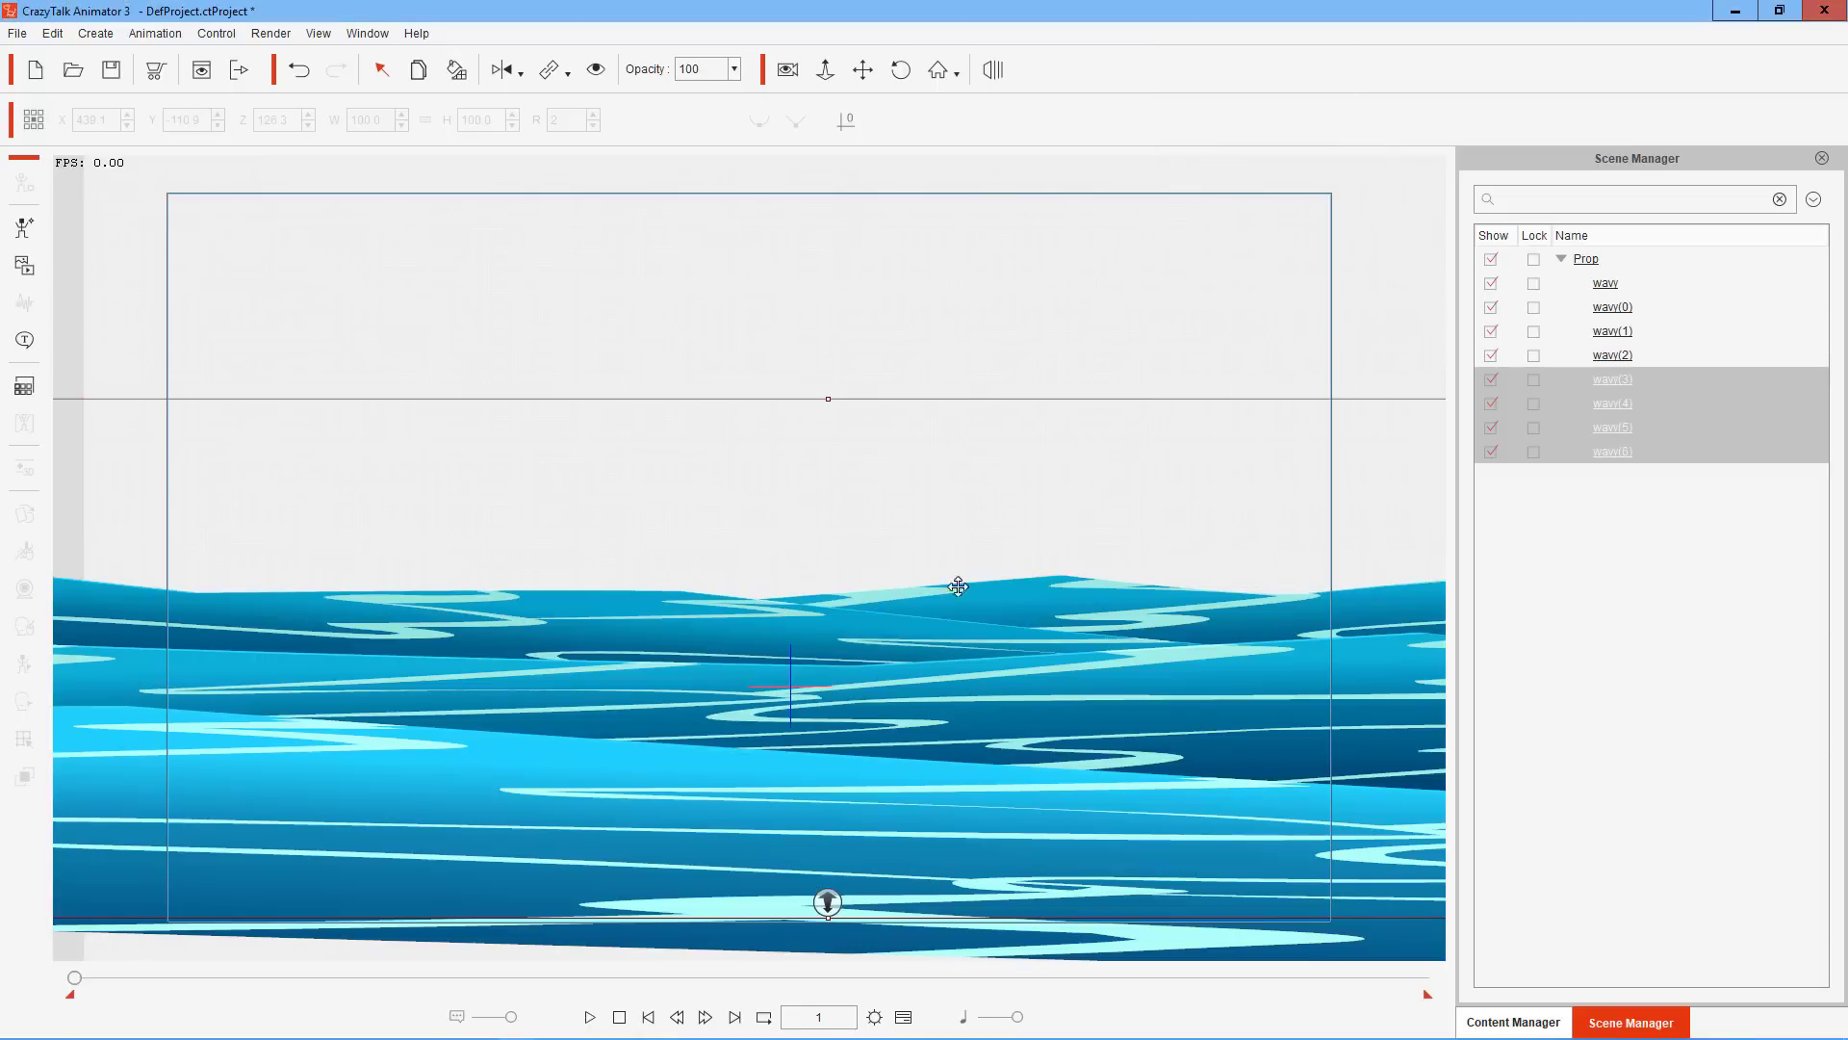
{"action": "left_click", "coordinate": [590, 1017]}
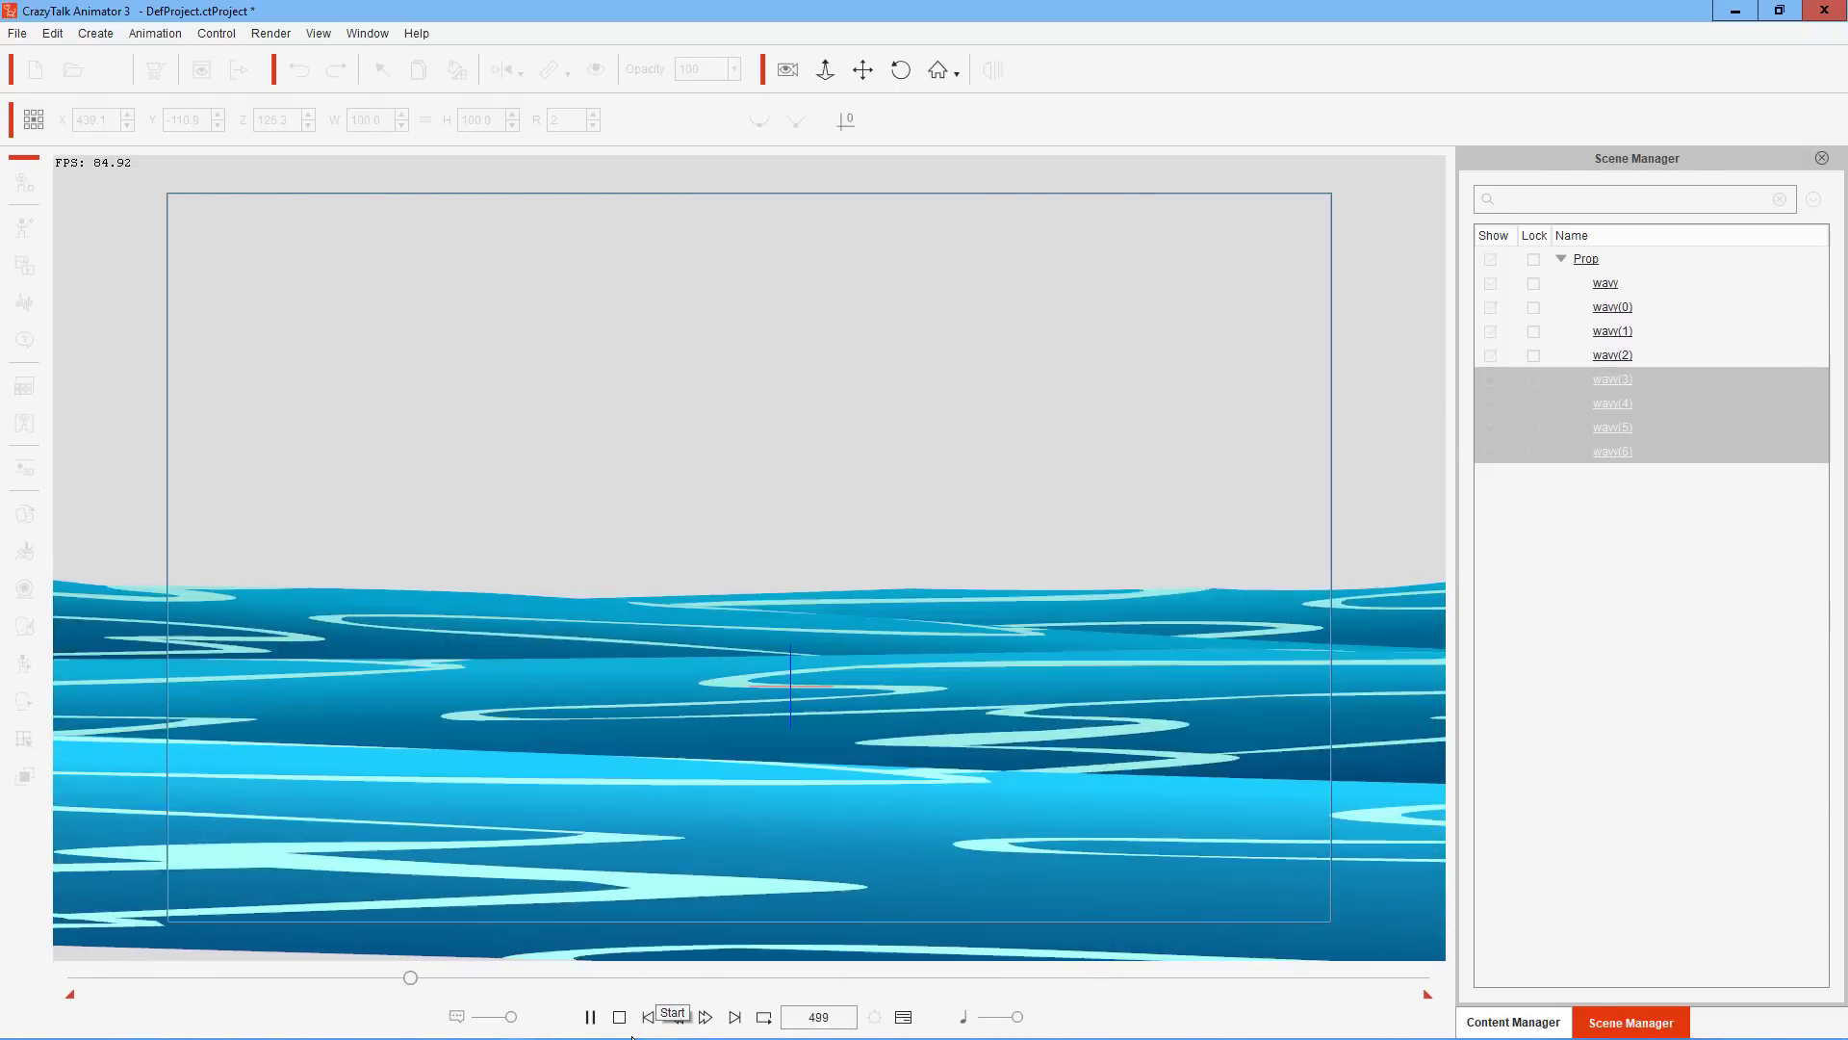
{"action": "left_click", "coordinate": [619, 1017]}
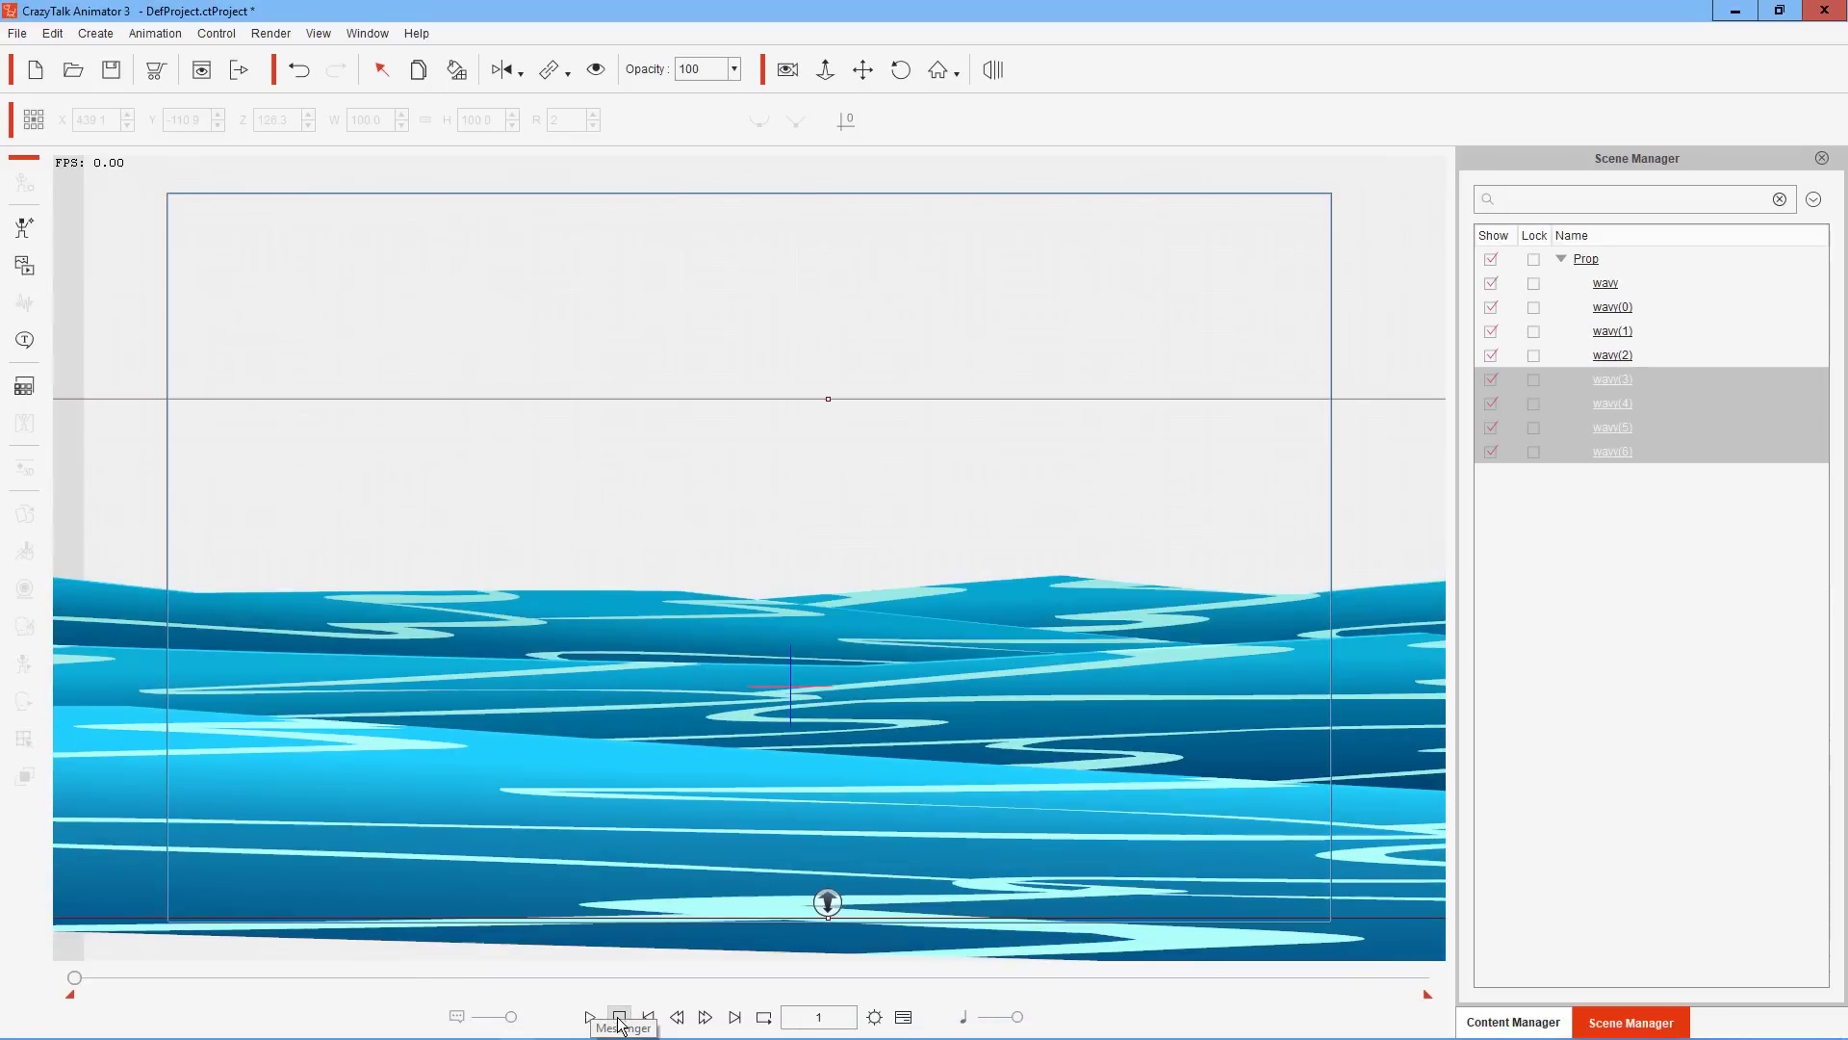
Add the Skyline_B prop from the Outdoor Scene prop templates to the empty area above the waves
{"action": "left_click", "coordinate": [1513, 1021]}
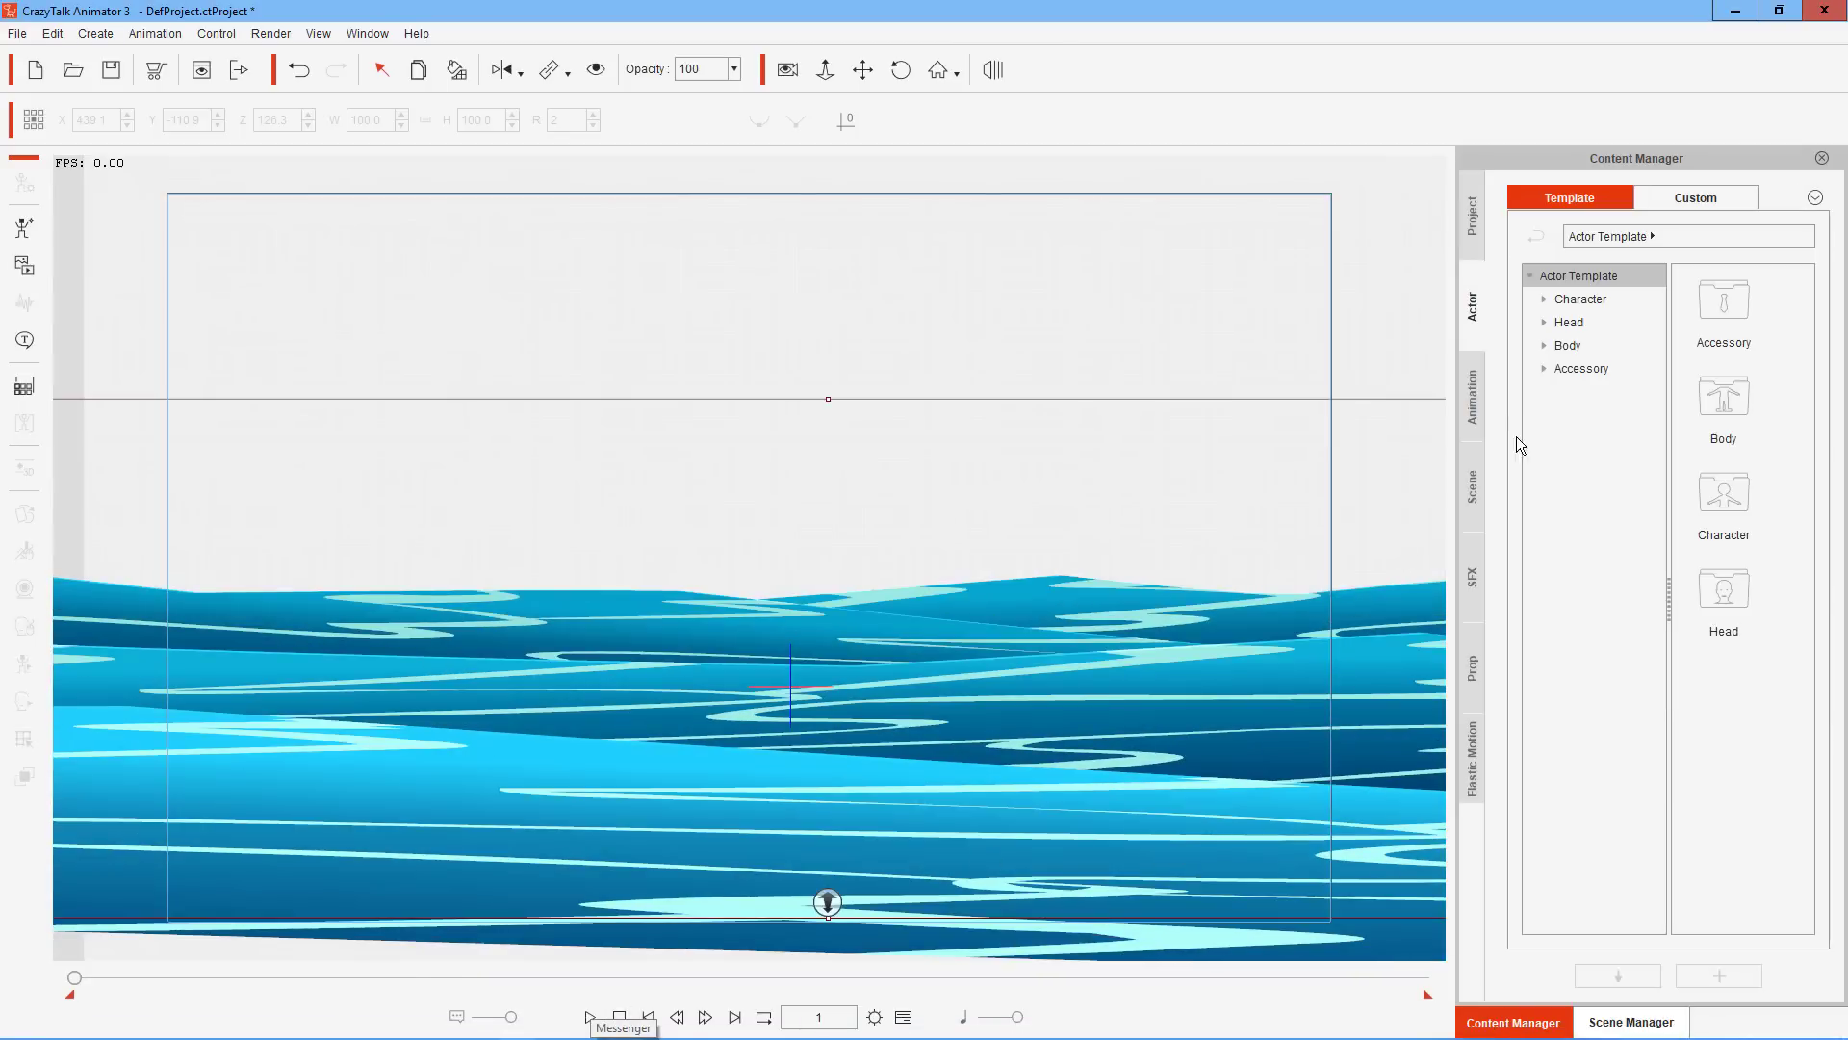
{"action": "left_click", "coordinate": [1470, 385]}
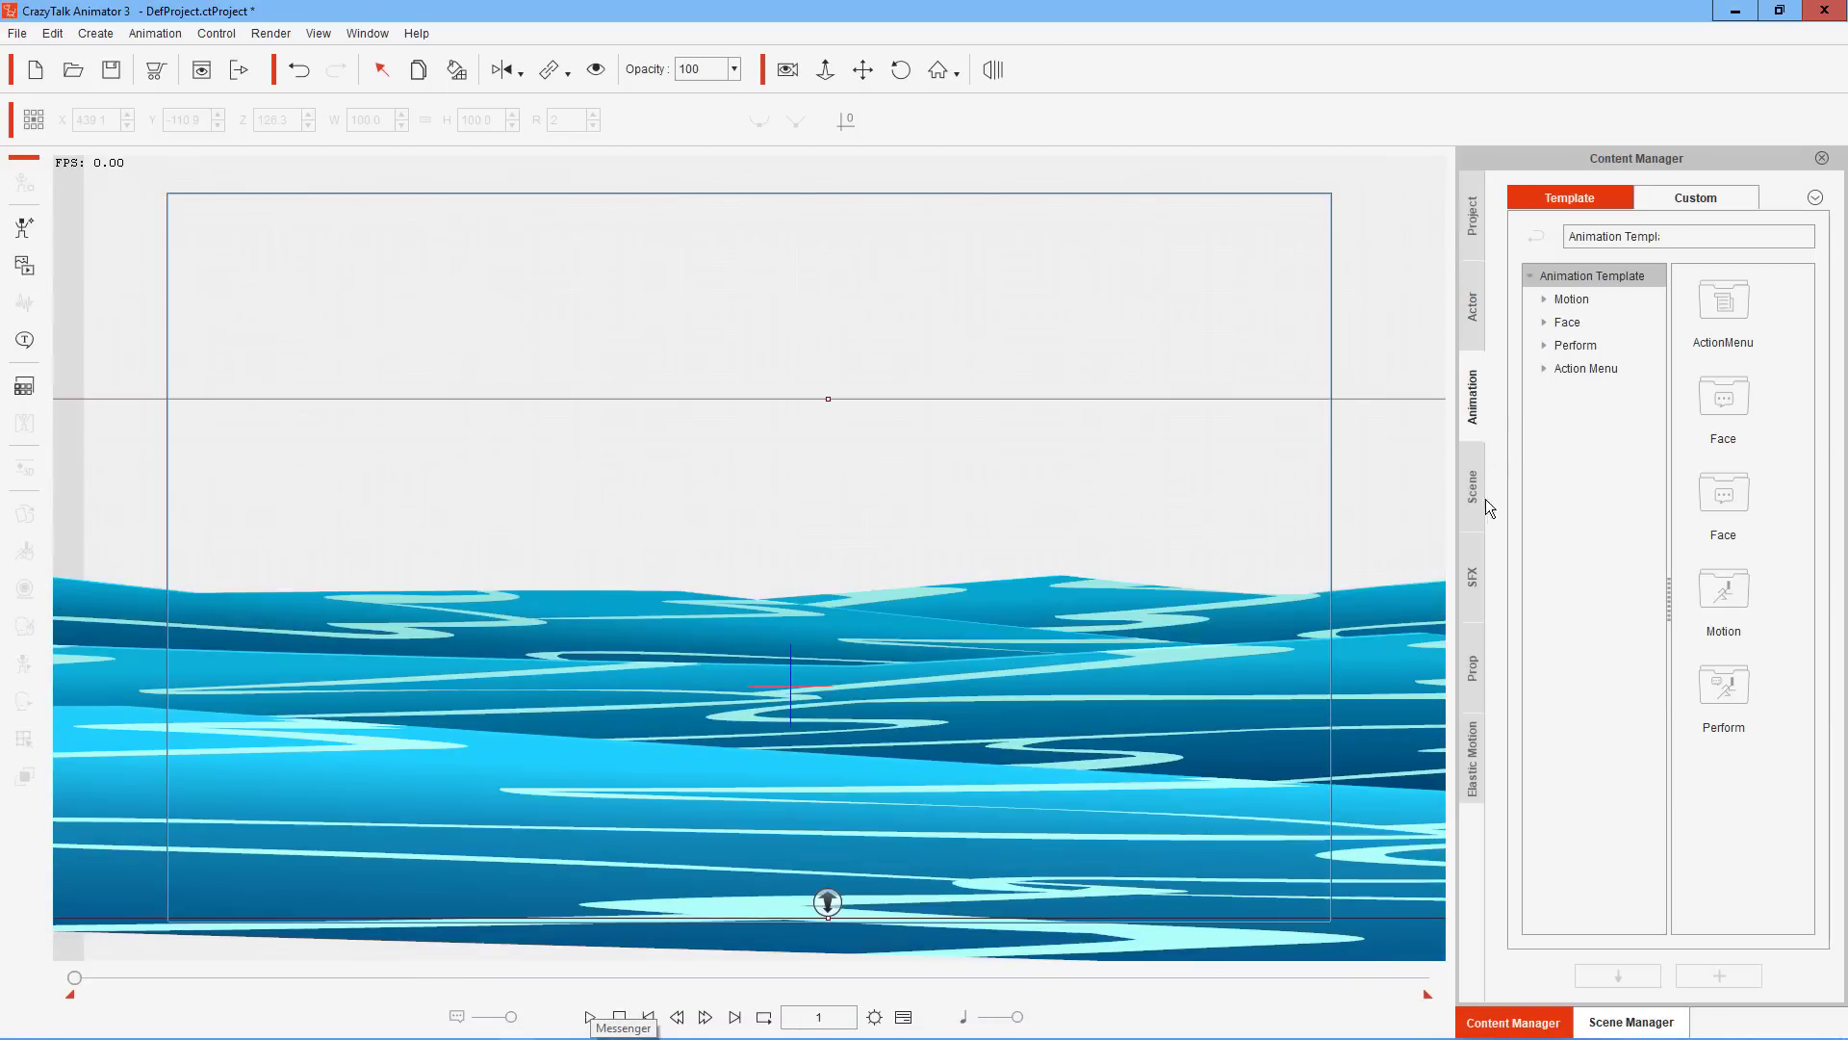
{"action": "left_click", "coordinate": [1470, 663]}
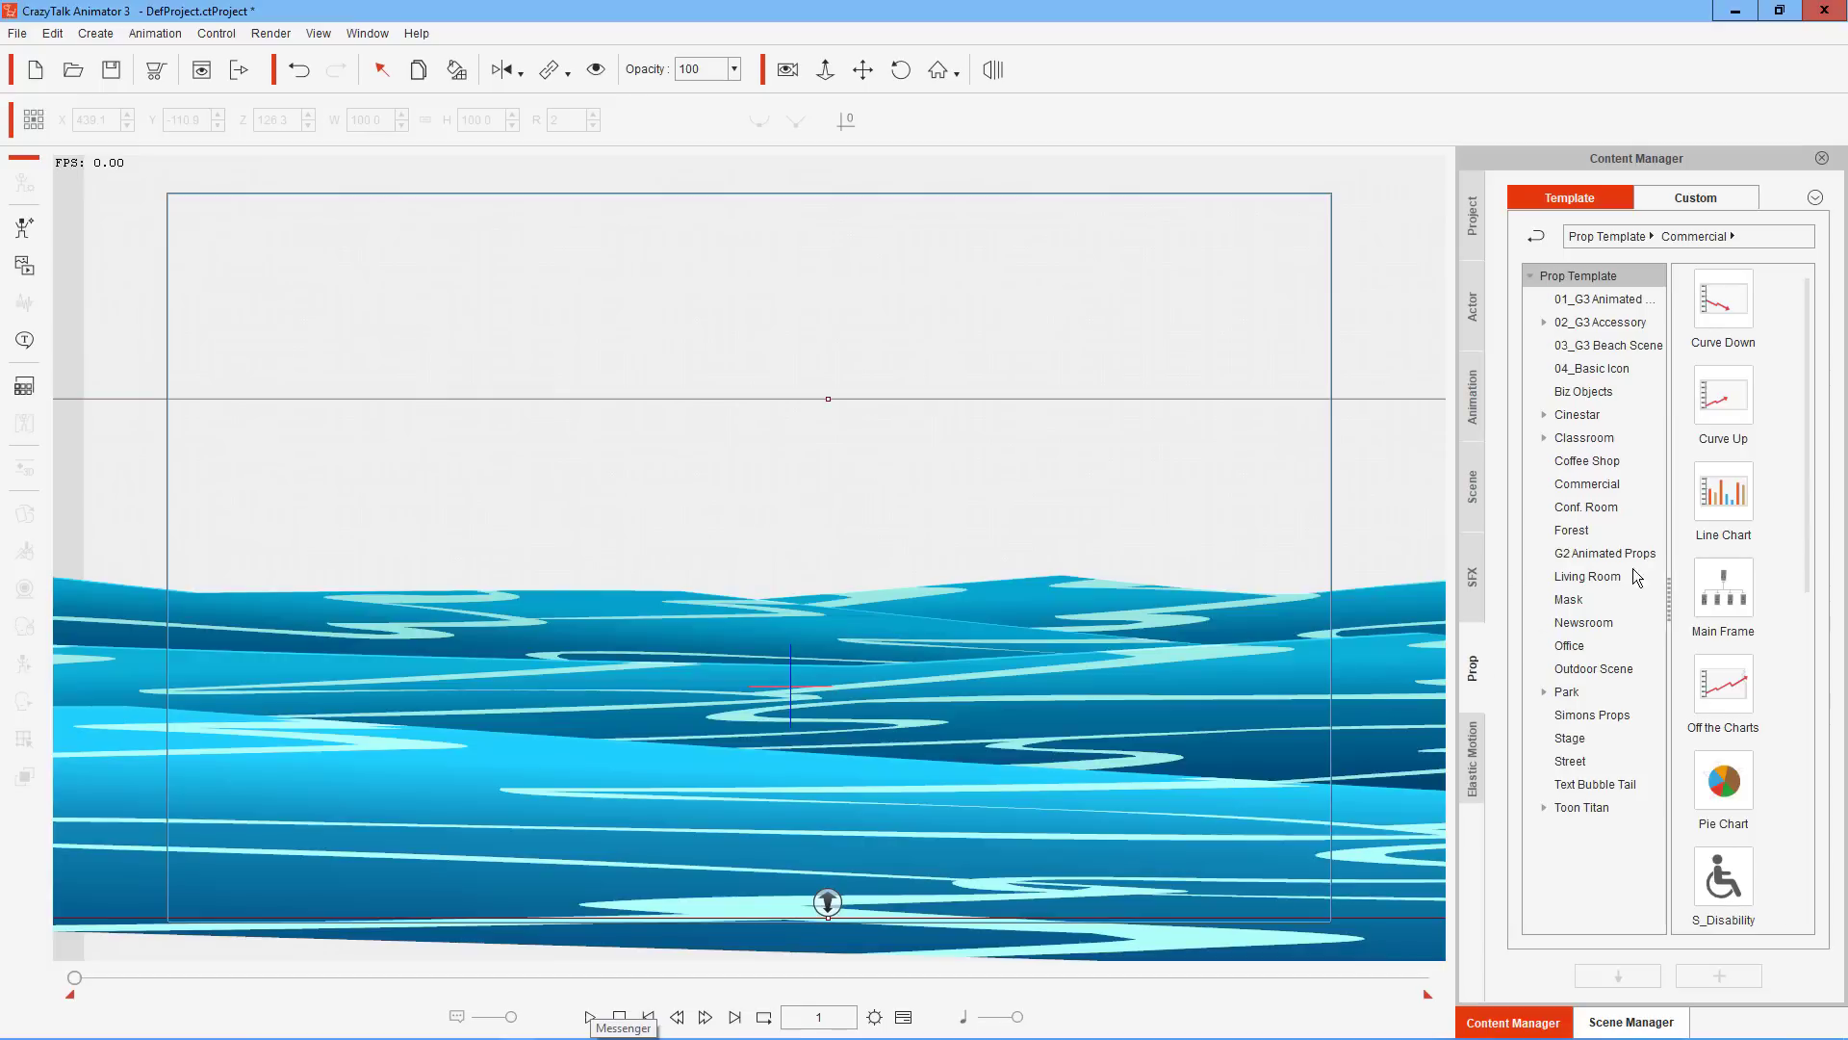
{"action": "left_click", "coordinate": [1587, 648]}
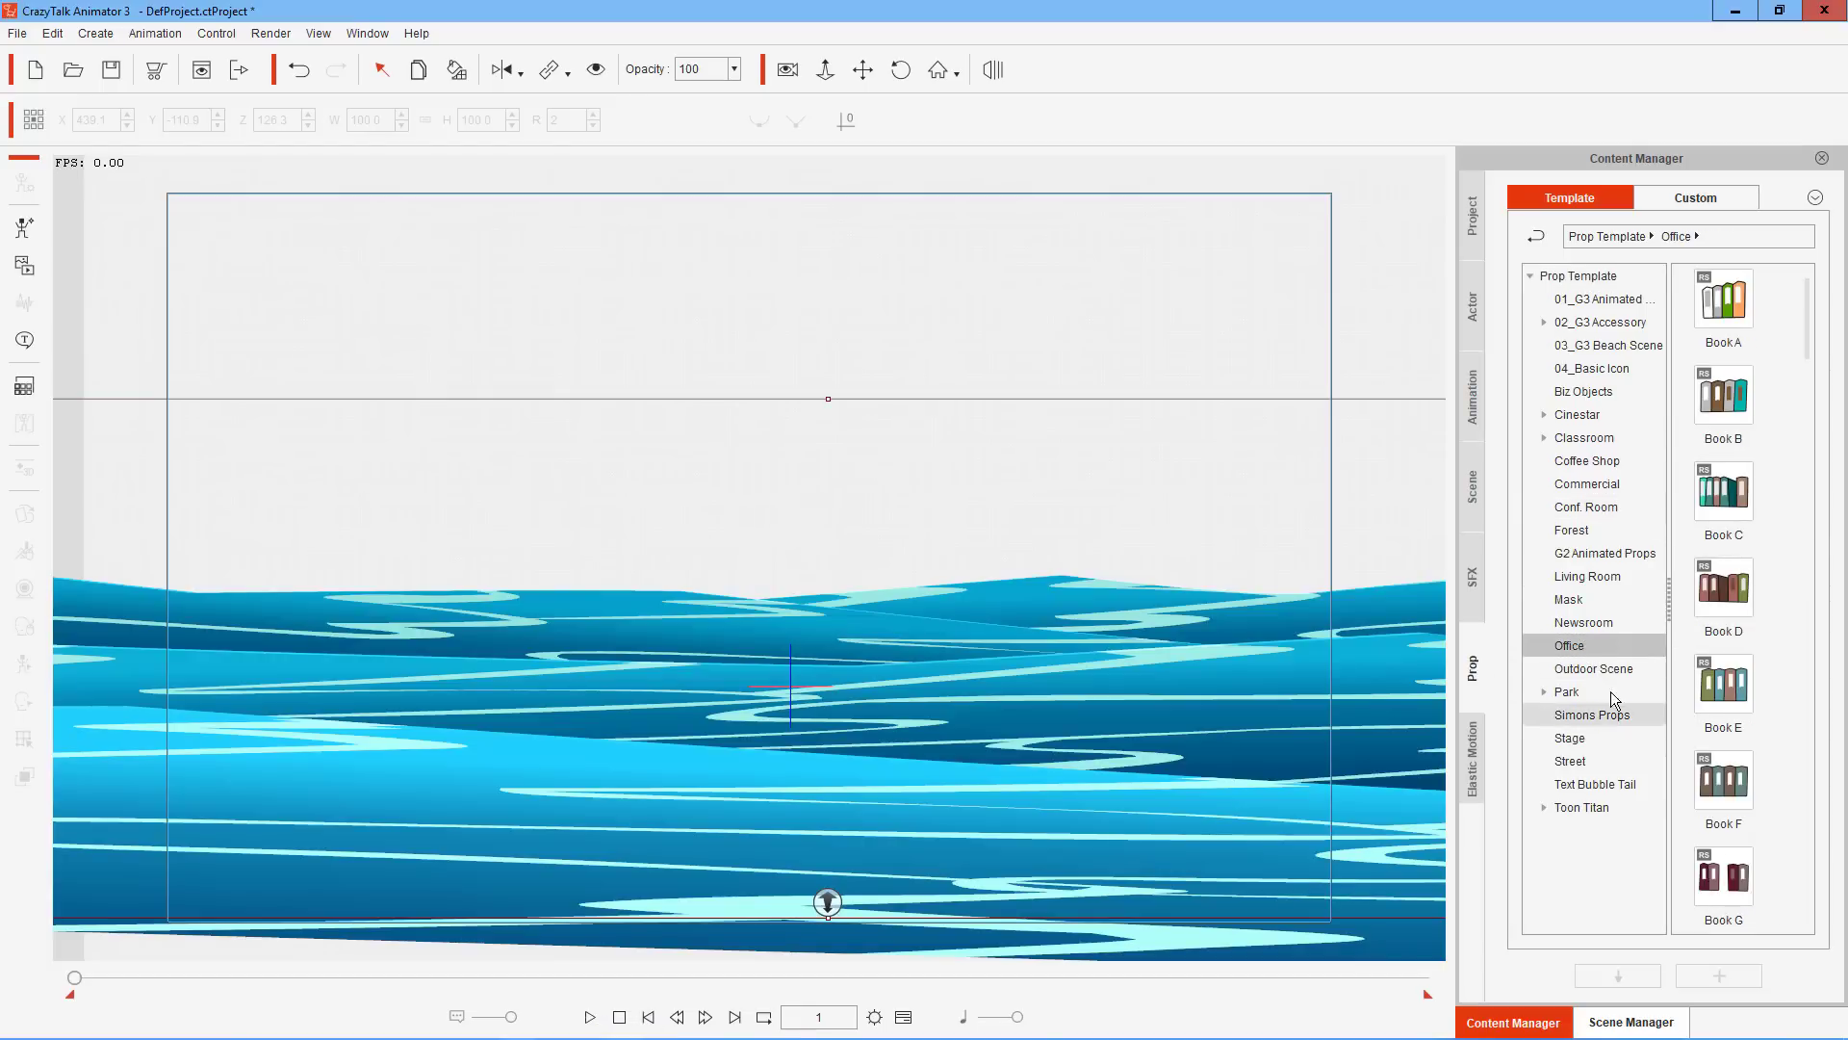
{"action": "left_click", "coordinate": [1594, 670]}
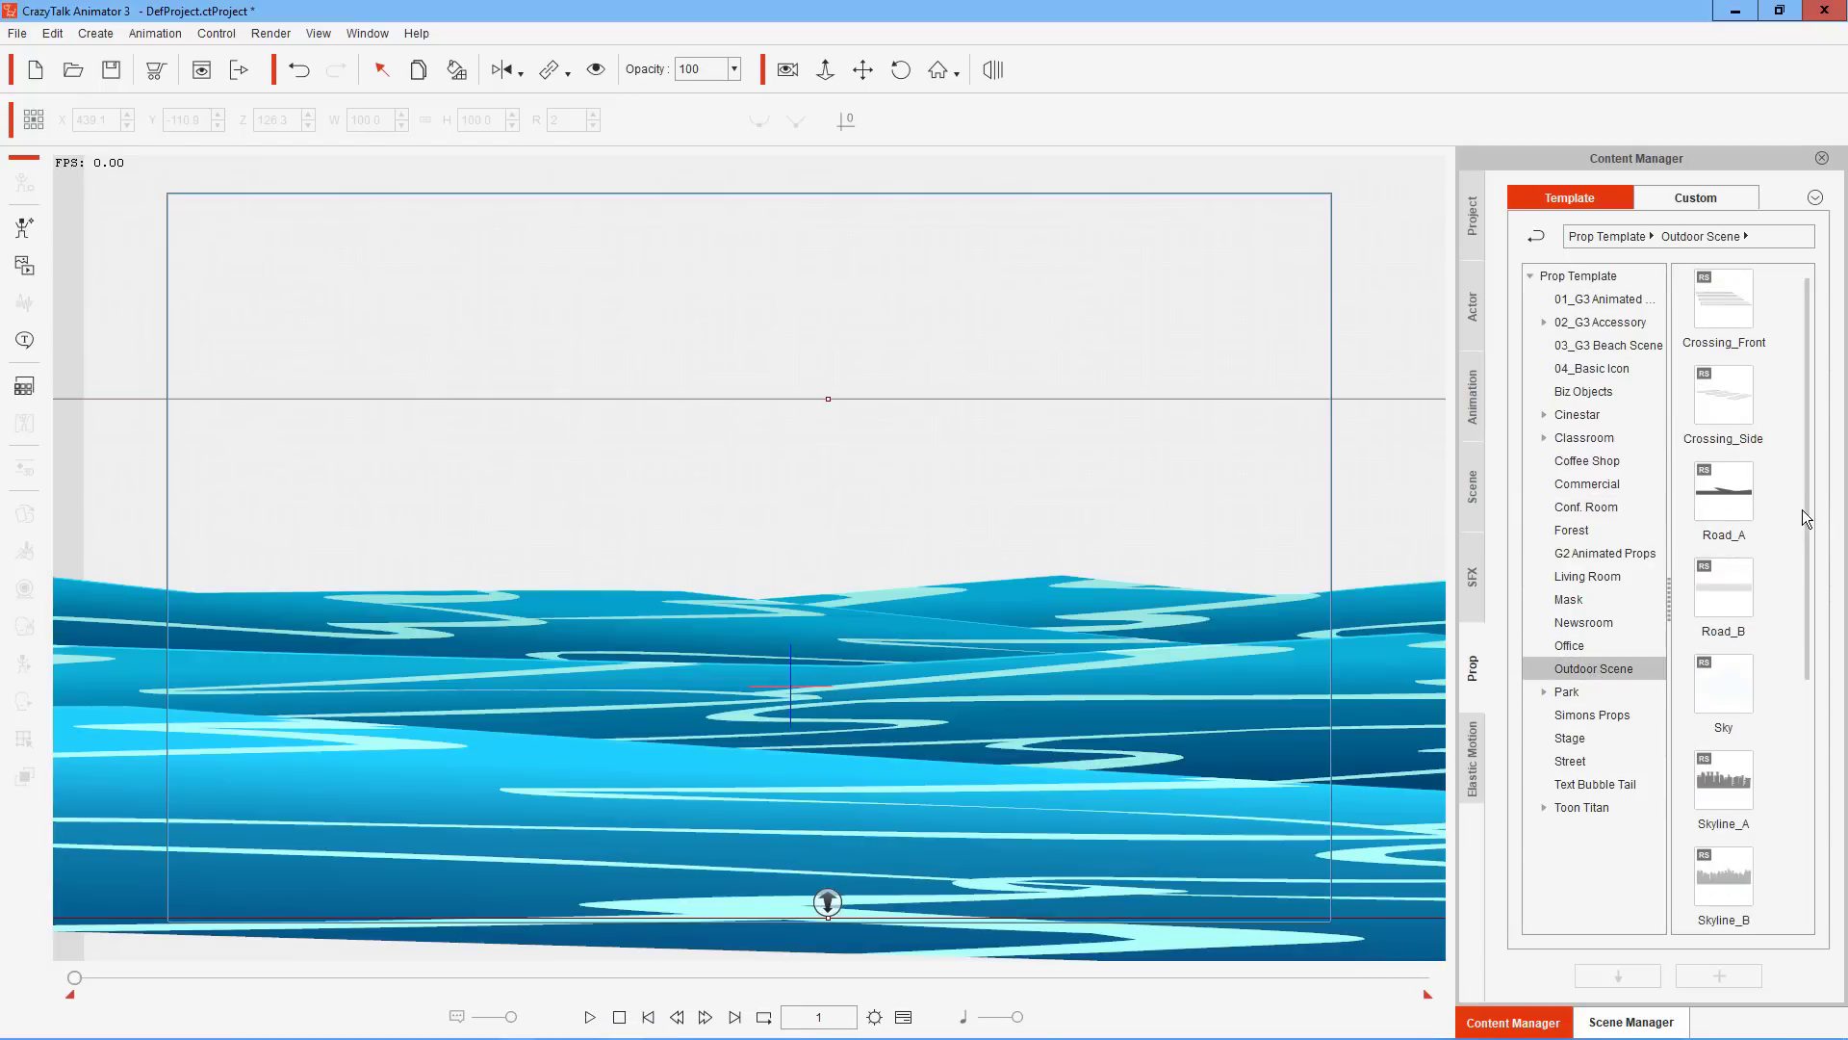
{"action": "left_click_drag", "start_coordinate": [1813, 535], "coordinate": [1814, 691]}
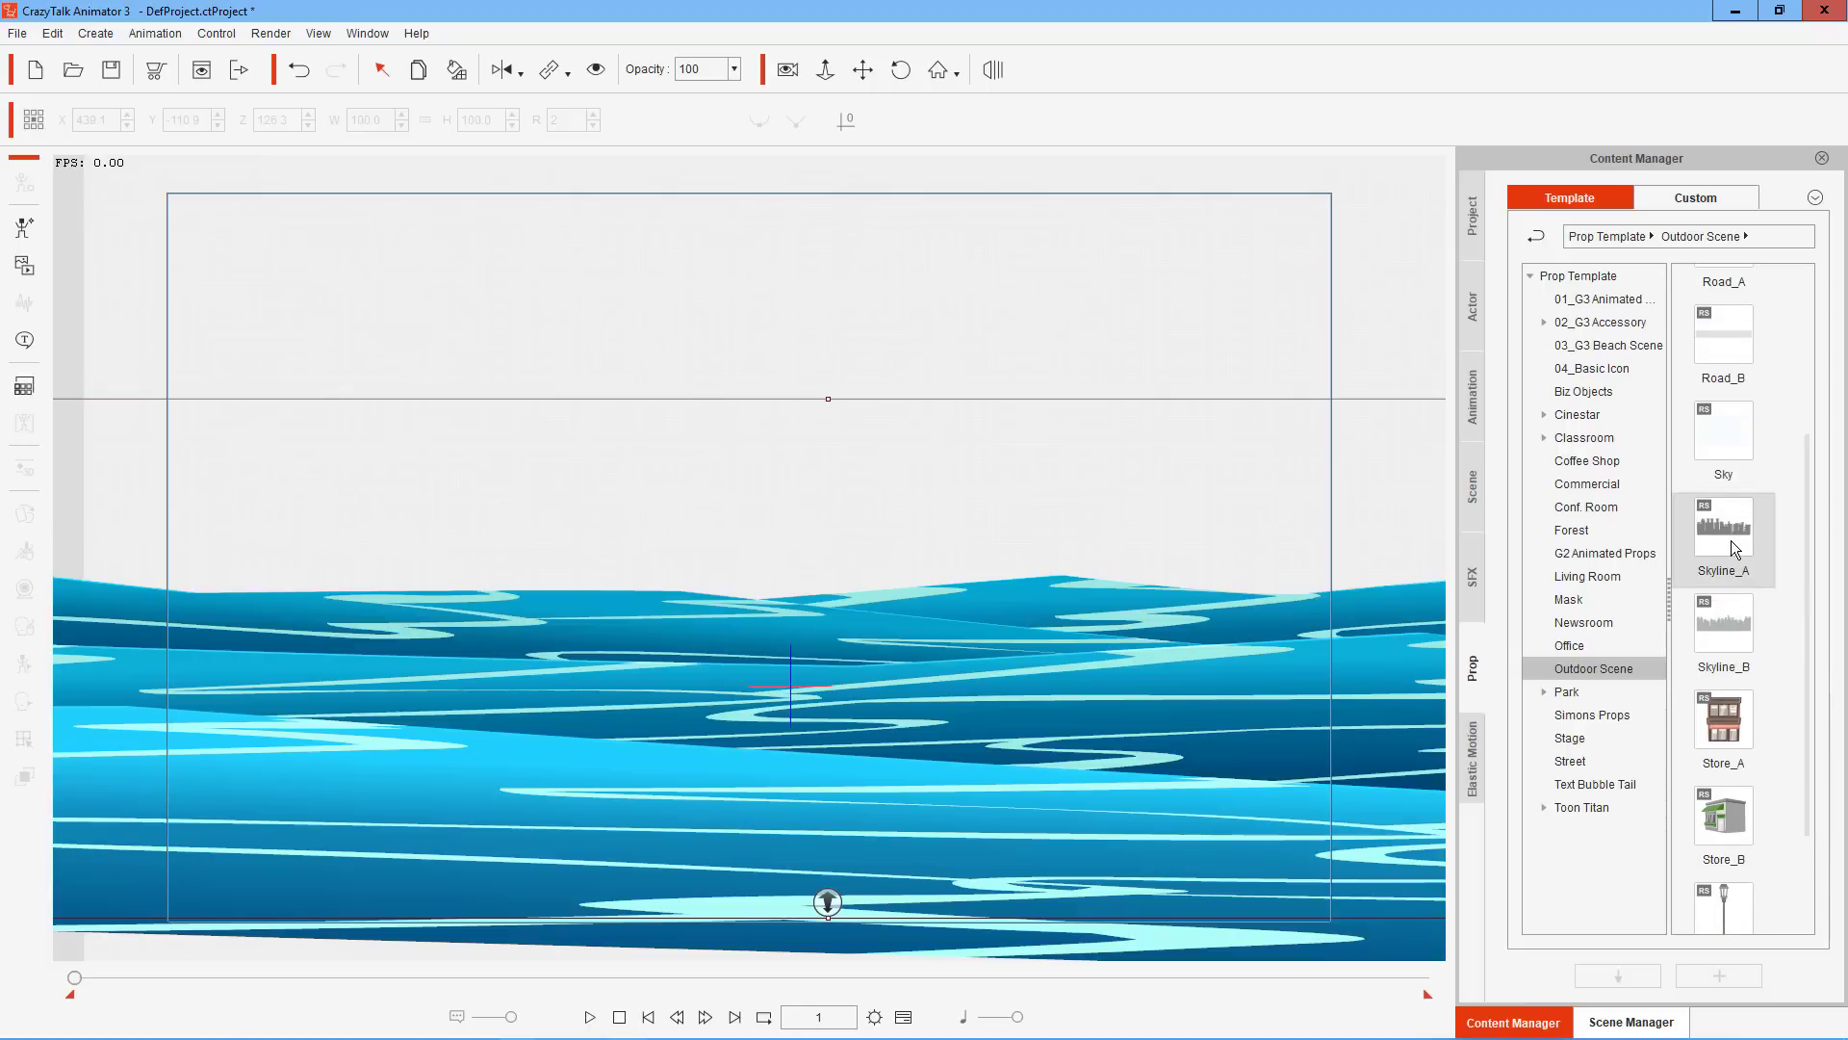
{"action": "left_click_drag", "start_coordinate": [1725, 623], "coordinate": [701, 370]}
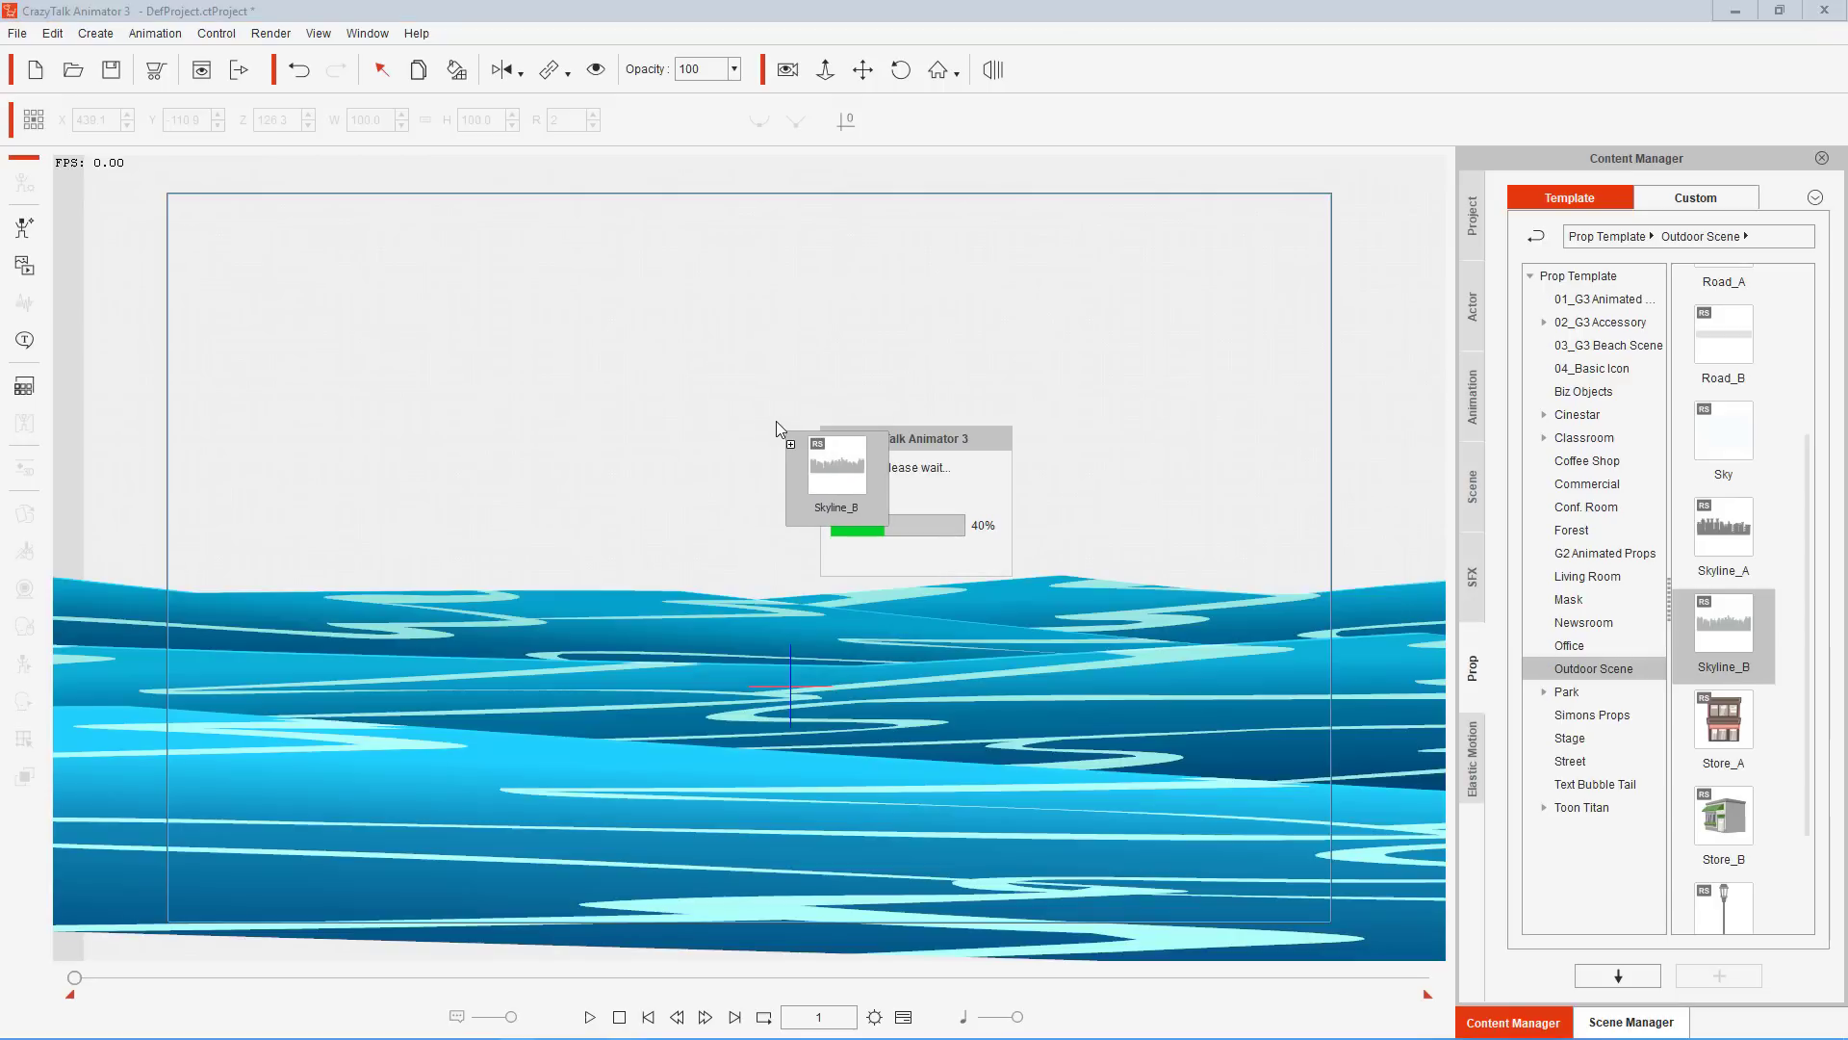
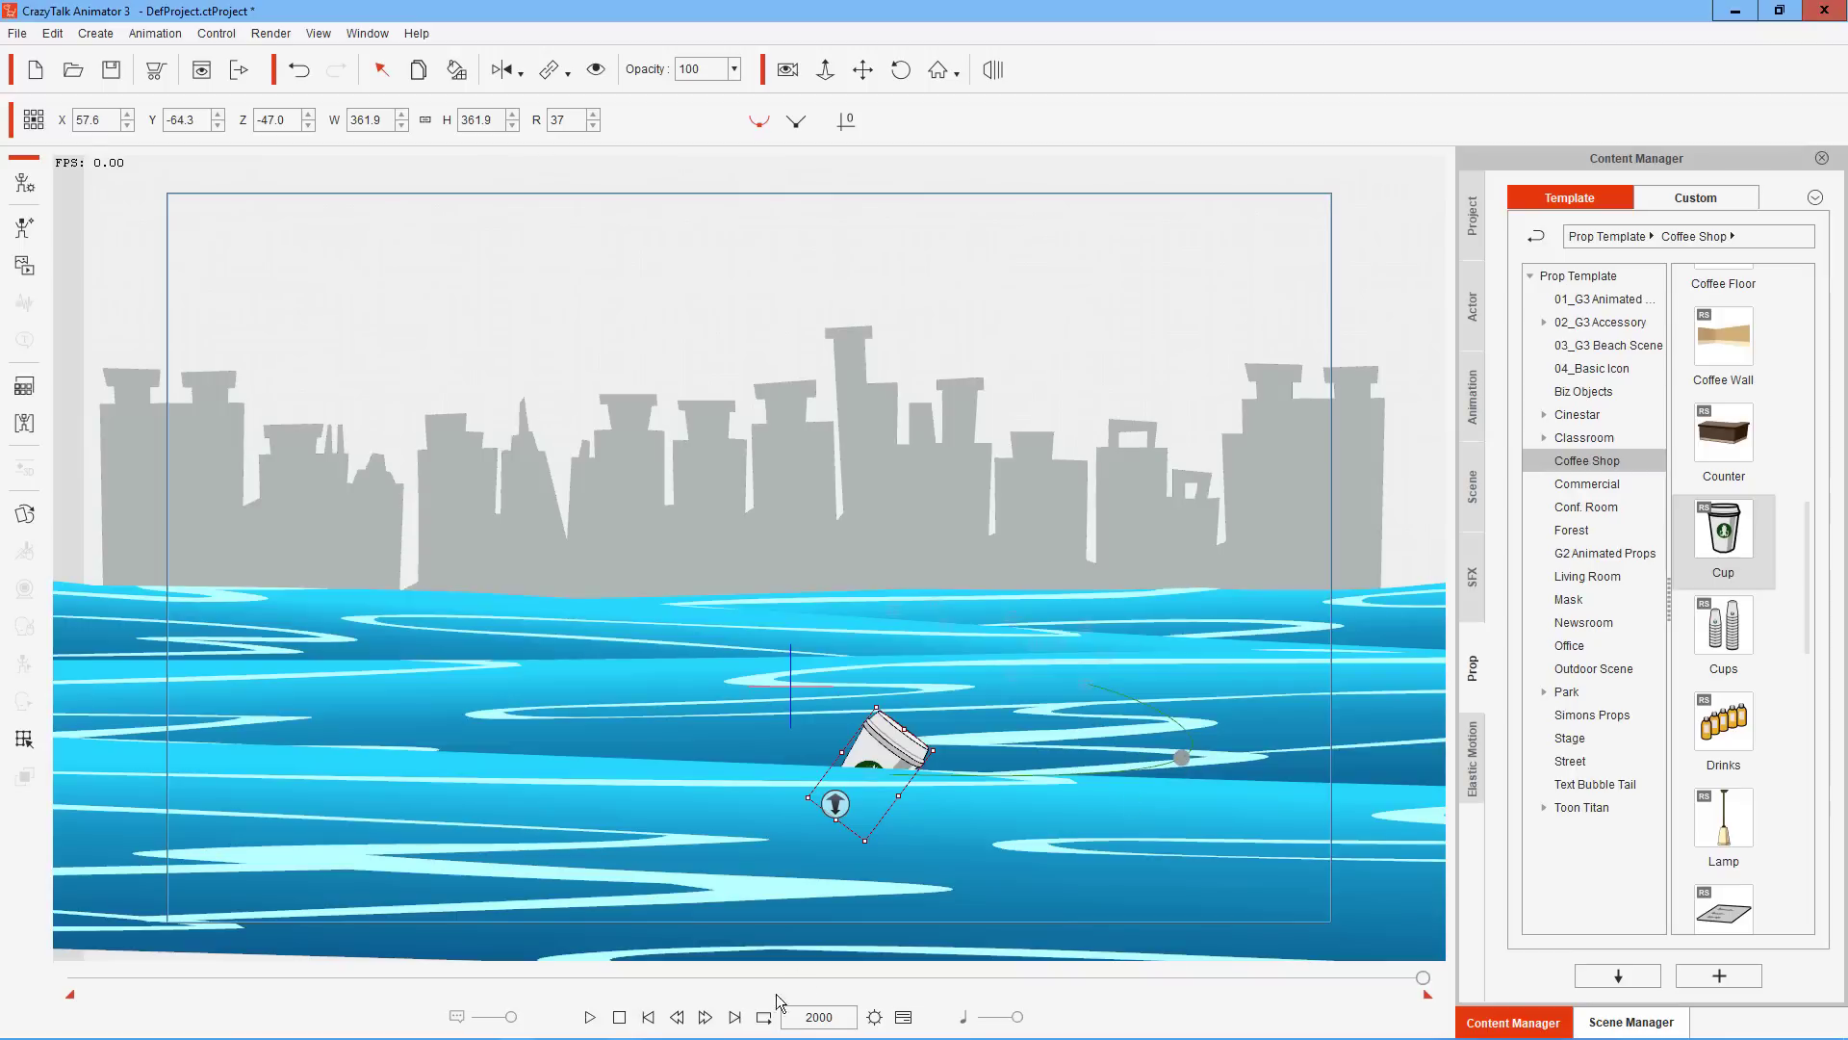
Show only the Cup's Transform track in the timeline and jump to its keyframes at frames 1525 and 1099
{"action": "left_click_drag", "start_coordinate": [1421, 980], "coordinate": [1068, 991]}
{"action": "left_click", "coordinate": [903, 1017]}
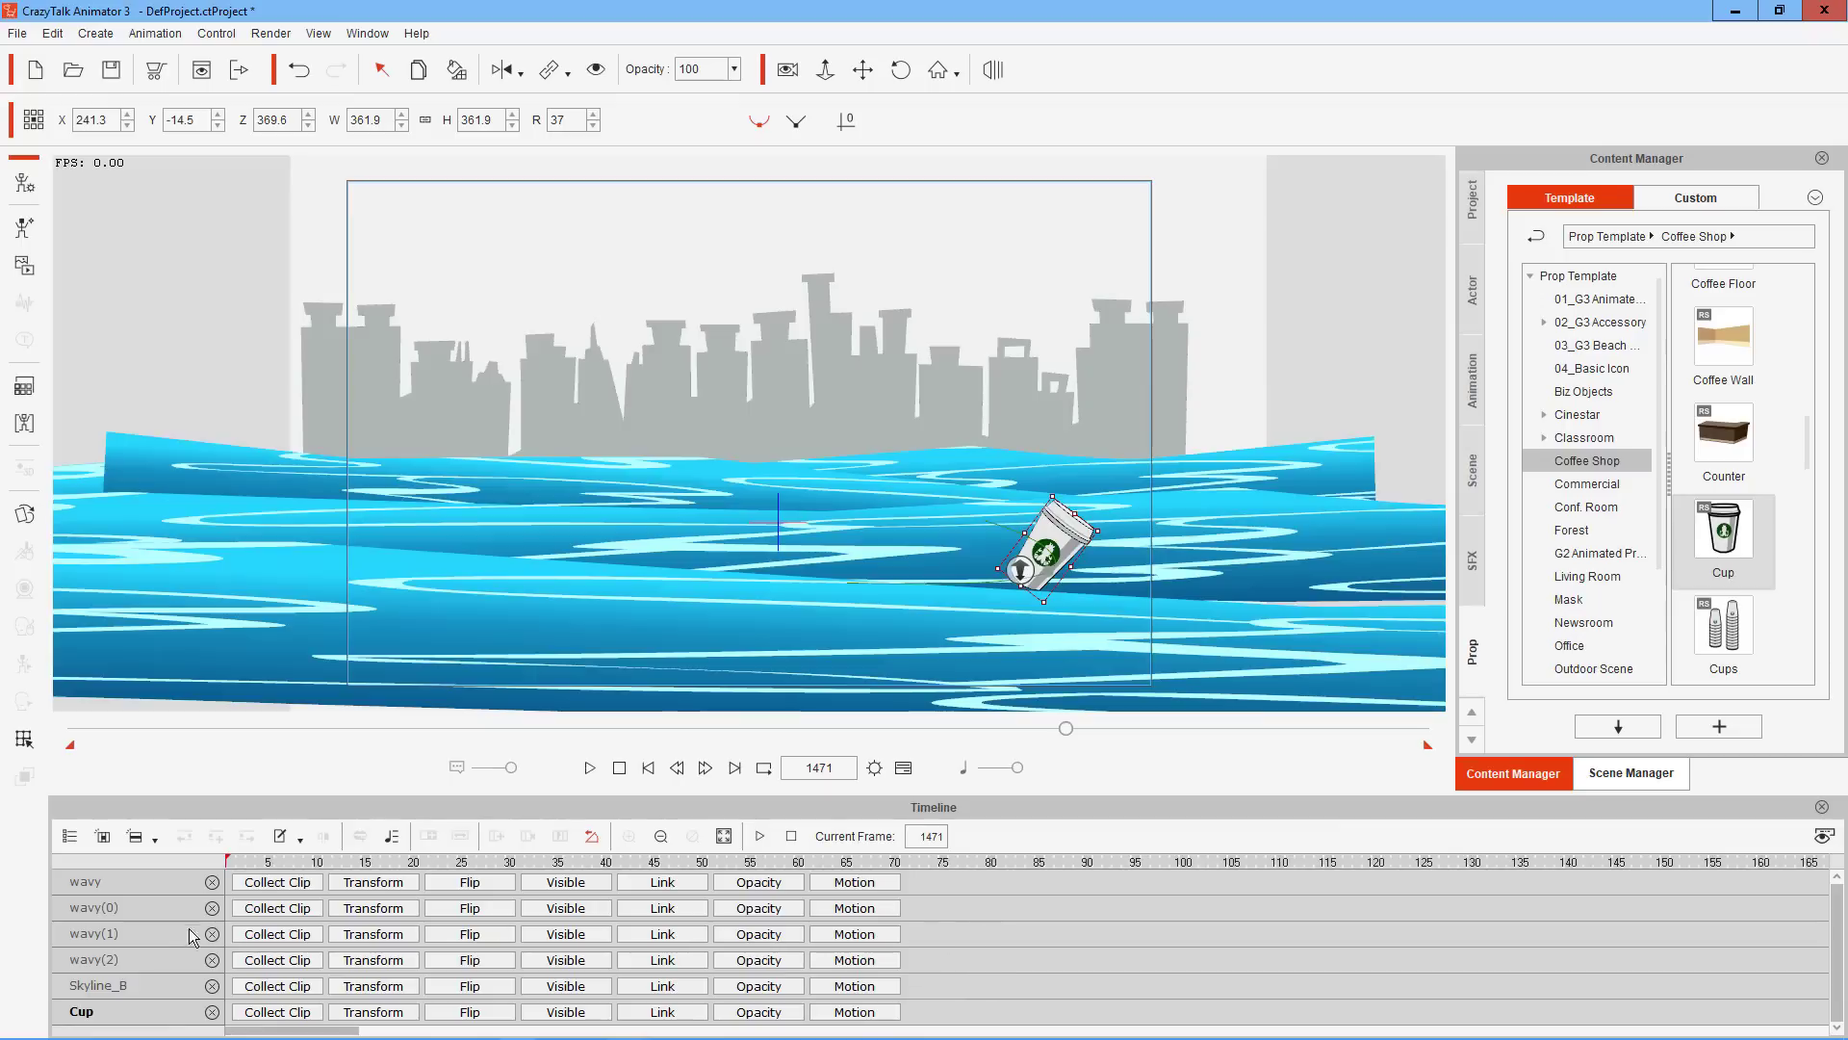
{"action": "left_click", "coordinate": [103, 837]}
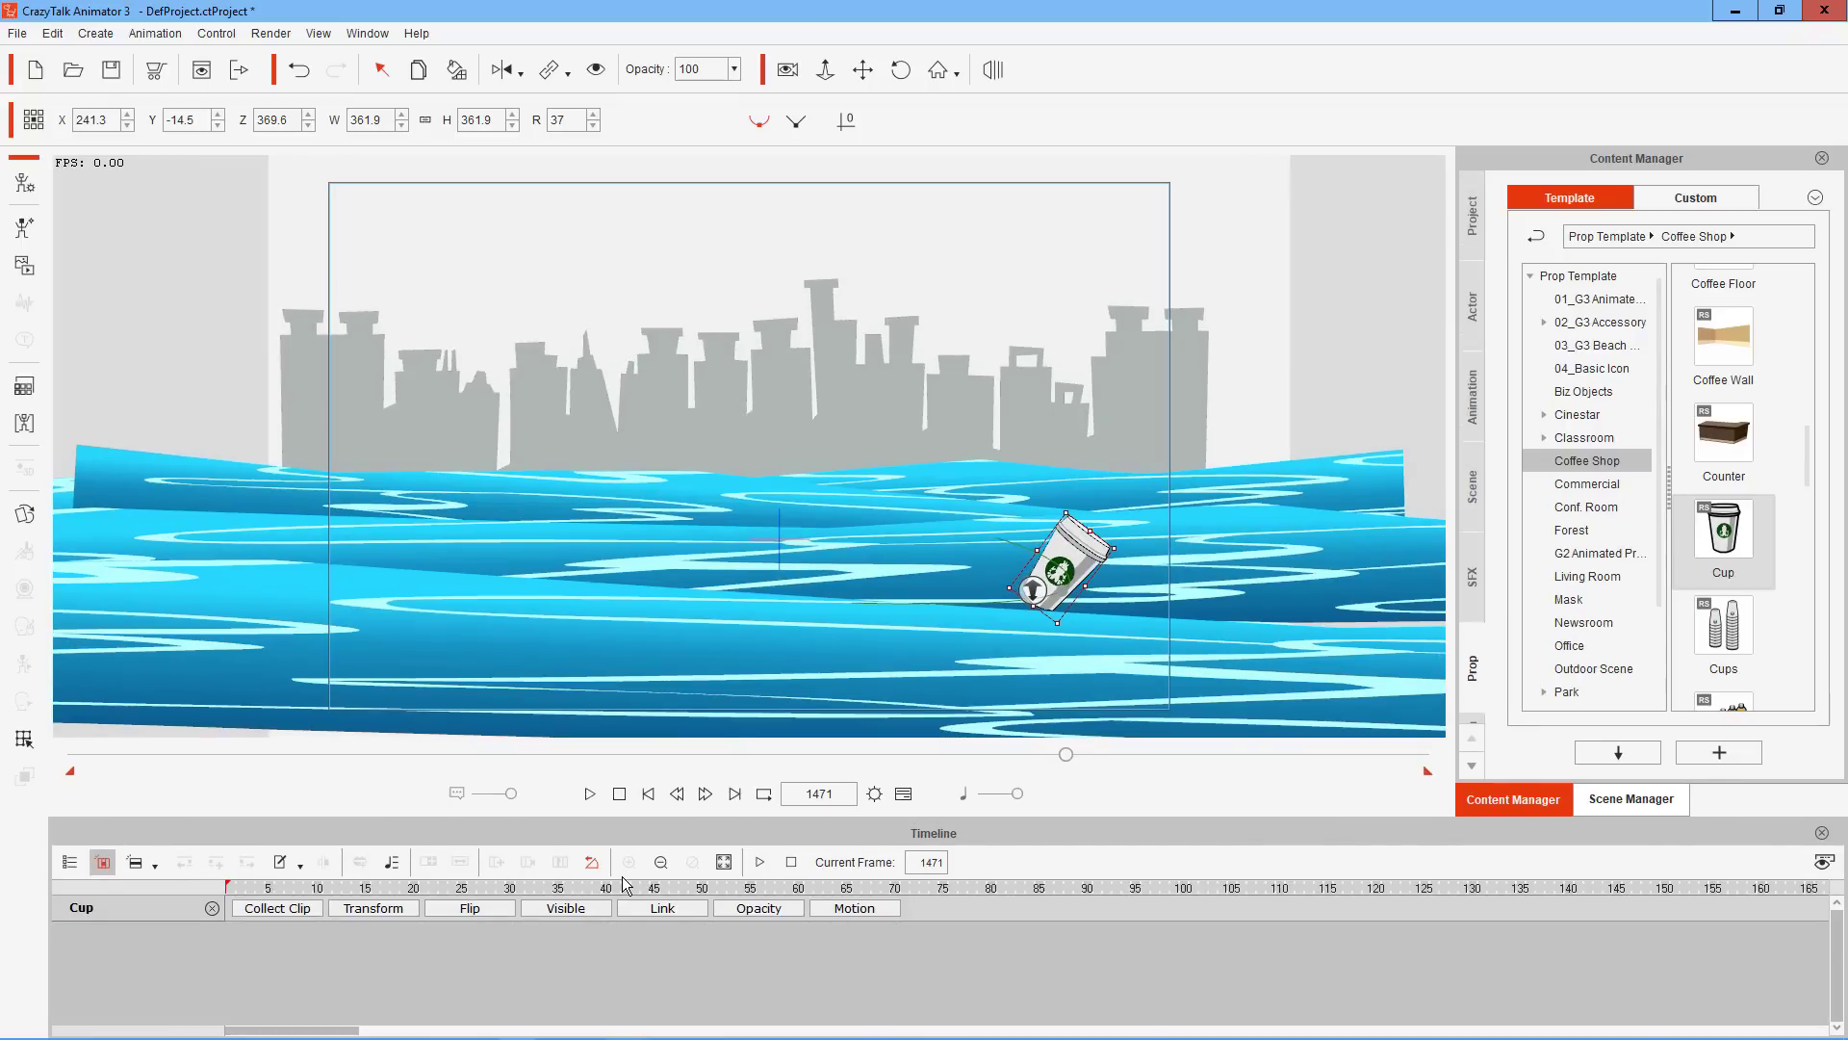
{"action": "left_click", "coordinate": [394, 911]}
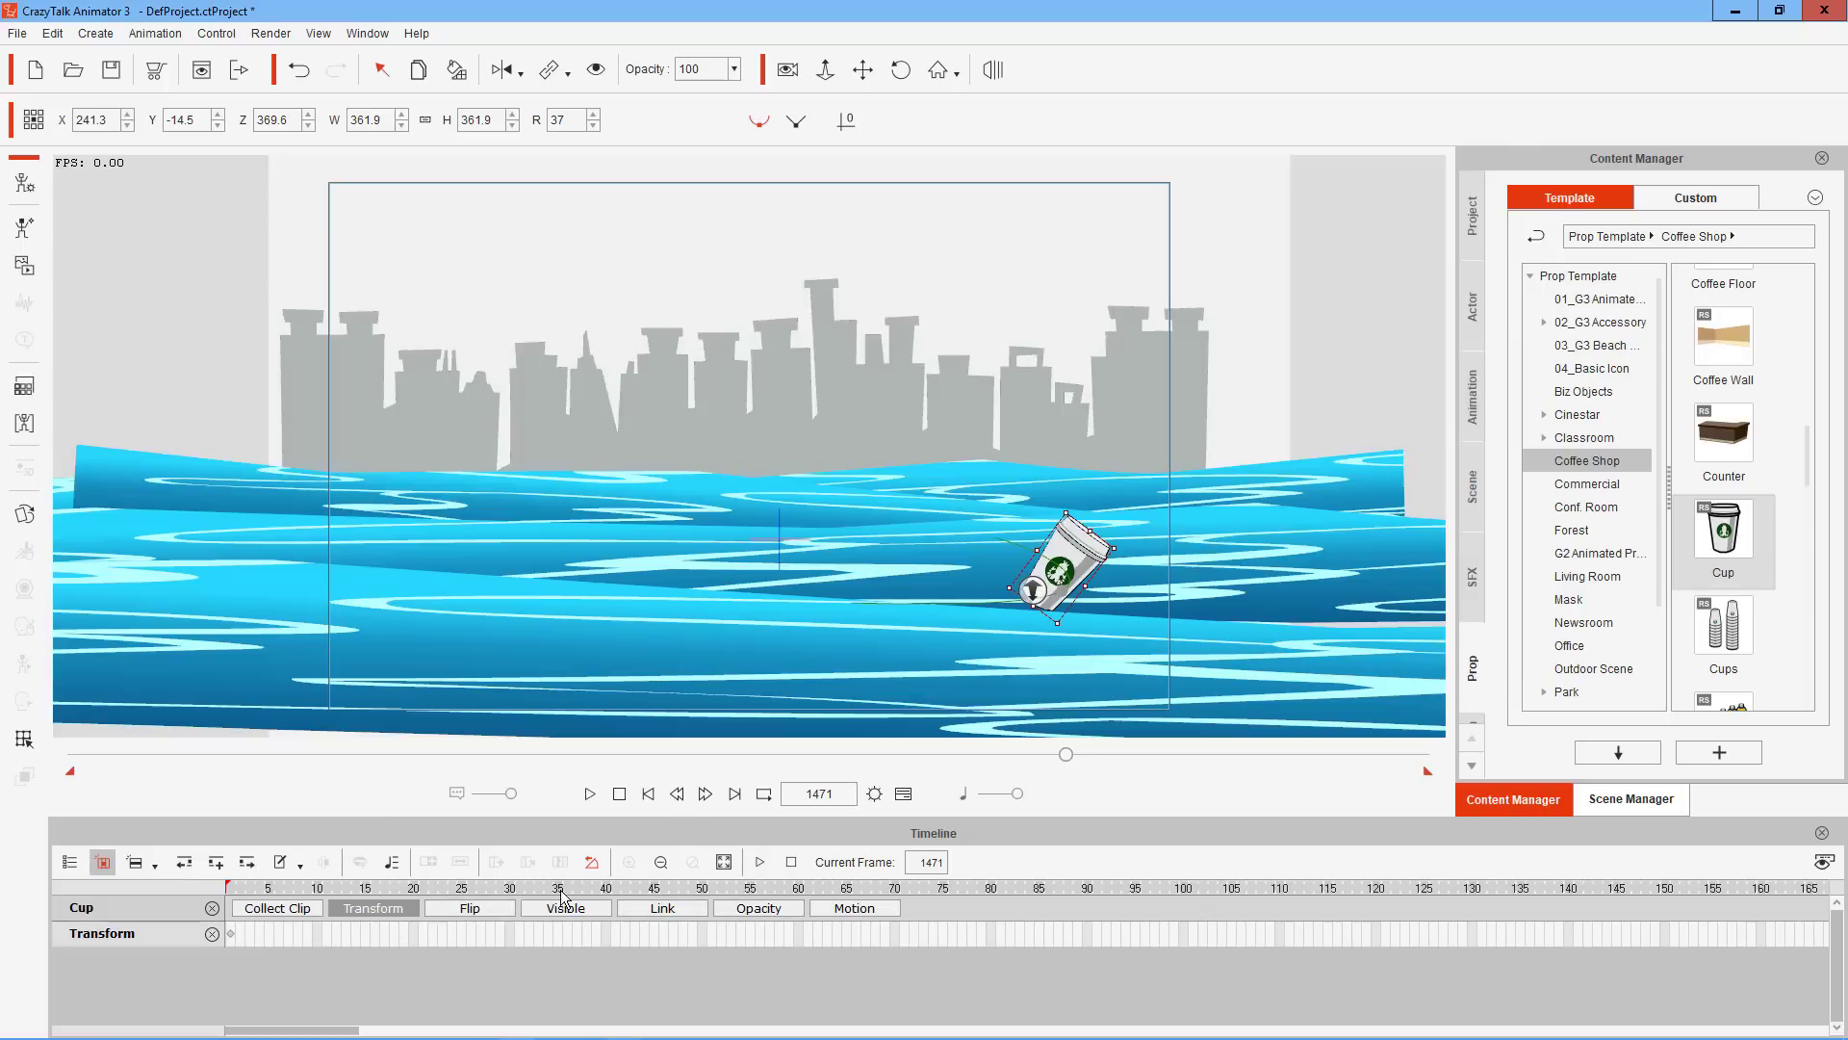
{"action": "left_click", "coordinate": [660, 864]}
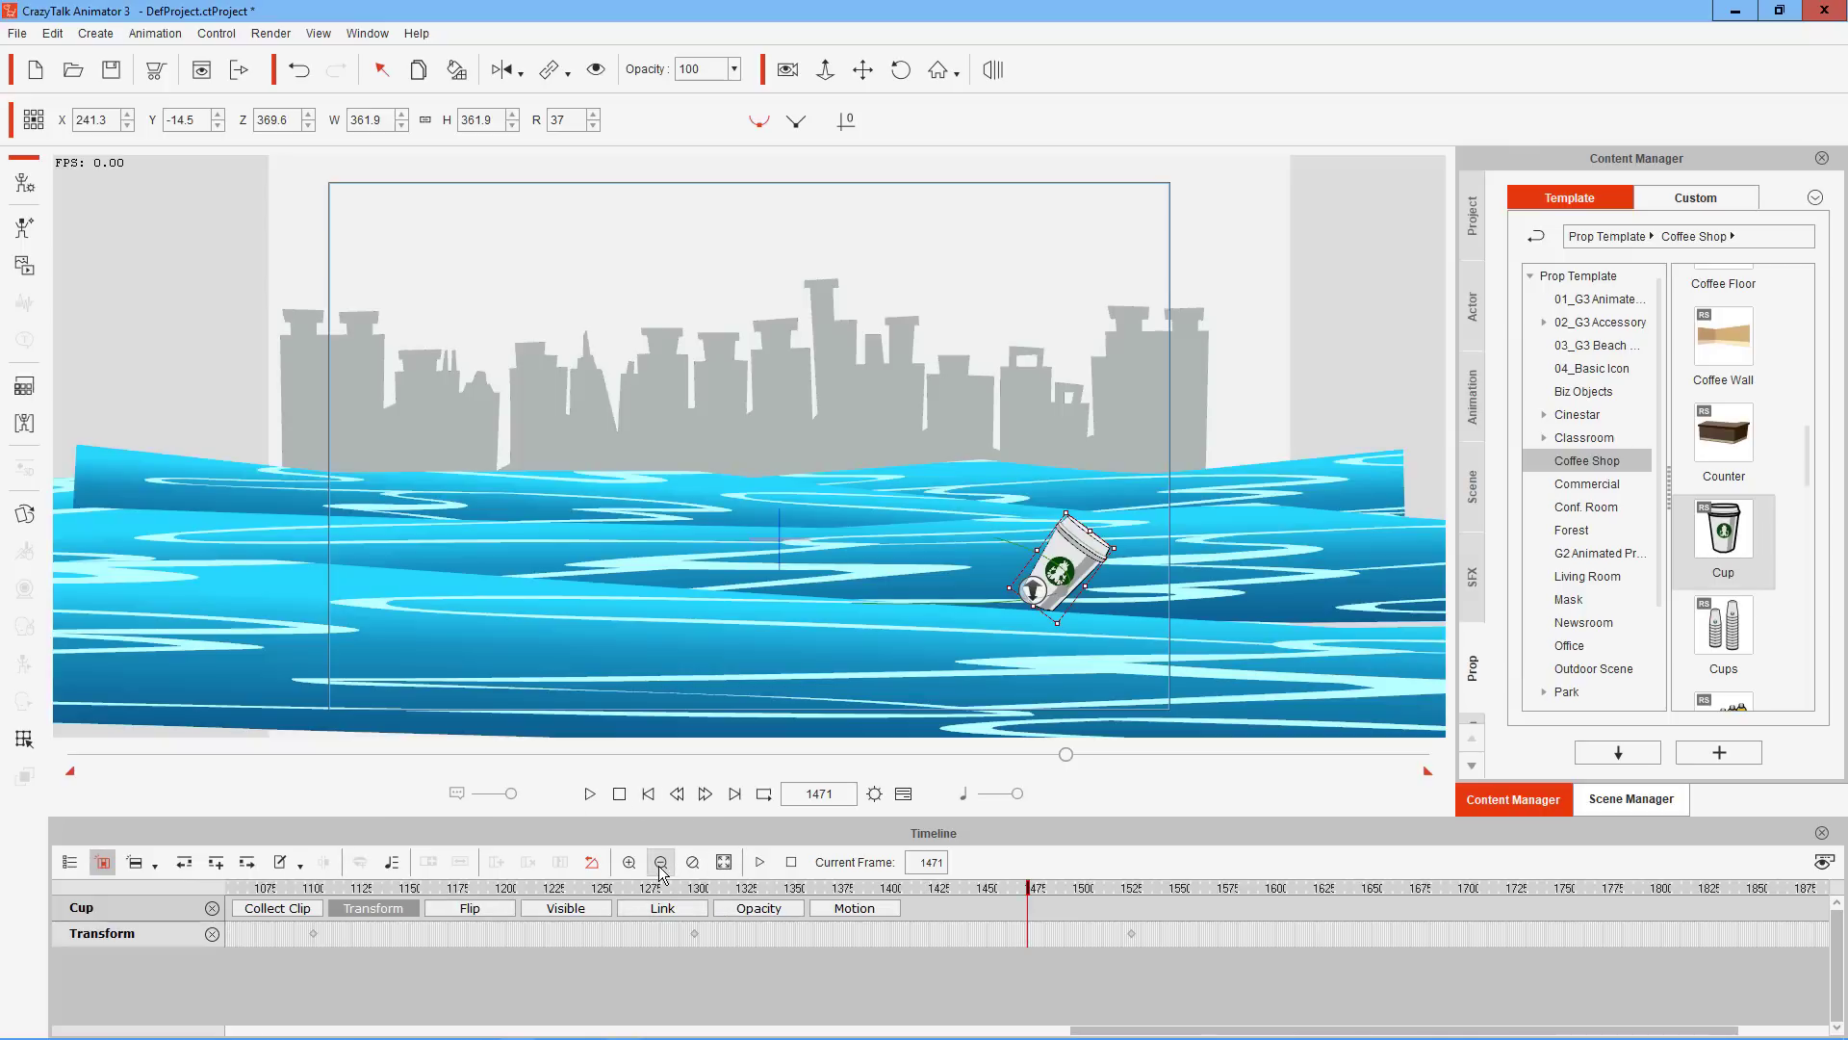
{"action": "left_click", "coordinate": [1132, 934]}
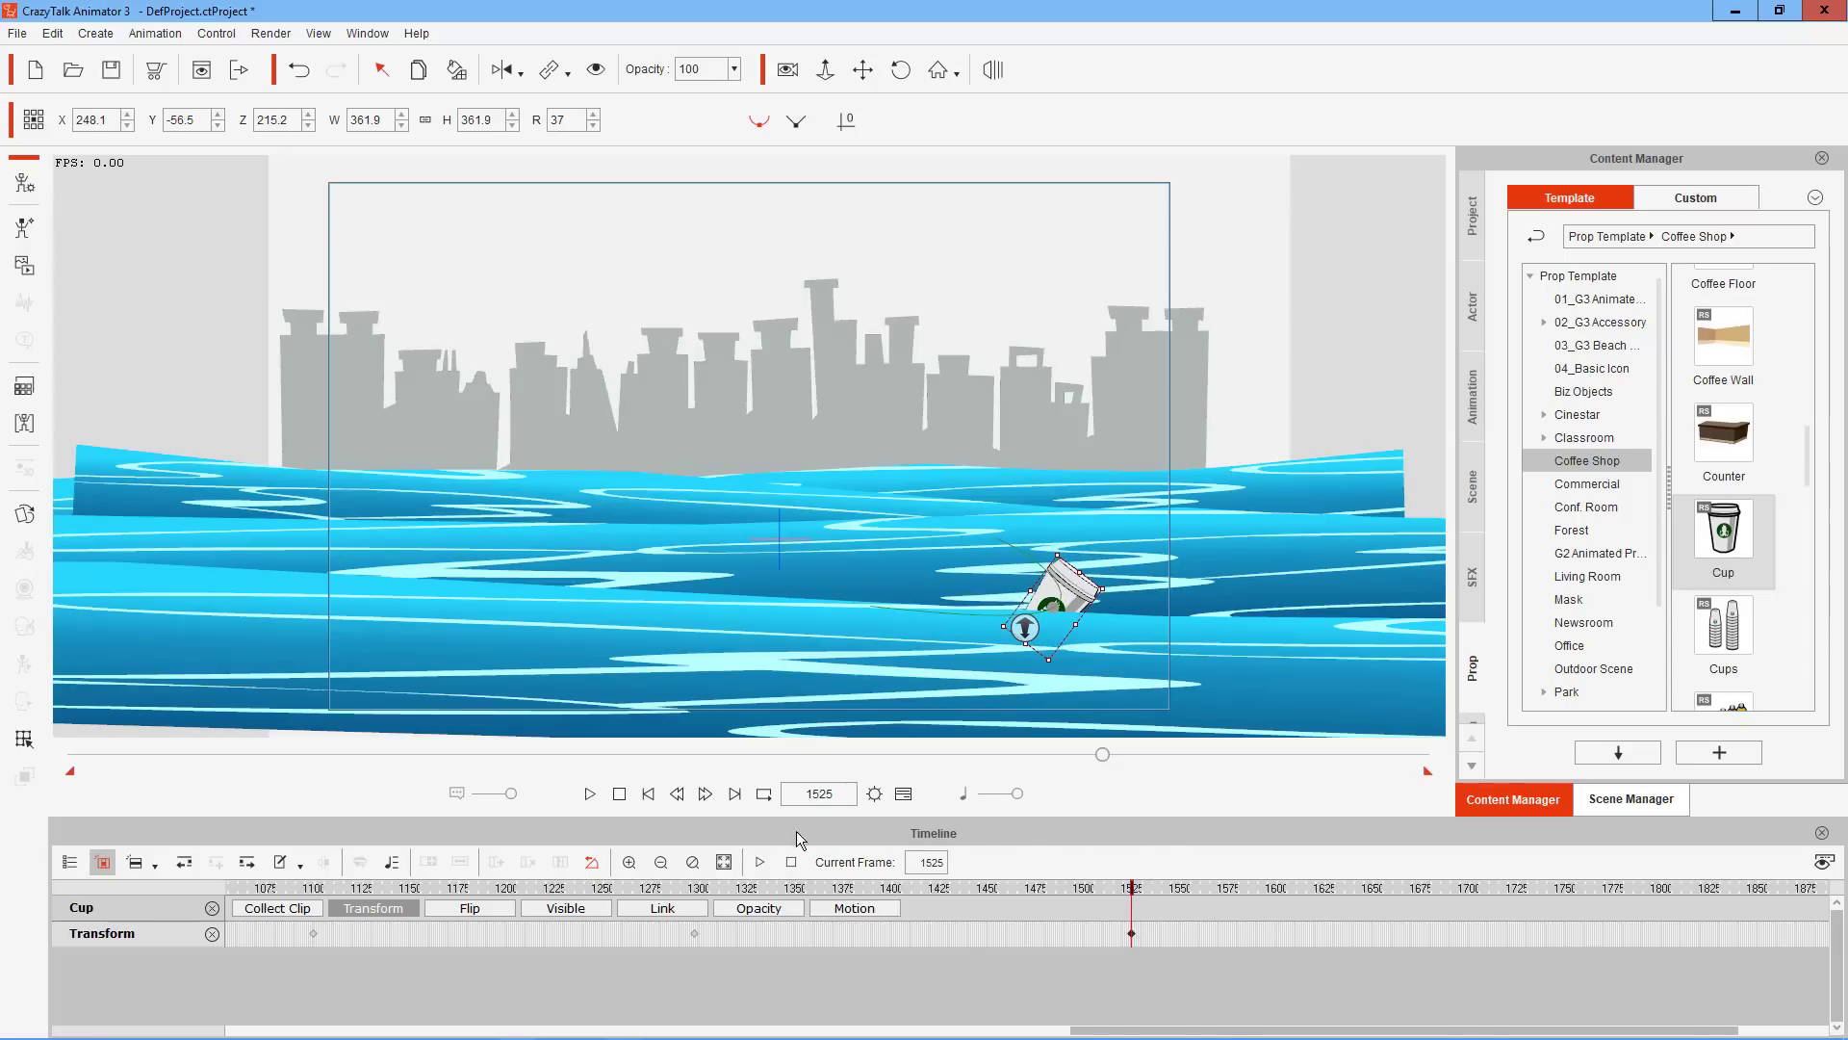
{"action": "left_click", "coordinate": [314, 934]}
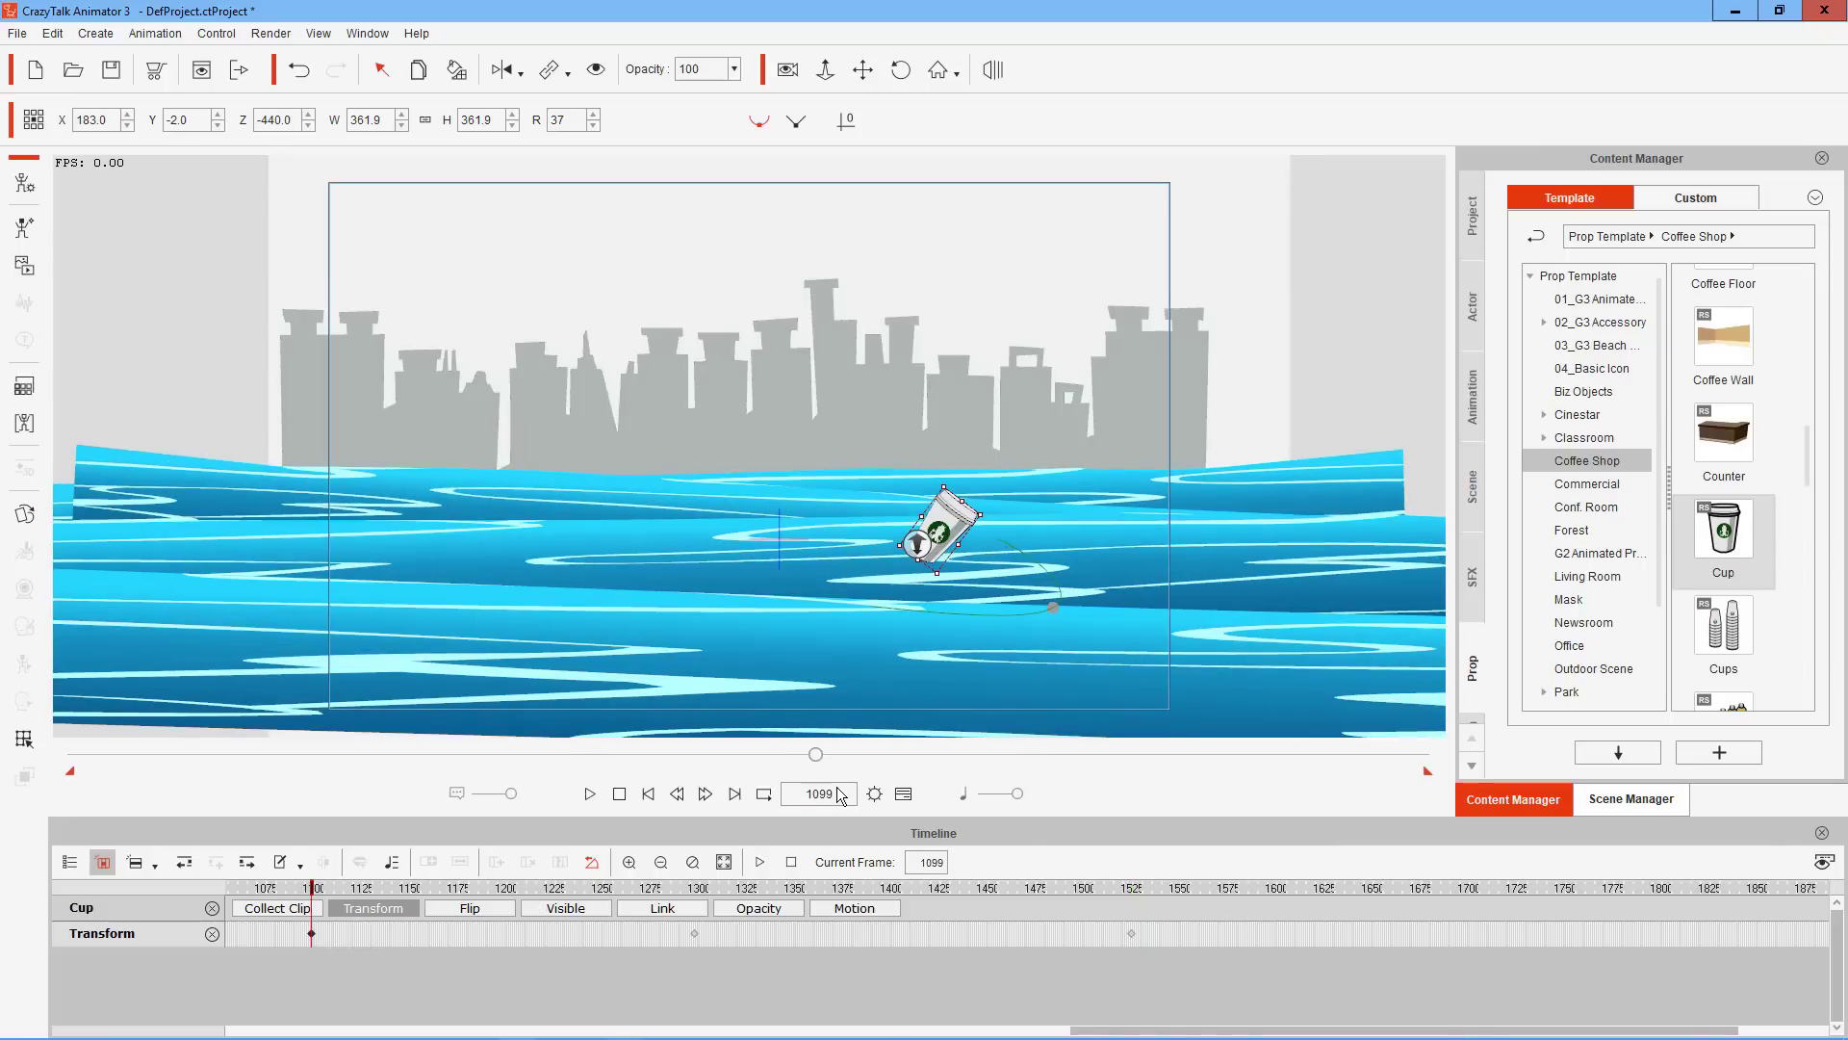
Play the animation from frame 1 to check how the cup floats among the waves, and stop at frame 717
{"action": "left_click", "coordinate": [617, 794]}
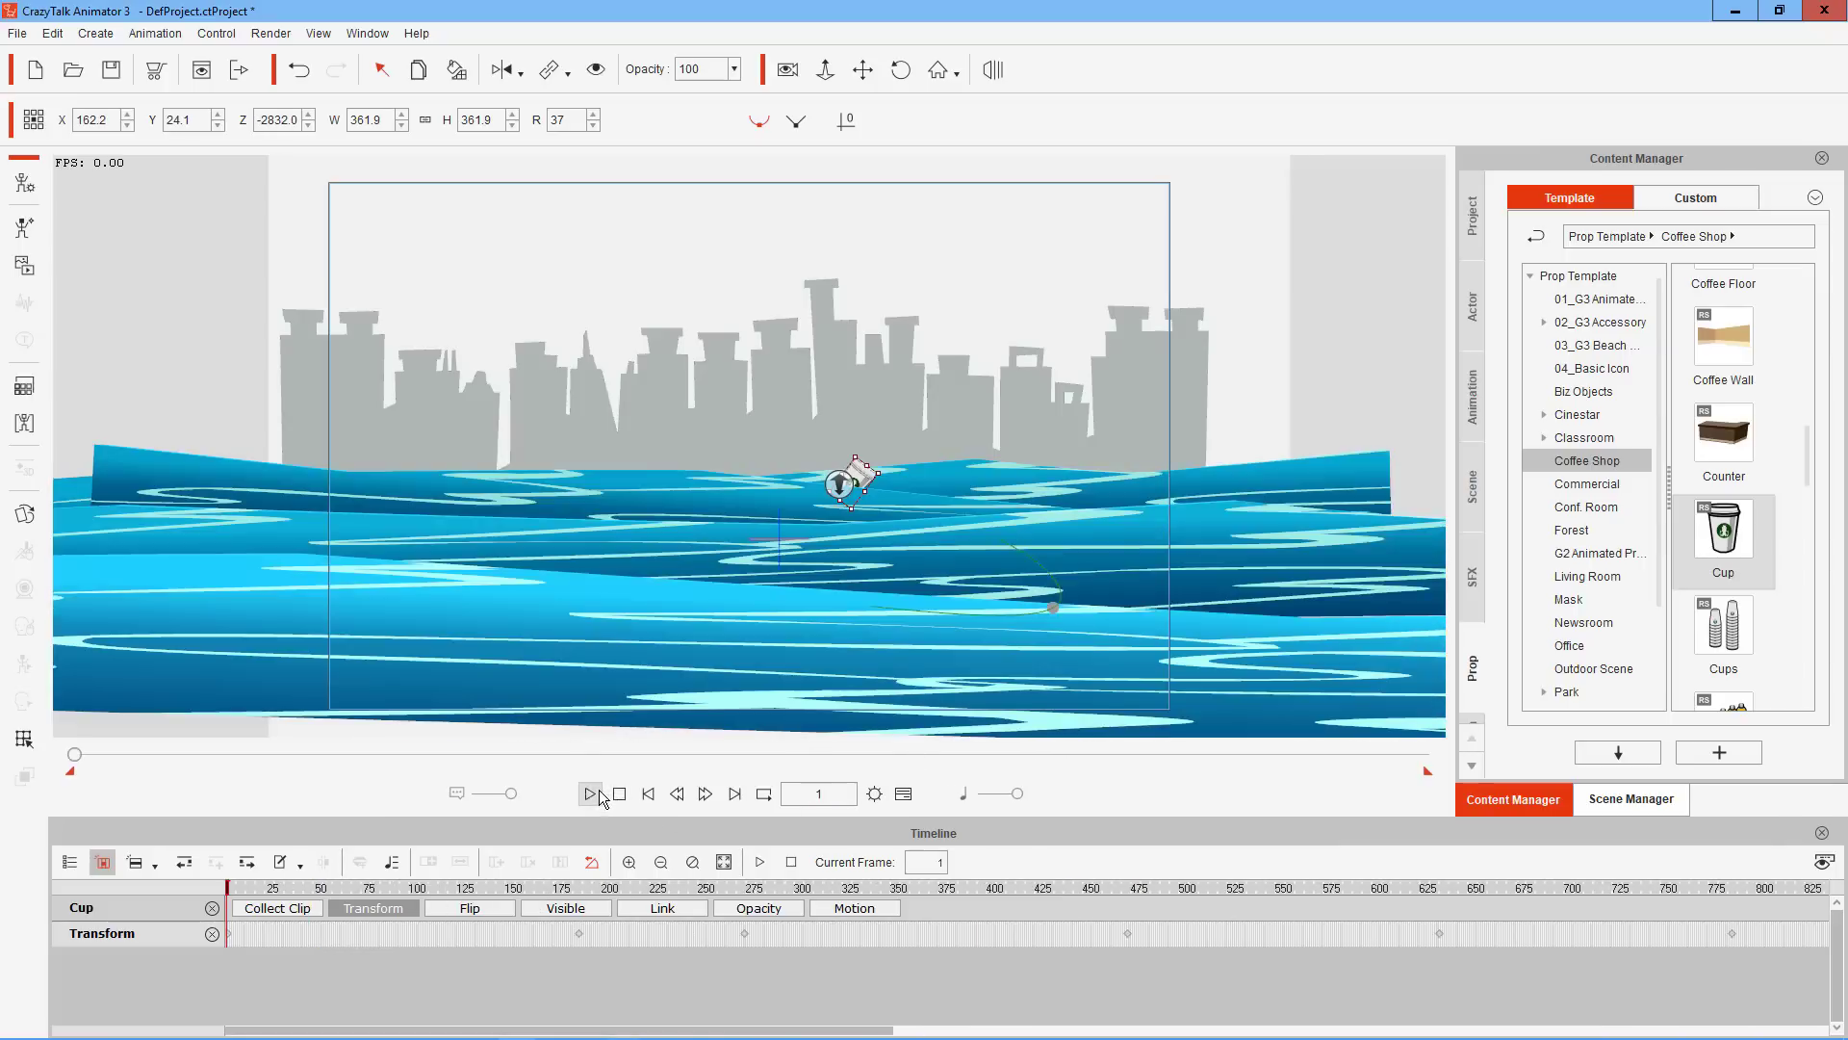
{"action": "left_click", "coordinate": [590, 794]}
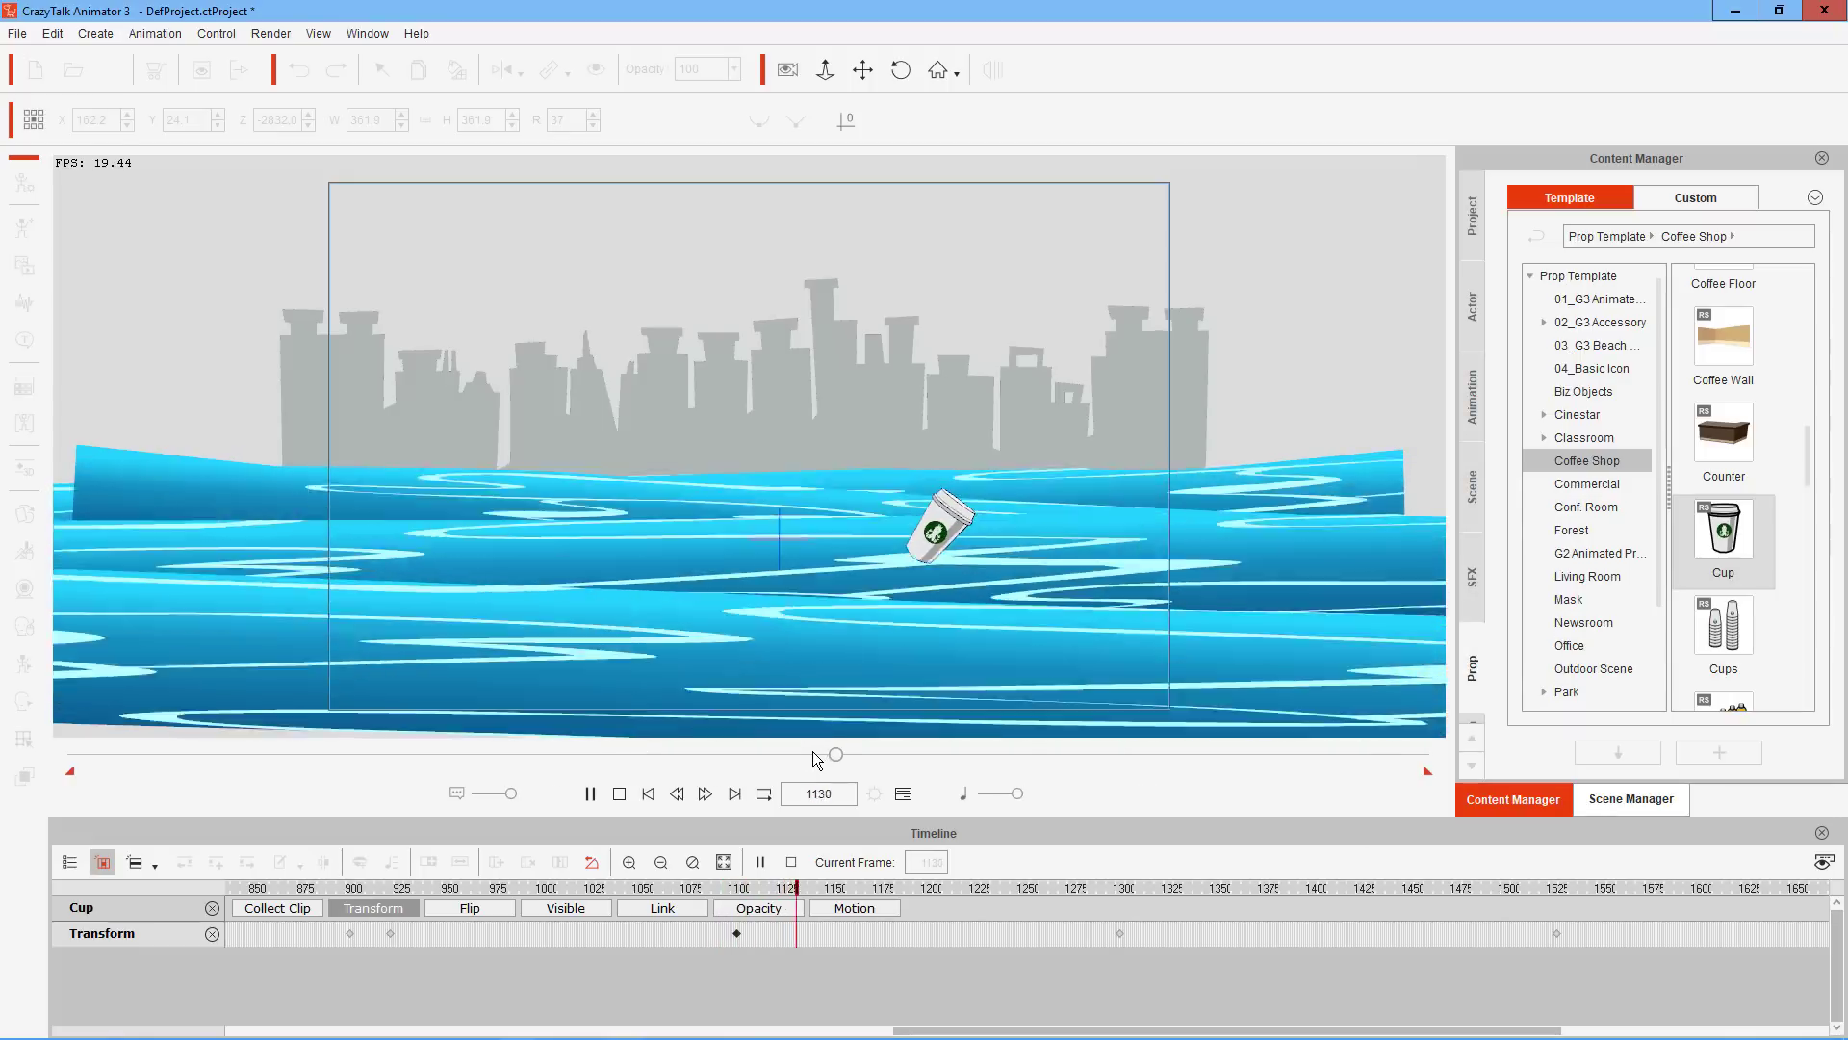
{"action": "left_click", "coordinate": [659, 887]}
{"action": "left_click_drag", "start_coordinate": [565, 893], "coordinate": [0, 953]}
{"action": "left_click_drag", "start_coordinate": [2, 1025], "coordinate": [0, 977]}
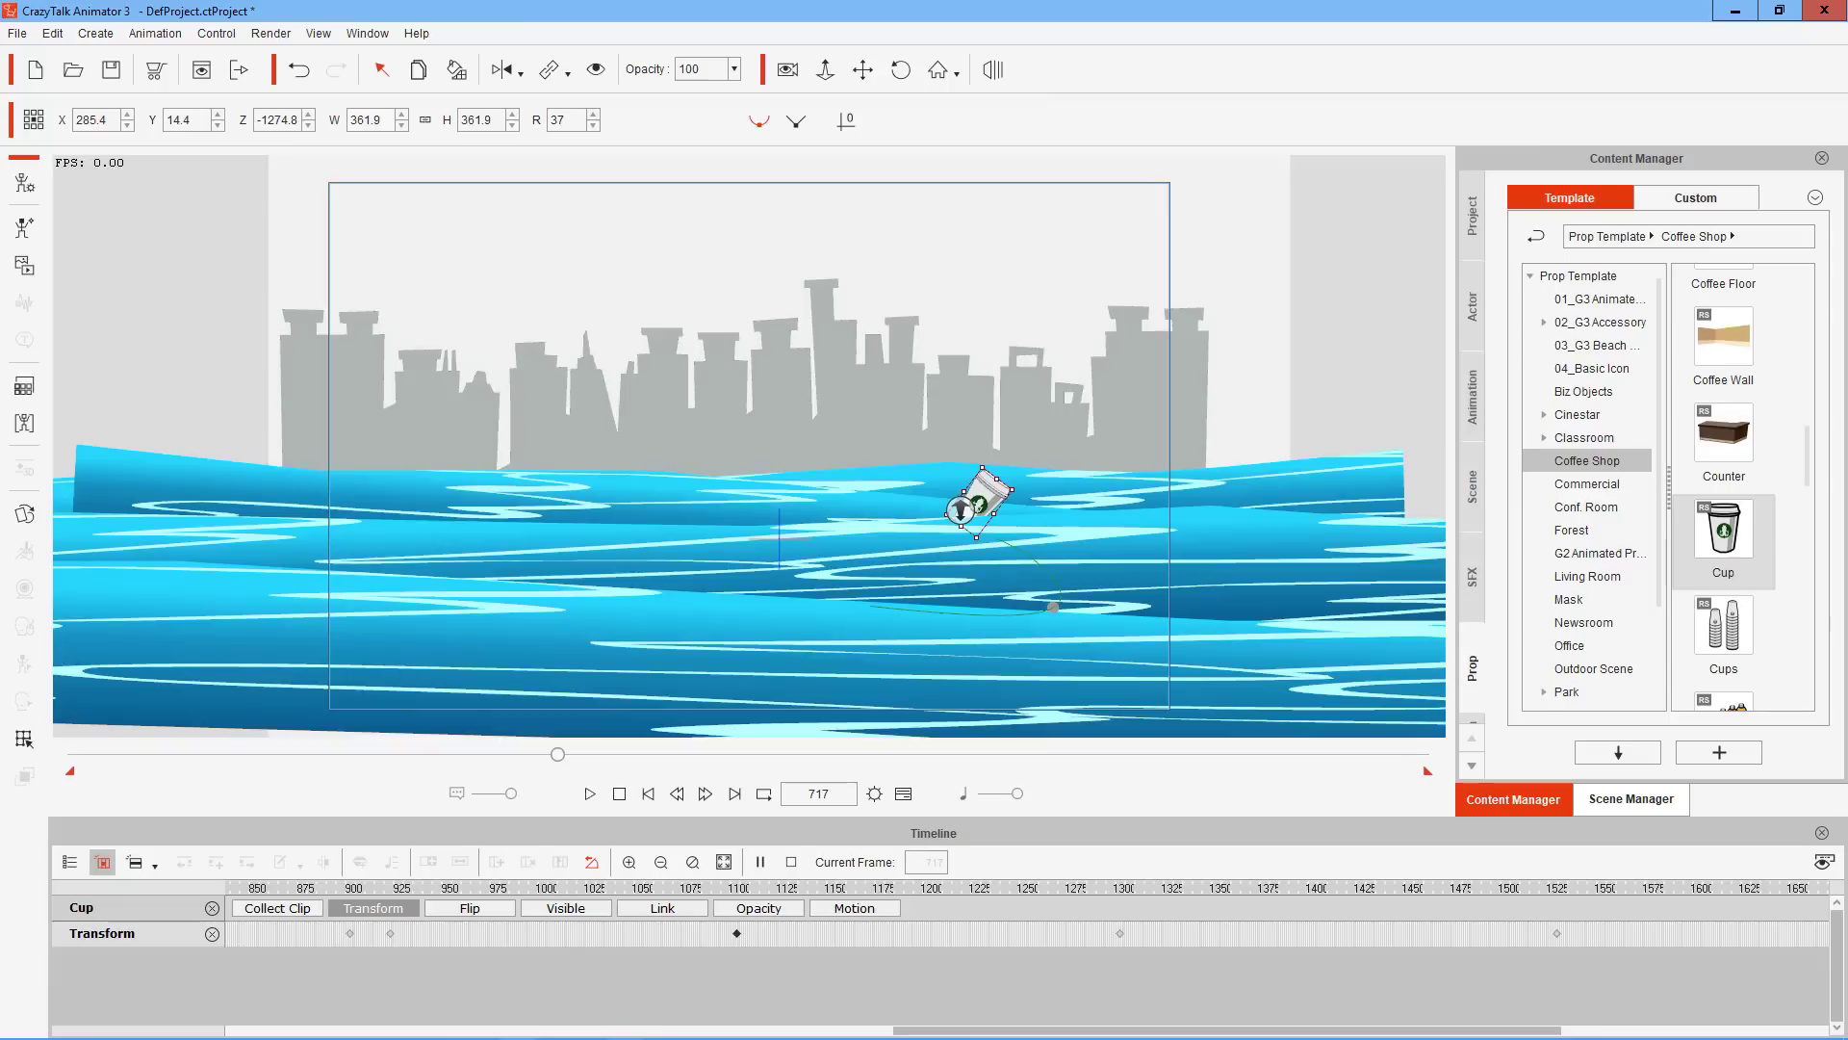
{"action": "left_click_drag", "start_coordinate": [231, 1028], "coordinate": [2, 1034]}
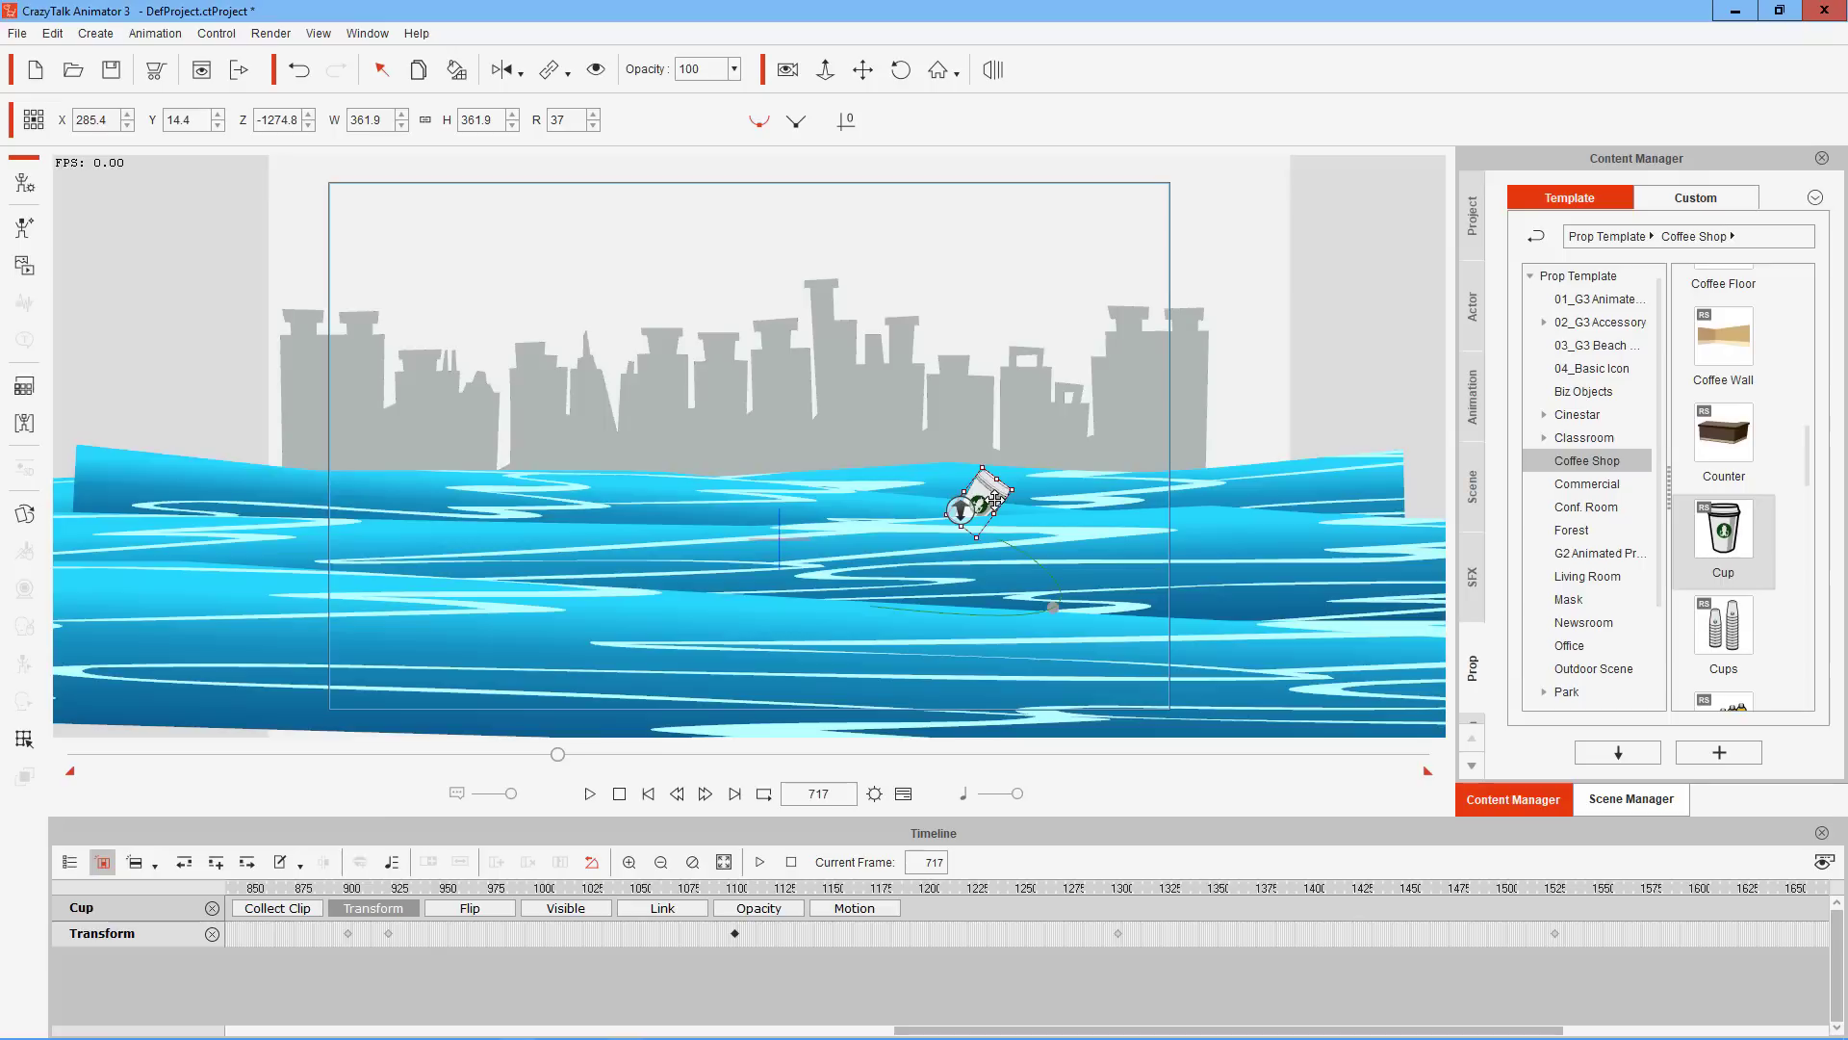
Delete the floating cup and the skyline, and play the wave animation without the cup
{"action": "key", "text": "Delete"}
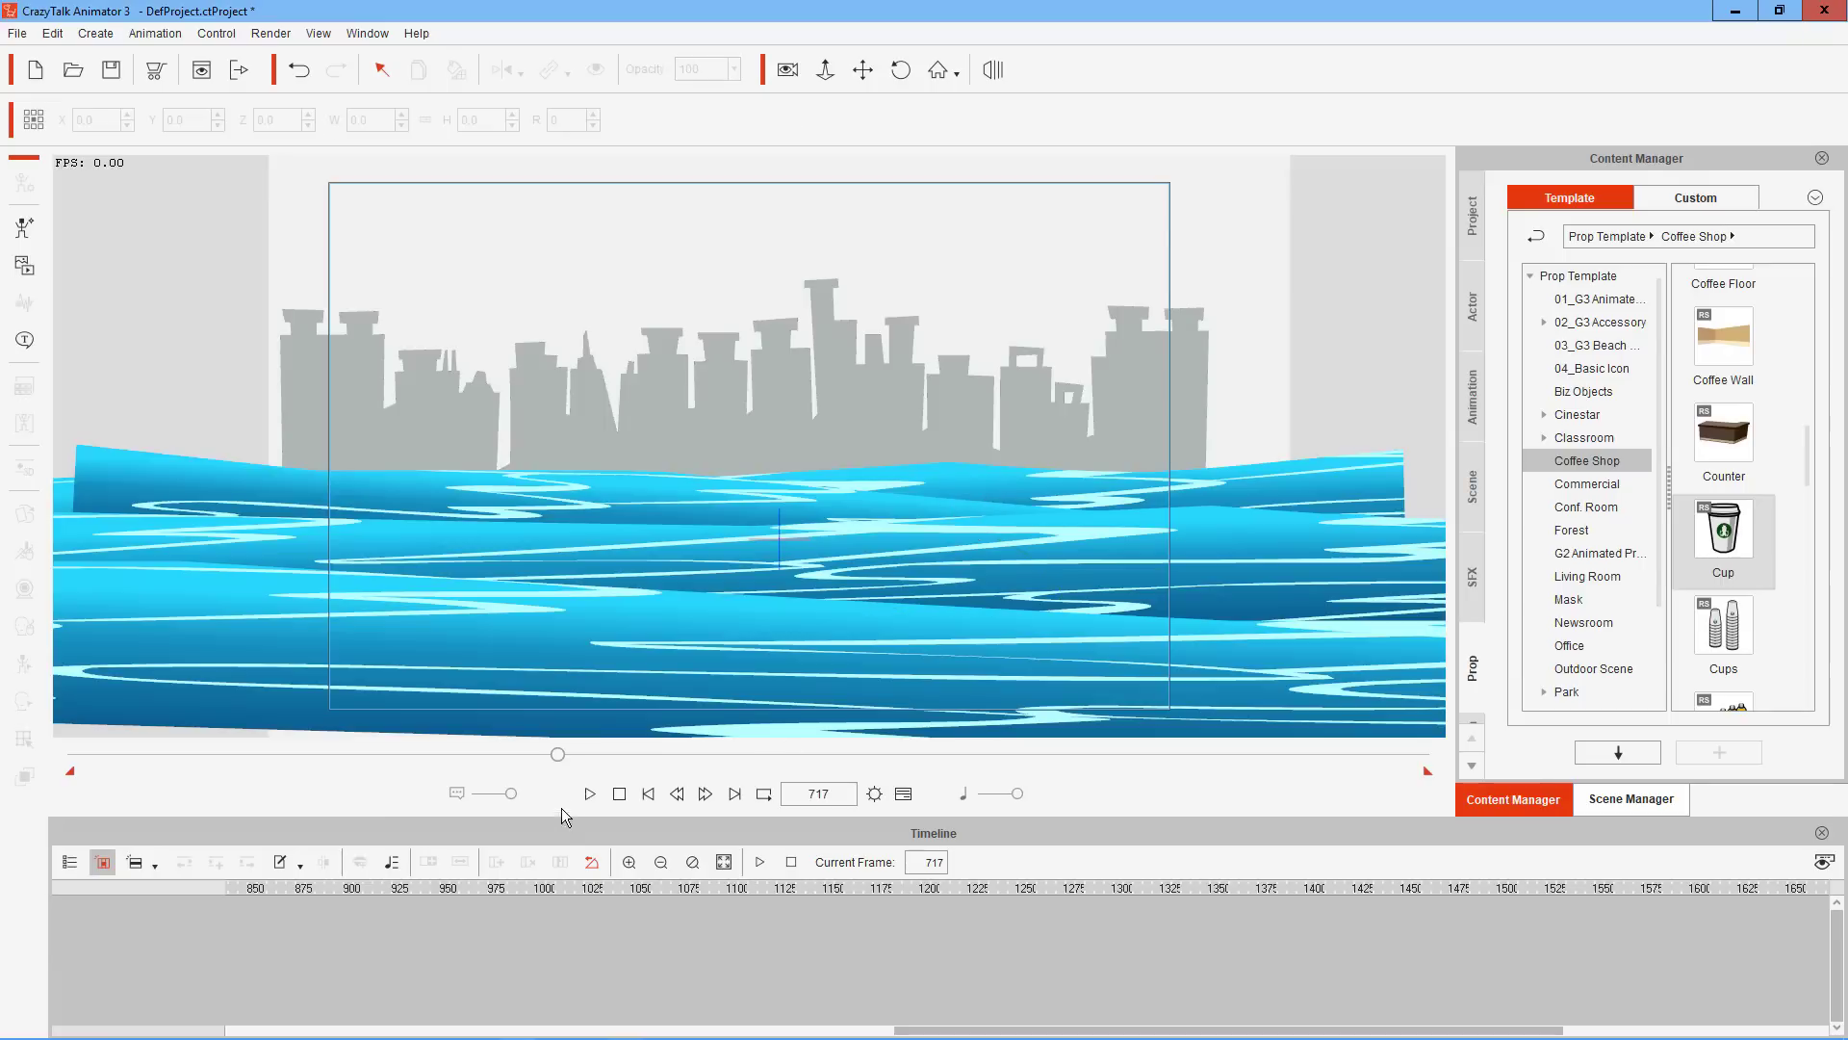
{"action": "left_click", "coordinate": [587, 798]}
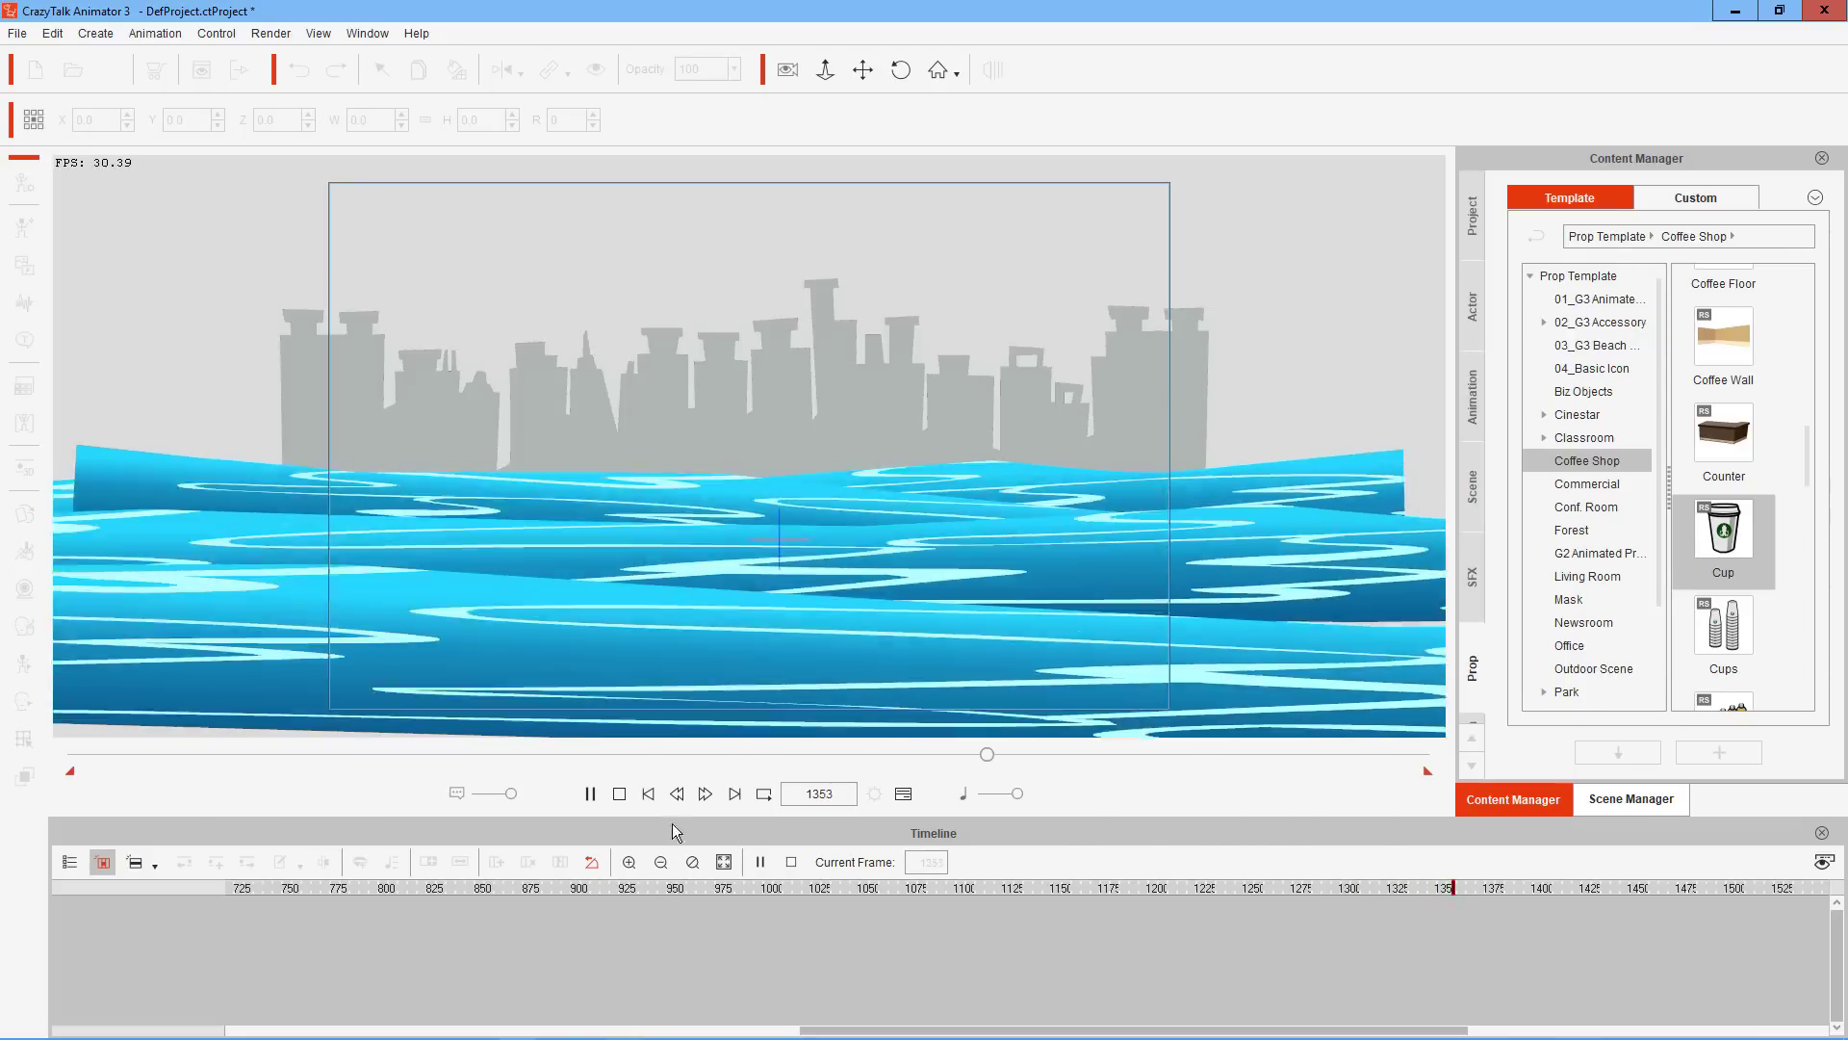
{"action": "left_click", "coordinate": [591, 794]}
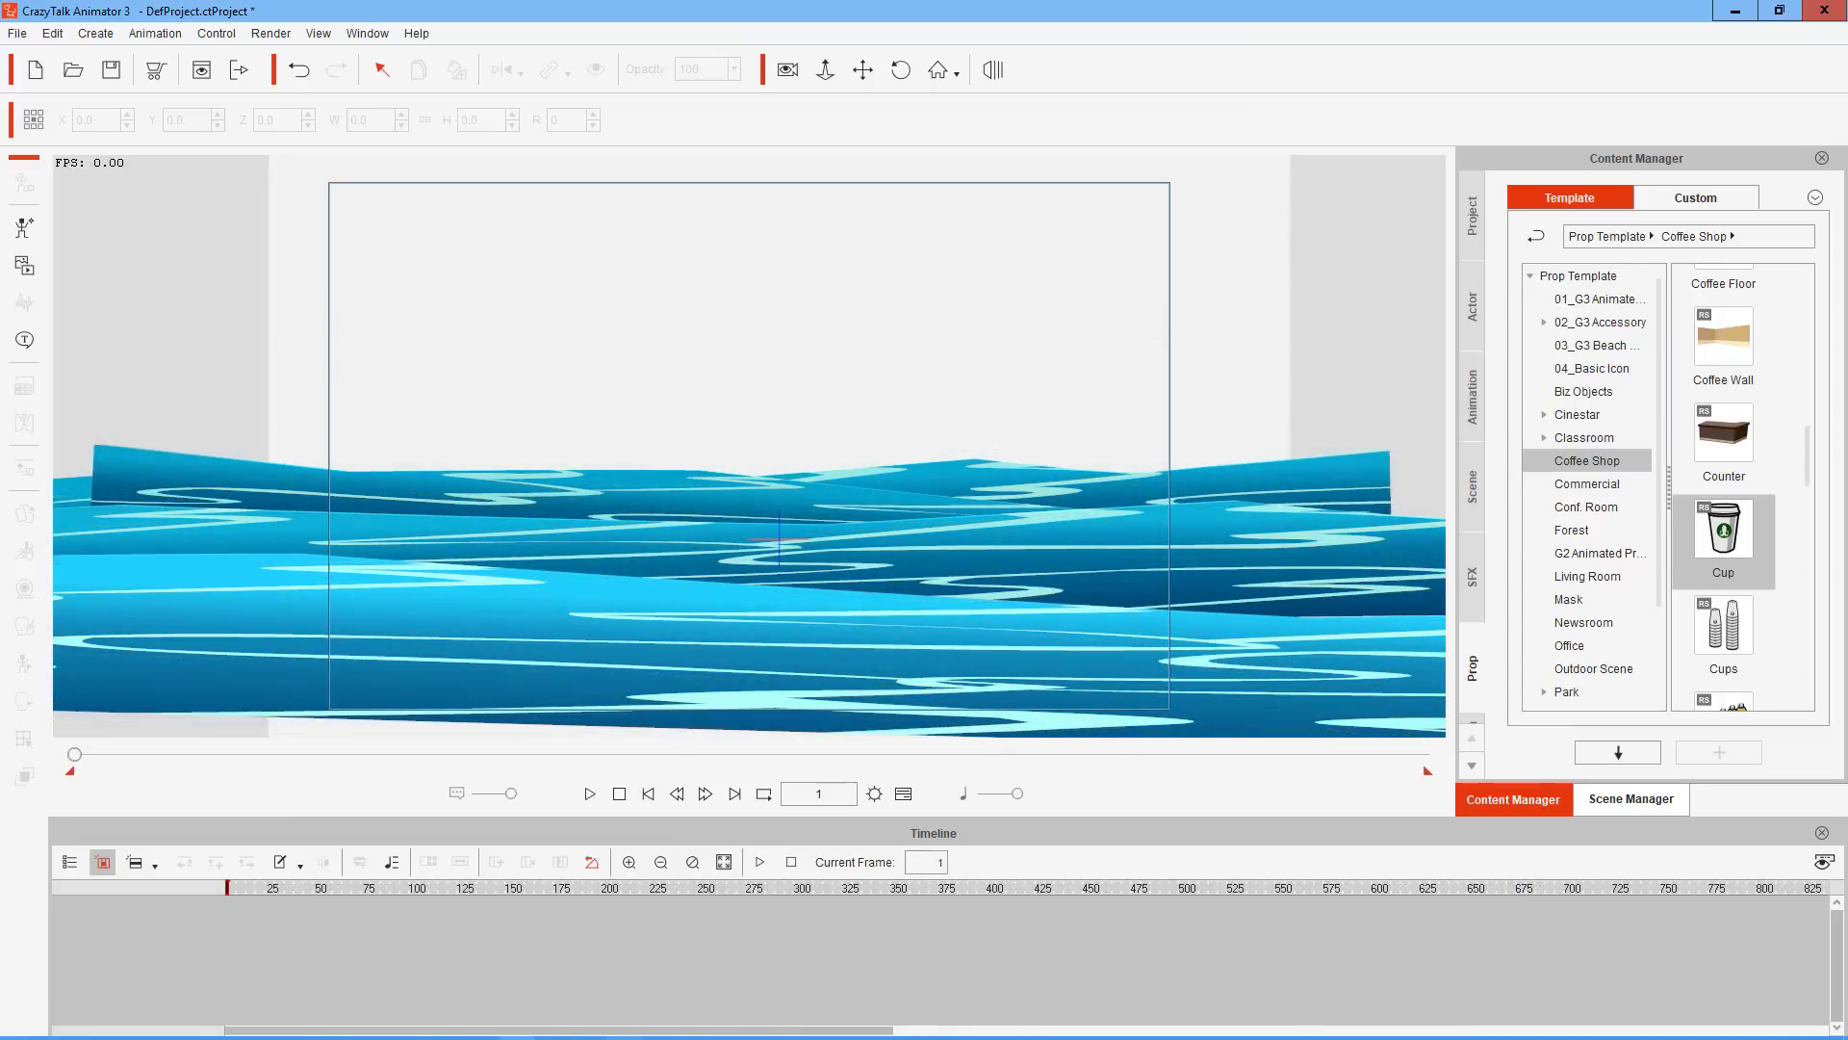
Switch to Adobe Animate and open the foam02 symbol inside Symbol 1 of wavy.fla for editing
{"action": "mouse_move", "coordinate": [856, 1019]}
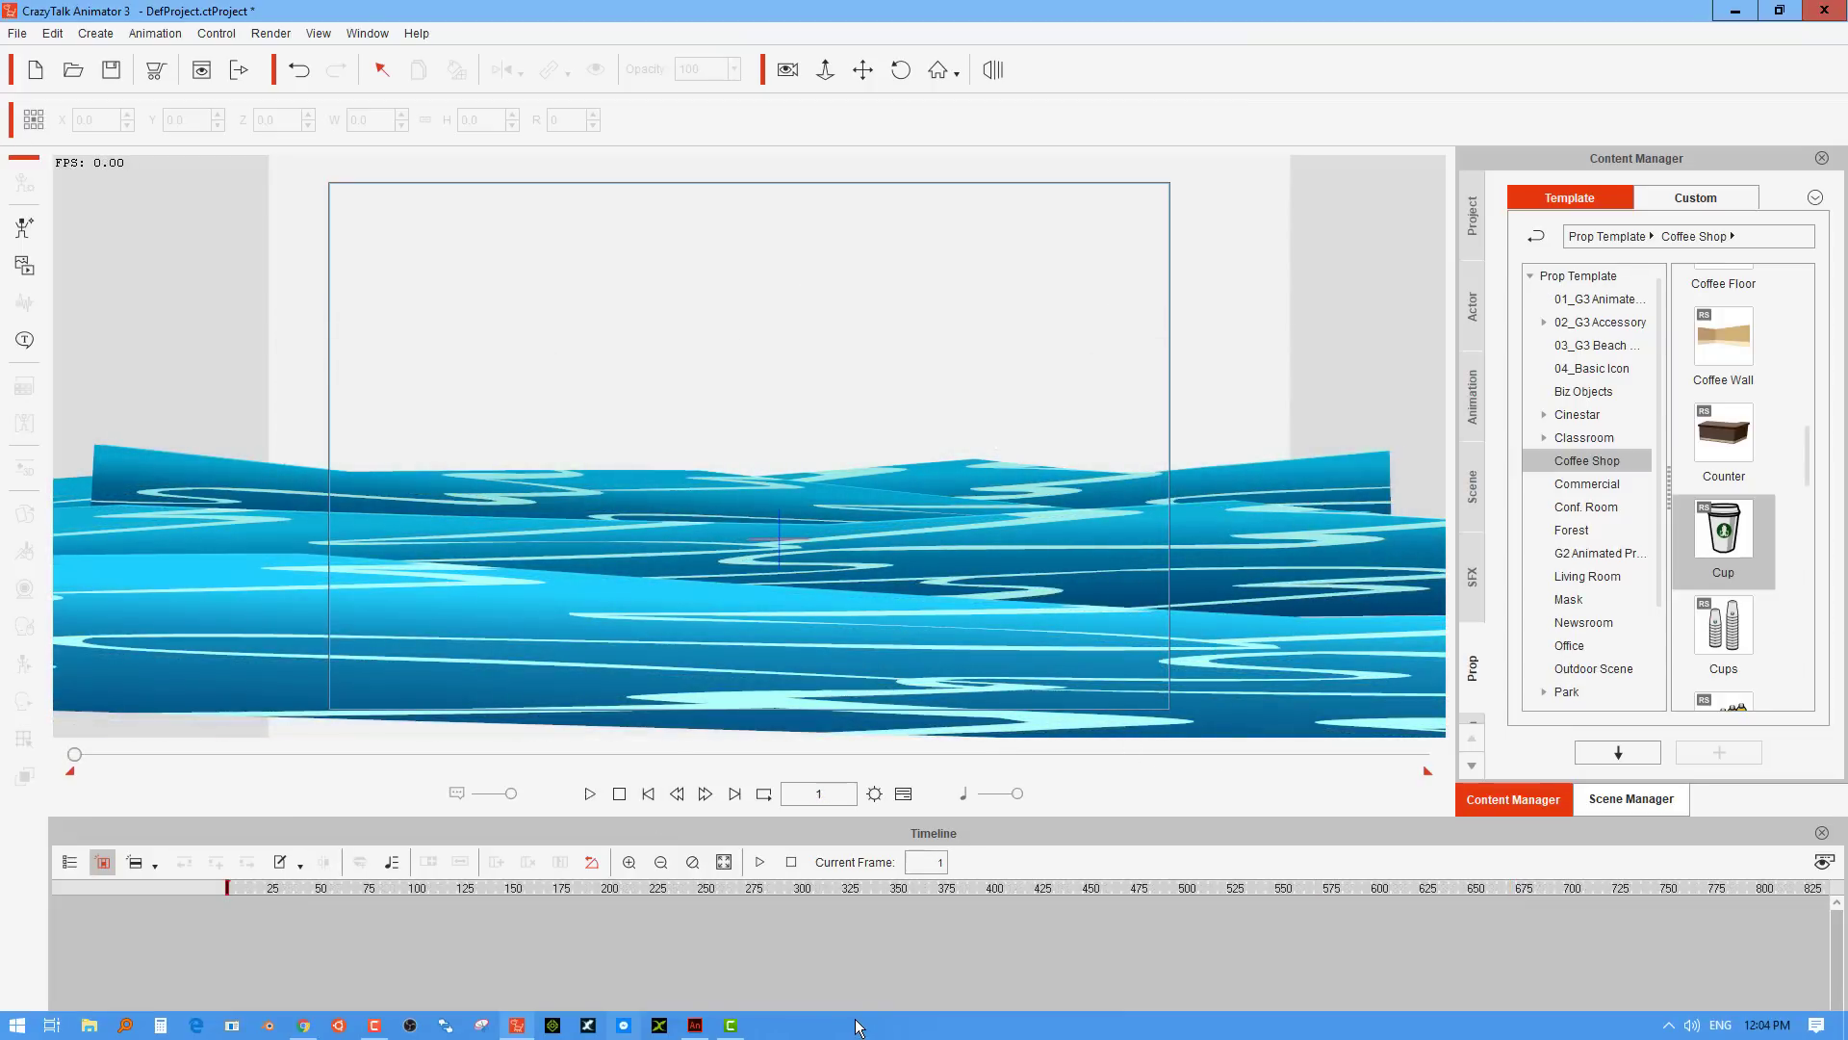
{"action": "left_click", "coordinate": [696, 1025]}
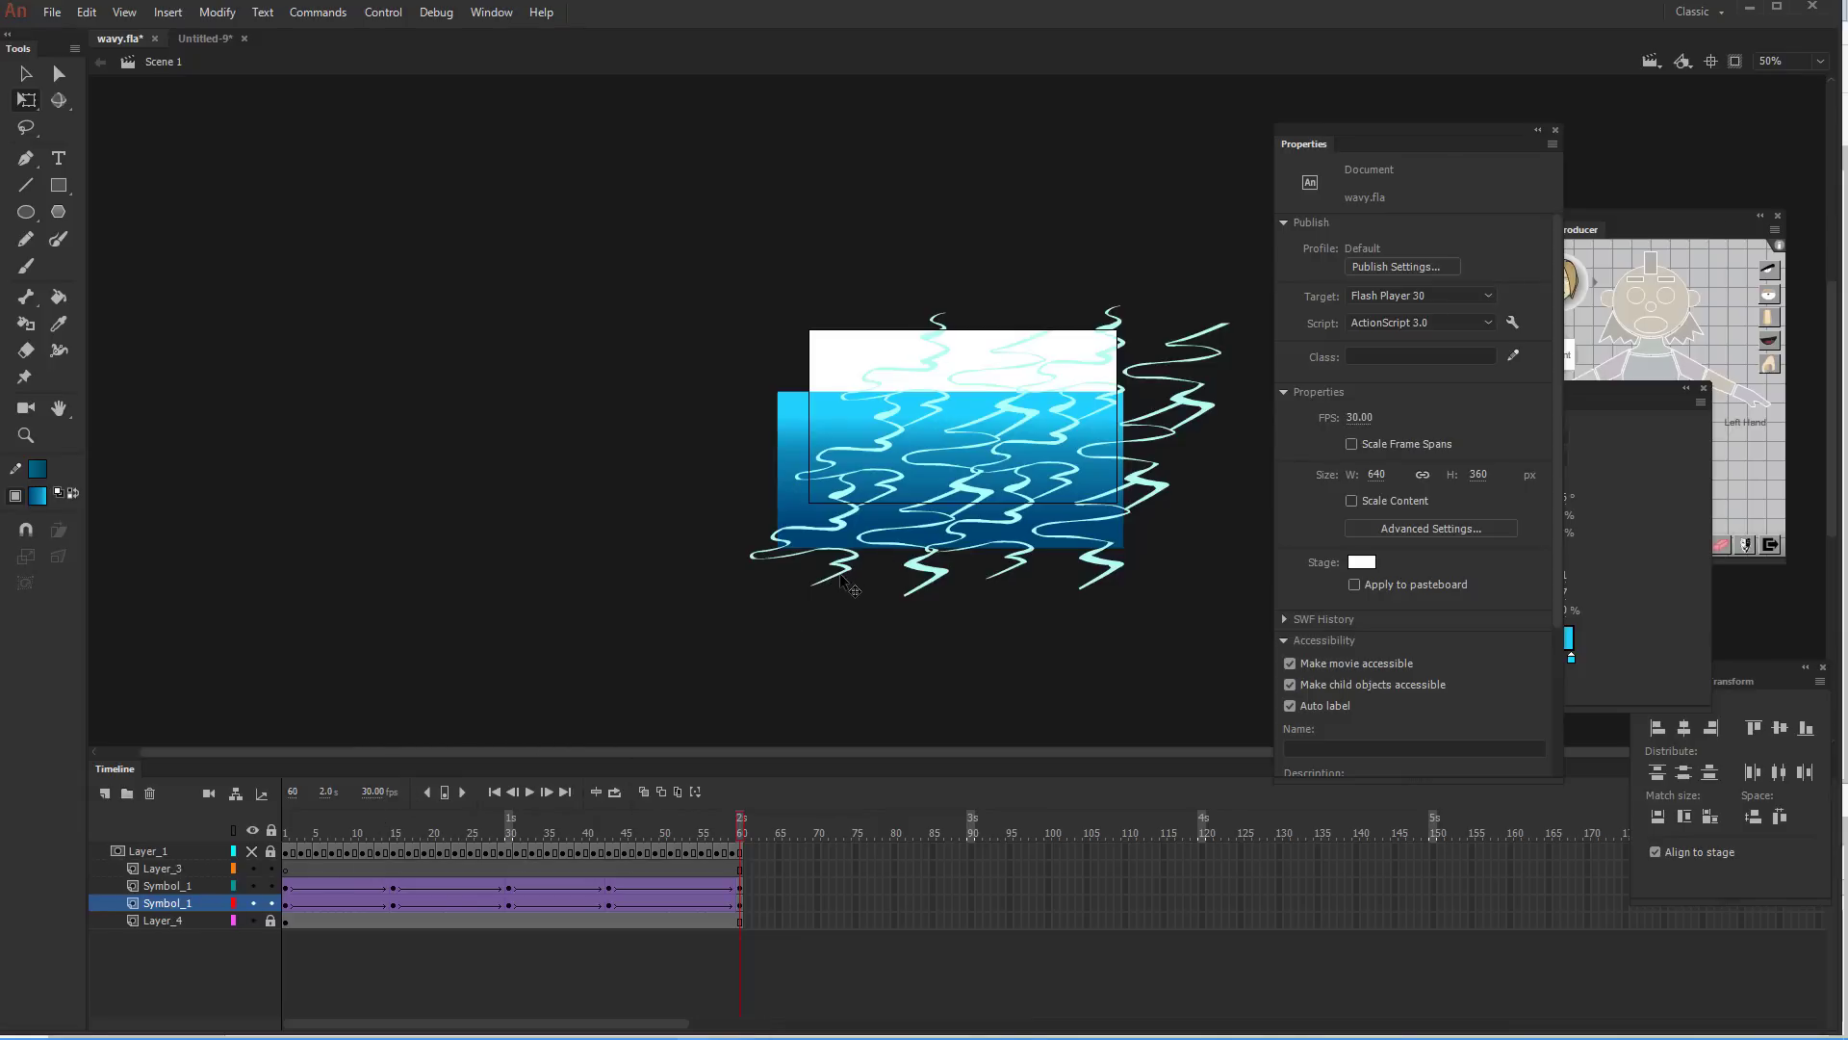
{"action": "double_click", "coordinate": [850, 576]}
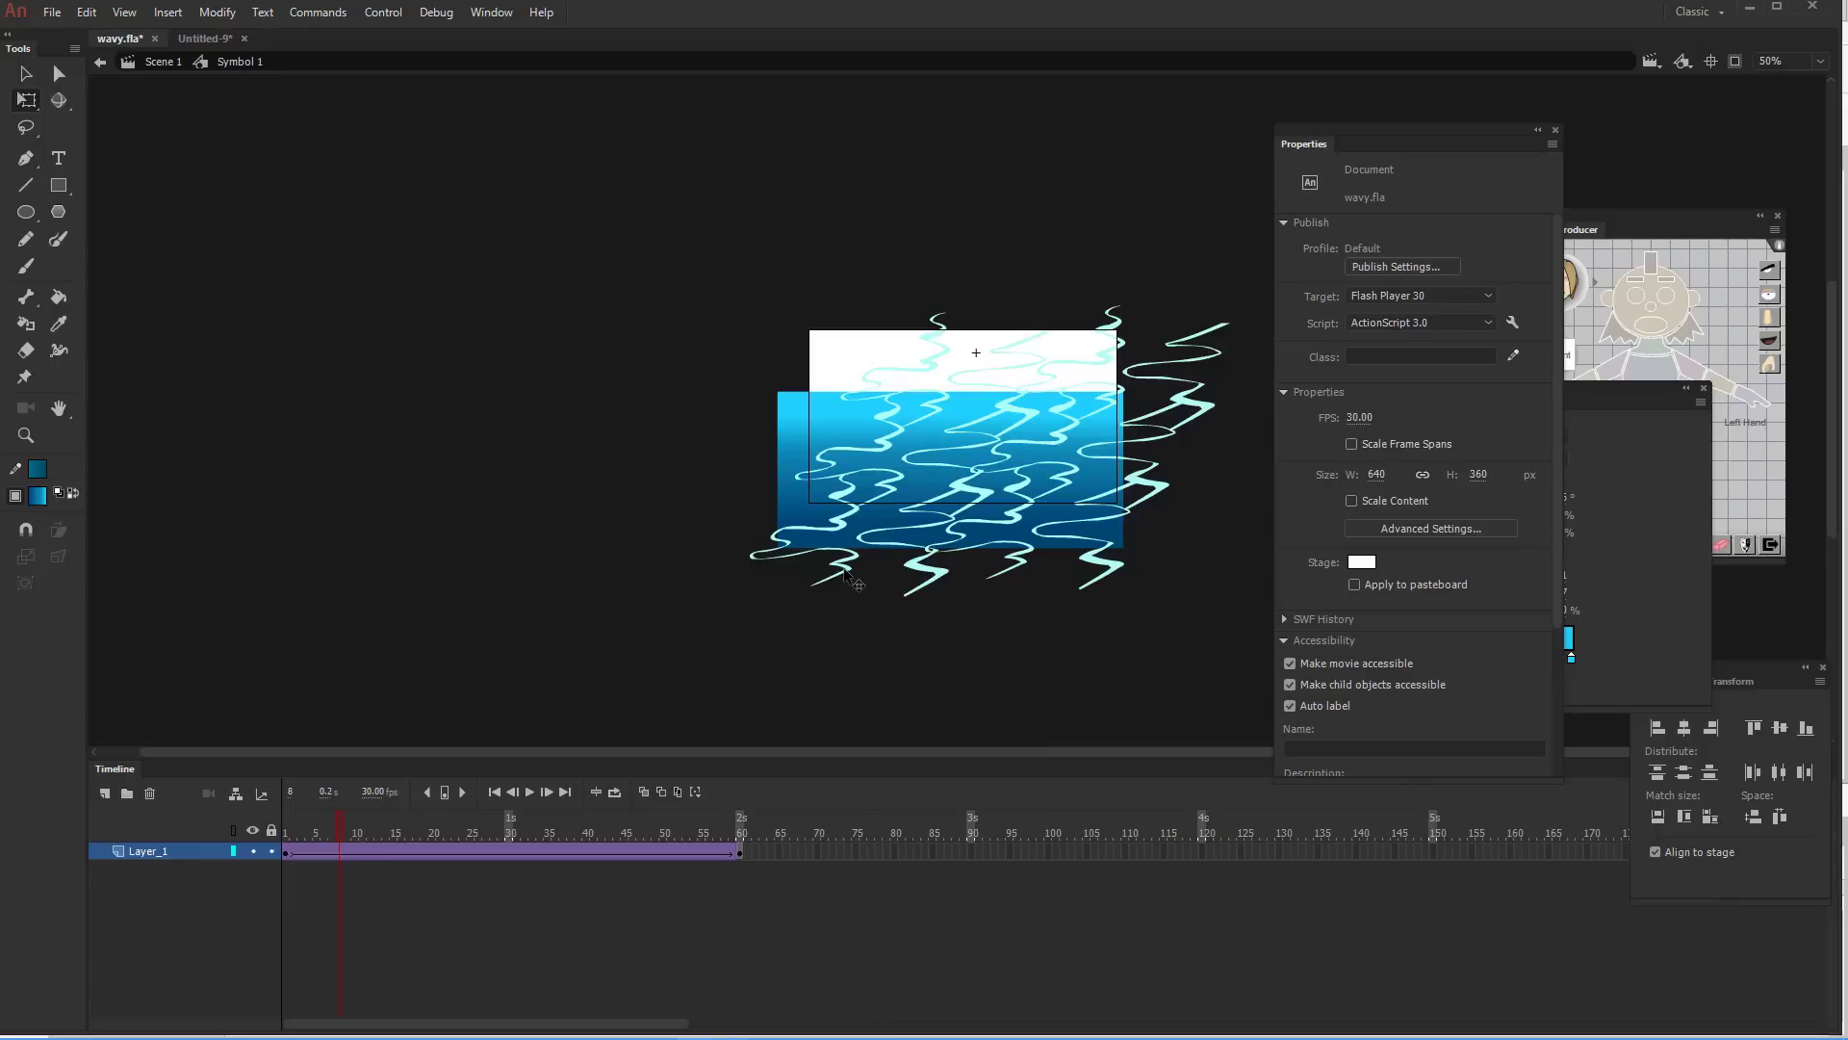
{"action": "double_click", "coordinate": [846, 572]}
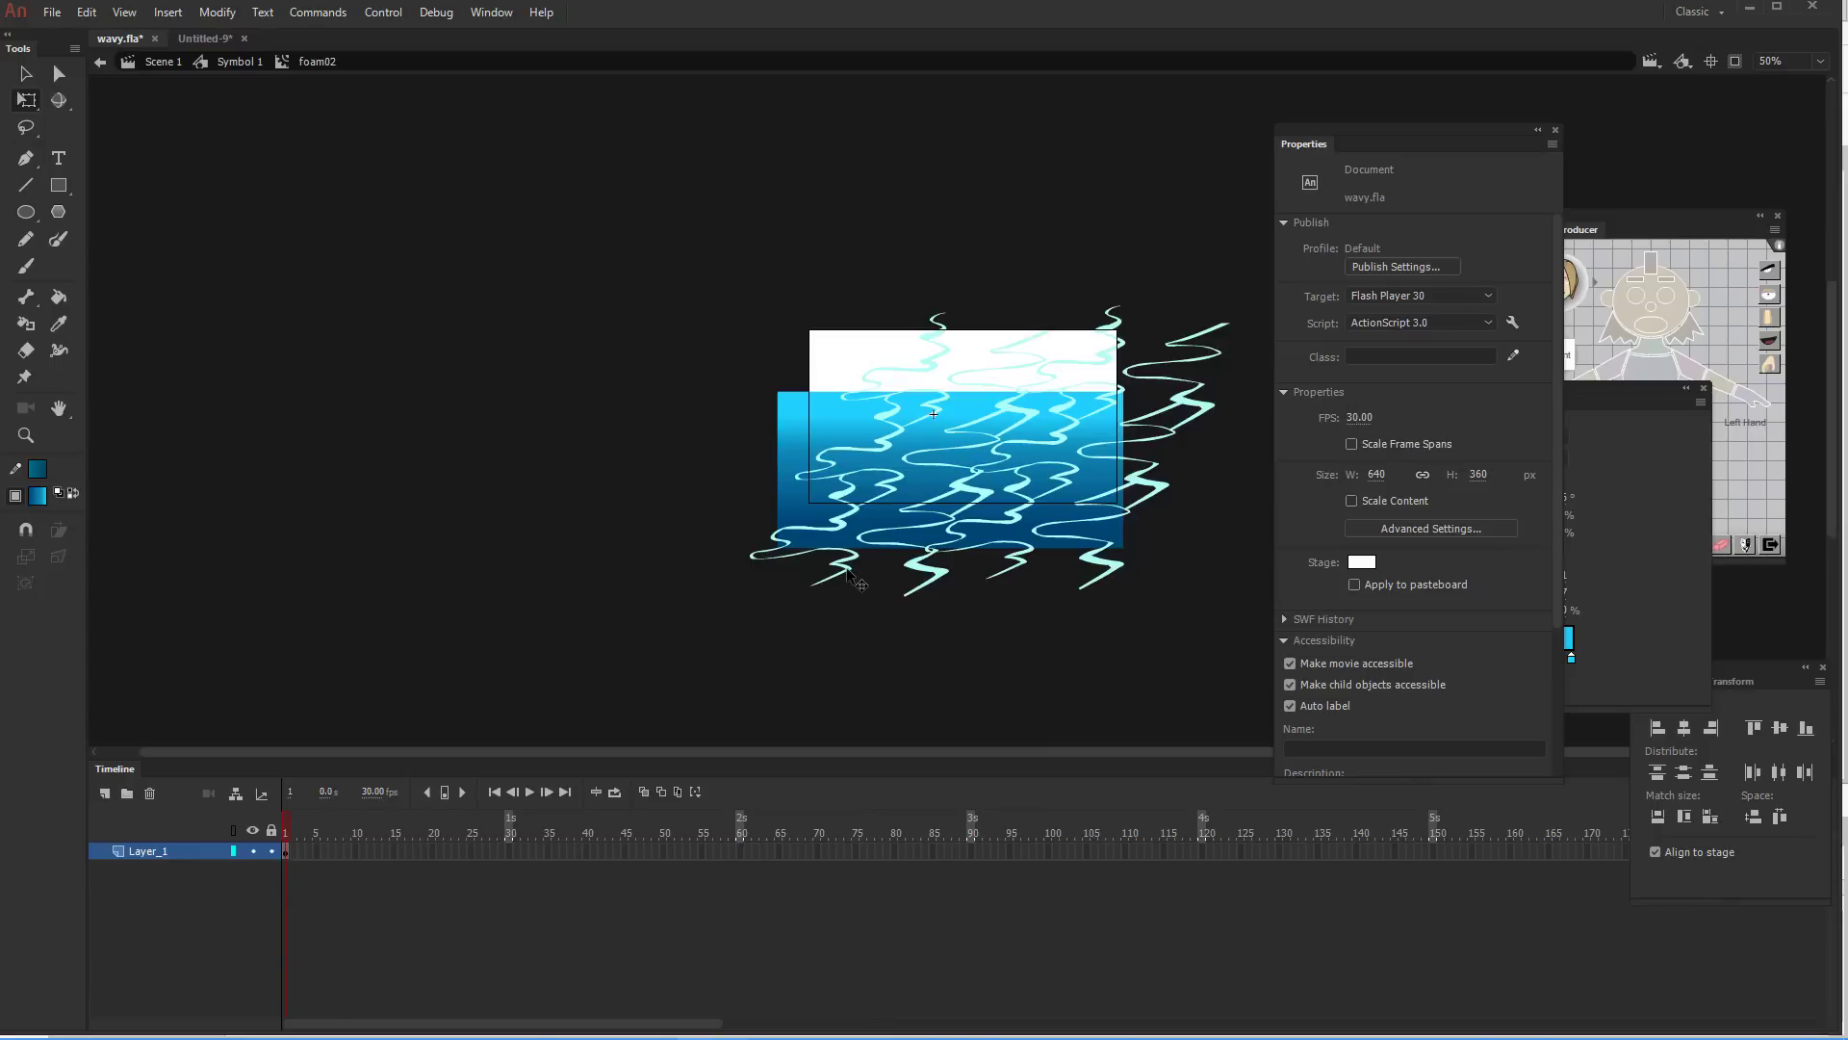
{"action": "key", "text": "ctrl+equal"}
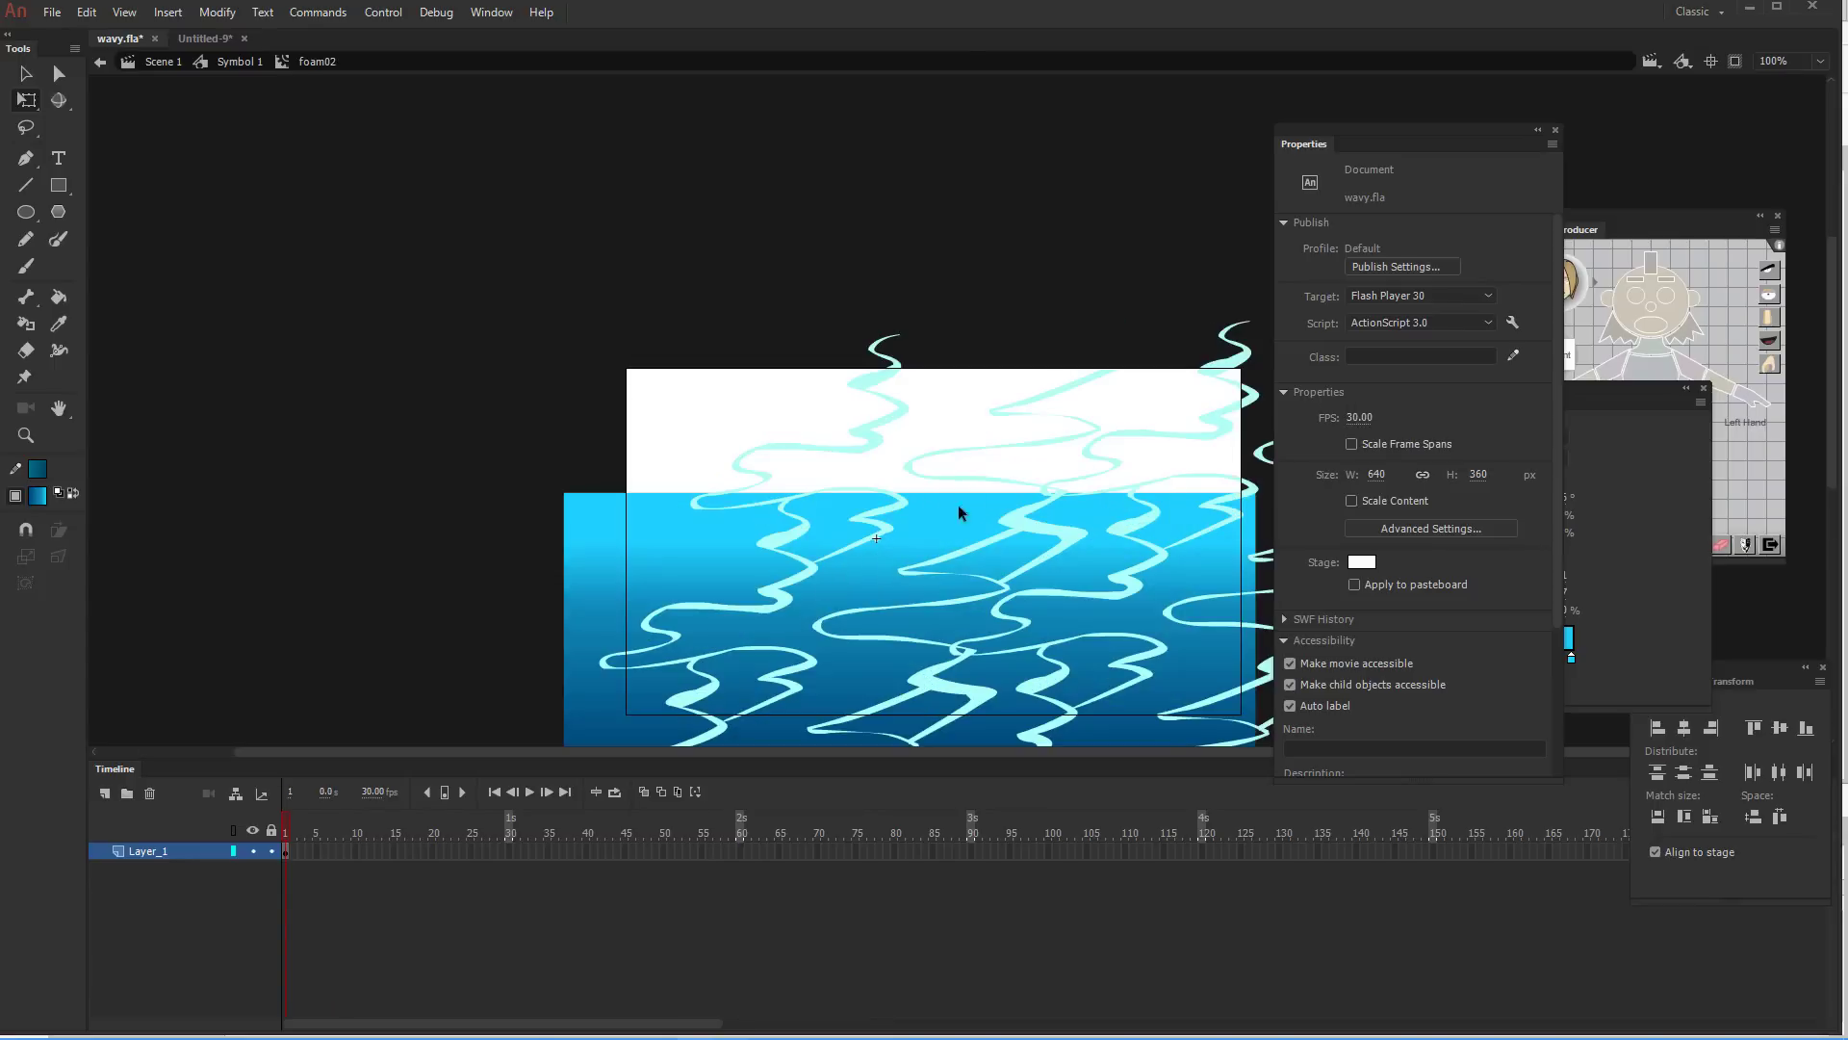
{"action": "left_click_drag", "start_coordinate": [821, 412], "coordinate": [712, 314]}
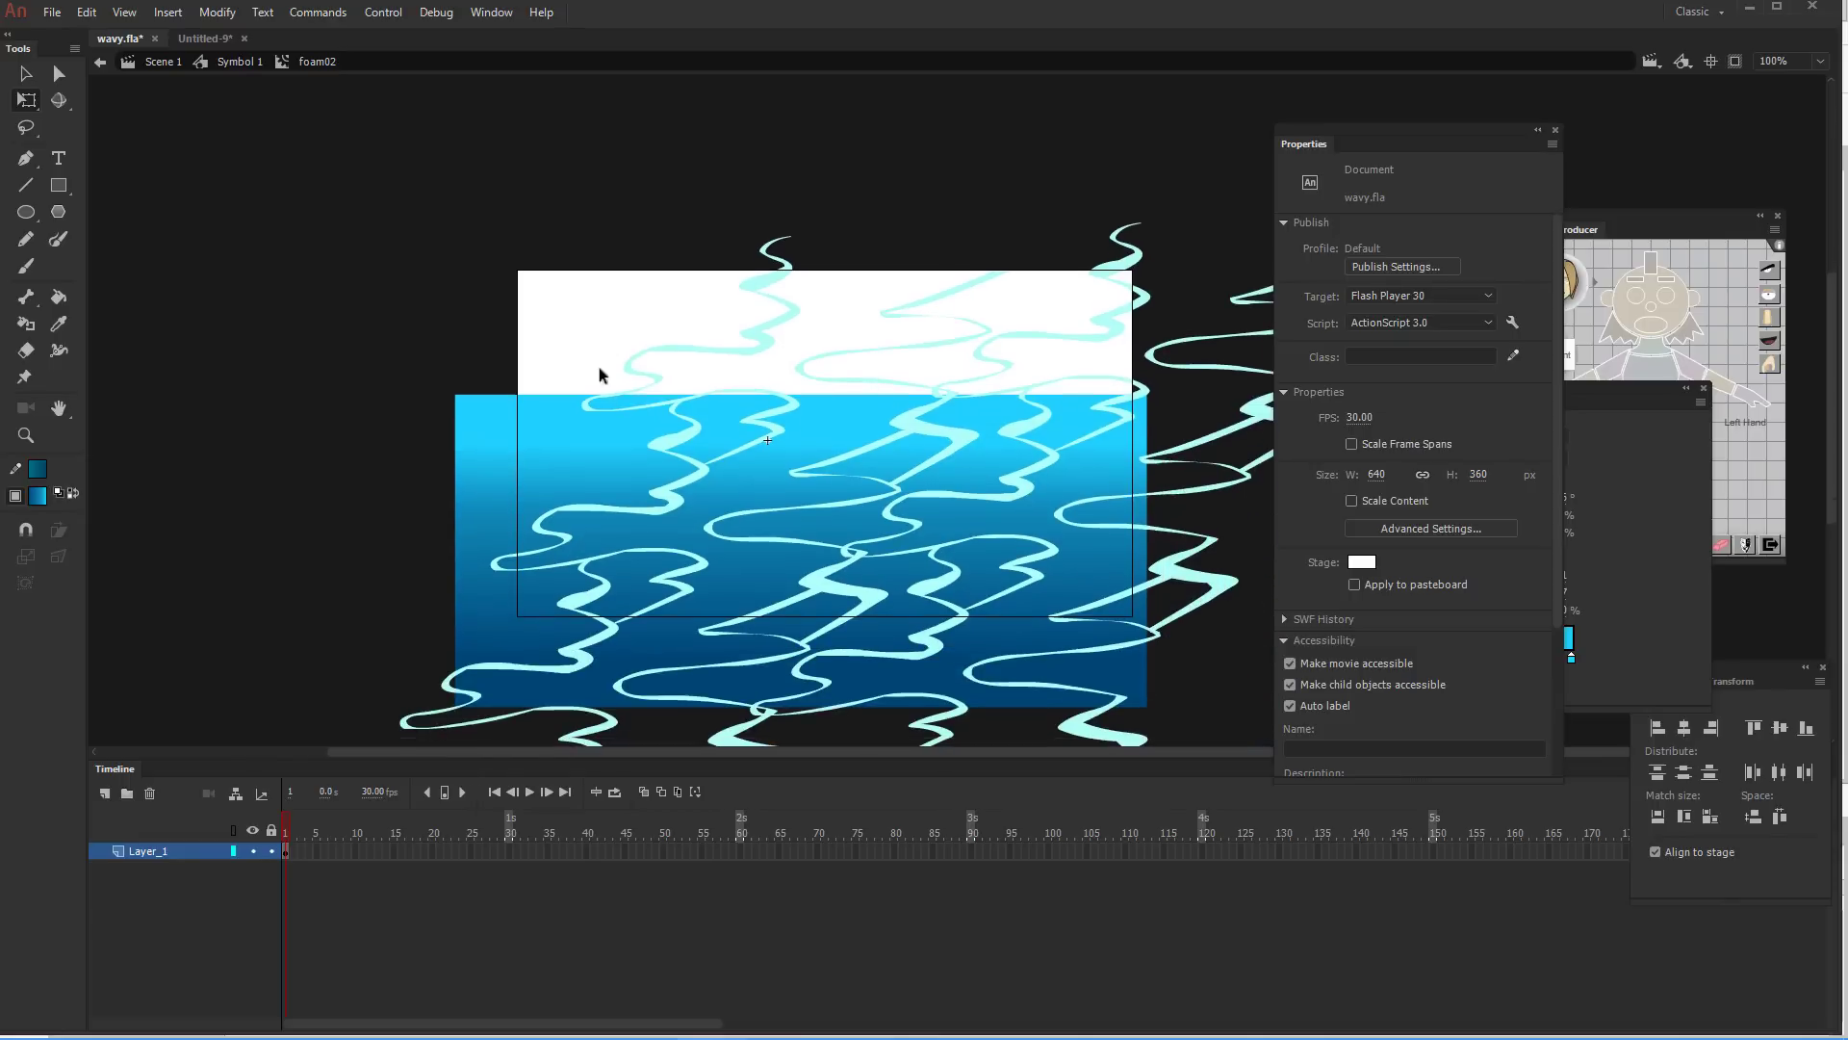
{"action": "left_click", "coordinate": [287, 852]}
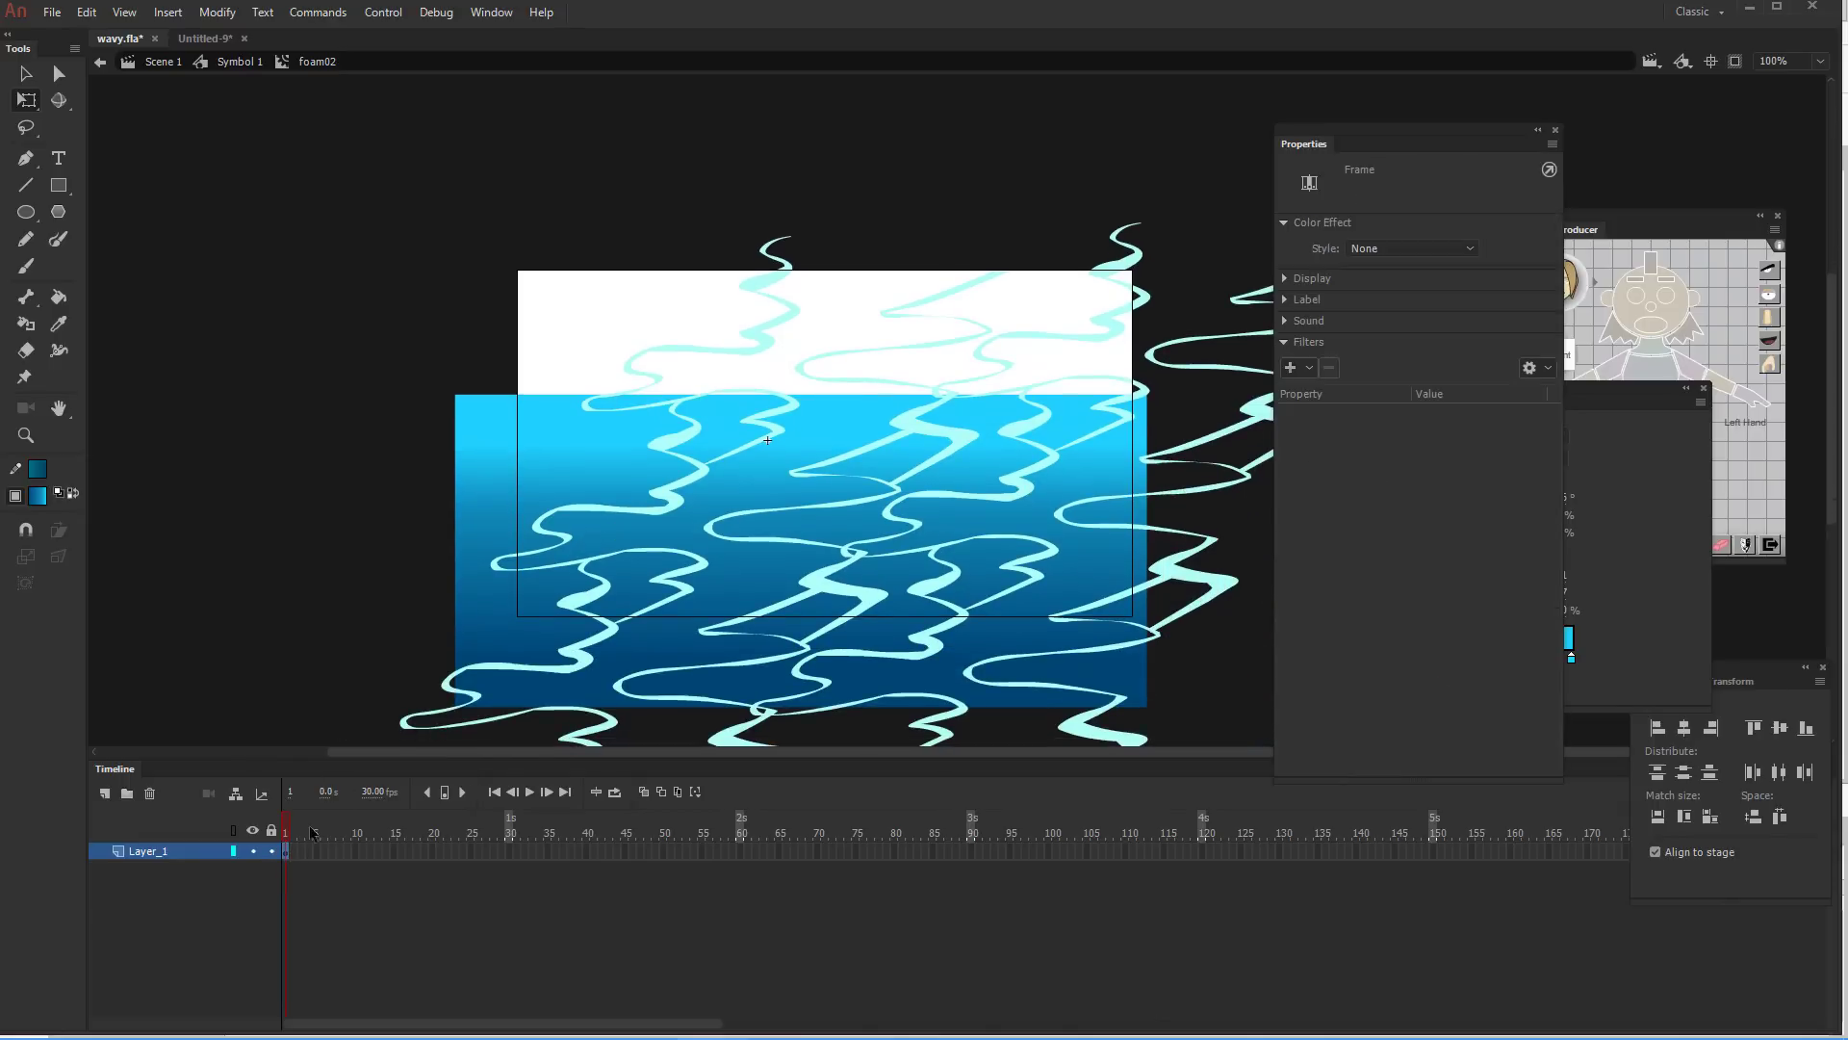
Inside the foam symbol, offset a dark blue #004575 copy of the foam lines on Layer_1 as a shadow
{"action": "double_click", "coordinate": [798, 245]}
{"action": "key", "text": "ctrl+equal"}
{"action": "scroll", "coordinate": [392, 541], "scroll_direction": "up", "scroll_amount": 3}
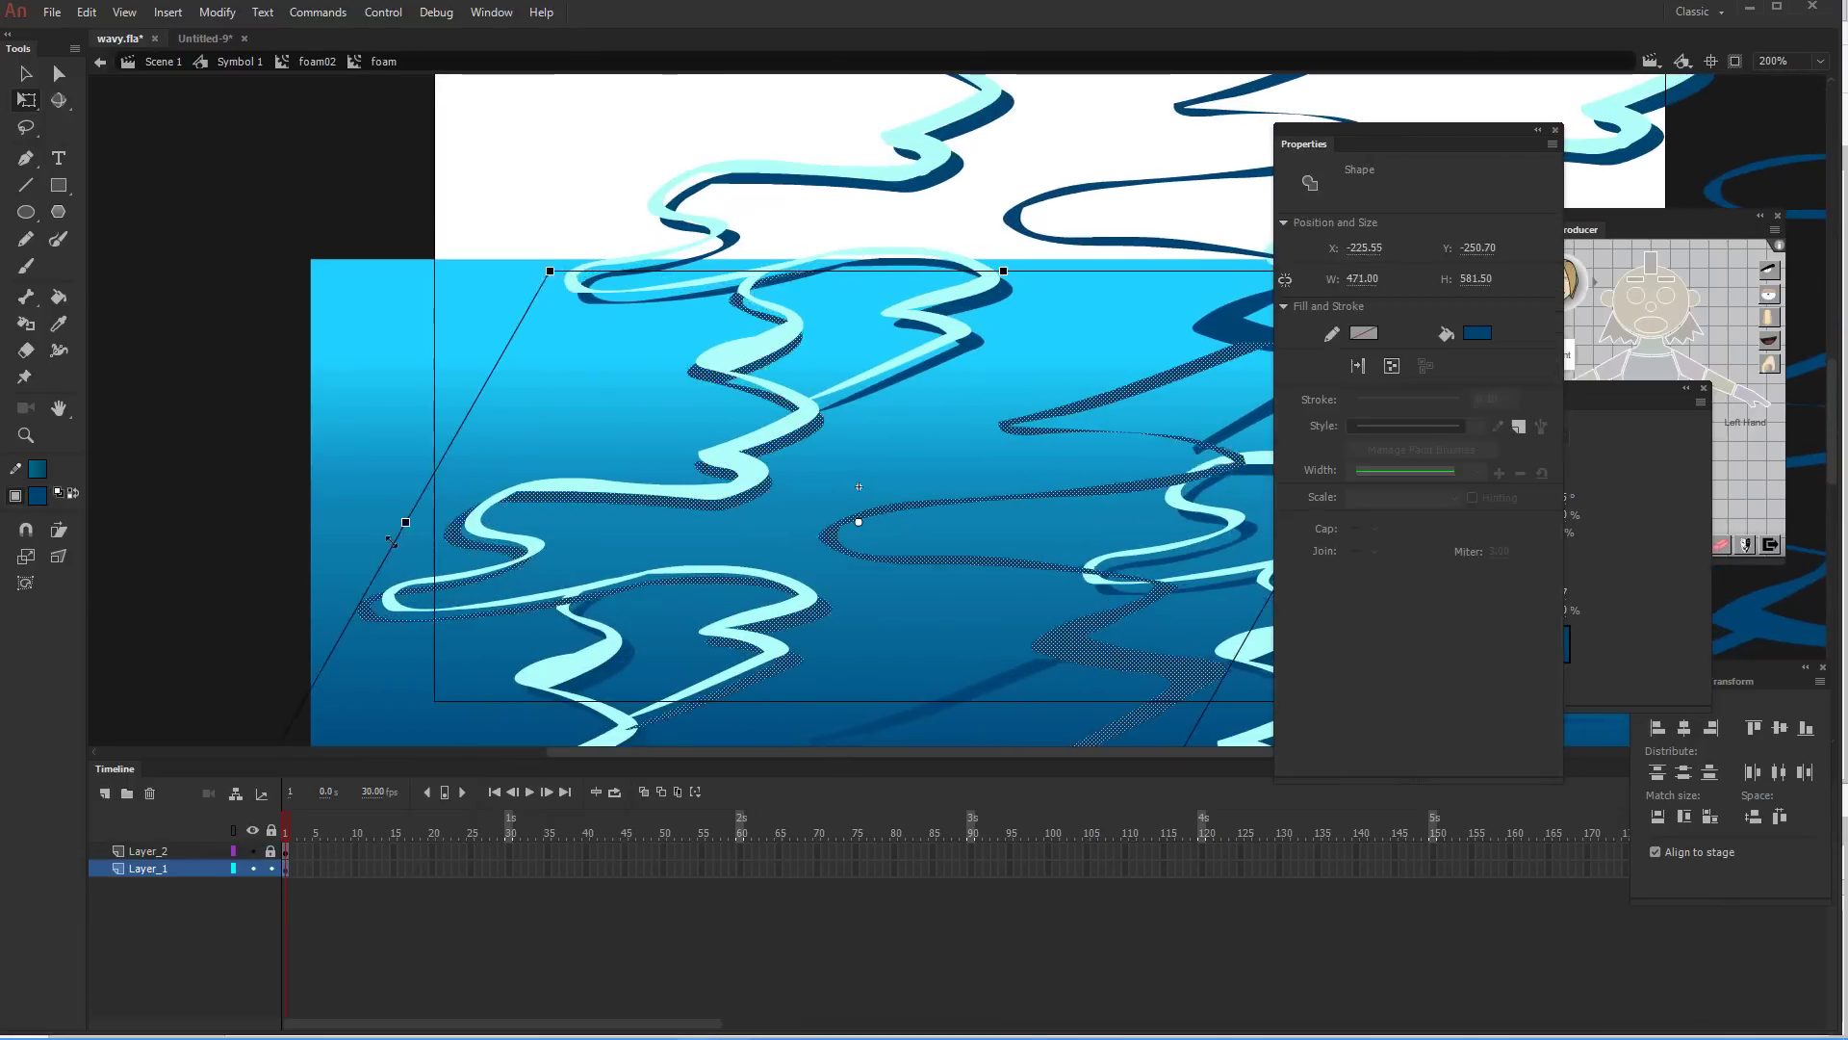
{"action": "key", "text": "ctrl+Return"}
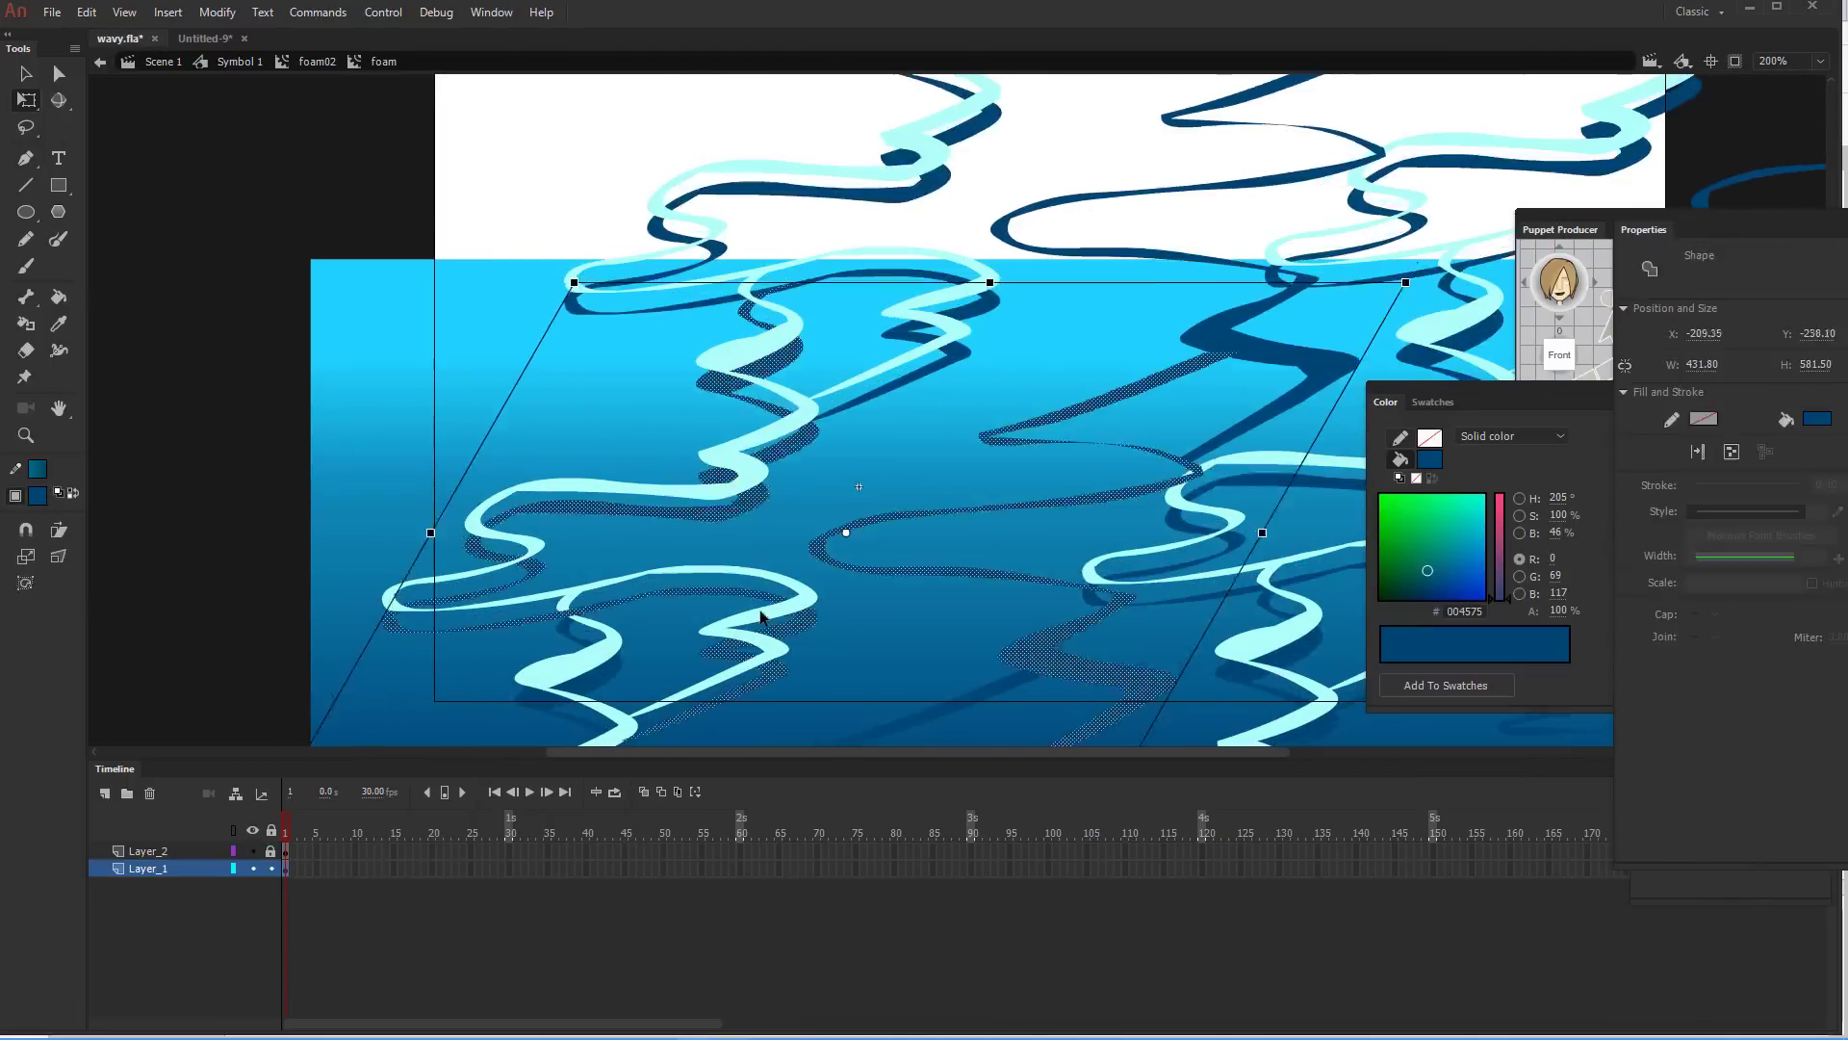
{"action": "left_click", "coordinate": [353, 860]}
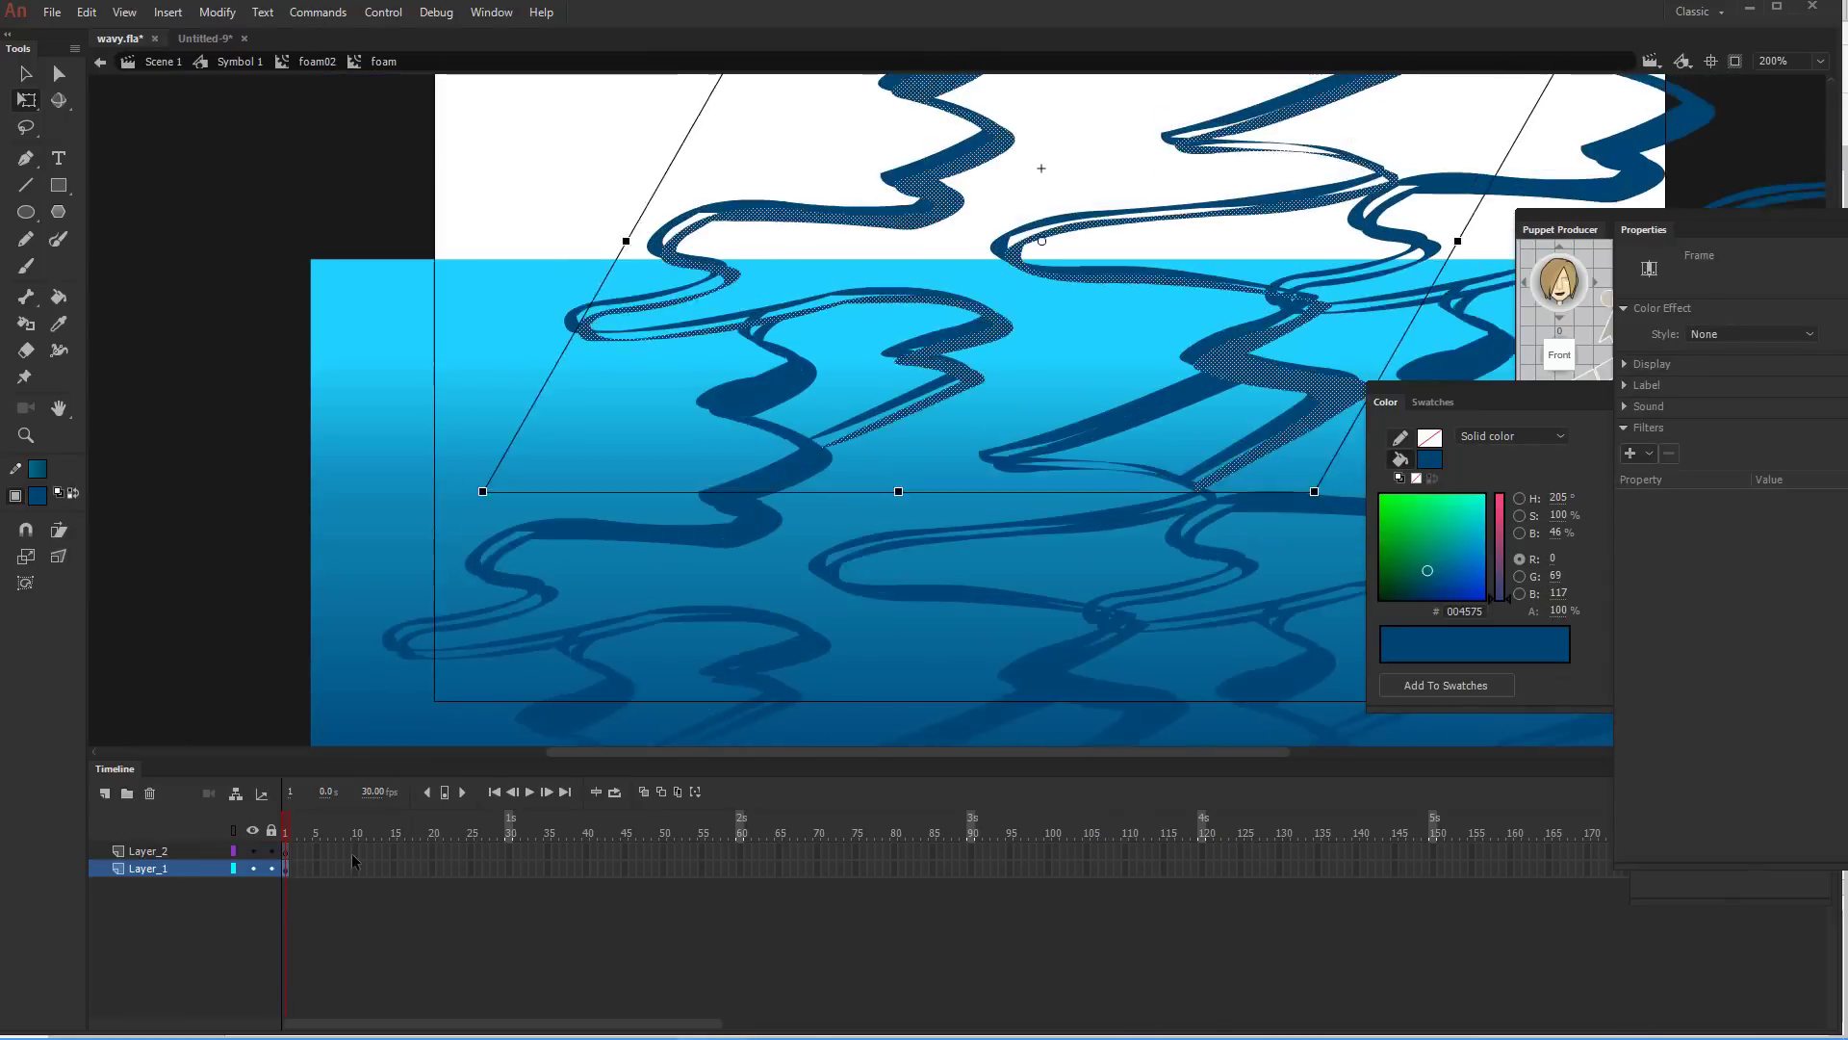
Recolour the foam lines to #48F0FF and try an alpha of about 32 on the foam02 instance in Symbol 1
{"action": "key", "text": "ctrl+e"}
{"action": "key", "text": "v"}
{"action": "key", "text": "ctrl+Return"}
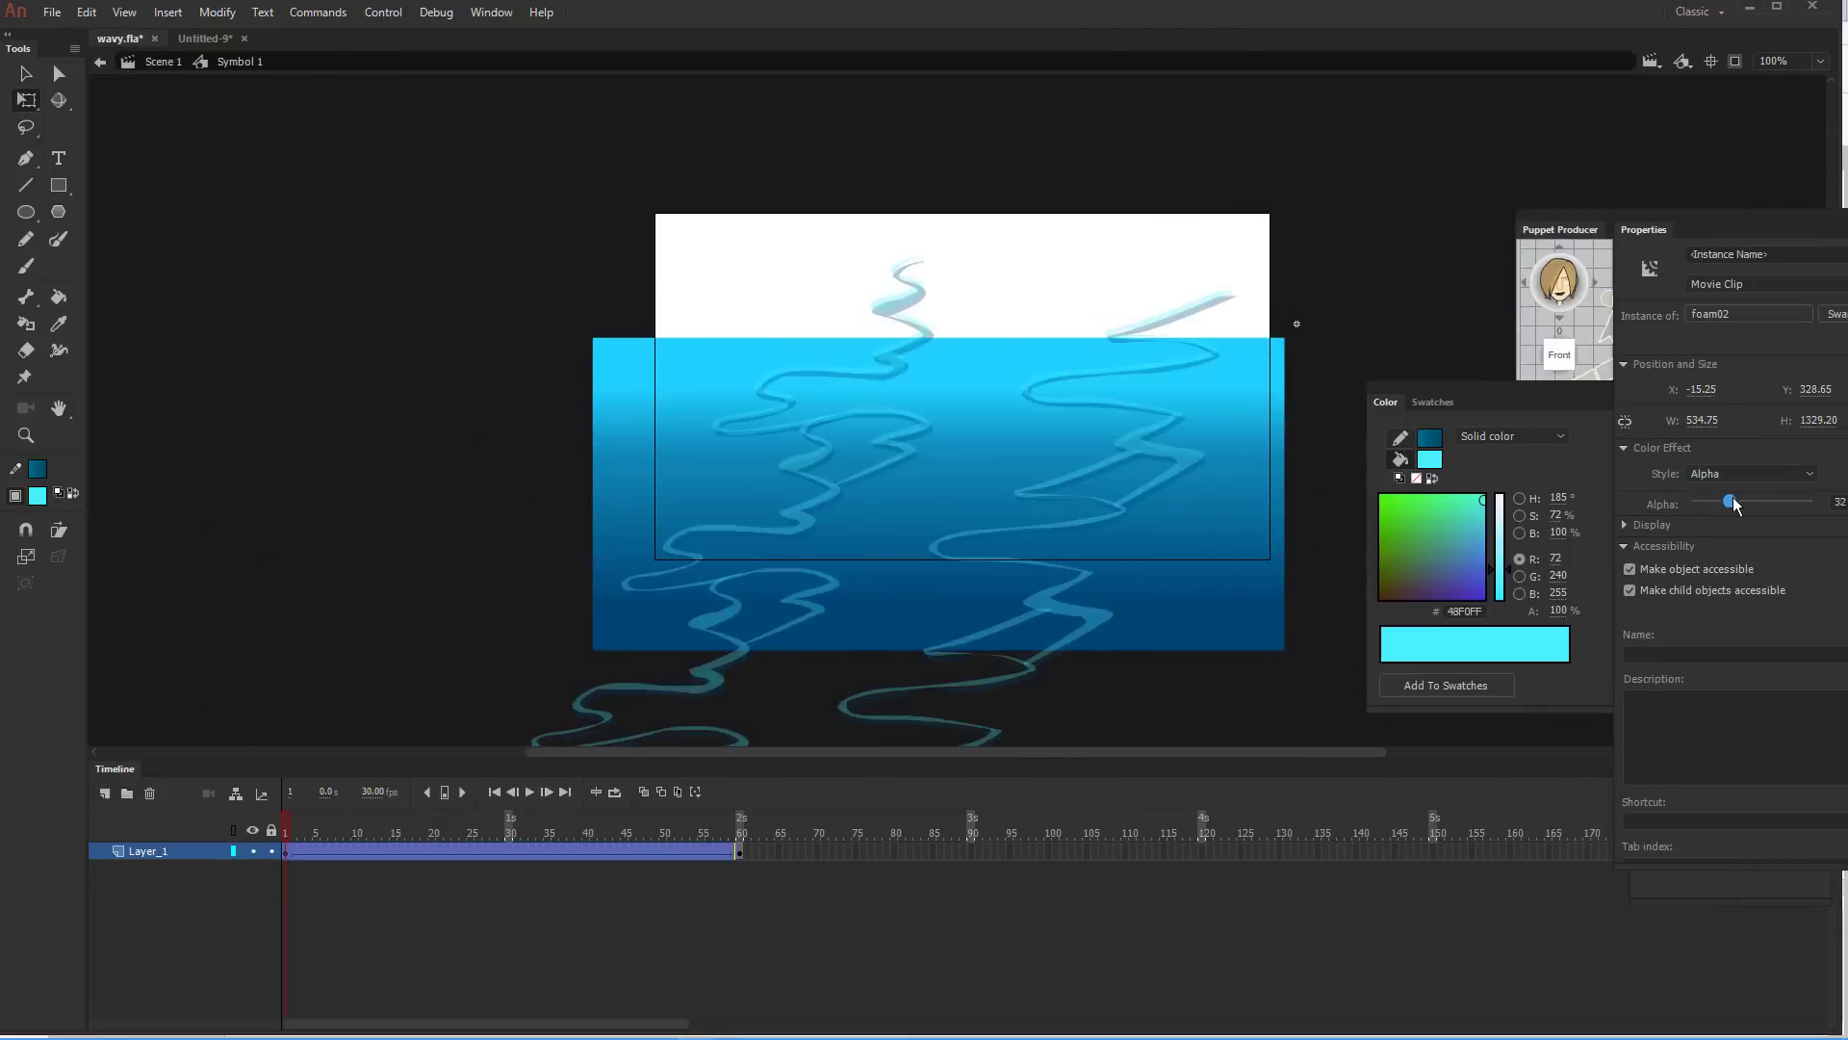
{"action": "key", "text": "ctrl+Return"}
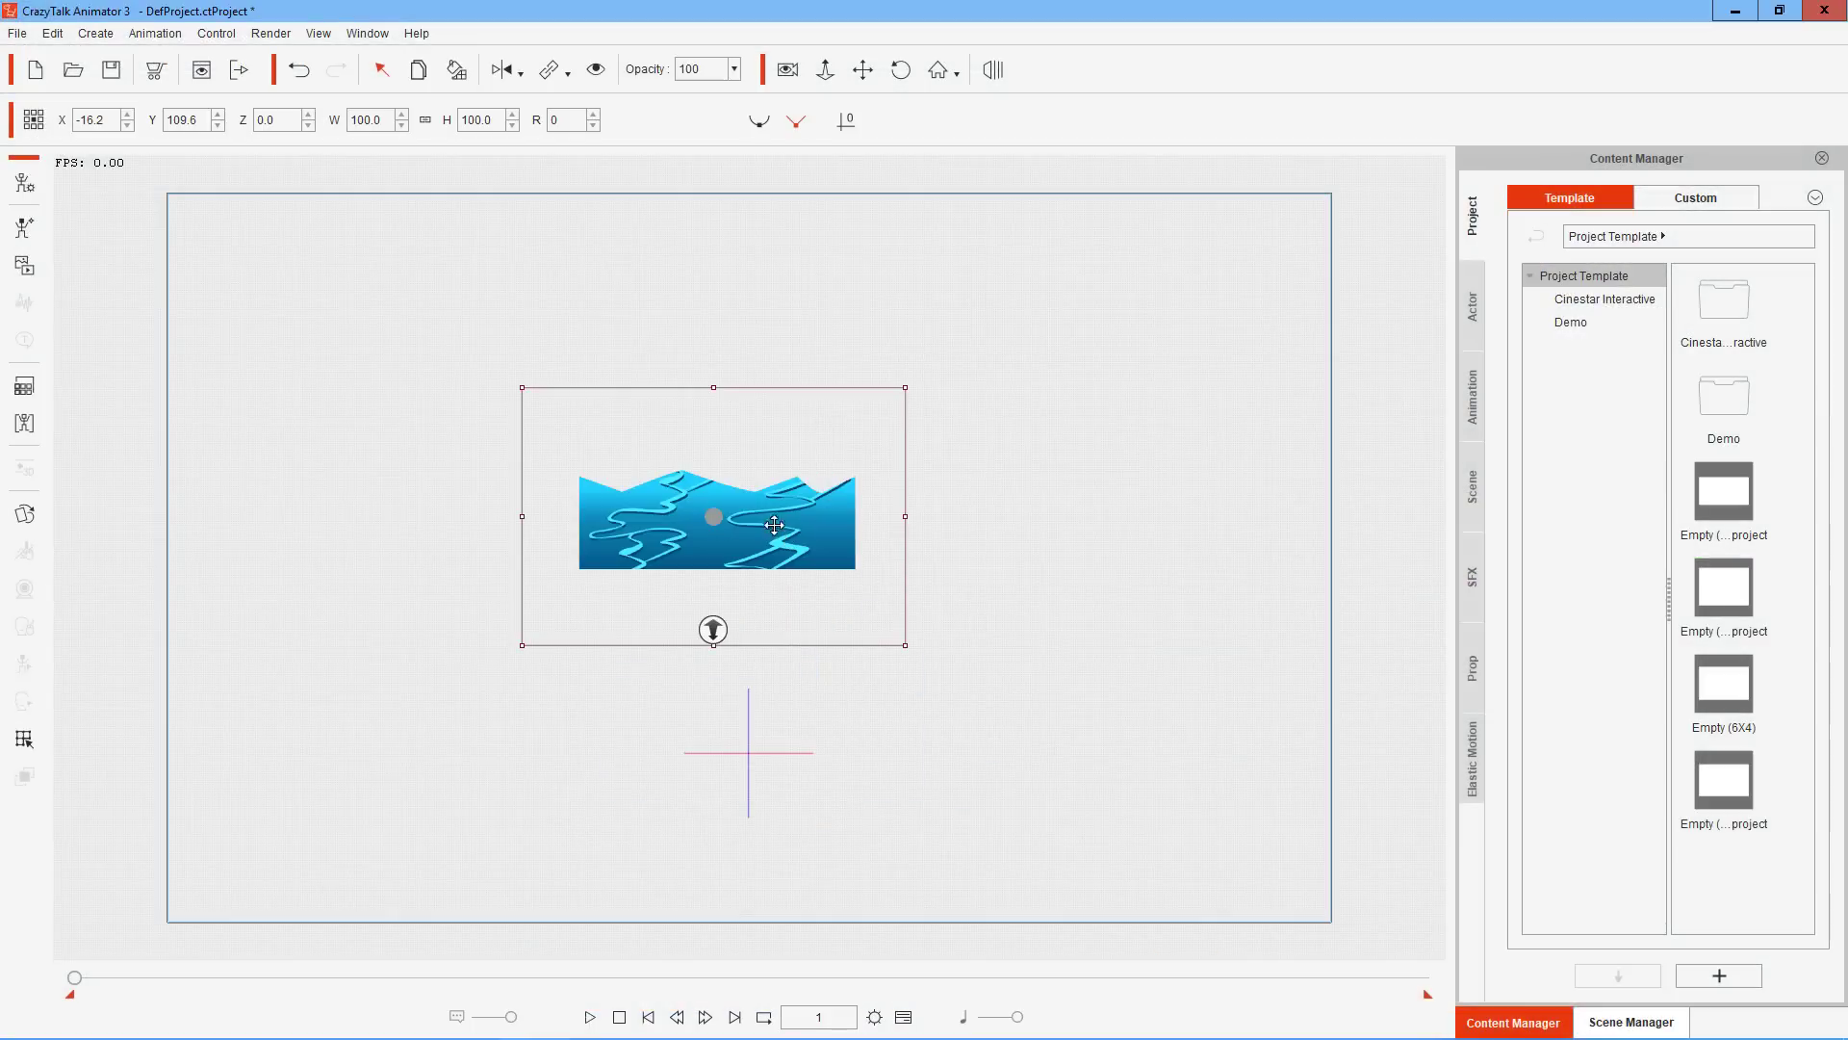
In CrazyTalk Animator, stretch the new wave to width 706.1 and height 233.0 and spread it across the lower frame
{"action": "left_click_drag", "start_coordinate": [780, 645], "coordinate": [819, 714]}
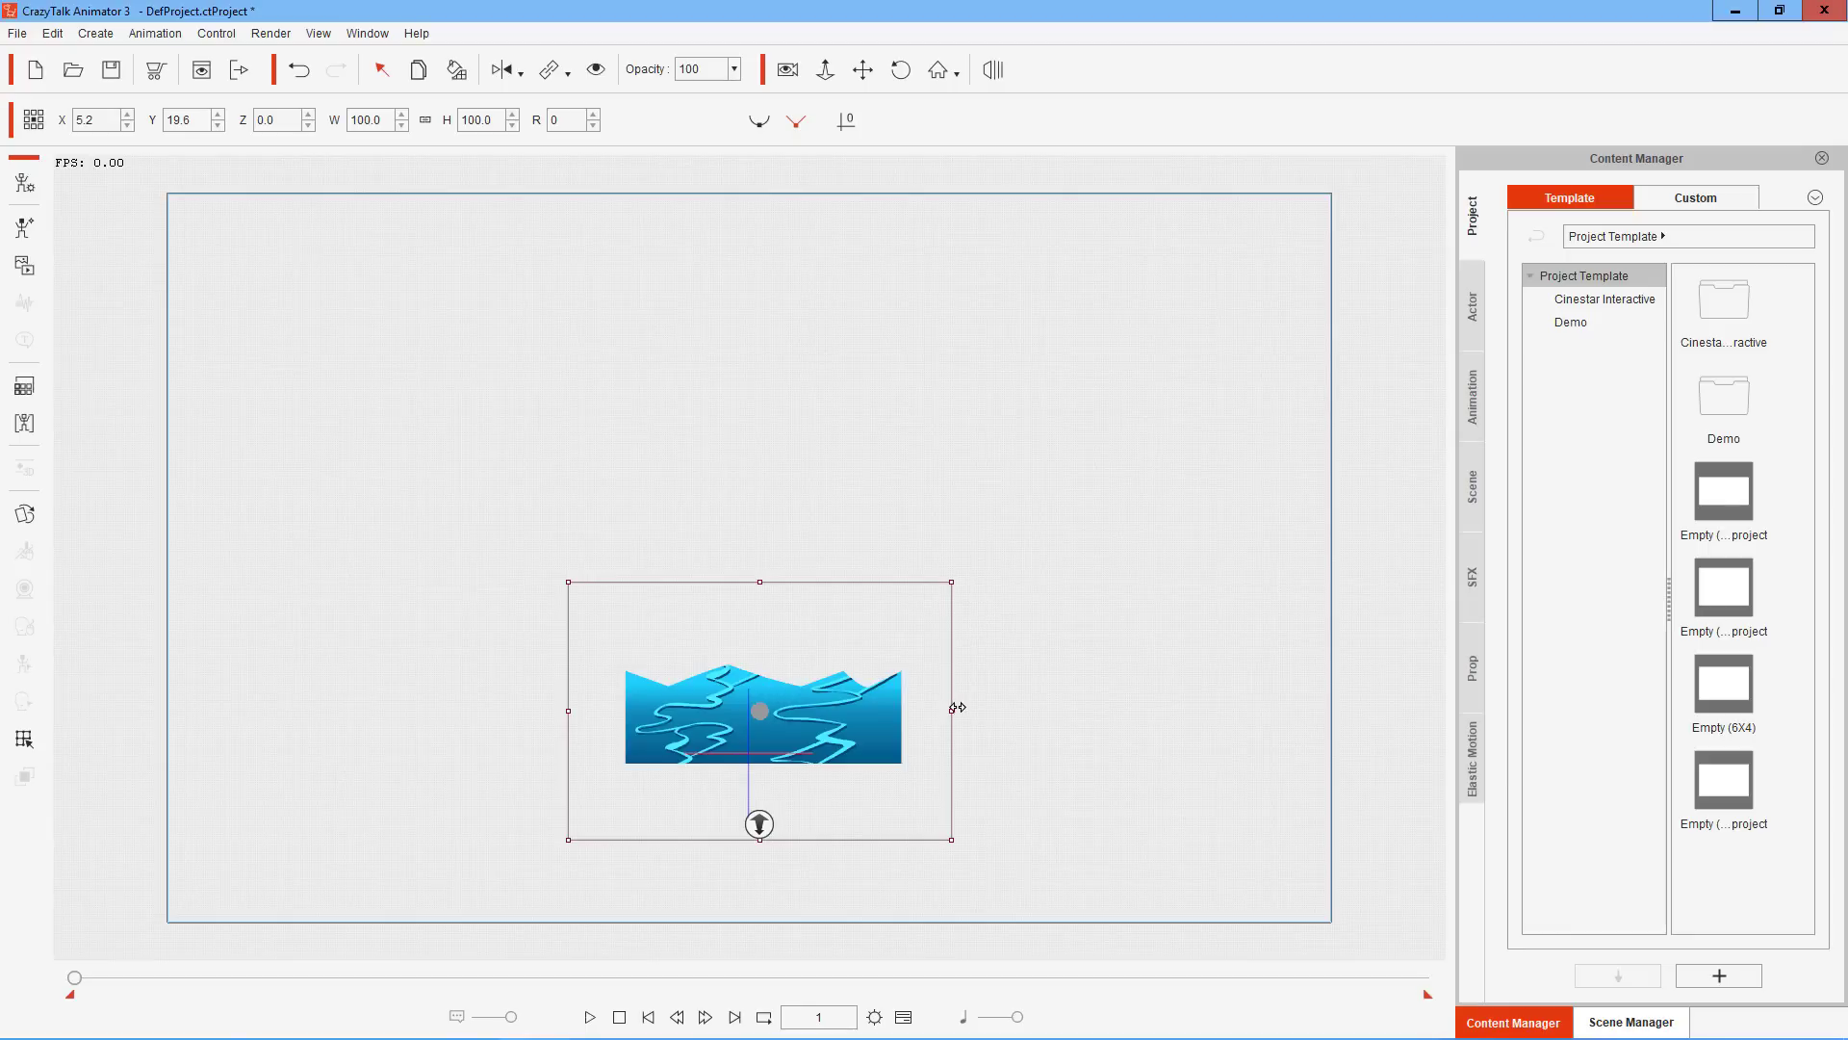
{"action": "left_click_drag", "start_coordinate": [1074, 704], "coordinate": [1398, 712]}
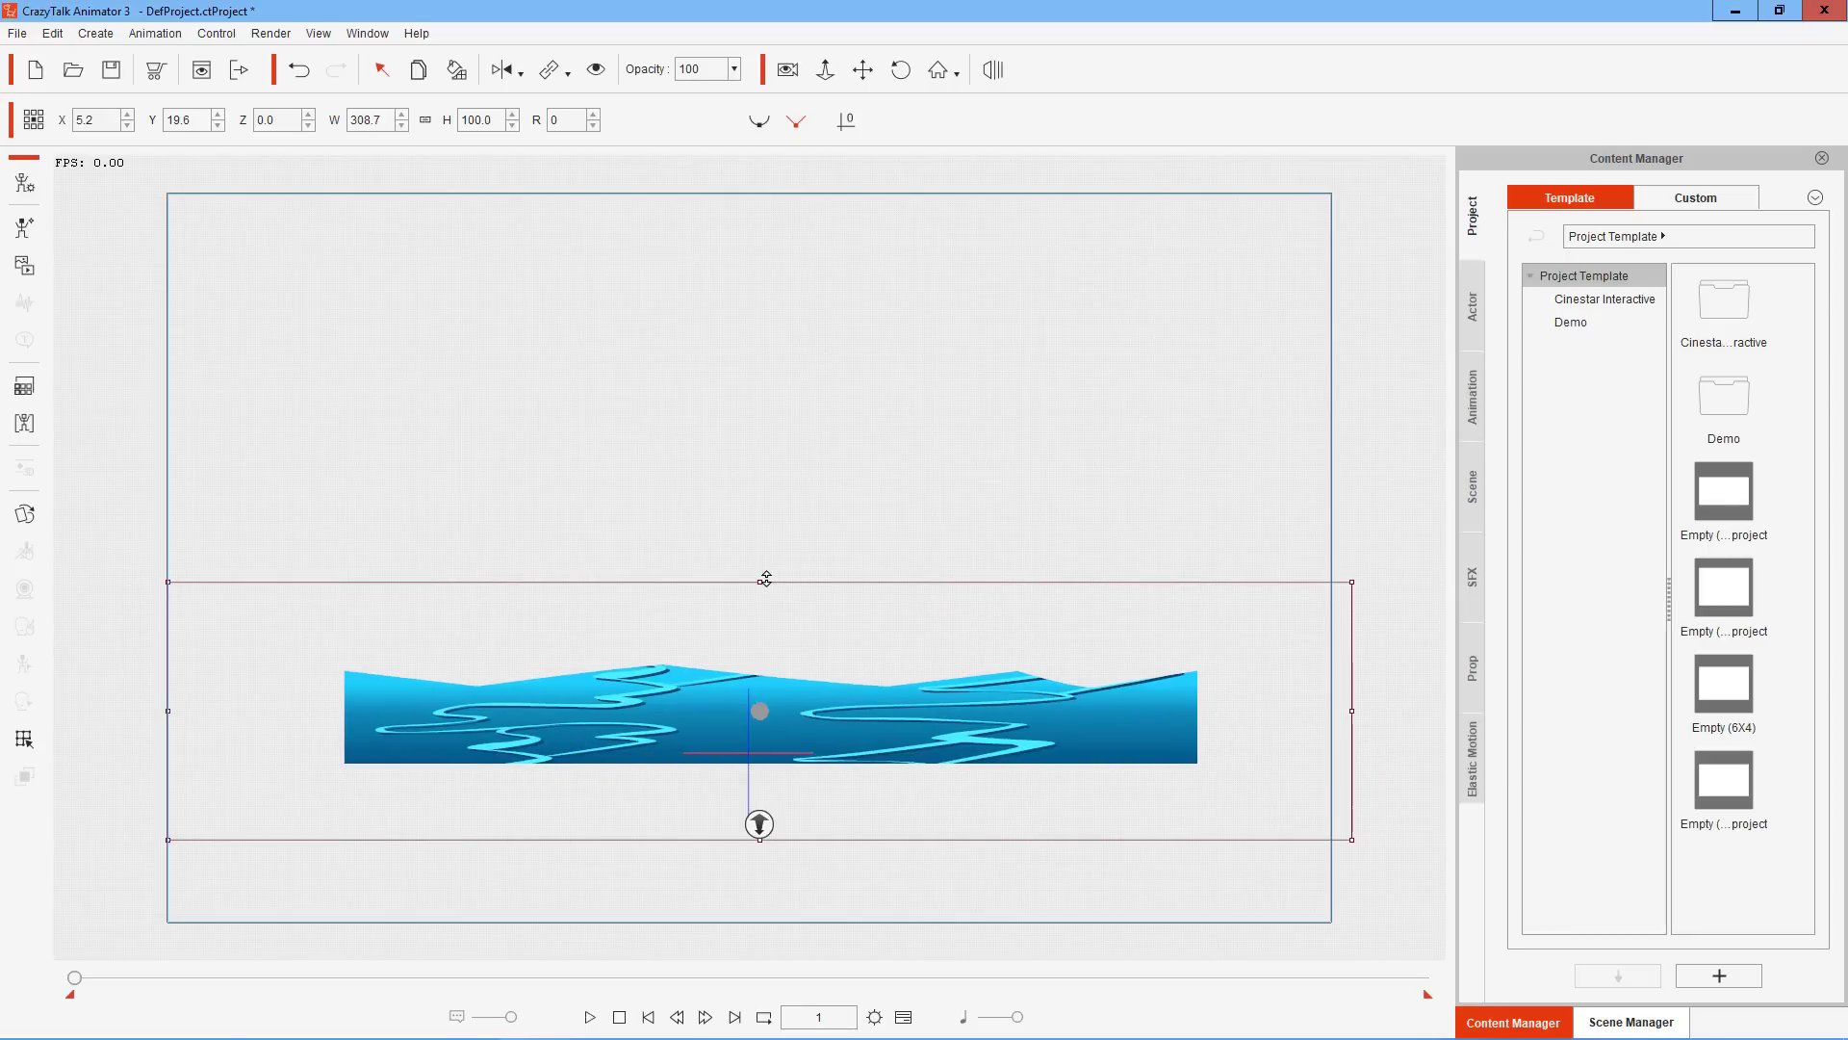
{"action": "left_click_drag", "start_coordinate": [764, 578], "coordinate": [756, 416]}
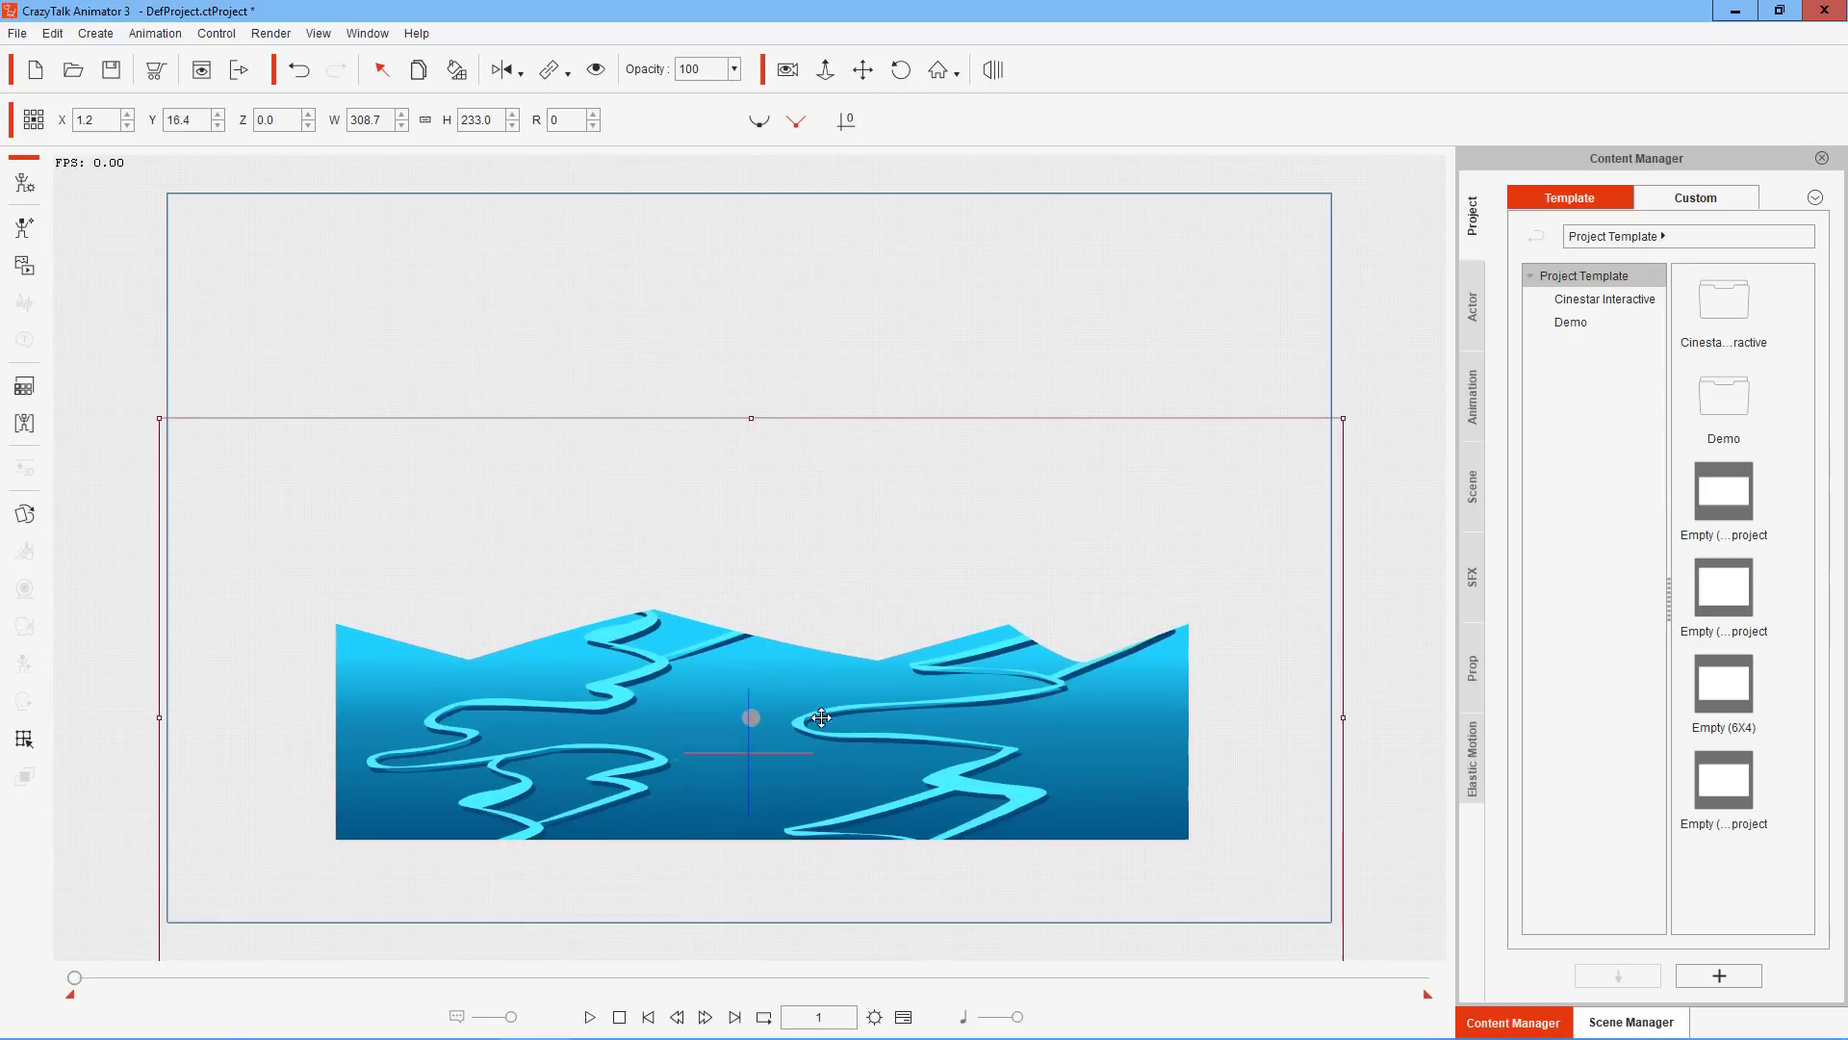
{"action": "left_click_drag", "start_coordinate": [821, 717], "coordinate": [561, 815]}
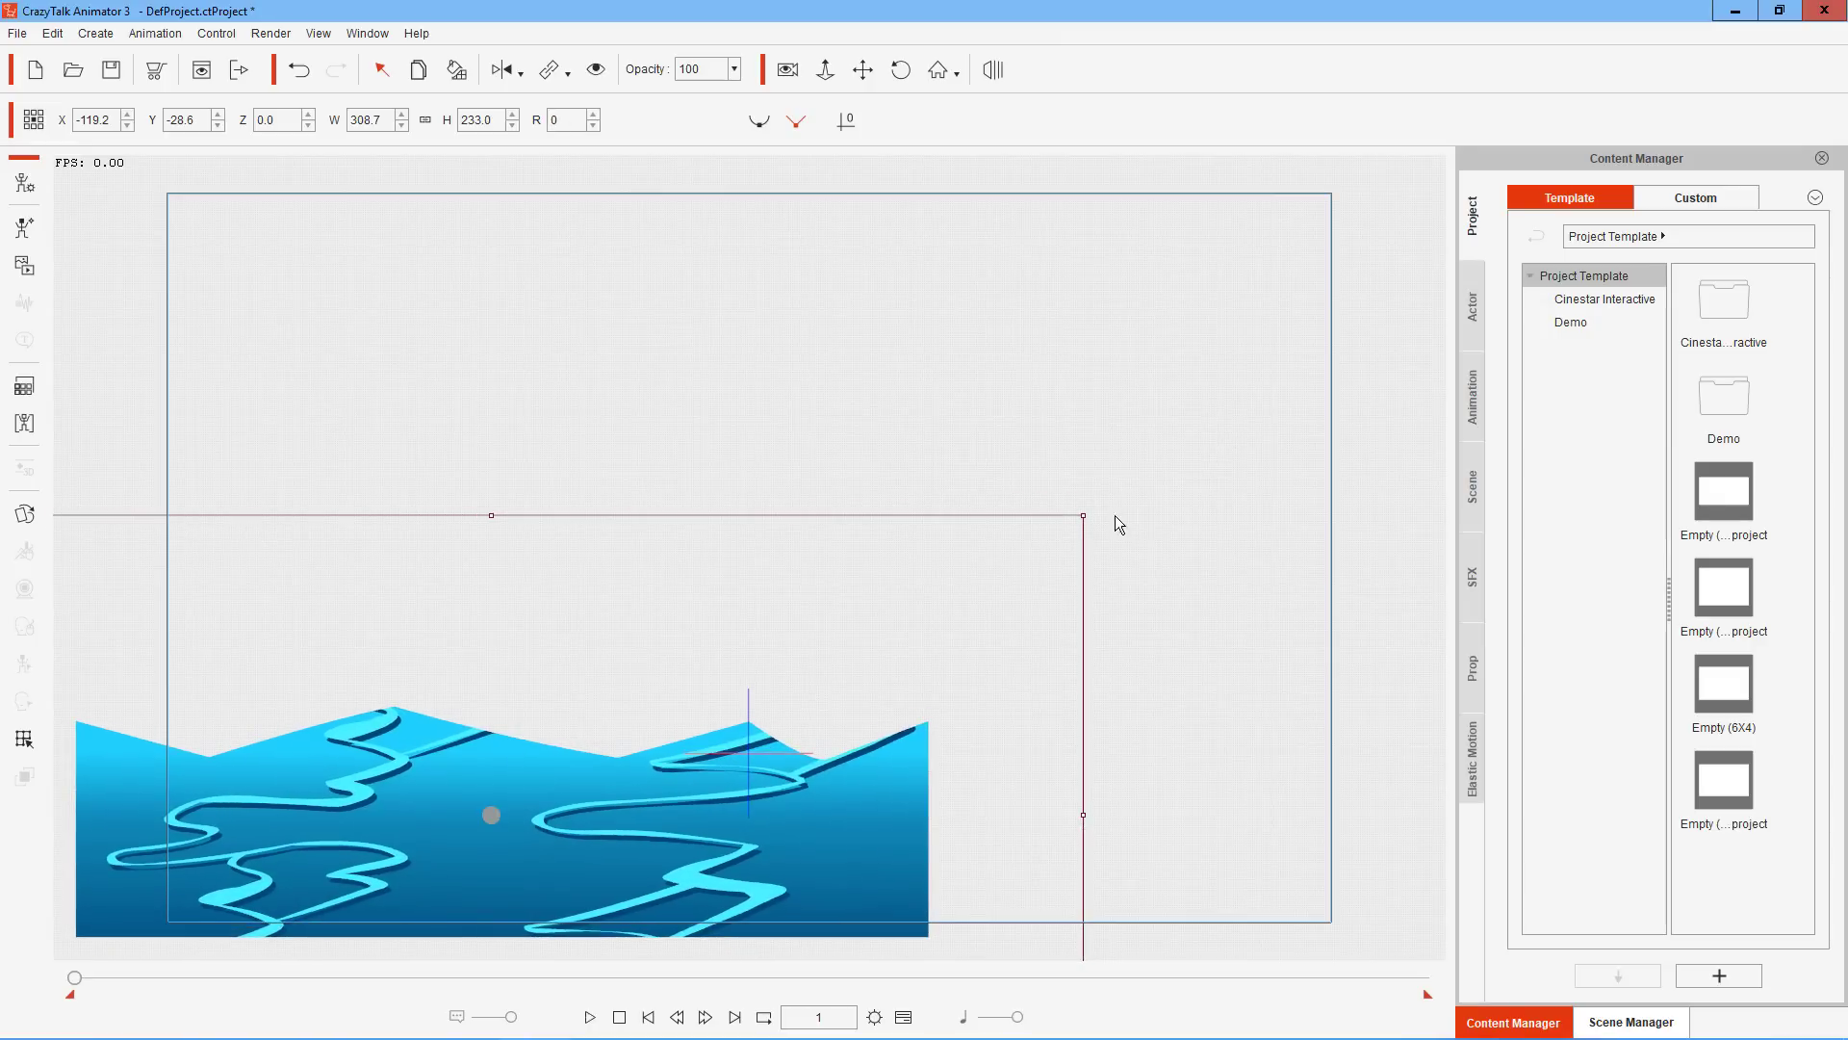
{"action": "left_click_drag", "start_coordinate": [1084, 812], "coordinate": [1844, 670]}
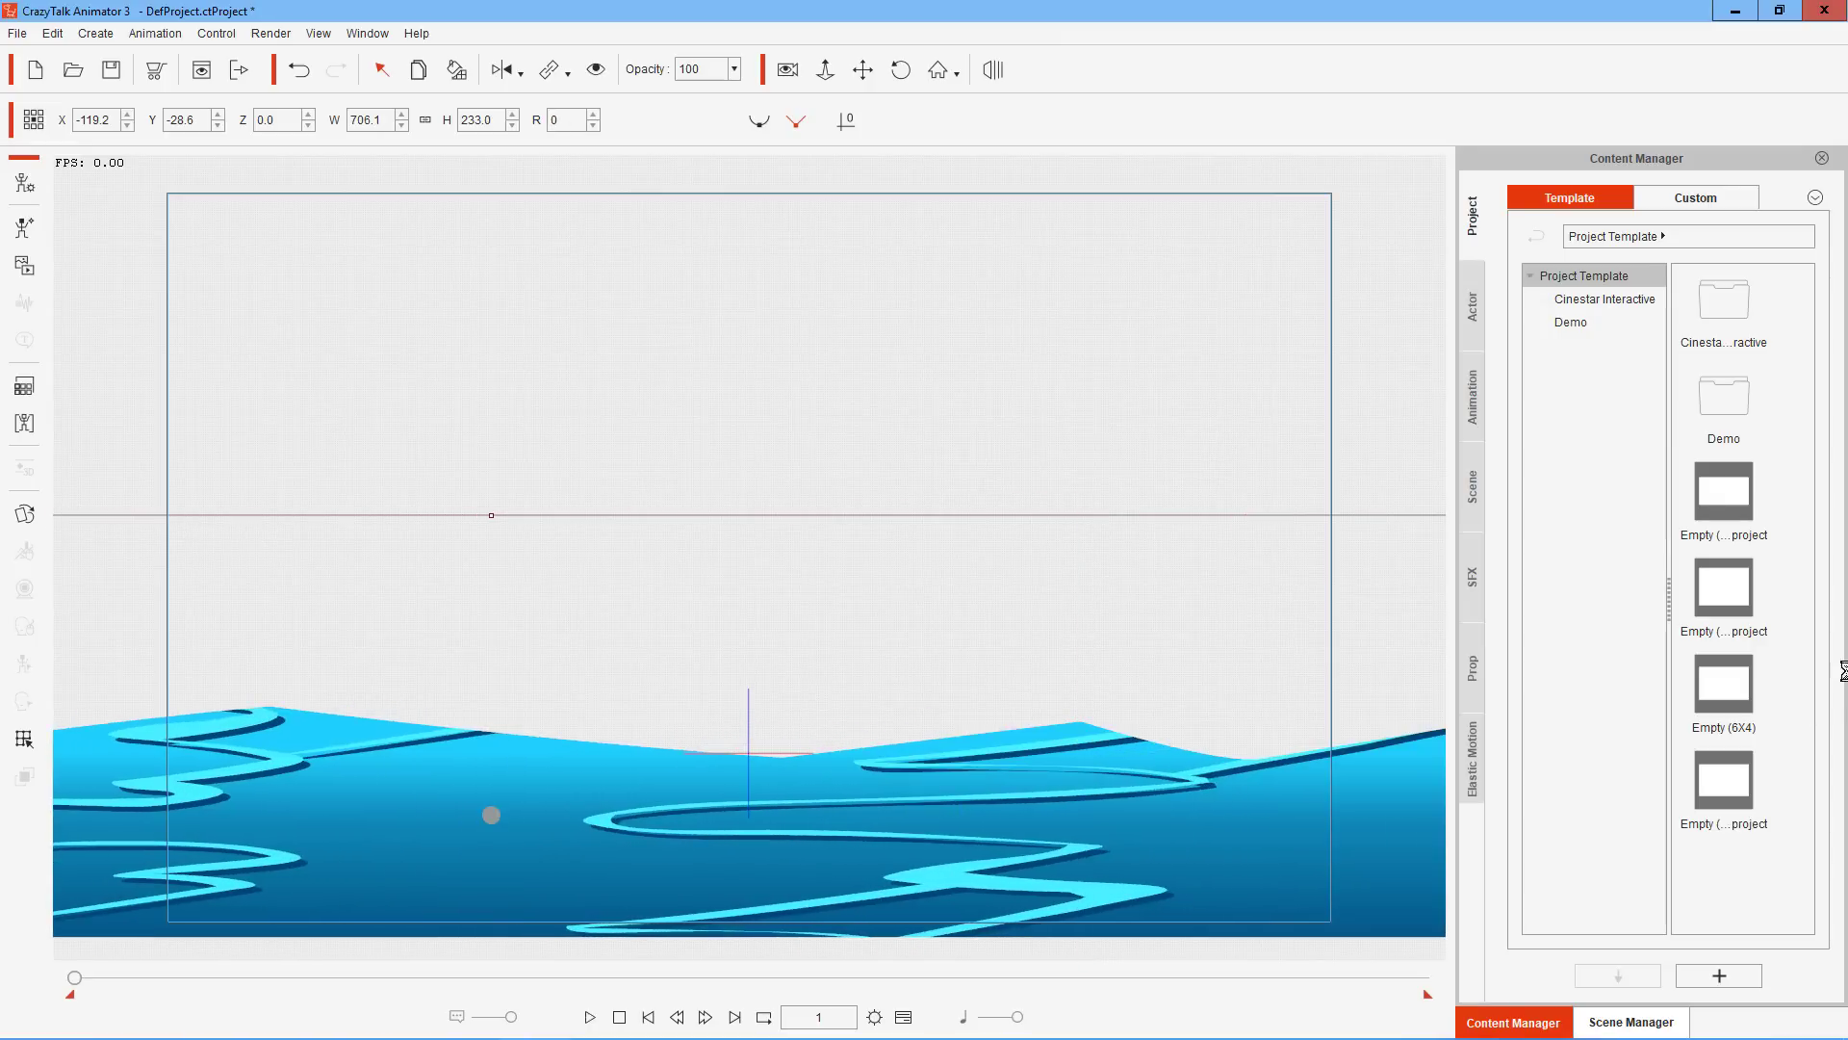
{"action": "left_click_drag", "start_coordinate": [784, 835], "coordinate": [1085, 847]}
{"action": "left_click_drag", "start_coordinate": [1059, 829], "coordinate": [1064, 841]}
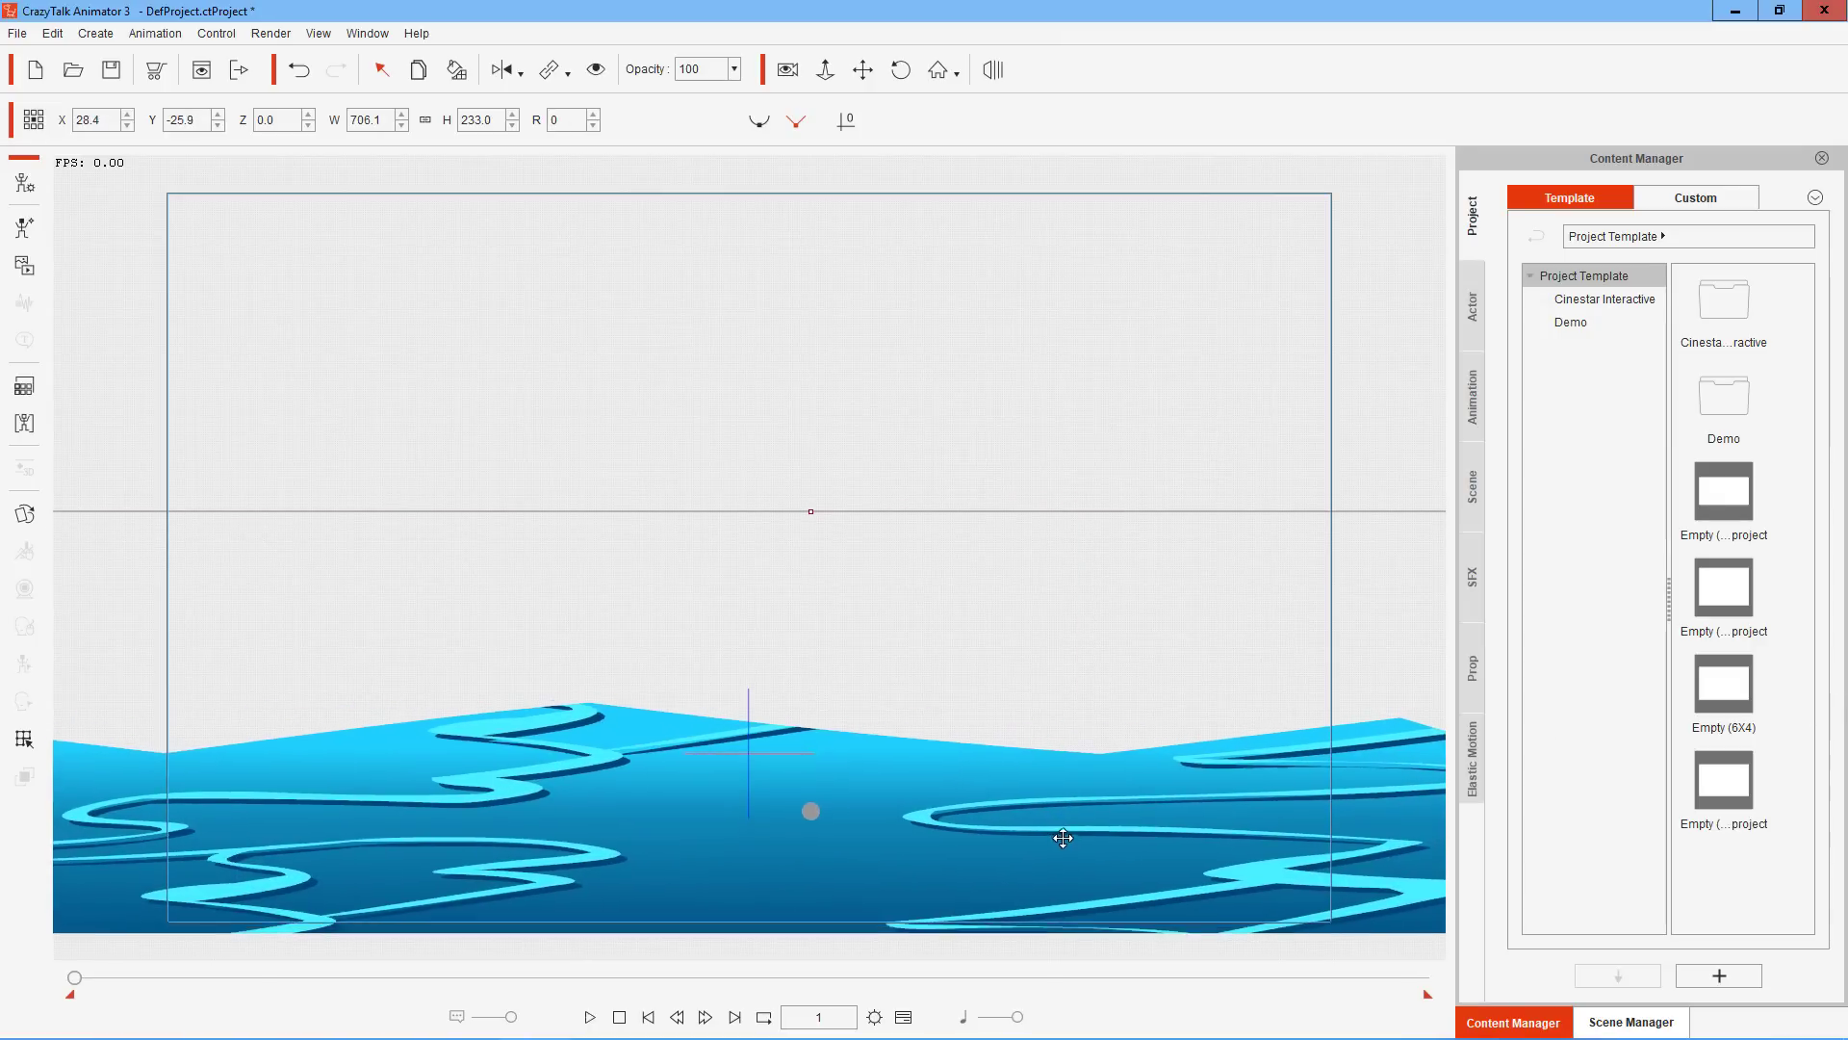
Play the animation to check the new wave's shadowed foam, and pull the camera back to view its full width
{"action": "left_click", "coordinate": [590, 1018]}
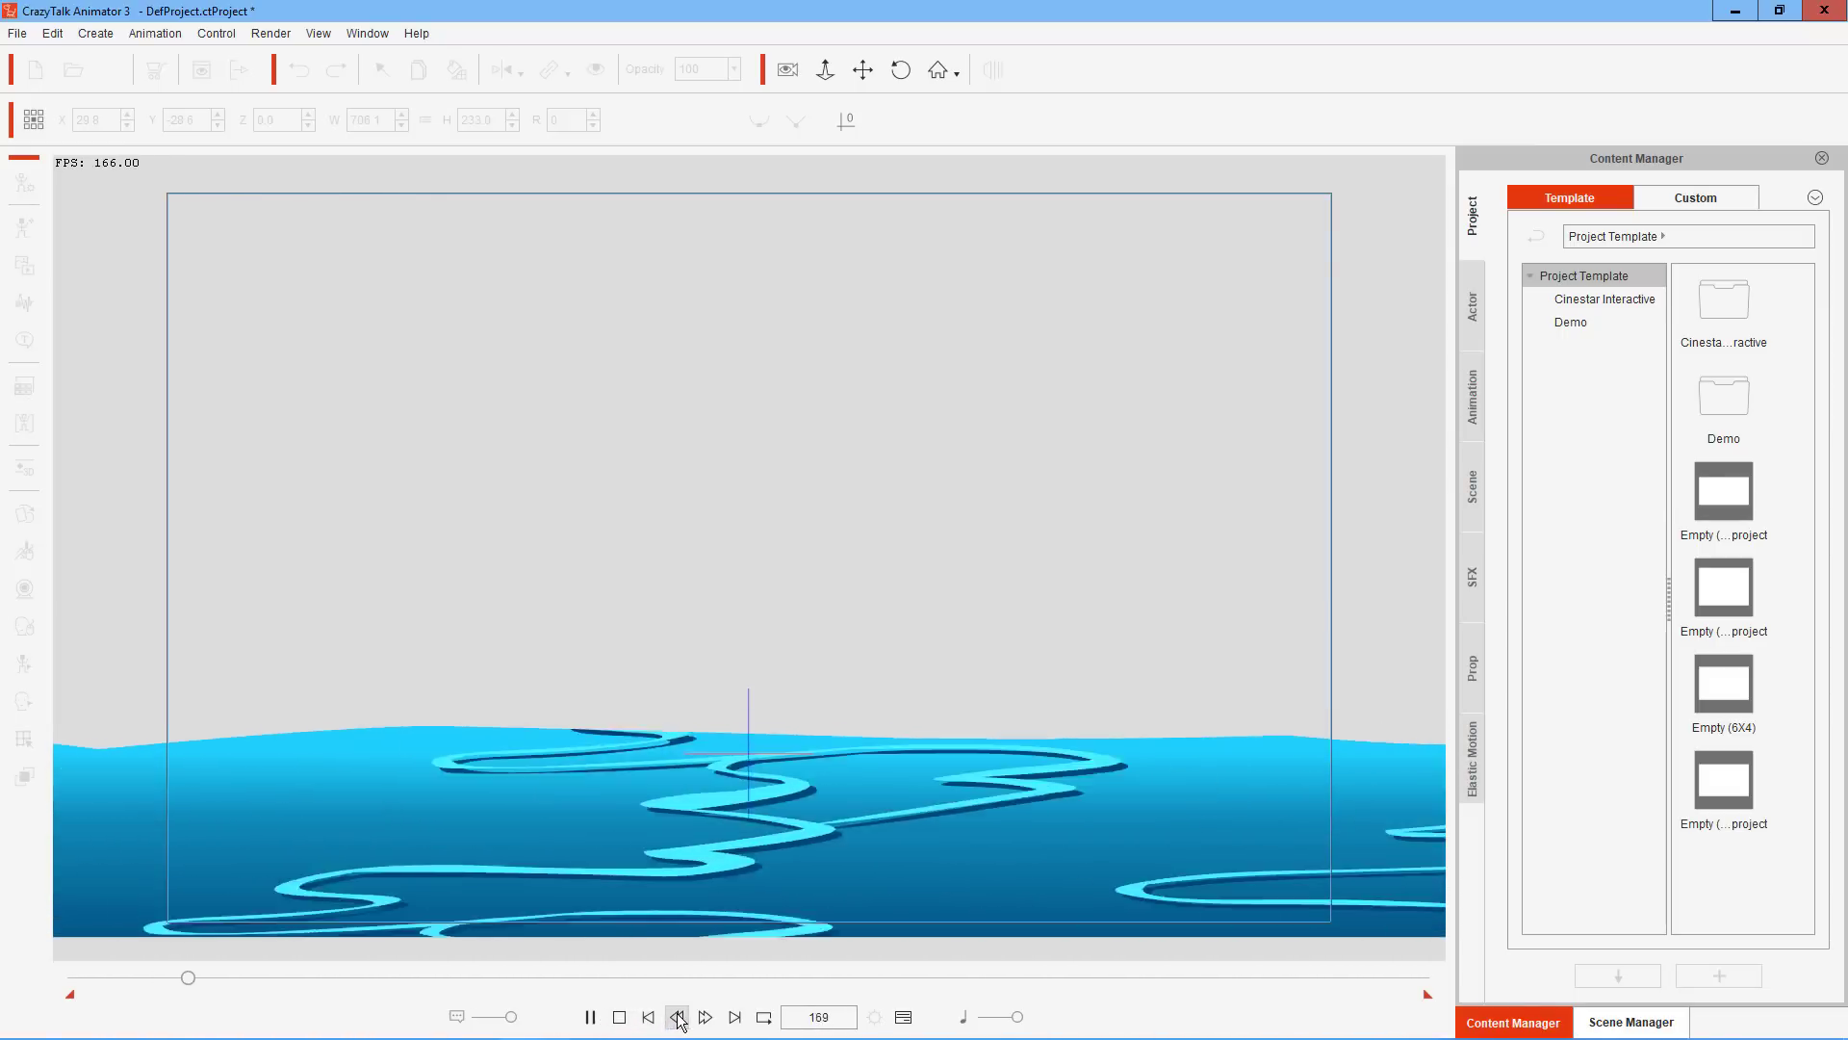
{"action": "left_click", "coordinate": [620, 1017]}
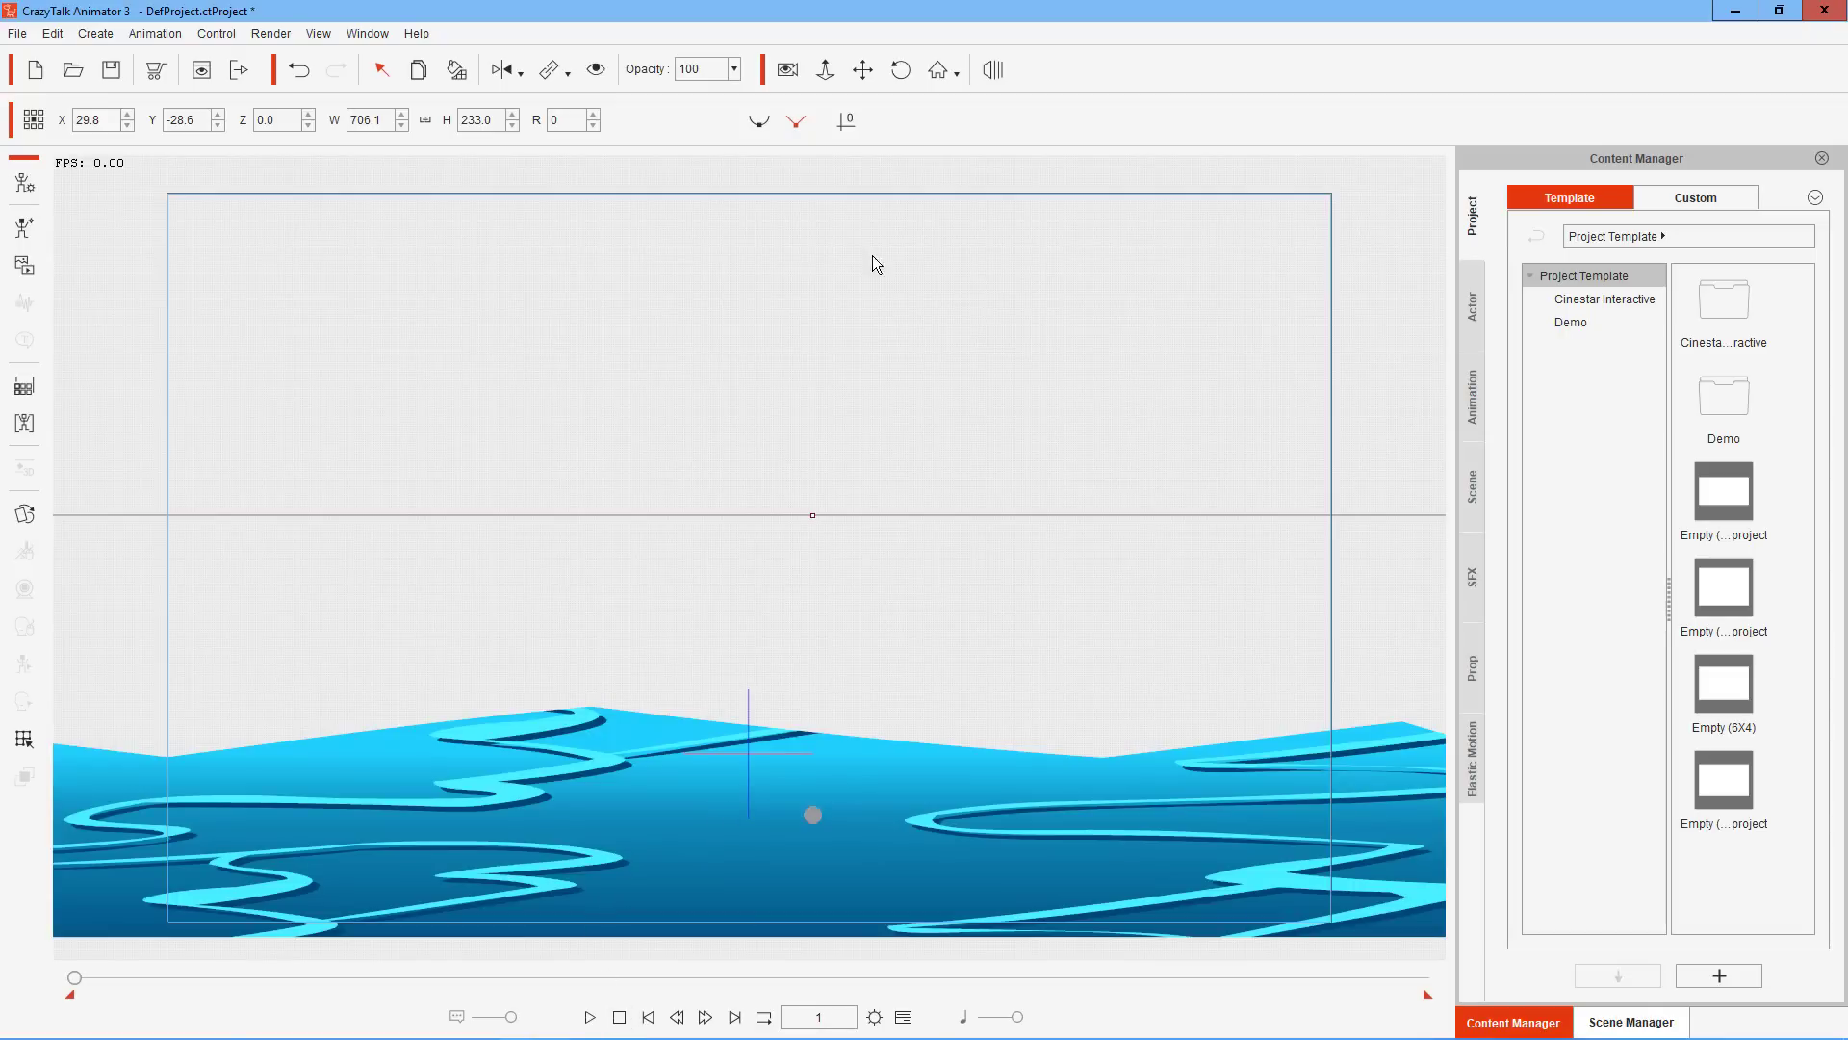
{"action": "left_click", "coordinate": [825, 69]}
{"action": "left_click_drag", "start_coordinate": [847, 400], "coordinate": [852, 530]}
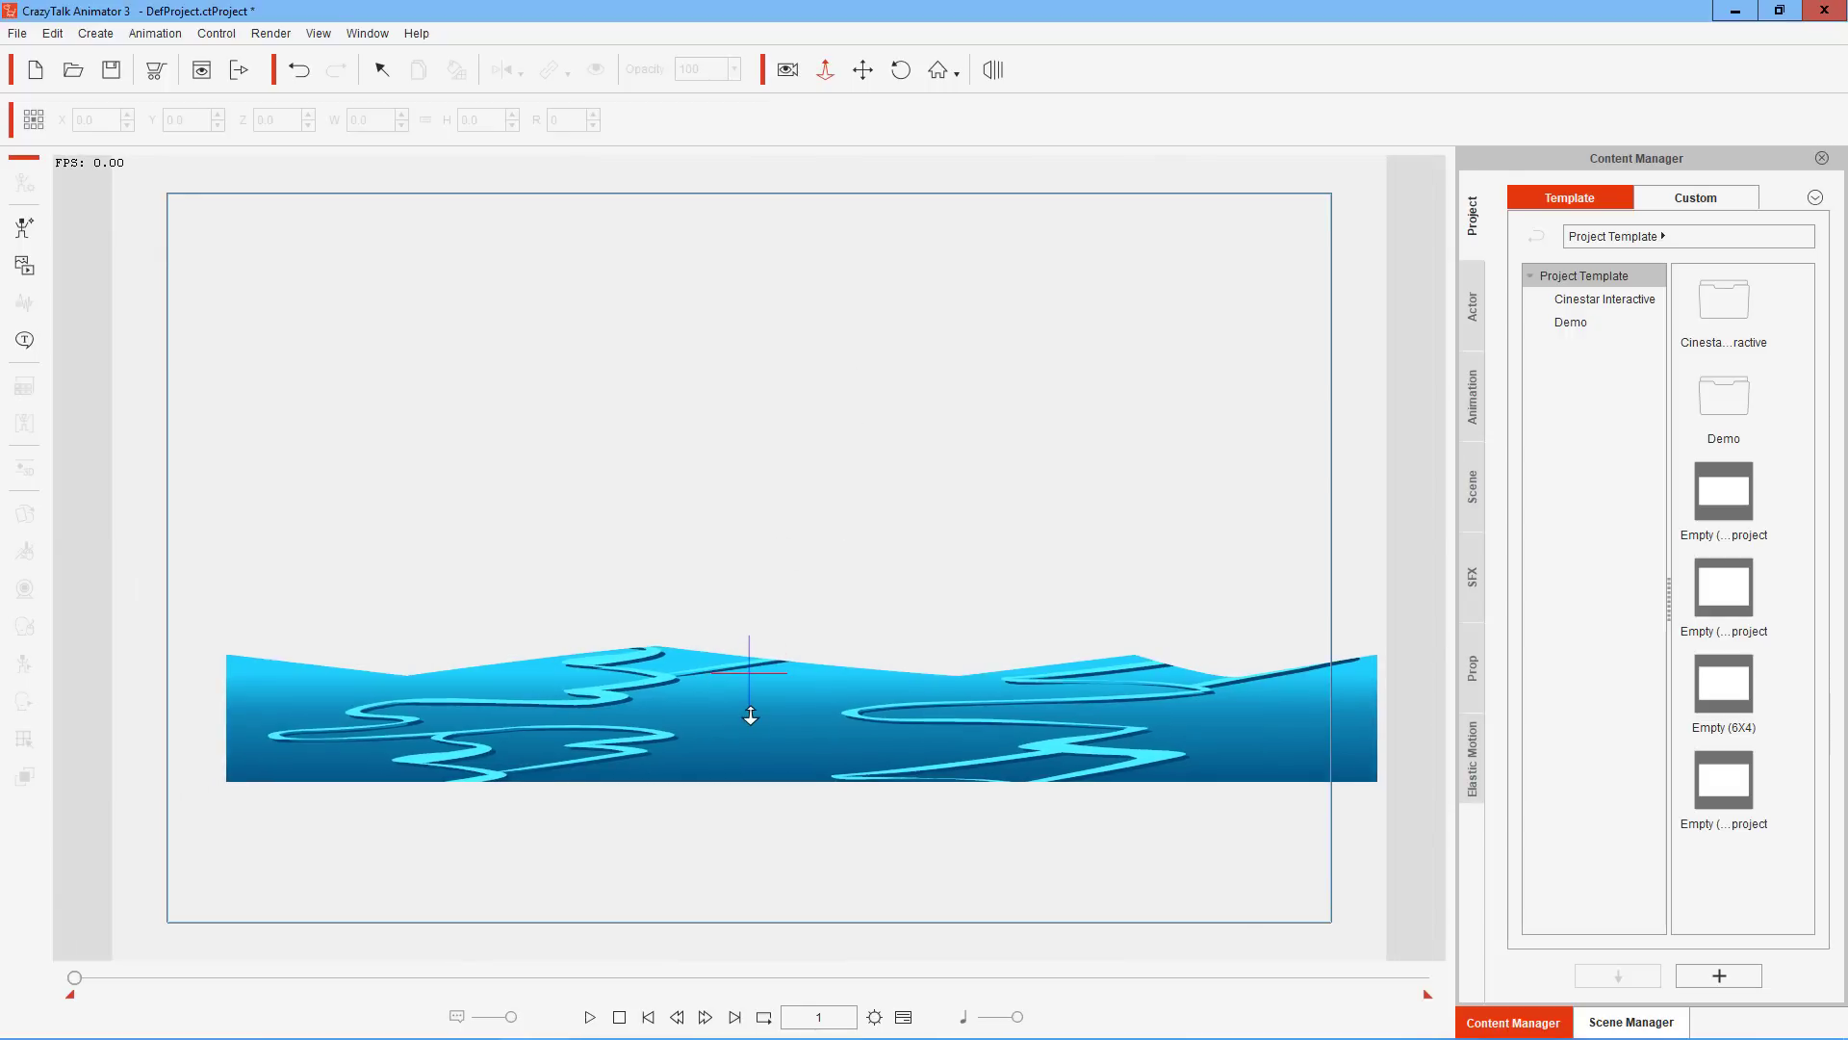
Add two copies of the wave behind it at Z -666.0 and Z -2868.0, stretched to width 1726.2 and offset from each other
{"action": "left_click", "coordinate": [751, 715]}
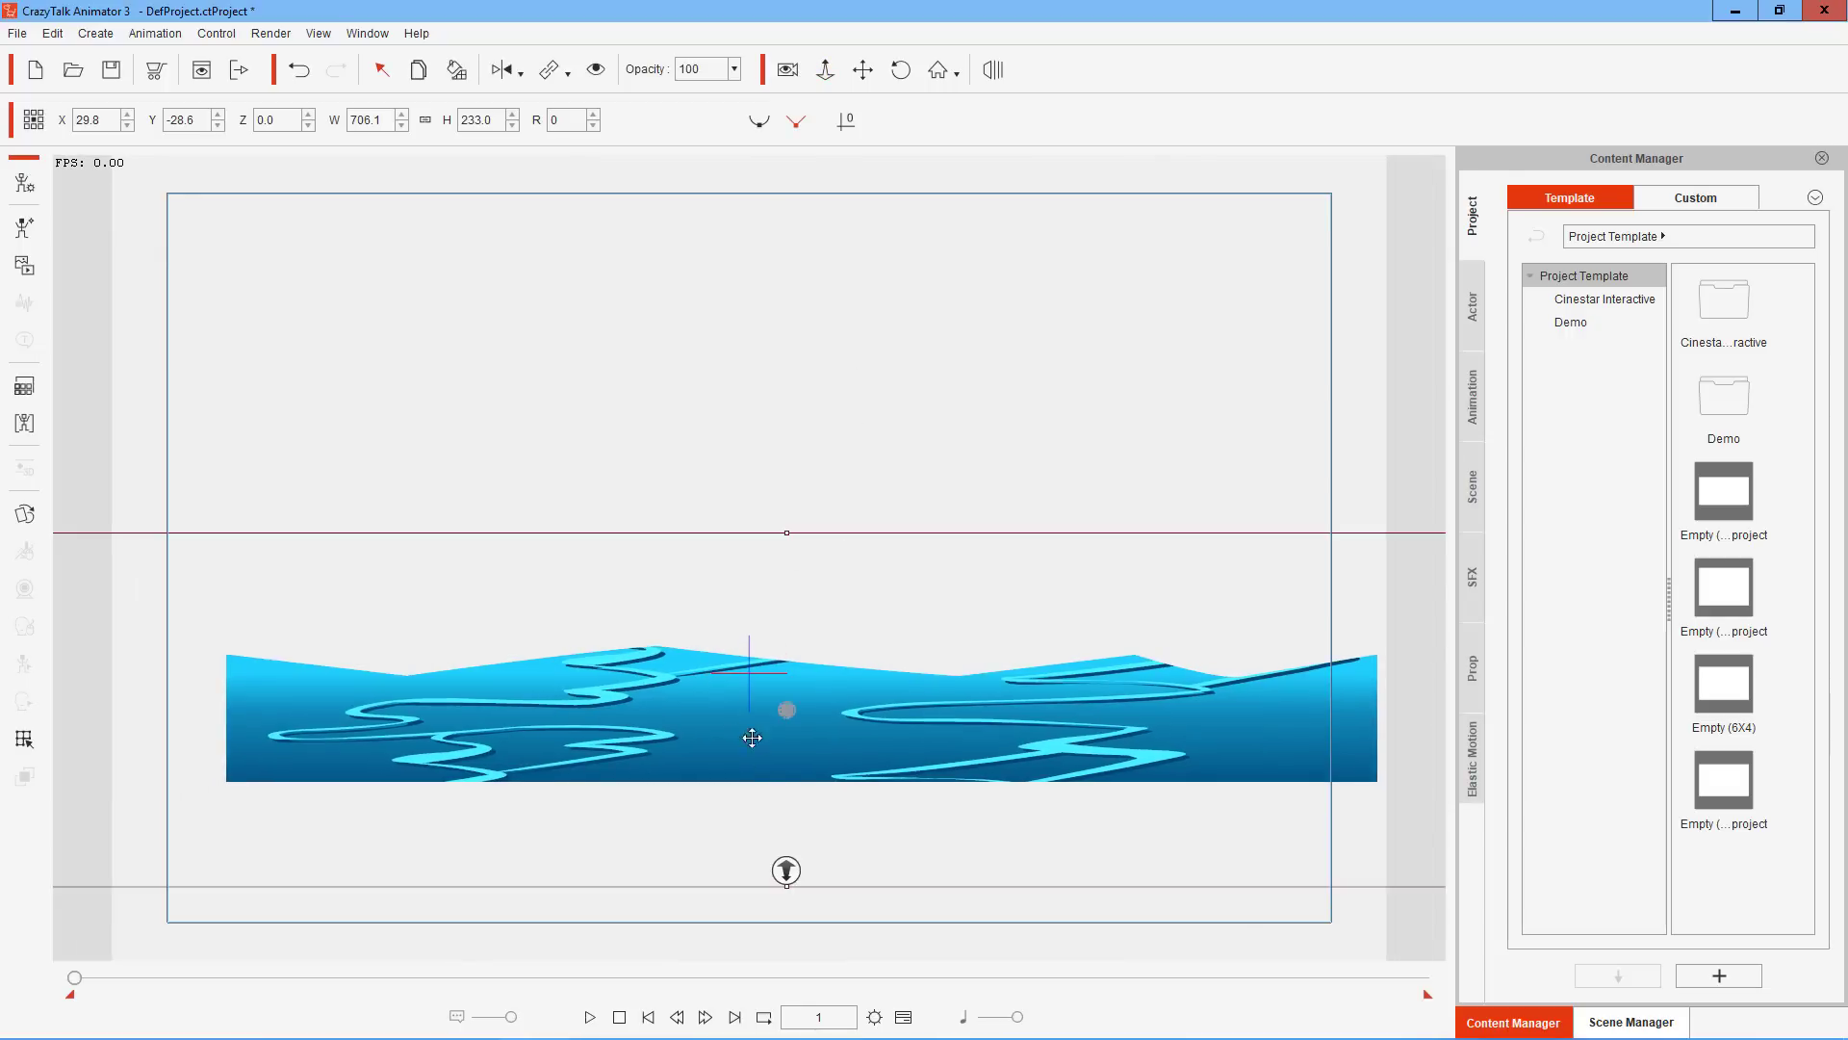
{"action": "left_click_drag", "start_coordinate": [787, 869], "coordinate": [781, 819]}
{"action": "left_click_drag", "start_coordinate": [162, 650], "coordinate": [347, 610]}
{"action": "left_click_drag", "start_coordinate": [1013, 616], "coordinate": [19, 530]}
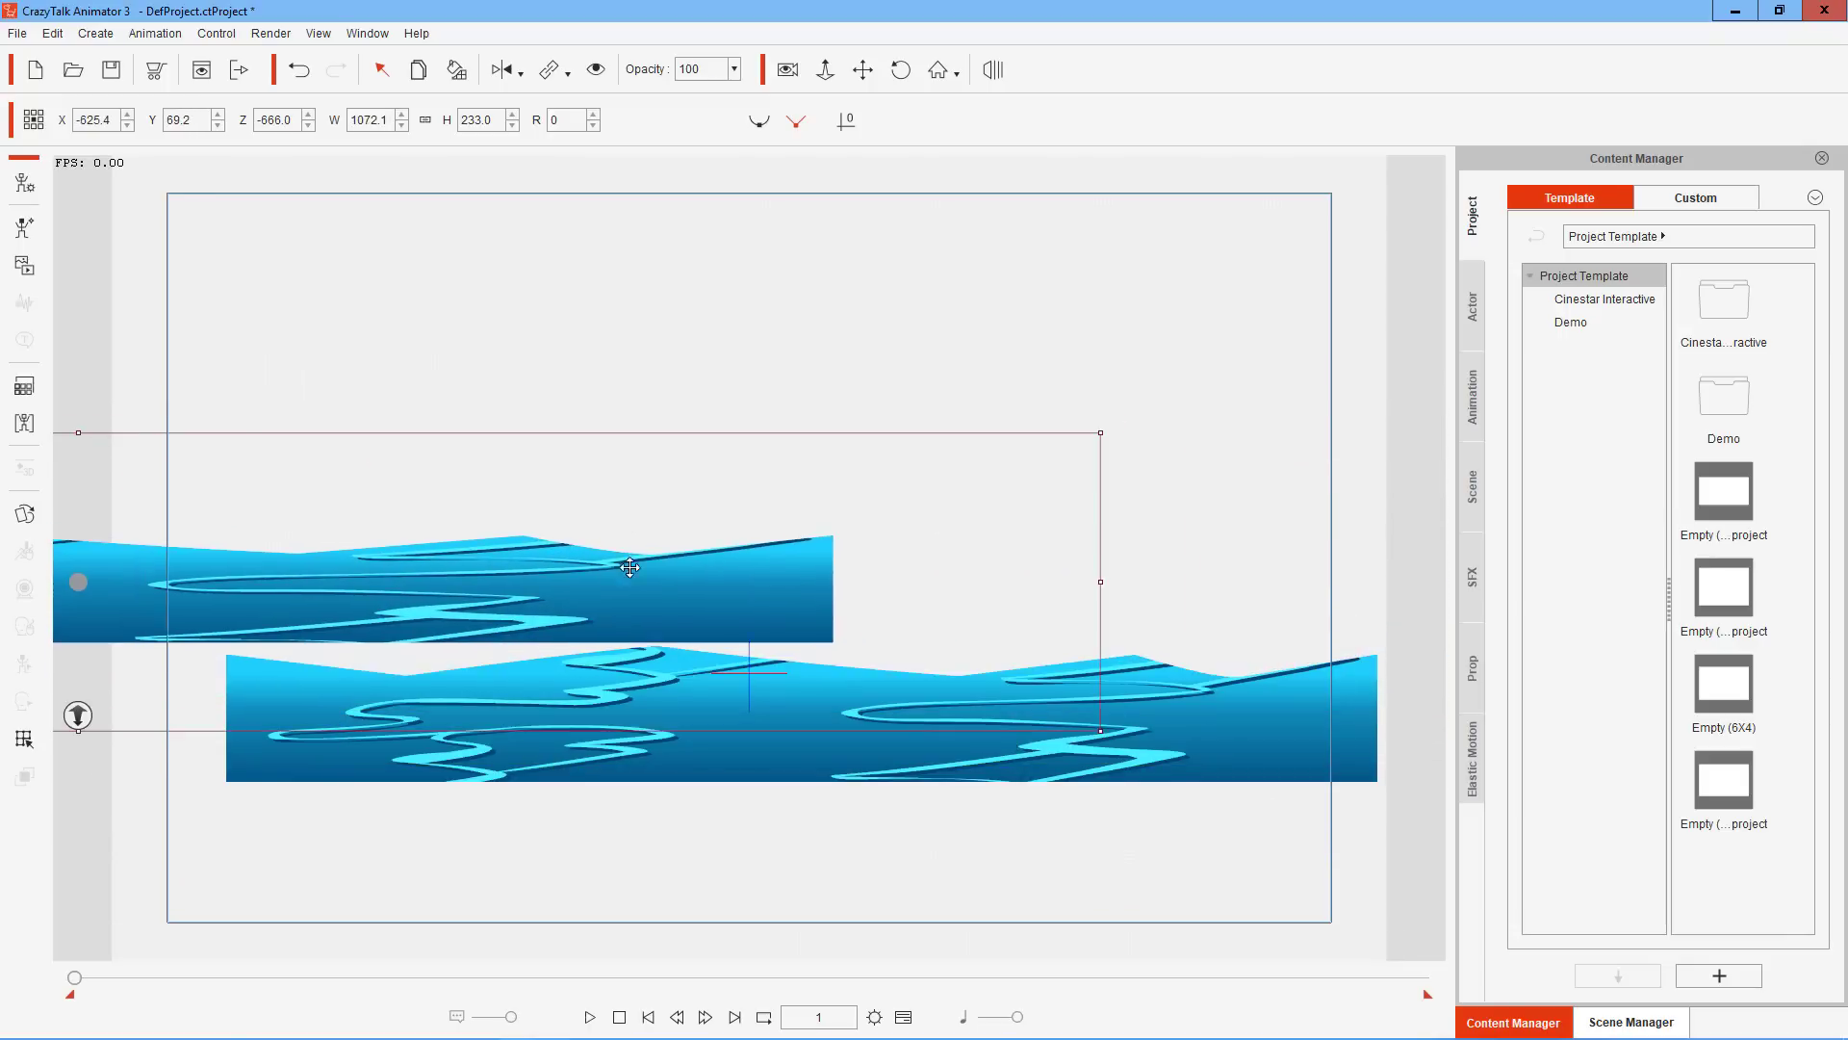
{"action": "left_click_drag", "start_coordinate": [1105, 582], "coordinate": [1649, 685]}
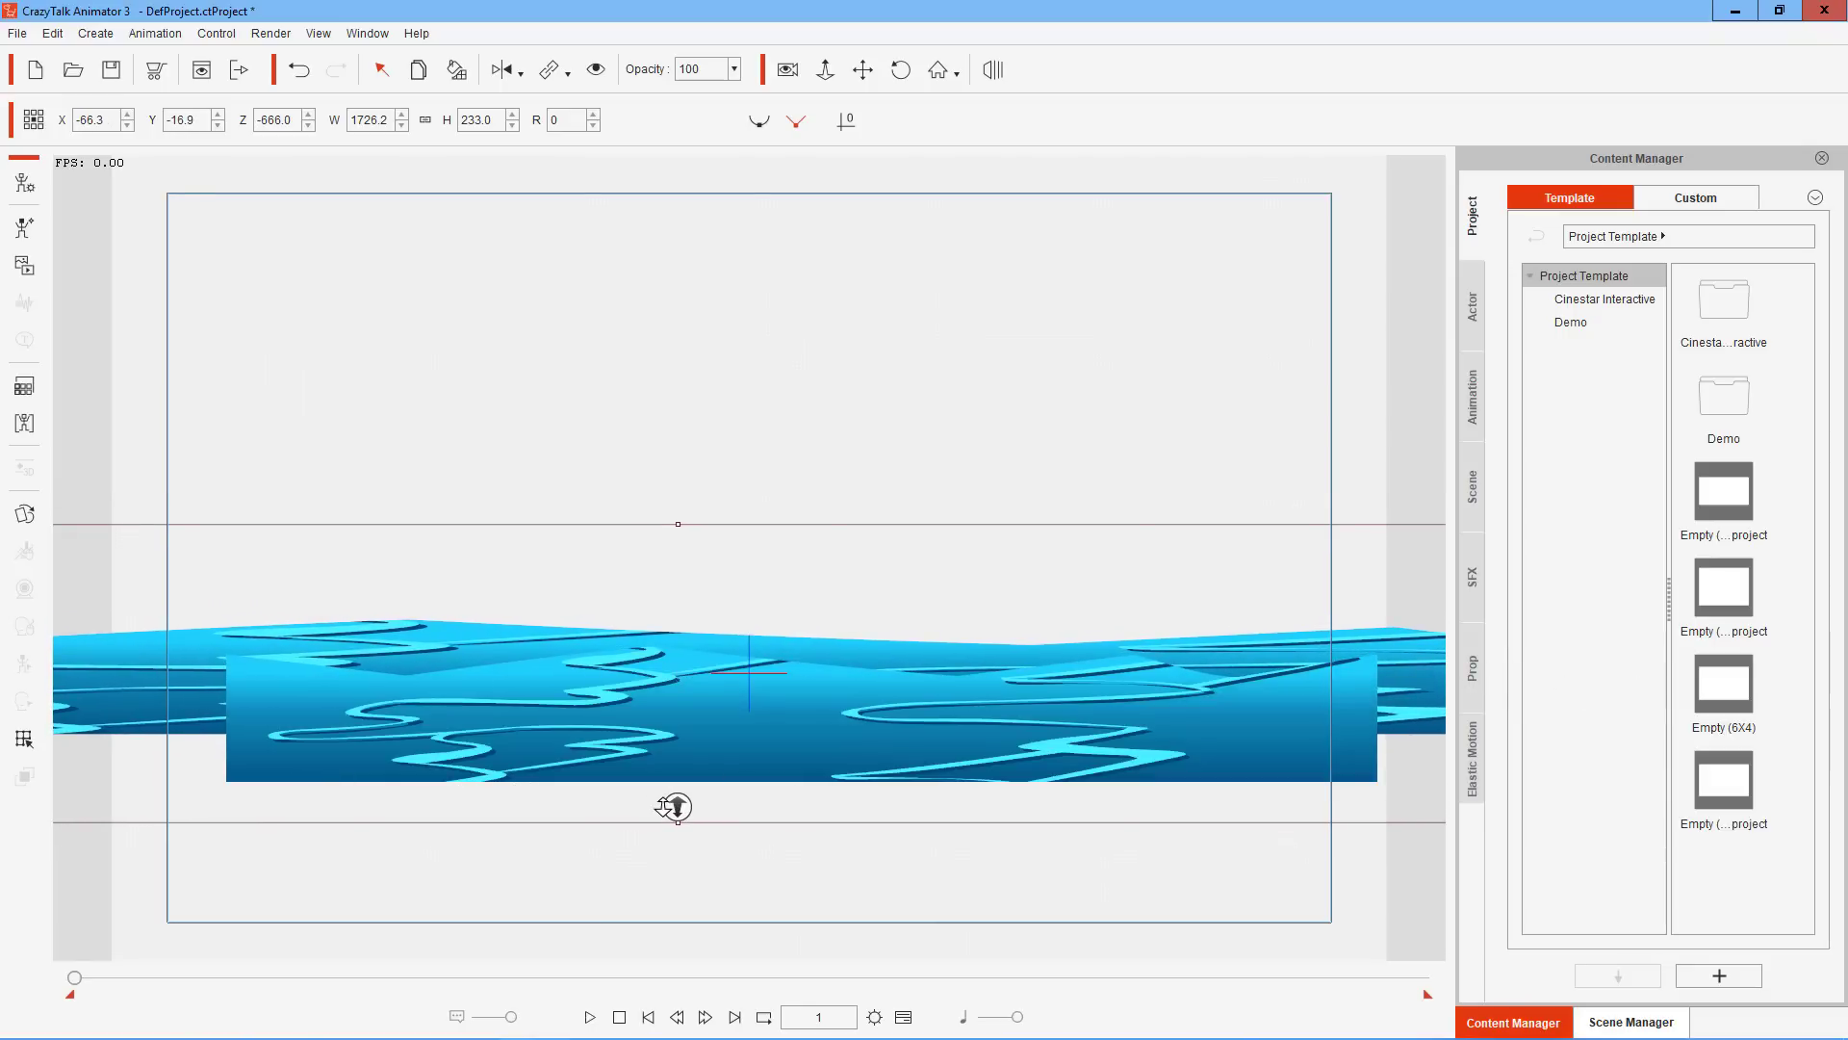
{"action": "left_click_drag", "start_coordinate": [675, 748], "coordinate": [372, 88]}
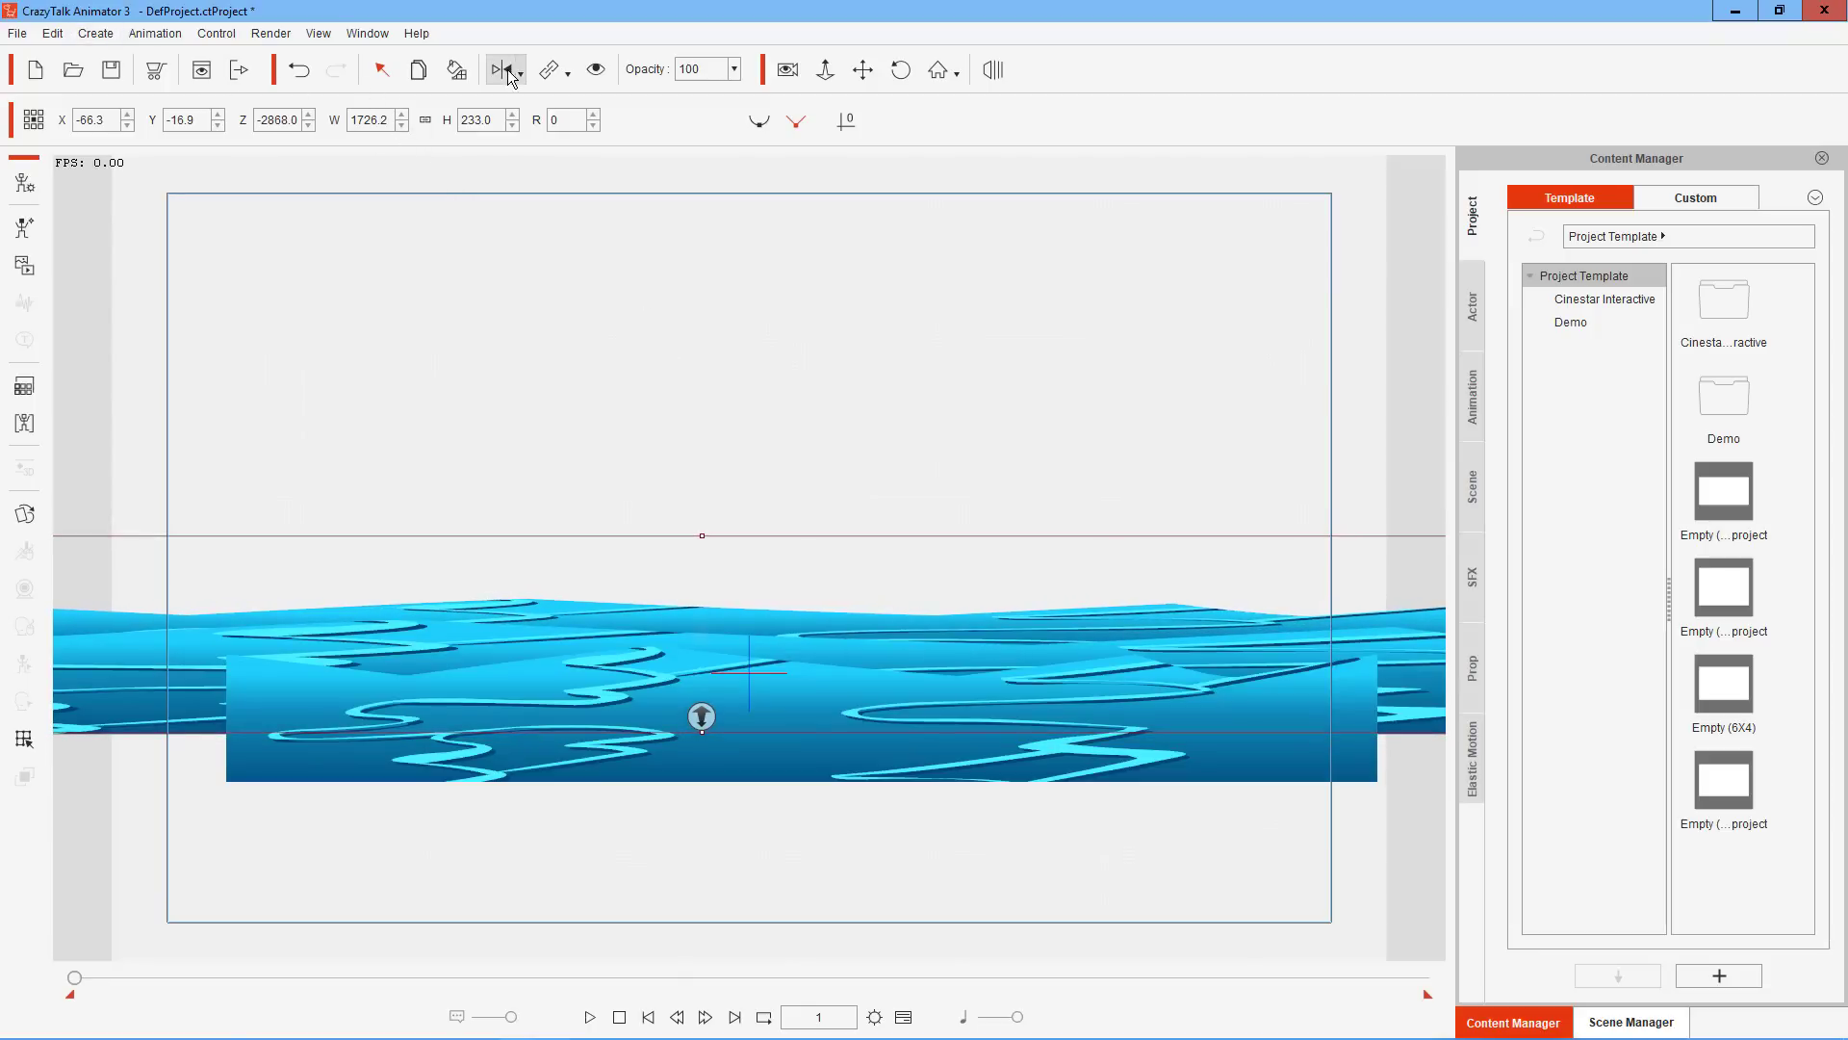
{"action": "left_click_drag", "start_coordinate": [923, 614], "coordinate": [970, 625]}
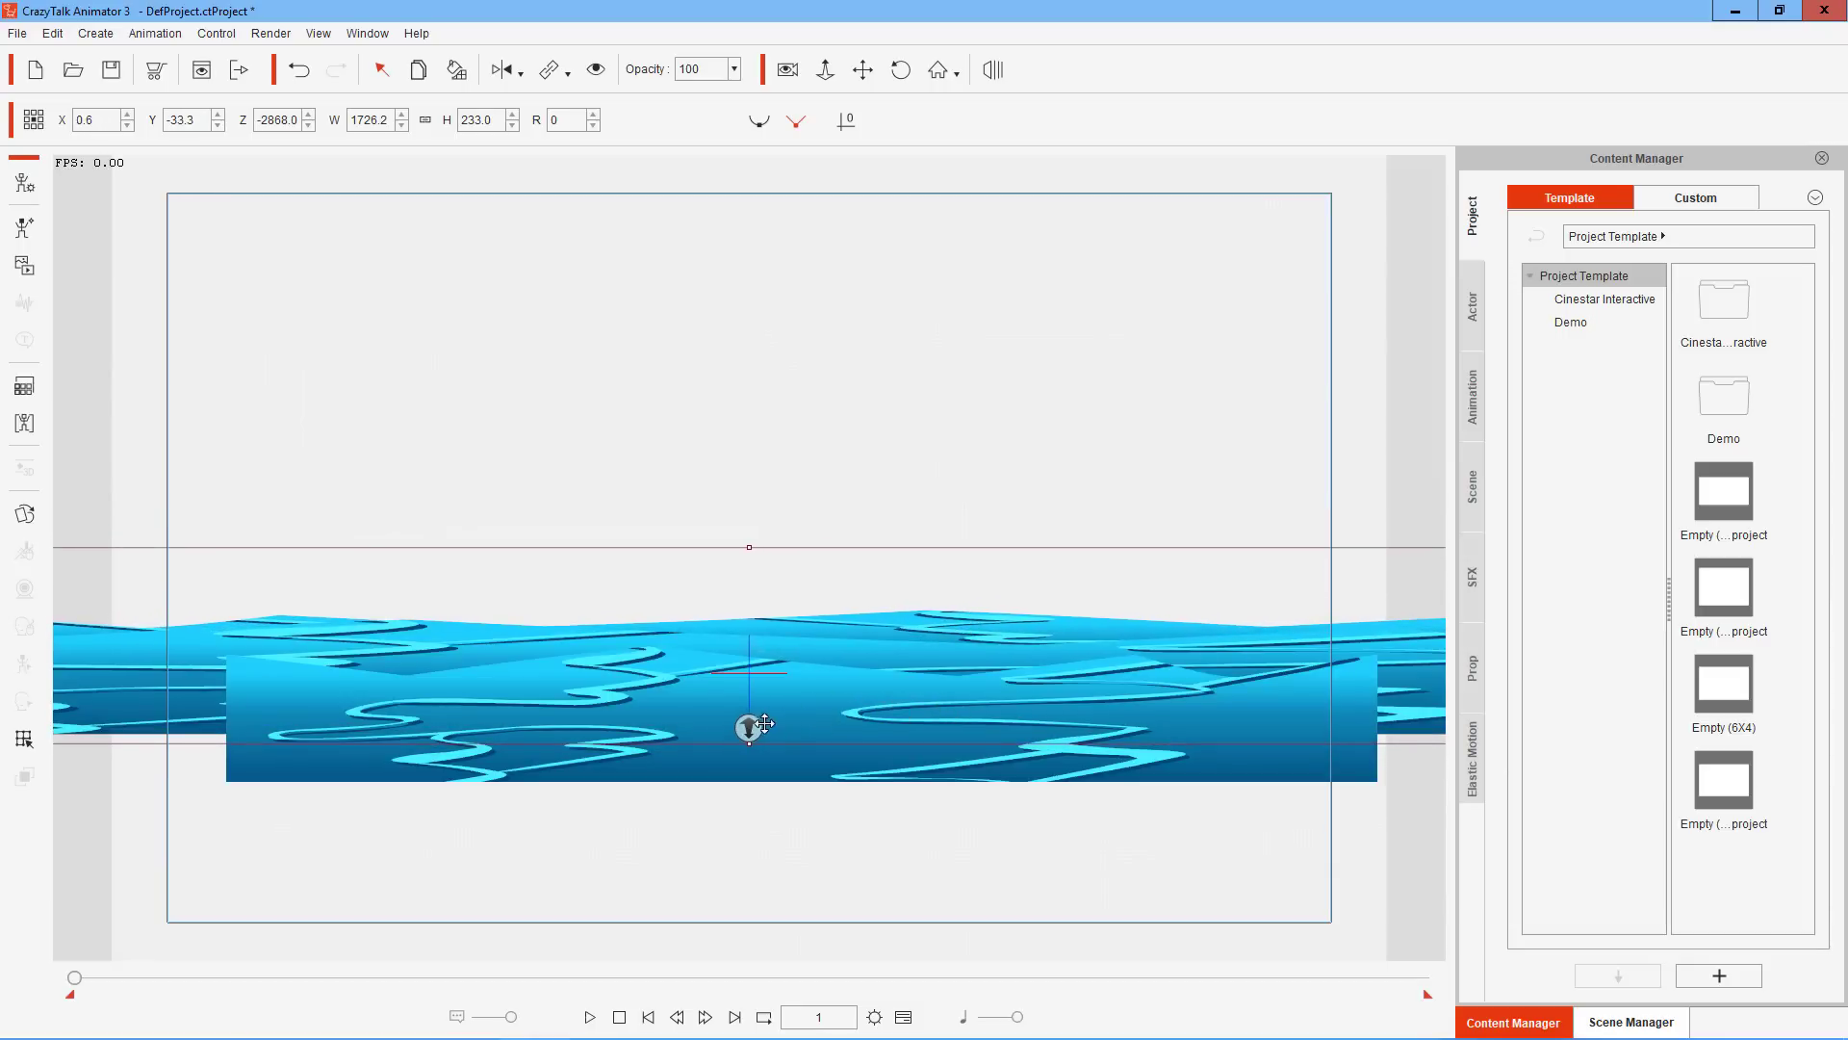
Add a farthest wave copy at Z -4341.0 with height 384.6, and place it at X 22.5, Y -66.9 along the horizon
{"action": "left_click_drag", "start_coordinate": [735, 677], "coordinate": [568, 276]}
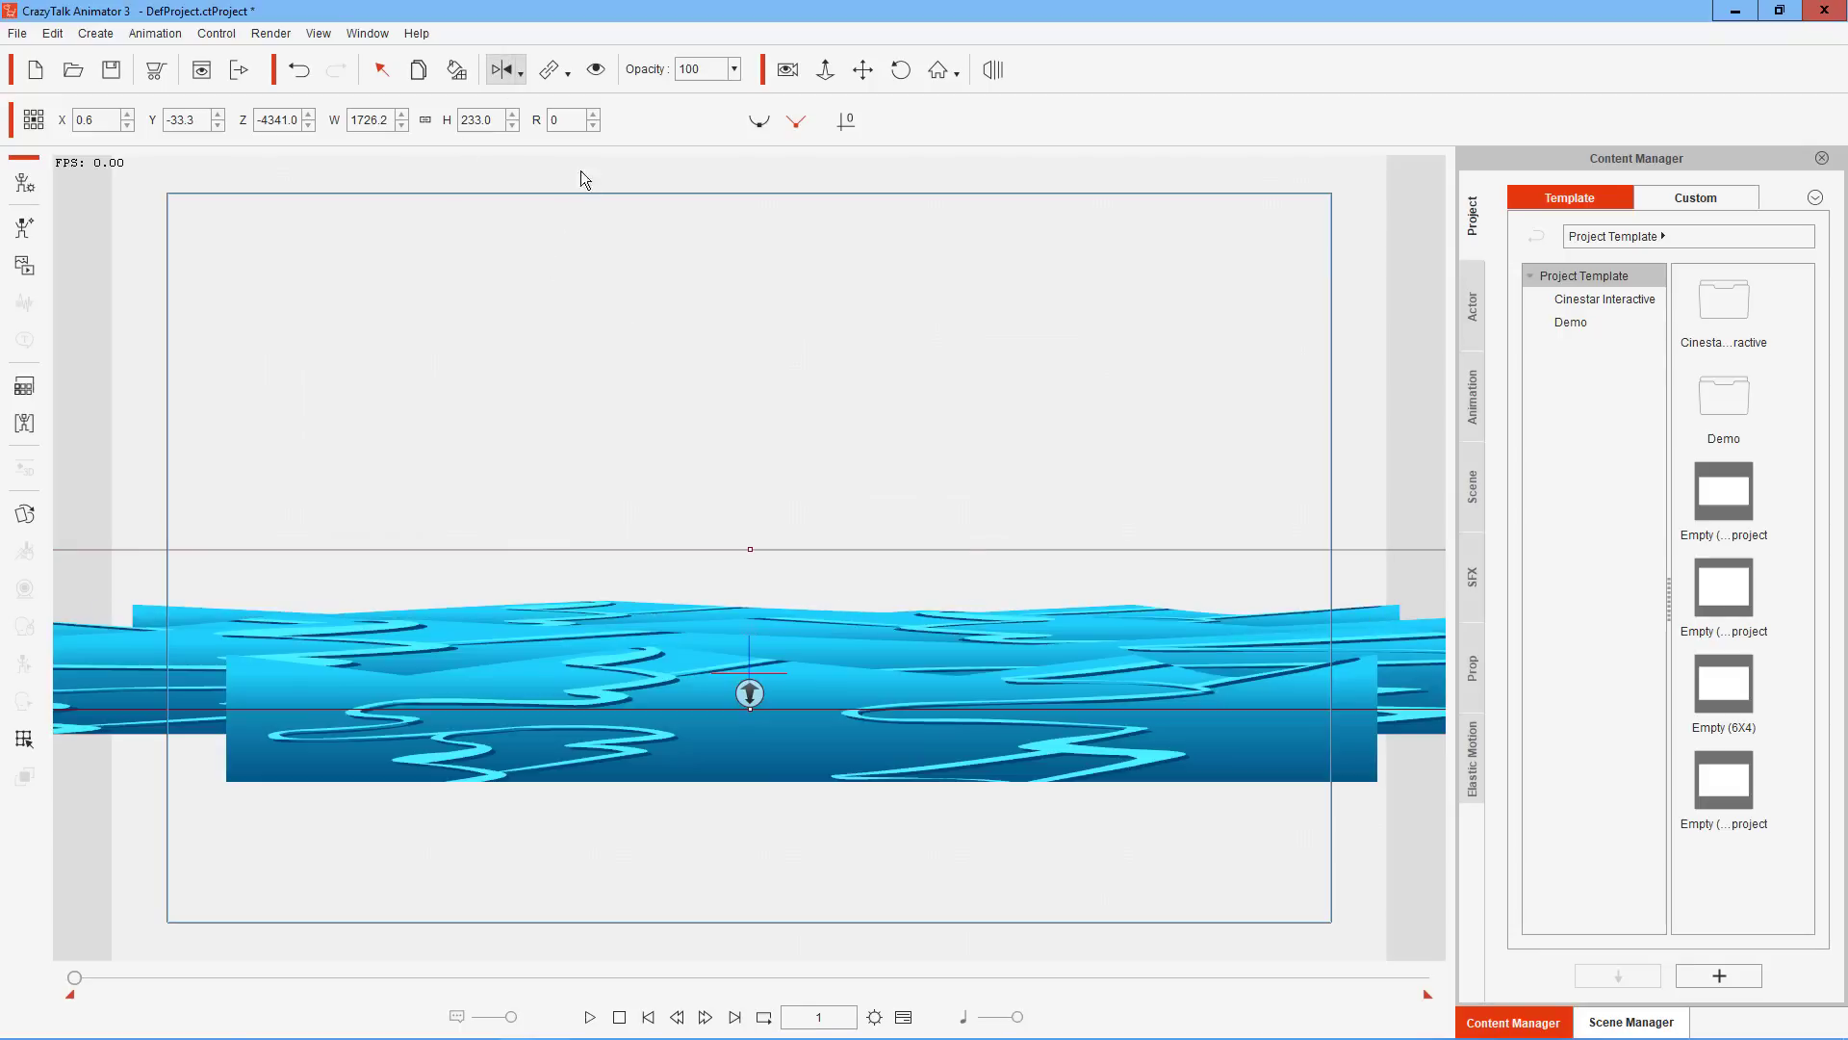
{"action": "mouse_move", "coordinate": [669, 553]}
{"action": "left_mouse_down"}
{"action": "mouse_move", "coordinate": [693, 548]}
{"action": "mouse_move", "coordinate": [657, 566]}
{"action": "left_mouse_up"}
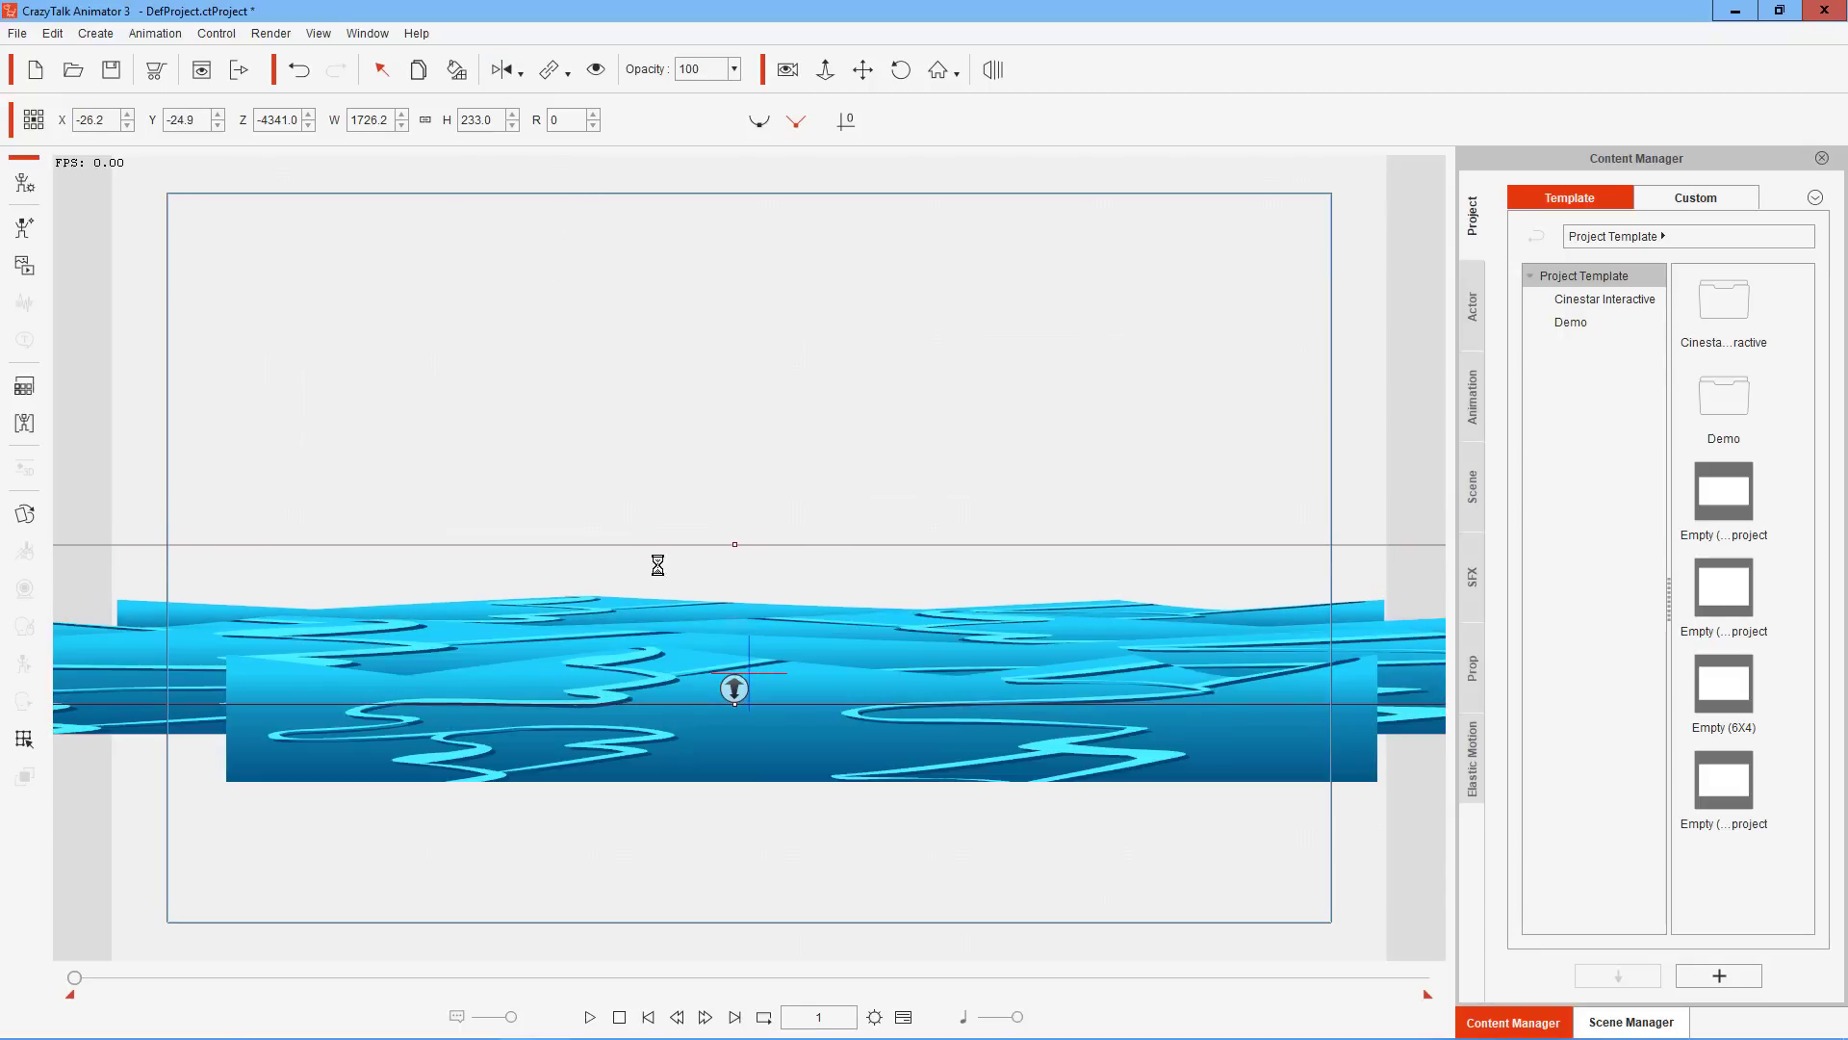
{"action": "mouse_move", "coordinate": [791, 522]}
{"action": "left_mouse_down"}
{"action": "mouse_move", "coordinate": [783, 499]}
{"action": "mouse_move", "coordinate": [812, 520]}
{"action": "mouse_move", "coordinate": [800, 503]}
{"action": "mouse_move", "coordinate": [733, 540]}
{"action": "mouse_move", "coordinate": [741, 429]}
{"action": "mouse_move", "coordinate": [709, 436]}
{"action": "mouse_move", "coordinate": [731, 487]}
{"action": "mouse_move", "coordinate": [710, 540]}
{"action": "mouse_move", "coordinate": [743, 545]}
{"action": "mouse_move", "coordinate": [784, 486]}
{"action": "left_mouse_up"}
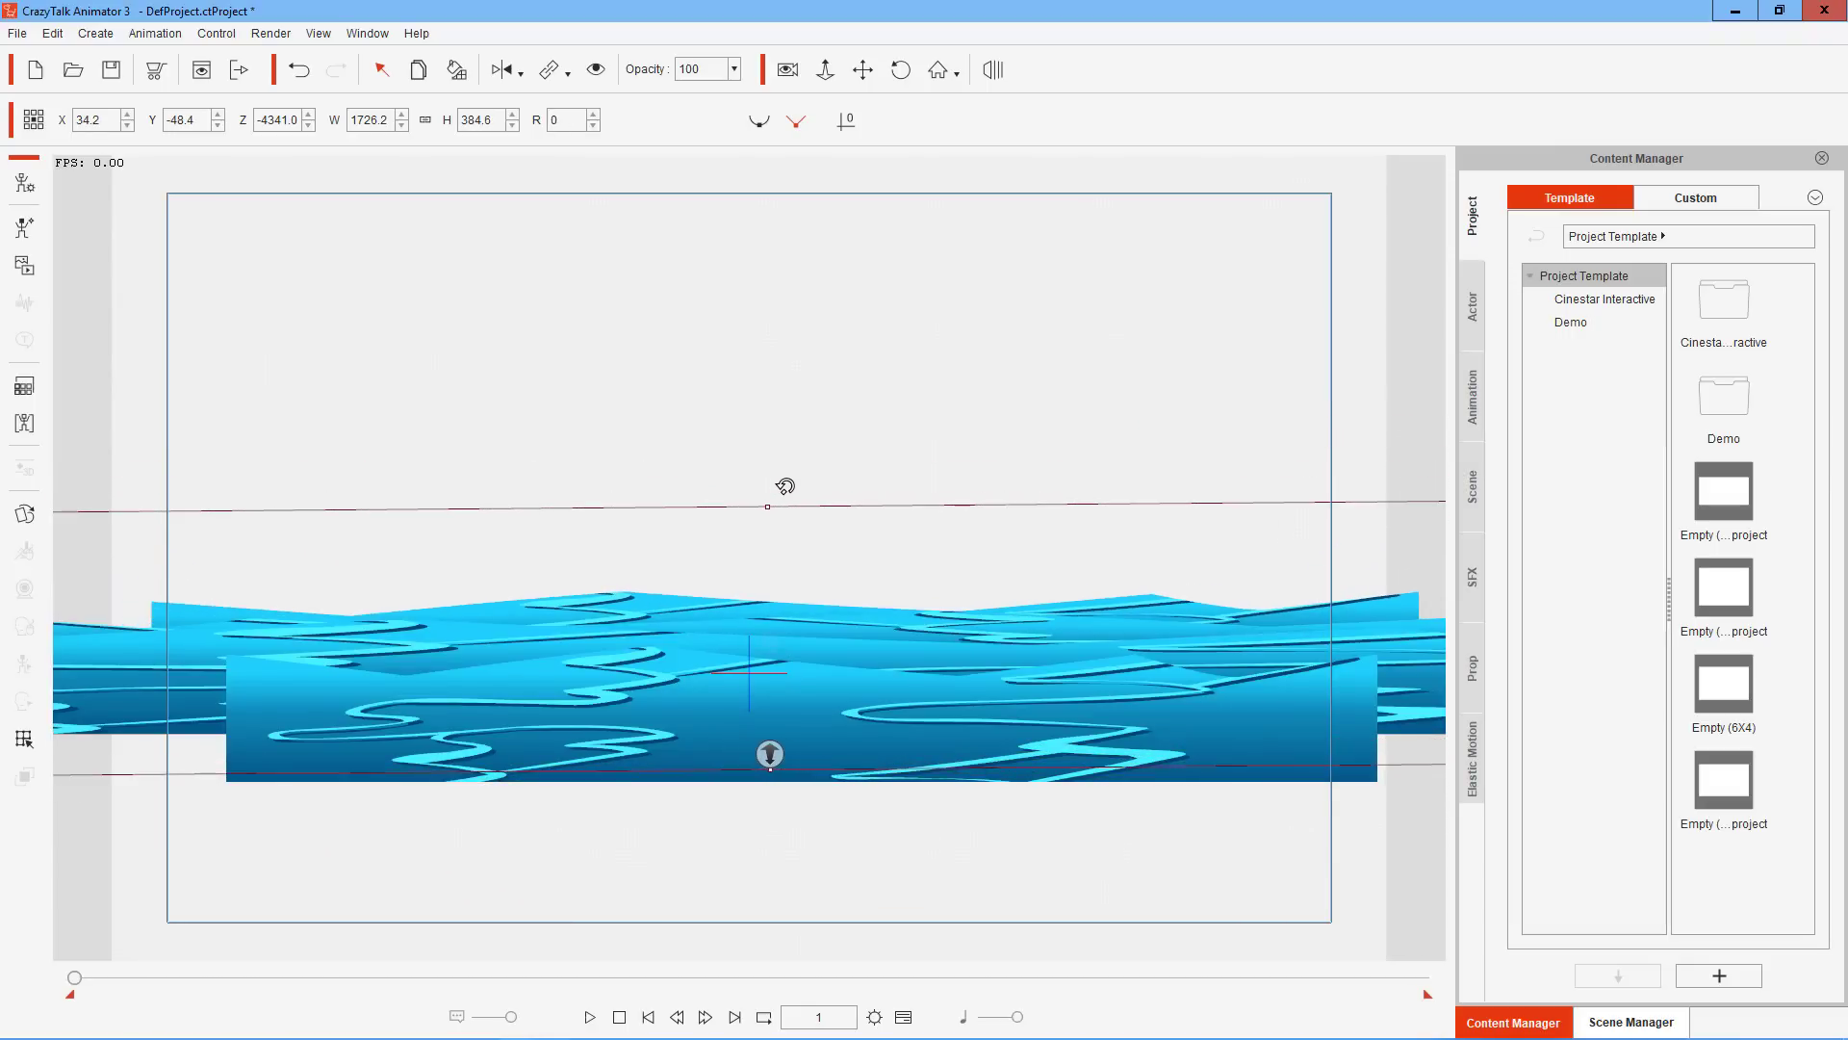
{"action": "left_click_drag", "start_coordinate": [670, 566], "coordinate": [663, 577]}
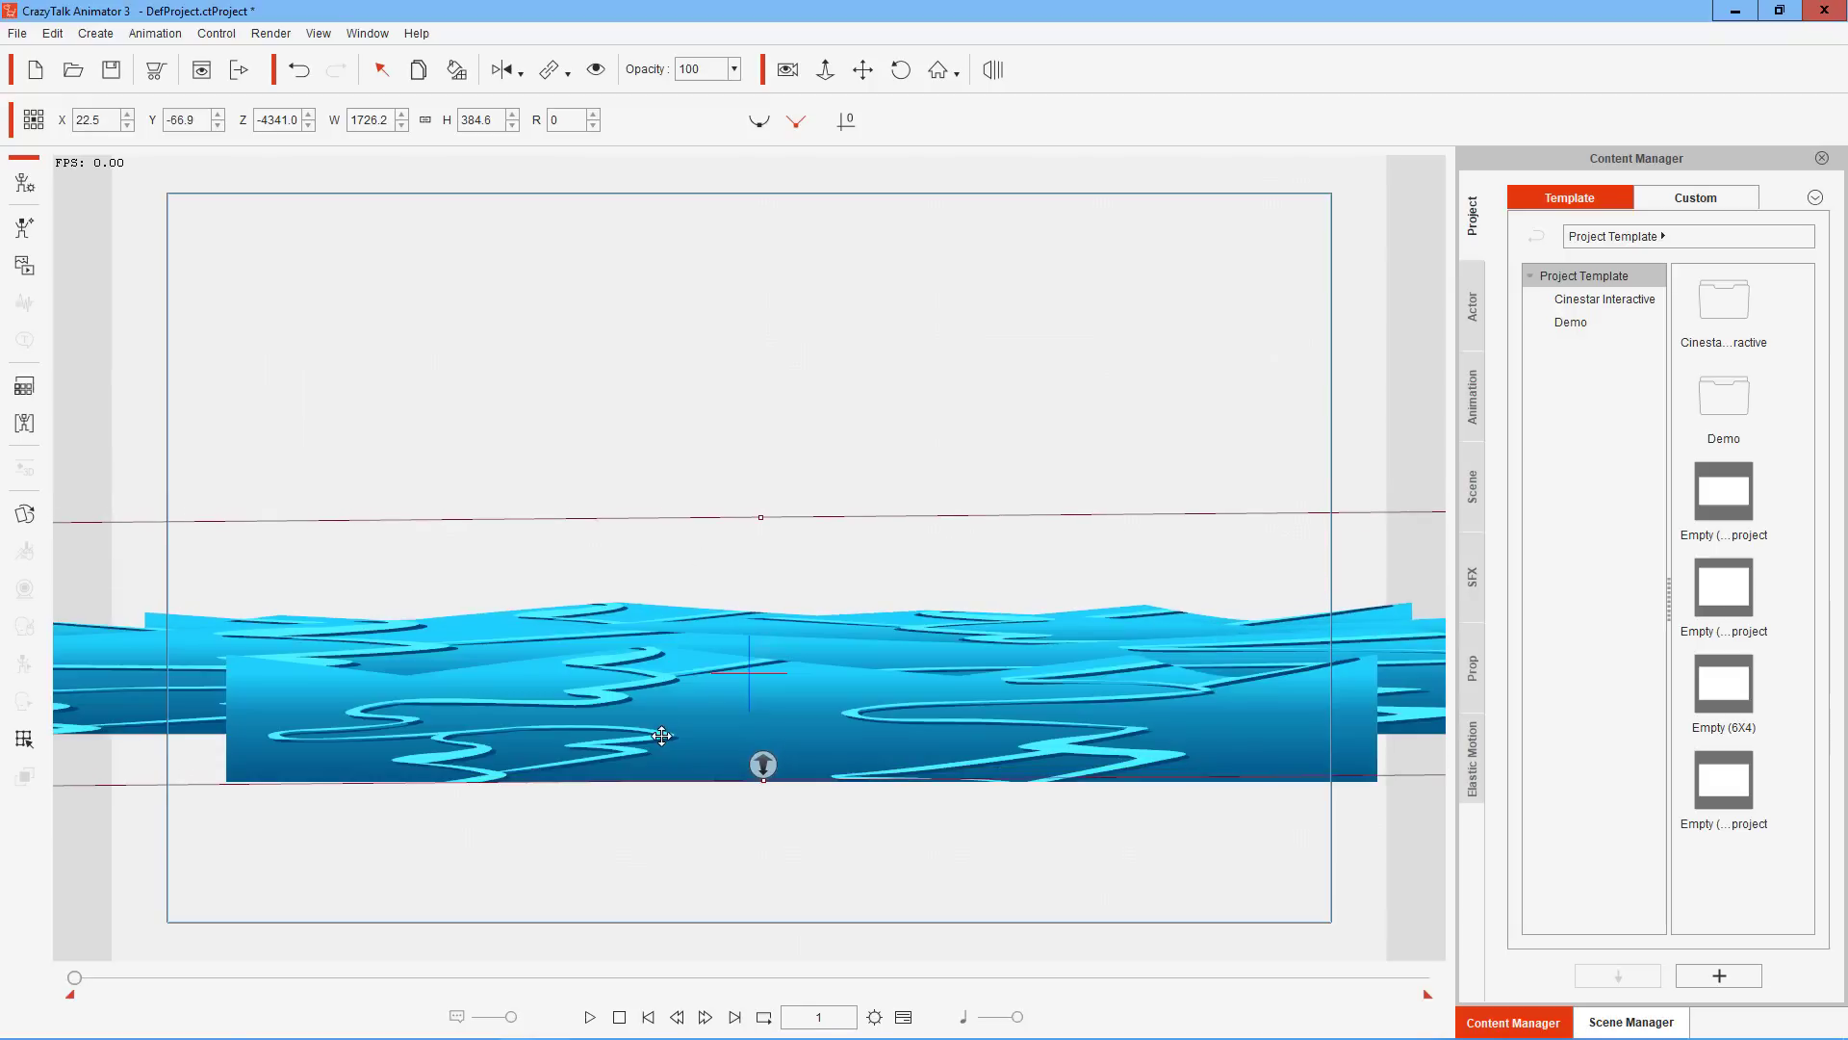
Enlarge the front wave to width 1139.5 and height 279.1, and position it at about X -107.1, Y -41.5 across the lower frame
{"action": "left_click_drag", "start_coordinate": [662, 736], "coordinate": [583, 770]}
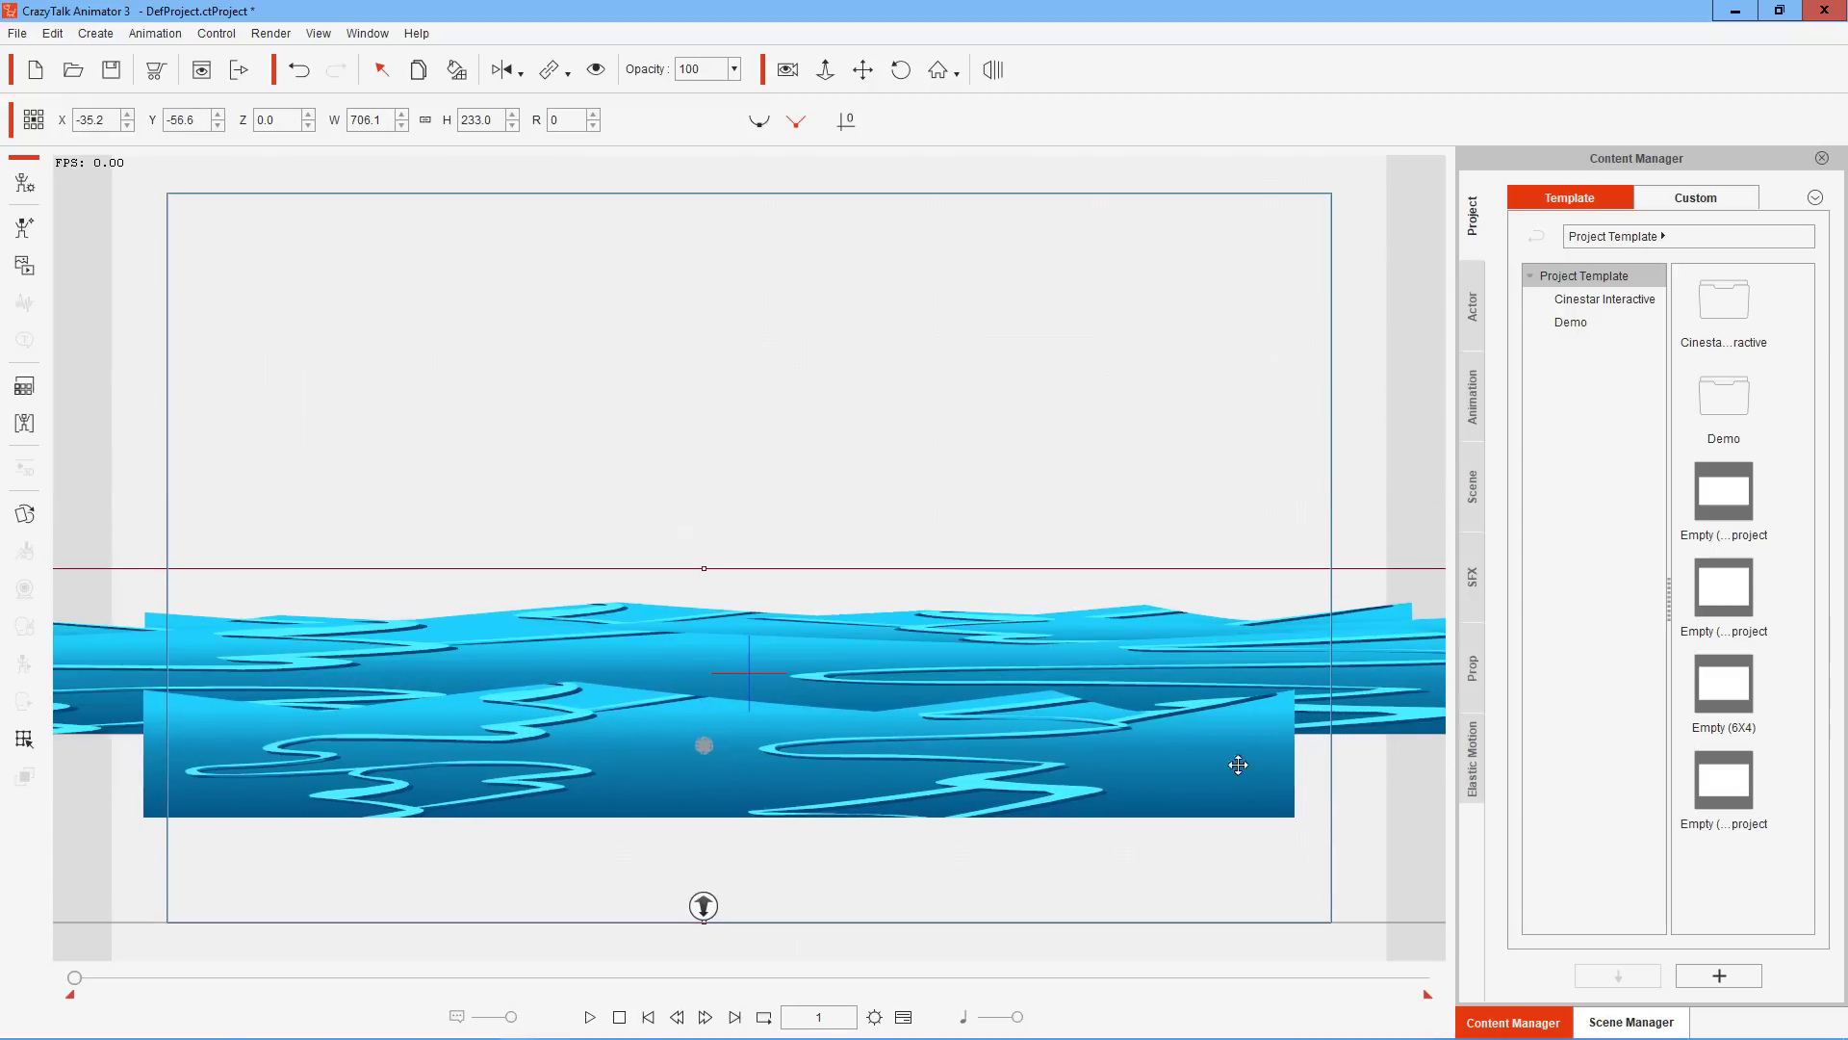
{"action": "left_click_drag", "start_coordinate": [703, 569], "coordinate": [702, 536]}
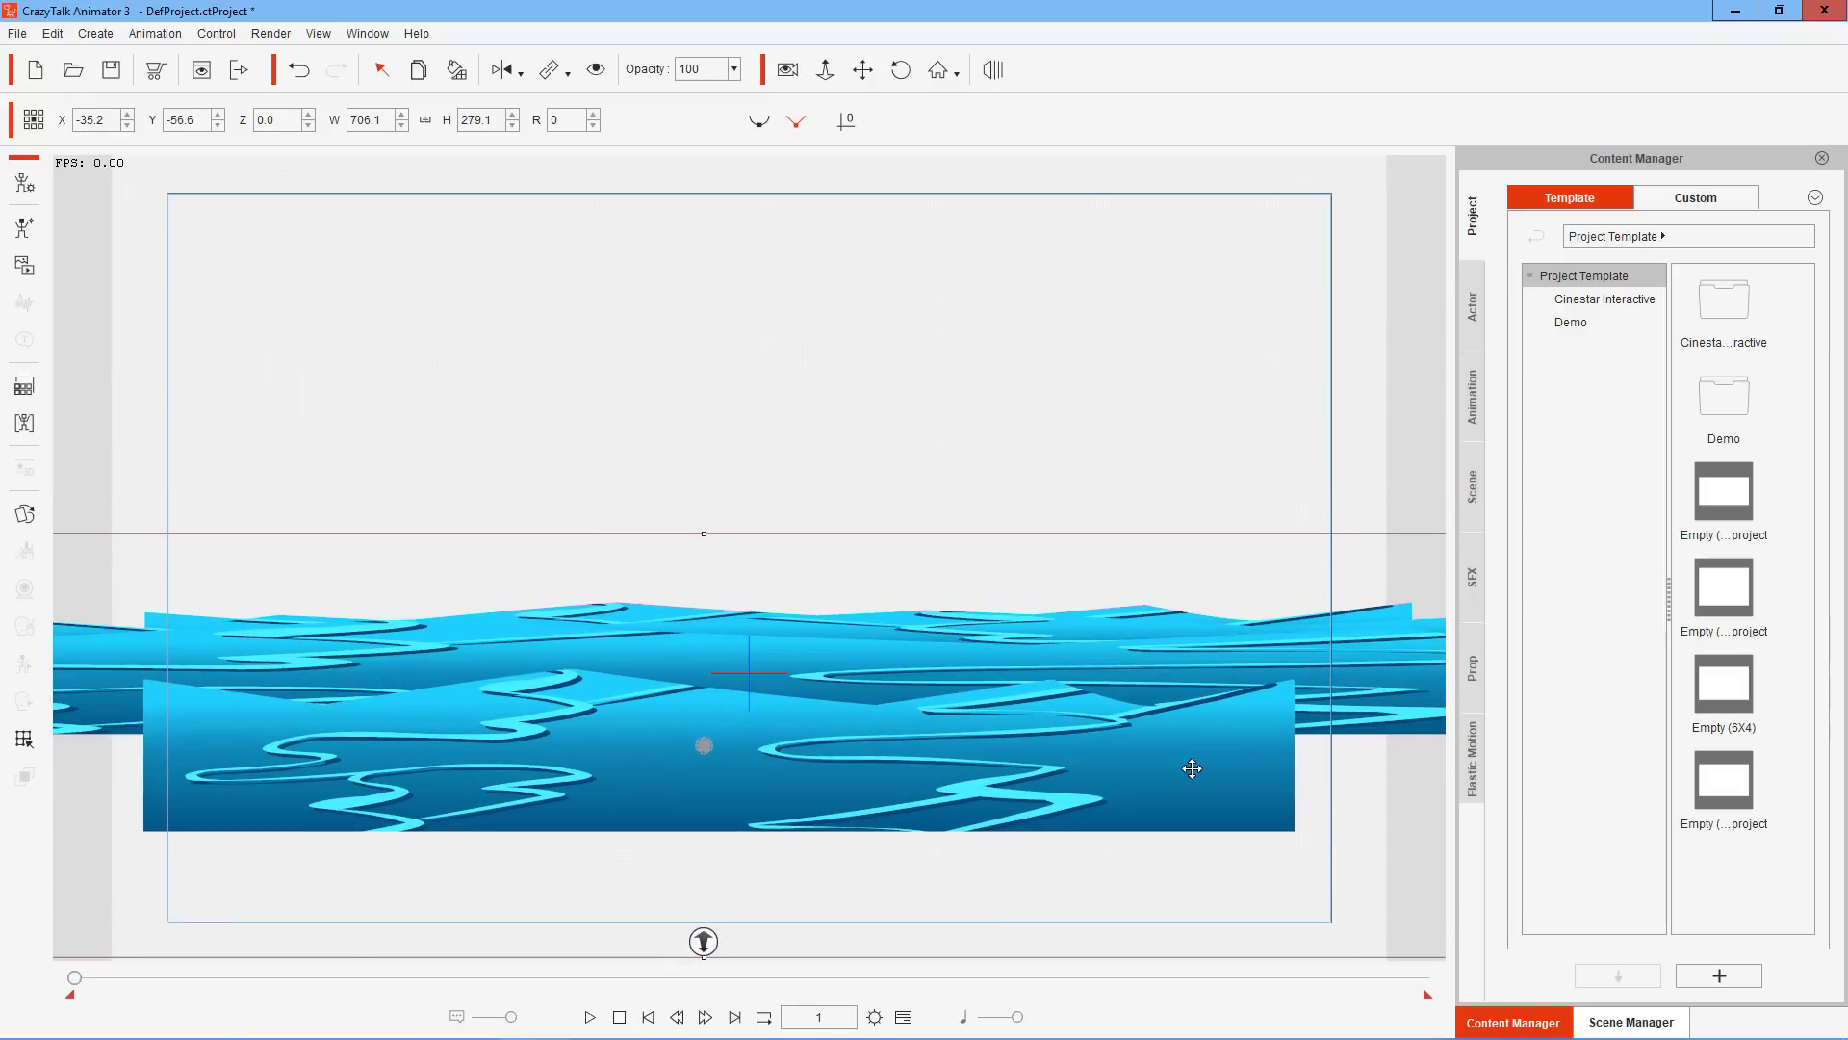
{"action": "left_click_drag", "start_coordinate": [948, 742], "coordinate": [442, 699]}
{"action": "left_click_drag", "start_coordinate": [1001, 702], "coordinate": [1491, 671]}
{"action": "left_click_drag", "start_coordinate": [964, 736], "coordinate": [1352, 753]}
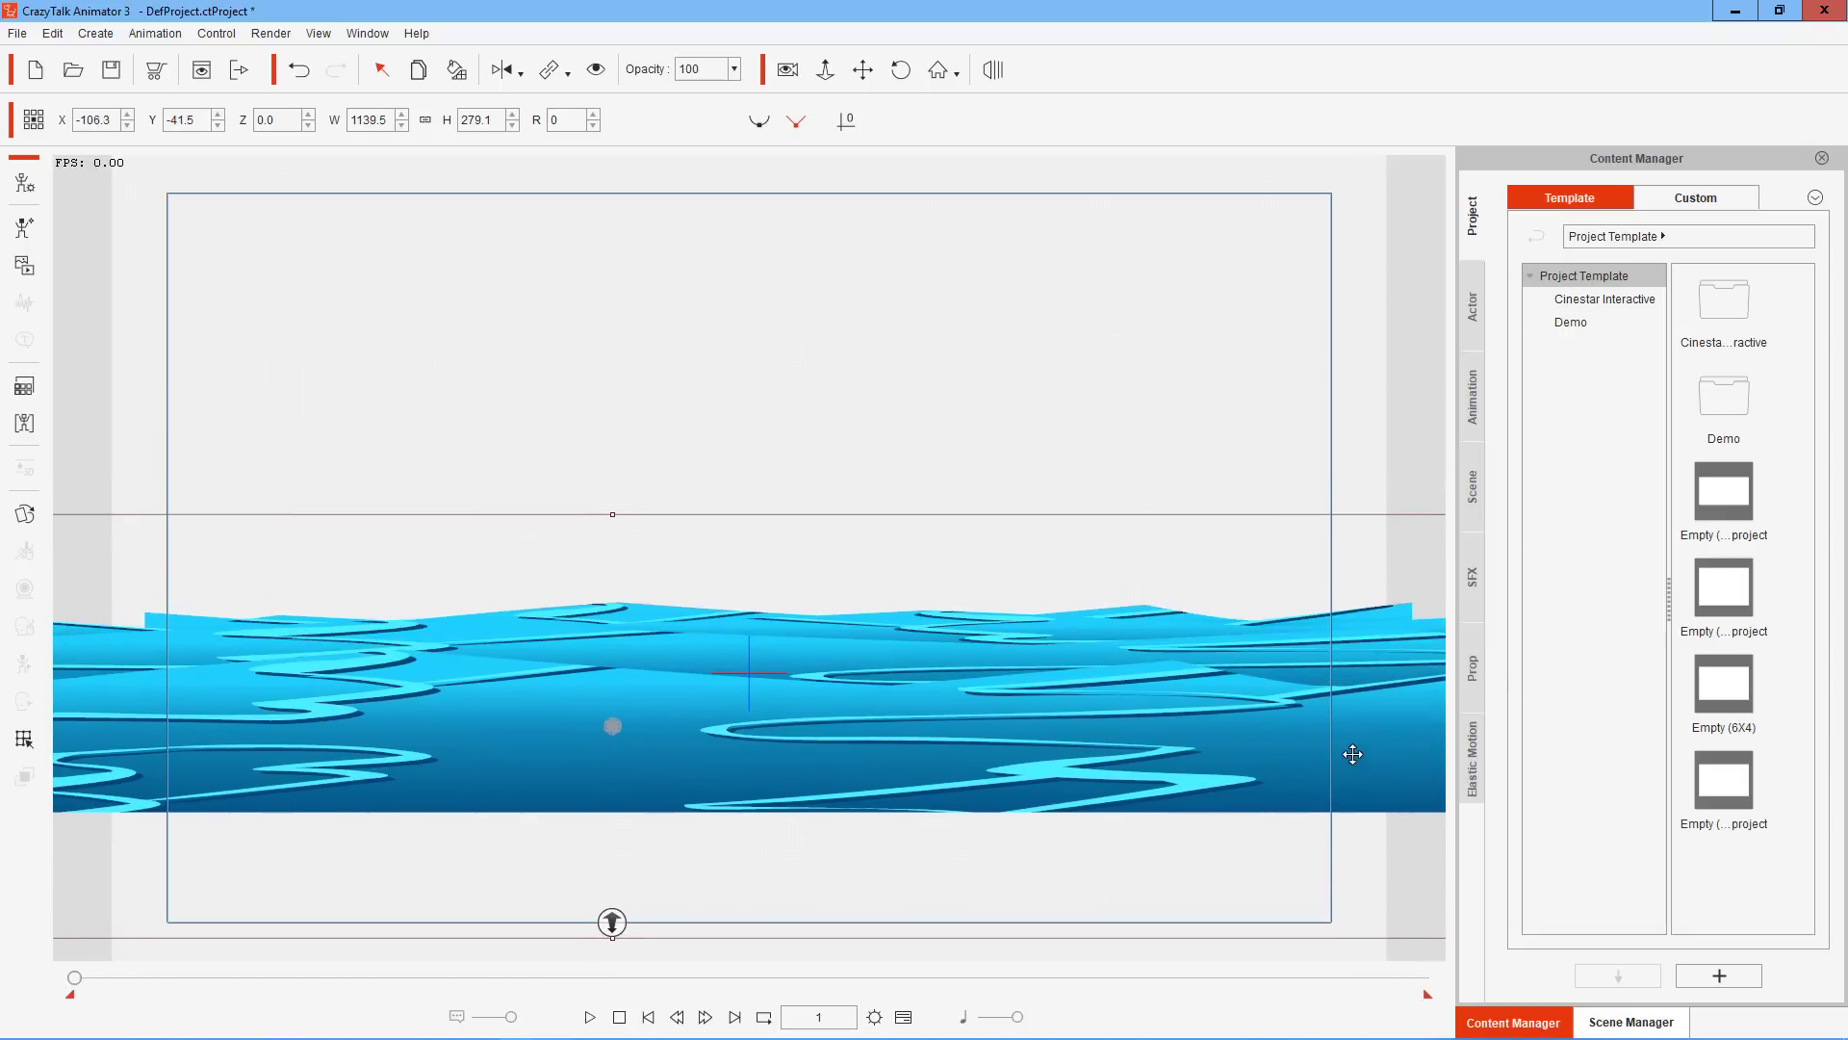
Open the Render Style settings for the farthest wave, wavy(2), and try brightness values of -22 and 12
{"action": "left_click", "coordinate": [1595, 1023]}
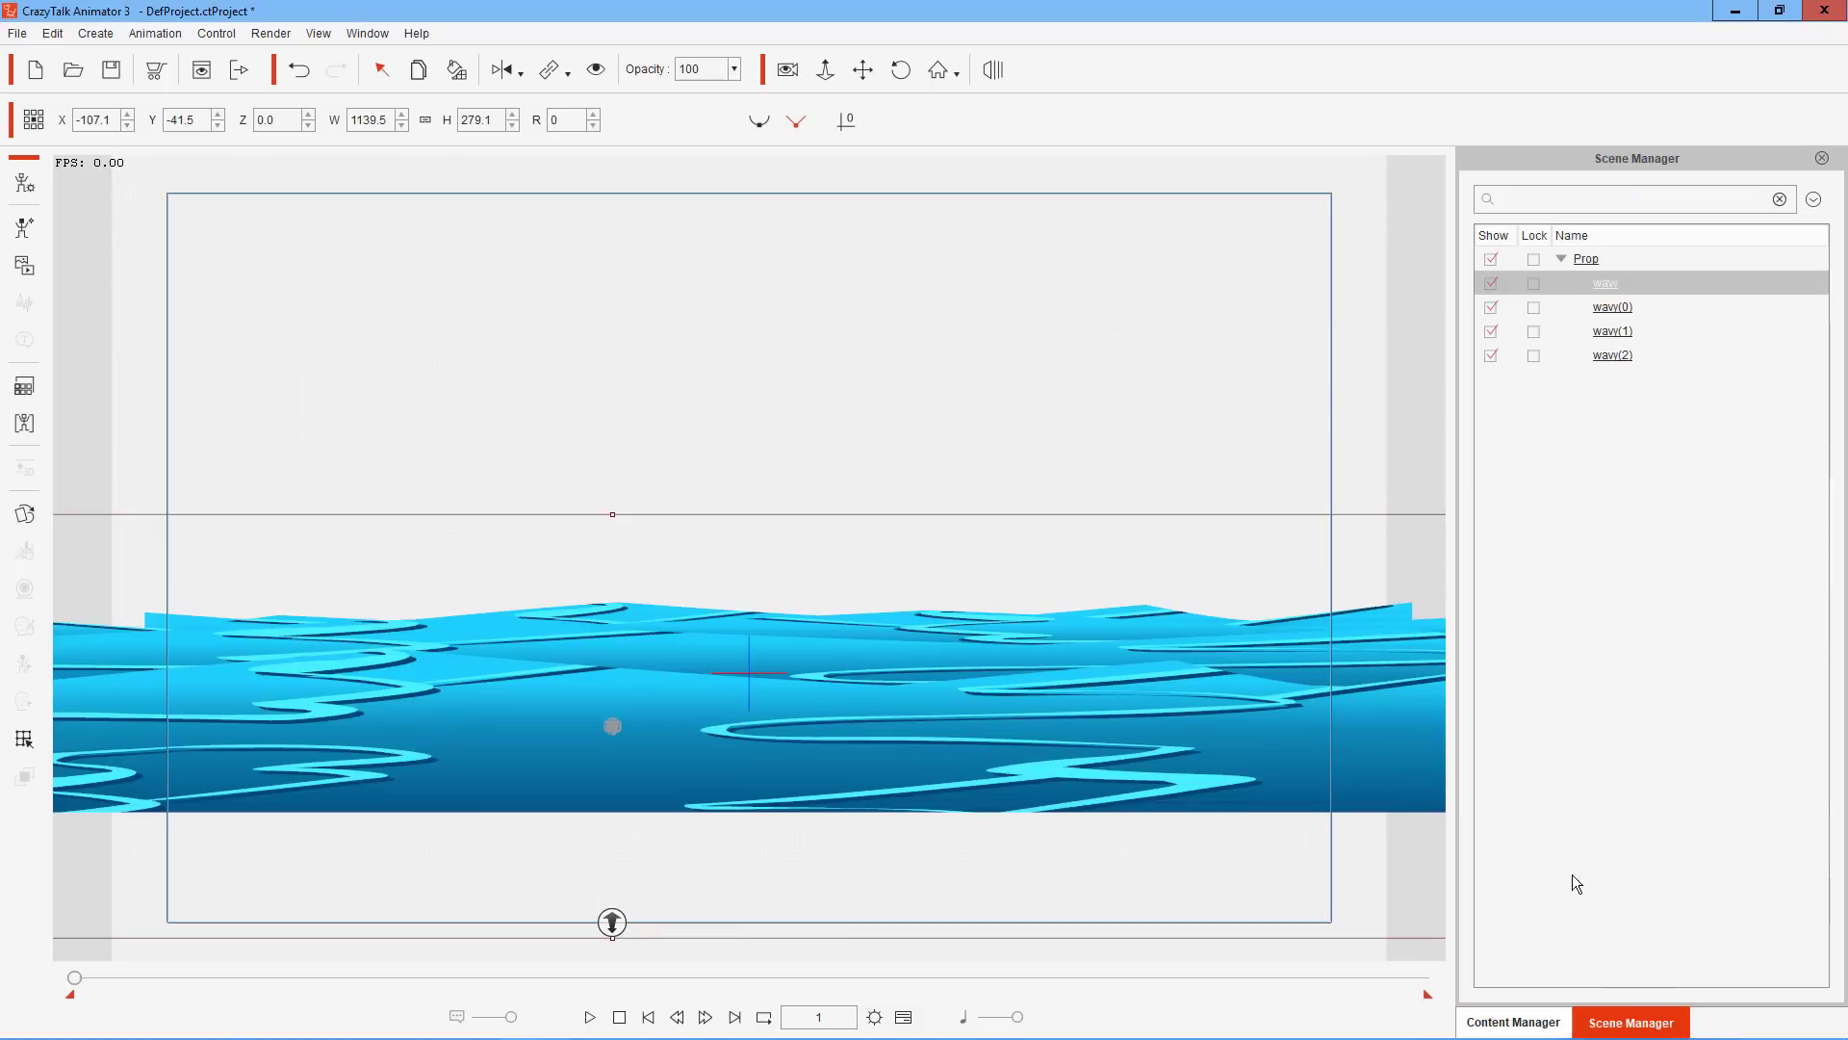
{"action": "left_click", "coordinate": [1609, 283]}
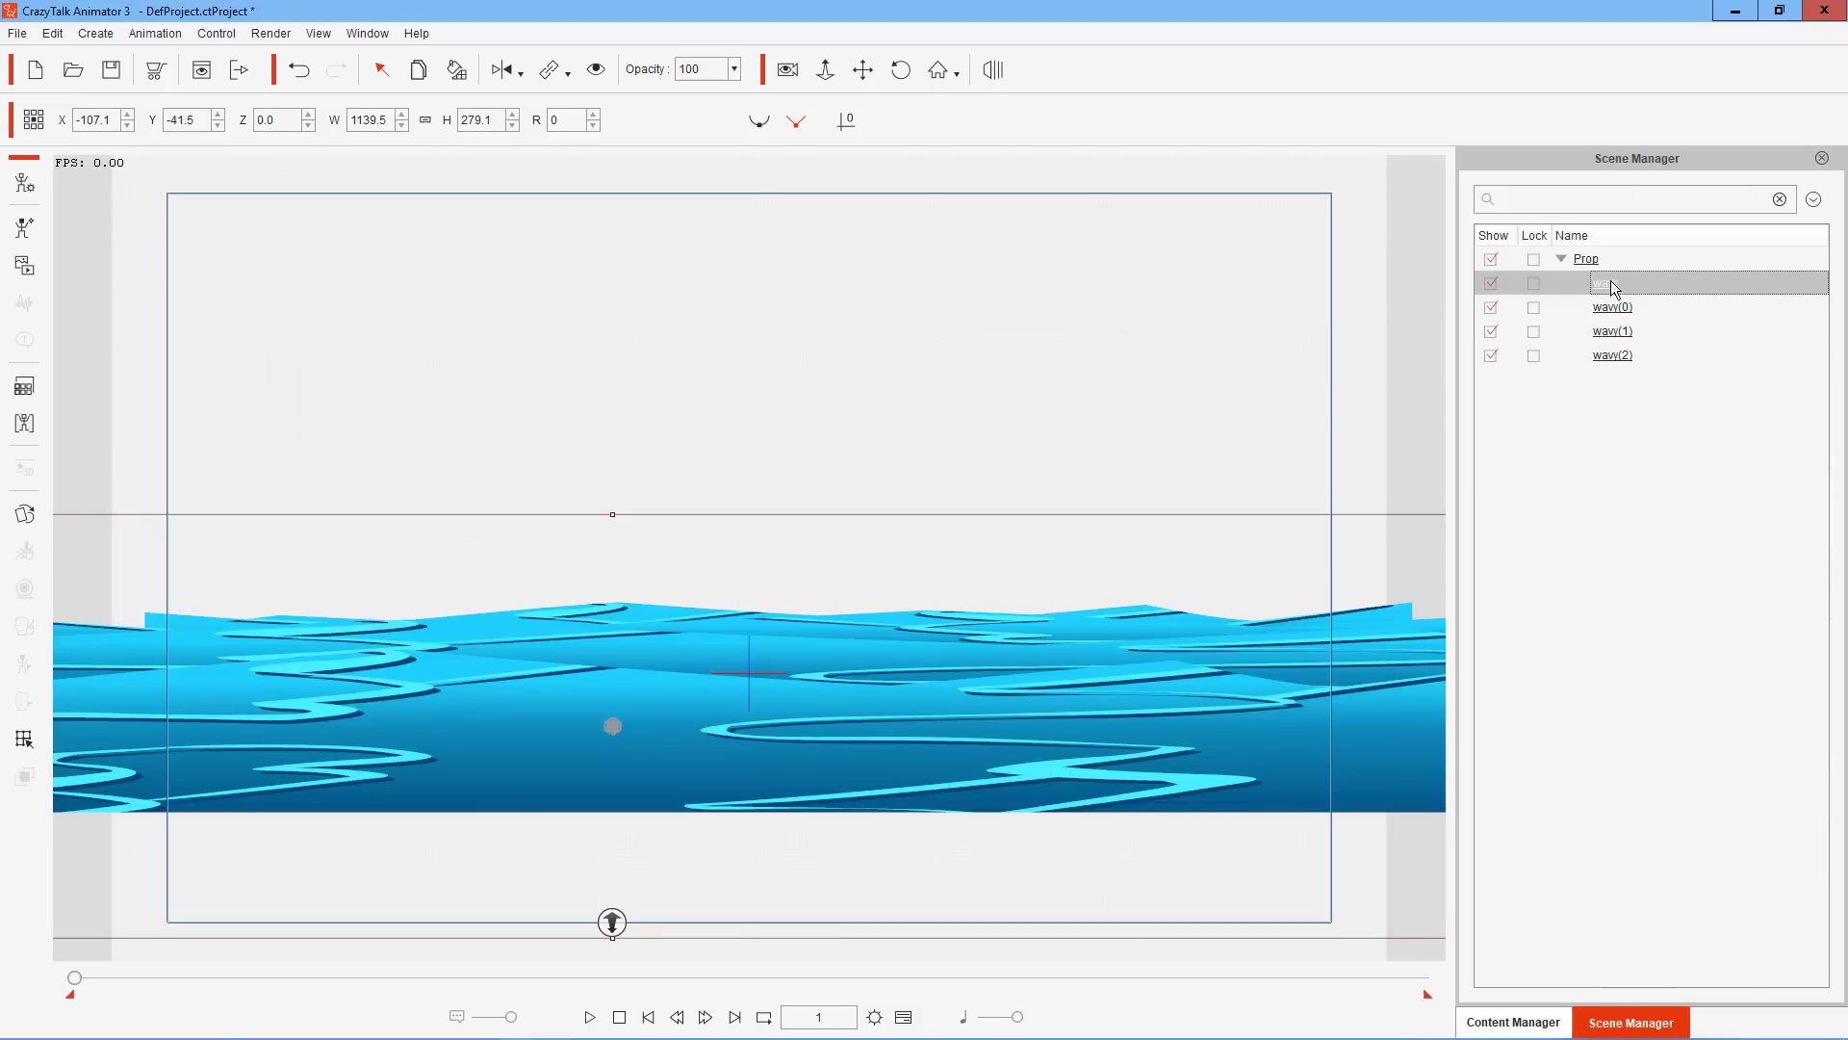
{"action": "left_click", "coordinate": [1613, 356]}
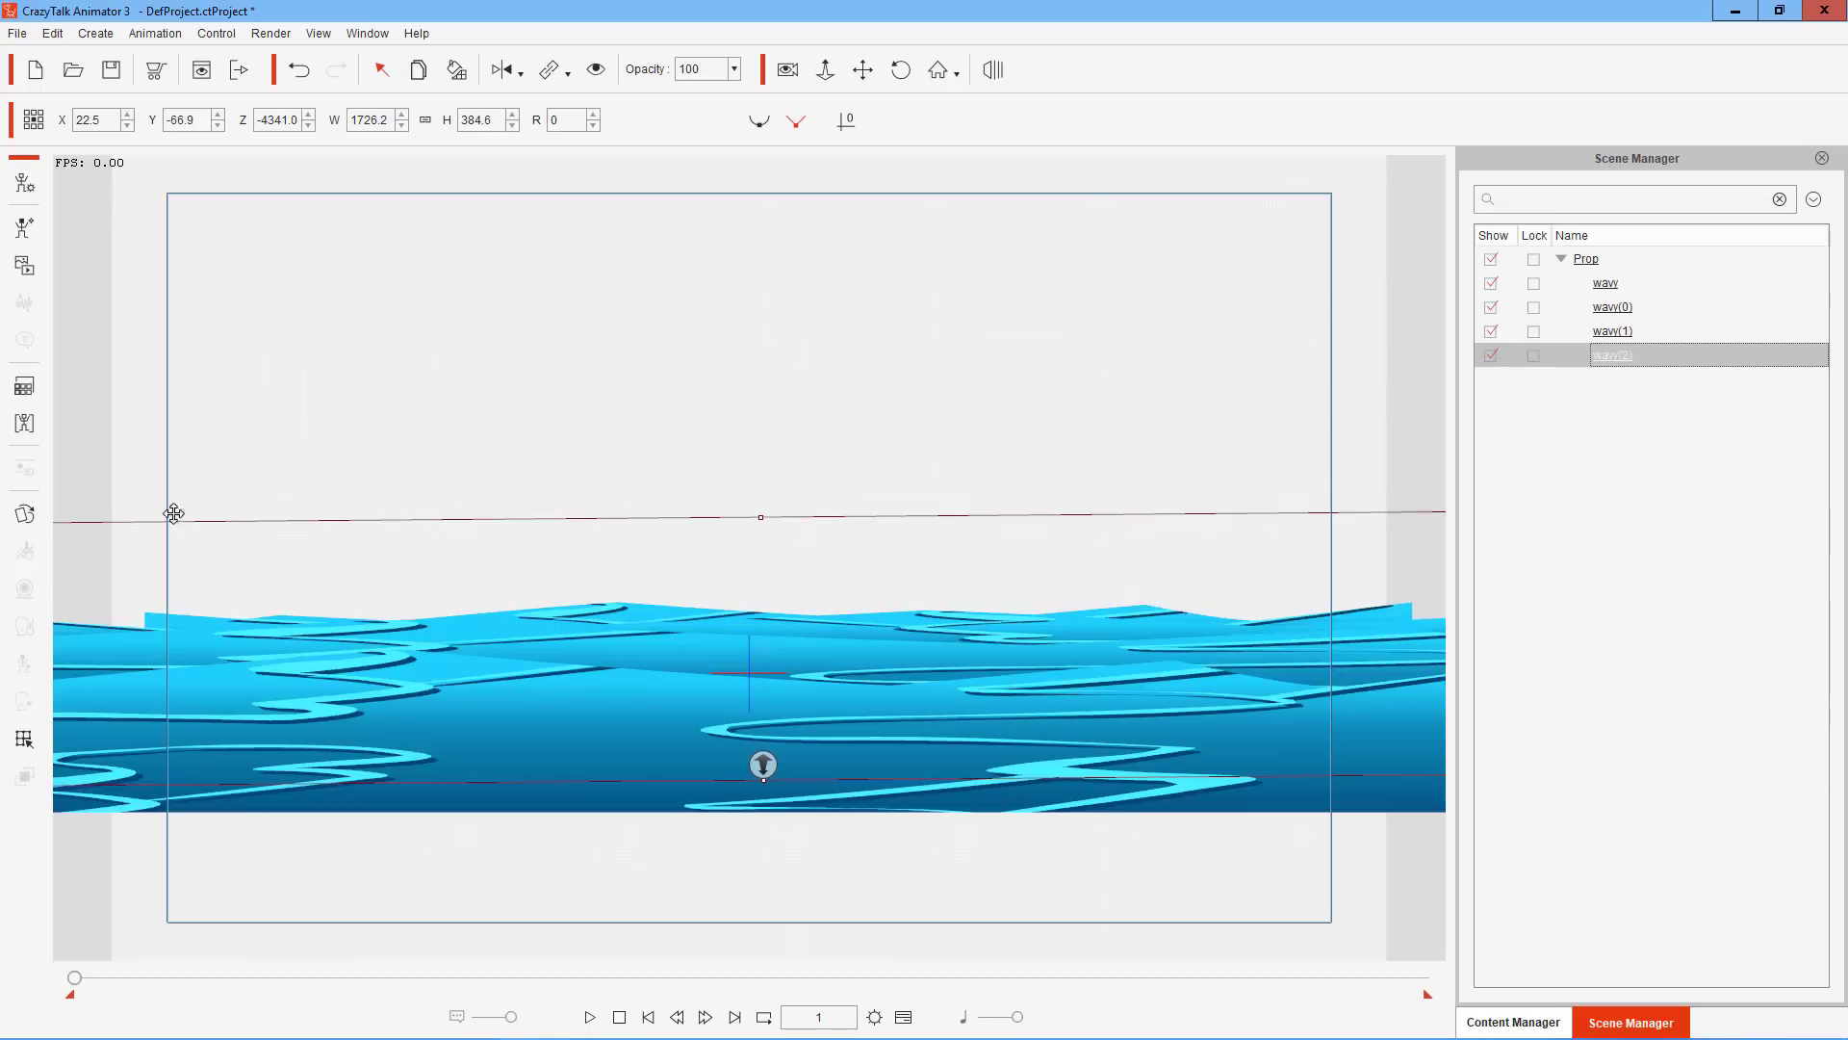
{"action": "left_click", "coordinate": [24, 384]}
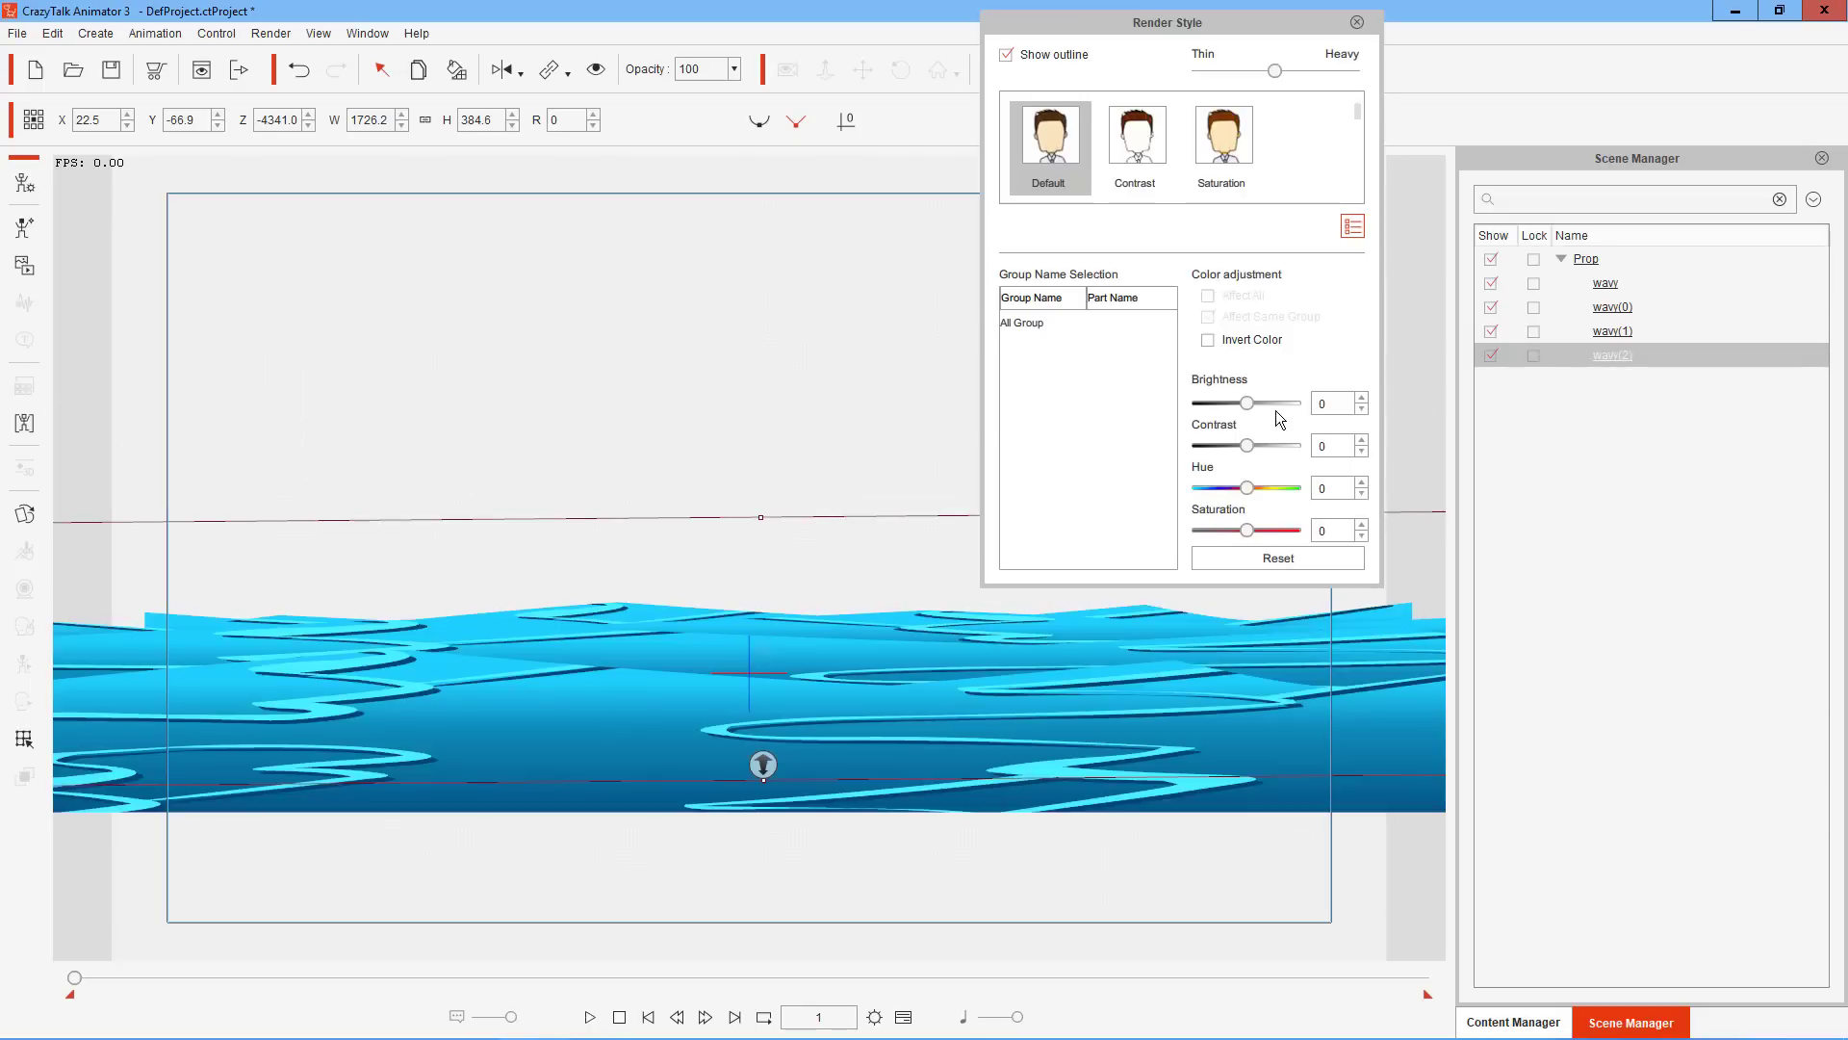
{"action": "left_click_drag", "start_coordinate": [1236, 403], "coordinate": [1231, 402]}
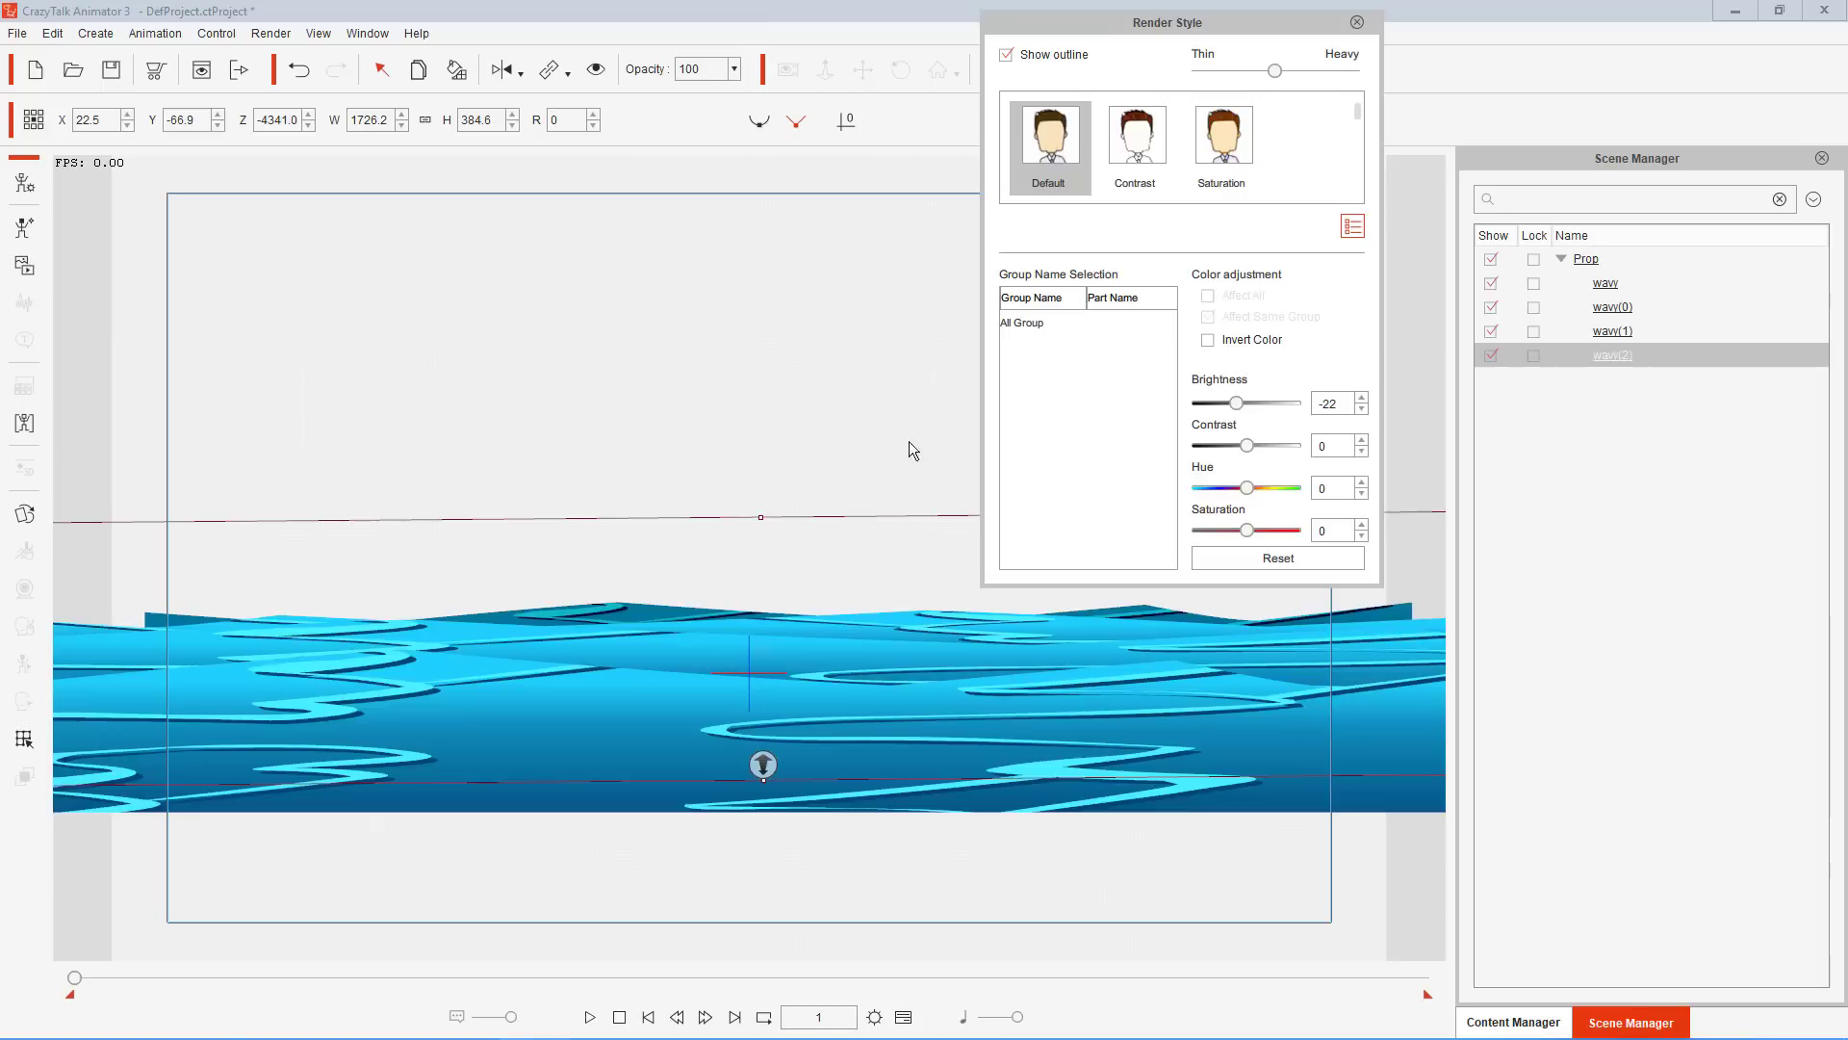
{"action": "mouse_move", "coordinate": [1226, 401]}
{"action": "left_mouse_down"}
{"action": "mouse_move", "coordinate": [1268, 404]}
{"action": "mouse_move", "coordinate": [1250, 406]}
{"action": "left_mouse_up"}
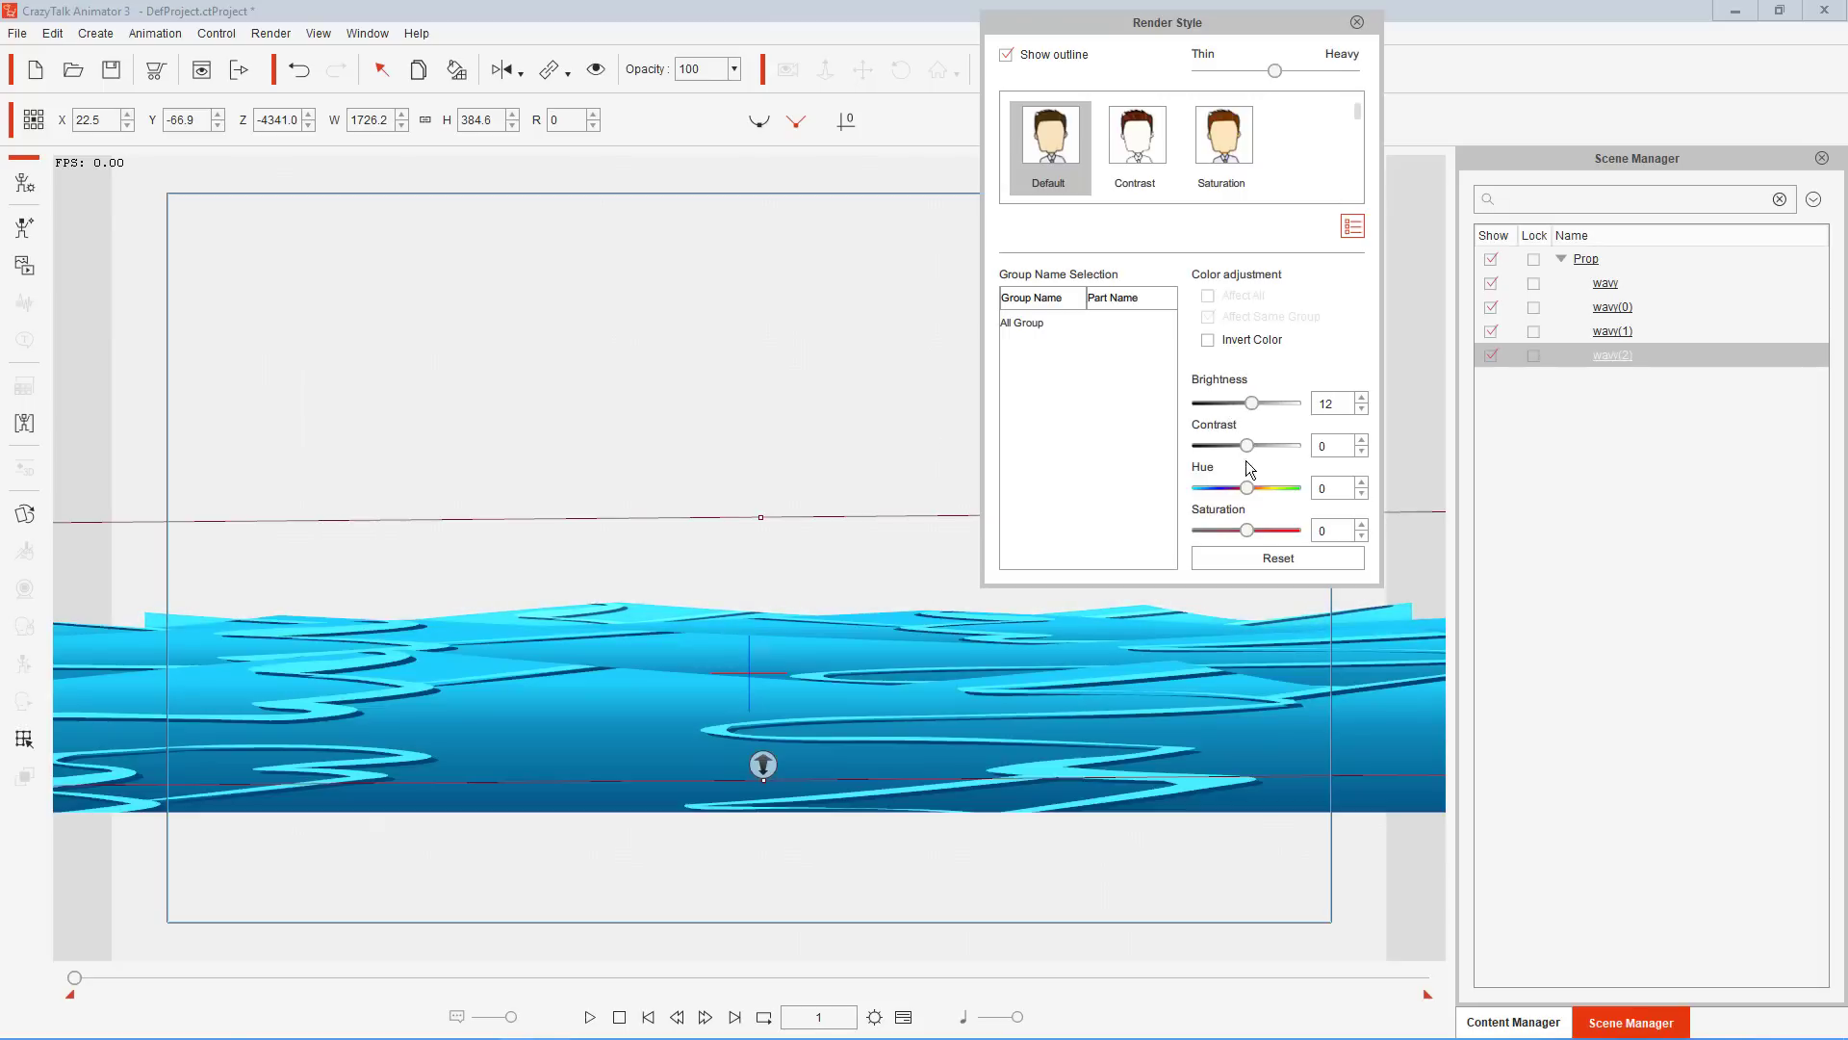
Try darkening the middle waves, with brightness -28 on wavy(0), against a brightness of 8 on wavy(2)
{"action": "left_click", "coordinate": [1604, 334]}
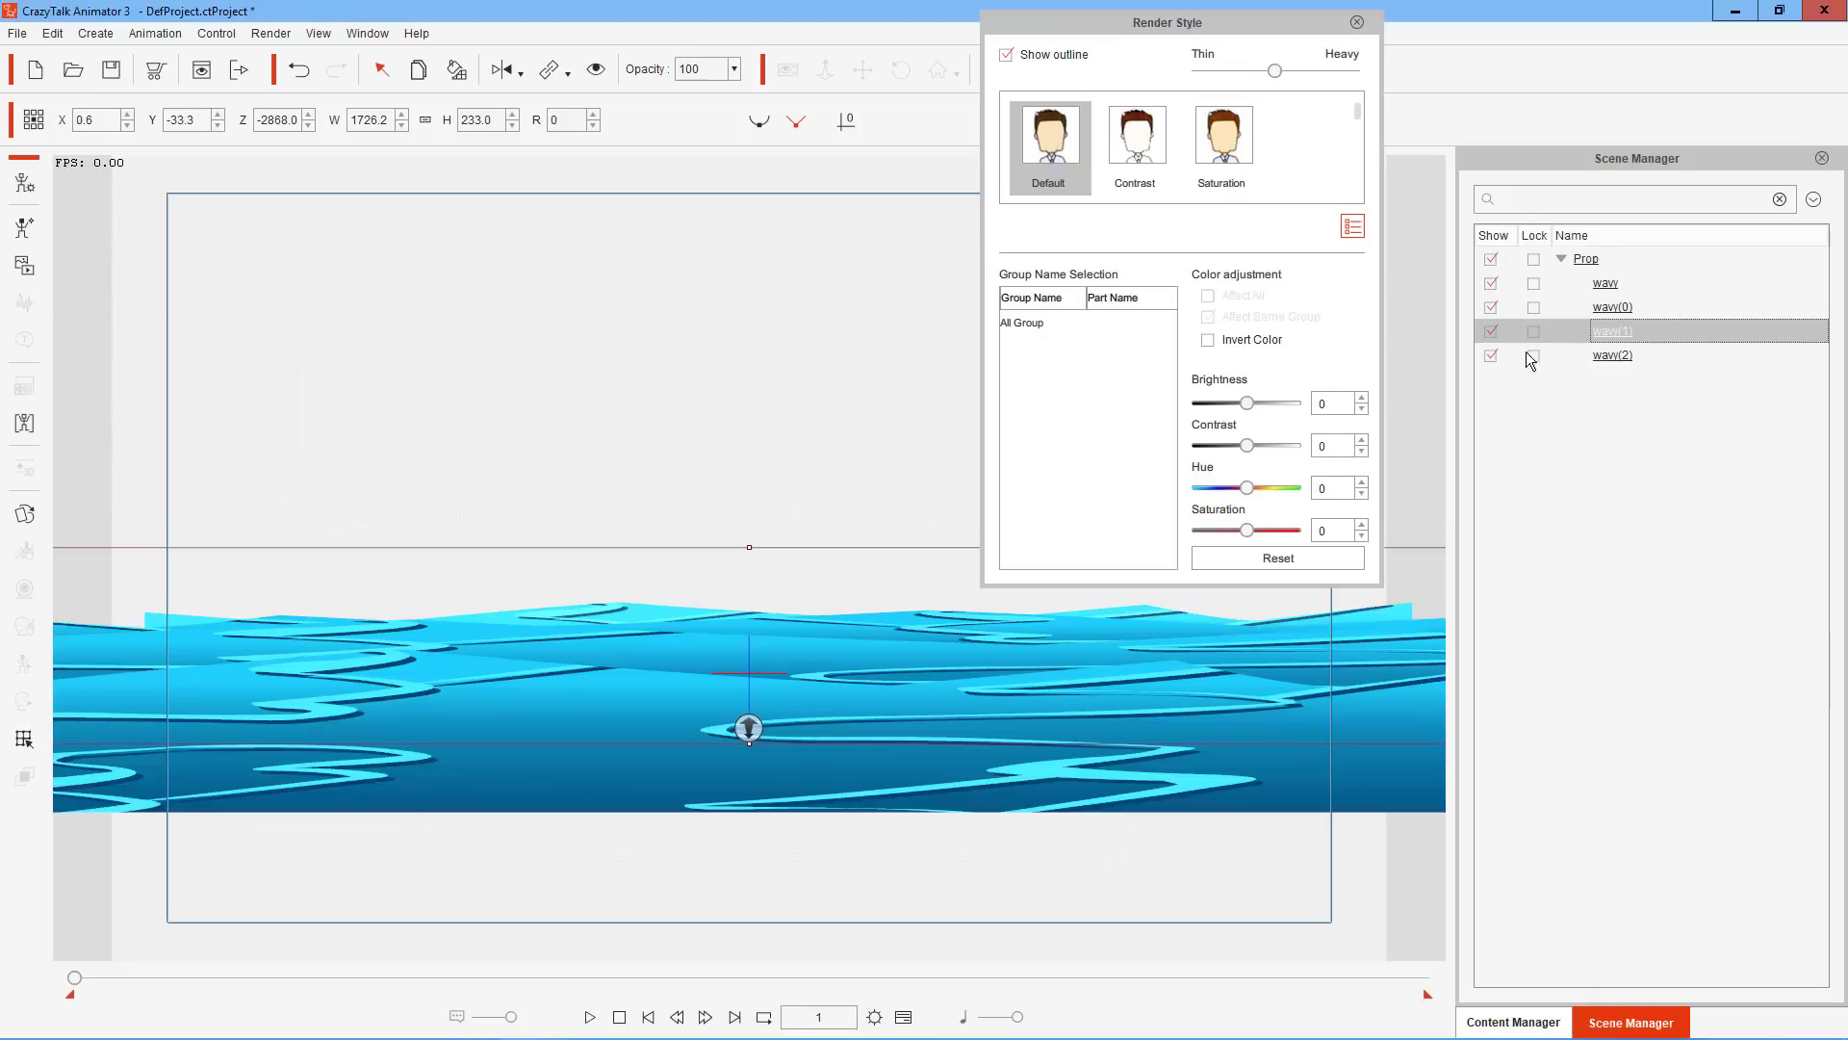
{"action": "mouse_move", "coordinate": [1247, 403]}
{"action": "left_mouse_down"}
{"action": "mouse_move", "coordinate": [1282, 407]}
{"action": "mouse_move", "coordinate": [1205, 404]}
{"action": "mouse_move", "coordinate": [1231, 414]}
{"action": "left_mouse_up"}
{"action": "left_click", "coordinate": [1614, 356]}
{"action": "left_click", "coordinate": [1606, 307]}
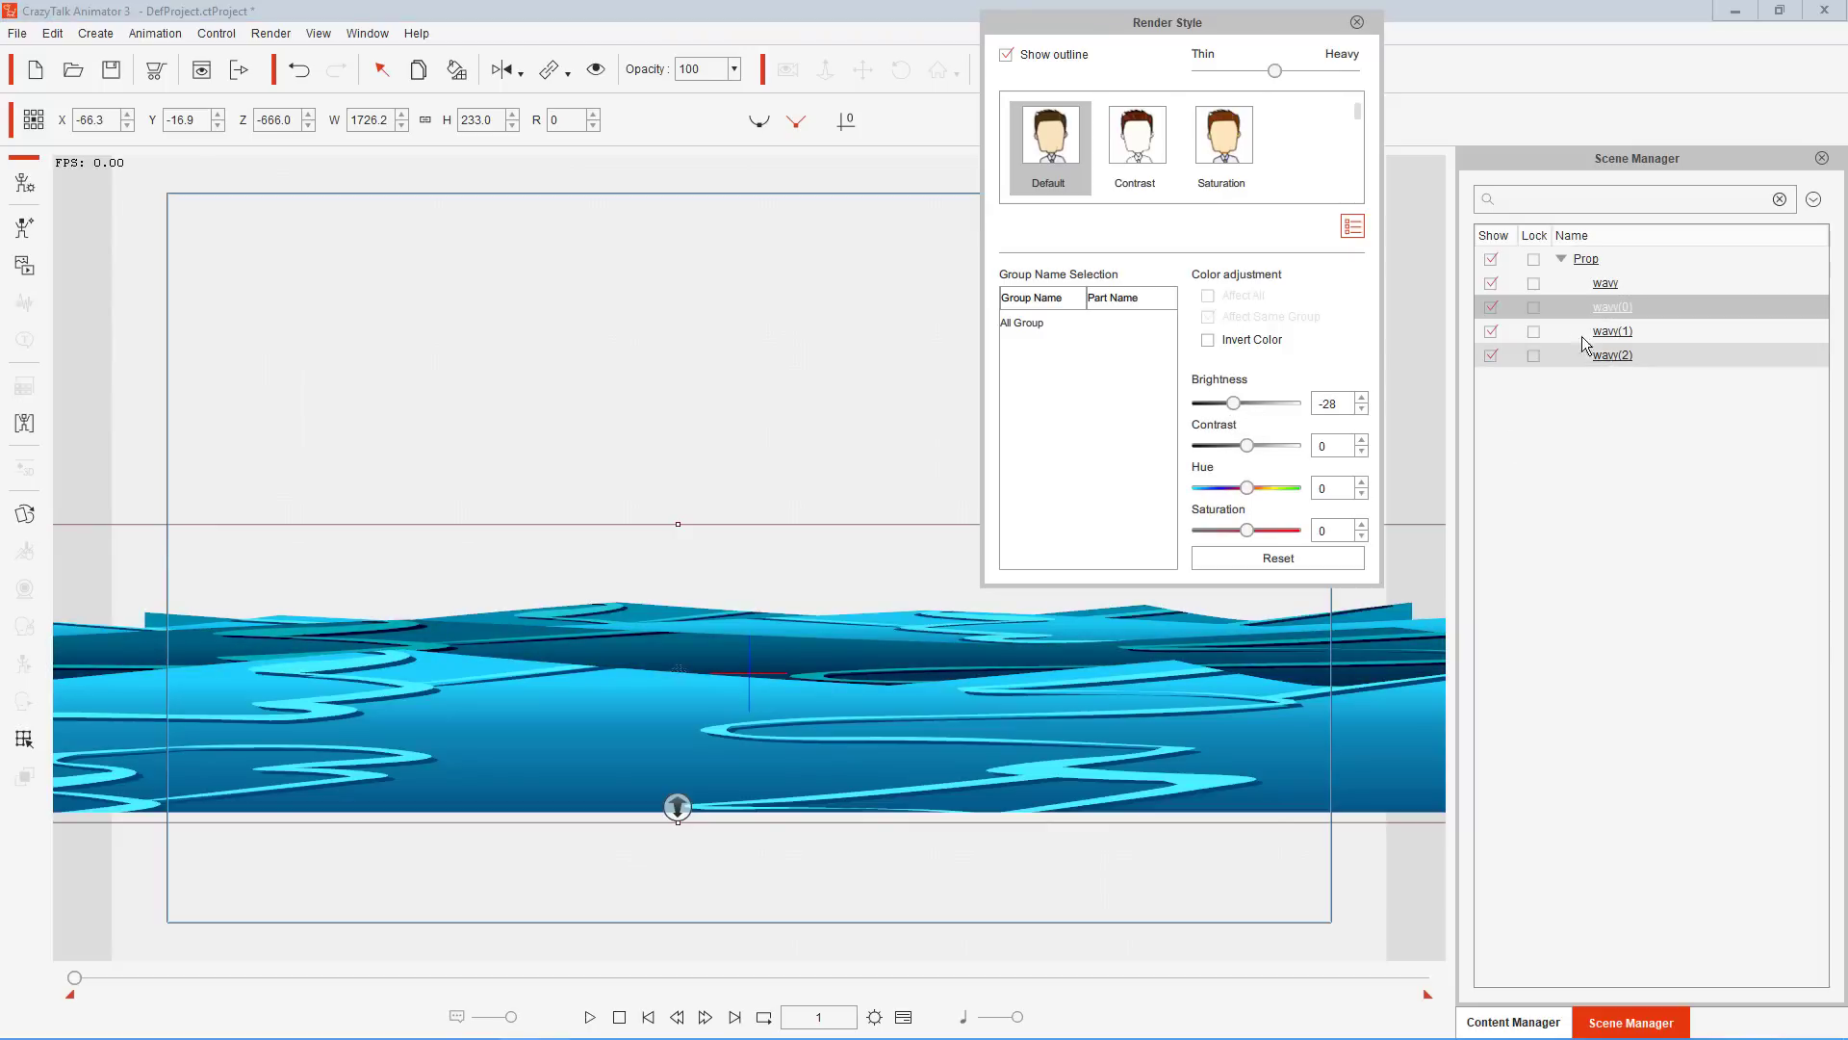
{"action": "left_click", "coordinate": [1599, 355]}
{"action": "left_click_drag", "start_coordinate": [1241, 402], "coordinate": [1249, 407]}
Set brightness to -20 on the front wave and -30 on wavy(0), and shift wavy(0) to X 251.4, Y -31.3
{"action": "left_click", "coordinate": [1604, 283]}
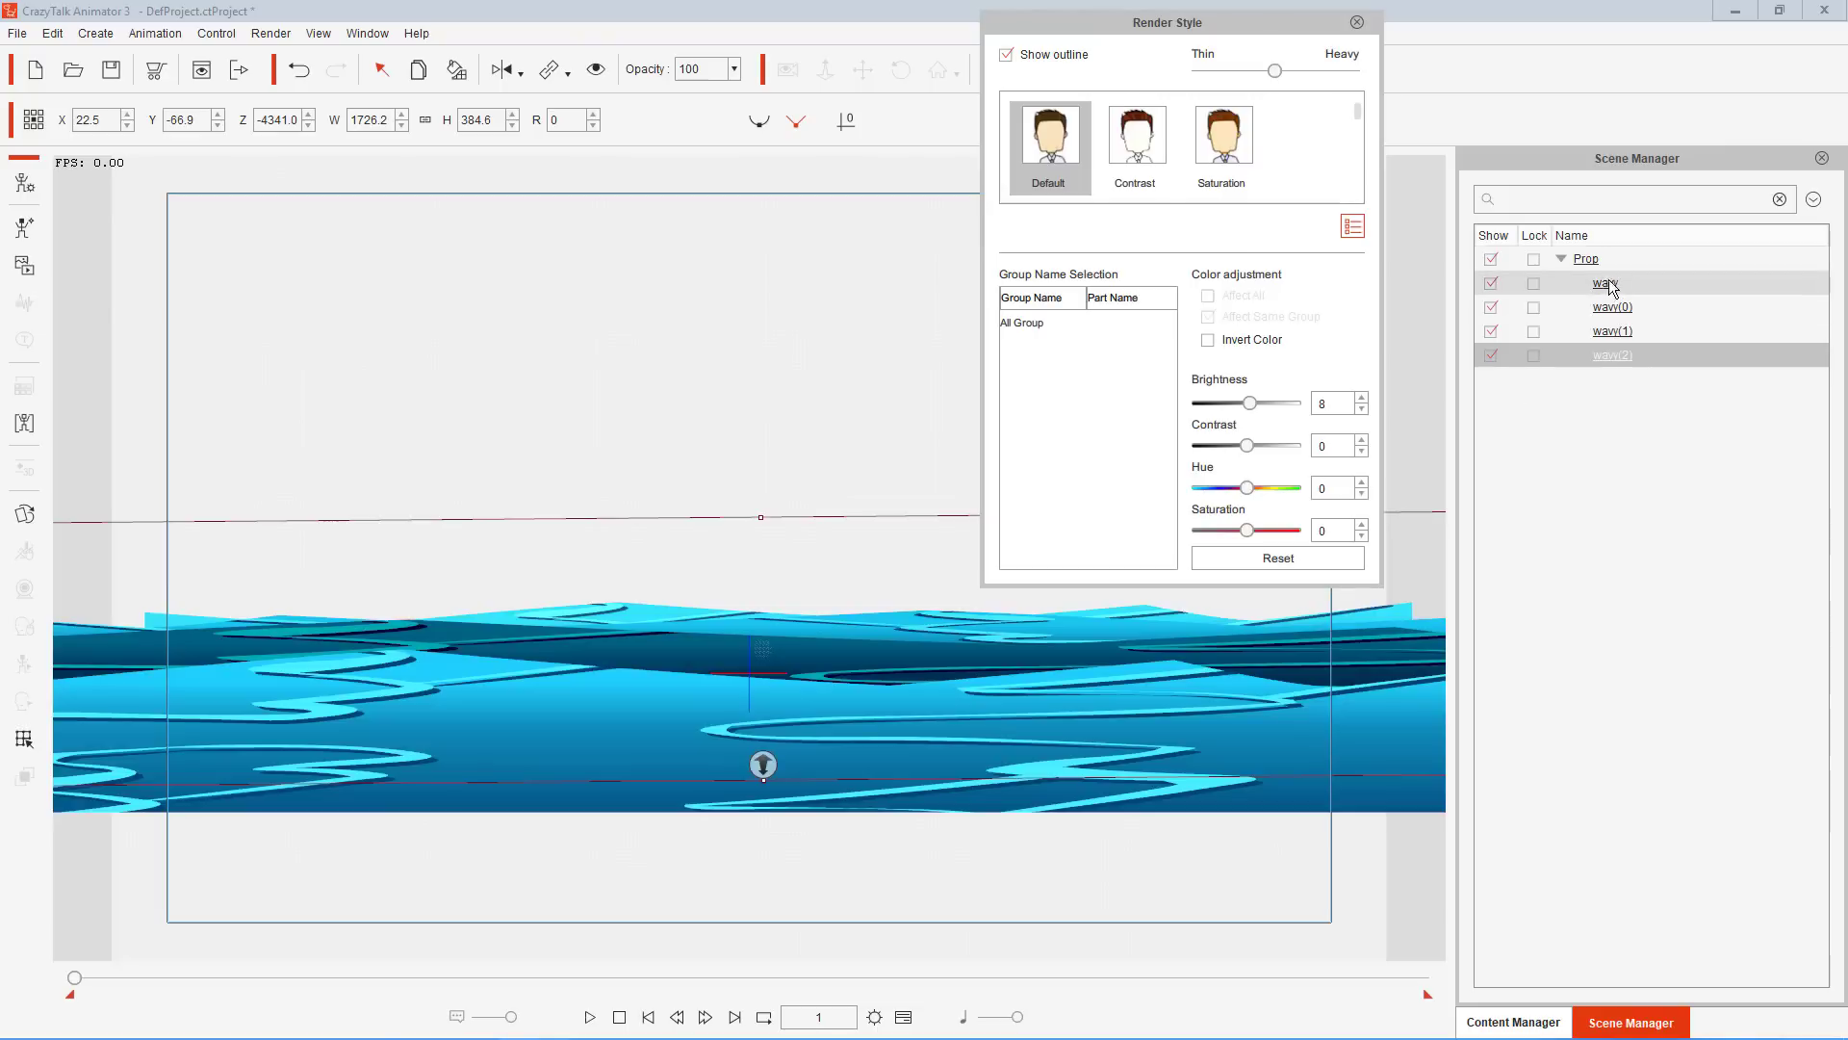
{"action": "mouse_move", "coordinate": [1241, 405]}
{"action": "left_mouse_down"}
{"action": "mouse_move", "coordinate": [1209, 409]}
{"action": "mouse_move", "coordinate": [1232, 429]}
{"action": "left_mouse_up"}
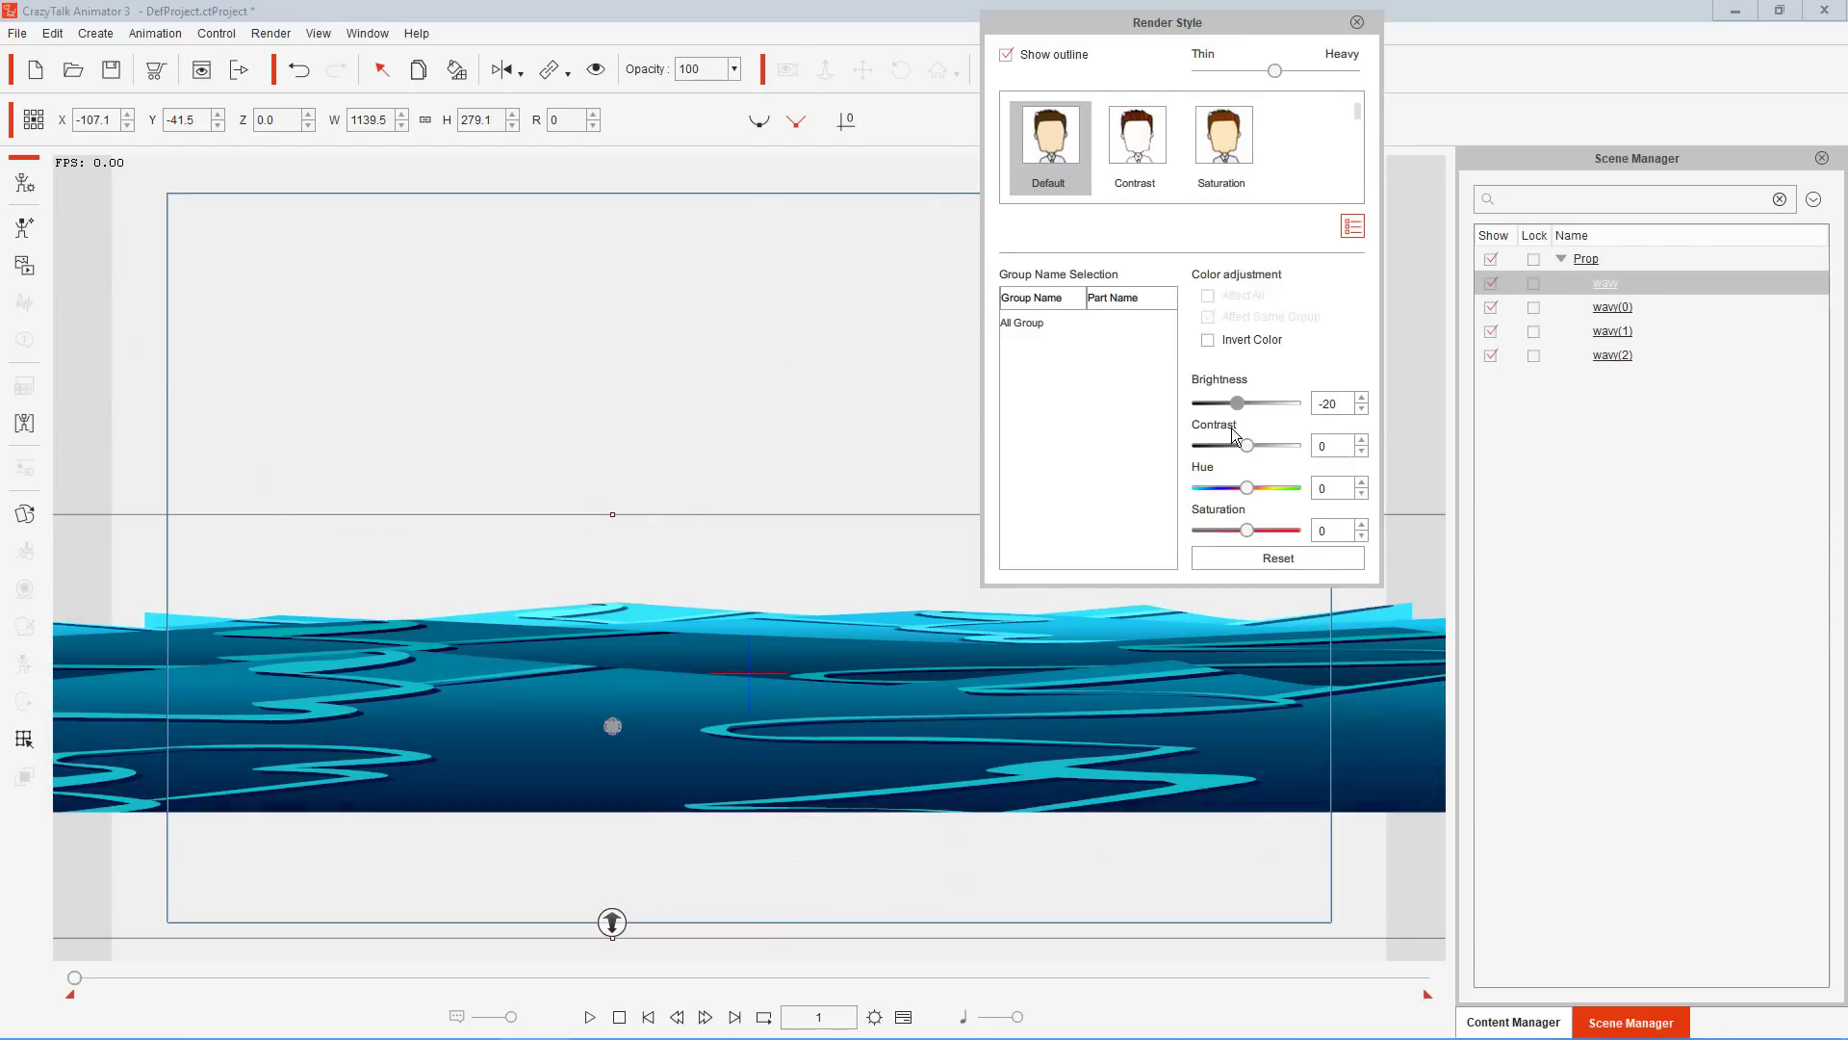
{"action": "left_click", "coordinate": [1621, 307]}
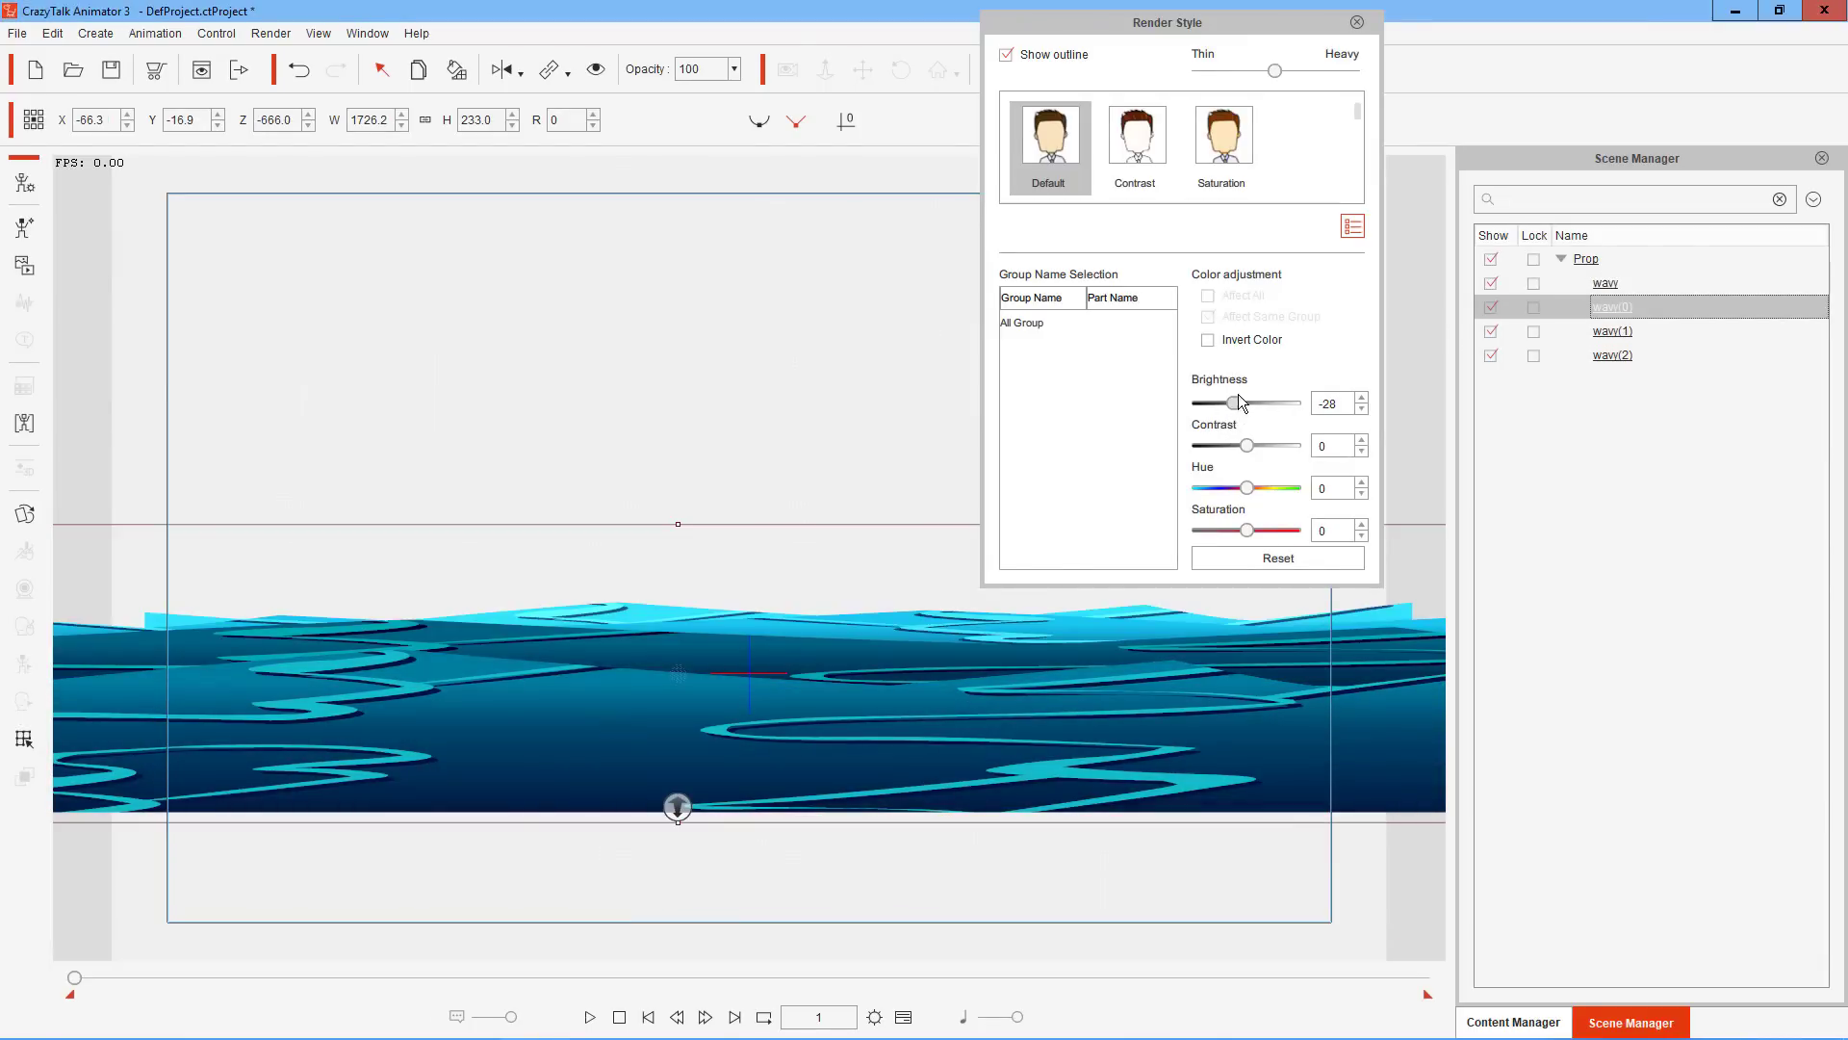
{"action": "left_click_drag", "start_coordinate": [1239, 402], "coordinate": [1231, 440]}
{"action": "left_click_drag", "start_coordinate": [1412, 567], "coordinate": [1756, 577]}
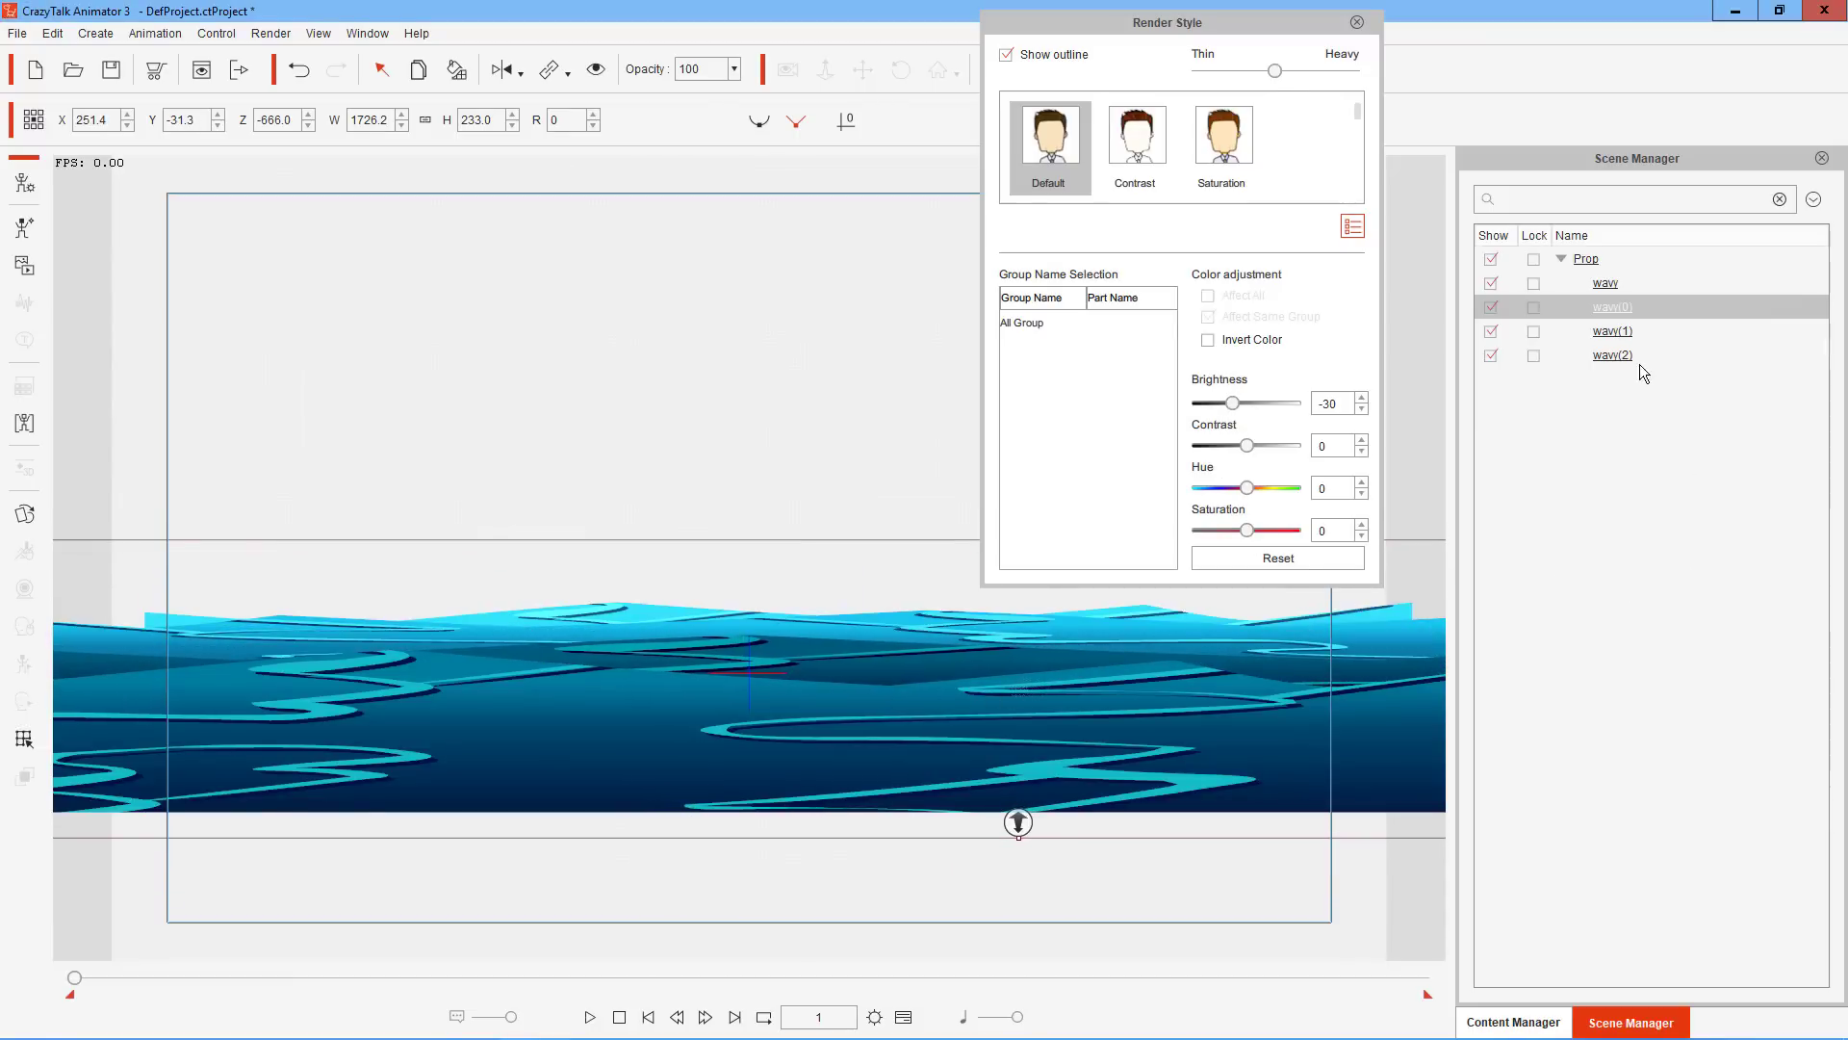
Set brightness to -26 on wavy(1) and -16 on wavy(2), and move wavy(2) to X -19.5, Y -77.0
{"action": "left_click", "coordinate": [1613, 331]}
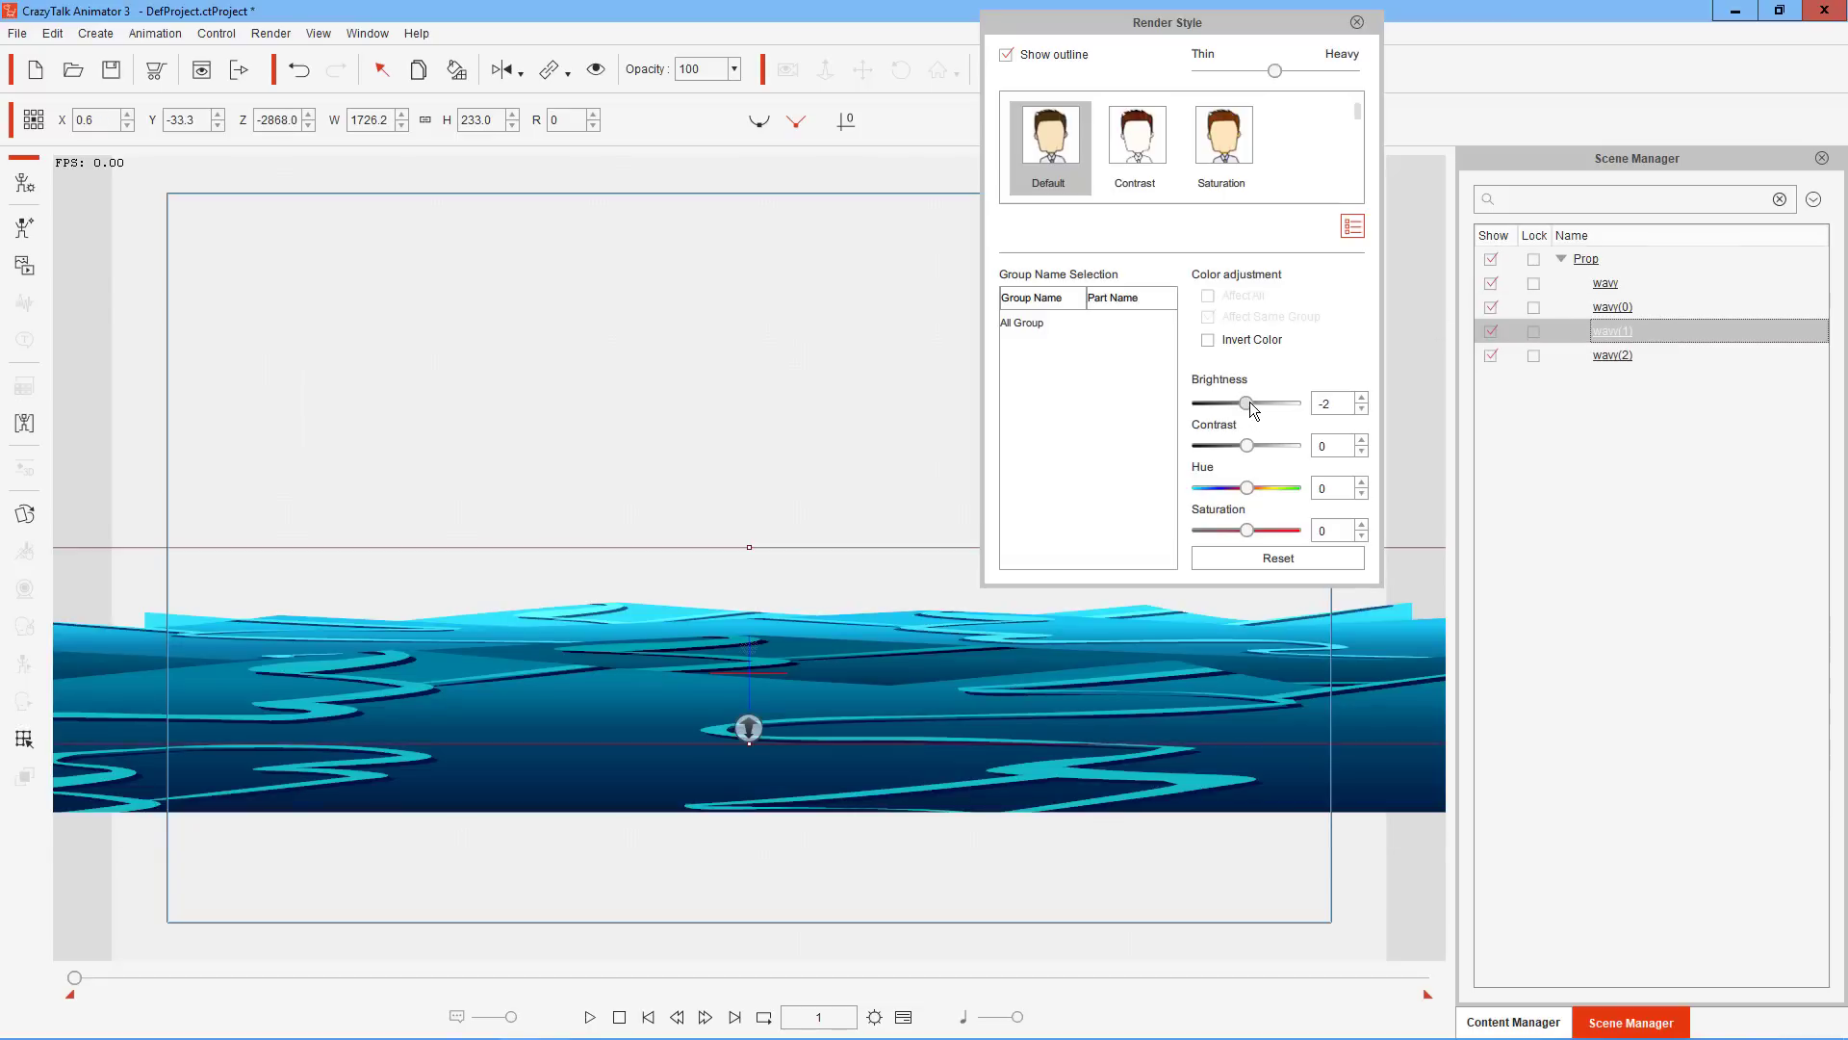
{"action": "left_click_drag", "start_coordinate": [1247, 403], "coordinate": [1236, 418]}
{"action": "left_click", "coordinate": [1613, 355]}
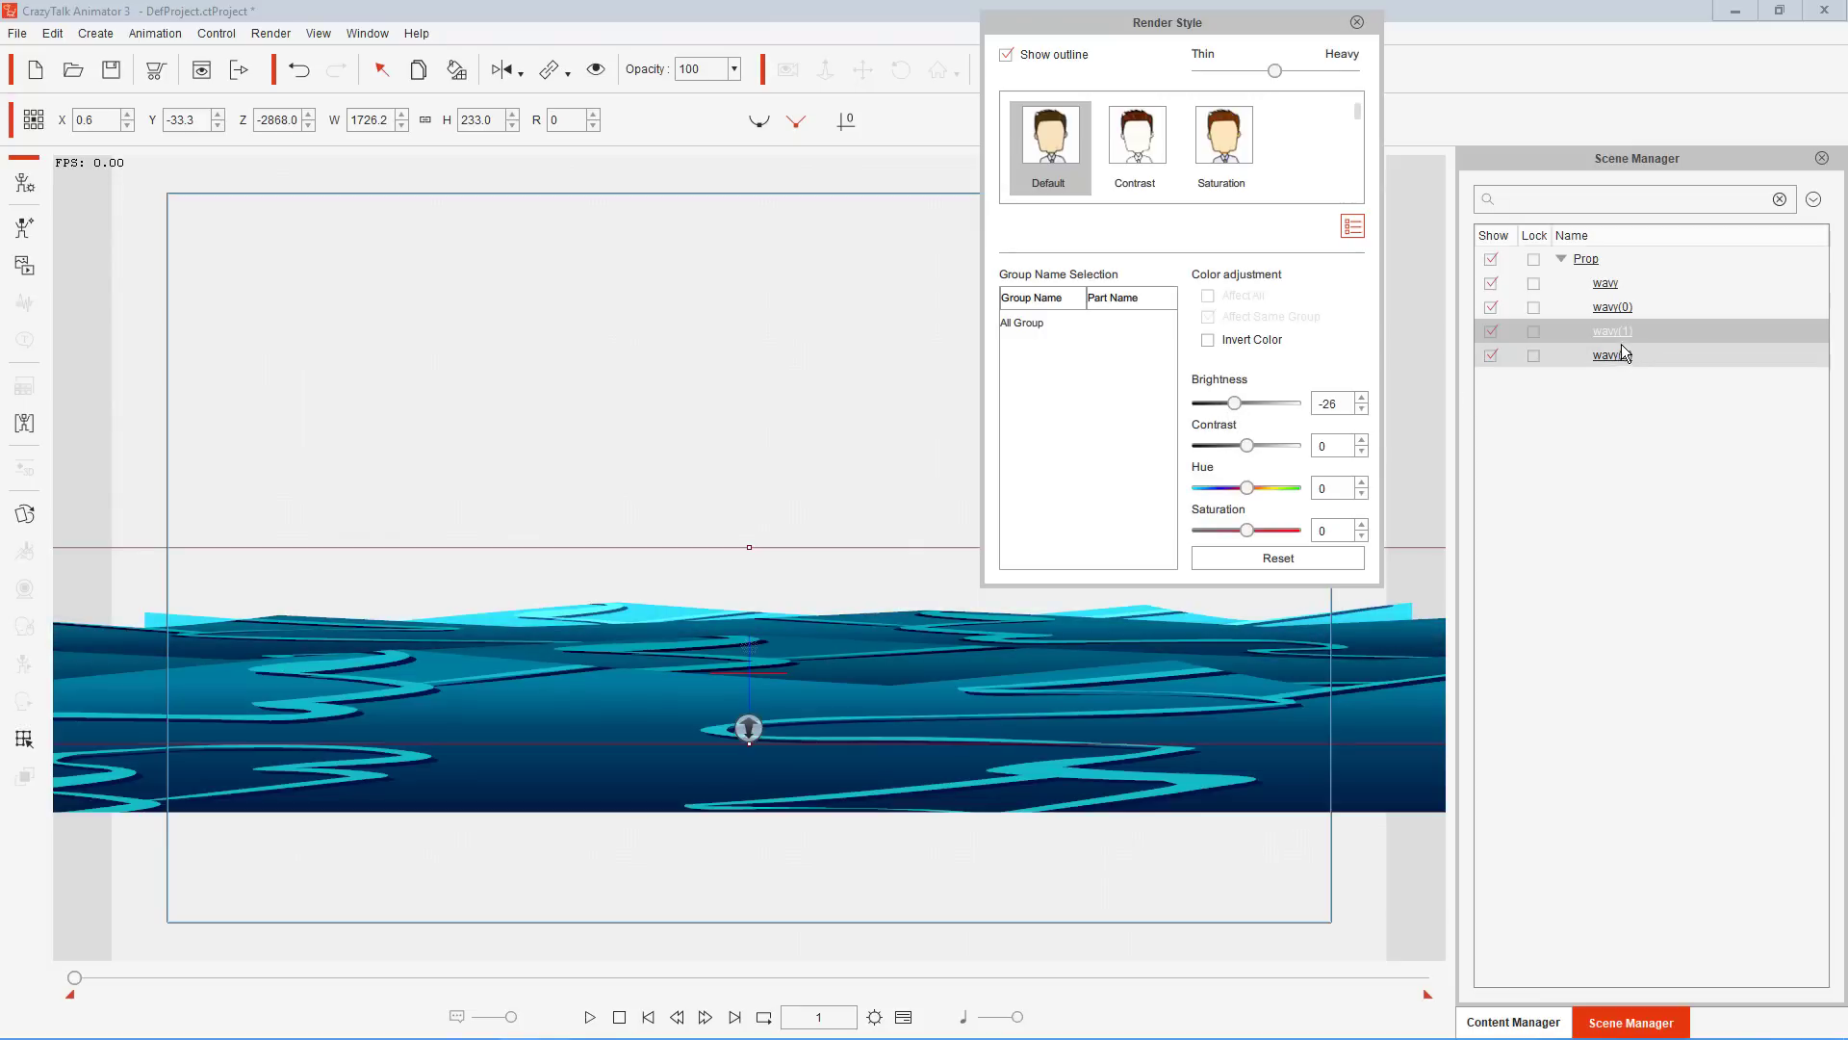
{"action": "left_click_drag", "start_coordinate": [1252, 401], "coordinate": [1239, 429]}
{"action": "left_click_drag", "start_coordinate": [900, 546], "coordinate": [870, 552]}
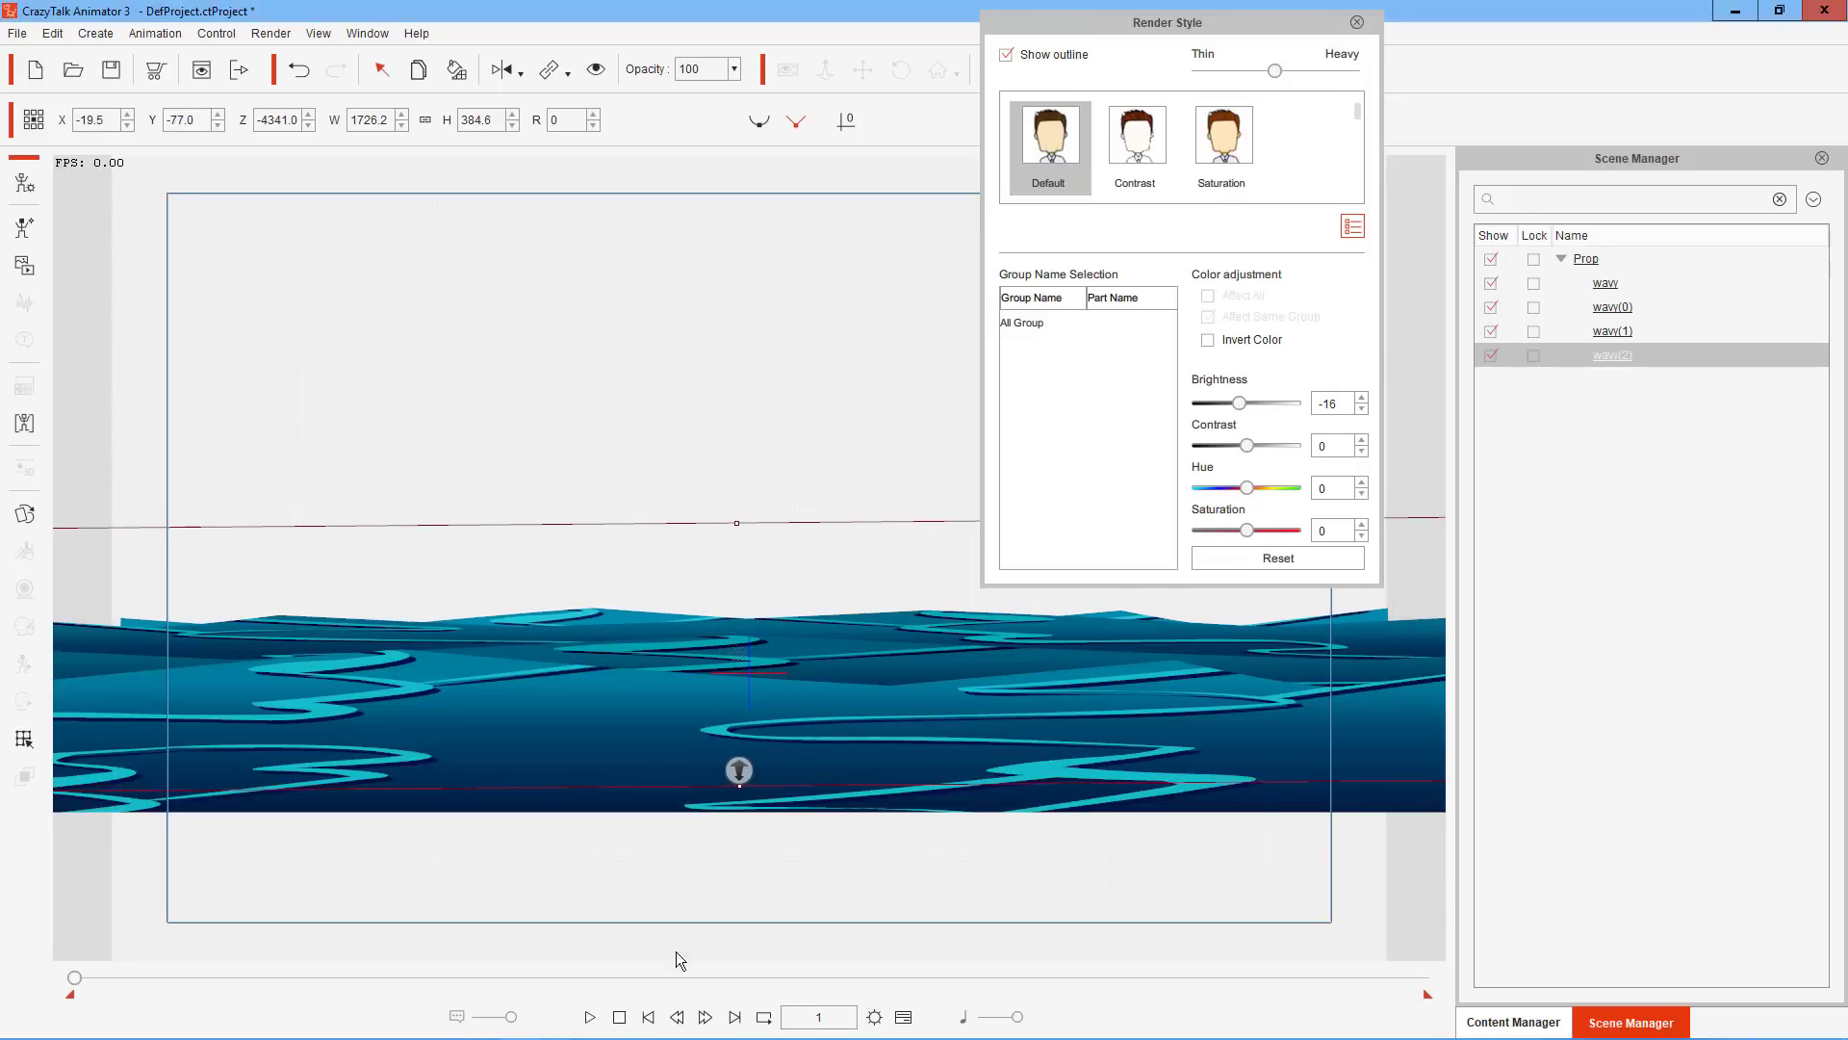
Play the animation to check the motion of the darkened waves, and close the Render Style settings
{"action": "left_click", "coordinate": [592, 1017]}
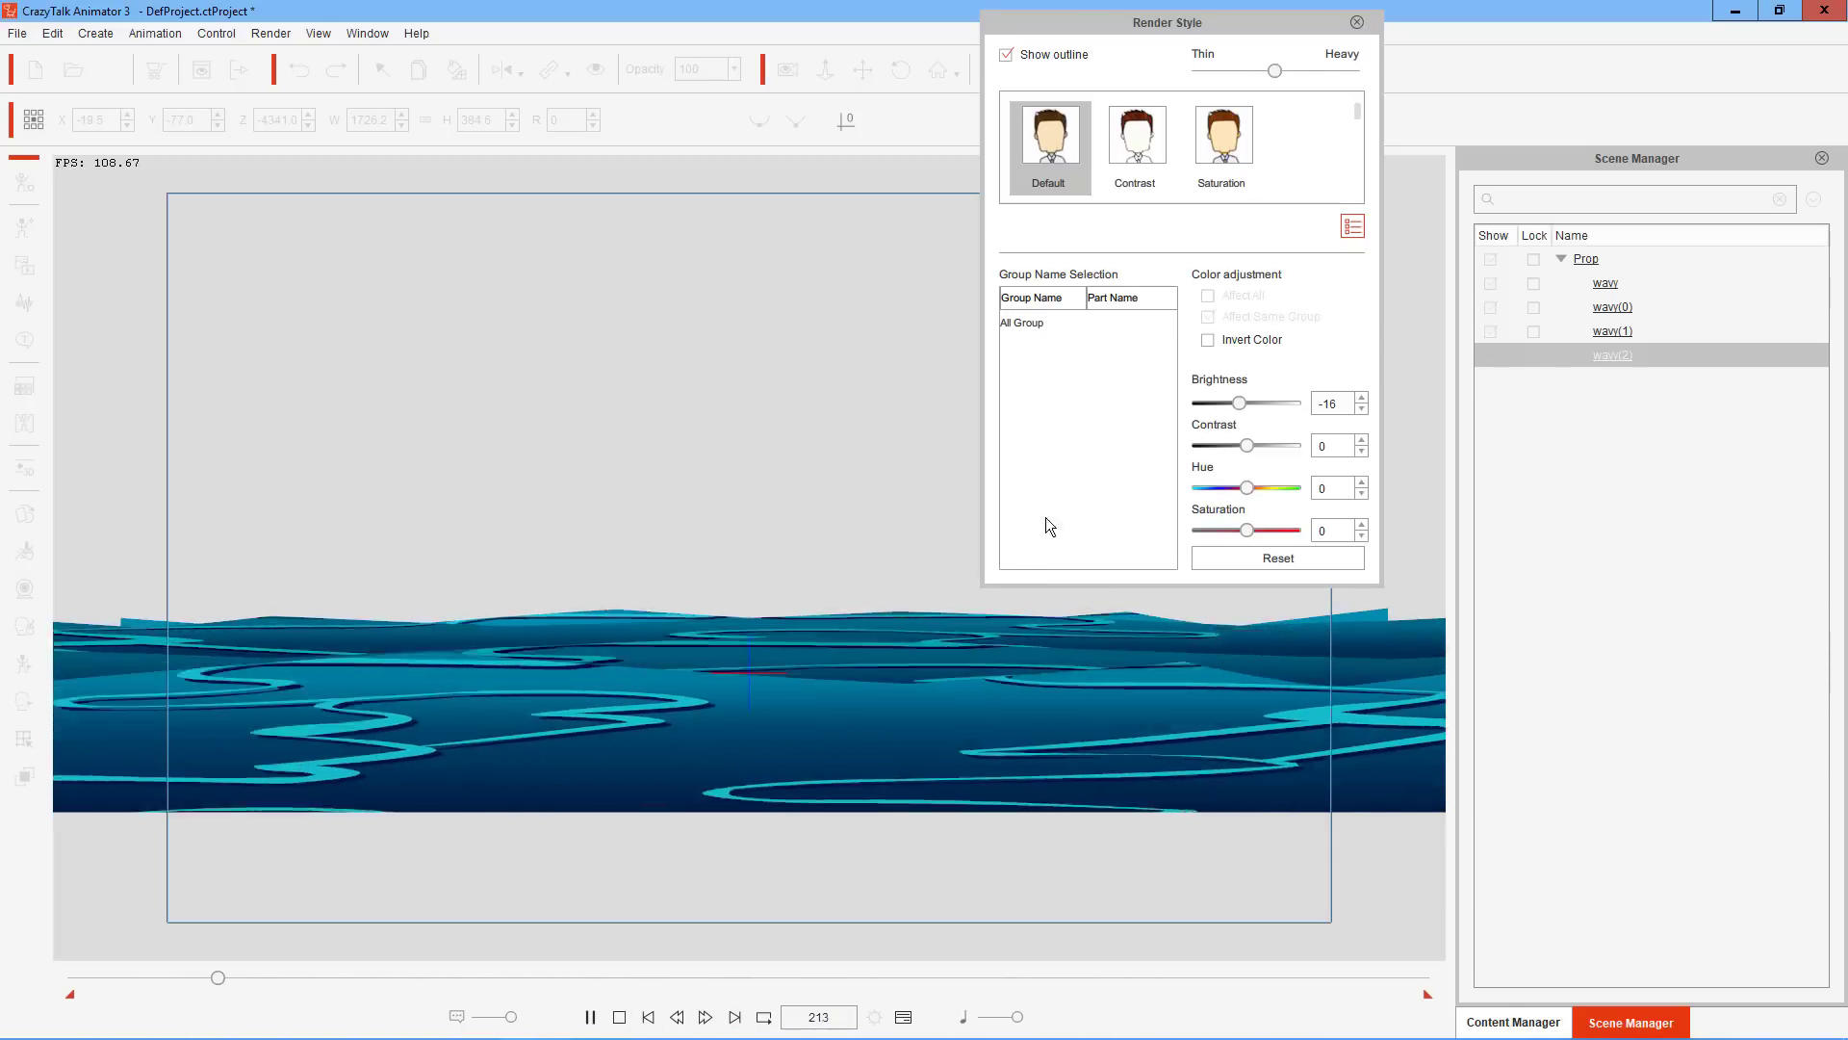
{"action": "left_click", "coordinate": [619, 1017]}
{"action": "left_click", "coordinate": [1356, 22]}
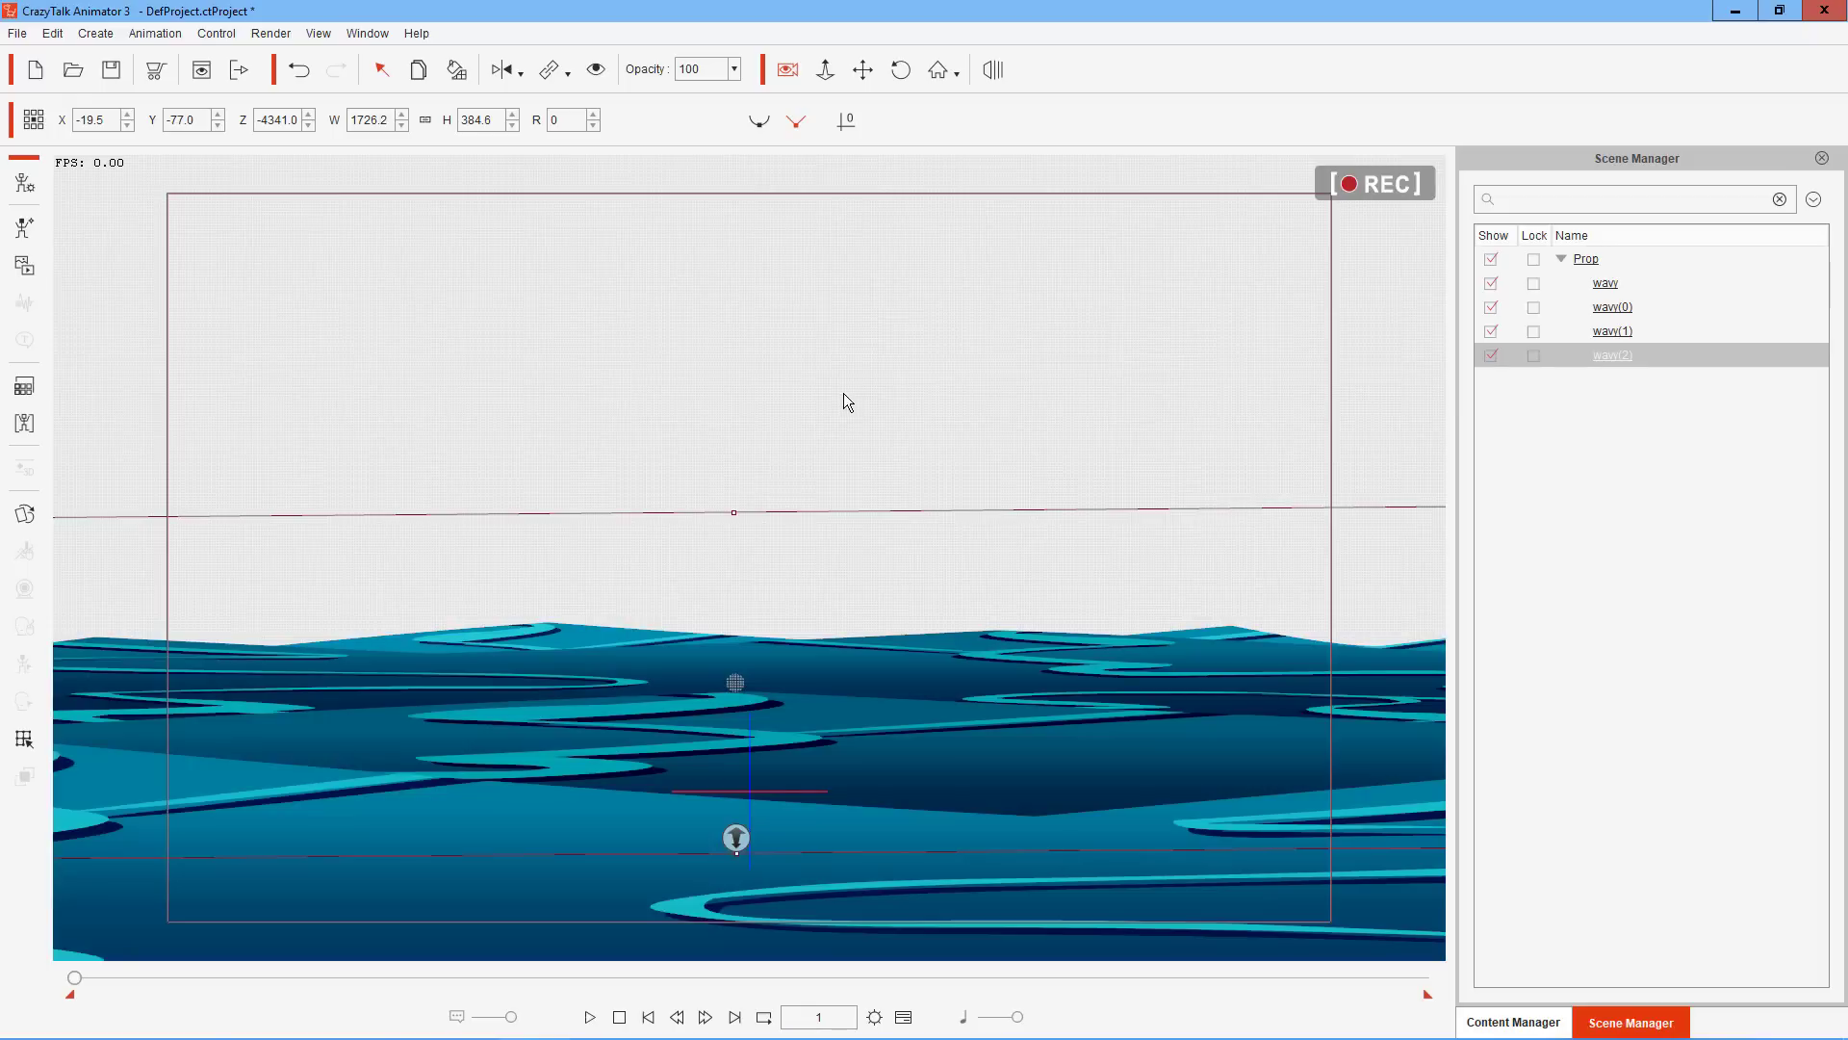
In camera recording mode, frame the sea with the camera at Y 90.0, Z 2440.0 and preview the shot
{"action": "left_click_drag", "start_coordinate": [828, 462], "coordinate": [686, 932]}
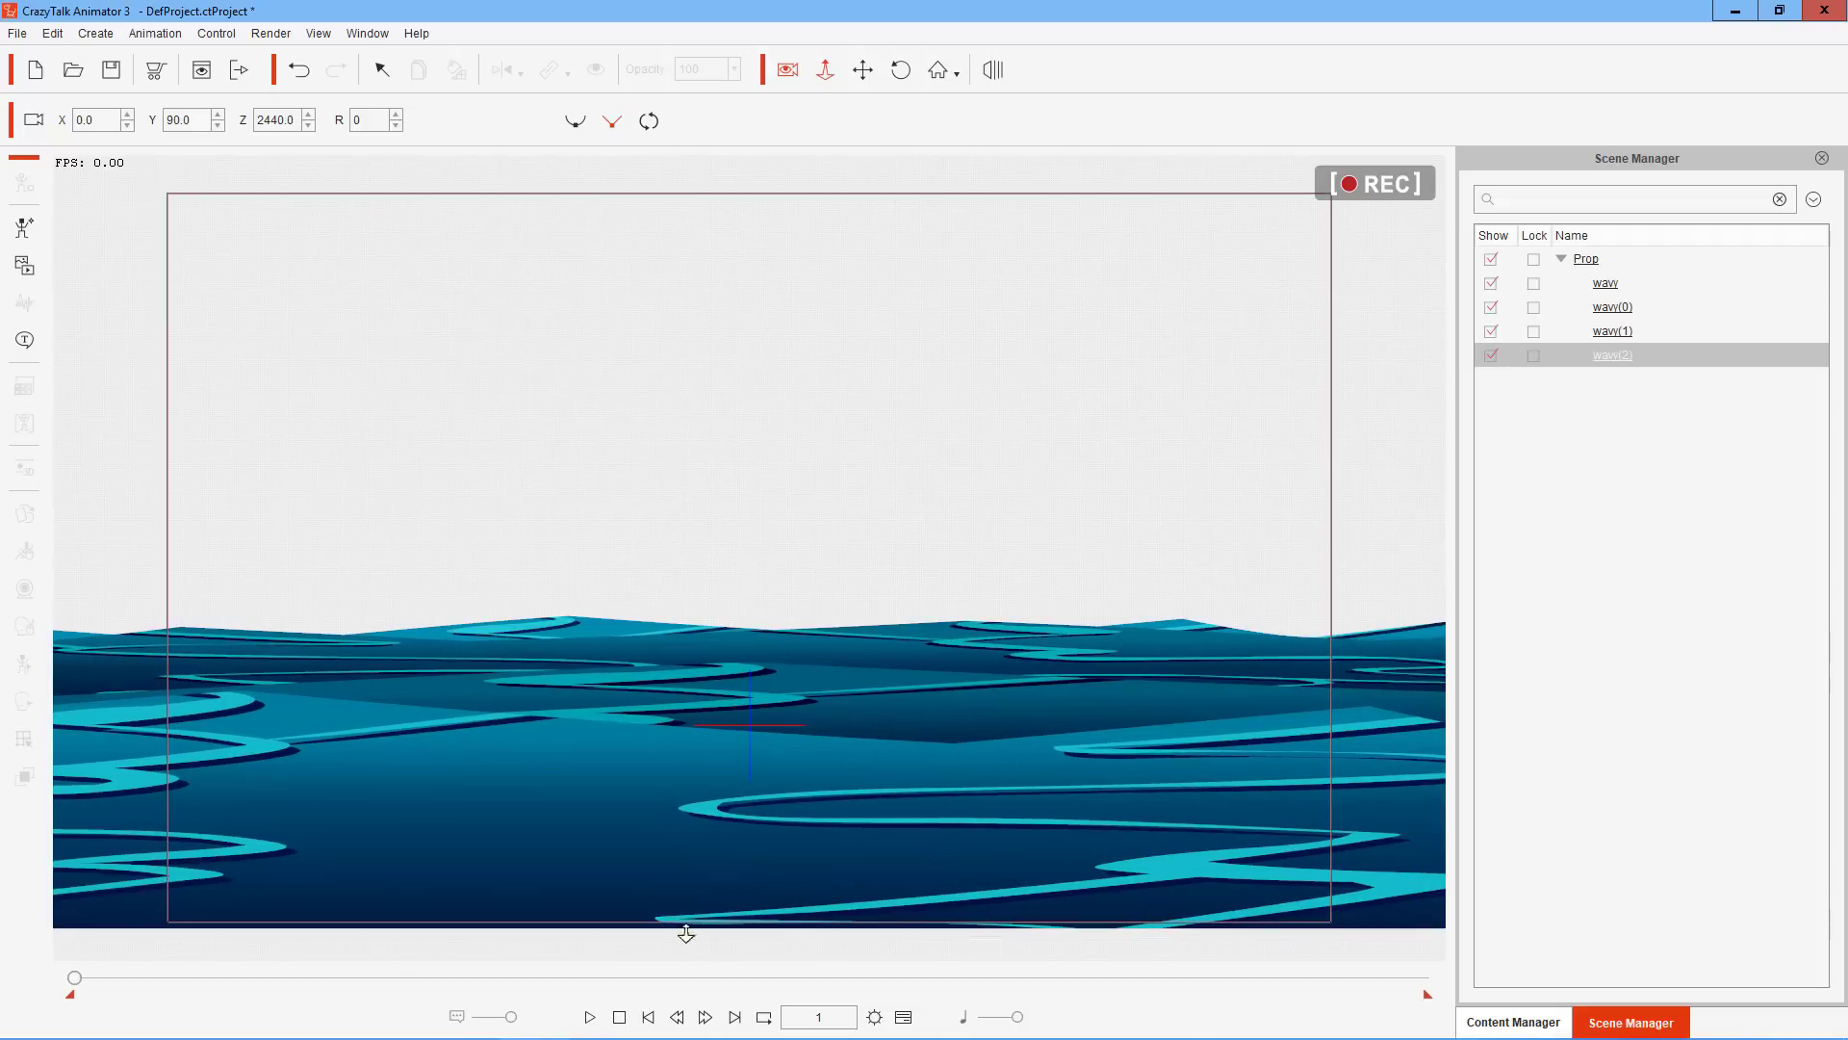
{"action": "left_click", "coordinate": [590, 1017]}
{"action": "left_click", "coordinate": [619, 1018]}
Scrub through the timeline and set the project's animation length to 1000 frames
{"action": "left_click_drag", "start_coordinate": [74, 978], "coordinate": [630, 987]}
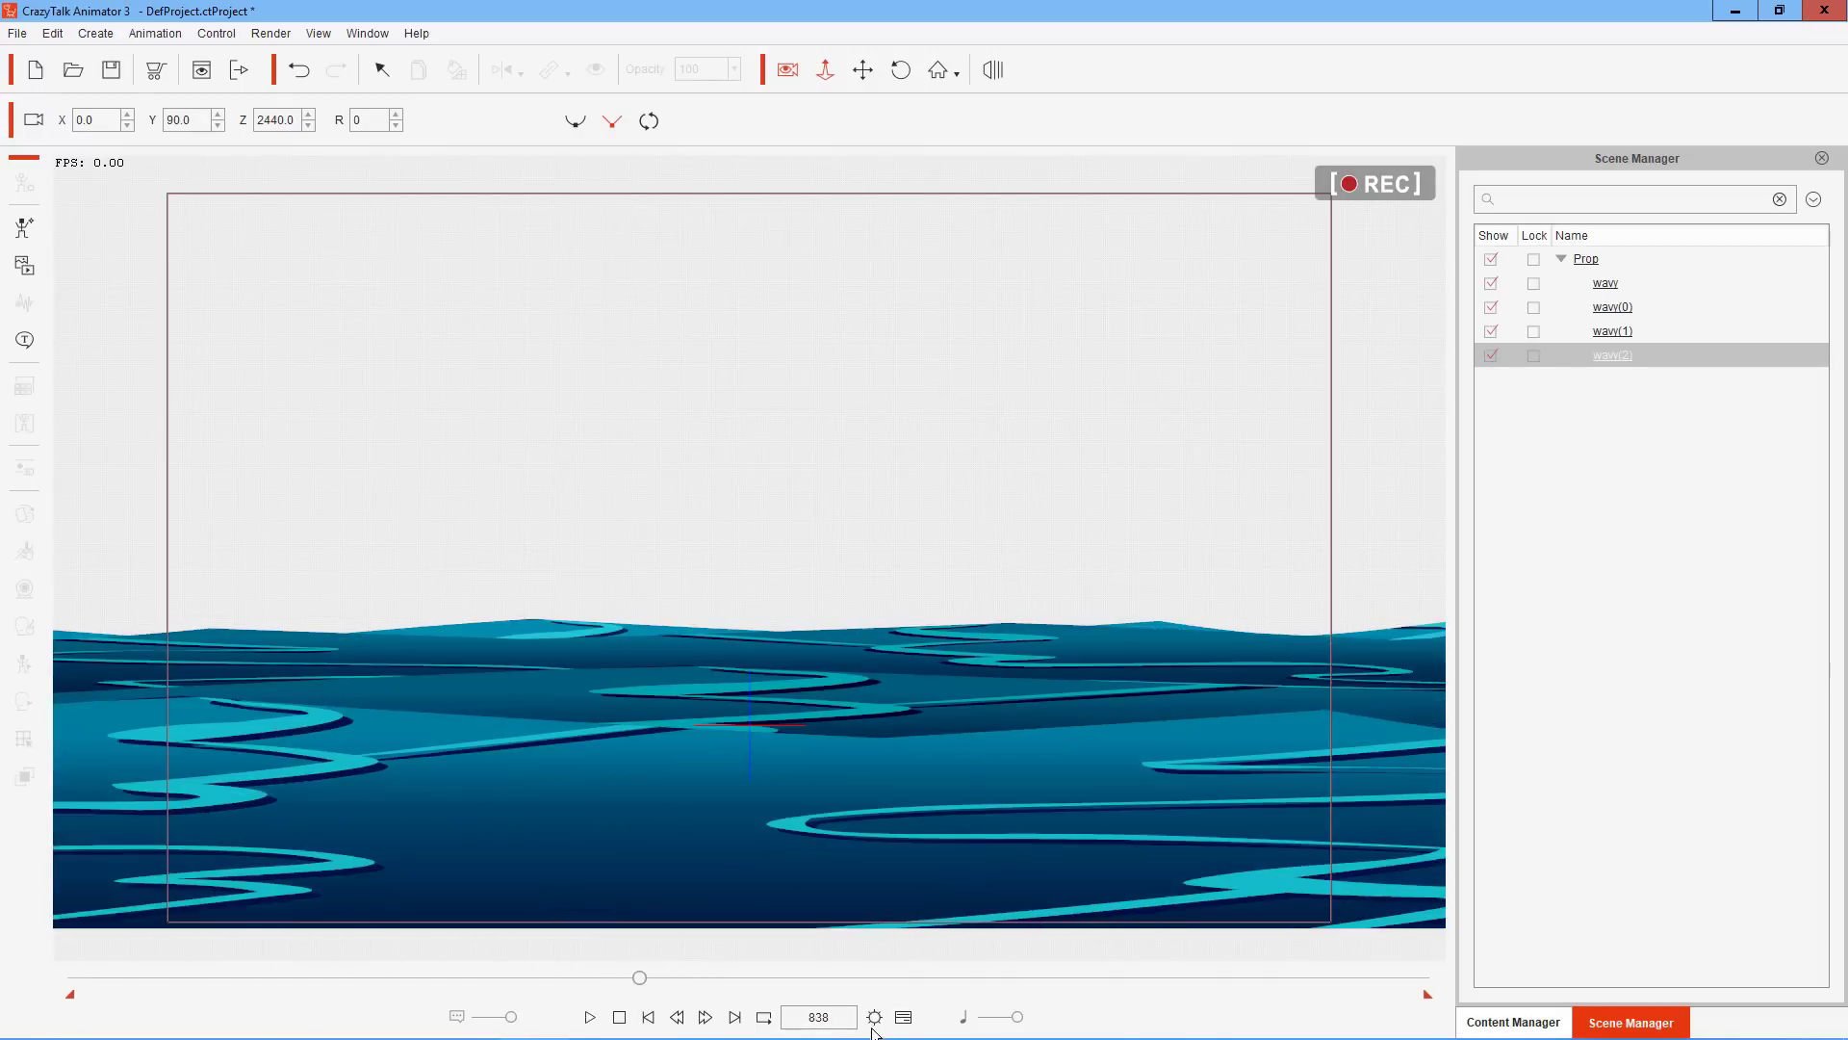
{"action": "left_click", "coordinate": [874, 1017]}
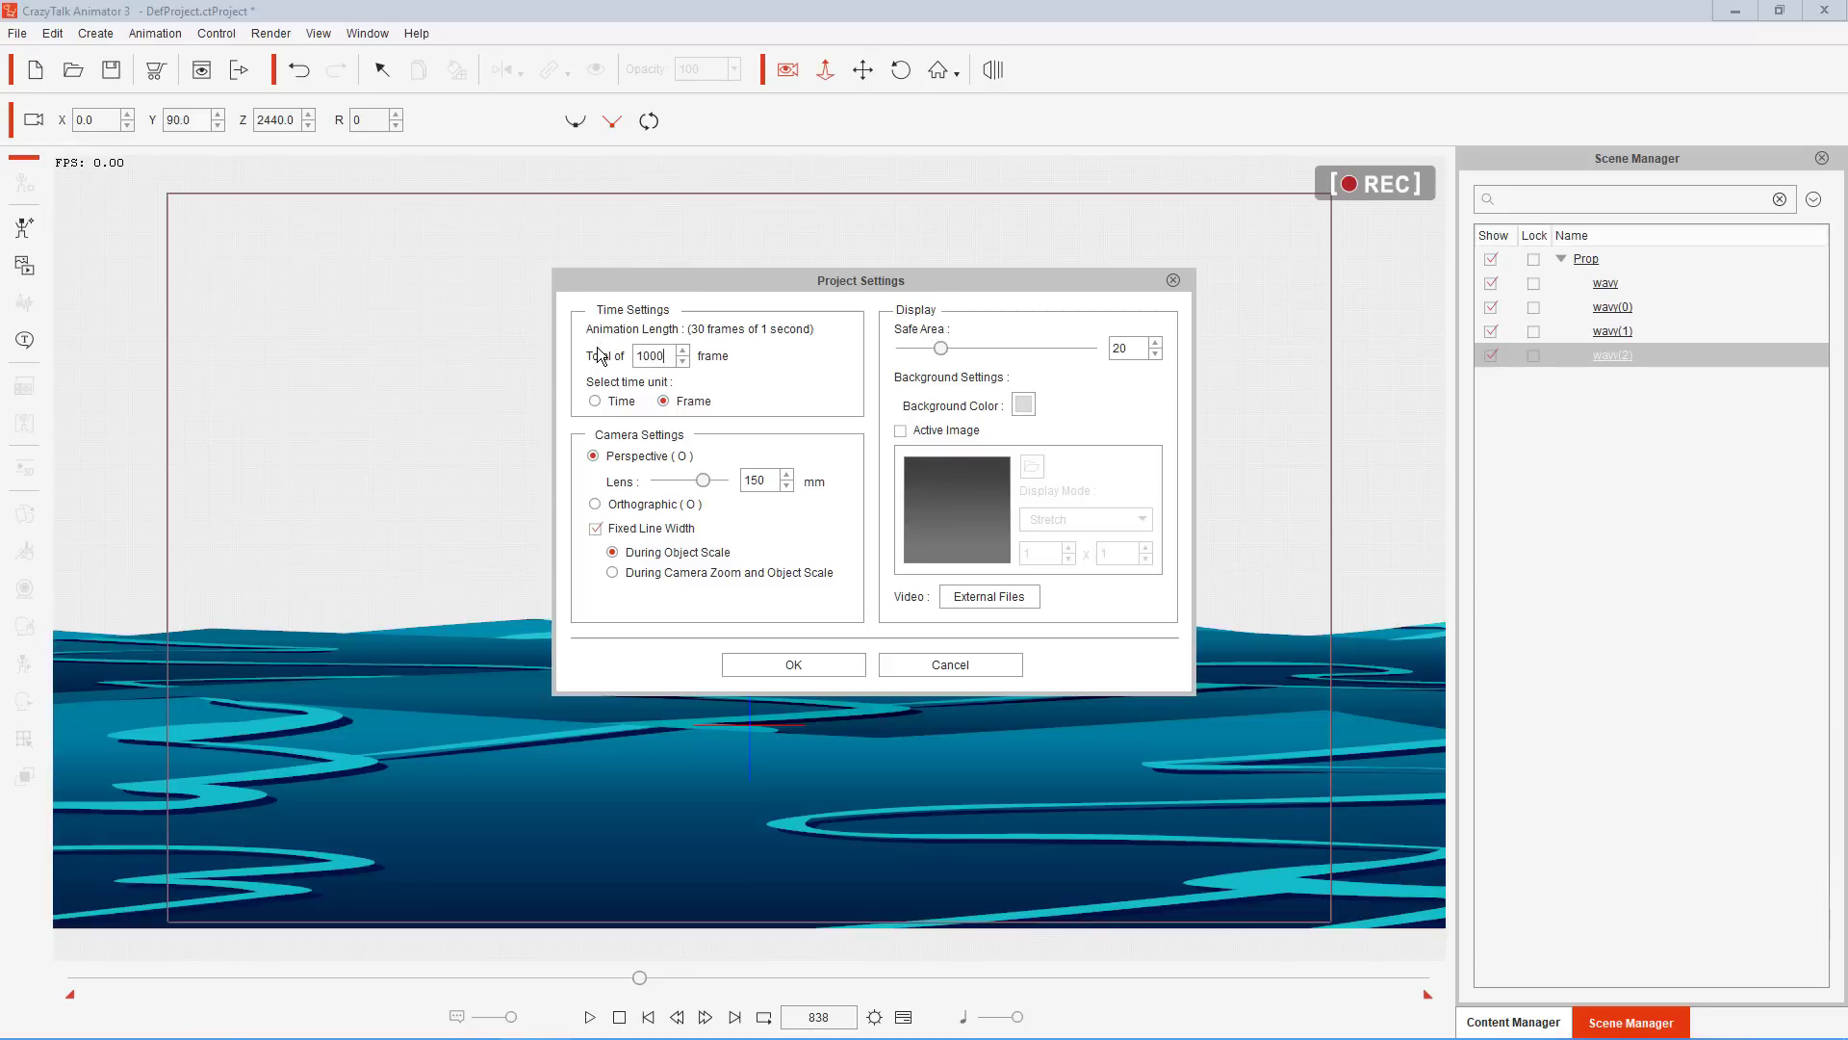
{"action": "type", "text": "1000"}
{"action": "key", "text": "Return"}
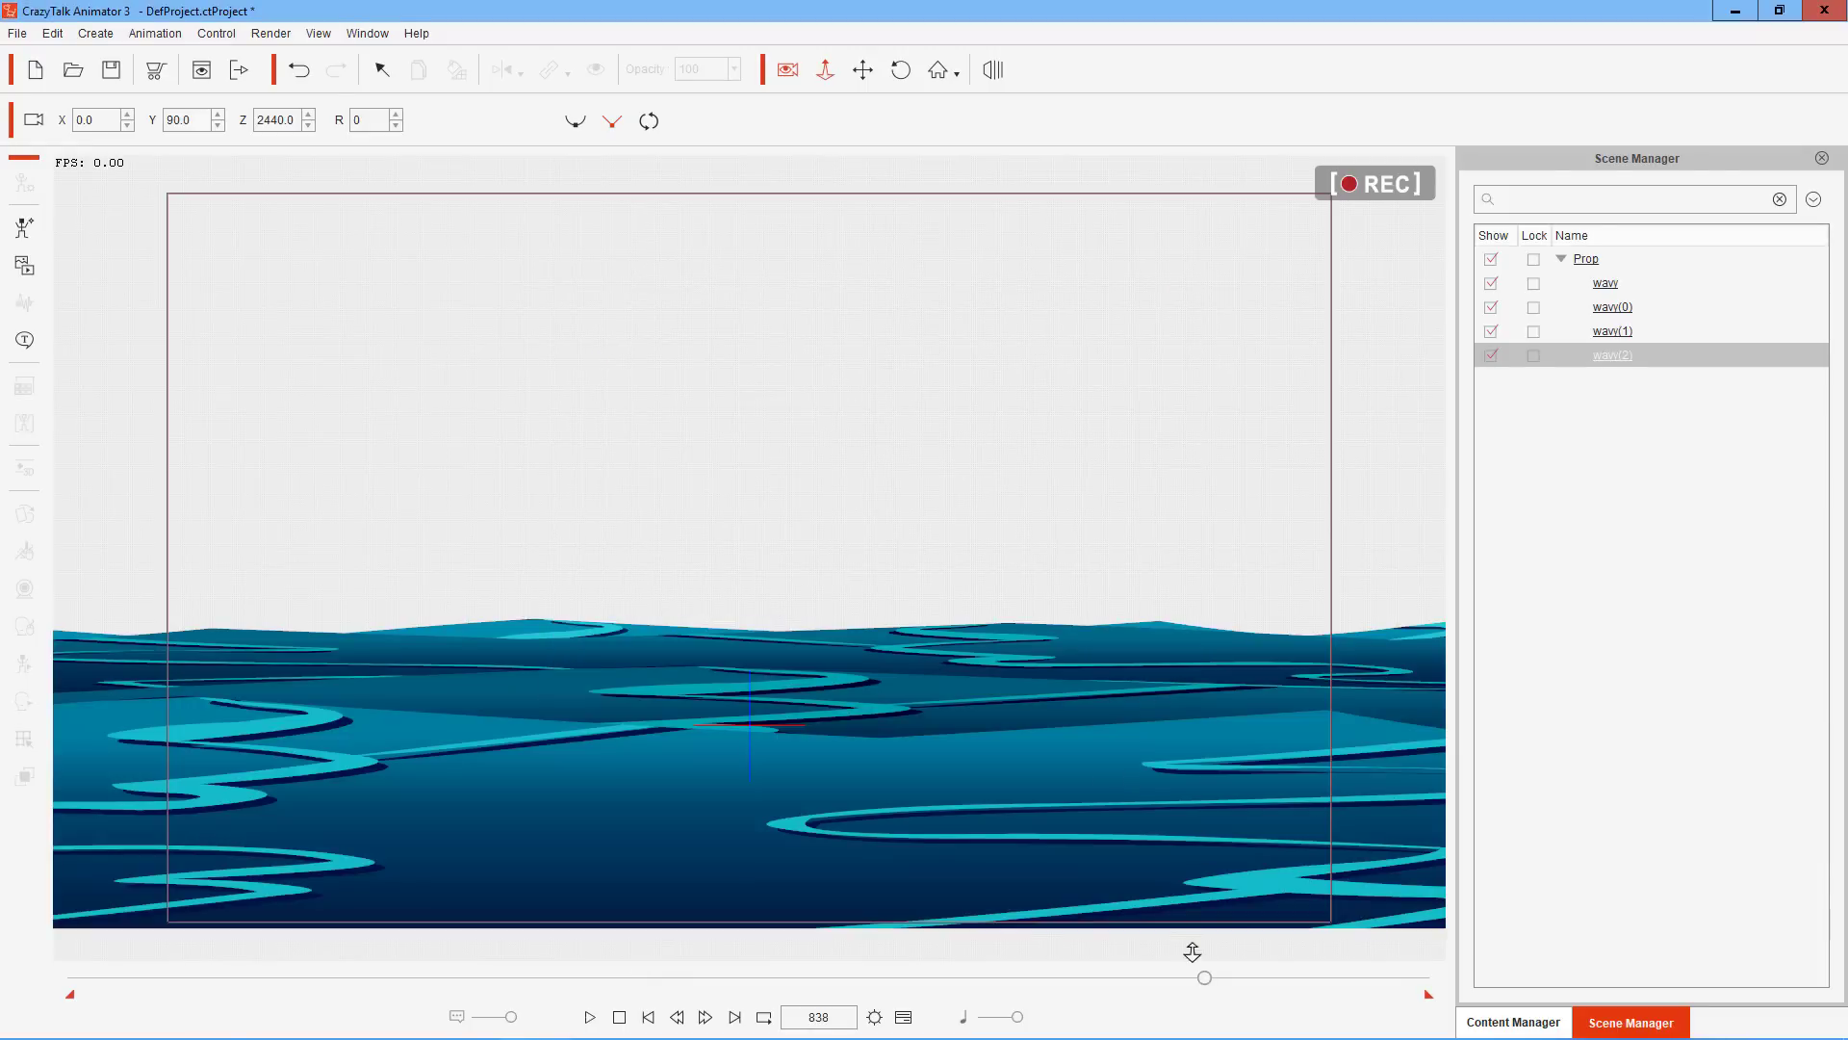
At frame 1000, move the camera in to X 13.3, Y 87.4, Z 1162.5, and play back the camera move
{"action": "left_click_drag", "start_coordinate": [1205, 977], "coordinate": [1423, 977]}
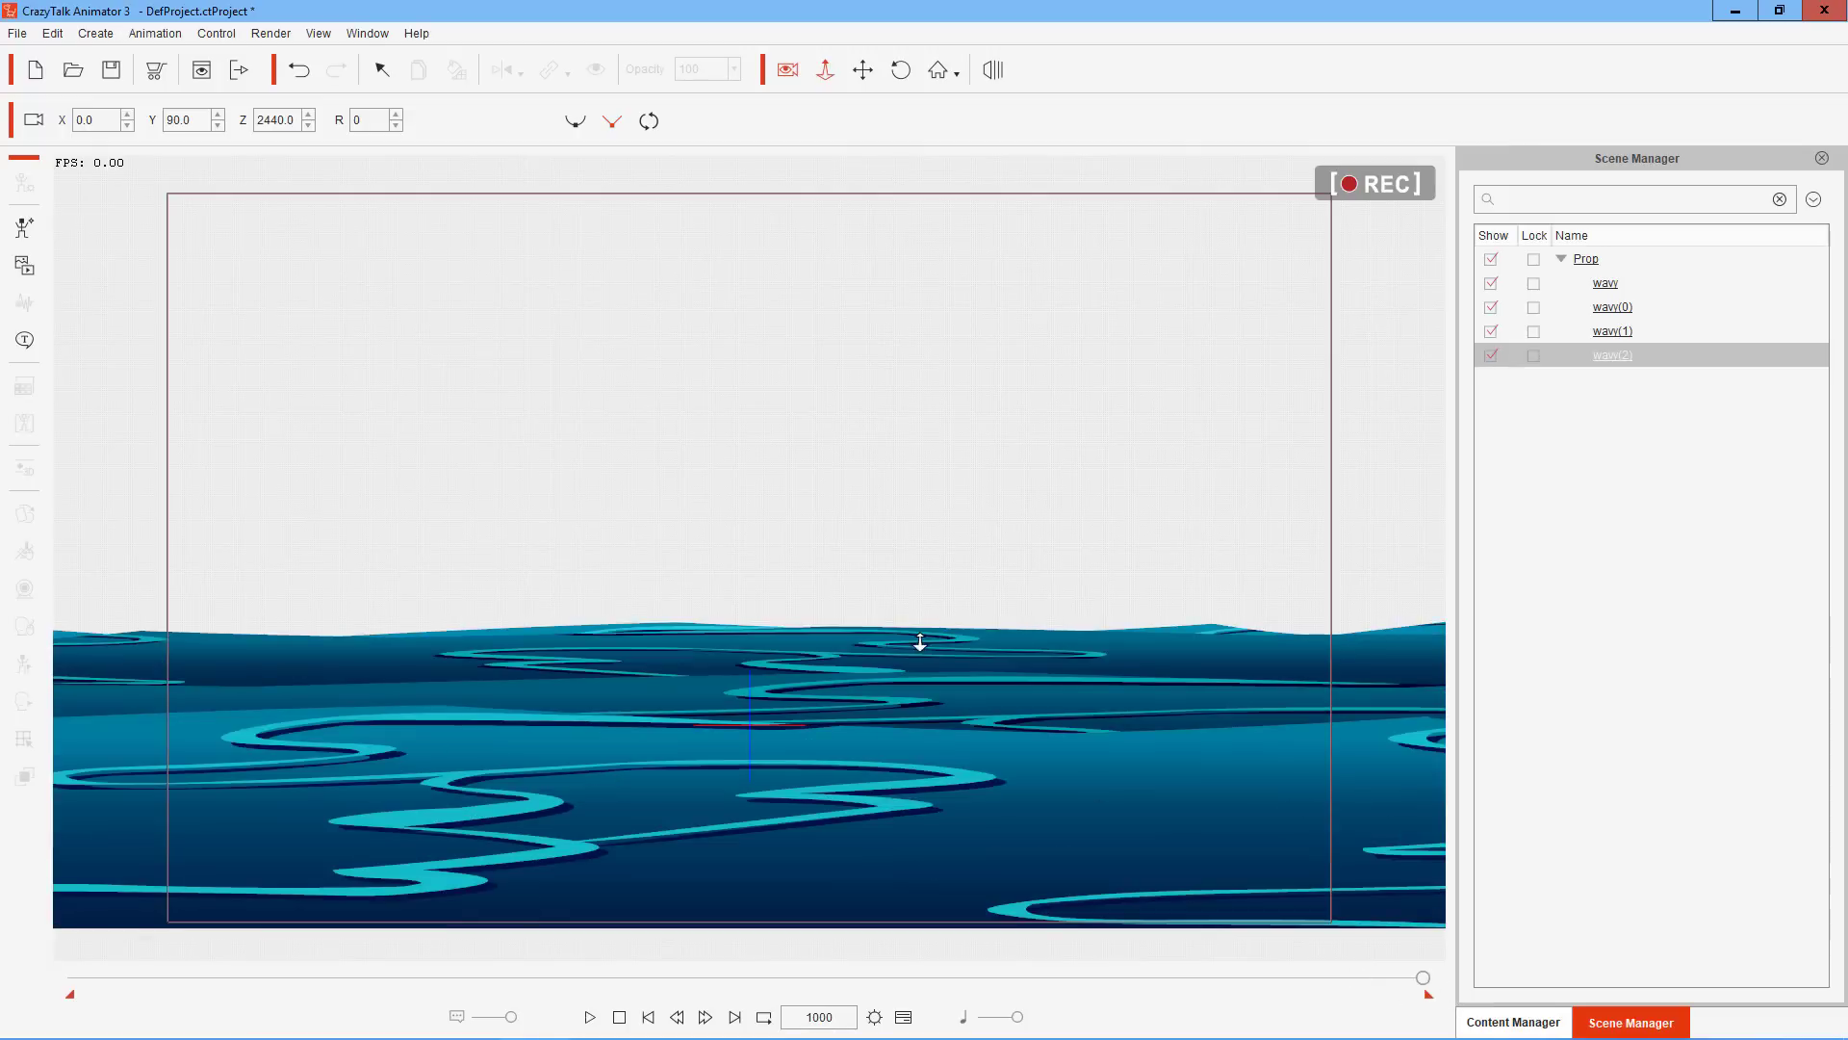
{"action": "left_click_drag", "start_coordinate": [920, 642], "coordinate": [876, 390]}
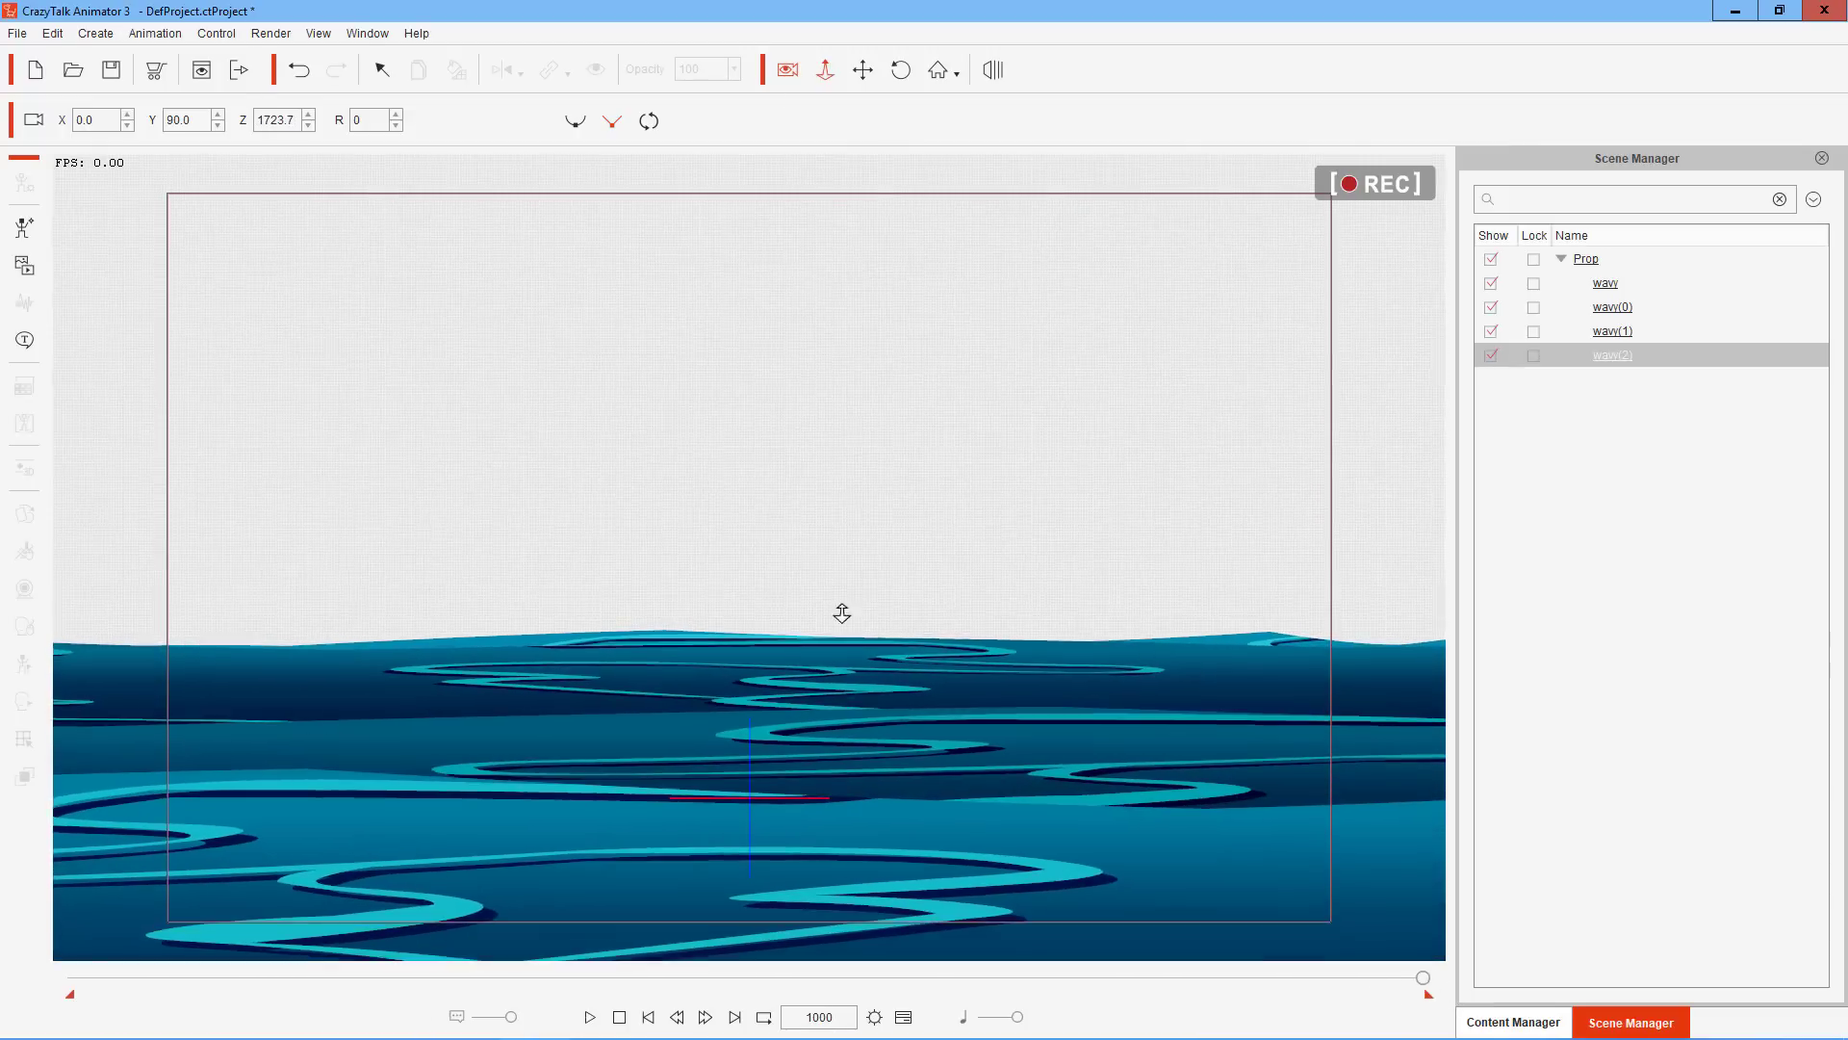
{"action": "left_click_drag", "start_coordinate": [841, 613], "coordinate": [747, 247]}
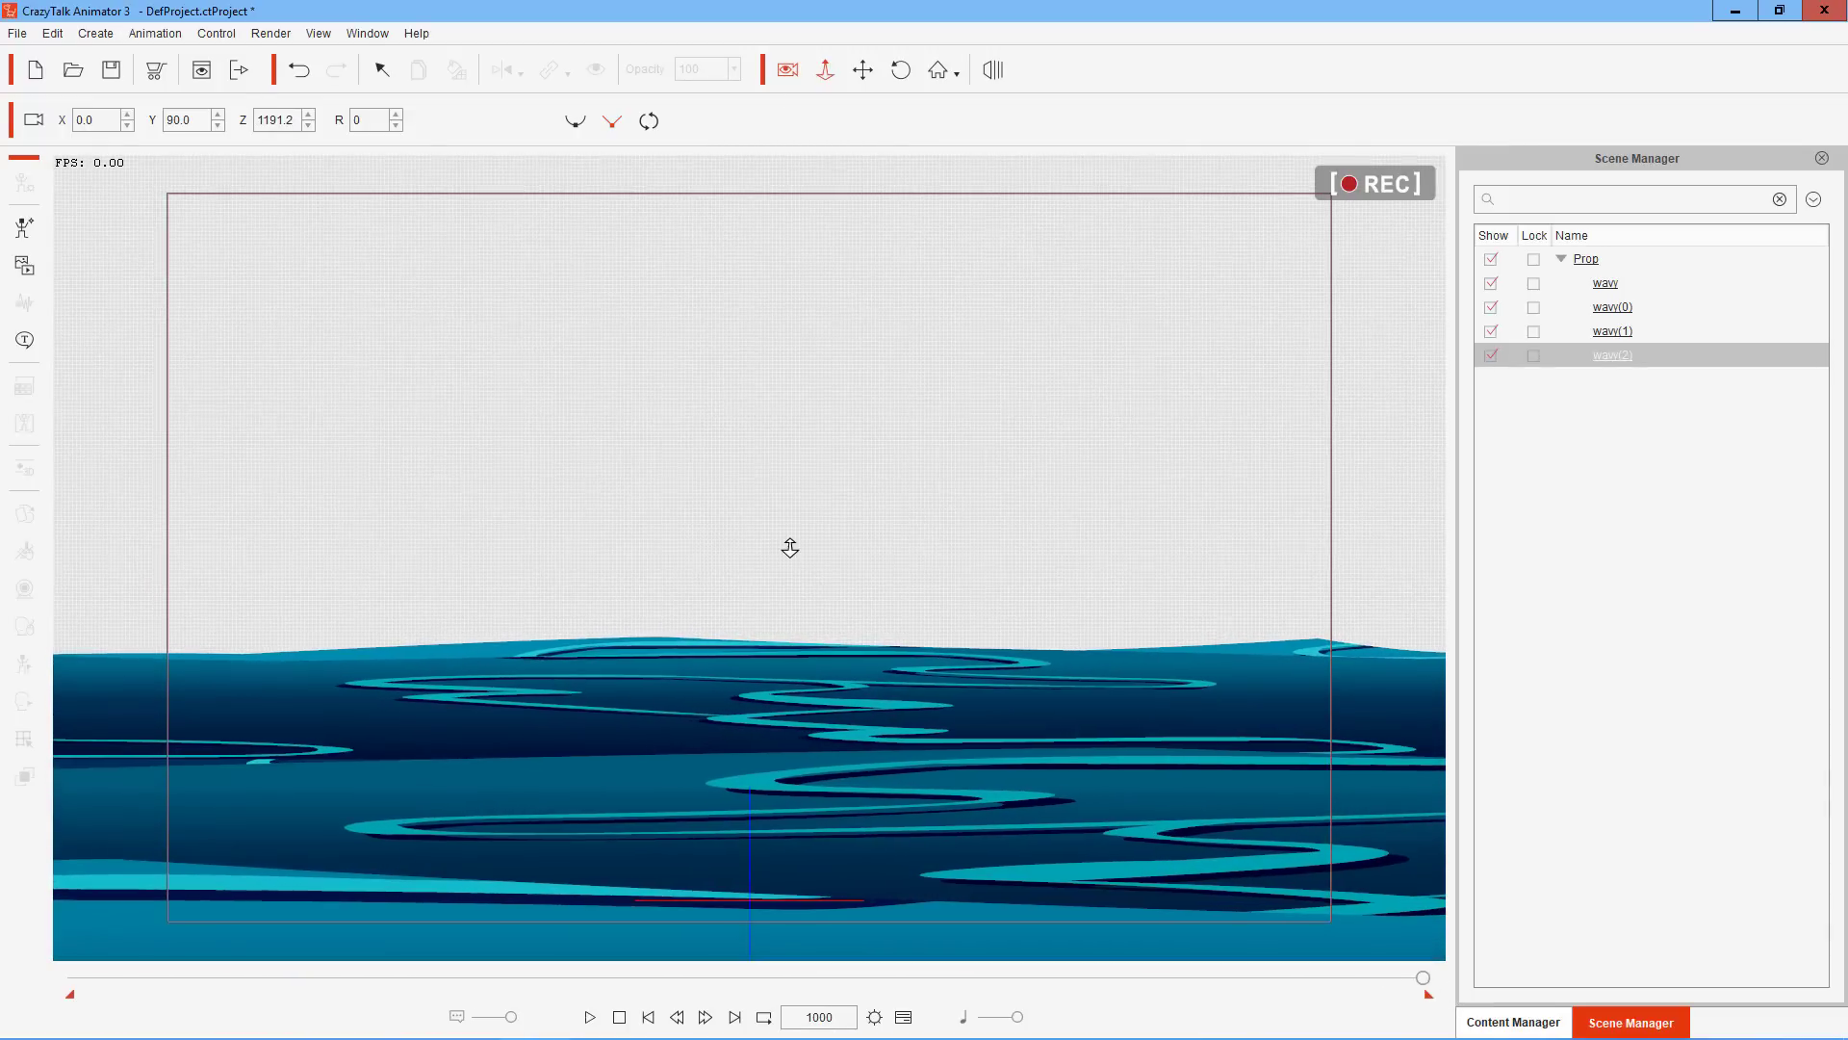
{"action": "left_click", "coordinate": [862, 70]}
{"action": "left_click_drag", "start_coordinate": [879, 501], "coordinate": [815, 490]}
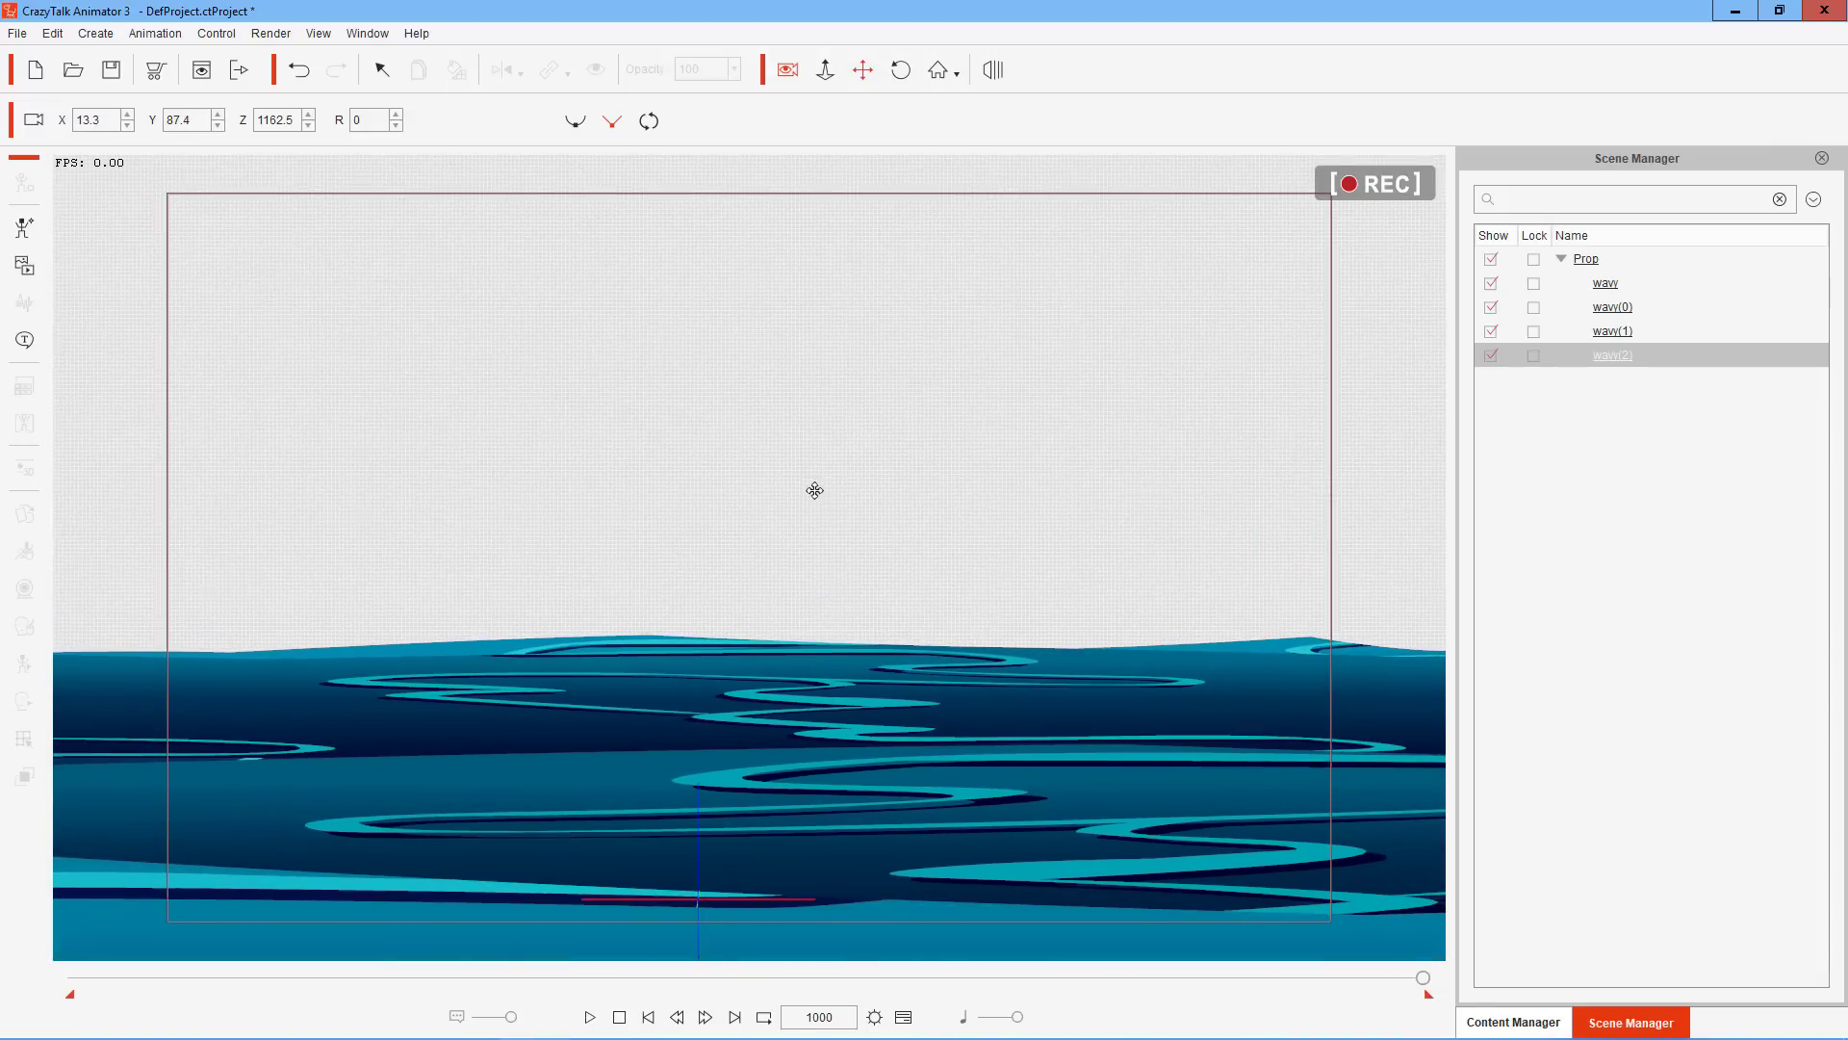
{"action": "left_click", "coordinate": [590, 1017]}
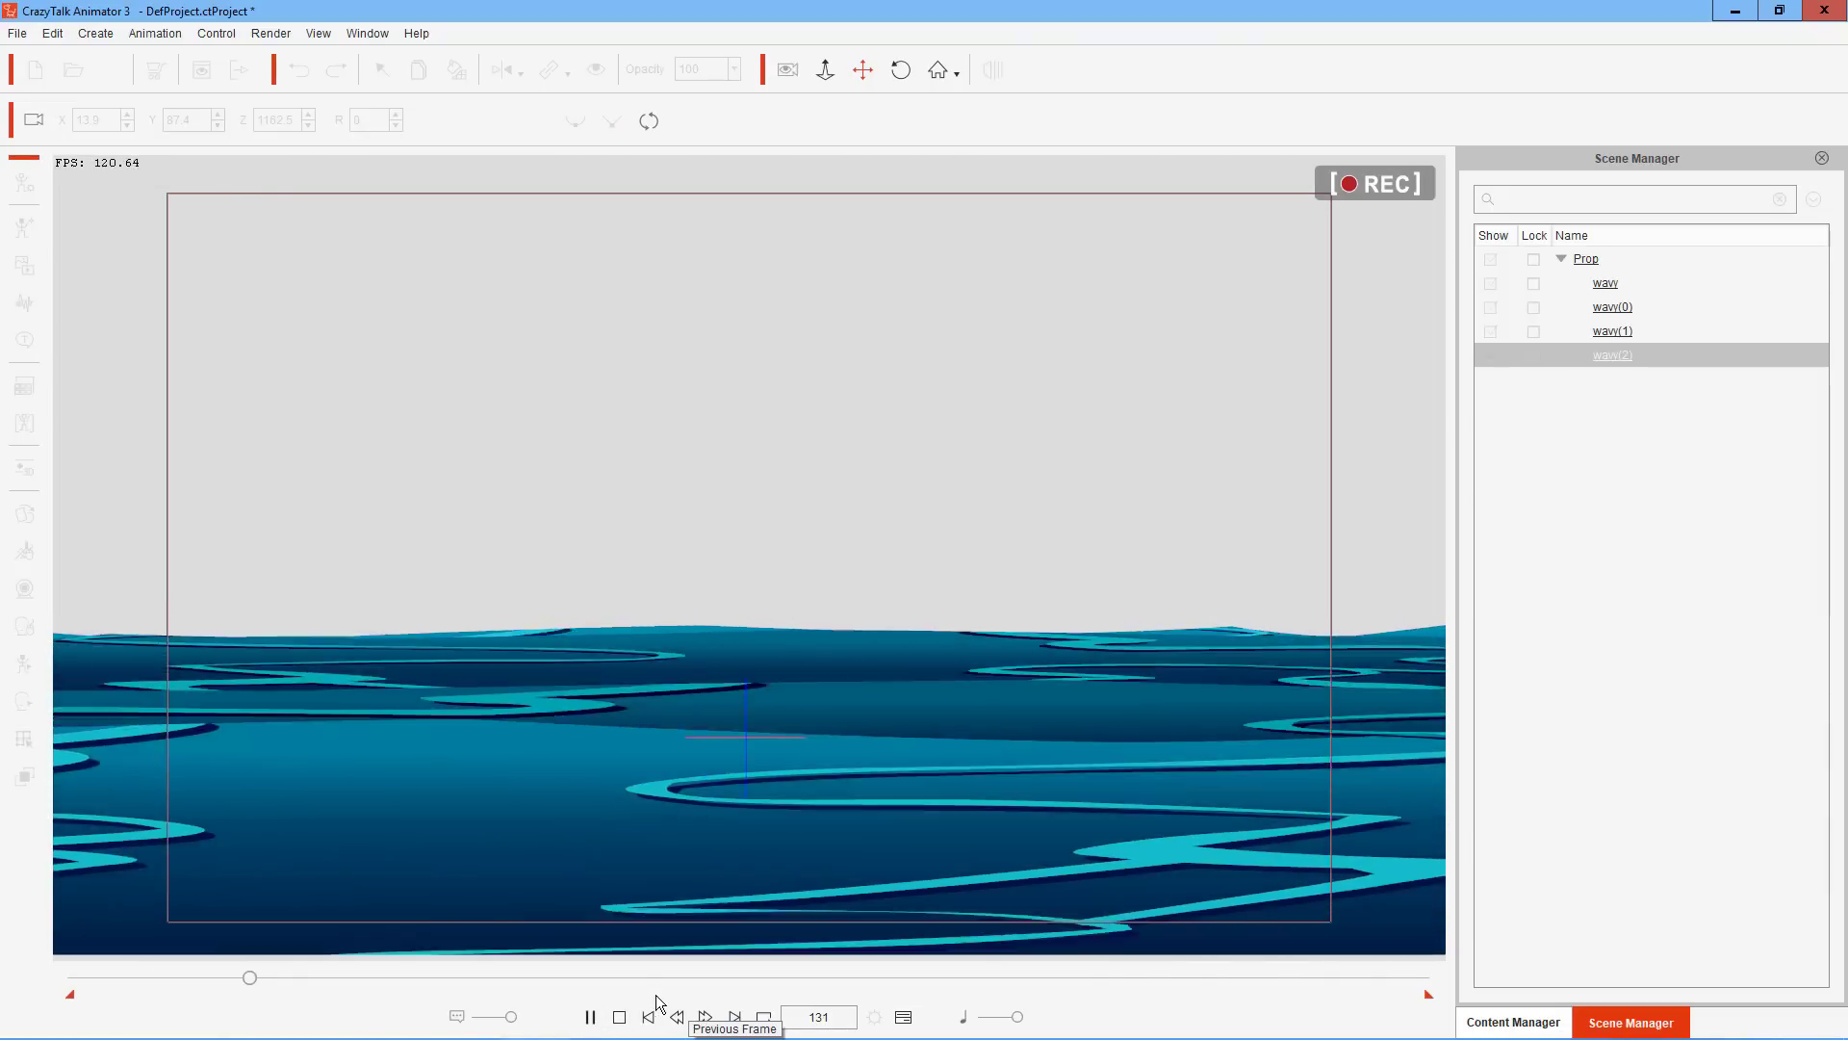
{"action": "left_click", "coordinate": [619, 1017]}
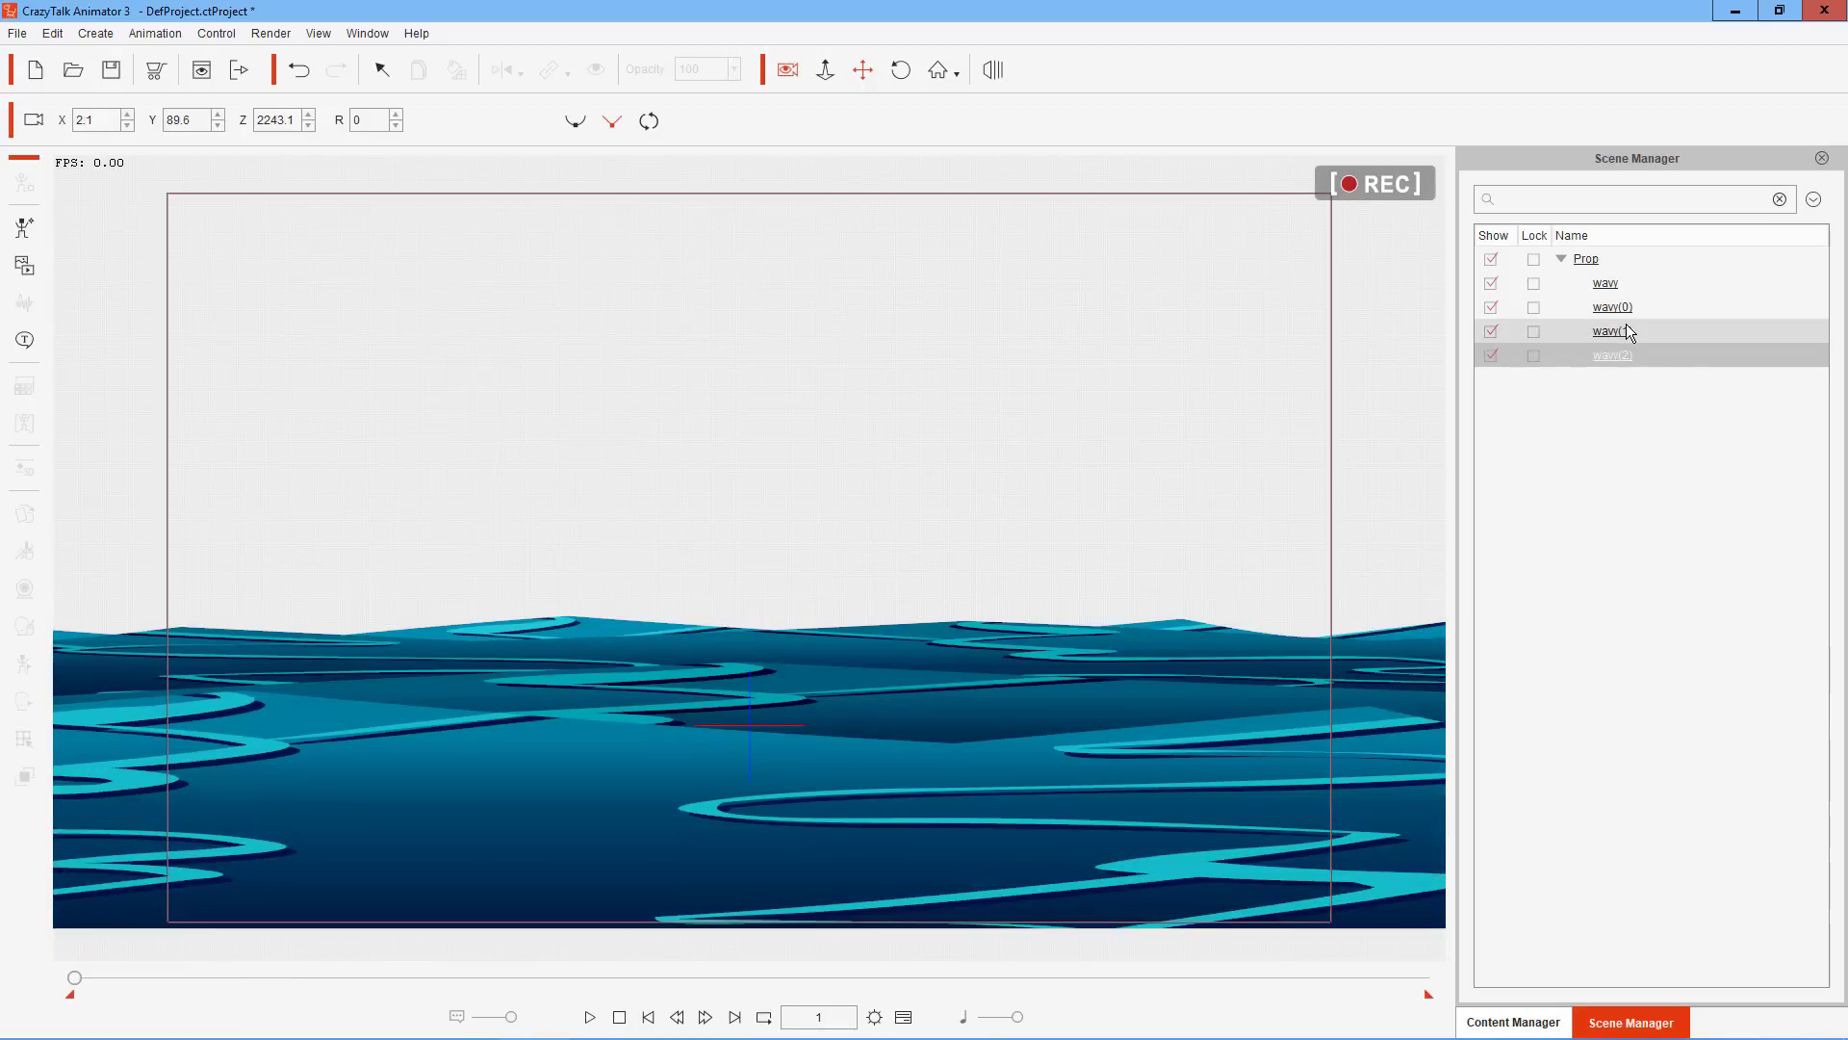
Select all four wave layers and nudge them together slightly along the depth axis
{"action": "left_click", "coordinate": [1615, 283], "text": "shift"}
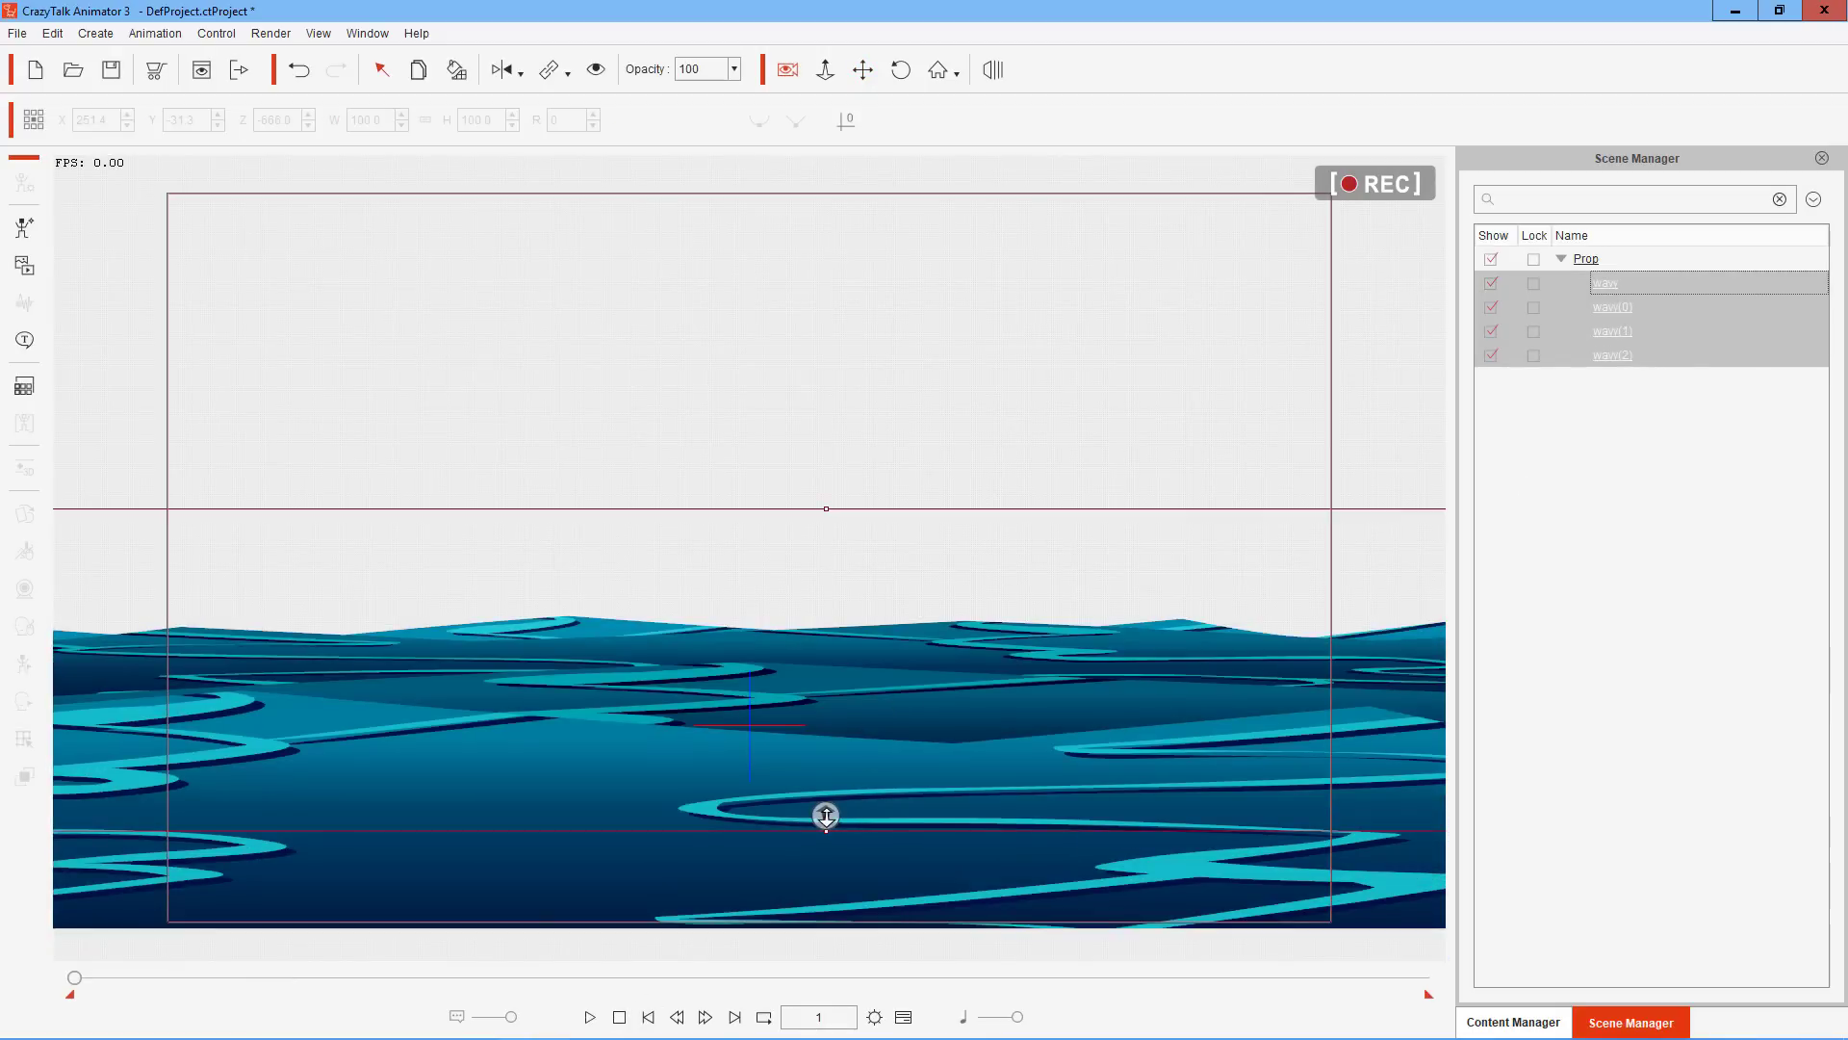
{"action": "left_click", "coordinate": [826, 816]}
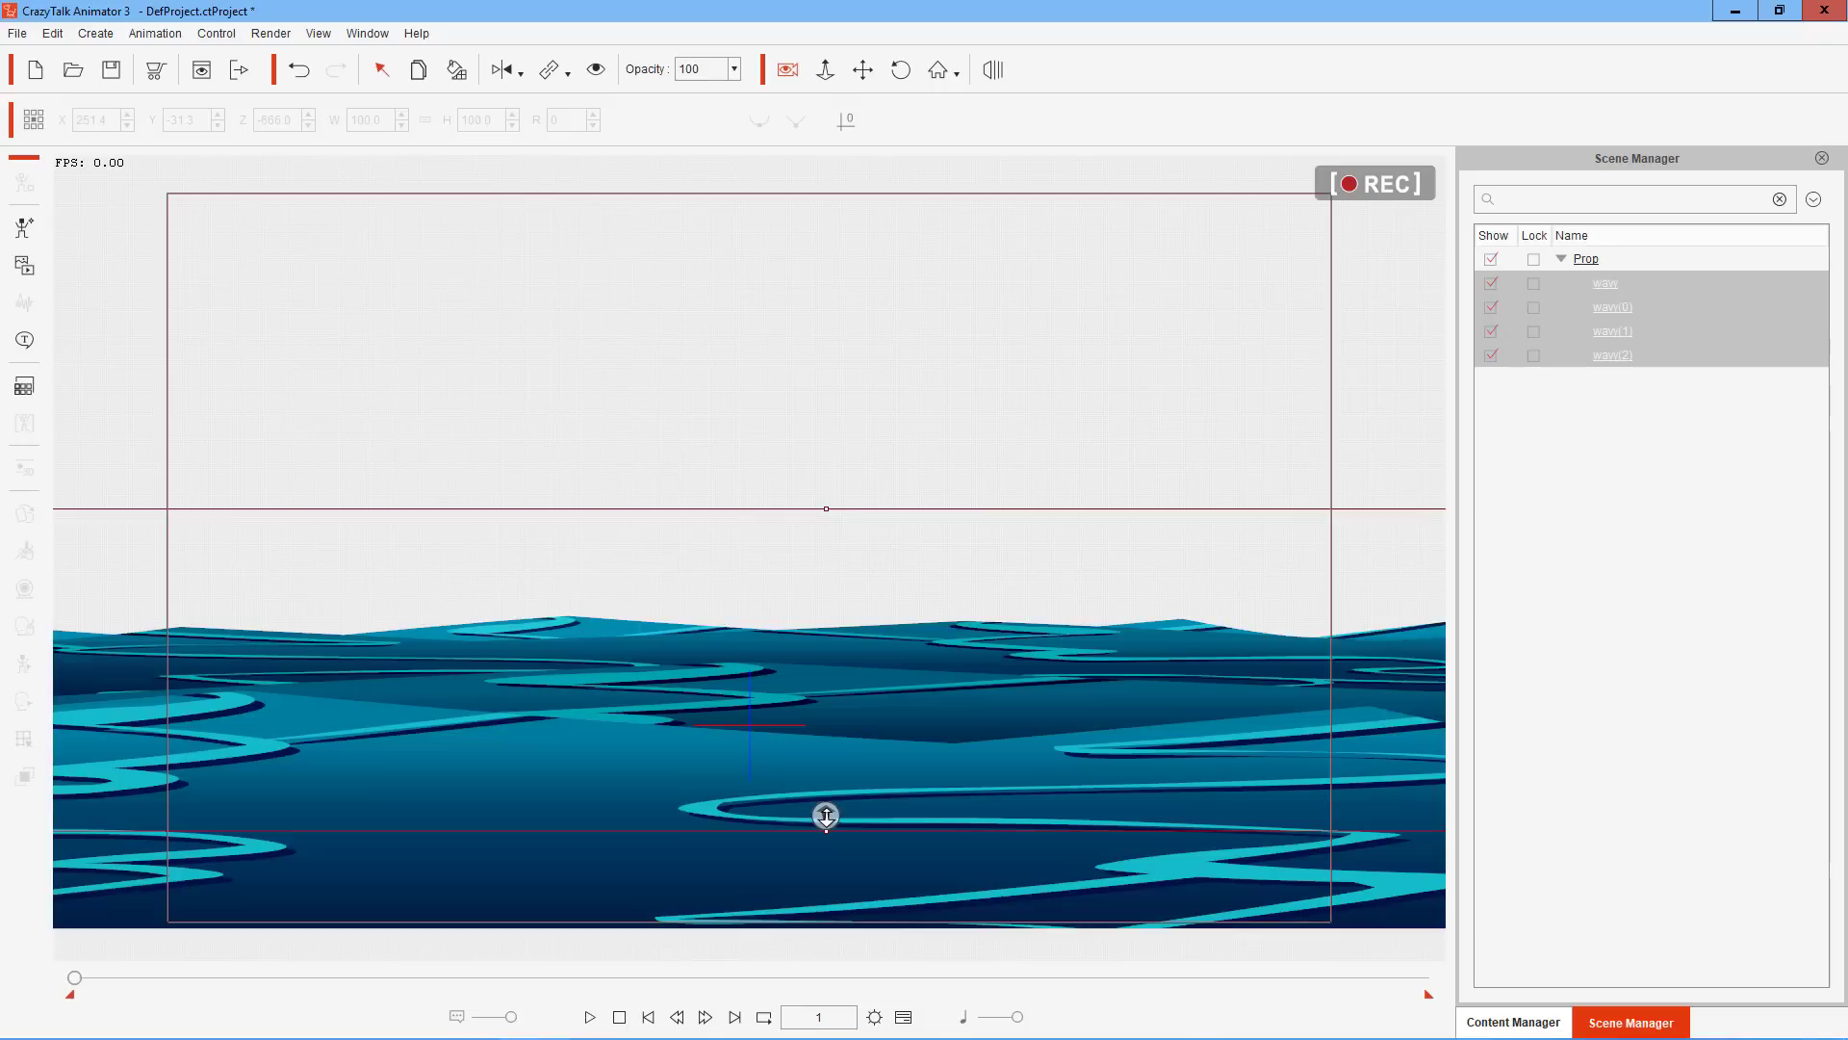
{"action": "left_click_drag", "start_coordinate": [826, 816], "coordinate": [825, 811]}
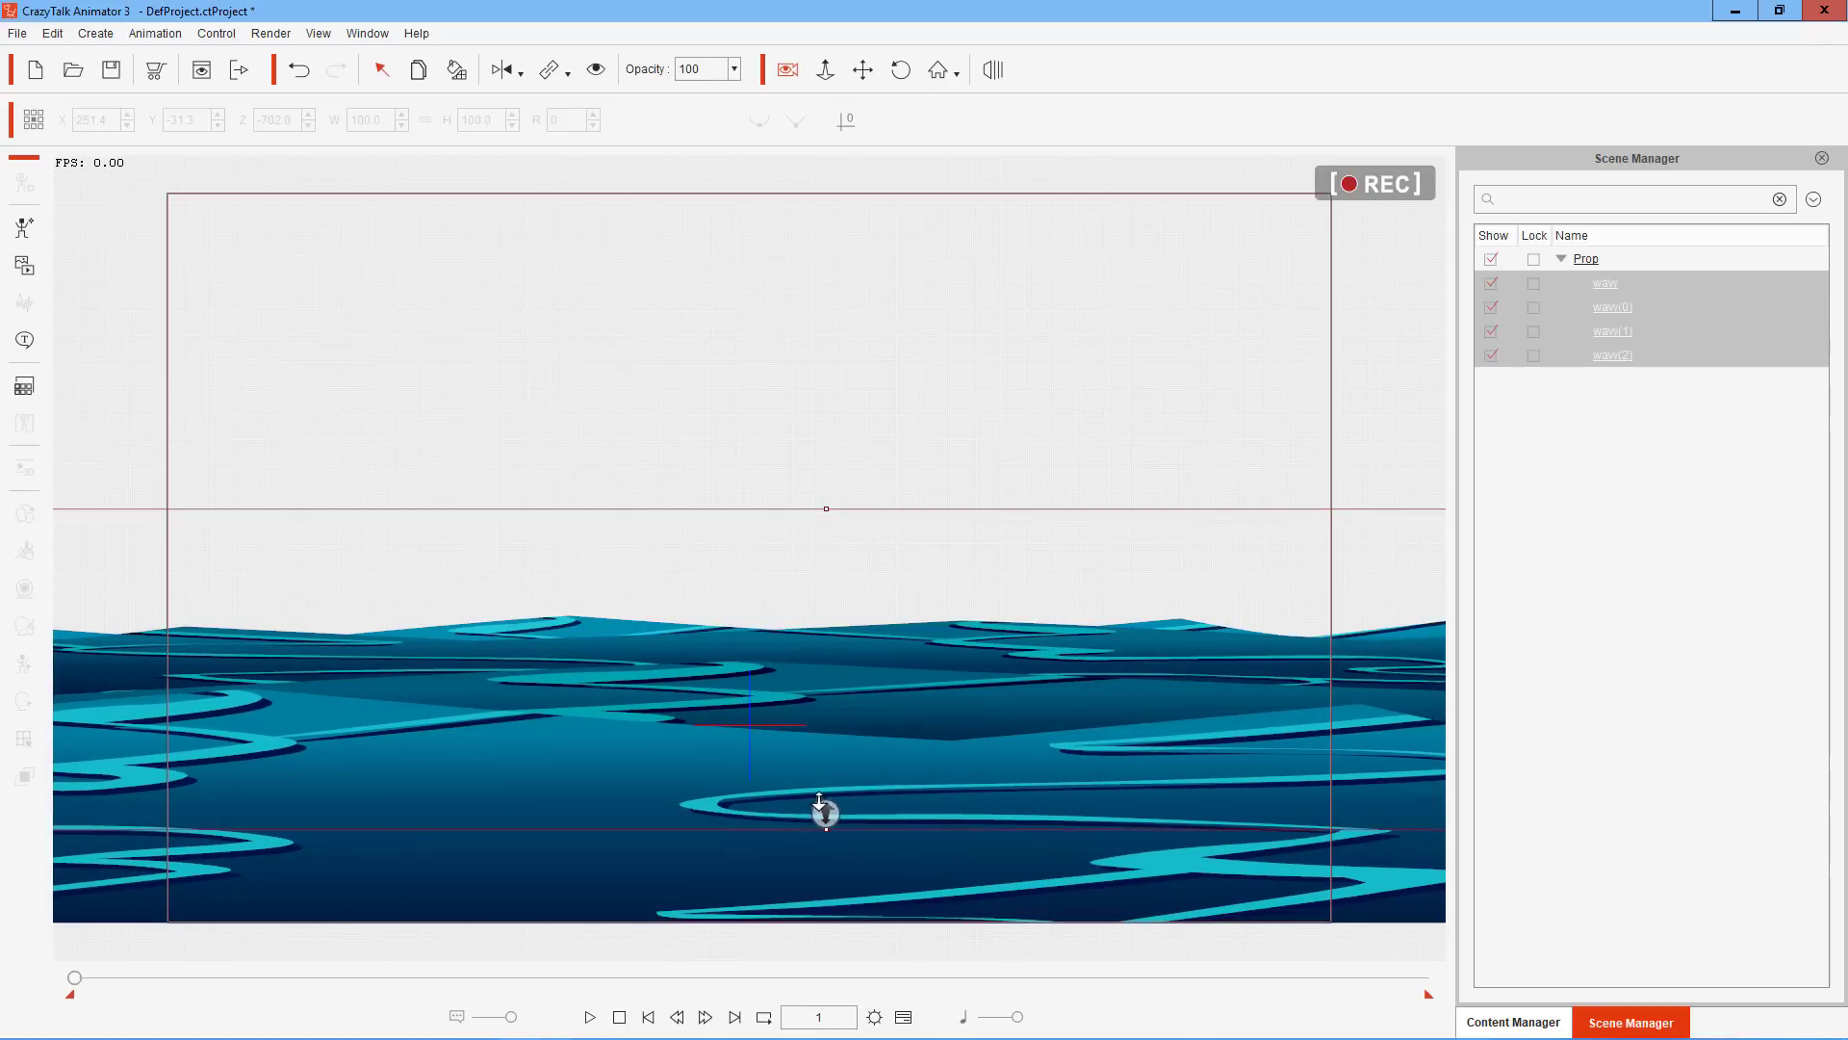
Try moving the four waves lower and undo it, and duplicate them with the copies shifted slightly to the left
{"action": "left_click_drag", "start_coordinate": [825, 544], "coordinate": [818, 710]}
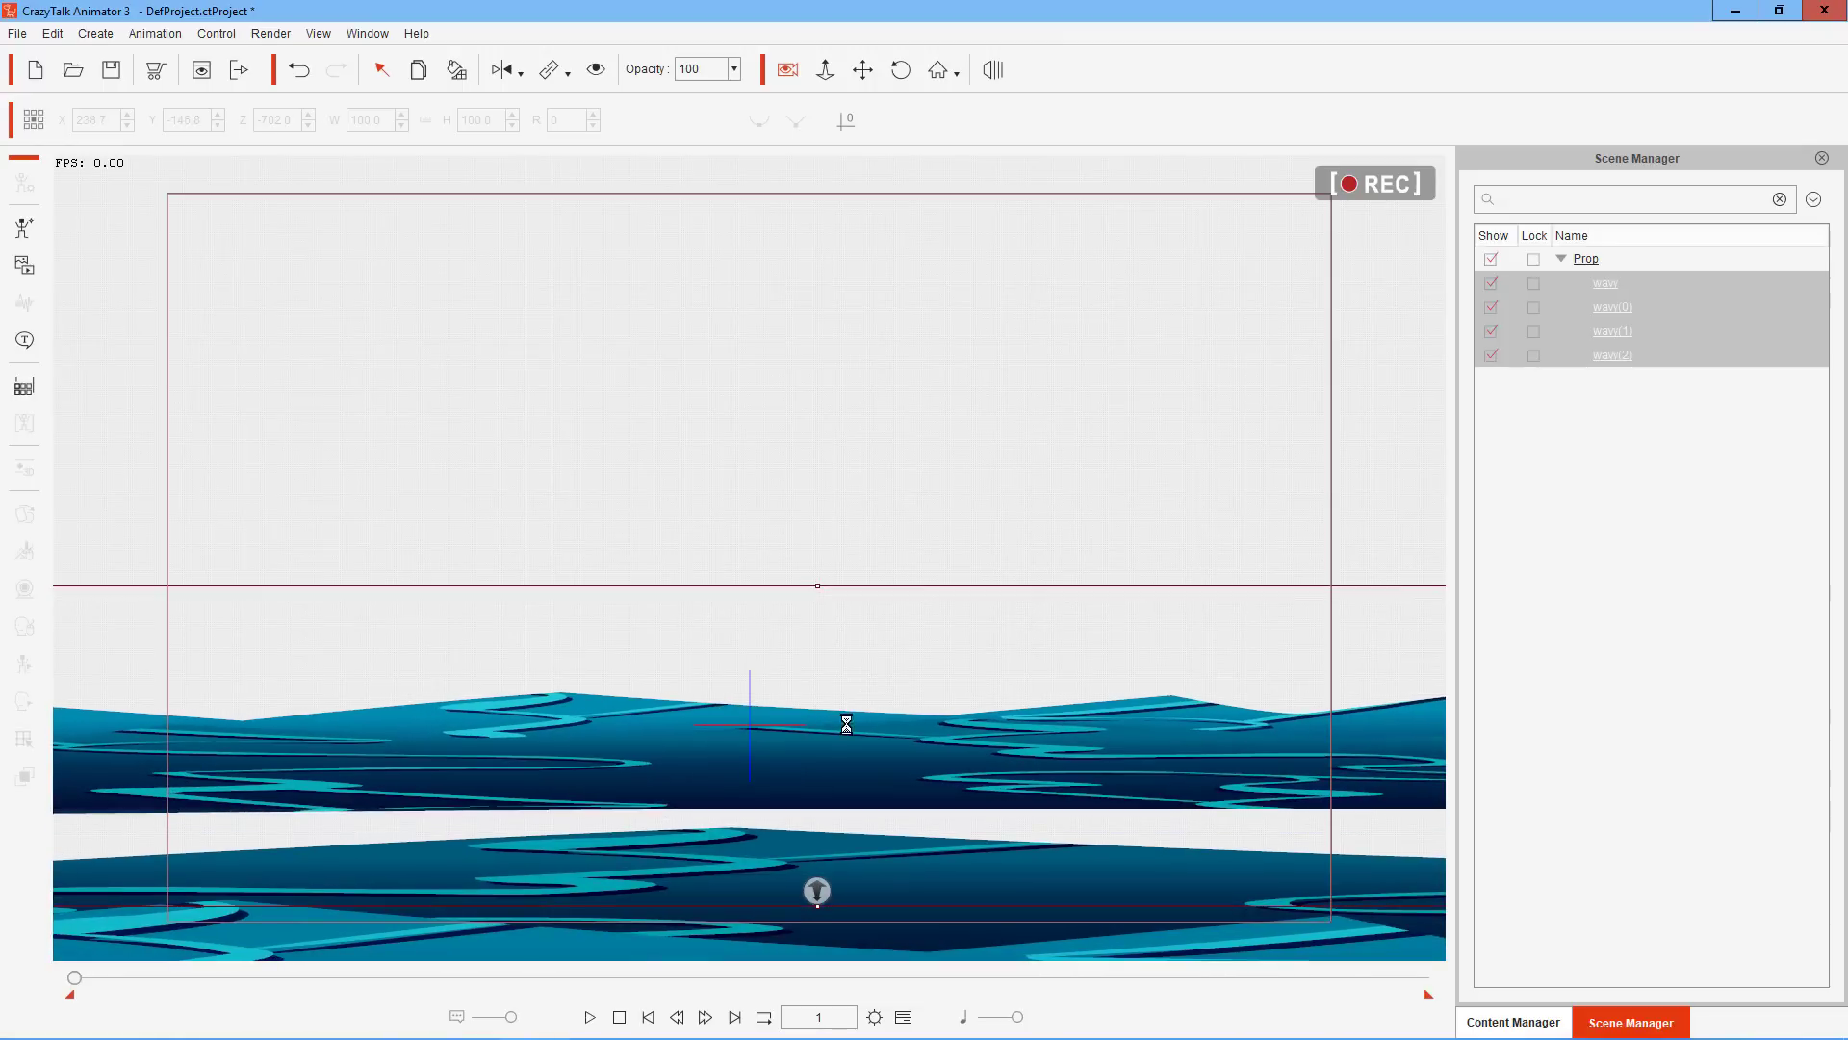
{"action": "key", "text": "ctrl+z"}
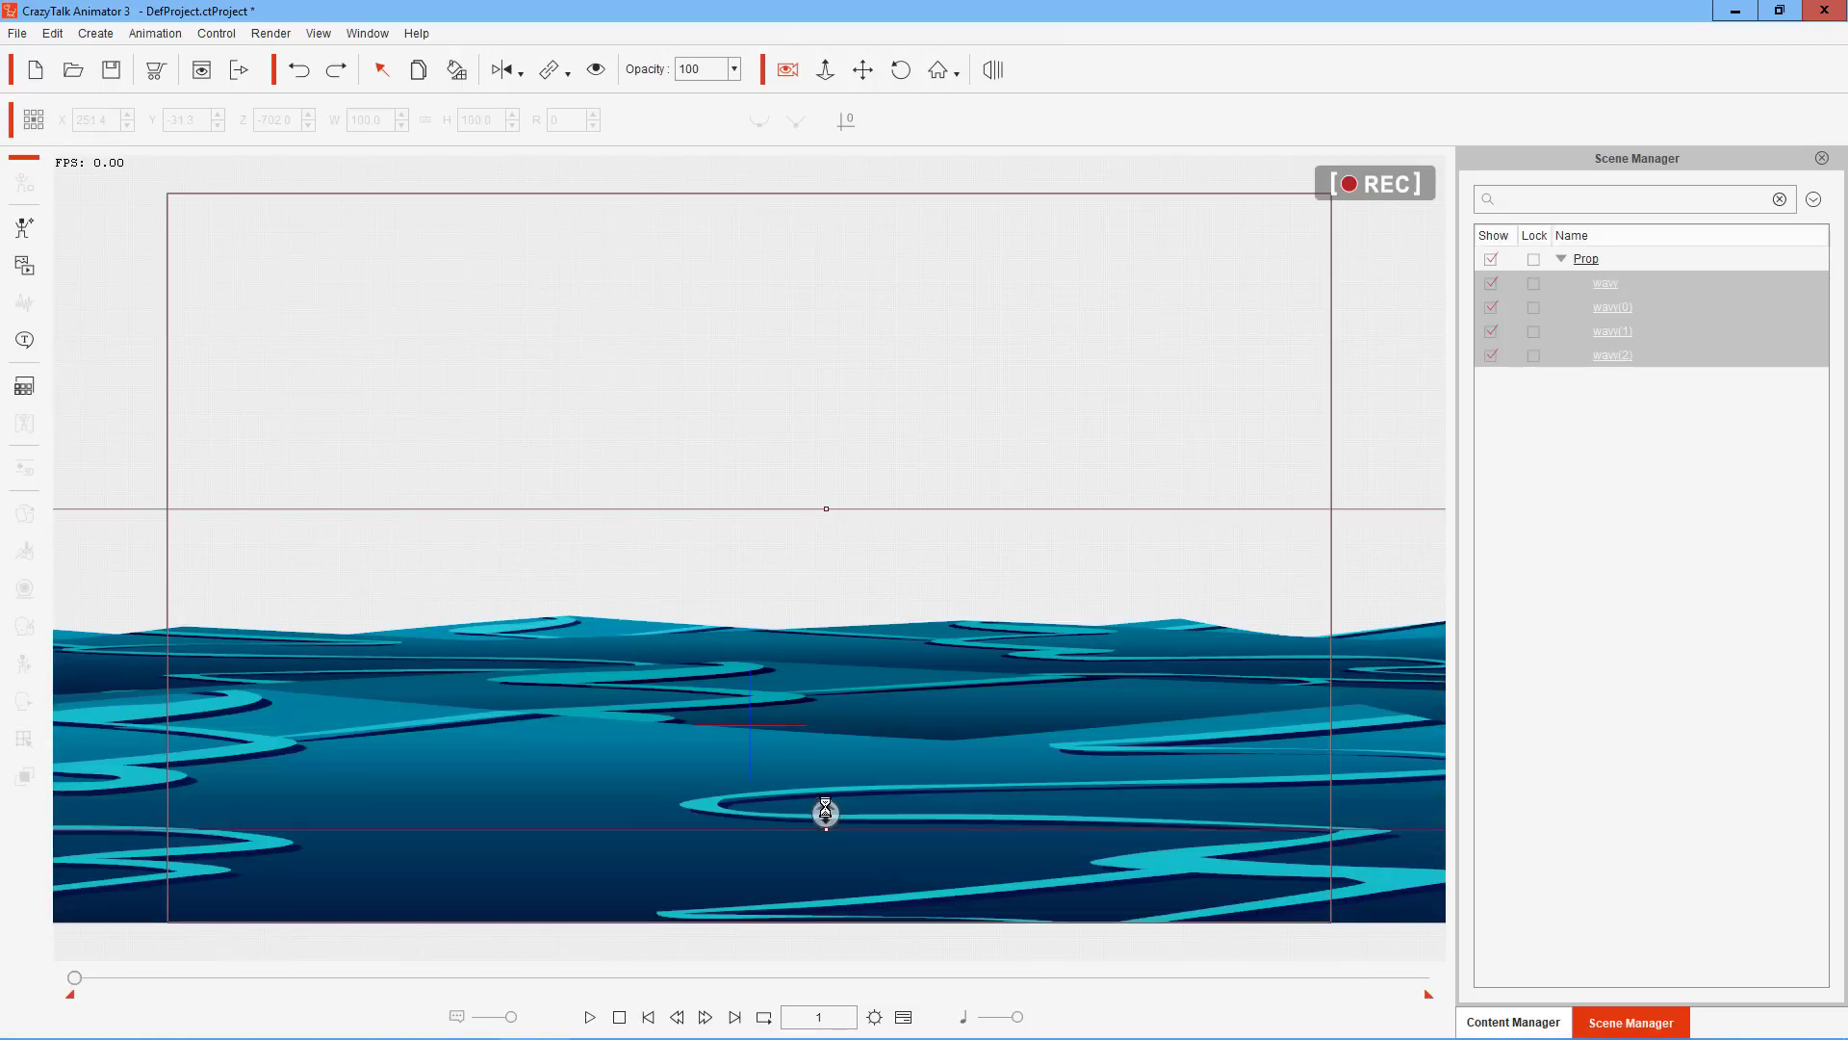
{"action": "left_click_drag", "start_coordinate": [820, 761], "coordinate": [825, 811]}
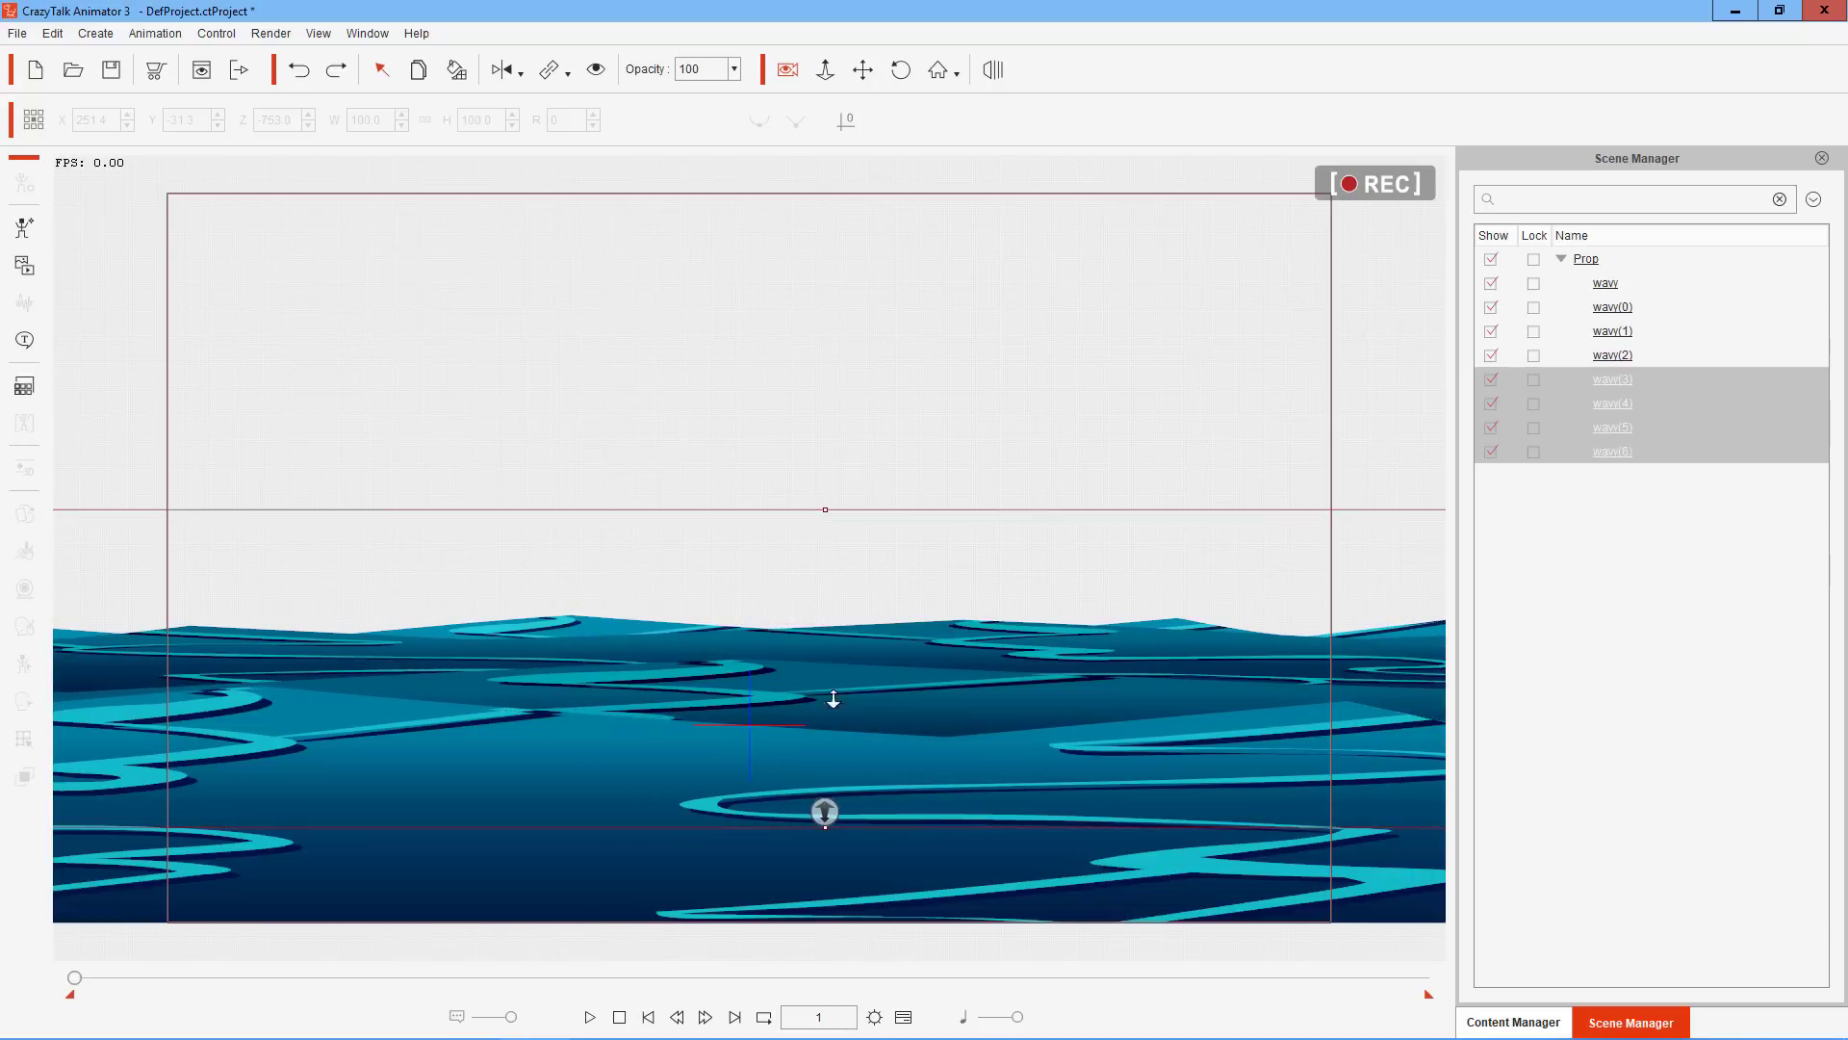
{"action": "left_click_drag", "start_coordinate": [825, 590], "coordinate": [810, 592]}
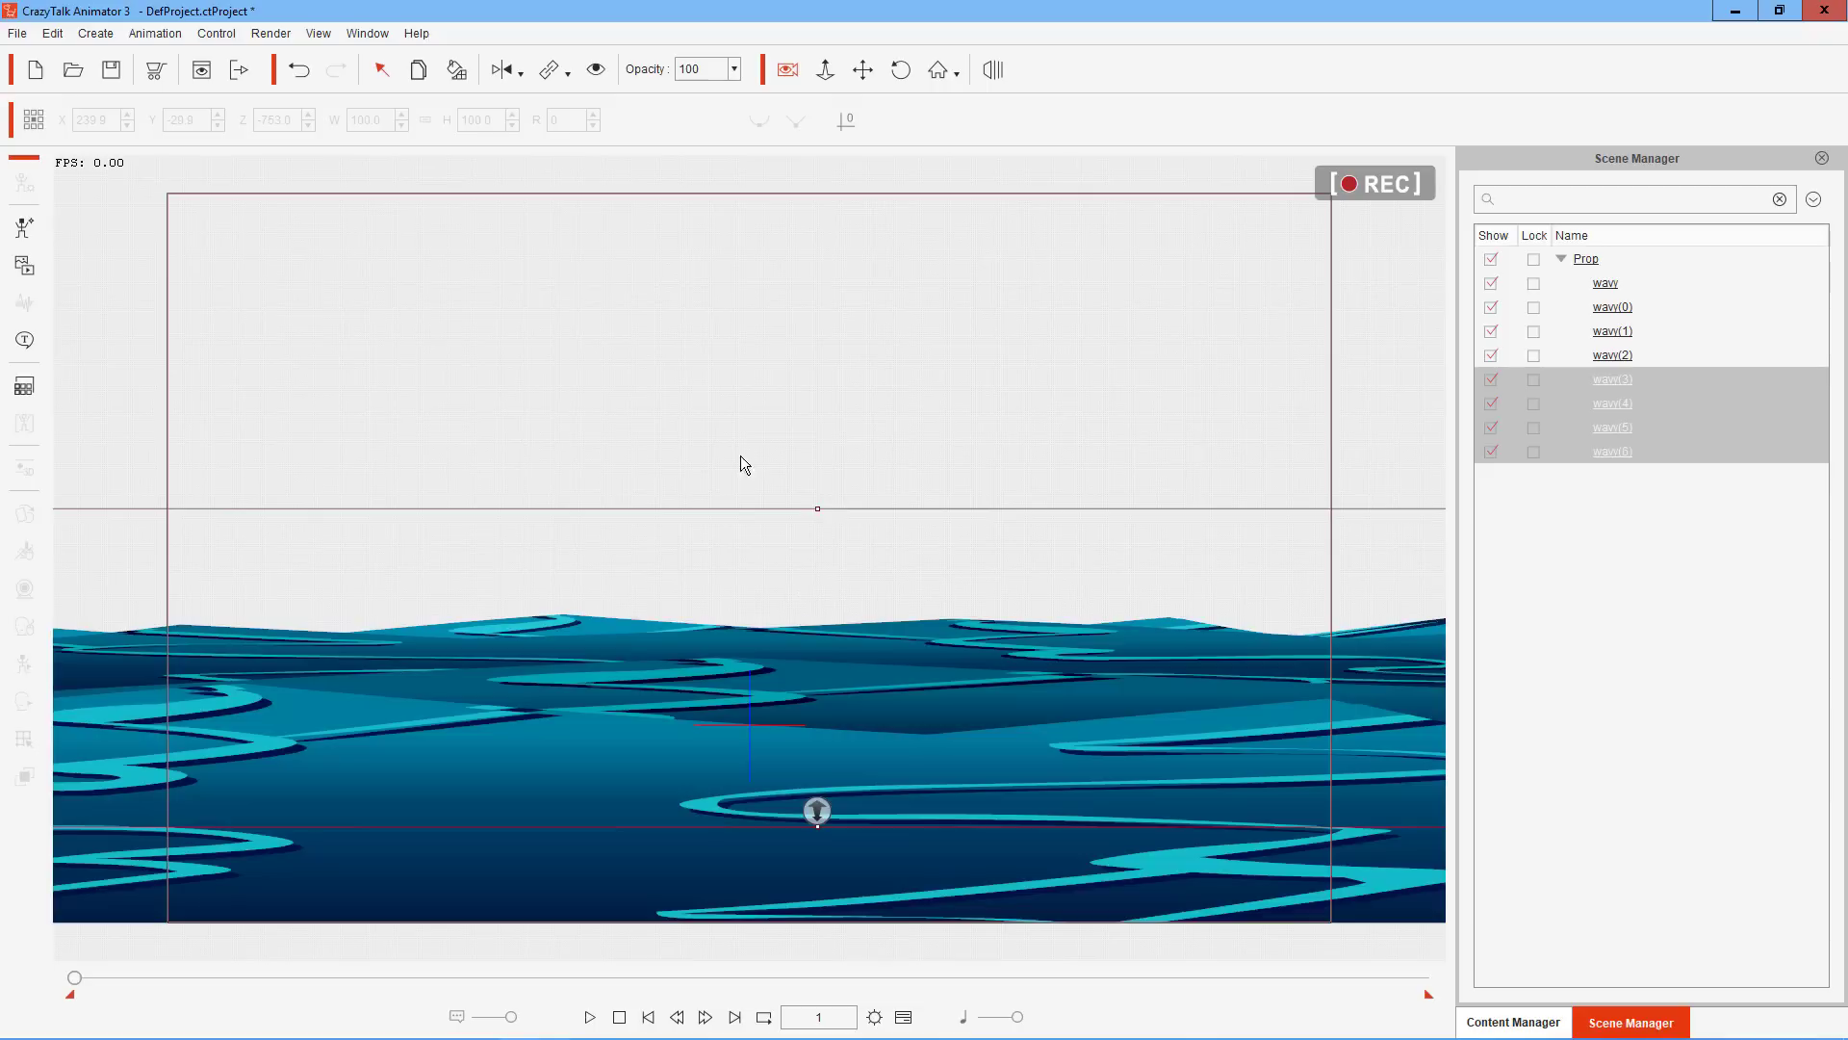
Raise the brightness of the four duplicated waves to -17 in the Render Style settings
{"action": "left_click", "coordinate": [27, 388]}
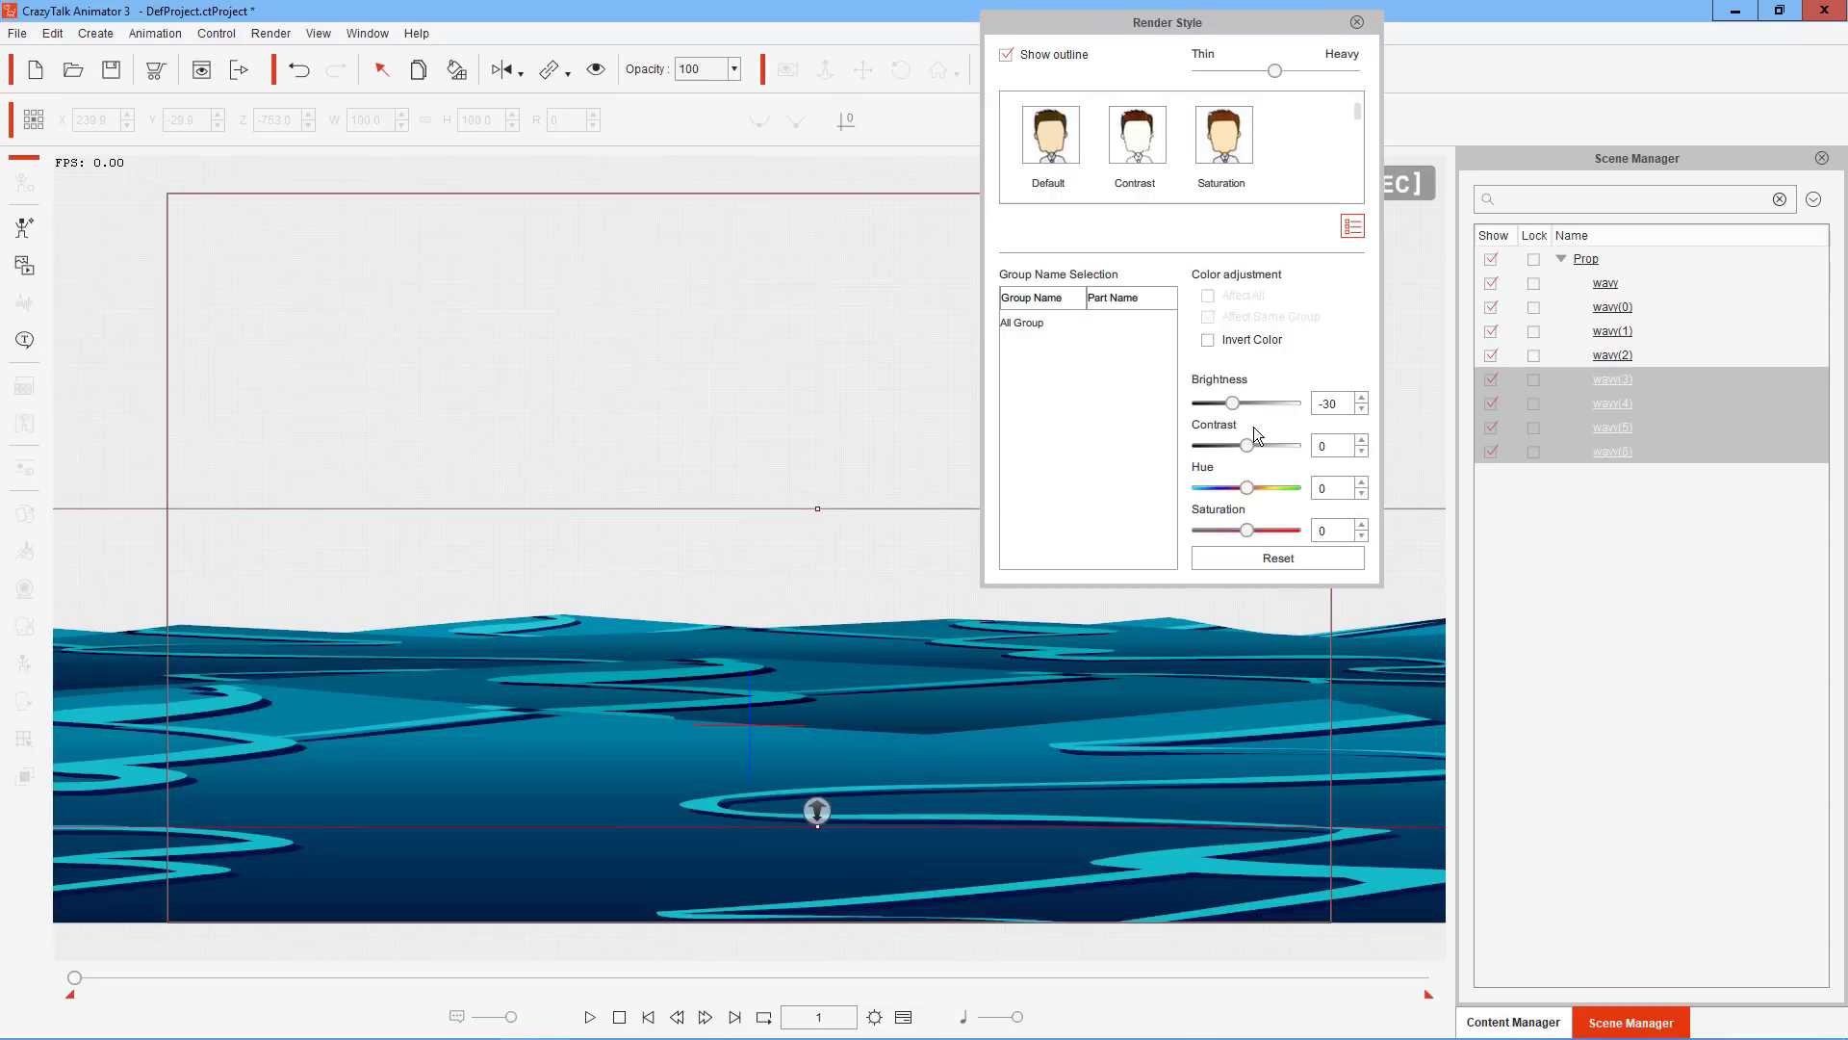
{"action": "left_click", "coordinate": [1362, 399]}
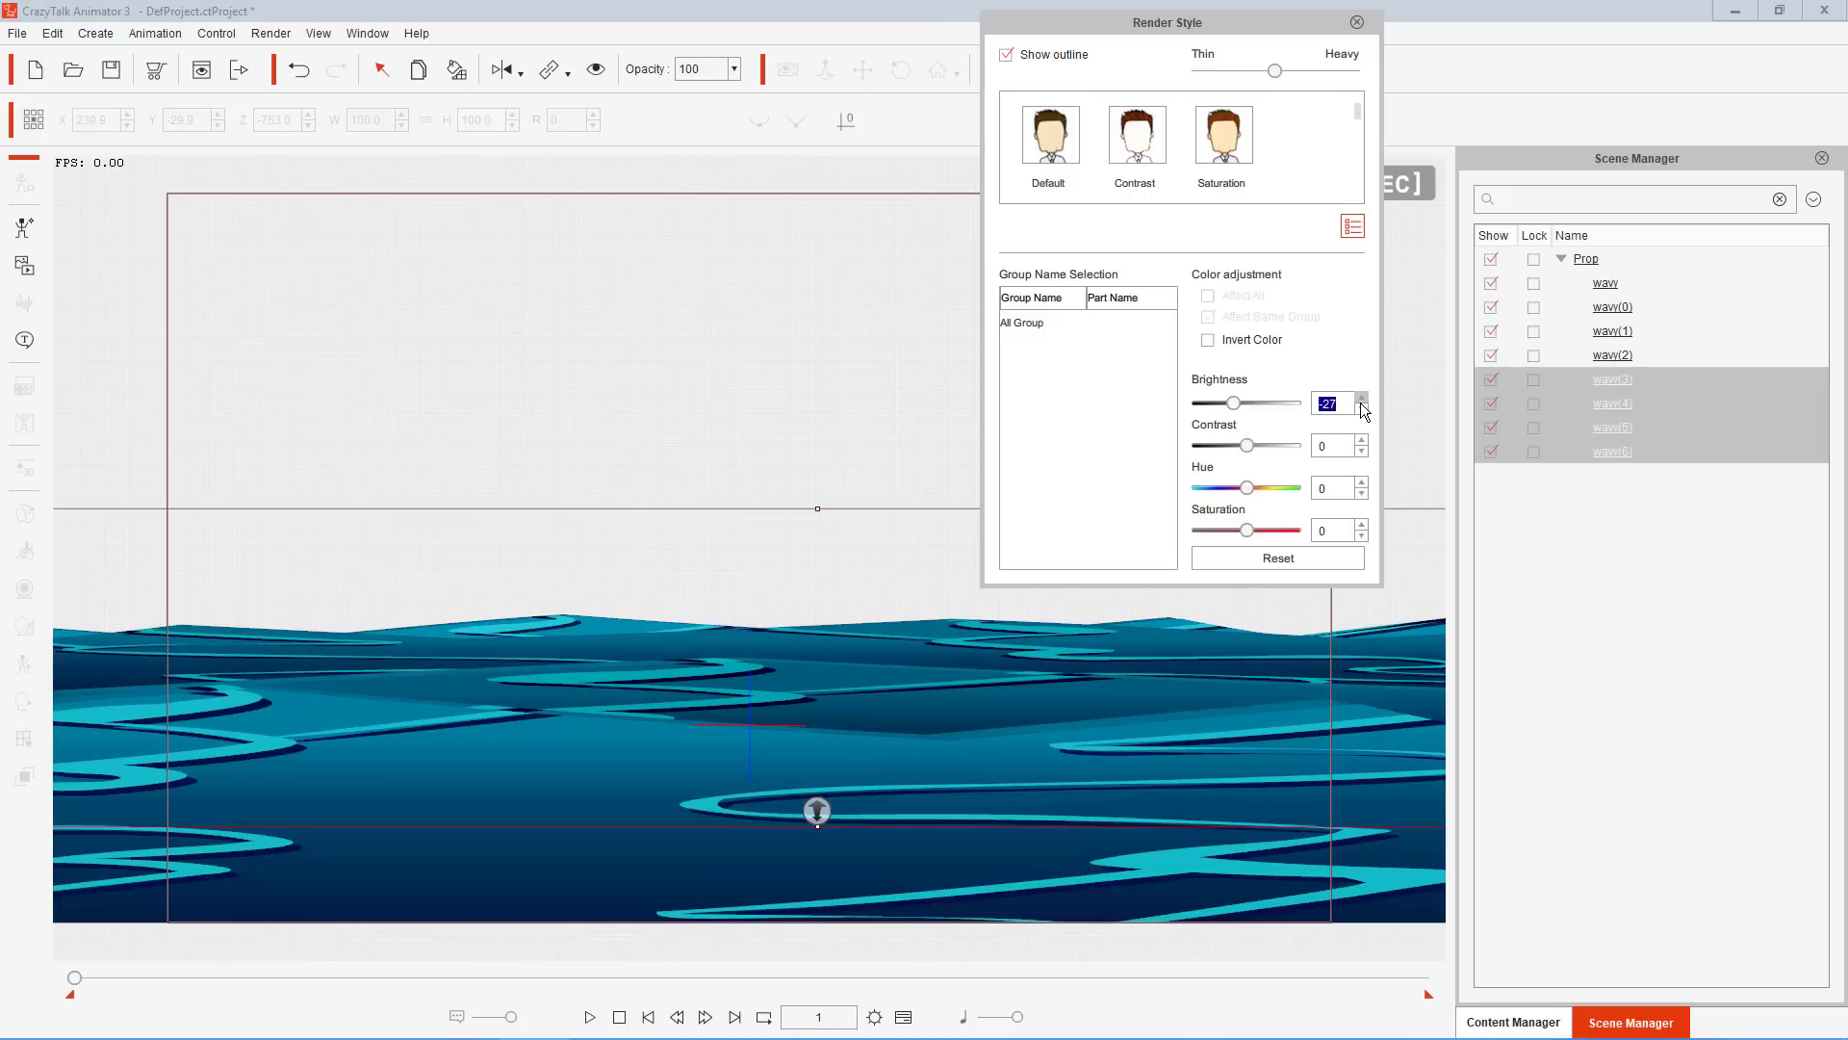
{"action": "left_click", "coordinate": [1361, 399]}
{"action": "left_click", "coordinate": [1361, 399]}
{"action": "left_click", "coordinate": [1360, 399]}
{"action": "left_click", "coordinate": [1359, 407]}
{"action": "left_click", "coordinate": [1361, 398]}
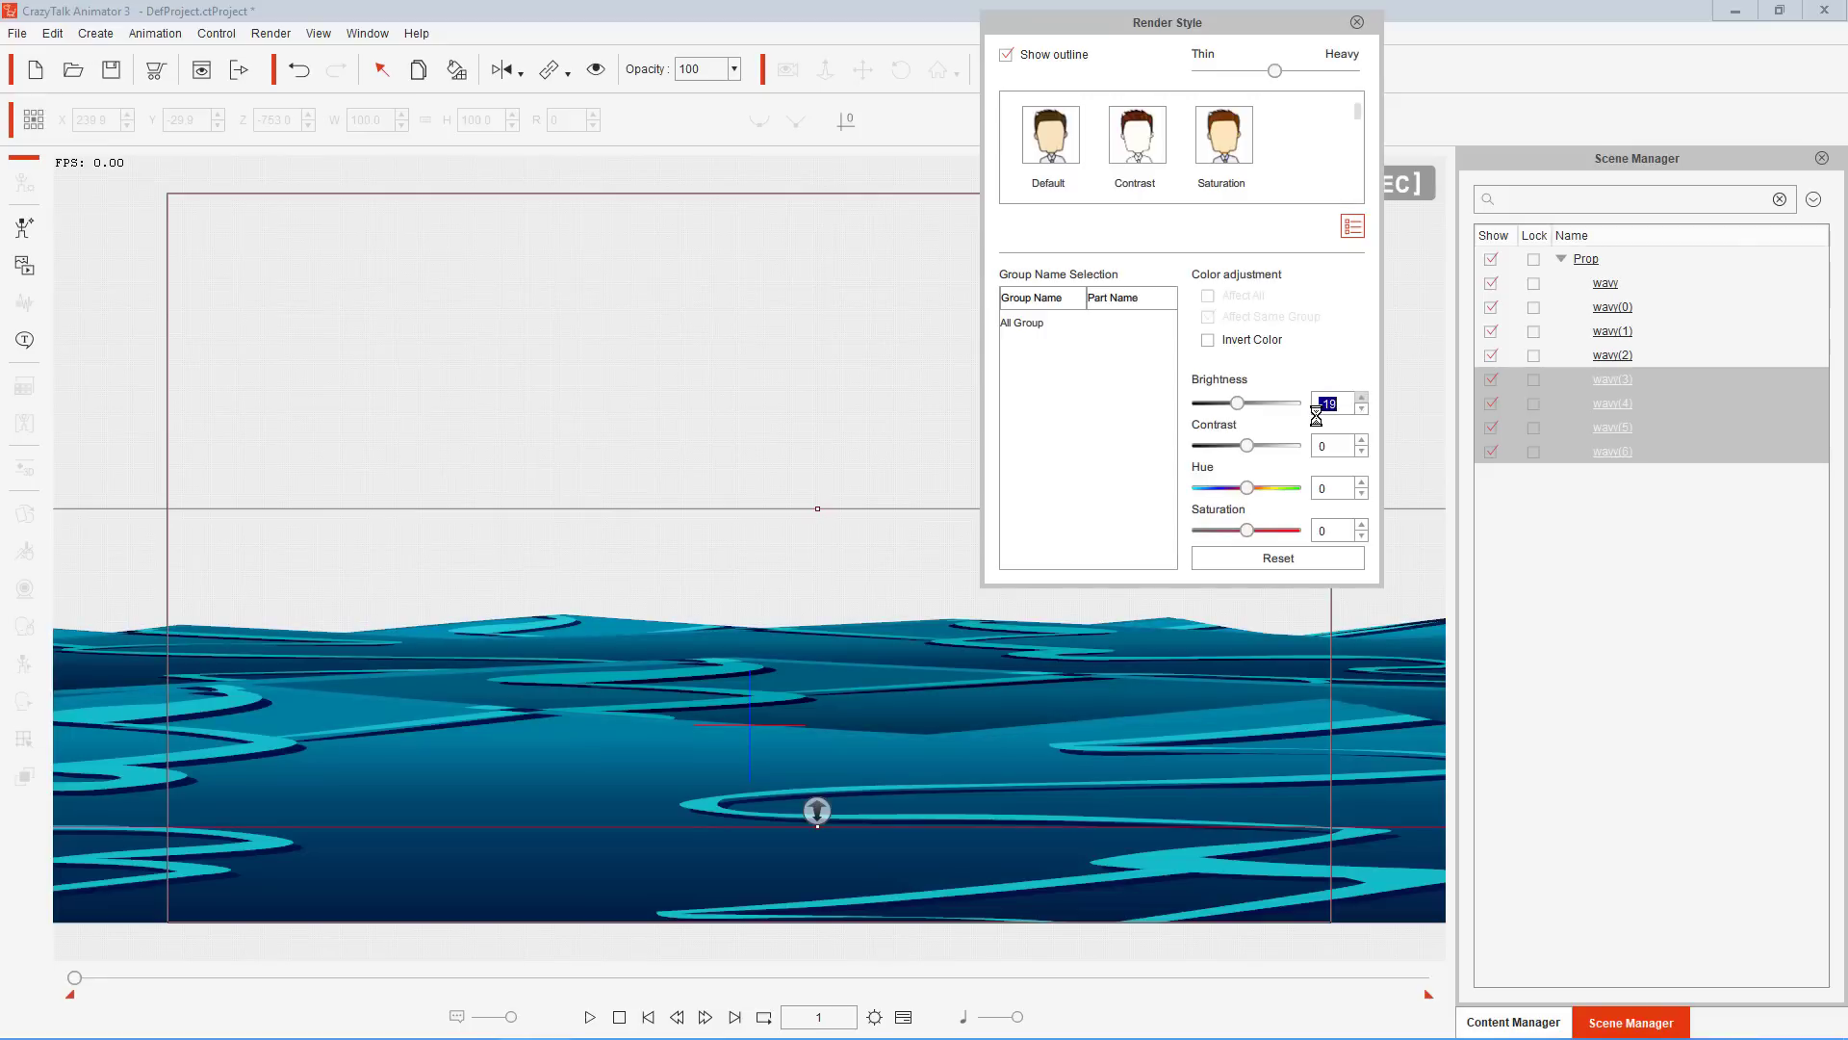
{"action": "left_click", "coordinate": [1361, 397]}
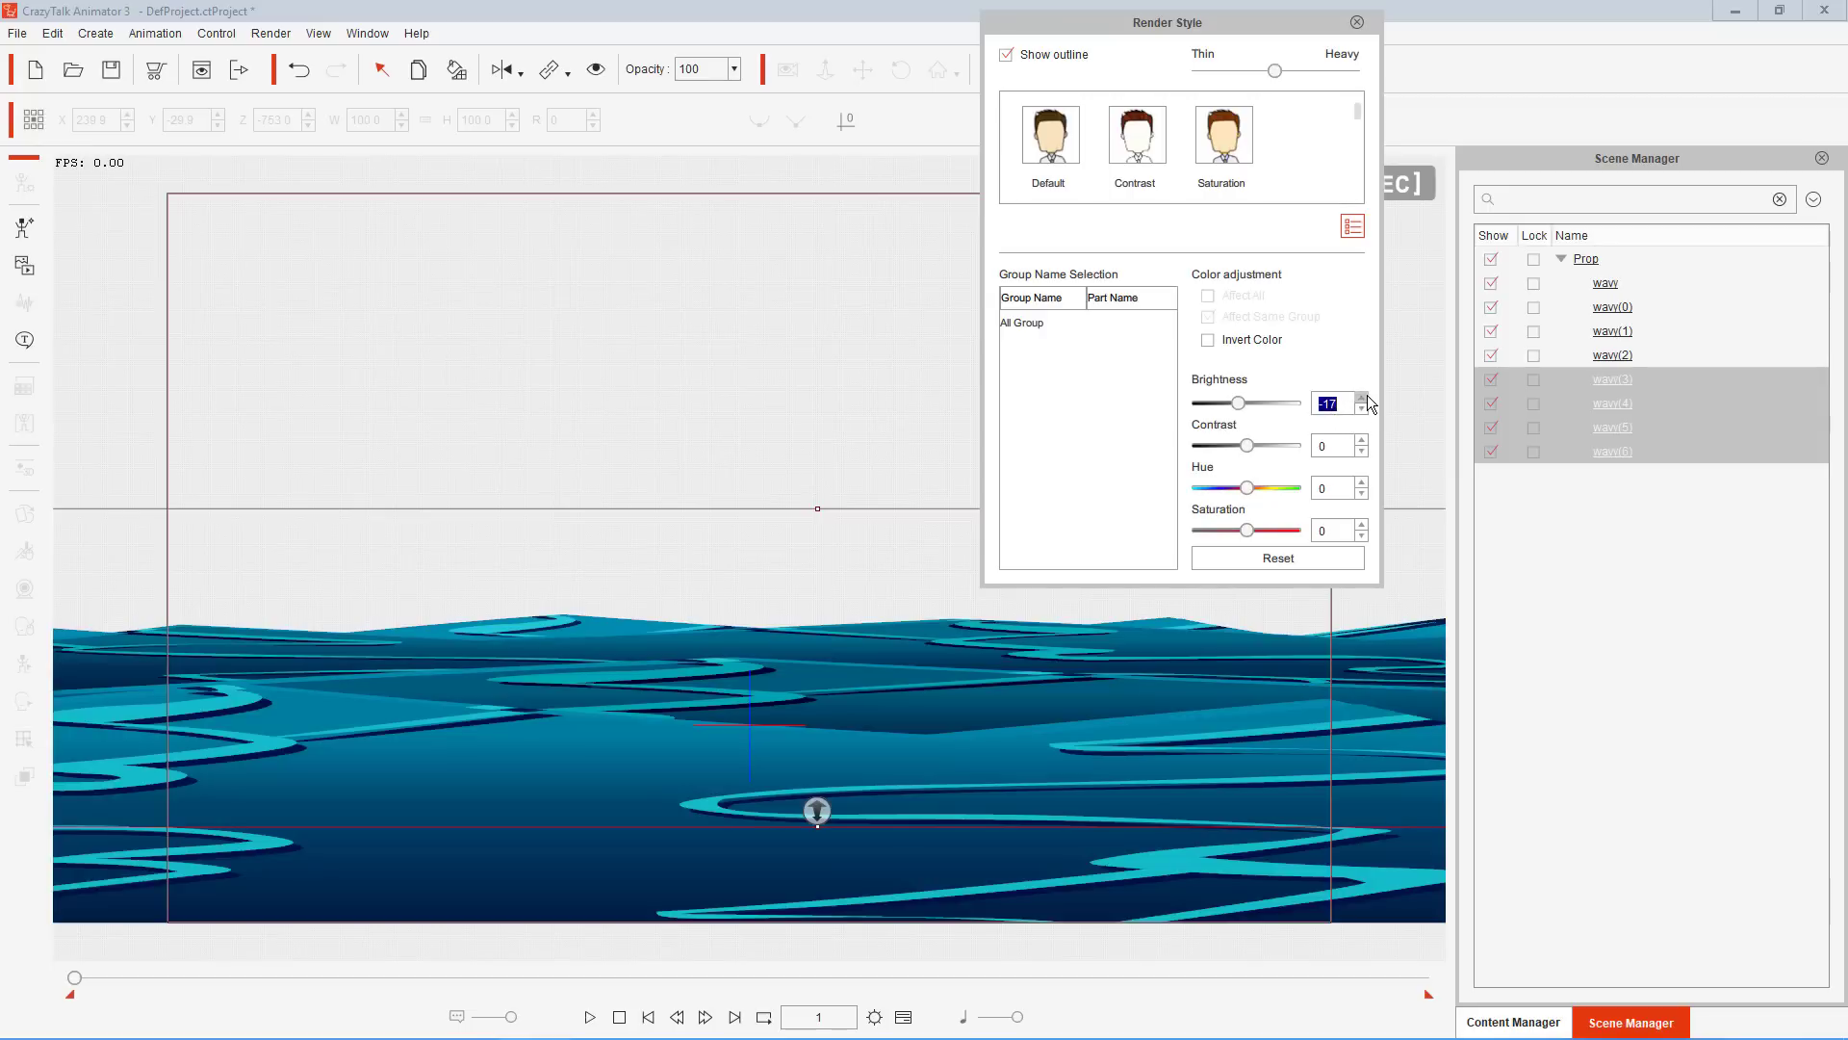